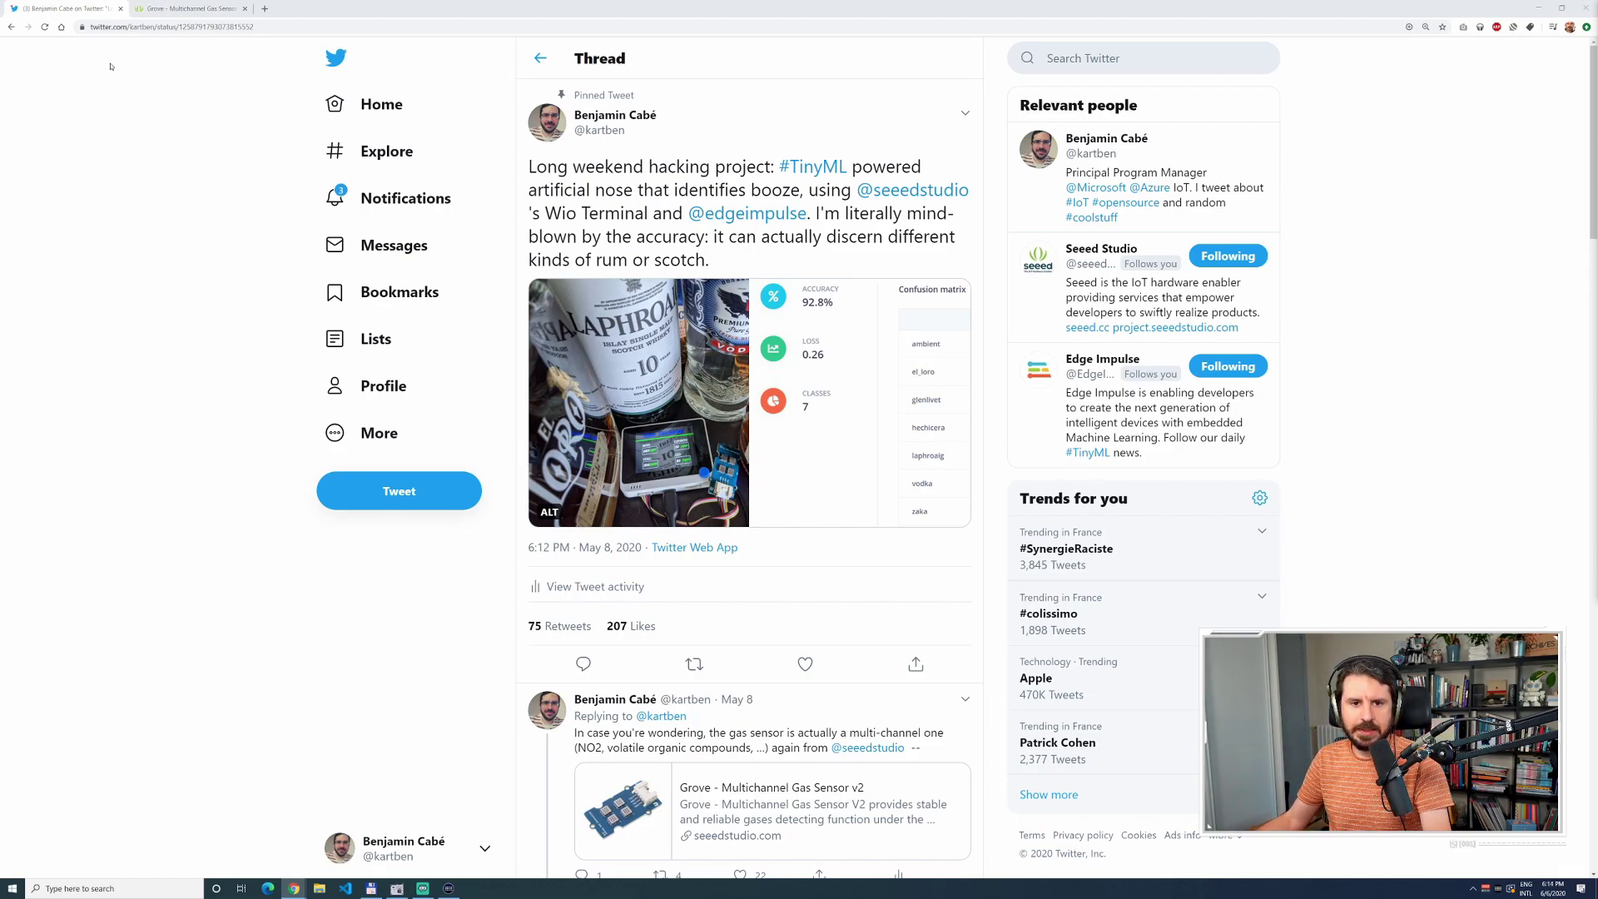
View the Grove - Multichannel Gas Sensor v2 product page and expand its quantity price list.
click(177, 12)
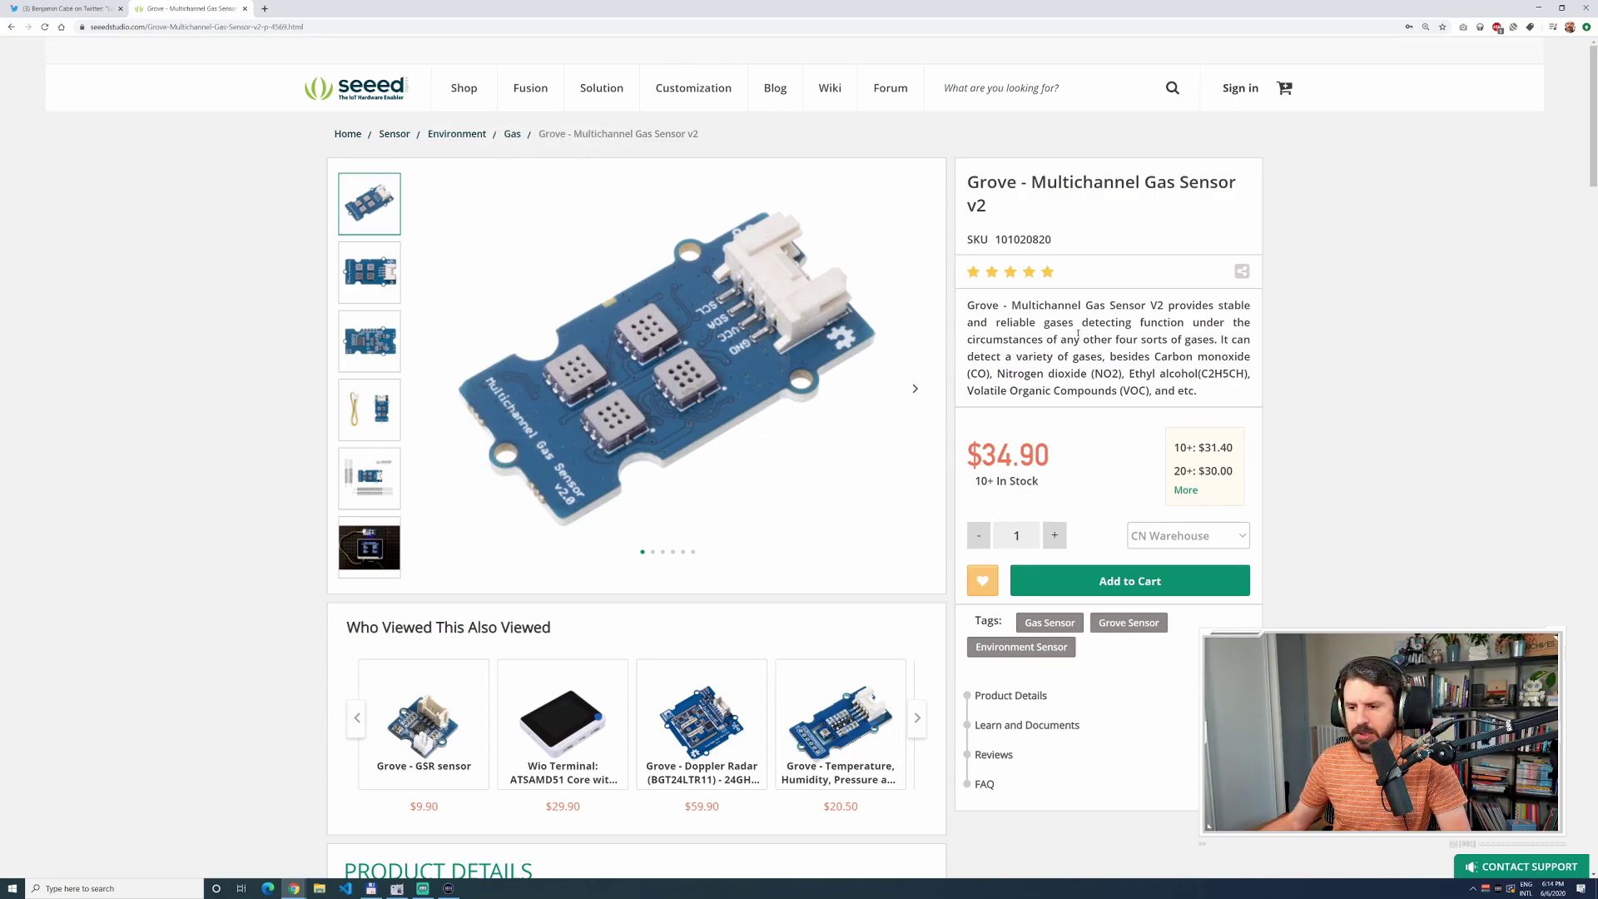
click(1186, 490)
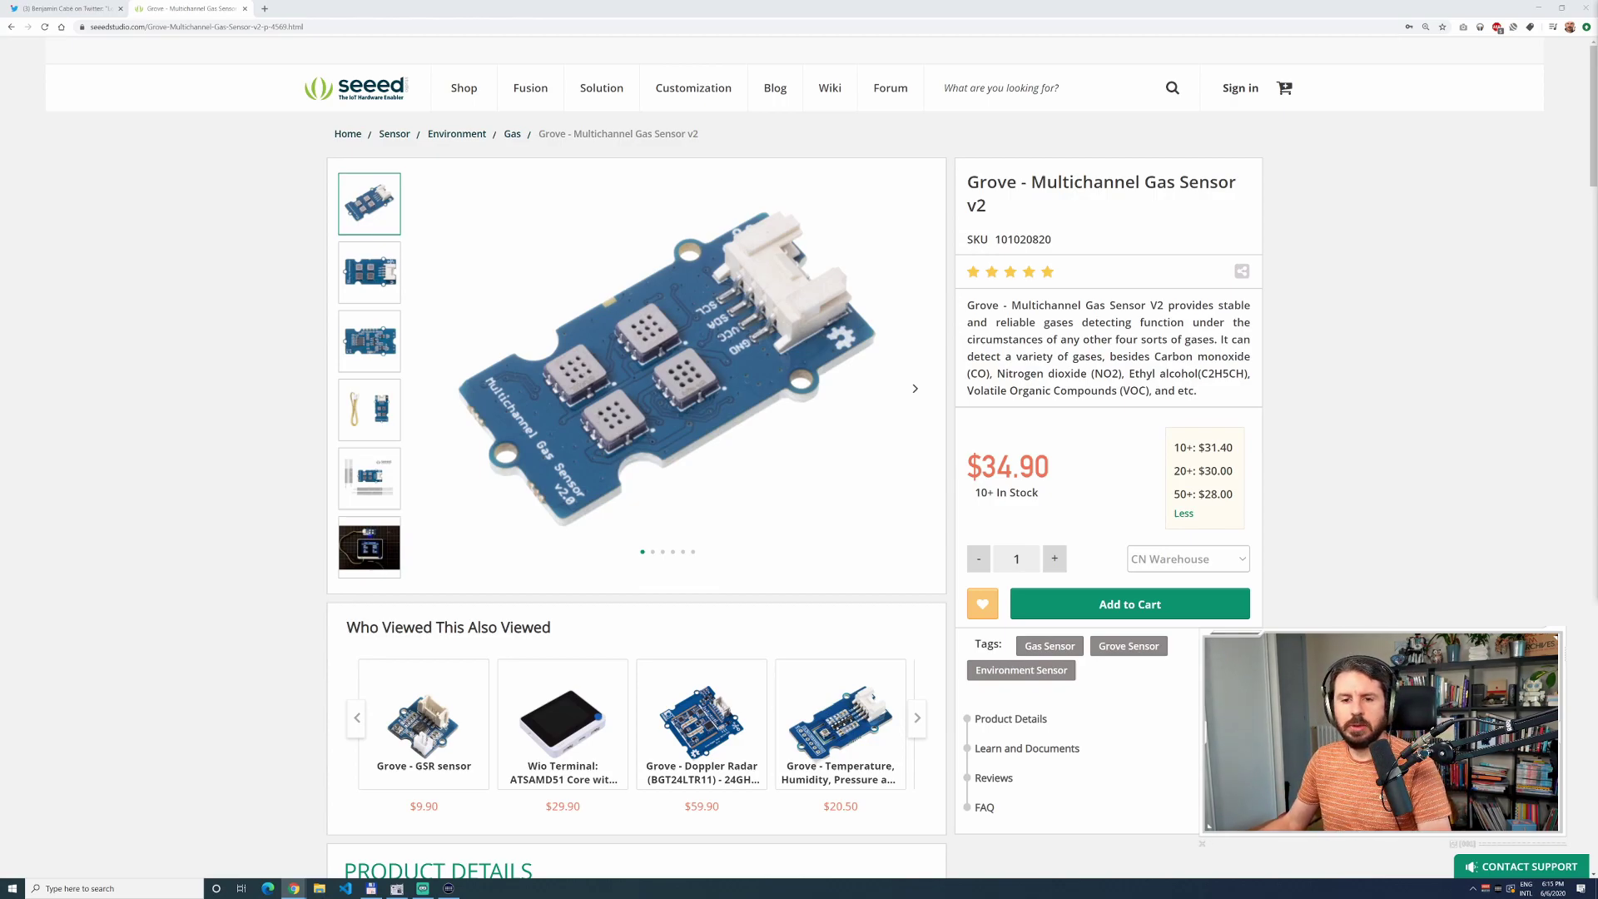
Bring the Sketchfab Nose Model 3 page into the browser window and examine the nose from the side, back and underneath.
drag(1597, 84, 449, 21)
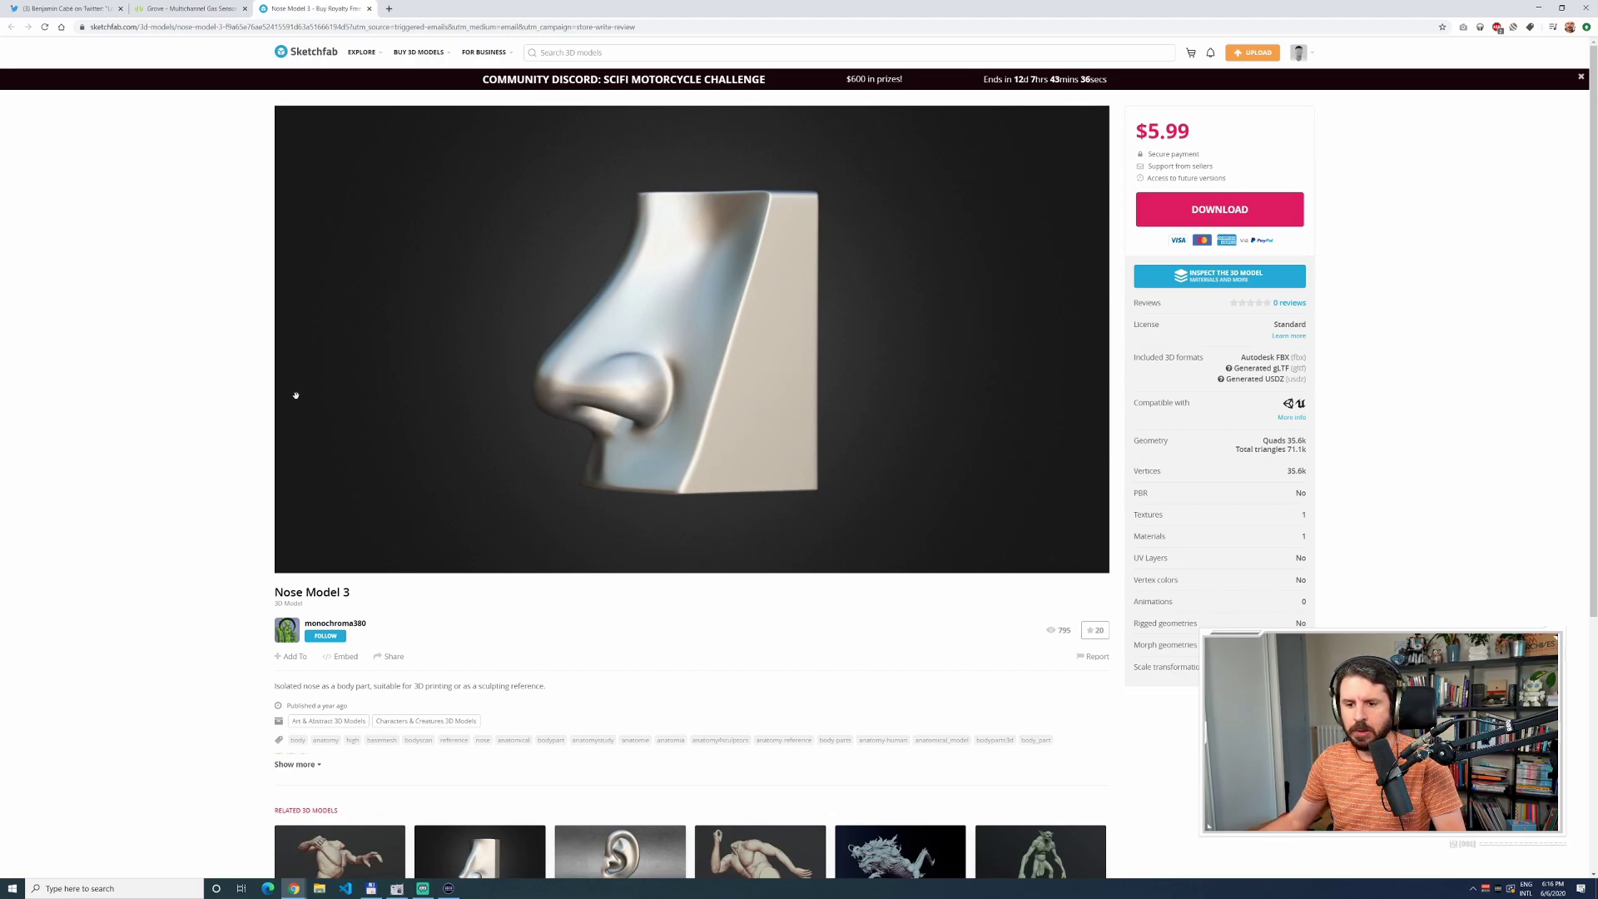
drag(288, 392, 958, 439)
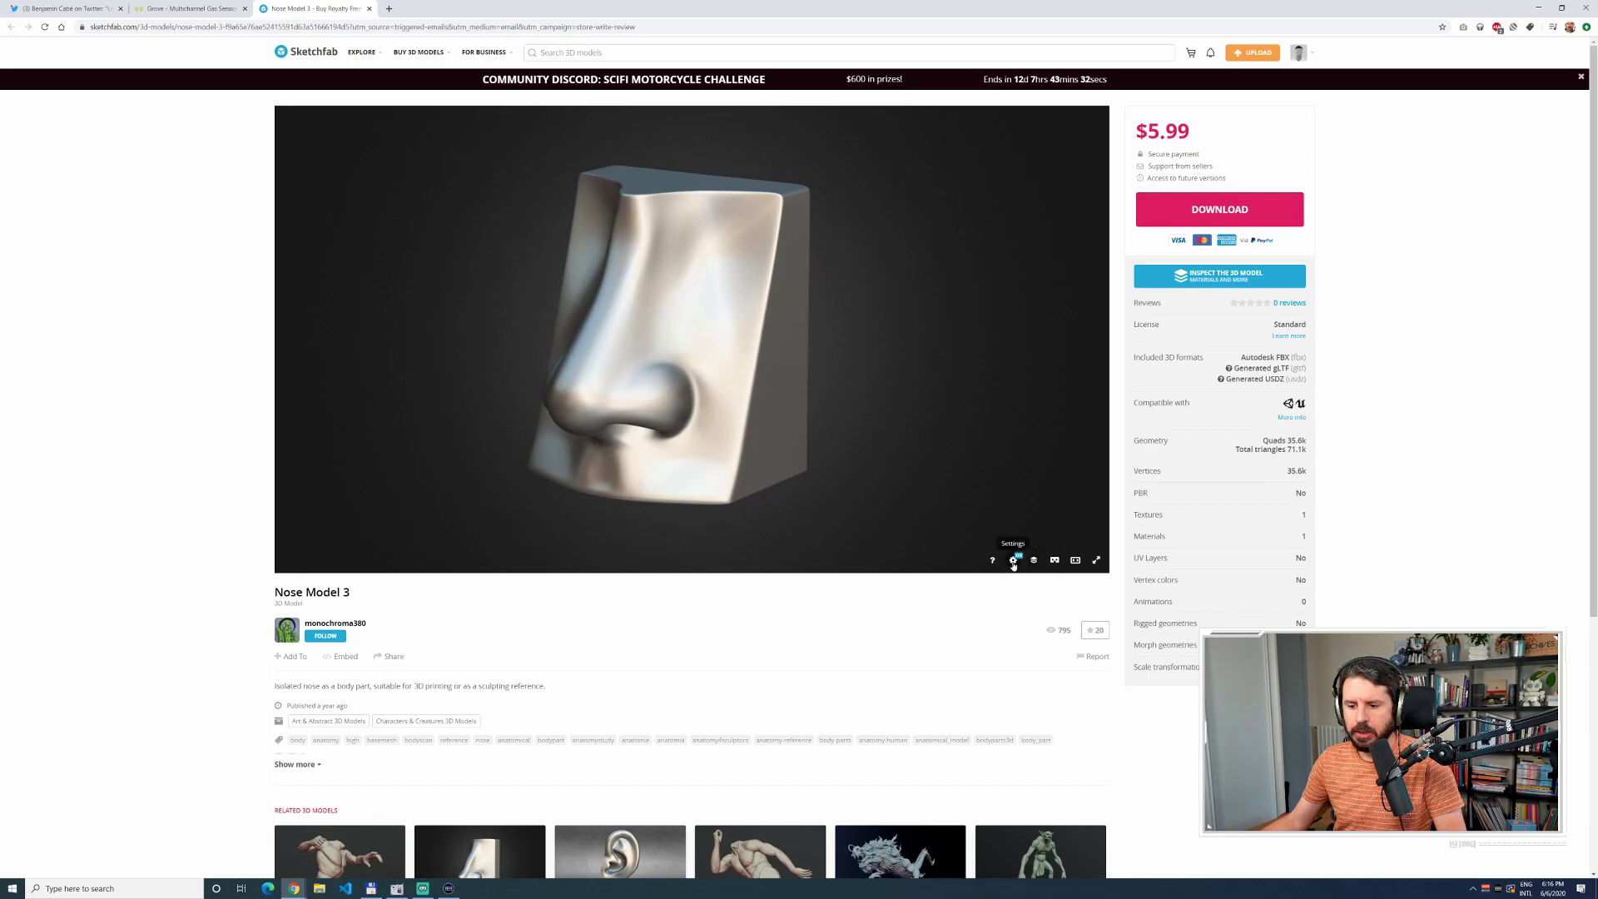
drag(991, 516, 892, 303)
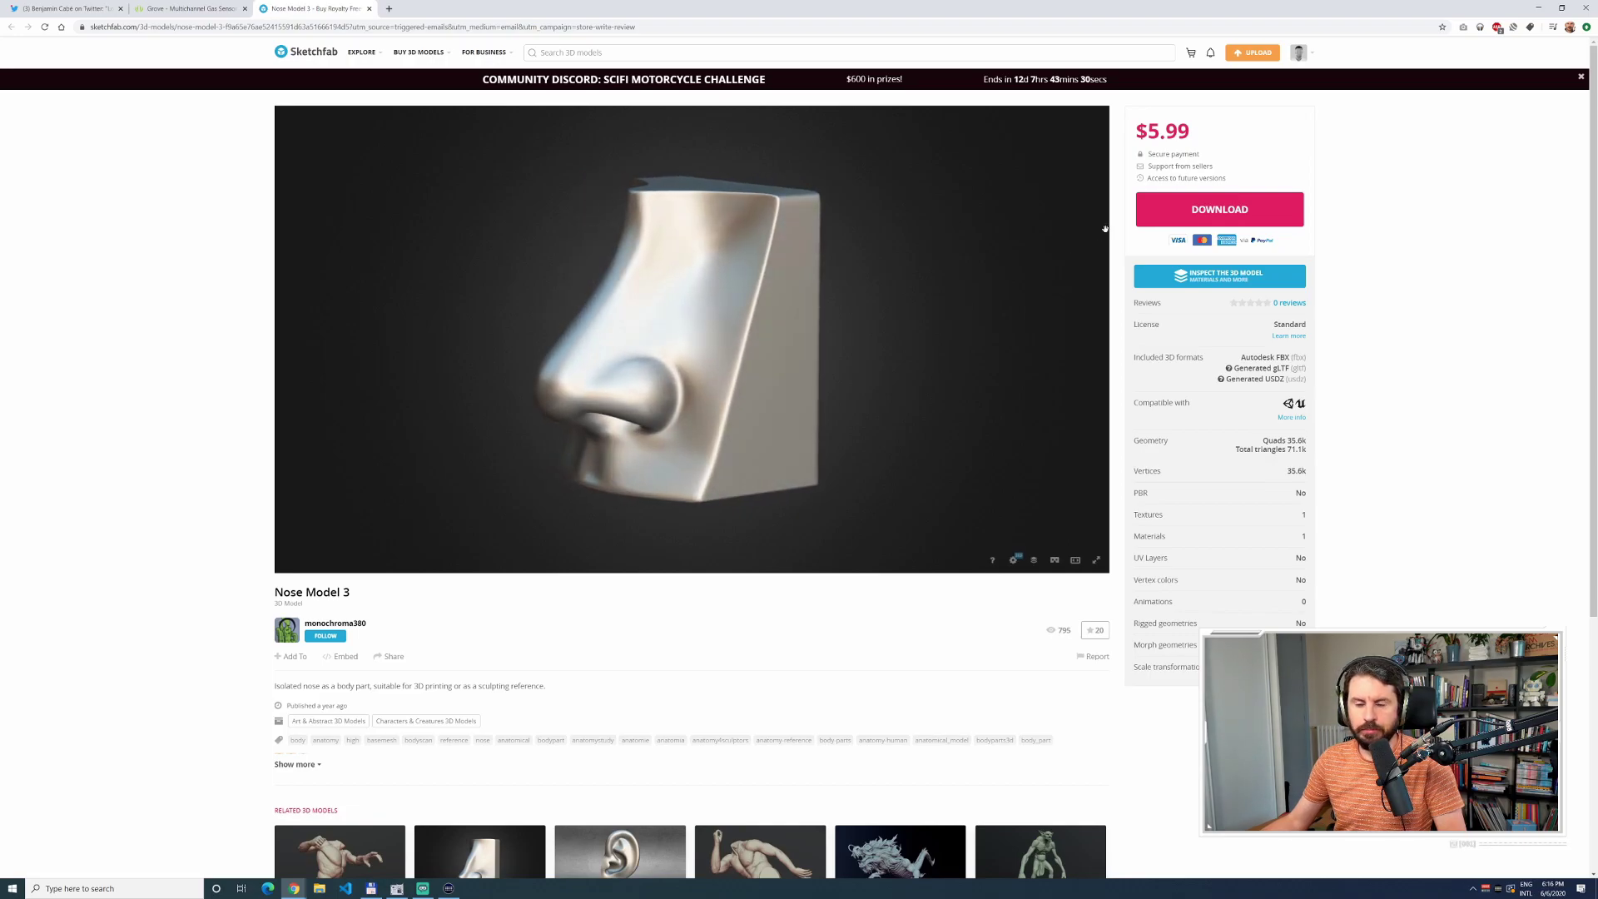
drag(765, 355, 727, 334)
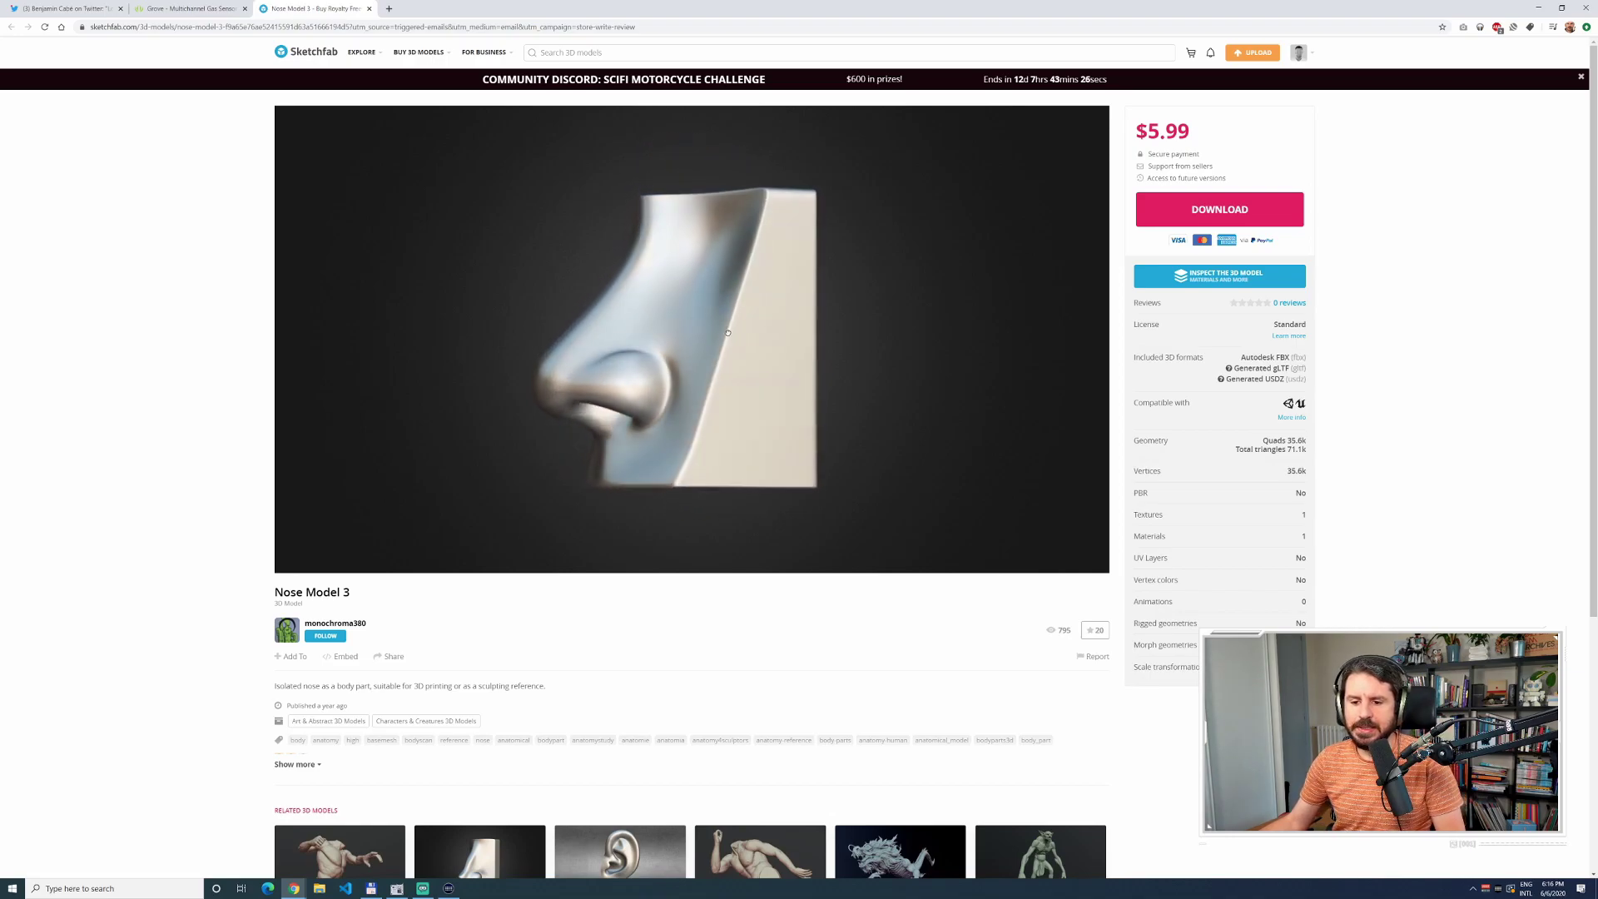
mouse_move(607, 409)
mouse_down()
mouse_move(605, 438)
mouse_move(773, 392)
mouse_up()
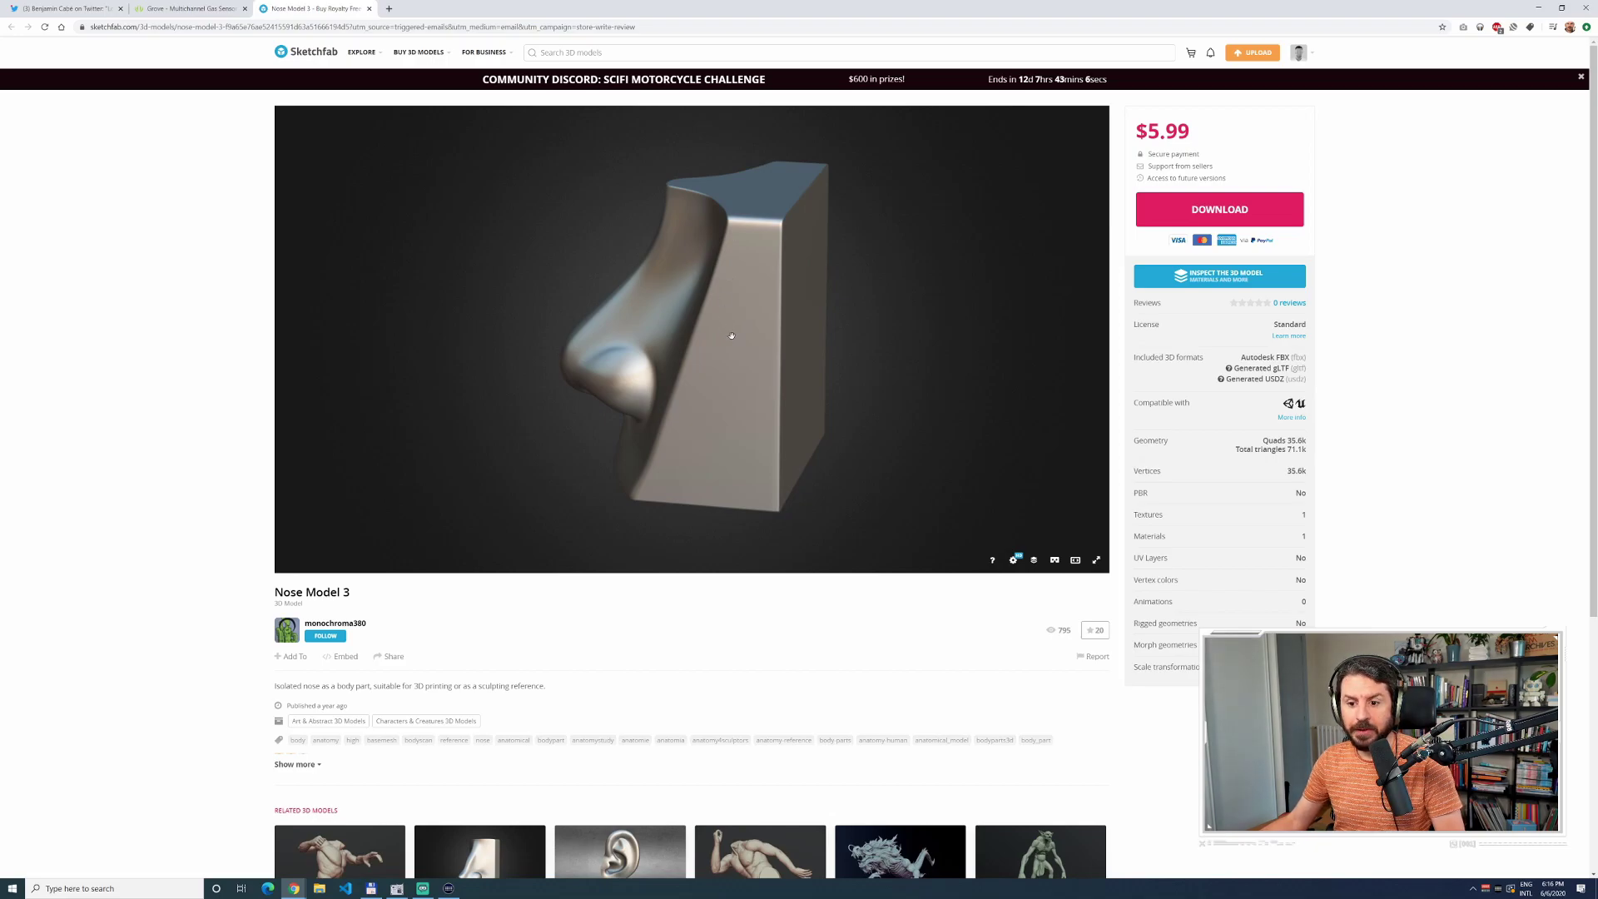
drag(718, 336, 711, 348)
drag(704, 349, 707, 356)
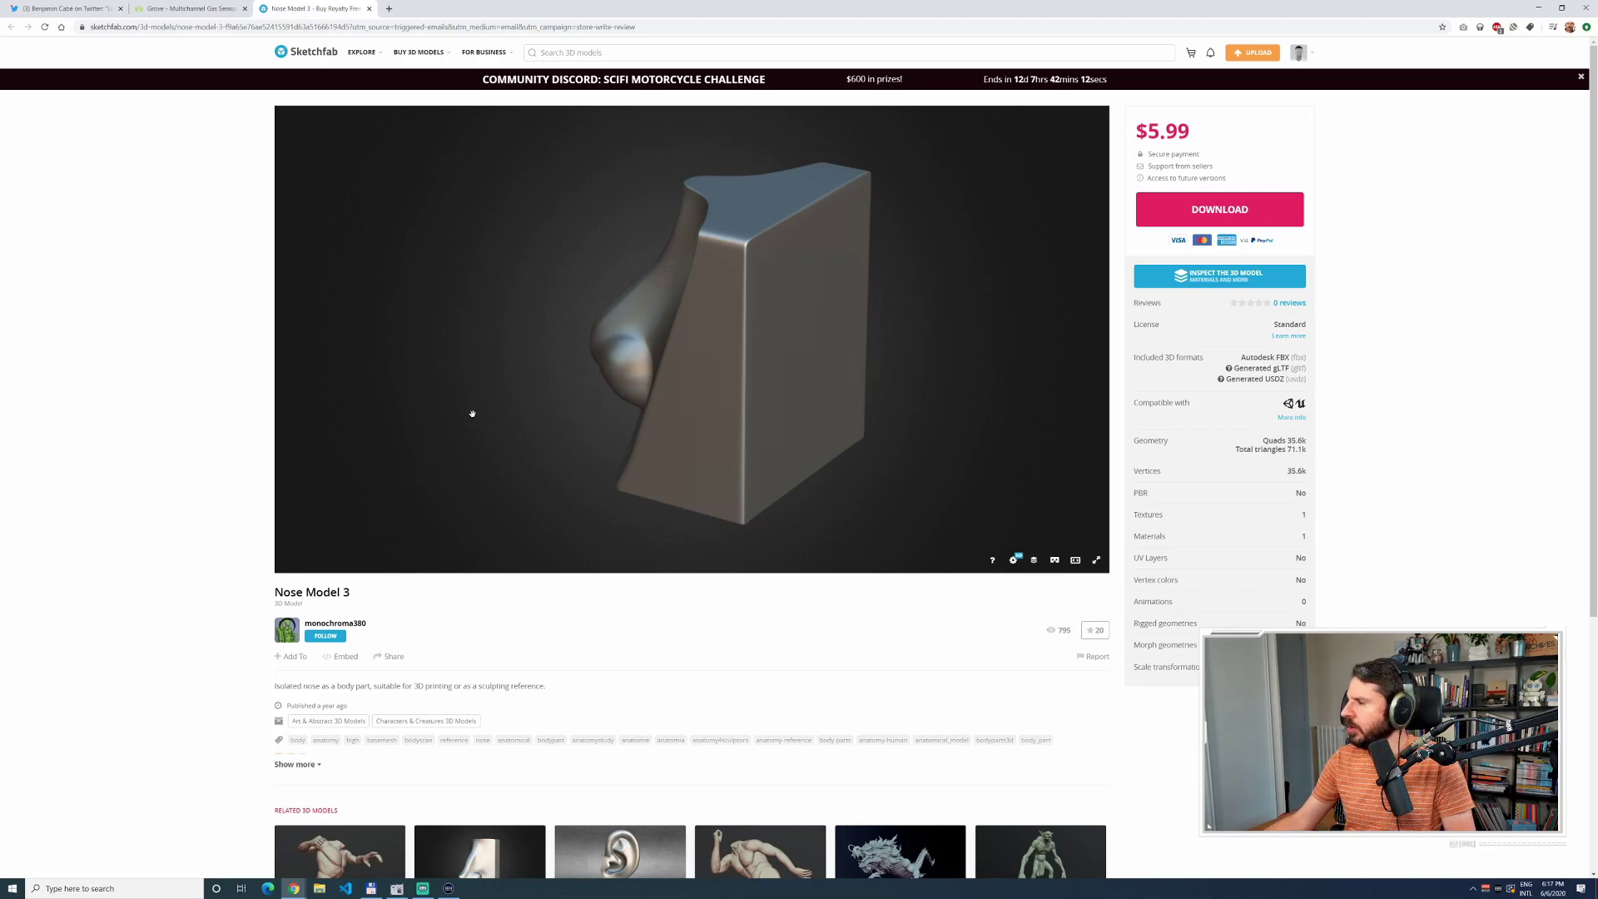
mouse_move(570, 407)
mouse_down()
mouse_move(676, 314)
mouse_move(622, 353)
mouse_move(648, 316)
mouse_move(649, 358)
mouse_move(641, 348)
mouse_up()
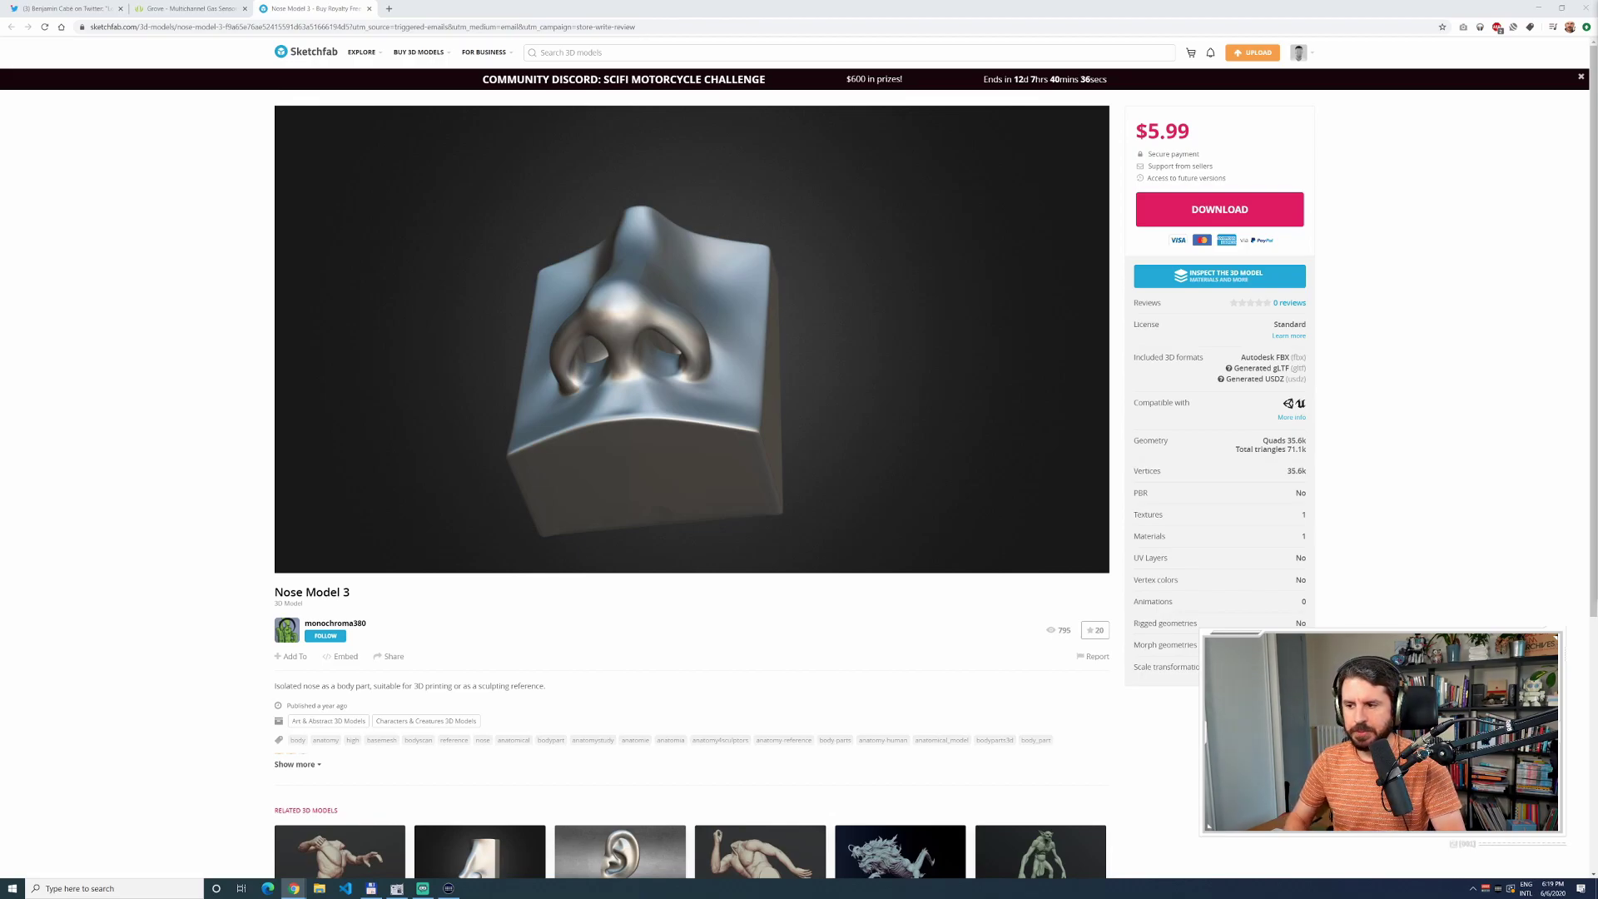
Launch Blender and start a new General file.
key(super)
text(blender)
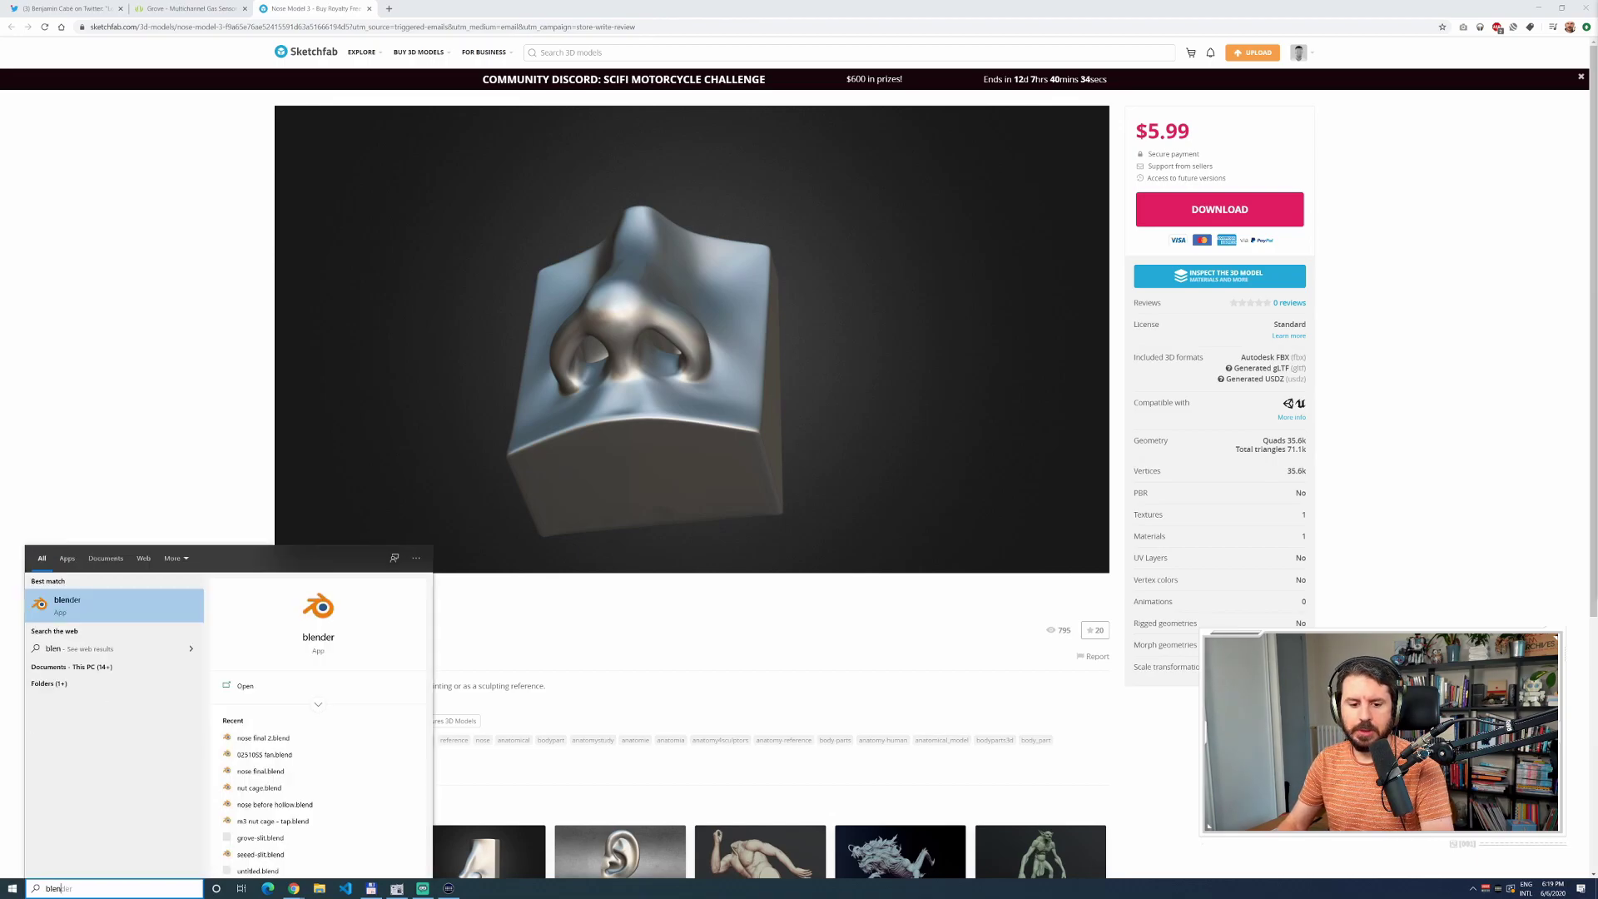
key(Return)
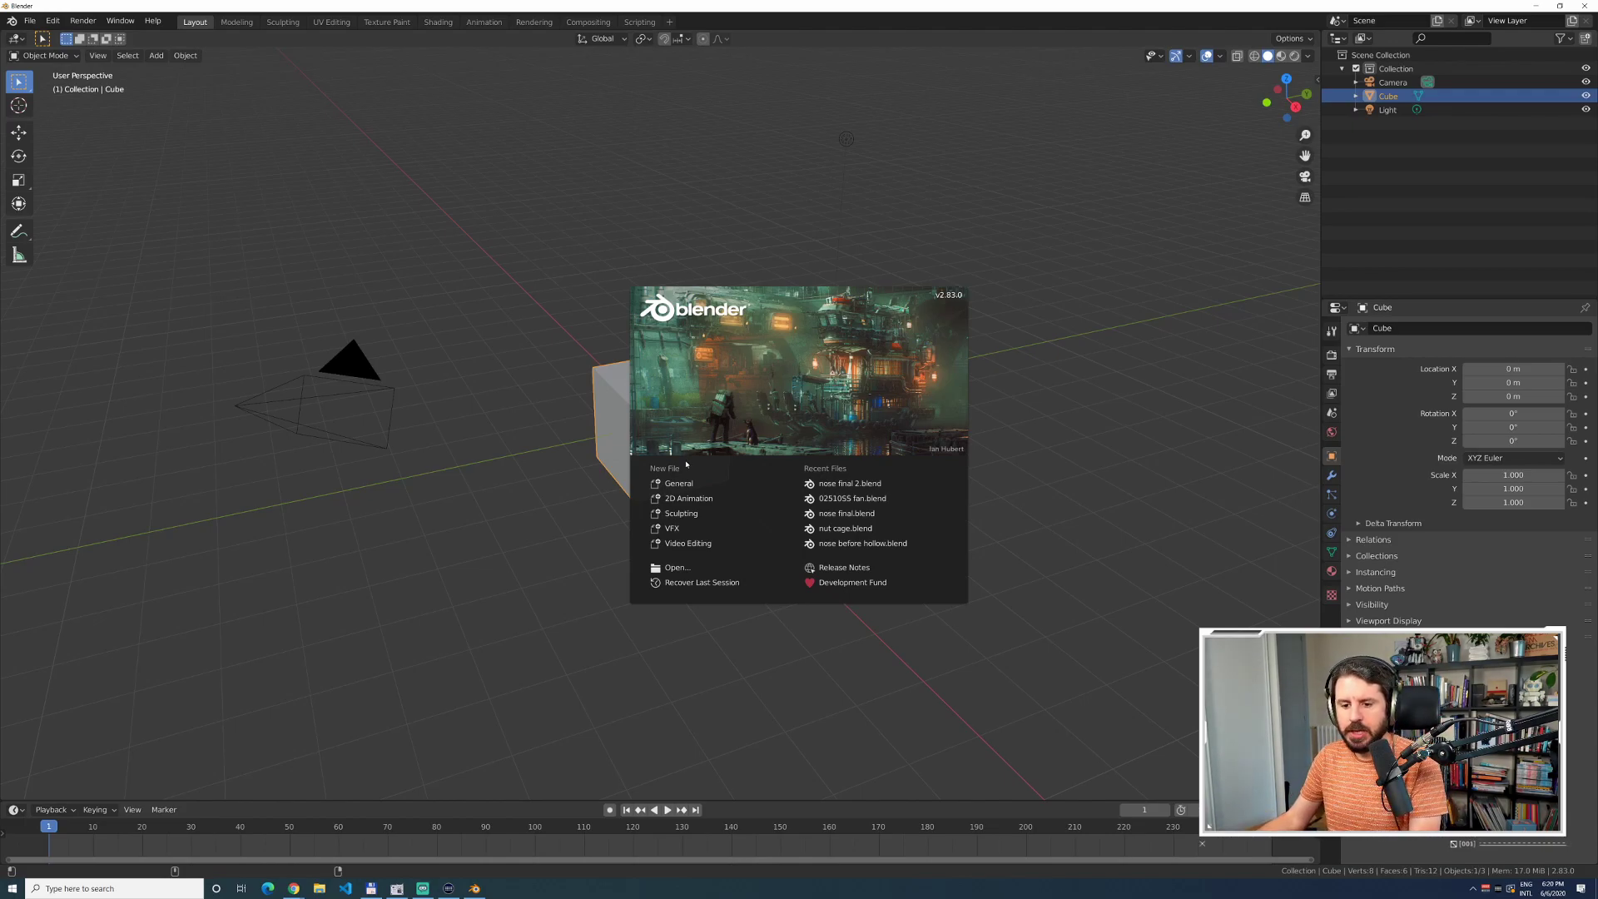
click(681, 485)
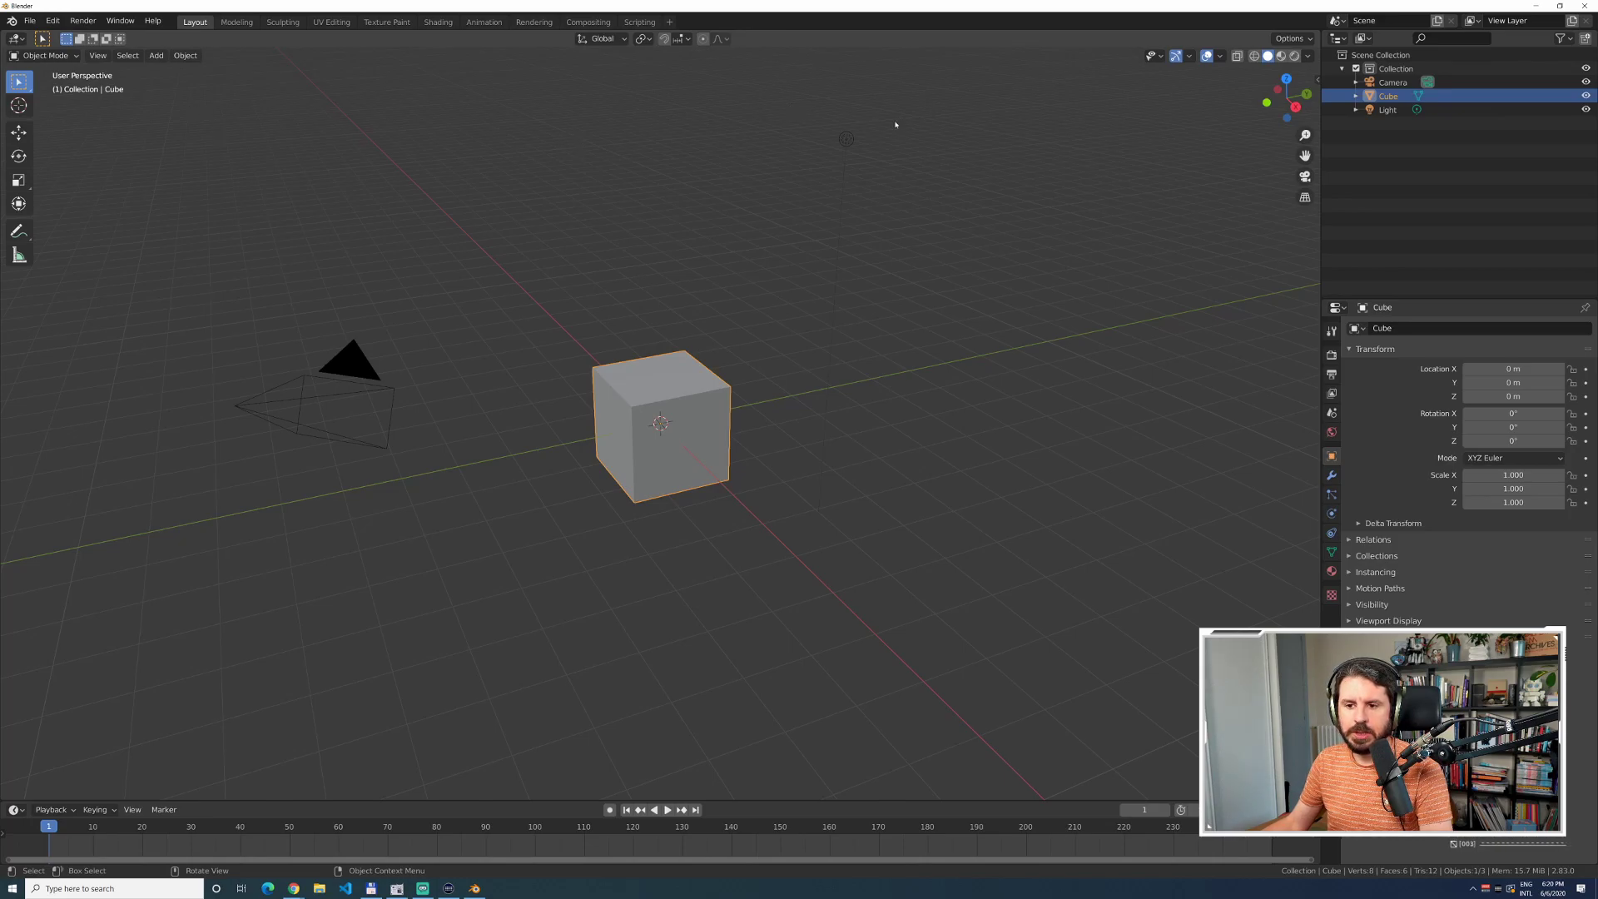
Delete the default camera, cube and light from the scene.
drag(817, 117, 887, 177)
drag(189, 301, 497, 491)
drag(497, 325, 748, 549)
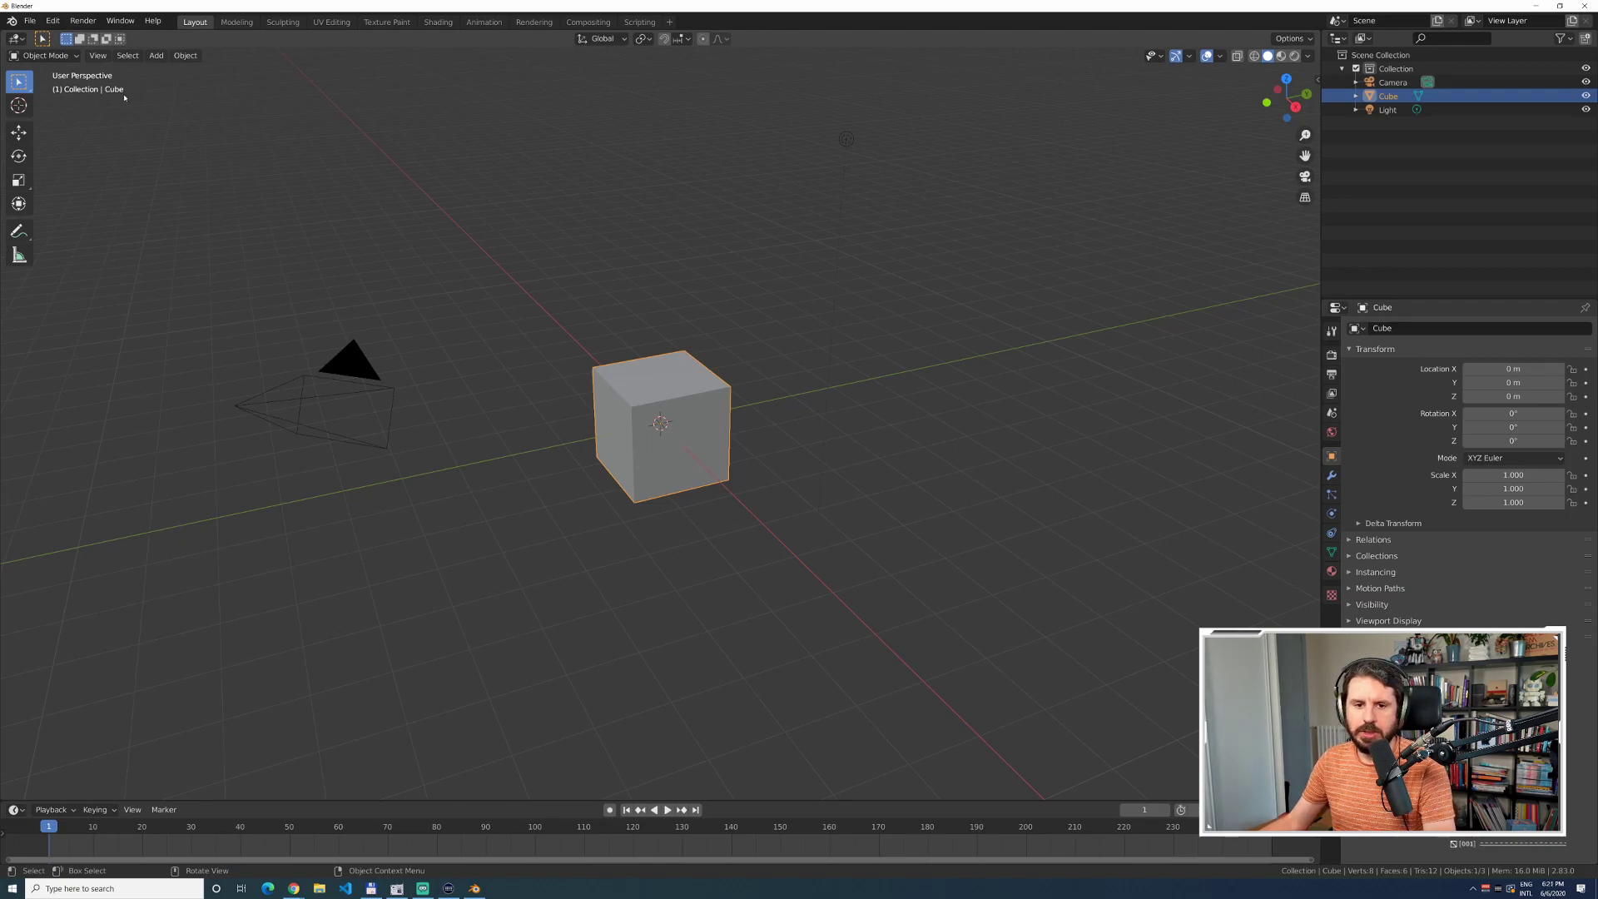
drag(155, 99, 951, 502)
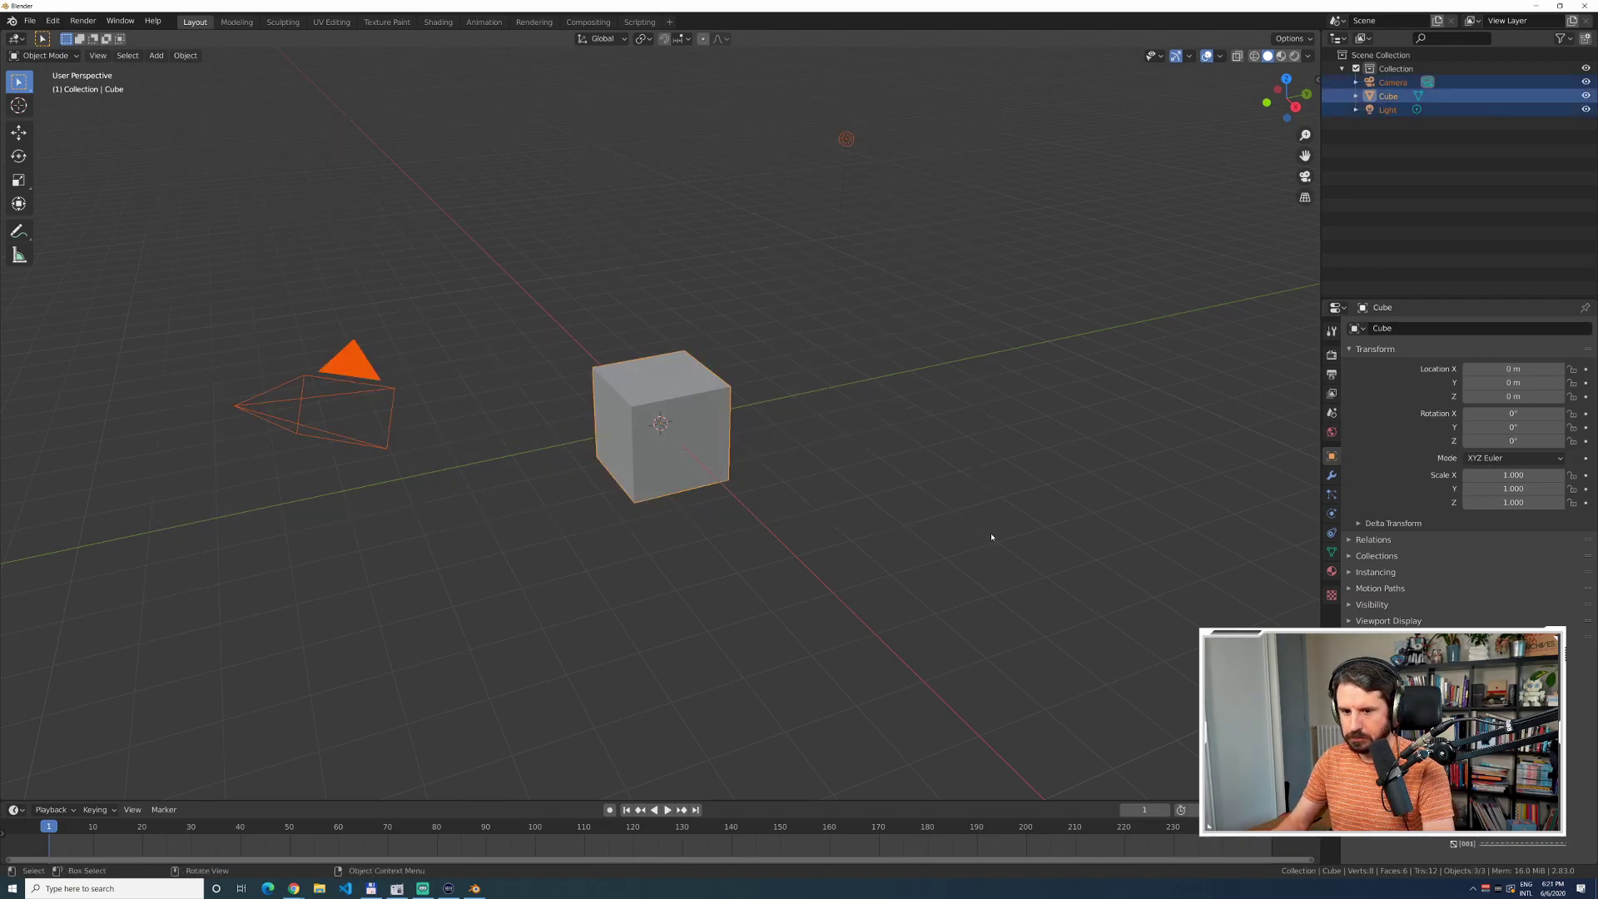
key(Delete)
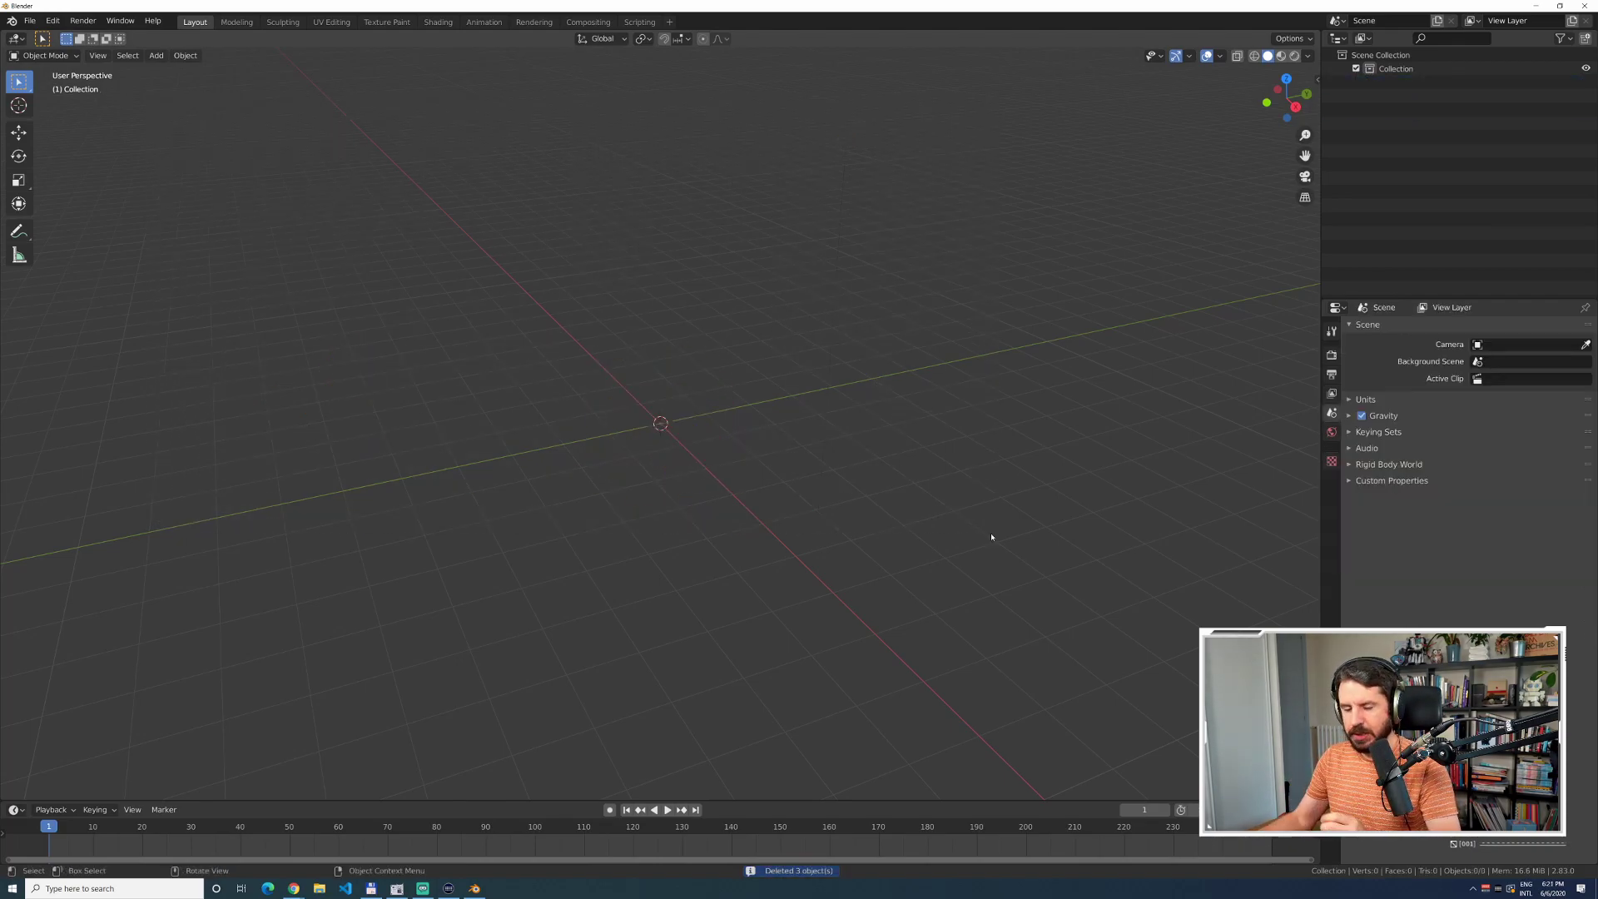
Configure the scene units with a unit scale of 0.001 and millimeters as the length unit.
click(1349, 400)
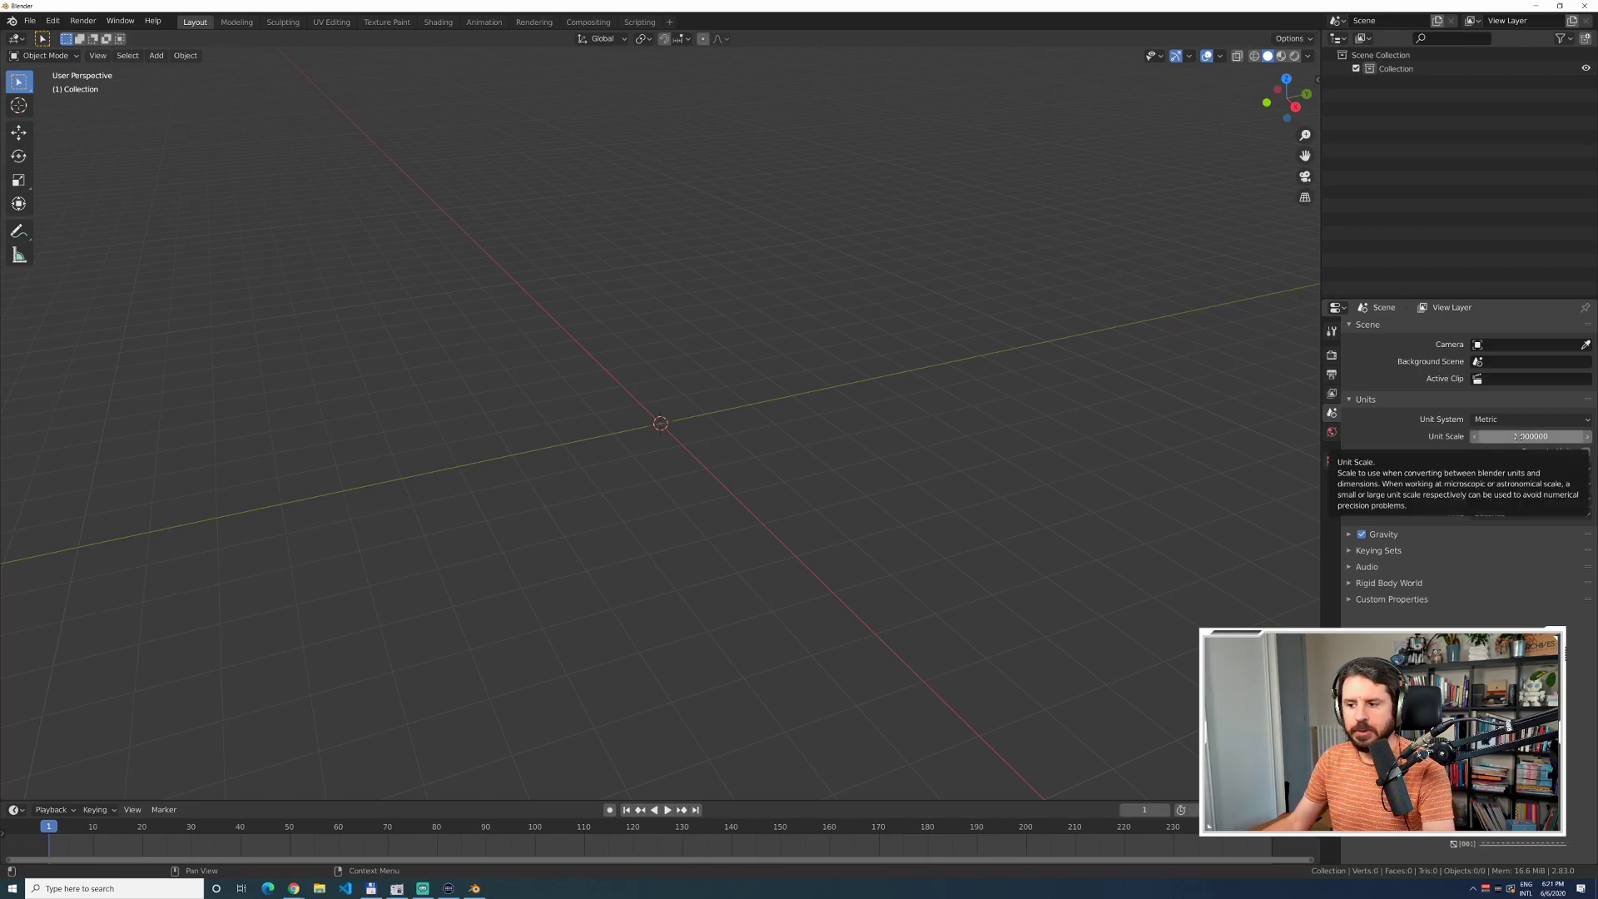
click(1515, 437)
text(0.00)
key(Return)
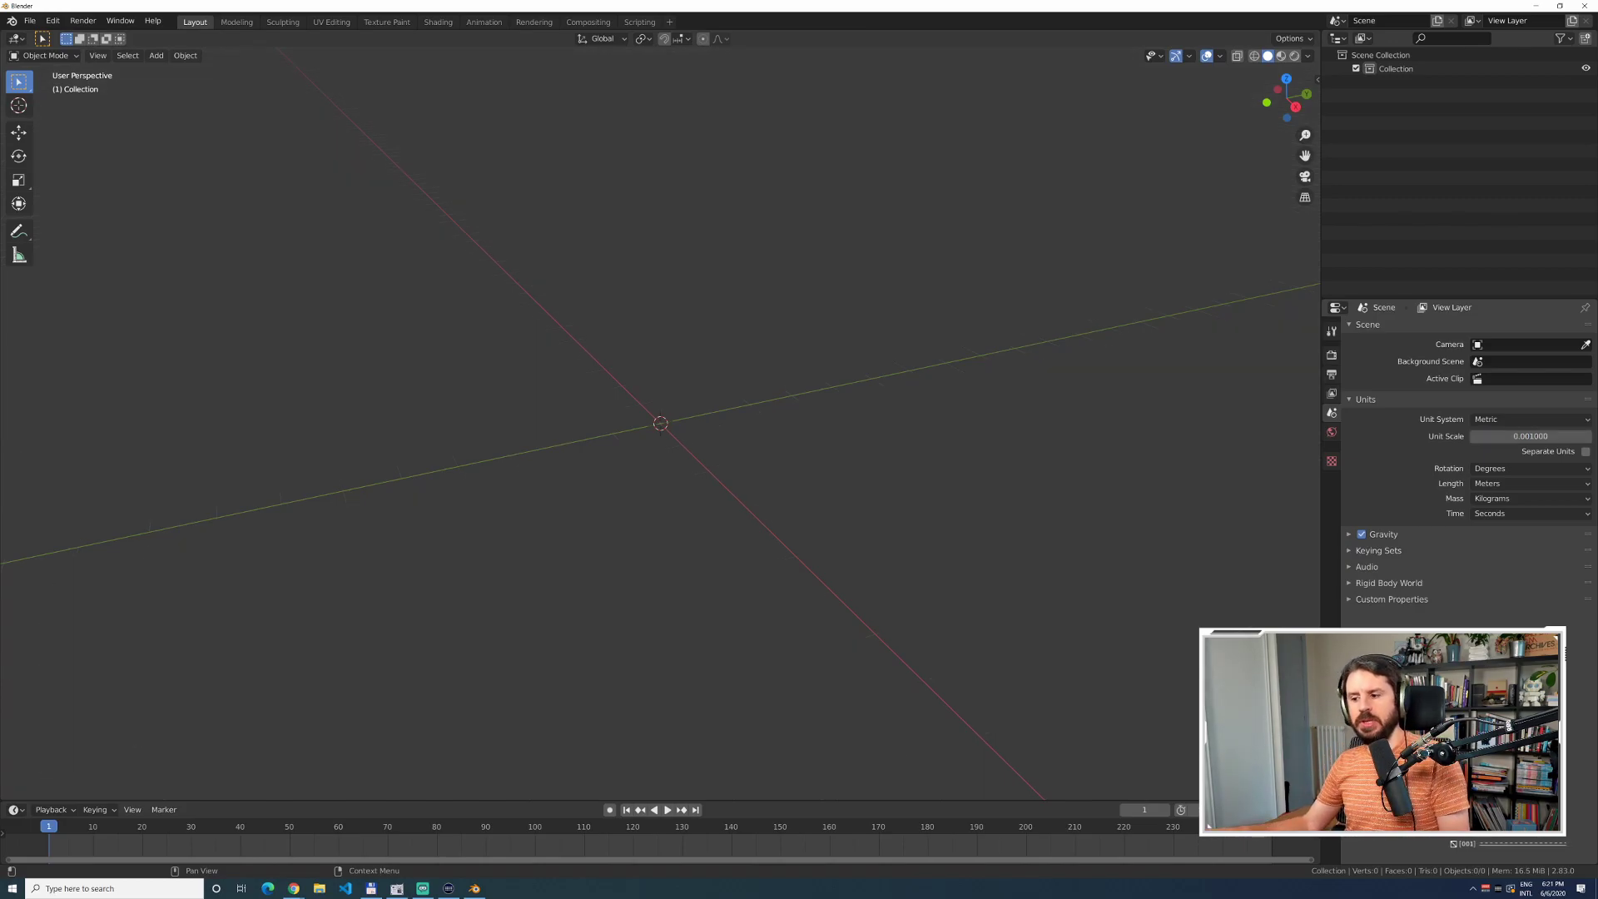
click(1482, 481)
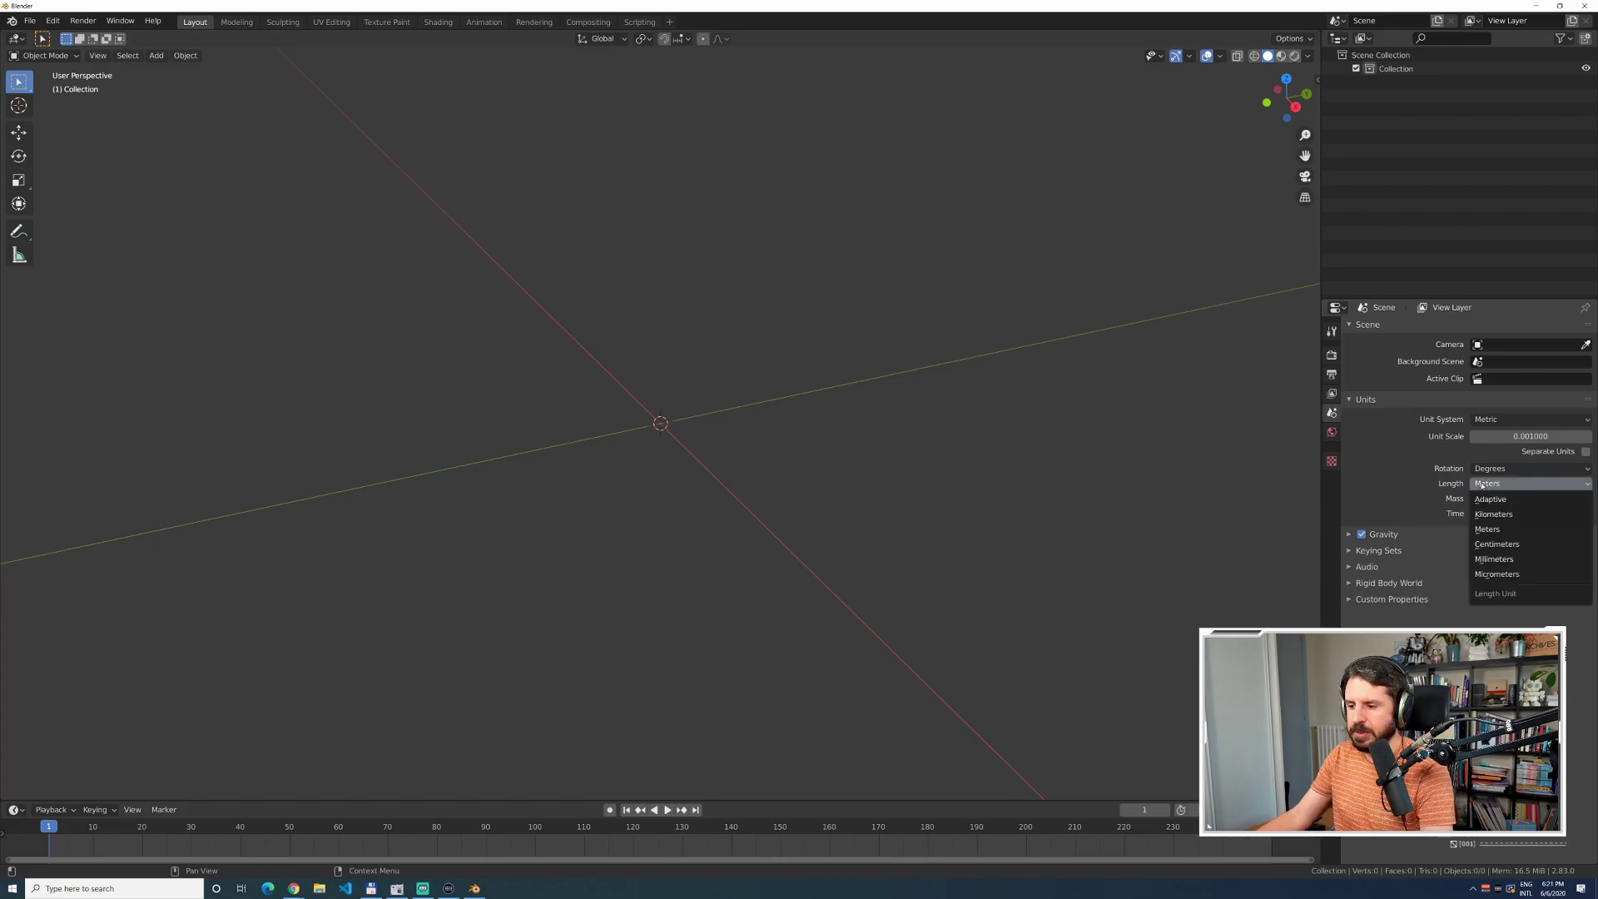
click(1491, 558)
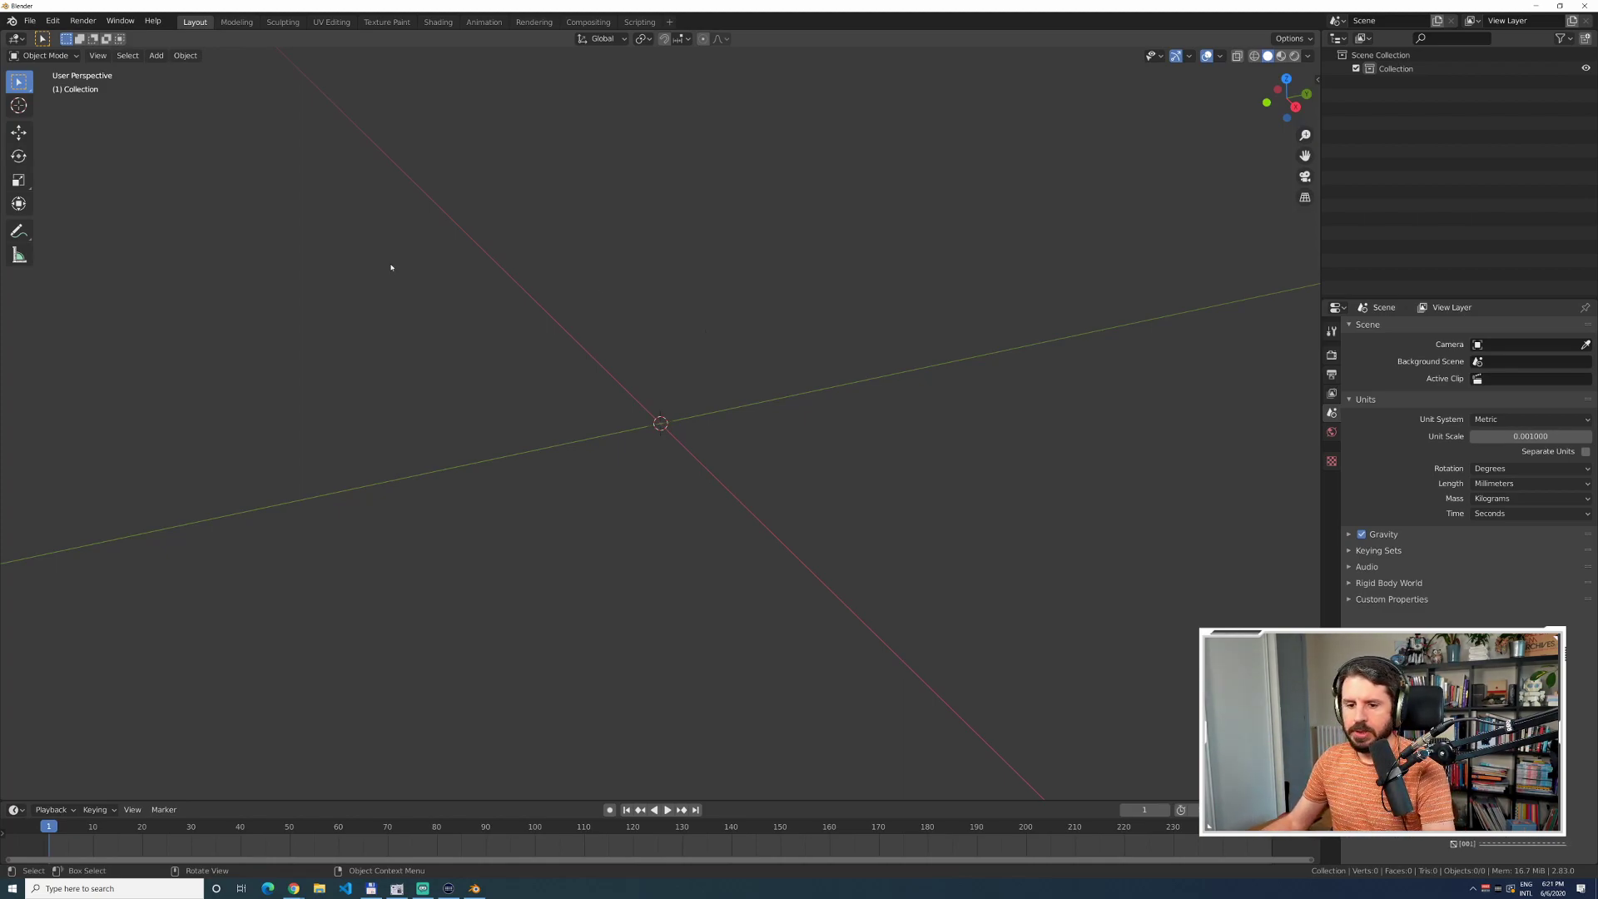
Save the project as nose.blend in the 3D models folder.
key(ctrl+s)
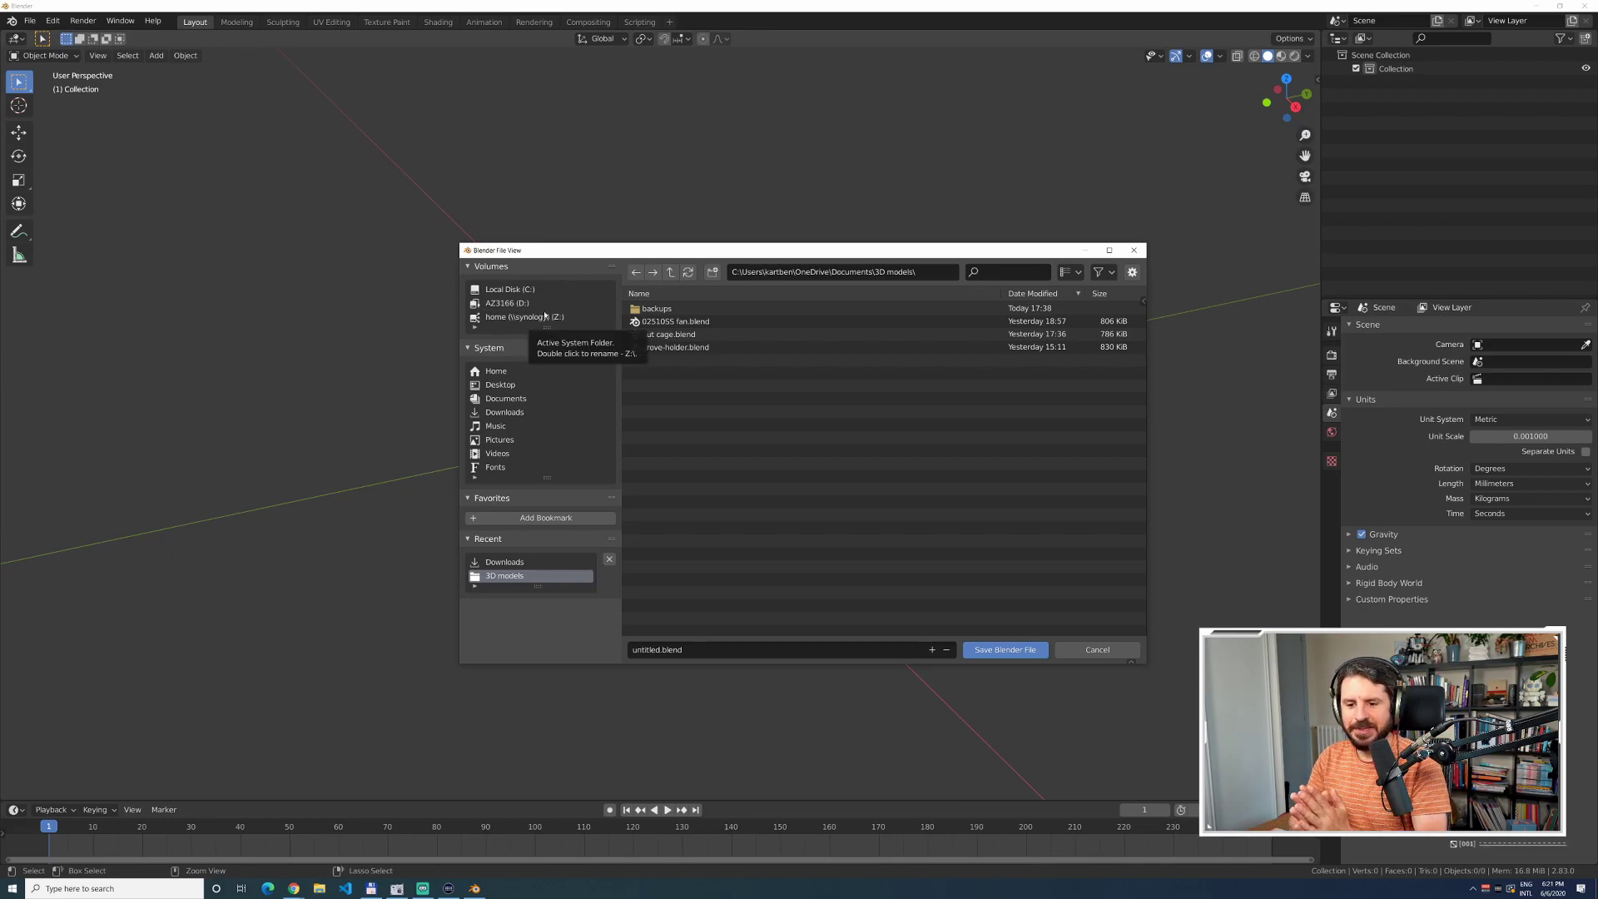
click(665, 649)
text(nose)
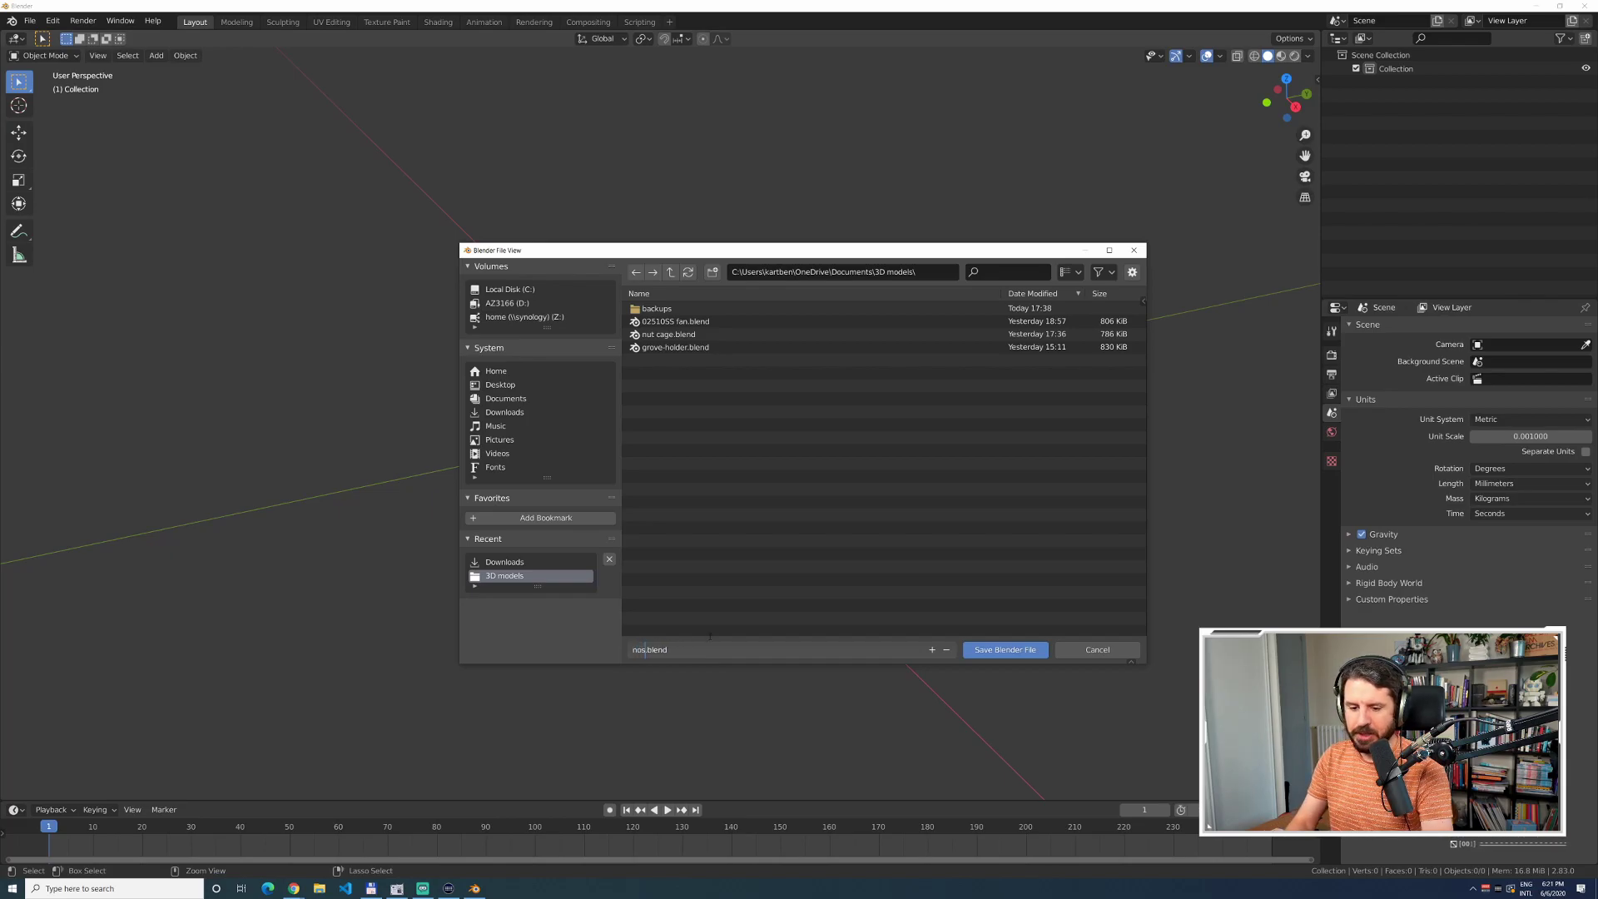
key(Return)
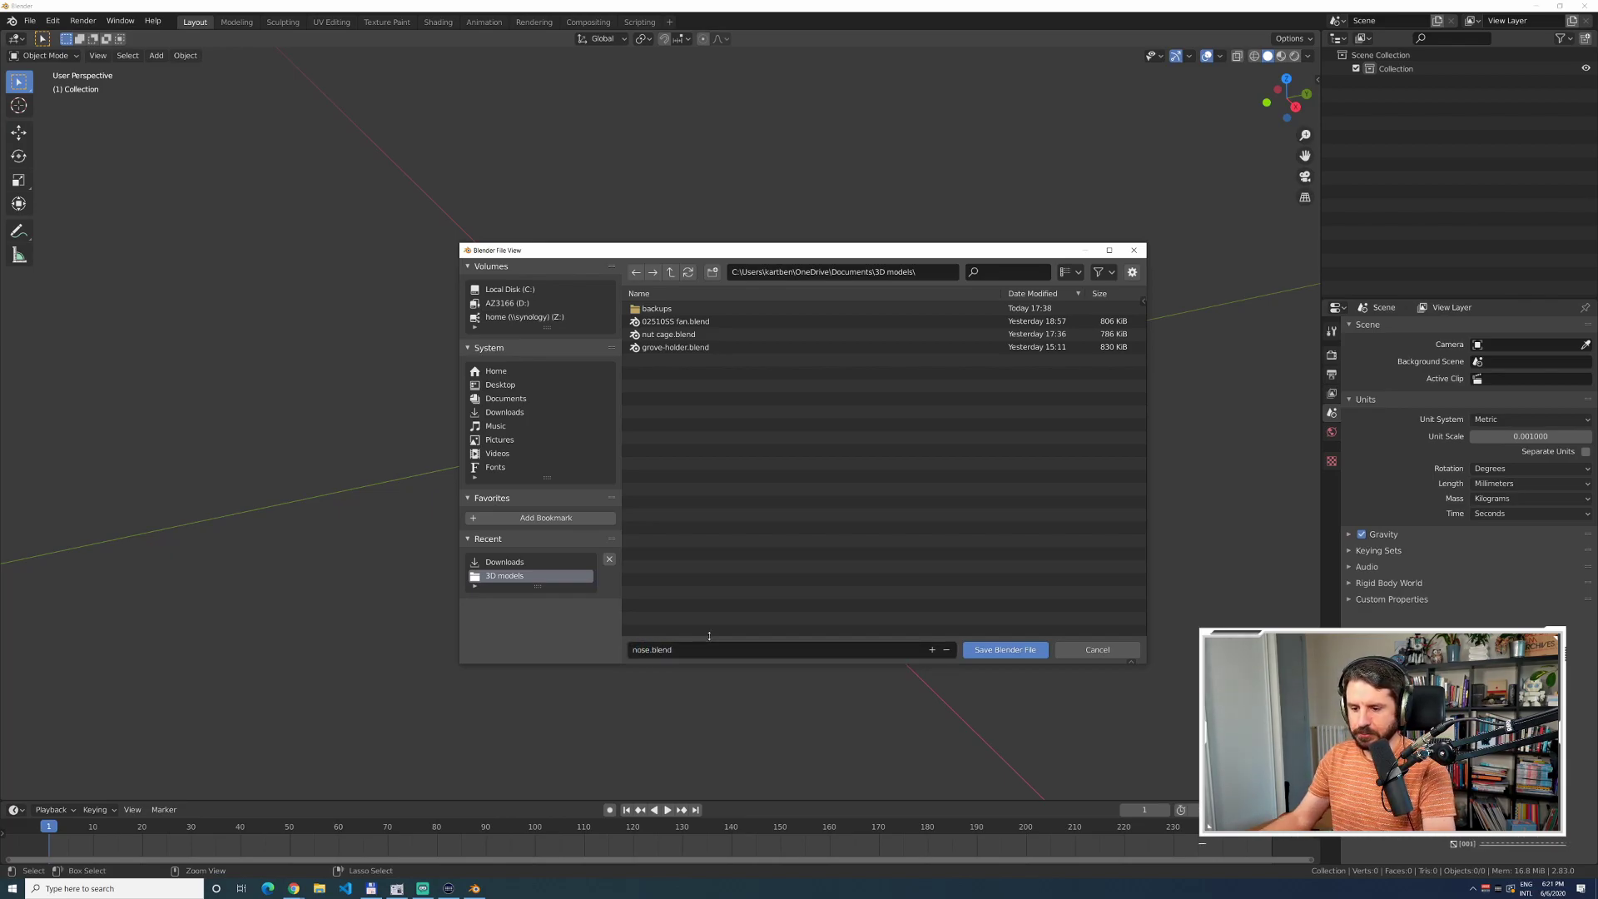
click(1005, 649)
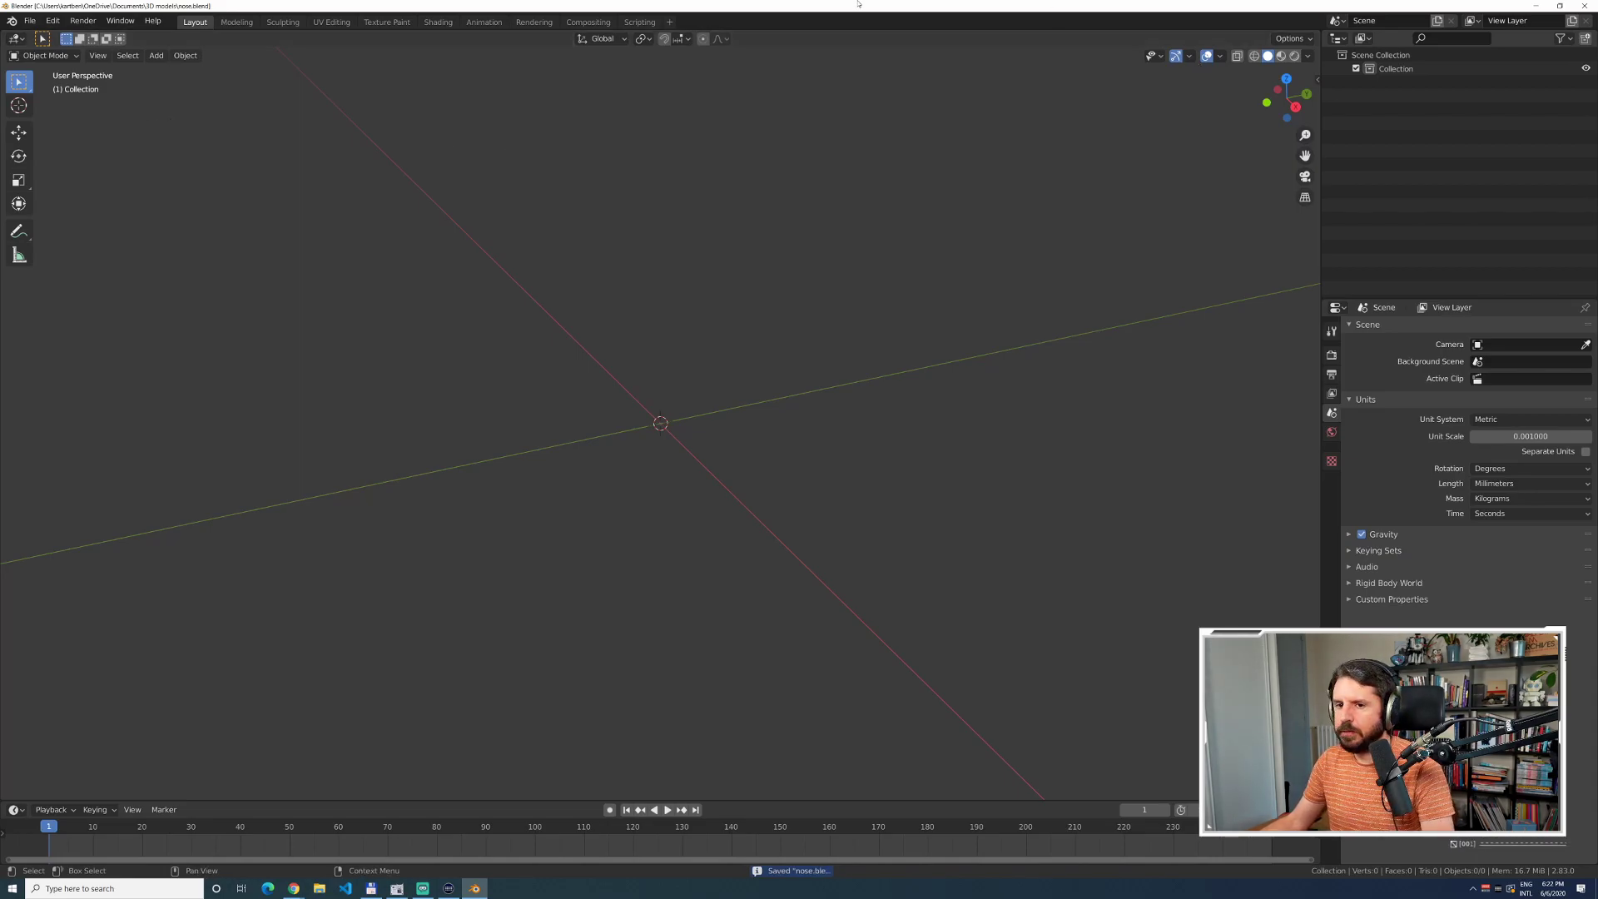
Switch to the browser window with the Sketchfab page and open thingiverse.com in a new tab.
key(alt+Tab)
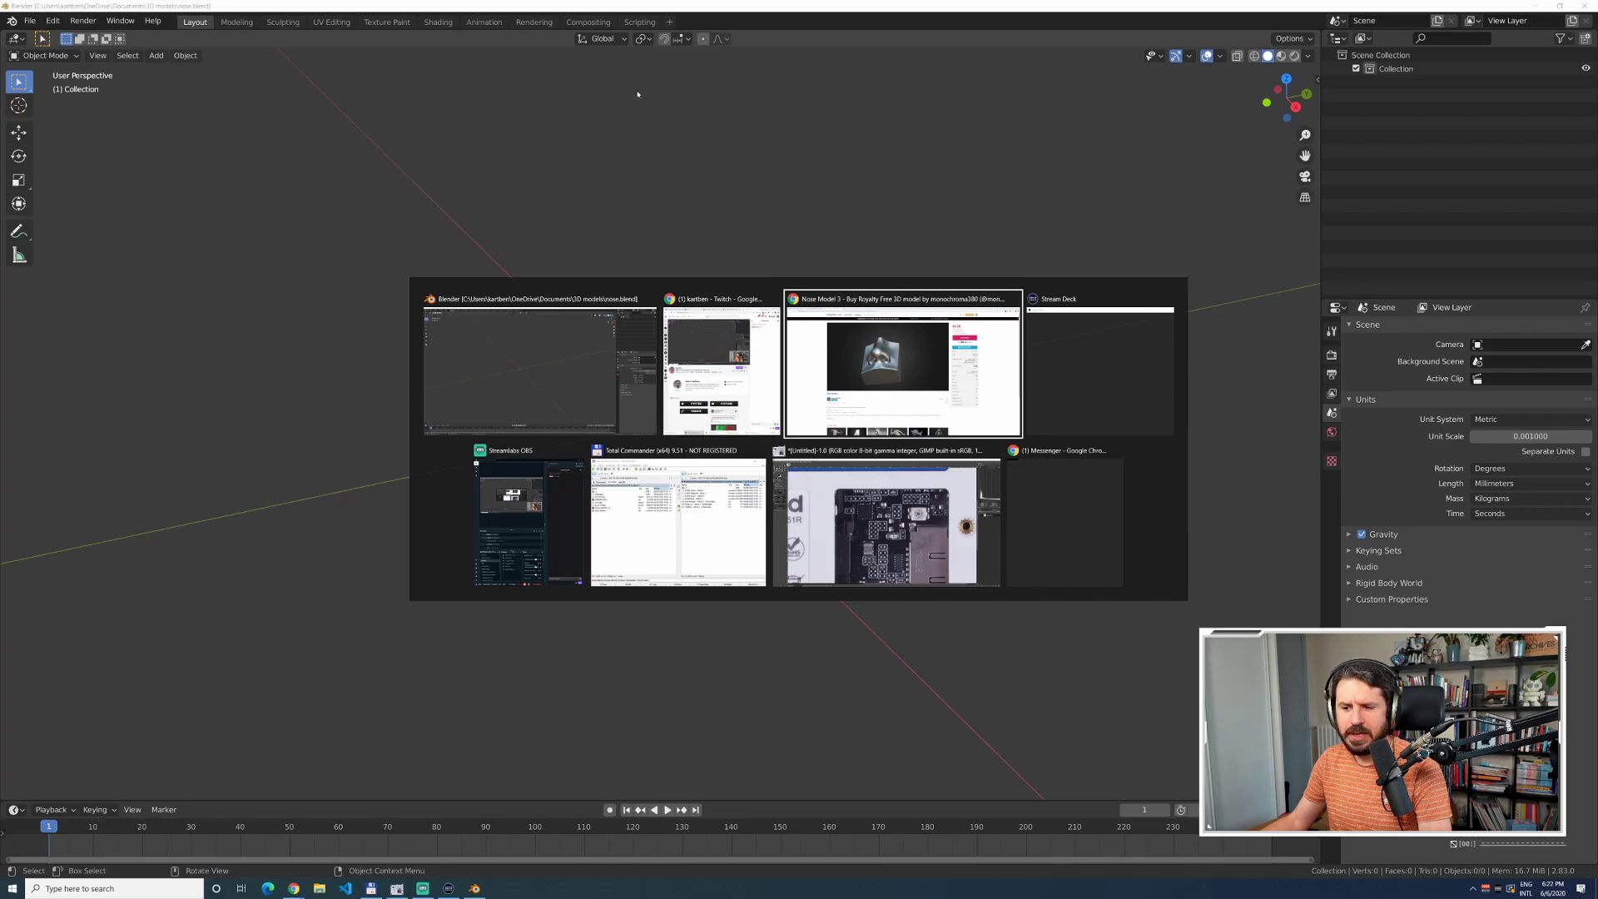
click(838, 353)
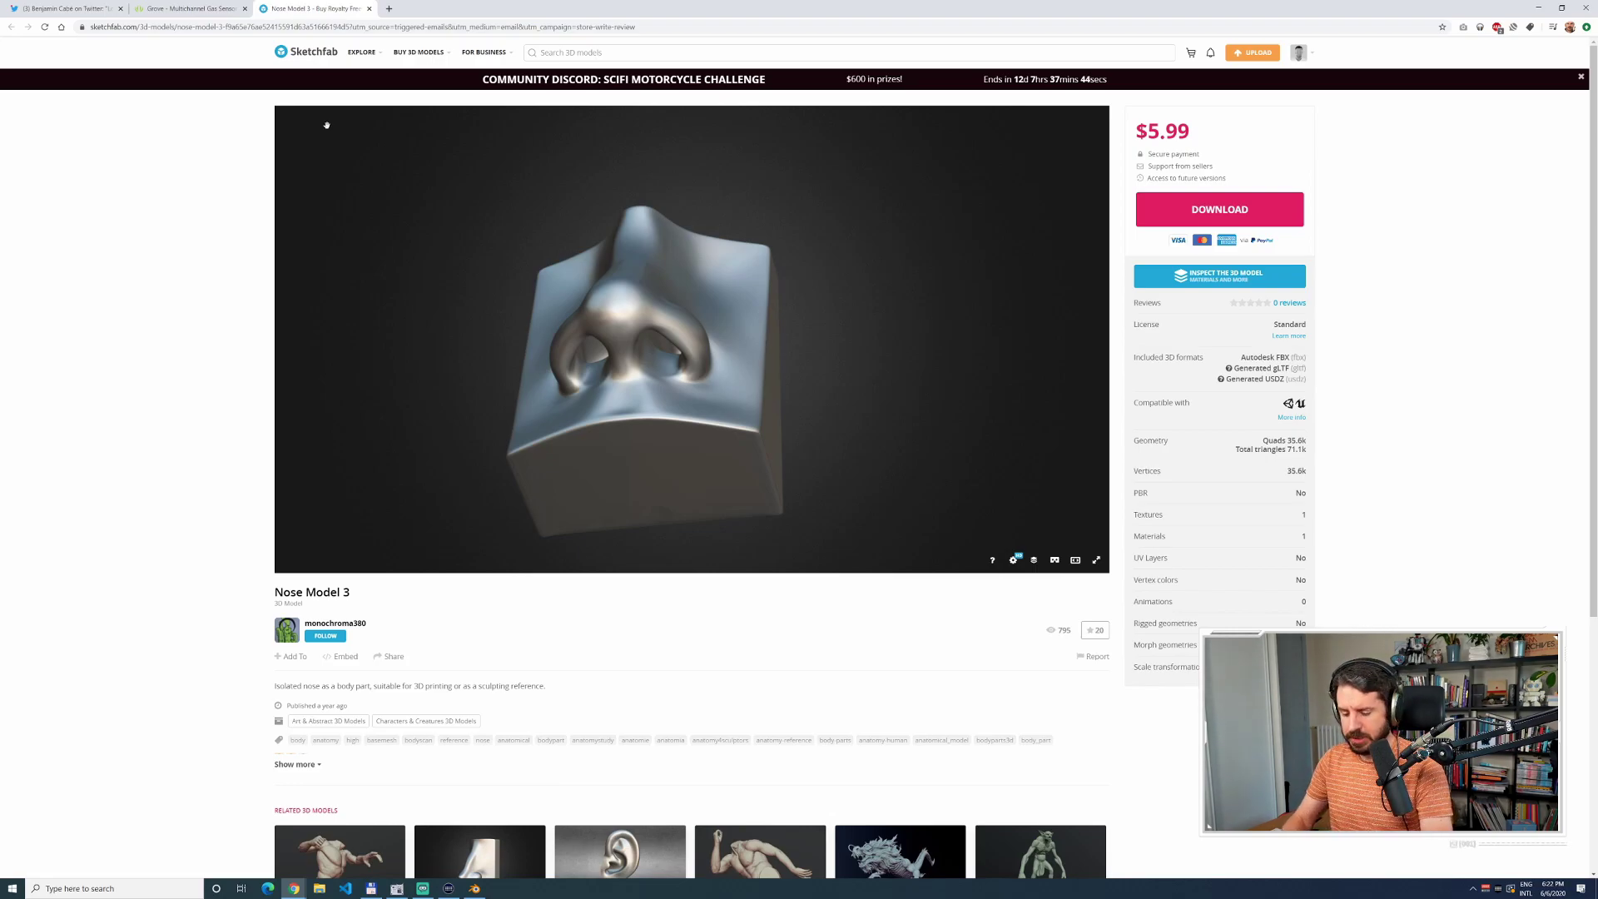
key(ctrl+t)
text(thingiverse.com)
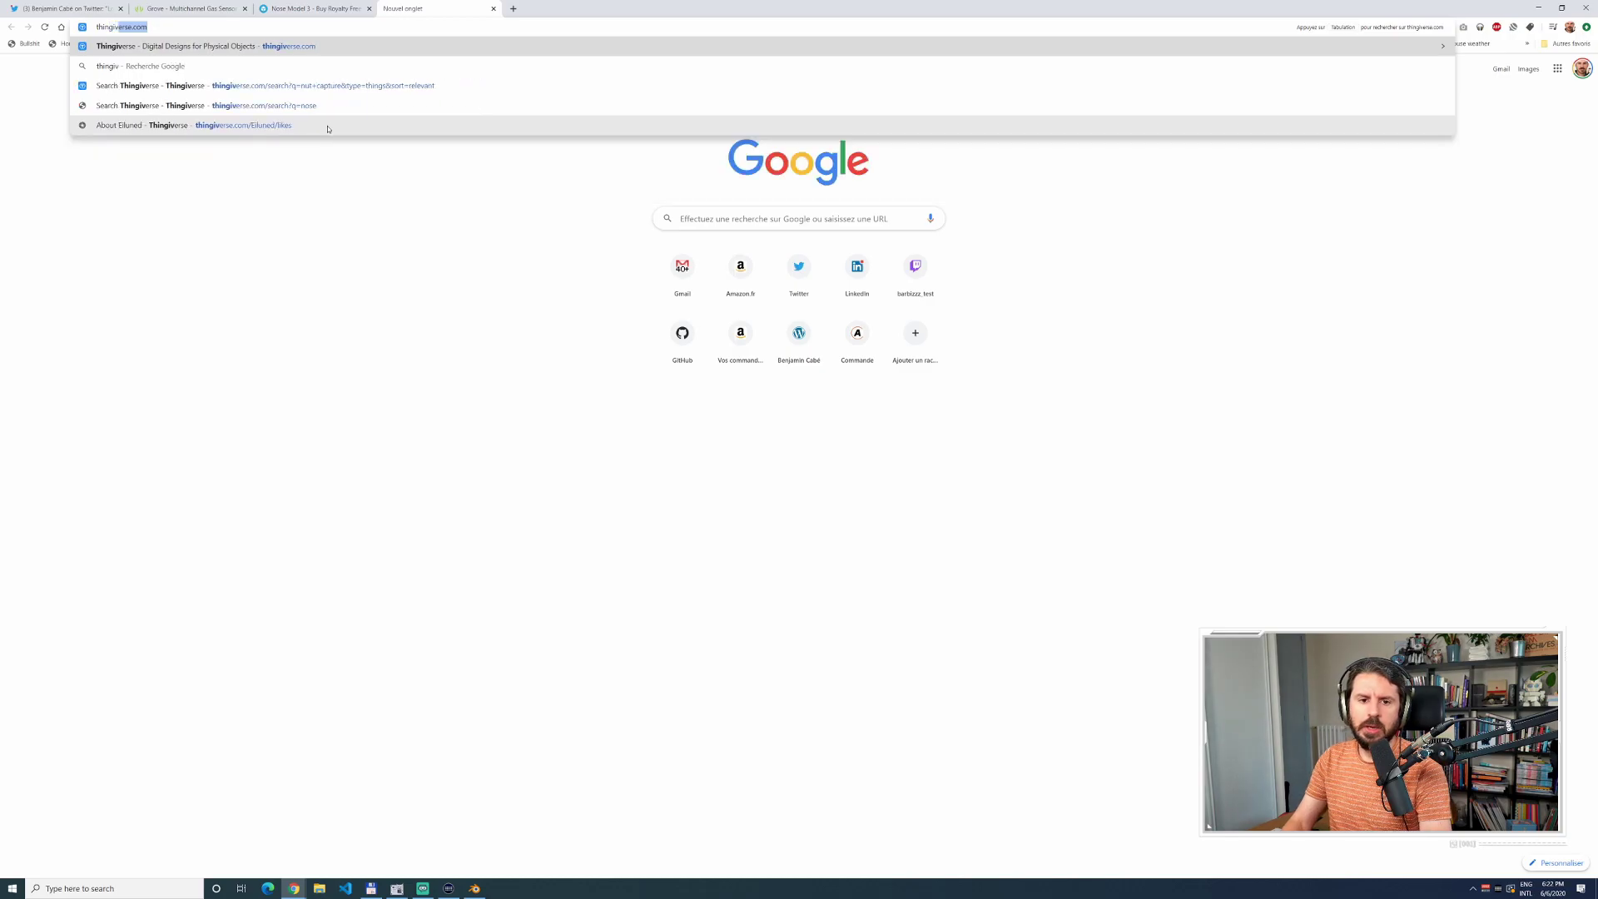
key(Return)
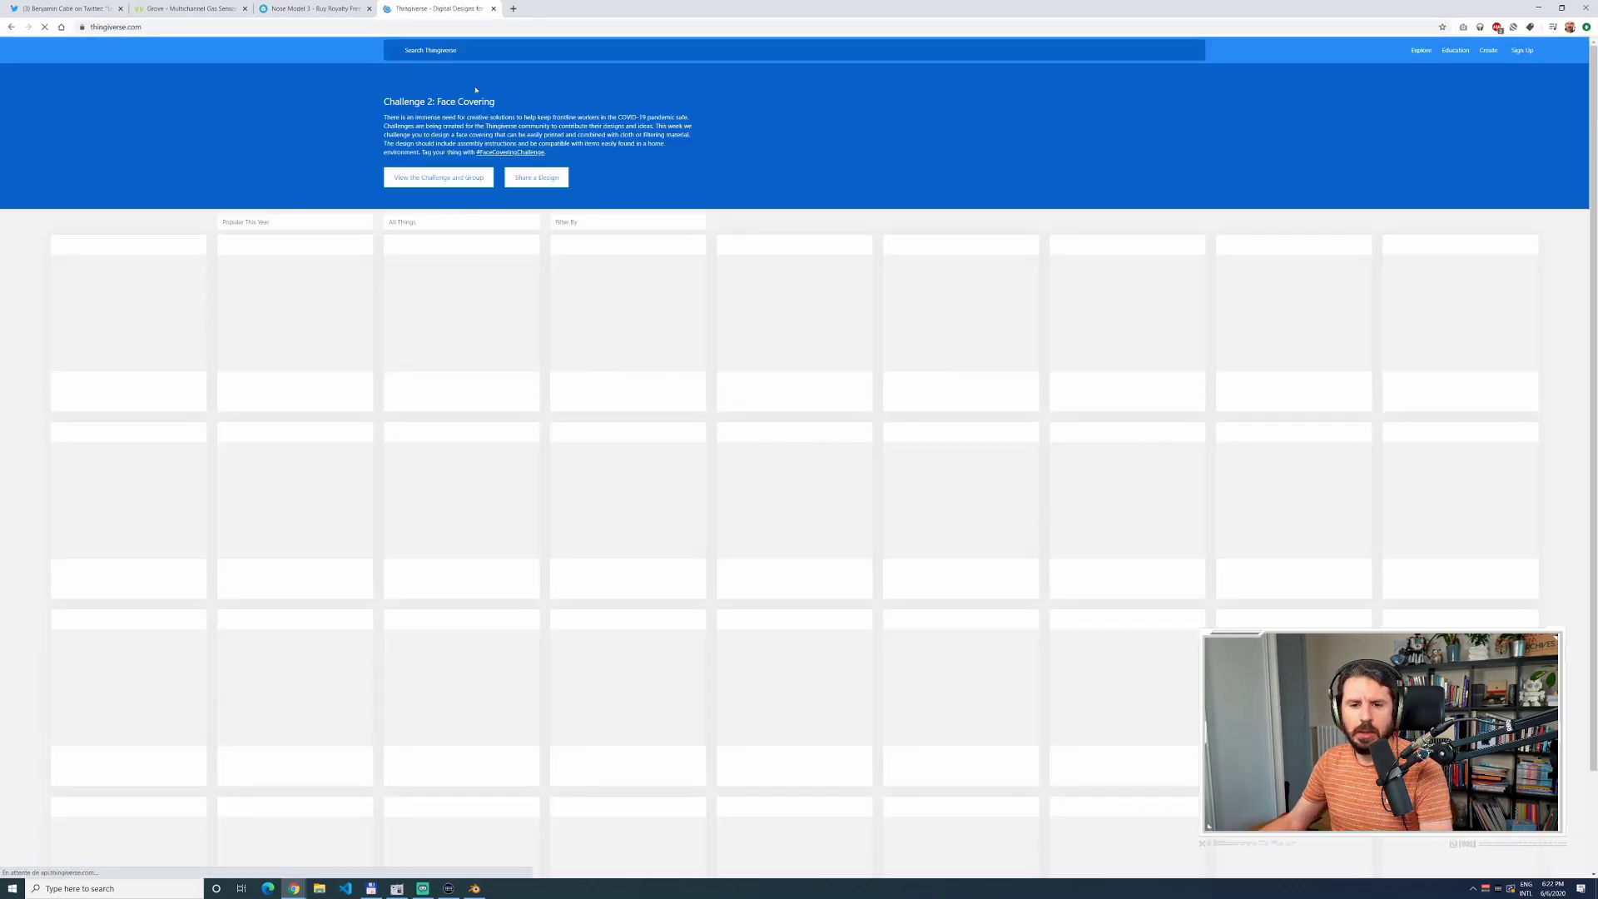
Search Thingiverse for "nose" and look at the Human Nose model page before returning to the results.
click(470, 59)
text(nose)
key(Return)
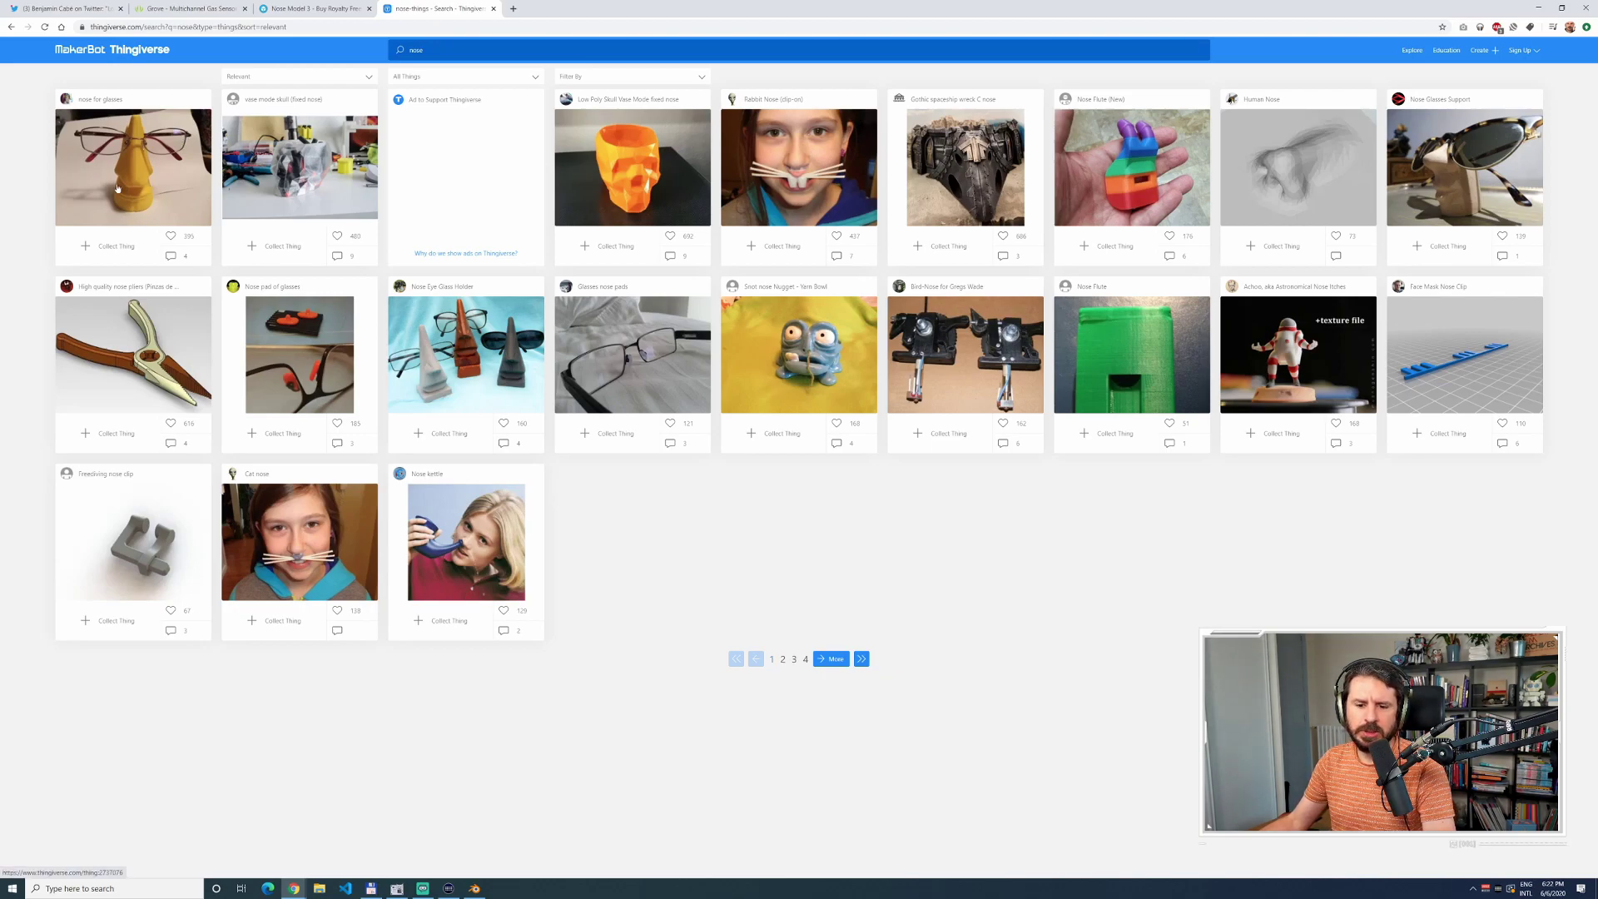
click(1239, 169)
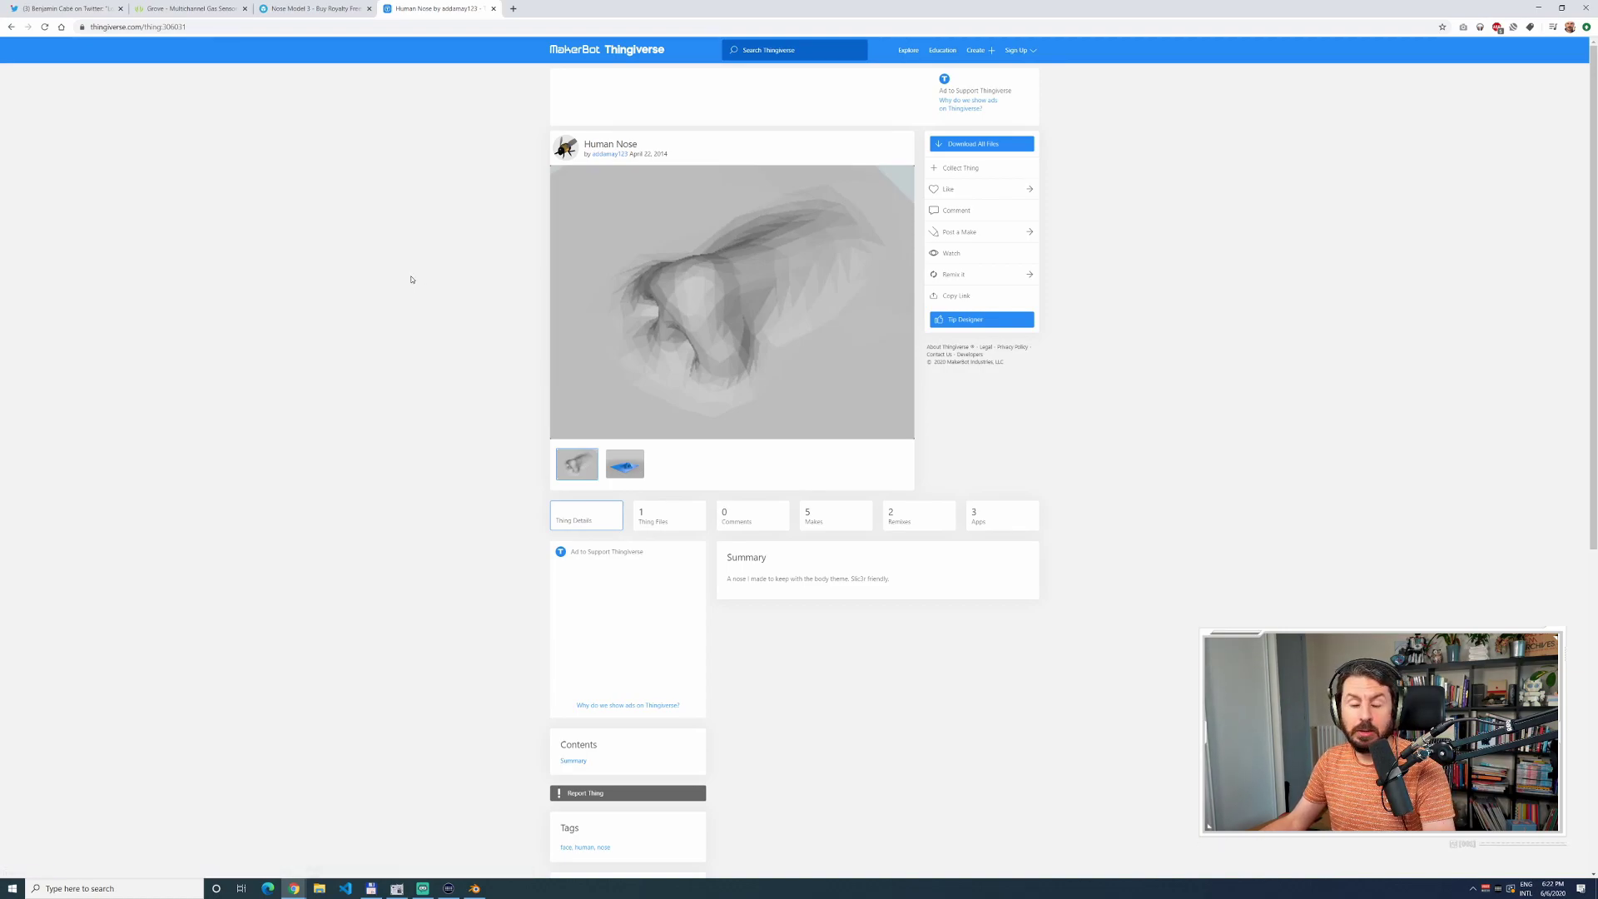
click(10, 27)
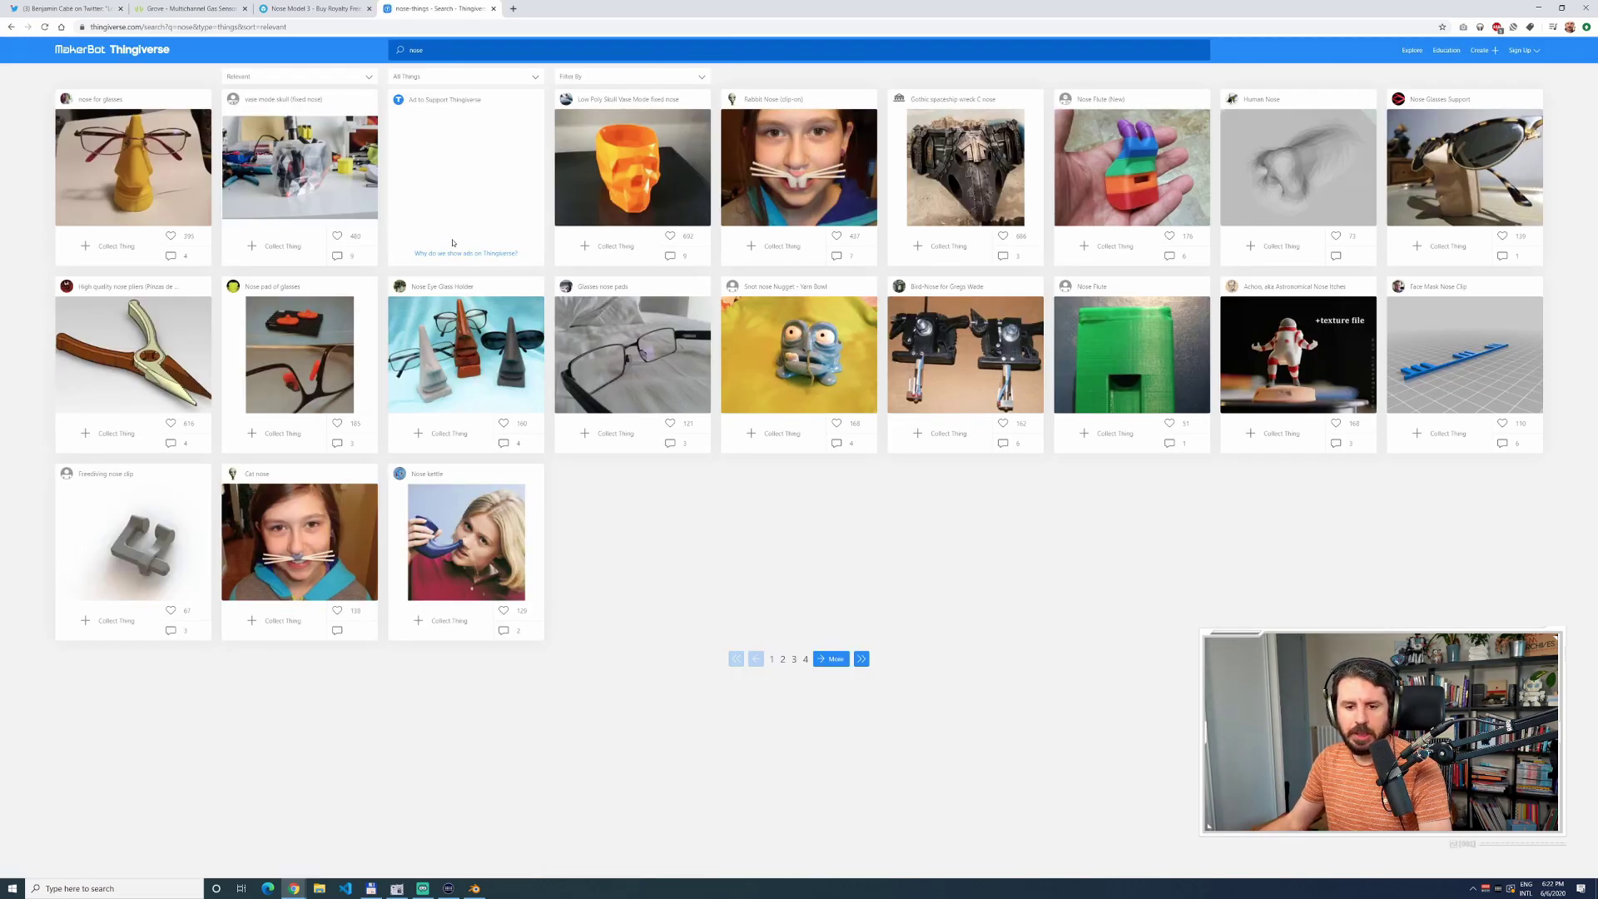
Switch to Blender and import the FBX file Nose Model 3.fbx from the 3D models folder.
key(alt+Tab)
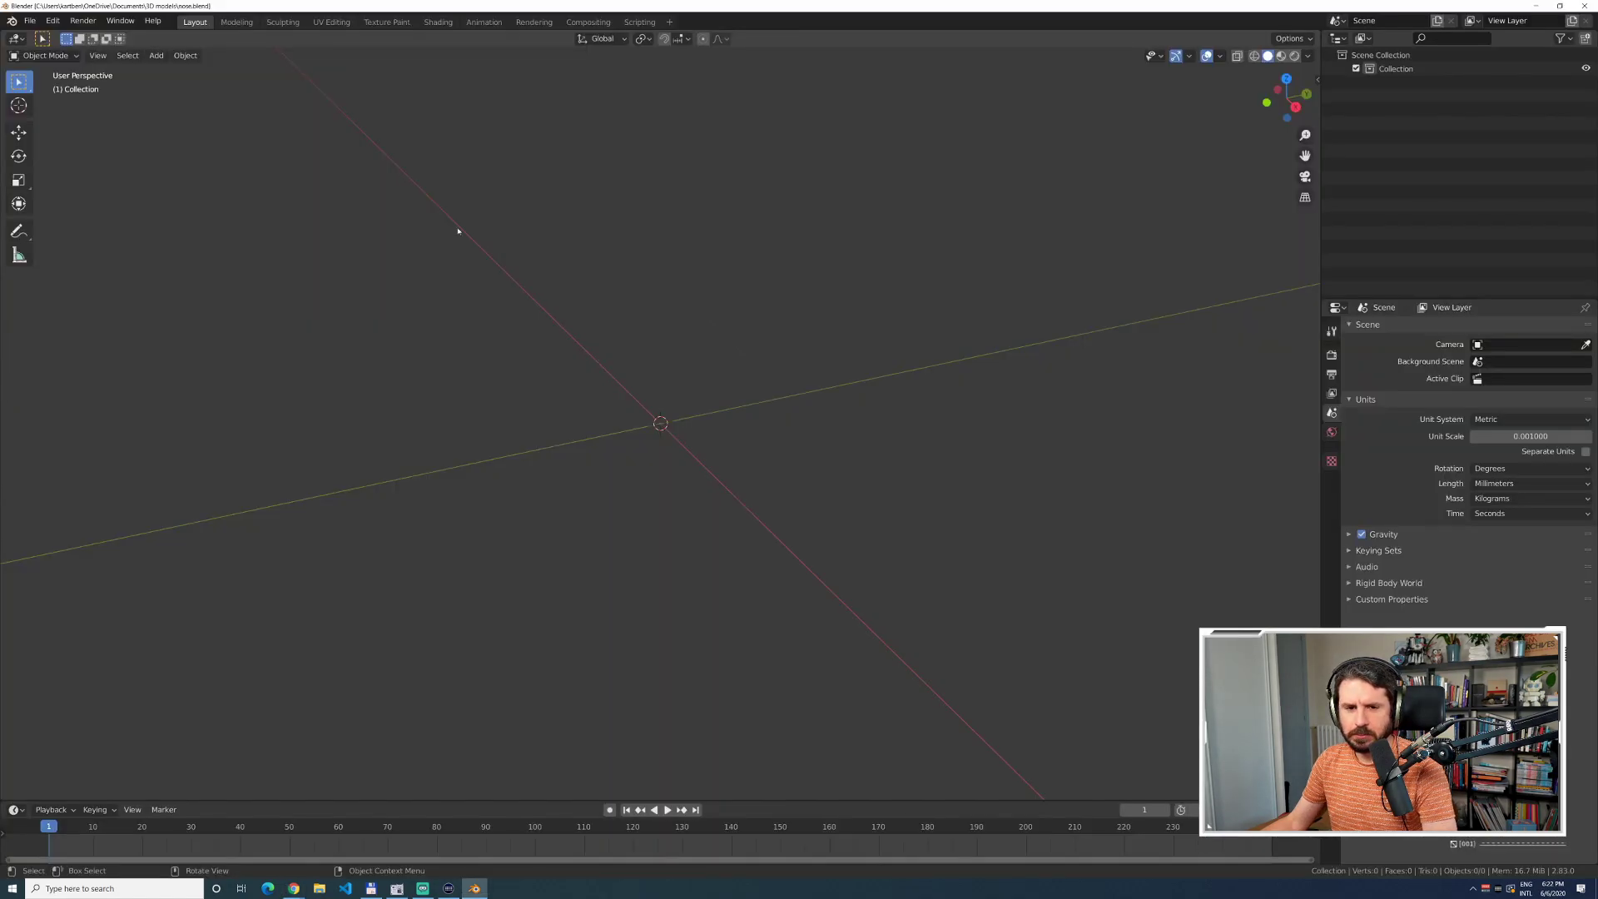
click(29, 23)
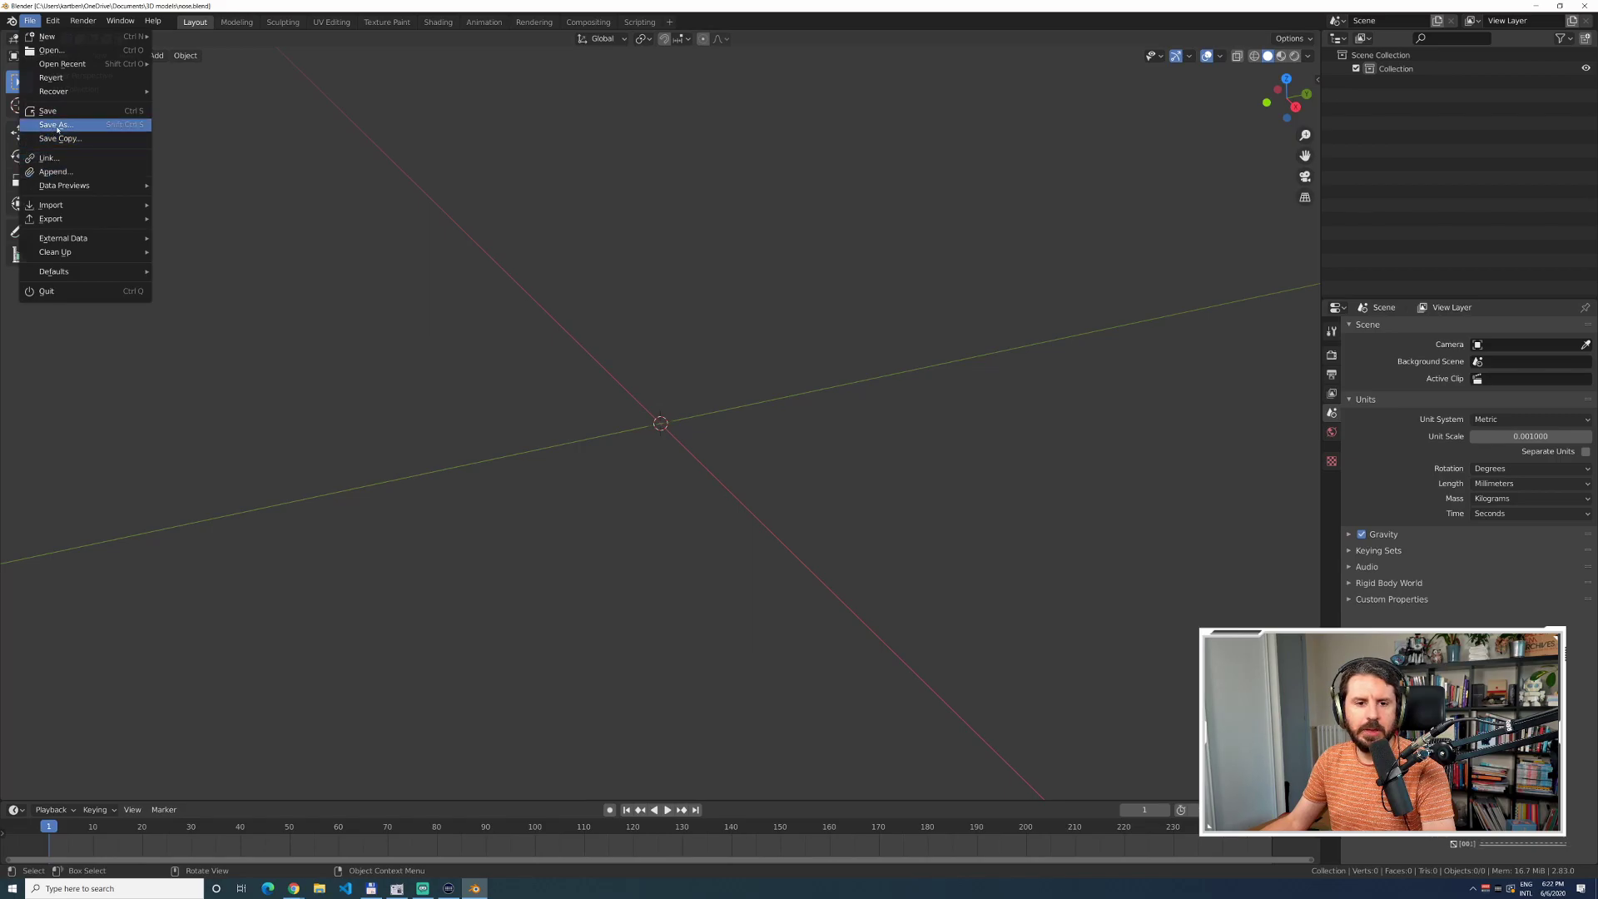
mouse_move(80, 210)
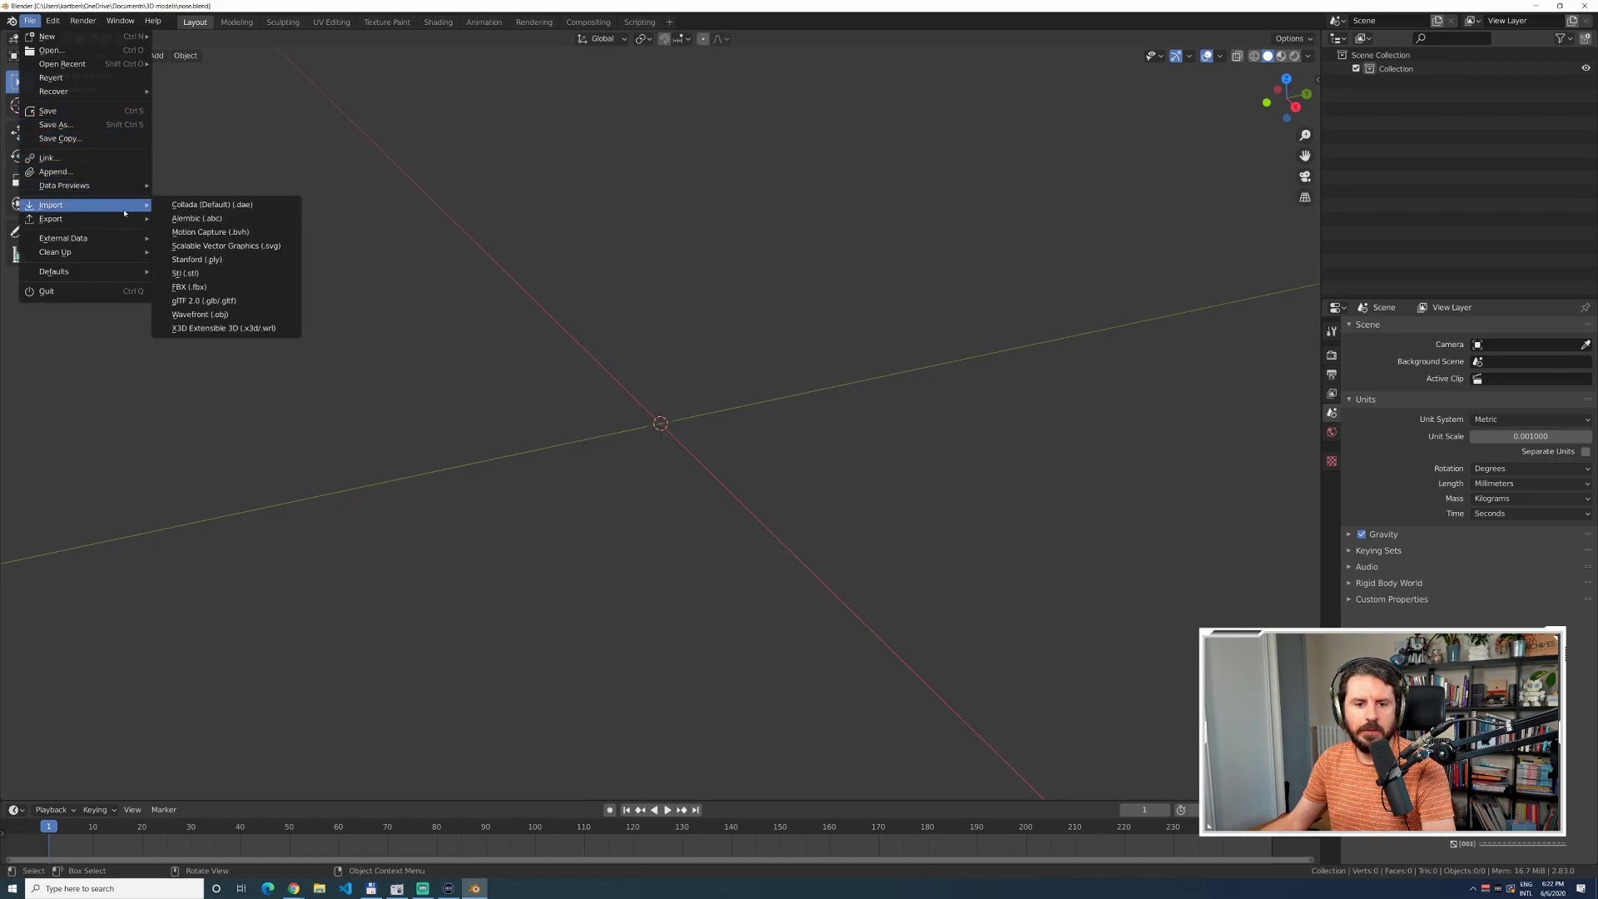
click(212, 288)
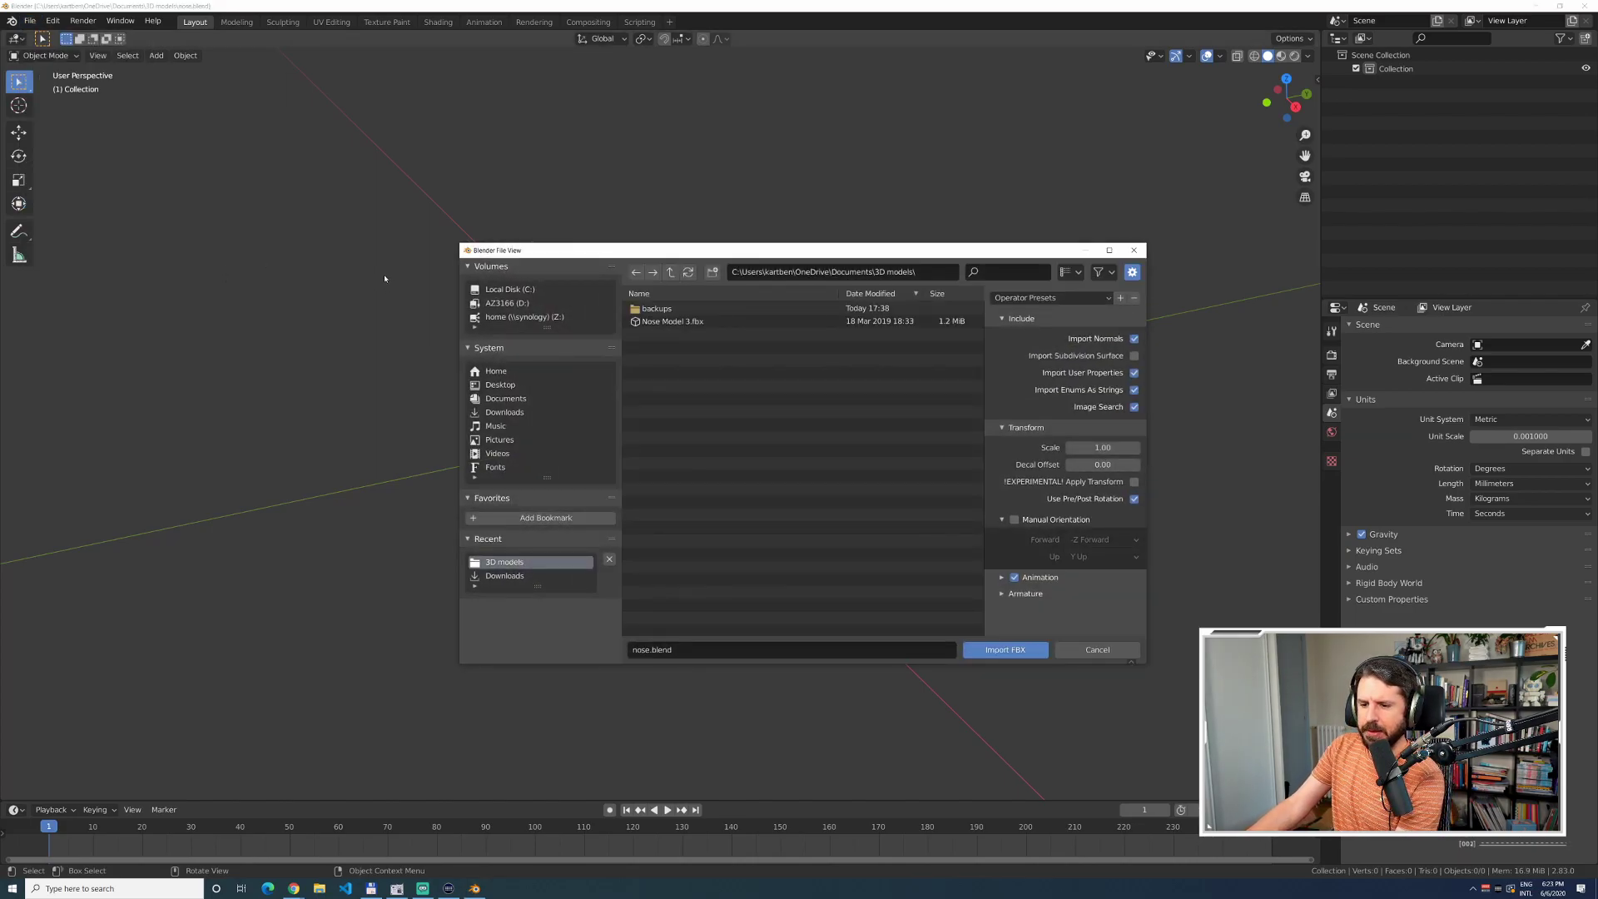
click(714, 323)
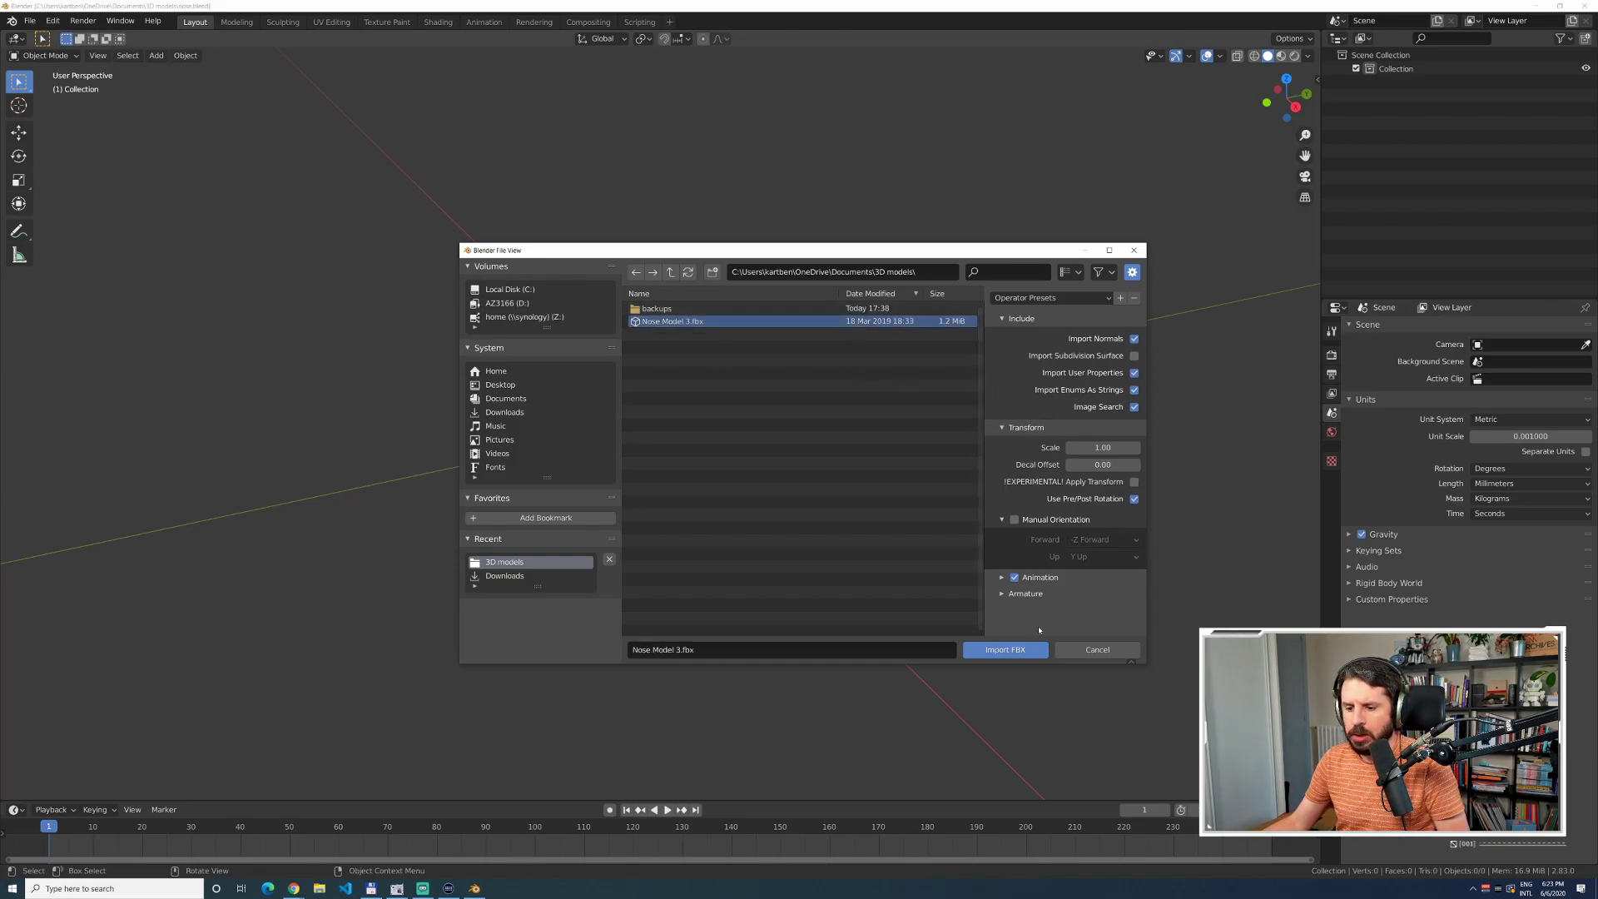
click(1002, 649)
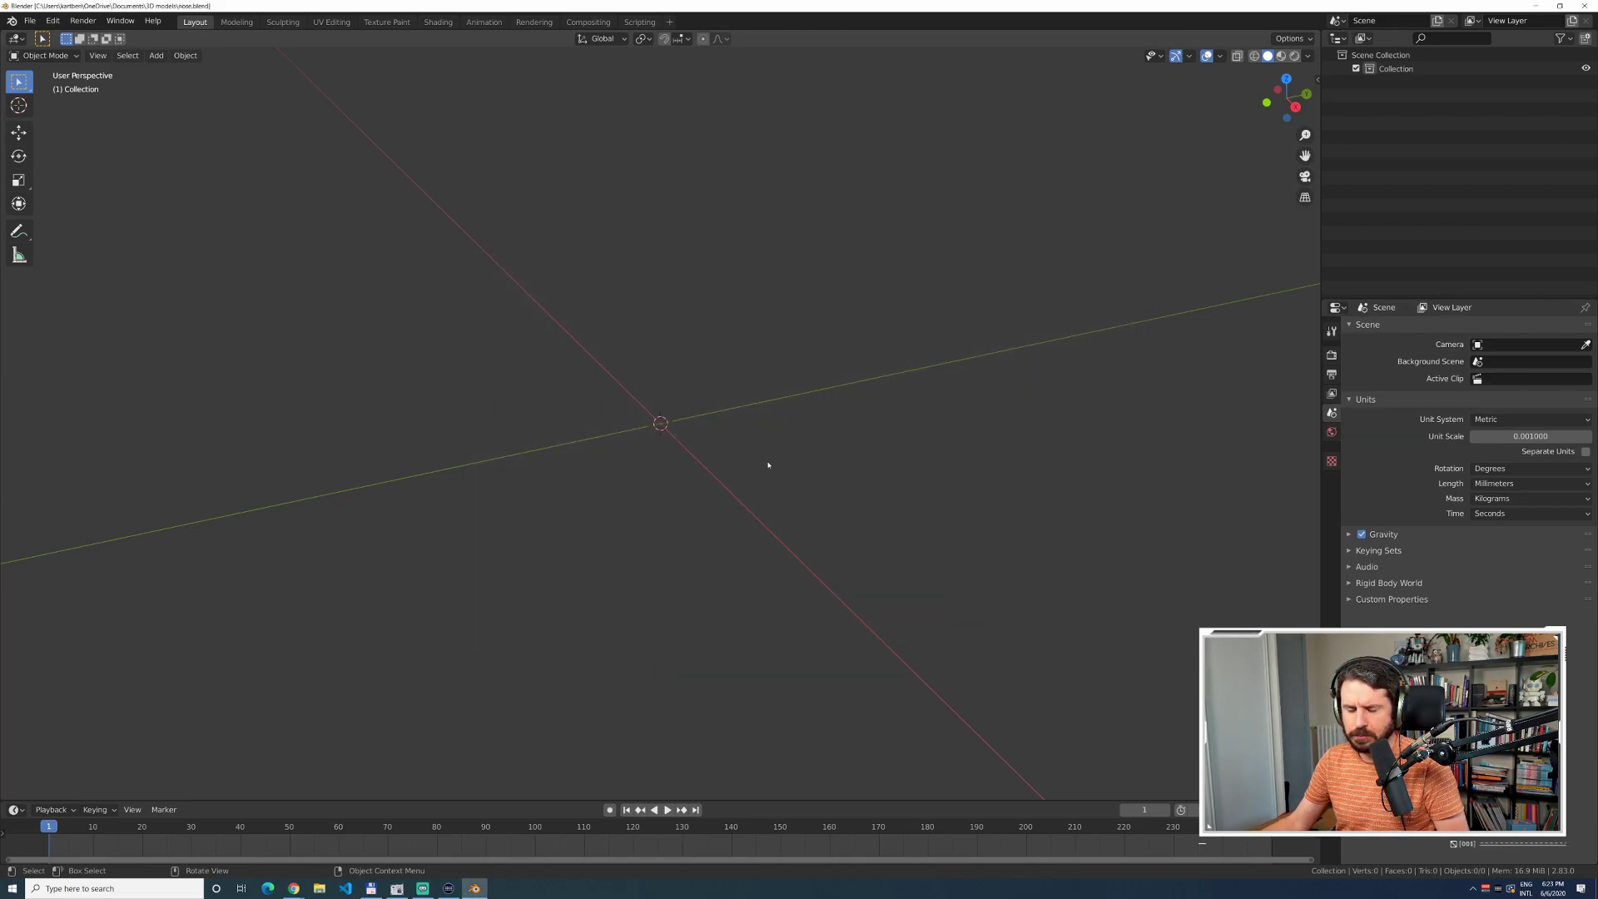
Examine the imported nose model from several sides, including its side and top faces, and select it.
scroll(770, 443, down, 10)
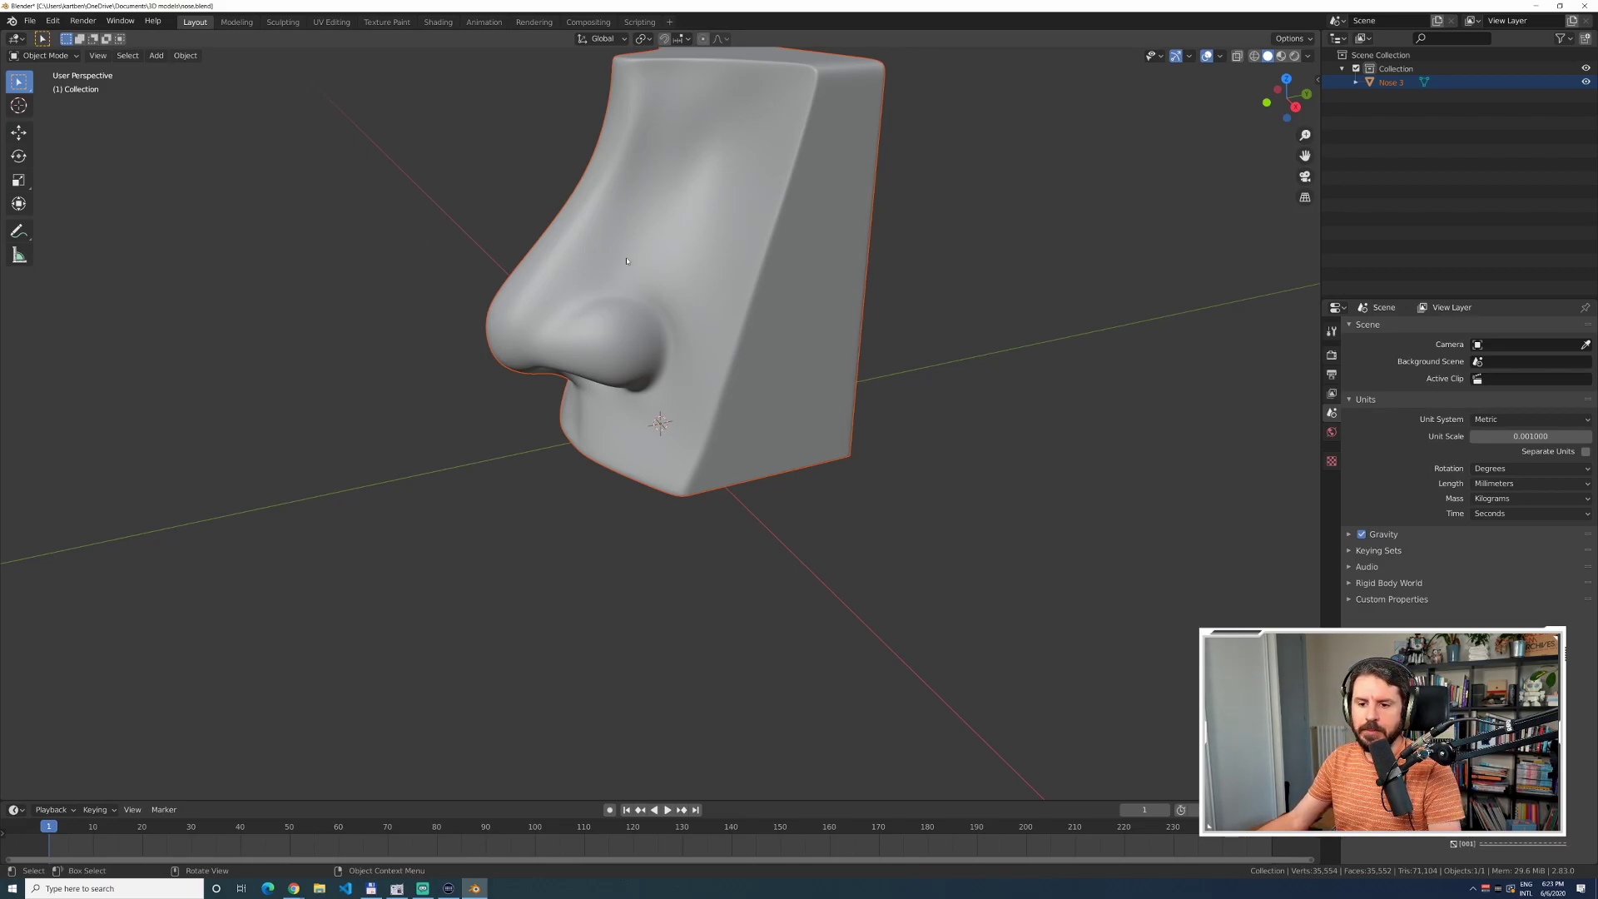
middle_drag(456, 193, 591, 258)
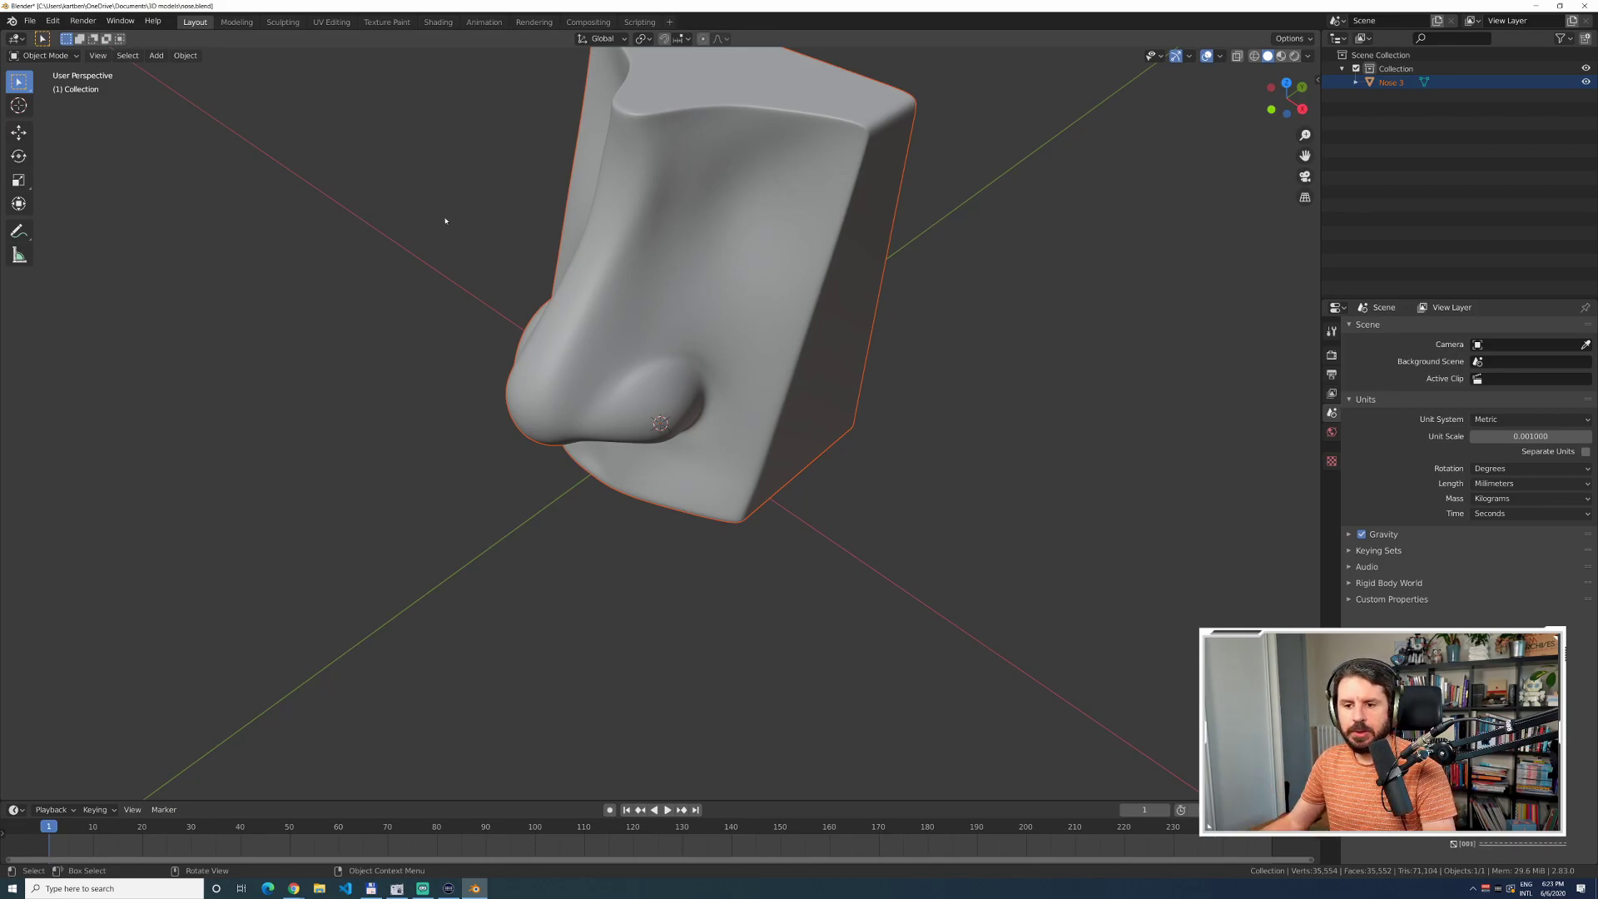
middle_drag(444, 314, 512, 287)
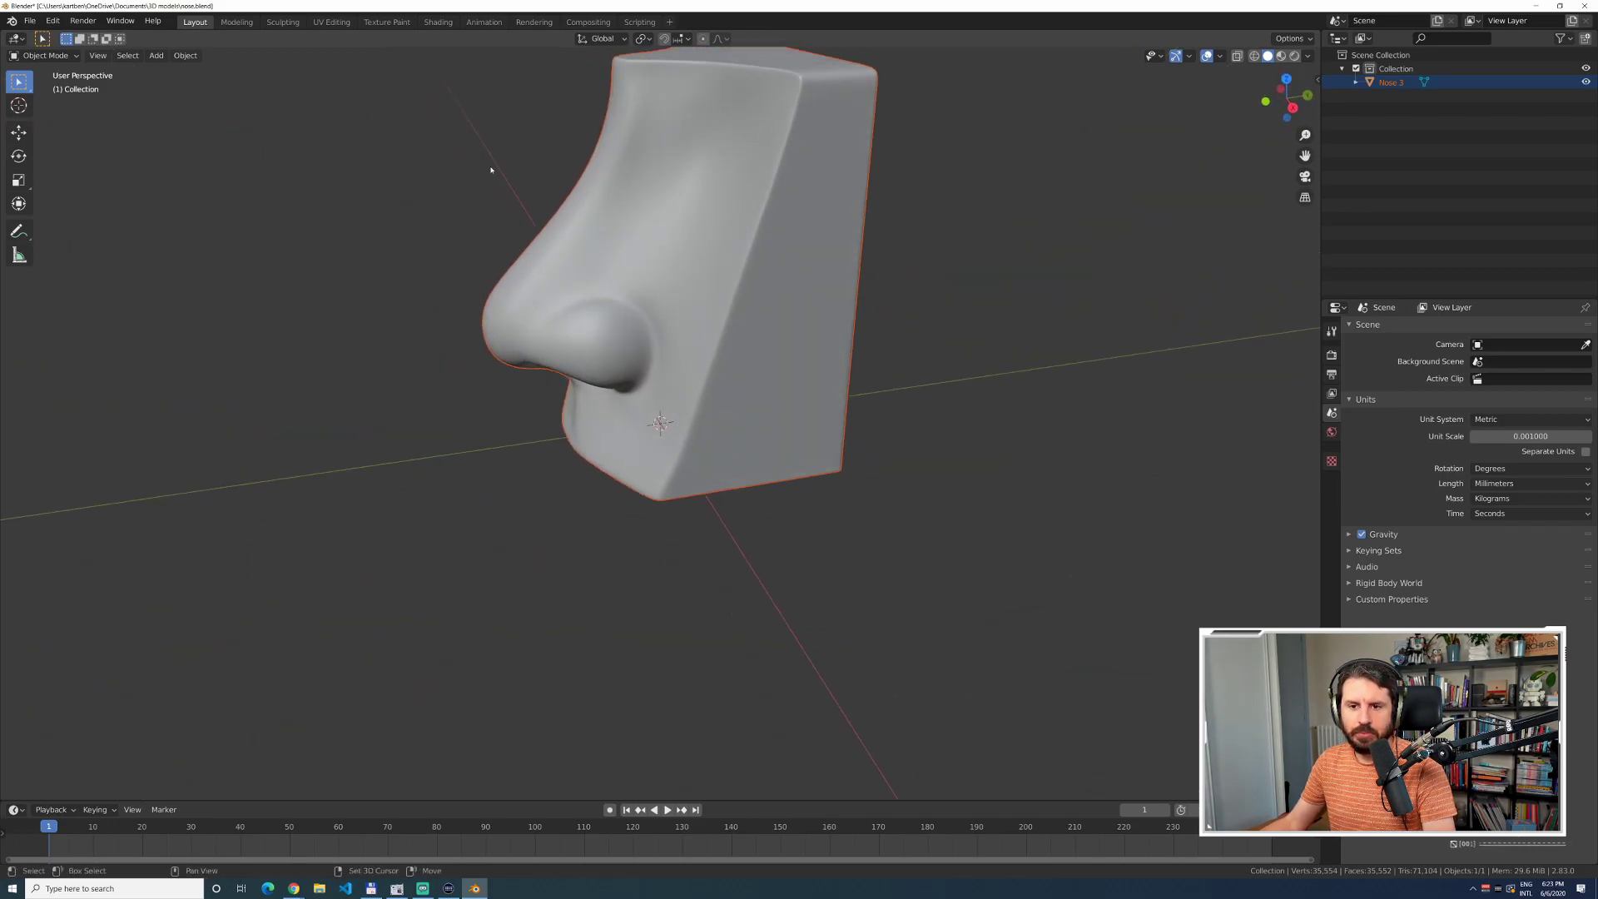
shift+middle_drag(511, 161, 541, 271)
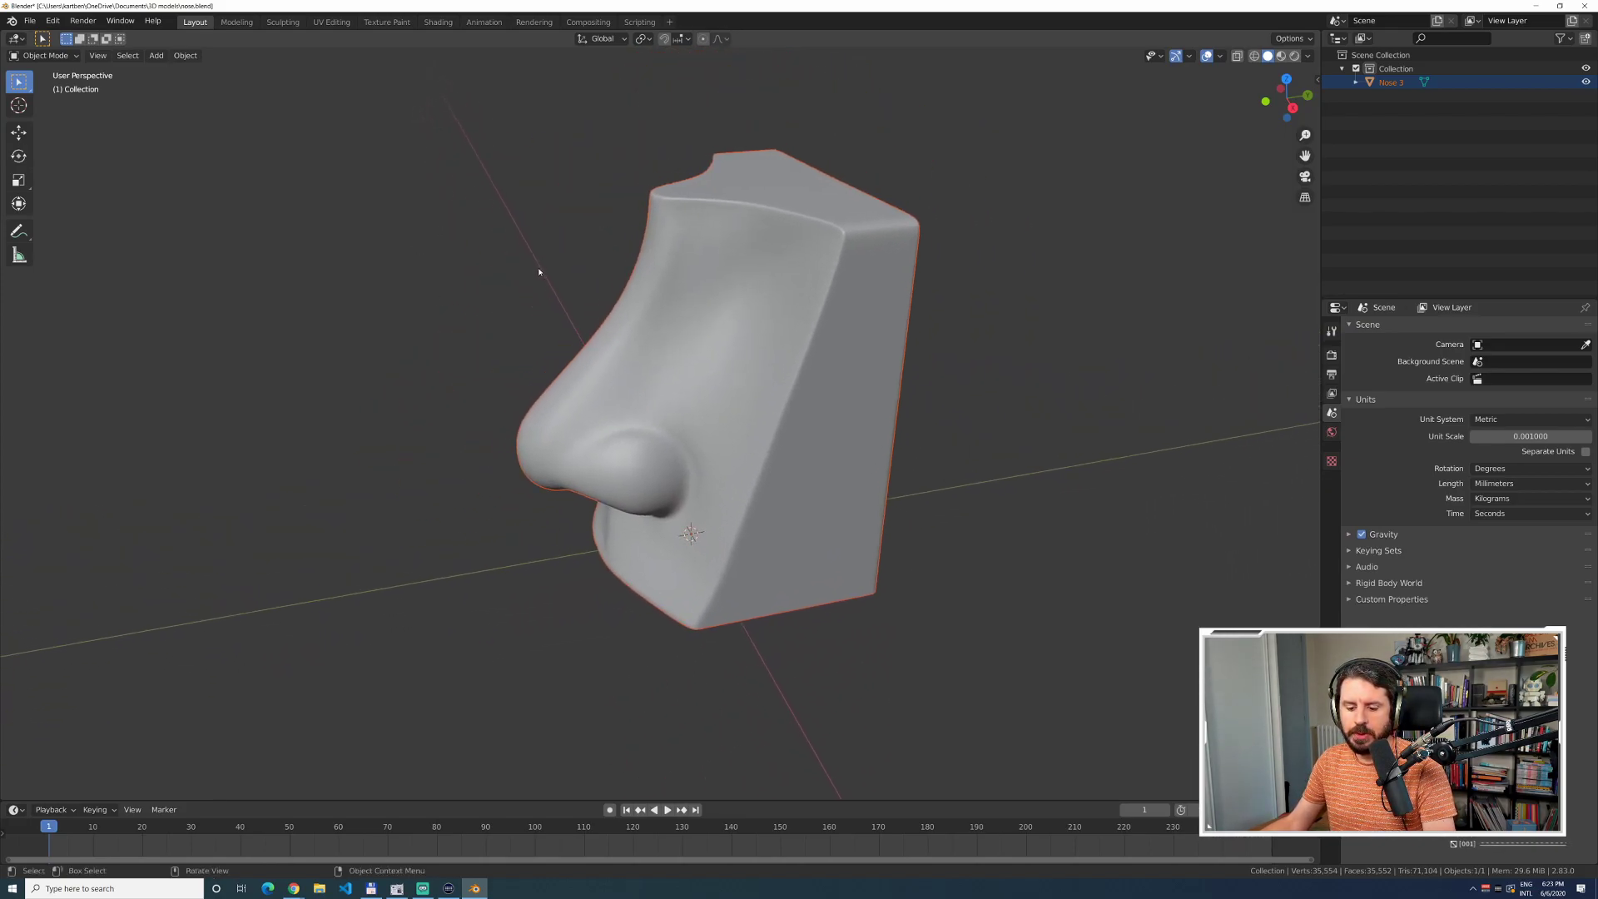
middle_drag(591, 347, 521, 340)
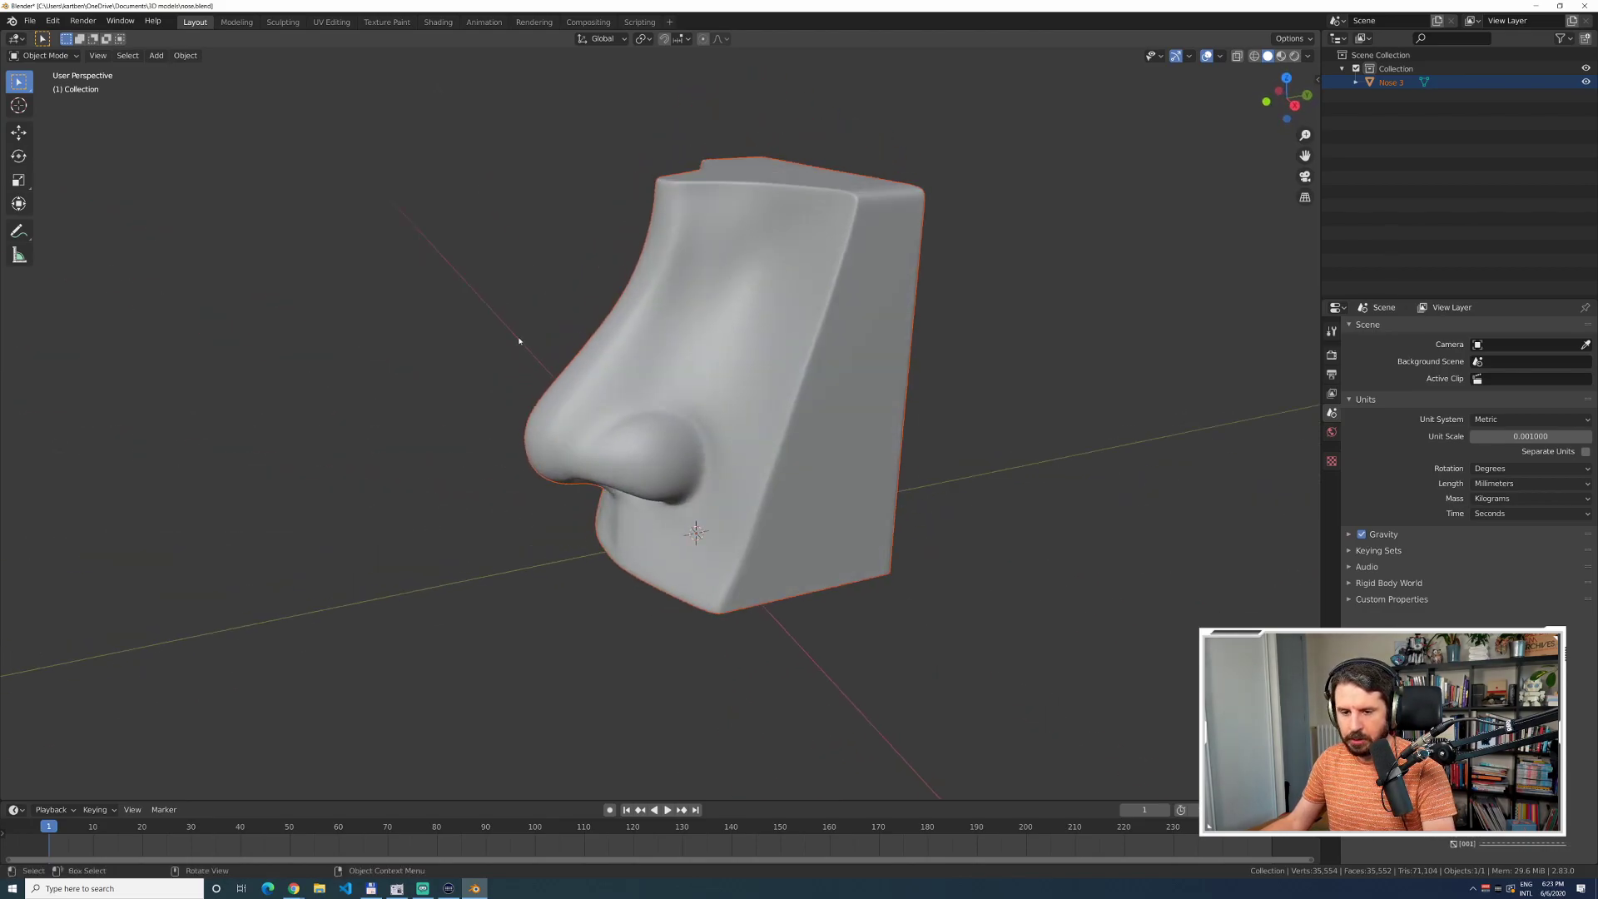
click(487, 351)
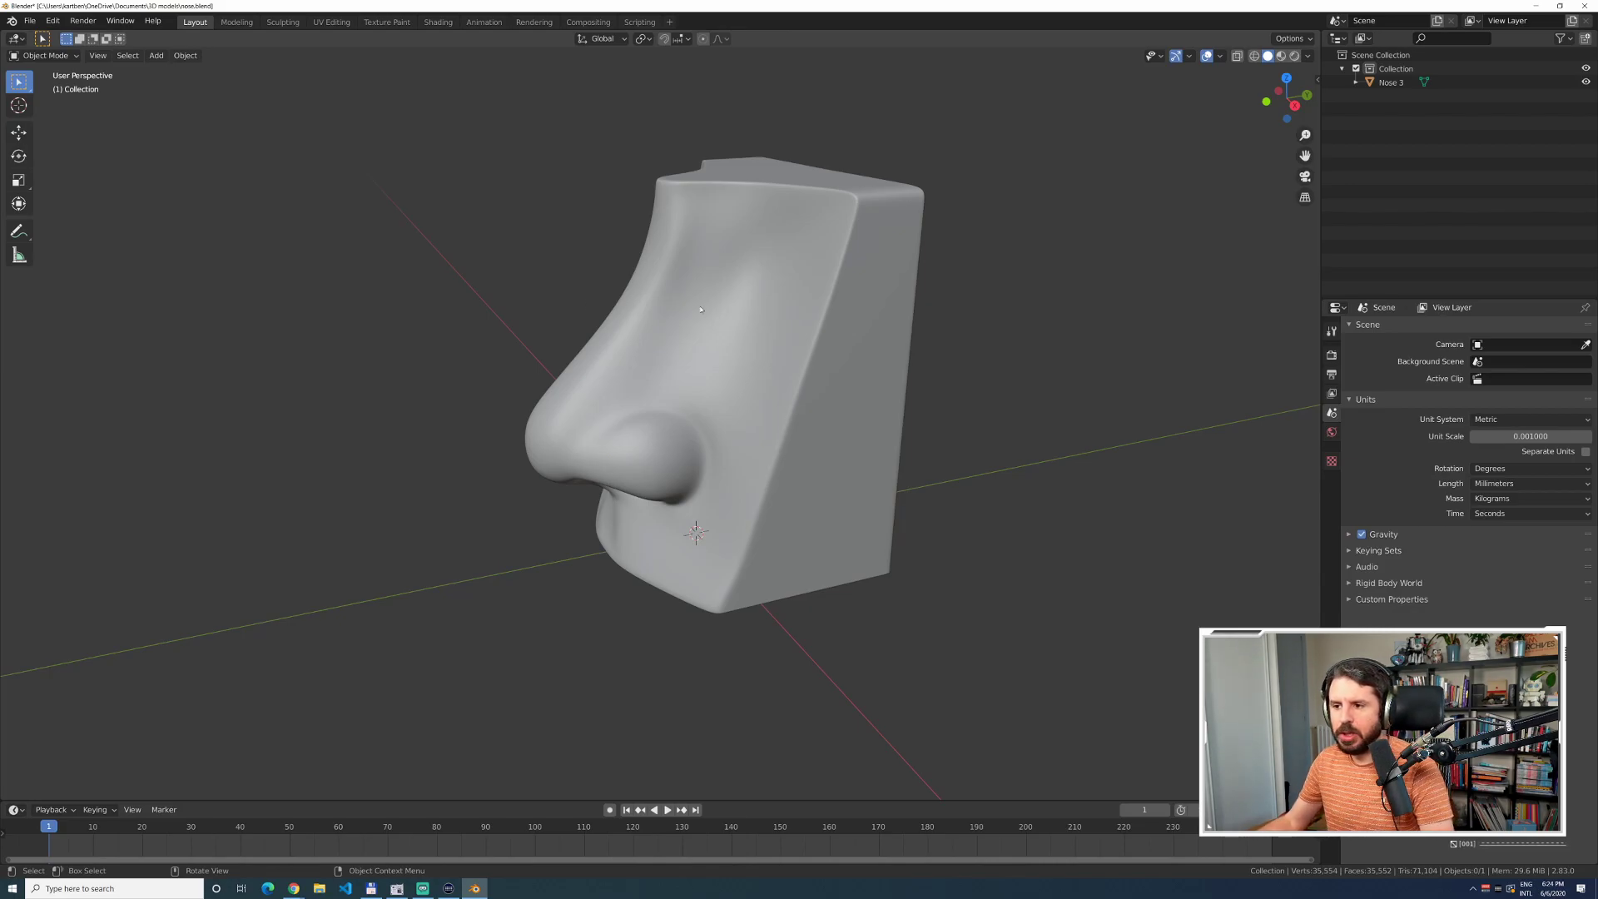
middle_drag(955, 332, 950, 342)
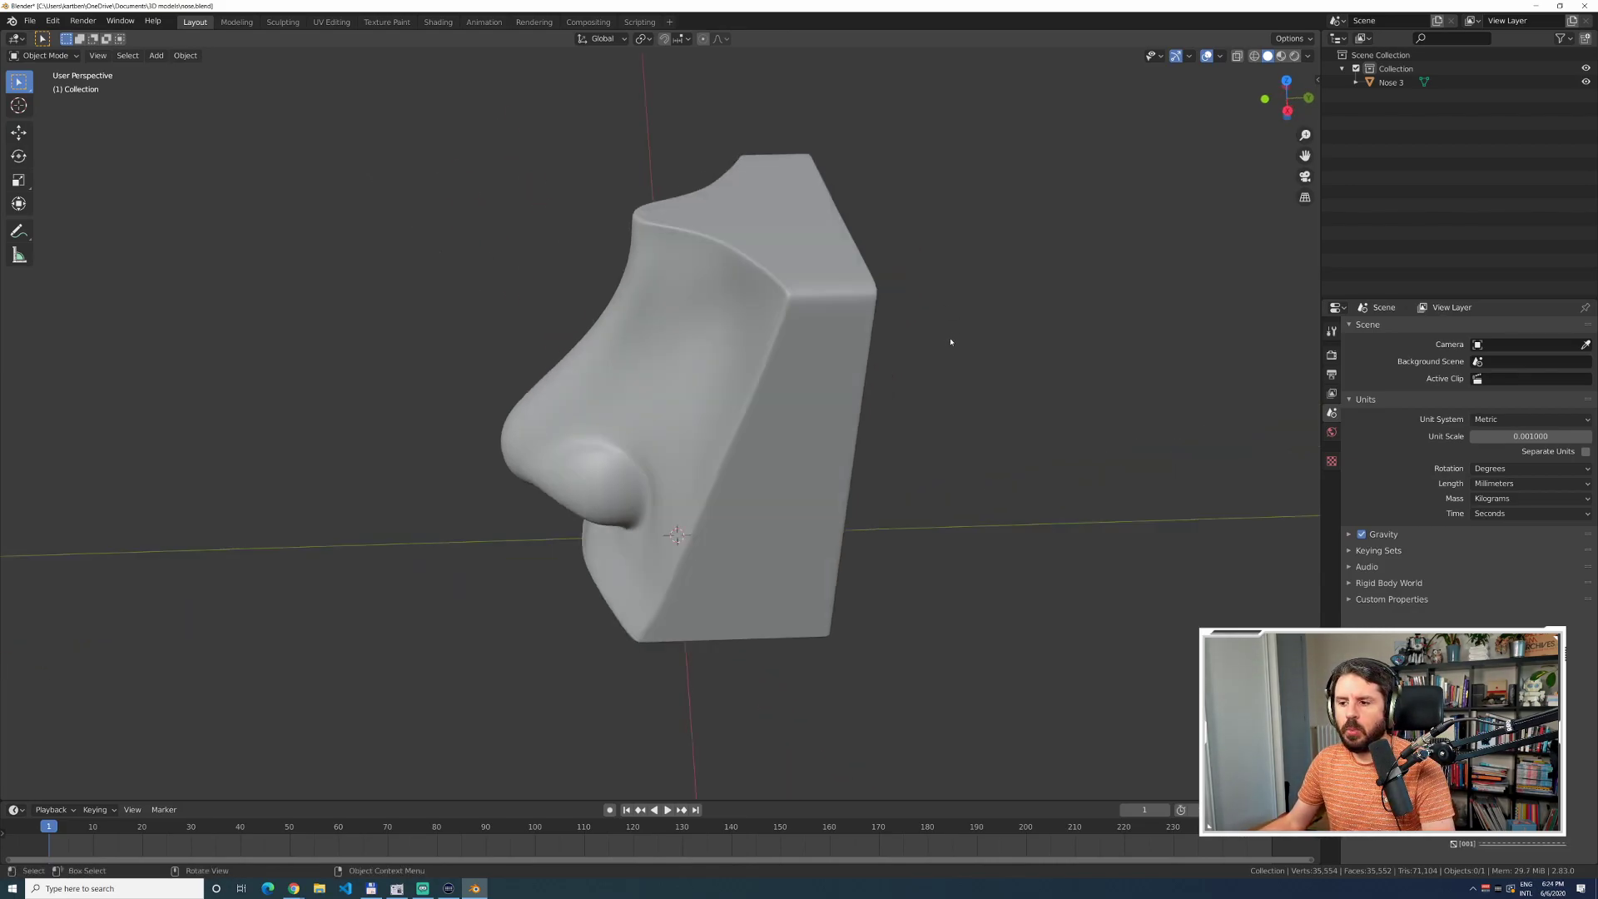
click(751, 233)
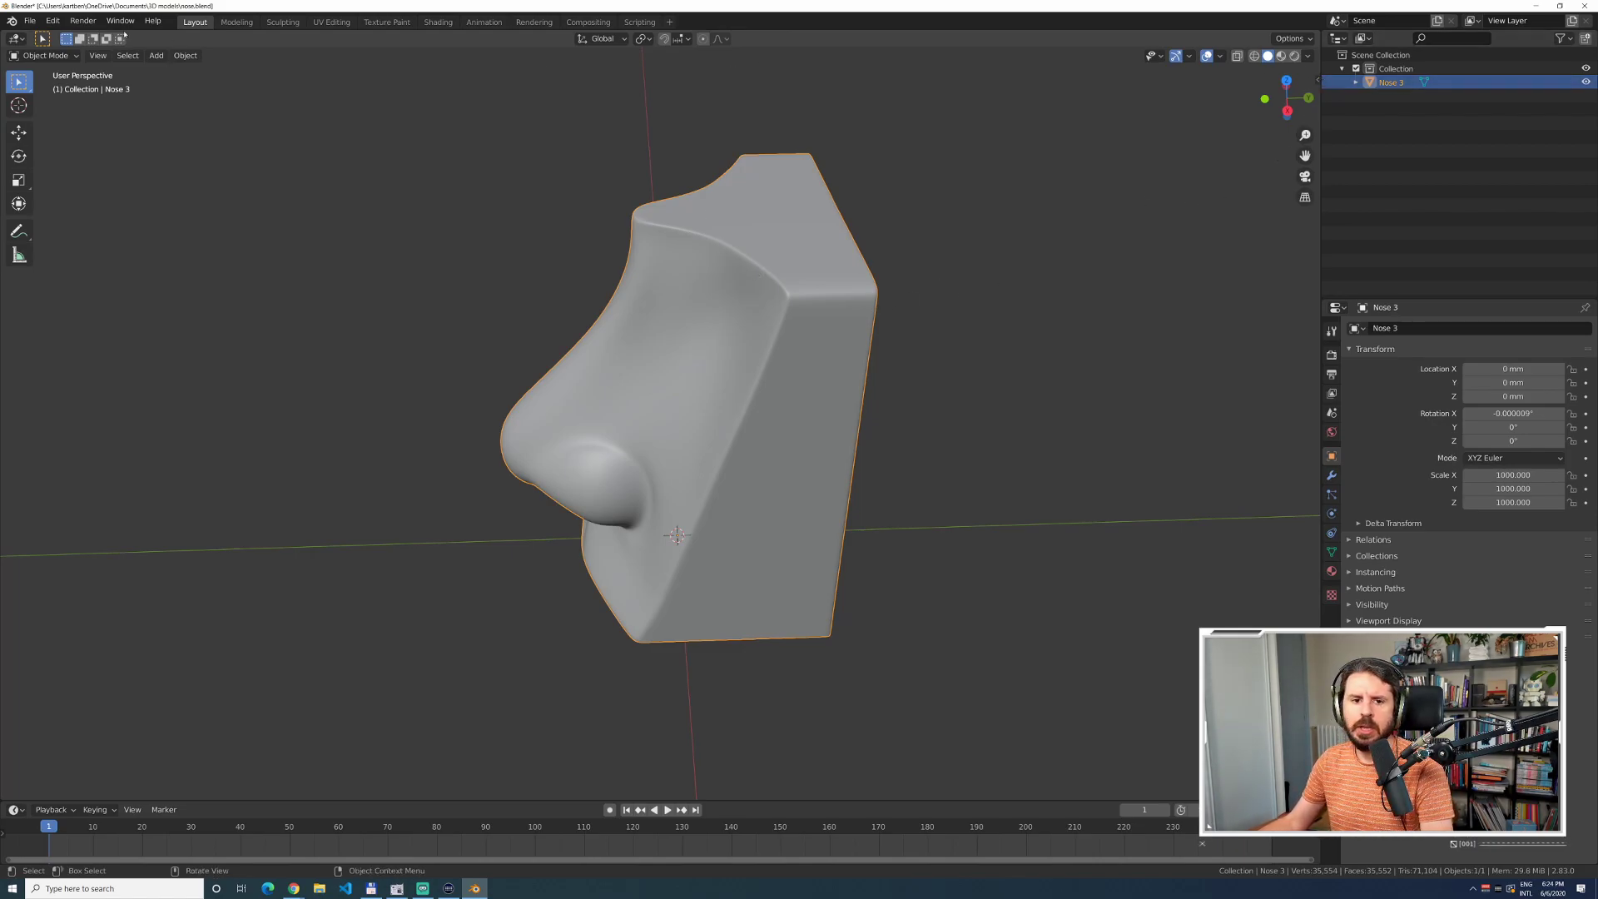
Set the interface resolution scale to 1.4 in the preferences.
click(53, 20)
click(96, 214)
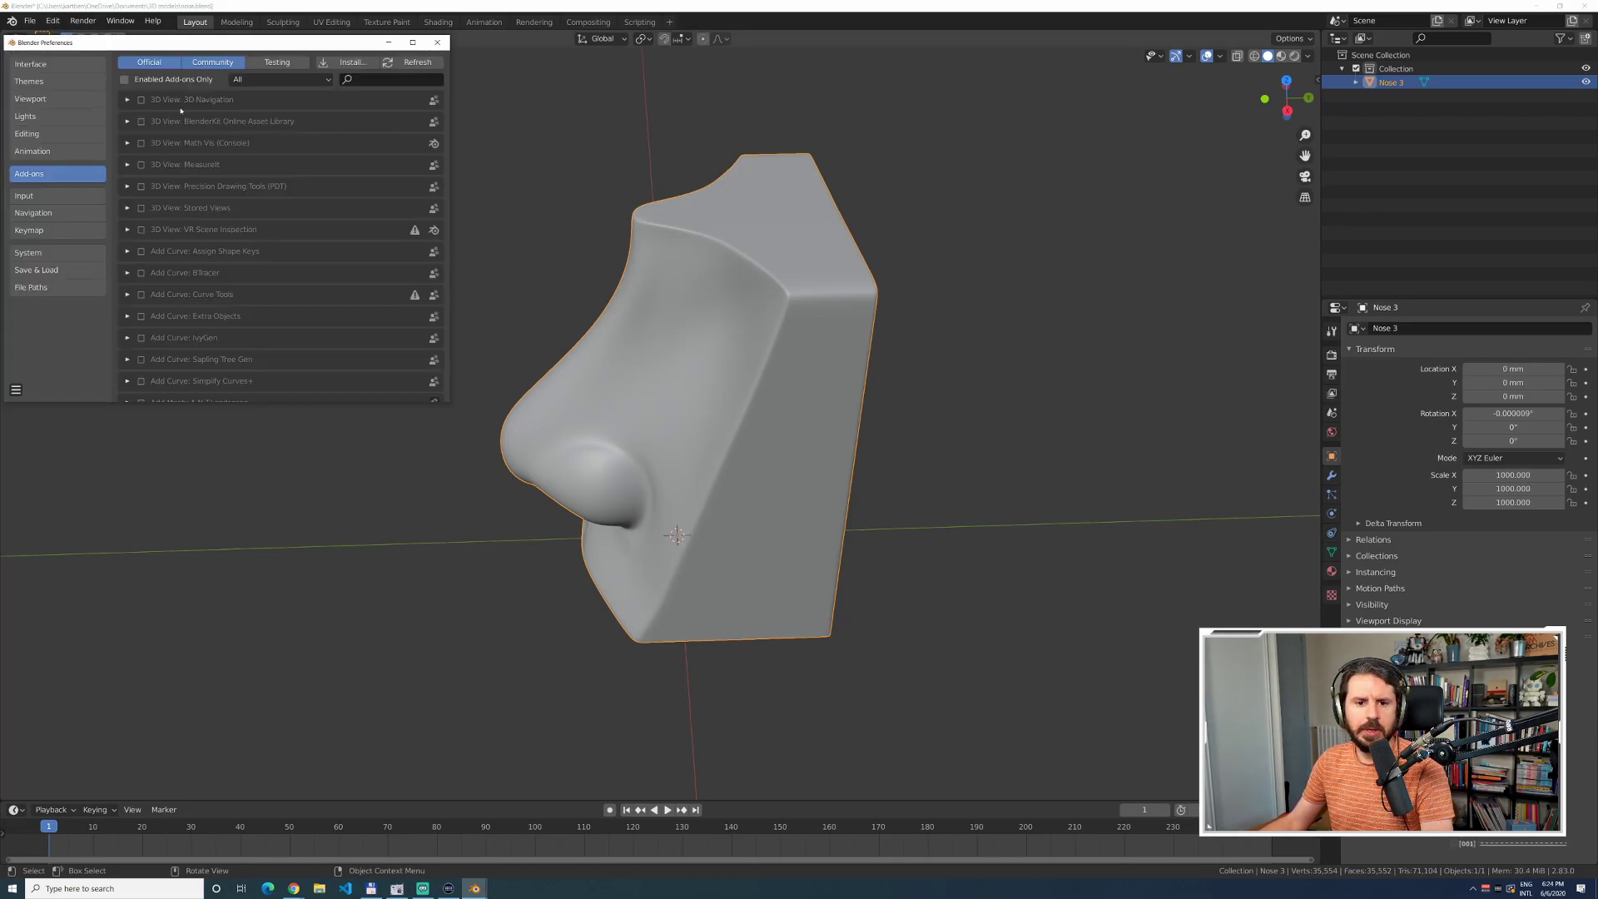
click(34, 64)
click(318, 78)
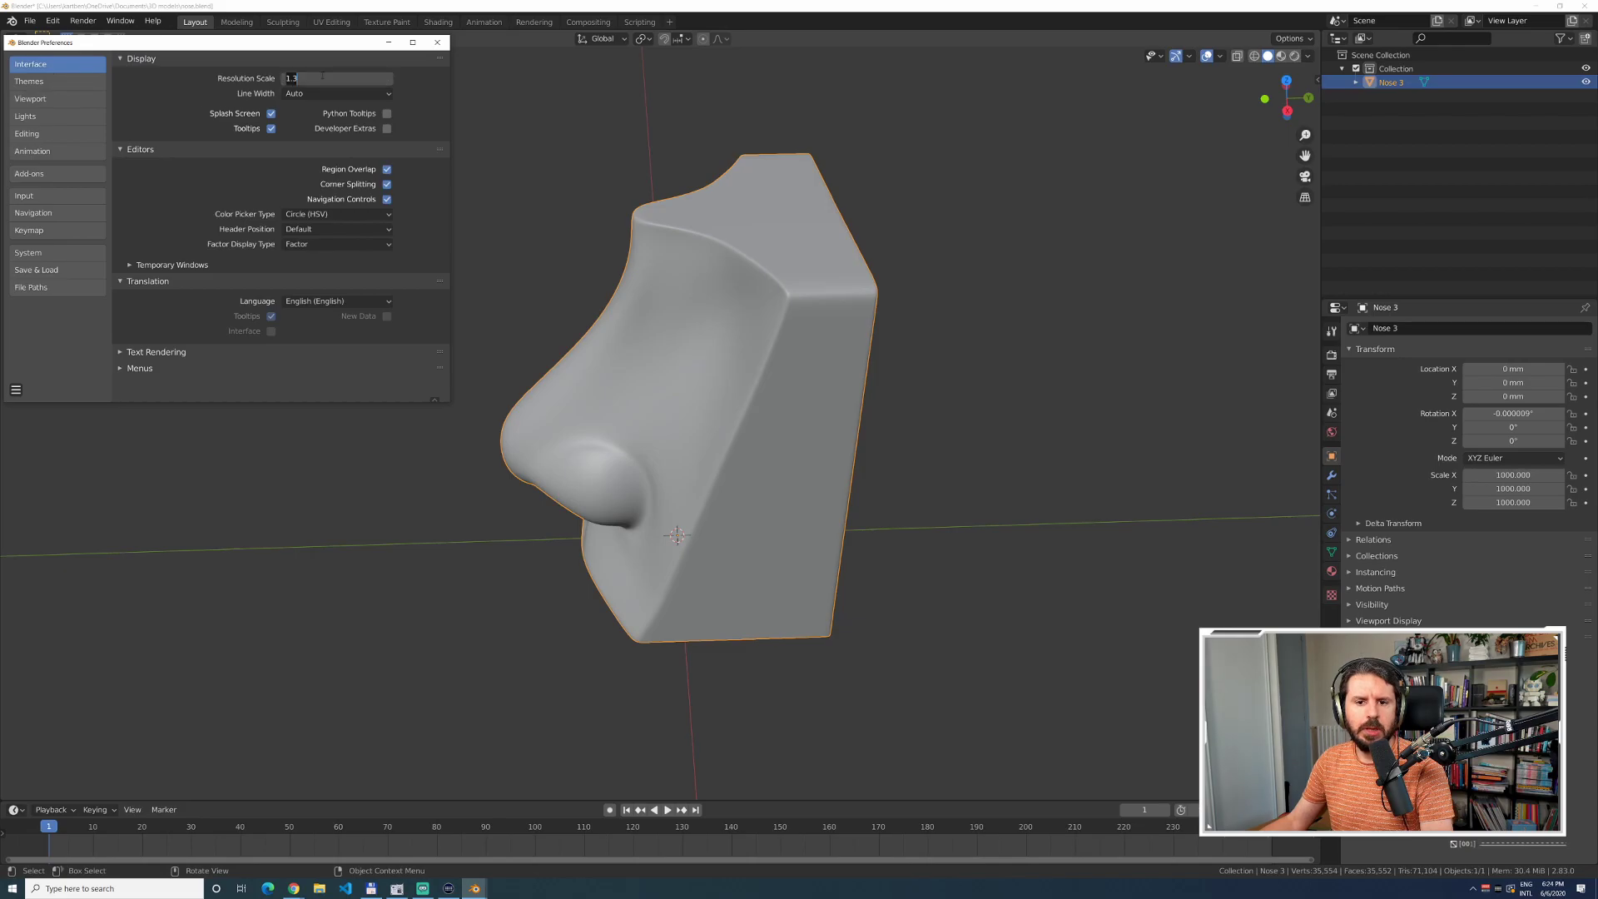
text(1)
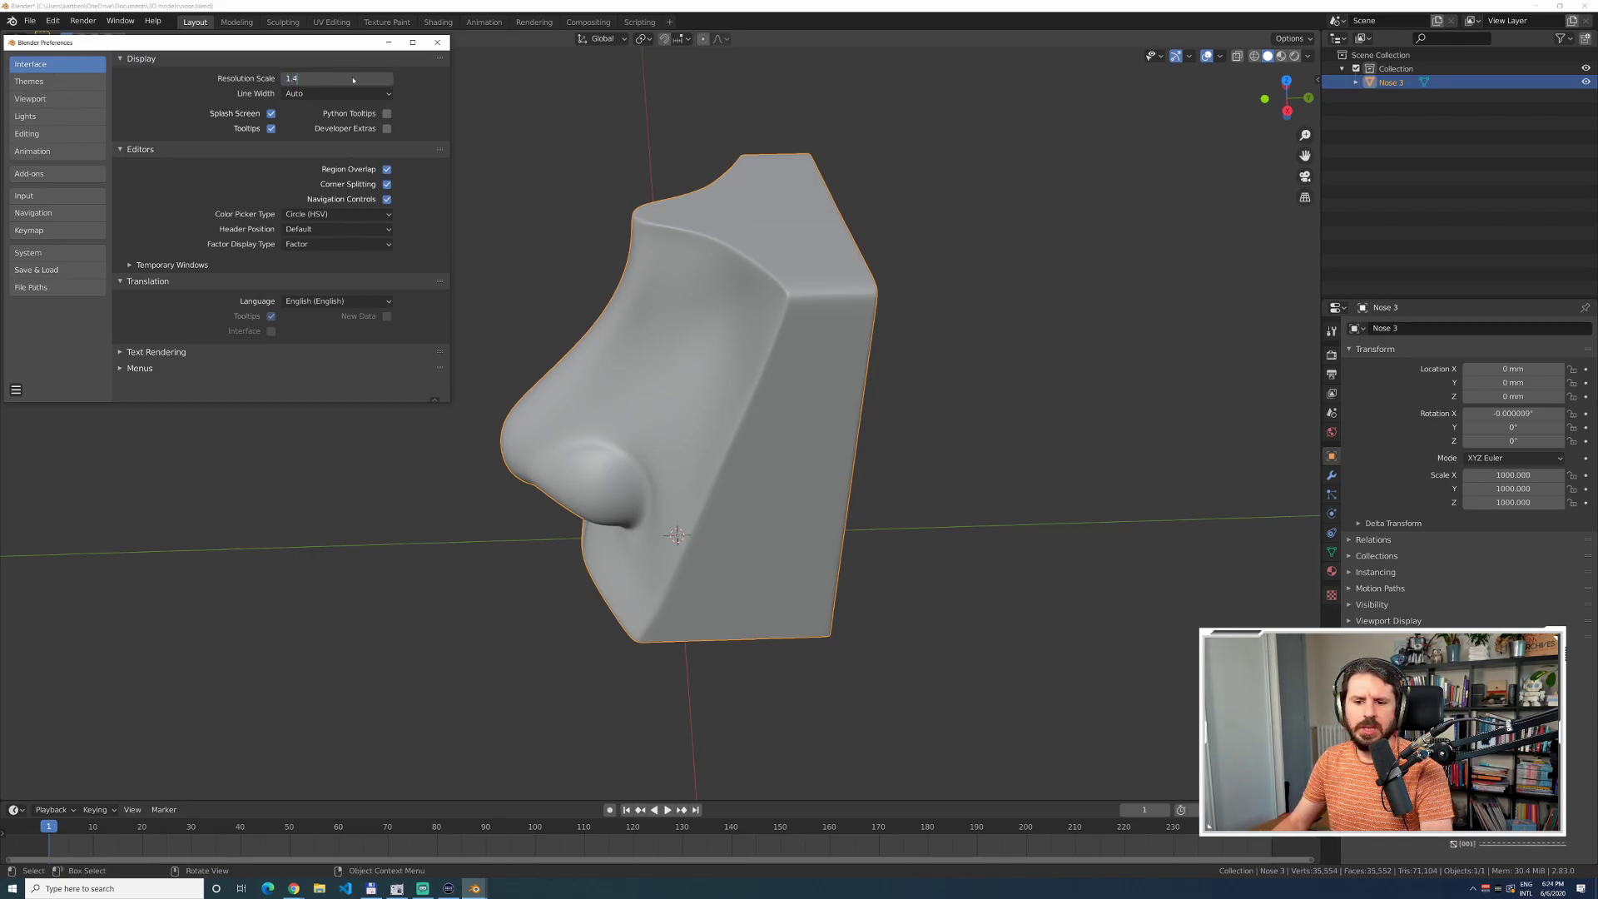
key(Return)
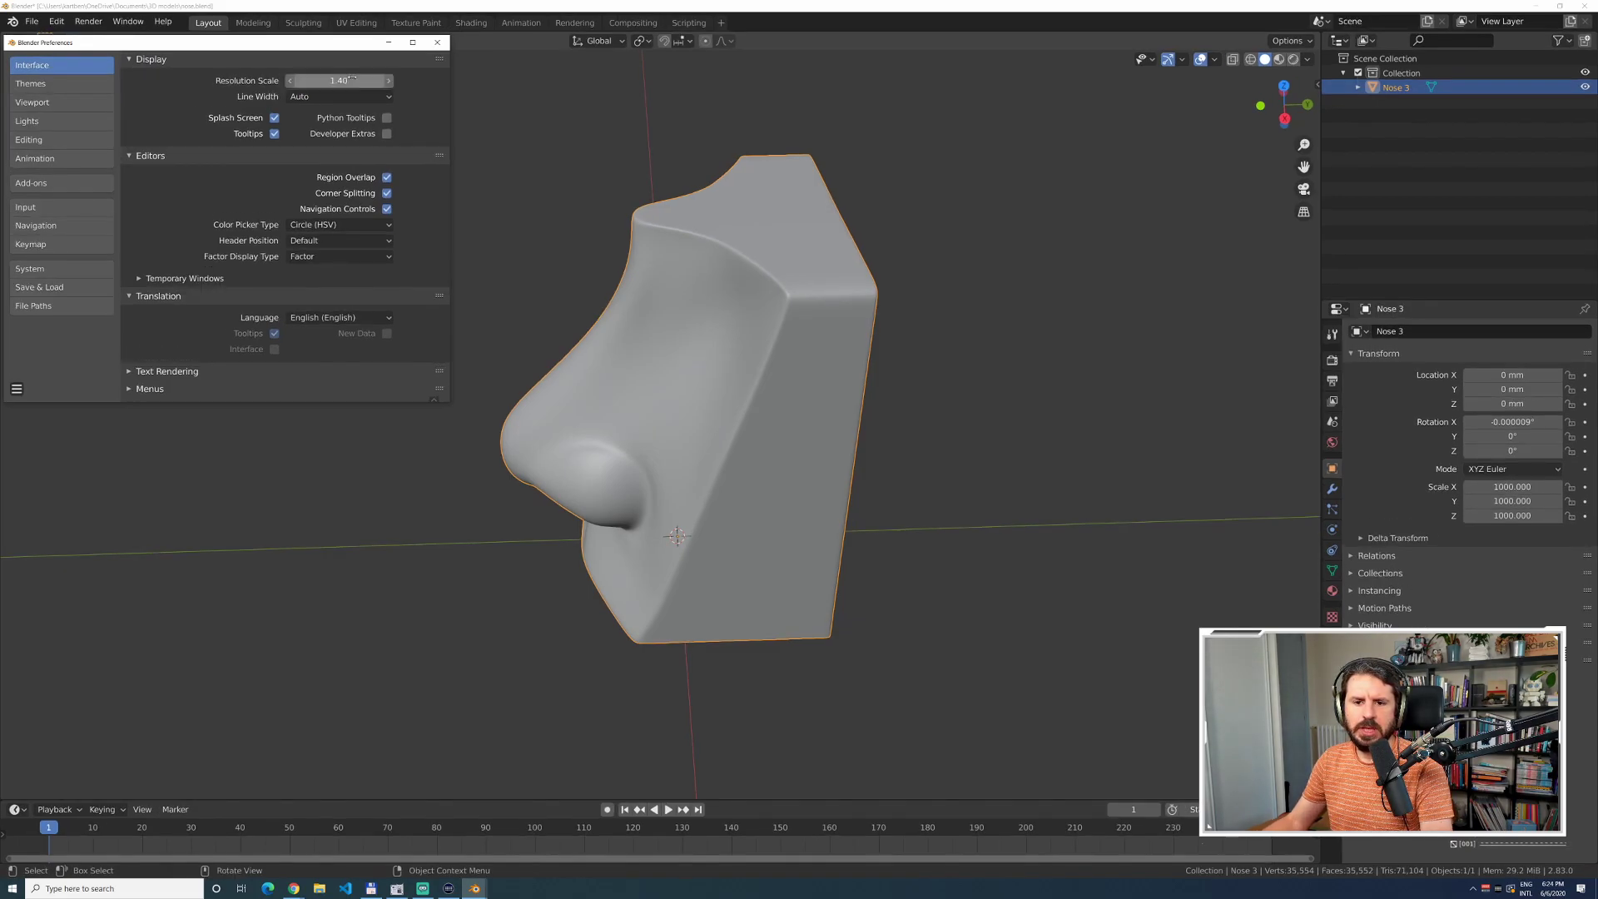
click(437, 41)
Display the nose's dimensions, then switch to Chrome and search Google in a new tab for "wio terminal dimensions" to read the enclosure size.
middle_drag(732, 316, 807, 322)
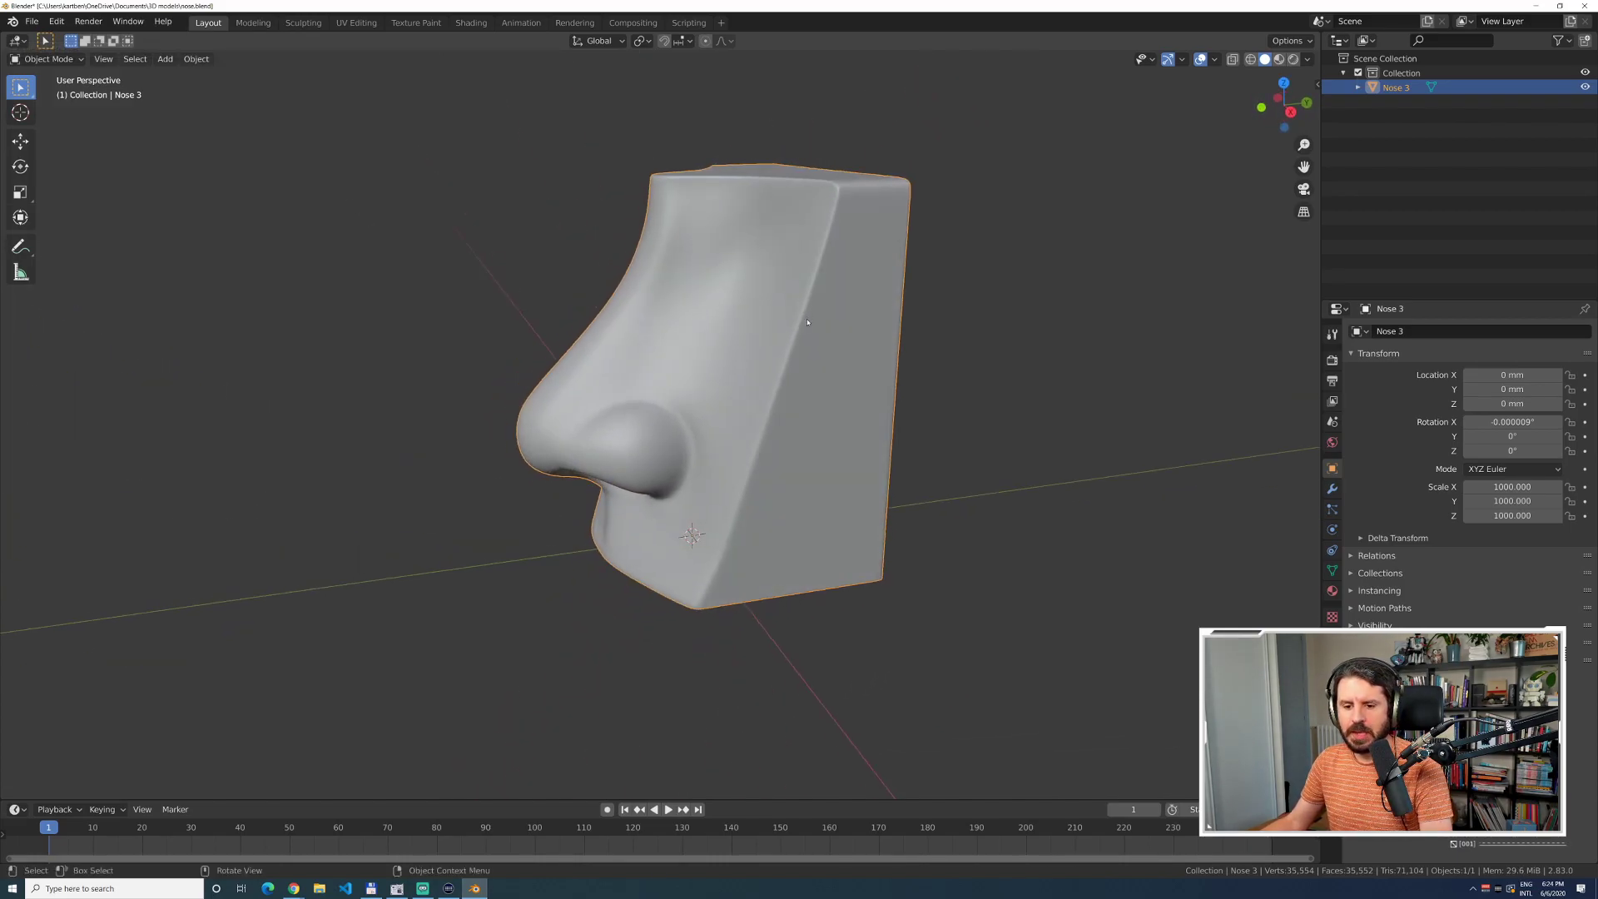
click(1317, 83)
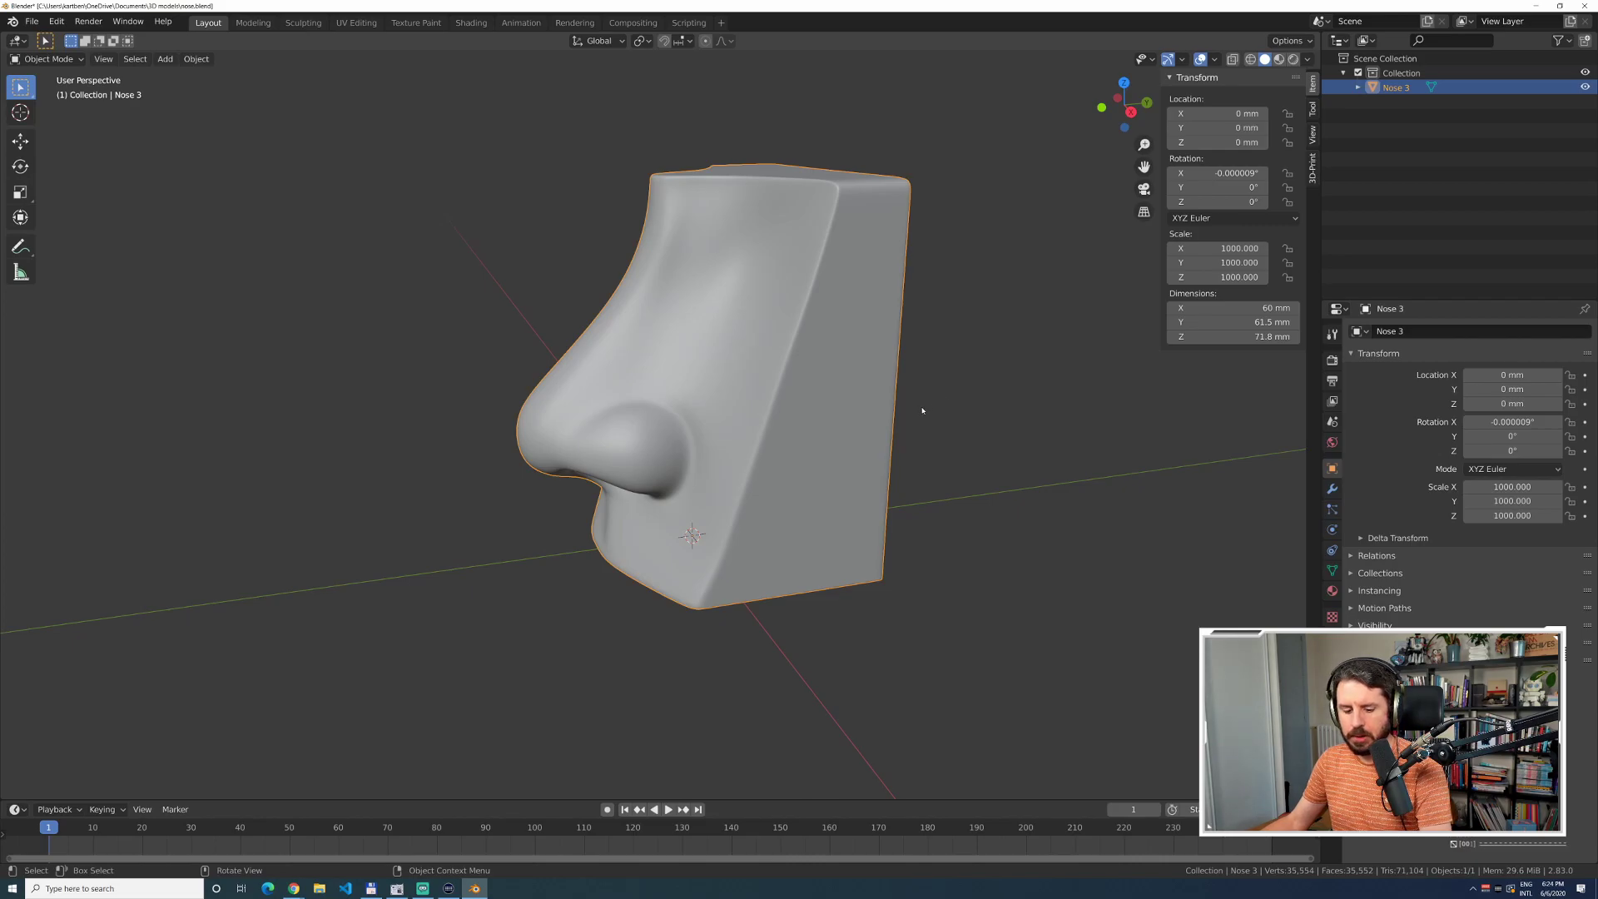
key(alt+Tab)
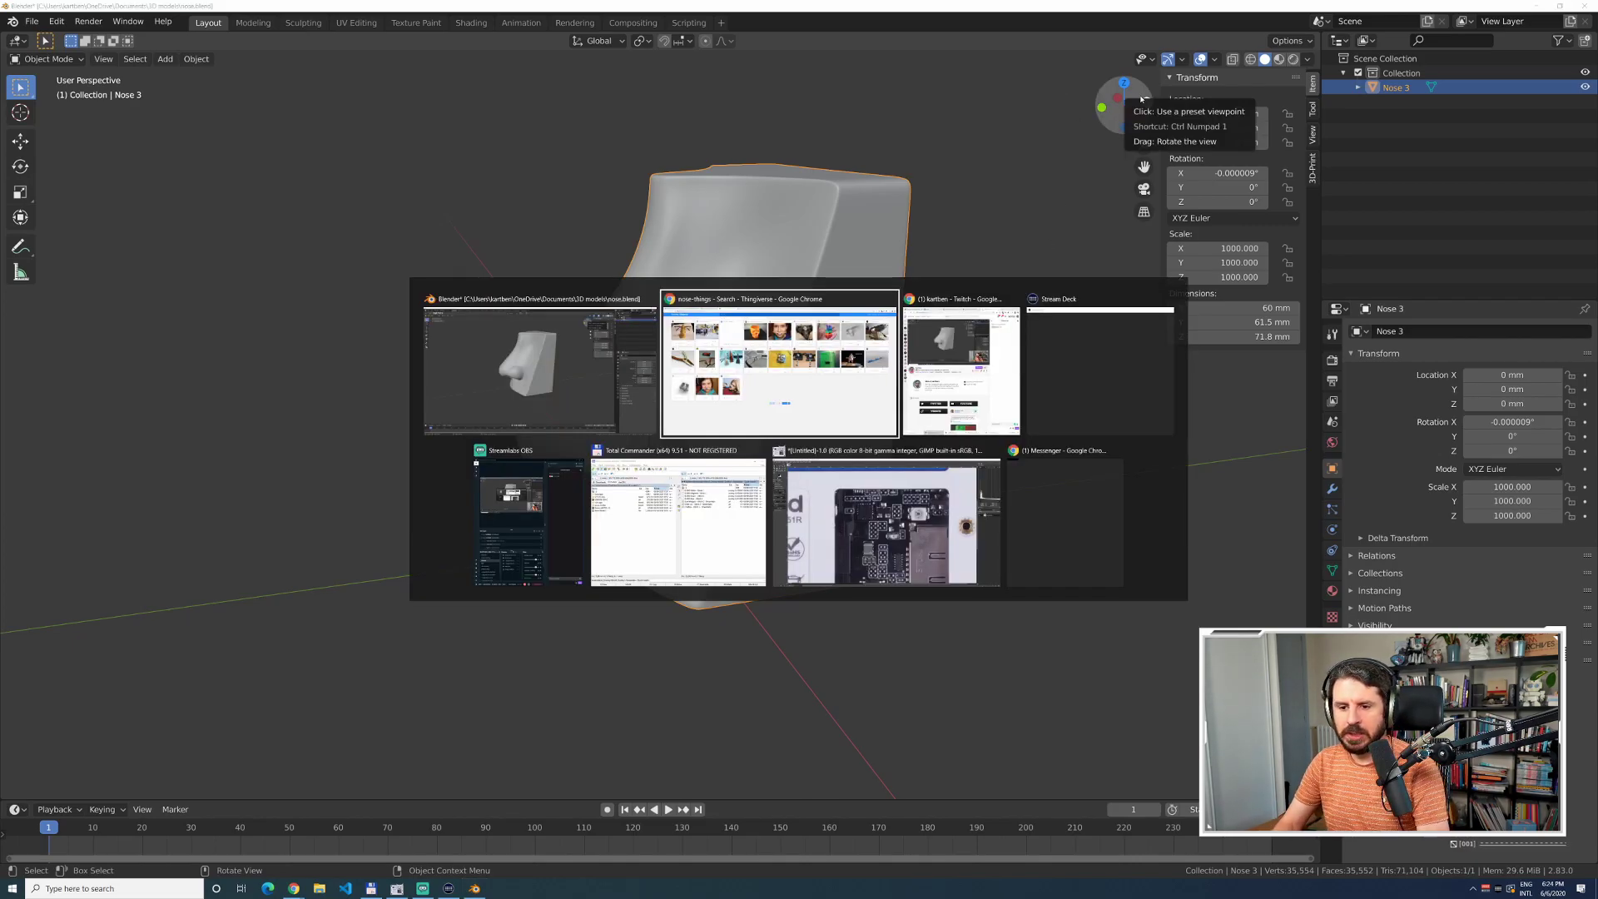
key(ctrl+t)
text(wio termin)
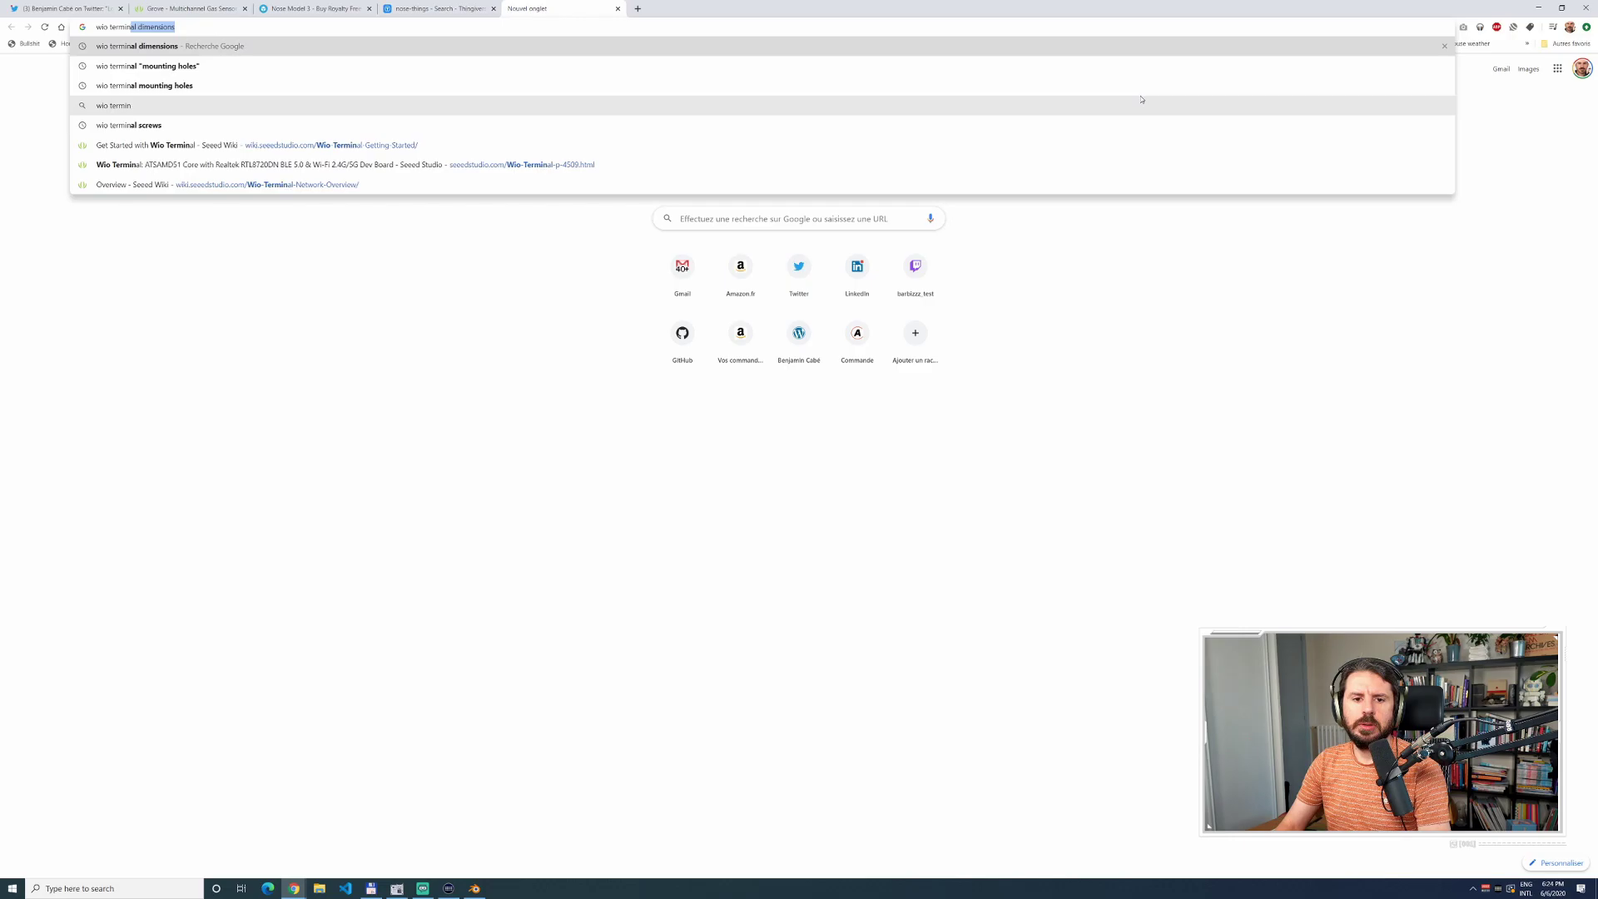
key(Return)
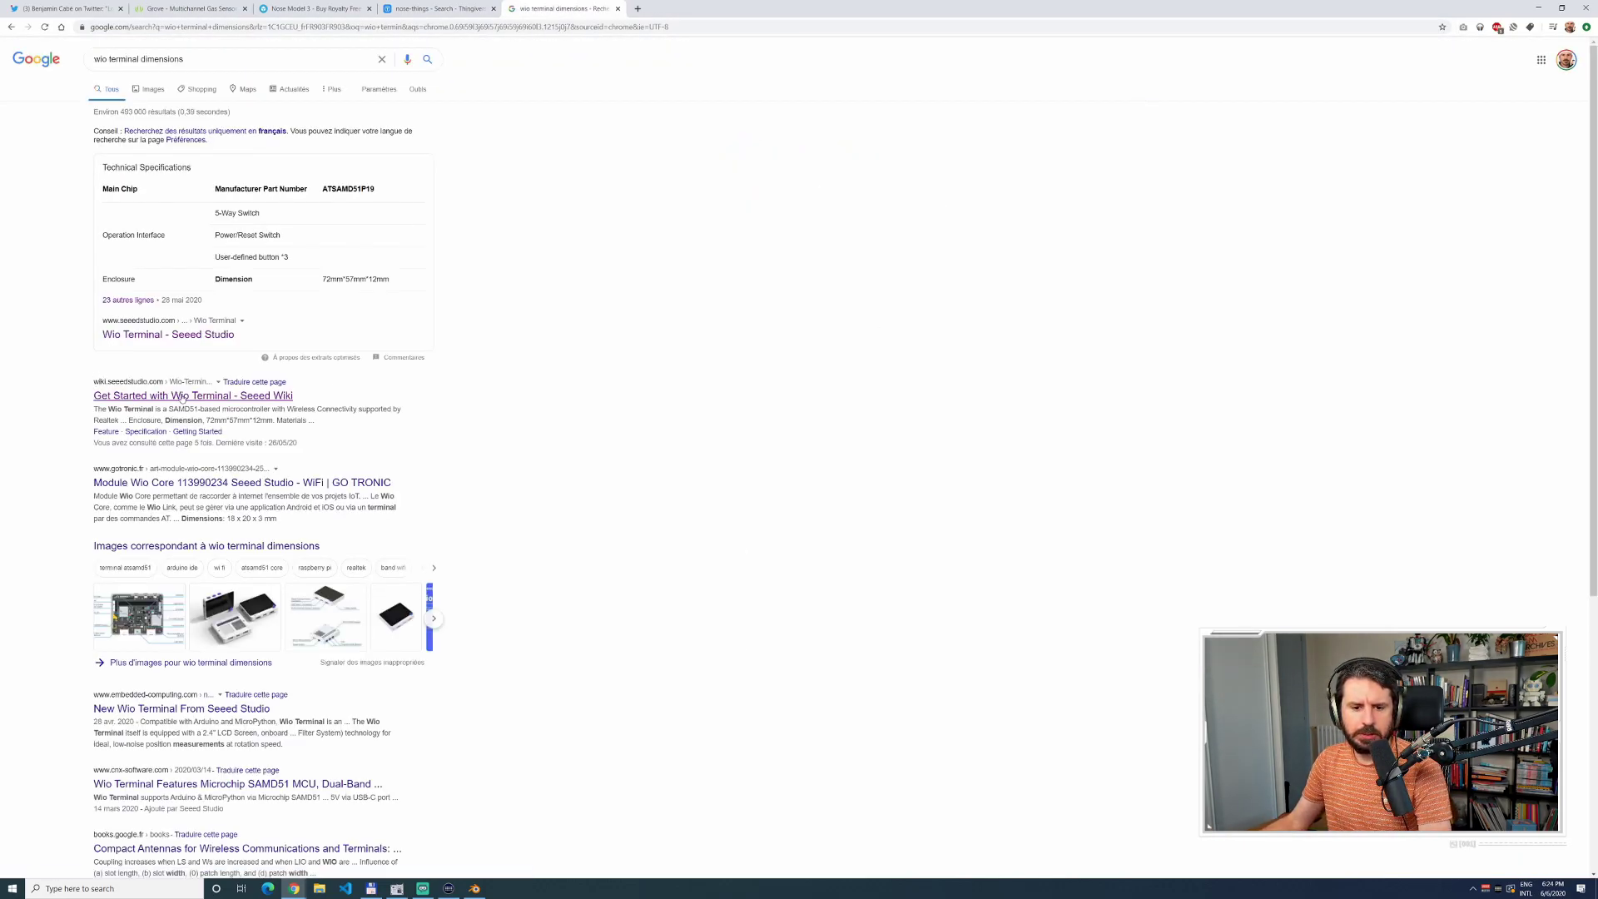
drag(167, 420, 275, 421)
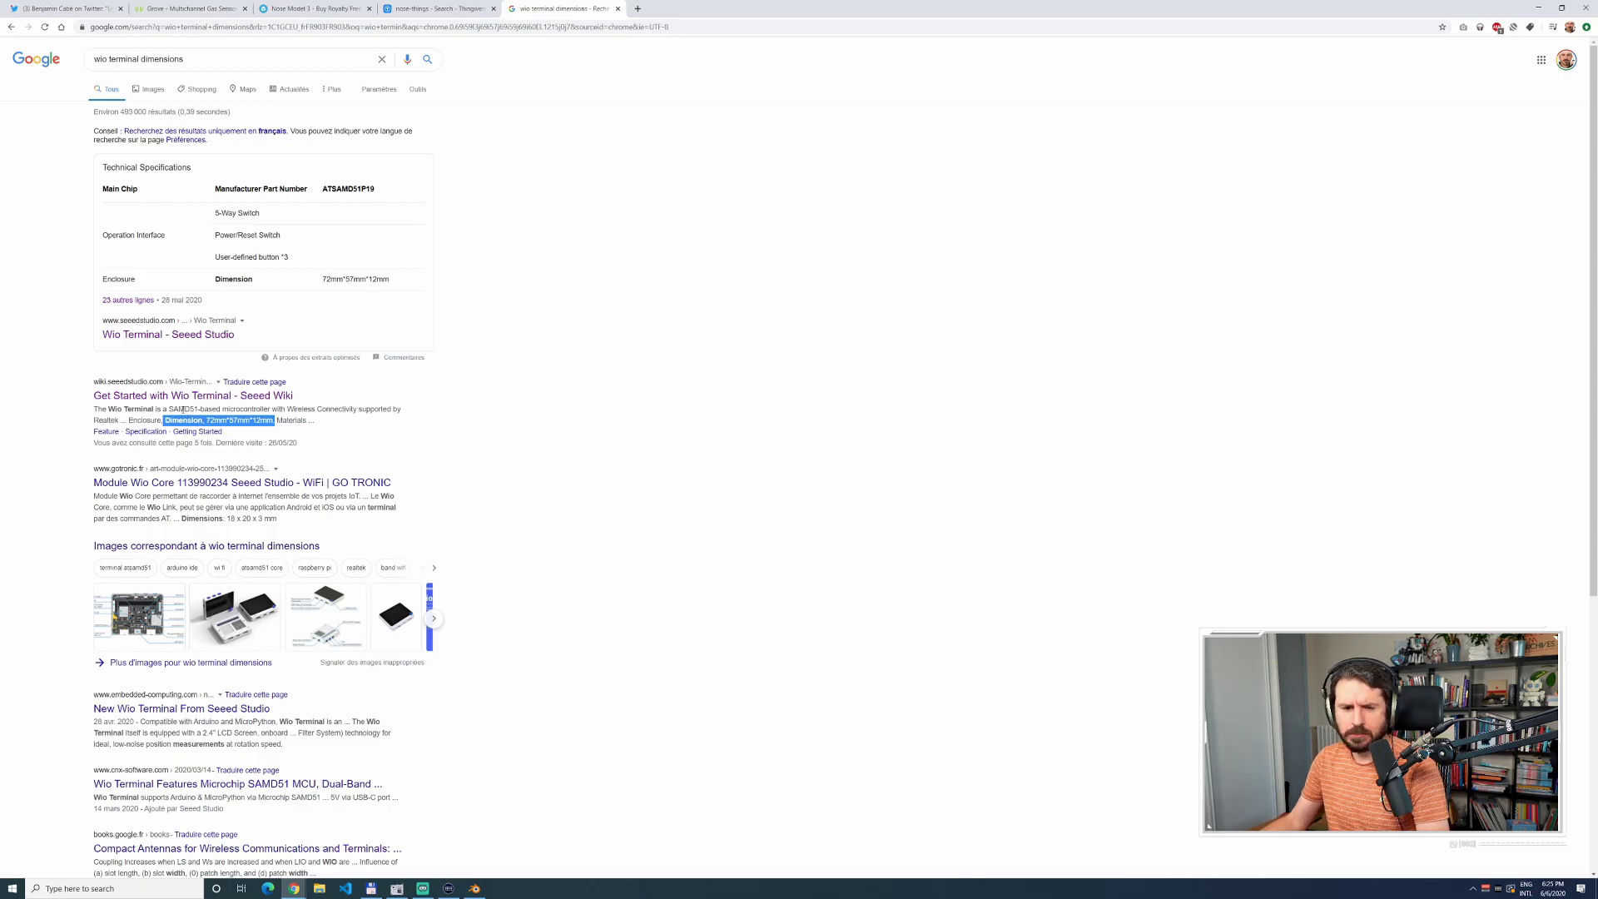
Switch back to Blender and set the nose's Y dimension to 90 mm.
key(alt+Tab)
middle_drag(848, 377, 778, 378)
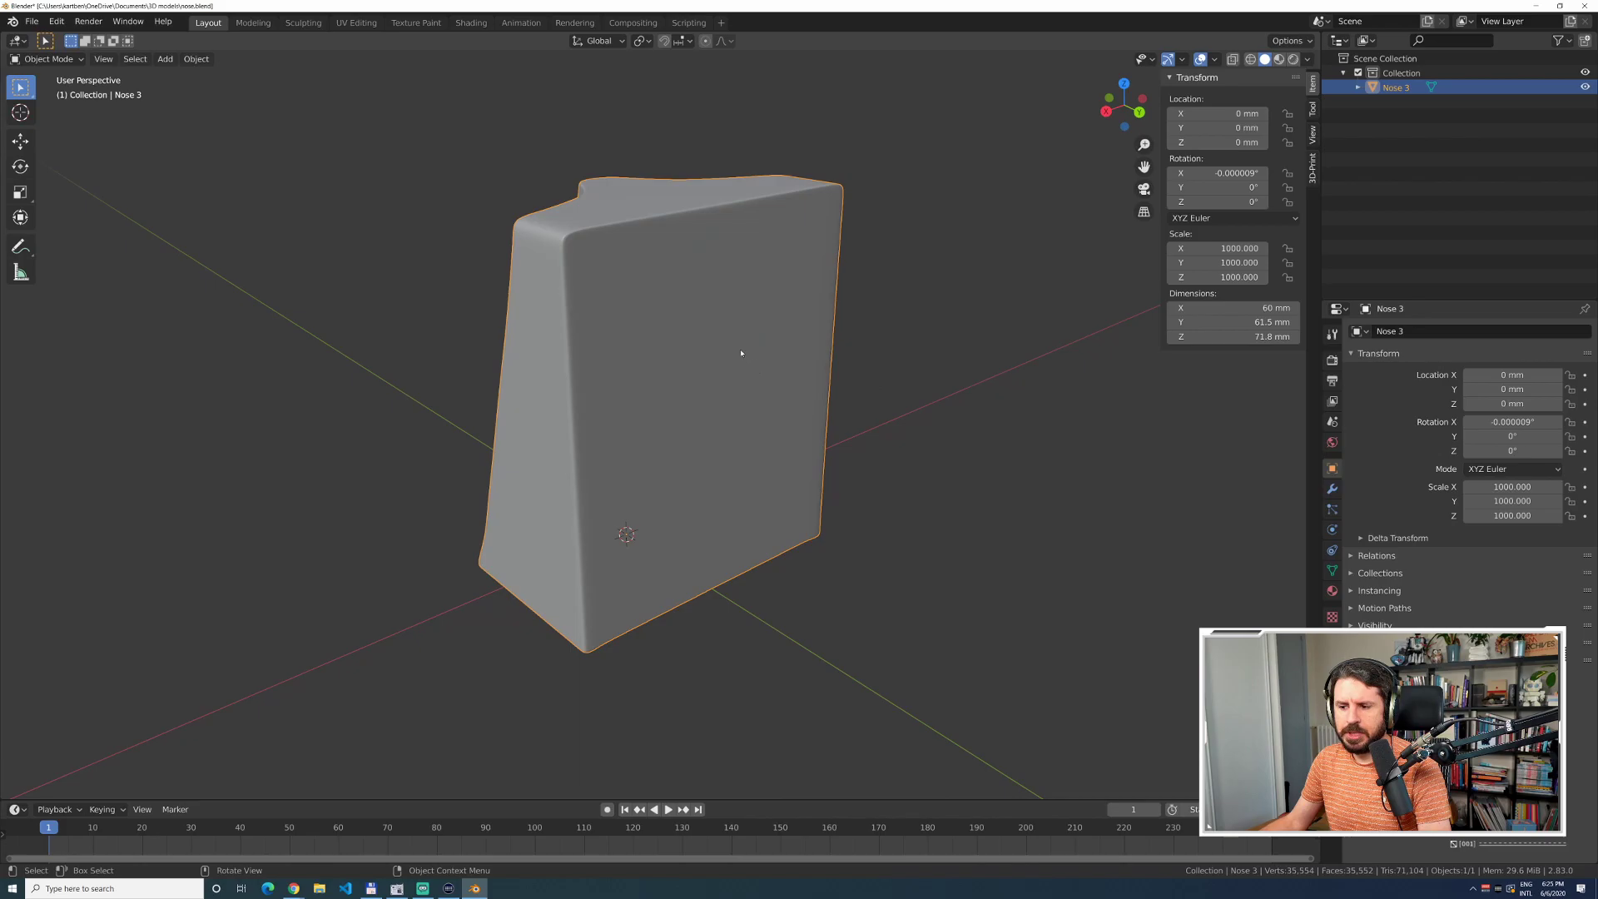
click(1229, 323)
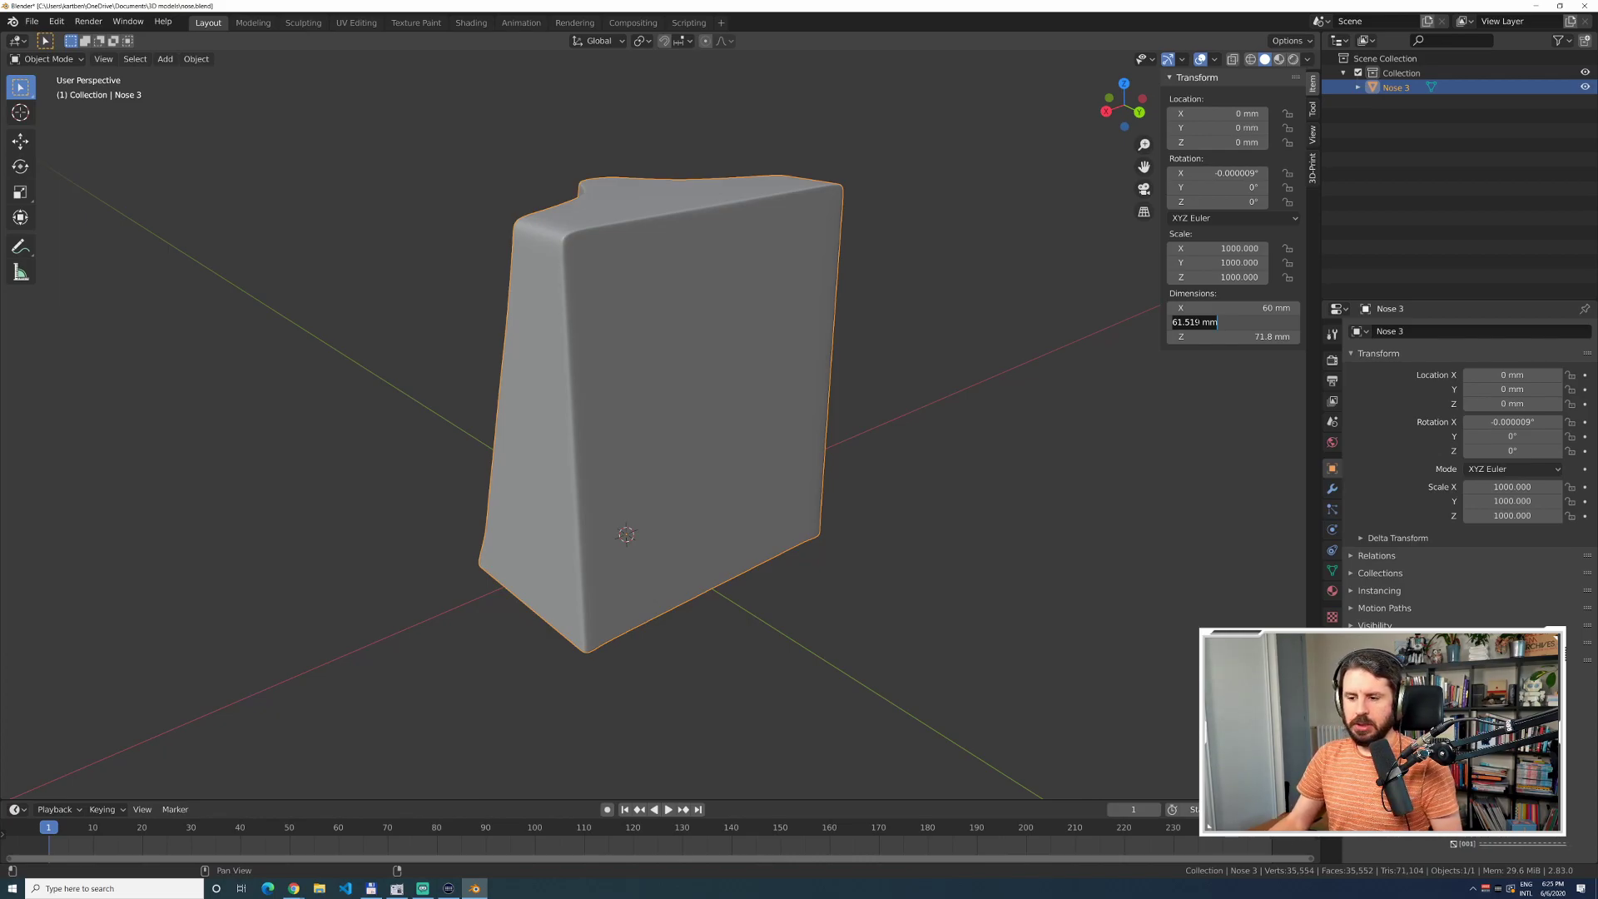
text(90)
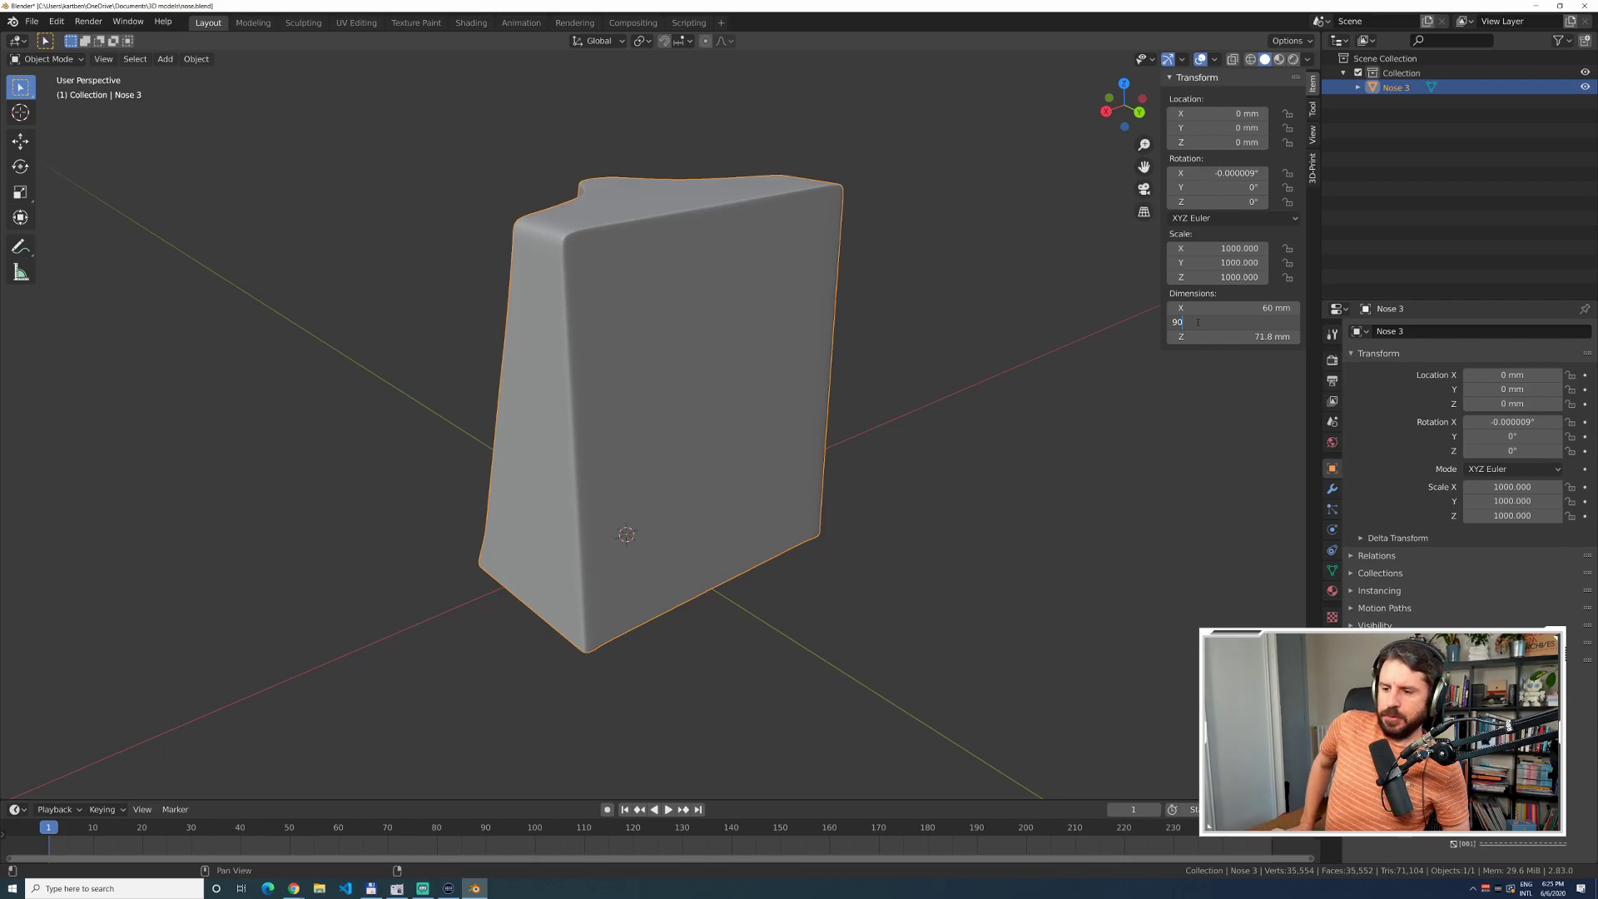
key(Return)
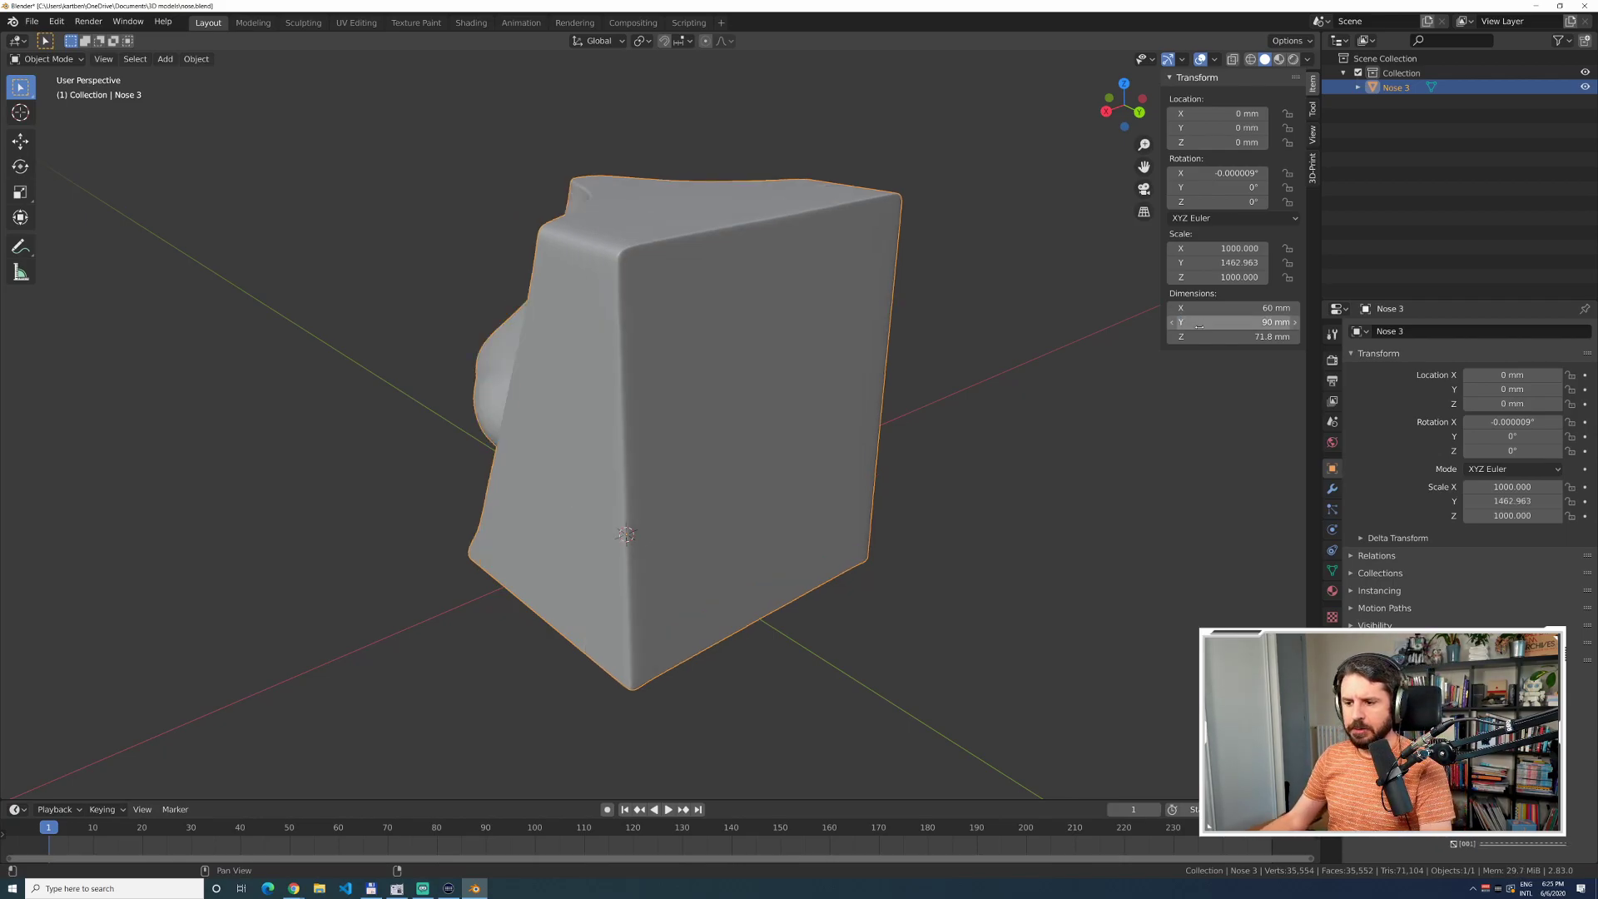
Make the nose's scaling uniform by copying the Y scale to X and Z, giving 1462.960 on all axes.
double_click(1227, 263)
key(ctrl+c)
key(Return)
key(ctrl+v)
double_click(1220, 277)
key(ctrl+v)
key(Return)
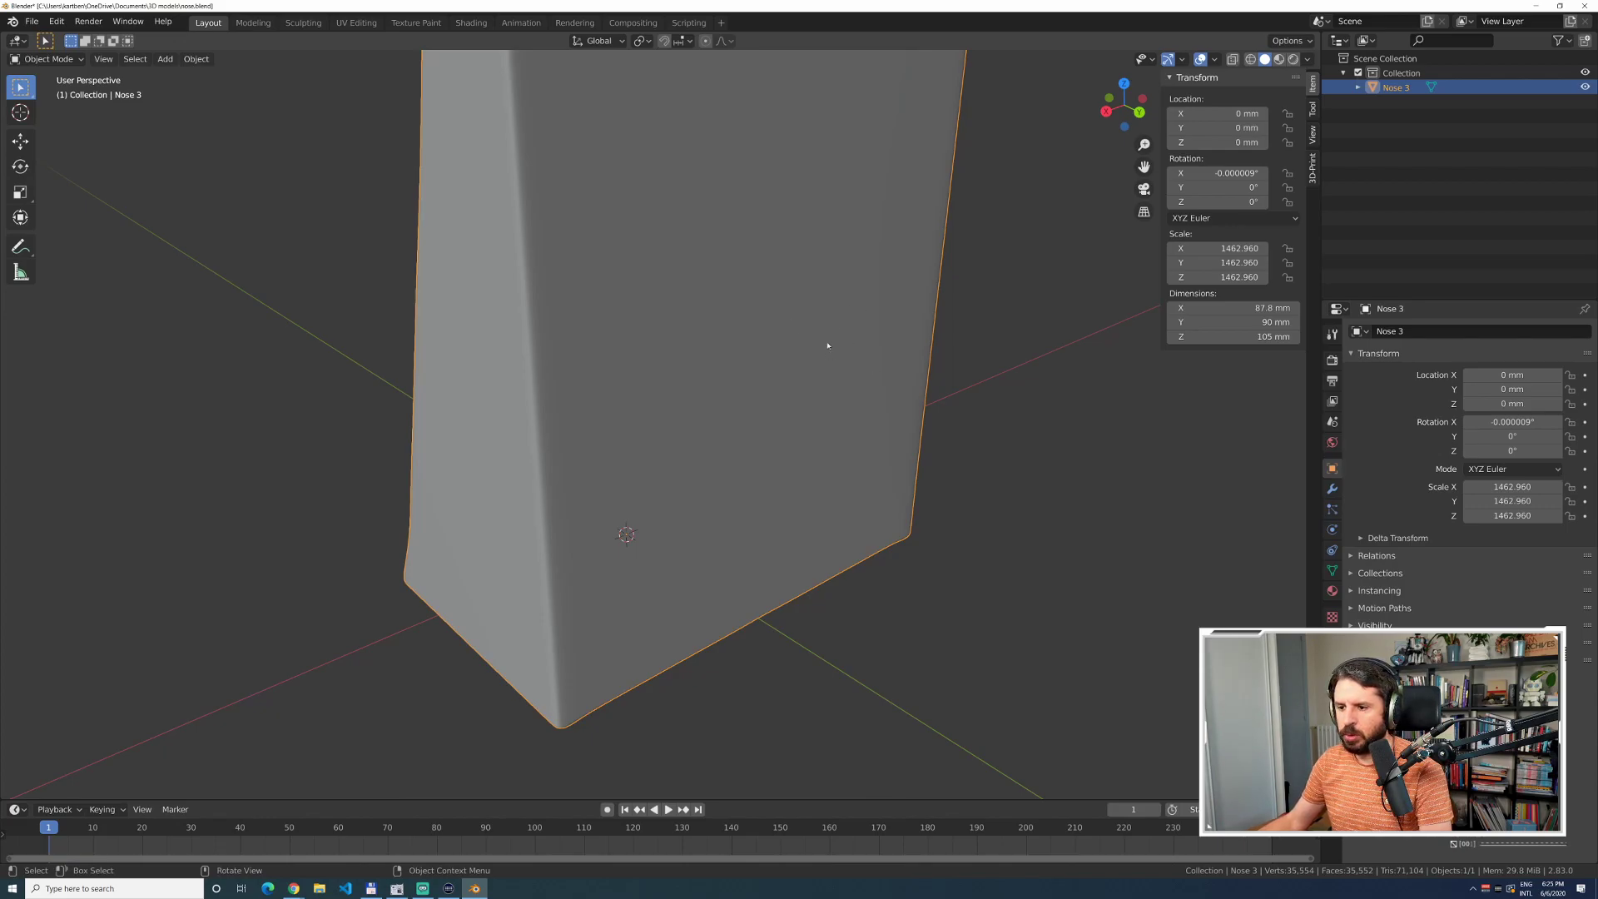
scroll(837, 353, down, 4)
middle_drag(606, 300, 688, 295)
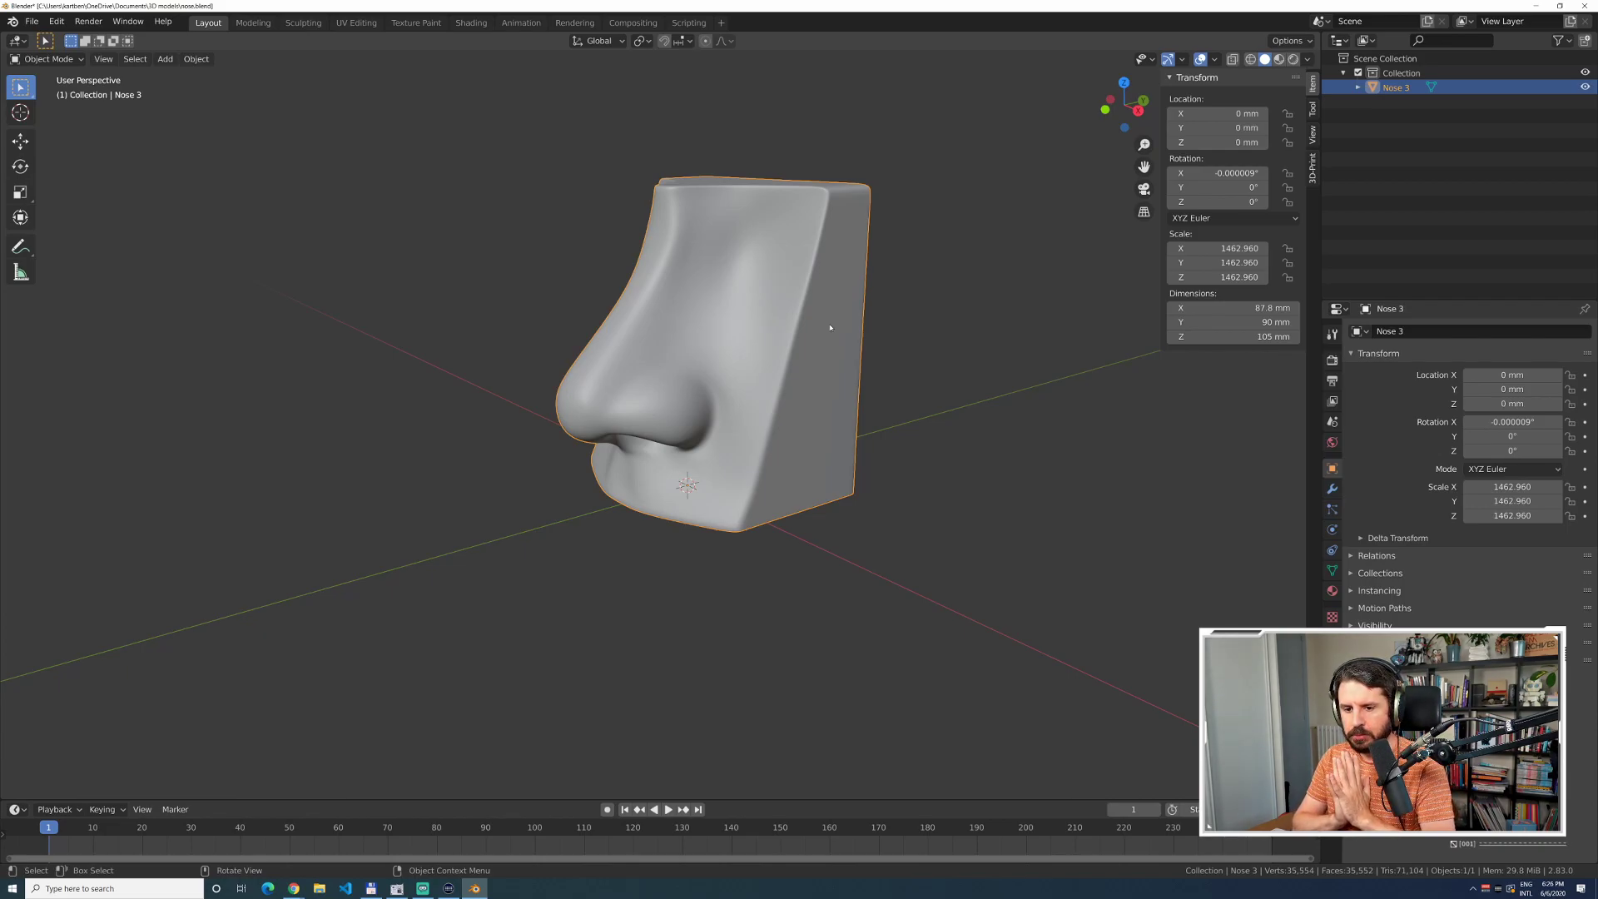
Rename the object Nose 3 as Nose.
middle_drag(803, 277, 715, 319)
middle_drag(601, 350, 546, 354)
double_click(1396, 88)
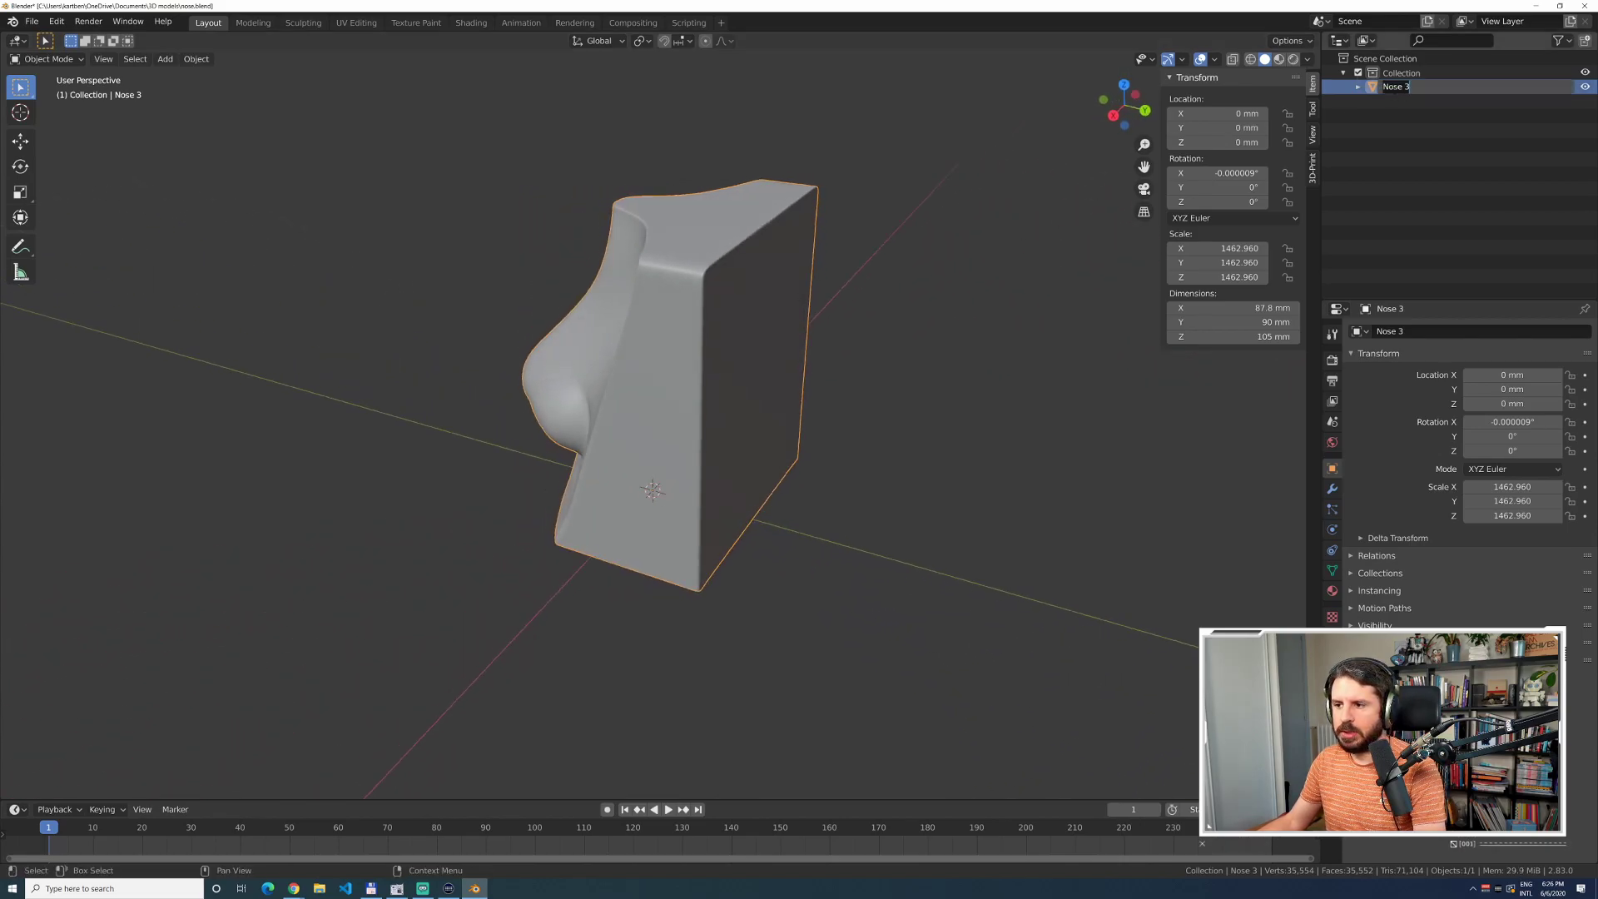
key(BackSpace)
key(BackSpace)
key(Return)
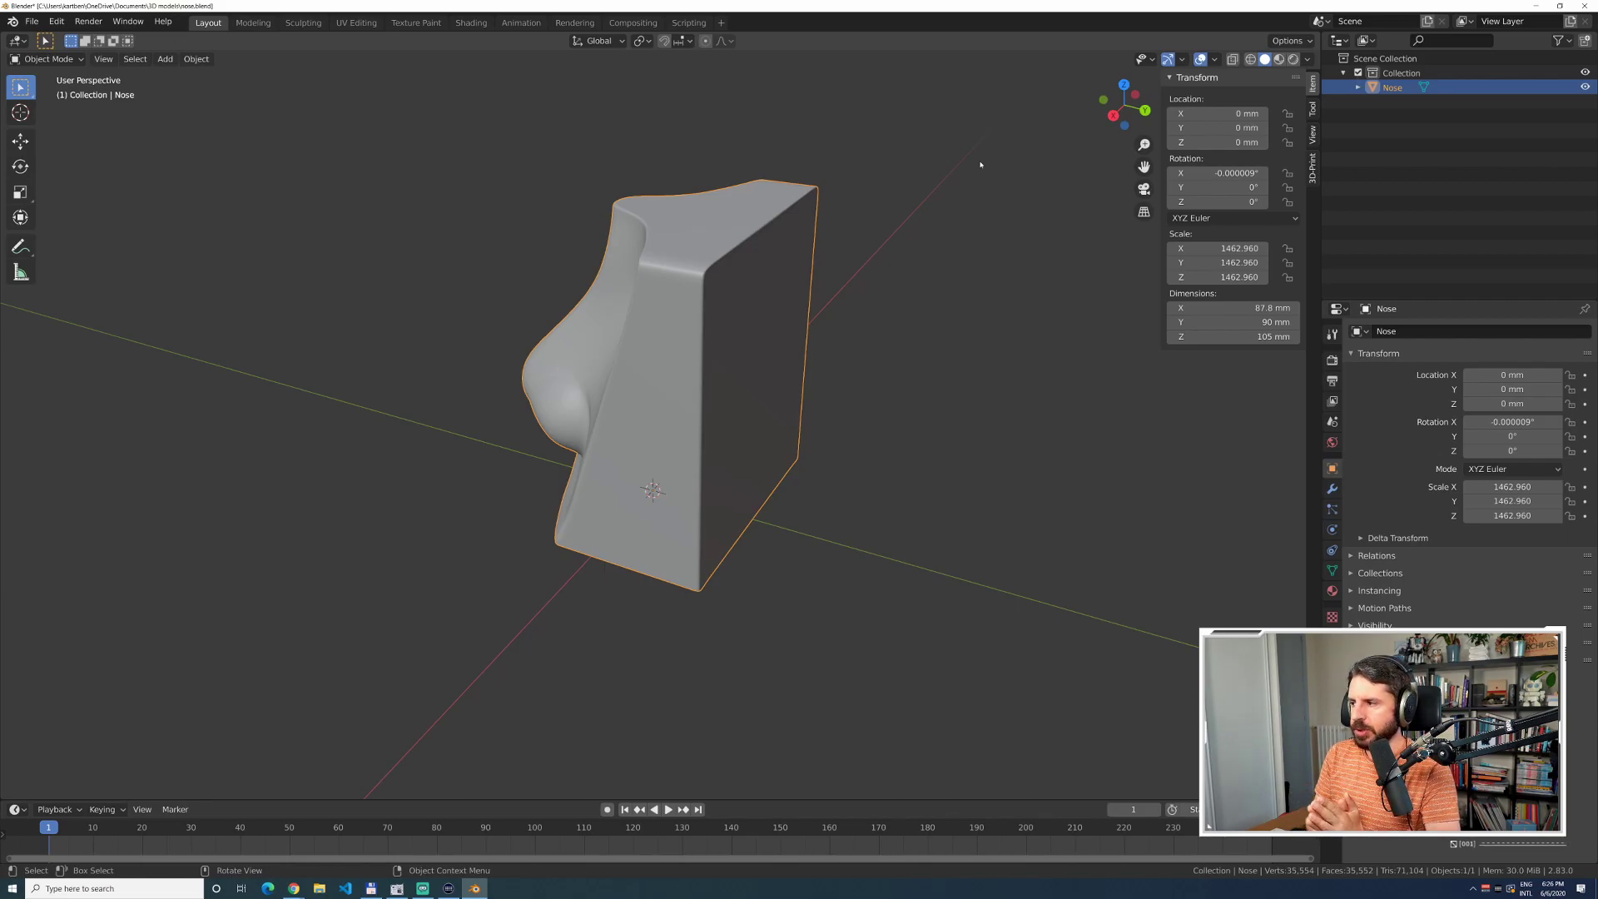
Add a cube mesh to the scene at the world origin.
key(F3)
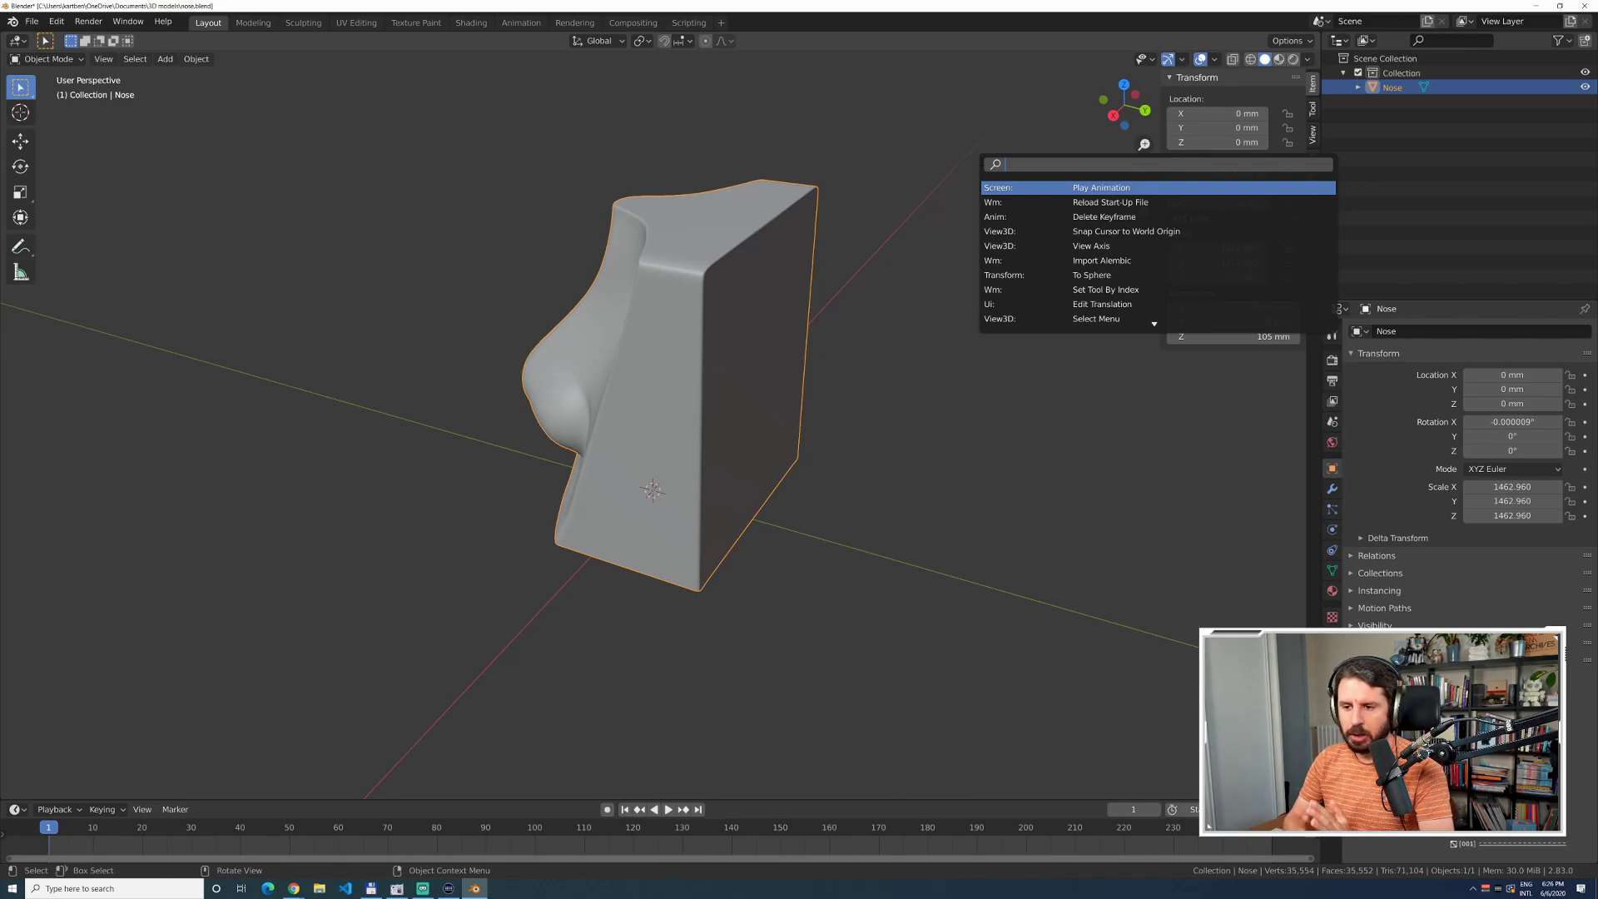
text(cube)
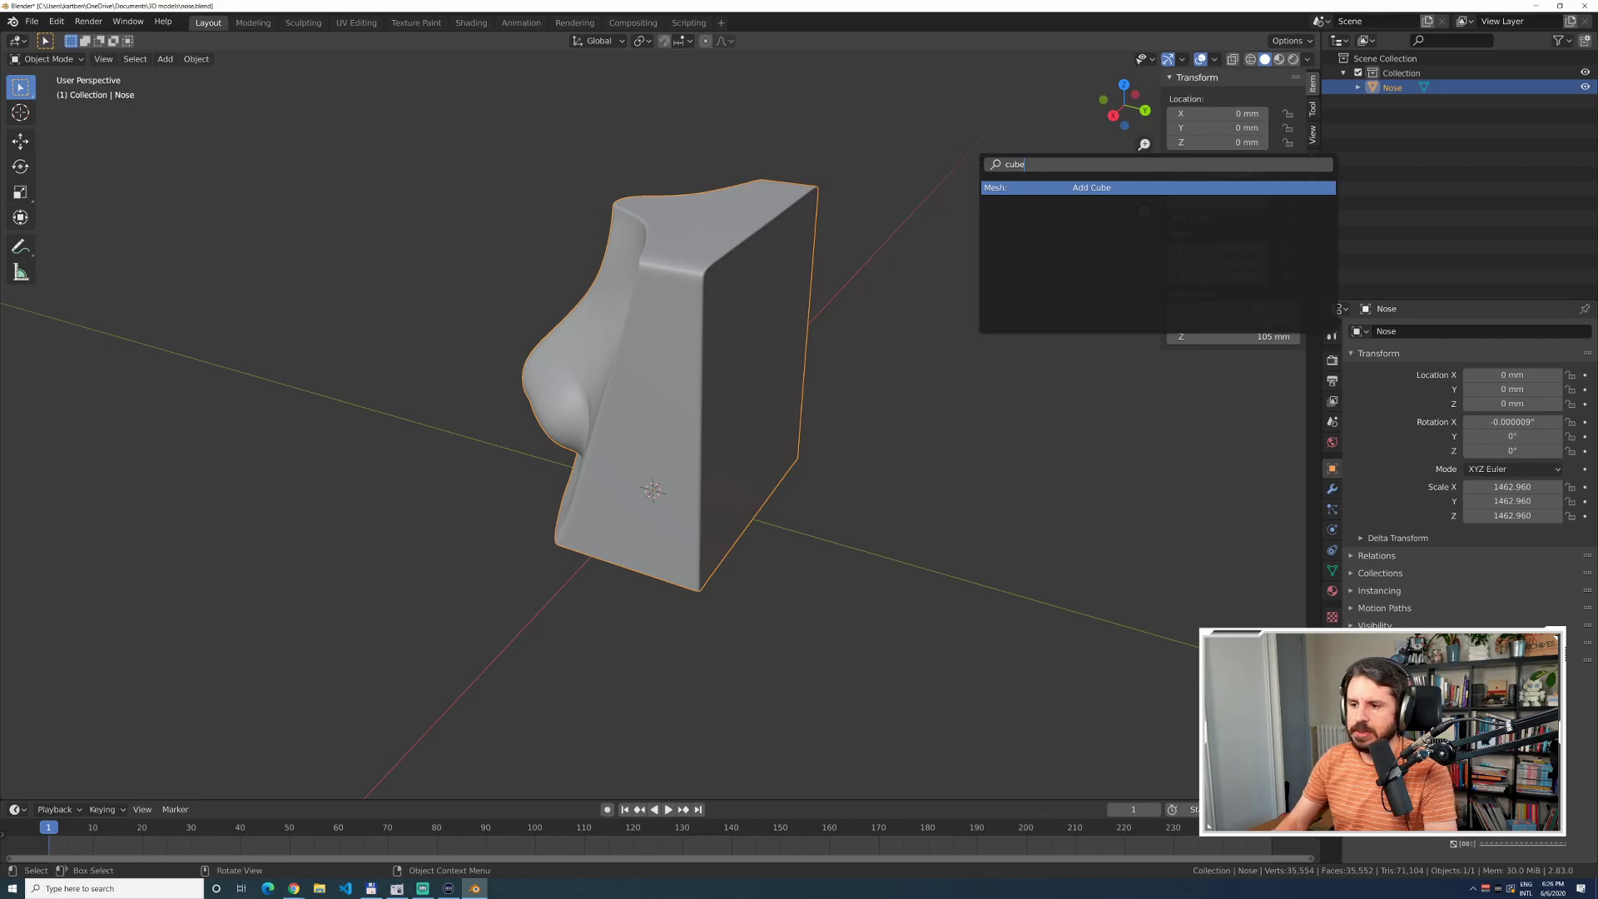
key(Return)
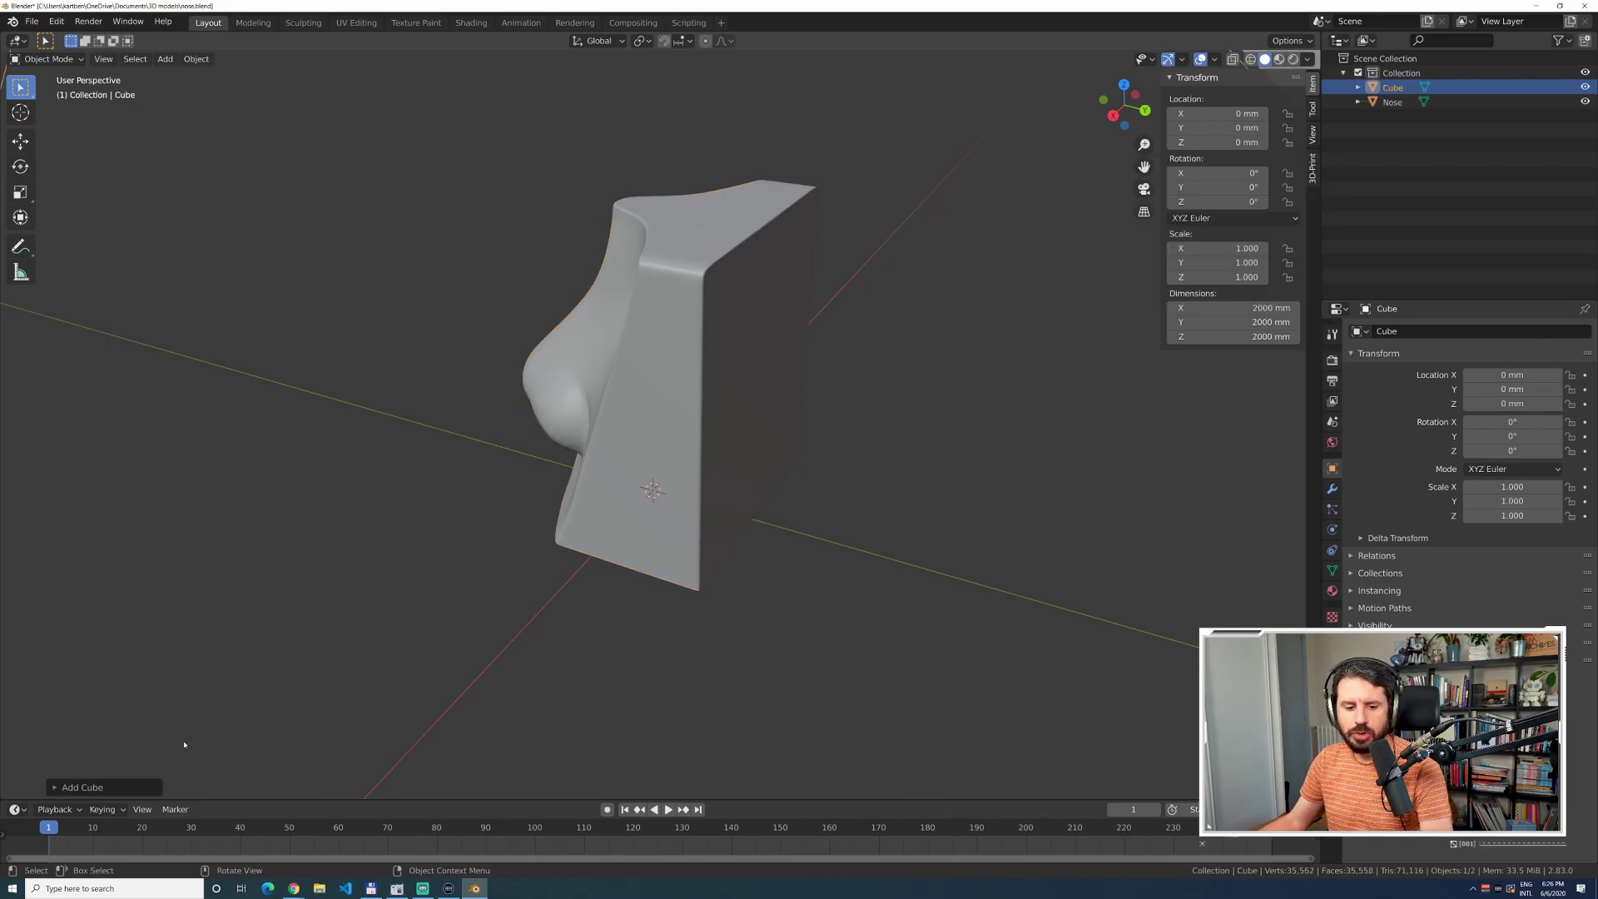
Set the new cube's location to X 72 mm, Y 57 mm and Z 12 mm, checking the Wio Terminal dimensions in the browser.
click(60, 788)
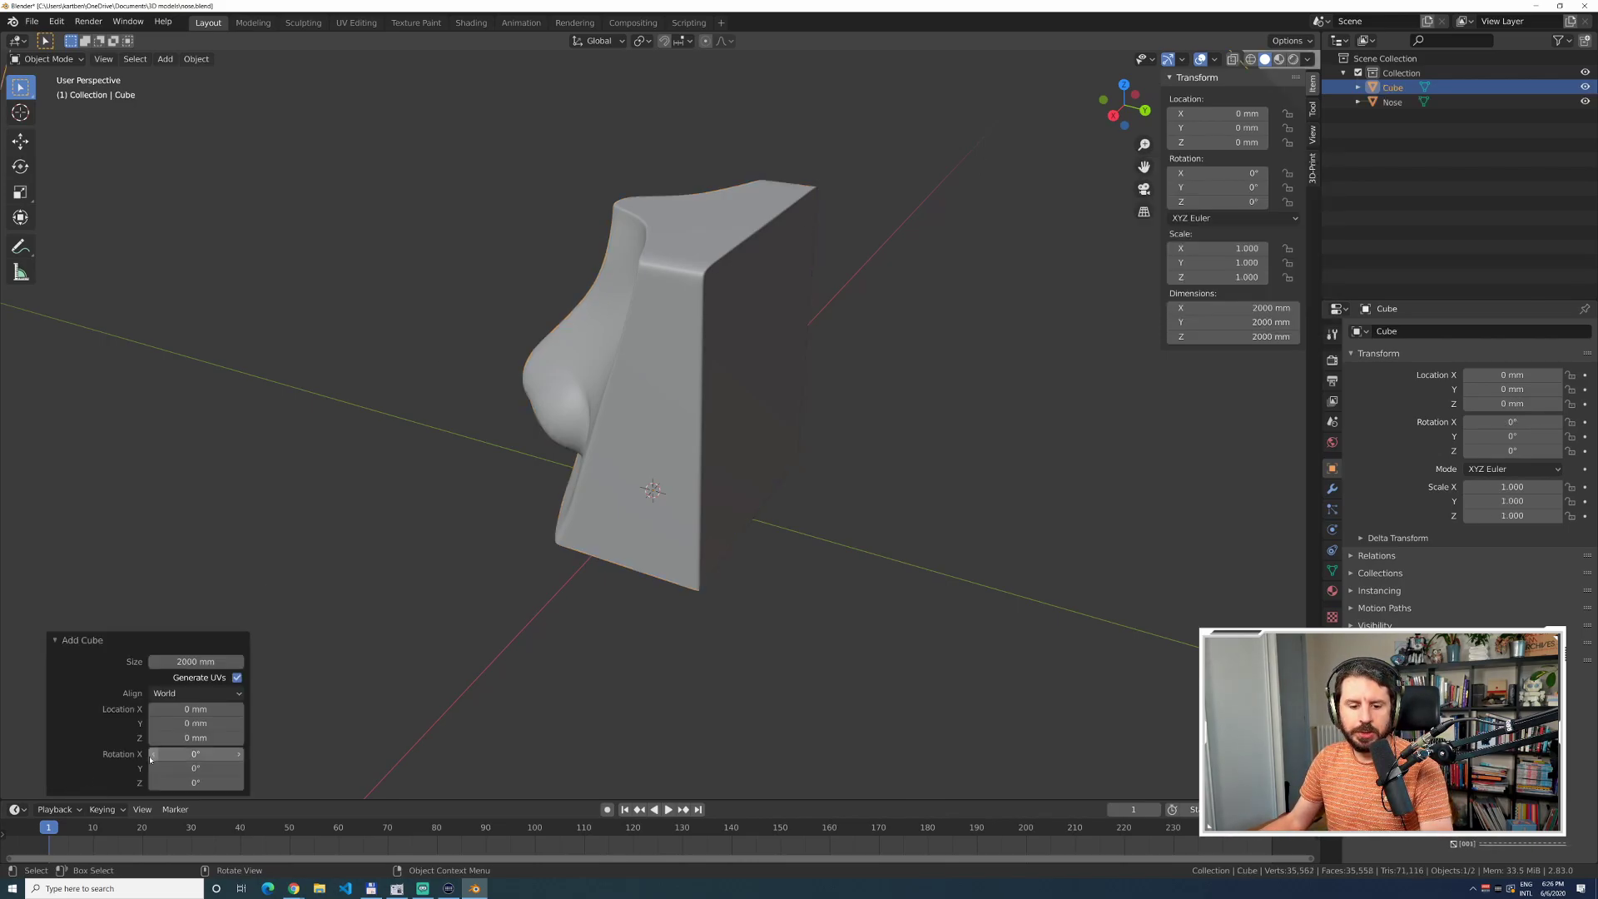
click(193, 710)
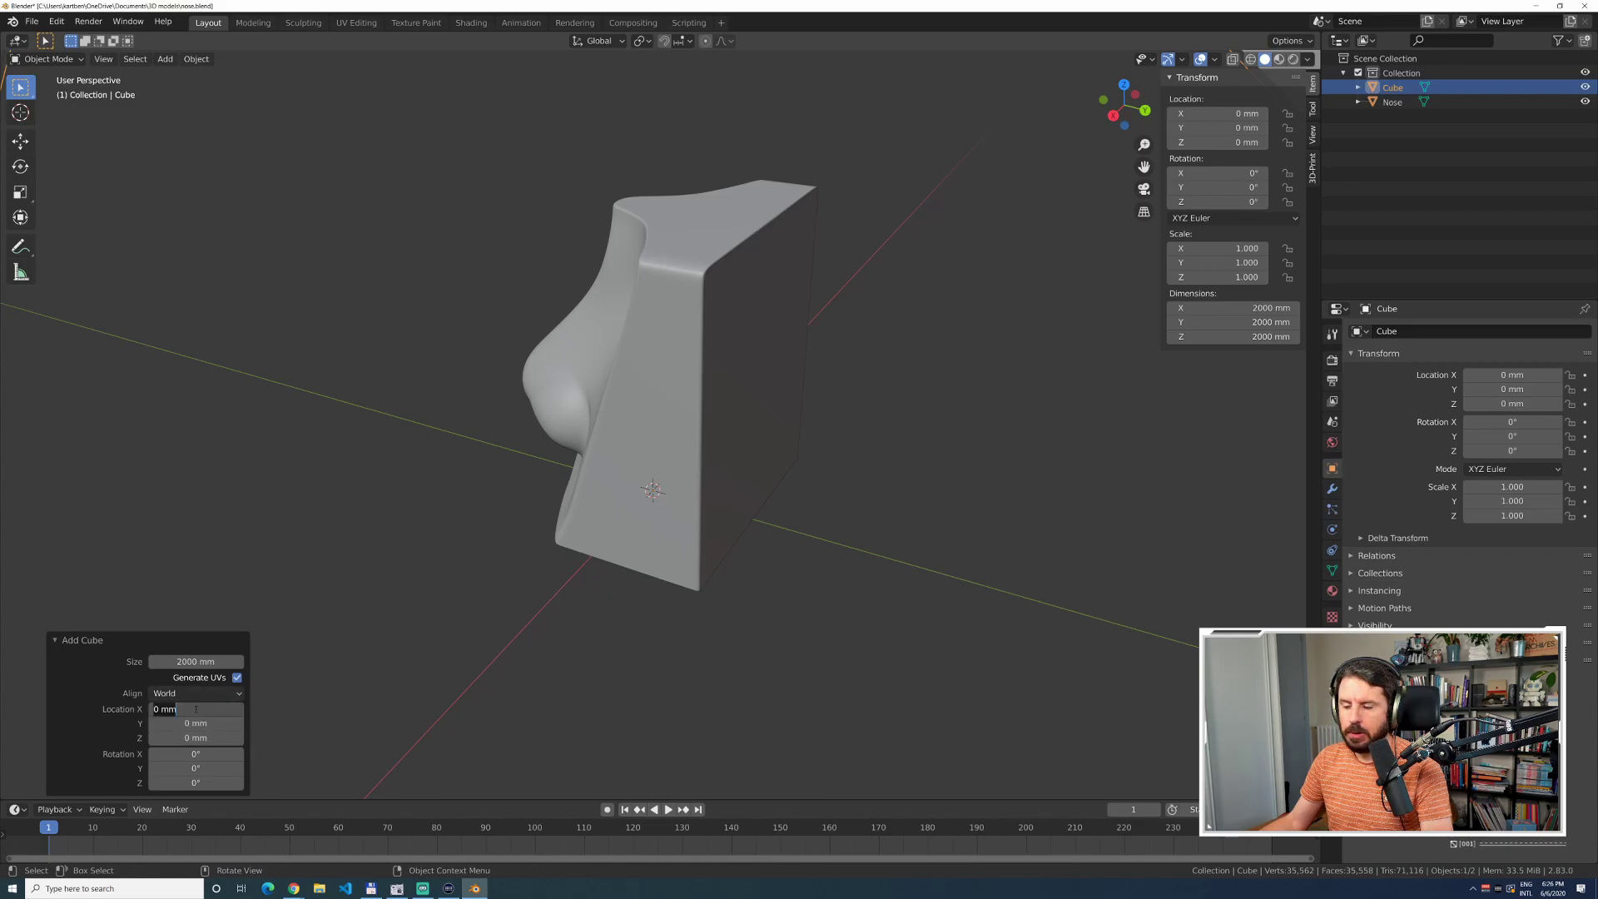
text(72)
key(Tab)
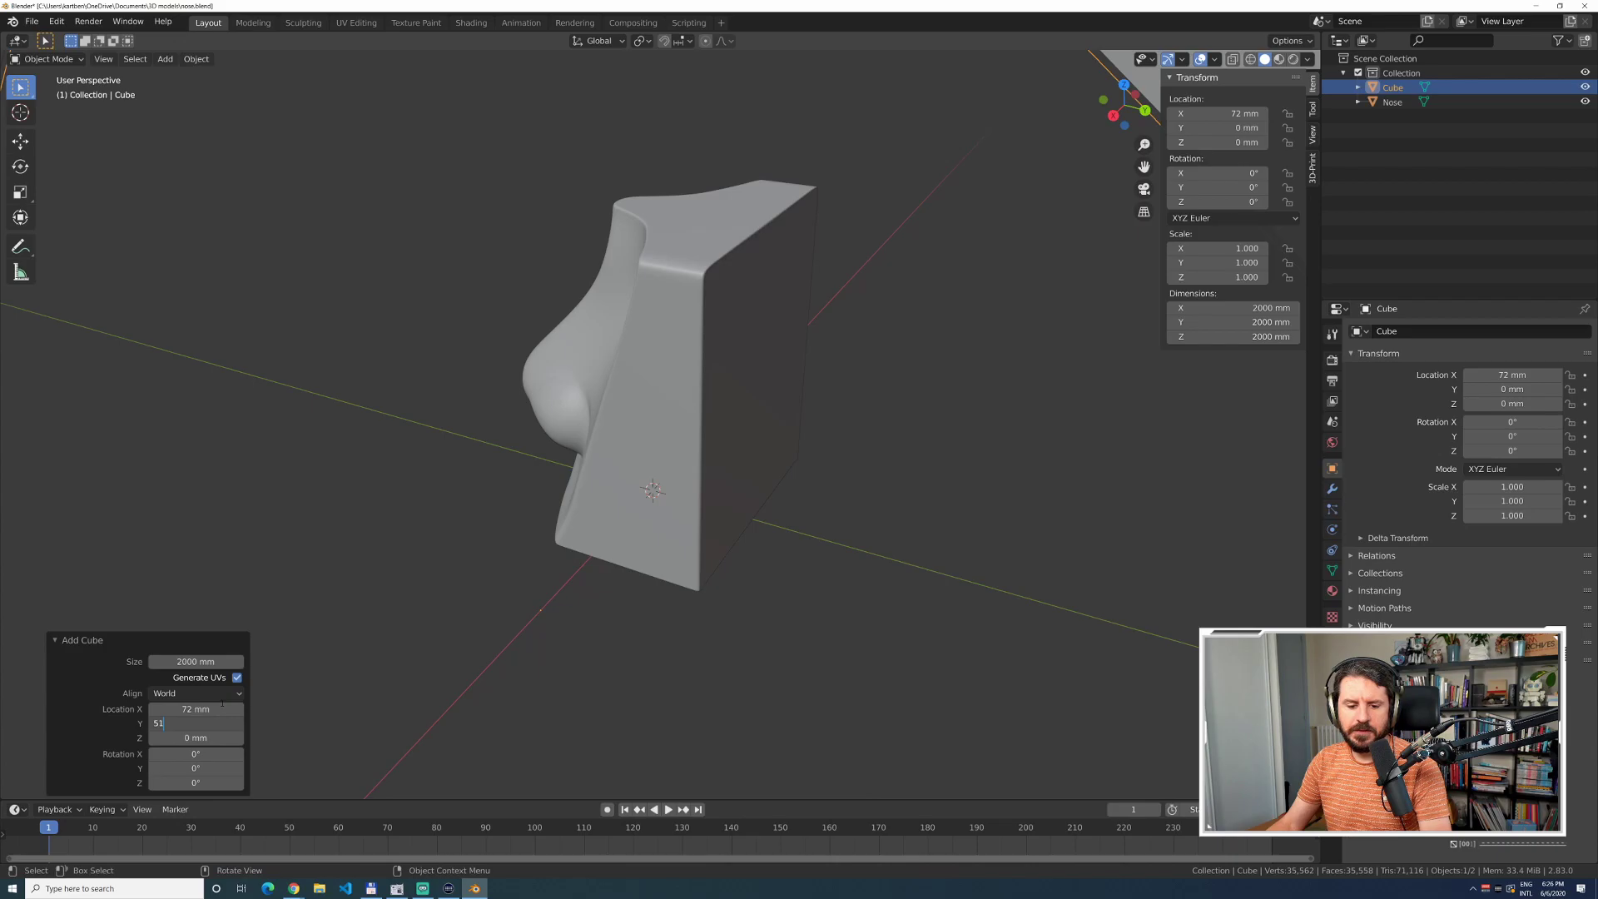
key(alt+Tab)
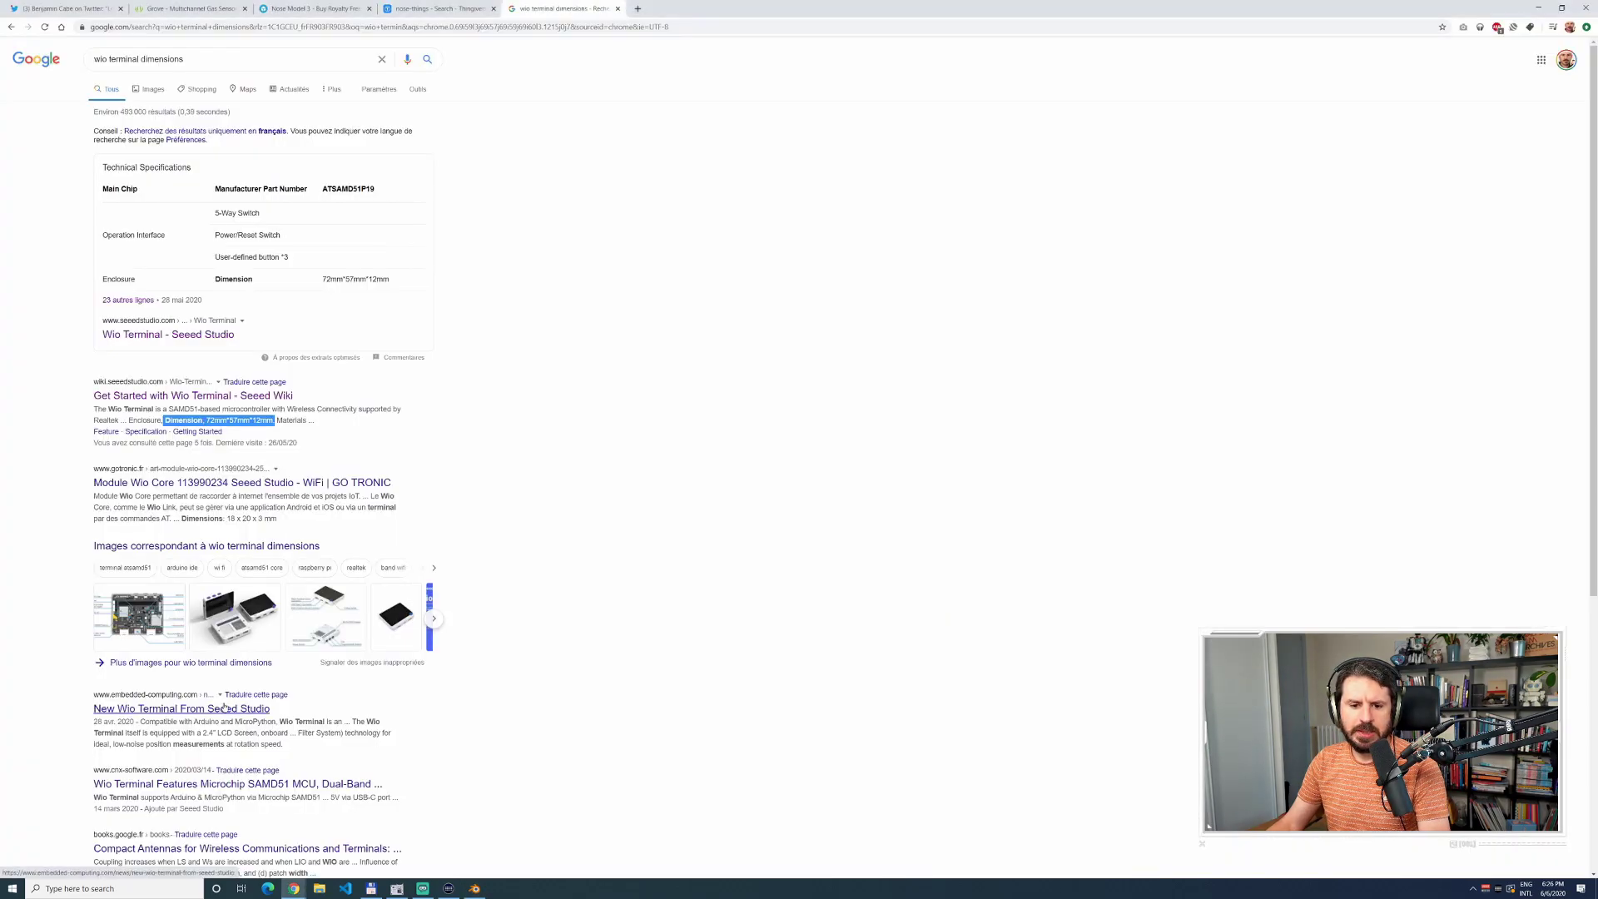
key(alt+Tab)
text(51)
text(7)
key(Tab)
text(12)
key(Tab)
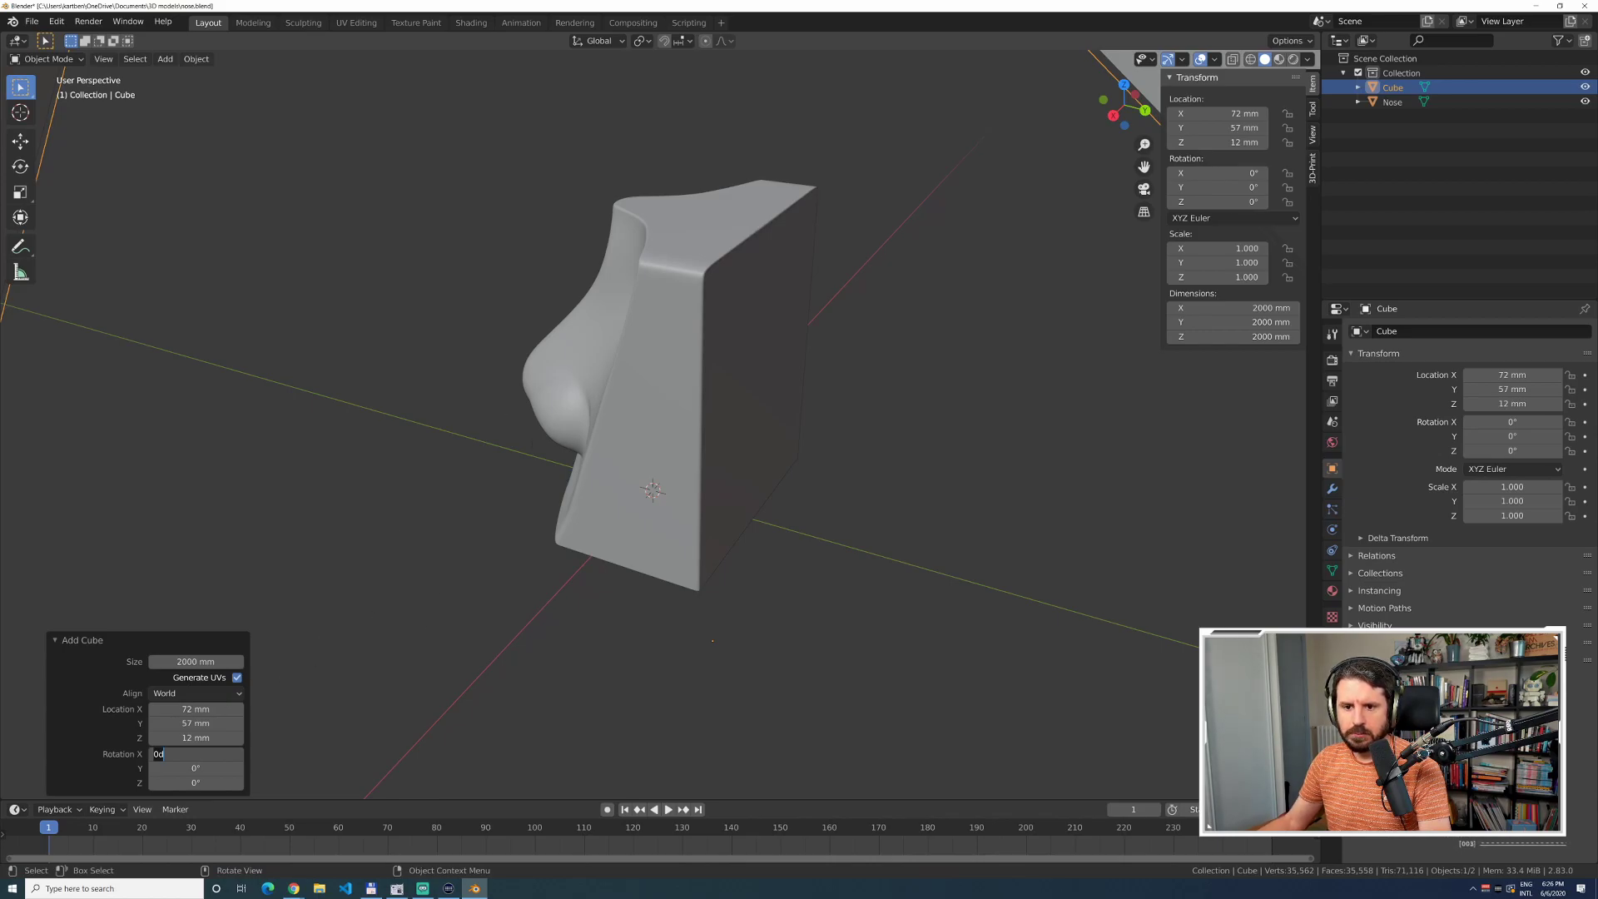
key(Return)
Reset the cube's location to 0 mm on all three axes, keeping its X rotation at 0°.
scroll(450, 612, down, 3)
scroll(499, 577, up, 3)
middle_drag(548, 545, 540, 572)
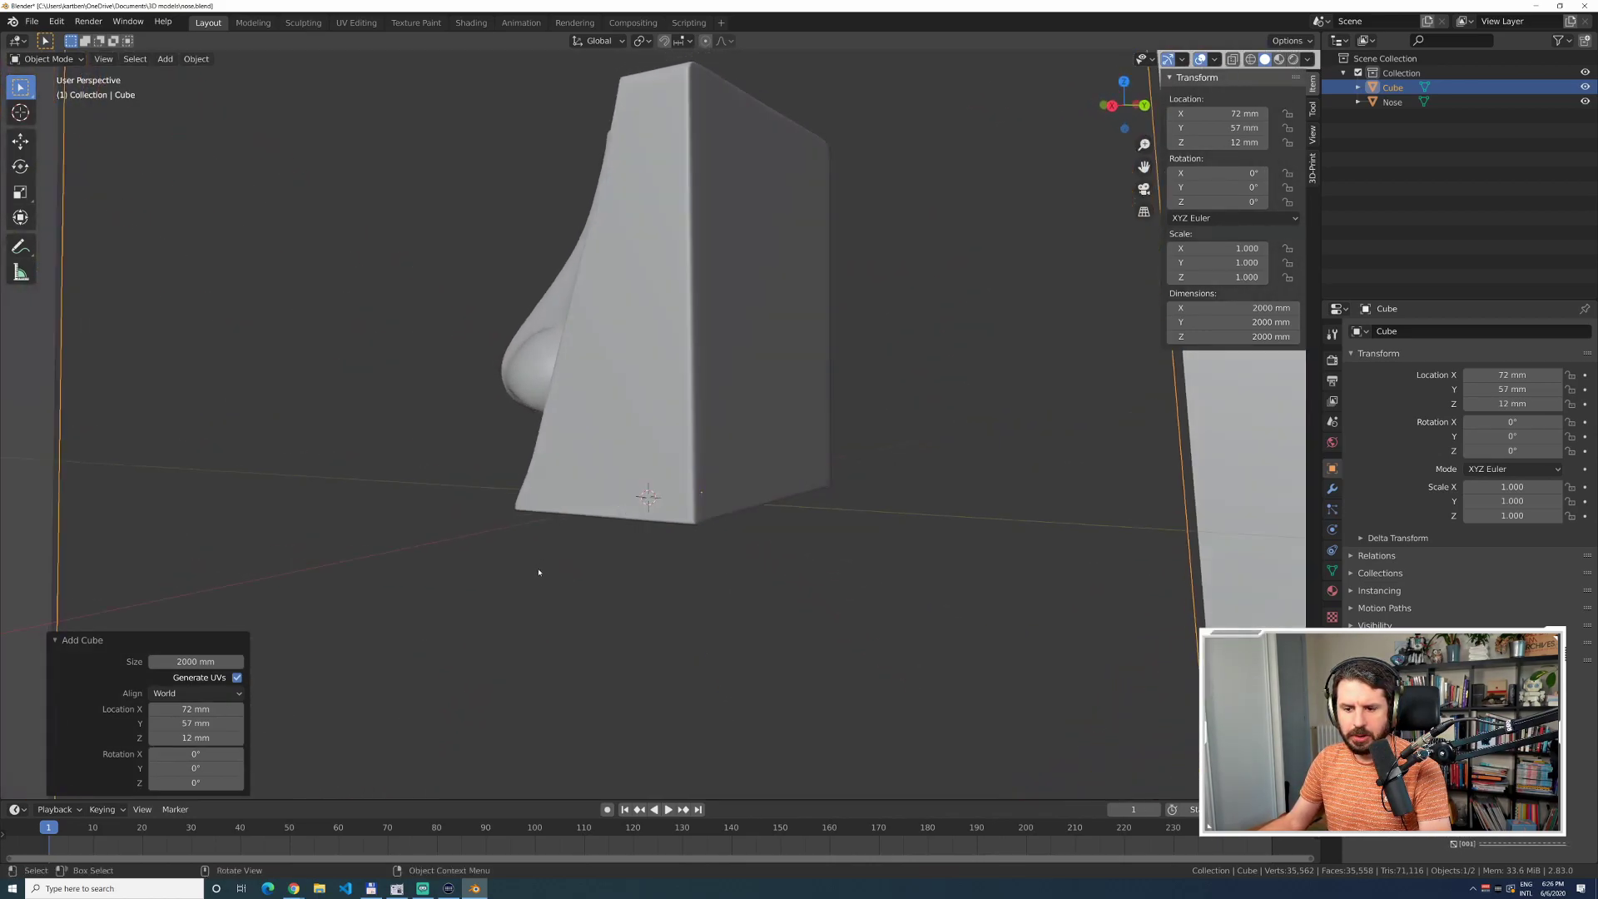
scroll(540, 571, down, 15)
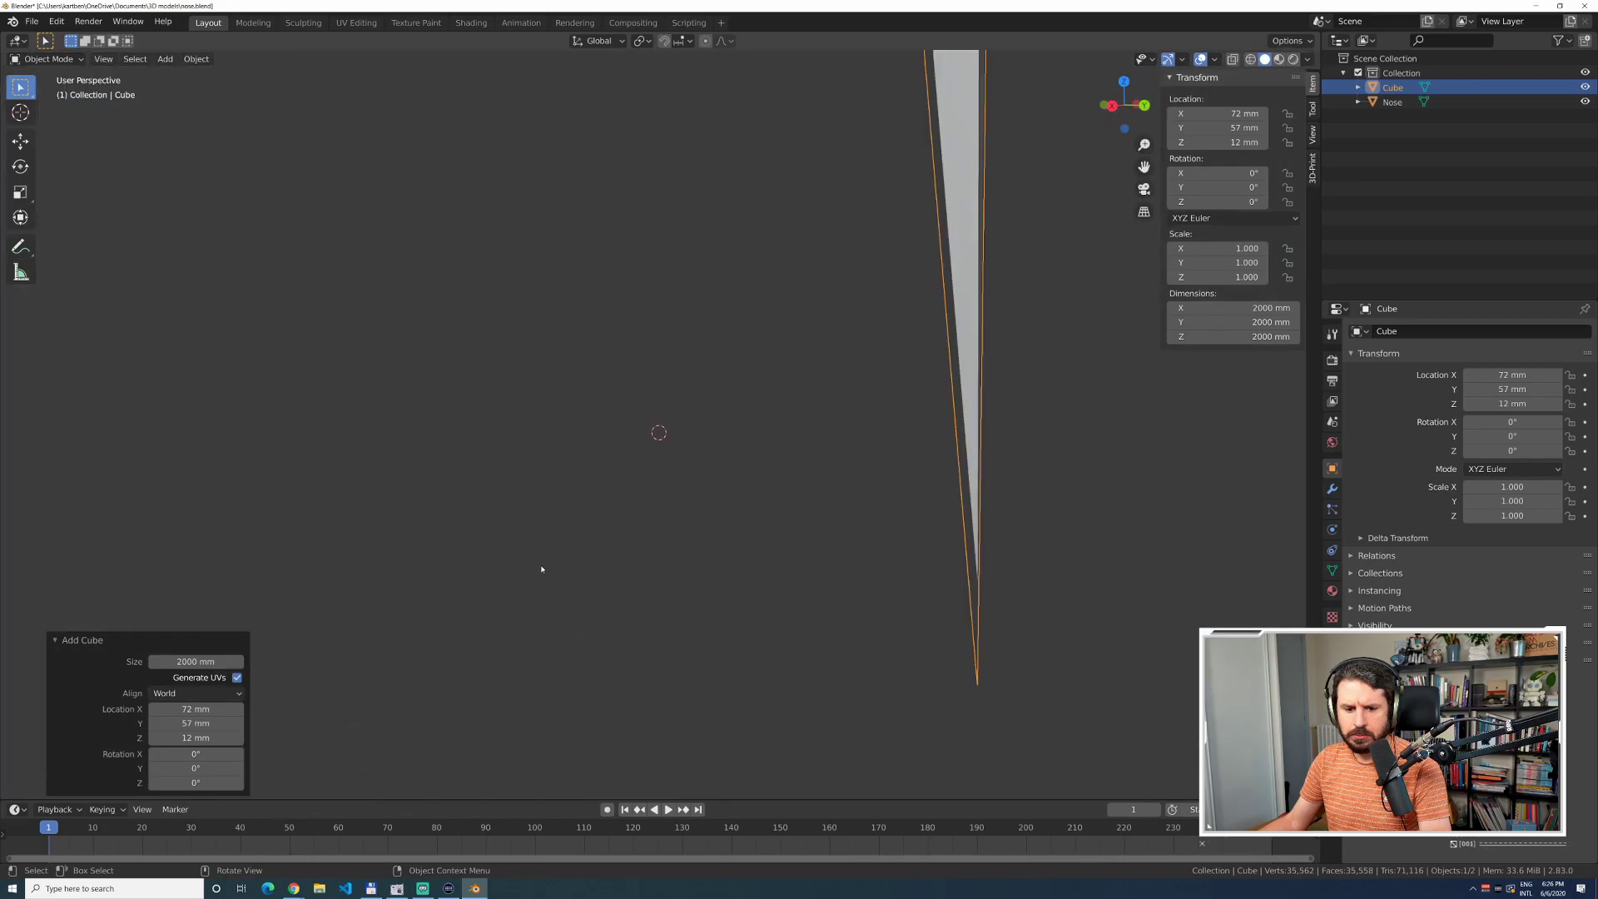
scroll(541, 569, down, 3)
scroll(541, 569, down, 5)
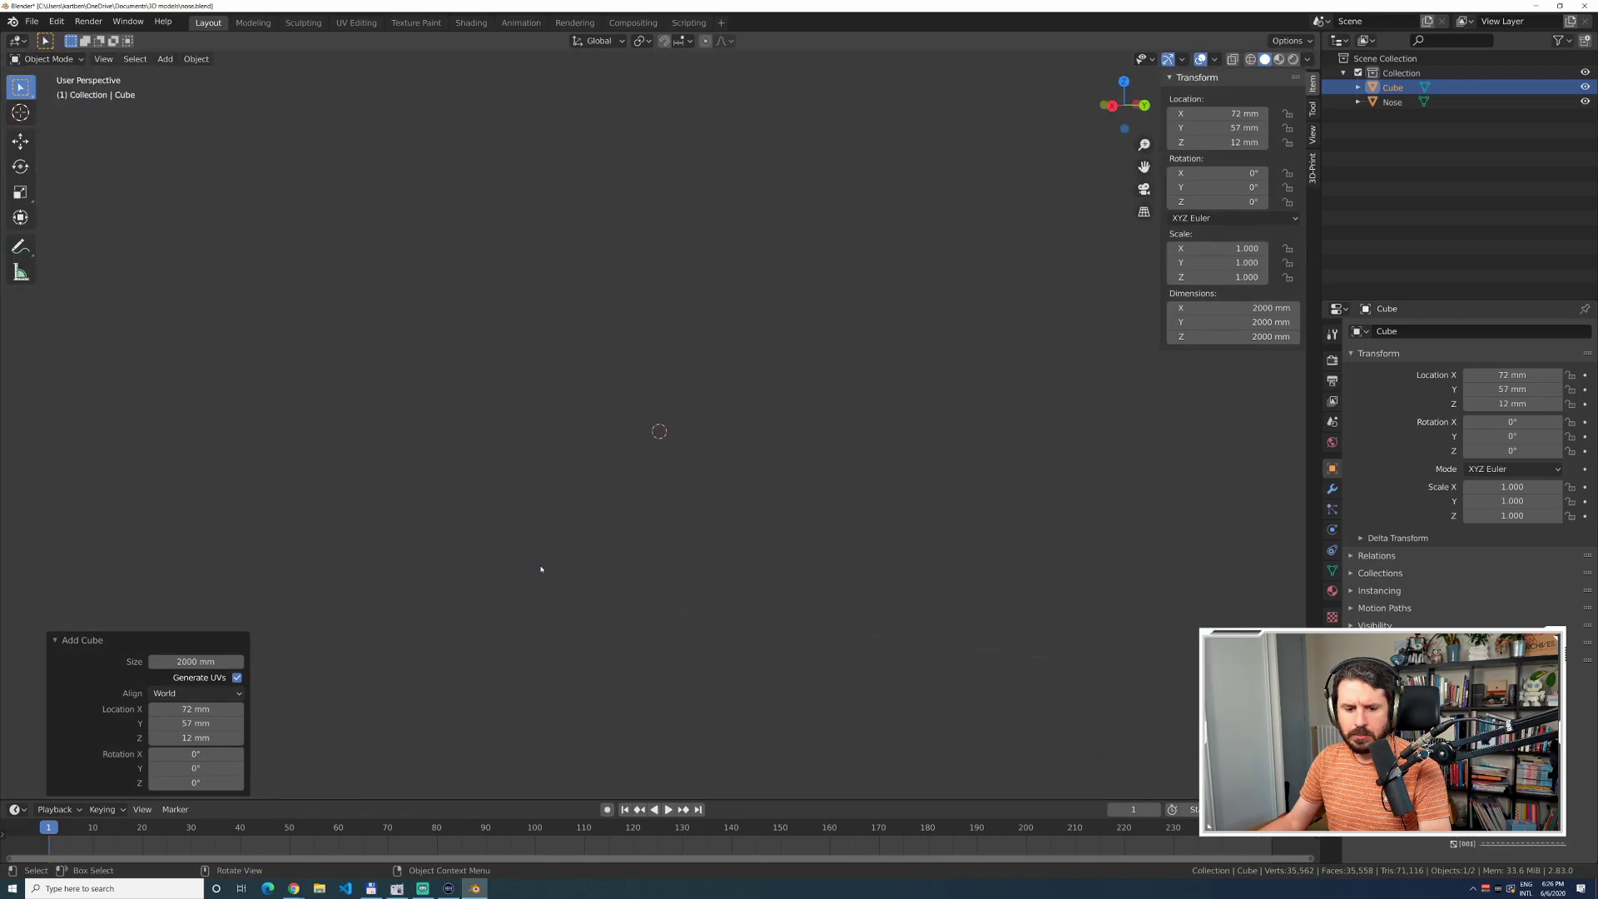
click(196, 709)
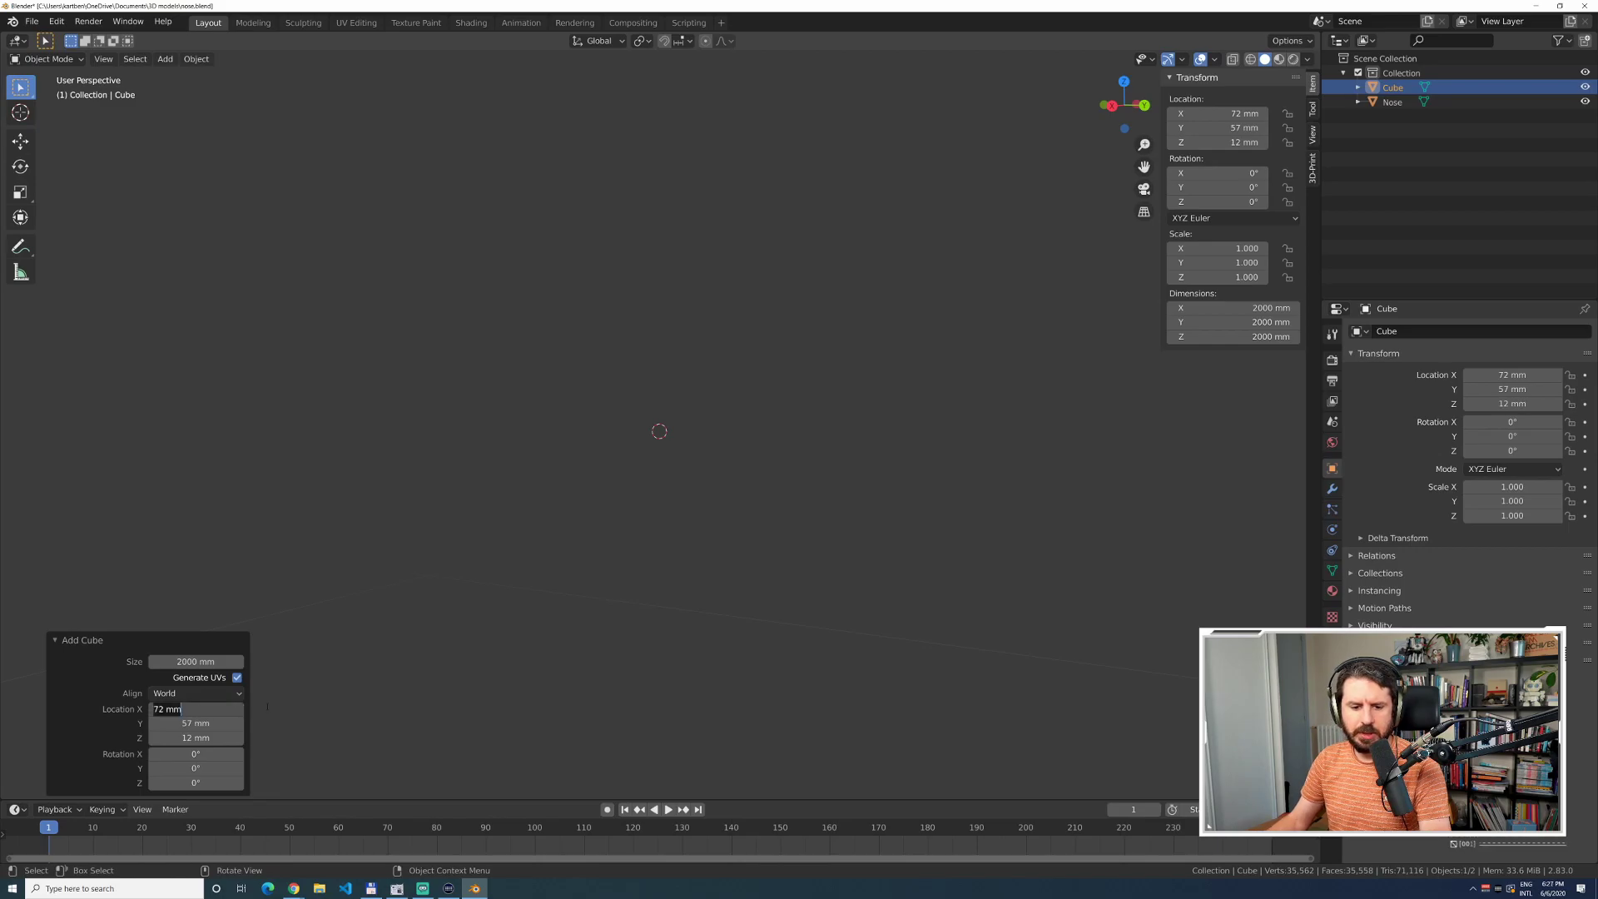
text(0)
key(Tab)
text(0)
key(Tab)
text(0)
key(Tab)
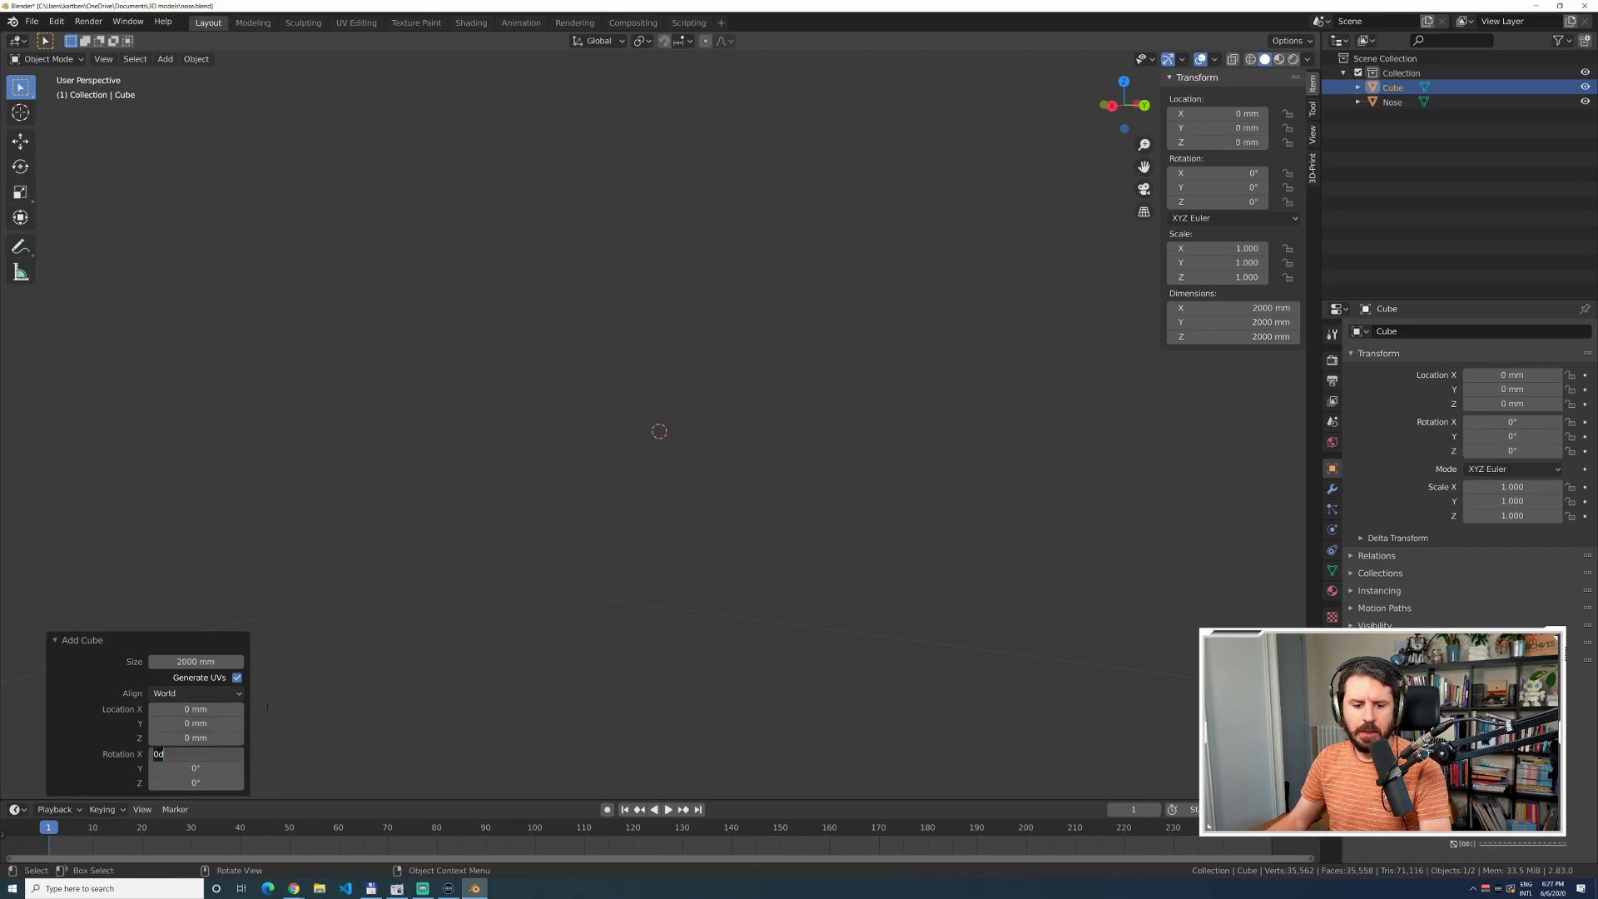
text(0d)
key(Return)
Set the new cube's size to 70 mm and frame the selected cube in the viewport.
click(193, 661)
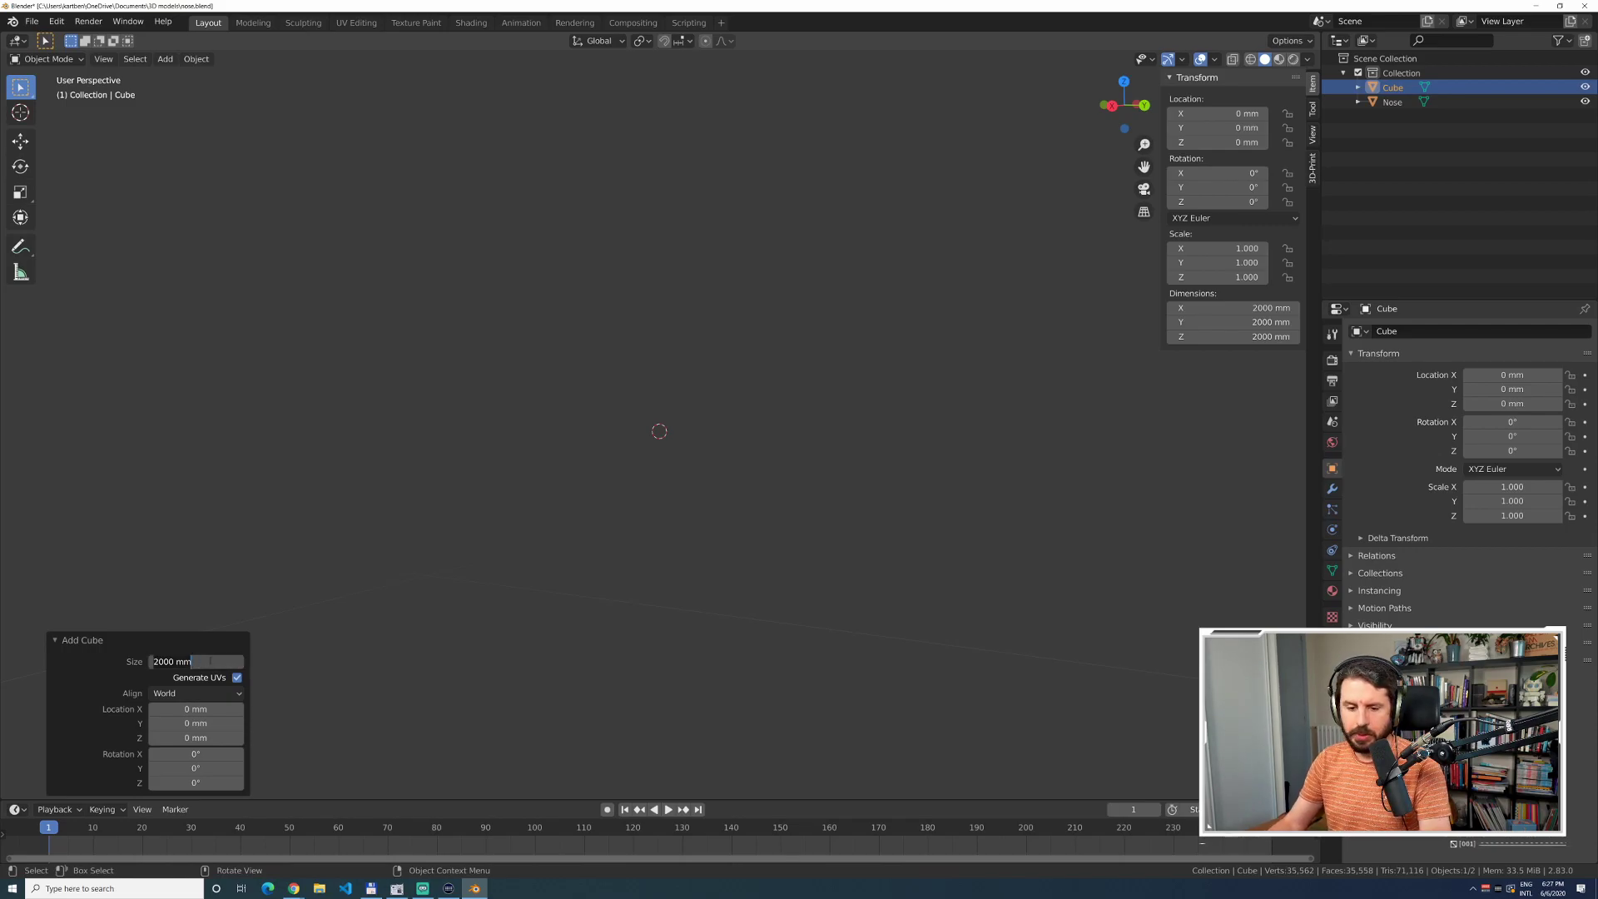
text(70)
key(Tab)
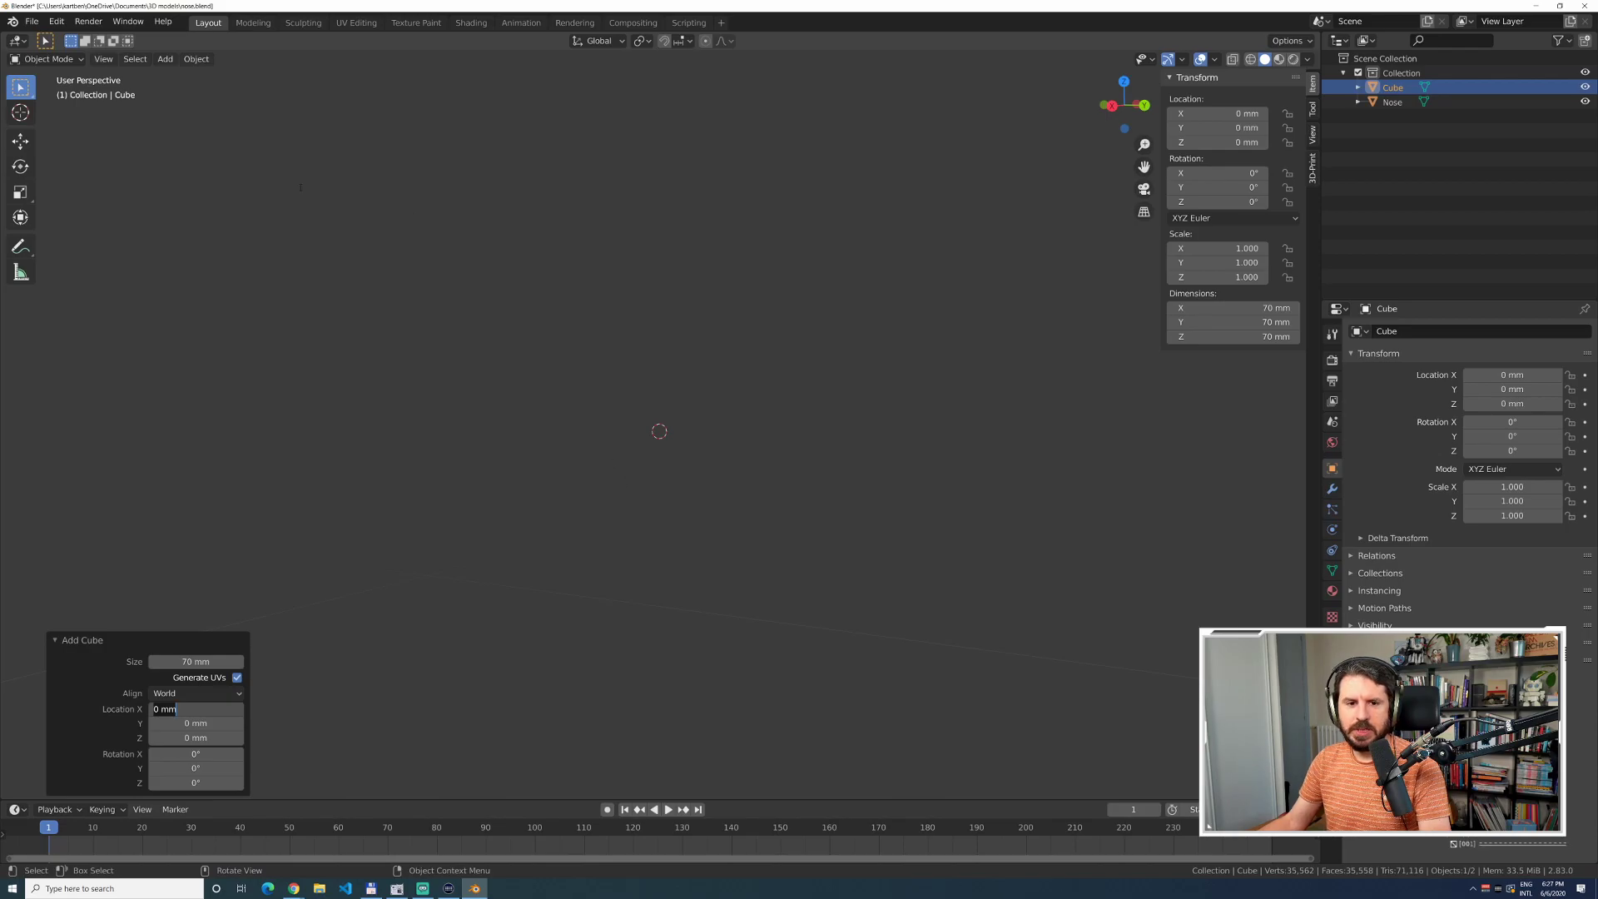
key(Return)
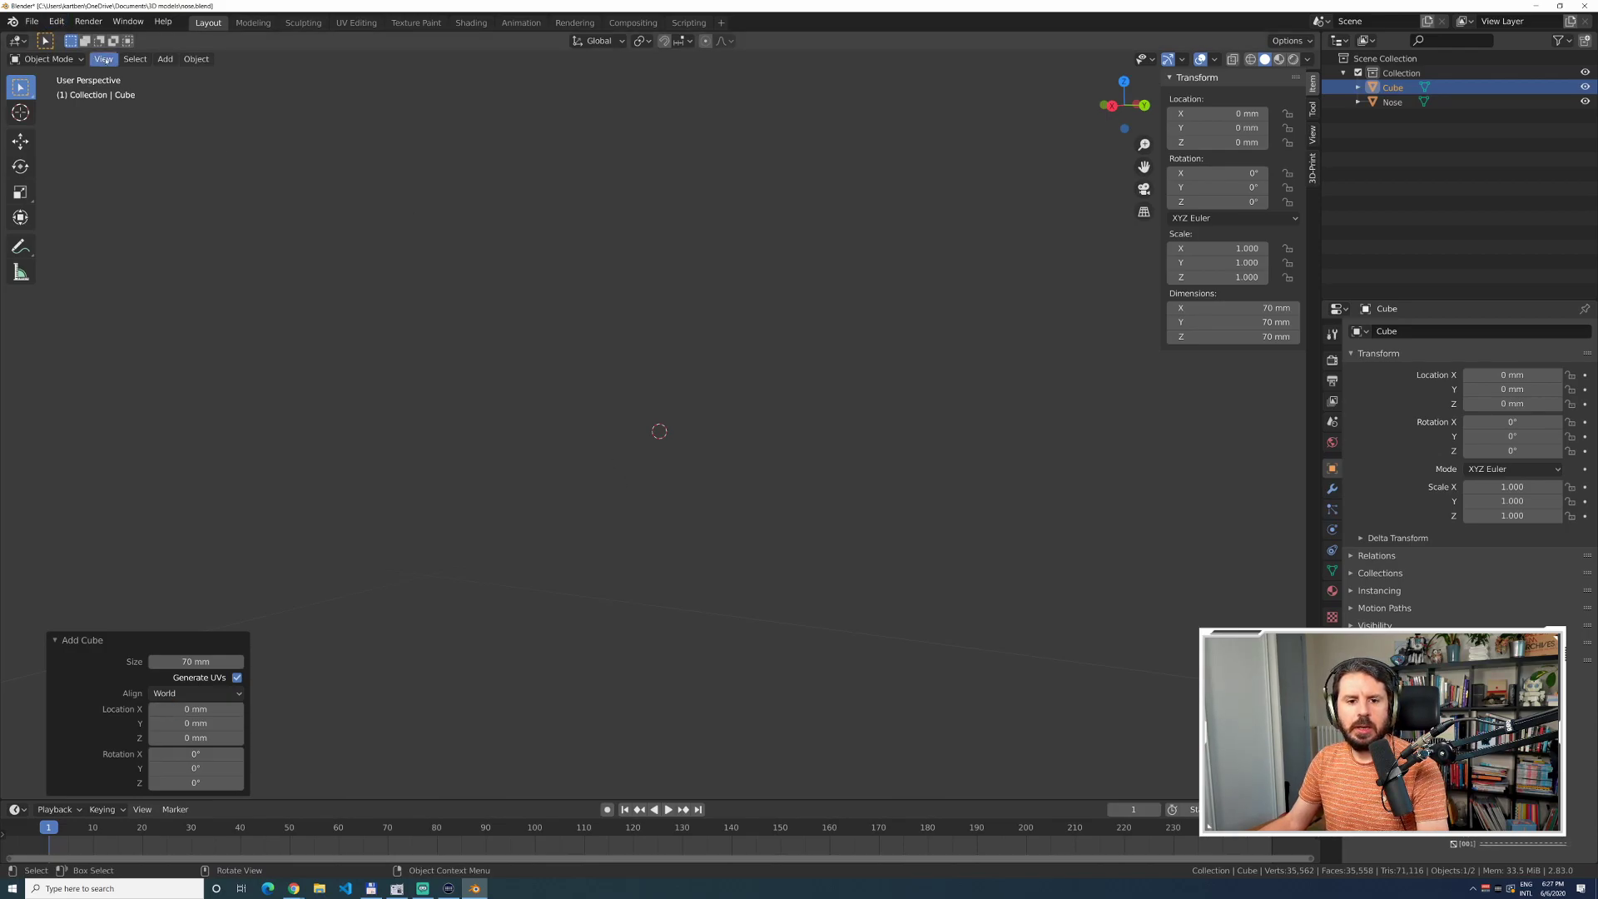
click(103, 59)
click(152, 155)
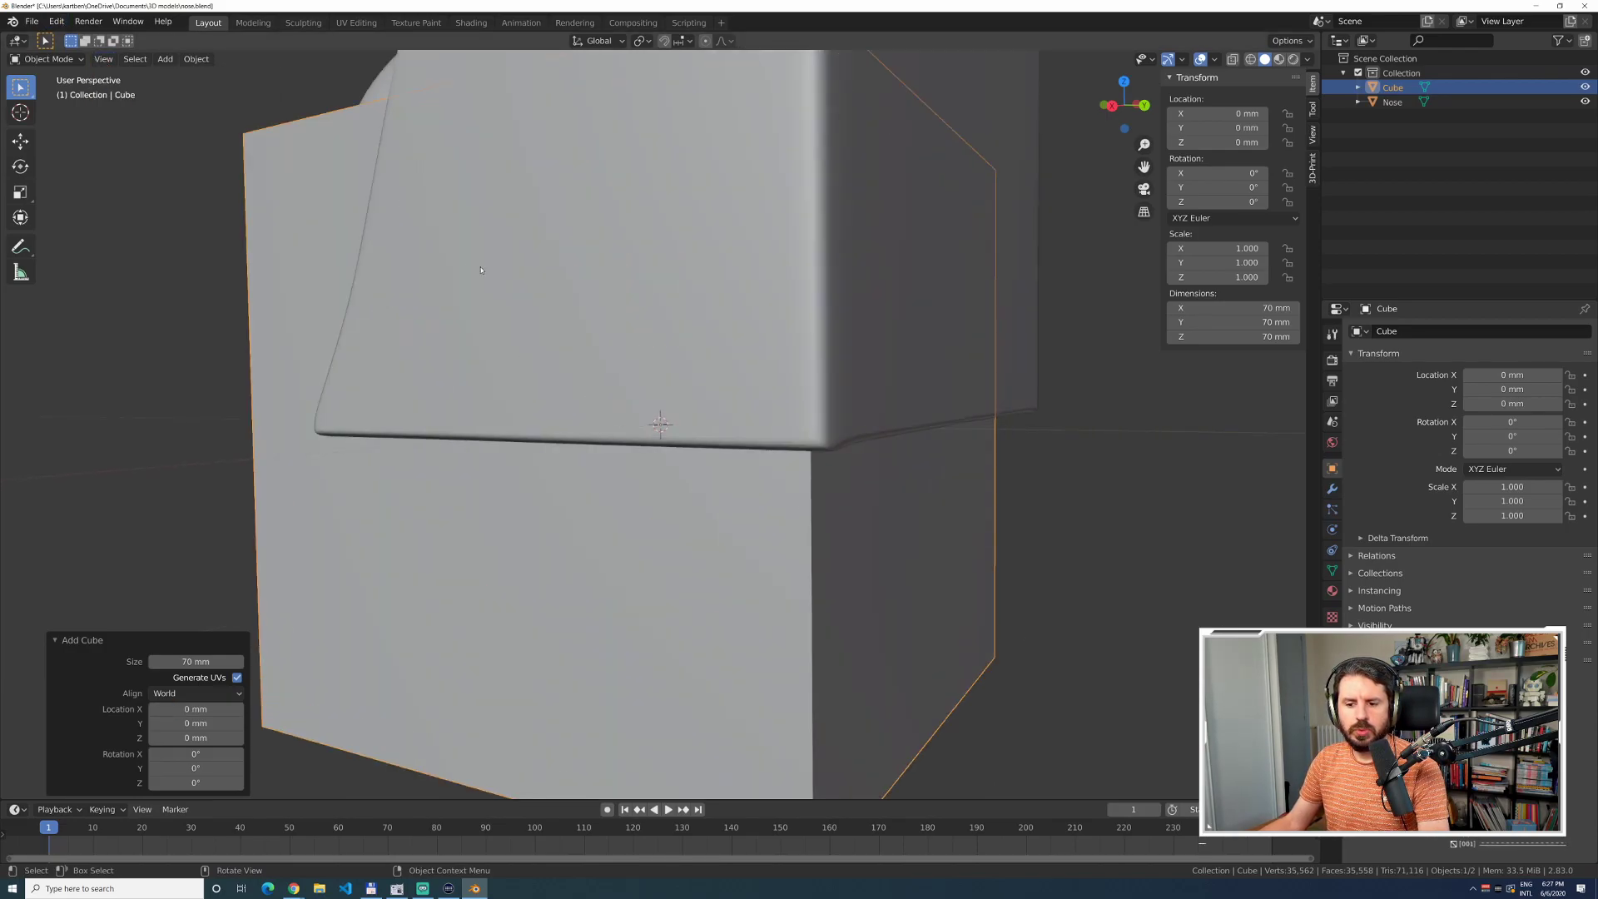
Set the cube's dimensions to the Wio Terminal's size: X 72 mm, Y 57 mm and Z 12 mm.
click(630, 606)
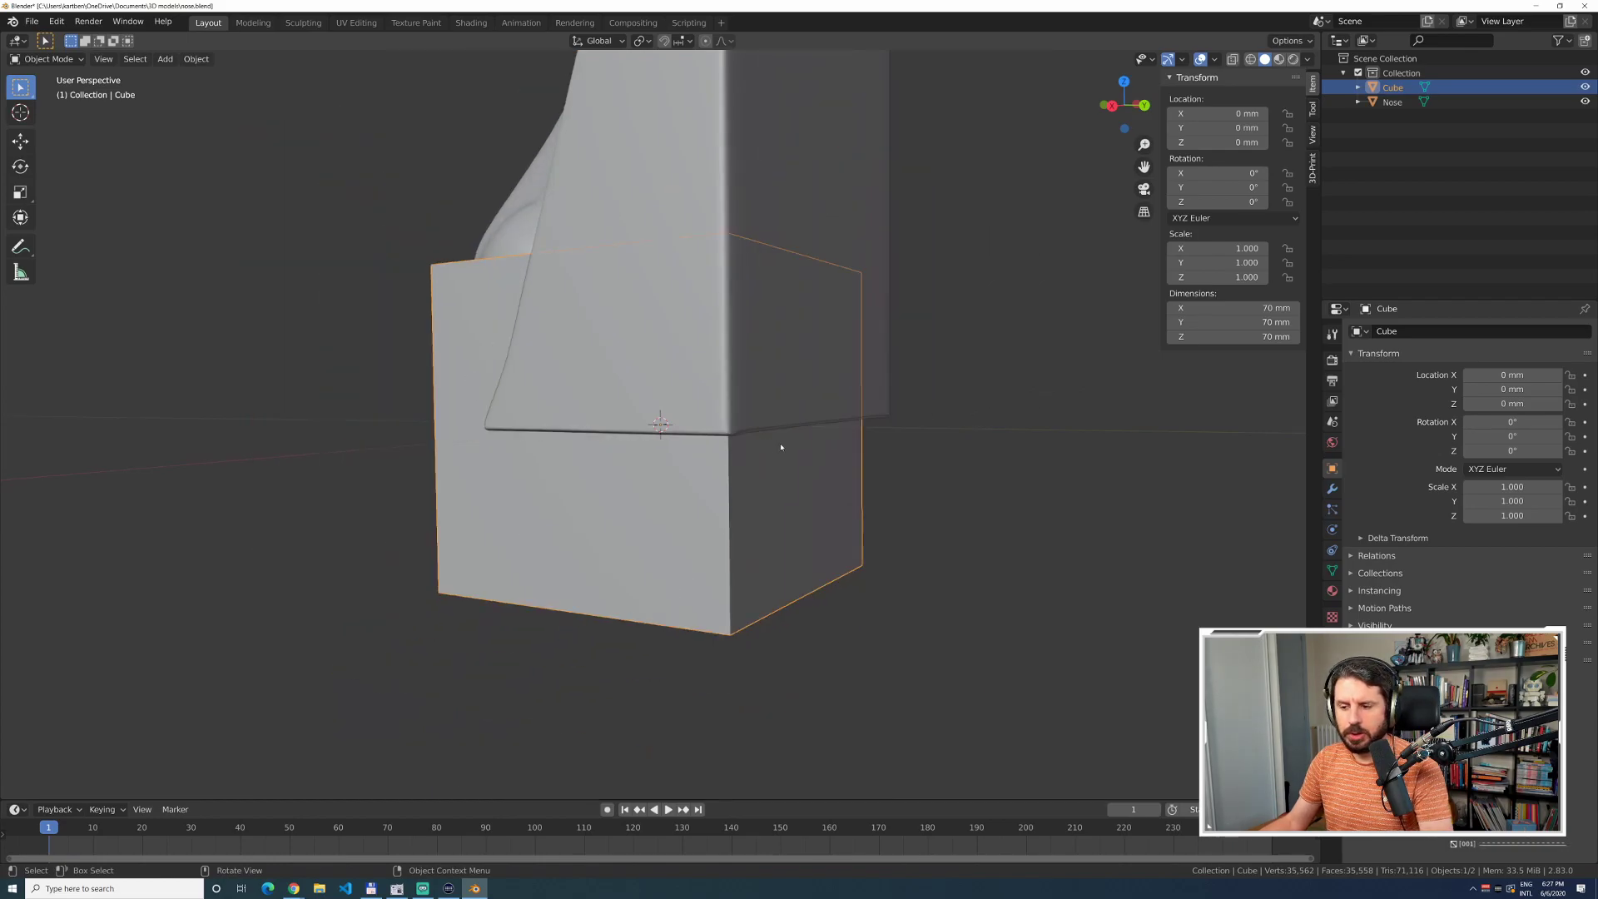
click(1232, 308)
text(7)
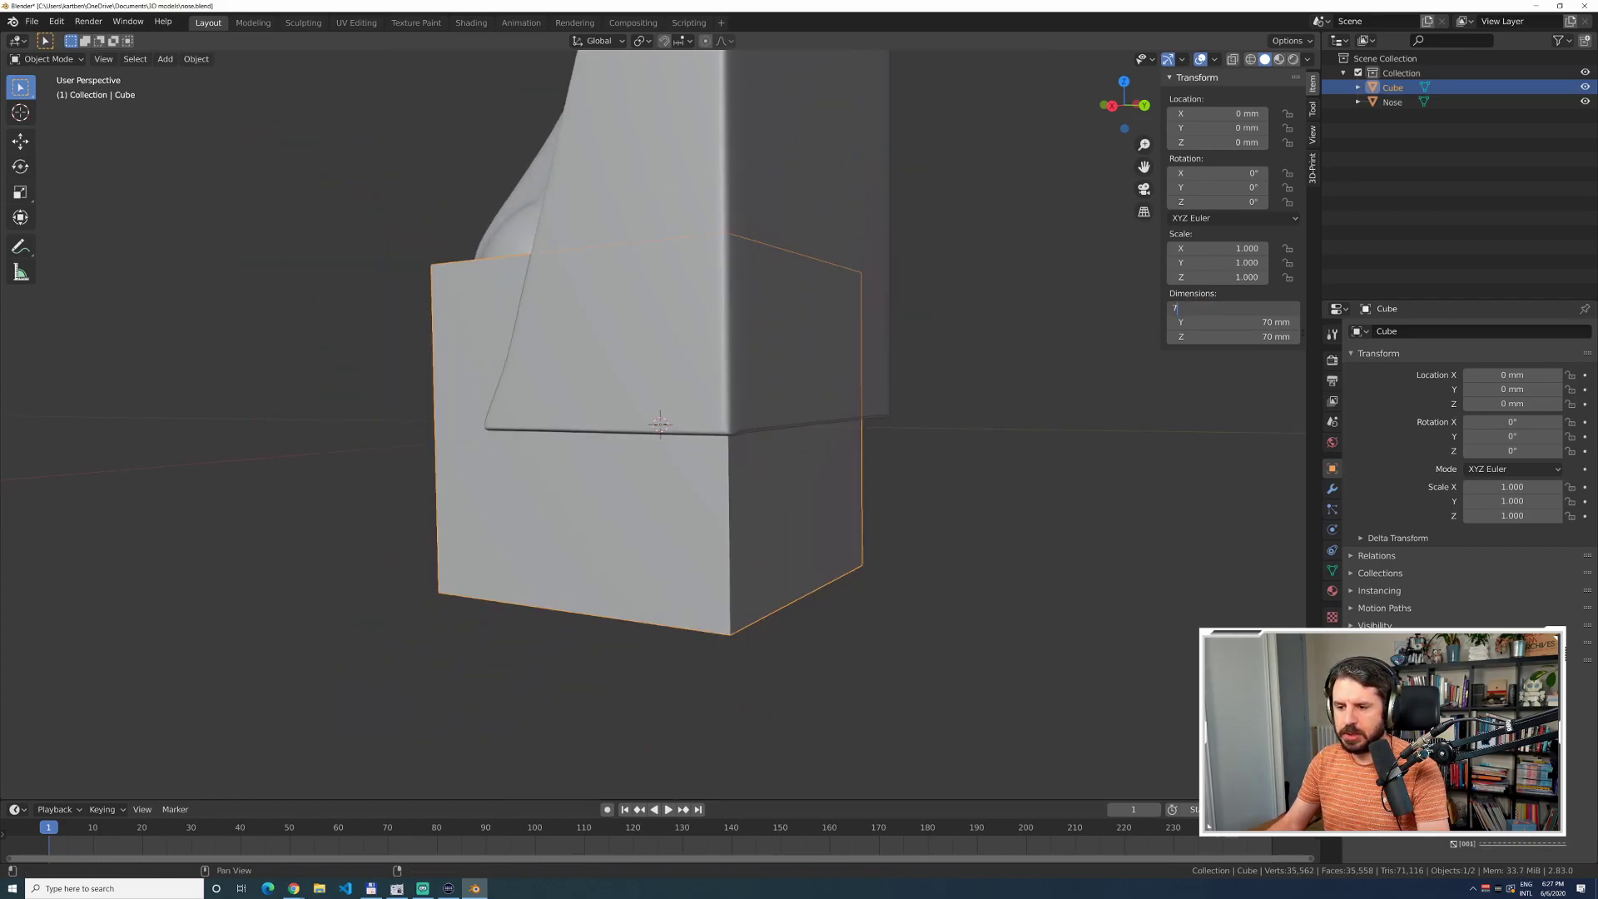
text(2)
key(Tab)
key(alt+Tab)
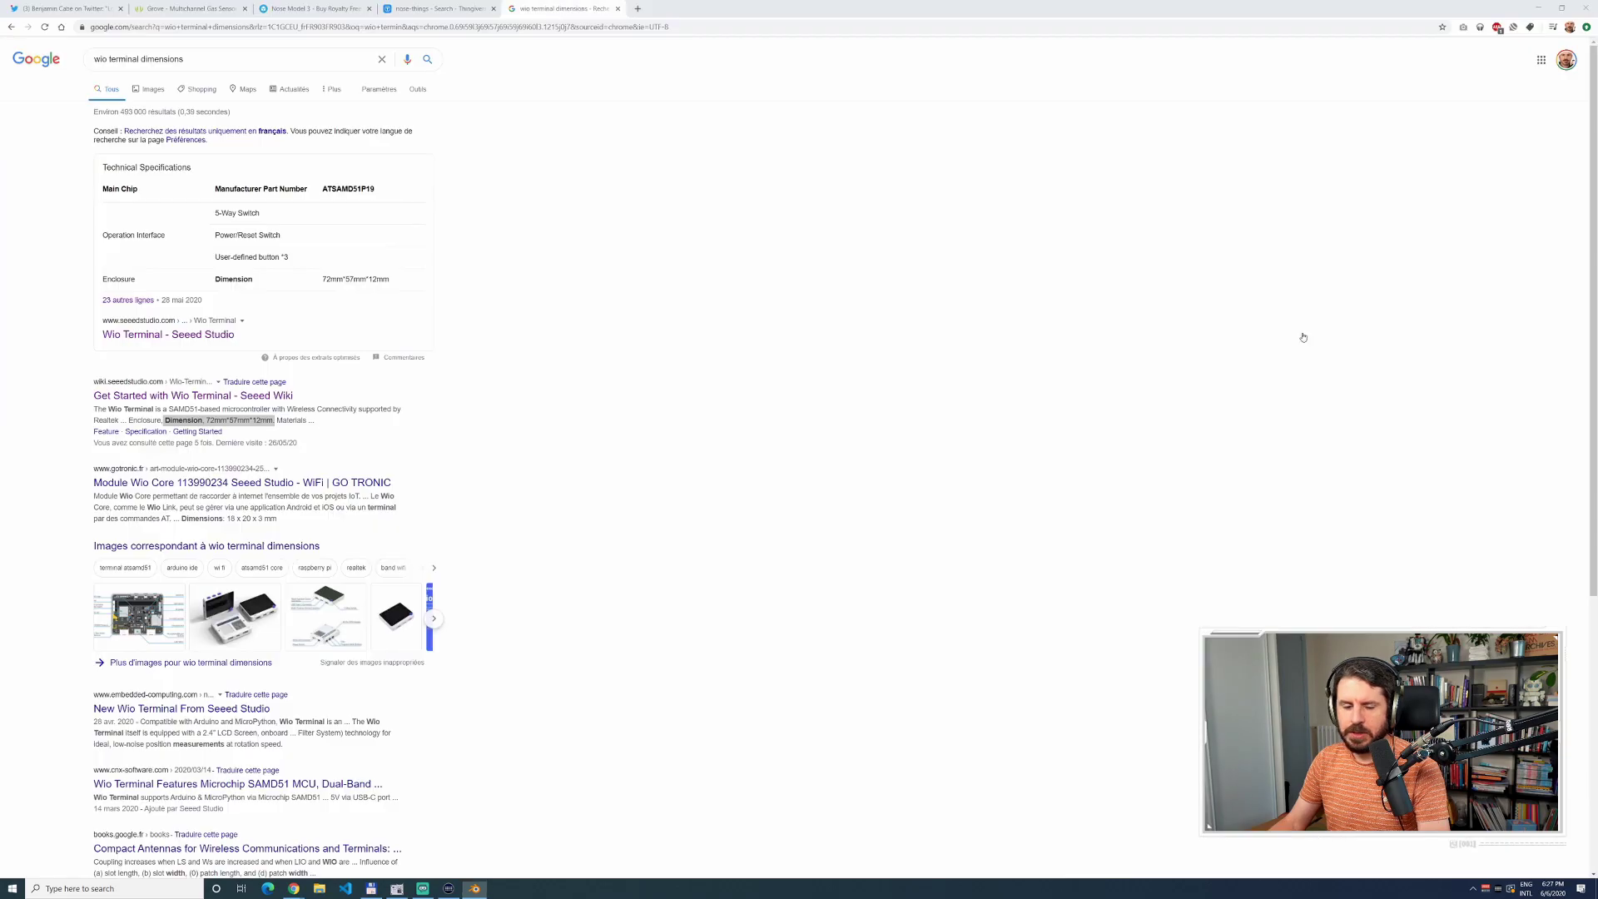
key(alt+Tab)
text(57)
key(Tab)
text(12)
key(Tab)
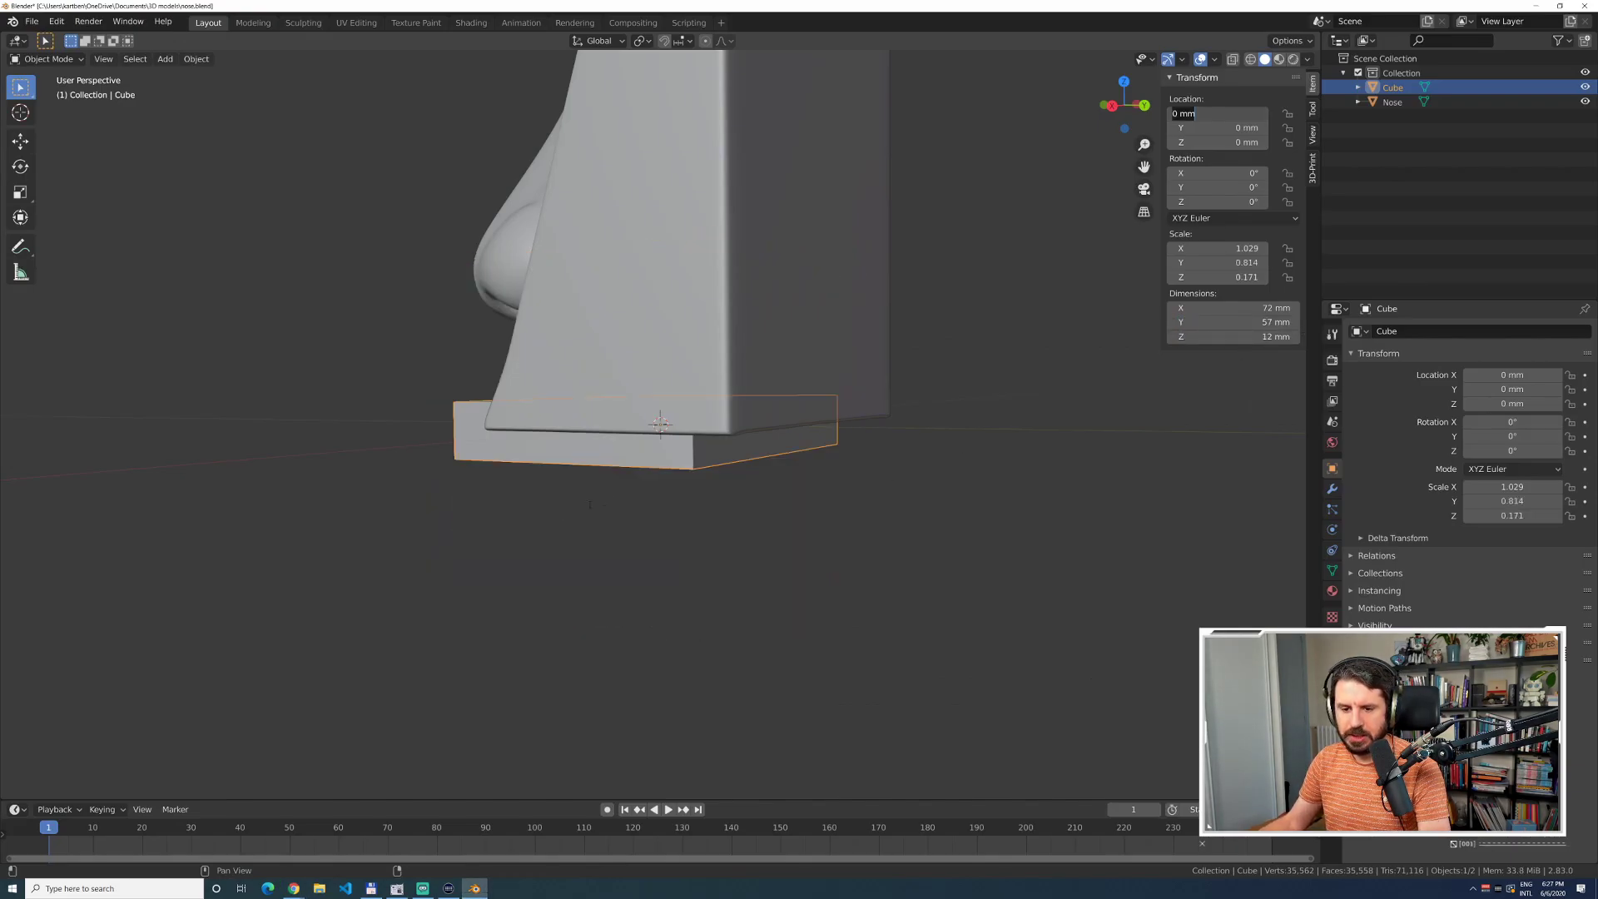
key(Return)
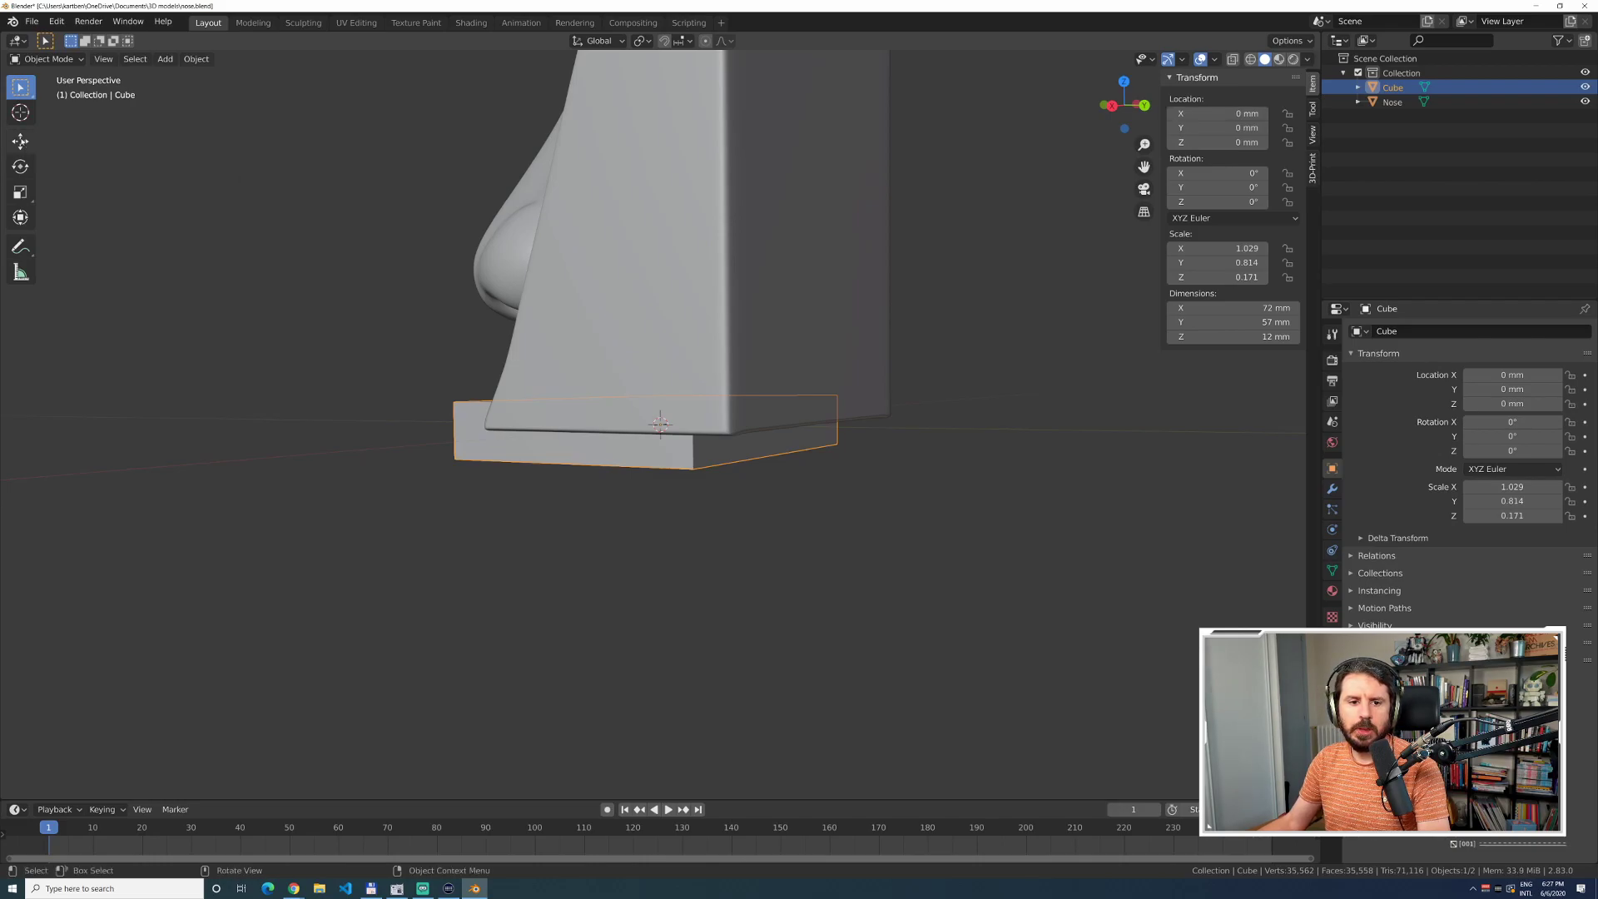
Rename the cube object as Wio Terminal.
double_click(1393, 87)
text(Wio Terminal)
key(Return)
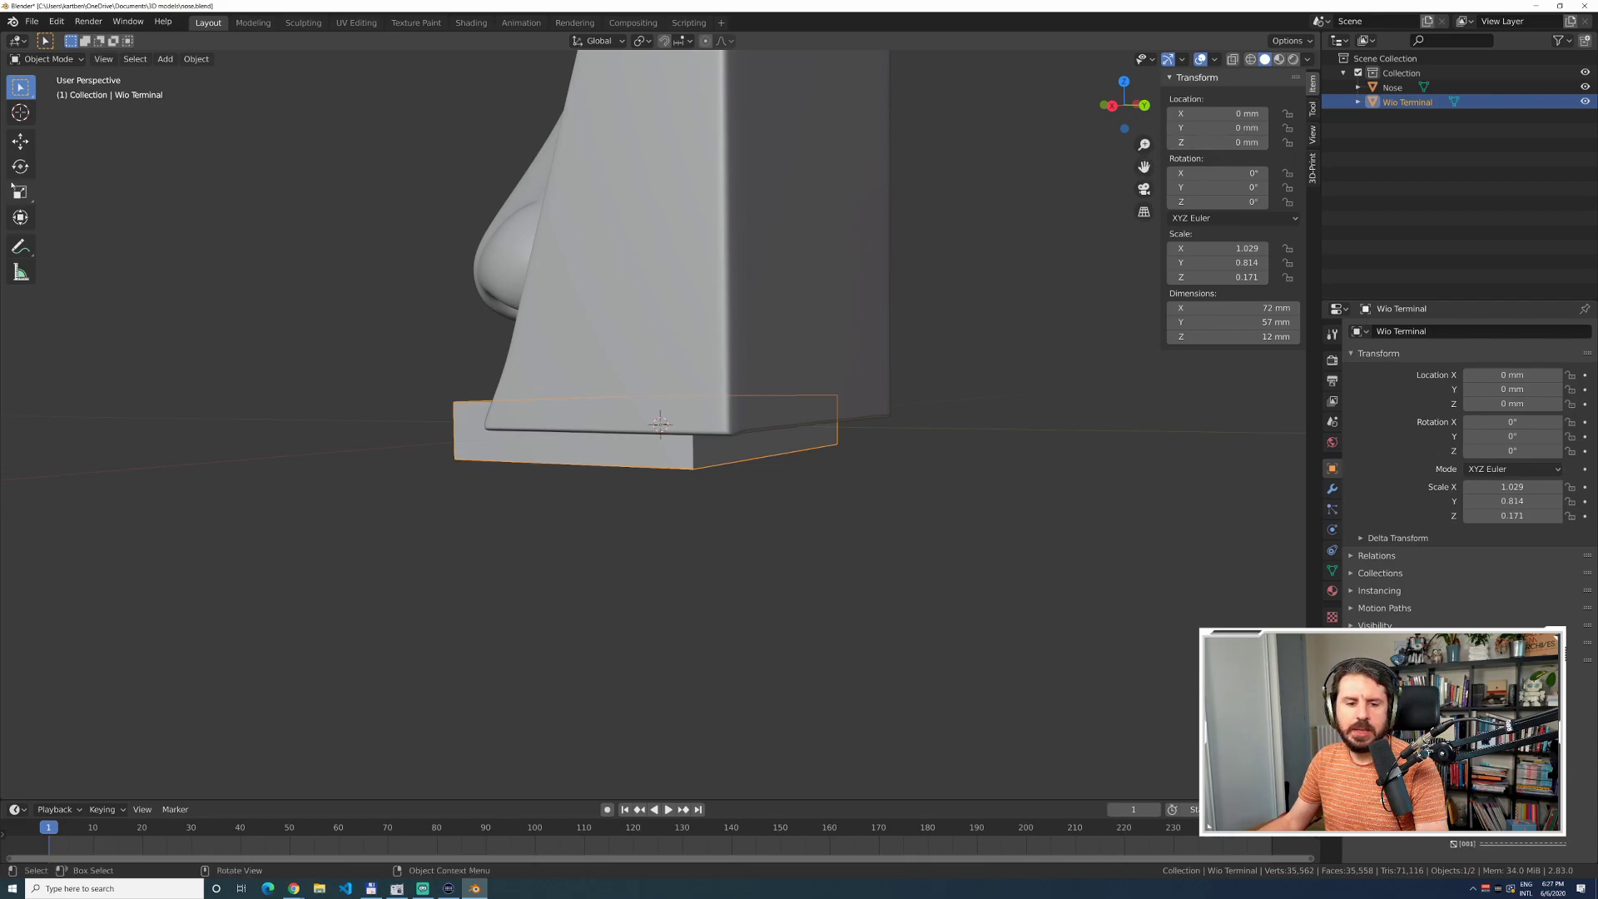
Move the Wio Terminal block about 73 mm along the positive Y axis, clear of the back of the nose.
click(20, 141)
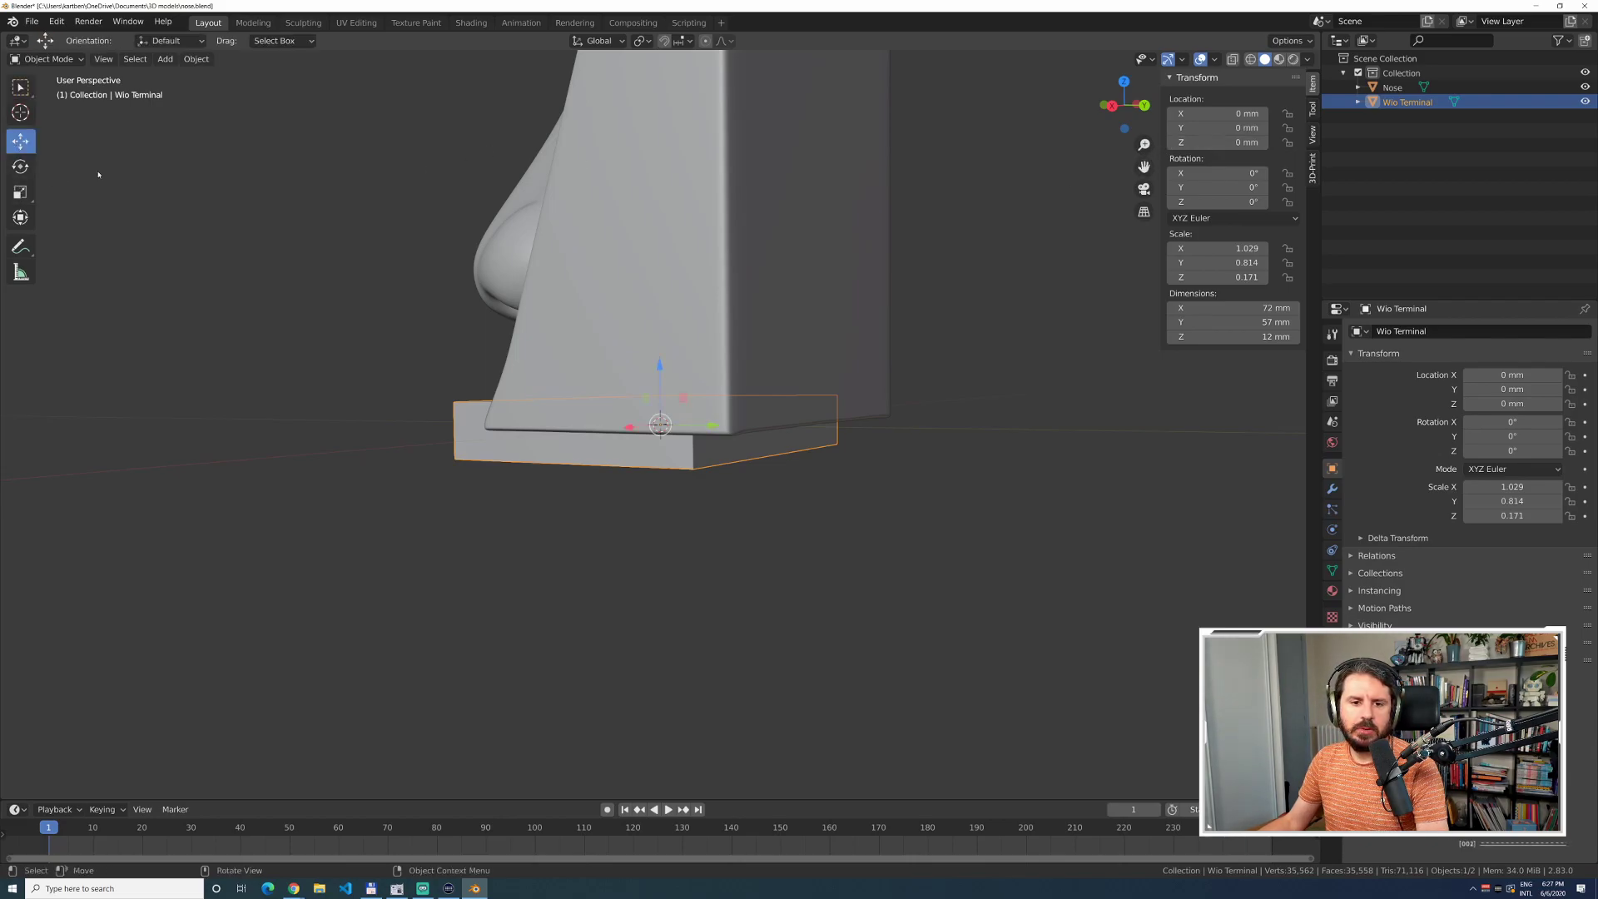
middle_drag(481, 457, 698, 516)
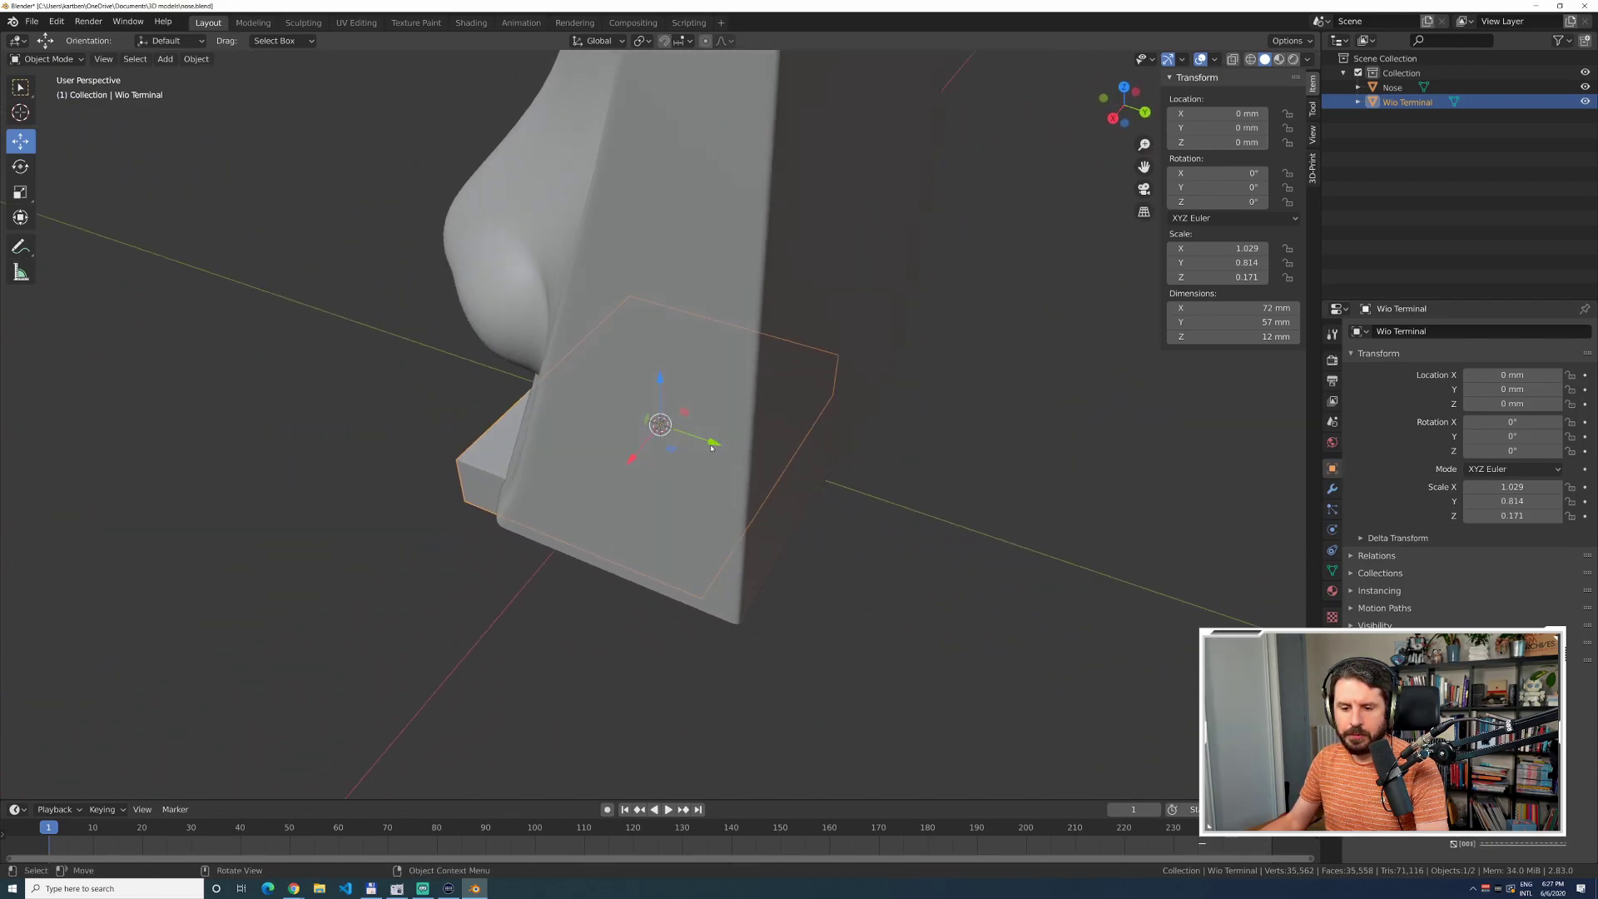
drag(712, 448, 1039, 550)
scroll(711, 589, down, 3)
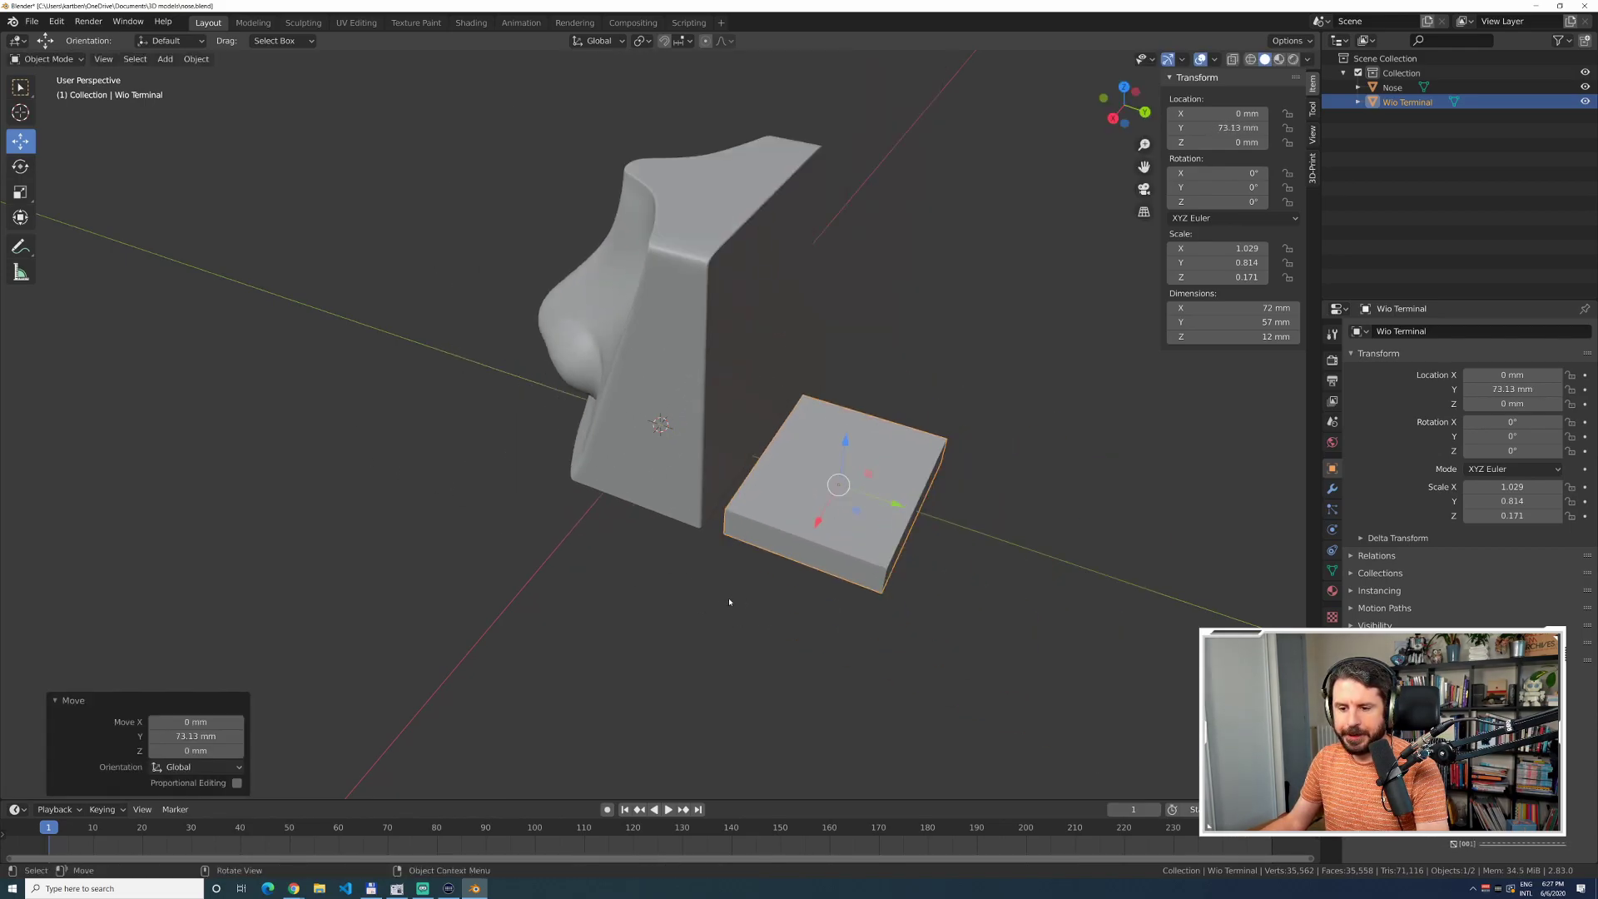
Rotate the Wio Terminal block -90° about the global X axis so it stands upright behind the nose.
middle_drag(731, 573, 592, 545)
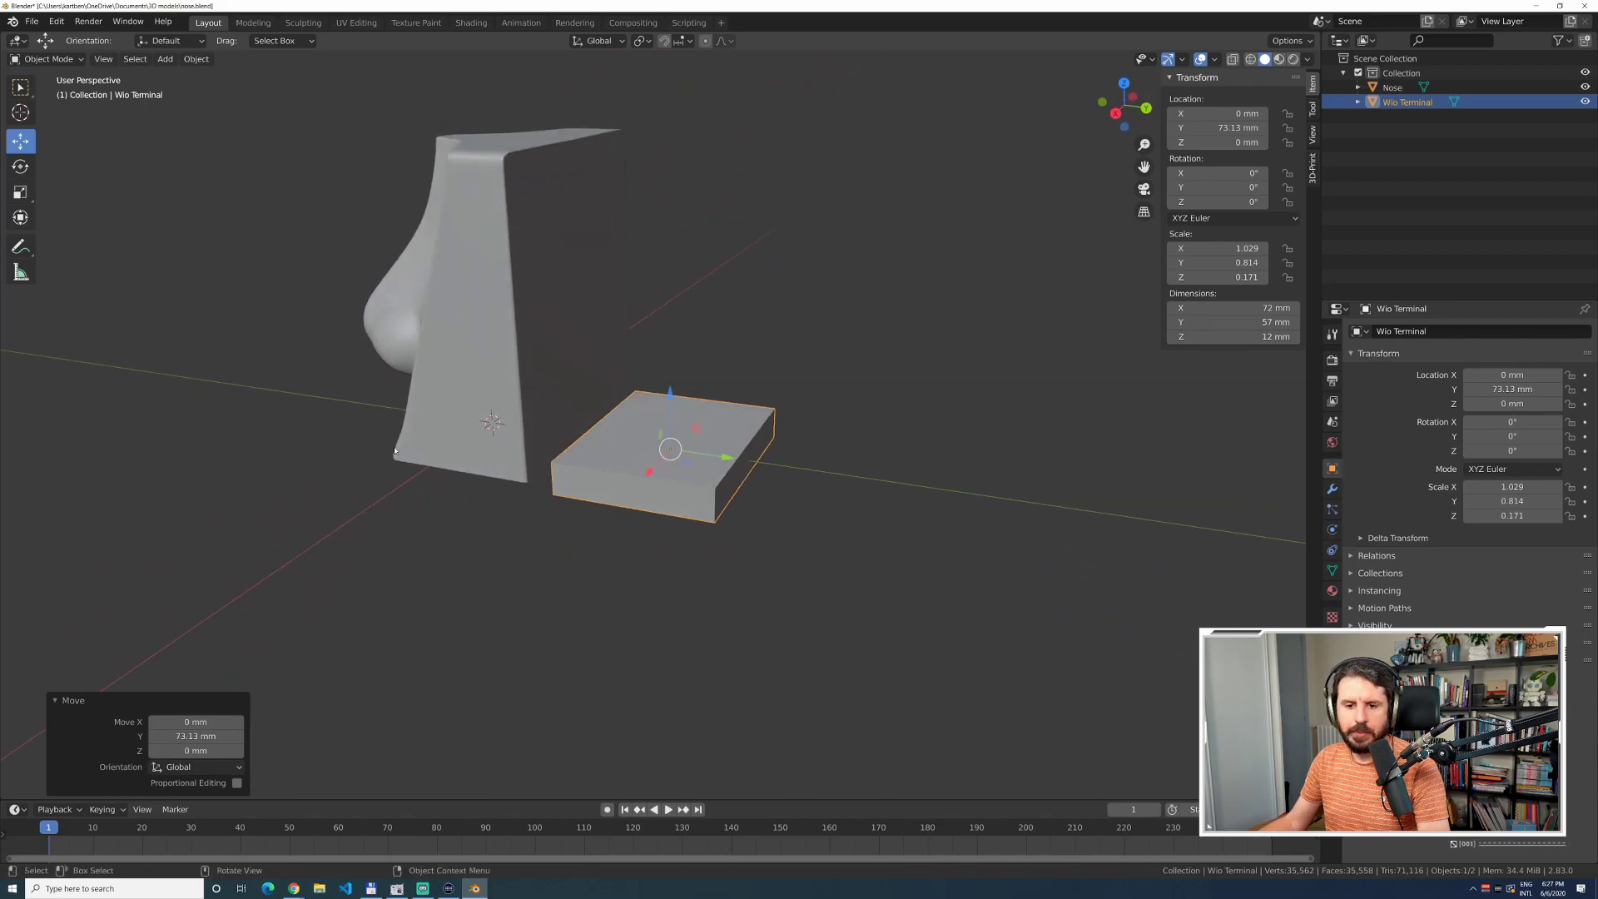
click(20, 166)
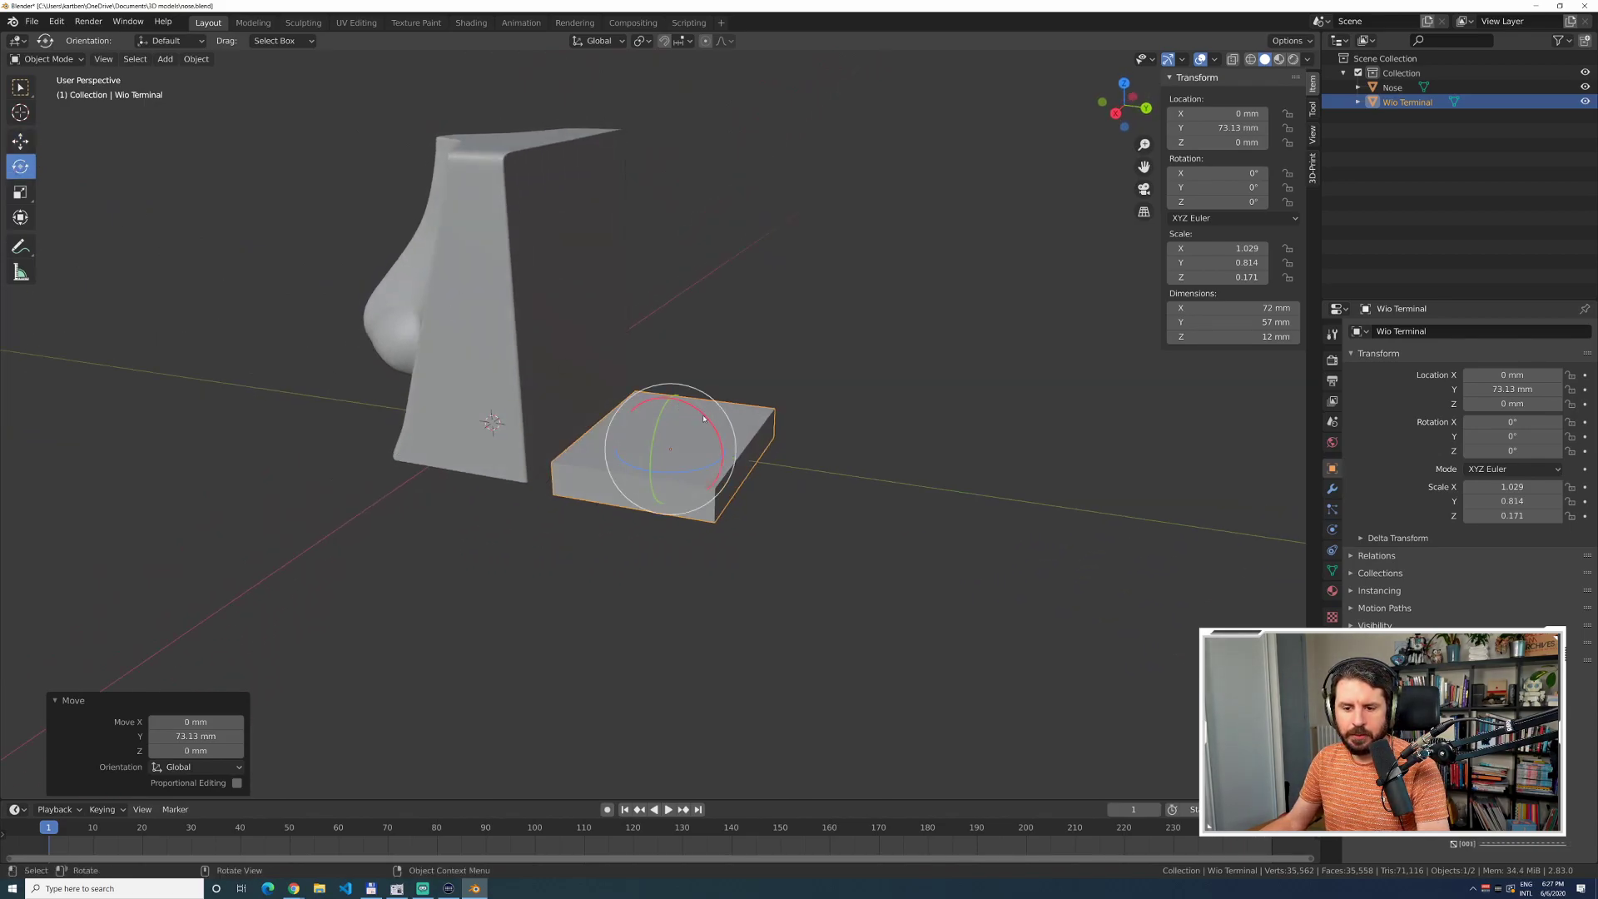
drag(705, 418, 733, 517)
middle_drag(733, 517, 778, 488)
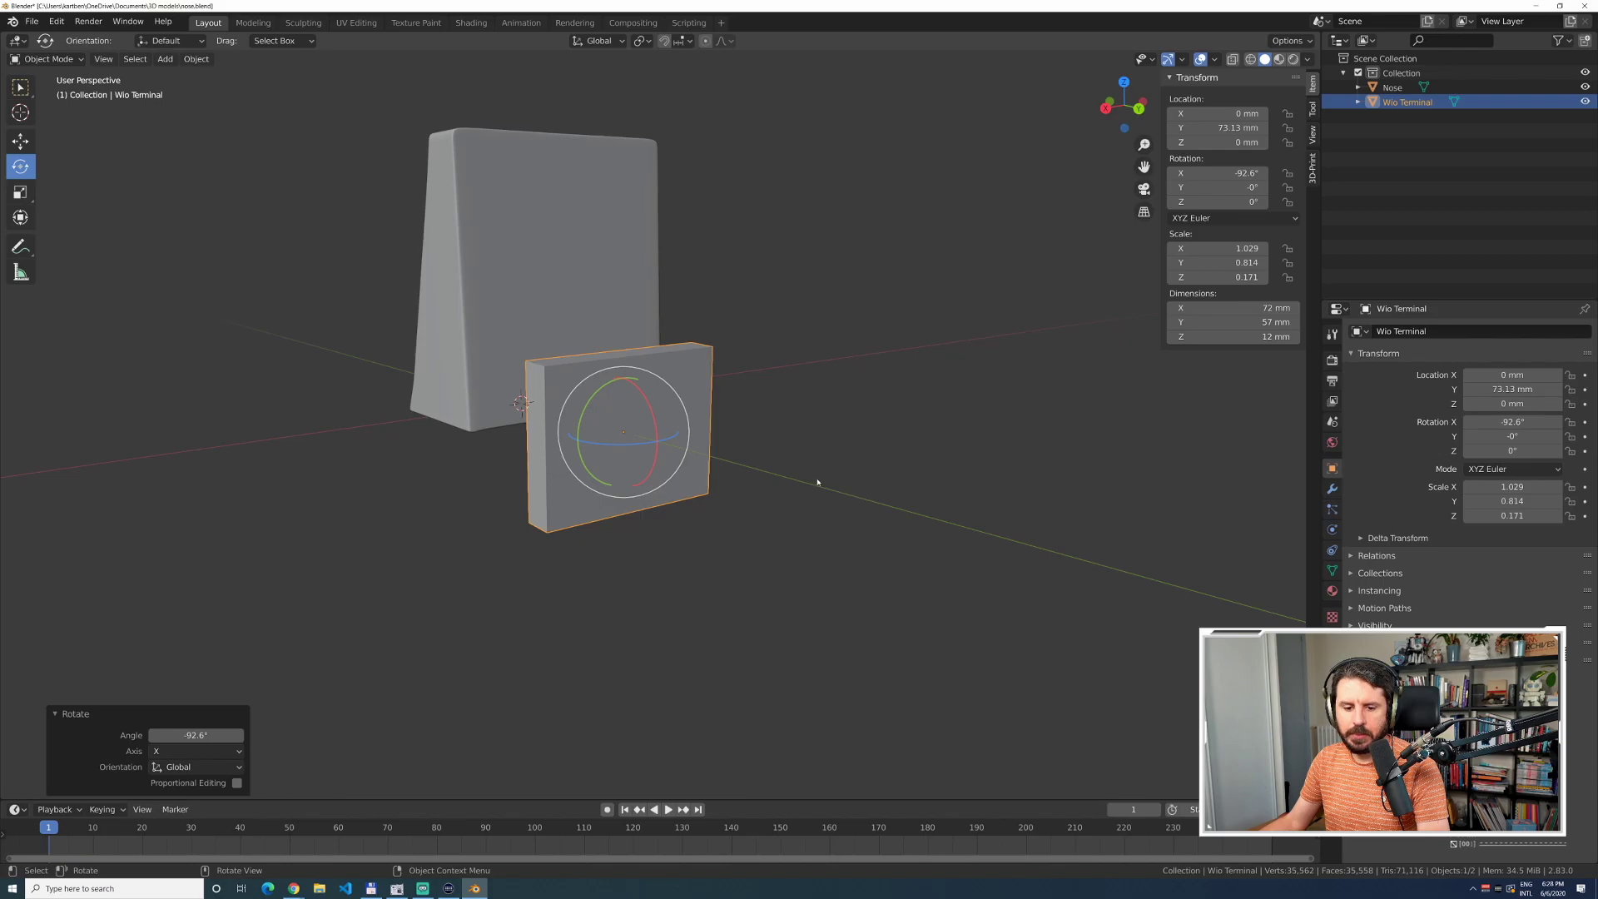
click(188, 729)
text(-90)
key(Return)
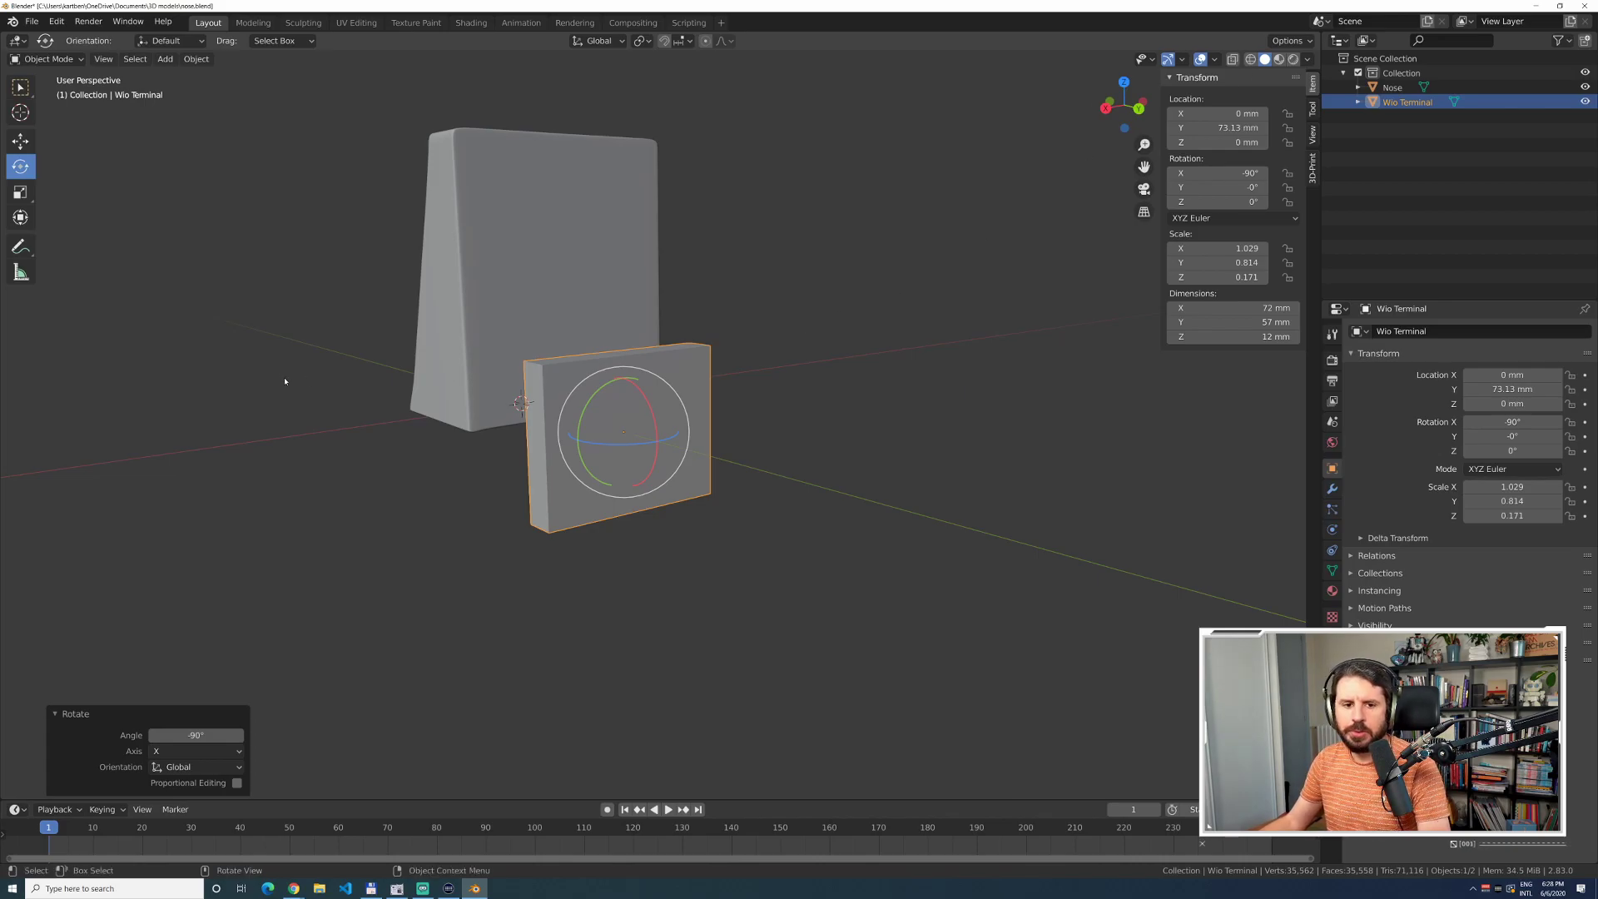
Give the Nose object a new material with a green base color and switch the viewport to Material Preview shading.
click(522, 478)
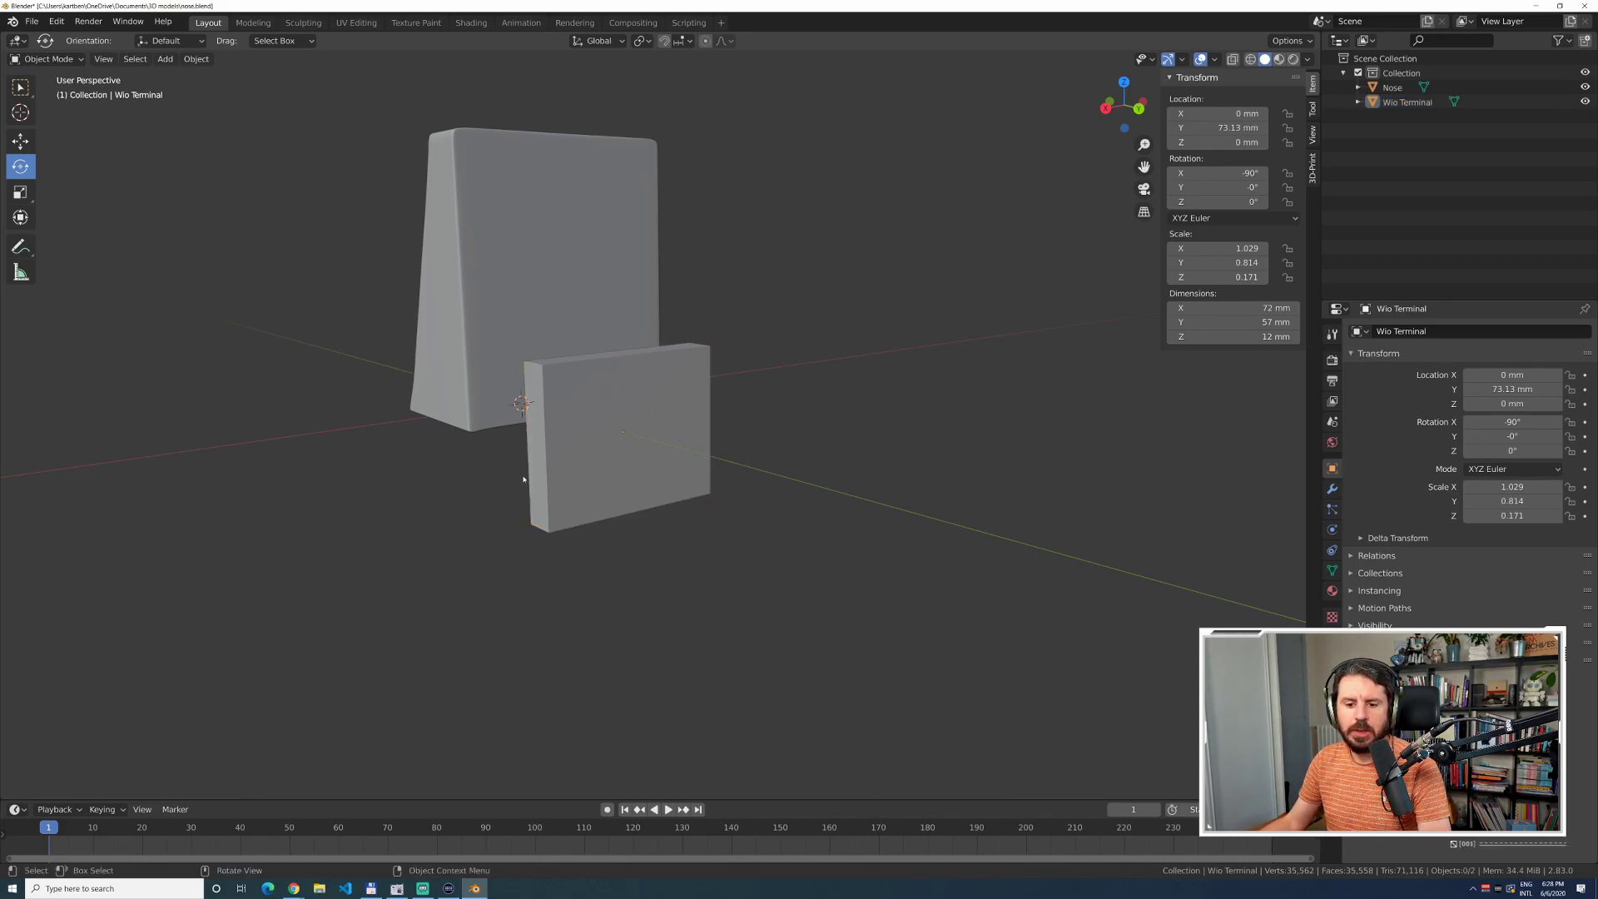
middle_drag(465, 507, 541, 510)
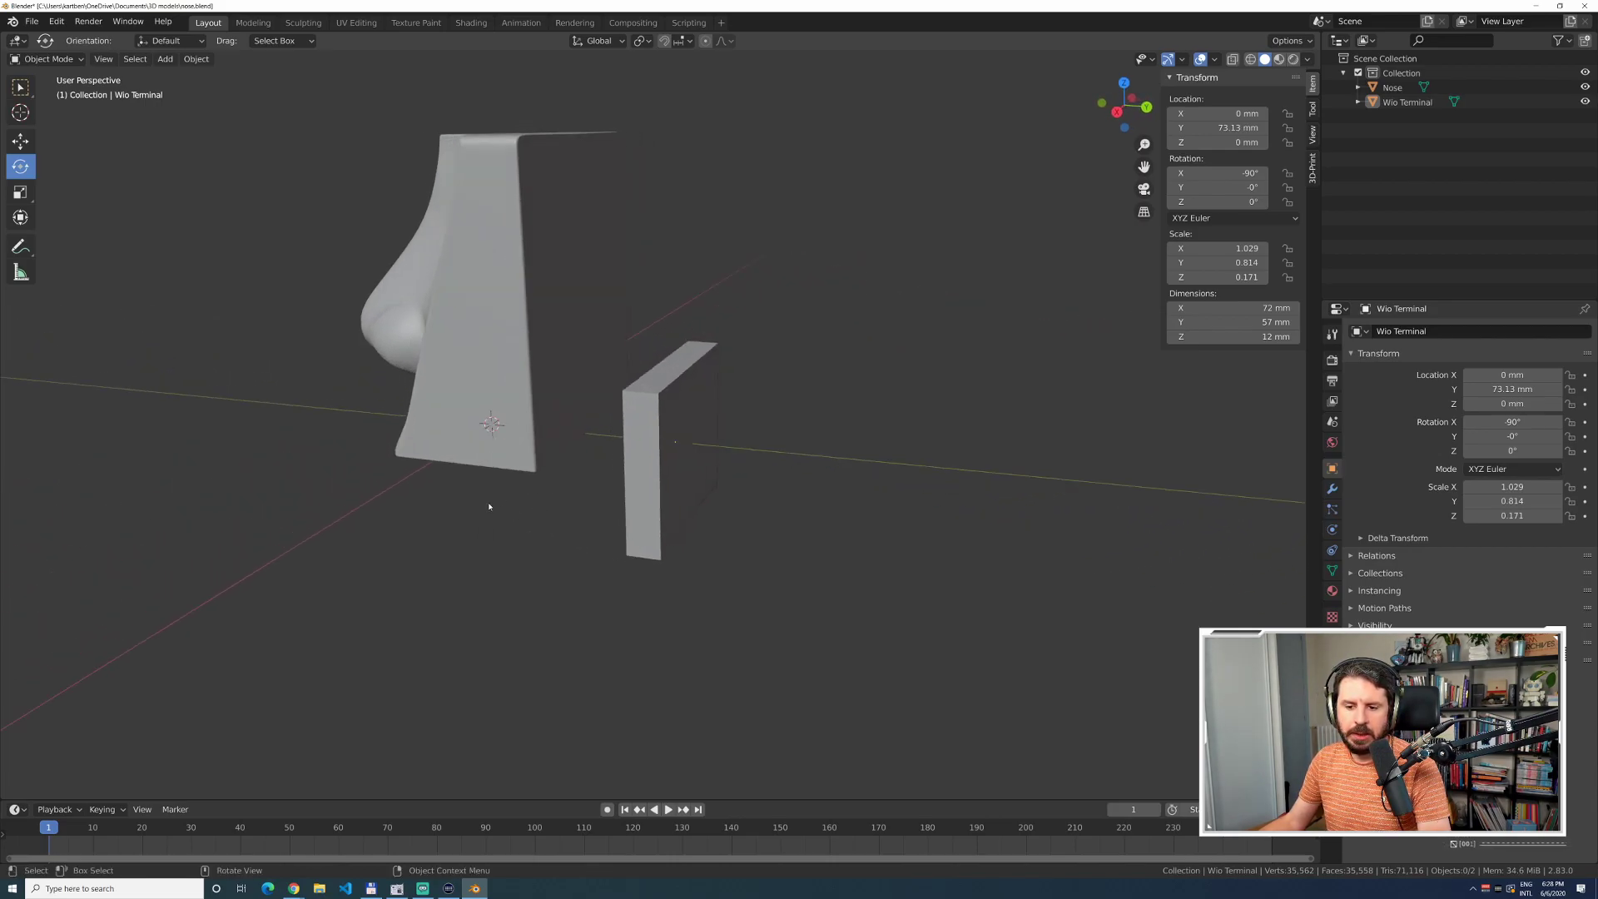
click(500, 449)
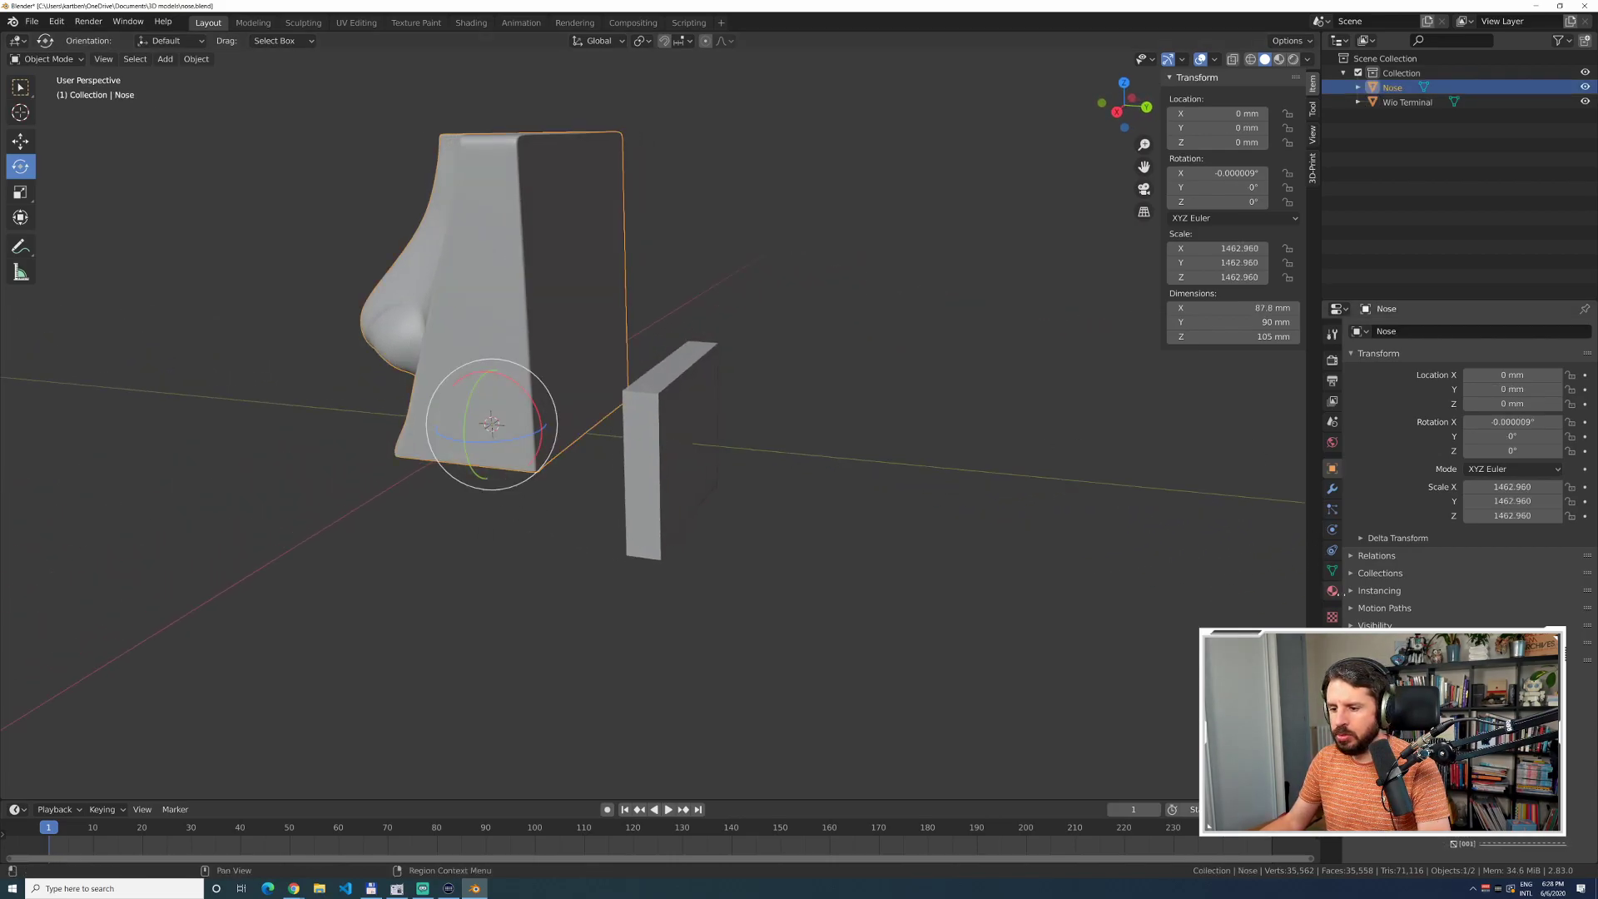
click(1332, 591)
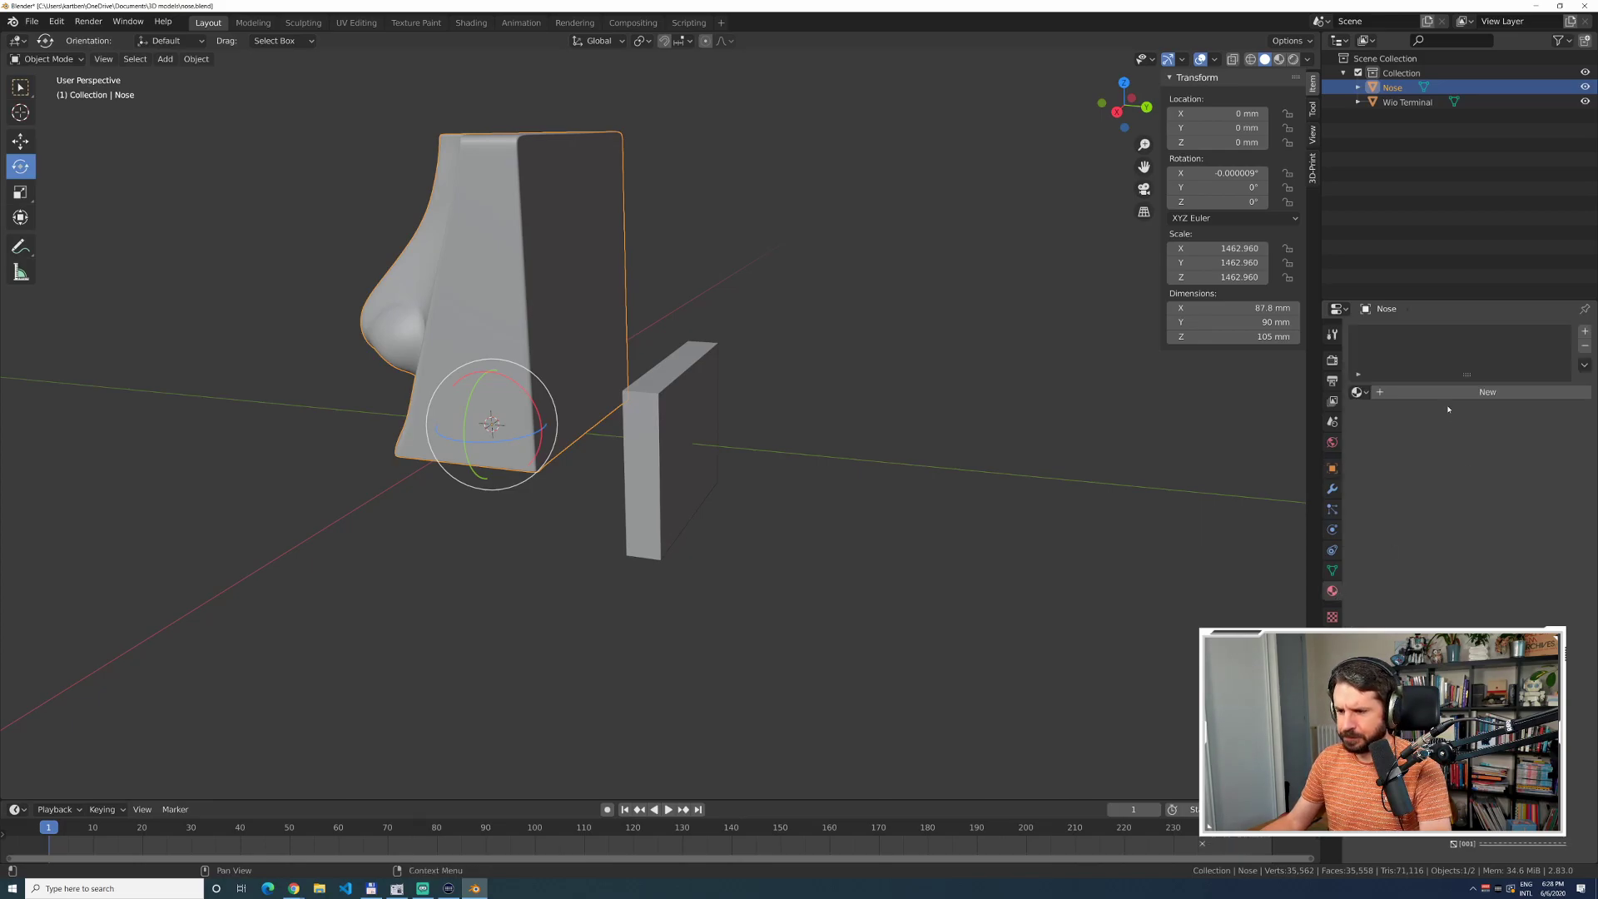
click(1453, 393)
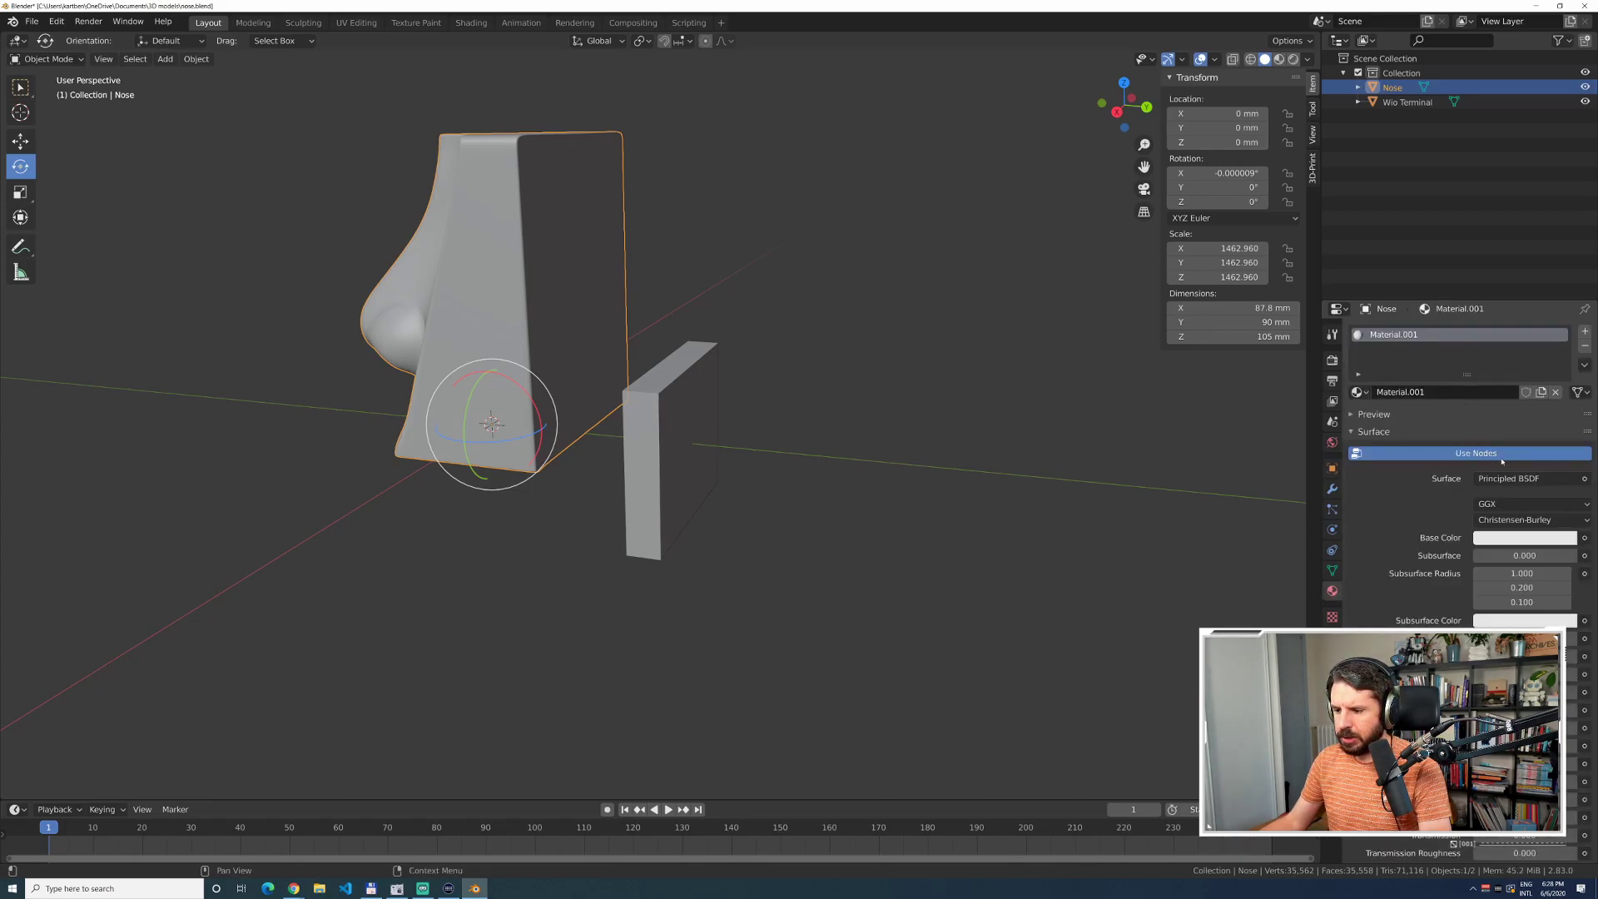
click(1520, 539)
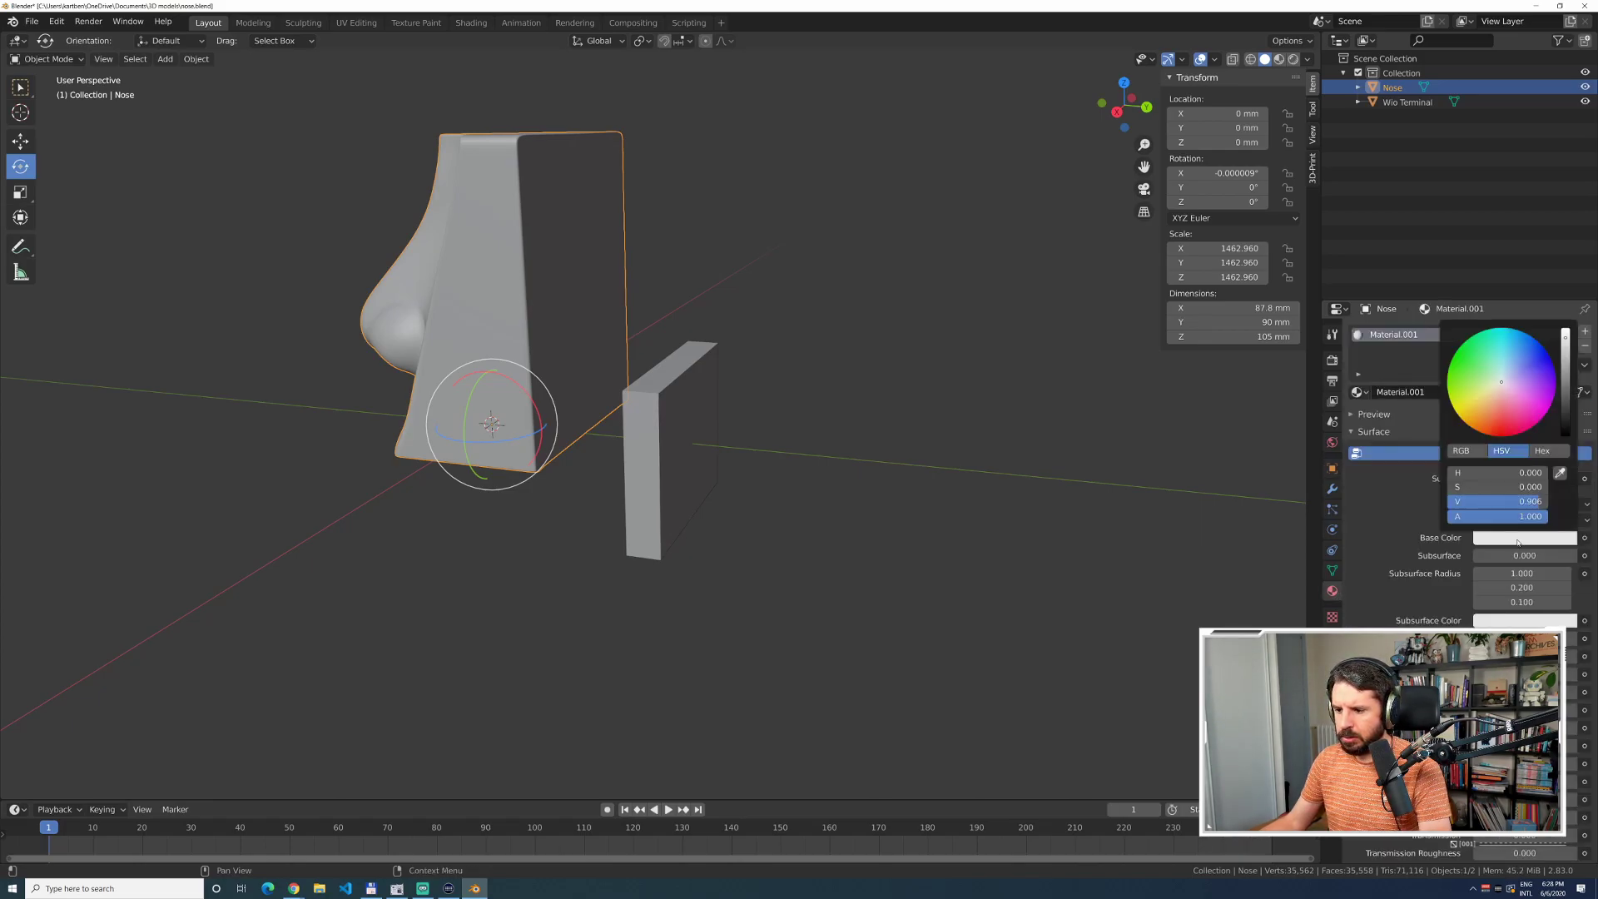
click(1476, 363)
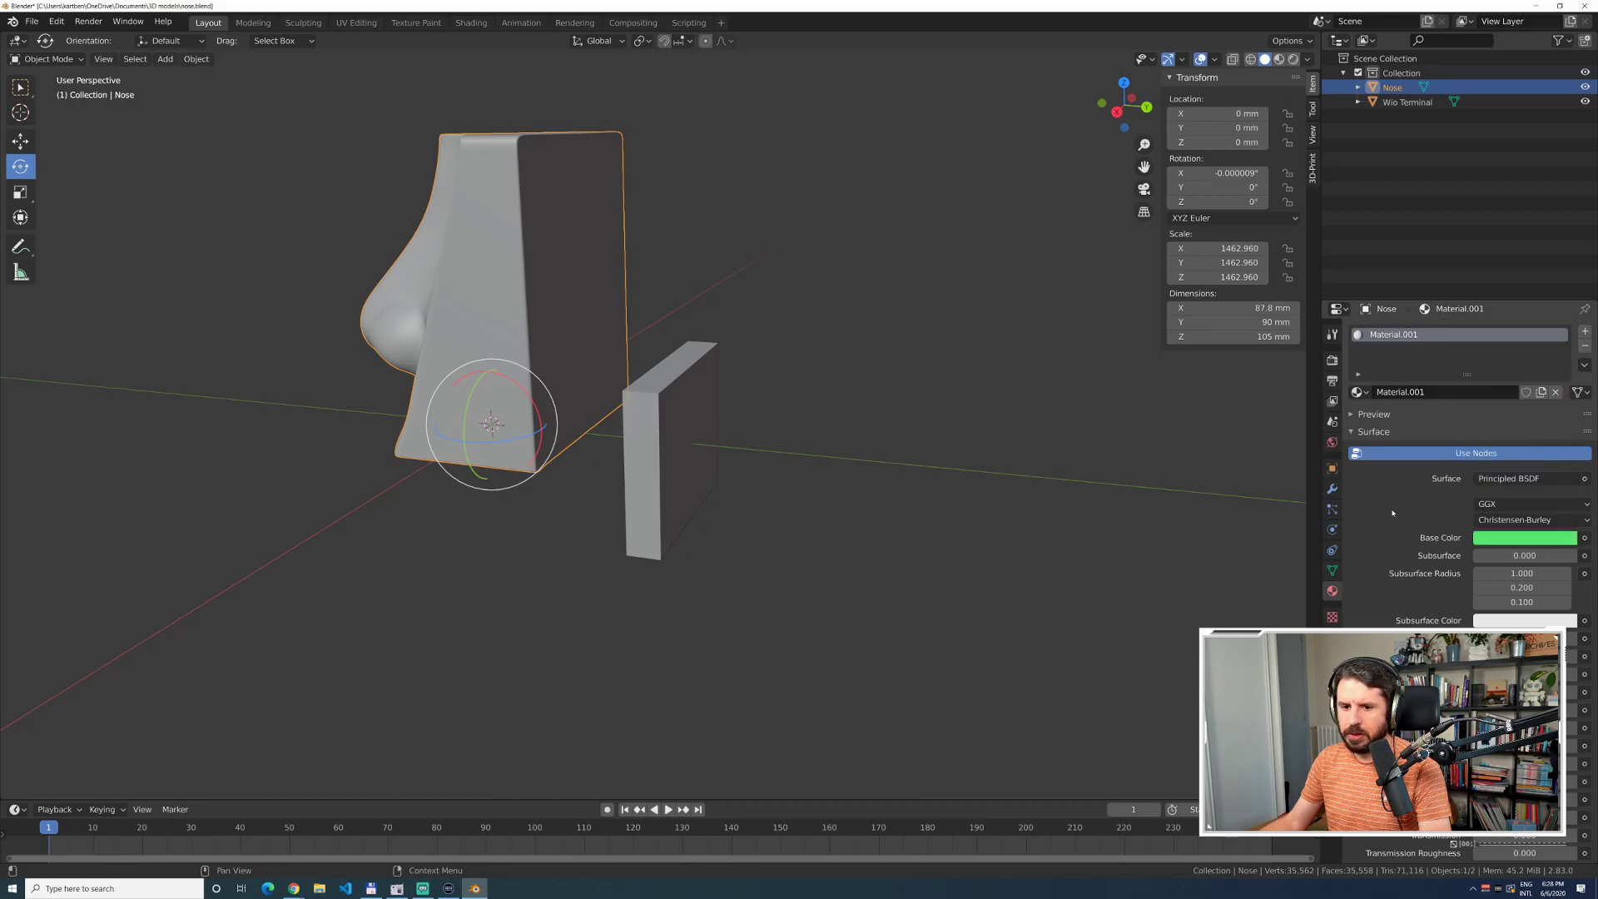
click(1279, 59)
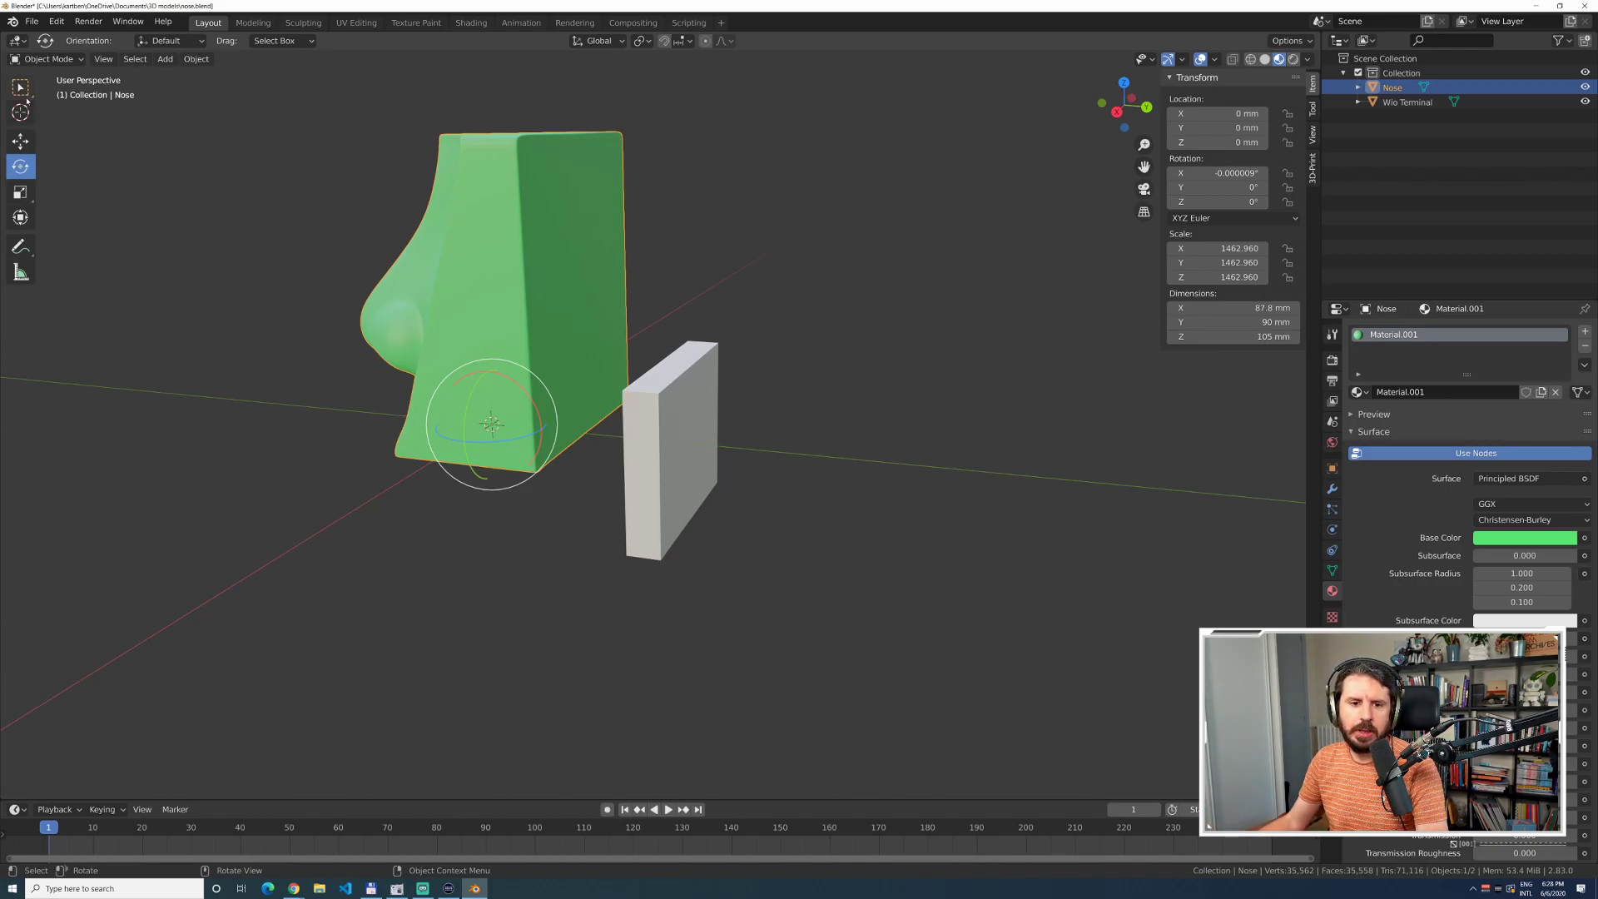
Raise the Wio Terminal block to about Z 39 mm and move it about 23.5 mm along negative Y toward the nose's back.
click(153, 214)
middle_drag(216, 283, 238, 367)
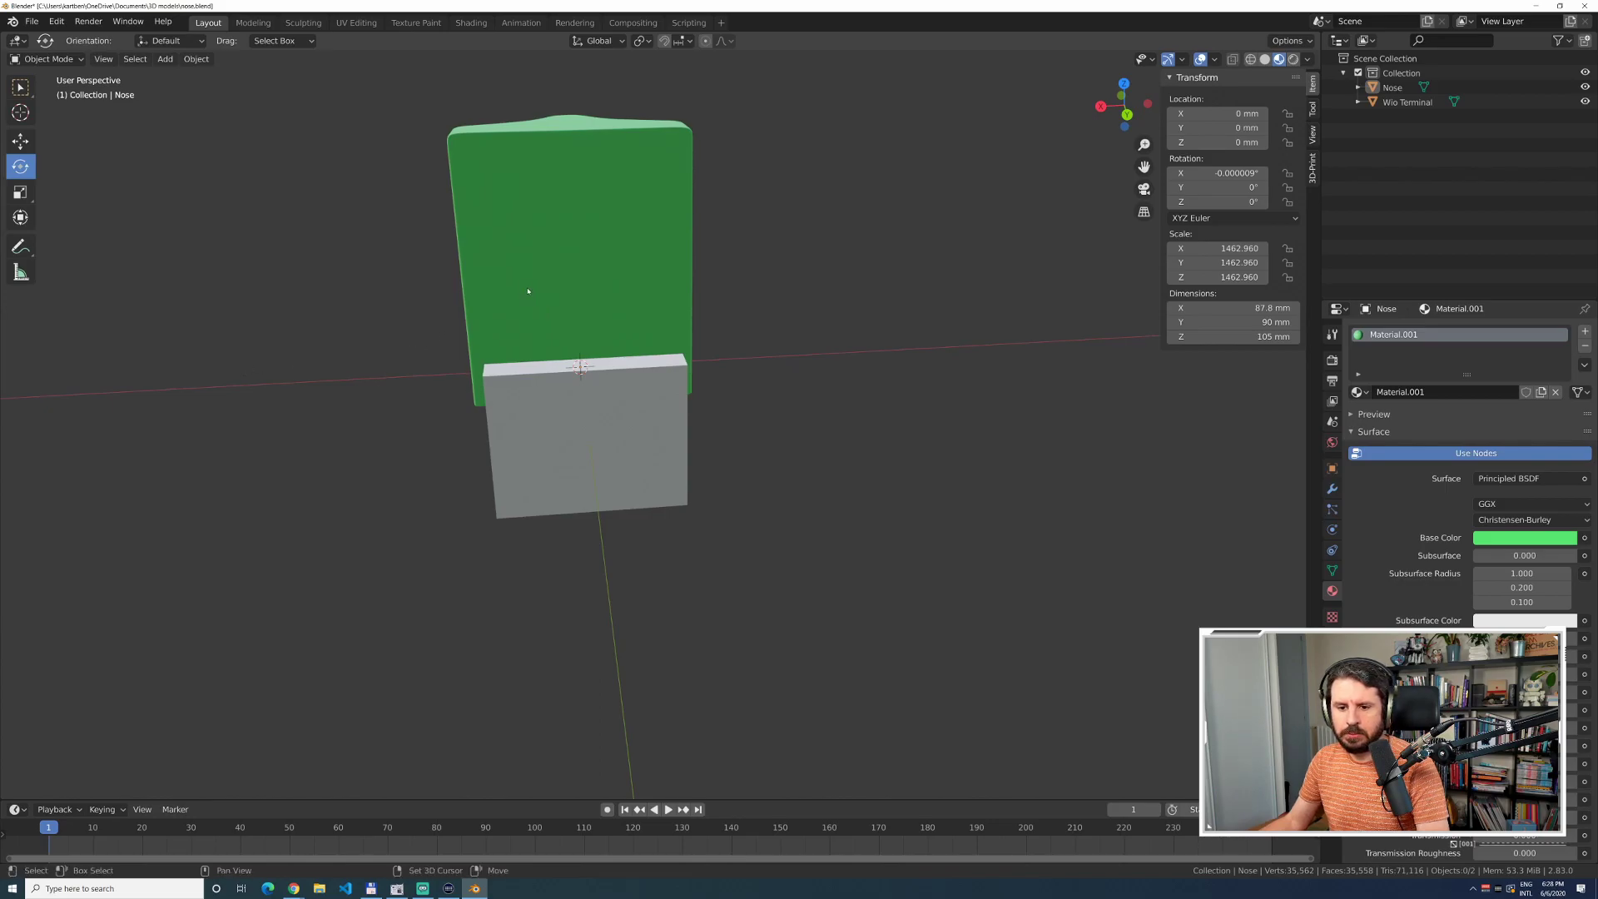
shift+middle_drag(528, 292, 582, 407)
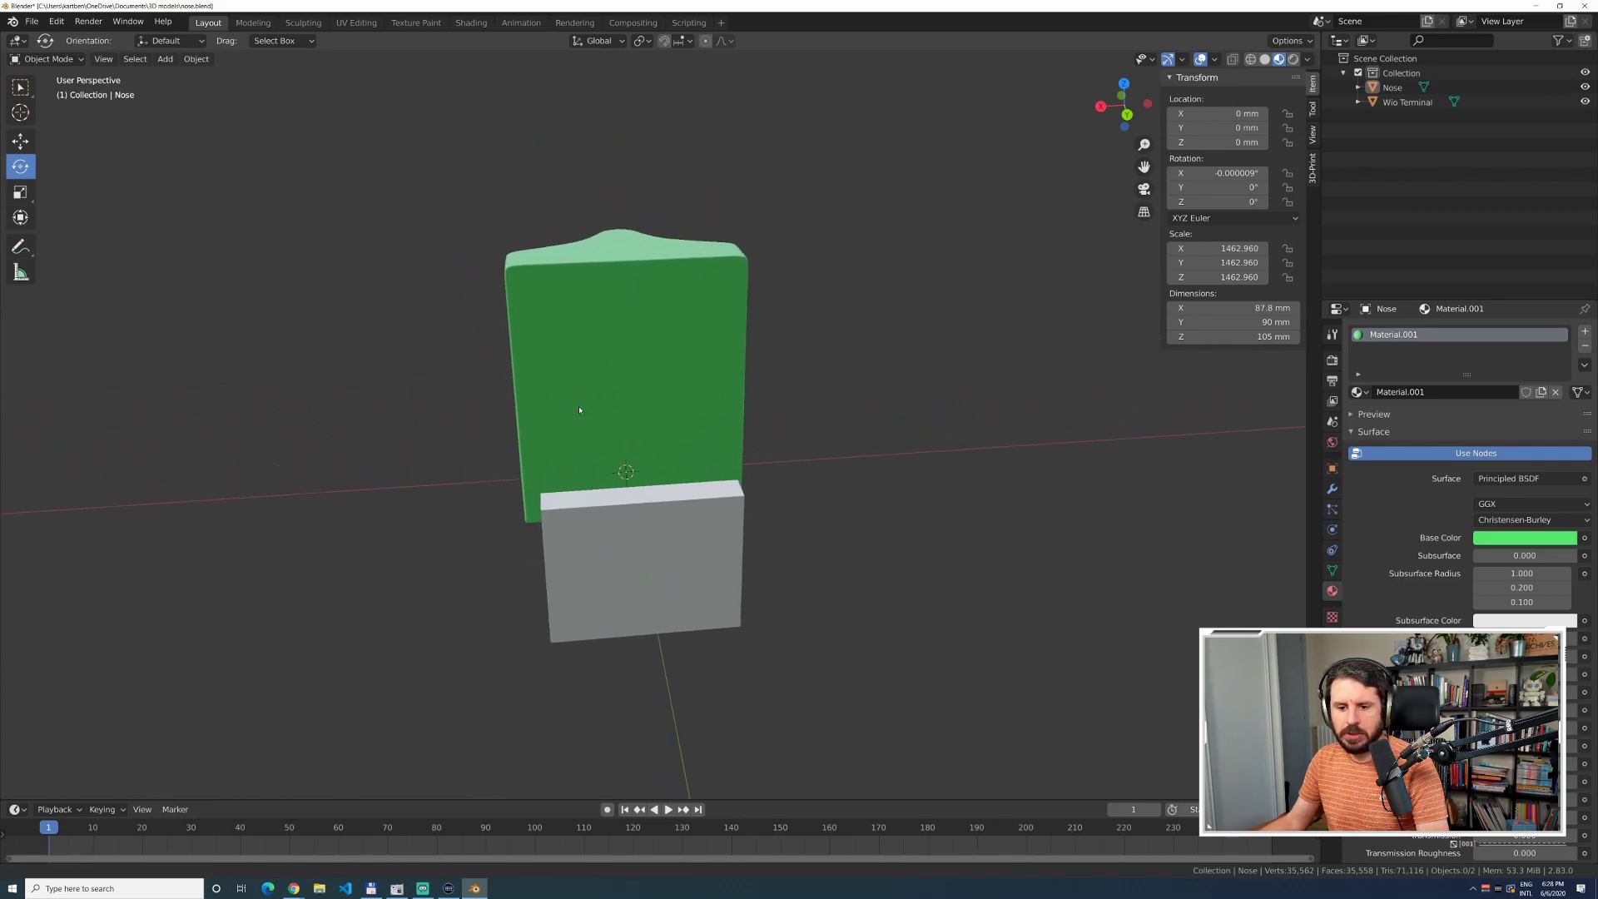
click(20, 141)
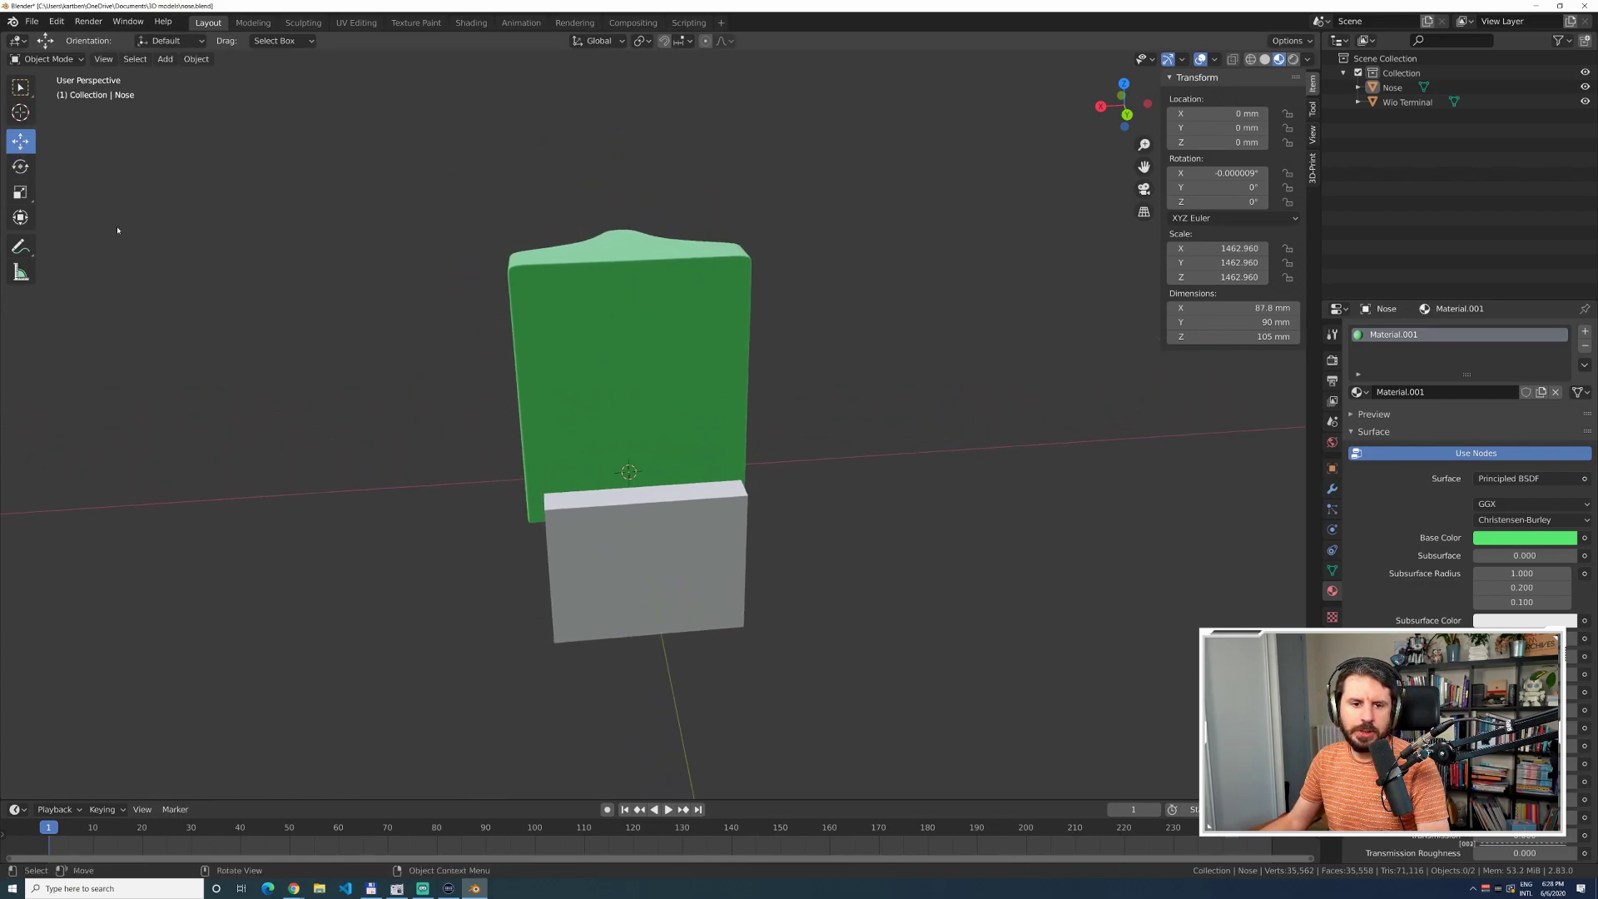
click(642, 543)
drag(650, 523, 650, 427)
middle_drag(650, 428, 593, 501)
drag(804, 446, 743, 447)
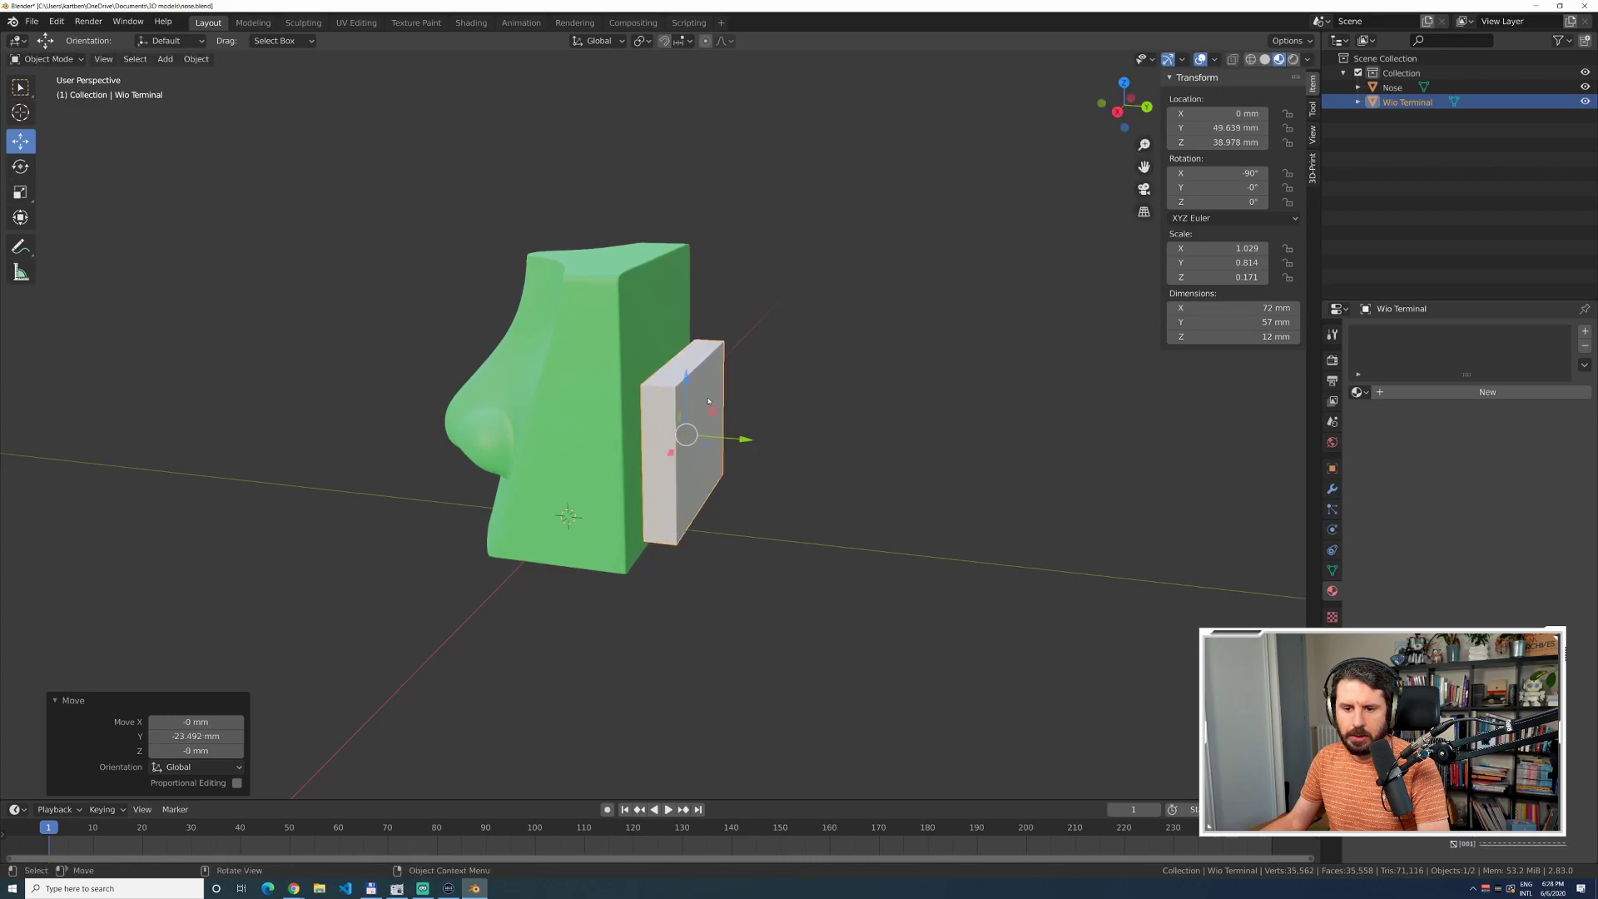
Lower the Wio Terminal block to a Z location of about 32 mm, keeping it behind the nose, and deselect it.
drag(688, 381, 687, 408)
middle_drag(687, 408, 721, 443)
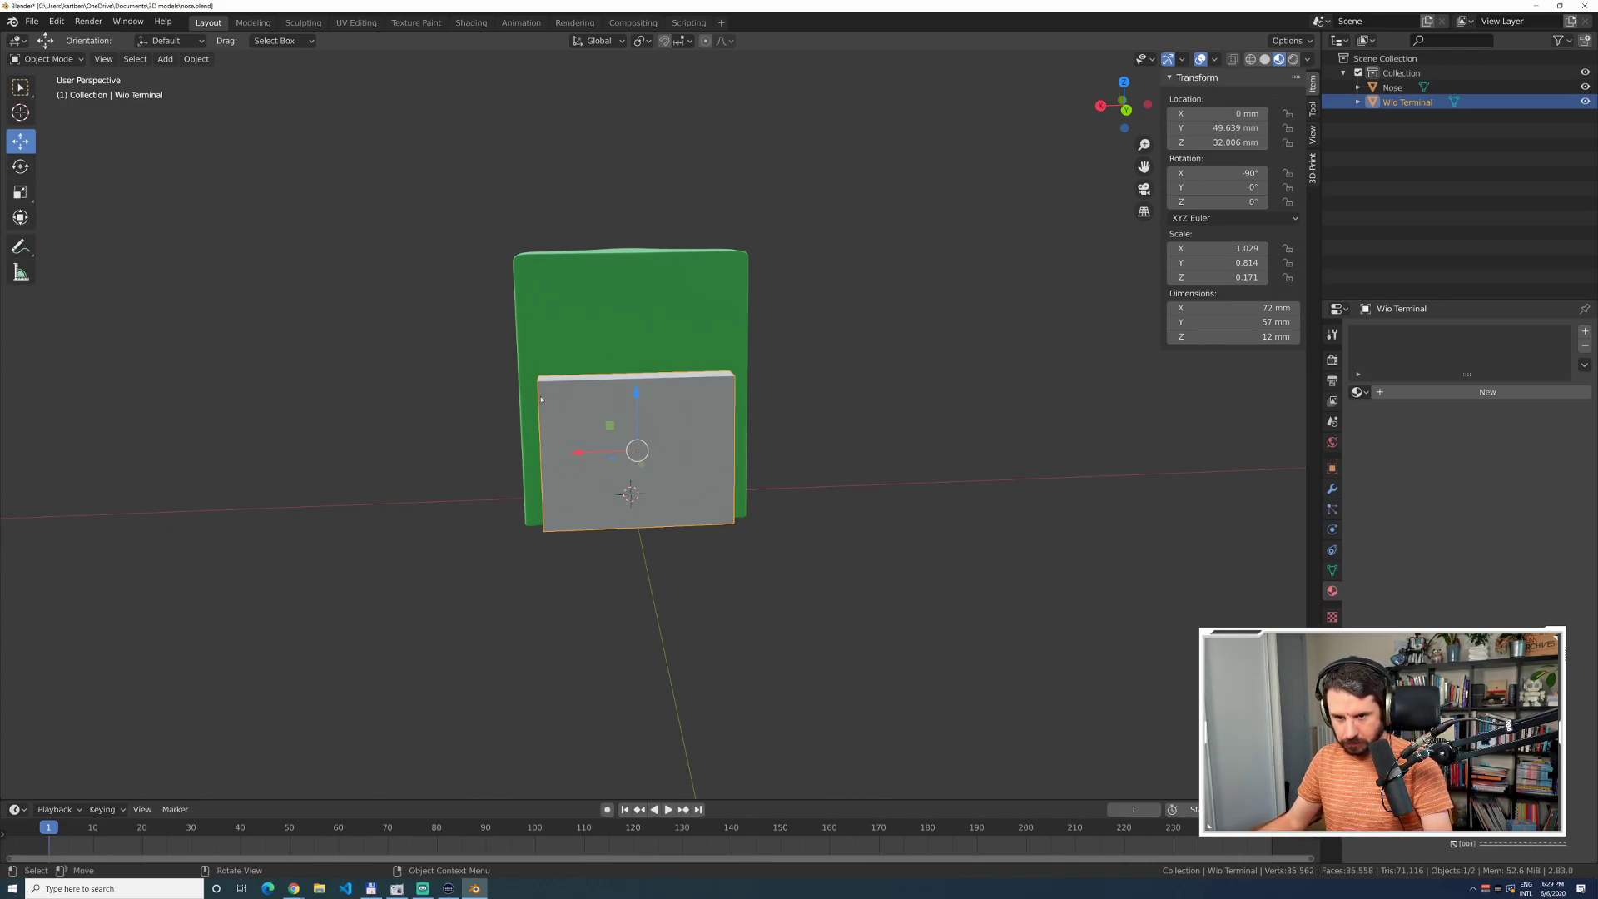
mouse_move(354, 449)
middle_down()
mouse_move(392, 414)
mouse_move(382, 442)
middle_up()
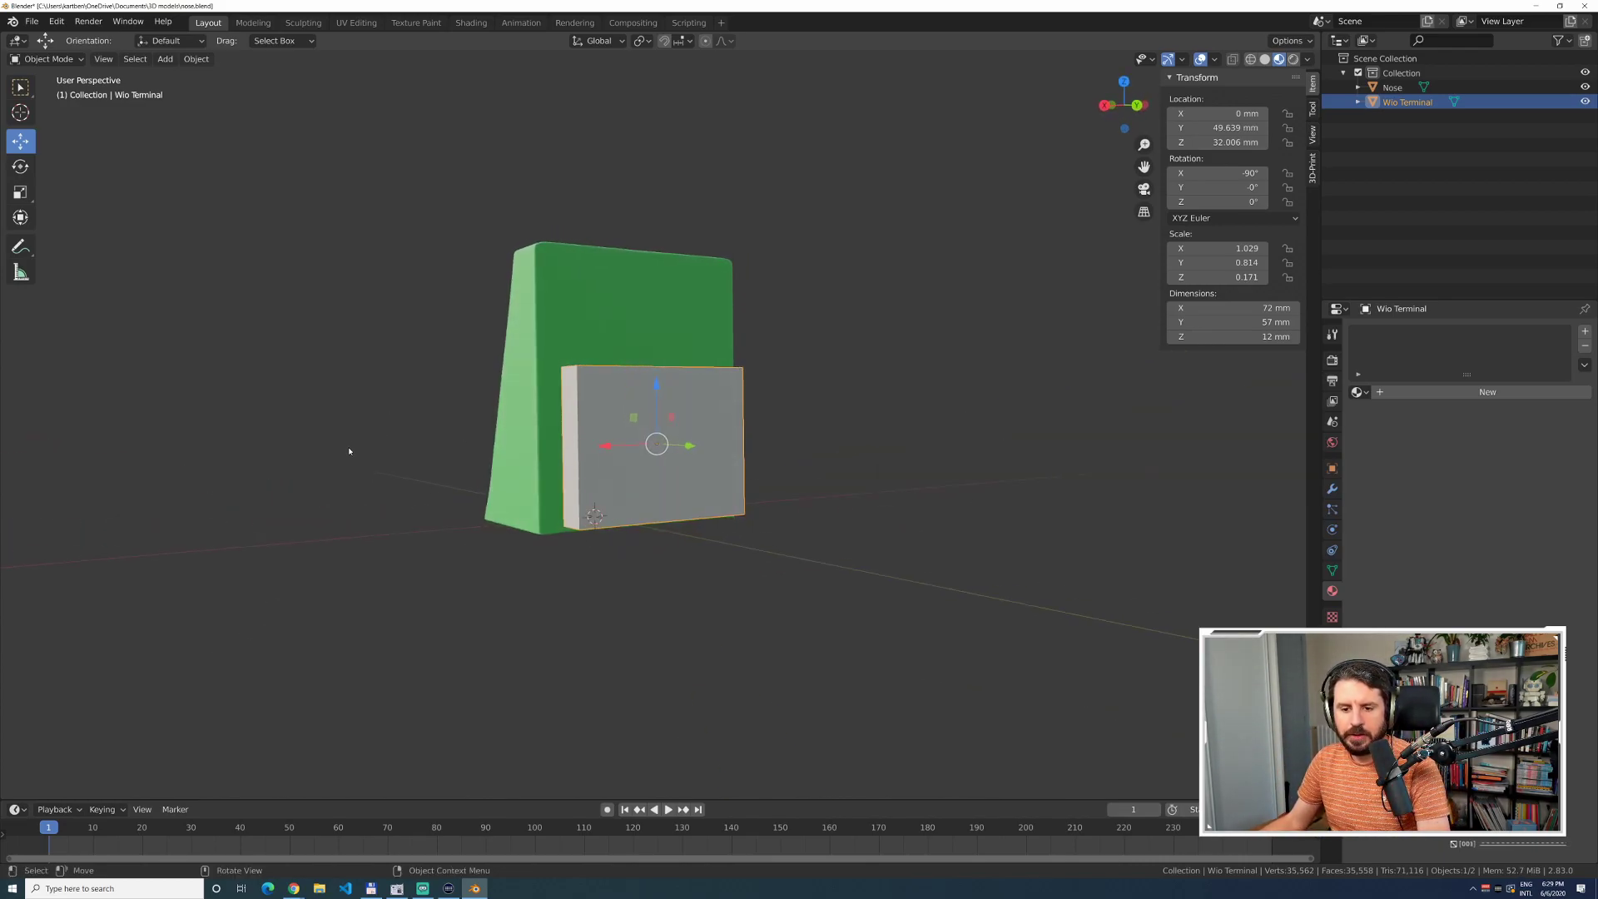
click(345, 488)
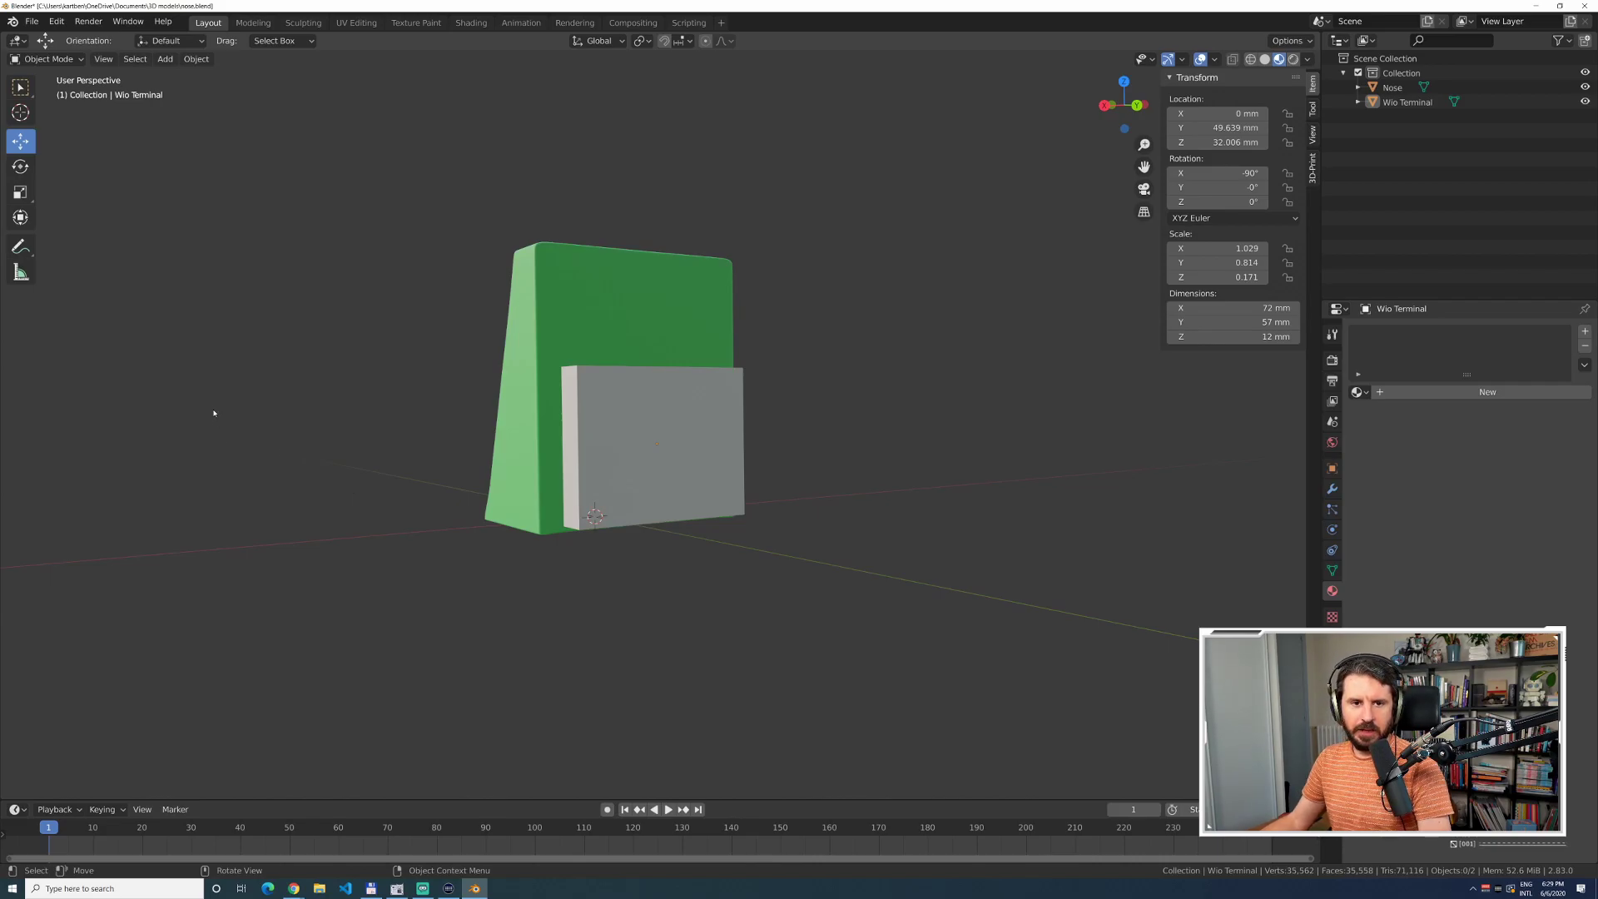
Import the STL file UGREEN USB-C.stl from the 3D models folder into the scene.
click(30, 21)
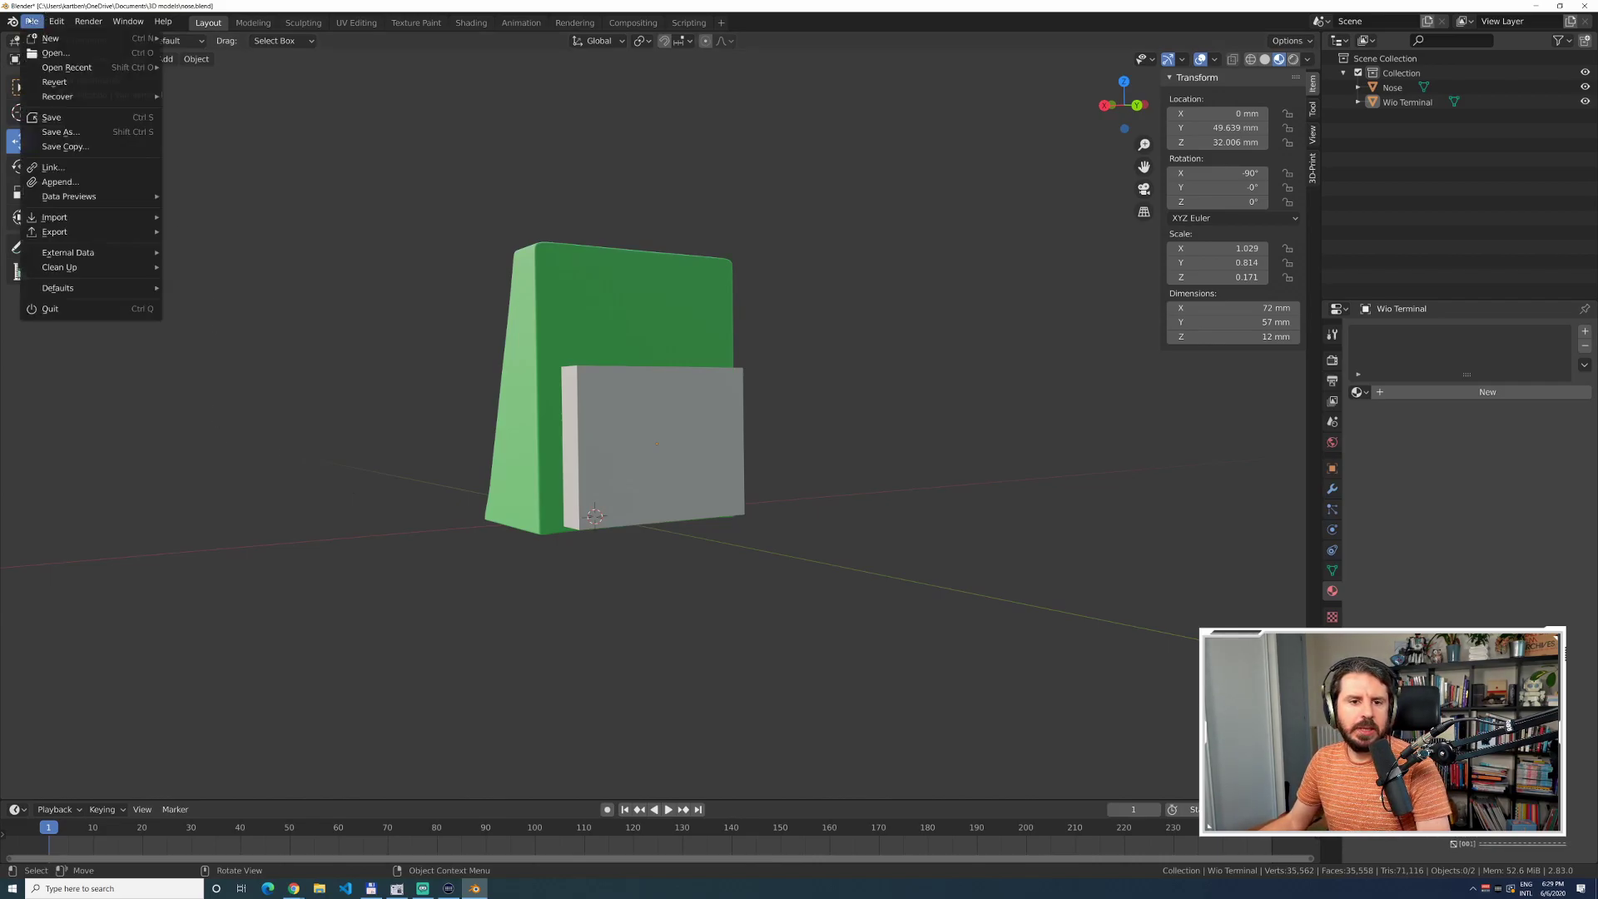
mouse_move(82, 220)
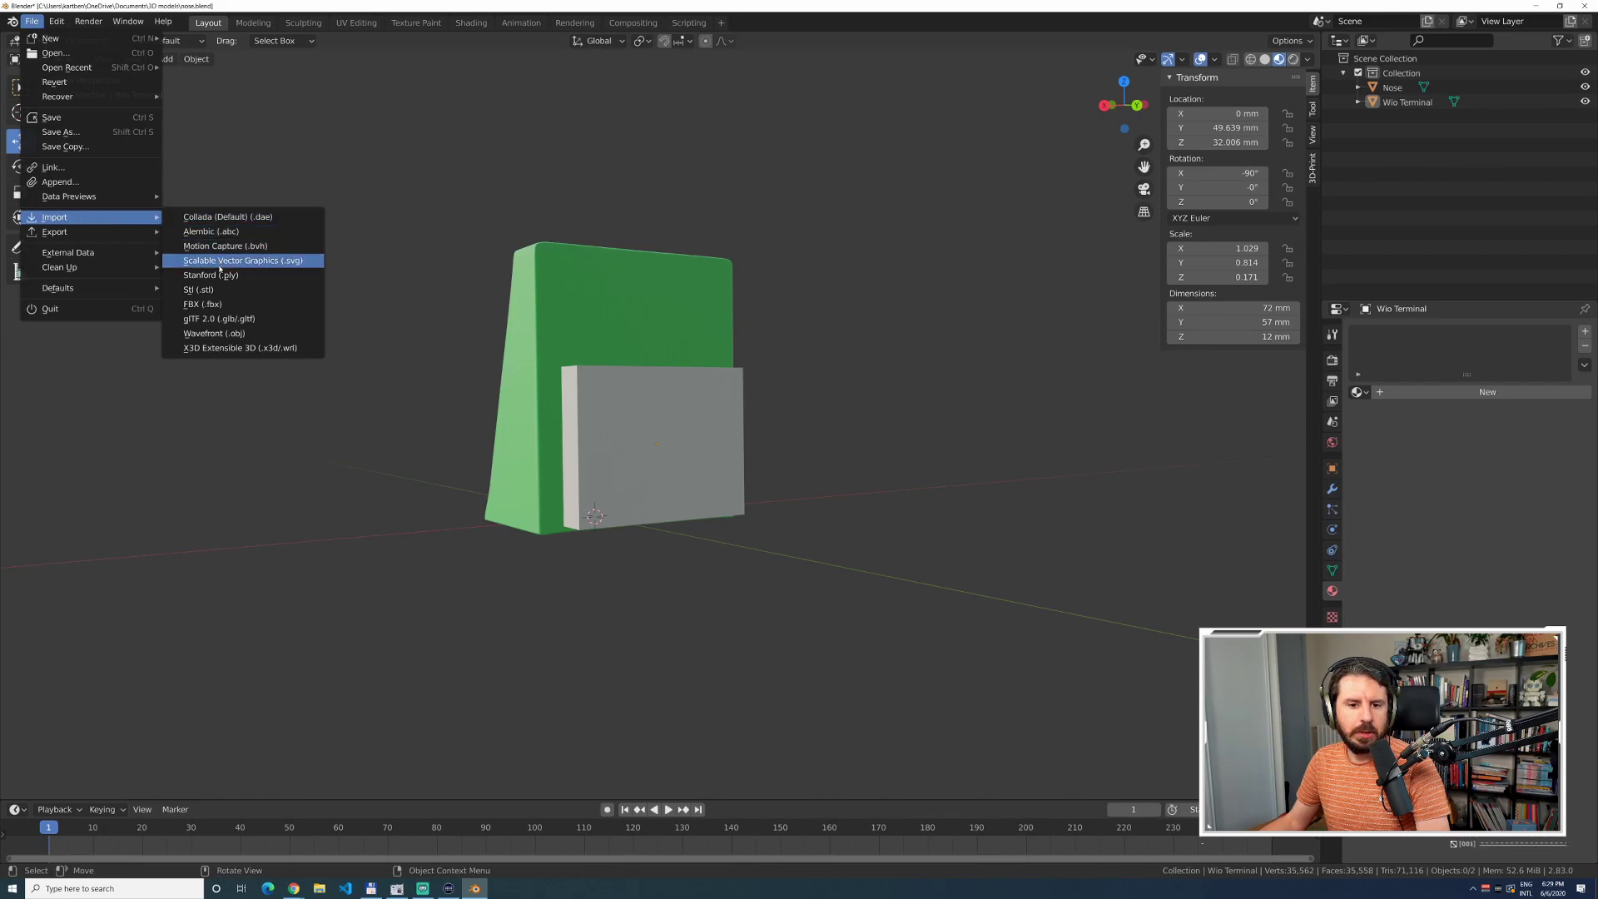
click(204, 289)
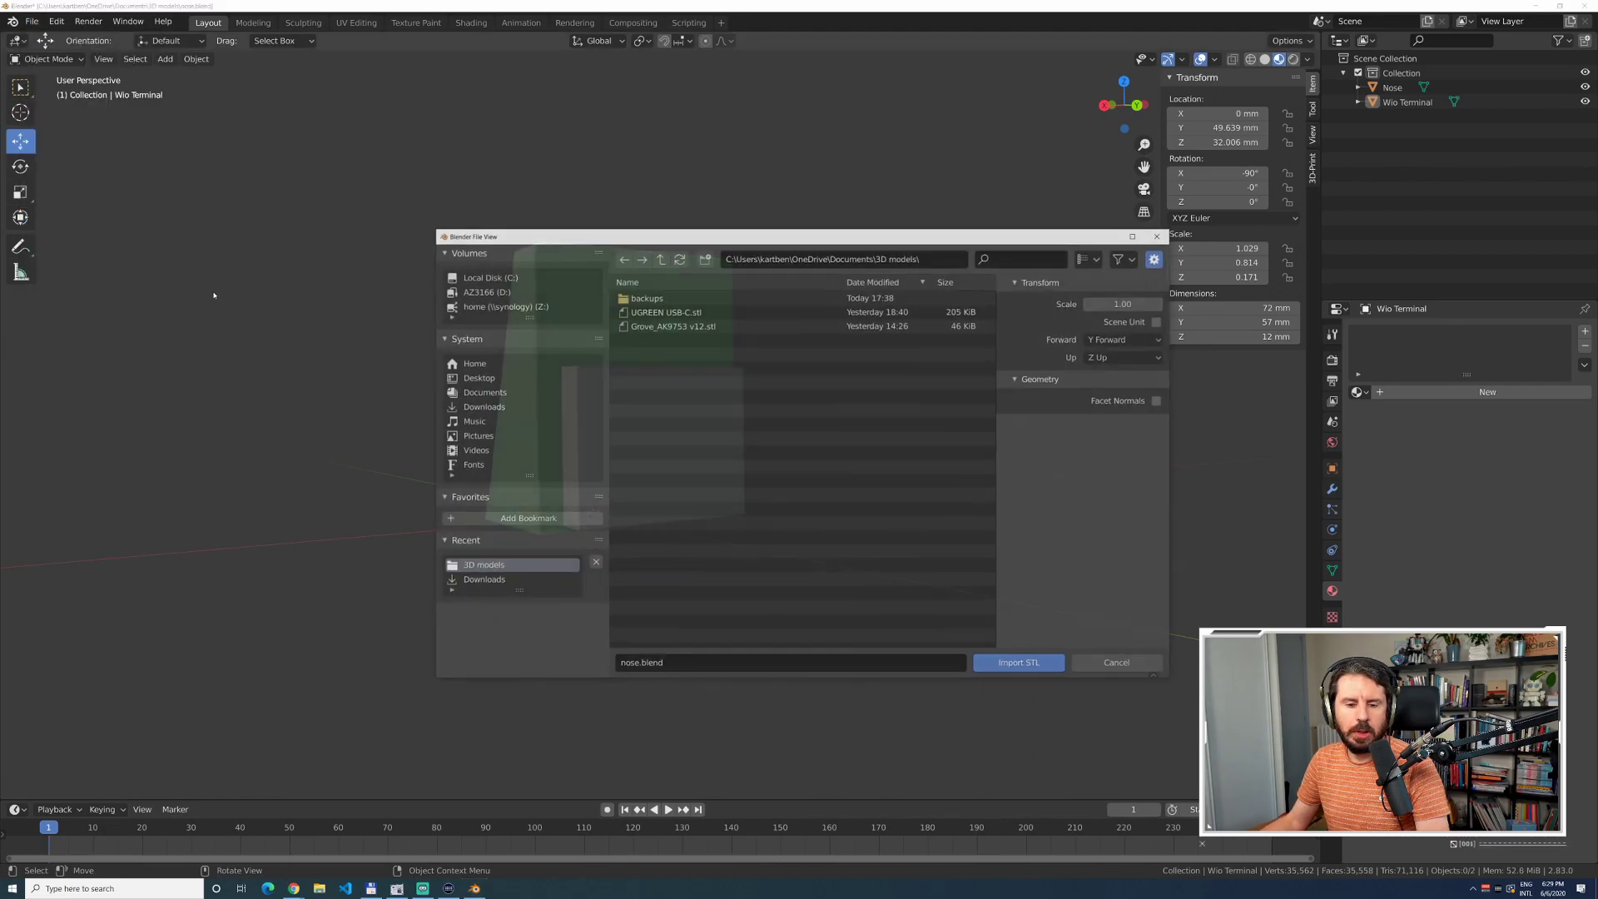
click(665, 312)
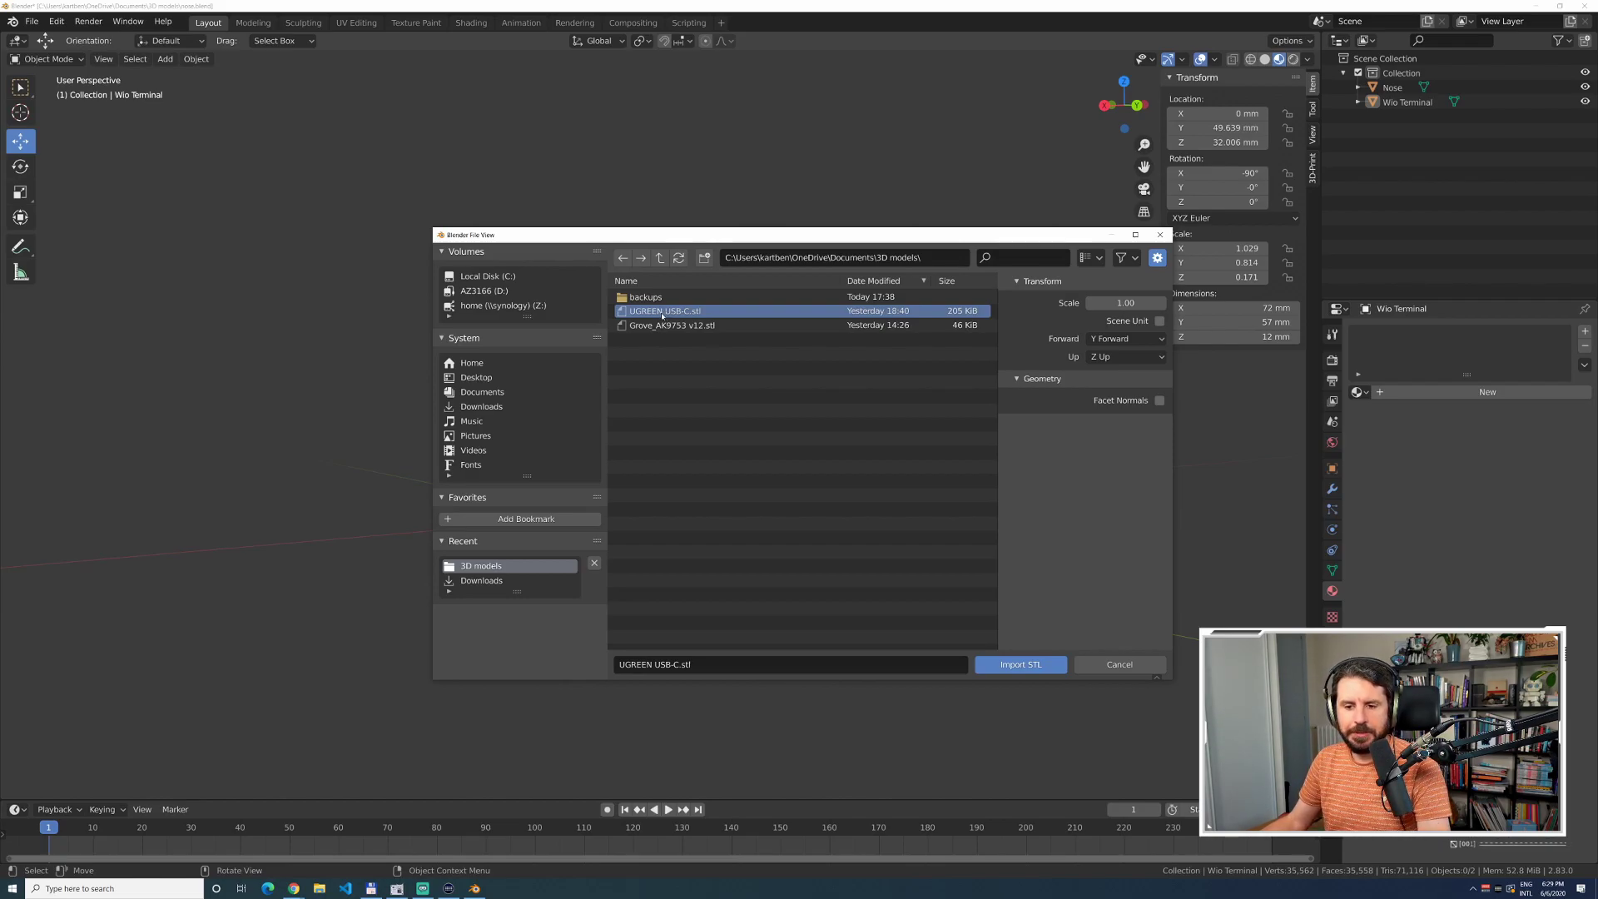
double_click(663, 313)
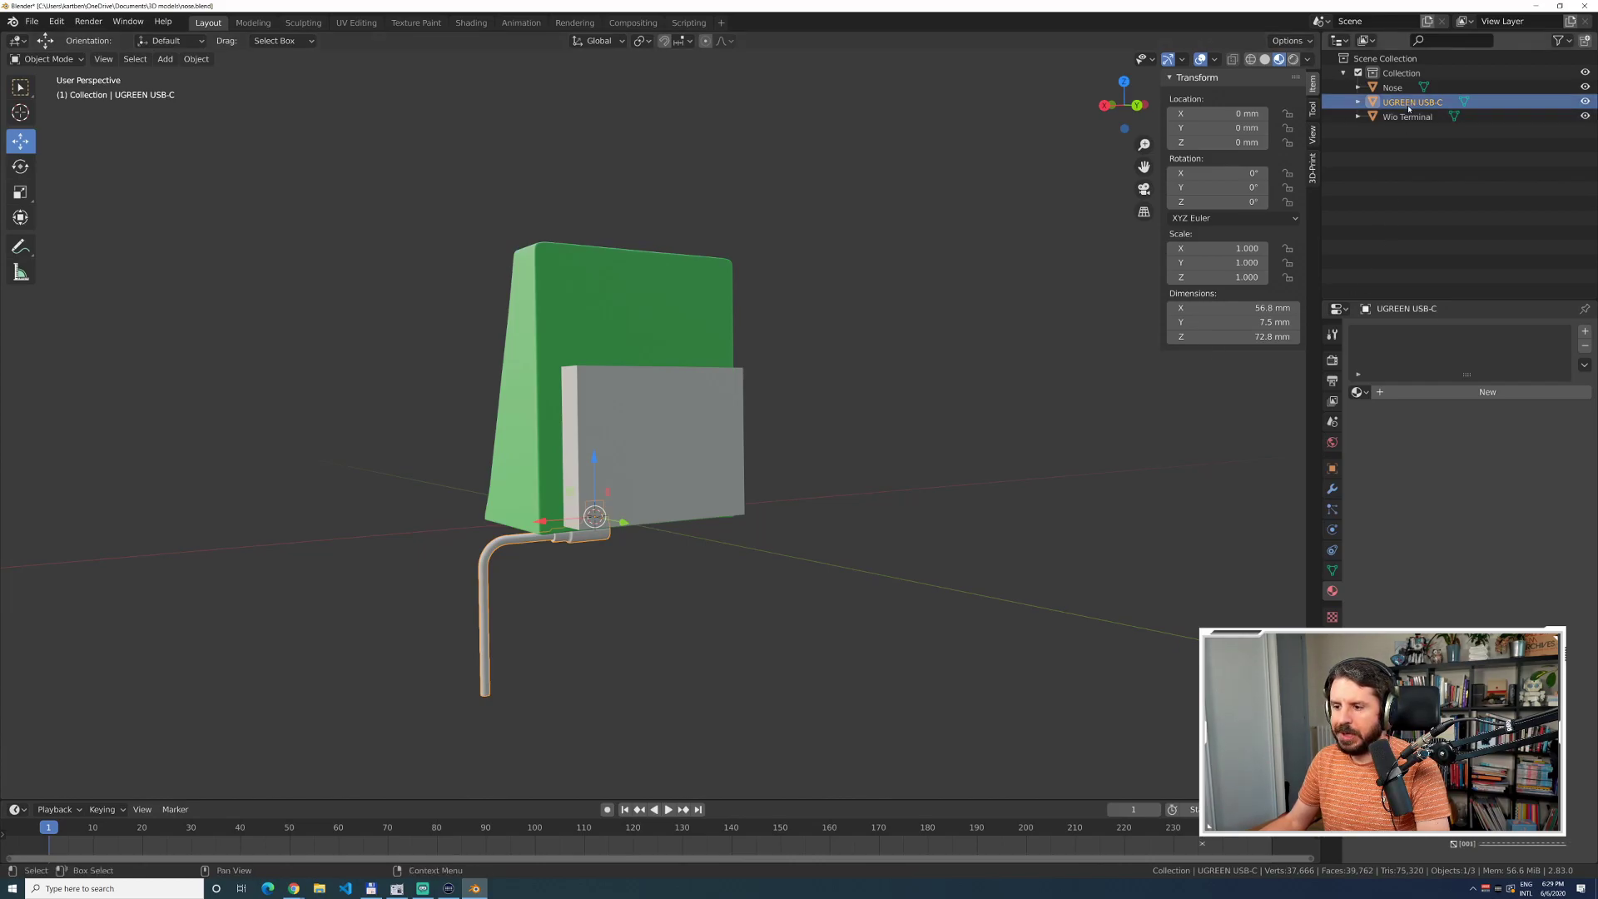
Give the UGREEN USB-C cable a new material with a very dark blue base color.
click(1487, 392)
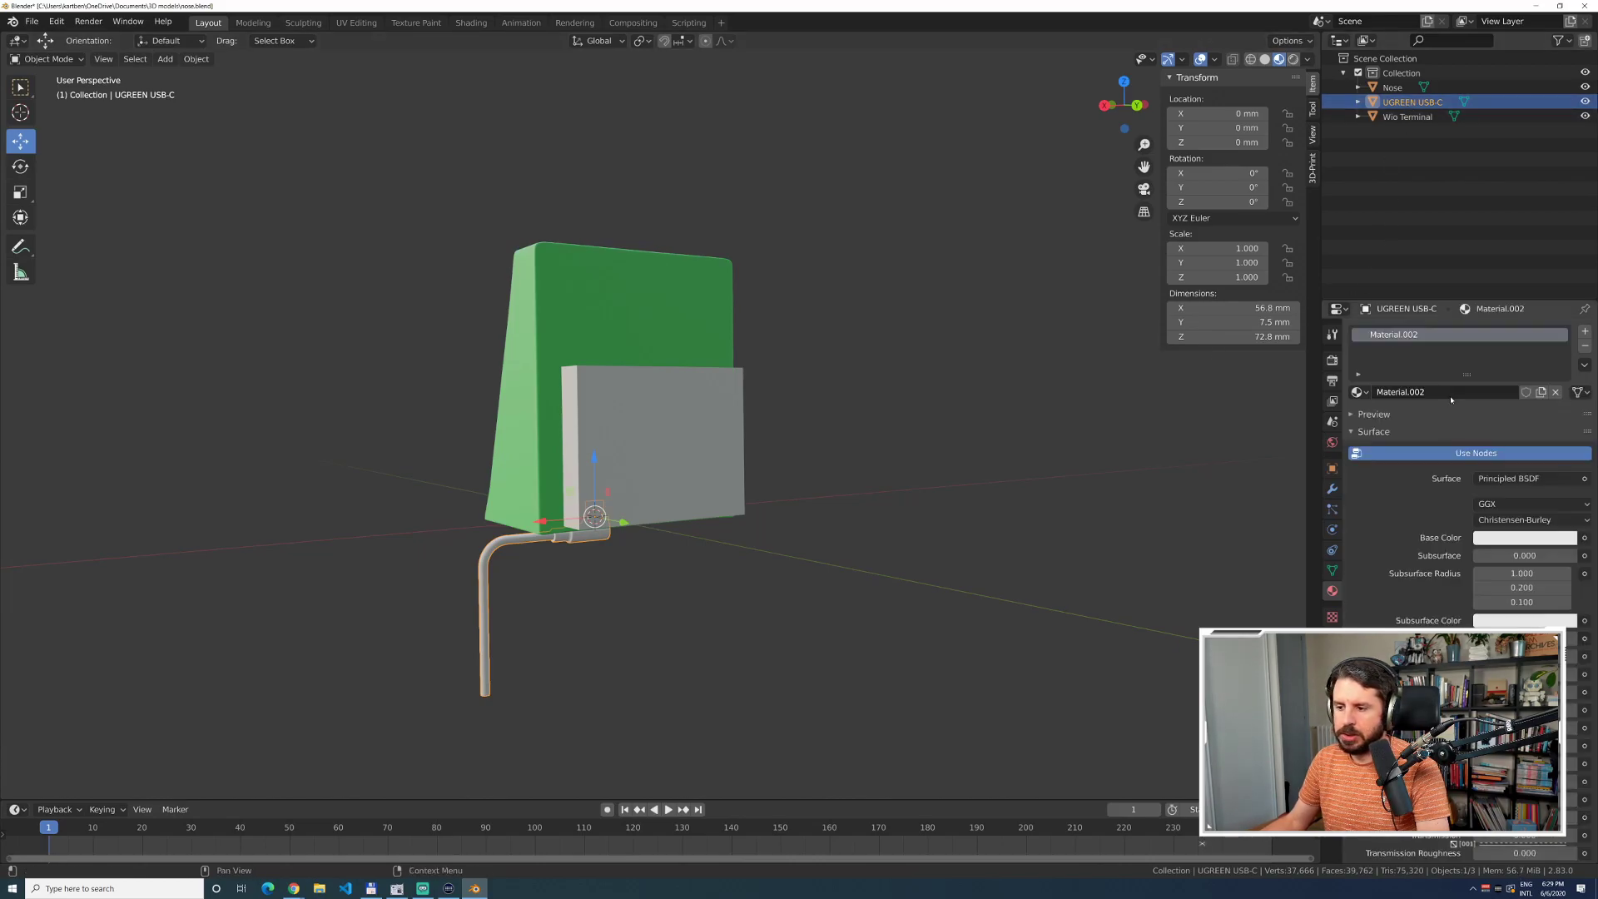
click(1517, 539)
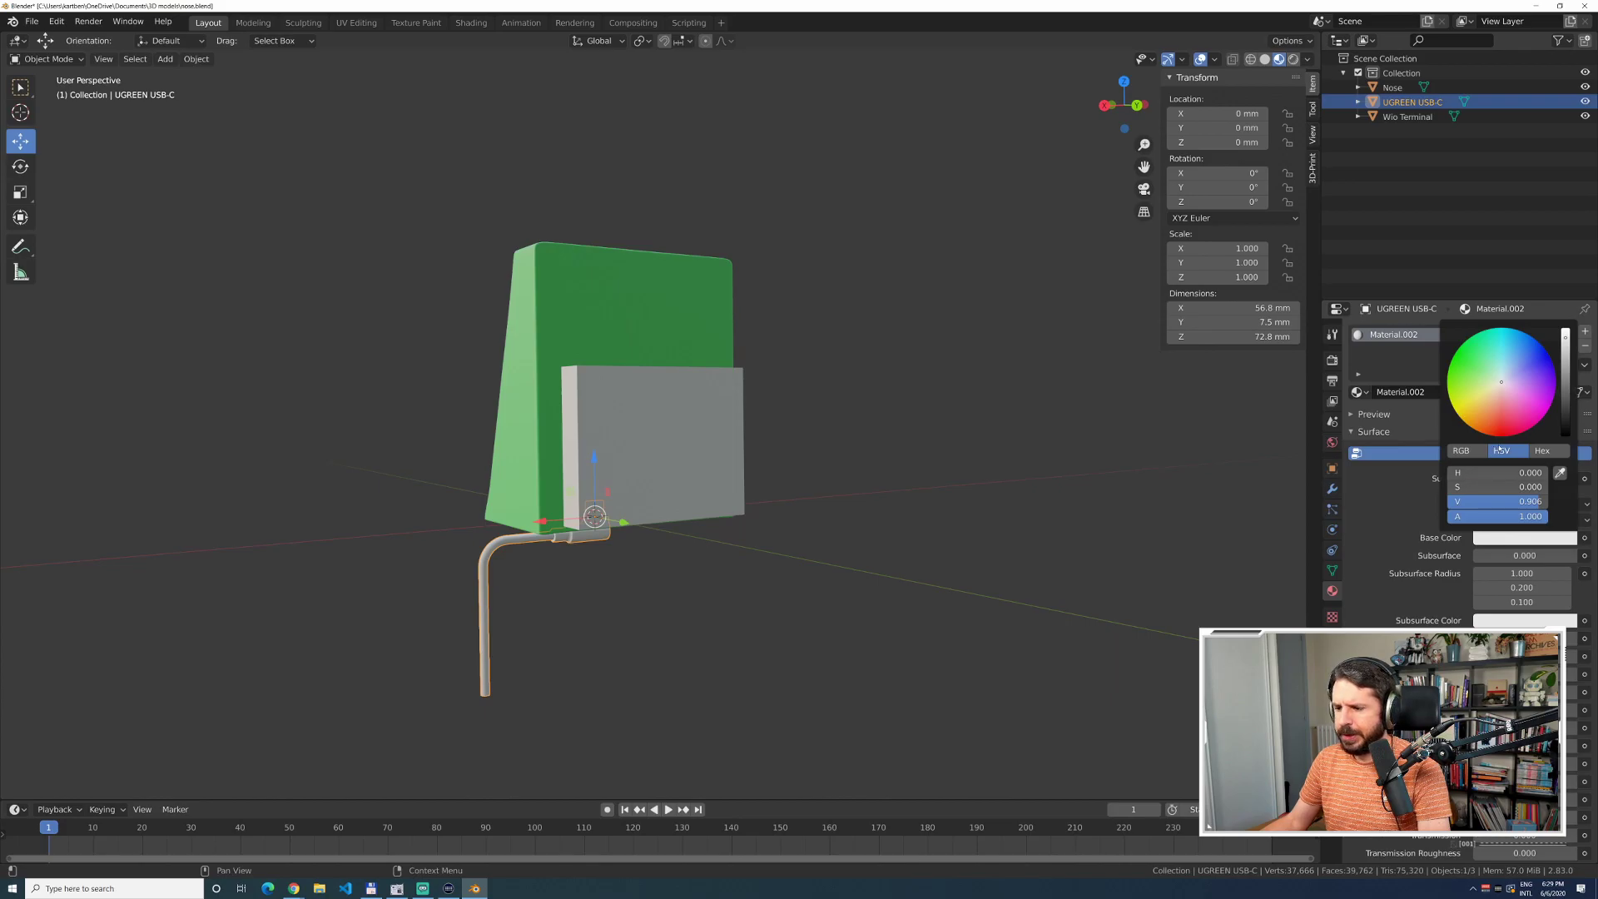
click(1538, 364)
drag(1564, 337, 1564, 399)
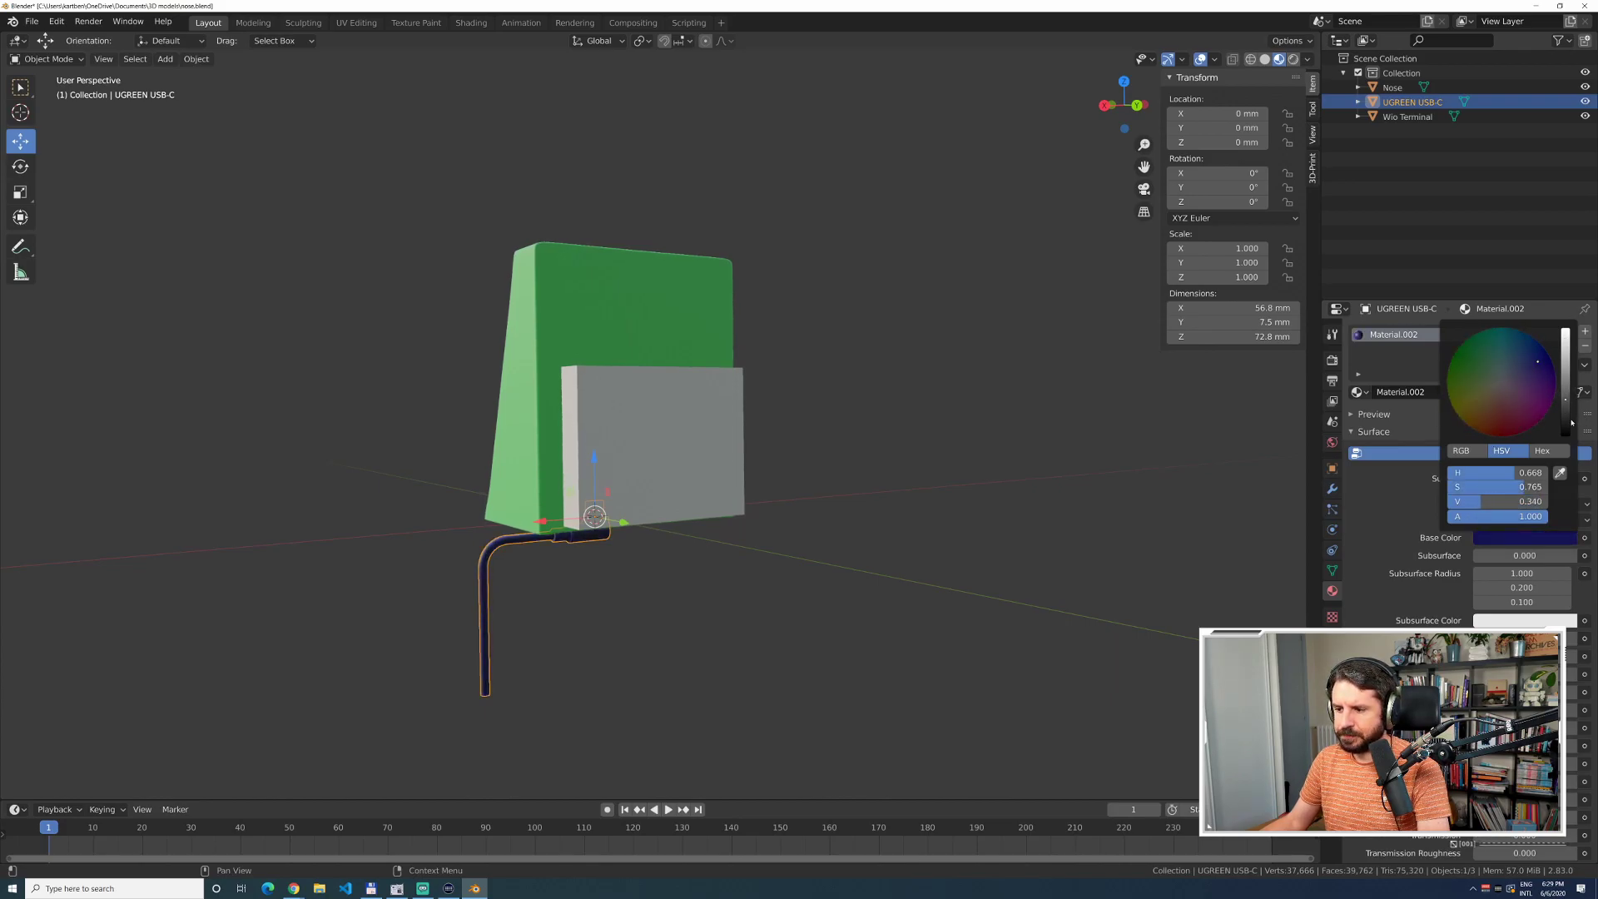
click(1565, 423)
click(1008, 509)
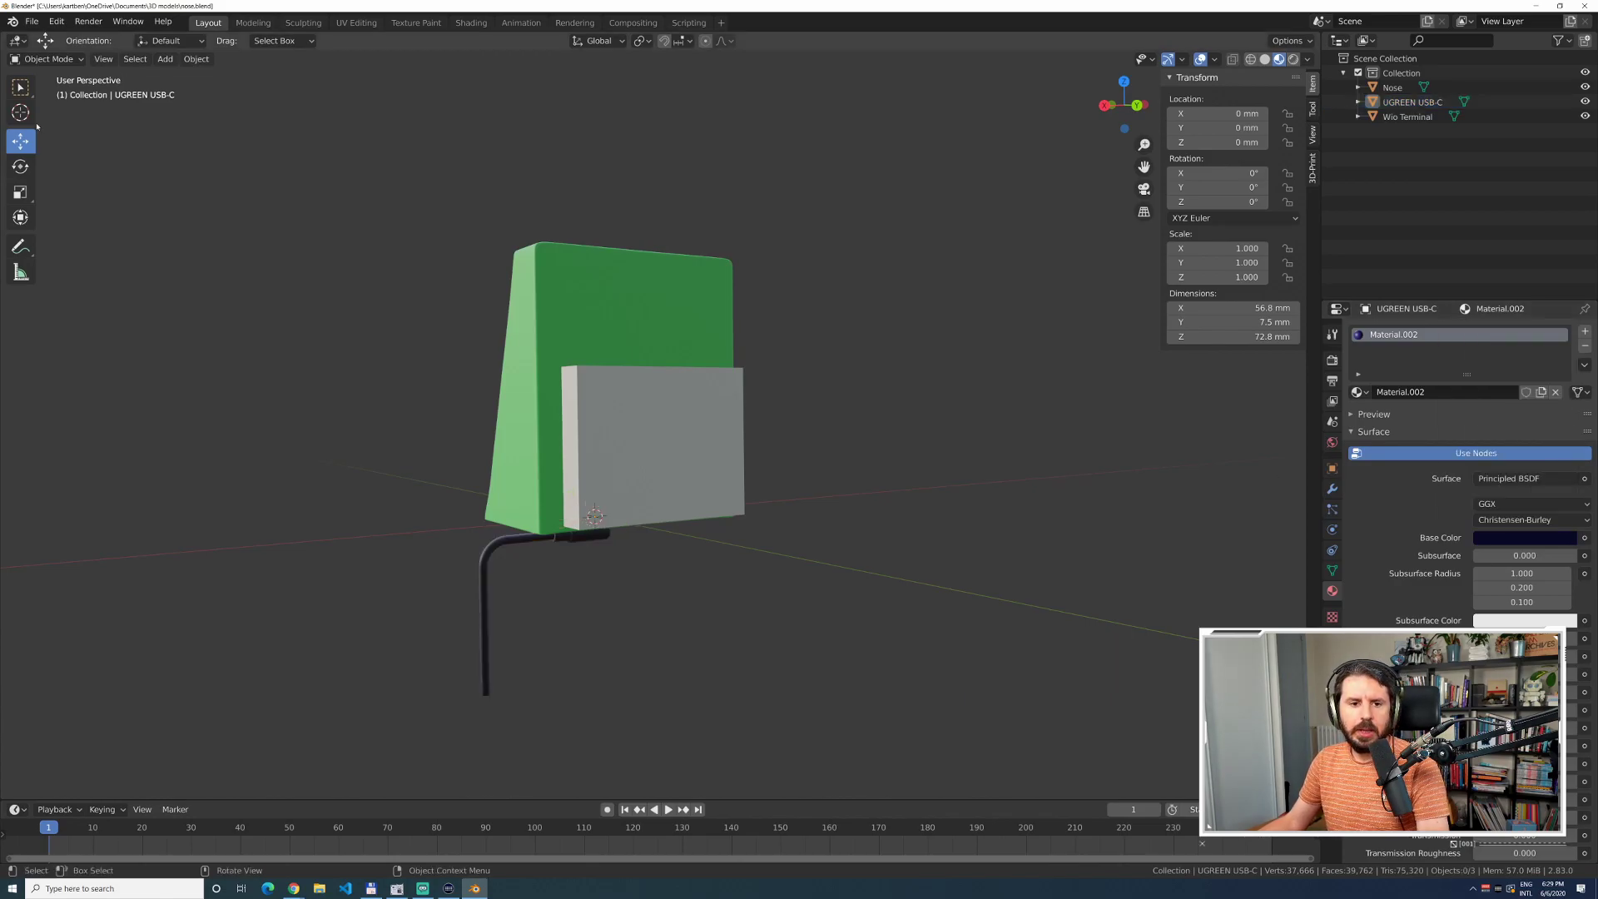
Move the UGREEN USB-C cable about 55 mm along the positive Y axis, beneath the Wio Terminal block.
middle_drag(341, 516, 524, 582)
click(534, 556)
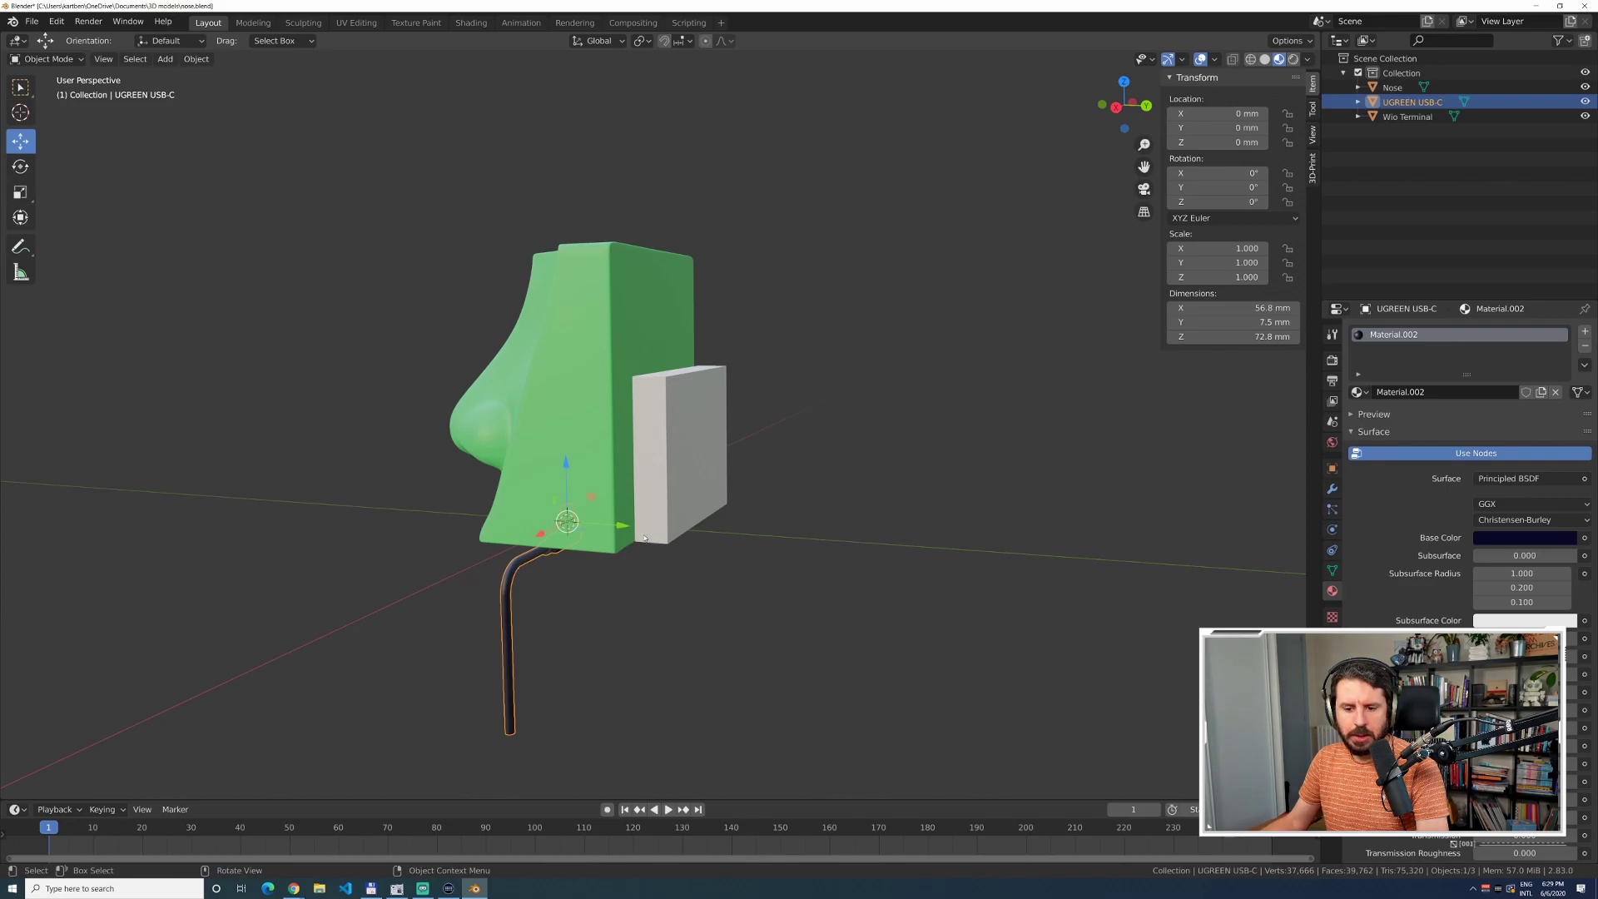
drag(624, 525, 753, 533)
middle_drag(753, 532, 774, 572)
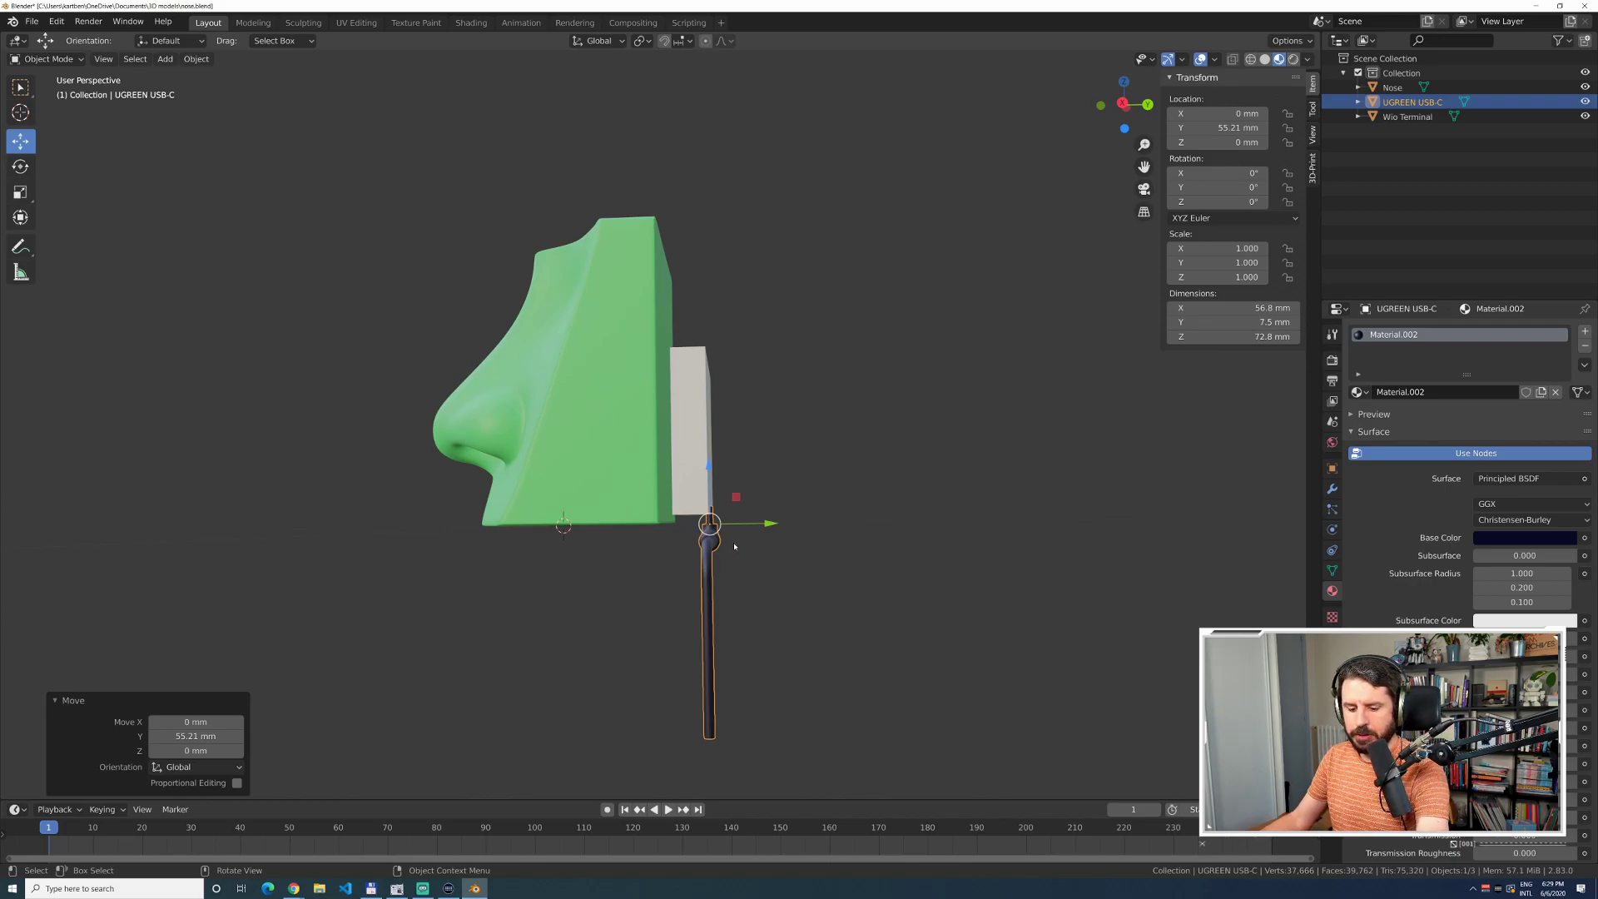
Shift the USB-C cable about 5 mm along negative Y to center it under the Wio Terminal block in side view.
key(alt+Tab)
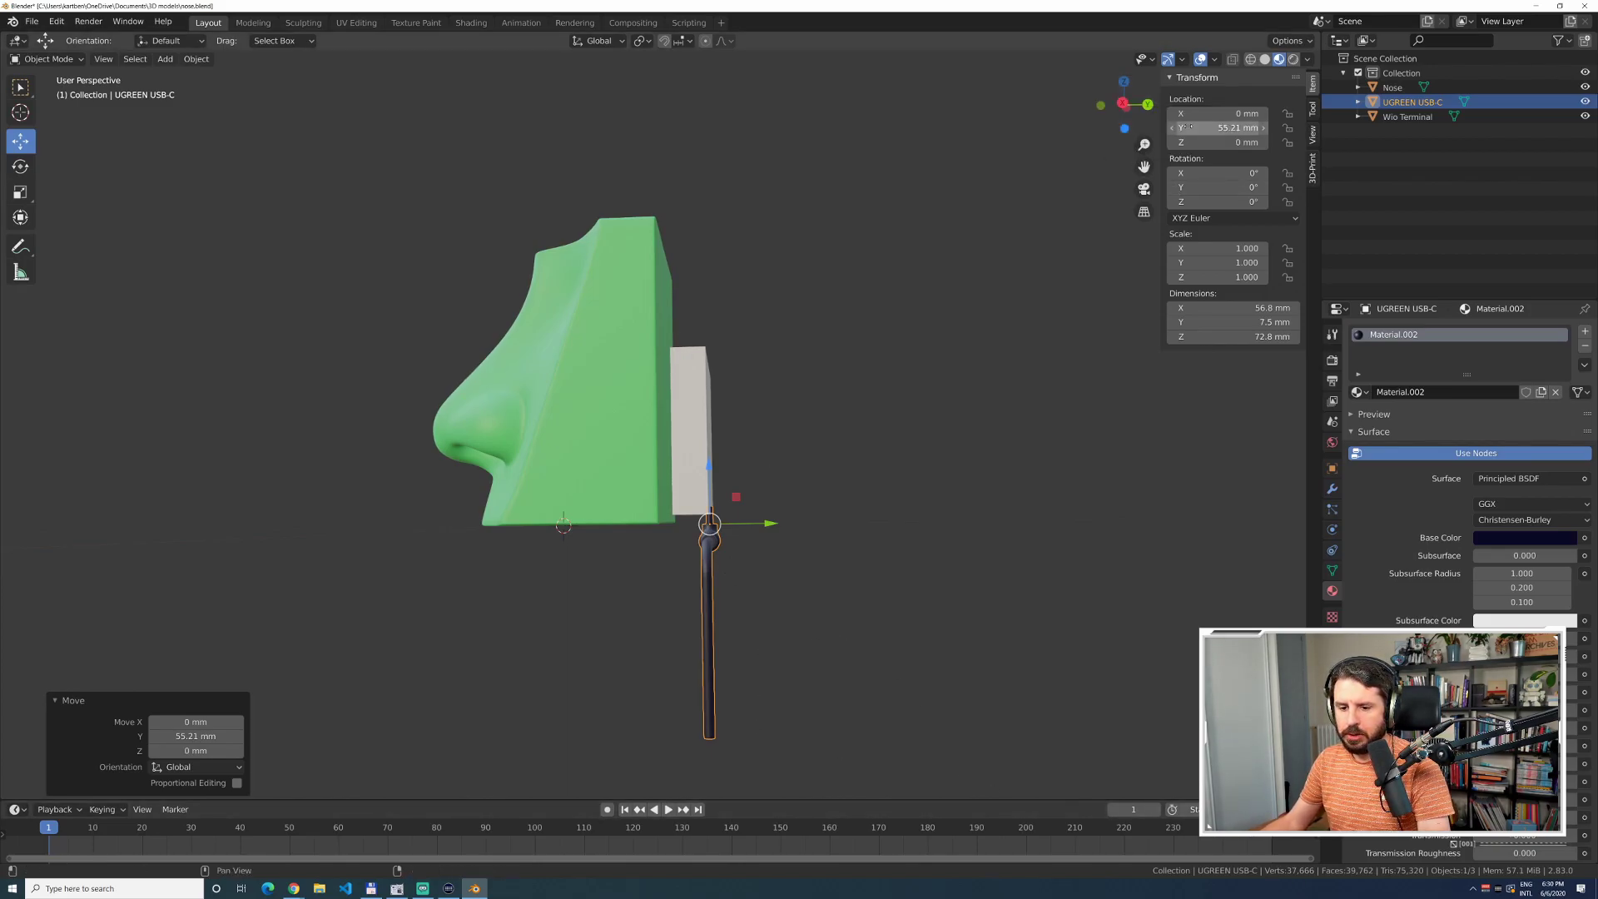
key(KP_1)
key(KP_3)
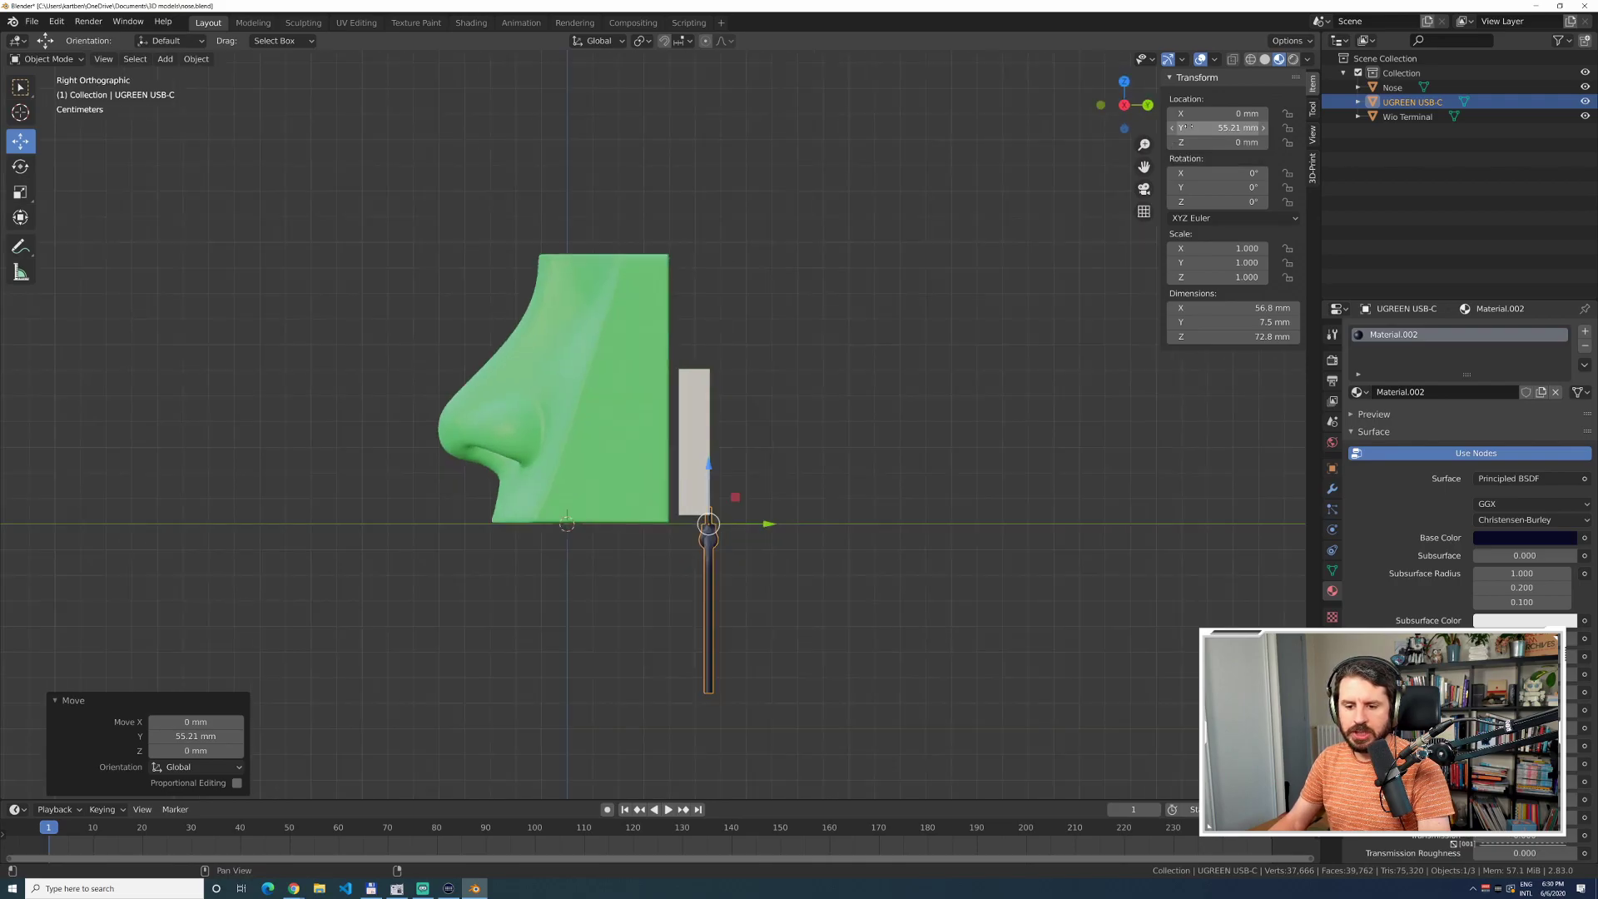
key(KP_1)
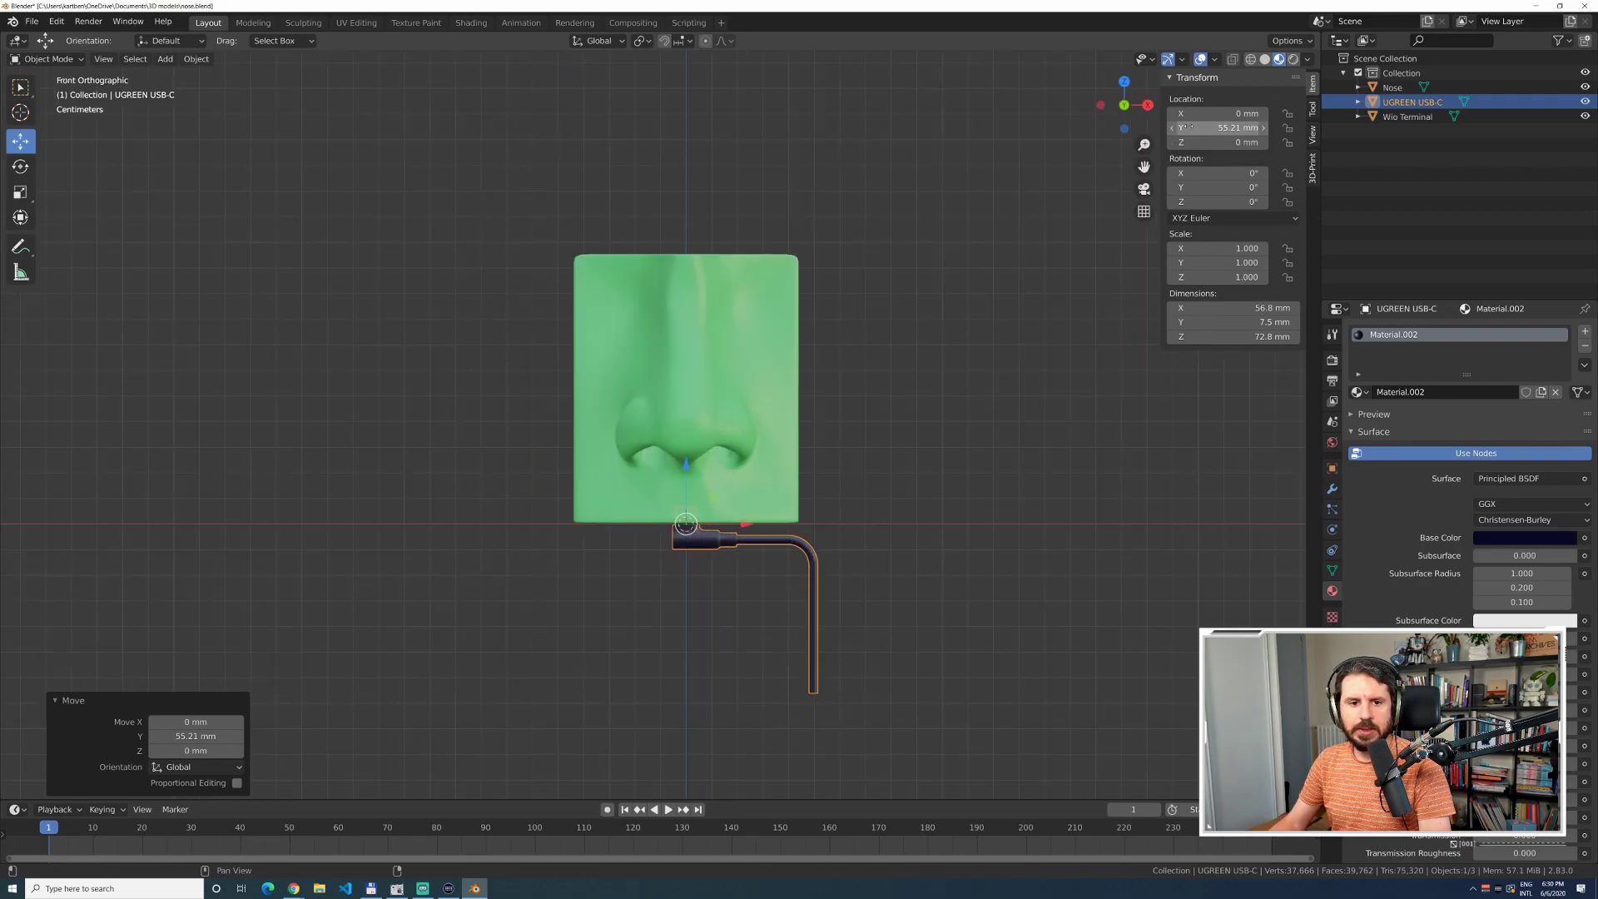
key(KP_3)
key(KP_7)
key(KP_3)
key(KP_7)
key(KP_3)
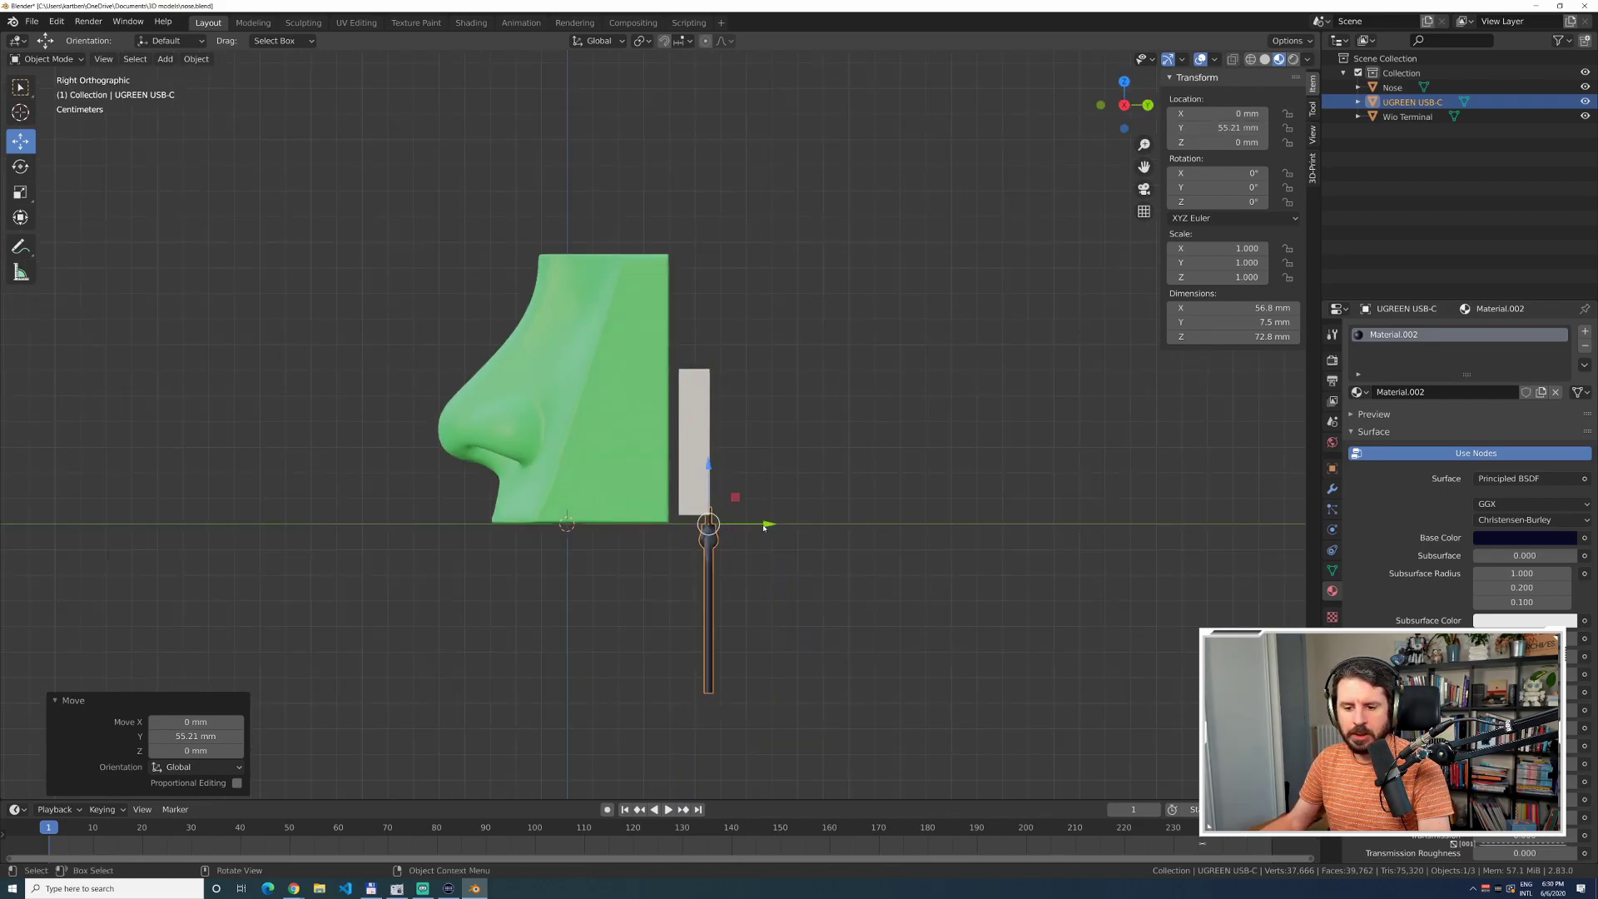
drag(766, 526, 749, 527)
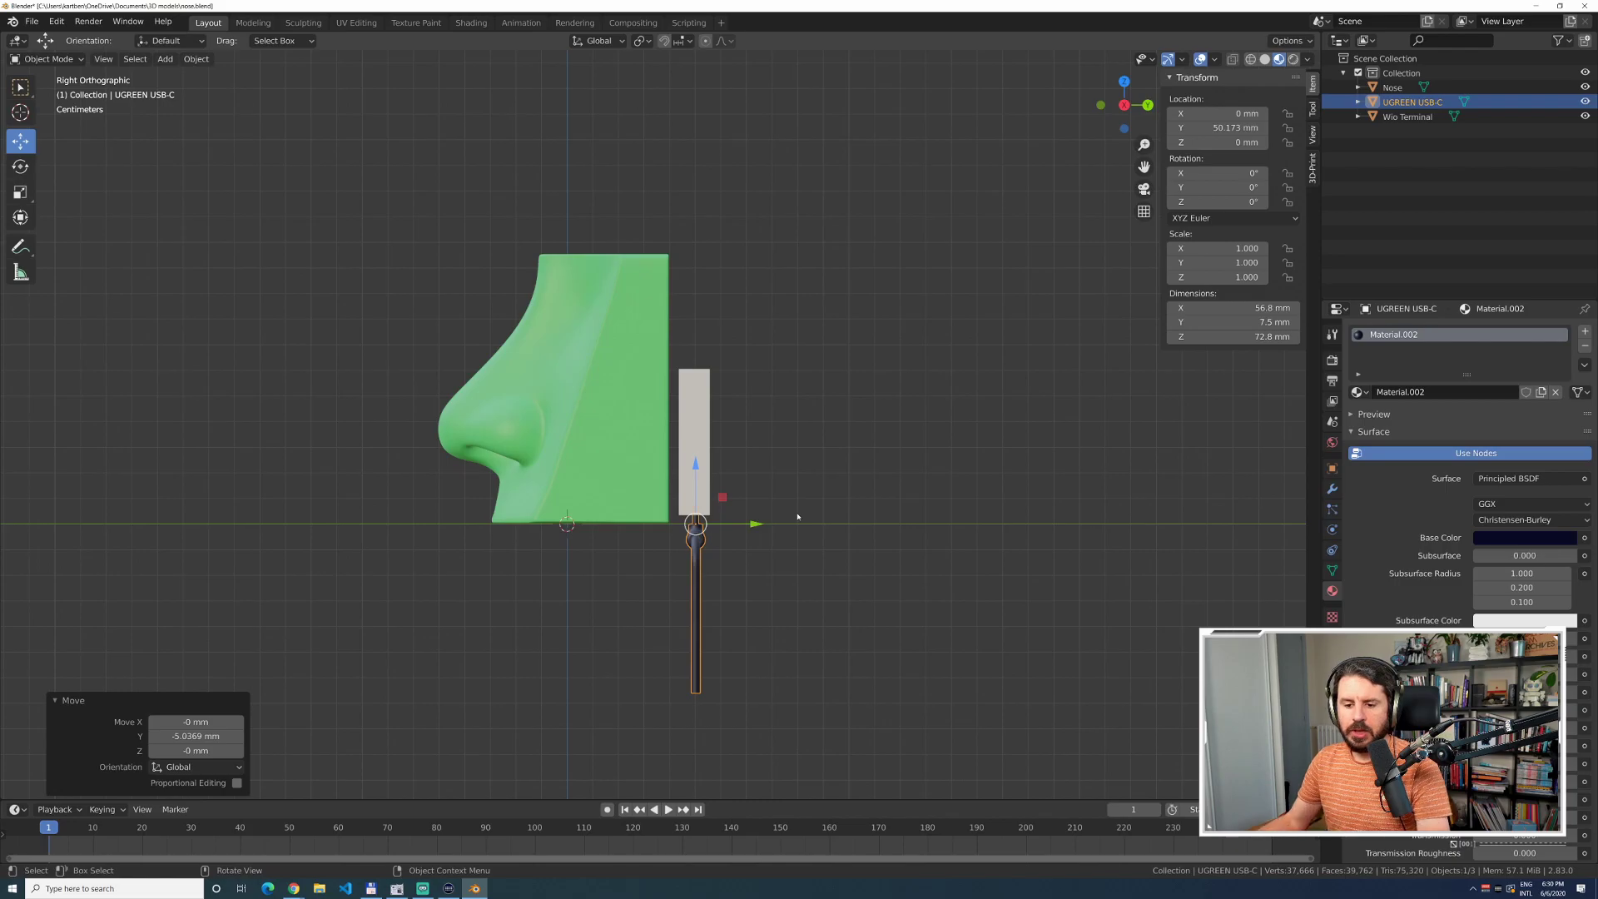
Raise the USB-C cable about 2.4 mm so its plug enters the underside of the Wio Terminal block.
drag(696, 464, 698, 465)
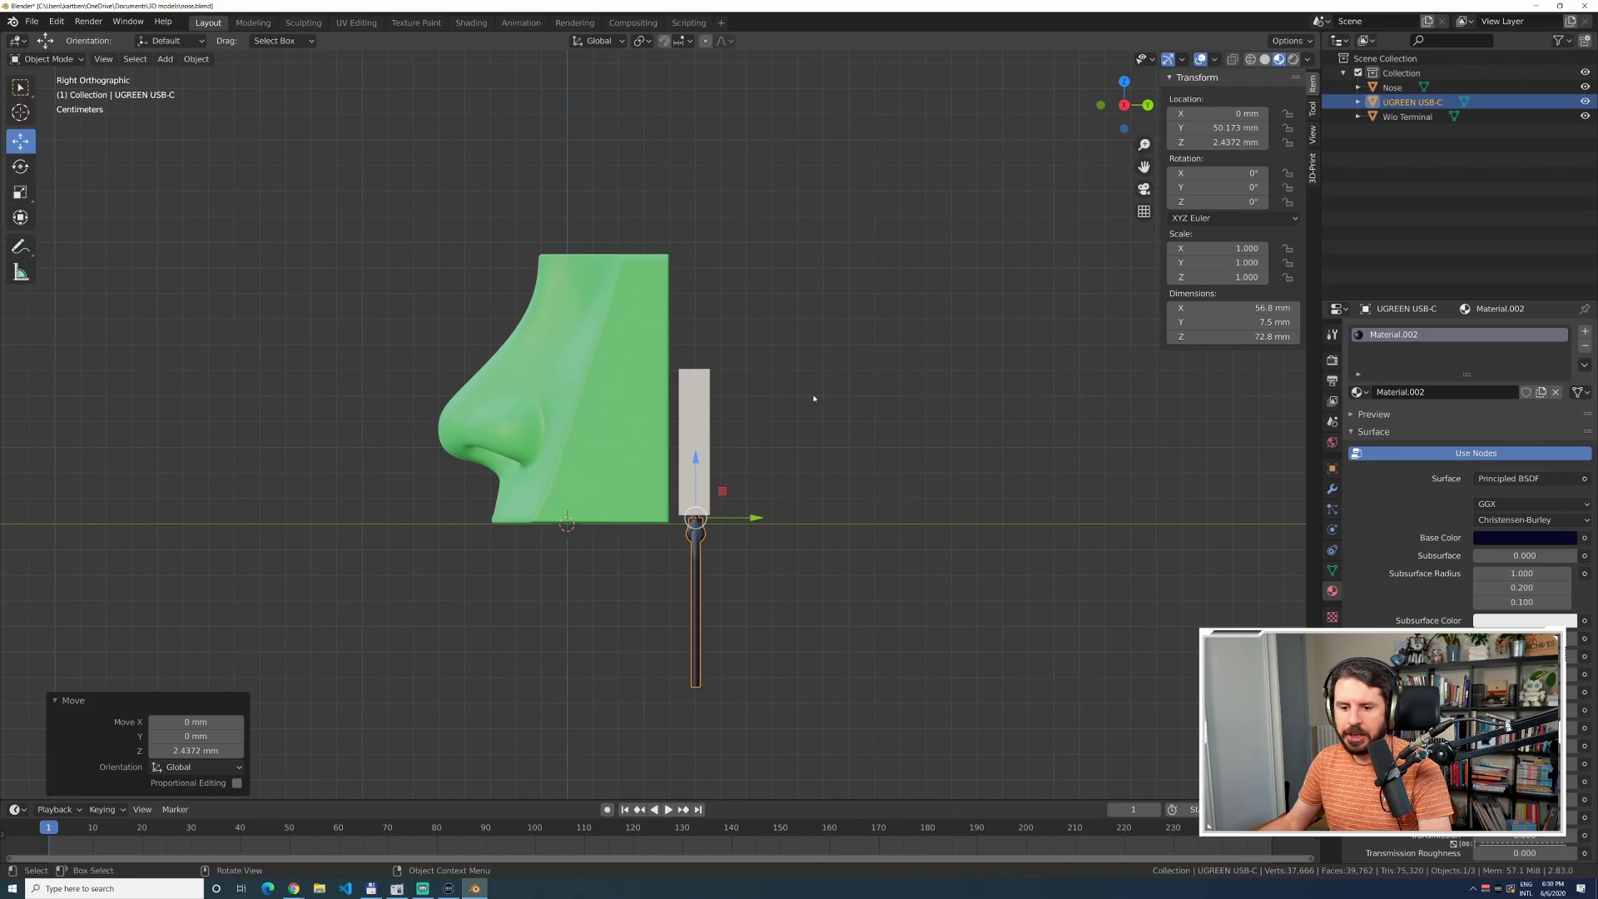
click(800, 360)
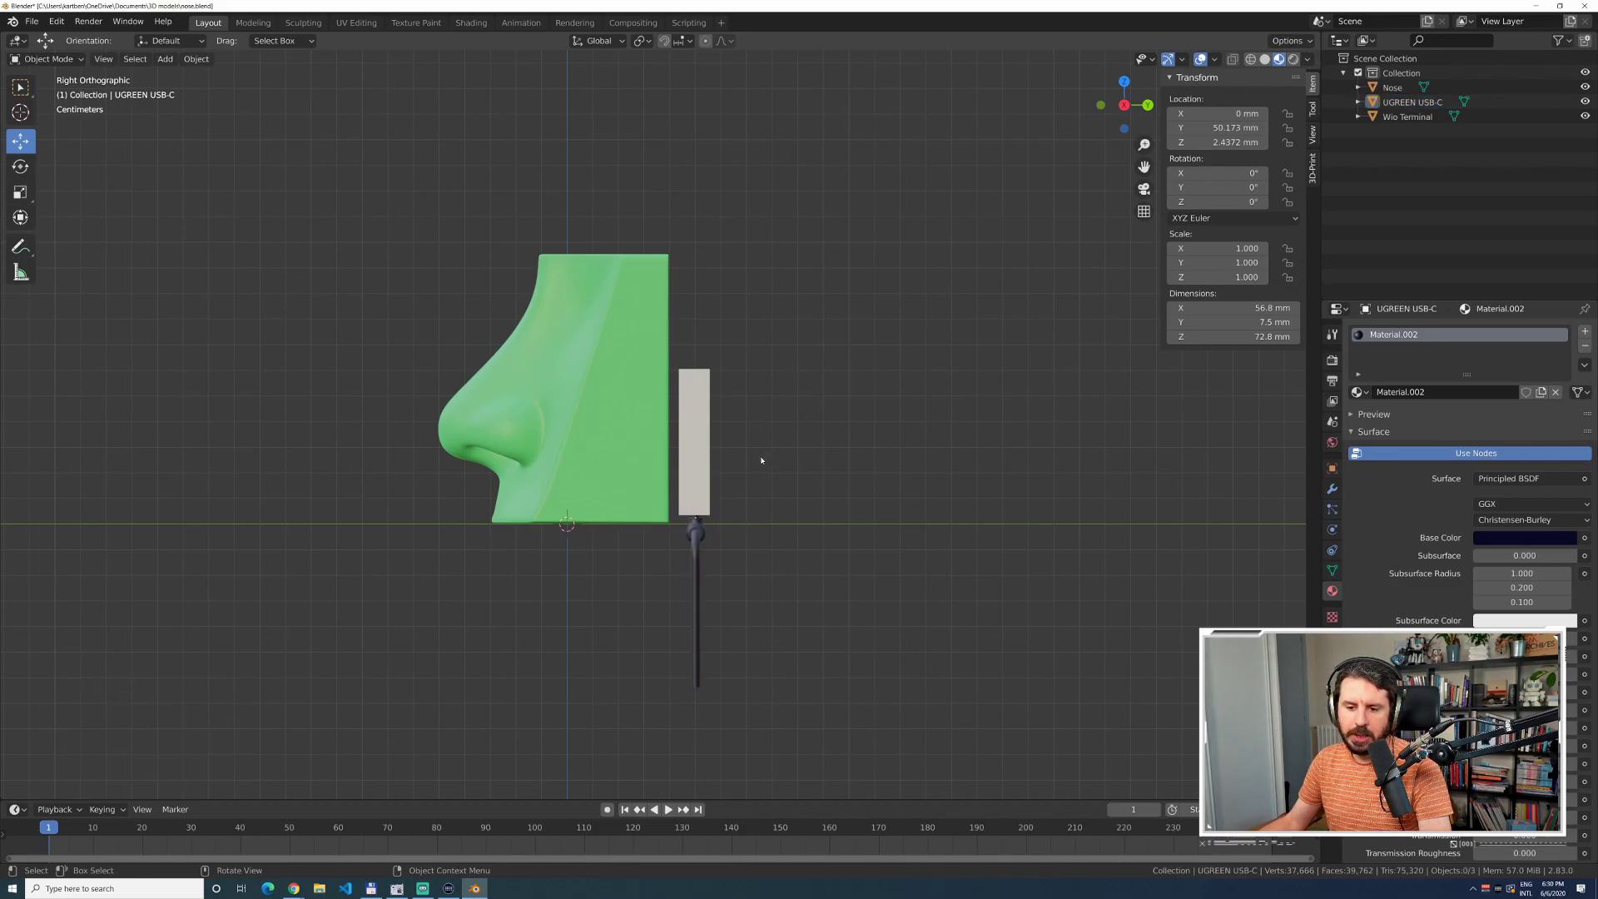
middle_drag(745, 366, 772, 436)
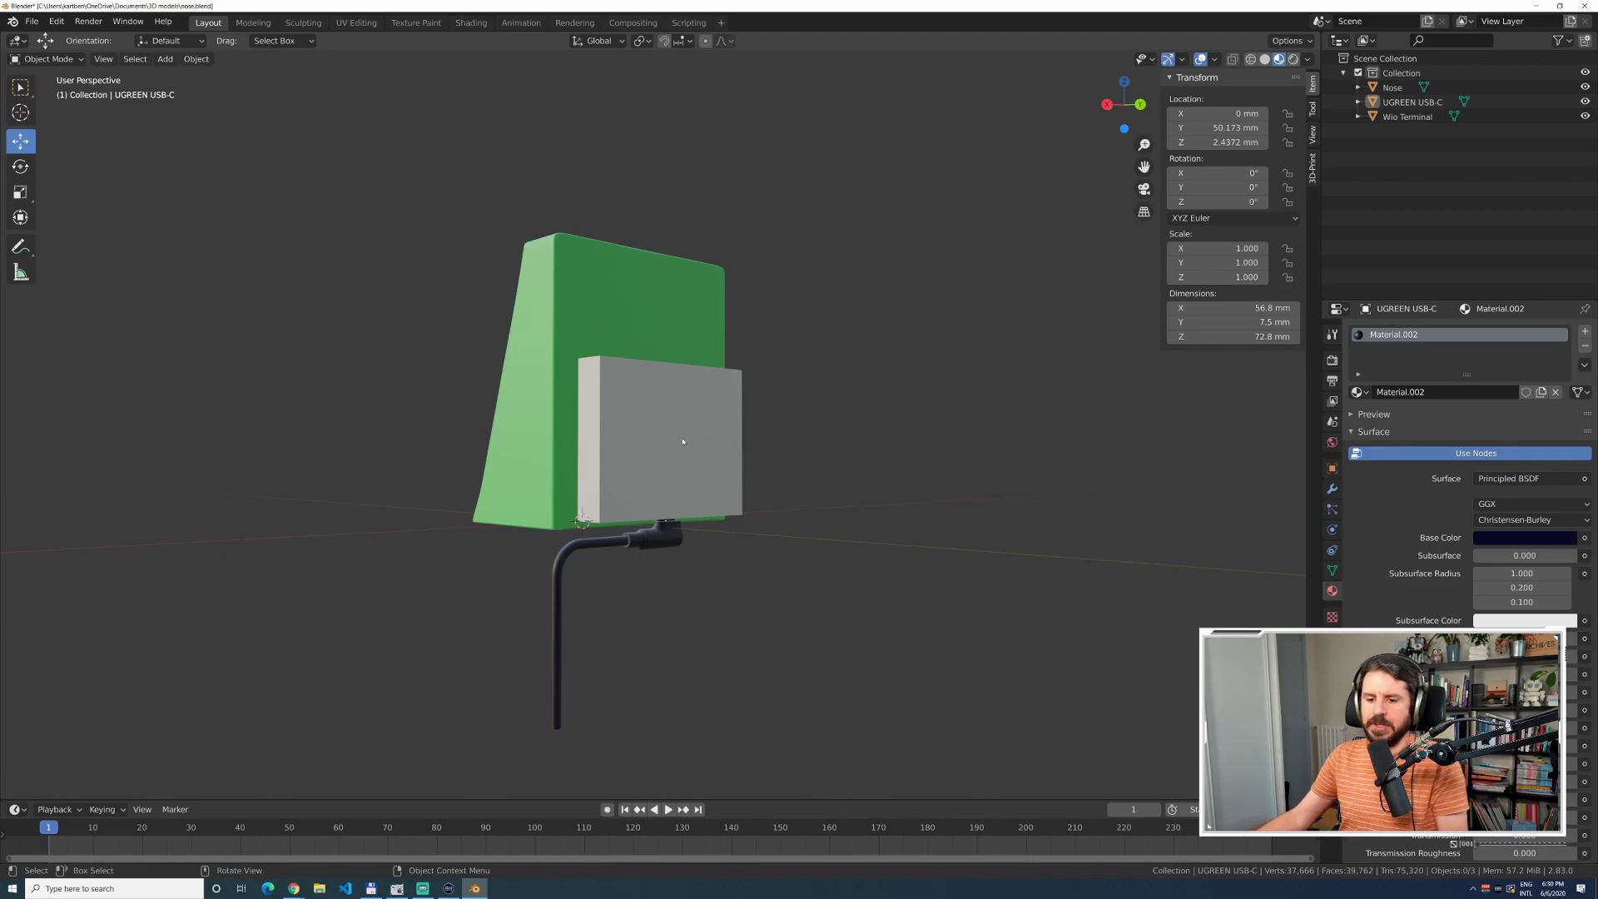
Move the Wio Terminal block and the USB-C cable together about 10.7 mm up along the Z axis.
click(724, 441)
shift+click(654, 541)
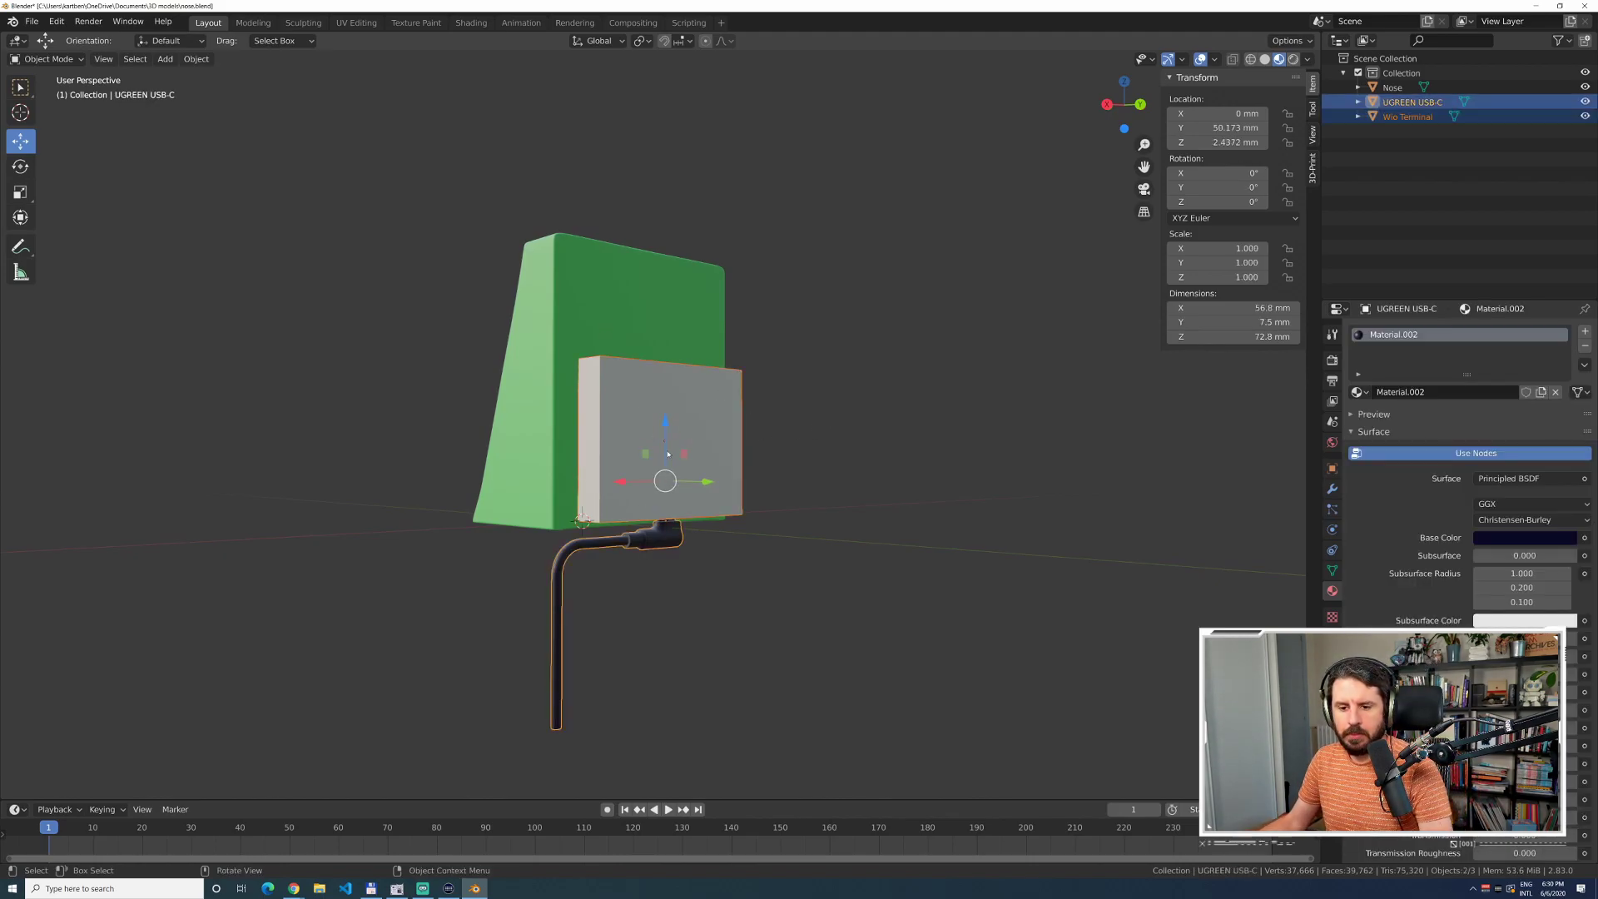
key(g)
key(z)
click(665, 400)
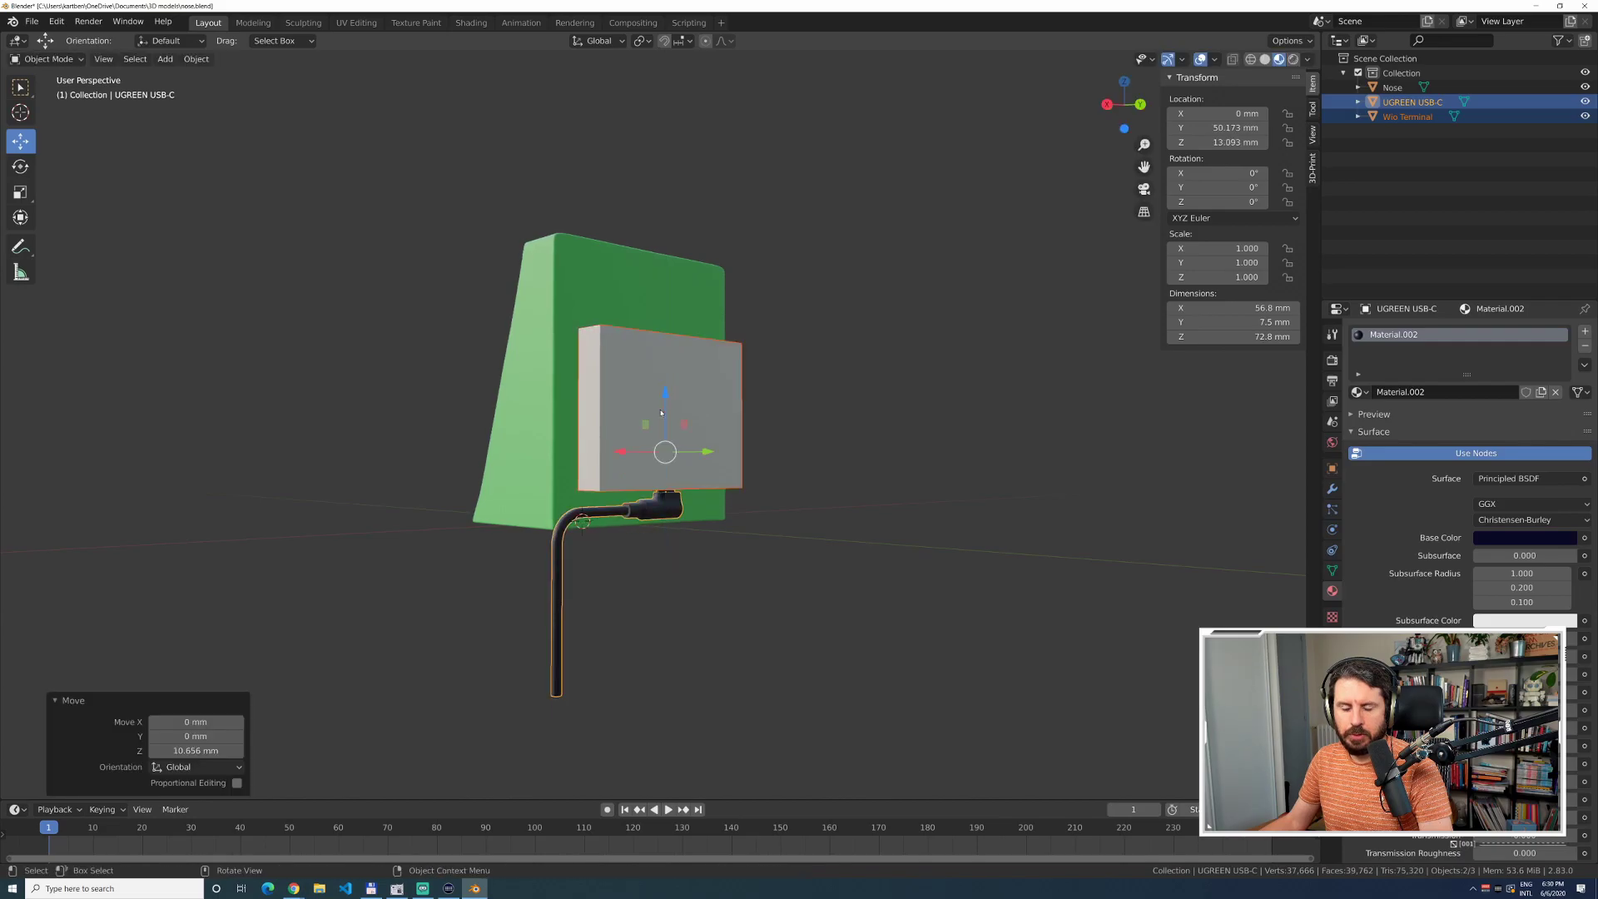
Examine the placement of the Wio Terminal block and cable relative to the nose in front, right, left and bottom orthographic views.
mouse_move(439, 542)
middle_down()
mouse_move(478, 547)
mouse_move(421, 545)
middle_up()
key(KP_3)
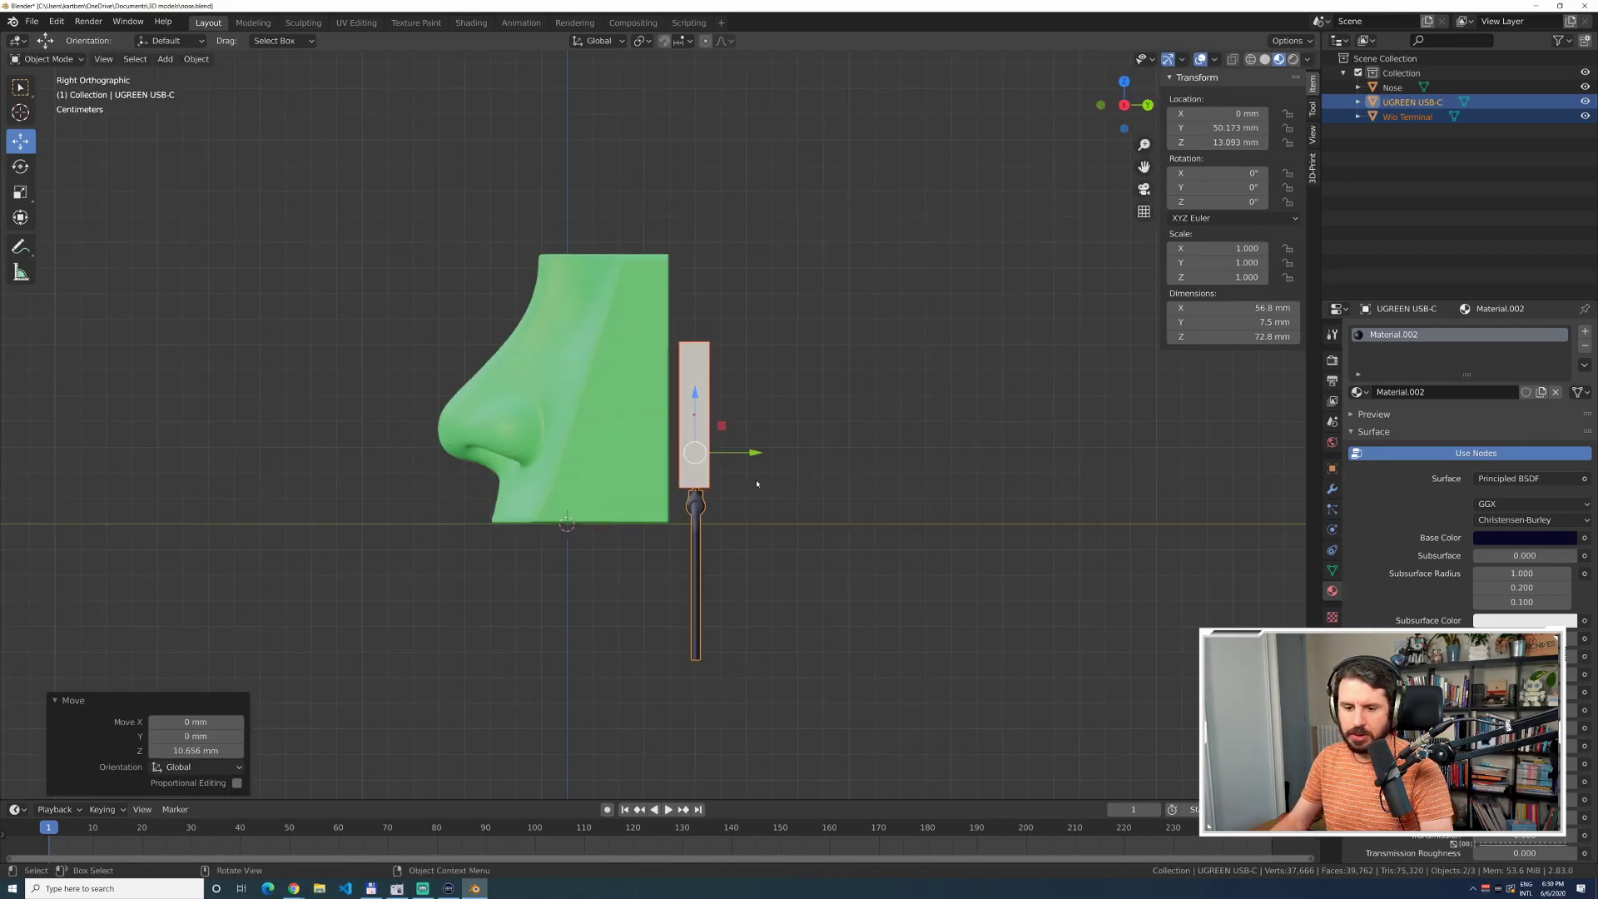
key(KP_1)
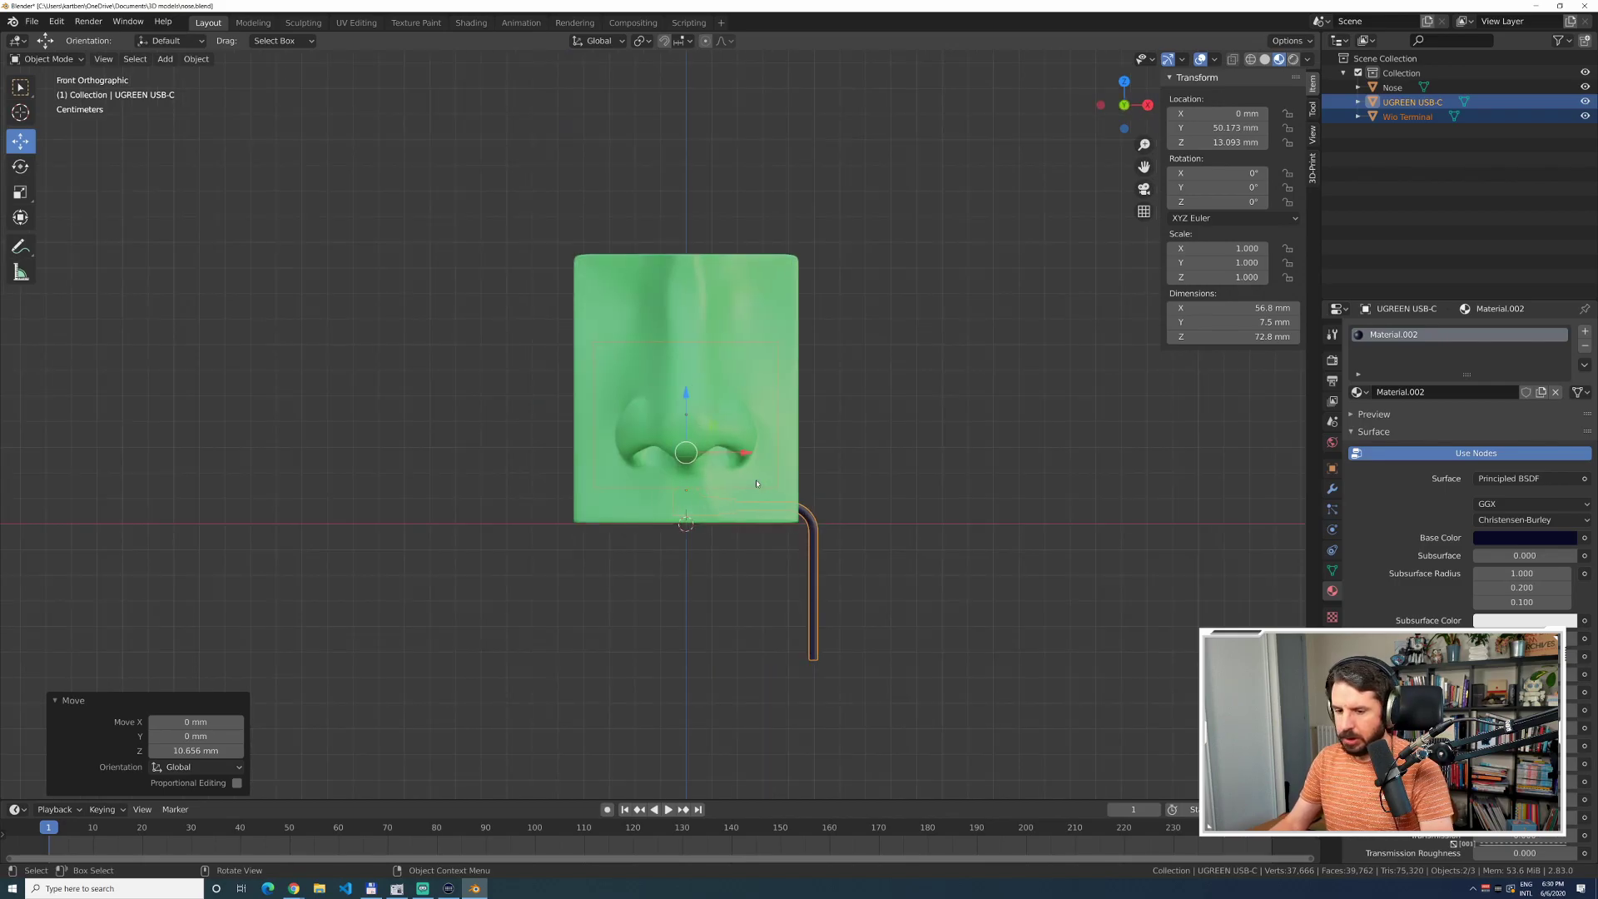
middle_drag(757, 484, 819, 506)
key(KP_1)
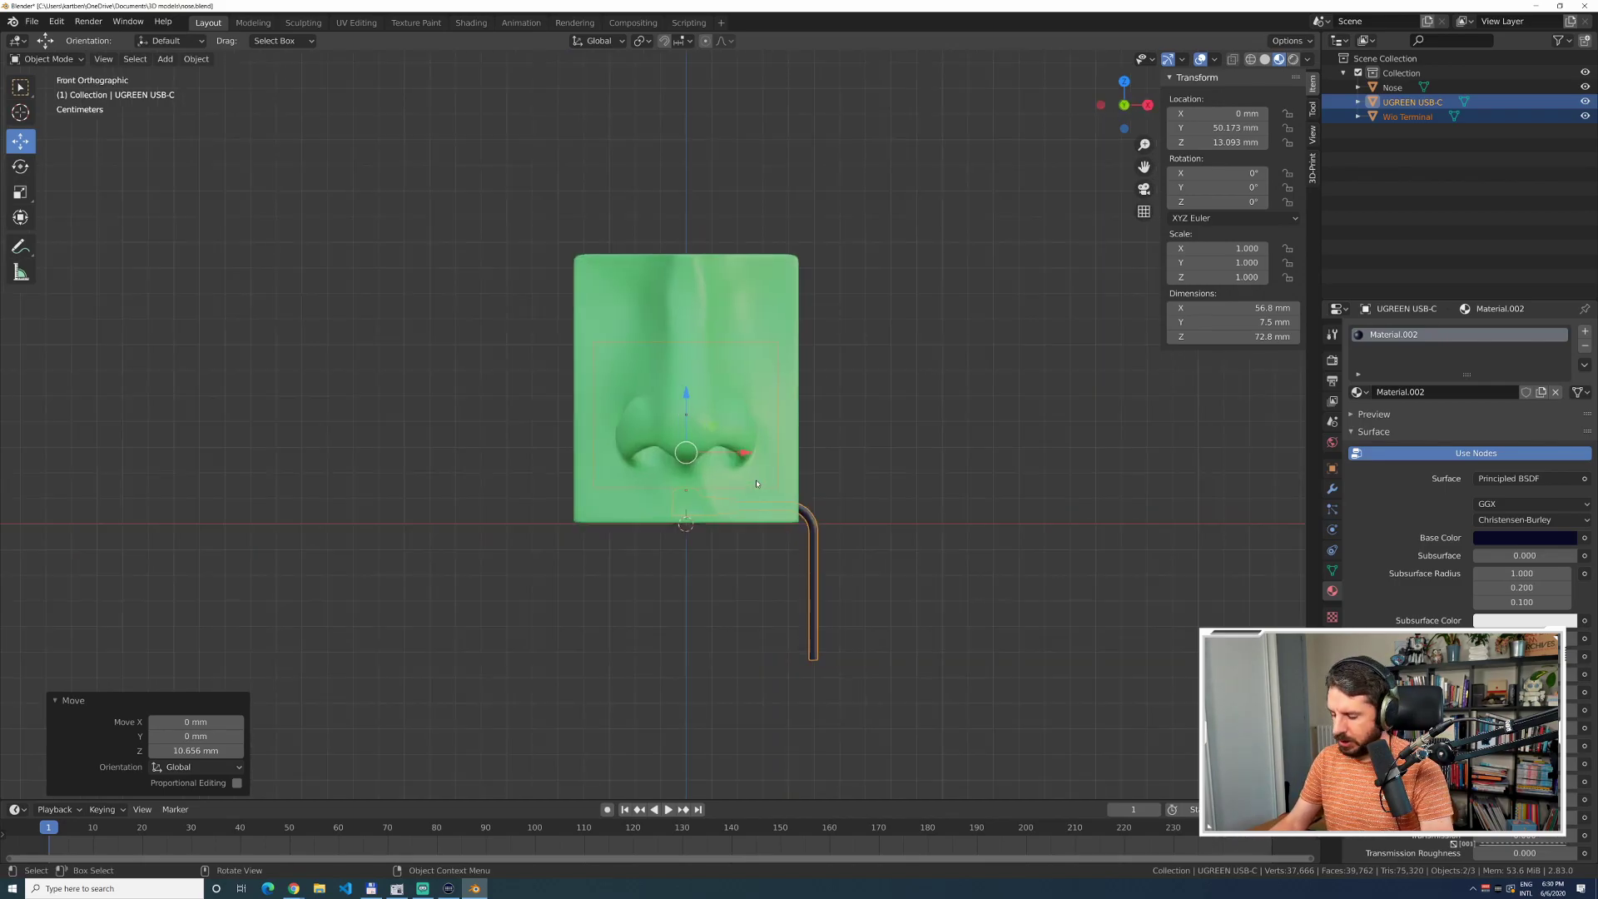
key(ctrl+KP_1)
key(KP_1)
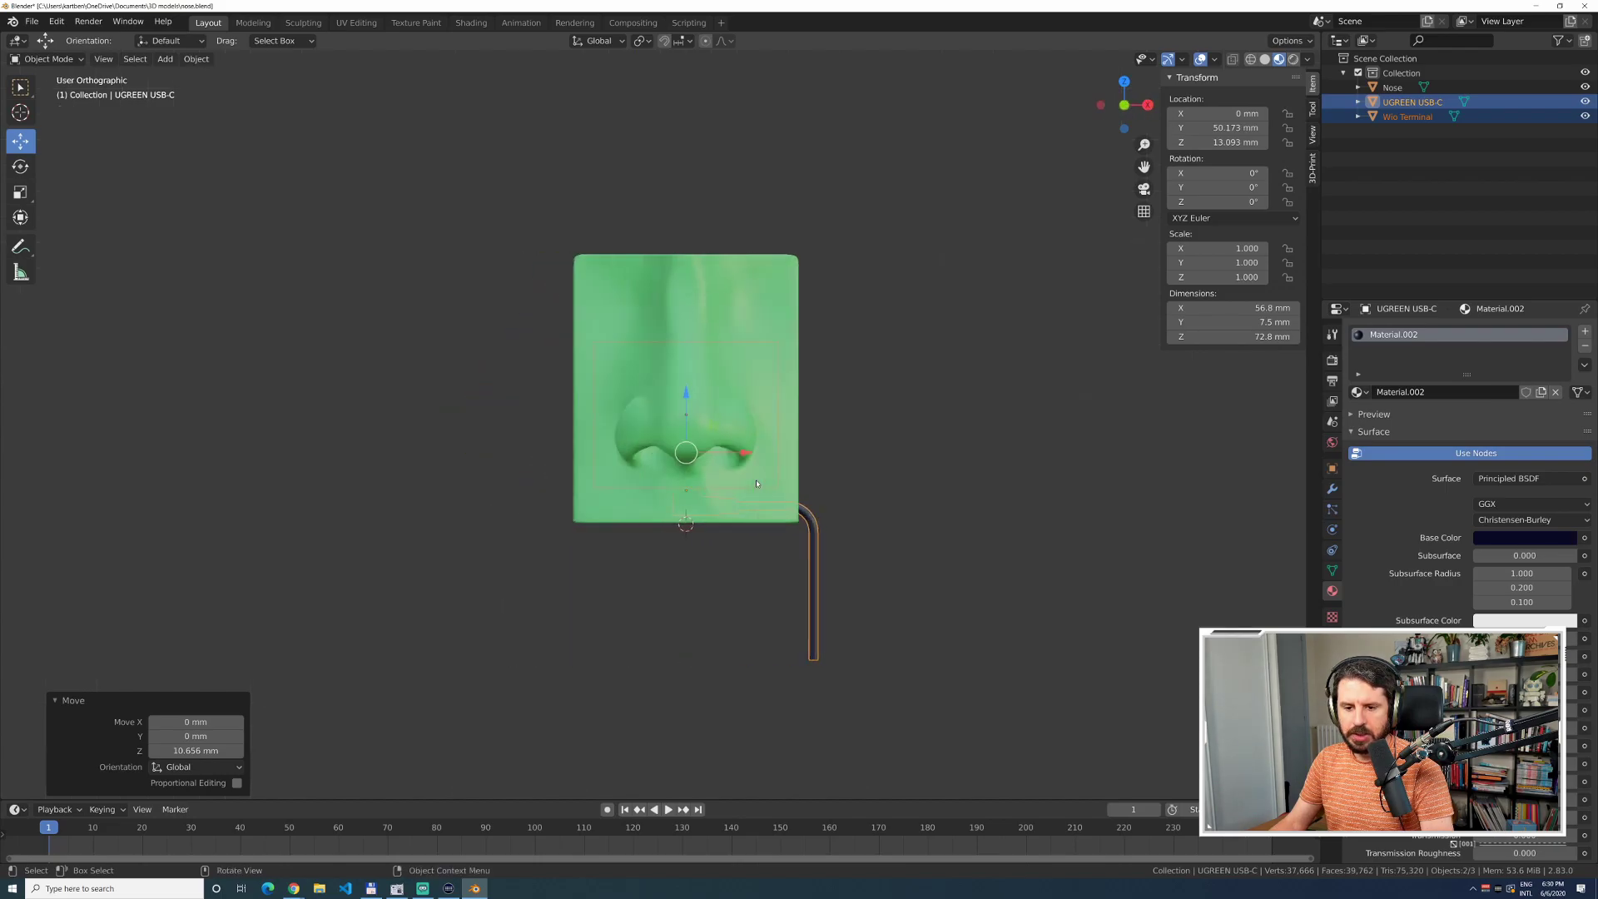
key(KP_3)
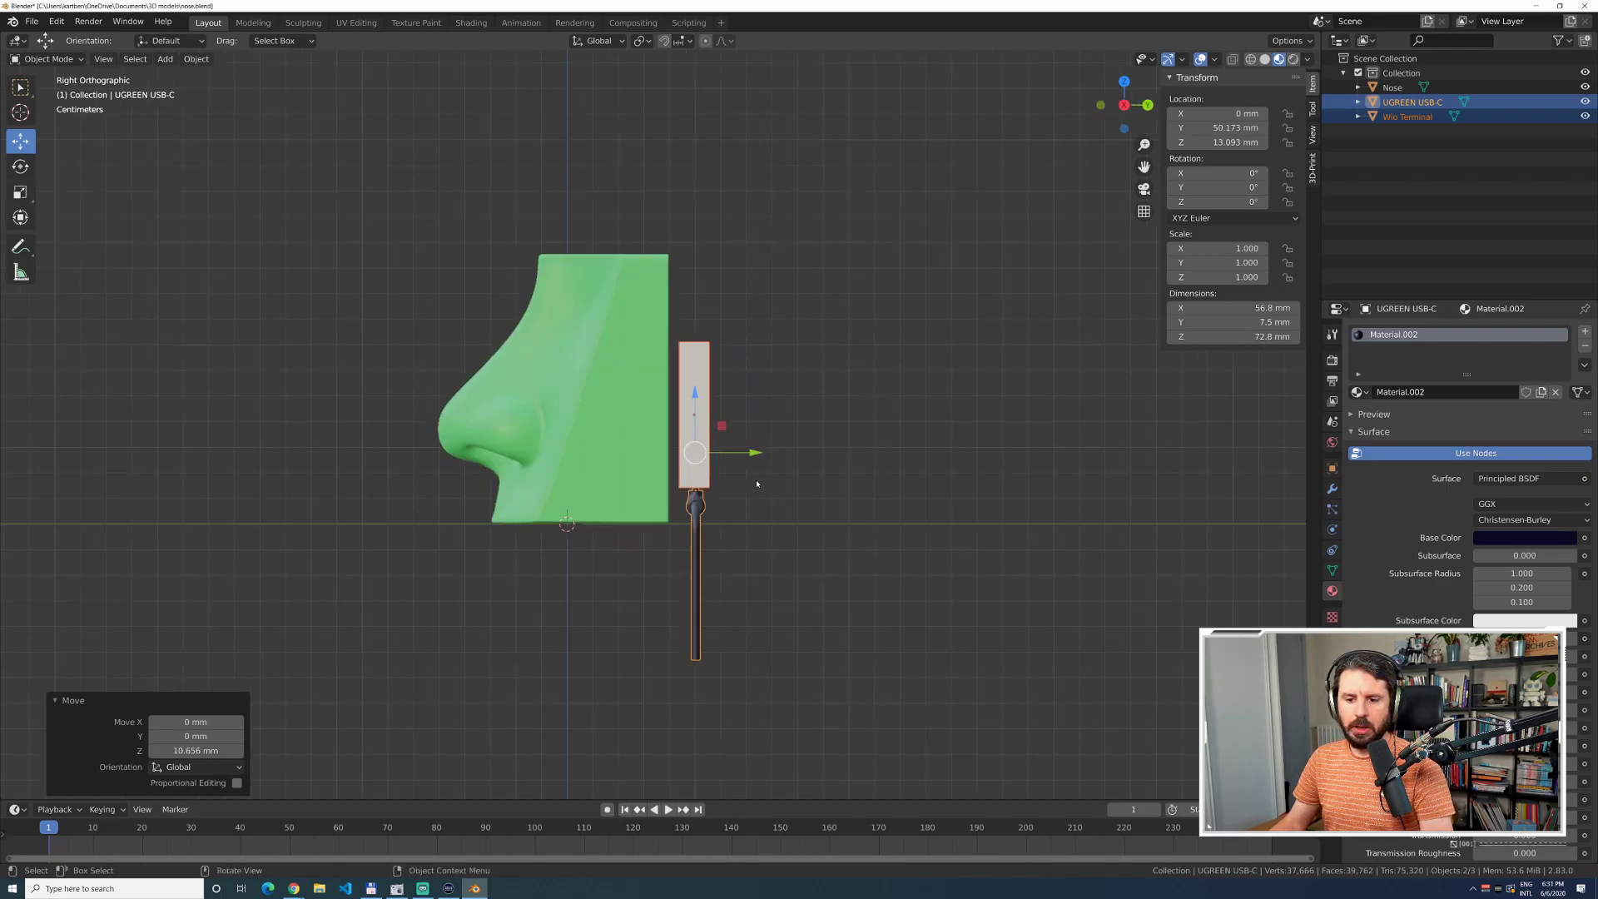
key(ctrl+KP_3)
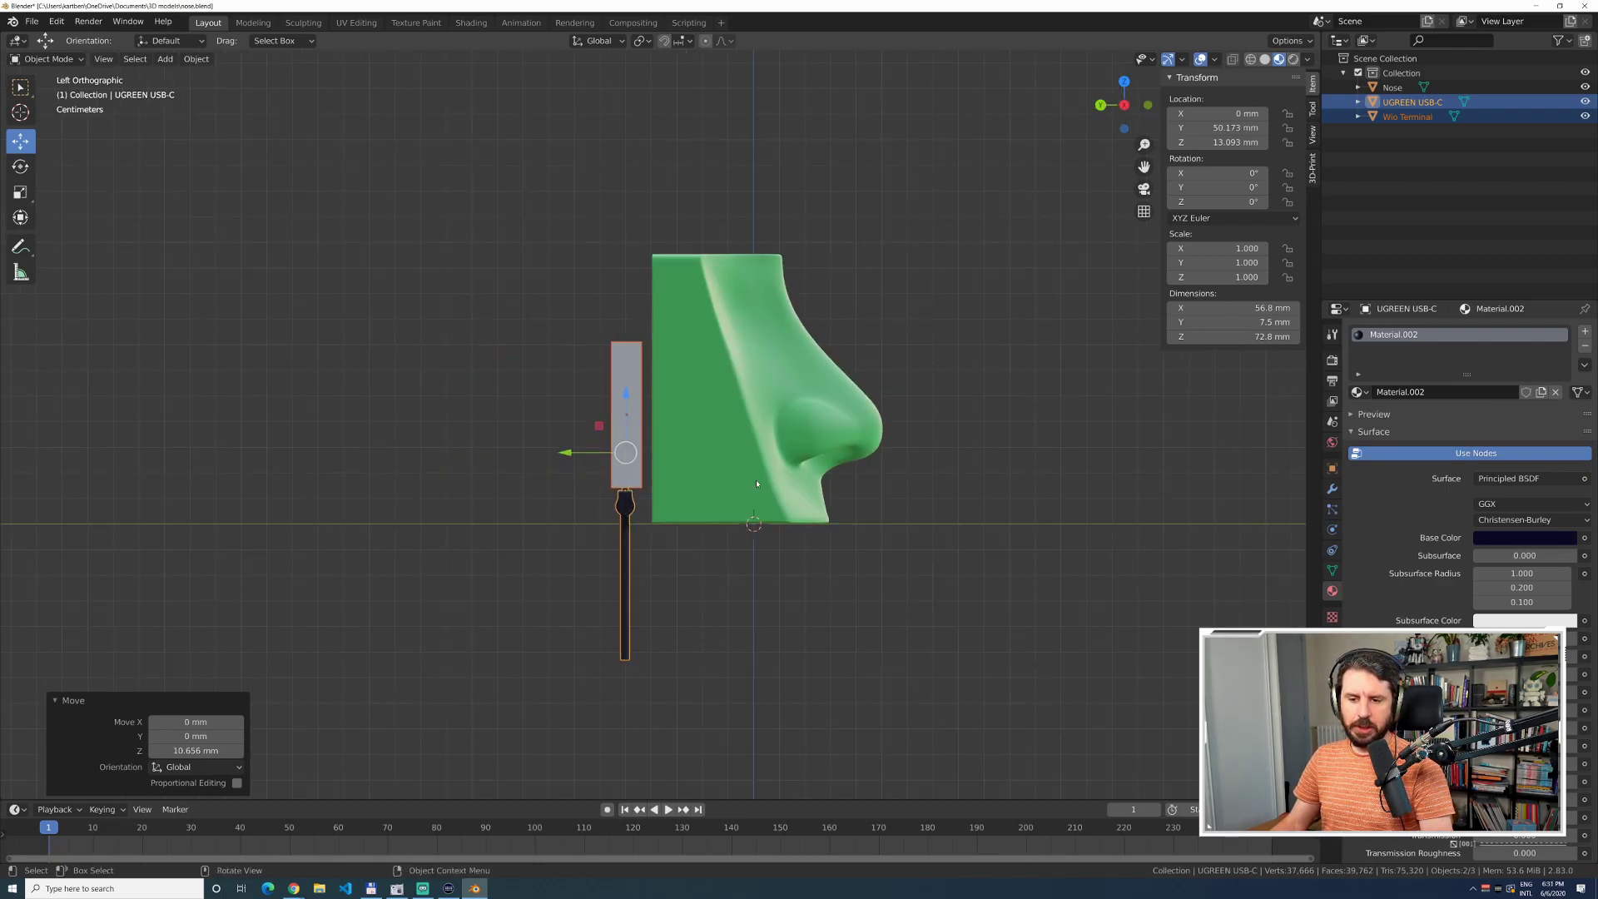
key(ctrl+KP_7)
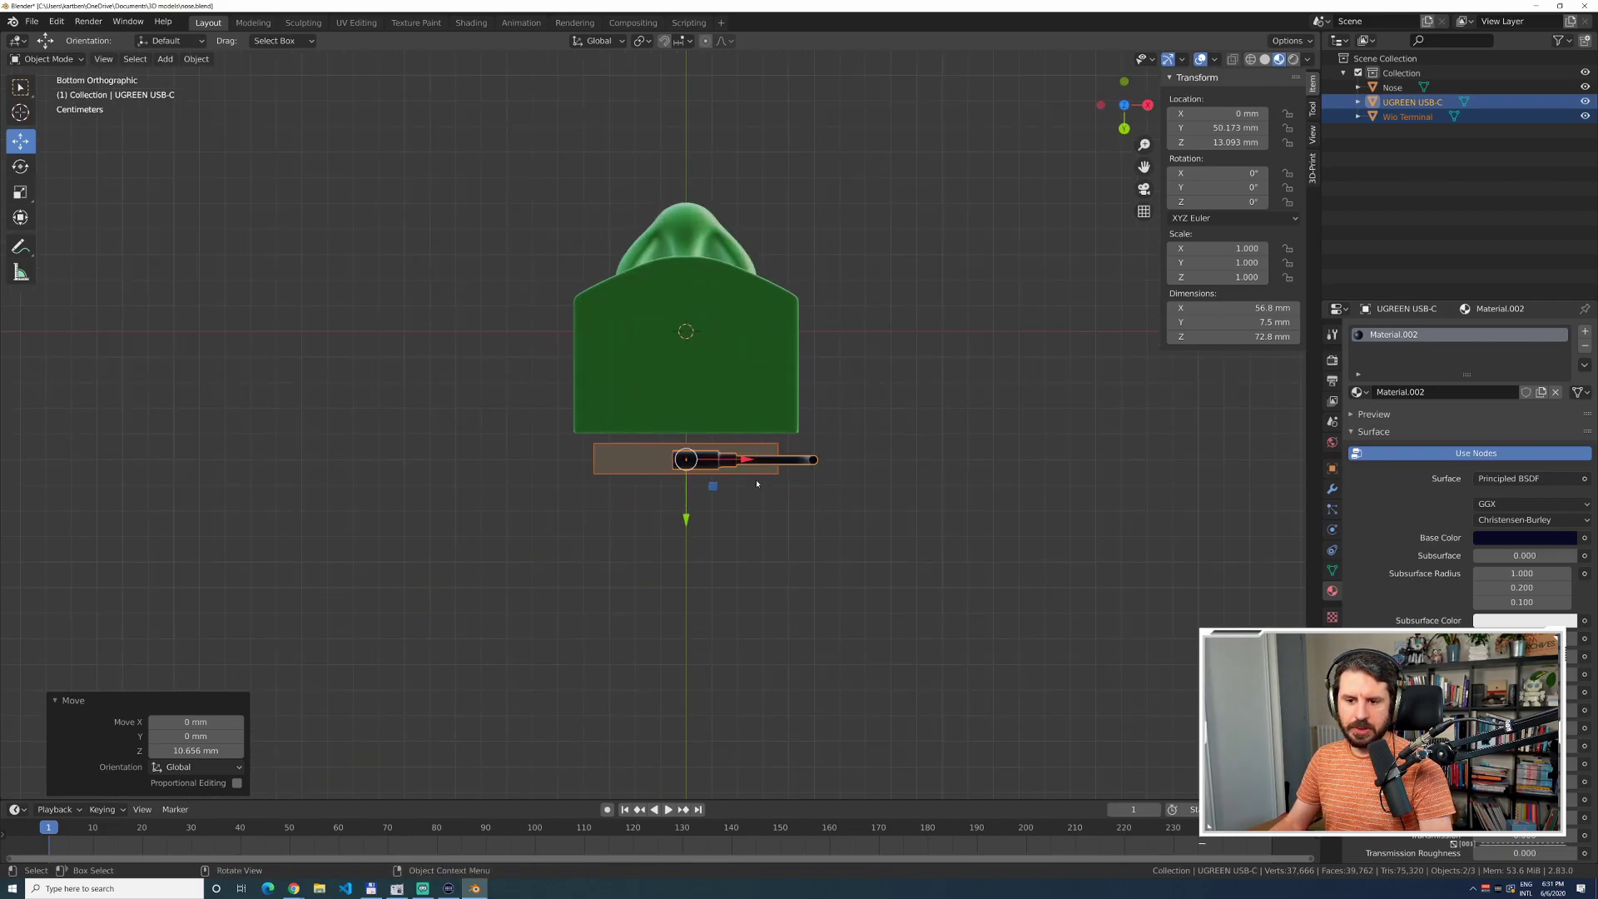
Compare the height and depth of the Wio Terminal block and cable relative to the nose in front and right views.
key(KP_7)
key(ctrl+KP_7)
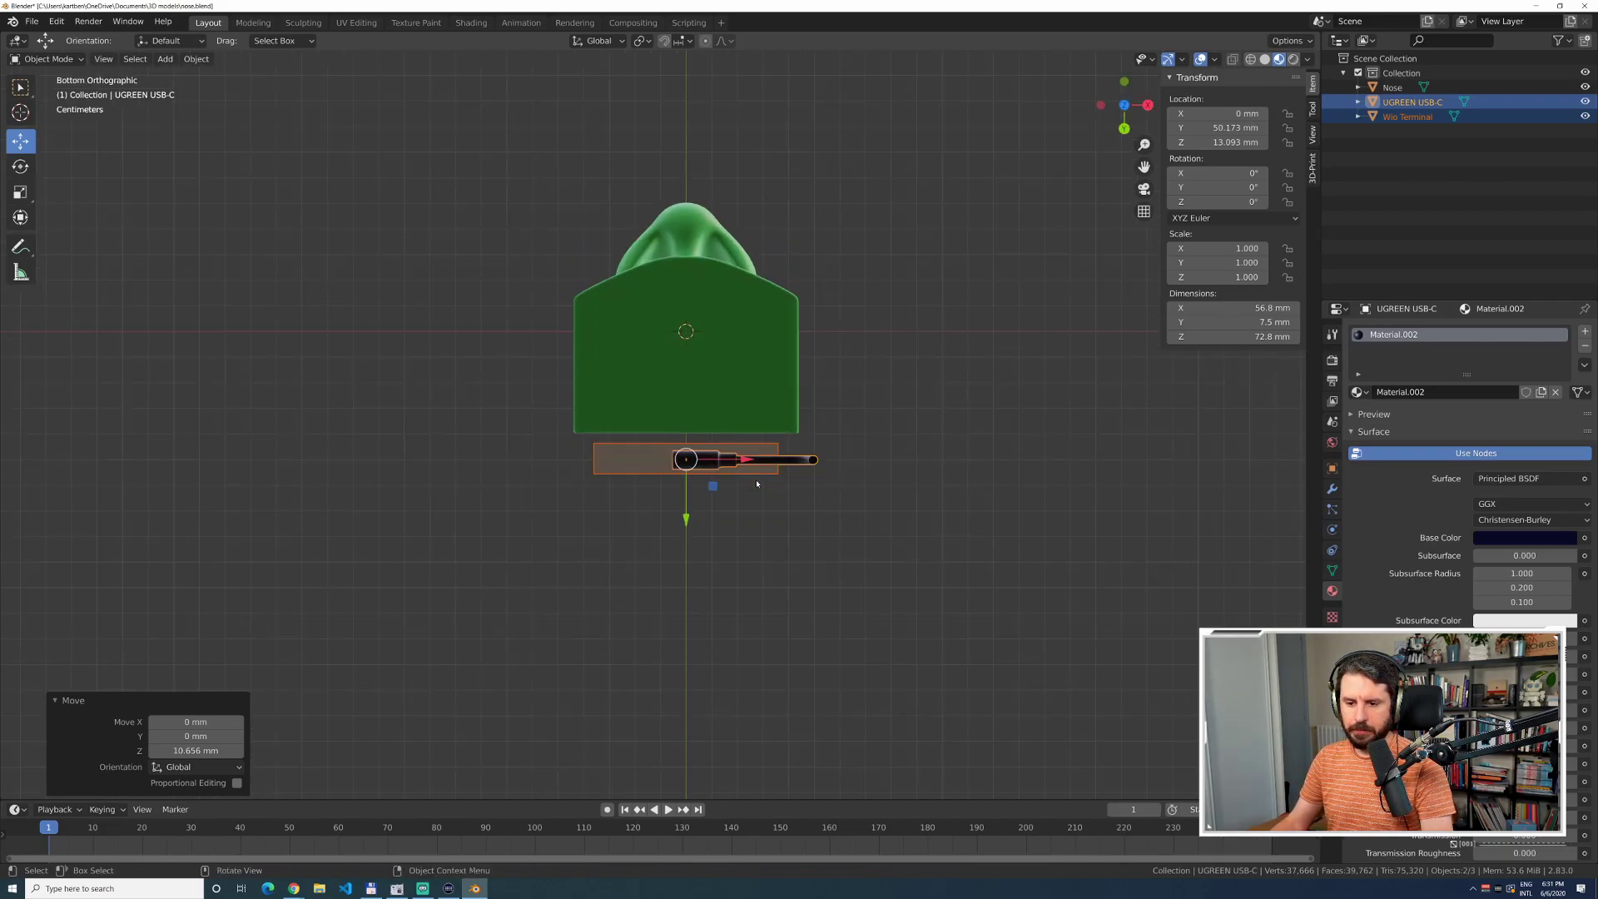
key(KP_1)
key(KP_3)
key(KP_1)
key(KP_3)
key(KP_1)
key(KP_3)
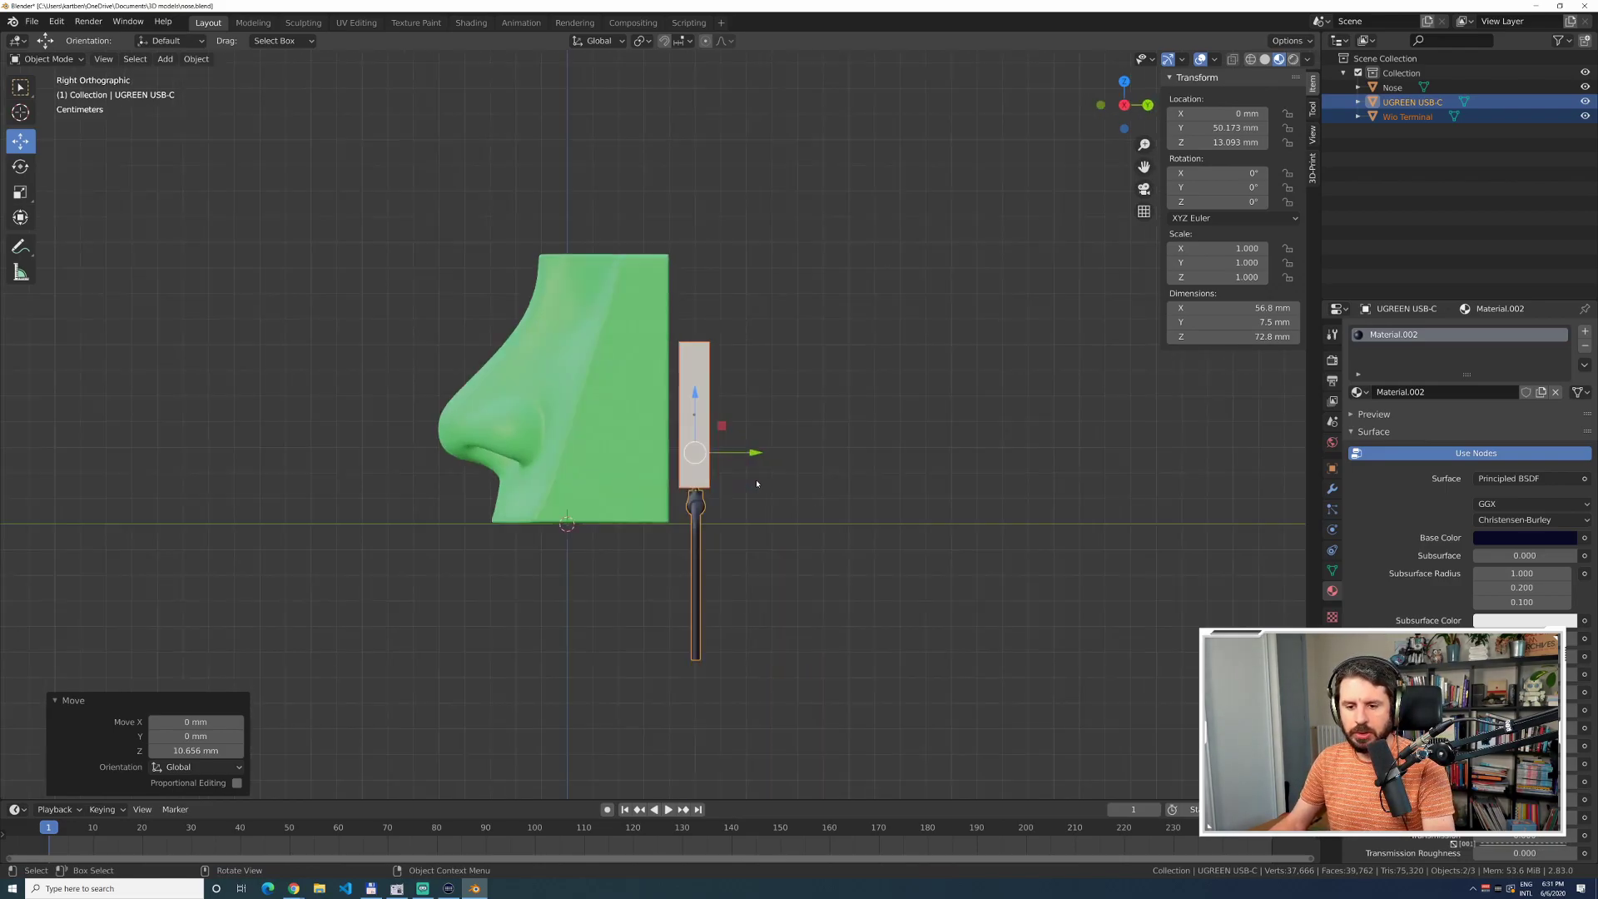
Raise the Wio Terminal block and the USB-C cable together about 1 mm along the Z axis in back view.
key(ctrl+KP_1)
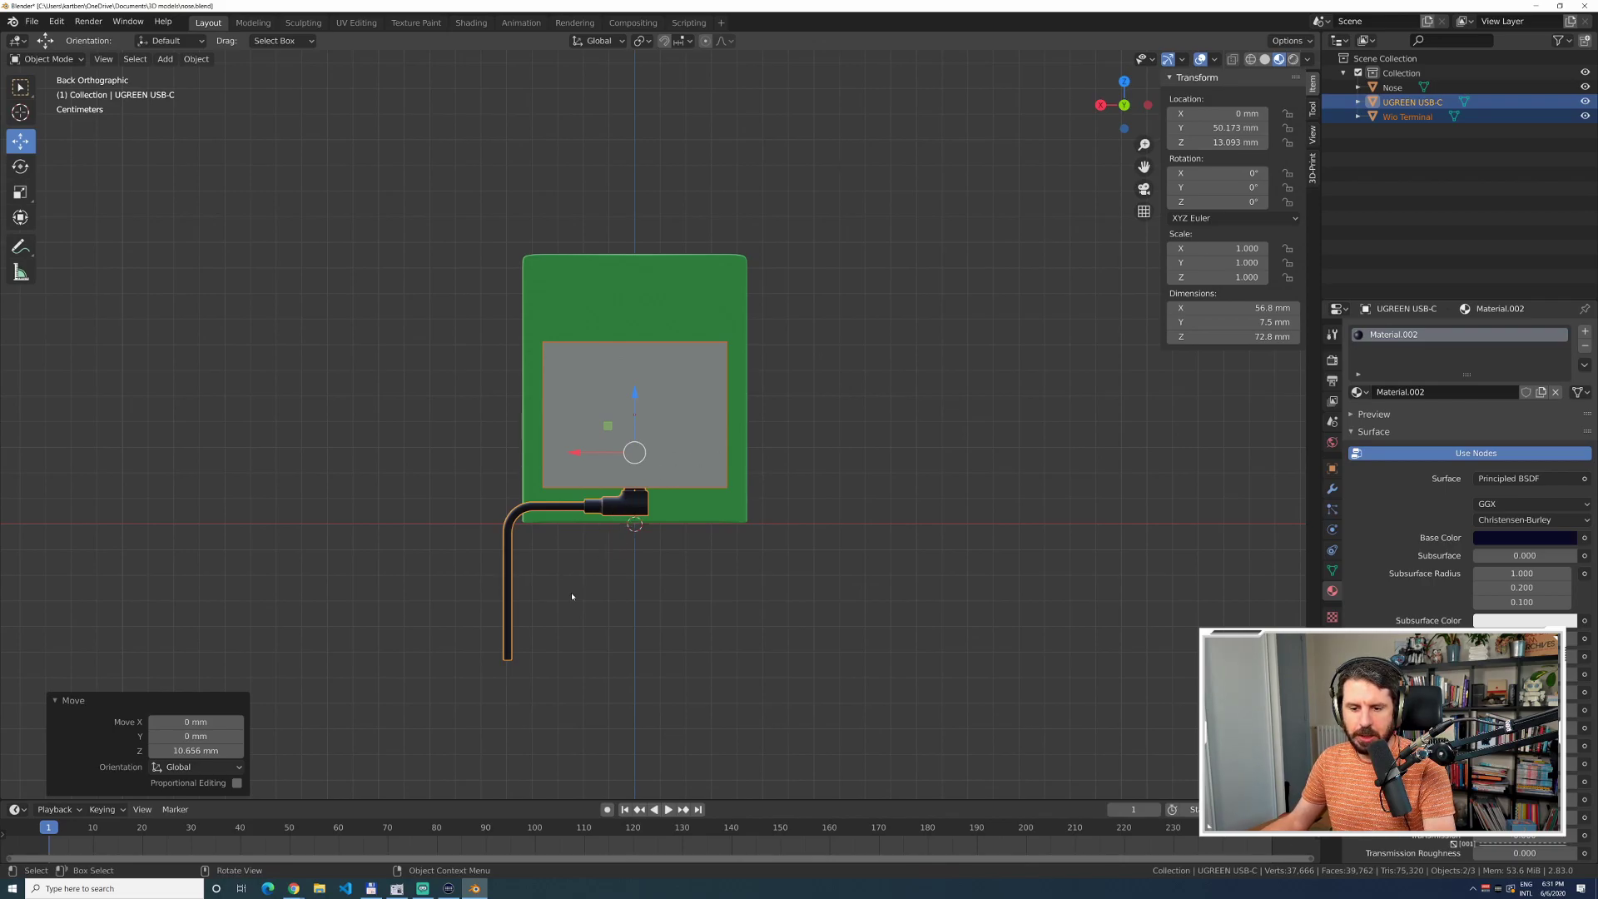
click(647, 596)
click(559, 422)
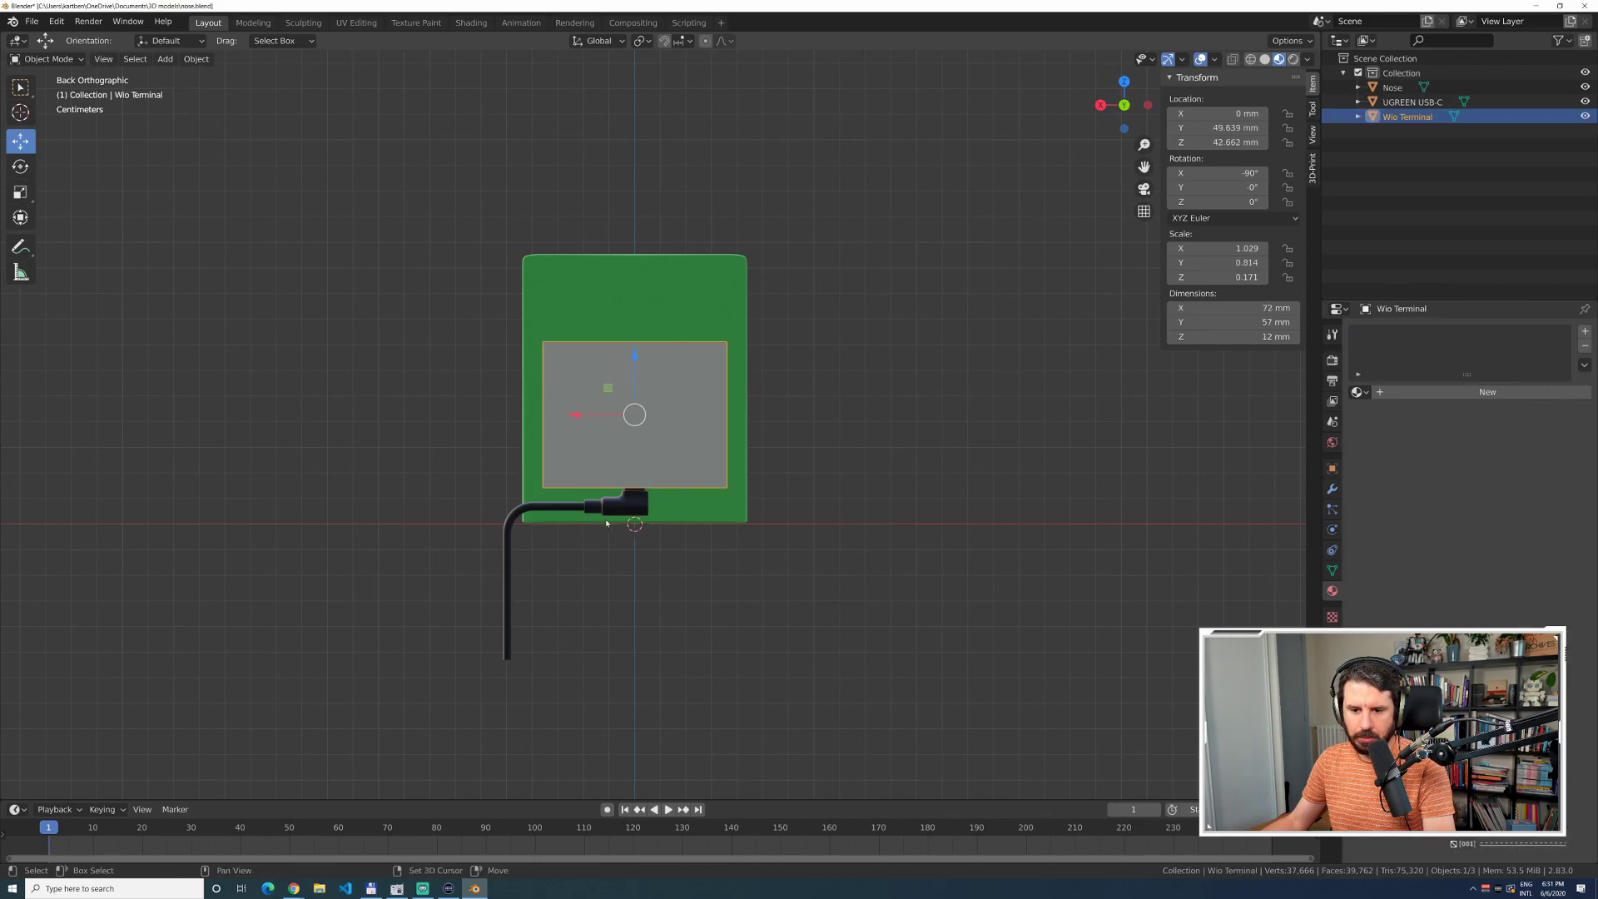
shift+click(620, 502)
key(g)
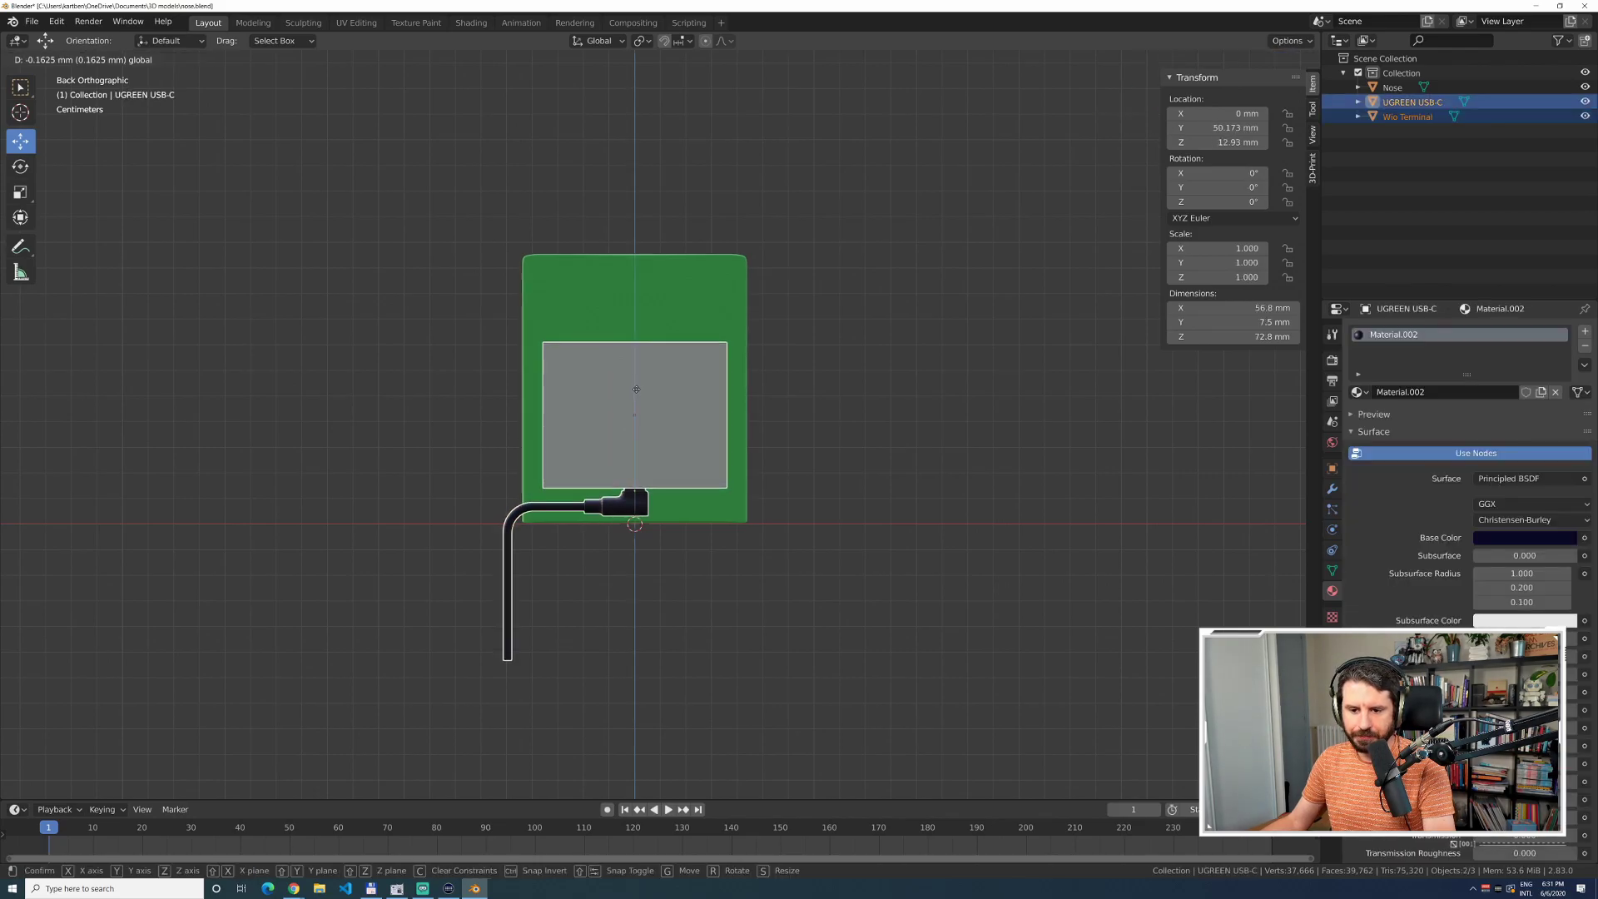
click(637, 386)
click(429, 385)
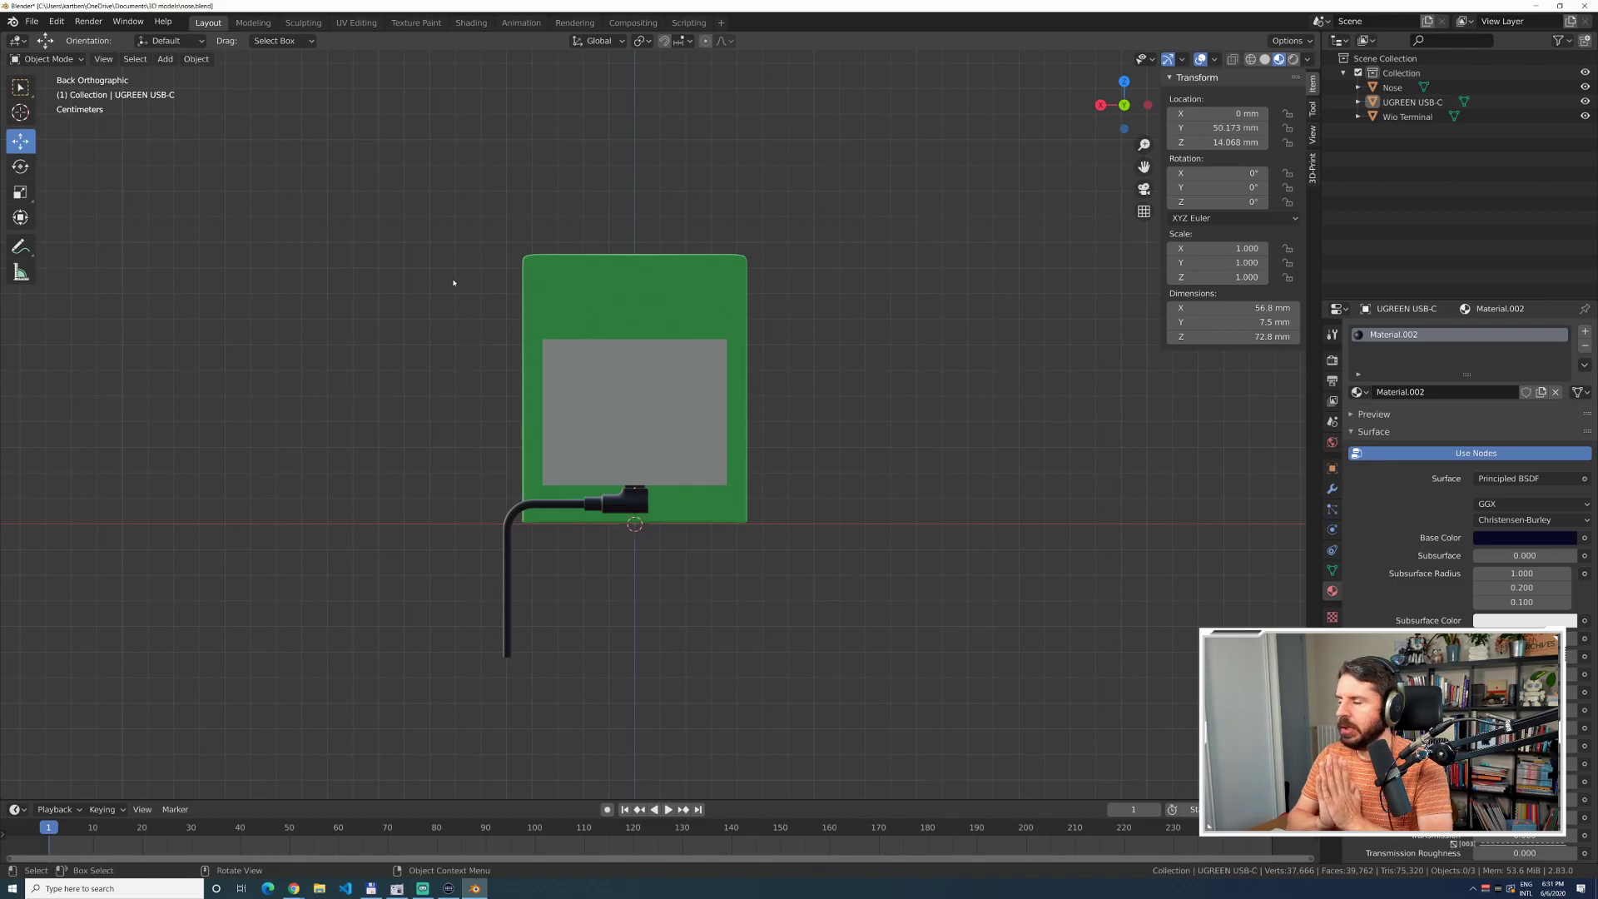
Switch to Chrome, open mouser.fr in a new tab and set the site's language to English.
key(alt+Tab)
key(ctrl+t)
text(mouser.fr)
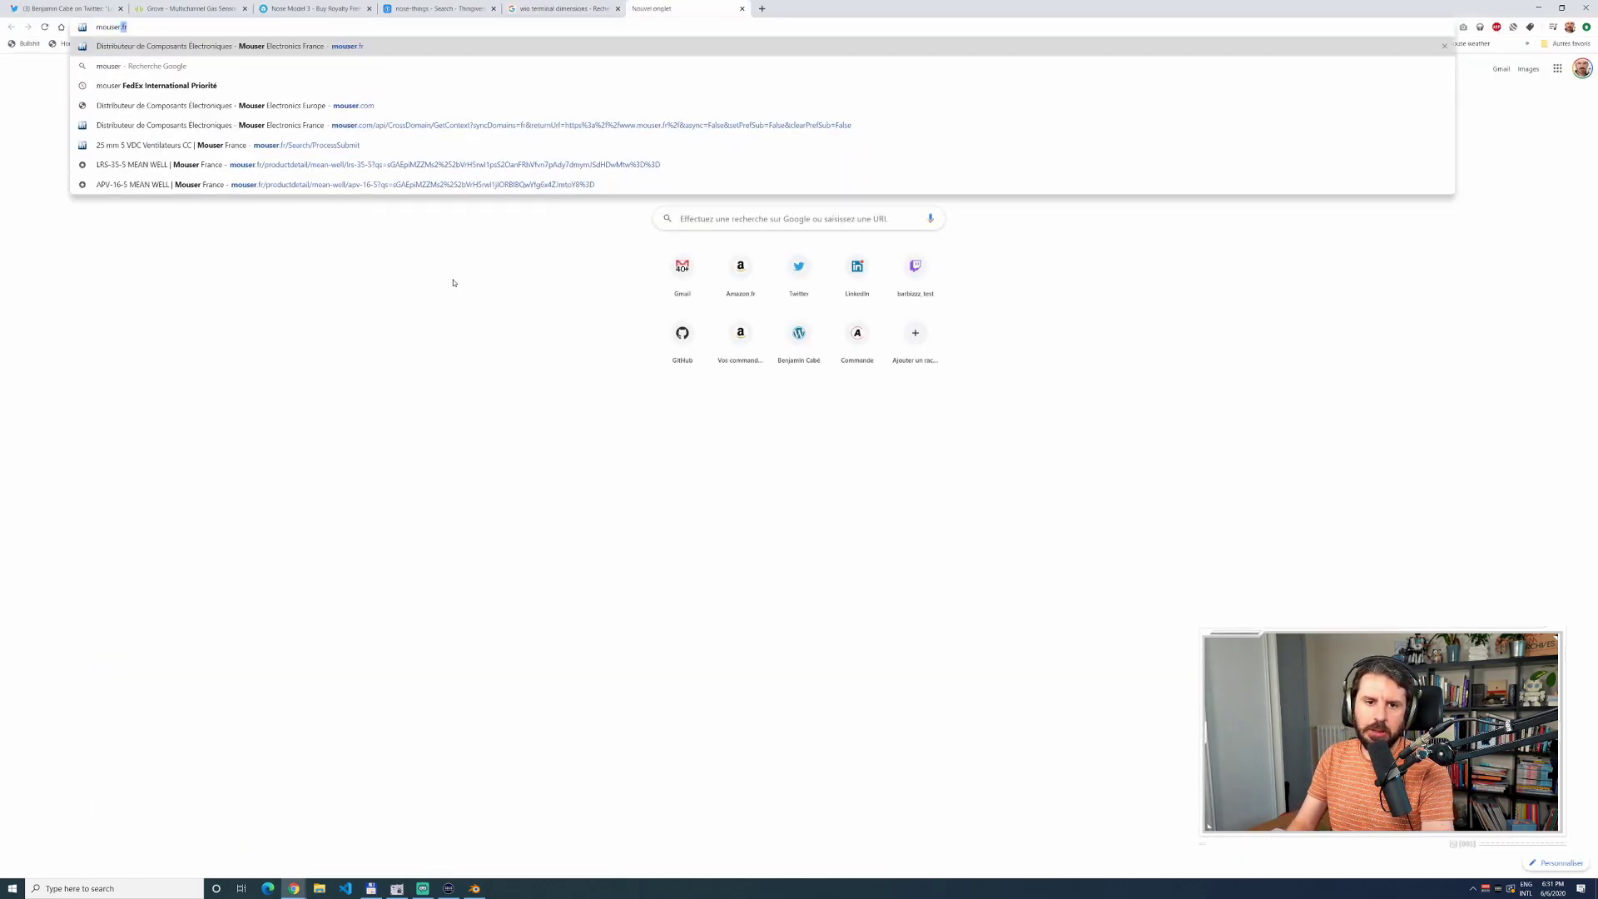
key(Return)
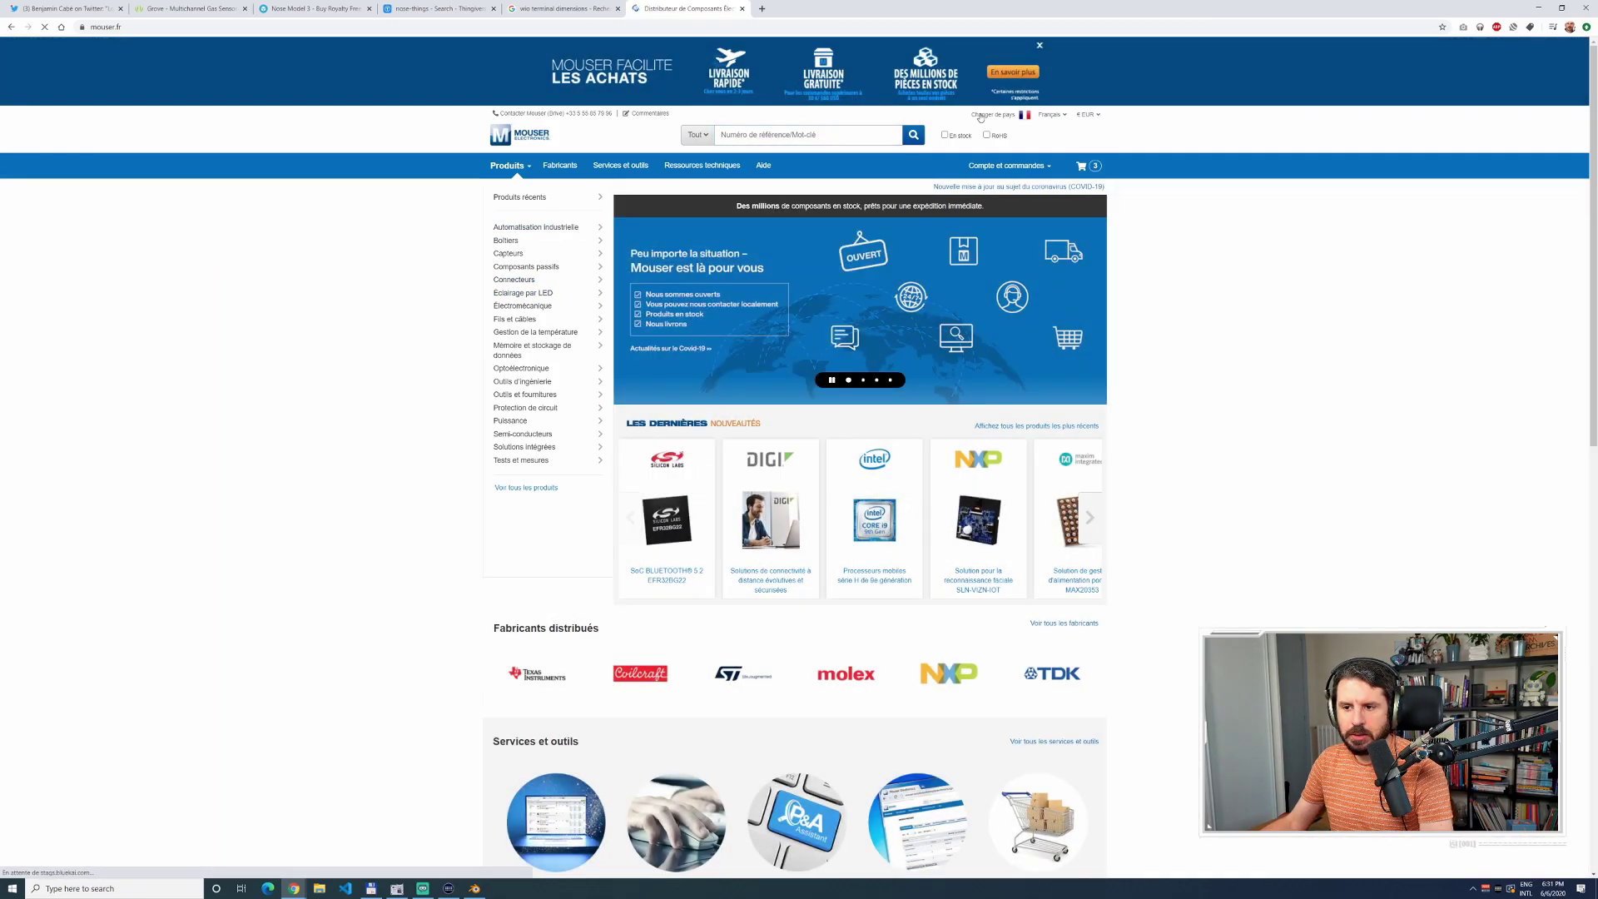
click(1055, 118)
click(1039, 140)
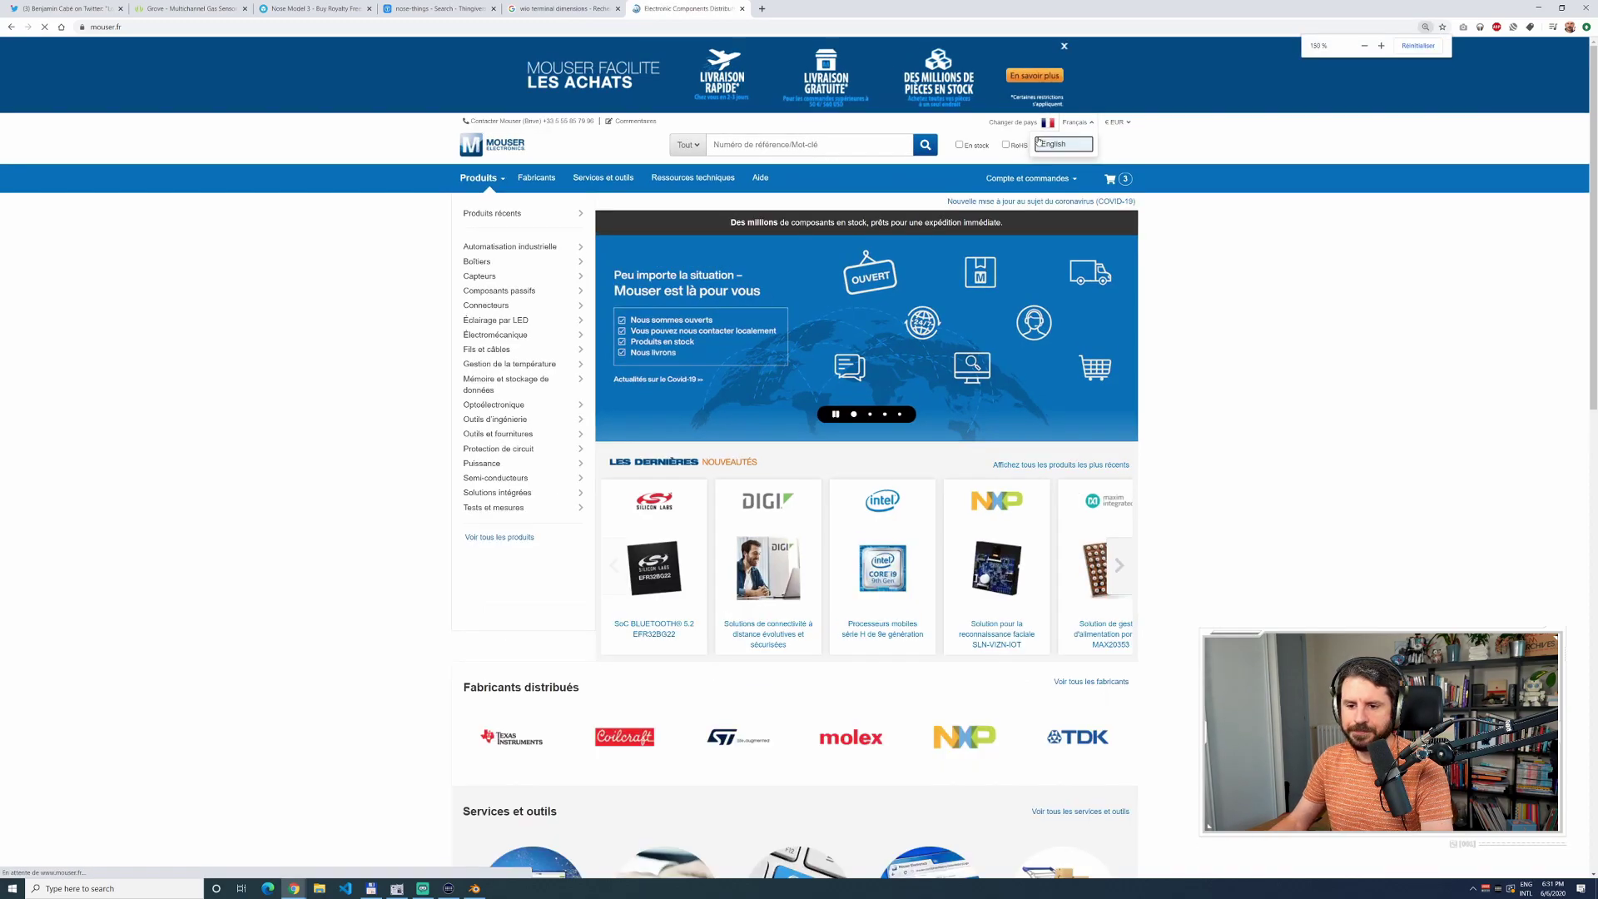
key(ctrl+plus)
key(ctrl+plus)
Search the Mouser catalog for "dc fan".
click(856, 190)
text(dc fan)
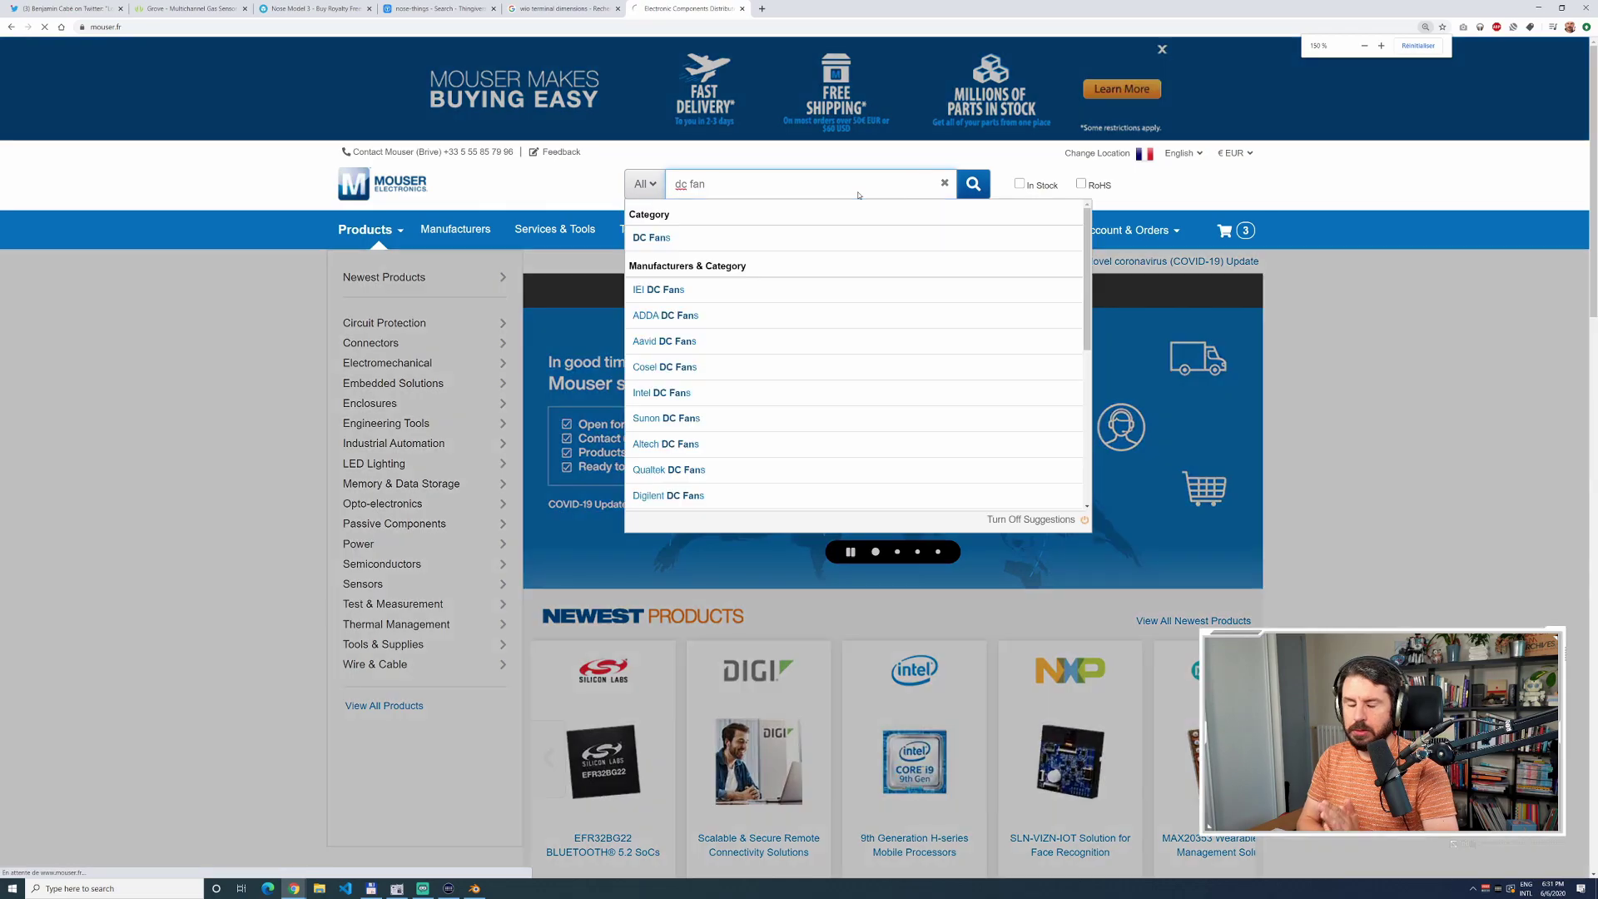
key(Return)
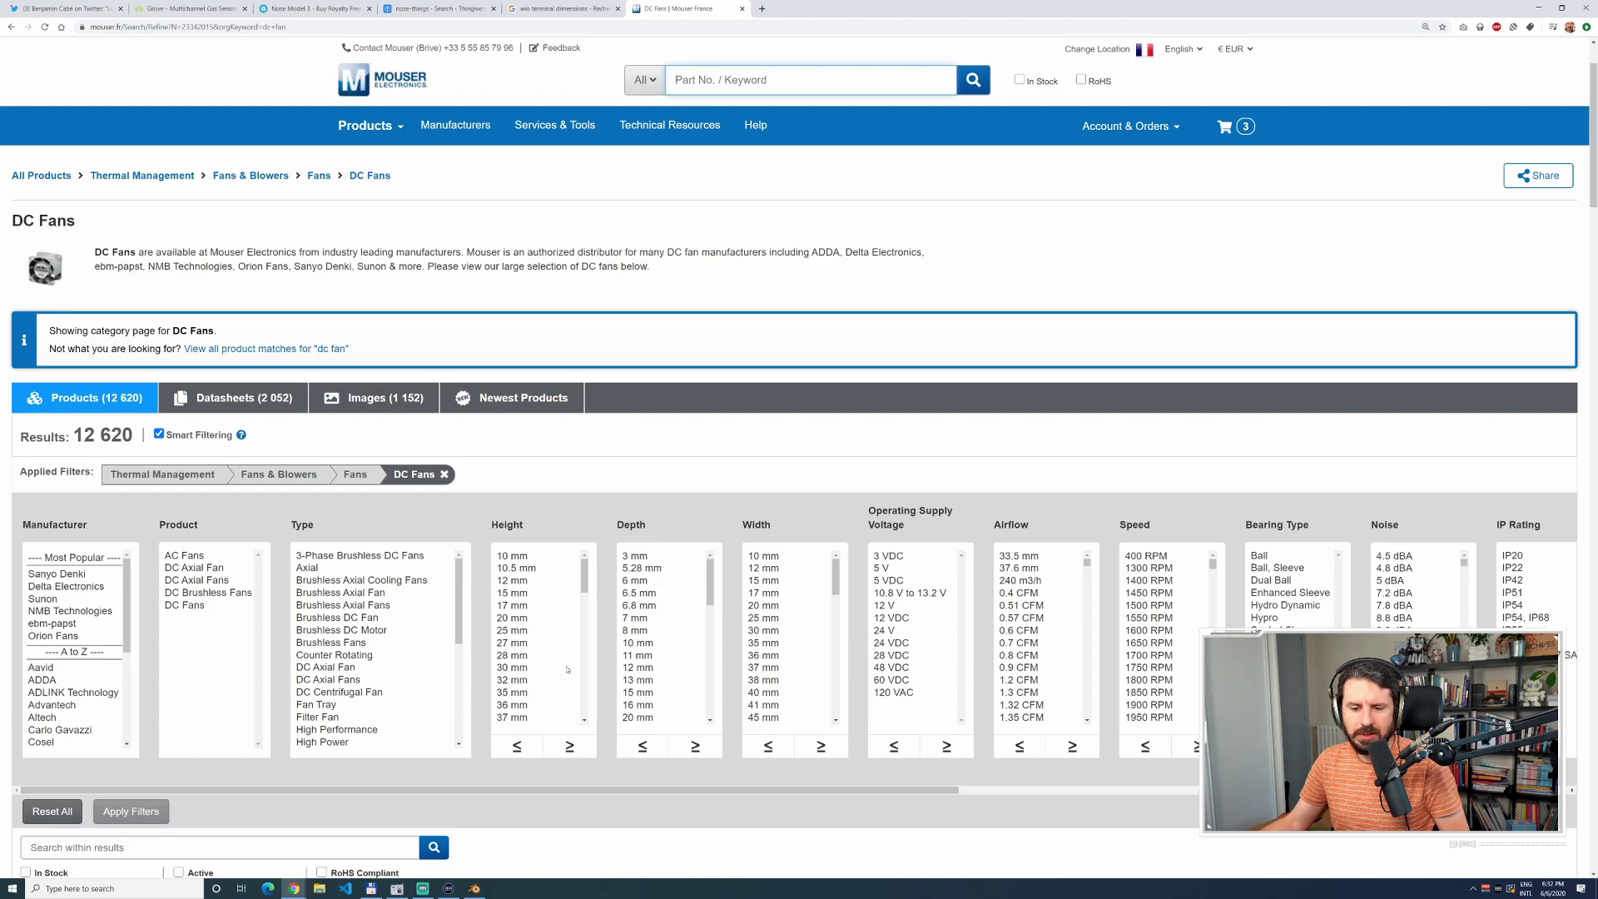
Filter the DC fans to widths of 20 mm and 25 mm.
click(766, 606)
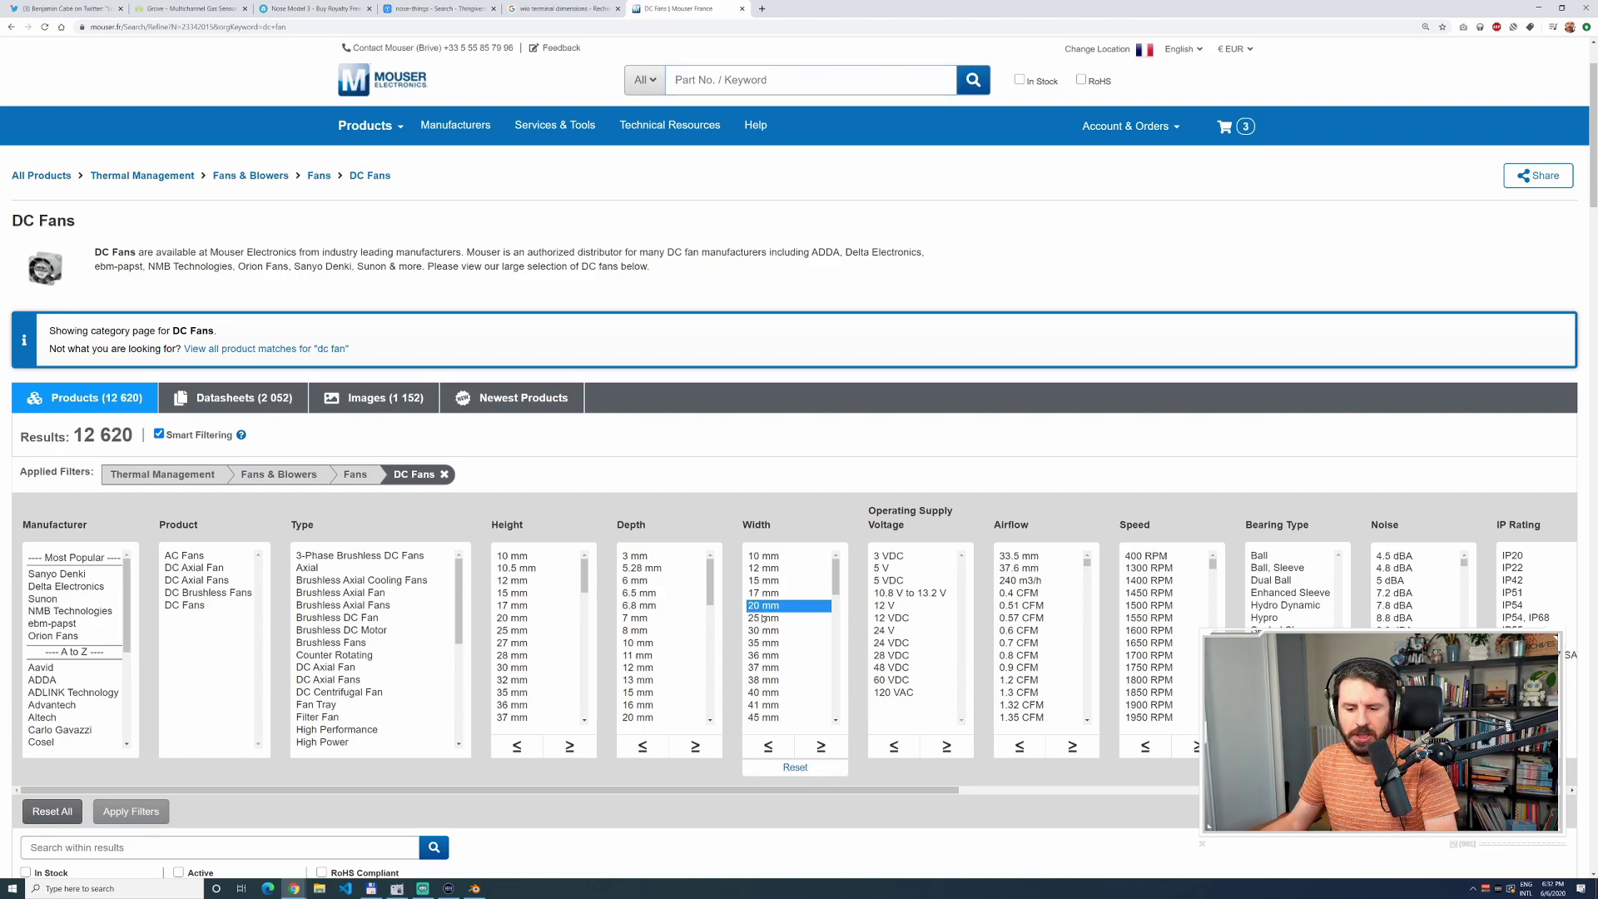
shift+click(765, 620)
scroll(760, 670, down, 2)
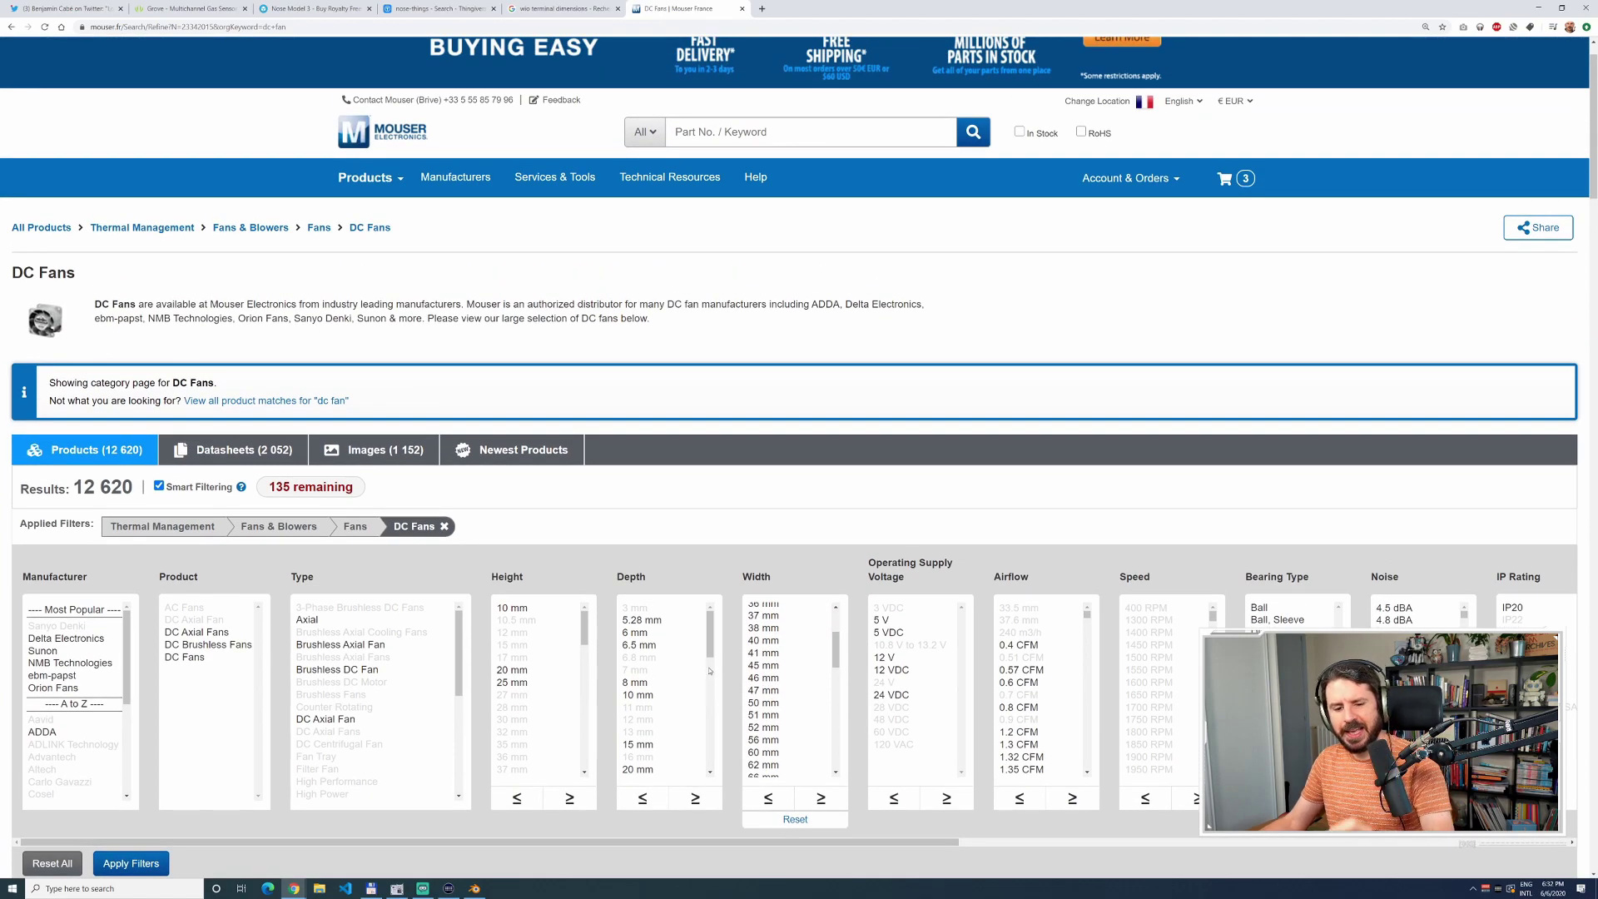
click(149, 863)
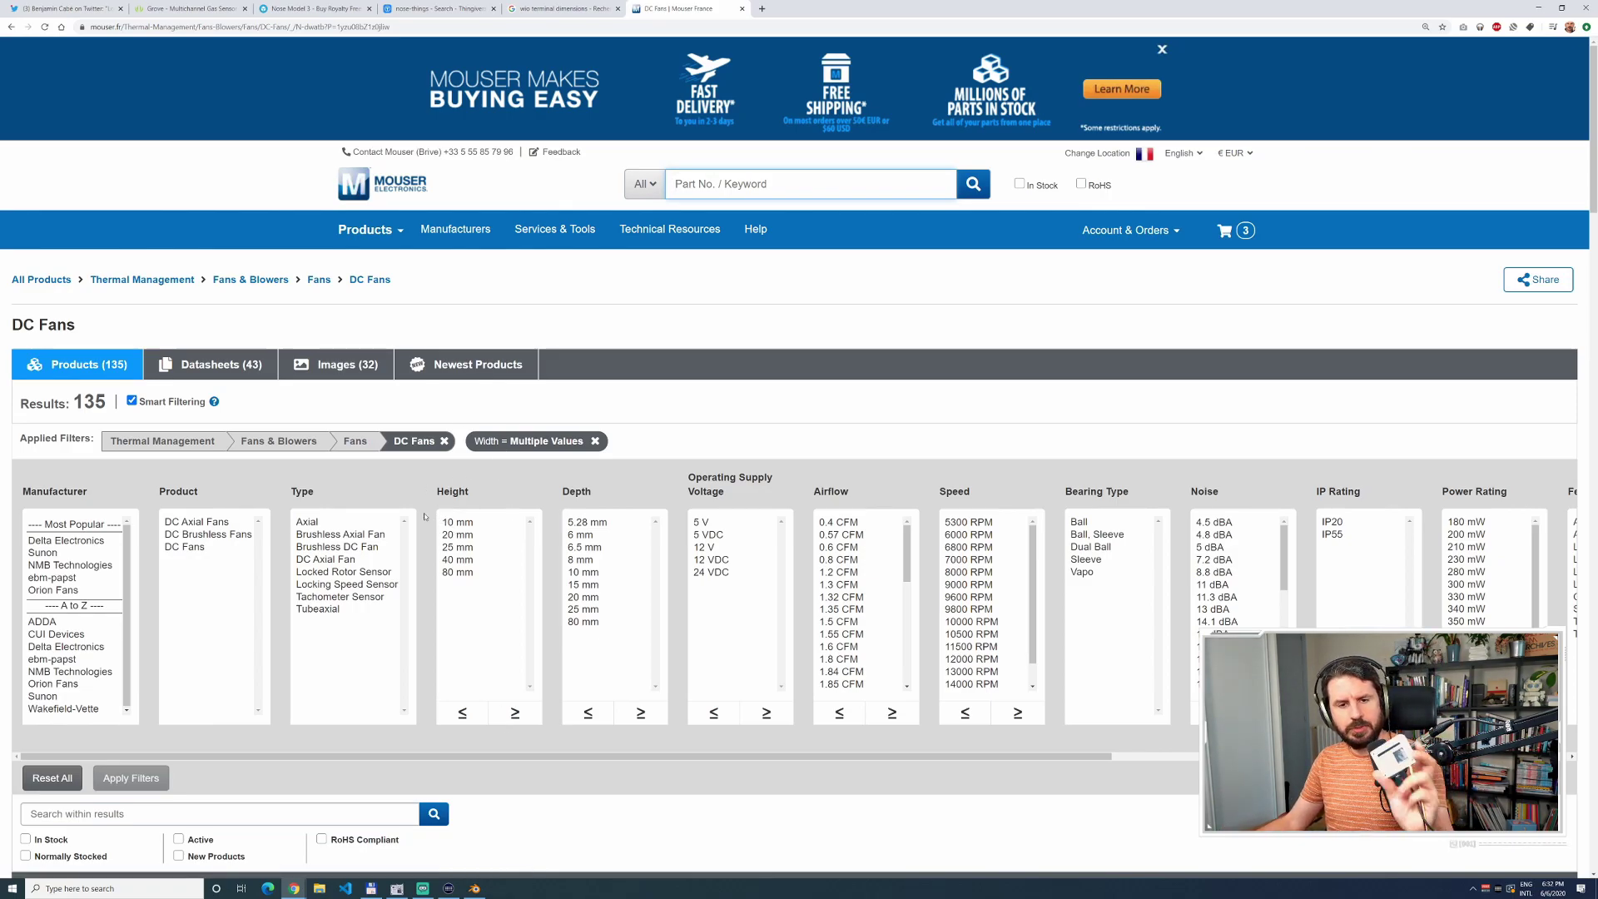
Restrict the filtered DC fans to products that are in stock.
scroll(474, 619, down, 2)
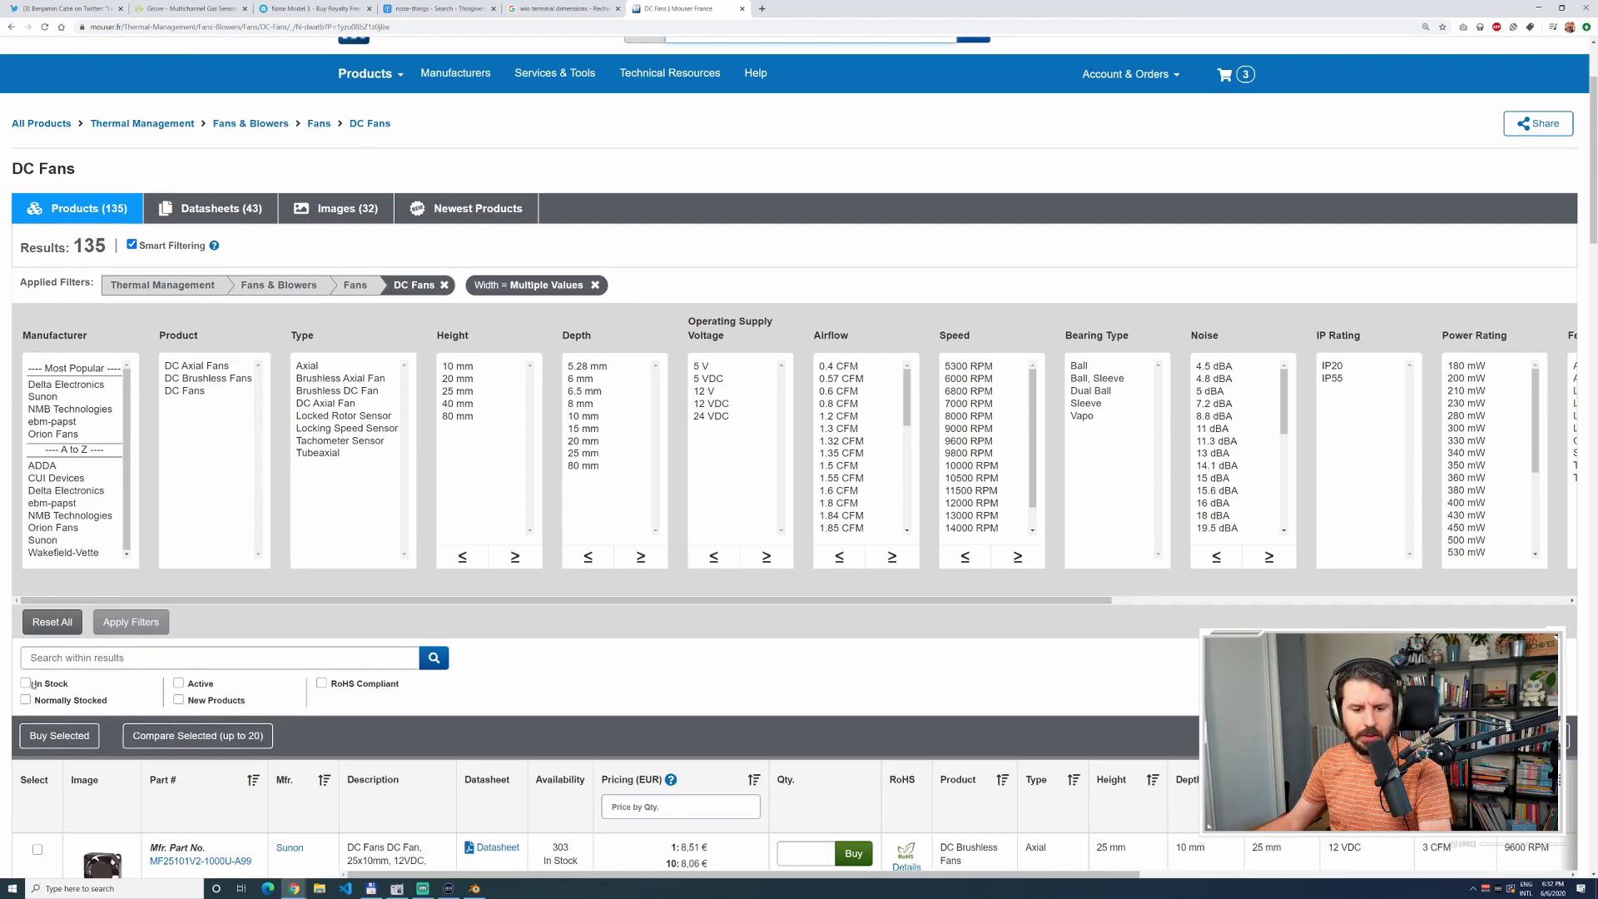
click(34, 684)
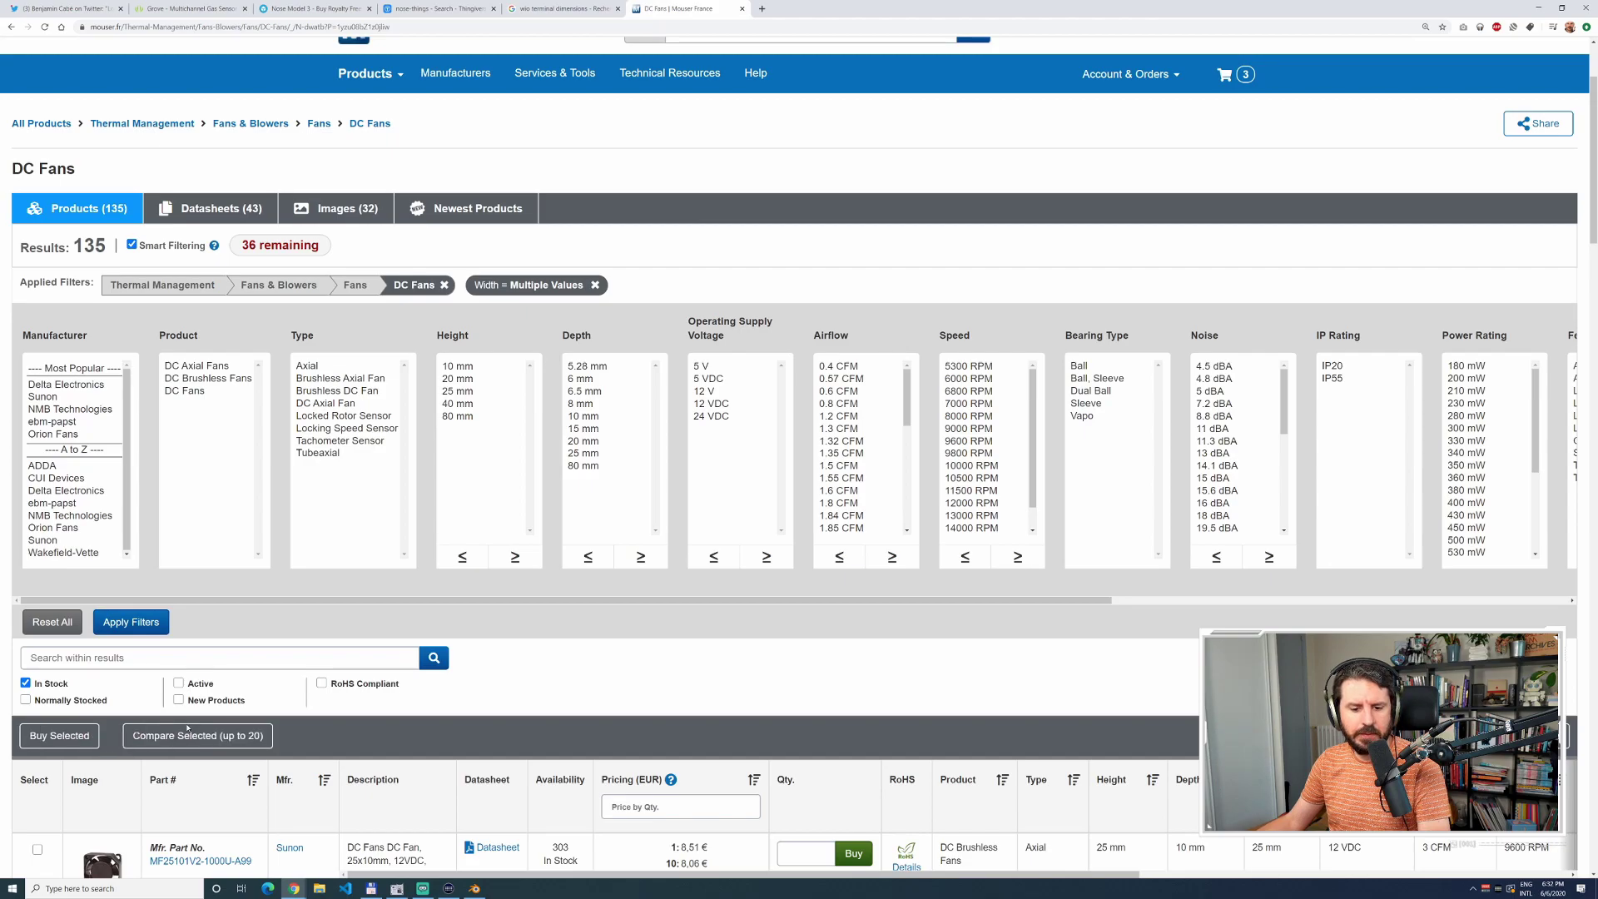
scroll(290, 700, down, 1)
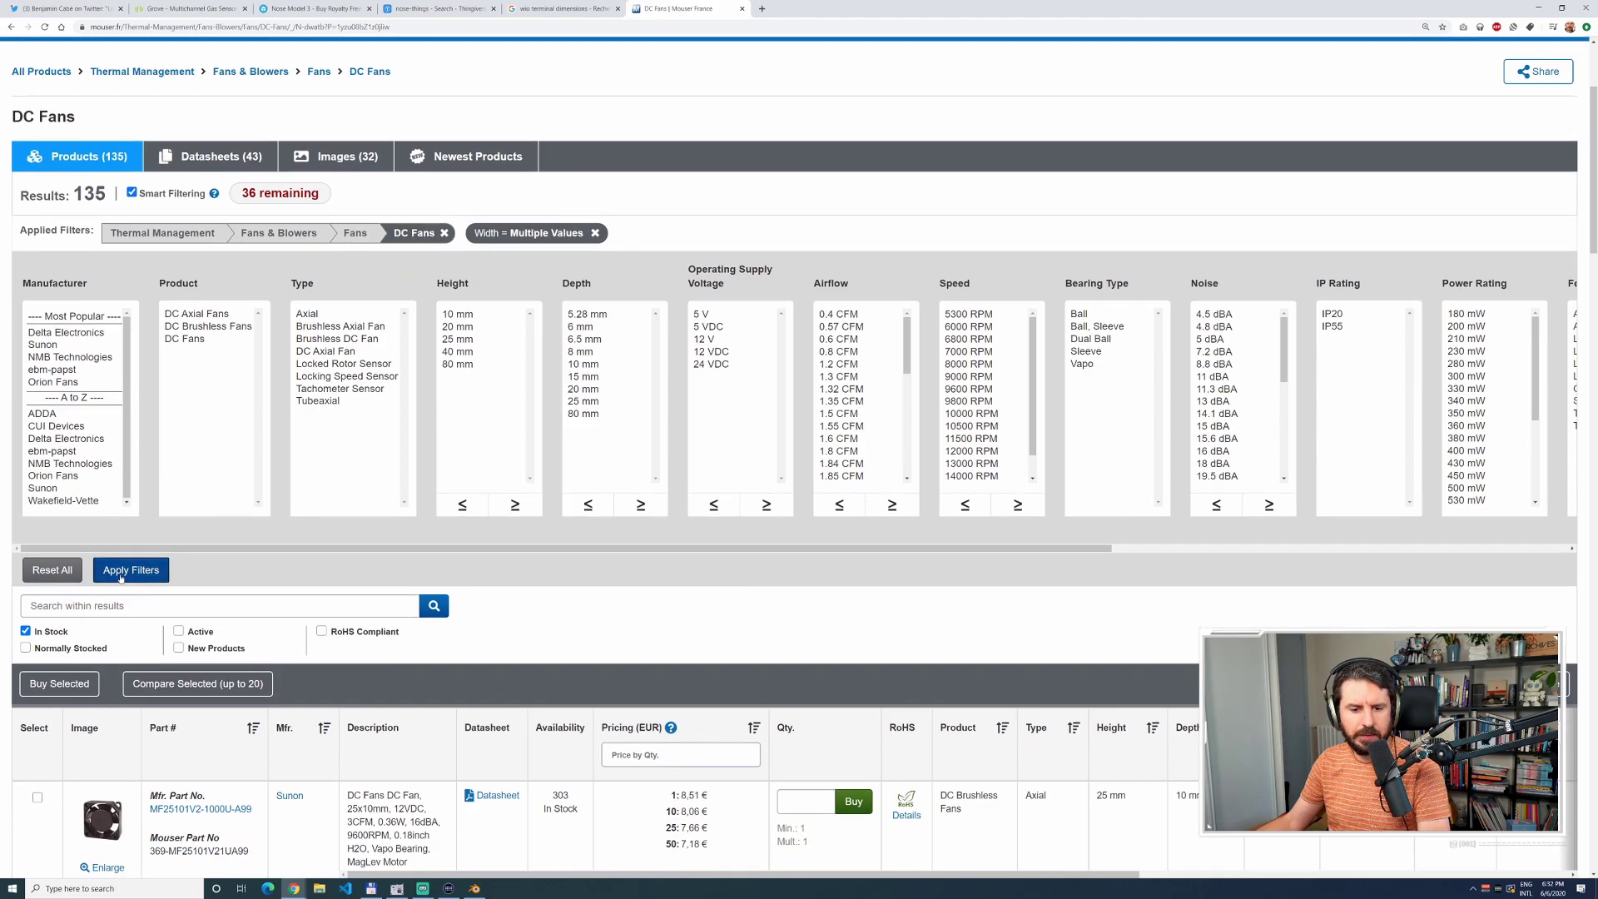
click(133, 575)
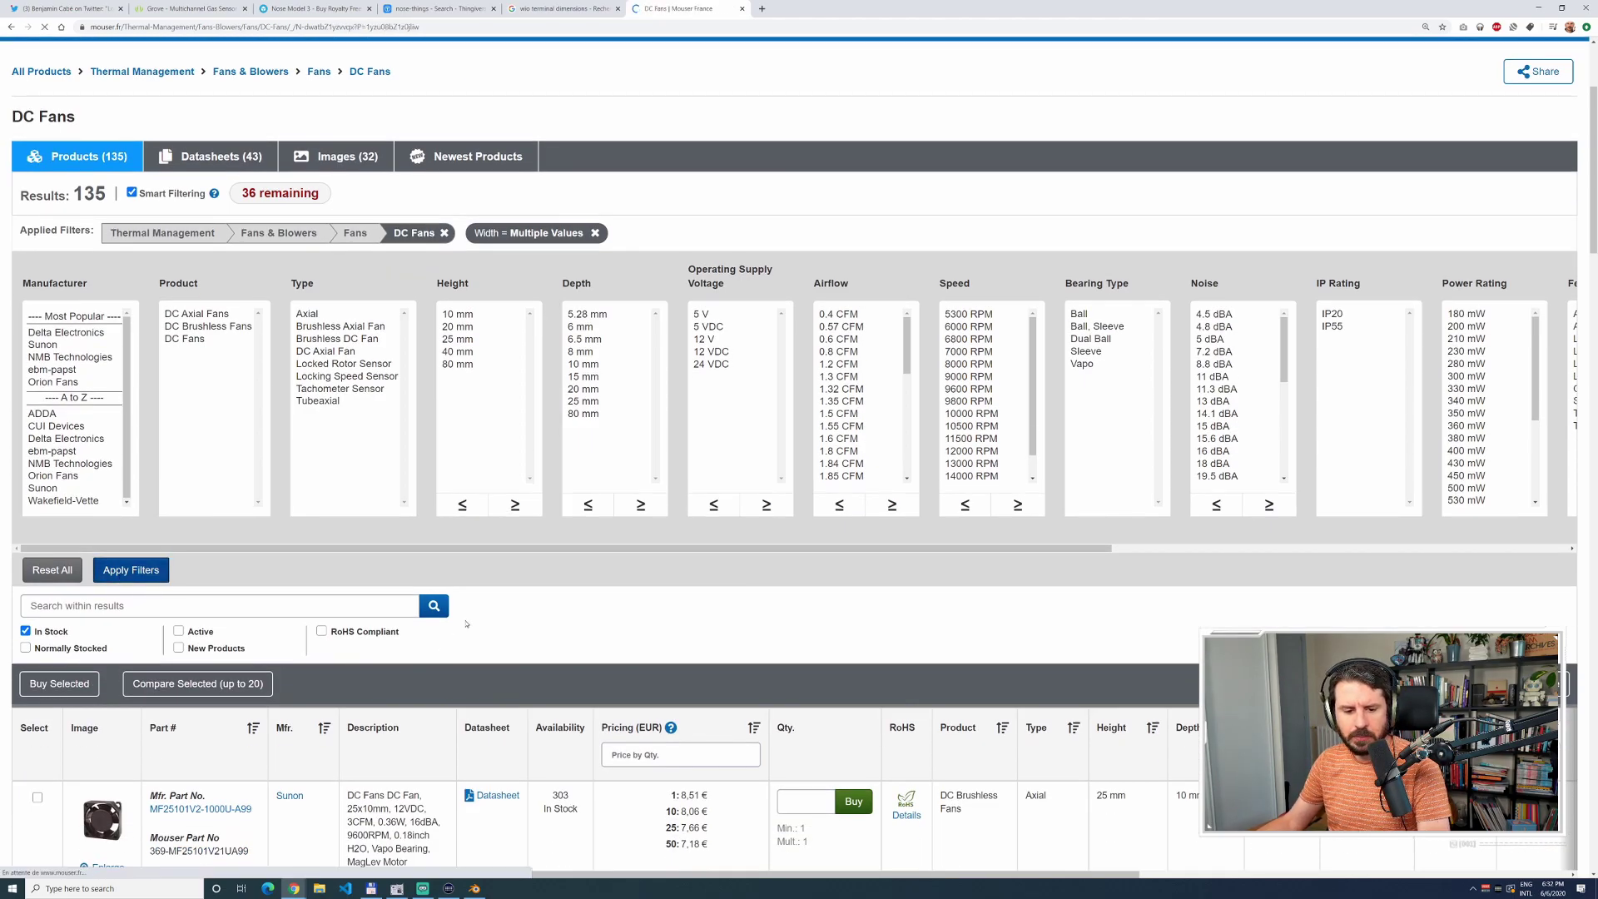
Sort the in-stock DC fans by price.
scroll(506, 616, down, 4)
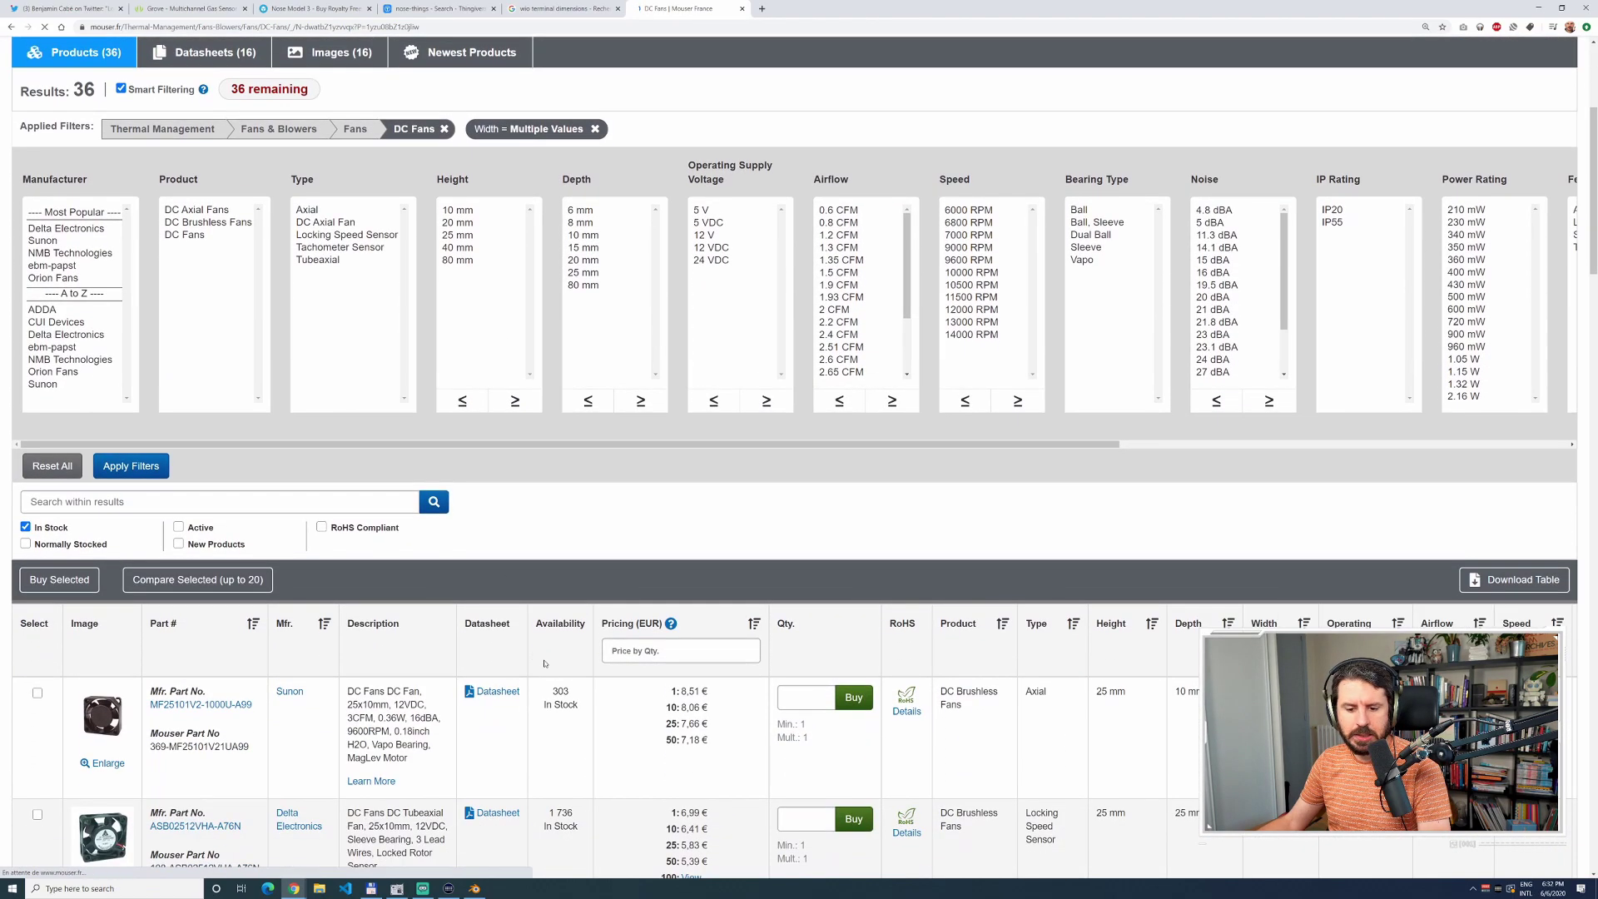
click(754, 624)
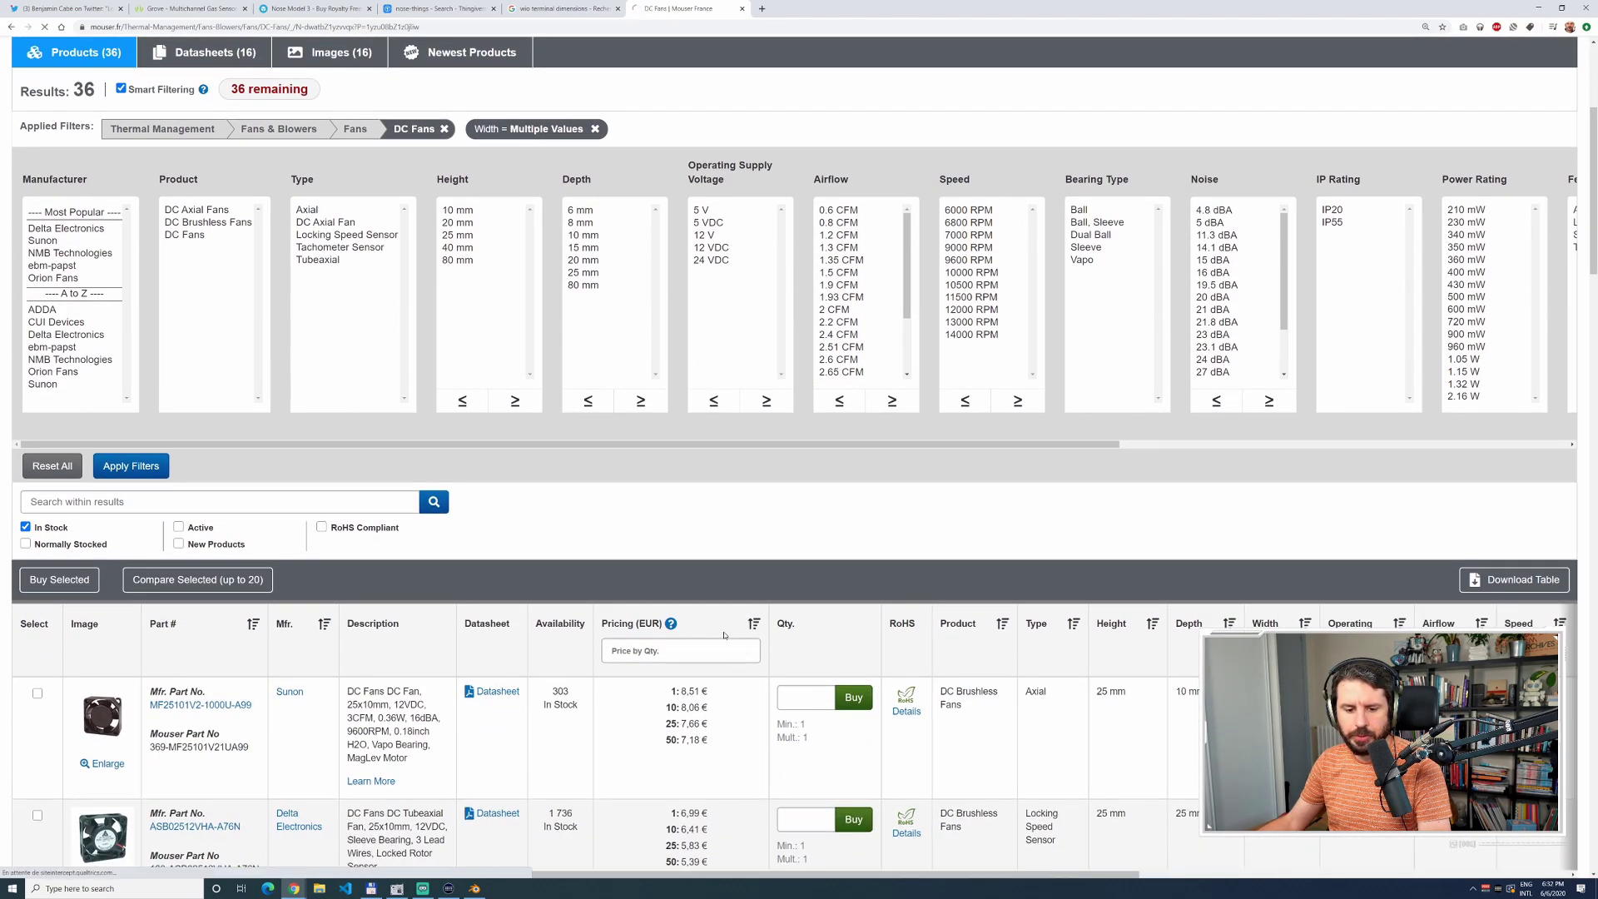
scroll(720, 635, down, 4)
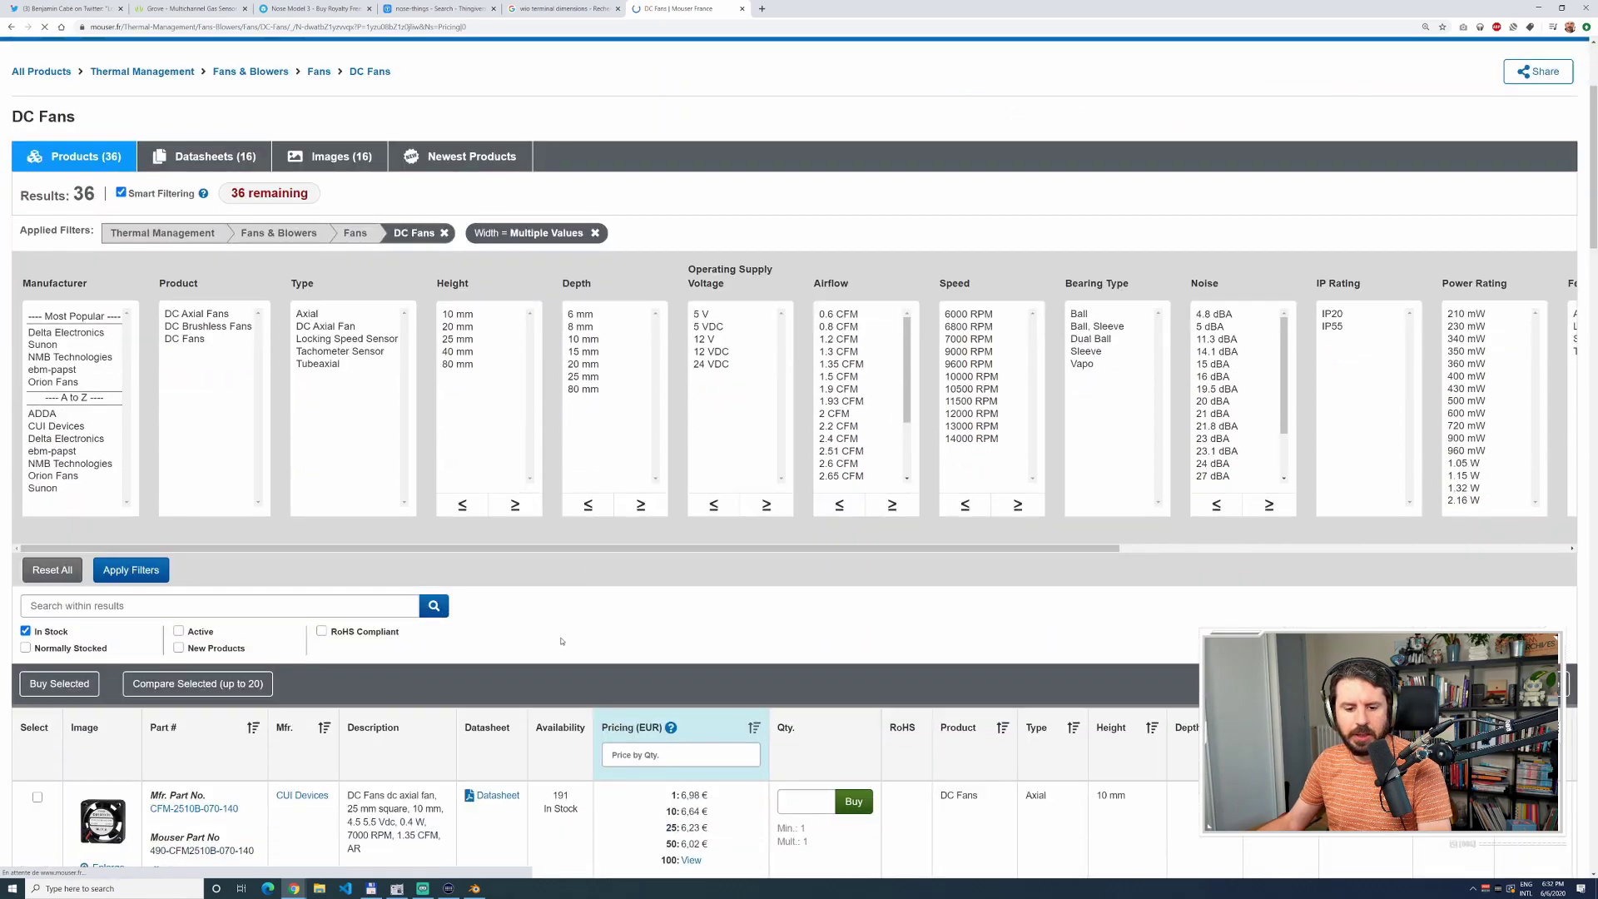
Open the datasheet of the CFM-2510B-070-140 fan and examine its electrical specifications and mechanical drawing.
scroll(484, 684, down, 1)
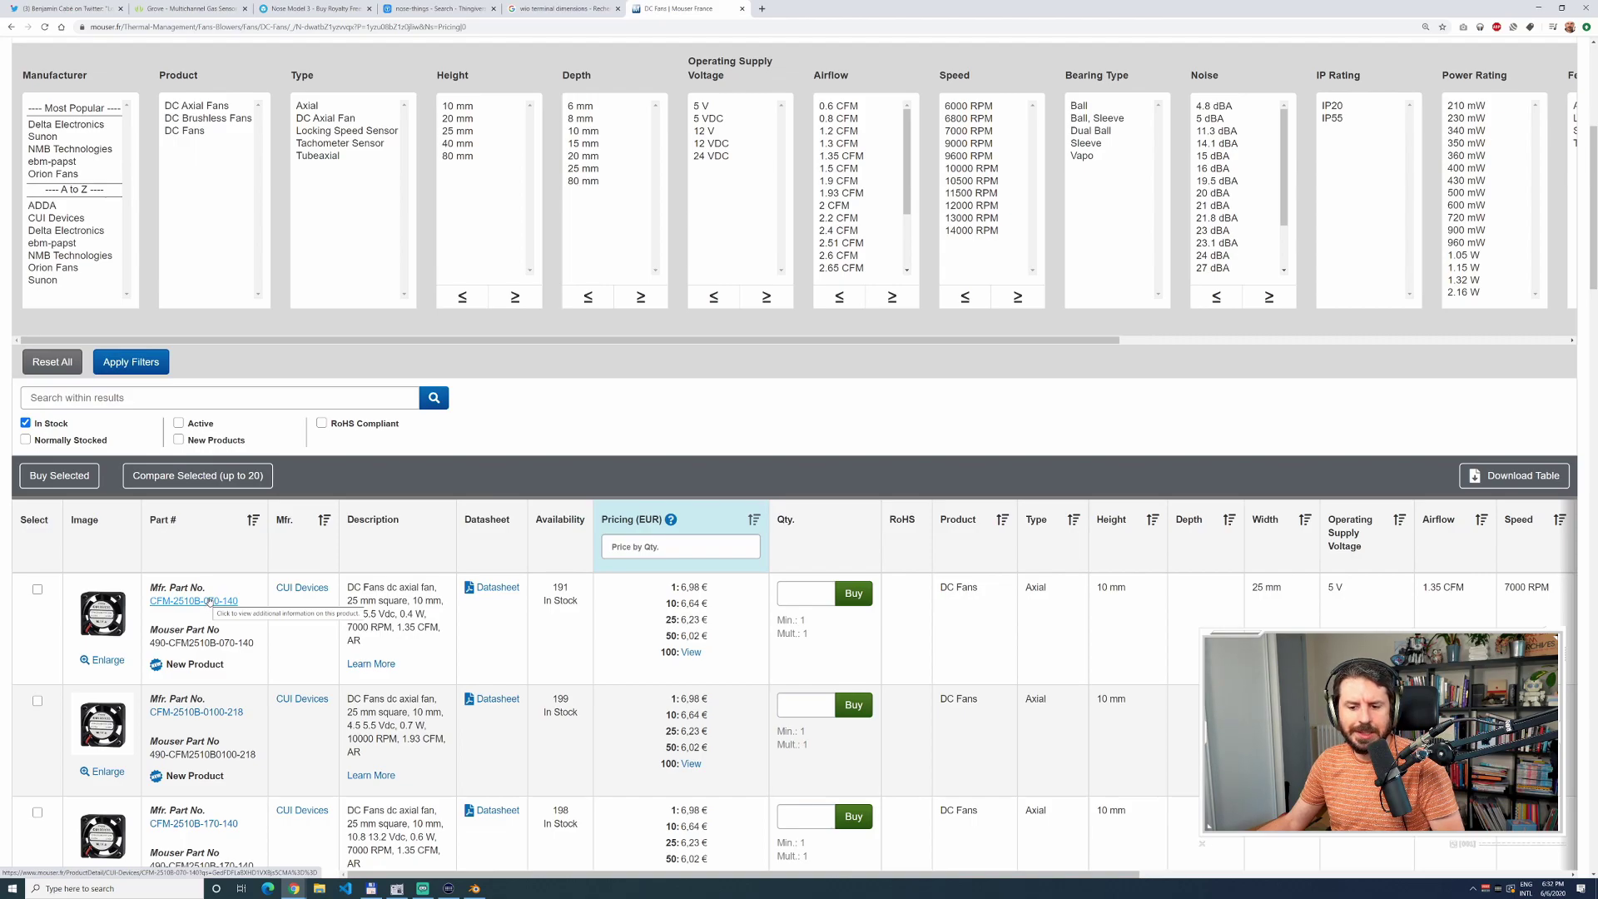
click(493, 587)
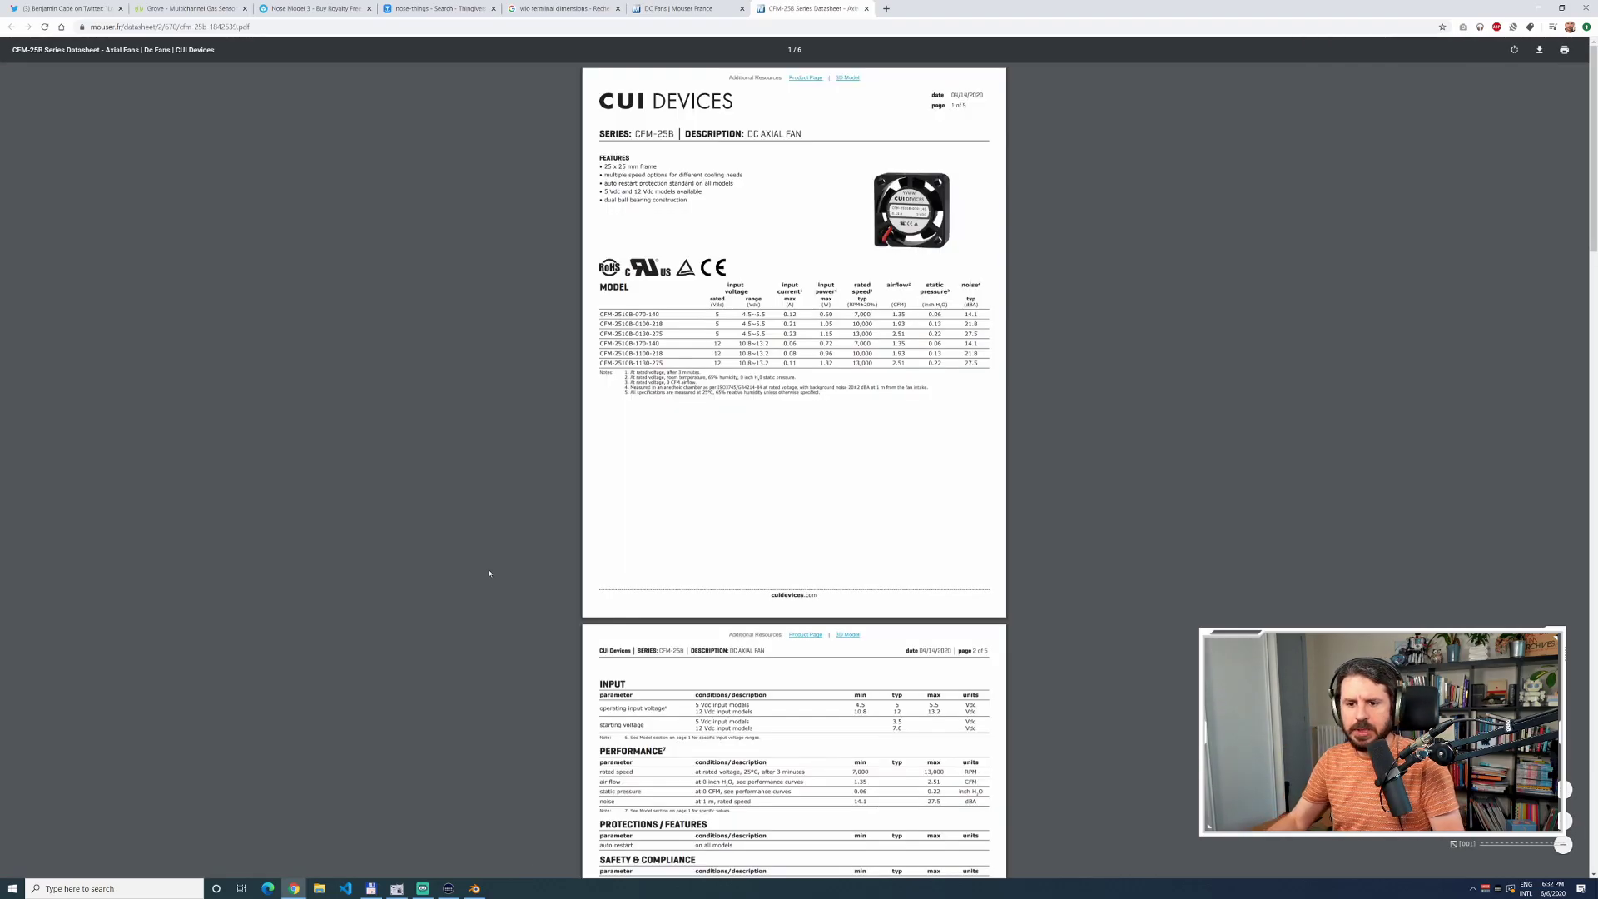
ctrl+scroll(489, 572, up, 4)
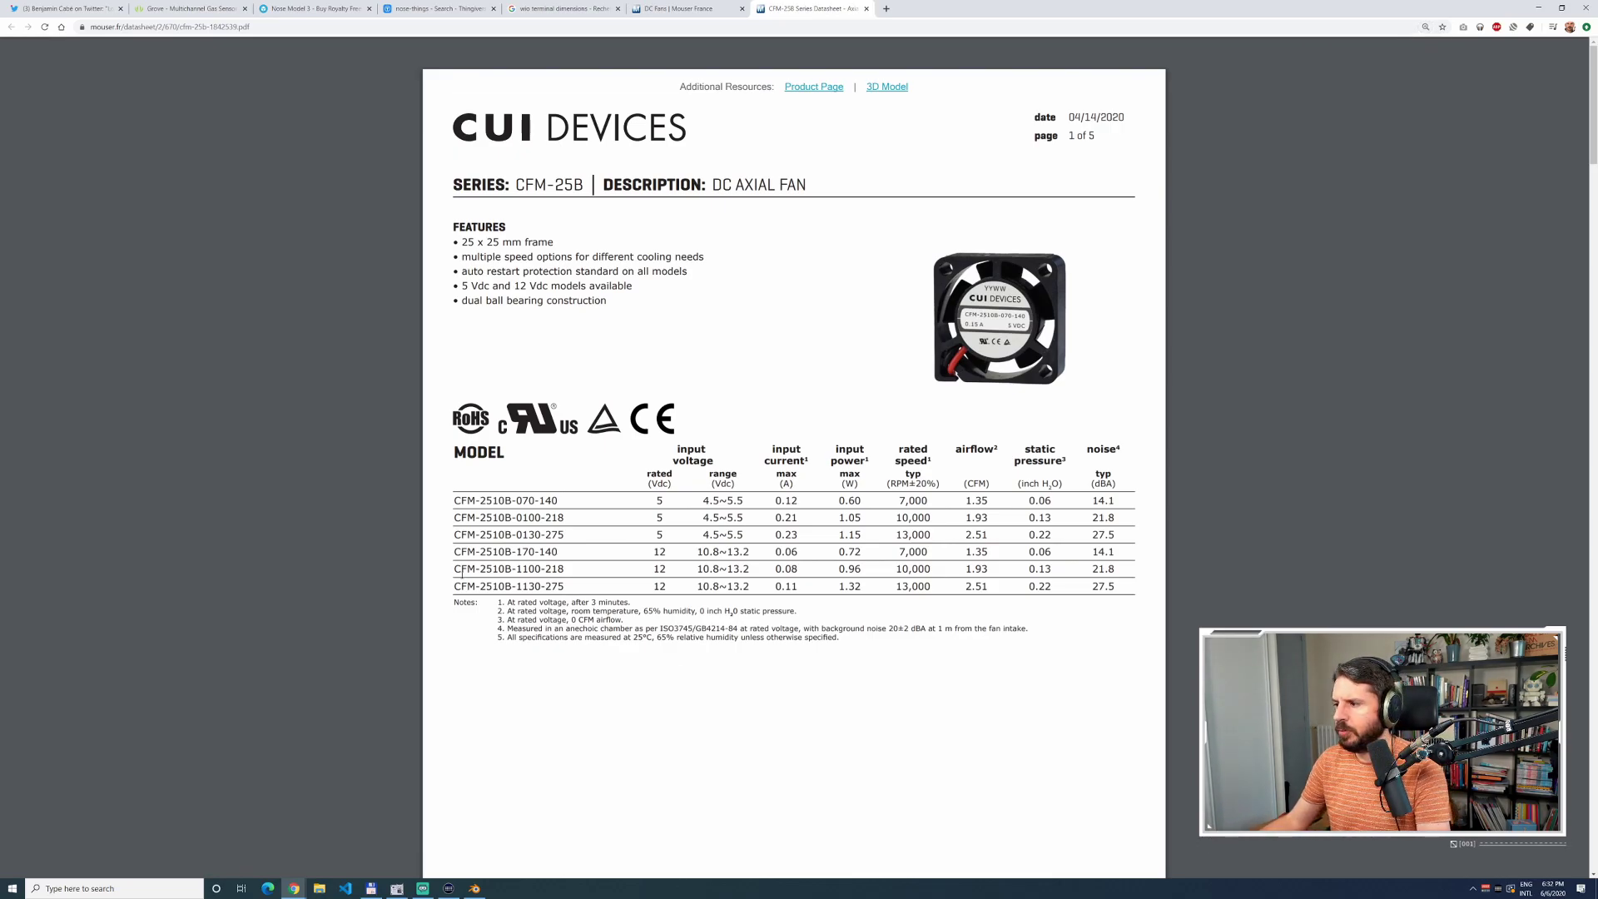
scroll(462, 573, down, 8)
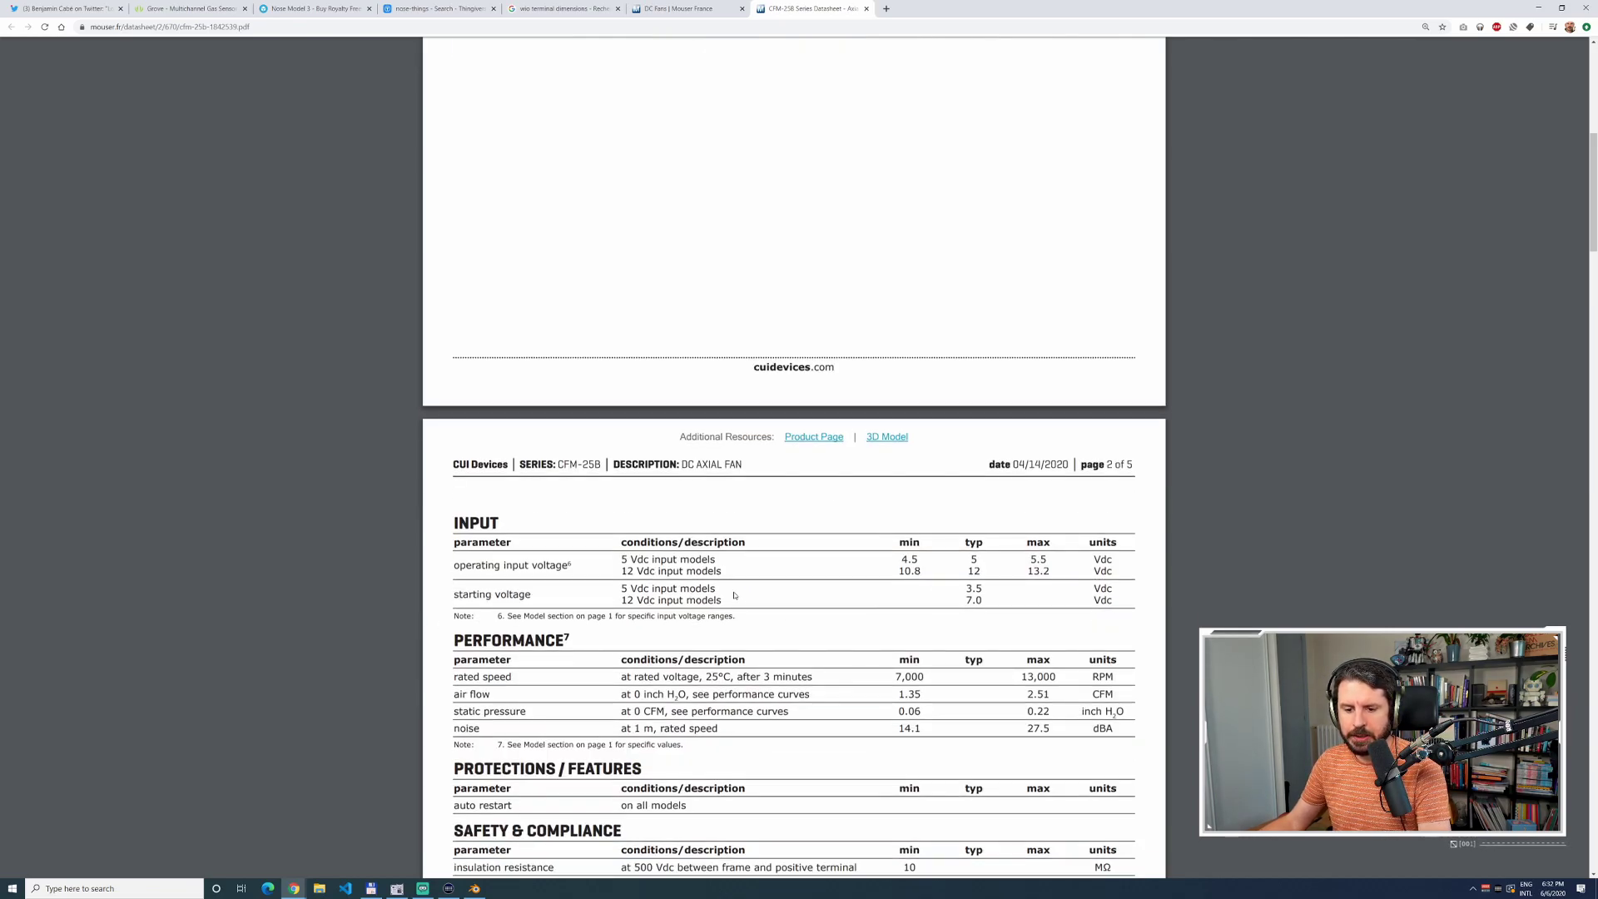
scroll(723, 592, down, 5)
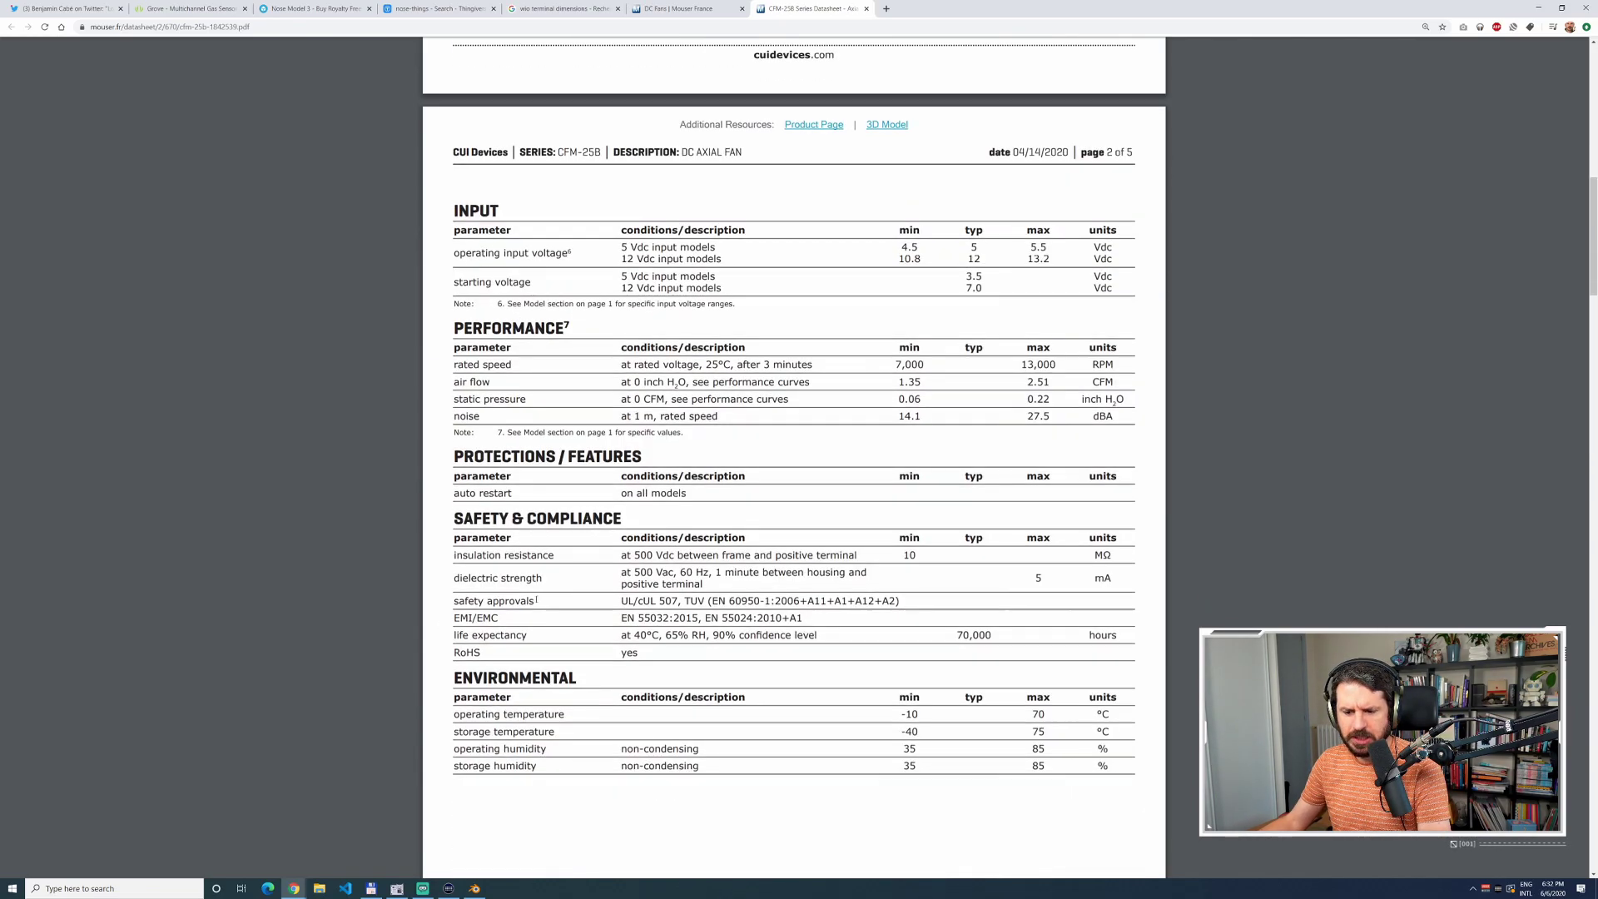
scroll(525, 593, down, 9)
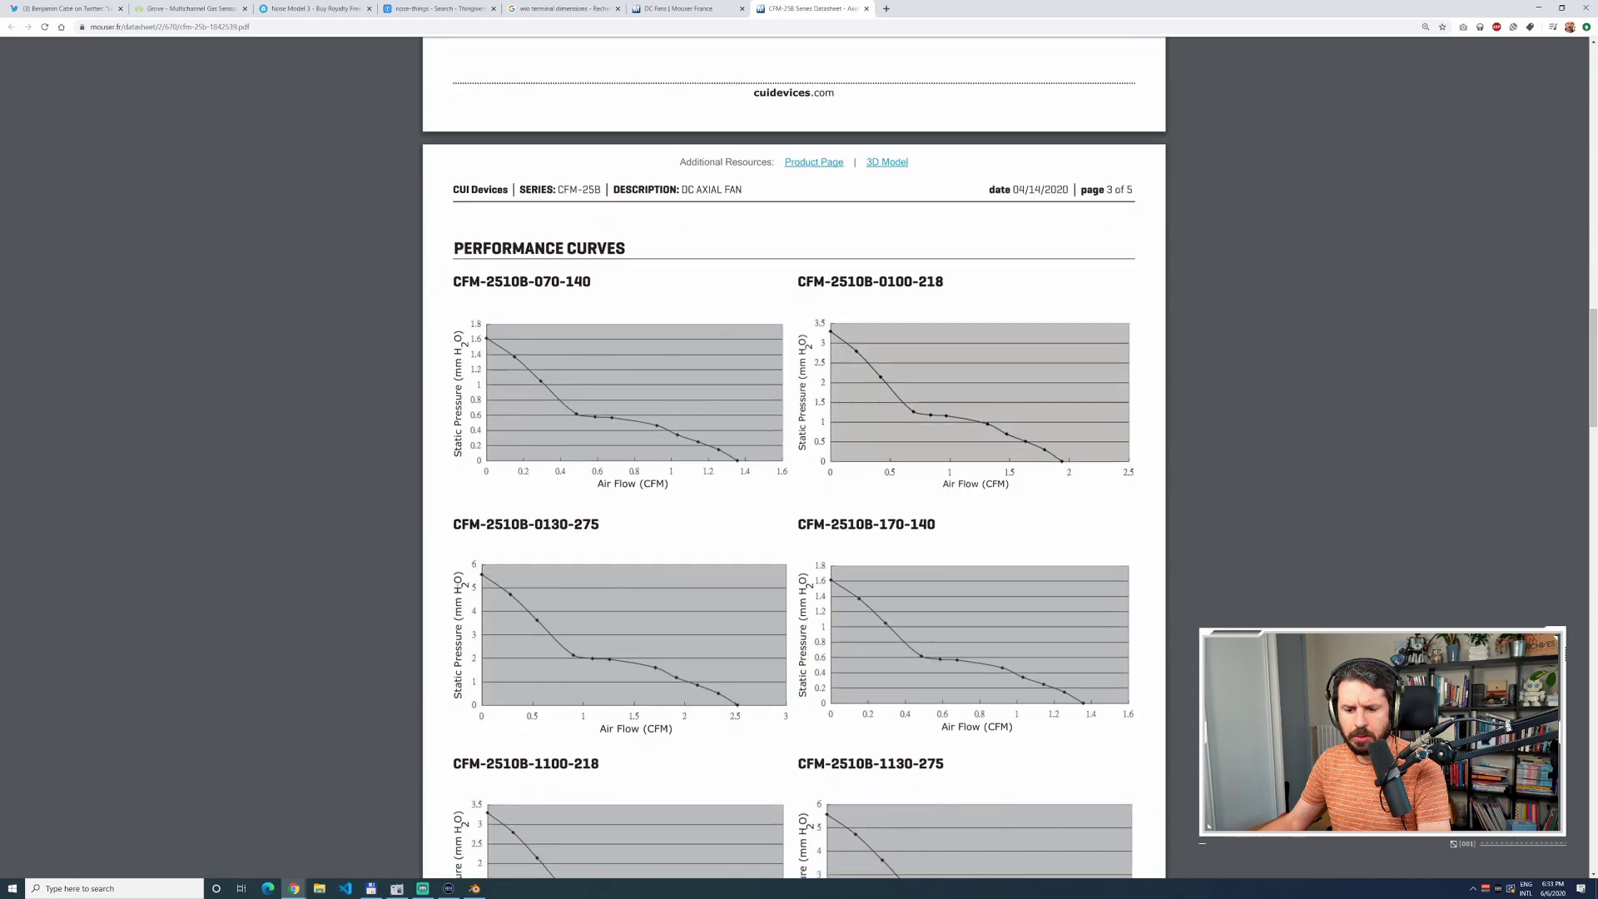
scroll(682, 579, down, 18)
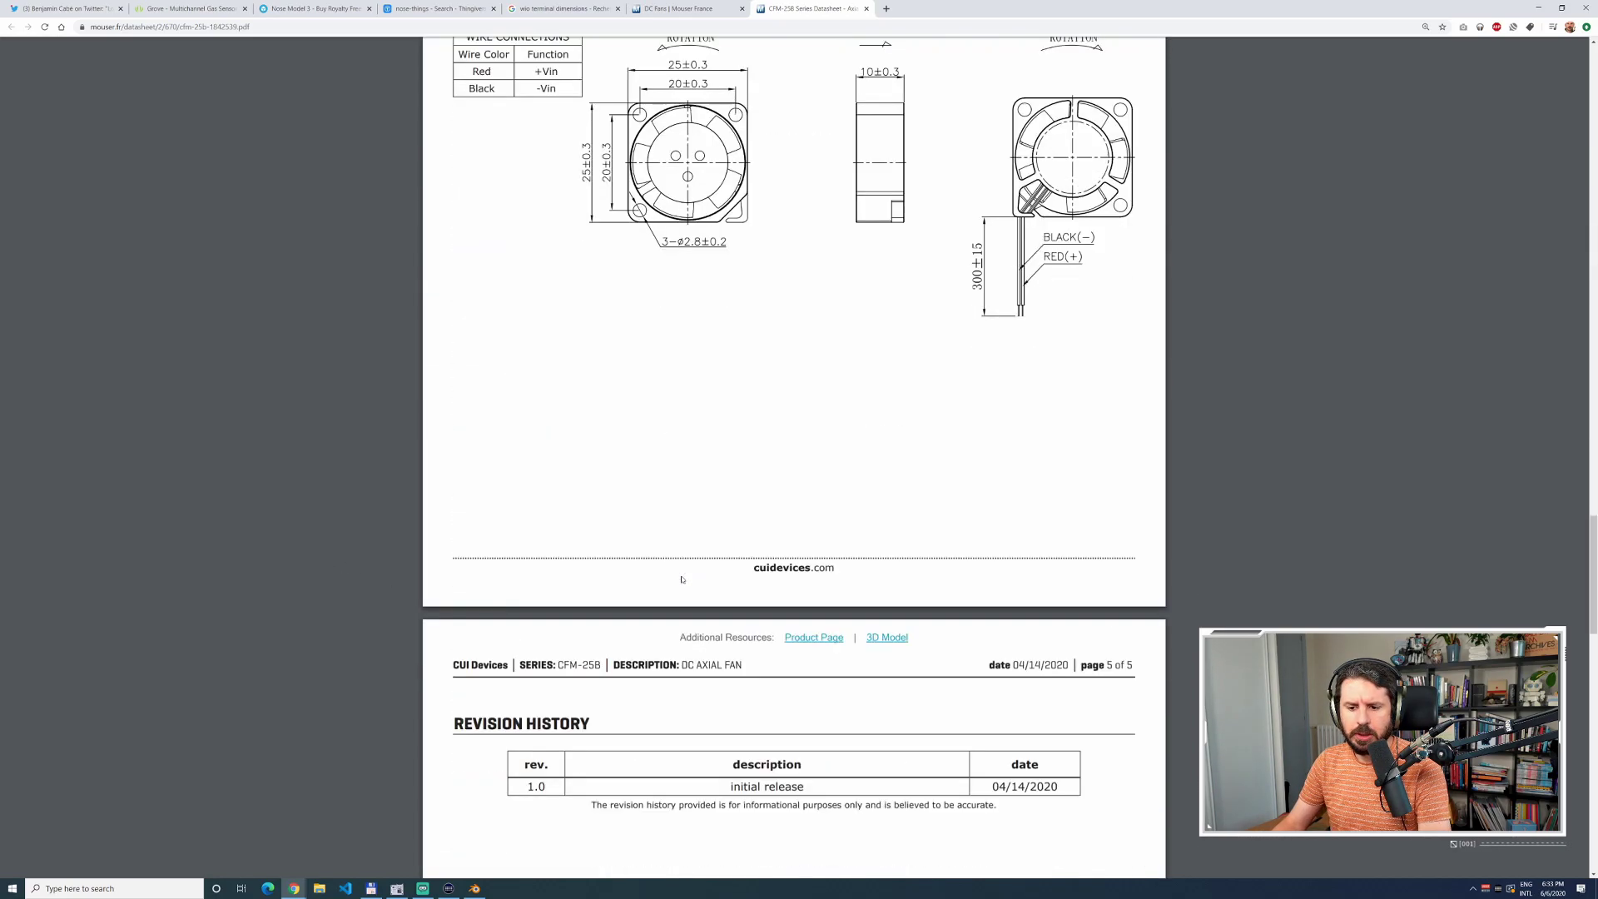
scroll(556, 471, up, 2)
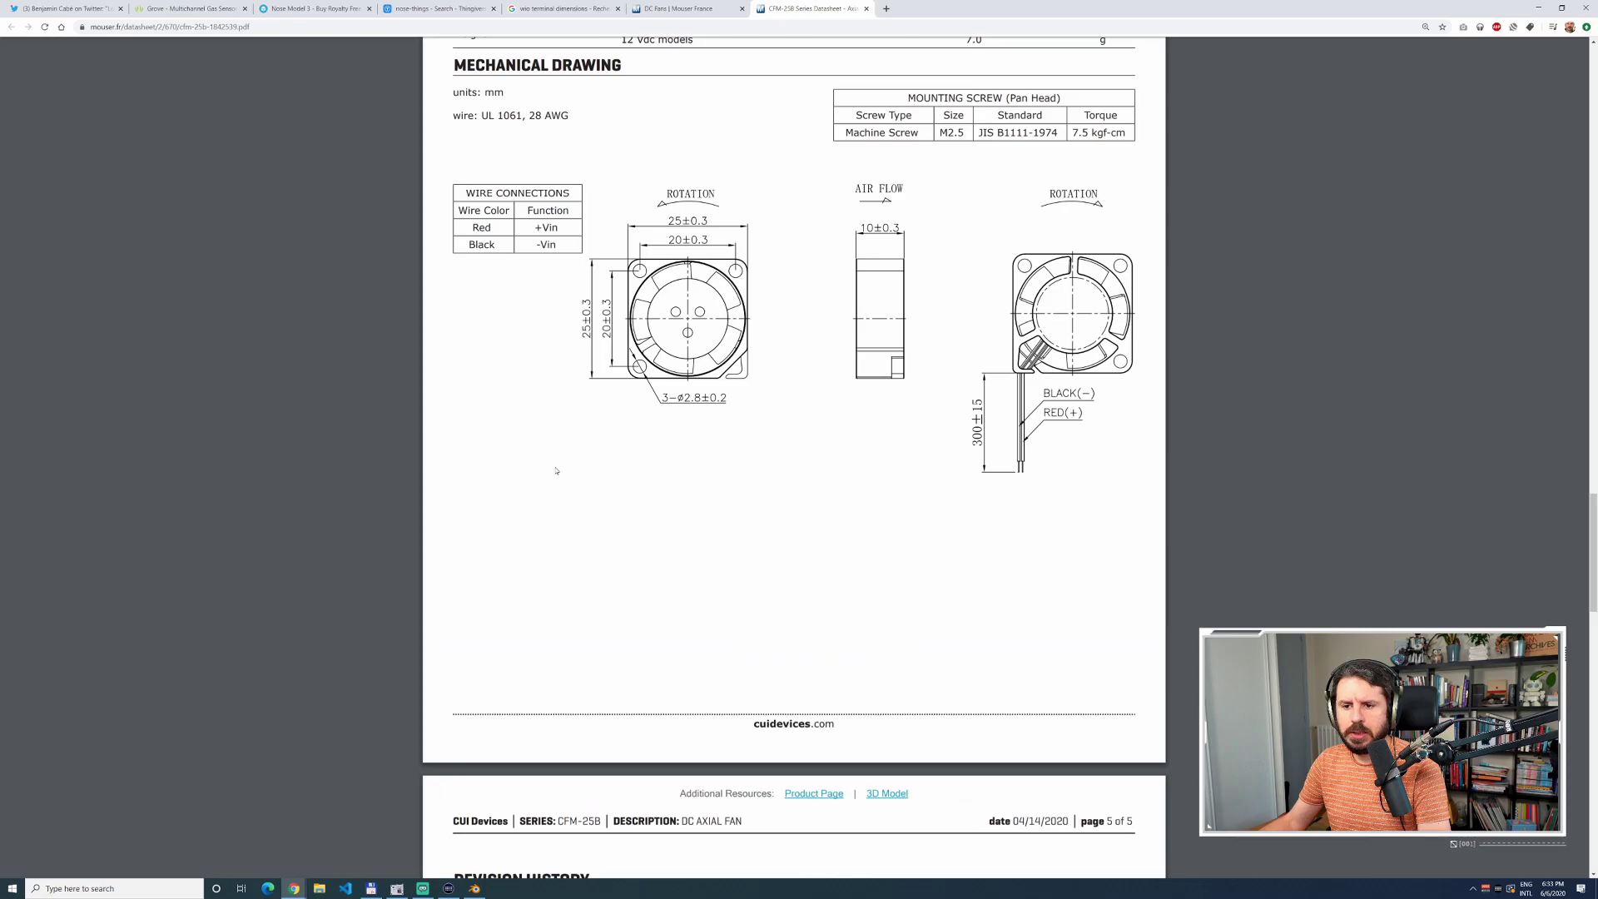
Switch to Blender and open the file browser for appending objects from another blend file.
key(alt+Tab)
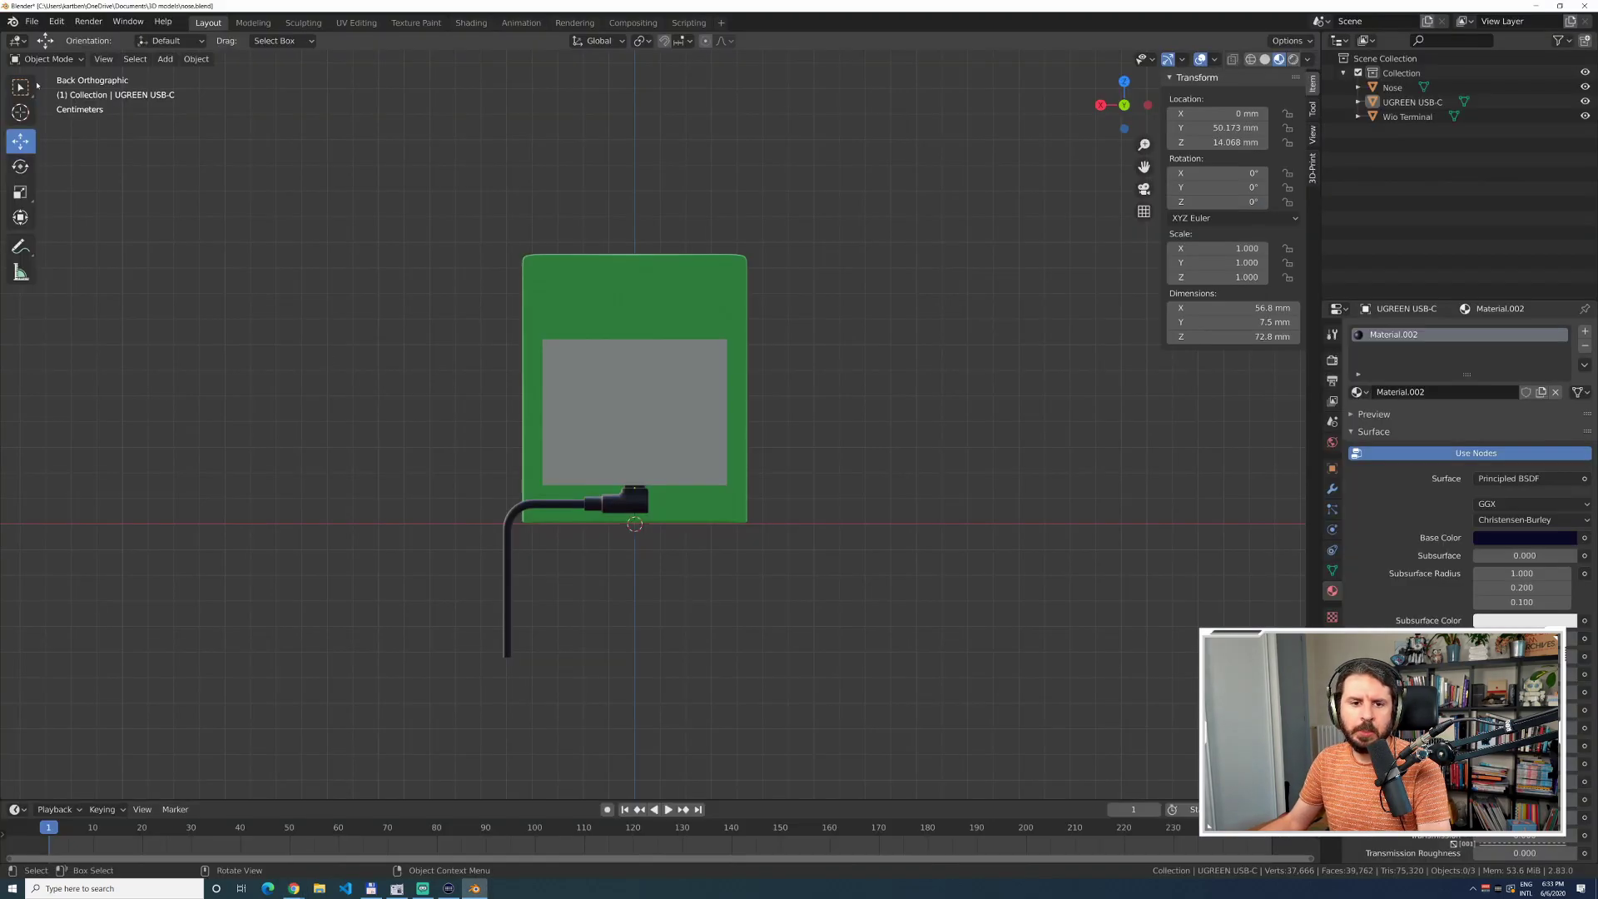
click(32, 22)
mouse_move(138, 220)
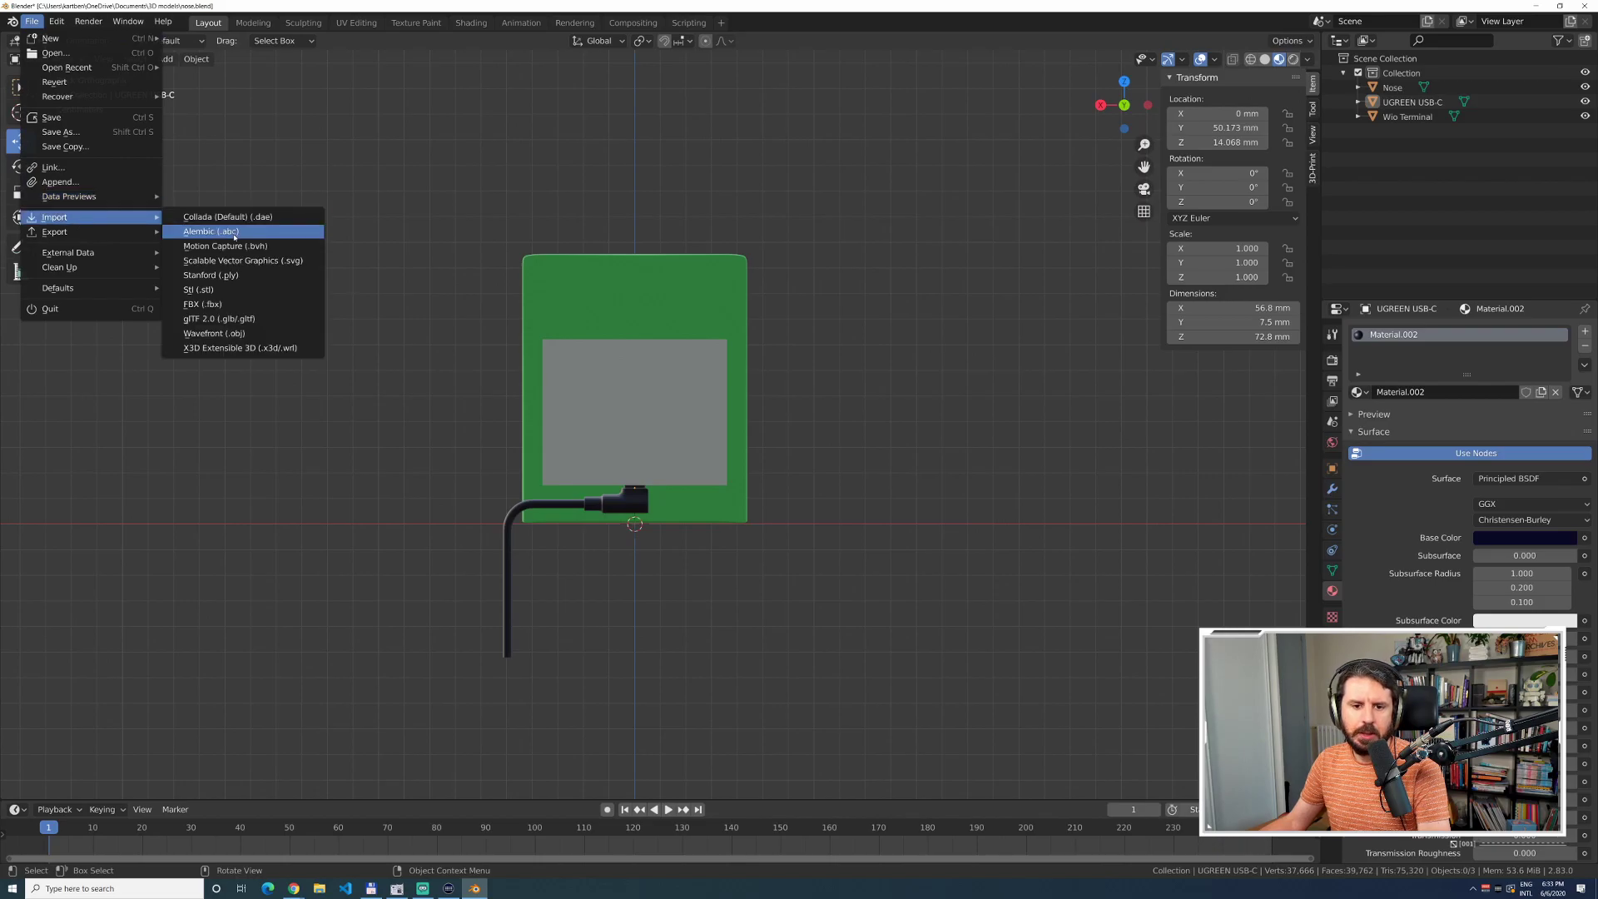
click(71, 183)
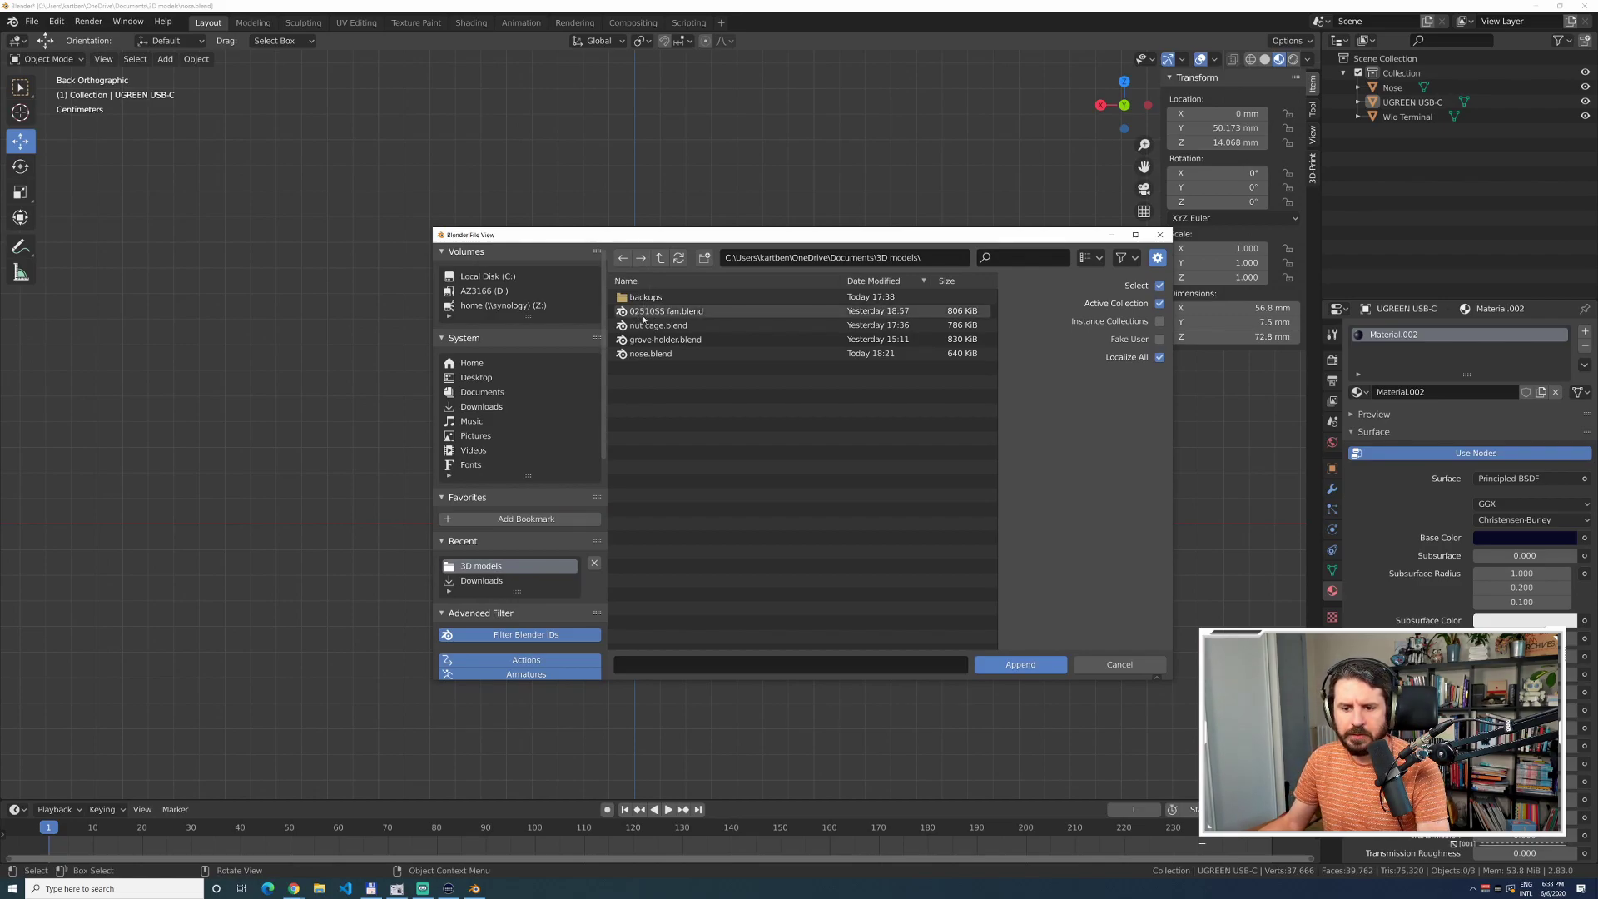
Switch back to Chrome, review the fan datasheet's mechanical data and model table, and return to the DC fan list.
key(alt+Tab)
scroll(449, 217, up, 6)
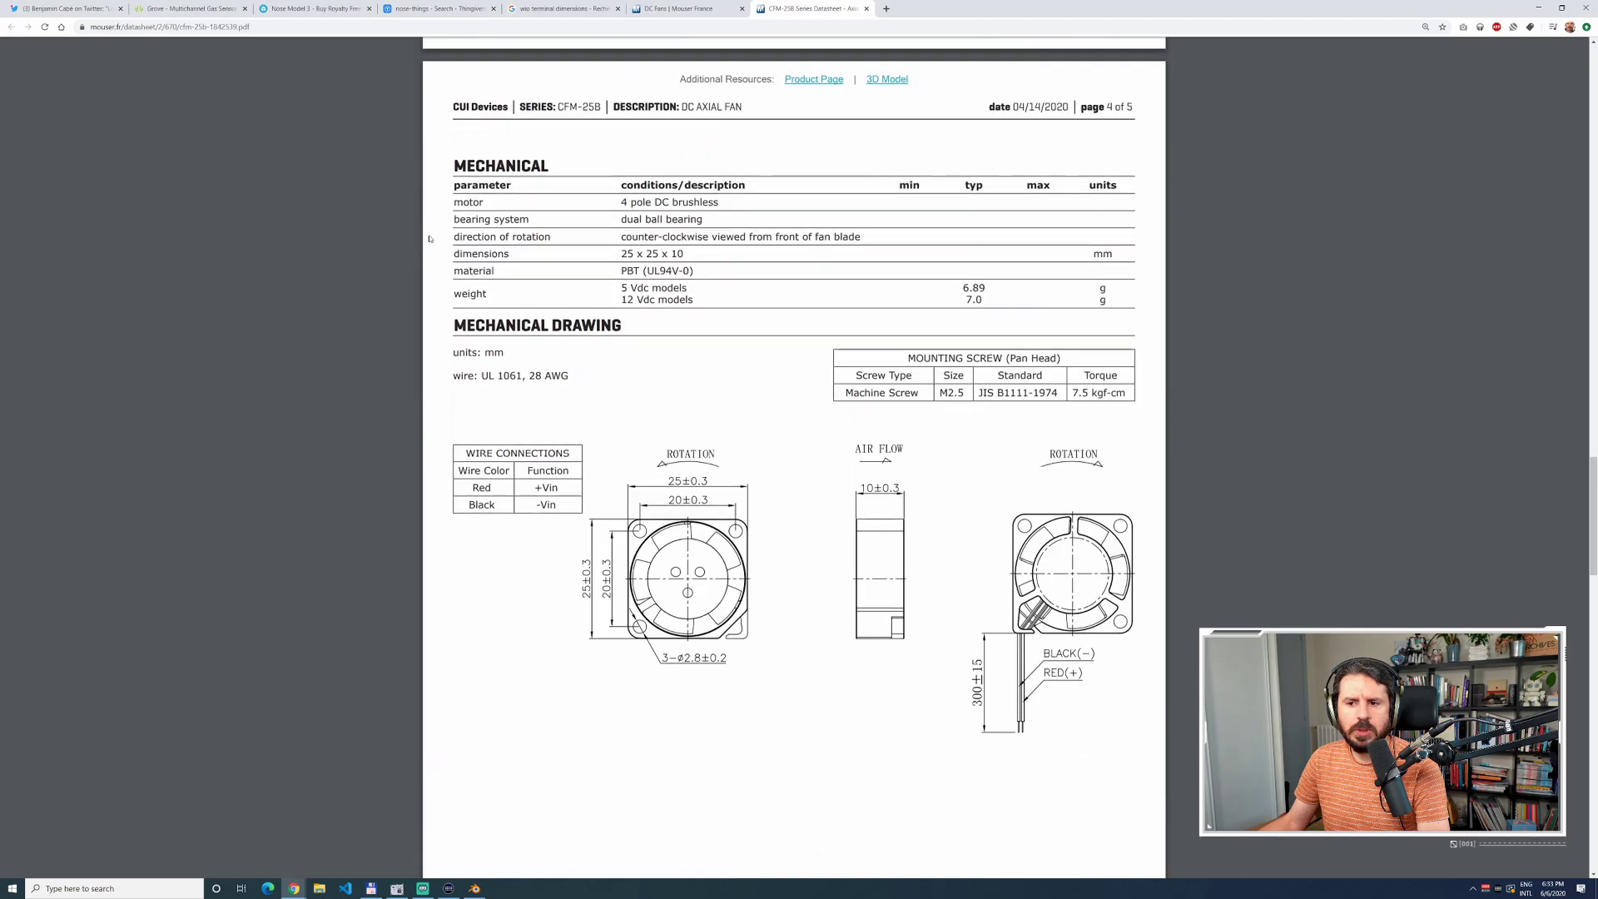
key(Home)
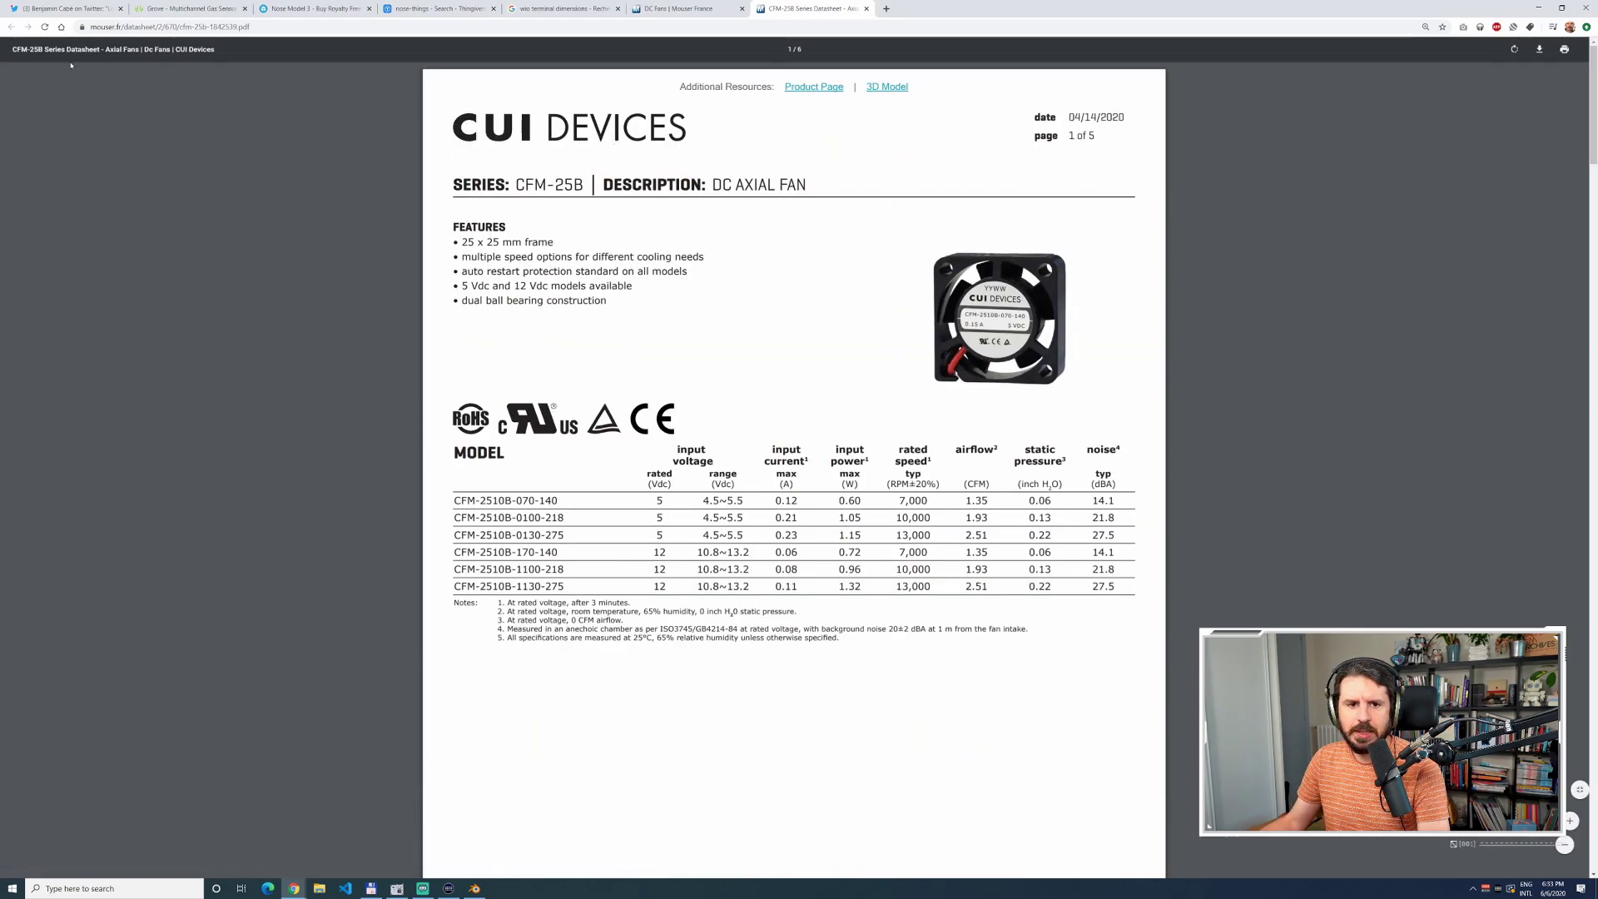
click(711, 7)
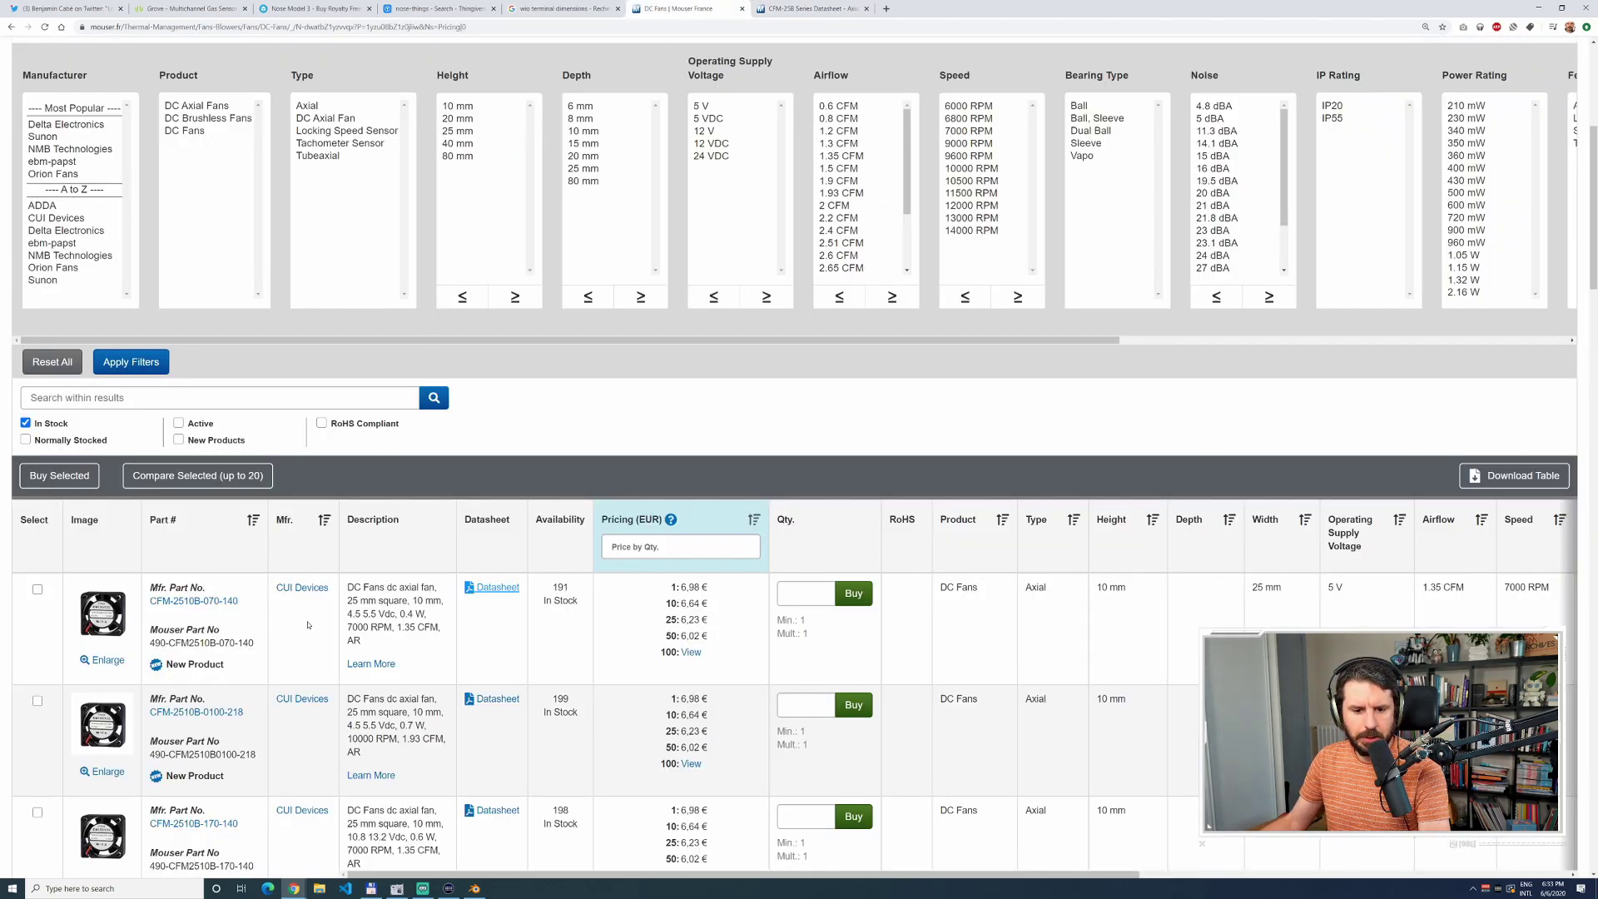
Search the DC fan list for "10s" and compare the 25 mm fans' prices, voltages and airflow.
scroll(308, 624, down, 2)
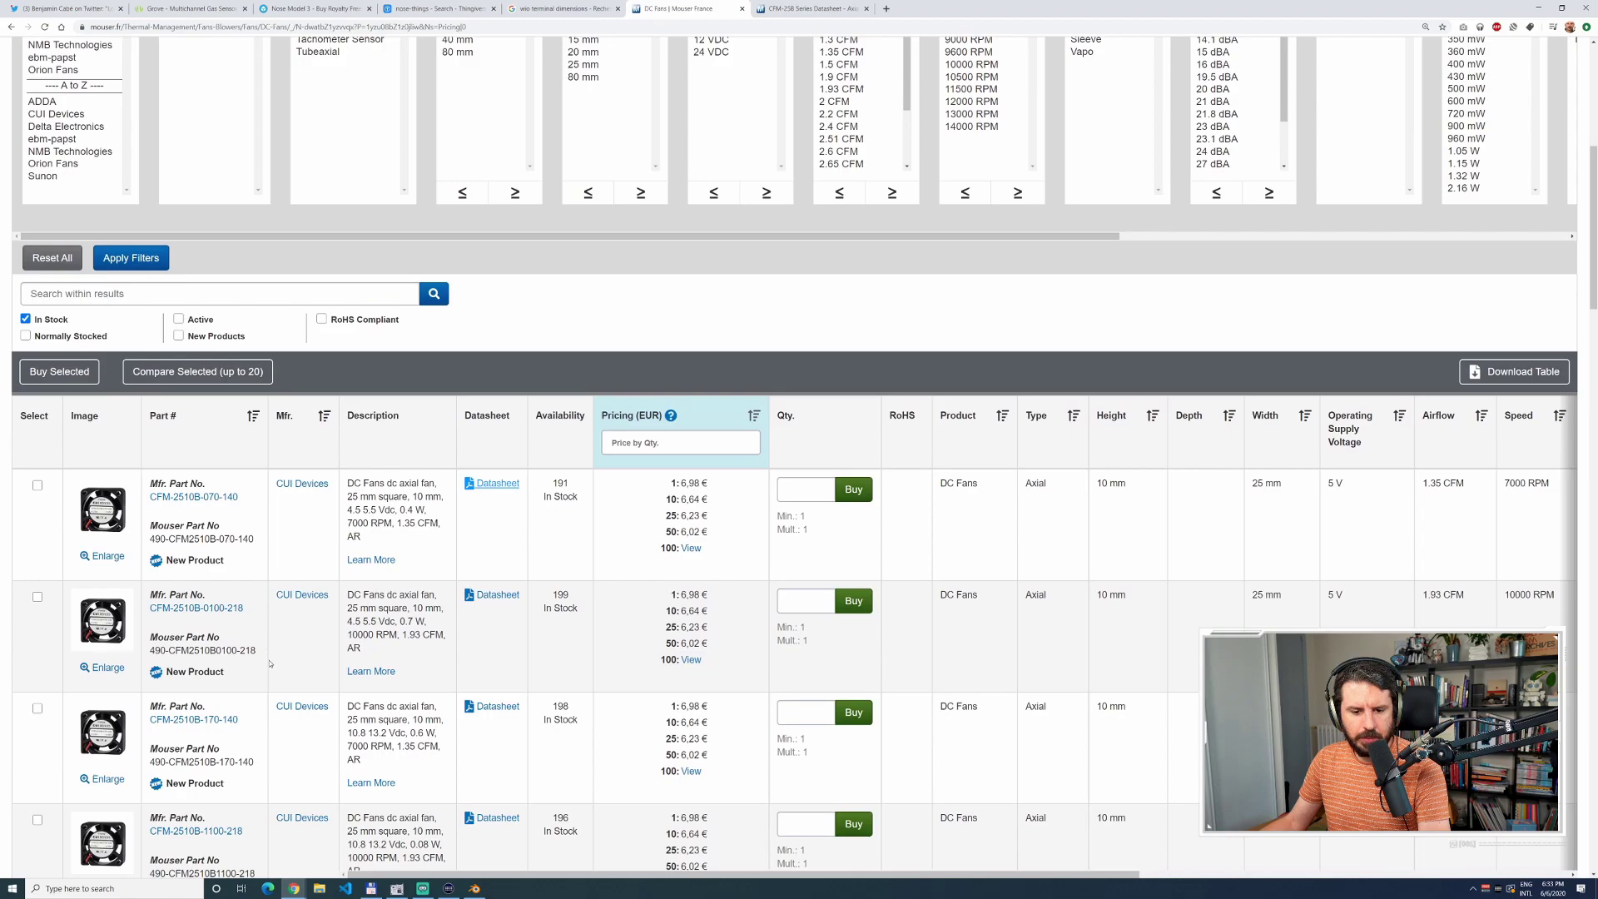
scroll(283, 661, down, 3)
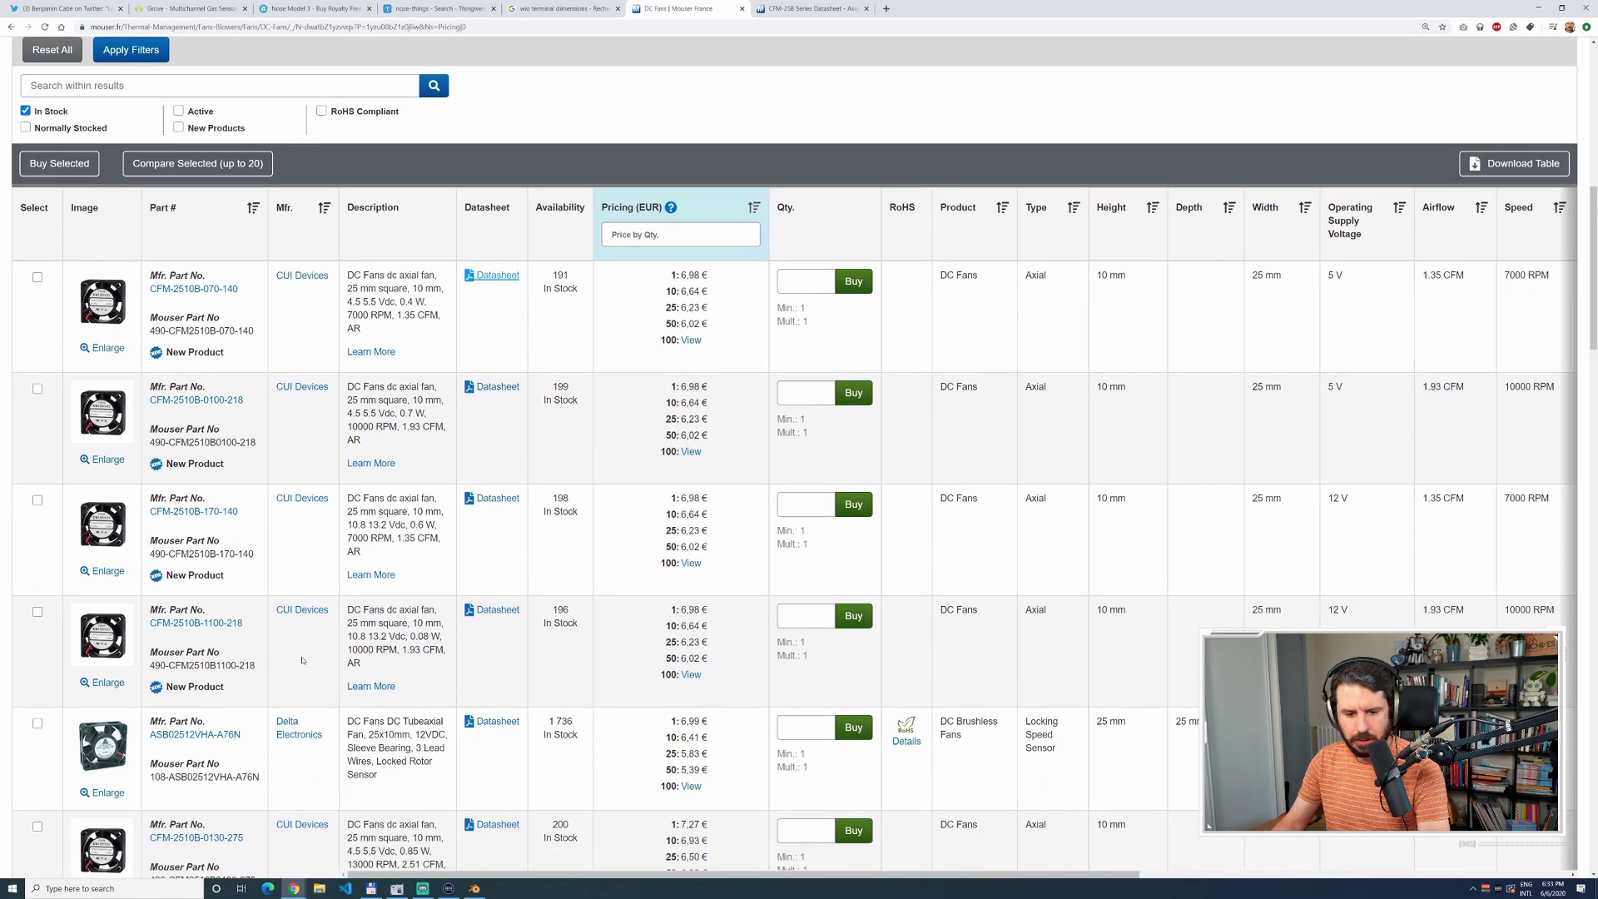
key(ctrl+f)
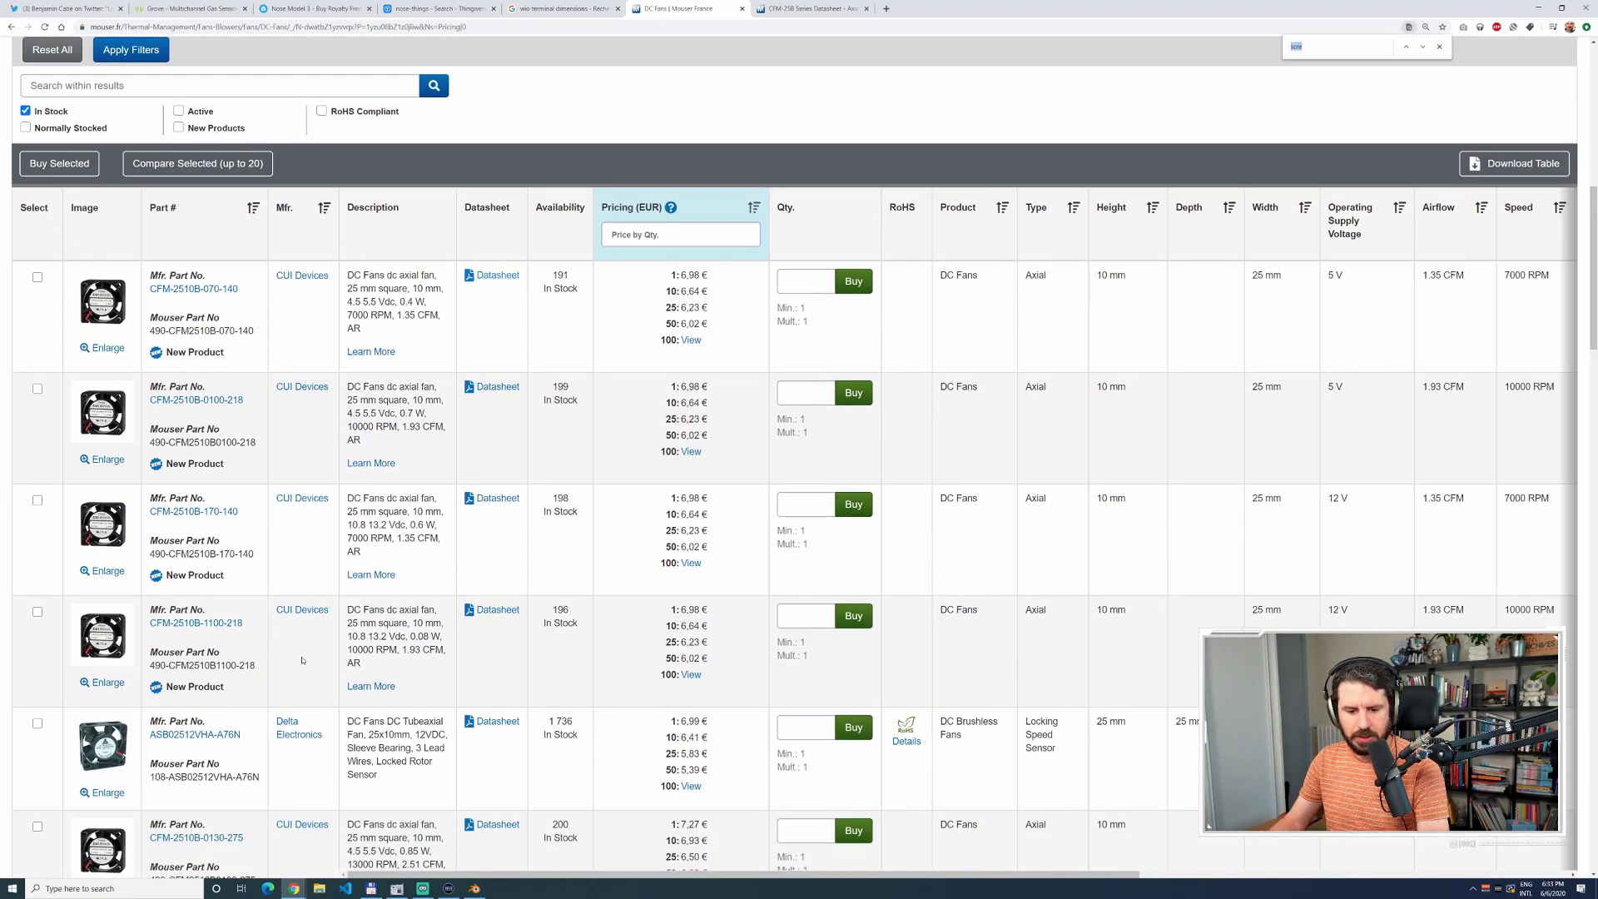
text(10s)
key(Return)
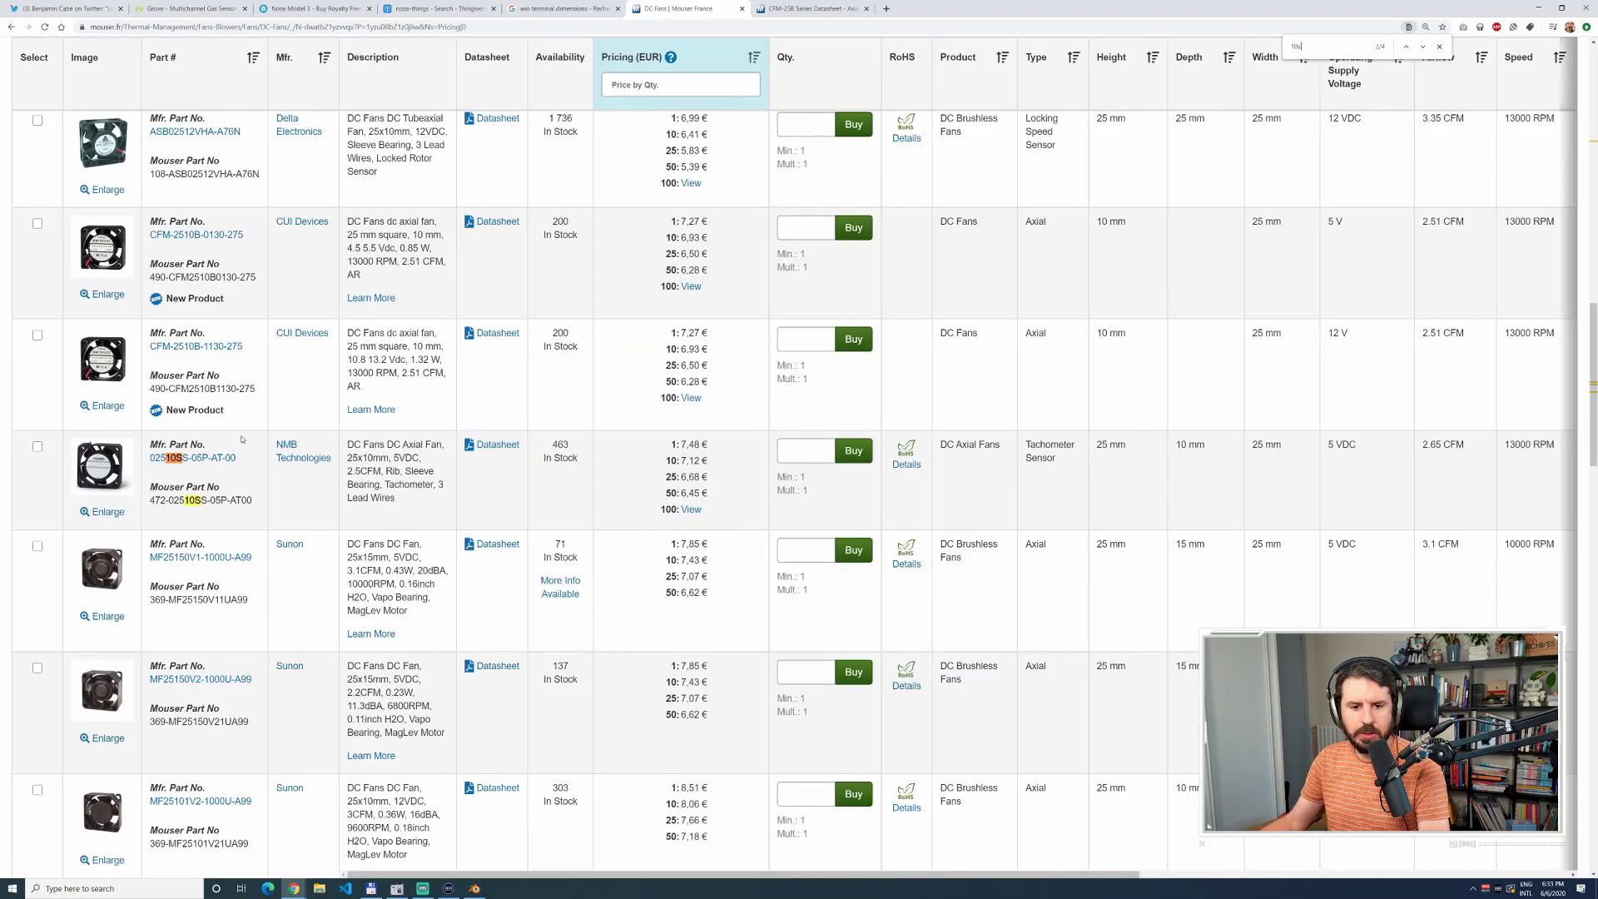
scroll(212, 484, up, 1)
scroll(335, 467, up, 3)
scroll(335, 467, up, 10)
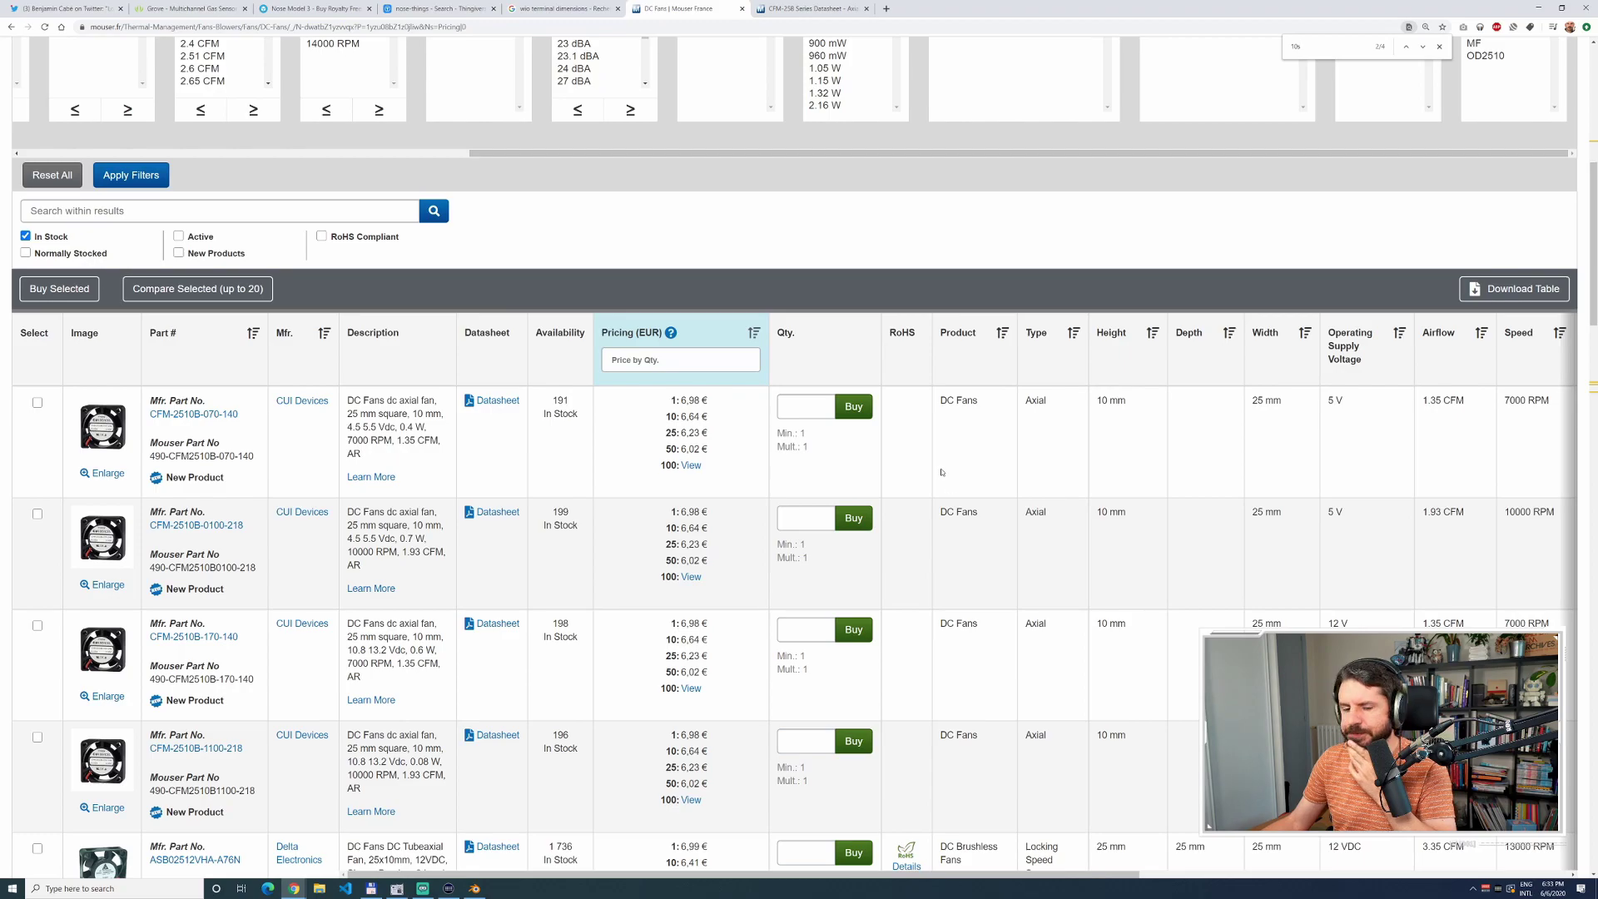
scroll(941, 472, down, 5)
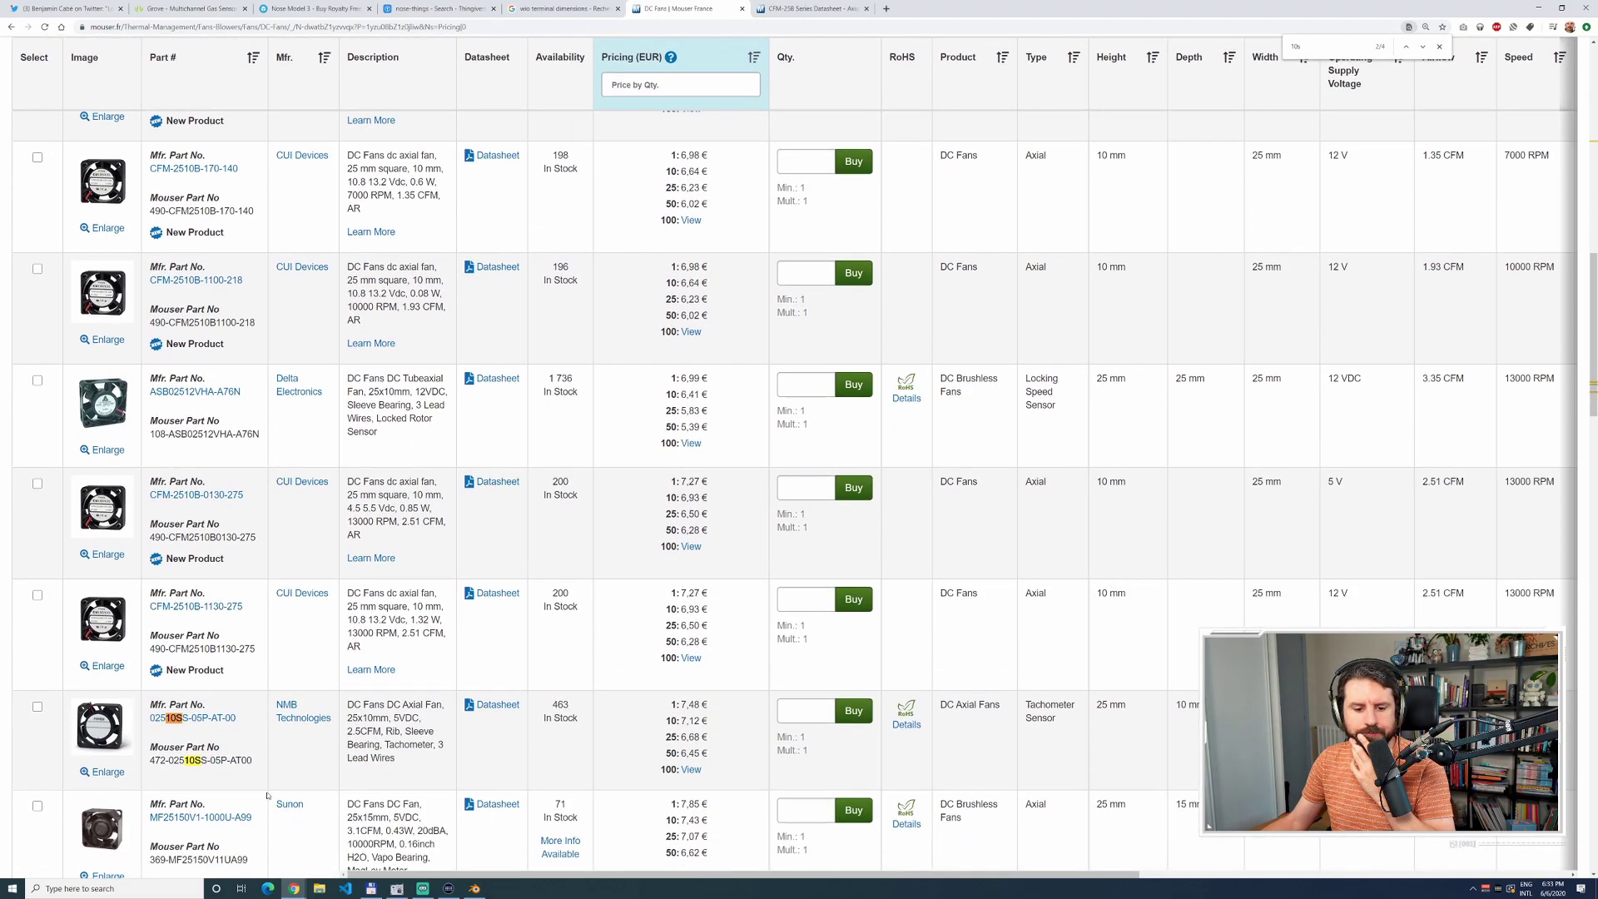
scroll(166, 462, up, 3)
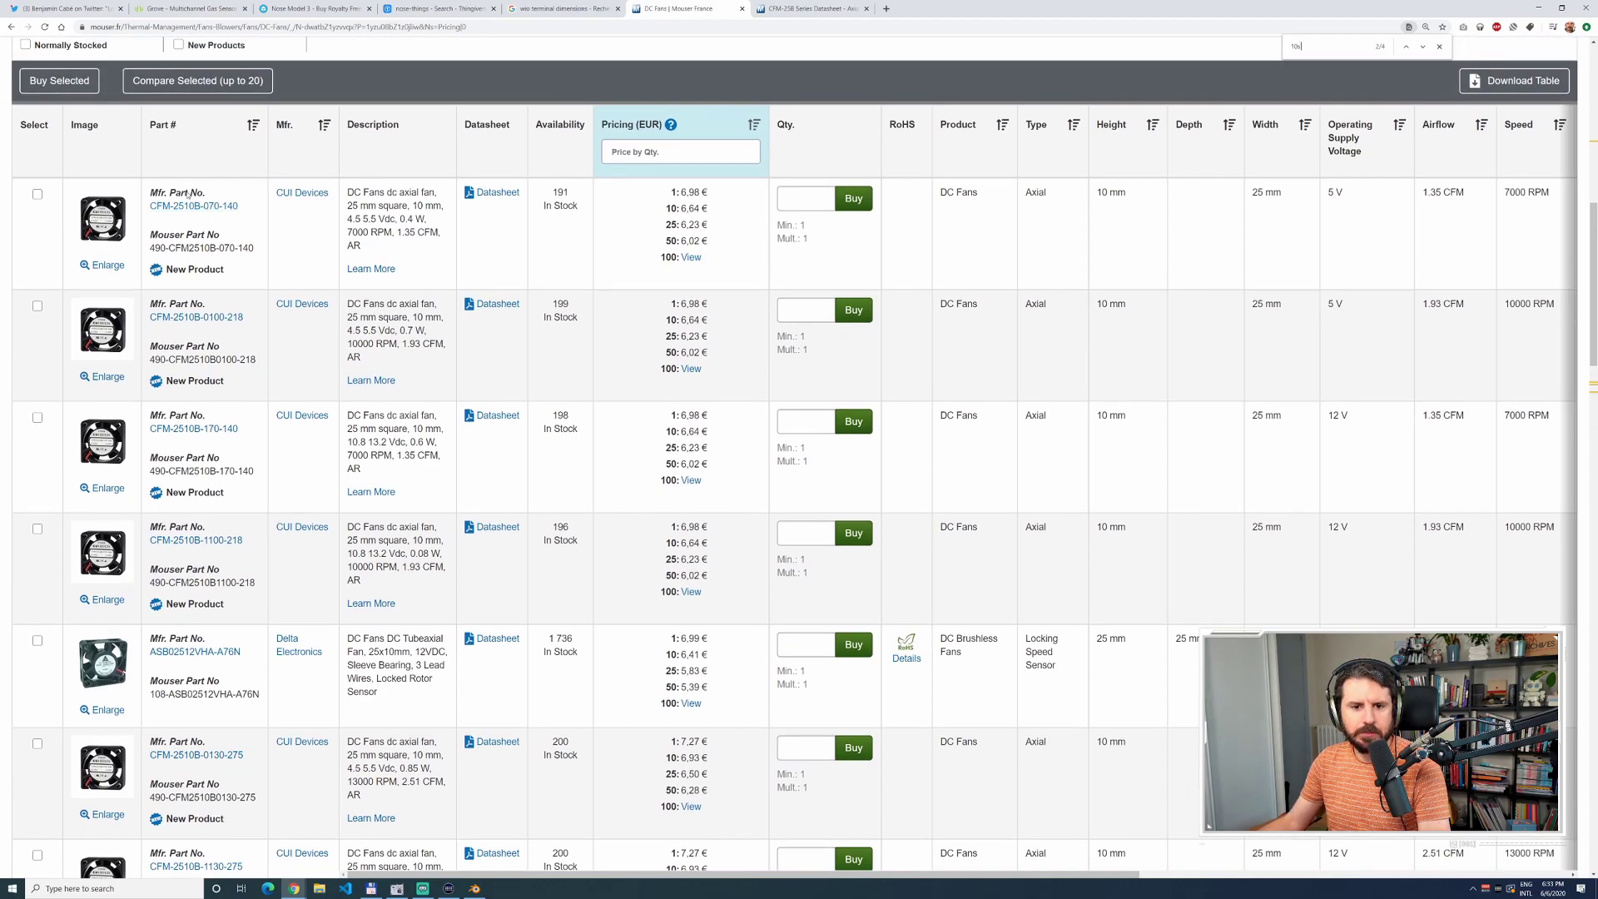
Open the CFM-2510B-070-140 datasheet, skim its specifications and mechanical drawing, and close it.
middle_click(498, 192)
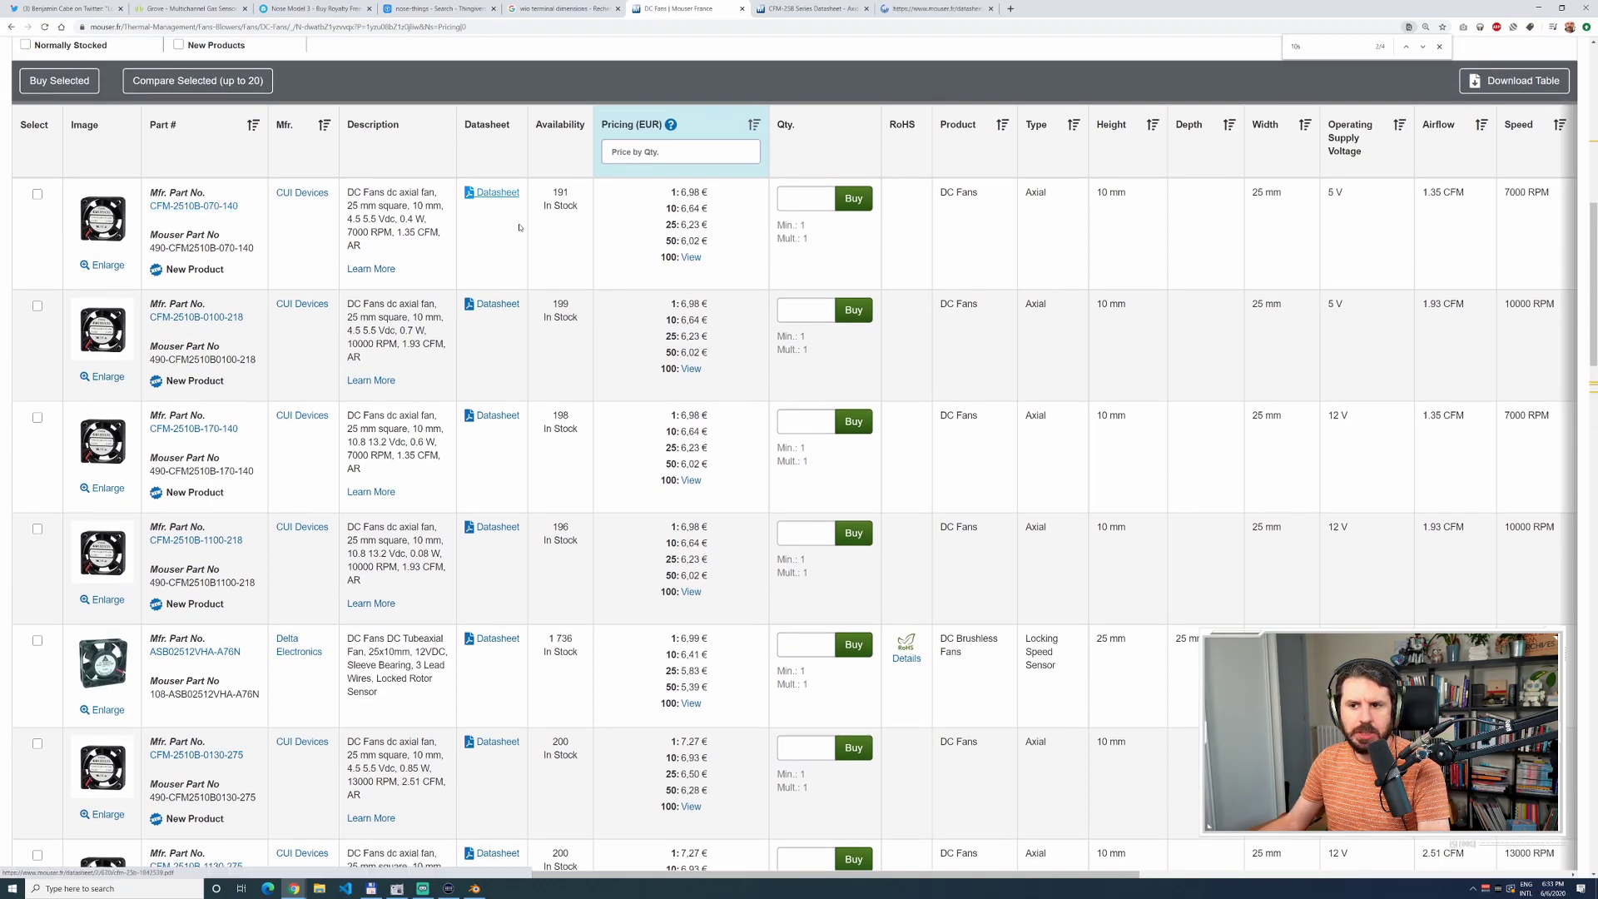
click(868, 10)
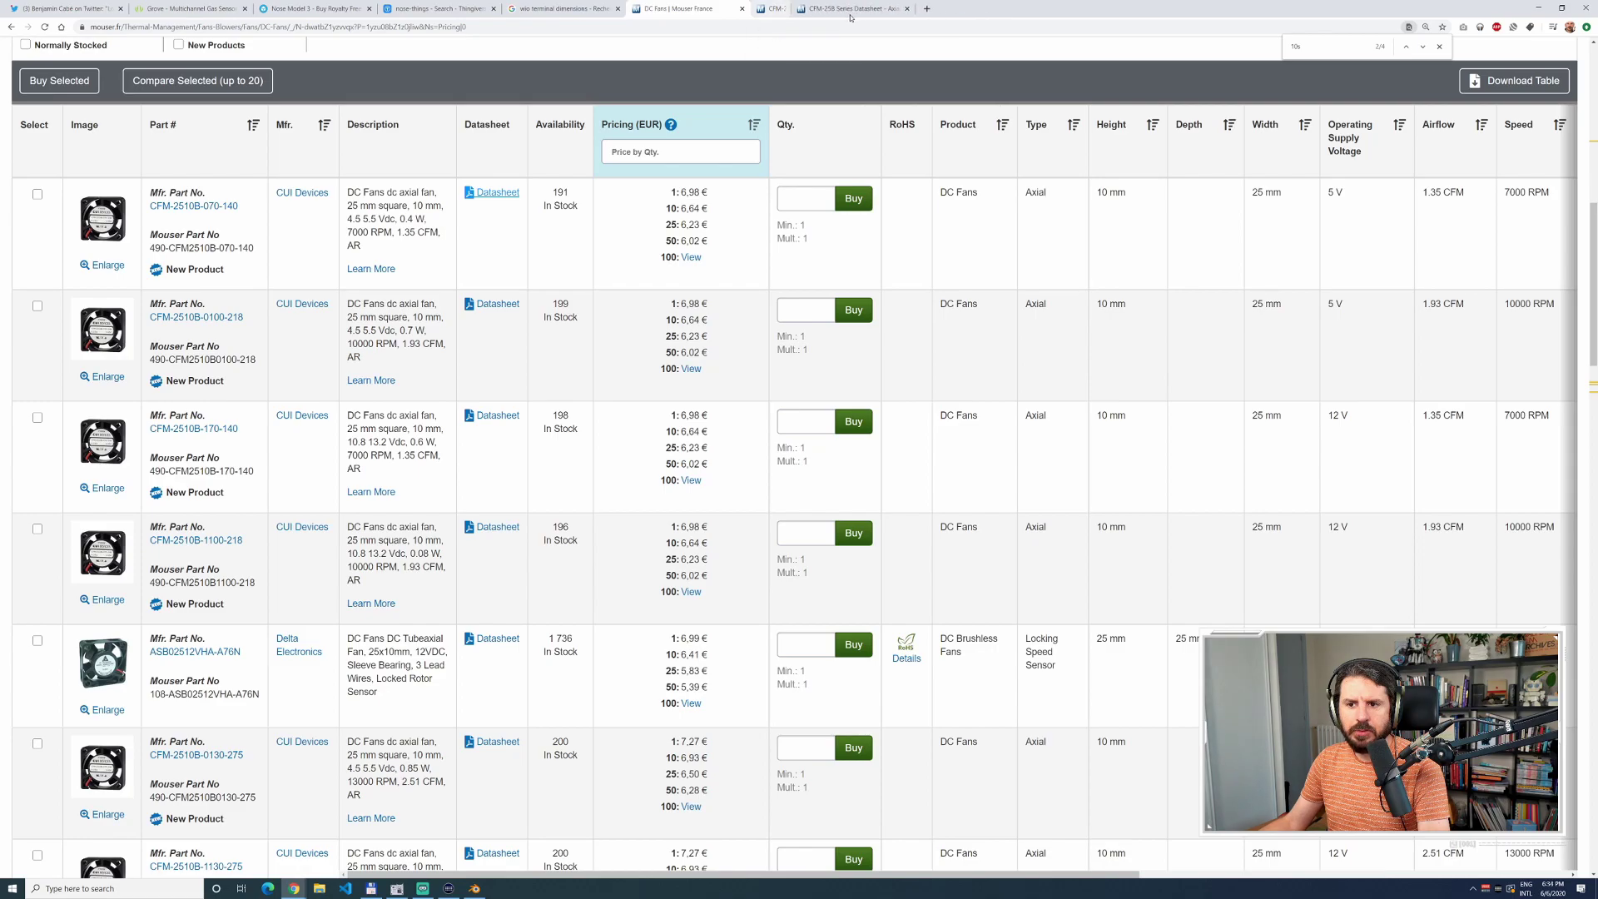
click(822, 10)
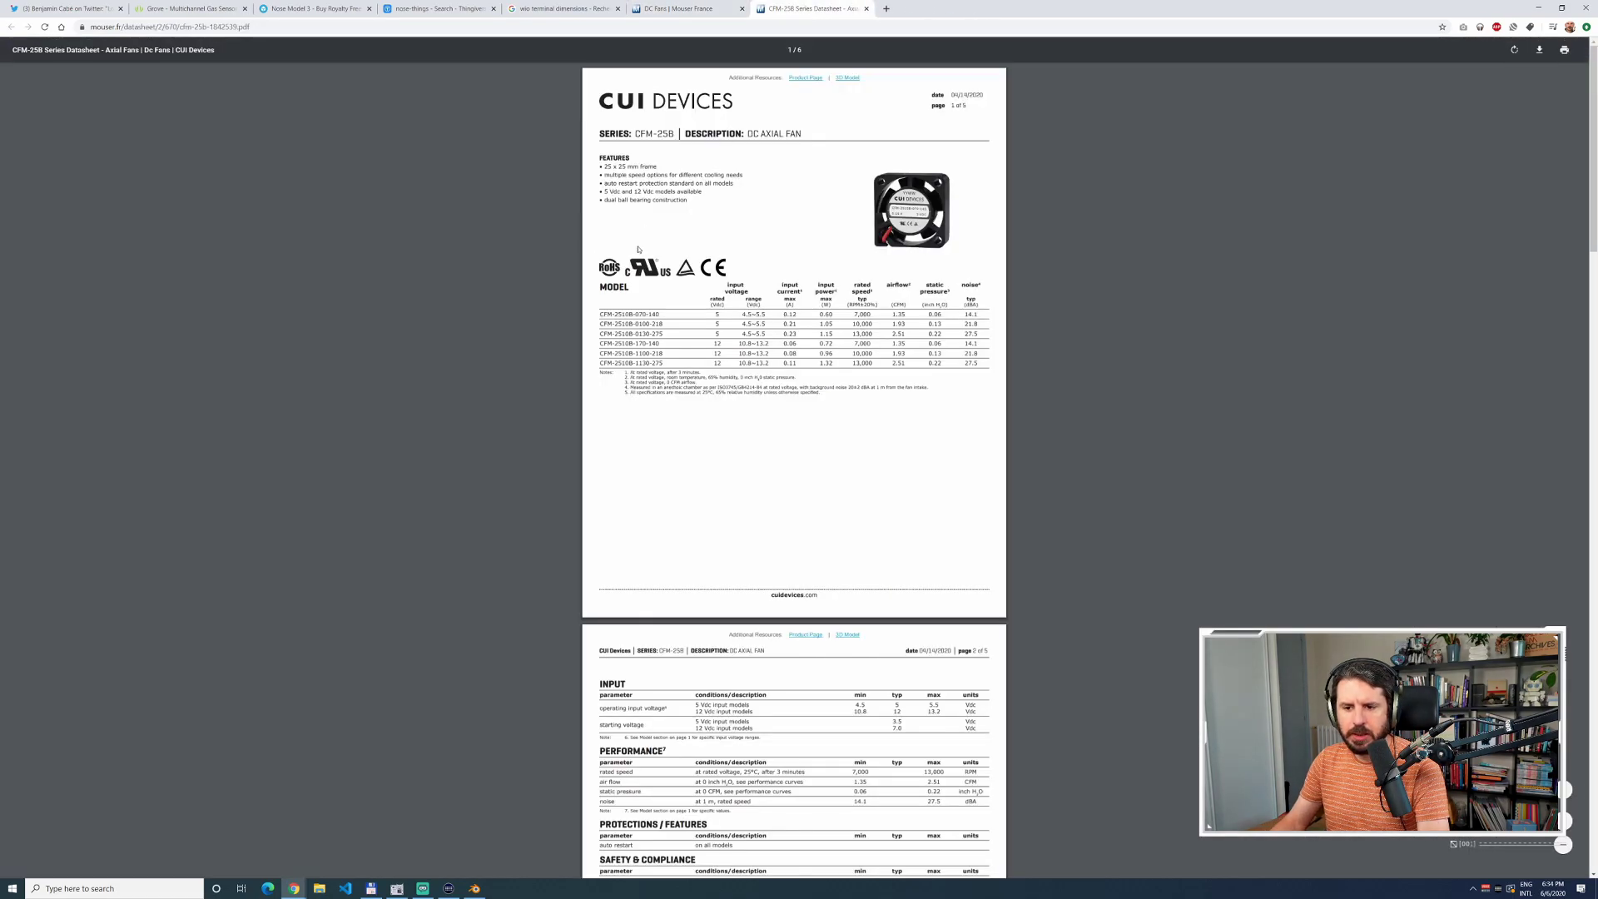
scroll(638, 249, down, 15)
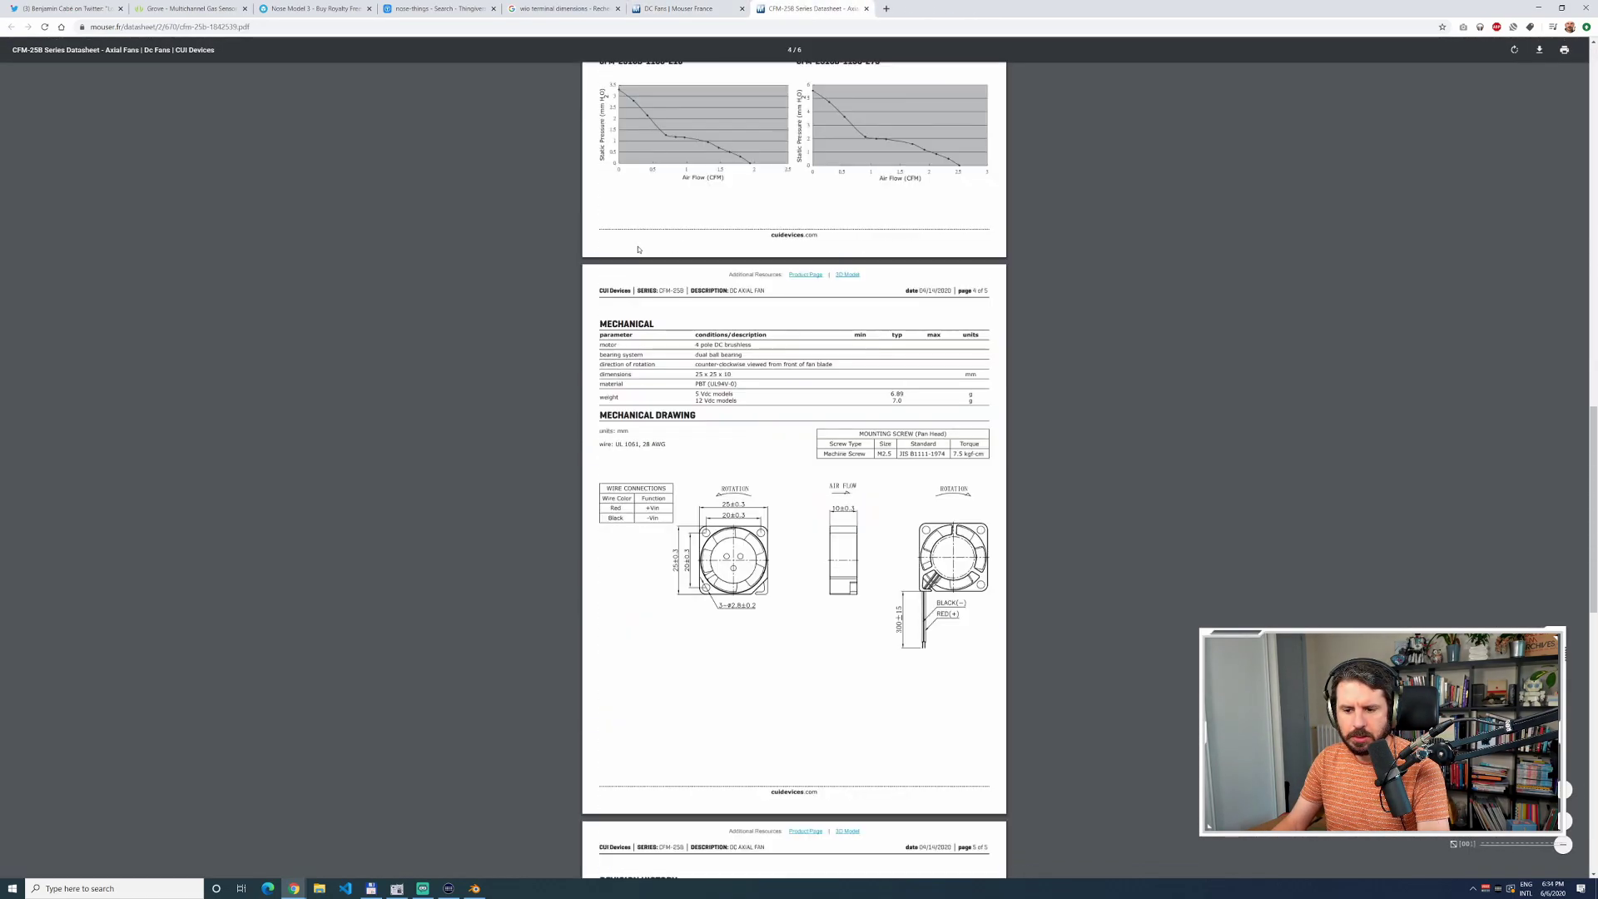
scroll(639, 249, down, 12)
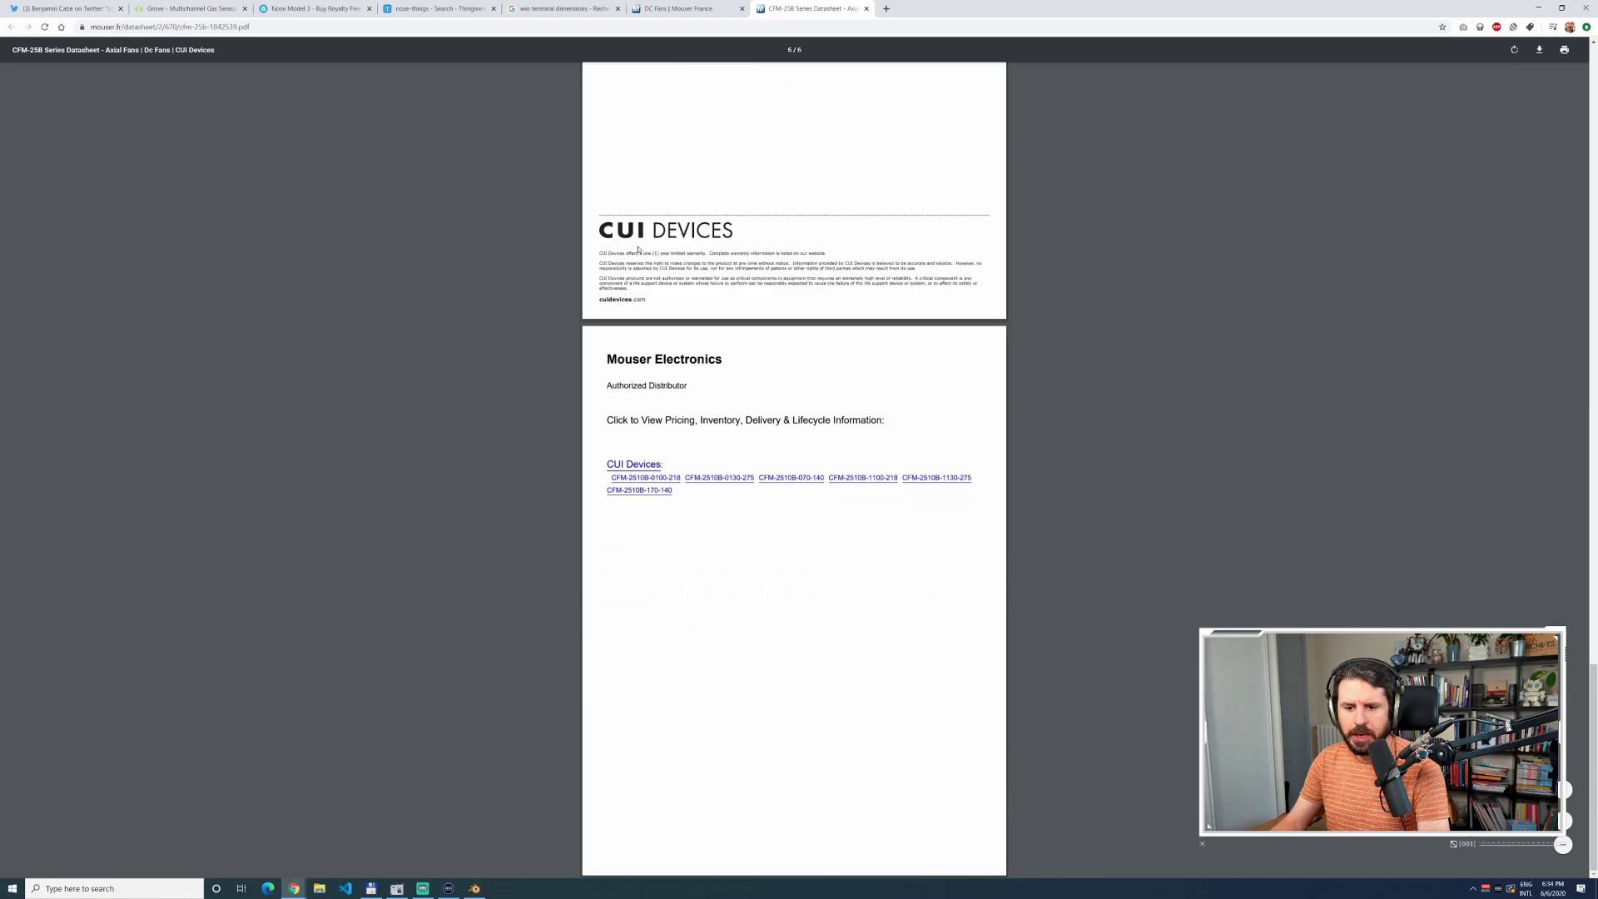
scroll(638, 248, up, 10)
key(ctrl+w)
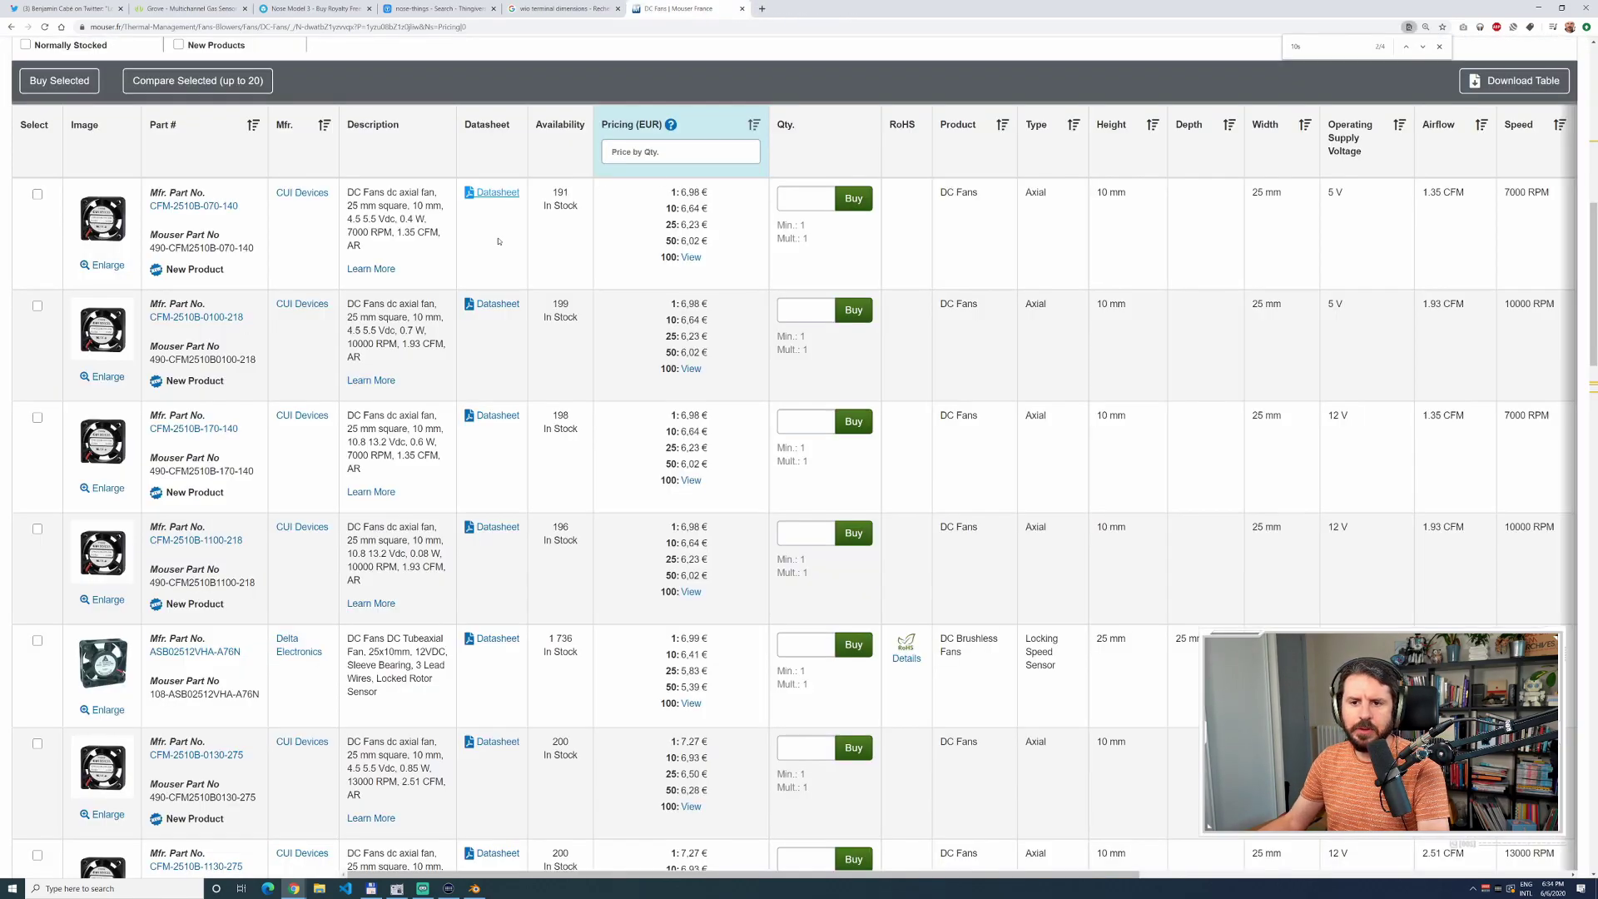
Find the 02510SS-05P-AT-00 fan in the list and examine the outline and panel cut-out drawings in its datasheet.
key(ctrl+f)
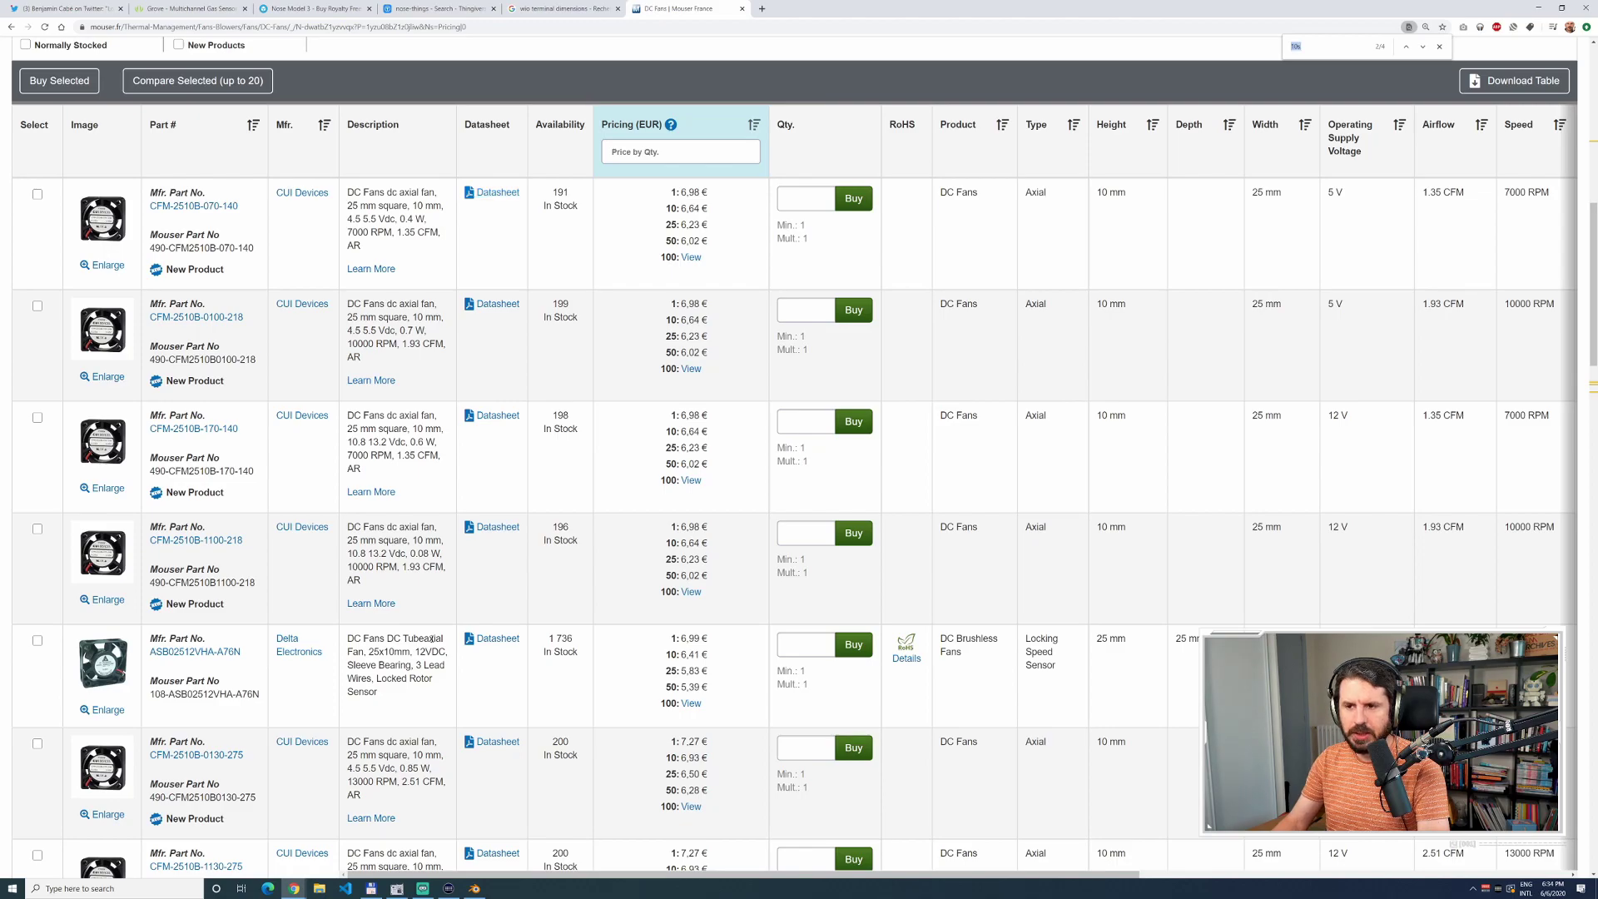
key(Return)
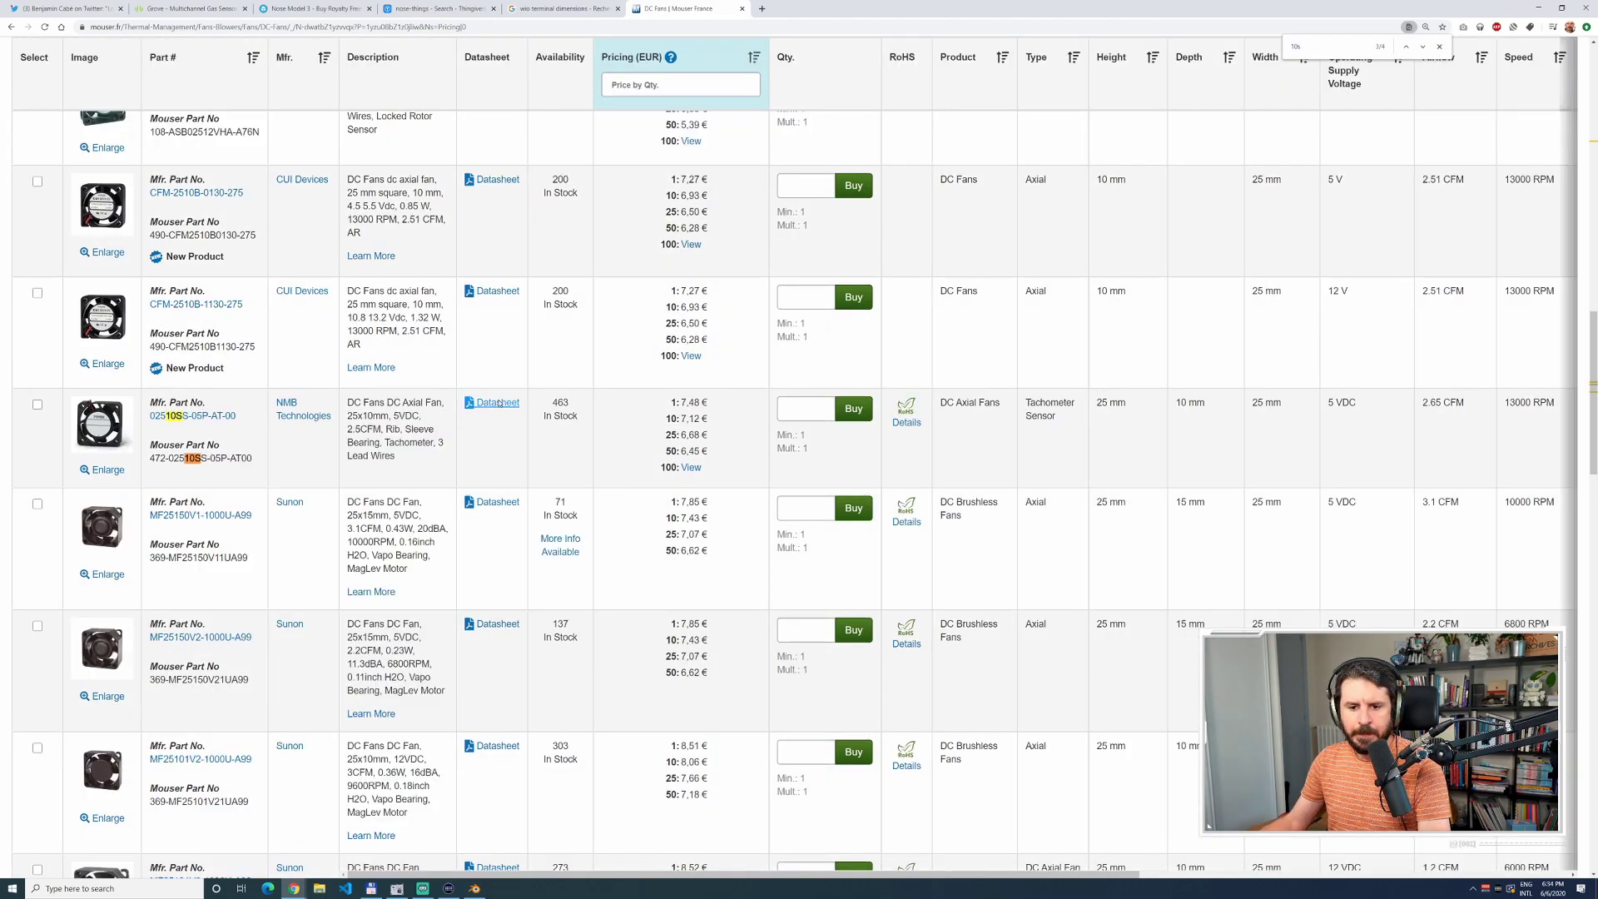
click(500, 407)
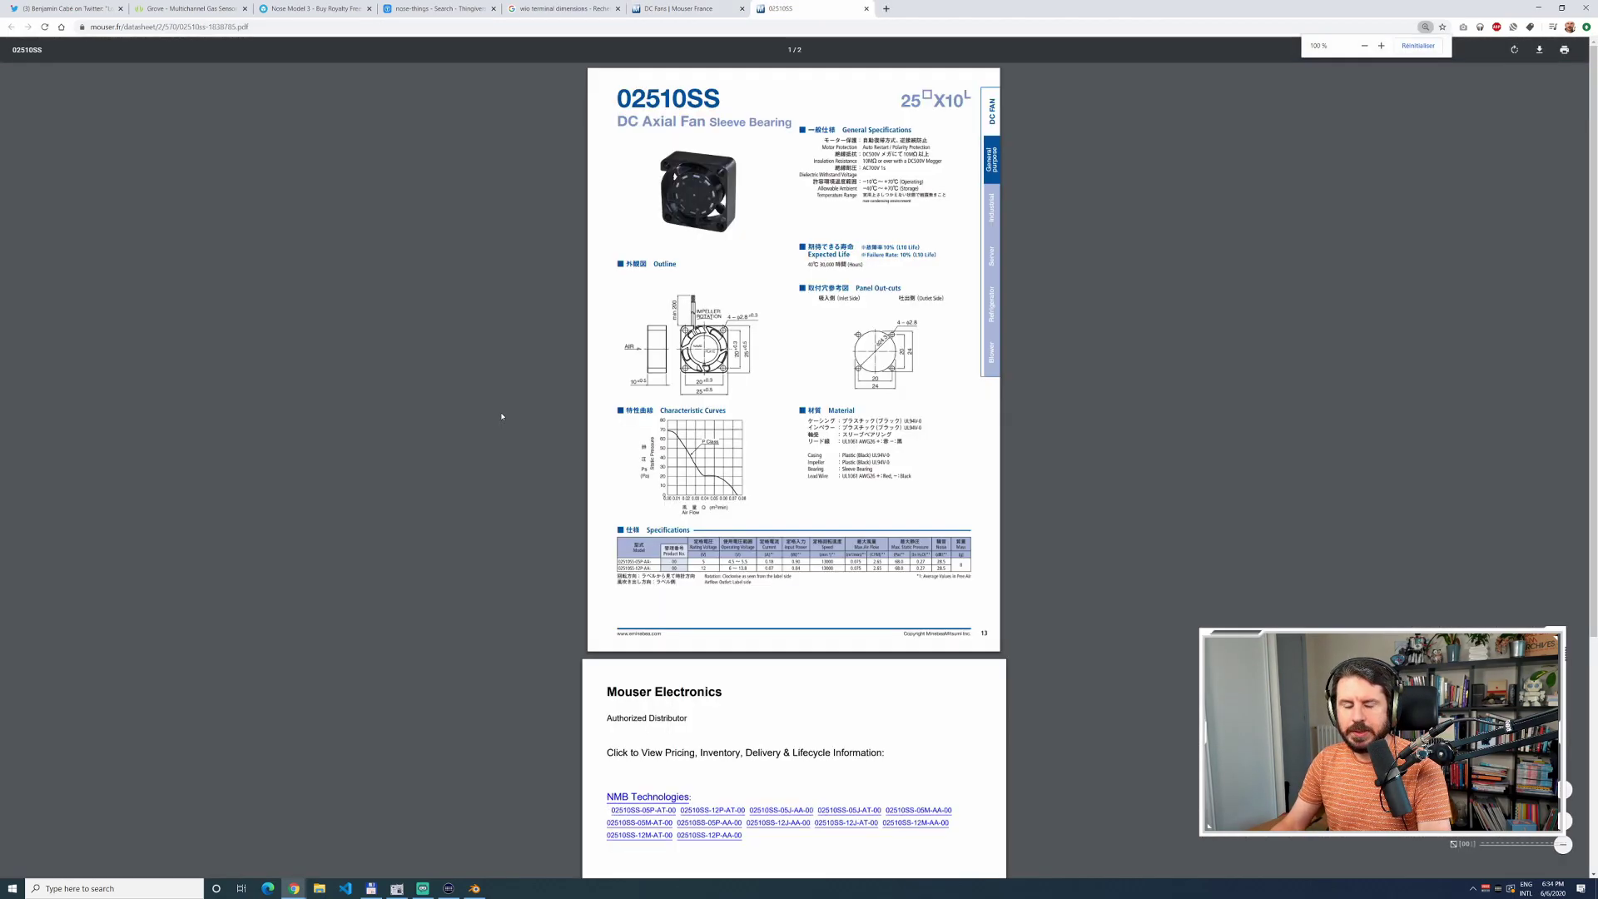
ctrl+scroll(502, 417, up, 2)
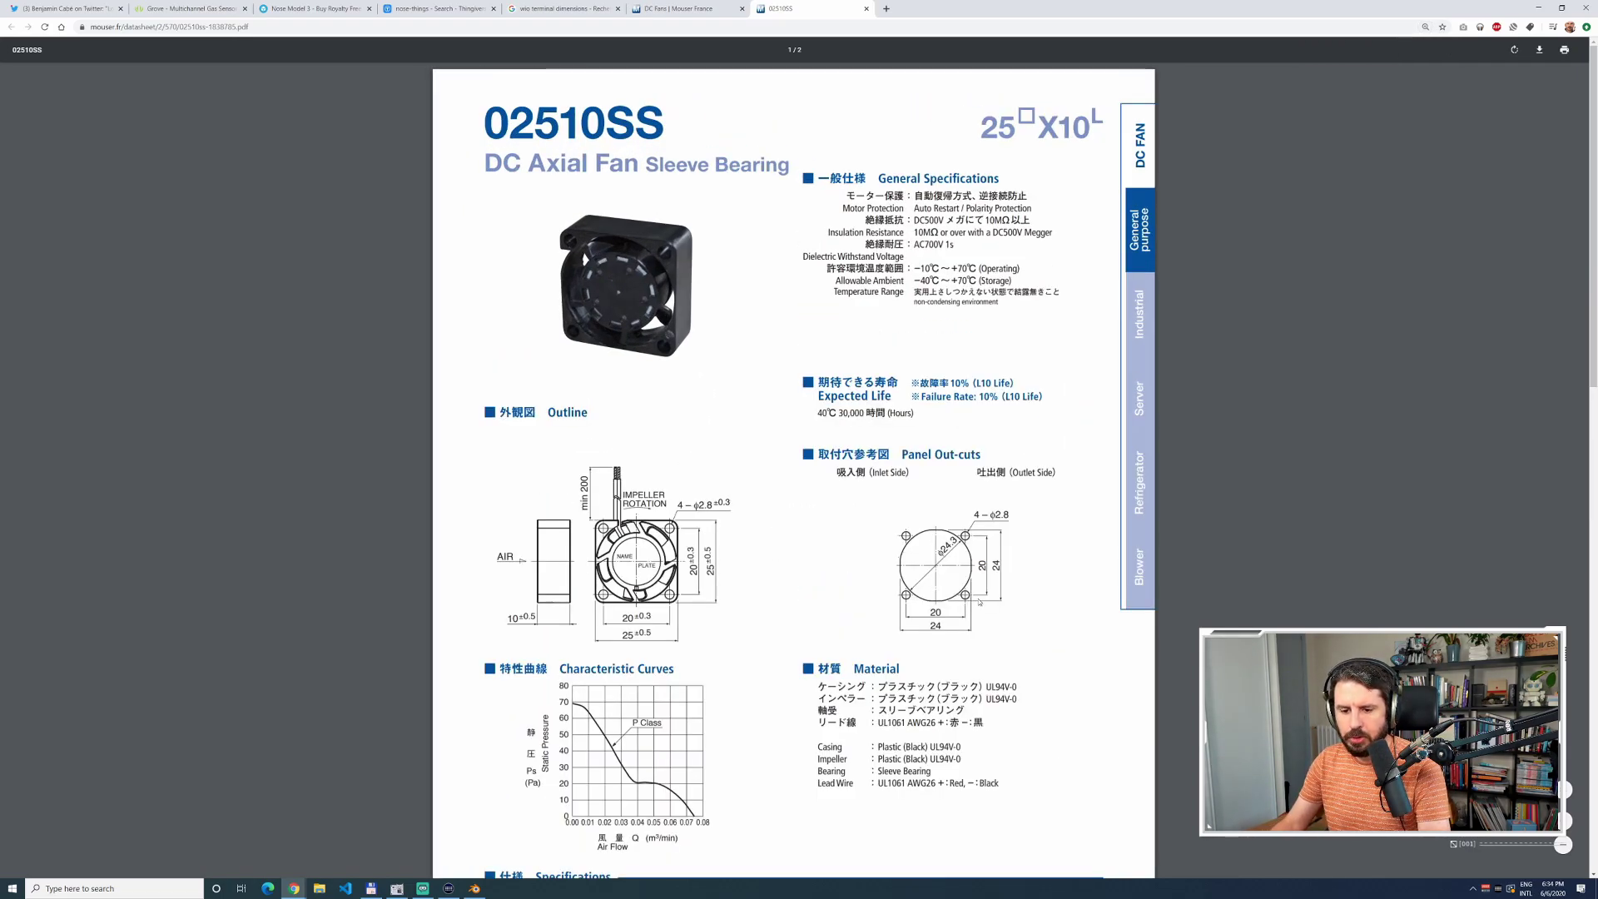
ctrl+scroll(979, 601, up, 3)
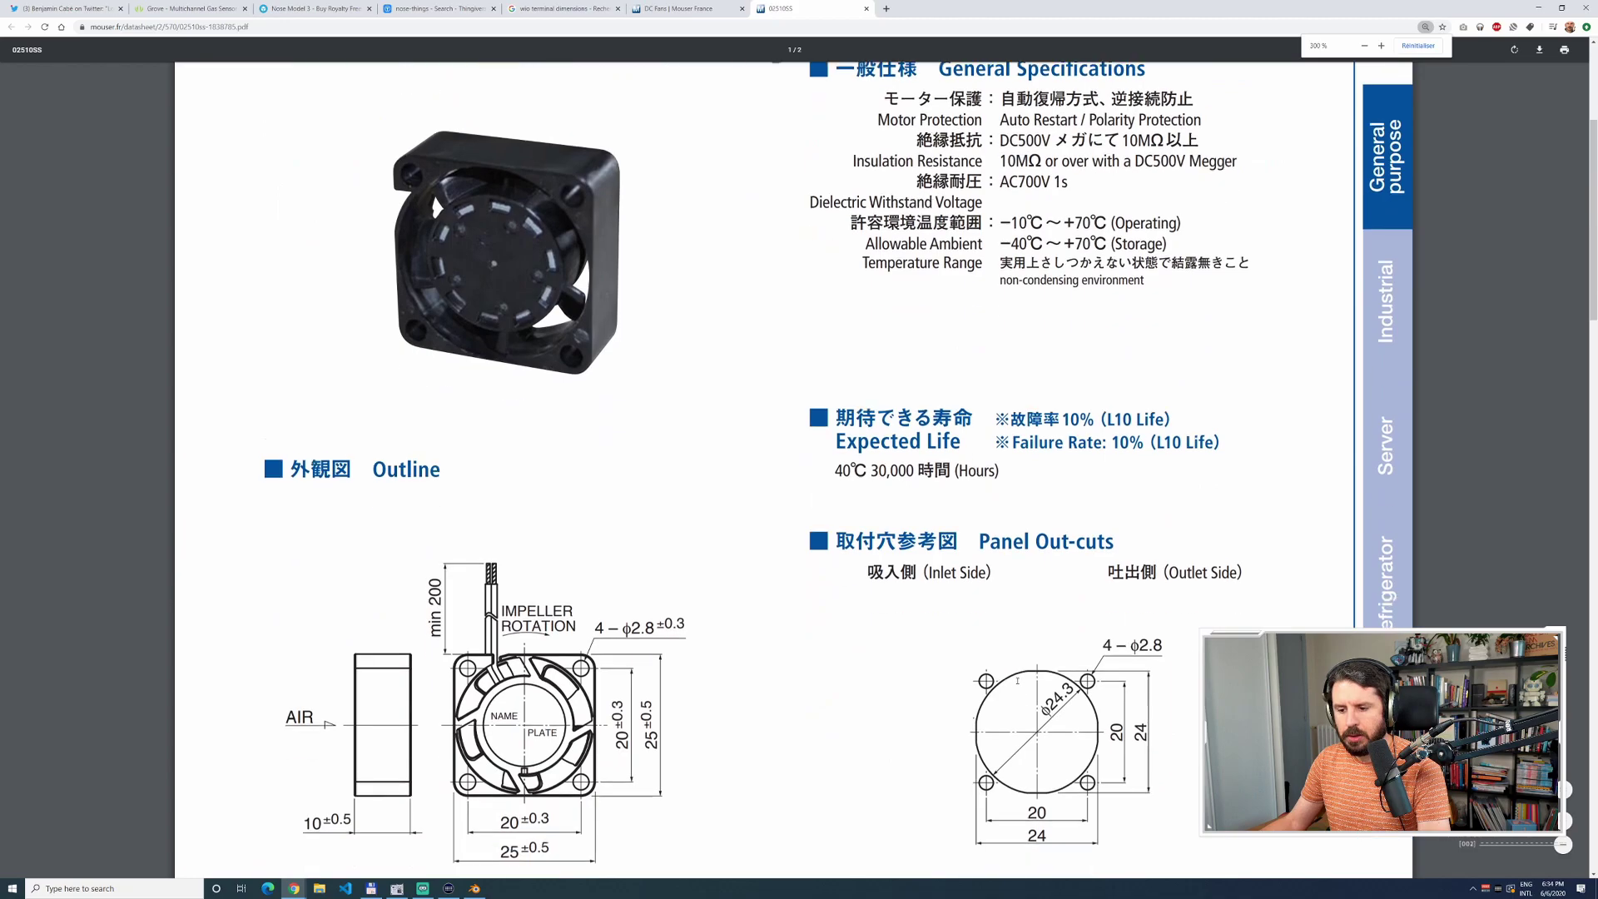
scroll(1007, 673, down, 2)
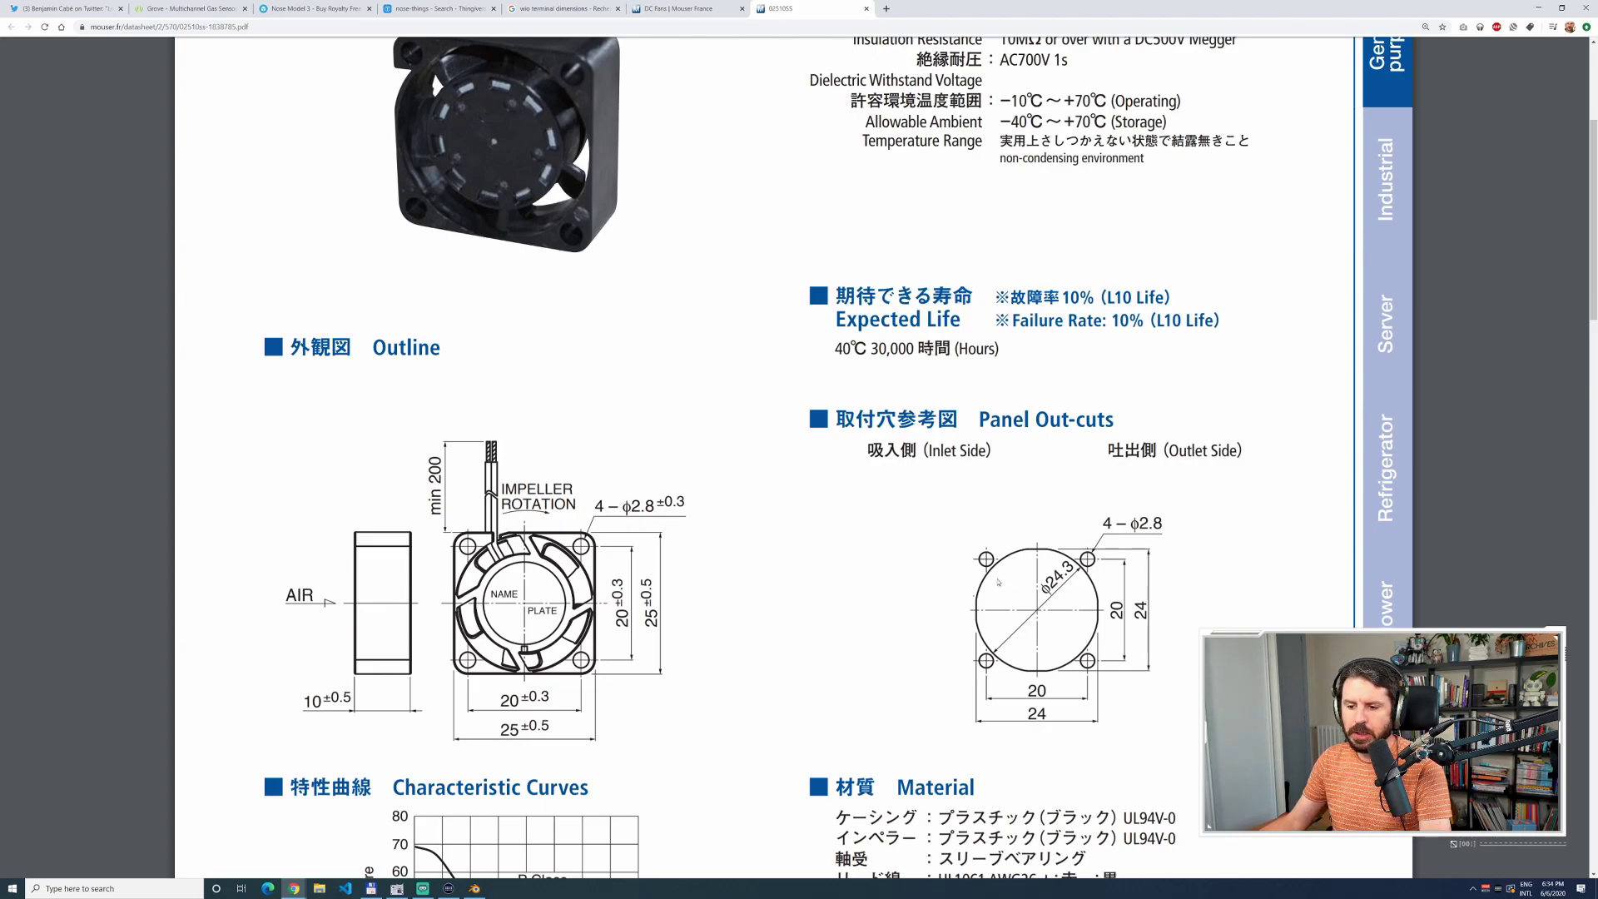
Switch to Blender and append the collection named Collection from the file 02510SS fan.blend.
key(alt+Tab)
double_click(657, 297)
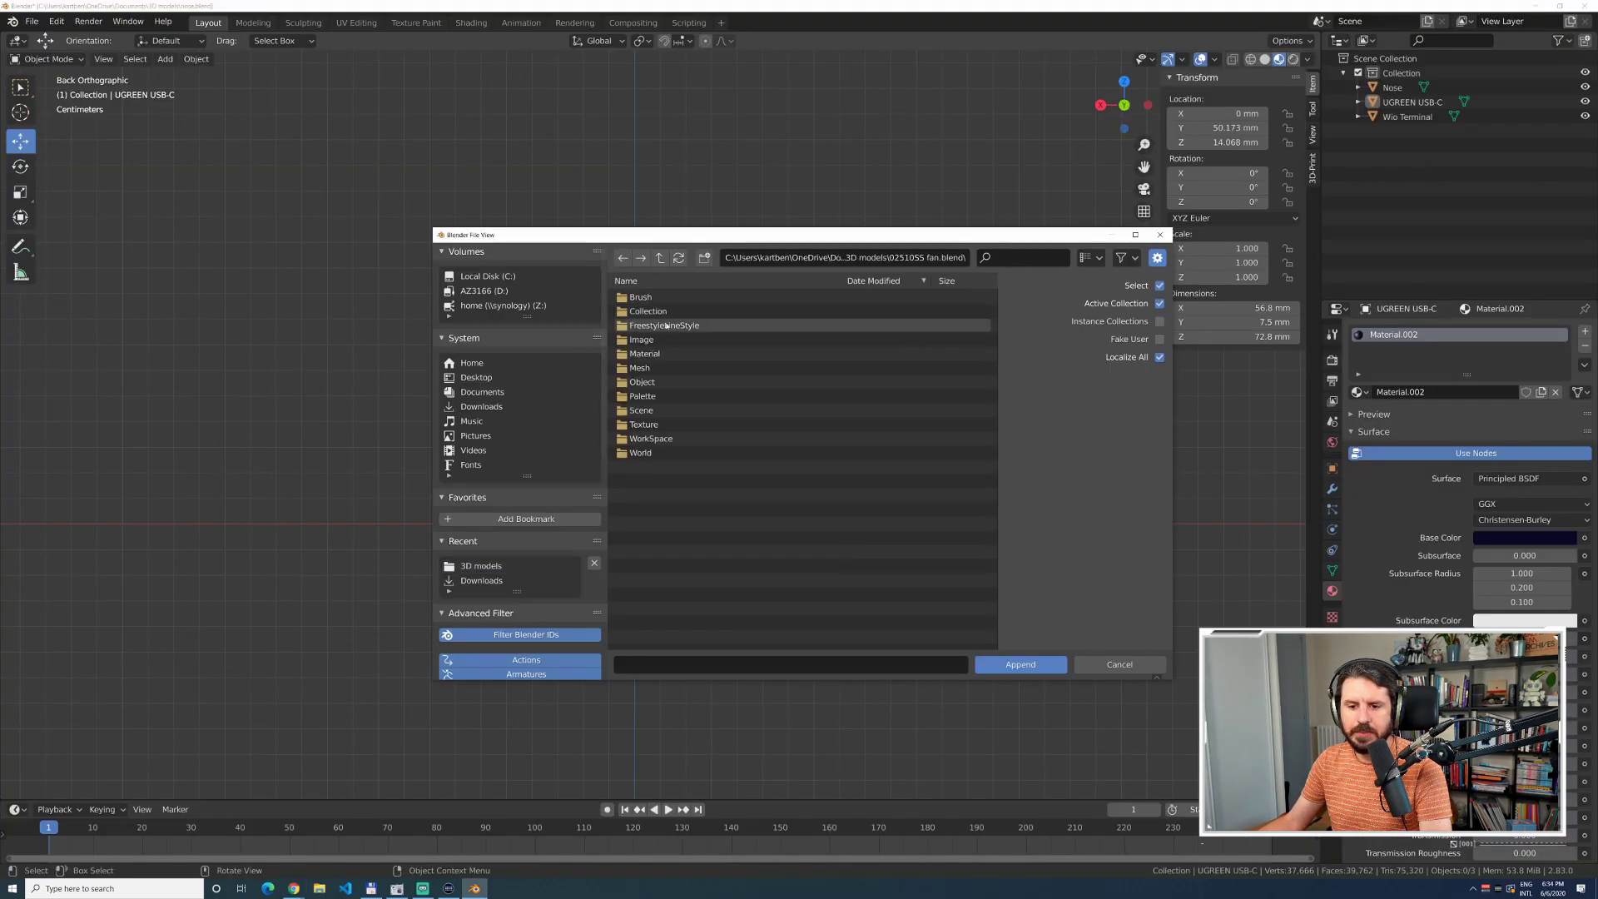
click(656, 312)
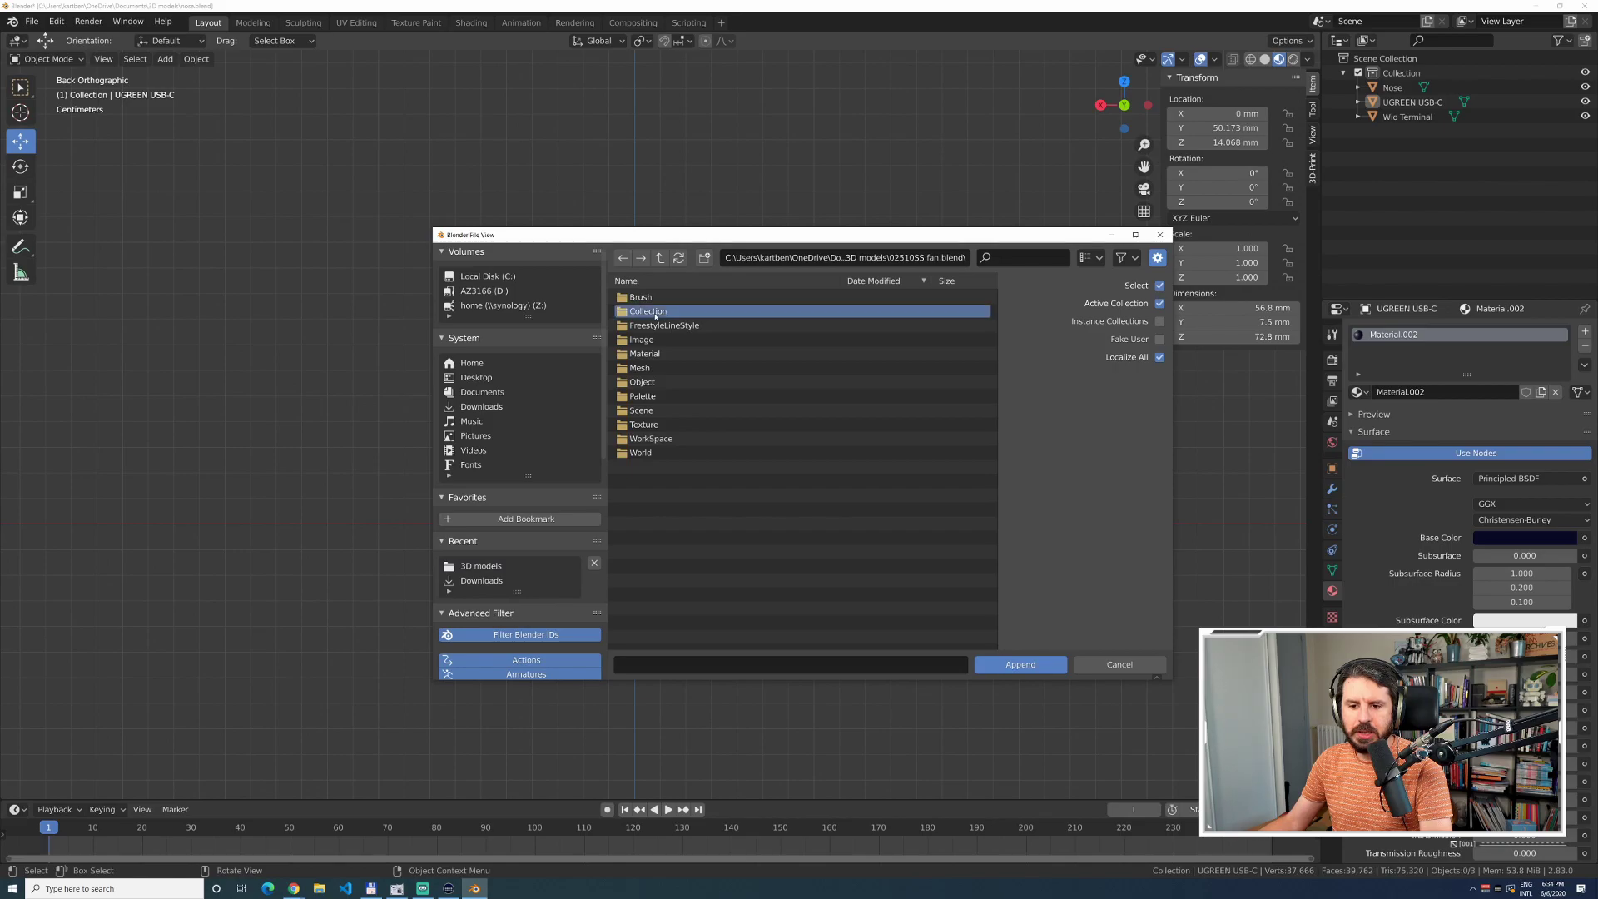
double_click(658, 311)
click(658, 297)
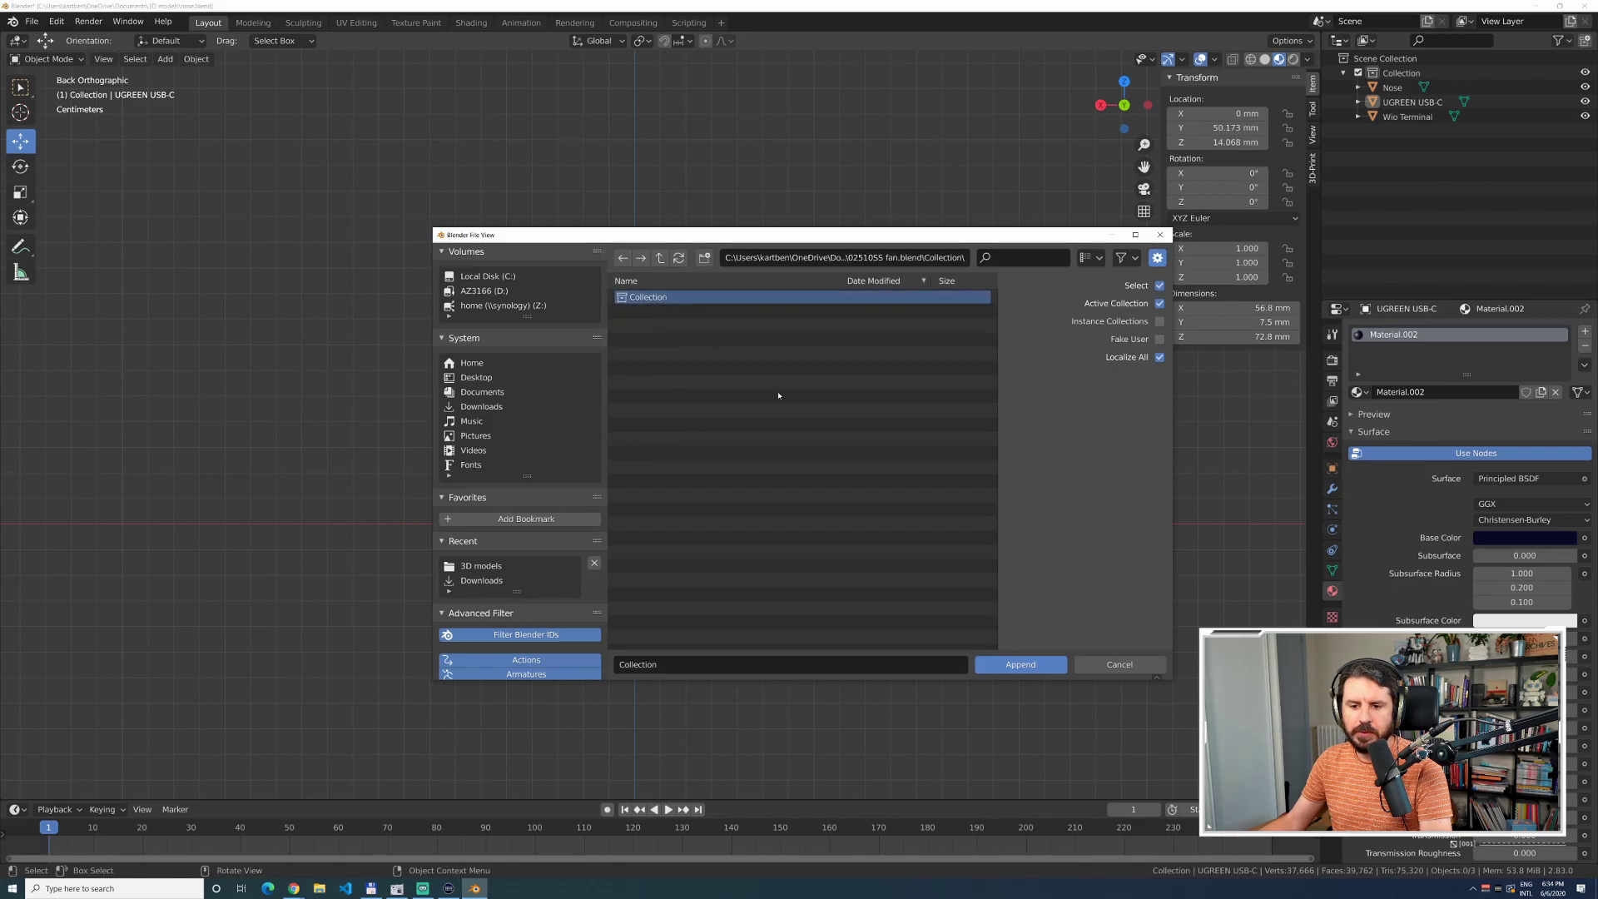
click(1017, 664)
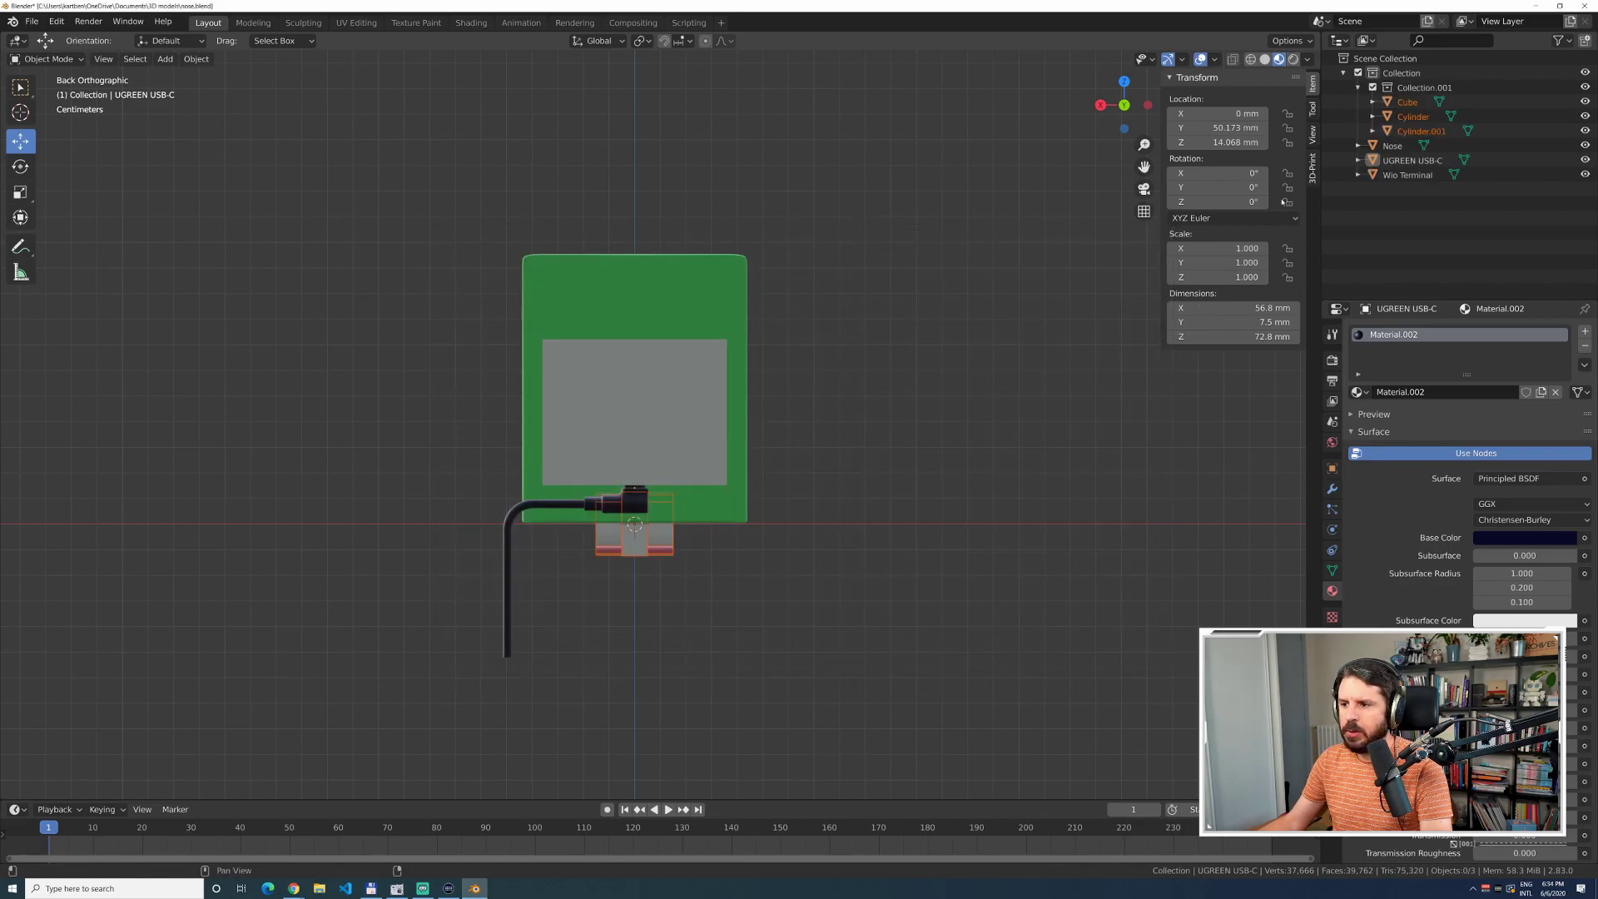
Rename the appended collection as Fan.
click(1431, 89)
double_click(1433, 88)
text(F)
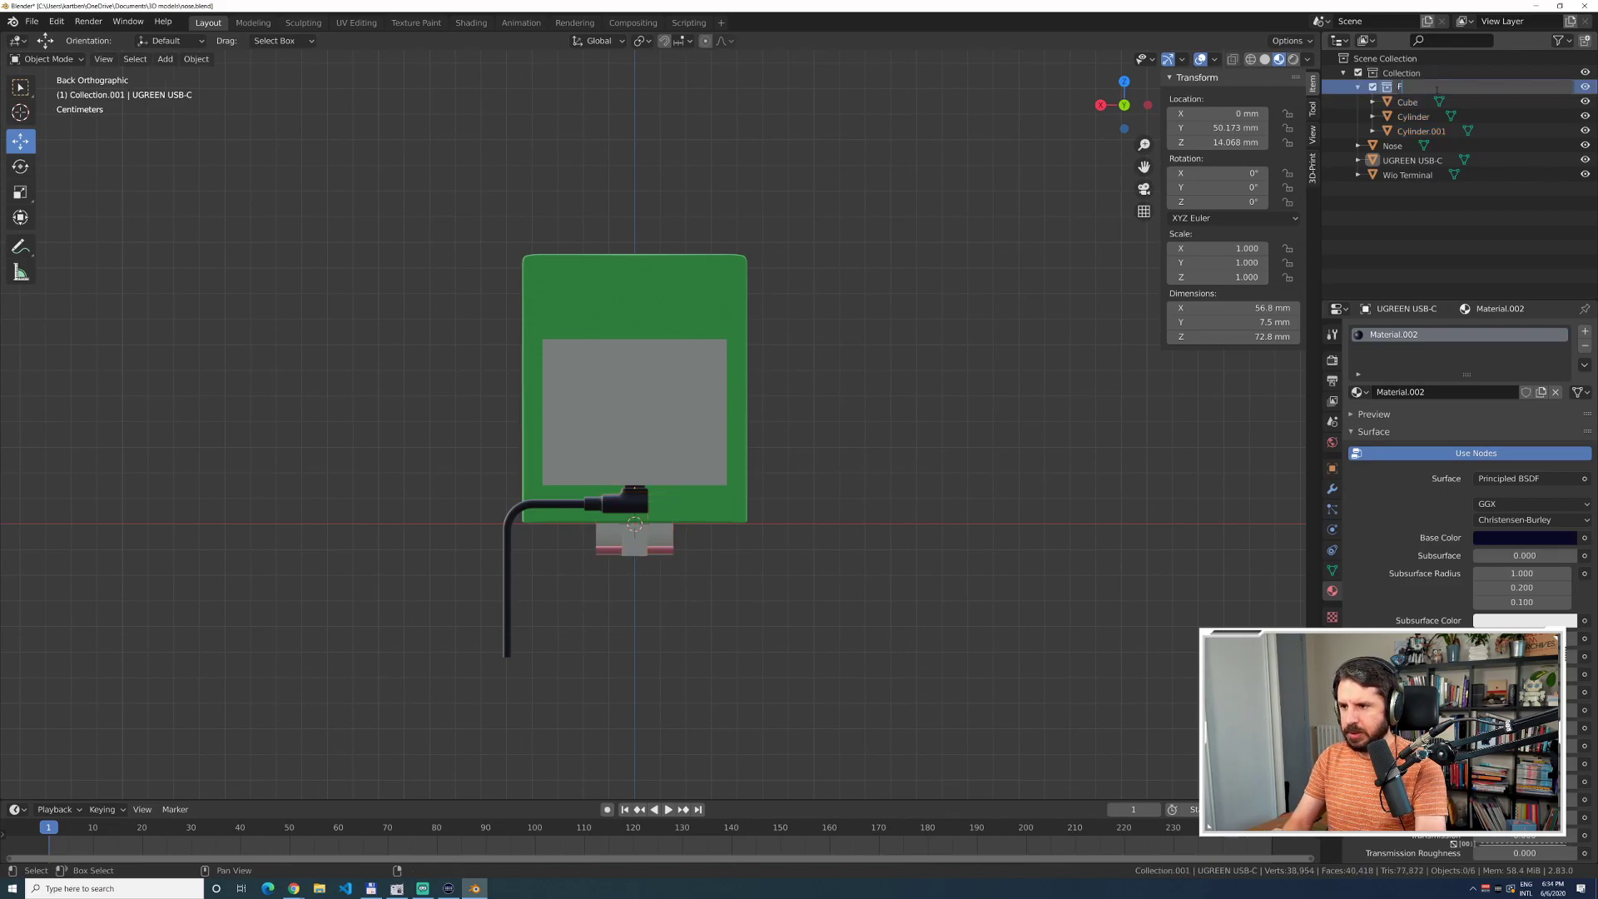
text(abn)
key(Return)
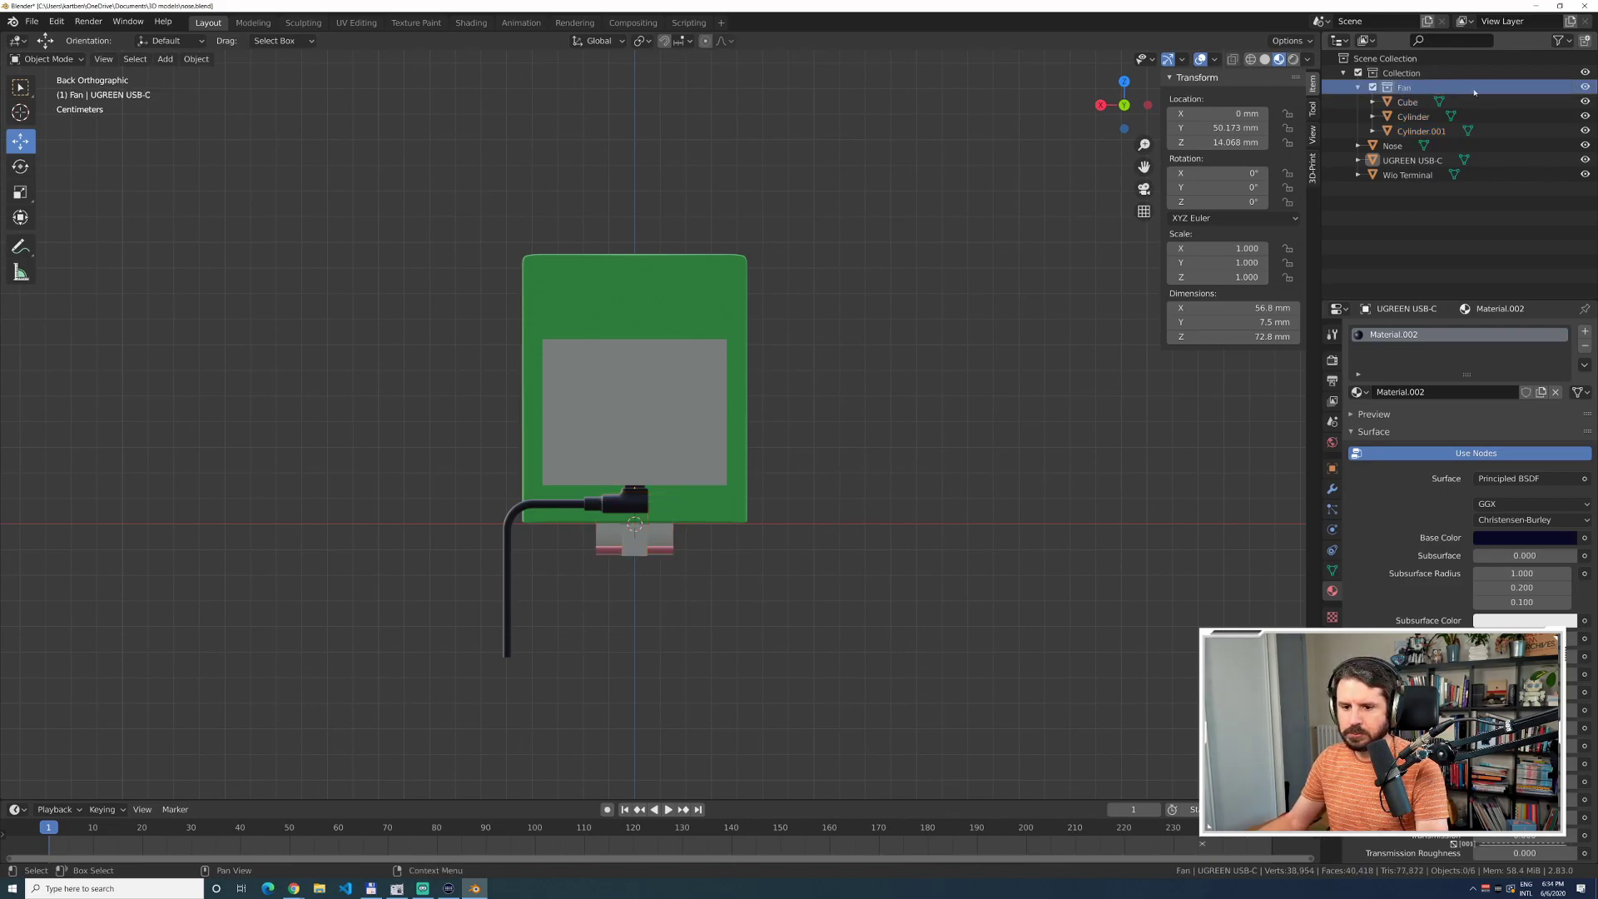
Rename the Cube object inside the Fan collection as Fan.
mouse_move(905, 469)
middle_down()
mouse_move(749, 475)
mouse_move(891, 471)
middle_up()
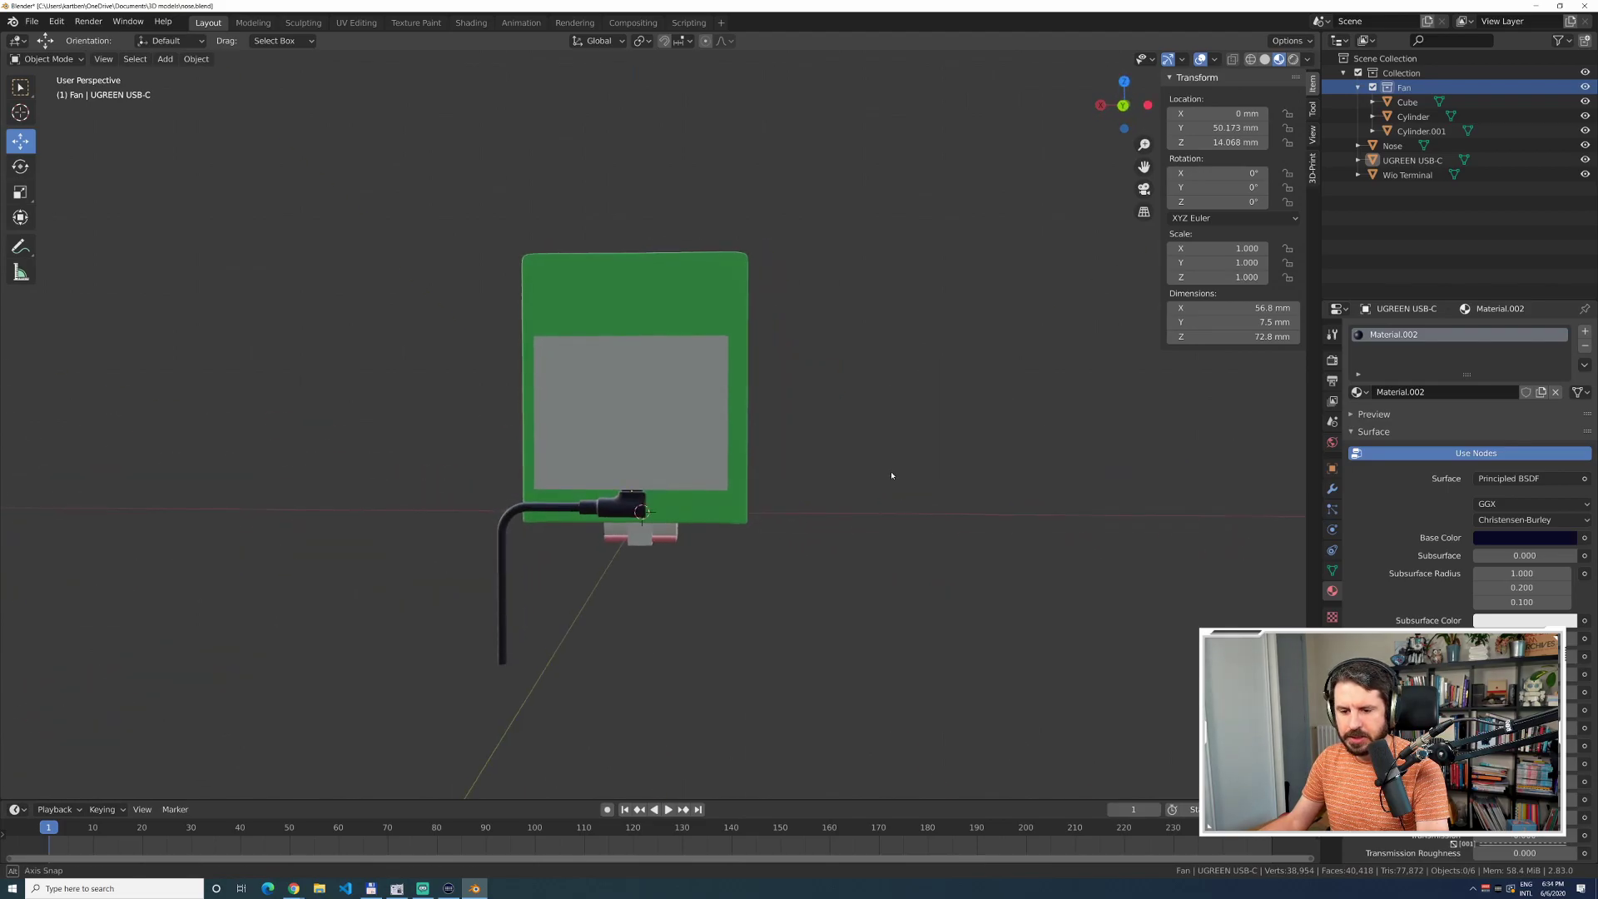
click(1407, 103)
key(F2)
text(Fab)
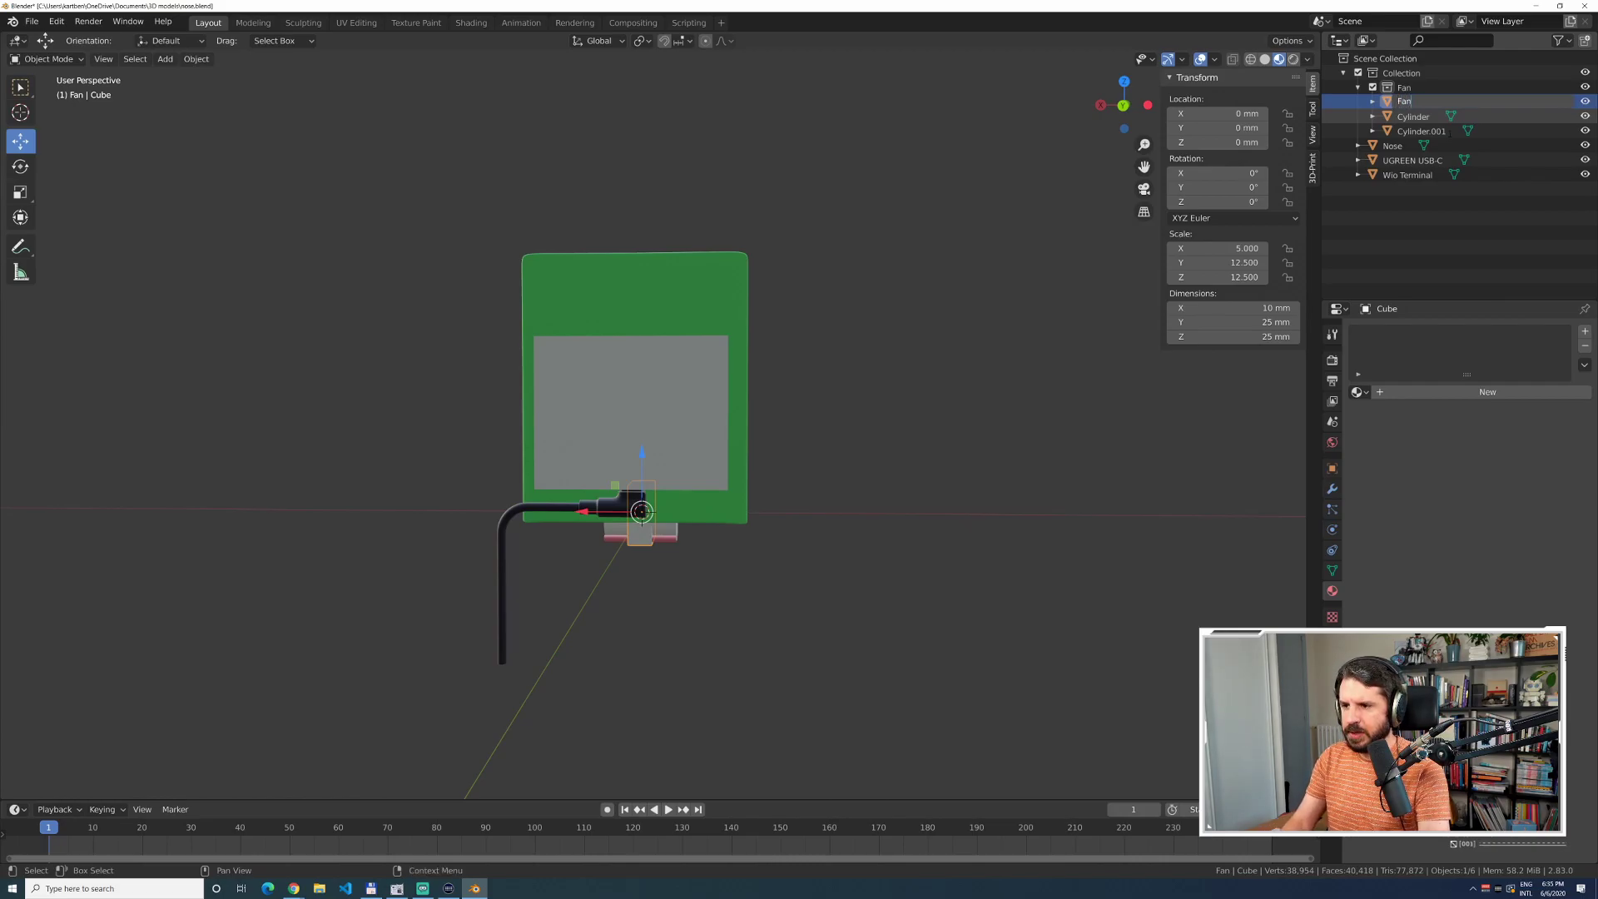
key(Return)
Rename the Cylinder.001 object in the Fan collection as "Fan - main hole".
click(1419, 117)
middle_drag(1082, 453, 998, 414)
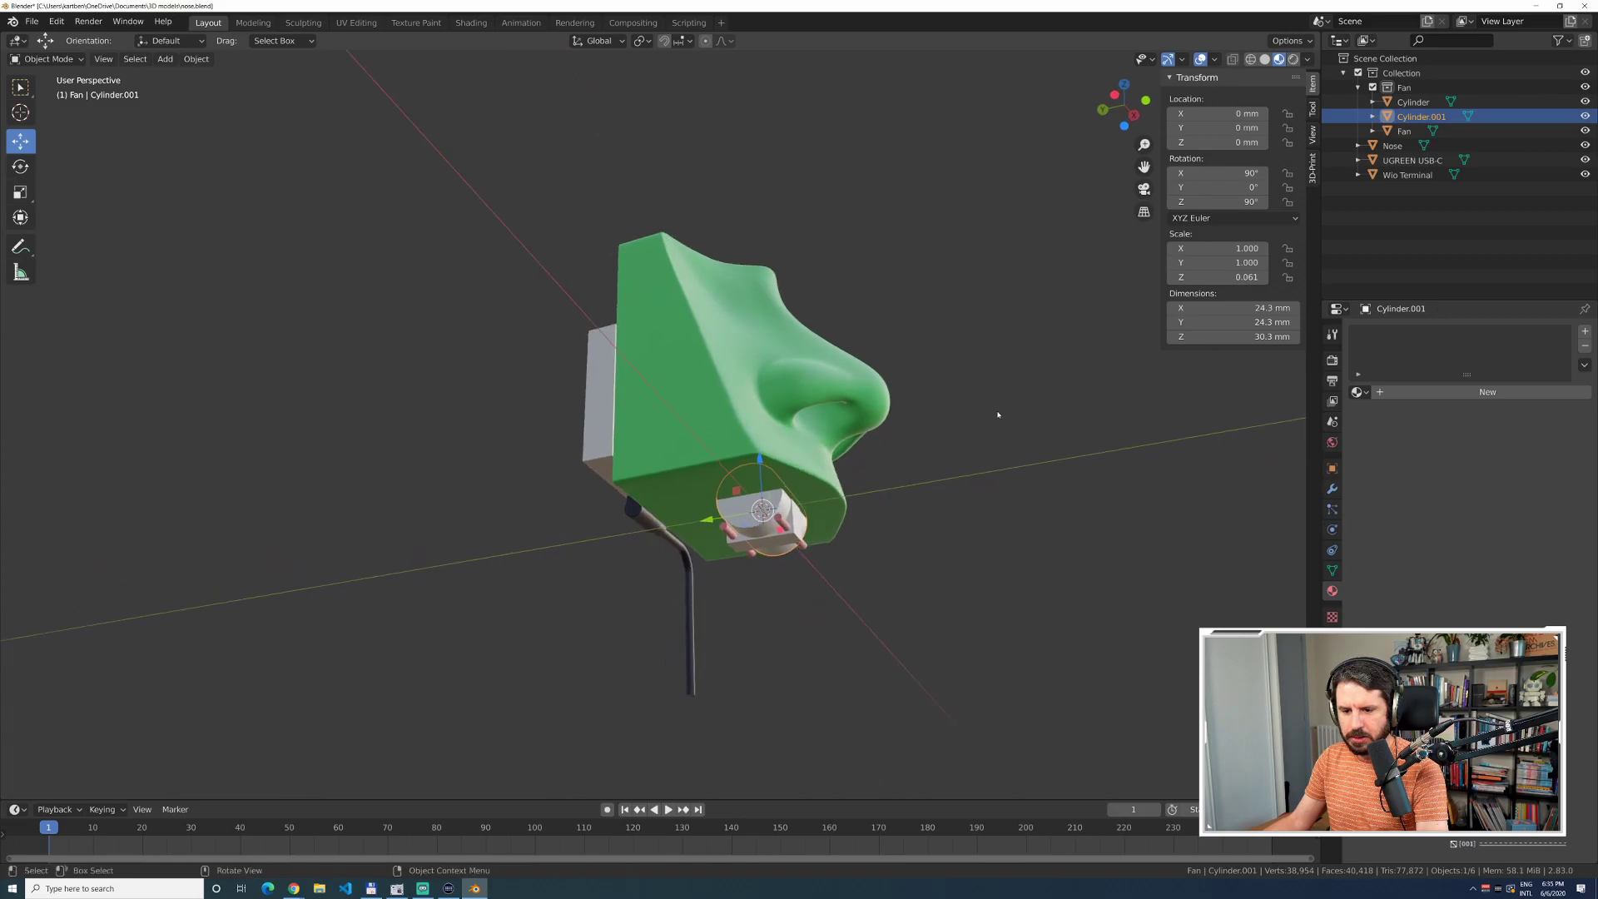
double_click(1420, 116)
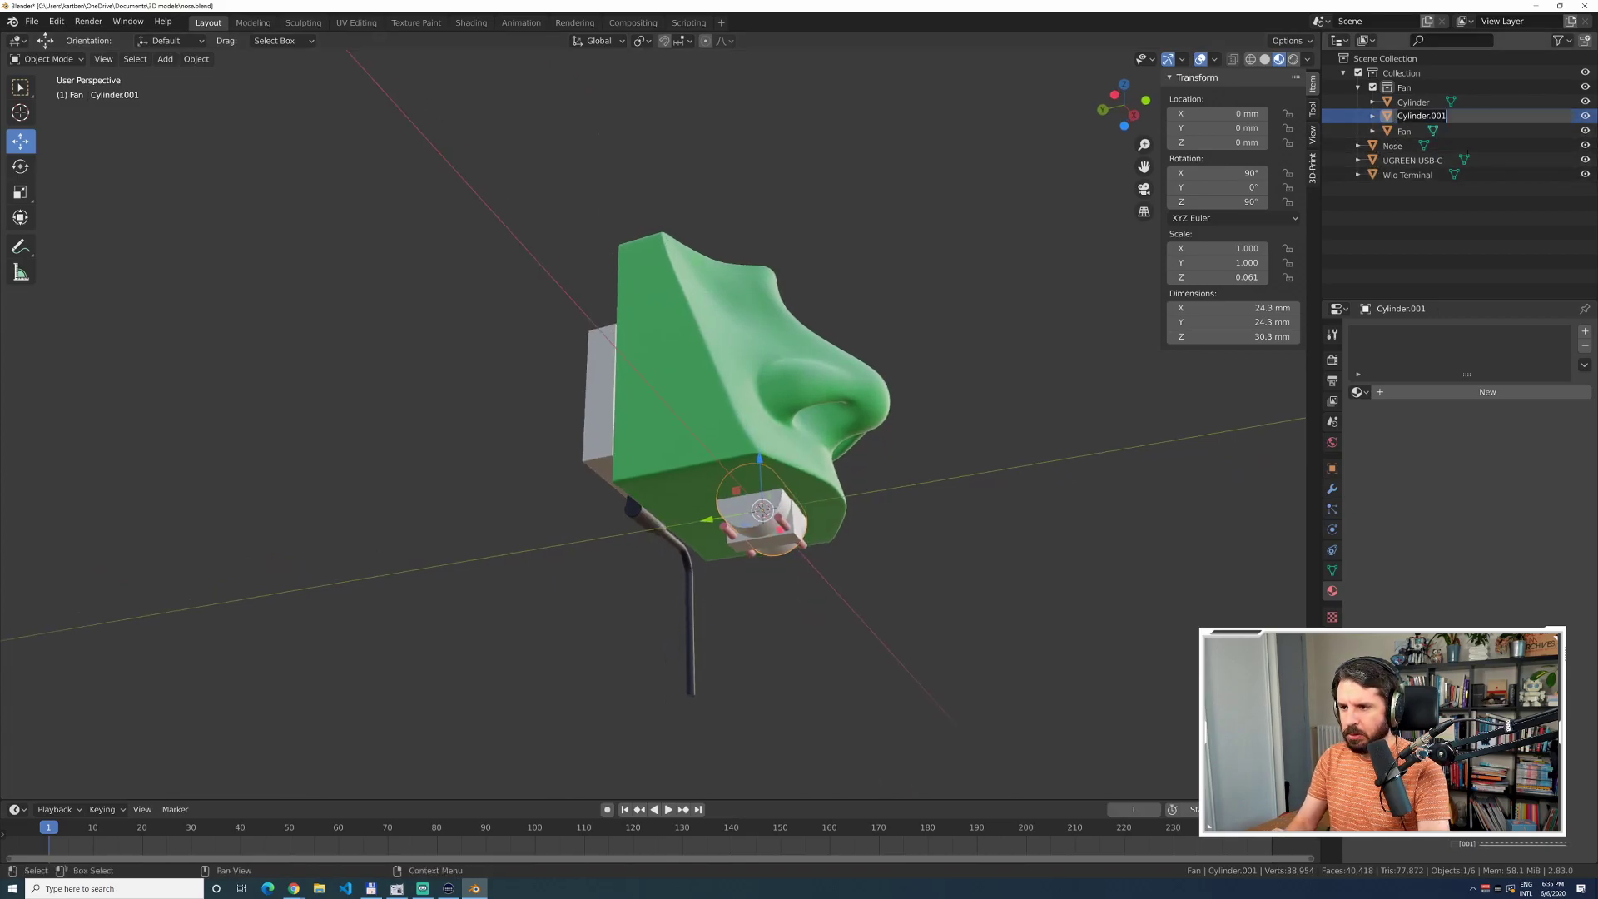
text(Main)
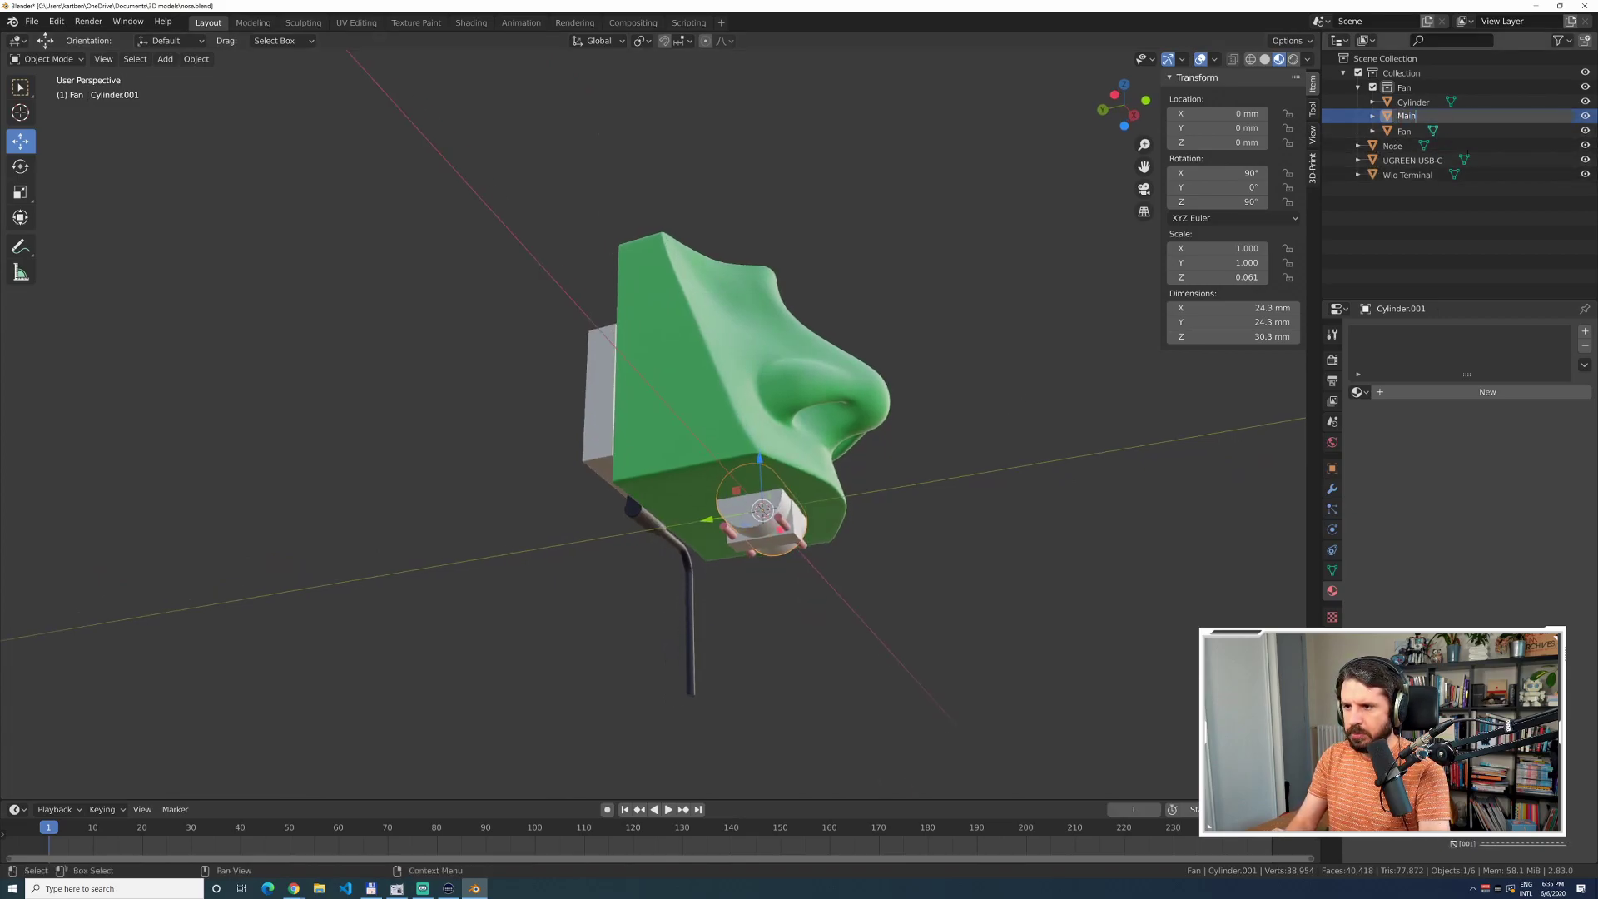
key(BackSpace)
key(BackSpace)
key(BackSpace)
key(BackSpace)
text(F)
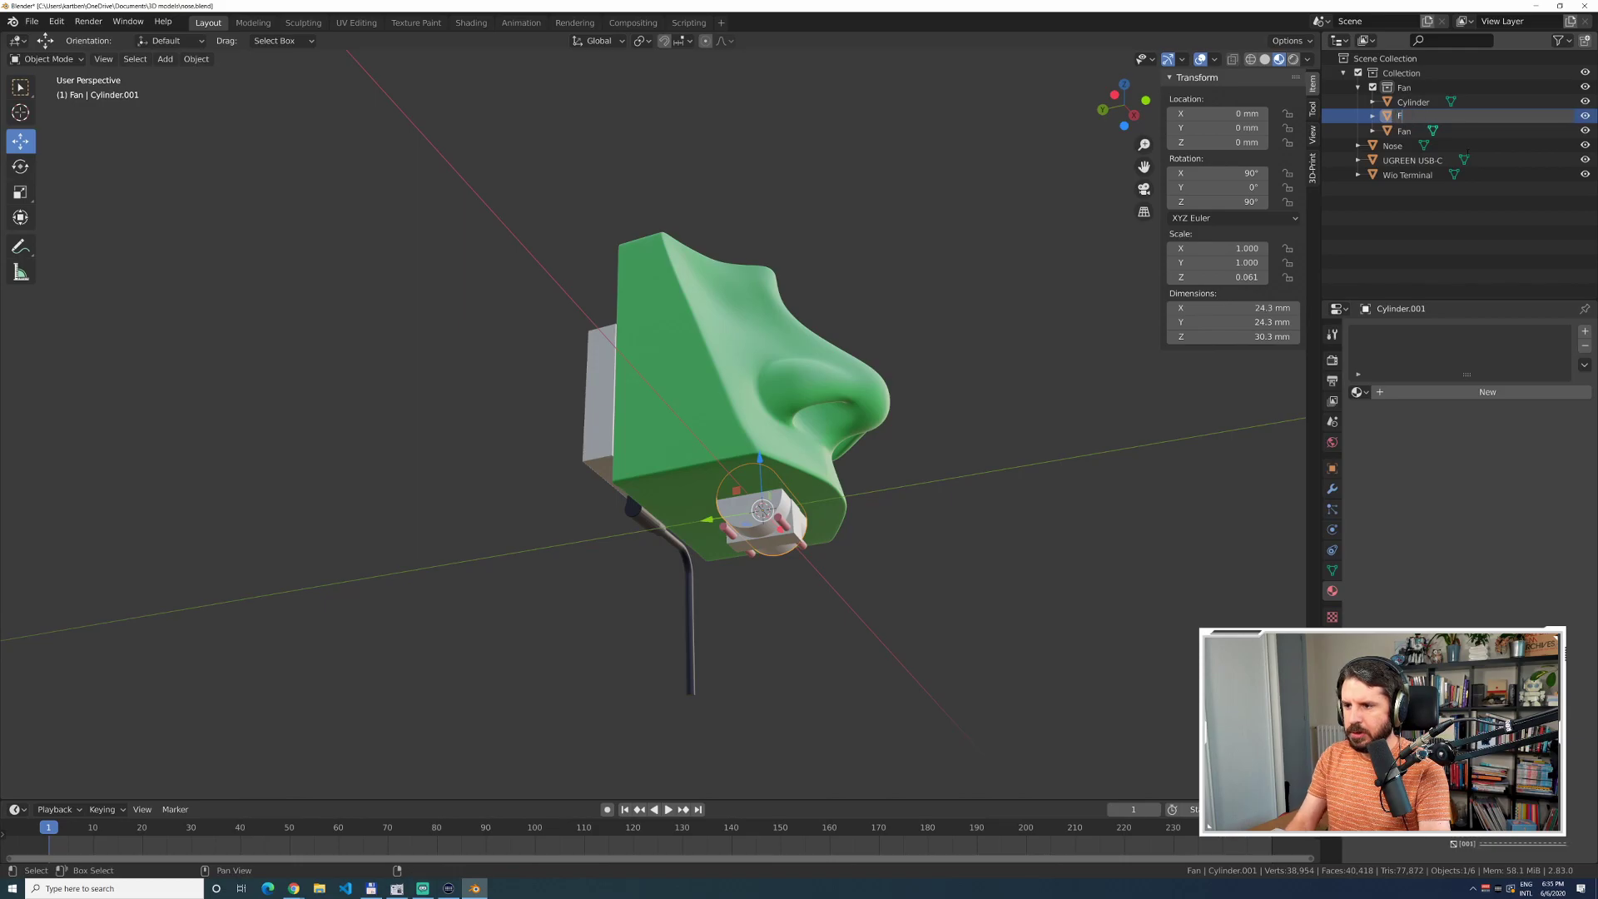
text(an - main hole)
key(Return)
Rename the Cylinder object as "Fan screw holes" and move the Fan collection out of Collection to the scene's top level.
double_click(1406, 102)
text(Fan screw holes)
key(Return)
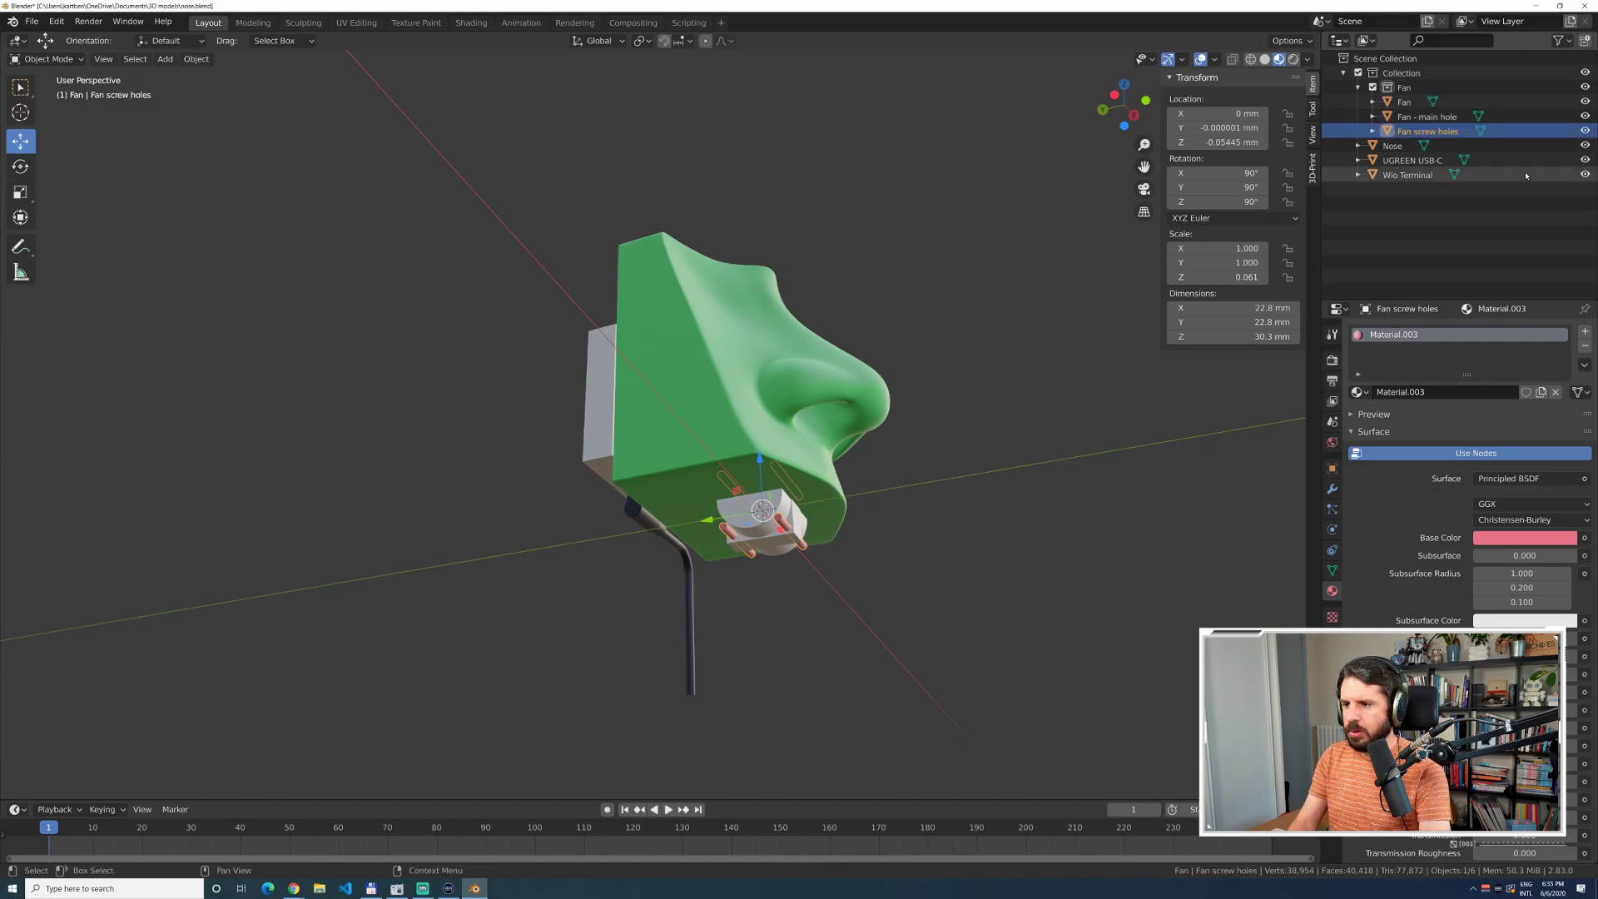
drag(1398, 87, 1405, 178)
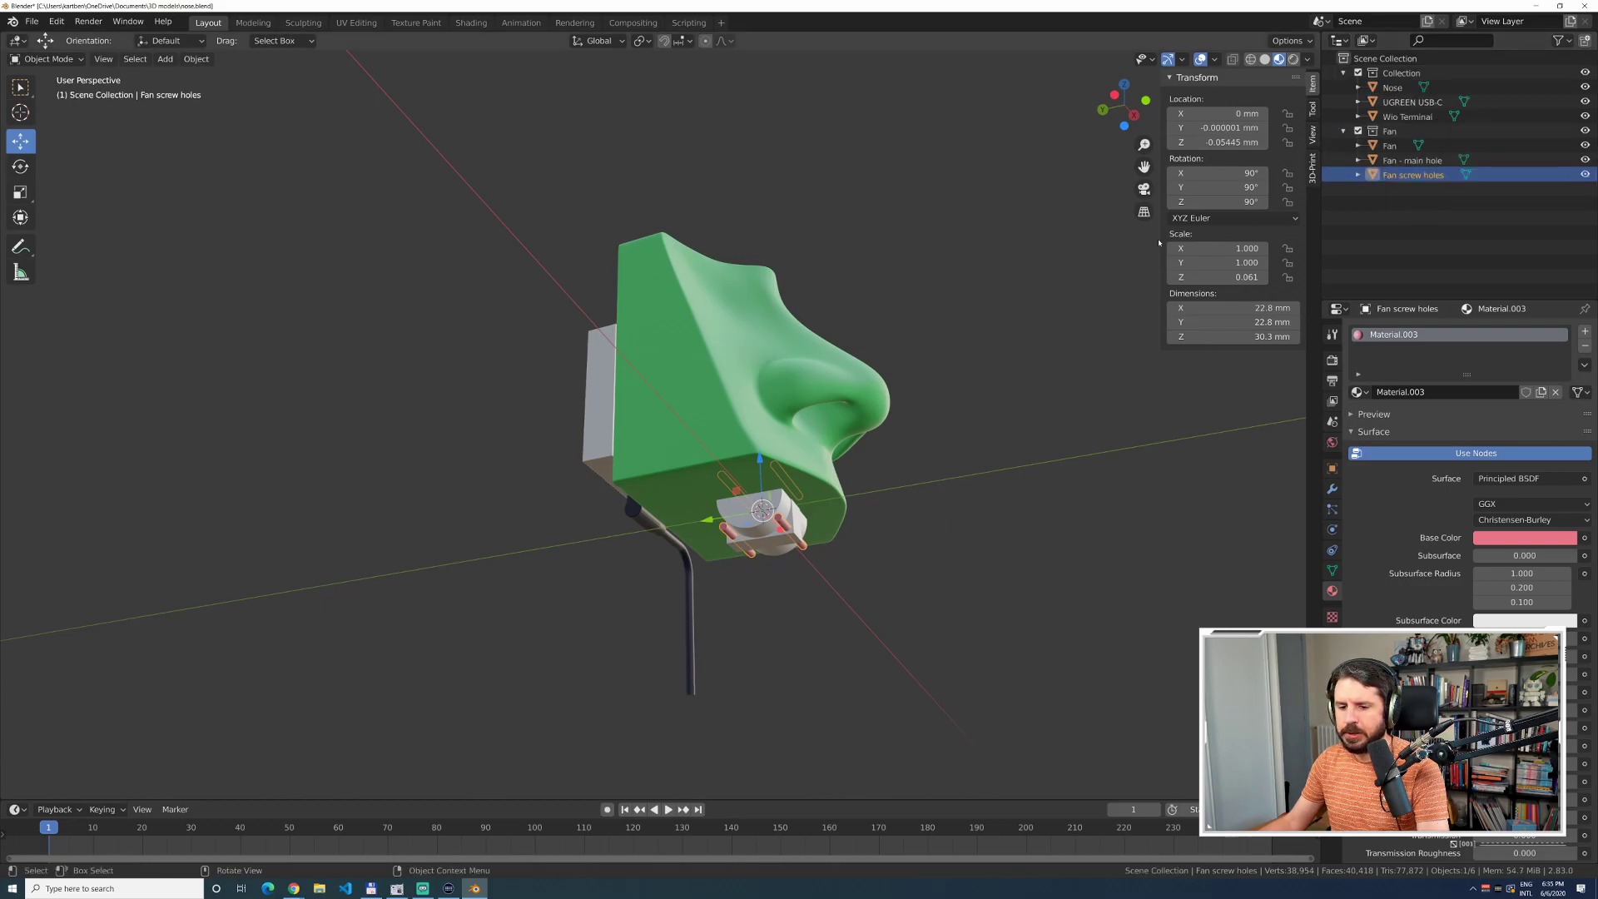
middle_drag(938, 500, 915, 531)
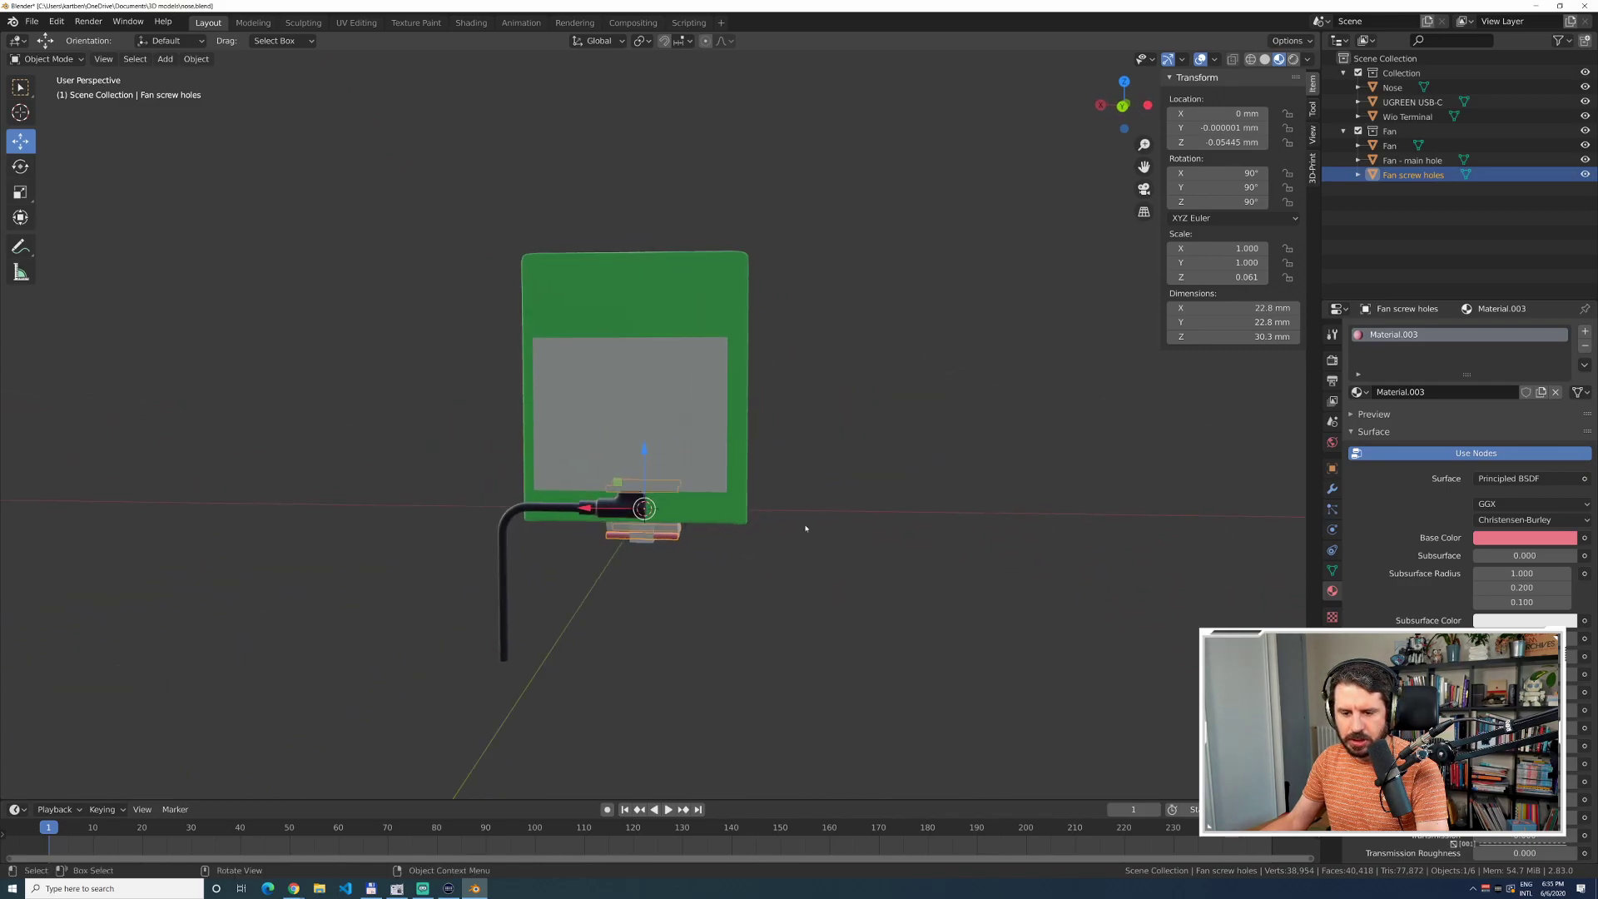
middle_drag(633, 499, 583, 533)
key(g)
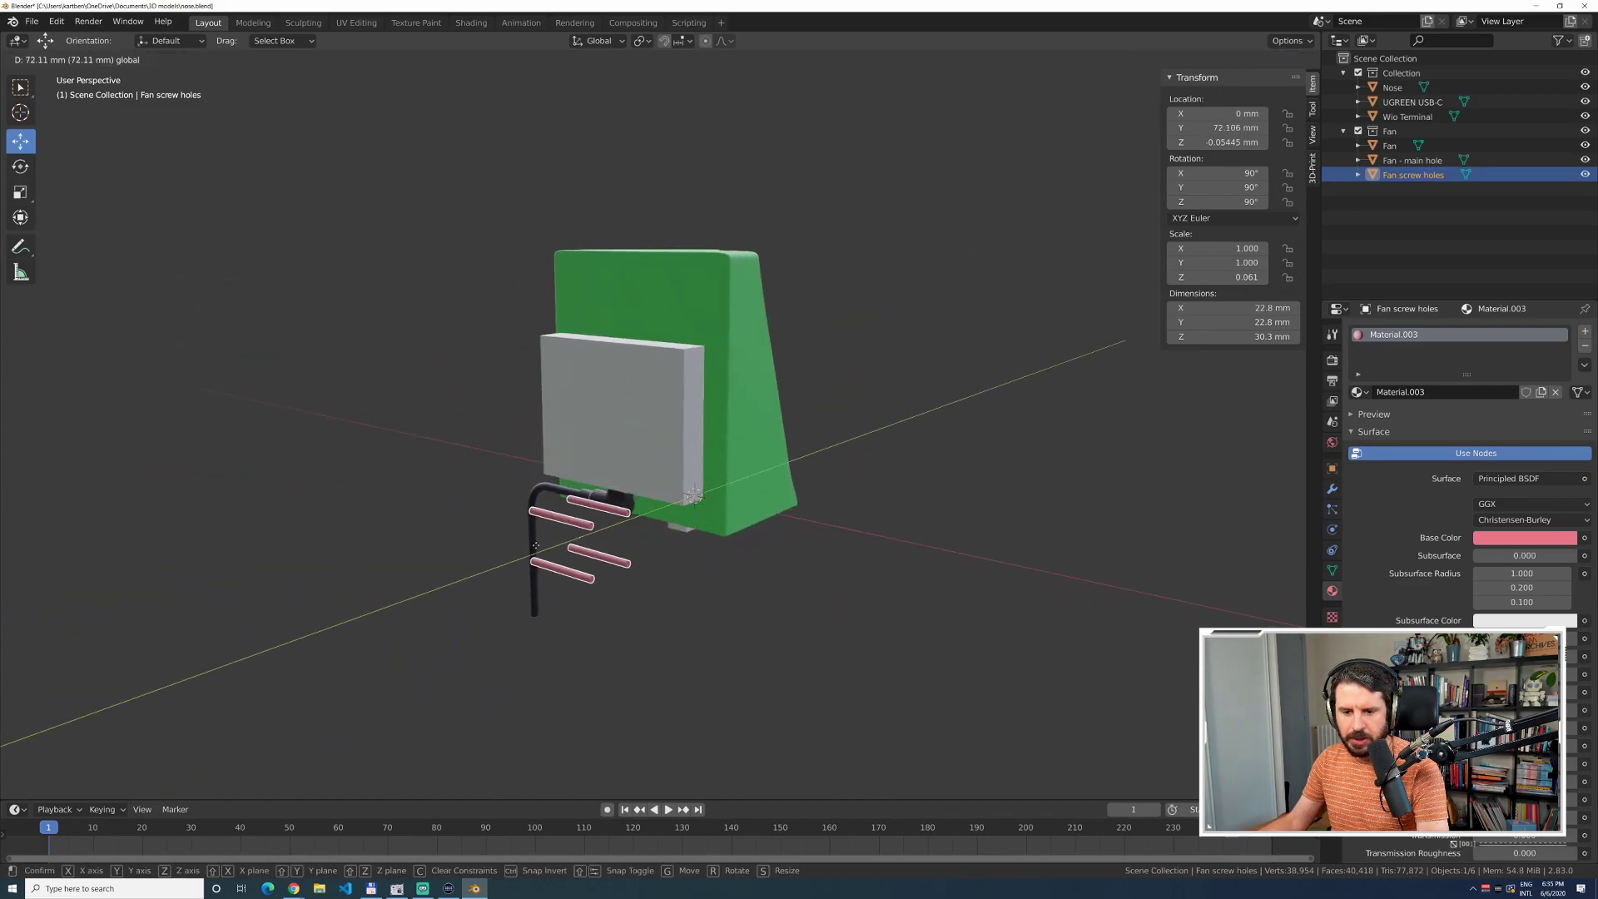
click(536, 549)
key(ctrl+z)
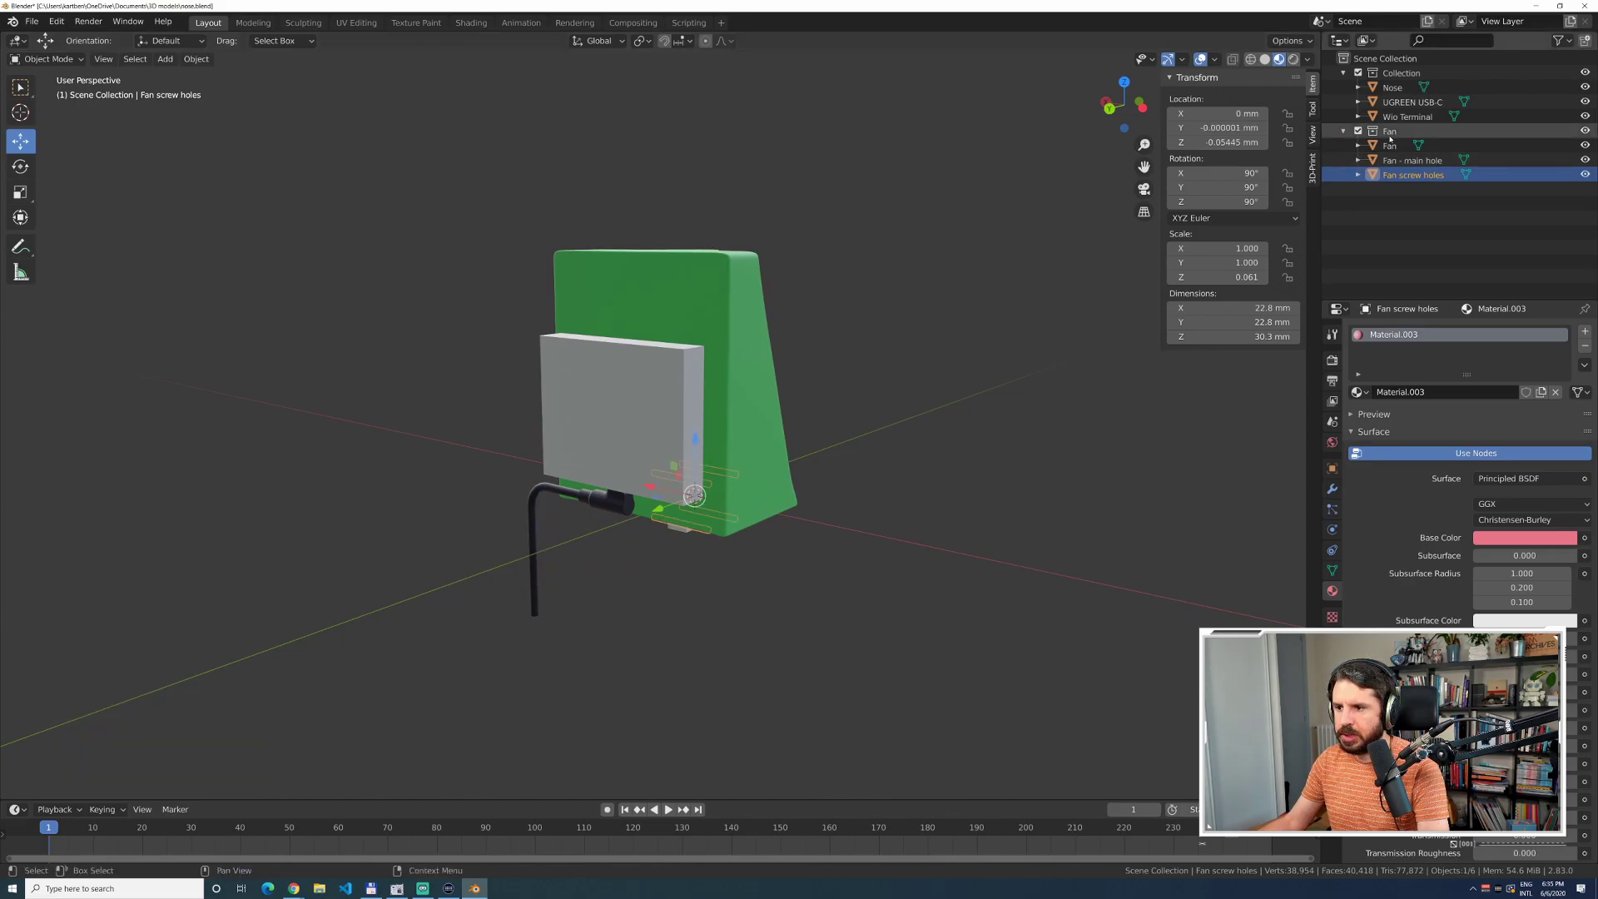
Select the Fan, main hole and screw holes objects together and move them about 88 mm along Y, behind the nose.
click(1389, 140)
shift+click(1413, 175)
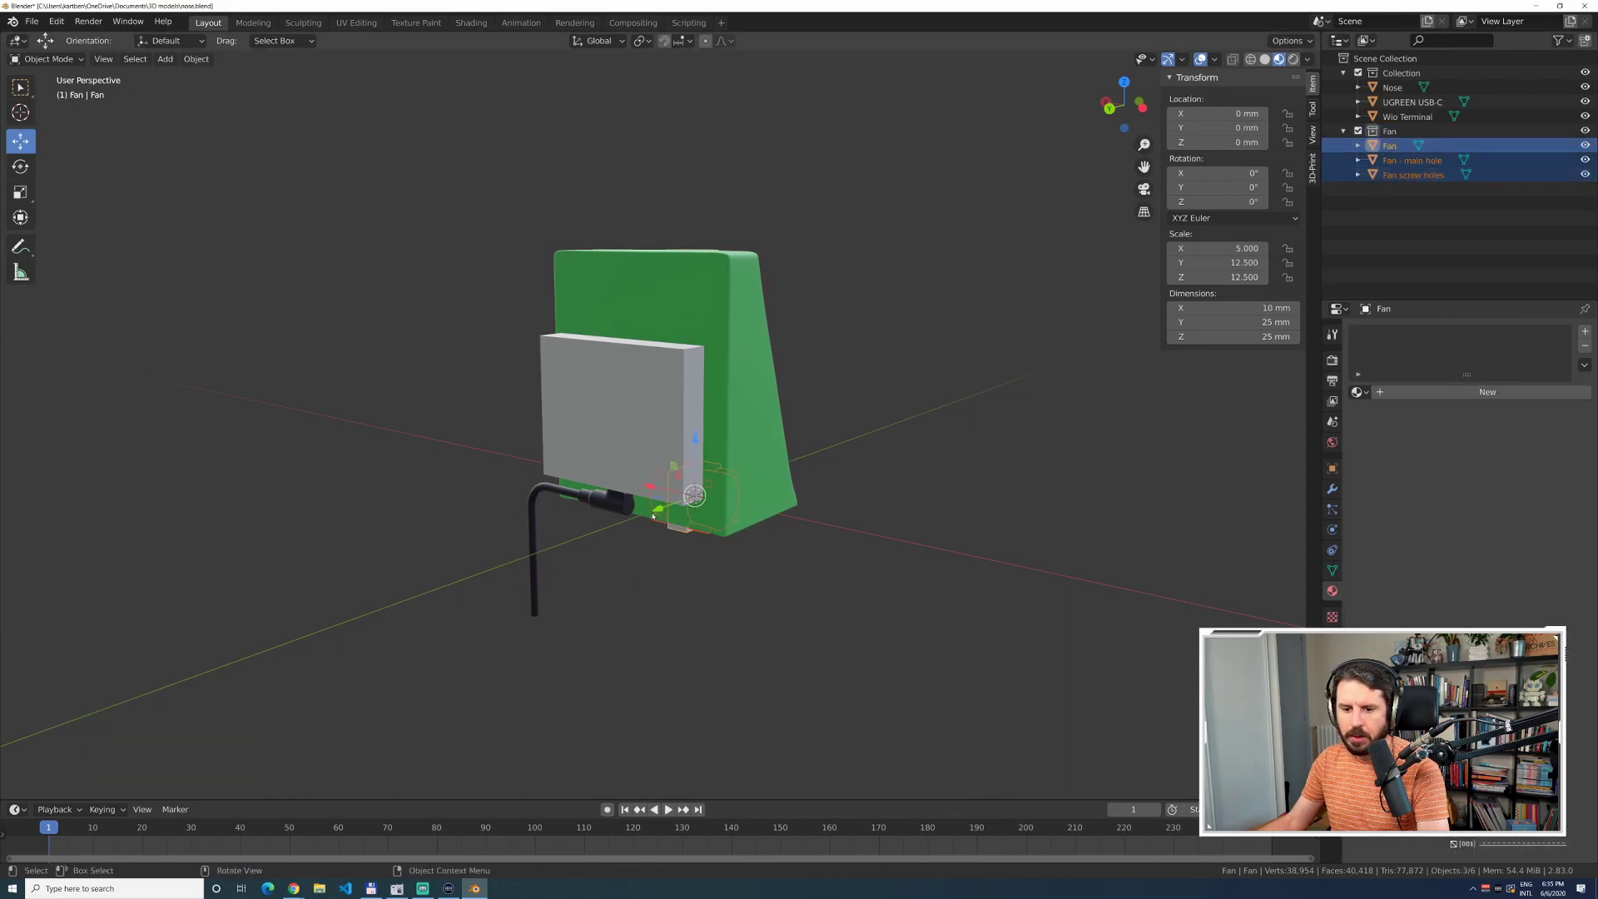
drag(653, 516, 507, 565)
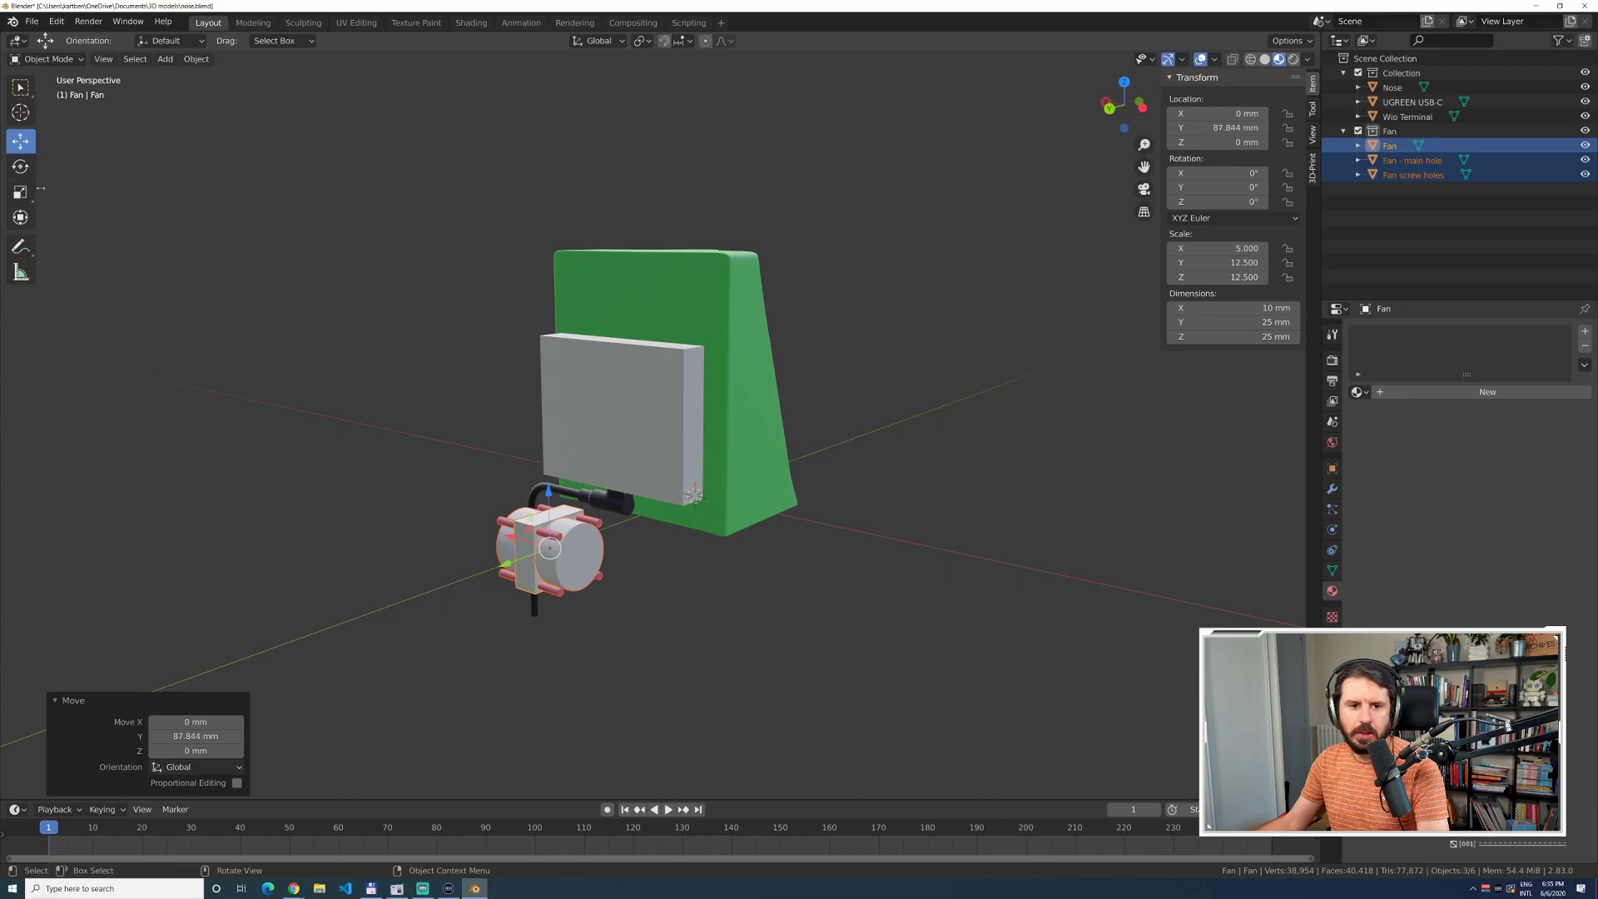
Rotate the three selected fan objects -90° around the global Z axis.
click(20, 167)
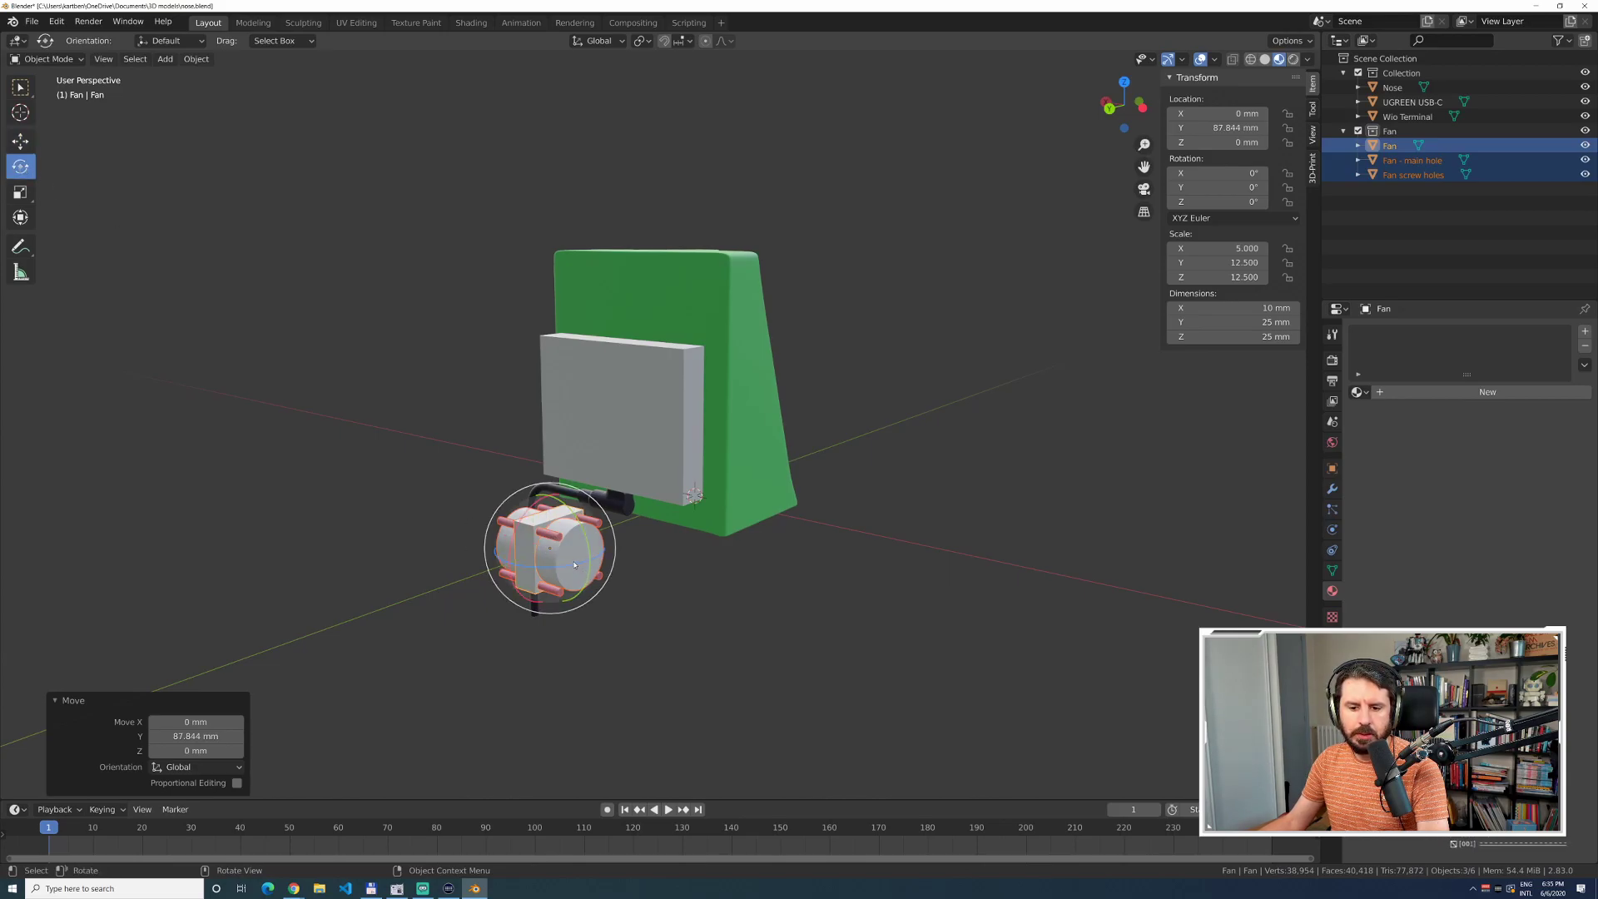
drag(574, 564, 203, 681)
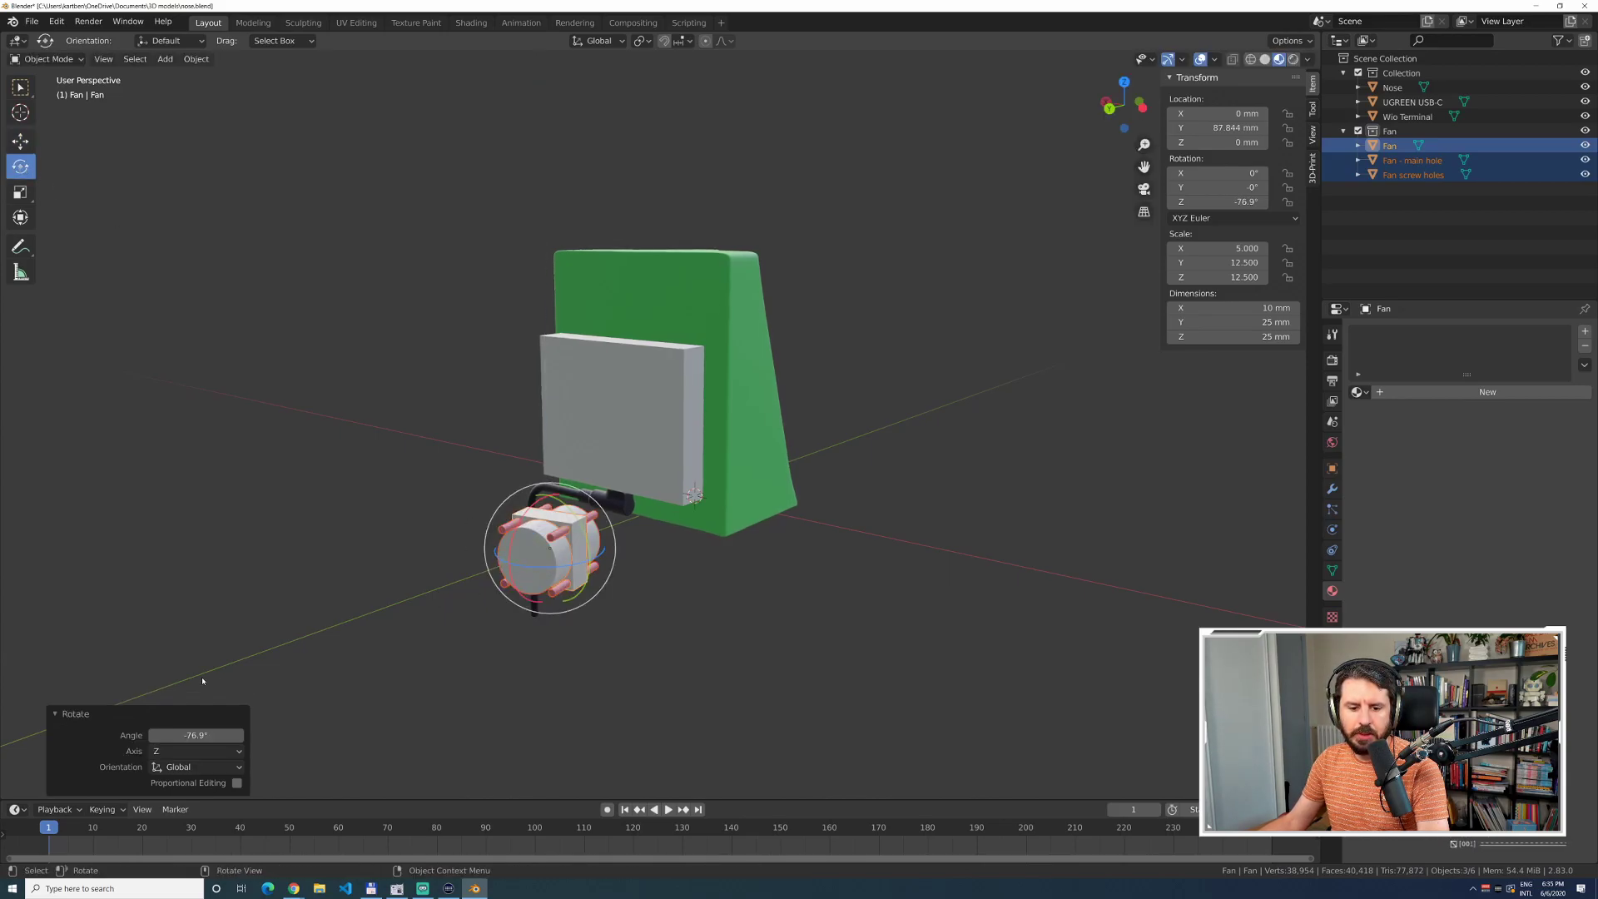
click(198, 735)
text(-90)
key(Return)
click(347, 551)
middle_drag(308, 617, 424, 631)
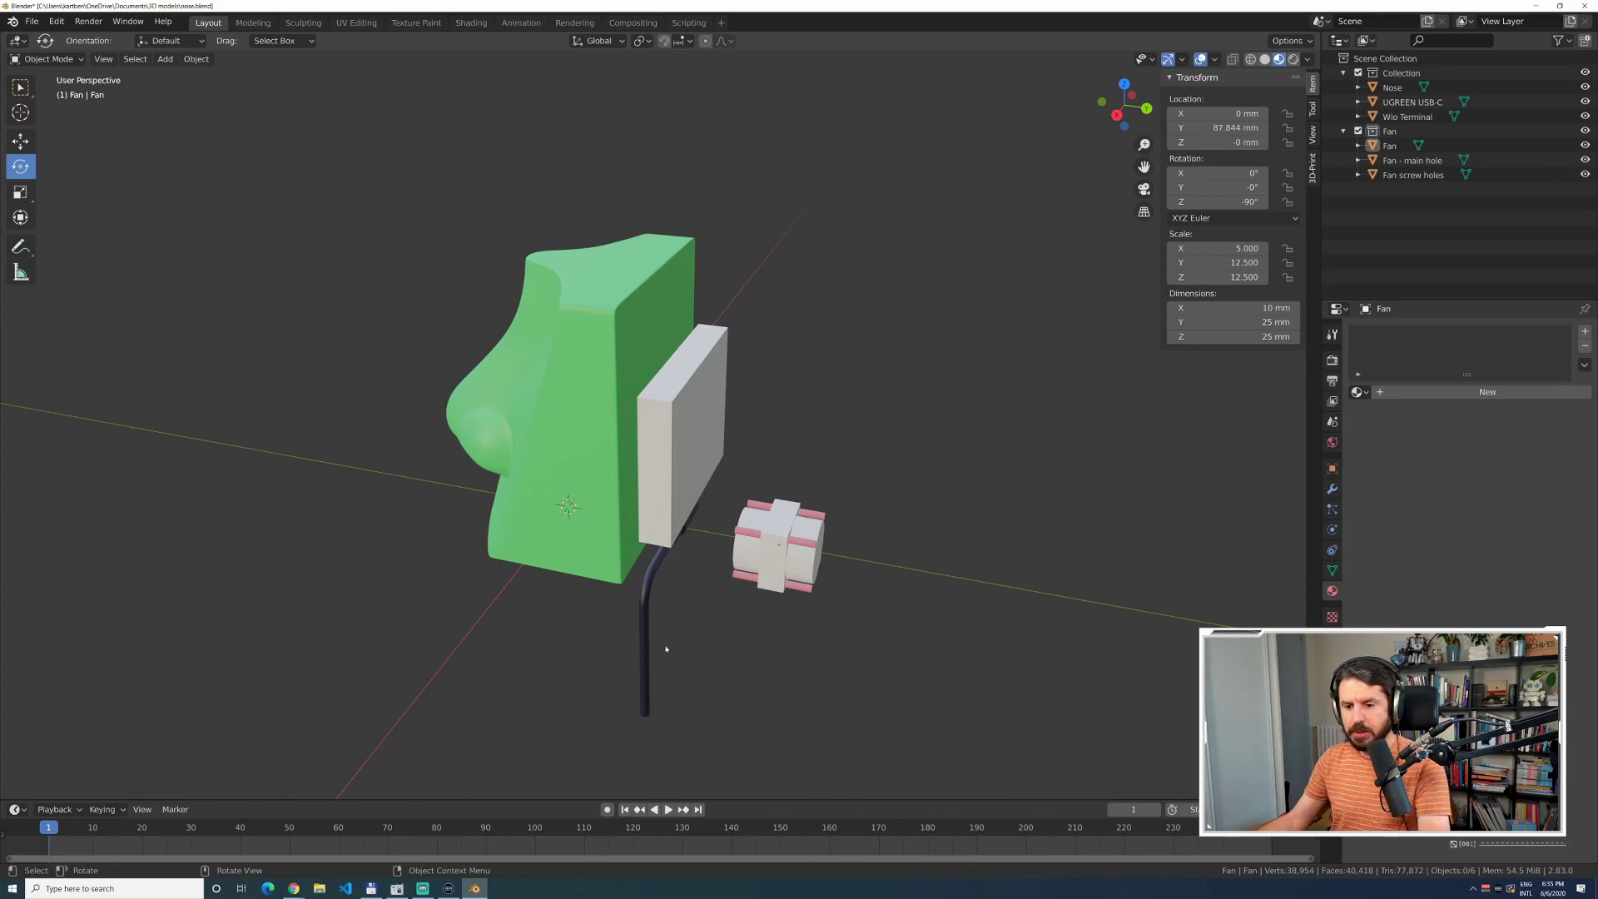
Temporarily hide the fan's main hole and screw holes objects to view the fan body alone, and show them again.
click(778, 570)
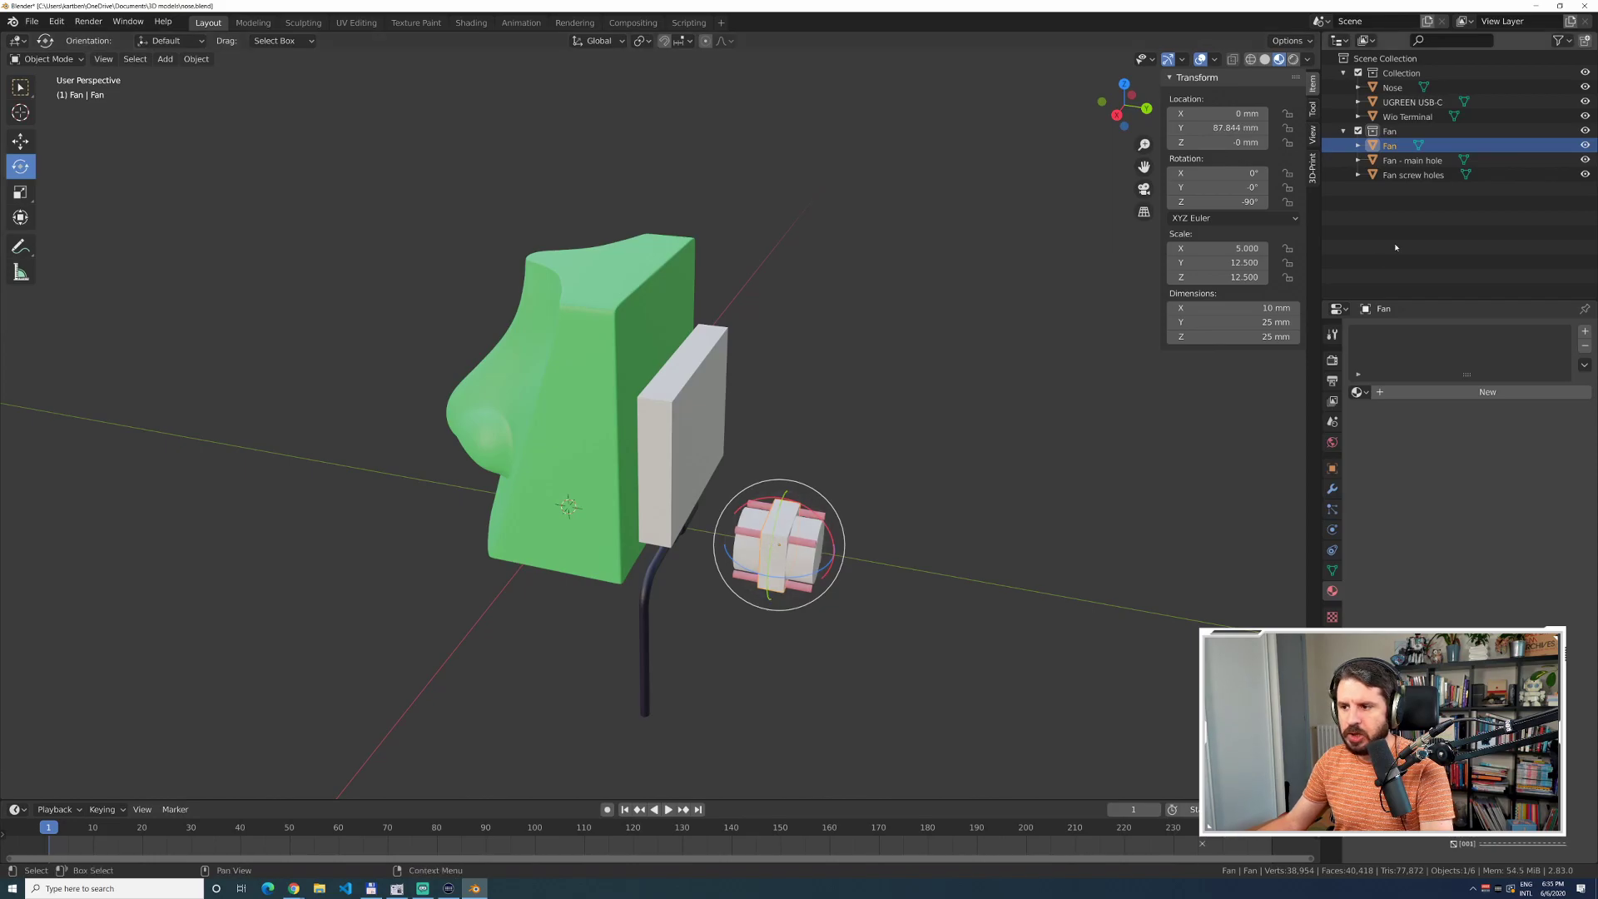
click(1584, 160)
click(1585, 174)
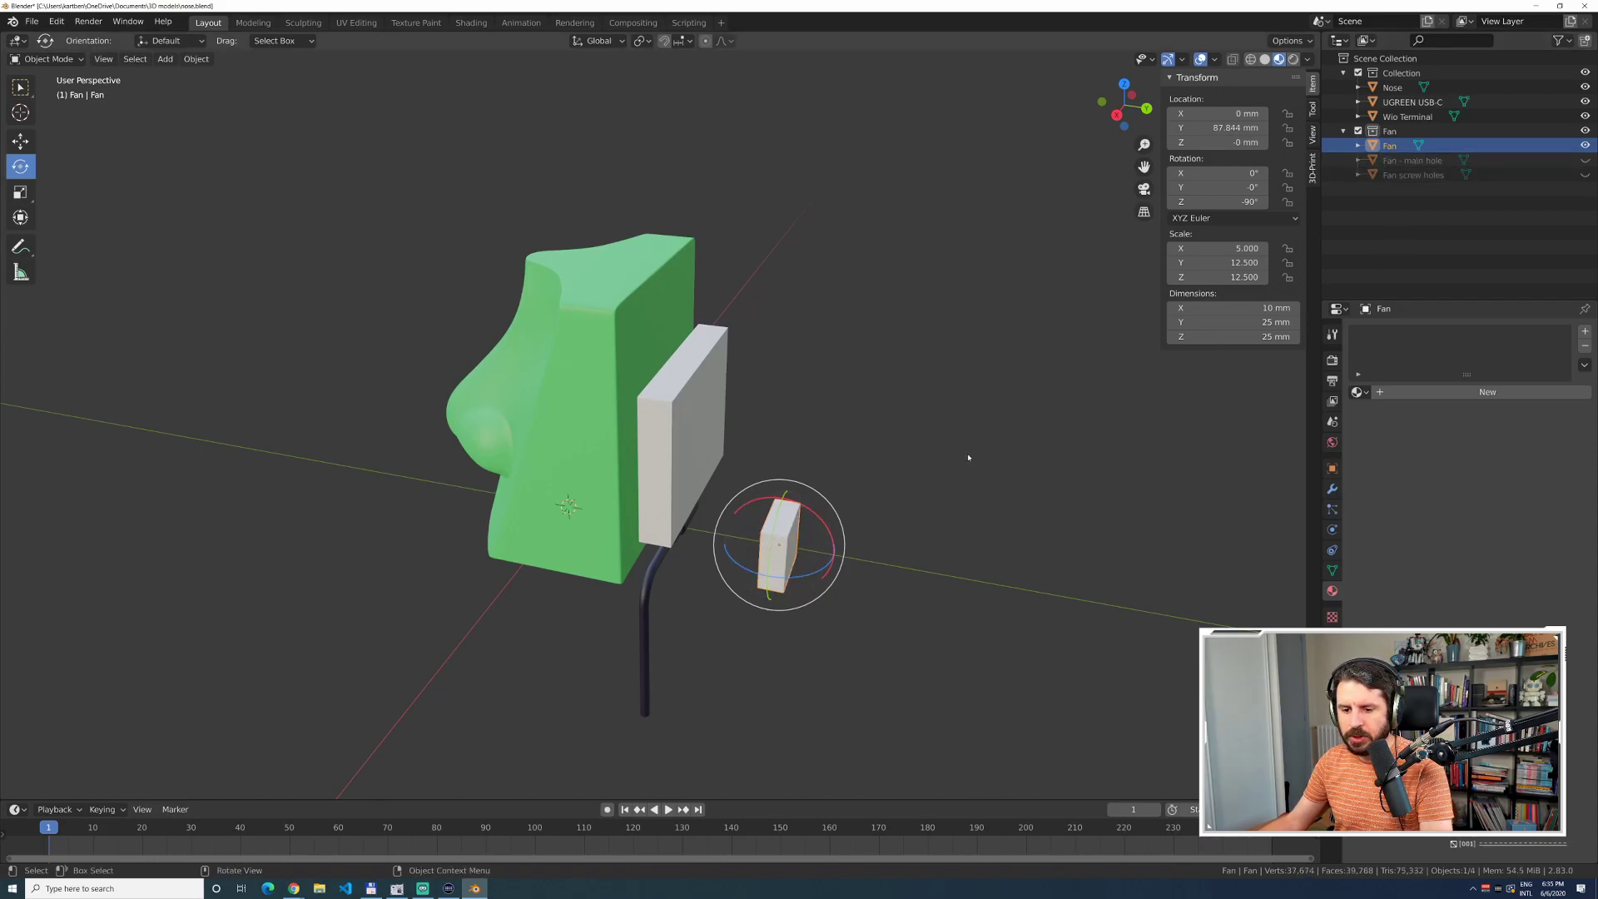
middle_drag(945, 571, 907, 560)
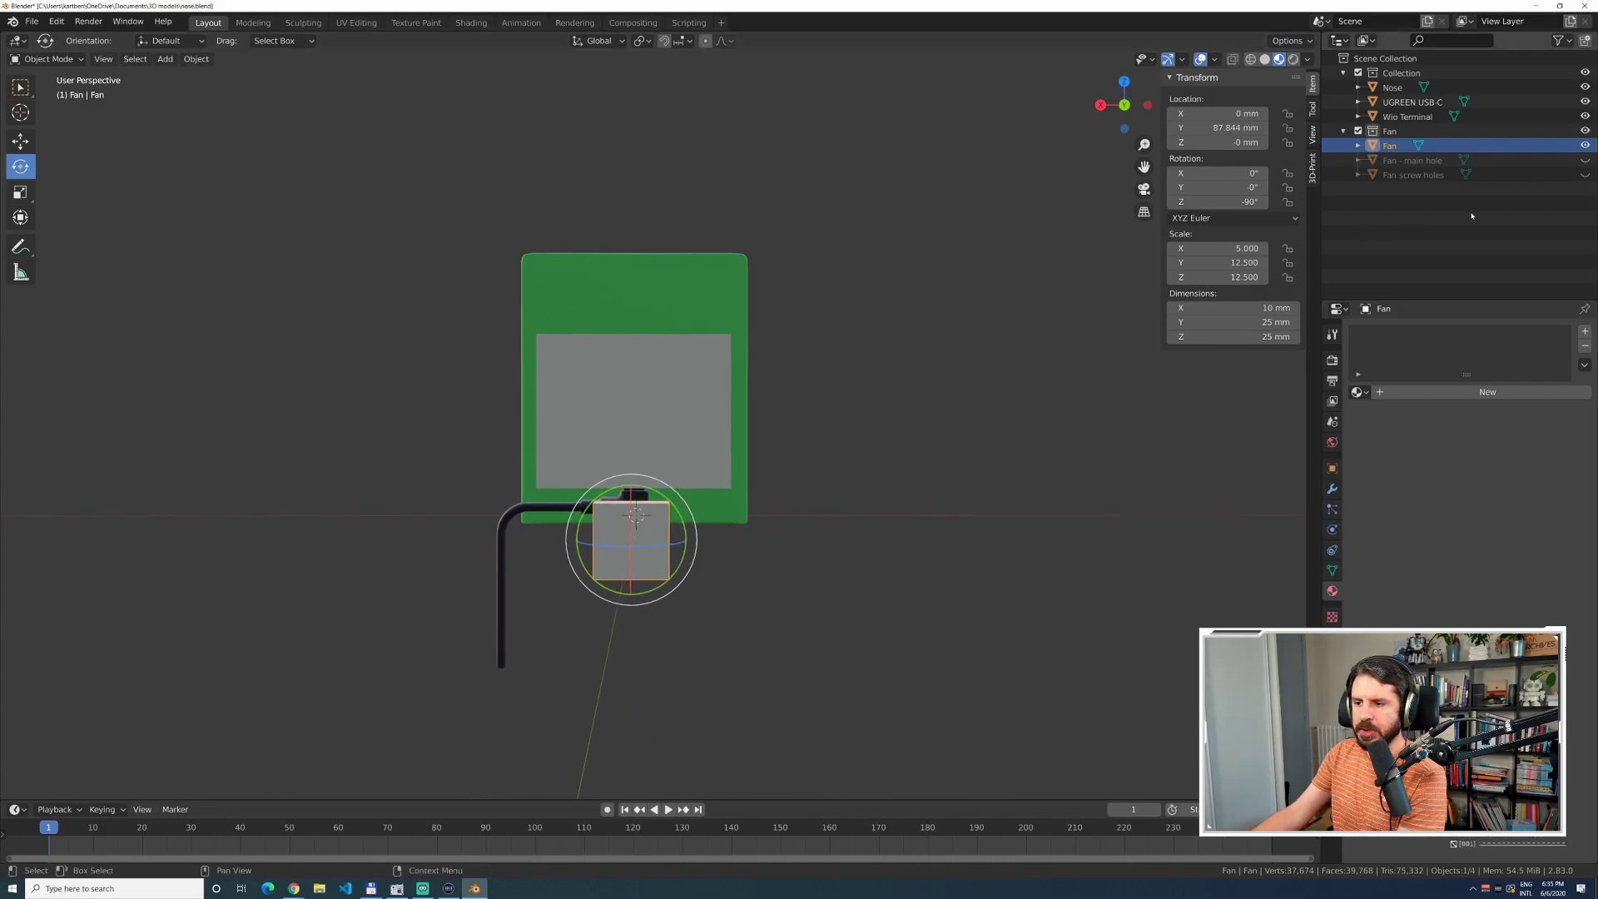
click(1585, 160)
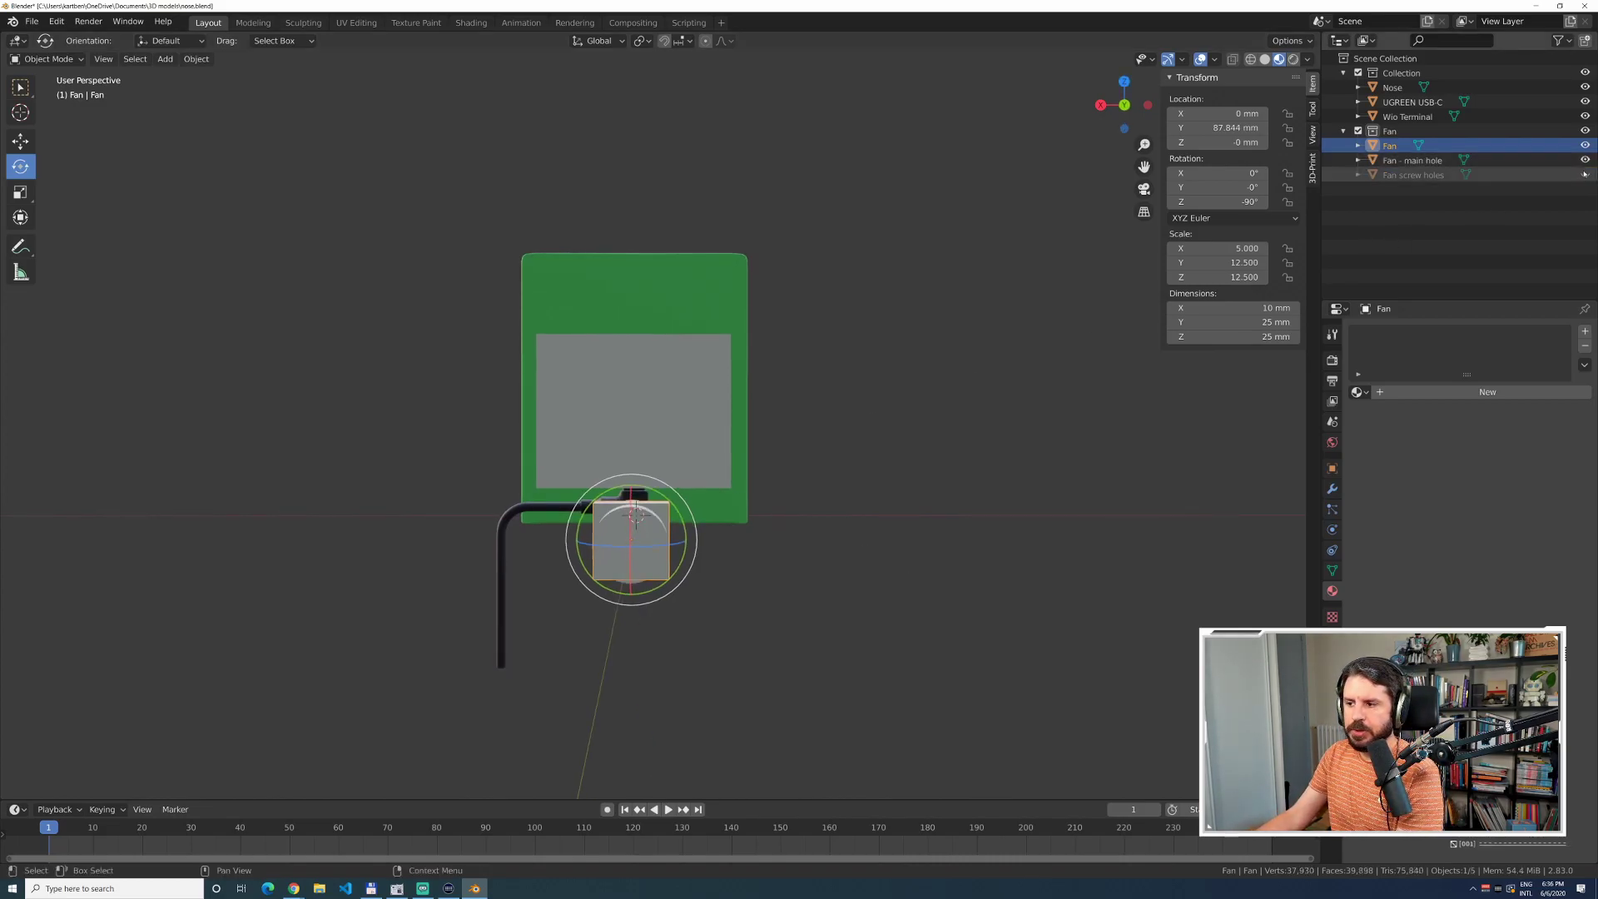
click(1585, 175)
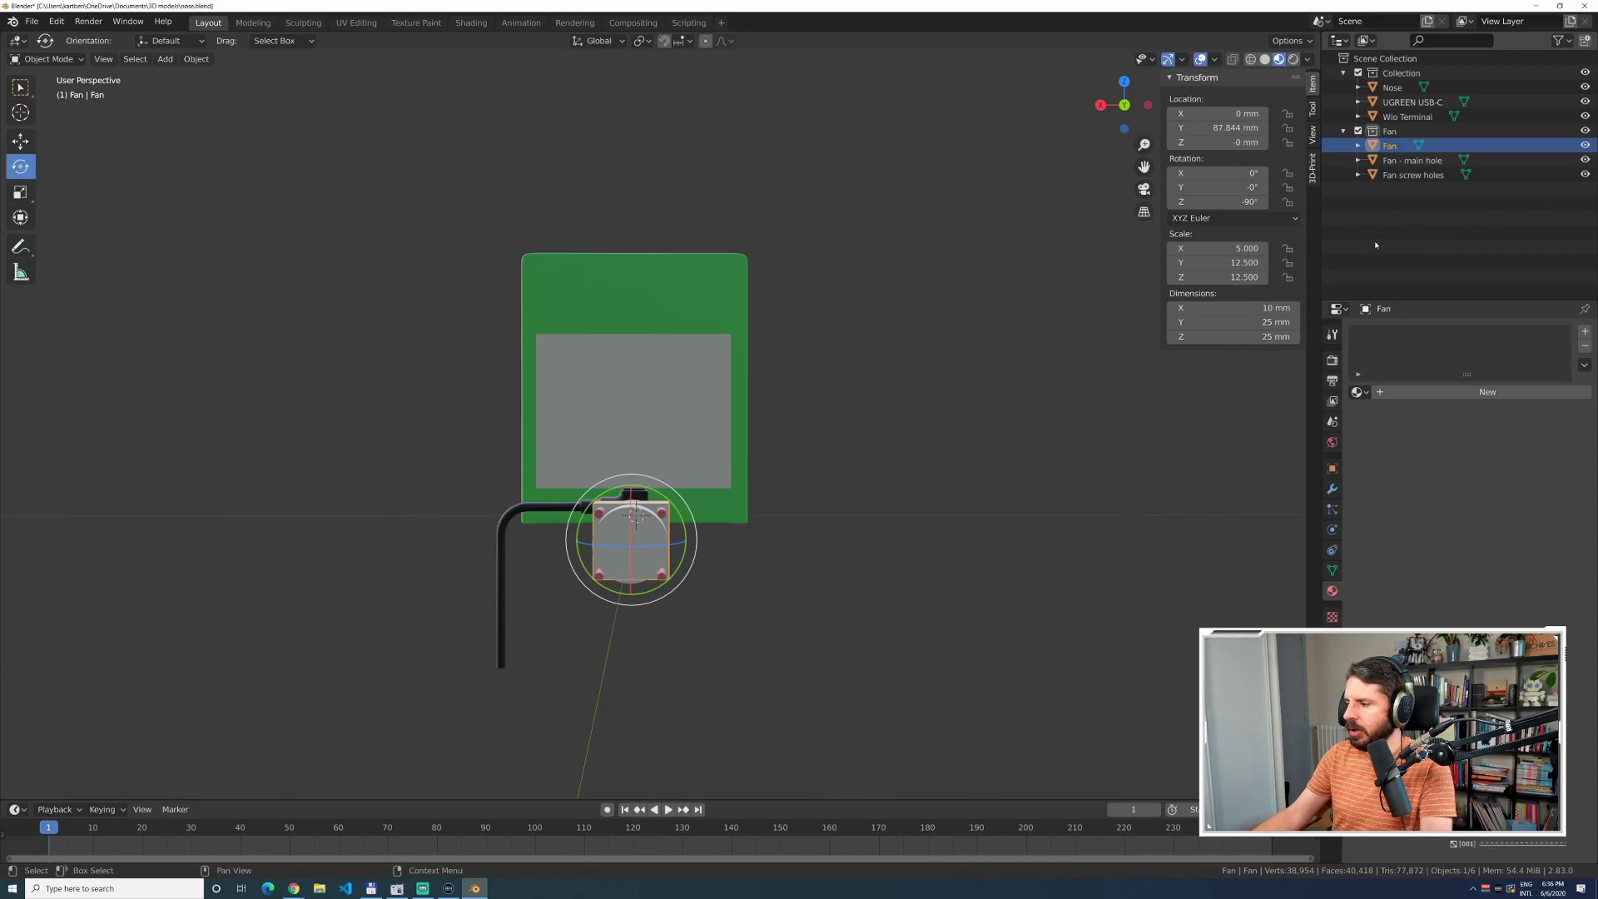
Move all three fan objects to the nose's upper back, above the Wio Terminal, at about Y 46.2 mm and Z 88.4 mm.
shift+click(1415, 175)
middle_drag(834, 549, 864, 609)
click(20, 141)
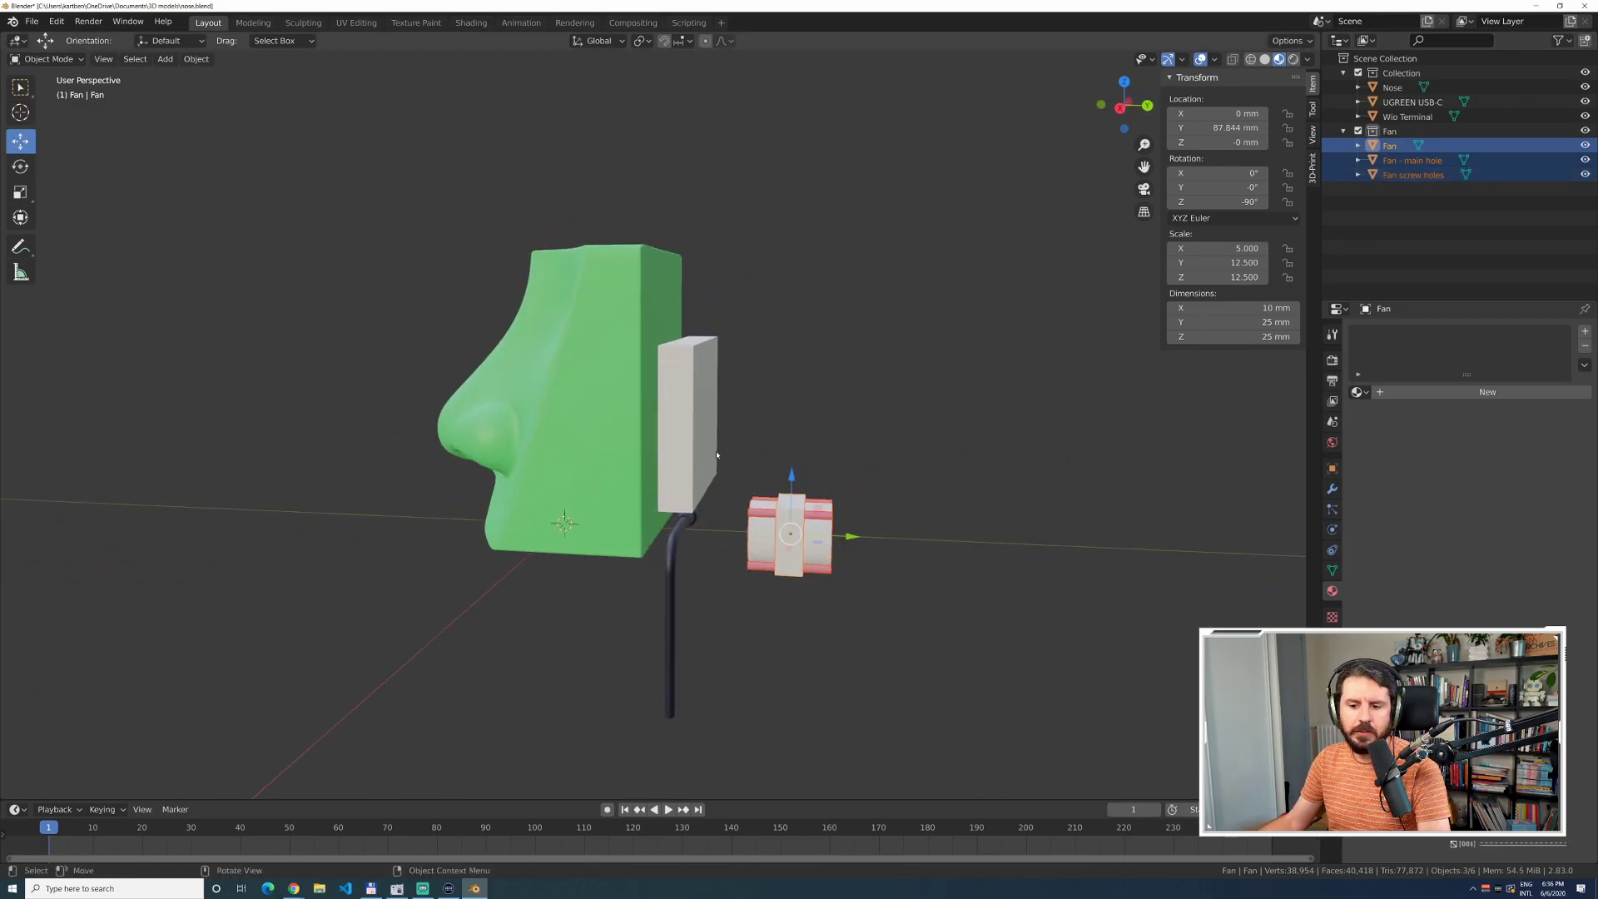
drag(793, 480, 801, 244)
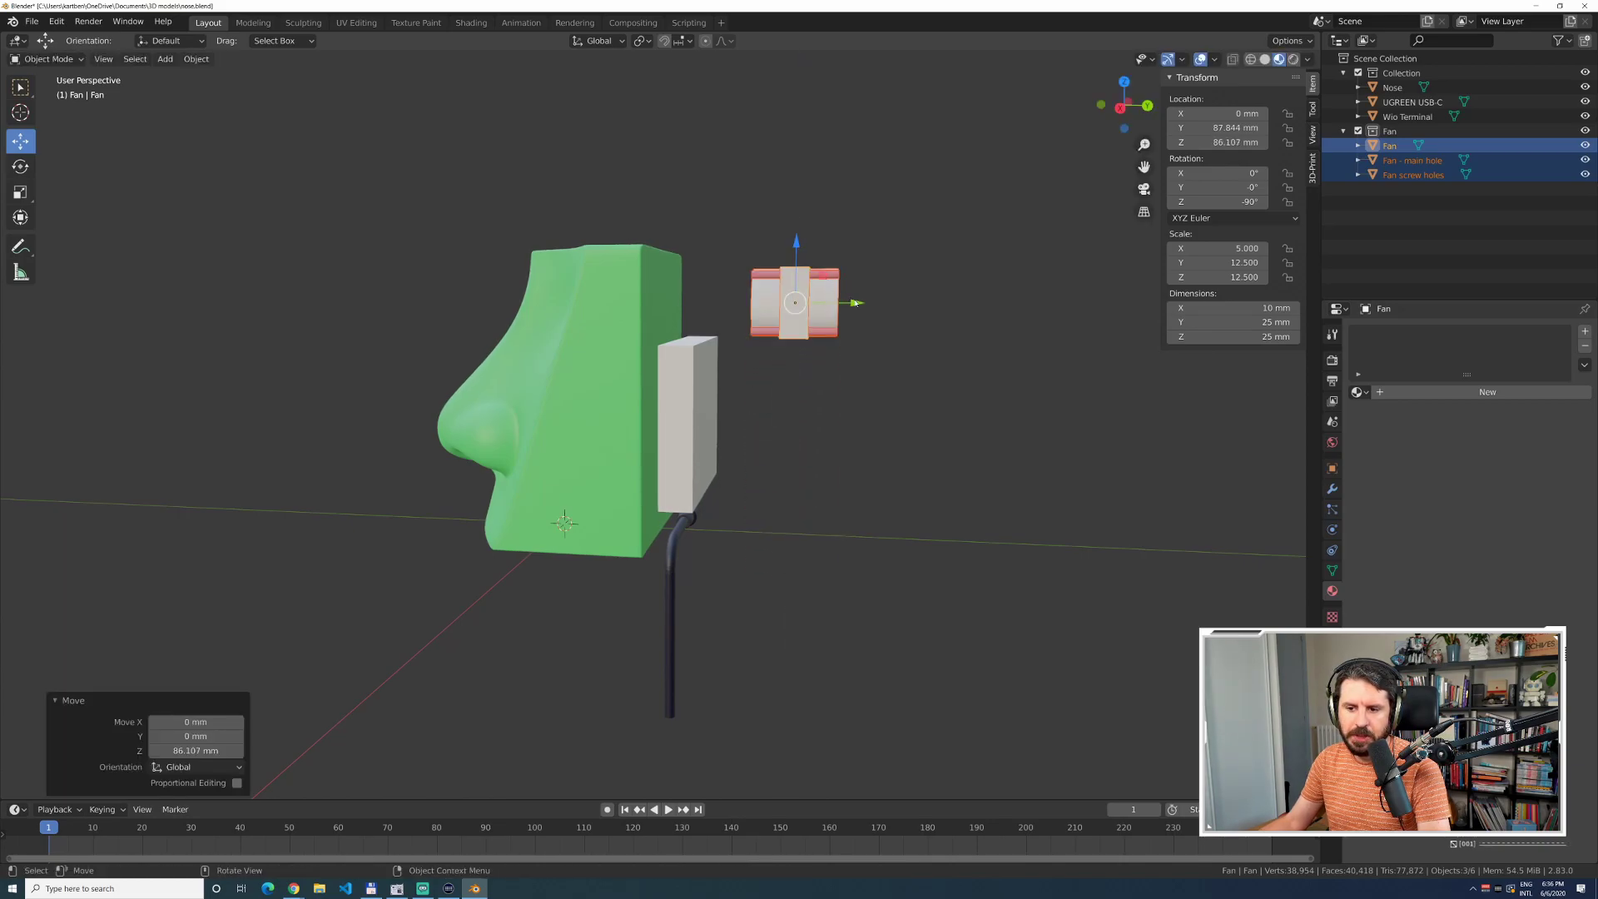
key(KP_1)
key(KP_3)
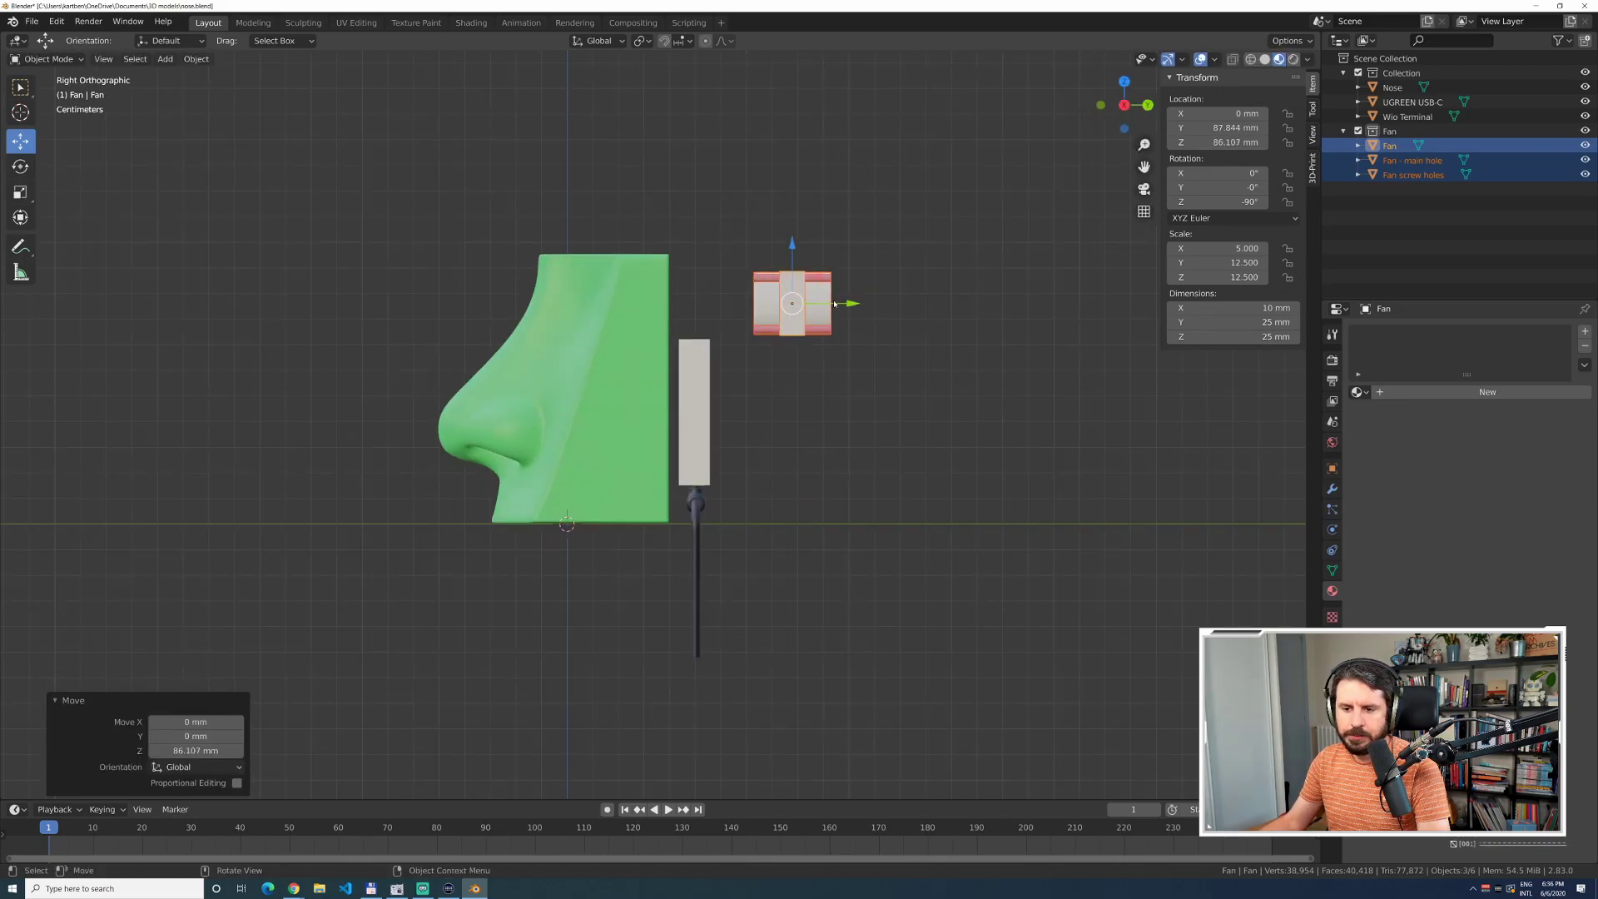
drag(854, 304, 744, 294)
drag(686, 243, 688, 232)
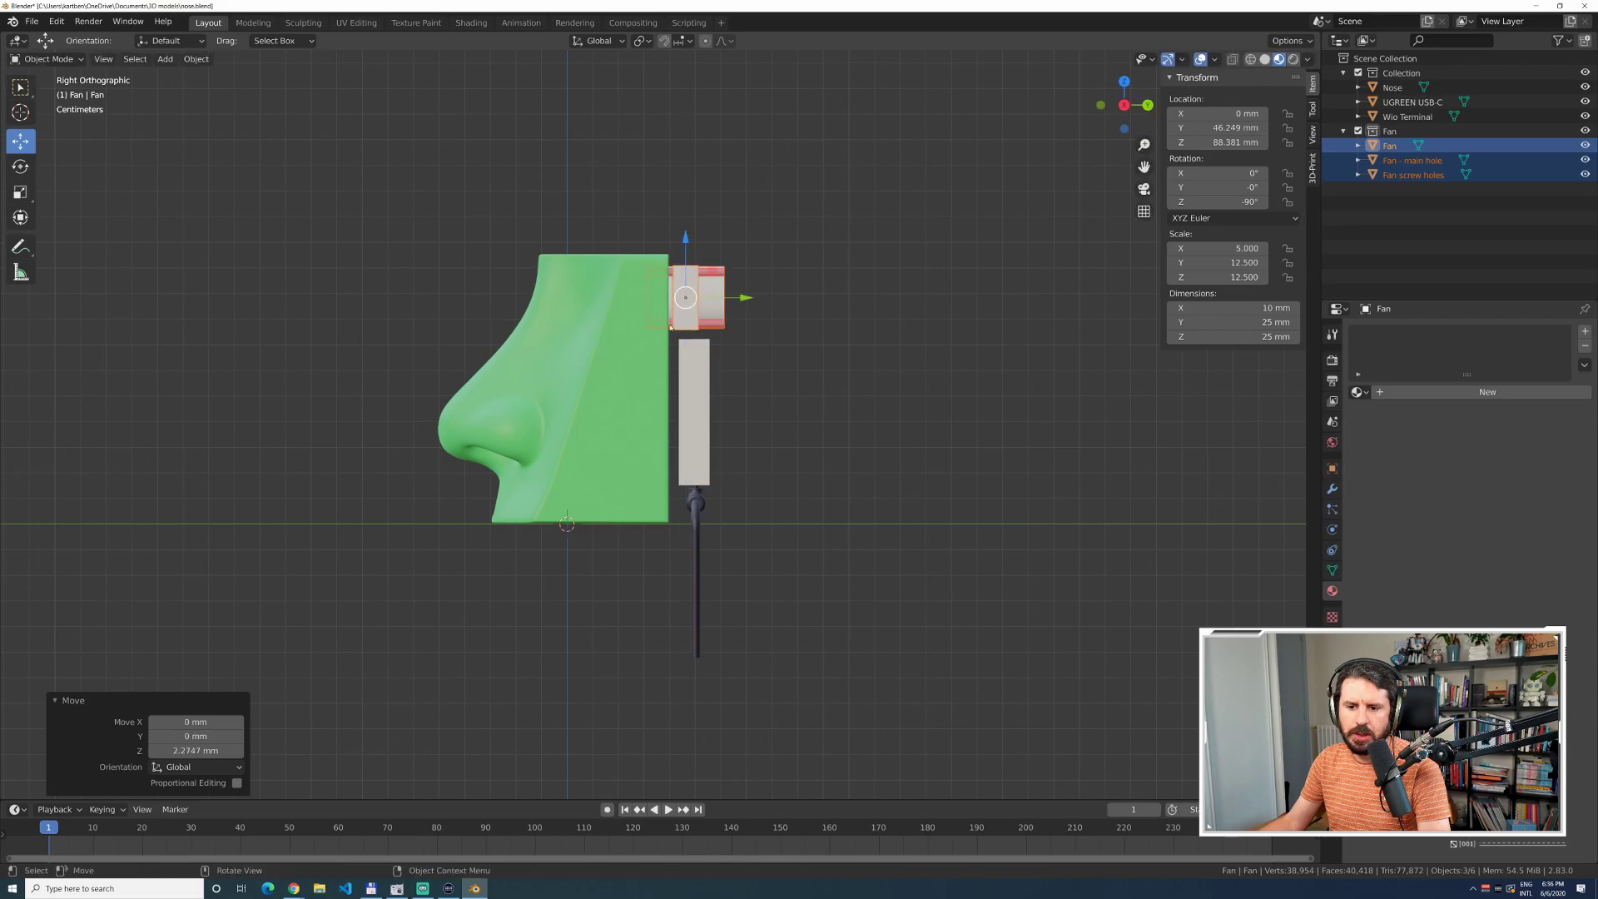
Nudge the Wio Terminal and USB-C cable together along Y toward the nose, placing the Wio Terminal at about Y 47 mm.
click(694, 408)
shift+click(696, 574)
drag(734, 446, 728, 447)
click(828, 348)
middle_drag(828, 348, 774, 385)
Give the fan body a new material with a near-black base colour of value about 0.1.
click(653, 336)
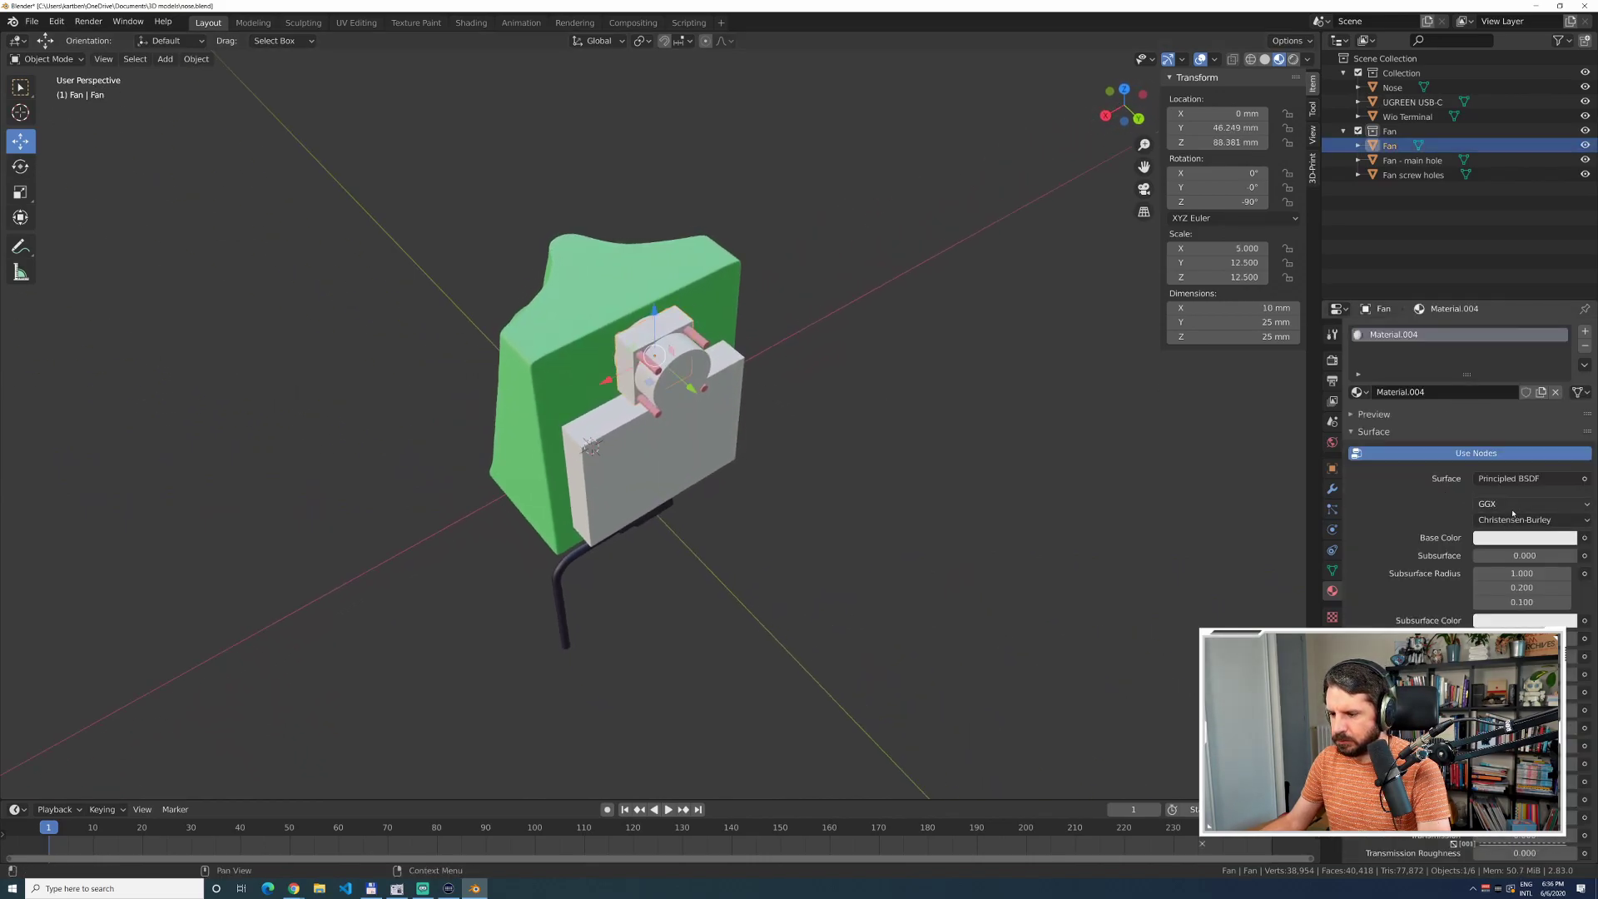
click(1523, 537)
click(1565, 410)
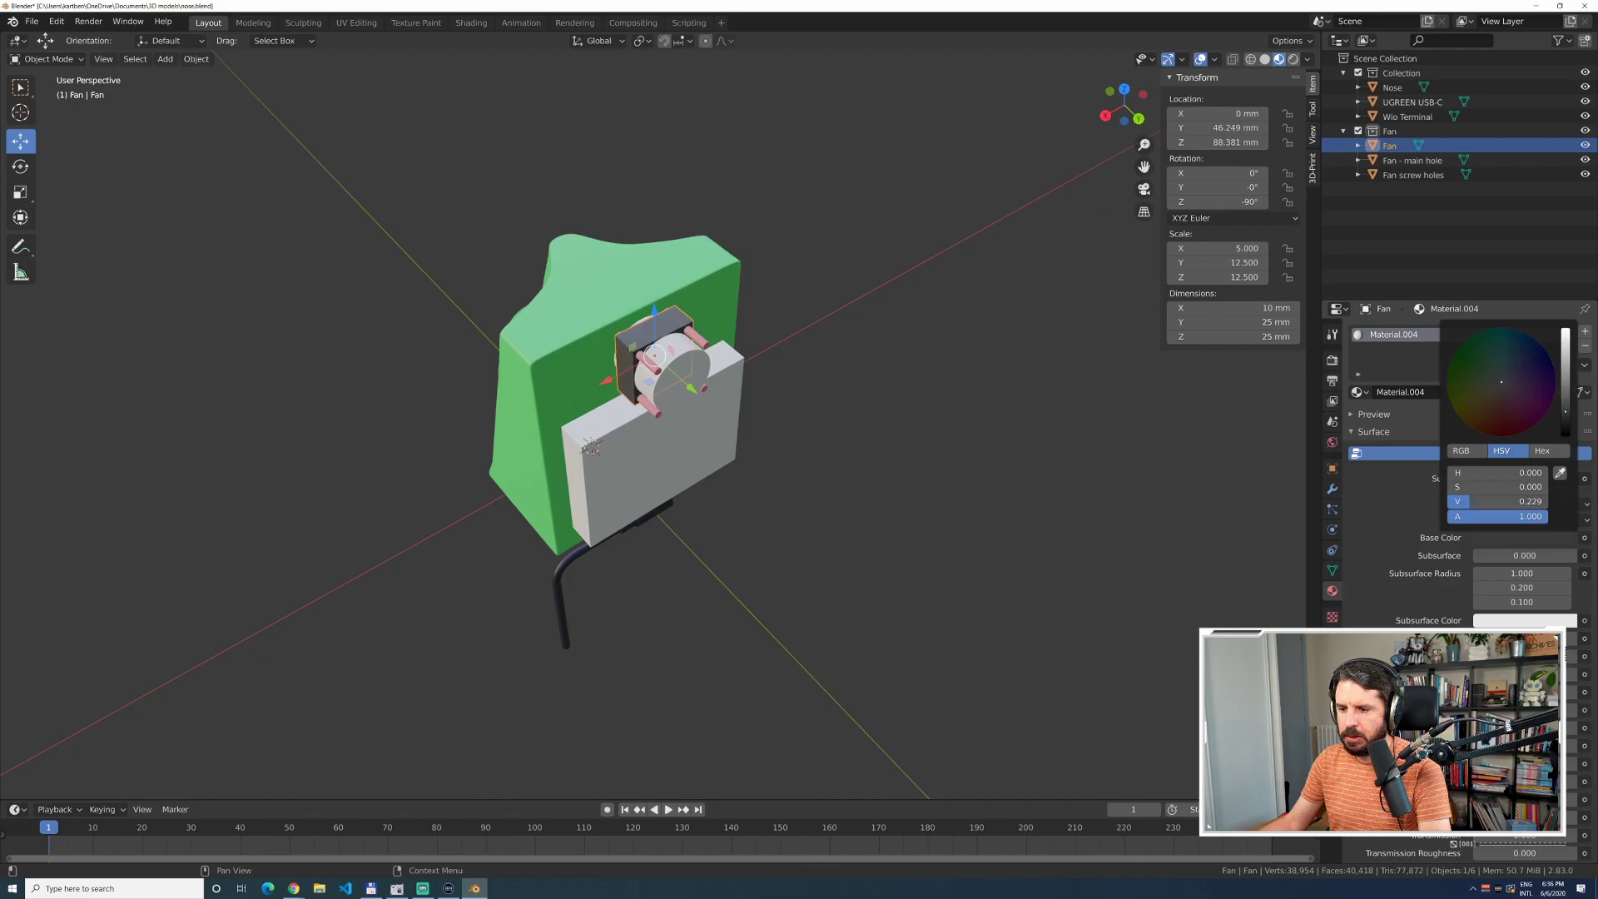
drag(1565, 414, 1564, 426)
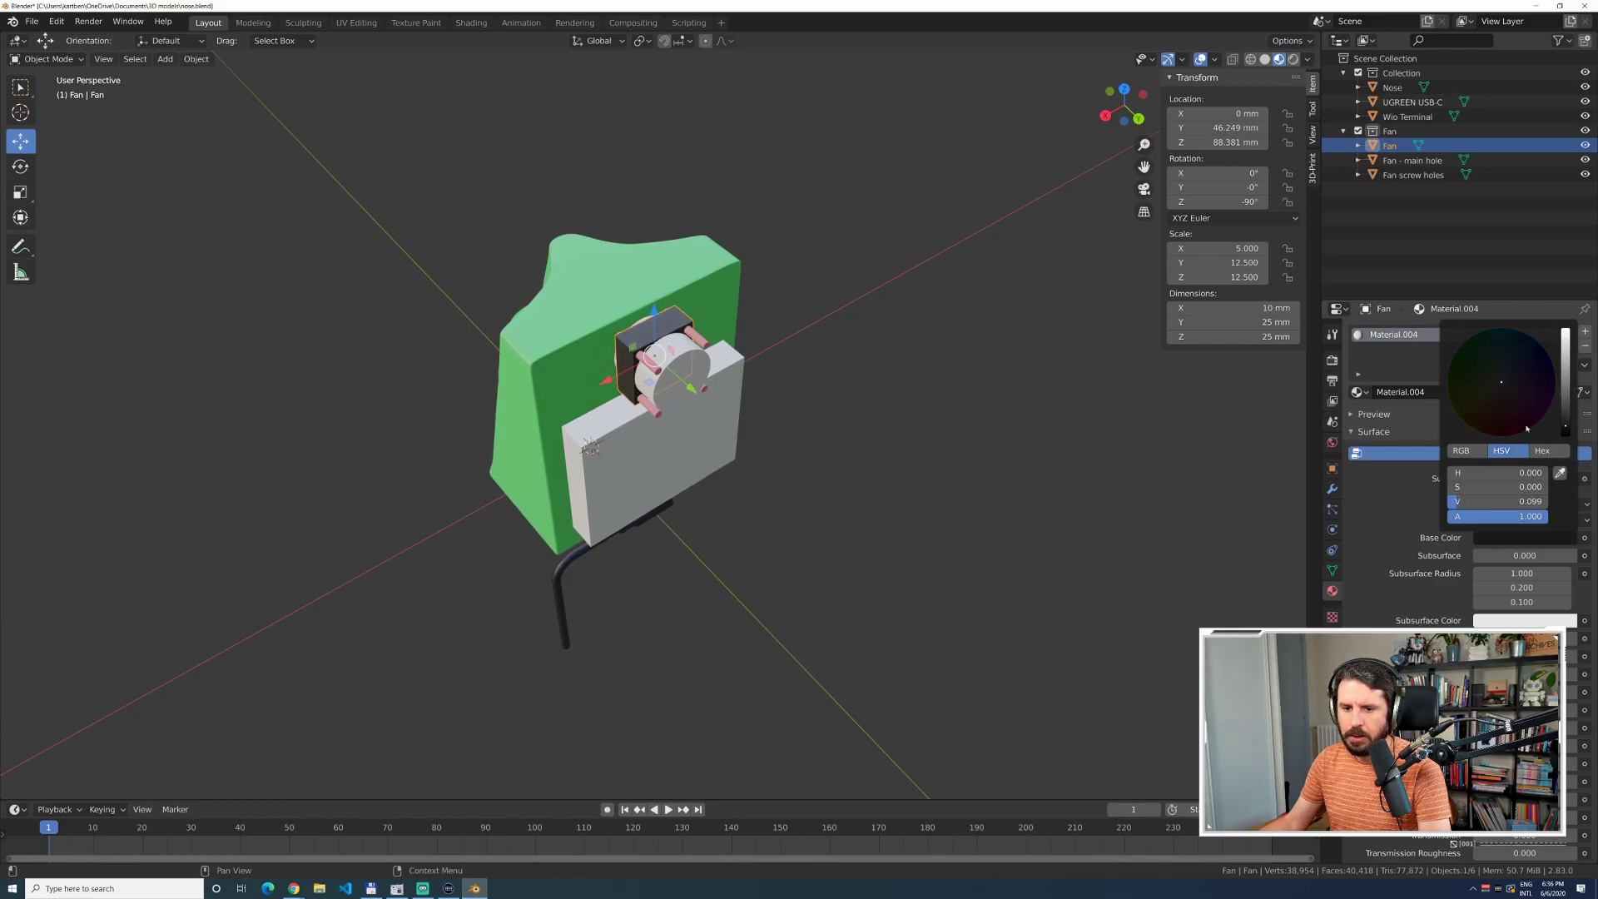
click(970, 510)
middle_drag(970, 510, 922, 492)
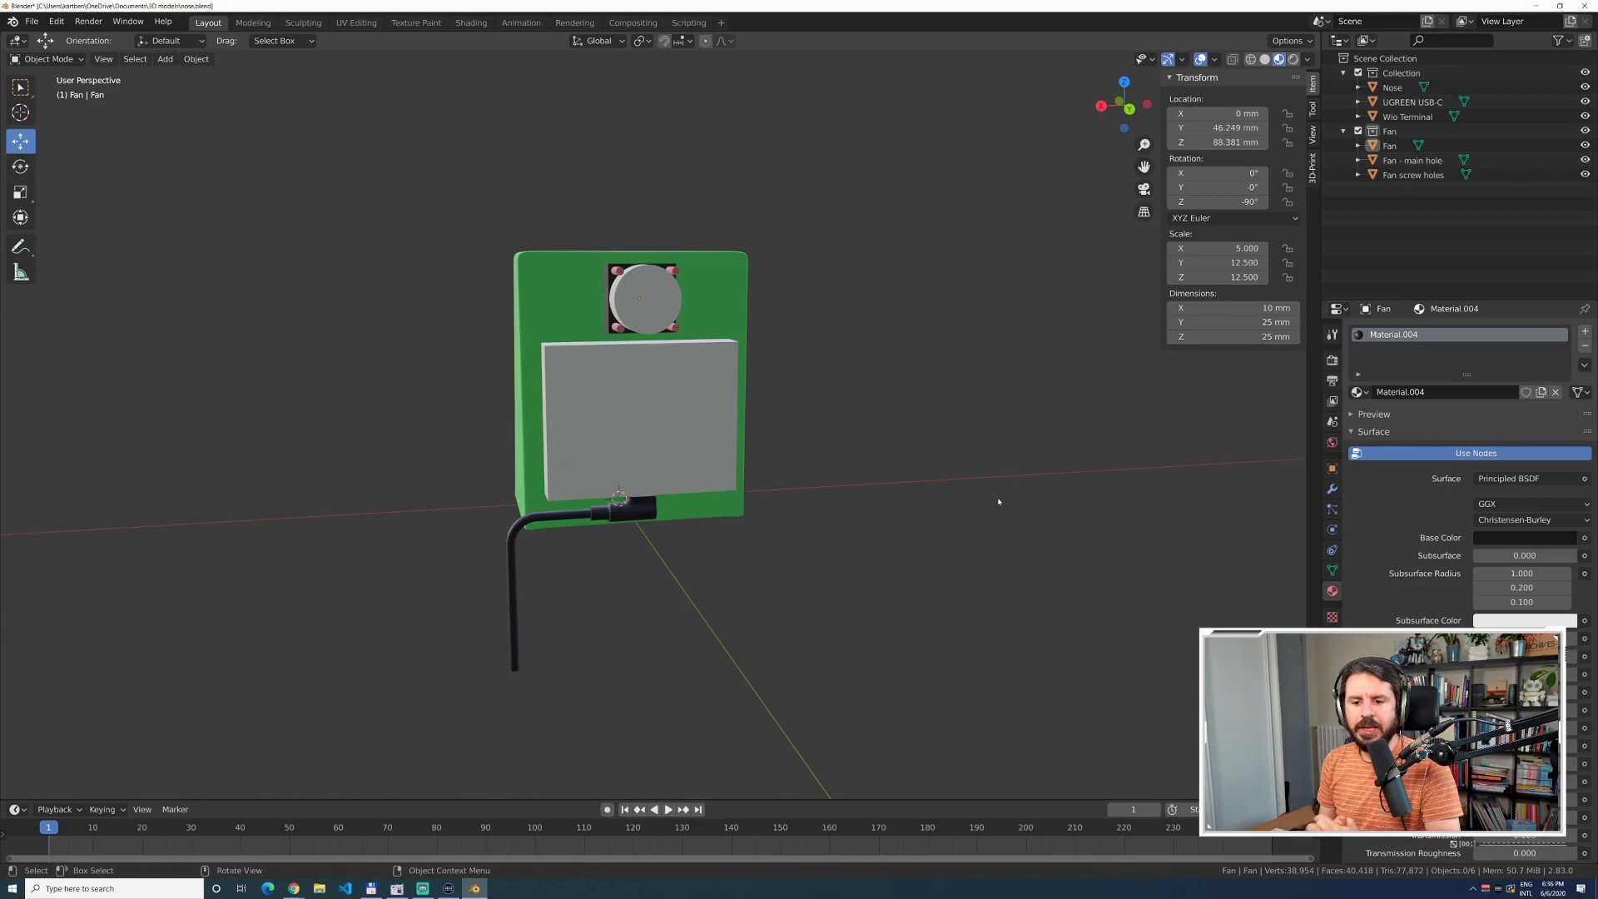
Examine how the fan, Wio Terminal and USB-C cable sit against the nose's back from the side and rear.
middle_drag(432, 221, 531, 233)
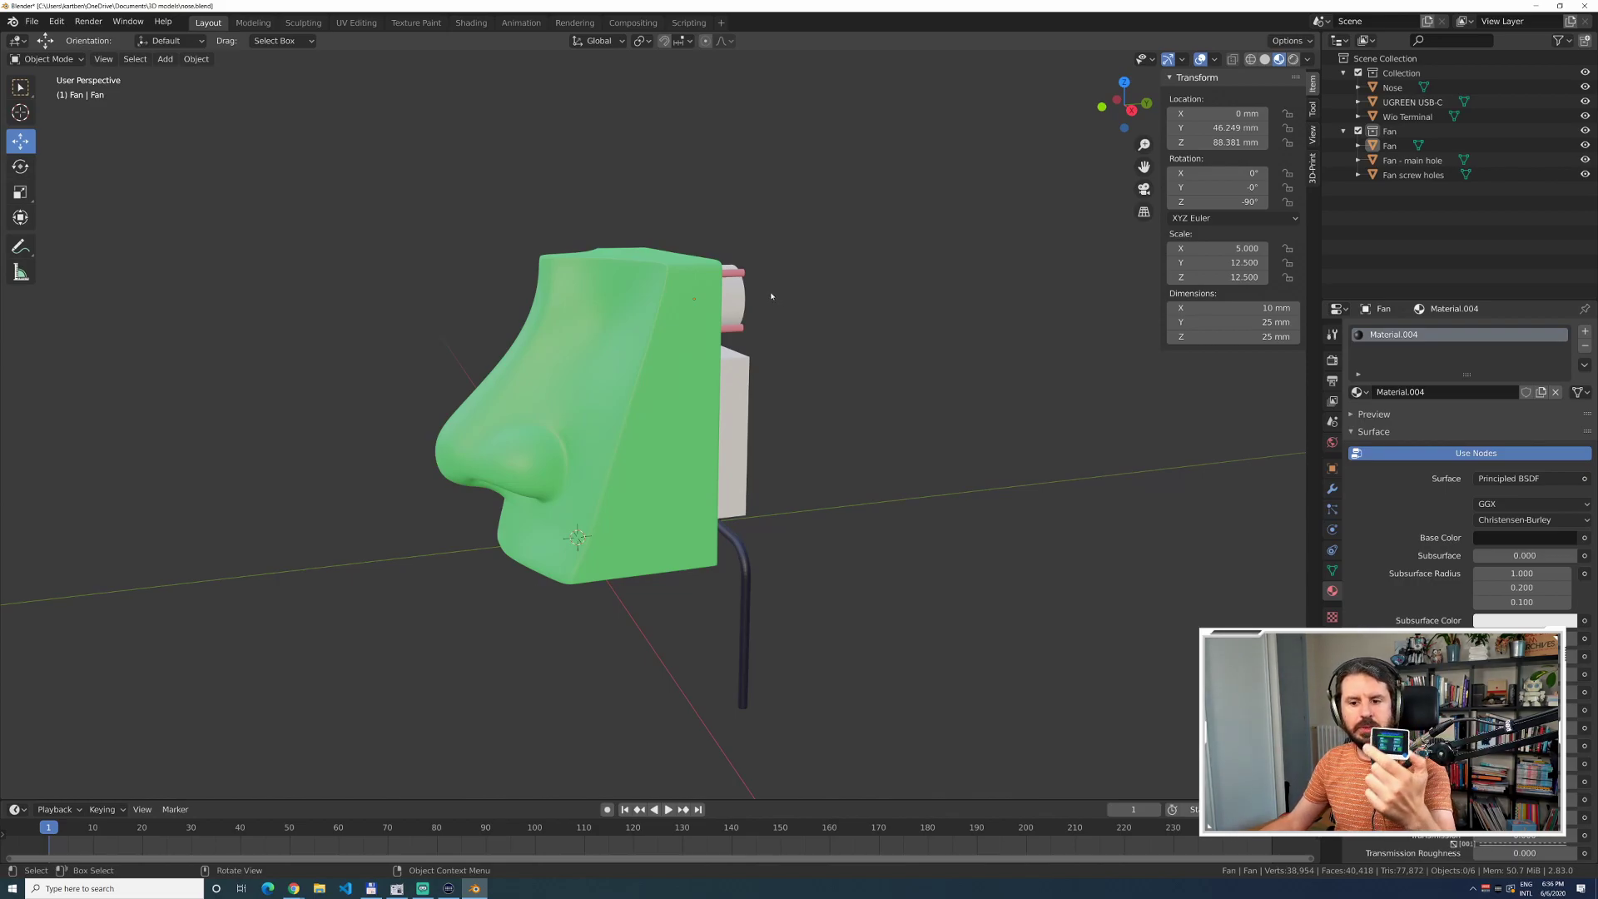
middle_drag(878, 394, 794, 399)
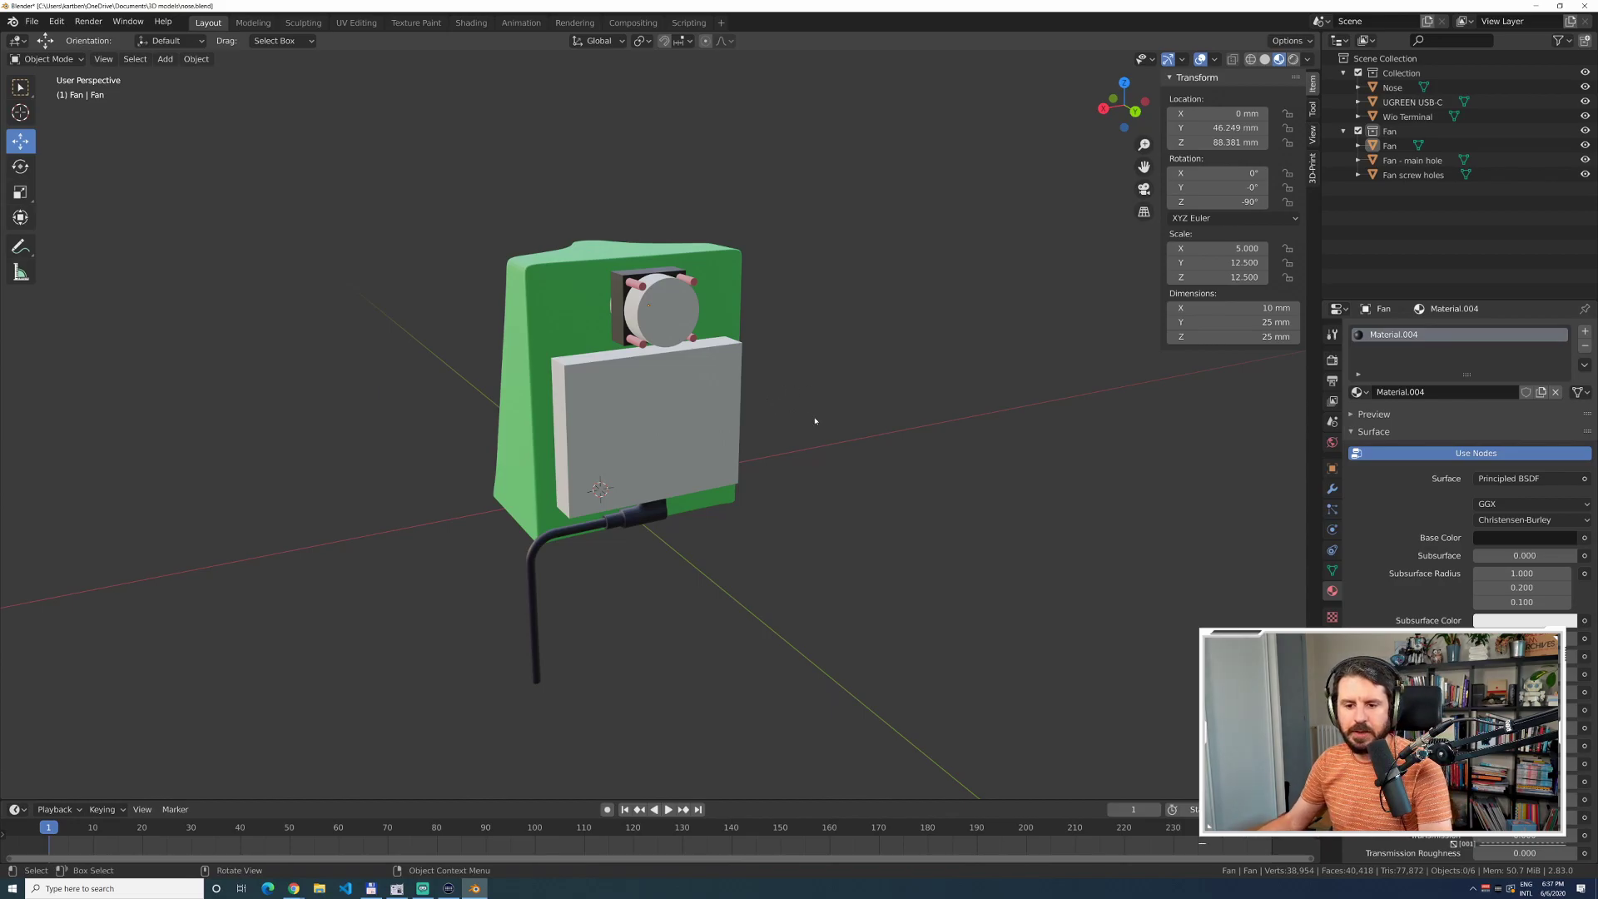
click(652, 427)
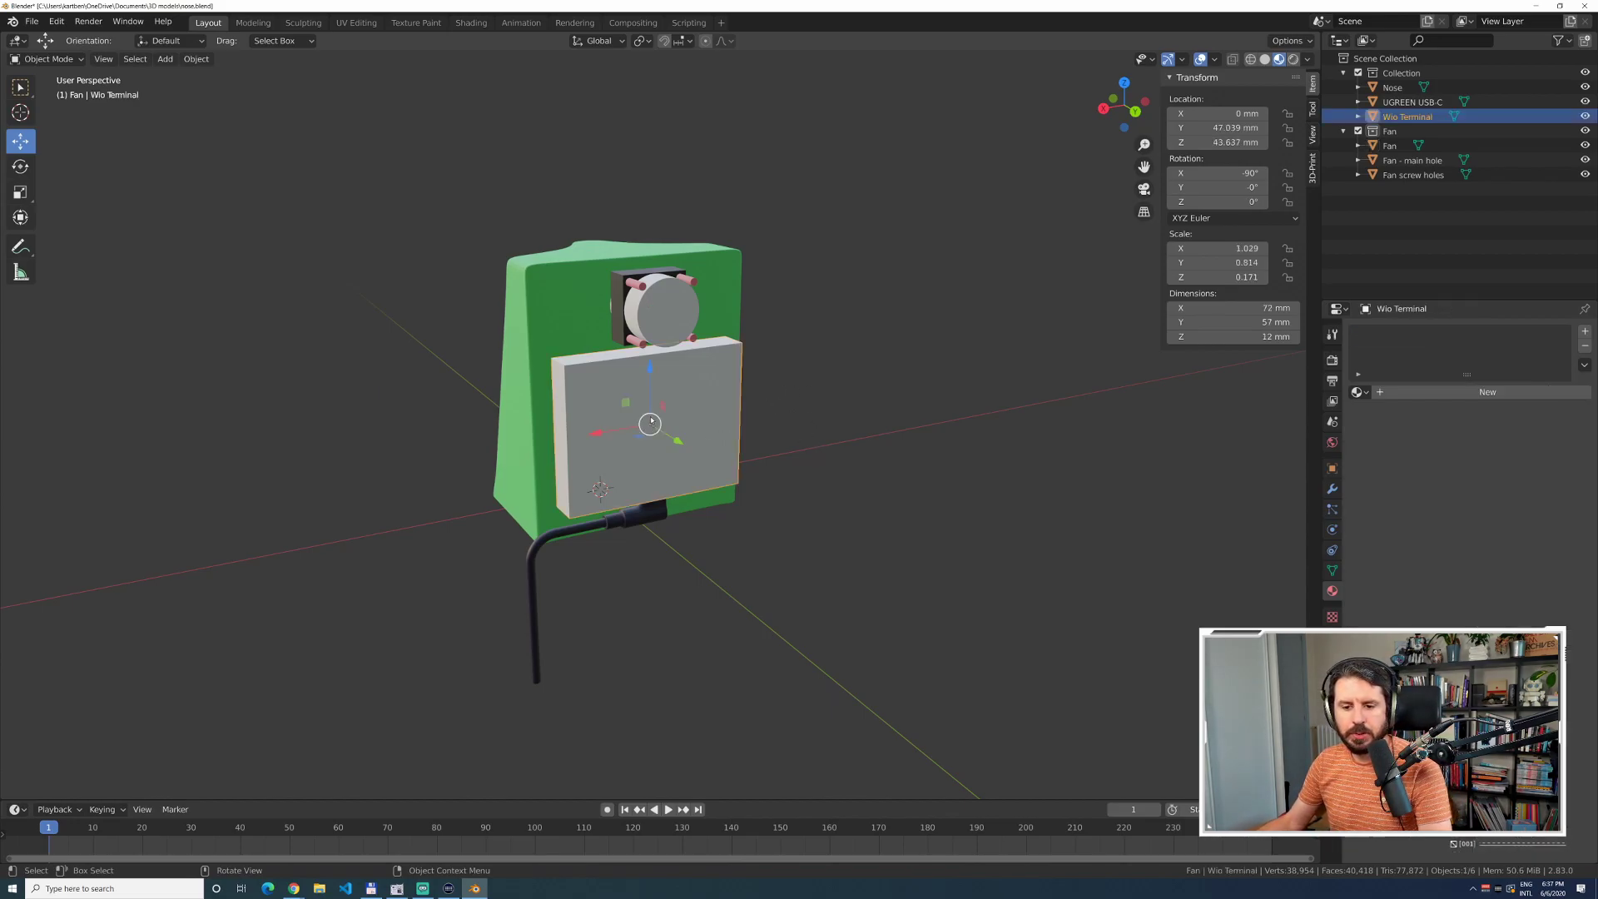
middle_drag(888, 438, 731, 405)
middle_drag(859, 355, 873, 361)
middle_drag(828, 432, 763, 431)
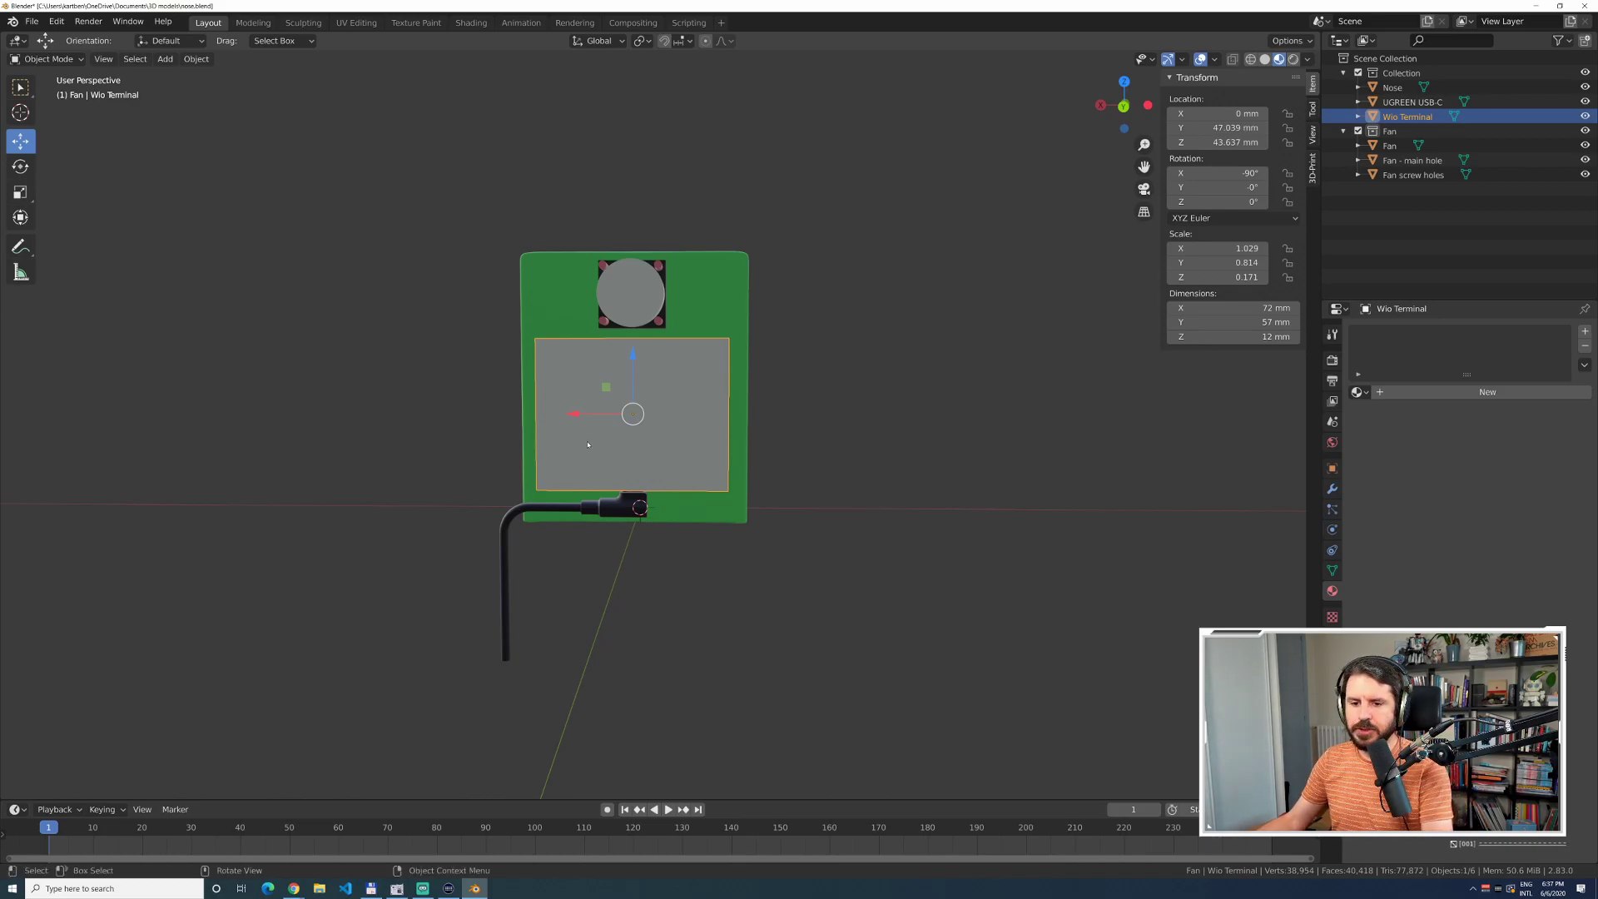
click(358, 456)
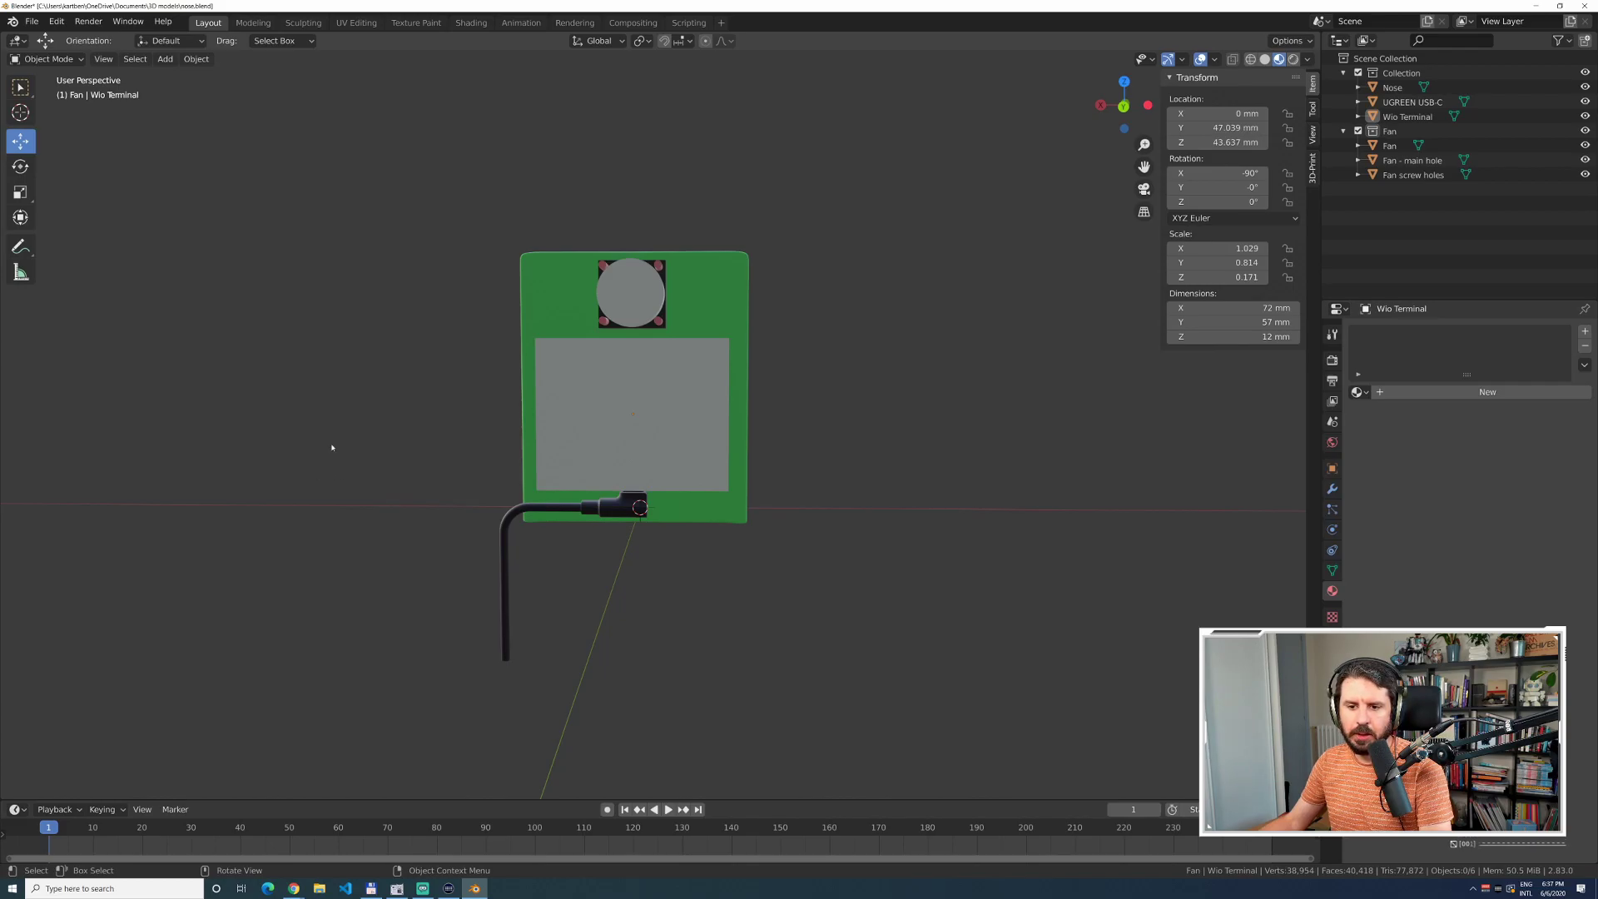
middle_drag(331, 447, 339, 452)
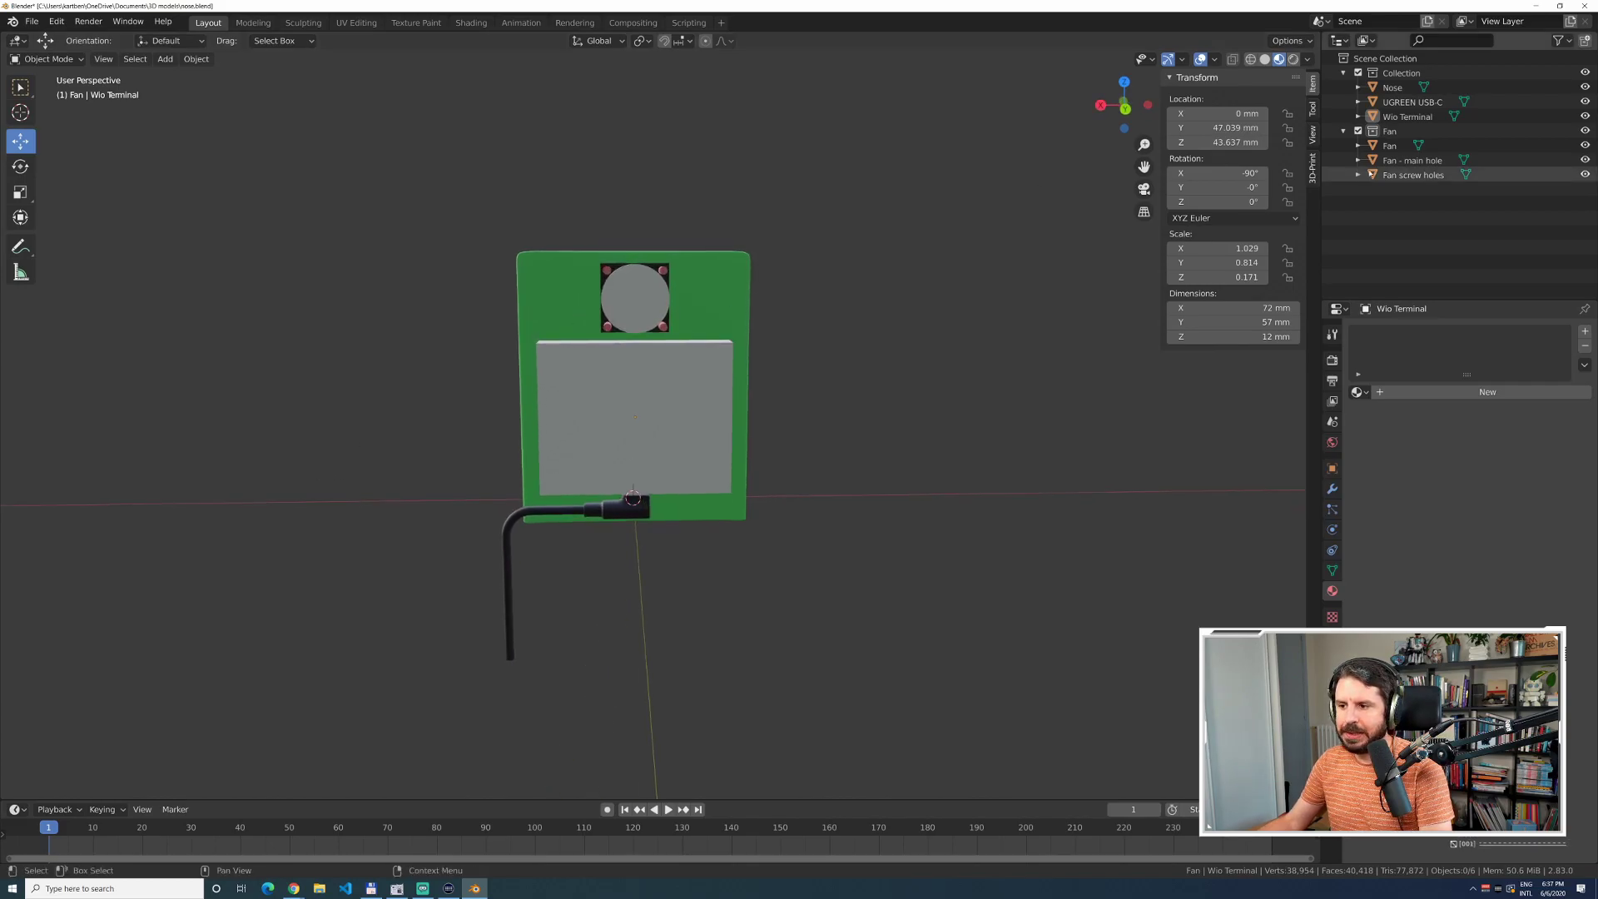
Lower the three fan objects together by about 0.9 mm along Z.
click(1390, 147)
shift+click(1406, 175)
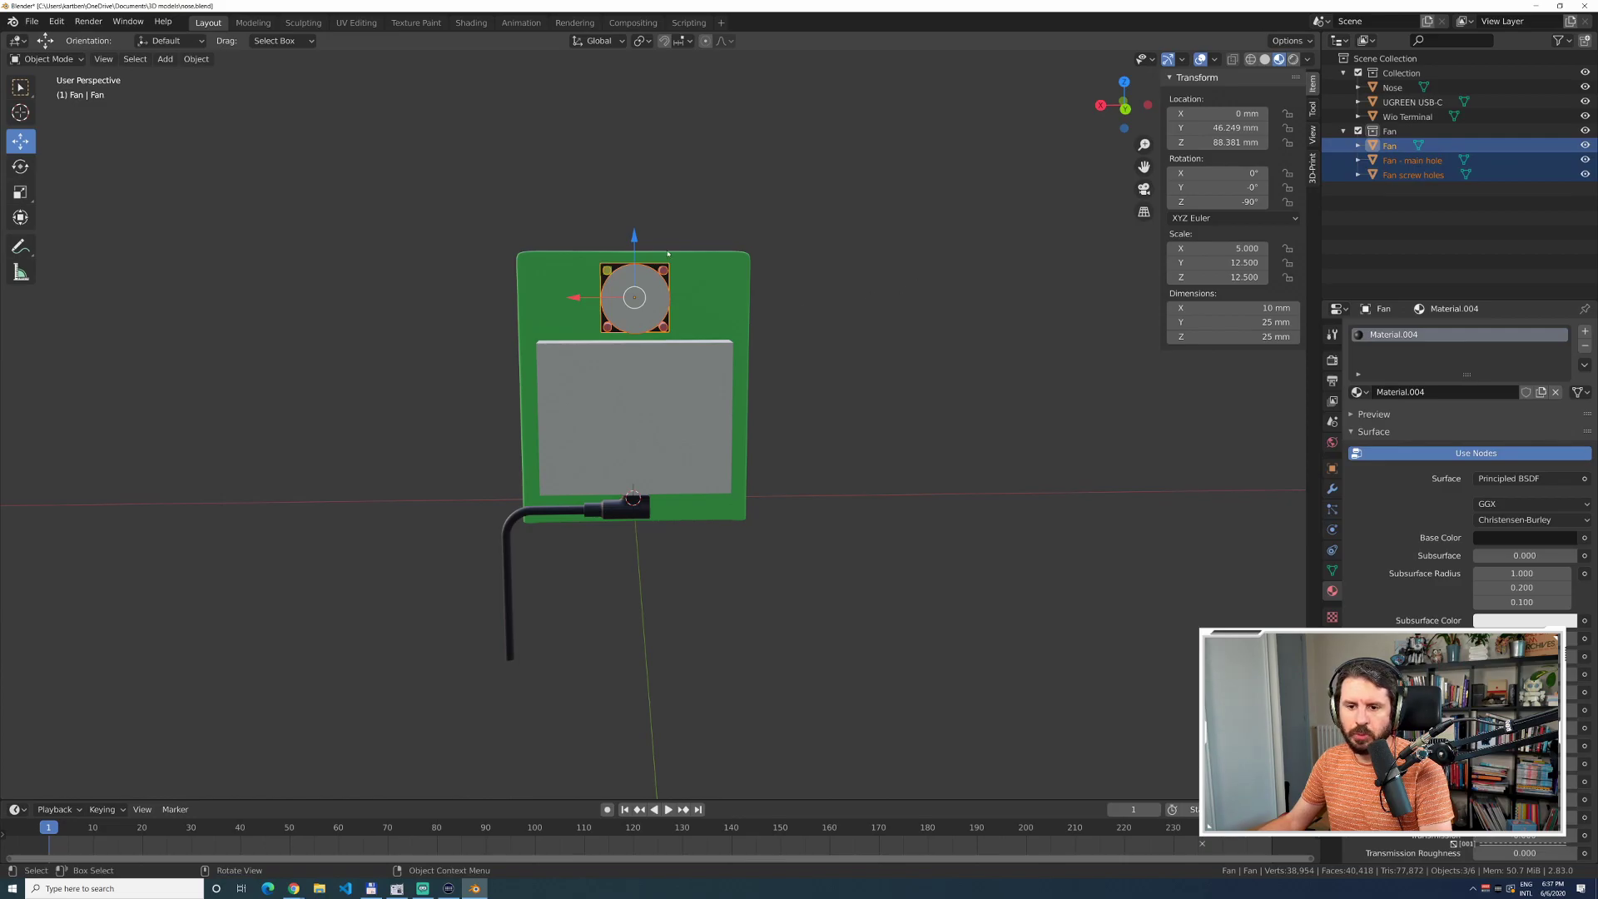
drag(636, 238, 603, 242)
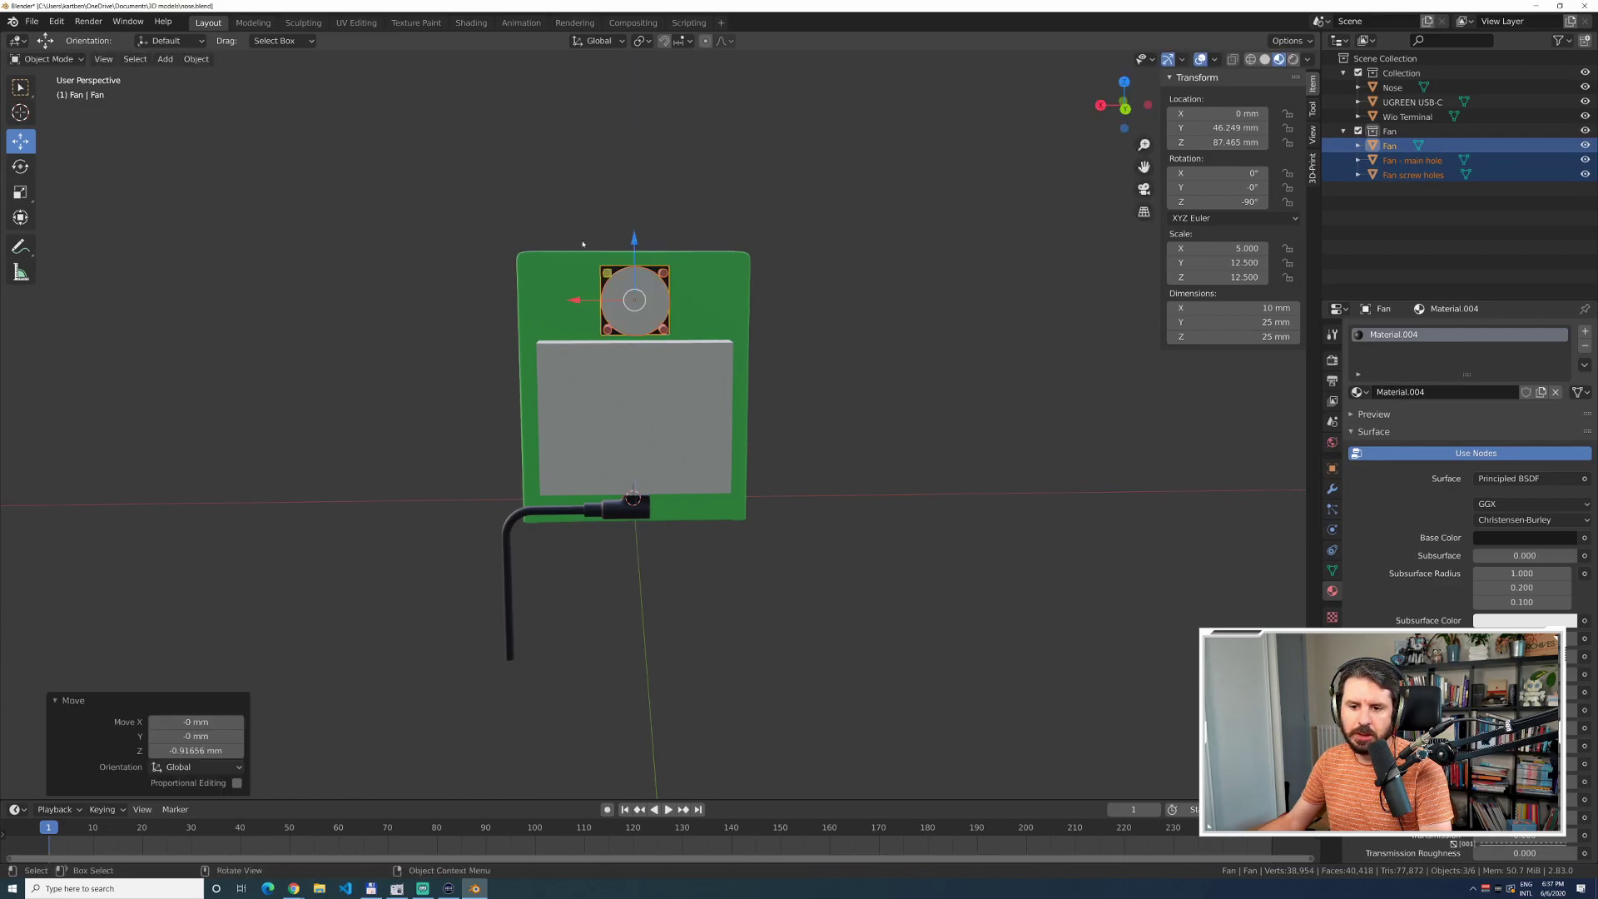
click(380, 299)
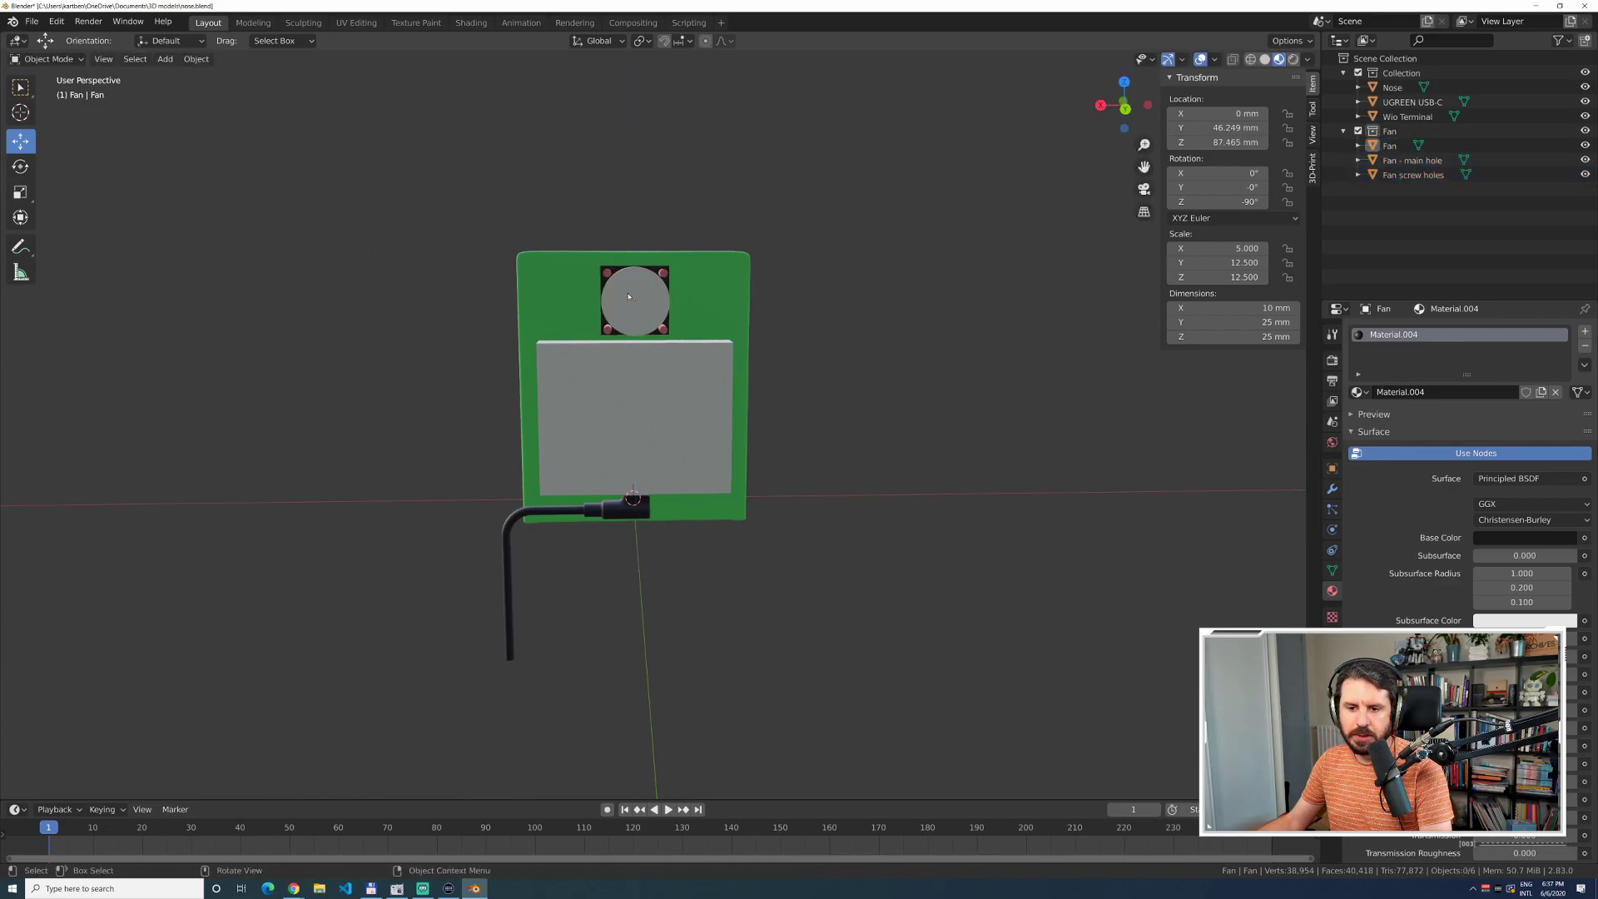
middle_drag(860, 313, 836, 326)
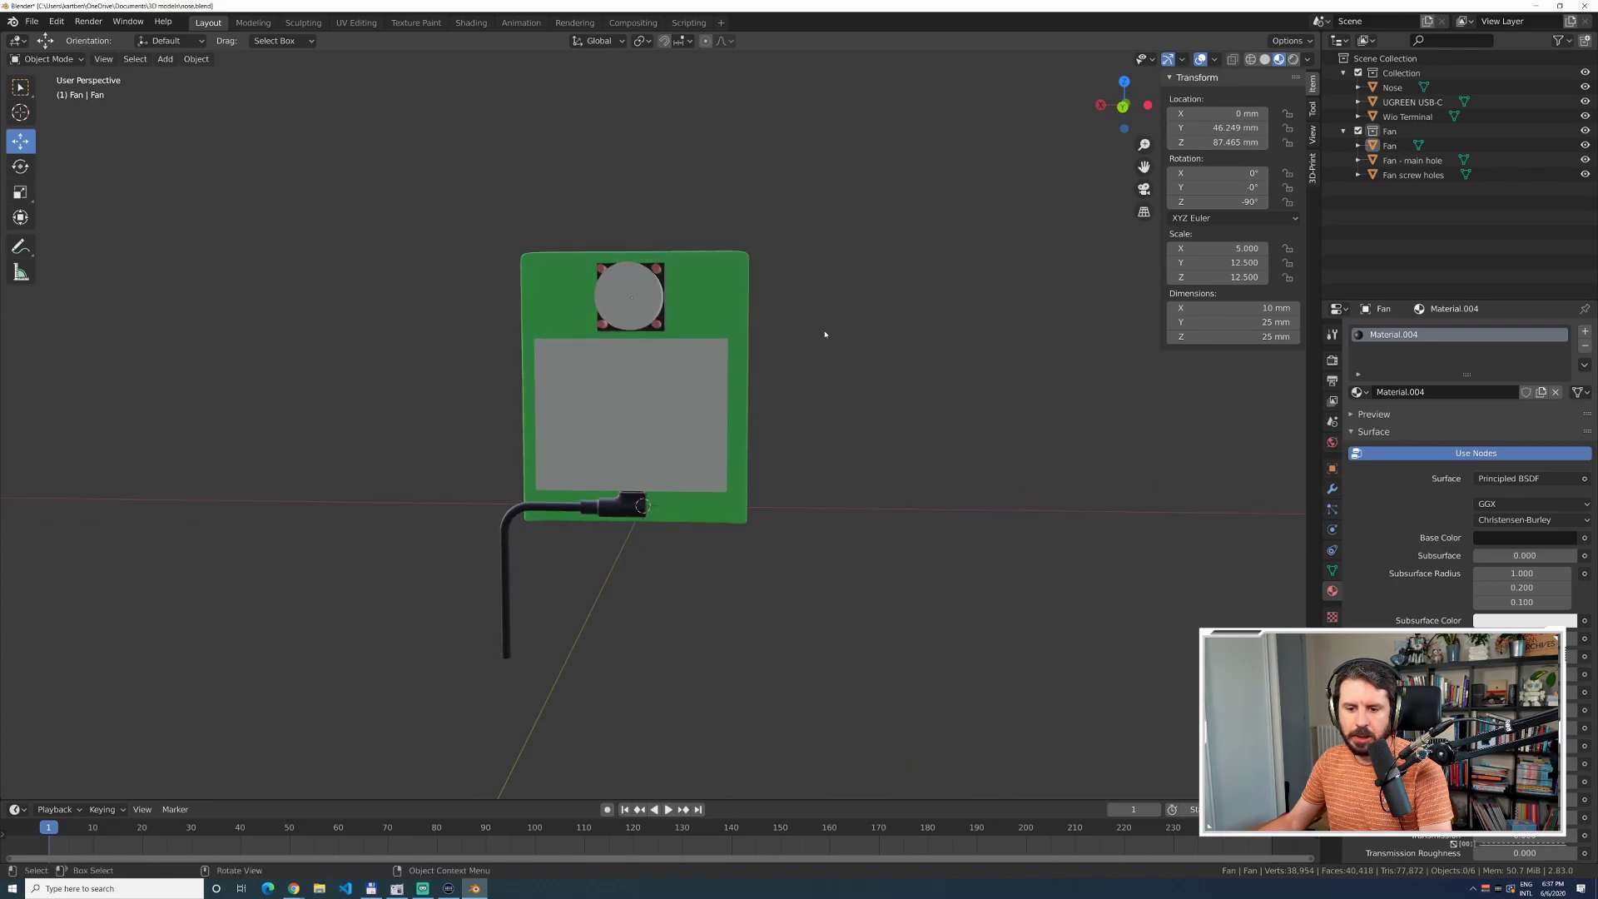
Raise the Wio Terminal and USB-C cable together by about 1.9 mm along Z, closer to the fan.
middle_drag(385, 435, 424, 417)
click(636, 496)
shift+click(636, 496)
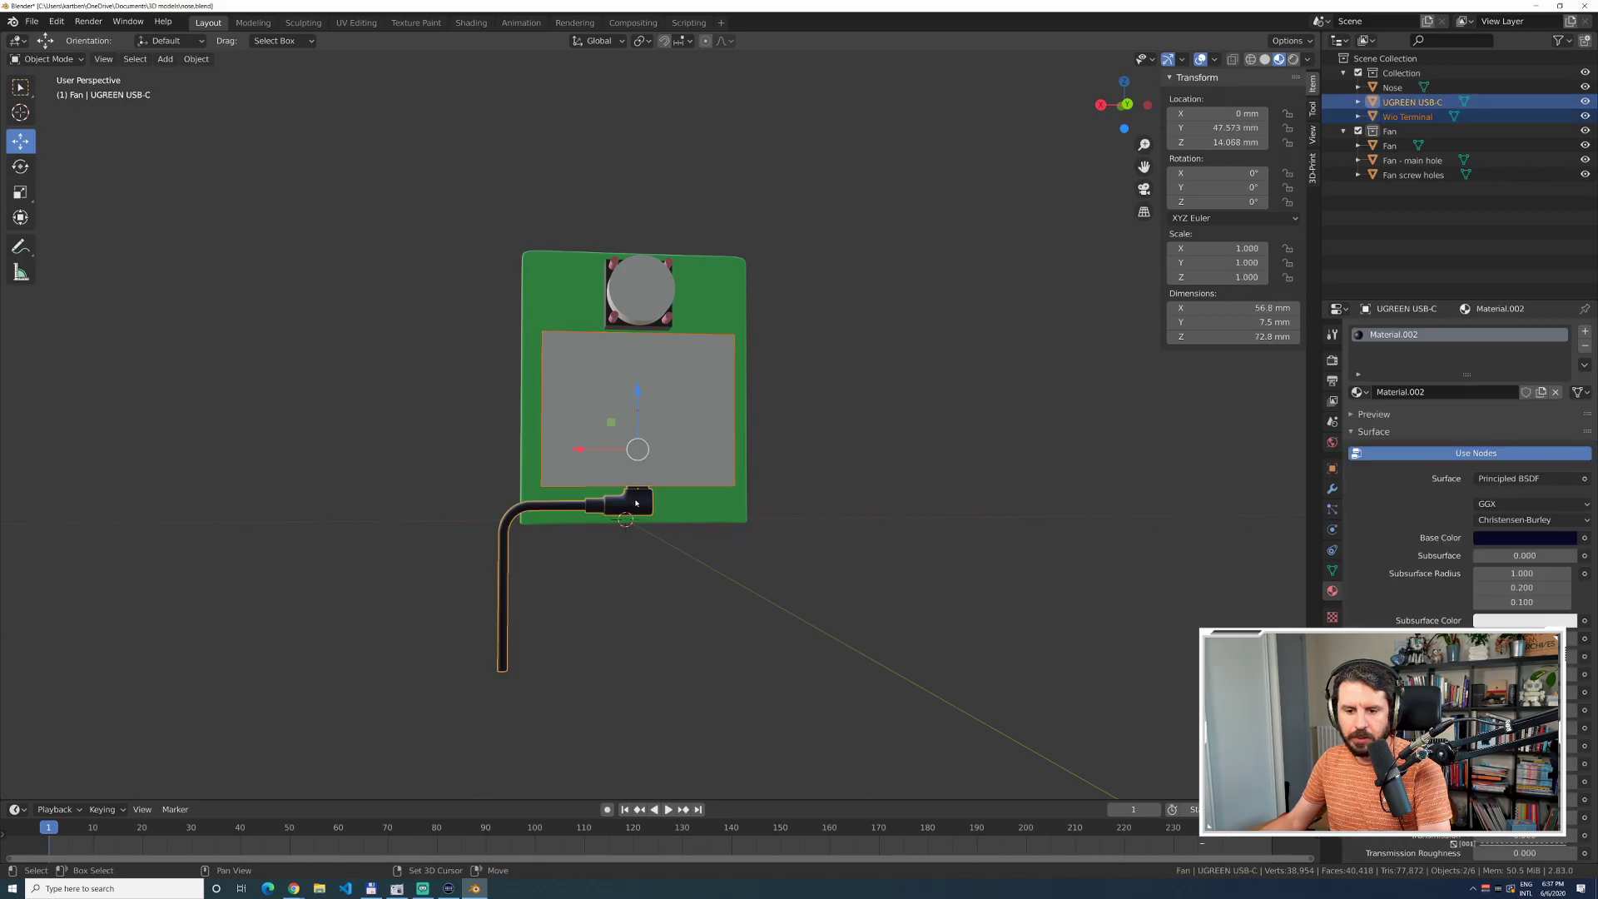
drag(641, 387, 643, 381)
click(417, 352)
middle_drag(428, 295, 441, 292)
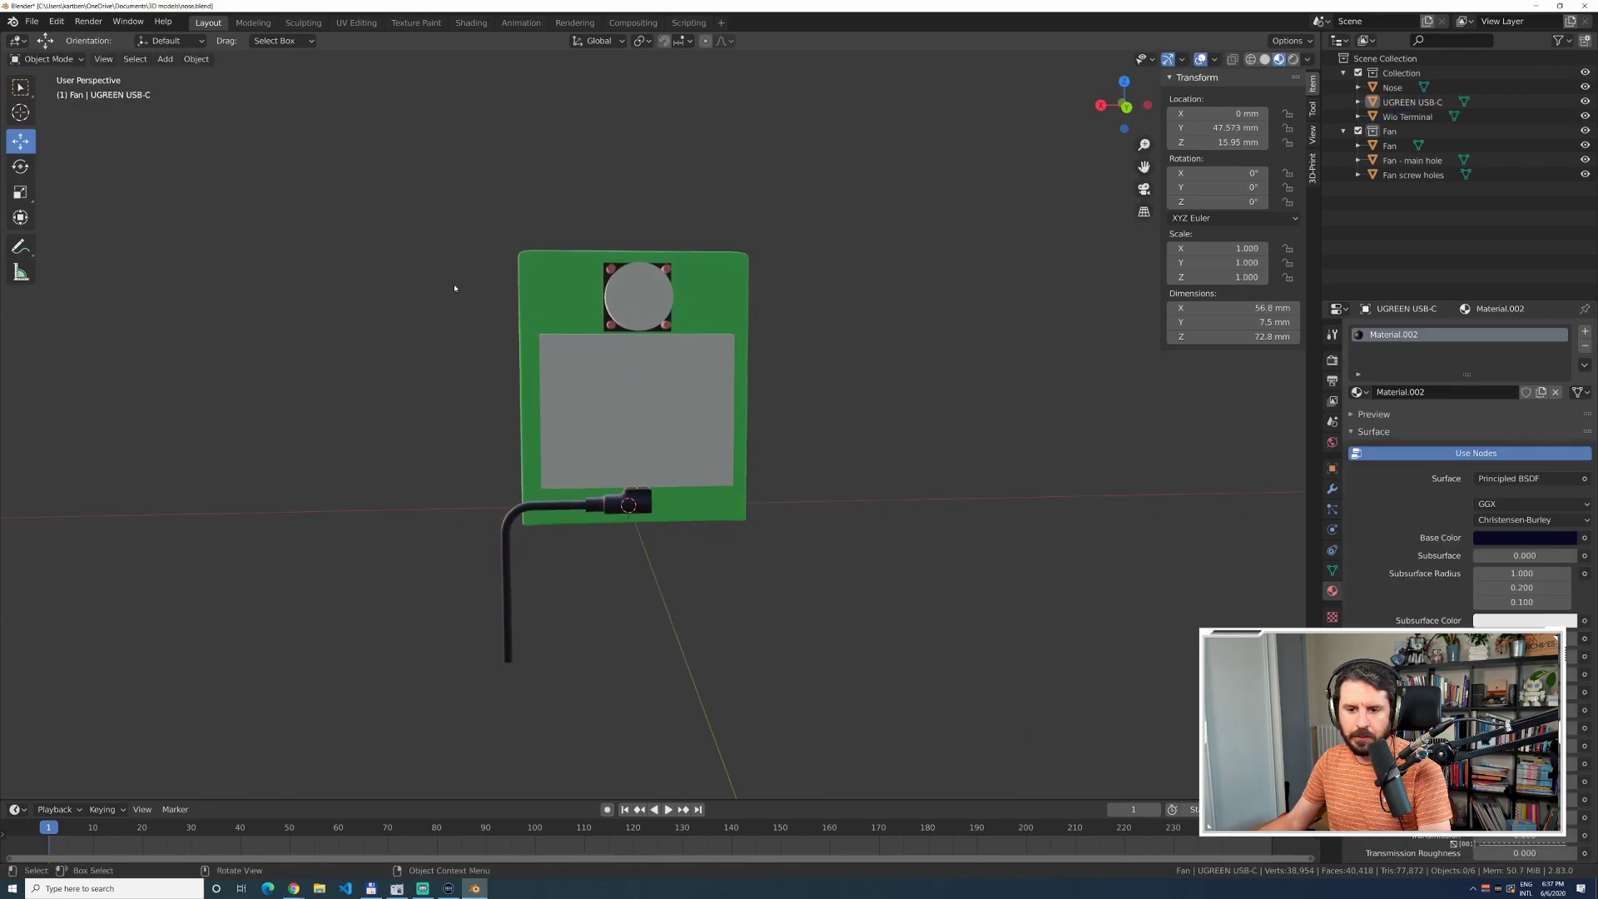
drag(412, 207, 744, 357)
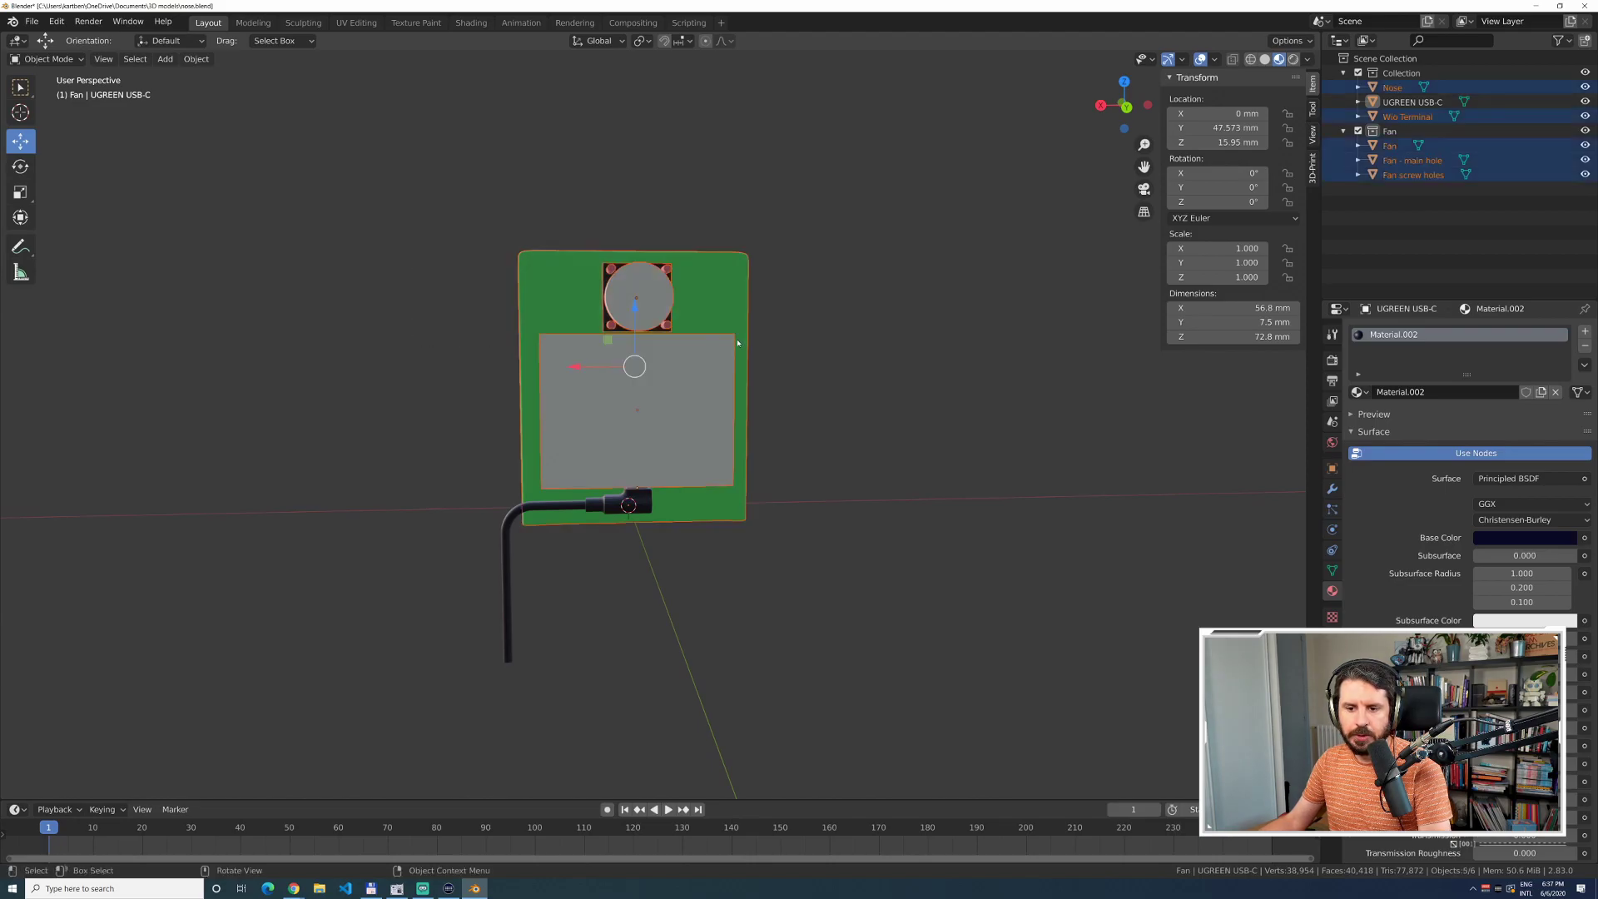
shift+click(716, 297)
click(874, 288)
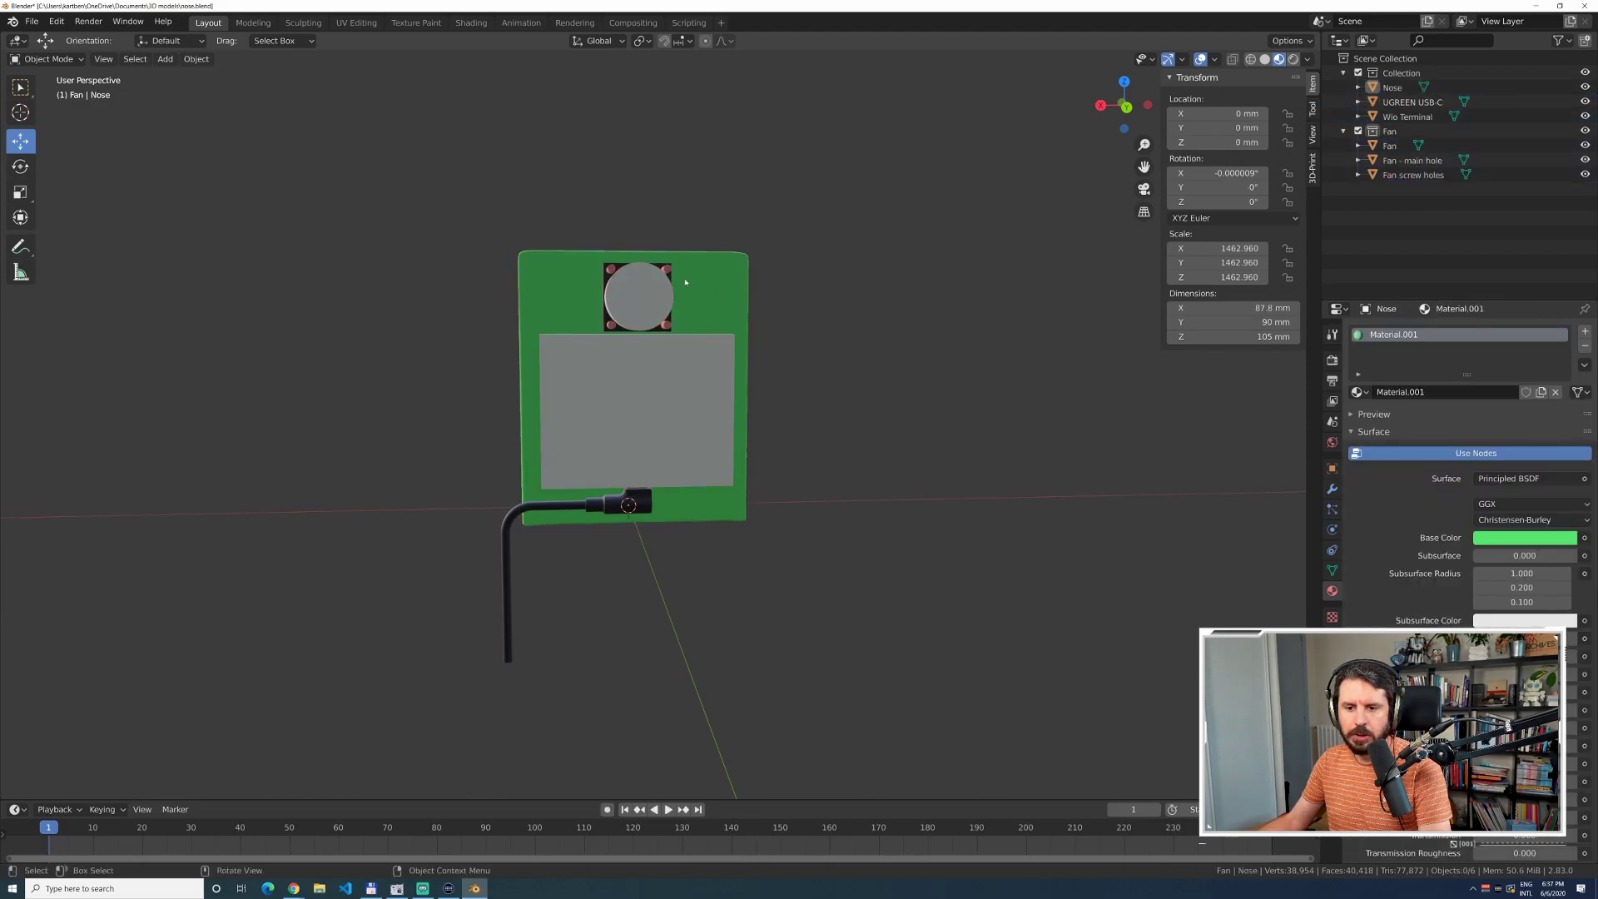
Raise the fan body, main hole and screw holes together by about 2 mm along Z.
click(1411, 137)
click(1400, 147)
shift+click(1413, 174)
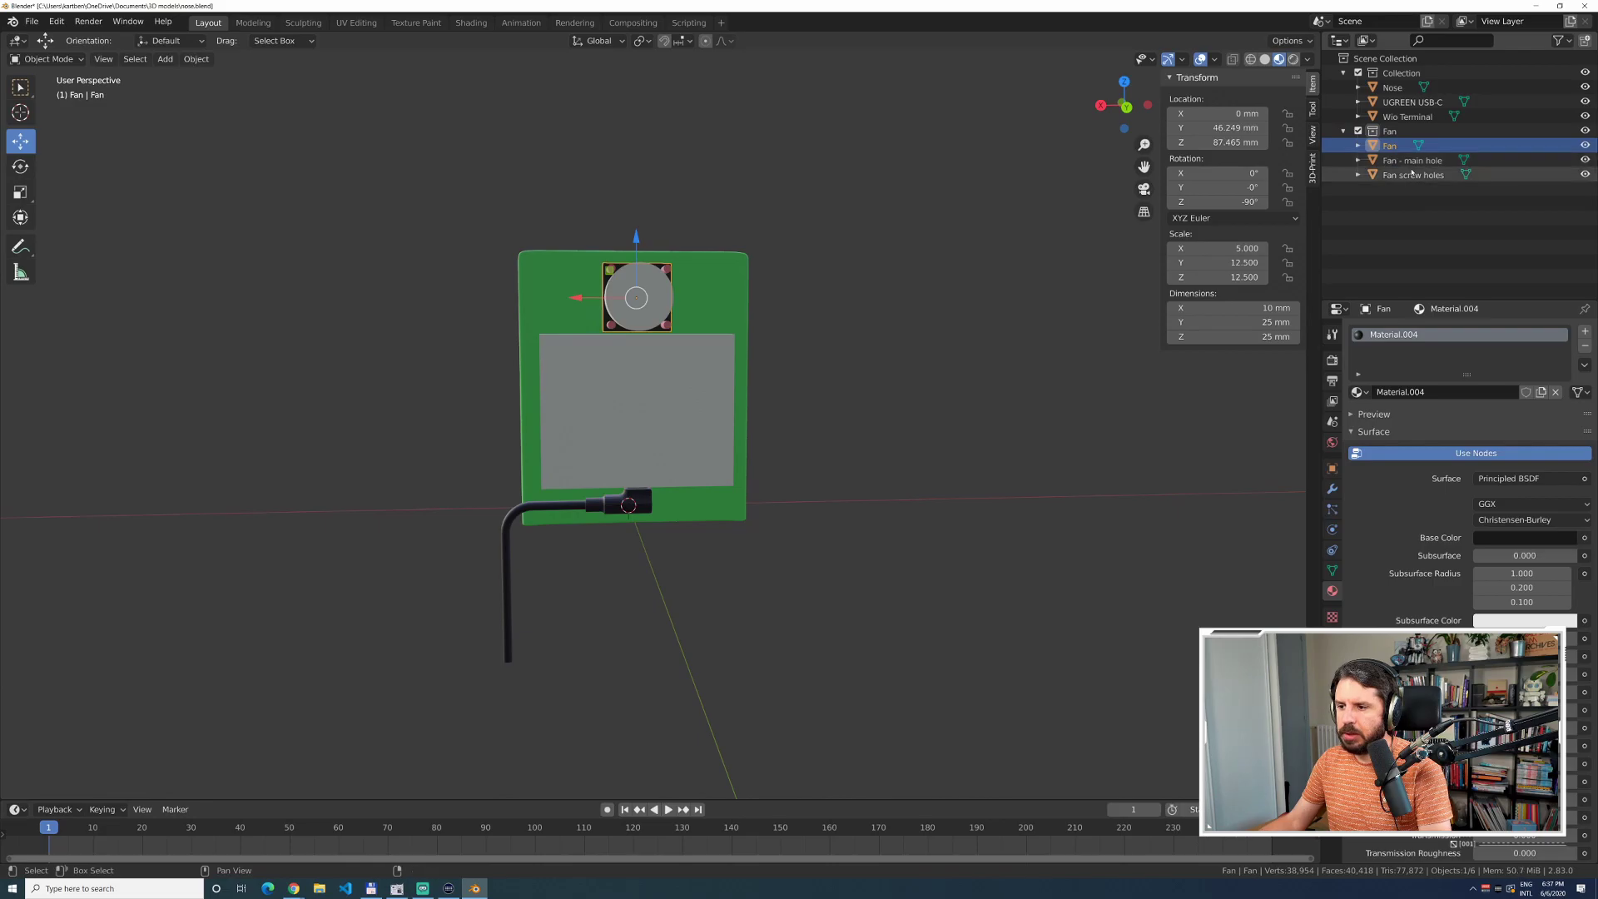
drag(637, 238, 636, 233)
click(625, 178)
middle_drag(625, 178, 746, 236)
mouse_move(898, 353)
middle_down()
mouse_move(920, 342)
mouse_move(899, 346)
middle_up()
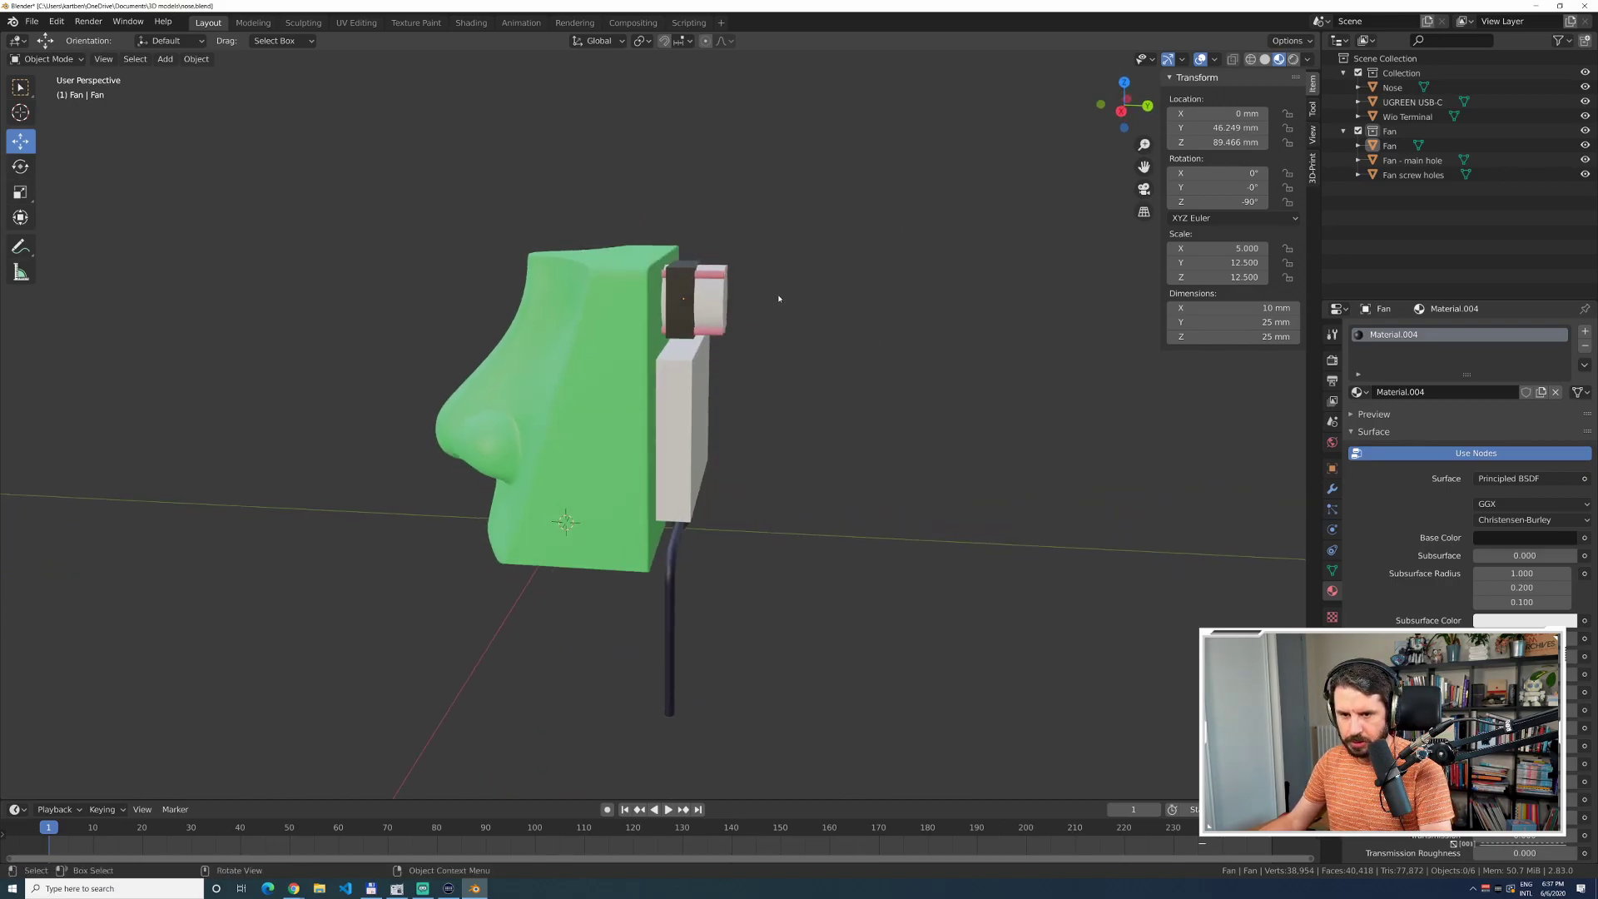
Hide the Fan collection, Wio Terminal and UGREEN USB-C cable so only the nose is displayed.
click(1584, 131)
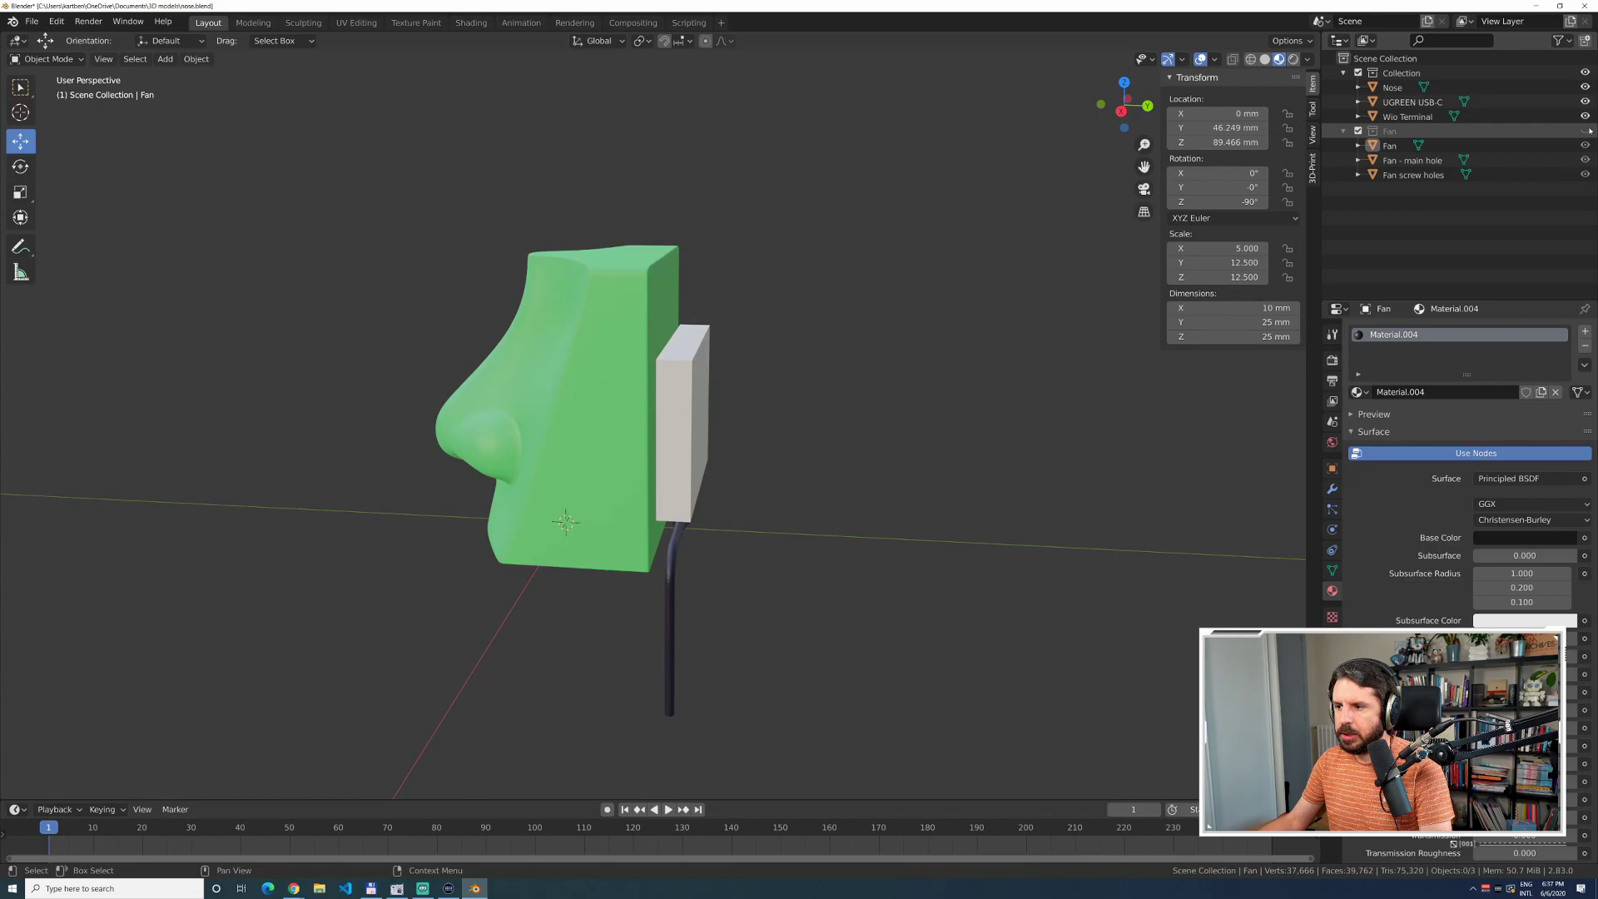
click(1584, 116)
click(1584, 102)
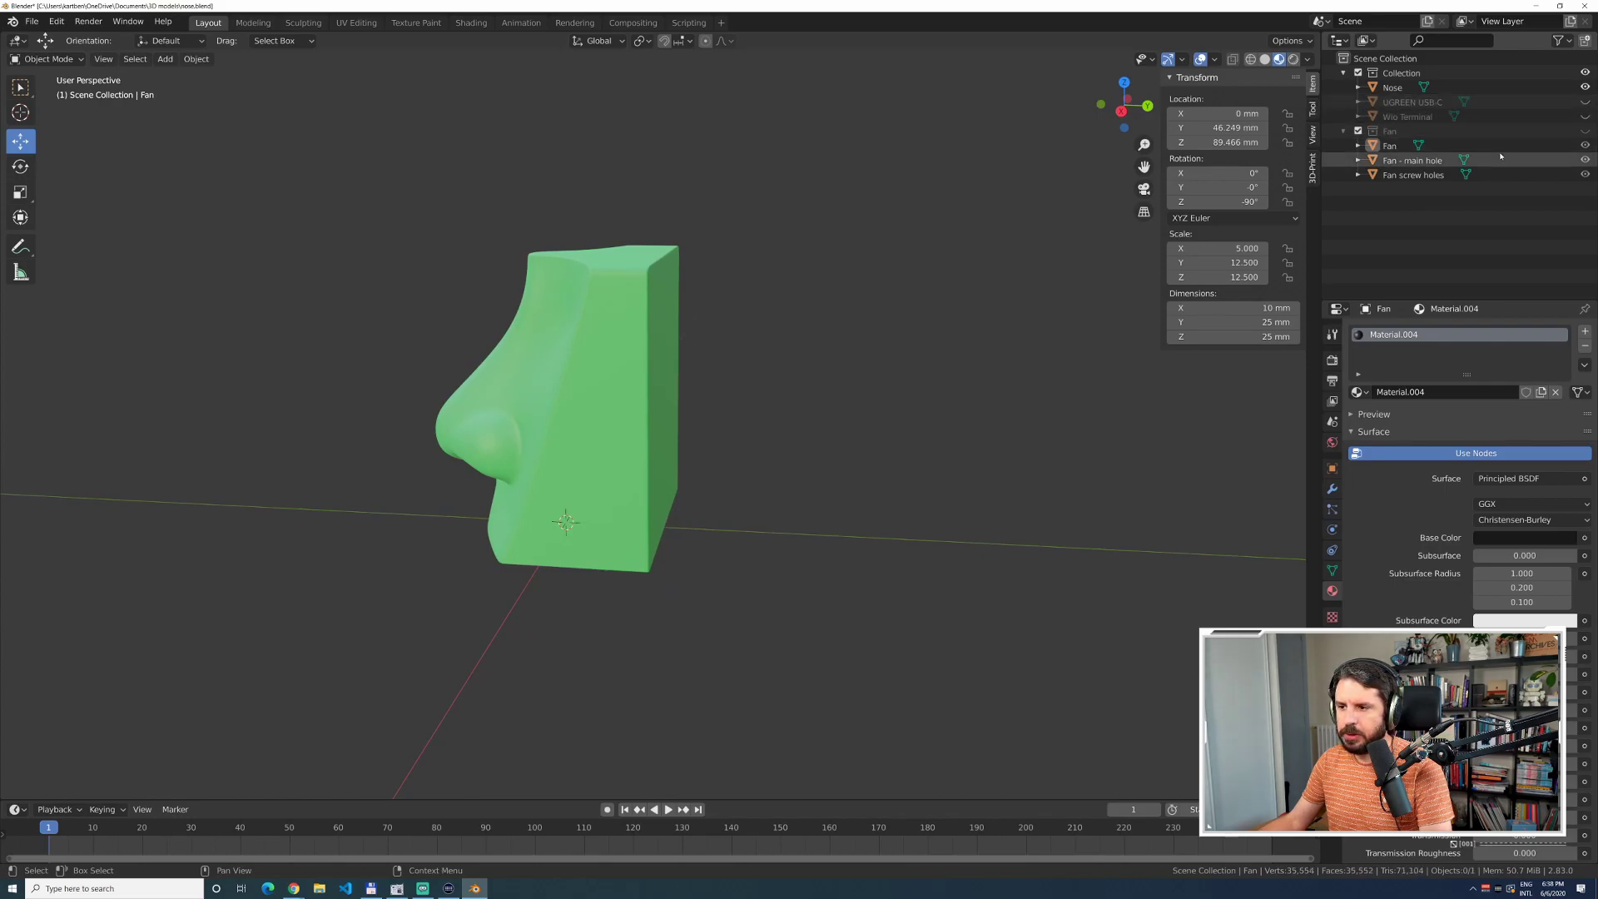
middle_drag(569, 450, 749, 457)
scroll(757, 462, up, 5)
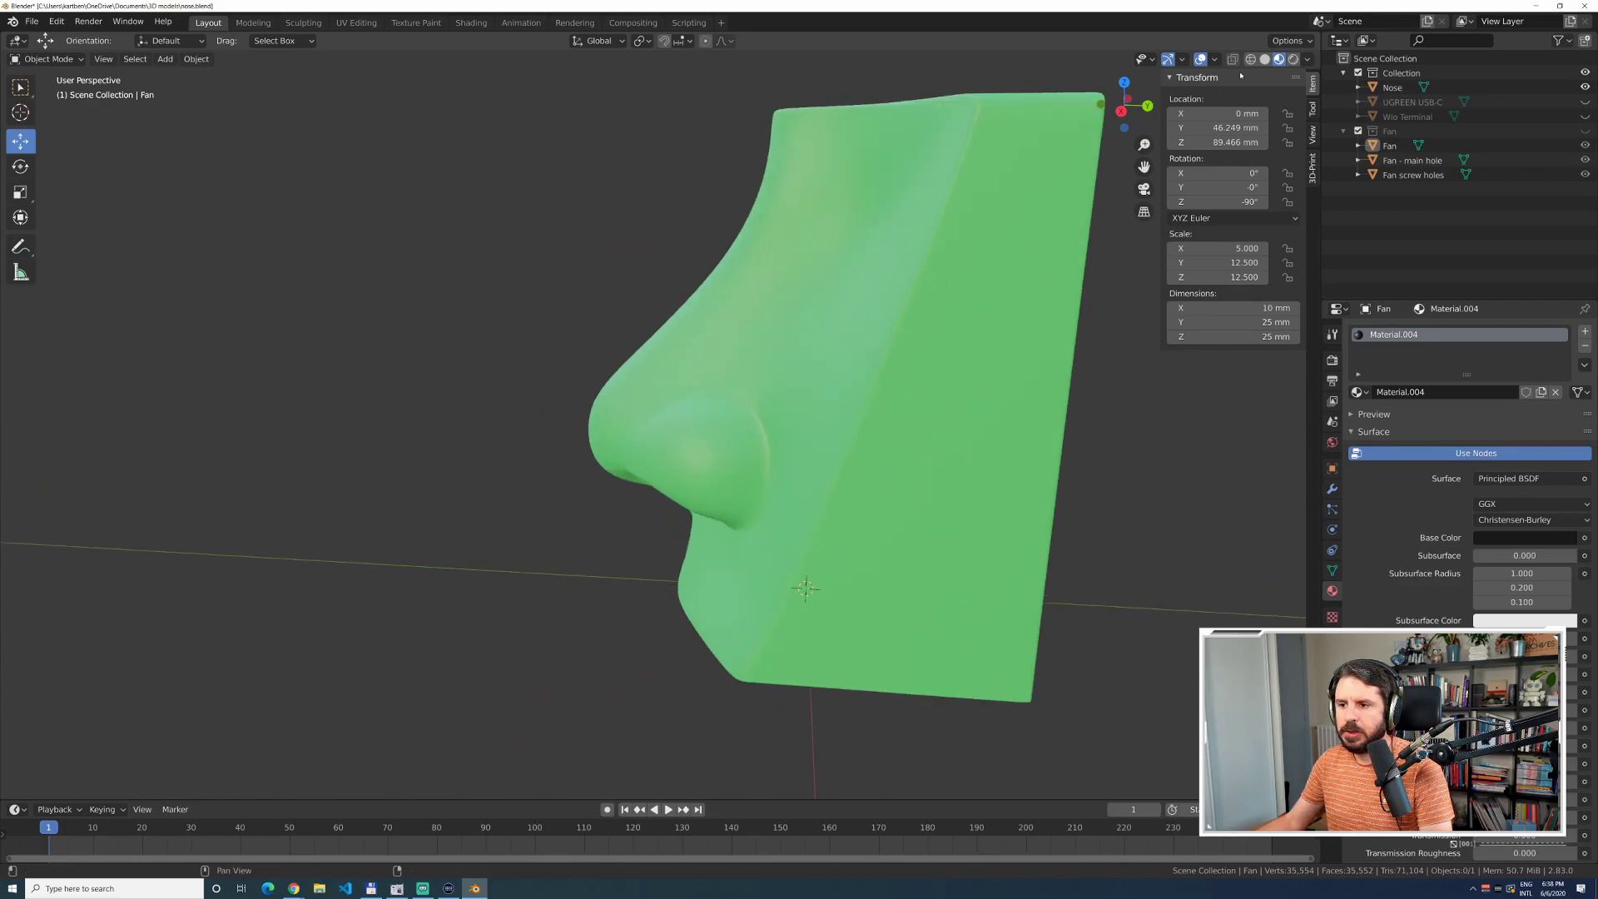
scroll(832, 333, up, 2)
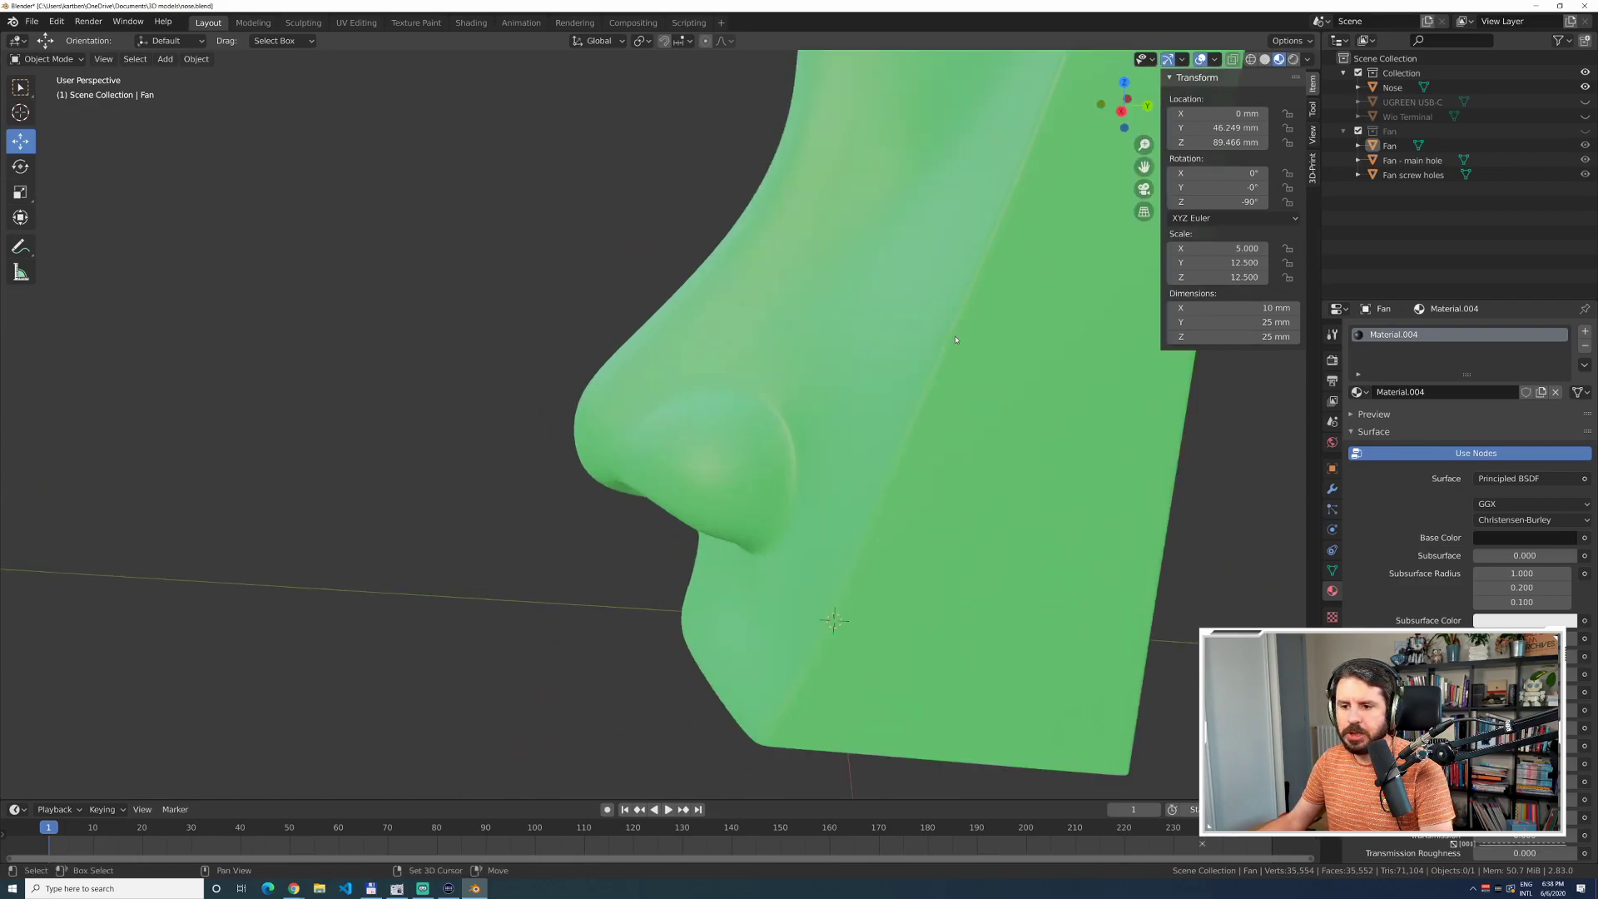
shift+middle_drag(832, 333, 733, 400)
scroll(746, 397, down, 1)
scroll(746, 397, down, 2)
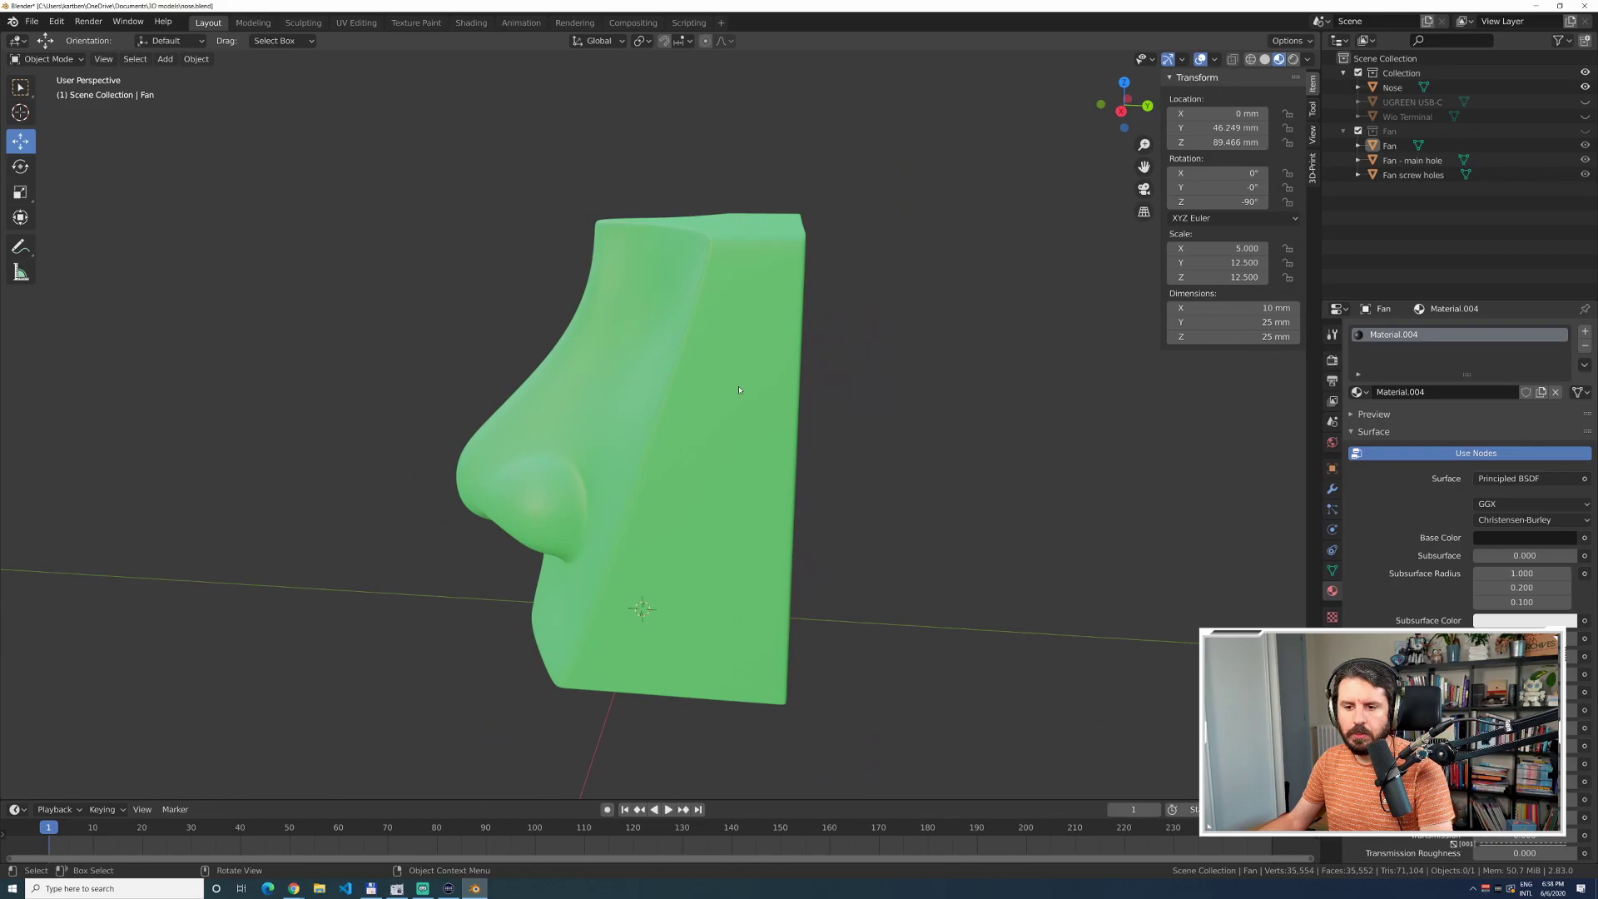
Display the nose in wireframe and examine its internal nostril cavities from the side and below.
click(1250, 60)
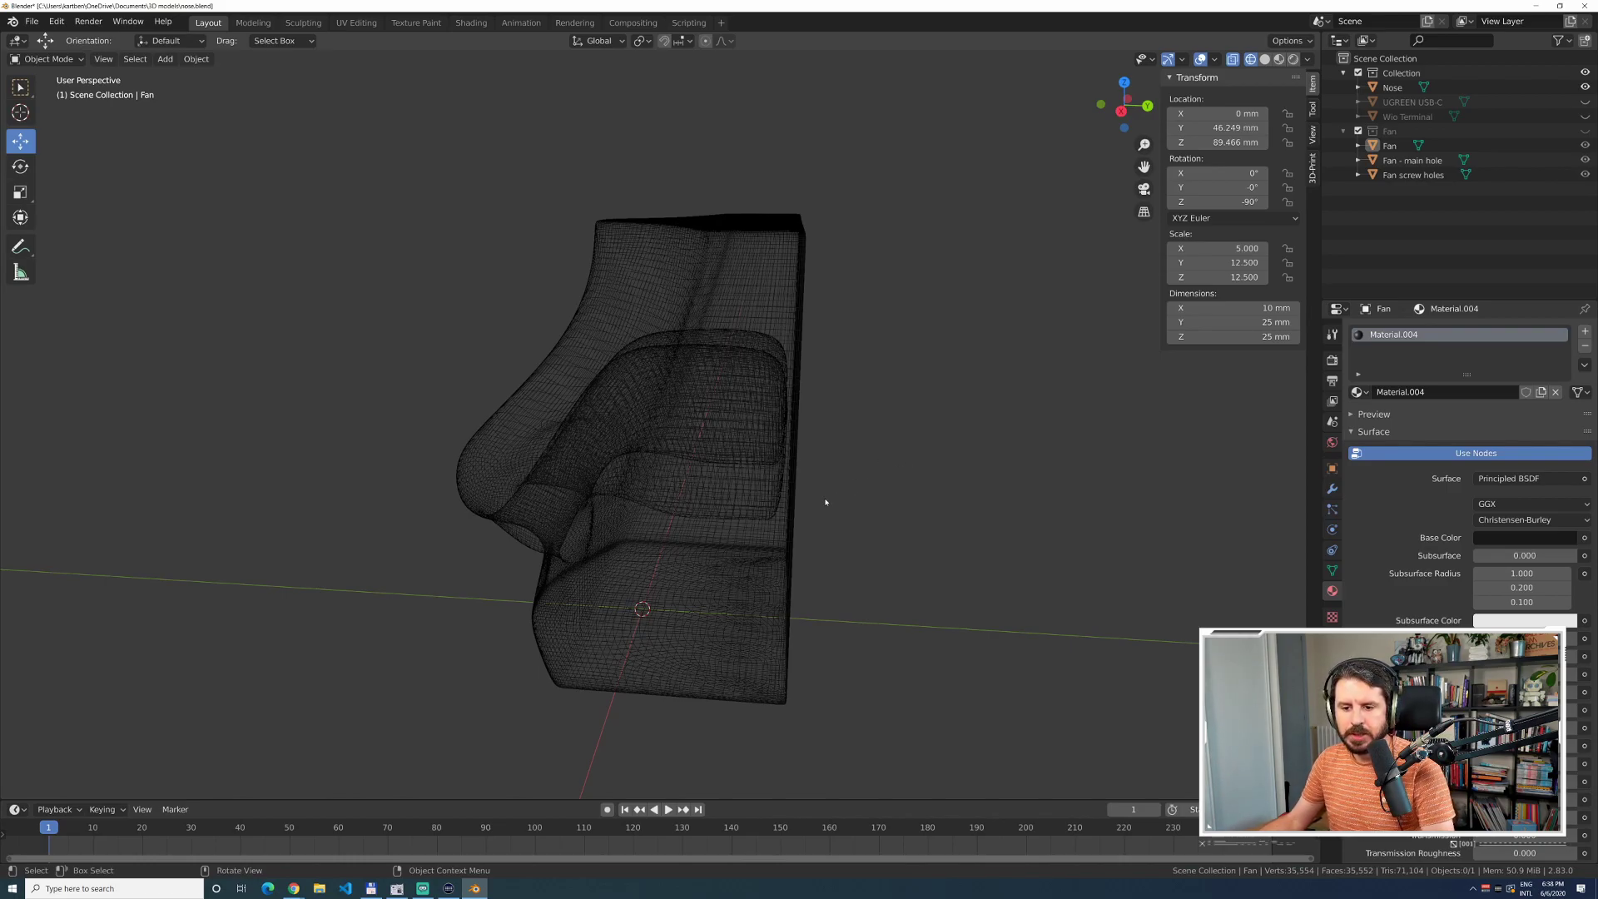
mouse_move(838, 466)
middle_down()
mouse_move(846, 499)
mouse_move(877, 471)
mouse_move(841, 488)
middle_up()
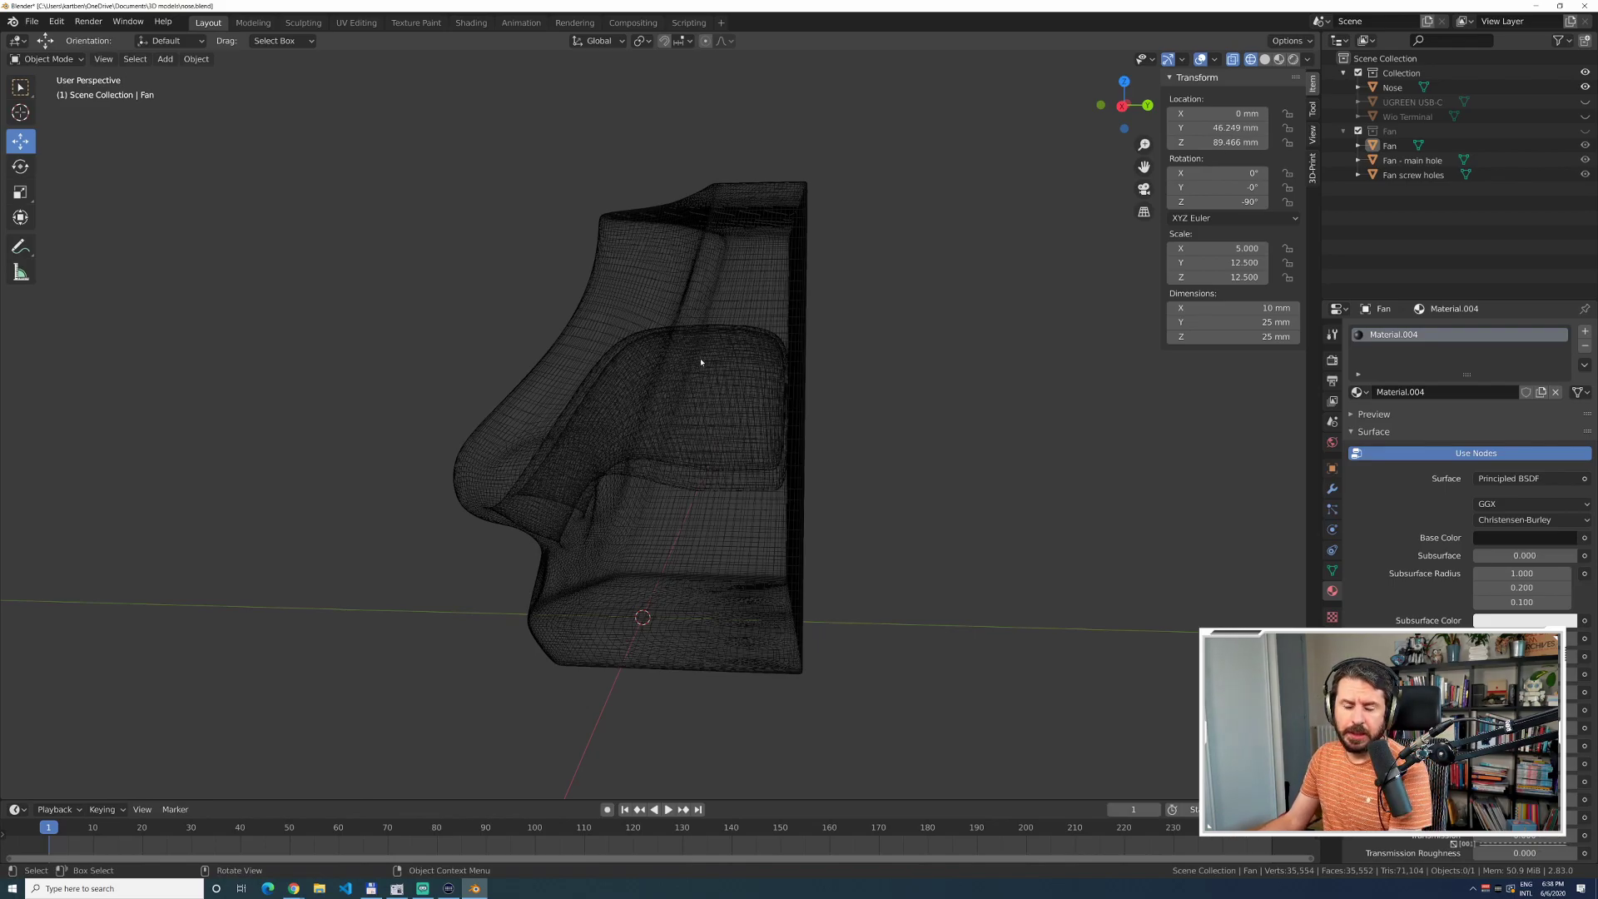
mouse_move(839, 319)
middle_down()
mouse_move(866, 352)
mouse_move(888, 339)
mouse_move(847, 323)
middle_up()
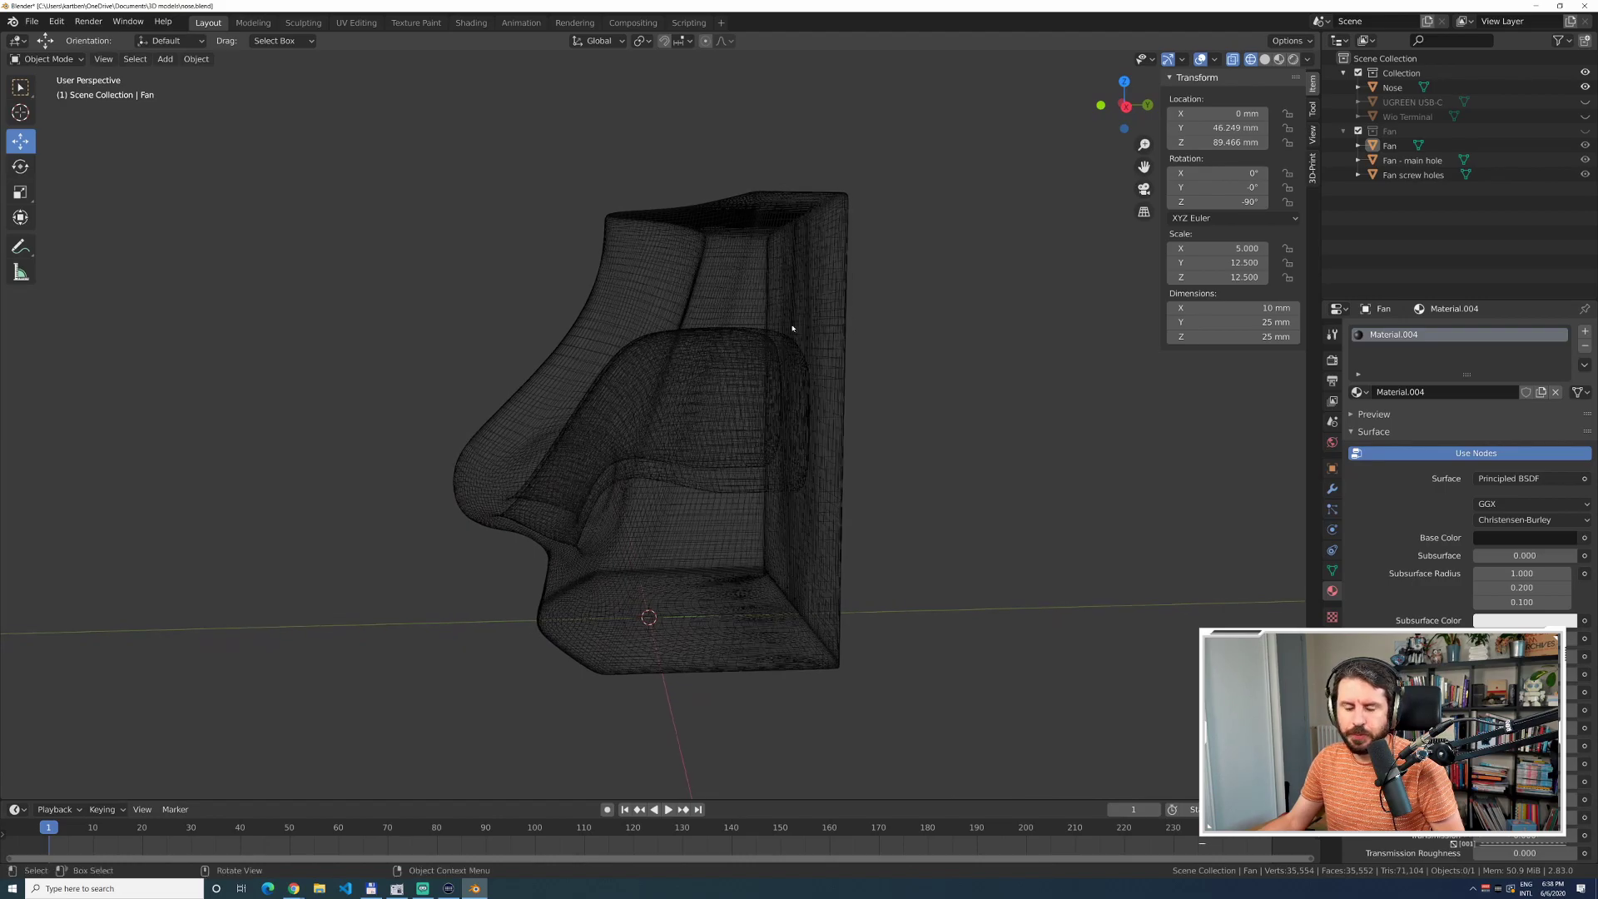
middle_drag(633, 450, 578, 566)
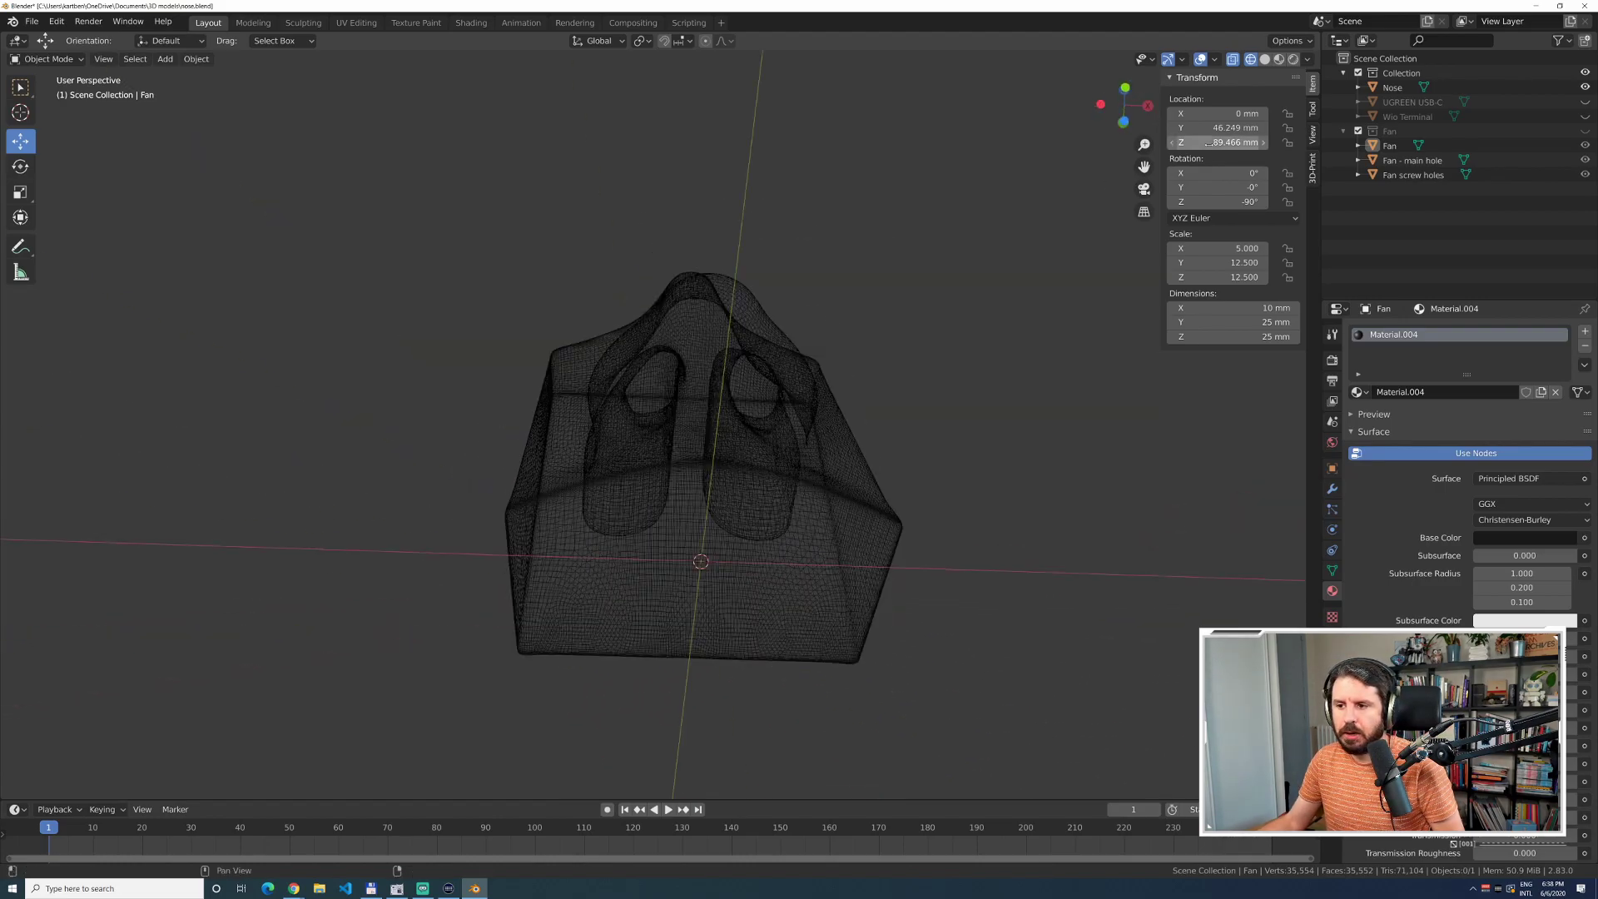
Examine the nostril openings and outer surface of the nose in solid shading and material preview.
click(1264, 60)
scroll(774, 396, up, 5)
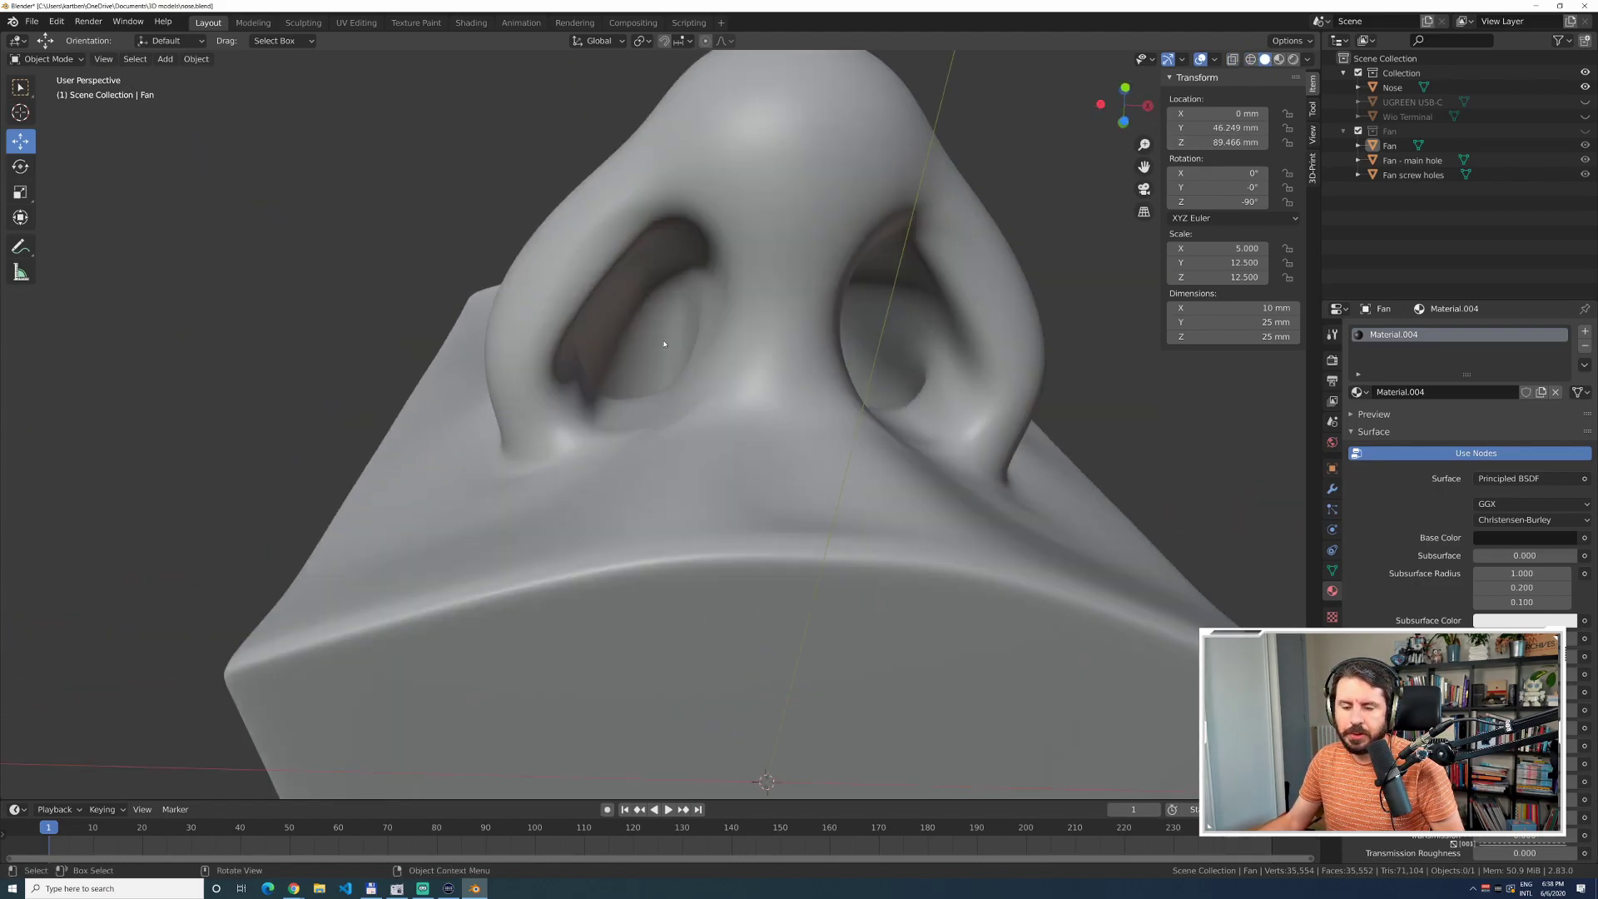
mouse_move(837, 391)
middle_down()
mouse_move(899, 349)
mouse_move(928, 300)
middle_up()
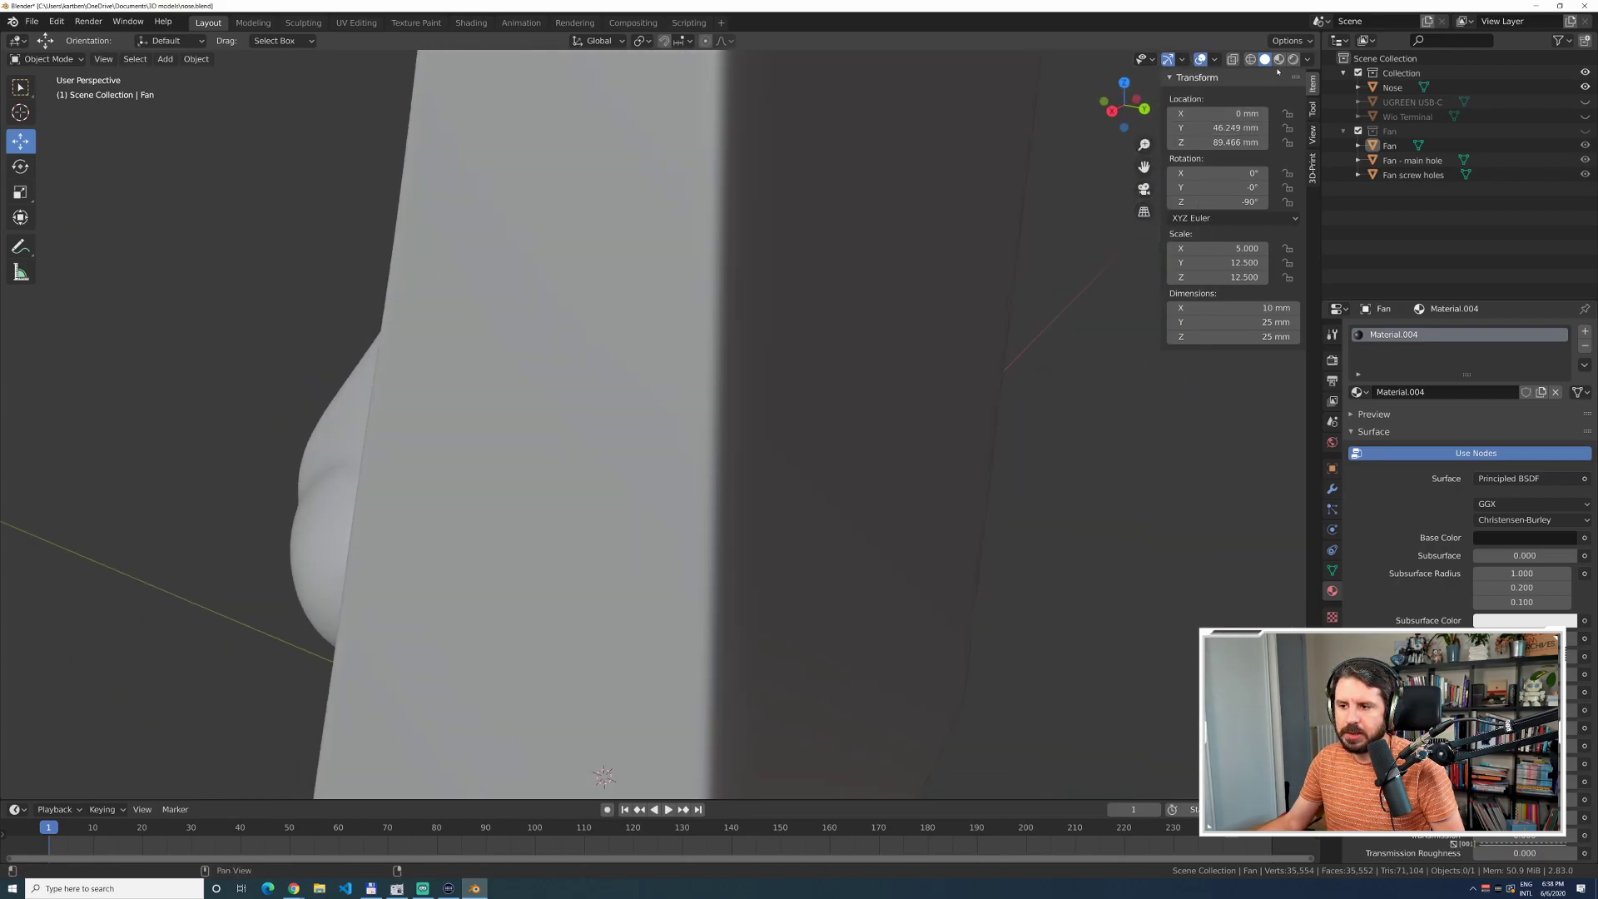
click(1279, 60)
scroll(793, 398, down, 3)
middle_drag(563, 457, 682, 454)
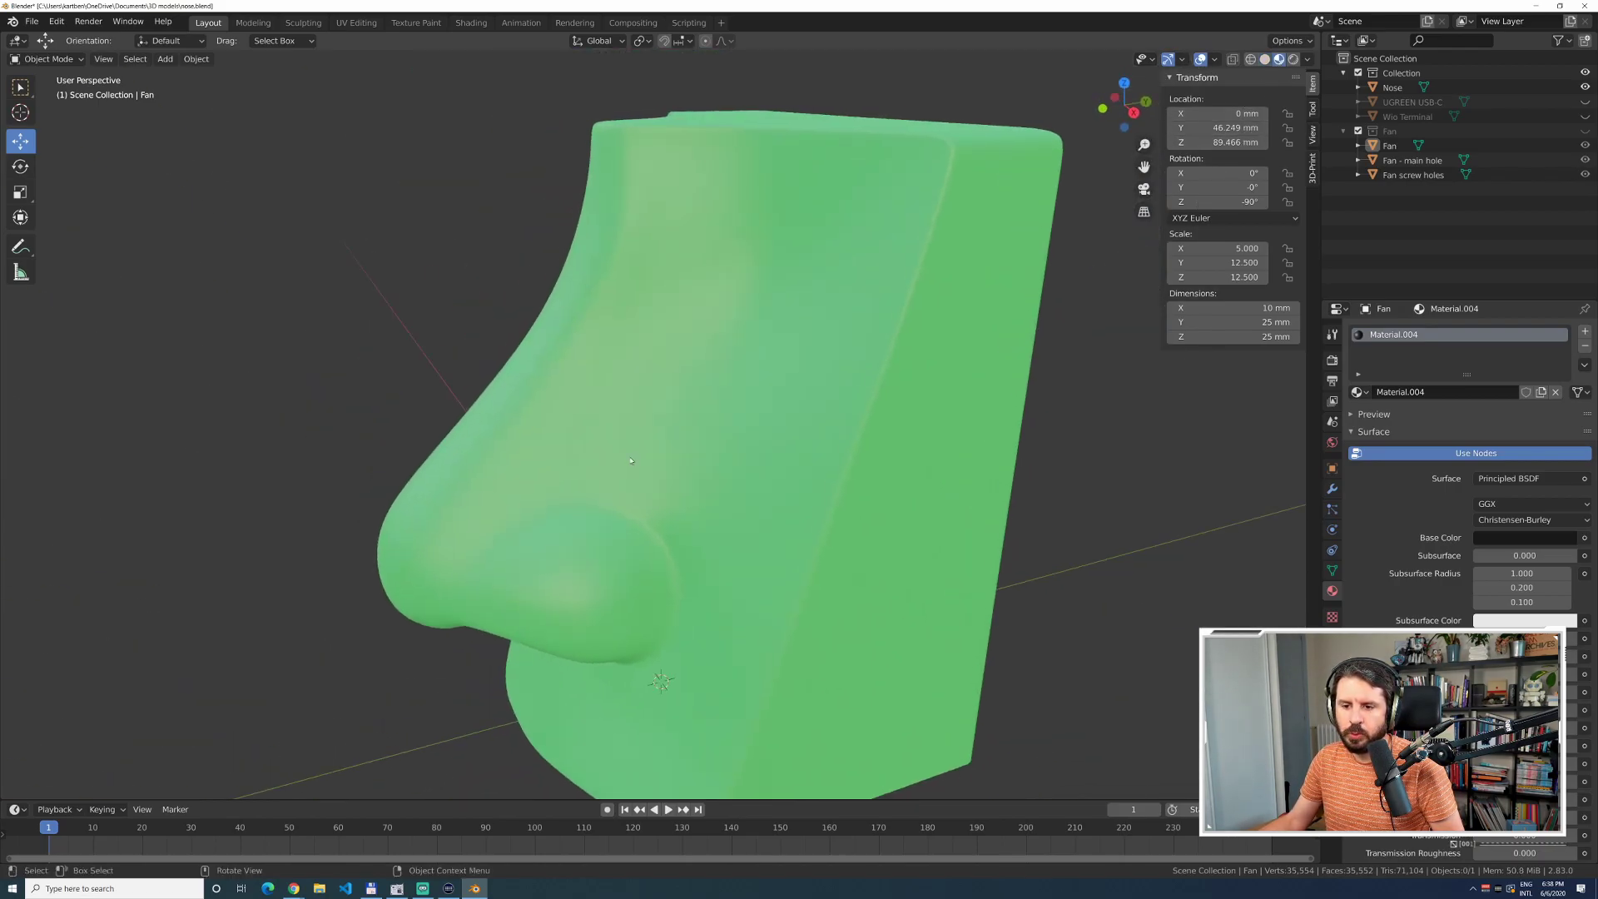
Return to wireframe display and examine the space between the nostril cavities and the nose's back face.
click(1250, 59)
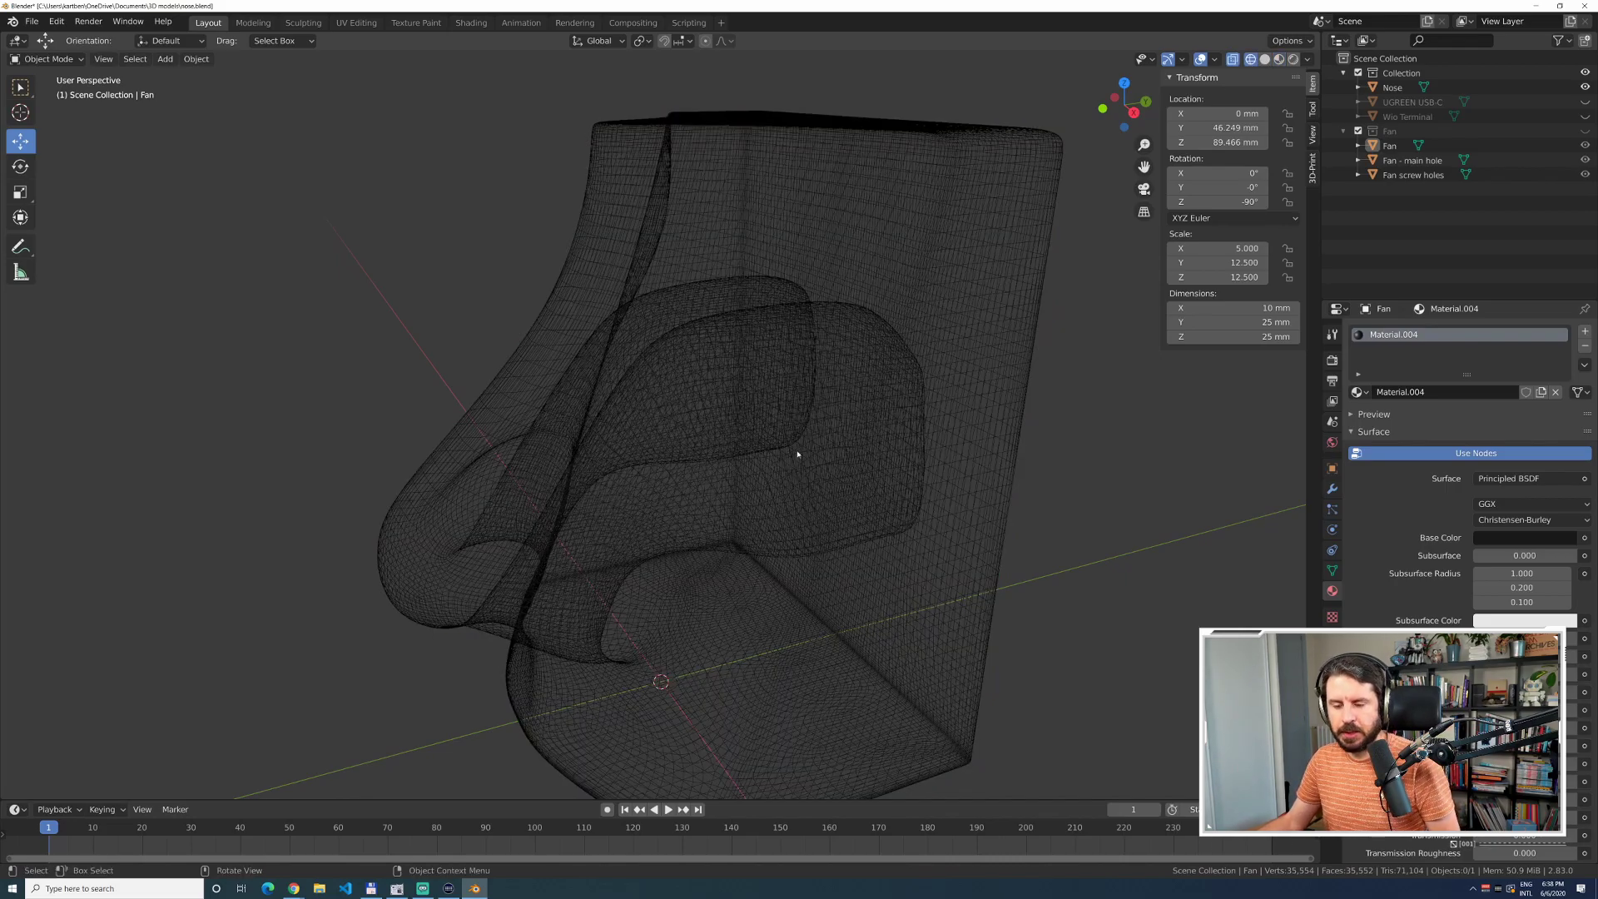
middle_drag(1040, 545, 1010, 536)
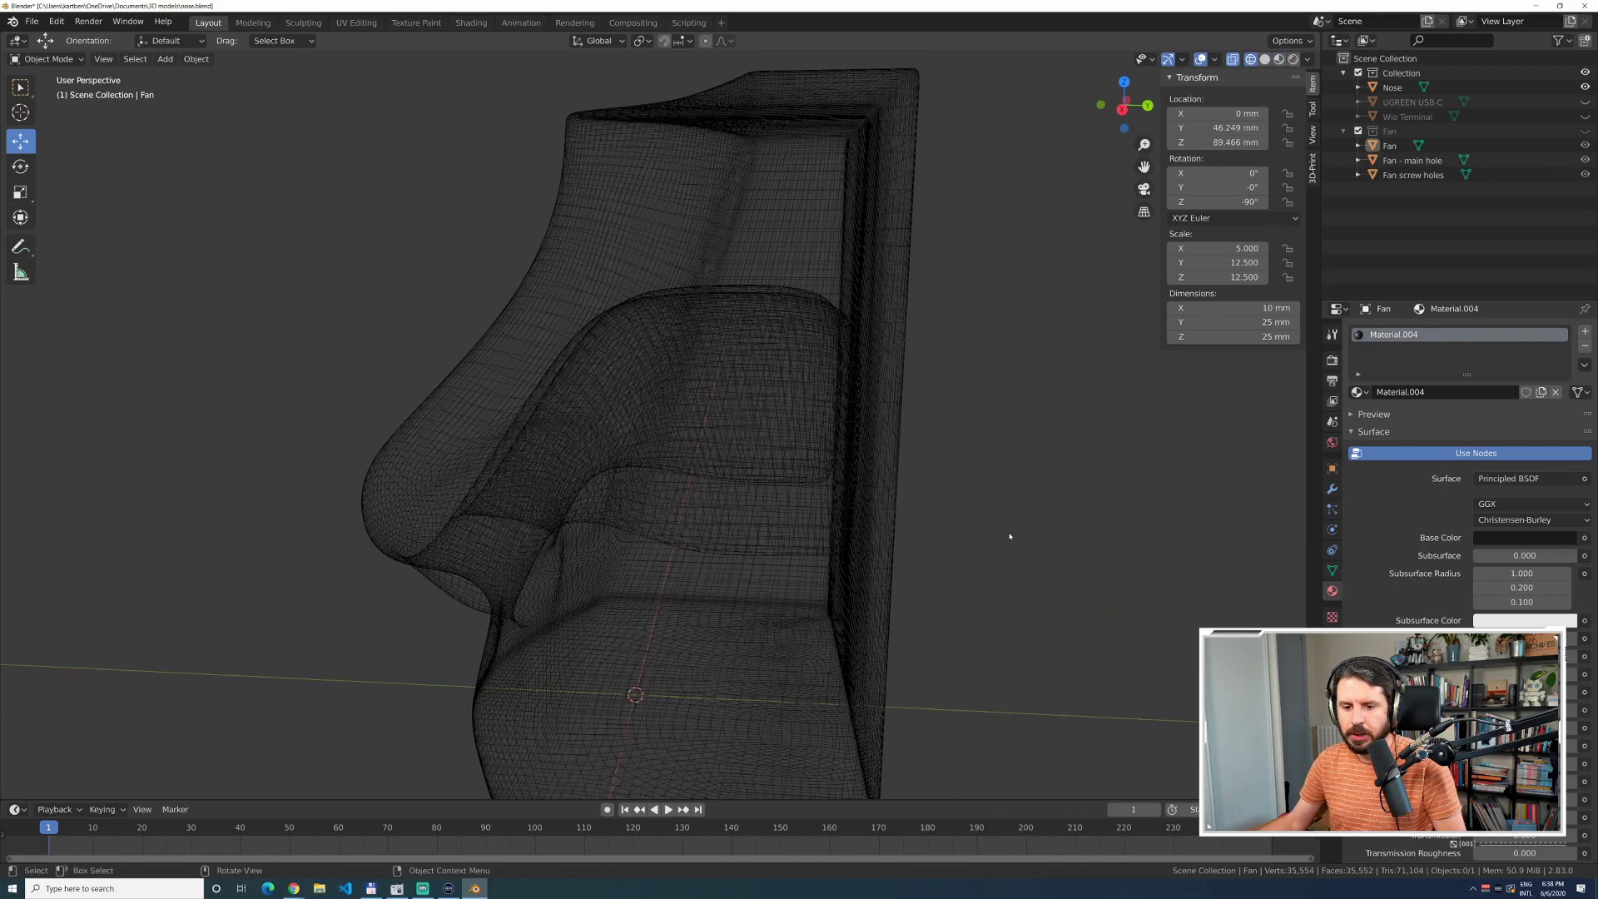
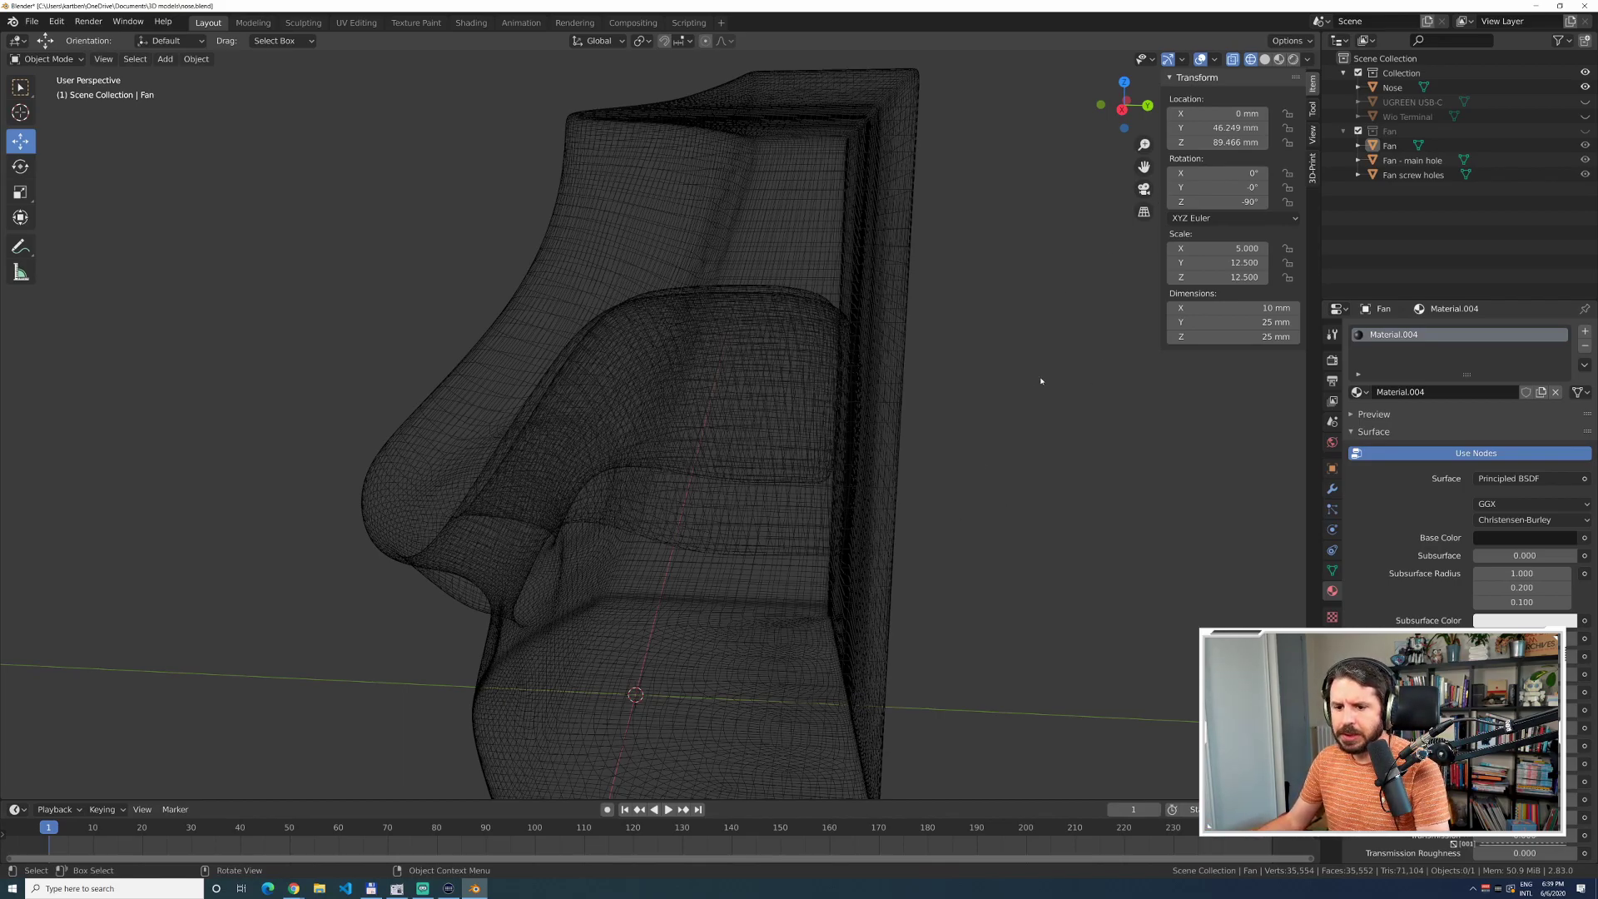
scroll(650, 402, down, 2)
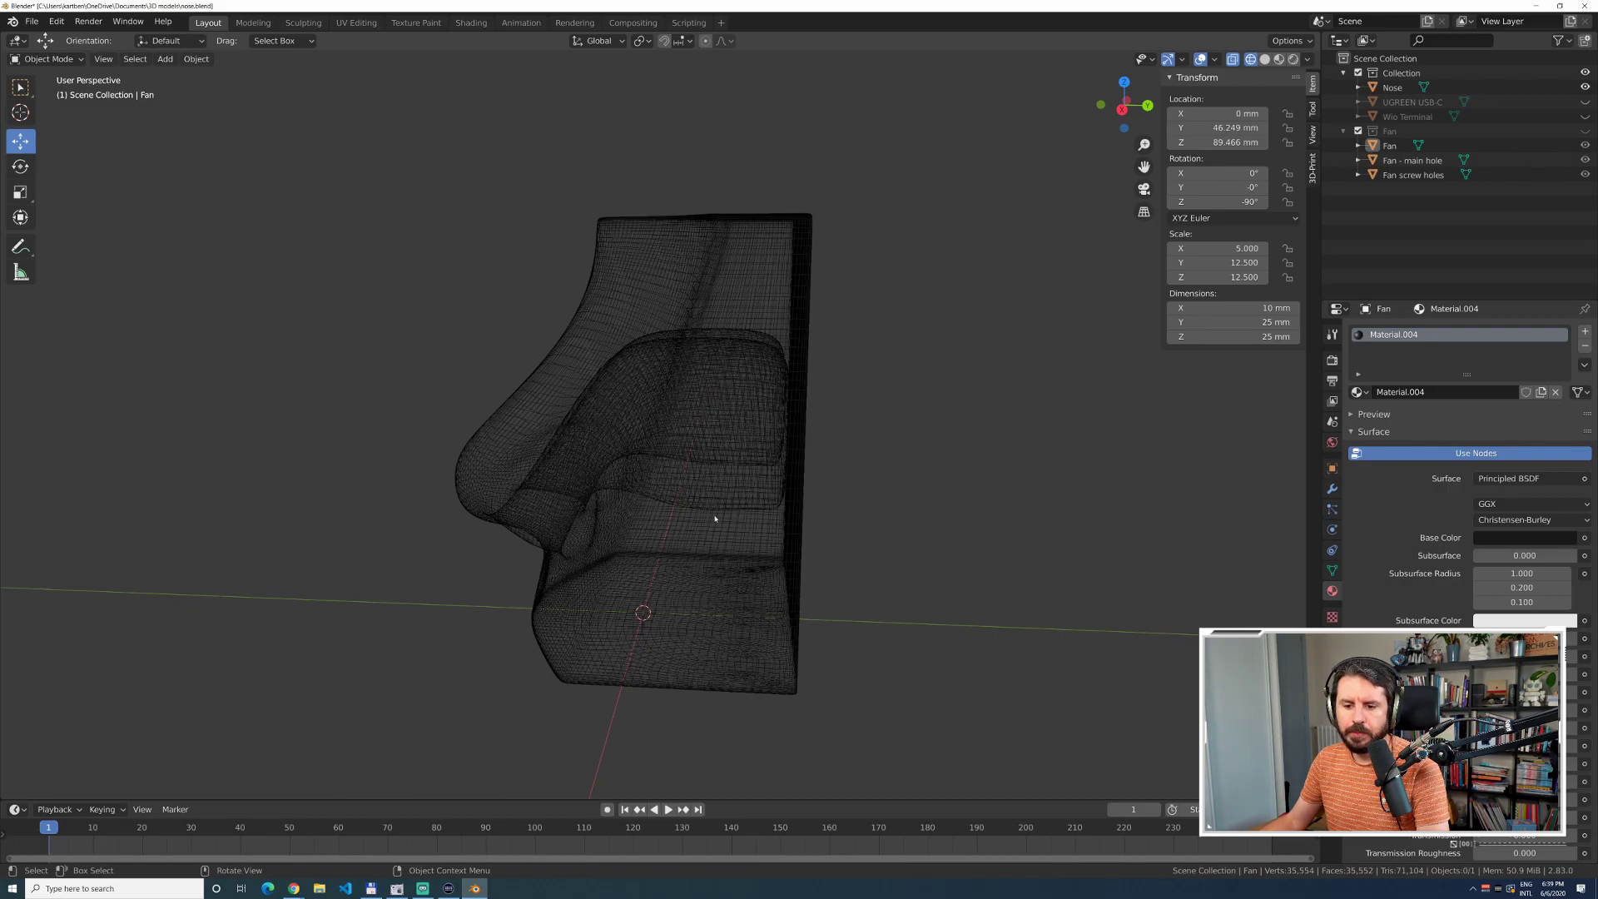
middle_drag(990, 528, 984, 523)
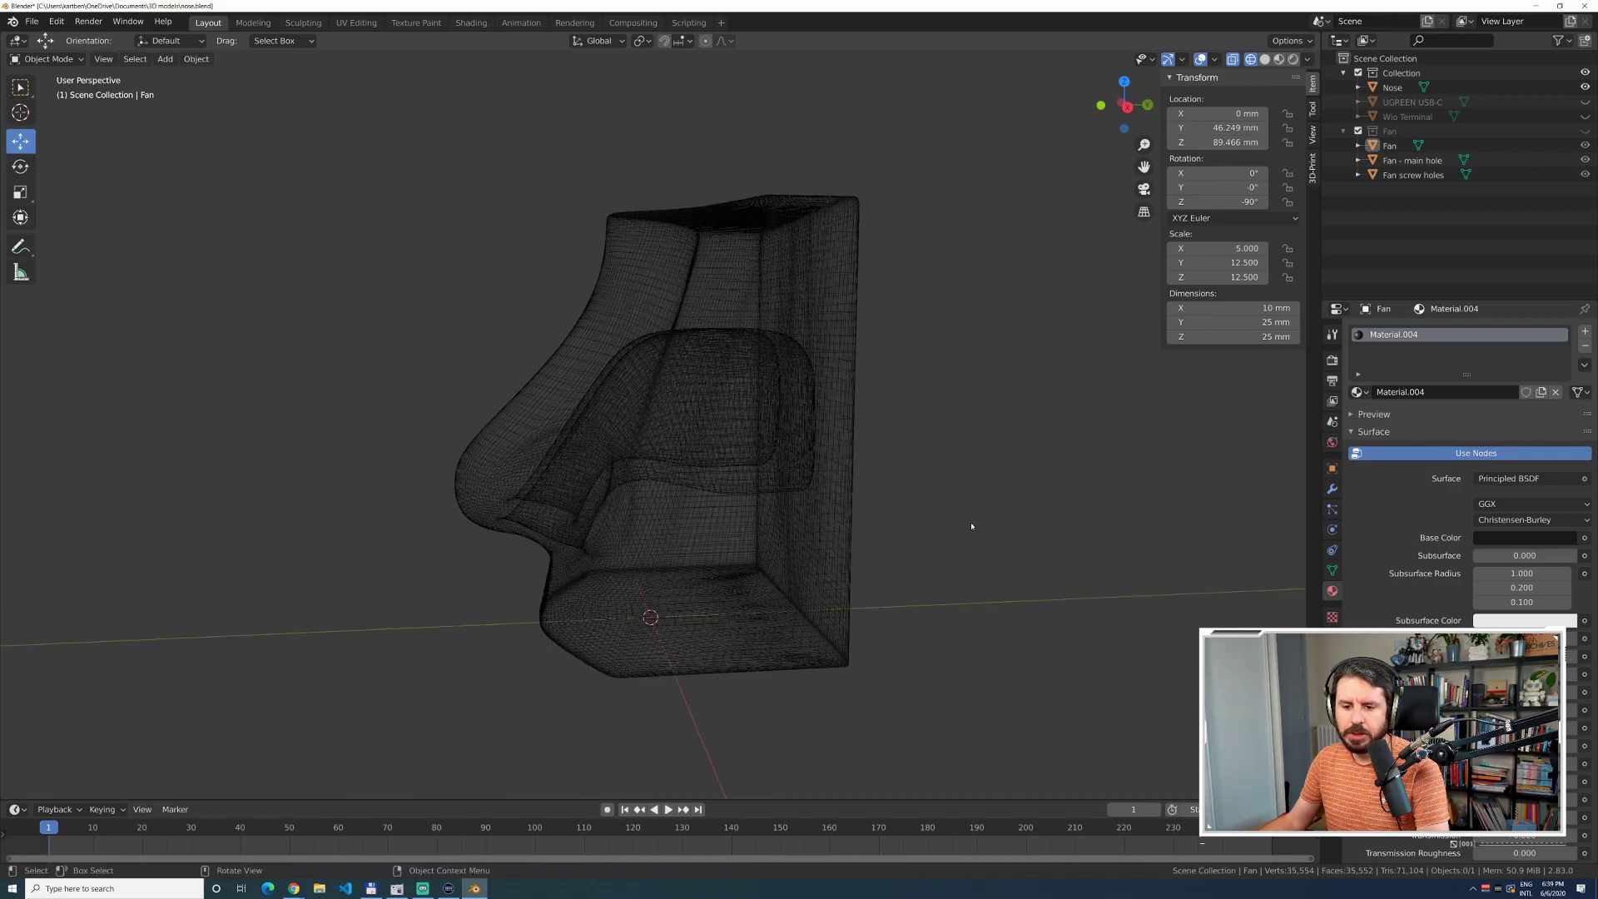
Import the STL model Grove_AK9753 v12.stl from the 3D models folder.
click(31, 22)
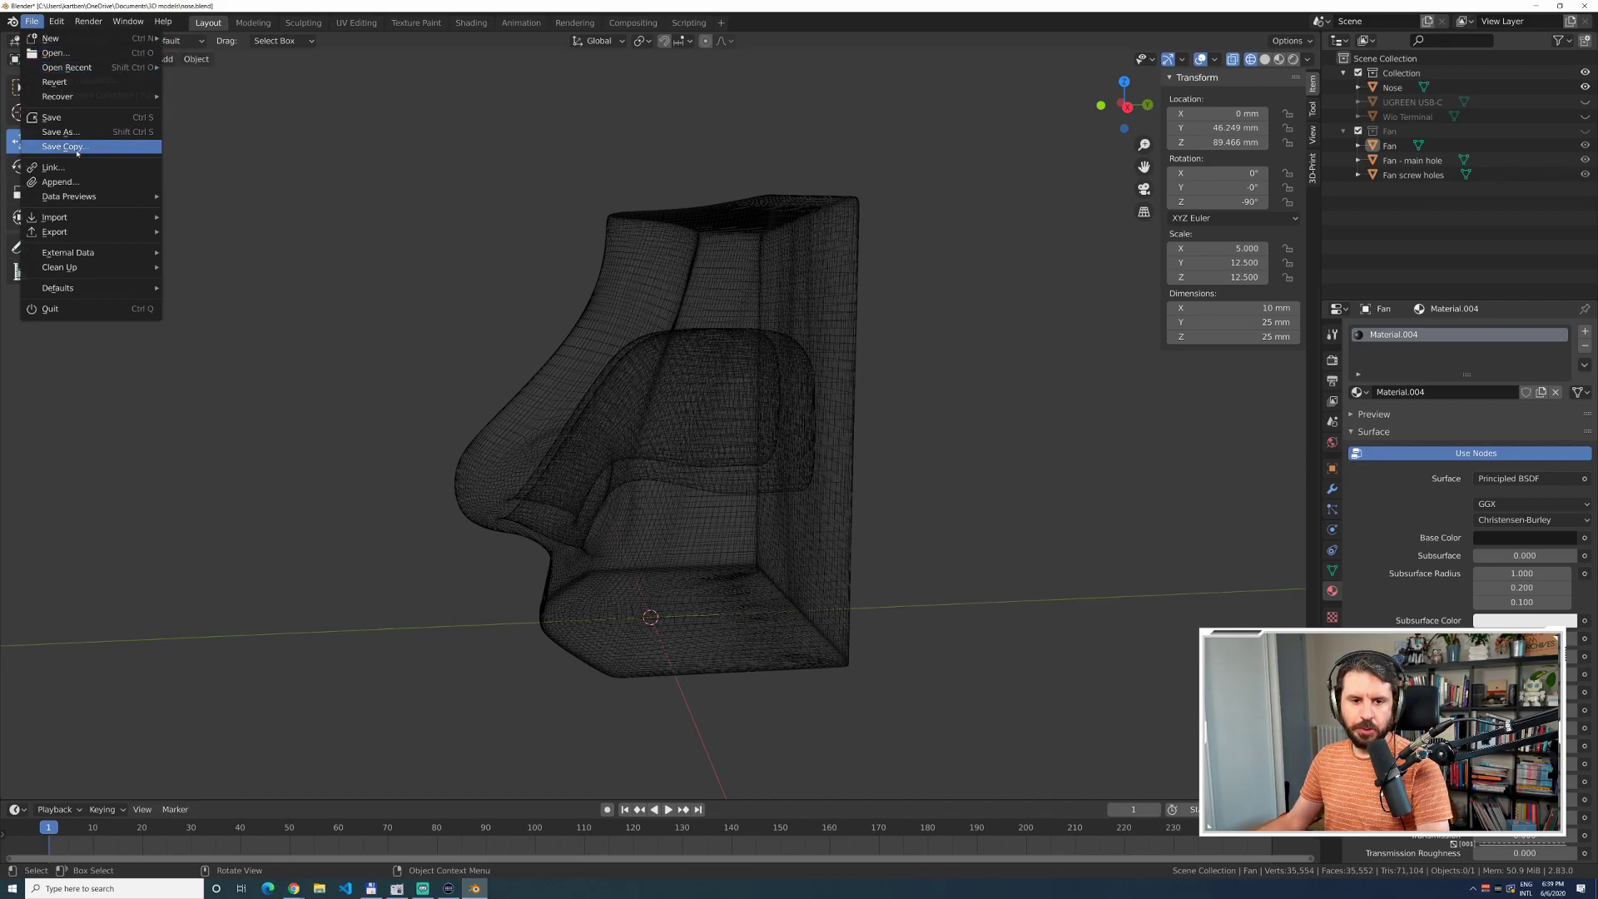
mouse_move(92, 220)
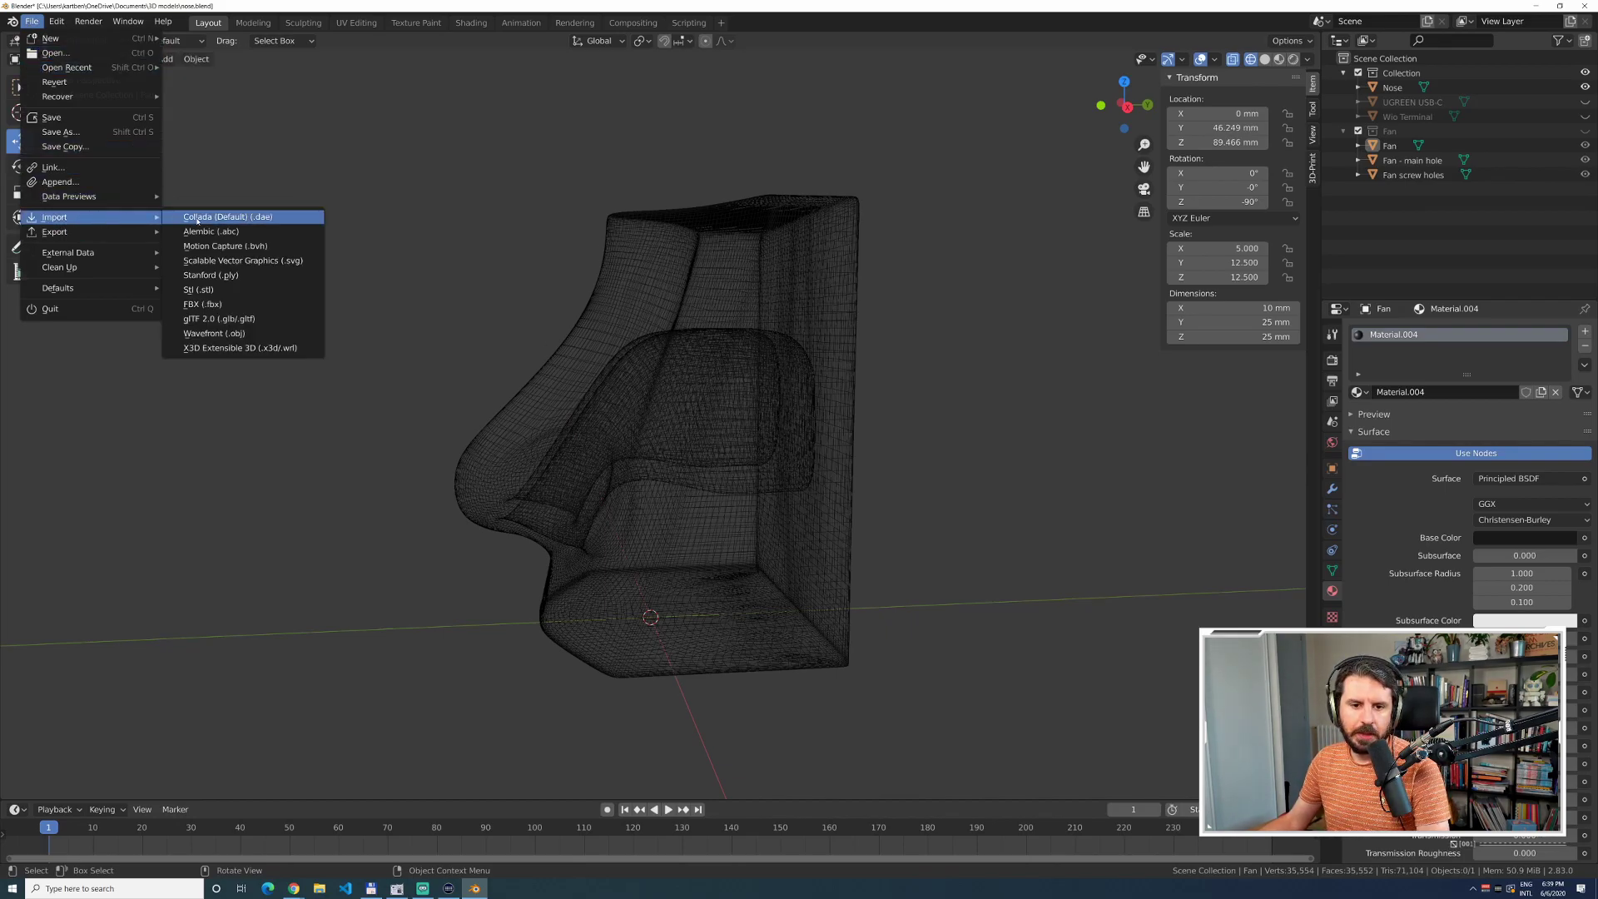
click(199, 289)
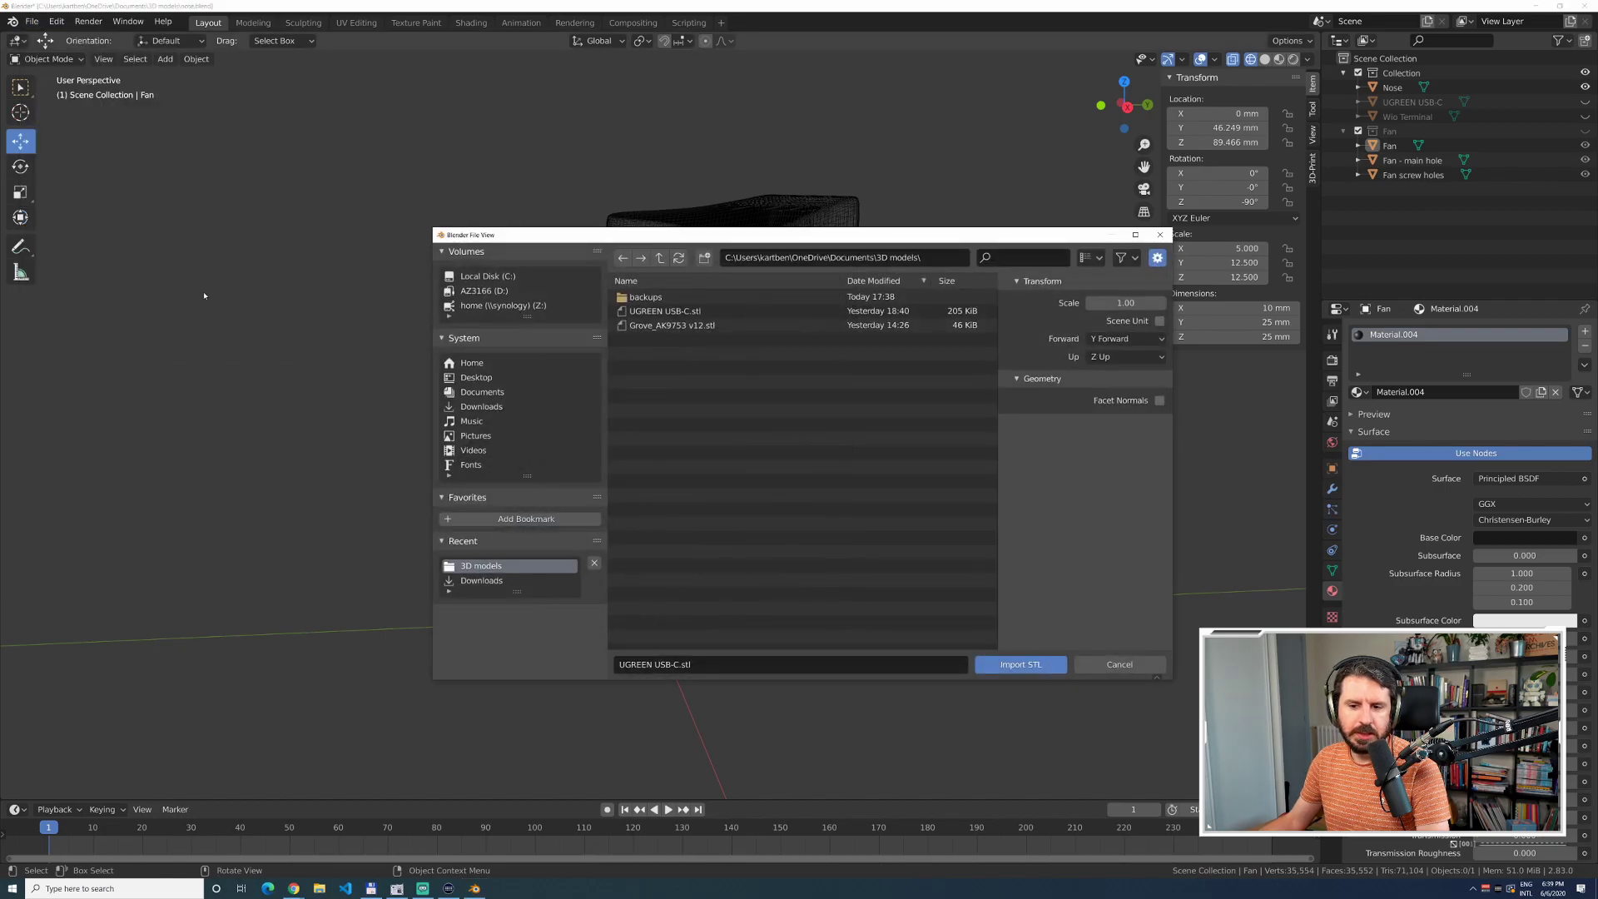
click(661, 327)
double_click(661, 325)
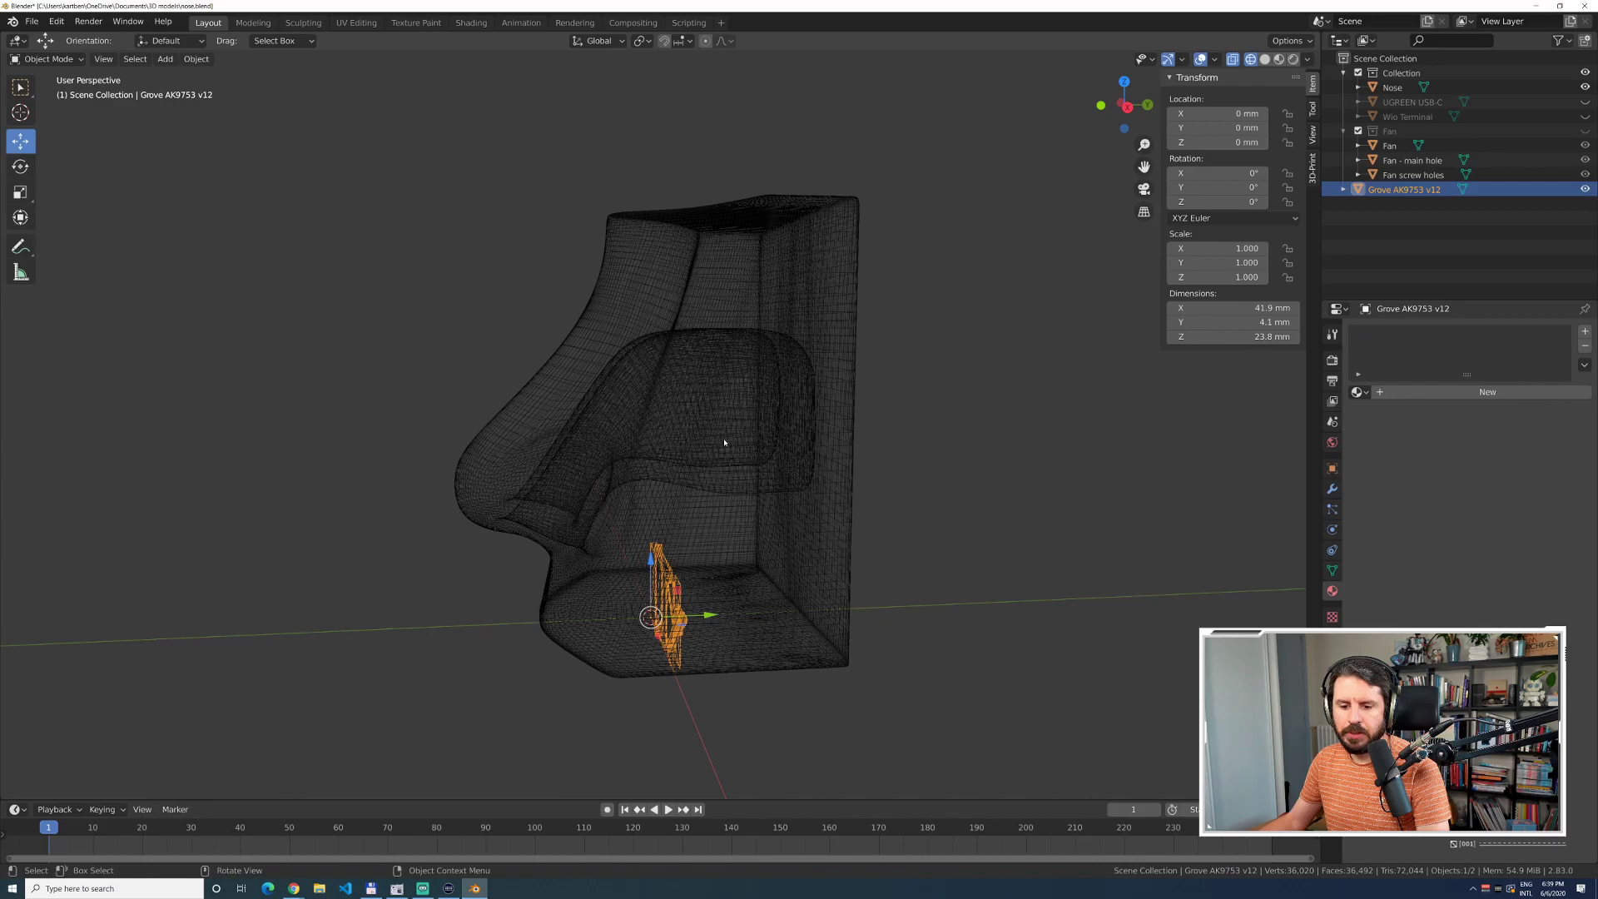
Rotate the Grove AK9753 sensor board by -90° about the global Y axis.
click(20, 166)
middle_drag(587, 606, 616, 587)
drag(724, 582, 731, 646)
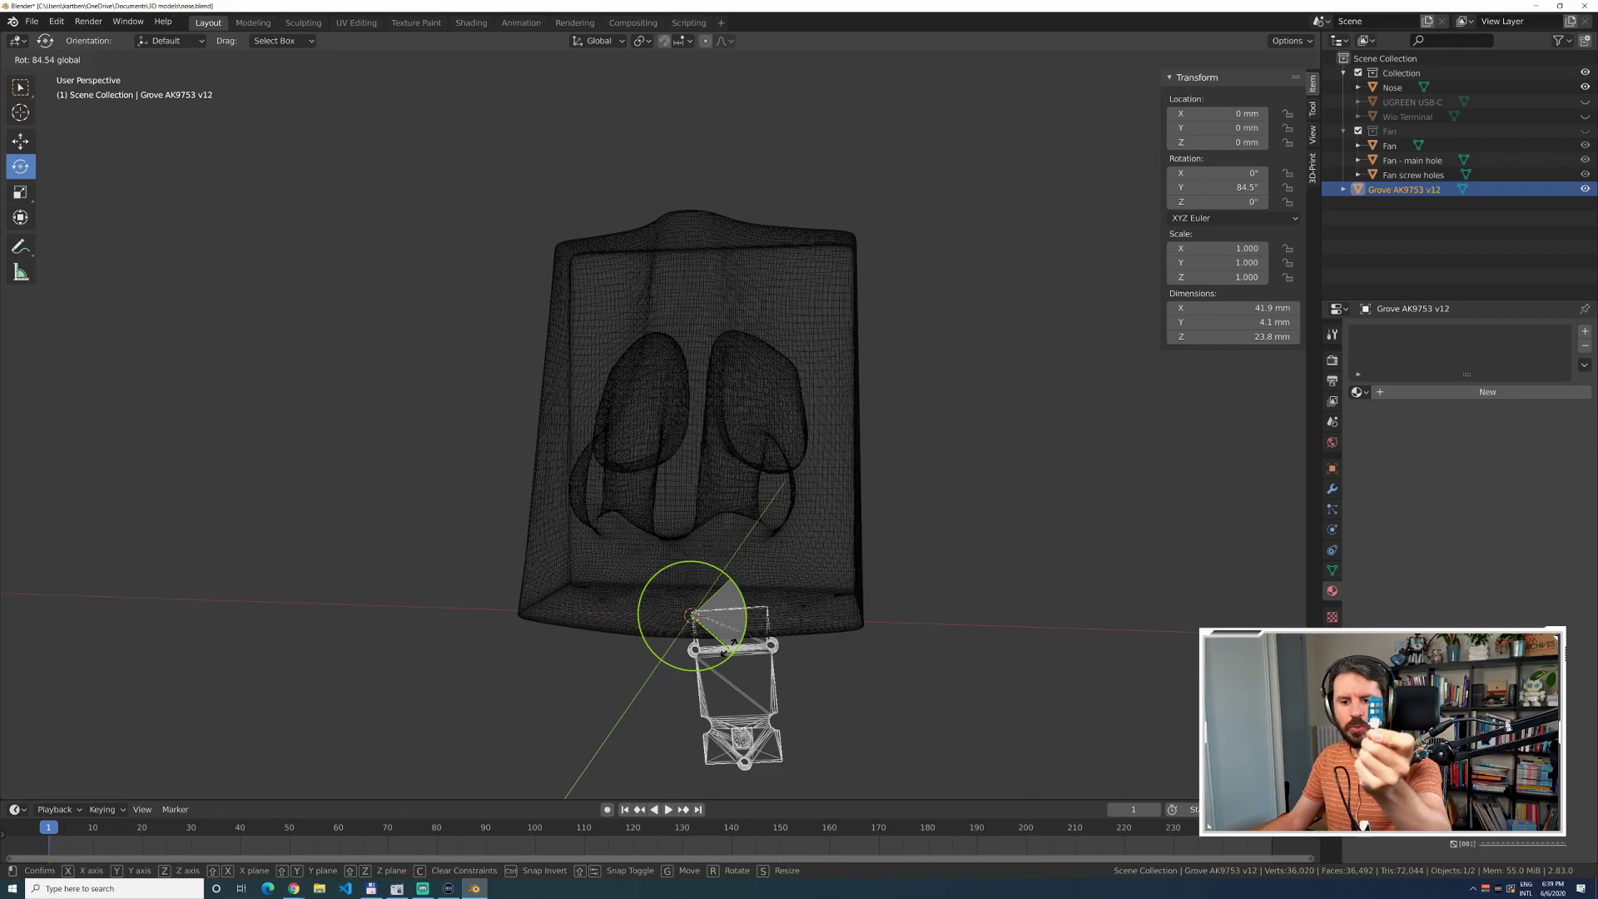
drag(731, 646, 727, 650)
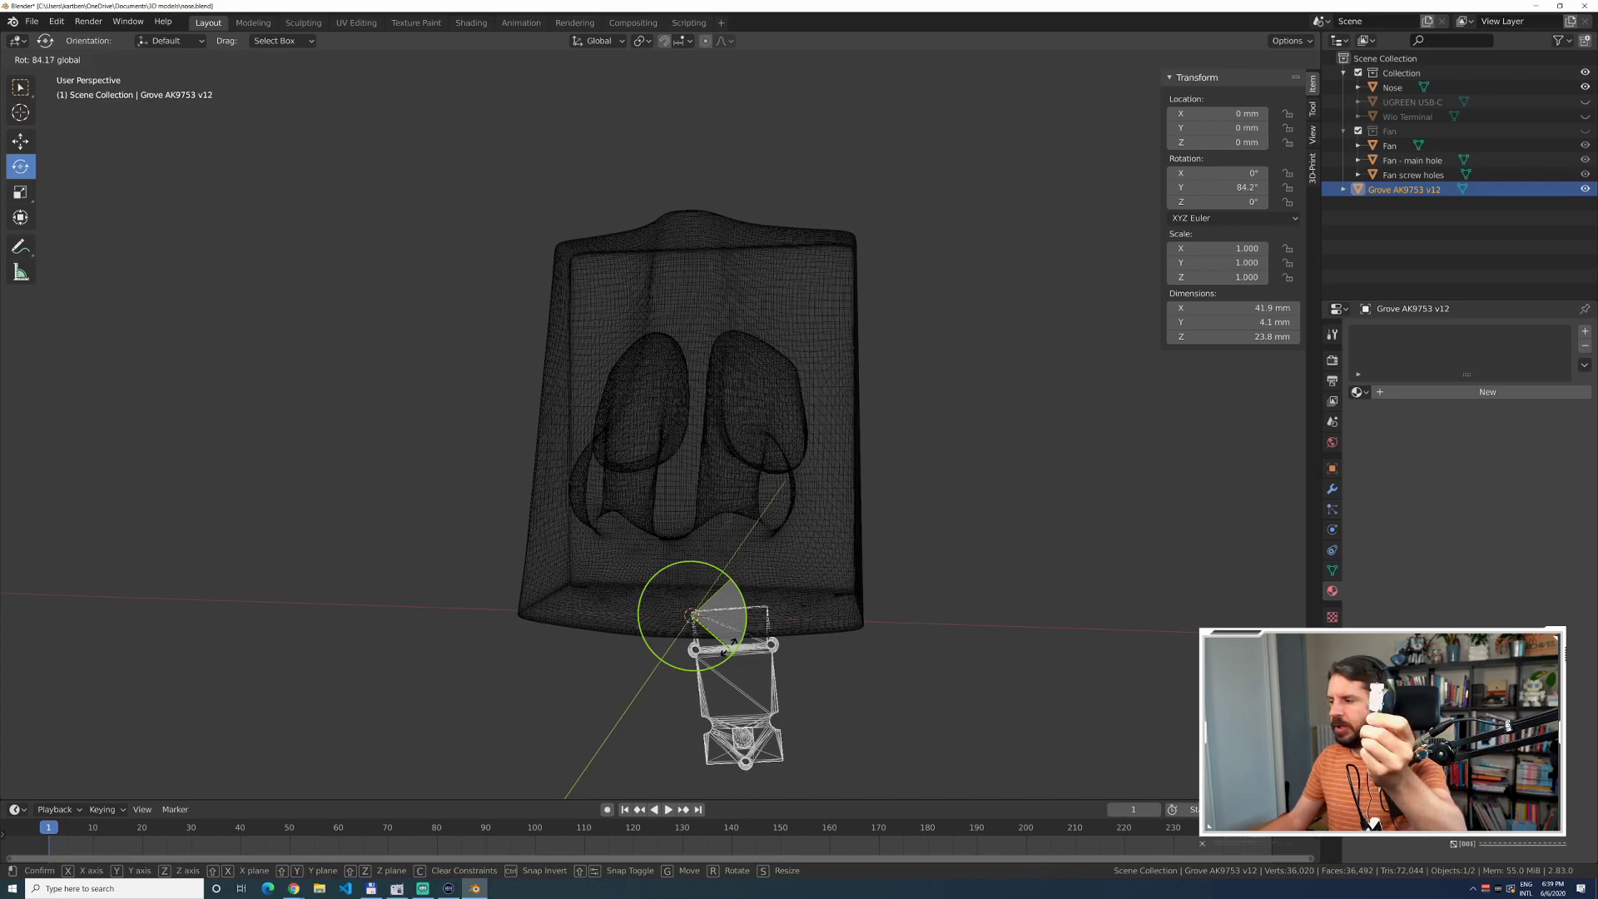
drag(728, 648, 663, 586)
double_click(163, 734)
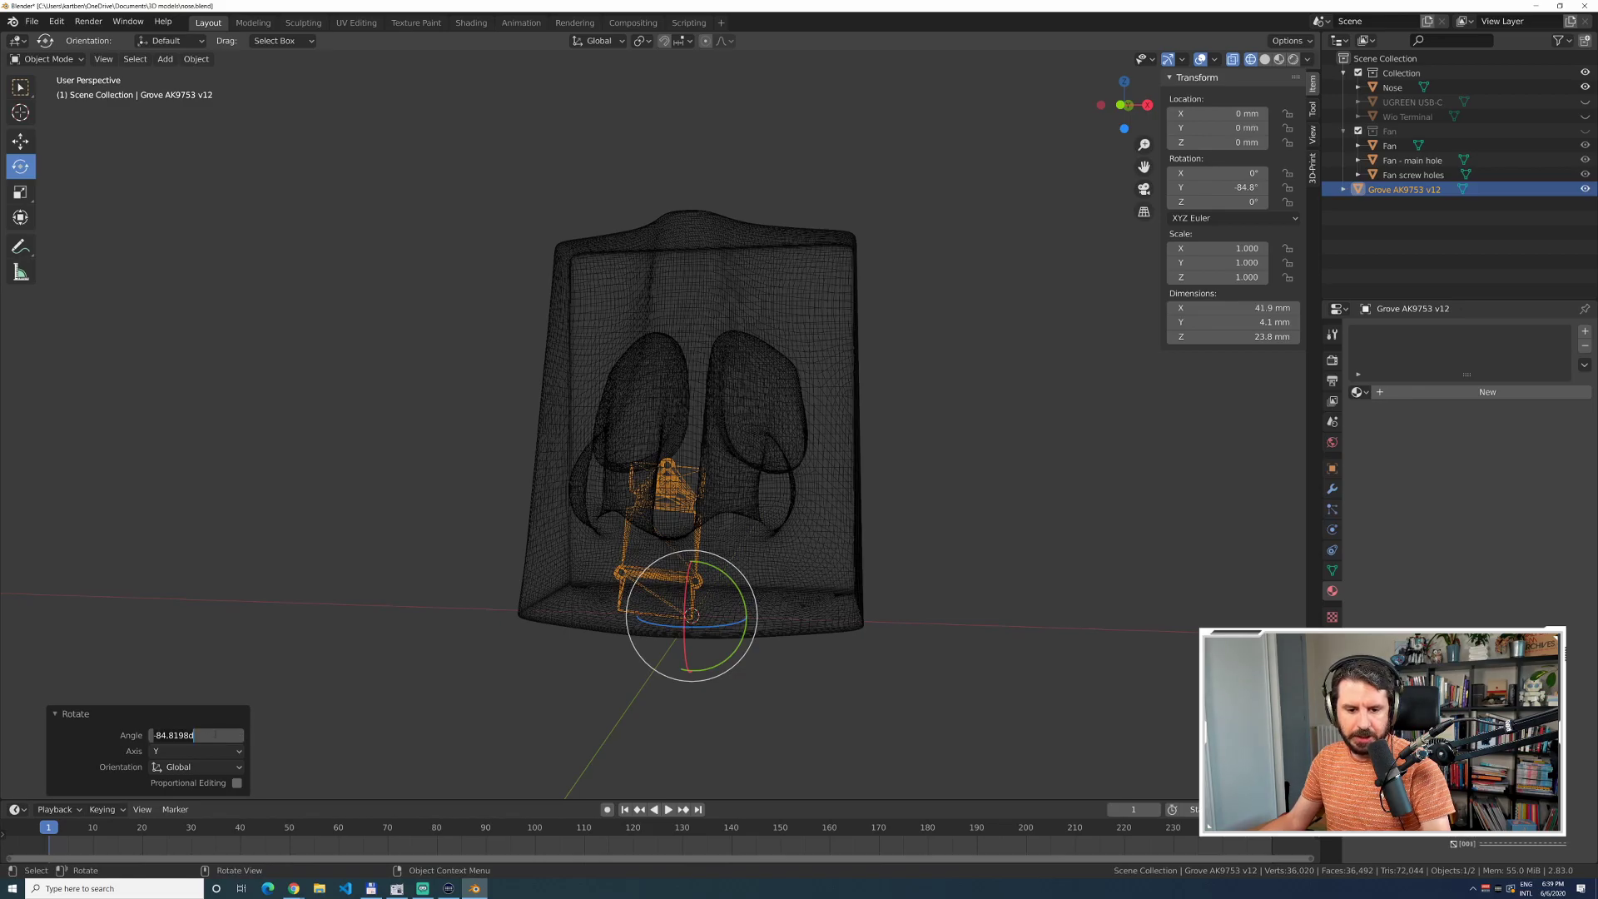
text(-90)
key(Return)
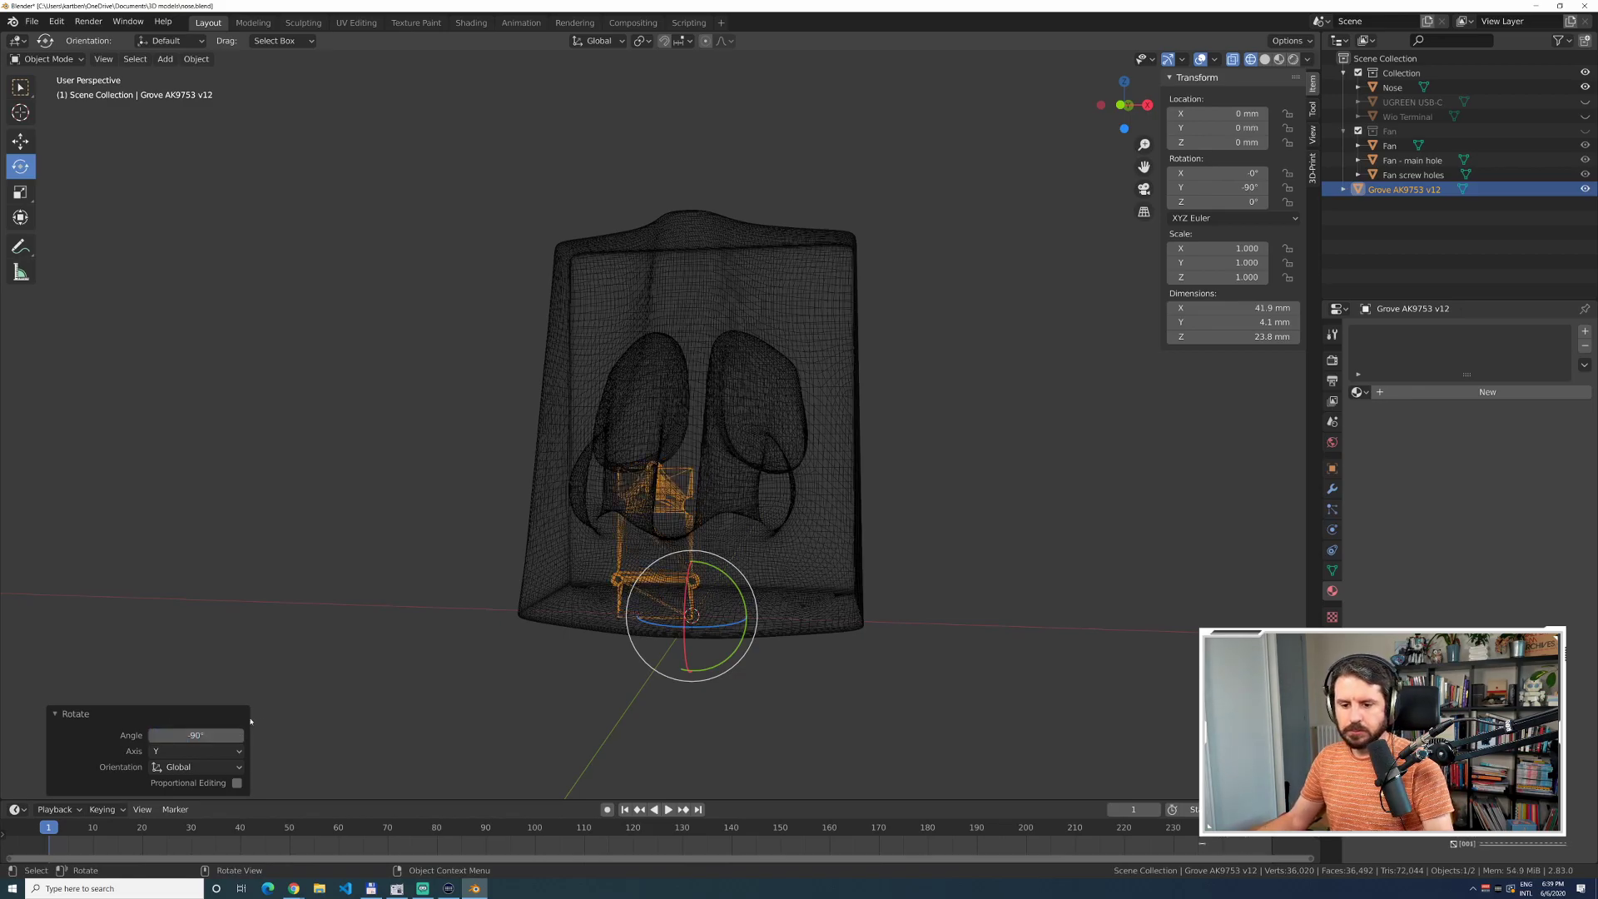
mouse_move(1002, 556)
middle_down()
mouse_move(945, 560)
mouse_move(1052, 557)
mouse_move(1020, 567)
middle_up()
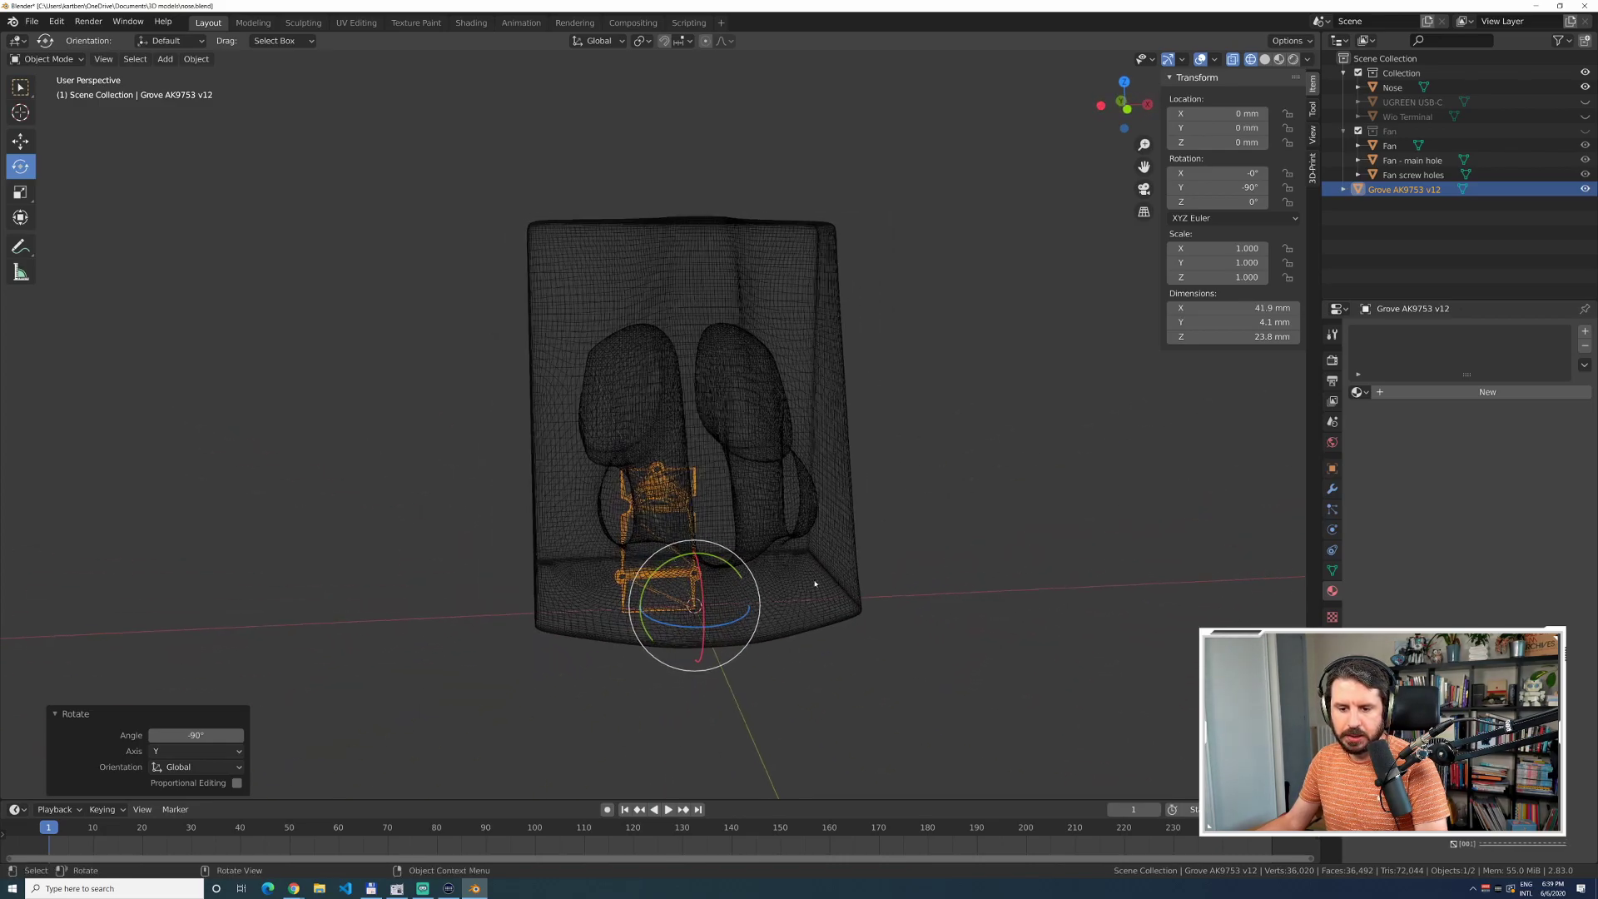
Centre the Grove AK9753 board's geometry on its origin with Geometry to Origin.
click(200, 60)
mouse_move(258, 89)
click(380, 93)
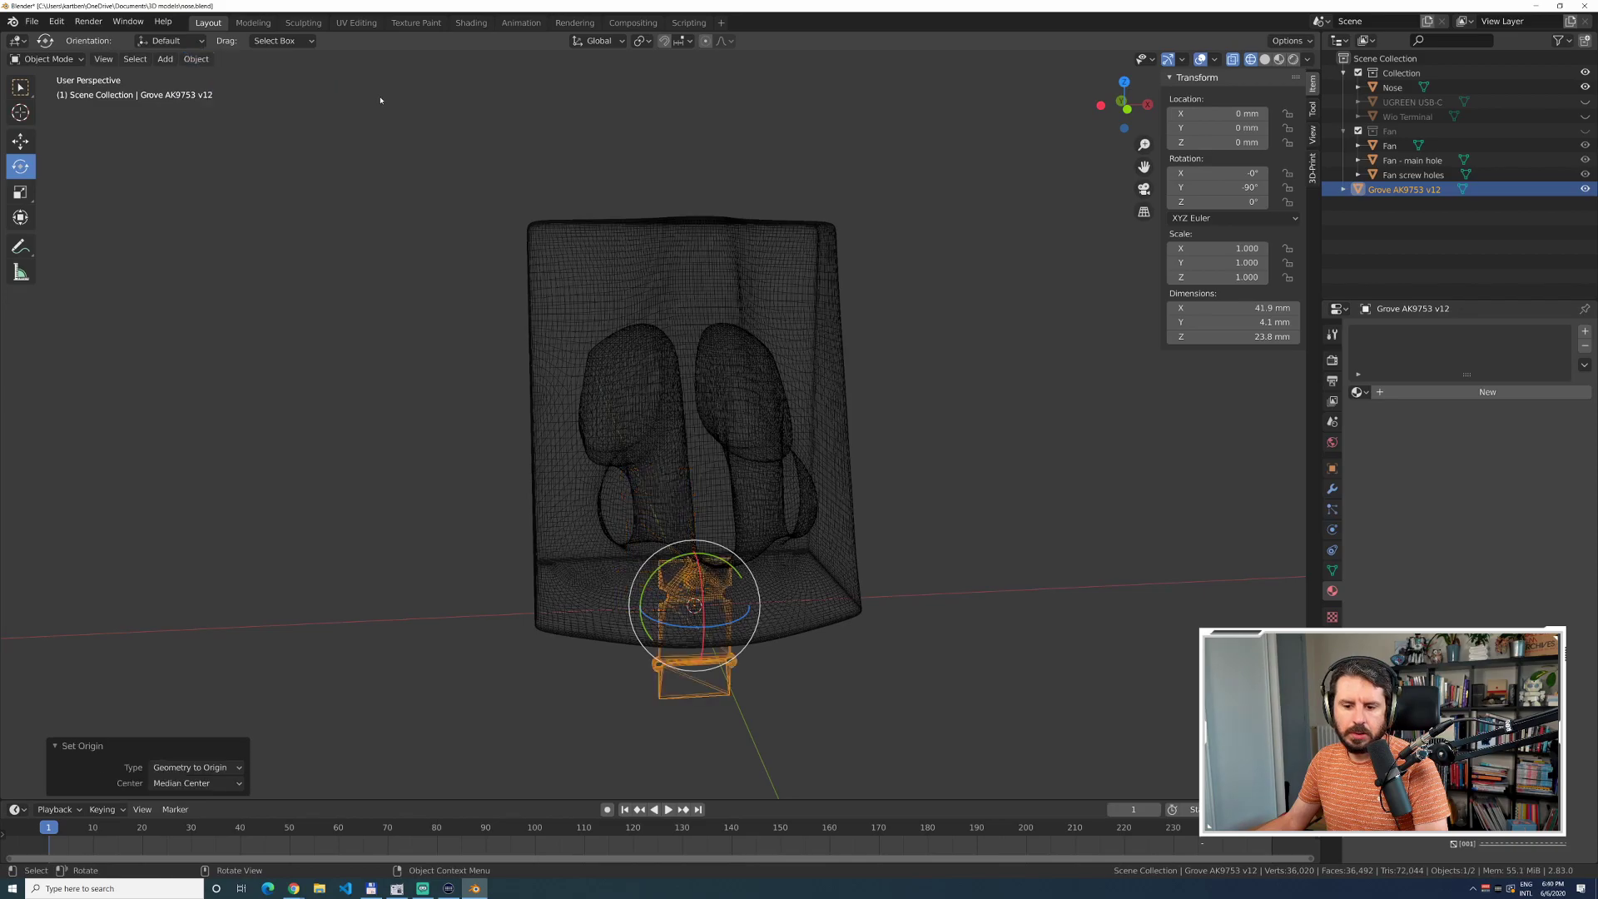
middle_drag(405, 599, 333, 540)
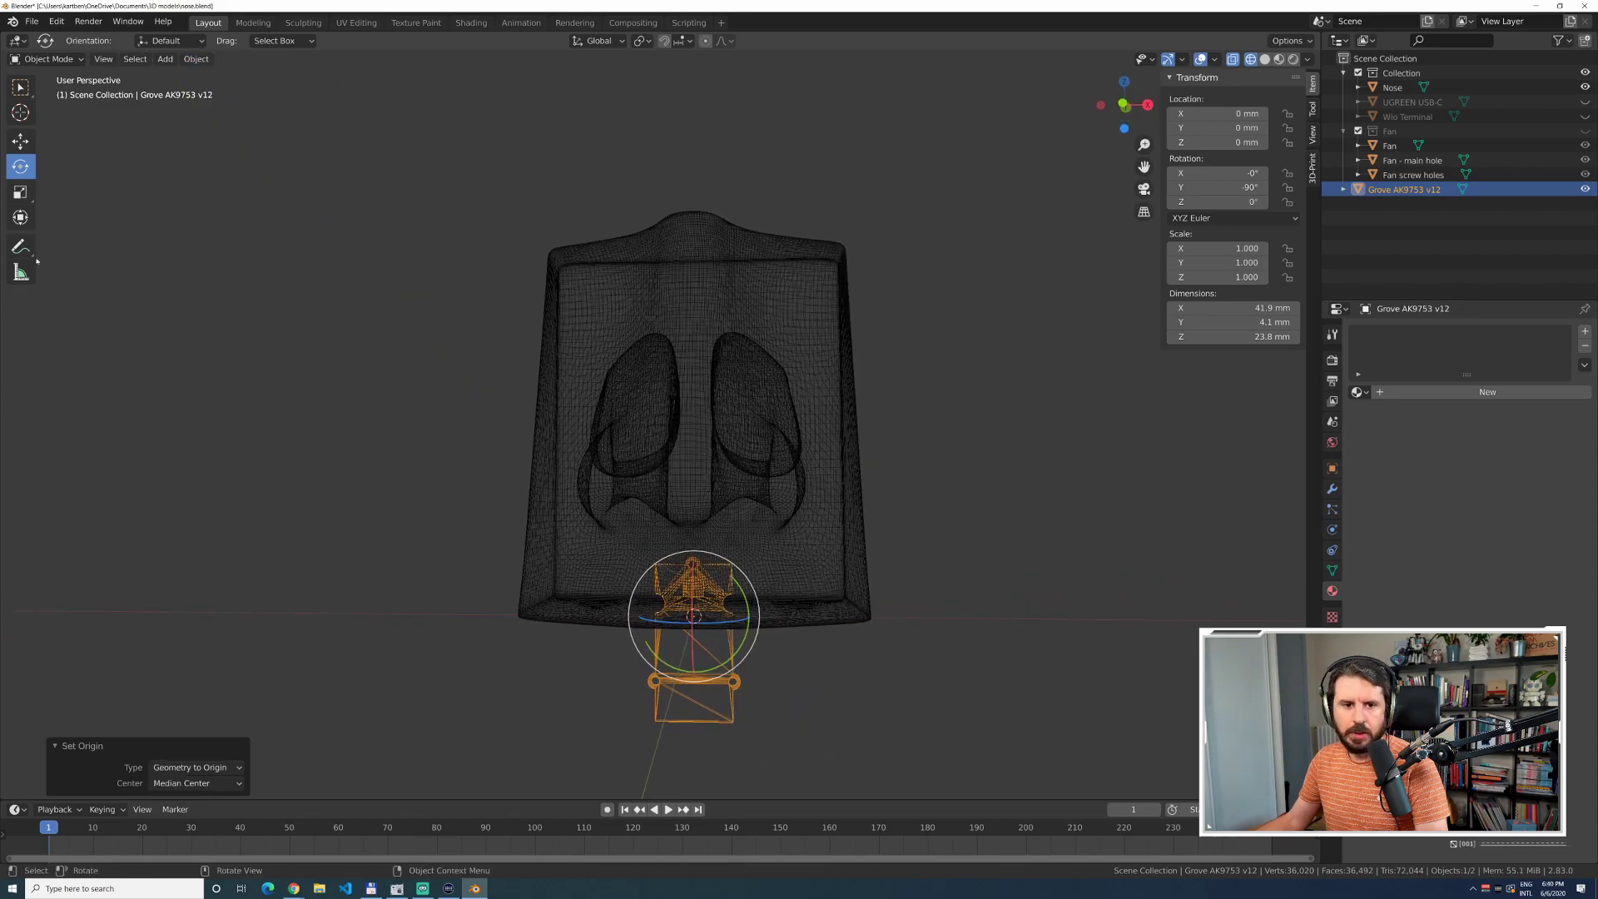
Move the Grove AK9753 board inside the nose, to about 13 mm on Y and 42.4 mm on Z.
click(21, 142)
drag(696, 557, 697, 410)
middle_drag(698, 409, 668, 467)
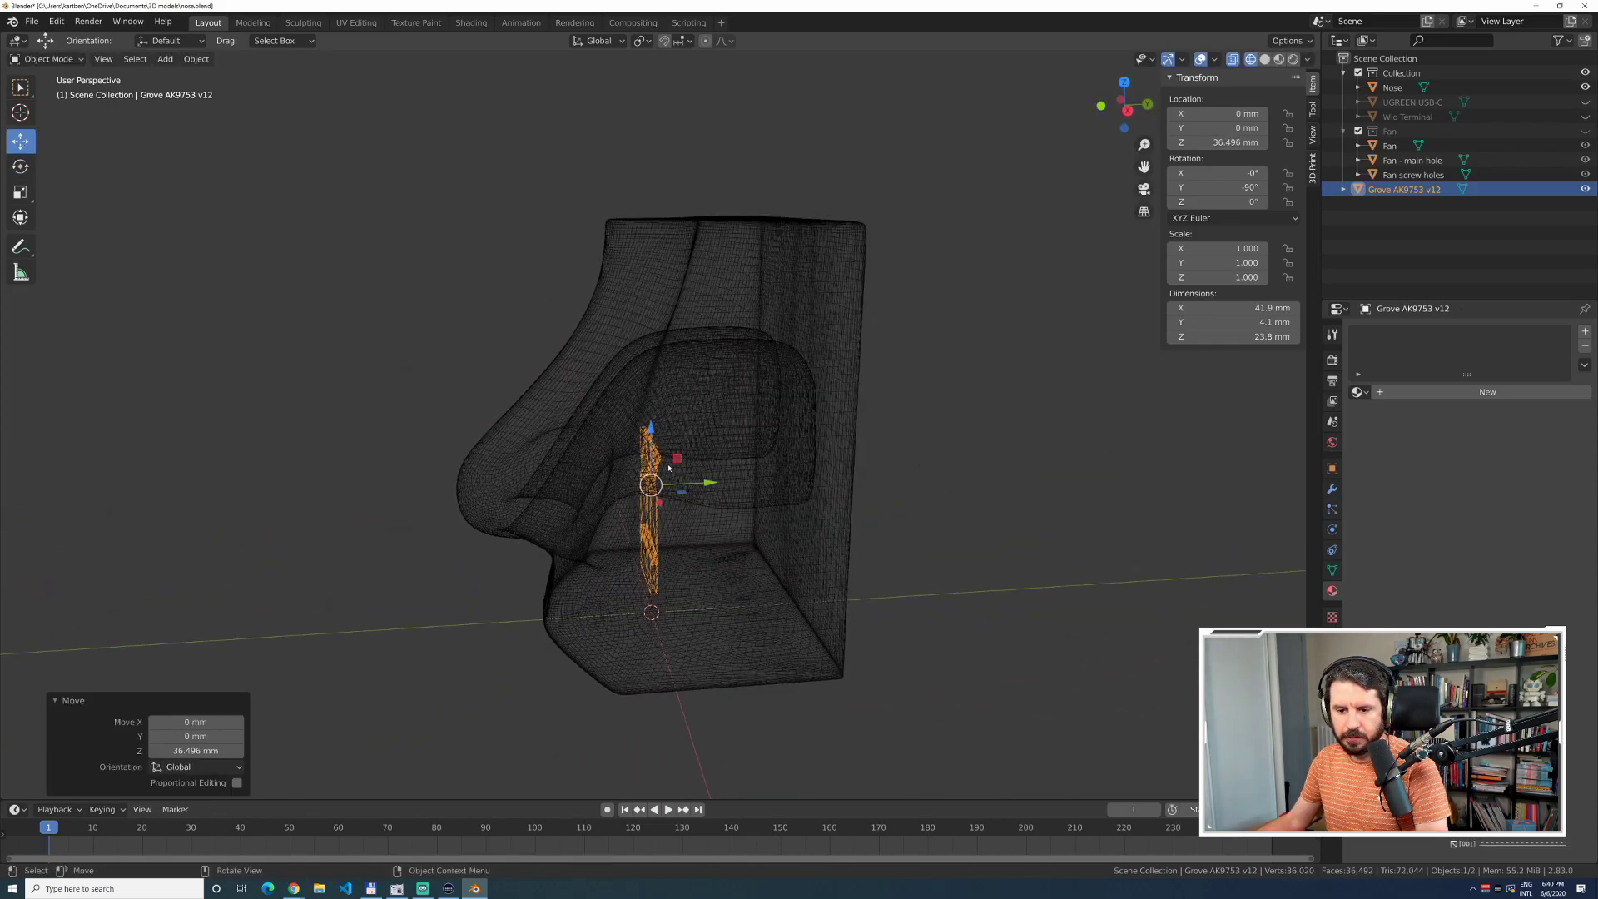
drag(713, 486, 764, 487)
middle_drag(764, 487, 722, 502)
drag(705, 430, 705, 408)
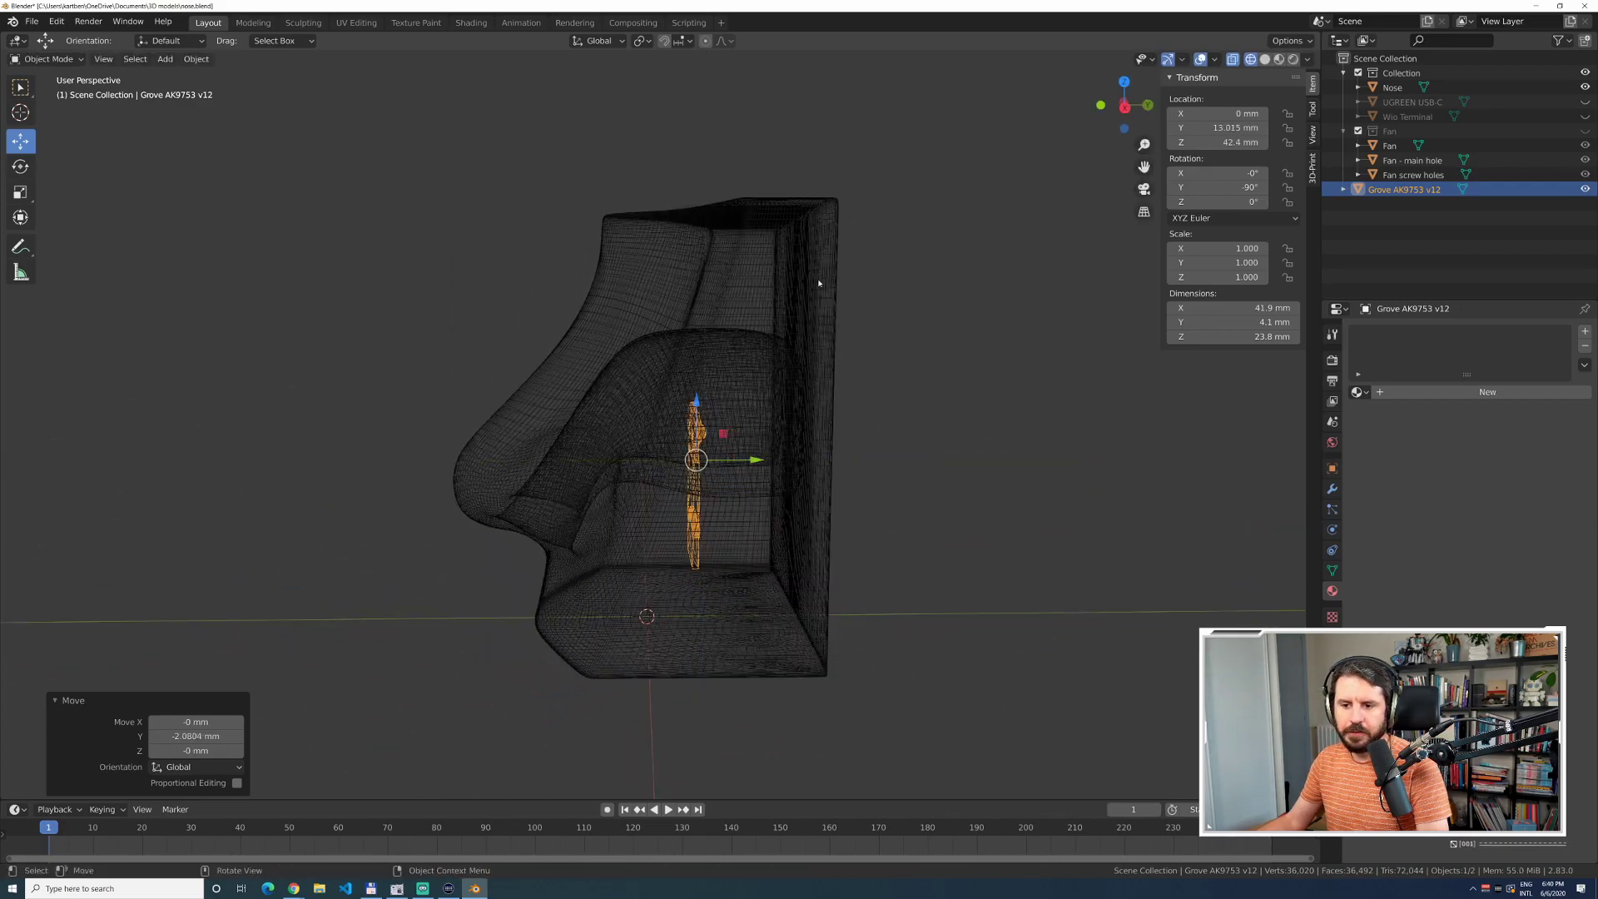
Show the Fan collection again and switch the viewport to solid shading.
click(1585, 131)
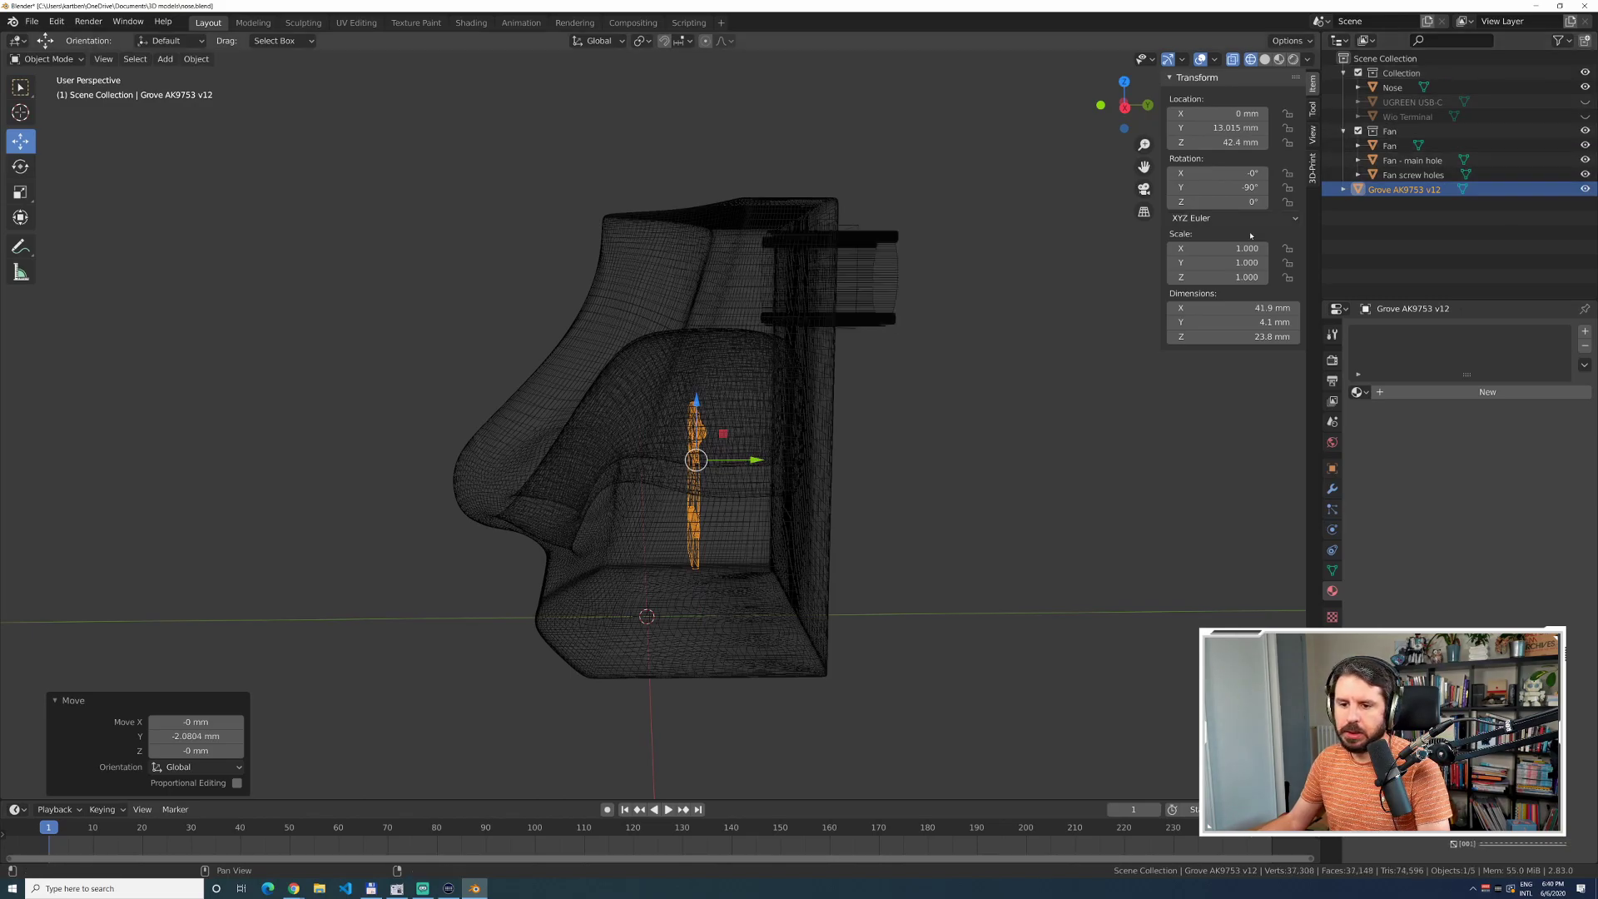
middle_drag(981, 346, 957, 347)
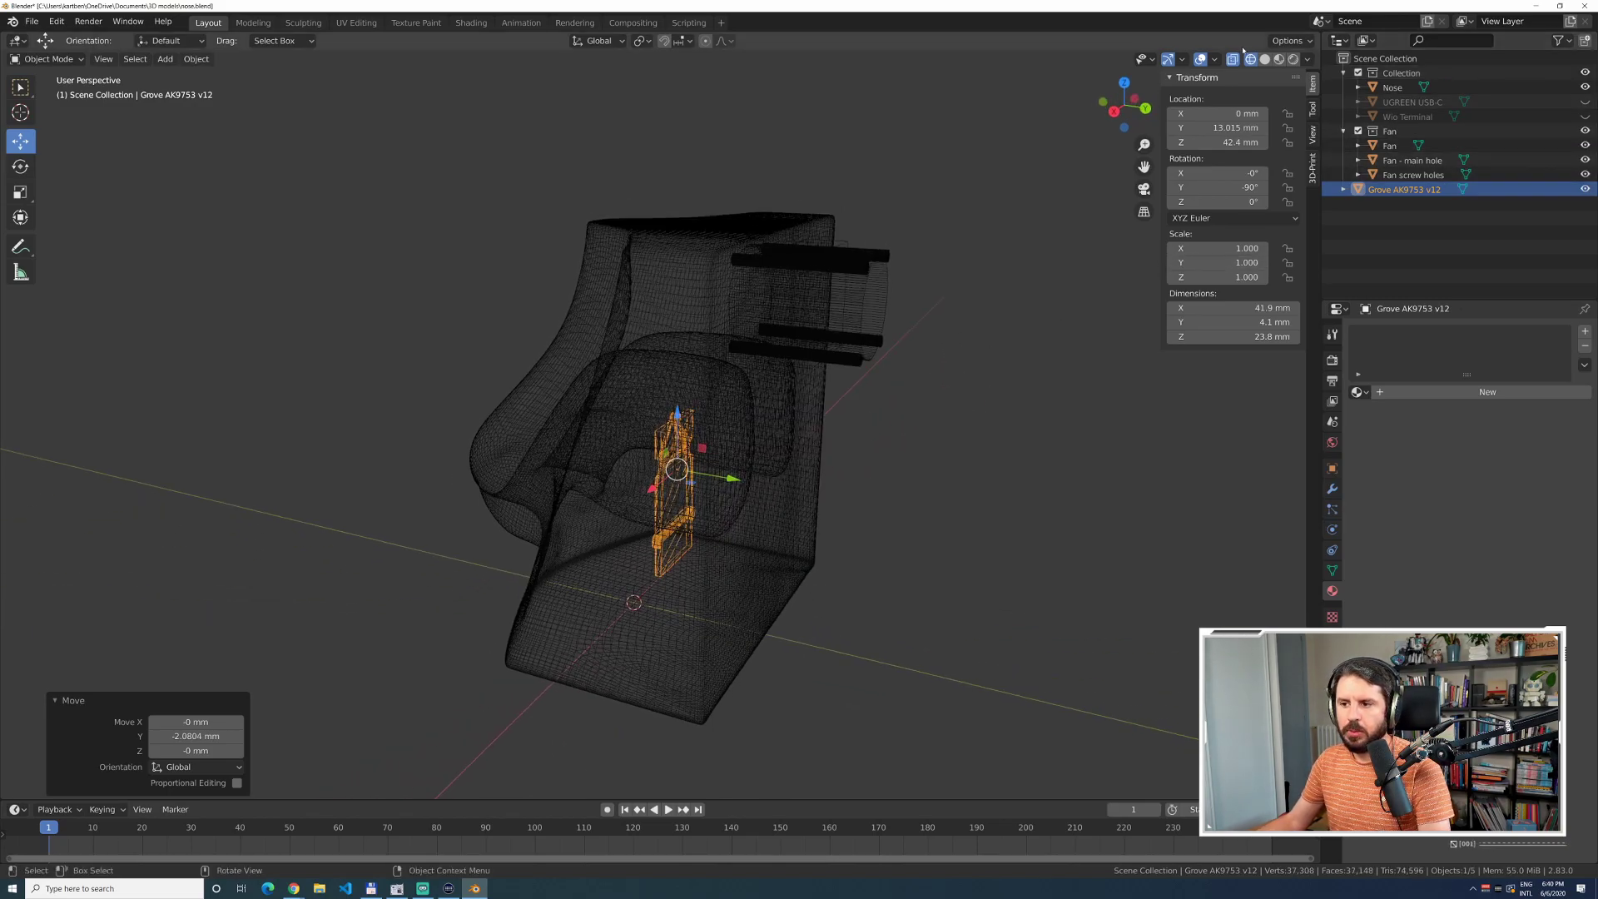
click(1265, 59)
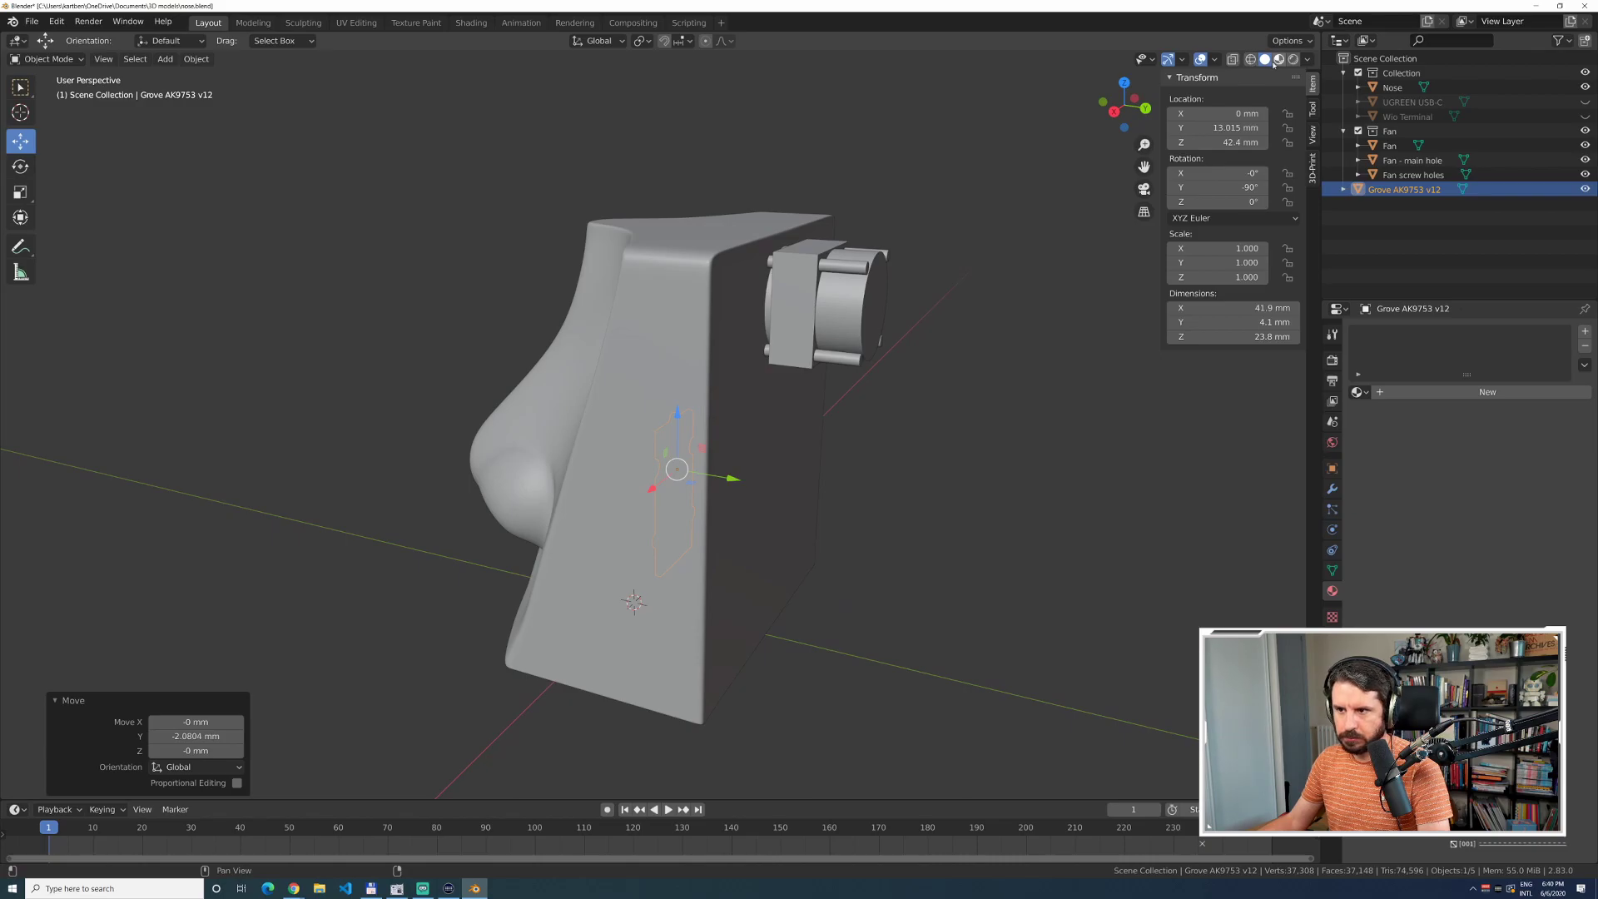
Inspect the Grove AK9753 board's placement inside the nose in solid shading with X-ray on and its mesh deselected.
click(1279, 60)
middle_drag(984, 320, 902, 291)
key(Tab)
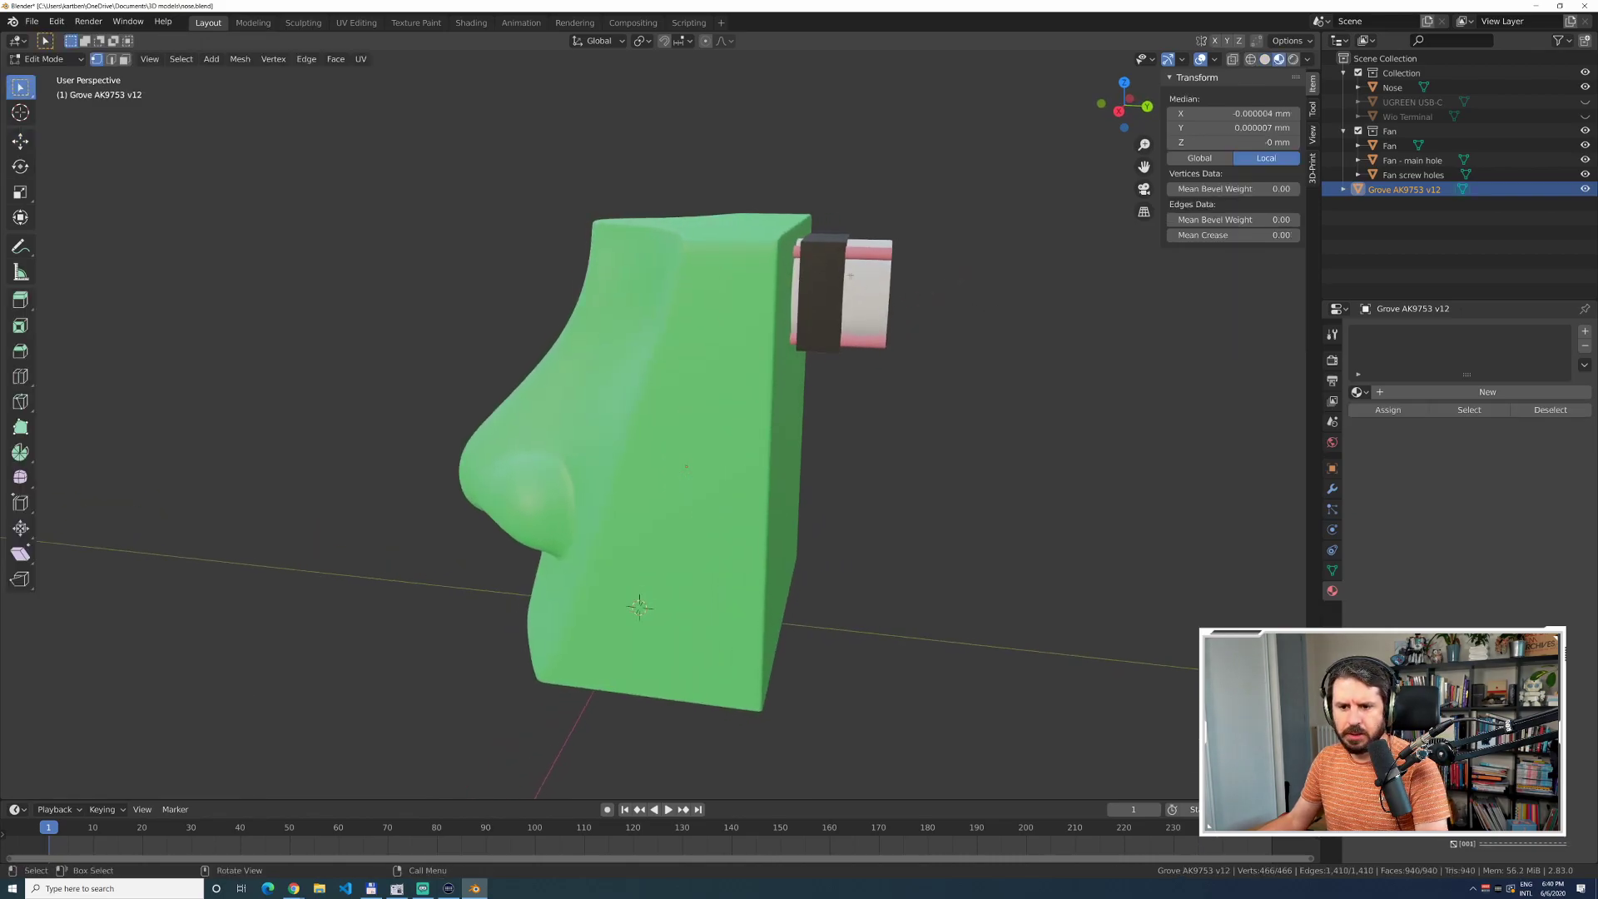
key(alt+a)
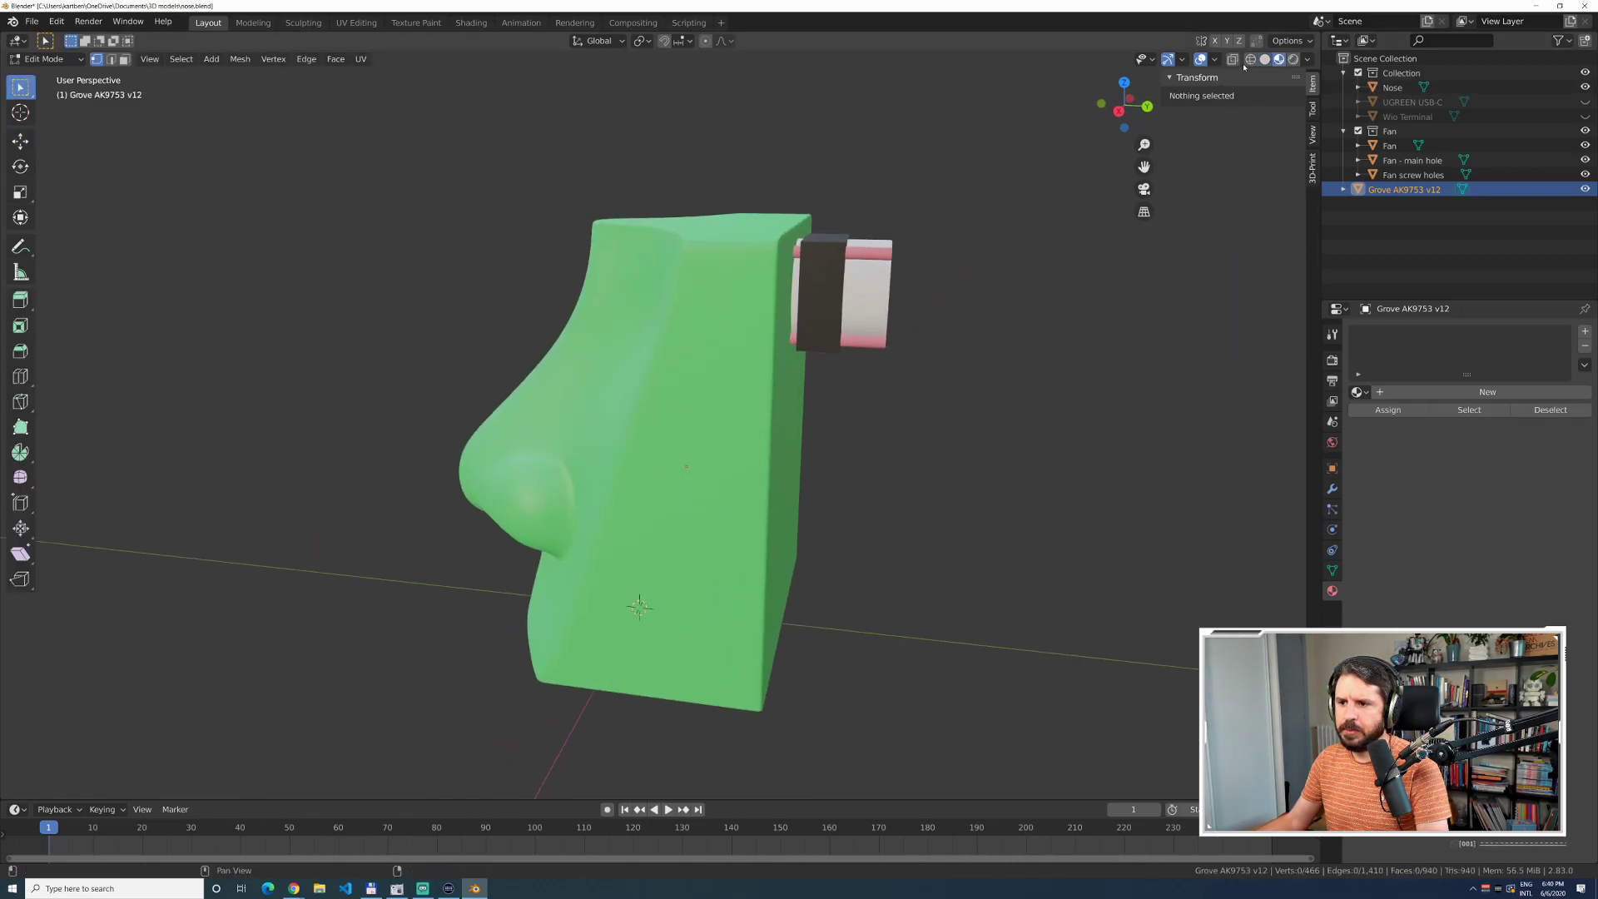
click(1264, 59)
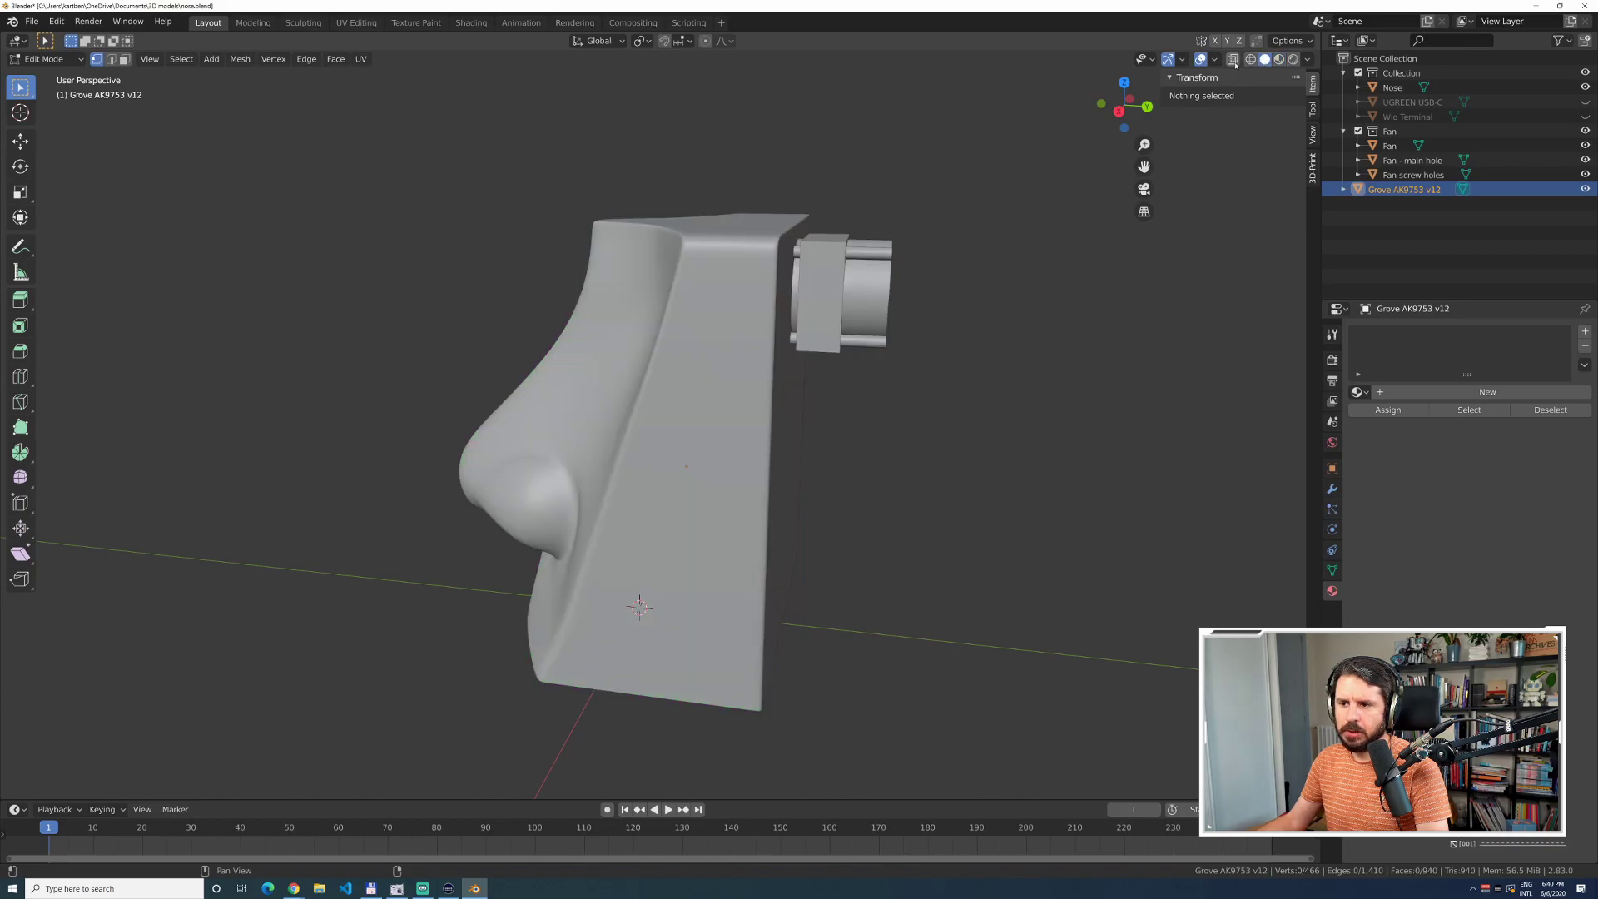
click(1233, 59)
middle_drag(1065, 316, 877, 308)
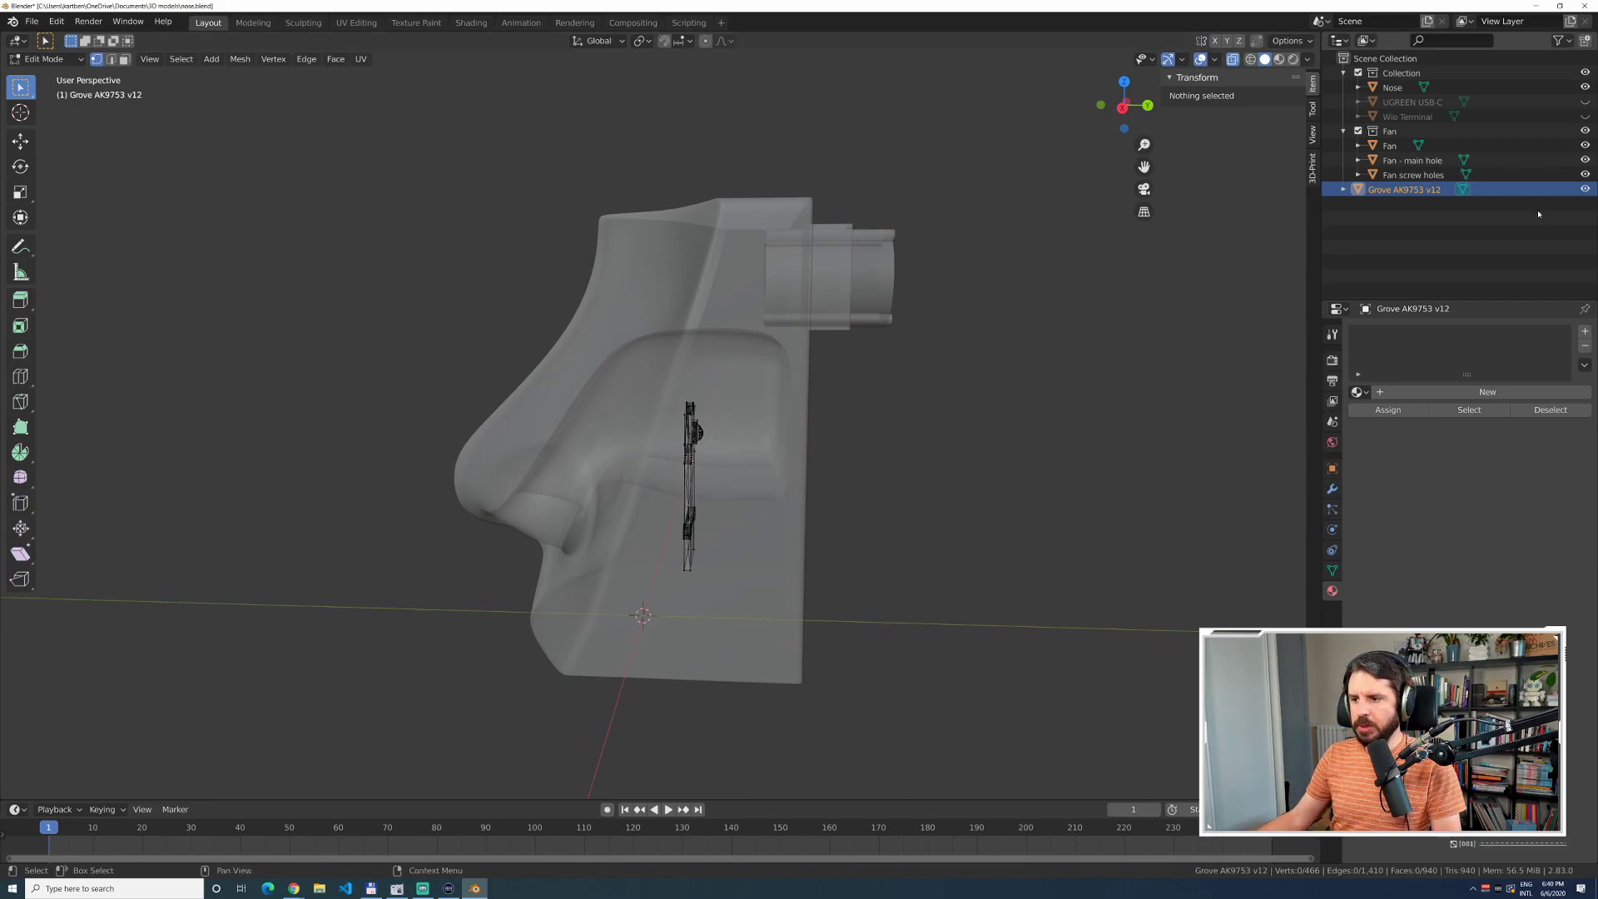
Hide the Fan collection, the USB-C cable, the Wio Terminal and the Grove AK9753 board, leaving only the nose visible.
click(1584, 116)
click(1584, 102)
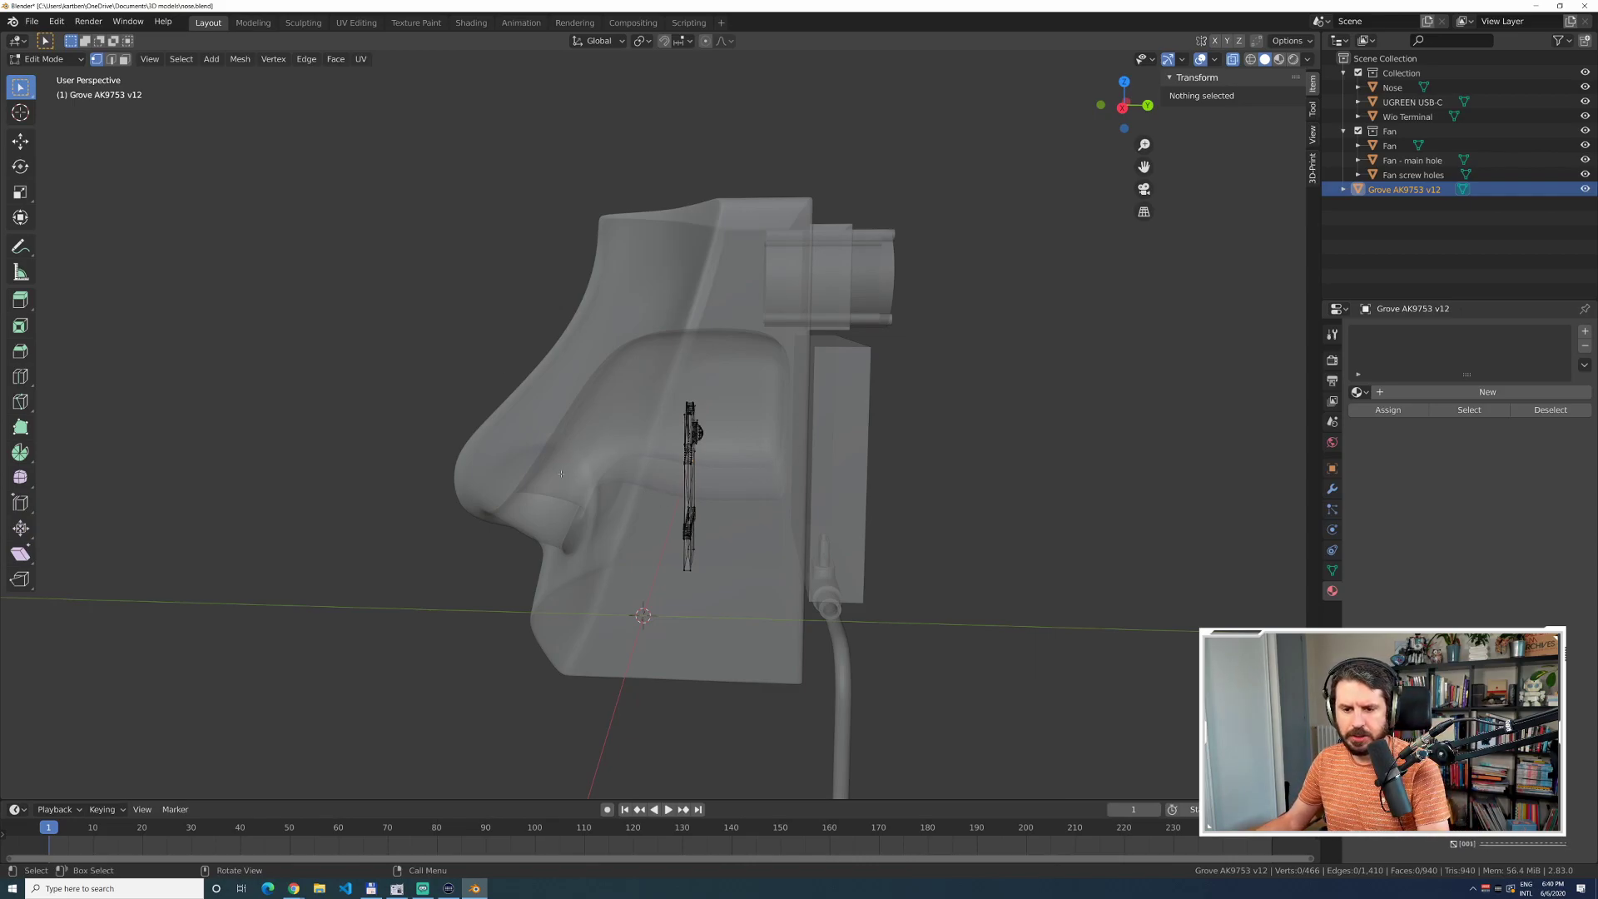
click(1584, 131)
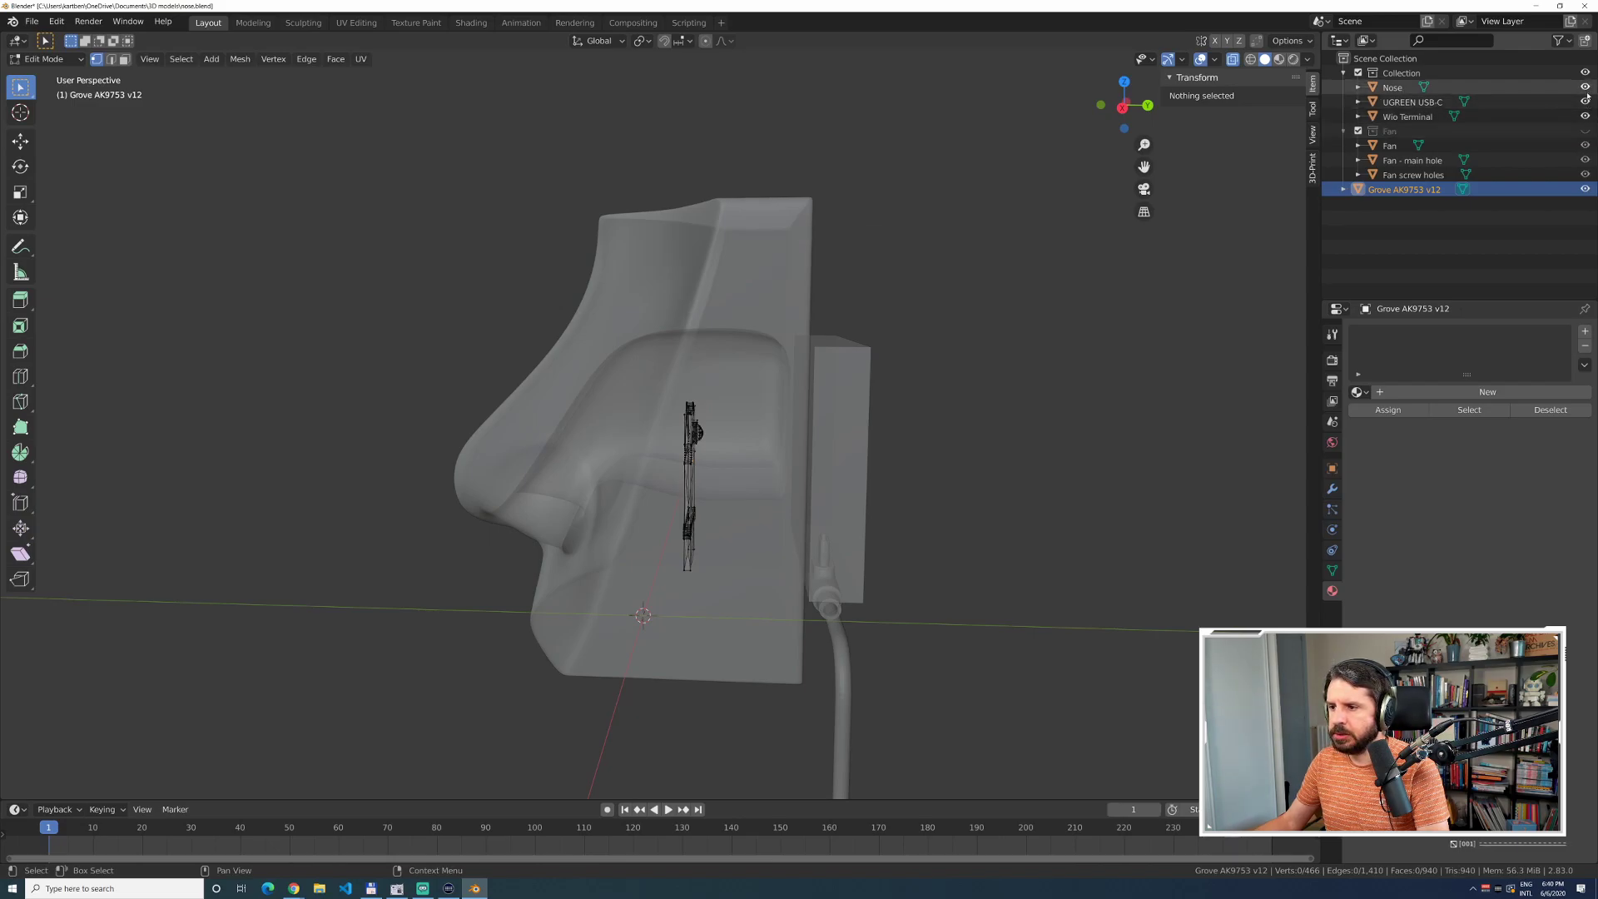
drag(1585, 101, 1586, 116)
click(1584, 191)
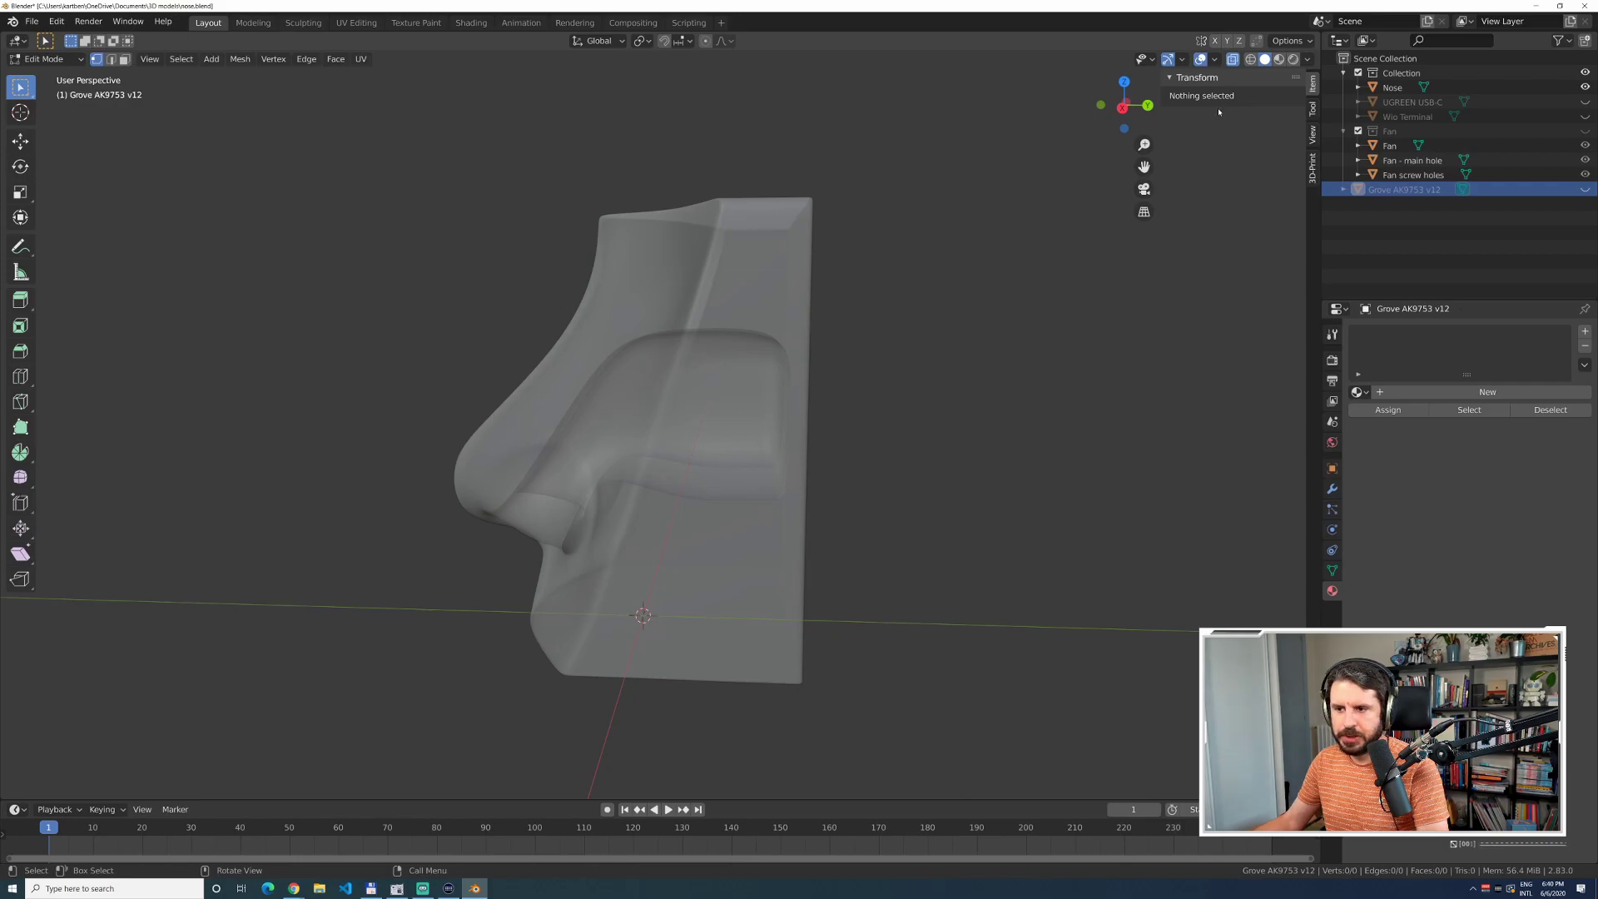
Switch to face selection mode and display the nose in solid shading with X-ray off.
click(1251, 59)
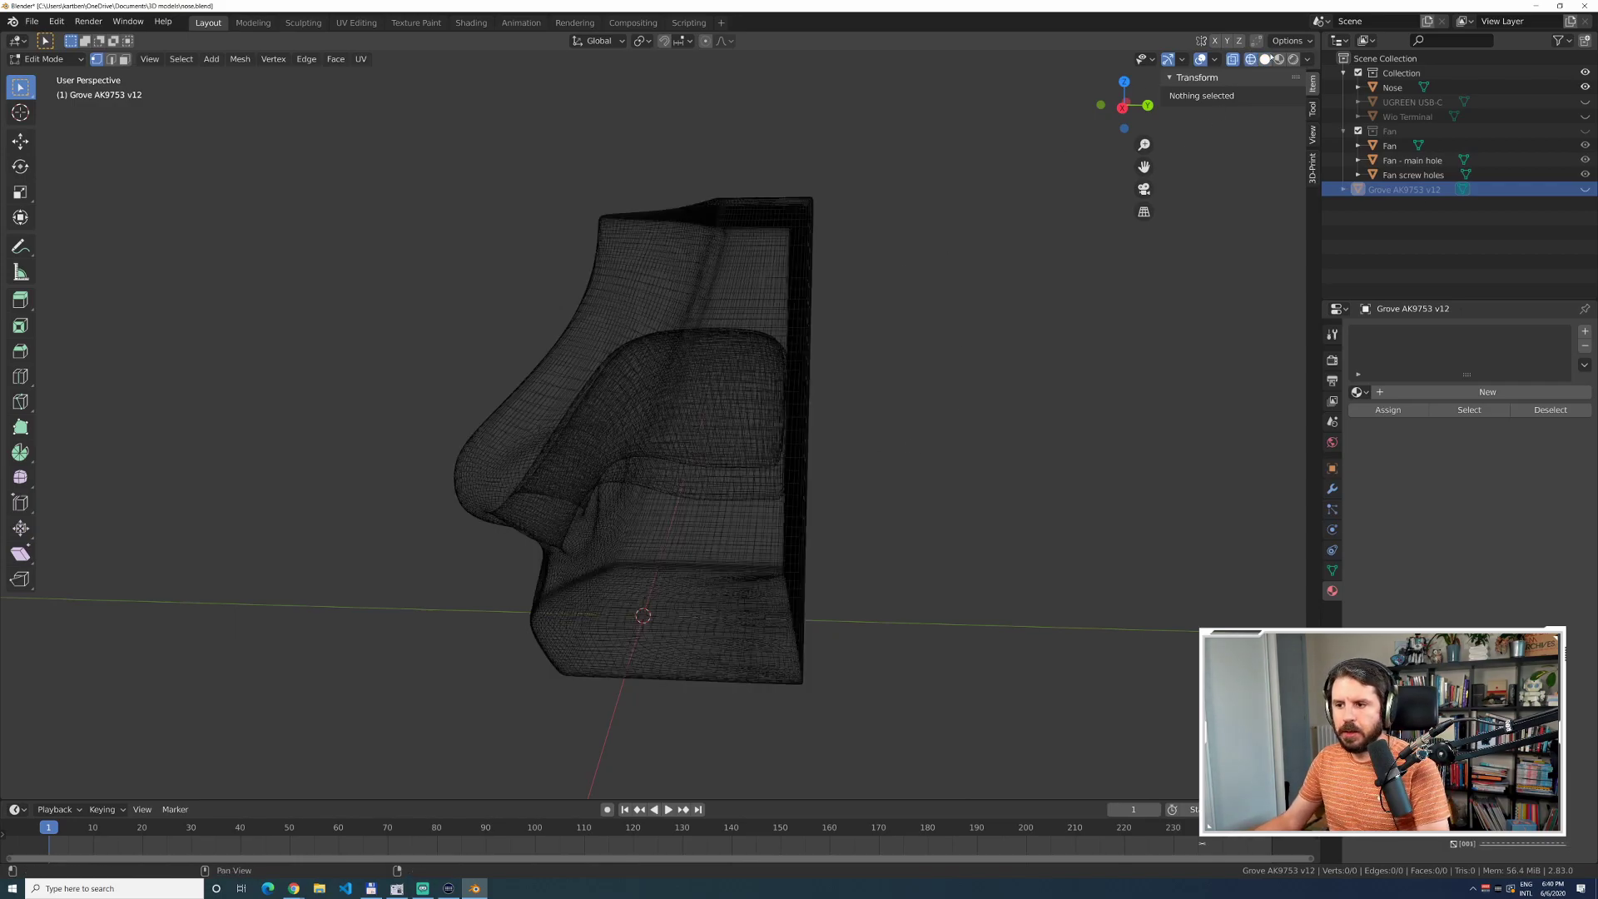
click(1265, 59)
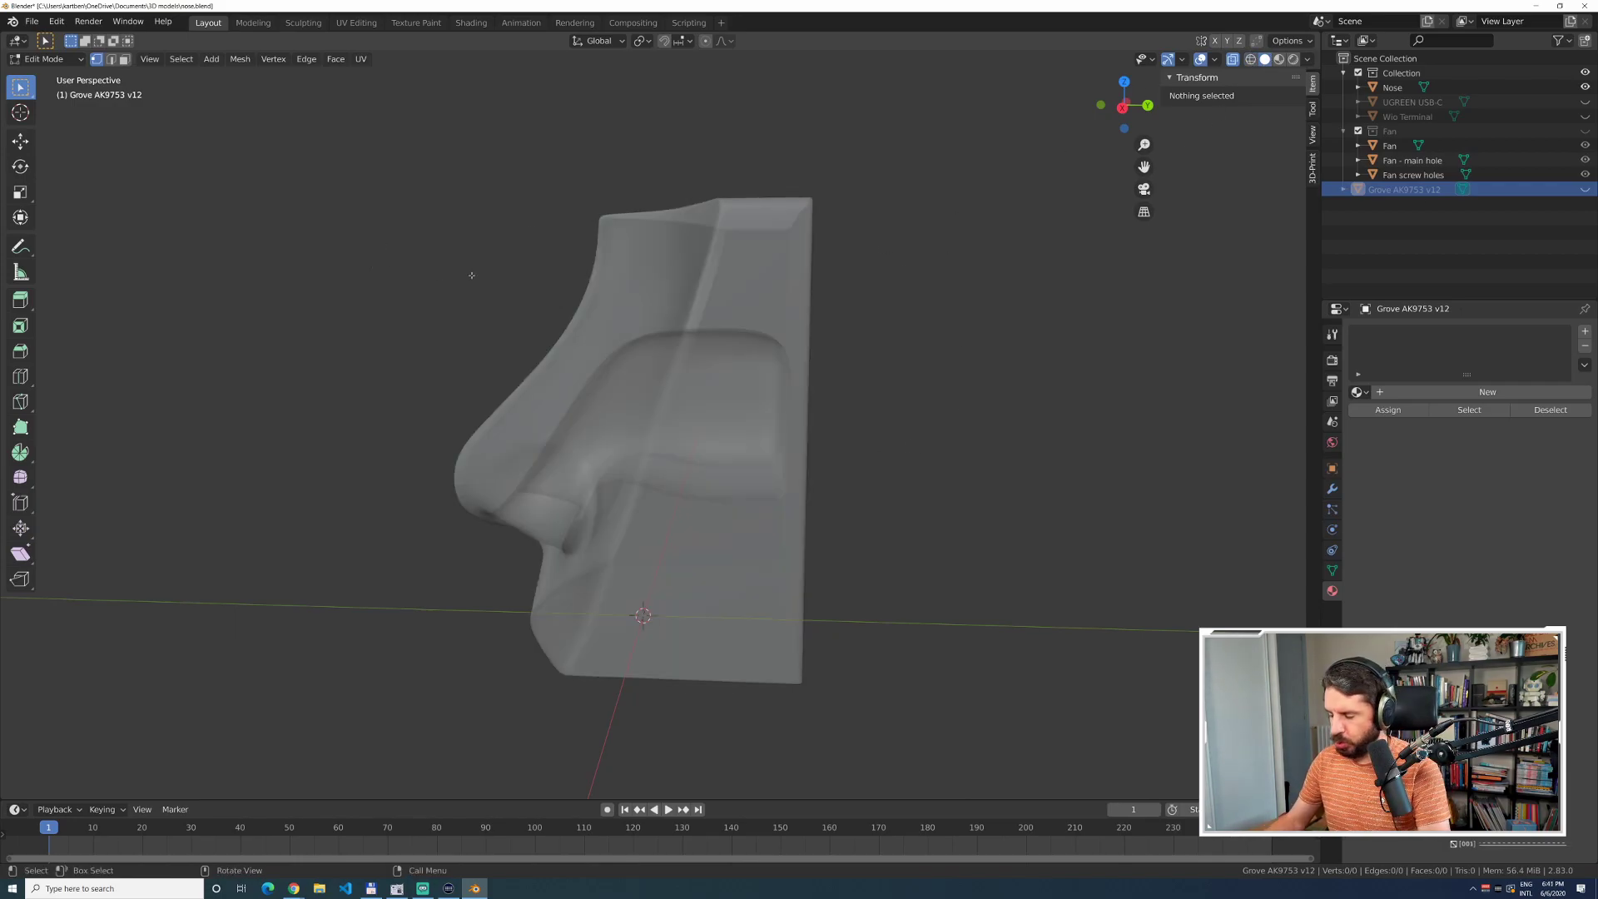
key(KP_1)
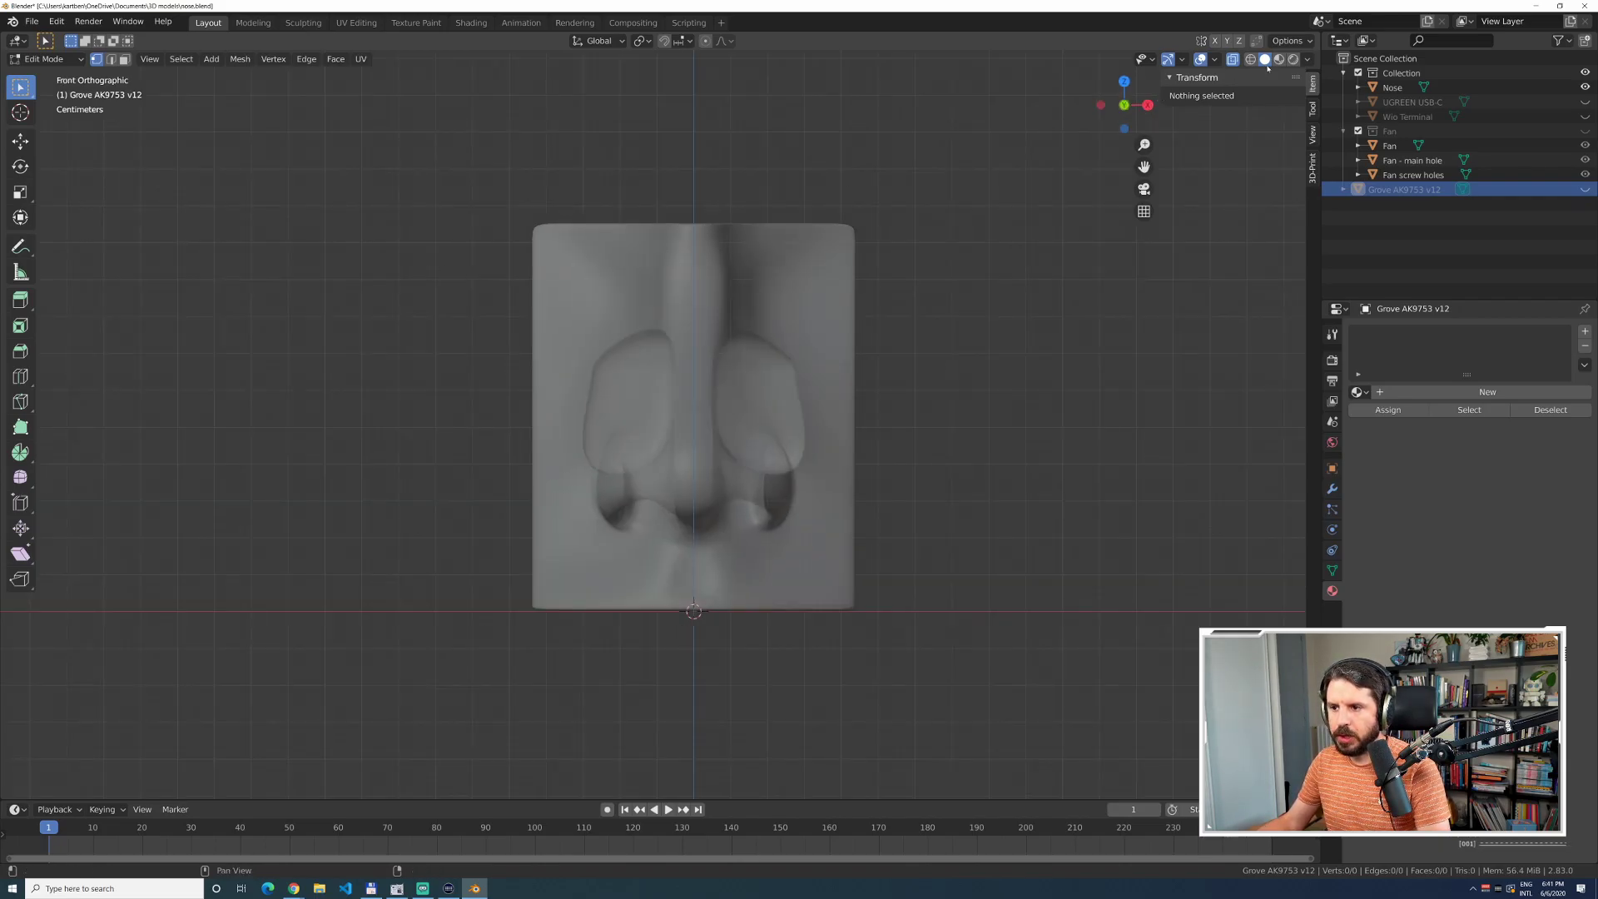
click(1279, 59)
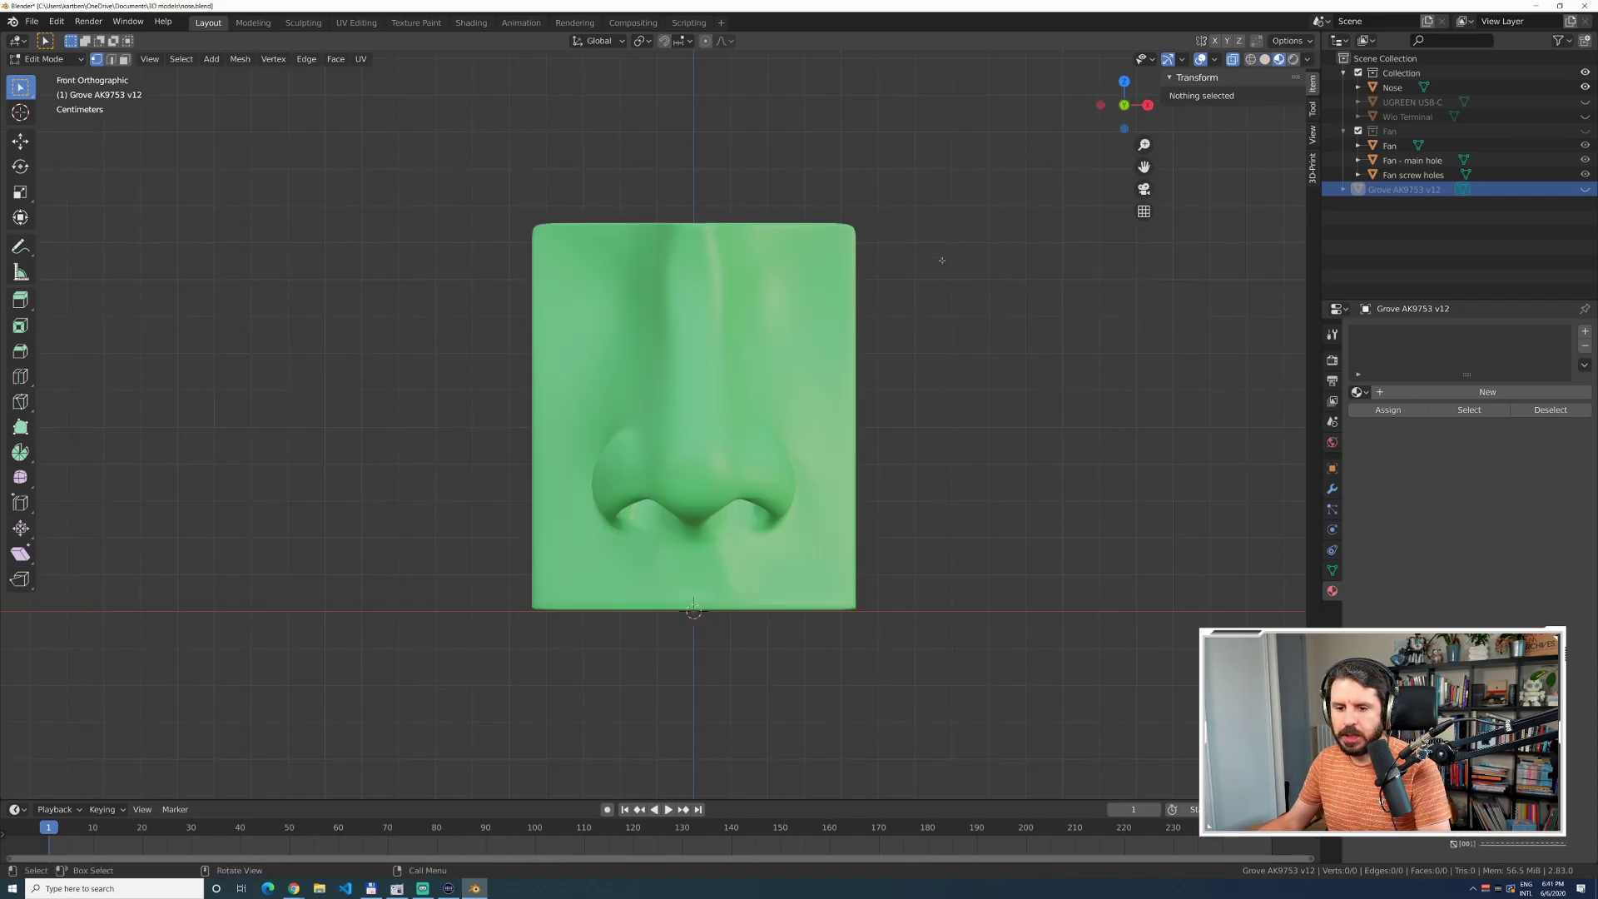
click(125, 60)
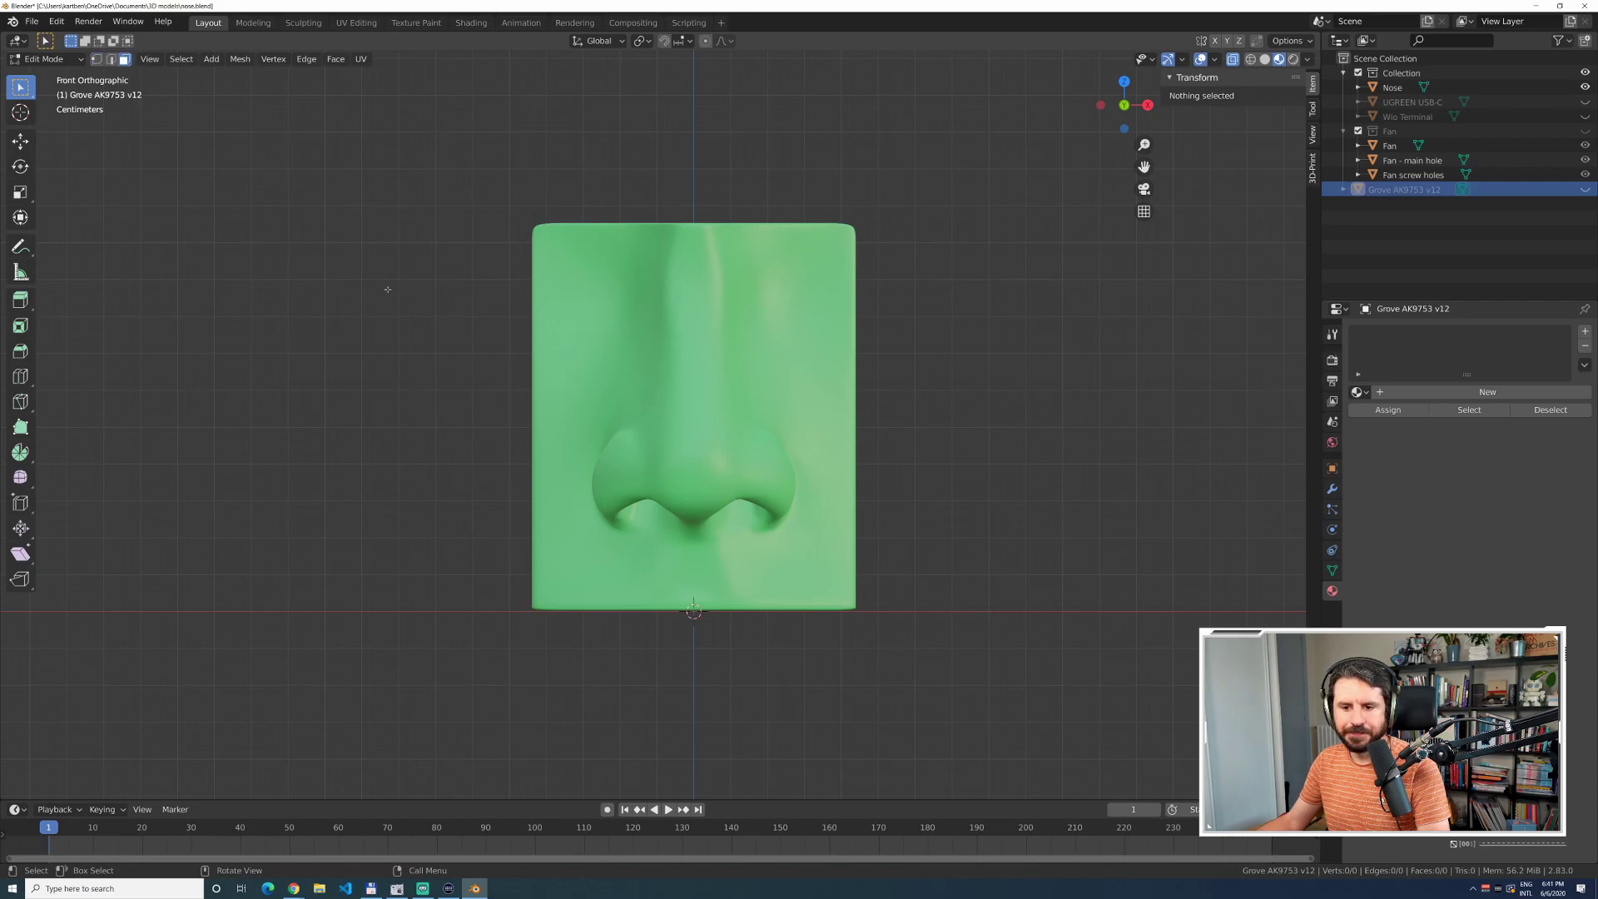
click(1265, 60)
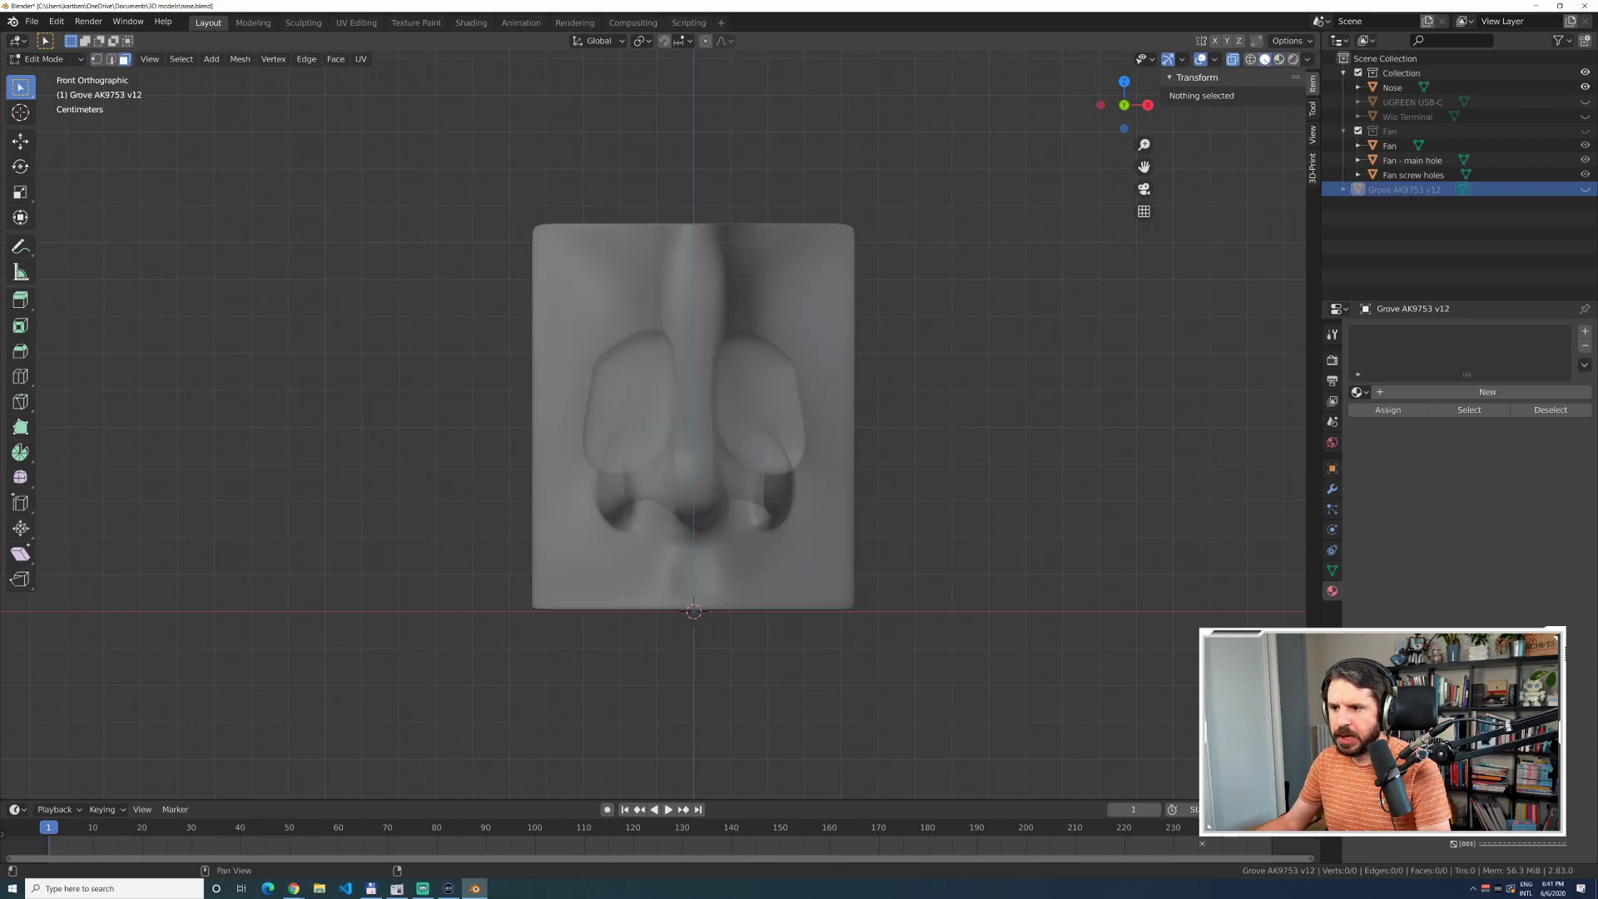
middle_drag(949, 234, 832, 150)
click(1232, 60)
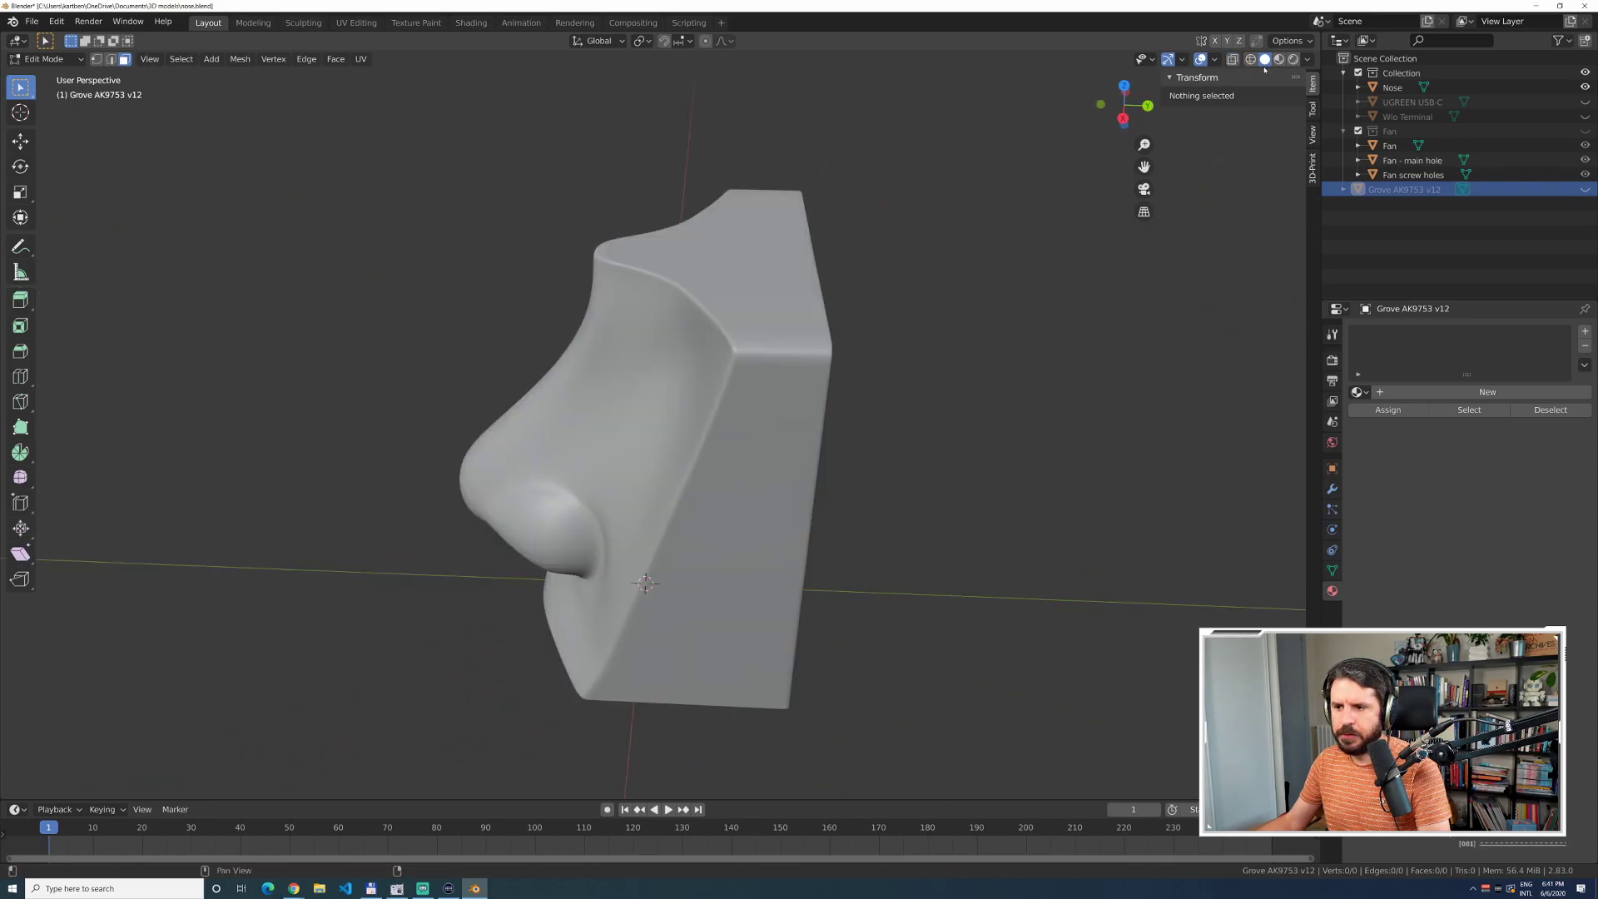
click(1279, 59)
click(1265, 59)
middle_drag(921, 242, 931, 225)
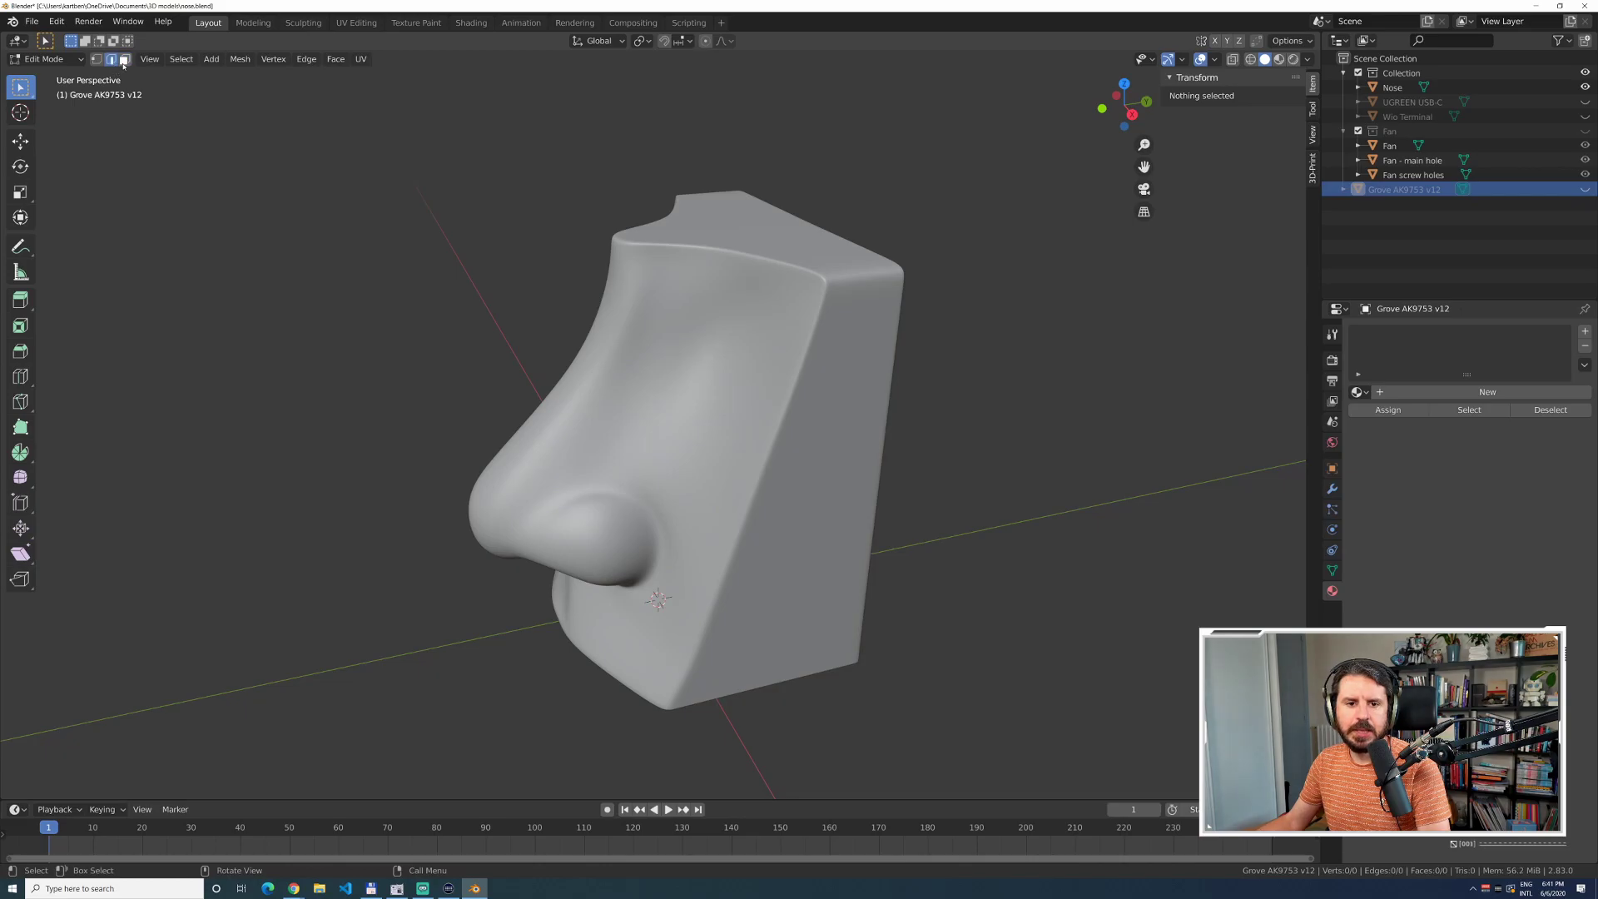
Try to box-select all of the nose's faces from the front.
middle_drag(242, 192, 366, 162)
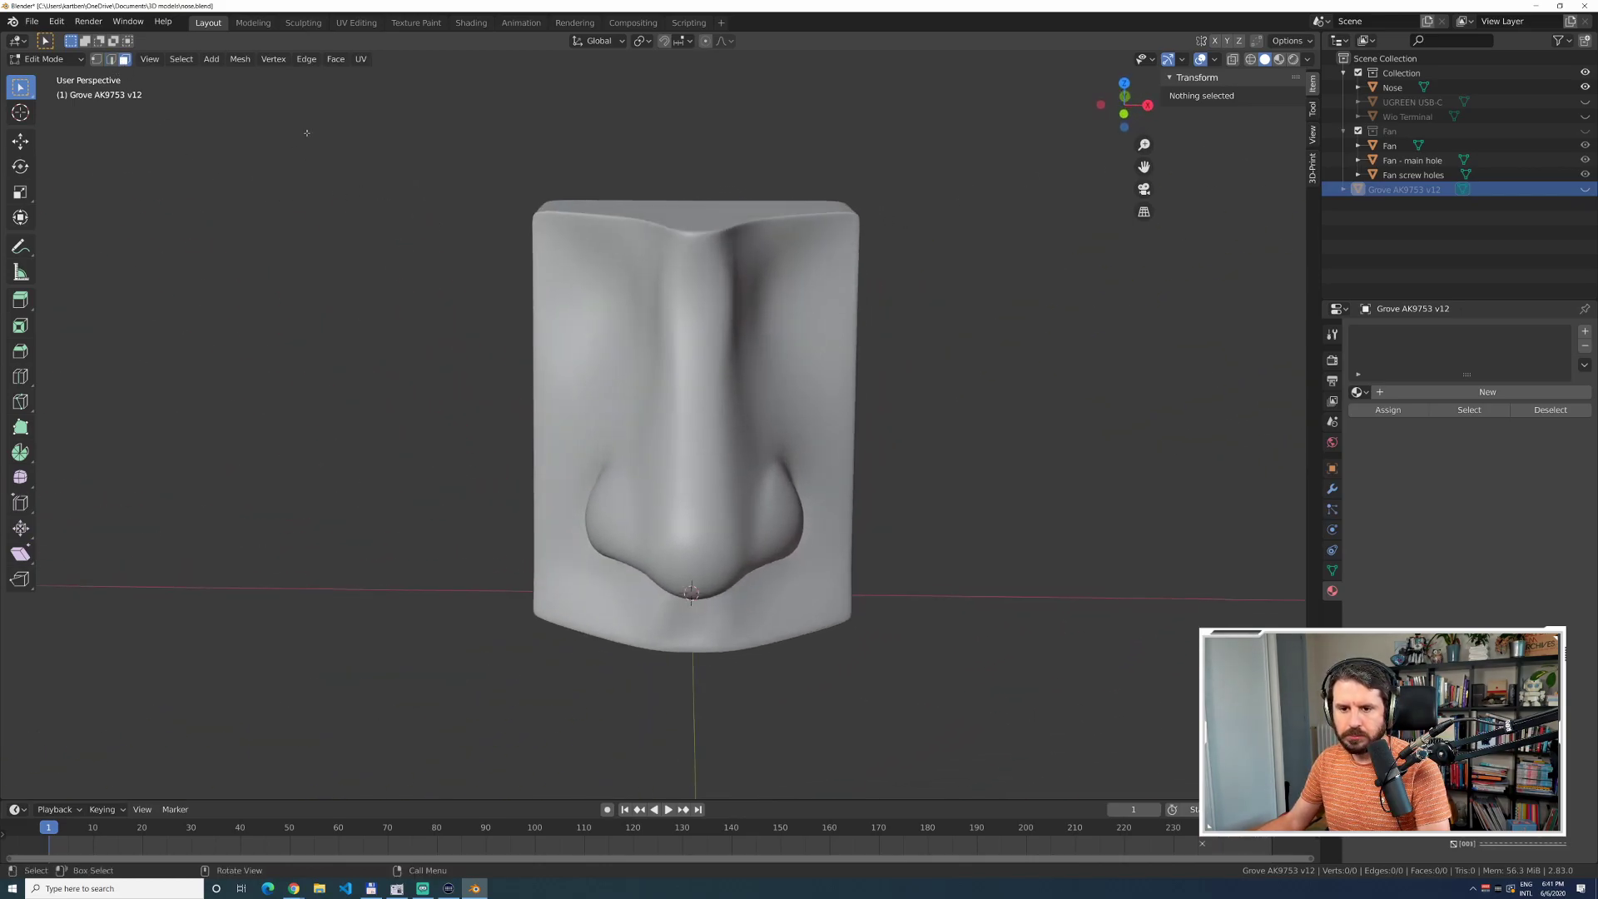
drag(388, 155, 928, 722)
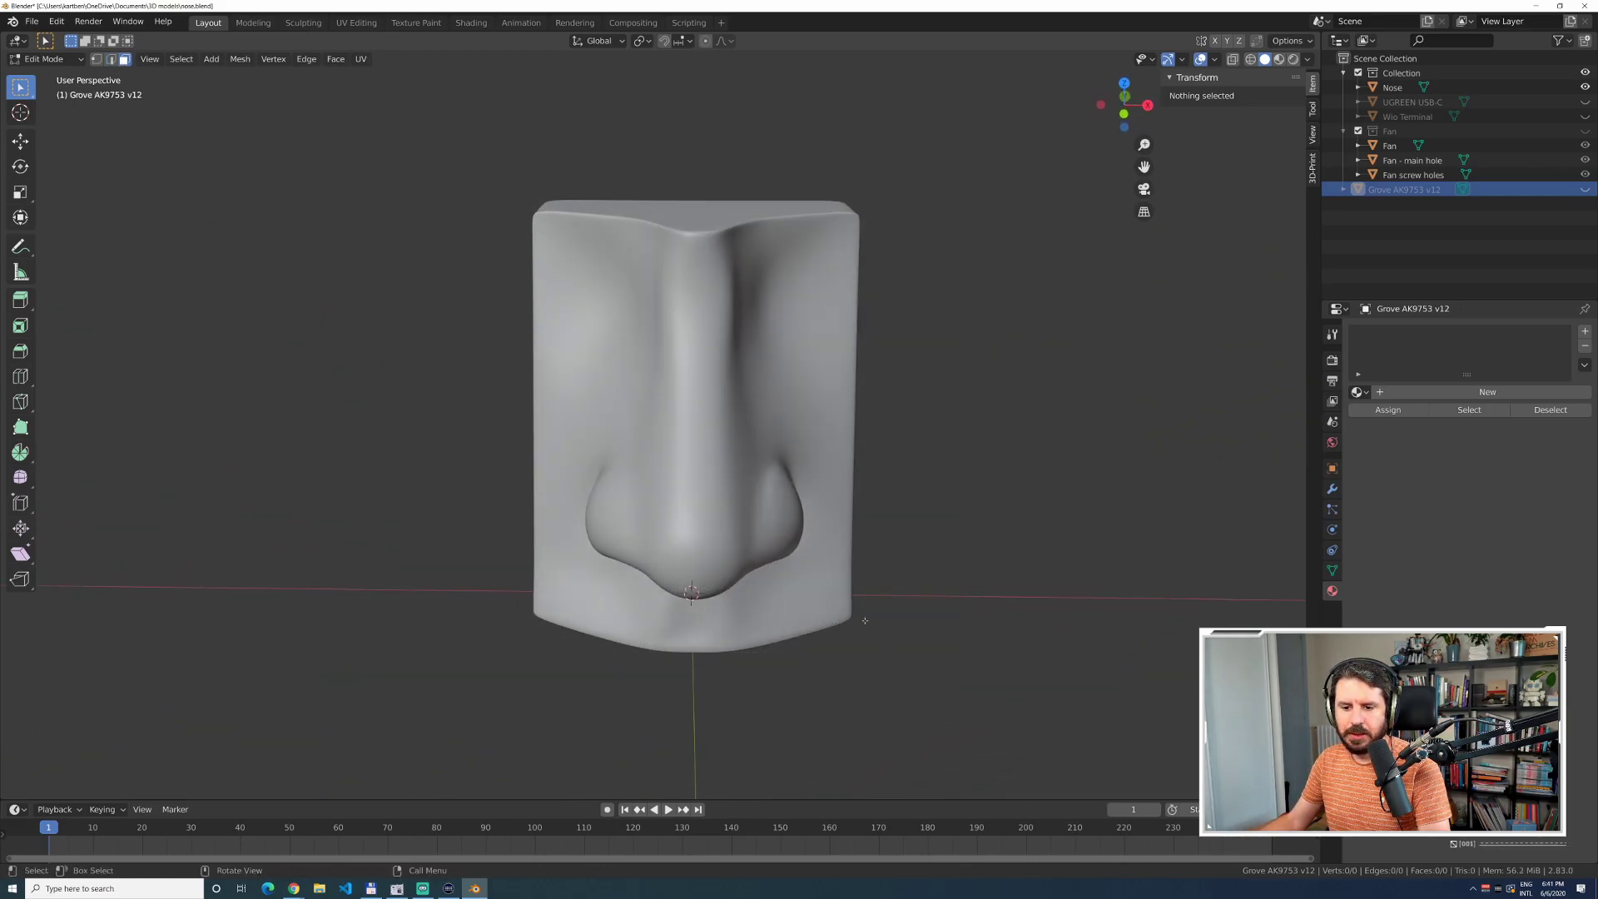
click(1392, 87)
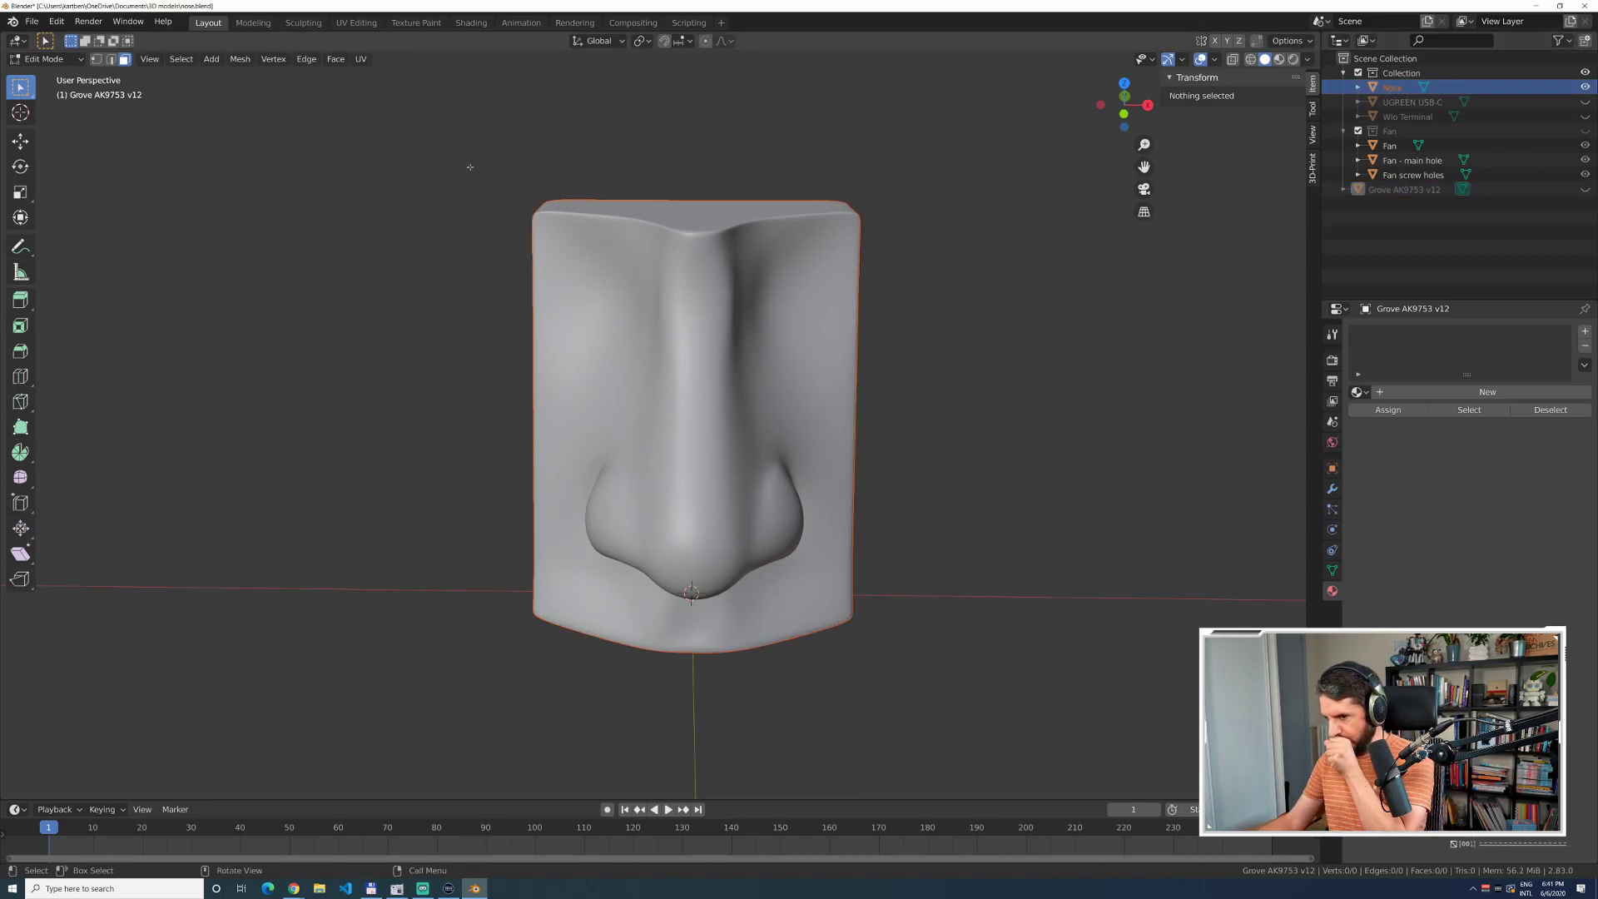
drag(470, 169, 1007, 716)
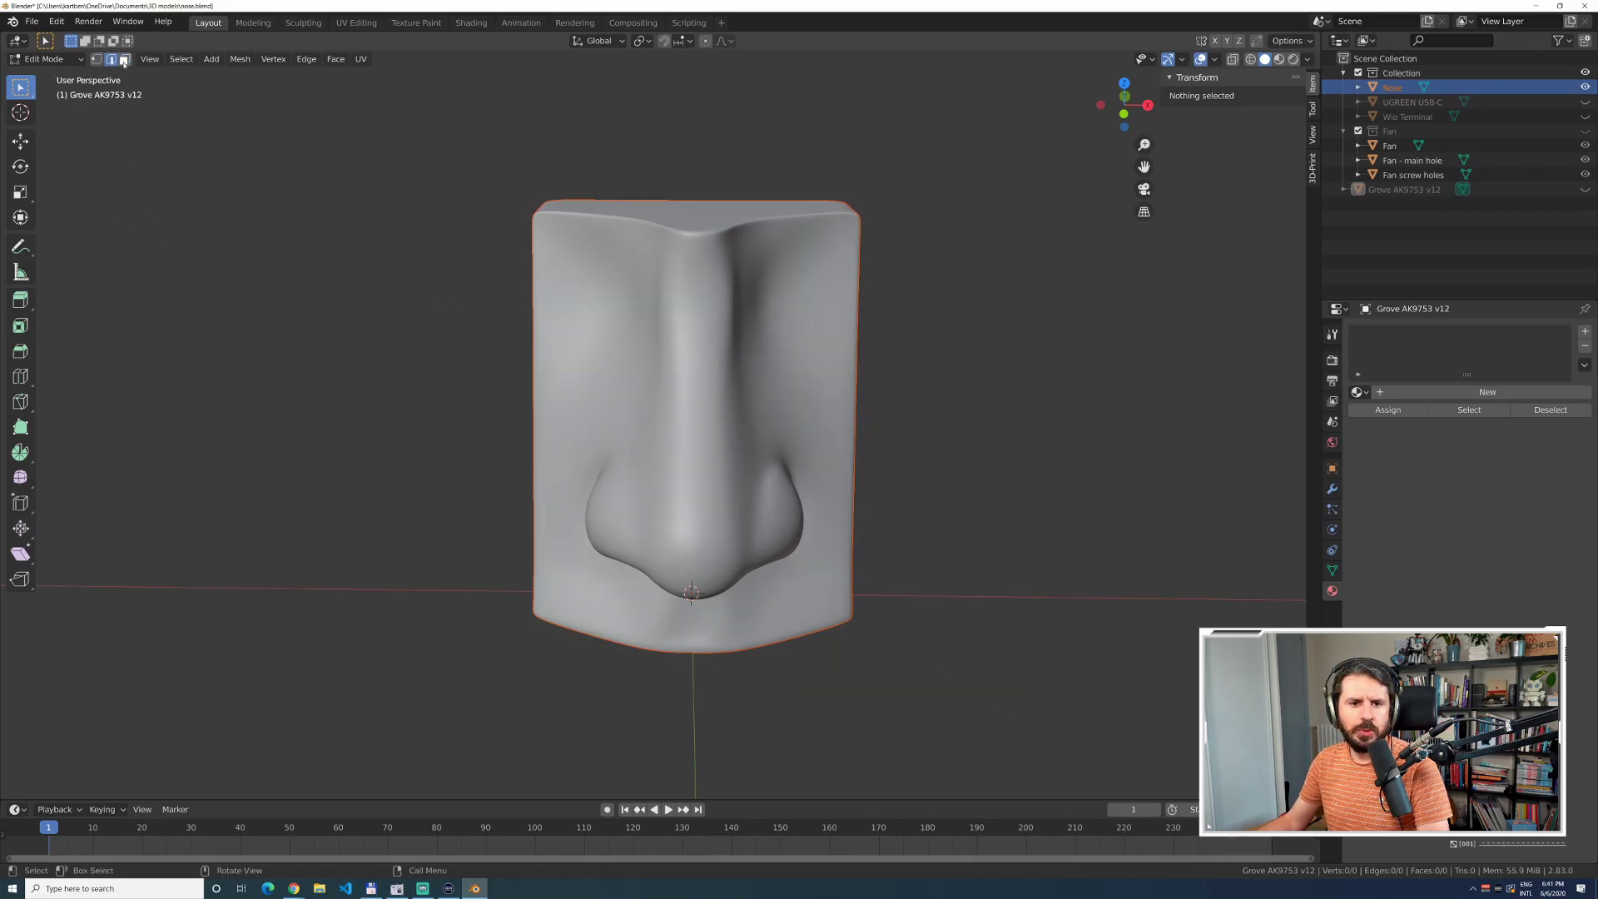
Leave the sensor board's Edit Mode, make the Nose active and start editing its mesh with nothing selected.
click(46, 59)
click(37, 74)
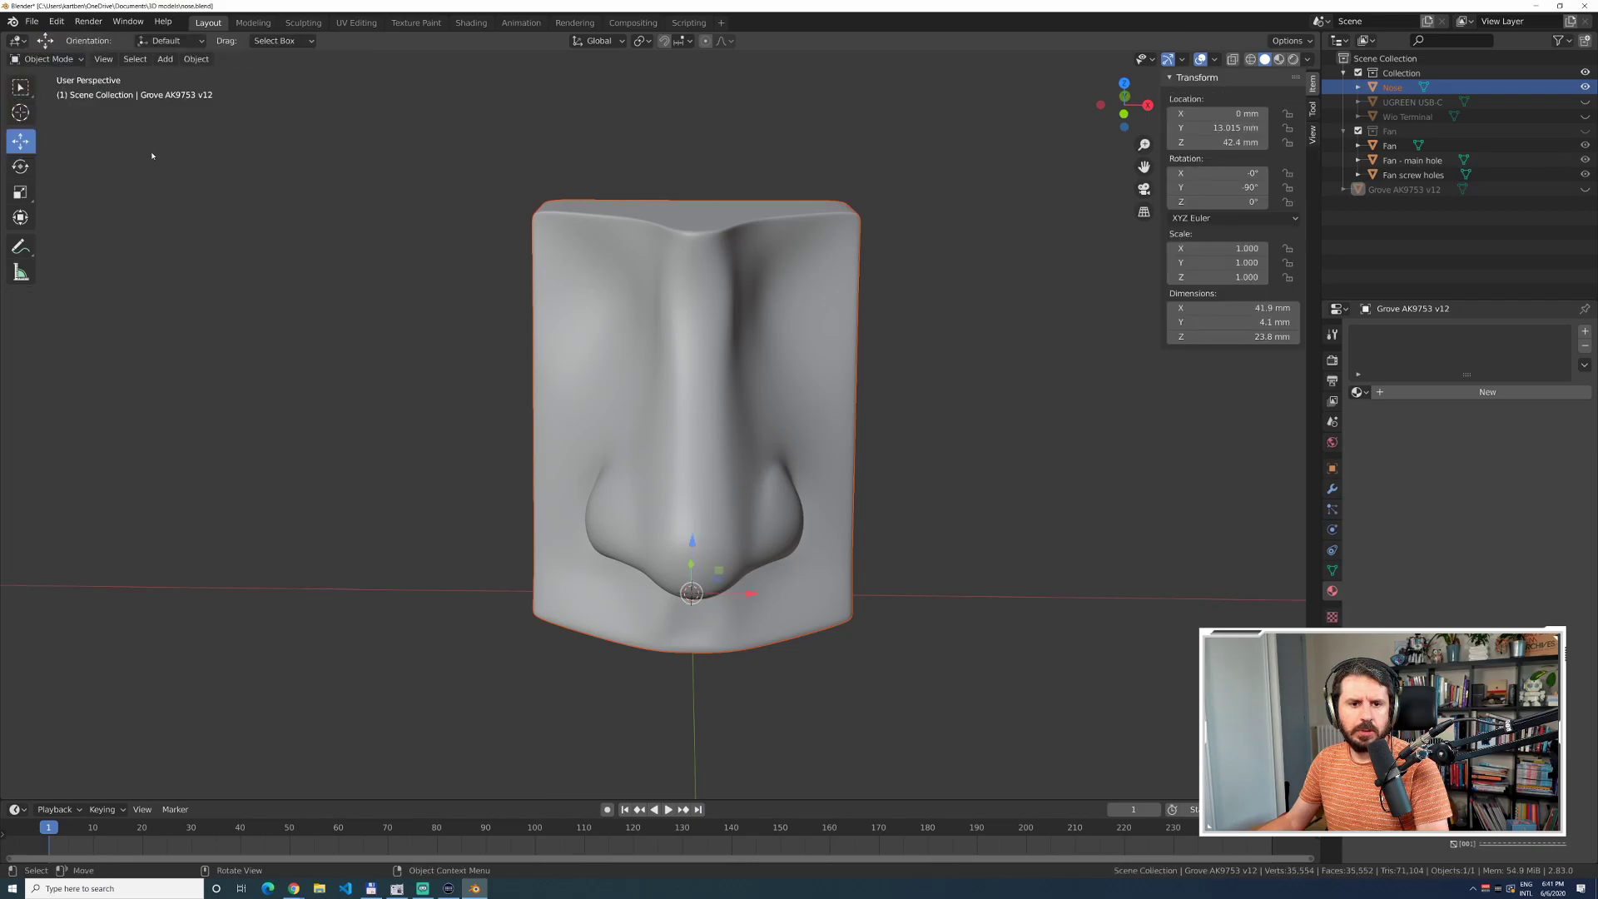
click(412, 230)
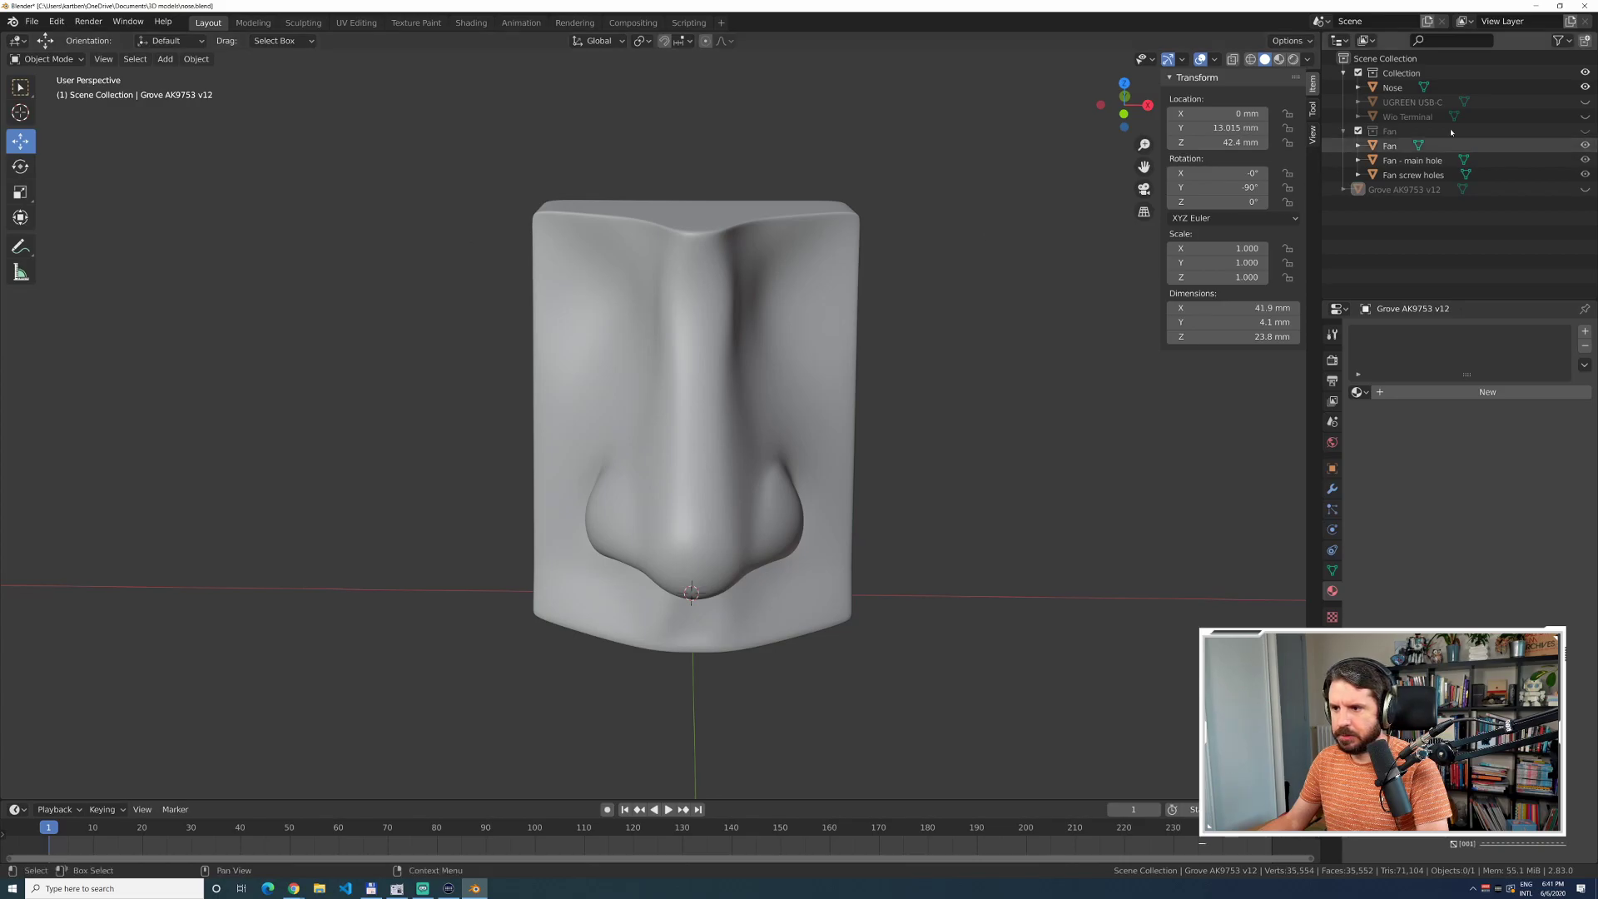
click(1451, 87)
click(915, 173)
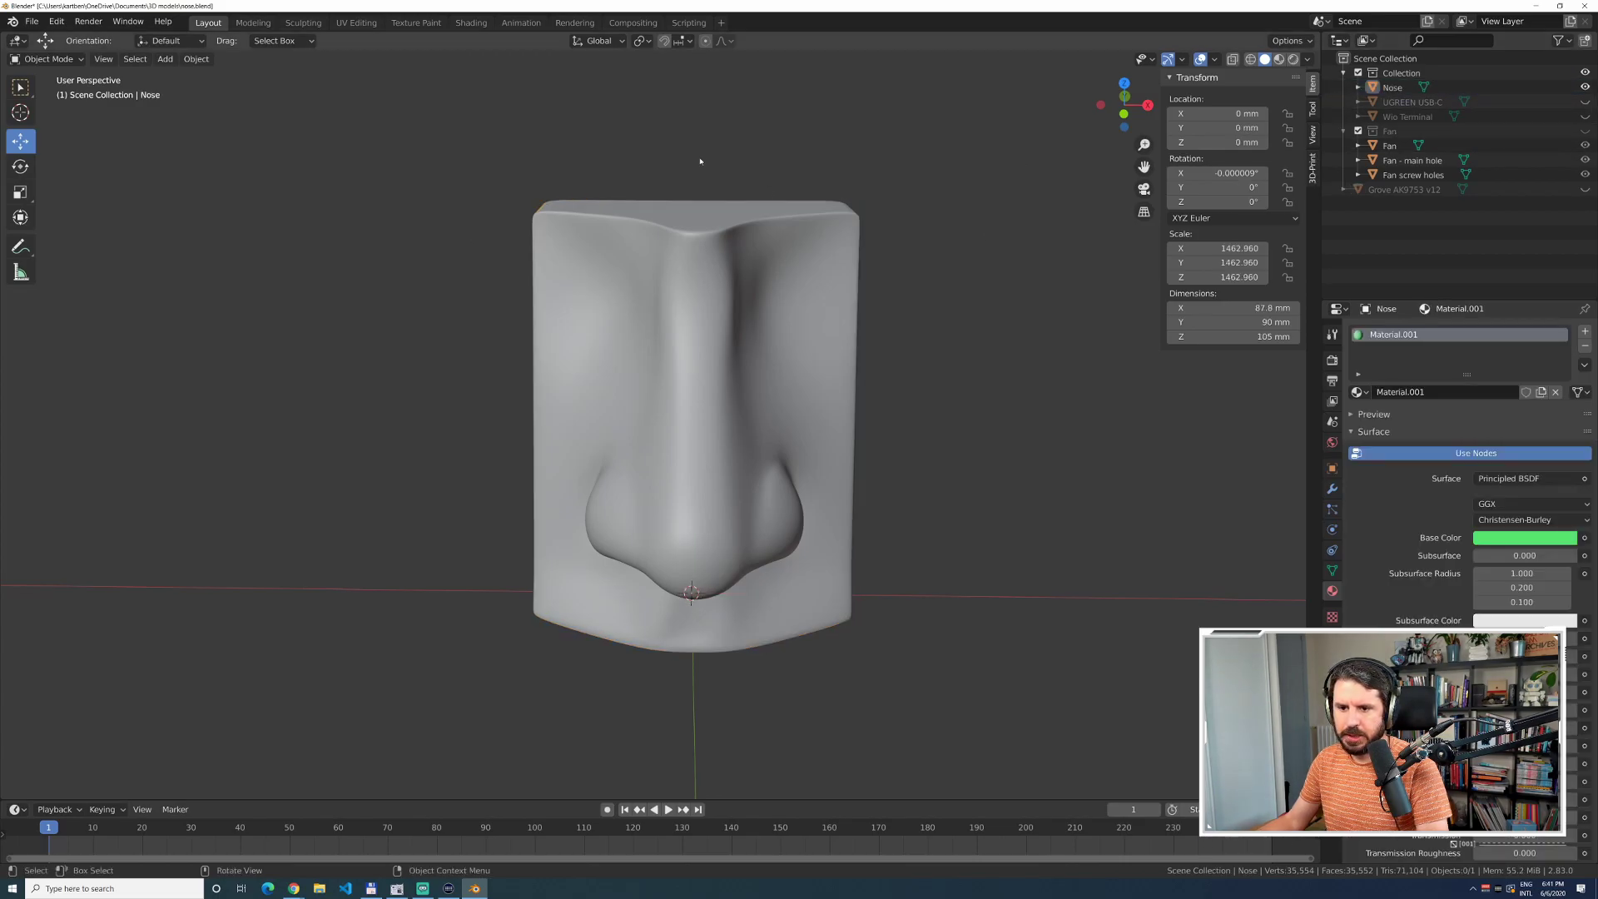
key(Tab)
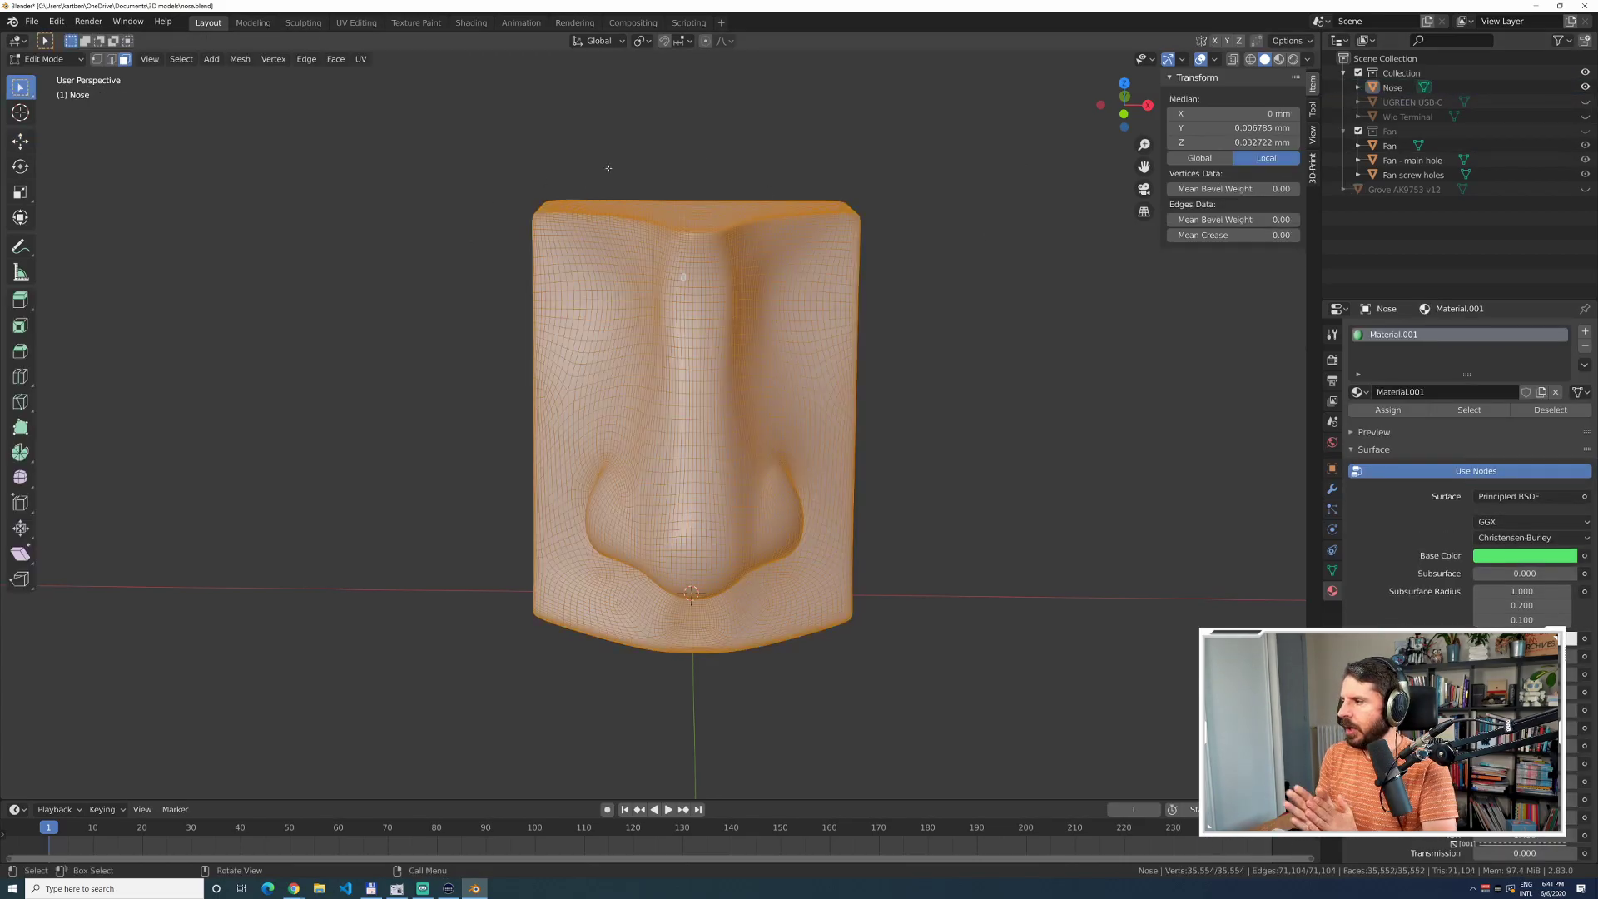
key(alt+a)
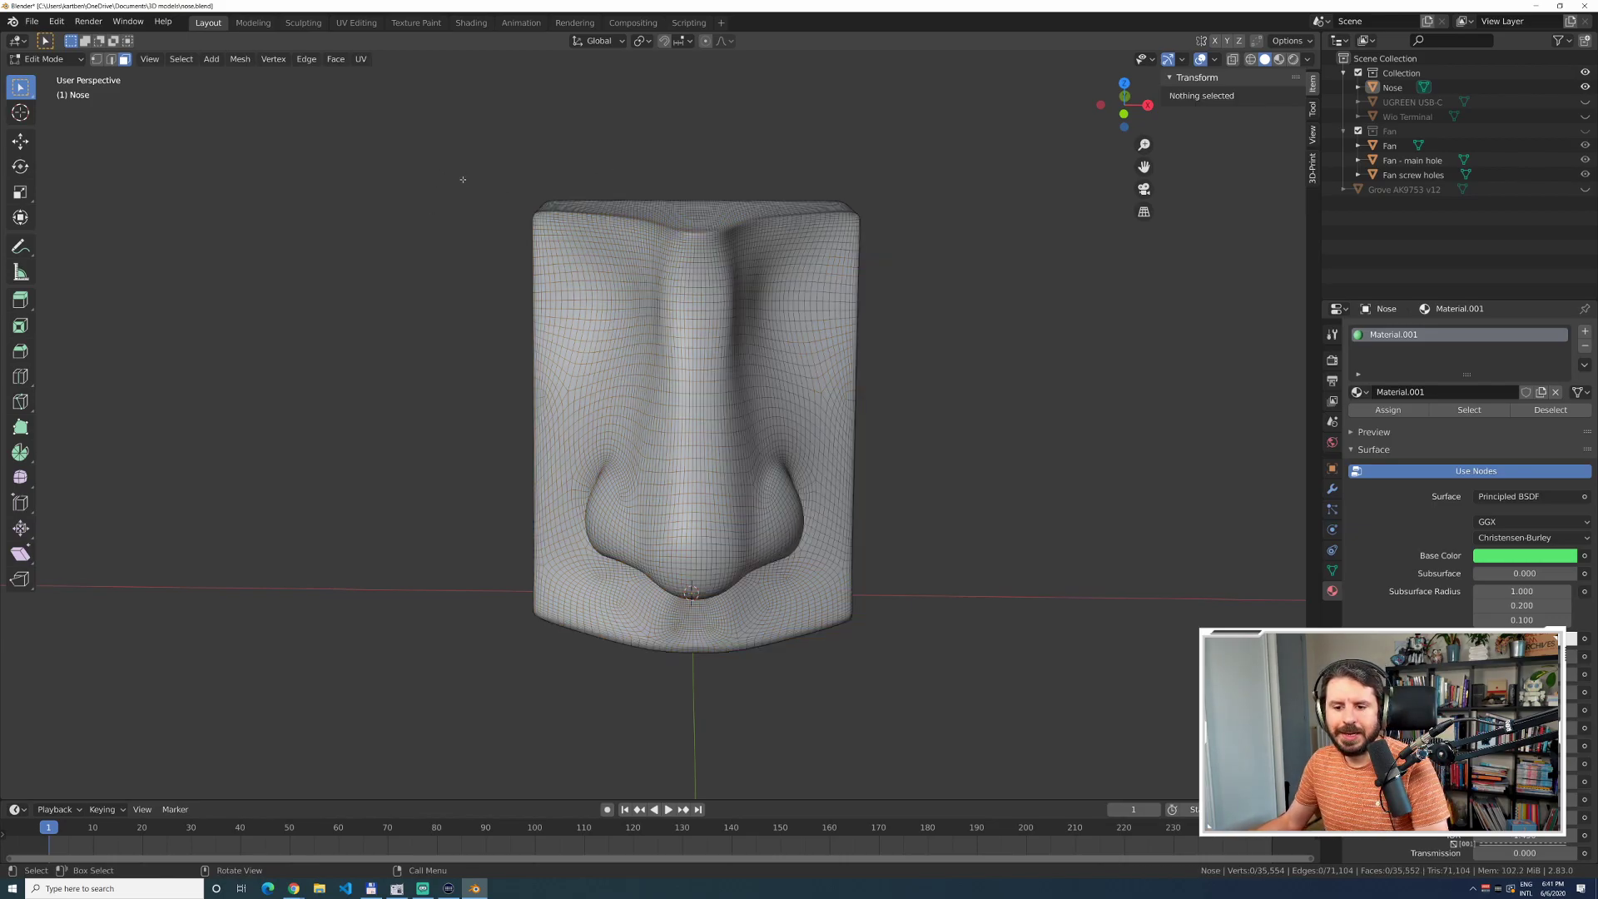
Box-select the nose's visible faces from the front and extend the selection from other angles.
middle_drag(488, 186, 457, 198)
drag(426, 160, 1031, 700)
middle_drag(955, 531, 522, 370)
drag(382, 330, 863, 799)
shift+drag(469, 178, 1043, 522)
middle_drag(1044, 522, 367, 238)
Add the nose faces visible in the front, back and right orthographic views to the selection.
key(KP_1)
drag(454, 193, 937, 695)
key(ctrl+KP_1)
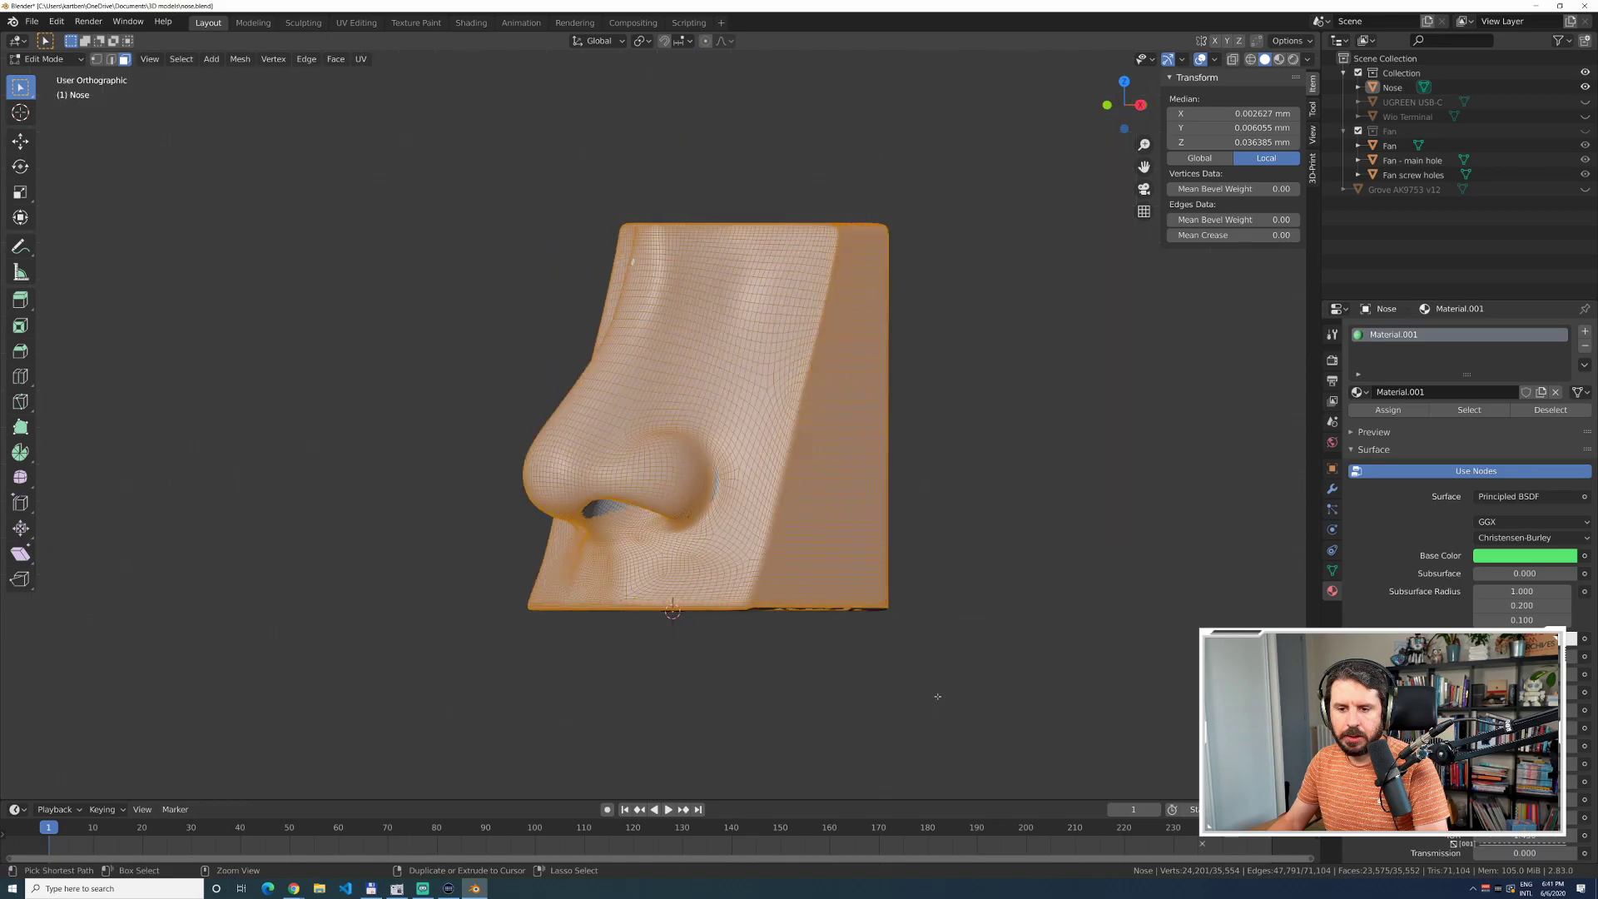
drag(420, 177, 849, 677)
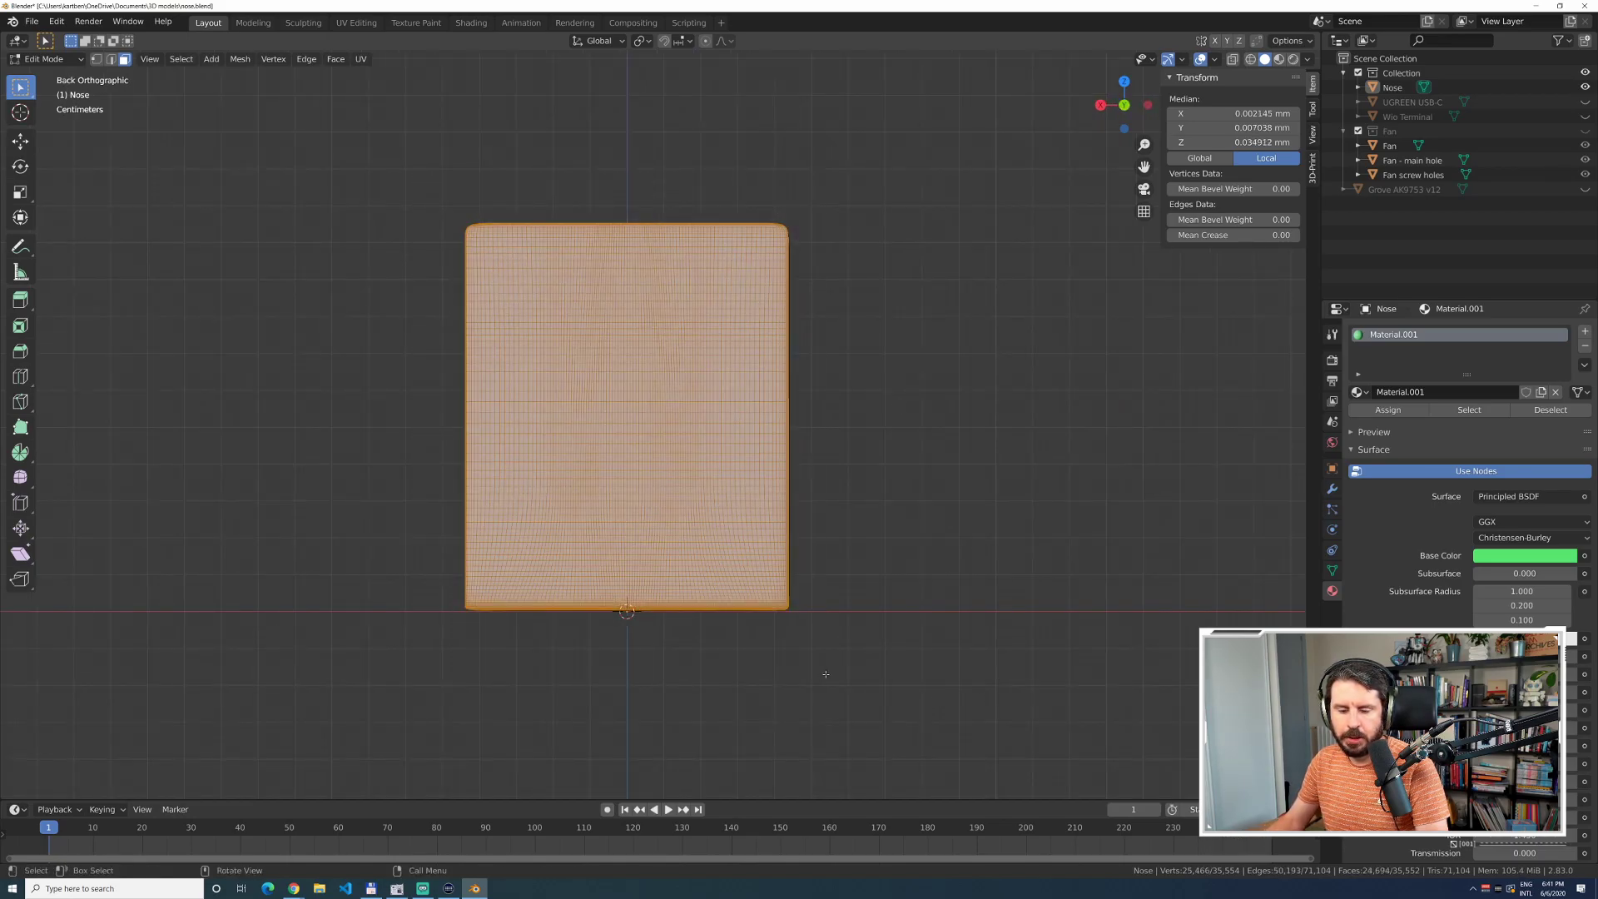
key(KP_3)
drag(413, 161, 881, 646)
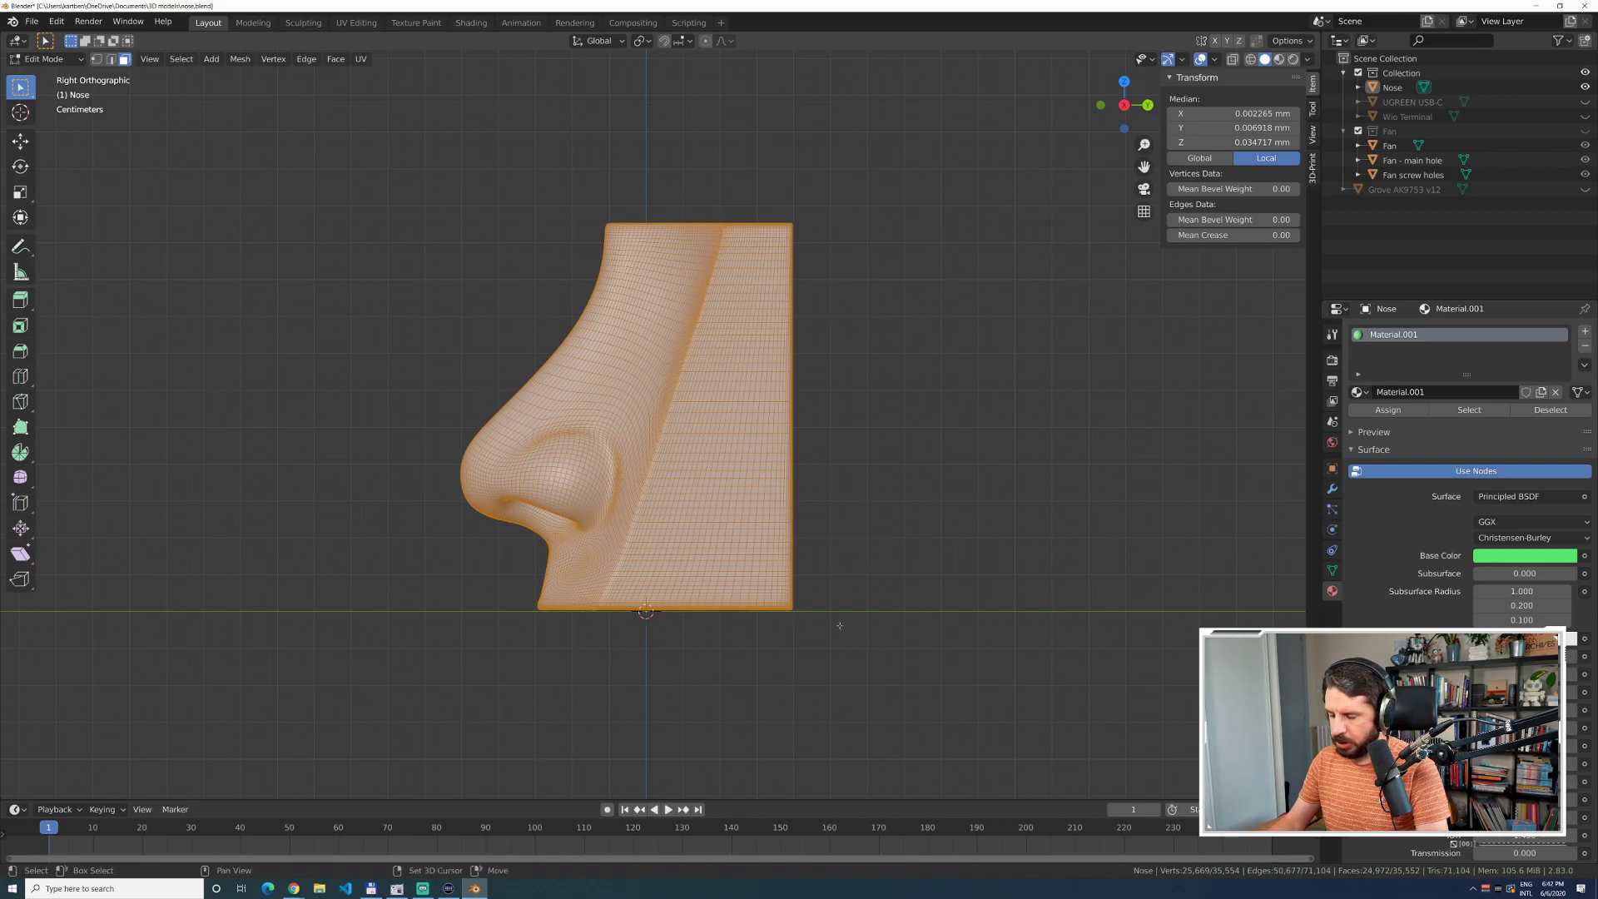
Box-select the nose's side and back faces afresh, then extend the selection from an opposite angle and the top view.
middle_drag(840, 625, 841, 624)
drag(372, 225, 949, 663)
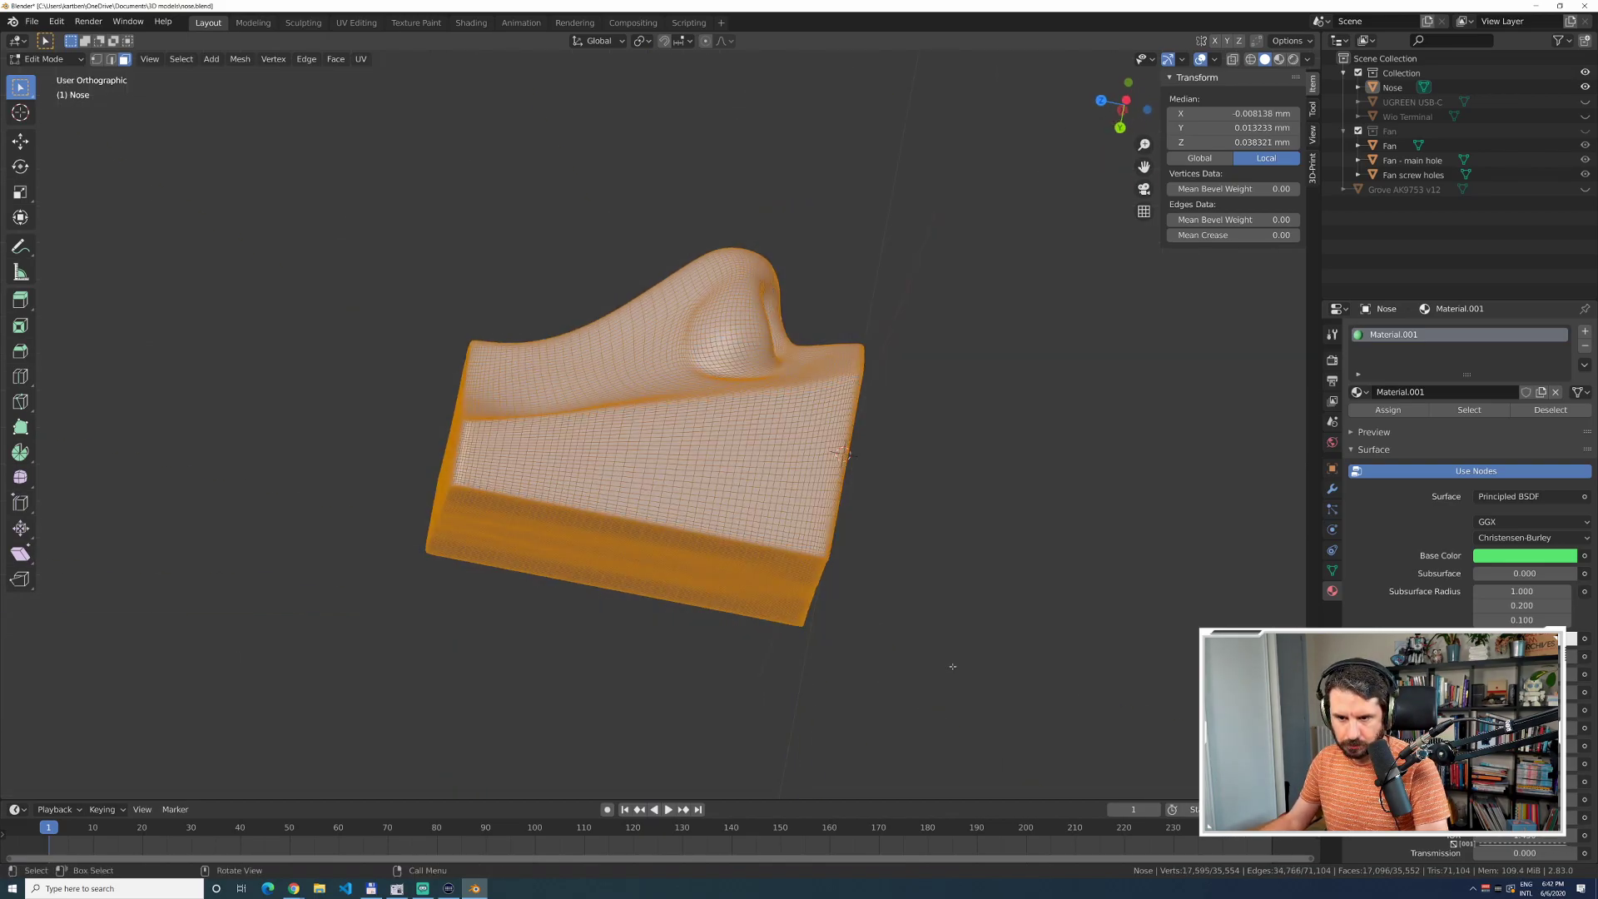
middle_drag(949, 664, 953, 665)
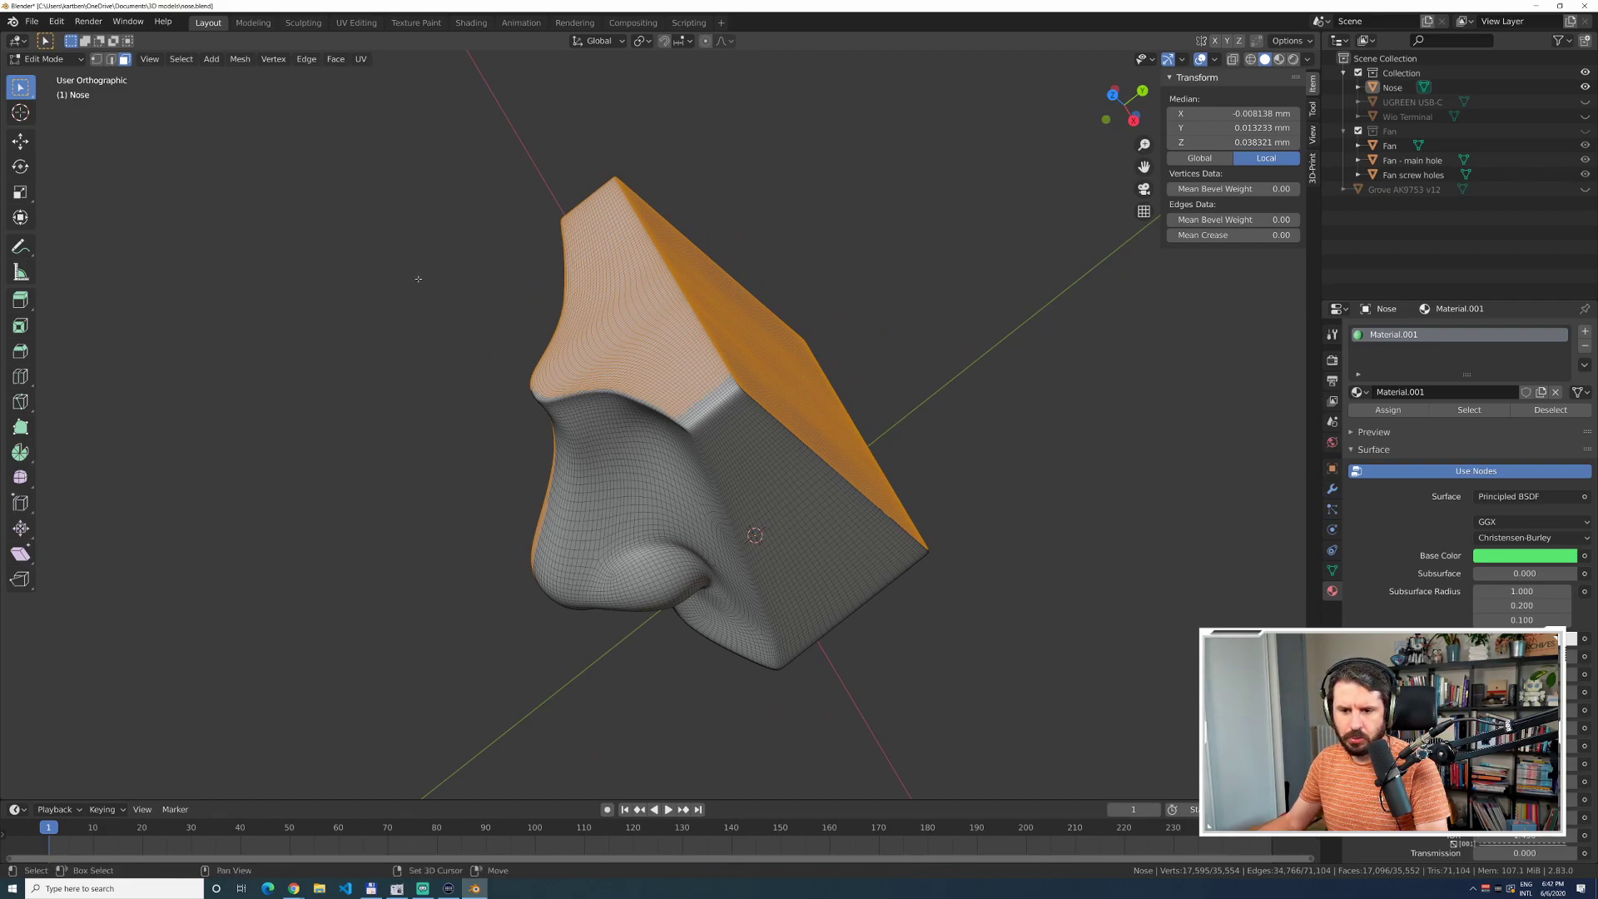
shift+drag(406, 302, 1050, 758)
middle_drag(957, 697, 968, 605)
key(KP_7)
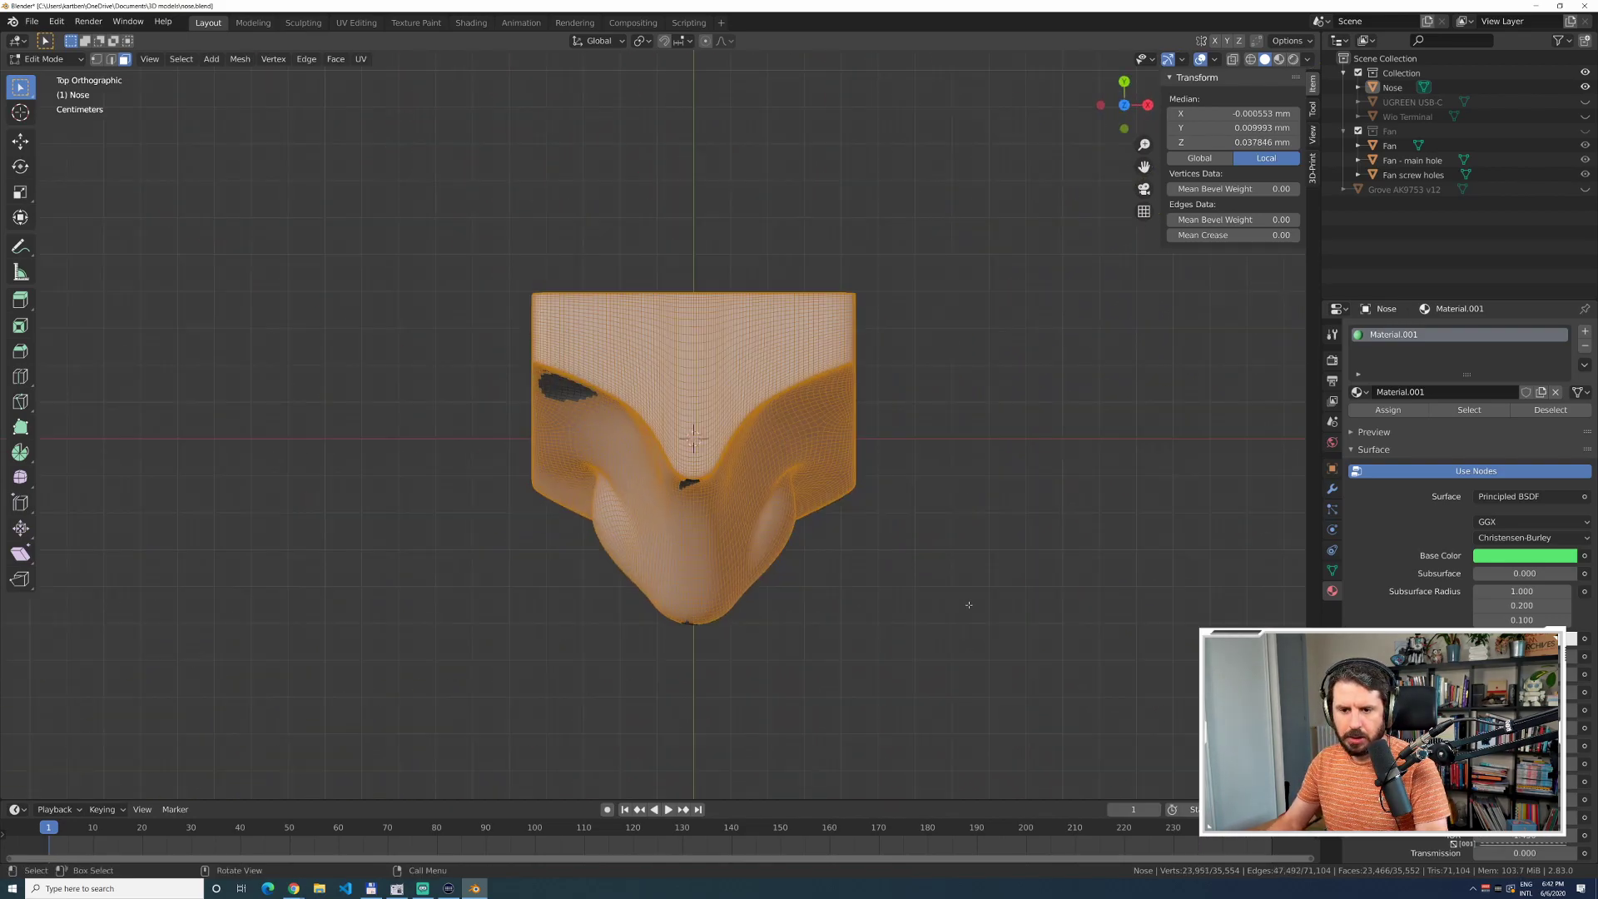
shift+drag(319, 192, 949, 729)
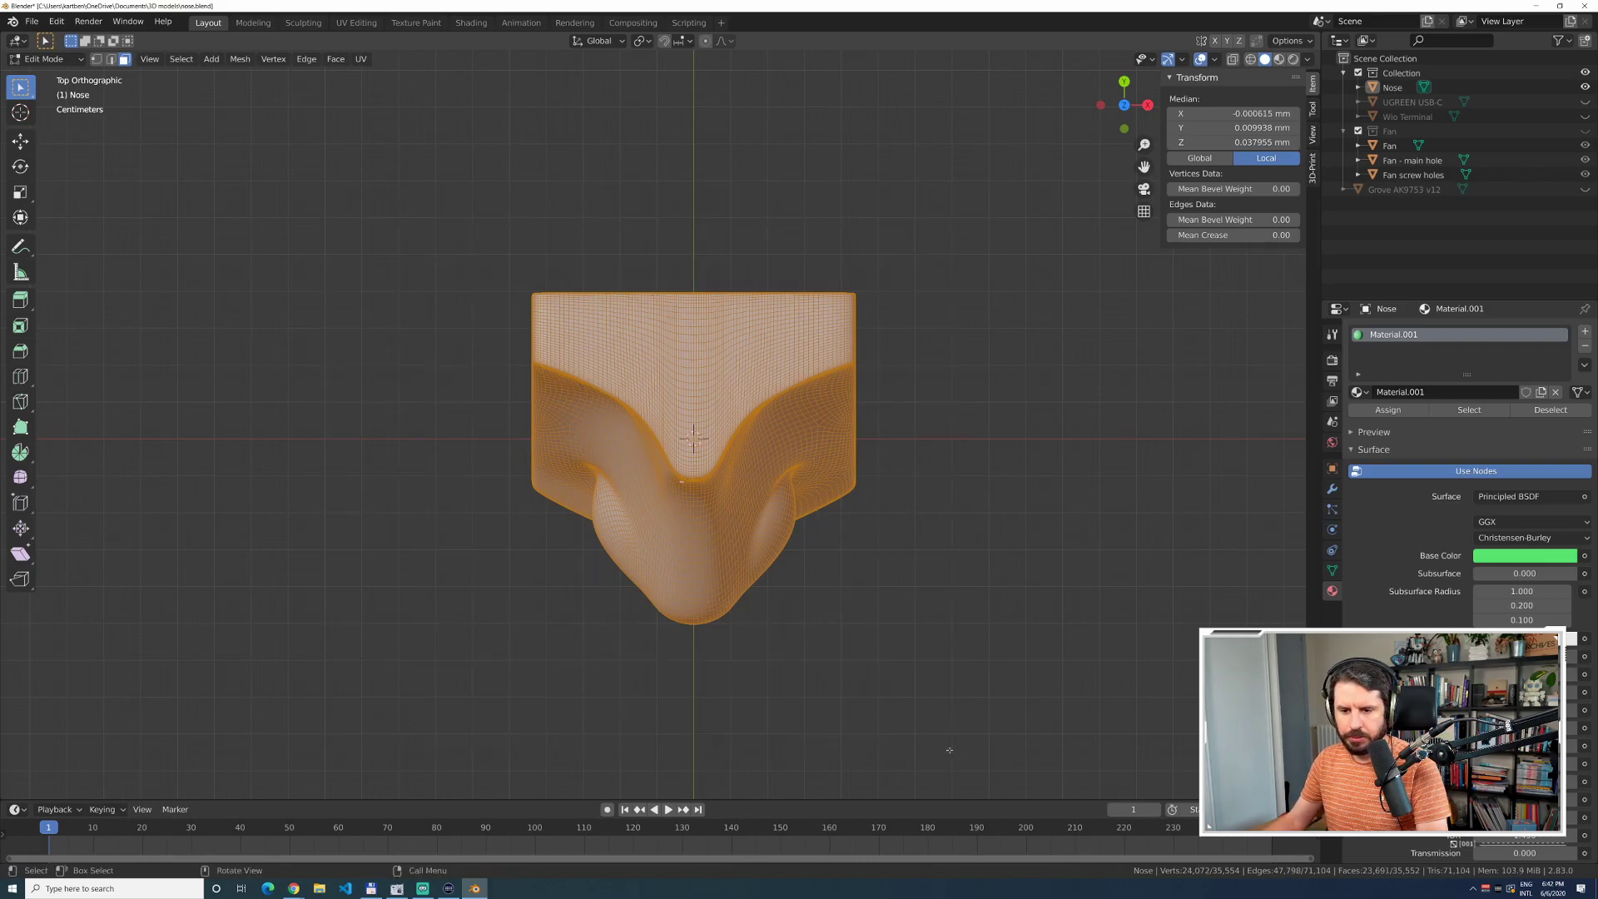
Add the nose's base and lower front faces to the existing face selection from below.
key(ctrl+KP_7)
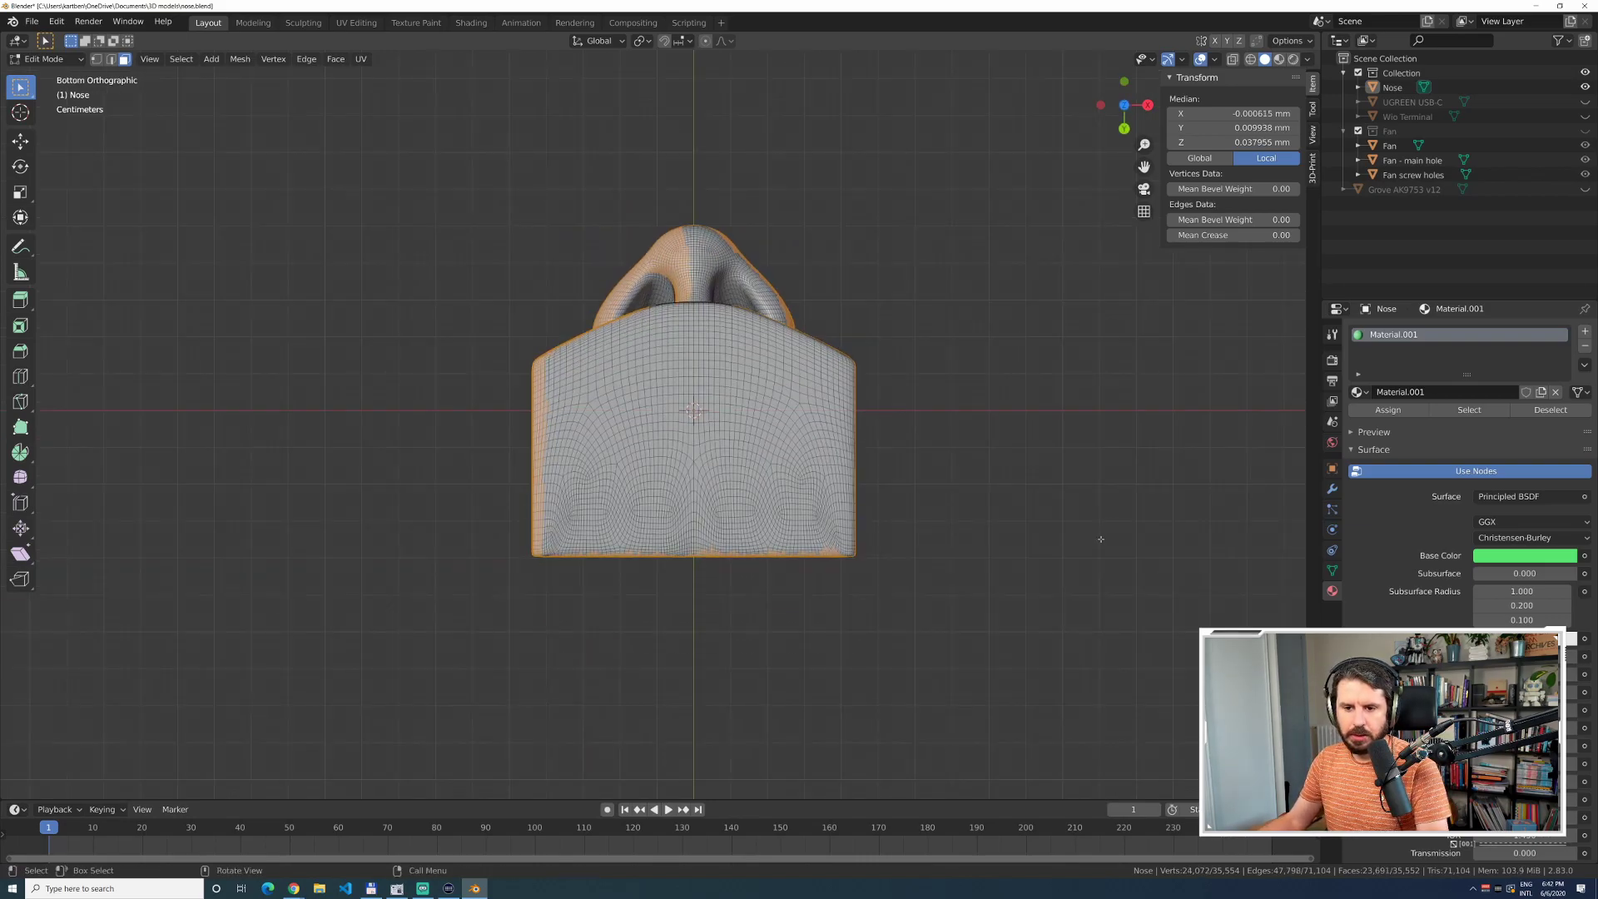
middle_drag(481, 263, 475, 376)
drag(417, 689, 975, 472)
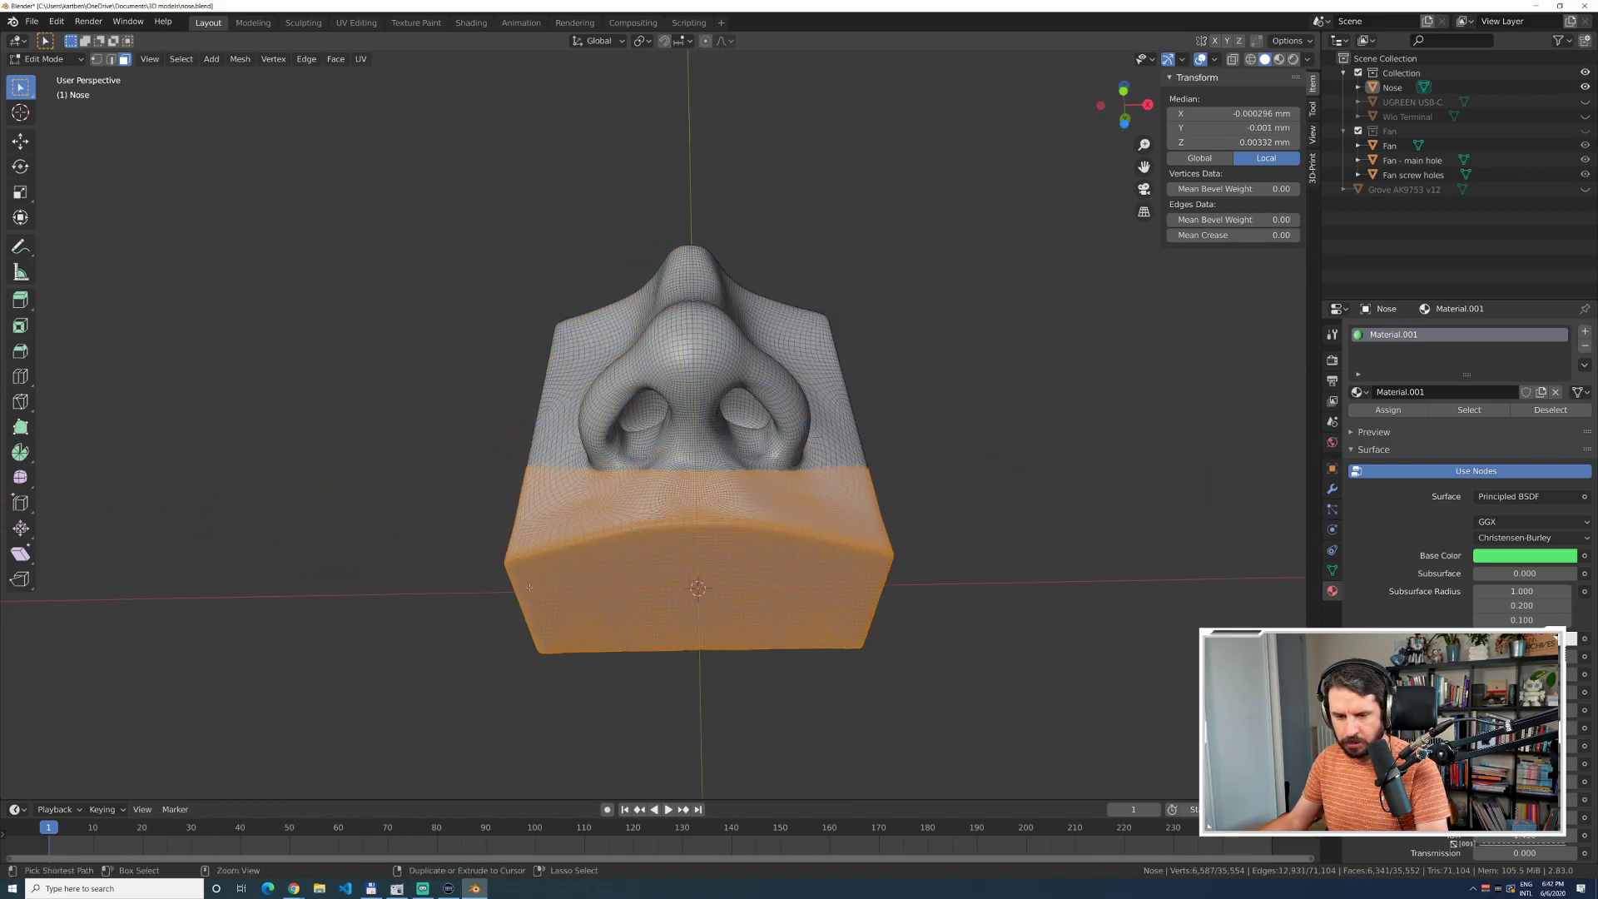
key(ctrl+i)
shift+drag(429, 724, 981, 476)
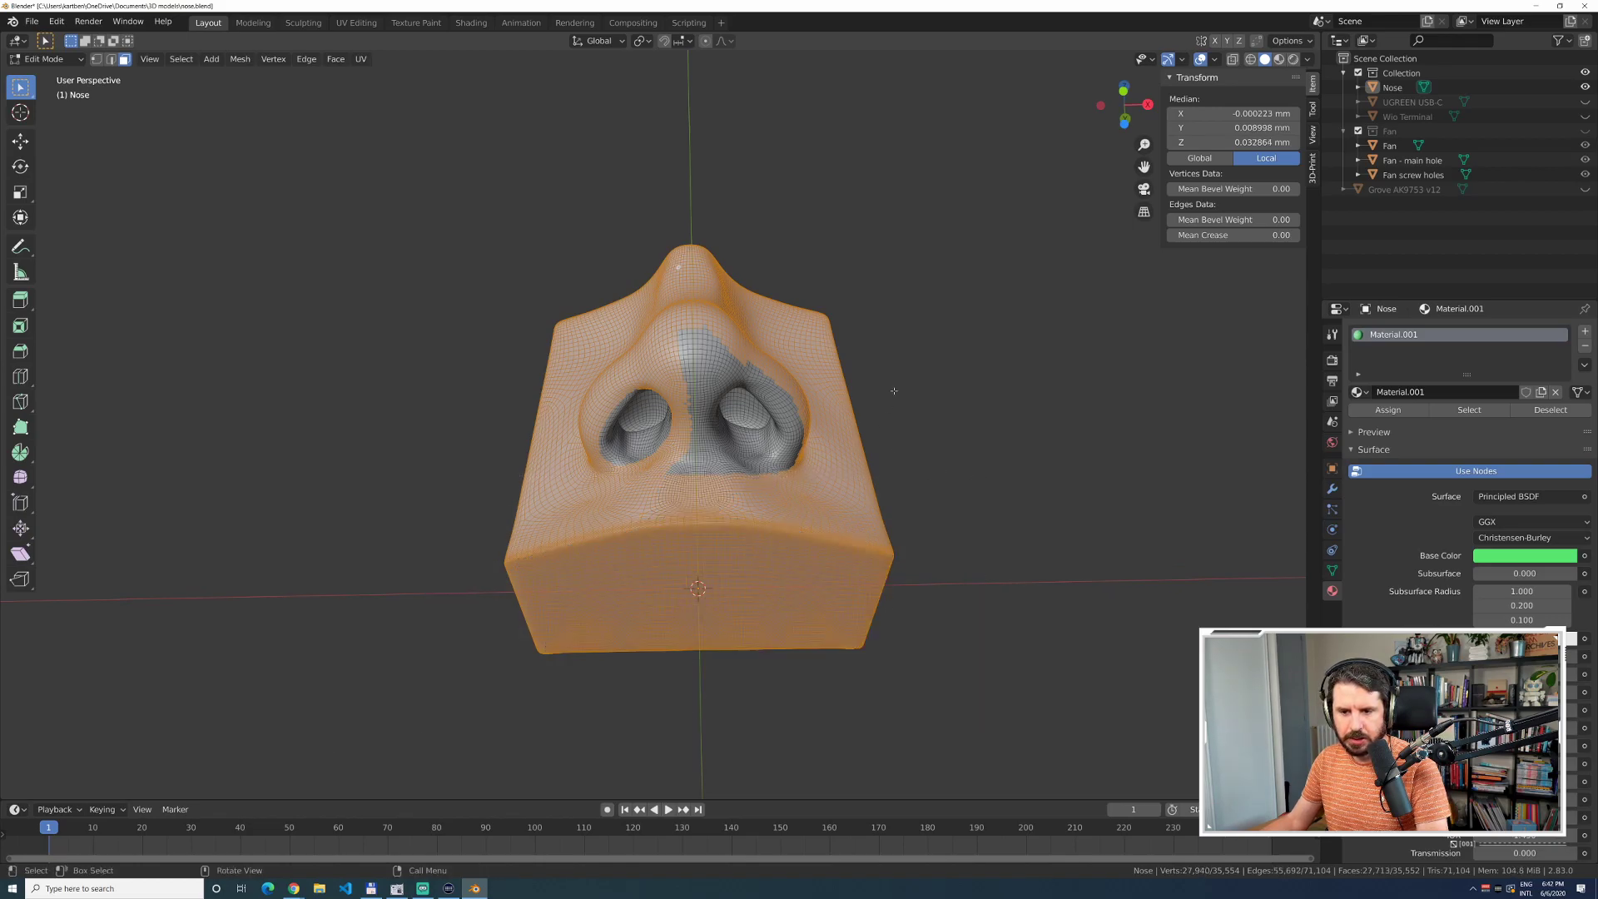
Add the remaining outer faces around the nose tip and nostrils to the face selection.
middle_drag(917, 292, 816, 378)
key(b)
drag(464, 377, 957, 708)
middle_drag(886, 649, 490, 619)
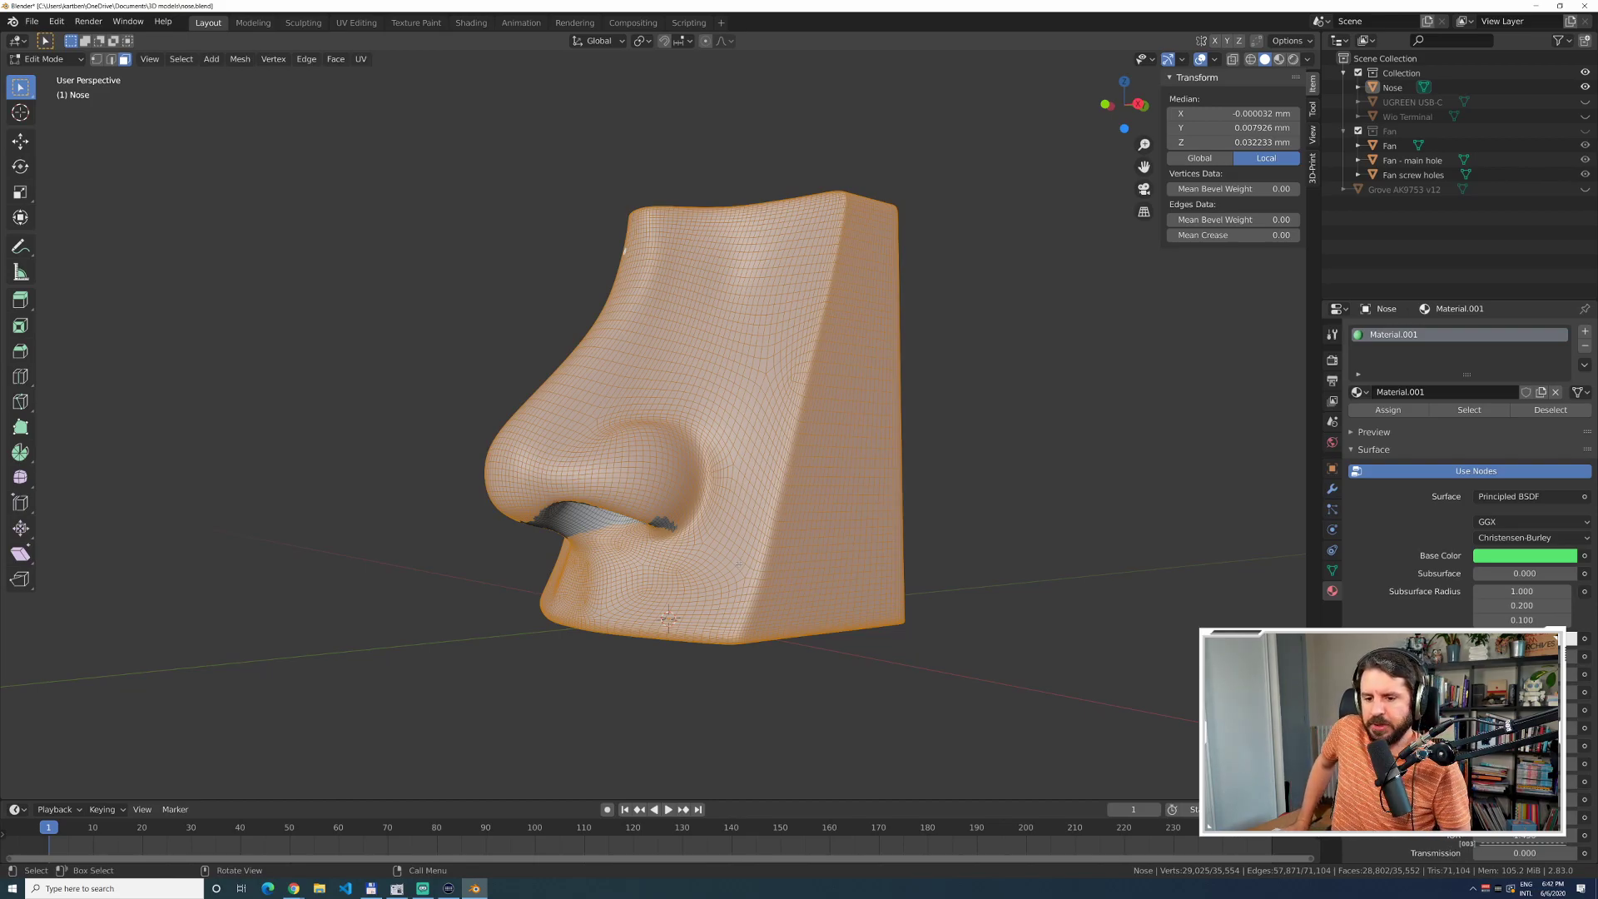
Add the leftover outer faces around the nostril rims and the nose's upper edge to the face selection.
shift+drag(646, 504, 732, 588)
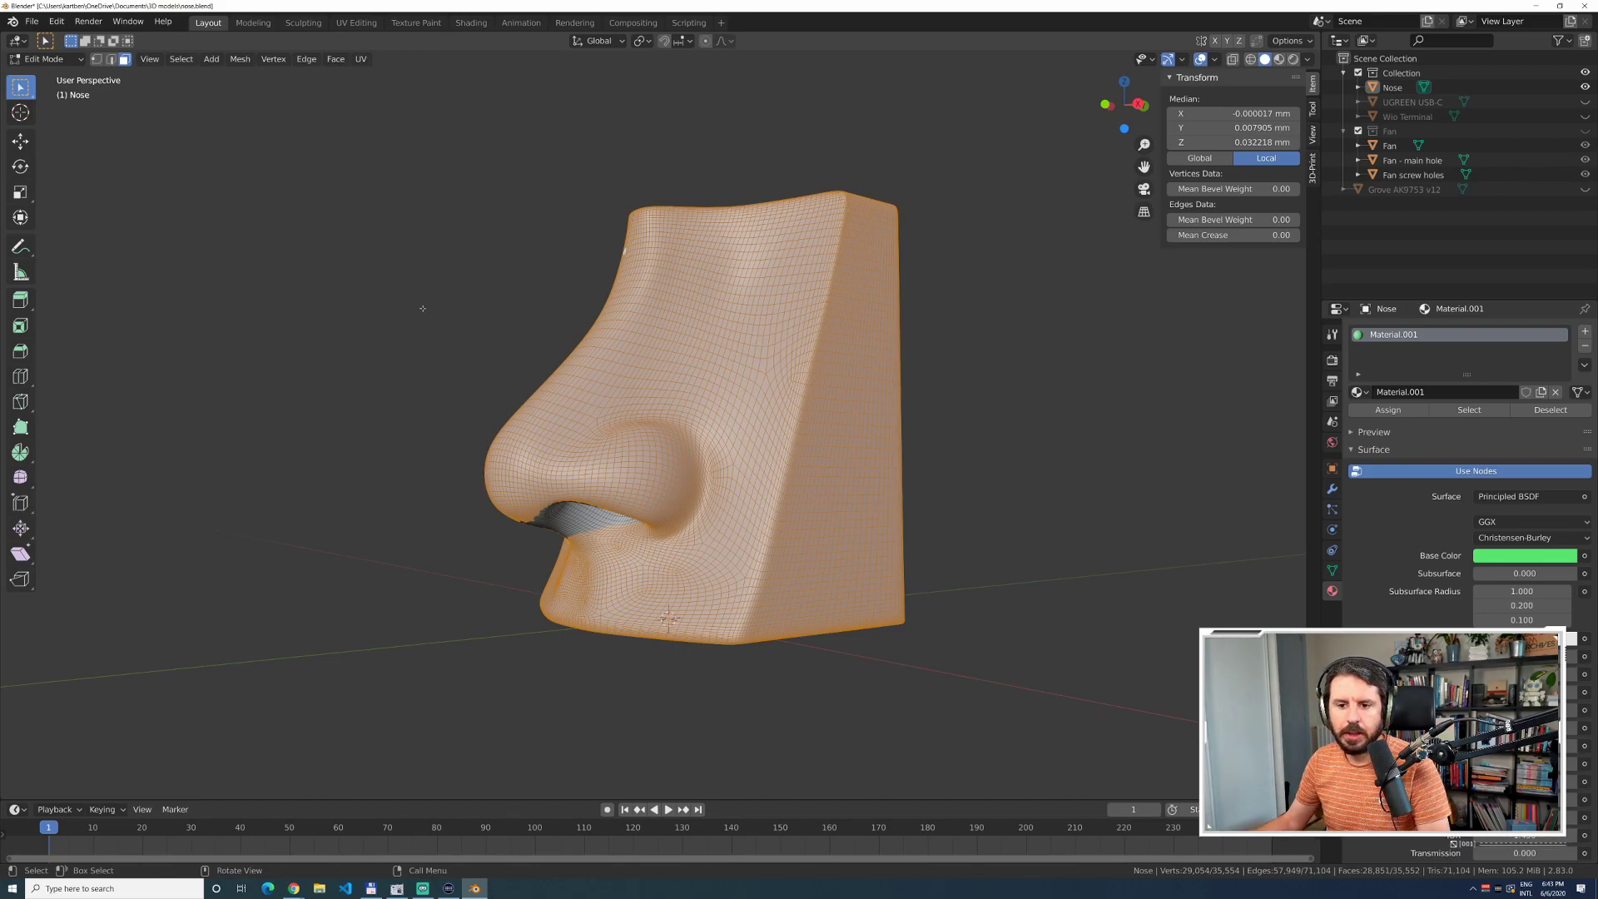
shift+drag(578, 187, 737, 307)
middle_drag(972, 388, 888, 310)
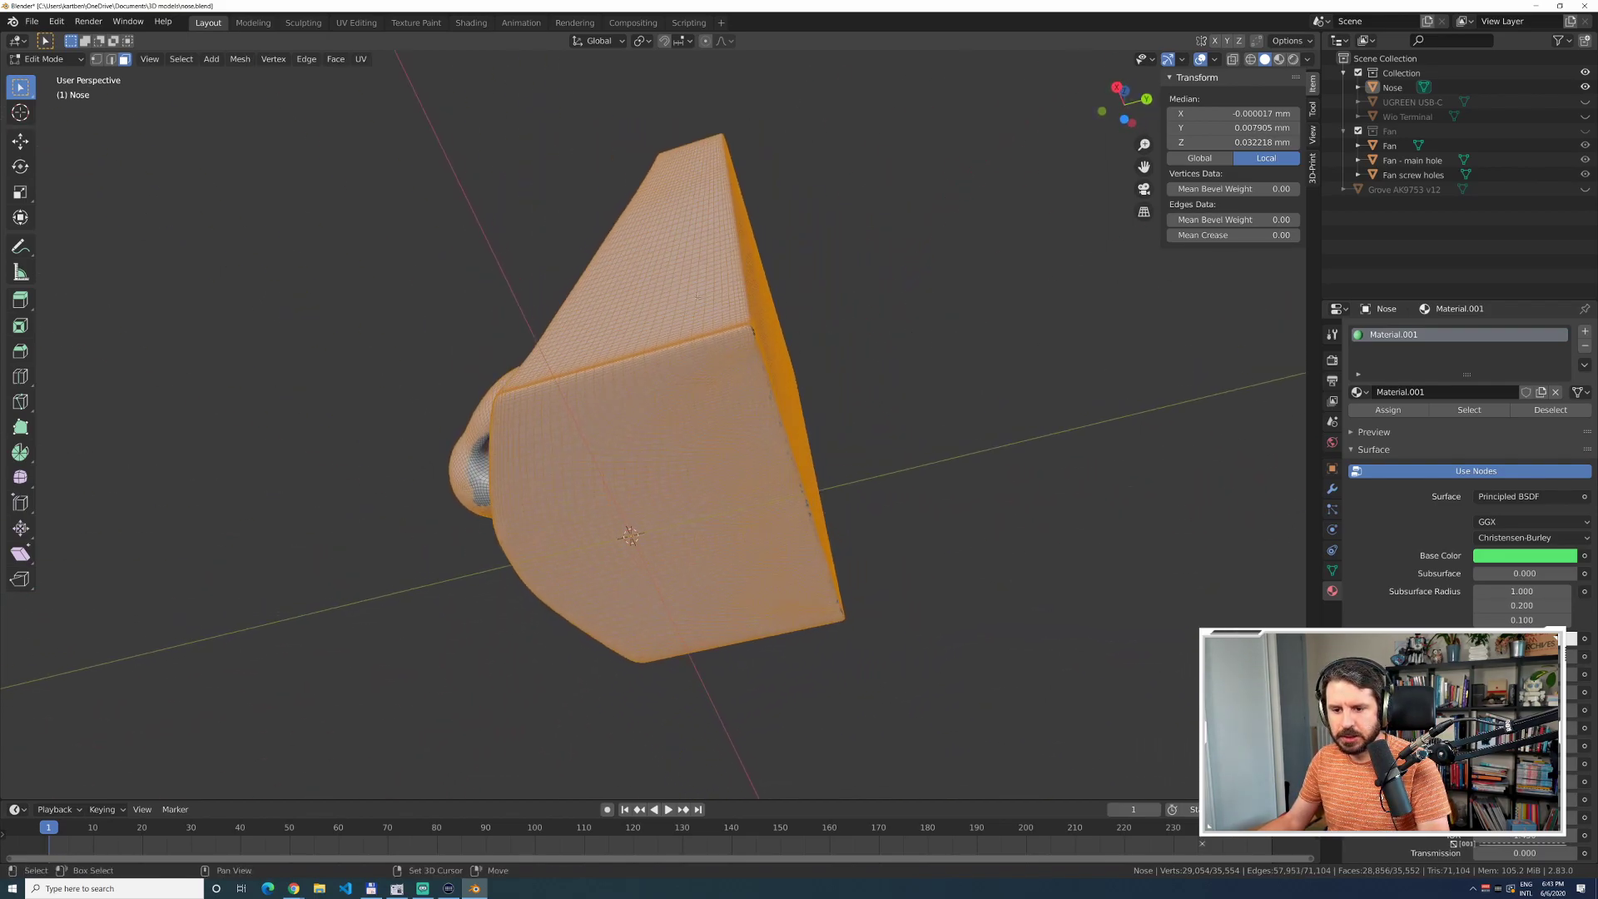
middle_drag(984, 652, 678, 514)
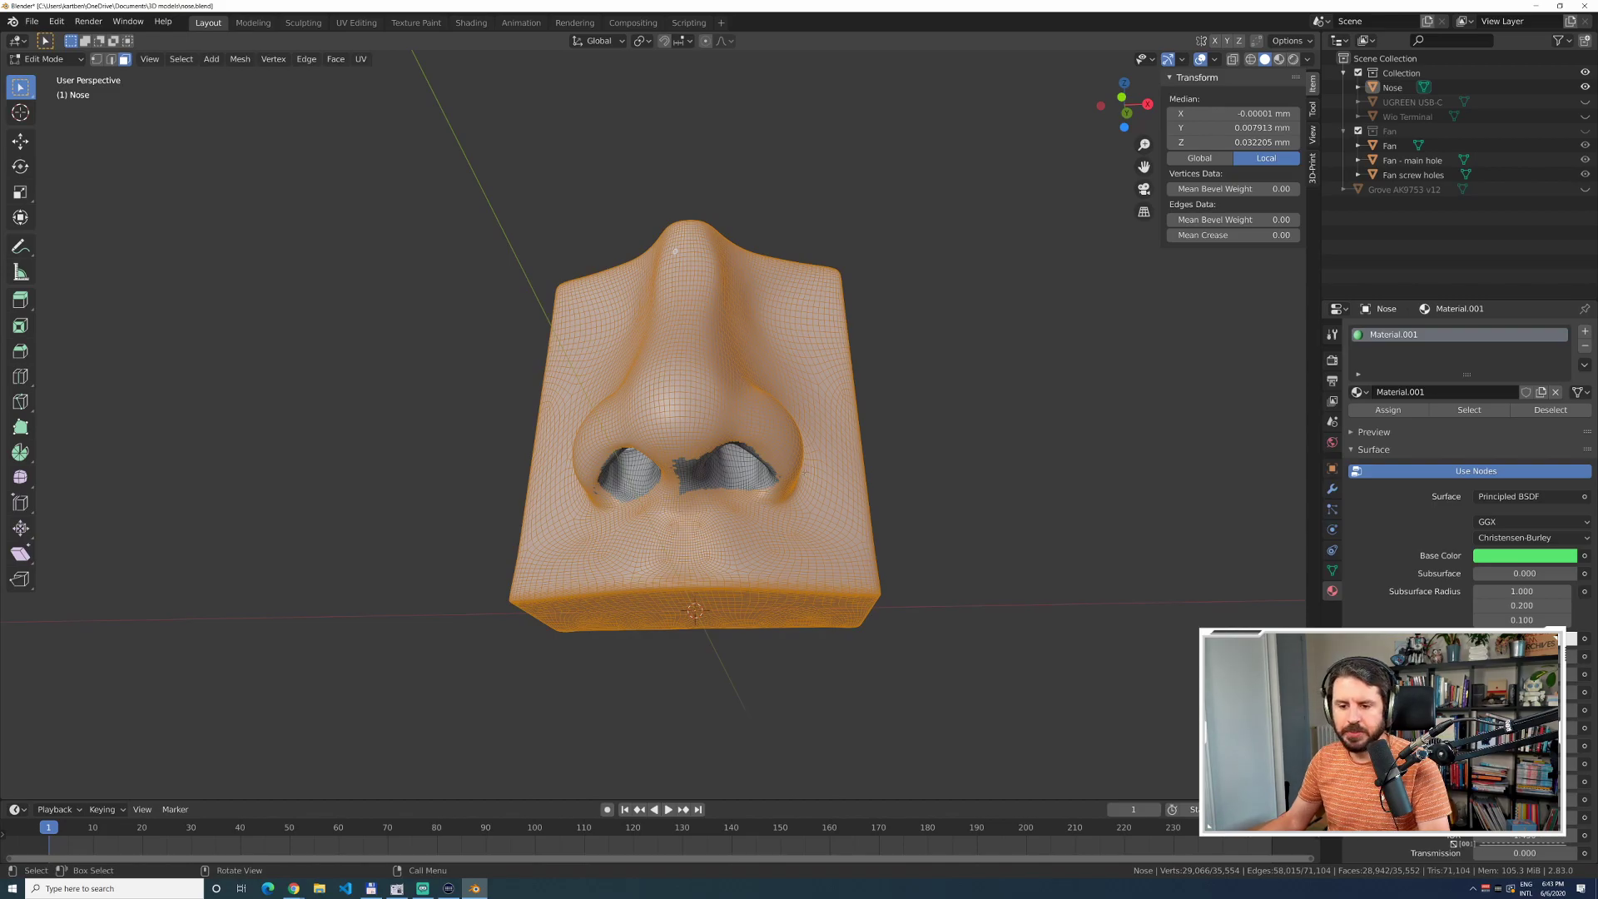
Hide the selected outer faces and view the inner nostril cavities from the front and the right.
middle_drag(1041, 486, 904, 516)
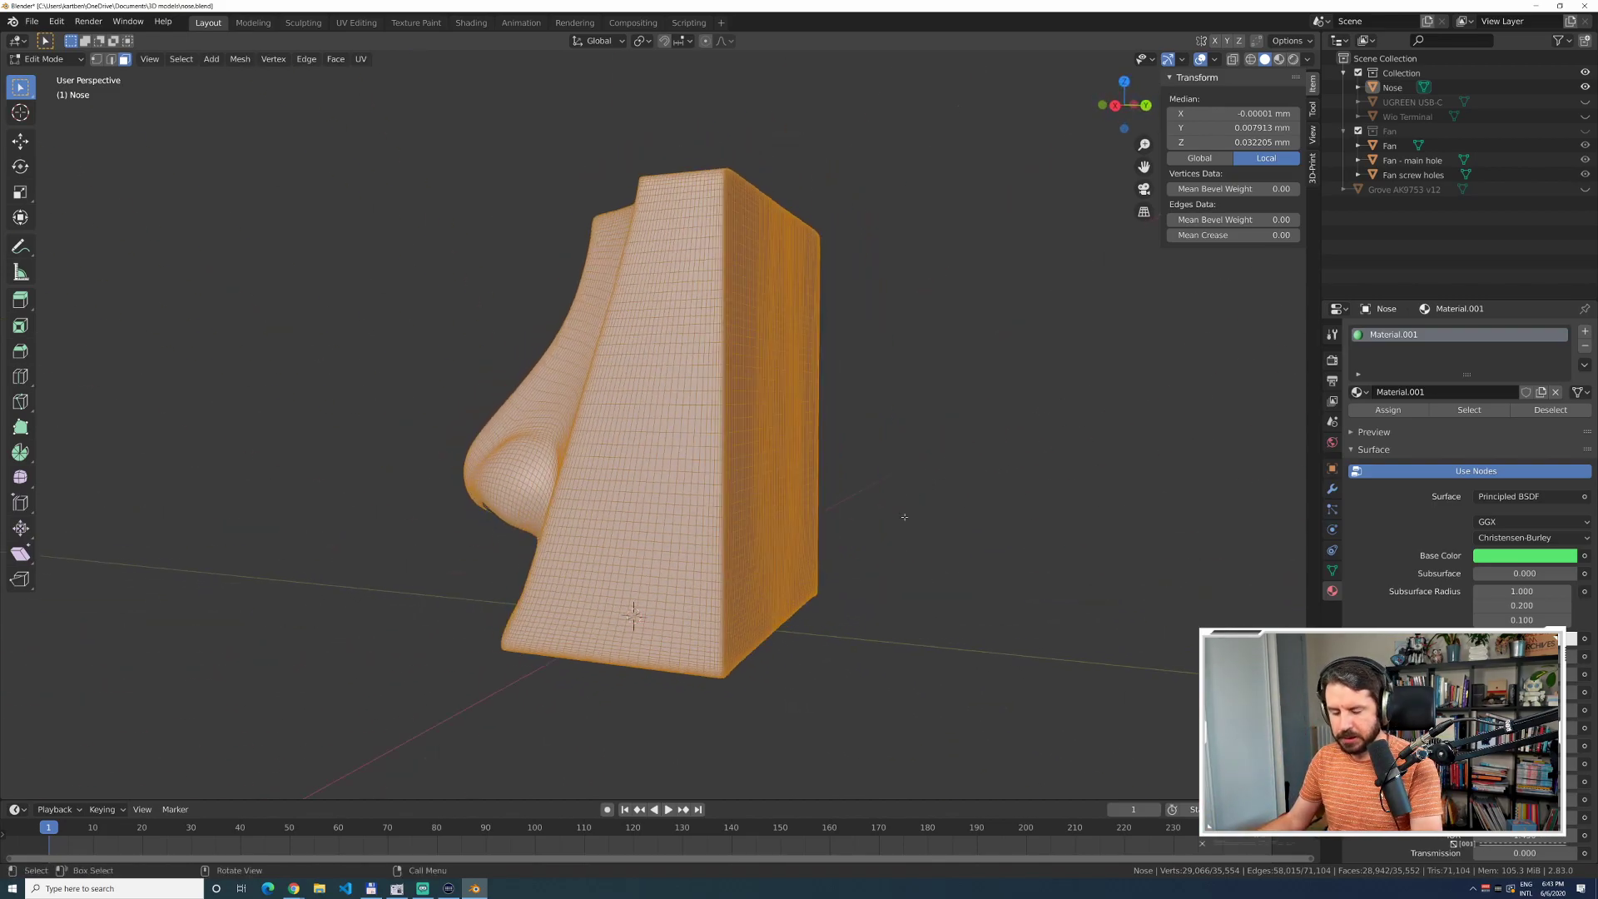
key(h)
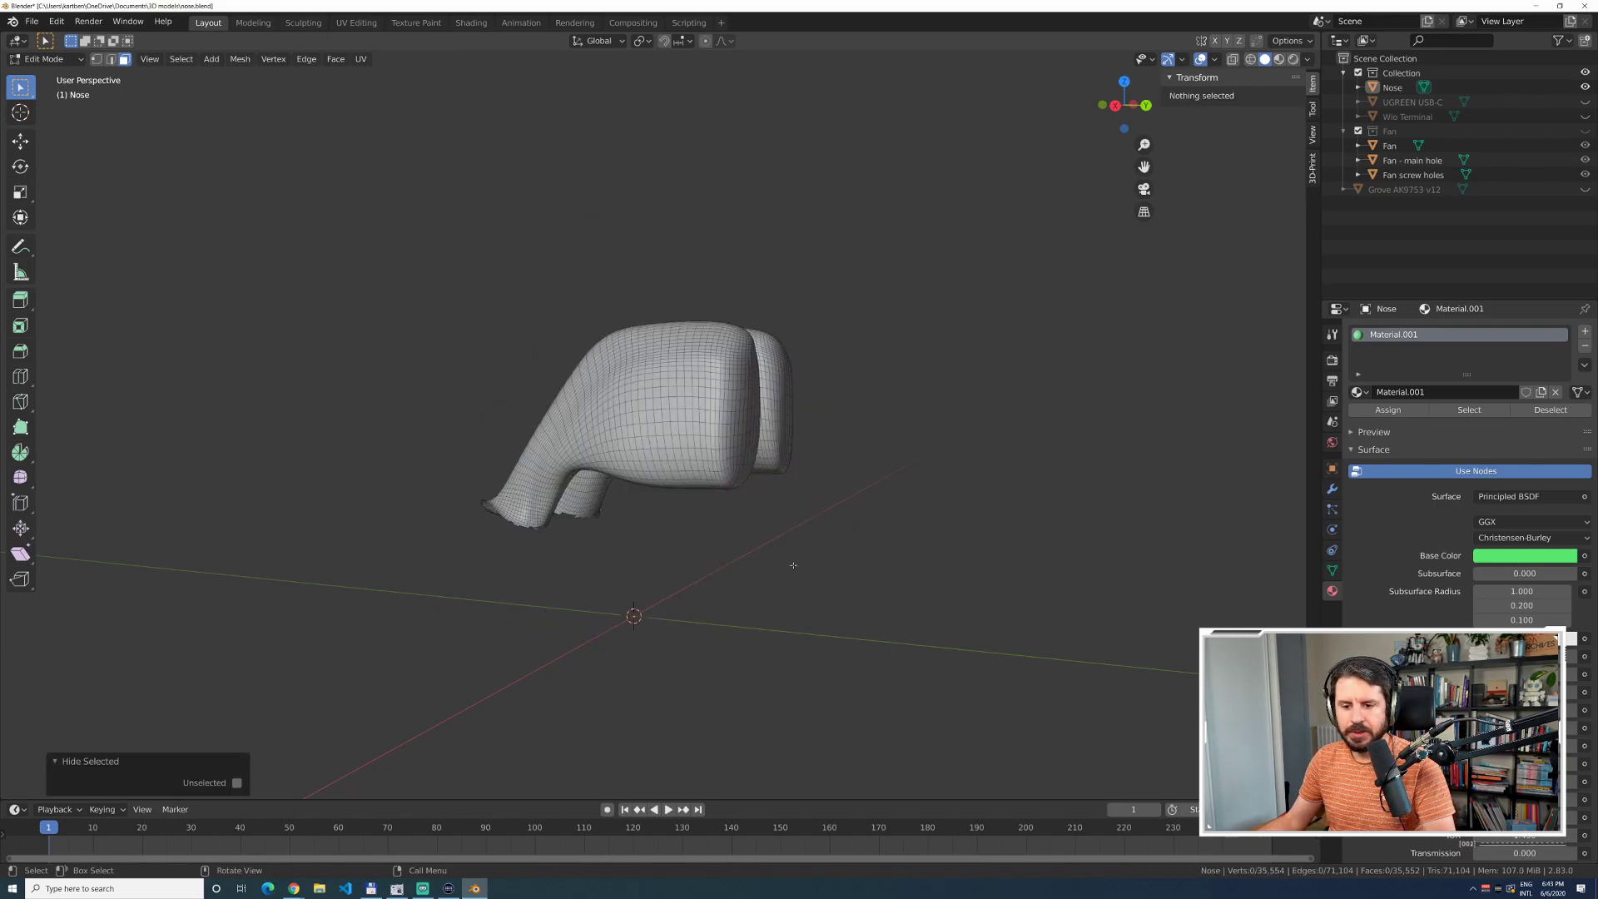
middle_drag(766, 567, 822, 581)
key(KP_1)
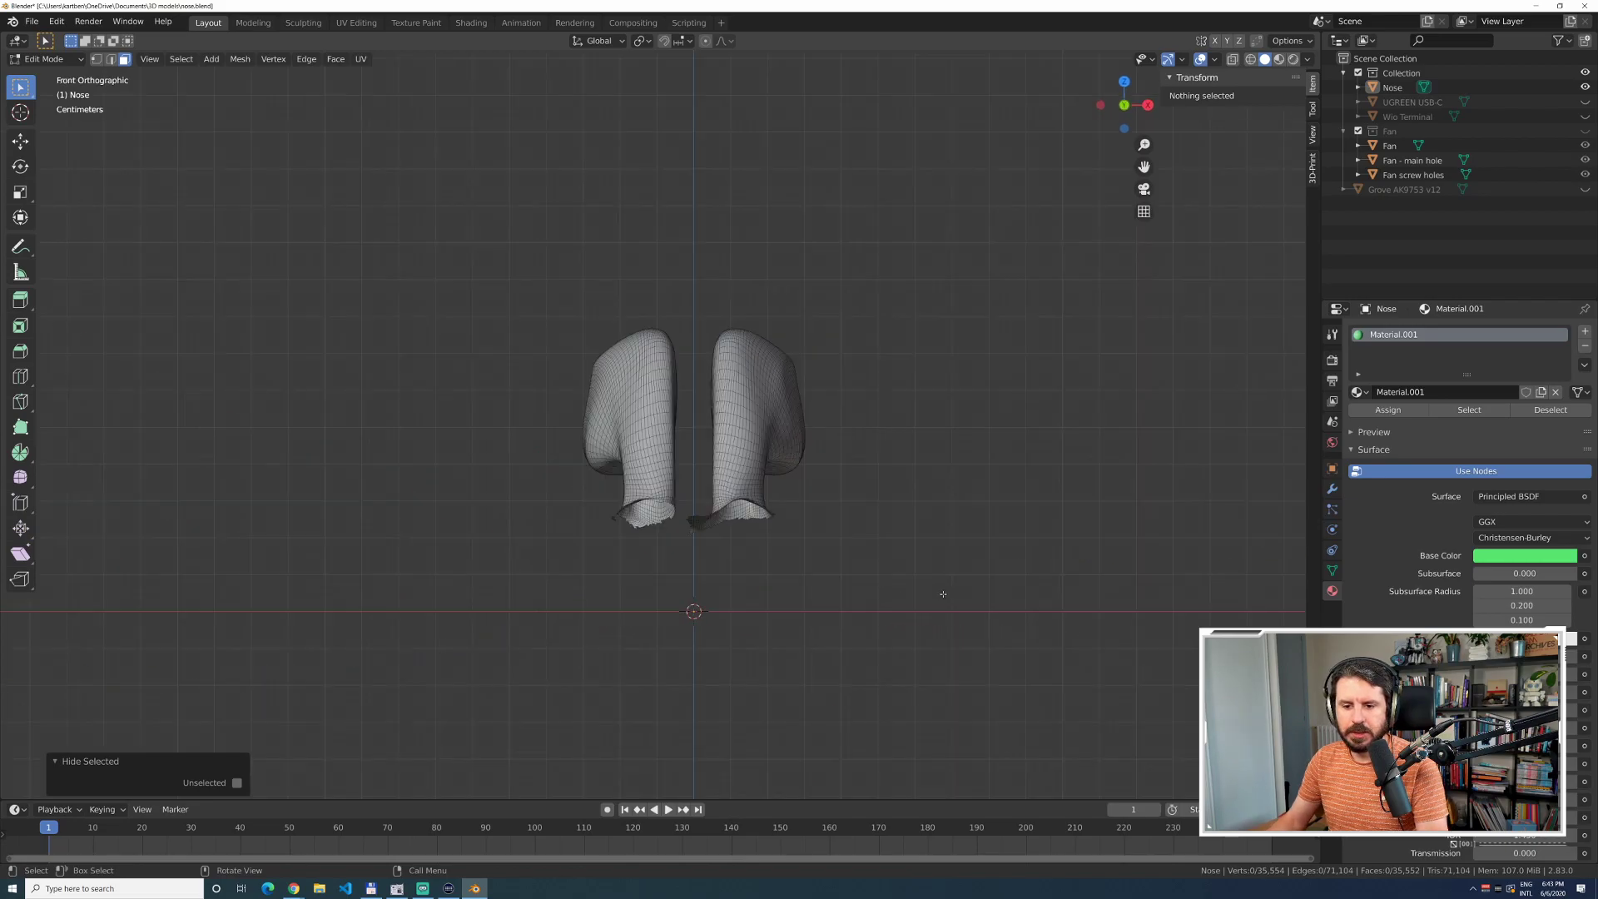
key(KP_3)
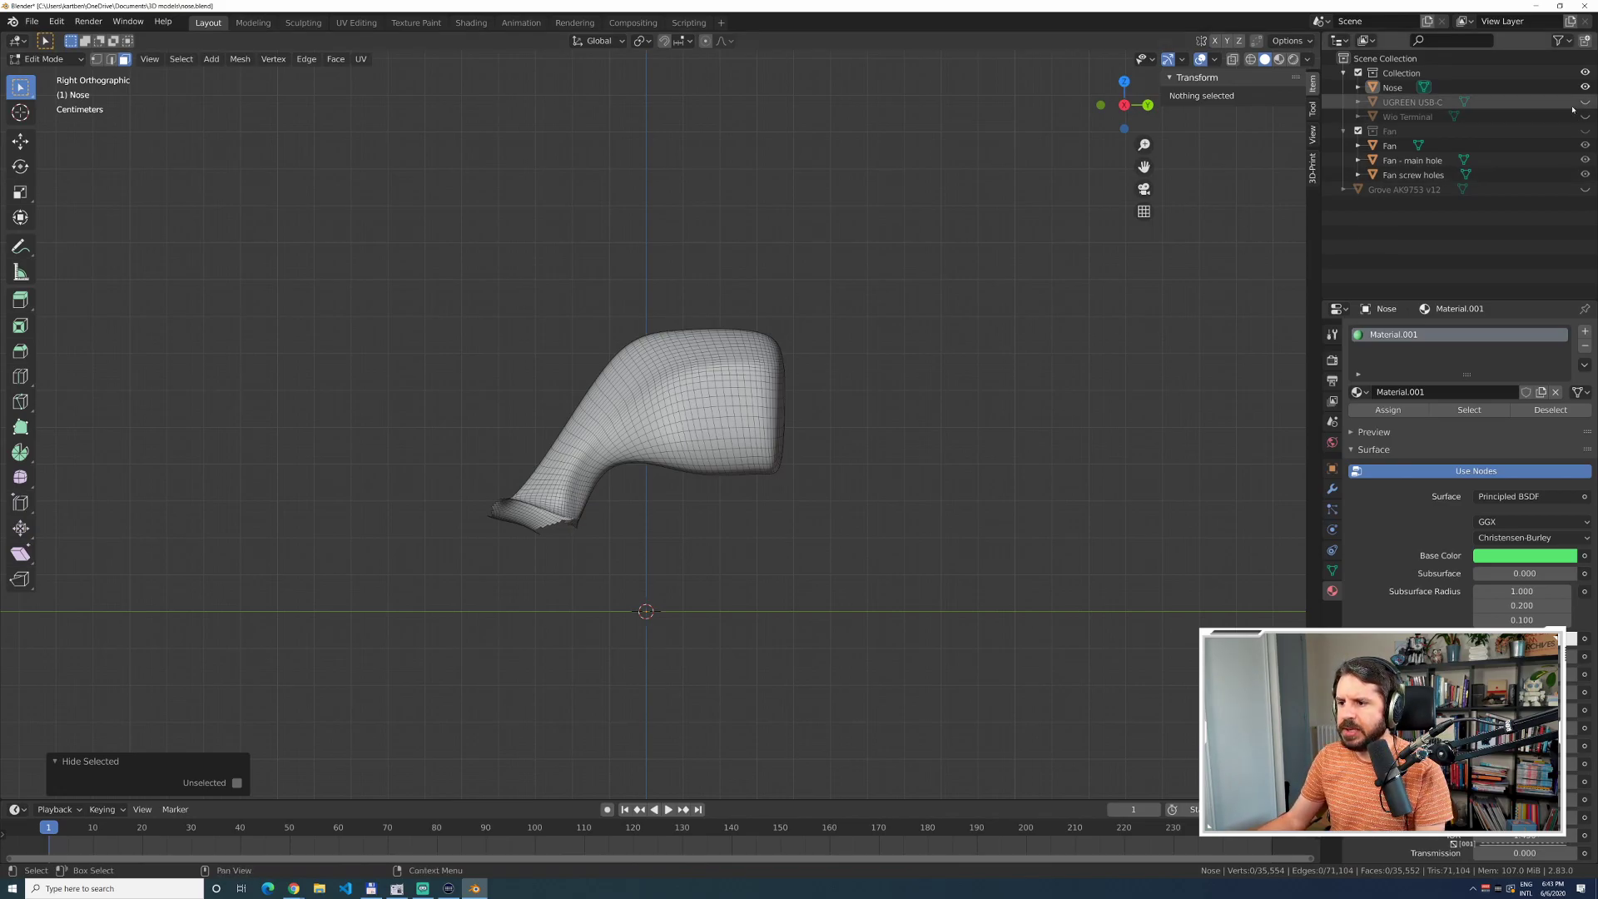
Show the Grove AK9753 v12 sensor model and view it with the nostril cavities from the right.
click(1584, 189)
middle_drag(916, 399, 1041, 383)
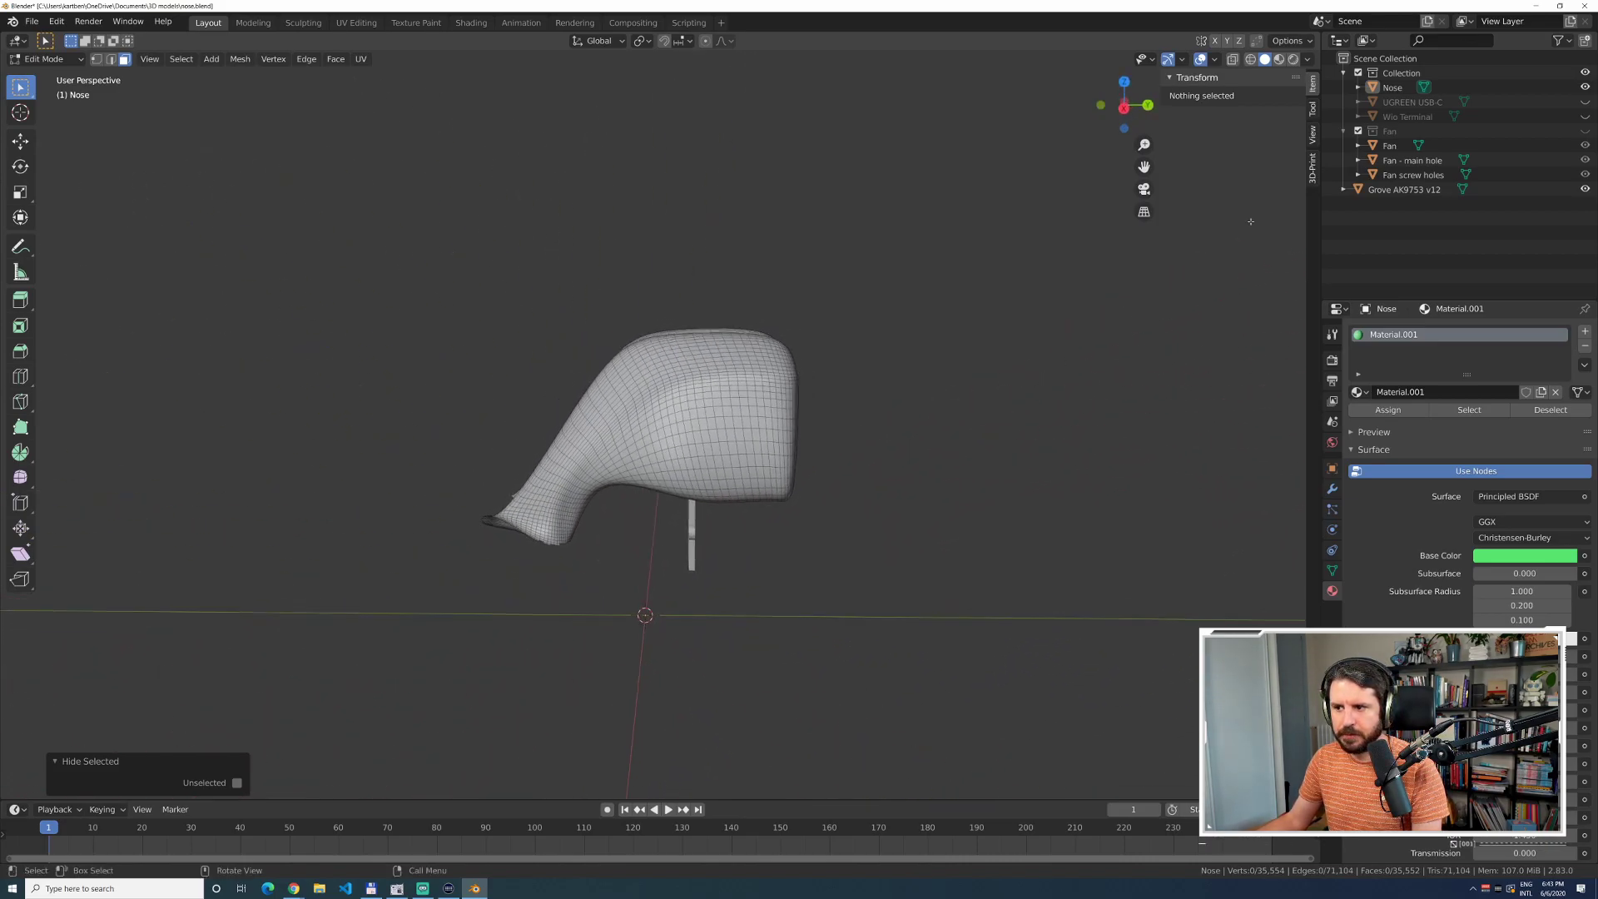
click(1392, 87)
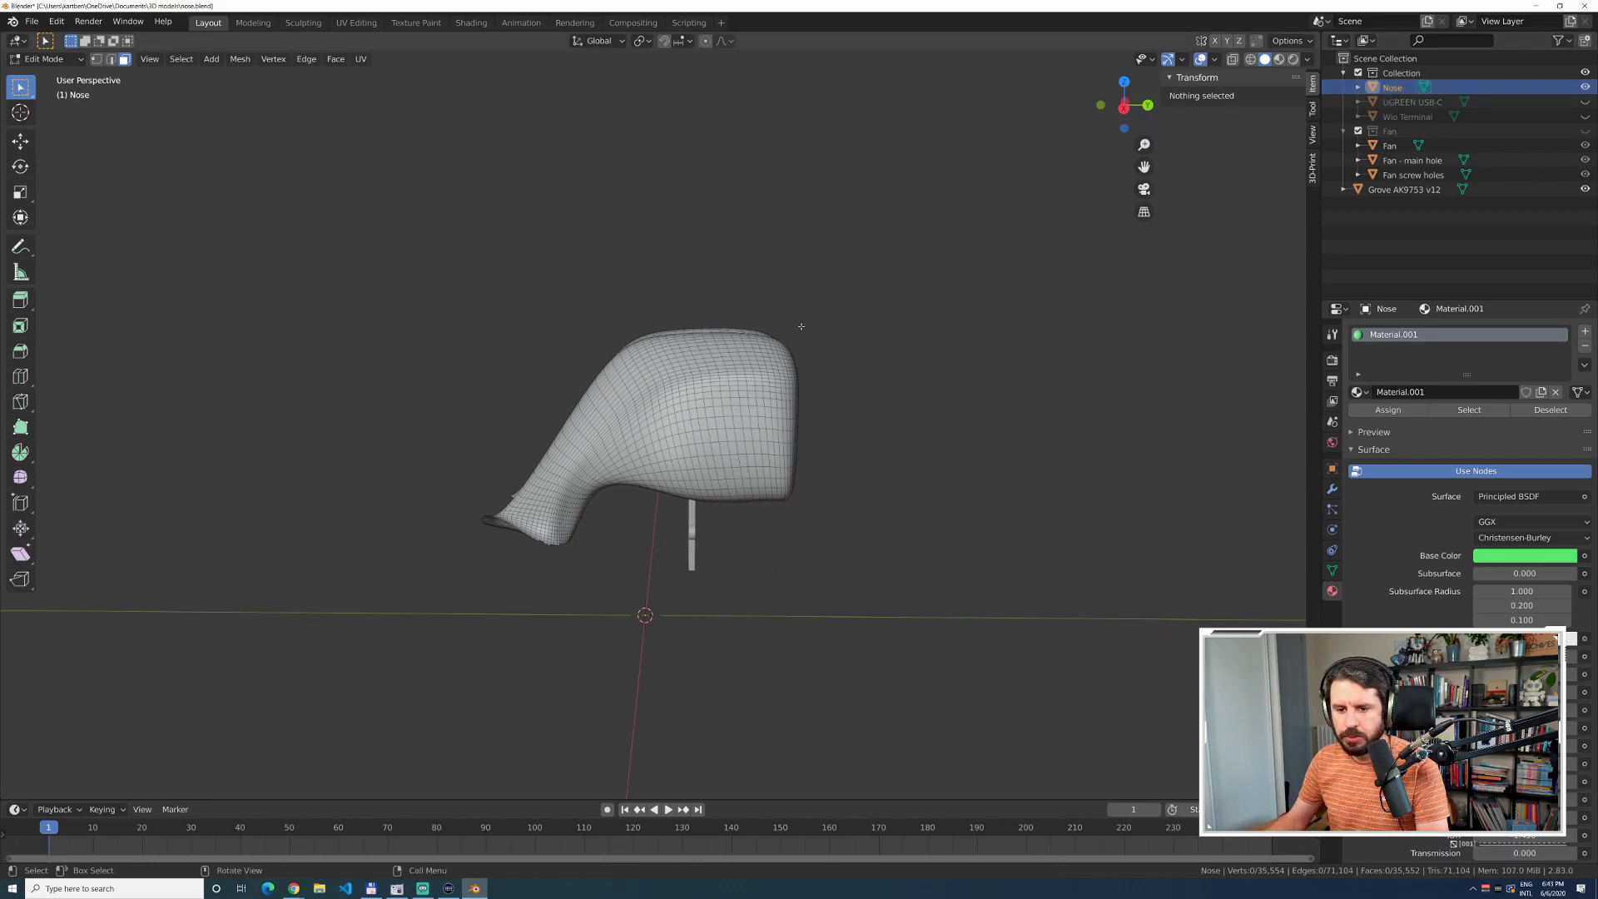
key(KP_1)
key(KP_3)
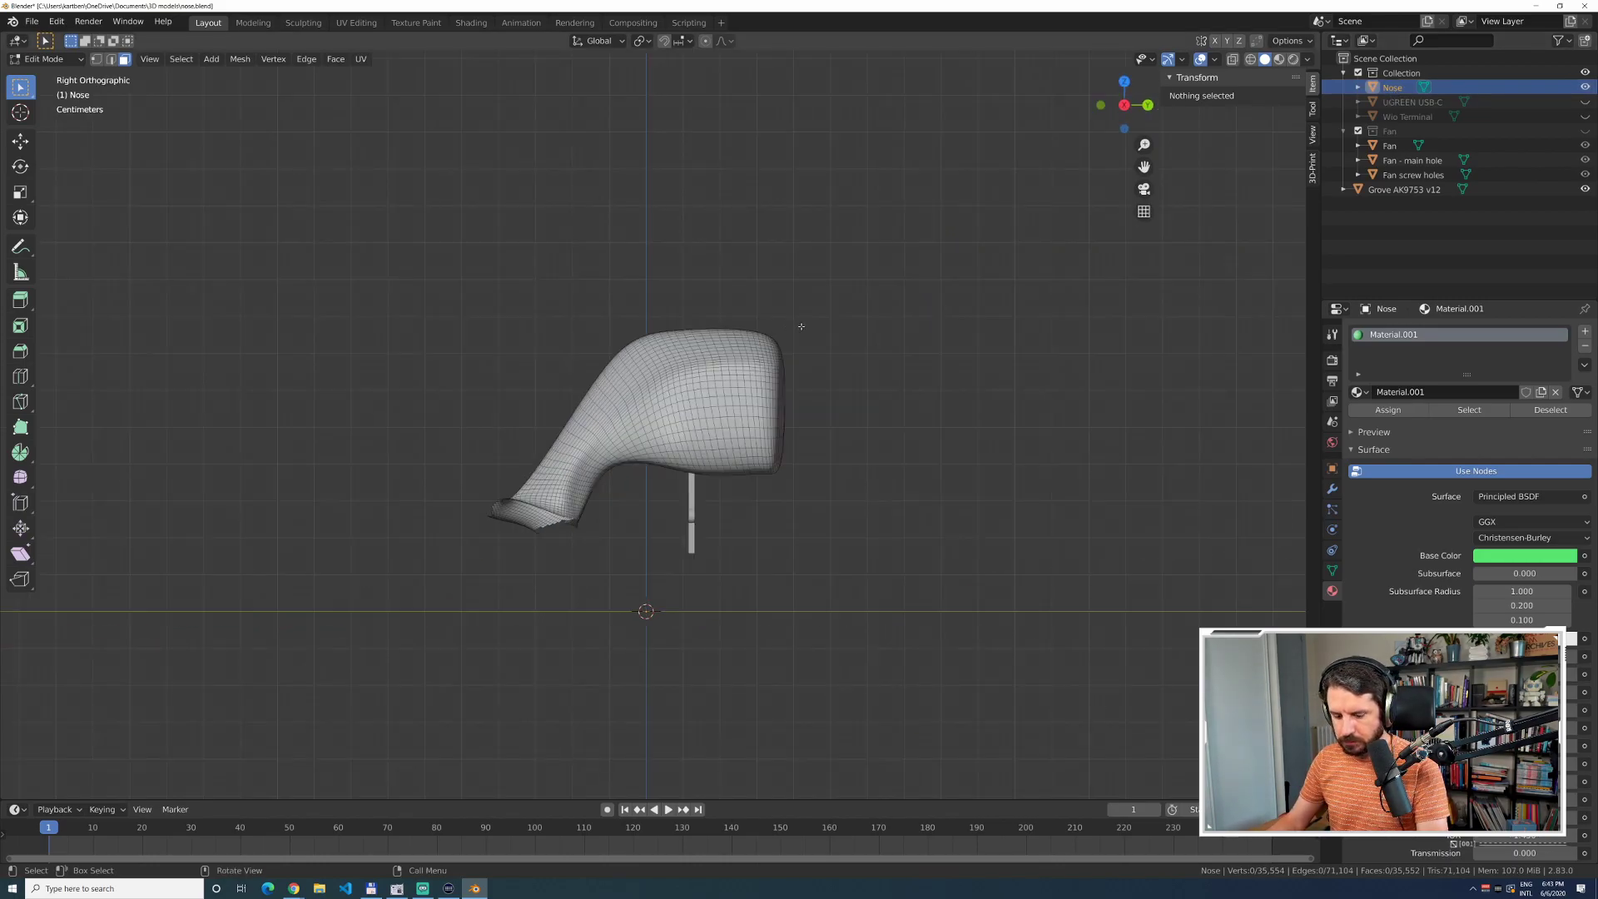
Select all visible nostril cavity faces and bisect them along a slightly slanted line in front of the sensor board.
key(a)
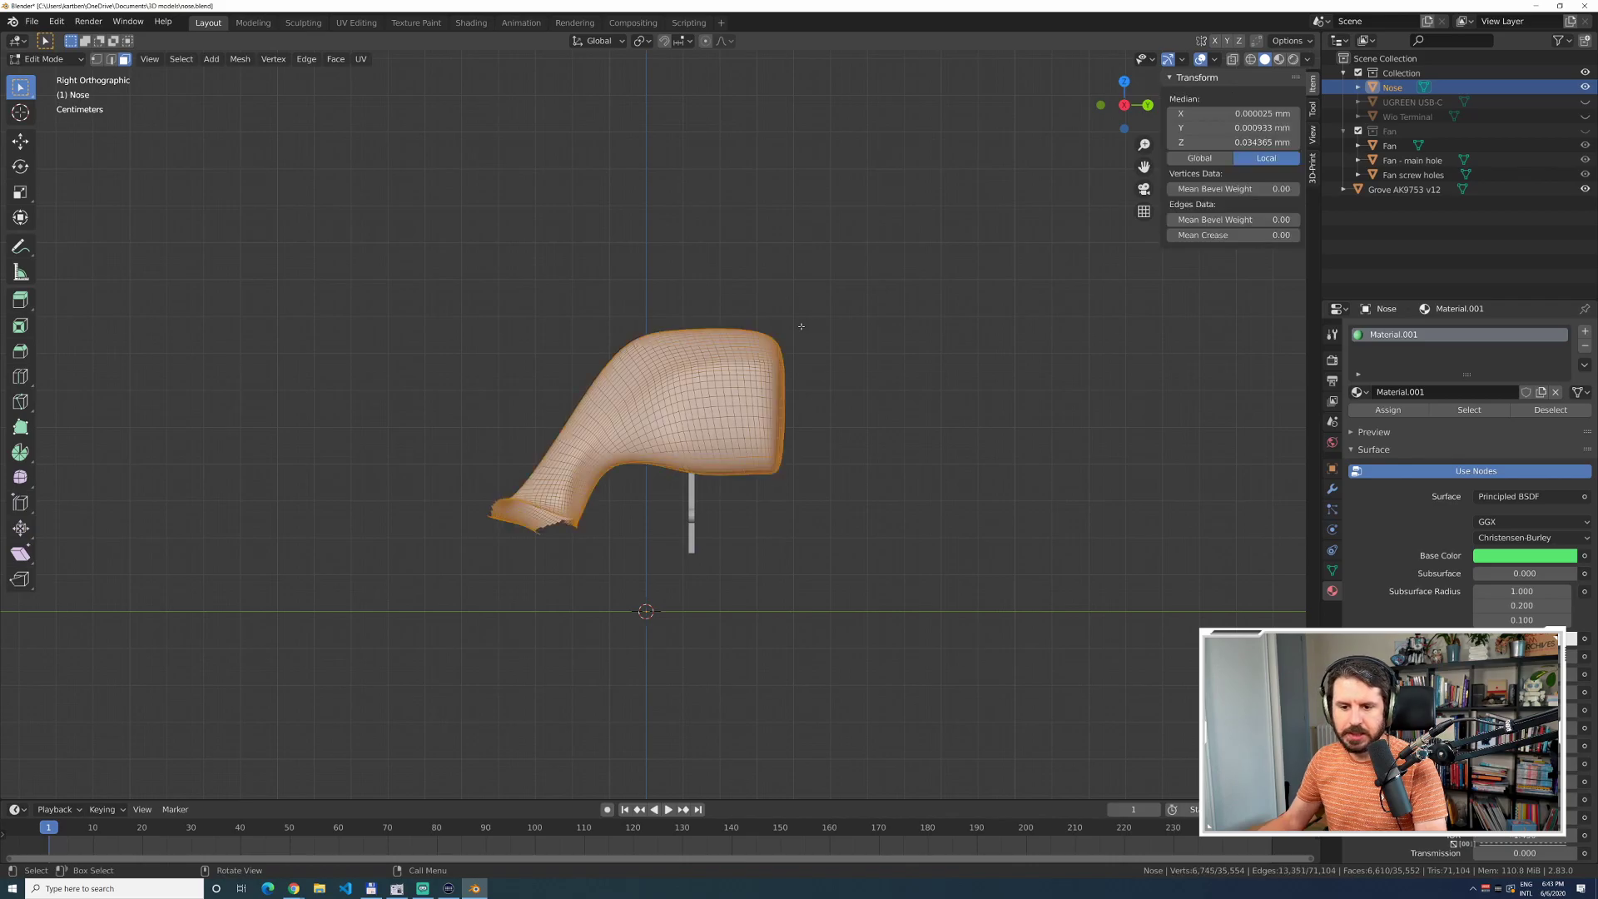
key(F3)
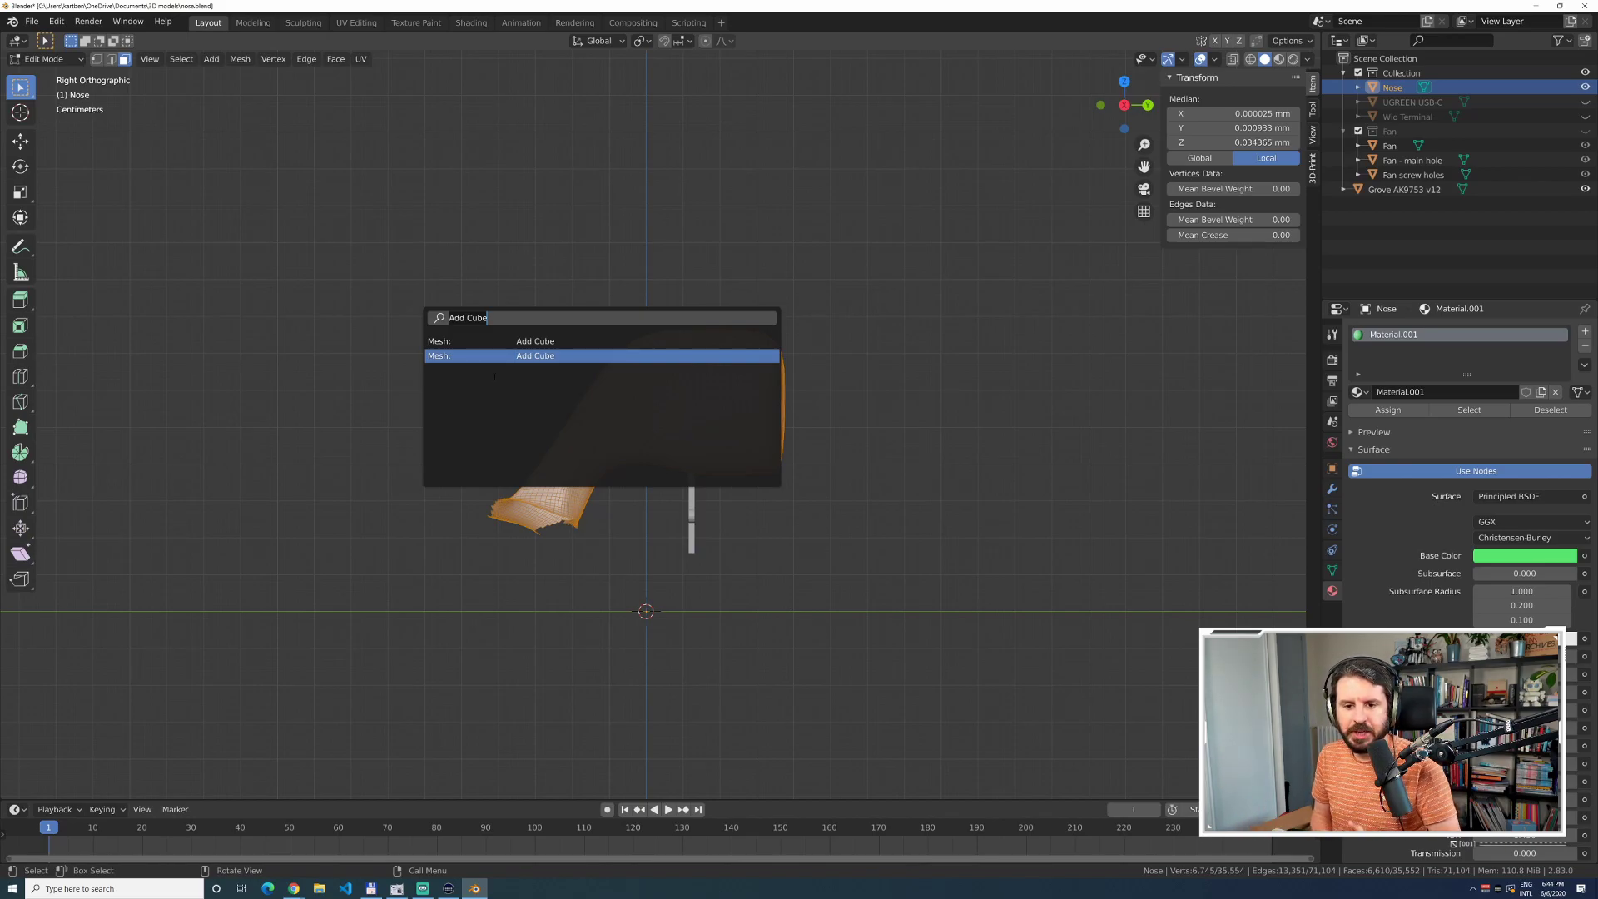
text(bi)
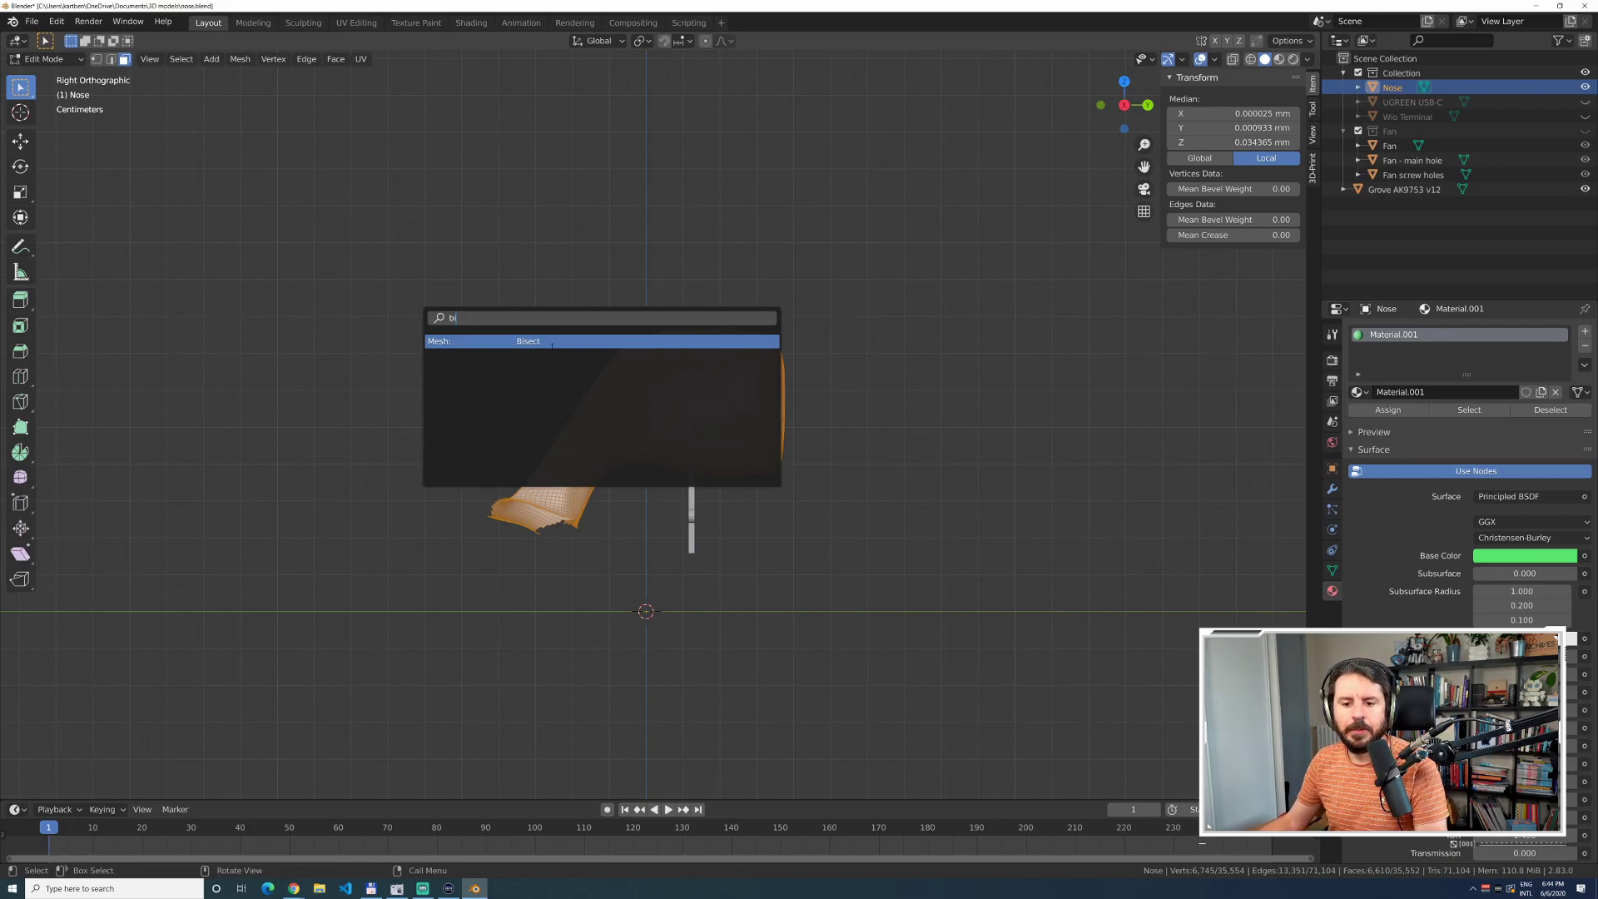
key(Return)
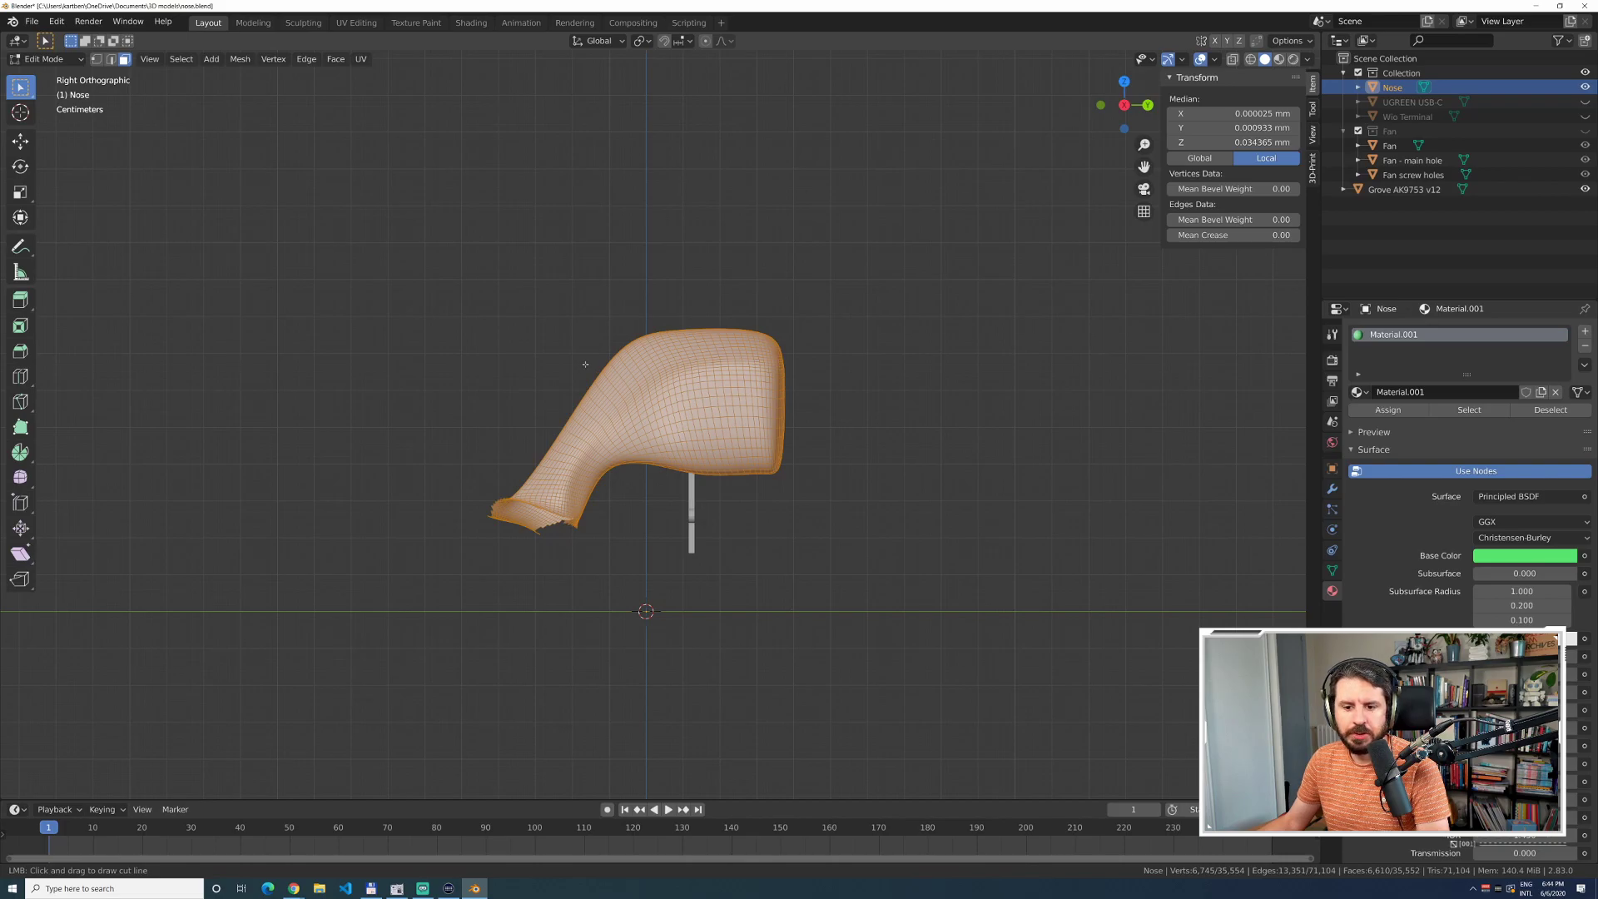
drag(589, 361, 622, 501)
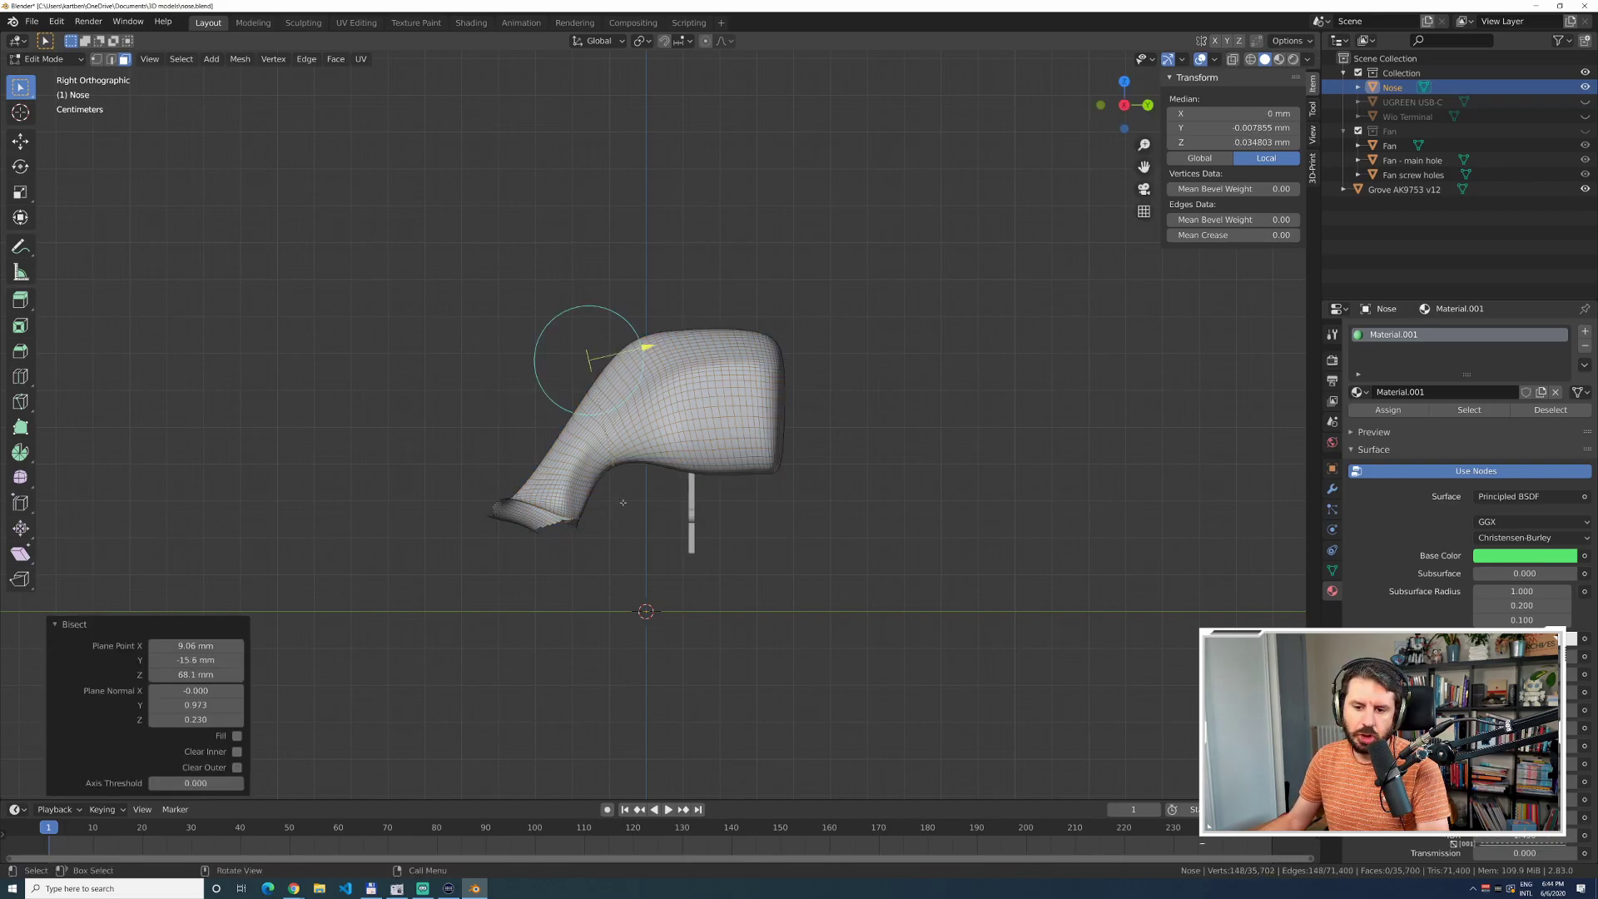
Set the bisect to clear the outer side and fill the cut, leaving Clear Inner off.
click(236, 752)
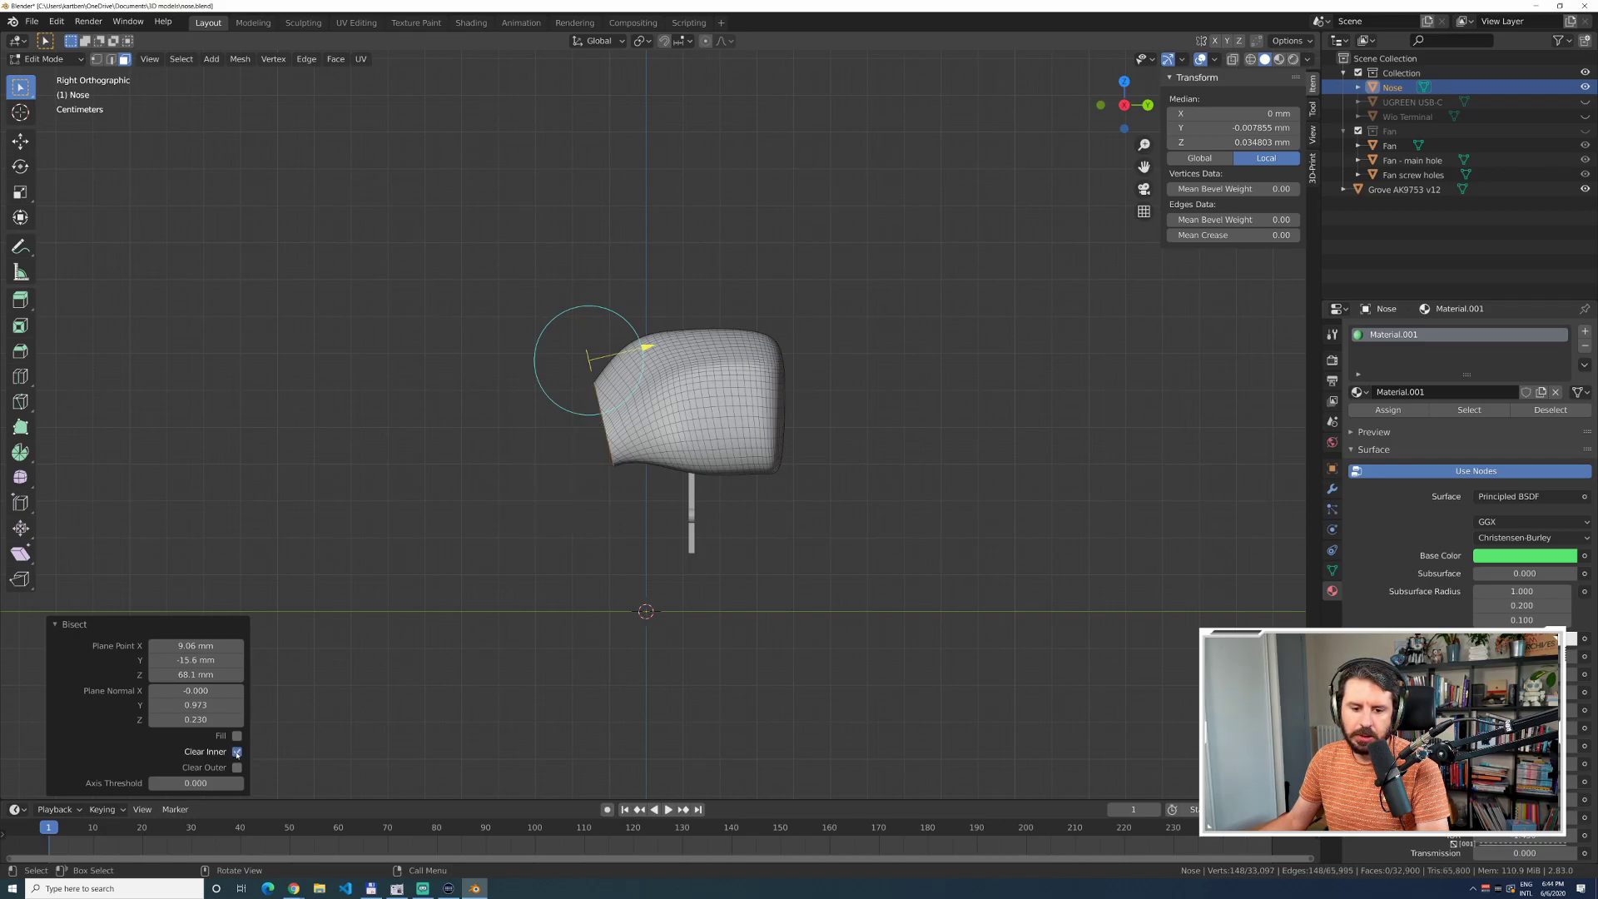
click(237, 752)
click(237, 768)
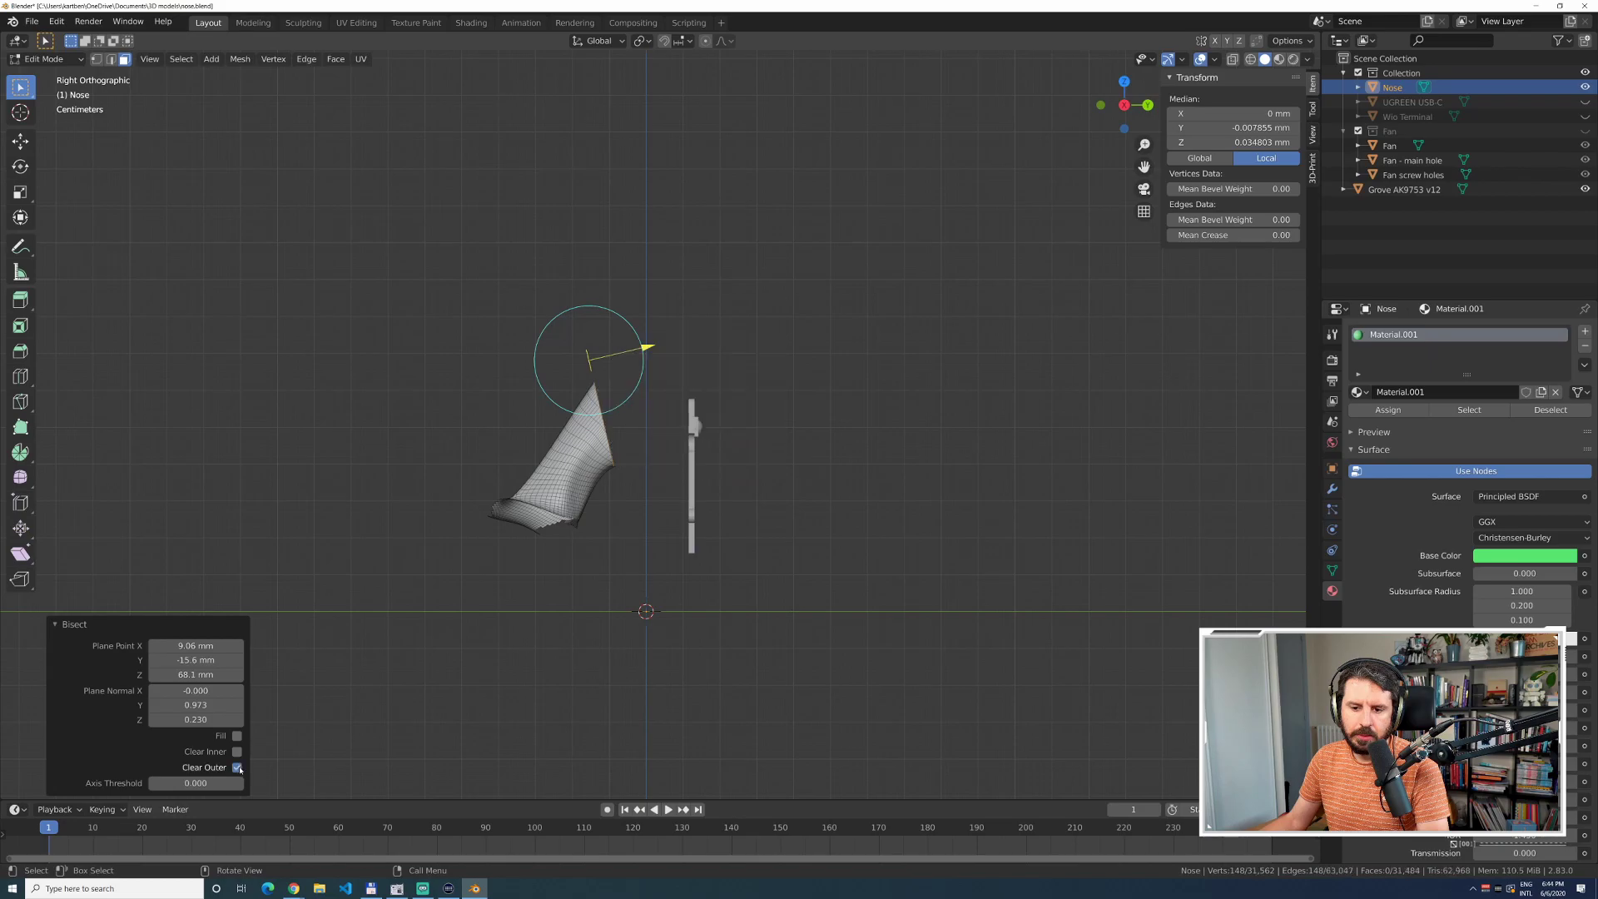
middle_drag(483, 654, 433, 676)
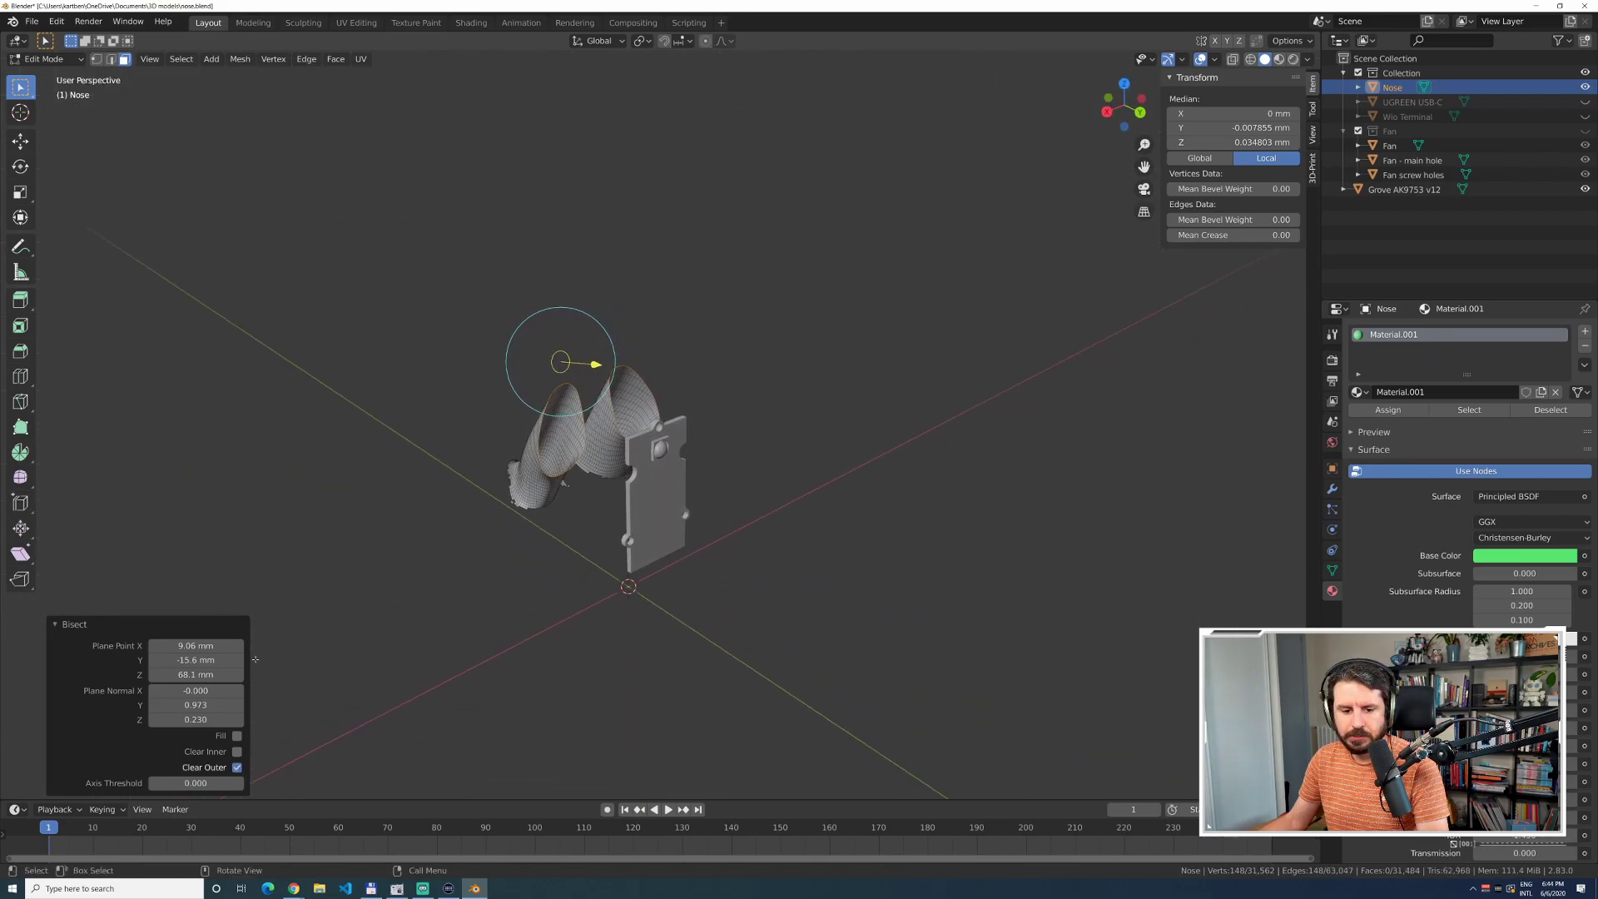
click(236, 737)
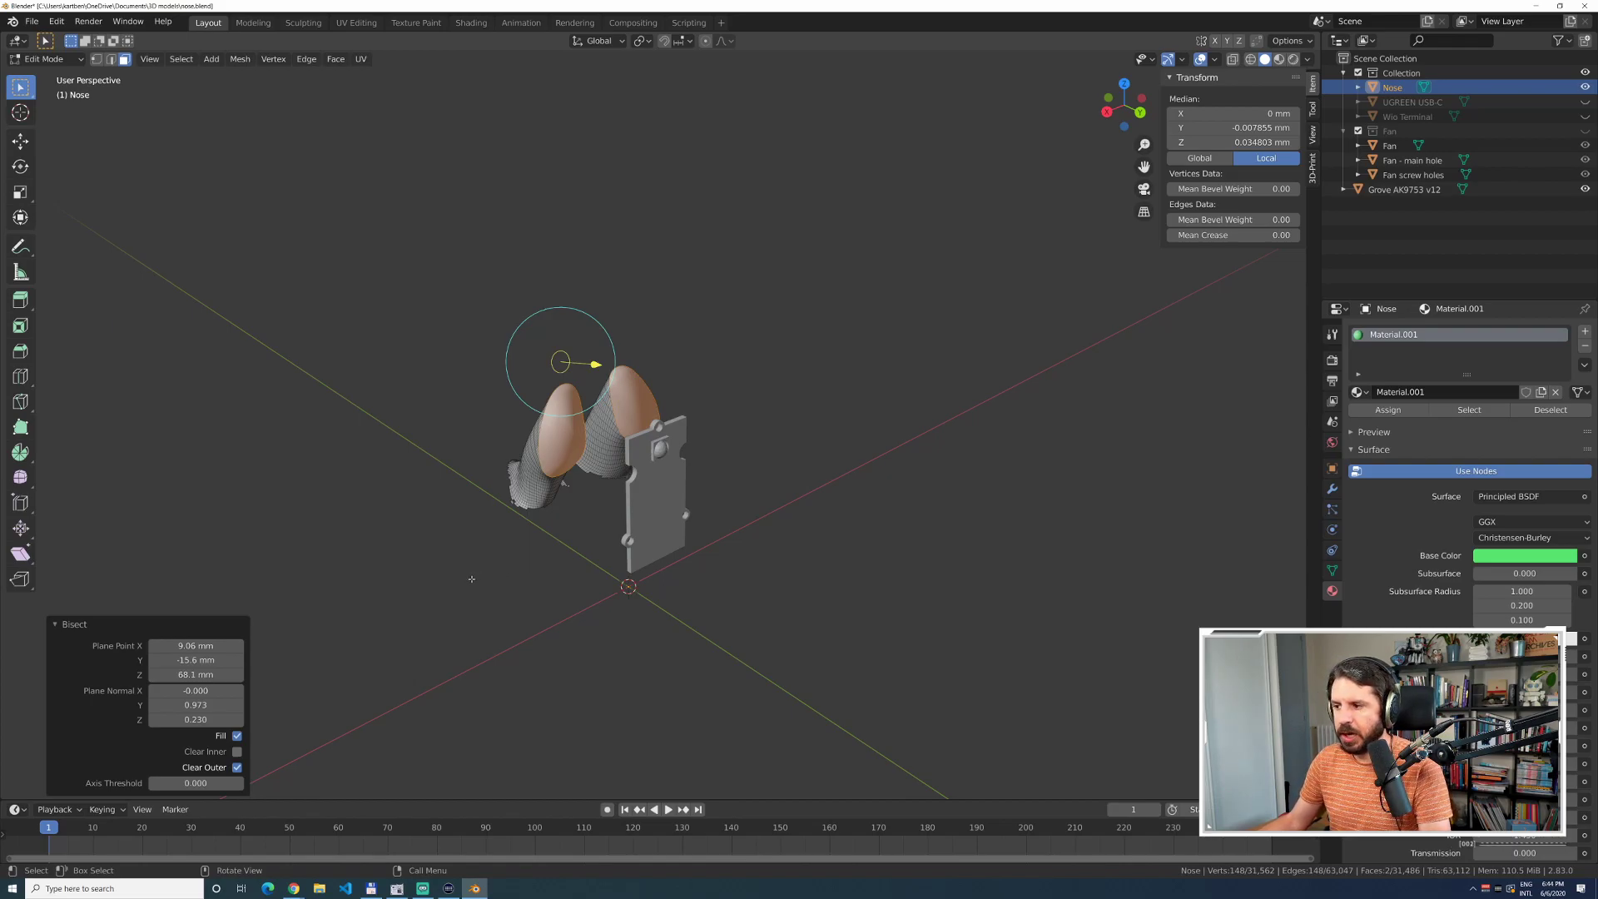
Examine the filled cut ends of both nostril channels and the shading along their edges up close.
middle_drag(391, 573, 417, 520)
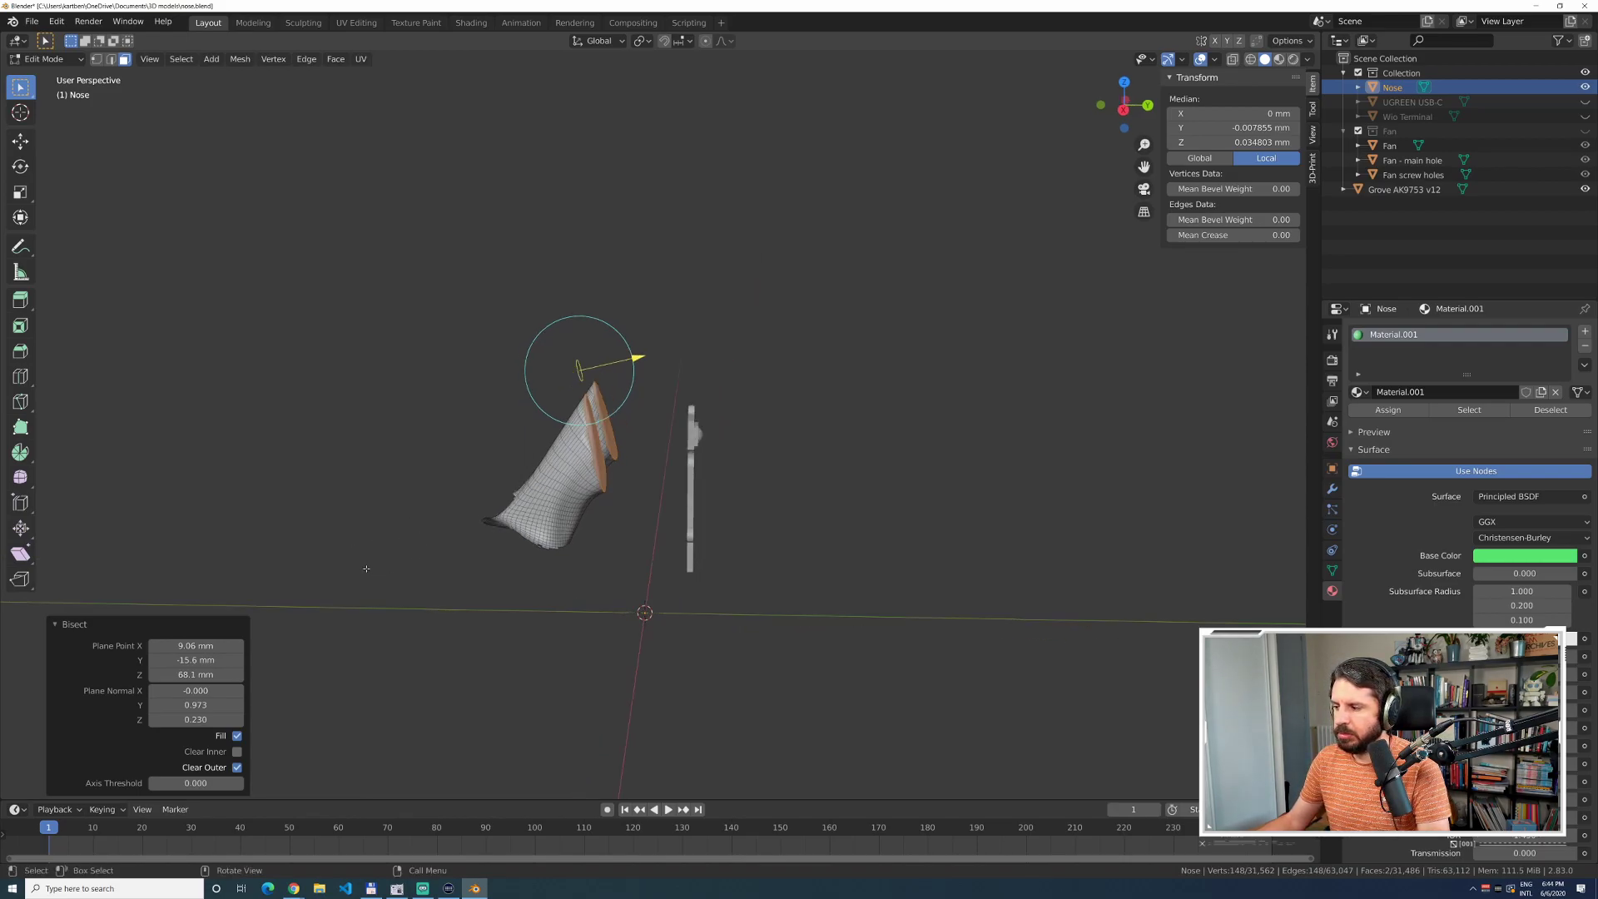
key(alt)
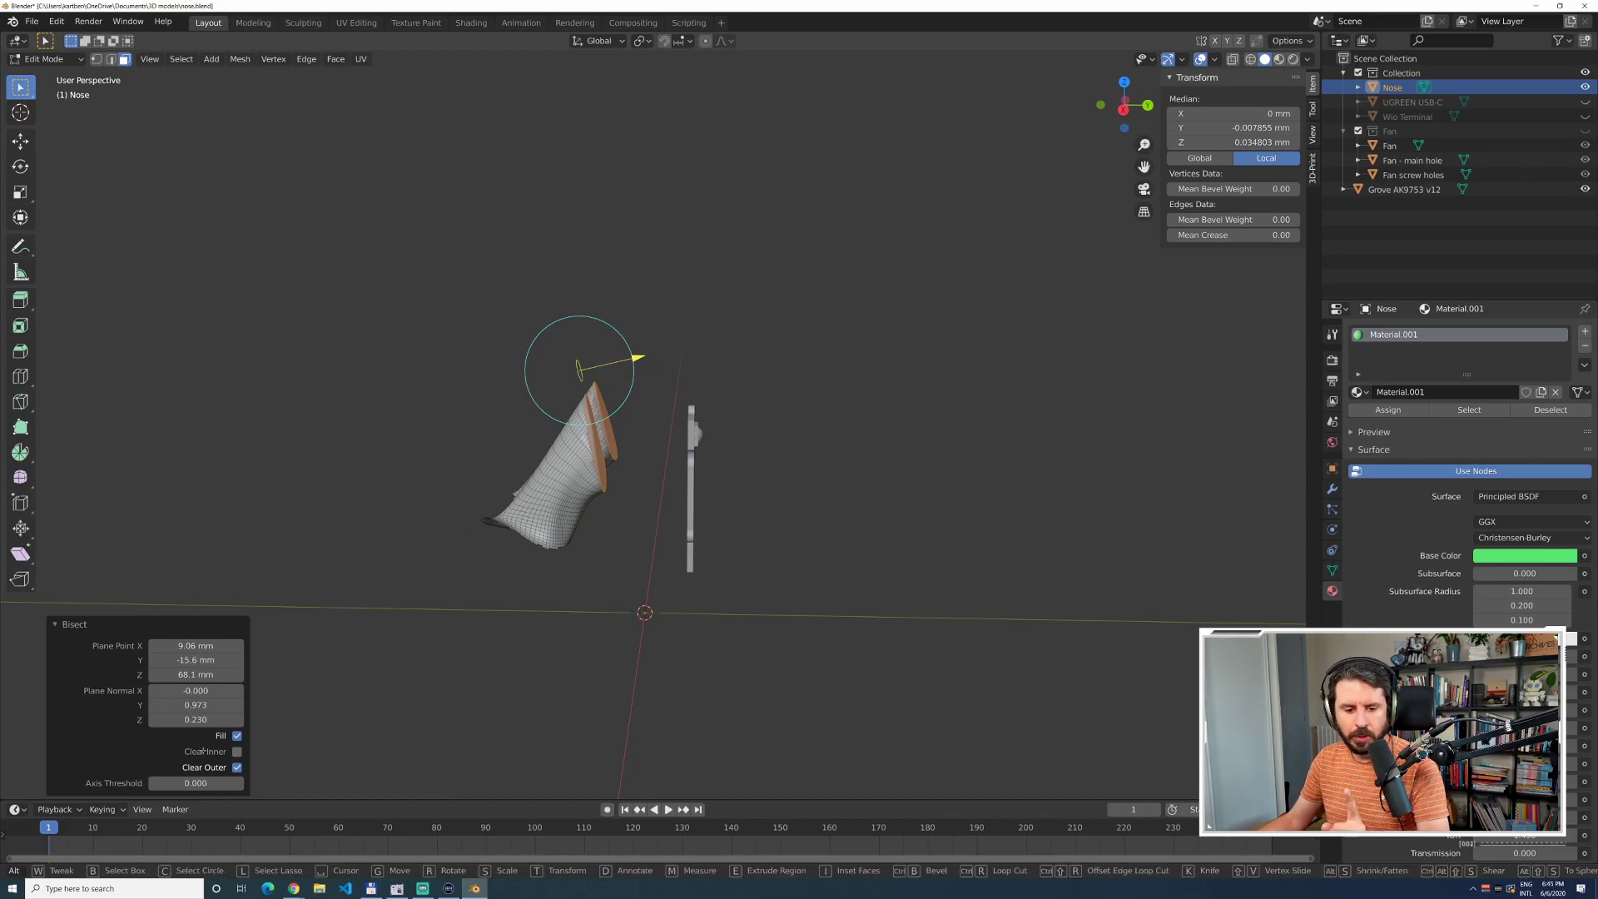
scroll(568, 549, up, 5)
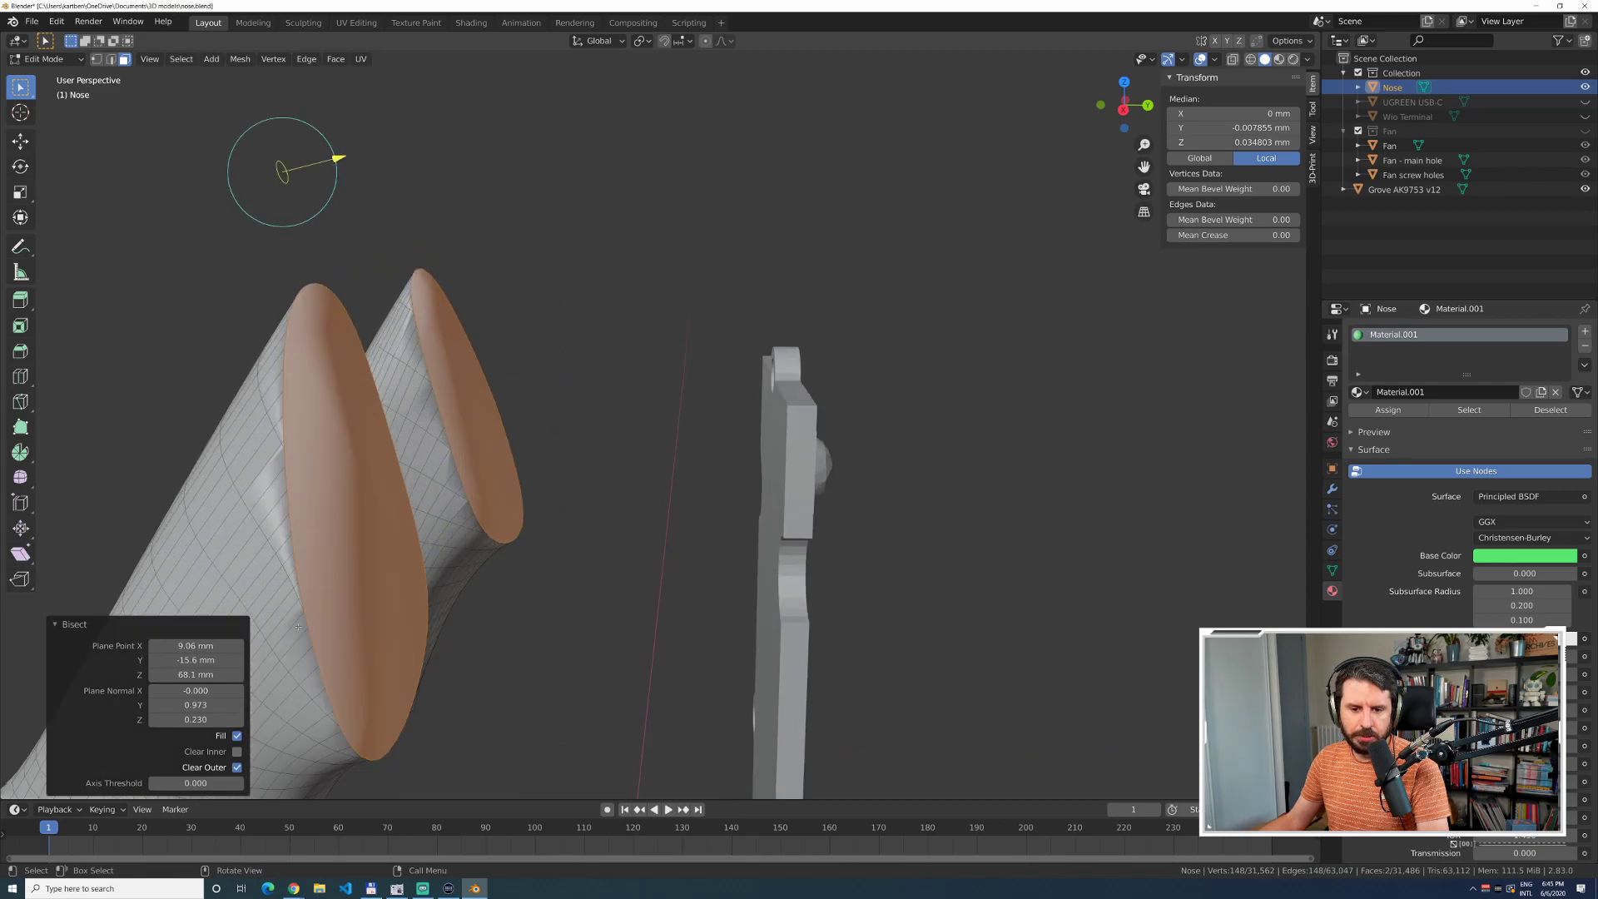
scroll(584, 481, up, 3)
scroll(584, 481, up, 5)
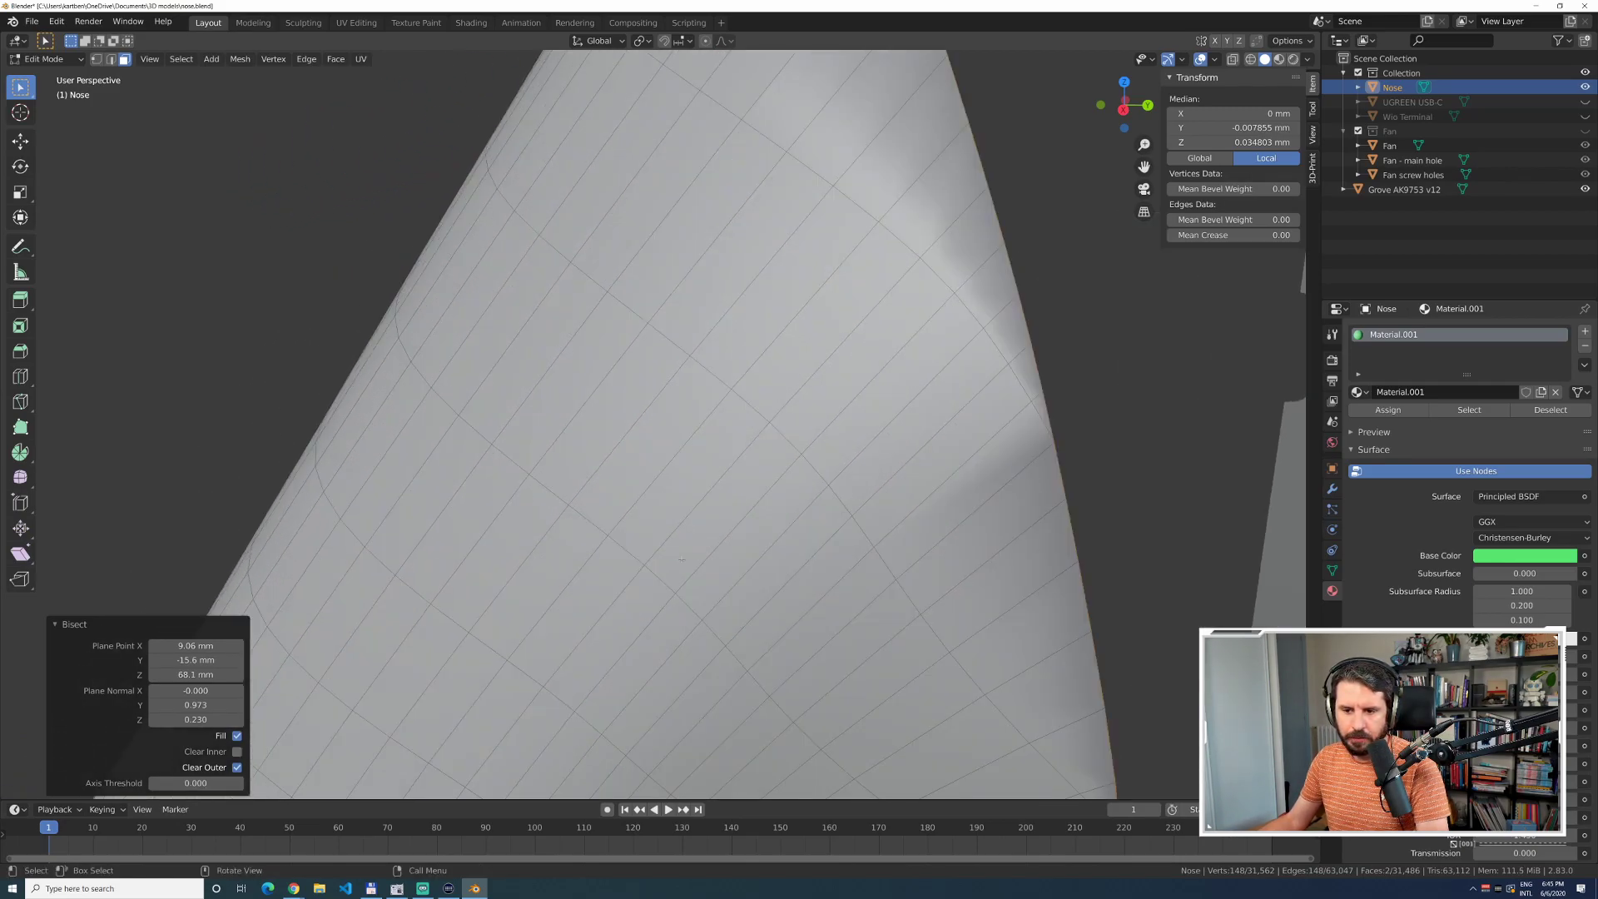
scroll(782, 530, down, 4)
middle_drag(818, 528, 785, 531)
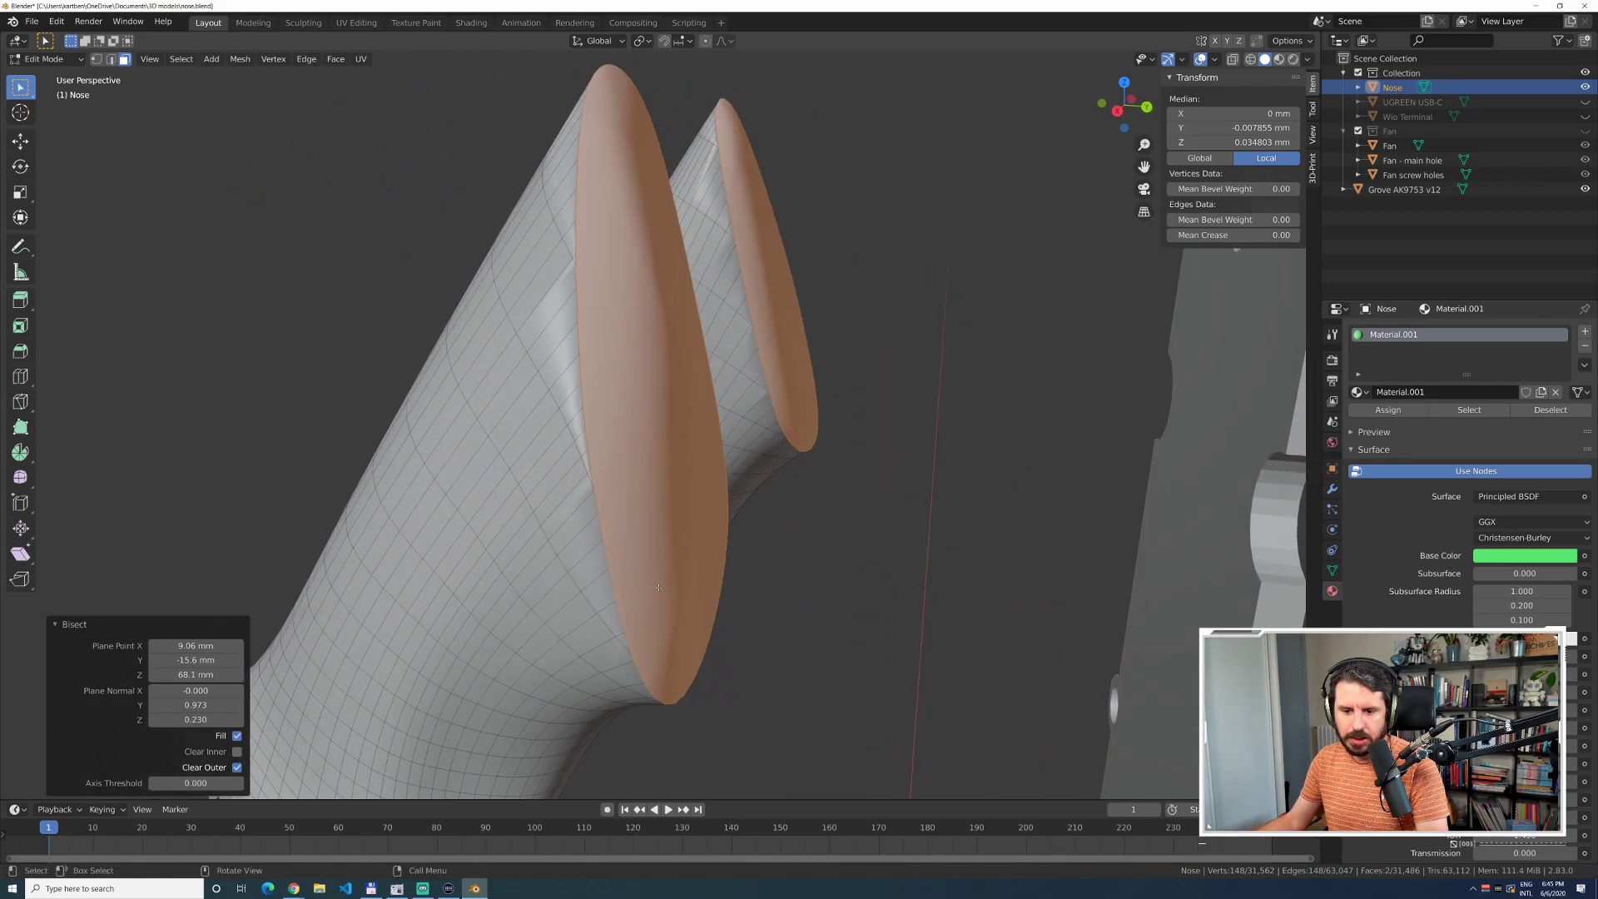
middle_drag(433, 639, 402, 664)
Try bisect axis thresholds of 0.1 and 0.2 and inspect the cut edge of the nostril channels.
click(192, 780)
text(0.02)
key(Return)
drag(195, 783, 275, 783)
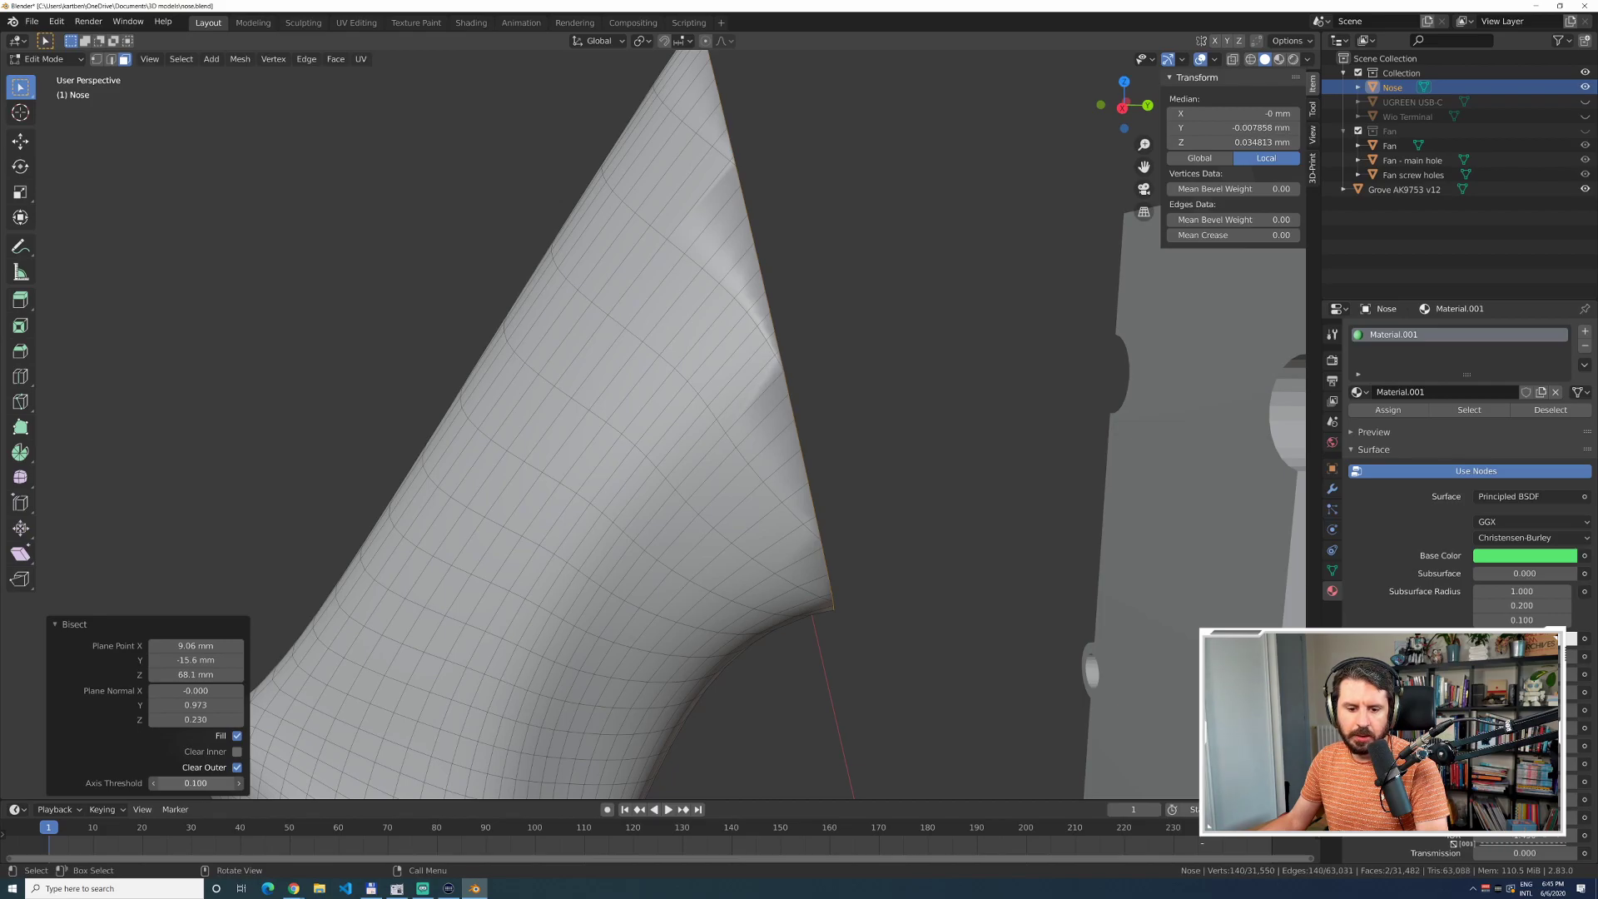
click(196, 783)
text(0.2)
key(Tab)
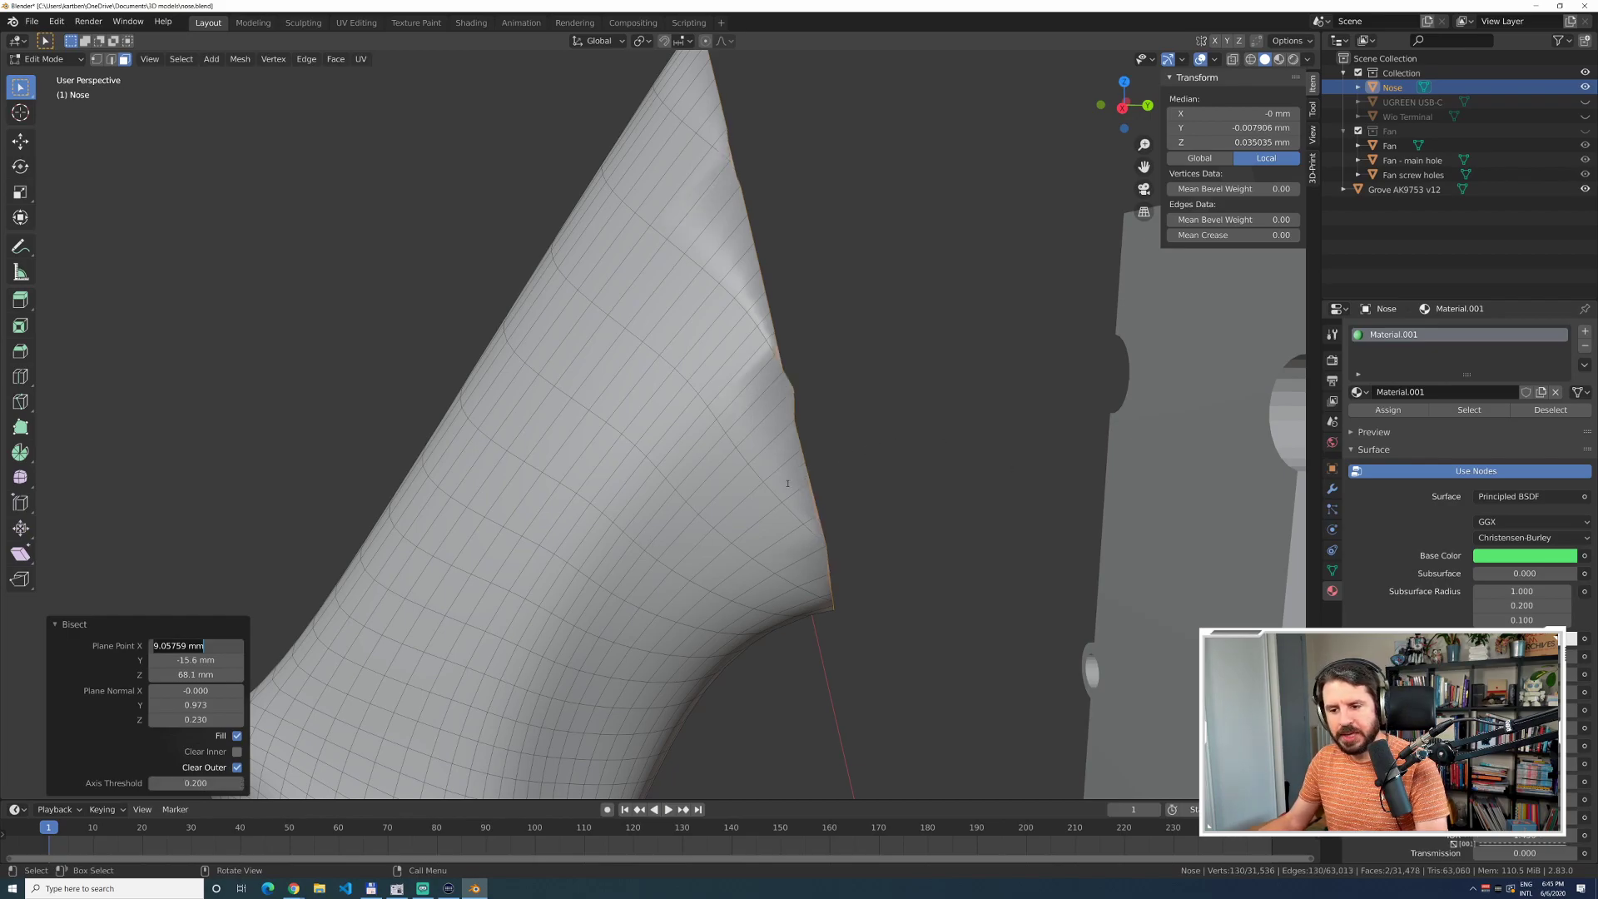
key(Return)
middle_drag(859, 403, 825, 377)
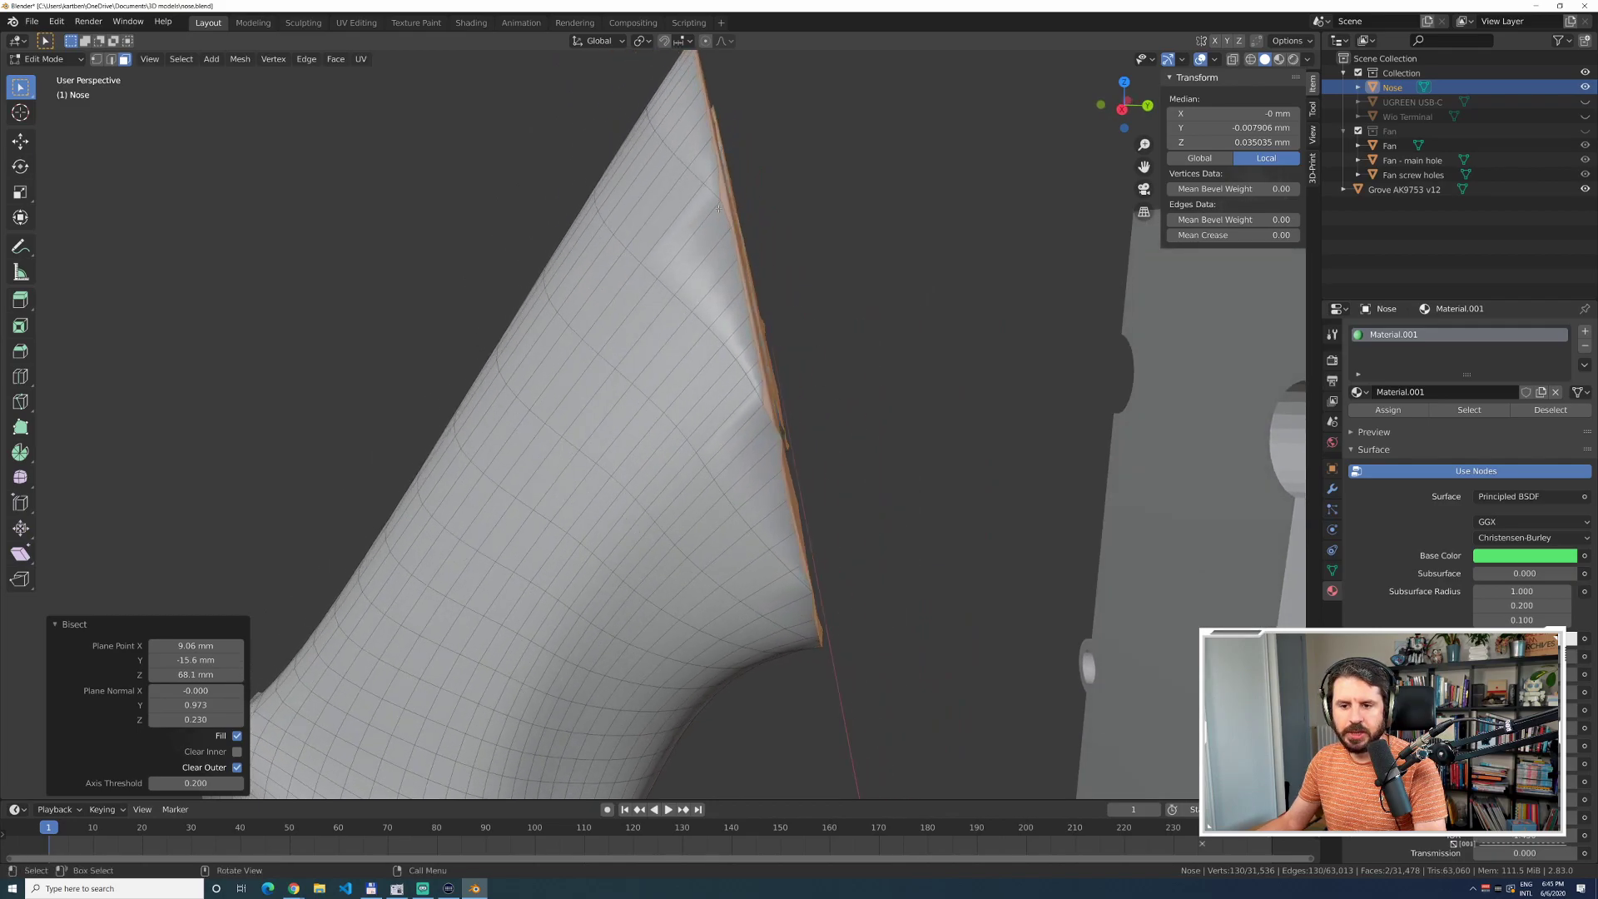
middle_drag(841, 256, 845, 270)
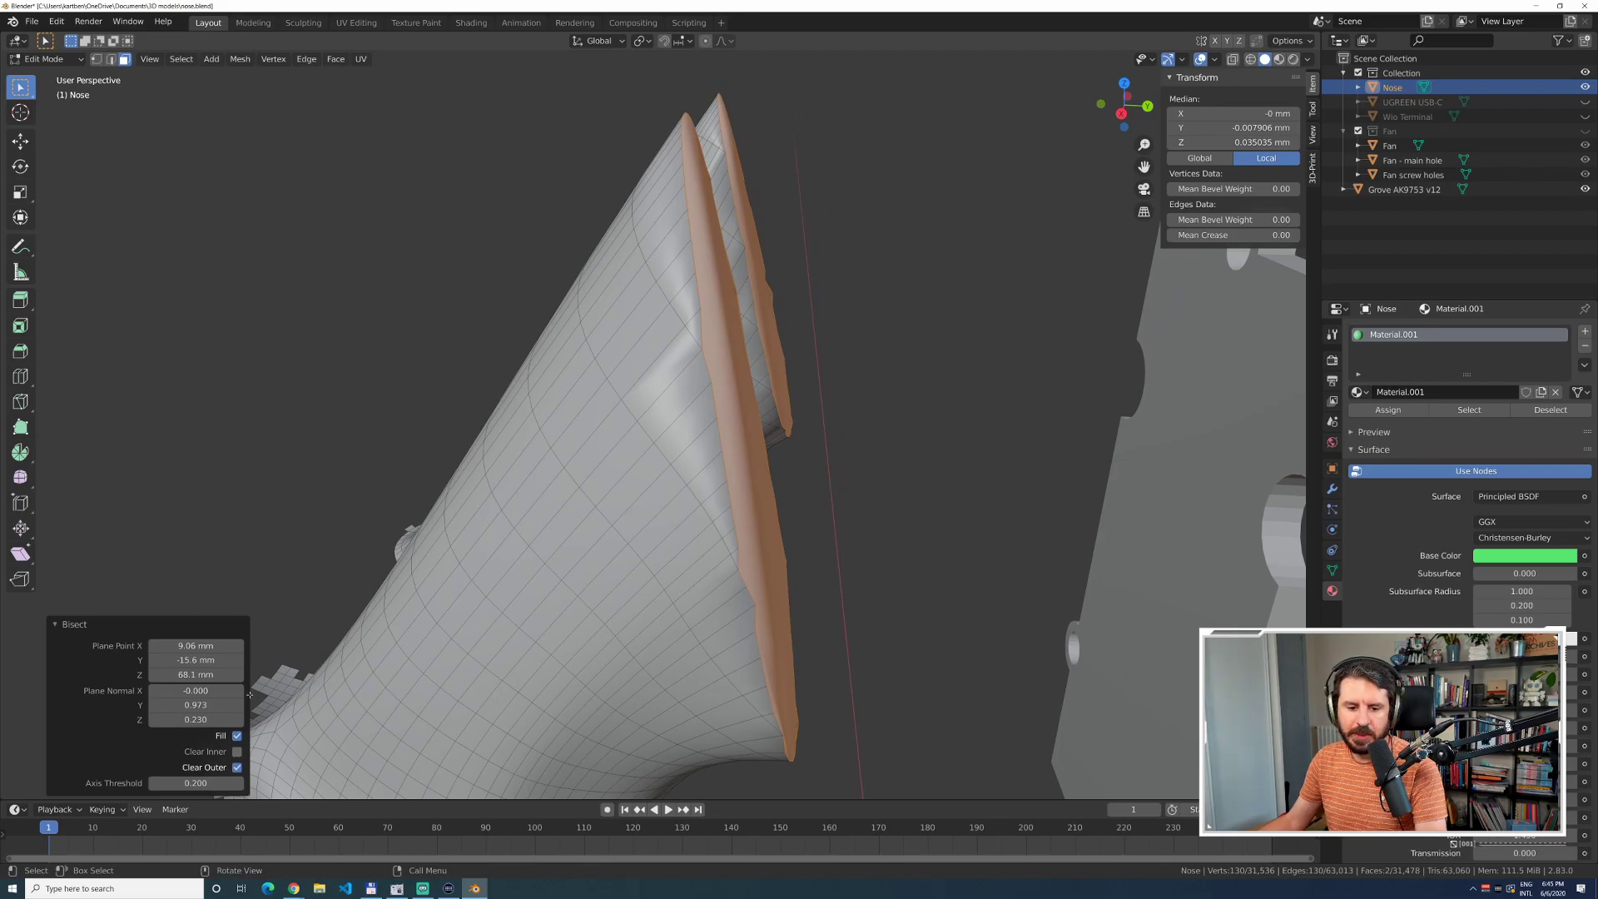
Try a bisect axis threshold of 0.5, then reset it to 0 and check the cut edge.
drag(200, 783, 416, 783)
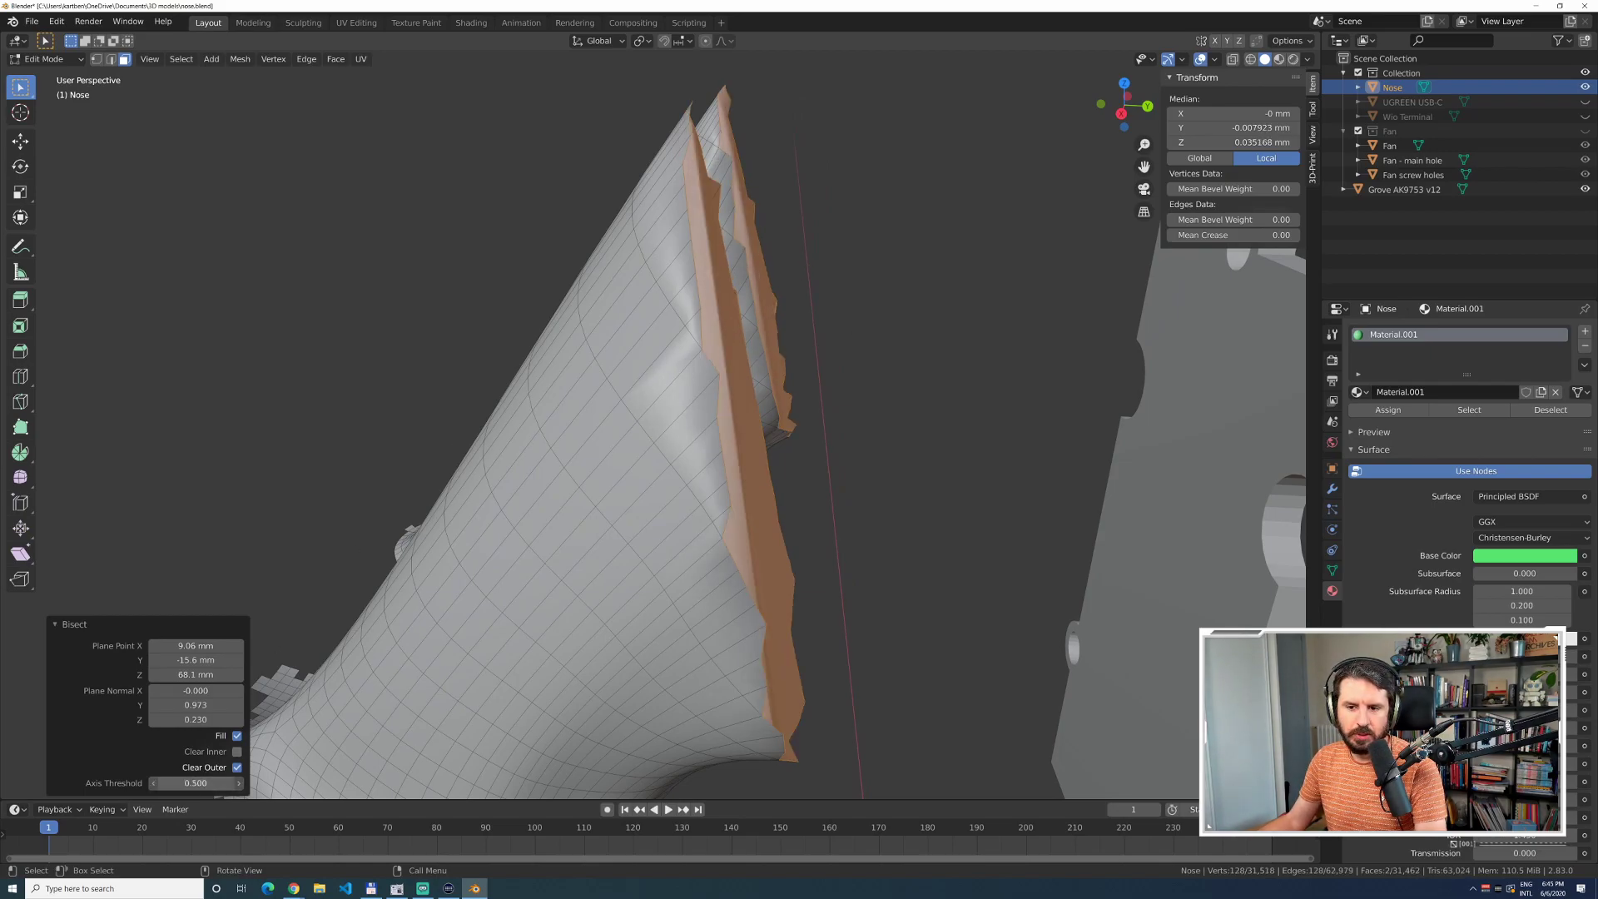
click(167, 783)
text(0.5)
key(BackSpace)
key(BackSpace)
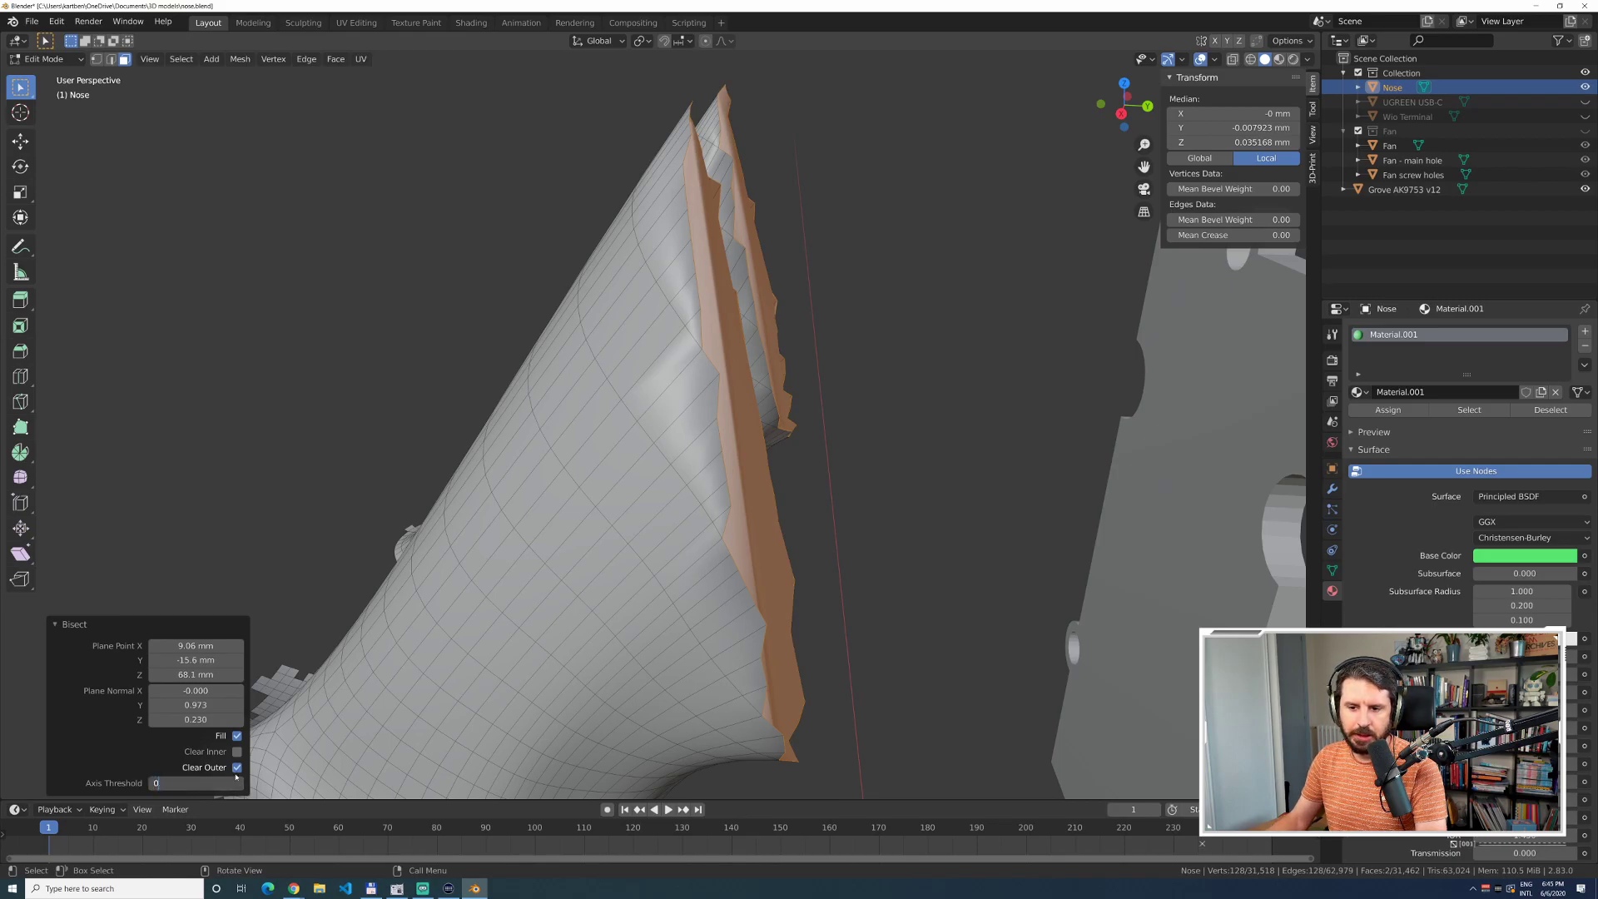
key(Return)
middle_drag(853, 567, 829, 571)
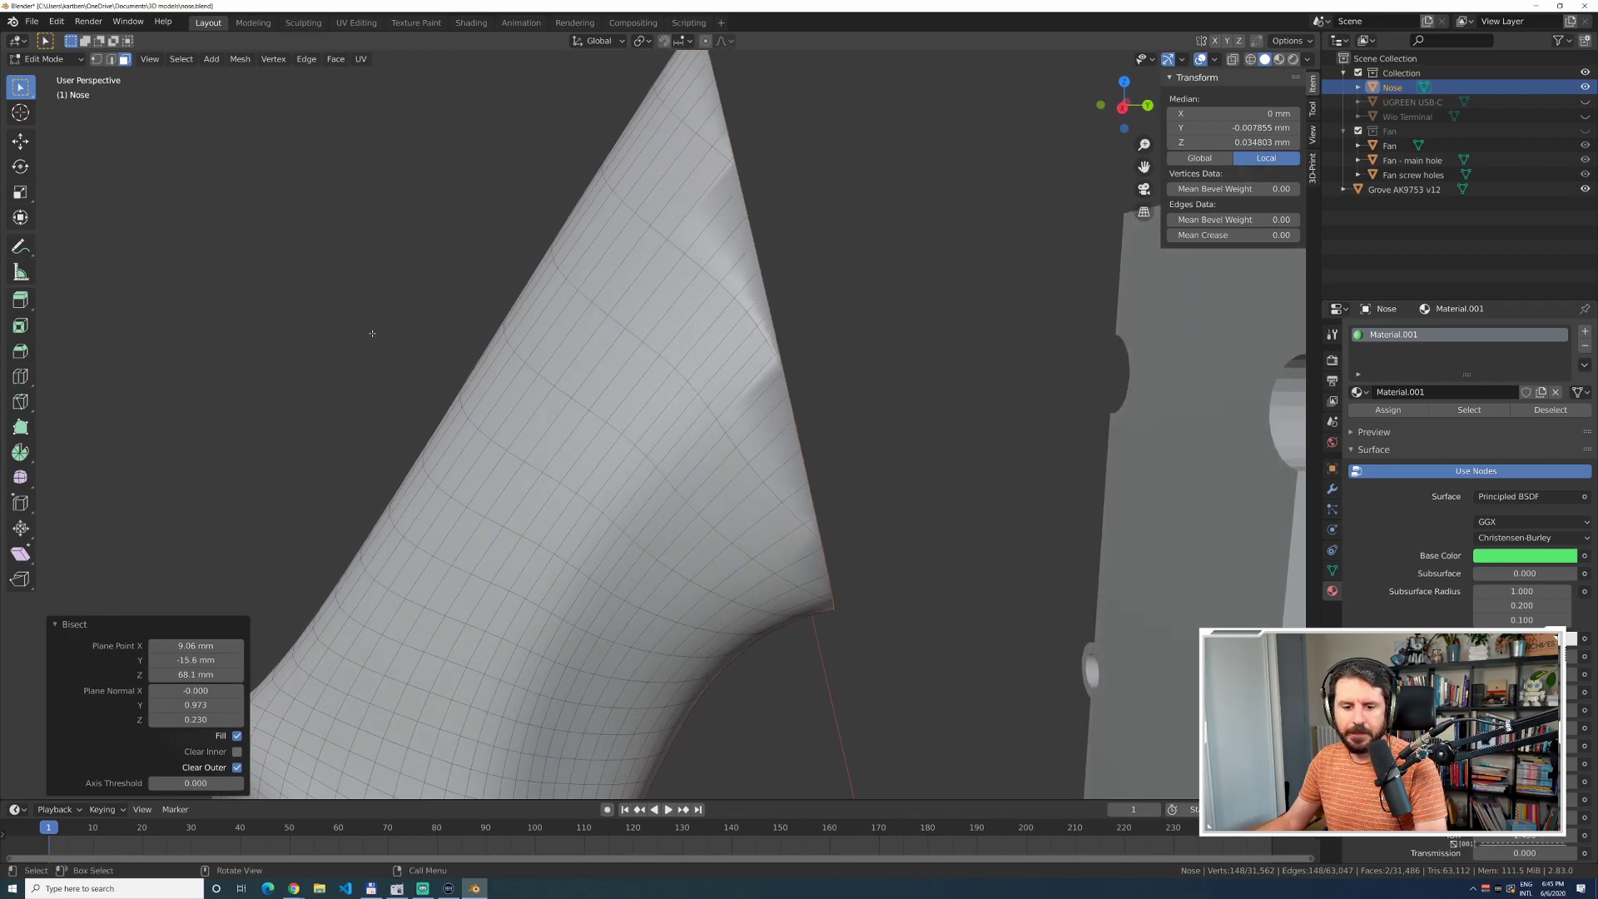
Reveal the hidden nose faces and clear the selection.
scroll(416, 346, down, 6)
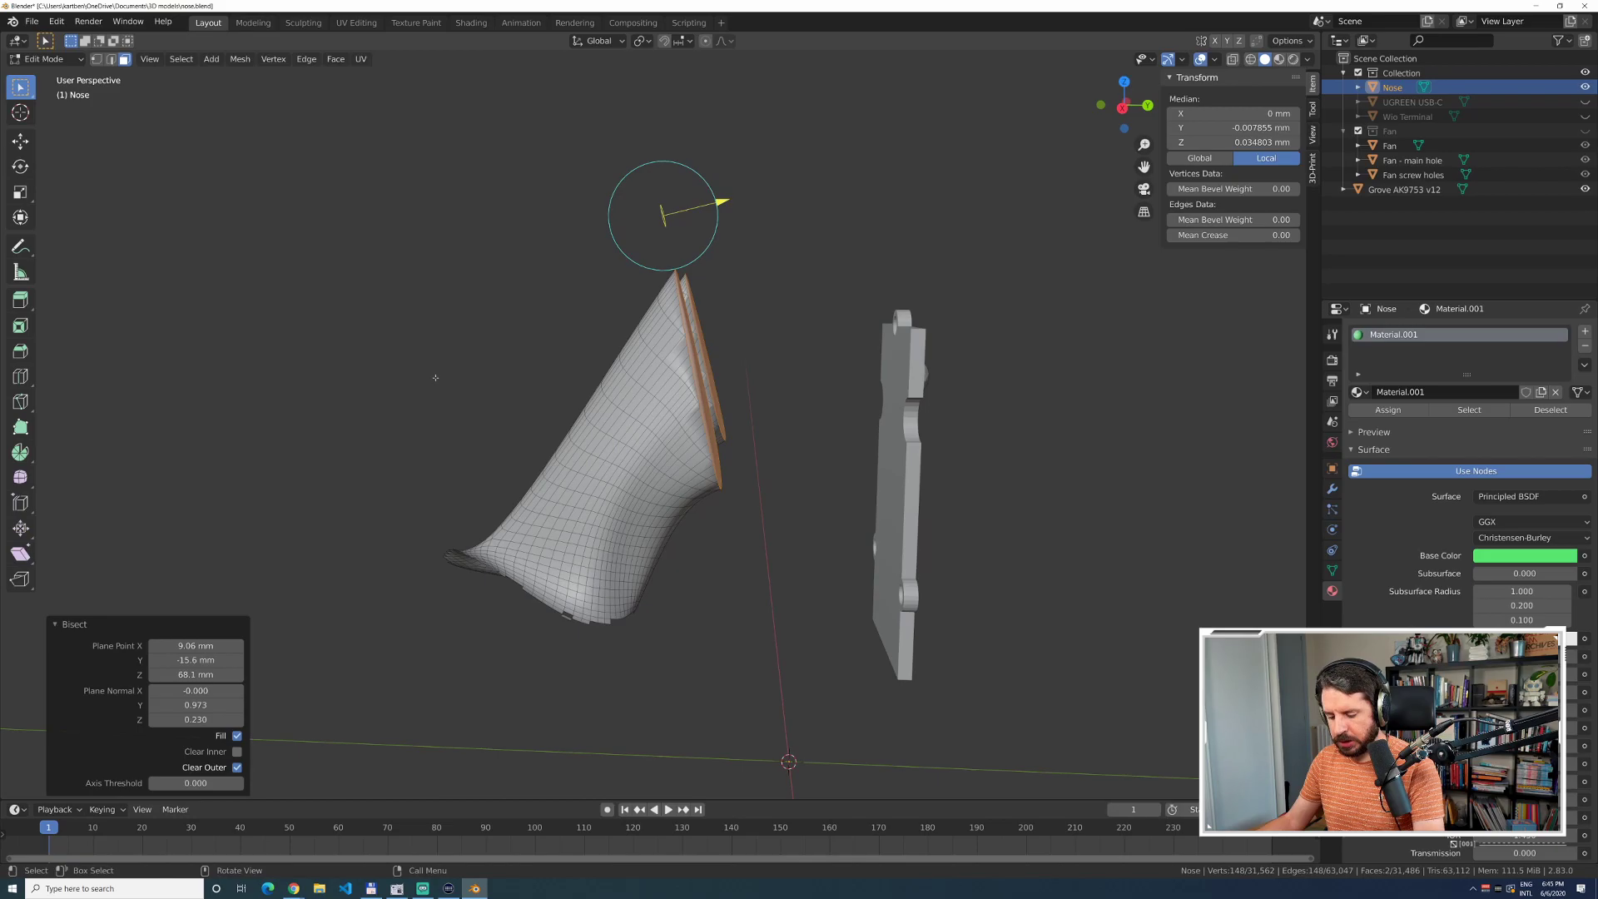
key(alt+h)
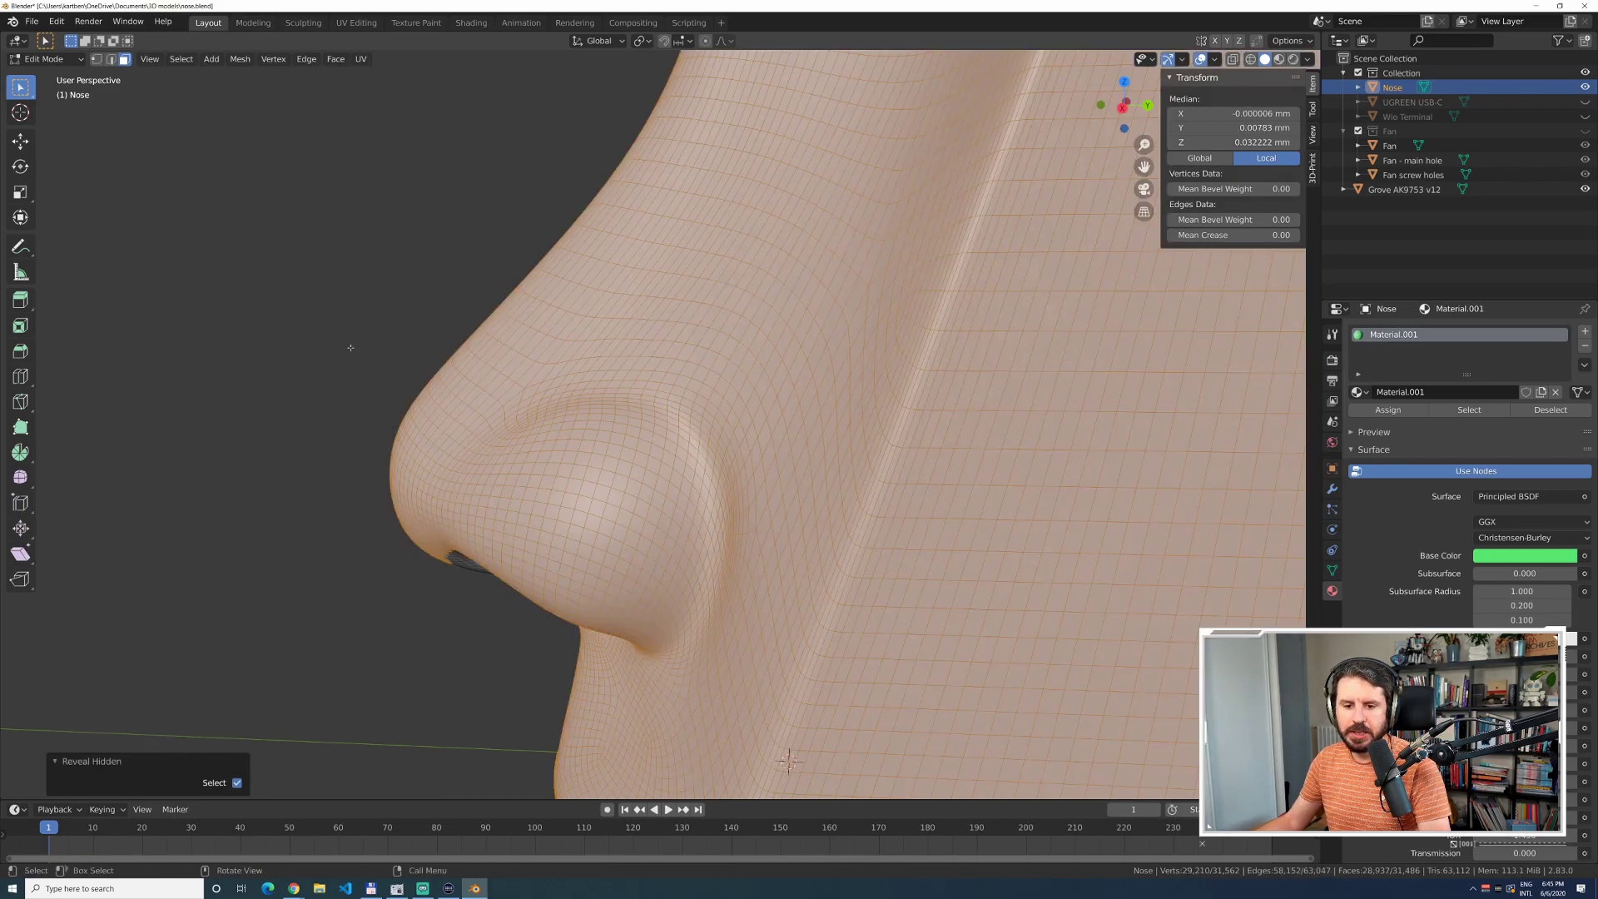
key(alt+a)
Switch the viewport to wireframe shading and inspect the shortened nostril channels inside the nose from below.
scroll(535, 439, down, 5)
click(1251, 59)
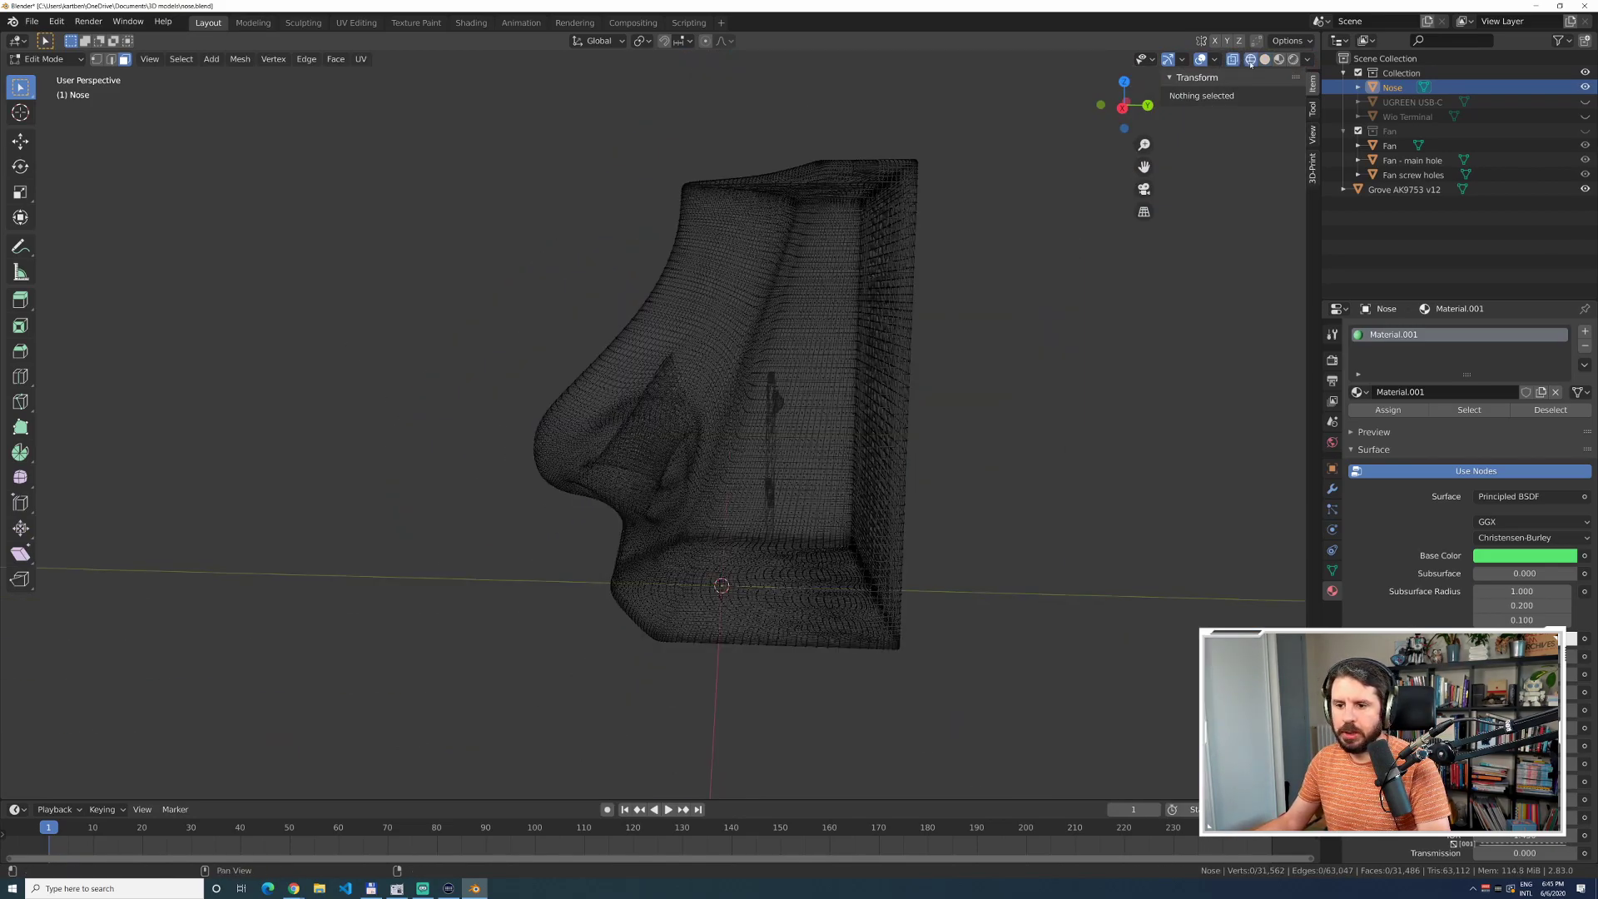
middle_drag(1034, 321, 1220, 90)
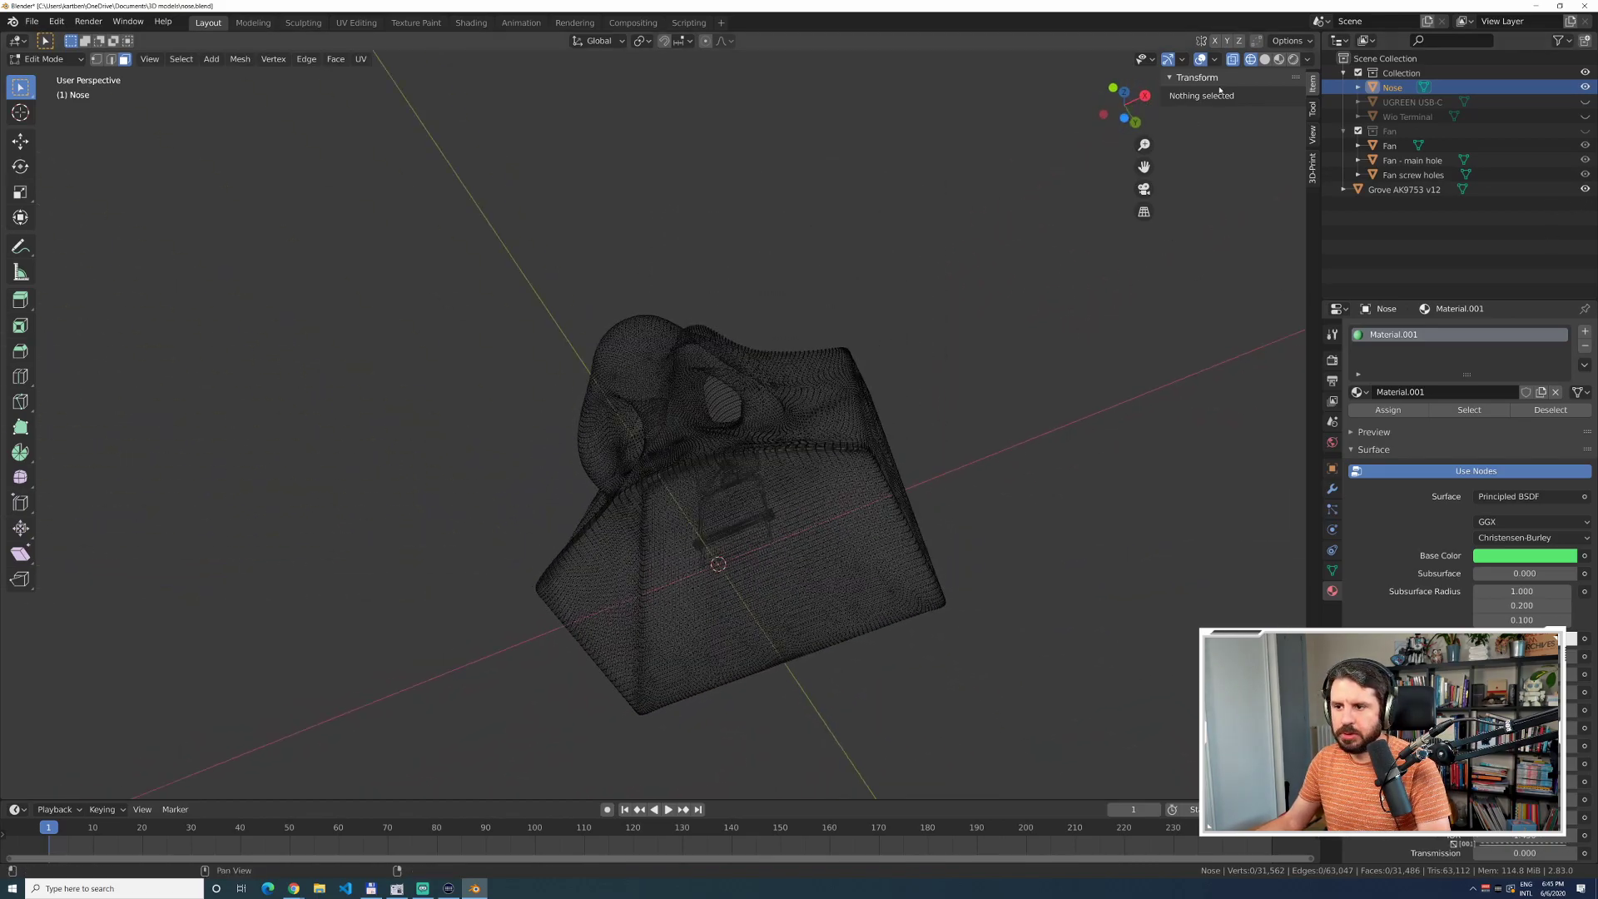
Inspect the nose mesh from below and from the side in solid and wireframe shading.
click(1264, 60)
middle_drag(1166, 582, 1201, 843)
middle_drag(781, 330, 732, 377)
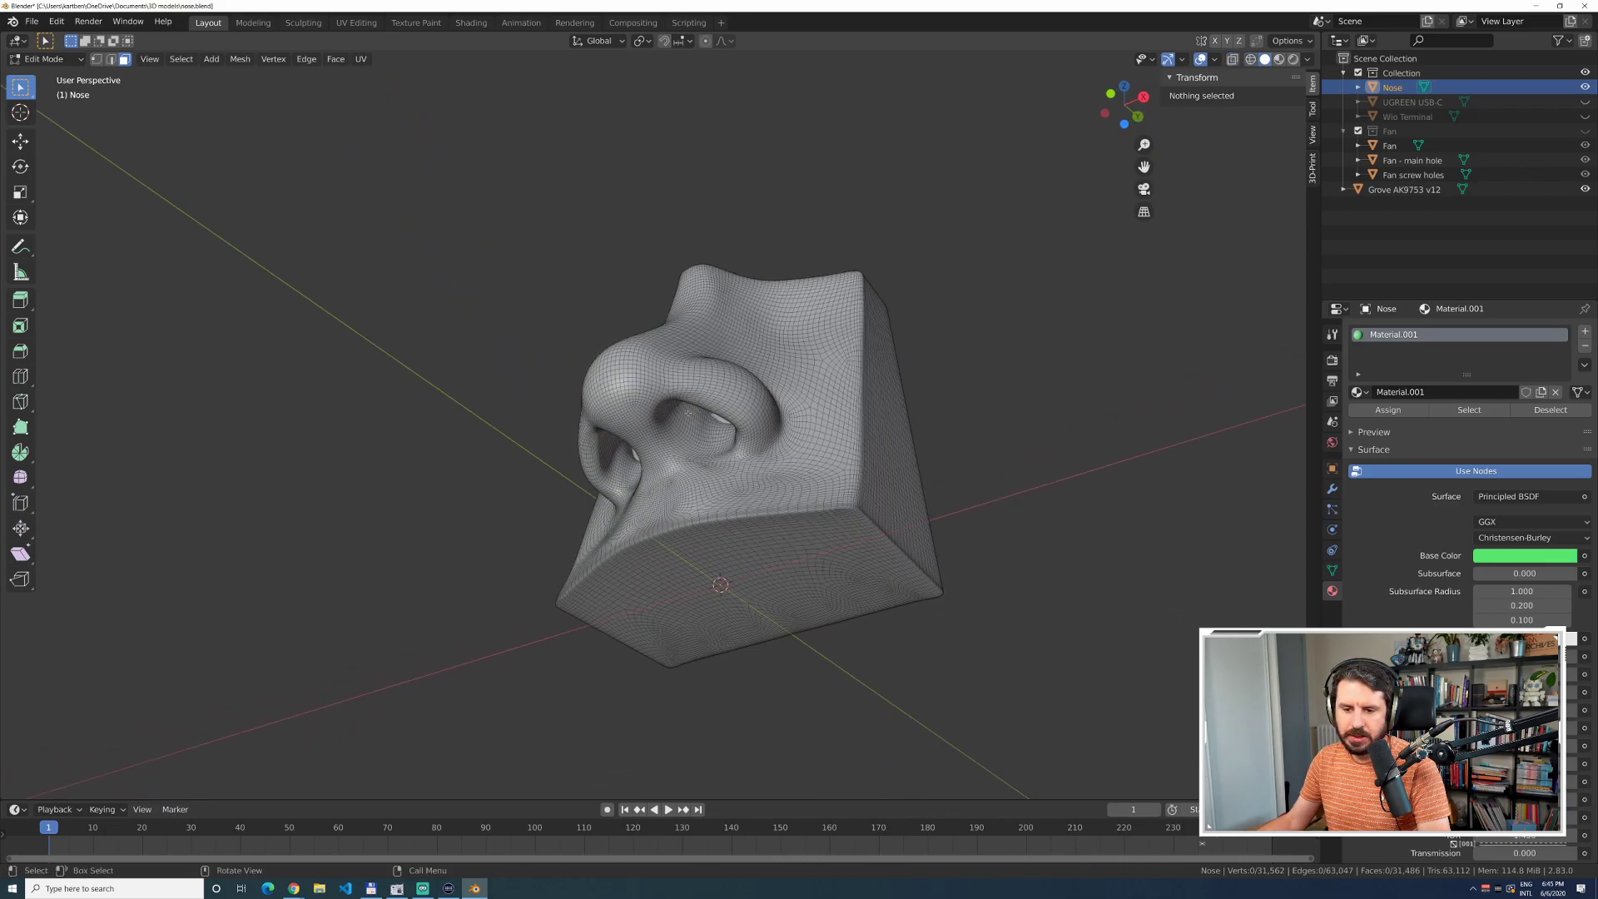
scroll(732, 416, up, 3)
middle_drag(732, 462, 808, 442)
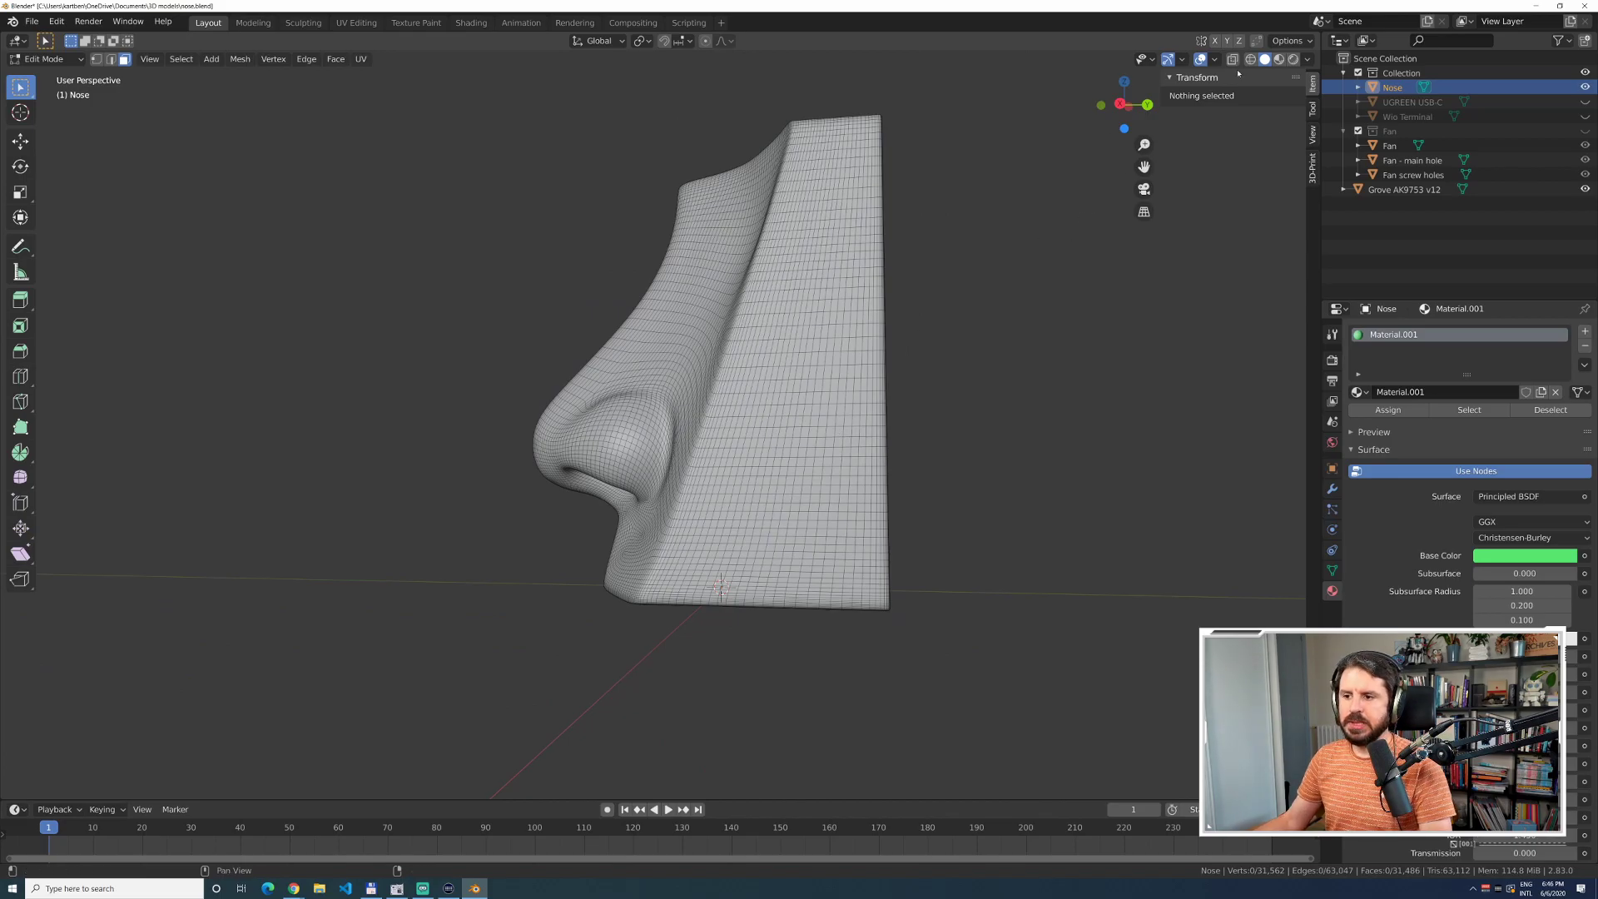
key(shift+z)
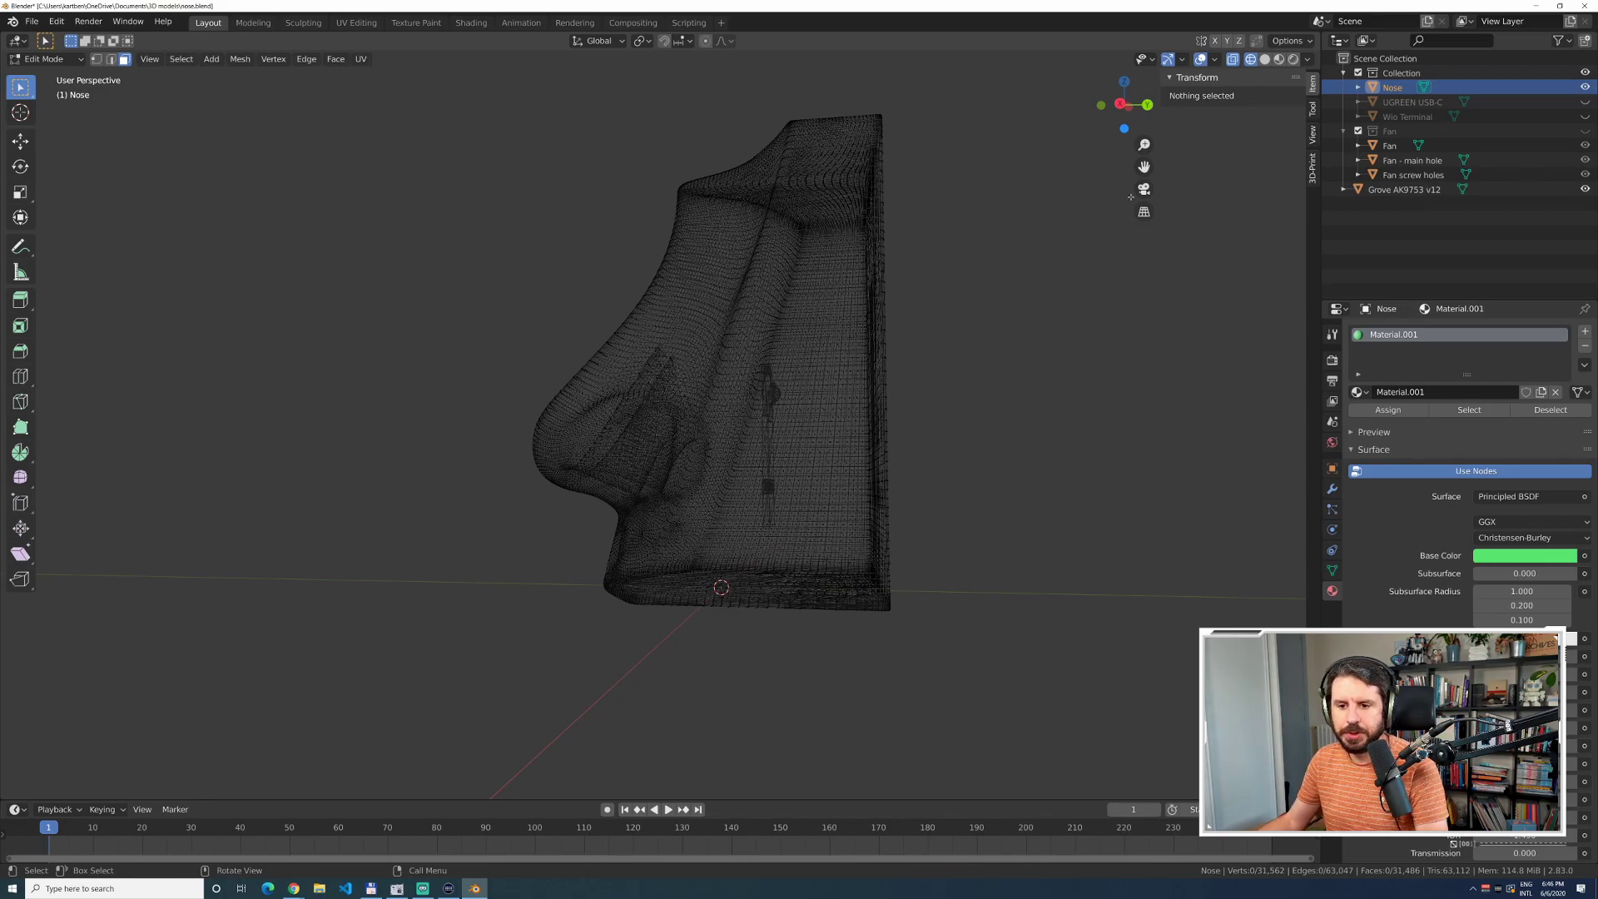
middle_drag(731, 301, 595, 287)
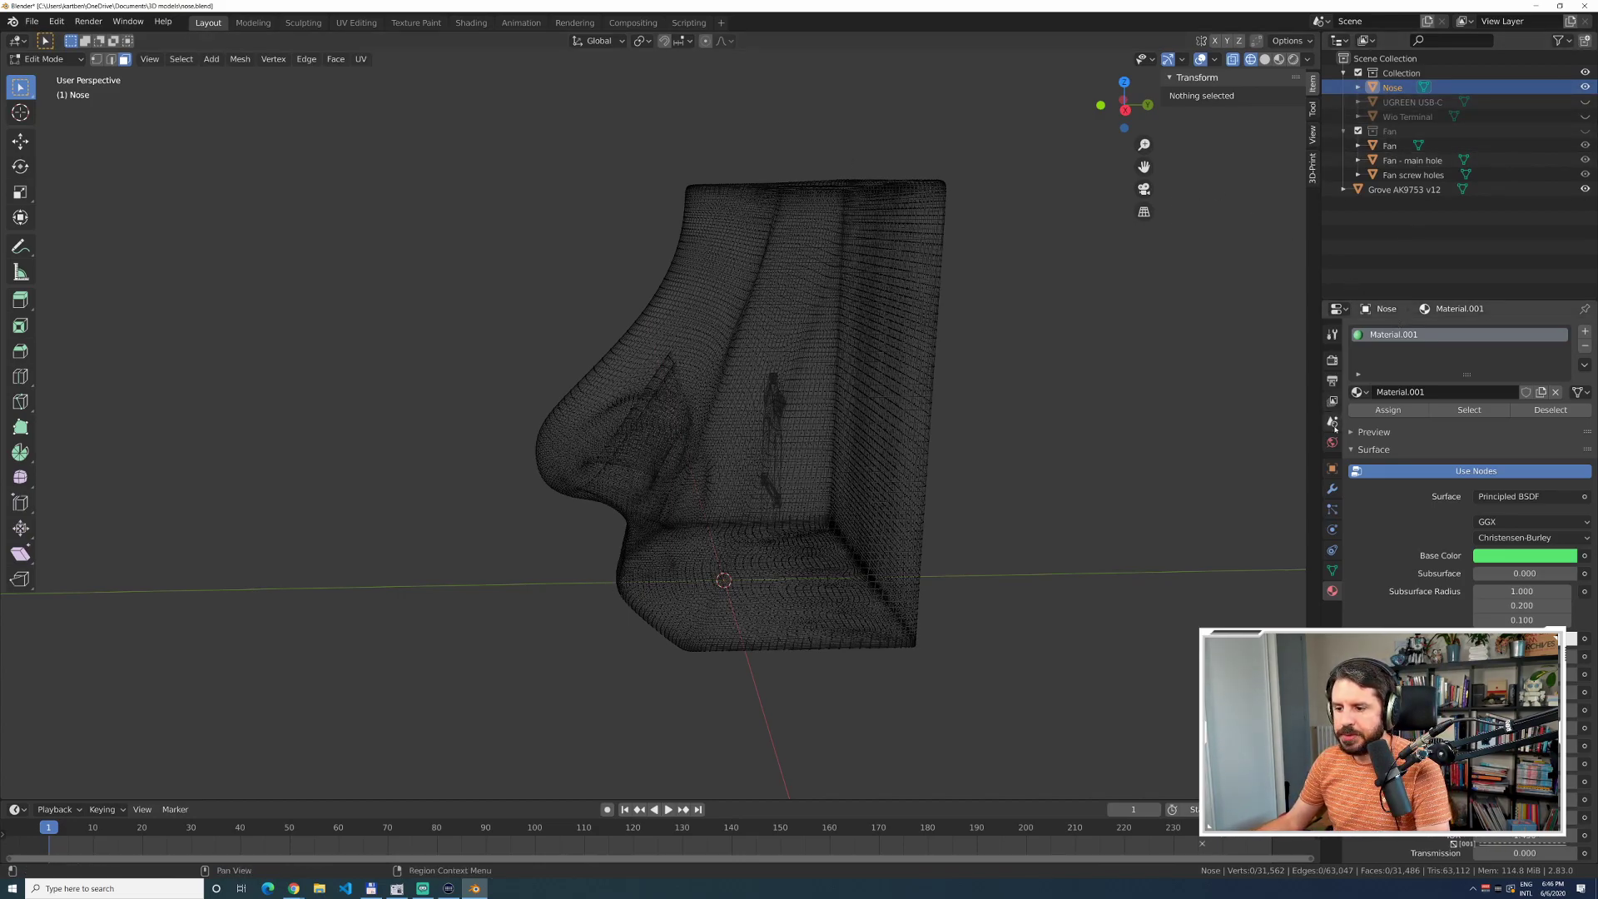
Return the viewport to solid shading and add a Solidify modifier to the nose.
click(1332, 489)
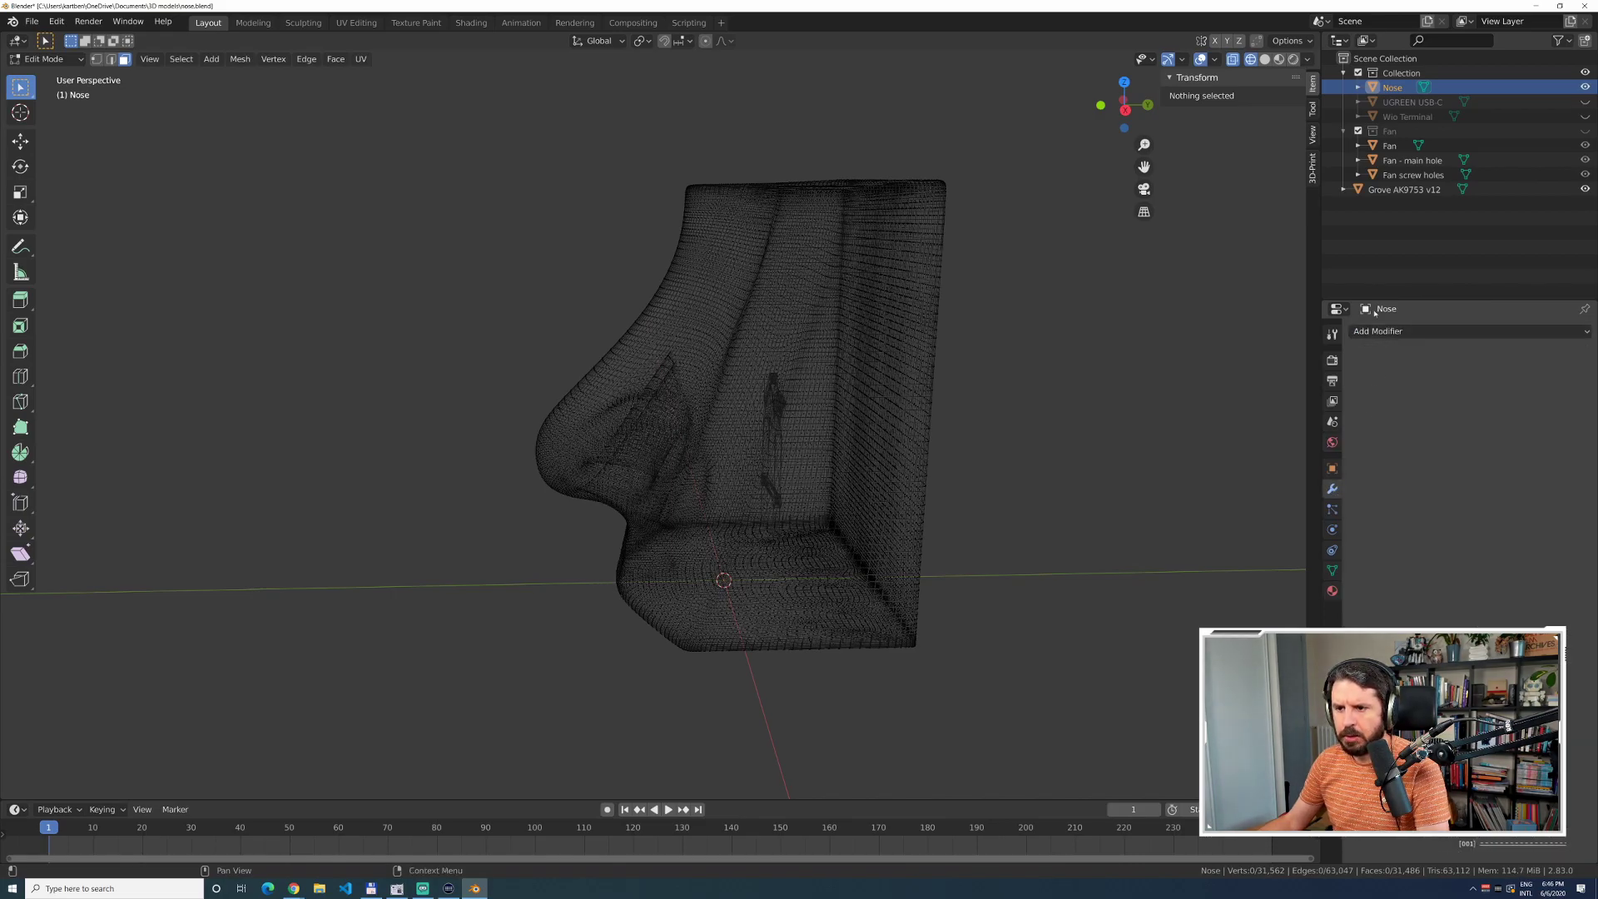
click(1265, 59)
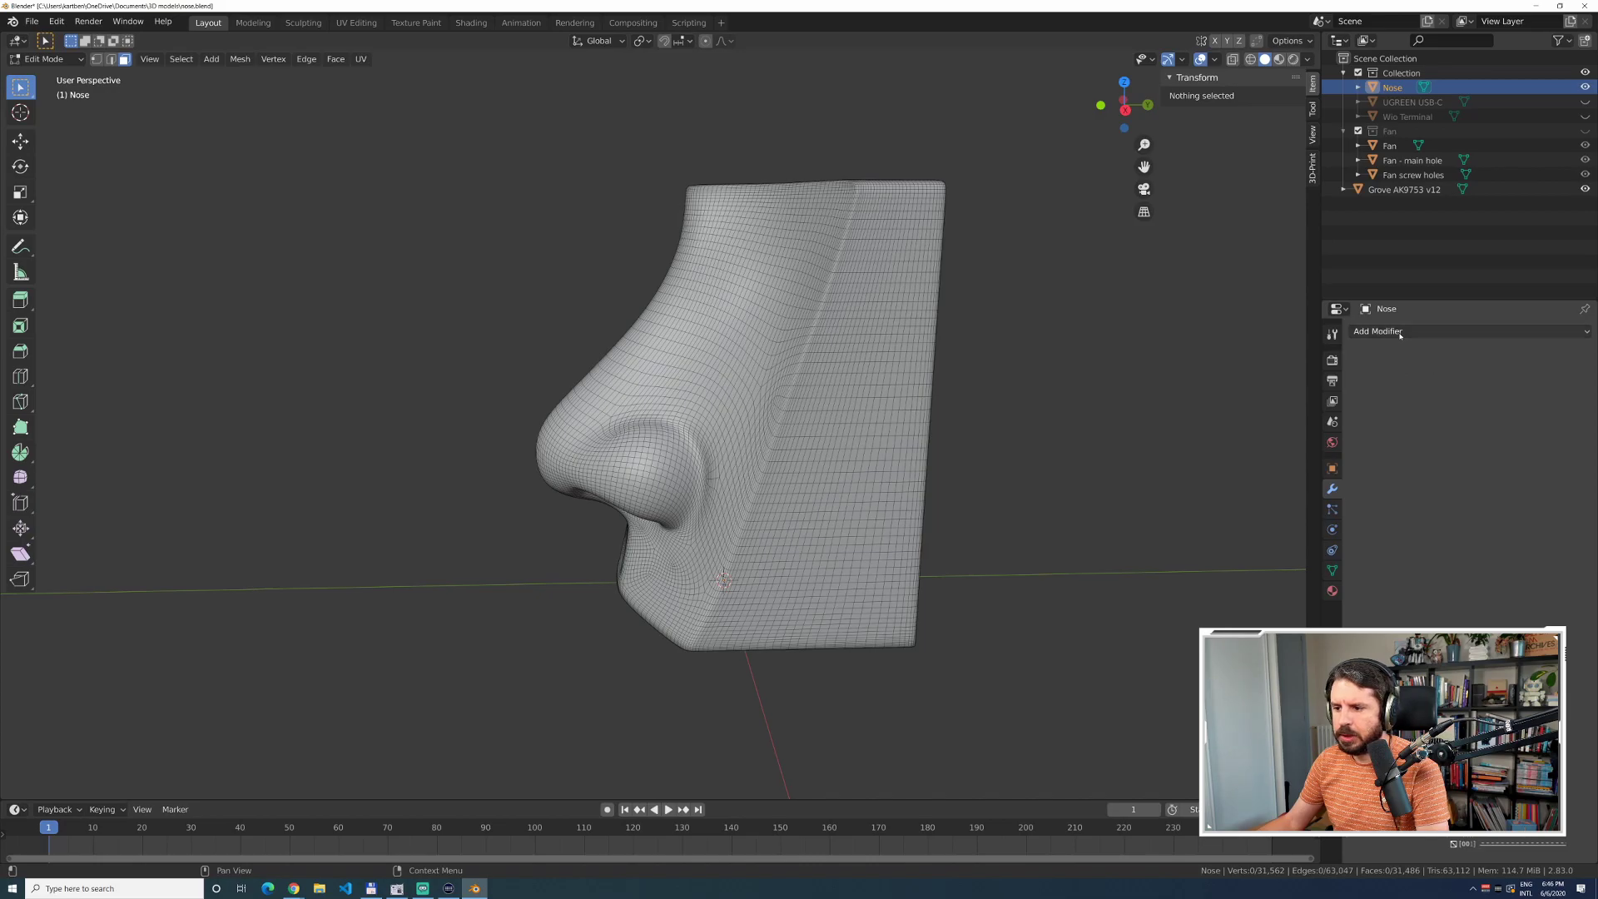
click(1414, 331)
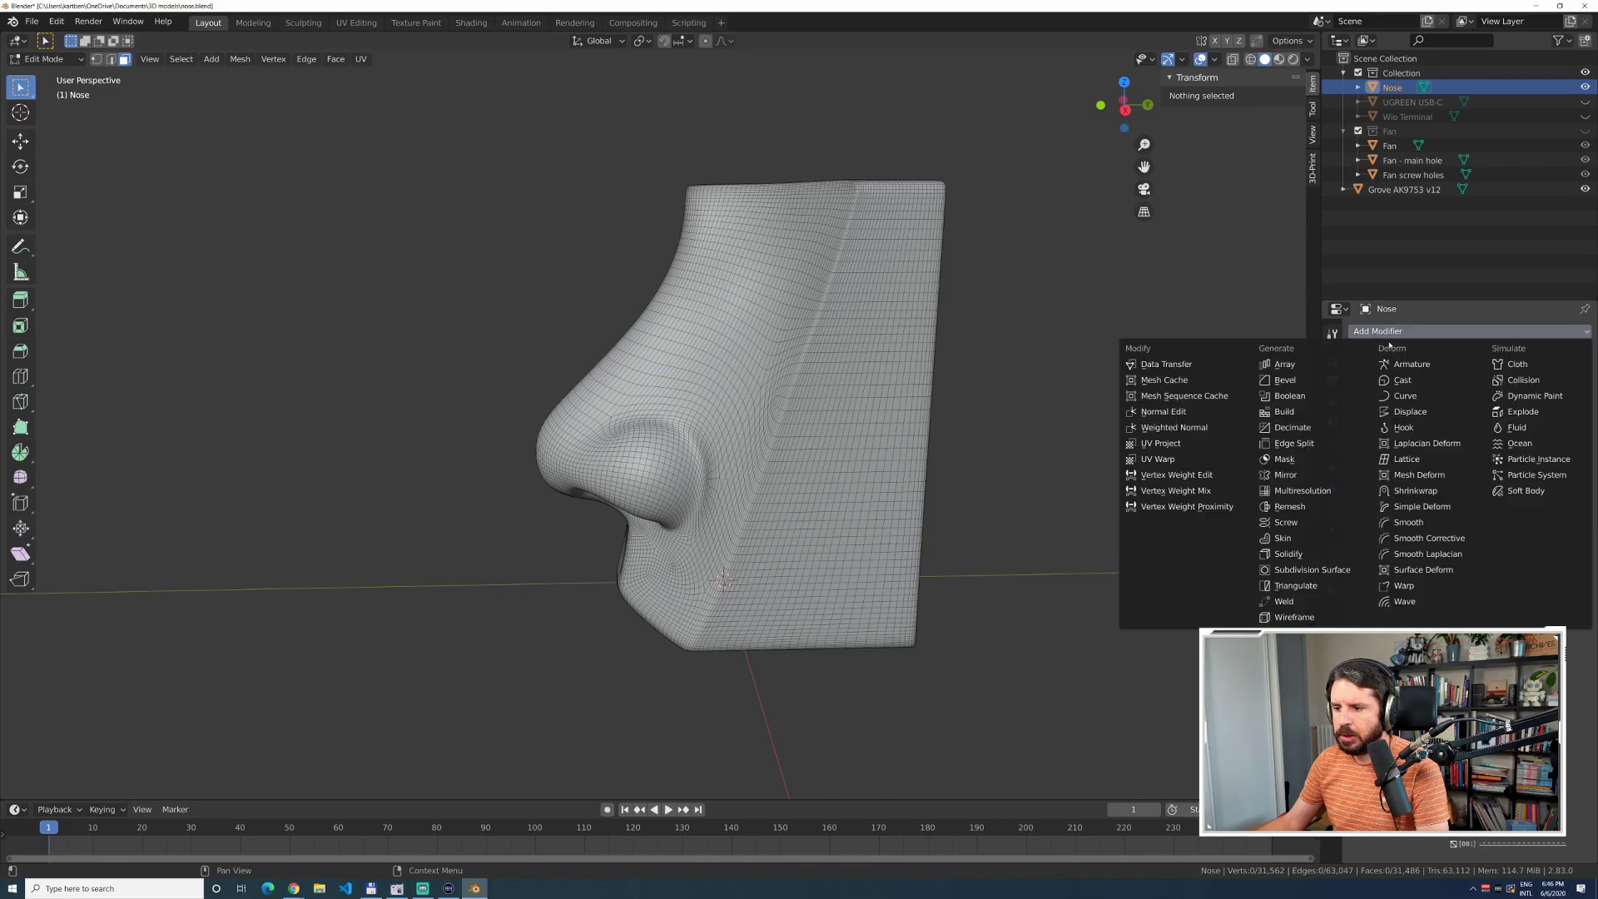
click(1287, 555)
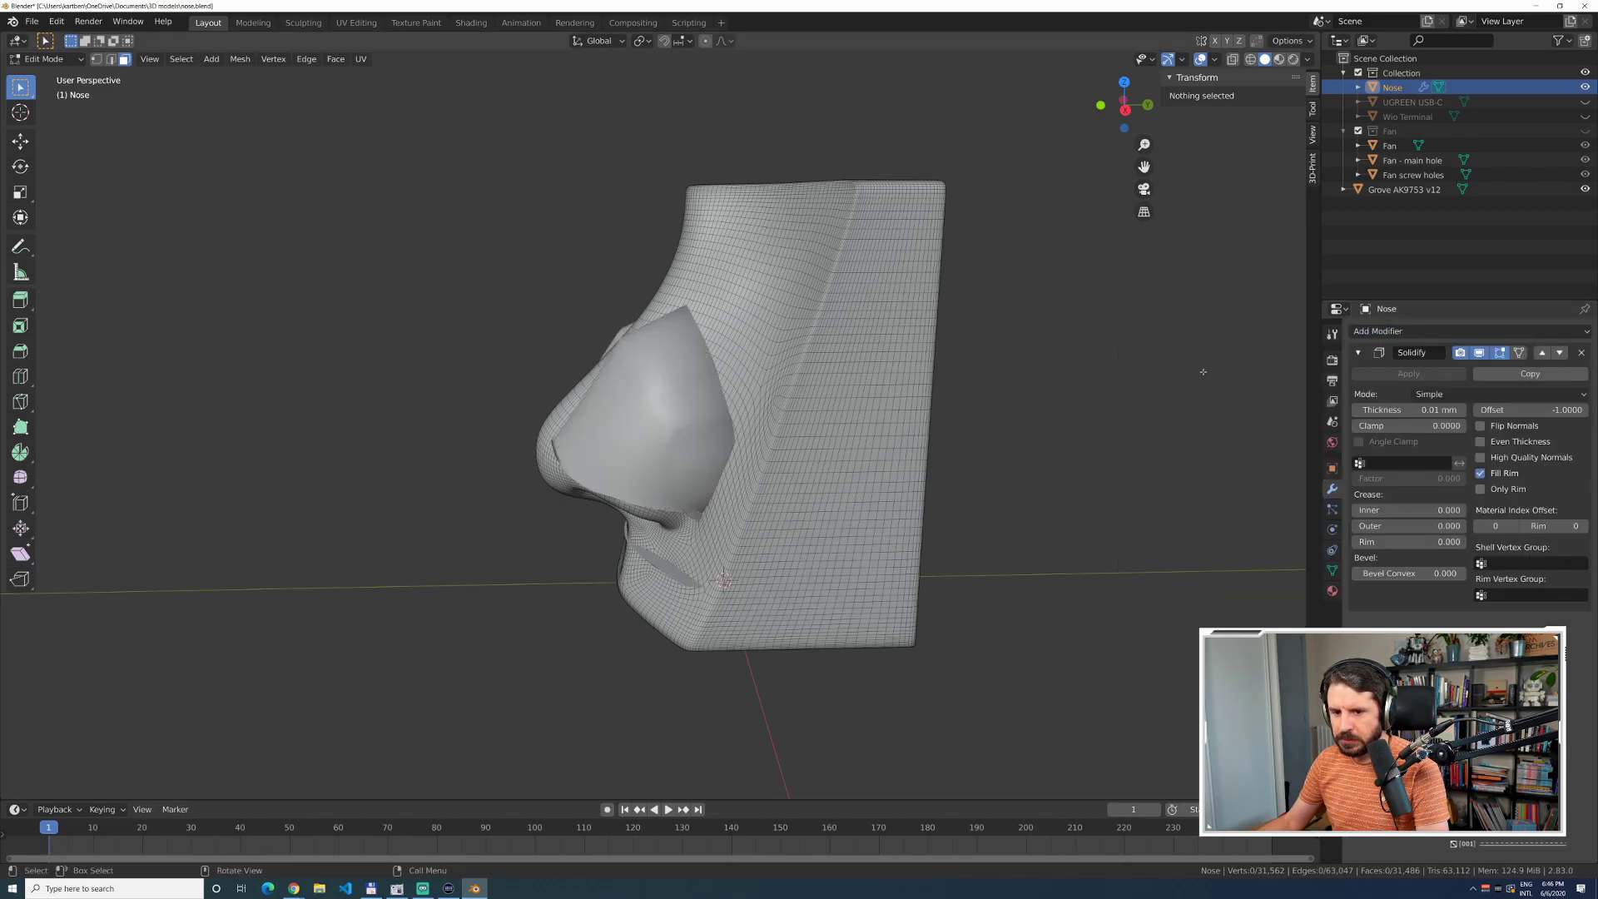
Show the nose in wireframe shading and set the Solidify modifier's thickness to 0 mm.
click(1251, 59)
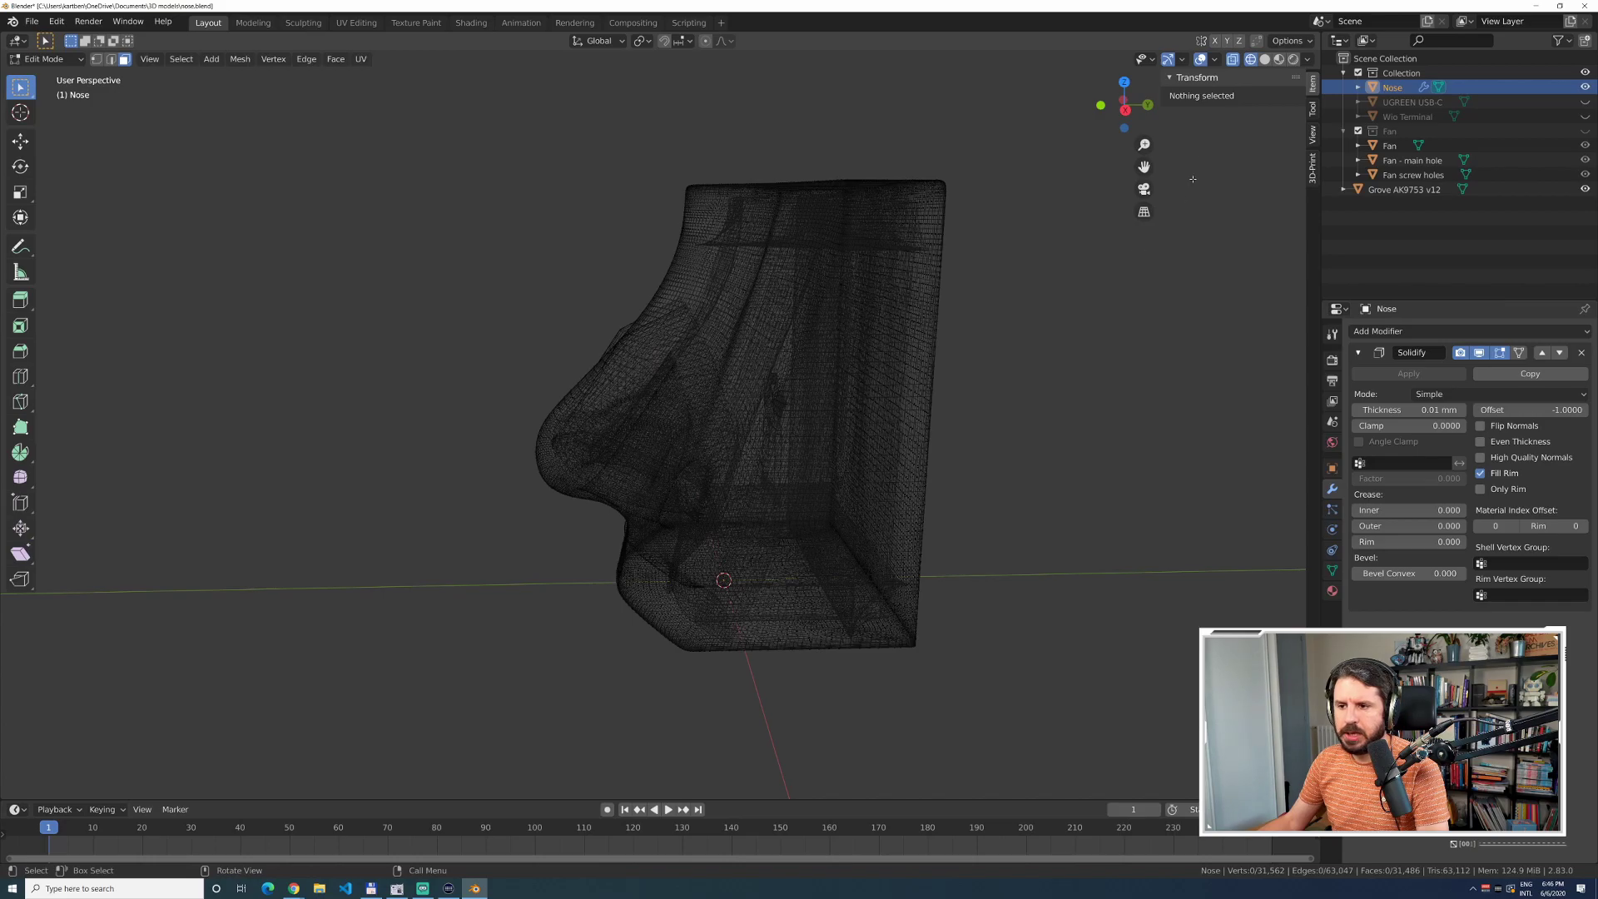
middle_drag(1145, 302, 1075, 325)
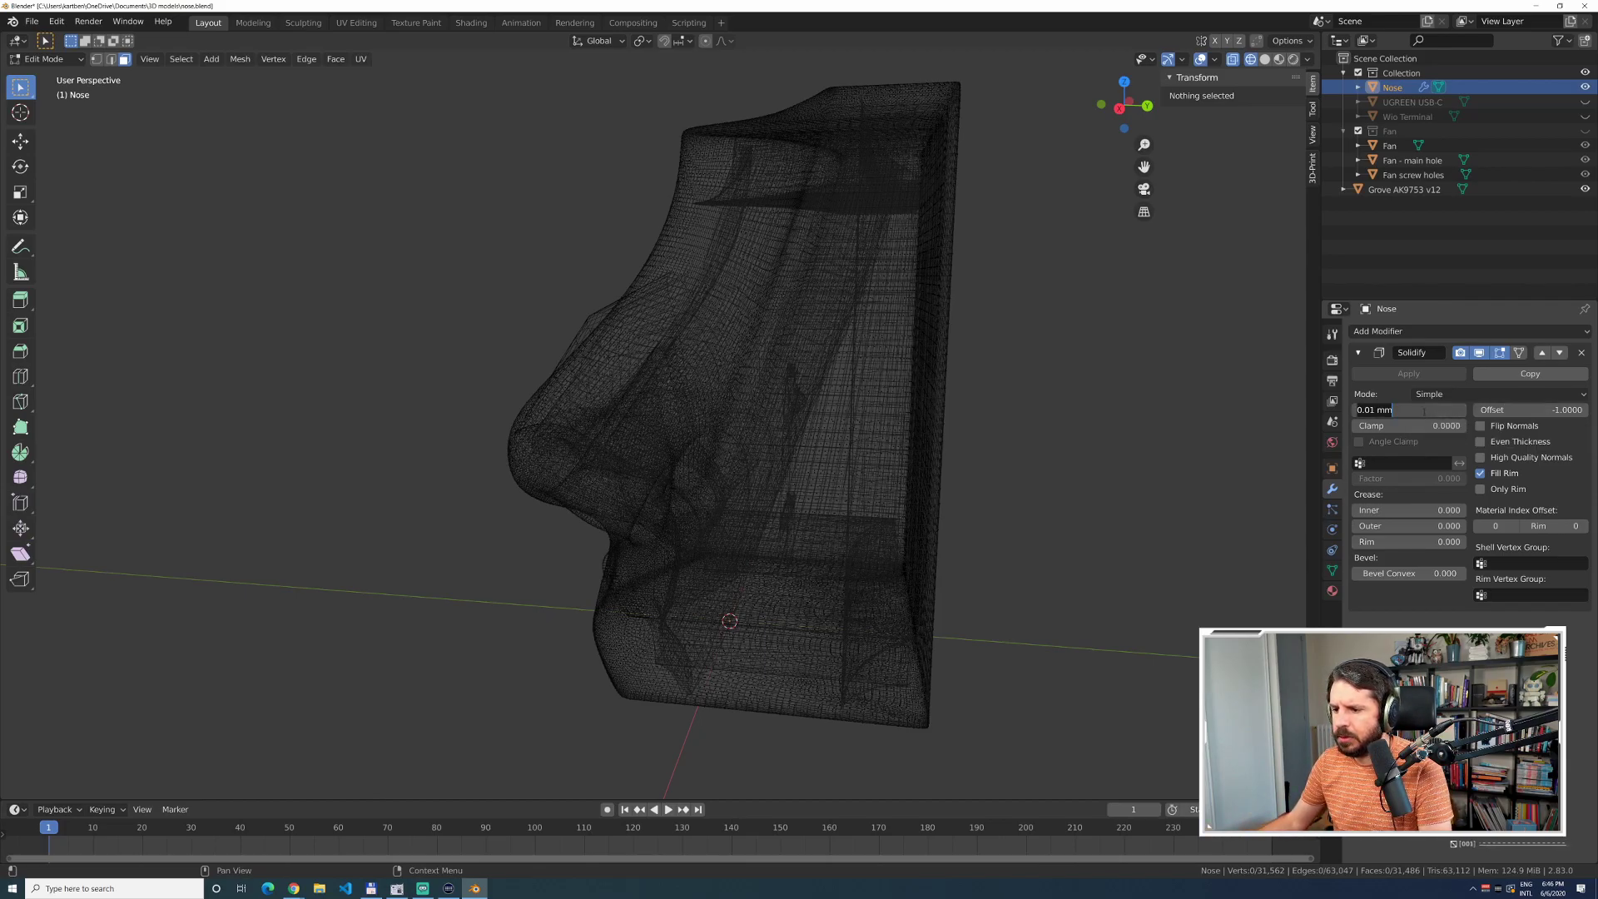
mouse_move(1403, 410)
mouse_down()
mouse_move(1456, 409)
mouse_move(1401, 414)
mouse_up()
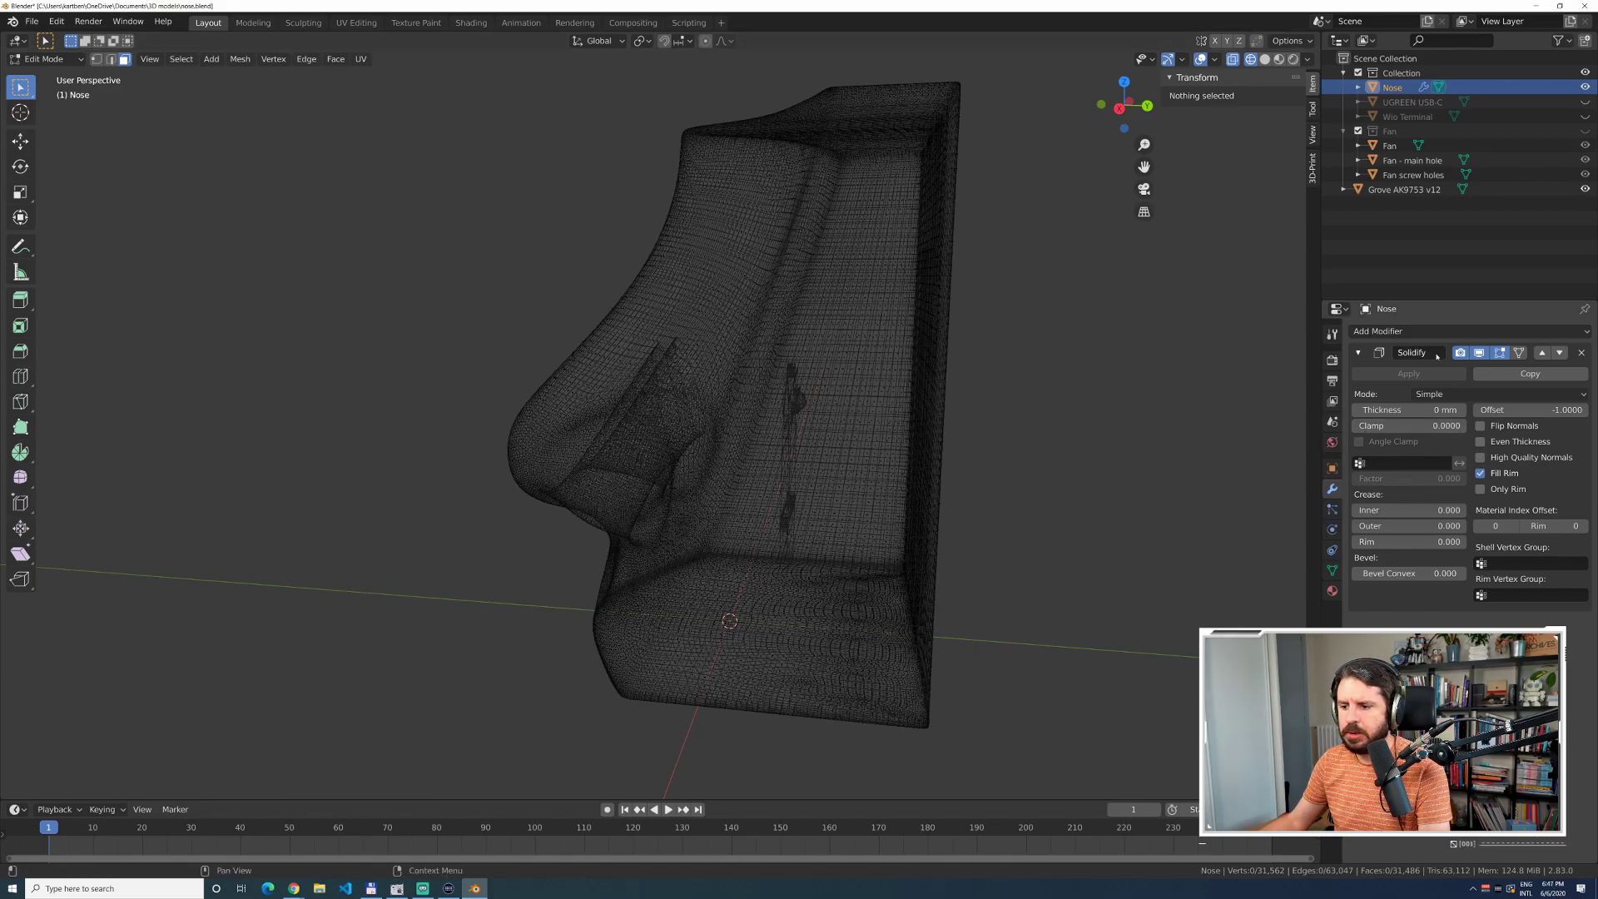
Remove the Solidify modifier from the Nose mesh.
mouse_move(1406, 409)
mouse_down()
mouse_move(1373, 409)
mouse_move(1444, 409)
mouse_move(1418, 394)
mouse_up()
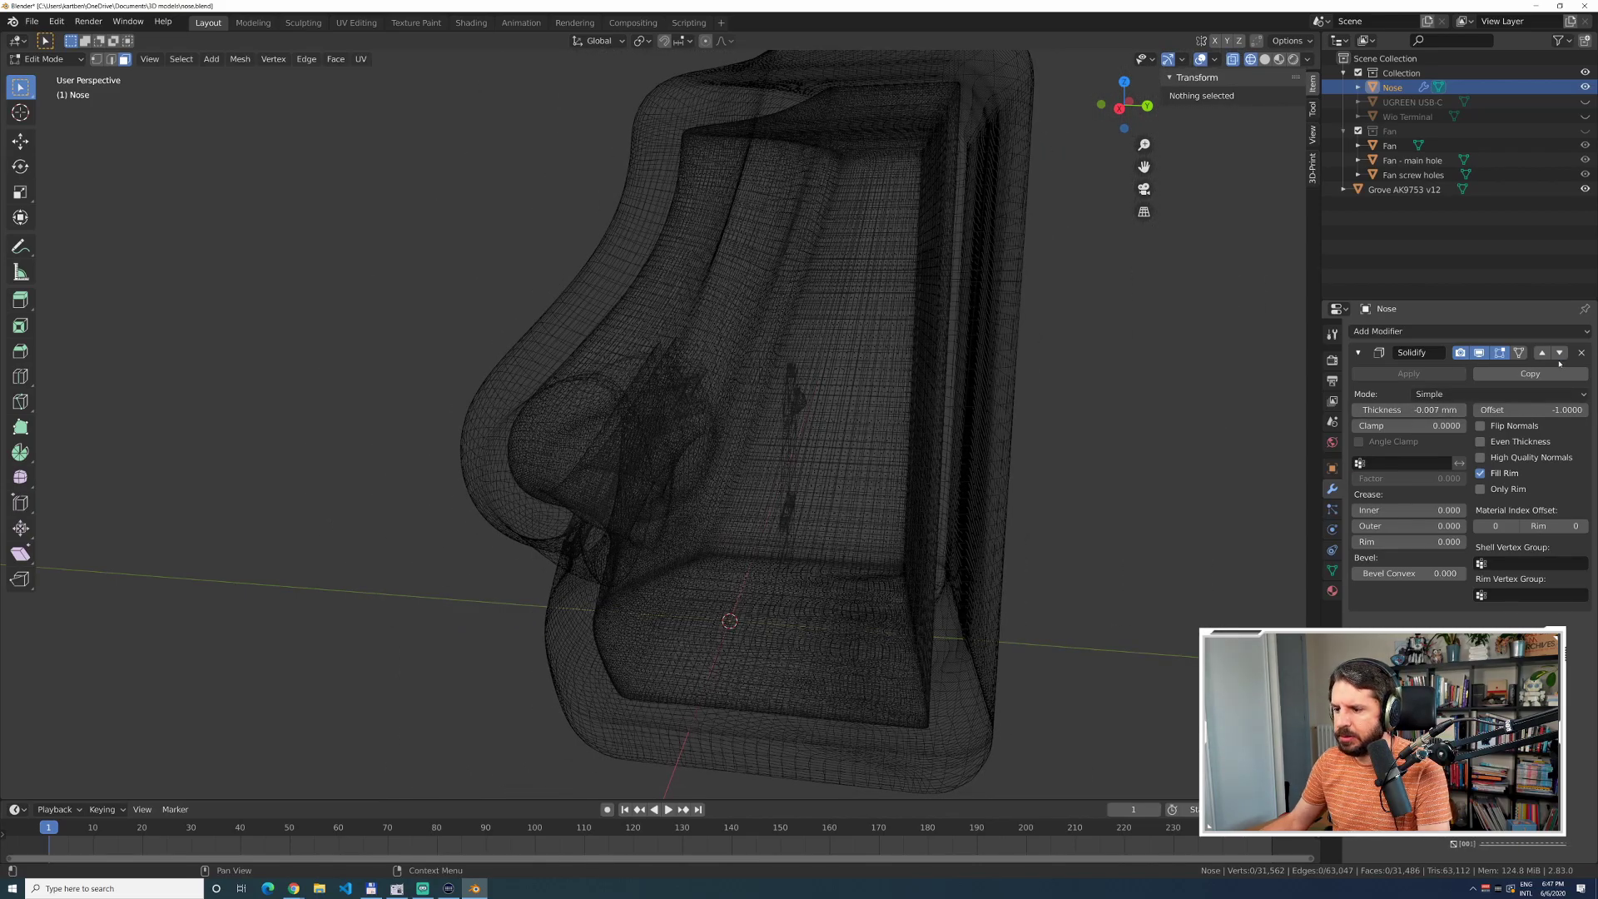
click(1424, 410)
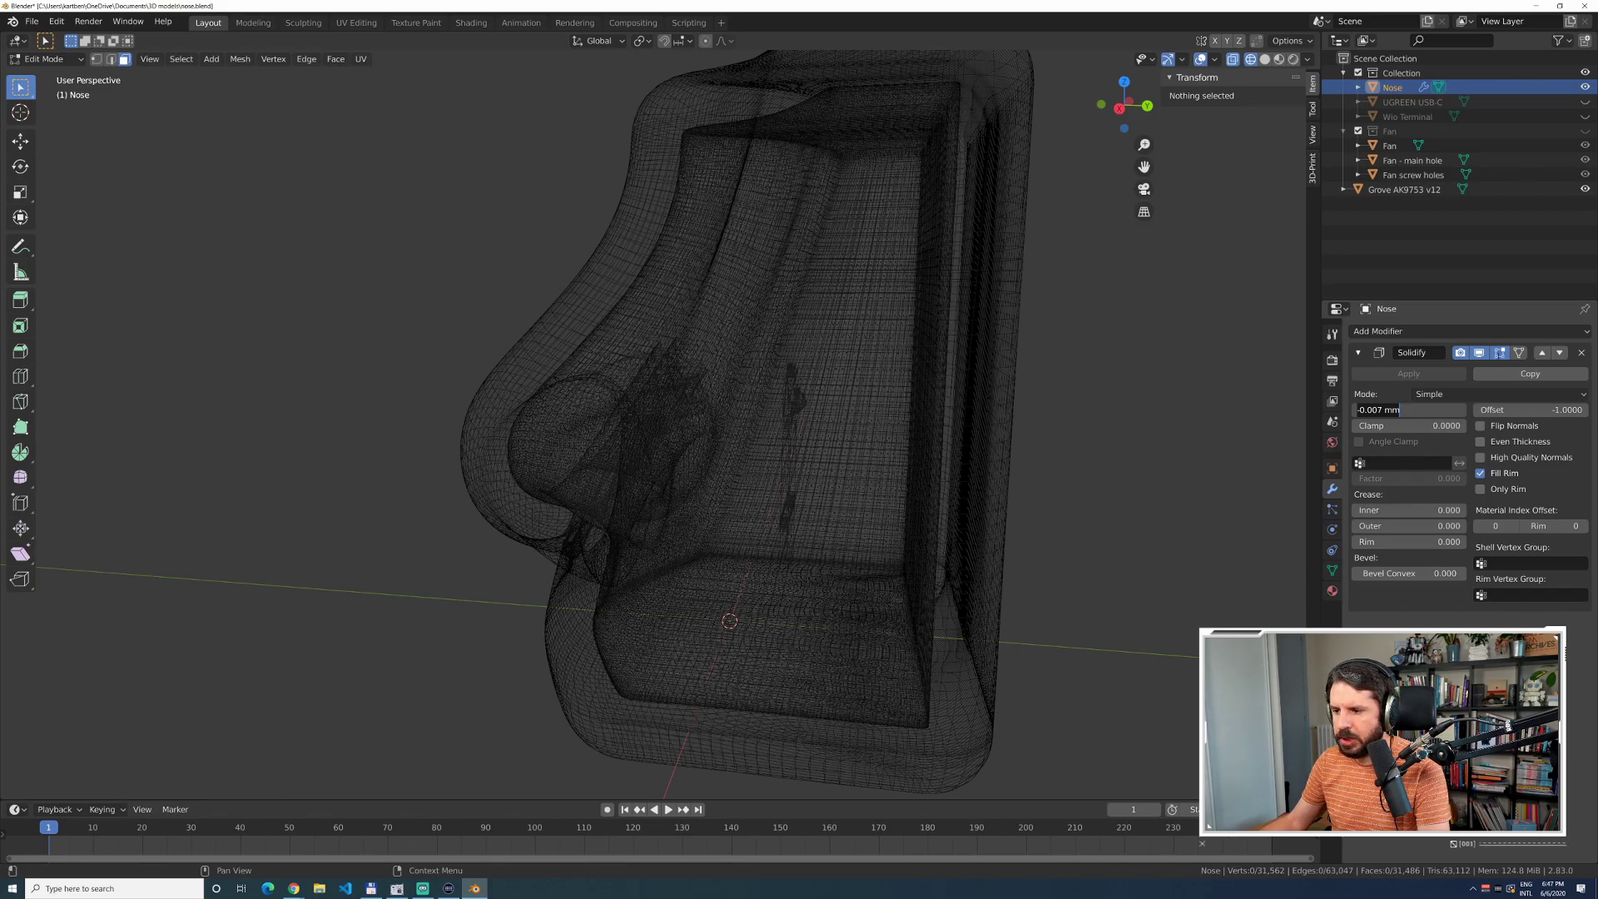
click(1581, 353)
click(1582, 353)
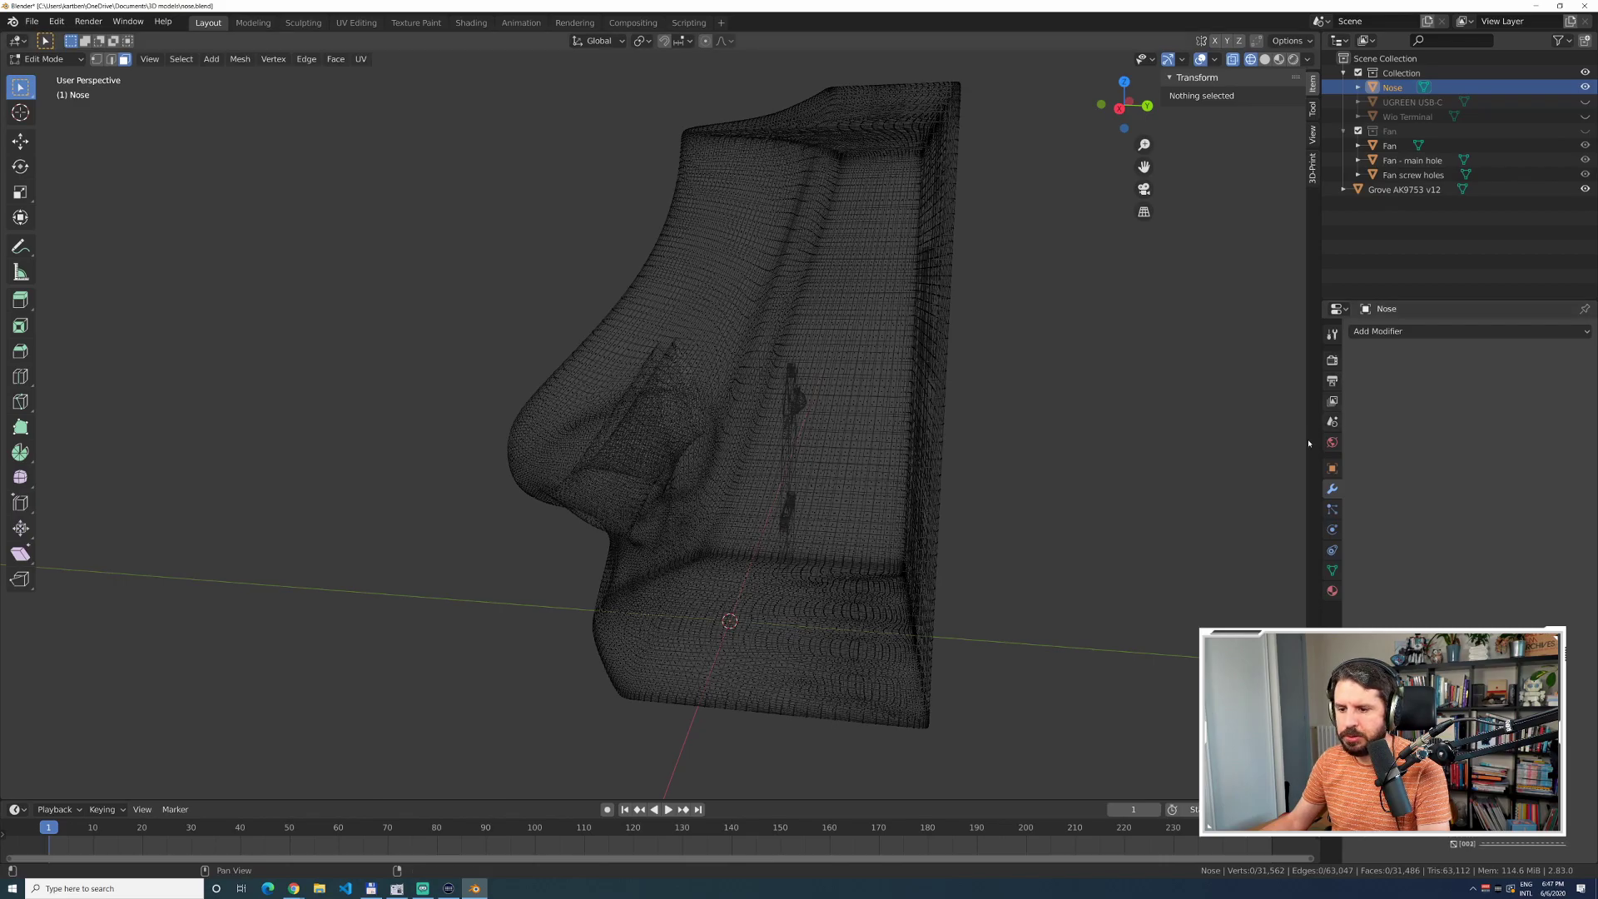
Display the scene's unit settings and switch the Nose from Edit Mode to Object Mode.
click(1331, 422)
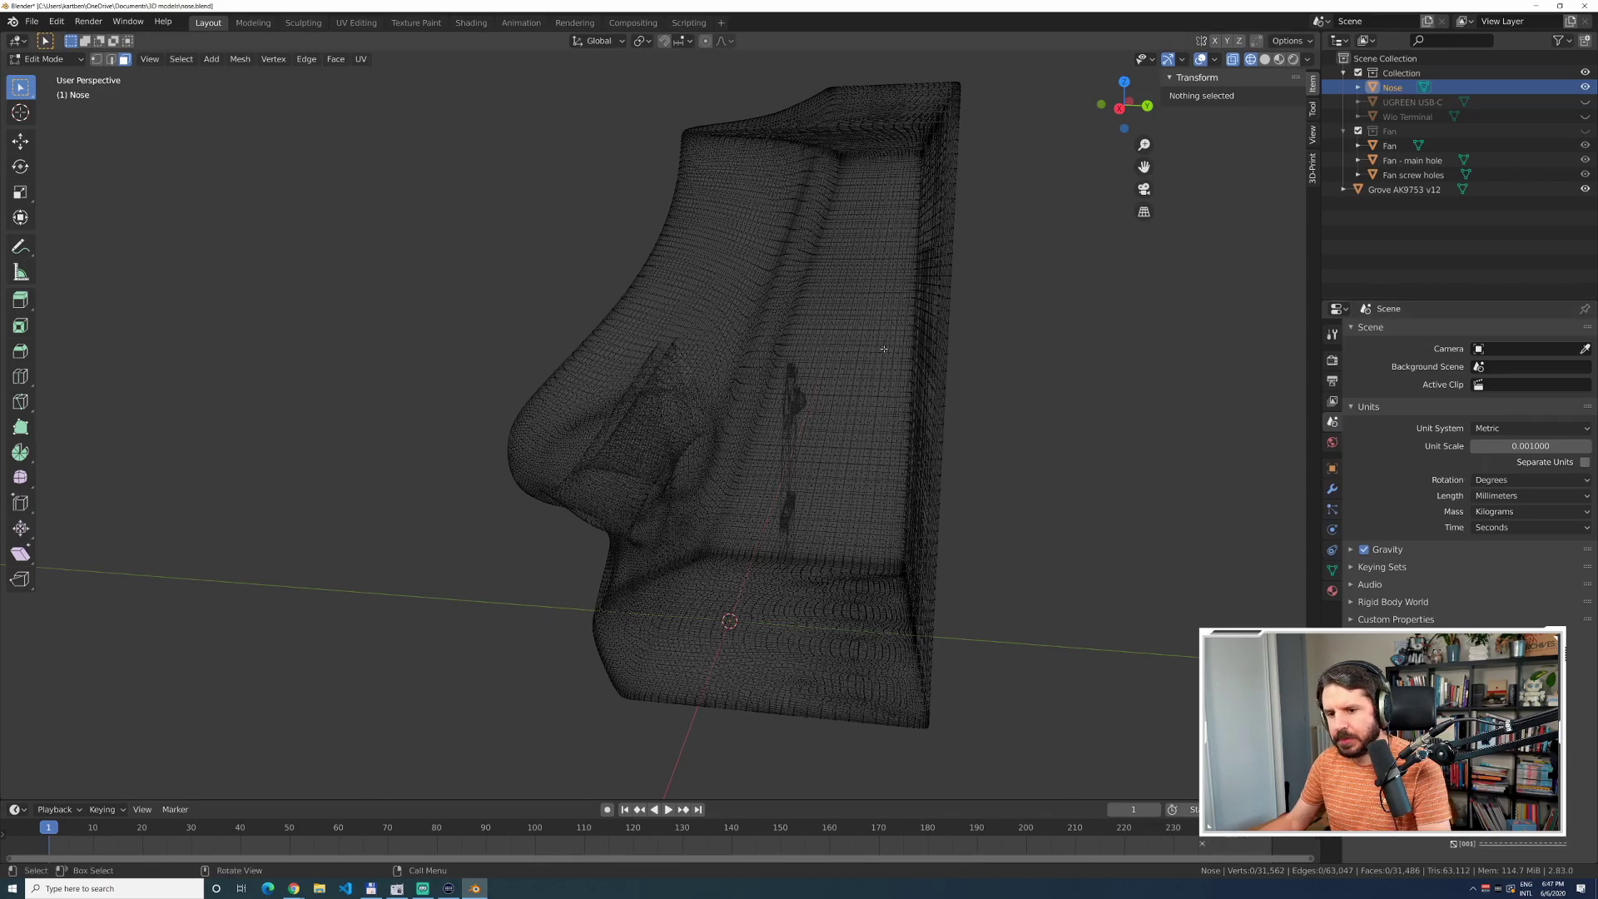
click(884, 315)
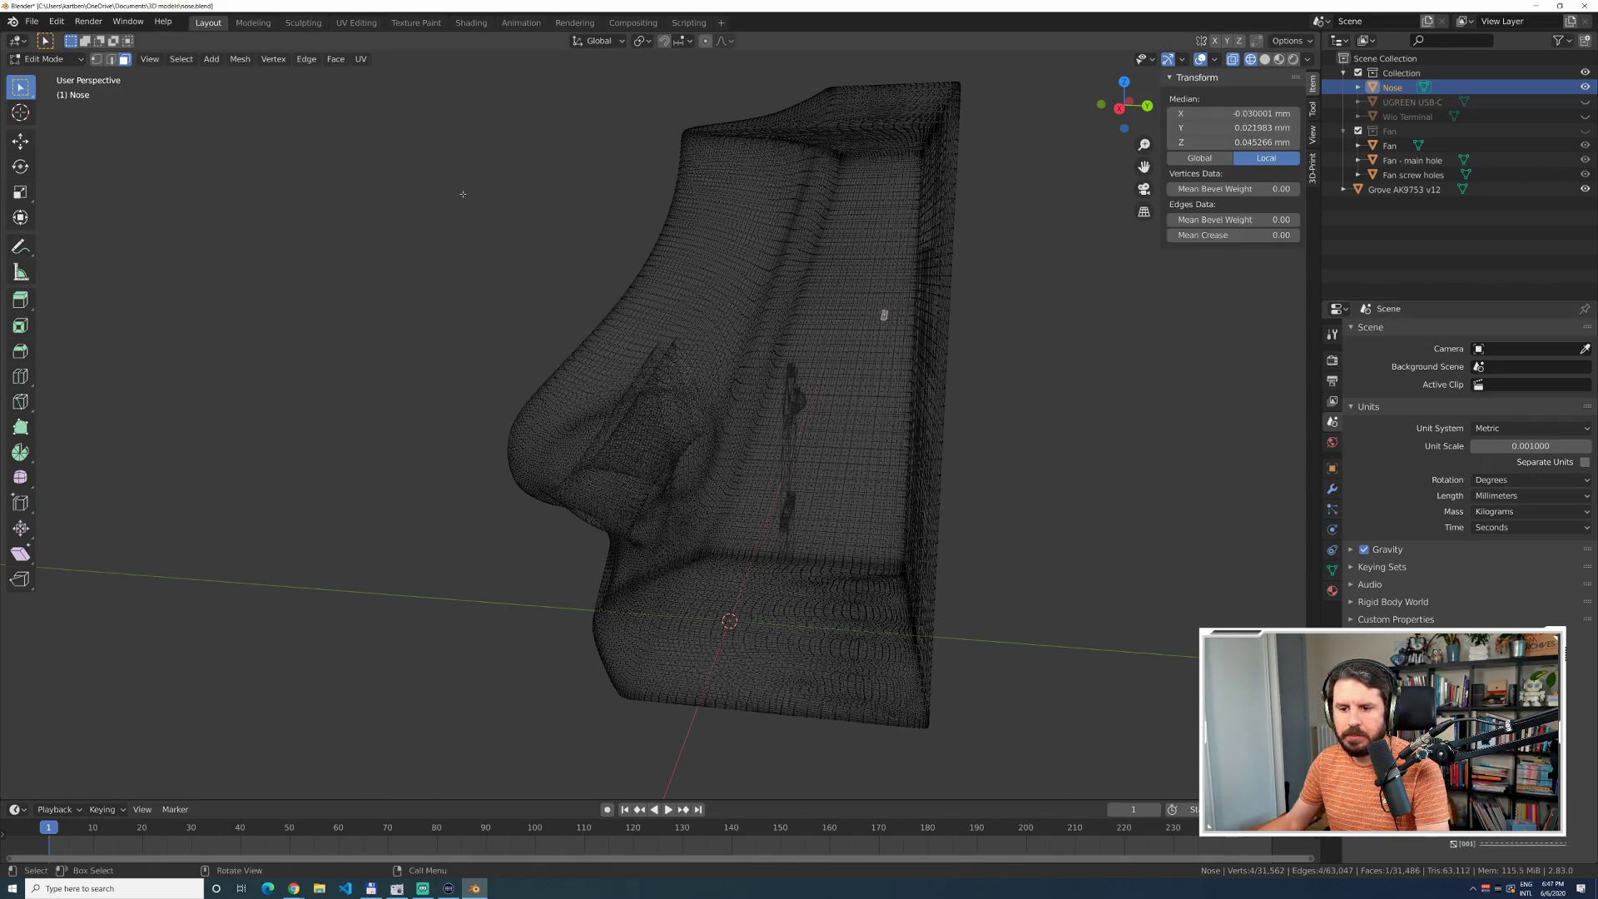
key(Tab)
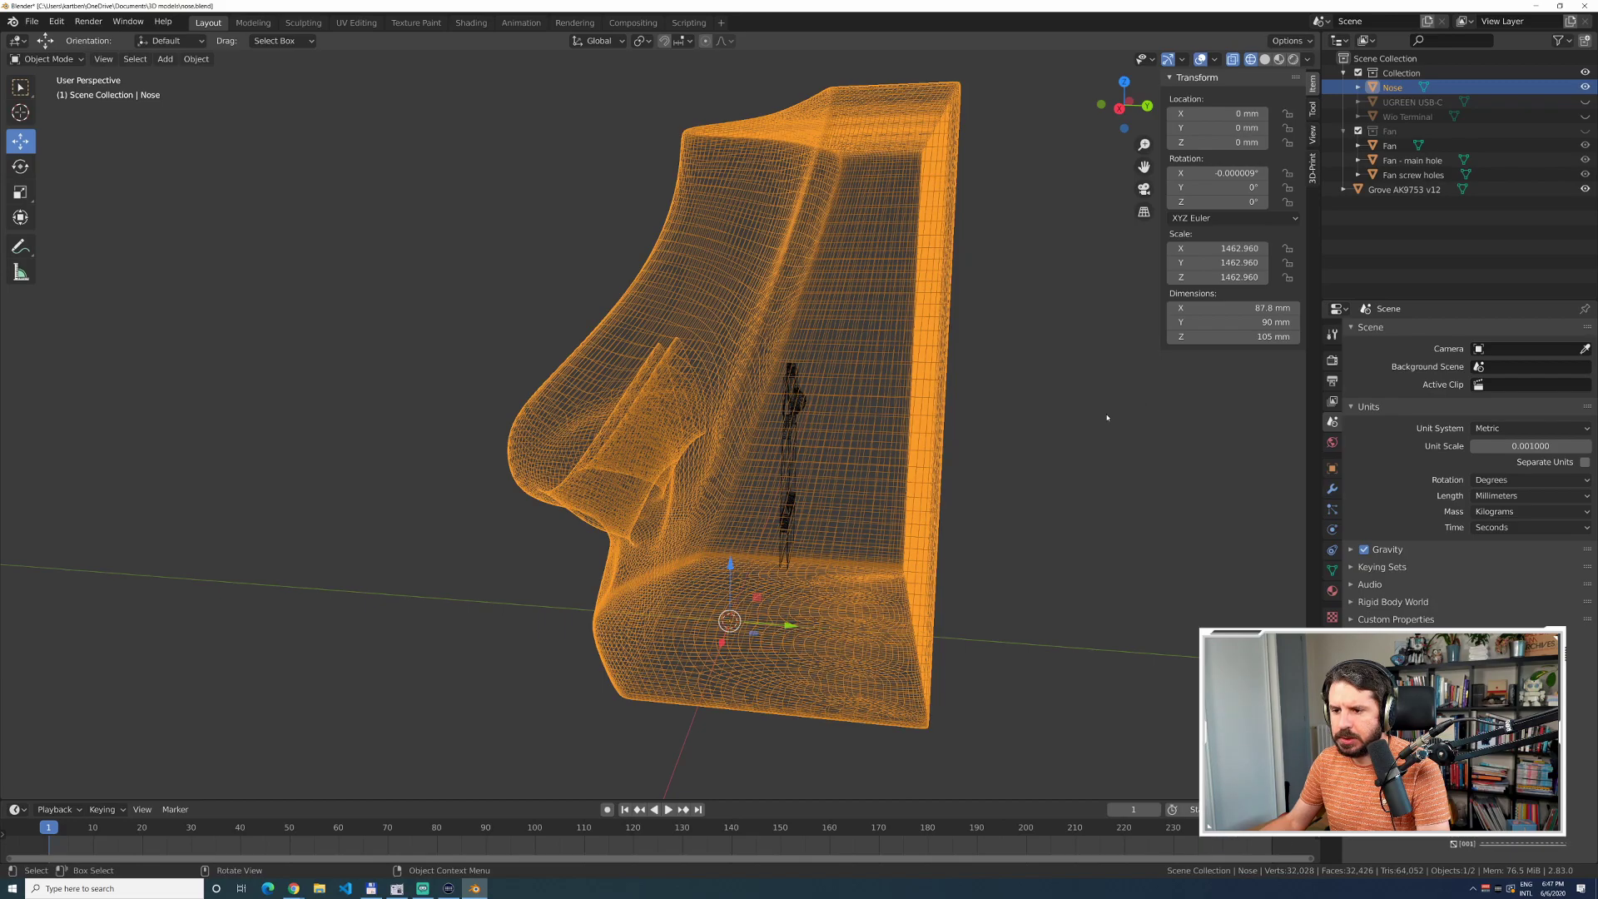
Compare the scale and dimensions of the Grove AK9753 v12 sensor with those of the Nose.
click(962, 503)
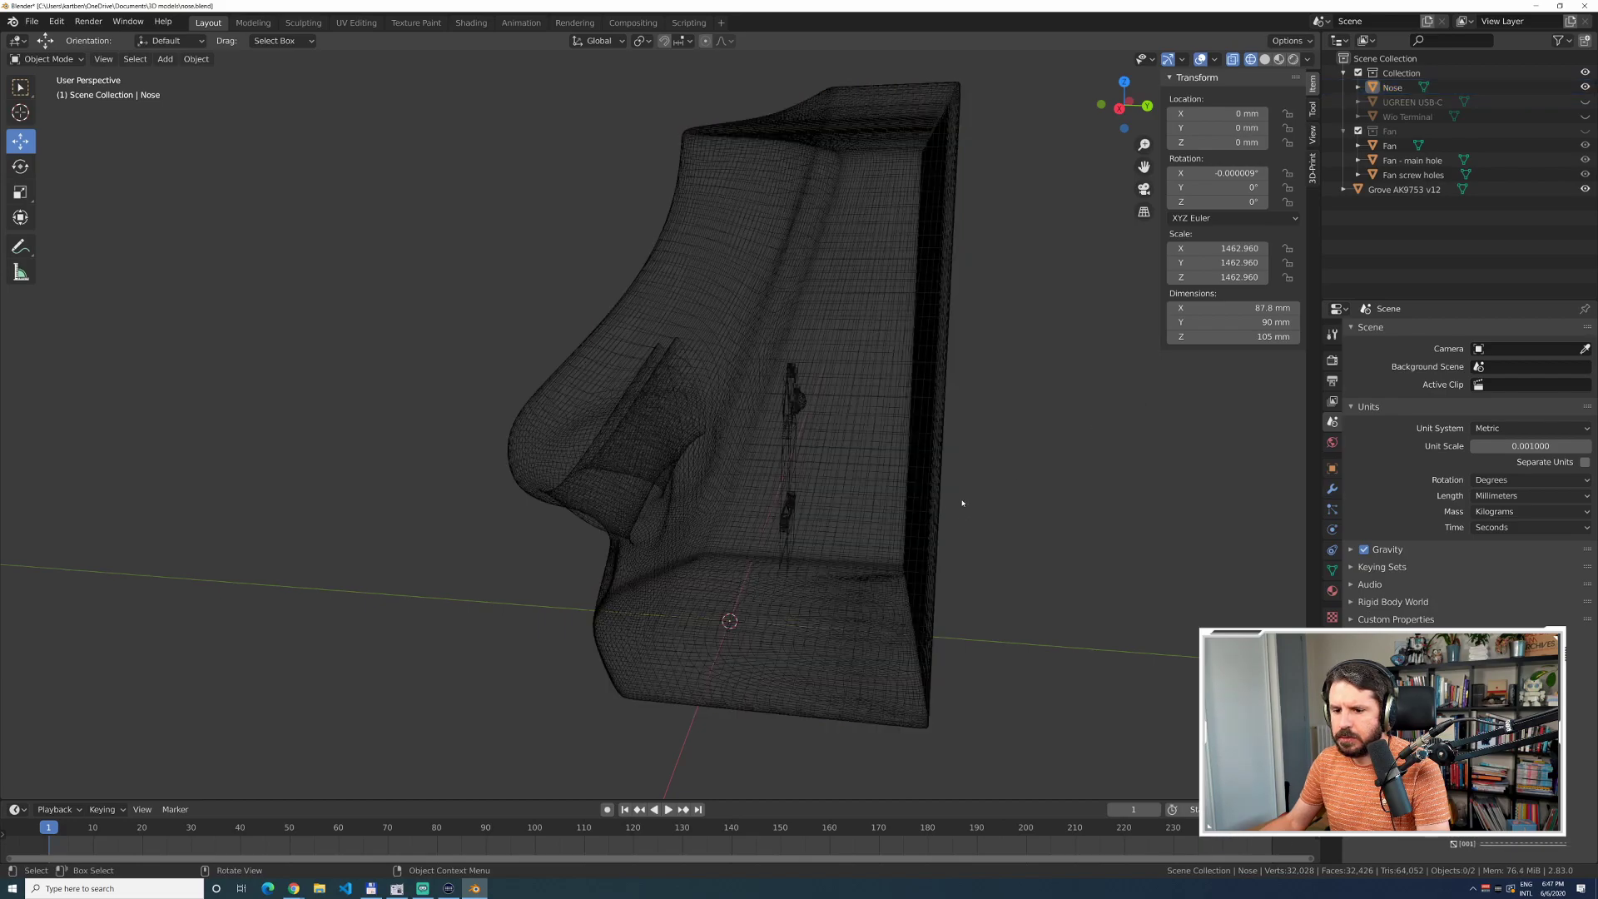
click(783, 462)
click(1014, 477)
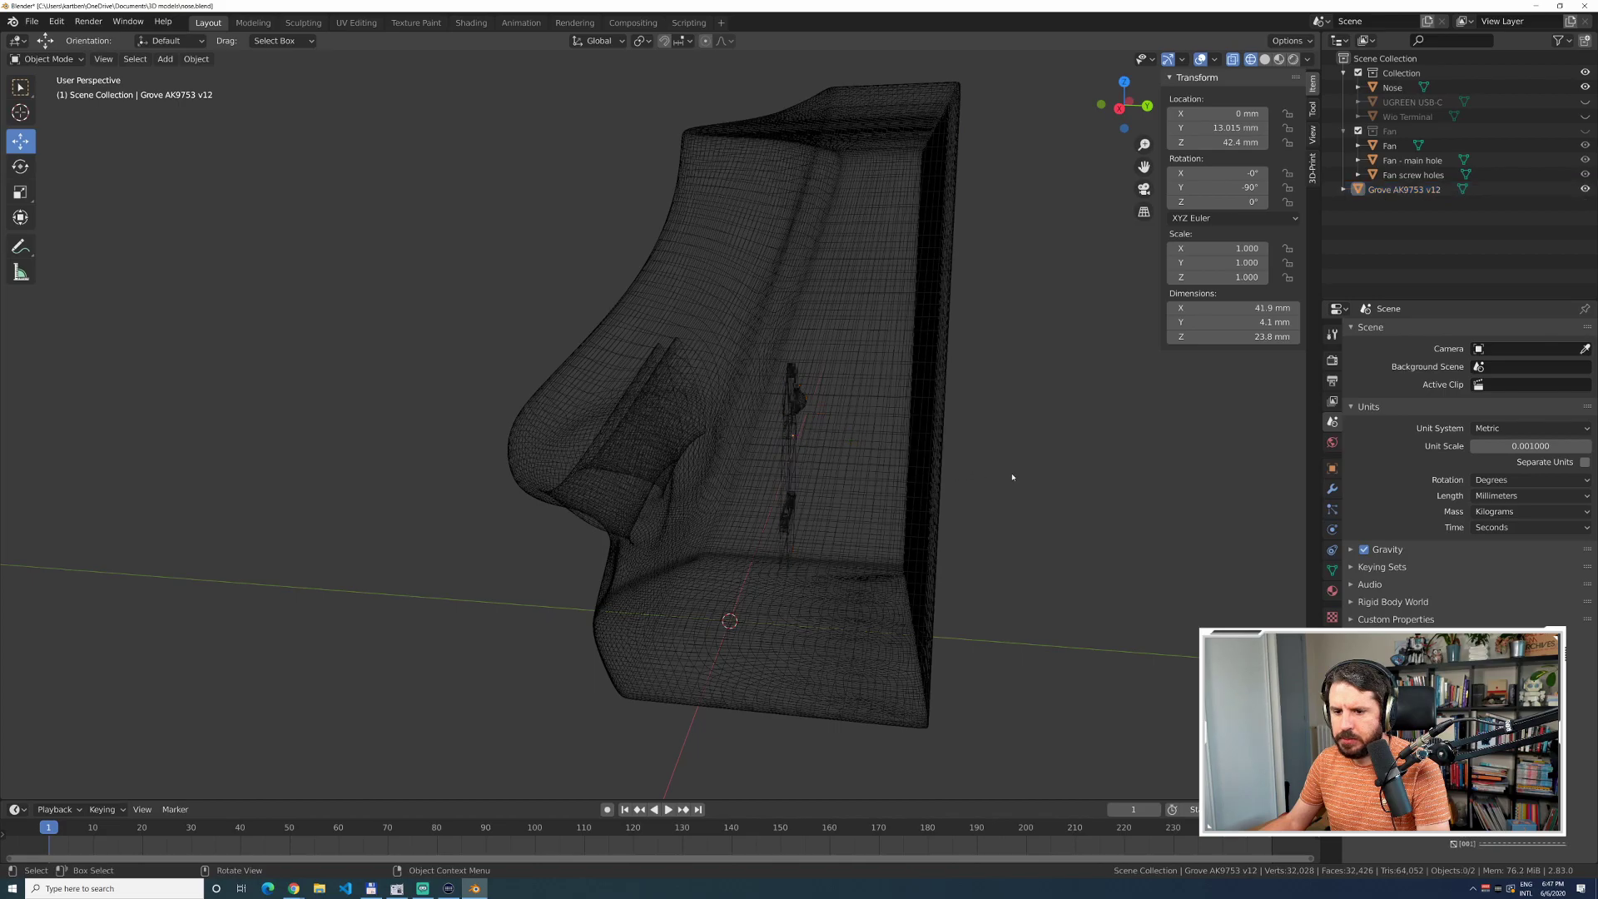
click(892, 336)
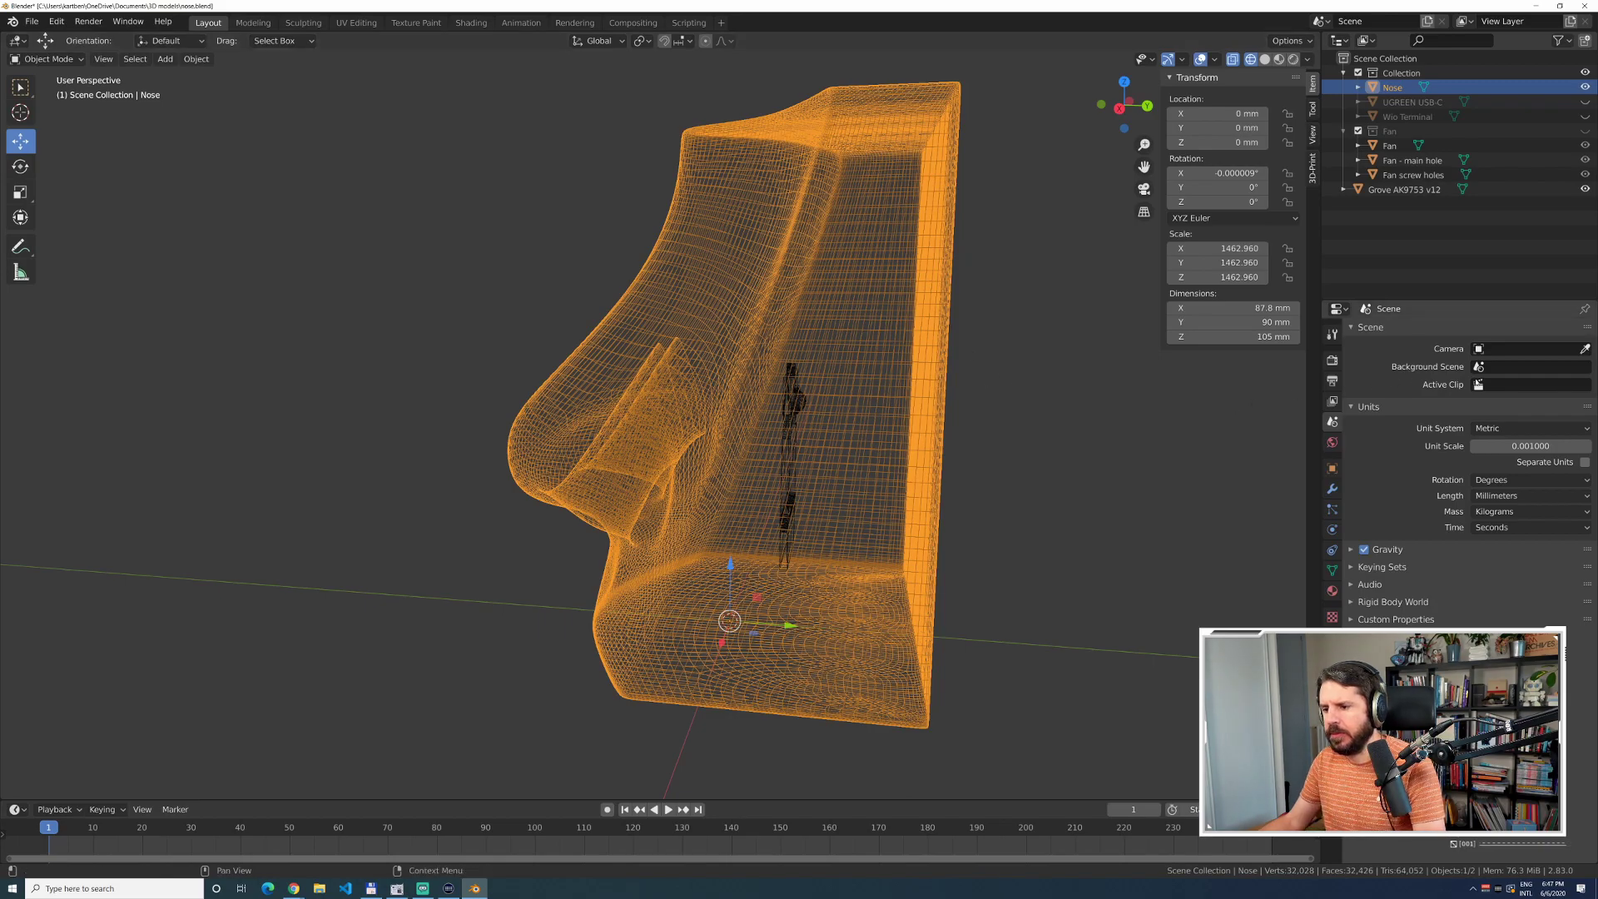
Try a scene unit scale of 1, and set it back to 0.001.
click(1512, 447)
text(1)
key(Return)
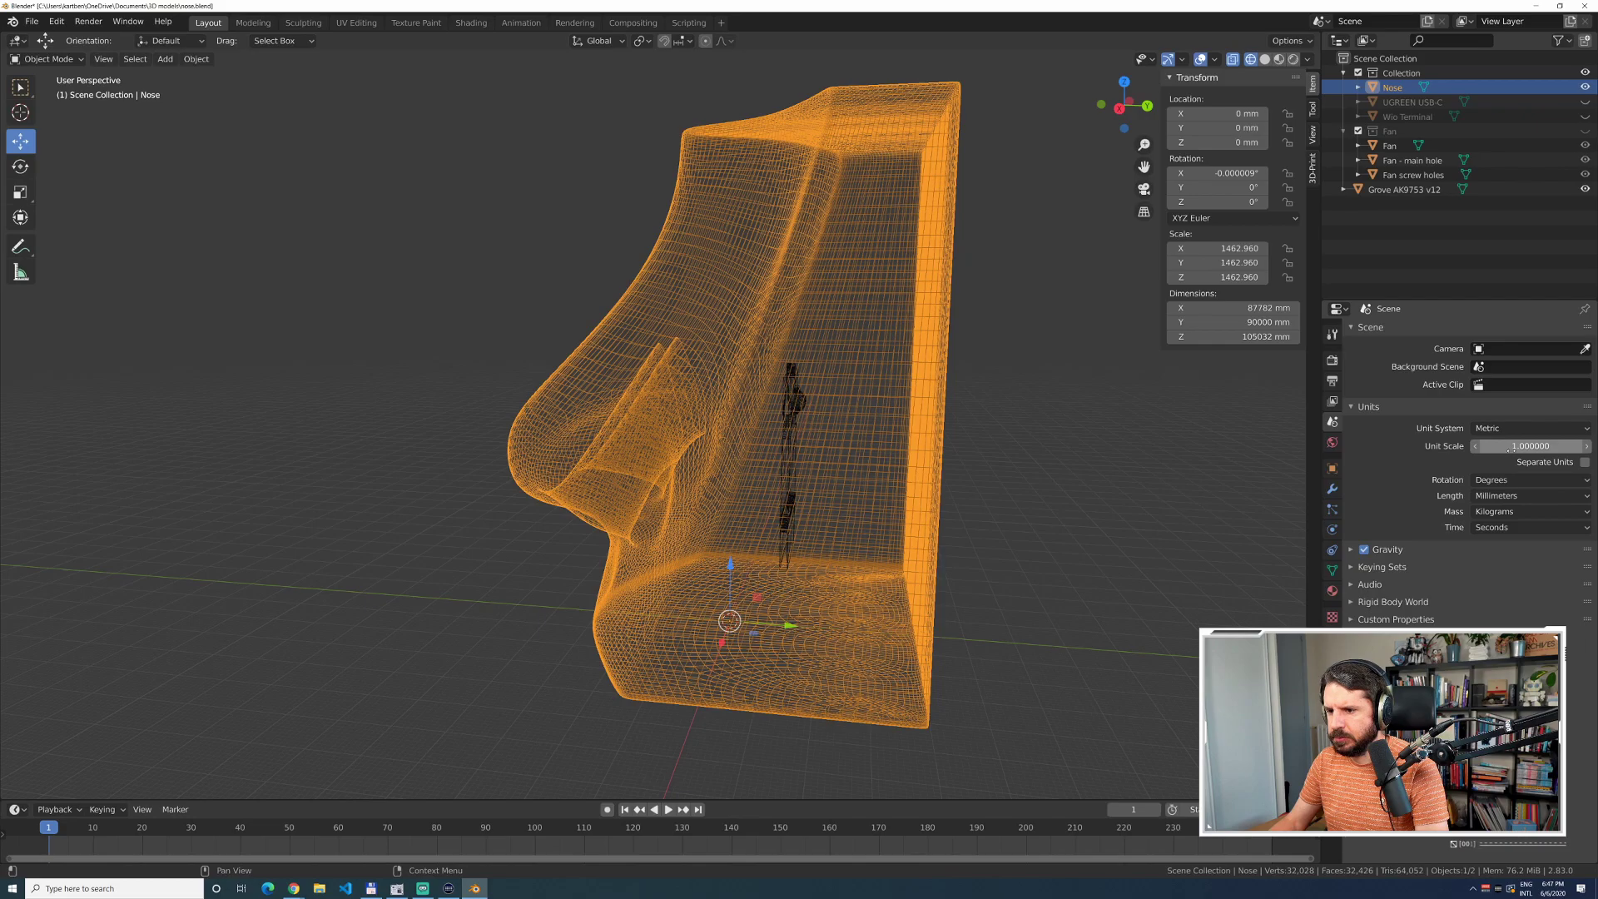
click(1524, 446)
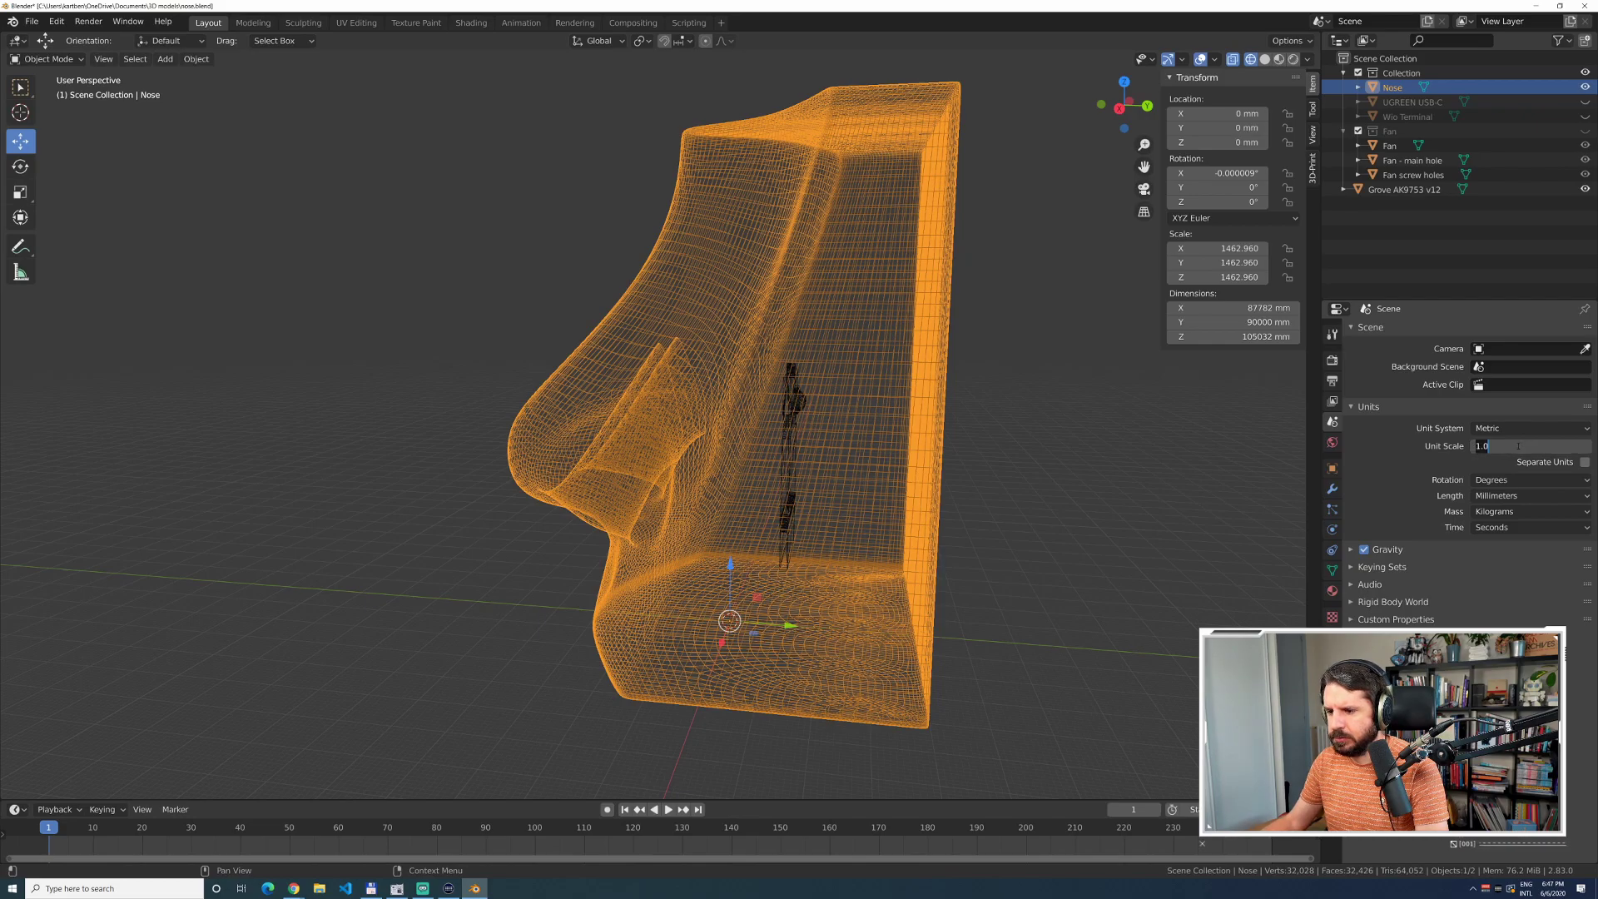
text(0.001)
key(Return)
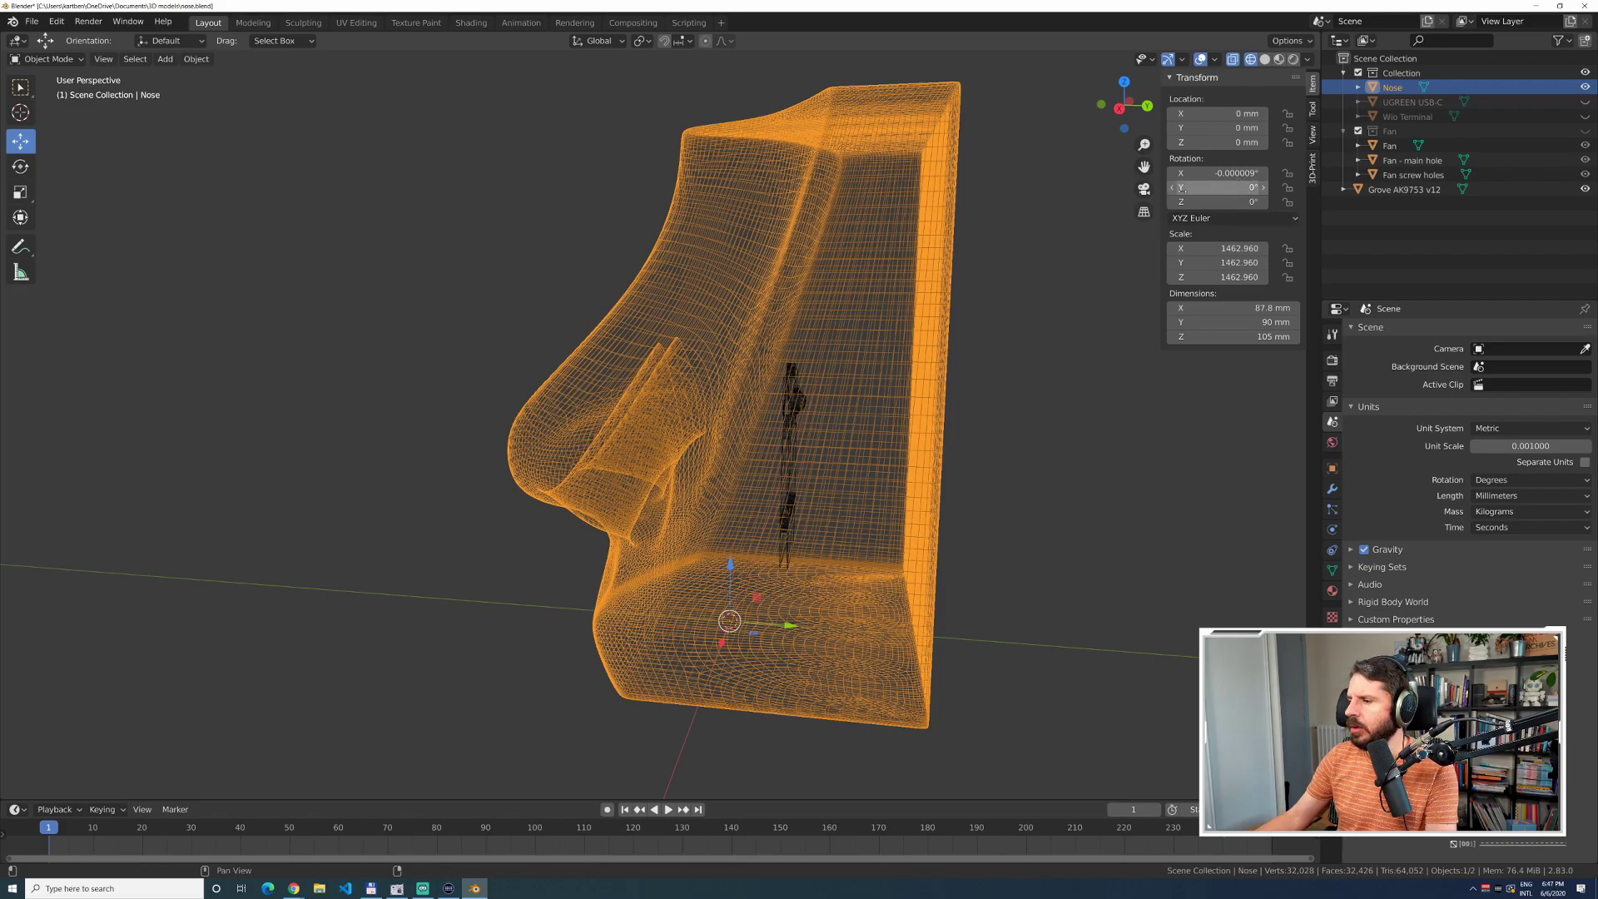
Add a Solidify modifier to the Nose object.
click(1070, 382)
click(829, 328)
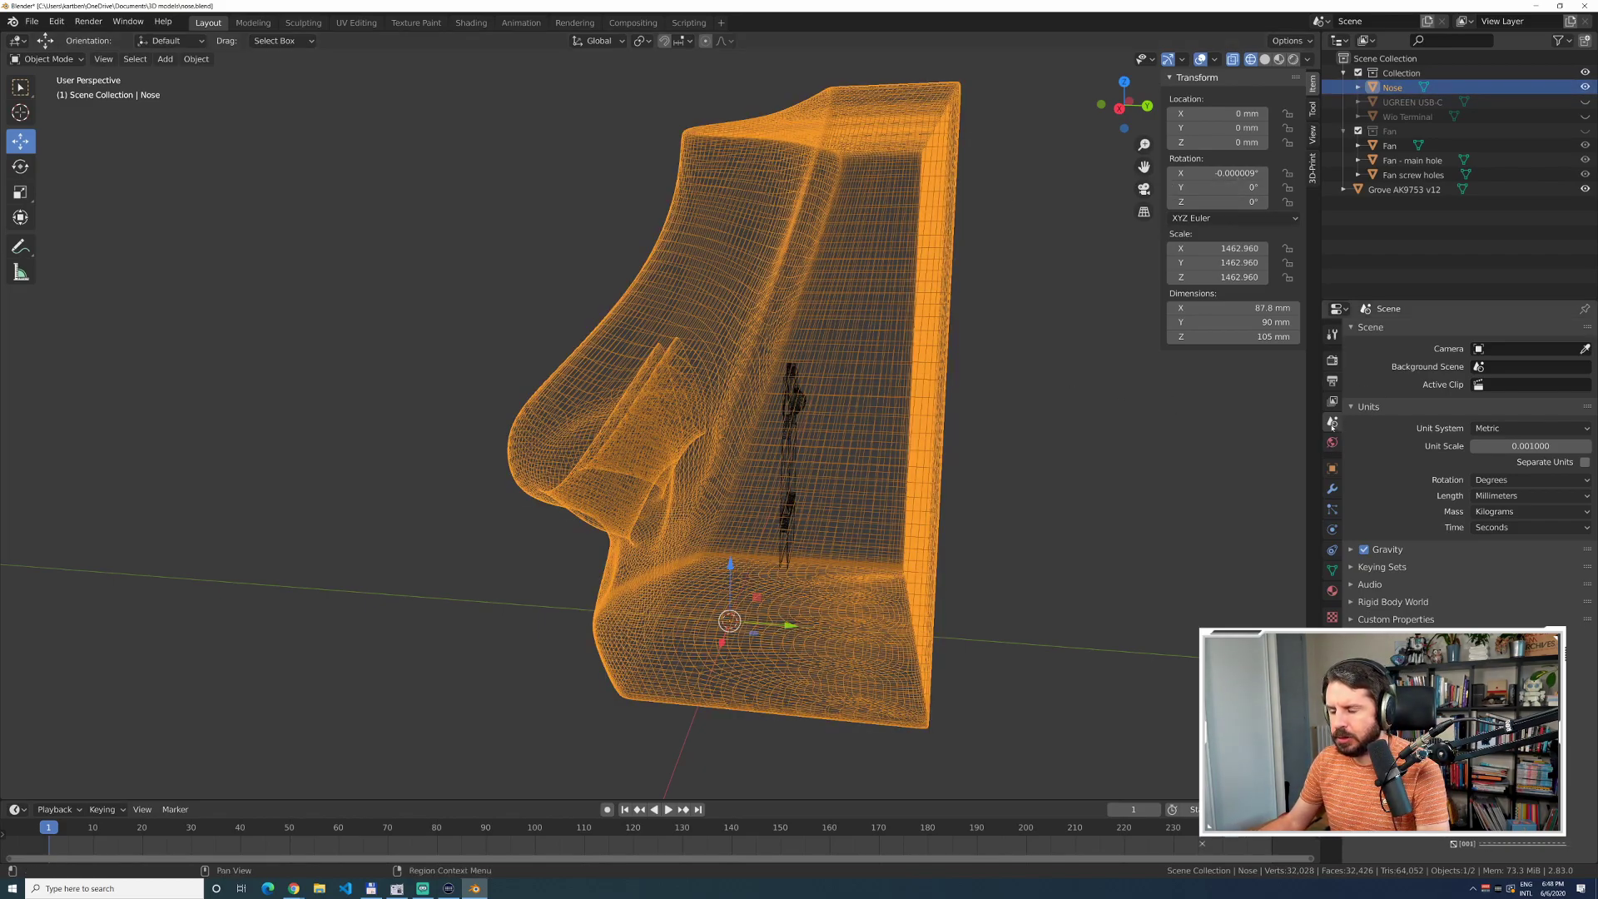
click(1332, 489)
click(1385, 331)
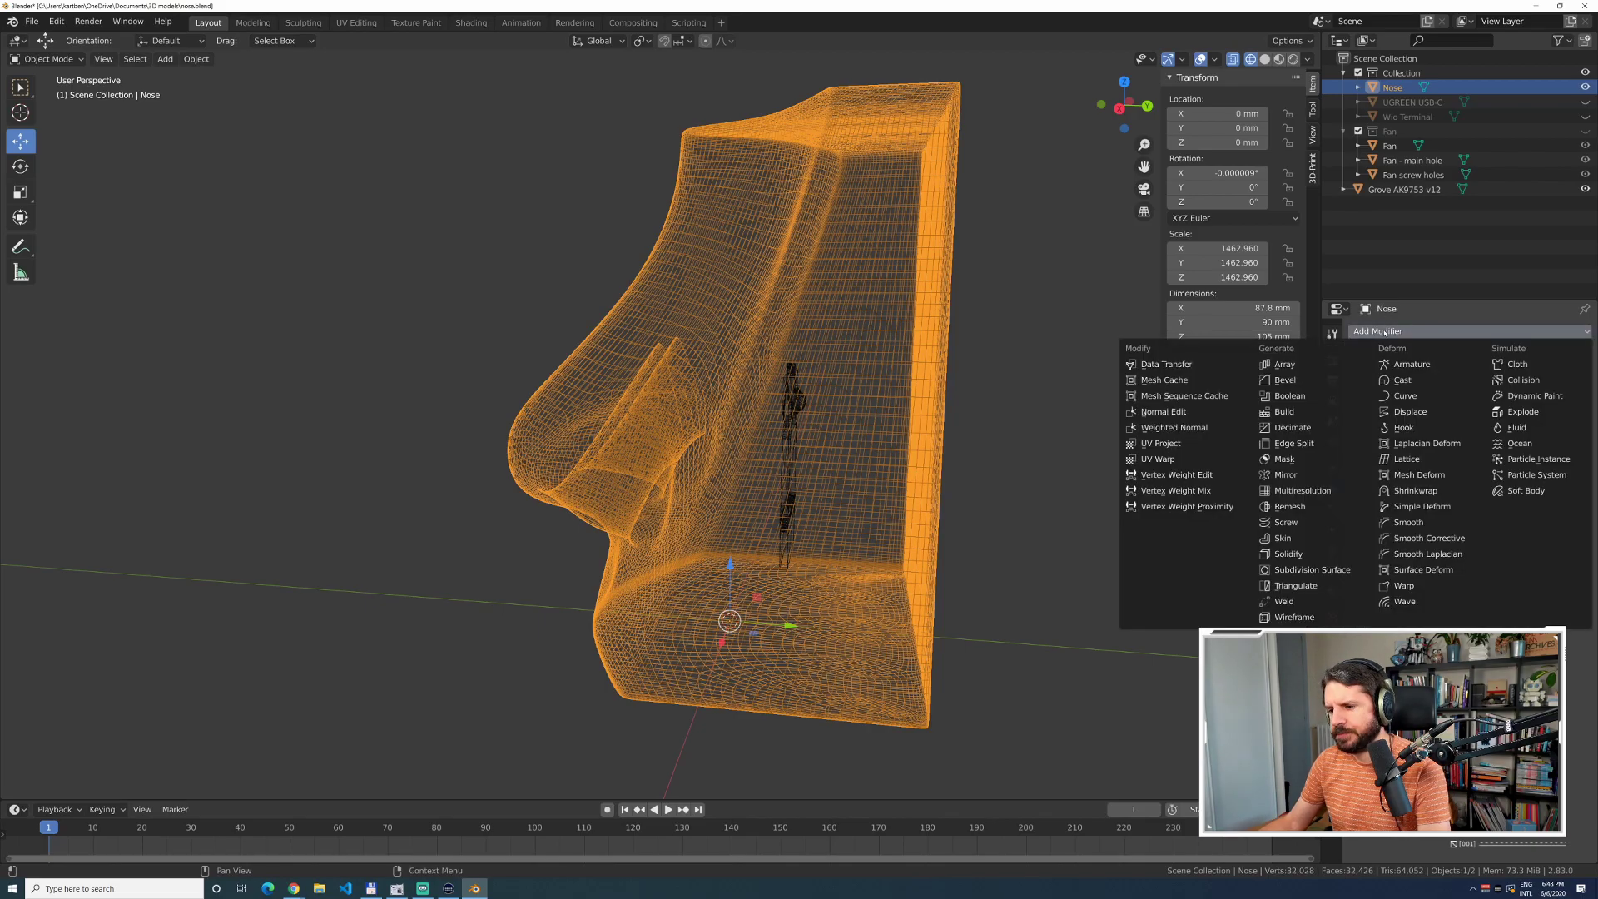
click(1287, 554)
Set the Solidify modifier's thickness to 1 mm.
click(1426, 411)
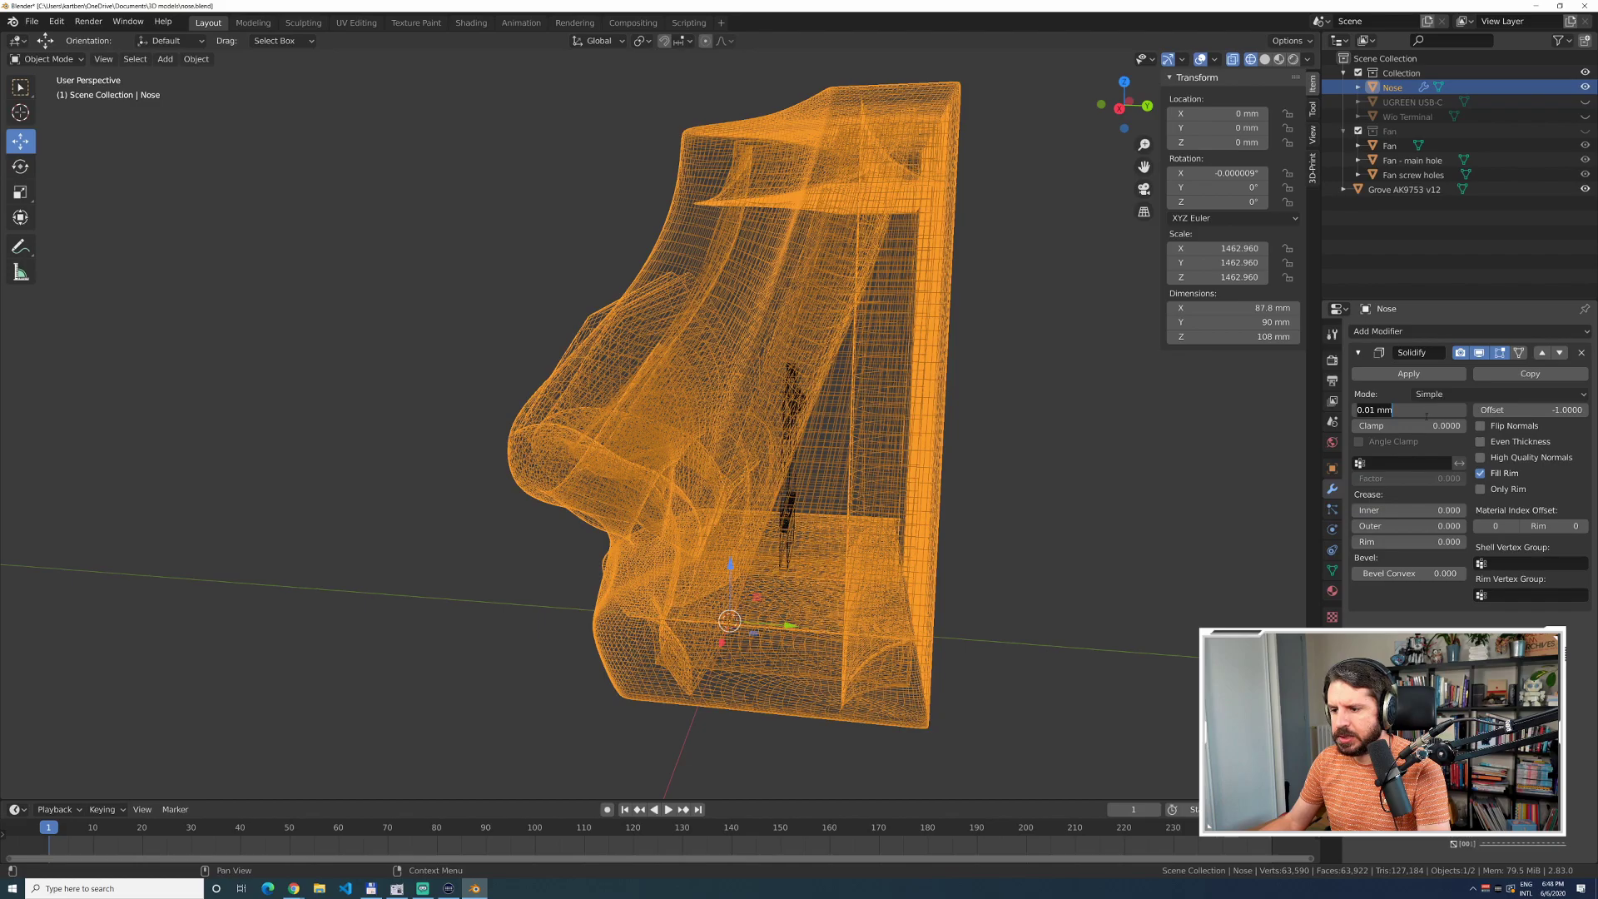
text(1)
key(Tab)
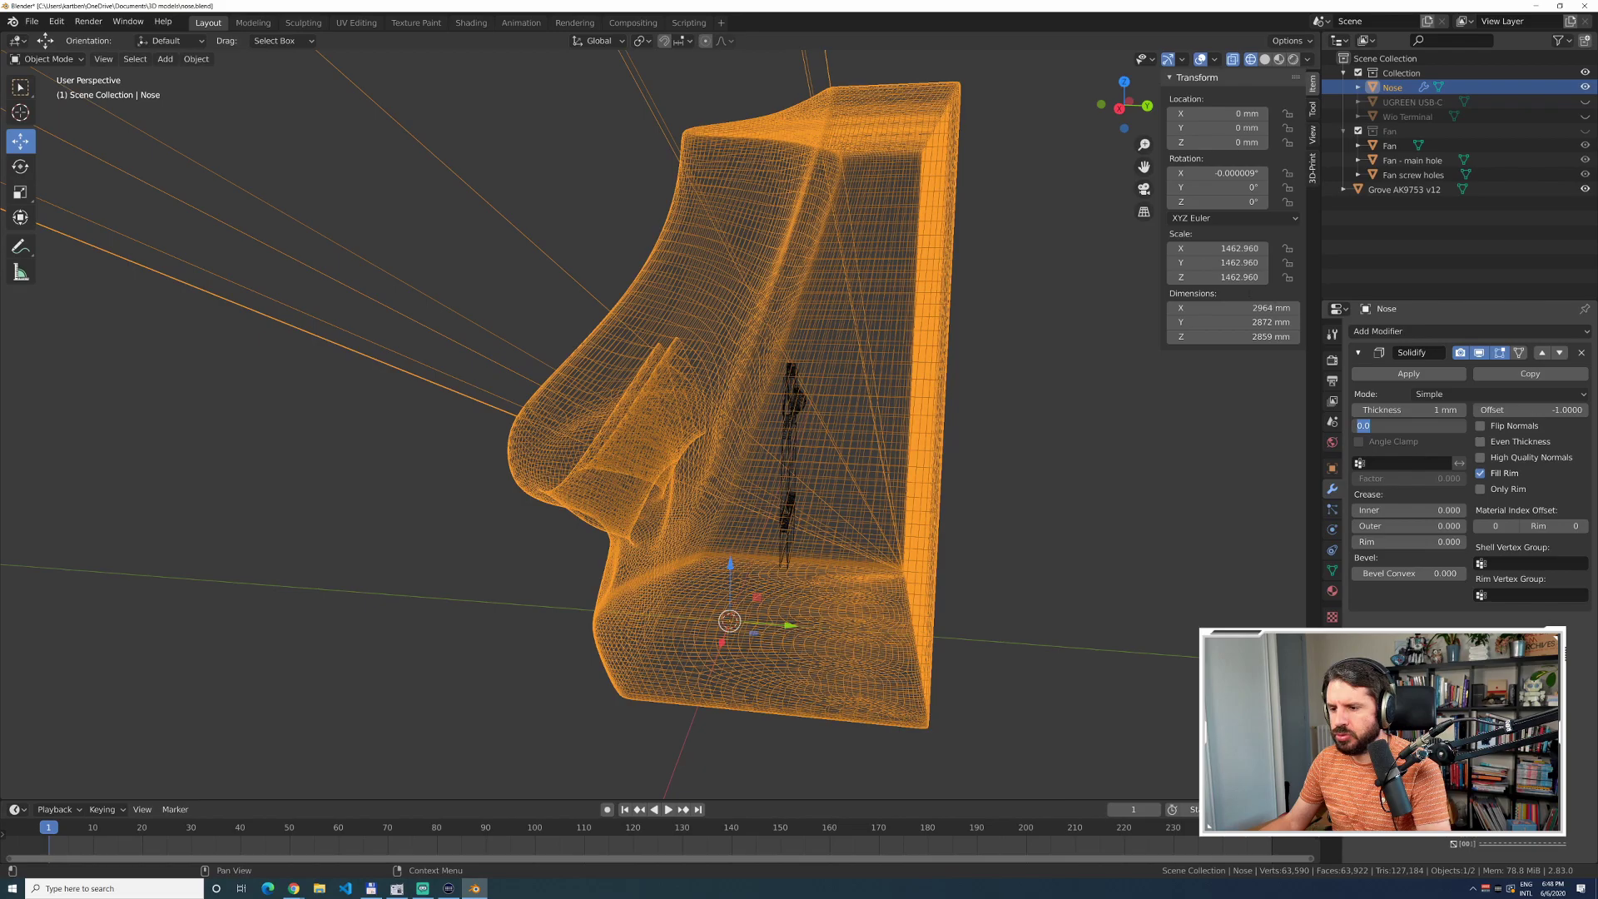
click(1225, 248)
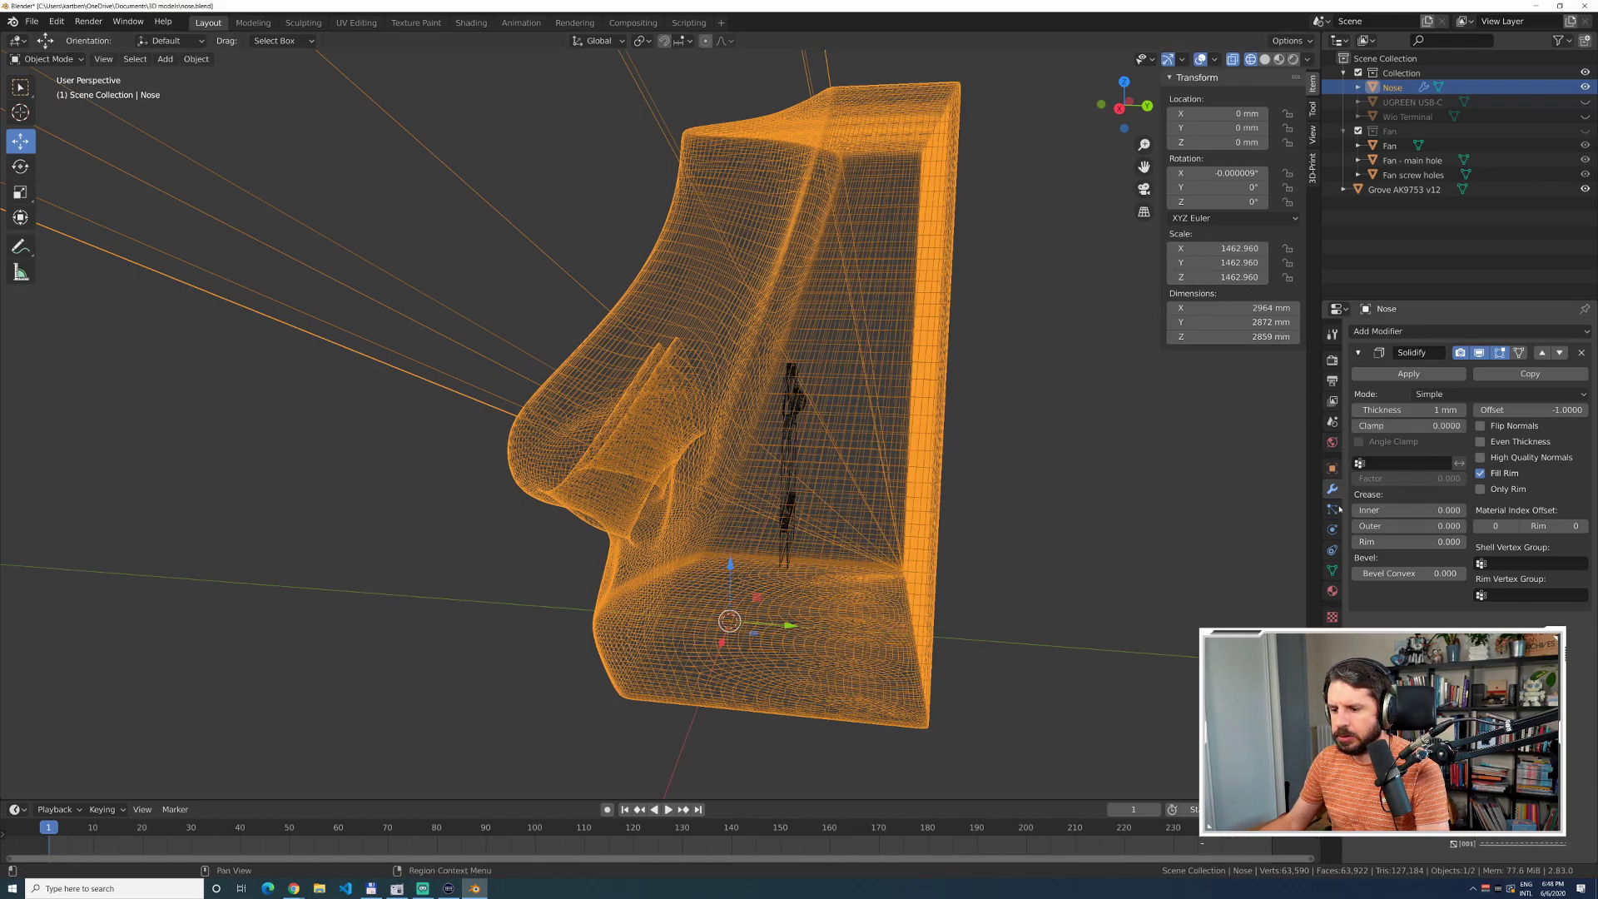
Set the scene's unit scale to 1.
click(1332, 422)
click(1506, 445)
text(1)
key(Return)
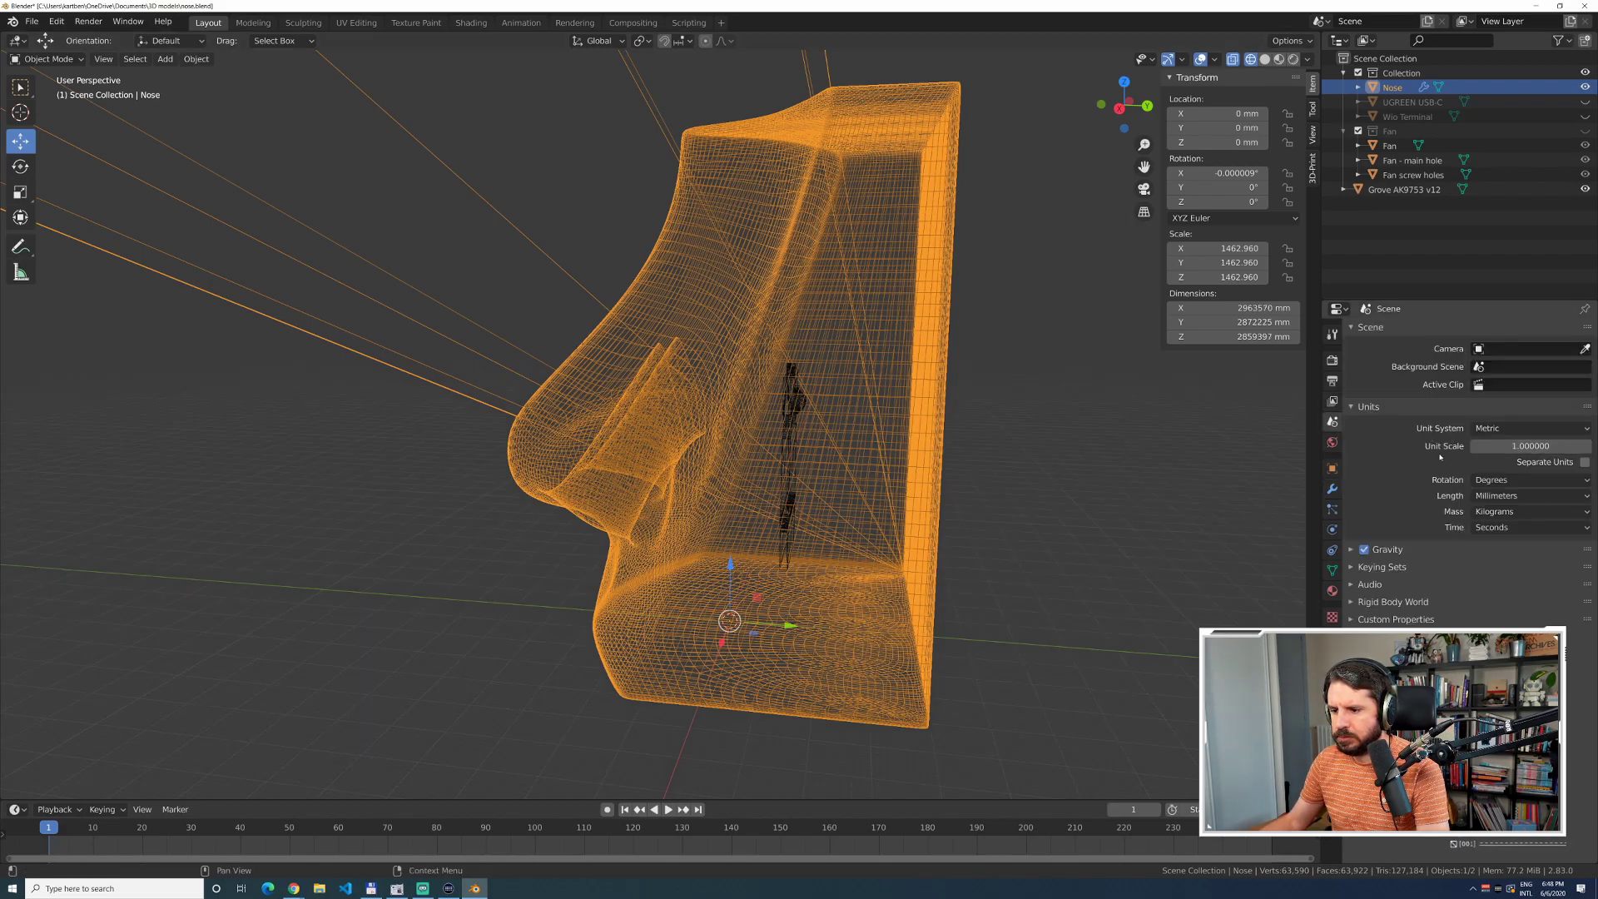
Select the Nose and delete its Solidify modifier.
click(1407, 118)
click(1407, 103)
click(1403, 87)
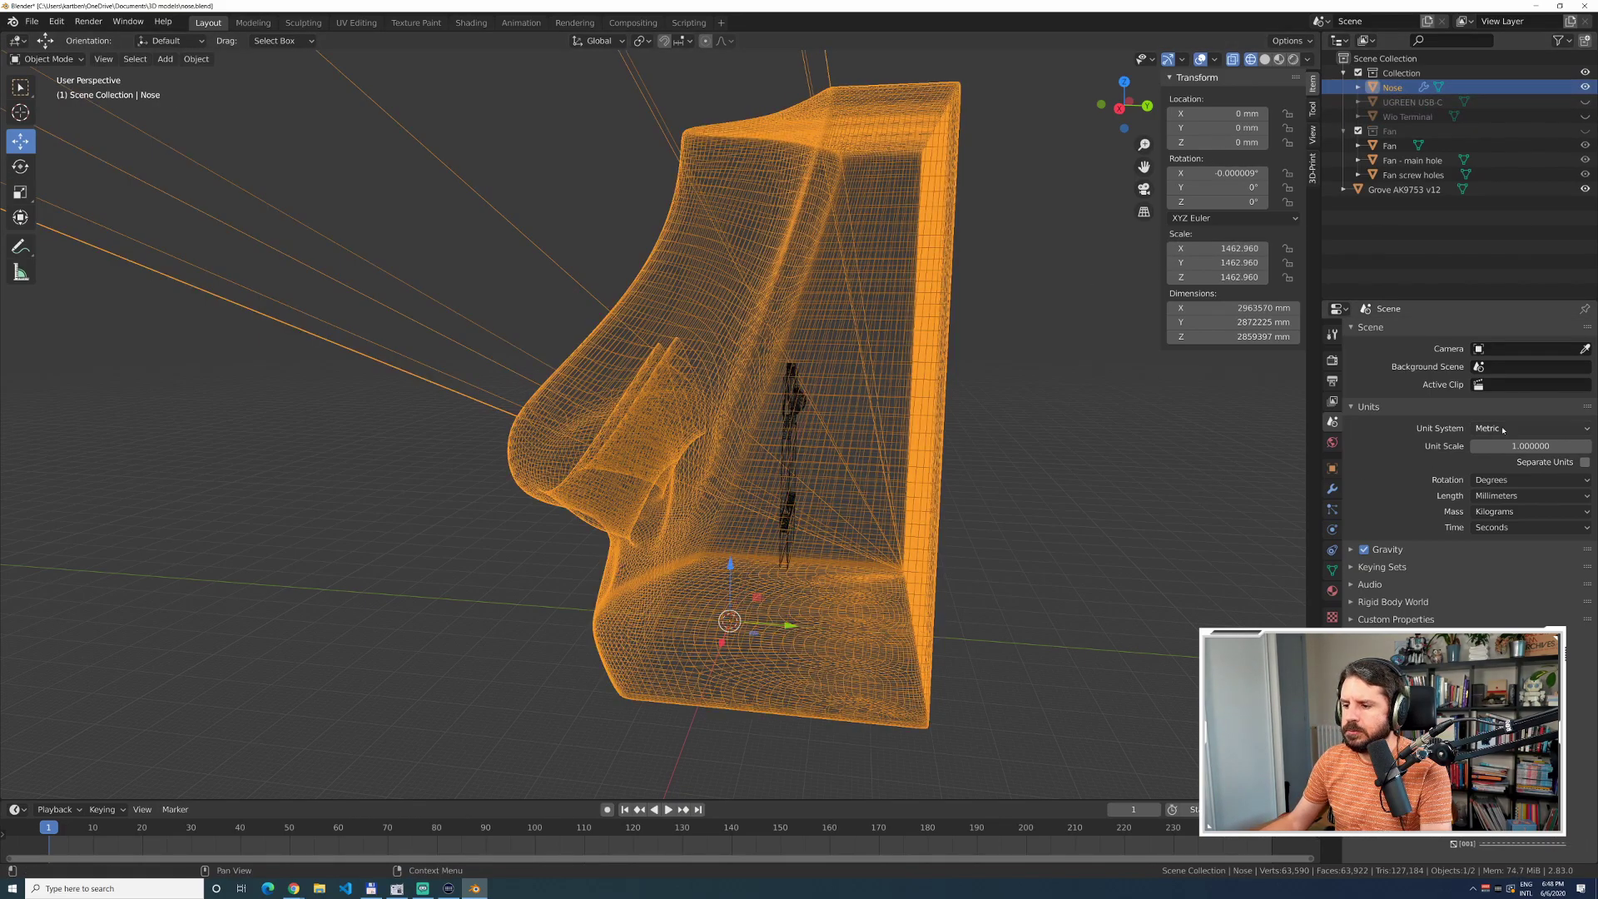
click(1331, 488)
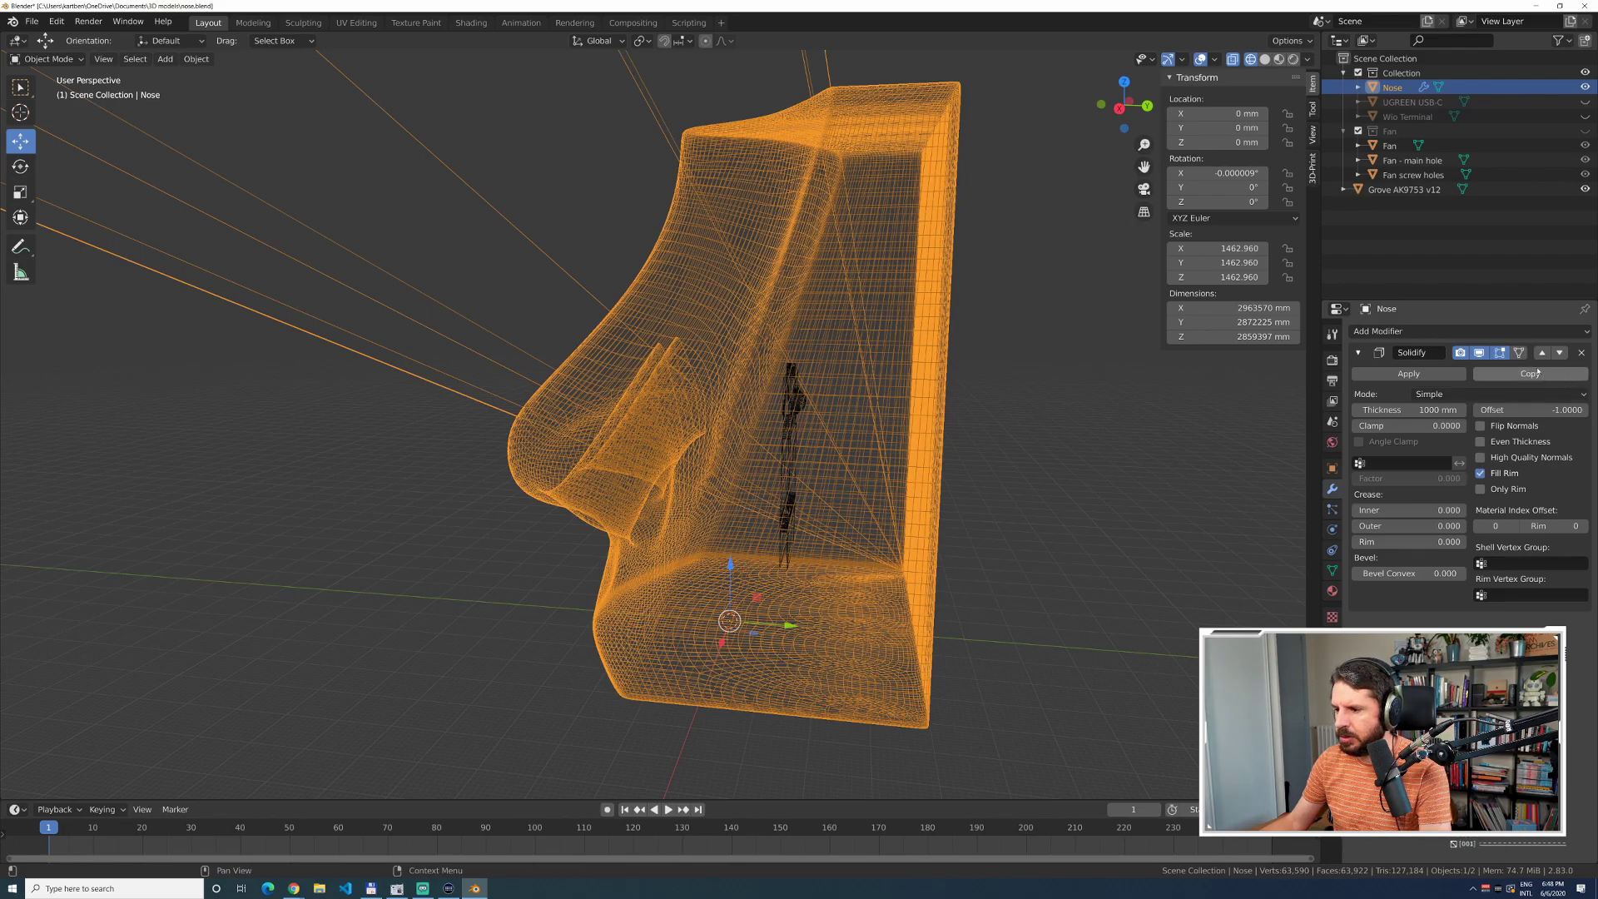
click(1579, 353)
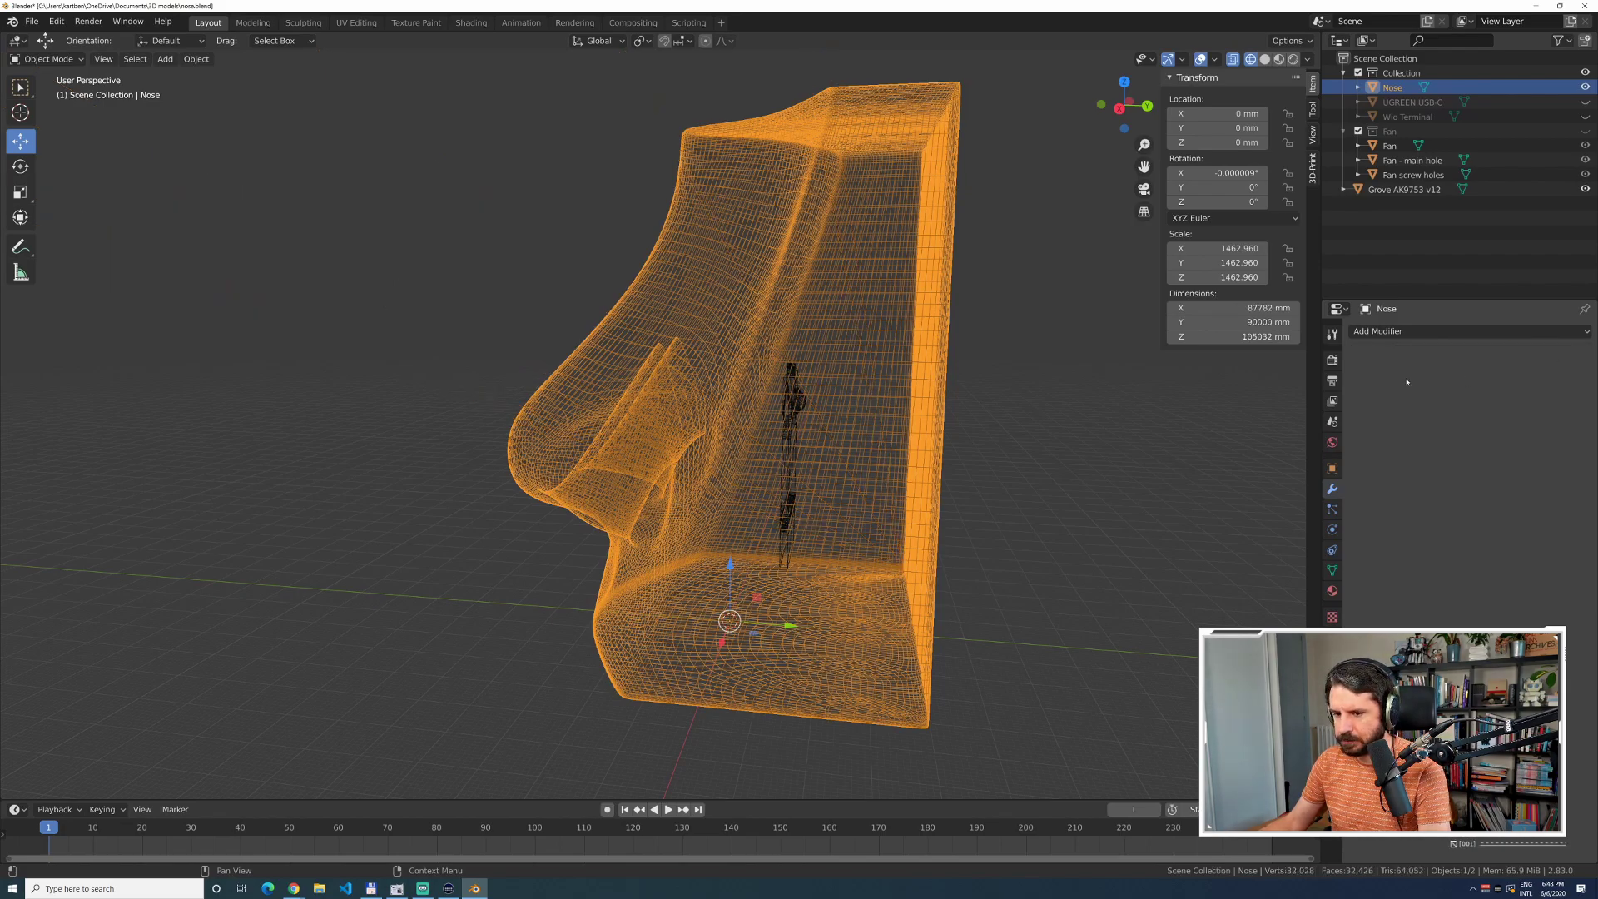
Reduce the Nose's X scale by a factor of 1000, to about 1.463.
double_click(1221, 248)
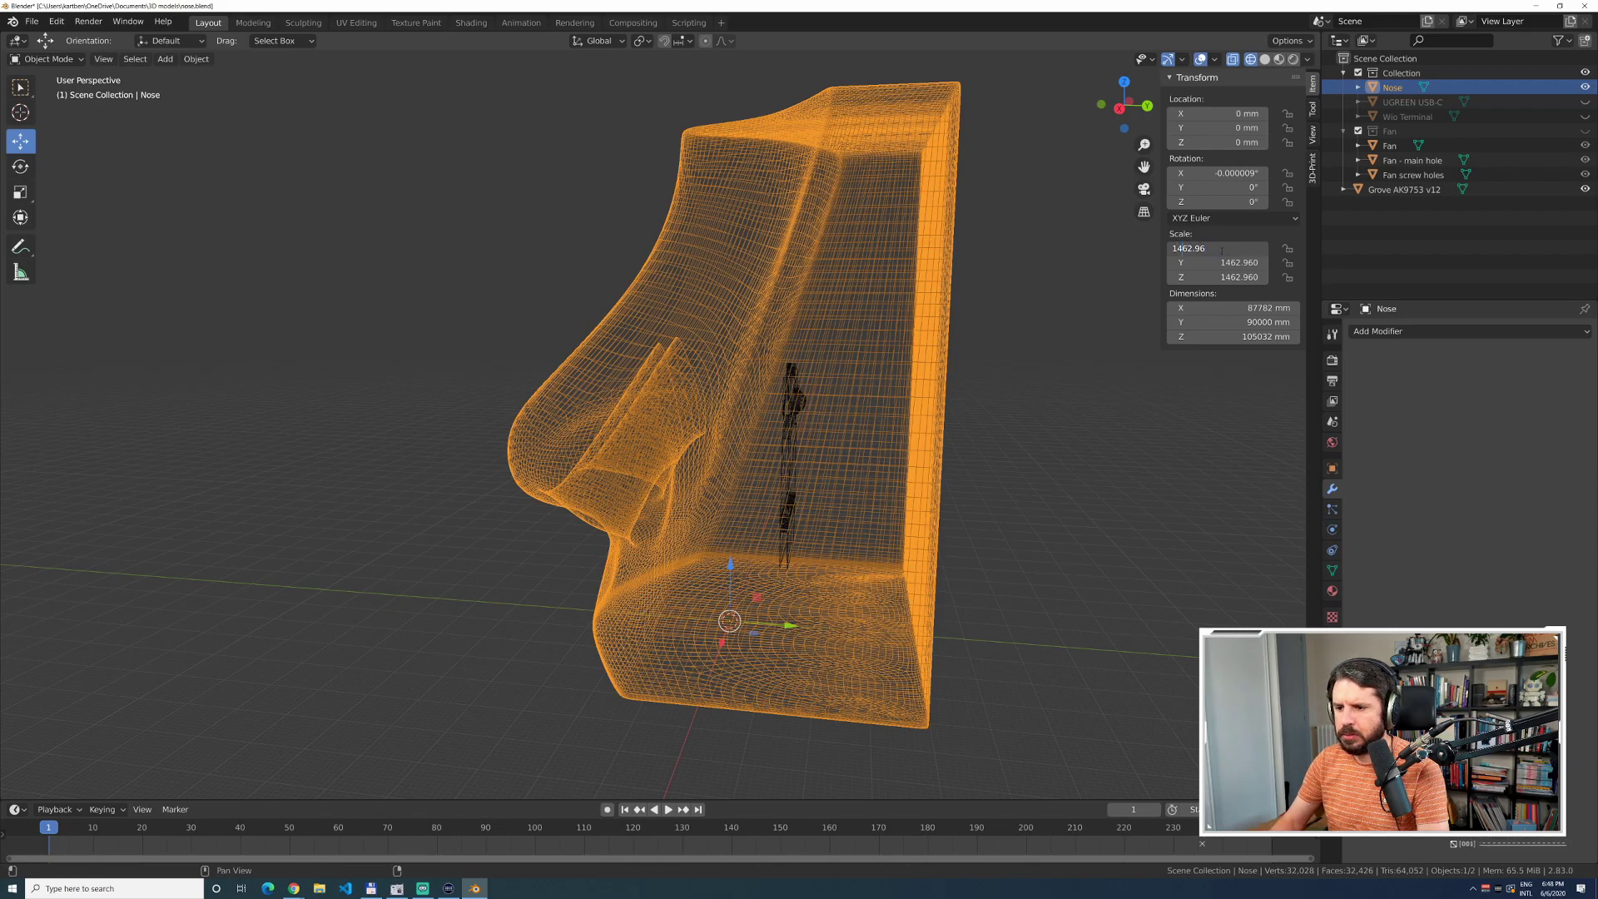
key(BackSpace)
key(Return)
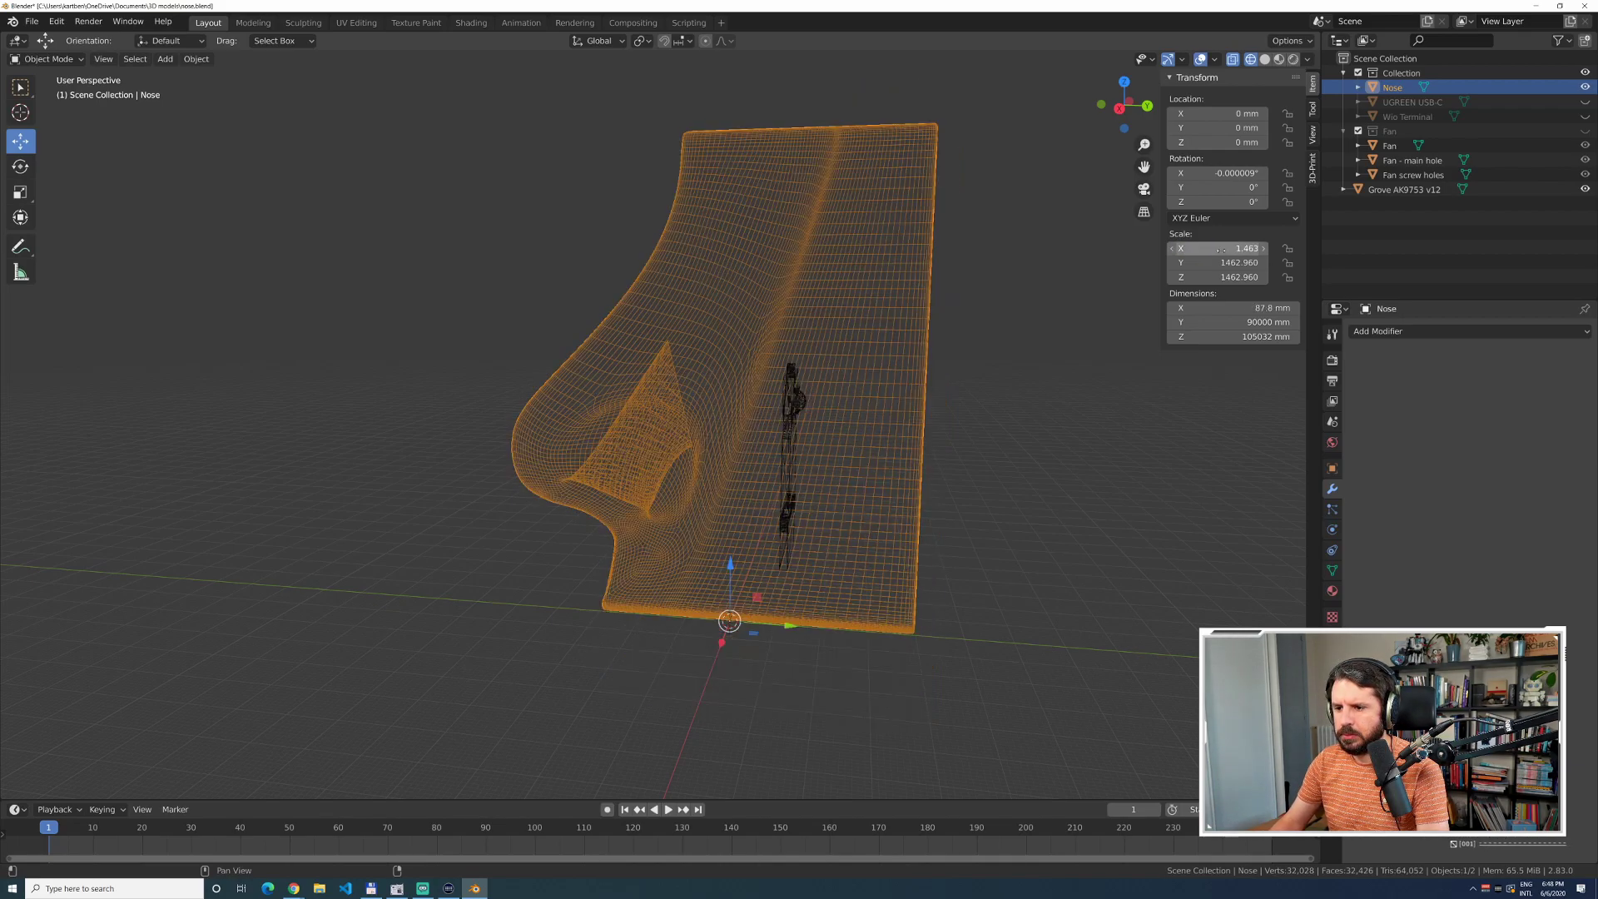
key(Left)
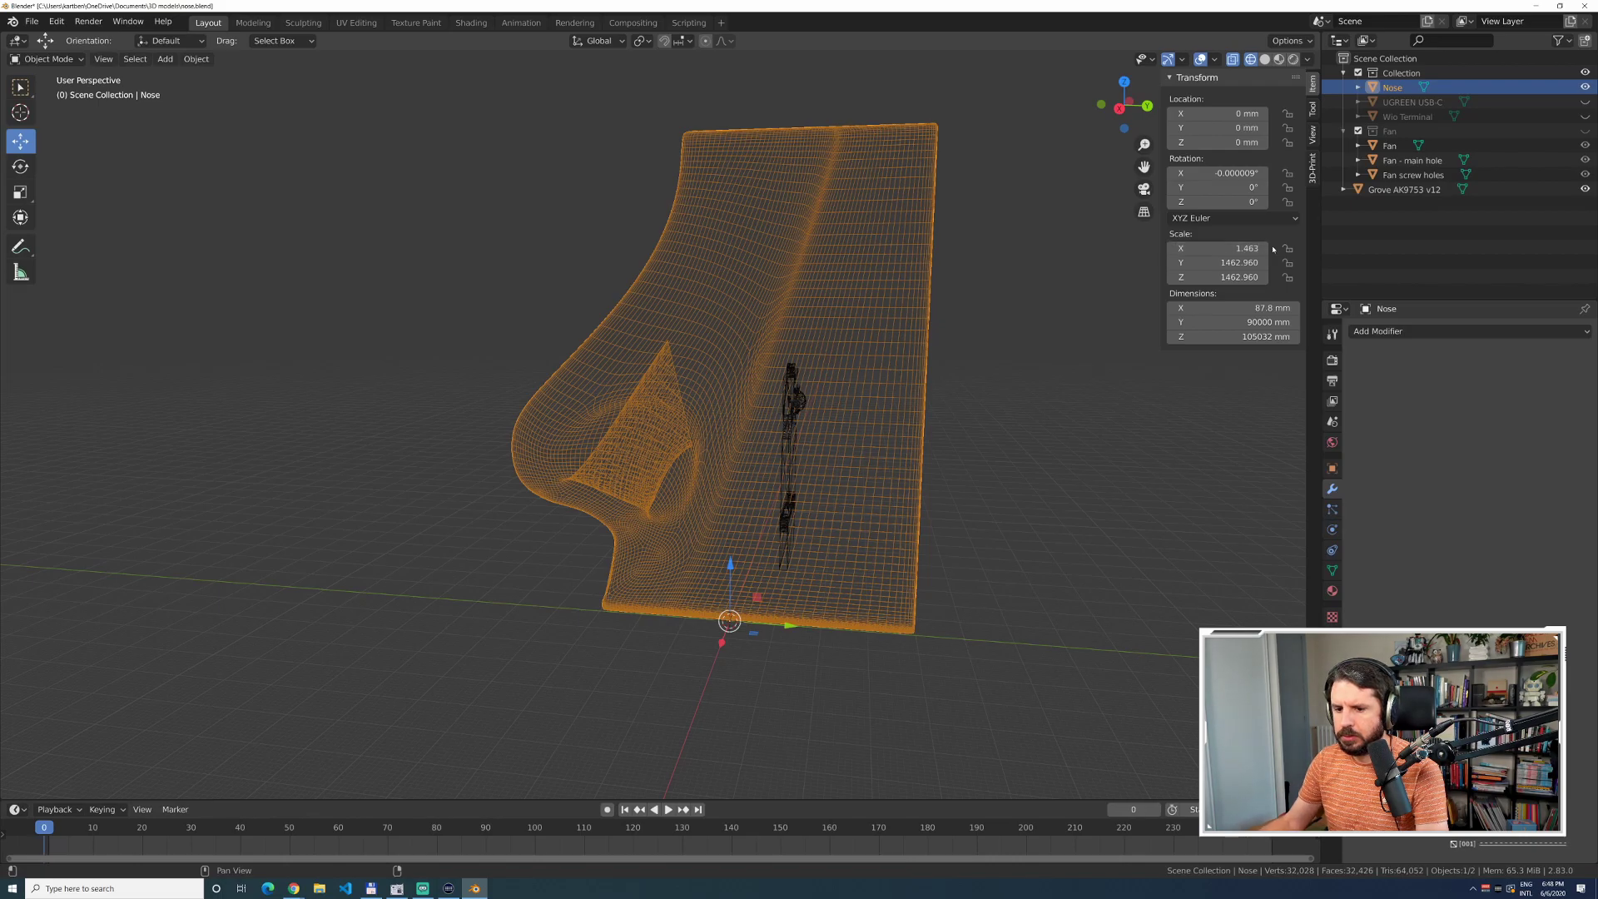
Copy the Nose's X scale value to its Y and Z scale.
double_click(1216, 249)
key(ctrl+c)
key(Return)
double_click(1226, 264)
key(ctrl+v)
key(Return)
key(ctrl+v)
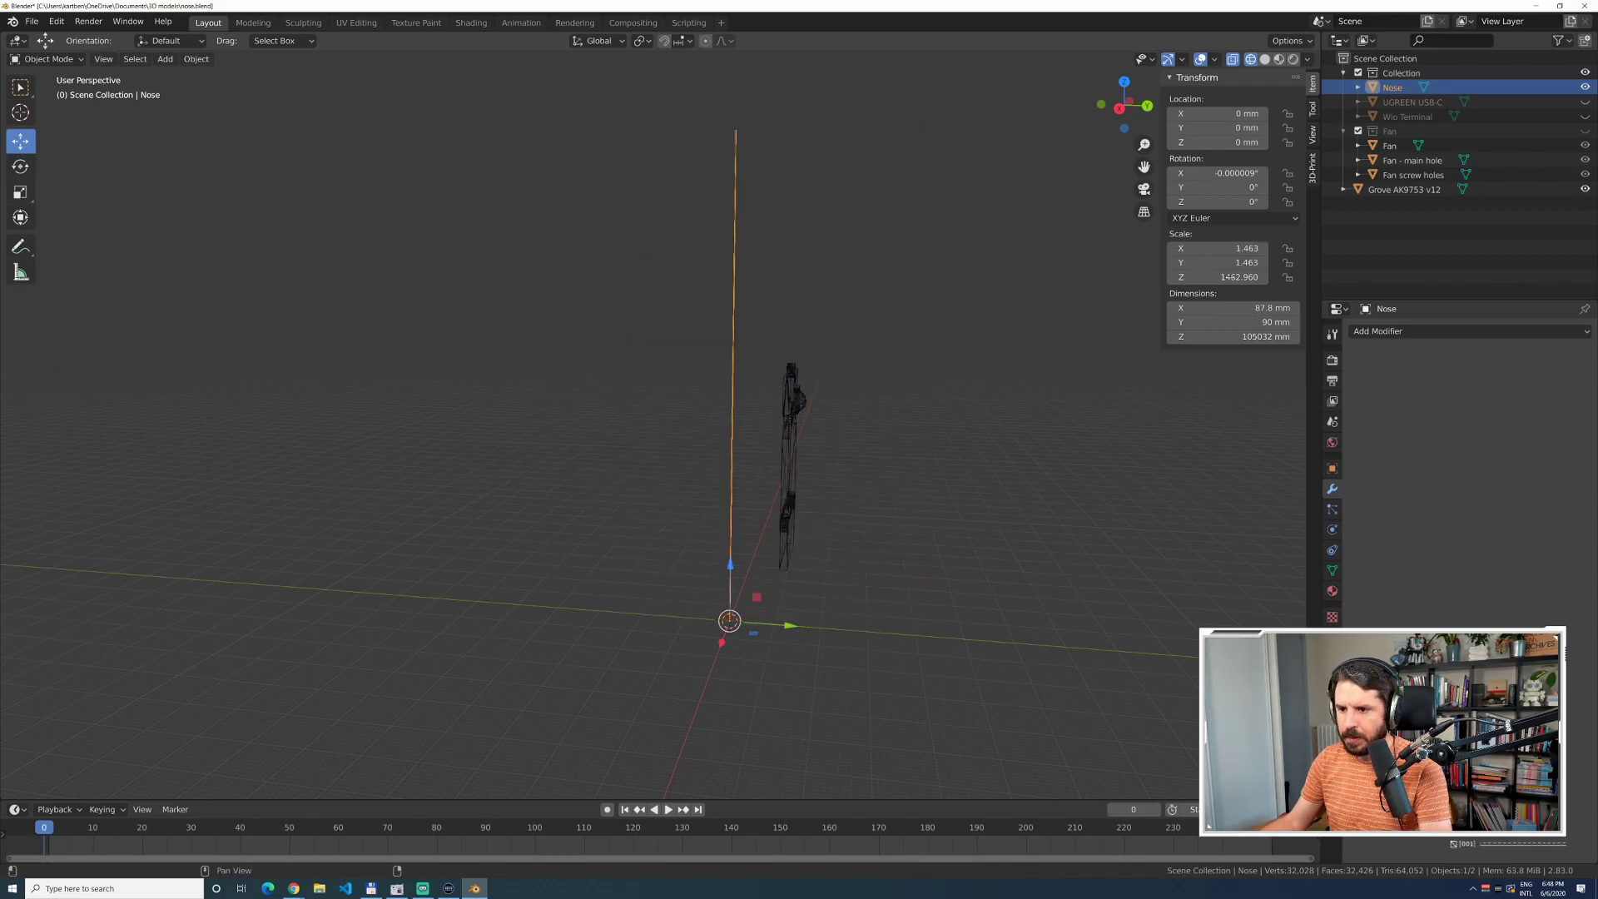
double_click(1230, 277)
key(Return)
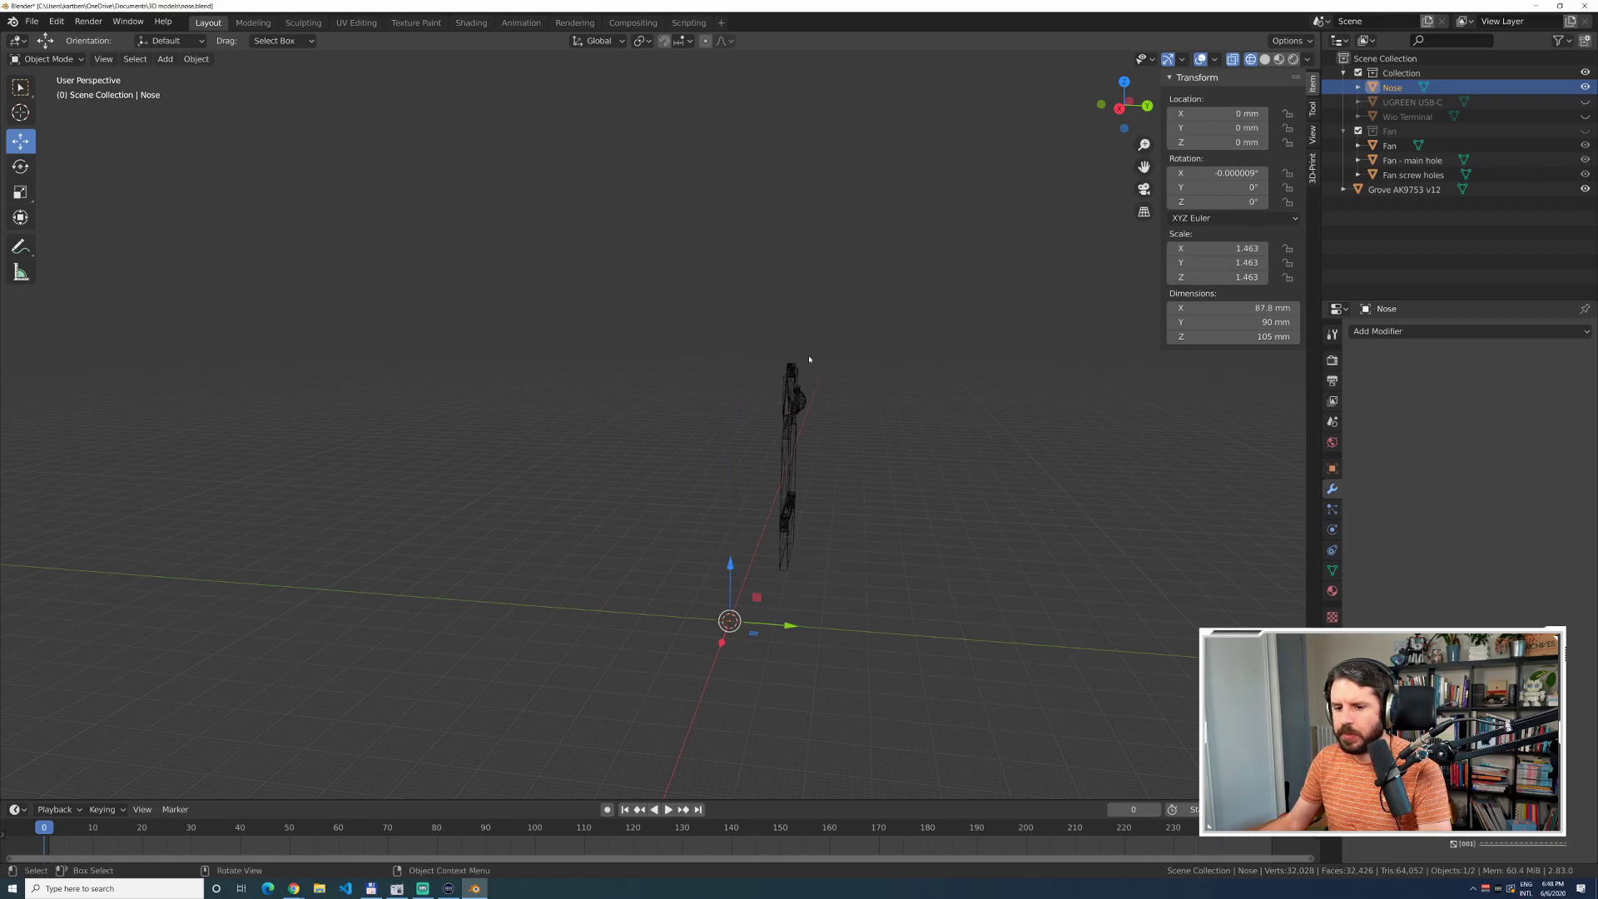
Select the Grove AK9753 v12 sensor and check its scale and dimensions.
drag(744, 342, 783, 401)
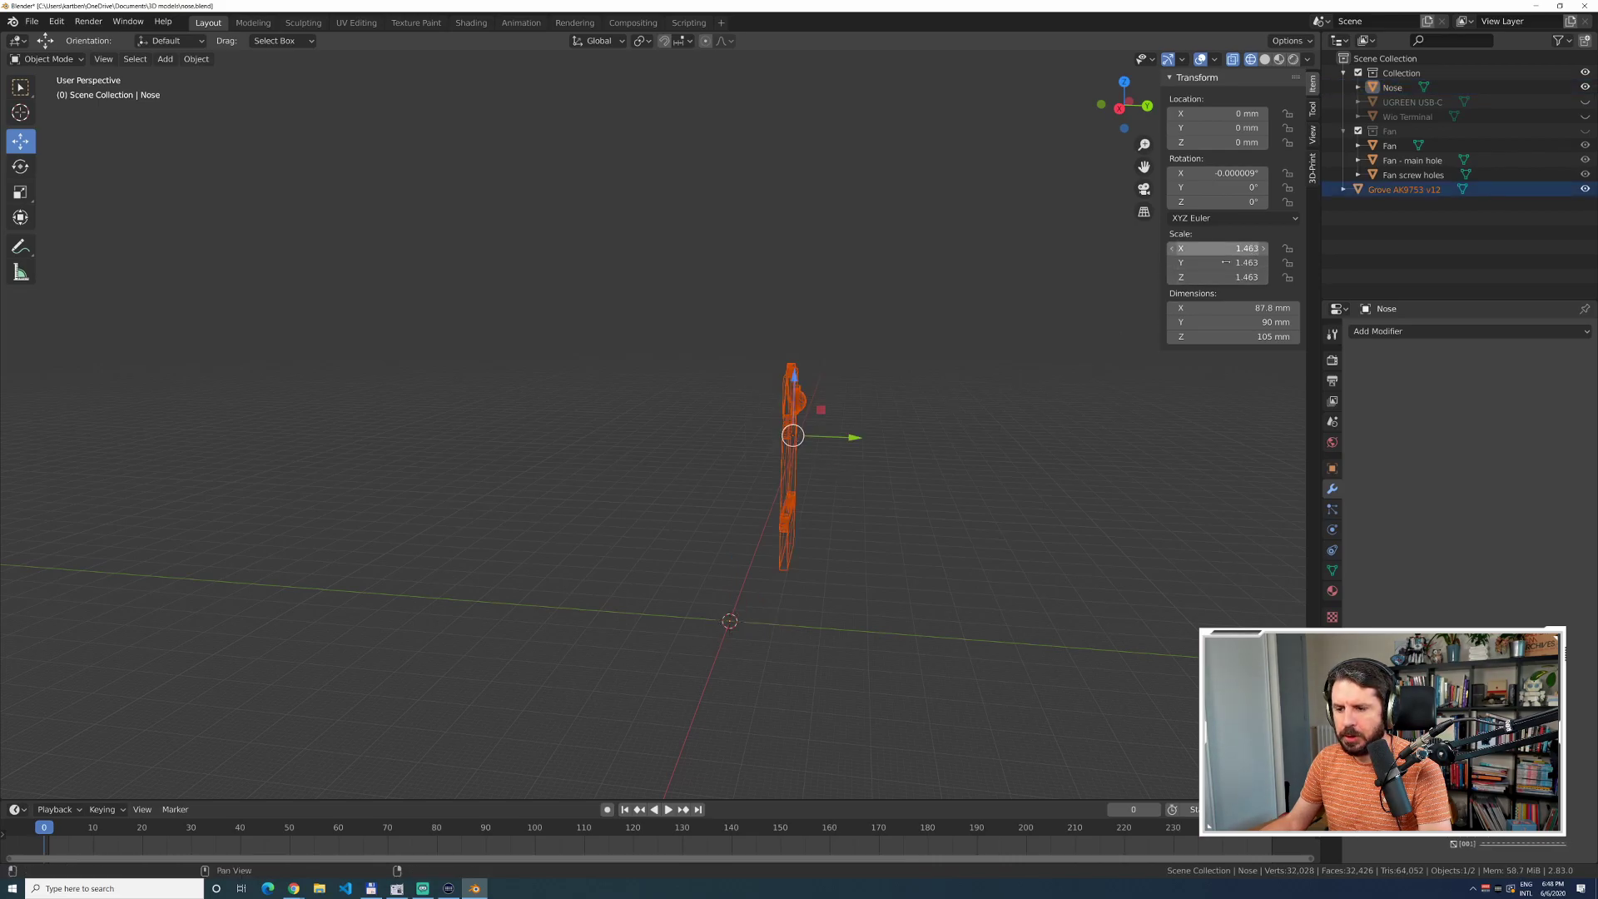
click(1065, 360)
click(1388, 191)
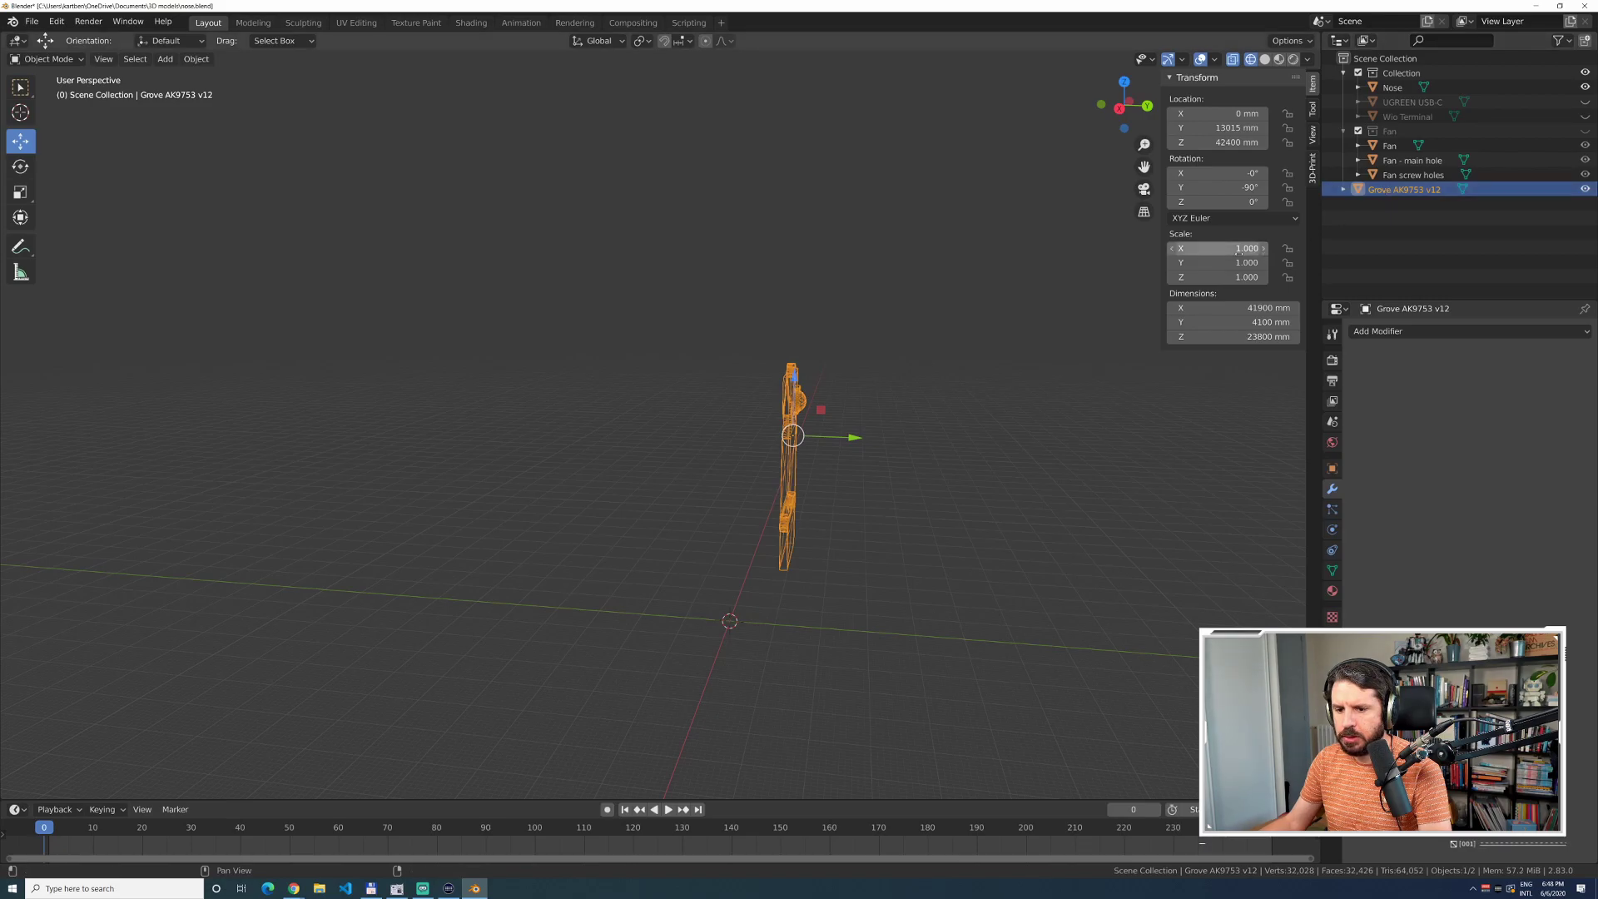
click(1058, 326)
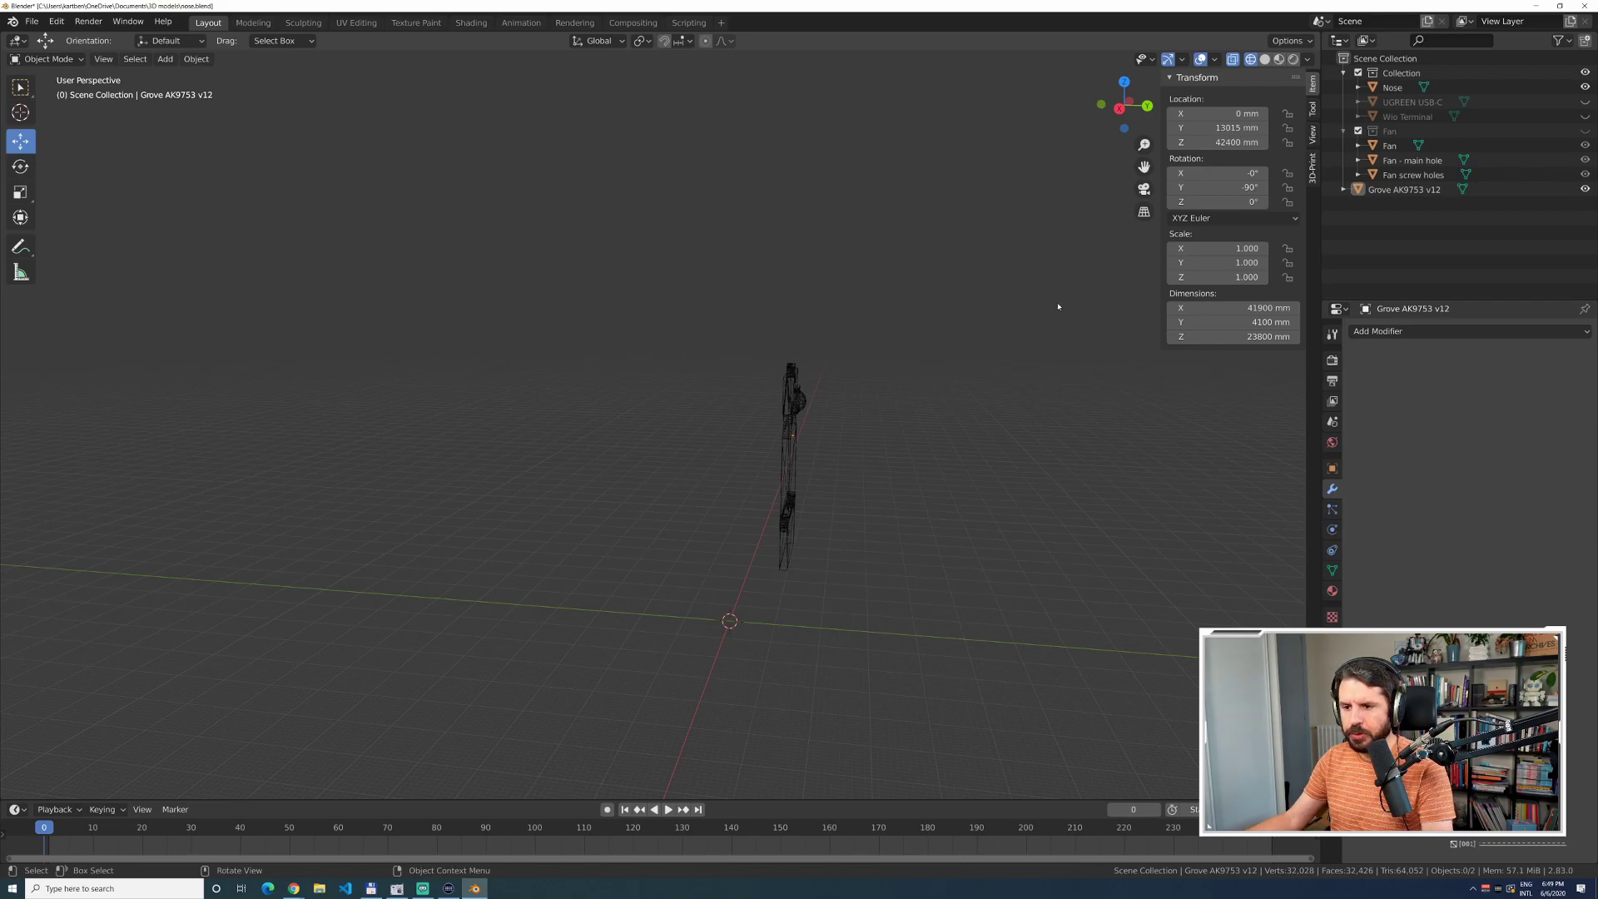
Undo the scale changes made to the Nose on all three axes.
key(ctrl+z)
key(ctrl+z)
key(ctrl+z)
key(ctrl+z)
key(ctrl+z)
key(ctrl+z)
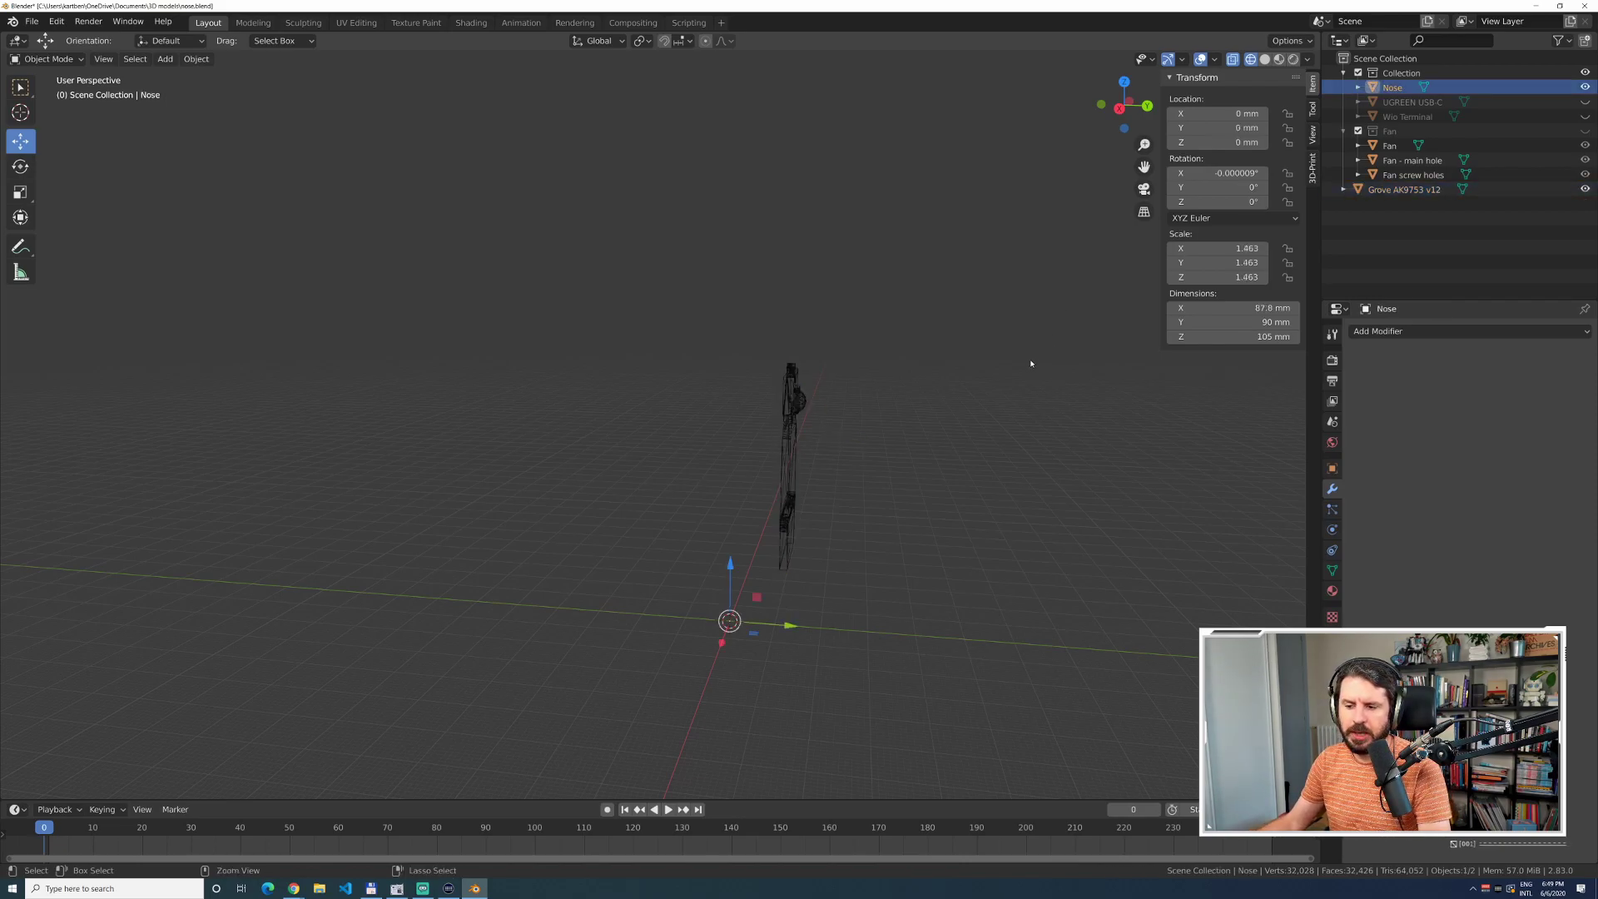
key(ctrl+z)
key(ctrl+z)
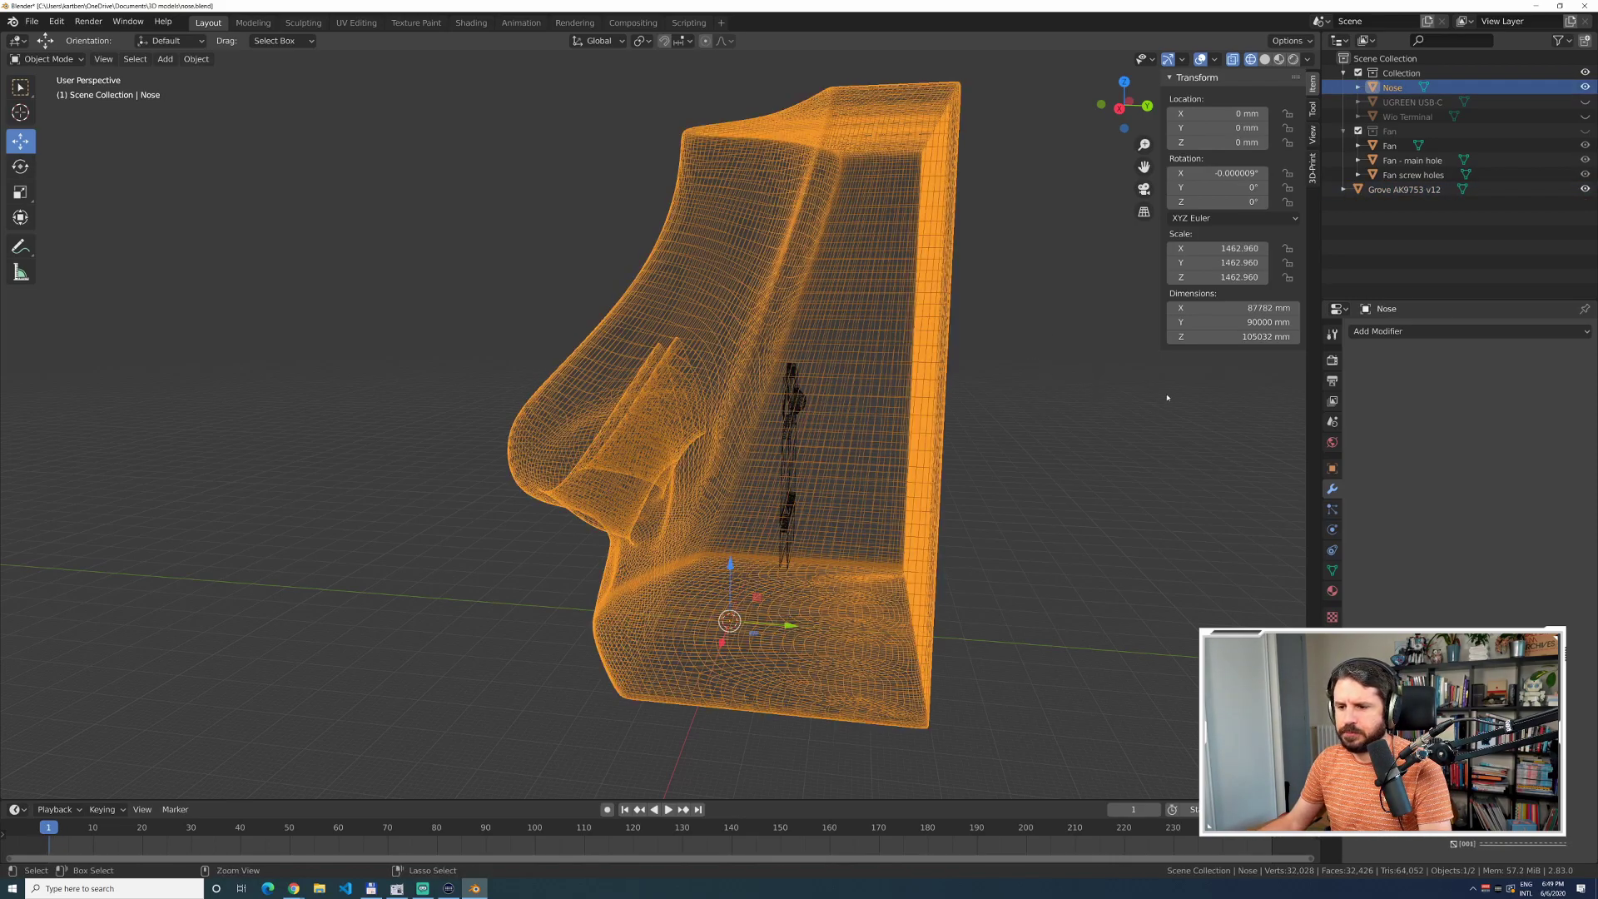
Undo the Solidify deletion, the scene unit scale of 1 and the 1 mm Solidify thickness.
click(1331, 422)
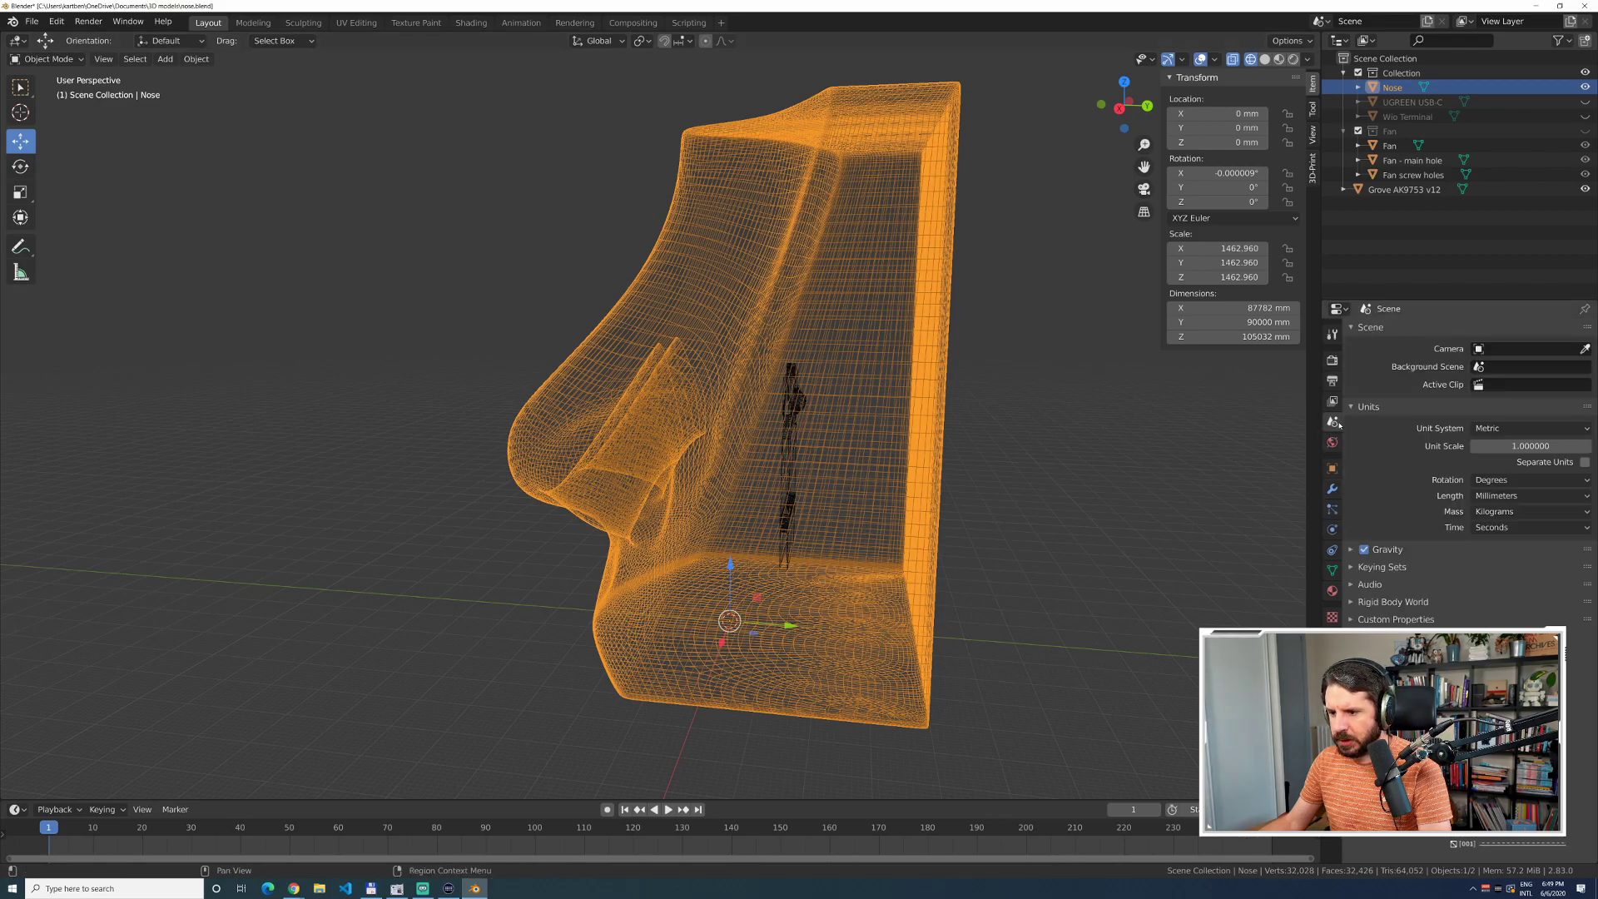
key(ctrl+z)
key(ctrl+z)
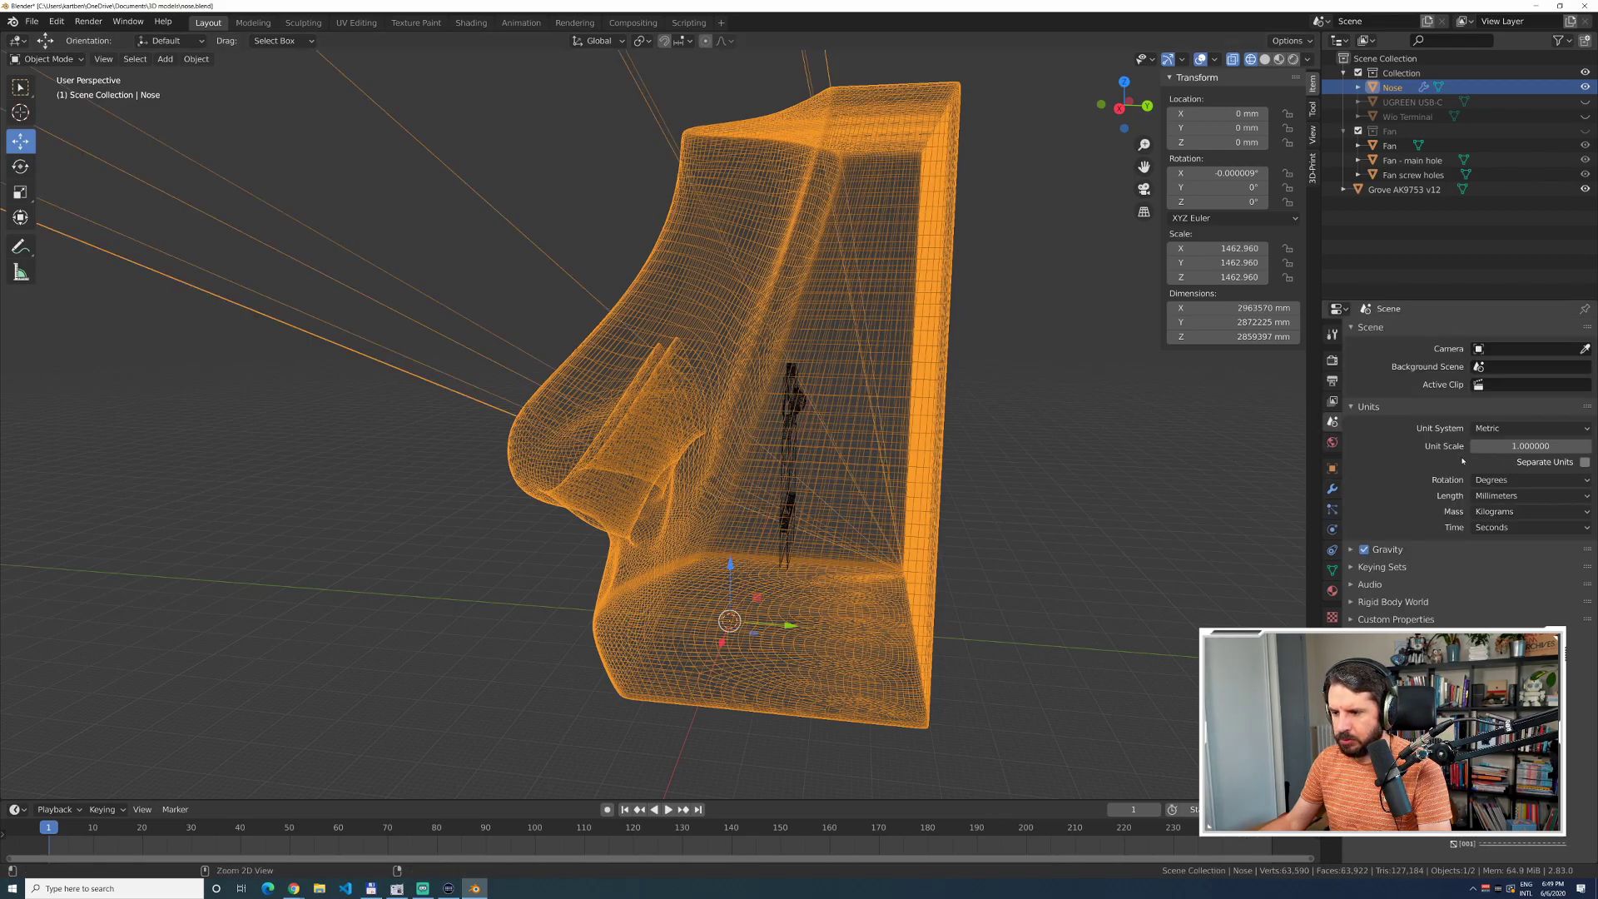
key(ctrl+z)
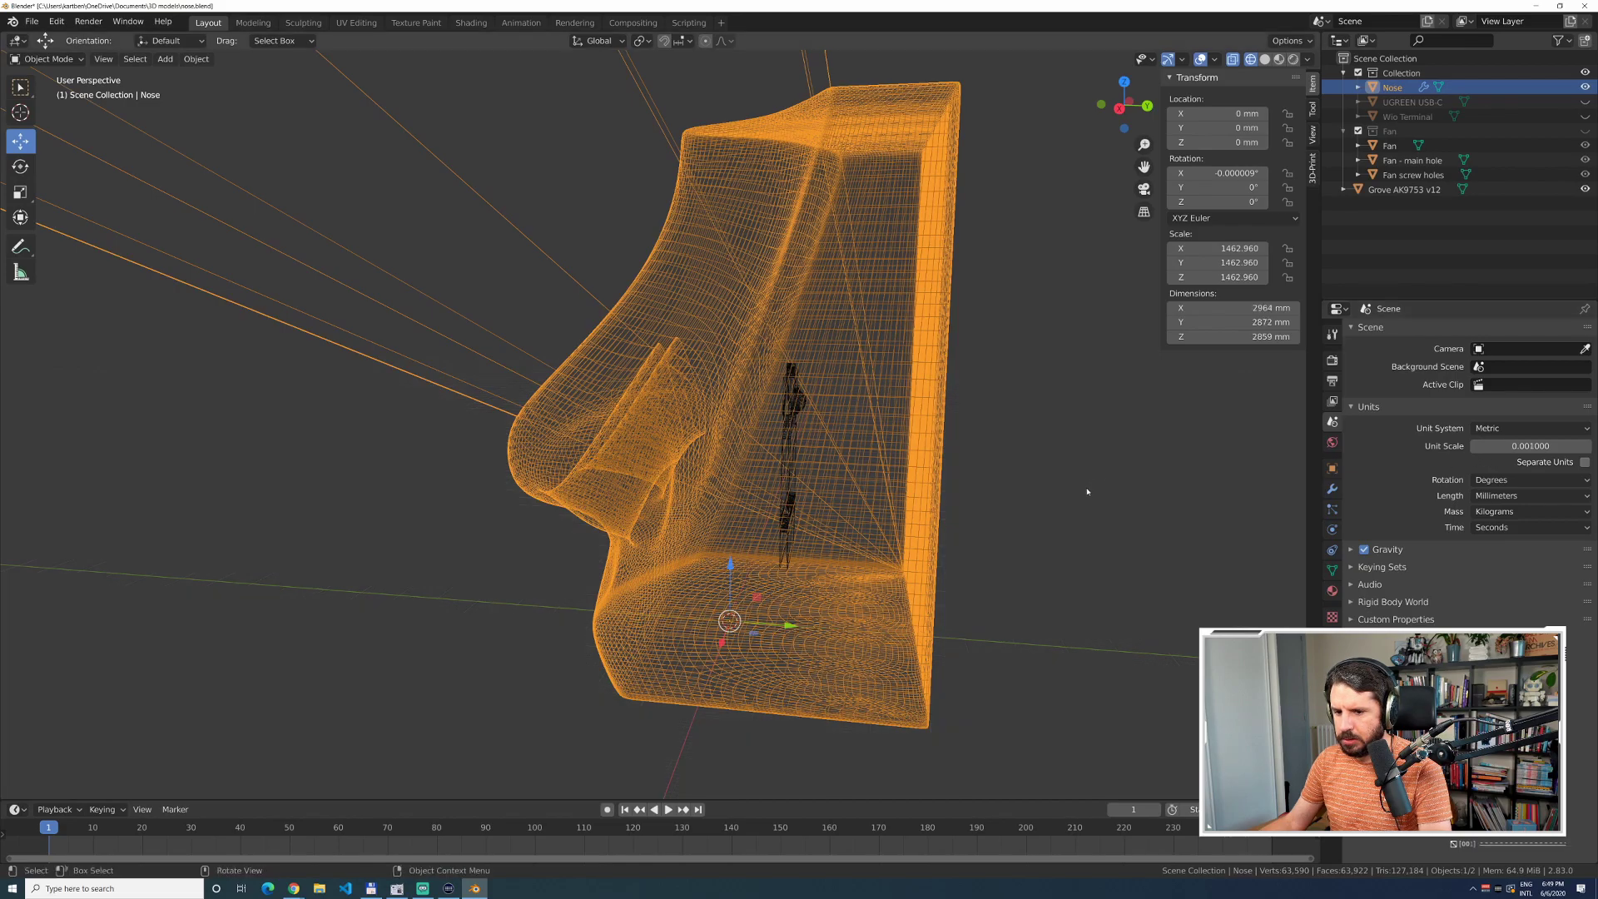
key(ctrl+z)
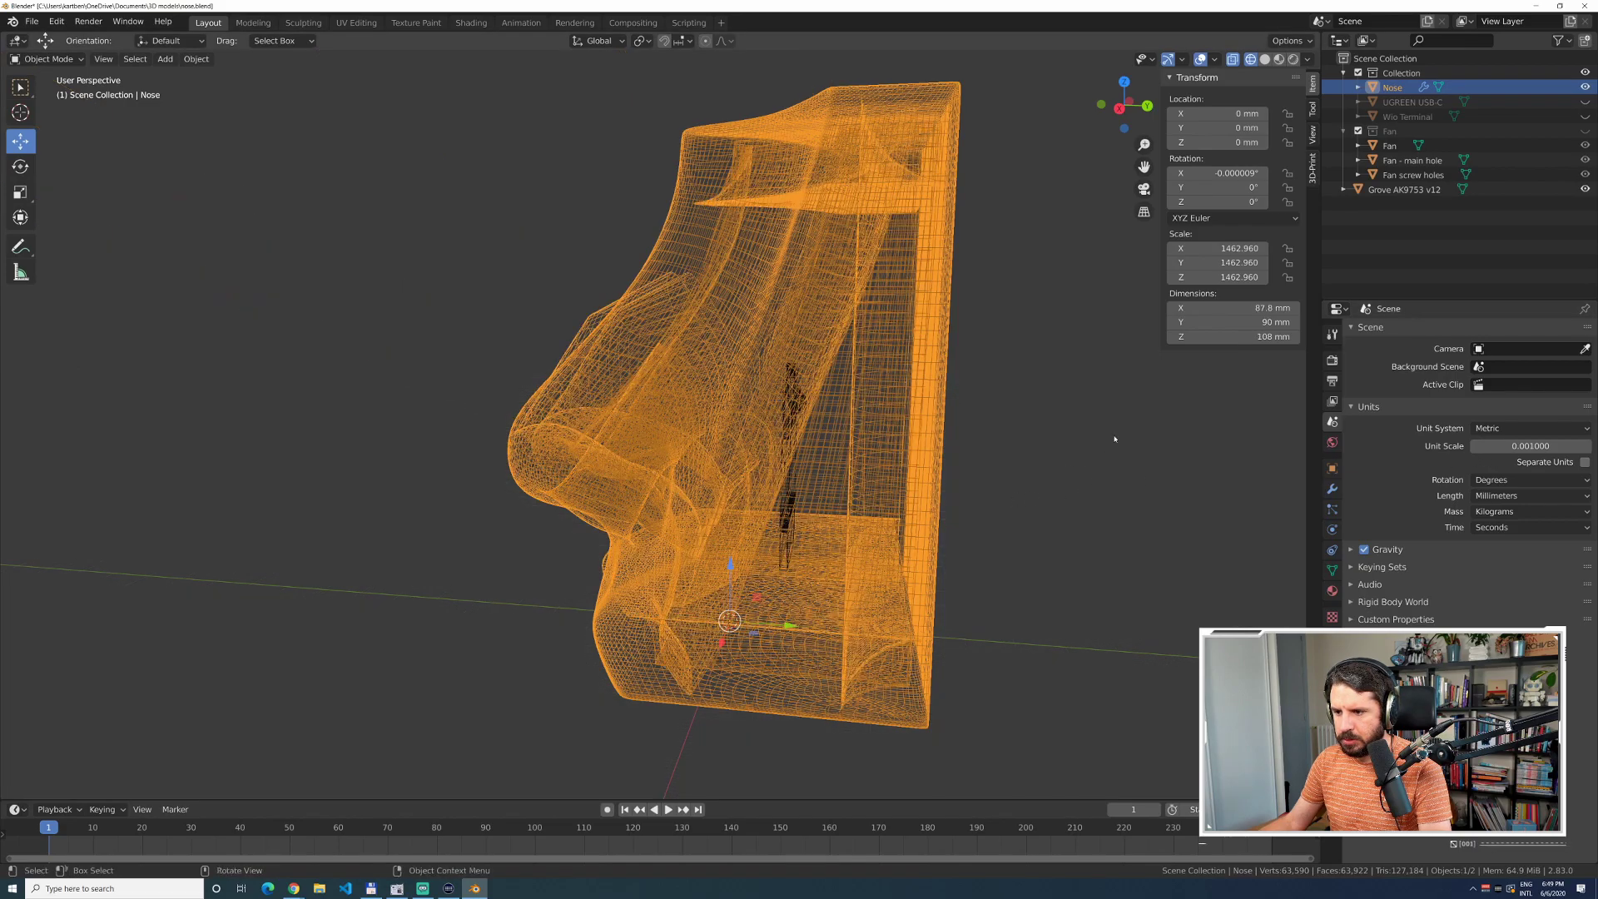
Undo the Solidify modifier on the Nose and clear the selection.
key(ctrl+z)
key(ctrl+z)
click(824, 432)
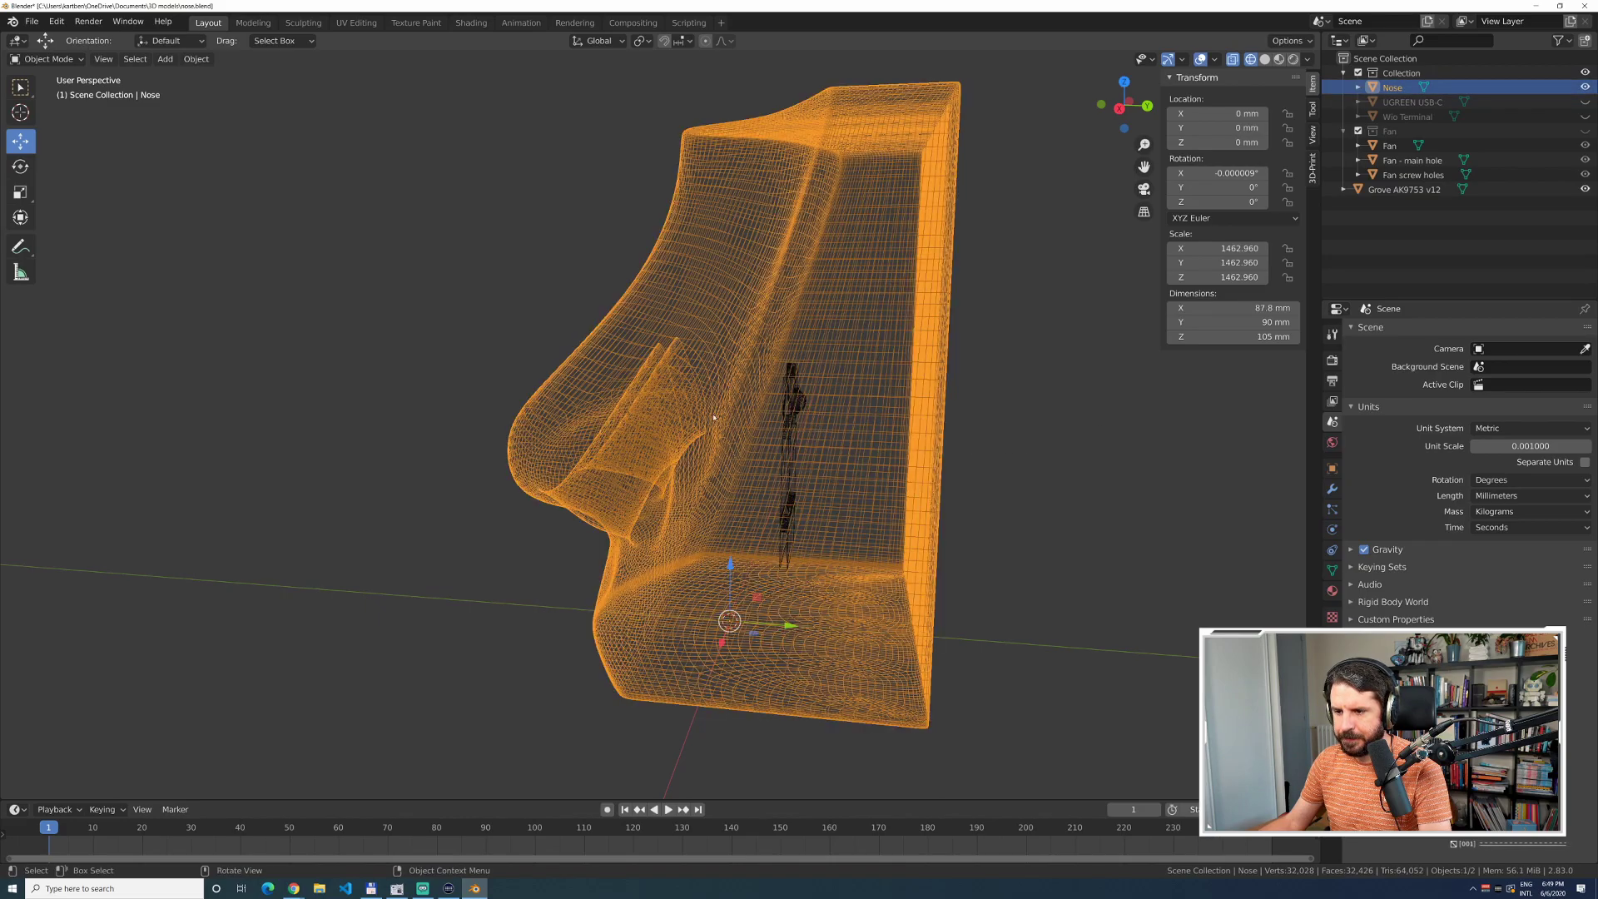
click(536, 322)
Import Nose Model 3.fbx from the 3D models folder with the import scale left at 1.00.
click(32, 21)
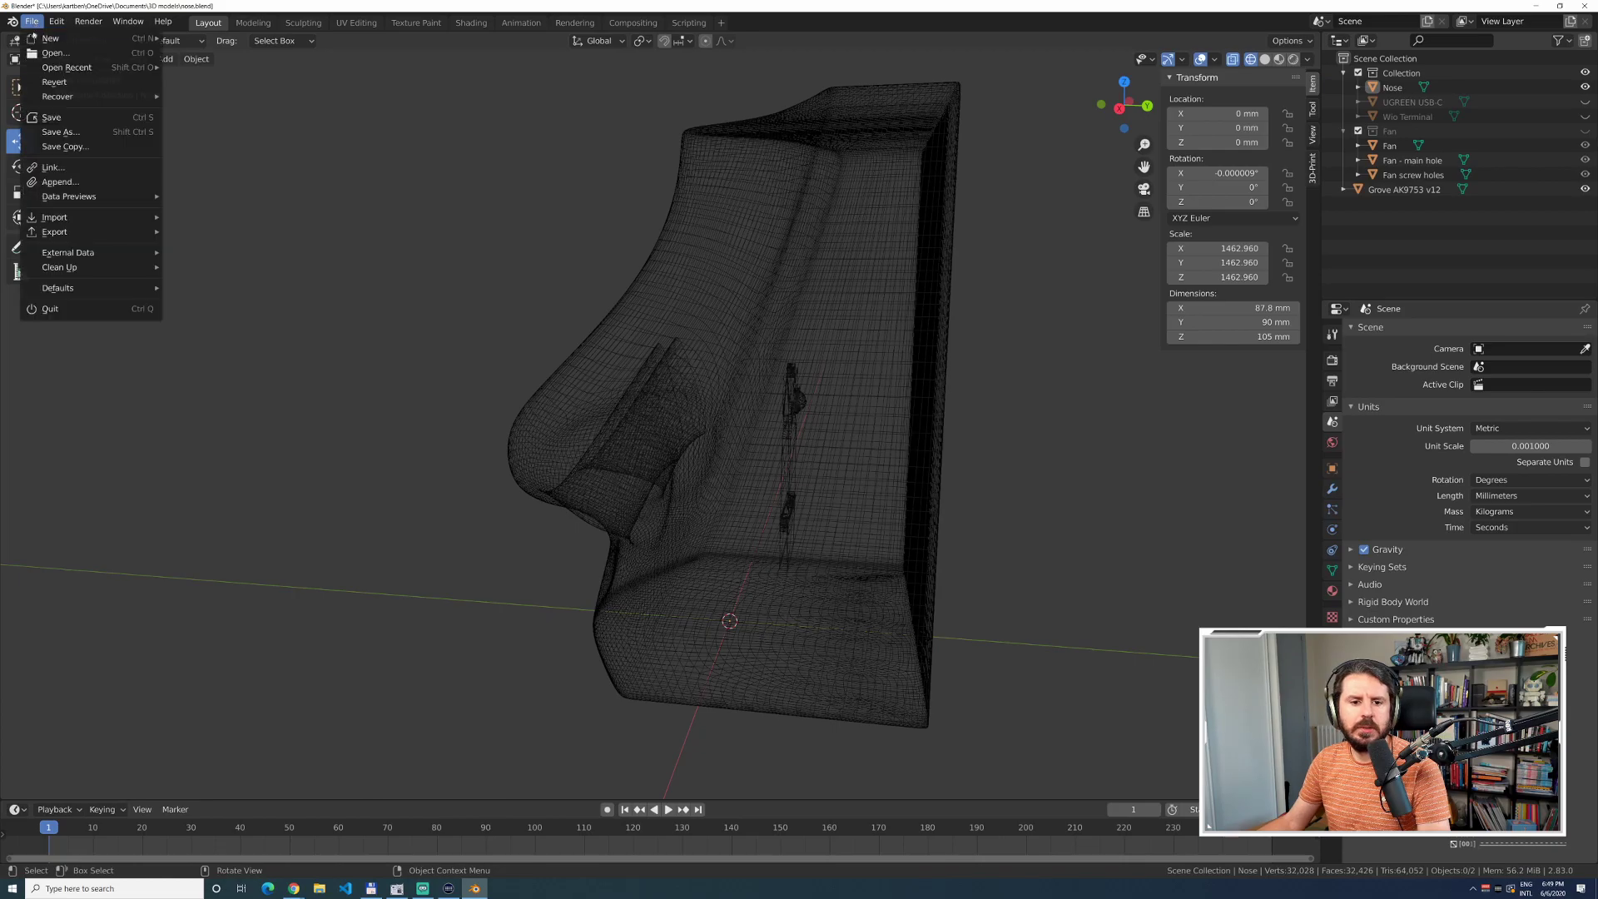
mouse_move(91, 217)
click(241, 304)
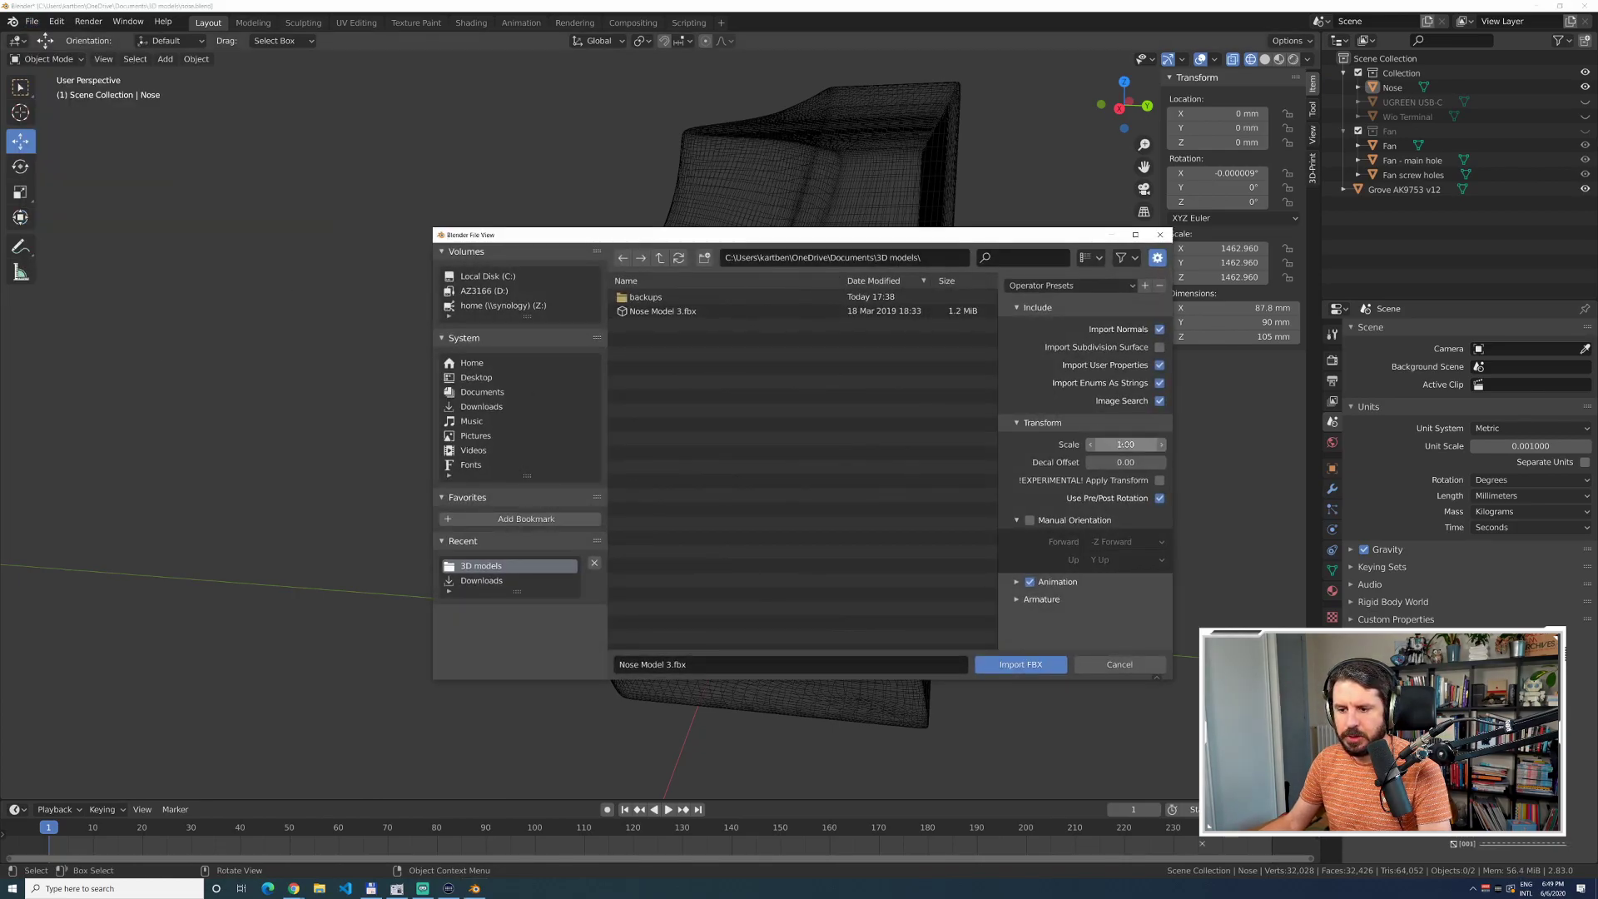
double_click(679, 312)
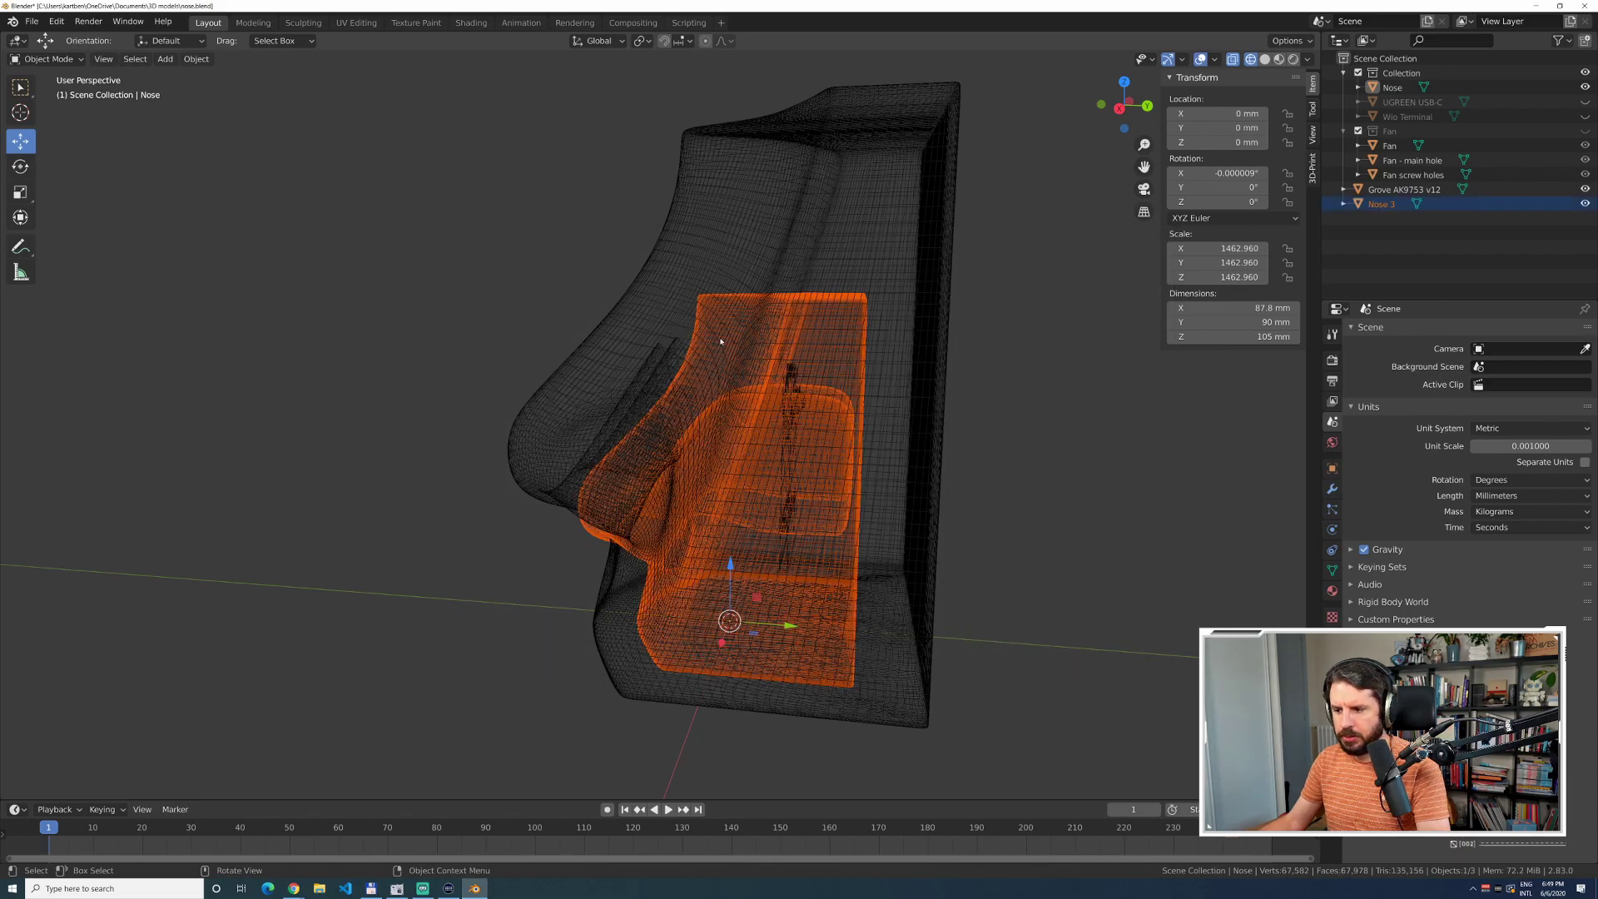
Compare the scale and dimensions of the Nose and the imported Nose 3, and delete Nose 3.
click(758, 491)
click(758, 487)
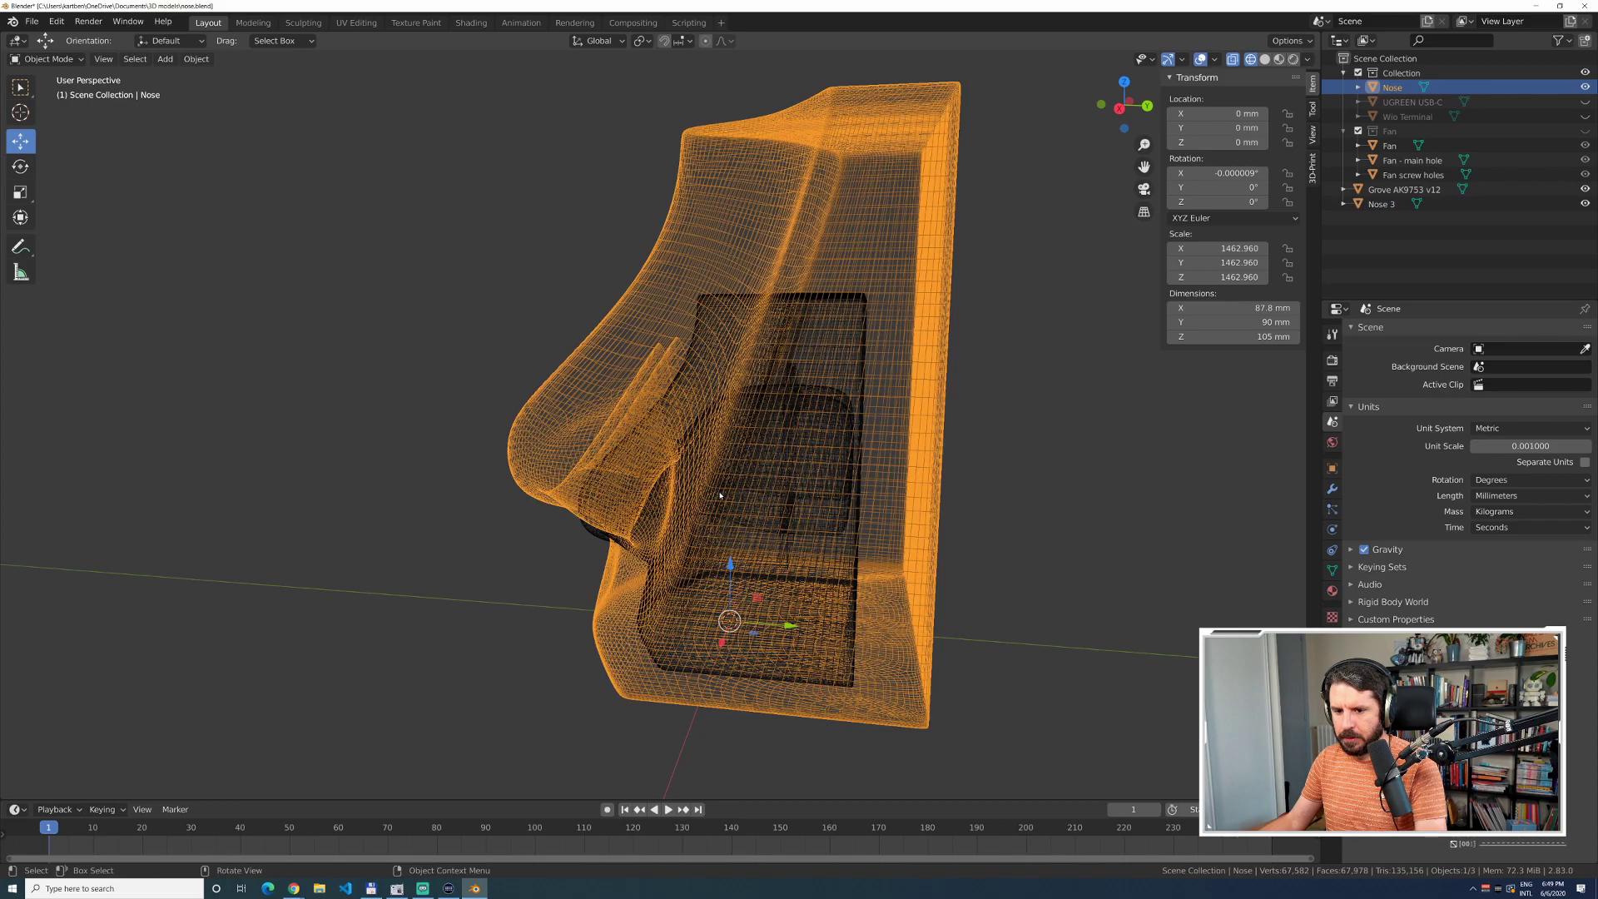
click(843, 477)
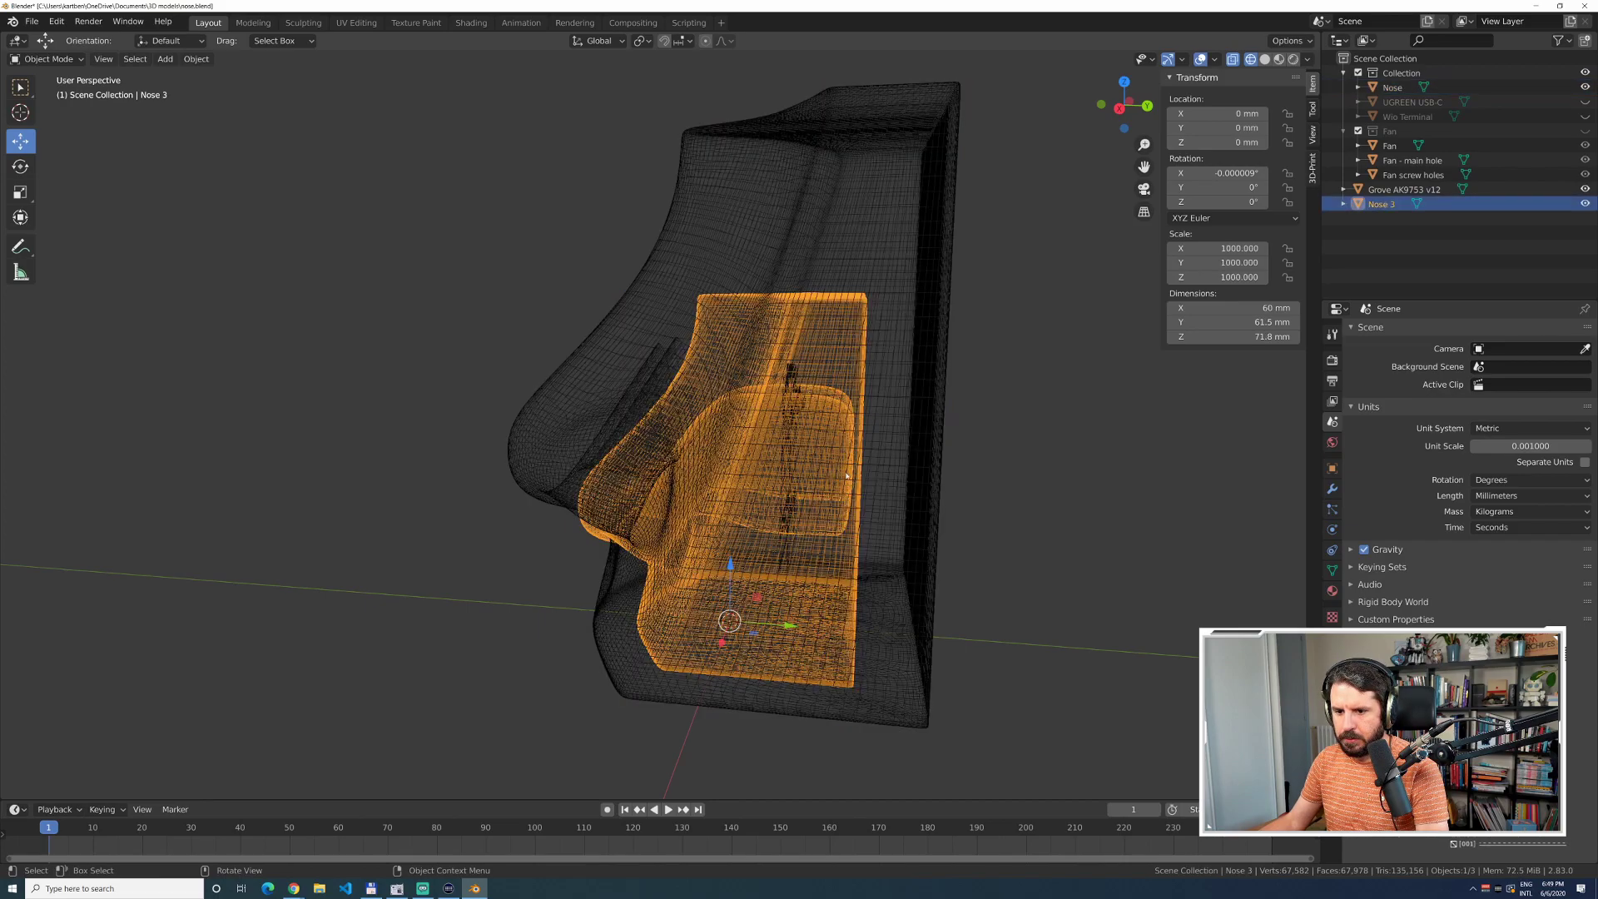
click(910, 289)
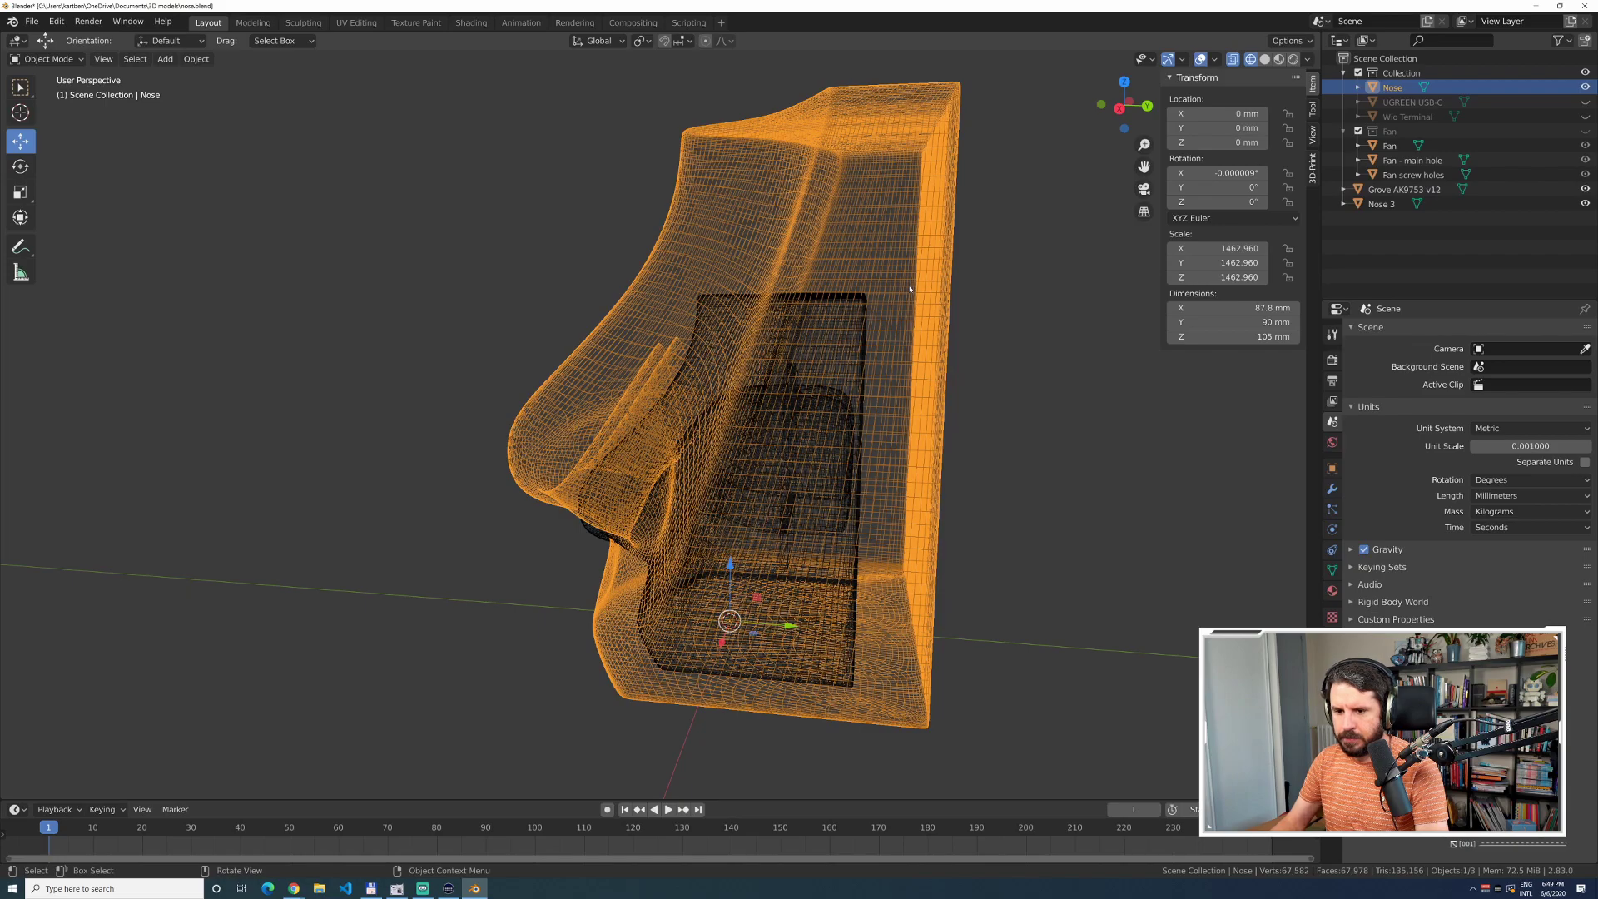
click(870, 304)
key(Delete)
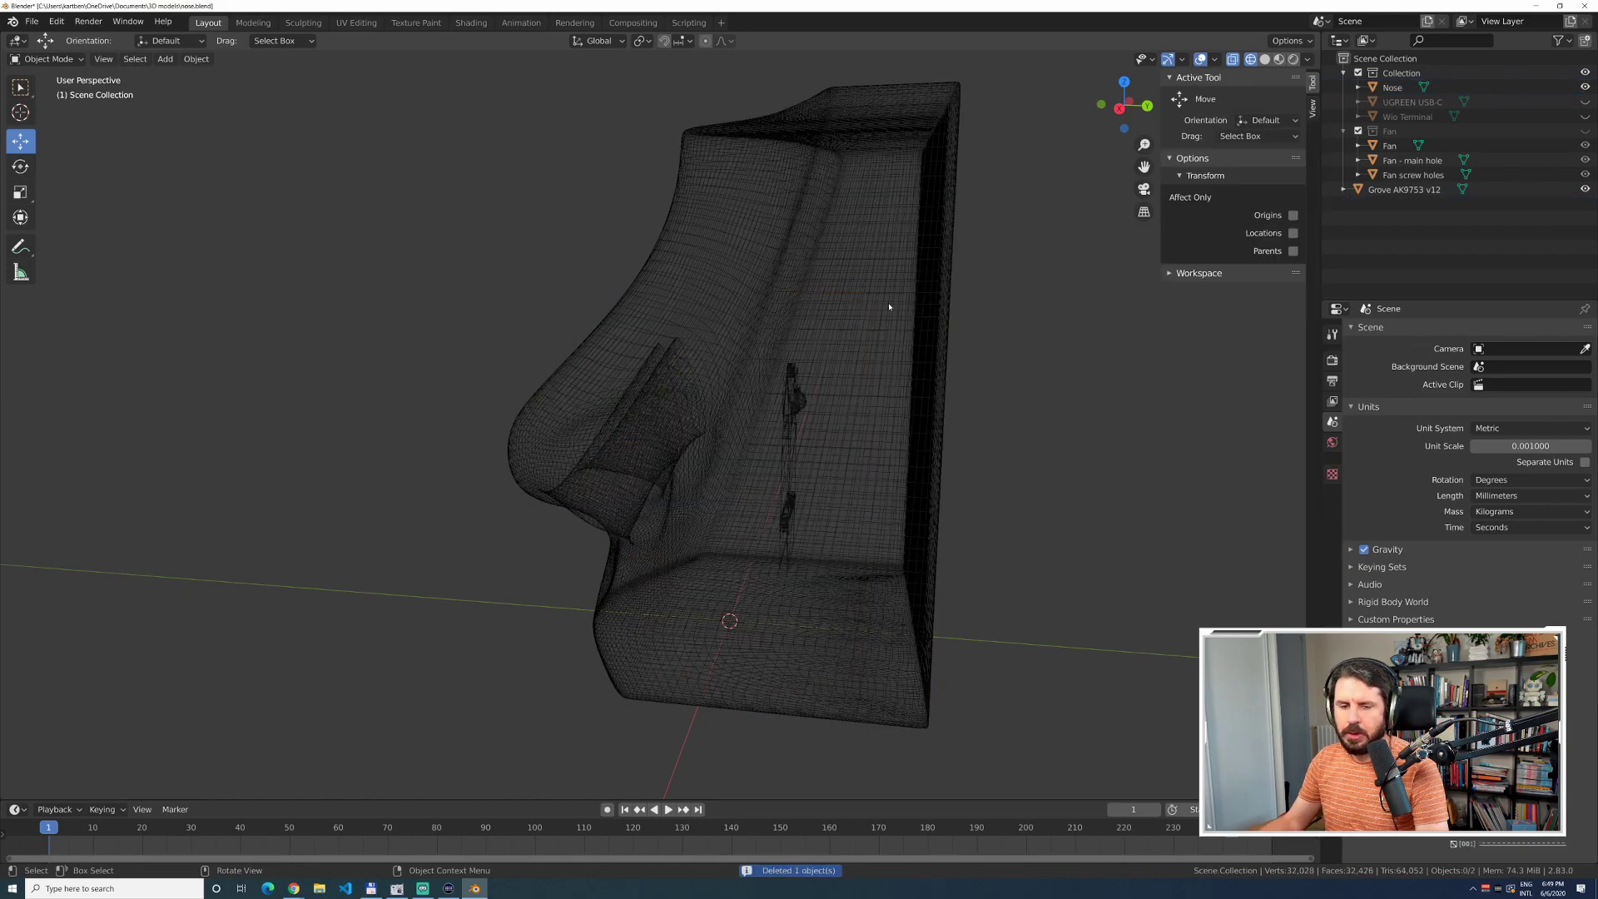
Import Nose Model 3.fbx again as FBX with an import scale of 0.001.
click(31, 21)
mouse_move(99, 217)
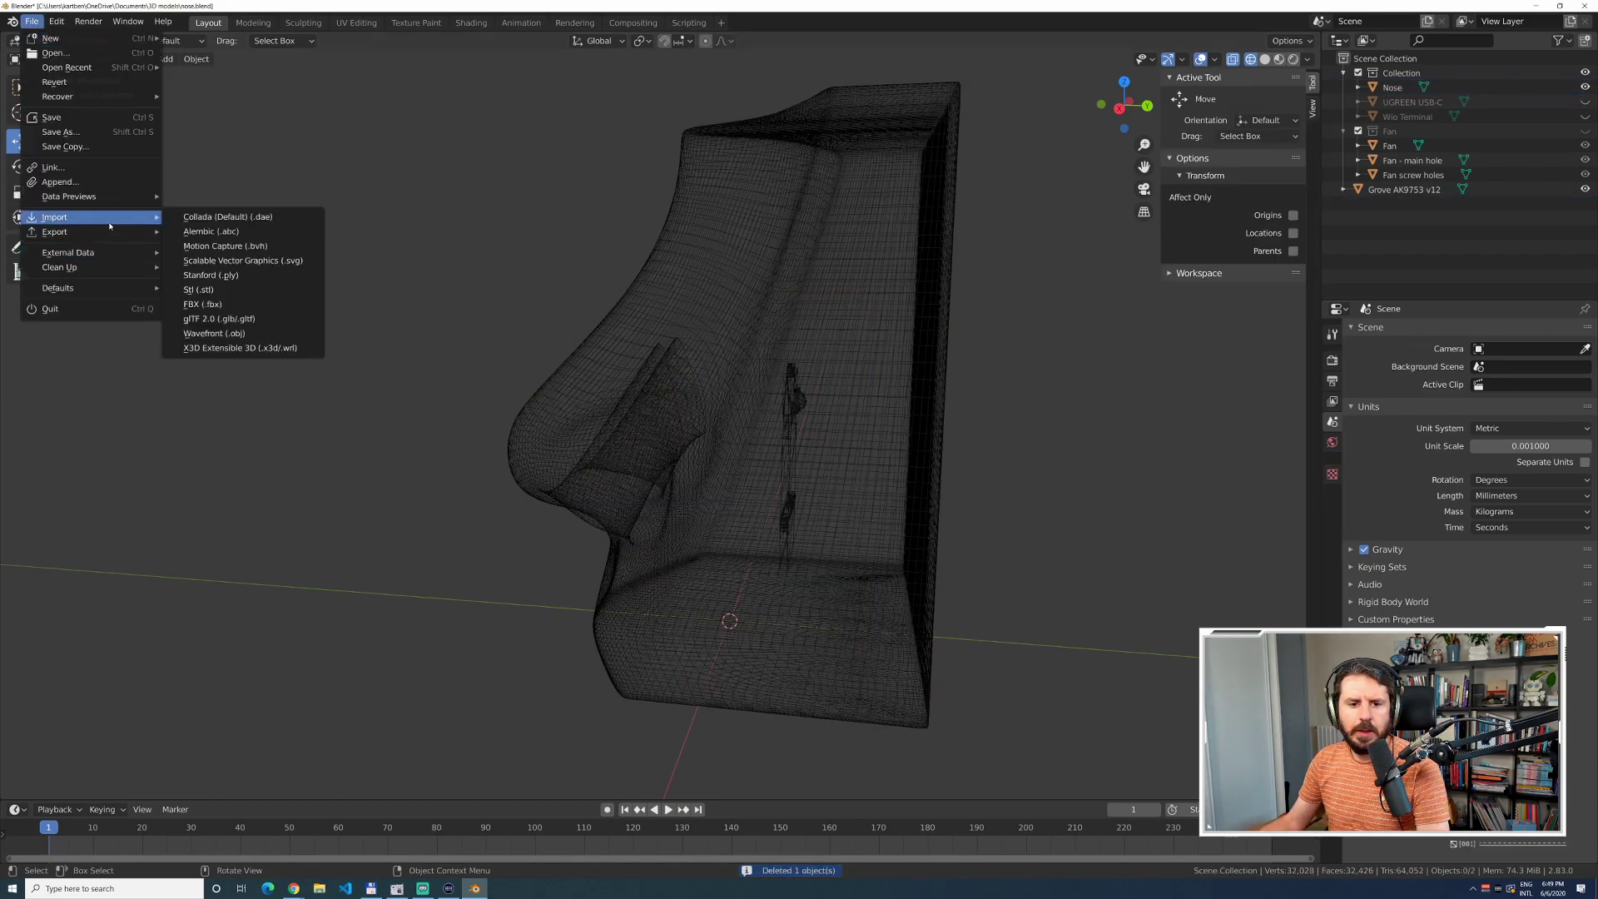
click(270, 305)
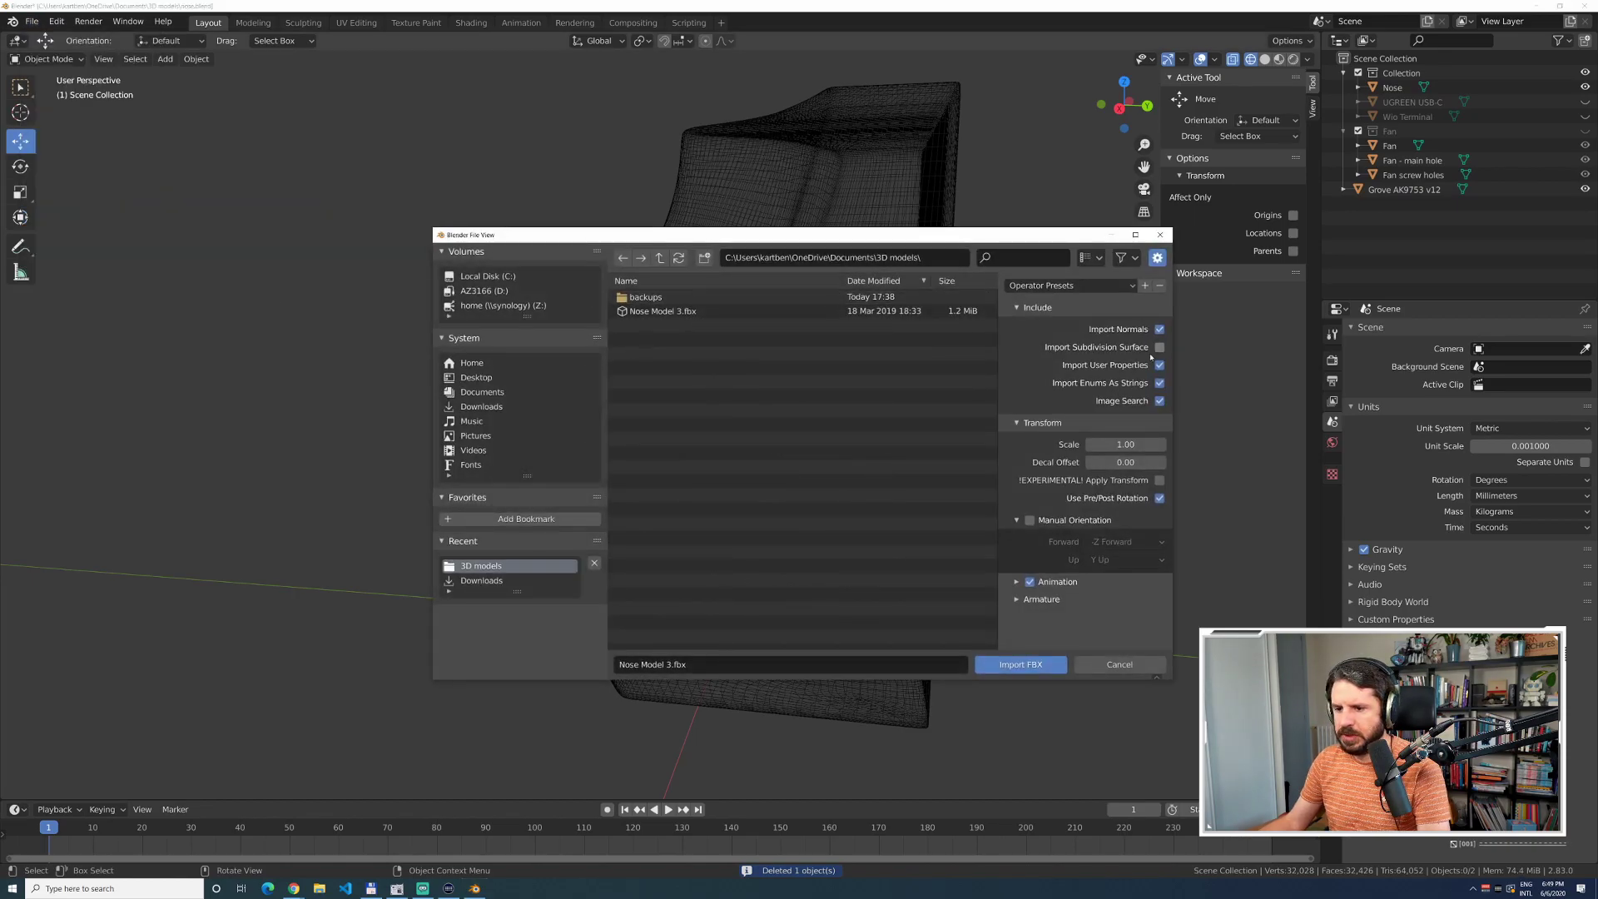
click(1120, 443)
text(0.001)
key(Tab)
click(723, 314)
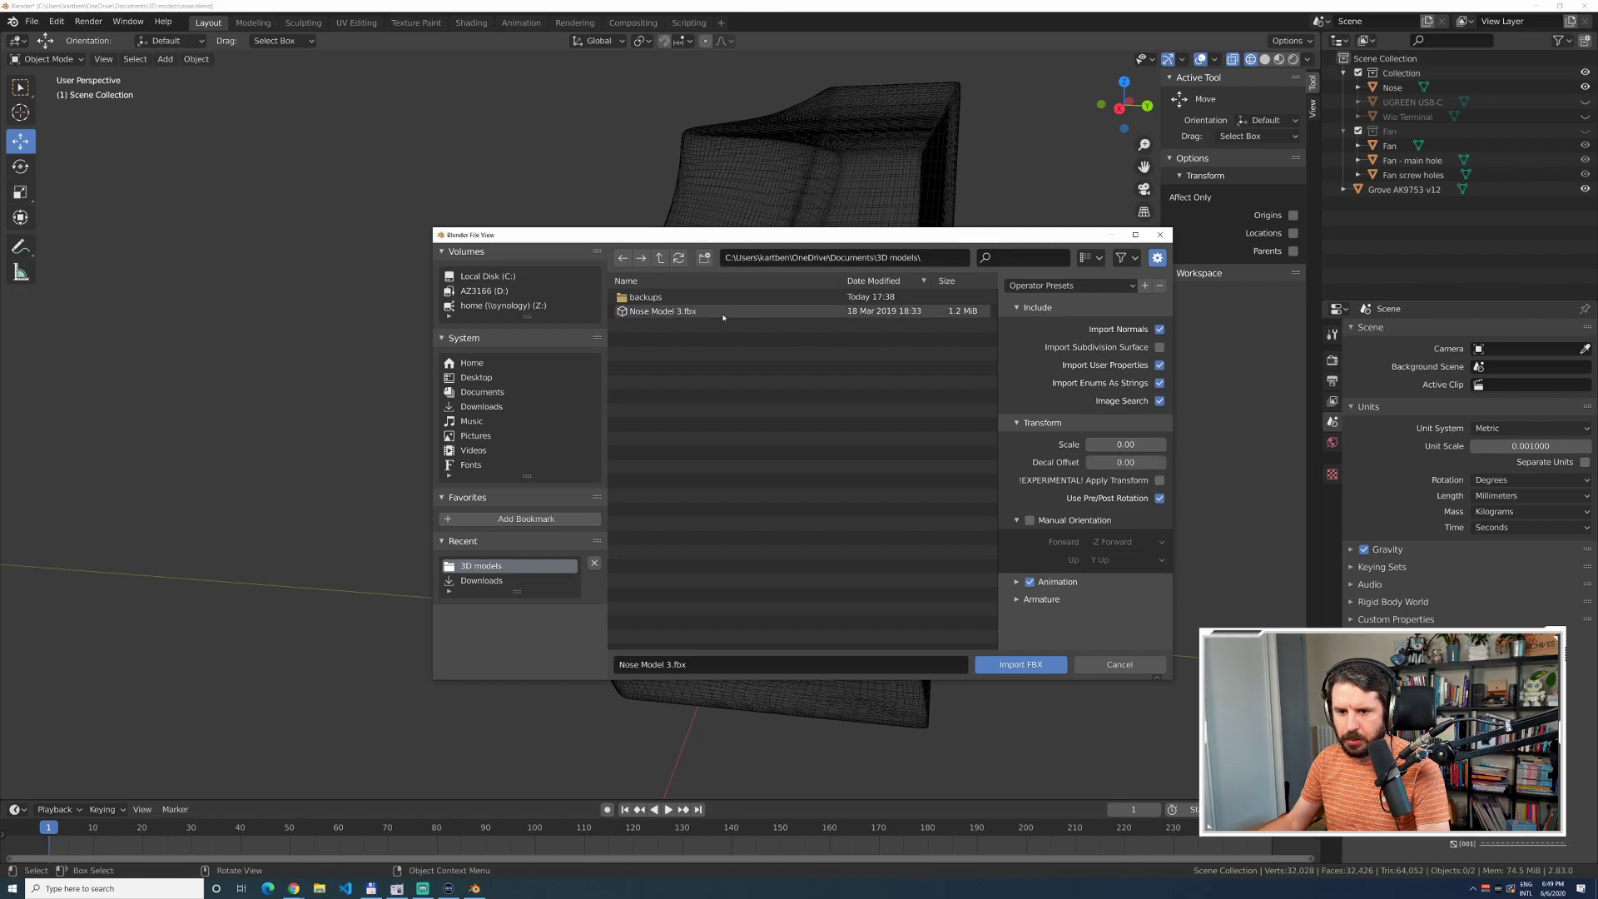
double_click(720, 310)
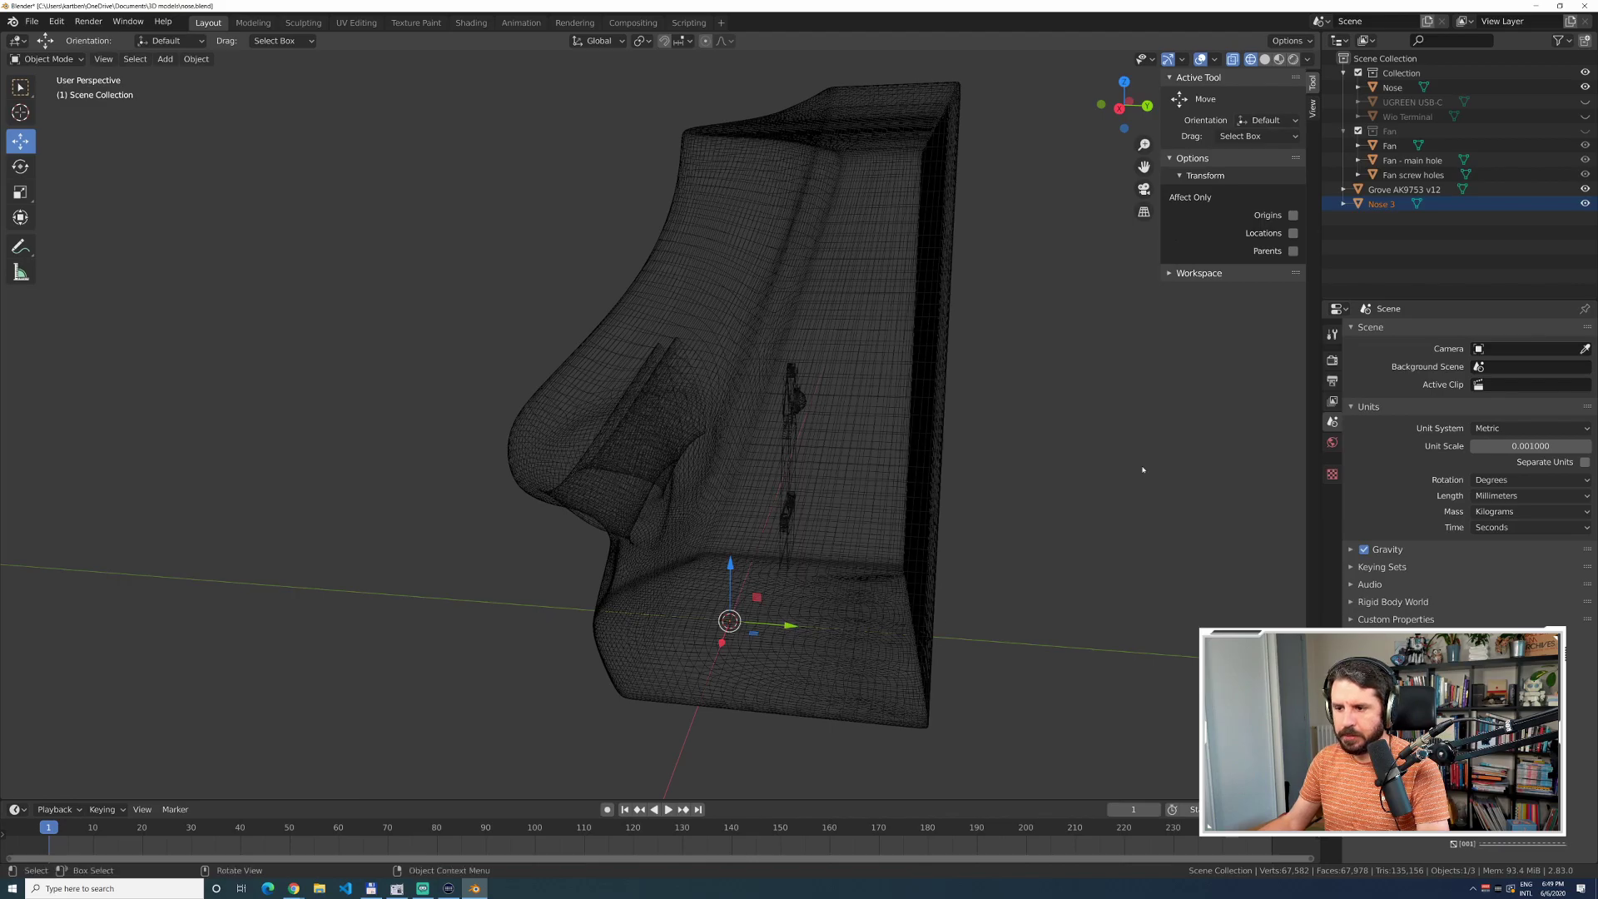
Set the scale of the imported Nose 3 to 1462.960 on X, Y and Z.
click(1381, 205)
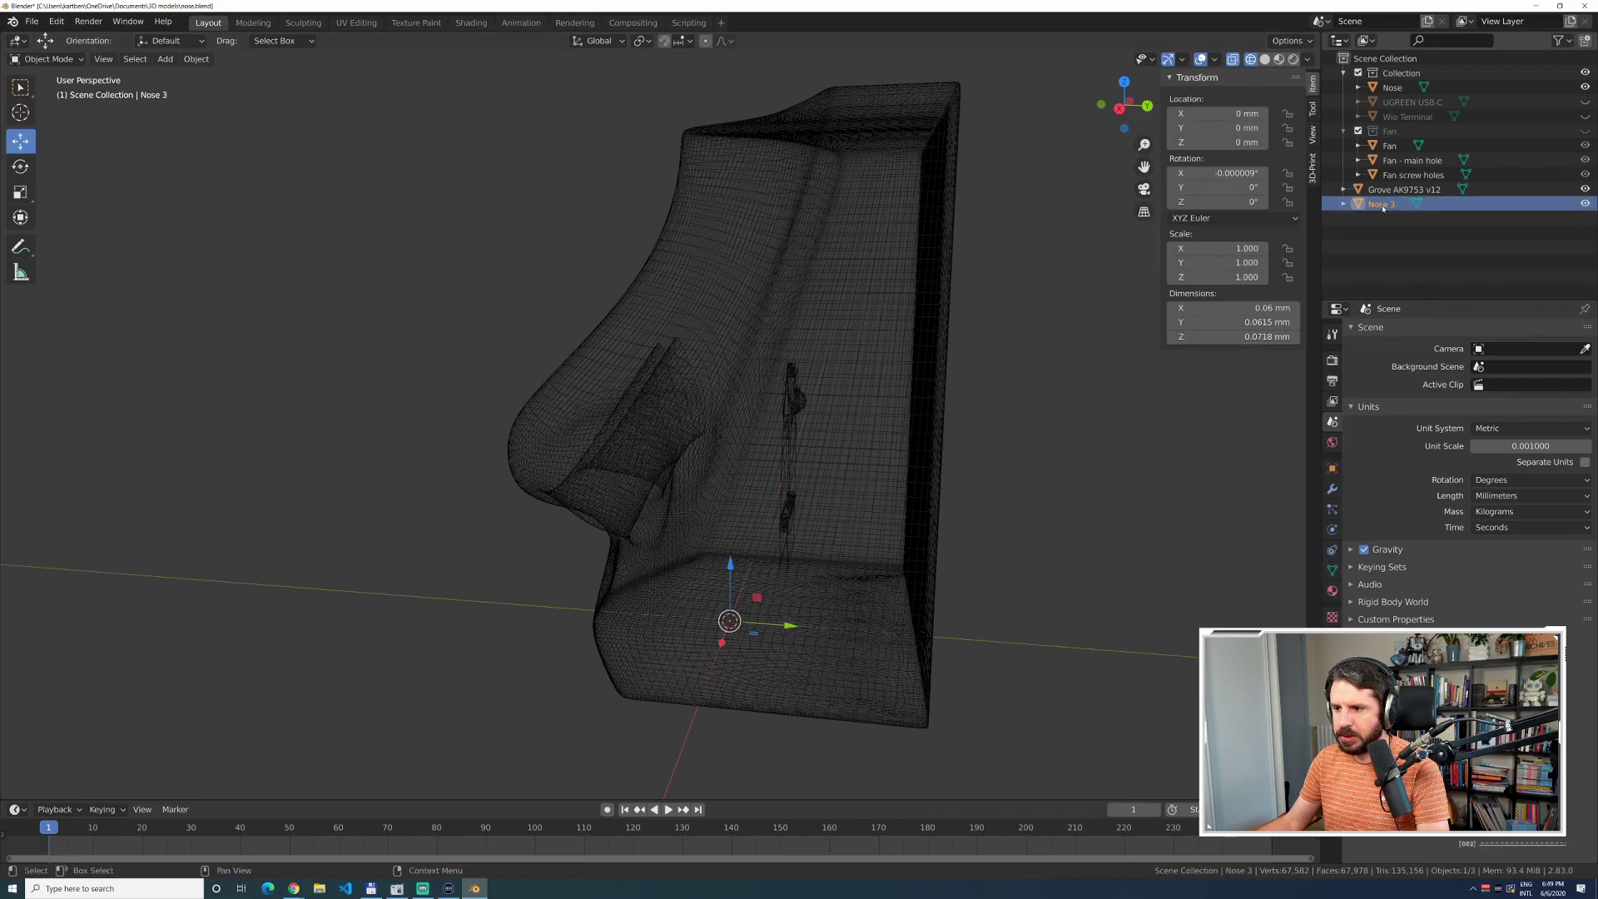
click(1238, 248)
text(1.46296)
key(BackSpace)
text(.)
key(Tab)
key(shift+Tab)
key(ctrl+c)
key(Tab)
key(ctrl+v)
key(Tab)
key(ctrl+v)
key(Tab)
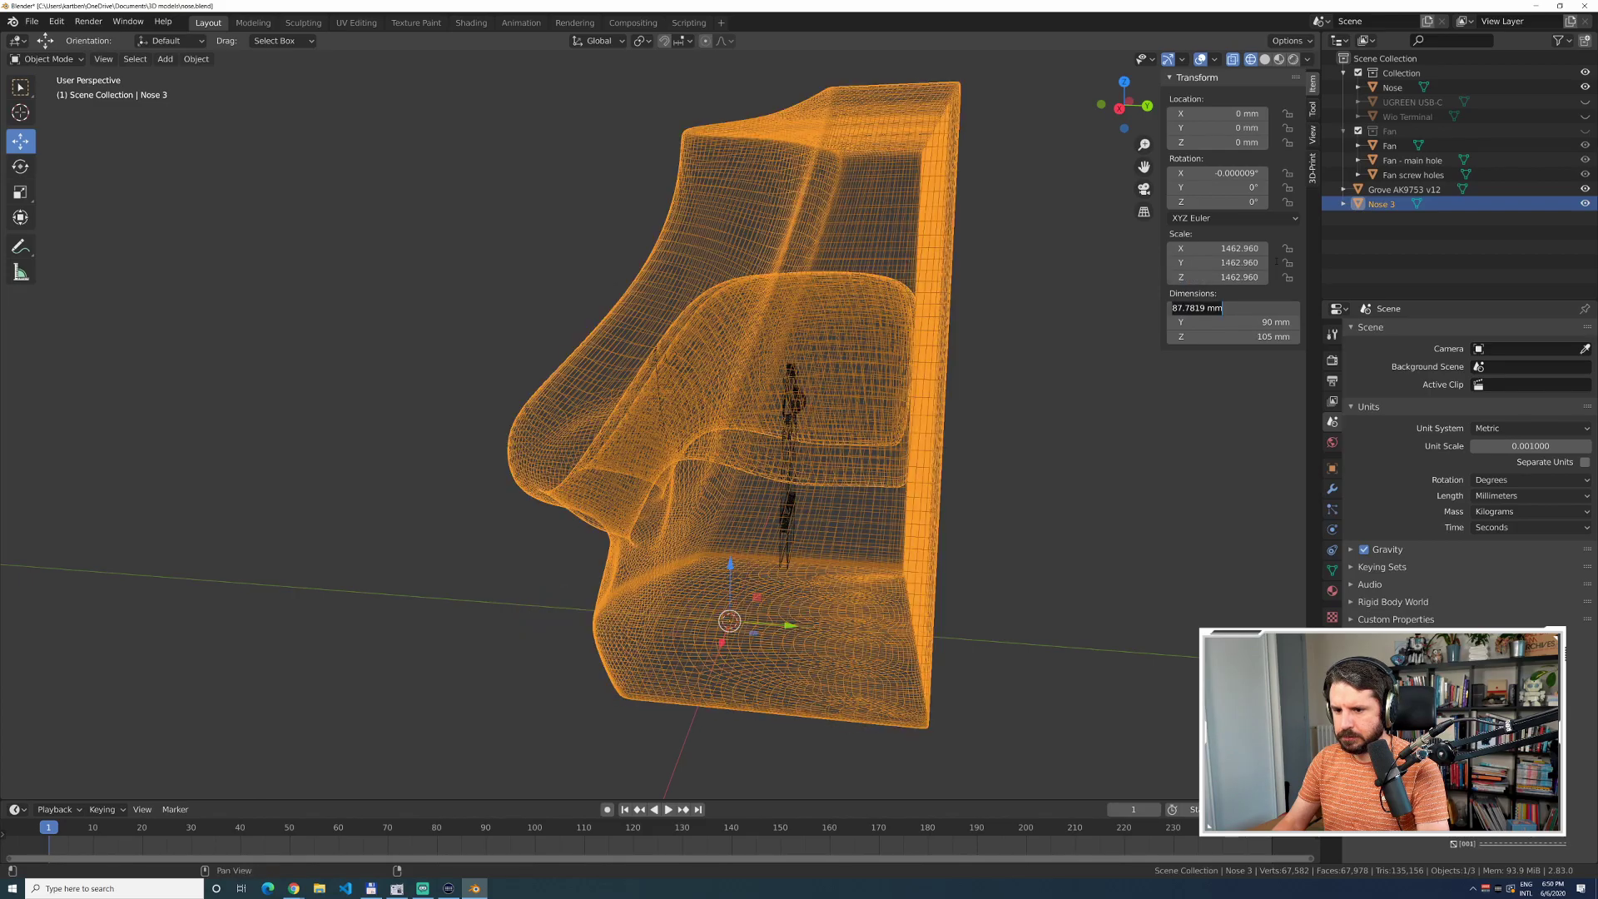
key(Return)
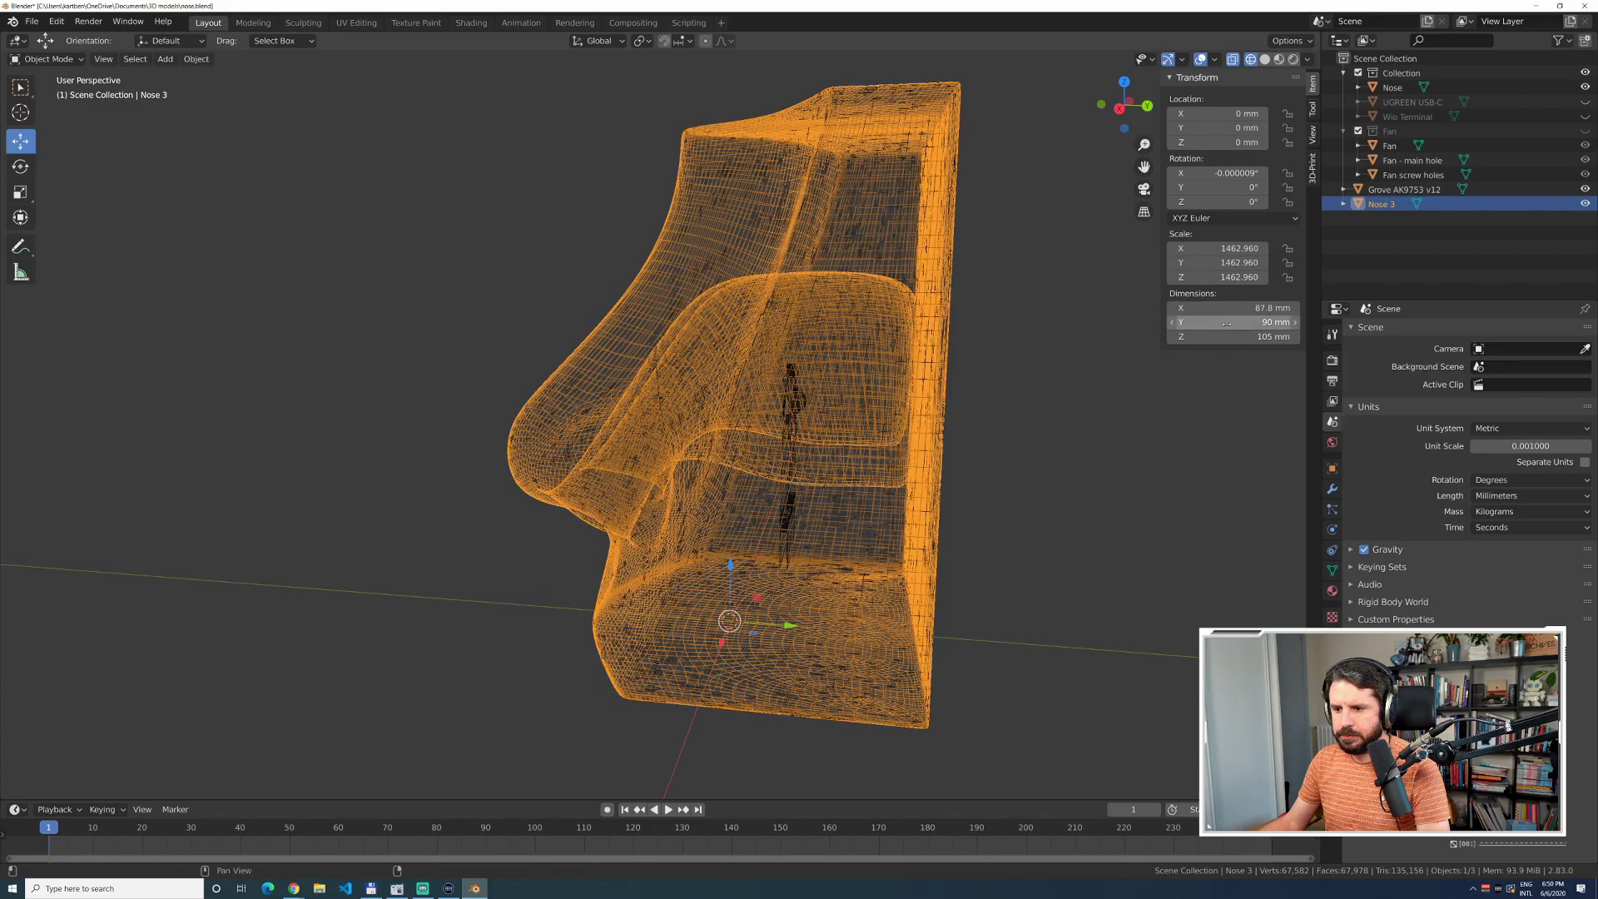
Add a Solidify modifier to the original Nose and set its thickness to 0.001 mm.
click(1081, 437)
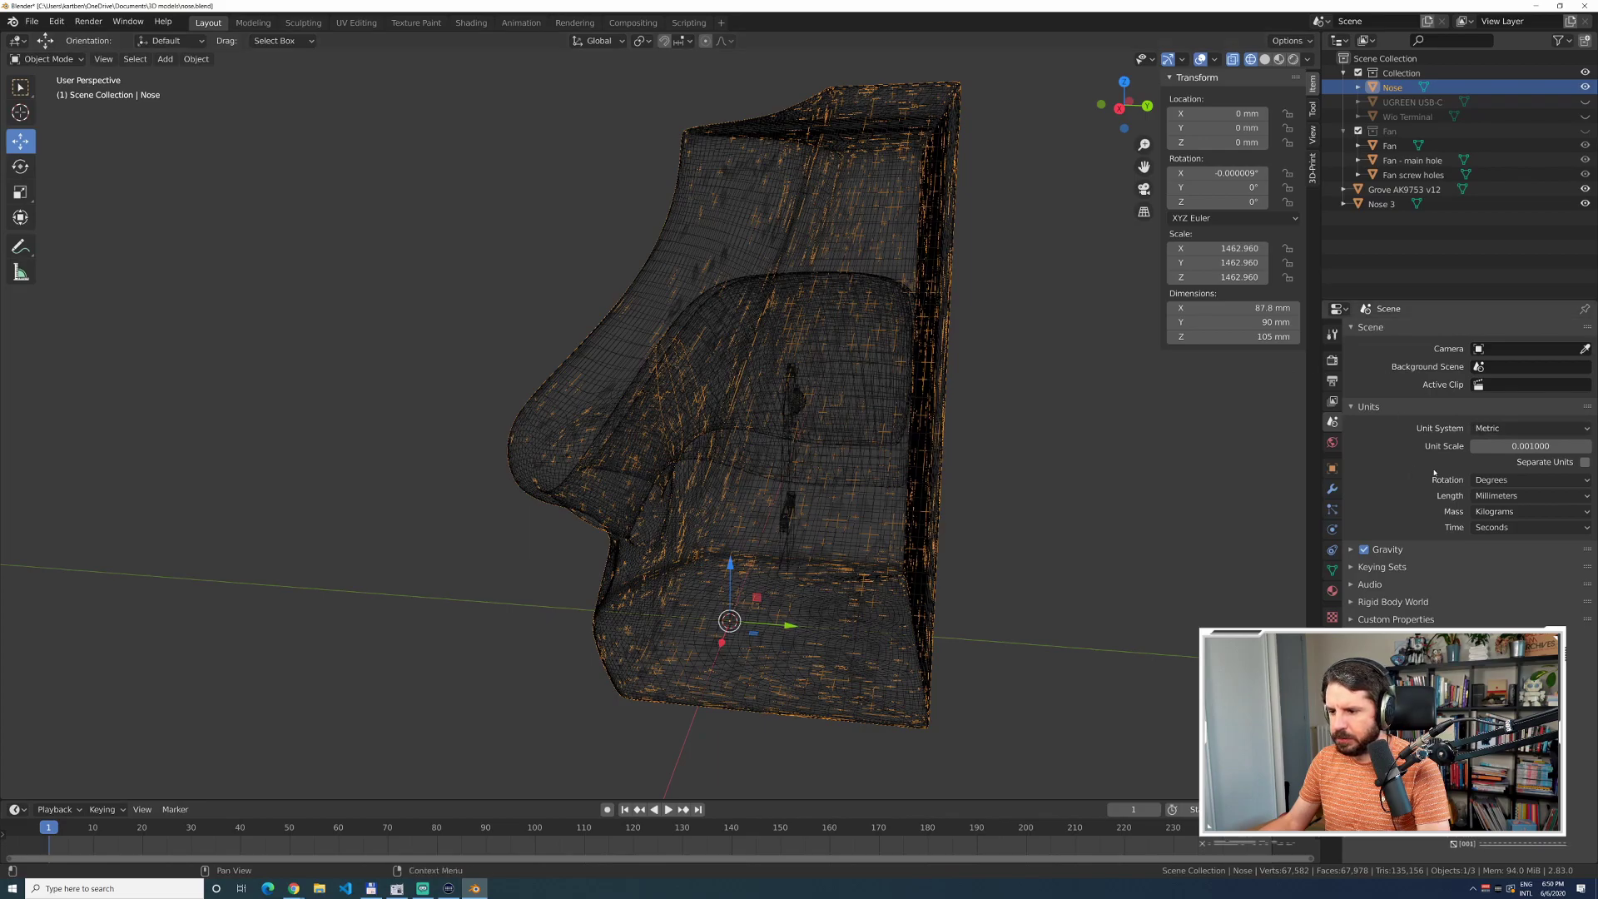
click(1332, 489)
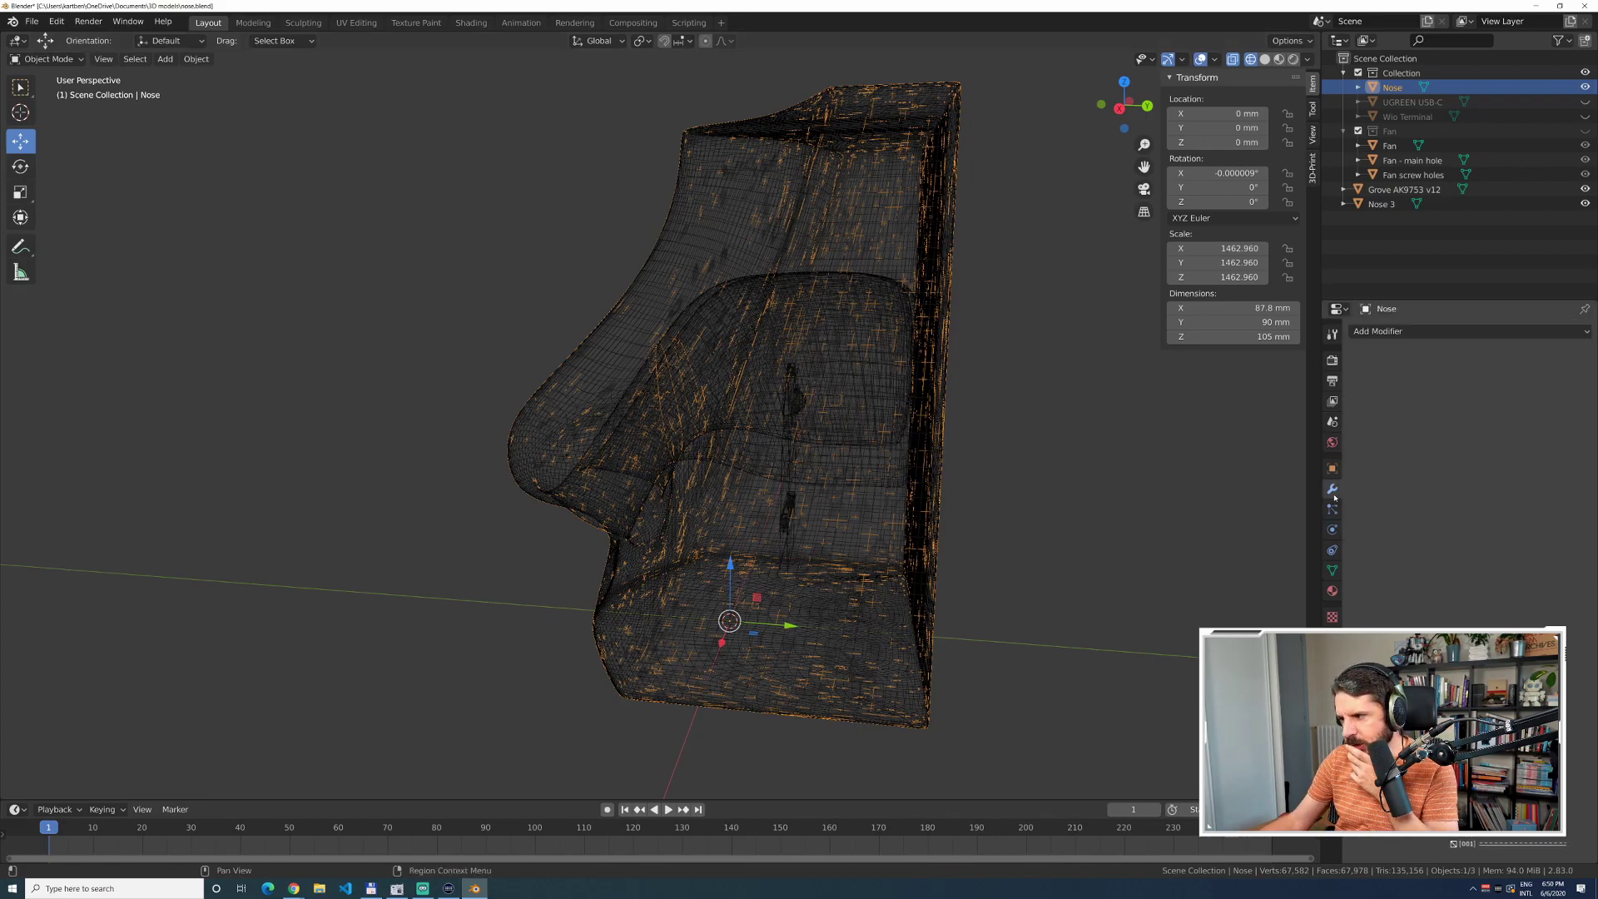
click(1387, 333)
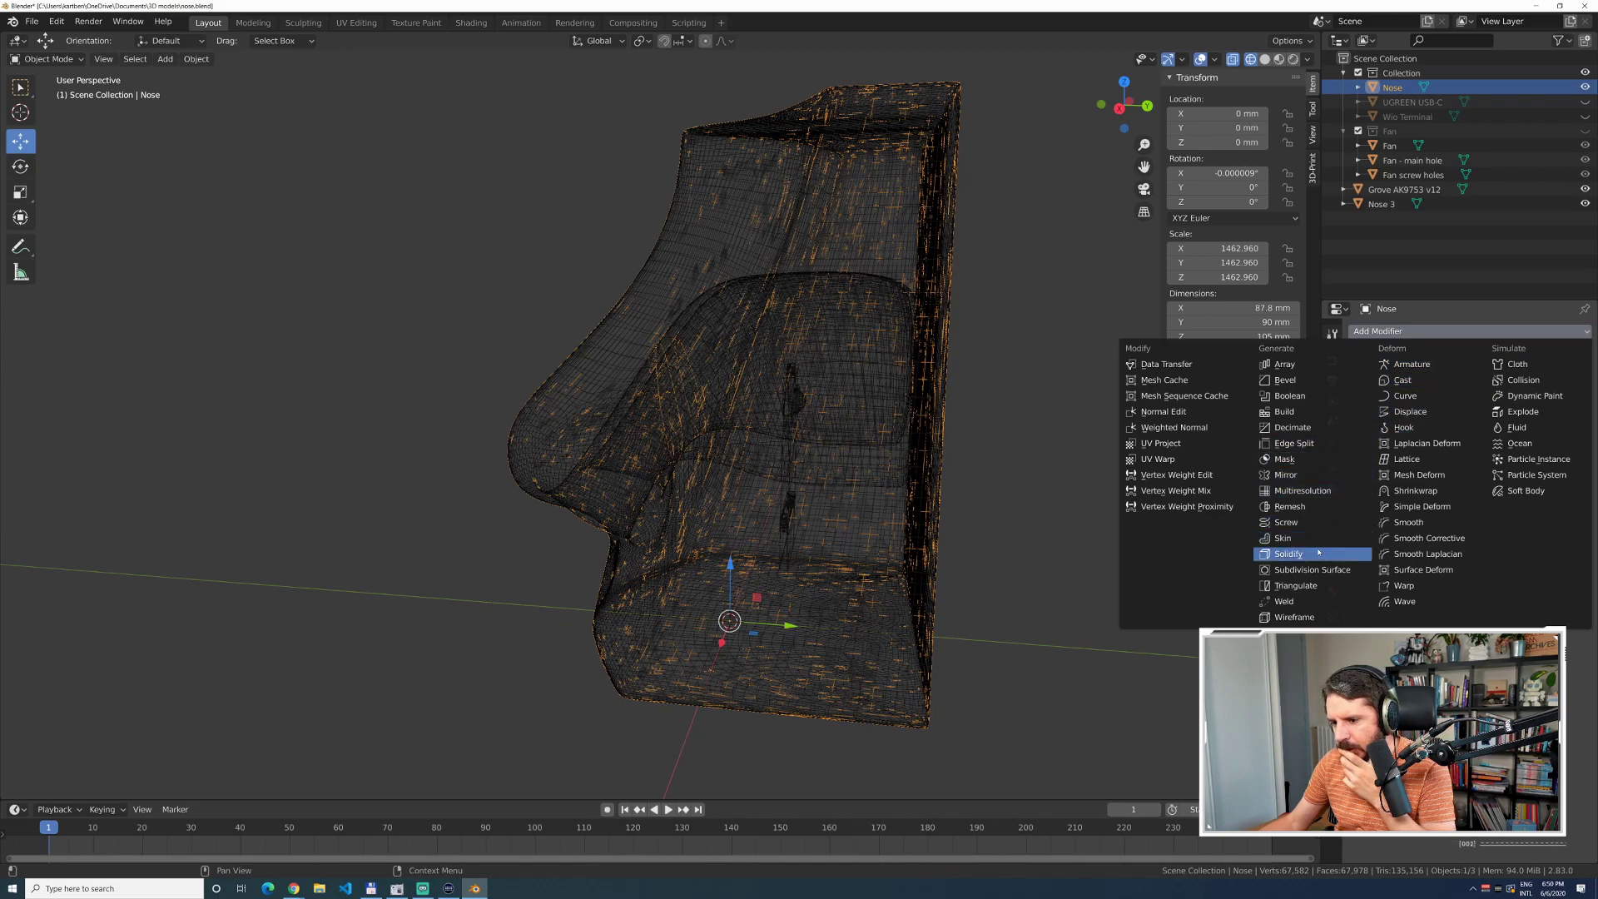
click(1295, 554)
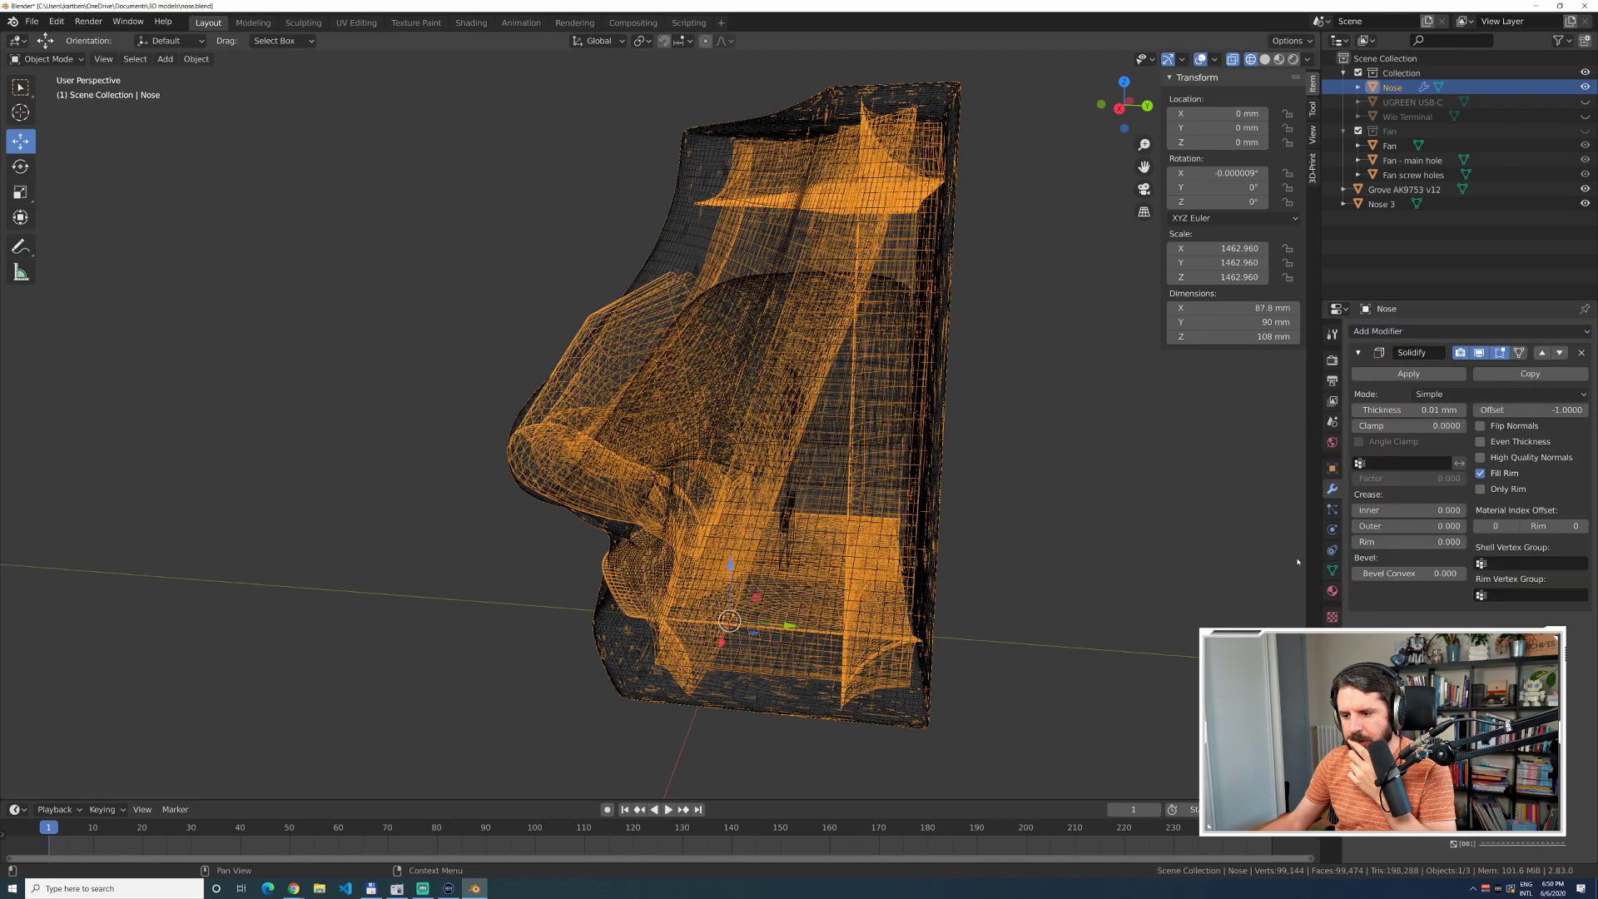
mouse_move(1407, 410)
mouse_down()
mouse_move(1369, 409)
mouse_move(1393, 409)
mouse_up()
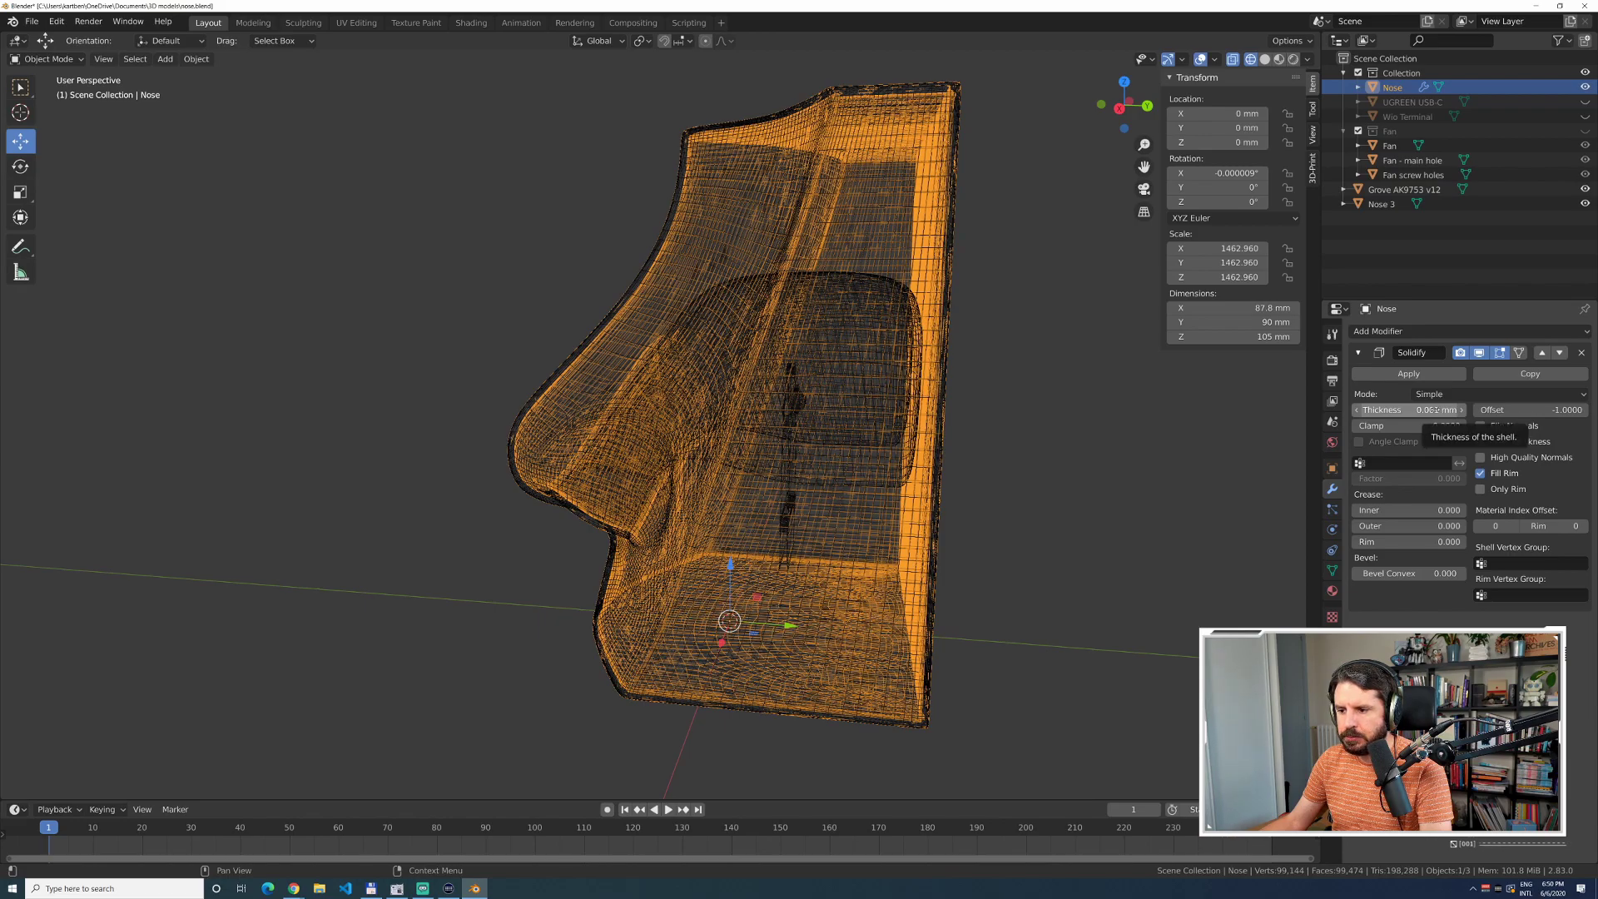
drag(1437, 411, 1414, 410)
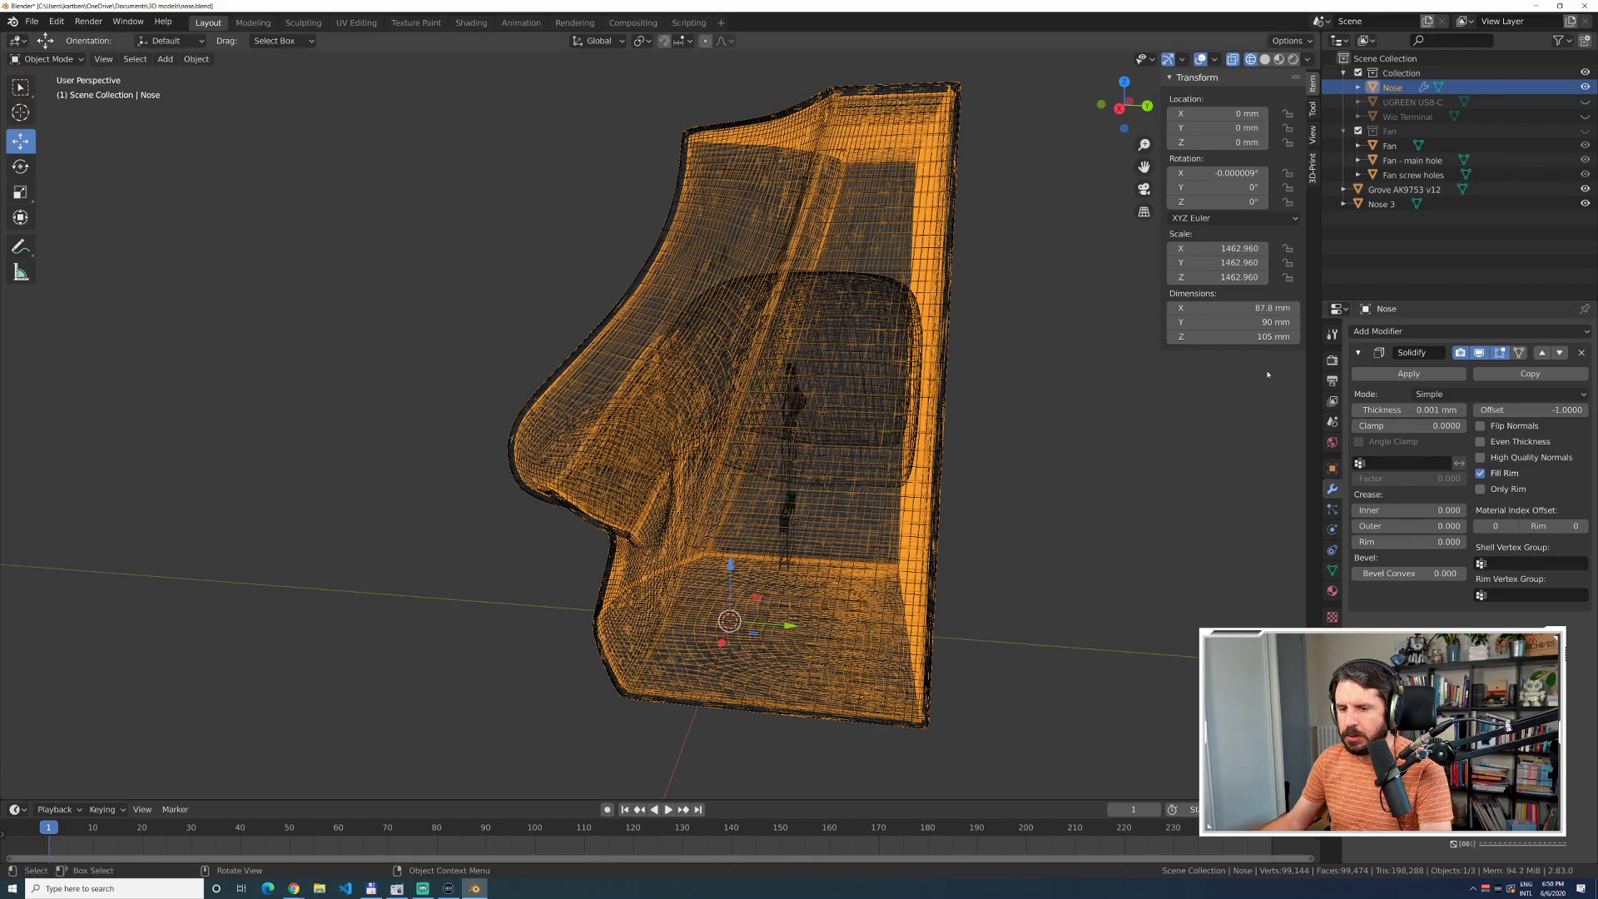
Delete the imported Nose 3 object from the scene.
click(1415, 206)
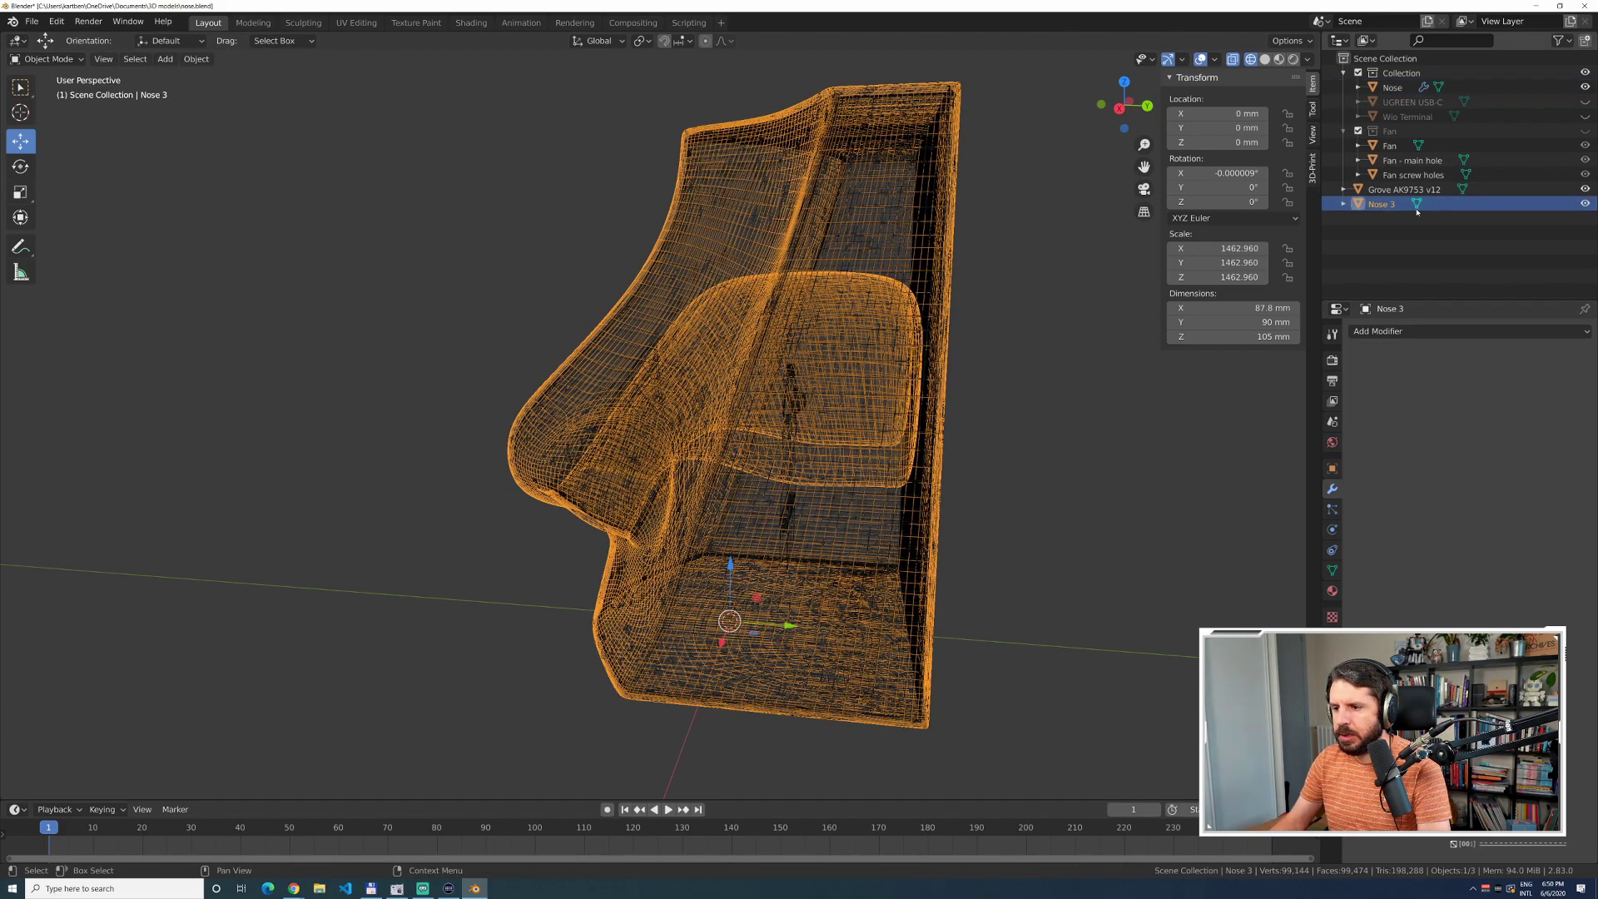
right_click(1399, 213)
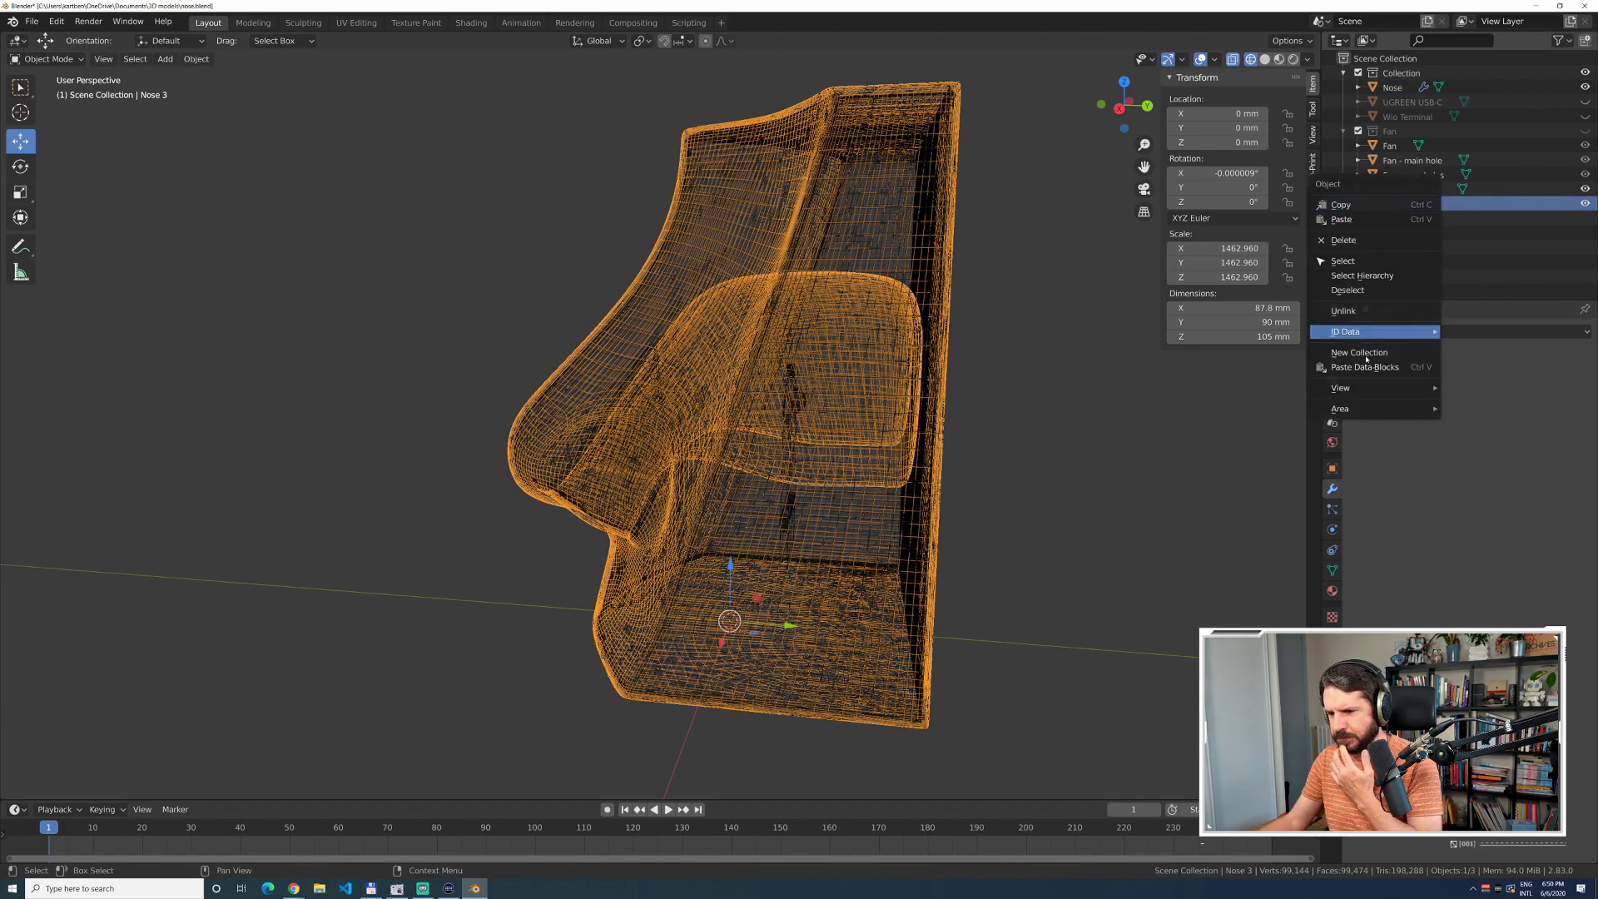
click(1367, 241)
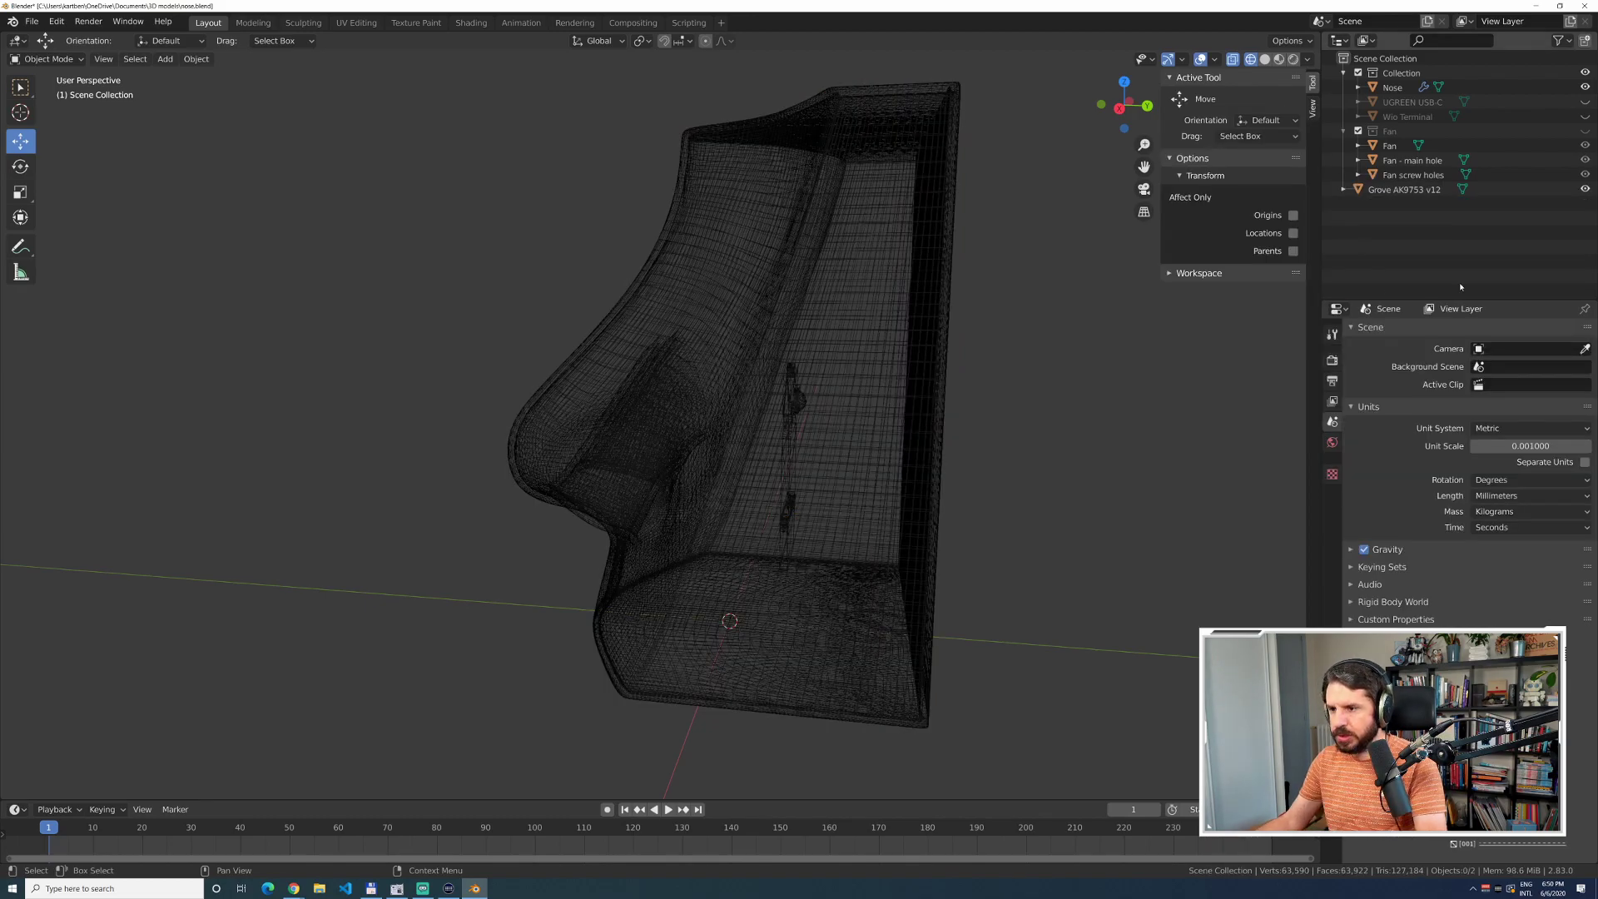
Remove the Solidify modifier from the Nose and save the file.
click(1391, 87)
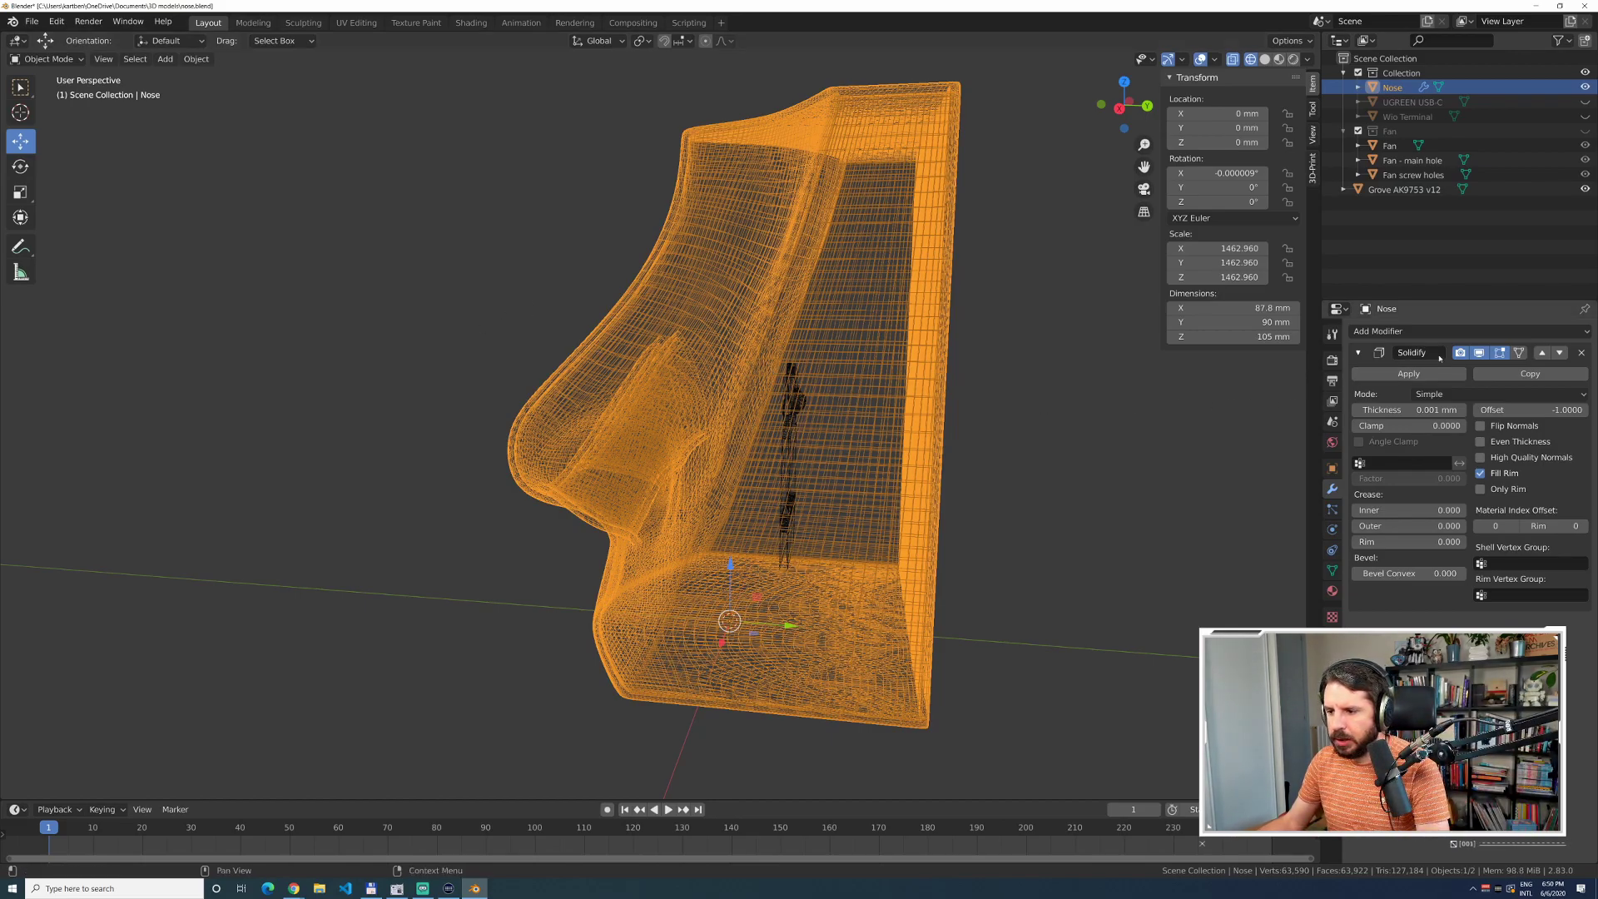
click(1581, 353)
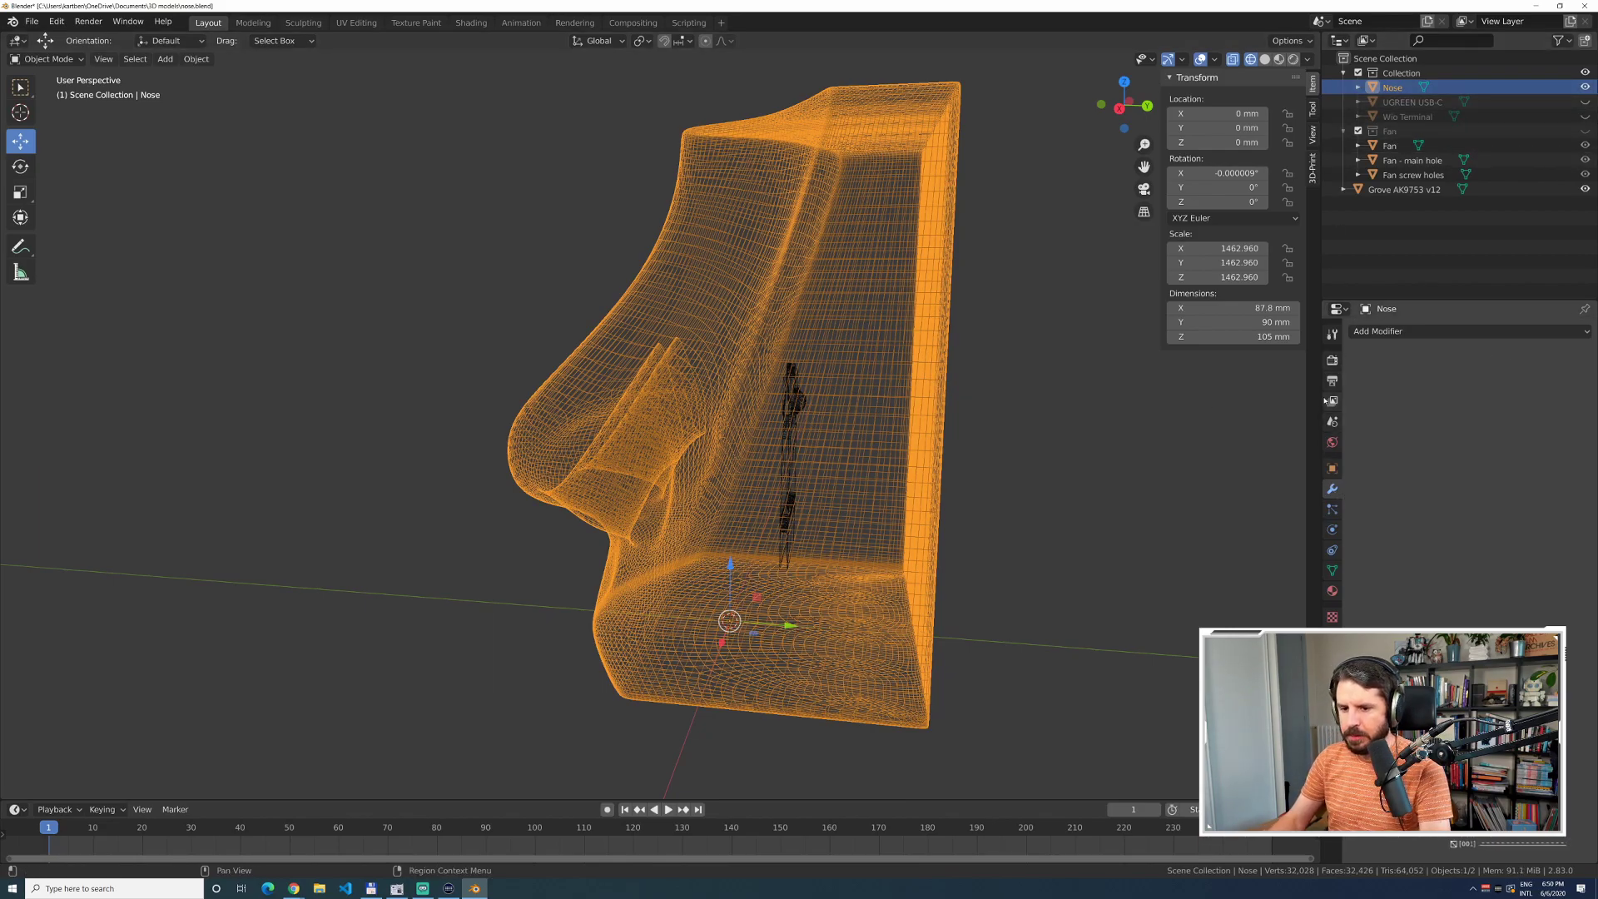
key(ctrl+s)
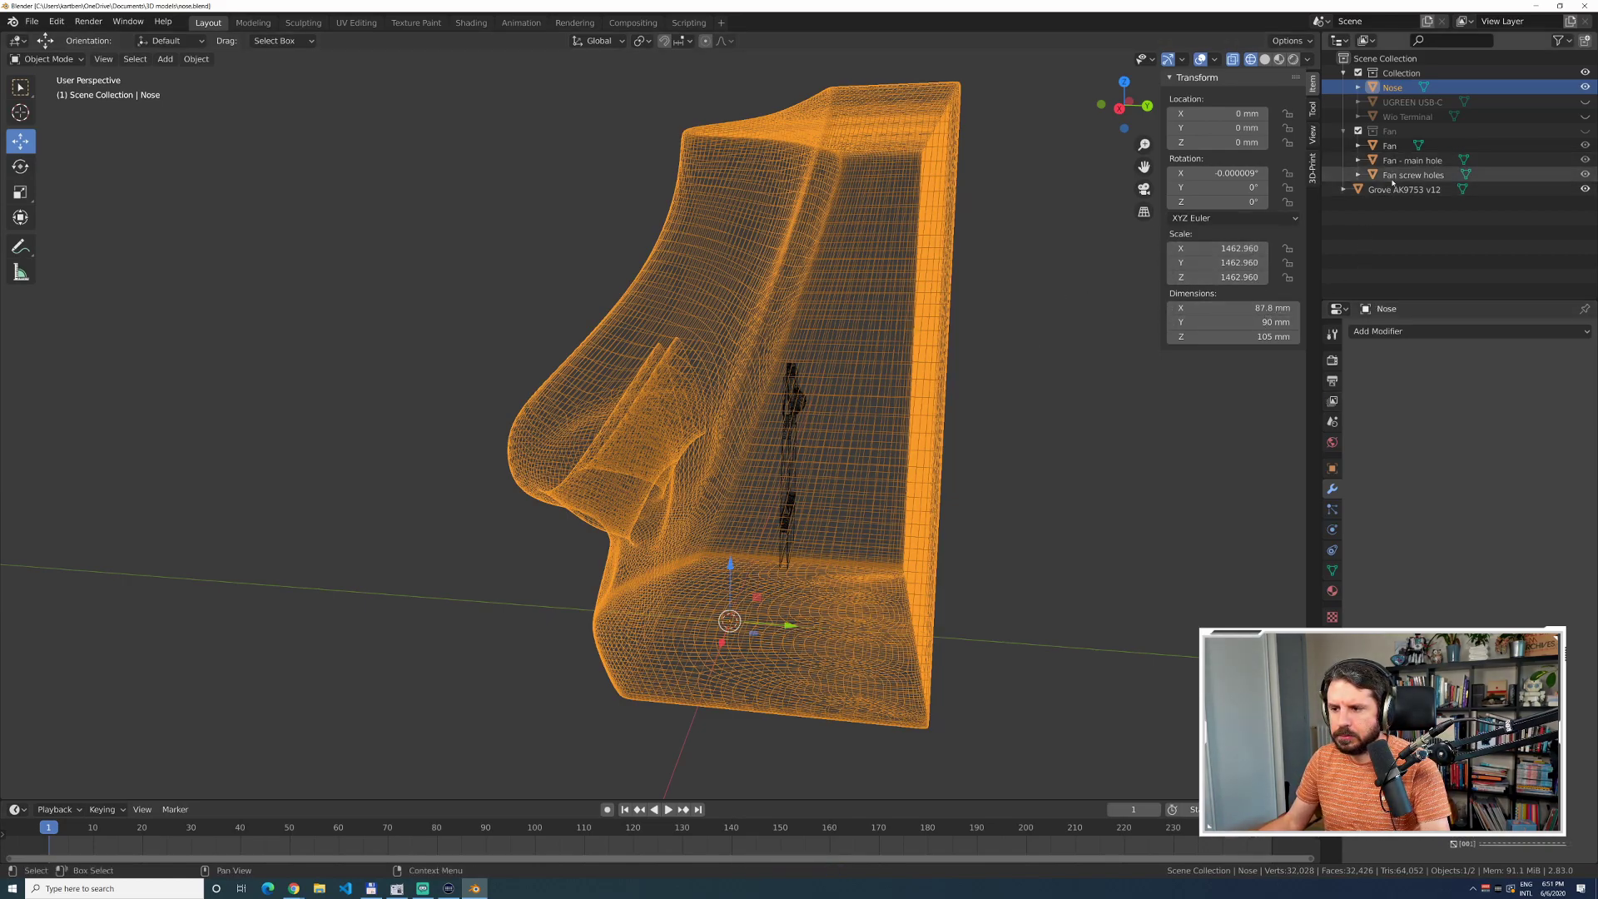
Check the scale and dimensions of the Grove AK9753 v12 sensor and the Fan.
click(1393, 194)
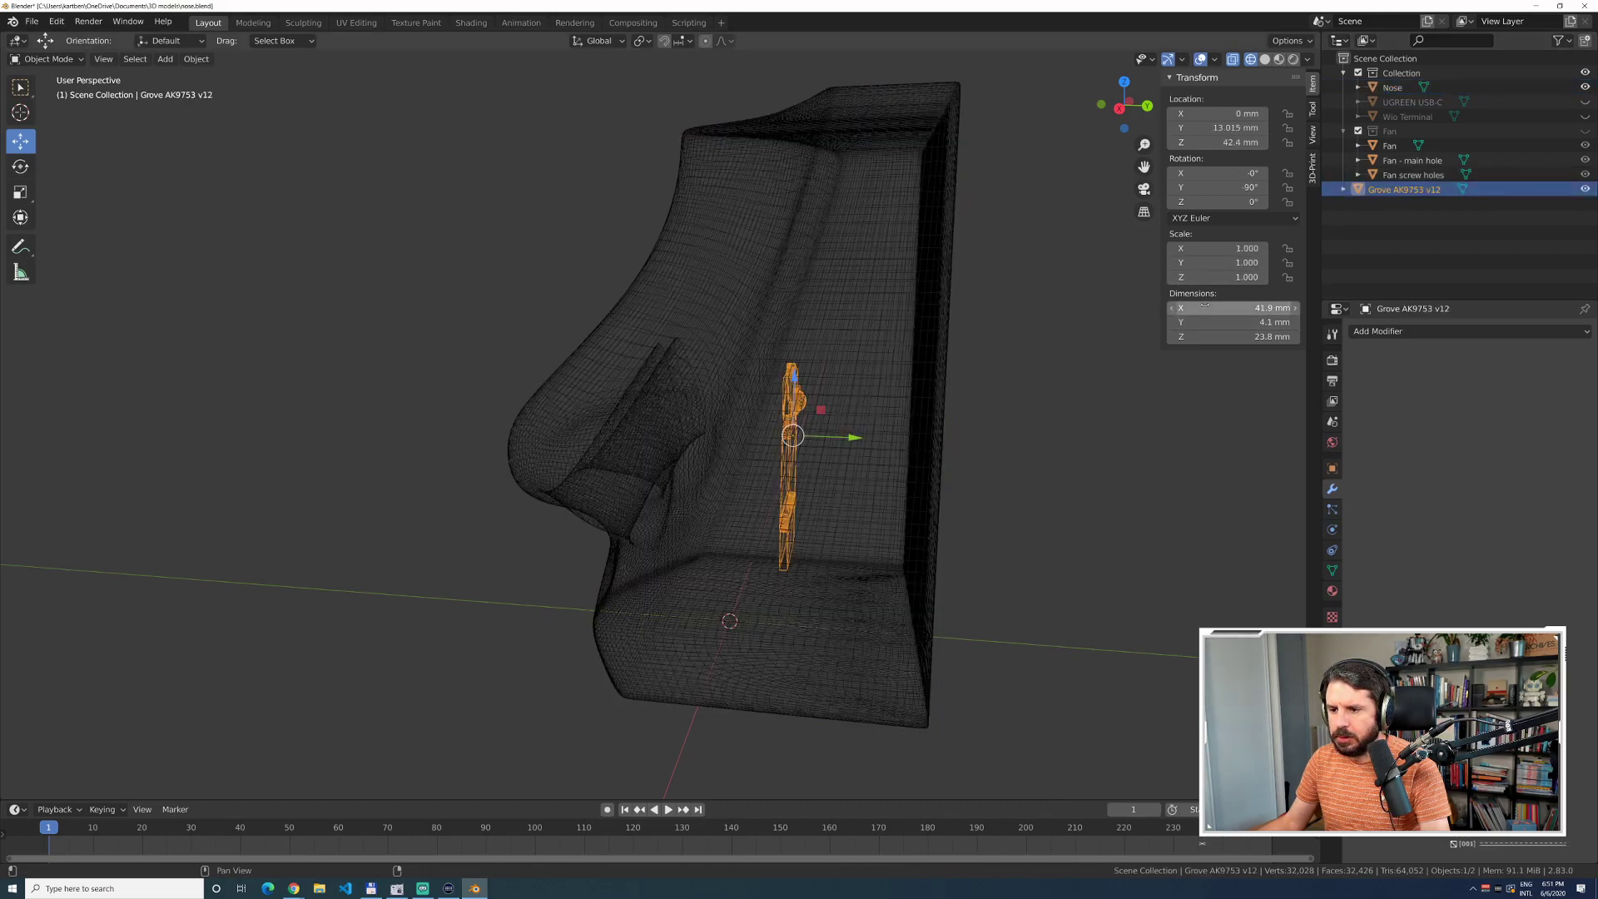
click(1392, 146)
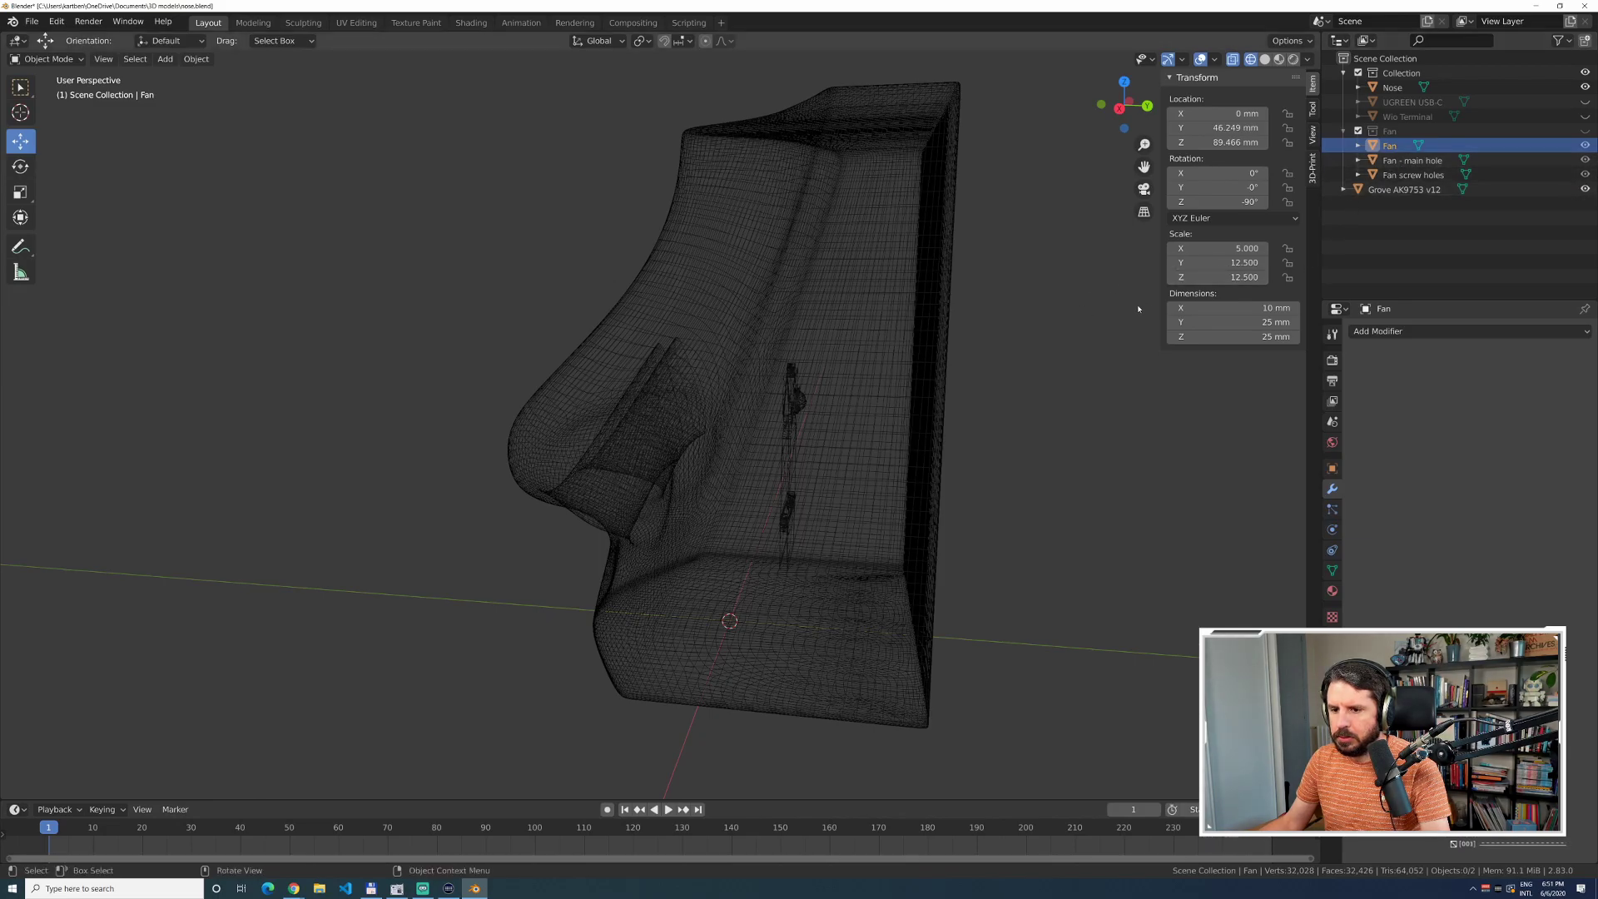
Make the Fan collection visible and select the Fan box near the top of the nose.
middle_drag(1085, 312, 1115, 291)
click(1586, 131)
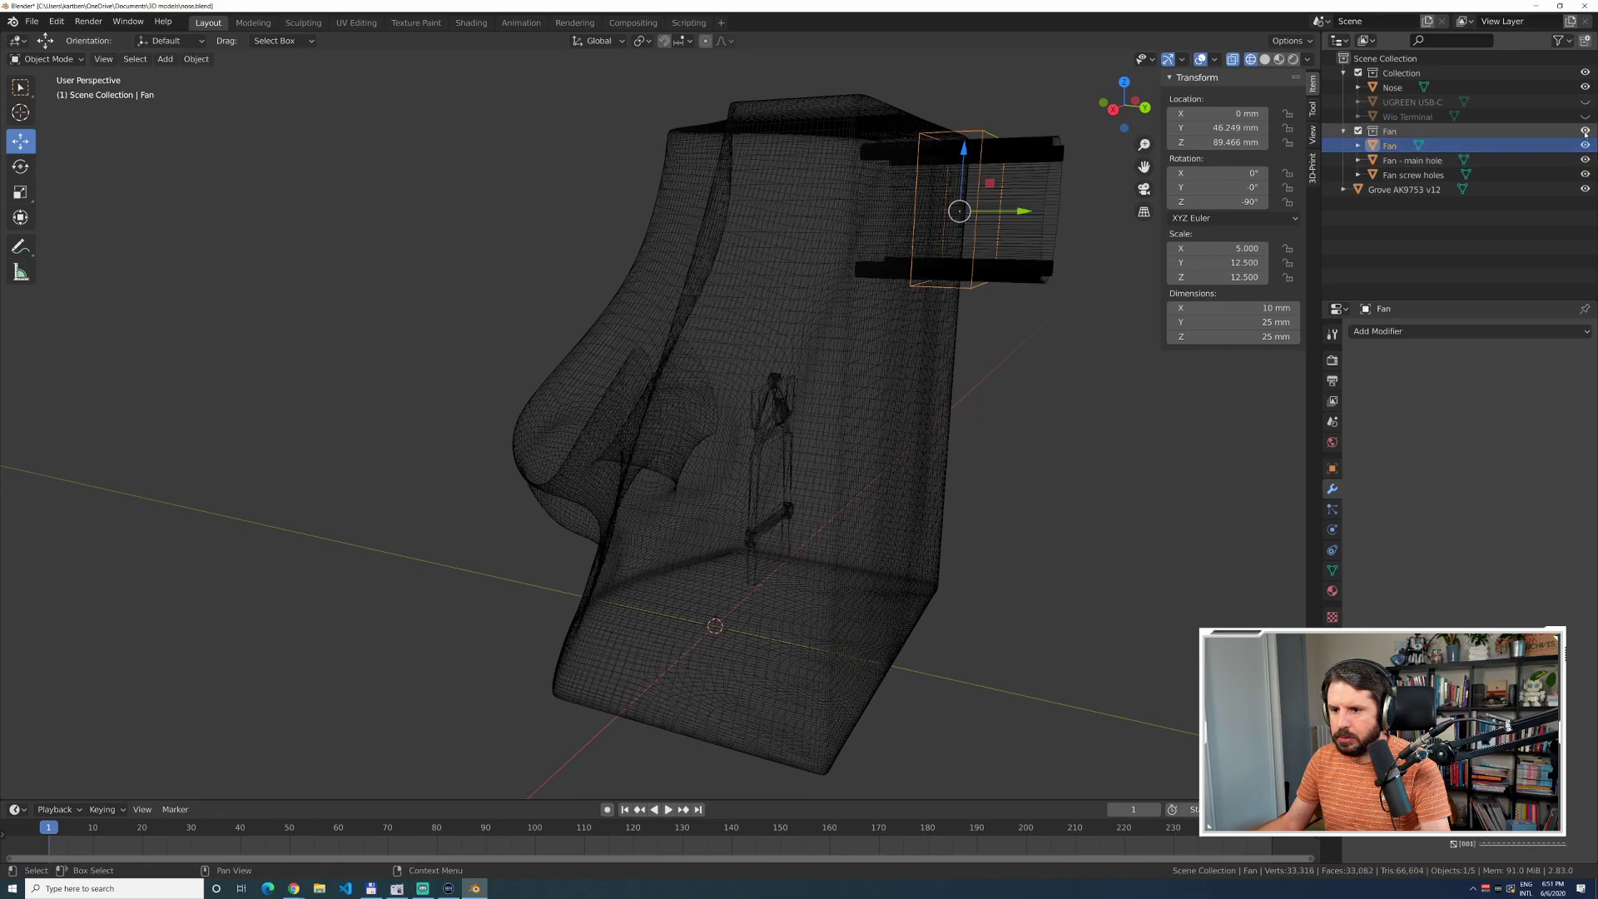
click(1043, 368)
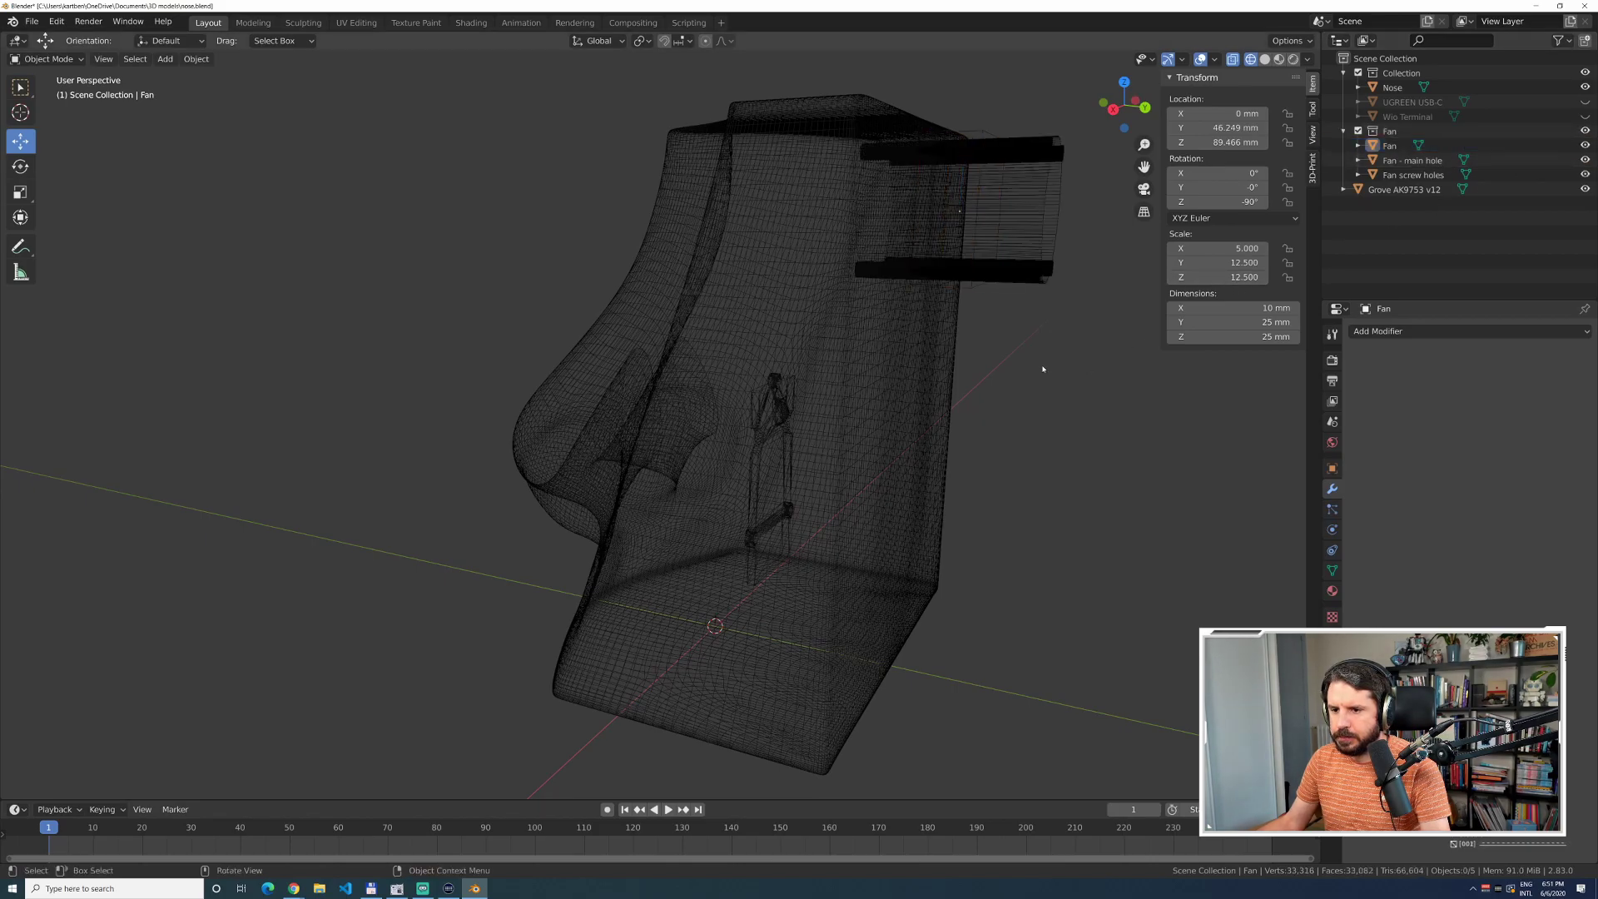
click(964, 274)
click(970, 255)
click(970, 256)
click(971, 263)
click(972, 271)
middle_drag(1003, 364, 1034, 432)
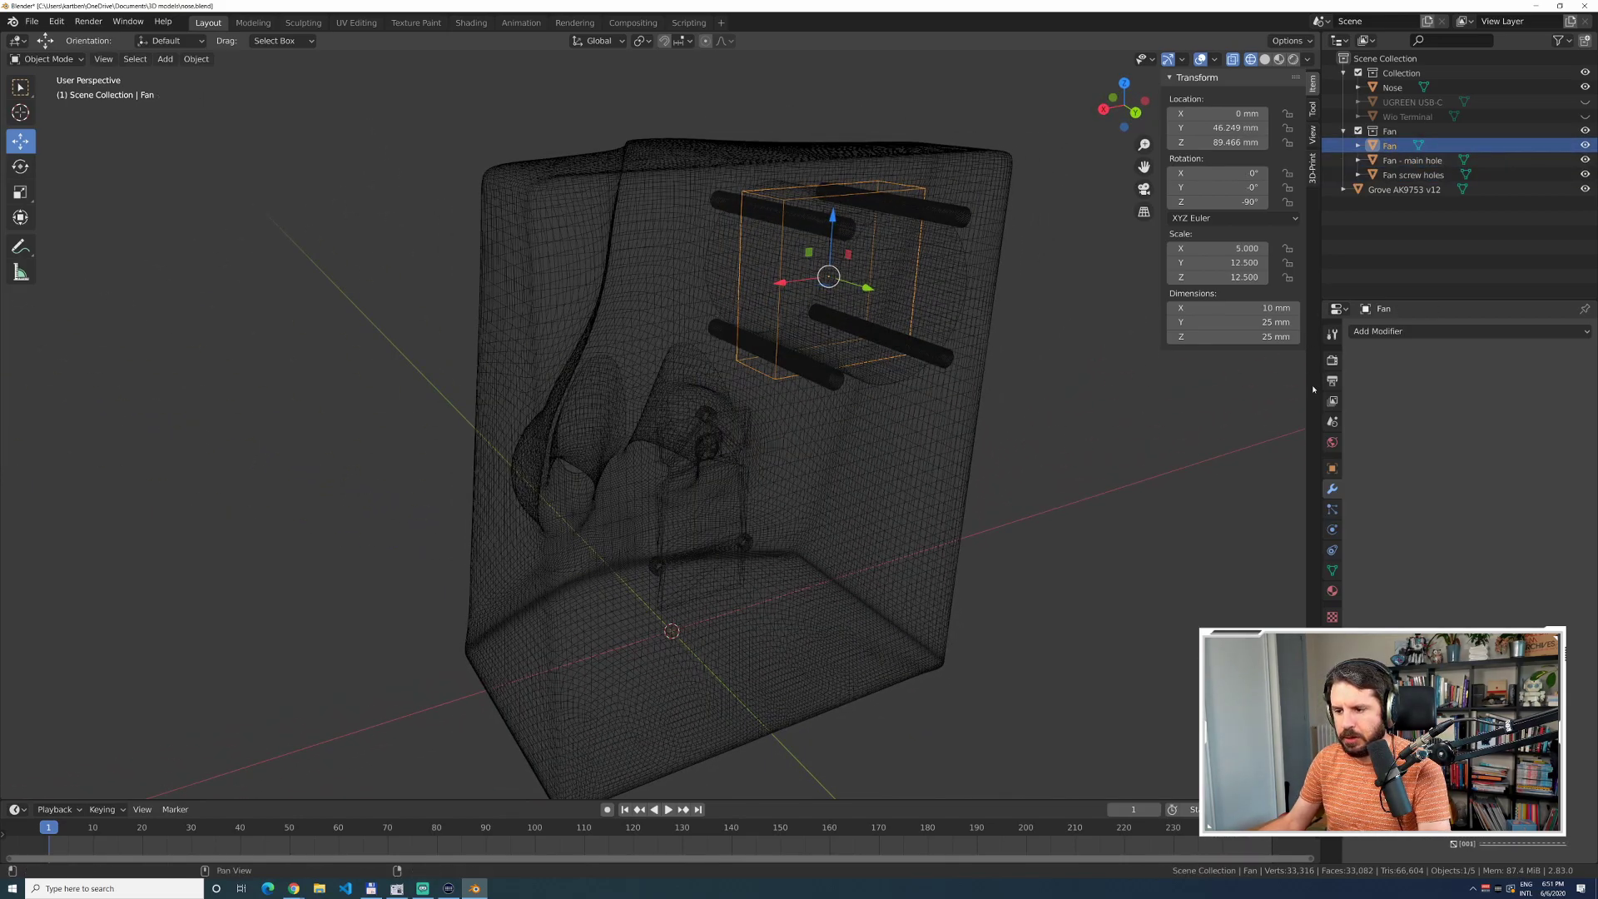
Try a Solidify modifier with a 1 mm thickness on the Fan and remove the modifier.
click(1382, 331)
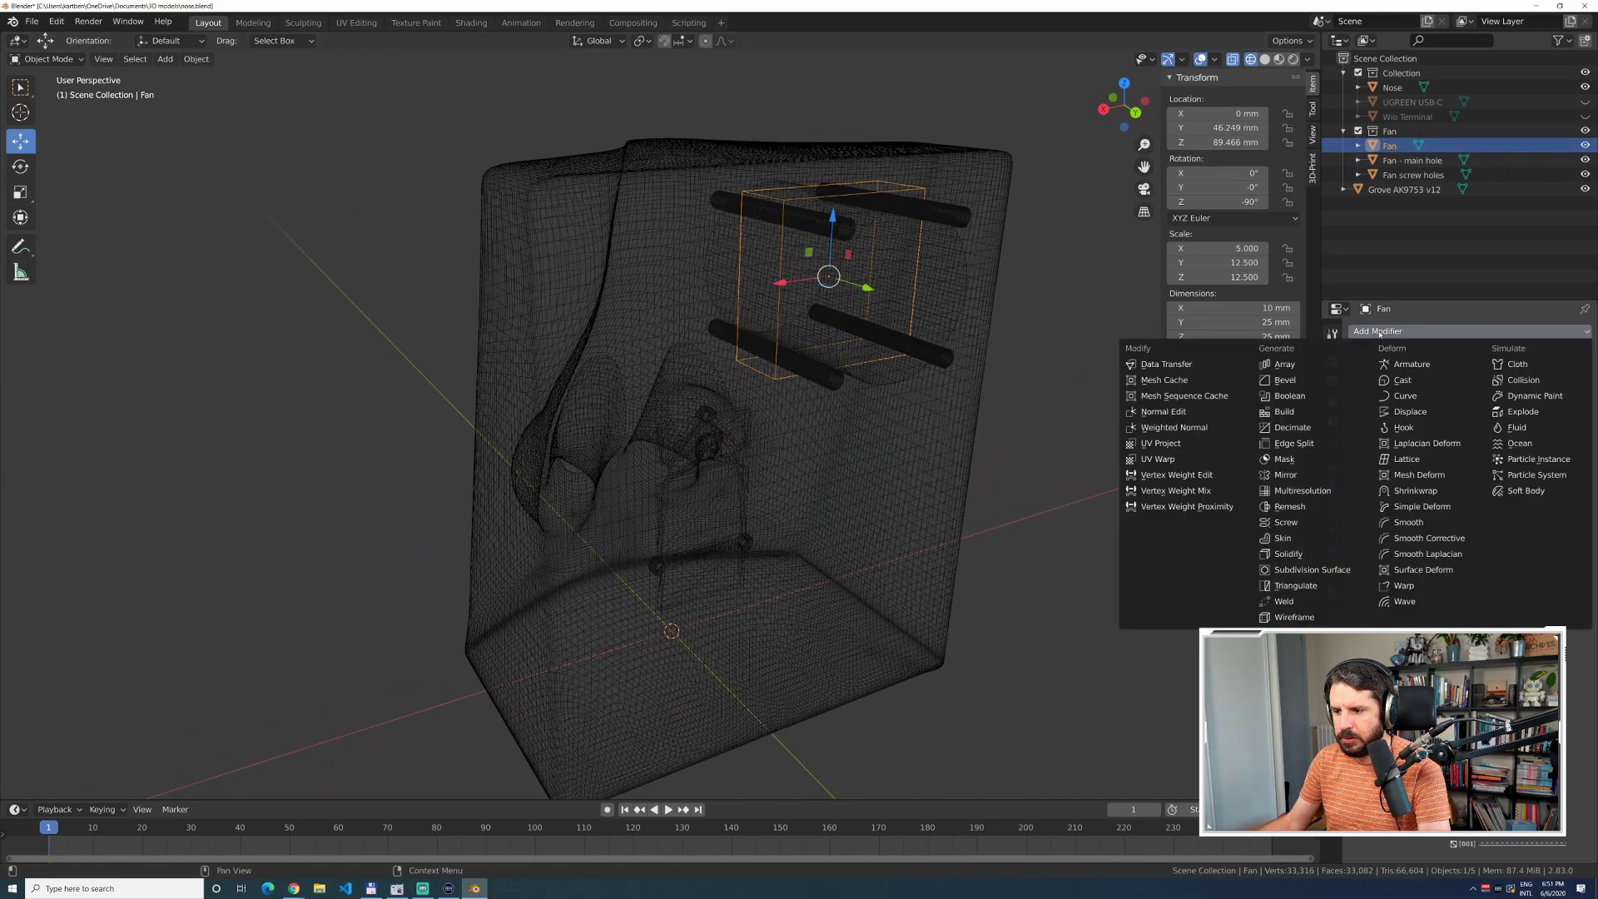
click(1298, 552)
drag(1406, 409, 1489, 410)
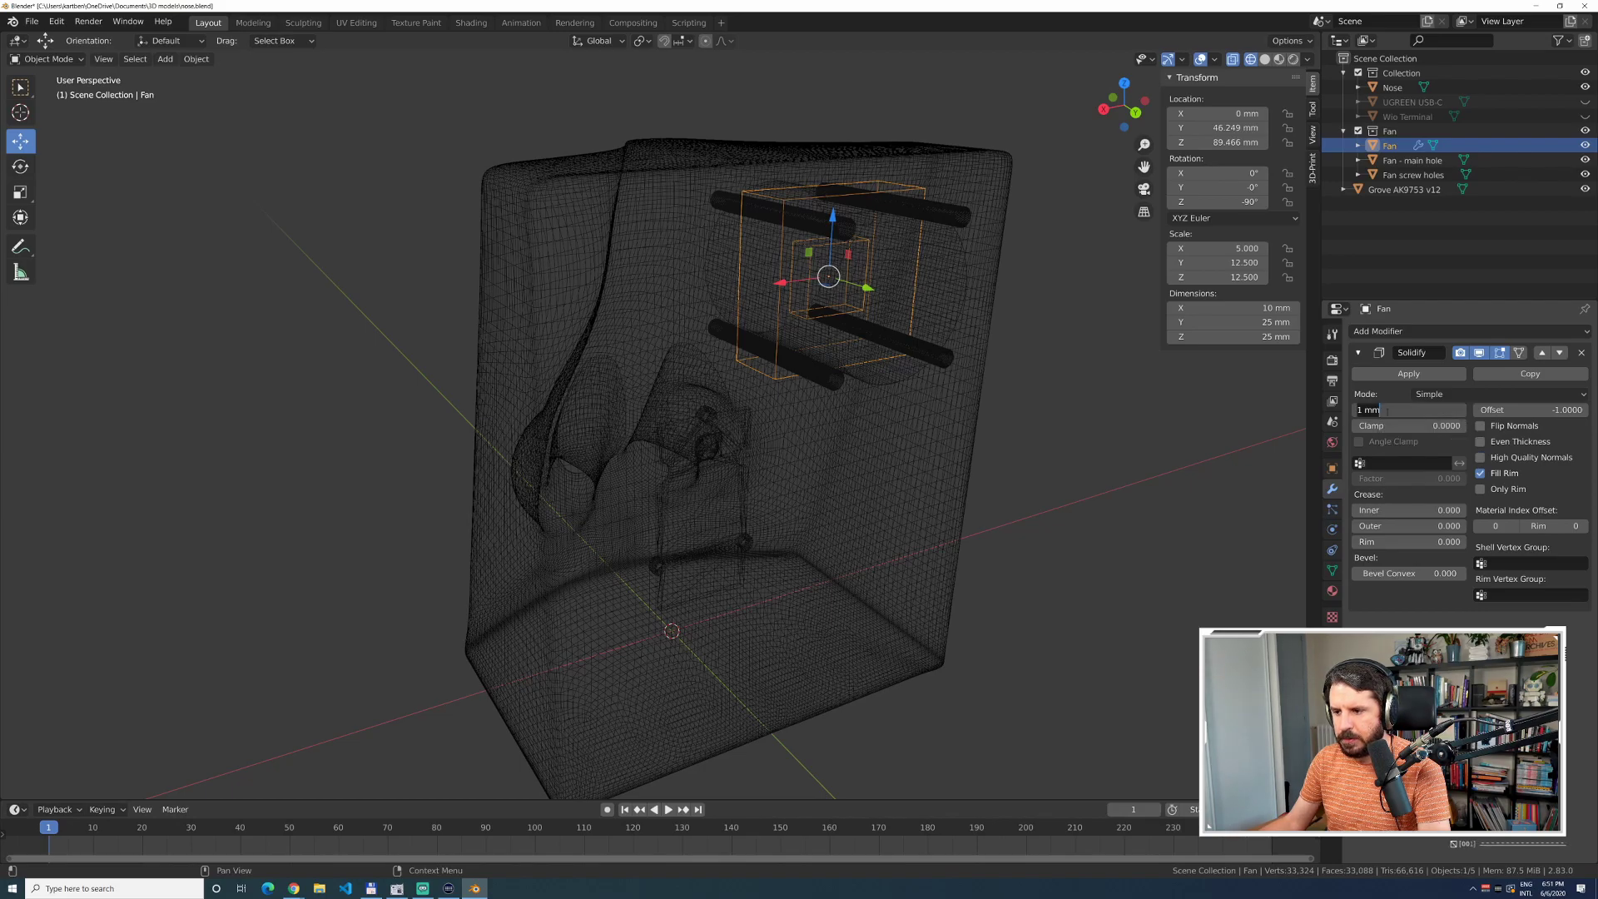
click(1582, 352)
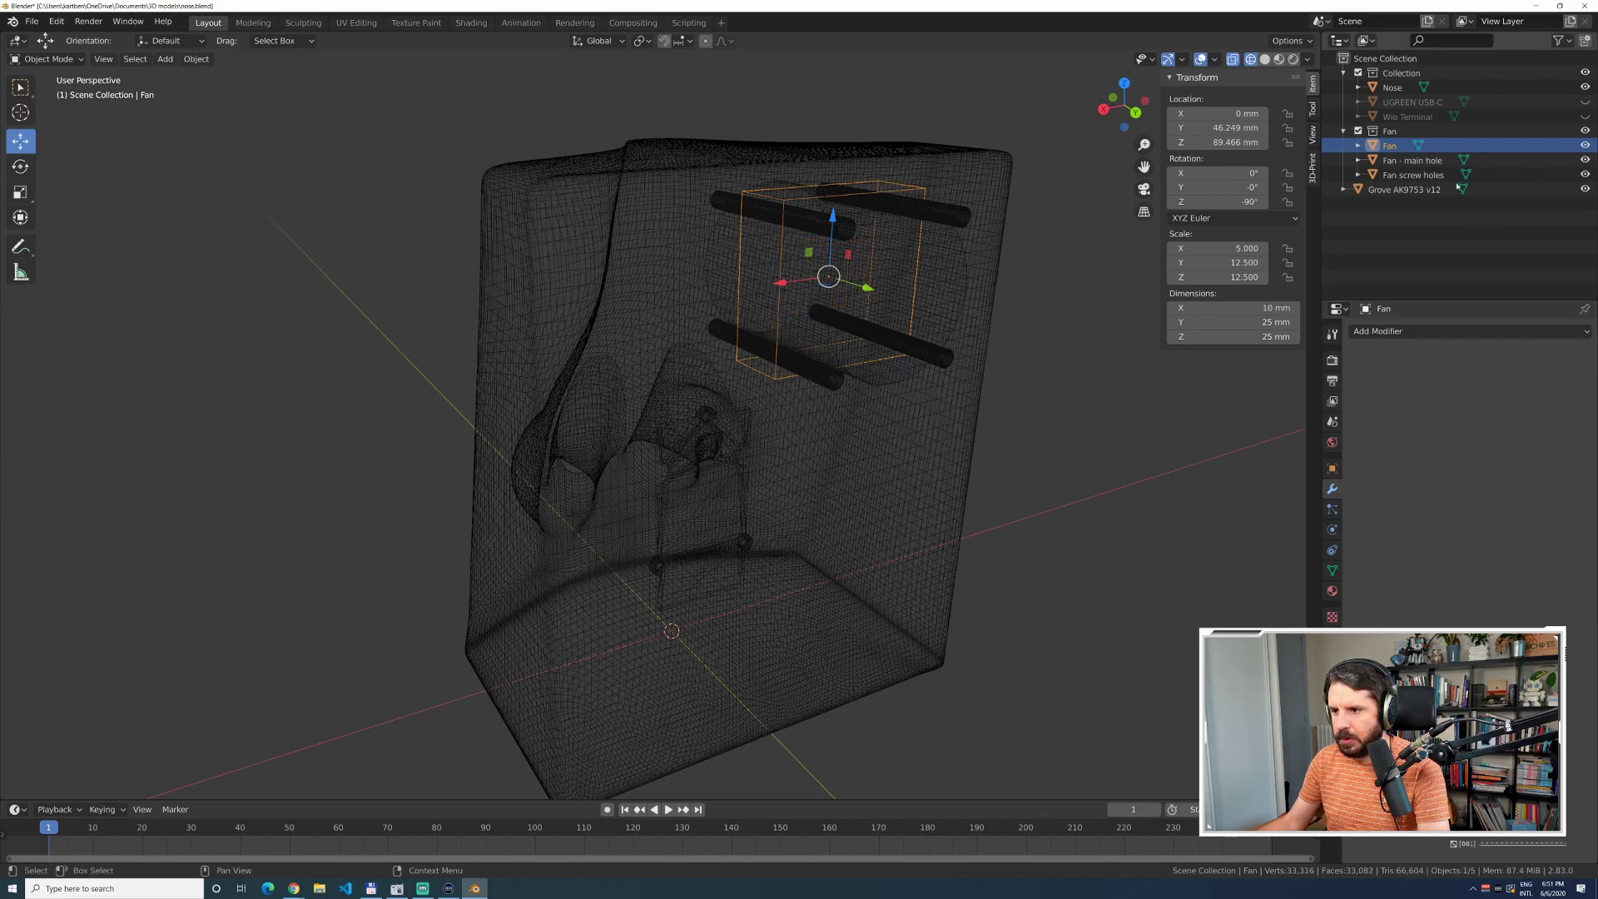
Check the Nose's scale and dimensions against the scene's unit settings, and save the file.
click(1391, 88)
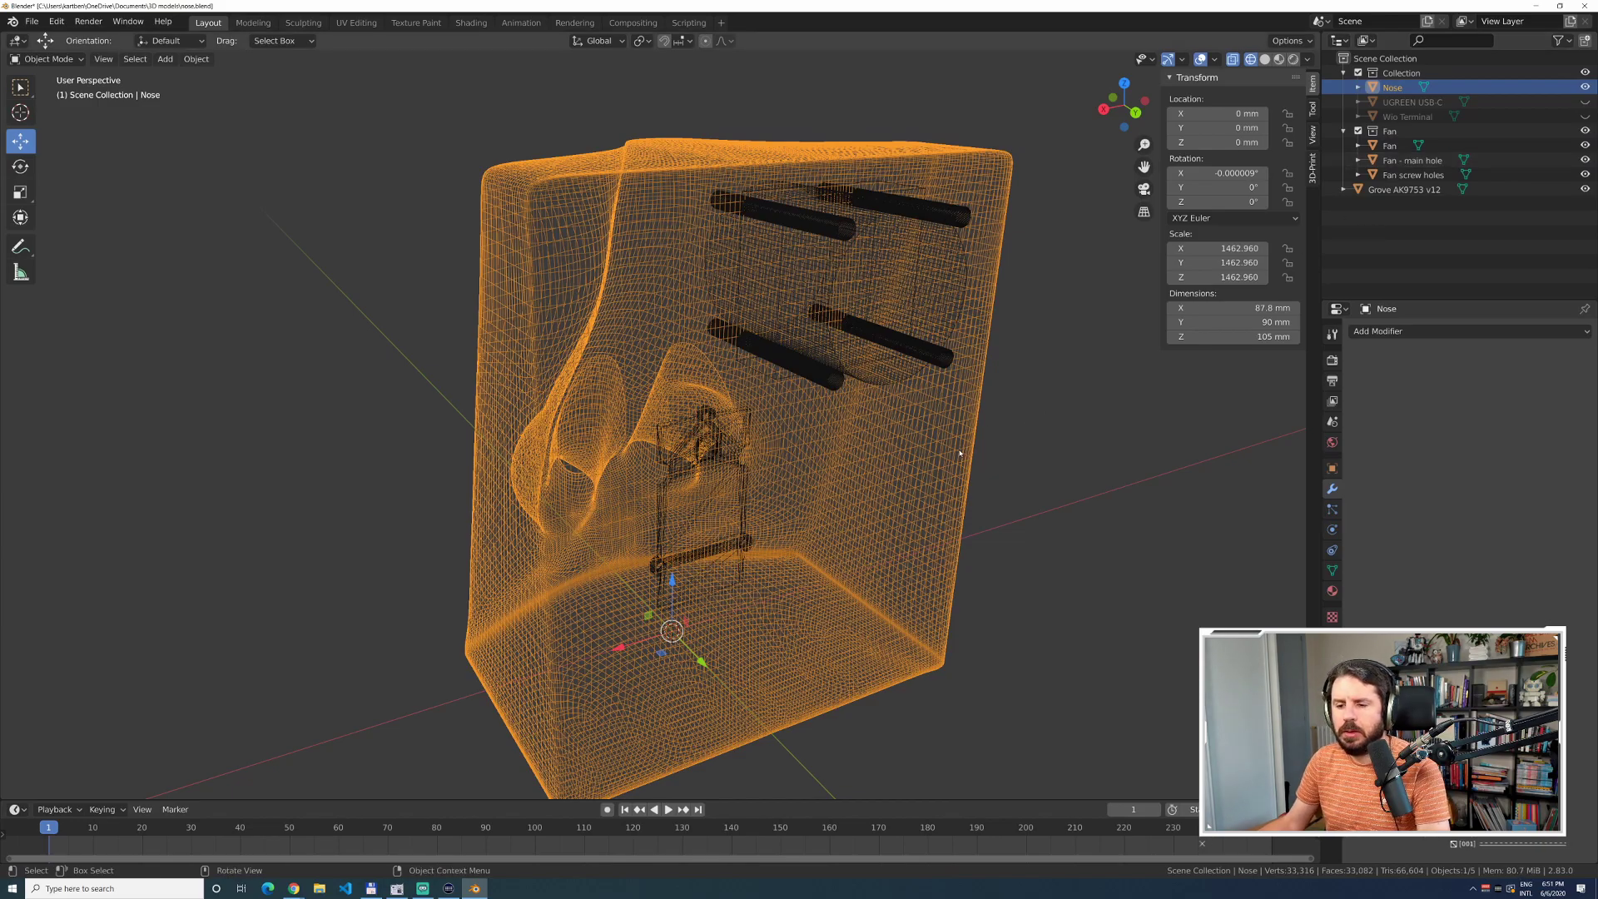
middle_drag(856, 565, 932, 583)
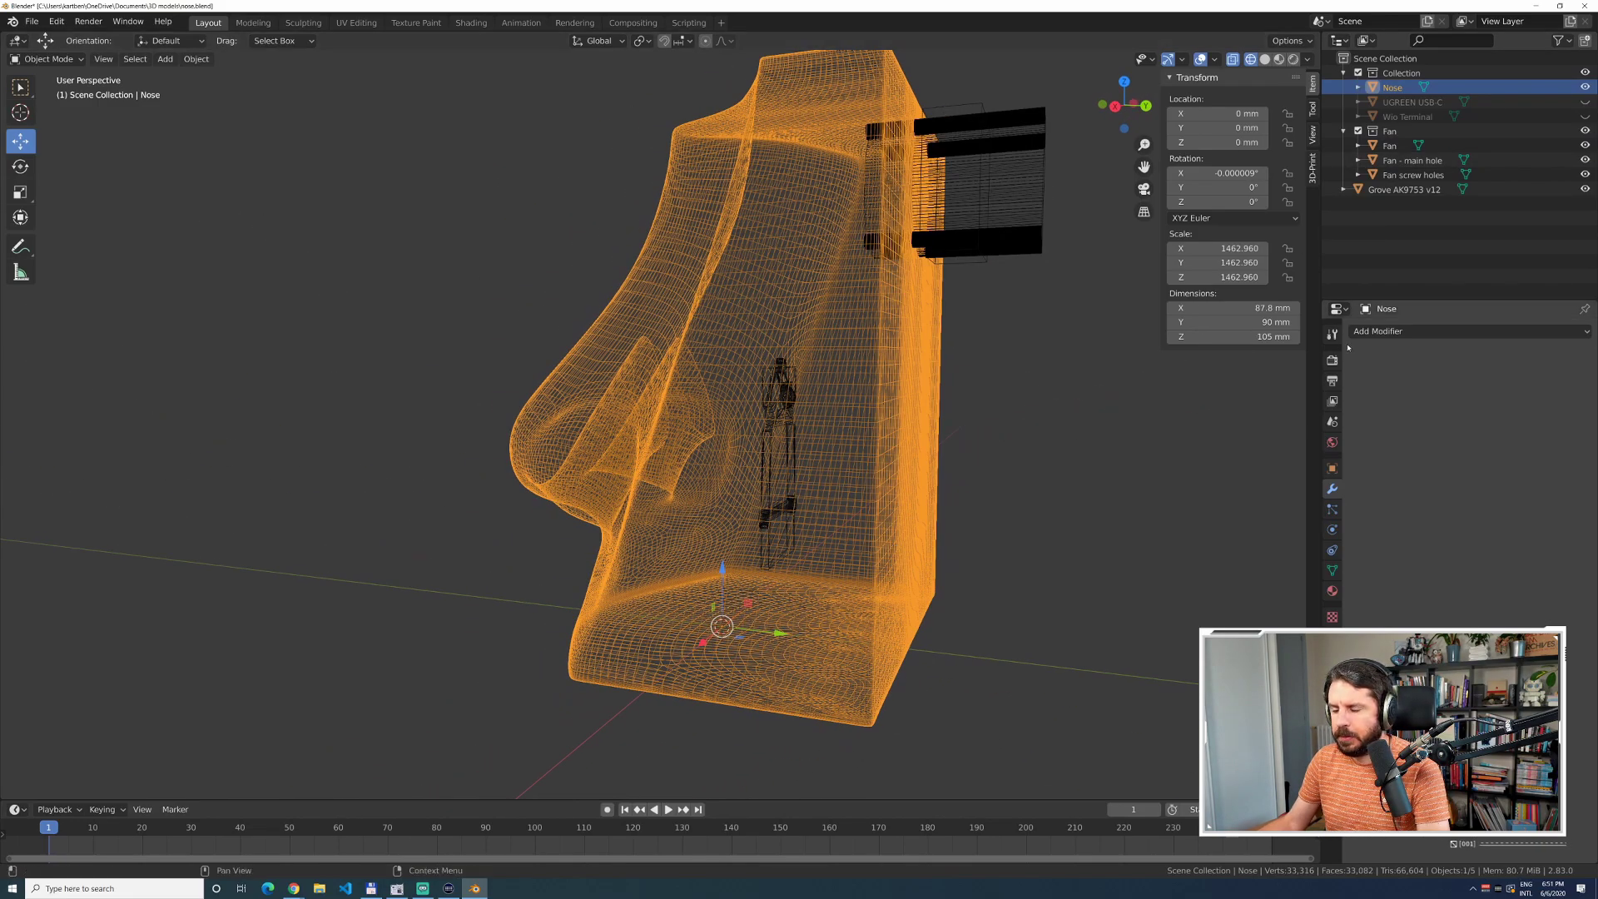
click(1331, 425)
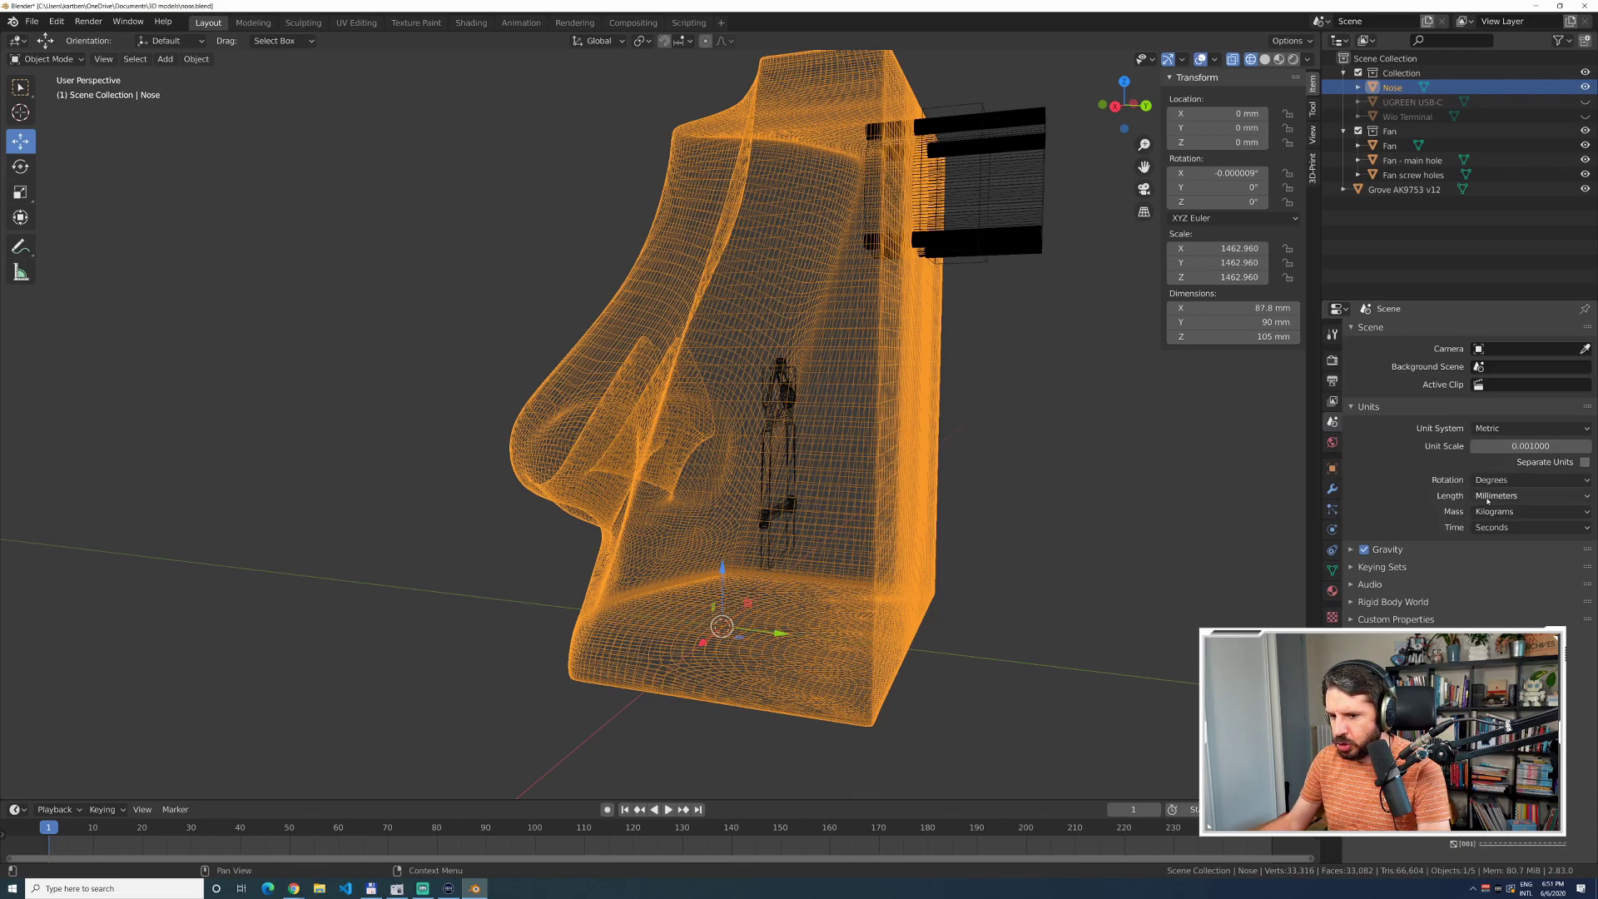
click(1147, 491)
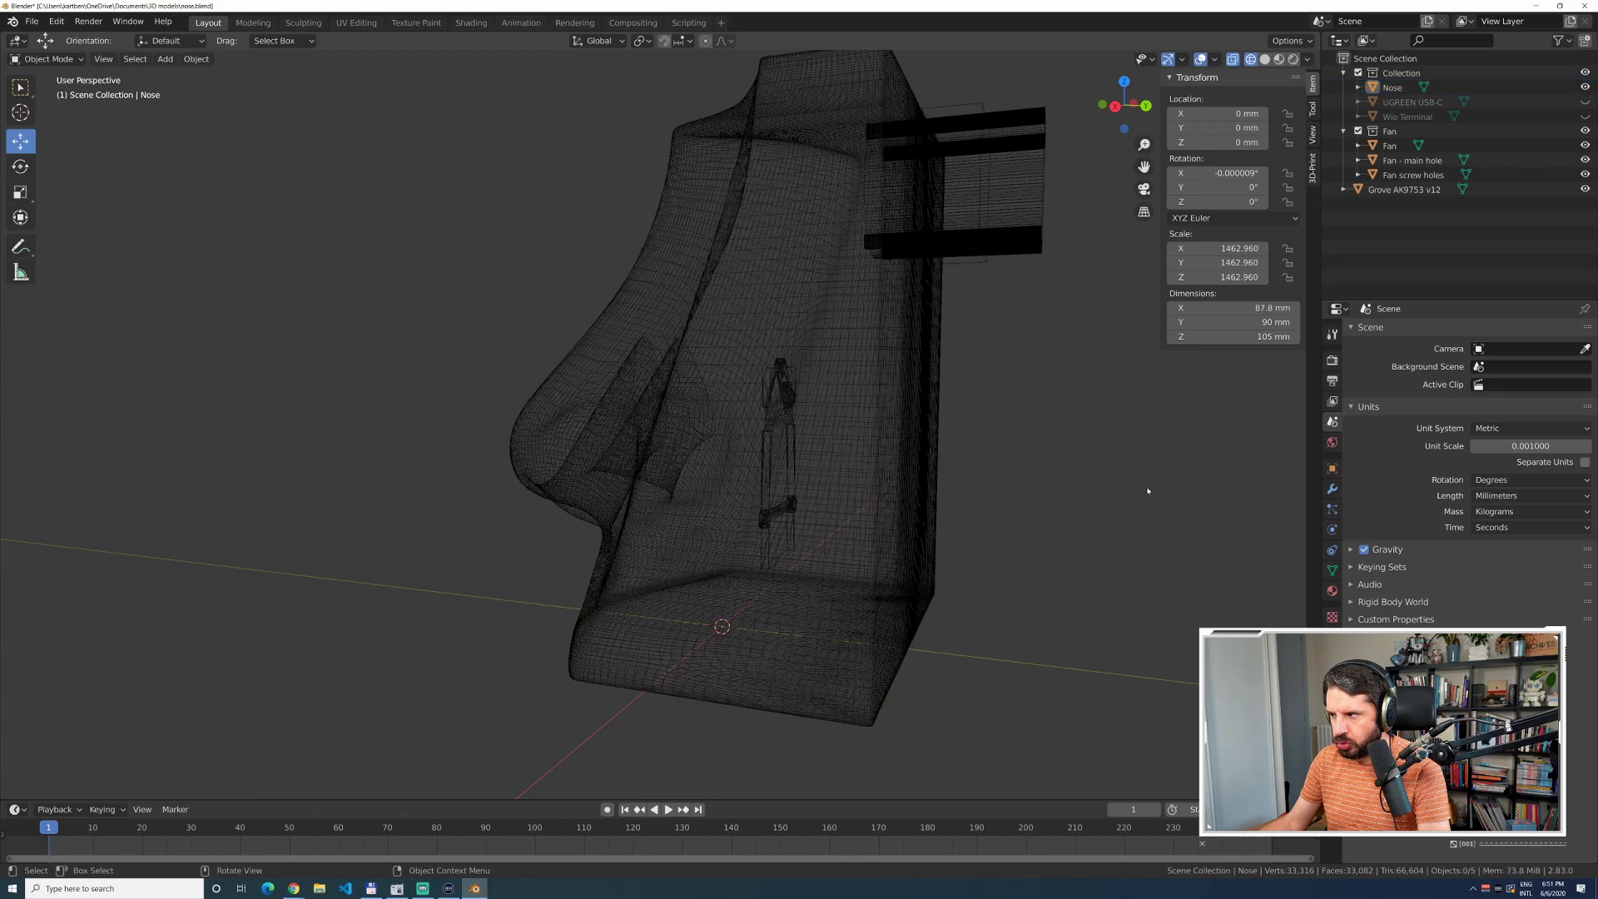
key(ctrl+s)
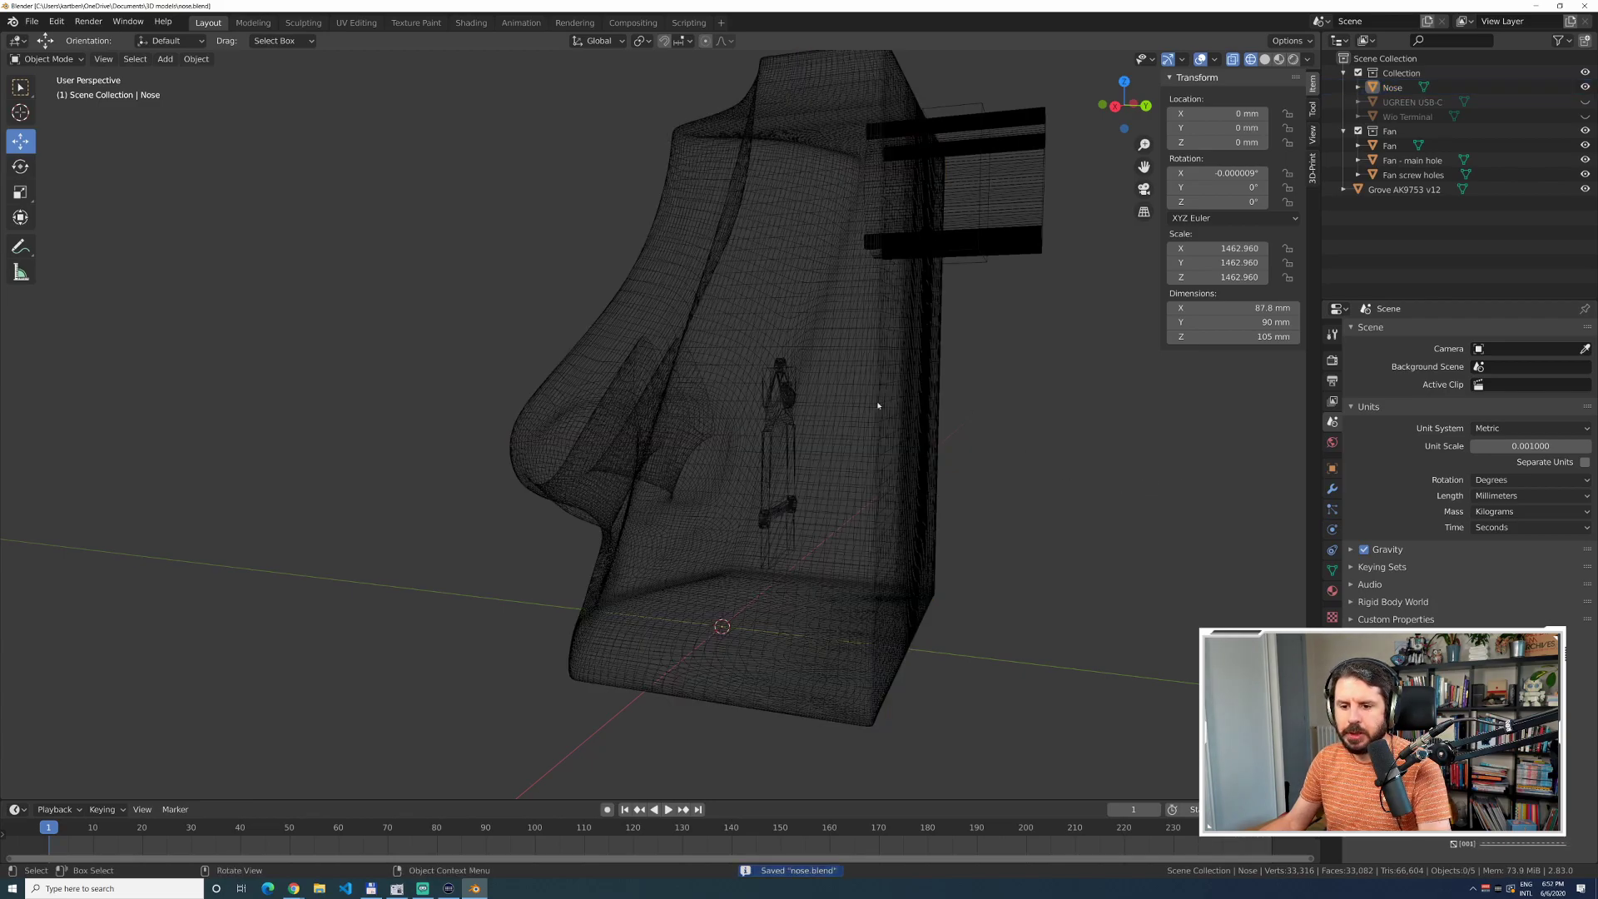
Open nose final 2.blend from the backups folder and check the scale and dimensions of its nose box.
click(31, 21)
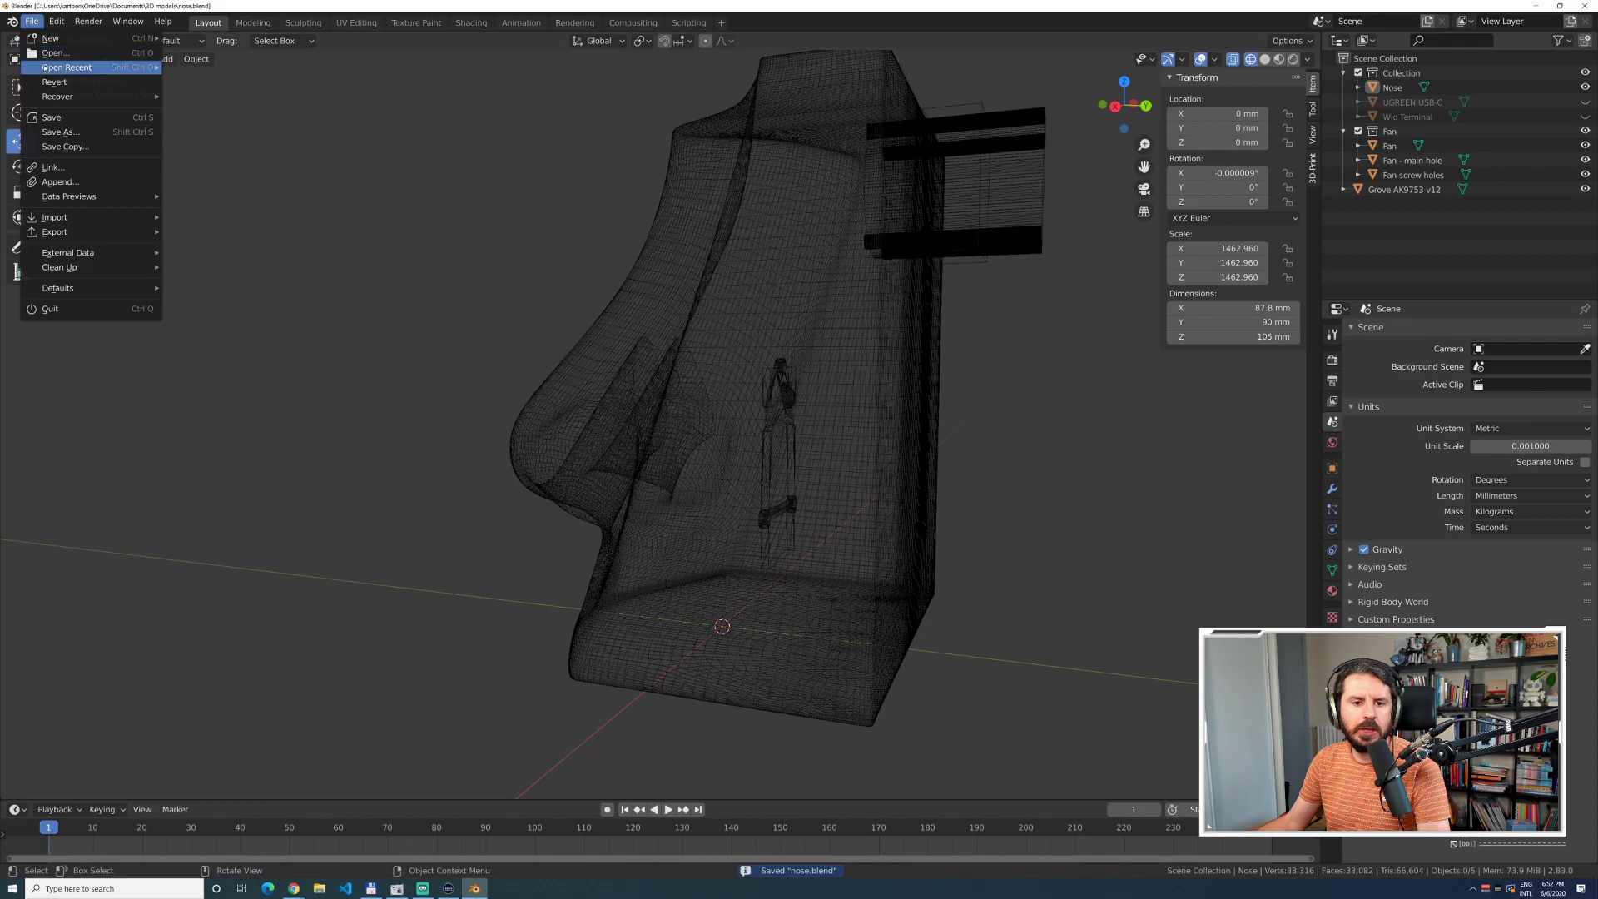
click(55, 52)
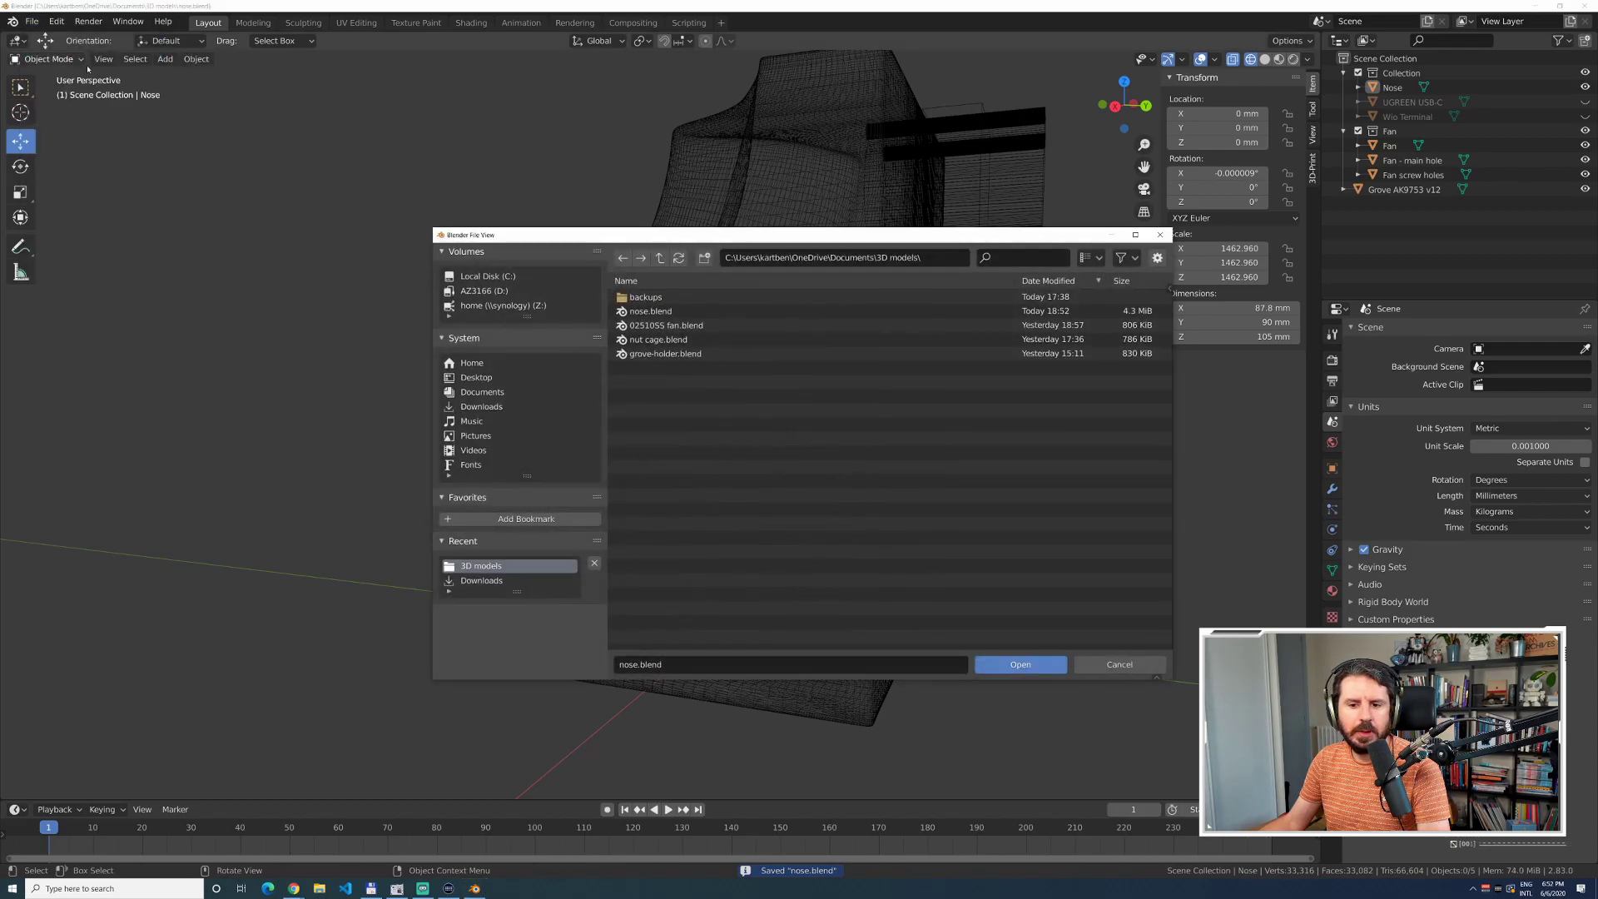
click(646, 297)
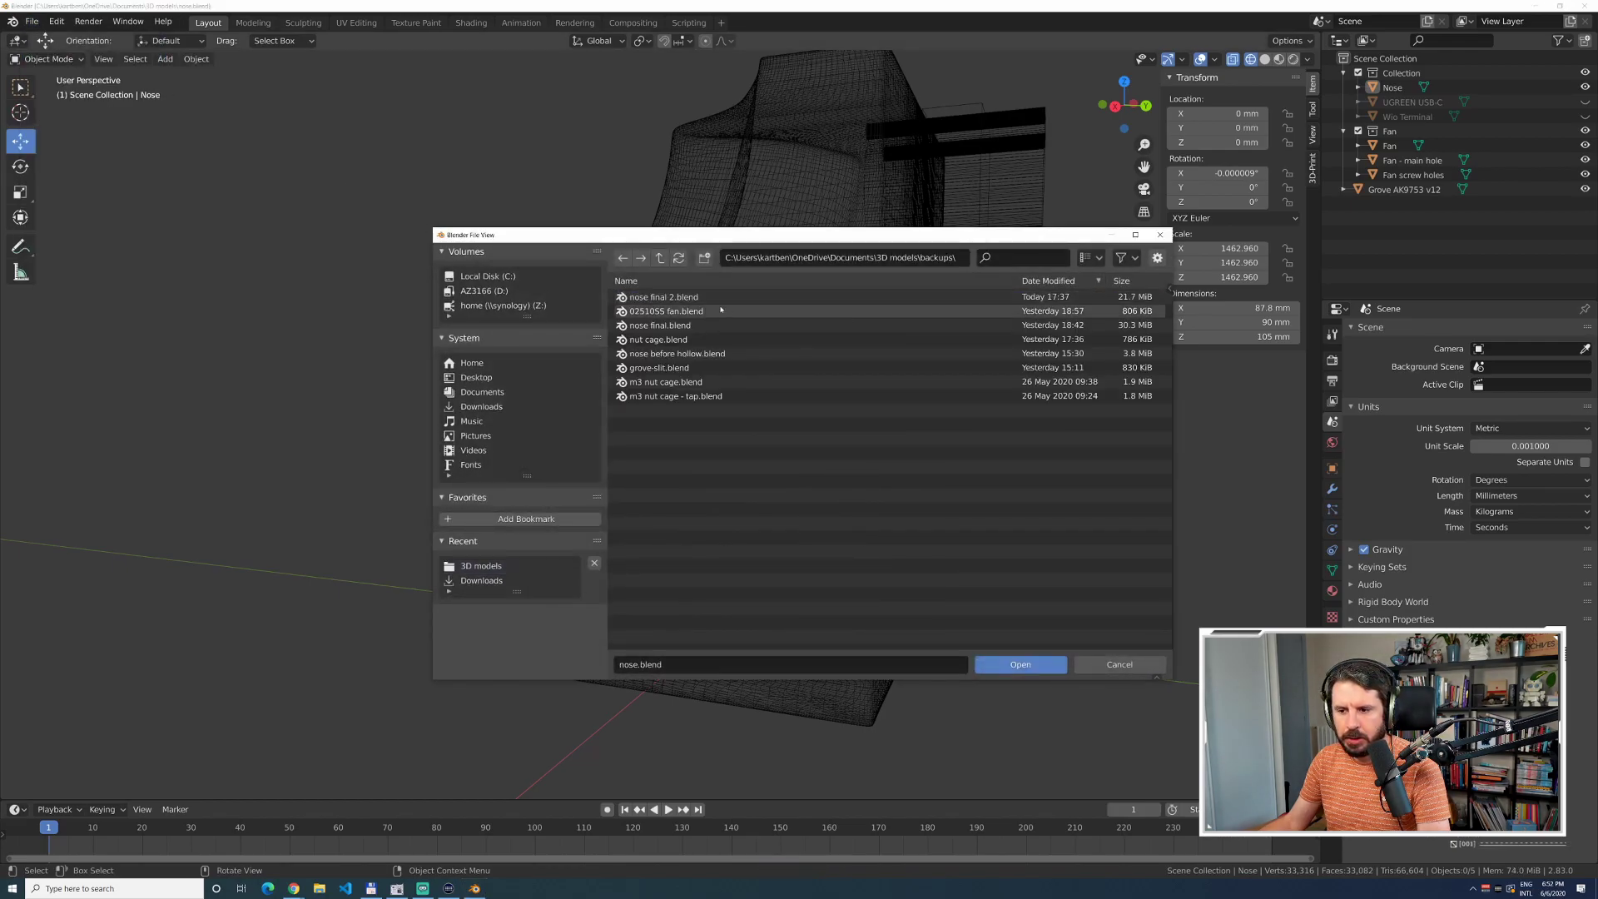
double_click(682, 298)
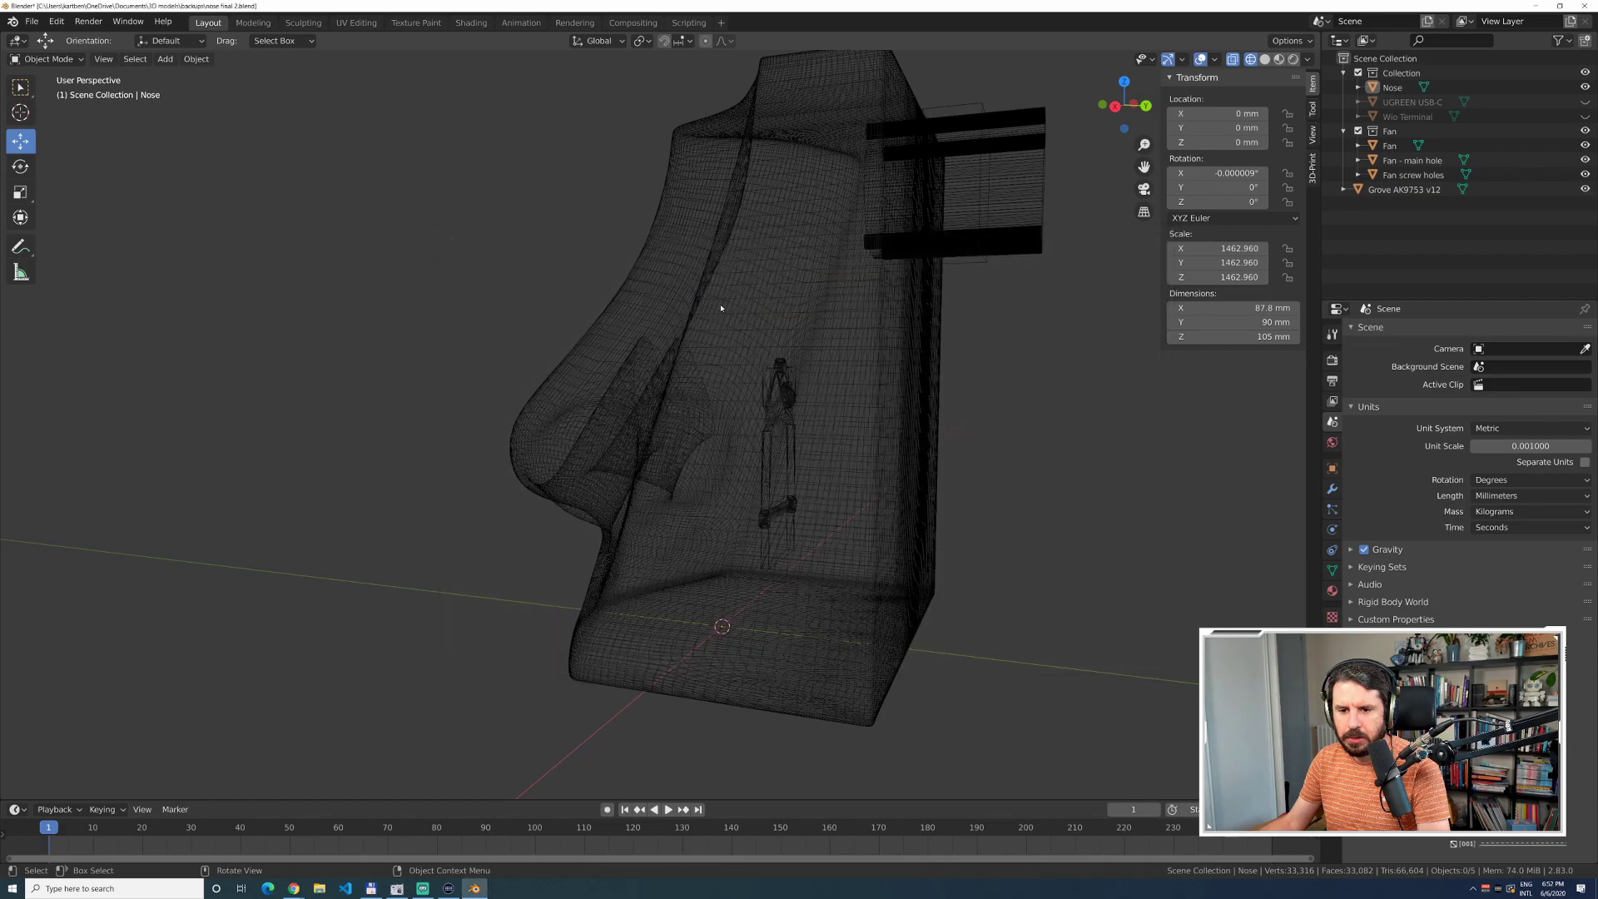
click(730, 345)
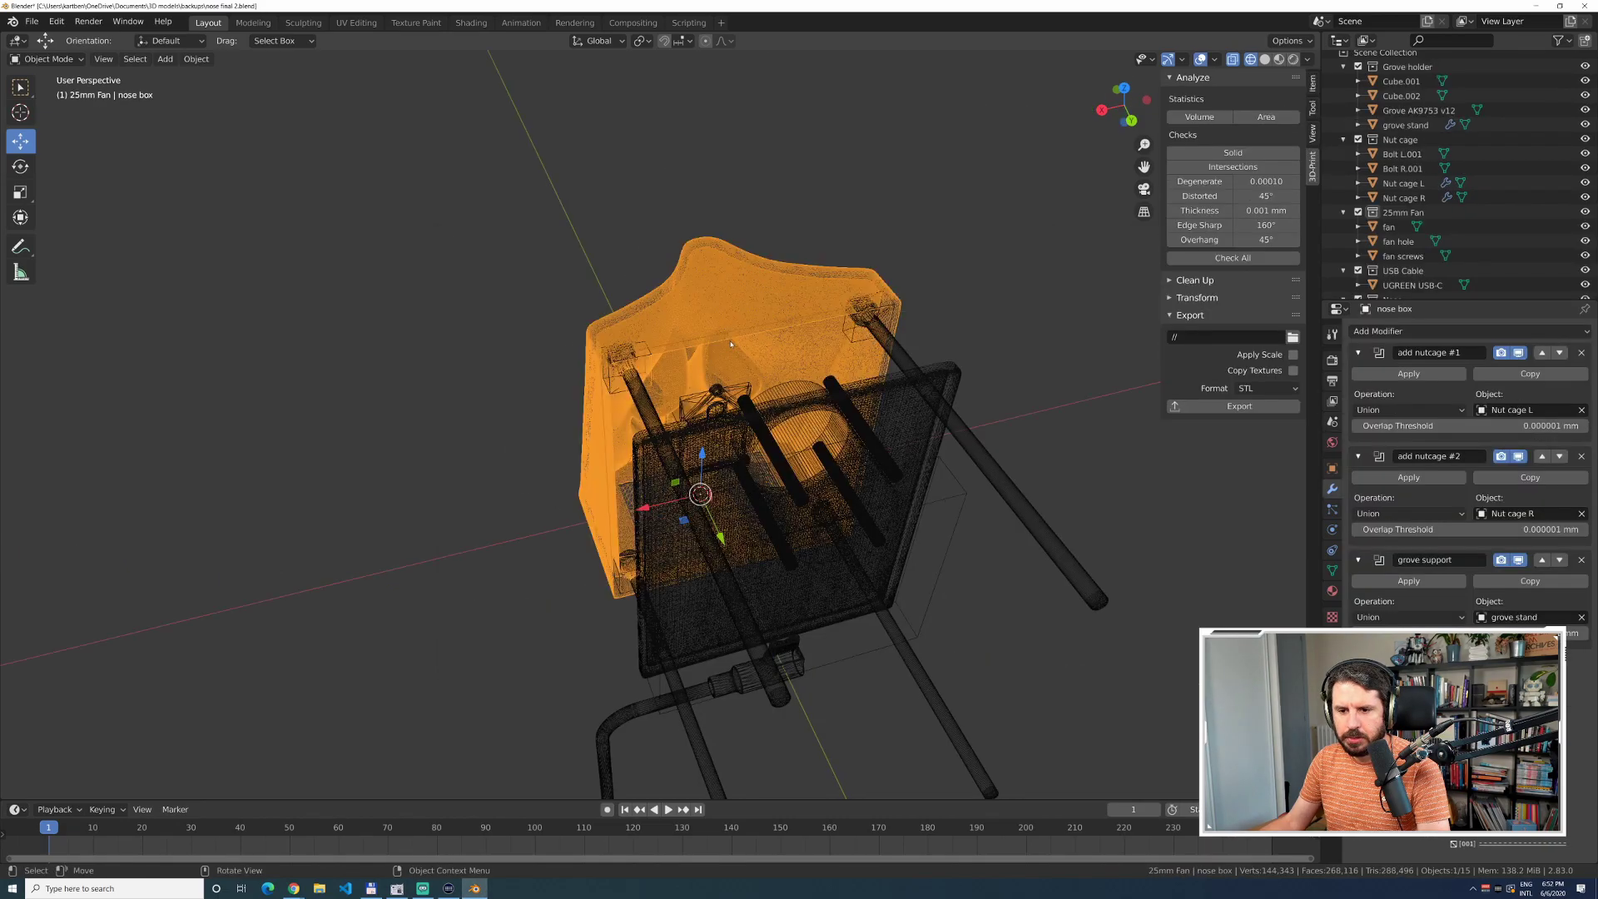
click(1313, 83)
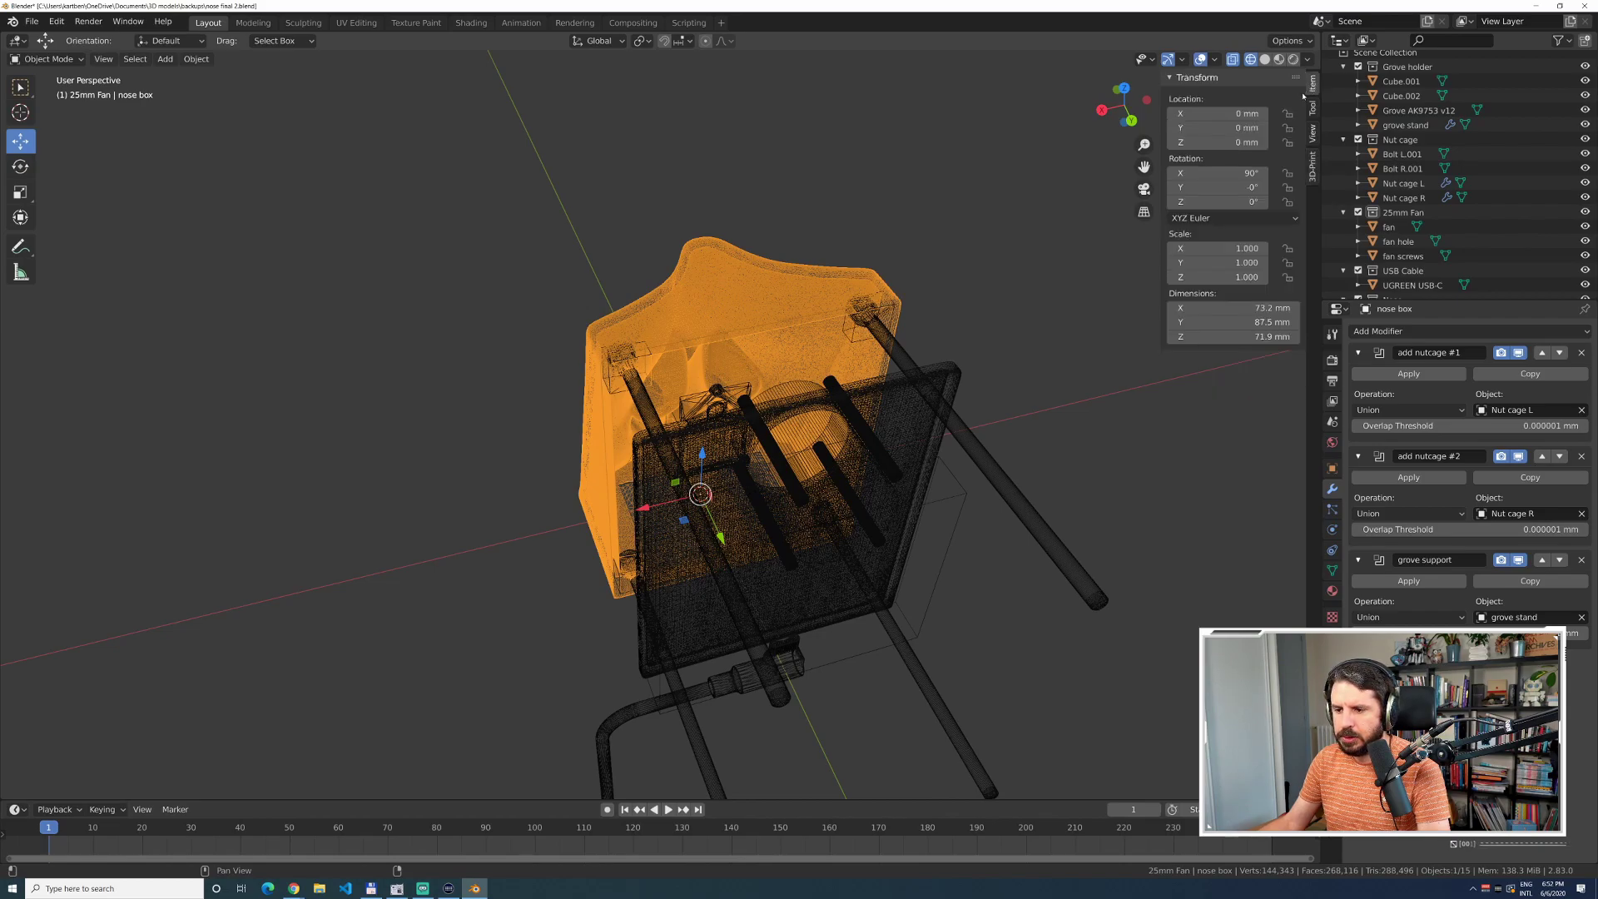
click(845, 168)
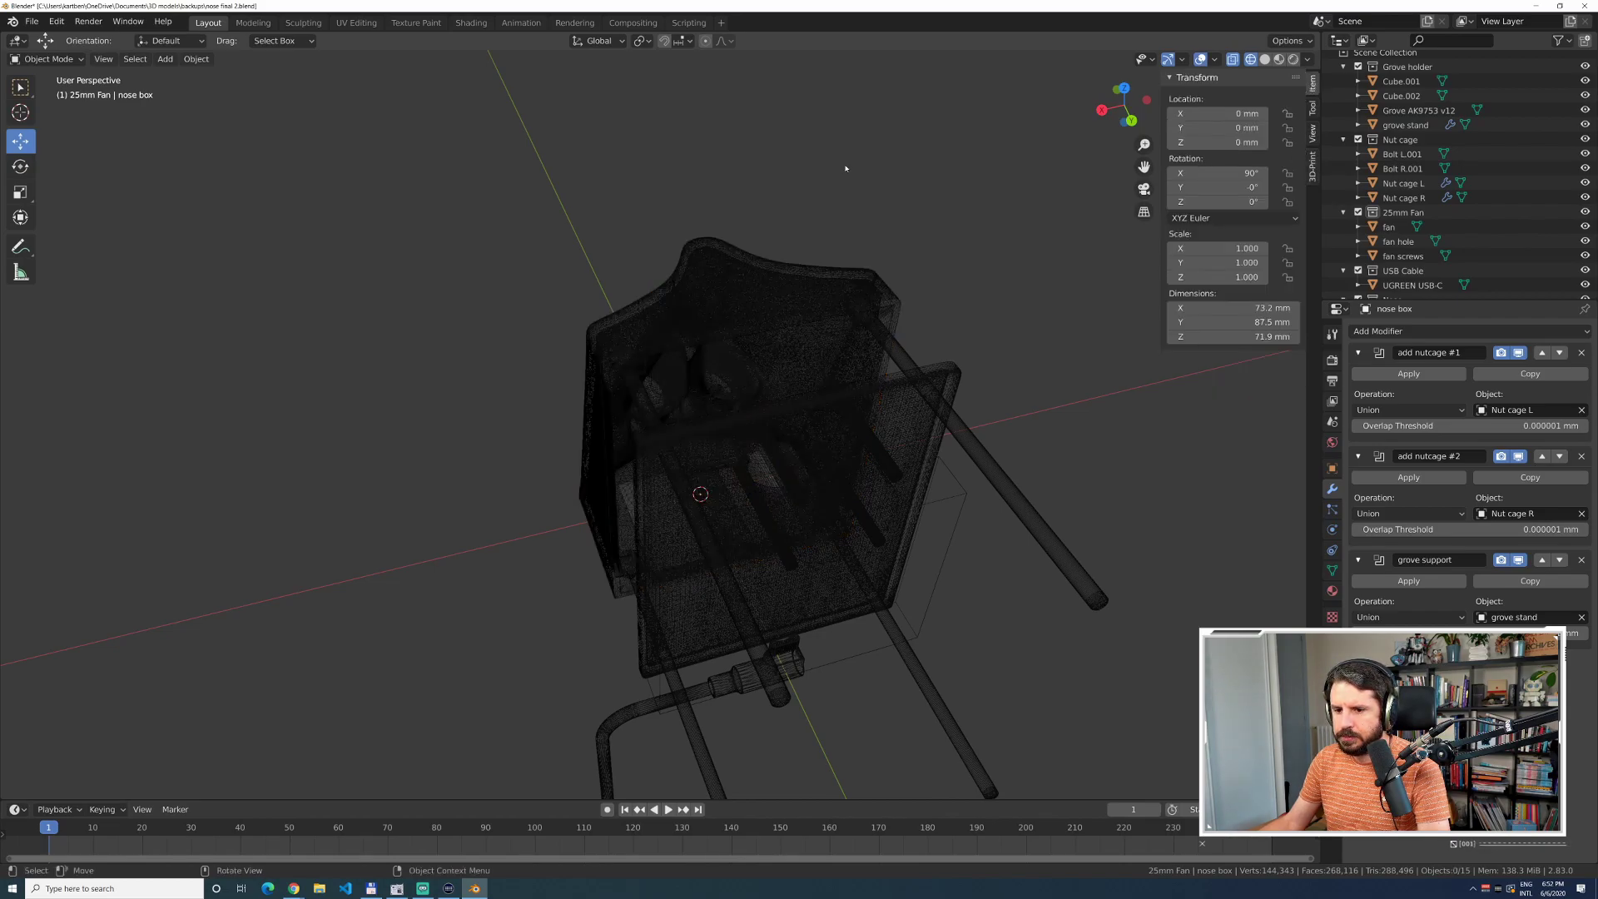
Reopen the recent file nose.blend and discard the changes to nose final 2.
click(28, 22)
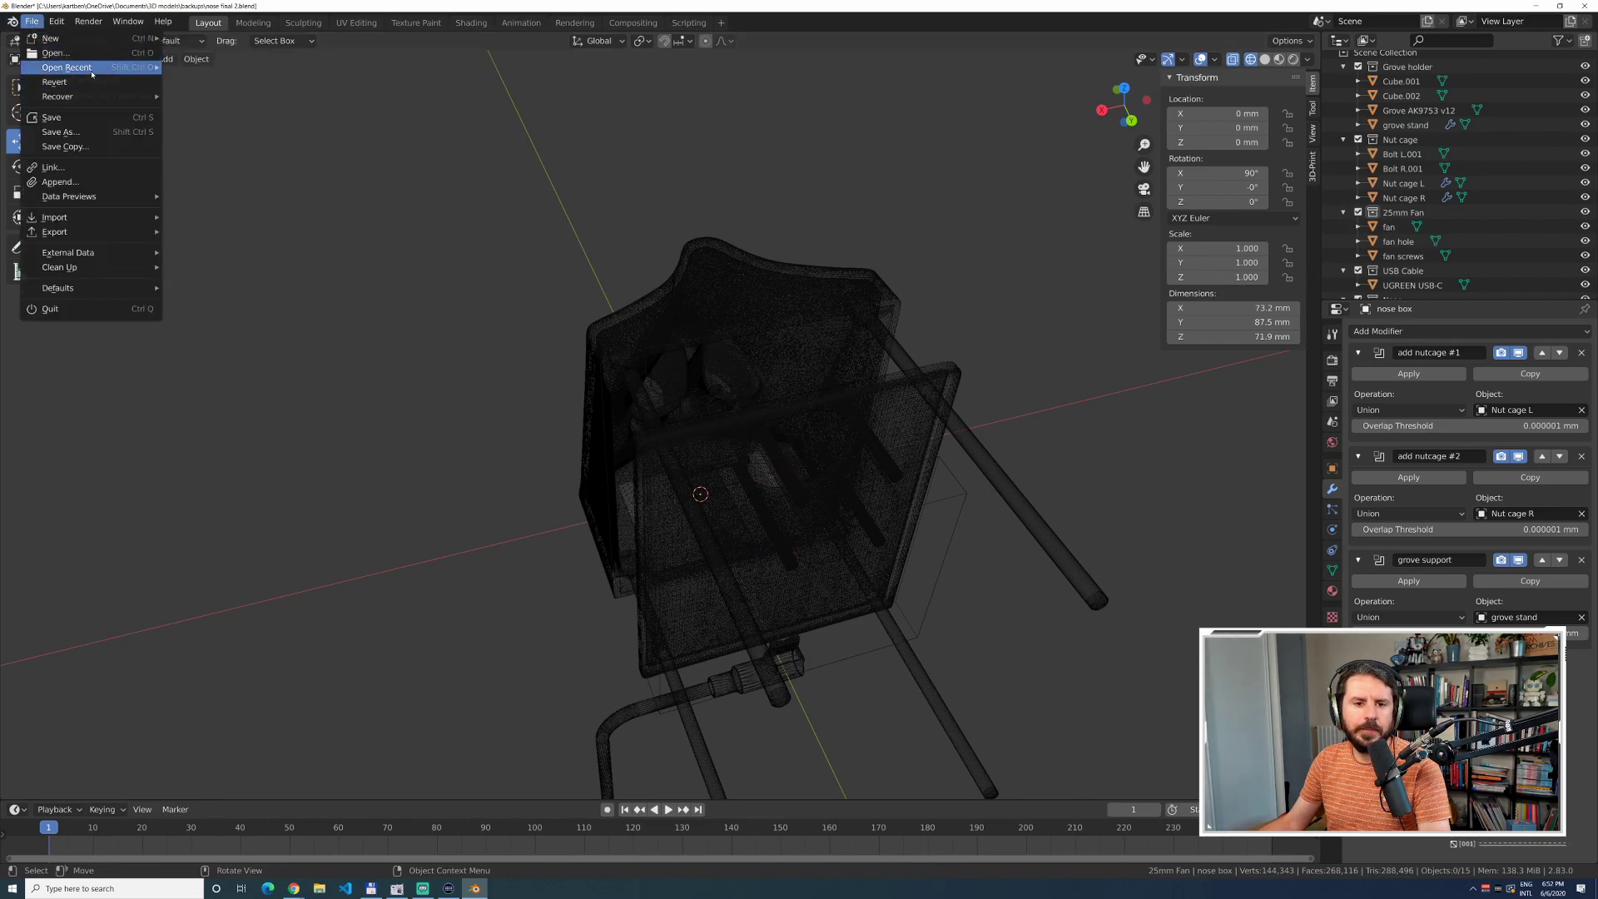
mouse_move(90, 67)
click(246, 84)
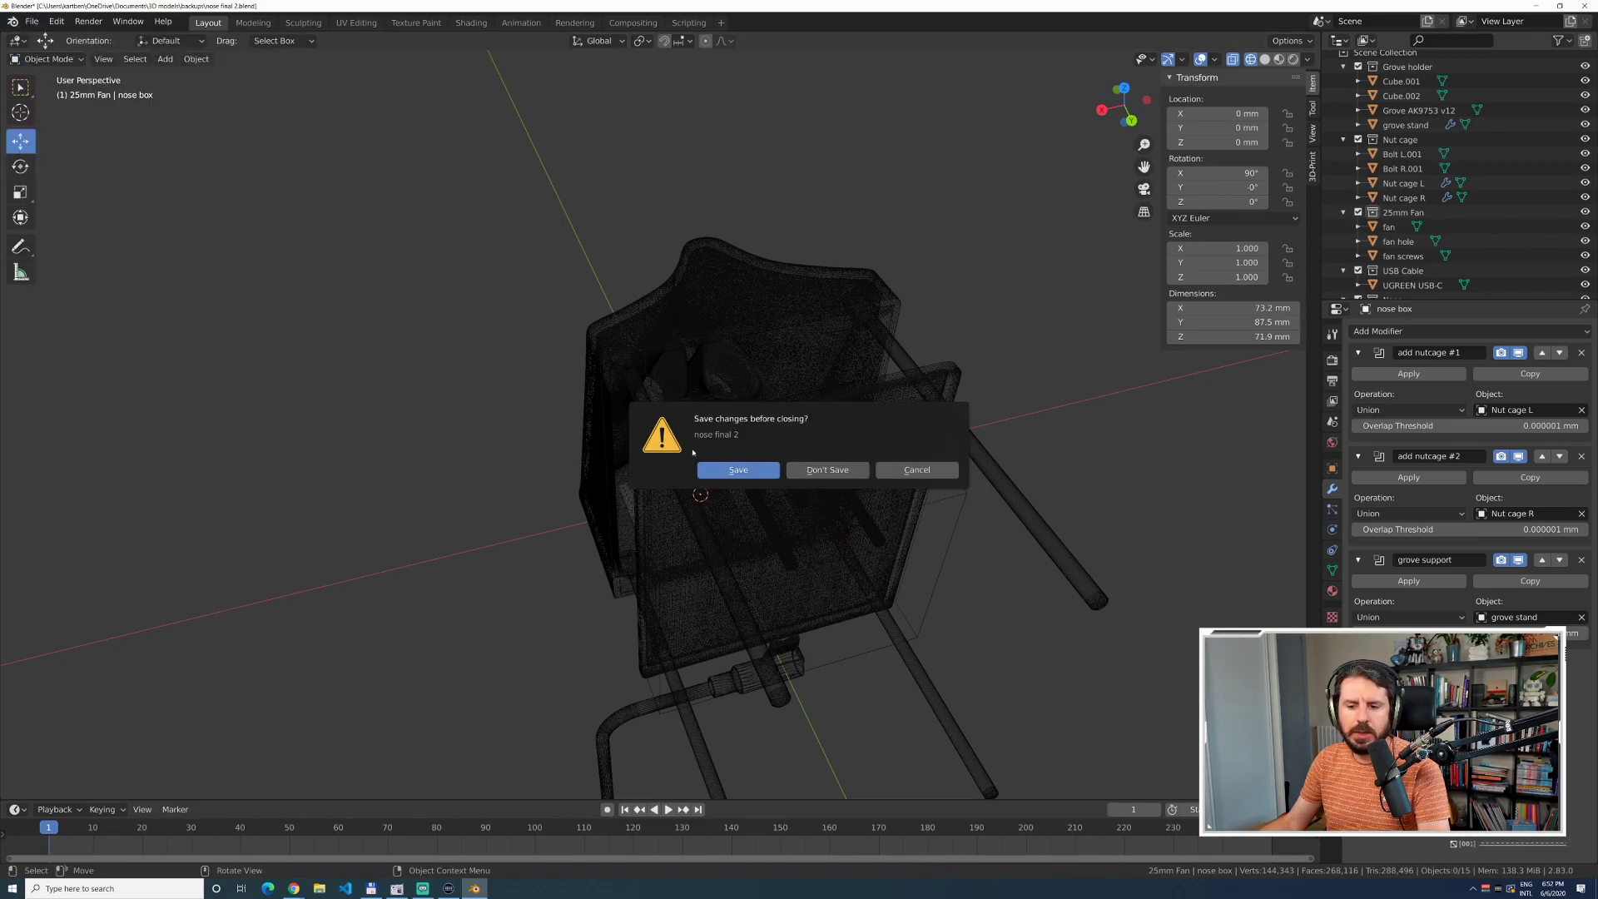
click(810, 467)
Try a Solidify modifier with a 0.002 mm thickness on the Nose and remove the modifier.
middle_drag(443, 425, 711, 450)
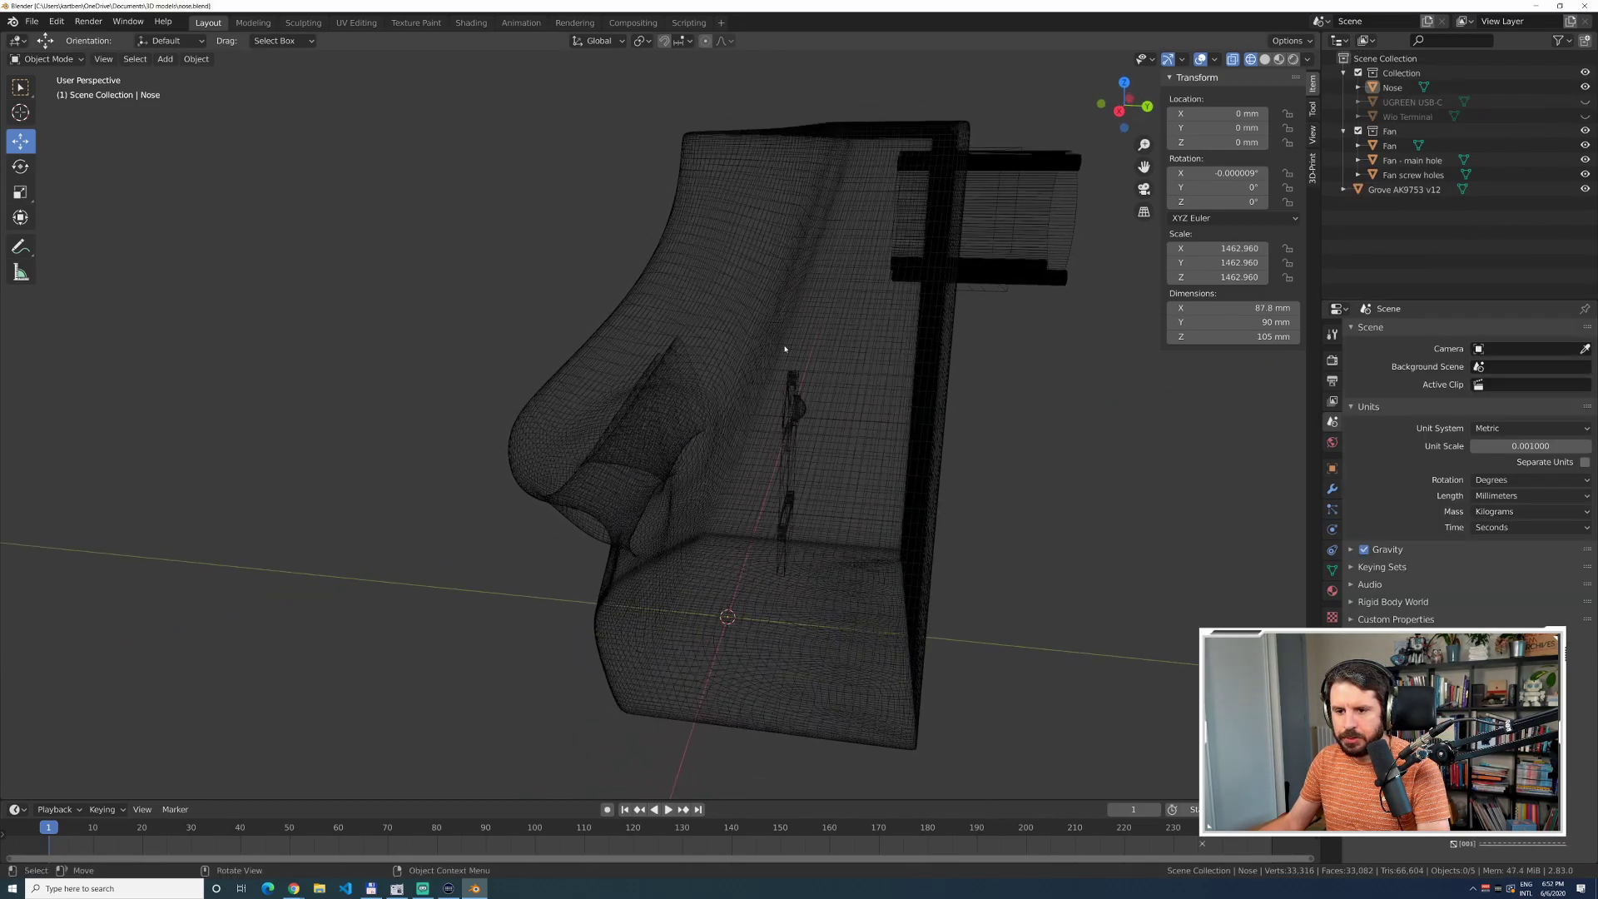
click(784, 349)
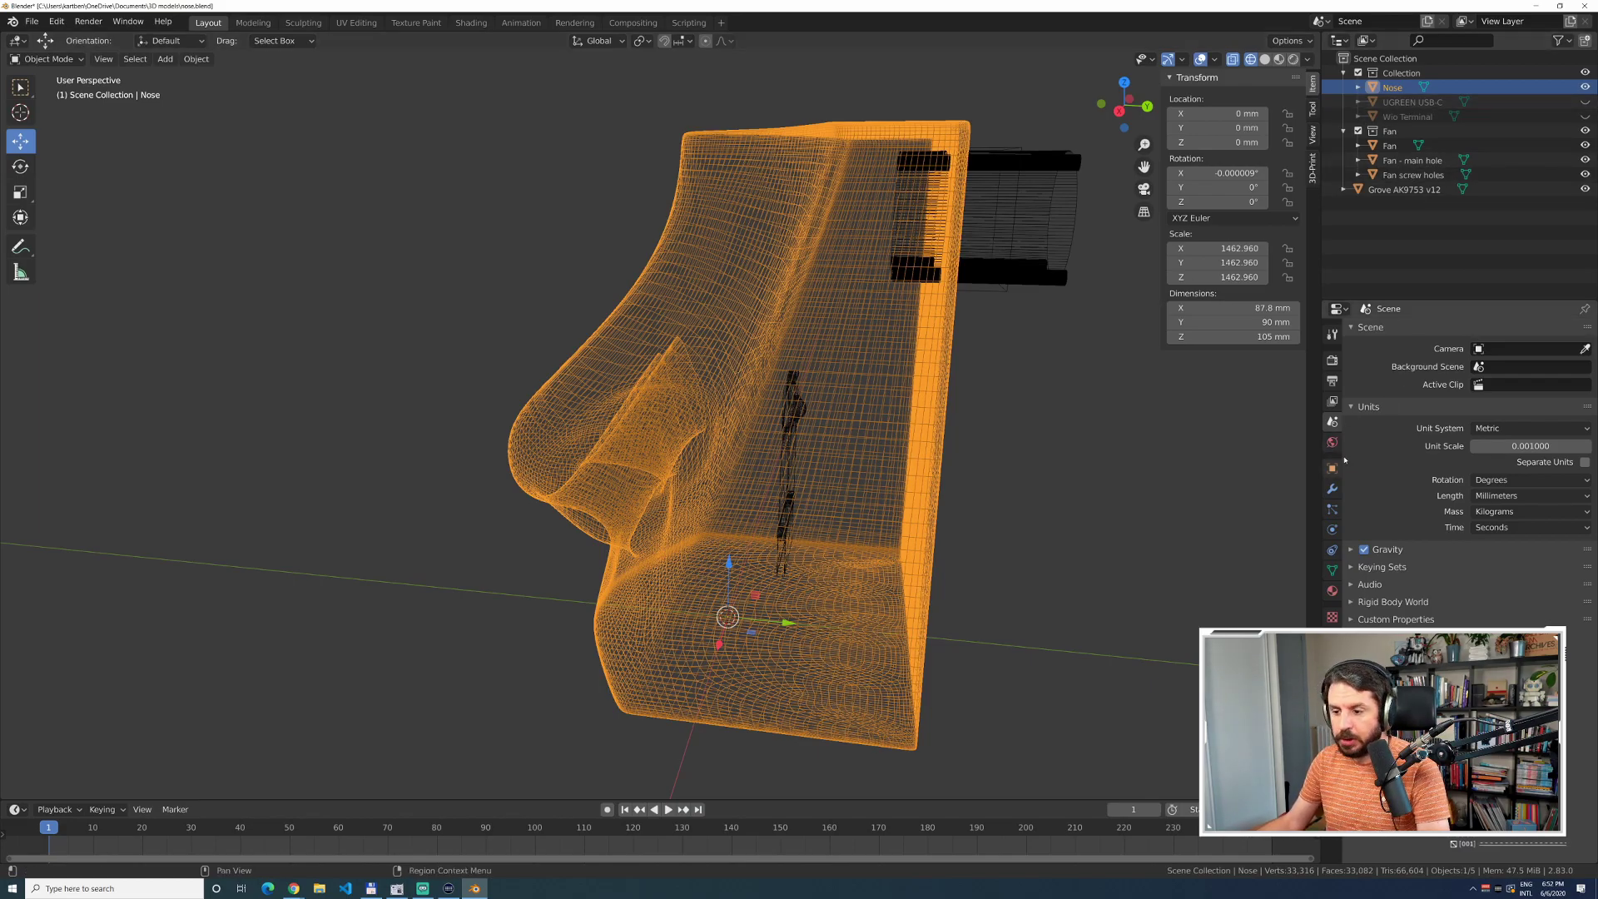
click(1332, 488)
click(1385, 332)
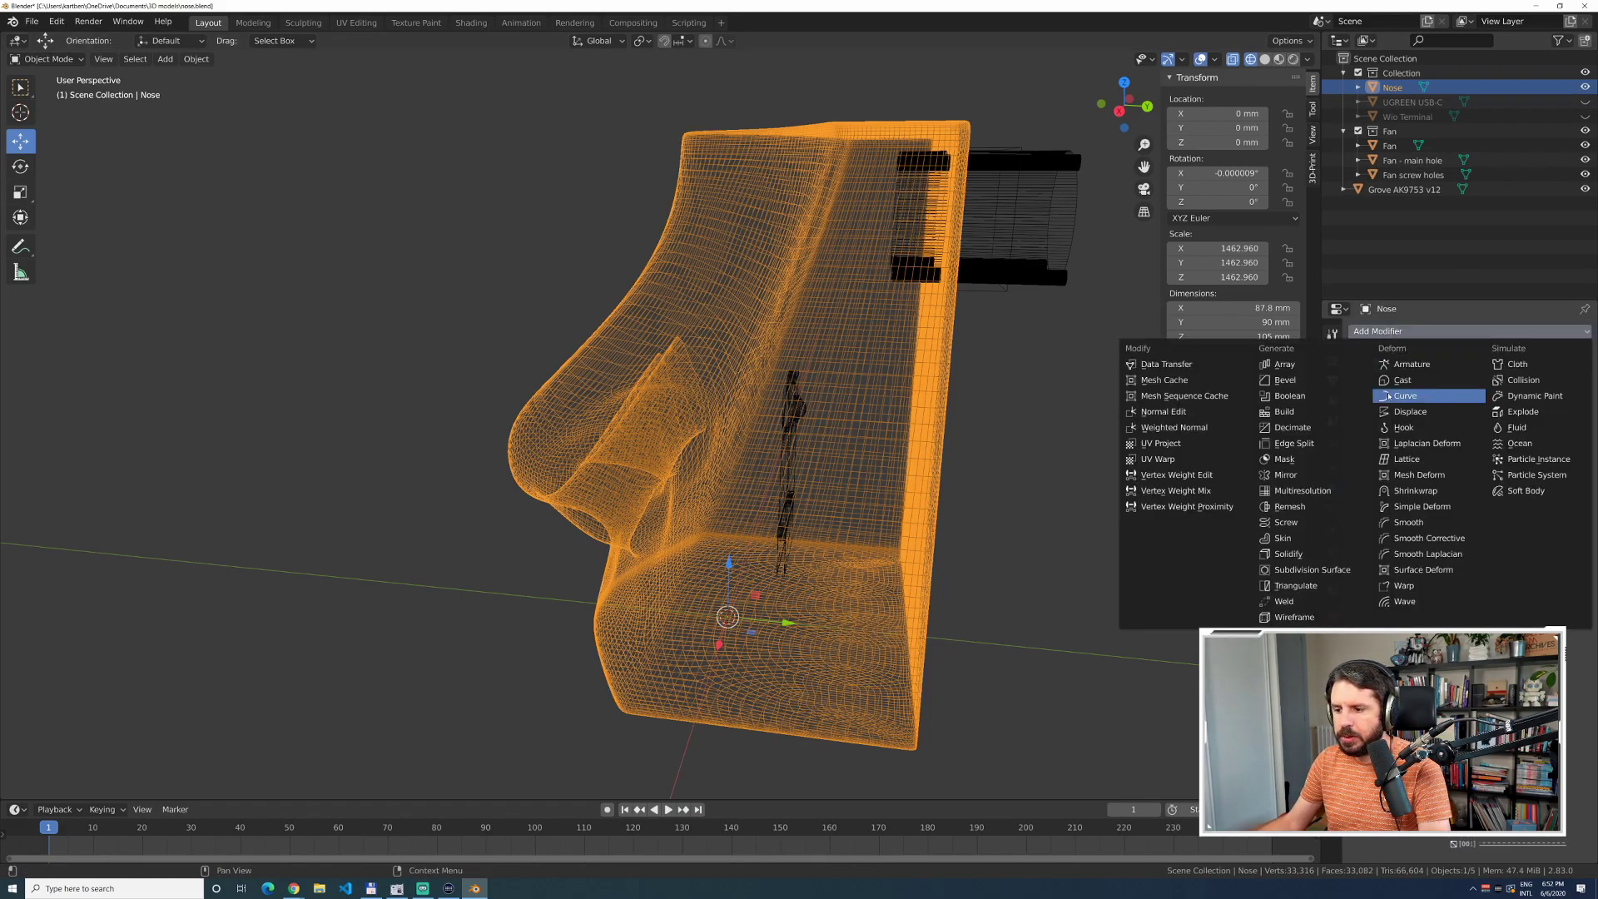
click(1296, 559)
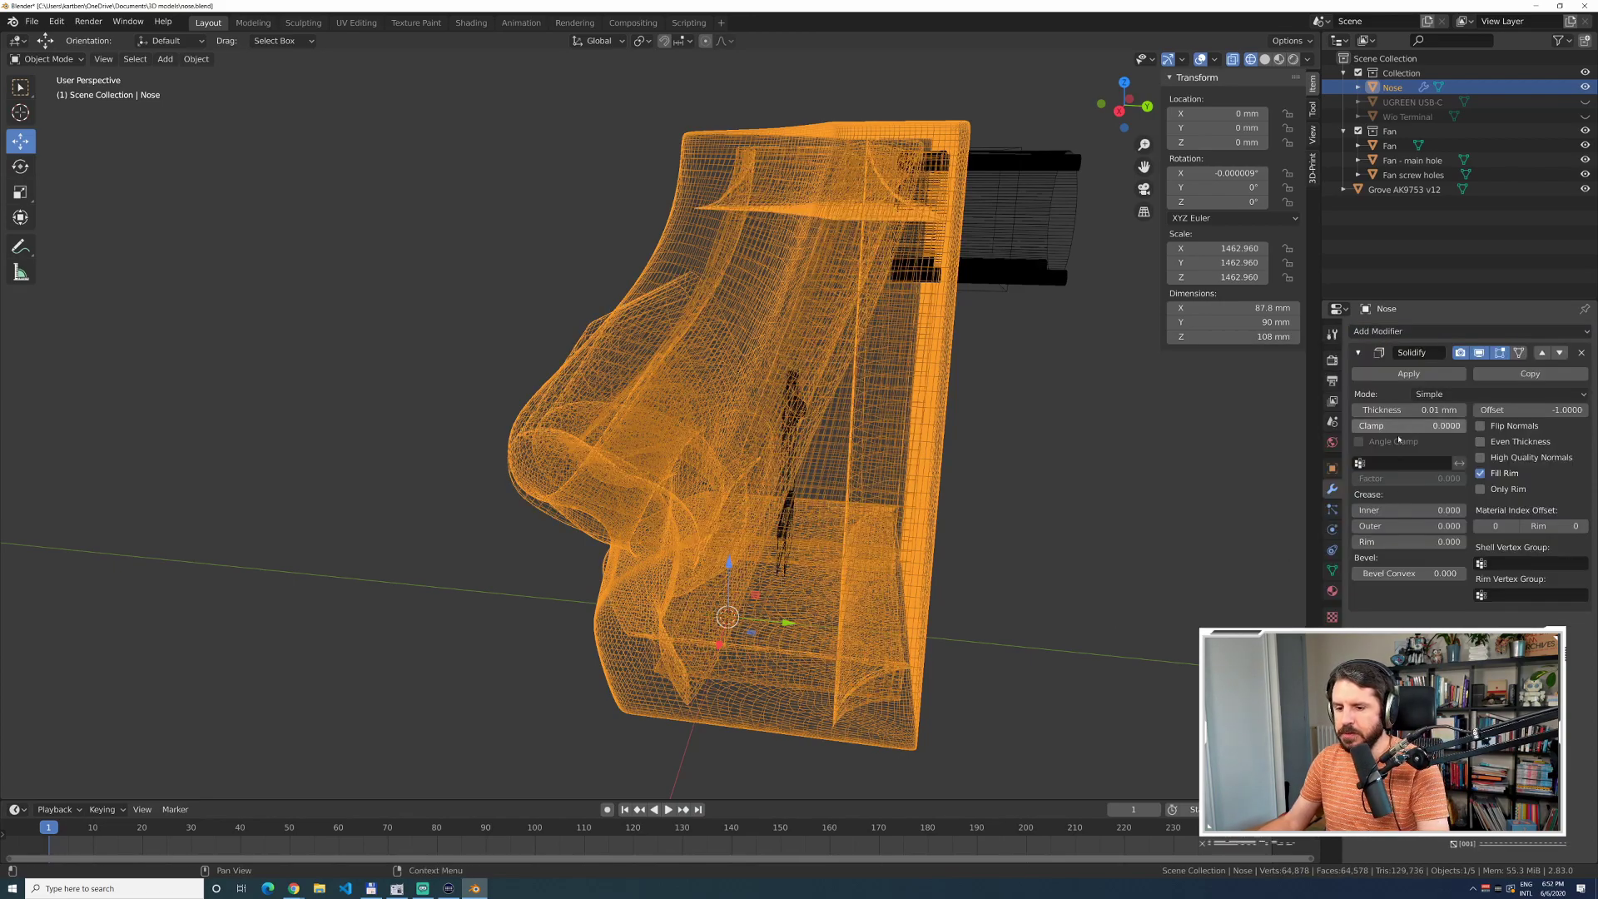
mouse_move(1405, 411)
mouse_down()
mouse_move(1378, 412)
mouse_move(1401, 411)
mouse_up()
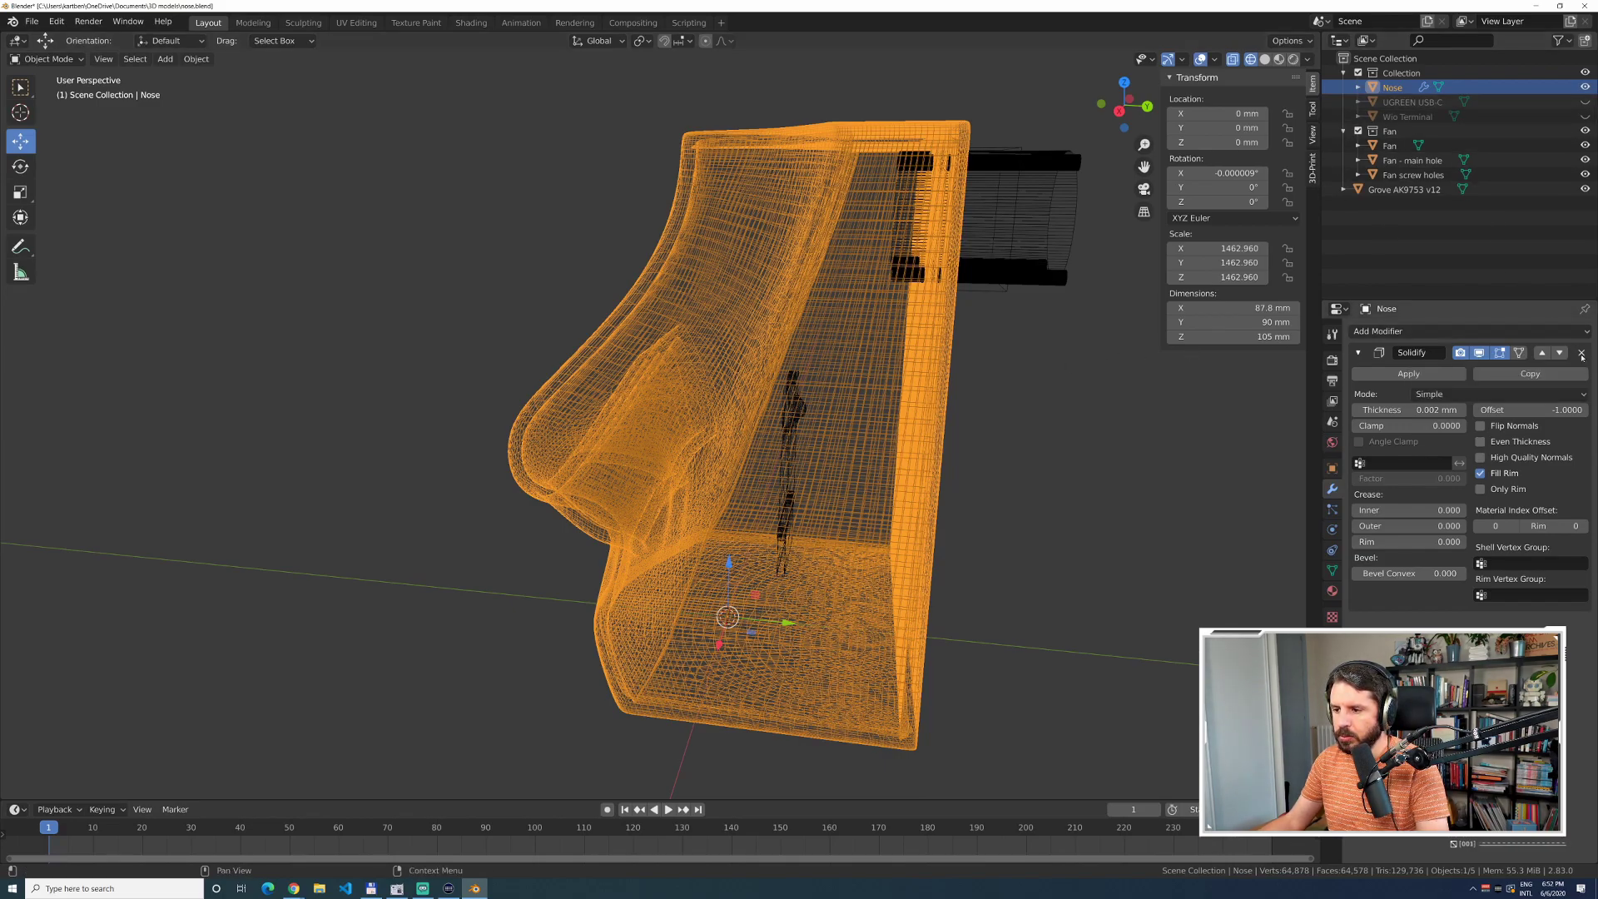
click(1581, 353)
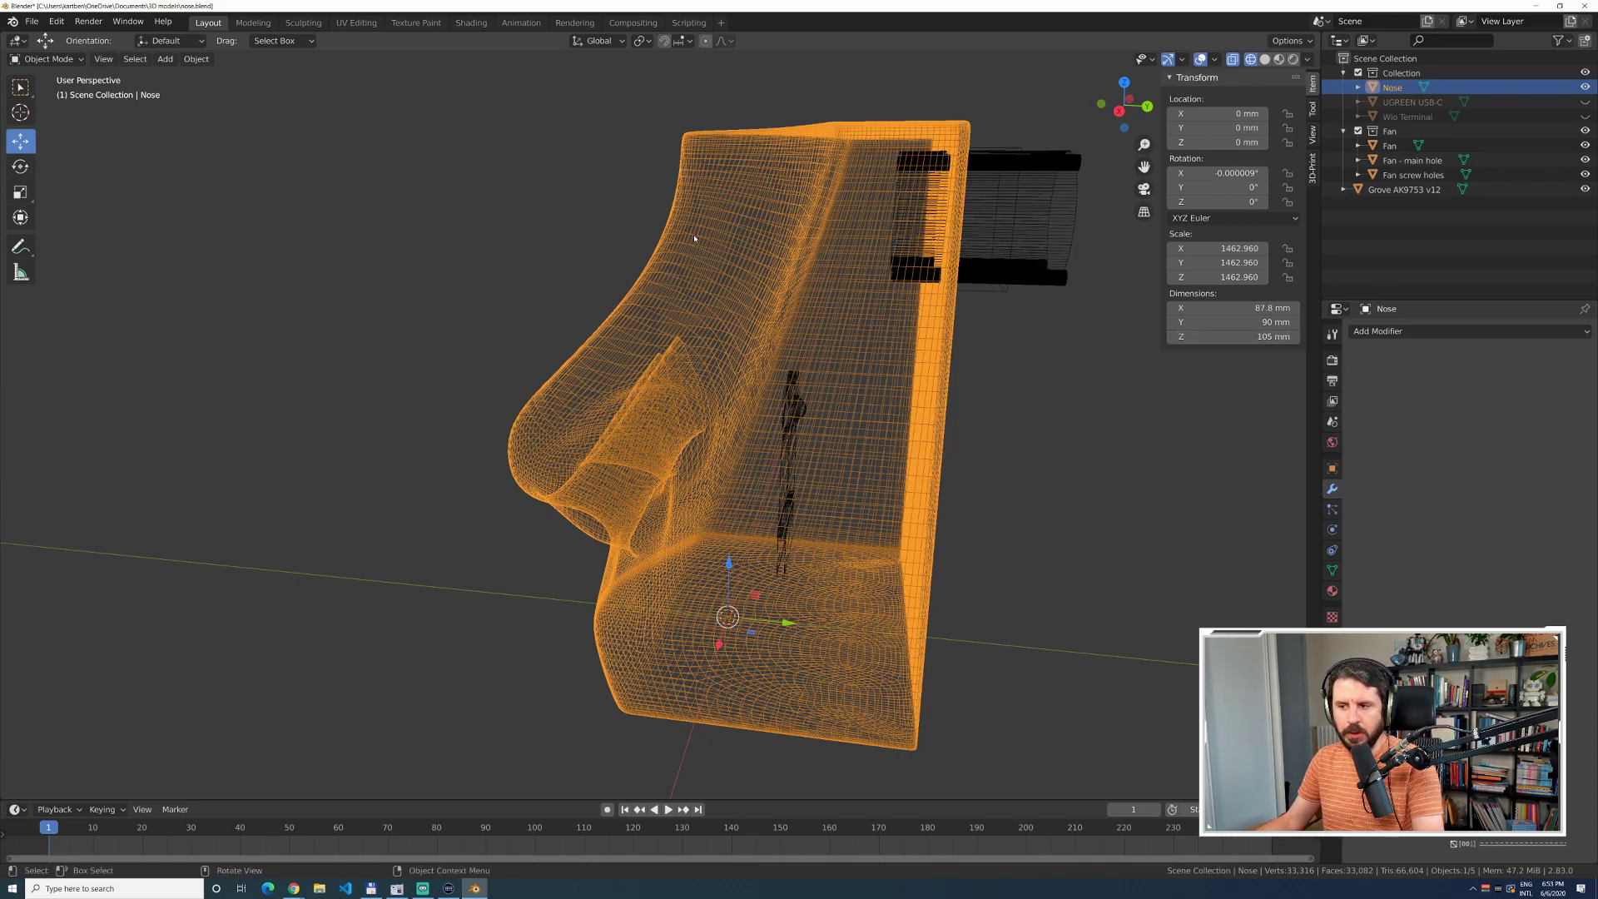
Switch to the Select Box tool, select the Nose and copy it.
click(526, 198)
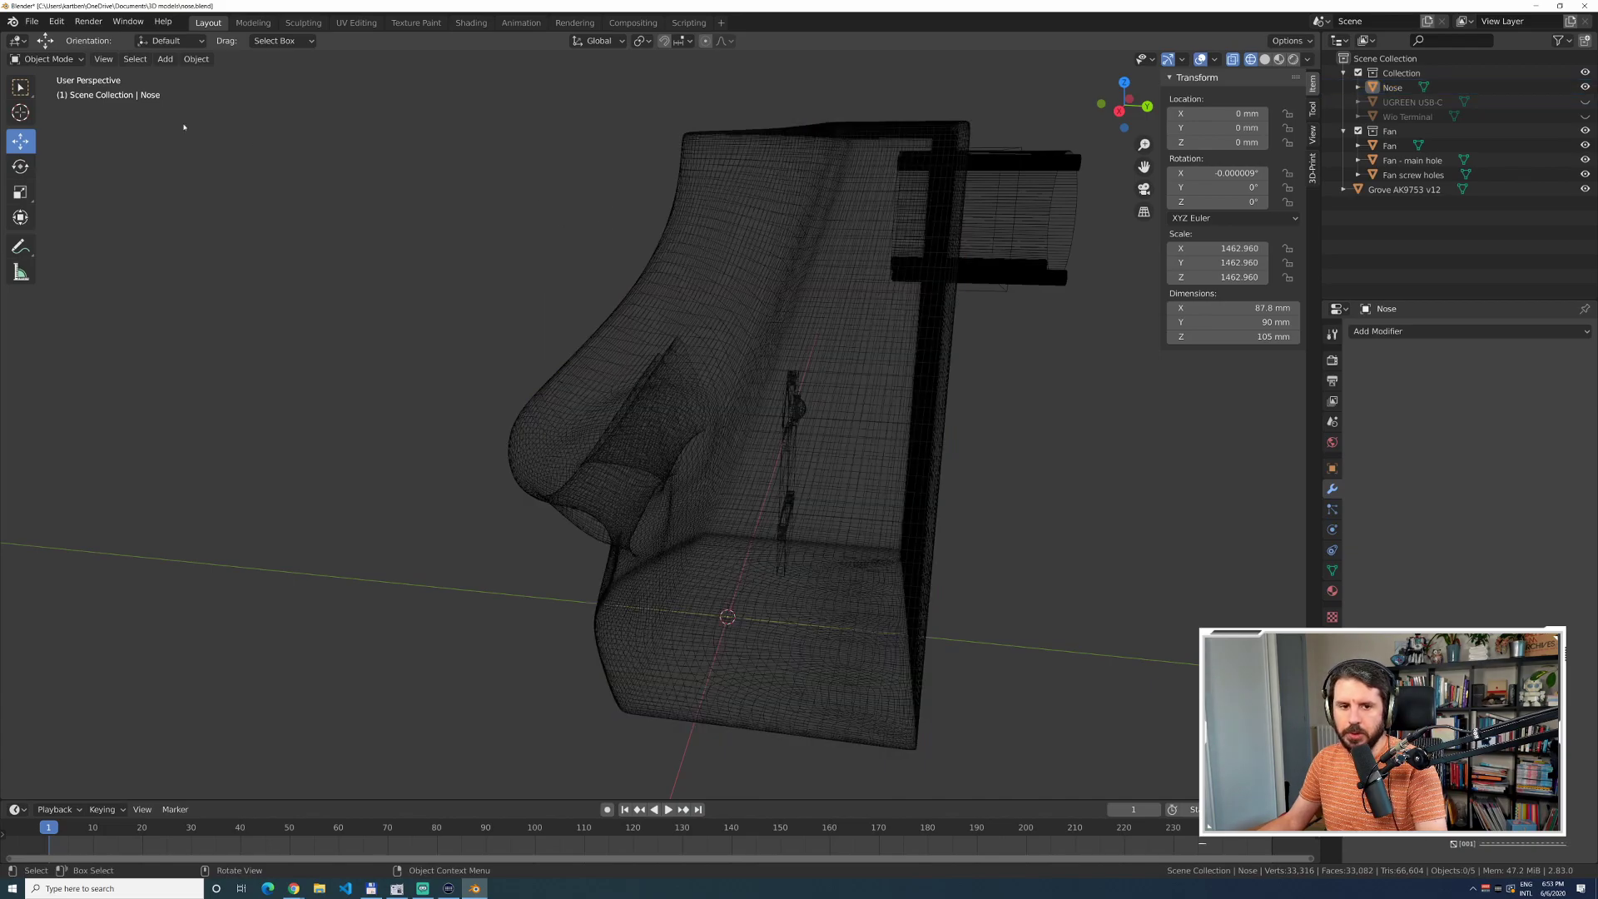
click(20, 87)
click(696, 190)
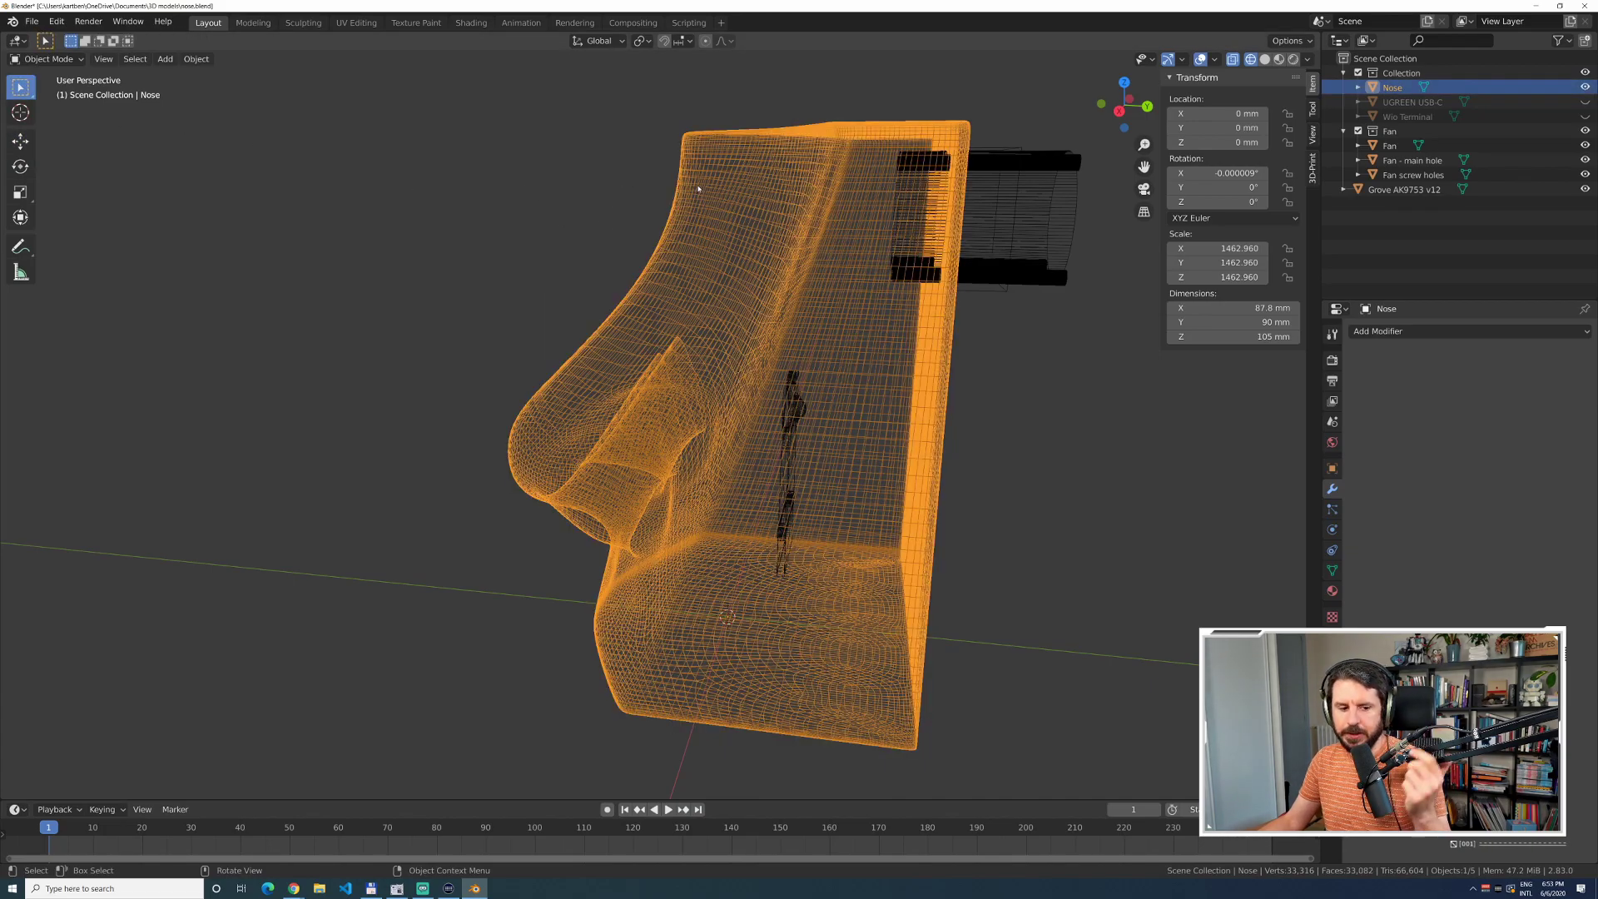
key(ctrl+c)
Export only the selected Nose as the Wavefront file "nose to be hollowed out.obj" in the 3D models folder.
click(32, 21)
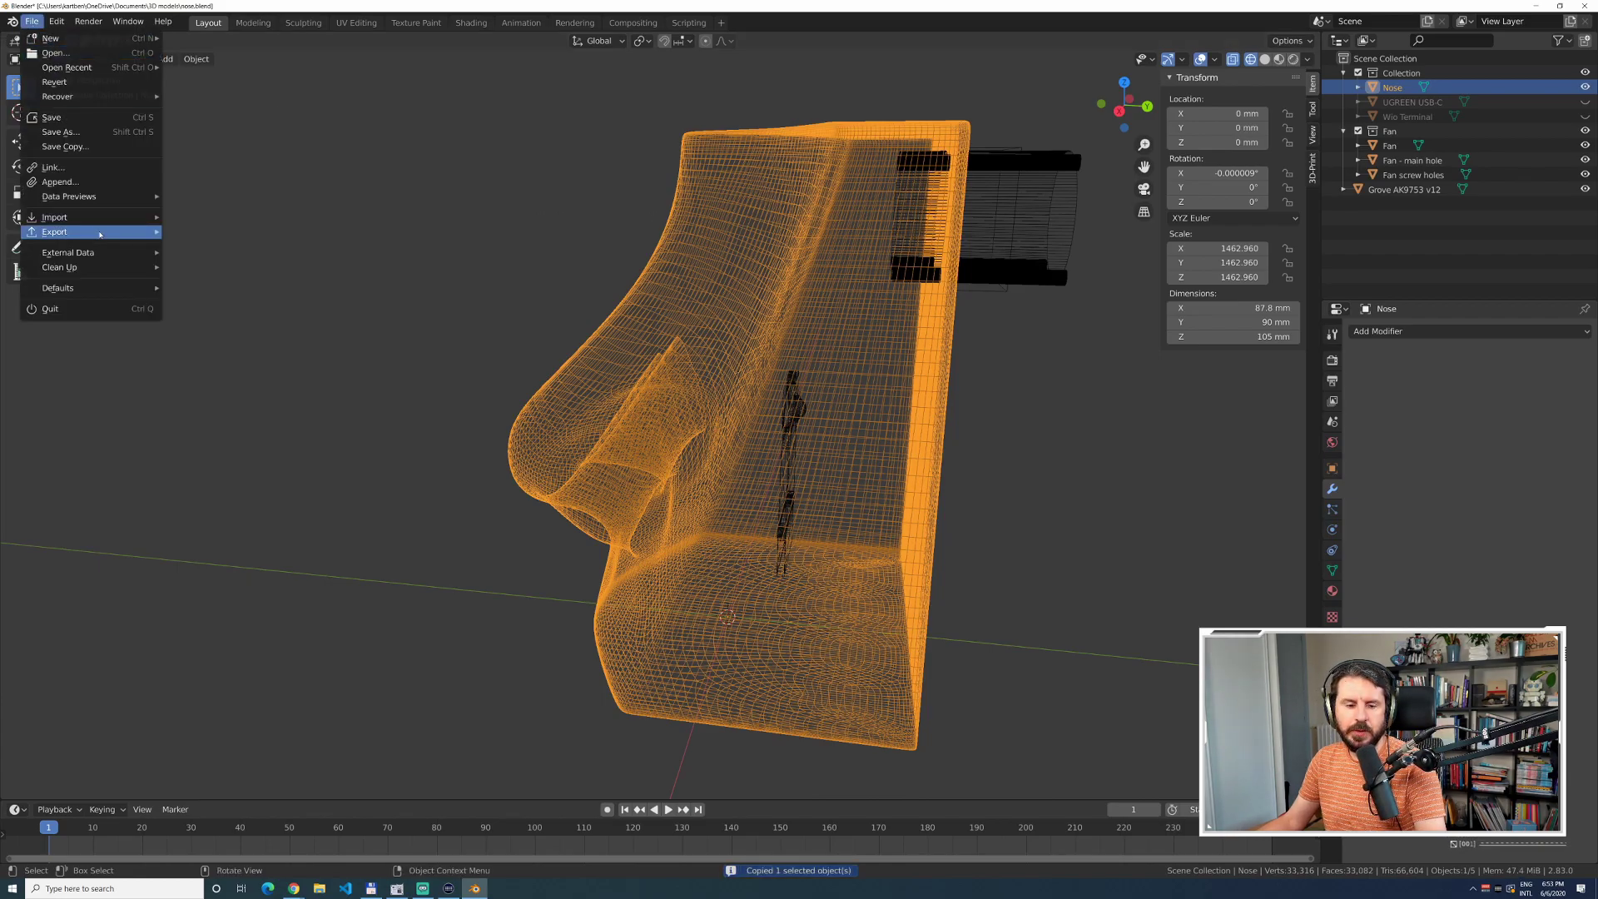
mouse_move(77, 231)
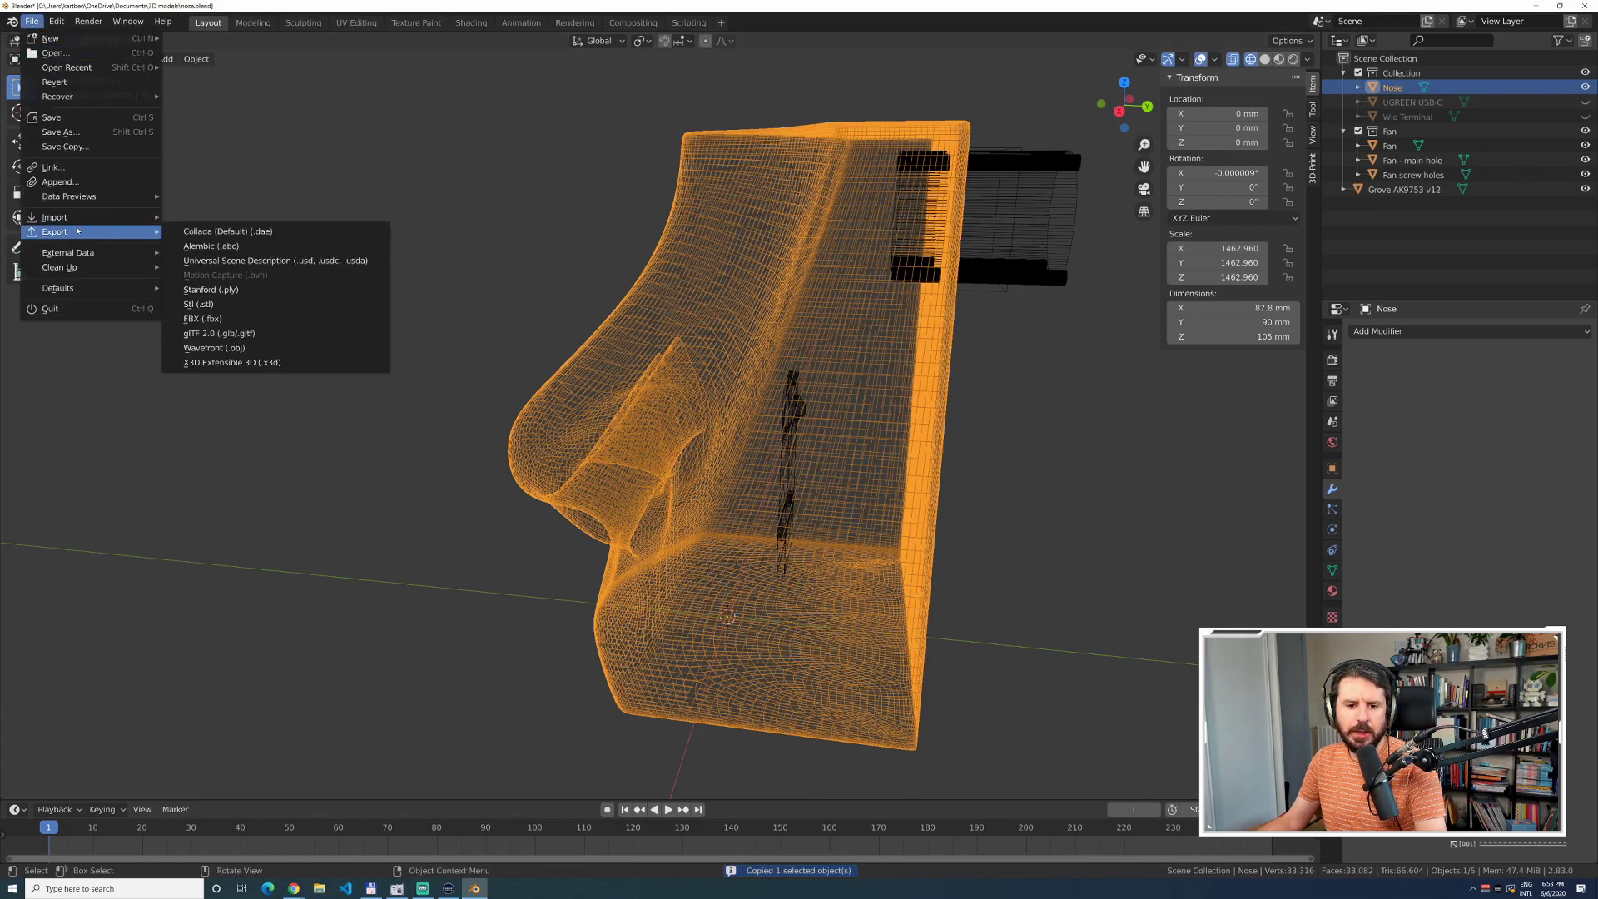
click(254, 348)
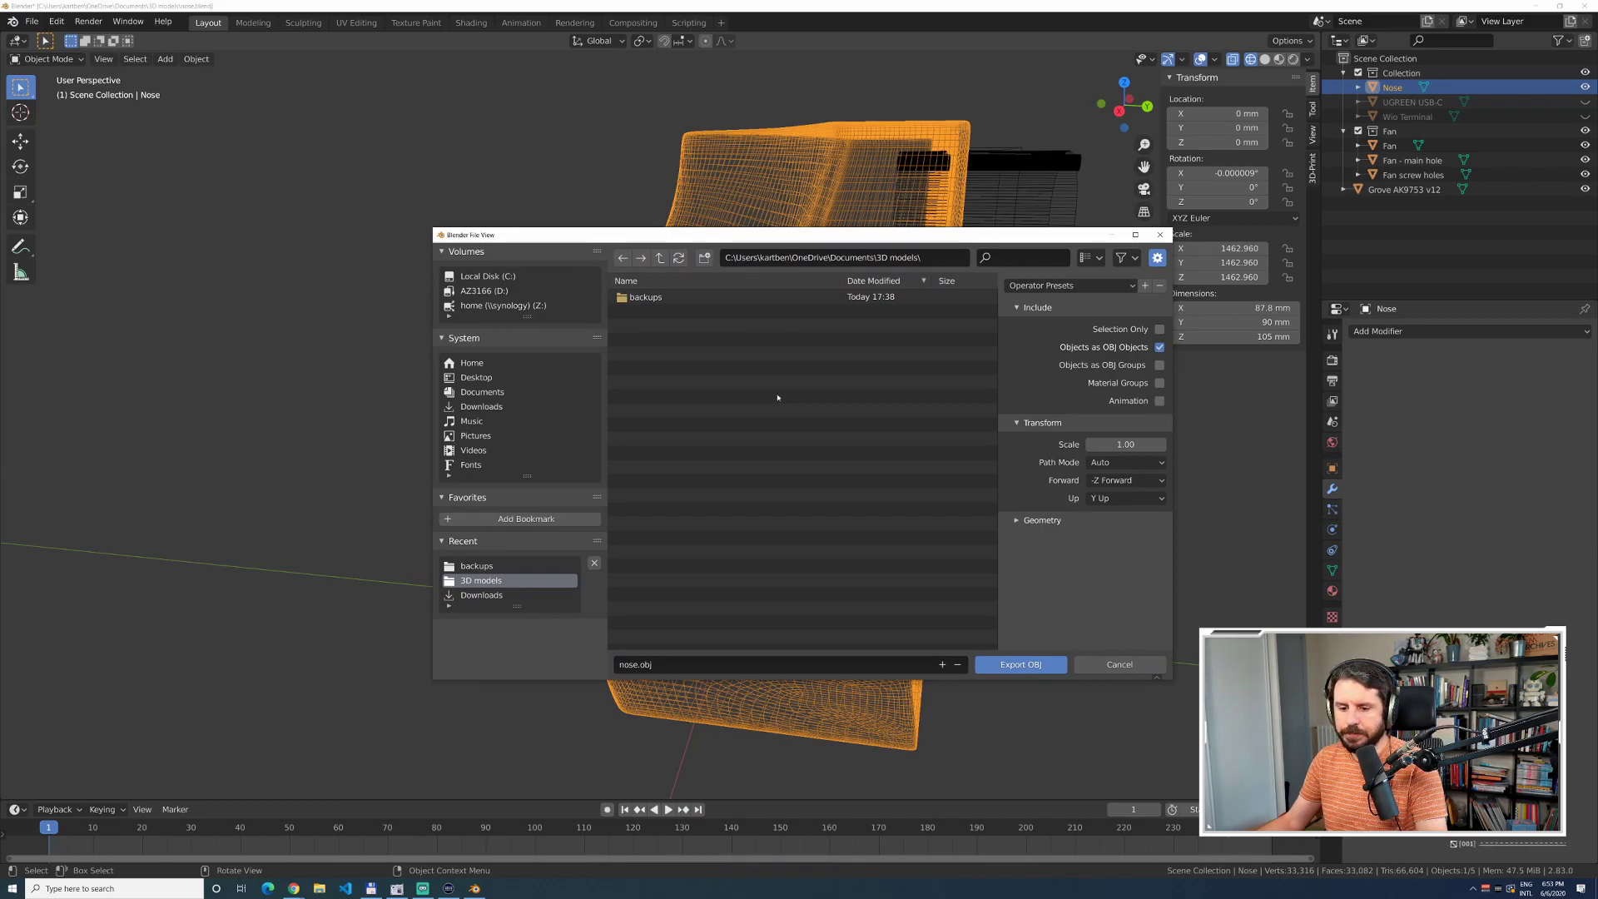
click(716, 659)
key(Home)
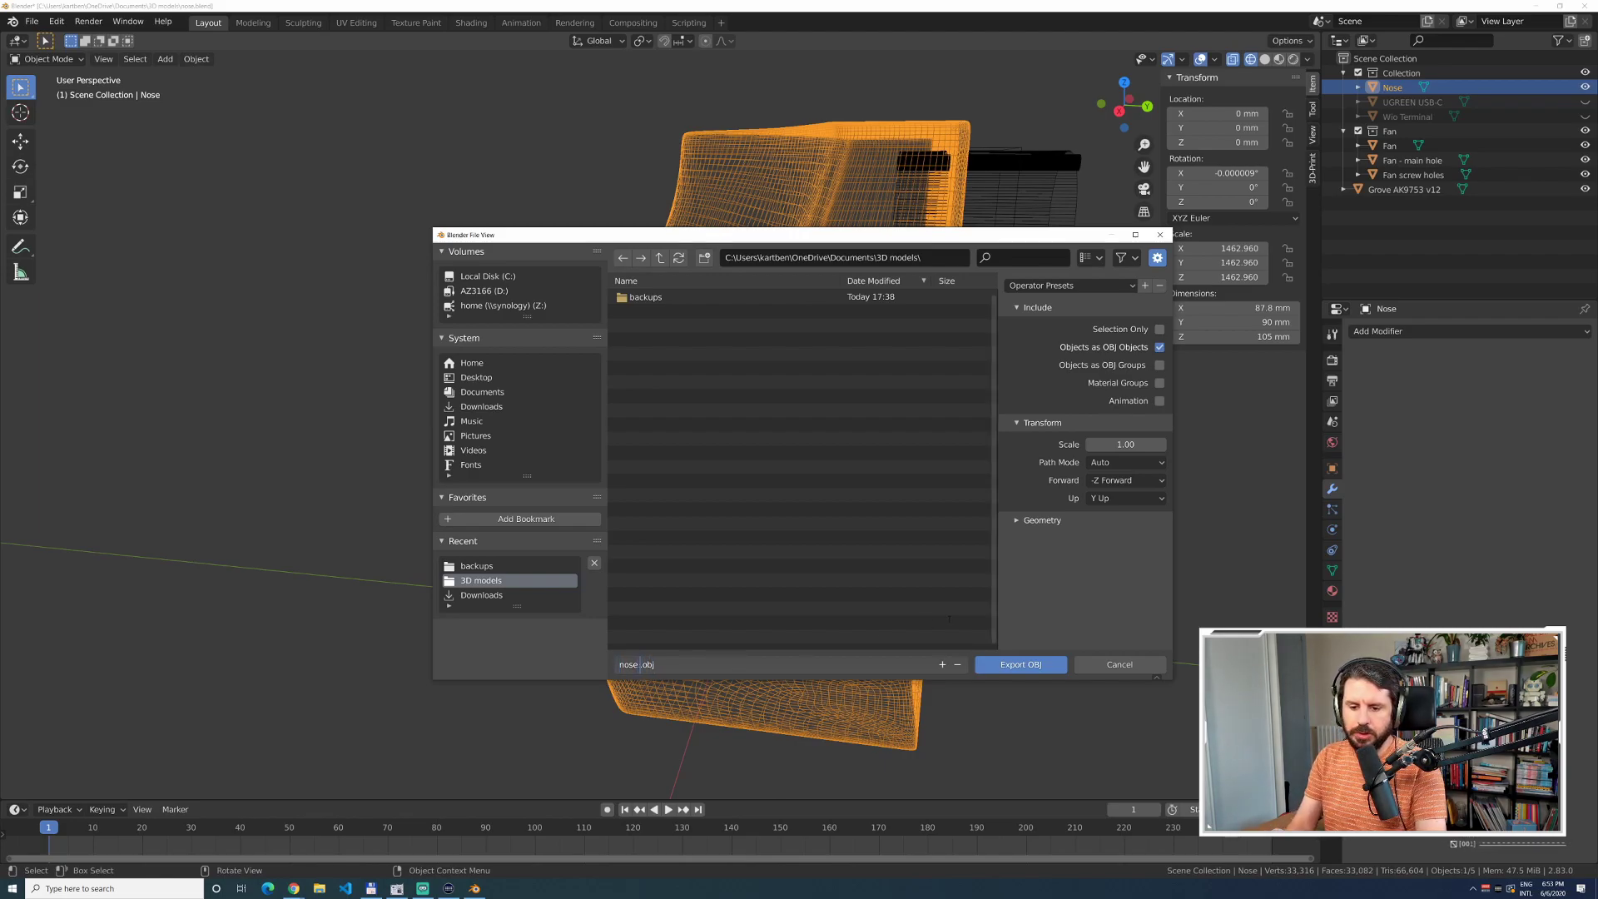
key(BackSpace)
key(BackSpace)
key(BackSpace)
key(BackSpace)
text(o be)
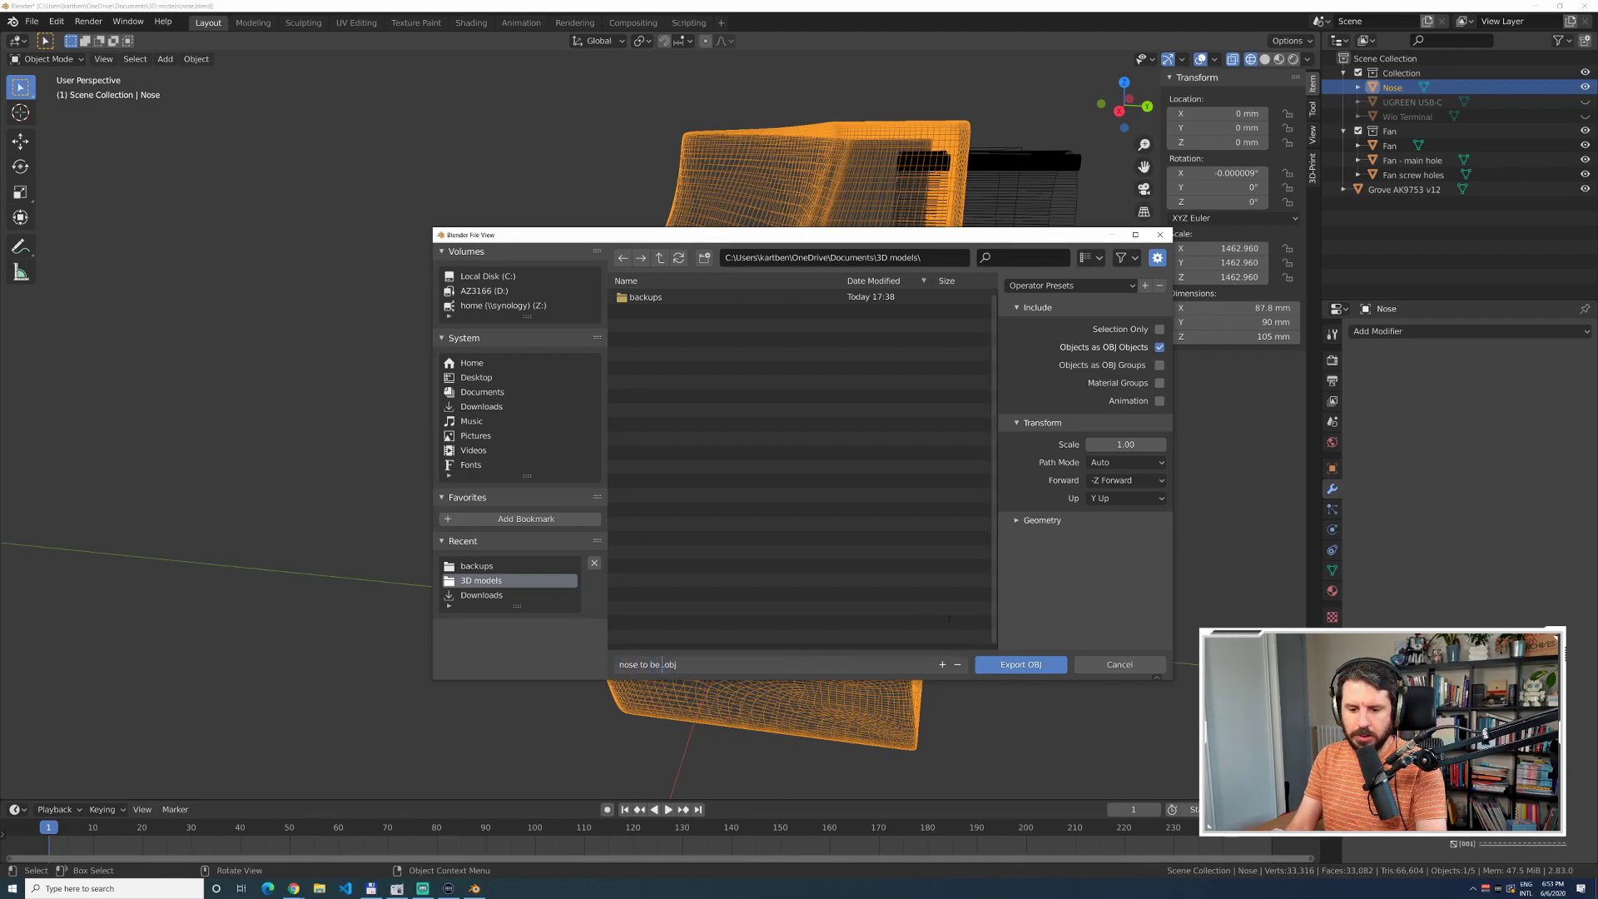
text( hollowed out)
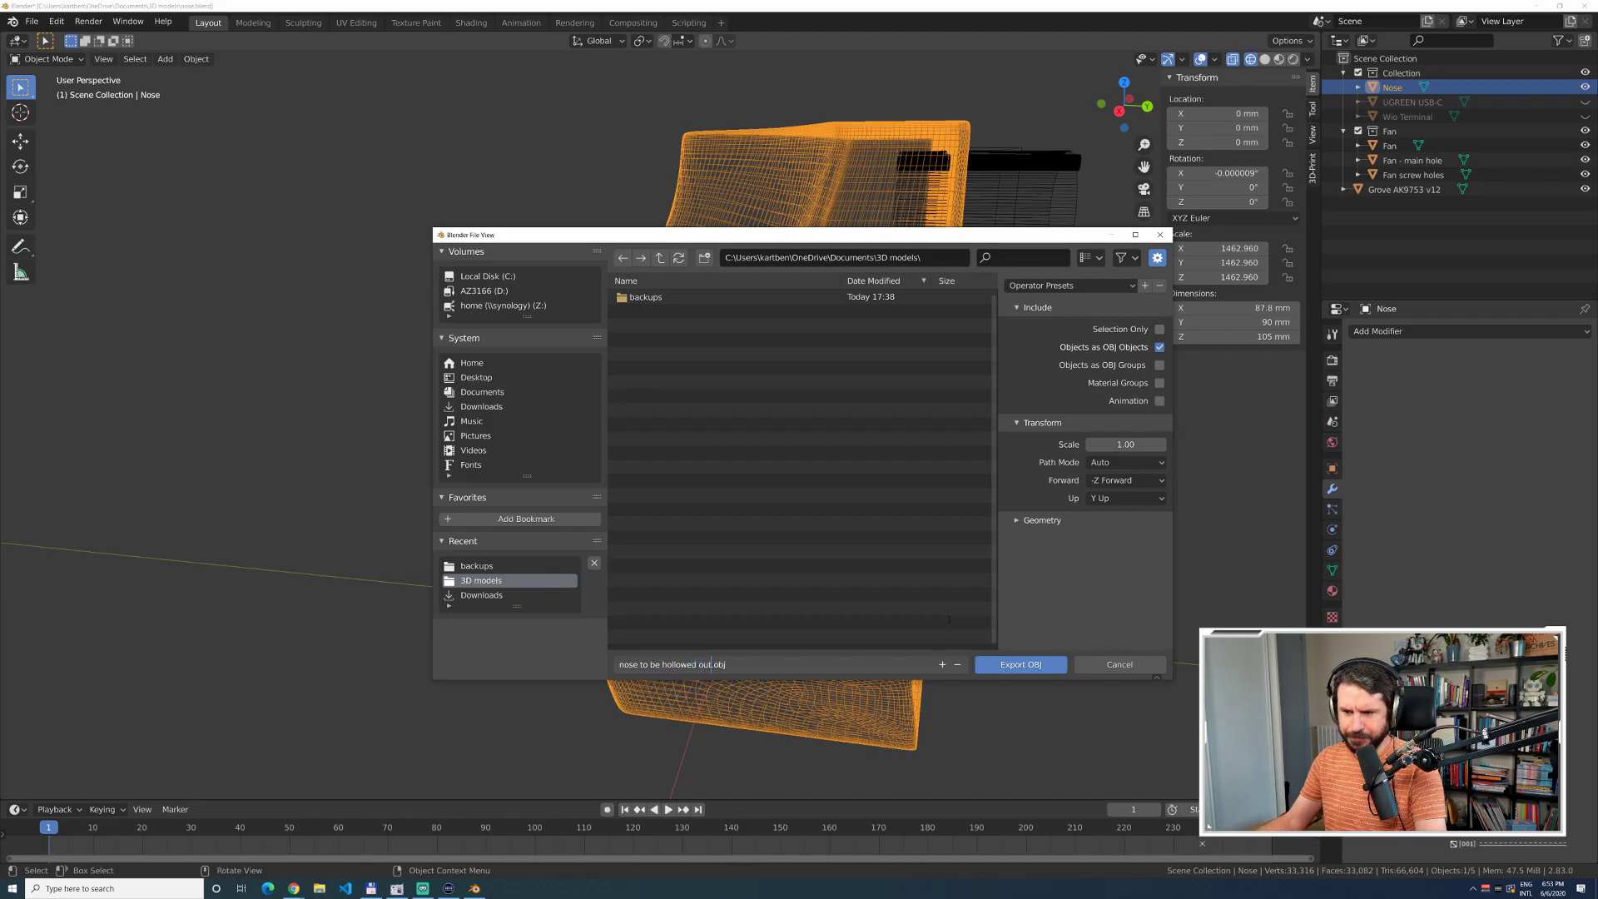
key(Return)
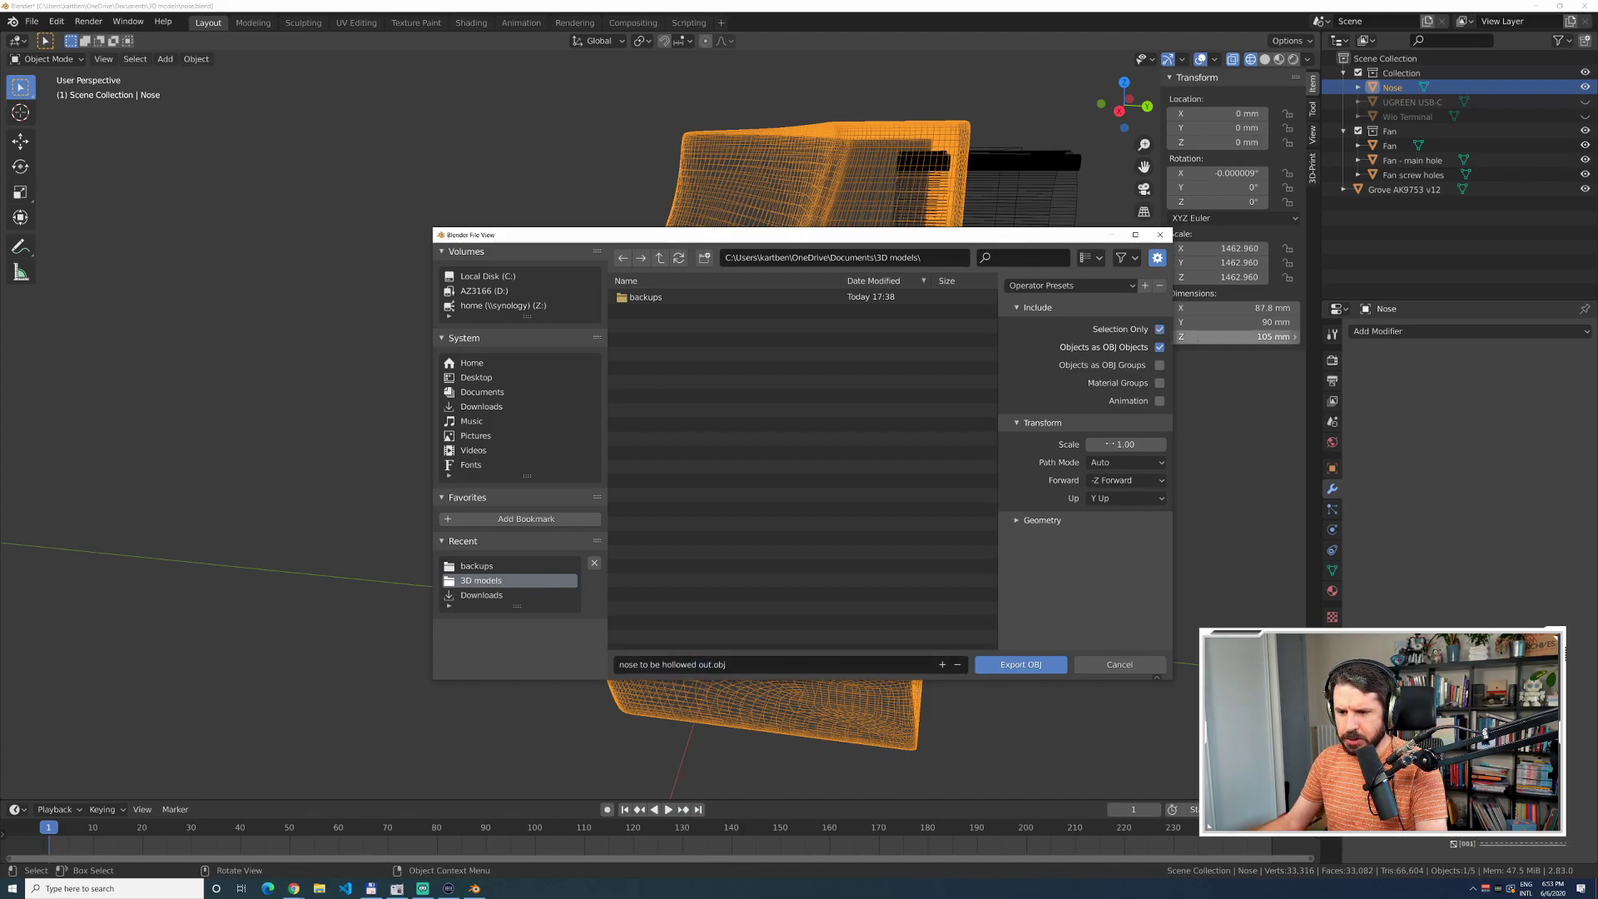
click(1027, 665)
Launch Autodesk Meshmixer and import "nose to be hollowed out.obj" from the 3D models folder.
key(super)
text(mes)
key(Return)
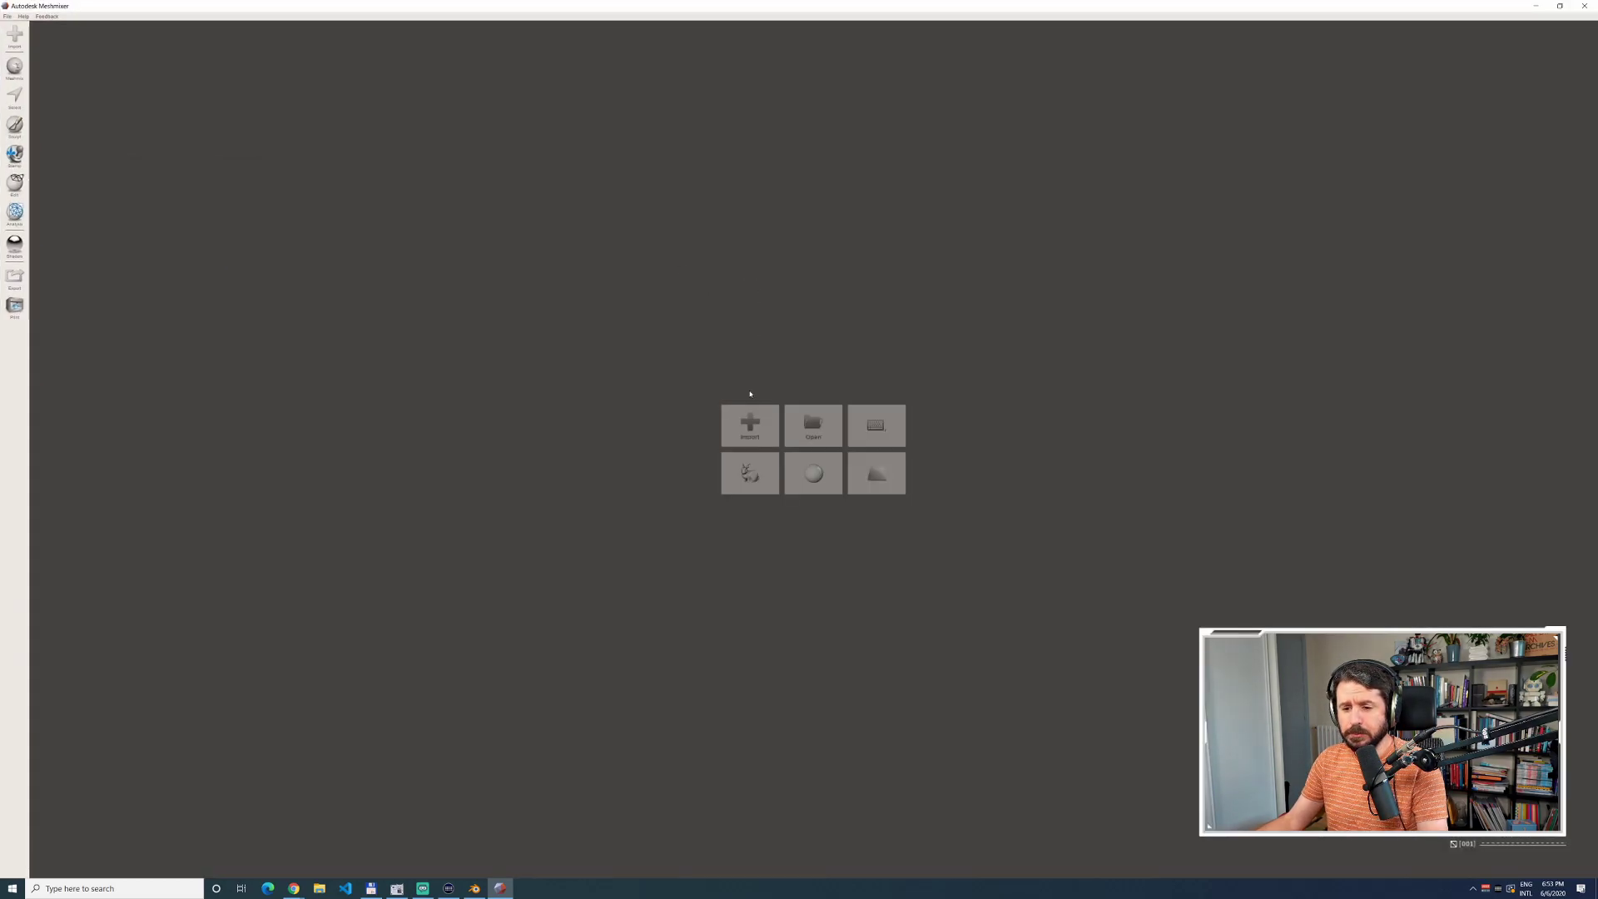
click(750, 425)
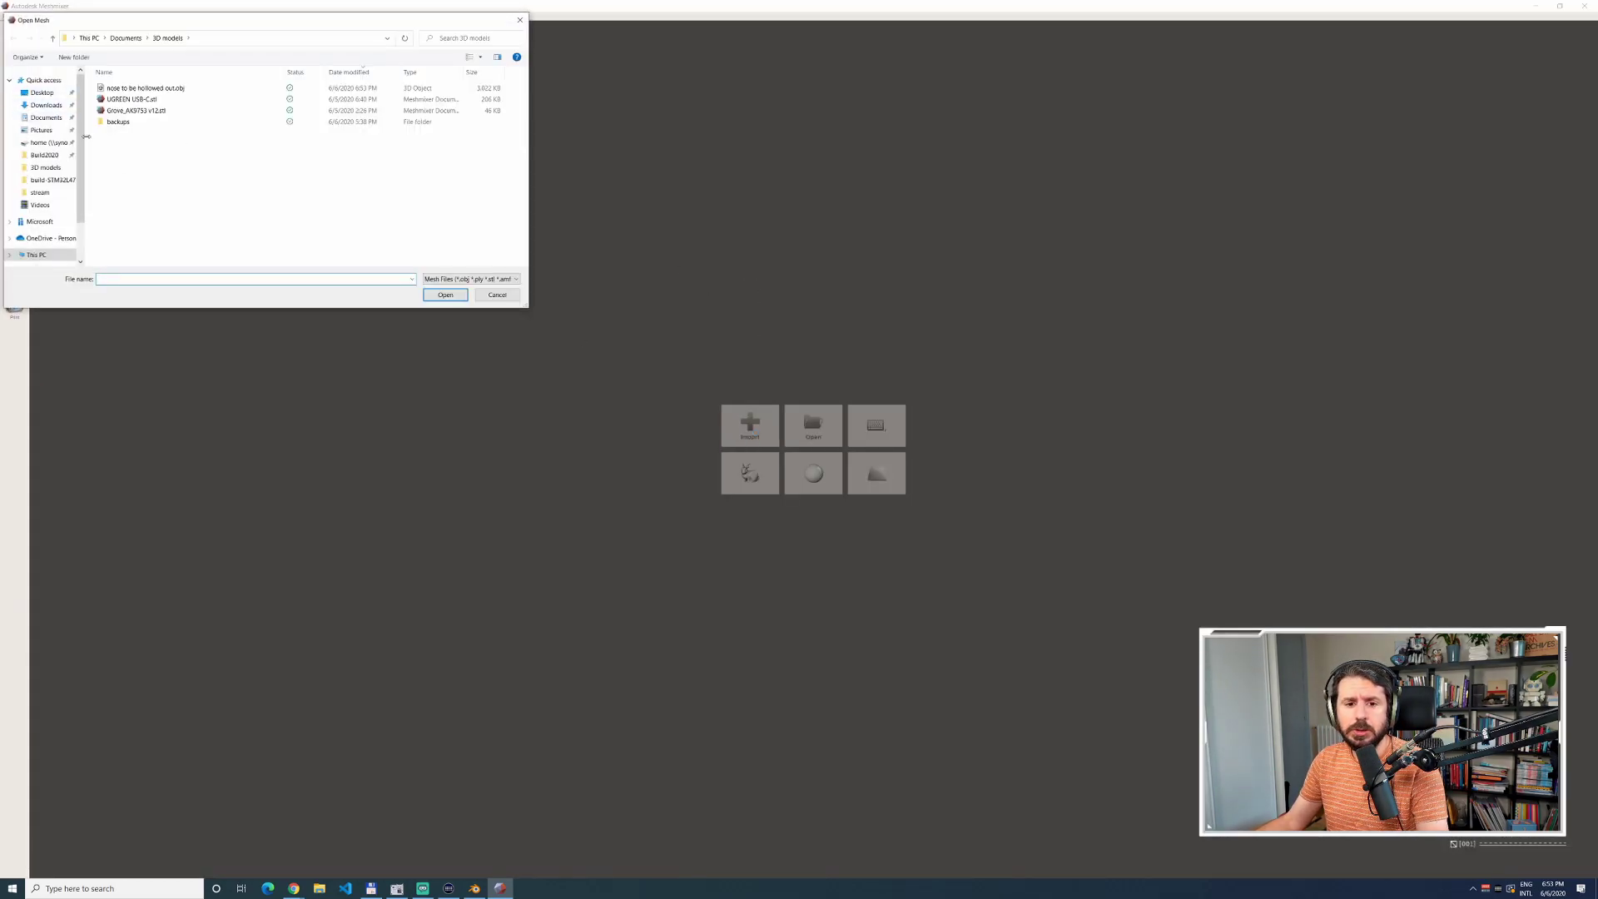
double_click(163, 94)
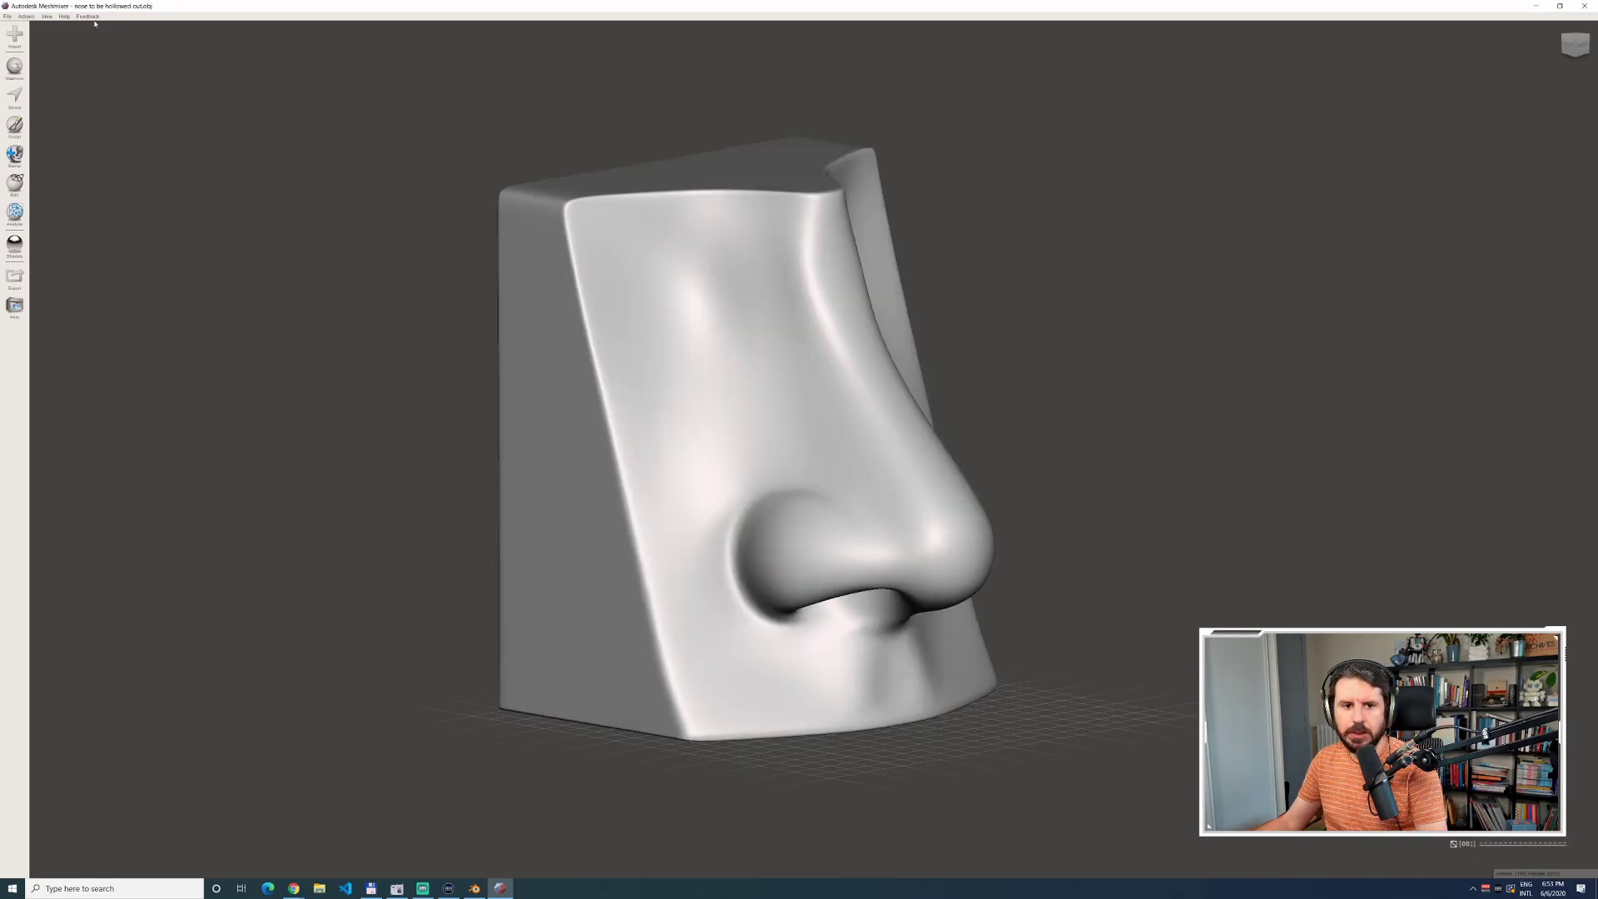
Check the imported nose's size with the Units/Dimensions analysis and view the model from behind.
click(26, 17)
click(46, 94)
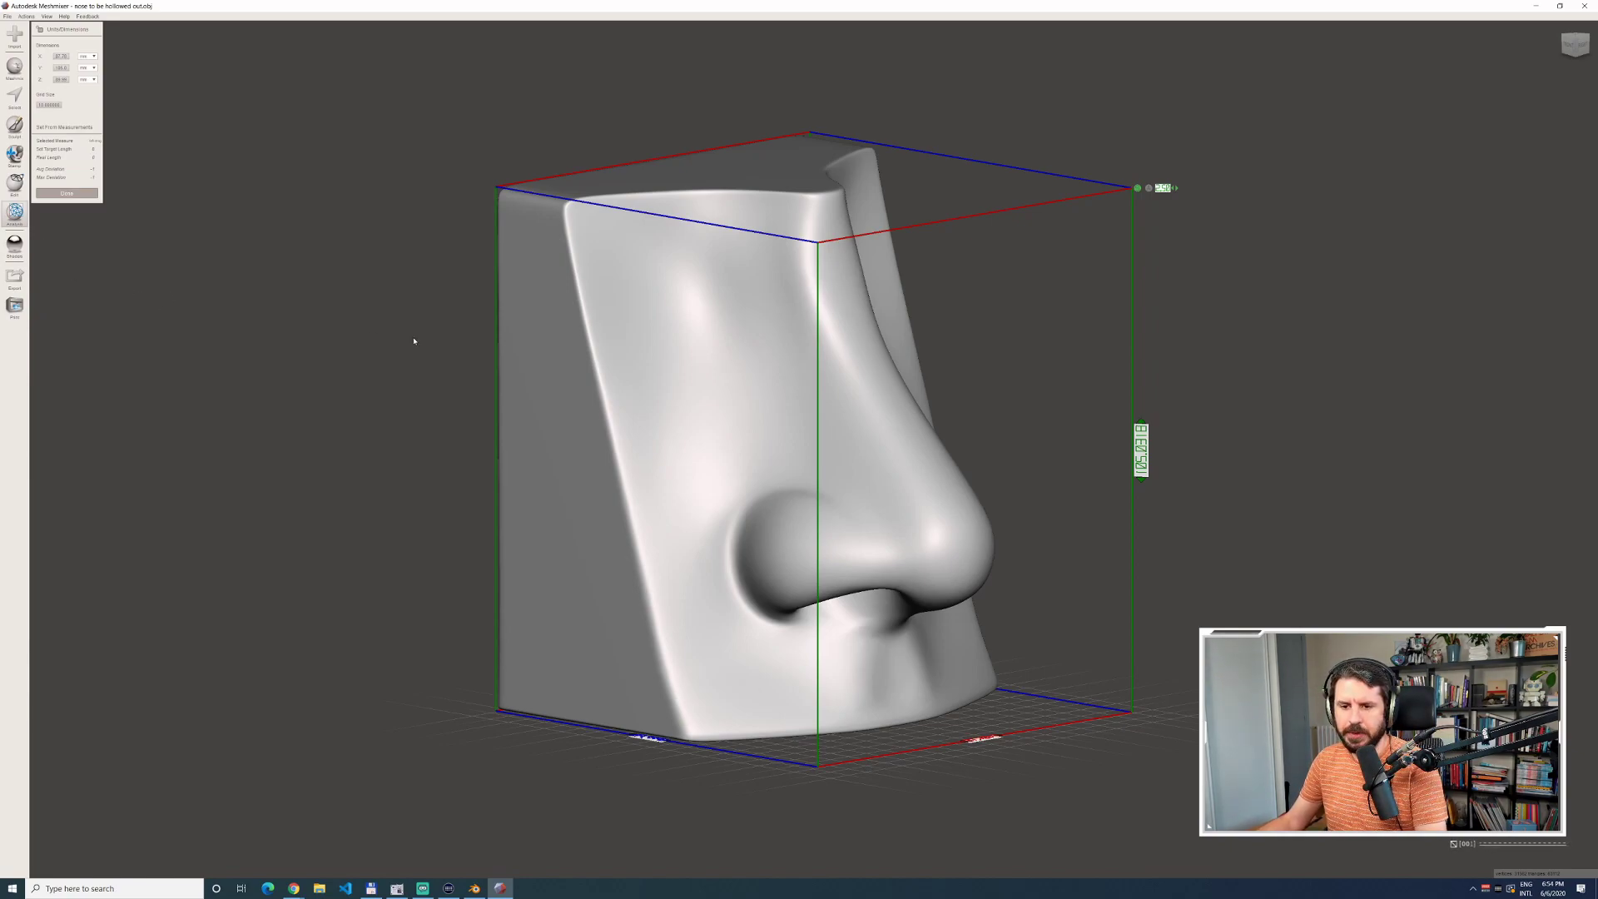
mouse_move(407, 368)
right_down()
mouse_move(524, 399)
mouse_move(419, 380)
right_up()
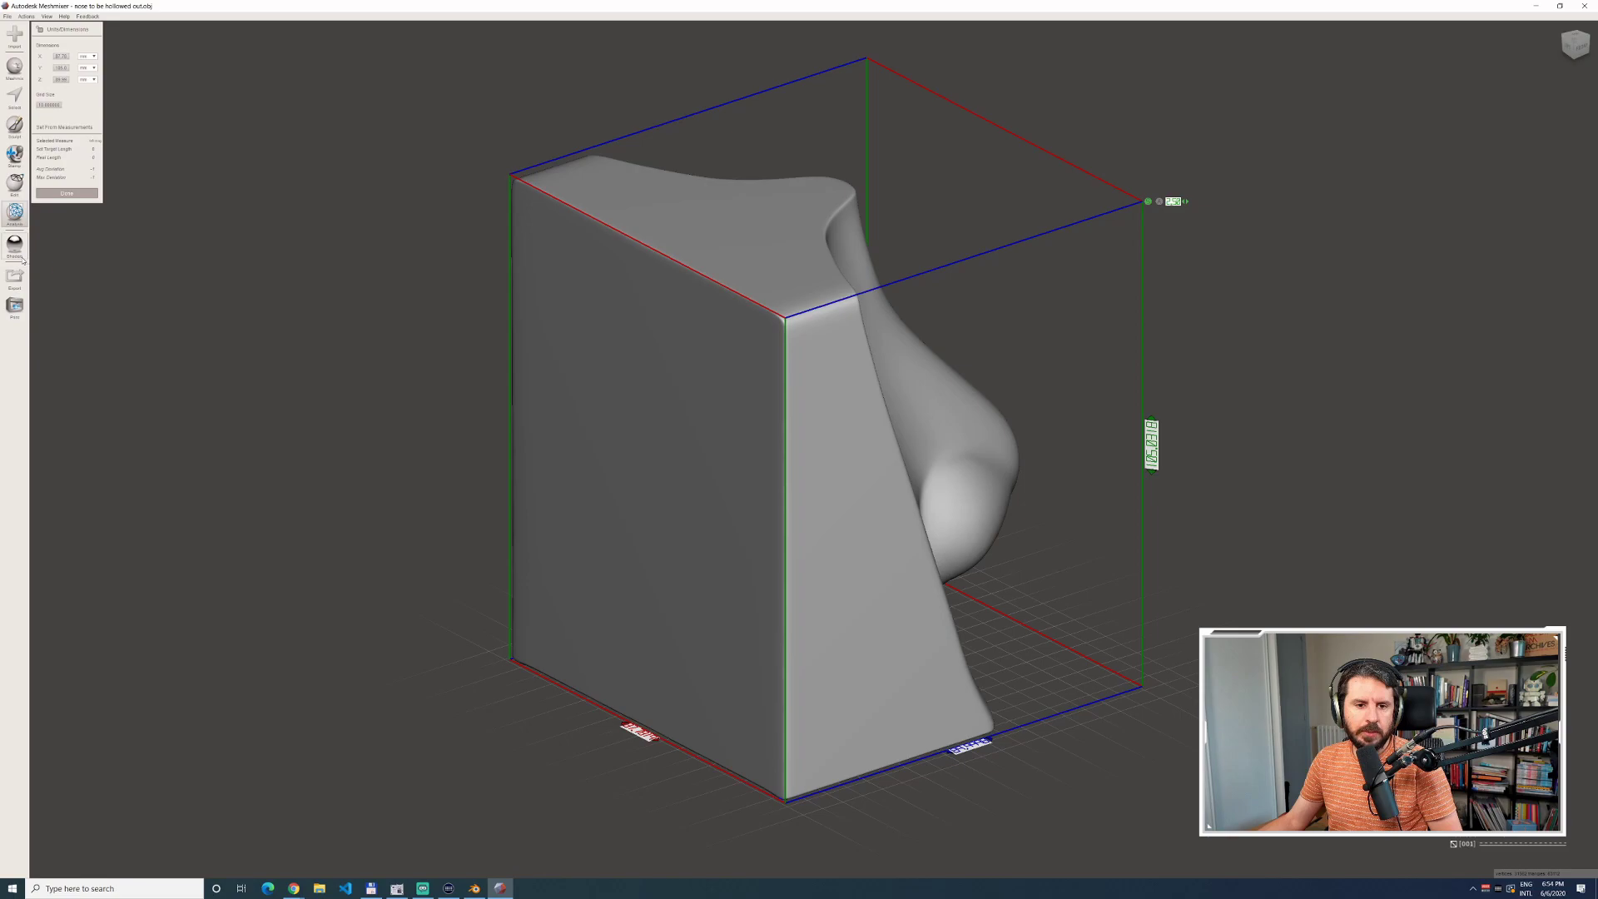
click(15, 213)
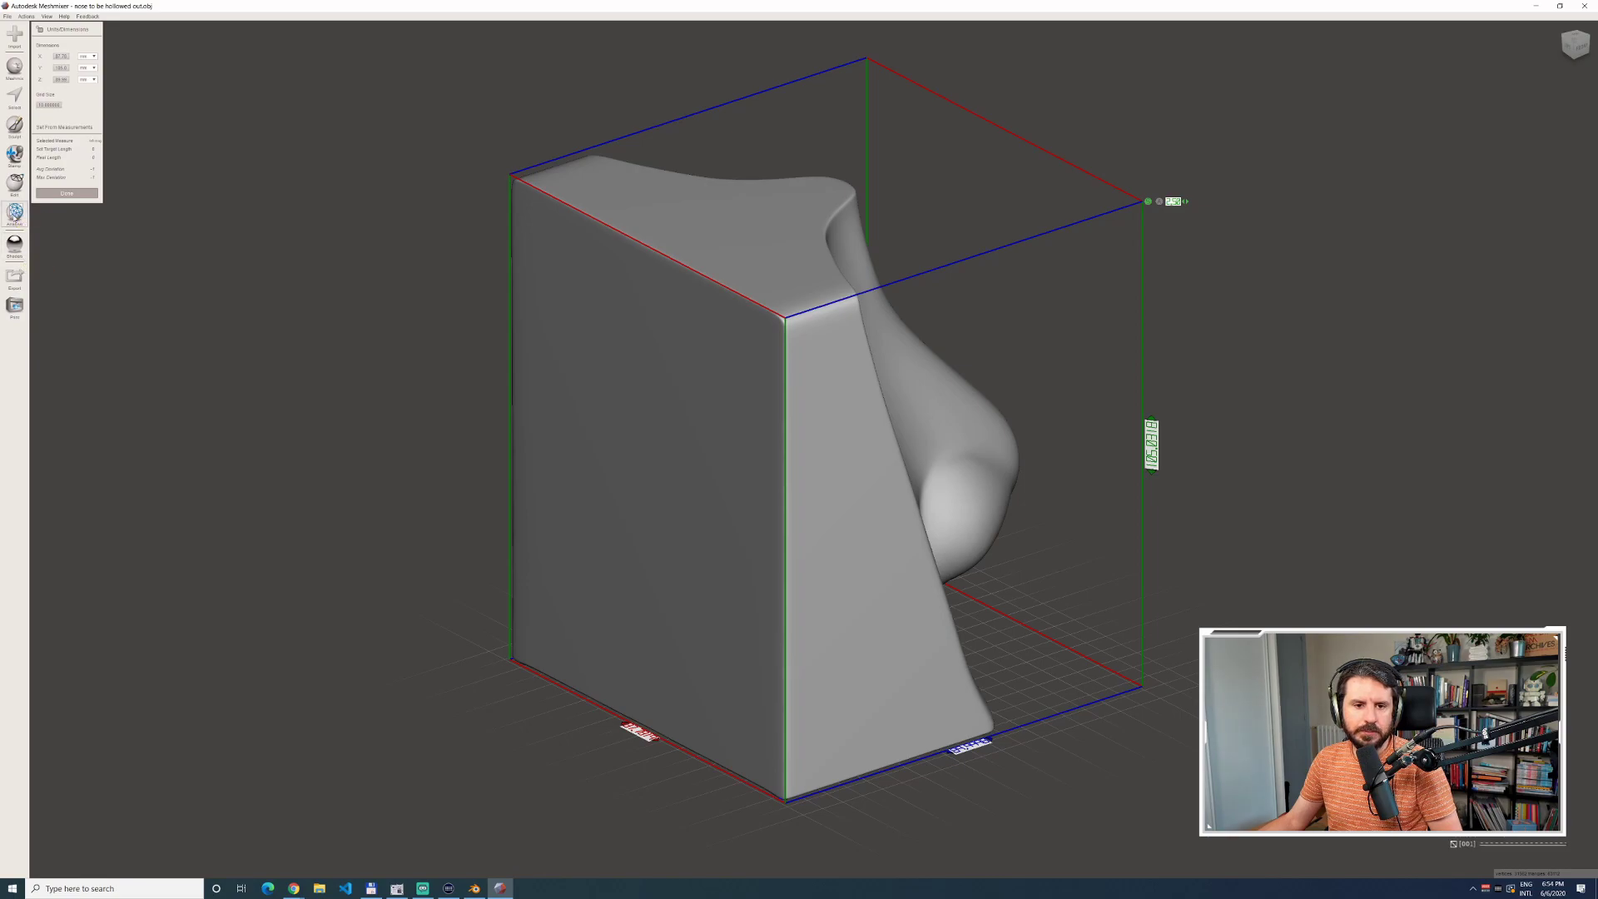
Inspect the nose mesh with the mesh query analysis, viewing its mean curvature and its surface normal colouring from several angles.
click(70, 70)
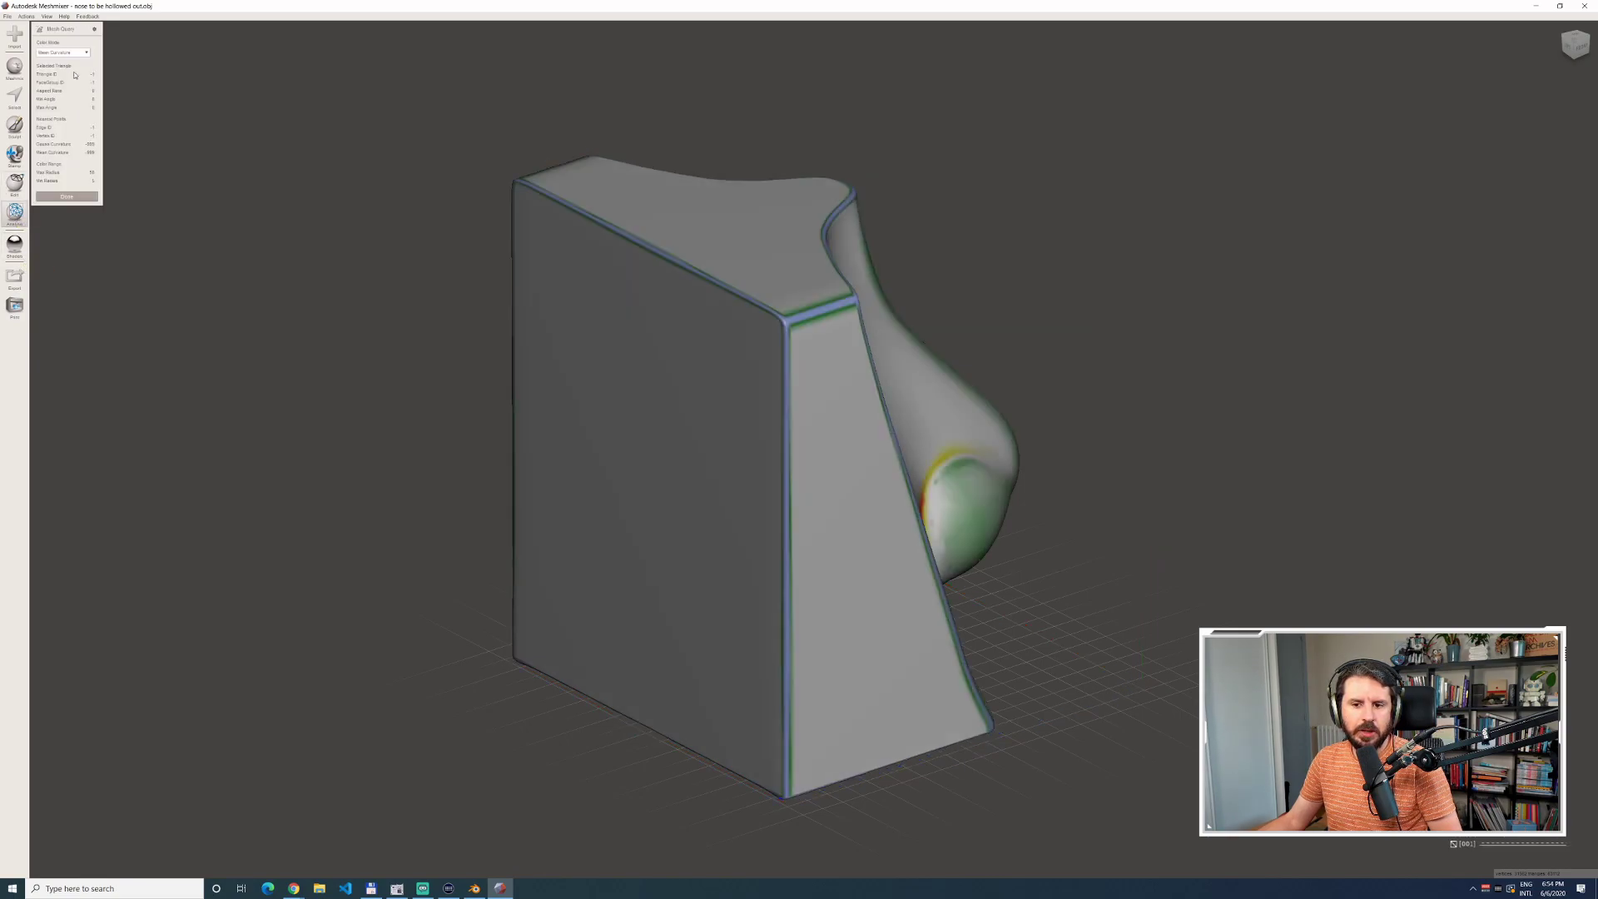
right_drag(593, 272, 452, 242)
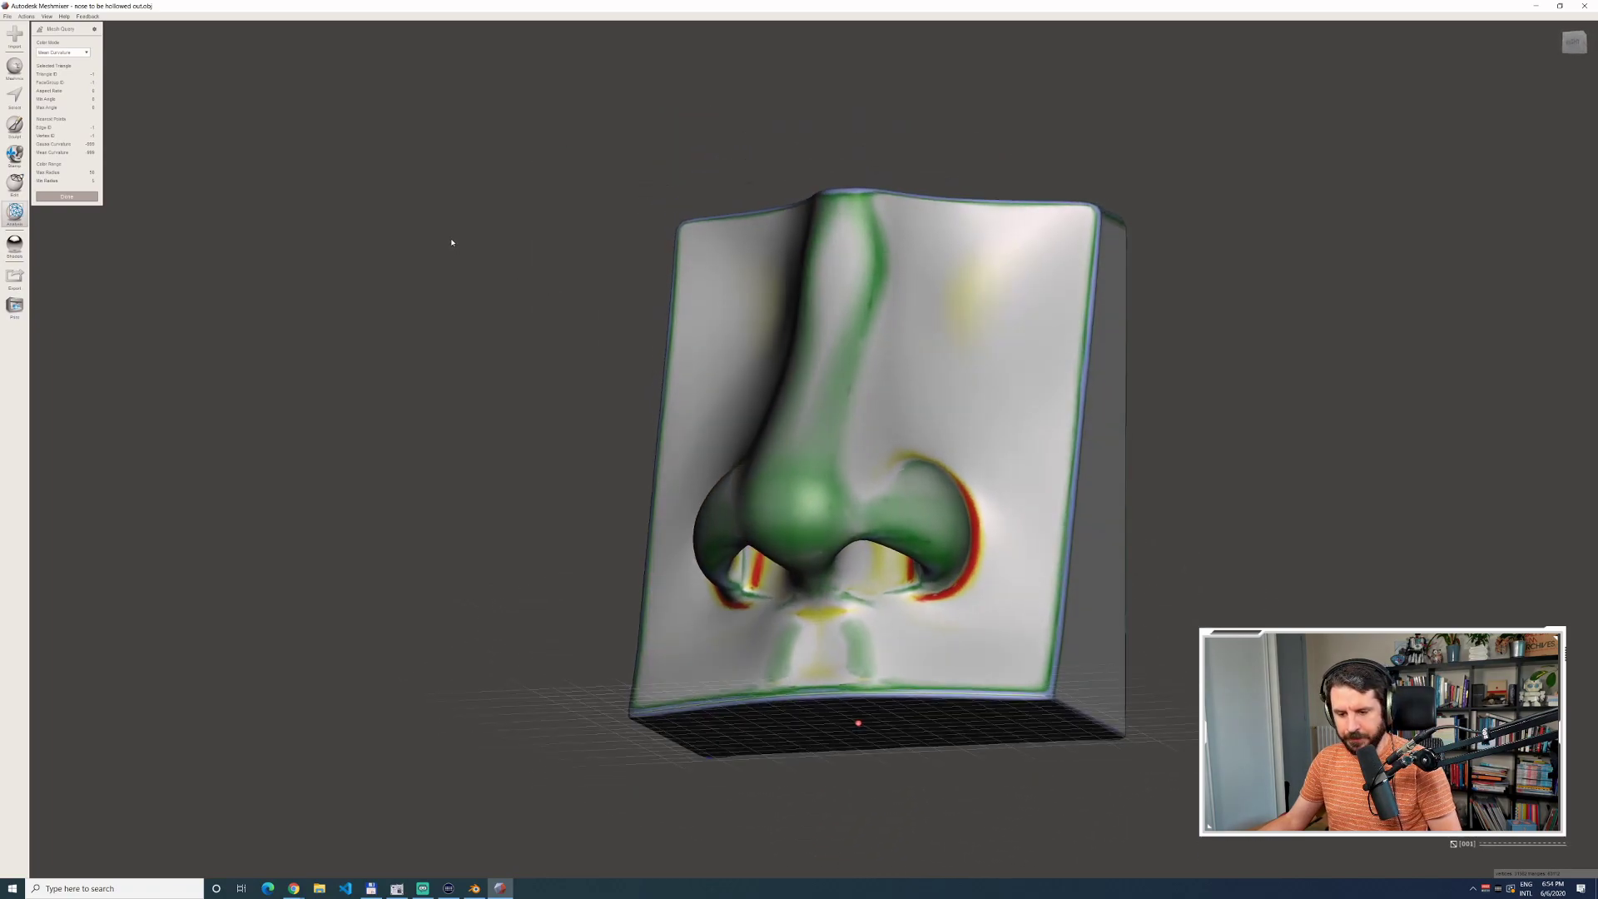
click(63, 52)
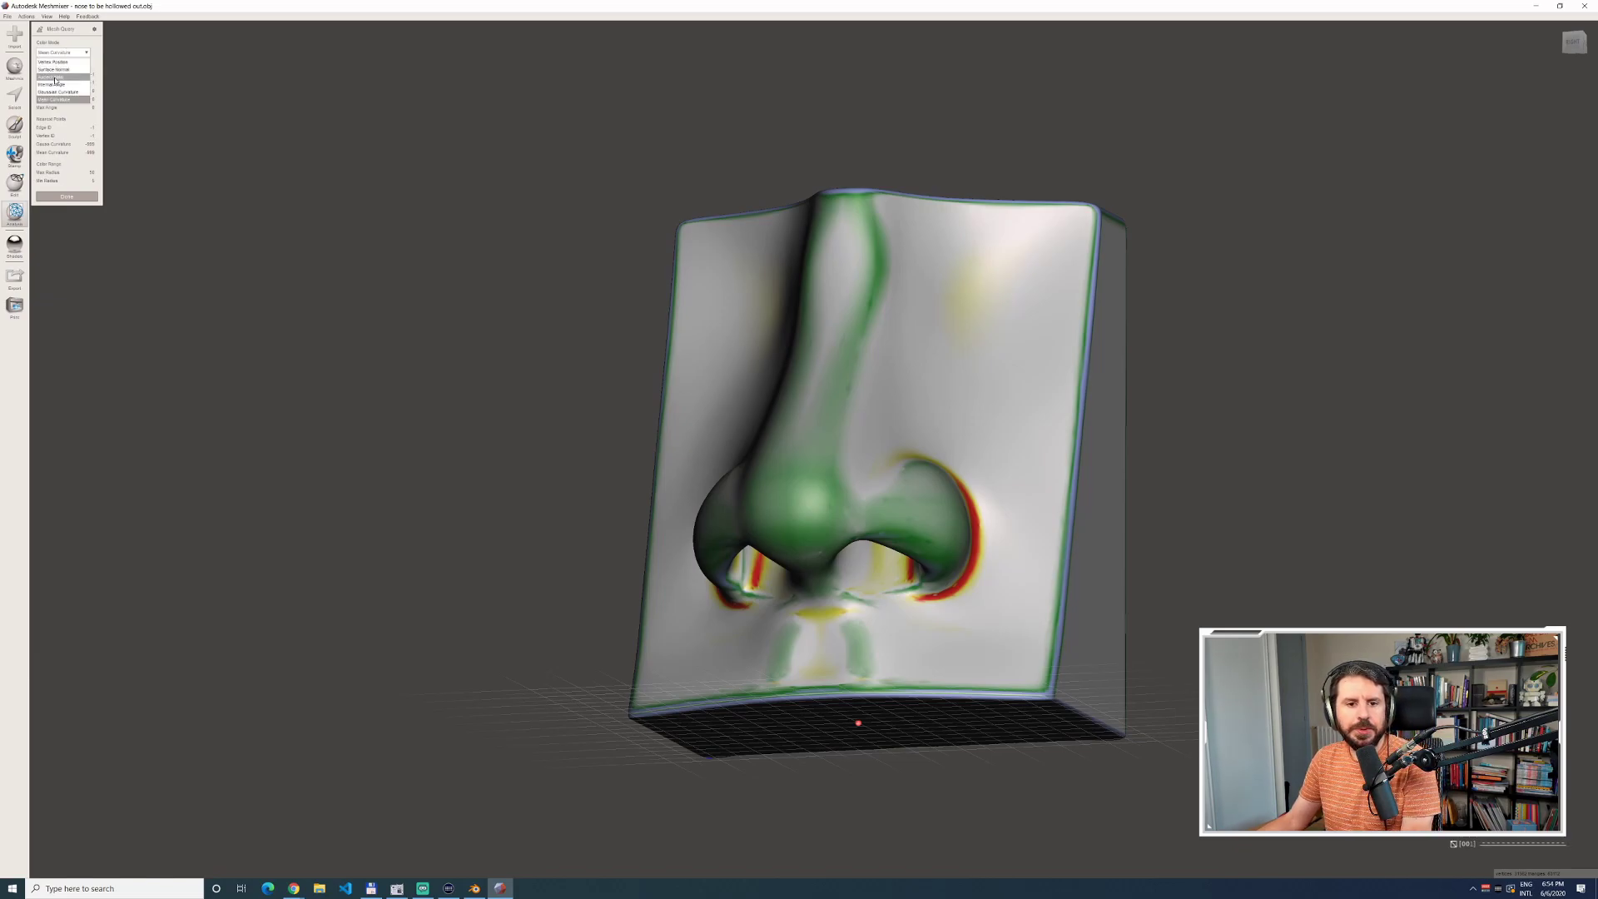
click(54, 69)
right_drag(652, 283, 564, 339)
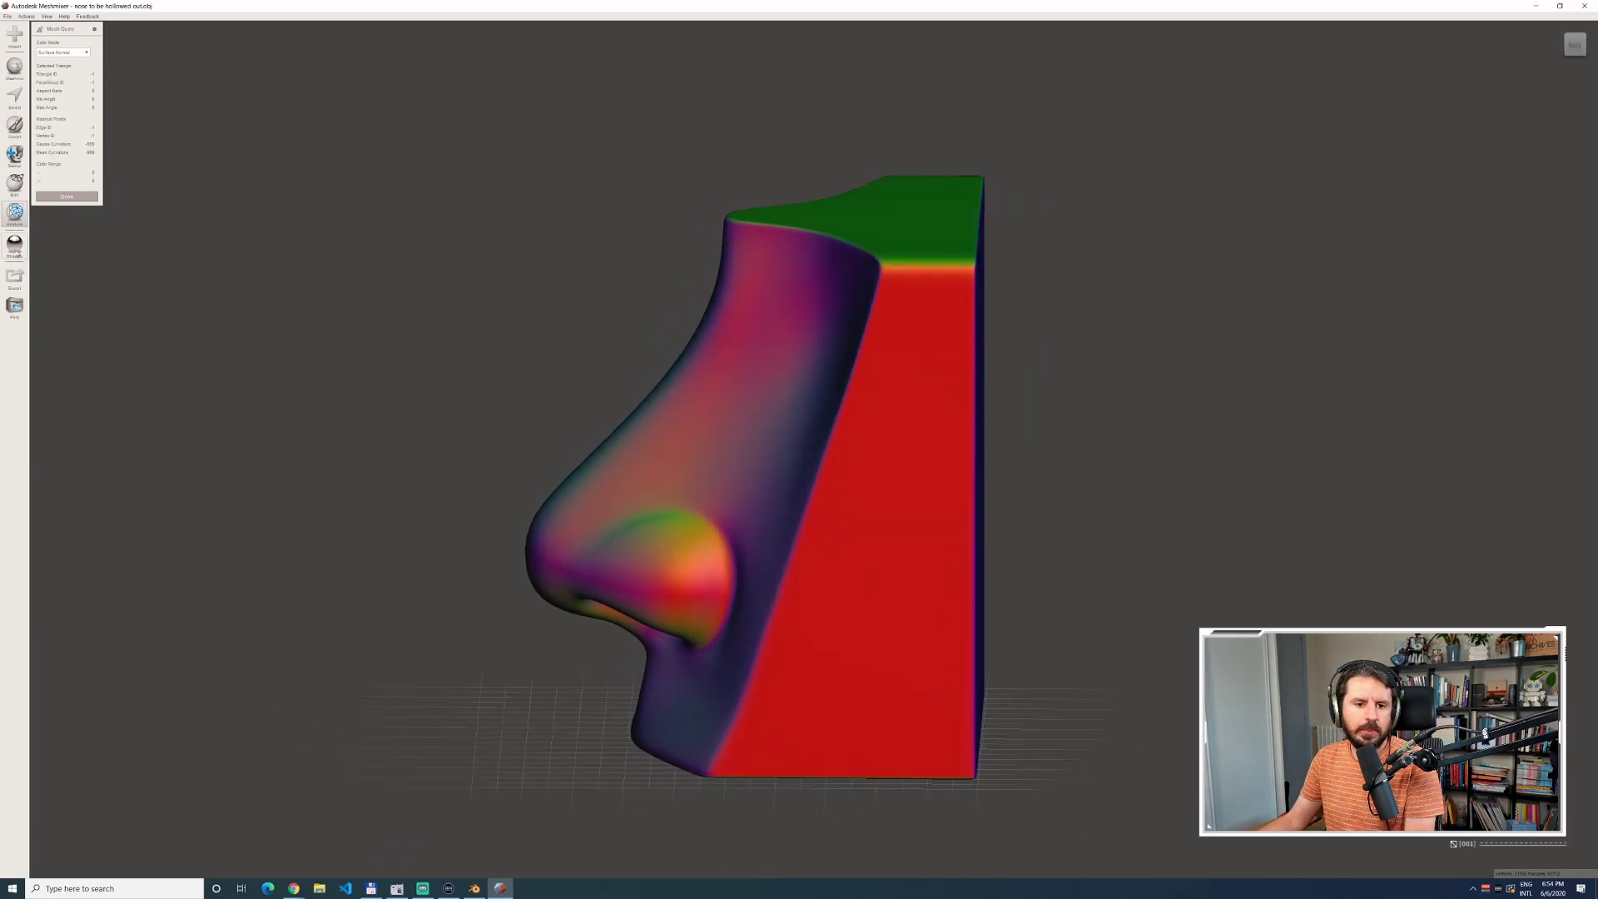
Start the Hollow edit on the nose and examine the previewed inner shell from the side.
click(15, 183)
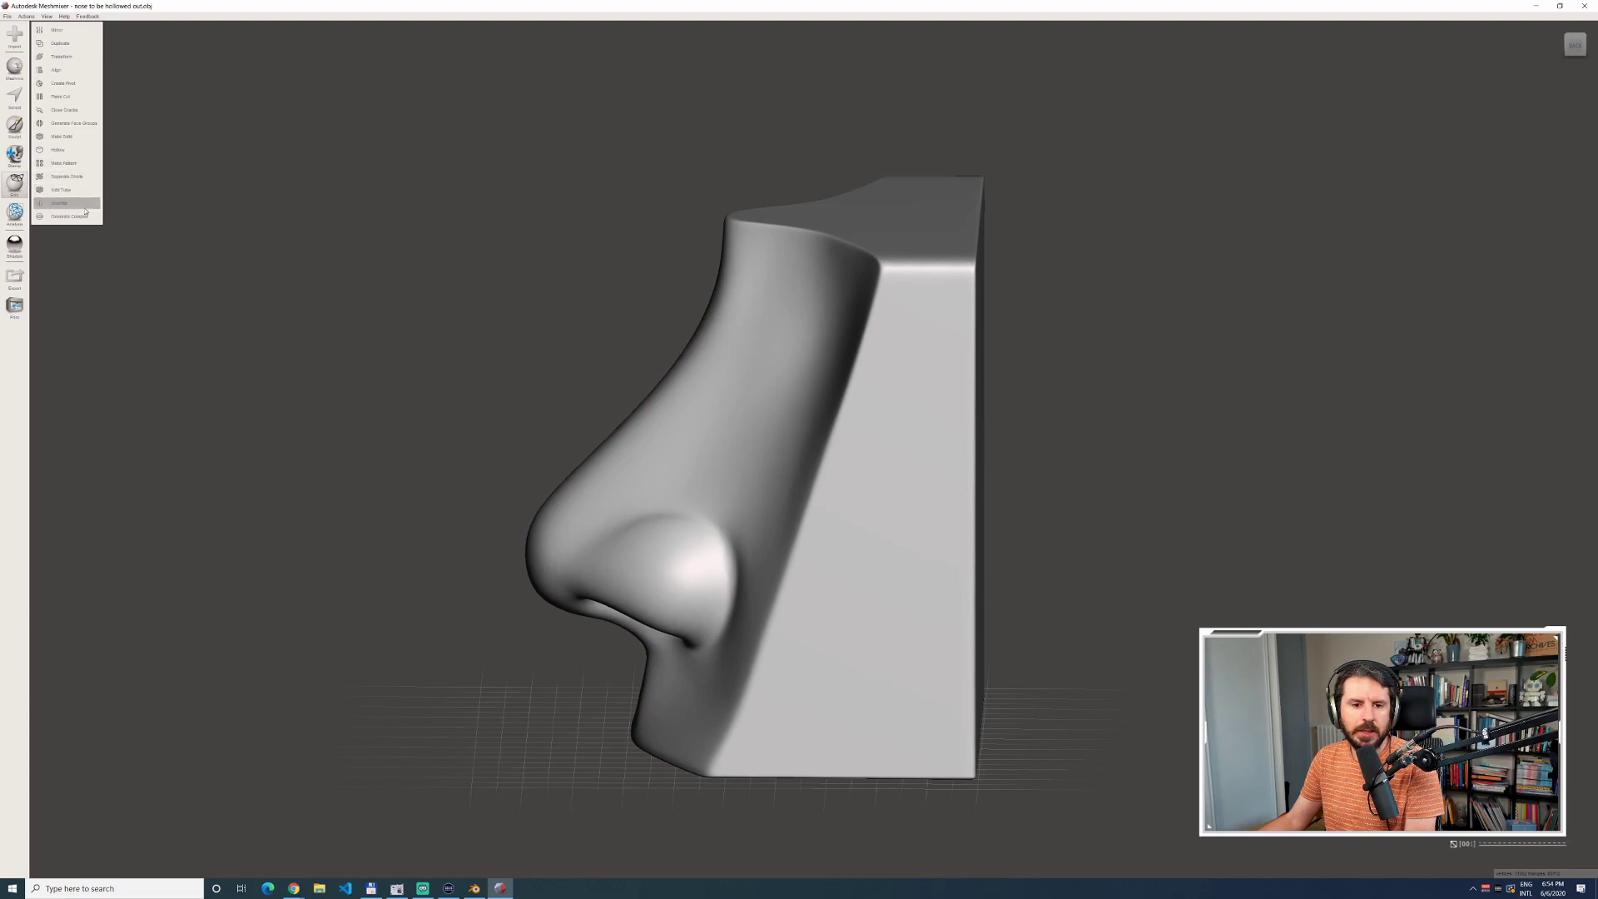
click(48, 150)
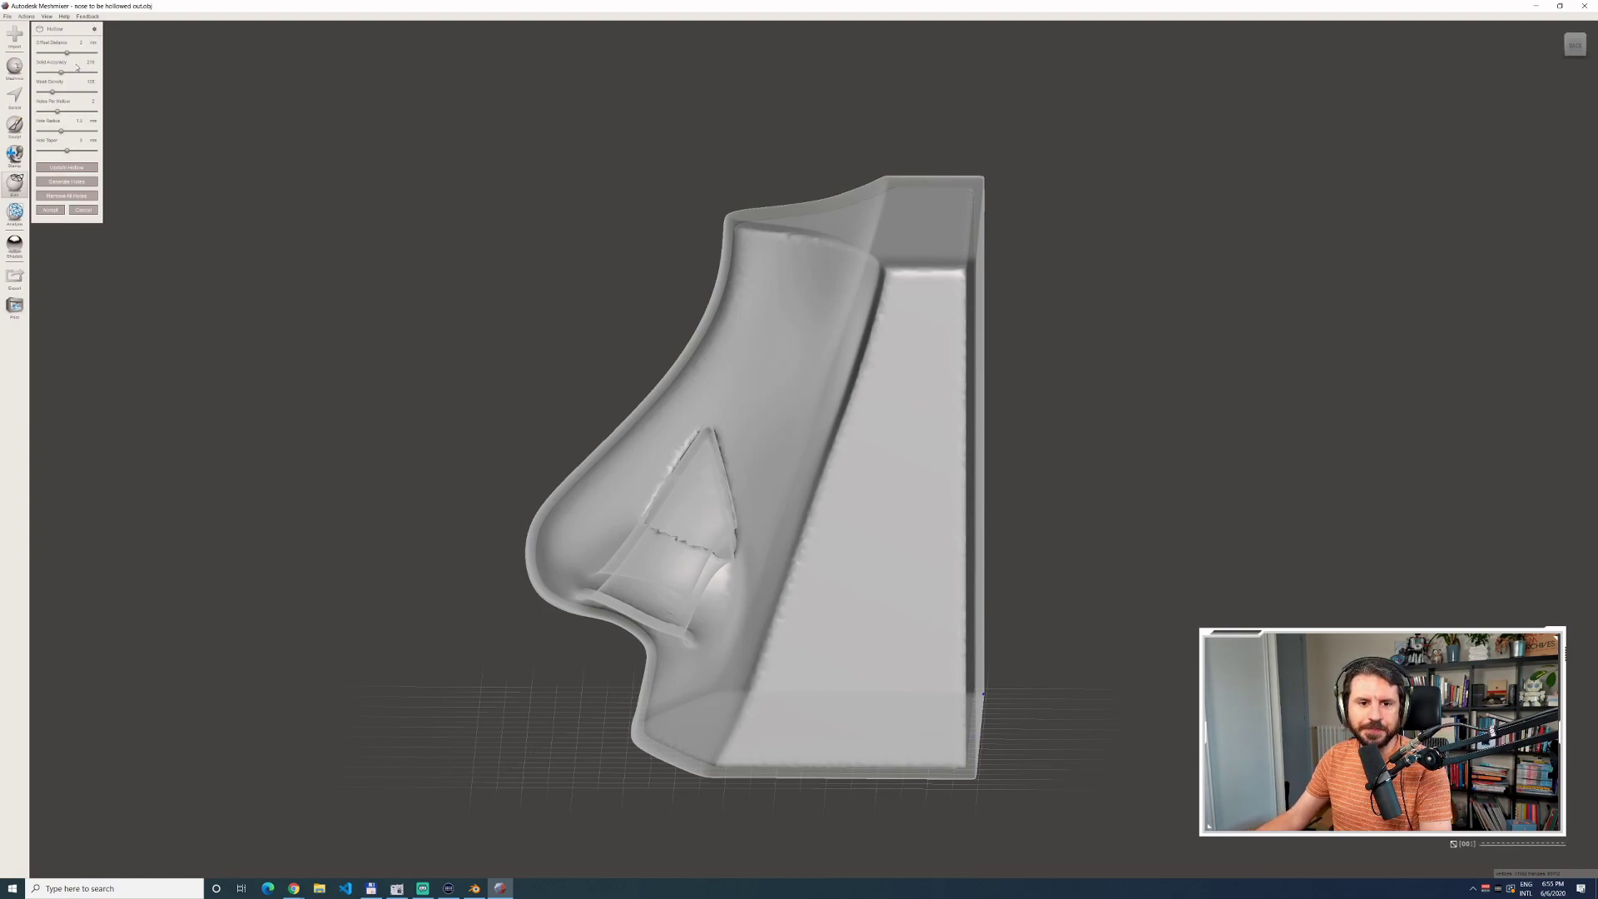
middle_drag(728, 322, 712, 317)
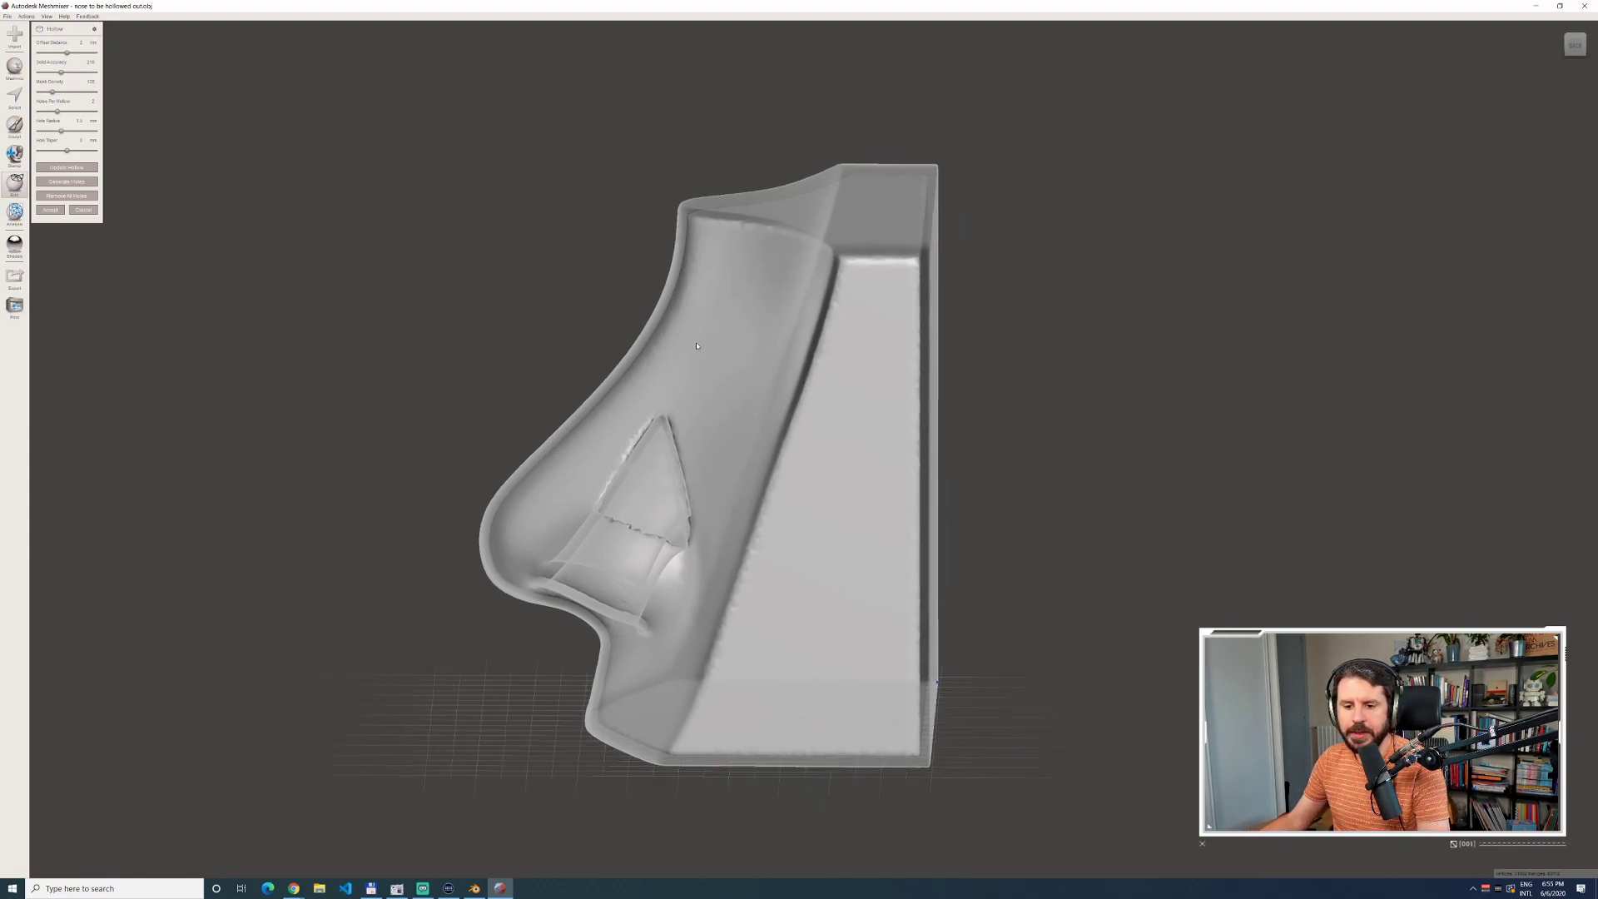
right_drag(665, 345, 690, 356)
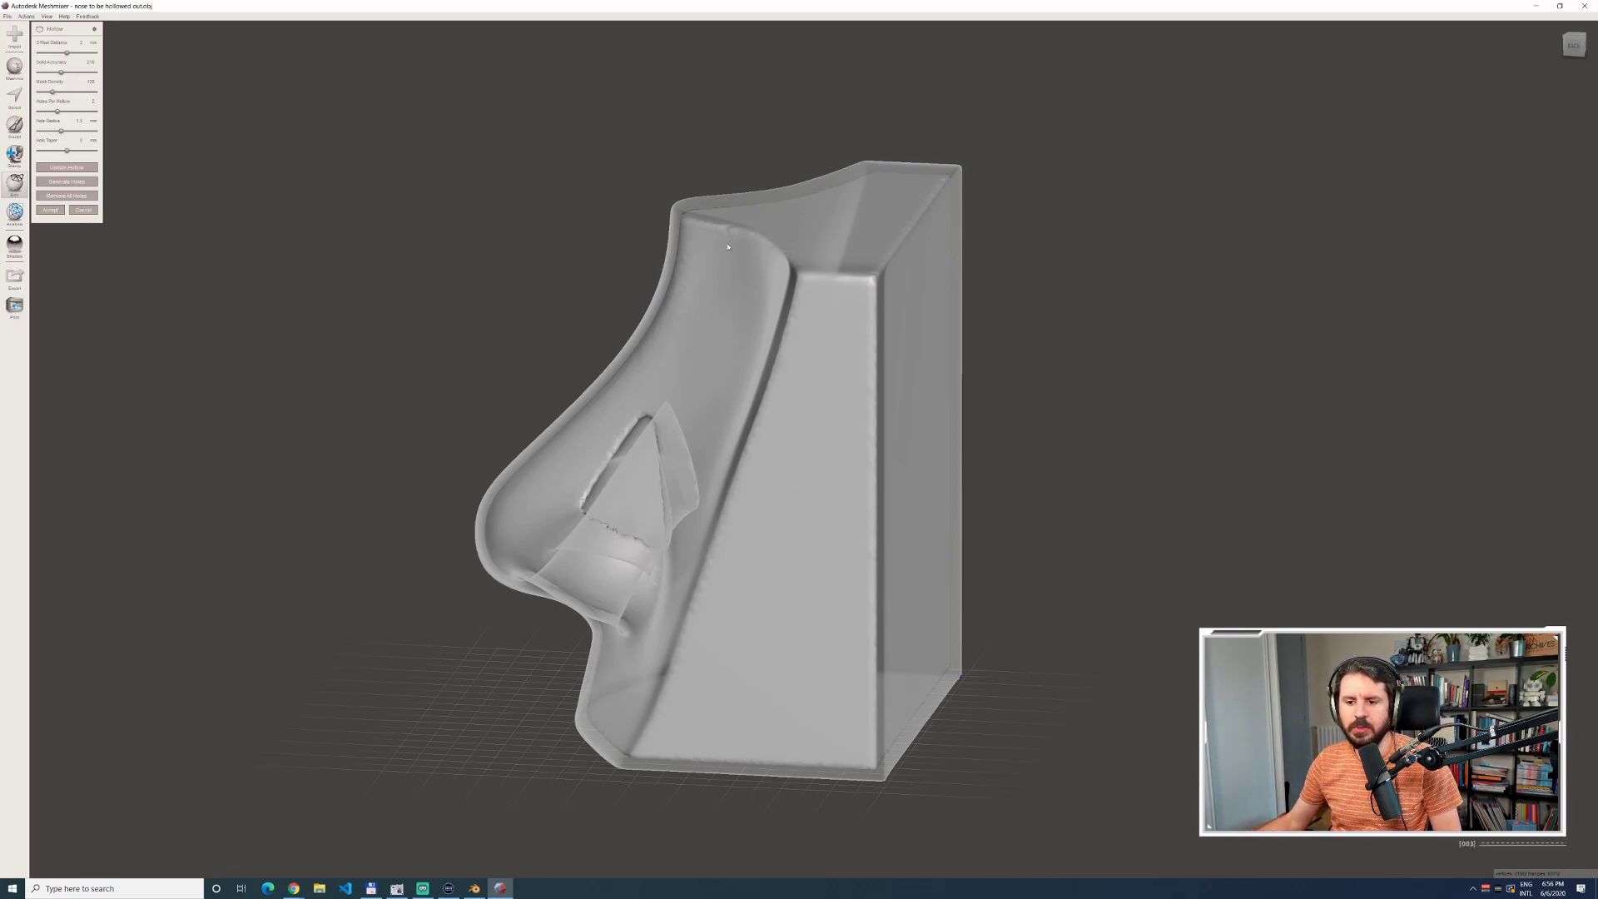
right_drag(655, 274, 670, 277)
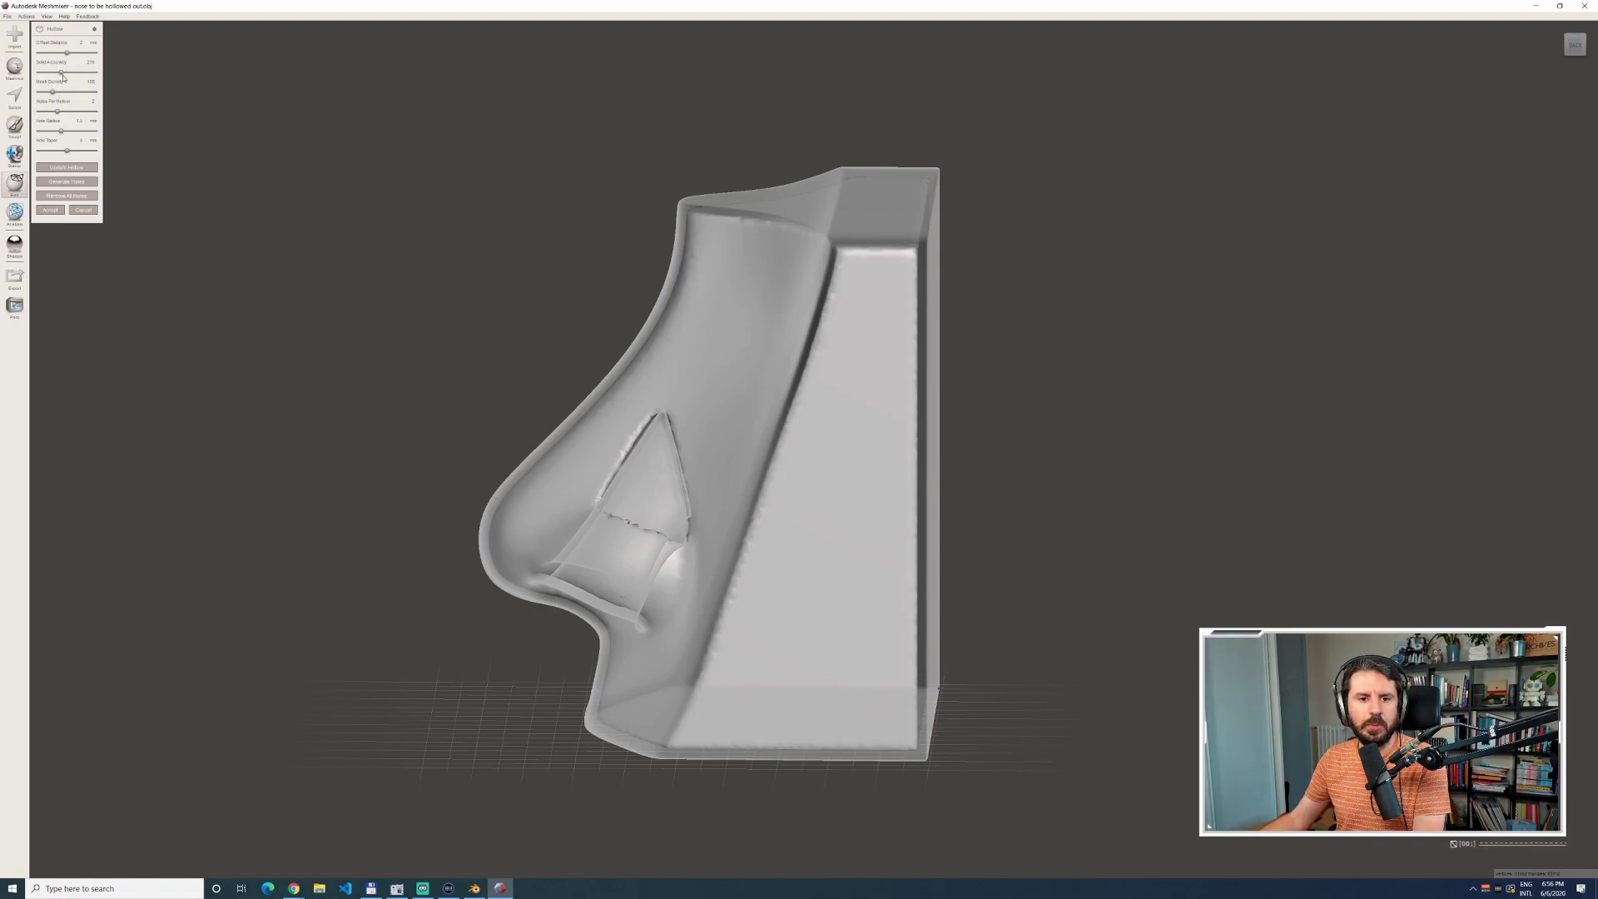
Try the hollow with minimal solid accuracy and low mesh density, and regenerate it with both values raised well above the initial settings.
mouse_move(62, 75)
mouse_down()
mouse_move(77, 75)
mouse_move(40, 91)
mouse_up()
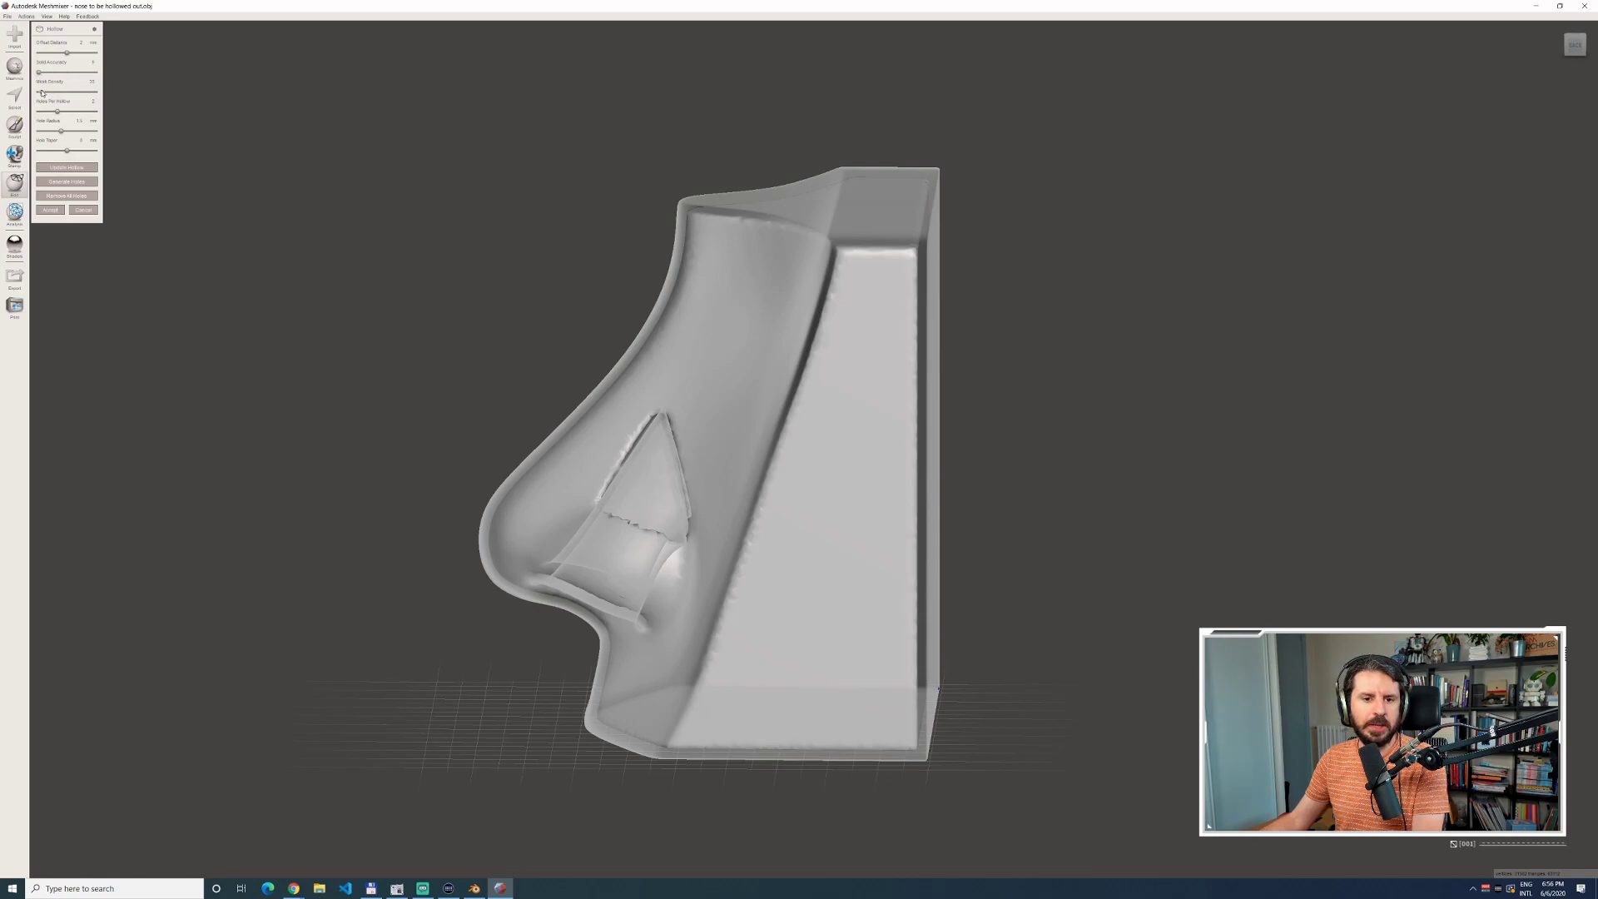
click(66, 168)
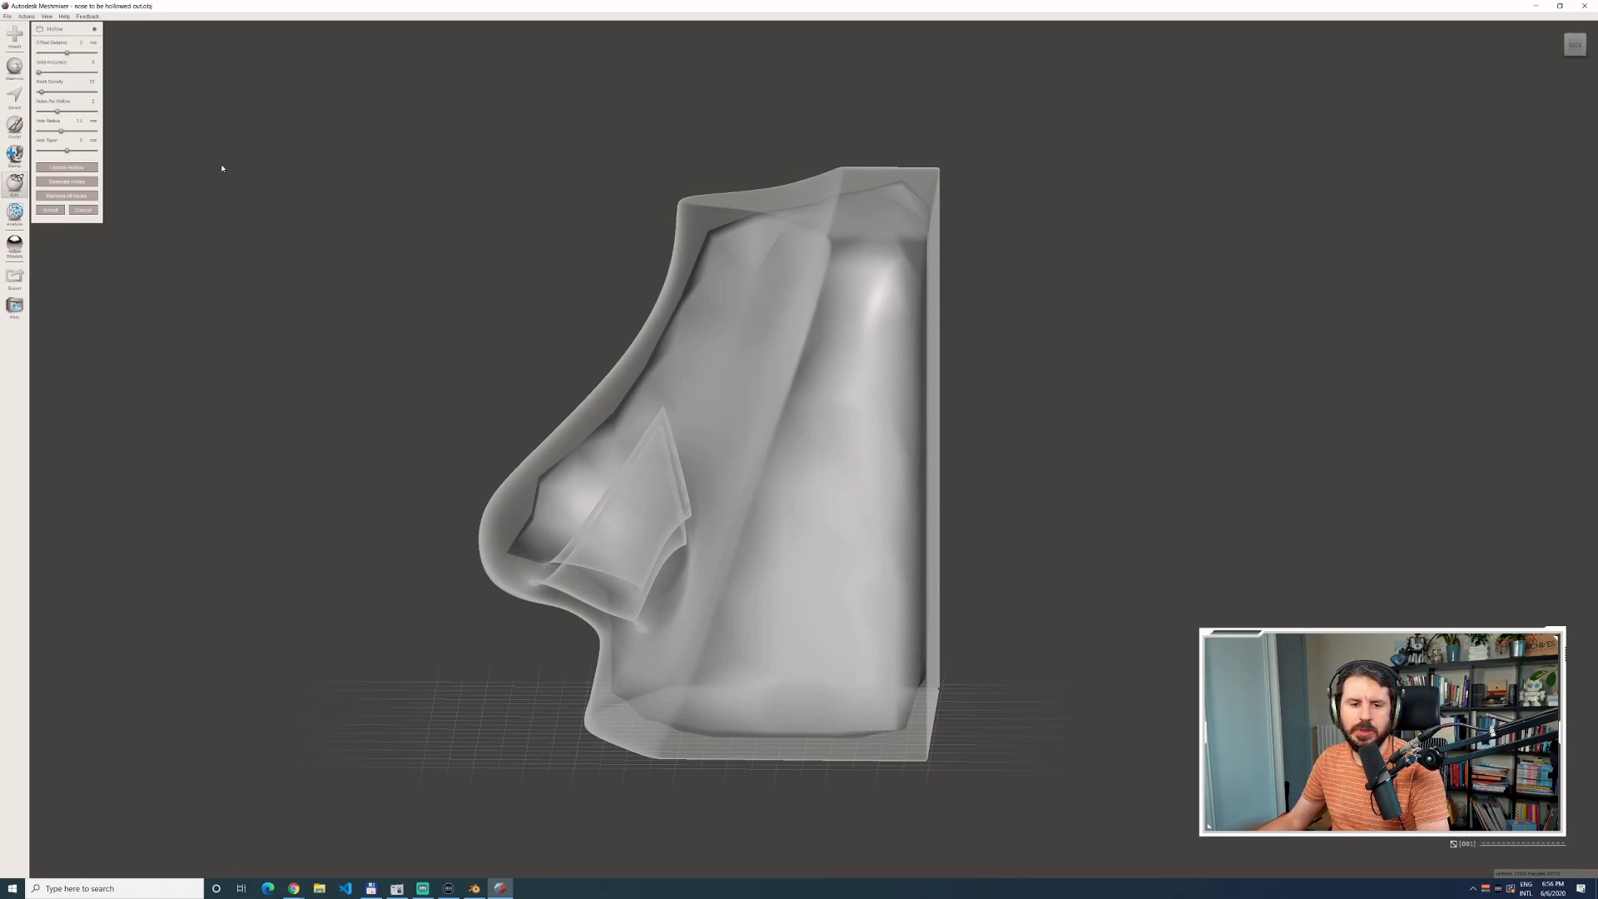
drag(65, 73, 73, 91)
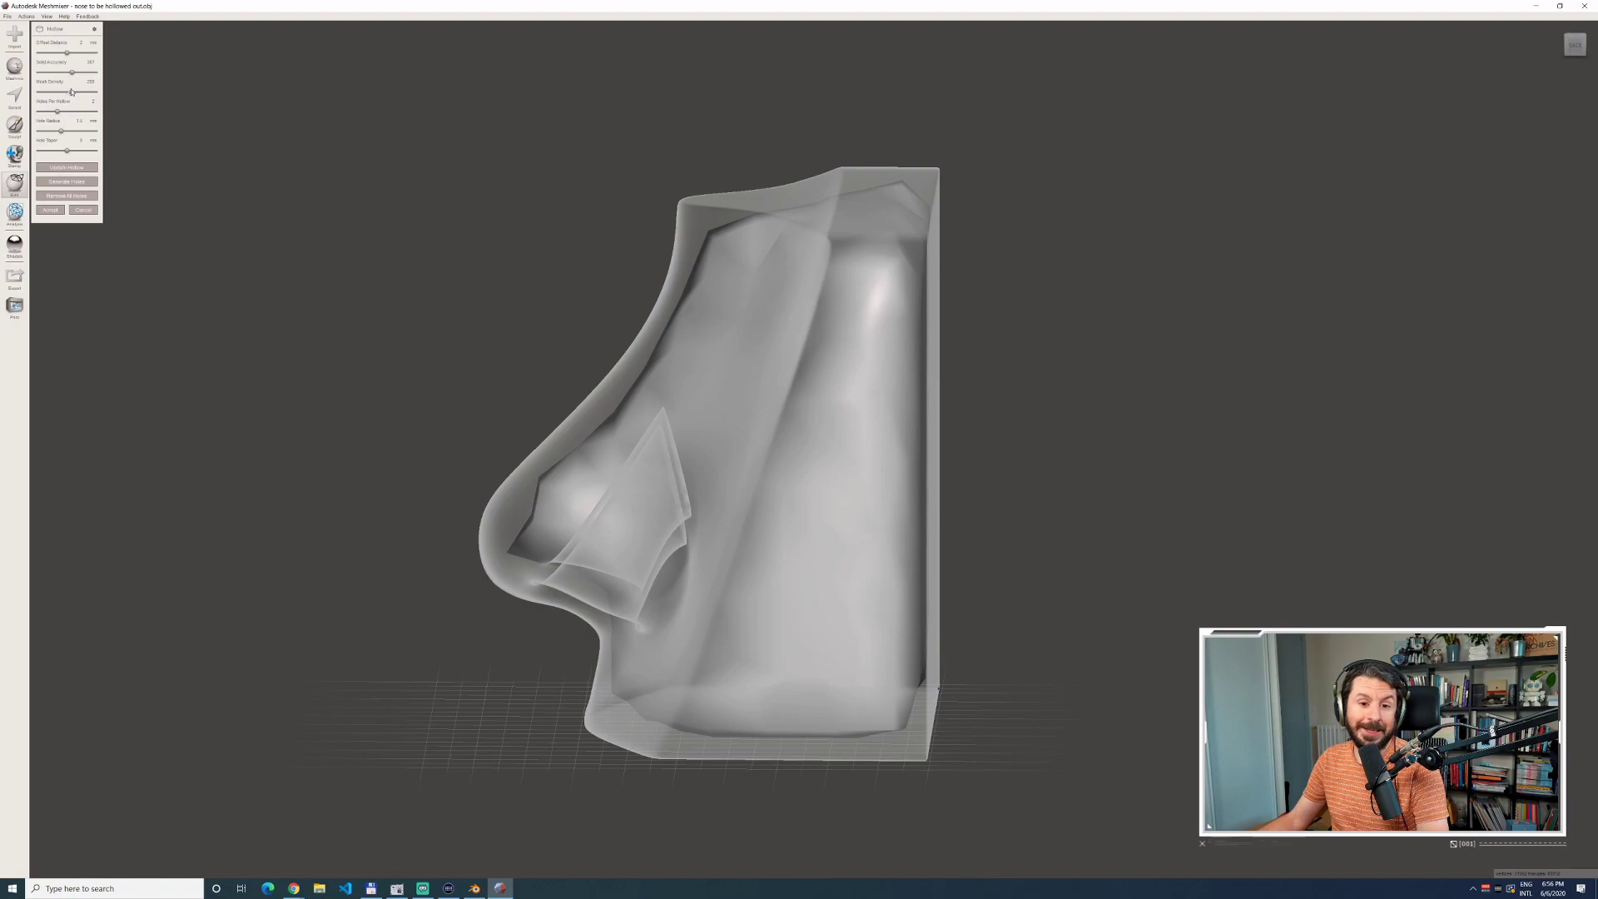
click(67, 169)
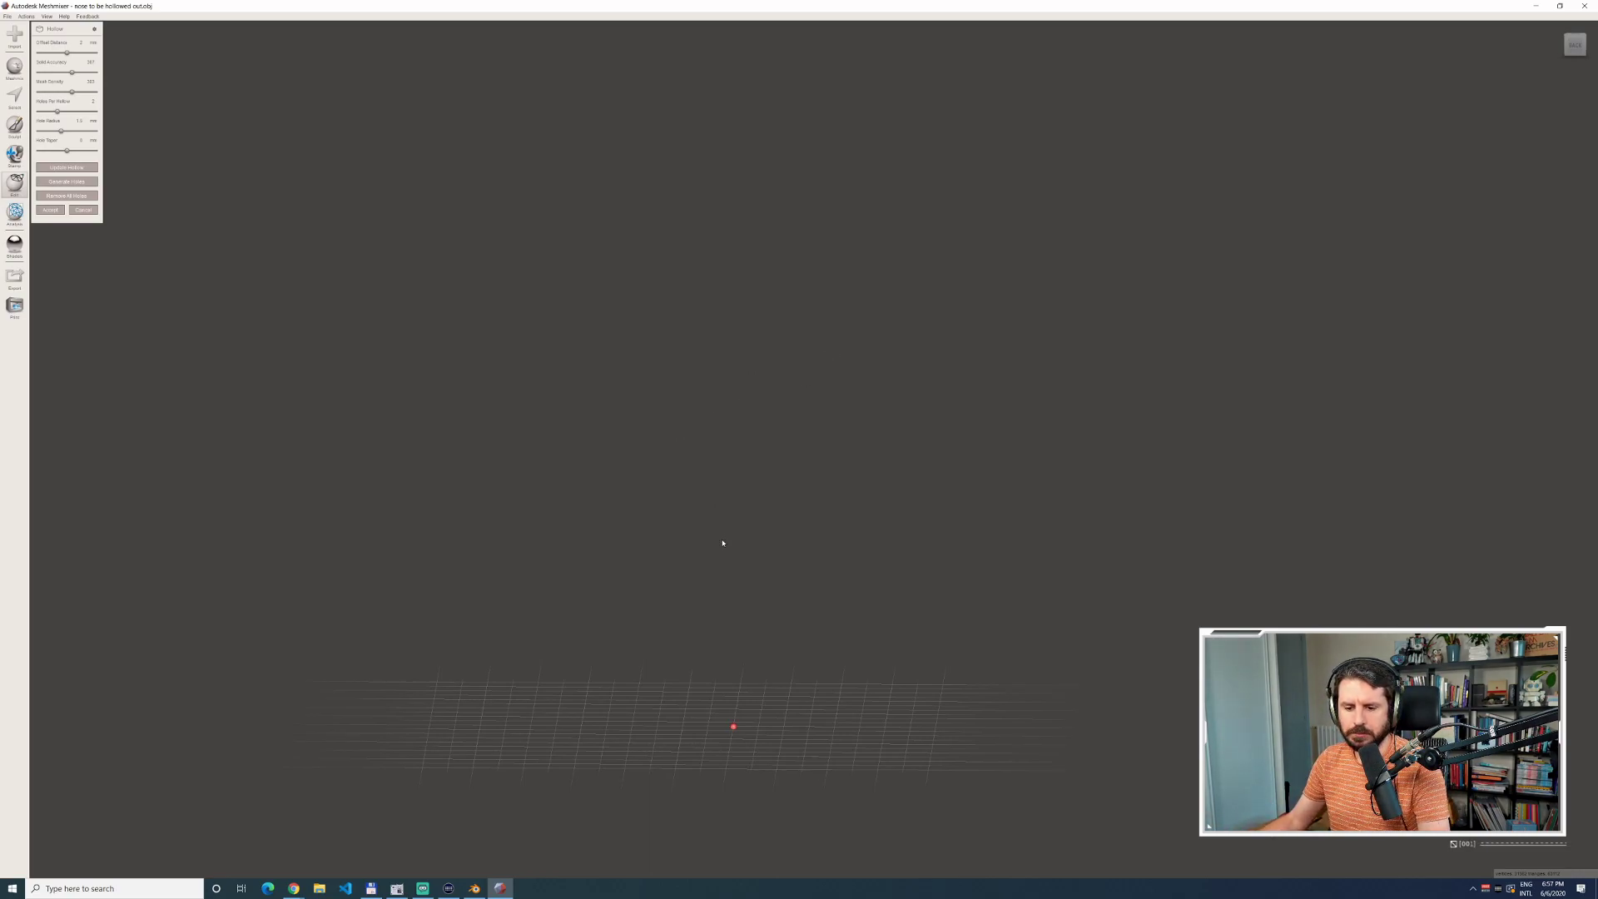
Examine the regenerated inner shell around the nostrils and along the outer walls from several angles.
scroll(674, 516, up, 5)
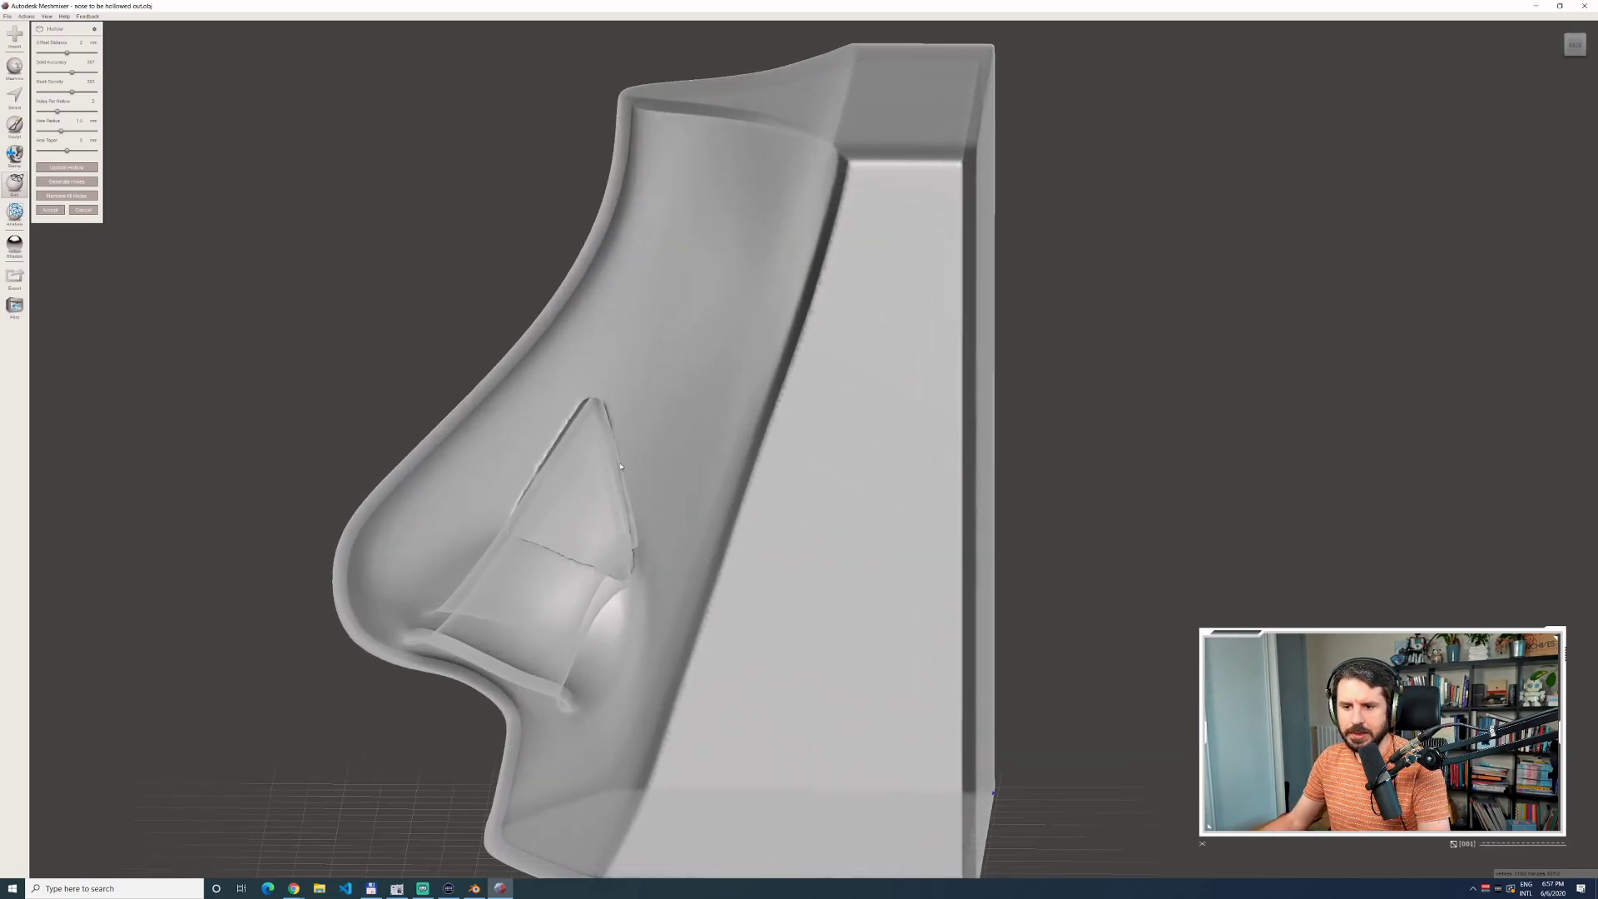
right_drag(785, 420, 690, 360)
scroll(685, 370, up, 6)
scroll(690, 359, down, 6)
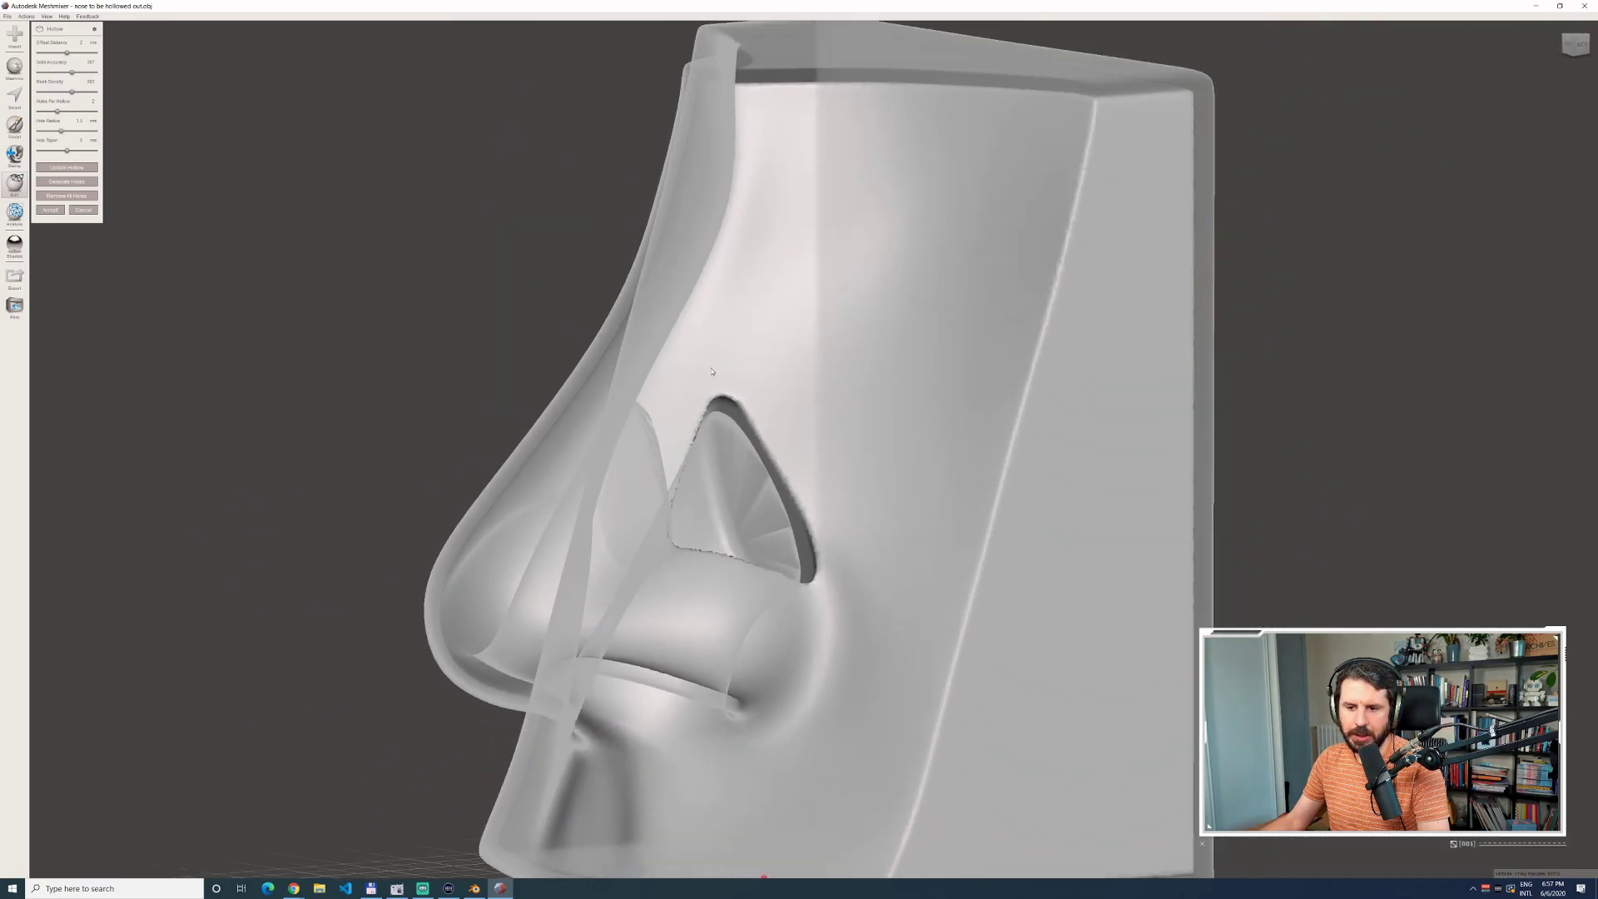
right_drag(929, 371, 892, 381)
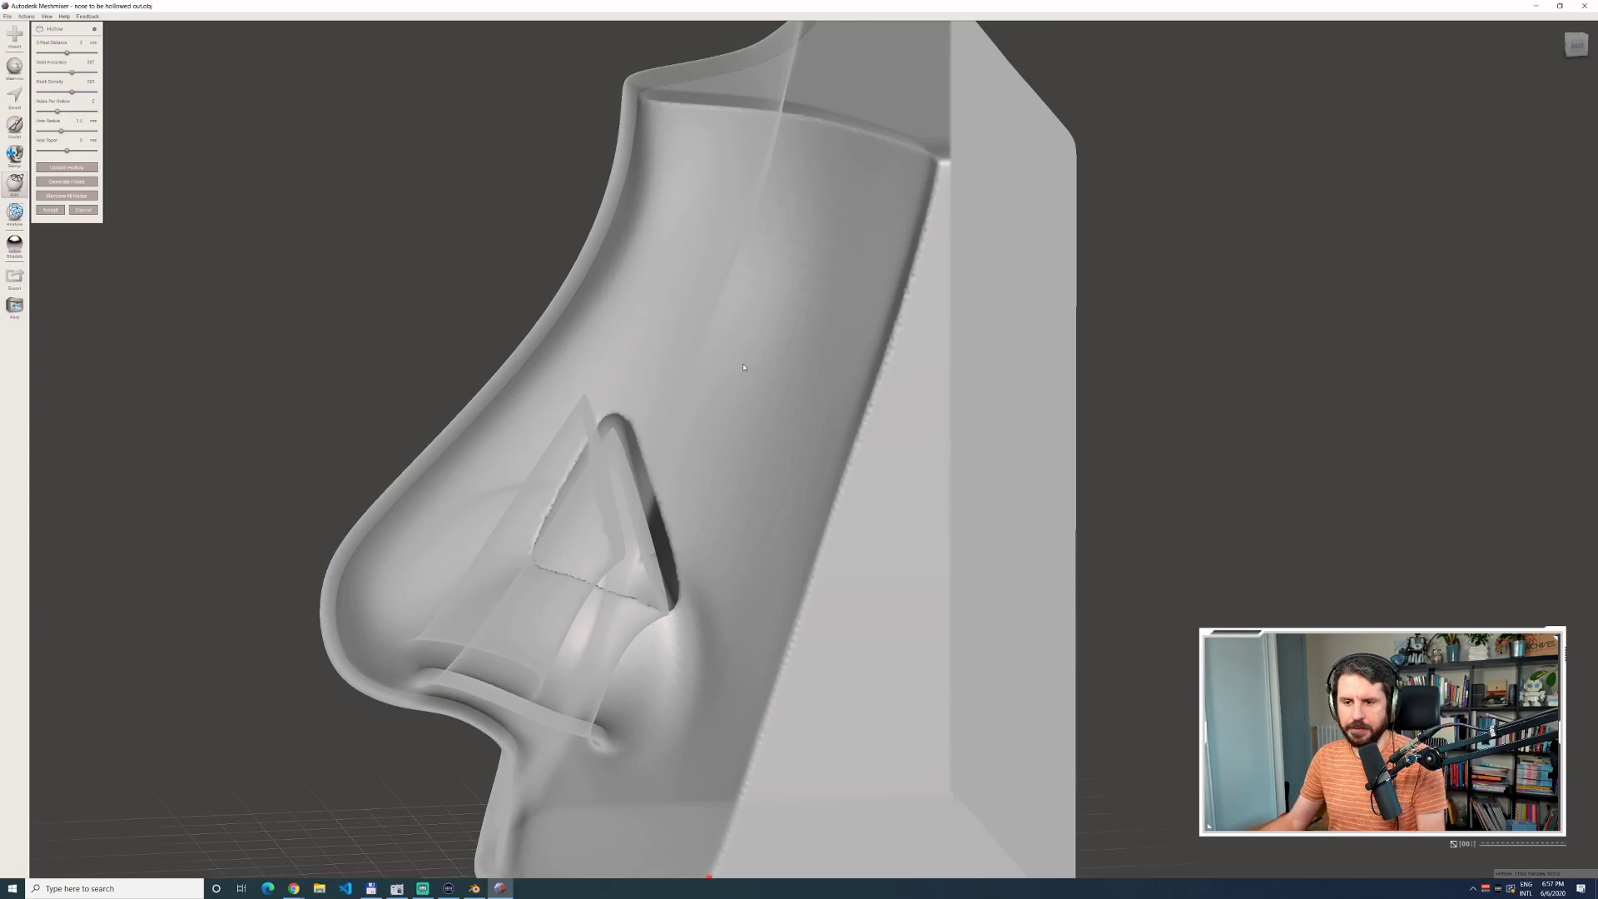
right_drag(777, 347, 737, 112)
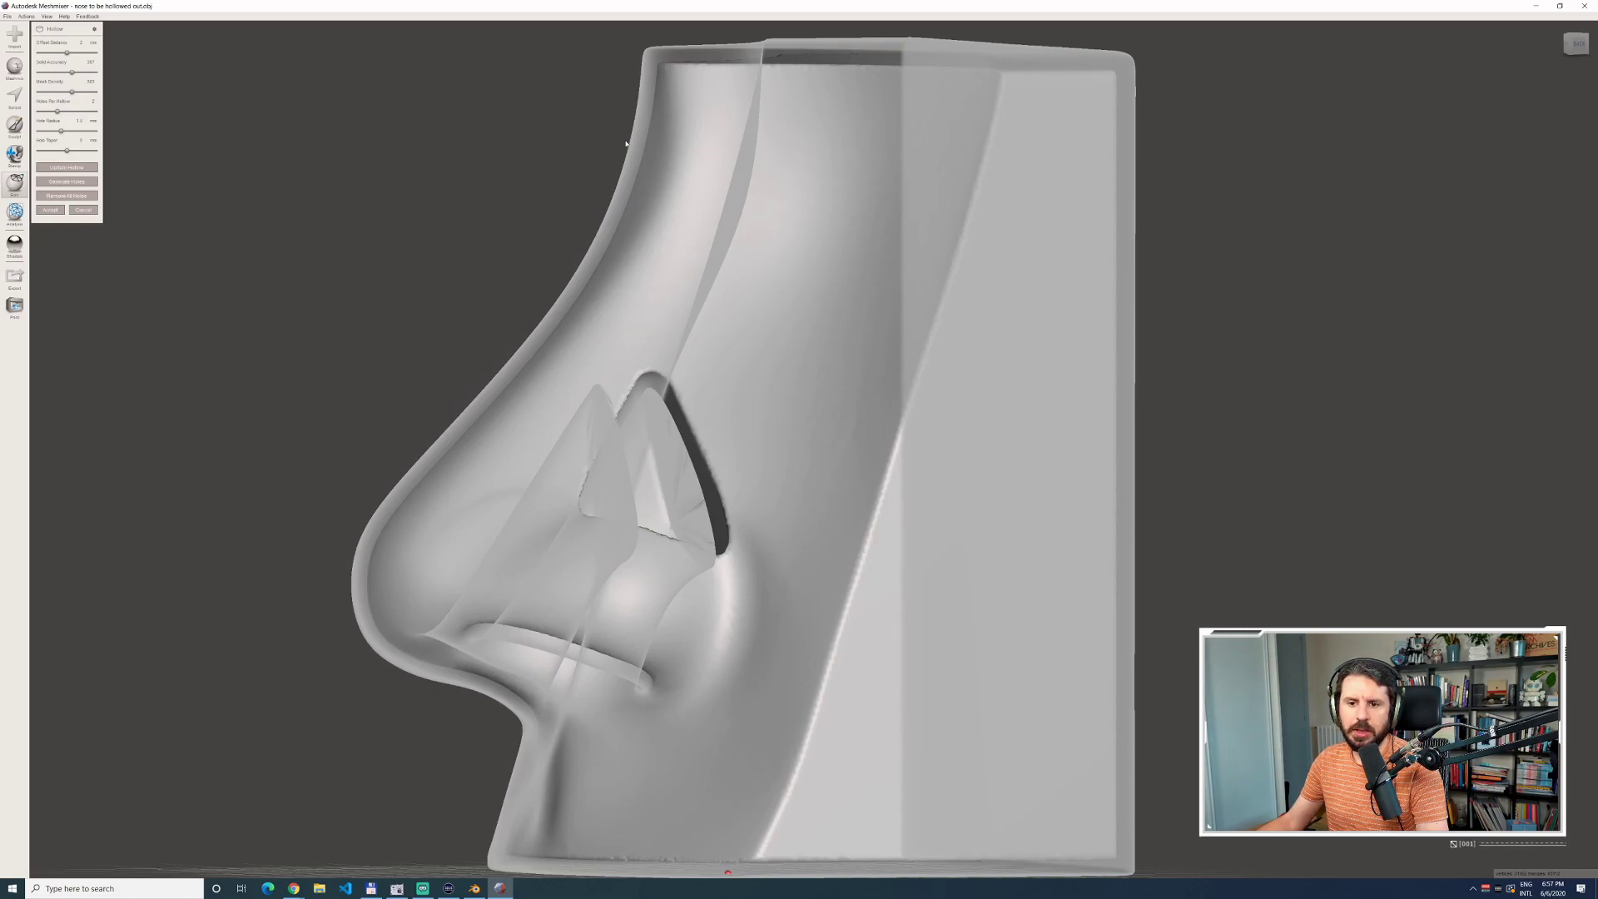
right_drag(406, 486, 511, 398)
scroll(535, 620, down, 4)
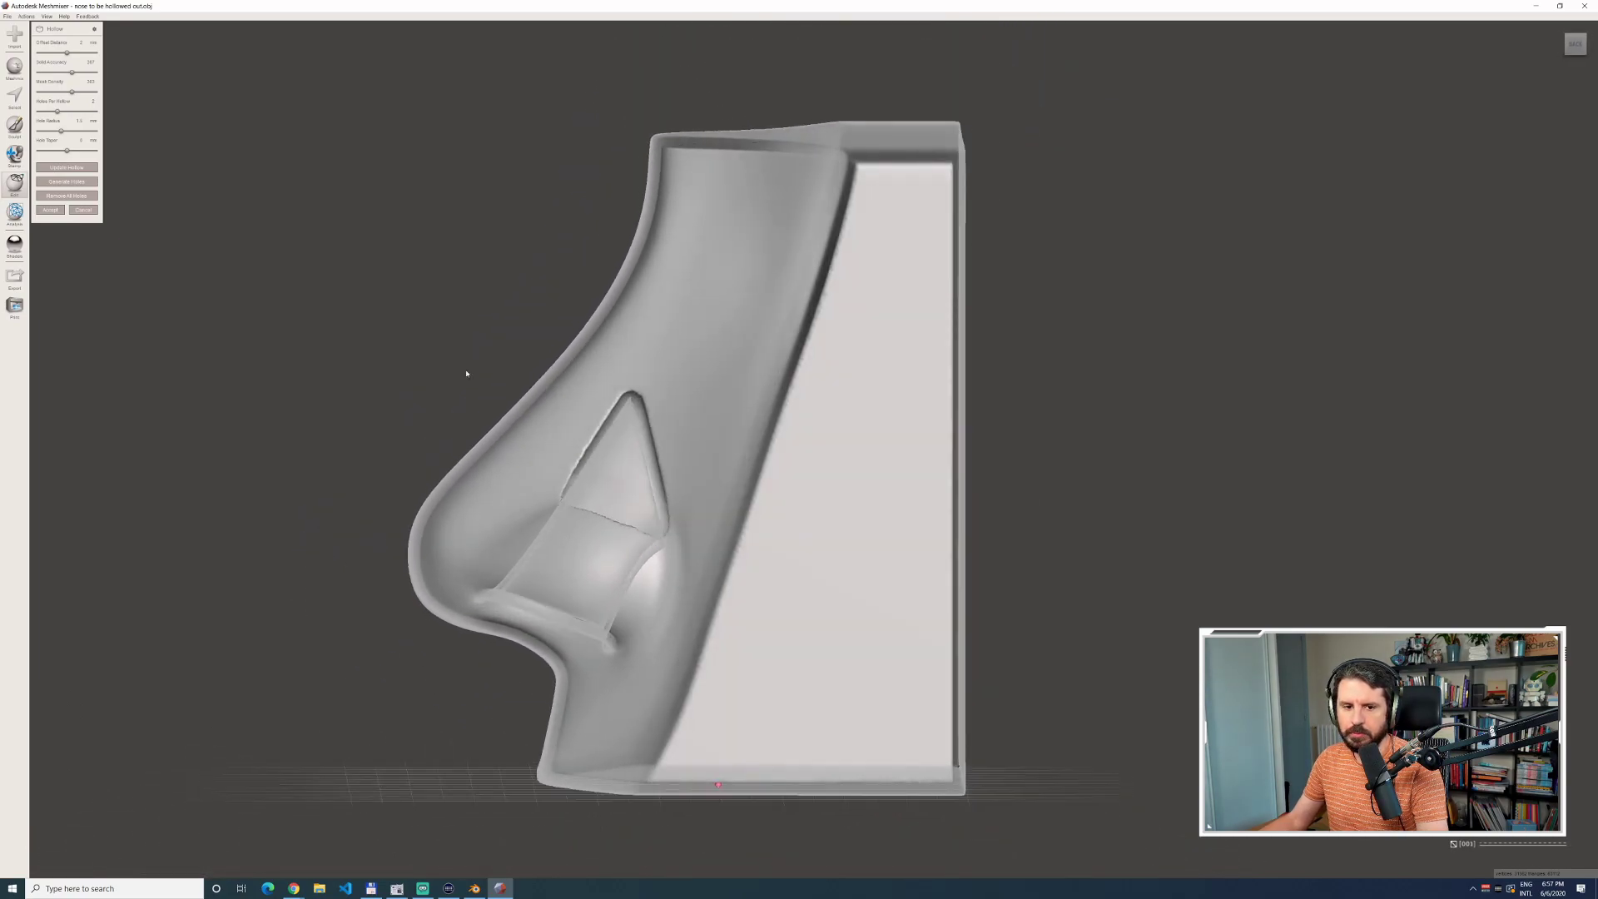
Accept the hollow on the nose and view the model from its rear side.
click(50, 211)
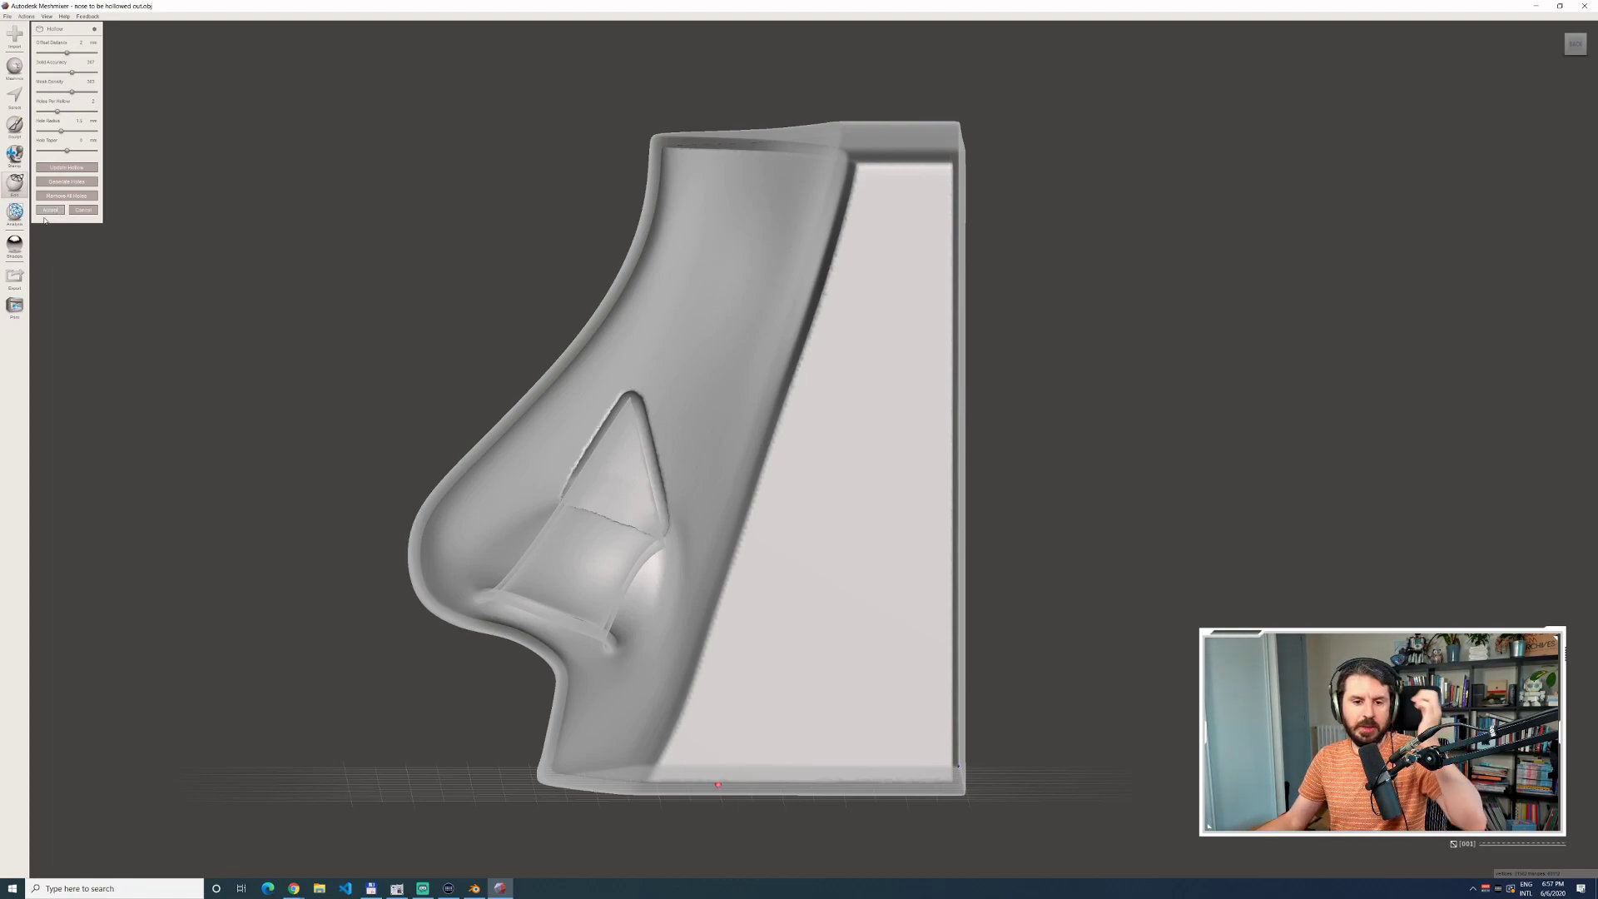
middle_drag(696, 337, 611, 362)
right_drag(799, 258, 706, 297)
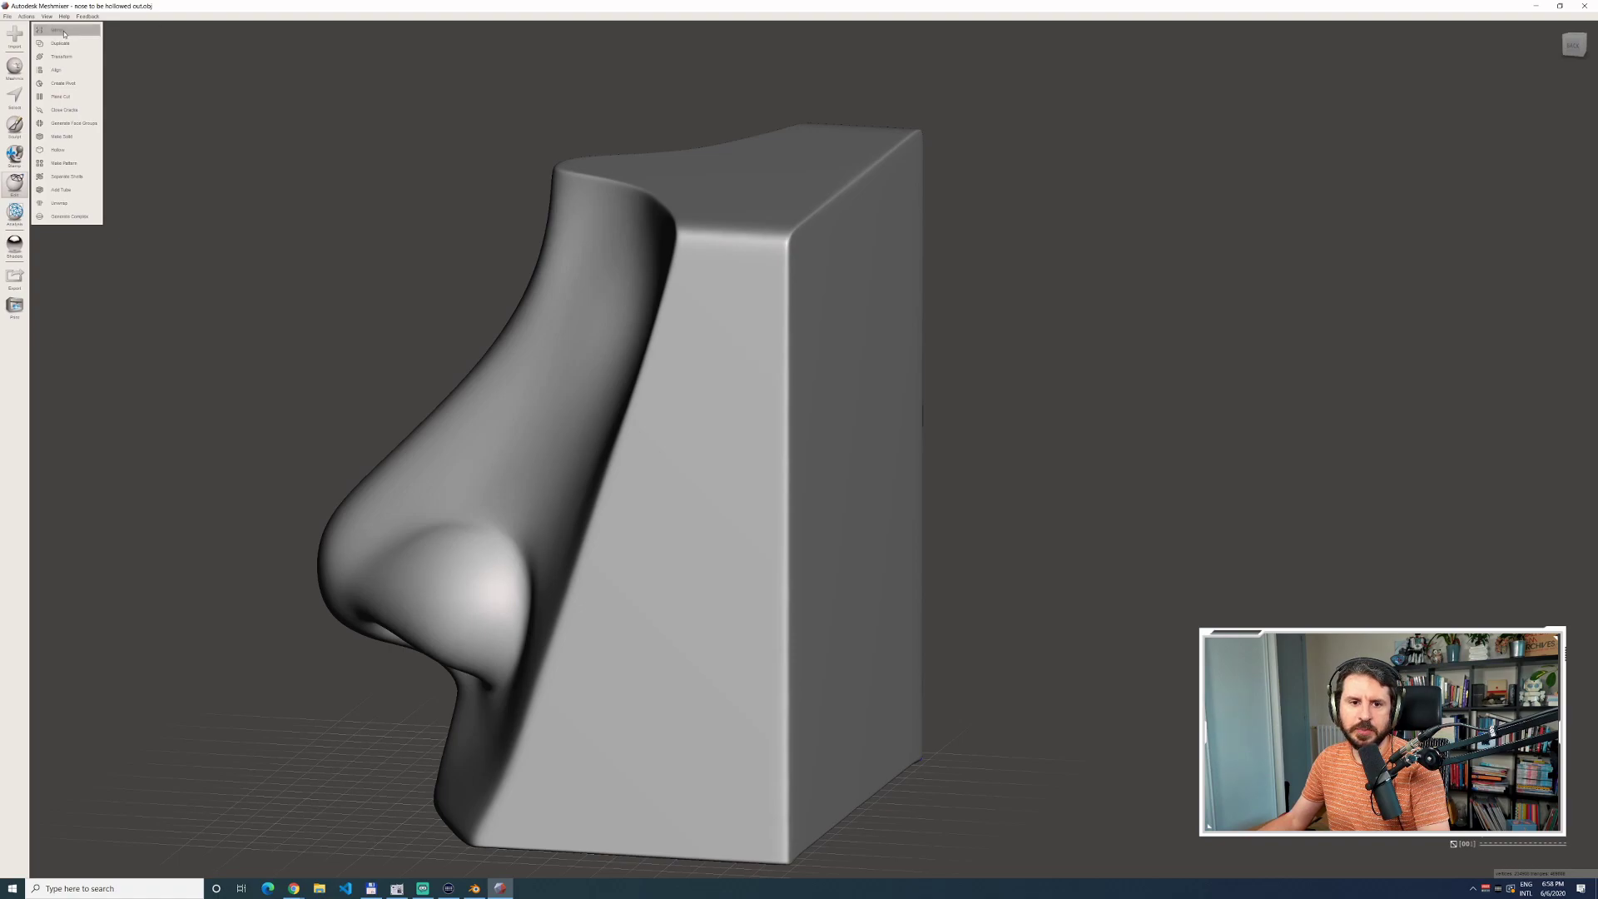
Export the hollowed mesh in OBJ format to the 3D models folder as "hollowed out. noseobj.obj".
click(7, 16)
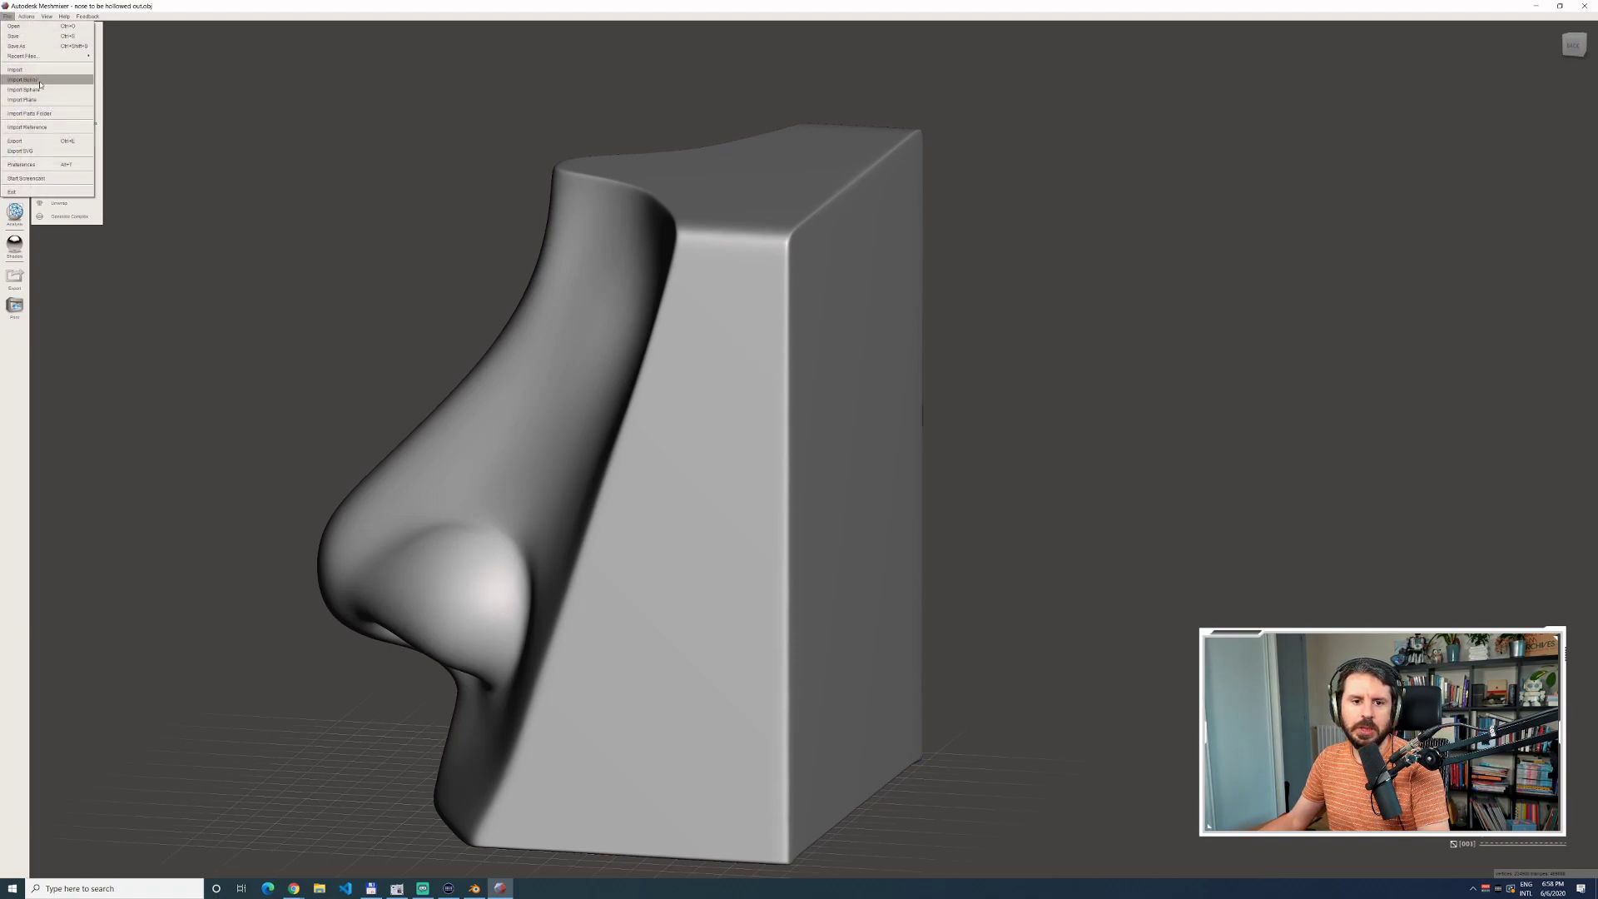
click(33, 141)
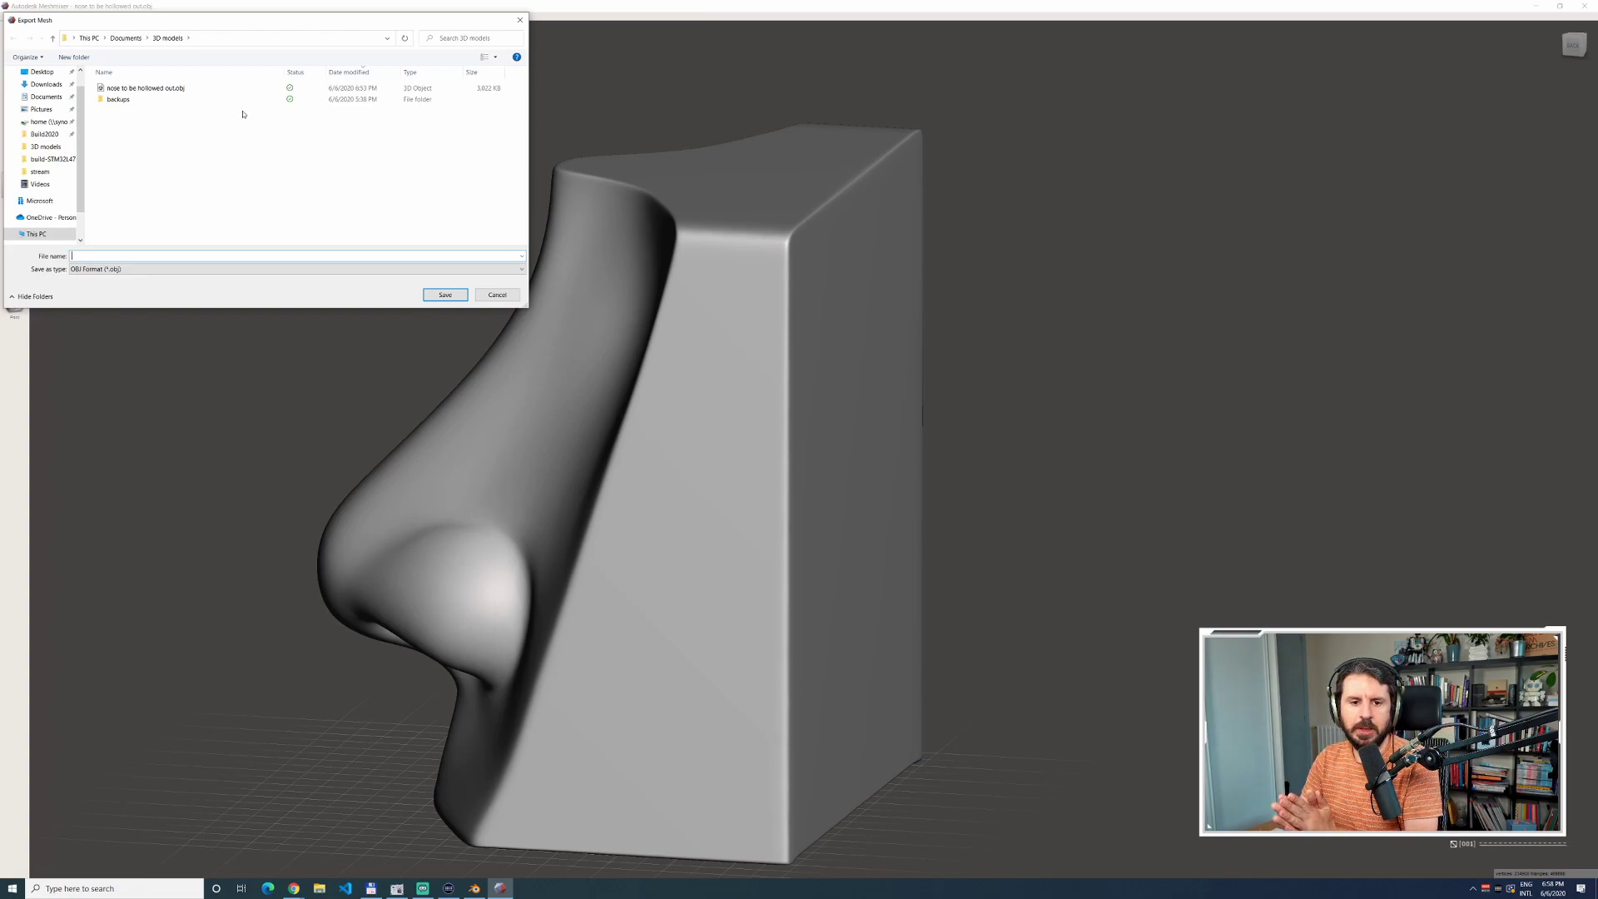
click(150, 88)
click(190, 254)
click(190, 253)
key(ctrl+shift+Right)
key(ctrl+shift+Right)
key(ctrl+shift+Right)
key(Delete)
text(_nb)
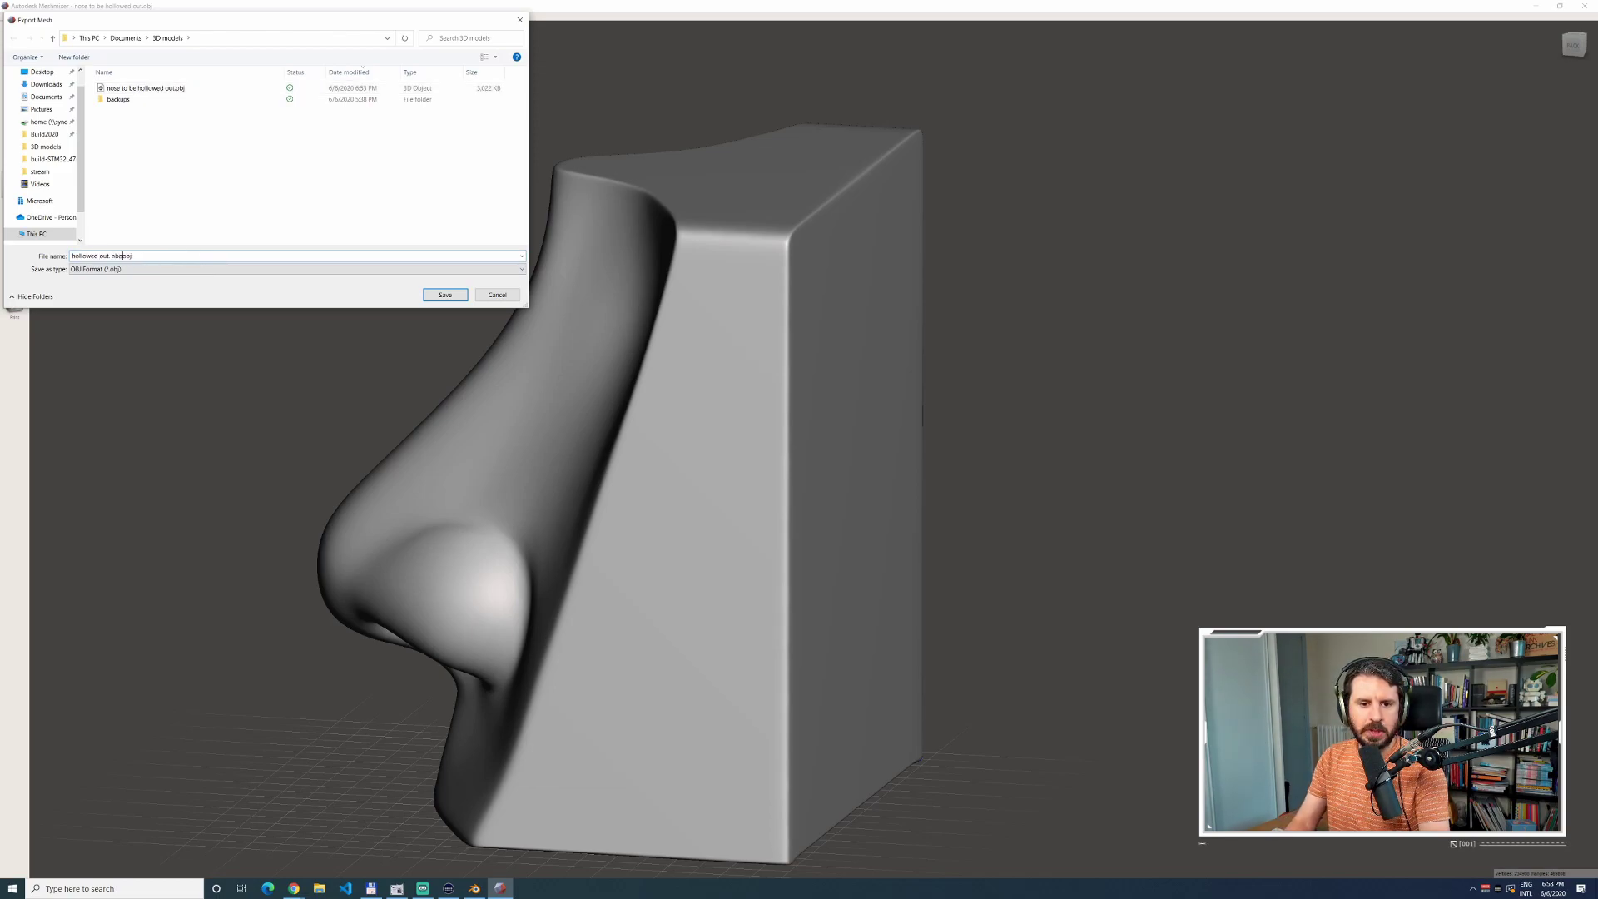
text(se)
key(Return)
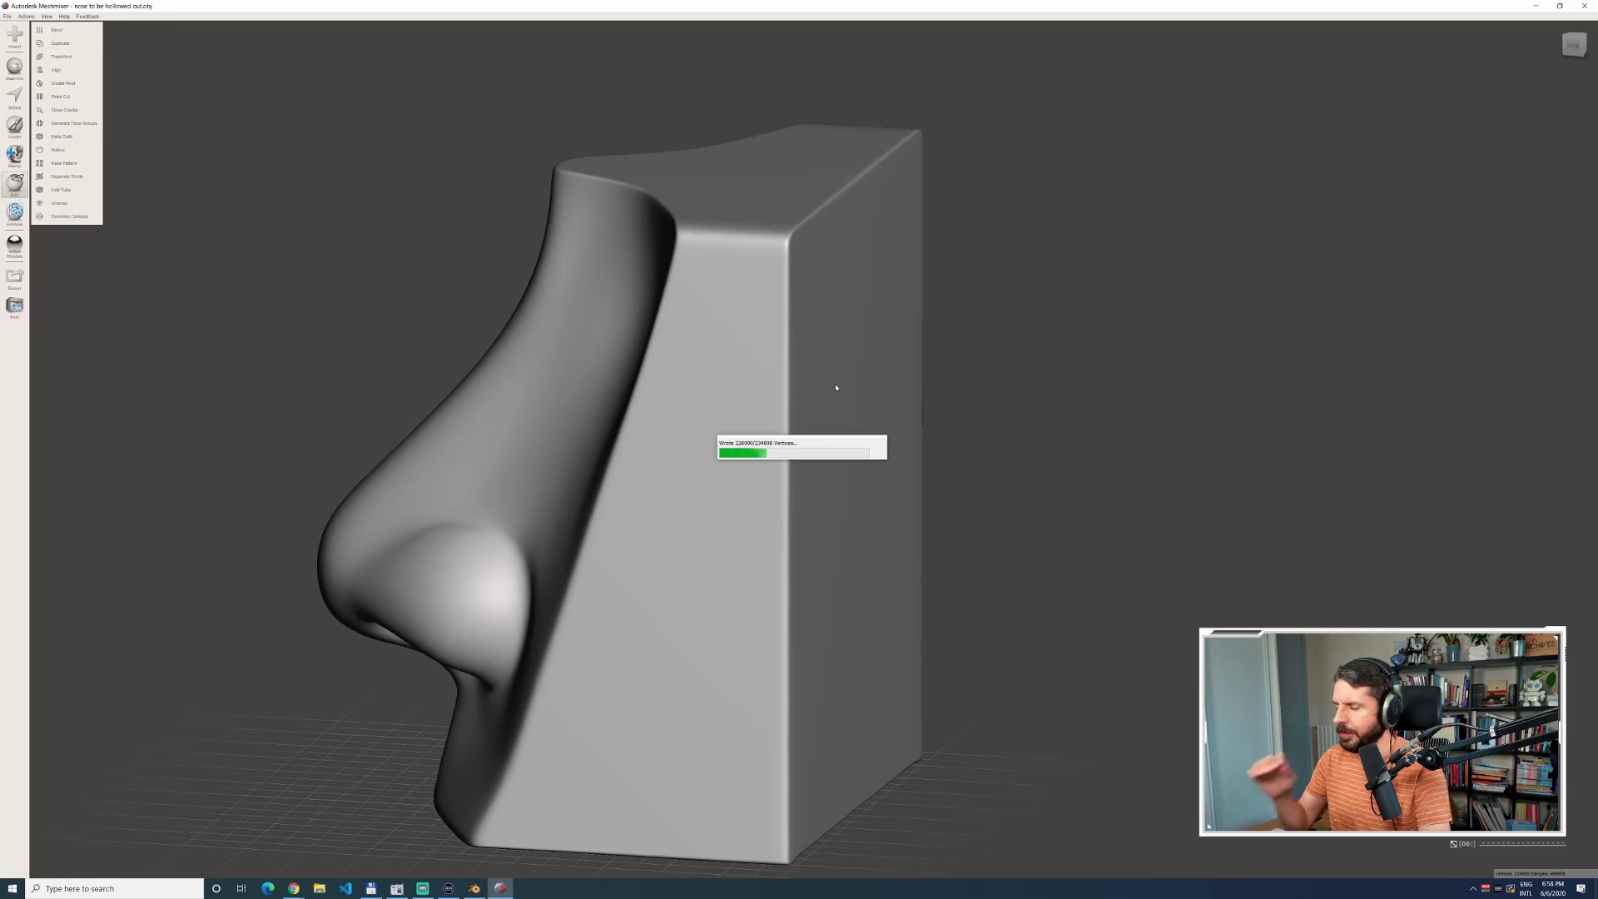
Switch to Blender, hide the Nose object and import the Wavefront file "hollowed out. noseobj.obj" from the 3D models folder.
key(alt+Tab)
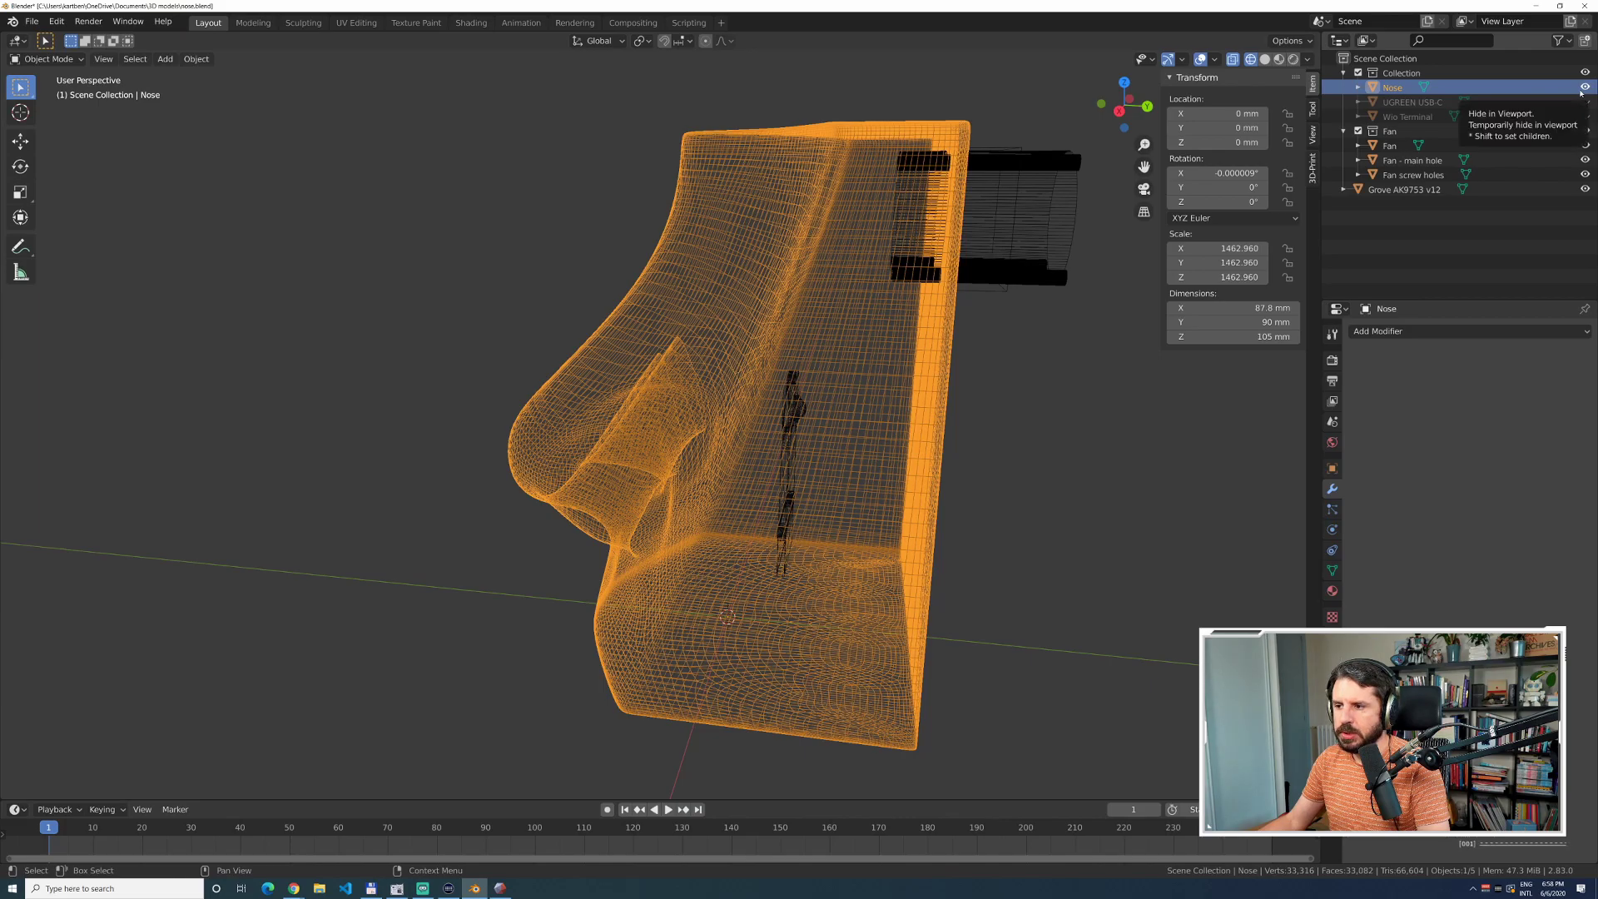
click(1584, 87)
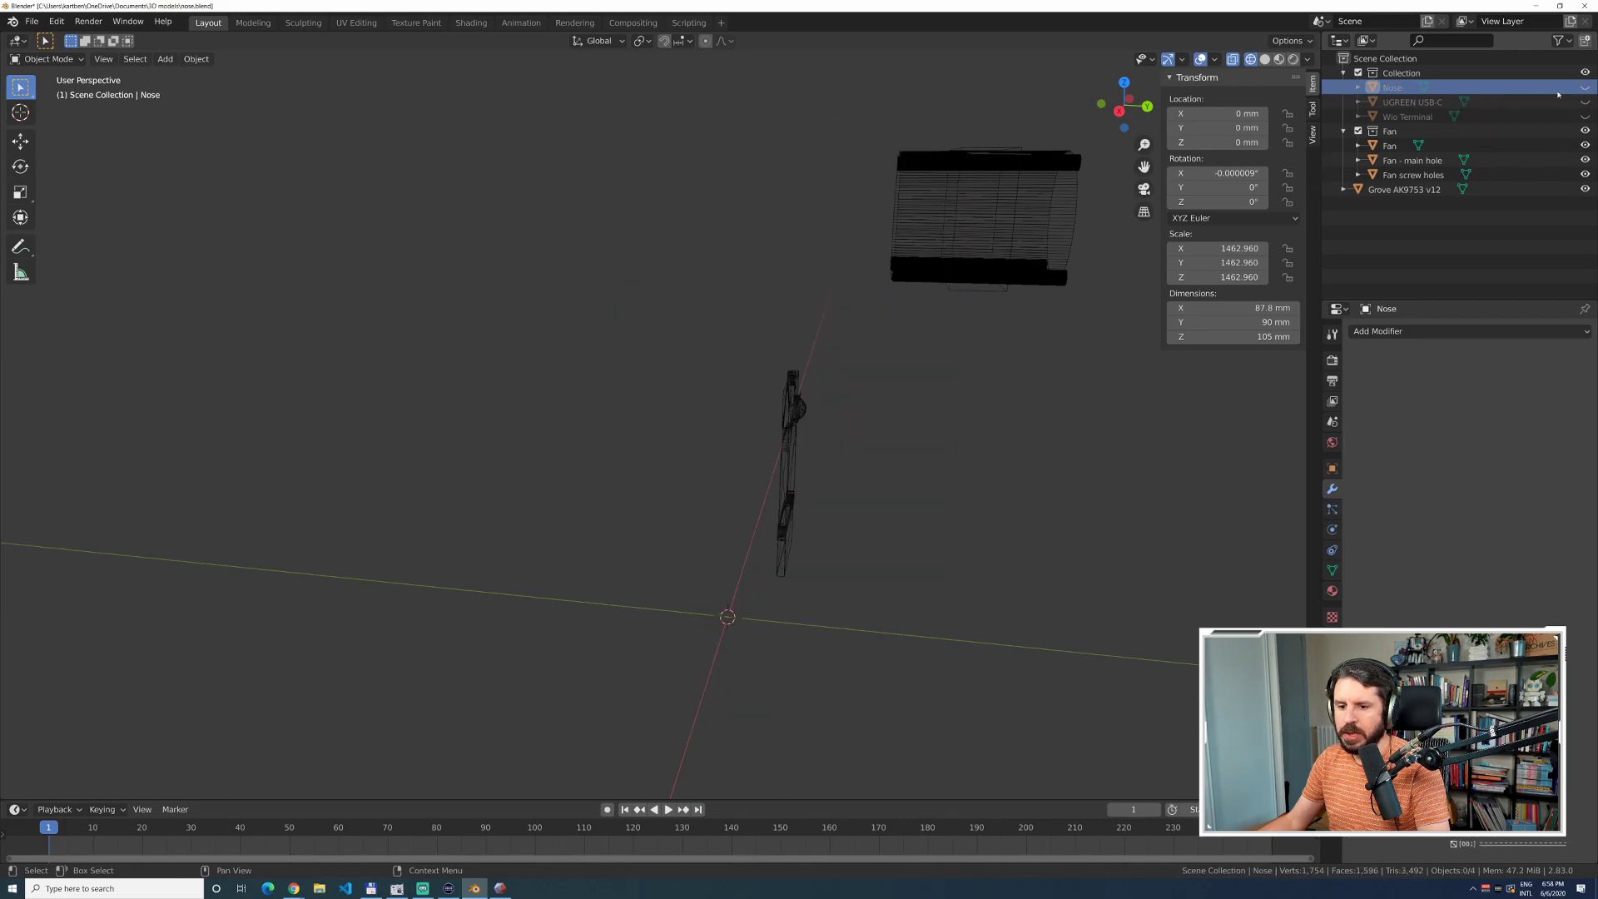
click(32, 21)
mouse_move(105, 219)
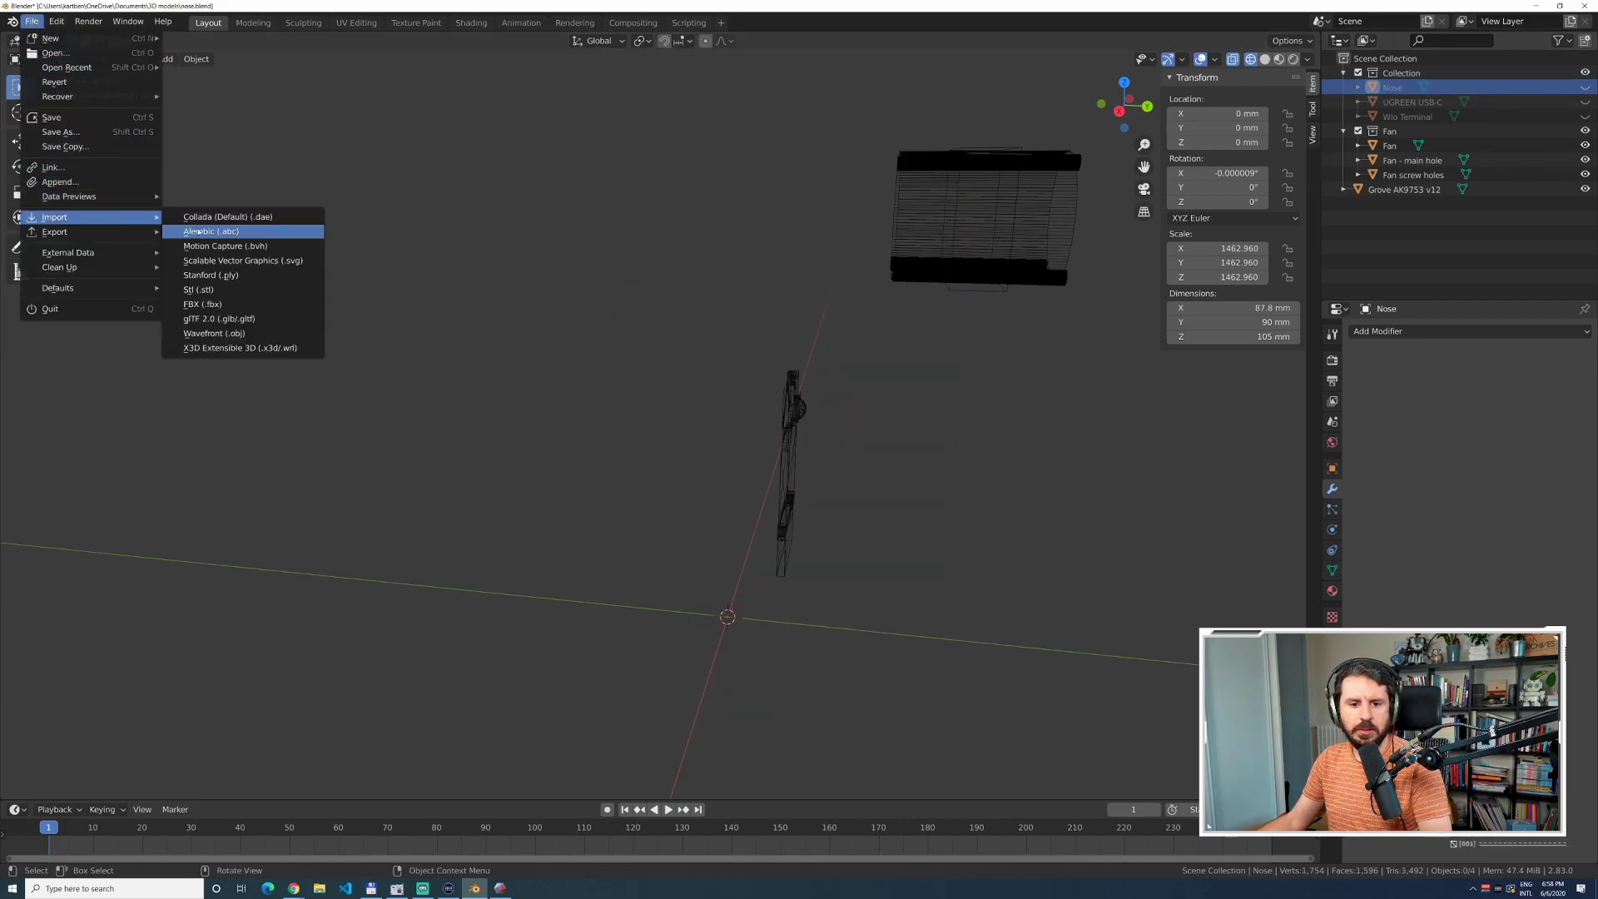
click(214, 332)
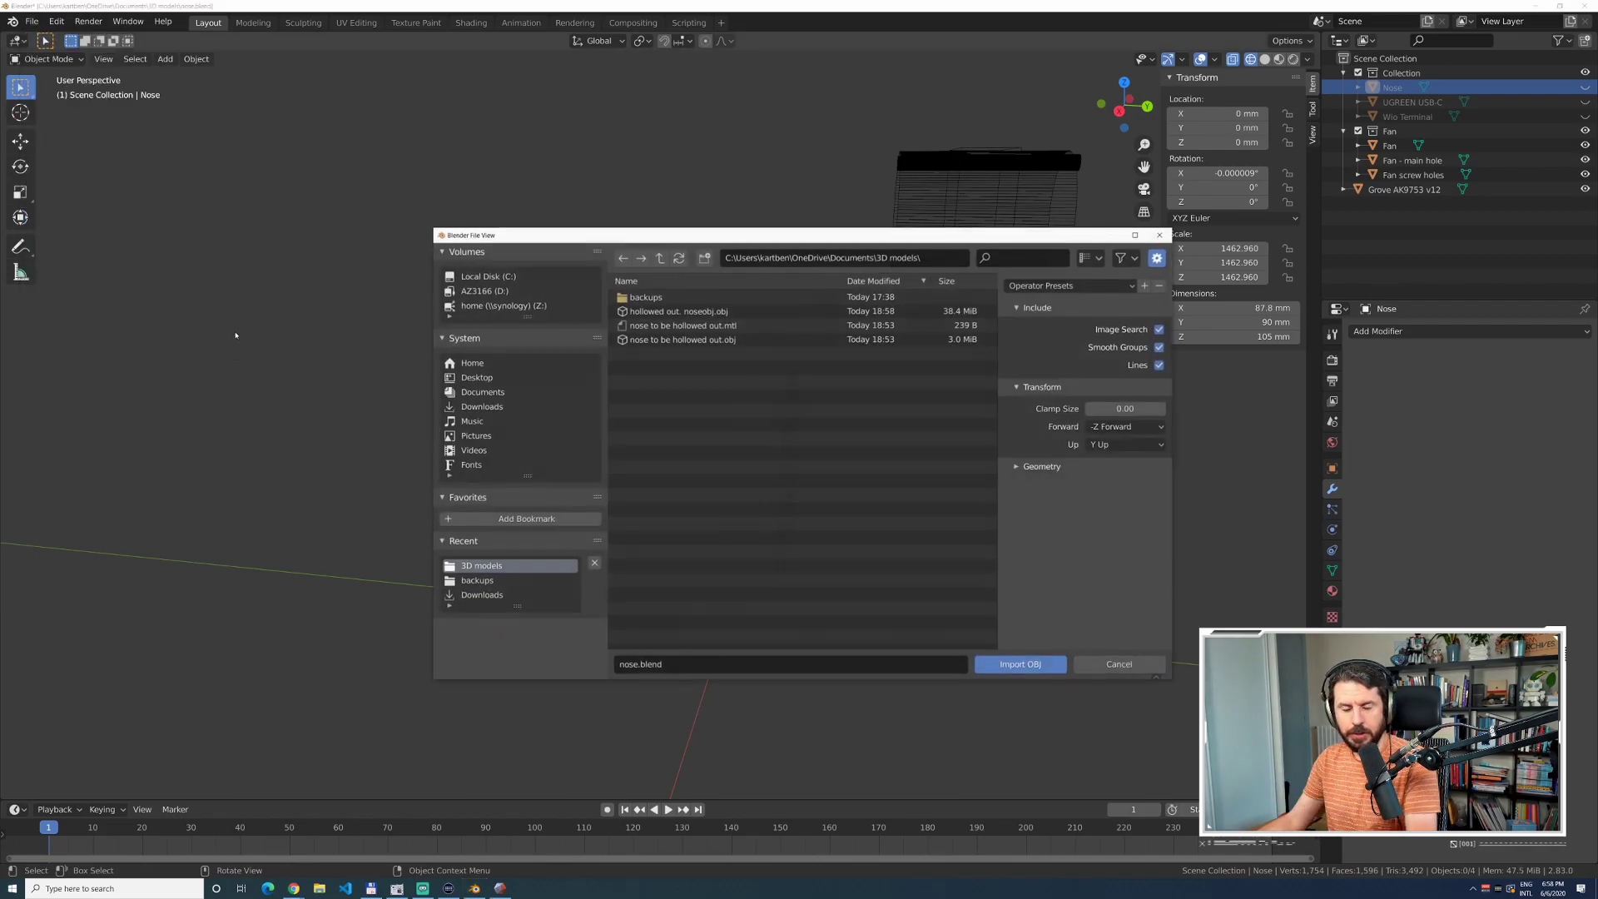
click(683, 312)
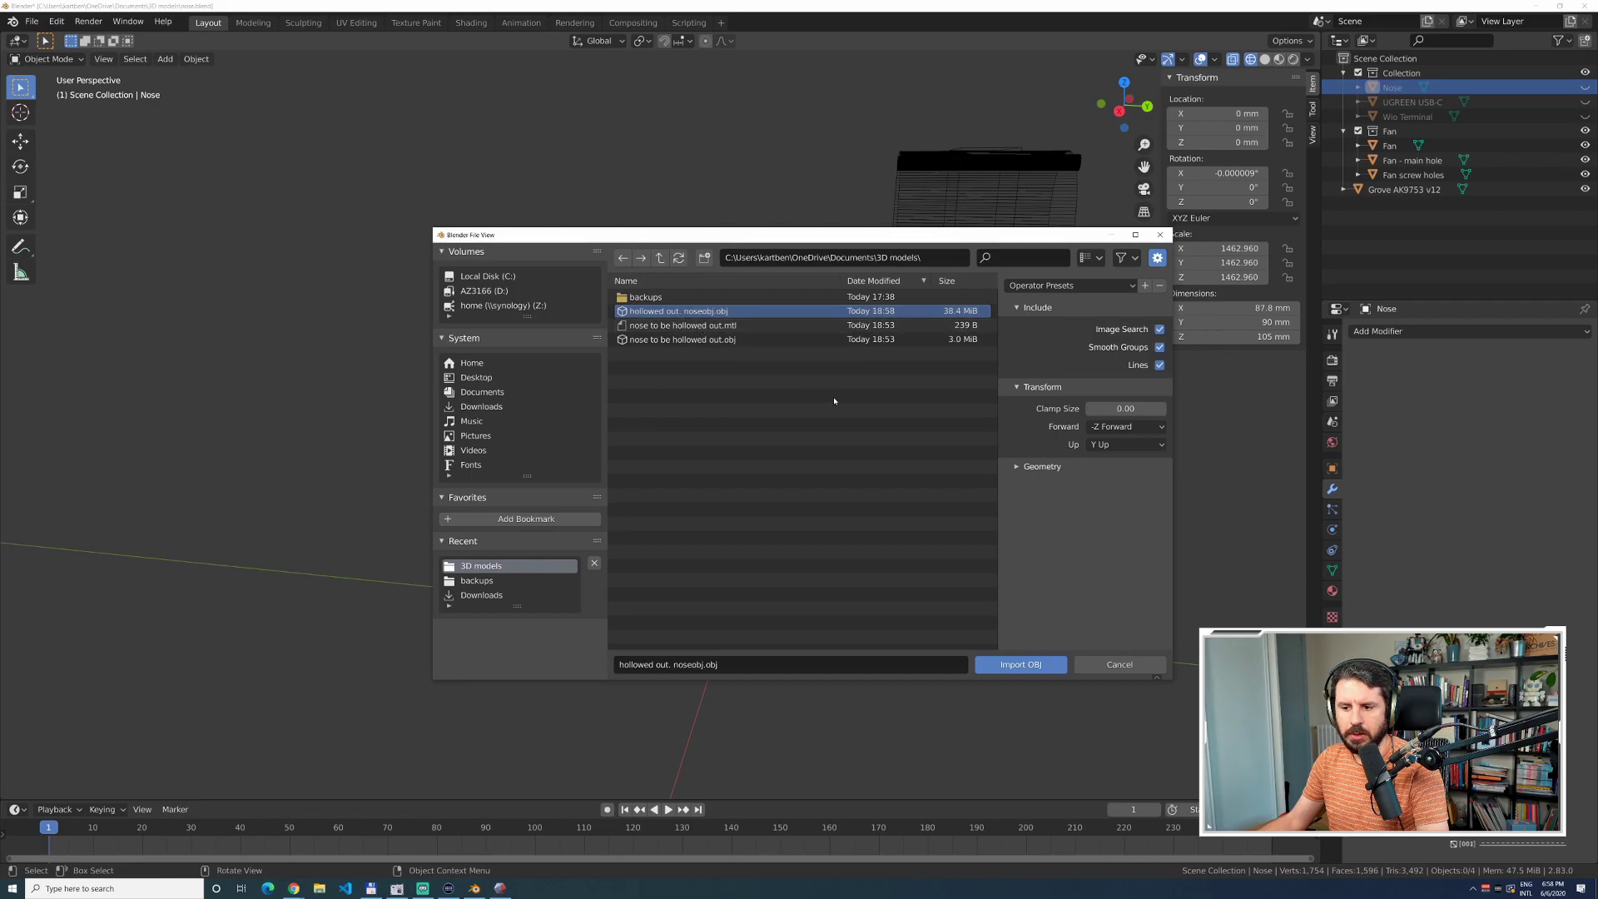
click(1016, 666)
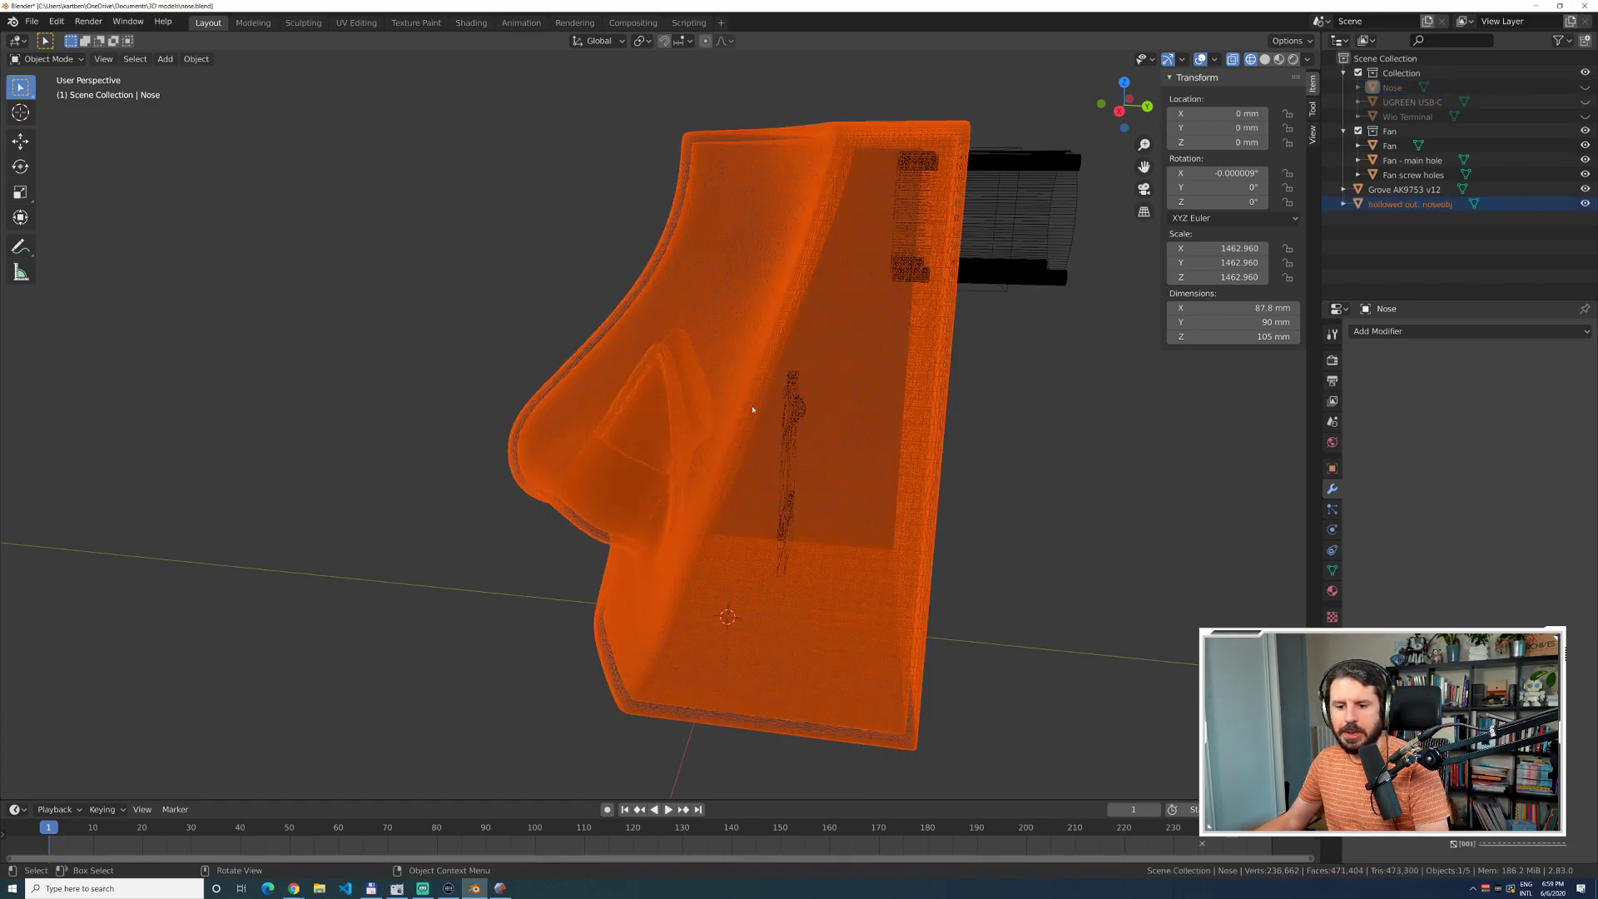
Move the imported hollow mesh into Collection and rename the hidden Nose object "Original Nose".
drag(1394, 213, 1400, 91)
click(1399, 95)
double_click(1399, 95)
key(Home)
text(Orig)
key(Return)
text(inal)
key(Return)
Rename the imported hollow mesh "Nose shell".
click(1428, 90)
double_click(1428, 88)
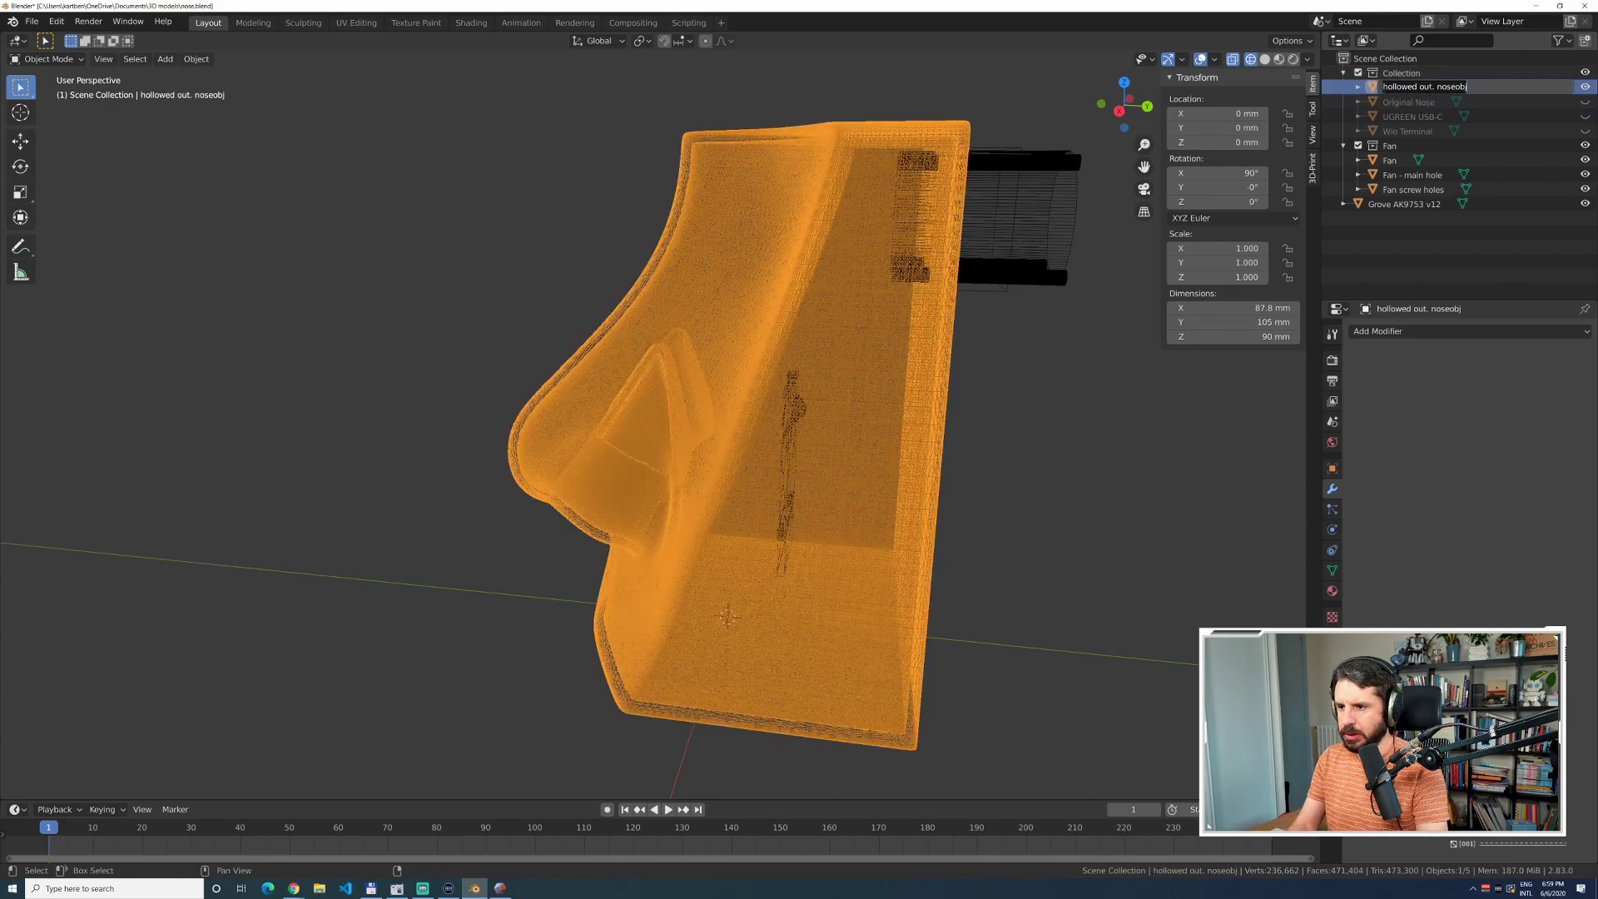
key(ctrl+a)
text(N)
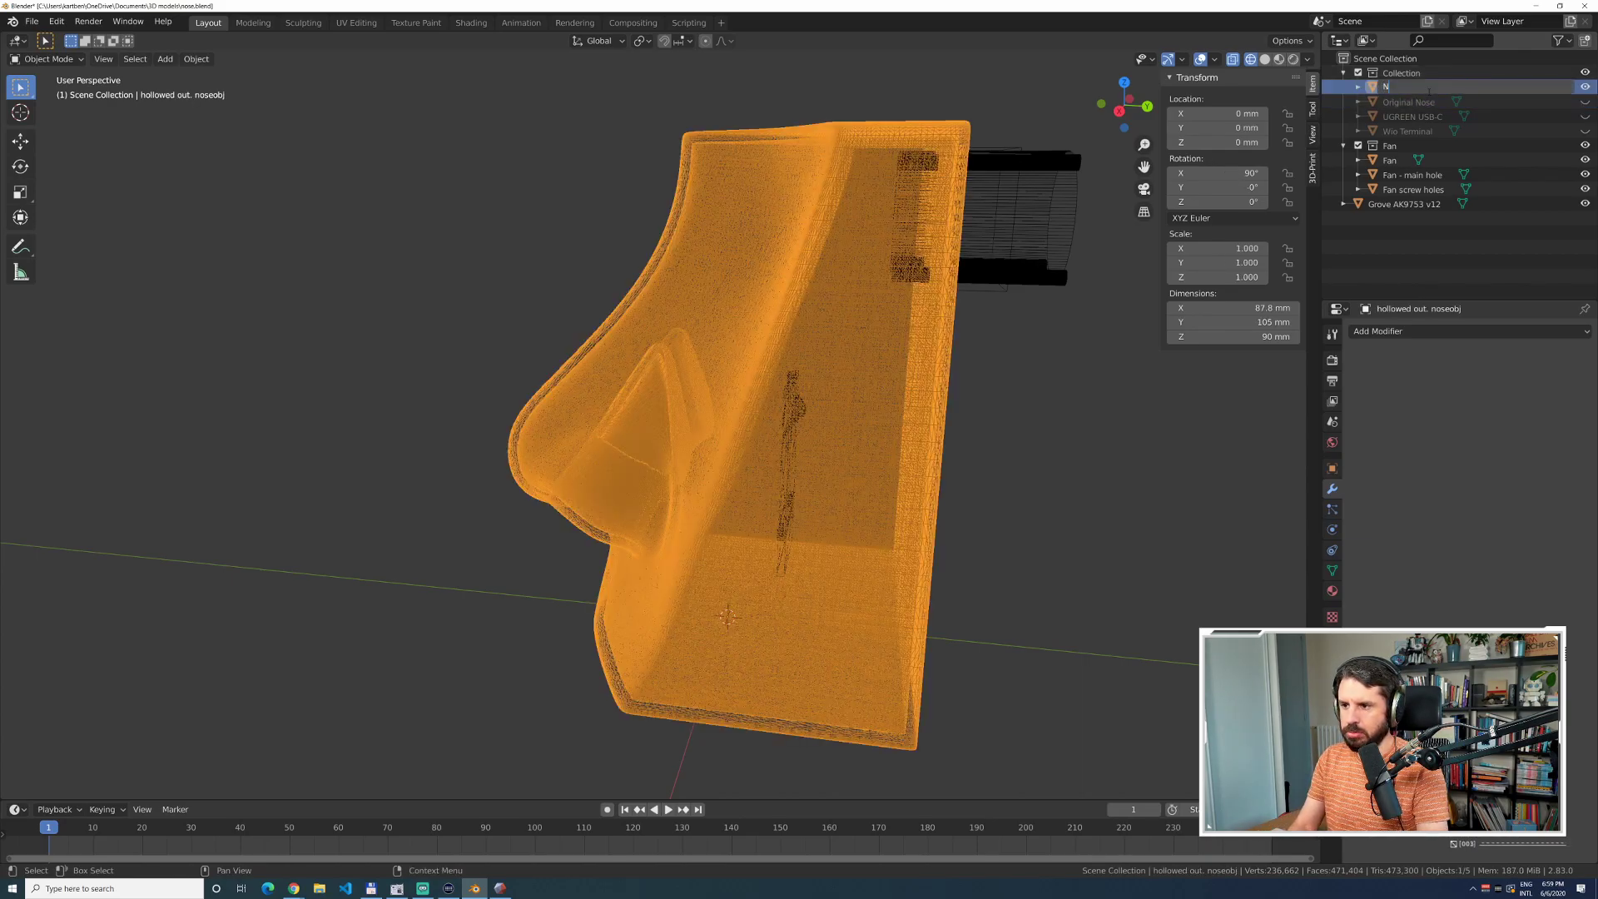
text(ose shell)
key(Return)
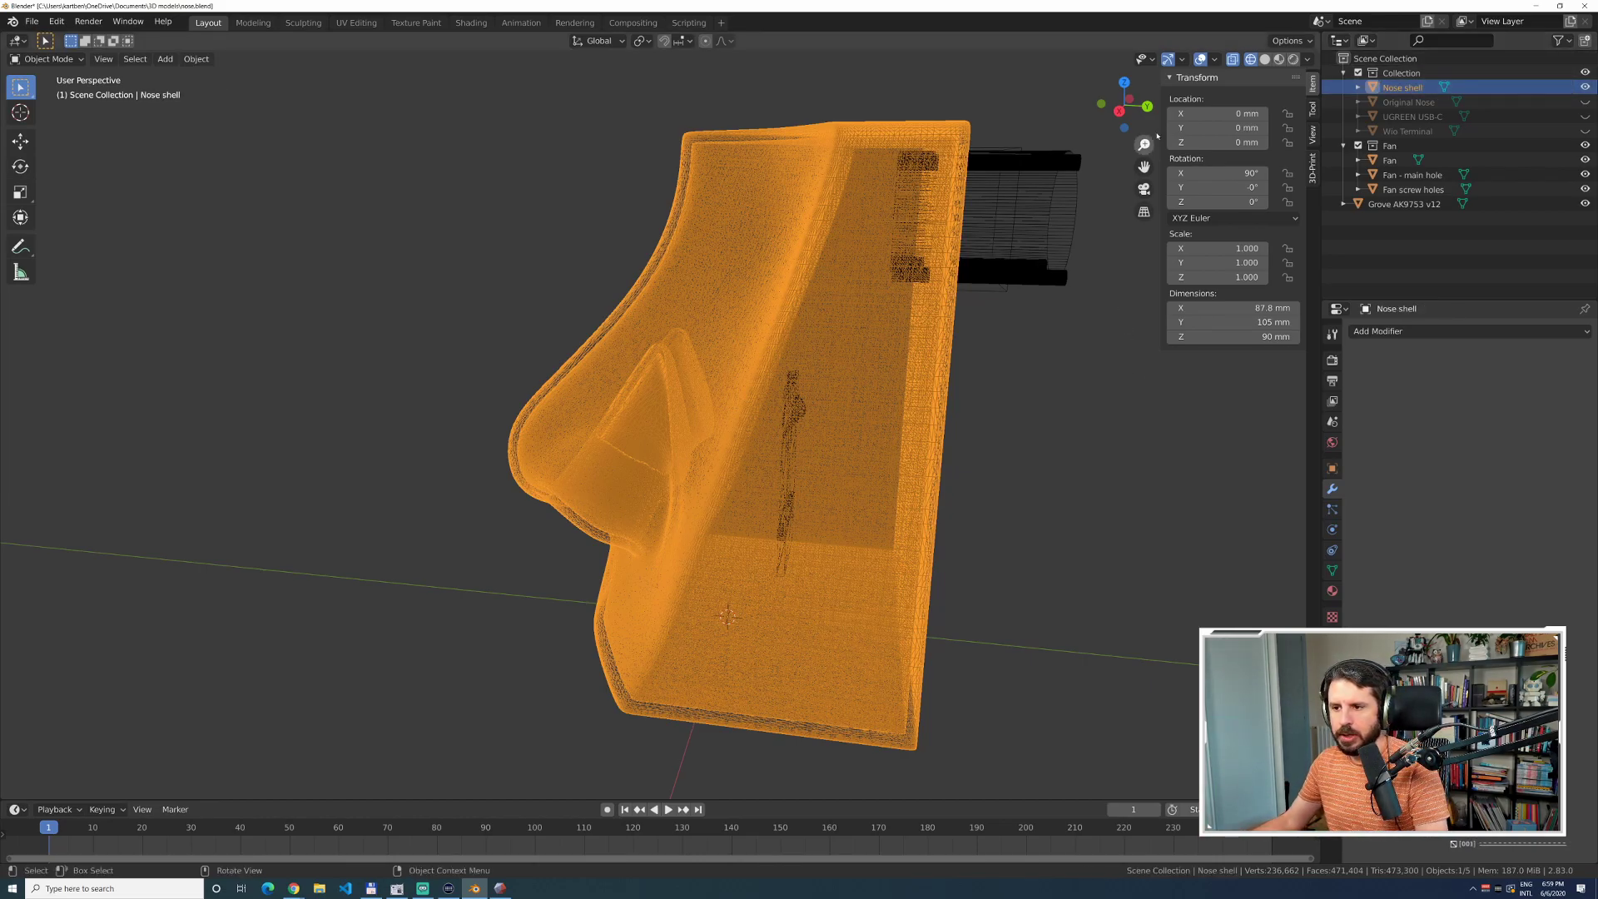
Turn off wireframe display and unhide the Wio Terminal and UGREEN USB-C objects behind the nose shell.
key(shift+z)
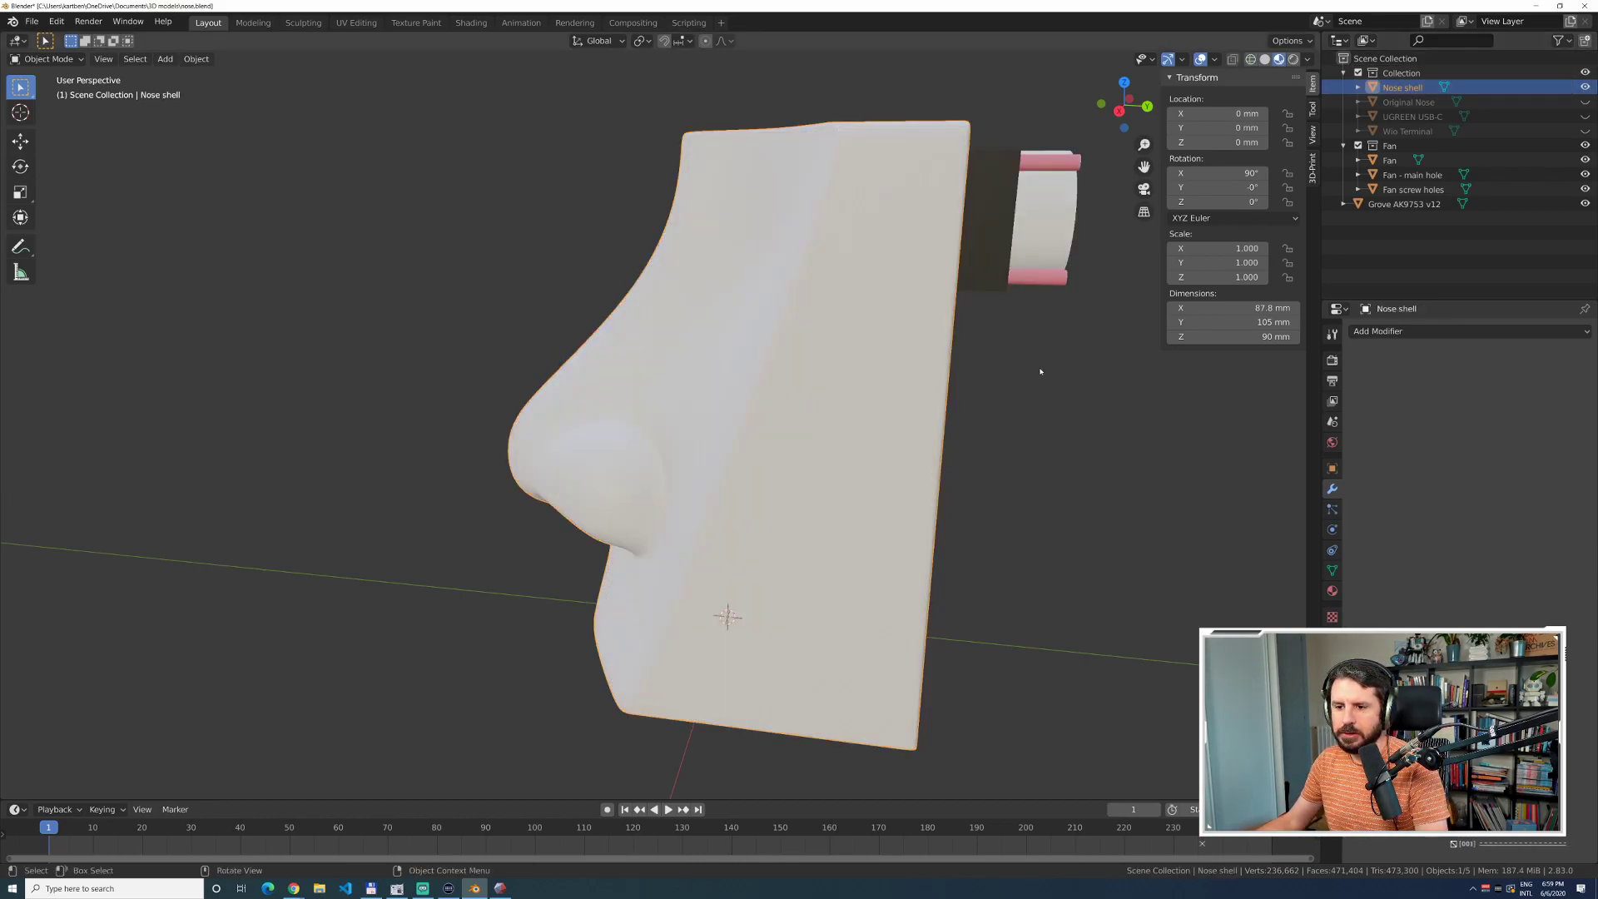
click(1585, 131)
click(1584, 117)
middle_drag(1141, 364, 1122, 371)
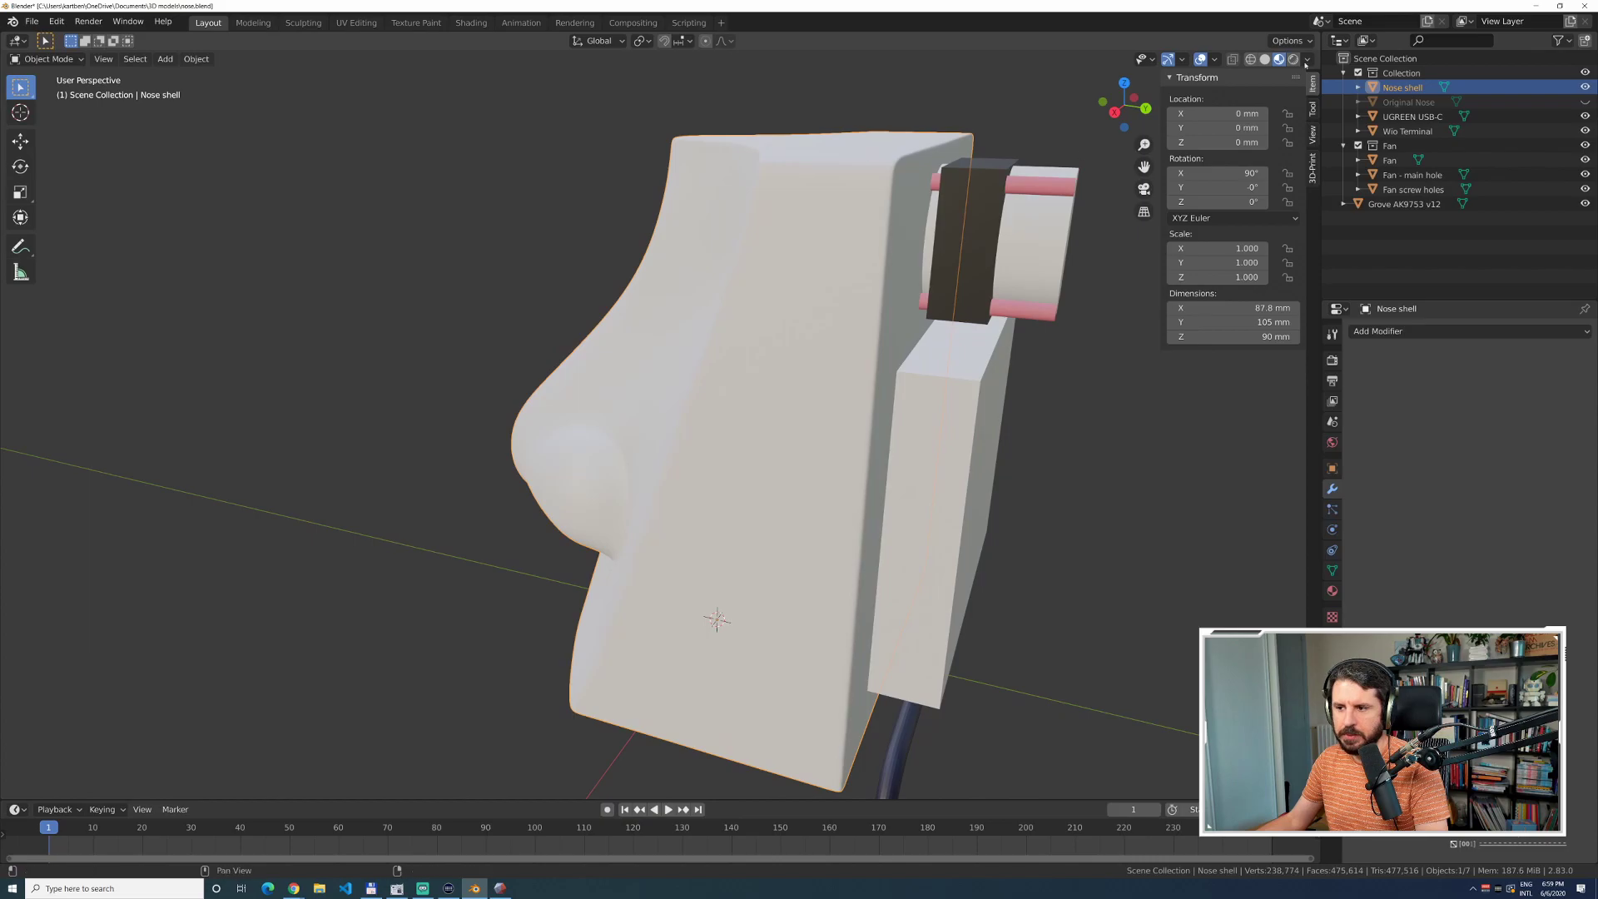
Set the base color of the Nose shell's Default OBJ material to green.
click(1332, 591)
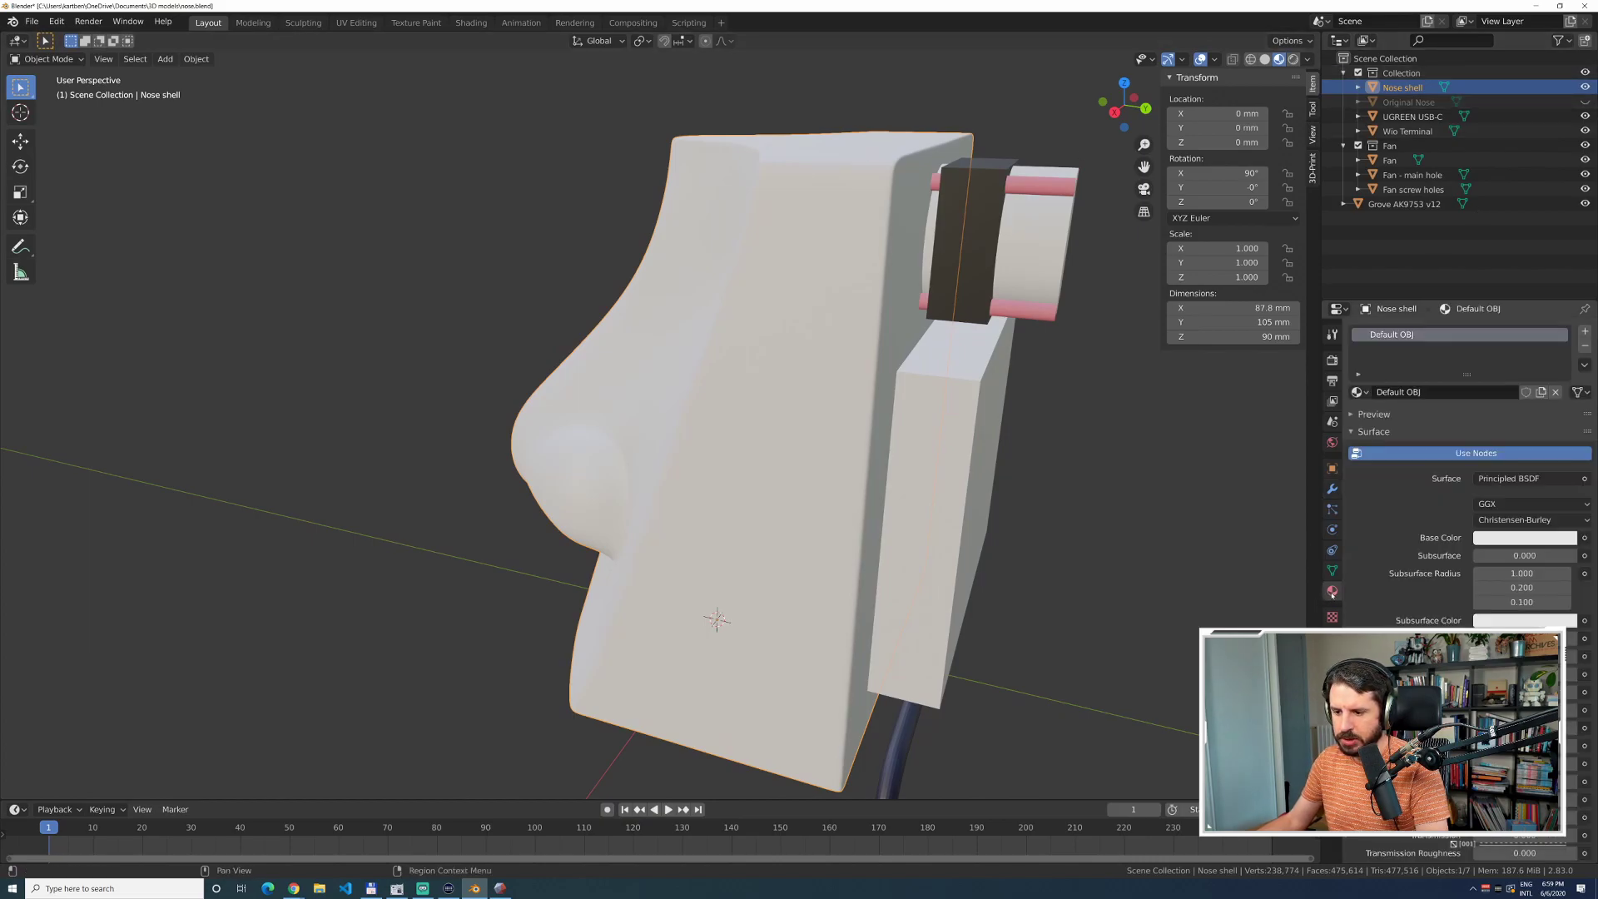
click(1518, 541)
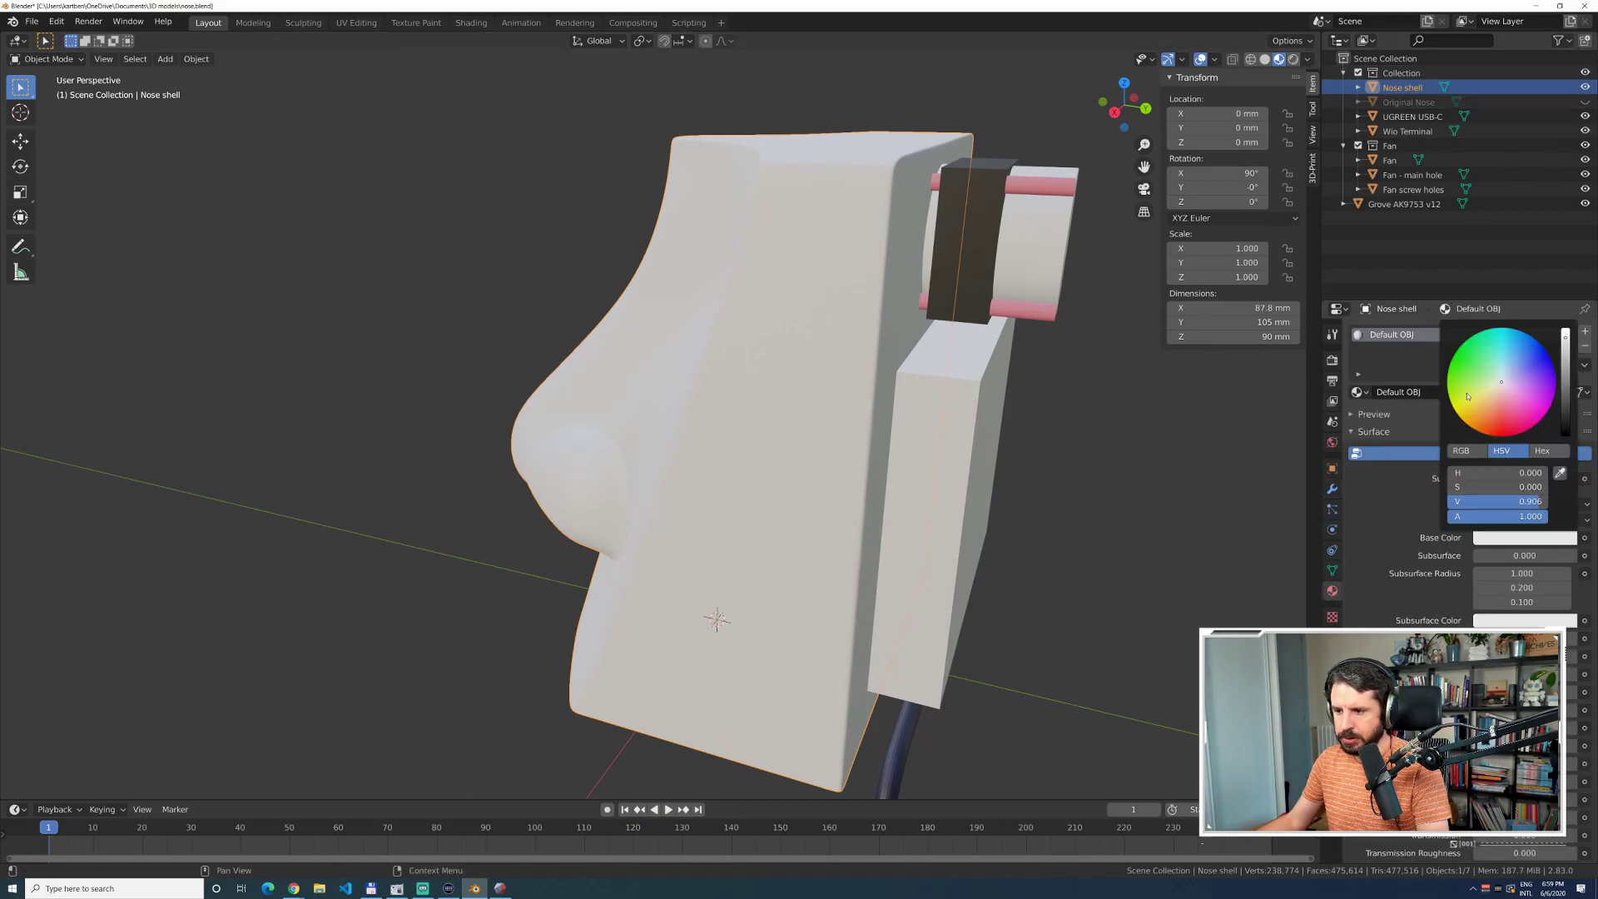
click(1470, 364)
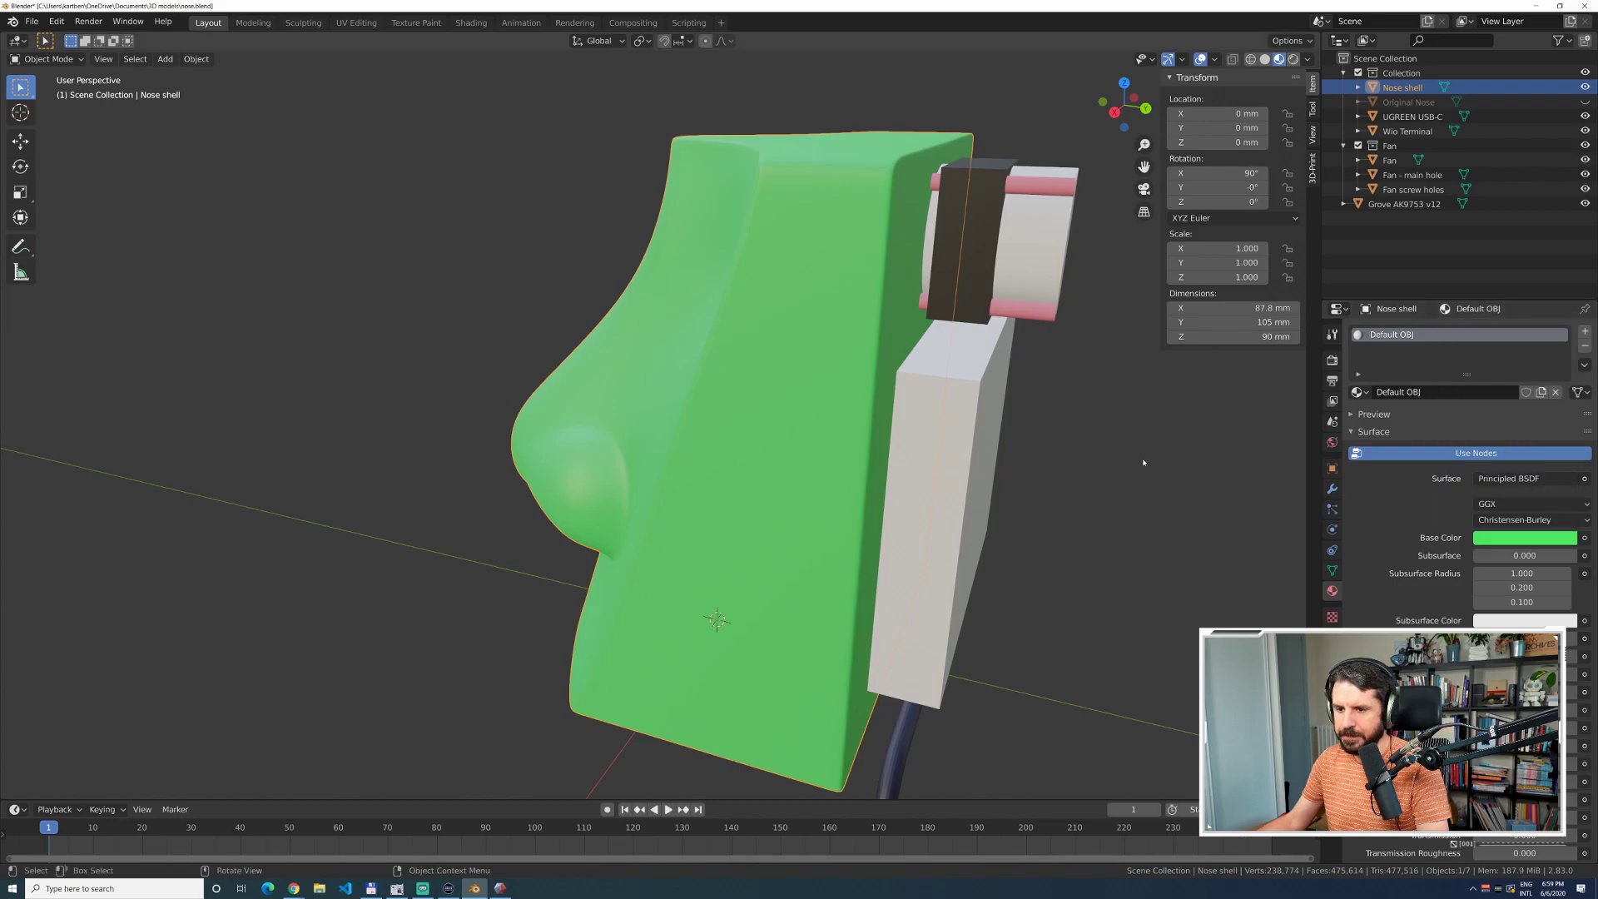
right_click(1116, 454)
key(Escape)
middle_drag(1115, 454, 840, 441)
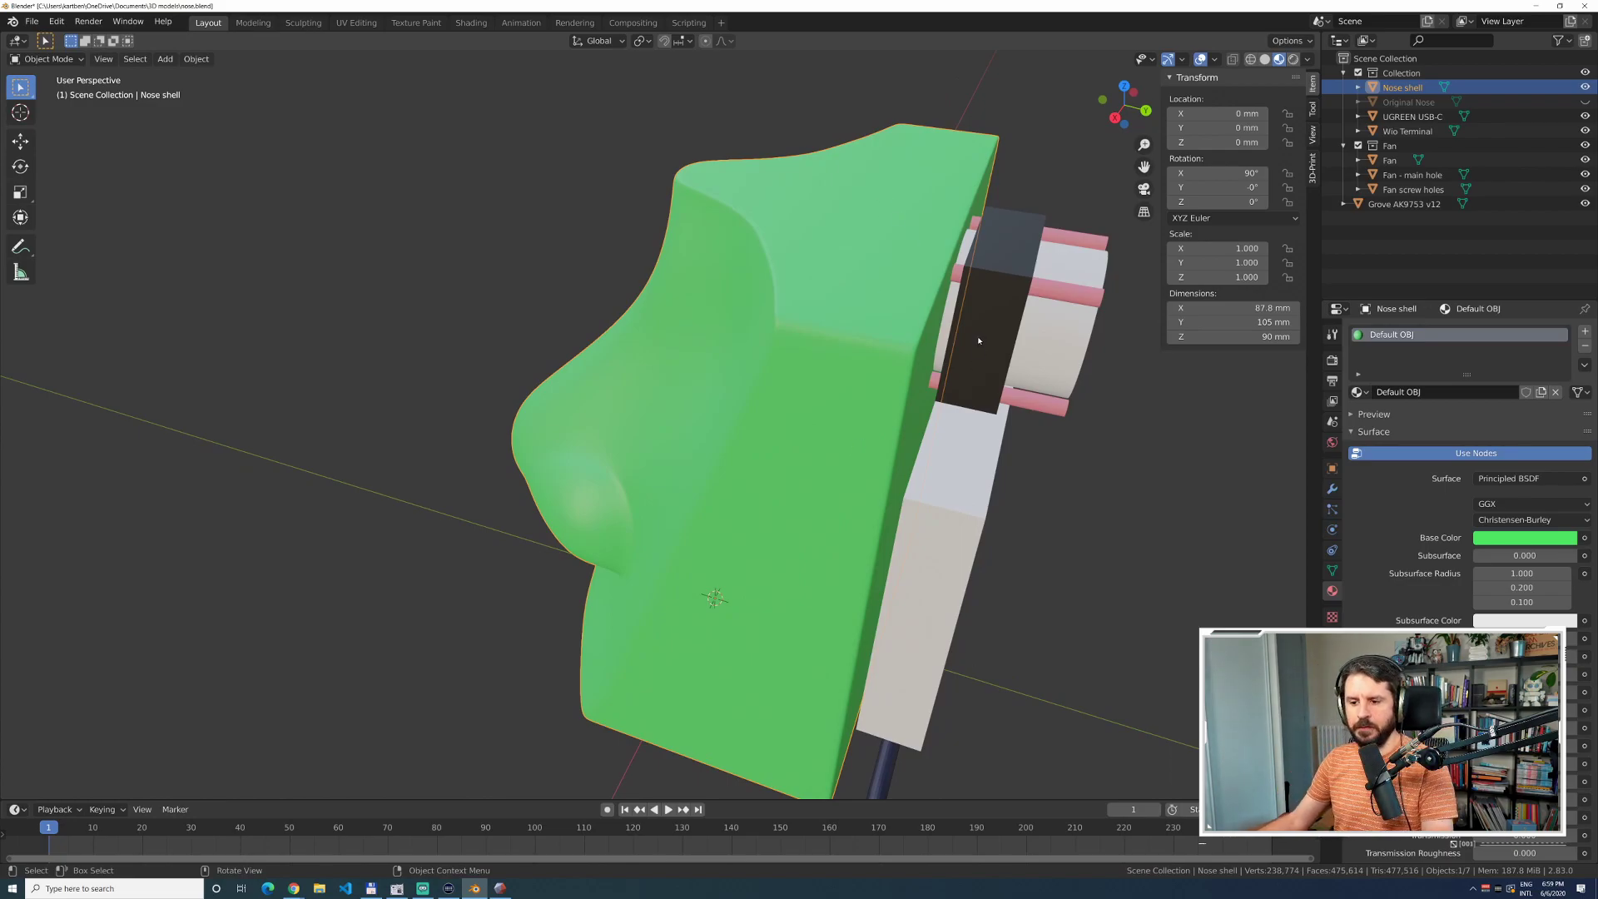
middle_drag(985, 354, 948, 337)
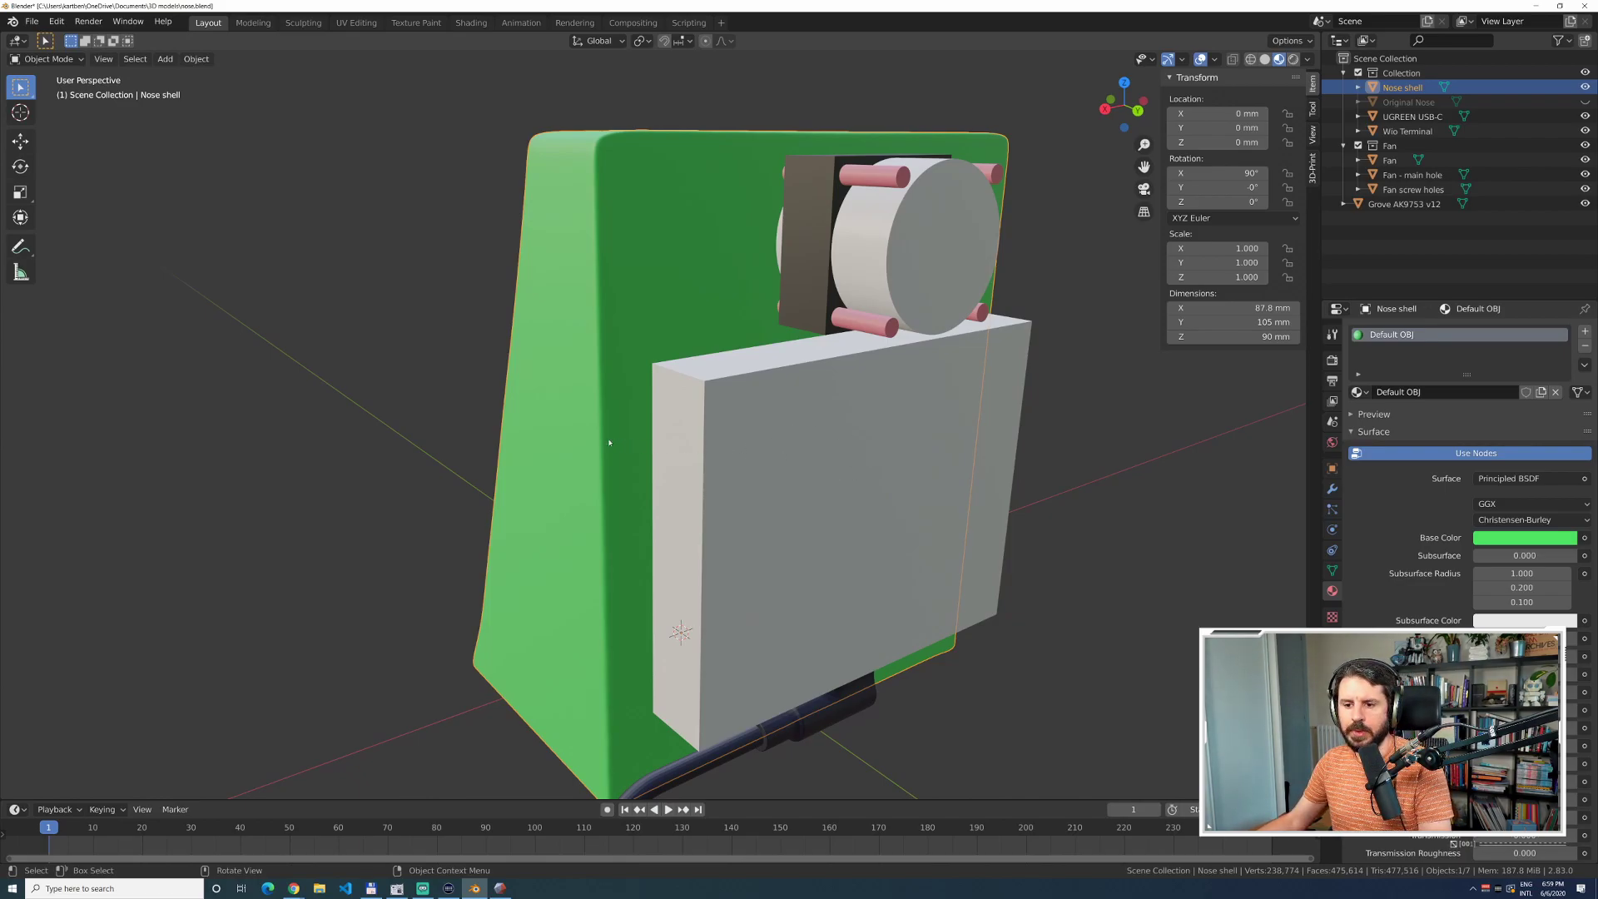
Switch to wireframe display and examine the hollow interior and walls of the nose shell from the side.
click(1250, 59)
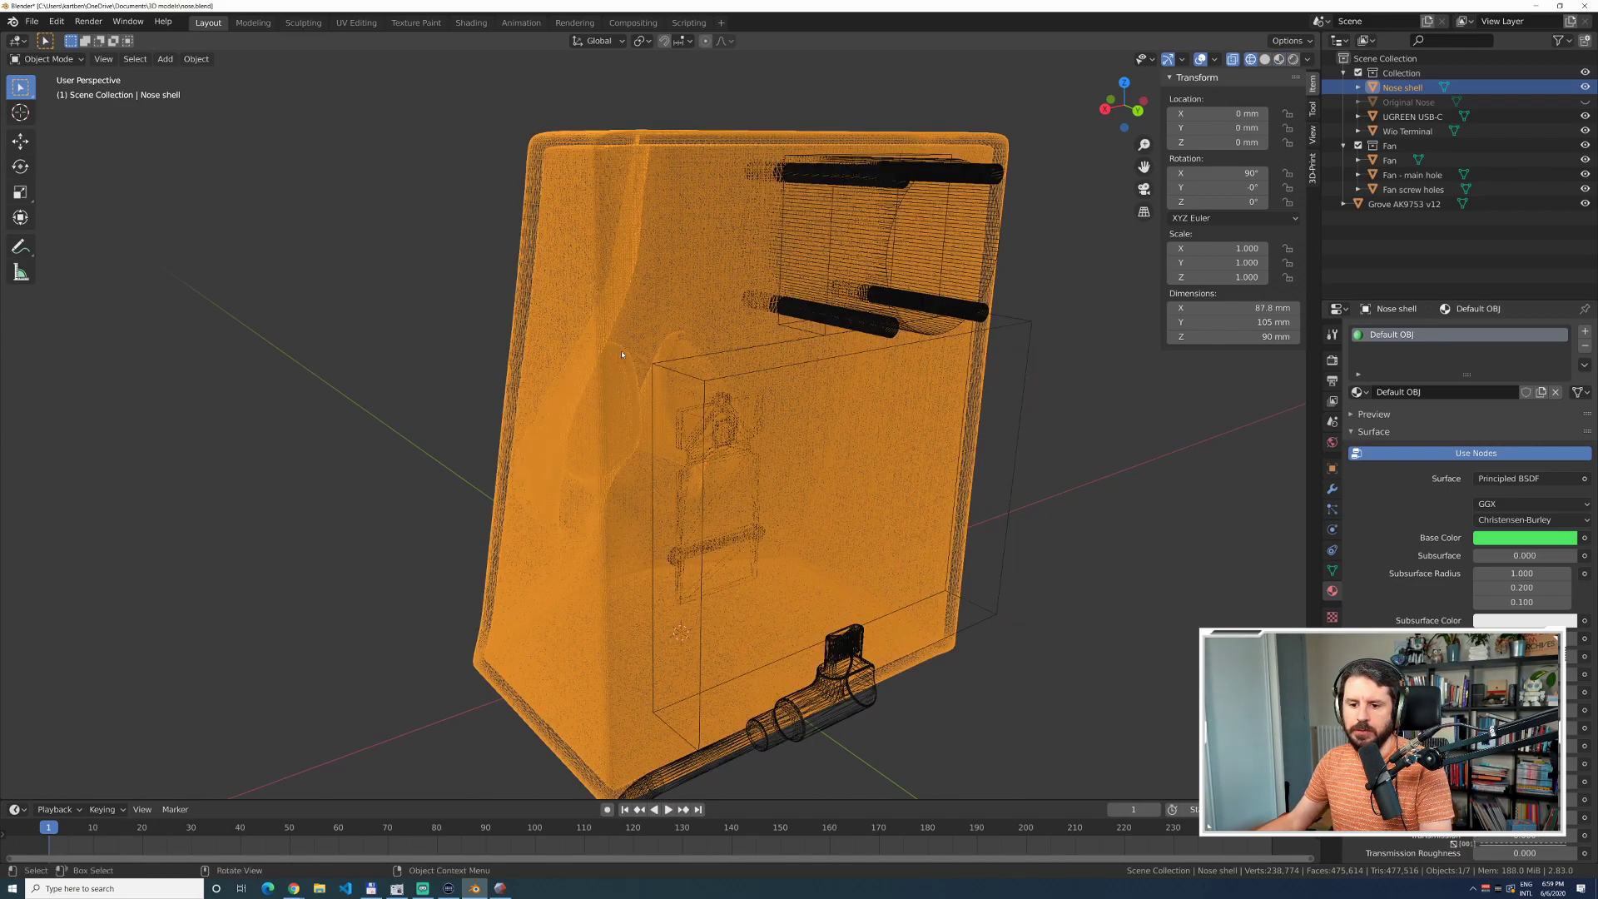
middle_drag(450, 393, 651, 424)
scroll(779, 463, up, 2)
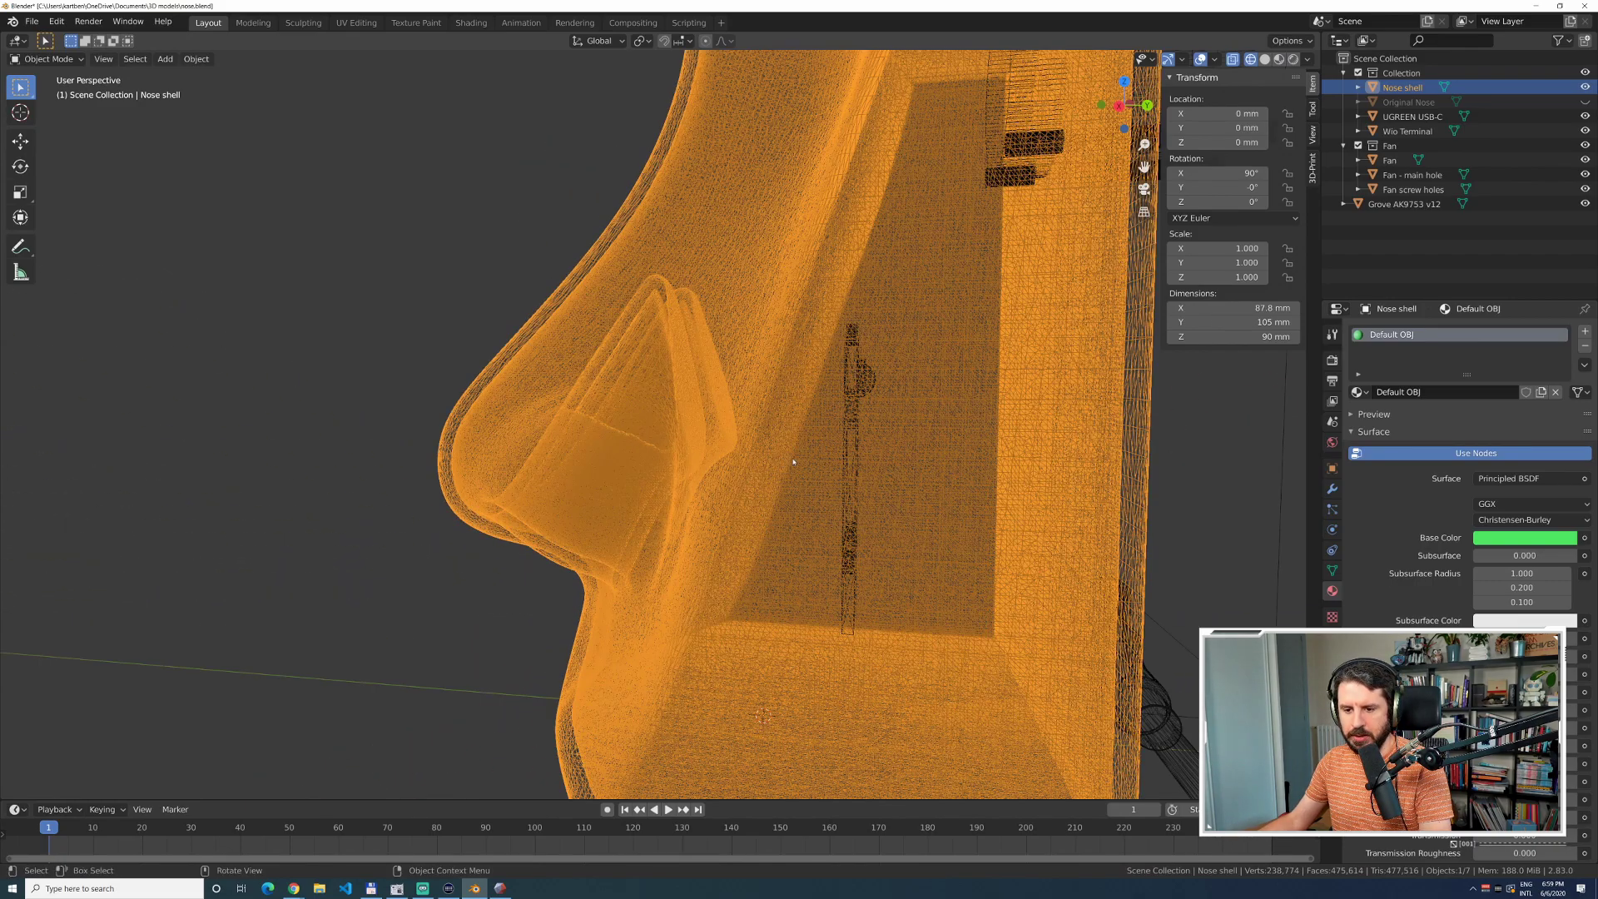
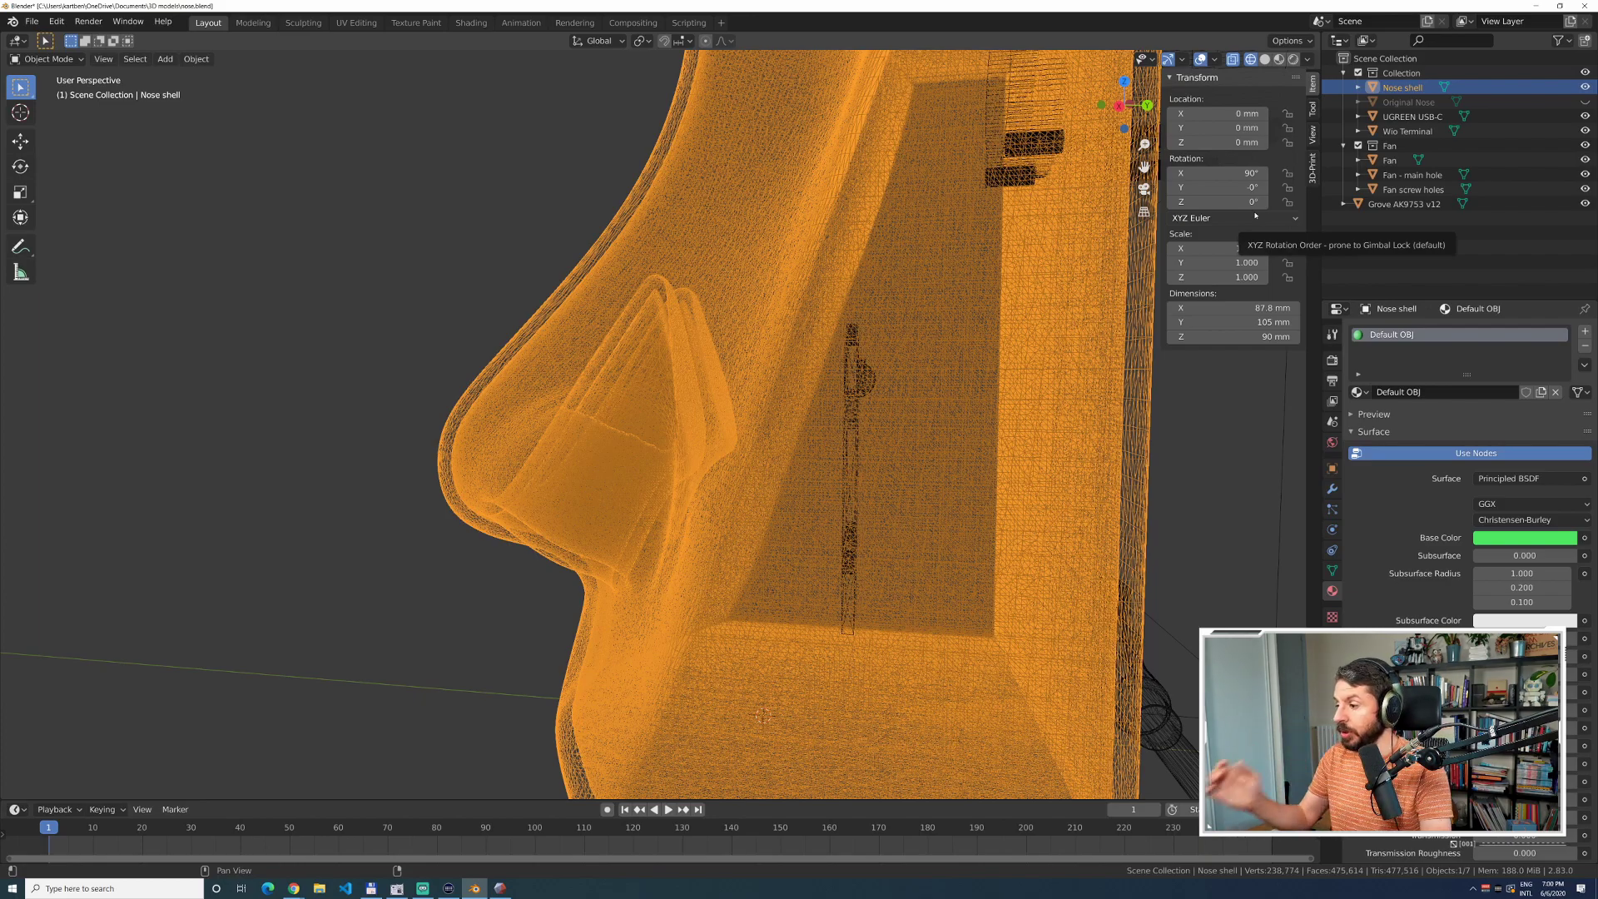
scroll(1038, 293, down, 4)
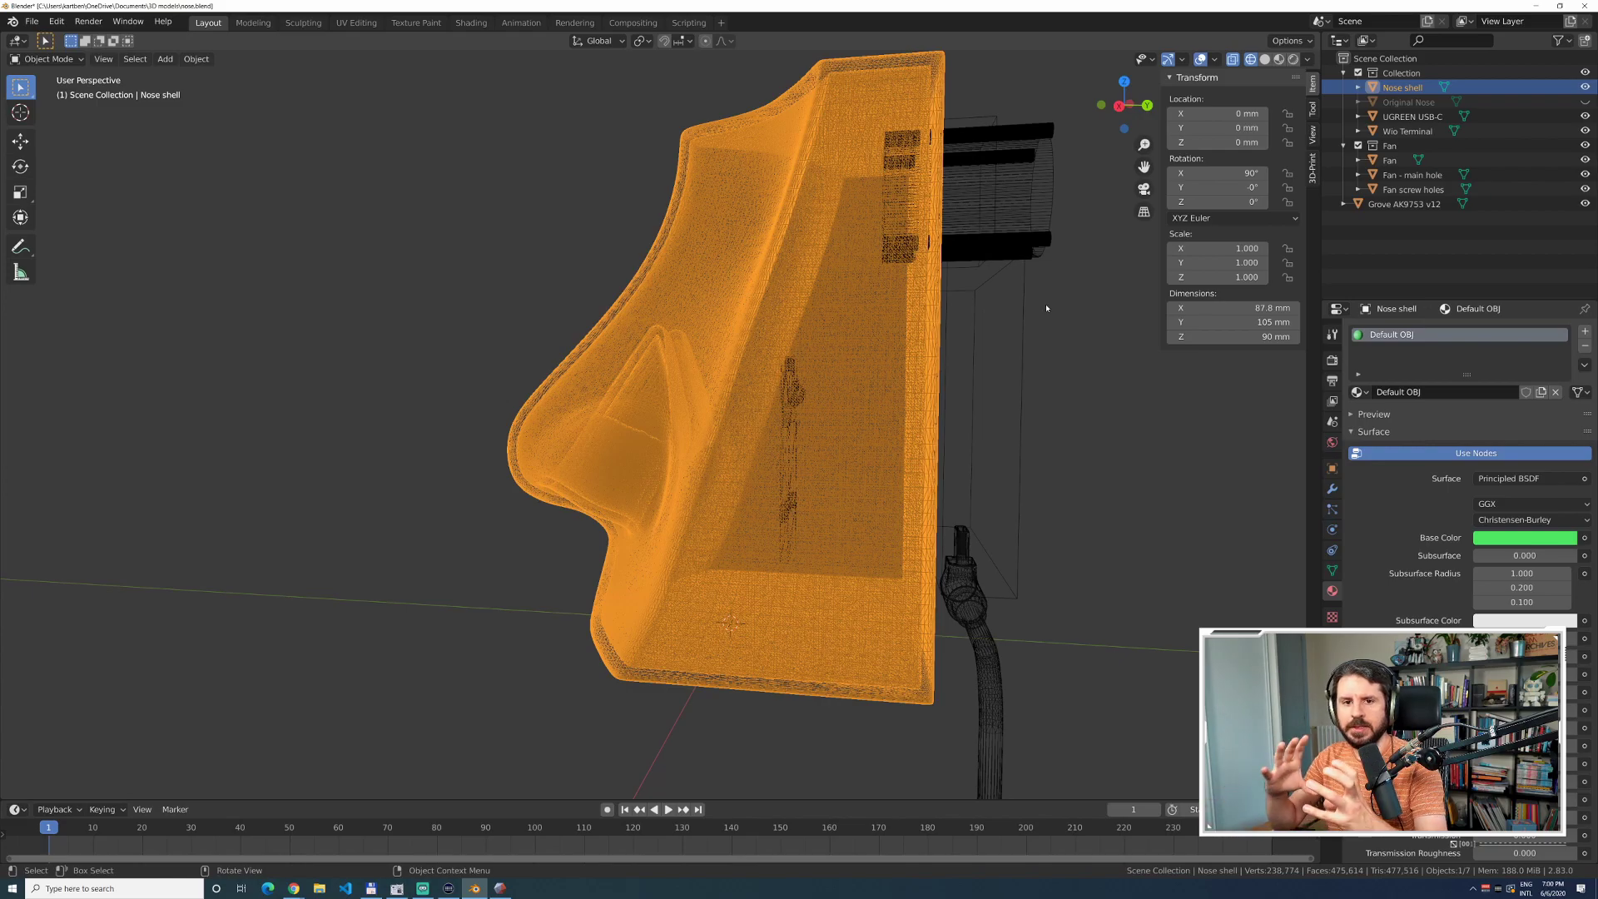
Hide the Fan collection and the Grove AK9753, UGREEN USB-C and Wio Terminal objects, and deselect the nose shell.
click(1585, 145)
click(1586, 203)
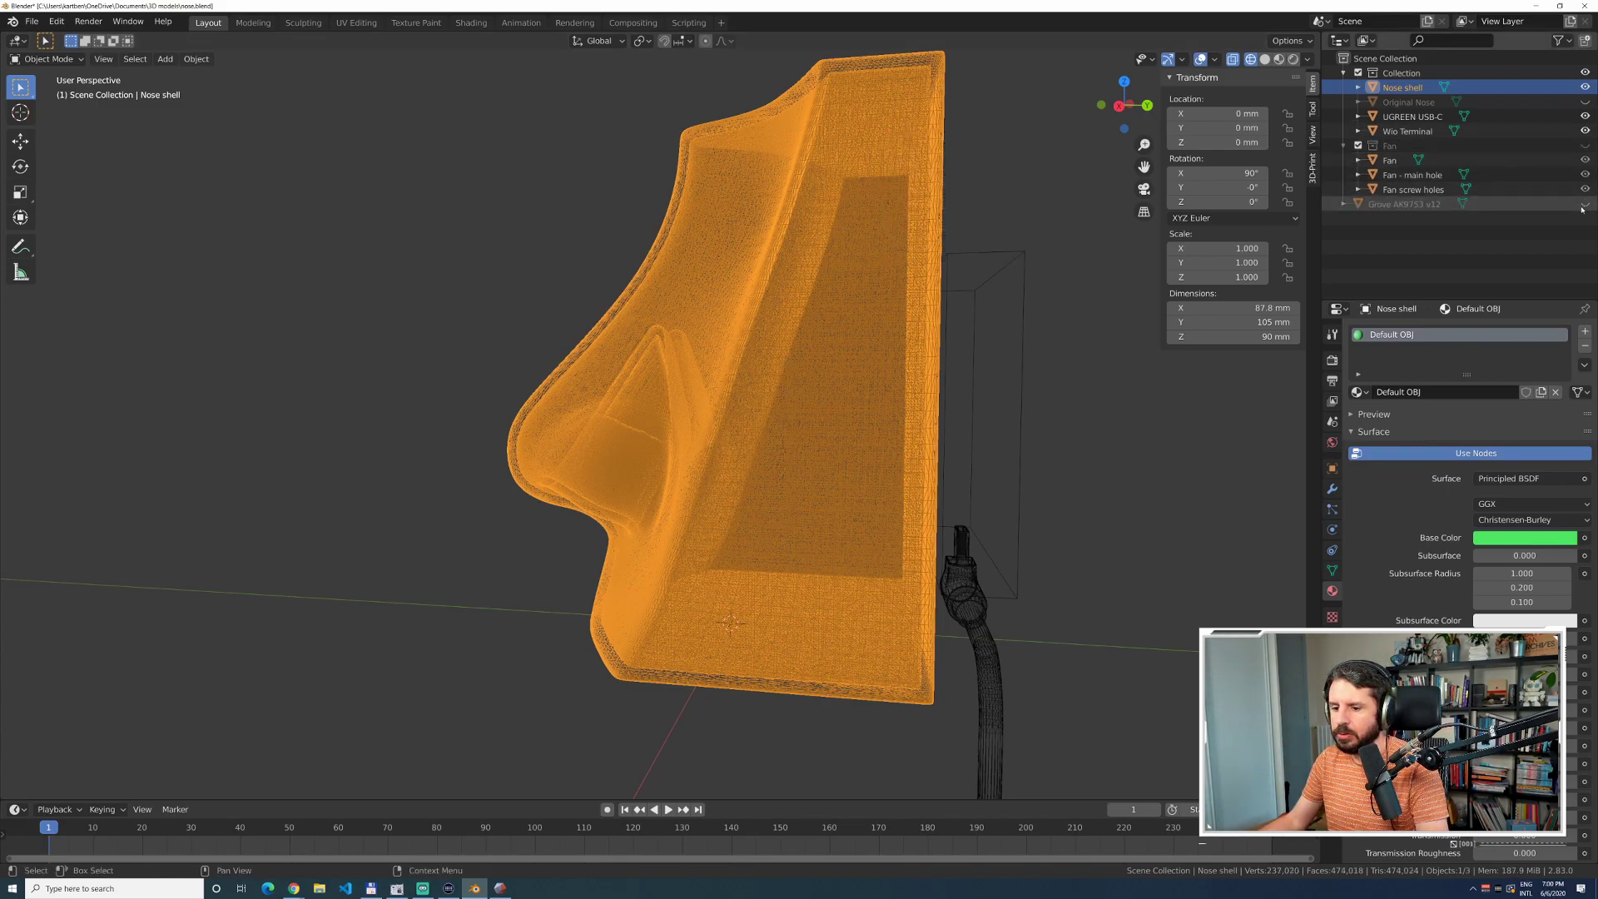
drag(1585, 117, 1585, 131)
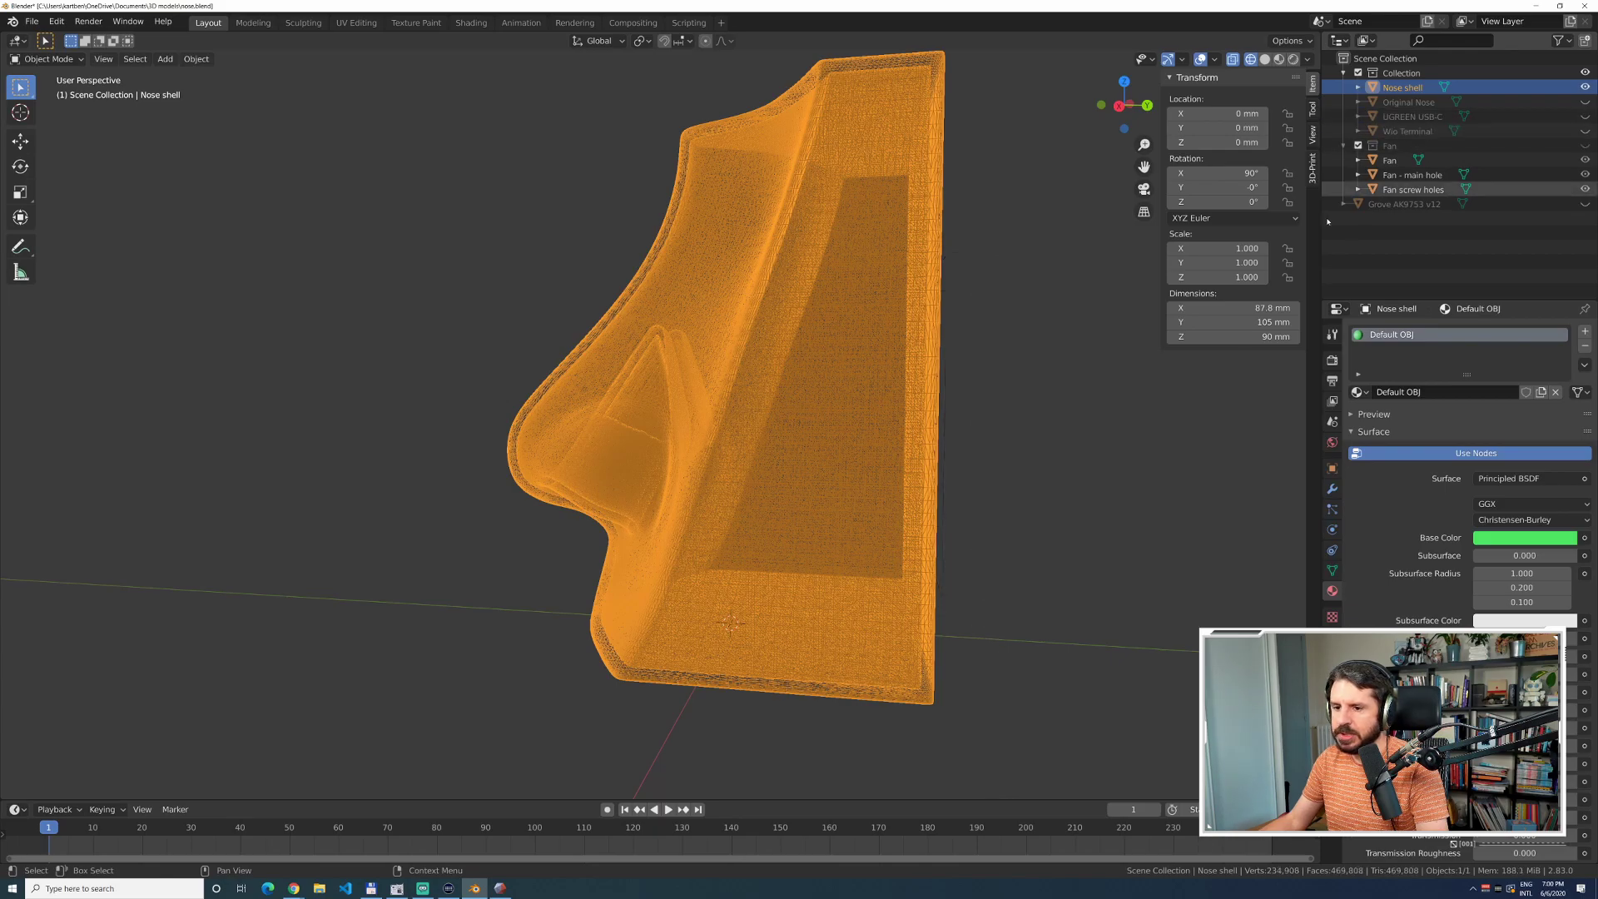
click(1020, 281)
scroll(998, 283, down, 2)
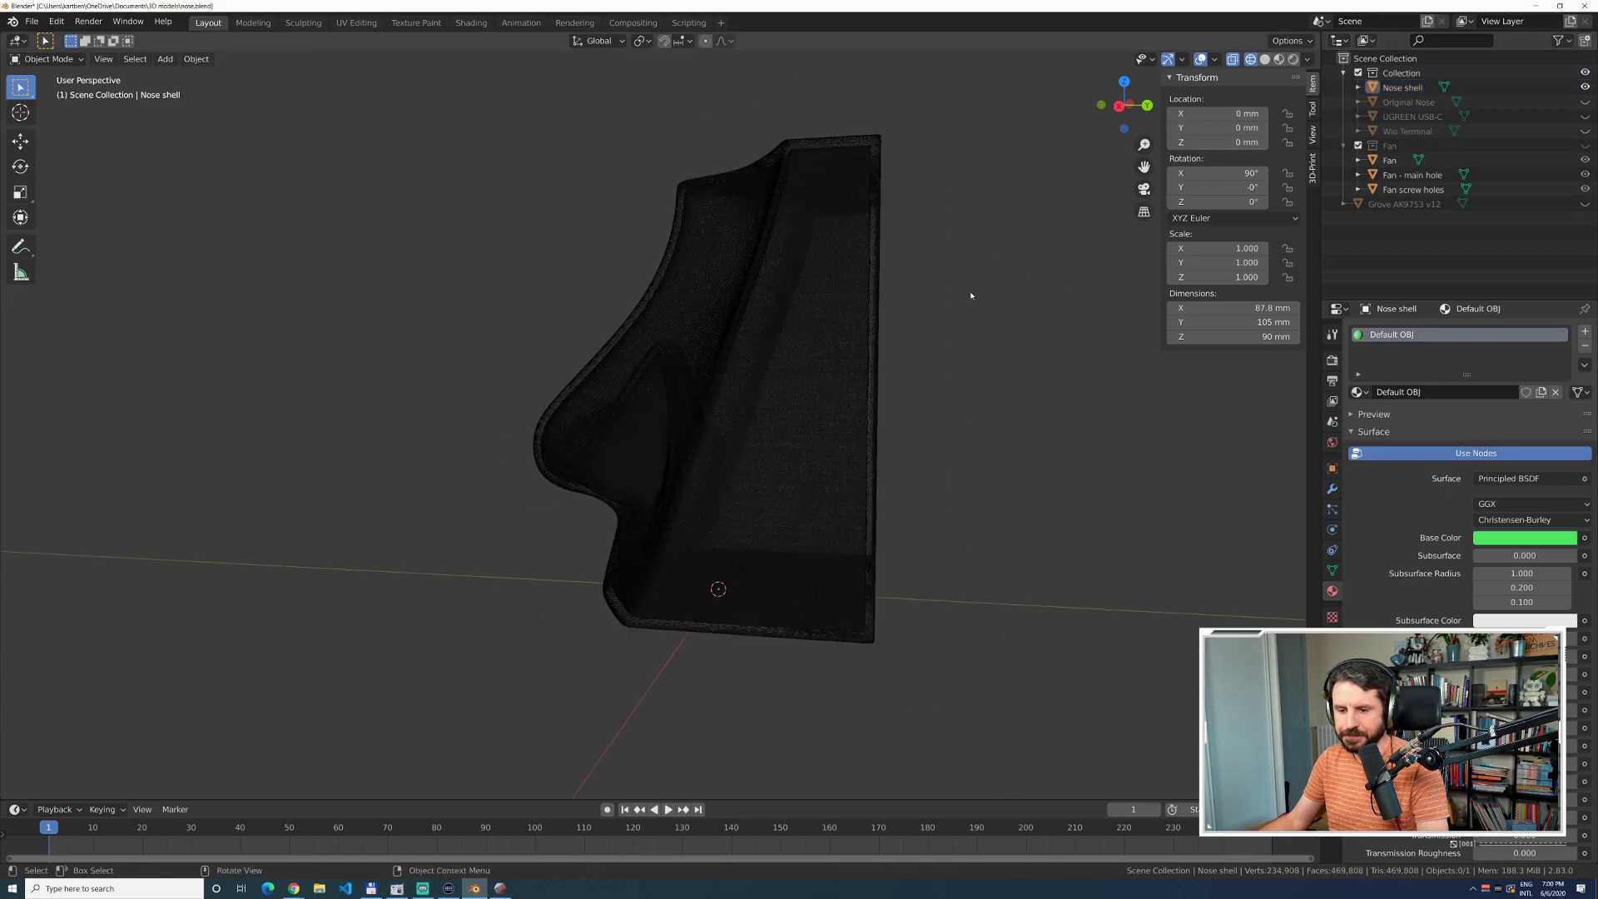
Set up a right orthographic wireframe view of the nose shell, with its outer and inner walls in profile.
key(KP_1)
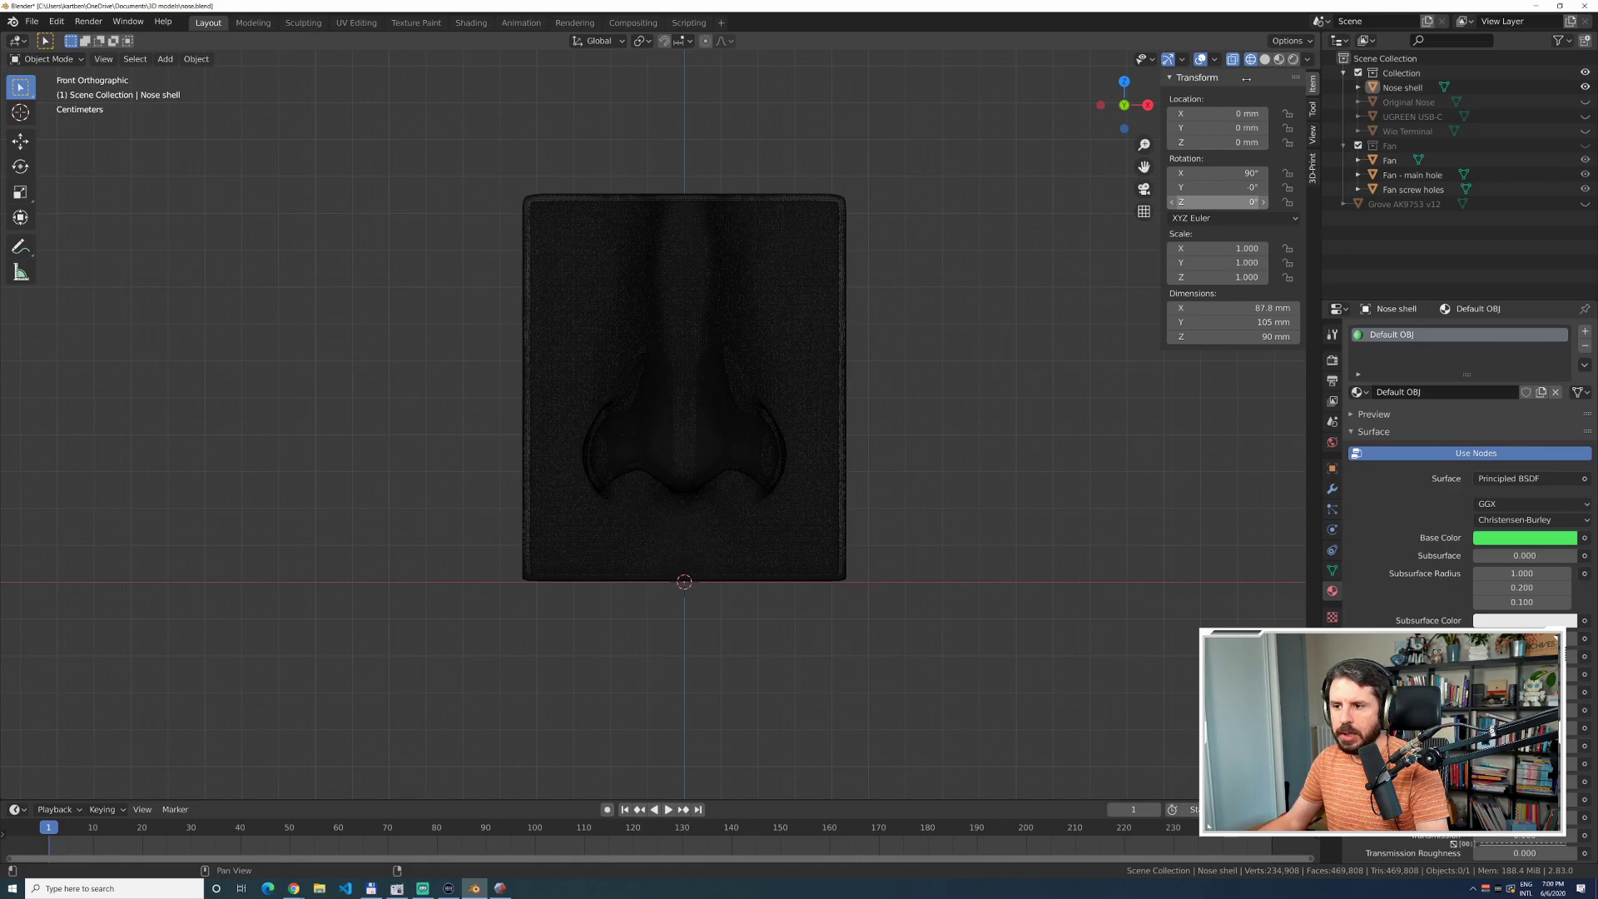
click(1265, 60)
key(KP_3)
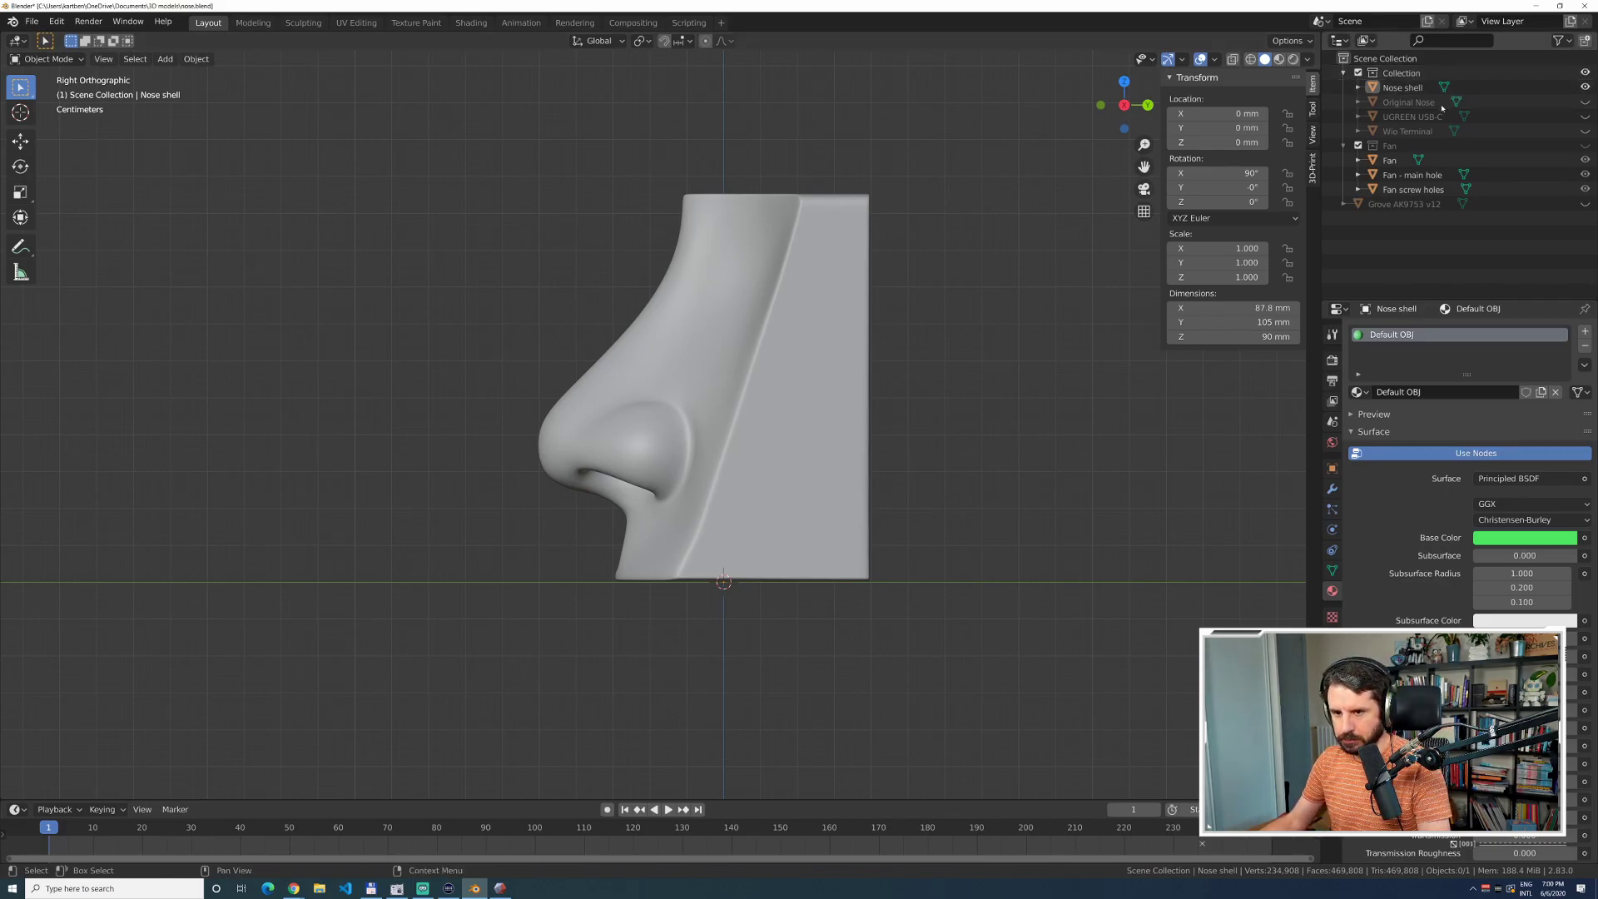
click(1233, 60)
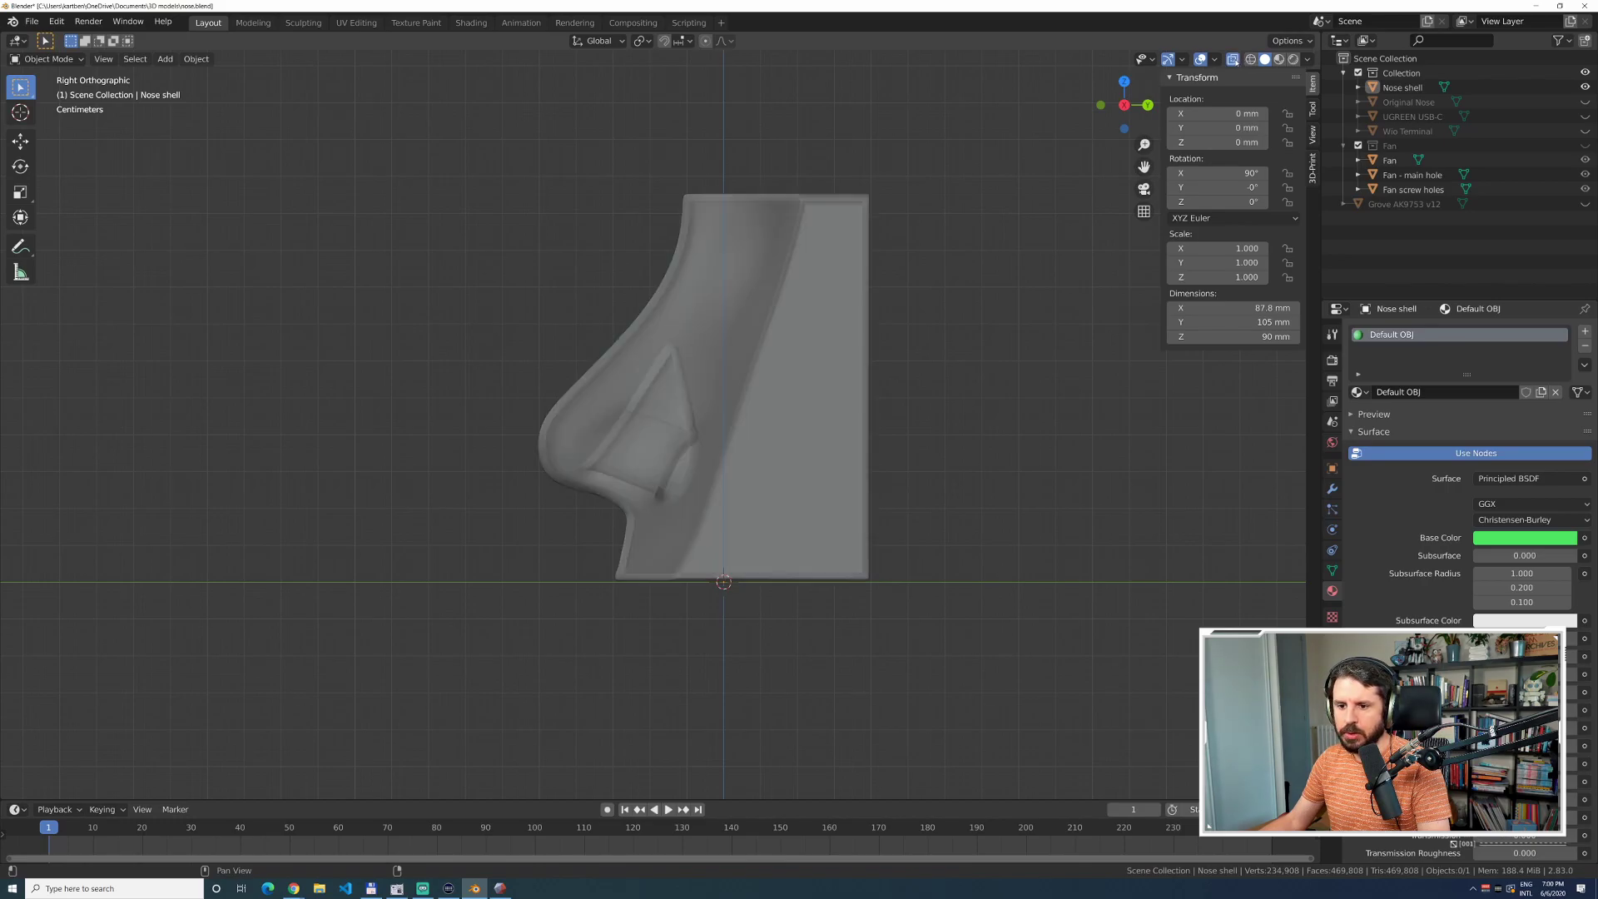
scroll(922, 243, up, 3)
scroll(925, 237, up, 3)
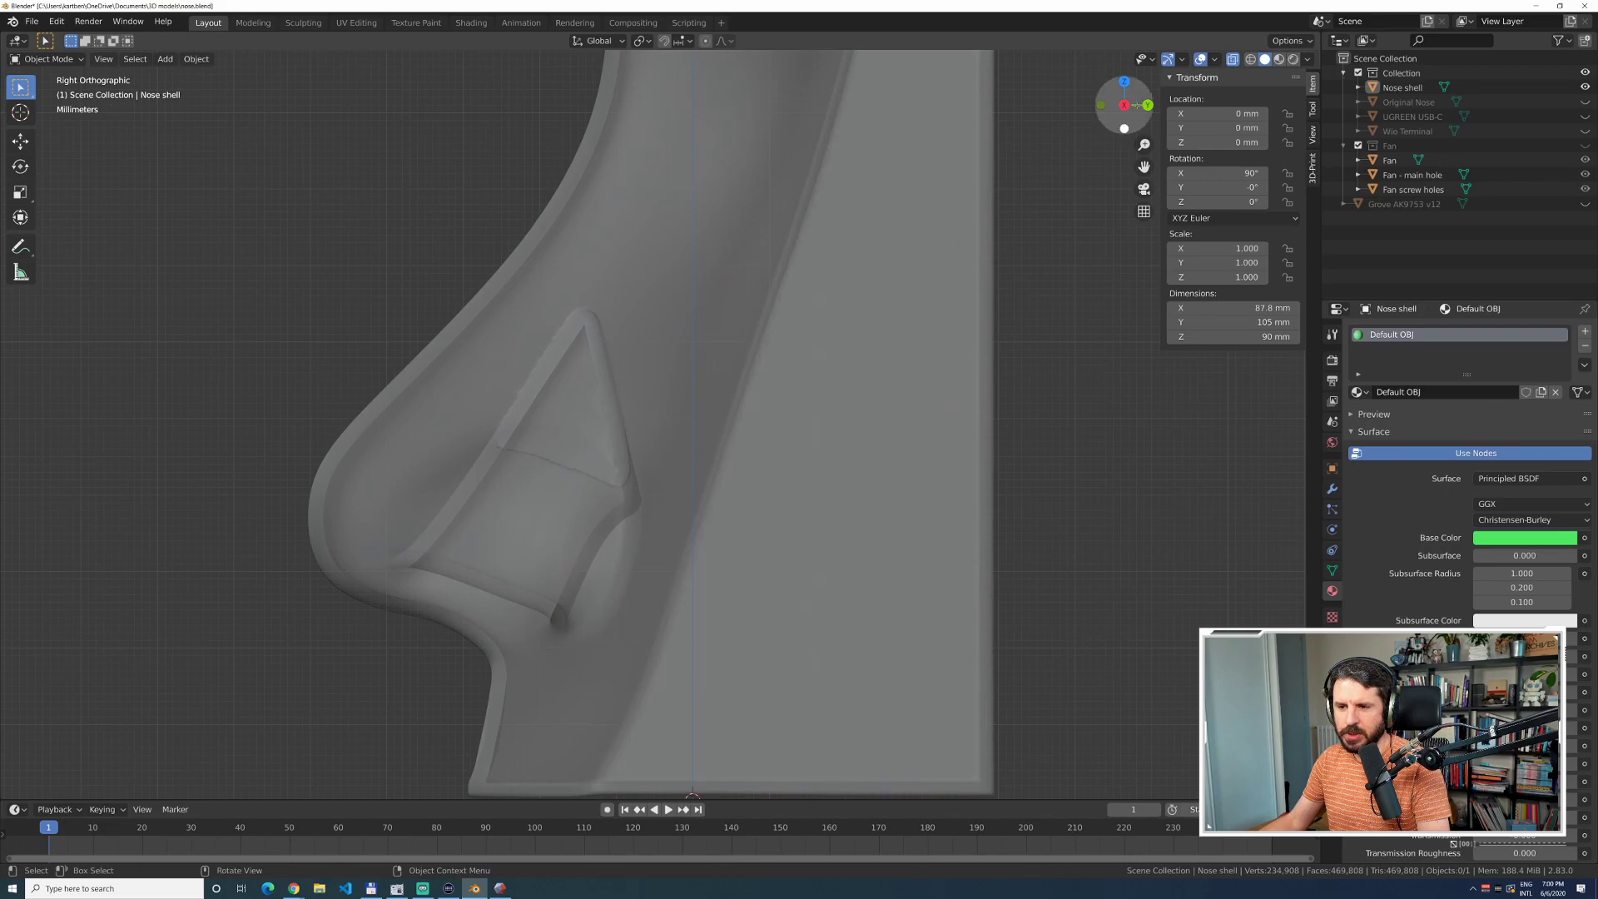
click(1250, 59)
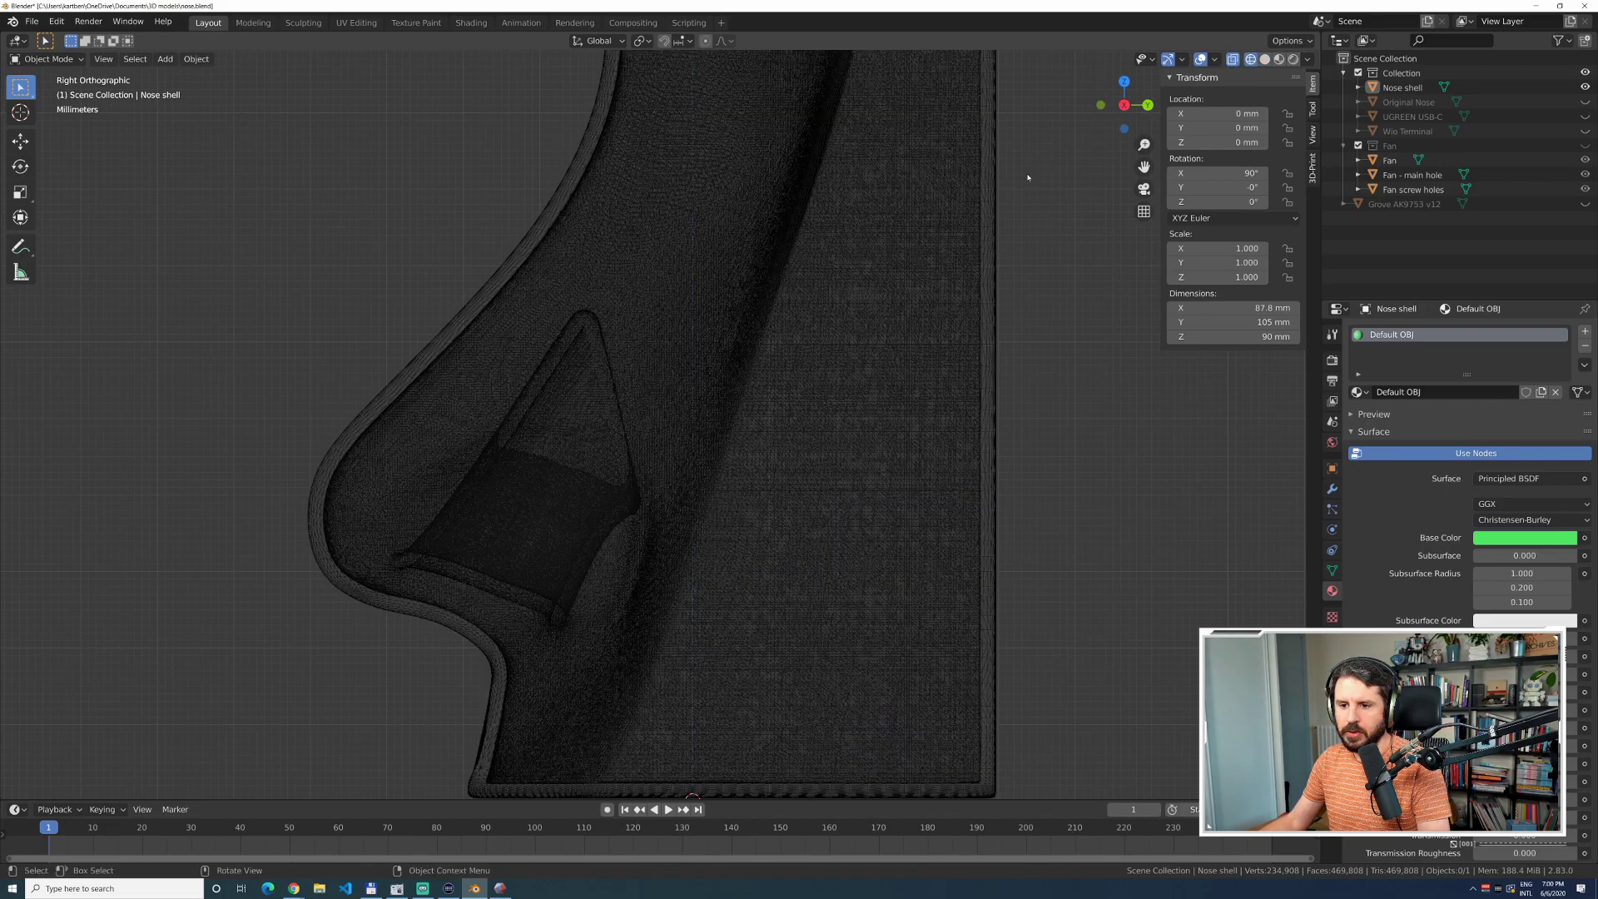
scroll(1020, 152, down, 1)
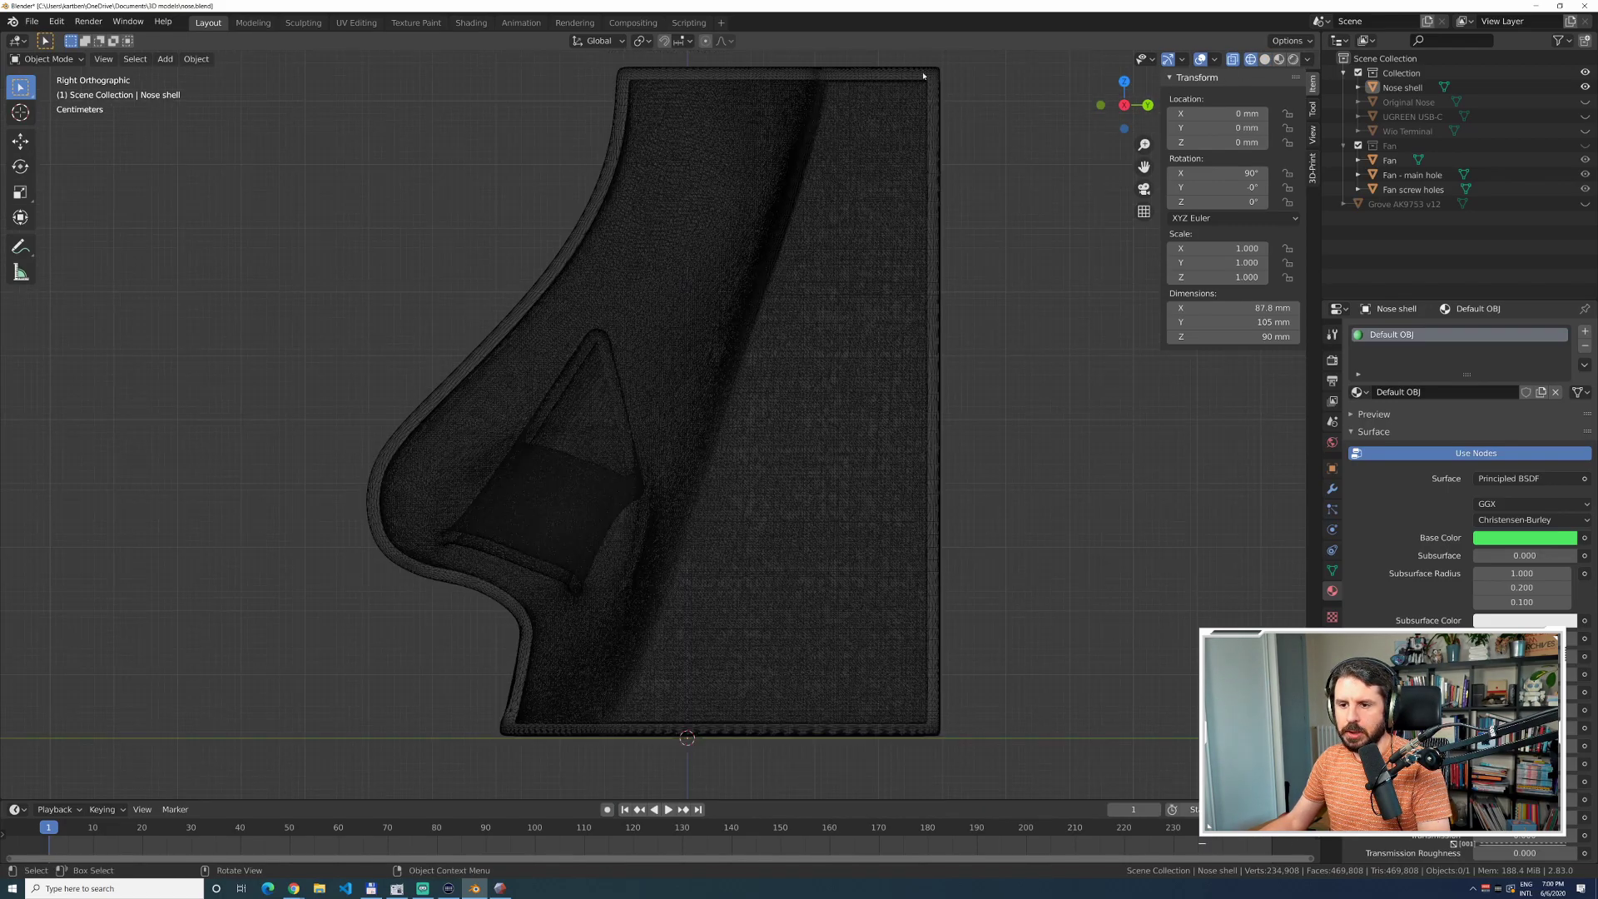
key(b)
mouse_move(920, 89)
mouse_down()
mouse_move(916, 795)
mouse_move(330, 822)
mouse_up()
click(978, 503)
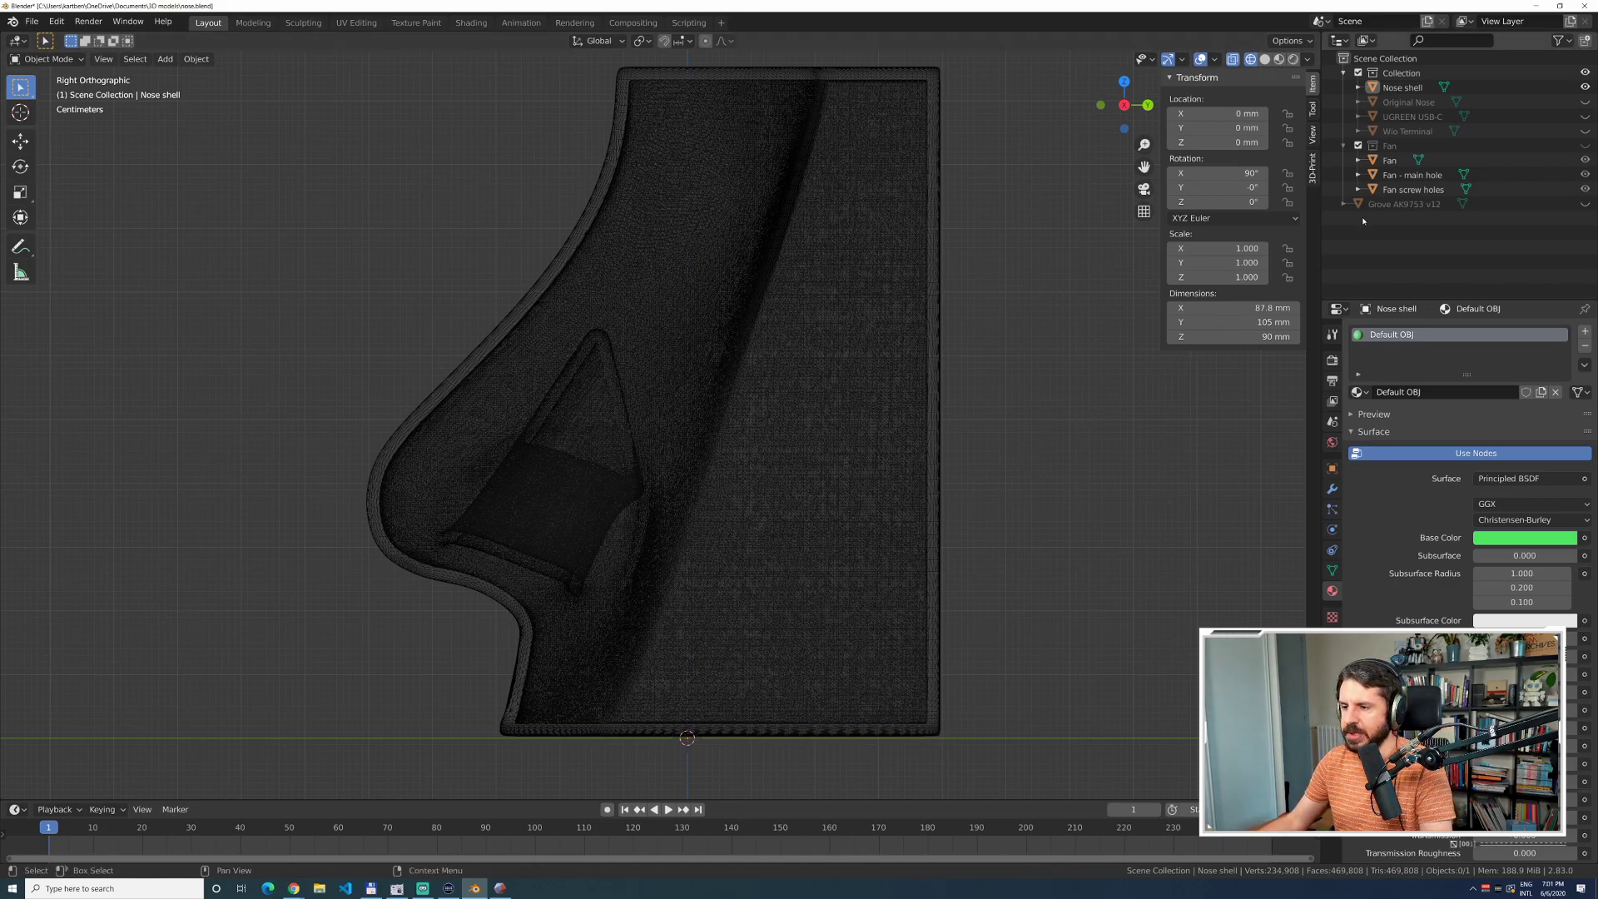
Create a linked duplicate of the Nose shell at its original position.
click(1398, 88)
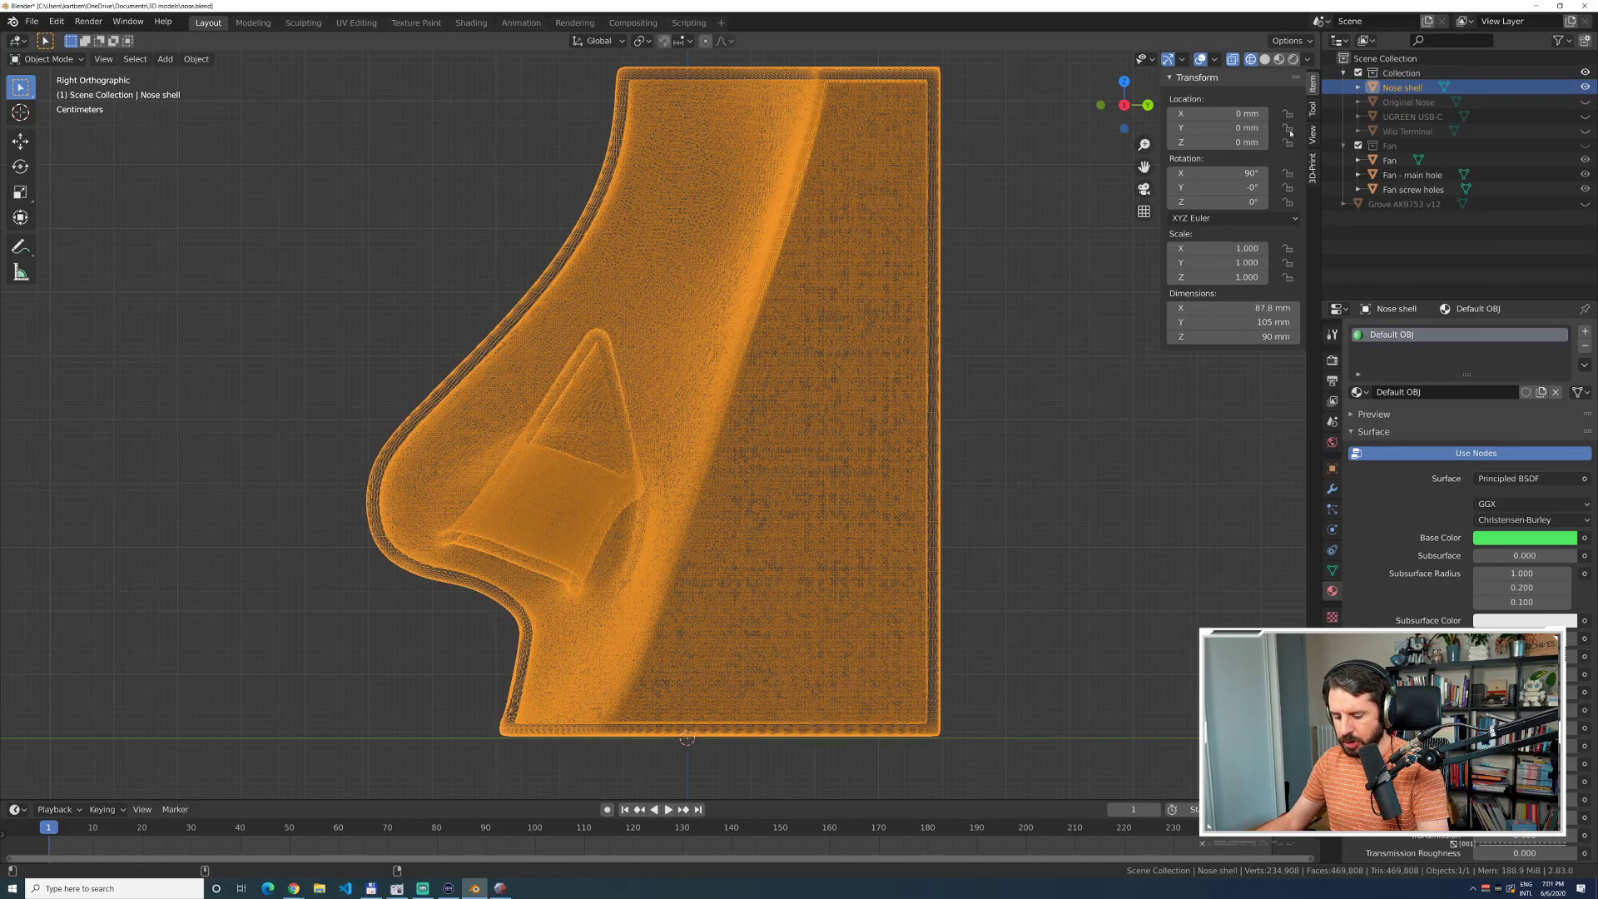
key(alt+d)
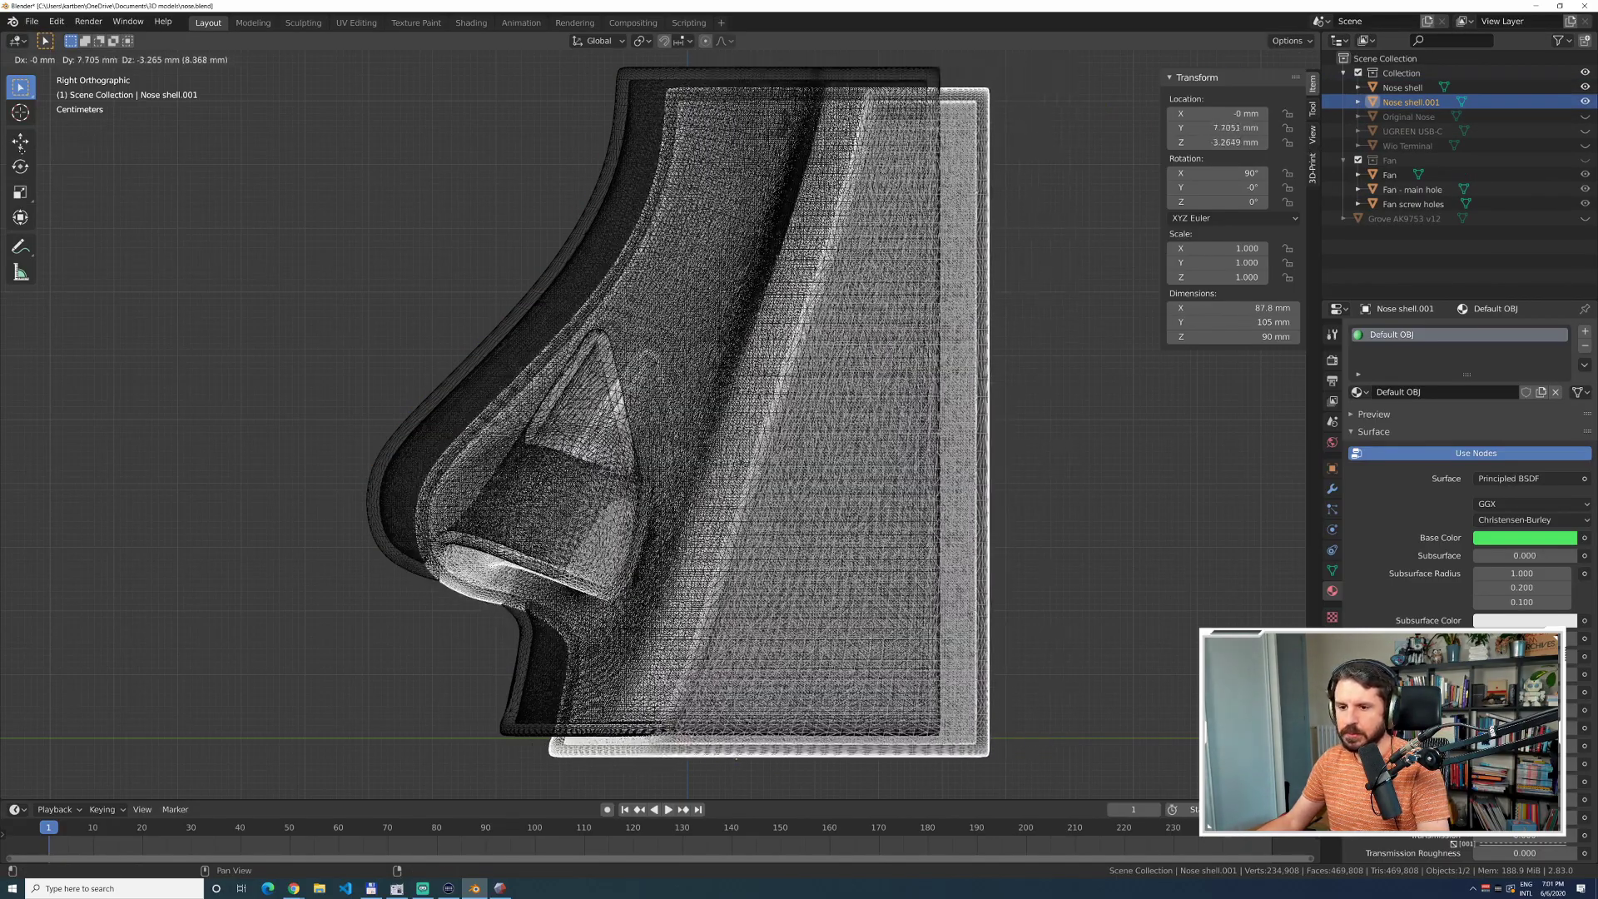
key(Escape)
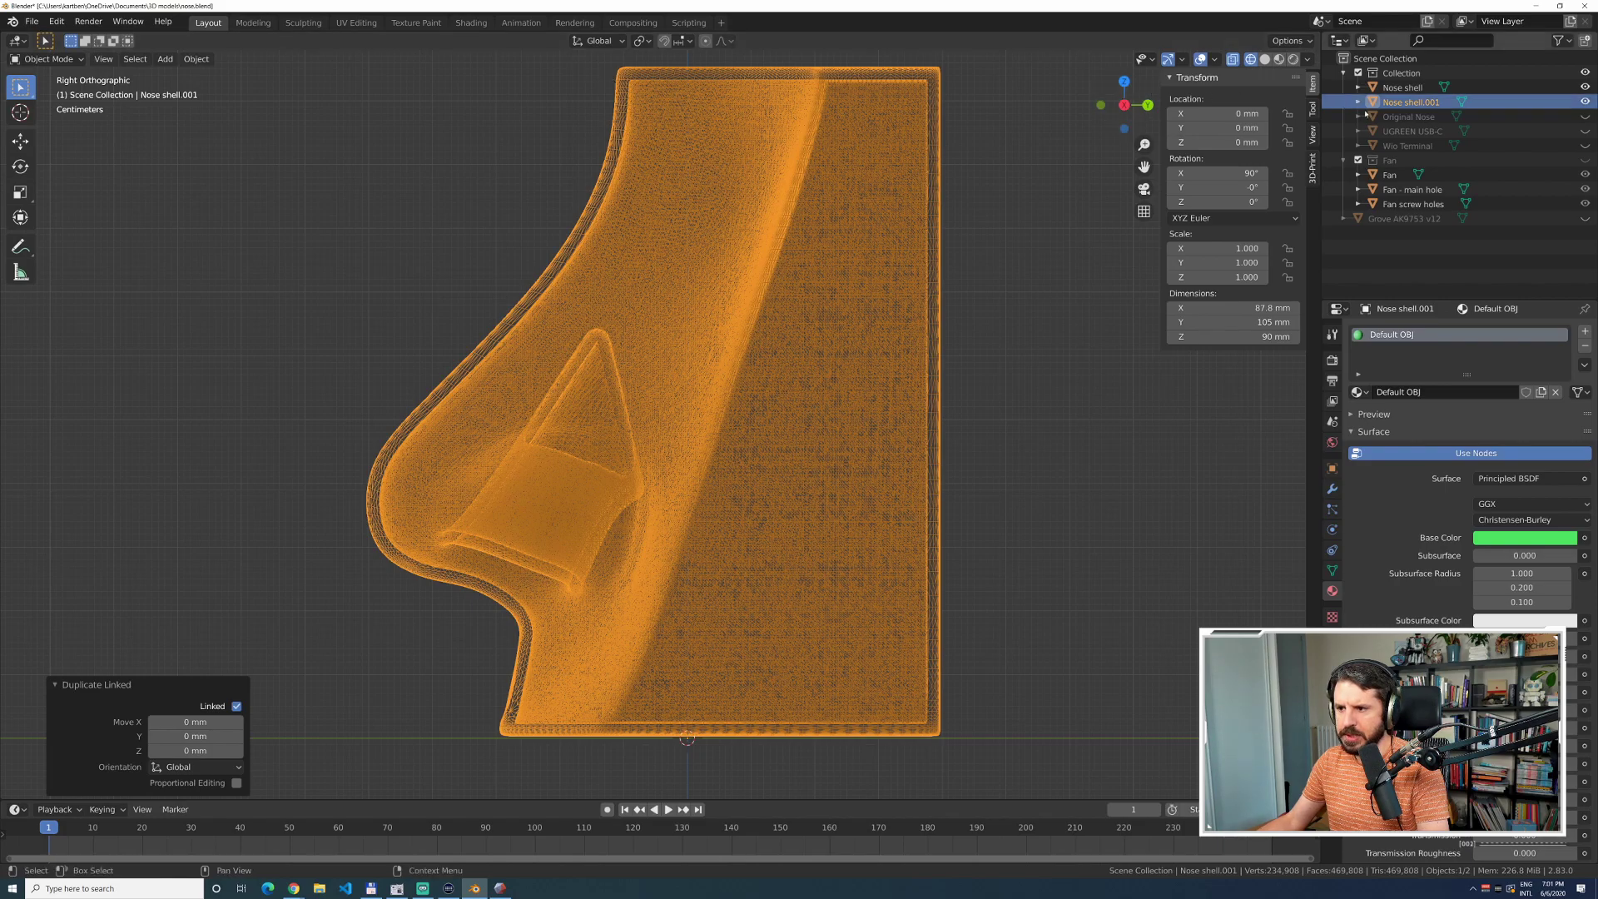
click(1476, 85)
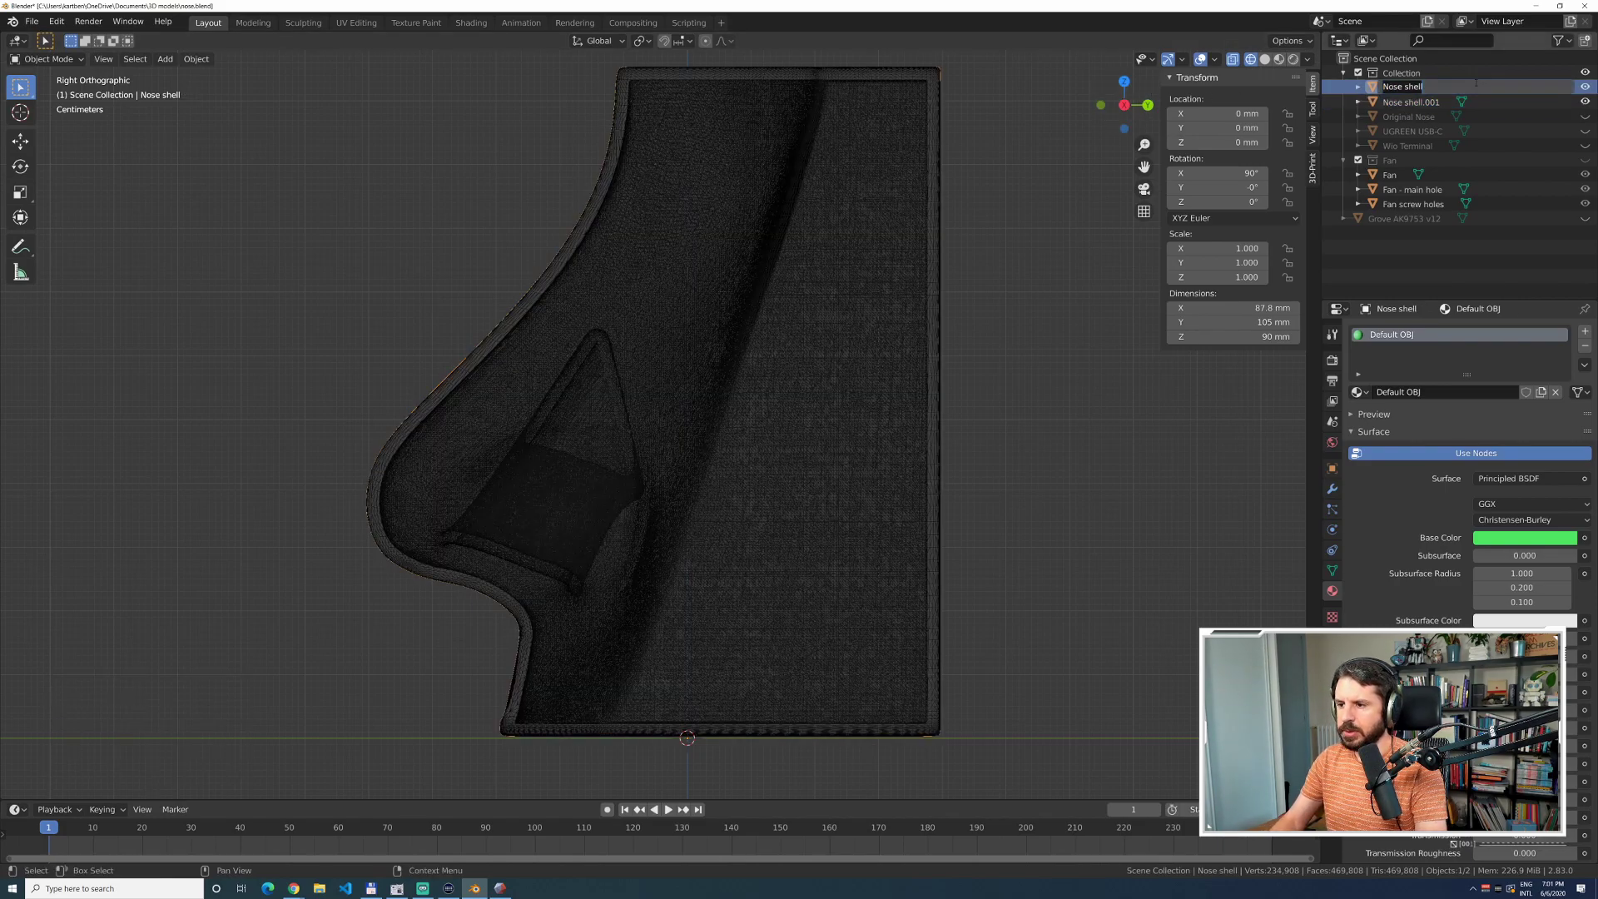
key(Escape)
key(ctrl+z)
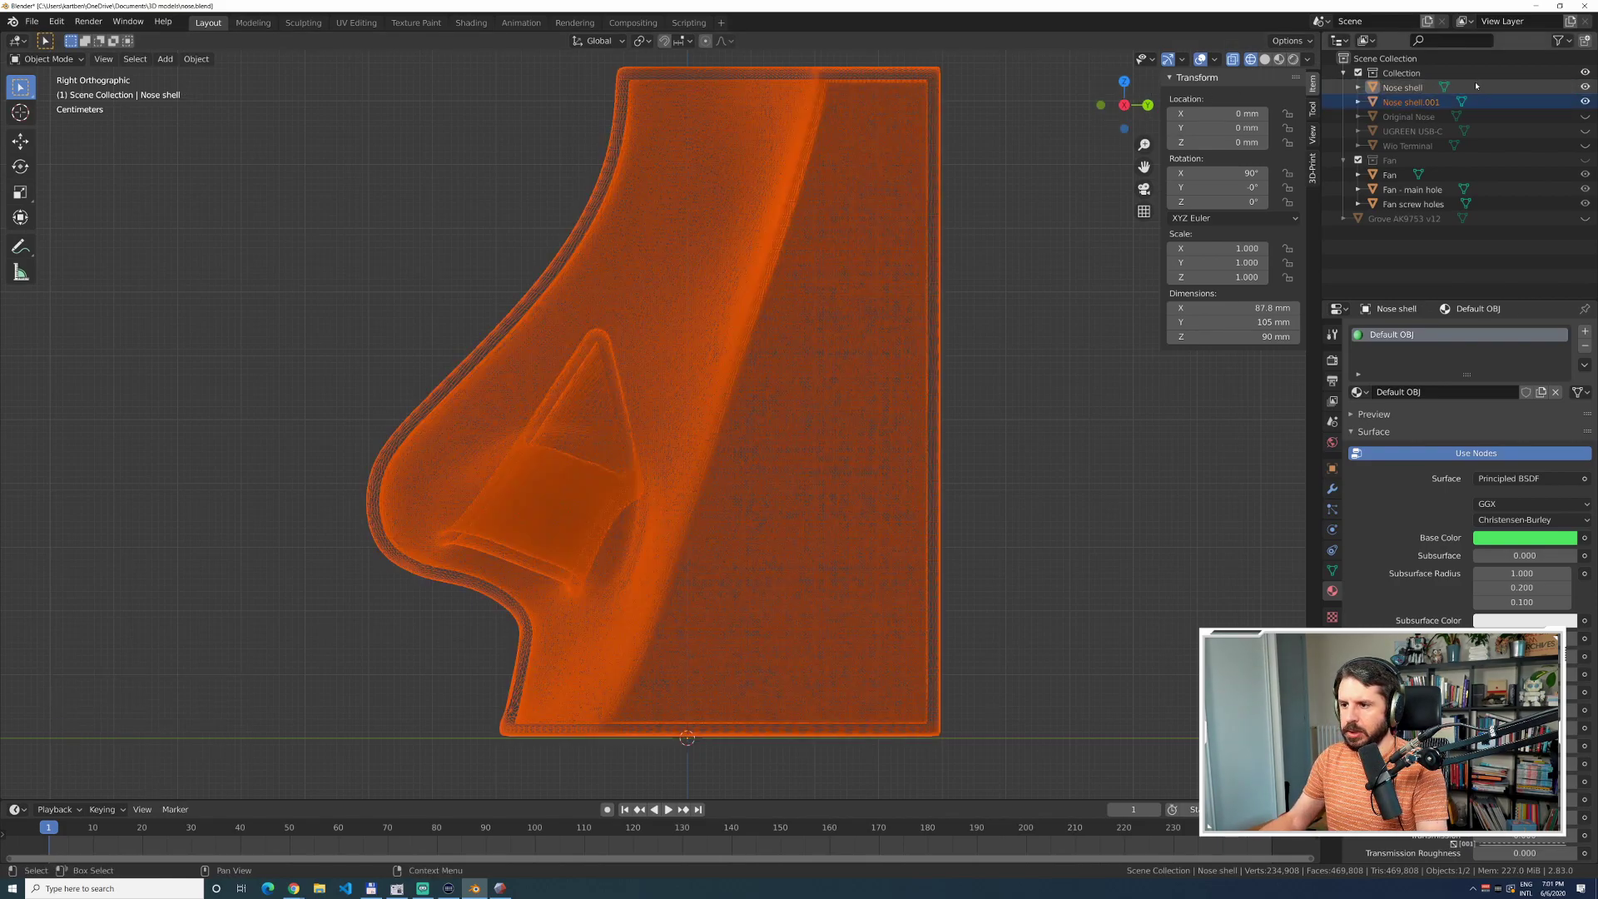
Rename the duplicated shell object "Nose cover".
click(1415, 101)
double_click(1415, 101)
key(End)
key(BackSpace)
key(BackSpace)
key(BackSpace)
key(BackSpace)
key(BackSpace)
key(BackSpace)
key(BackSpace)
key(BackSpace)
key(BackSpace)
text(lk)
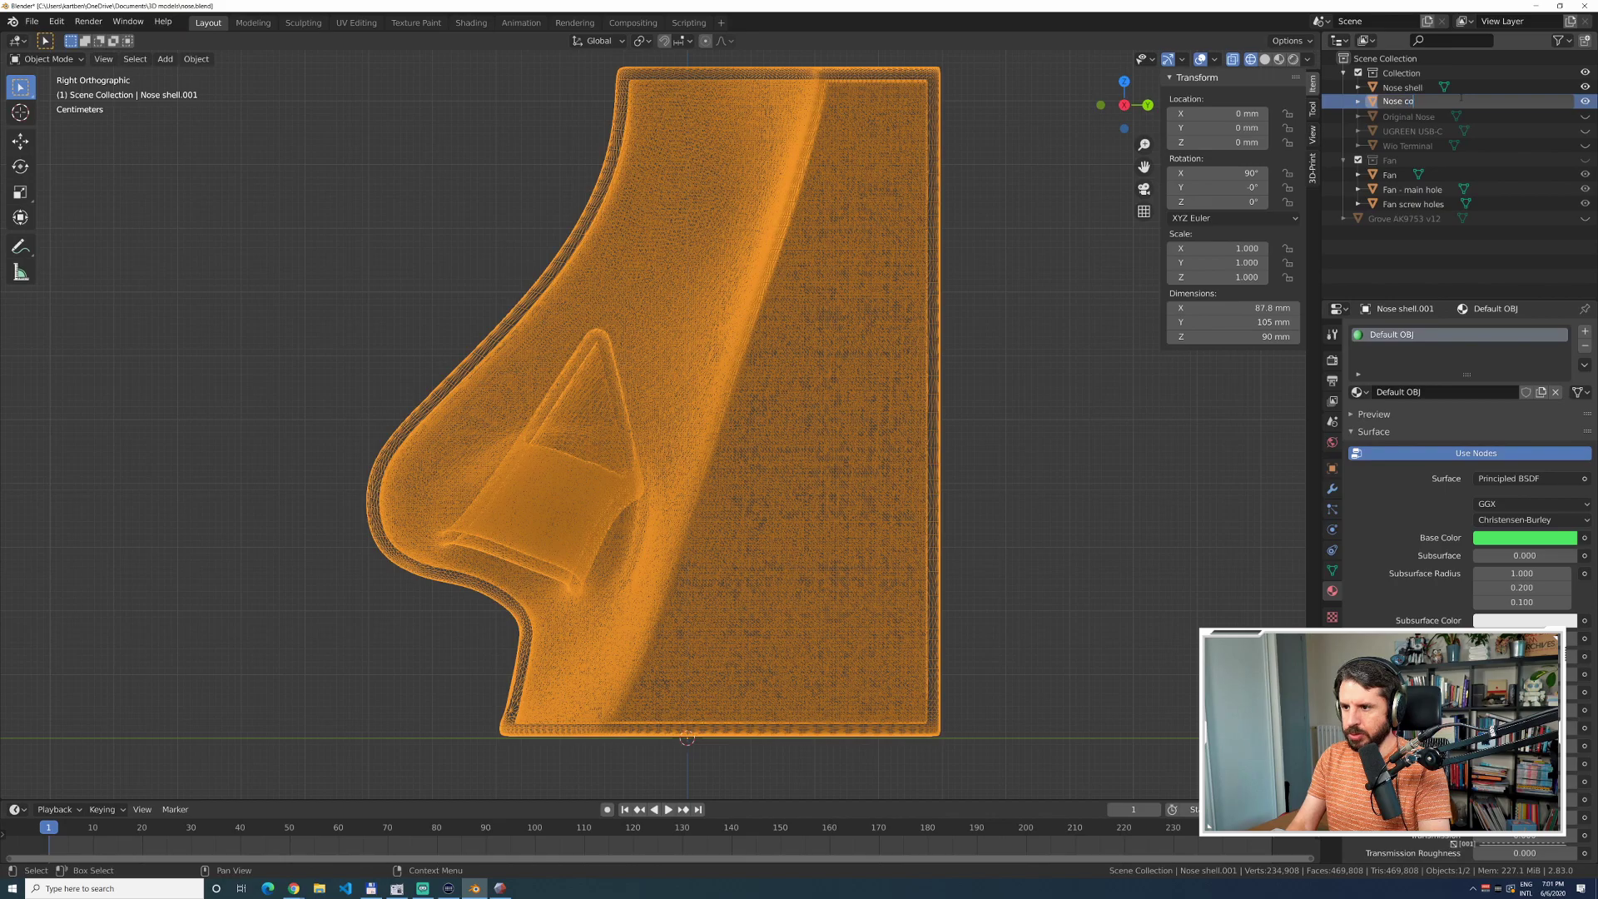
text(ver)
key(Return)
Hide the Nose shell object and make Nose cover the selected object.
click(1415, 102)
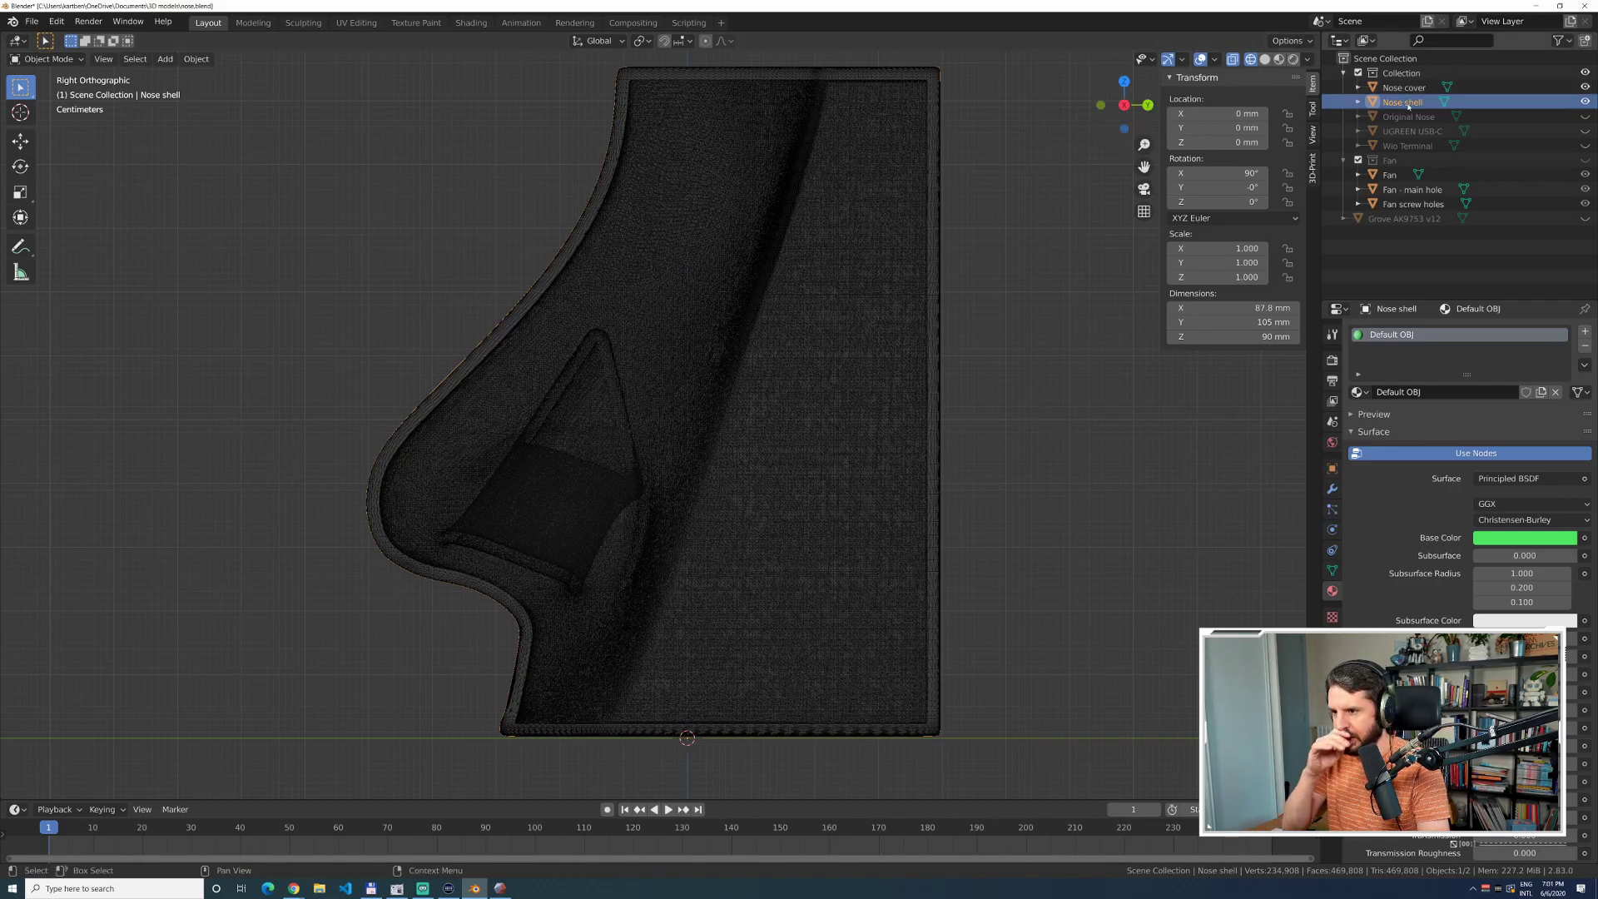
click(1585, 101)
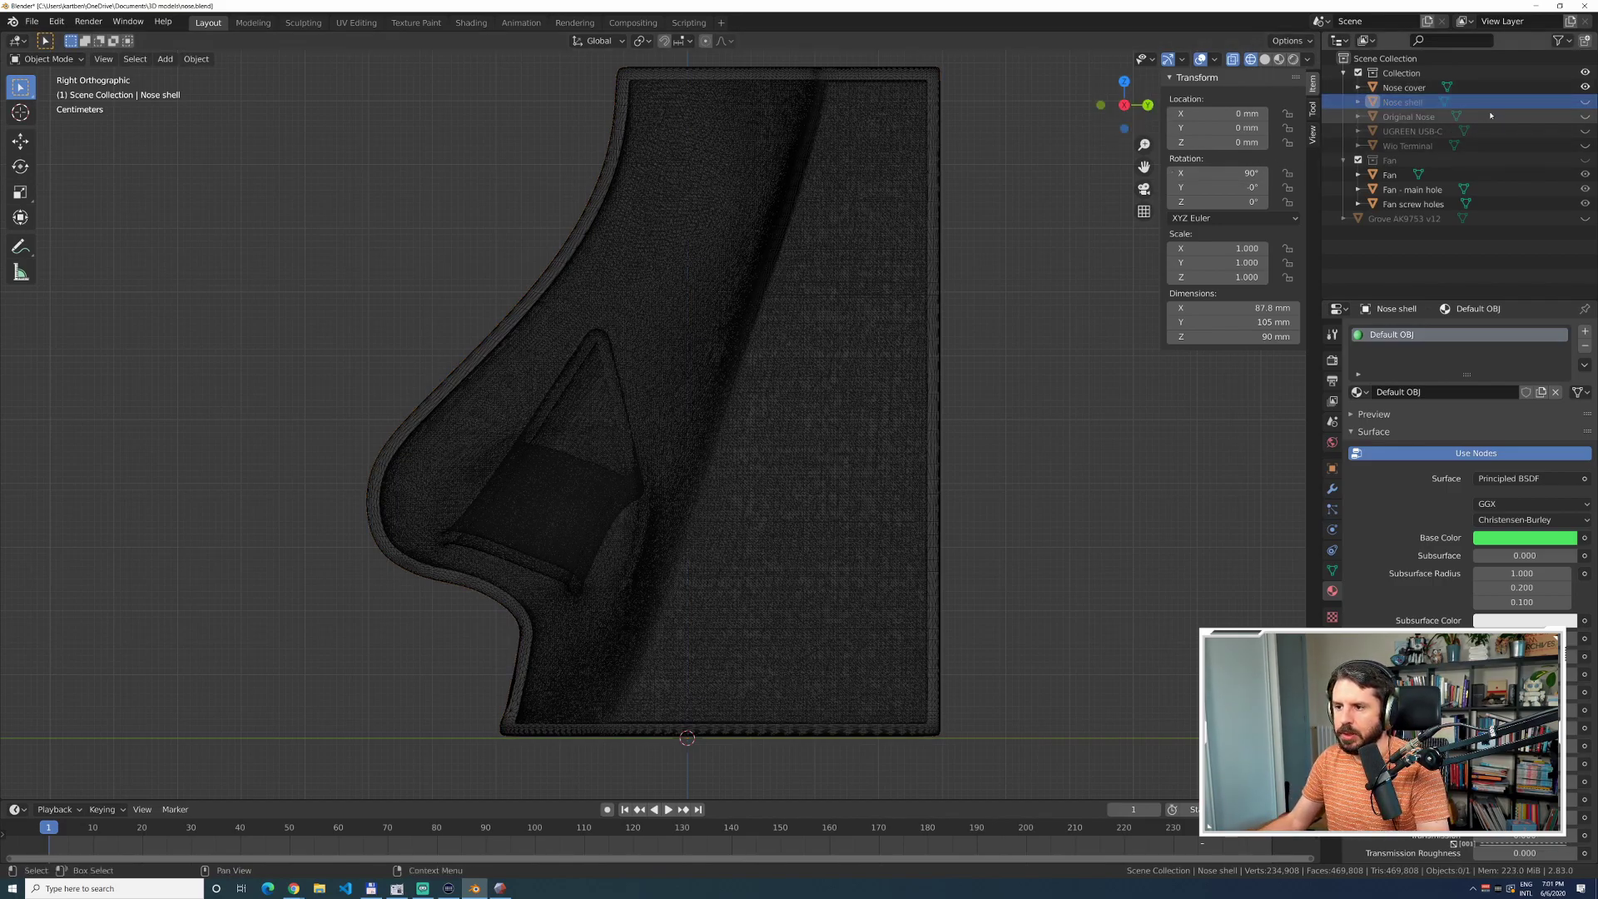
click(1403, 88)
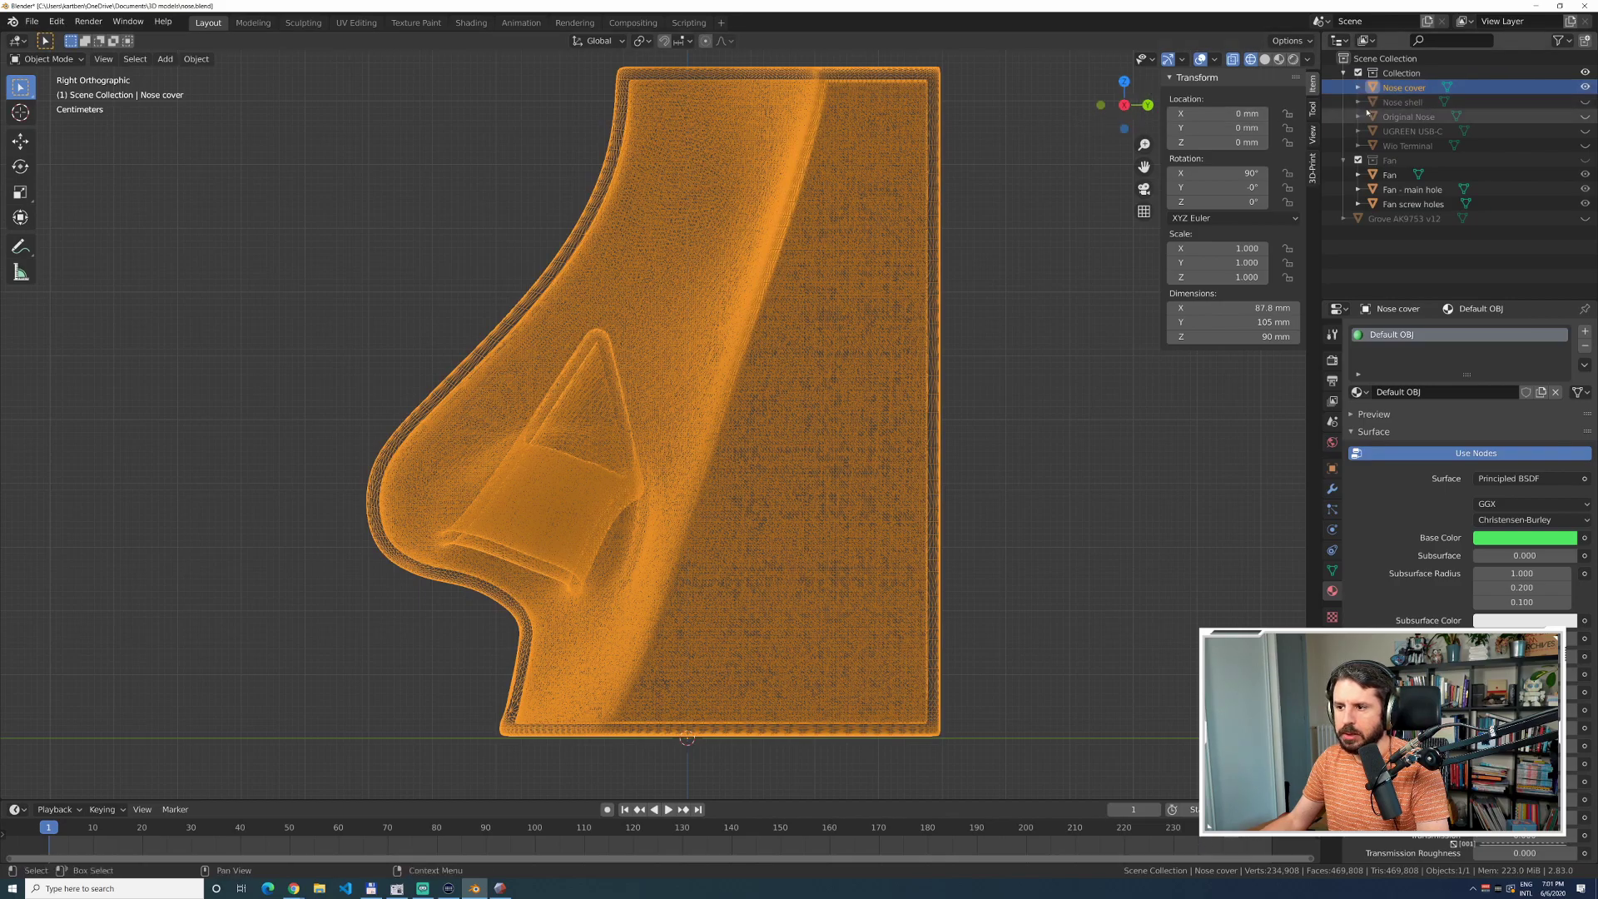
click(1373, 103)
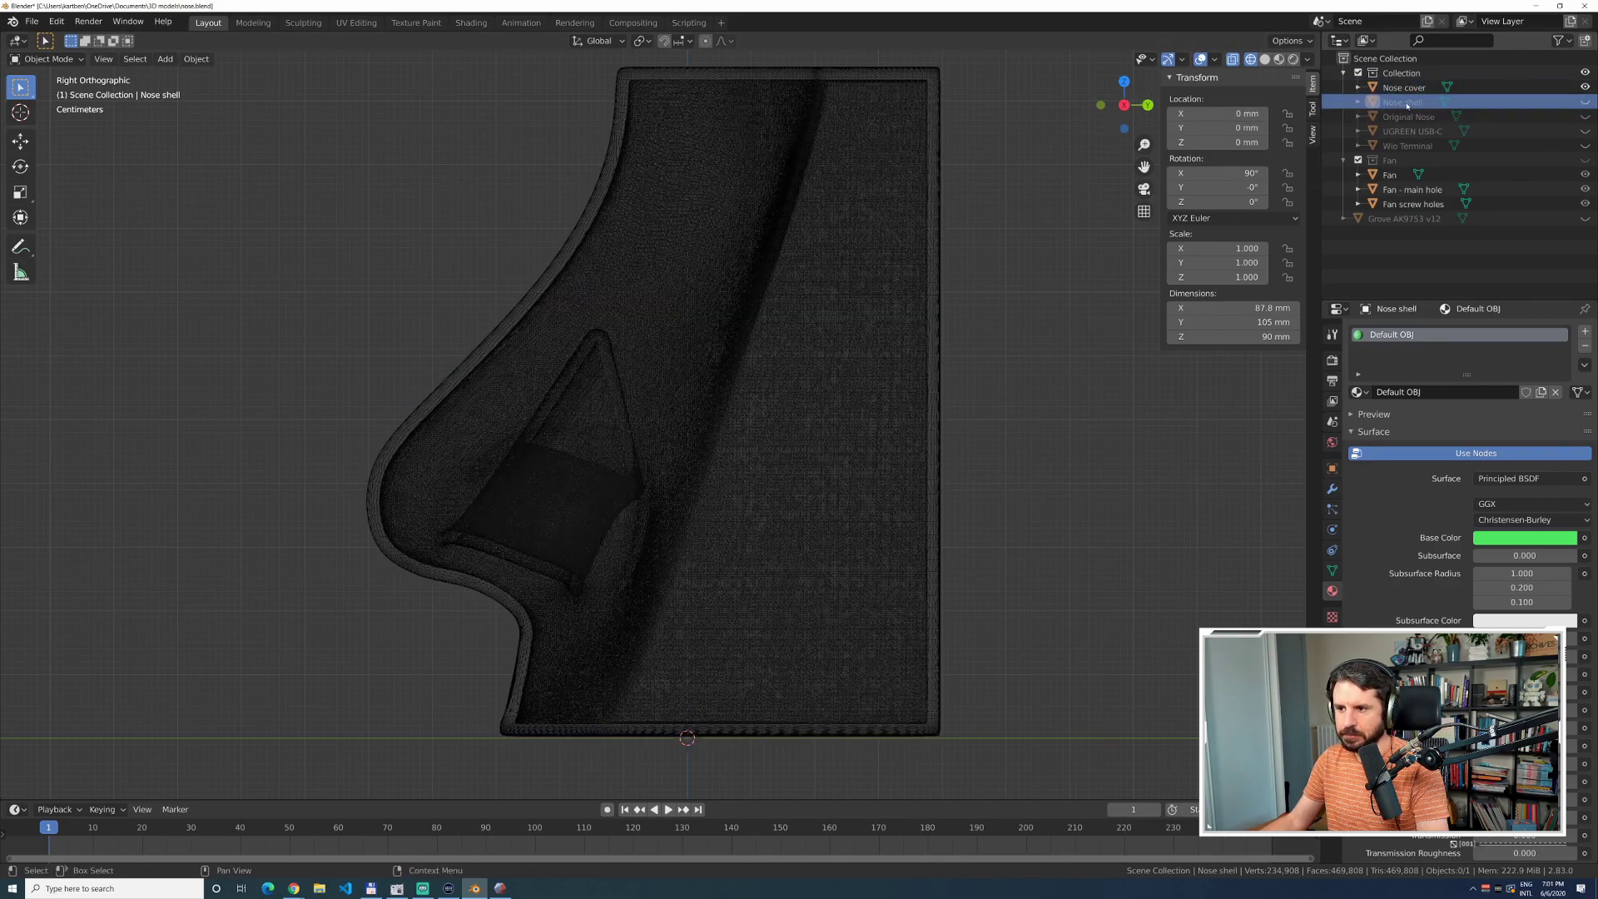
click(1549, 88)
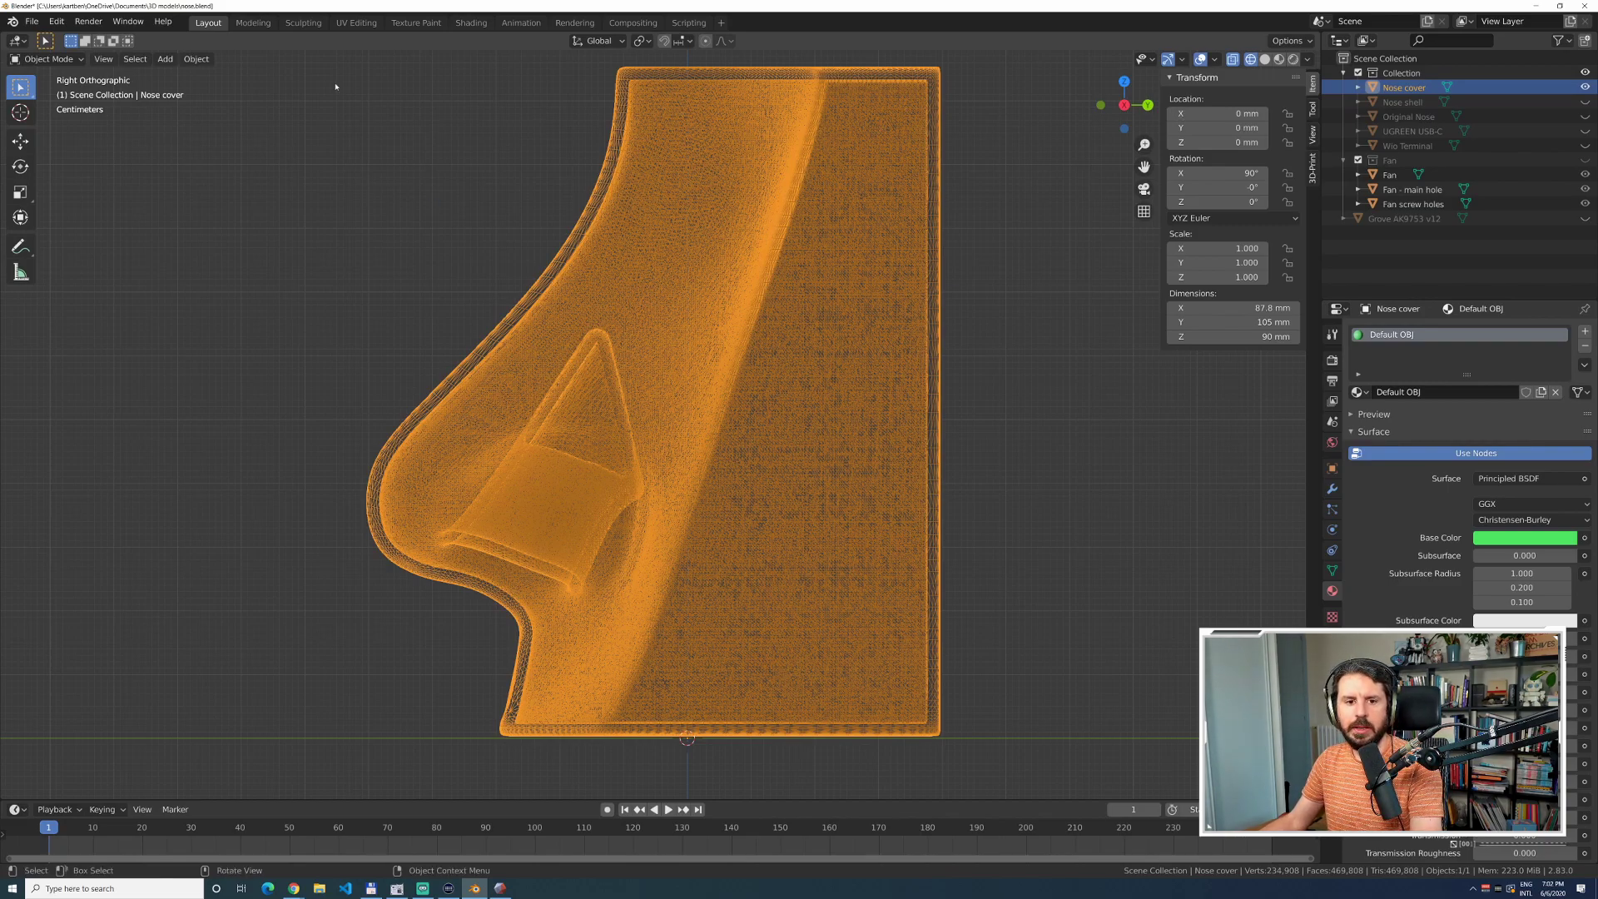
Bisect the entire Nose cover mesh in Edit Mode along a diagonal from its upper rear edge to its lower front corner.
click(47, 59)
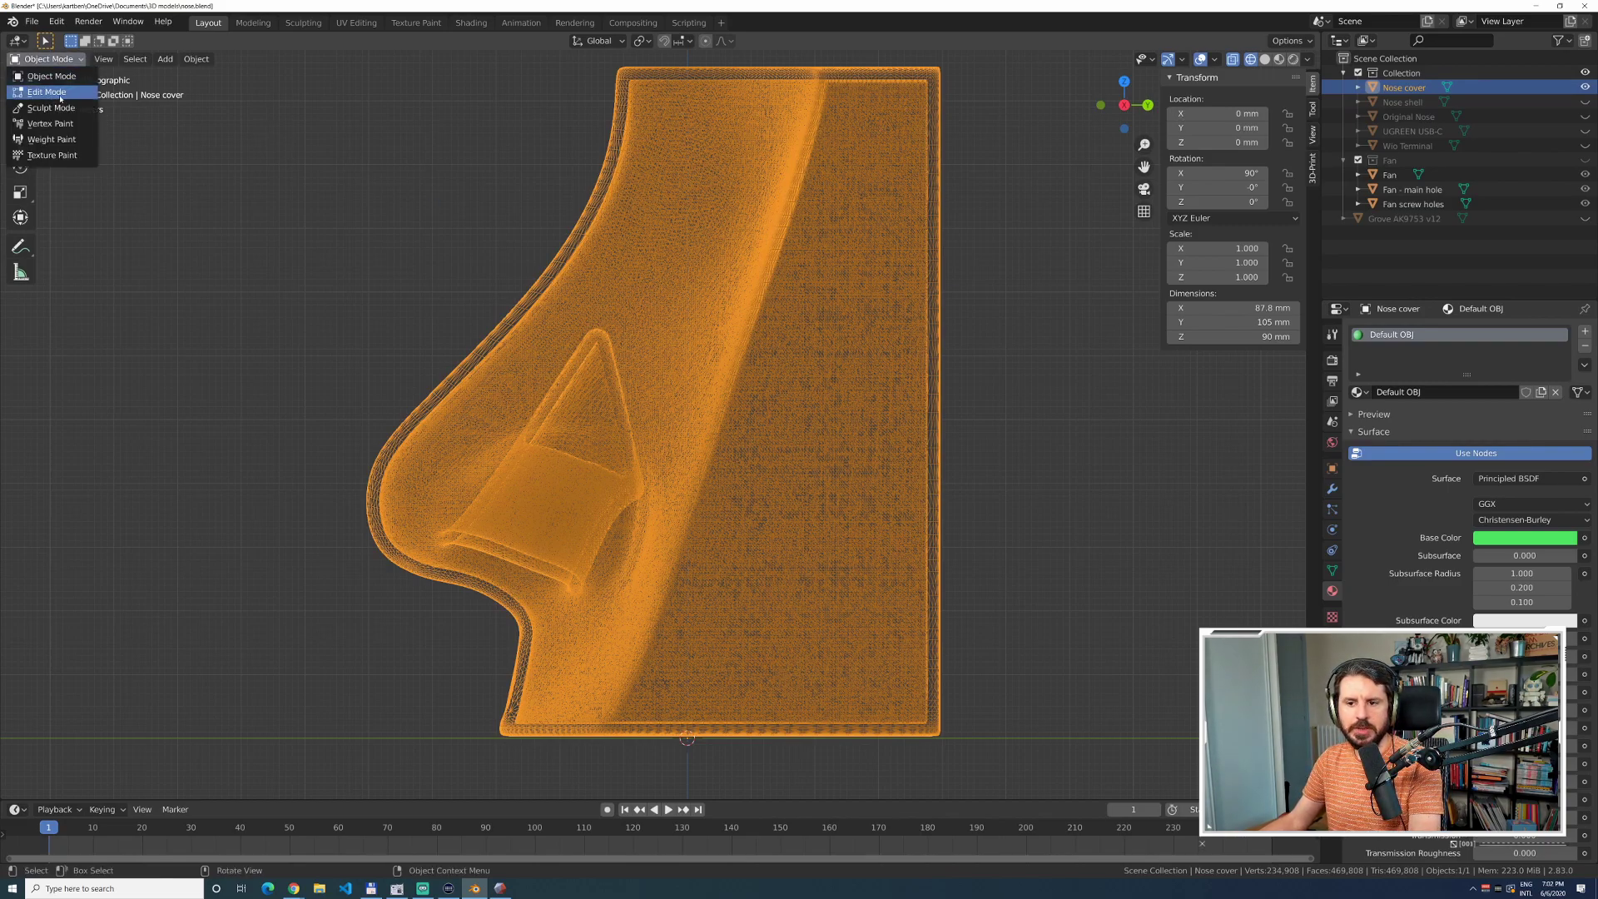
key(Tab)
key(a)
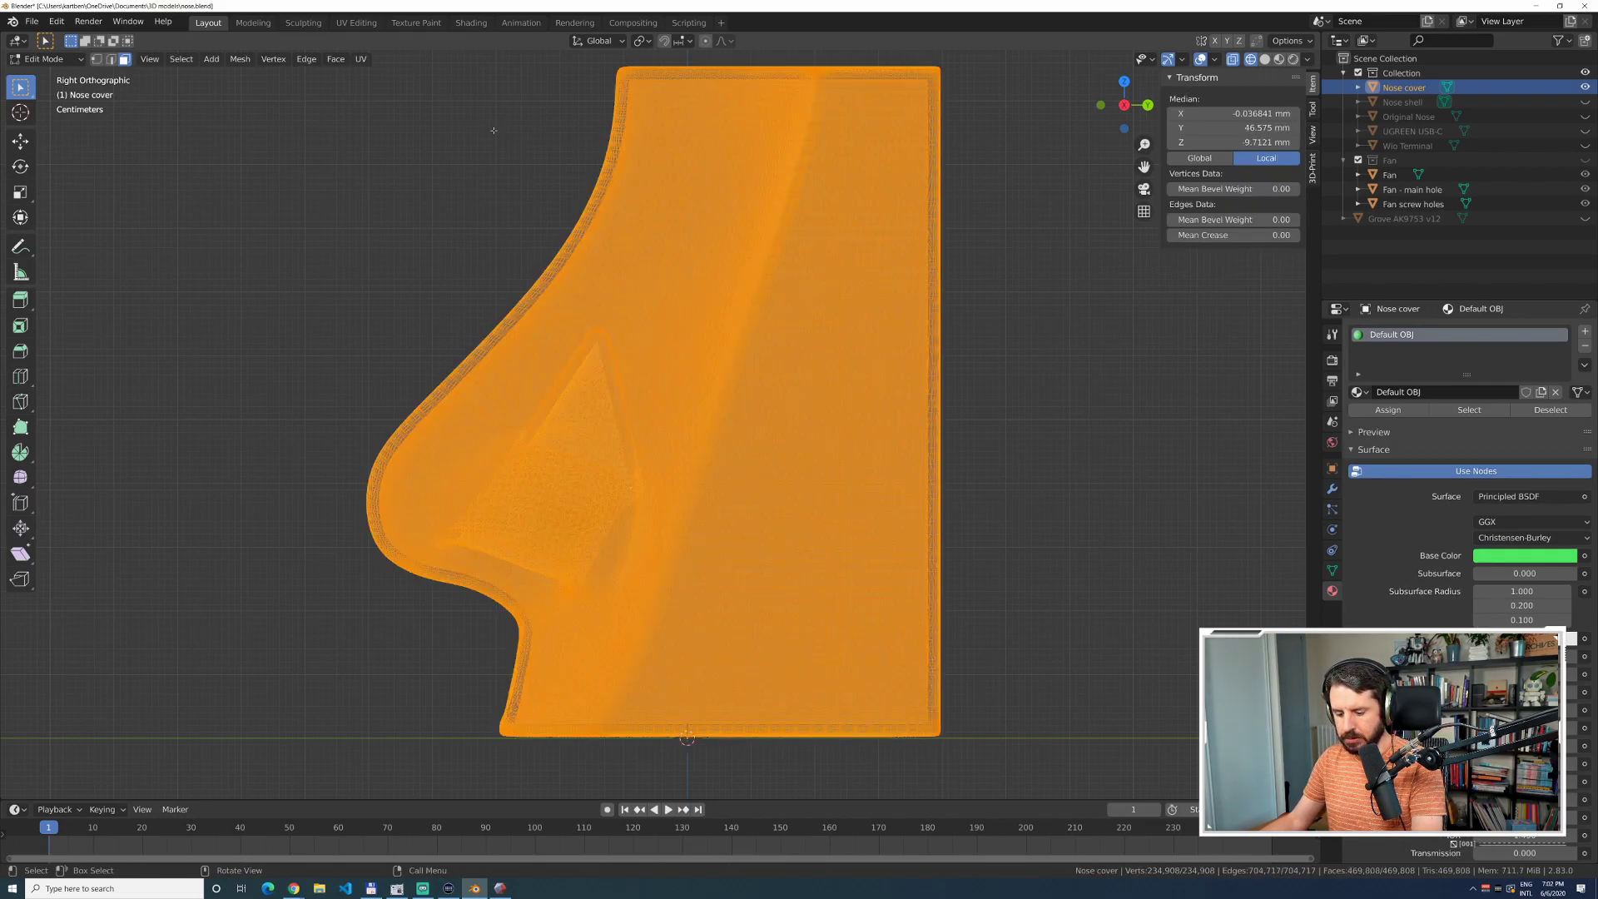
key(F3)
text(Bisect)
key(Return)
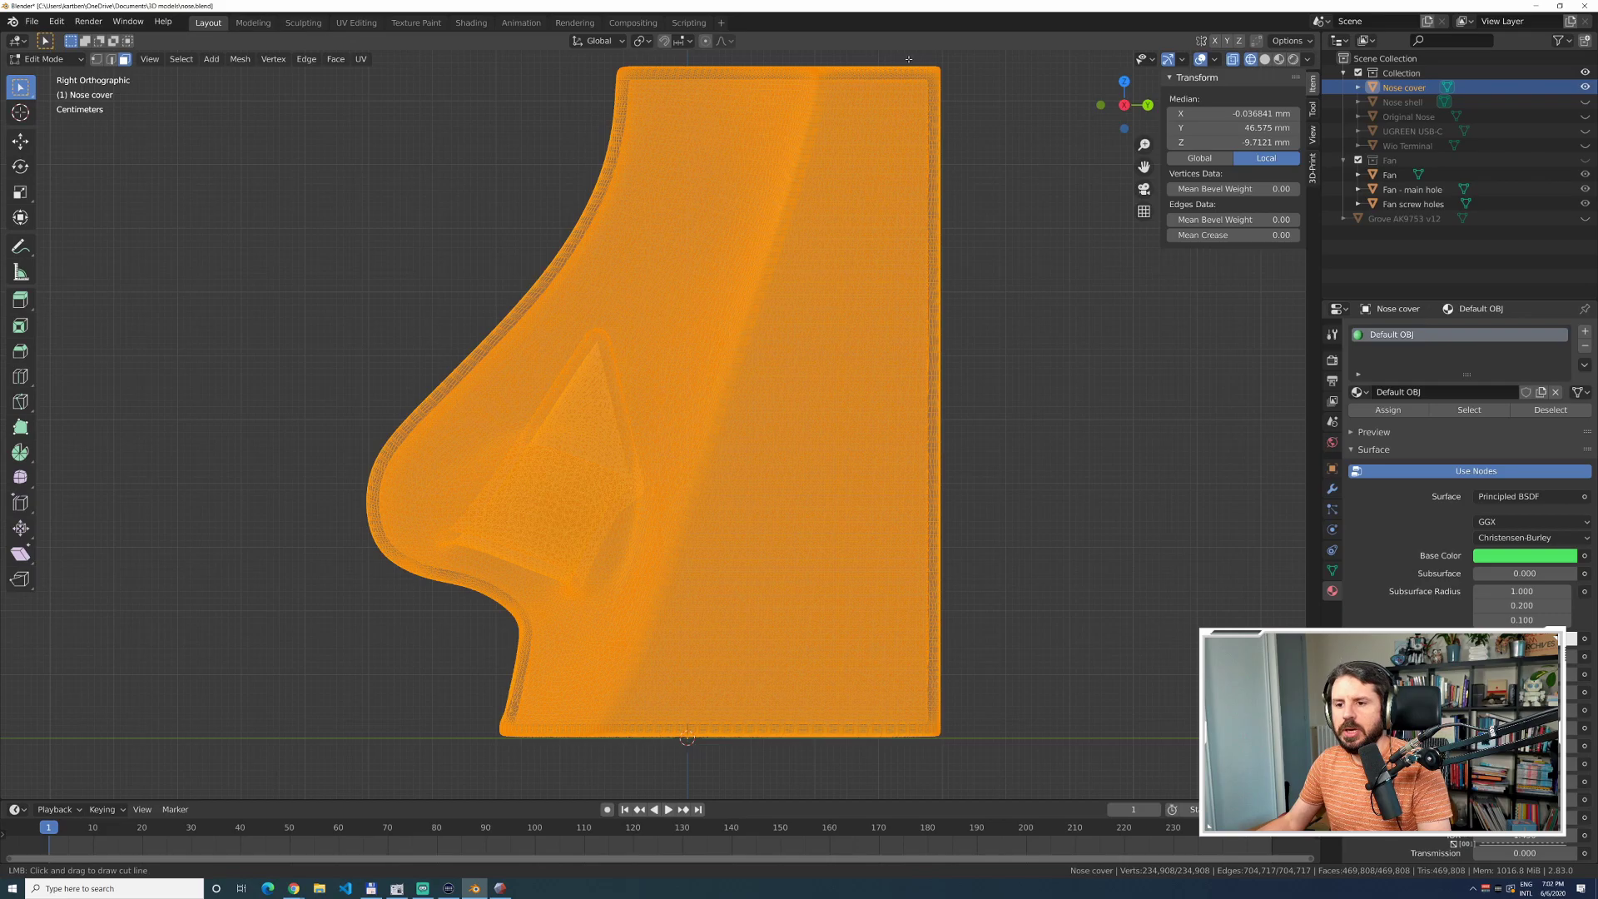
mouse_move(918, 59)
mouse_down()
mouse_move(919, 101)
mouse_move(825, 199)
mouse_up()
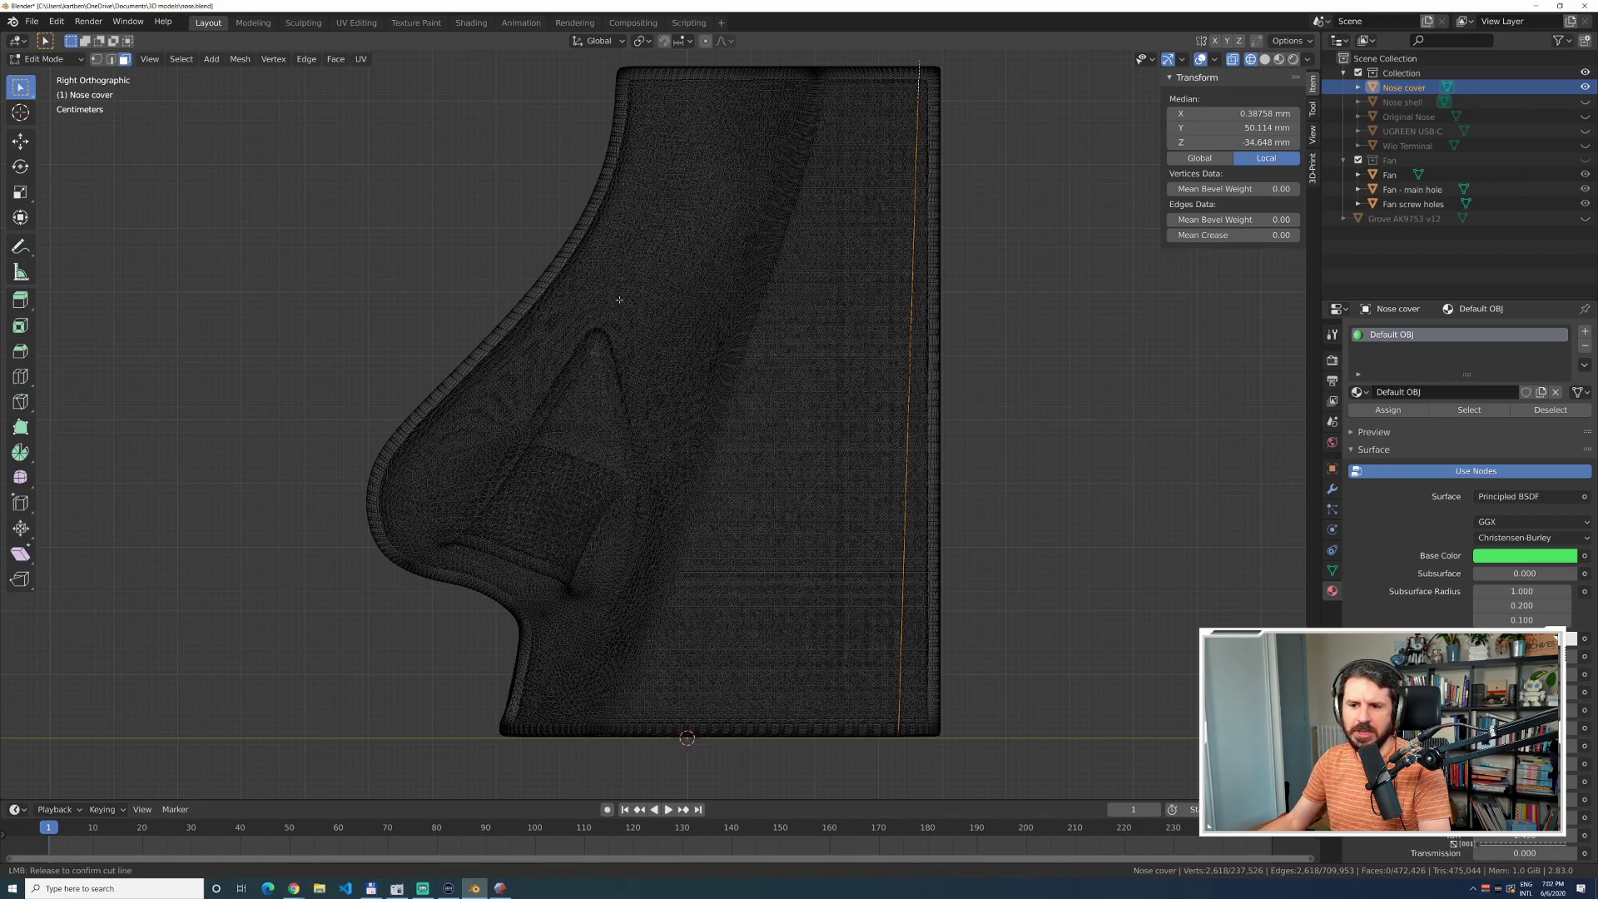
drag(914, 114, 907, 120)
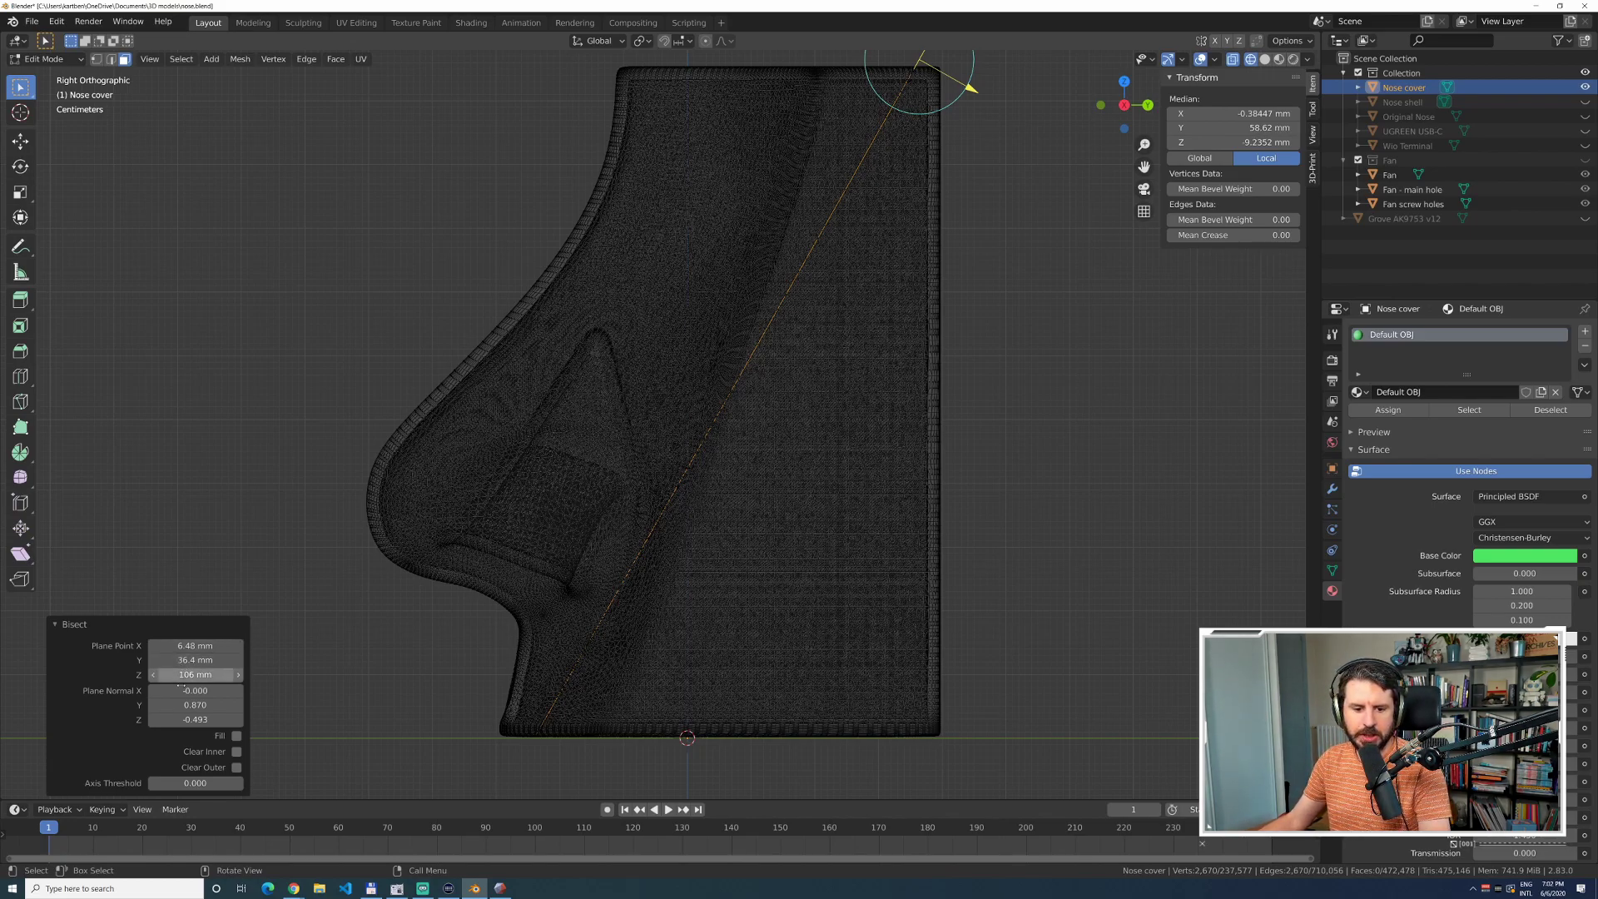
Set the bisect plane normal to X 0, Y 1, Z 0 and clear the geometry on the plane's inner side.
click(195, 691)
text(0)
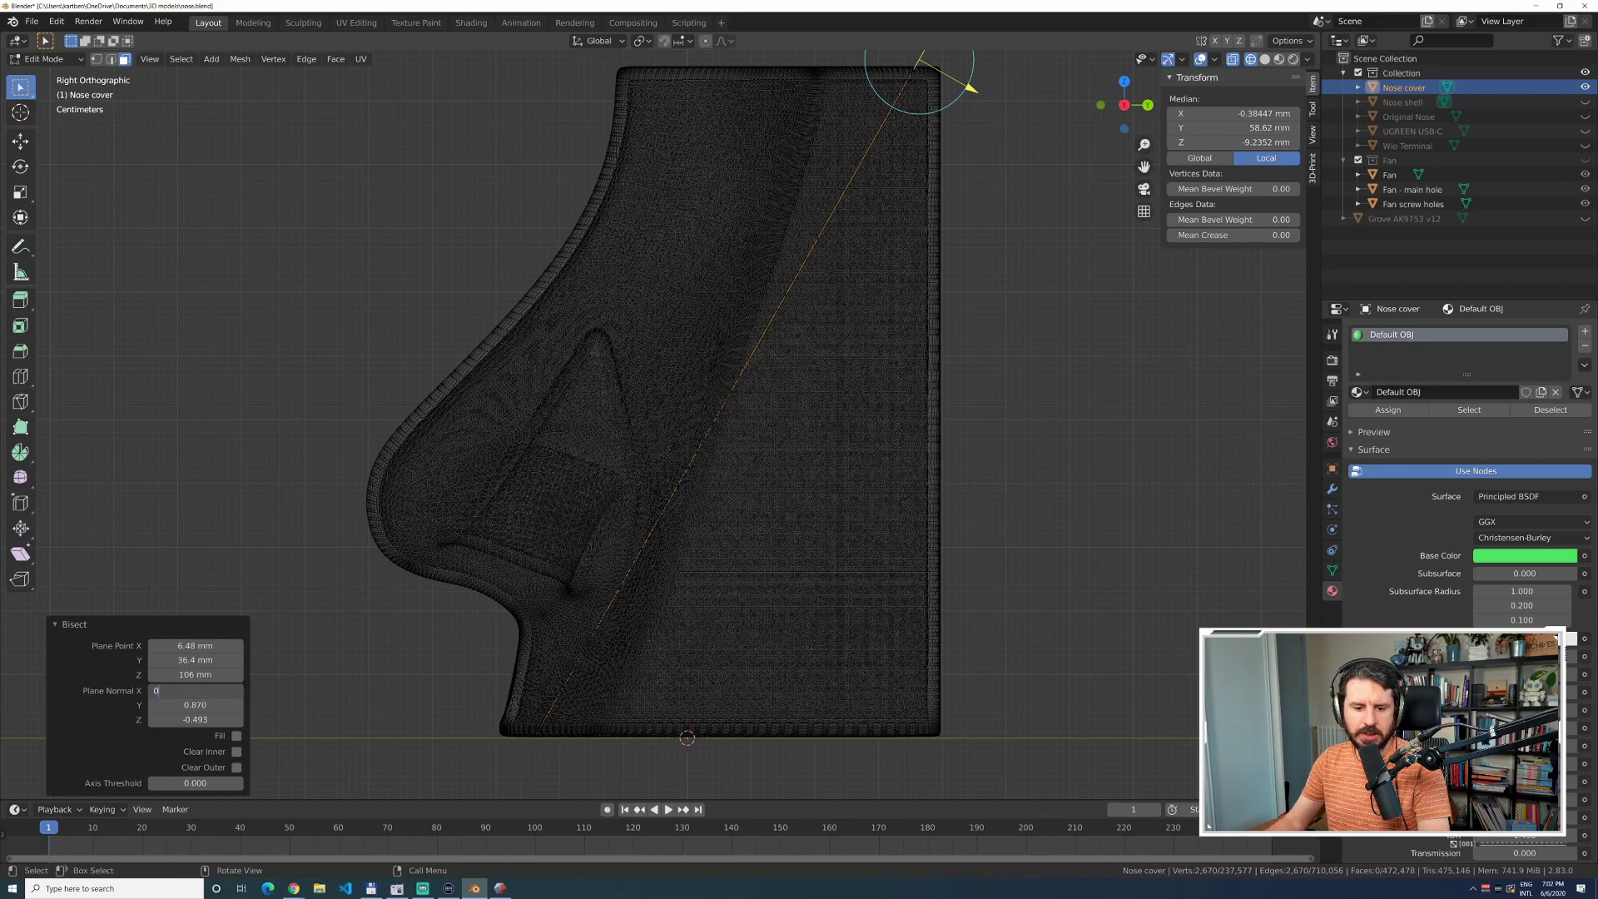
key(Tab)
text(9)
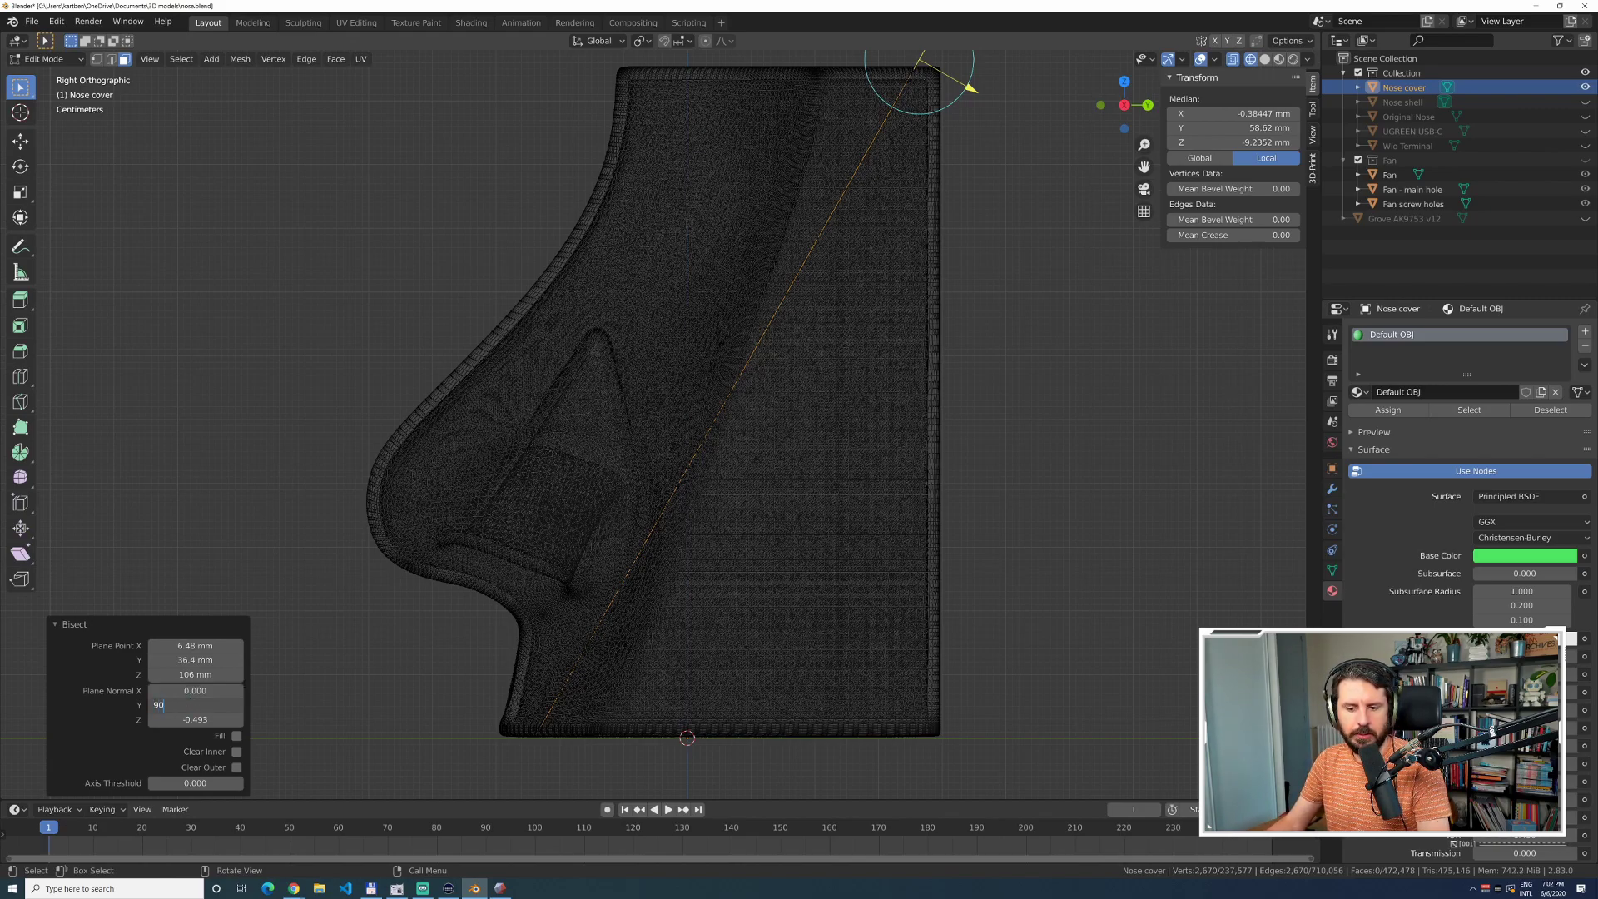
key(Tab)
text(0)
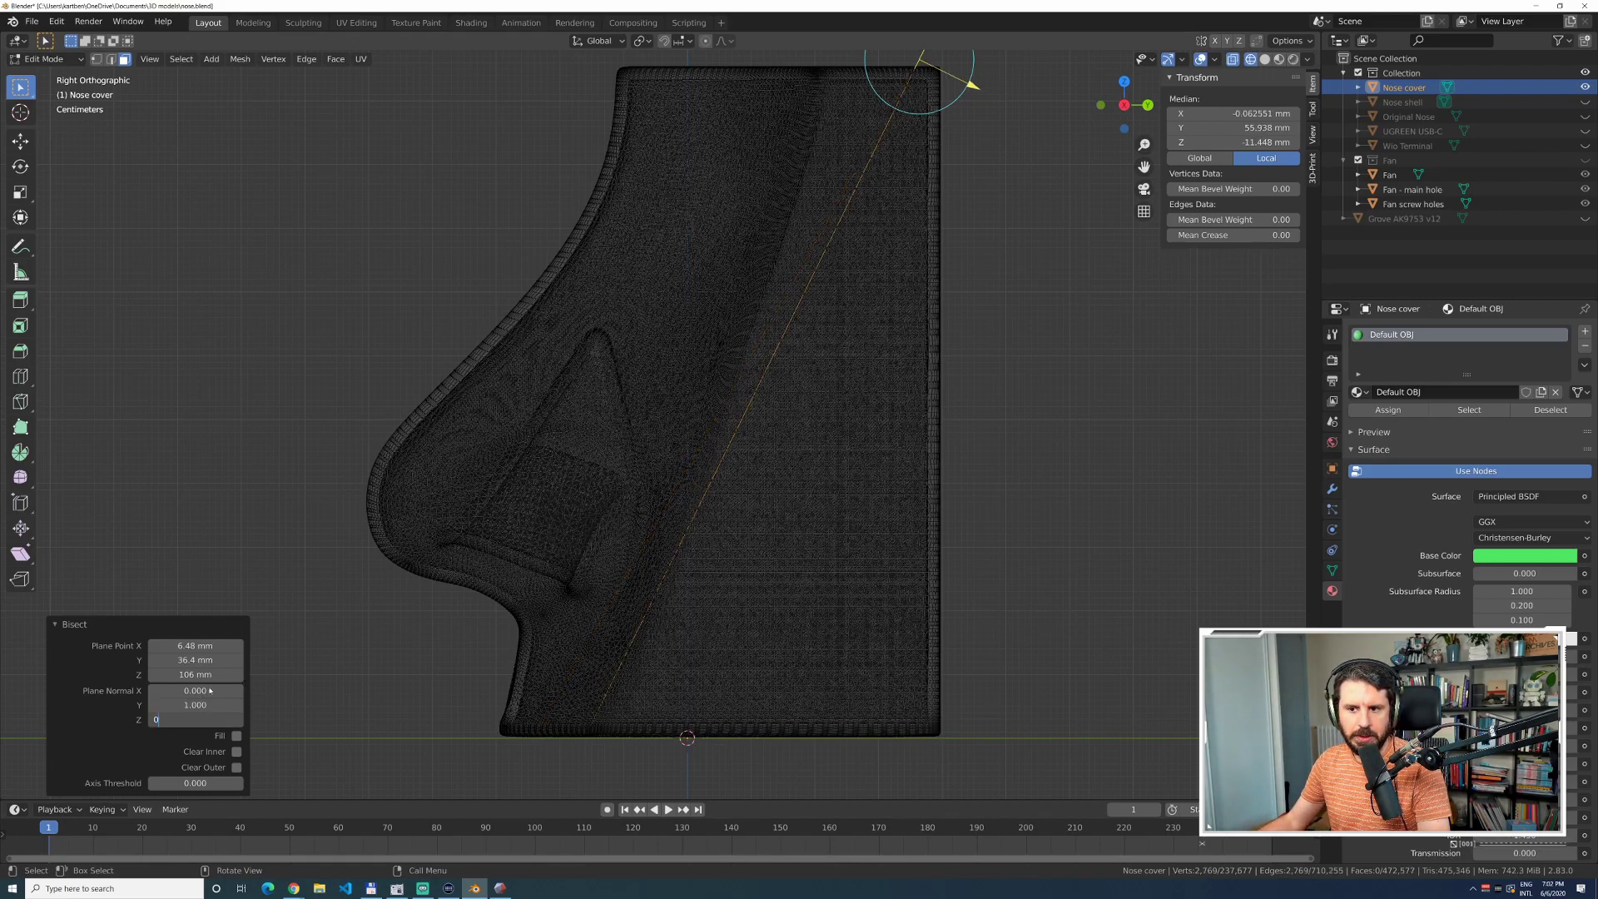
key(Return)
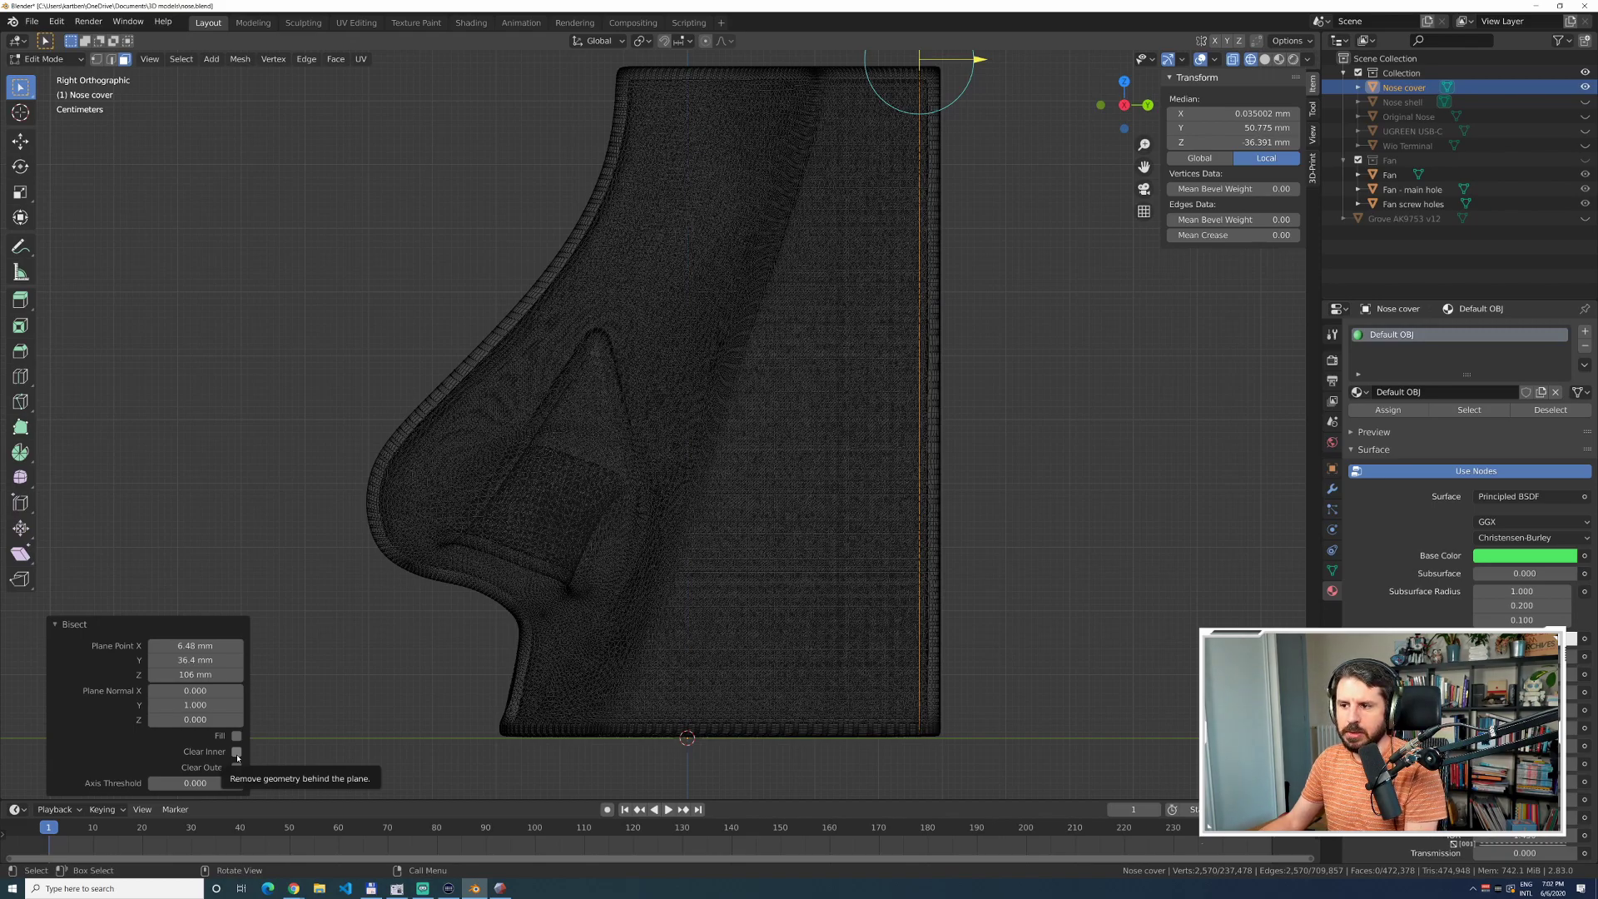
click(236, 754)
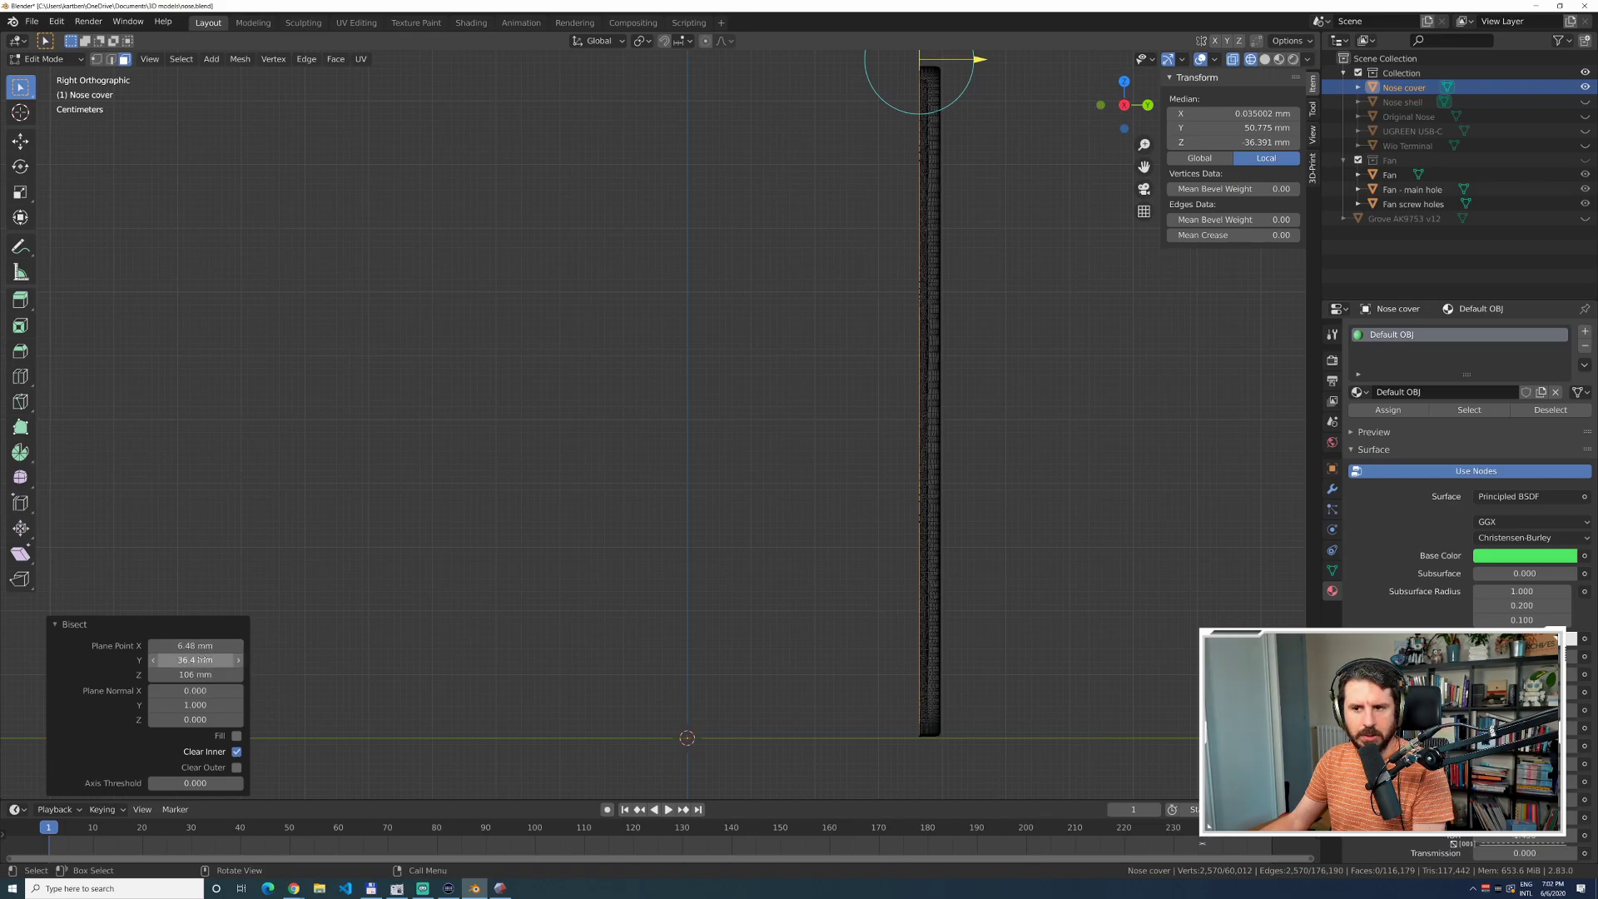
Shift the bisect plane along Y, settling its plane point Y at 36 mm.
drag(201, 659, 203, 659)
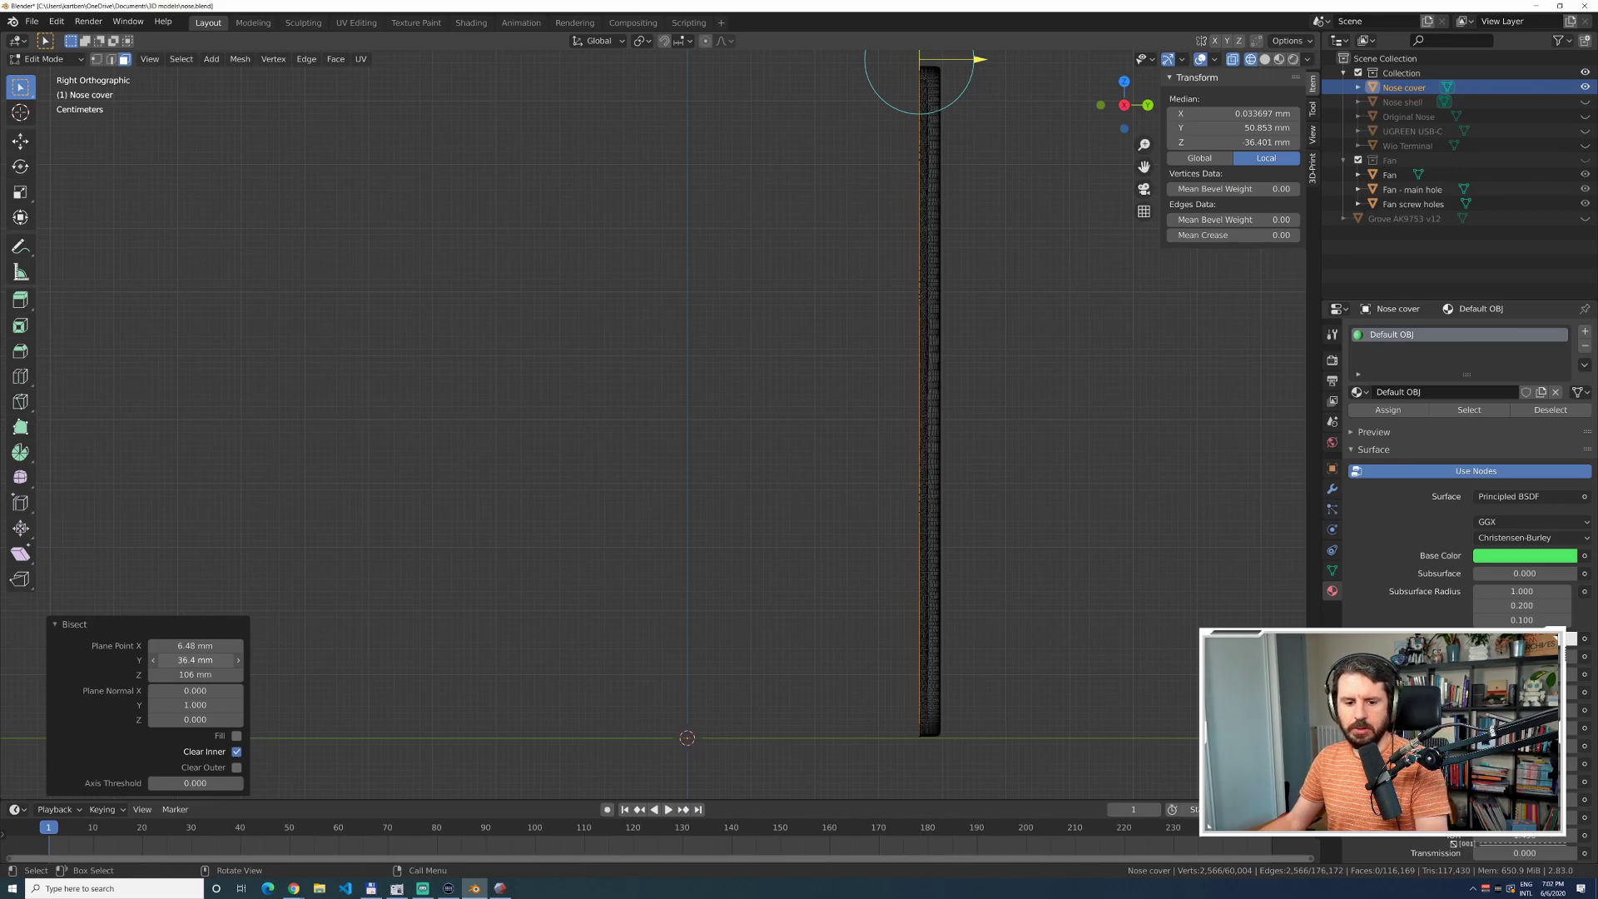
drag(203, 659, 207, 659)
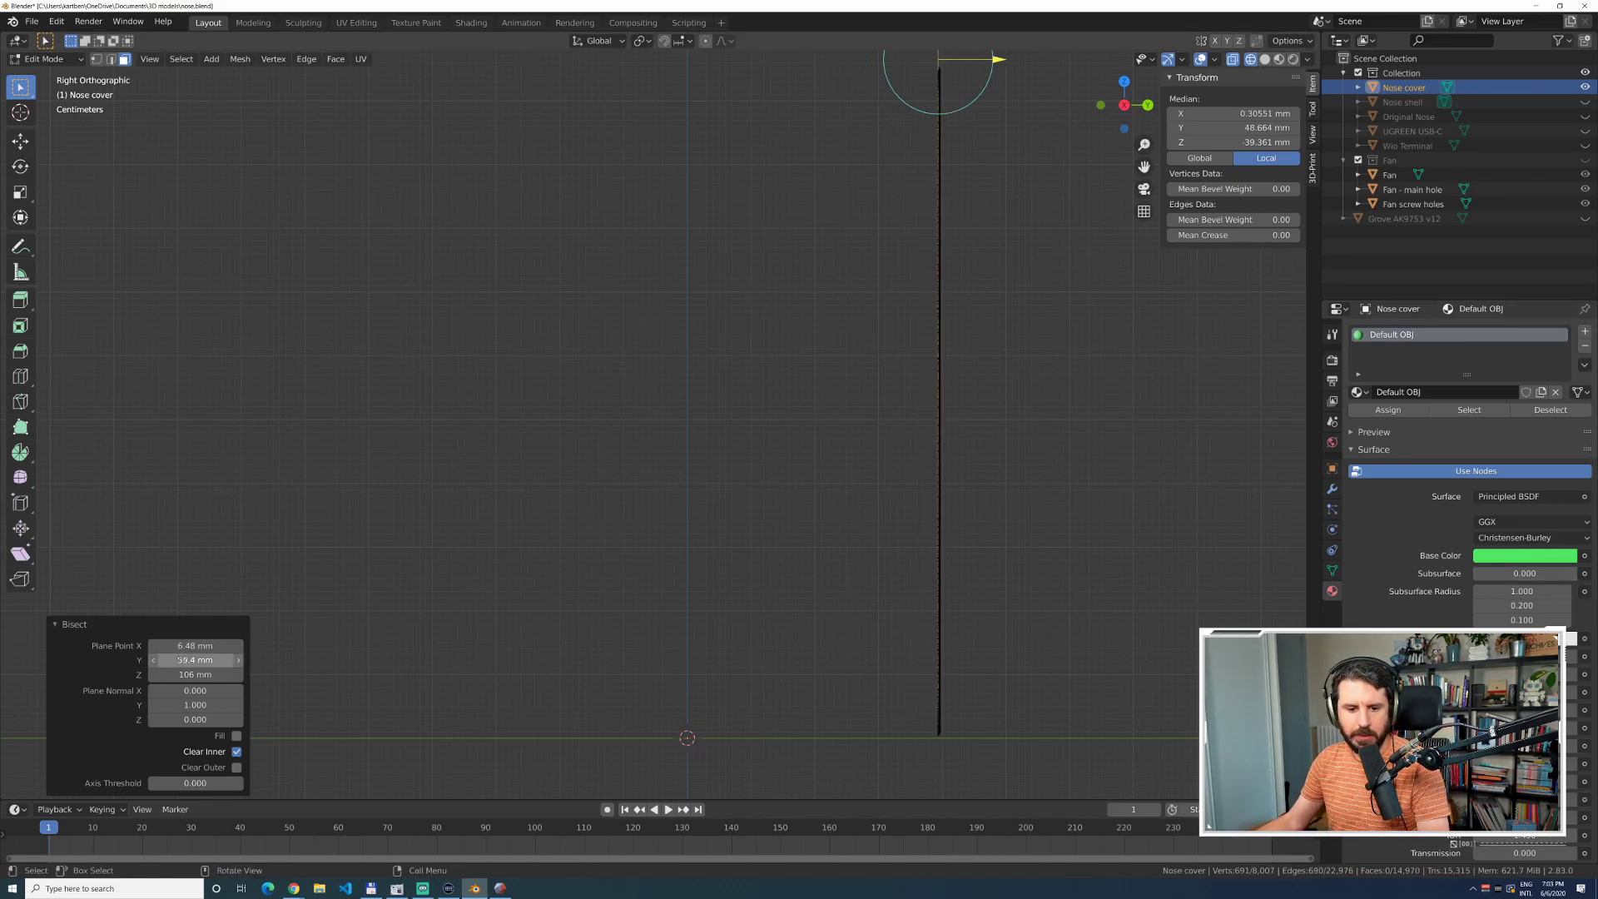
click(231, 664)
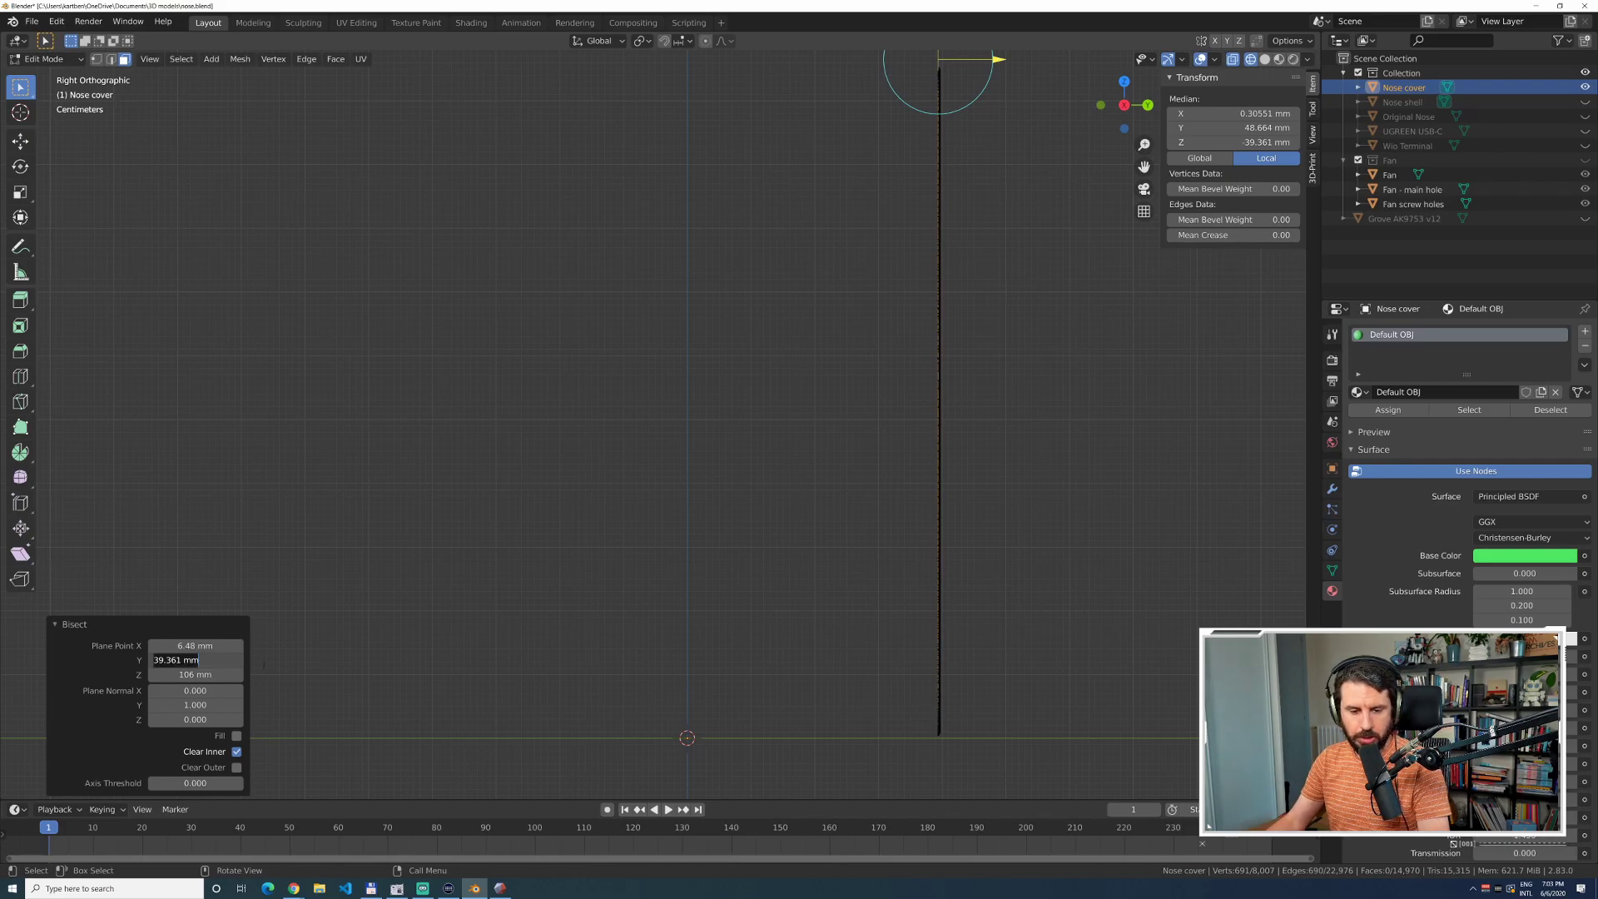
text(36)
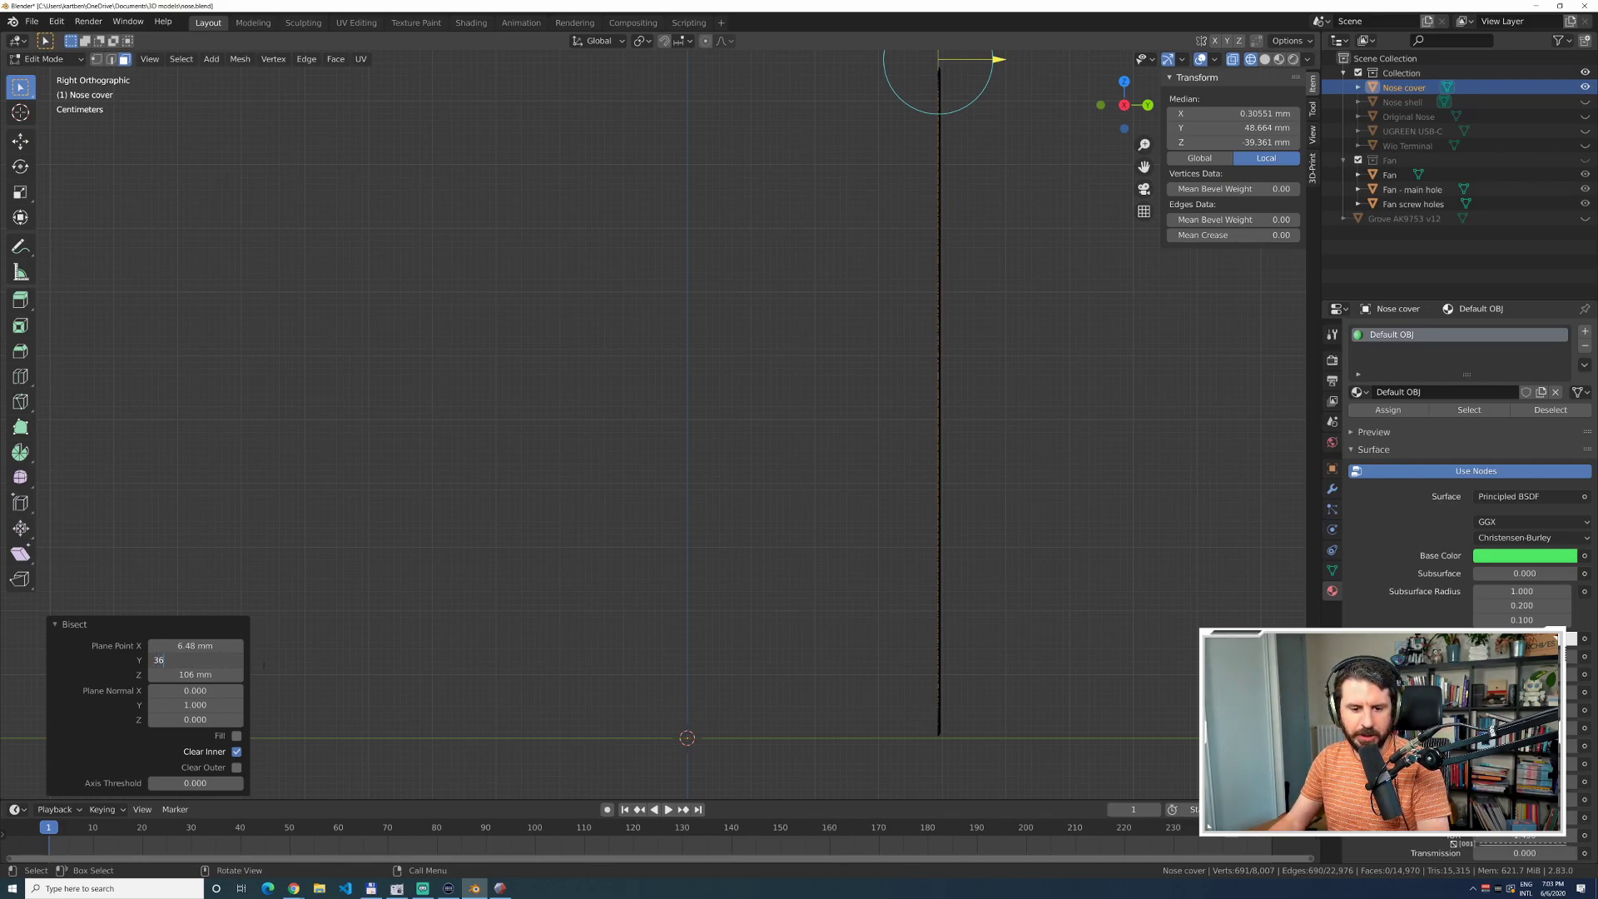
key(Tab)
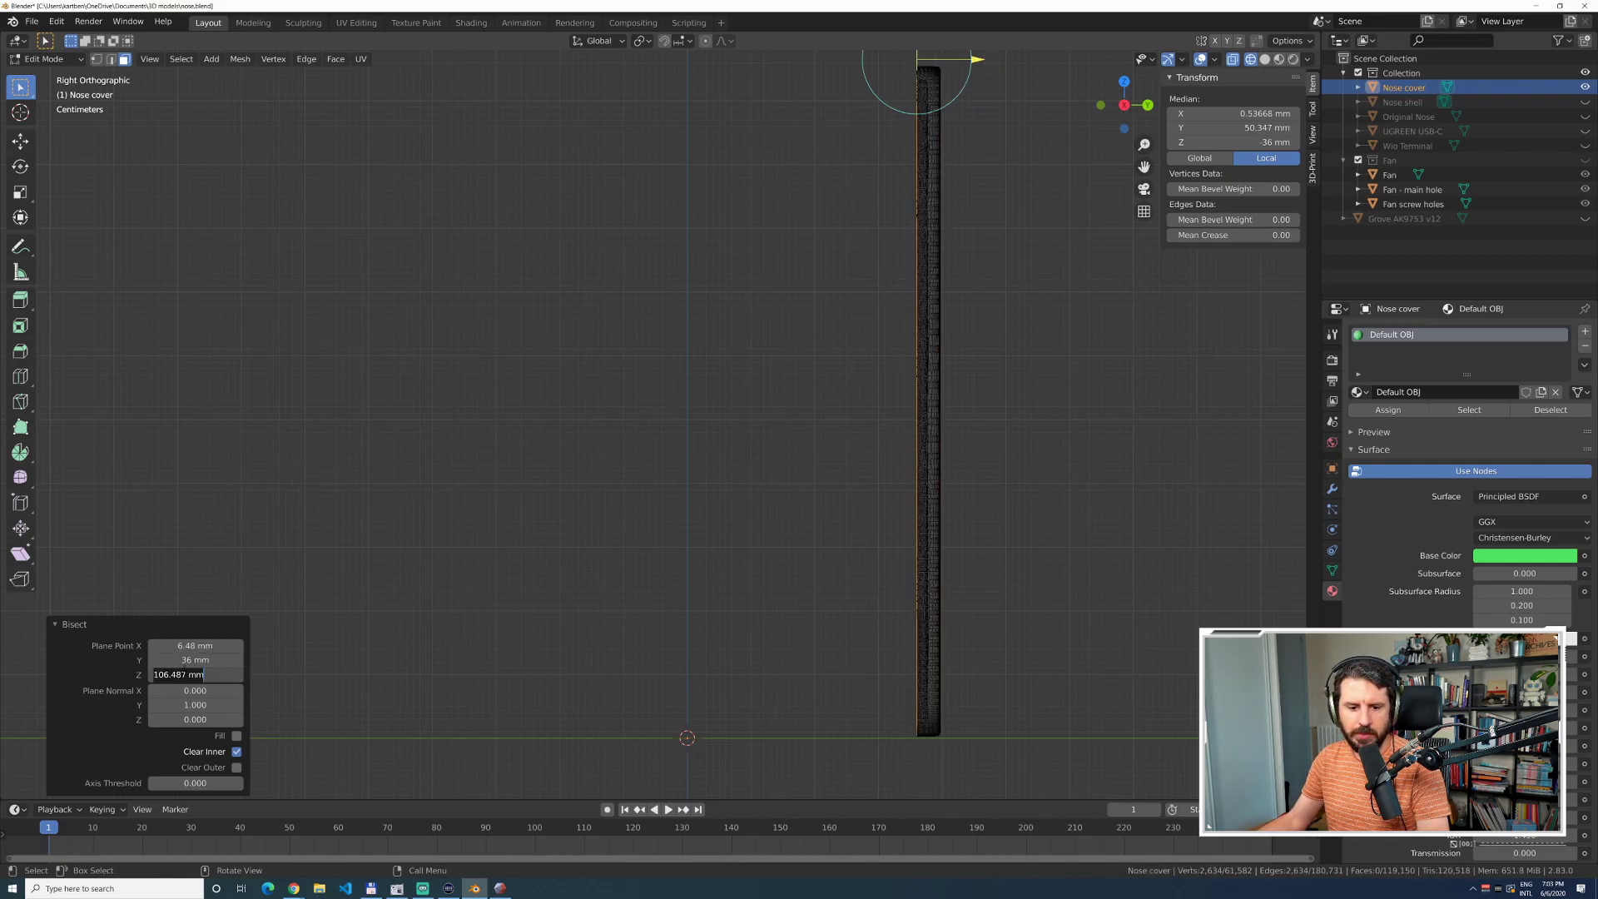
key(Return)
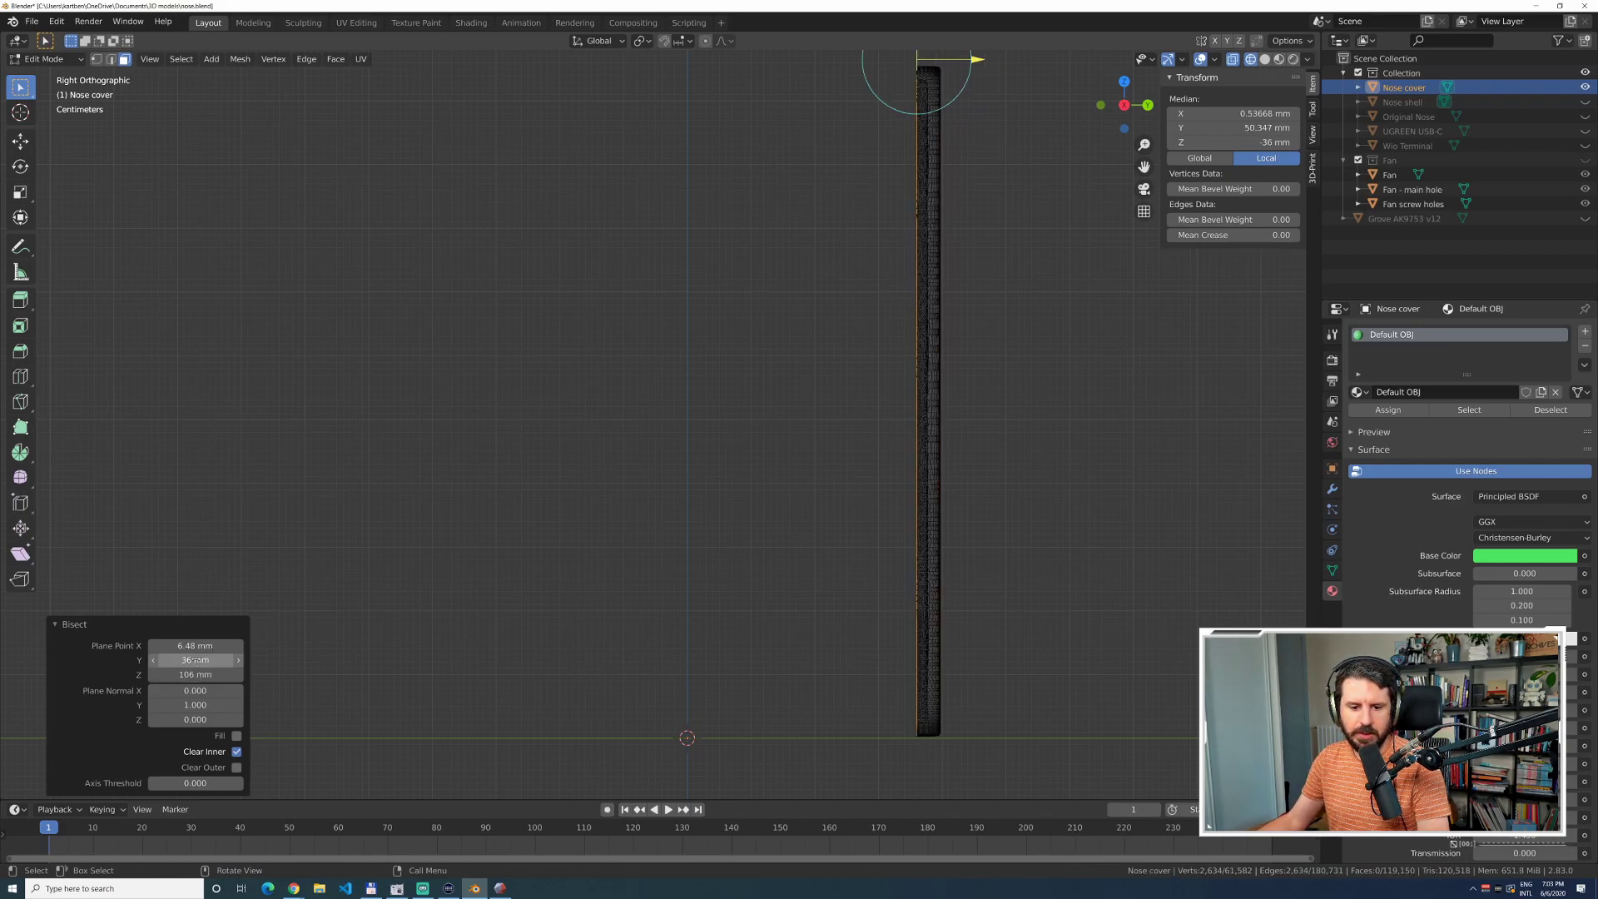
Set the bisect plane point Y to 37 mm and inspect the upper end of the cut up close.
click(195, 659)
text(37)
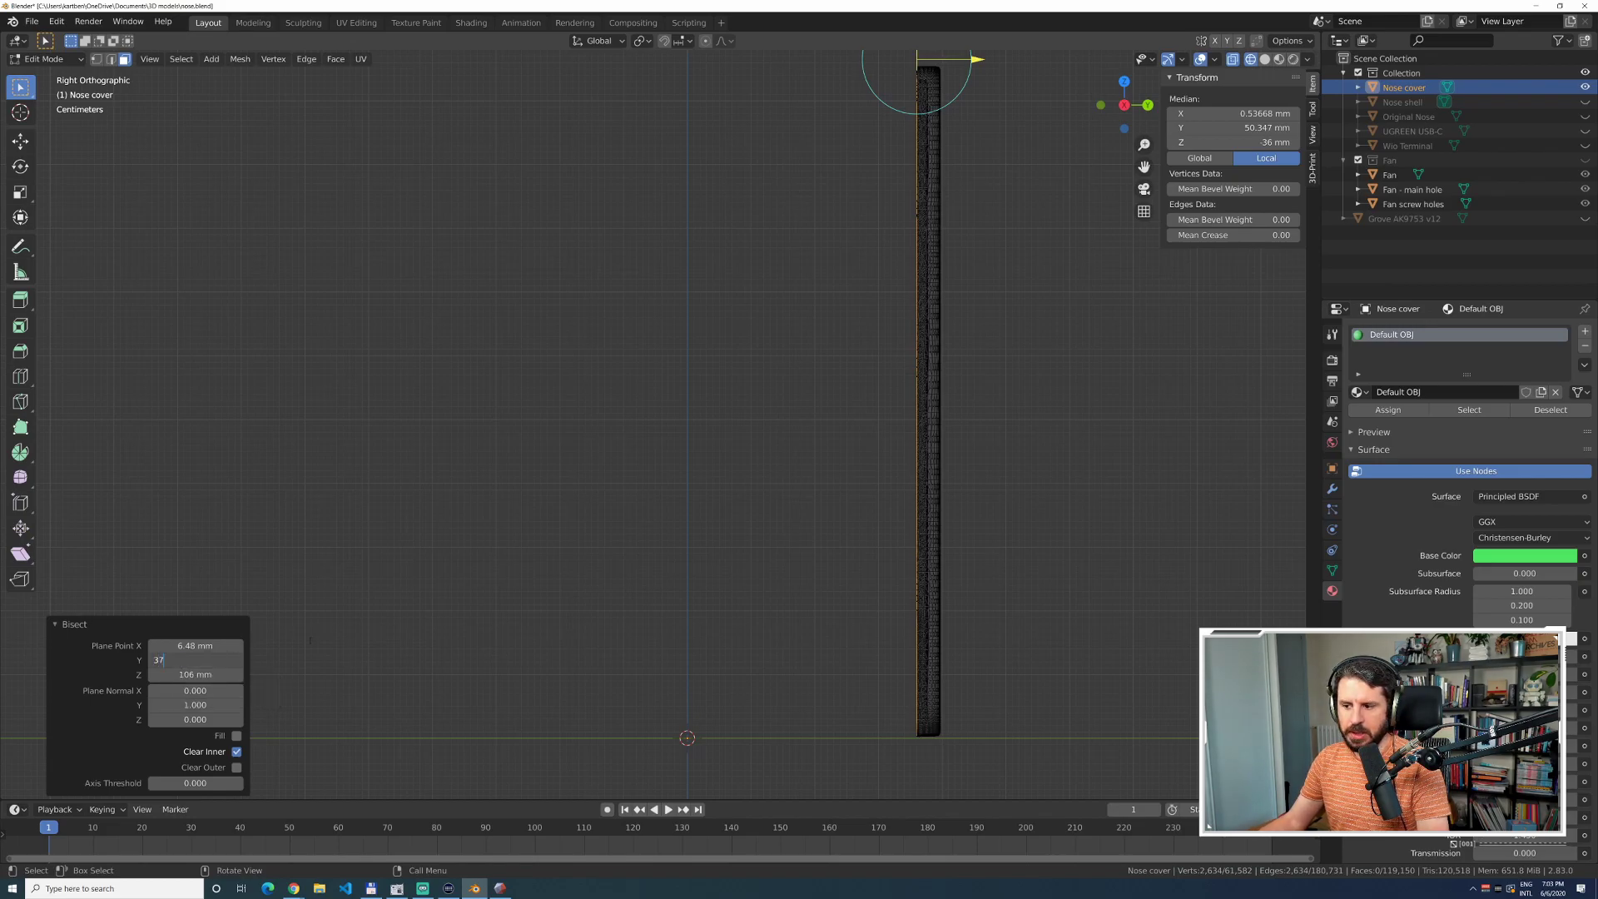
key(Tab)
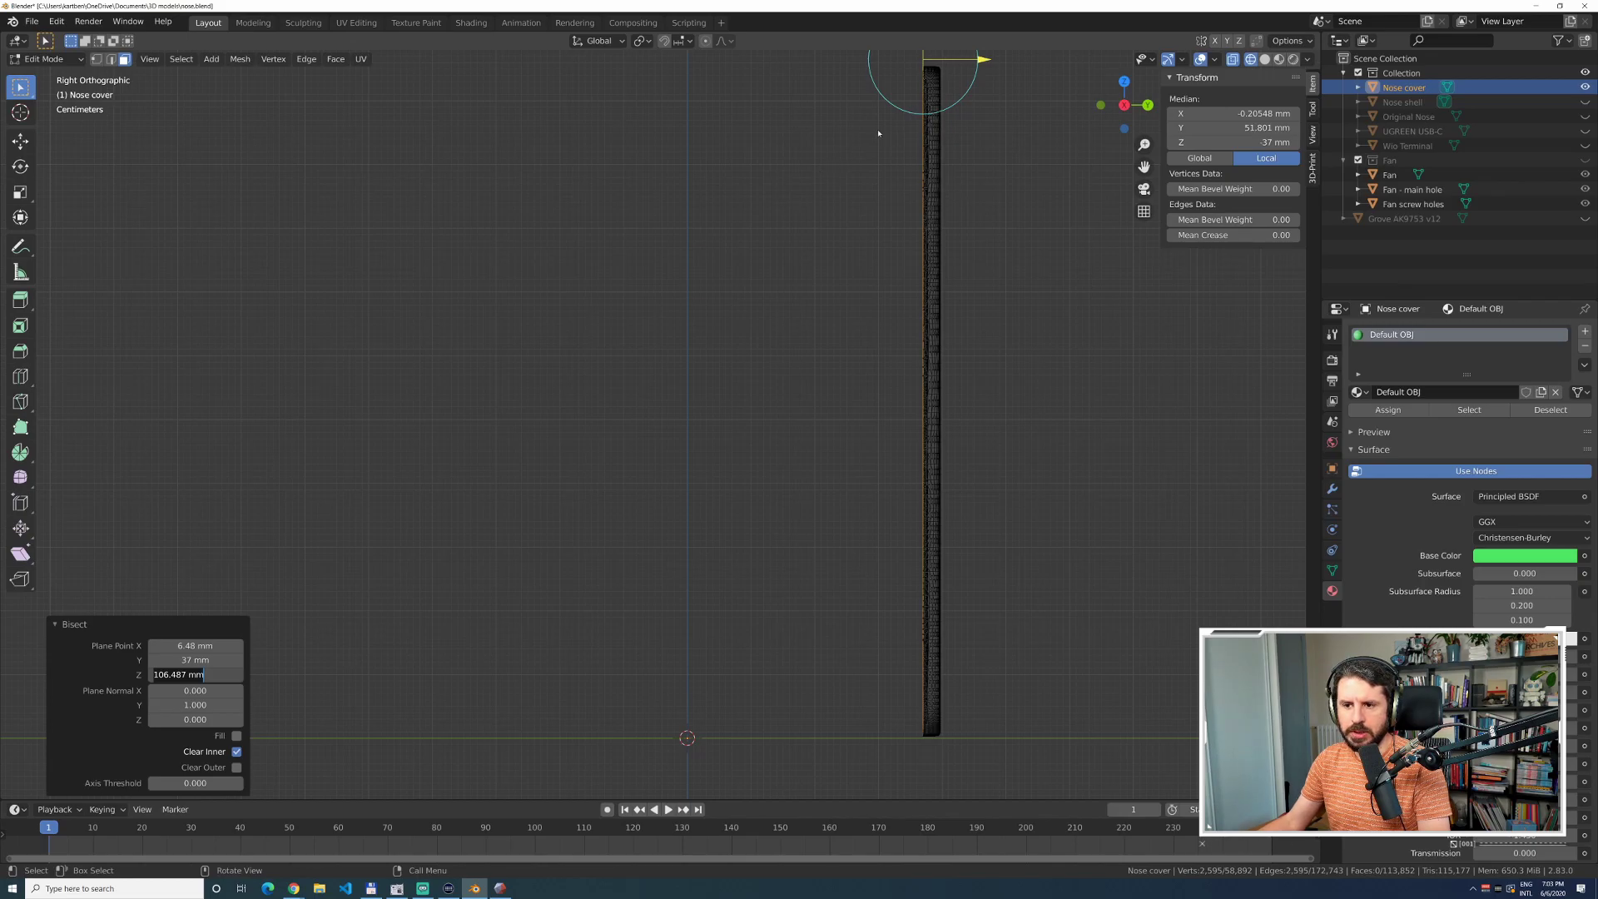
key(Return)
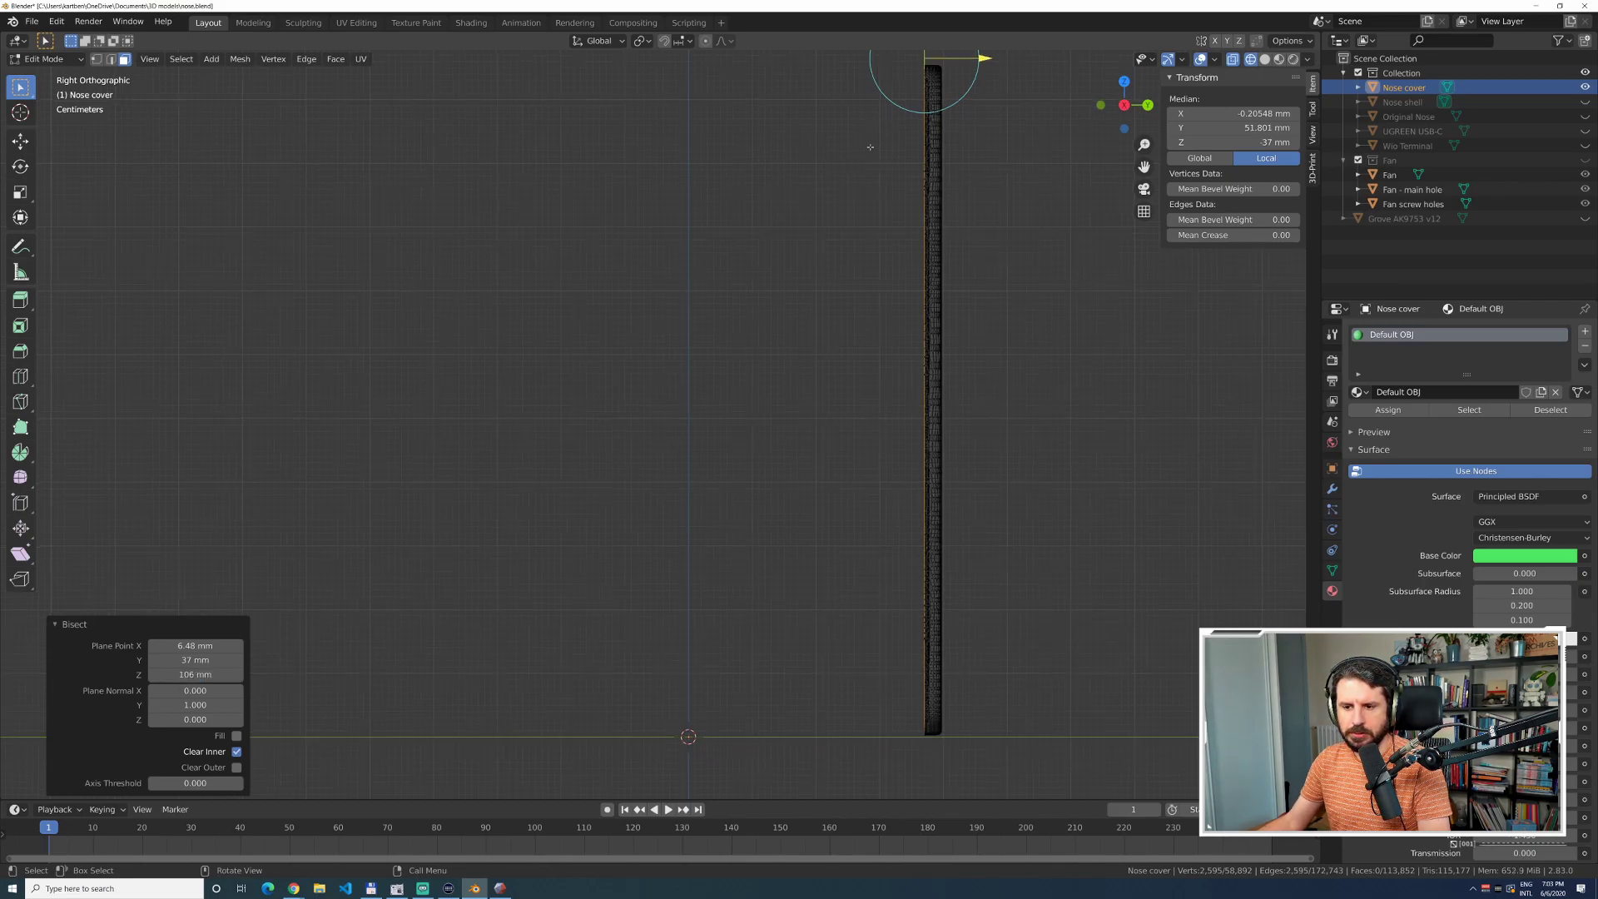
shift+middle_drag(888, 119, 721, 276)
scroll(752, 254, up, 4)
scroll(752, 254, up, 2)
shift+middle_drag(874, 153, 635, 503)
shift+middle_drag(794, 311, 791, 230)
scroll(668, 226, up, 3)
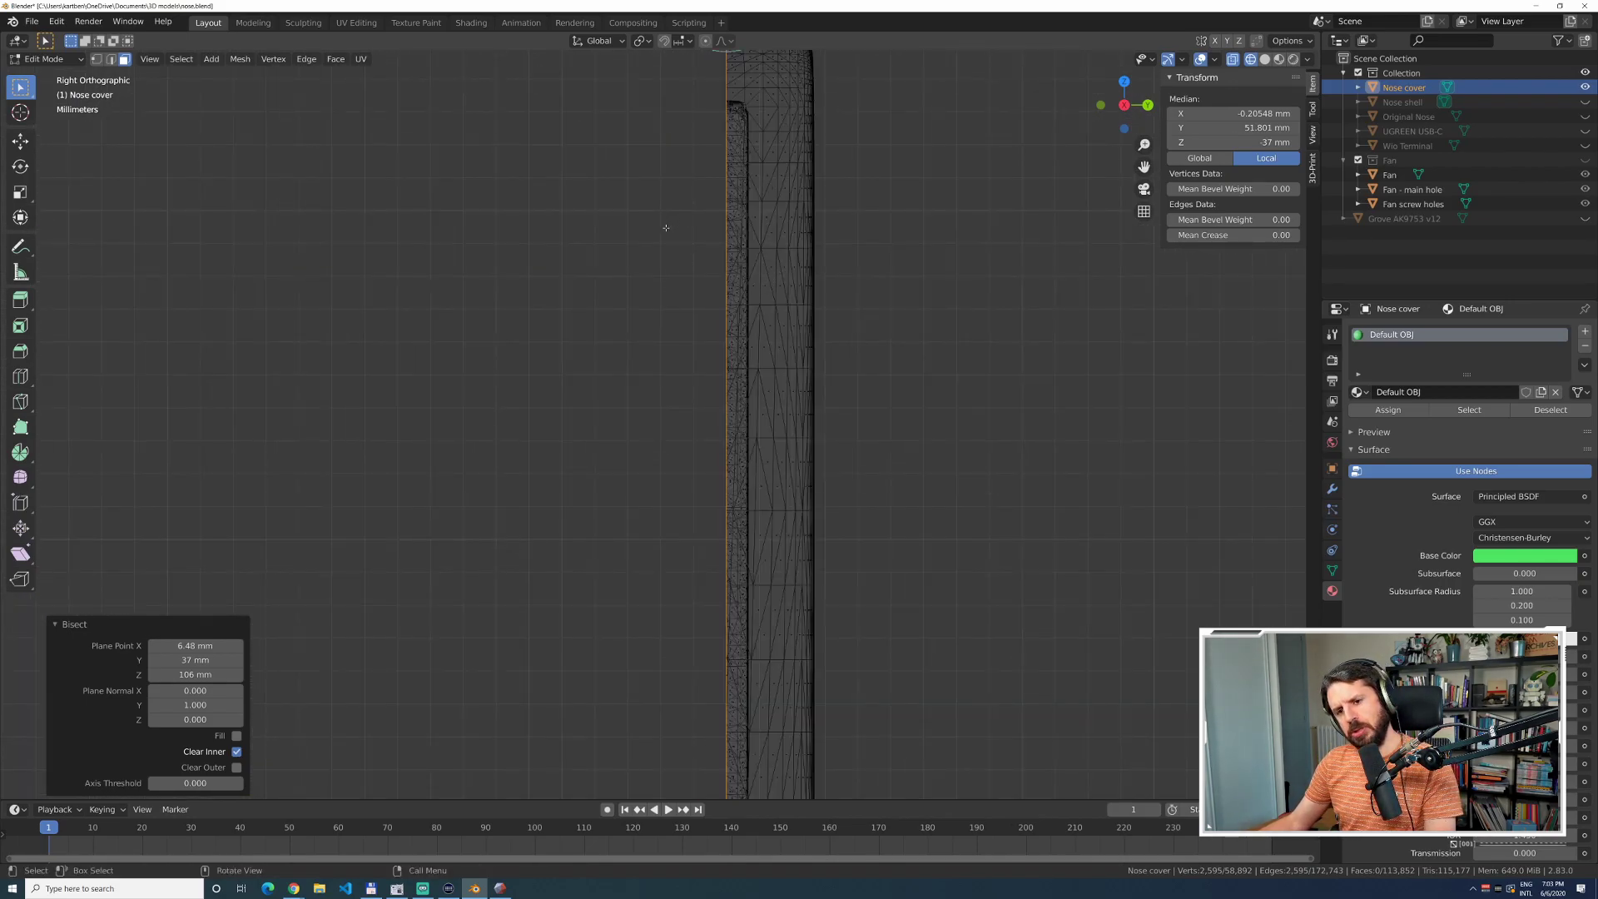
Try a bisect plane point Y of 37.5 mm.
click(201, 660)
text(.5)
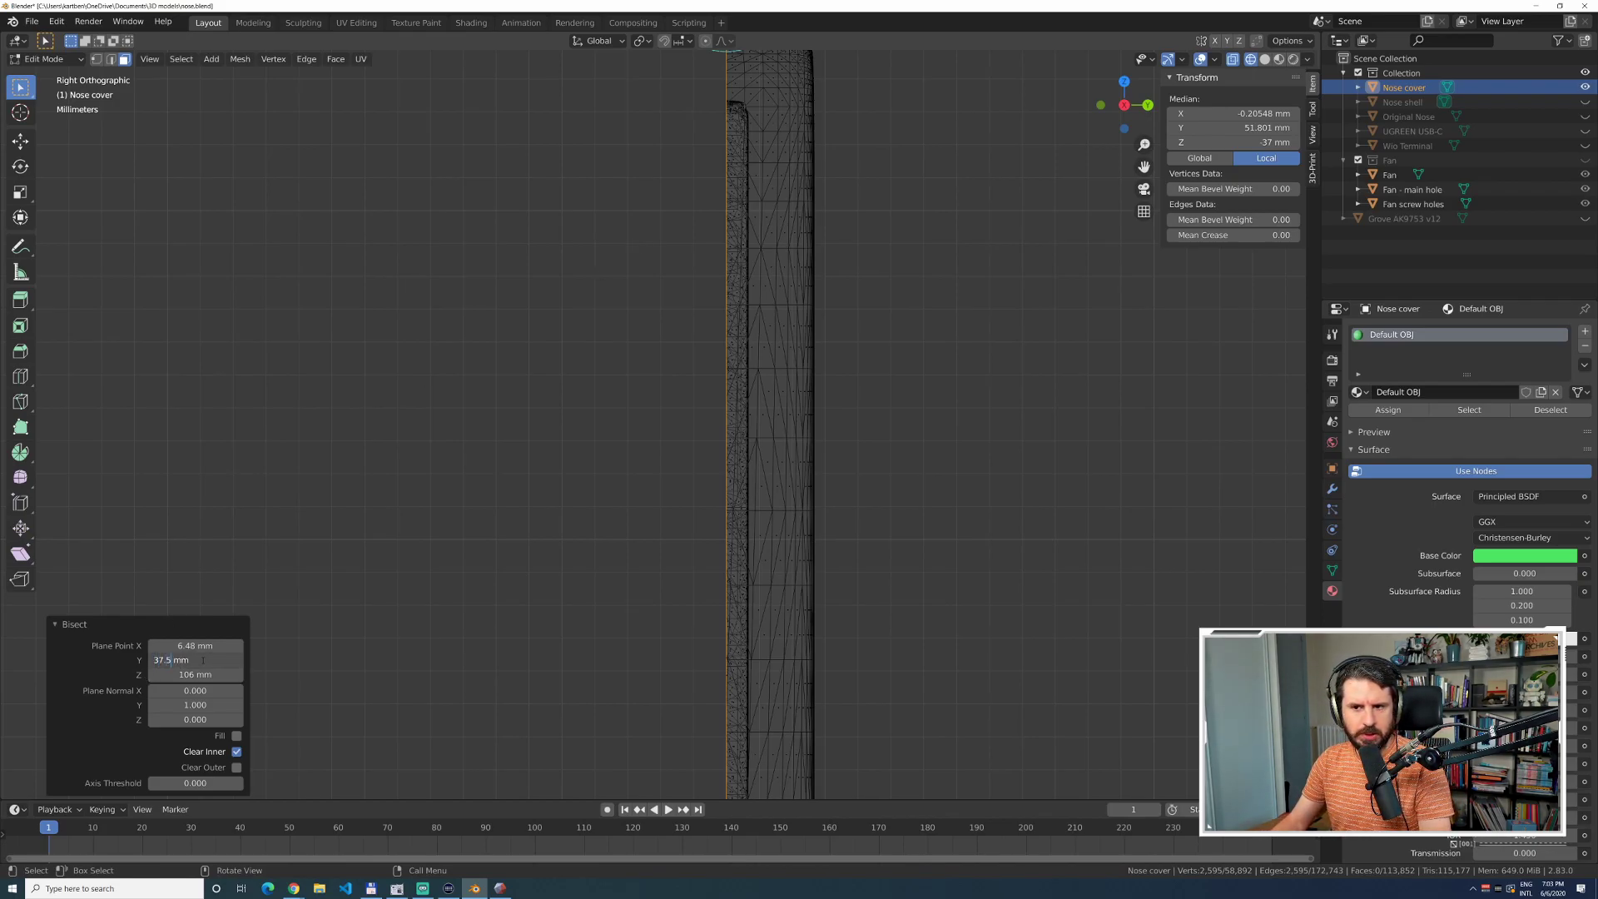
click(204, 674)
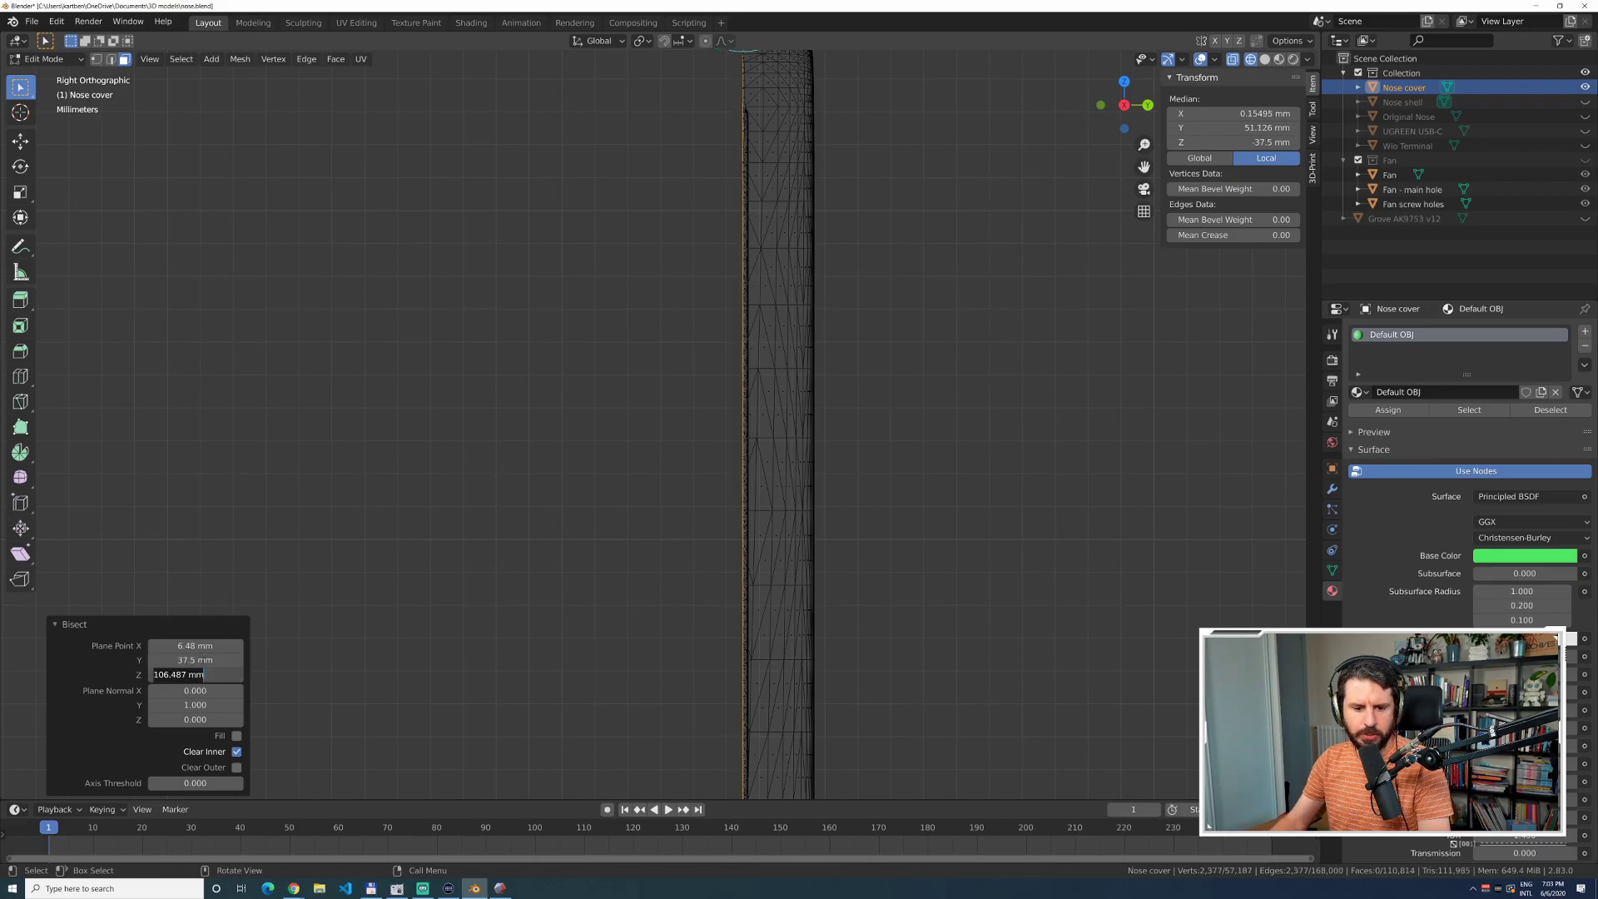
Set the bisect plane point Y to 37.1 mm and check the cut from an angled view.
click(203, 660)
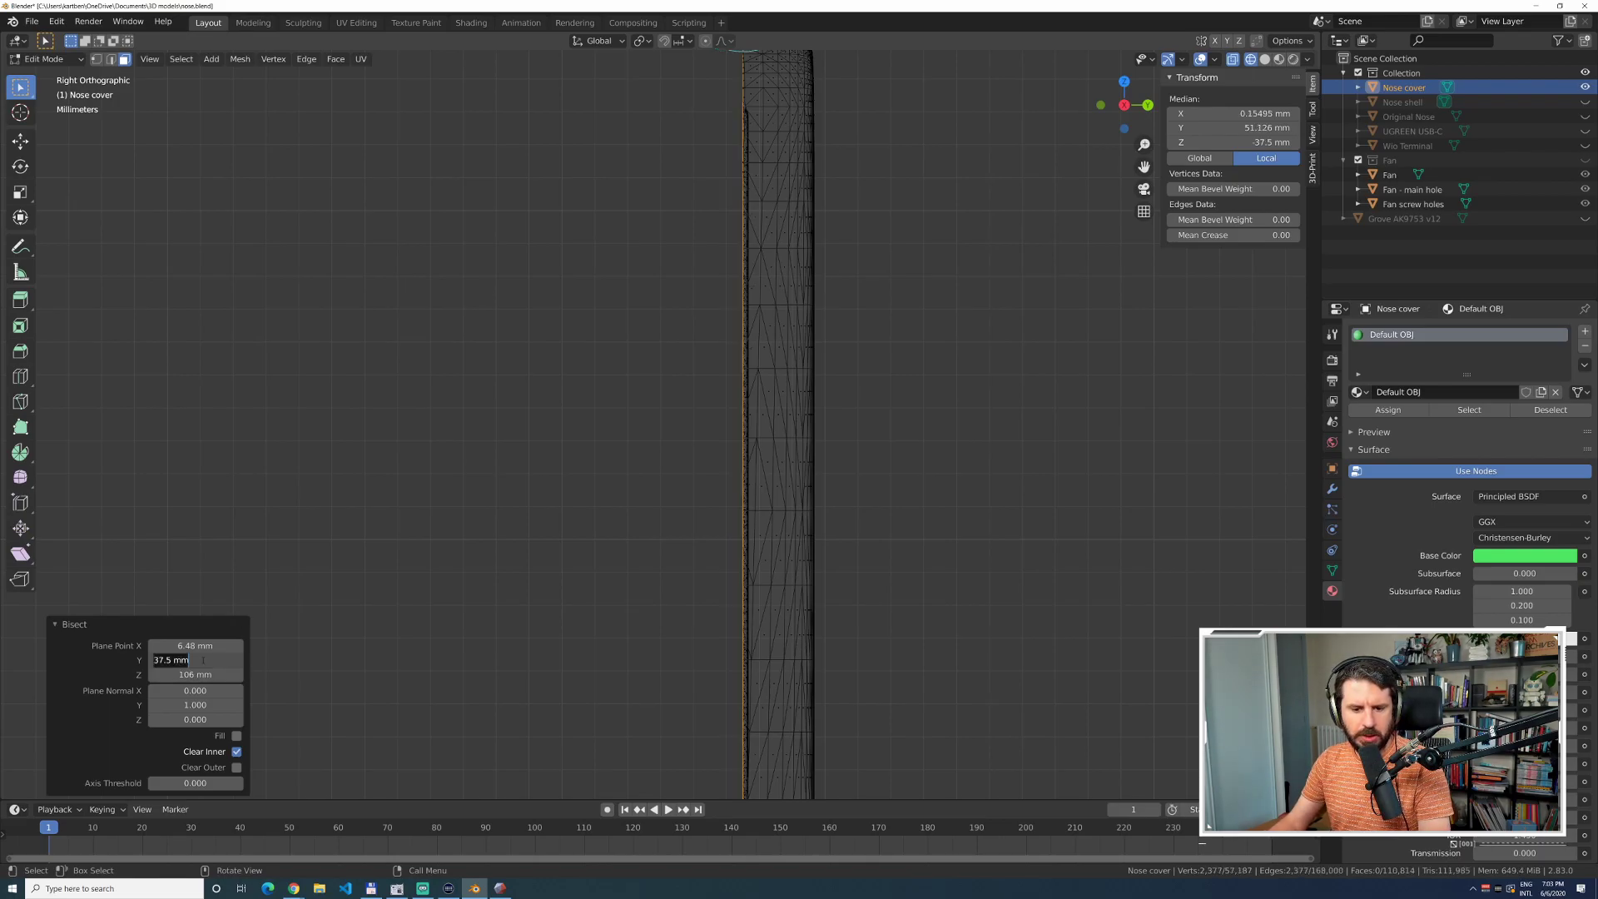
text(3)
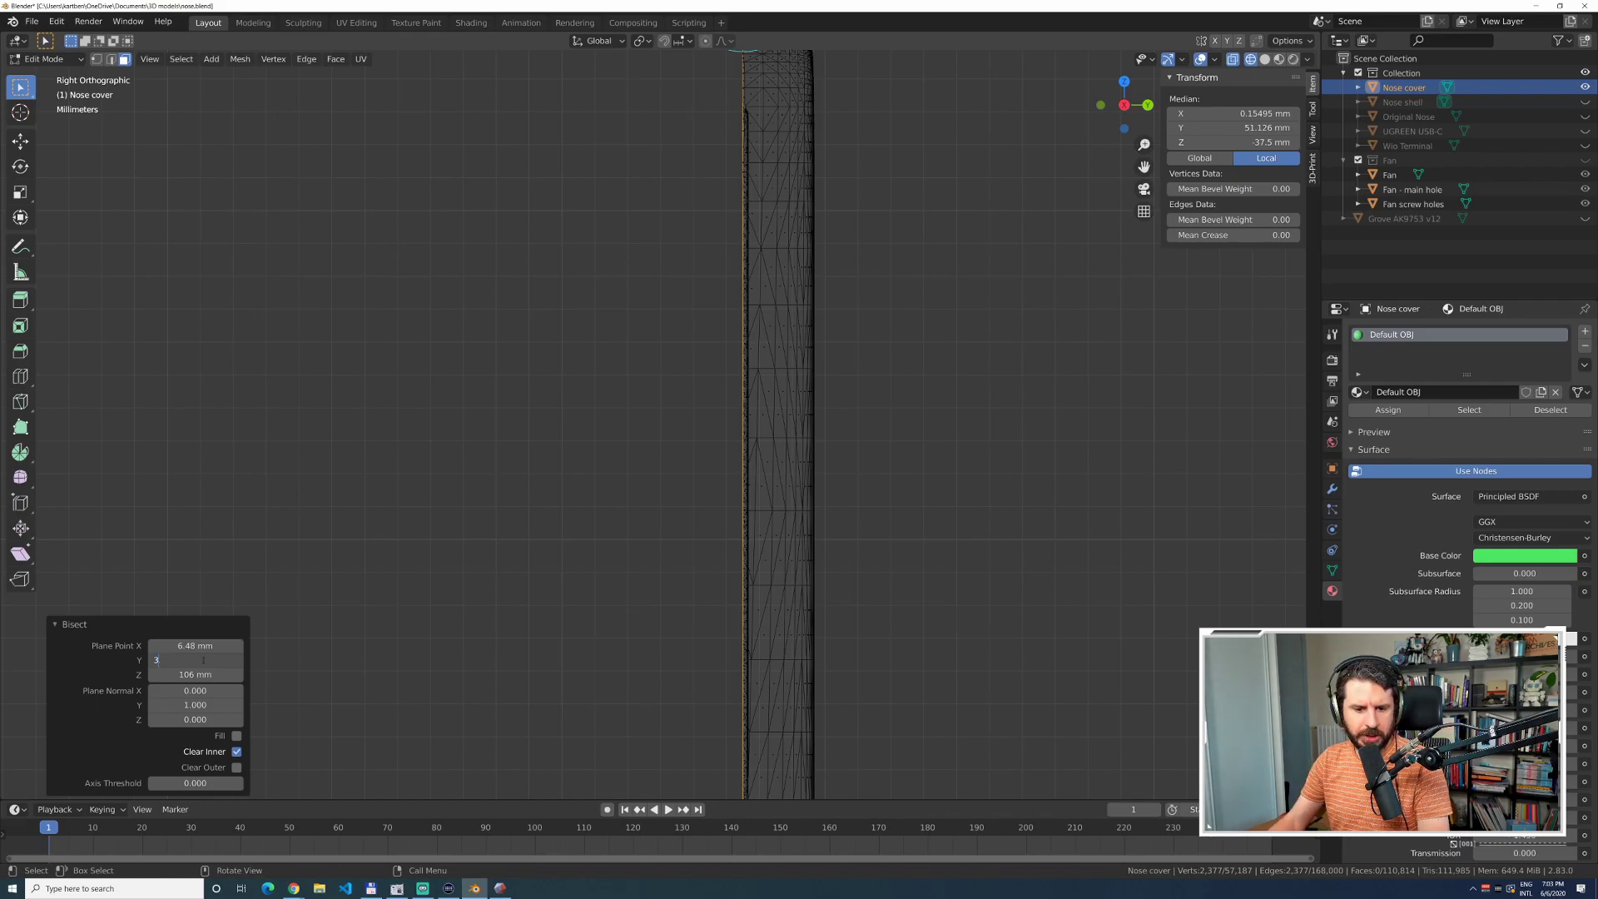
text(7.)
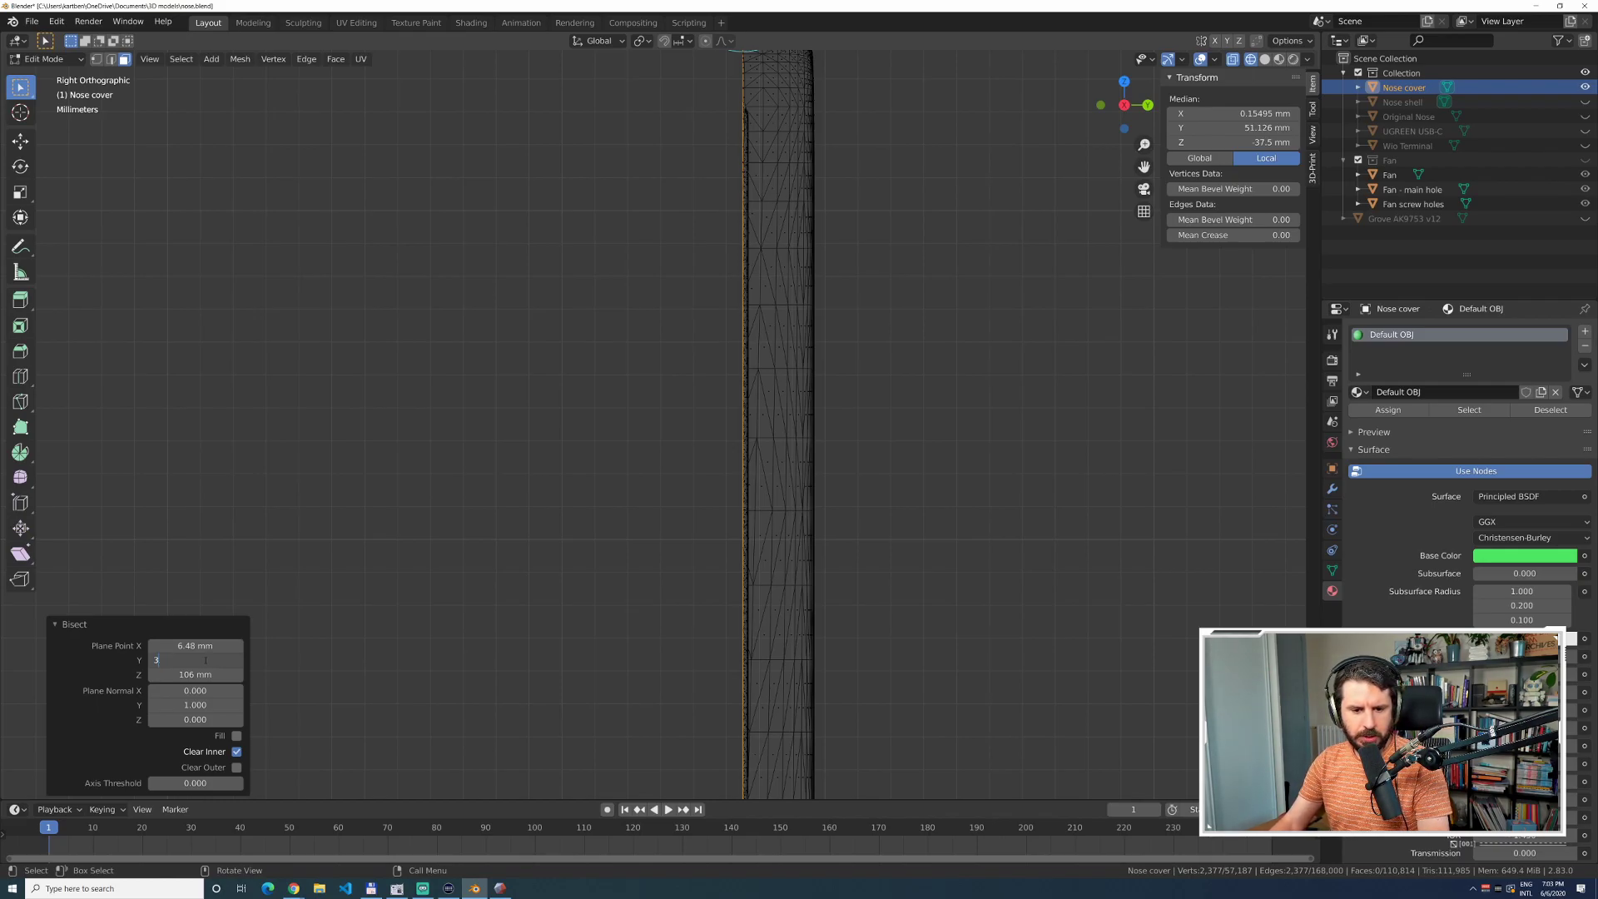
text(1)
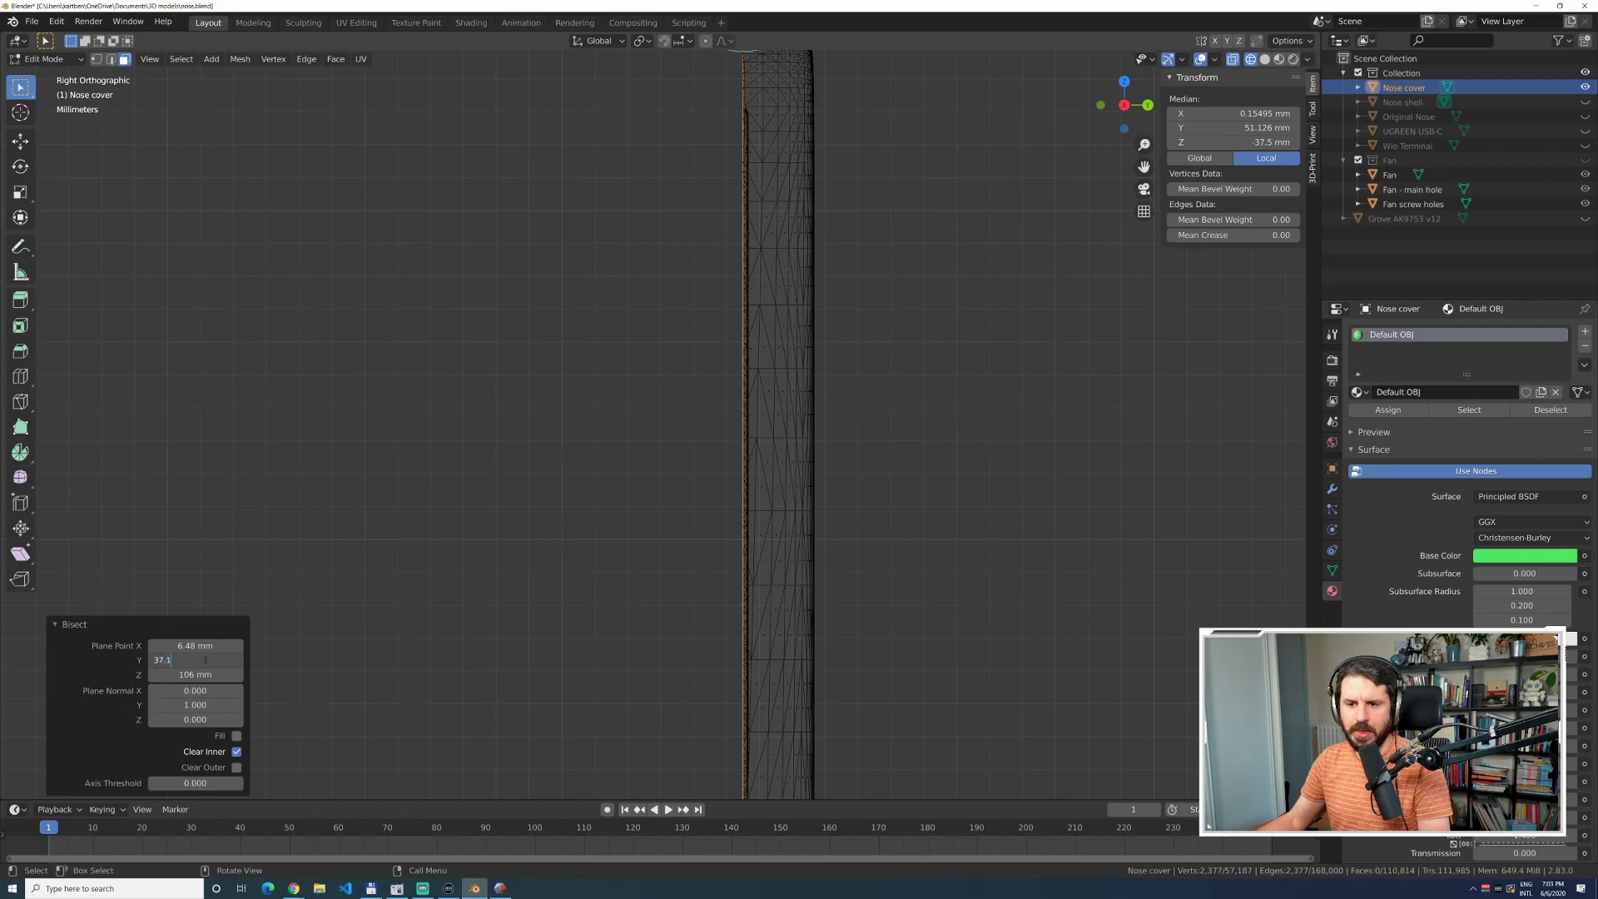
key(Tab)
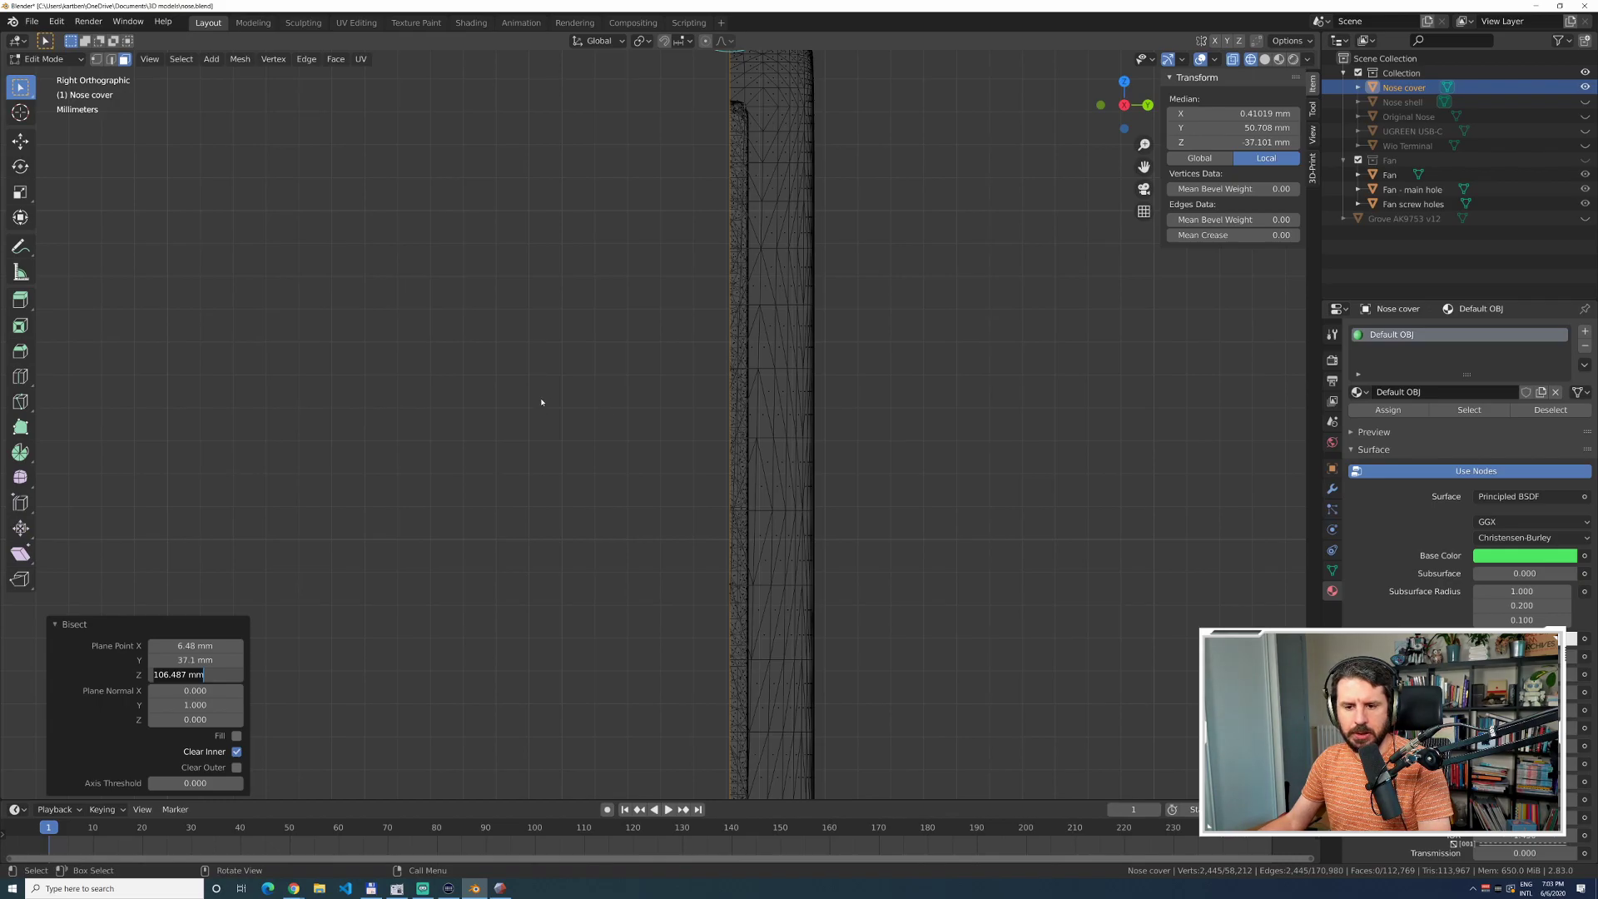
key(Return)
middle_drag(517, 410, 541, 420)
scroll(545, 425, down, 6)
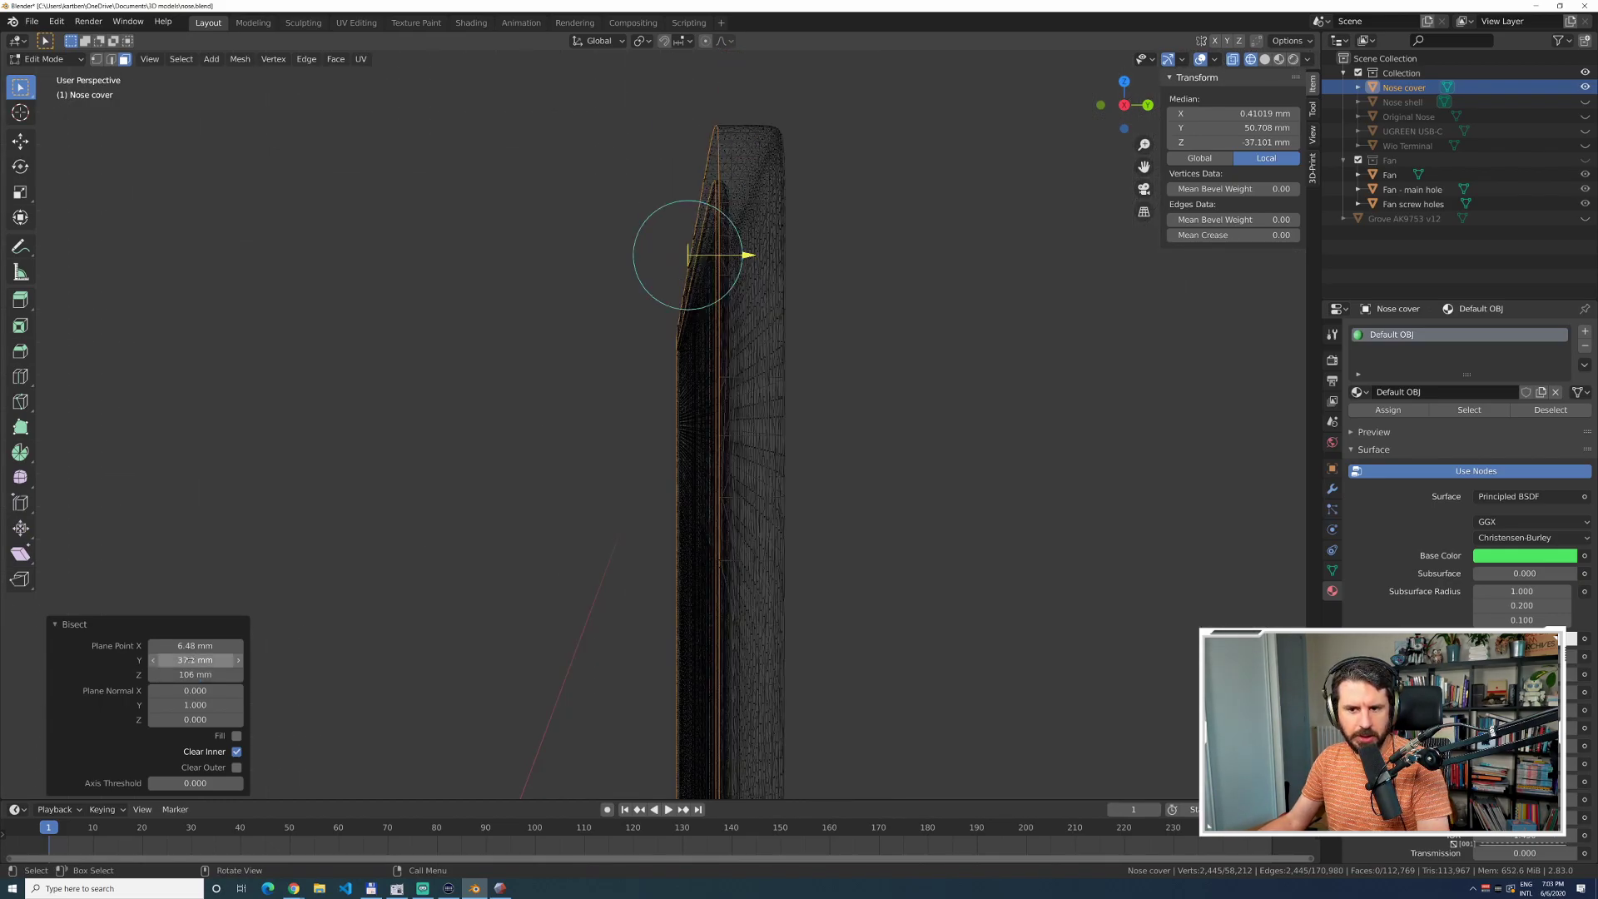
click(191, 660)
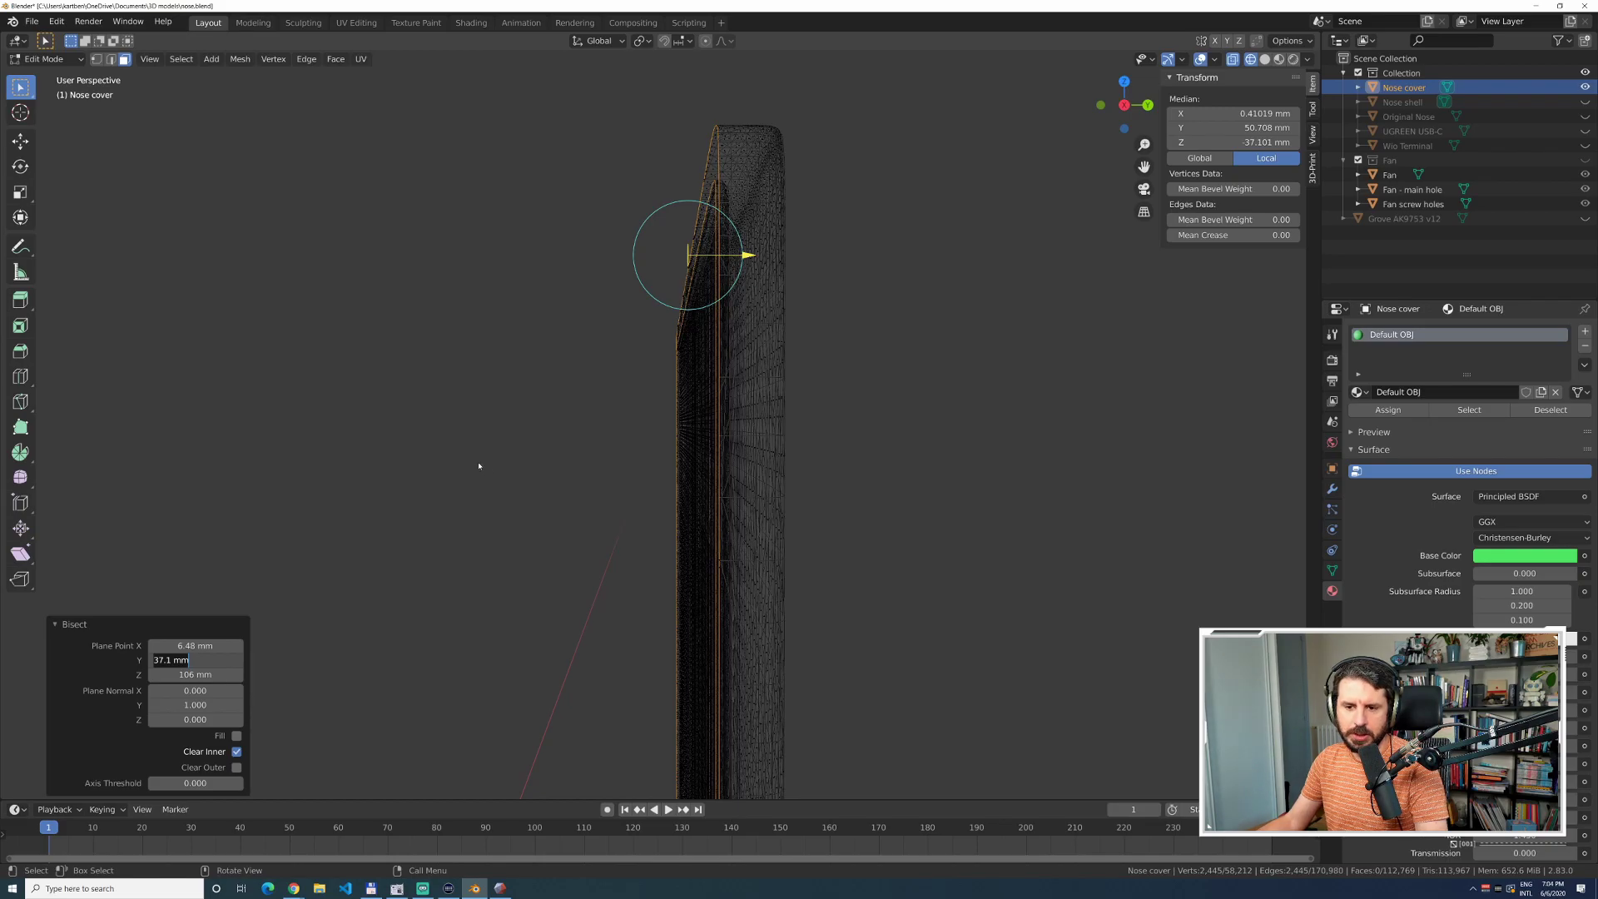
key(Return)
Try to subdivide the selected cut geometry of the Nose cover, then clear the selection and pick a loop on the rim.
right_click(414, 472)
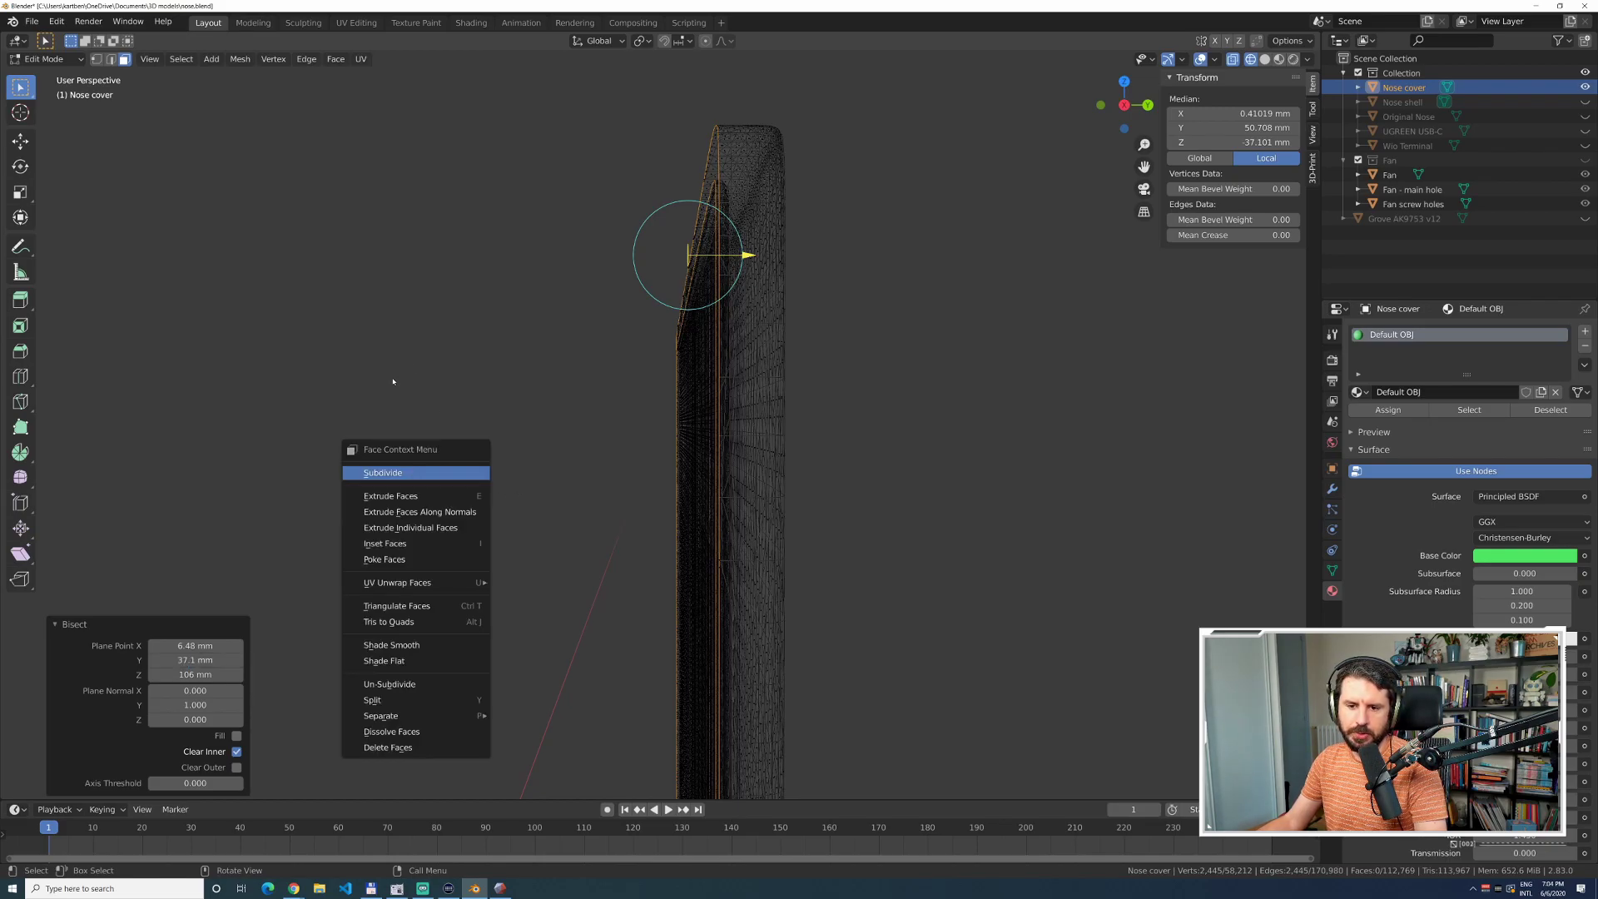
click(416, 471)
click(453, 336)
middle_drag(453, 336, 487, 341)
click(748, 307)
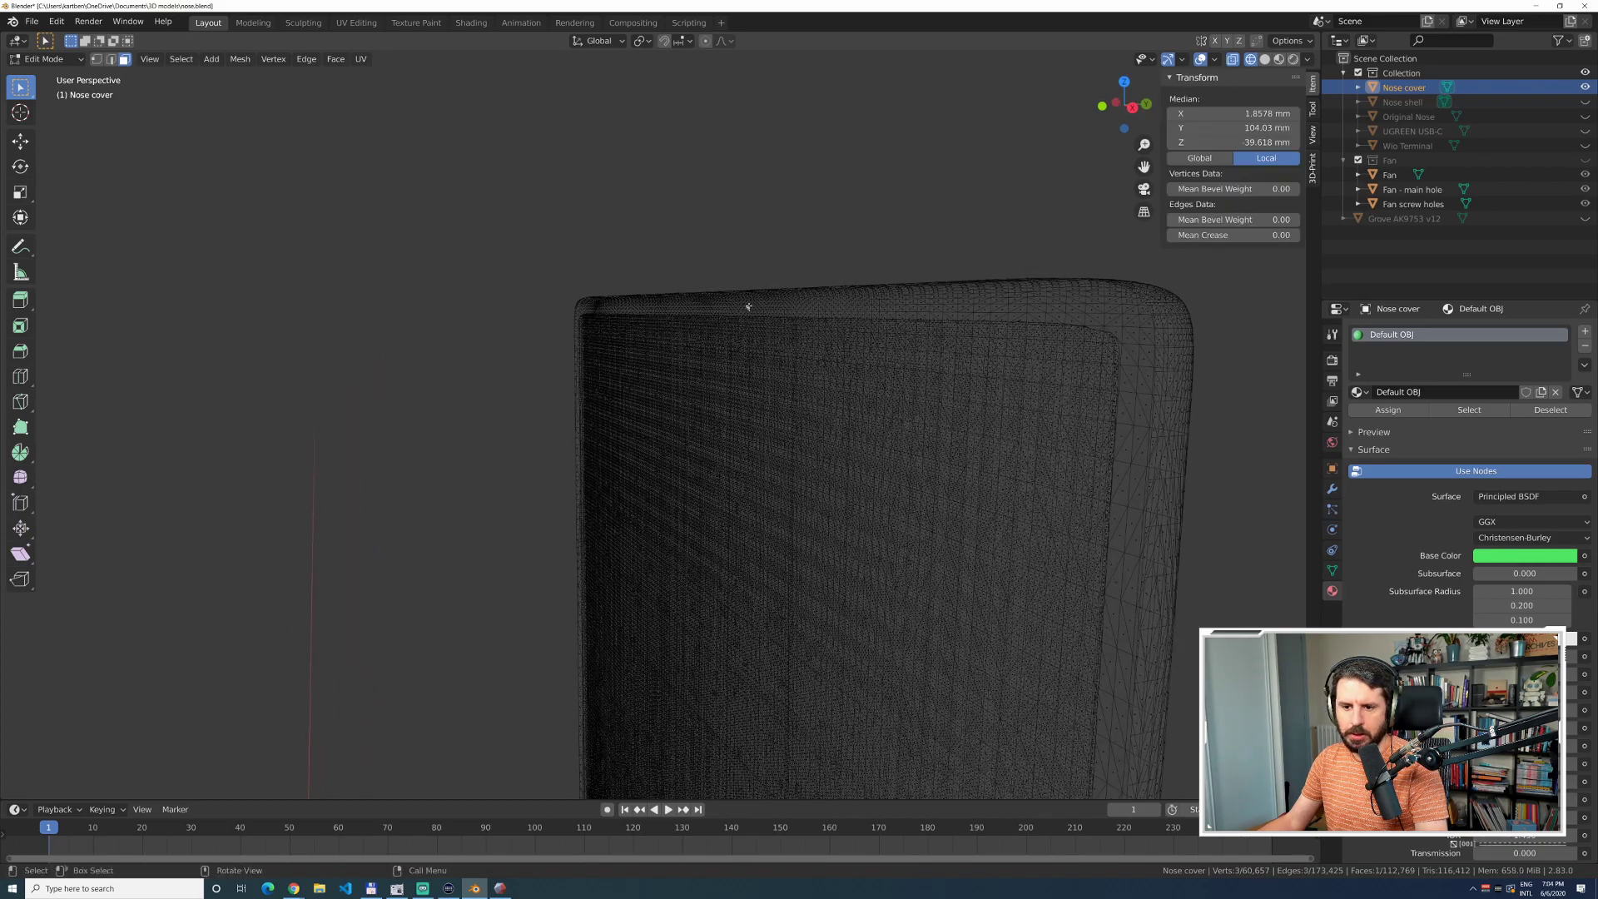
key(alt+a)
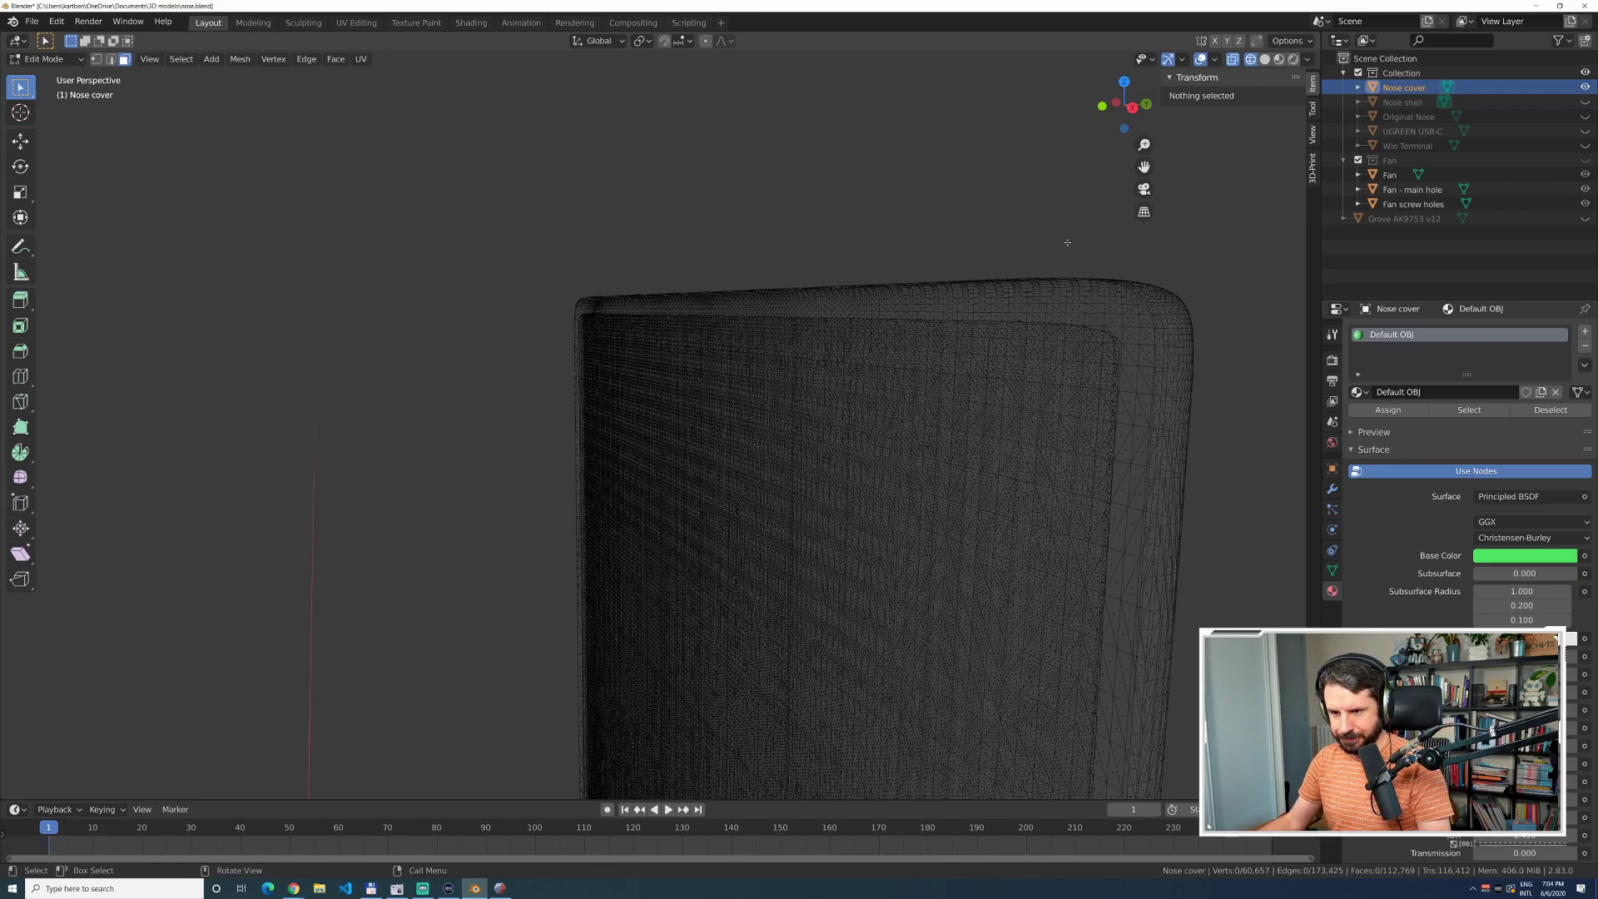
alt+click(1004, 260)
Undo the selection changes, the subdivision and the bisect to restore the complete, fully selected Nose cover mesh.
key(ctrl+z)
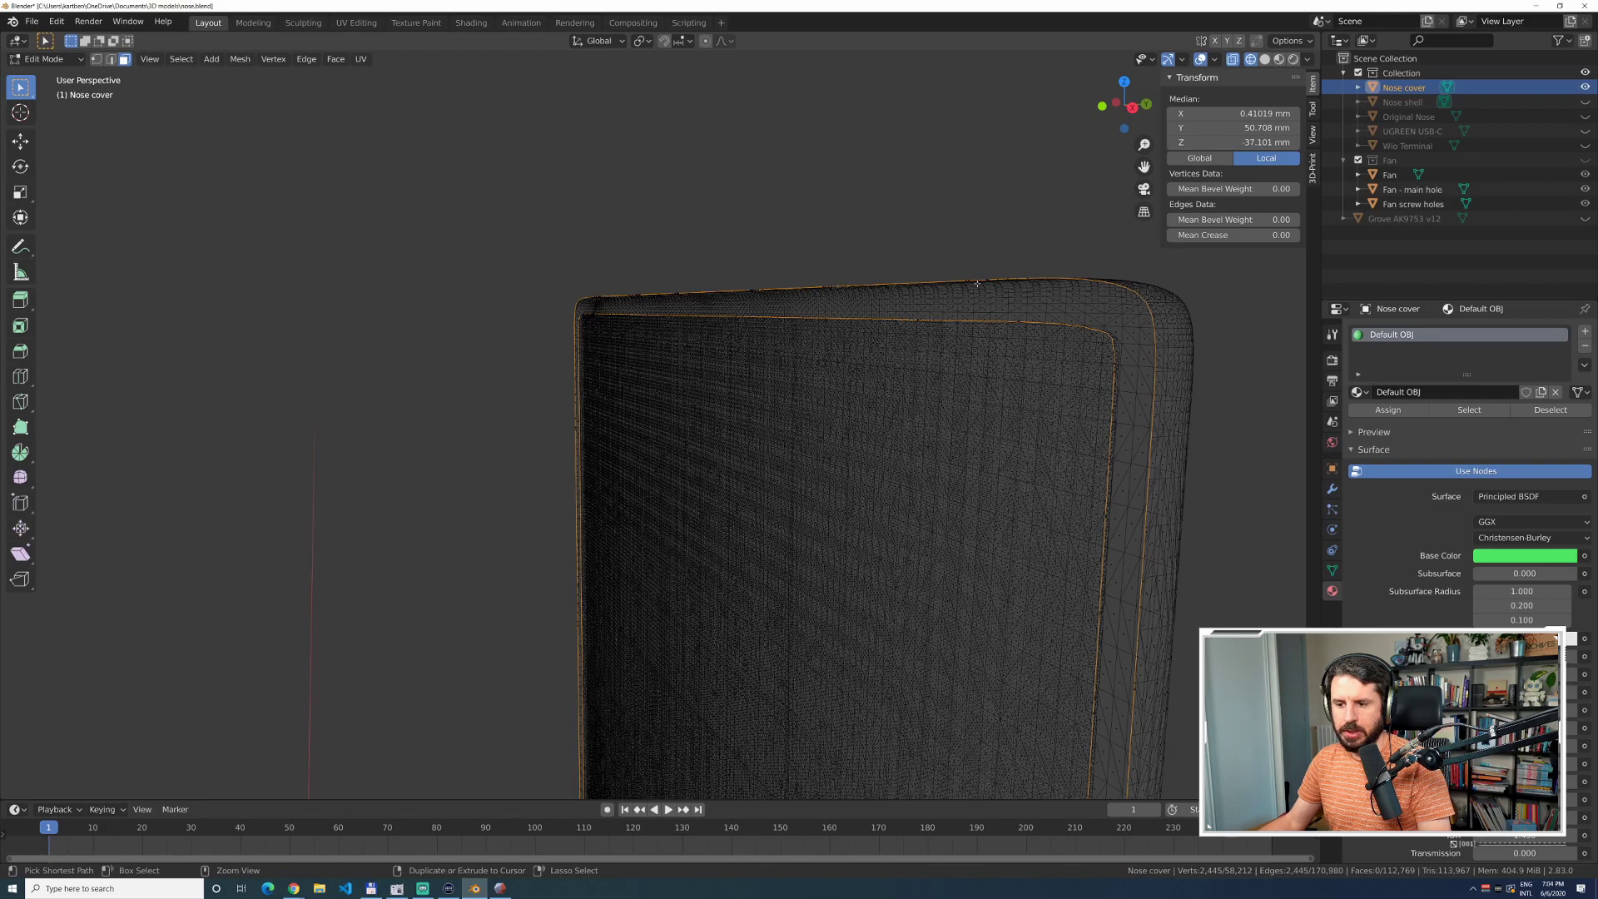
key(ctrl+l)
scroll(891, 349, down, 5)
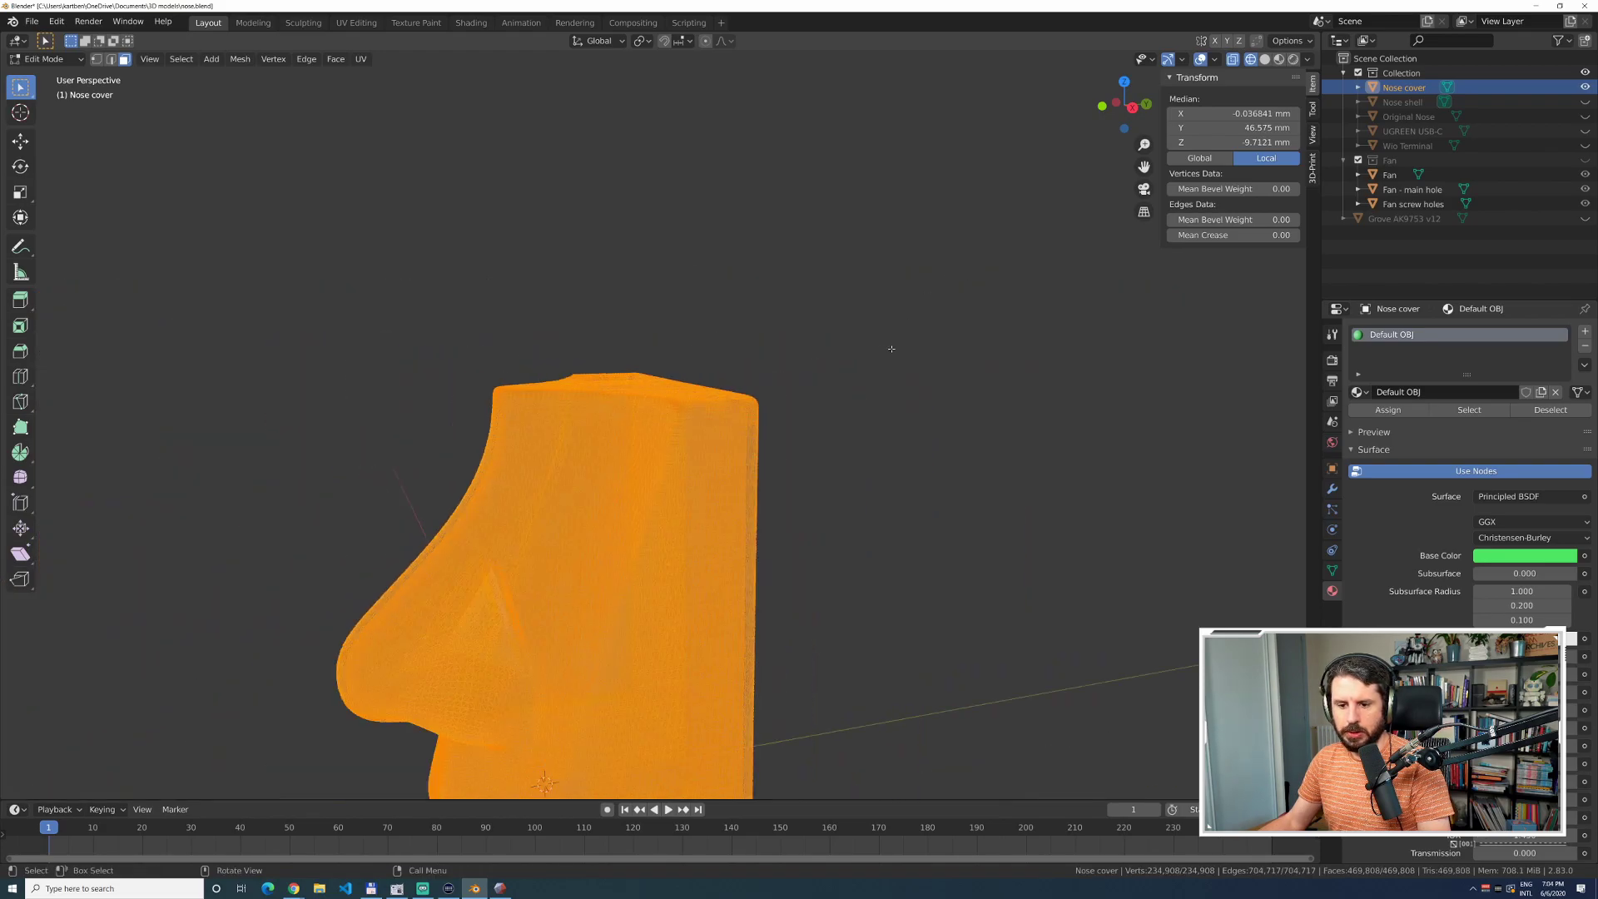
Bisect the whole Nose cover again in the right orthographic view with a nearly vertical cut close to its flat back.
key(KP_3)
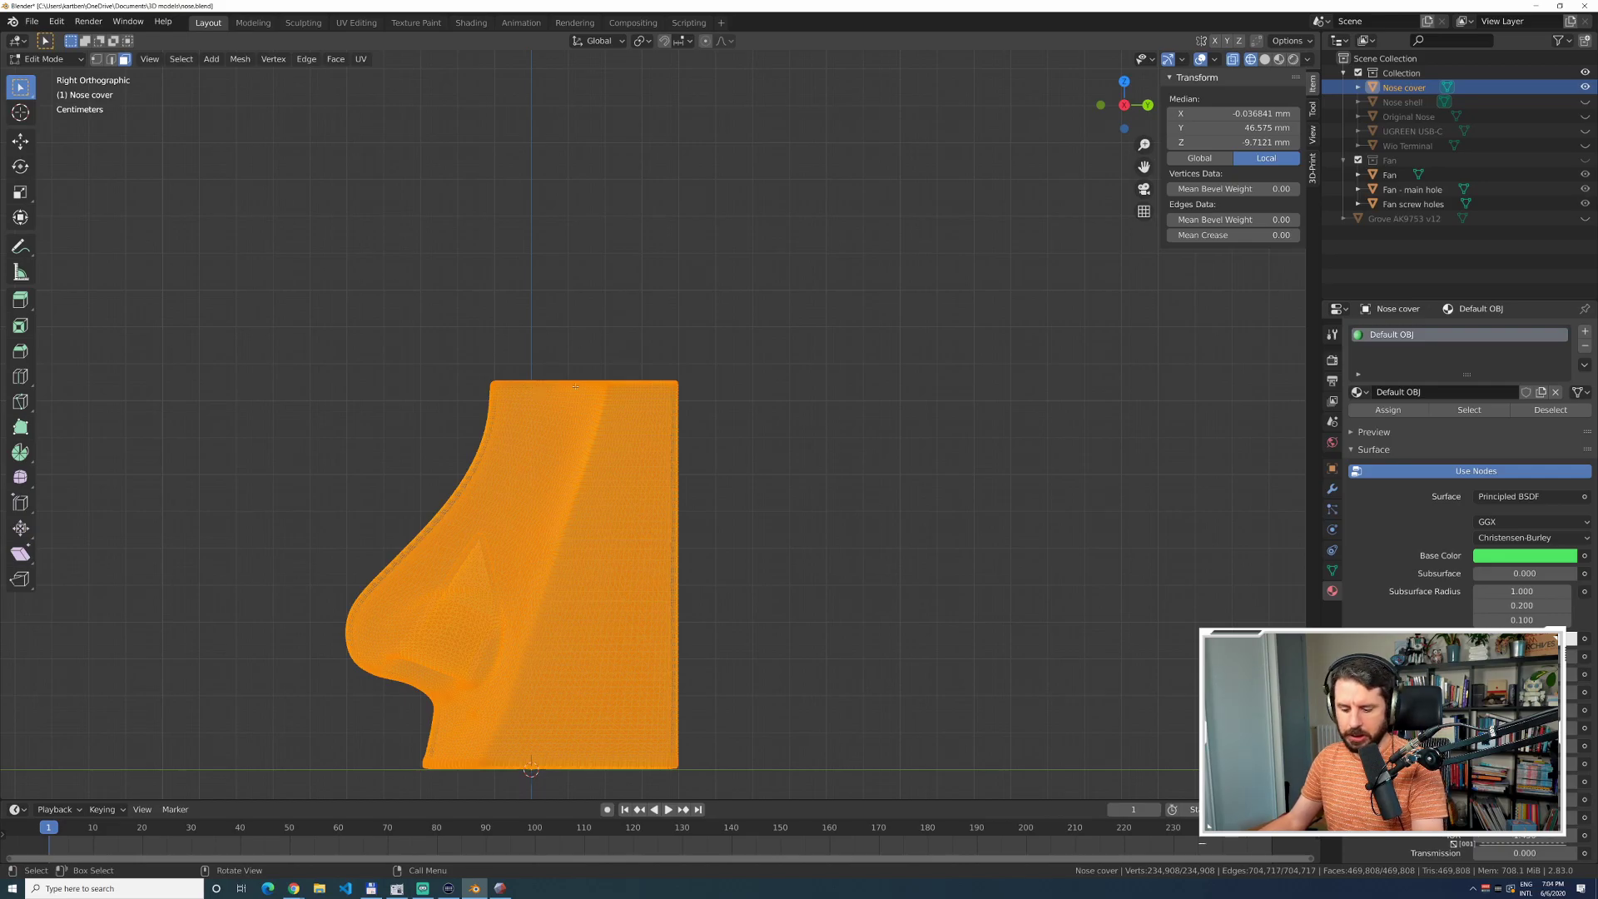
key(F3)
text(Bisect)
key(Return)
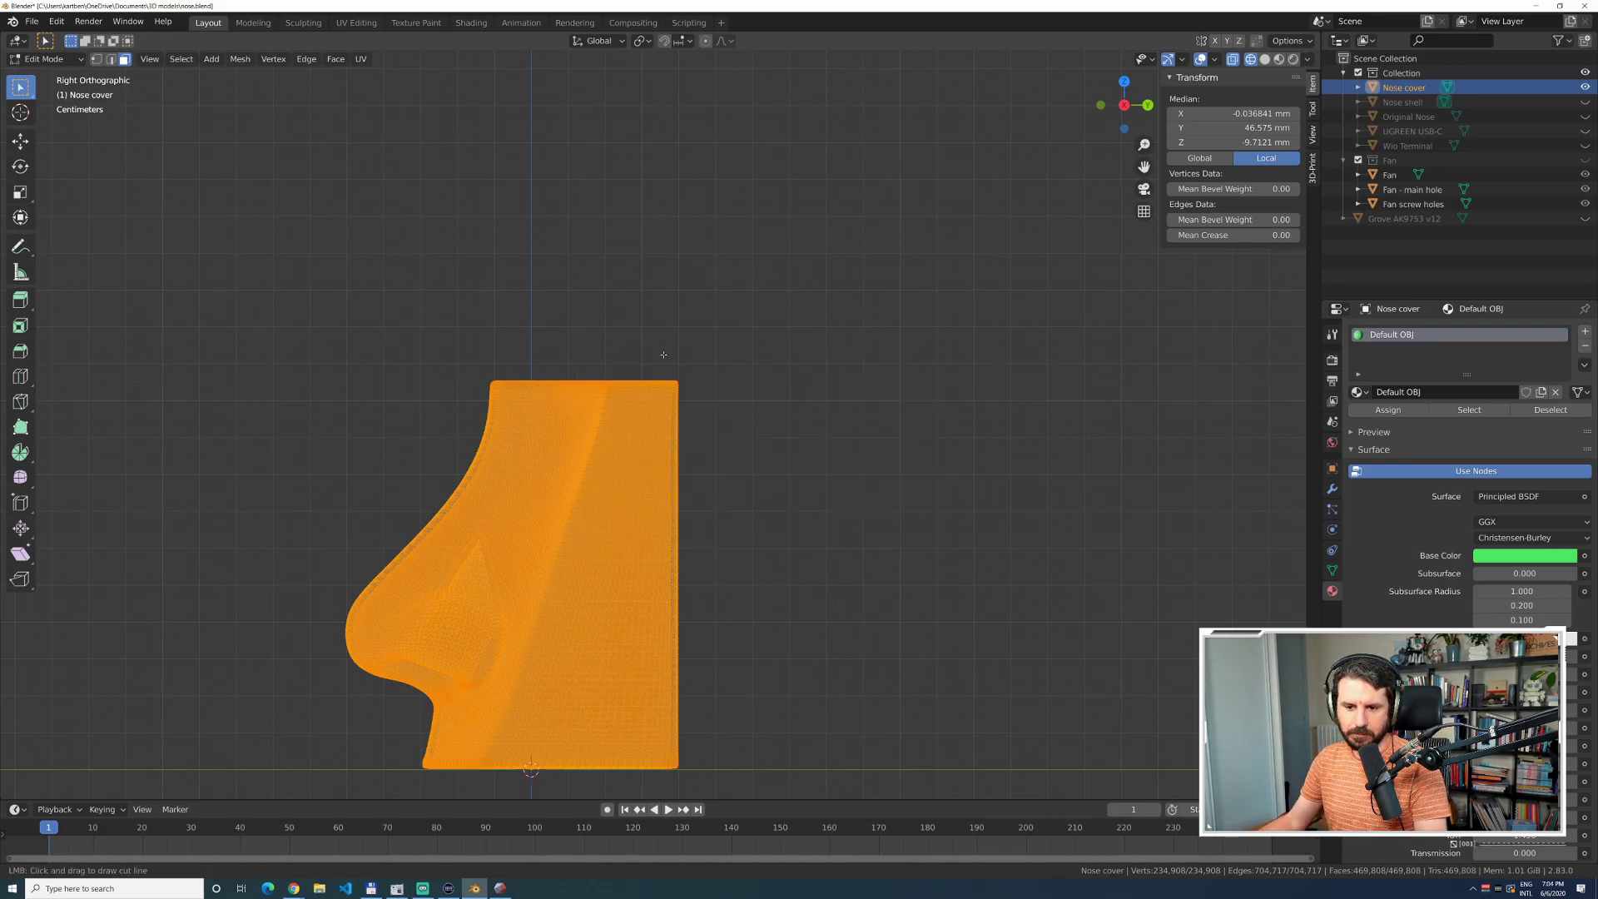
drag(661, 357, 661, 358)
drag(657, 448, 649, 457)
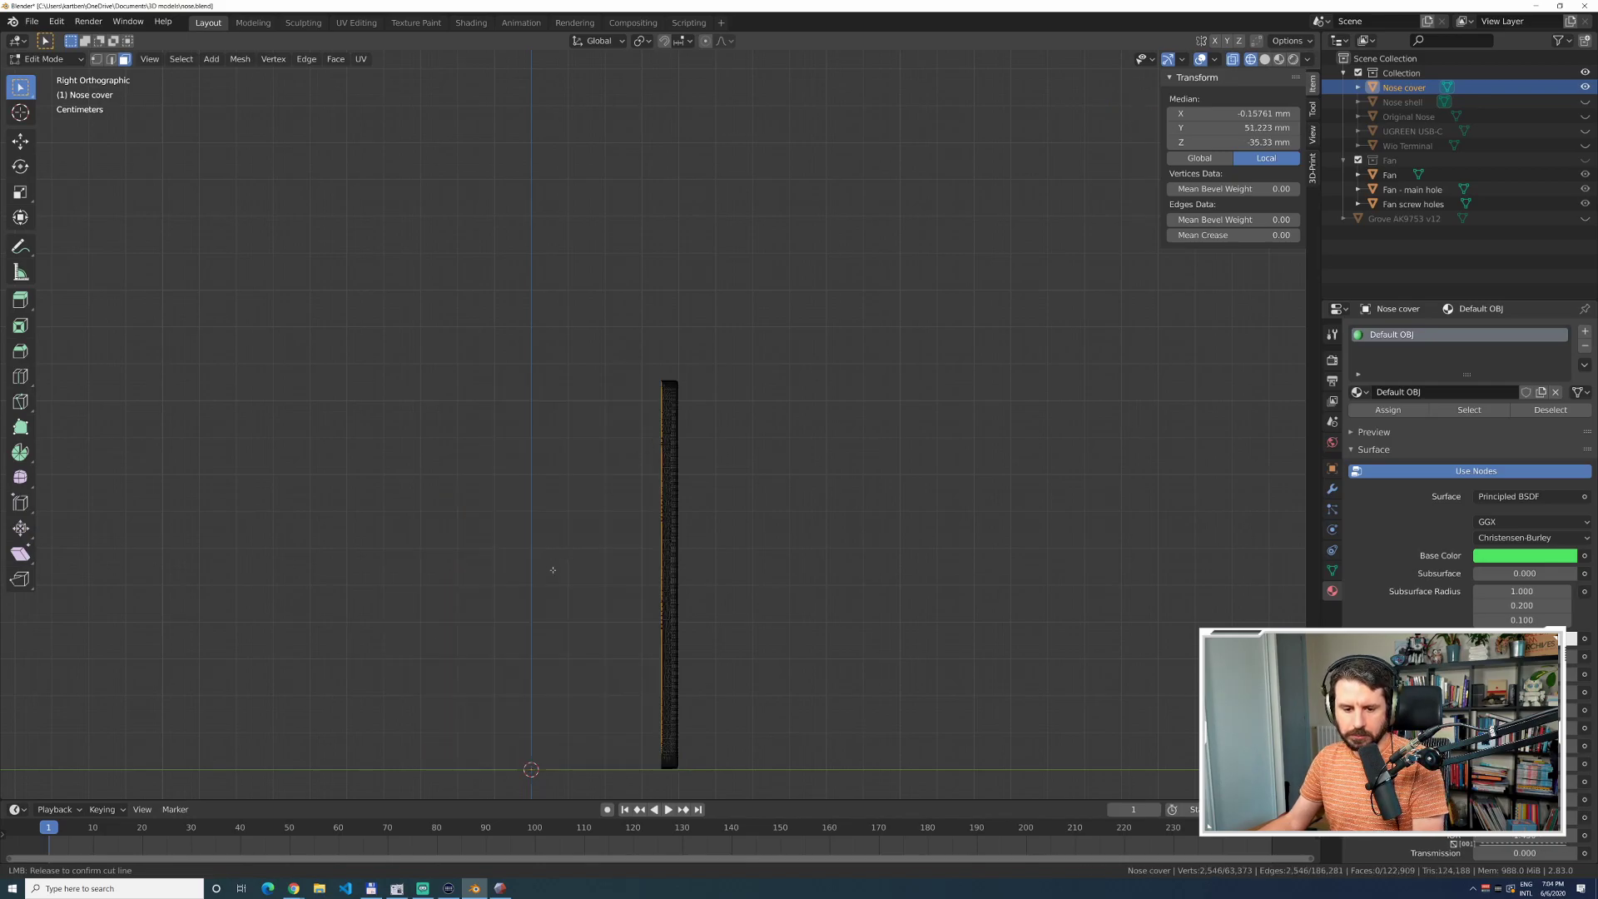
drag(233, 701, 546, 601)
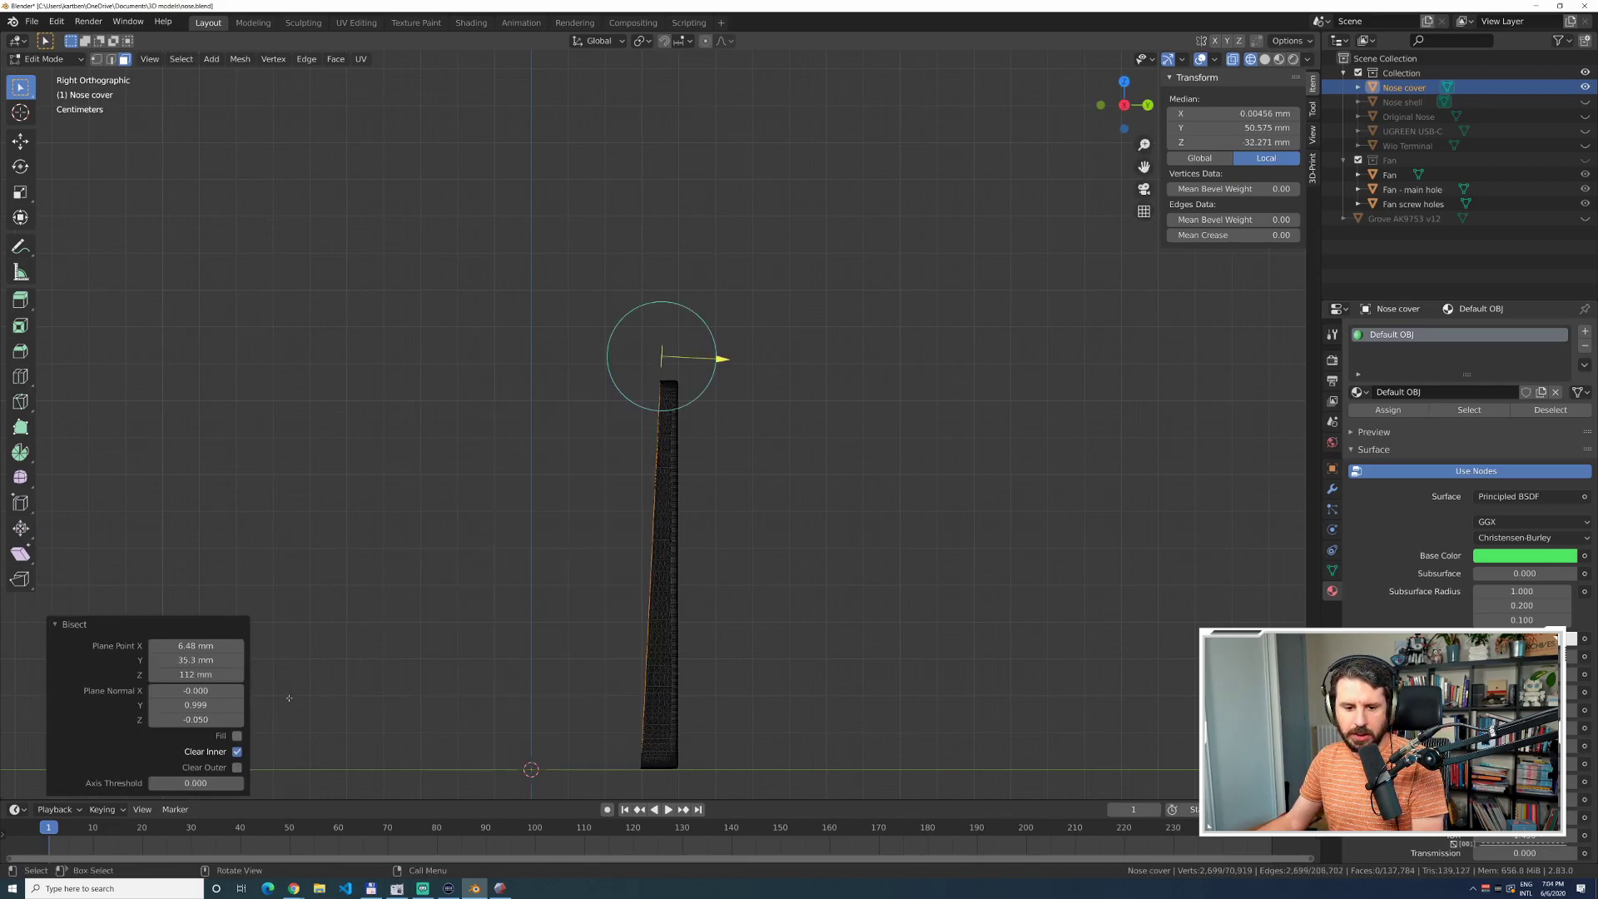
Set the Nose cover's bisect plane point Y to 37.1 mm and its plane normal to X 0, Y 1, Z 0.
click(196, 660)
text(37.1 mm)
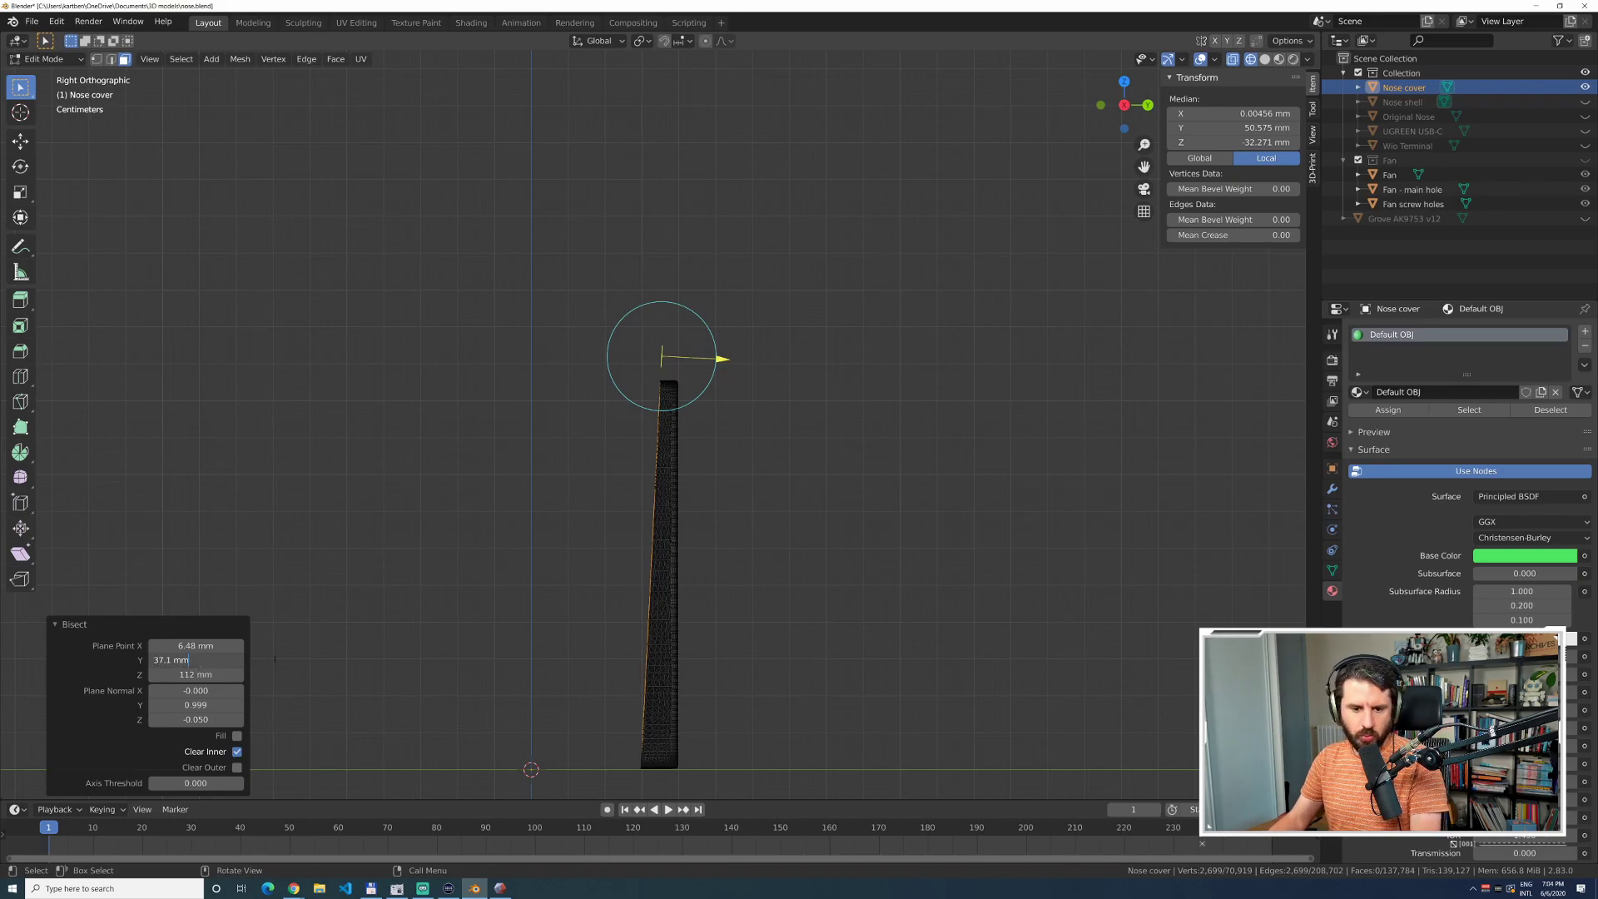
click(193, 690)
text(0)
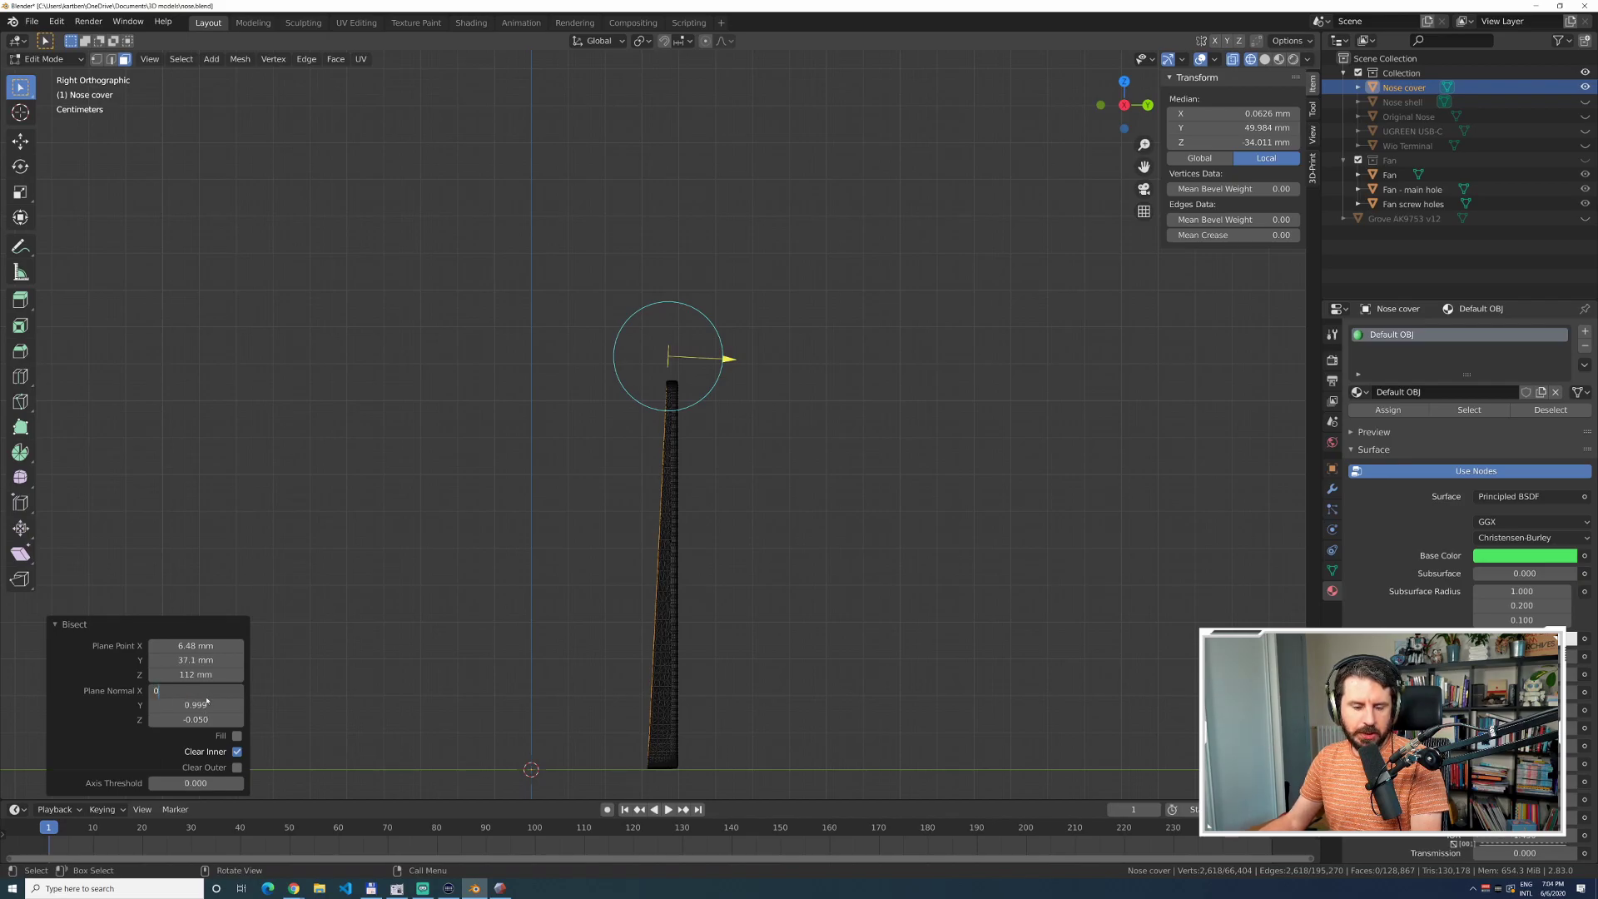
key(Return)
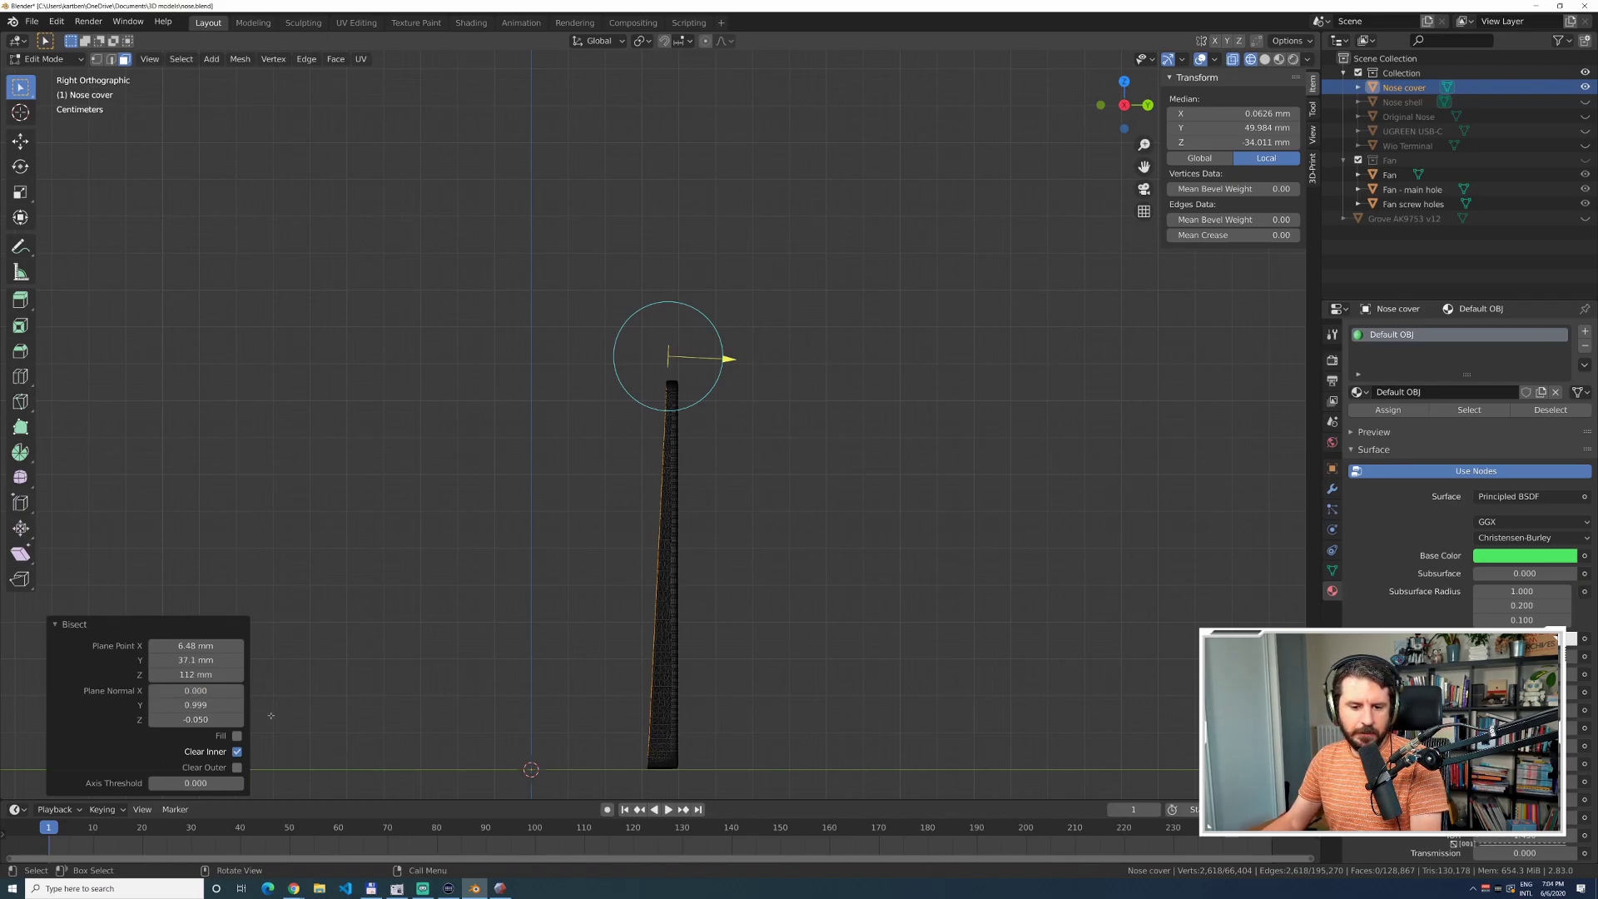
click(215, 705)
text(1)
key(Tab)
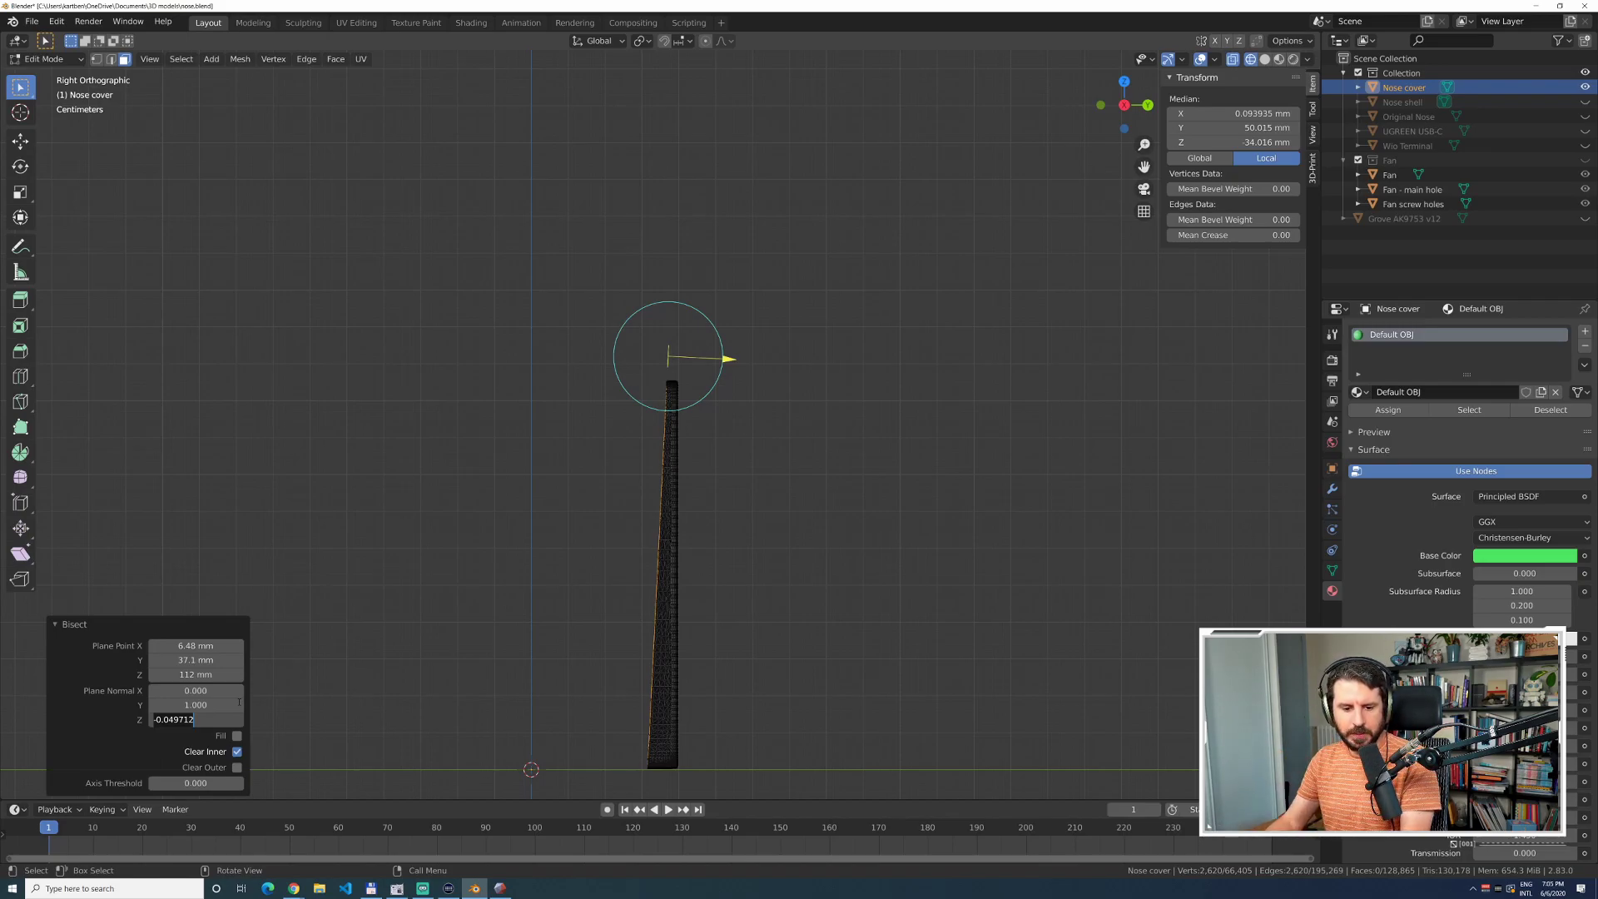
text(0)
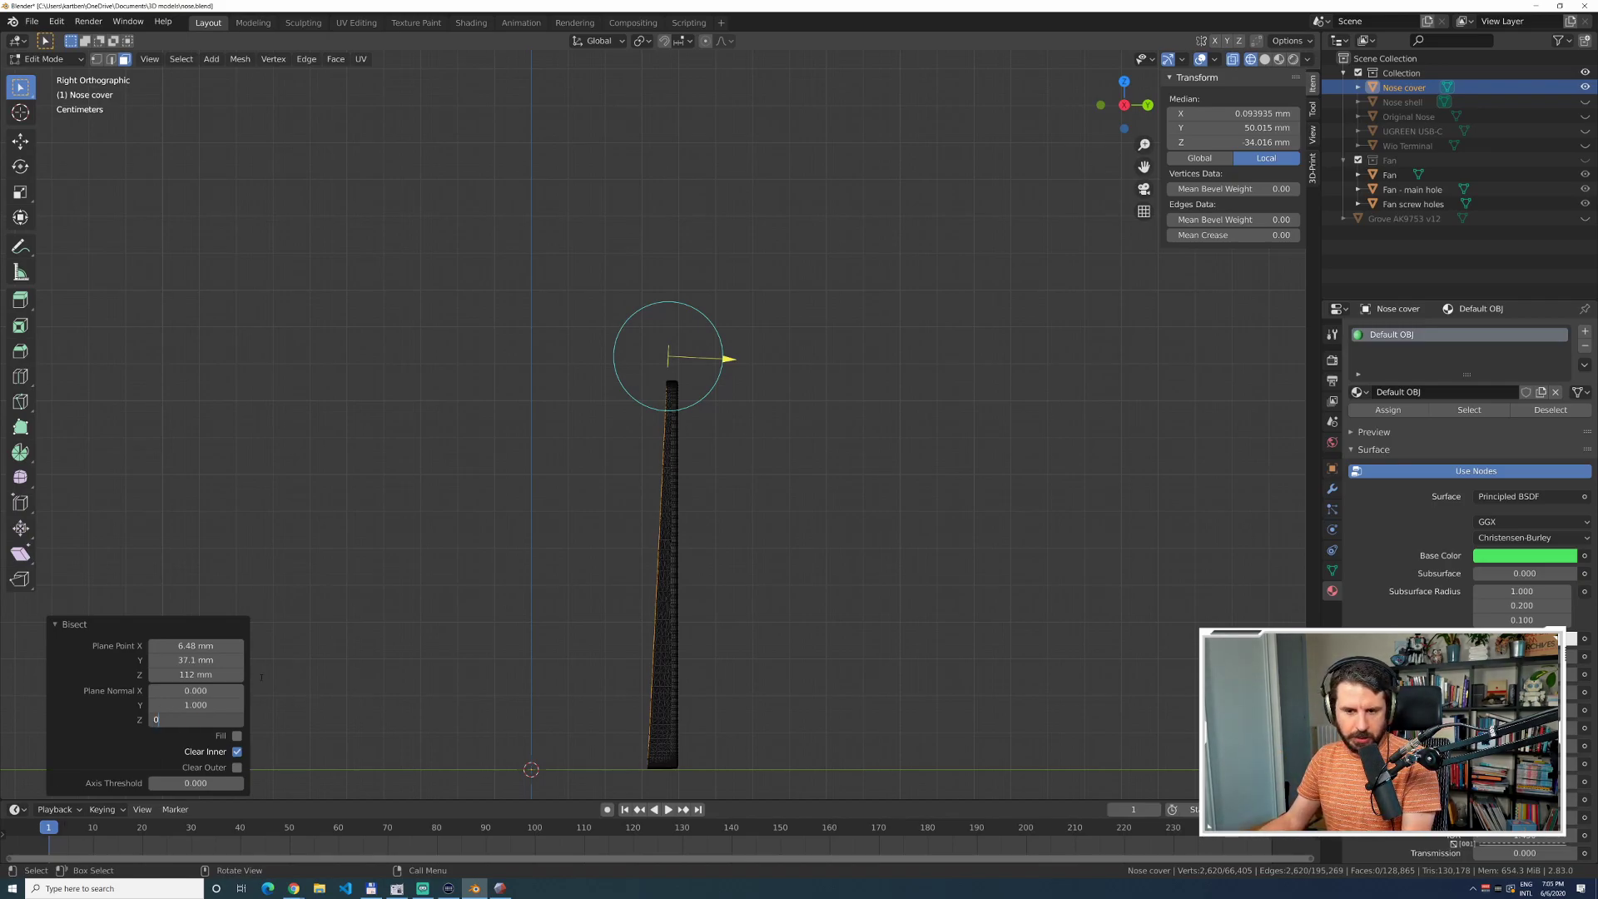
key(Tab)
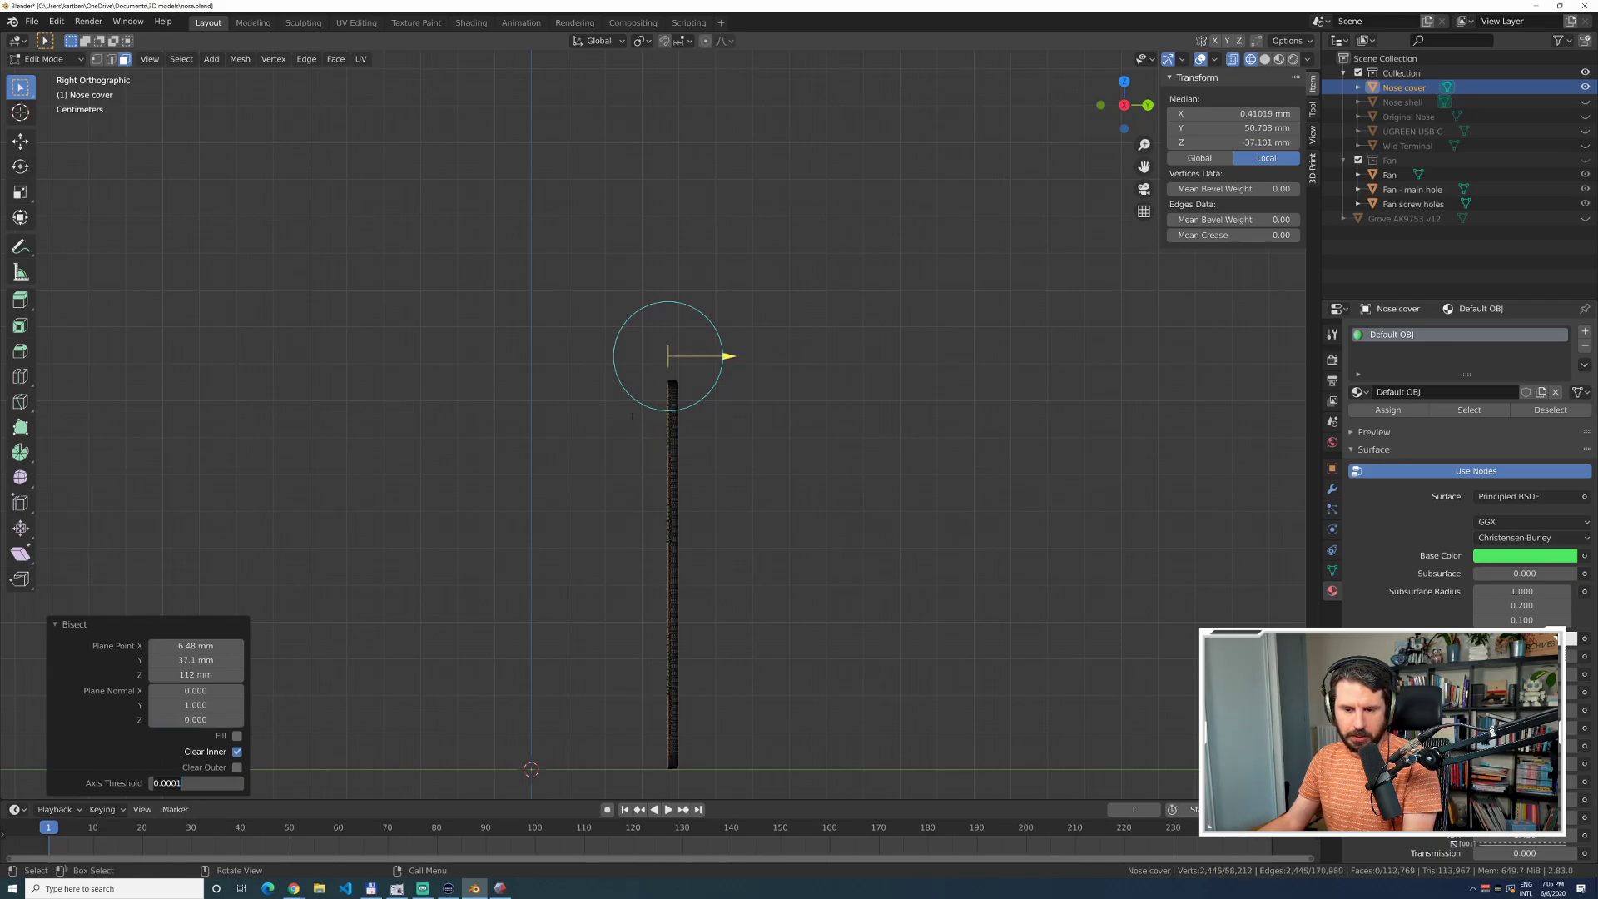
Fill the bisected opening around the Nose cover's rim, then clear the selection.
middle_drag(679, 439, 727, 450)
scroll(763, 421, up, 5)
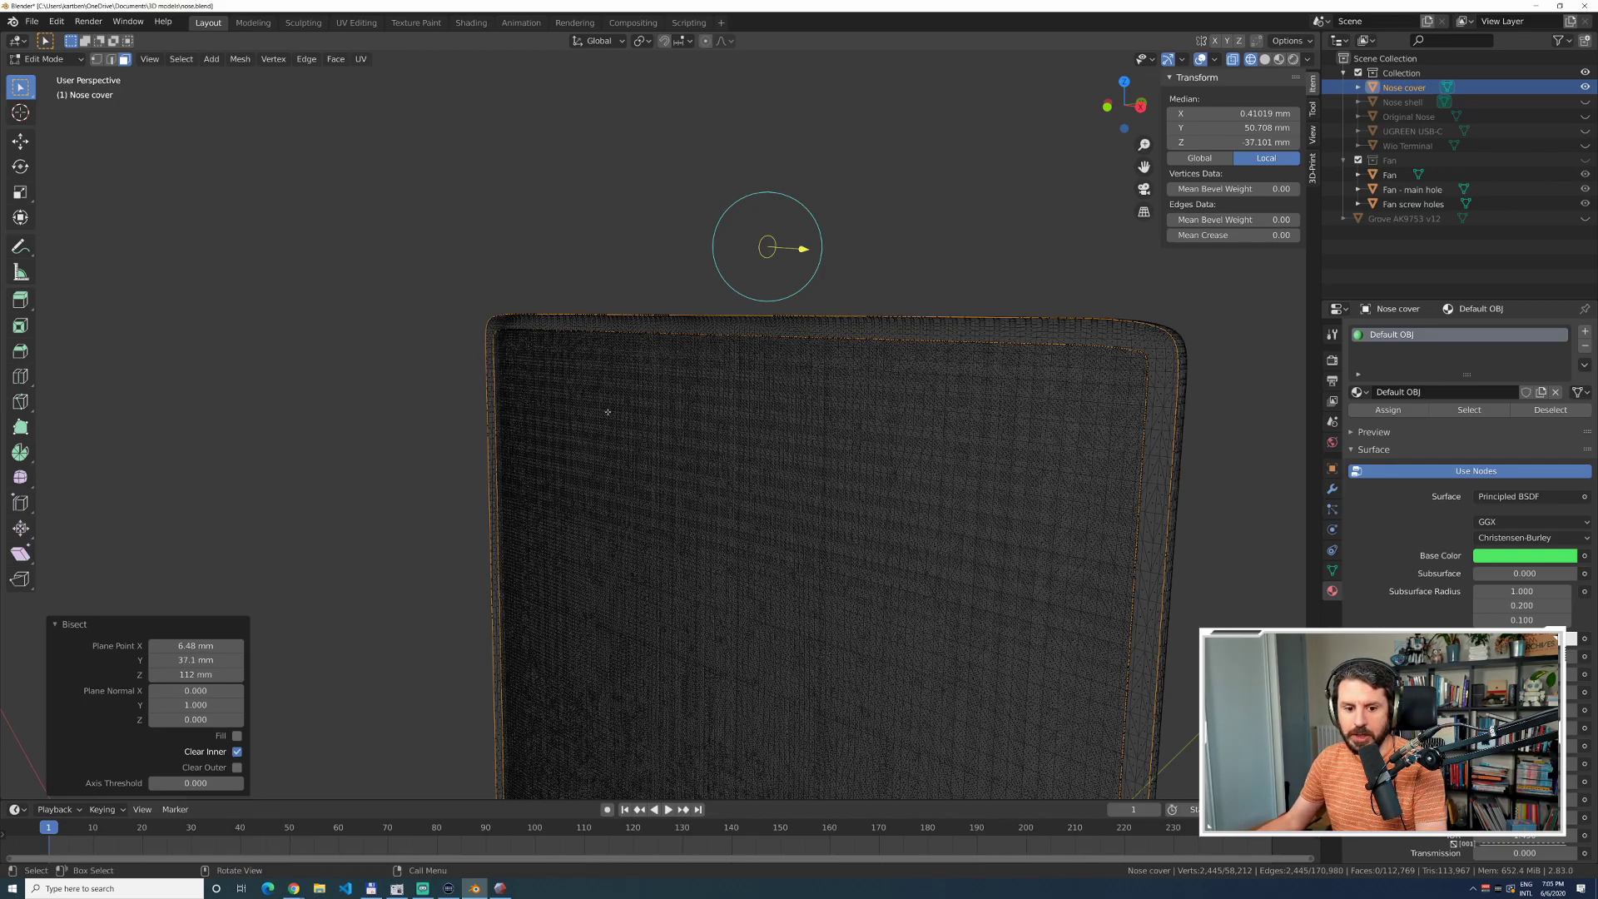
click(236, 737)
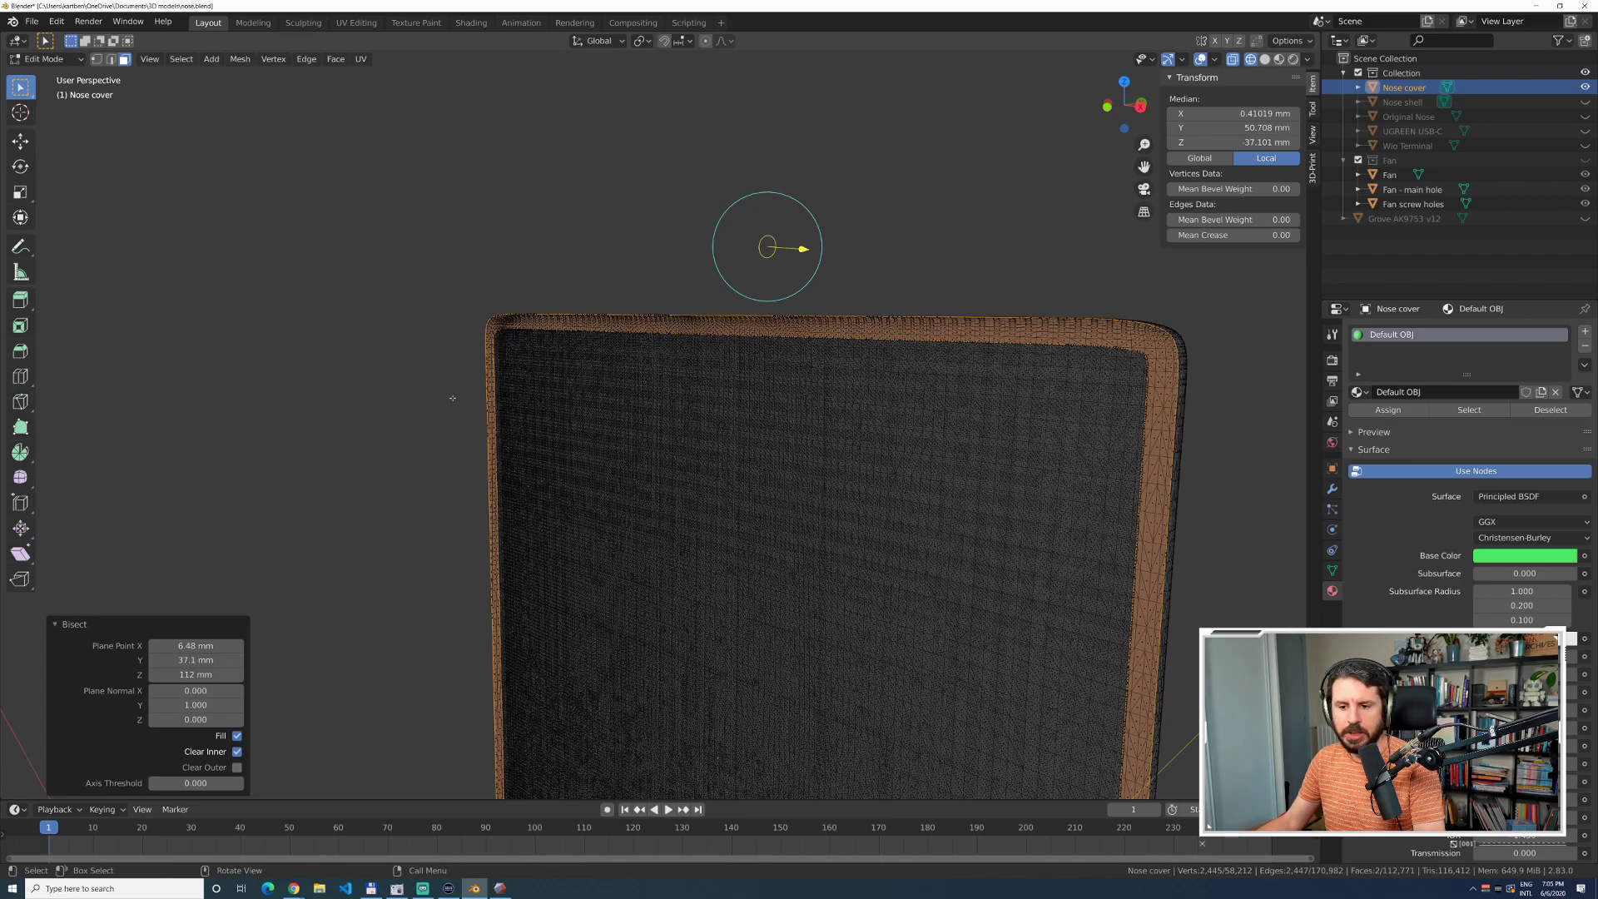
key(alt+a)
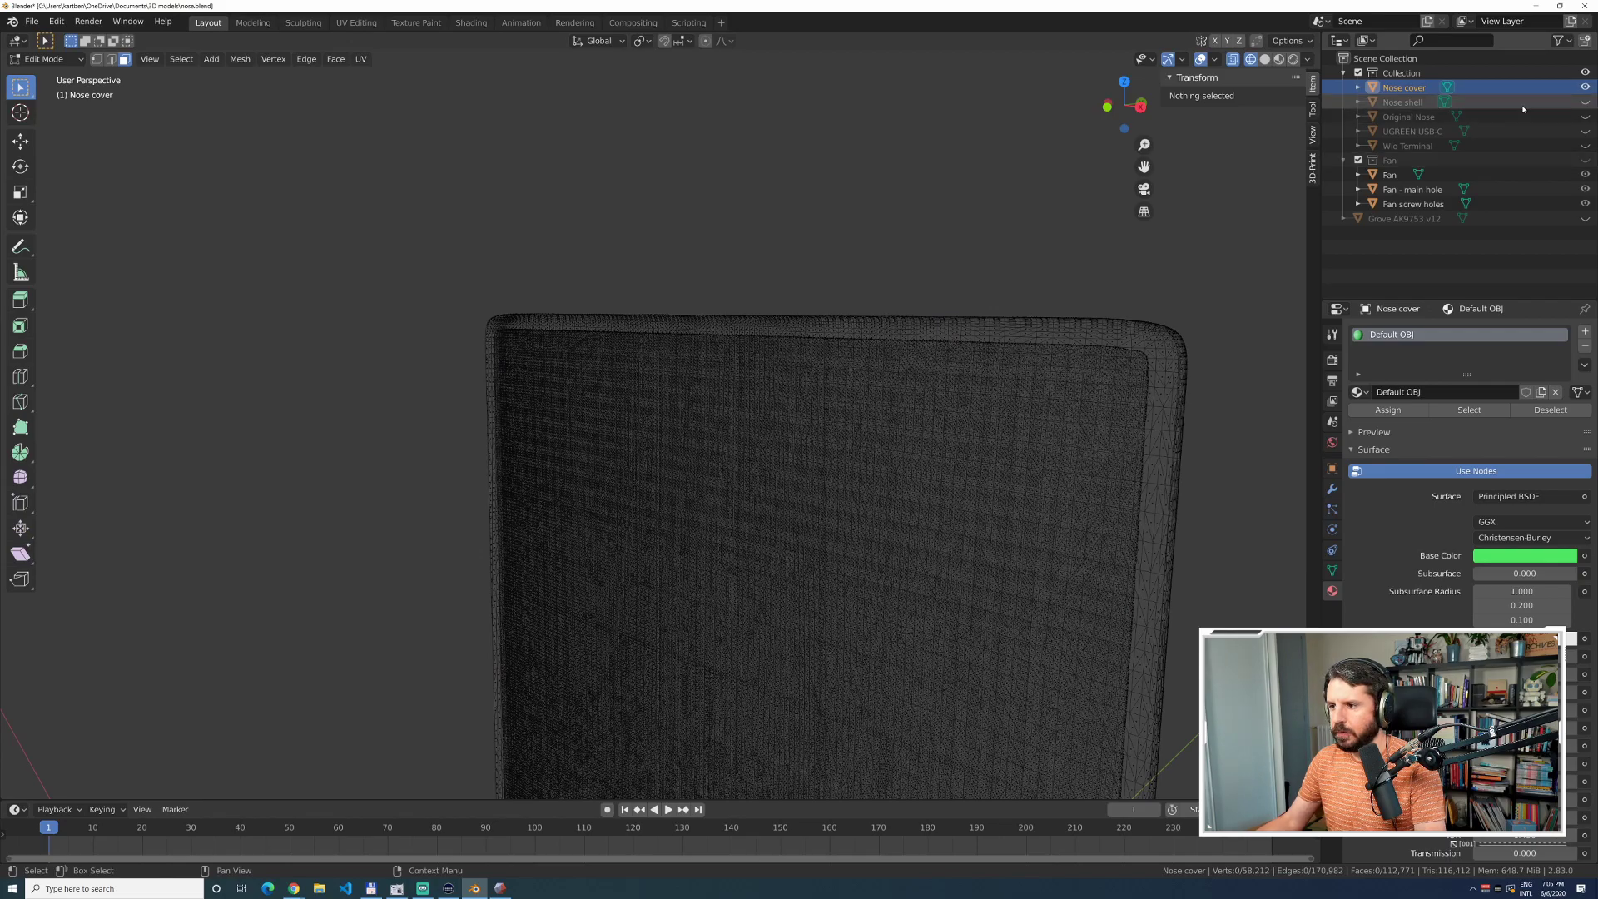
Unhide the Nose shell, hide the Nose cover, and return to Object Mode in the right orthographic view.
click(1448, 102)
click(1585, 102)
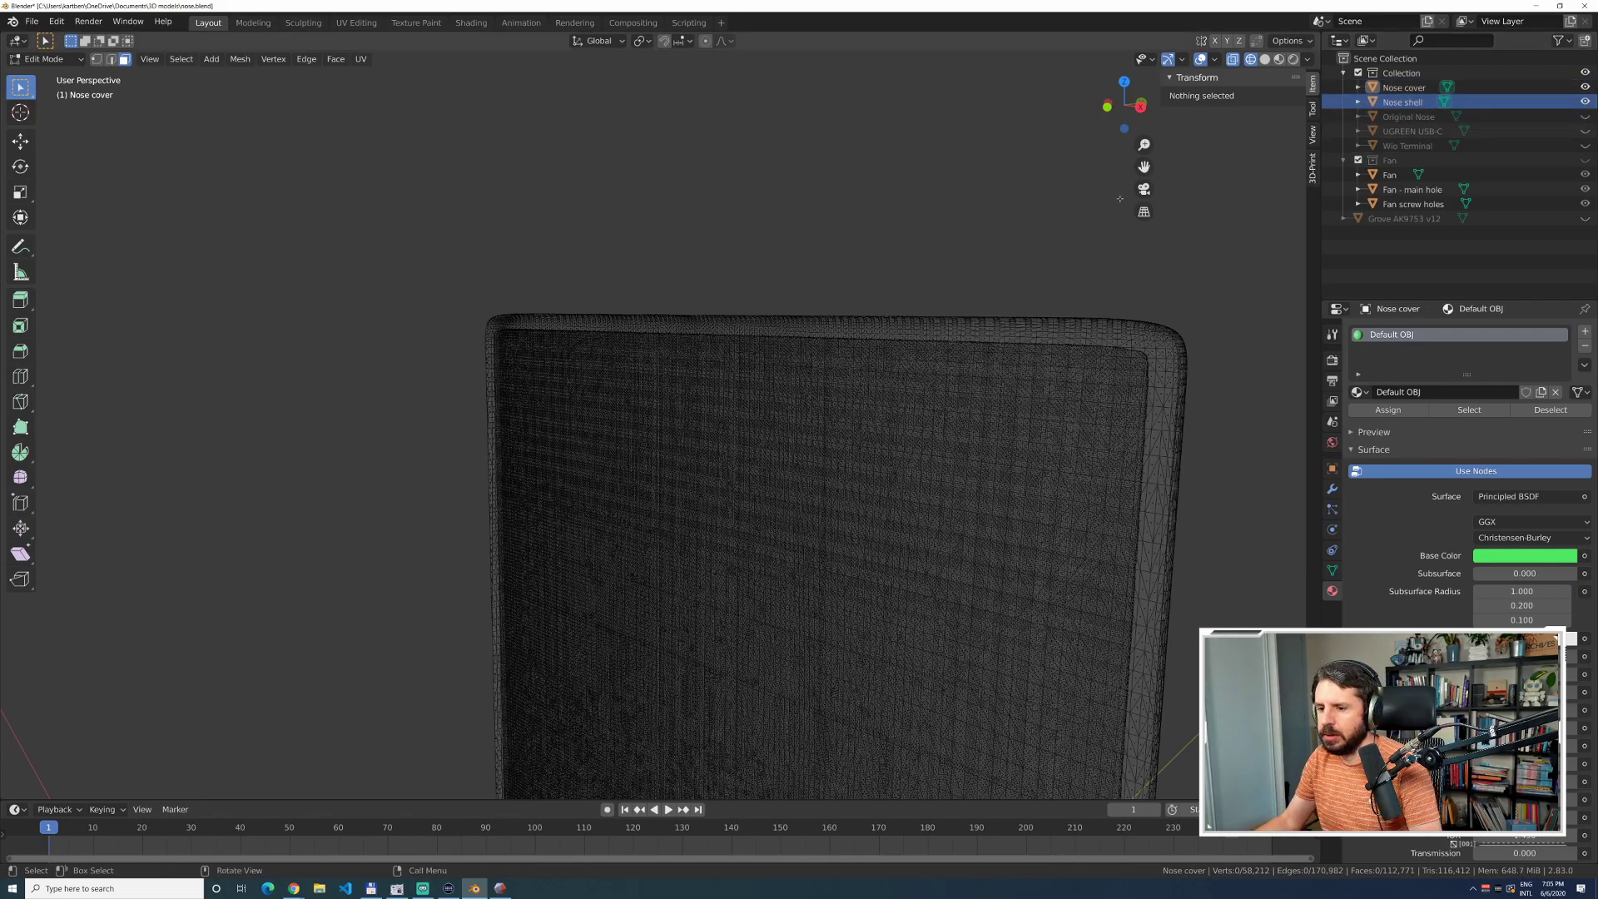
key(KP_3)
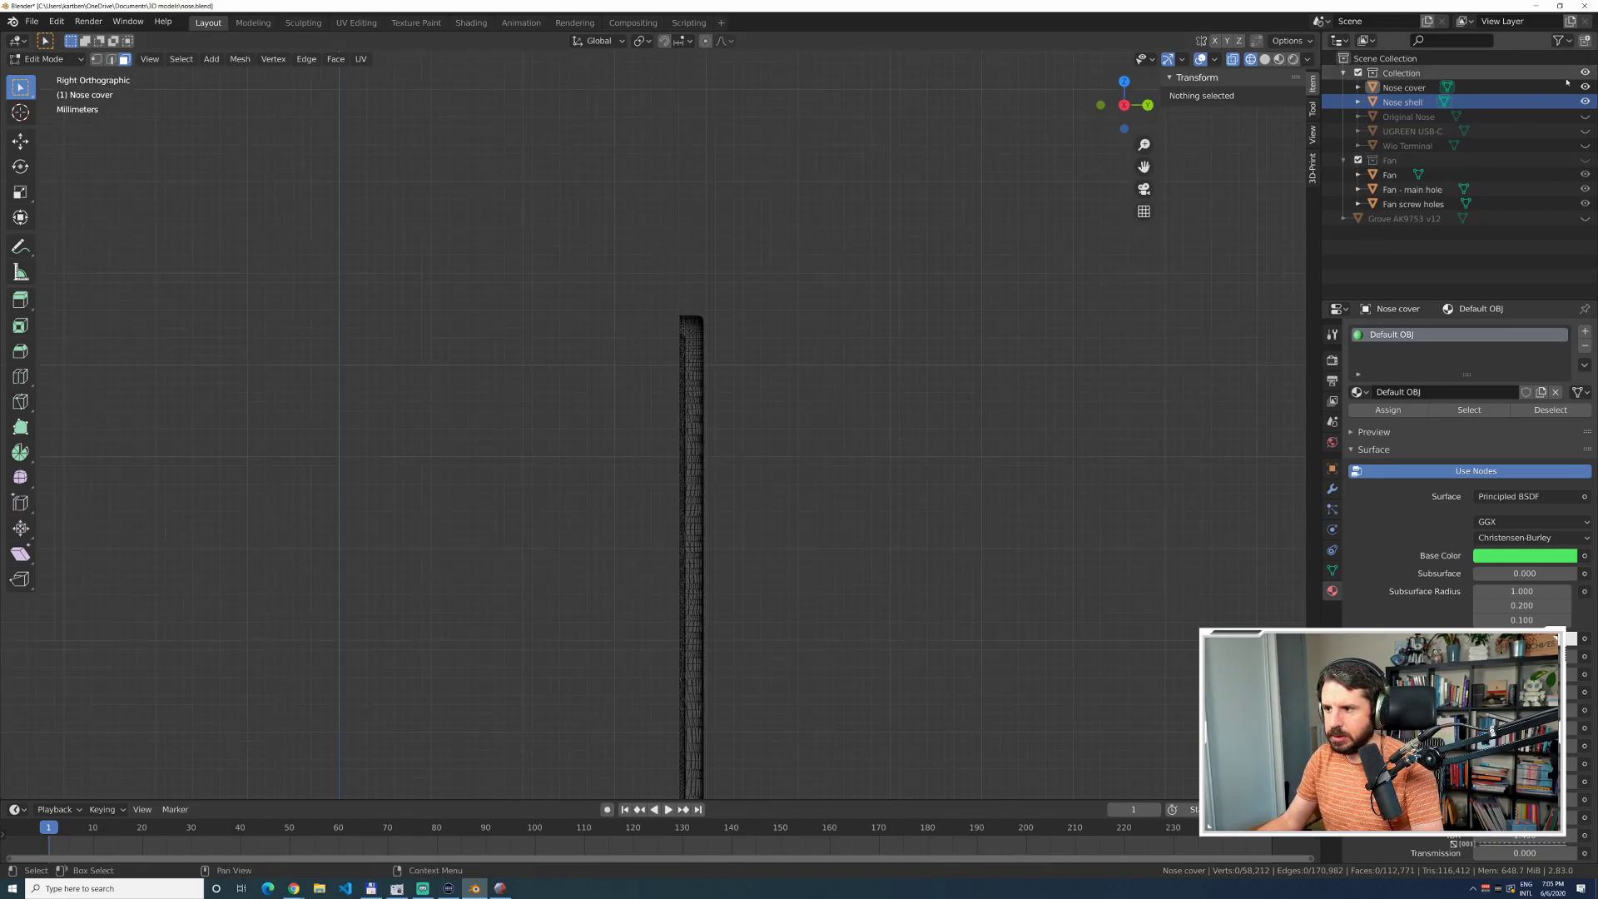
click(1585, 88)
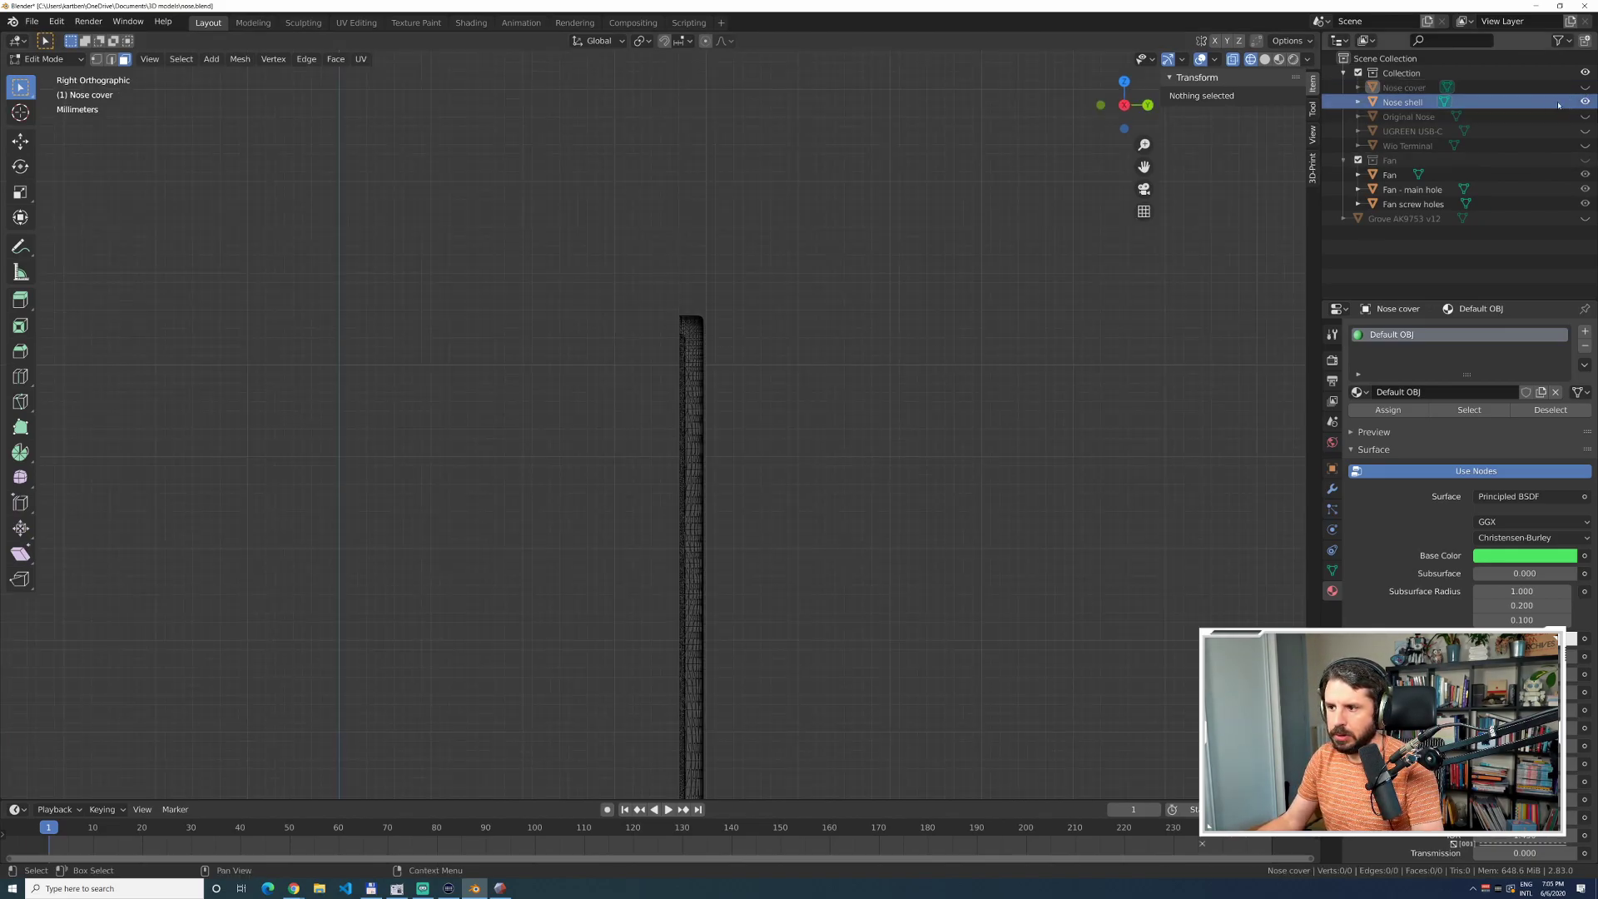
click(1409, 103)
key(Tab)
scroll(1038, 278, down, 3)
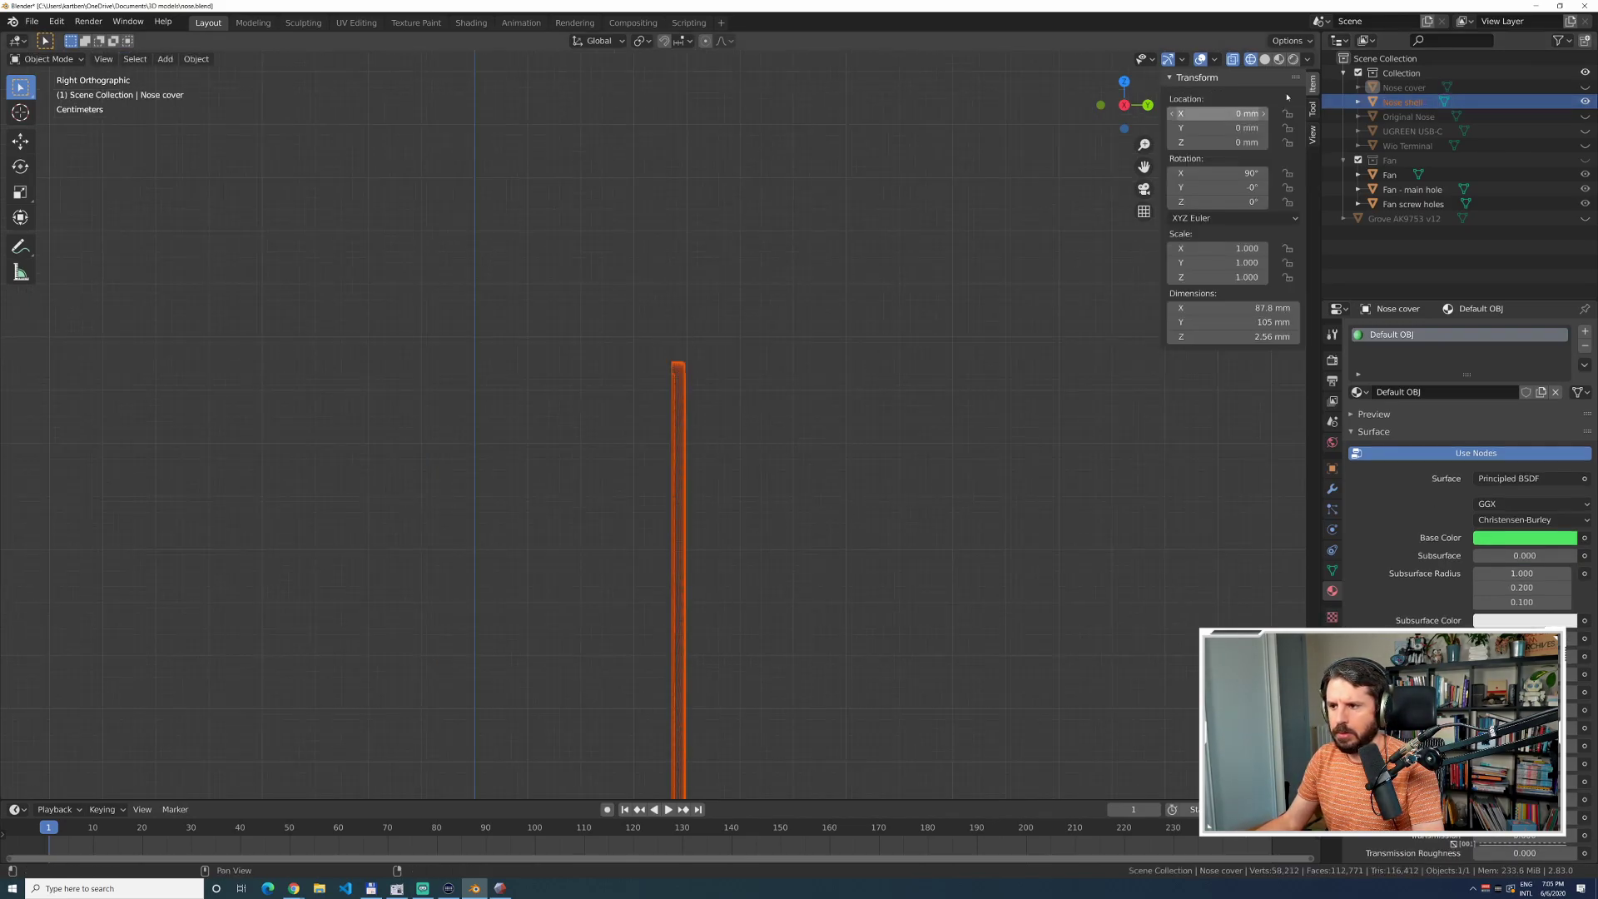
Toggle the Nose shell's visibility repeatedly to inspect its shape, leaving it hidden.
click(1585, 101)
click(1586, 101)
click(1586, 102)
click(1586, 102)
click(1585, 102)
click(1585, 102)
click(1584, 100)
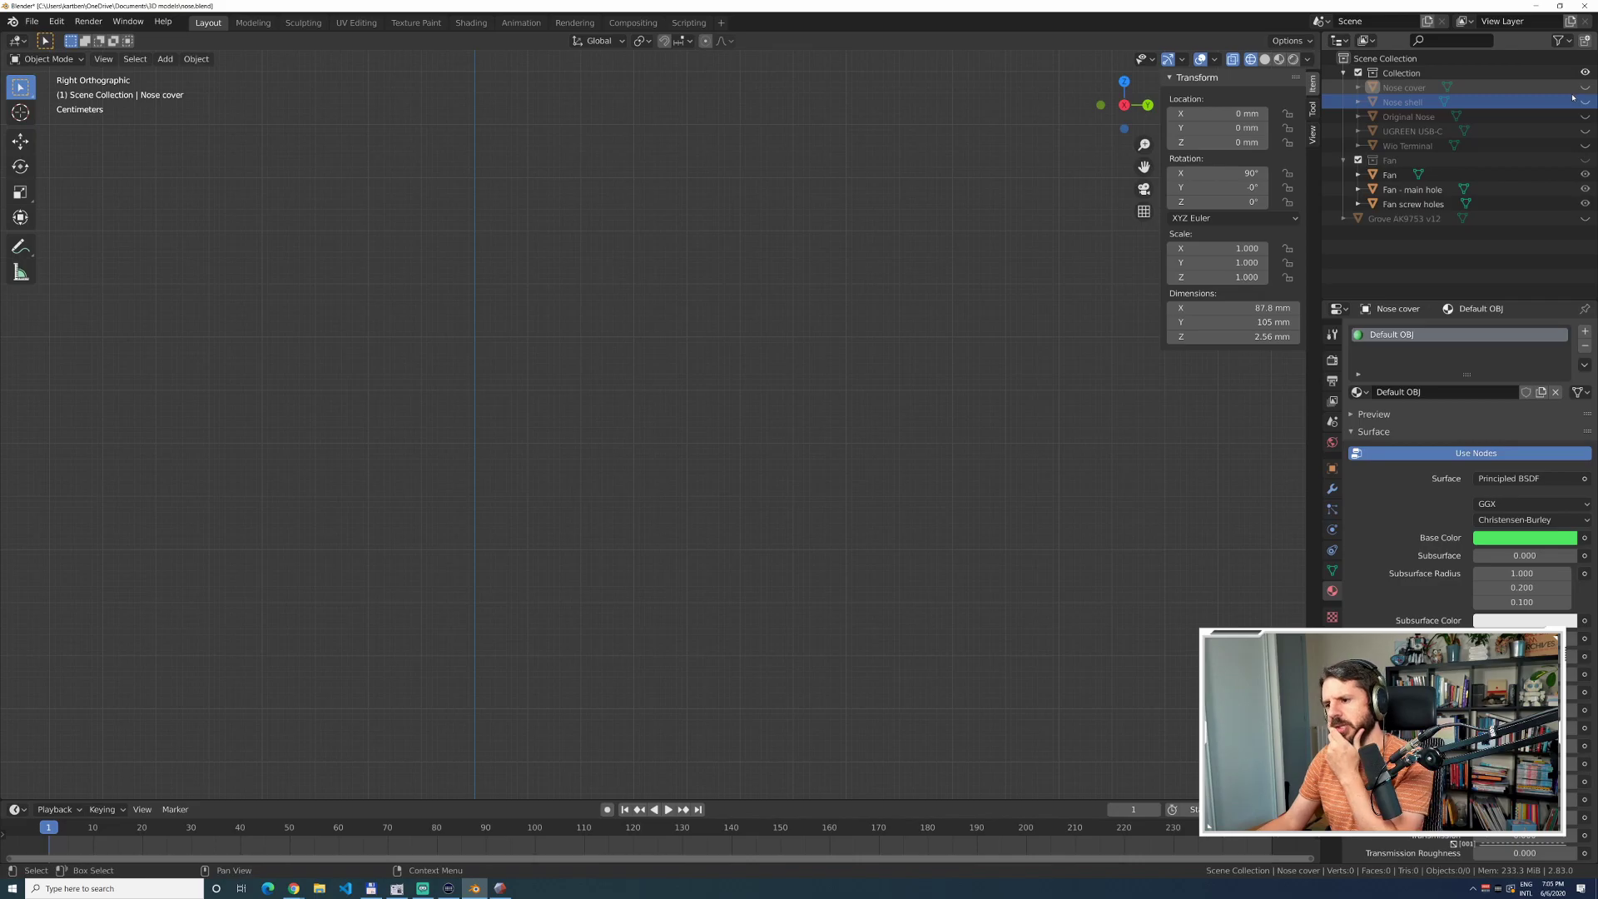
Import the Wavefront file "hollowed out. noseobj.obj" from the 3D models folder.
click(1410, 103)
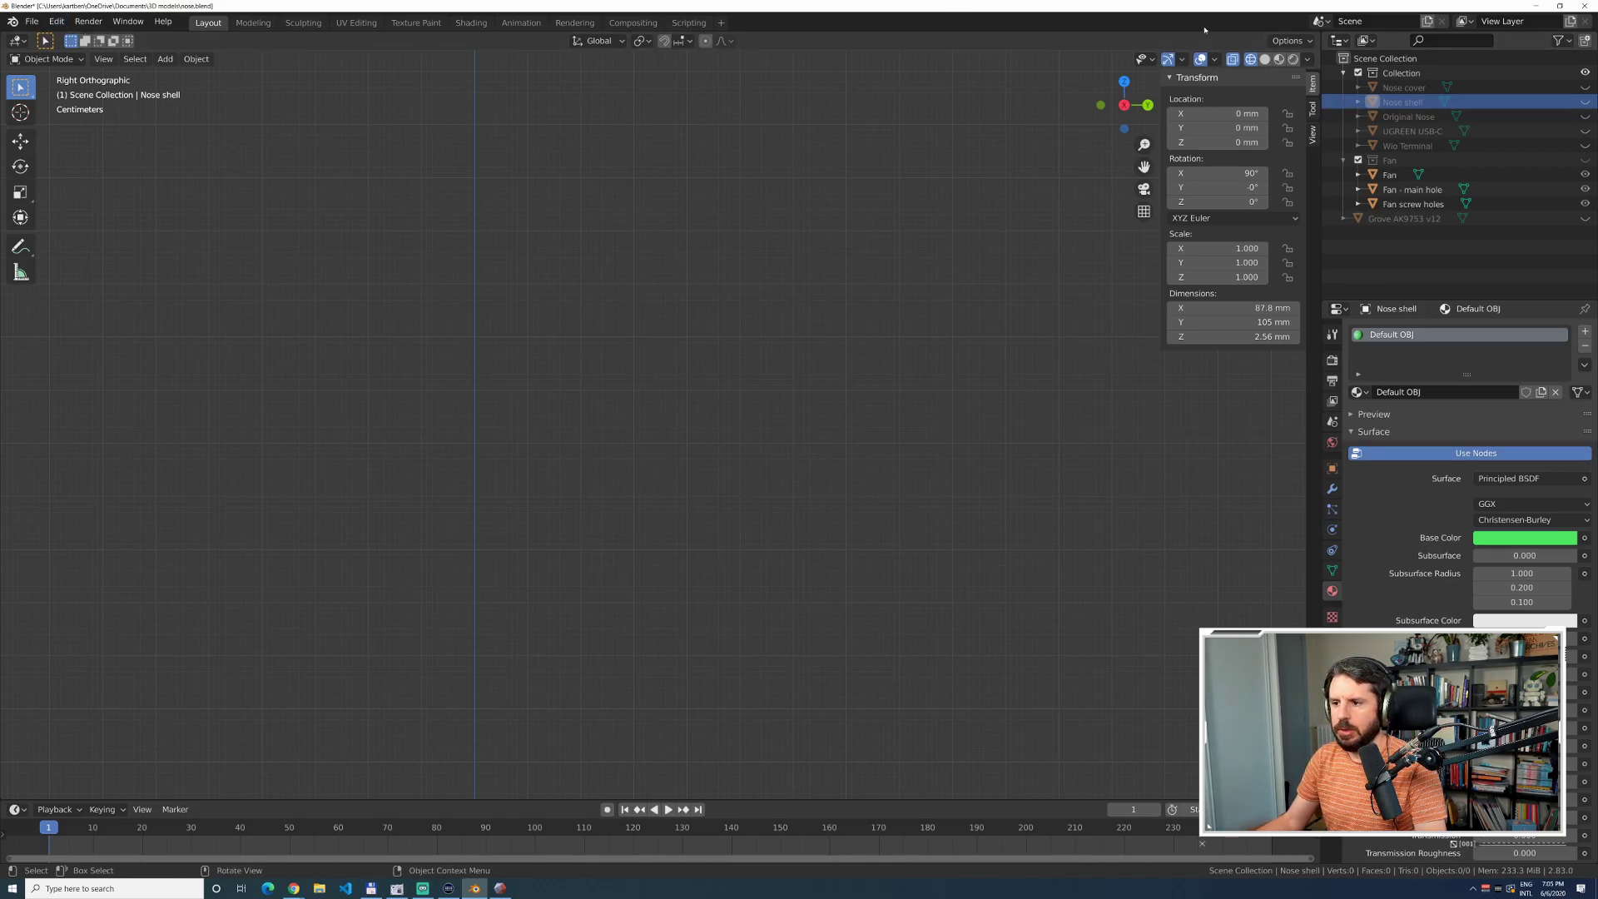
click(32, 20)
mouse_move(58, 217)
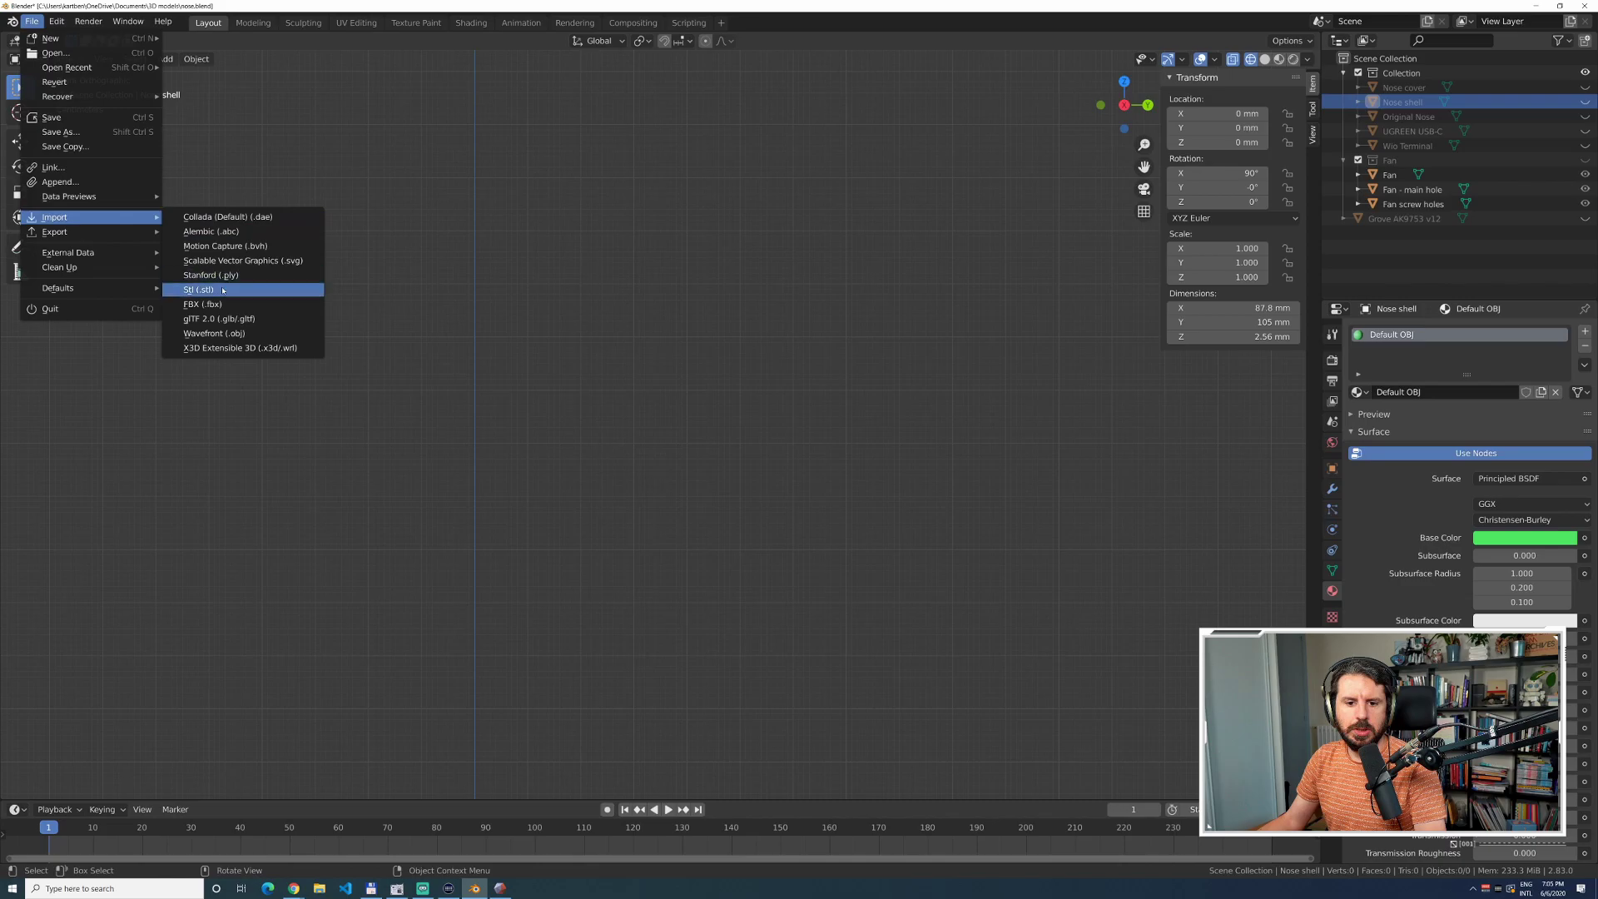
click(214, 332)
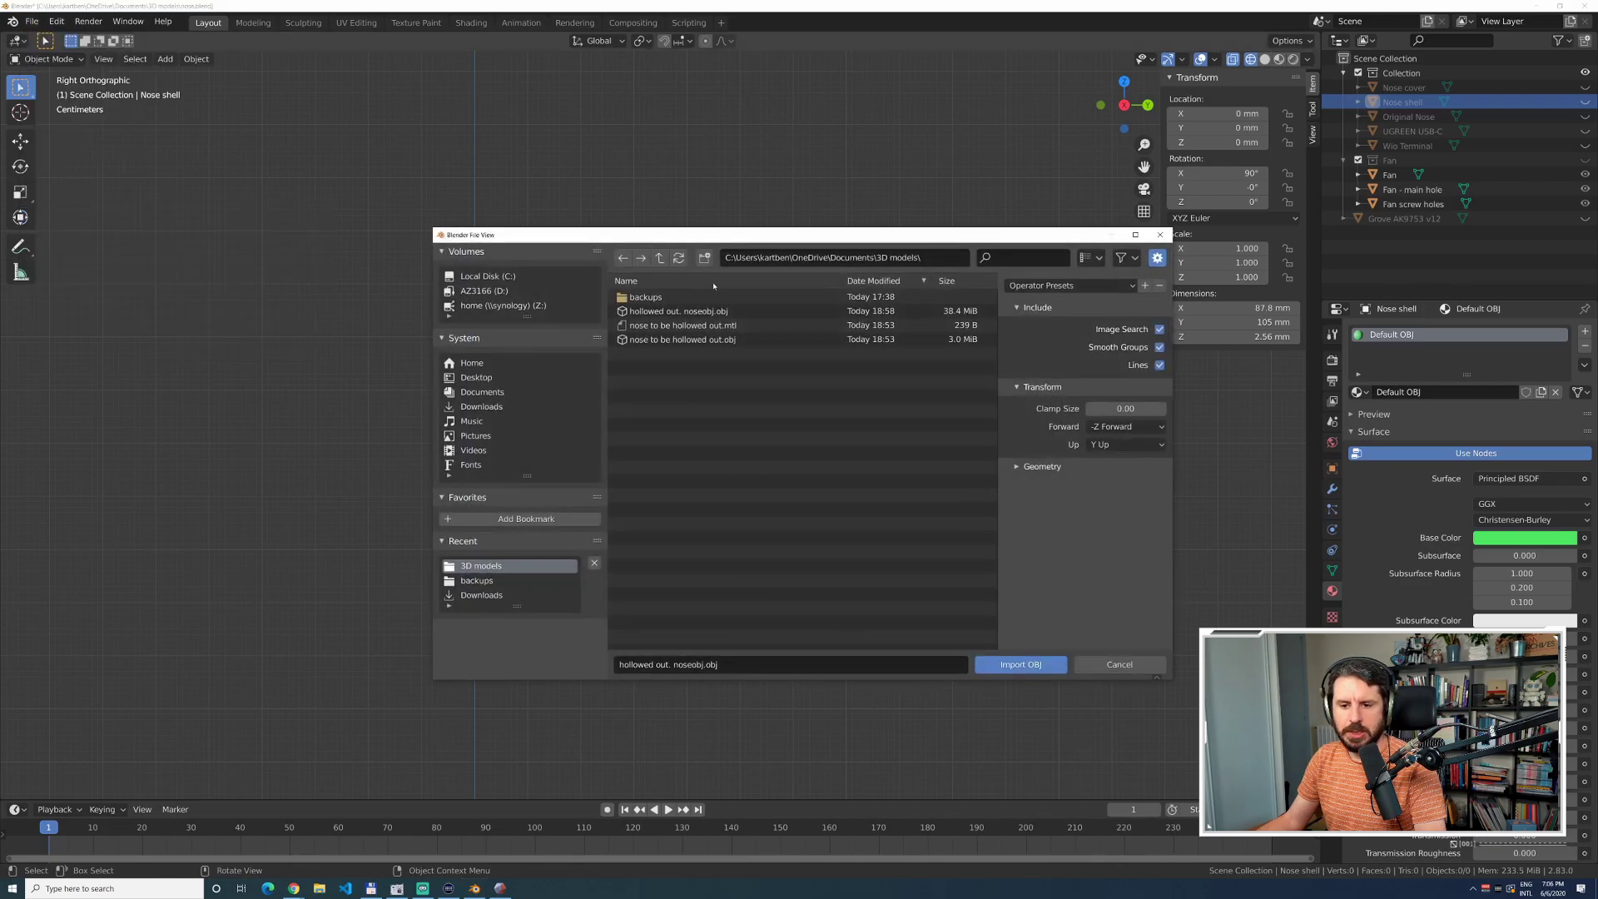
double_click(679, 312)
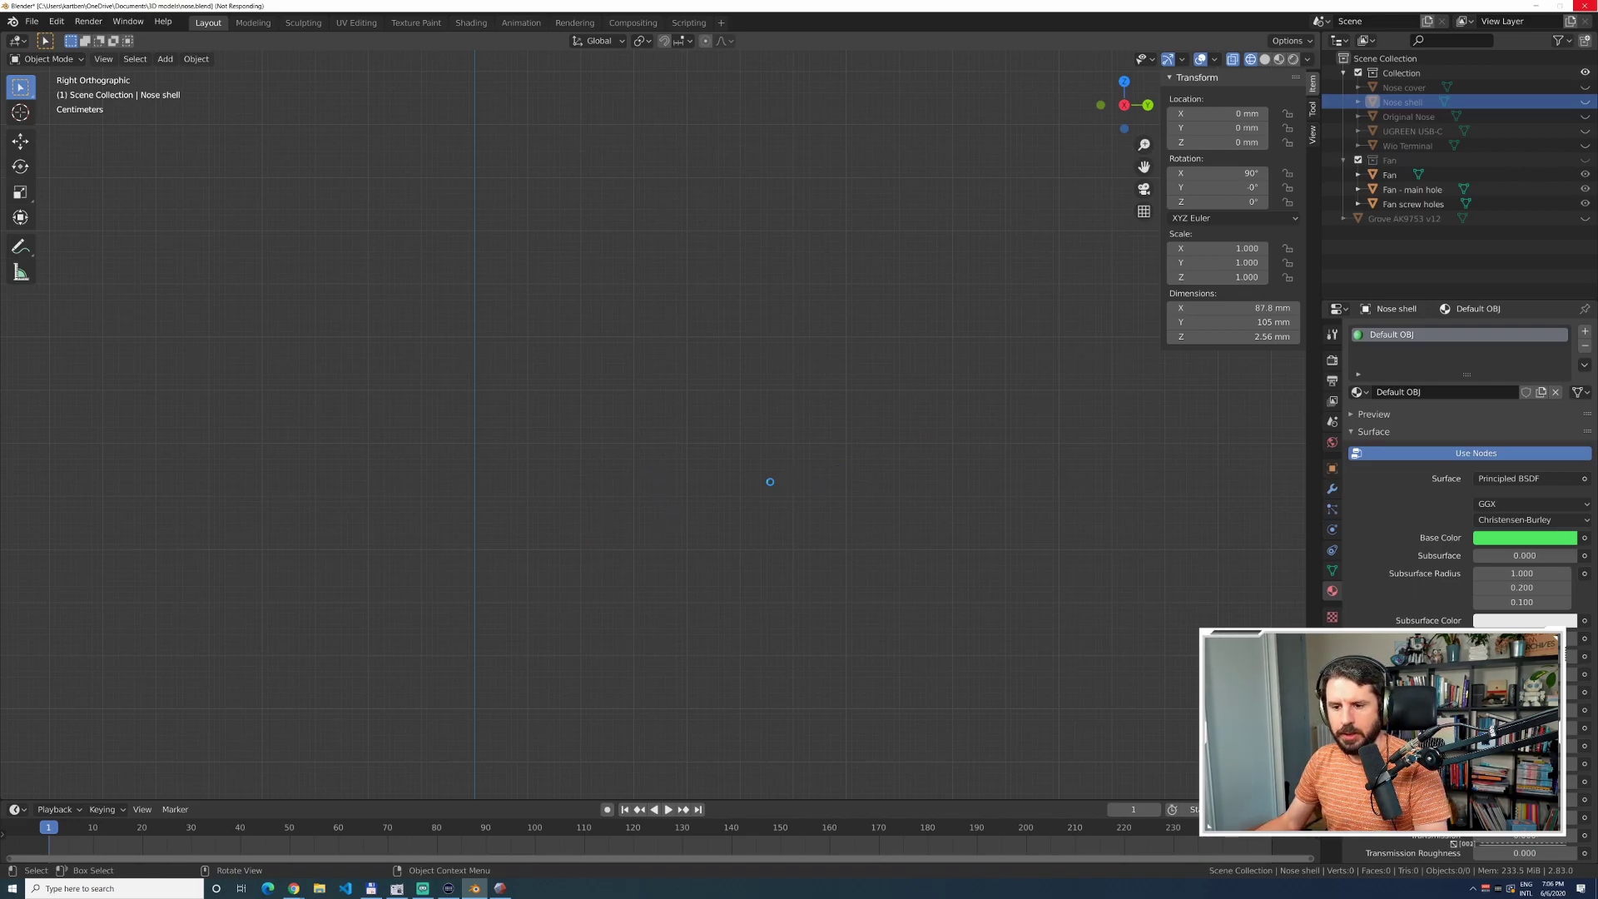
scroll(771, 445, down, 2)
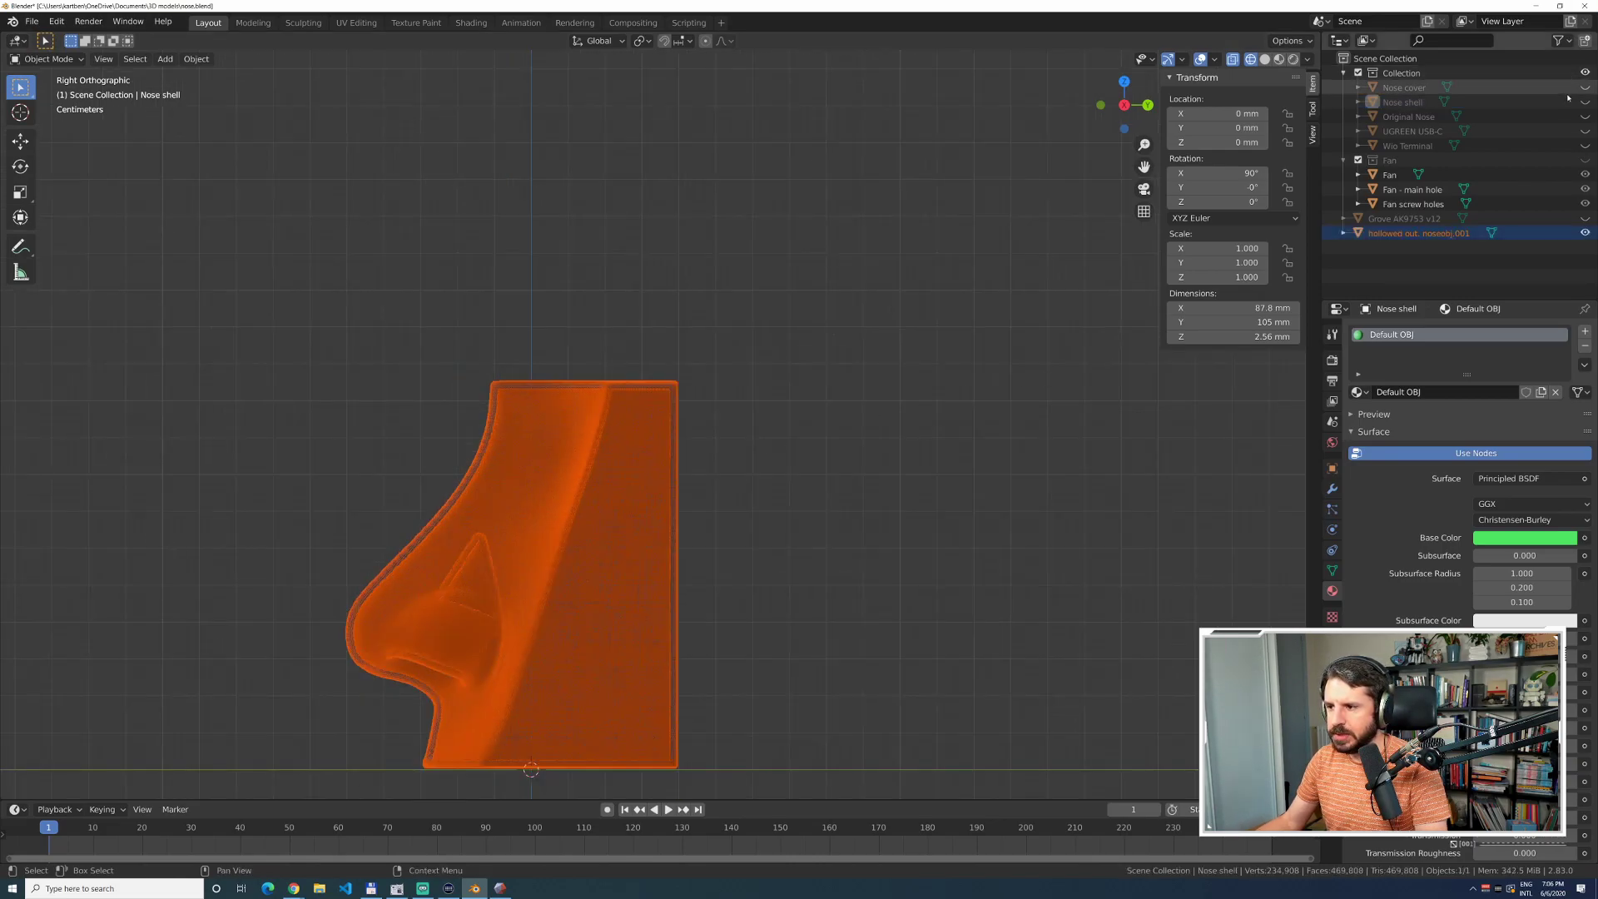
Move the imported nose model into Collection and delete the old Nose shell object.
drag(1419, 233, 1406, 101)
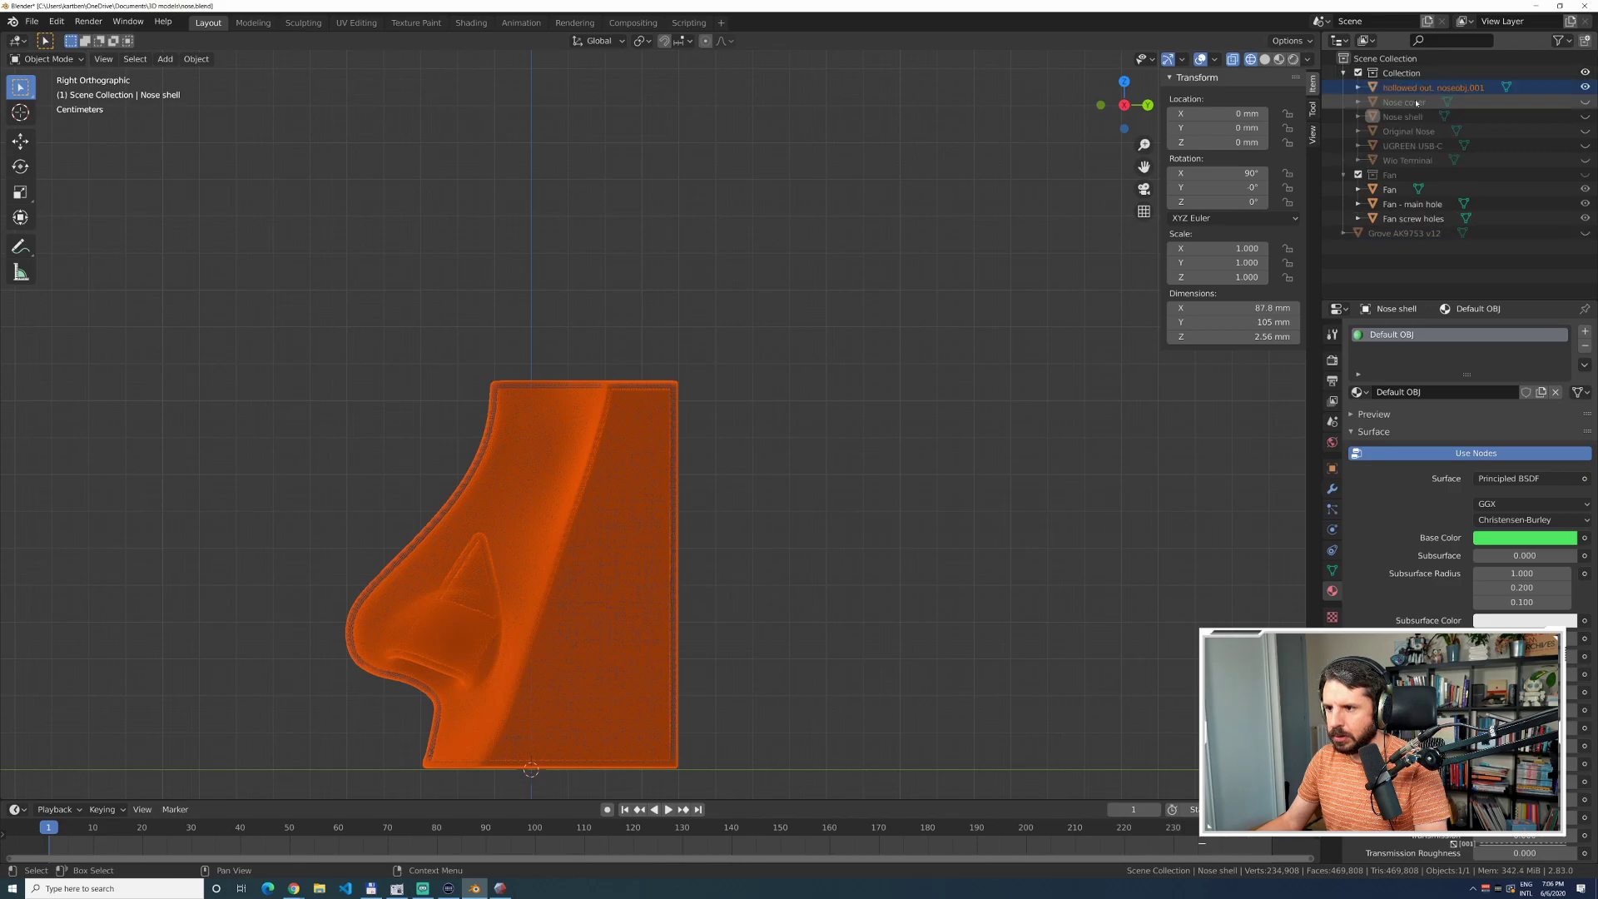
click(1410, 117)
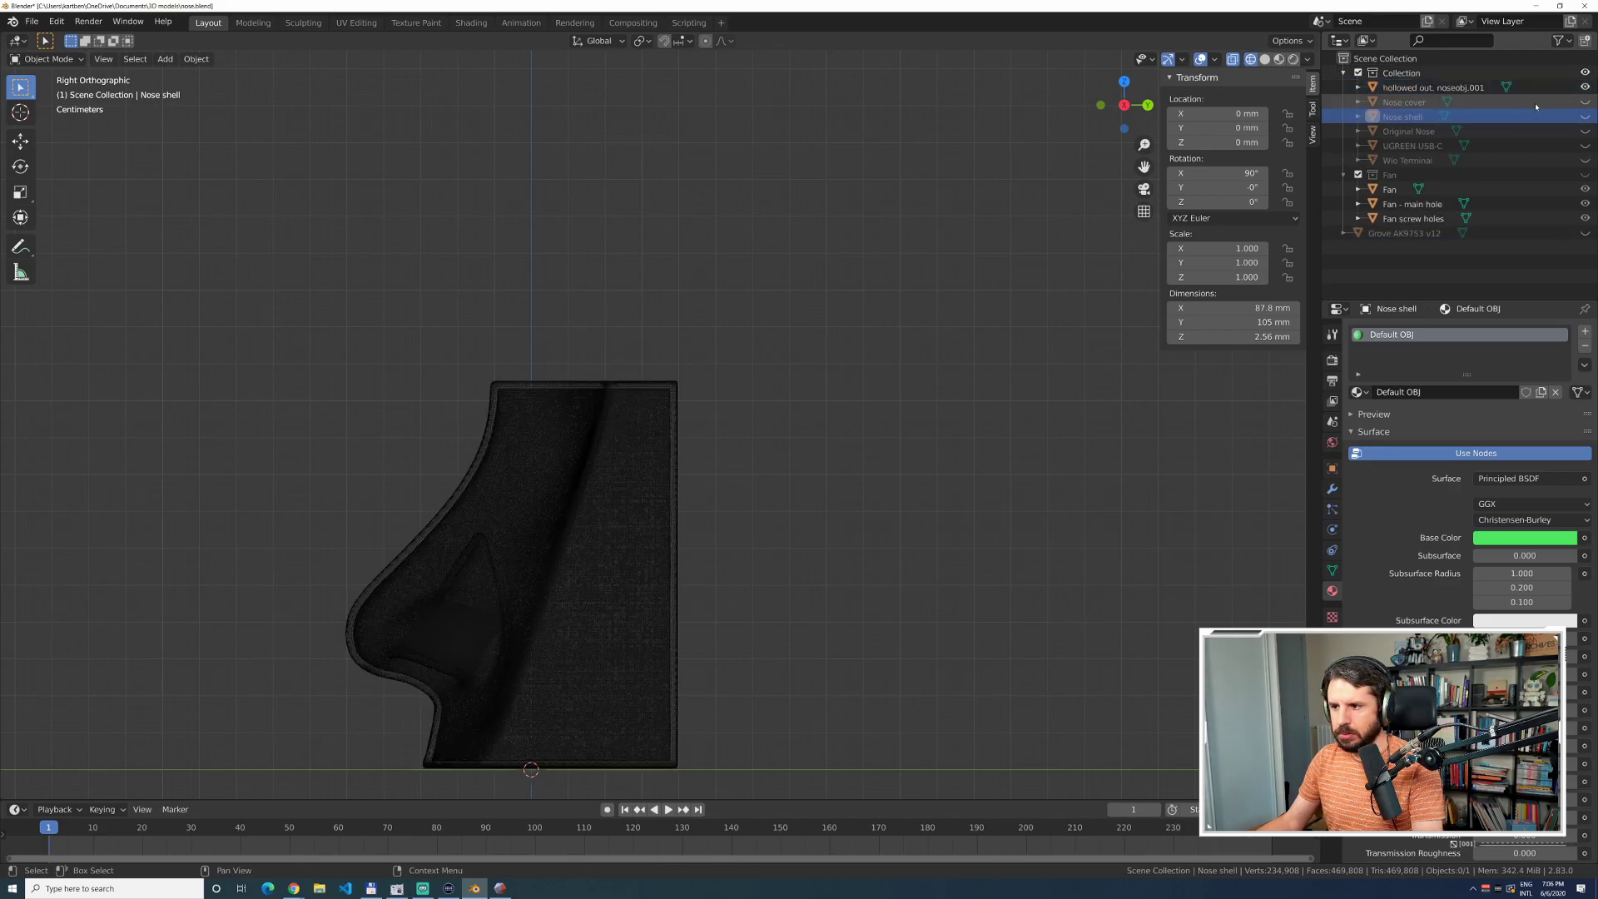
right_click(1403, 121)
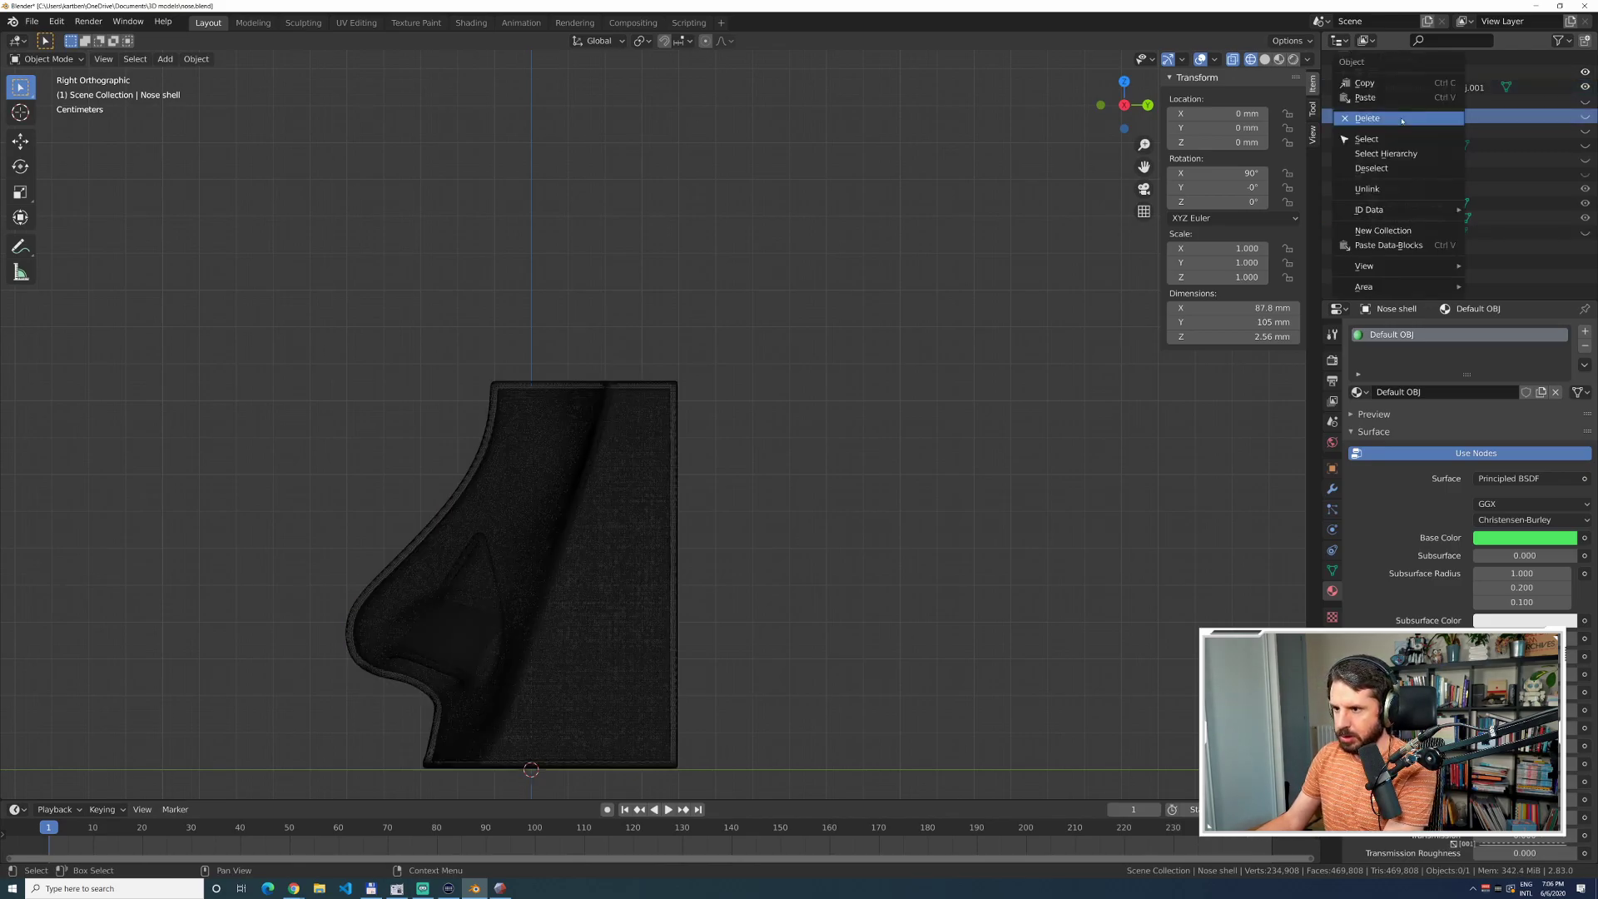
click(1415, 138)
Rename the imported nose model as "nose enclosure".
click(1418, 88)
double_click(1418, 88)
text(nose shell)
key(BackSpace)
key(BackSpace)
key(BackSpace)
key(BackSpace)
key(BackSpace)
text(enclo)
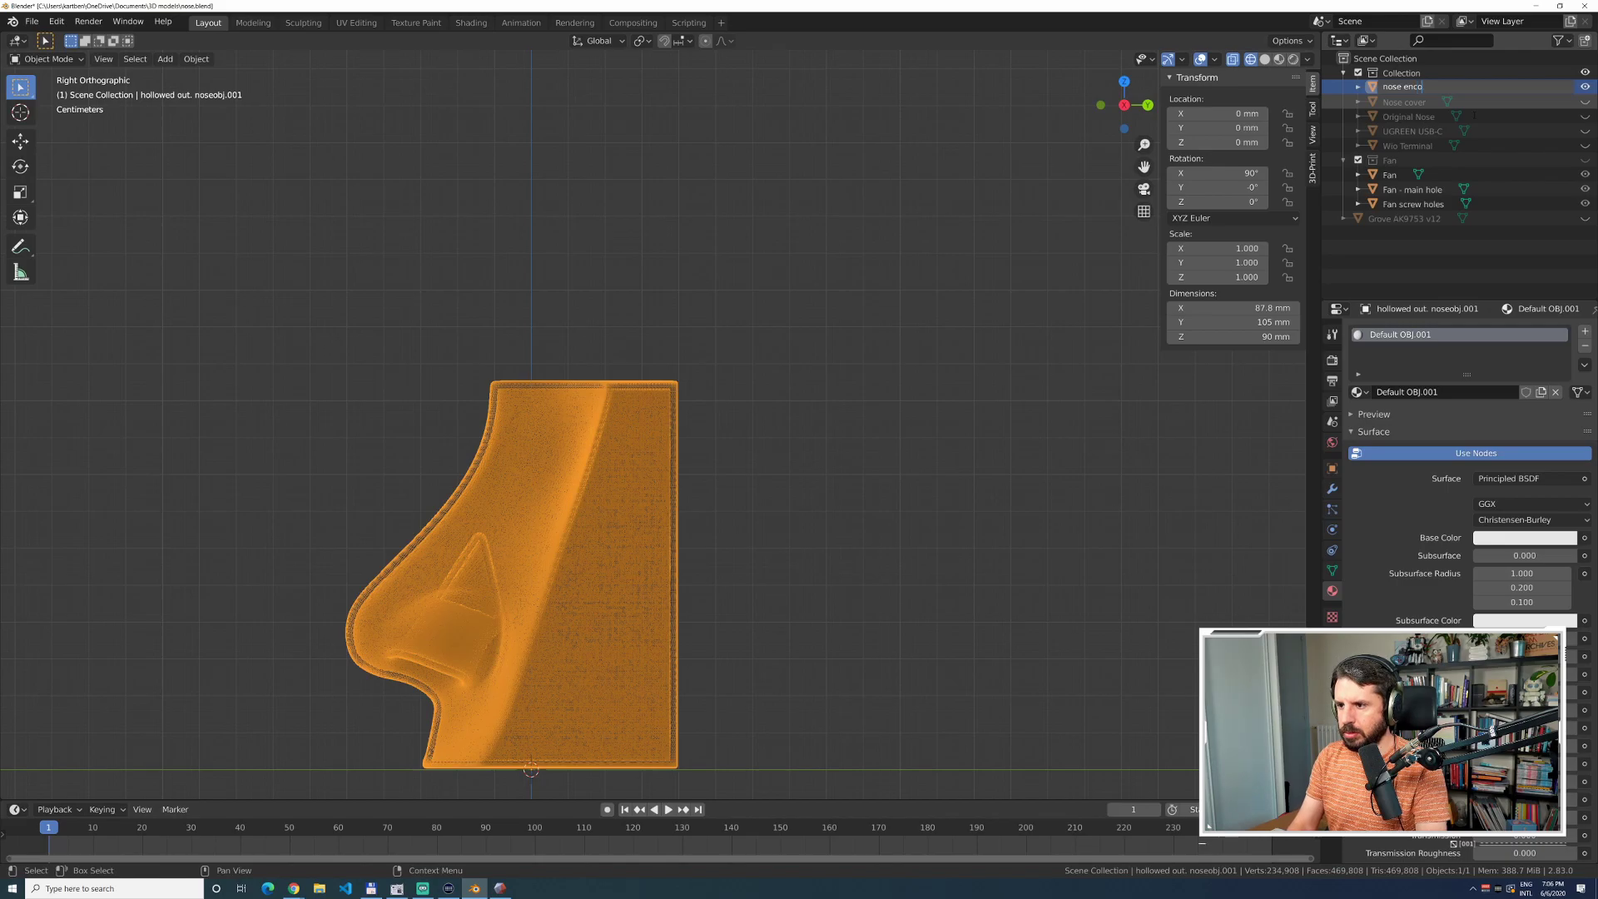
text(sure)
key(Return)
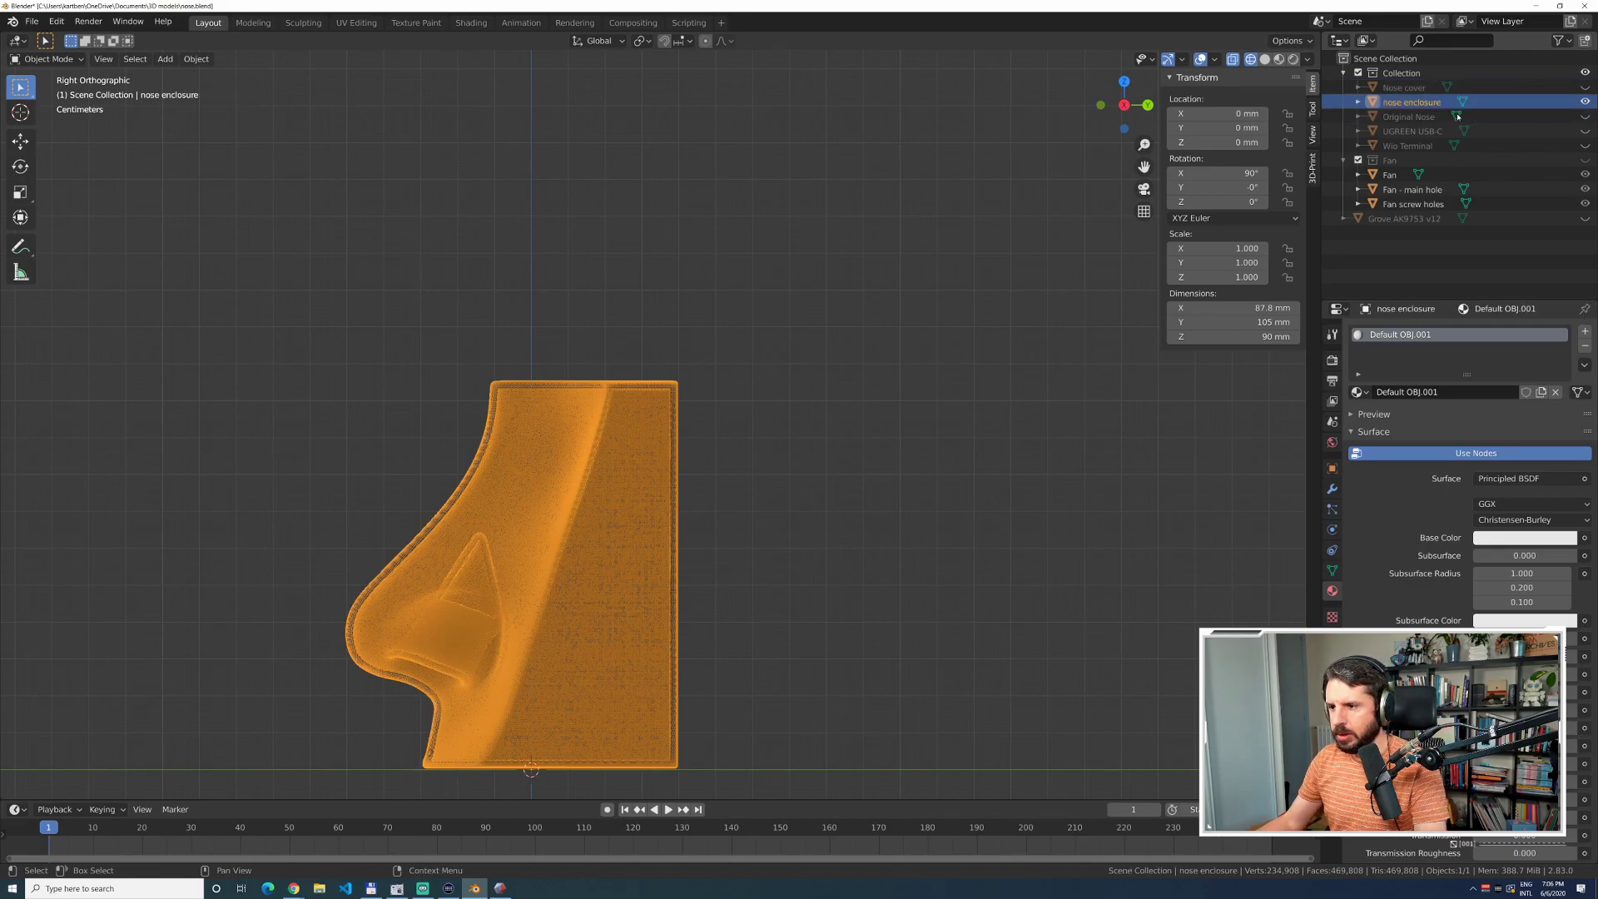
Compare the nose enclosure with the Nose cover by toggling their visibility, leaving only the nose enclosure shown.
click(1585, 102)
click(1586, 87)
click(1585, 102)
click(1585, 101)
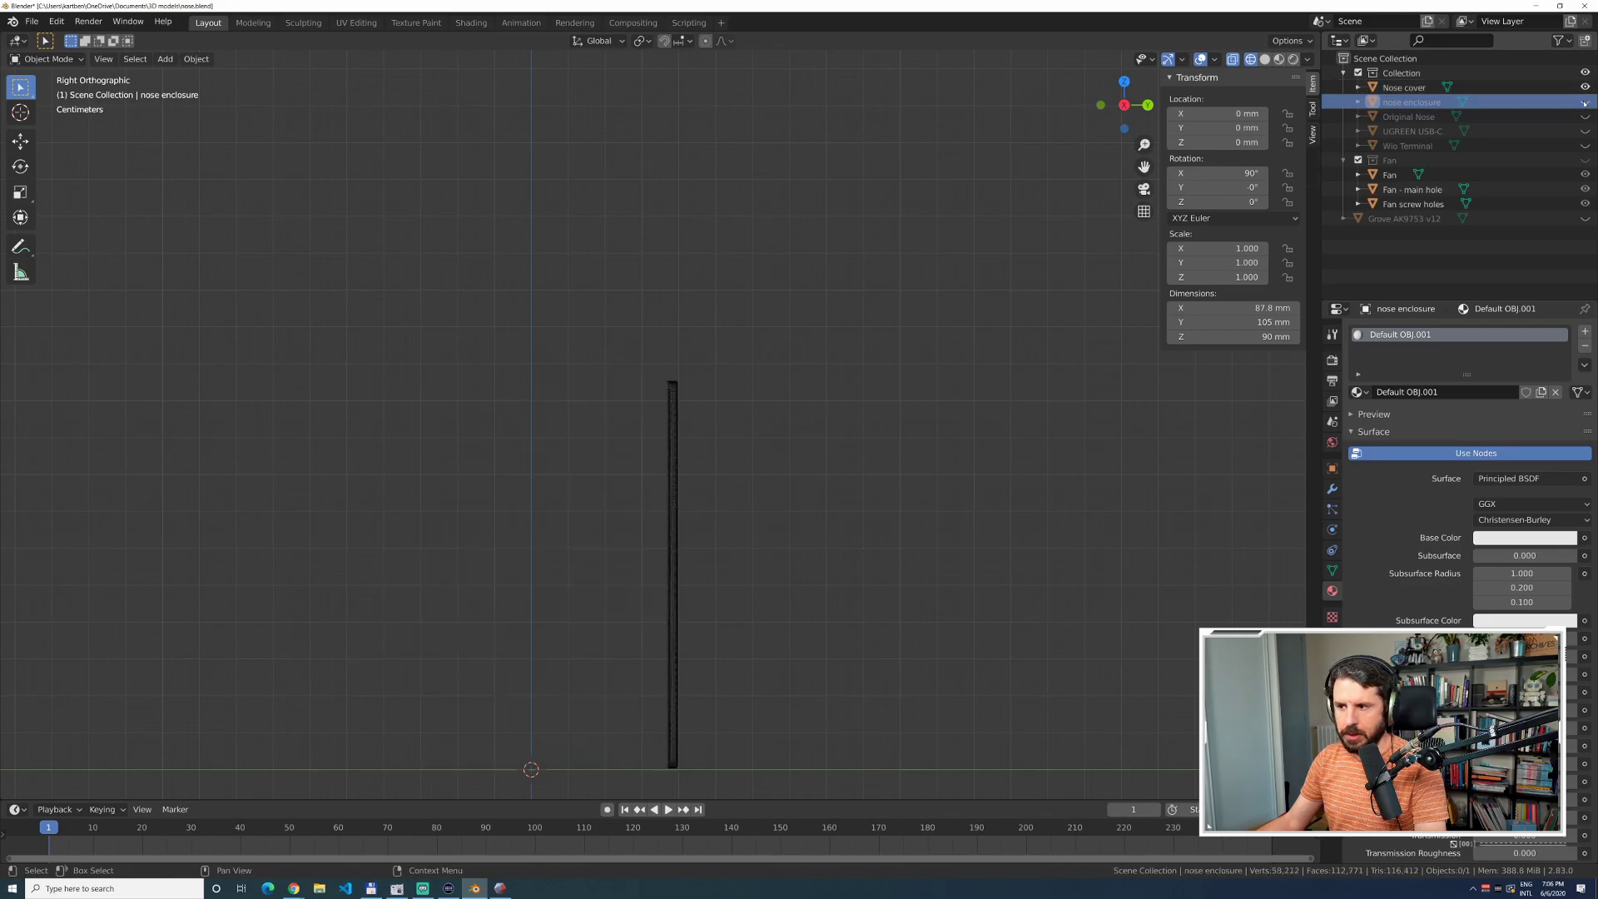
click(1585, 101)
click(1586, 87)
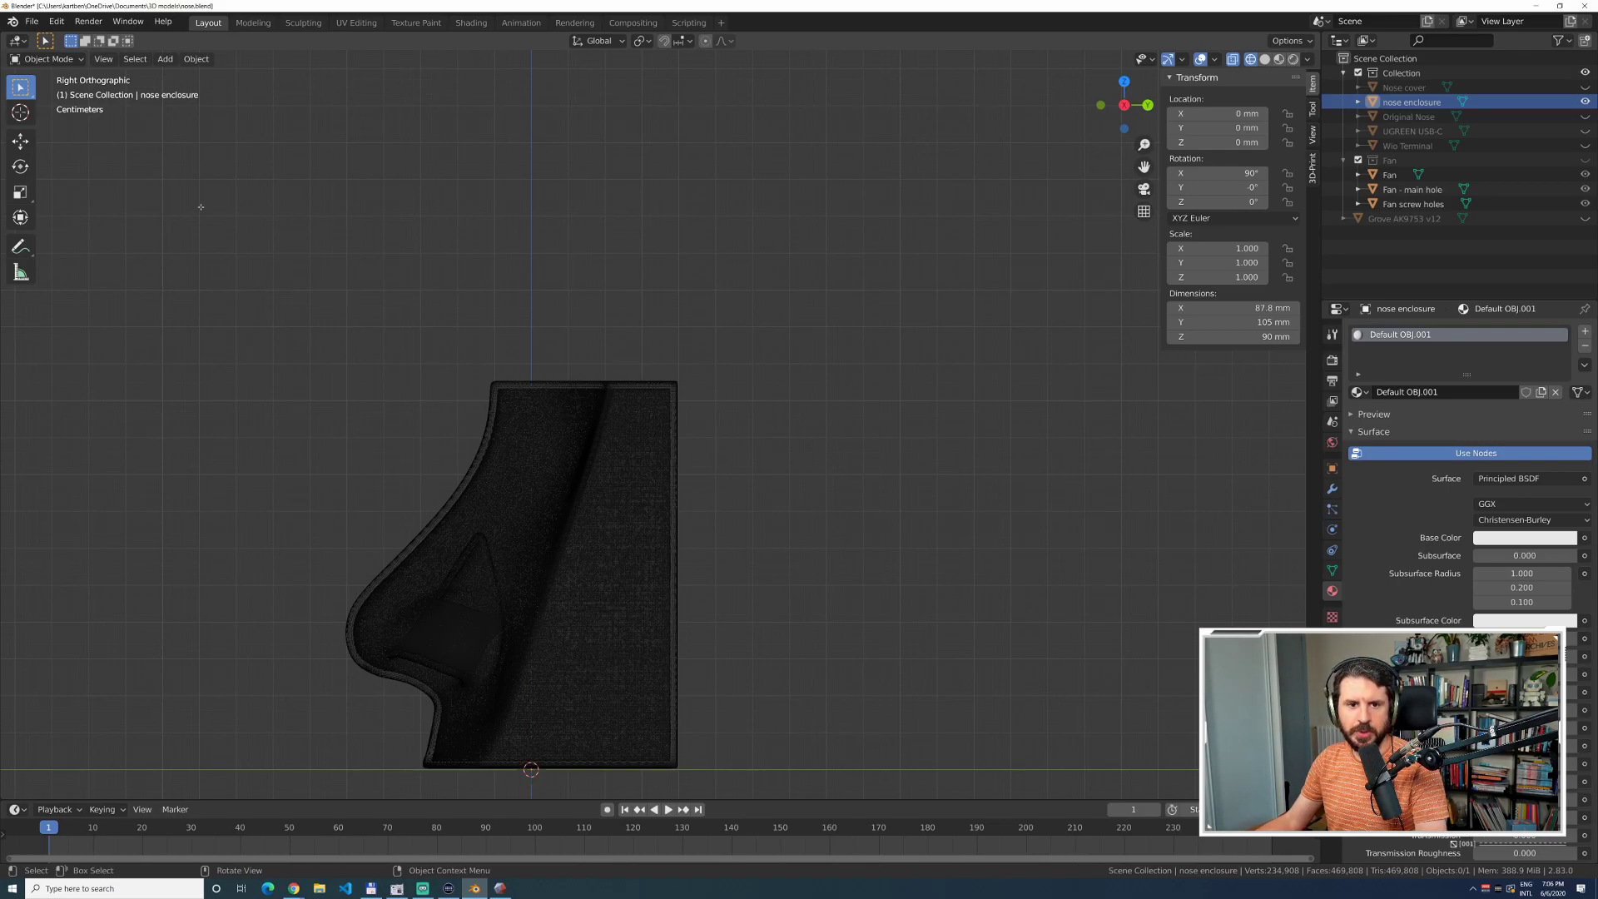
Bisect the whole nose enclosure mesh in Edit Mode with a nearly vertical cut close to its flat back.
key(Tab)
key(F3)
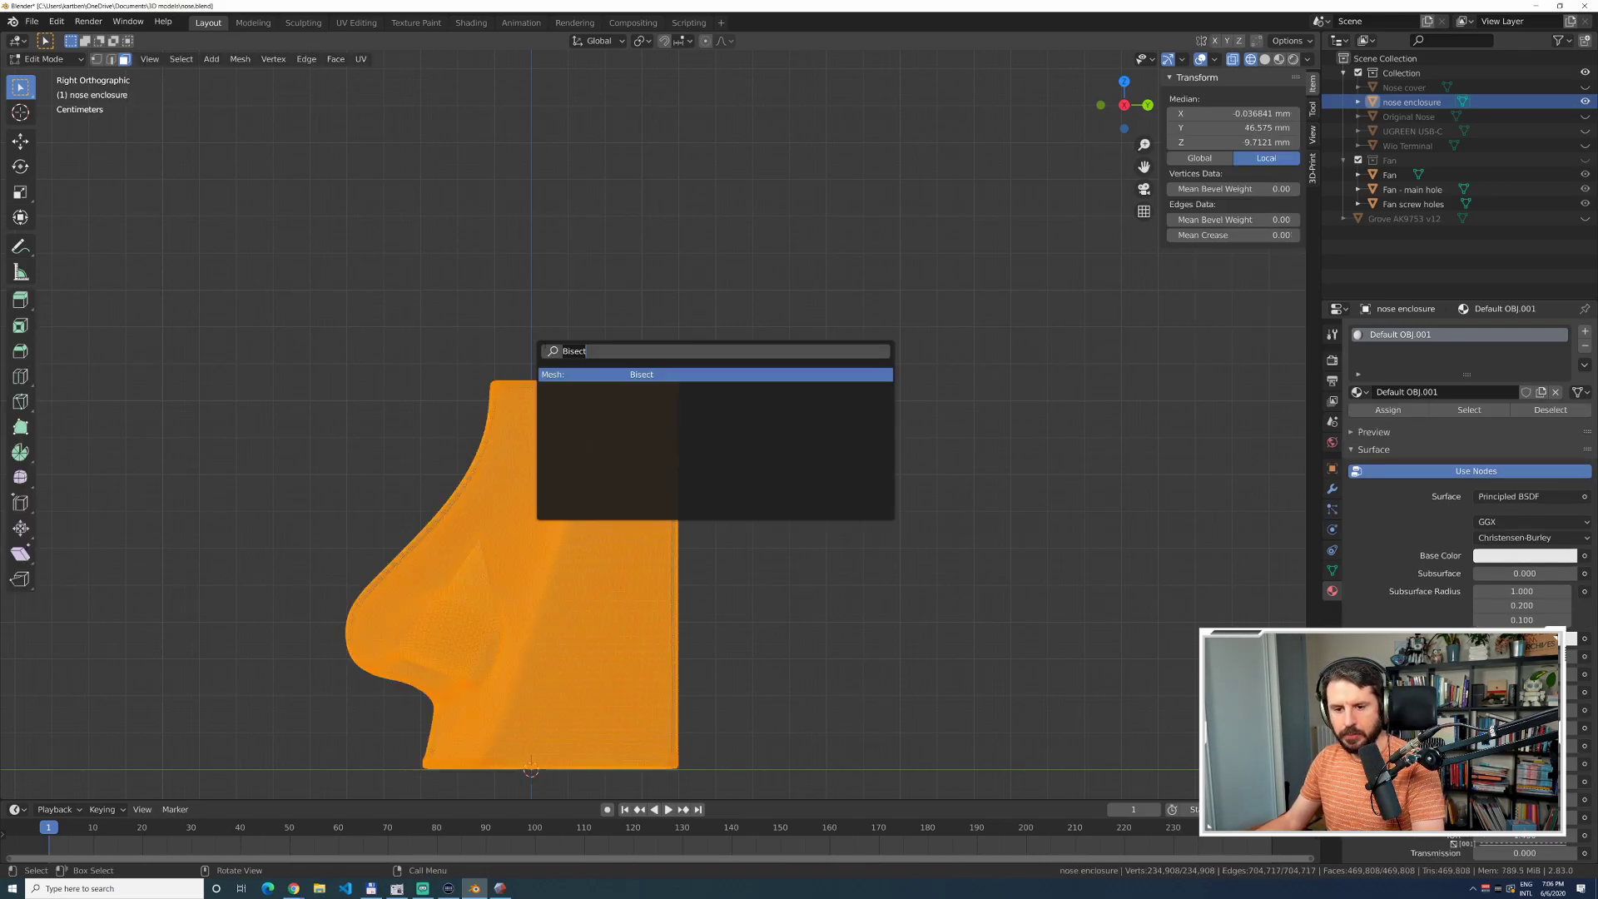
click(689, 374)
drag(661, 367, 661, 367)
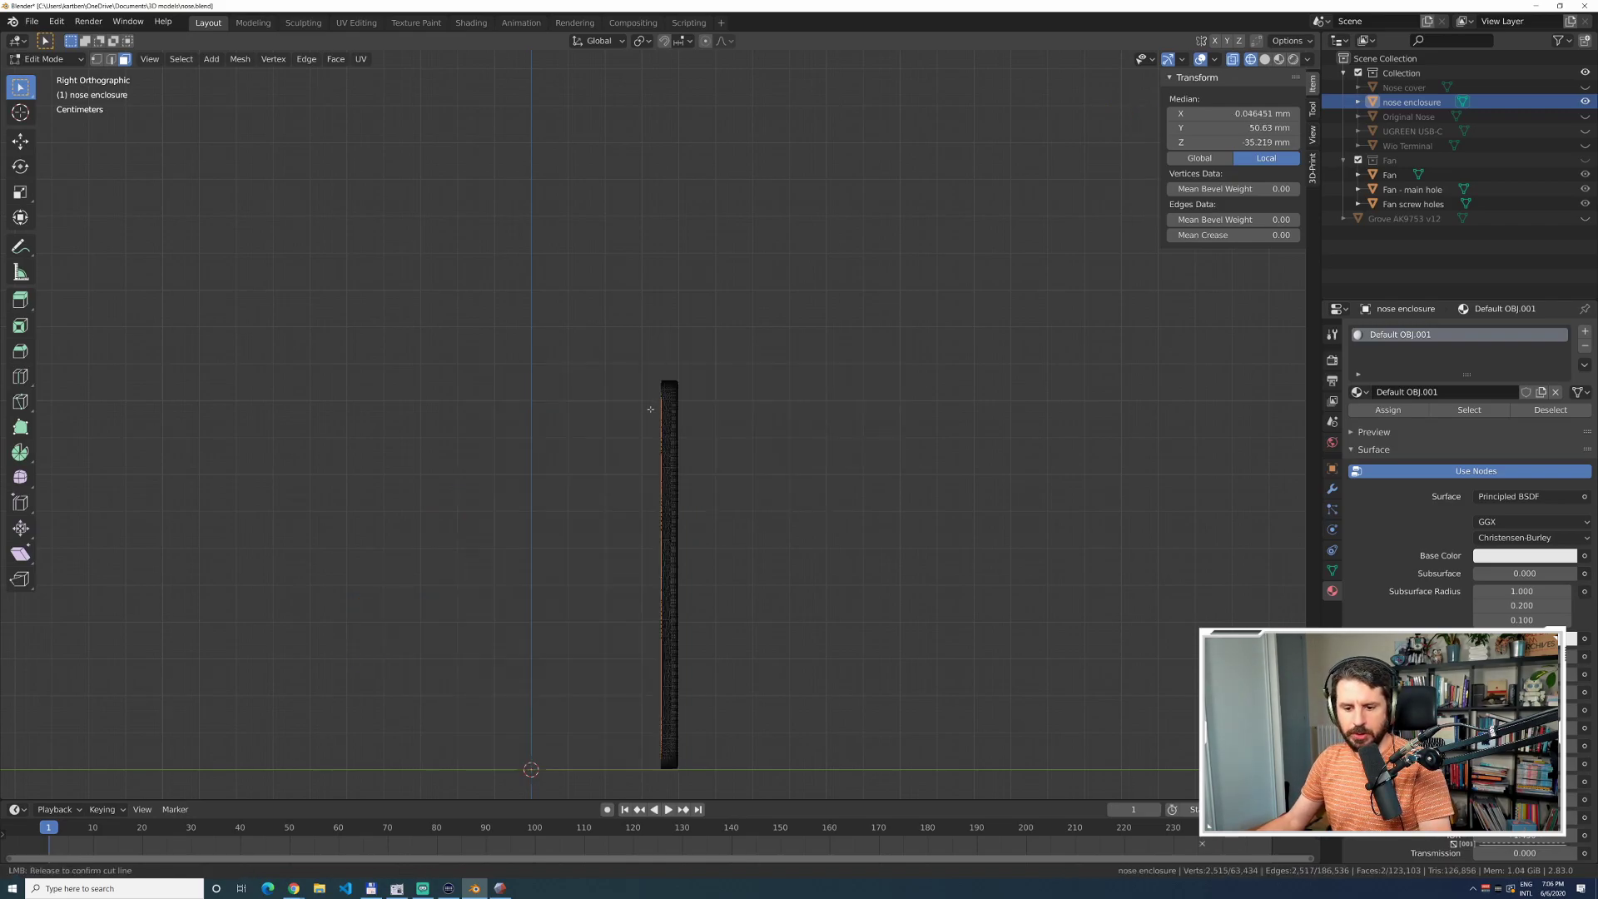
drag(260, 751, 626, 767)
Straighten the nose enclosure's cut by setting the bisect plane normal to X 0, Y 1, Z 0.
click(196, 690)
text(0)
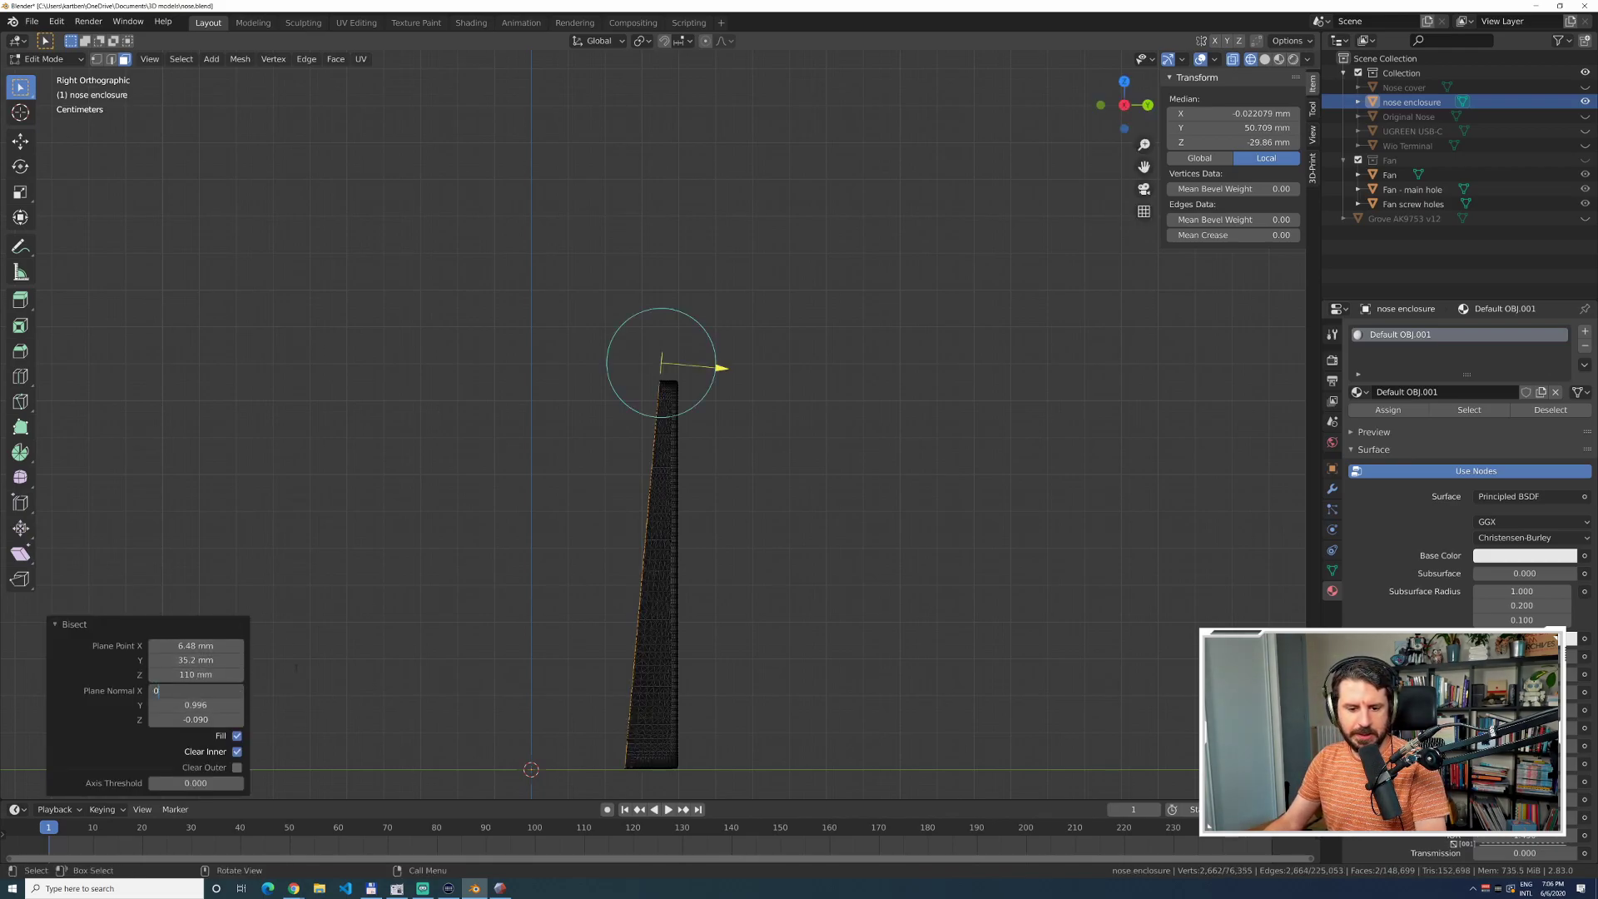
key(Tab)
text(90)
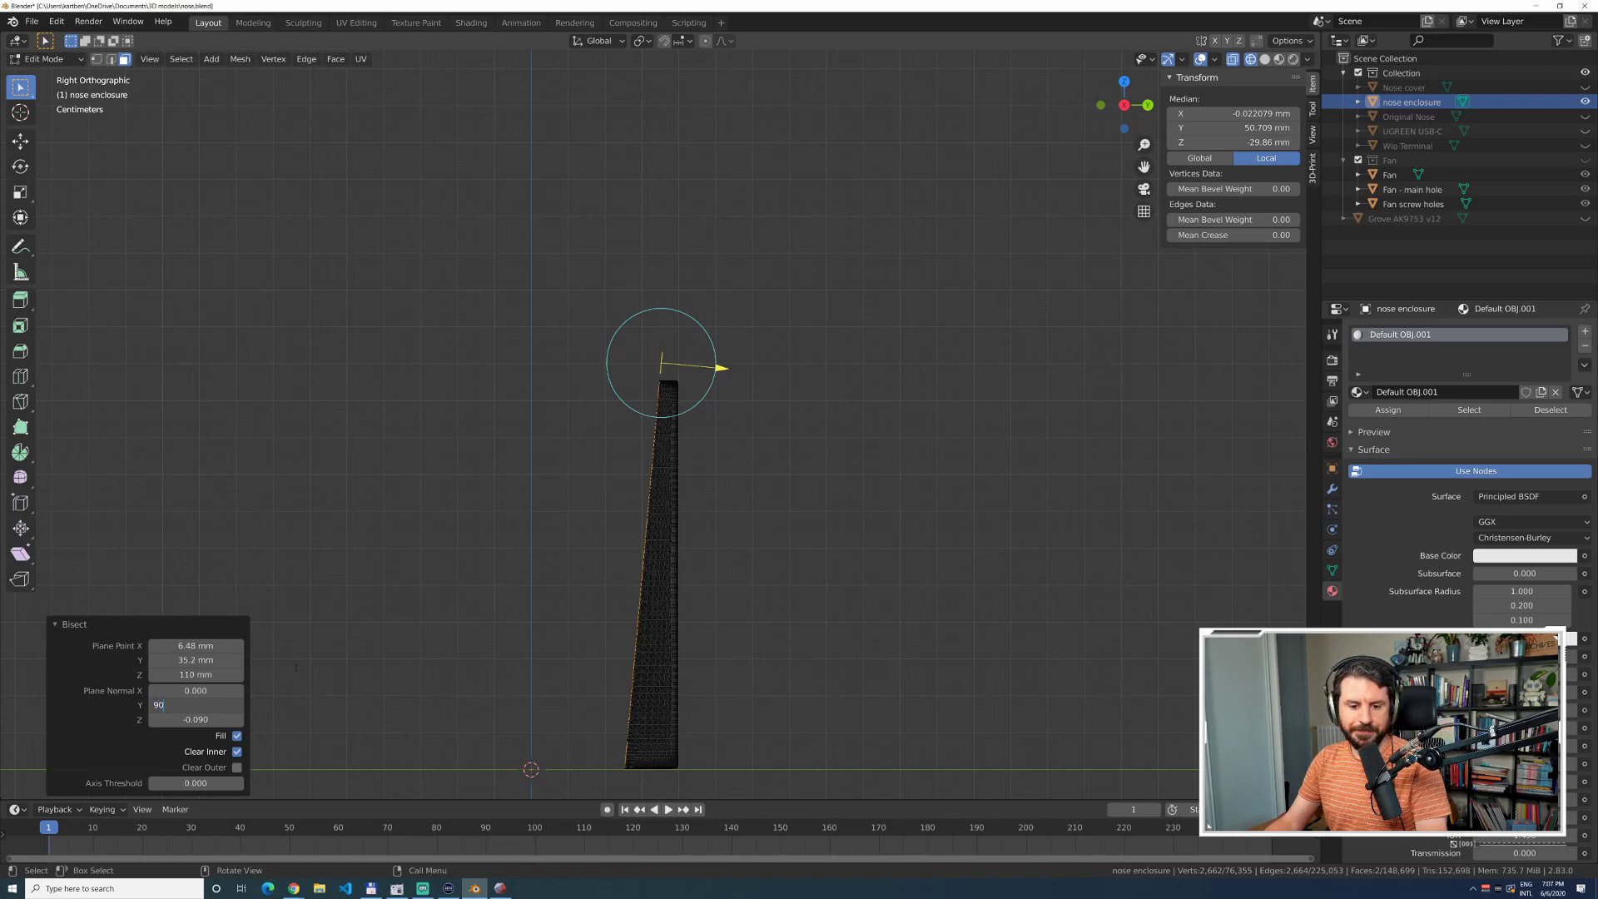
key(Tab)
text(0)
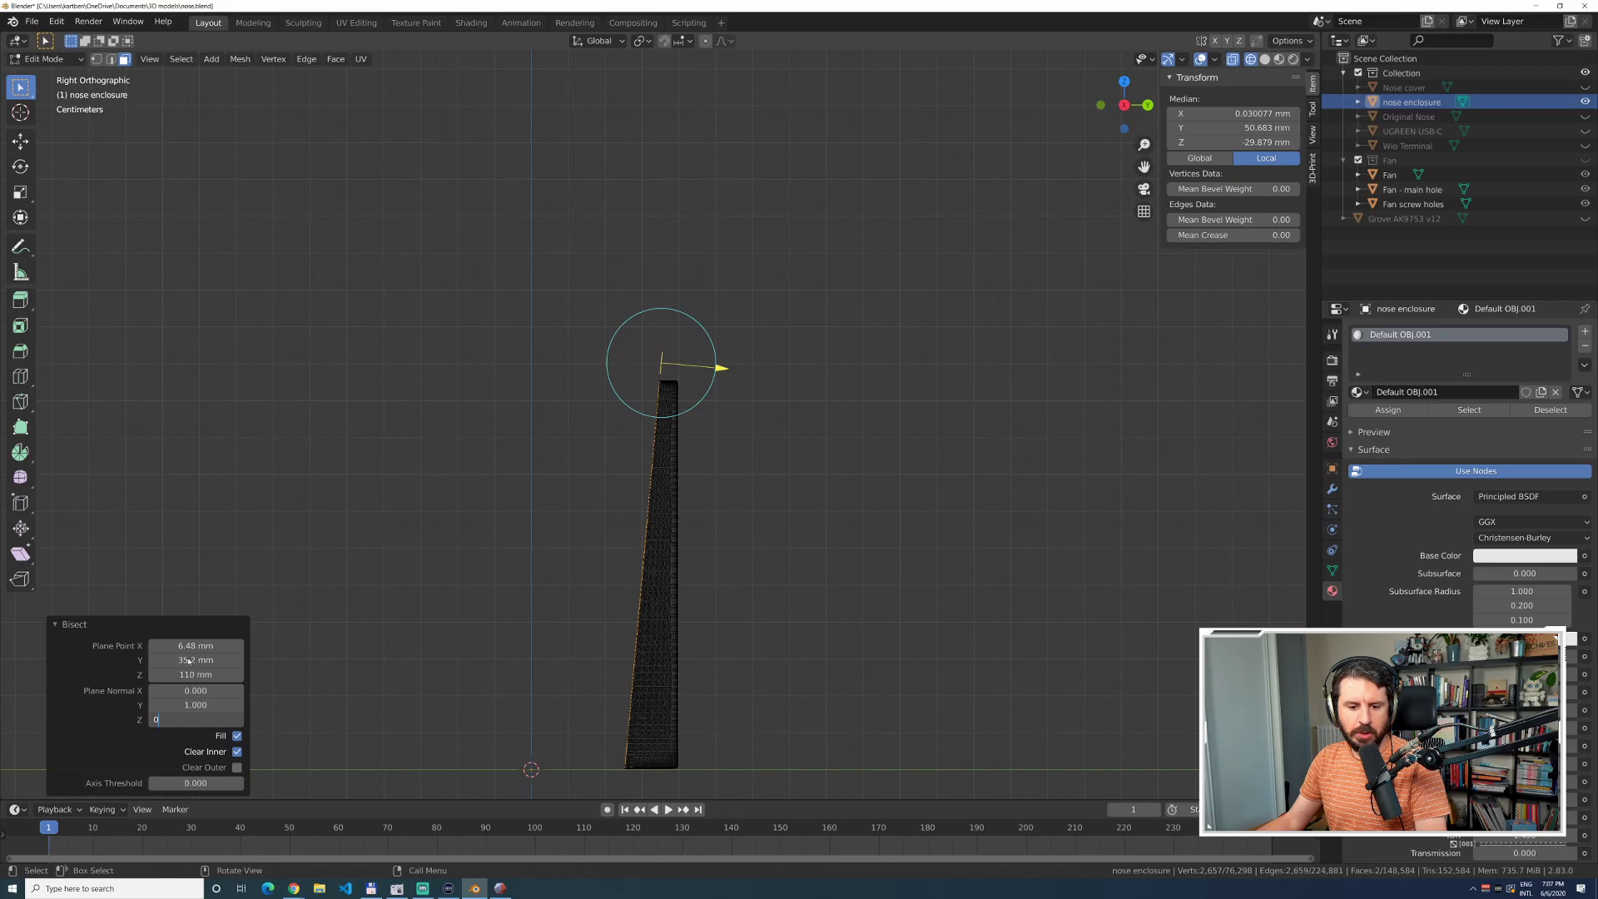
key(Return)
Place the nose enclosure's bisect plane at Y 37.1 mm, clear the outer side instead of the inner one, and deselect the mesh.
click(191, 659)
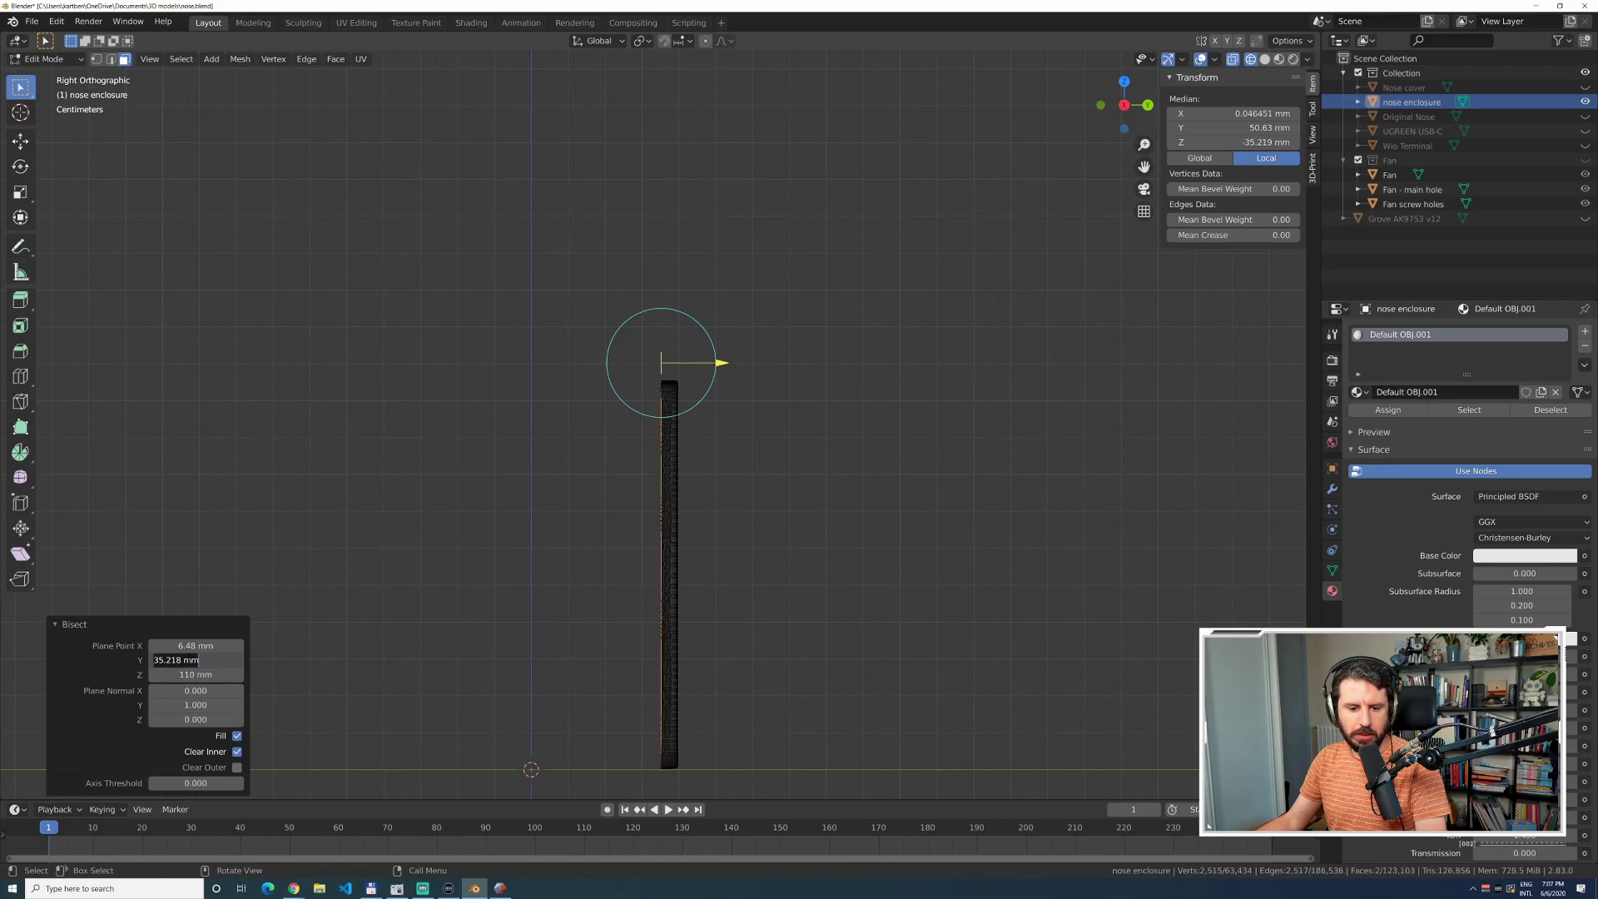
text(37.1 mm)
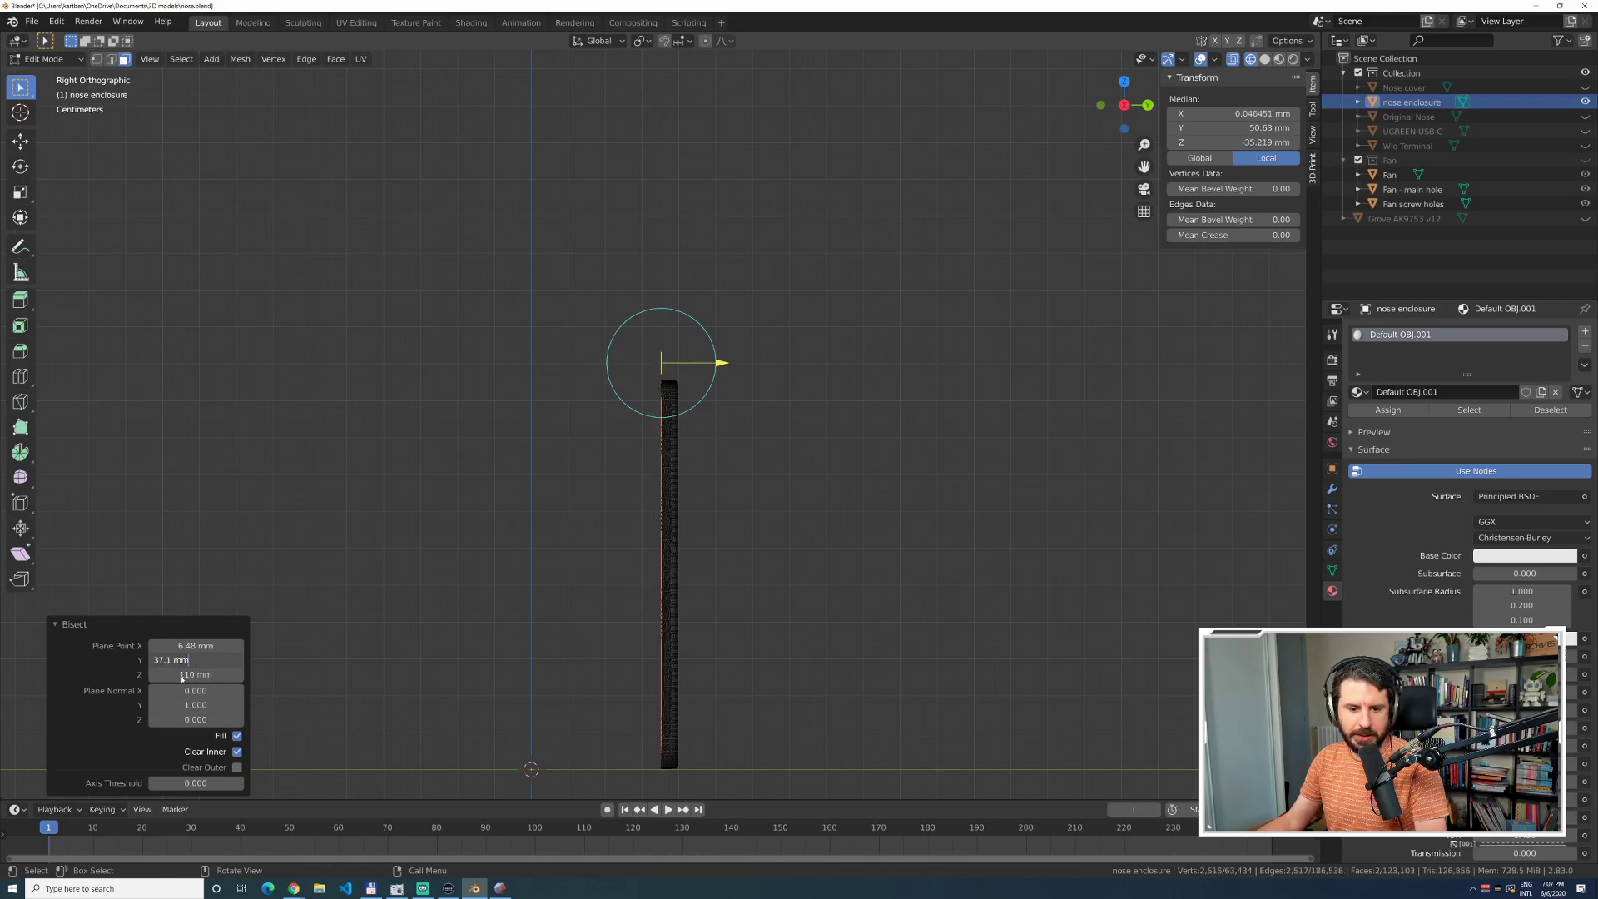
key(Return)
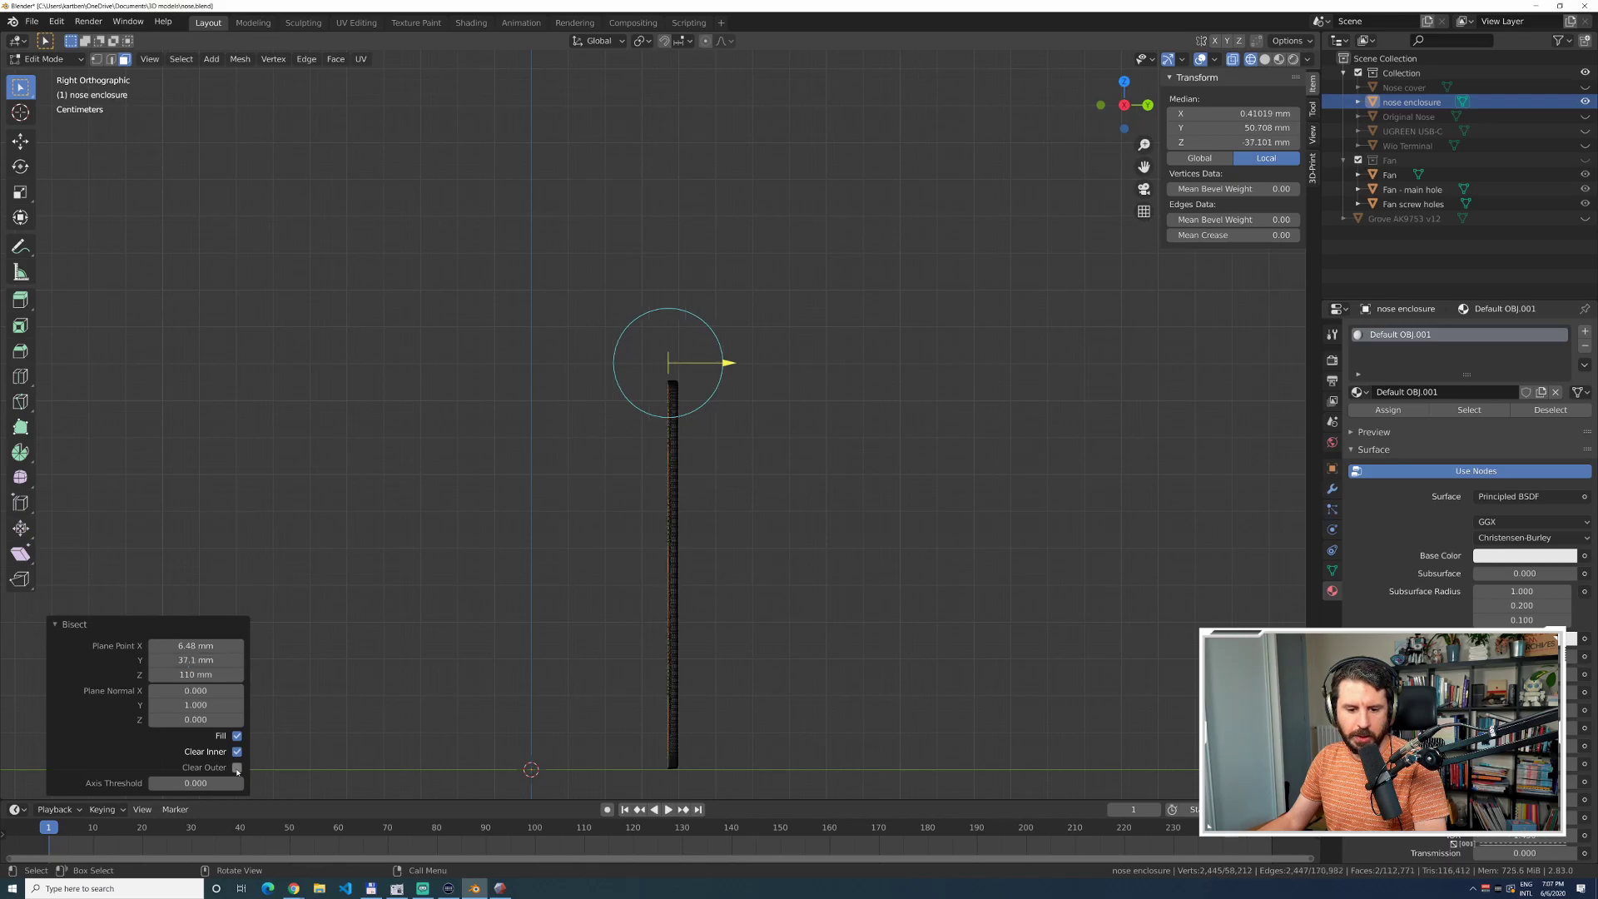
click(238, 767)
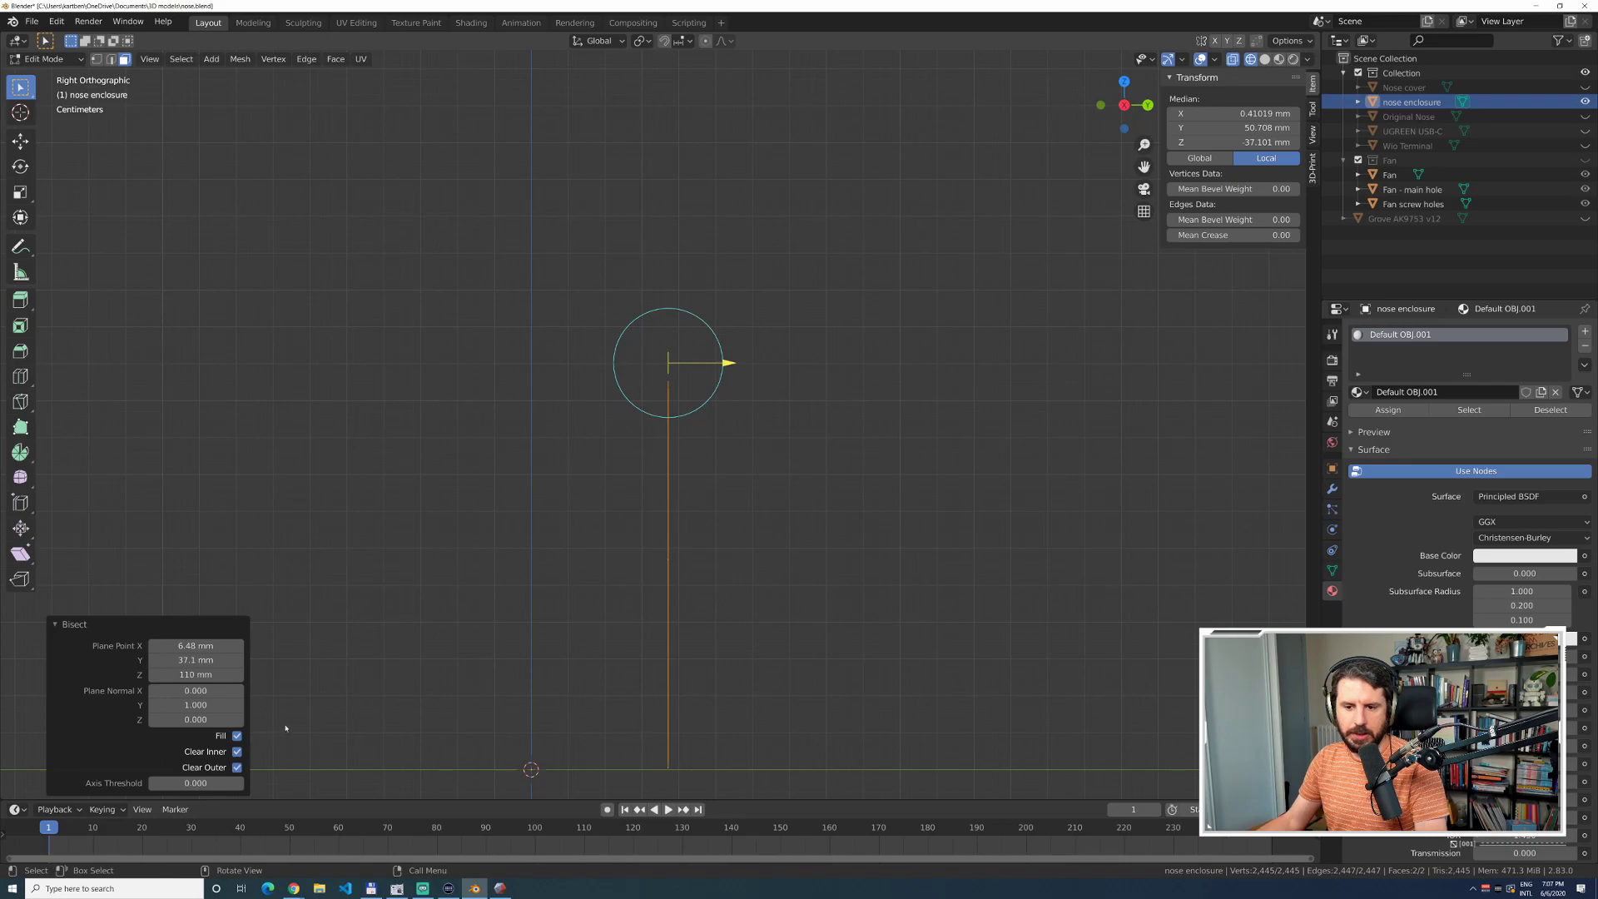
click(238, 752)
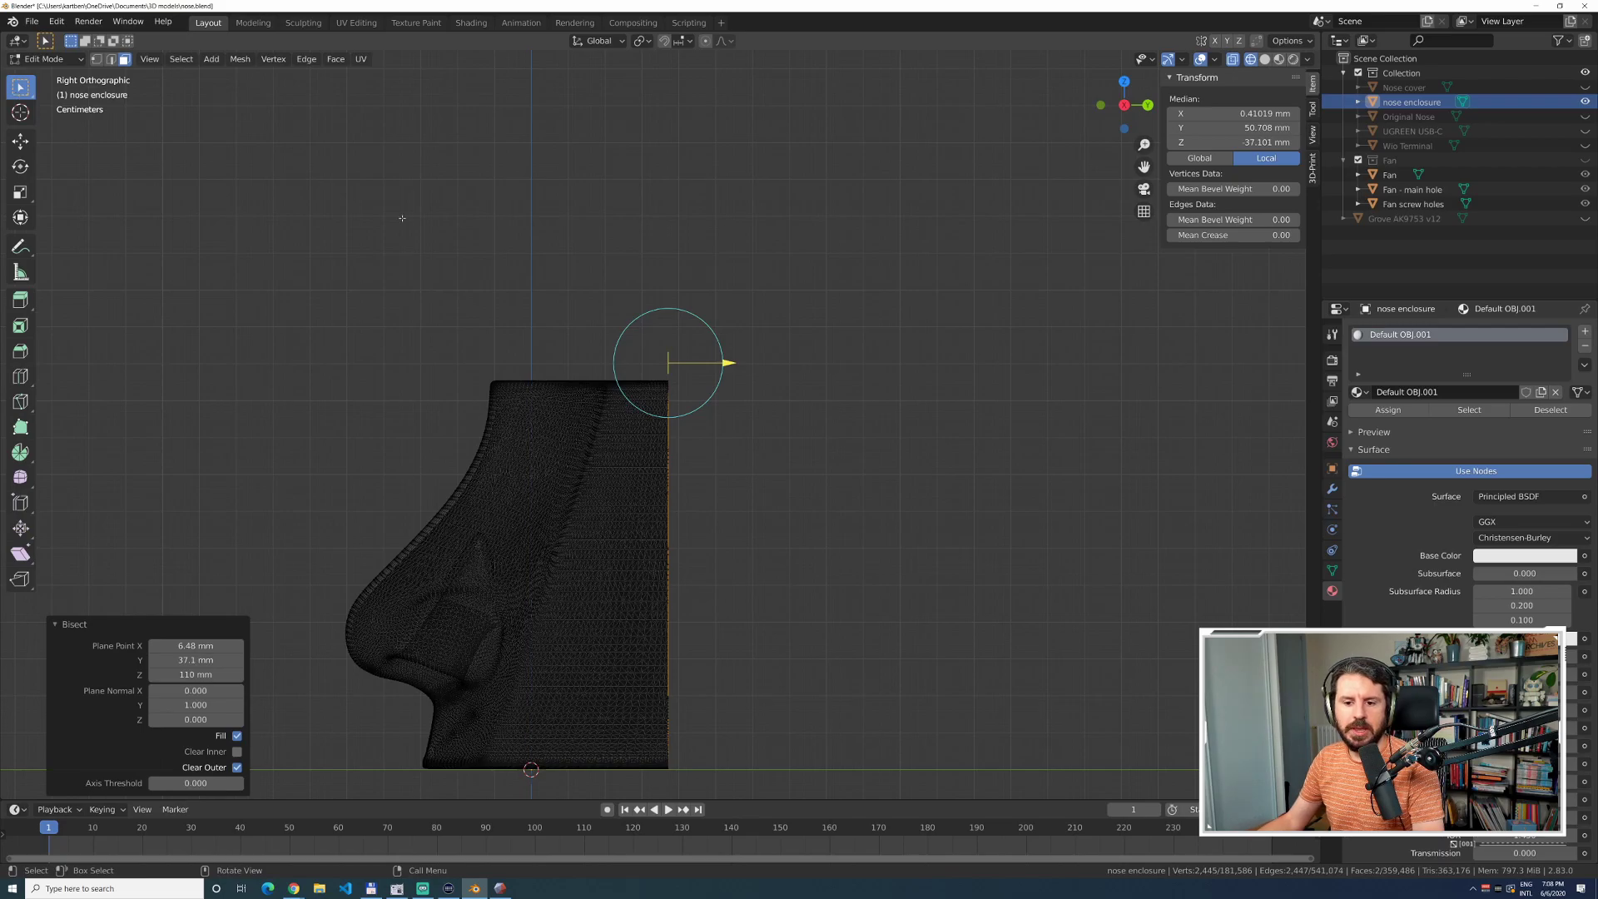
key(alt+a)
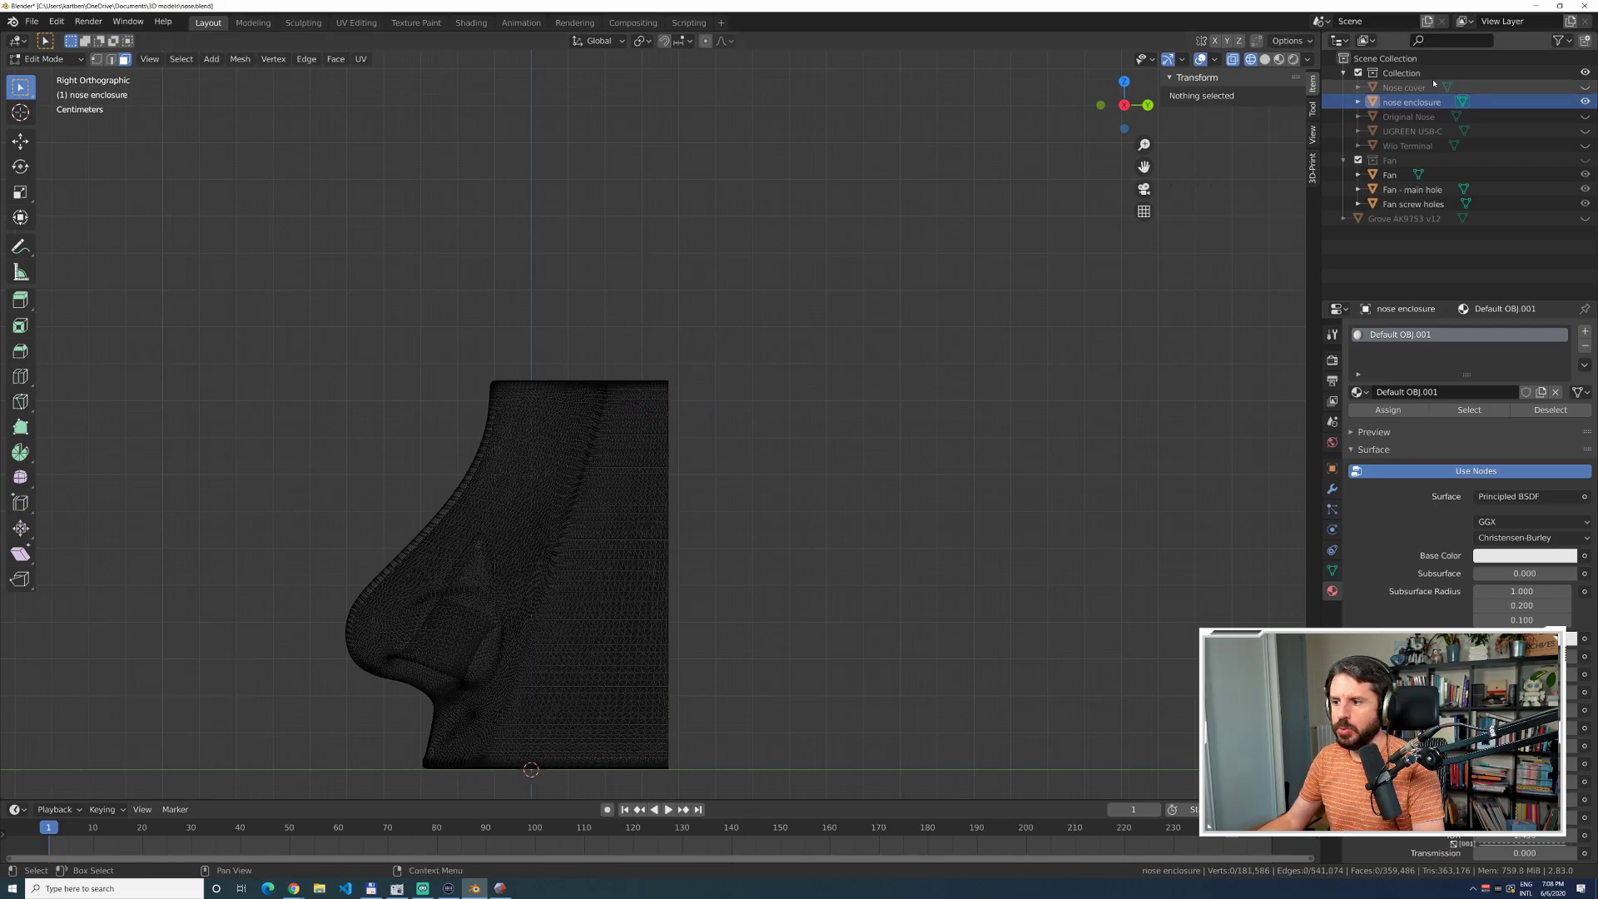
Show the Nose cover against the nose enclosure in Material Preview shading and return to Object Mode.
click(1585, 86)
click(1402, 88)
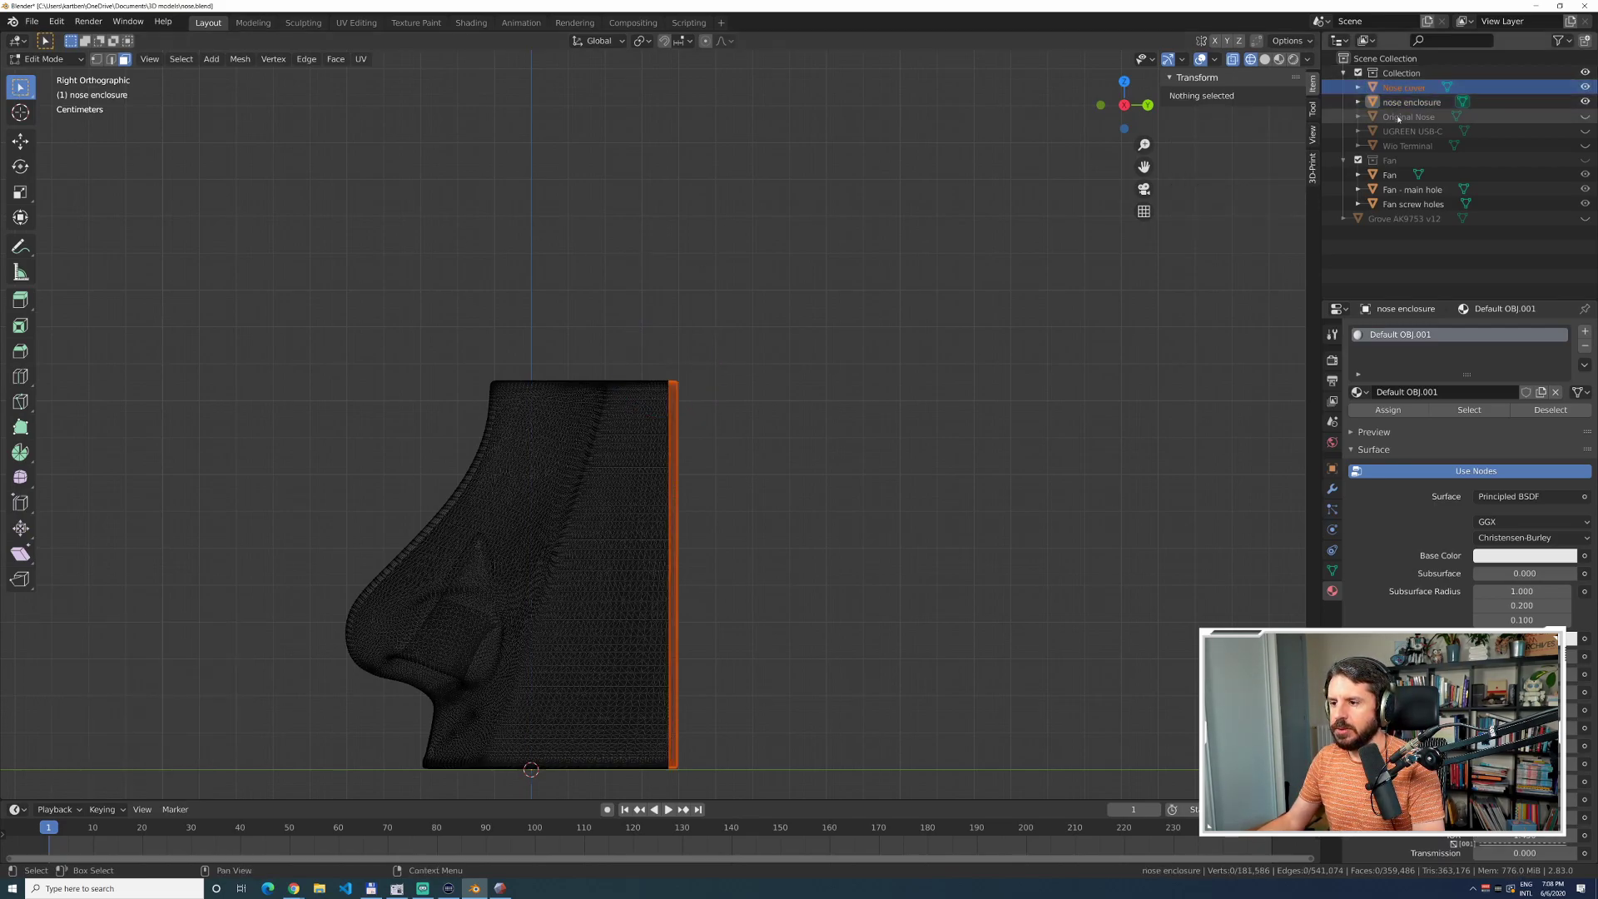
click(1279, 60)
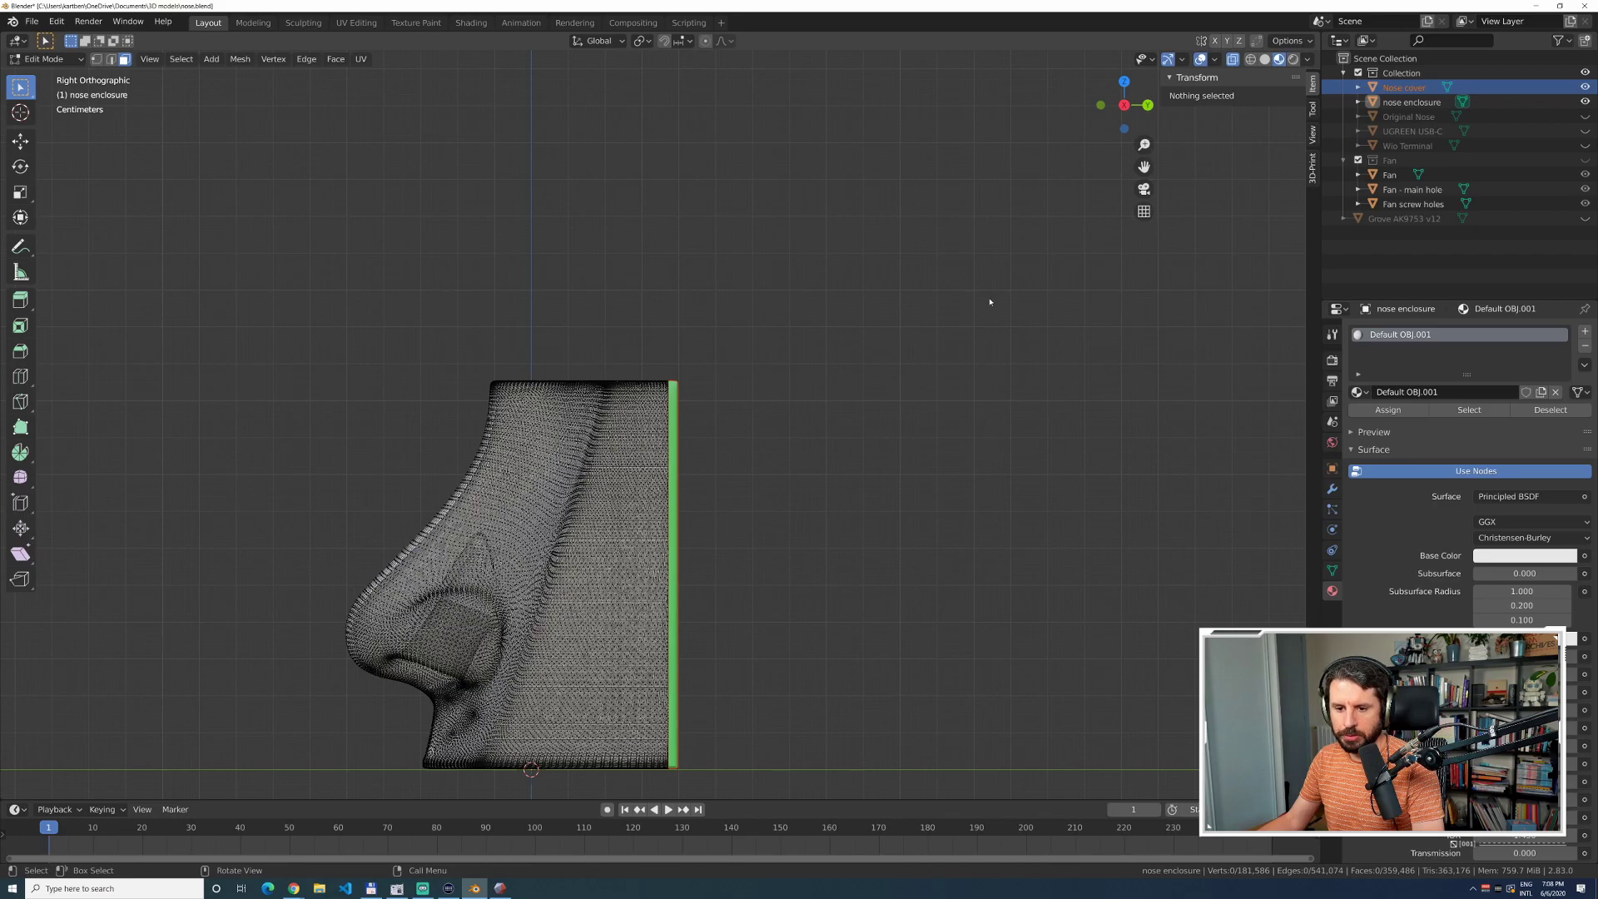
key(Tab)
middle_drag(1070, 347, 1022, 399)
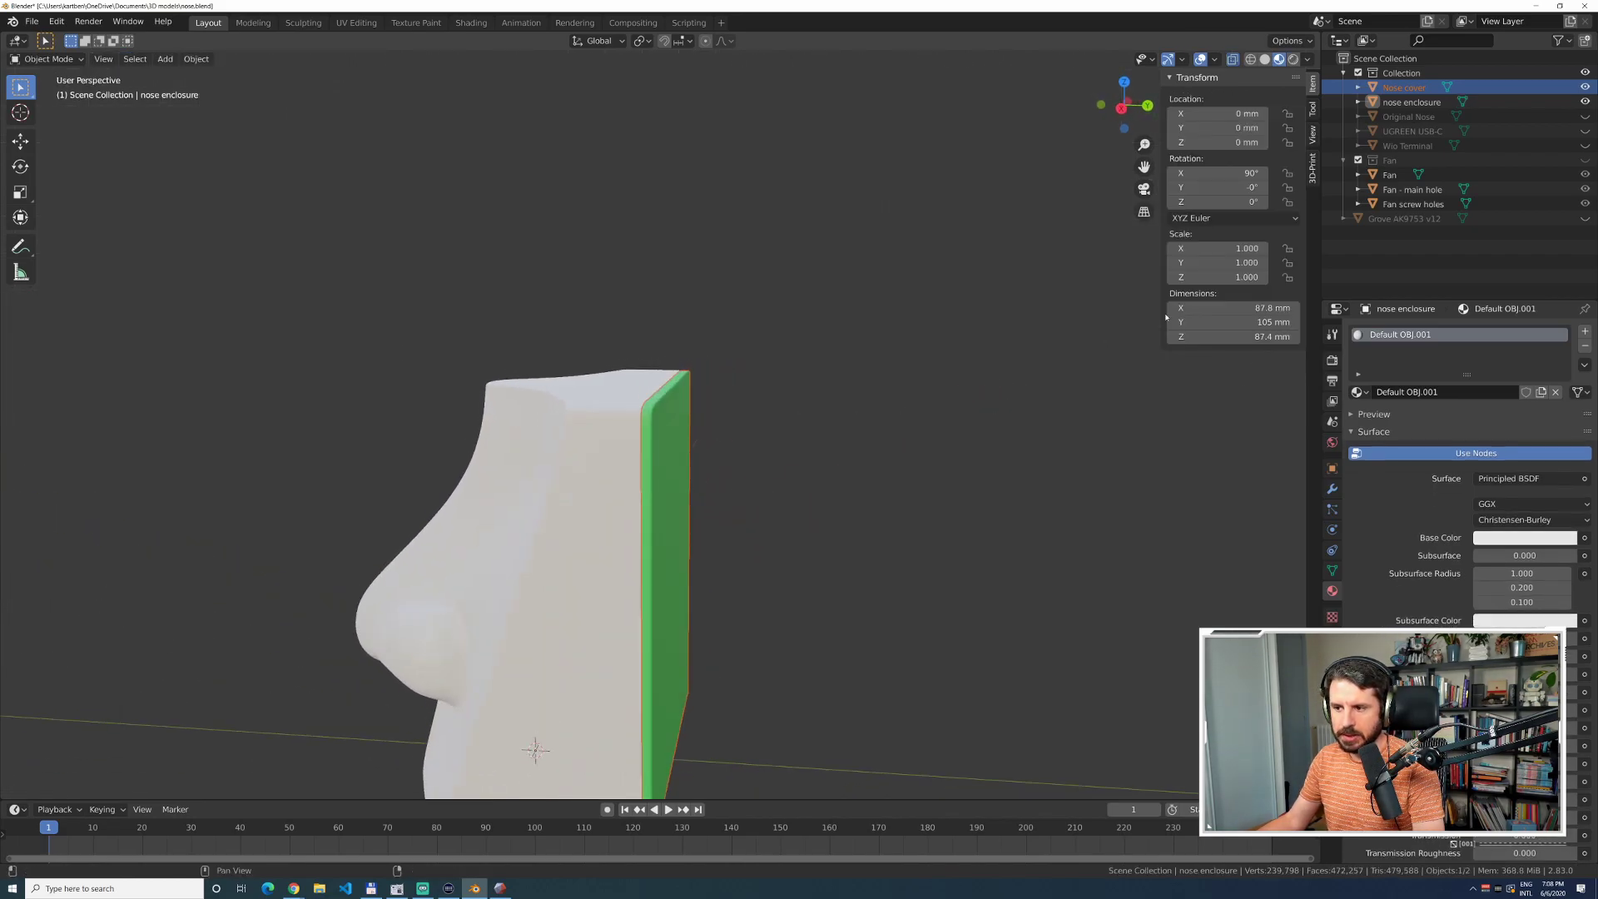
Unhide the UGREEN USB-C, Wio Terminal, Fan collection and Grove AK9753 v12, keeping the Original Nose hidden.
click(1585, 131)
click(1585, 117)
click(1585, 116)
click(1584, 145)
click(1585, 218)
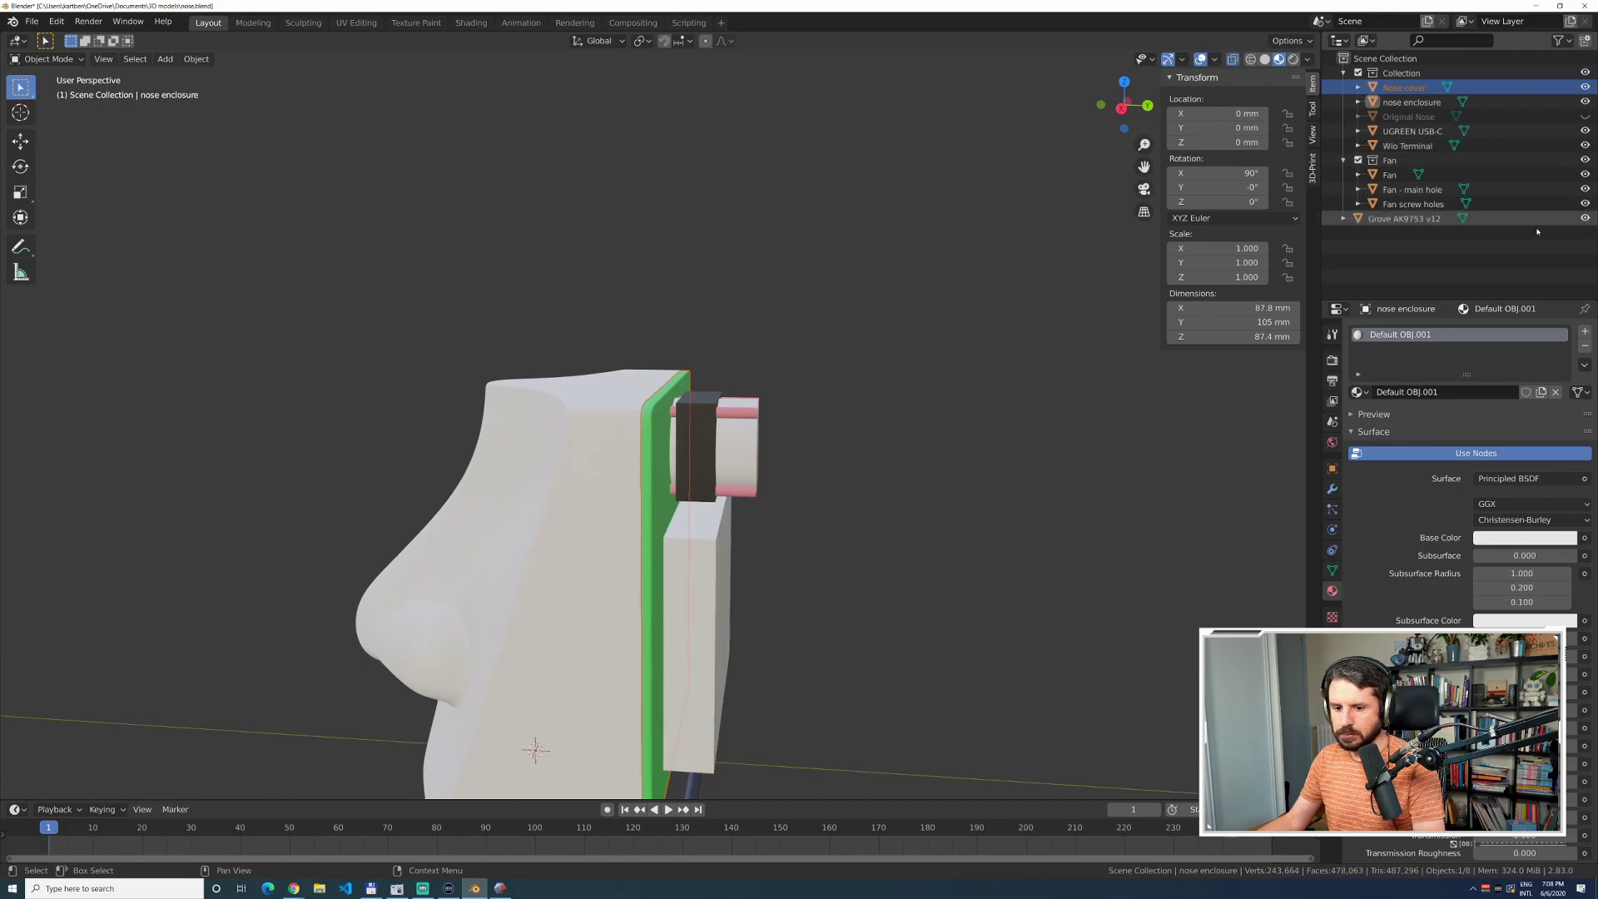
Select the nose enclosure and give its material an orange base color.
click(688, 464)
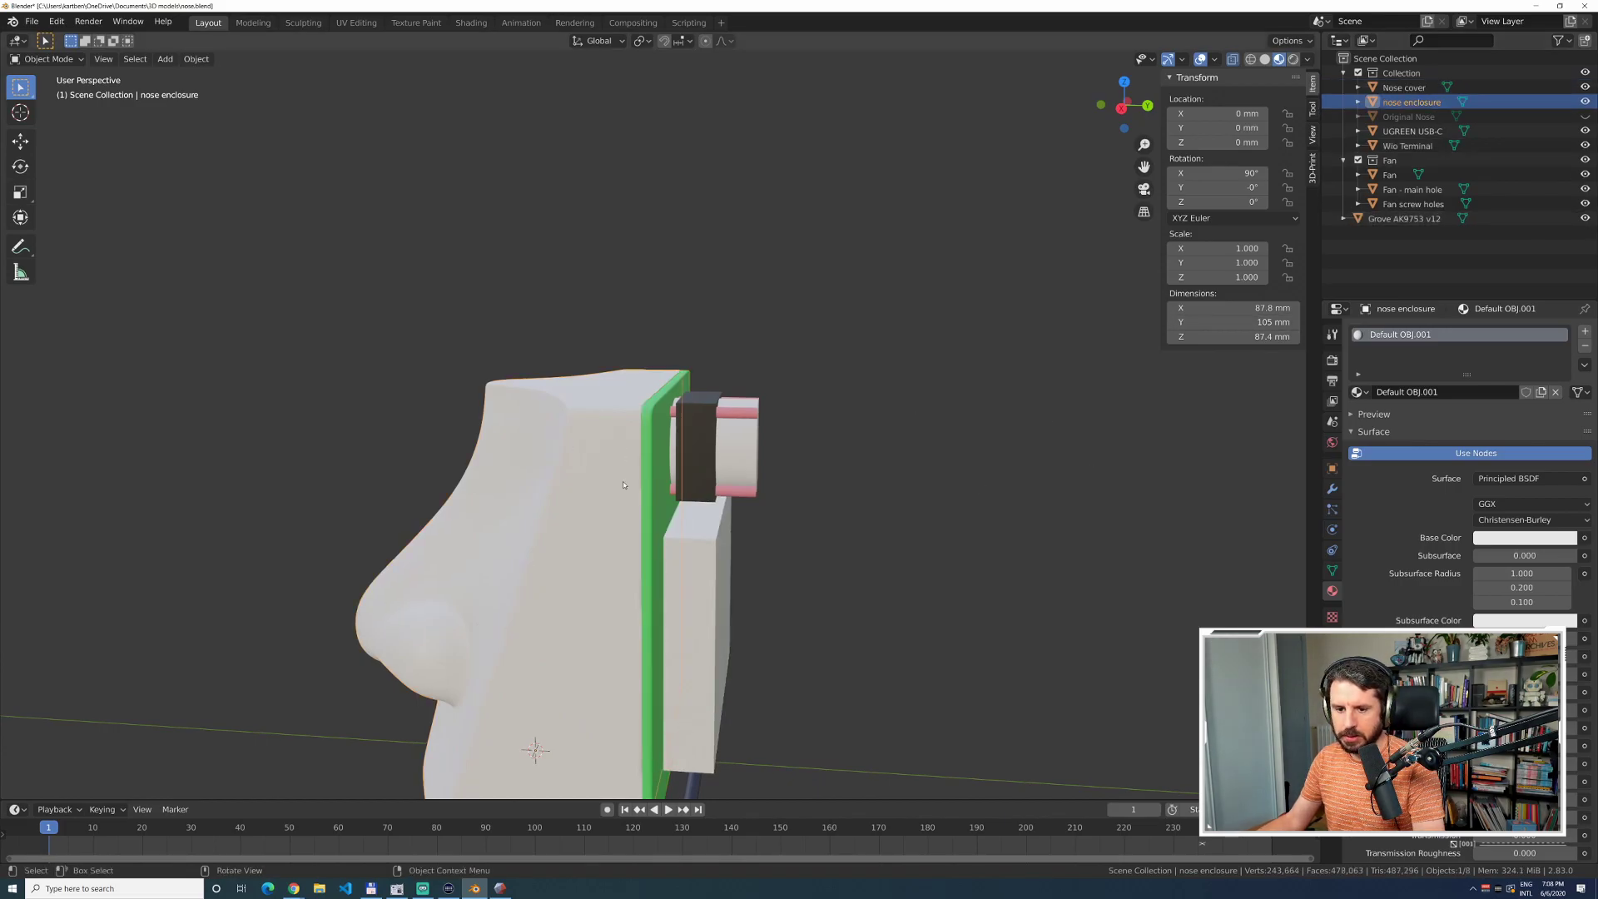
click(1524, 537)
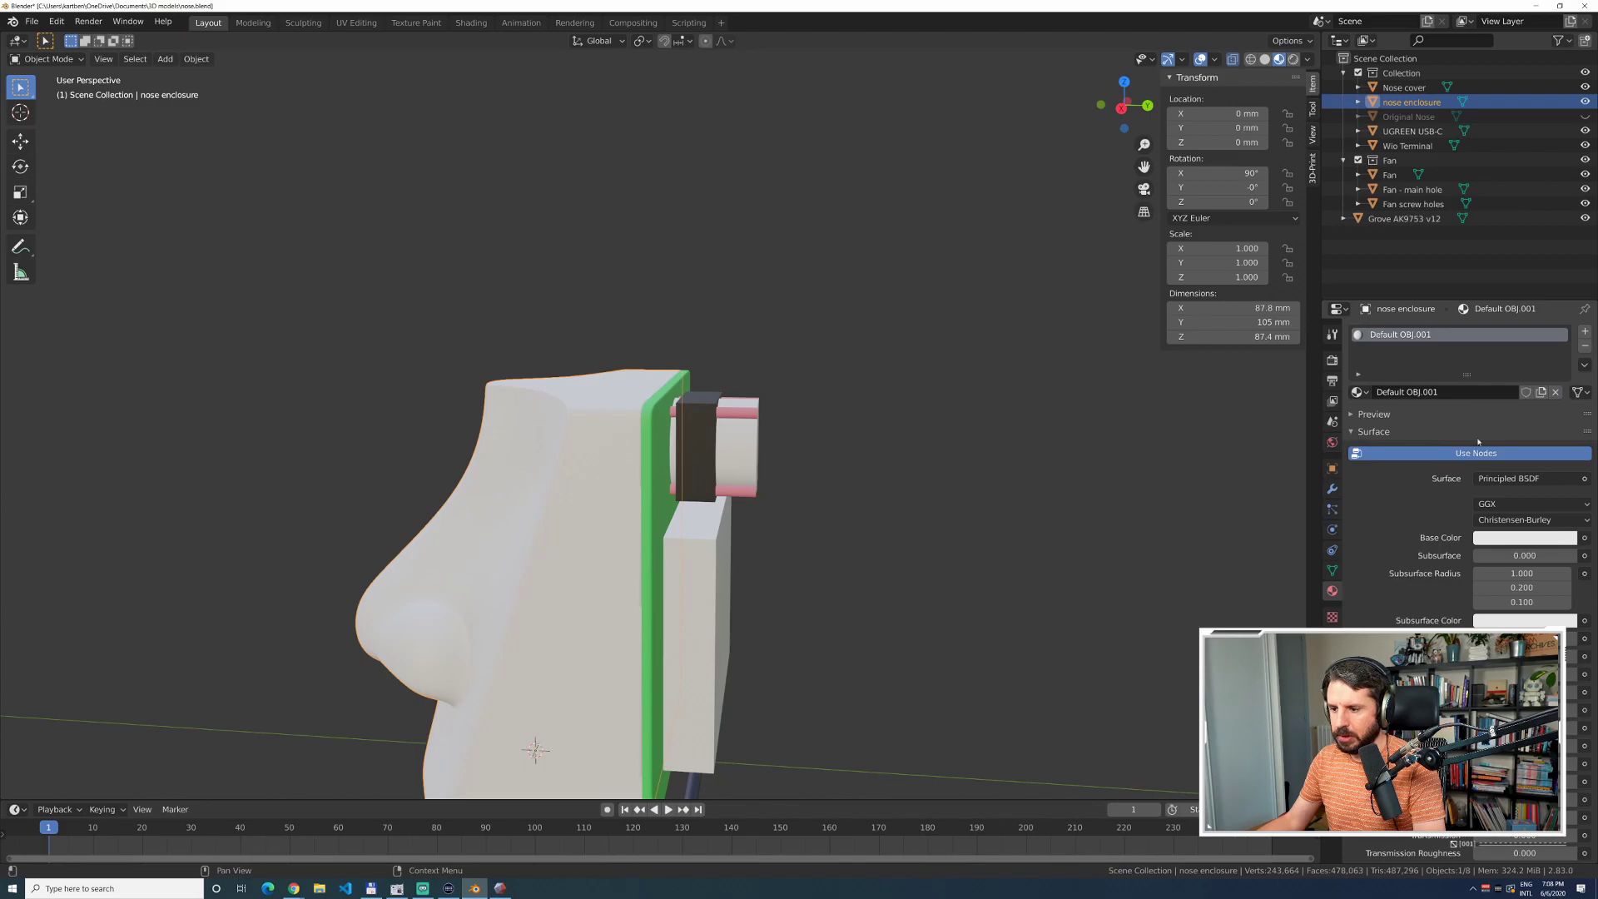
click(1511, 538)
click(1546, 348)
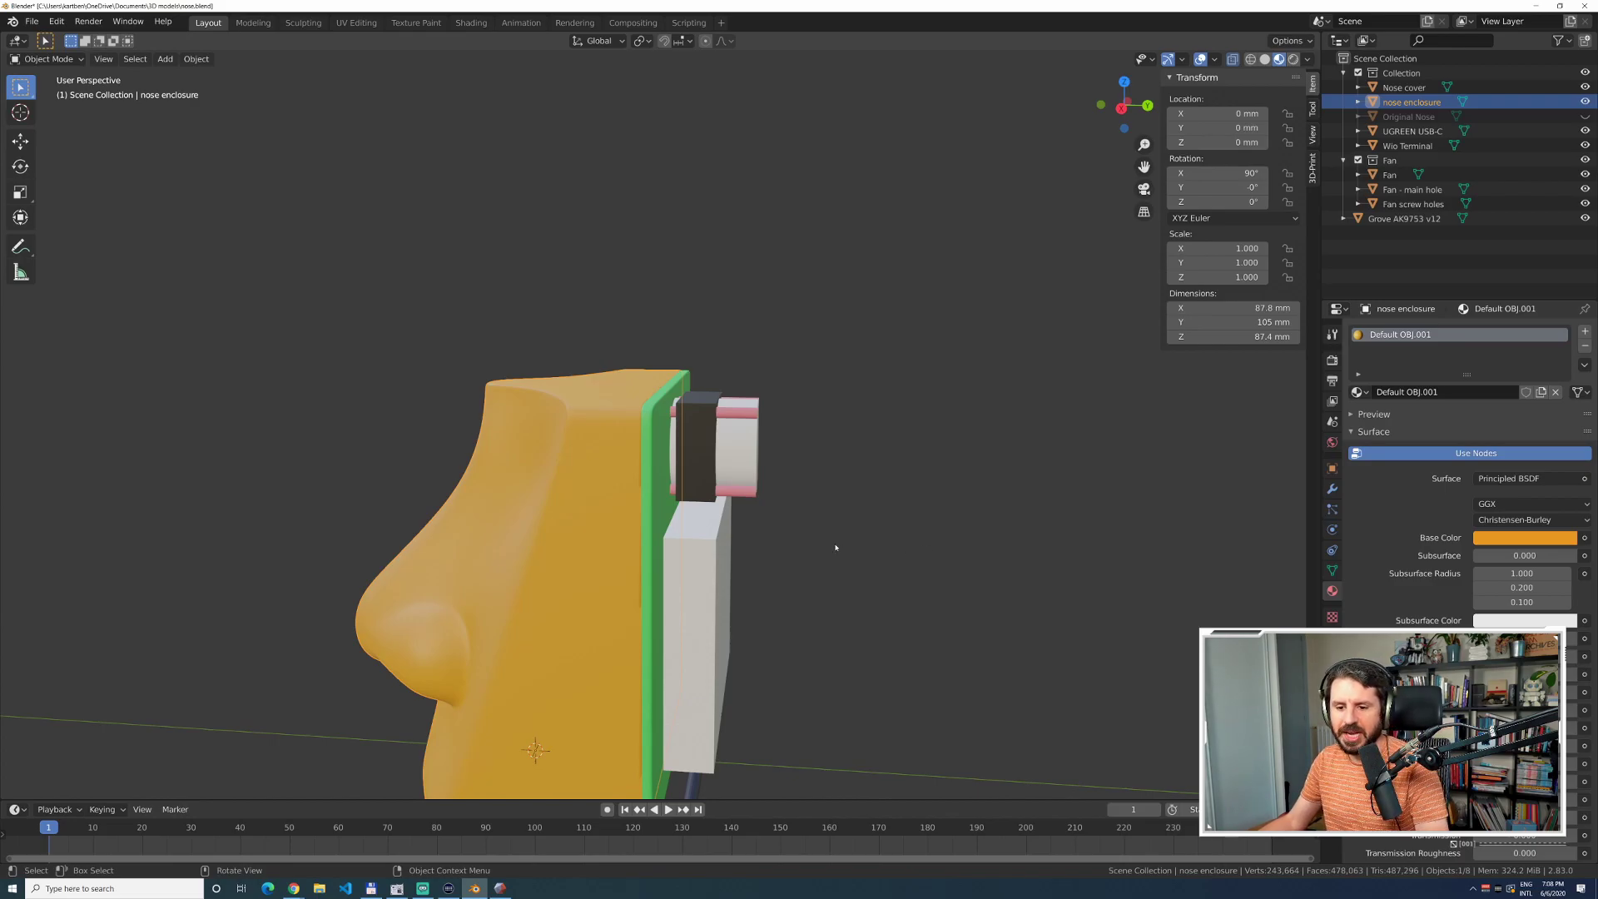
middle_drag(983, 424, 967, 446)
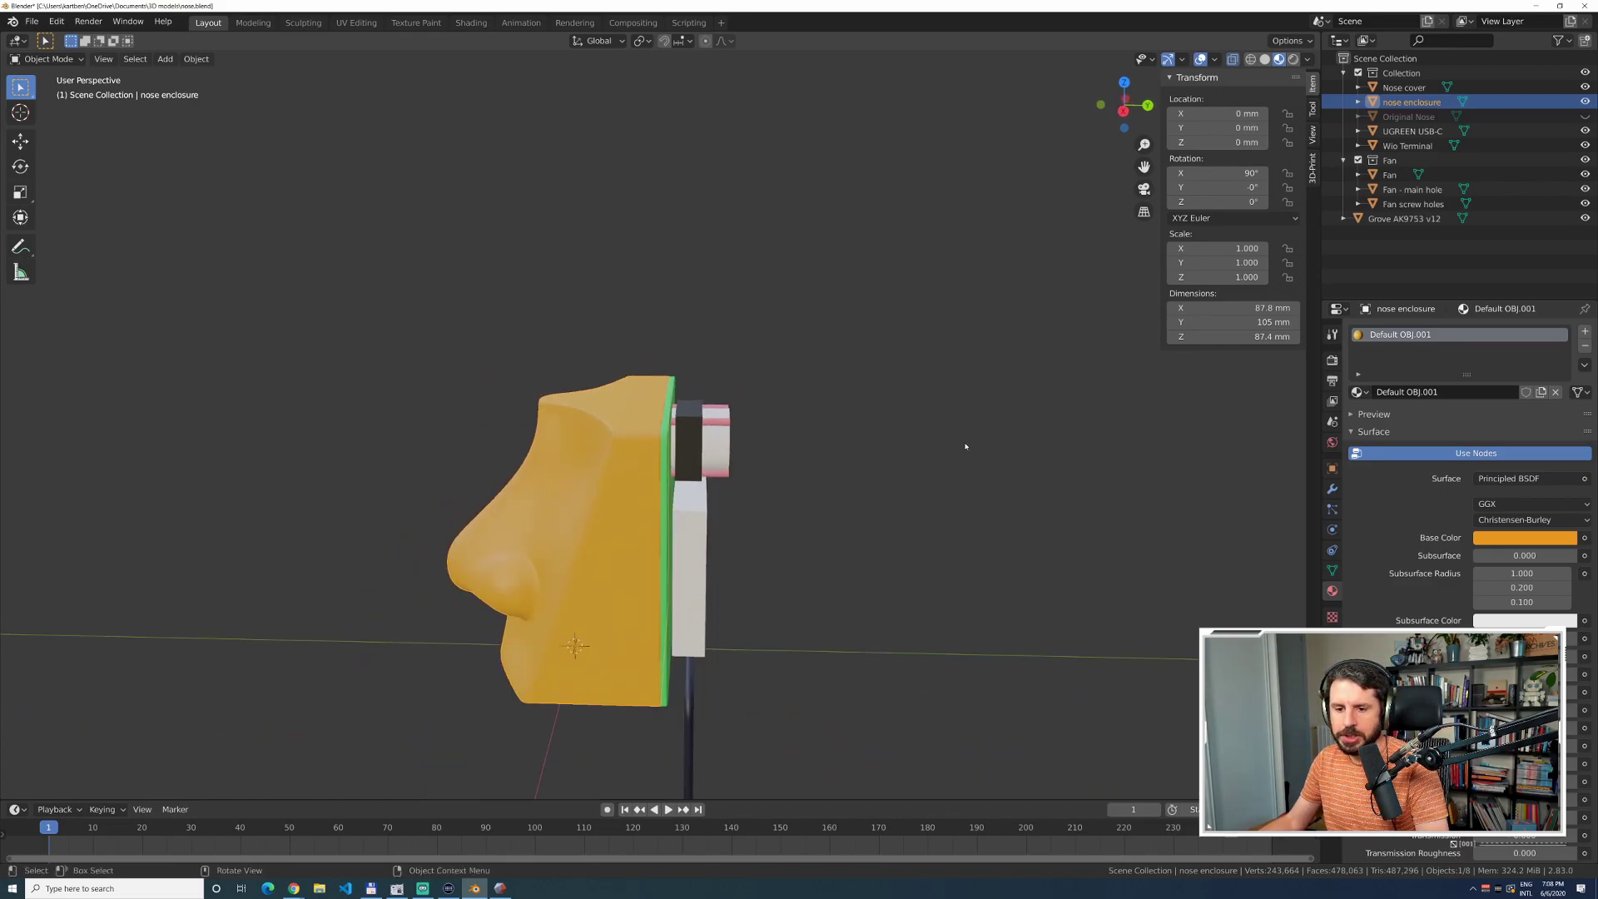
Move the nose enclosure, Nose cover and rear components together about 4 mm in the negative Y direction, then clear the selection.
drag(904, 288, 645, 760)
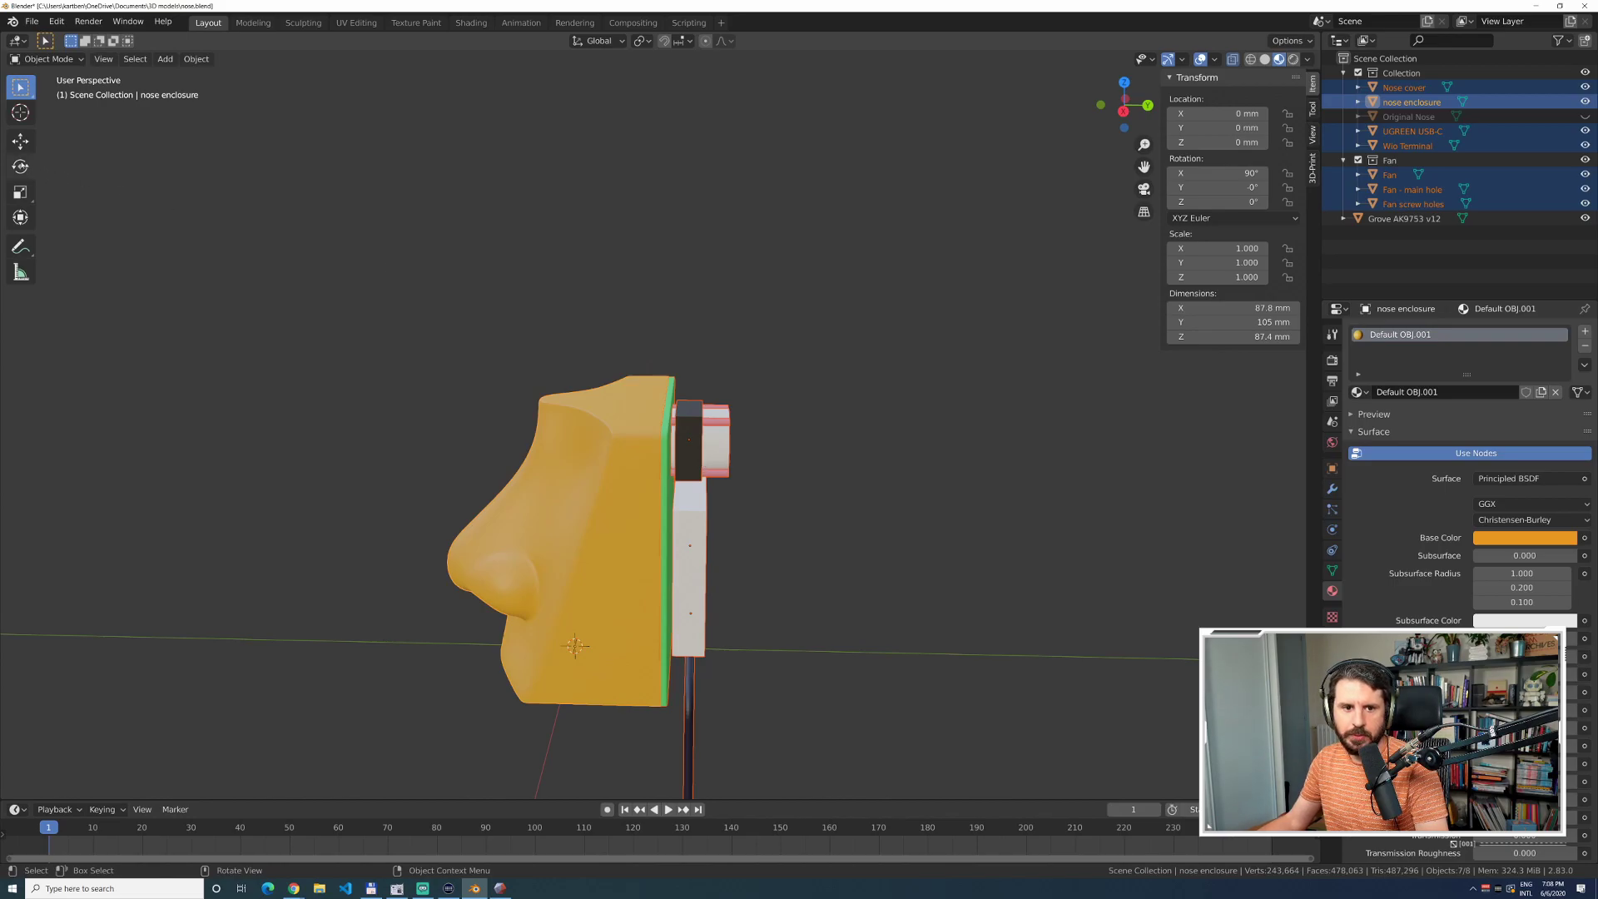
click(20, 141)
mouse_move(722, 543)
mouse_down()
mouse_move(737, 543)
mouse_move(693, 546)
mouse_up()
shift+click(643, 523)
click(465, 322)
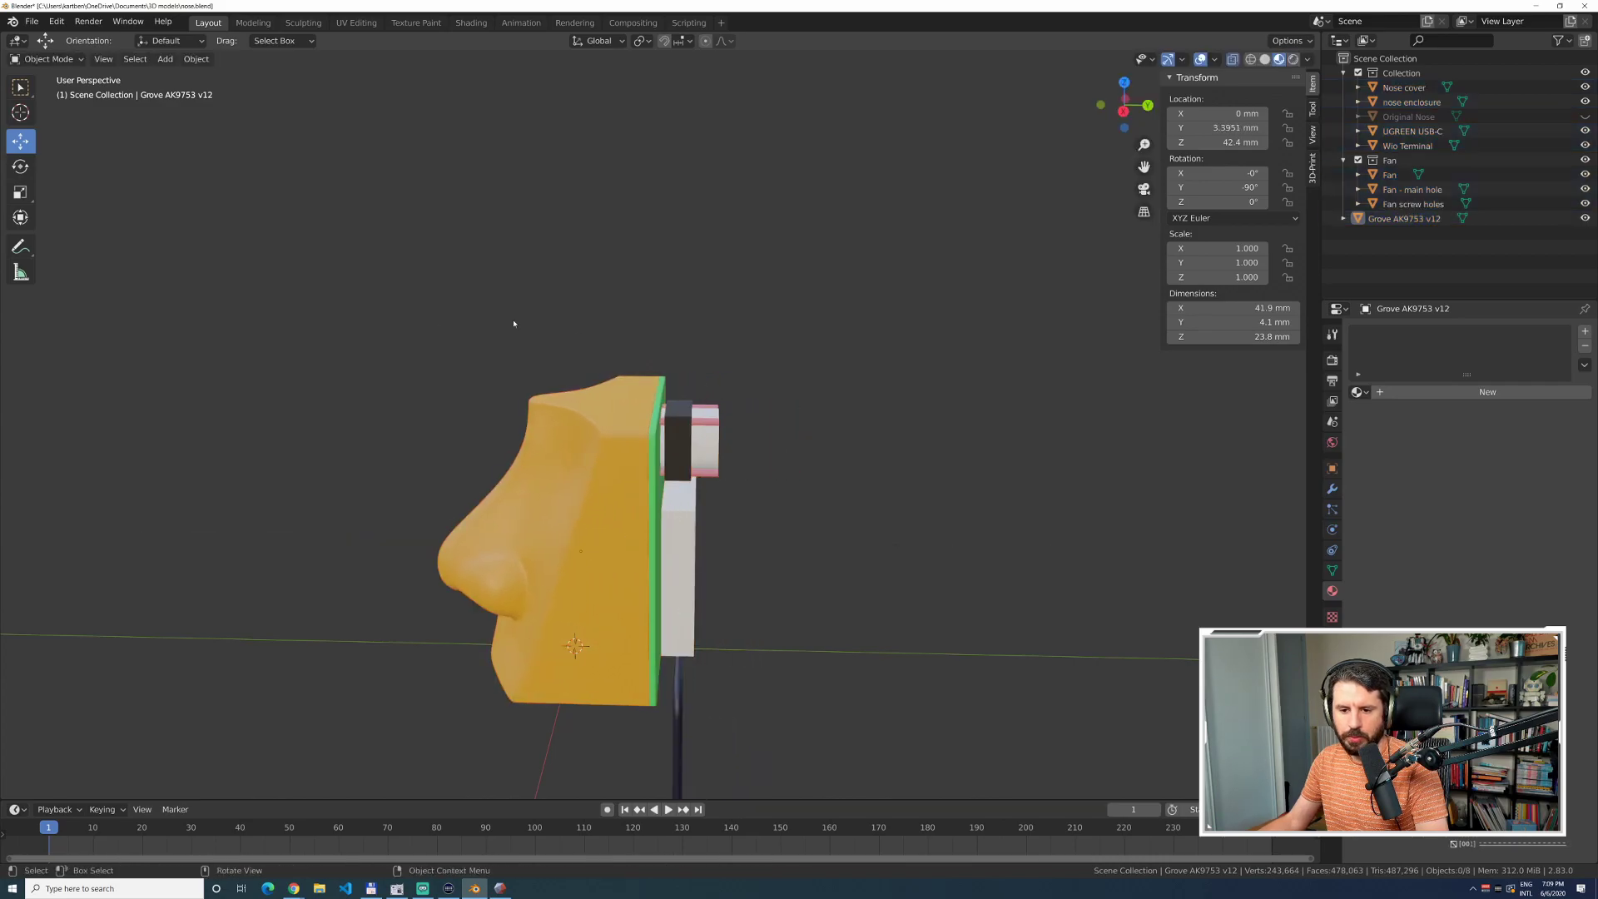
drag(821, 328, 606, 741)
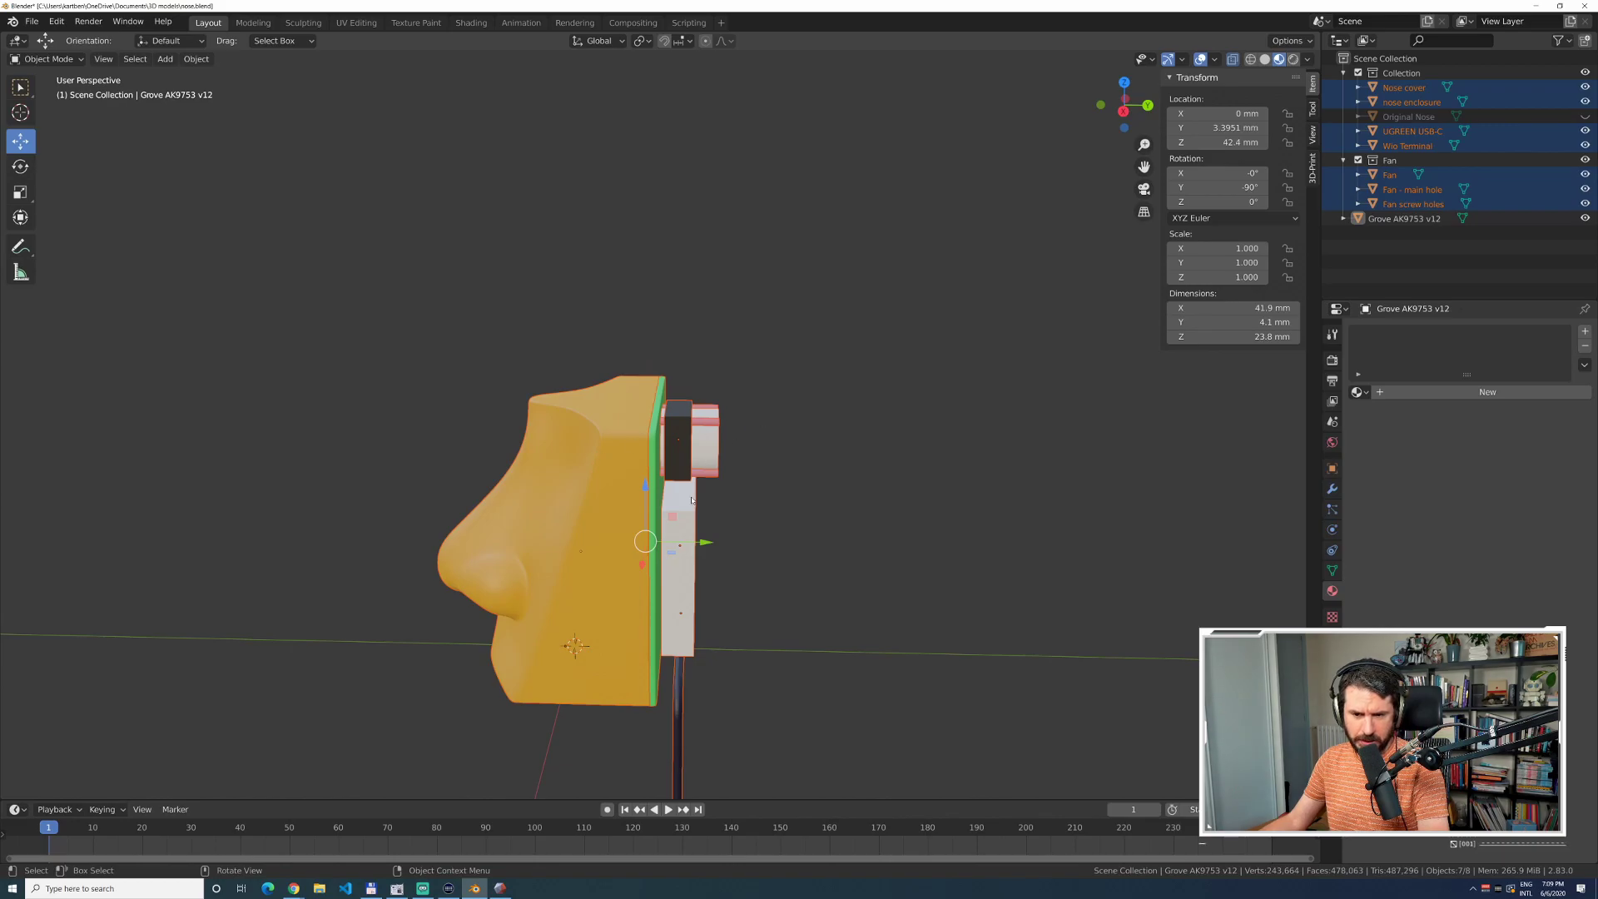
right_click(565, 442)
key(Escape)
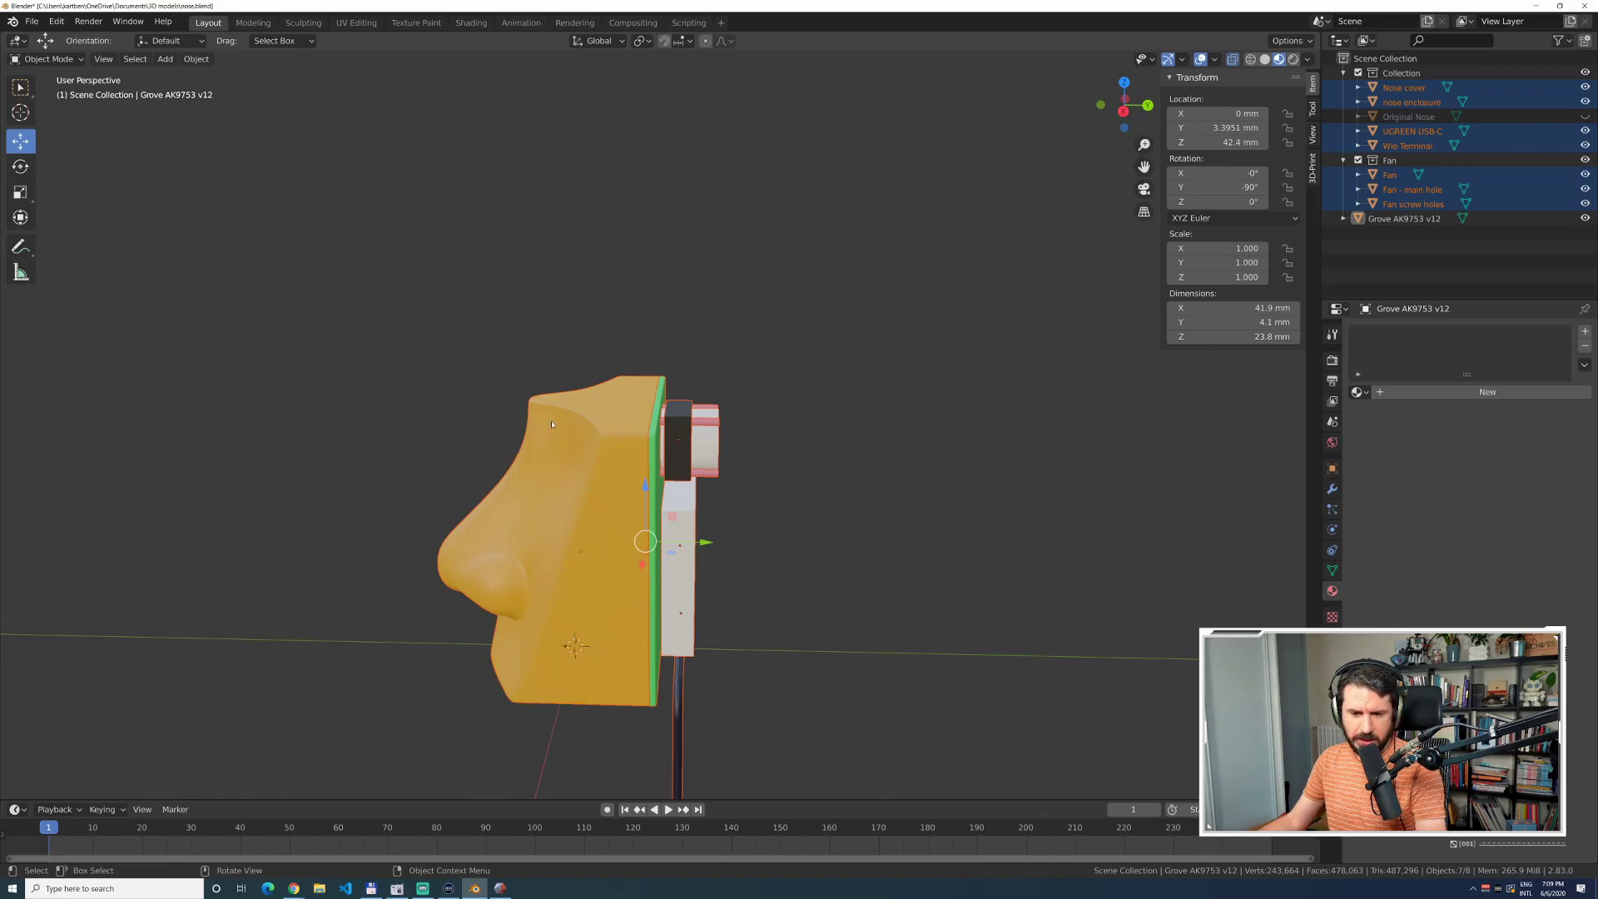
click(1405, 102)
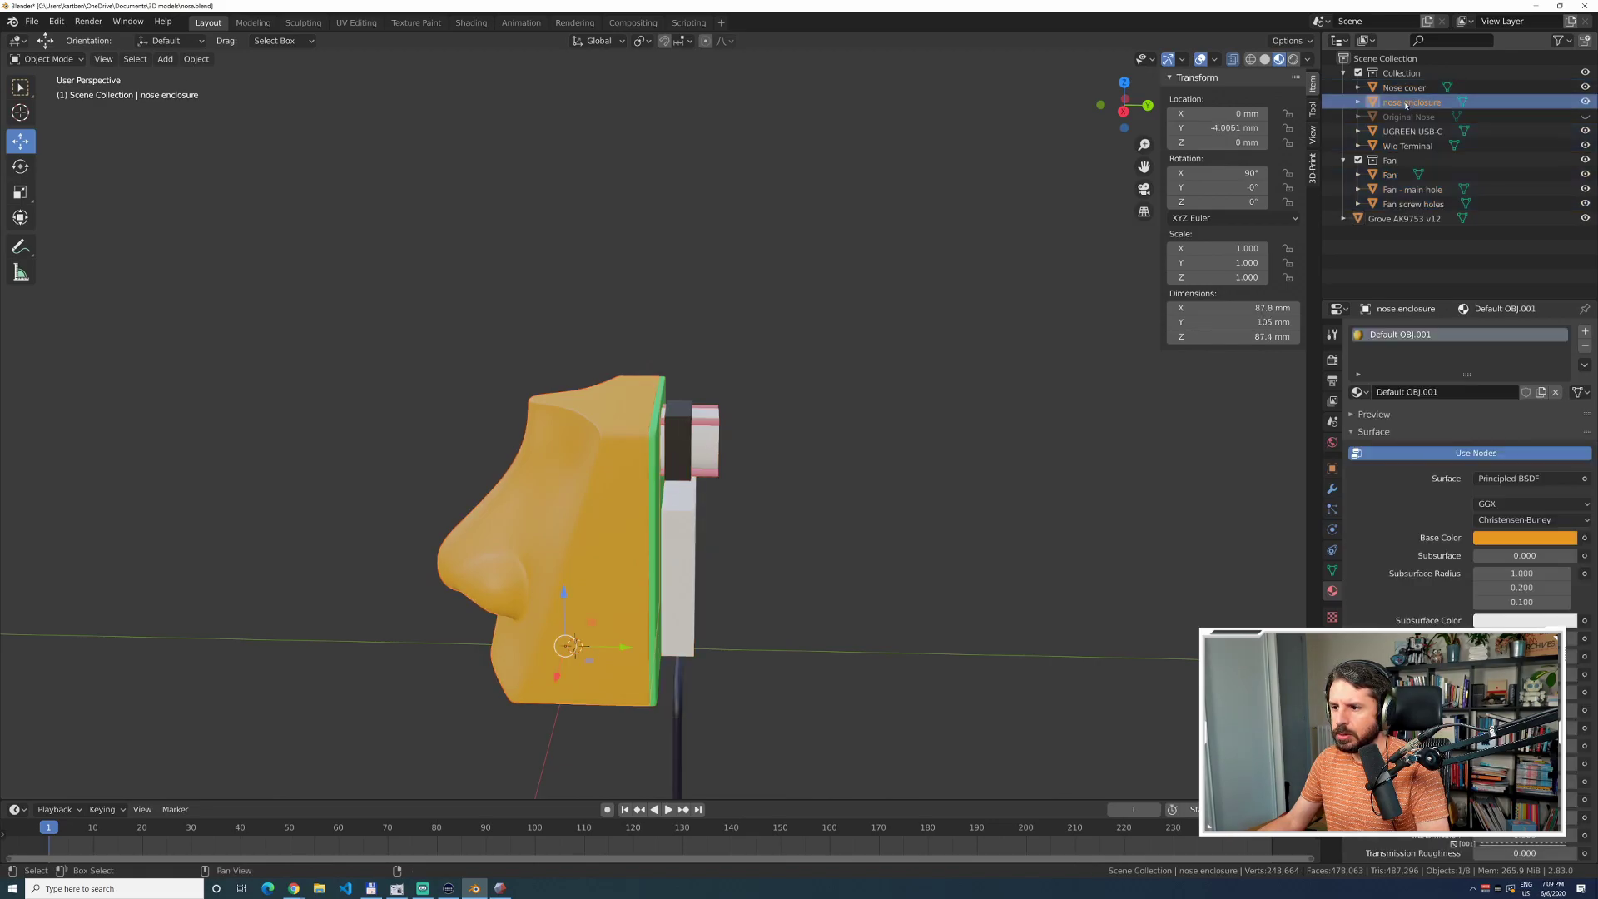
Select the Nose cover and rear components without the nose enclosure and pull them away from it along positive Y.
drag(919, 255, 594, 761)
key(alt+shift)
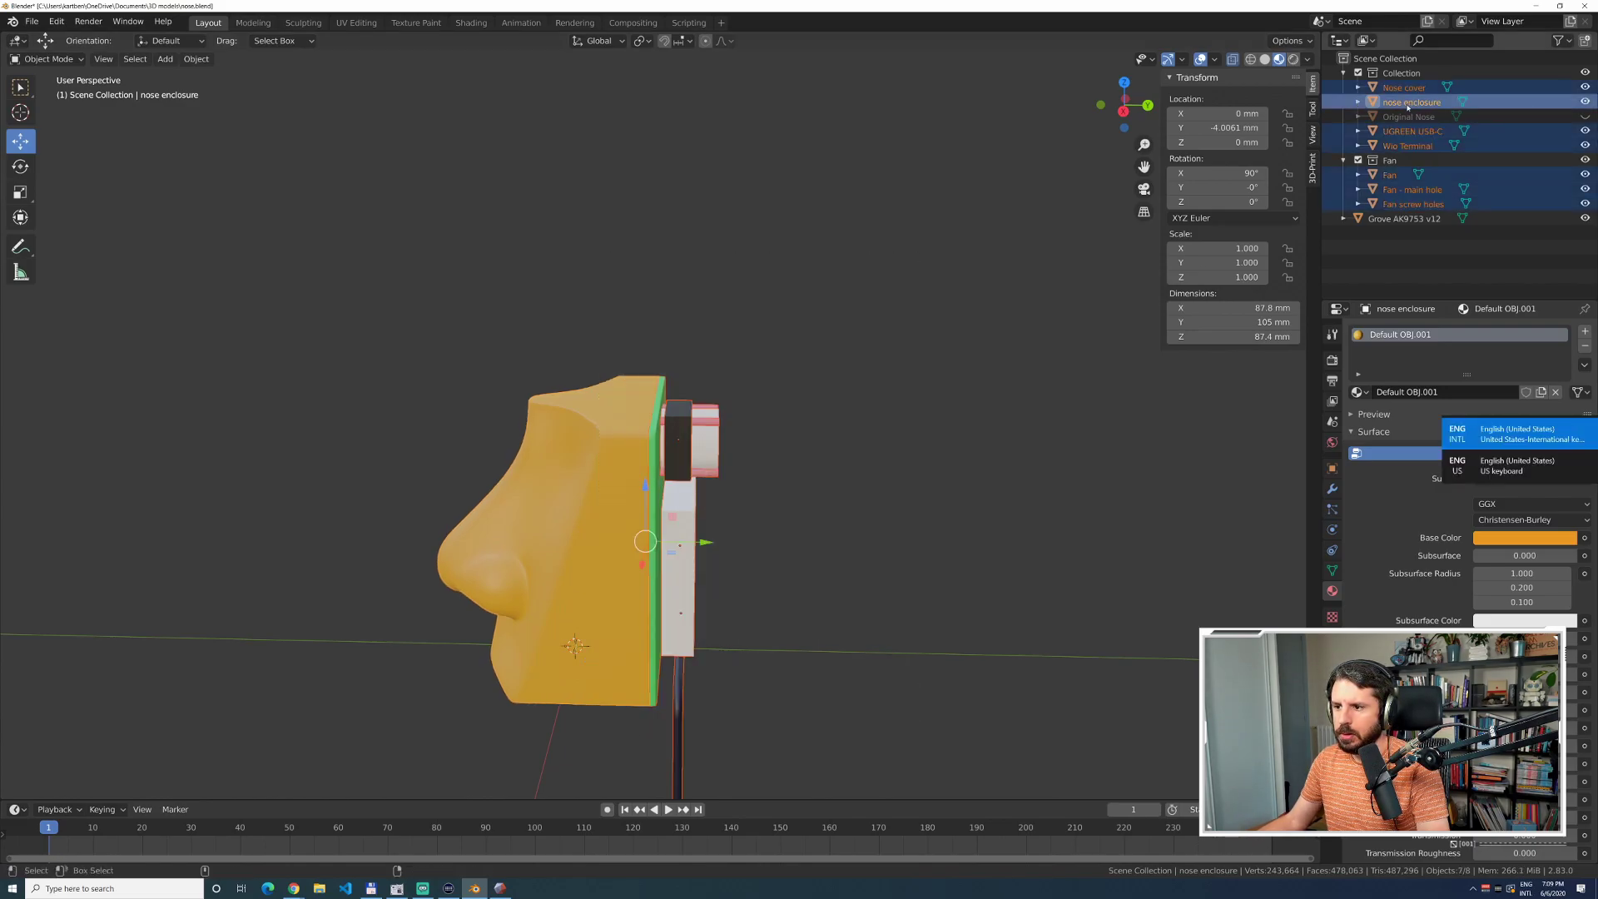
ctrl+click(1407, 104)
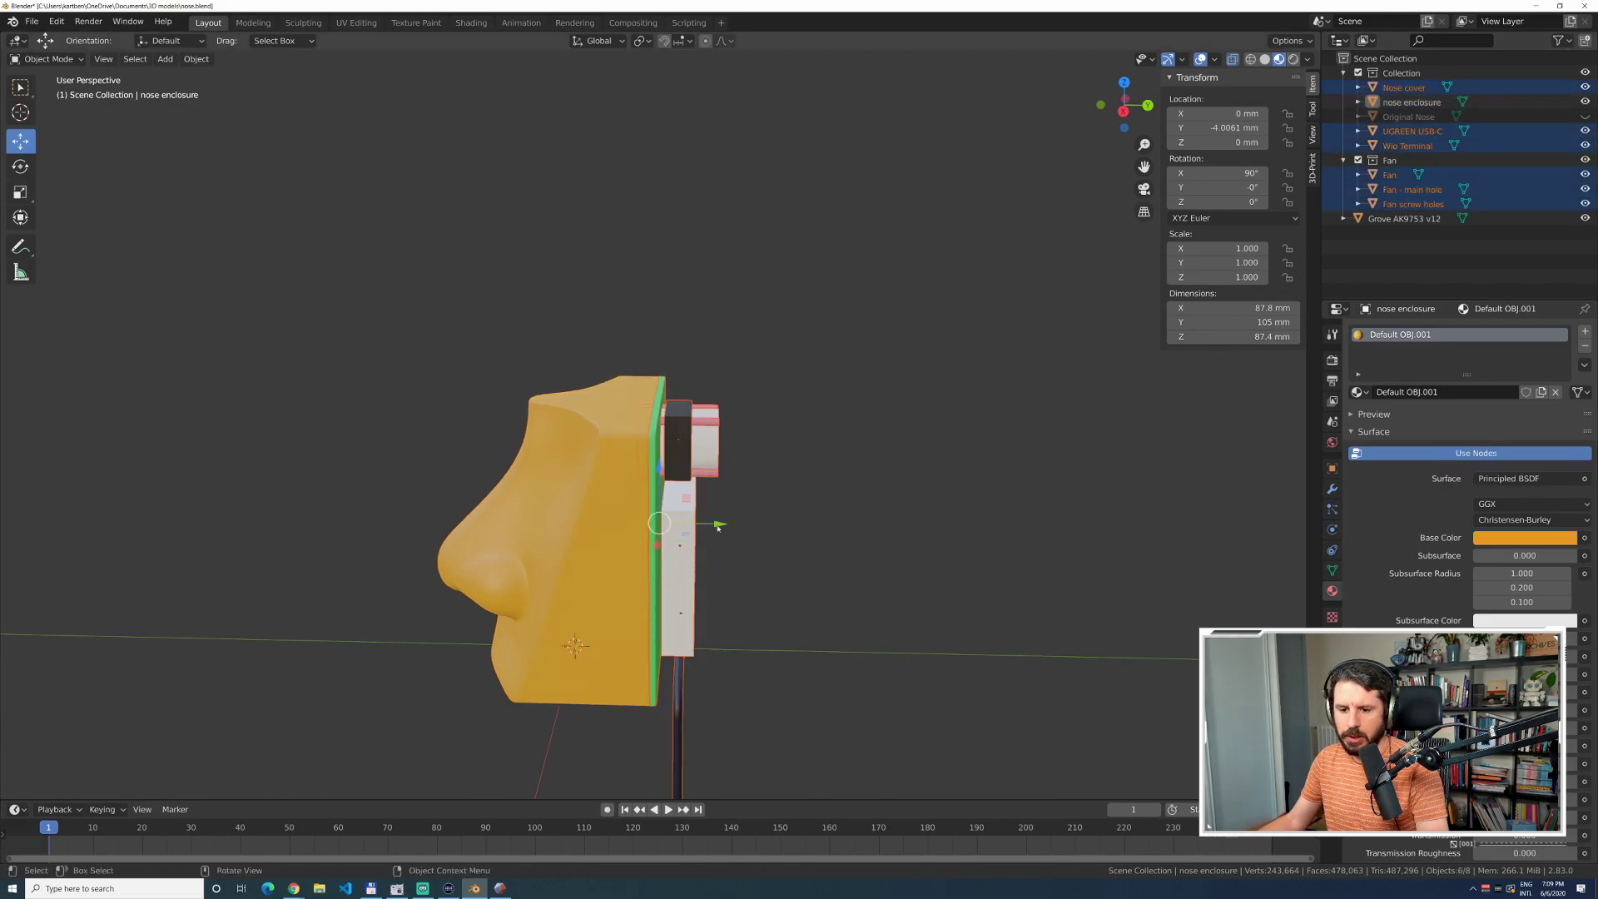
drag(720, 529, 882, 543)
click(745, 550)
Hide the Fan collection, Grove AK9753 v12, Nose cover, UGREEN USB-C and Wio Terminal, leaving only the nose enclosure visible, and save the file.
middle_drag(745, 550, 689, 550)
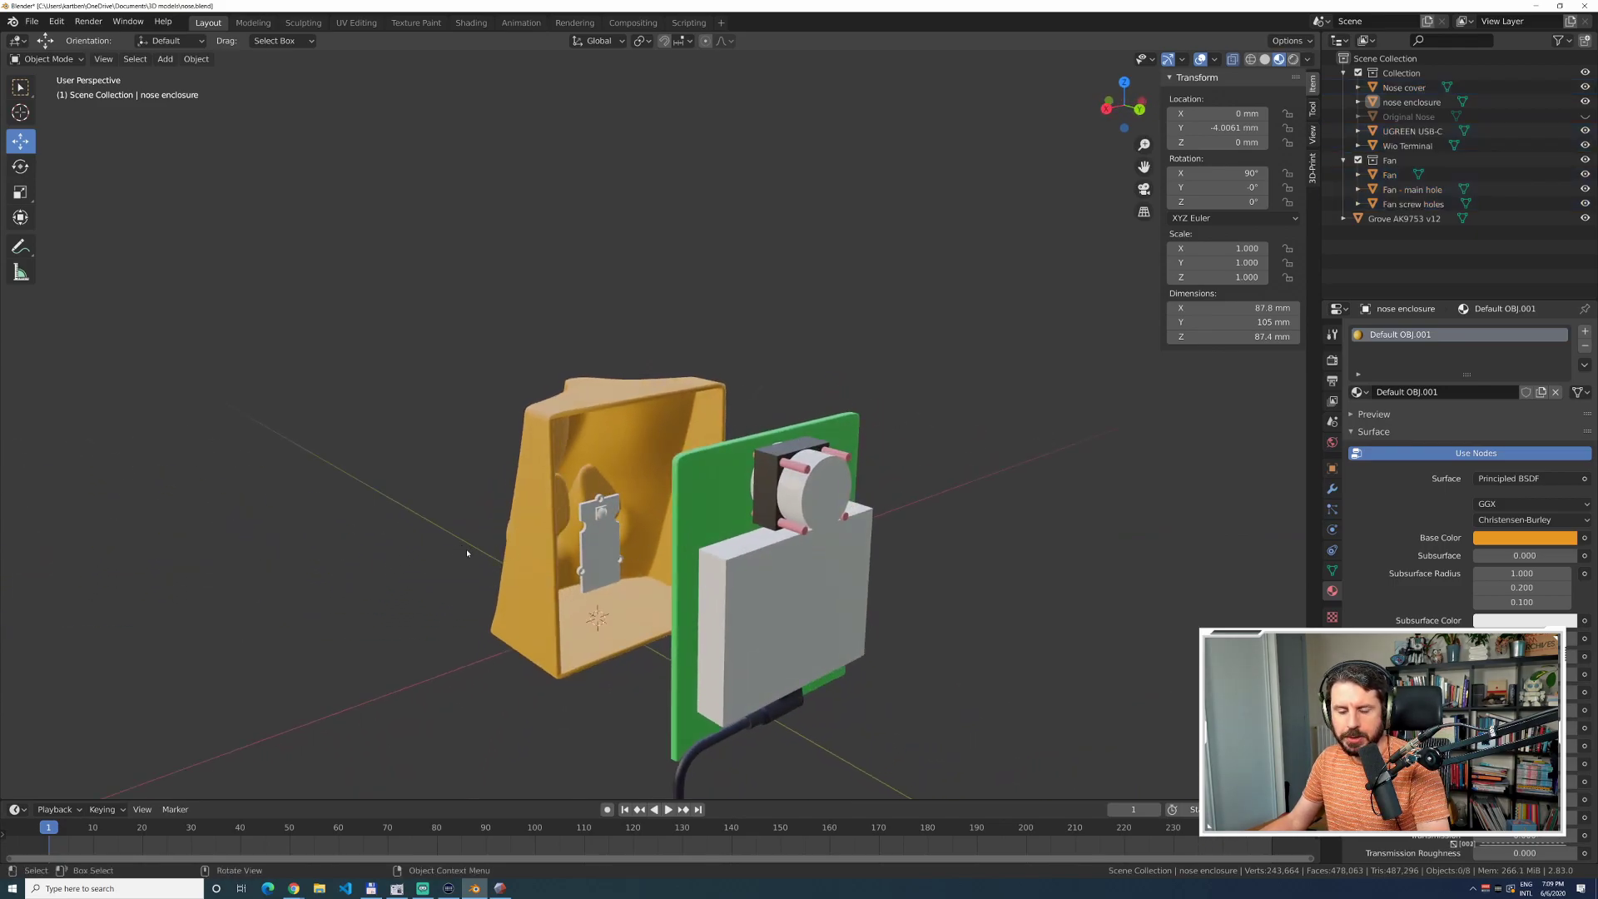
scroll(466, 552, up, 5)
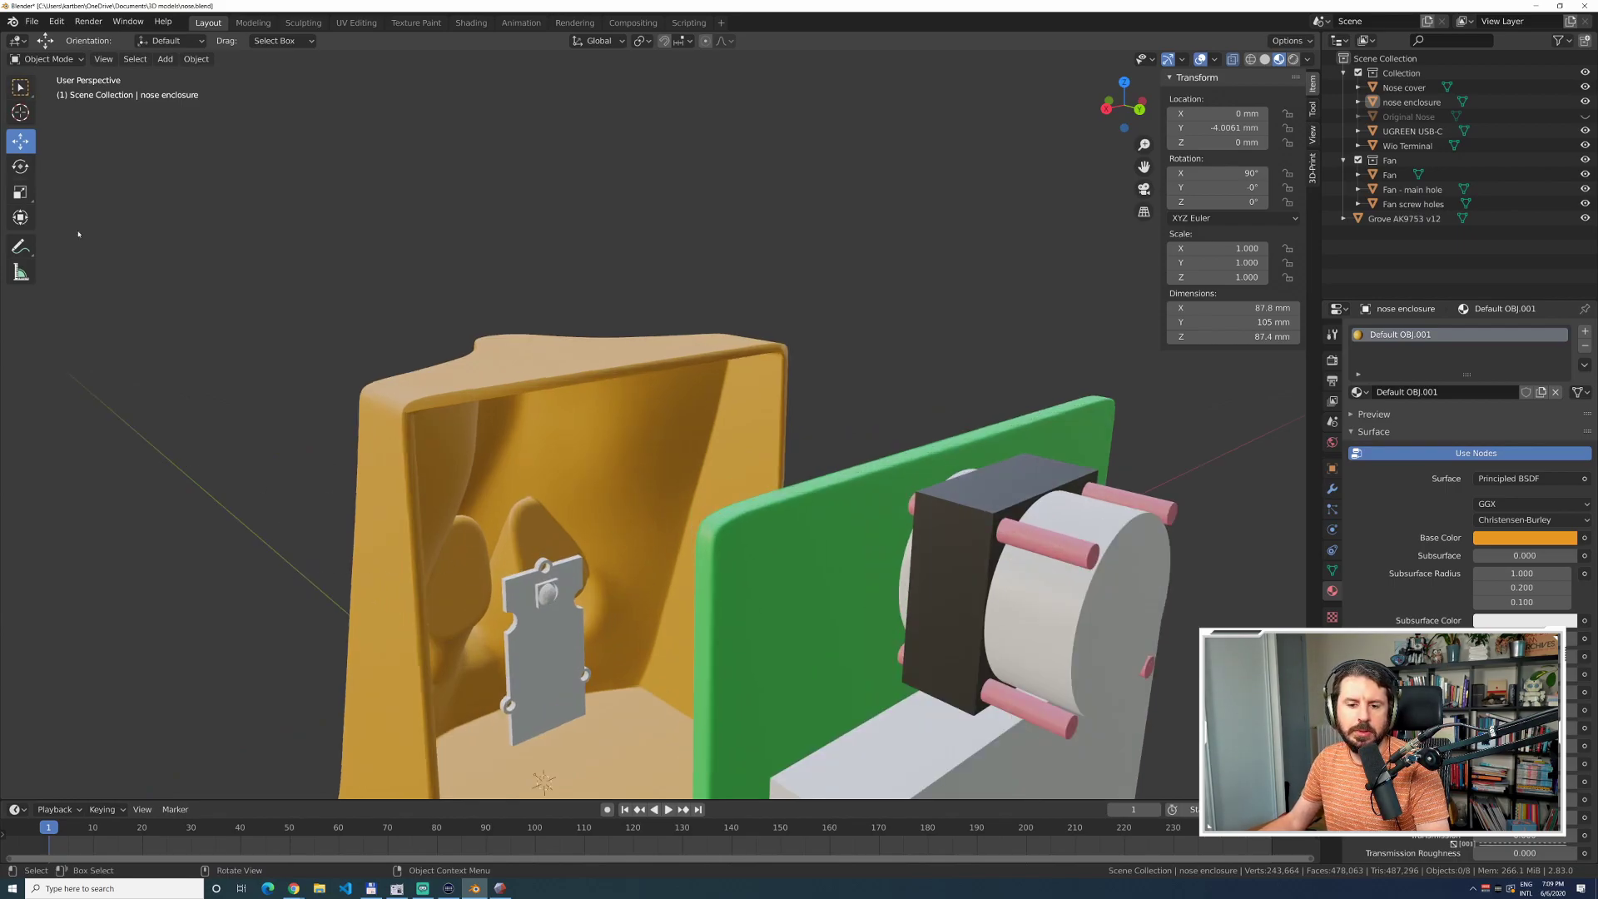
middle_drag(272, 482, 311, 375)
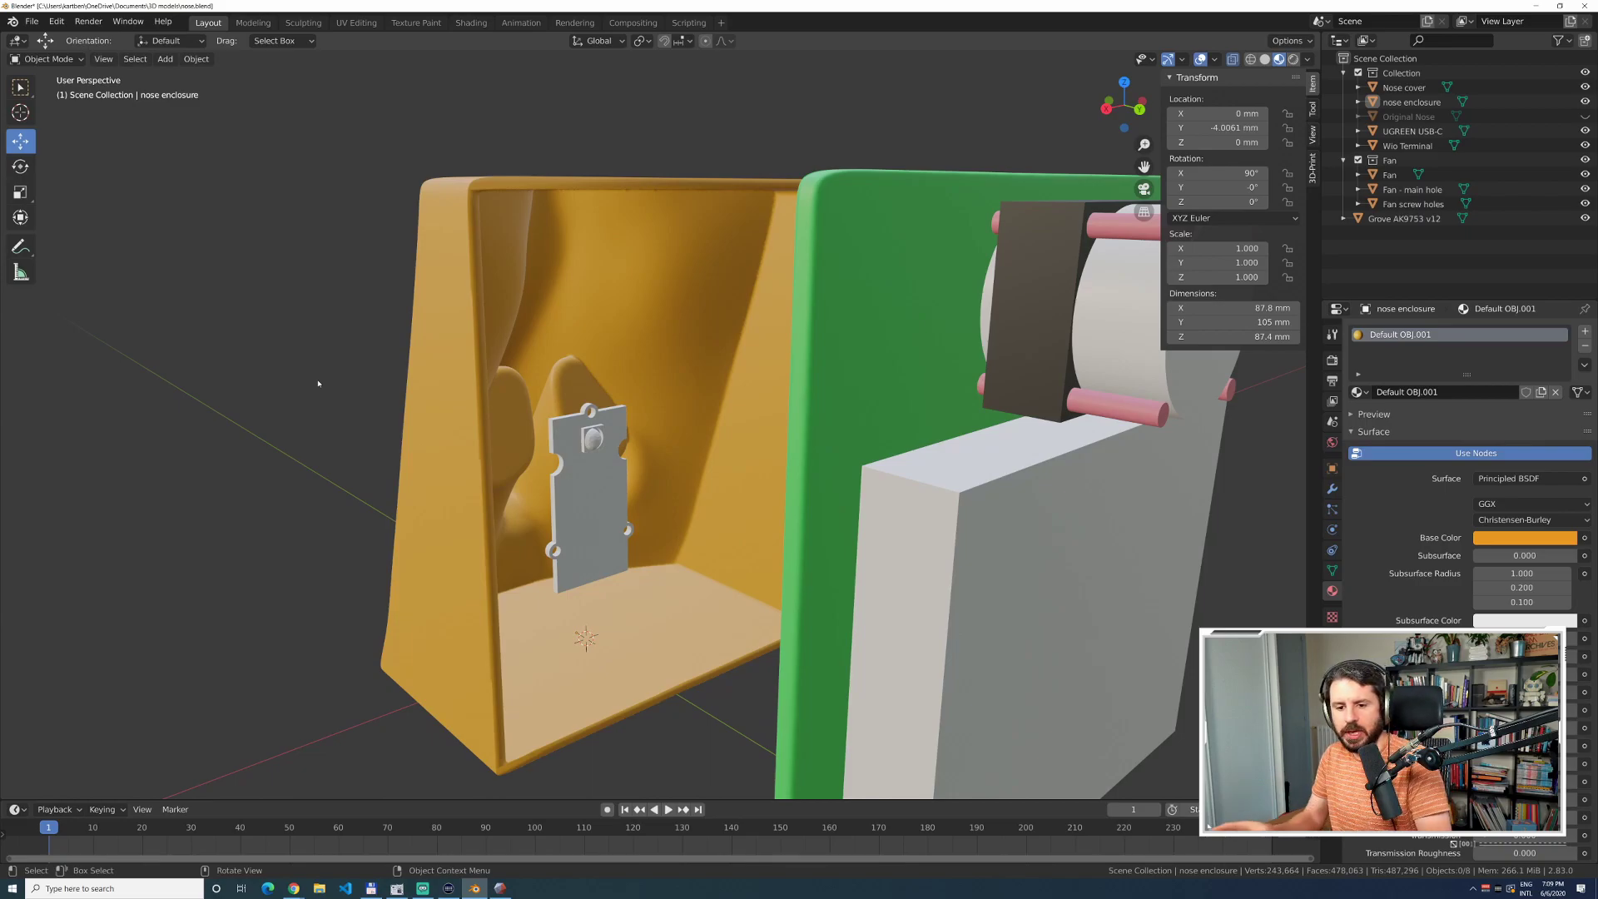
mouse_move(266, 366)
middle_down()
mouse_move(374, 433)
mouse_move(279, 371)
middle_up()
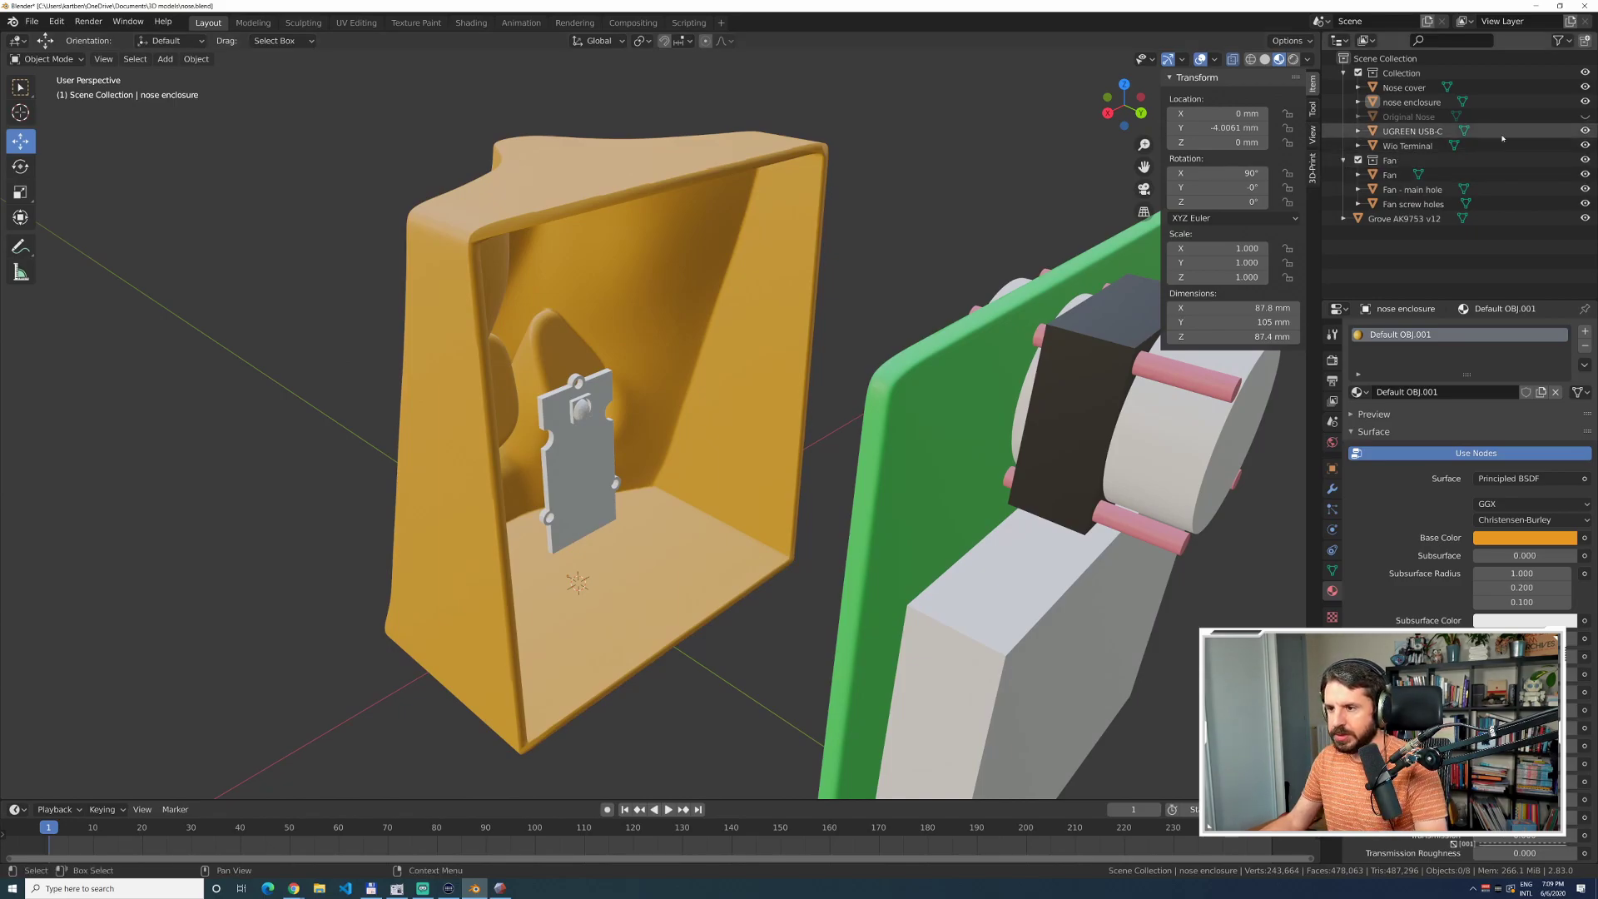
click(1584, 160)
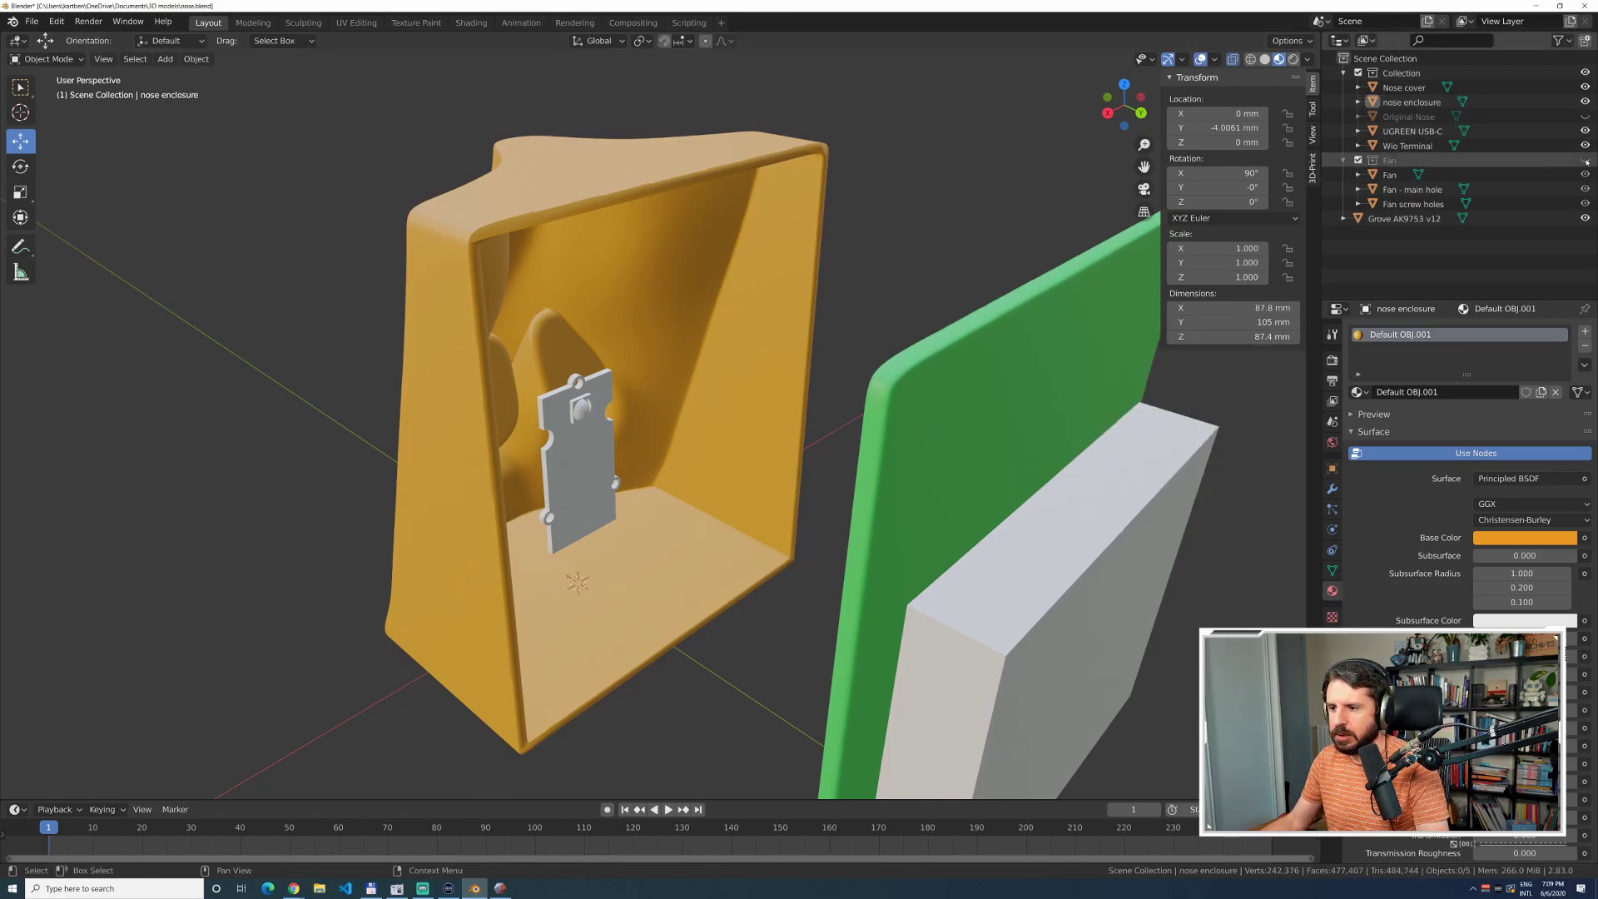
click(1585, 218)
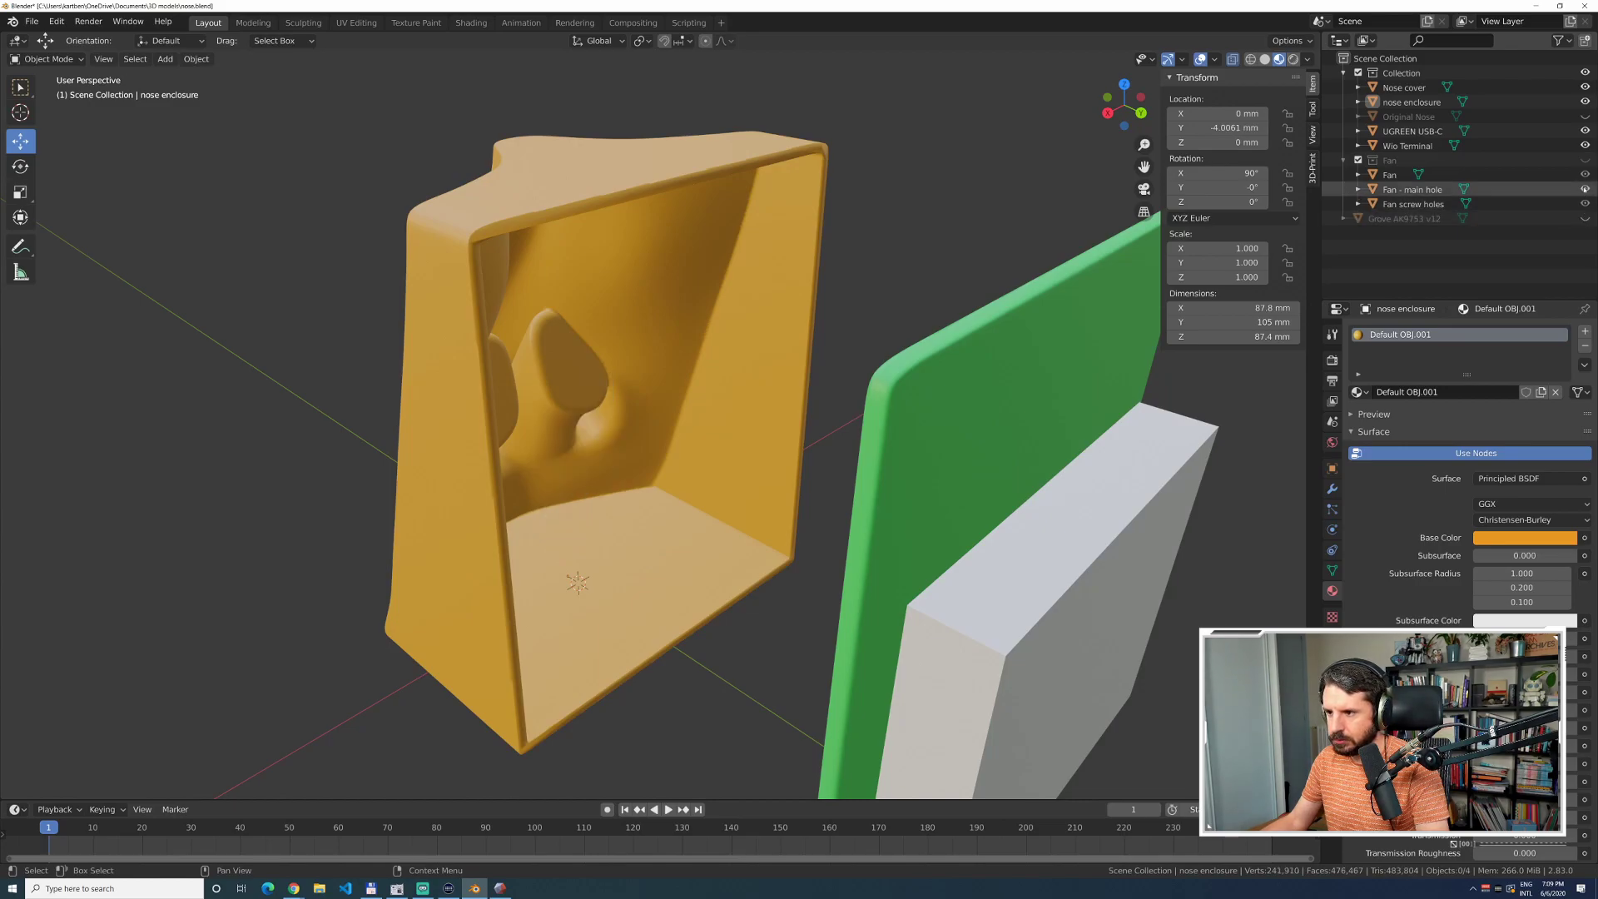
click(1584, 86)
click(1584, 130)
click(1584, 145)
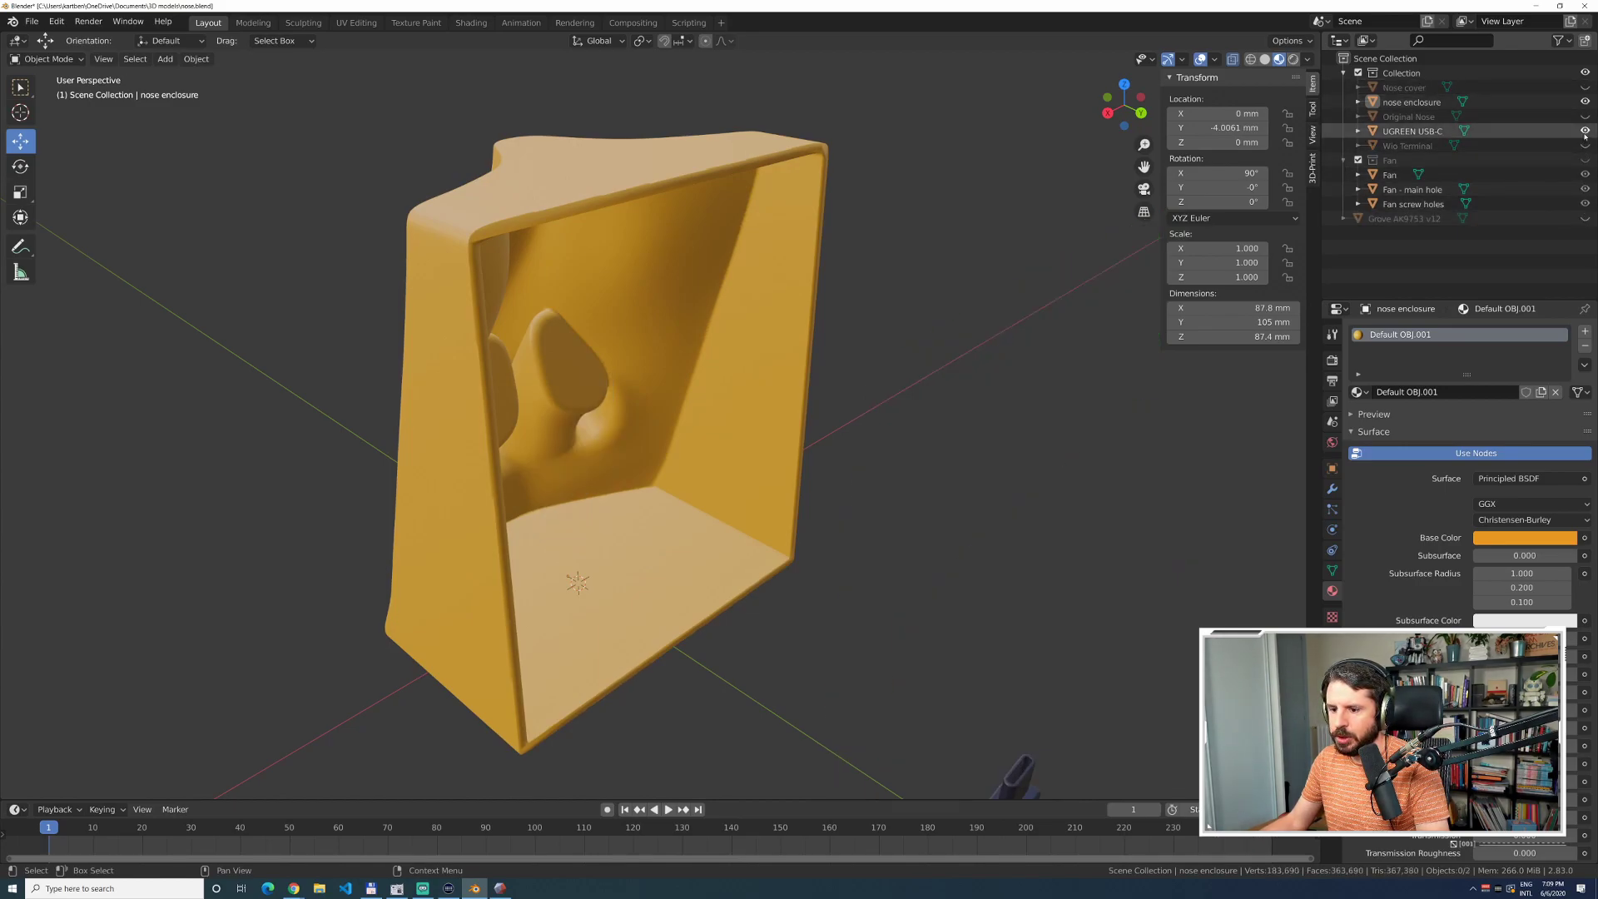
middle_drag(905, 504, 701, 448)
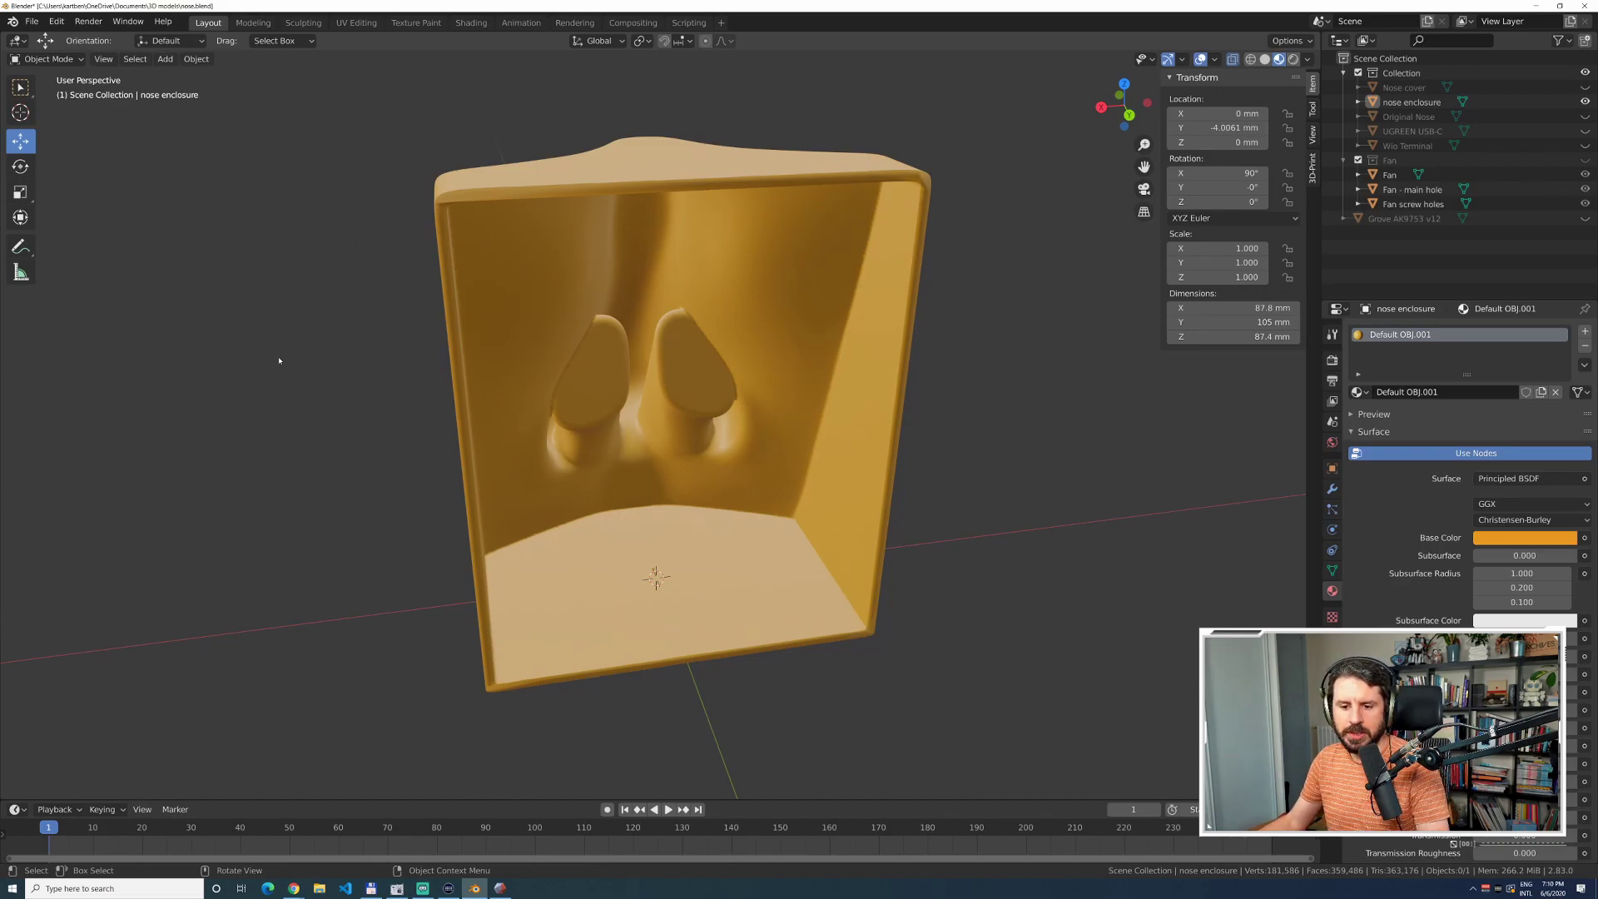
key(ctrl+s)
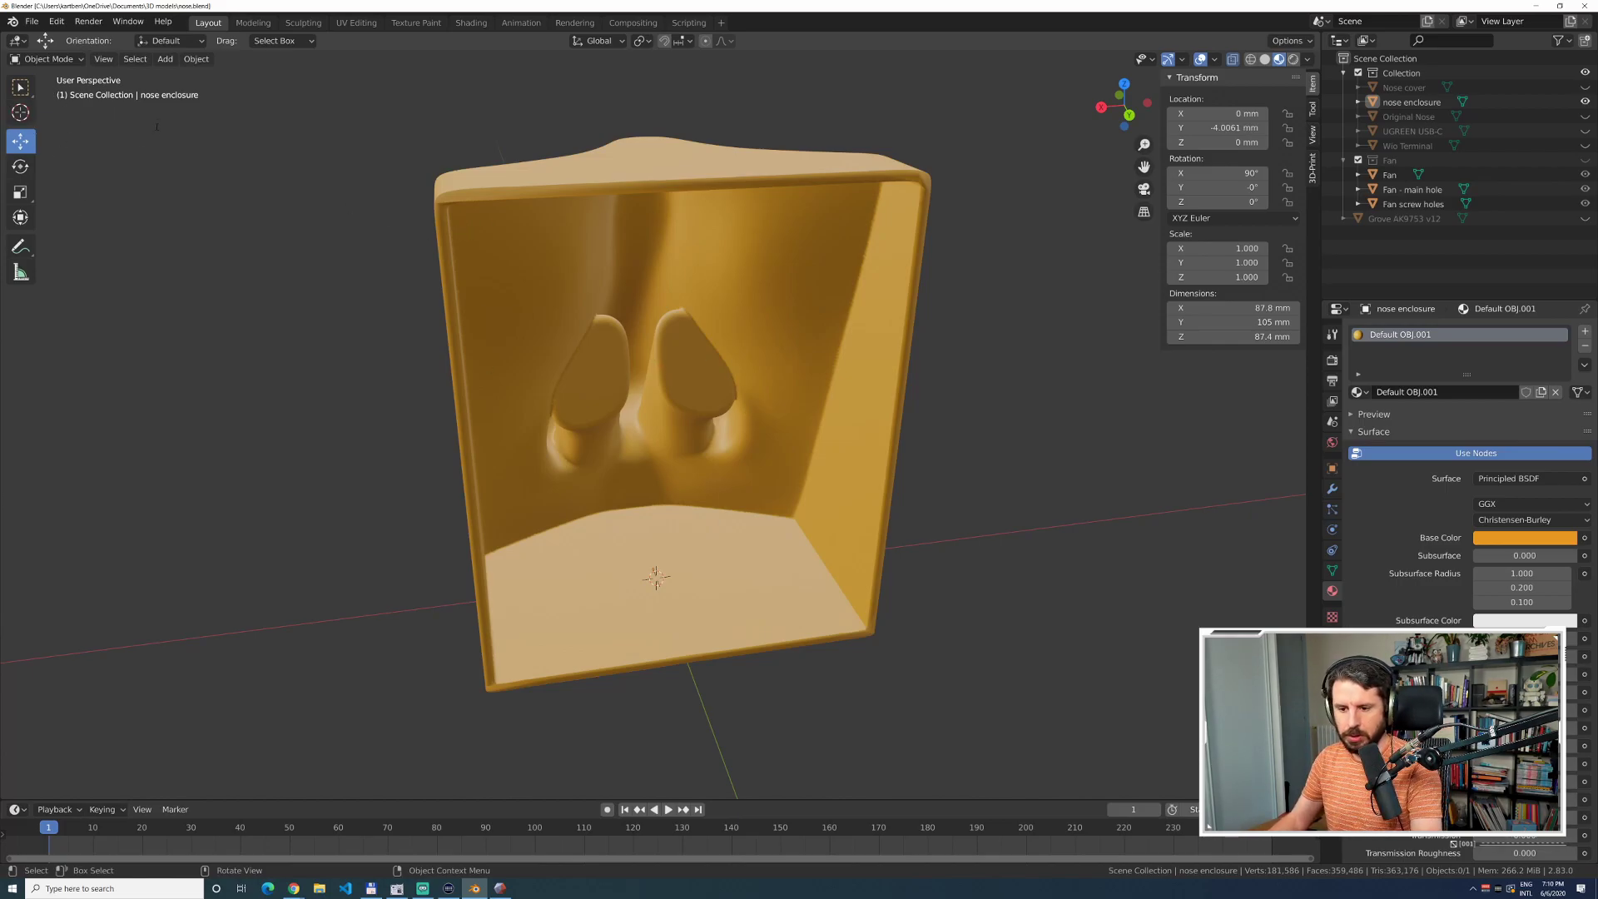
Add a mesh cylinder to the scene using the operator search.
key(F3)
text(Bisect)
key(ctrl+BackSpace)
text(cyl)
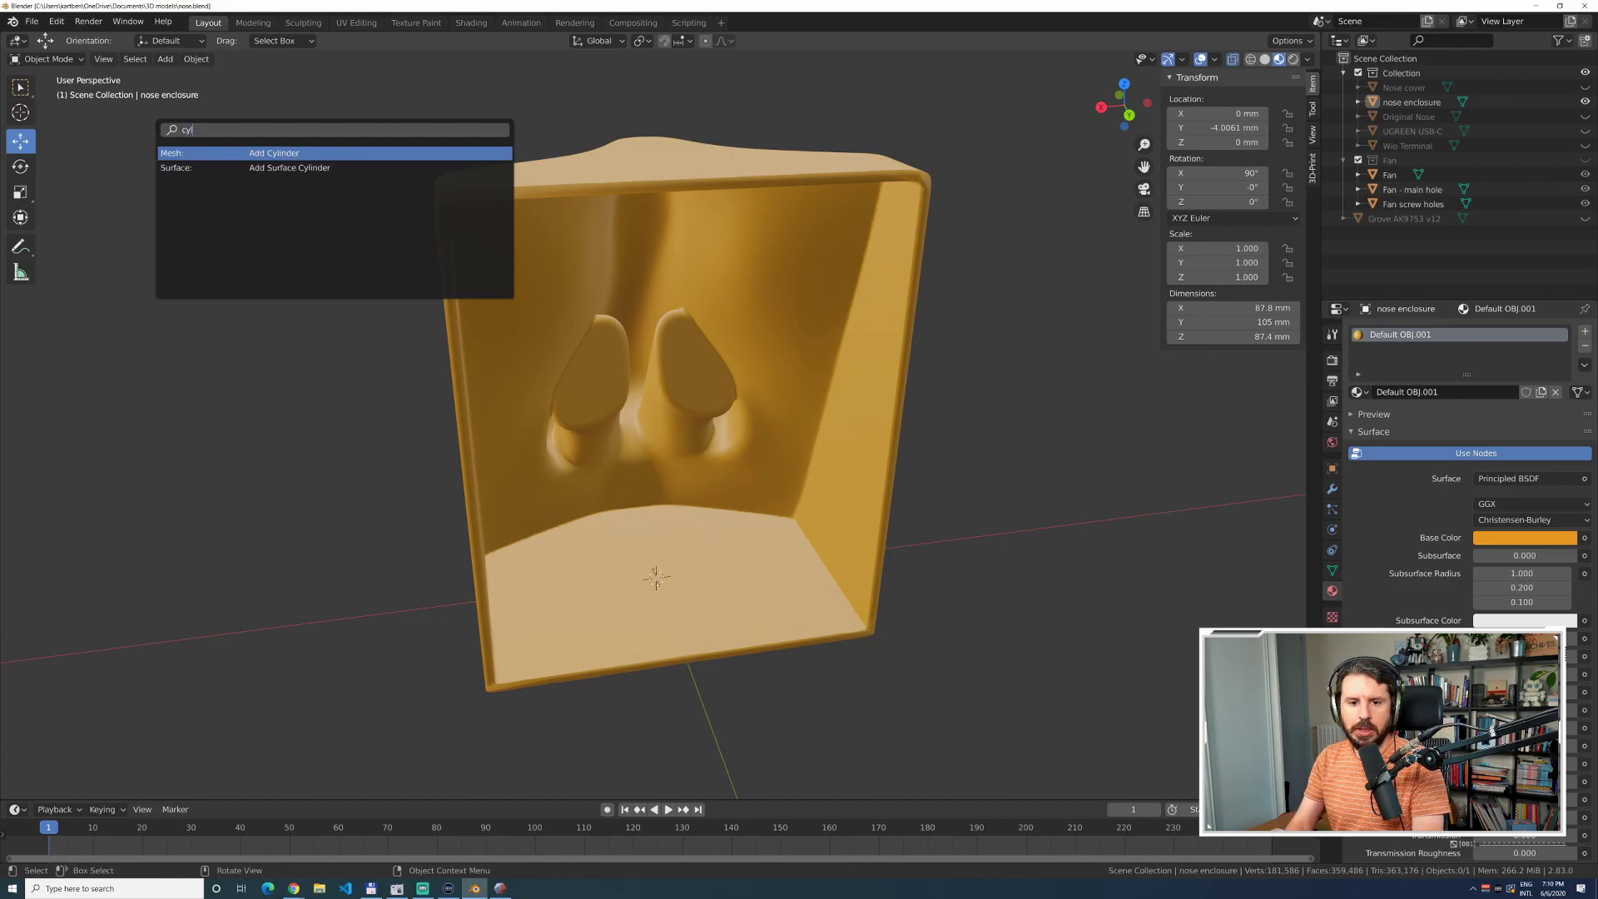
key(Return)
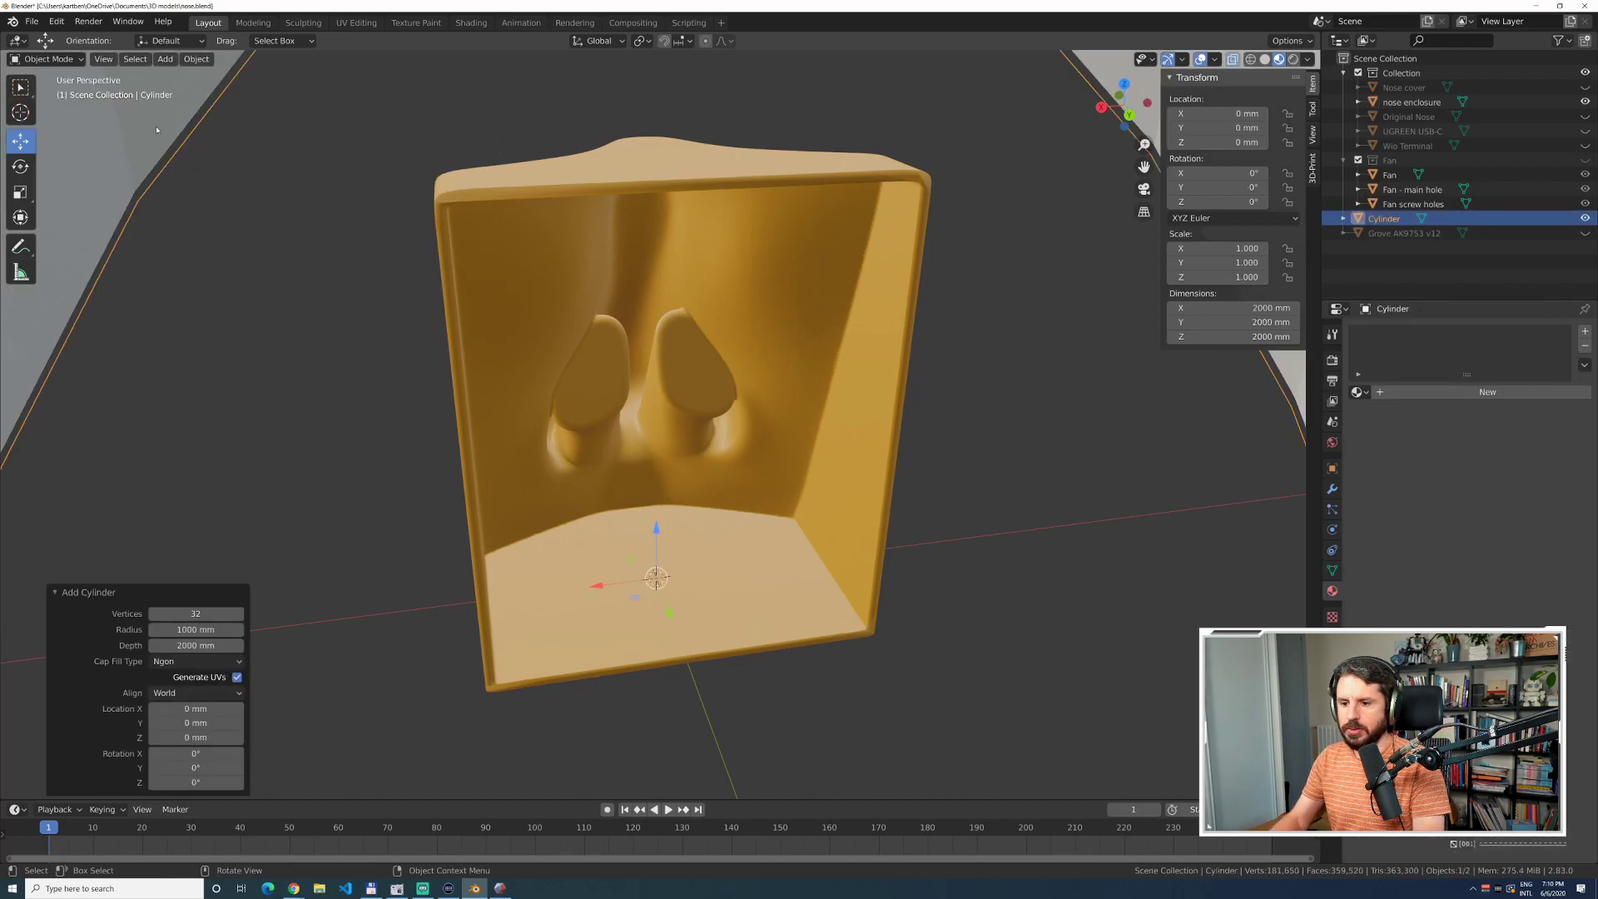
Set the new cylinder's radius to 10 mm and its depth to 20 mm.
click(210, 613)
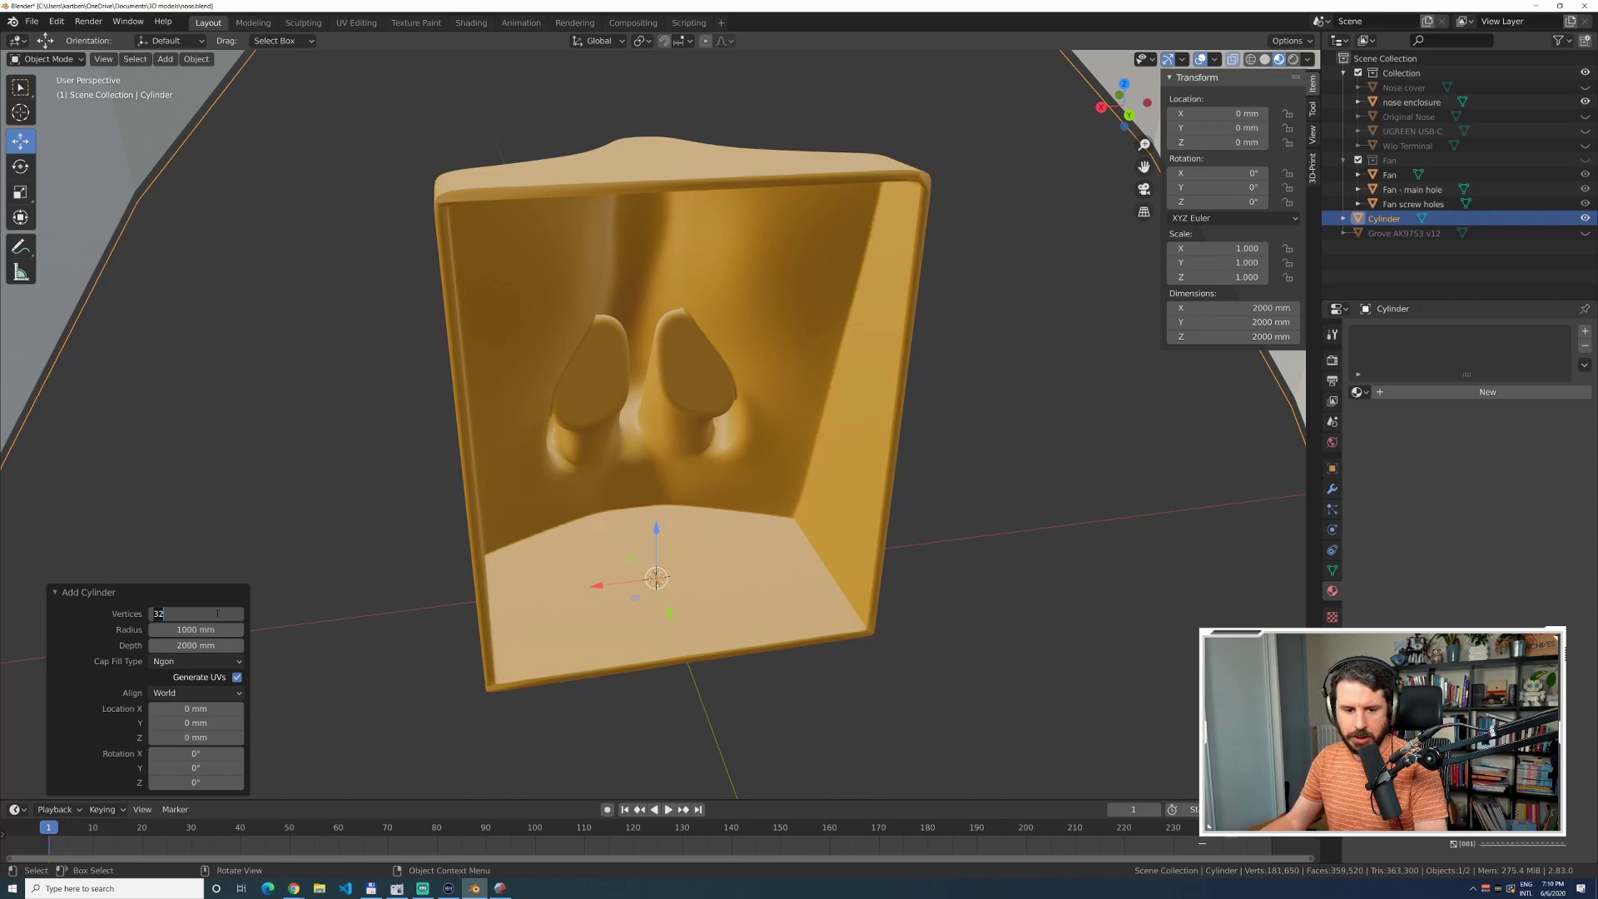
click(180, 630)
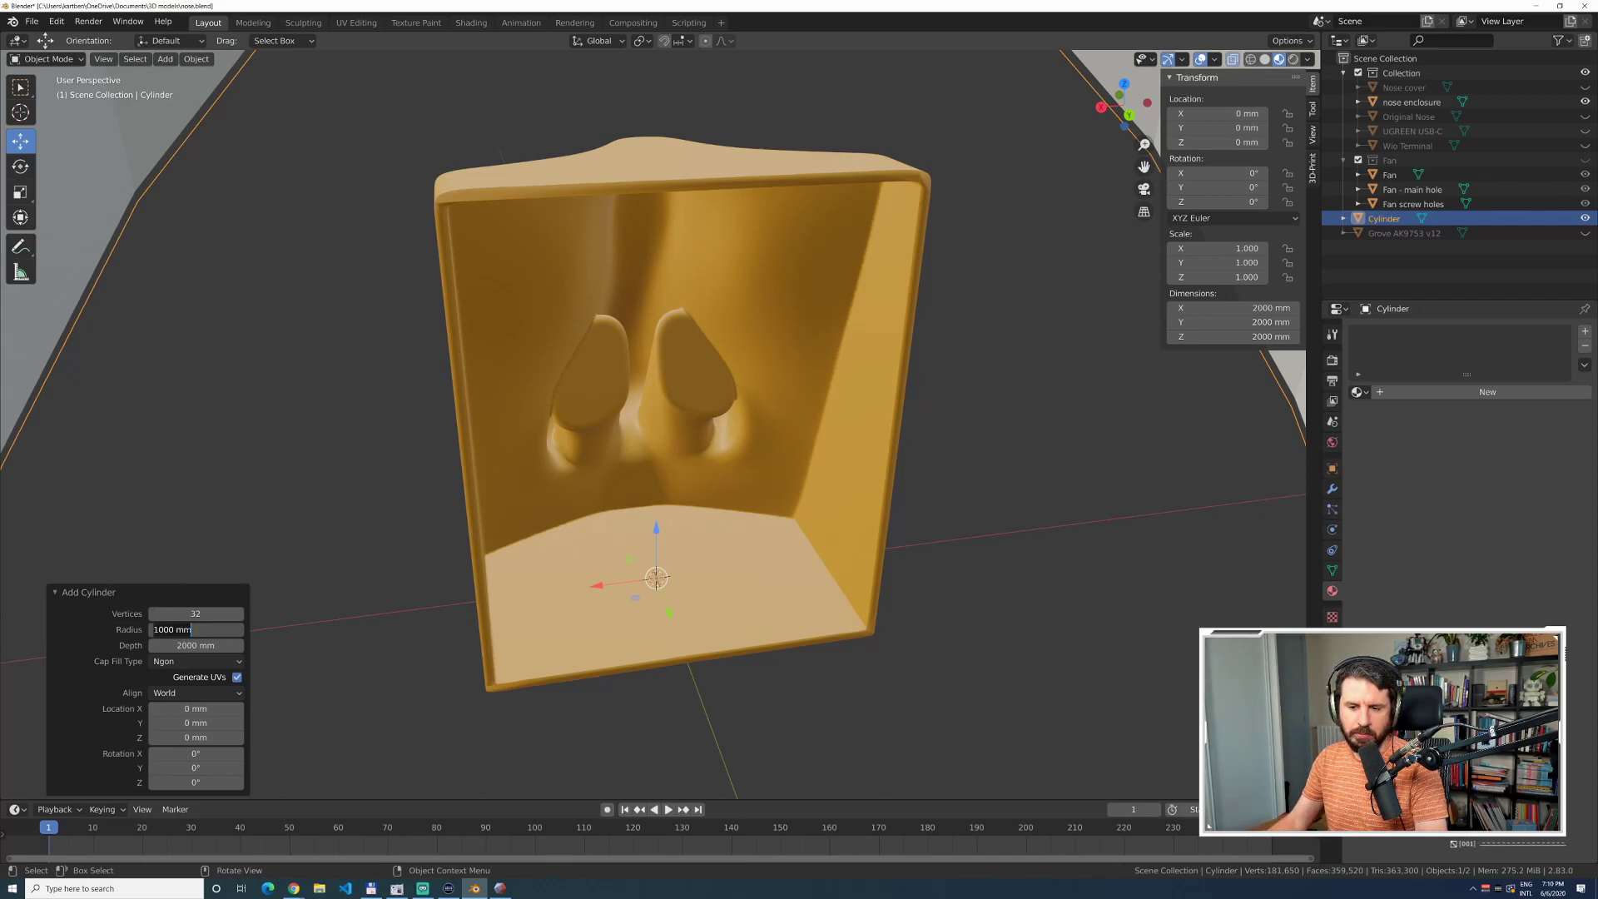
text(1)
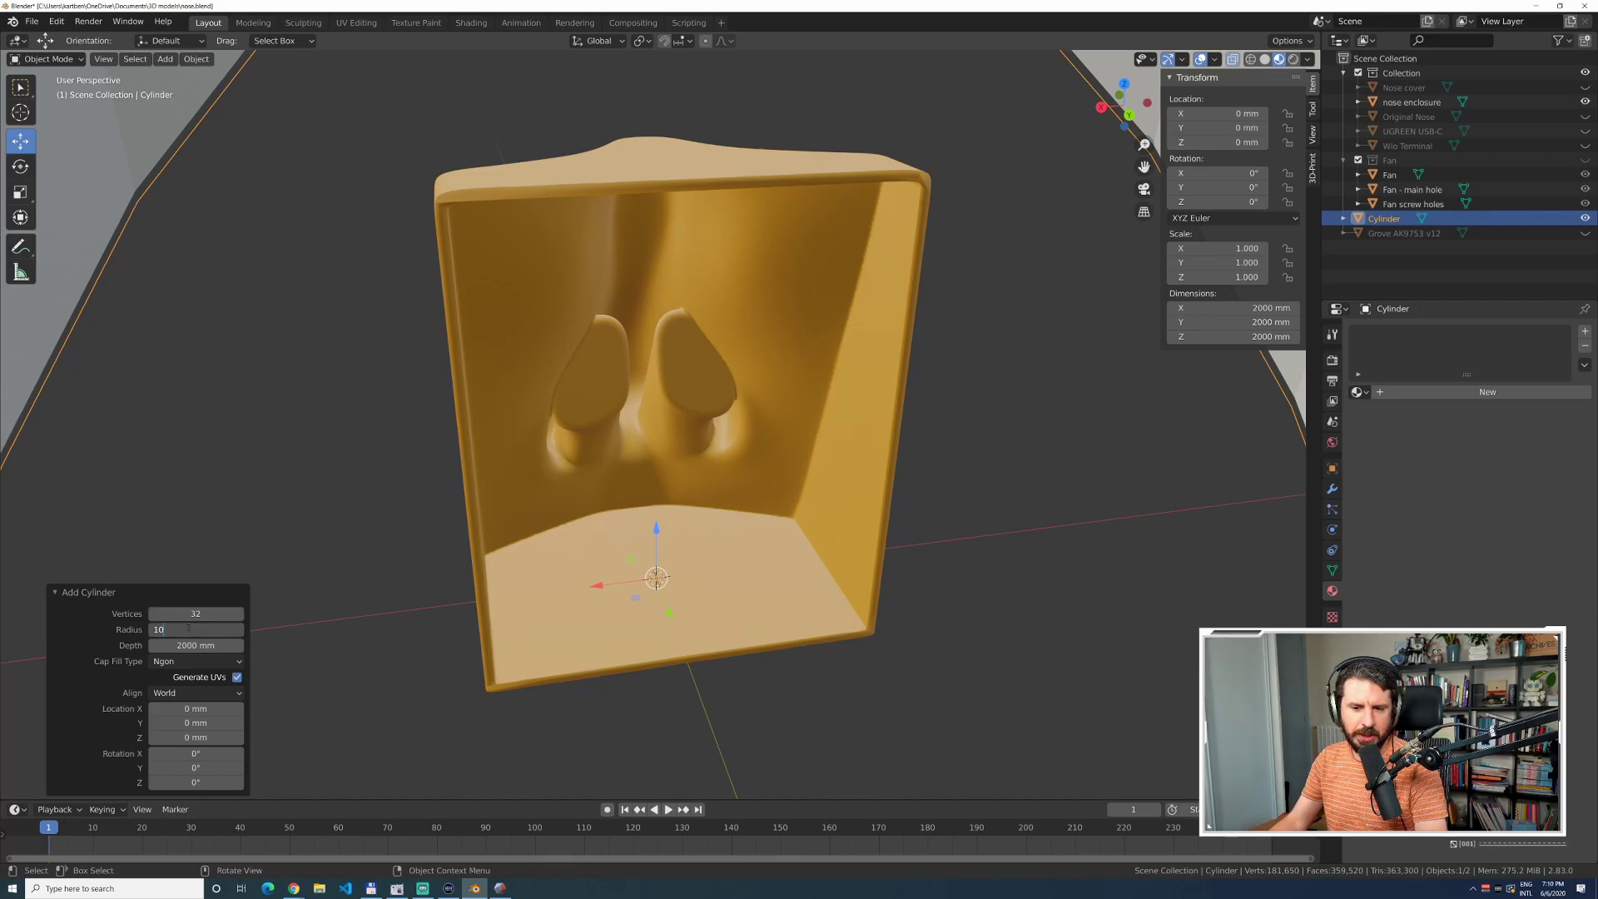
text(0)
key(Tab)
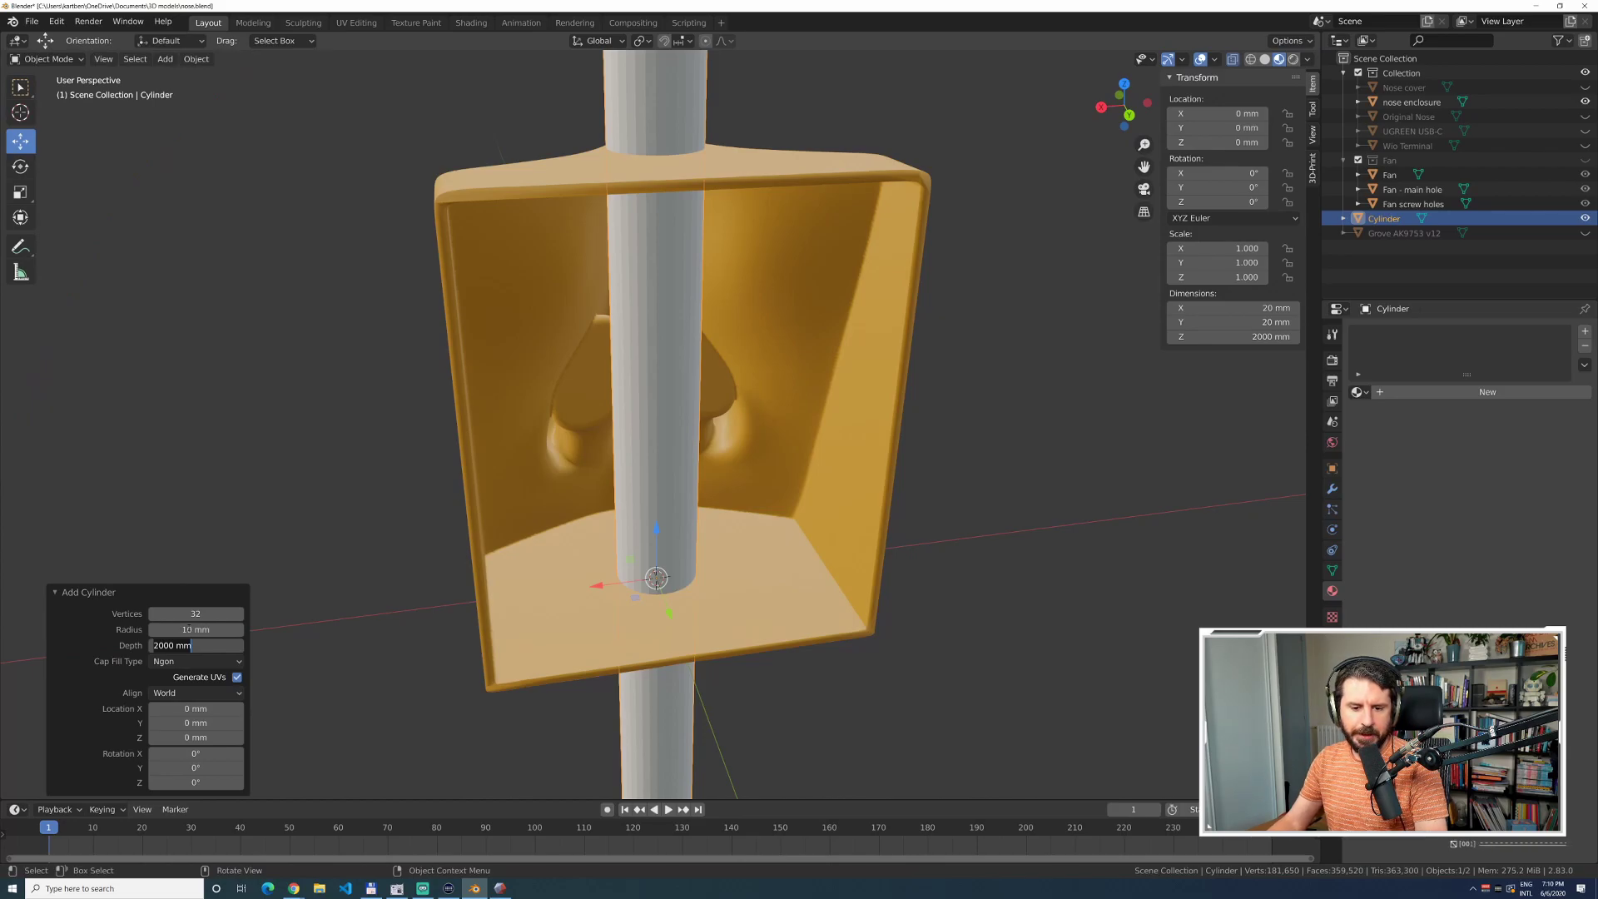
text(2)
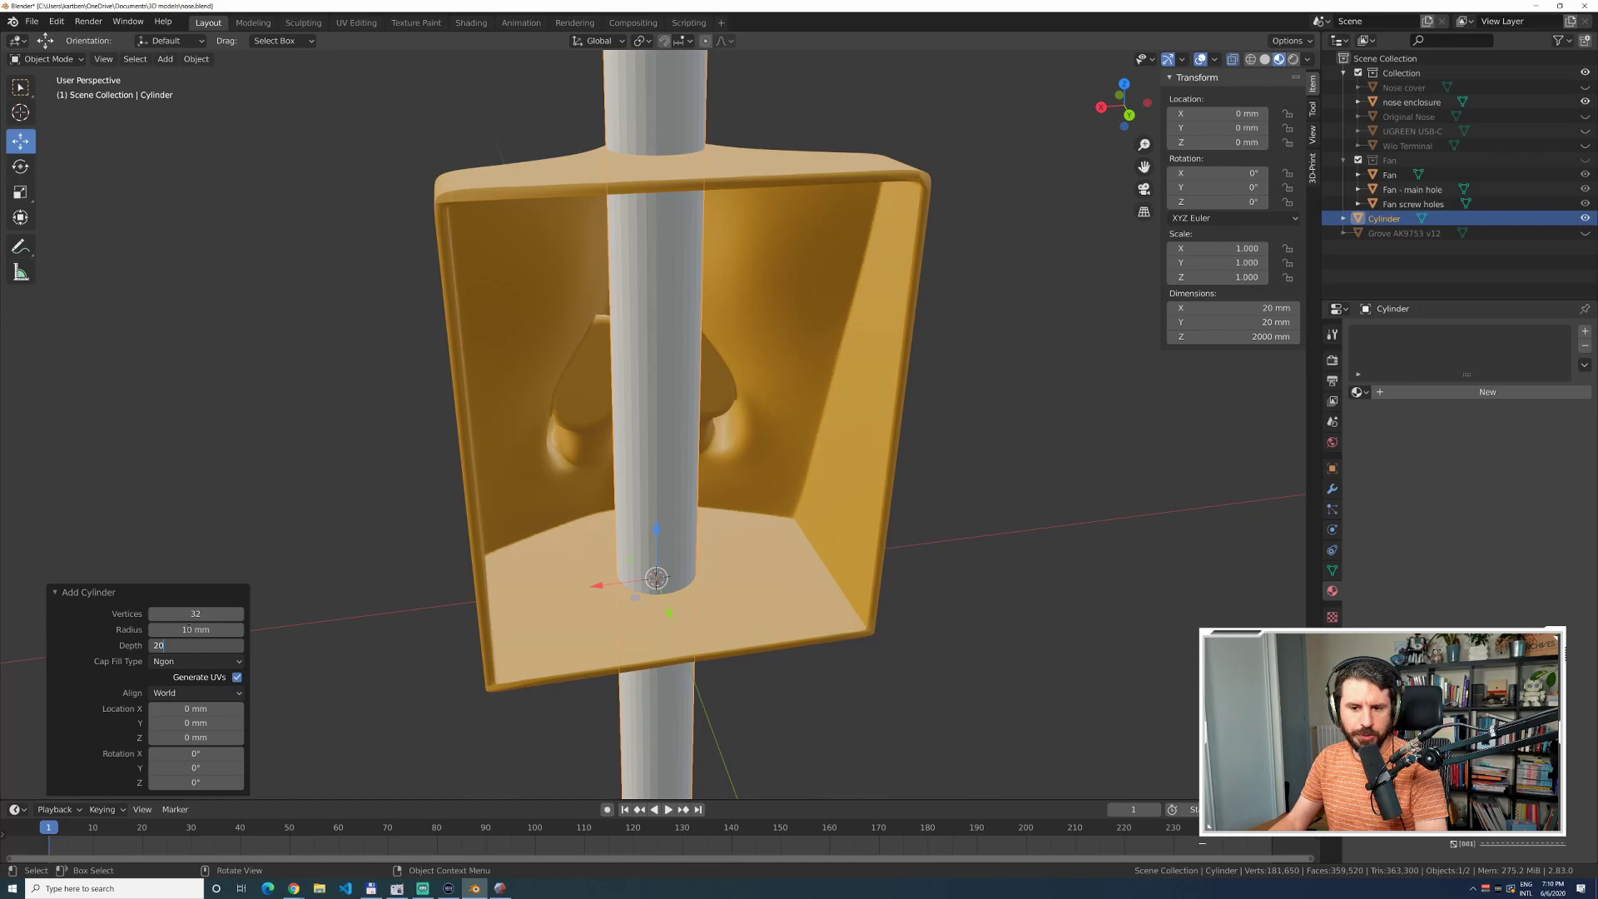
text(0)
key(Tab)
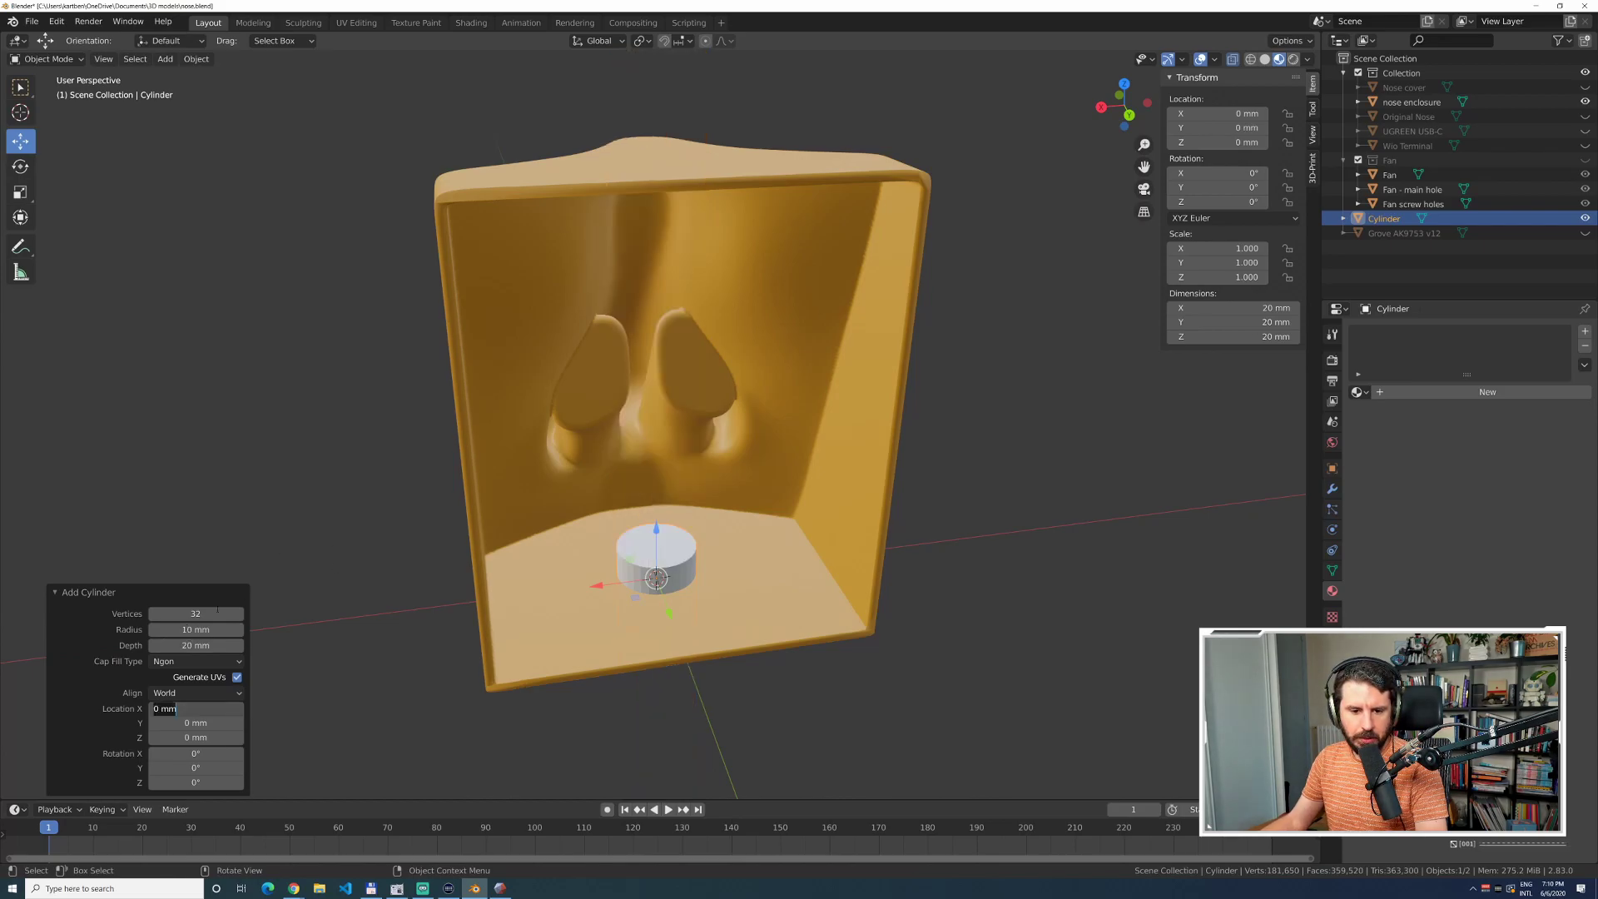
Reduce the cylinder's radius to 6 mm.
click(194, 632)
click(200, 631)
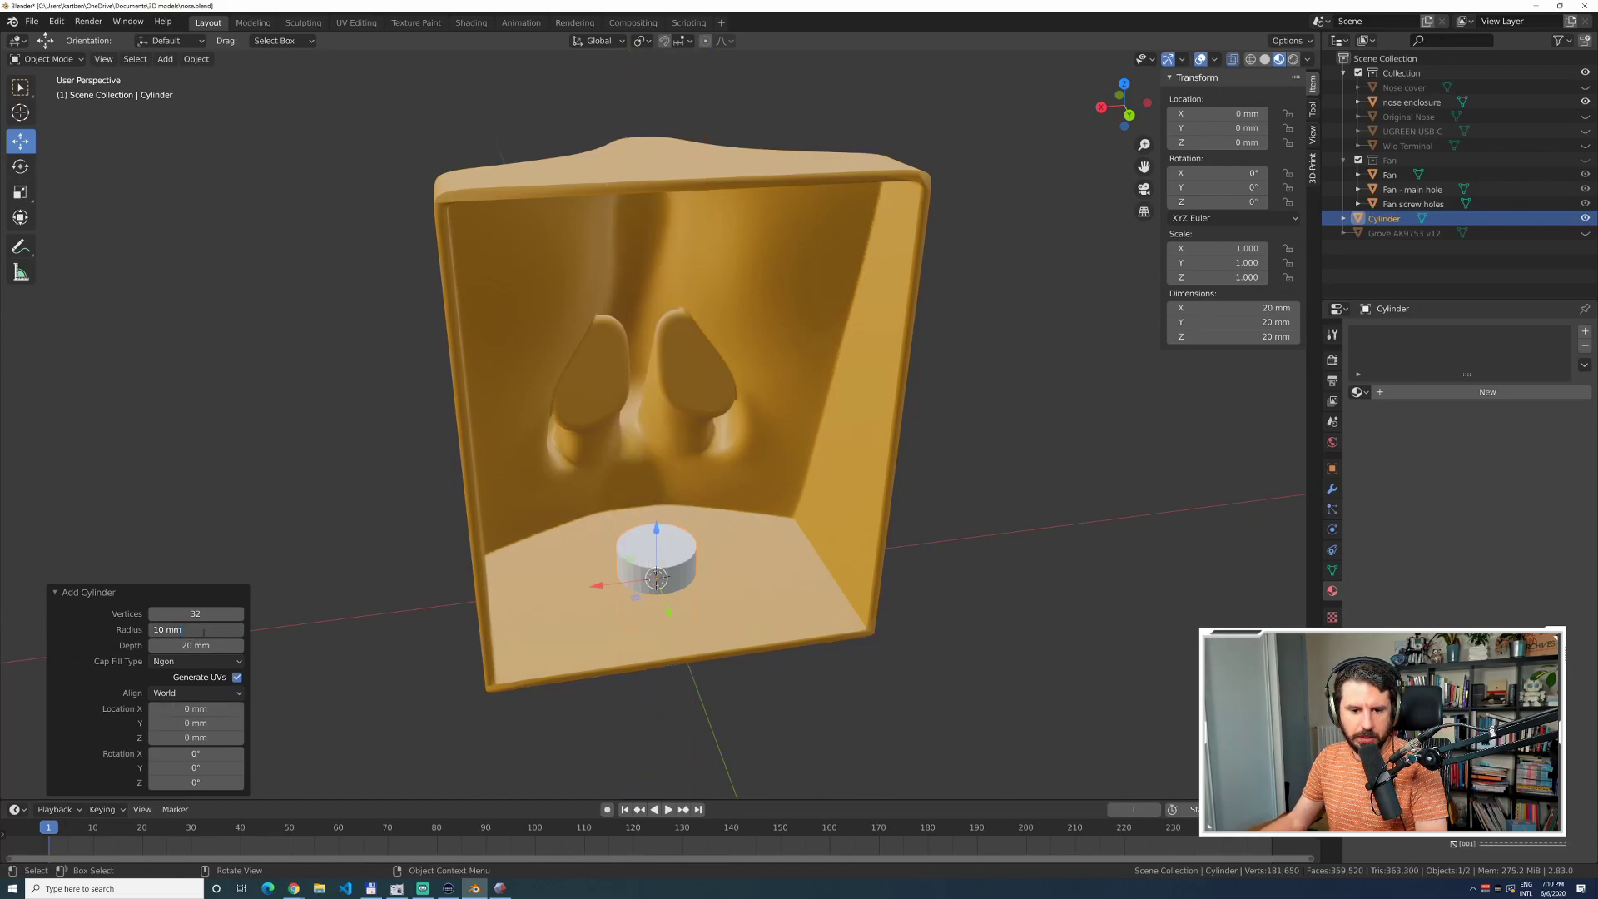
key(Return)
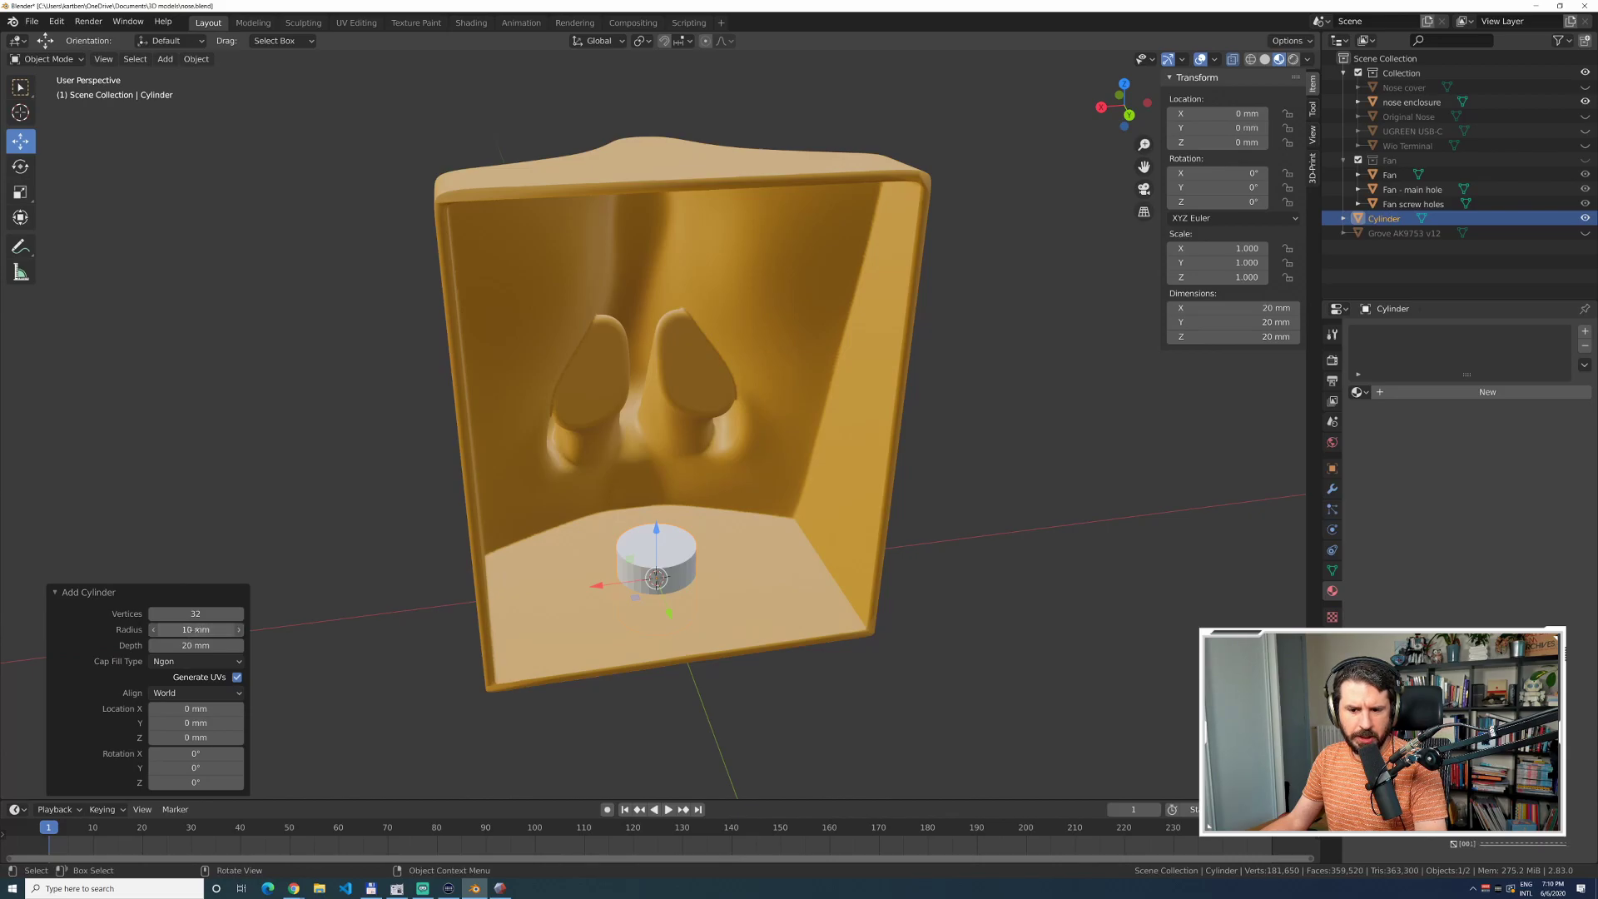
drag(175, 630, 208, 630)
click(219, 630)
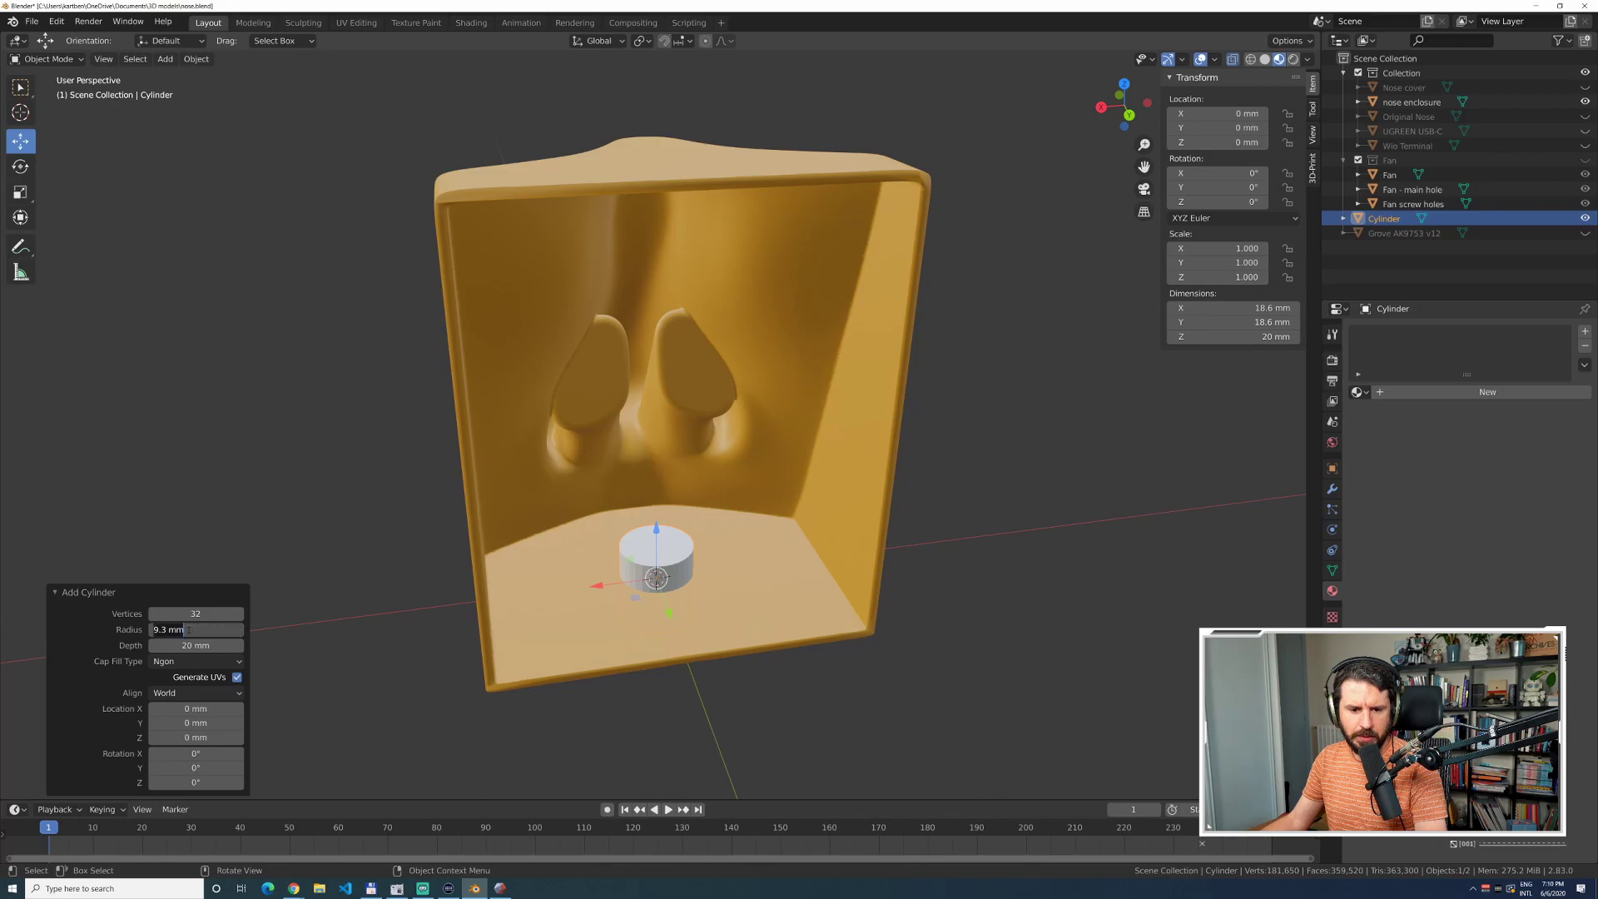
text(6)
key(Tab)
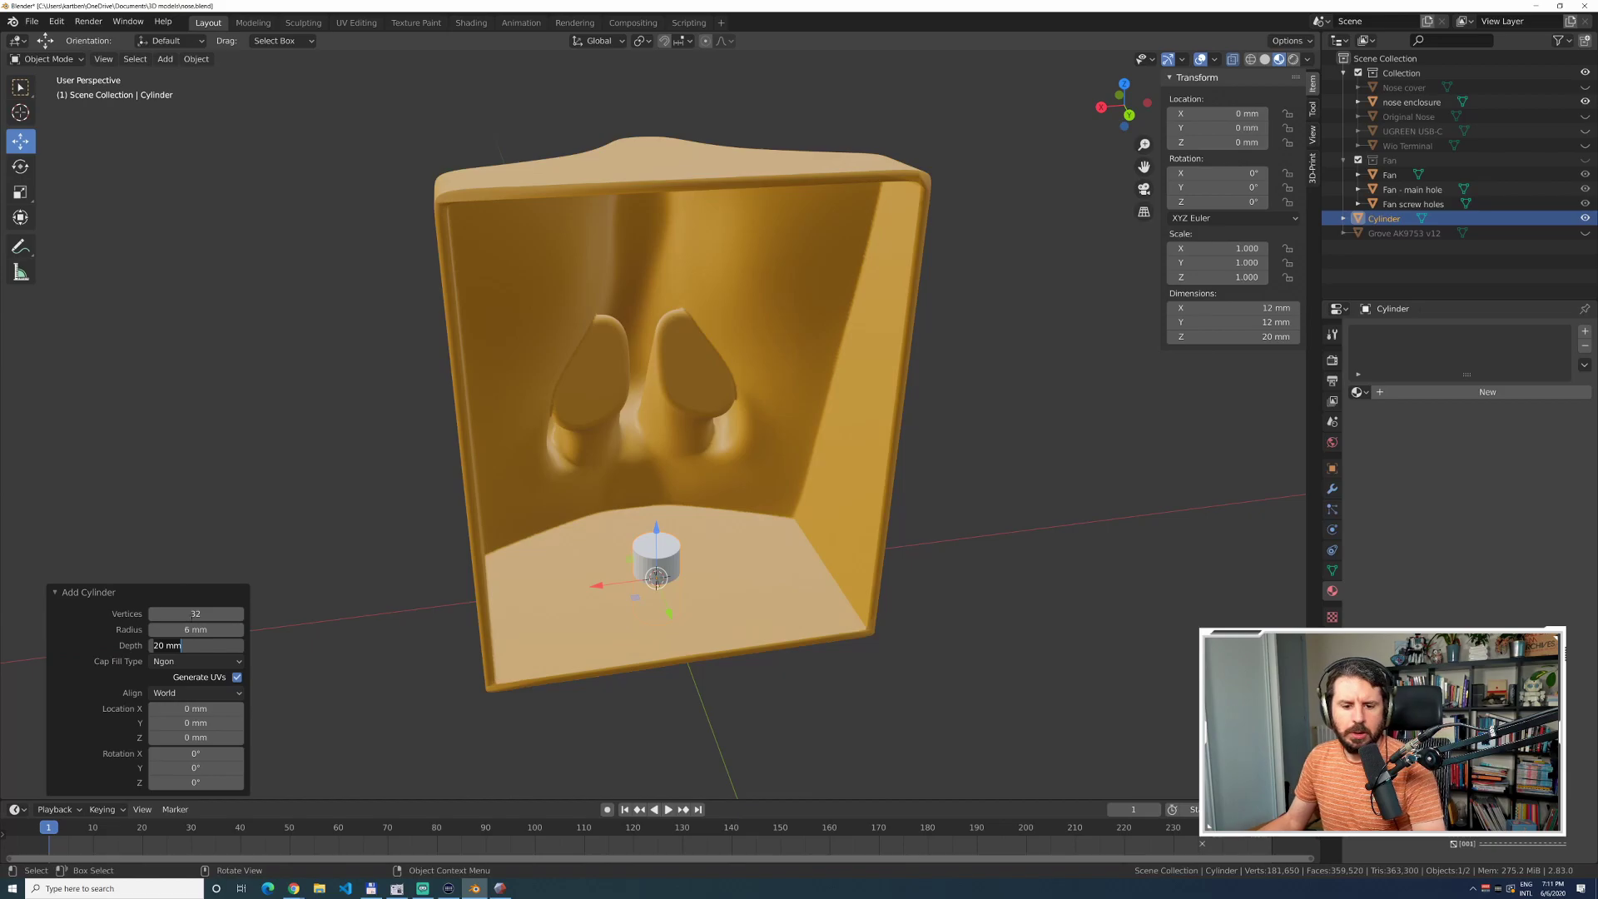
key(Return)
Raise the cylinder's vertex count to 128.
click(188, 613)
text(12)
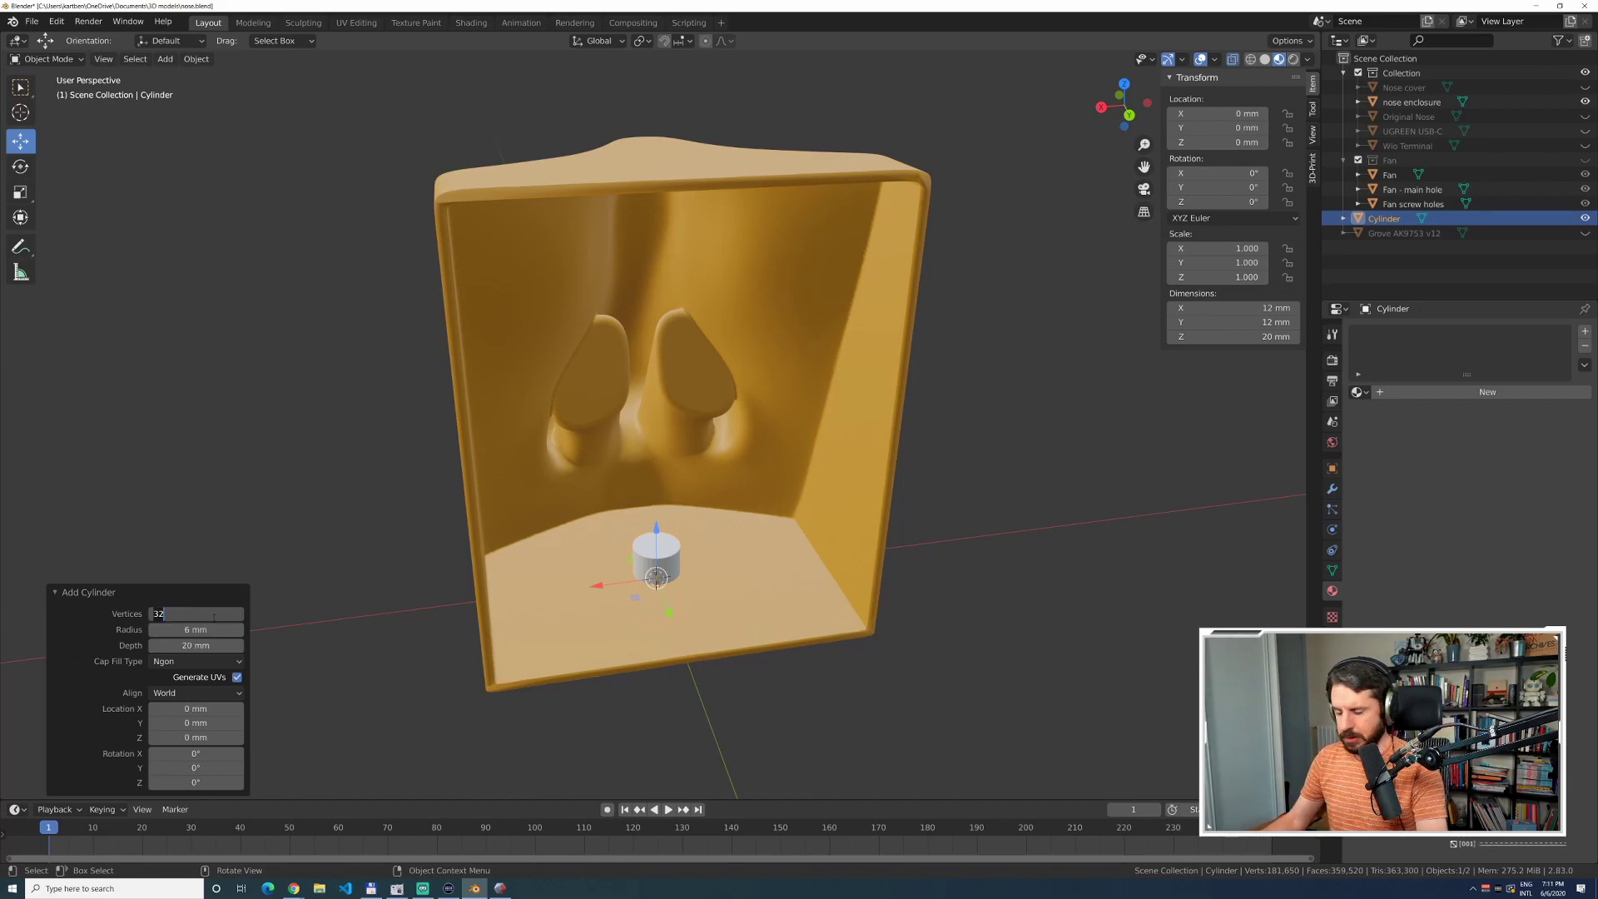
text(8)
key(Return)
scroll(613, 597, up, 5)
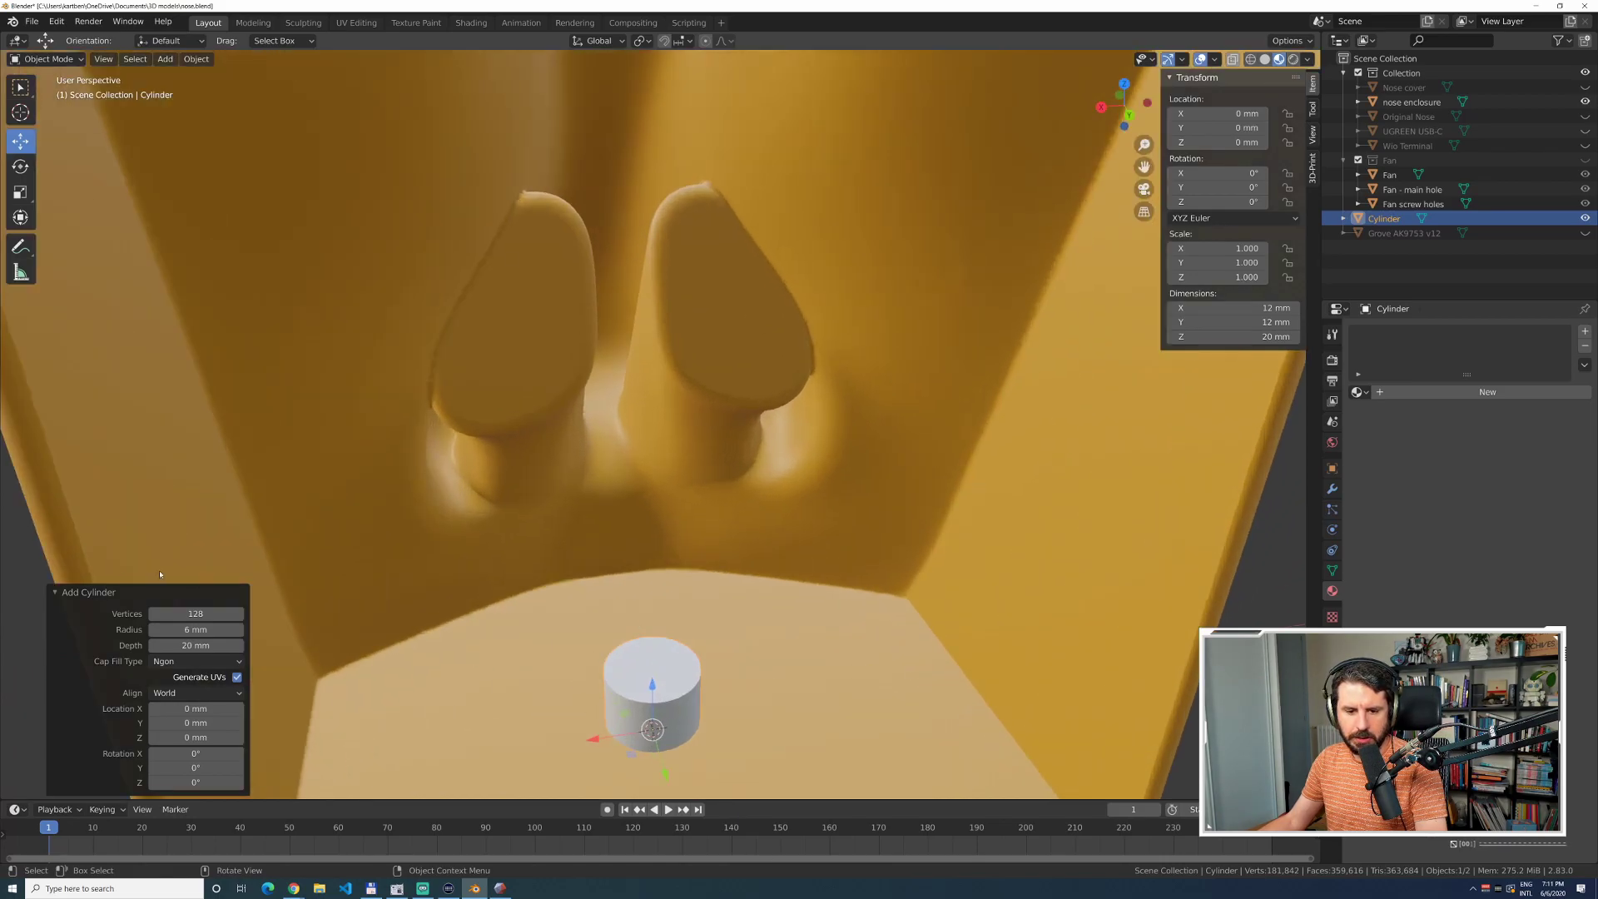
Try a vertex count of 8 on the cylinder, then return it to 128 vertices.
click(197, 613)
text(8)
key(Tab)
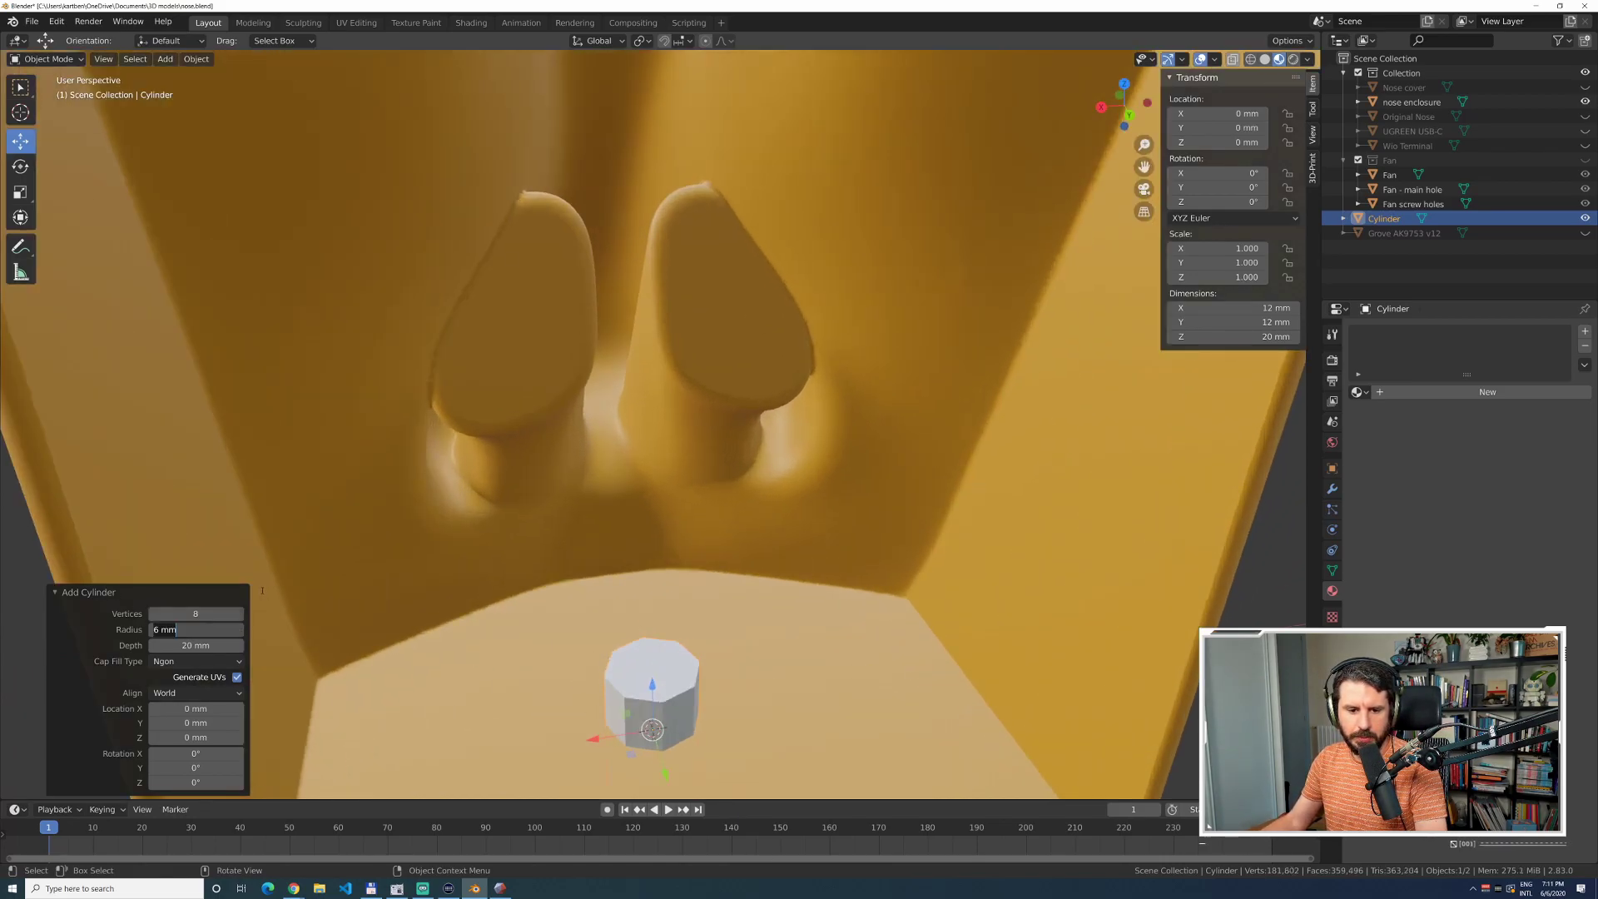
click(191, 613)
text(128)
key(Tab)
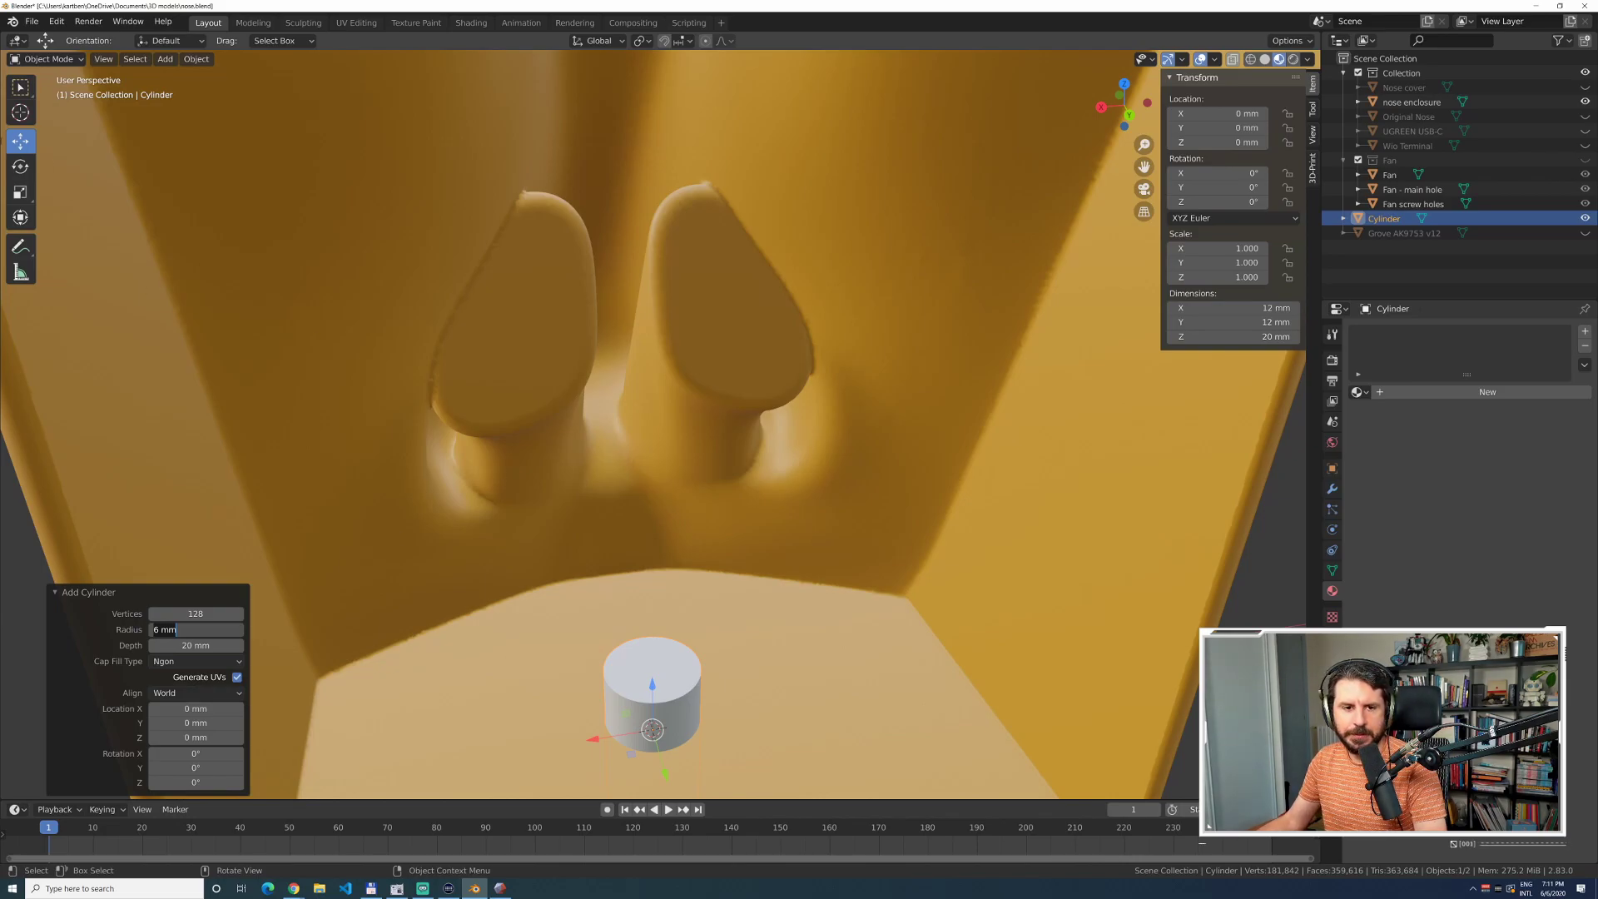
key(Return)
Raise the cylinder about 52 mm along Z and move it about 15.6 mm in negative Y to nostril height, using wireframe display.
click(610, 637)
click(653, 688)
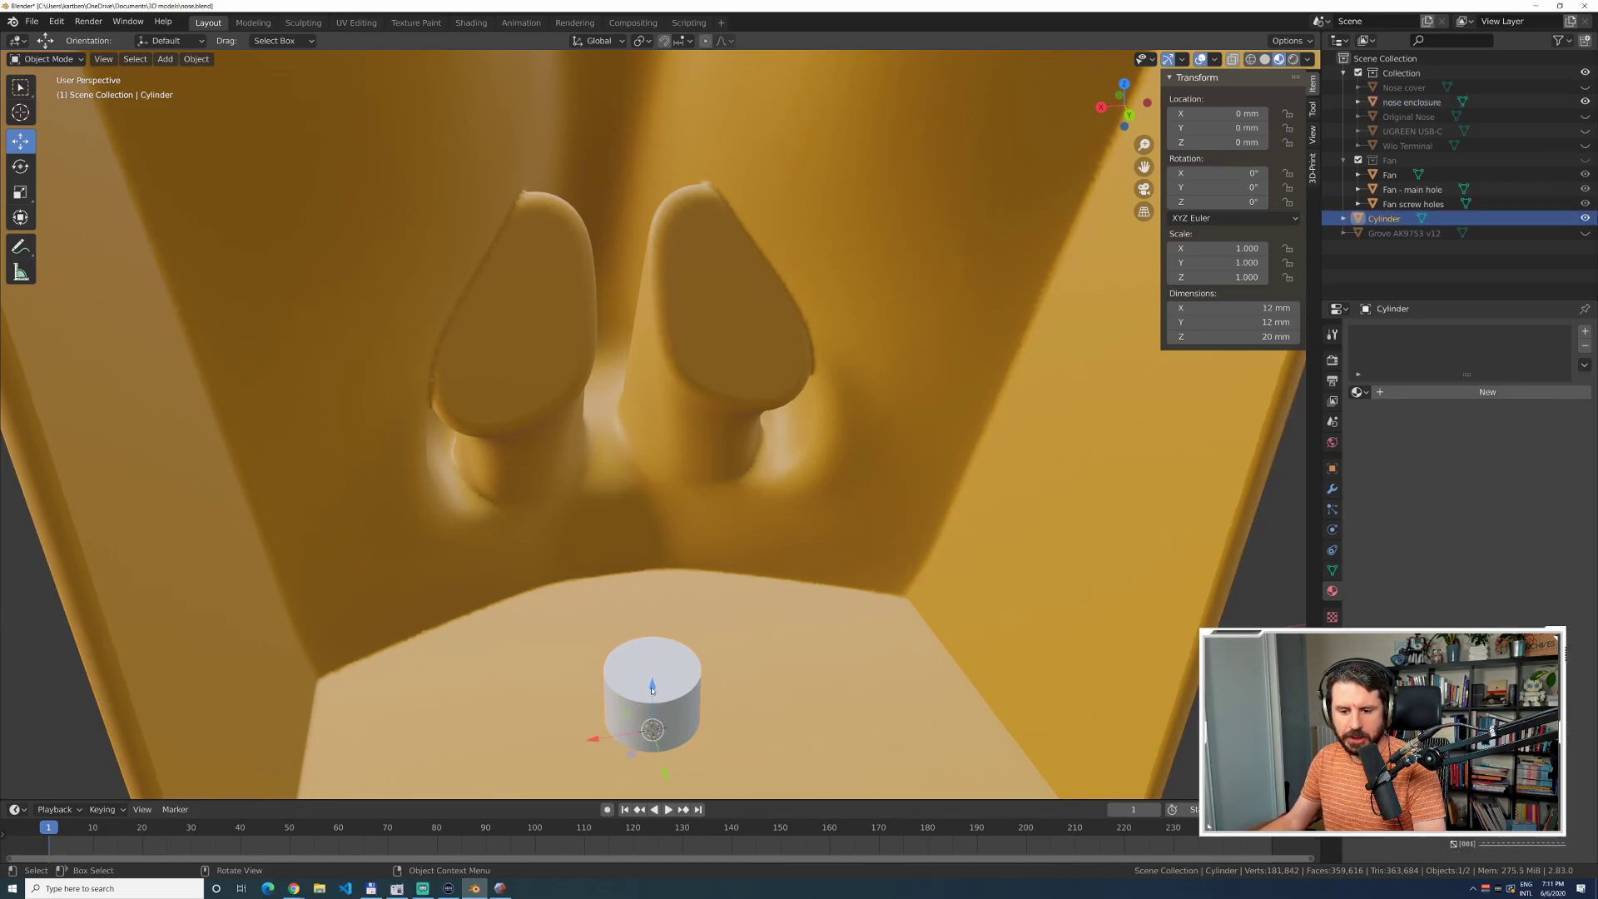
drag(654, 693, 651, 333)
click(648, 625)
click(646, 601)
mouse_move(651, 333)
middle_down()
mouse_move(613, 460)
mouse_move(584, 475)
mouse_move(650, 333)
mouse_move(674, 332)
mouse_move(448, 433)
middle_up()
key(shift+z)
drag(437, 497, 297, 499)
key(KP_3)
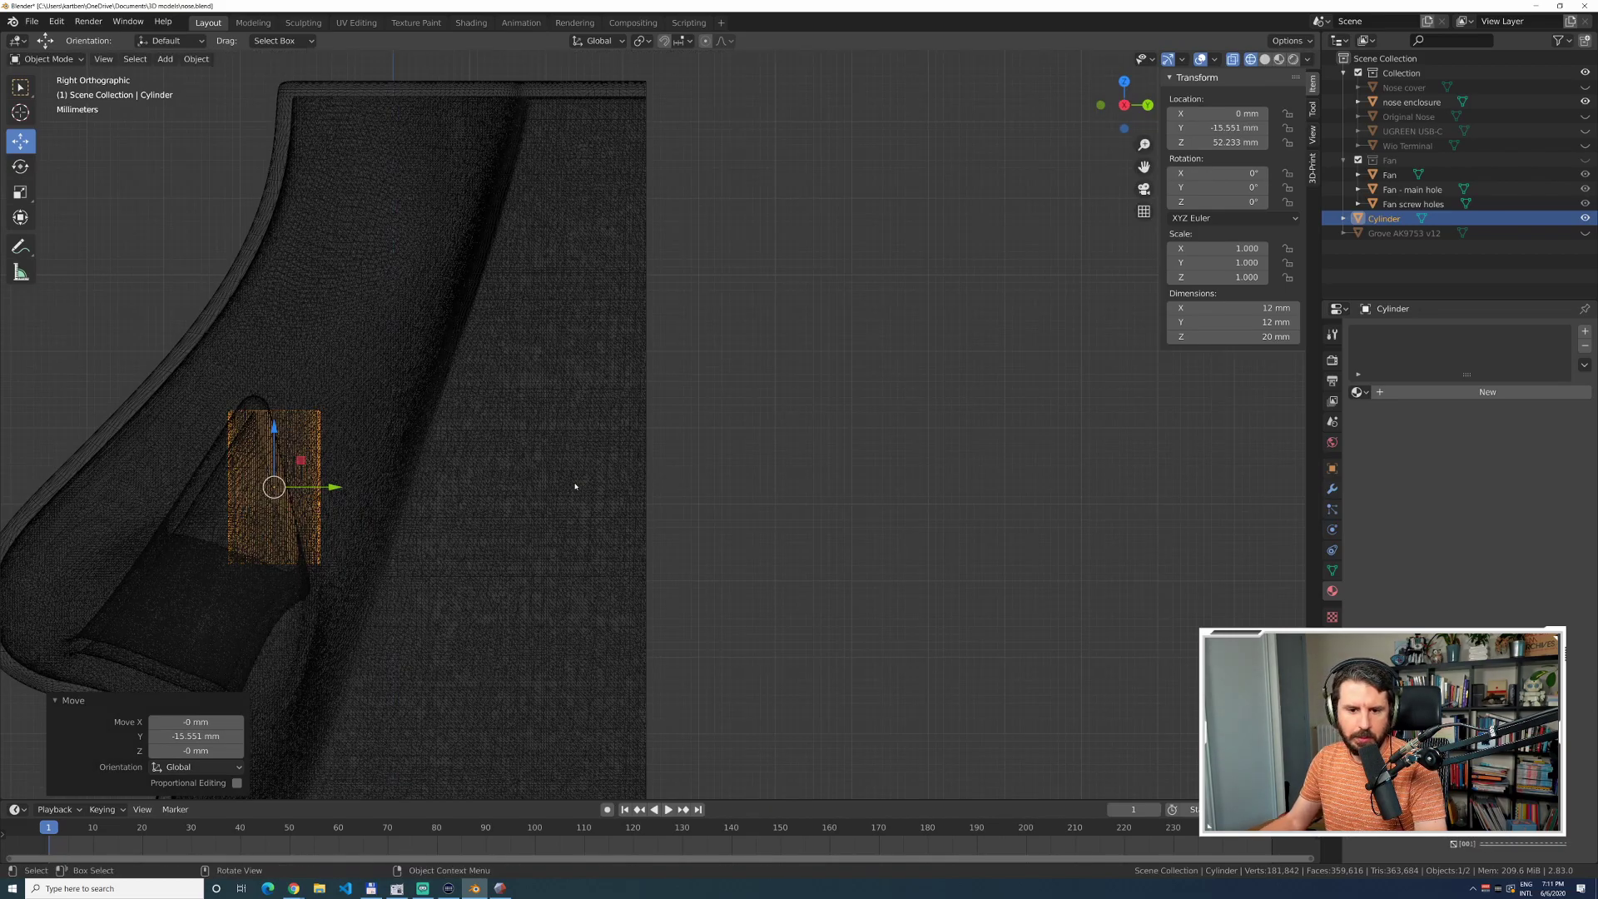
Tilt the cylinder about -50.3° around the X axis in the right side view.
key(shift+space)
key(r)
drag(308, 456, 348, 498)
key(ctrl+z)
Move the cylinder about 12.7 mm along positive X to line it up with one nostril.
middle_drag(348, 498, 595, 453)
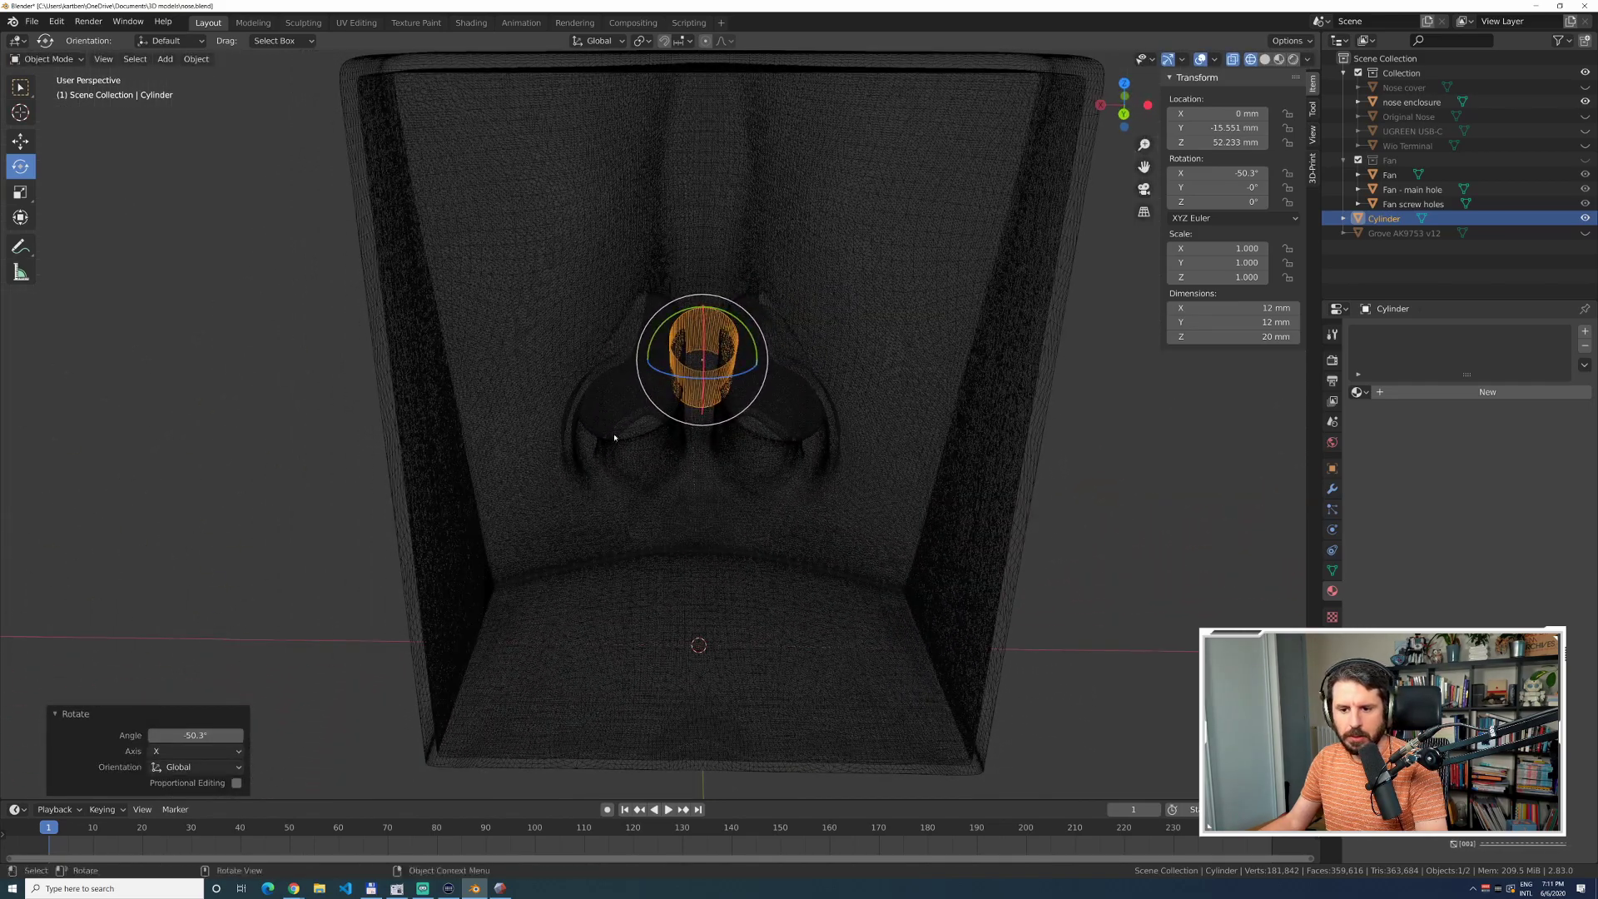
click(21, 141)
drag(661, 360, 593, 359)
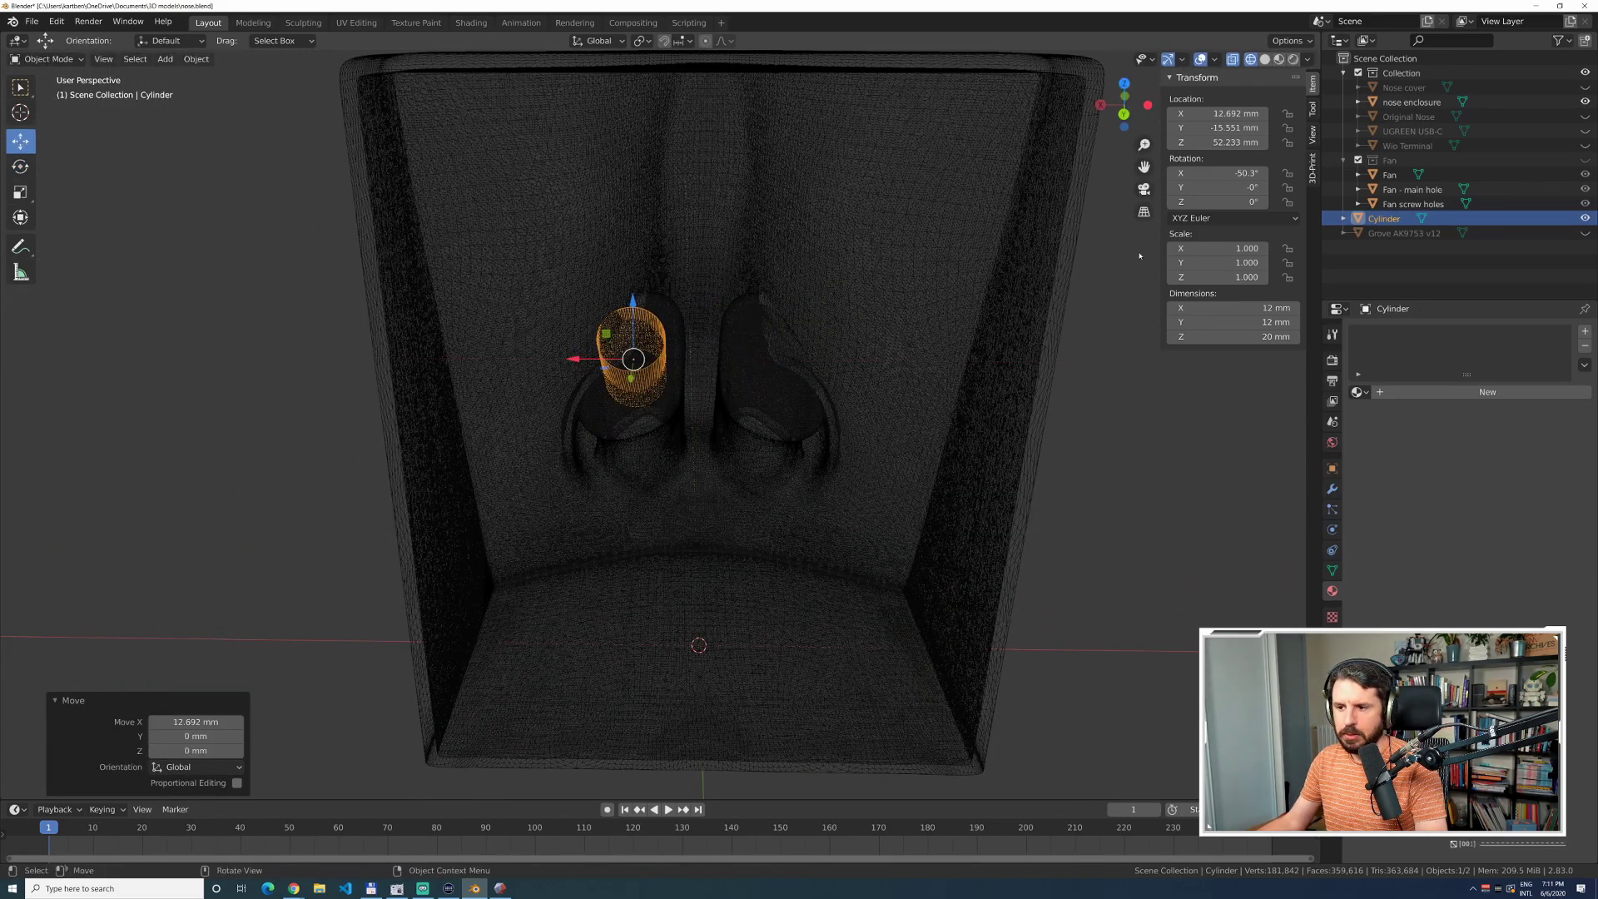
Switch the viewport to Material Preview shading and shift the cylinder about 2 mm back along negative X over the nostril.
click(1265, 60)
scroll(746, 432, up, 3)
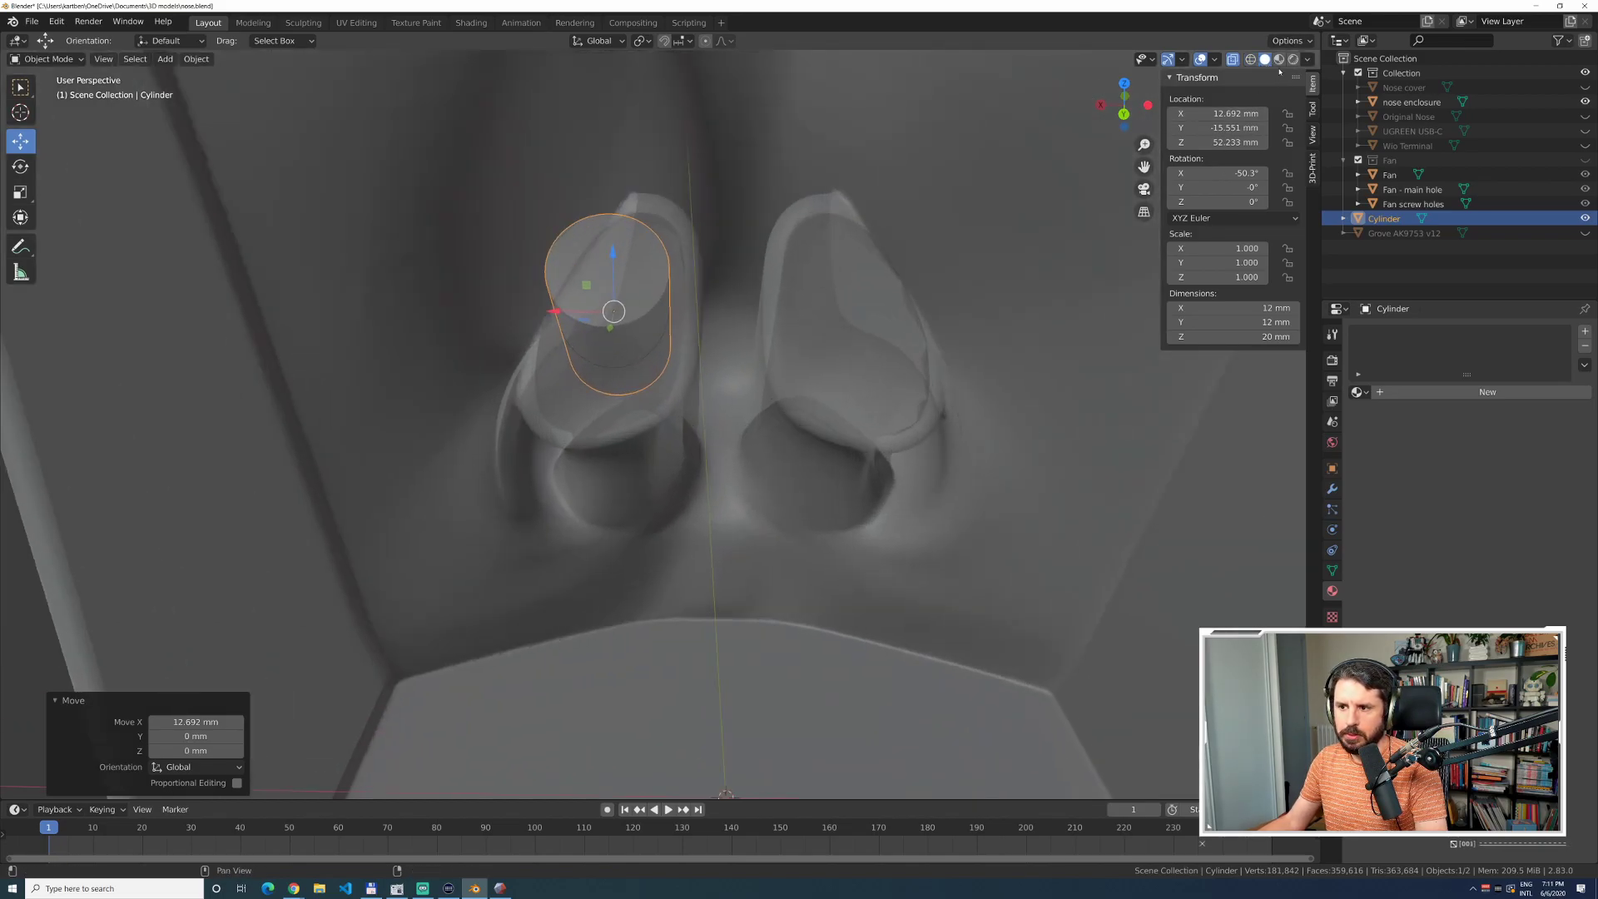
click(1279, 59)
scroll(663, 328, up, 3)
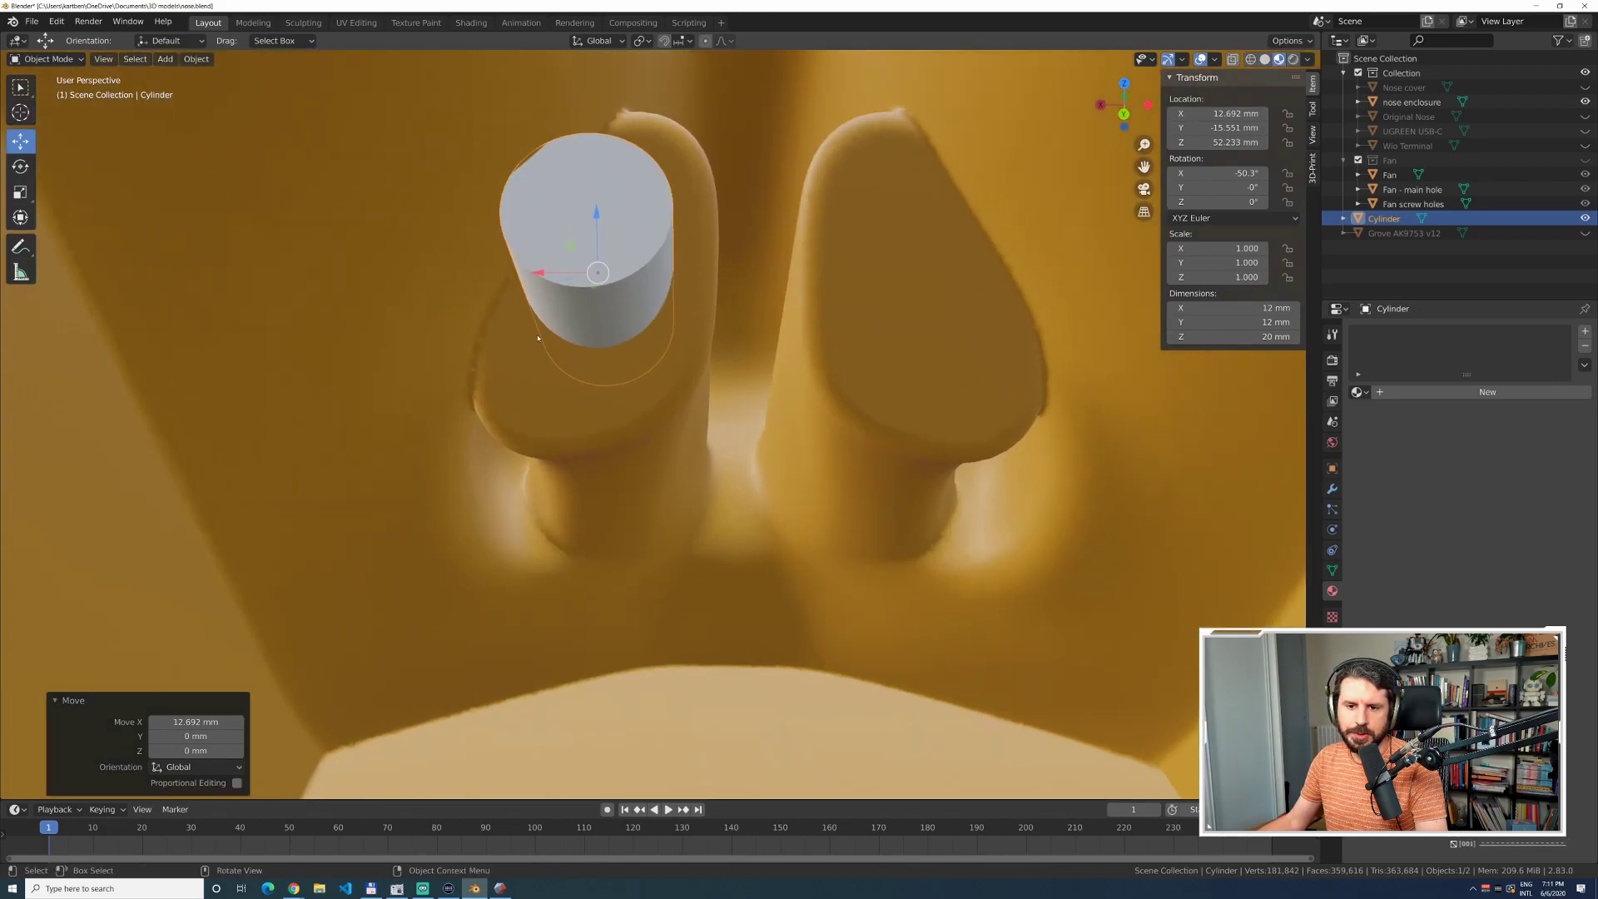
middle_drag(541, 338, 424, 285)
drag(314, 295, 347, 296)
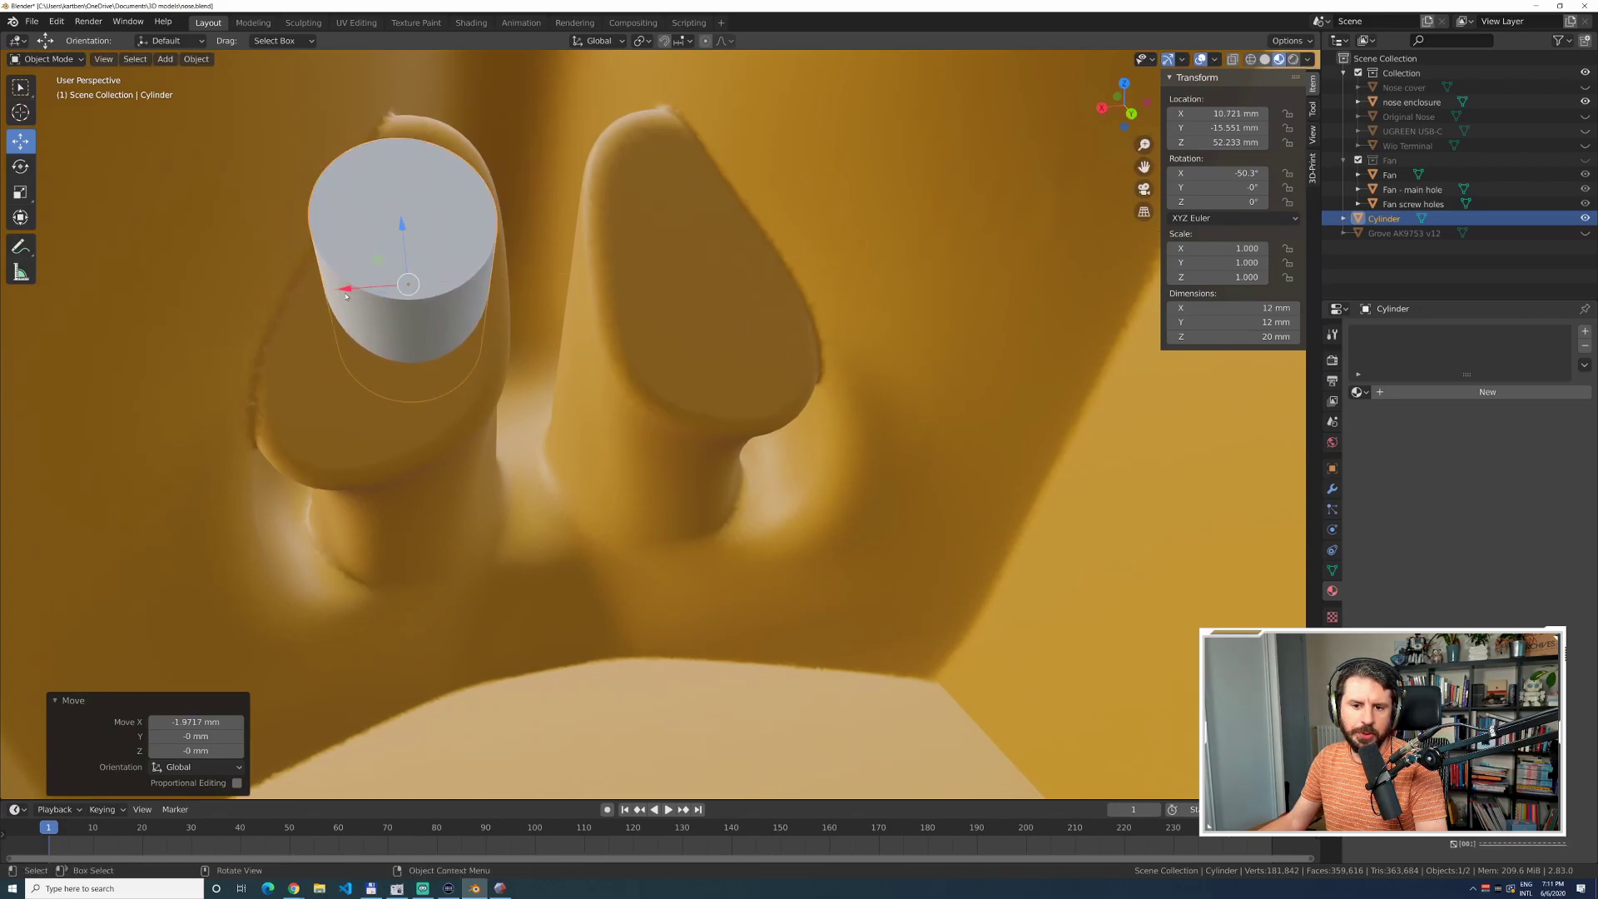
Try flattening the cylinder by scaling it along the global Z axis, then undo the scaling.
click(20, 193)
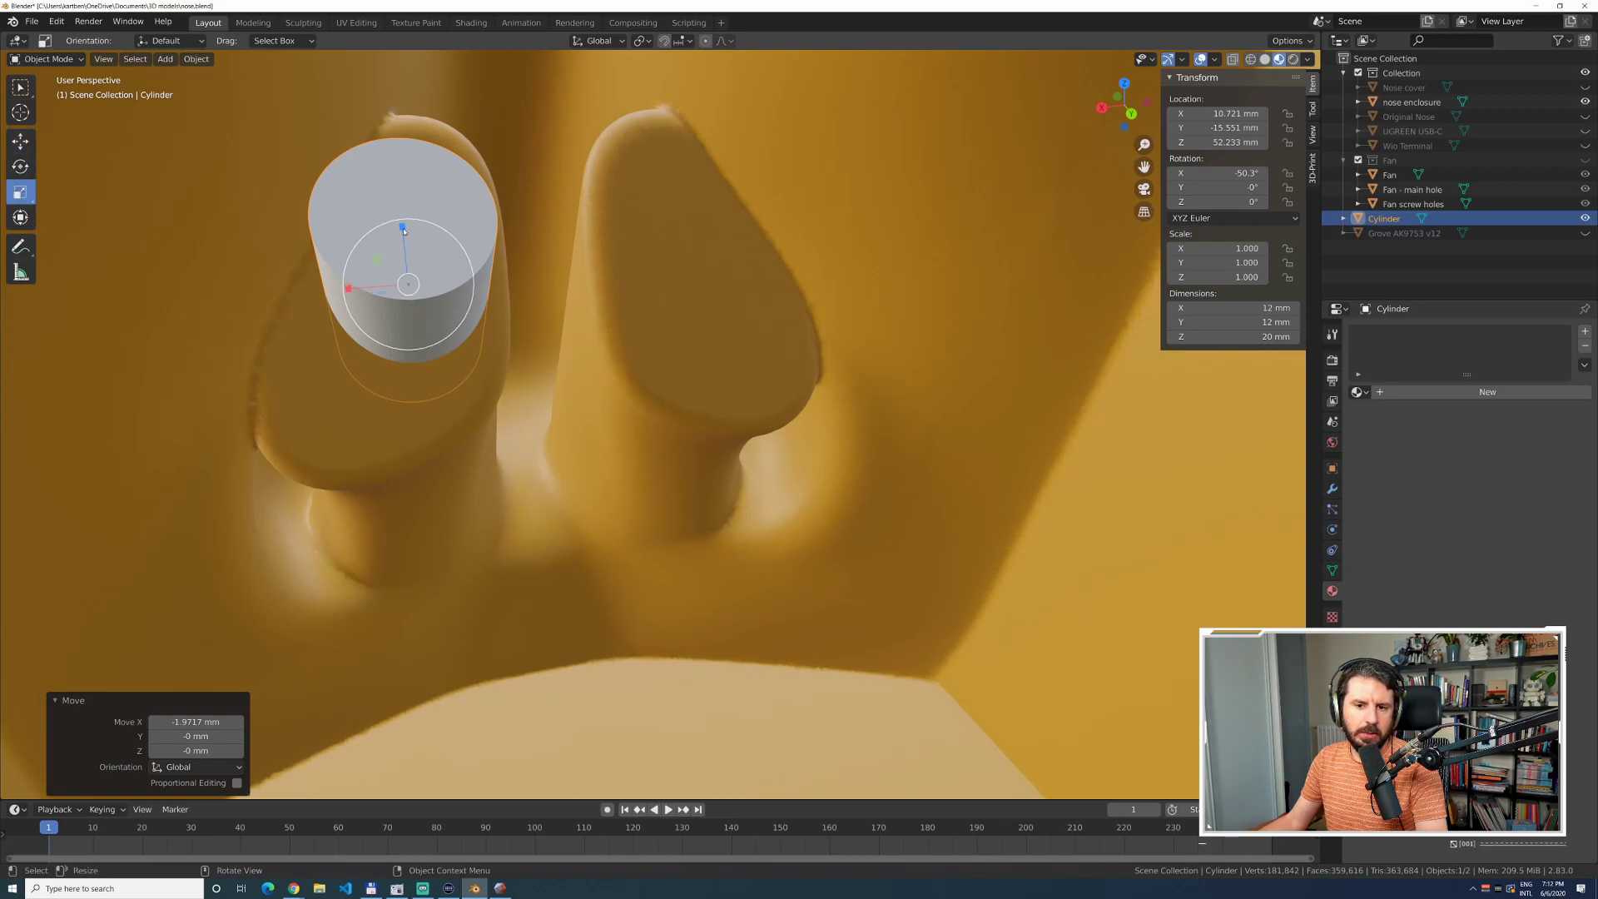
drag(403, 227, 404, 285)
middle_drag(210, 281, 171, 293)
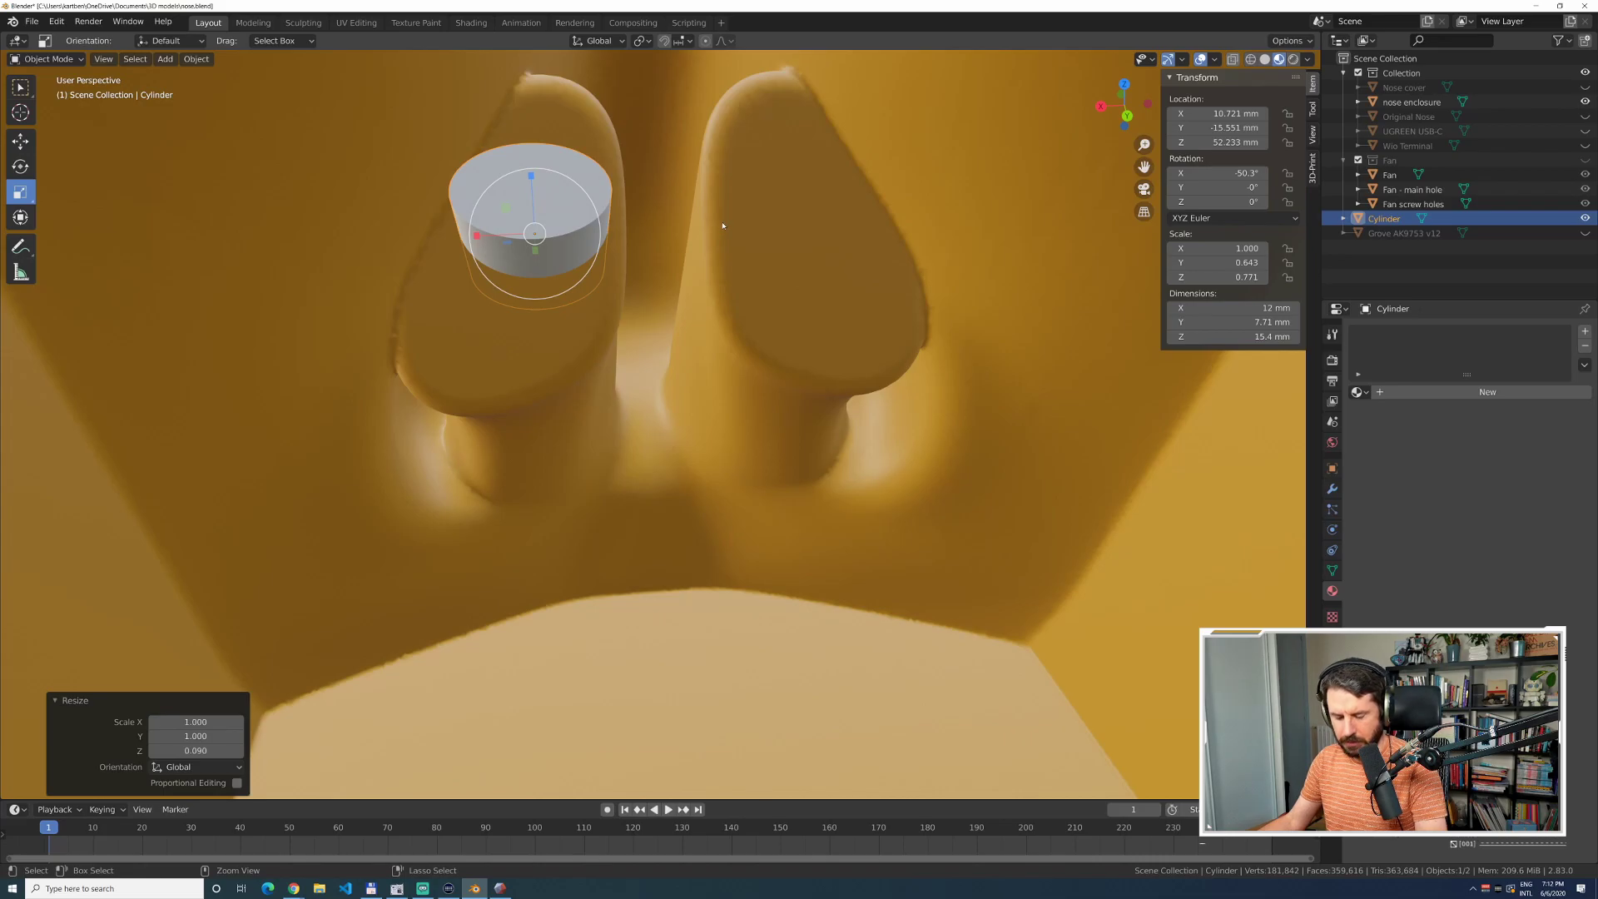
key(ctrl+z)
Try reducing the cylinder's Y scale to 0.430, then undo the change.
drag(1225, 263, 1177, 263)
middle_drag(792, 253, 871, 249)
scroll(871, 249, down, 12)
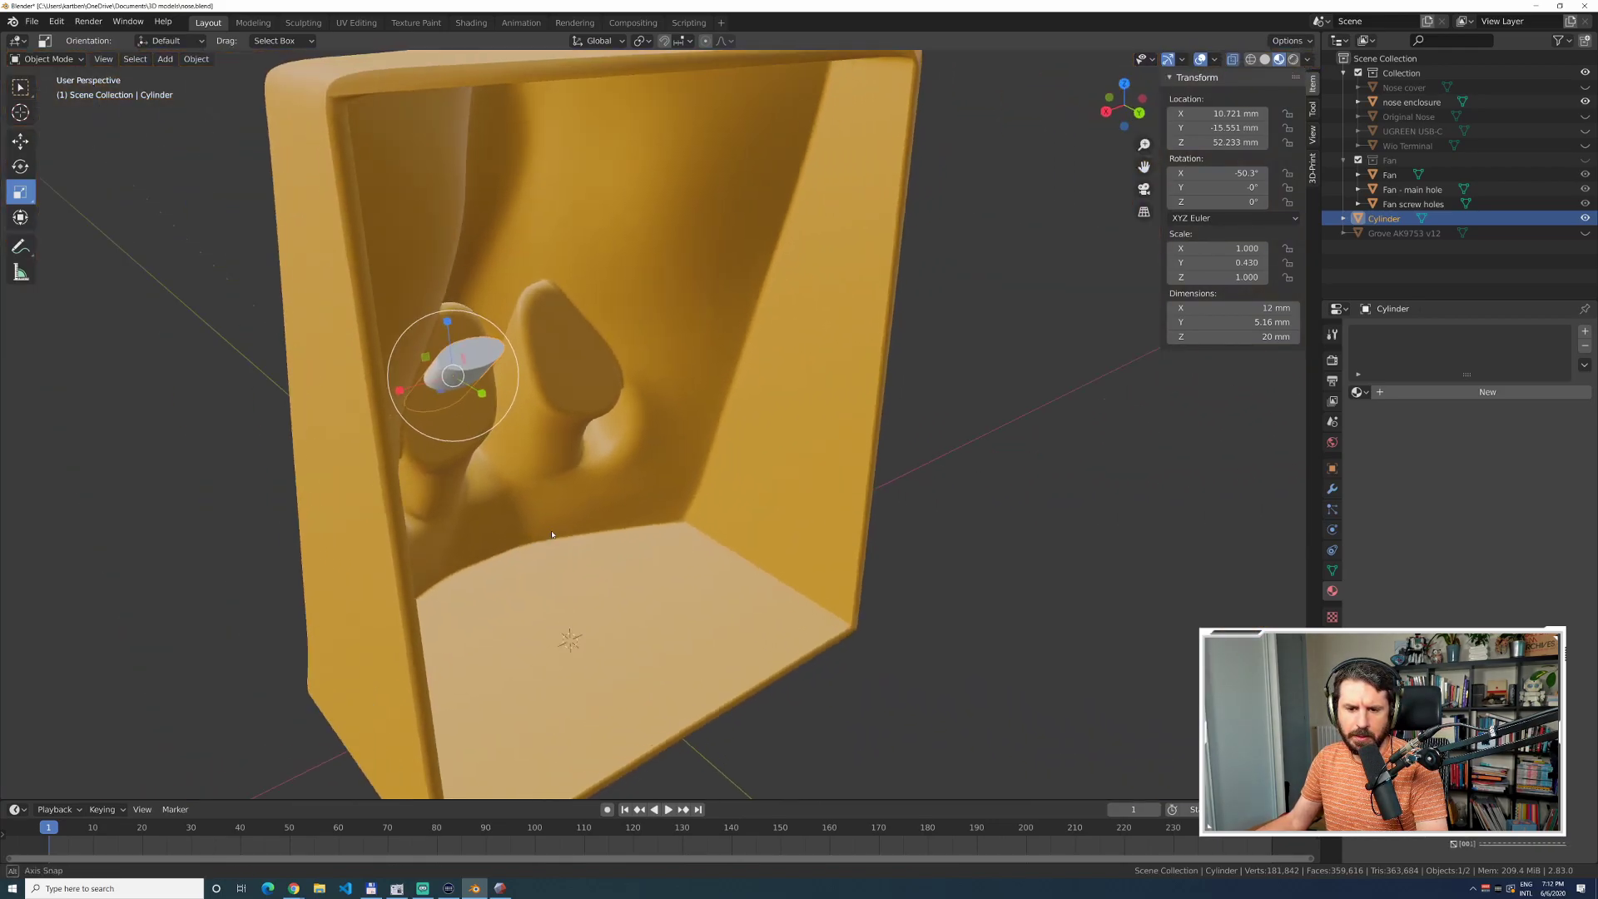
middle_drag(552, 534, 665, 427)
key(ctrl+z)
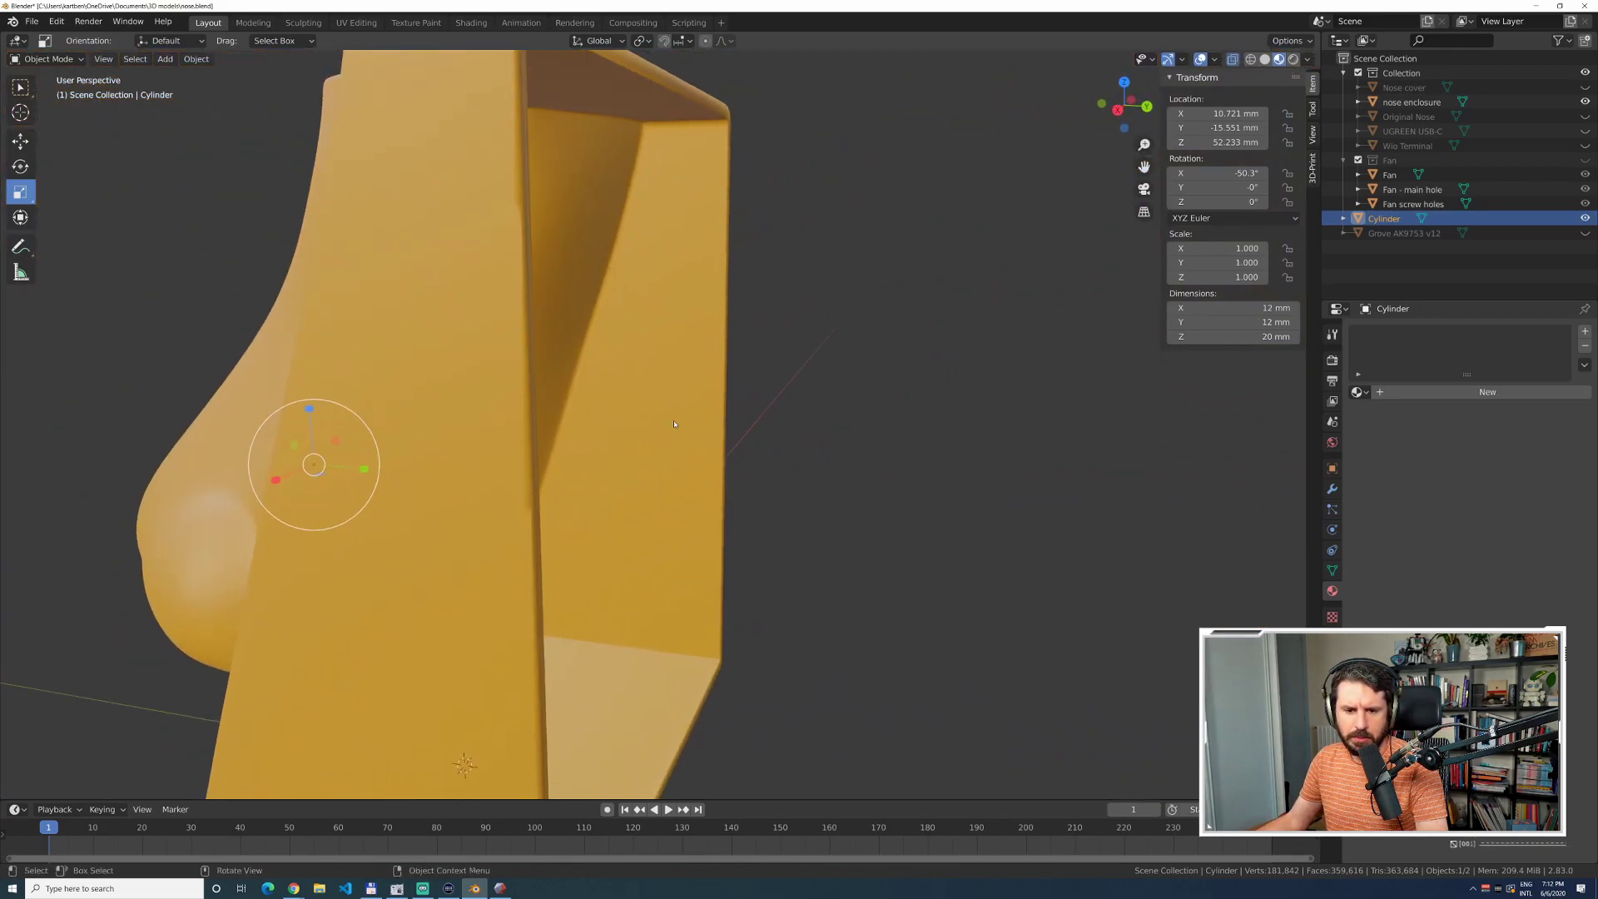
Deselect the cylinder and examine from behind, the side and underneath how it sits inside the nostril opening.
click(802, 425)
middle_drag(802, 425, 716, 453)
scroll(711, 439, up, 5)
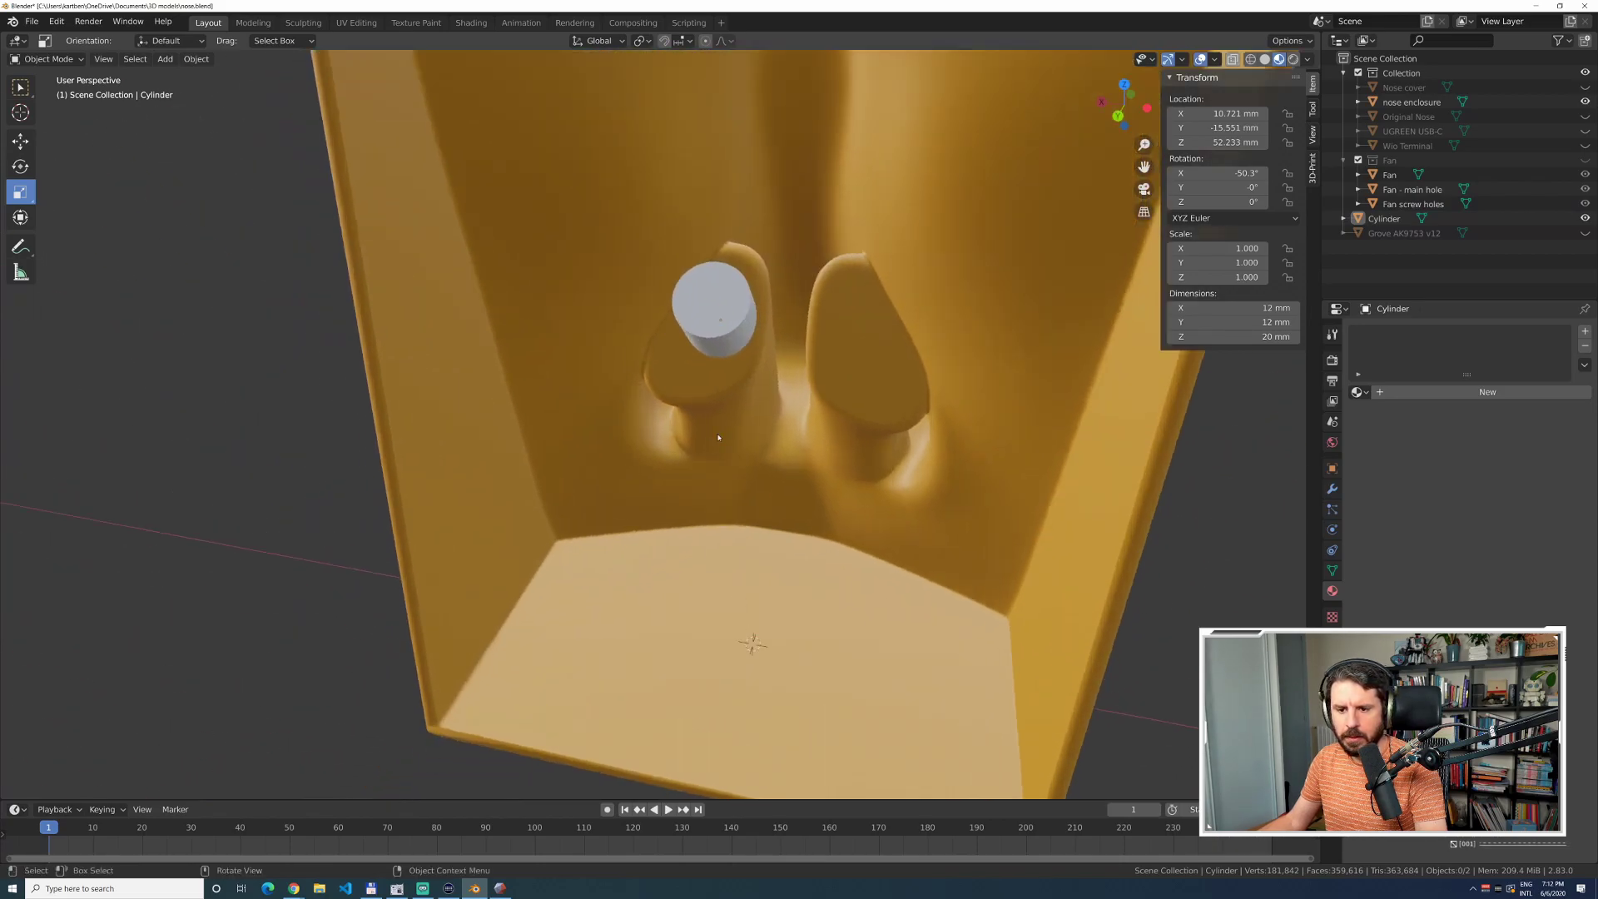
middle_drag(326, 395, 357, 379)
key(KP_3)
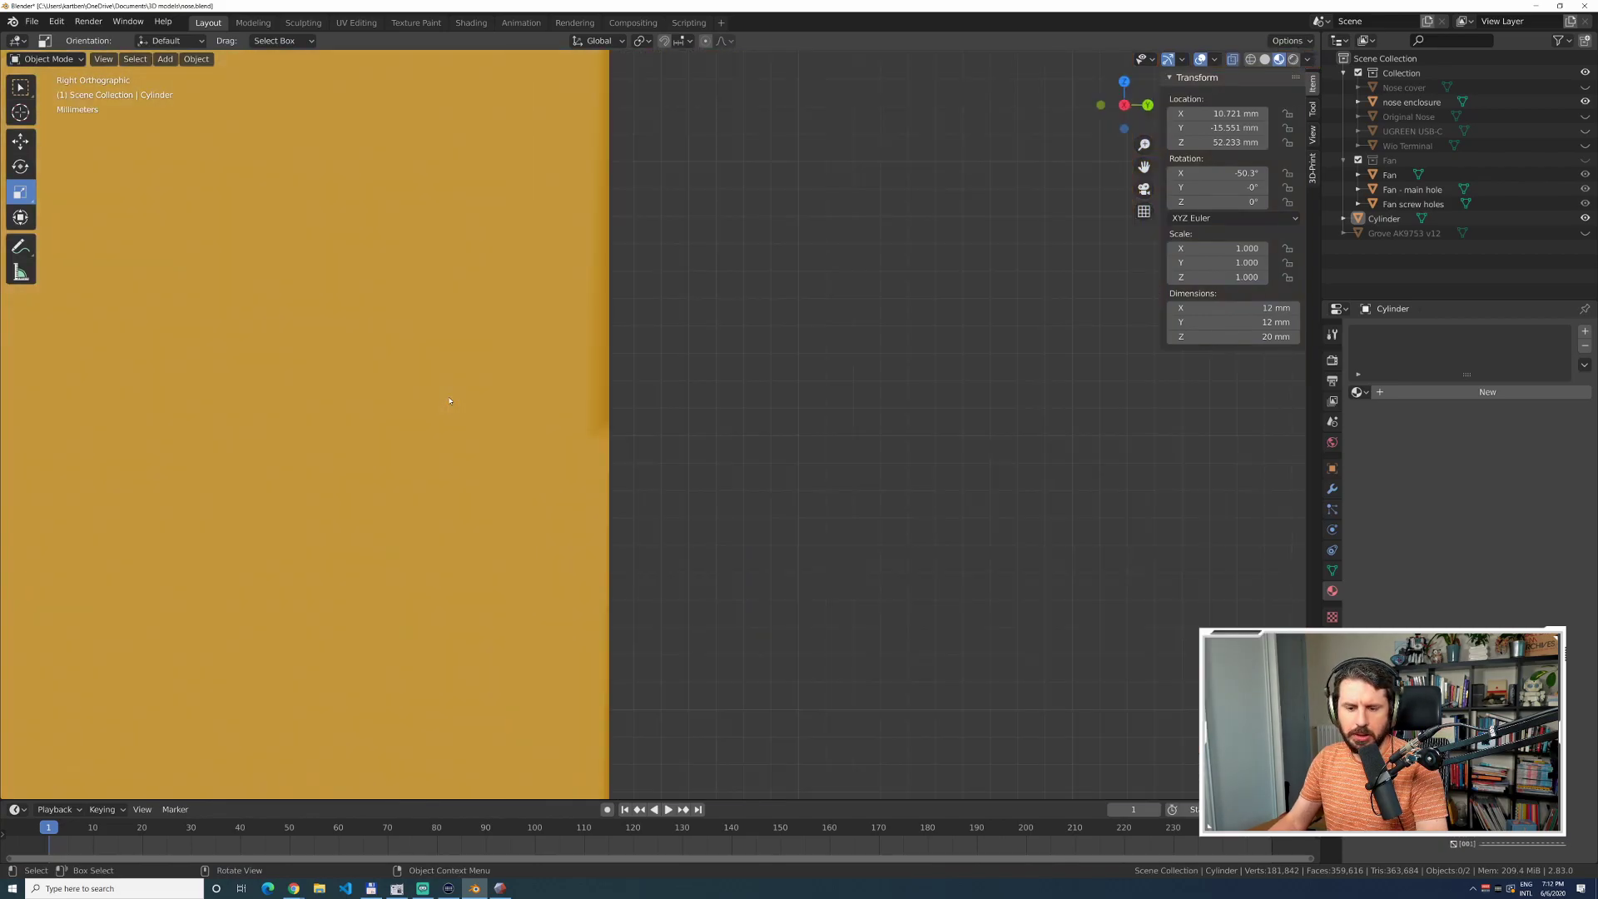
scroll(448, 402, down, 6)
key(KP_7)
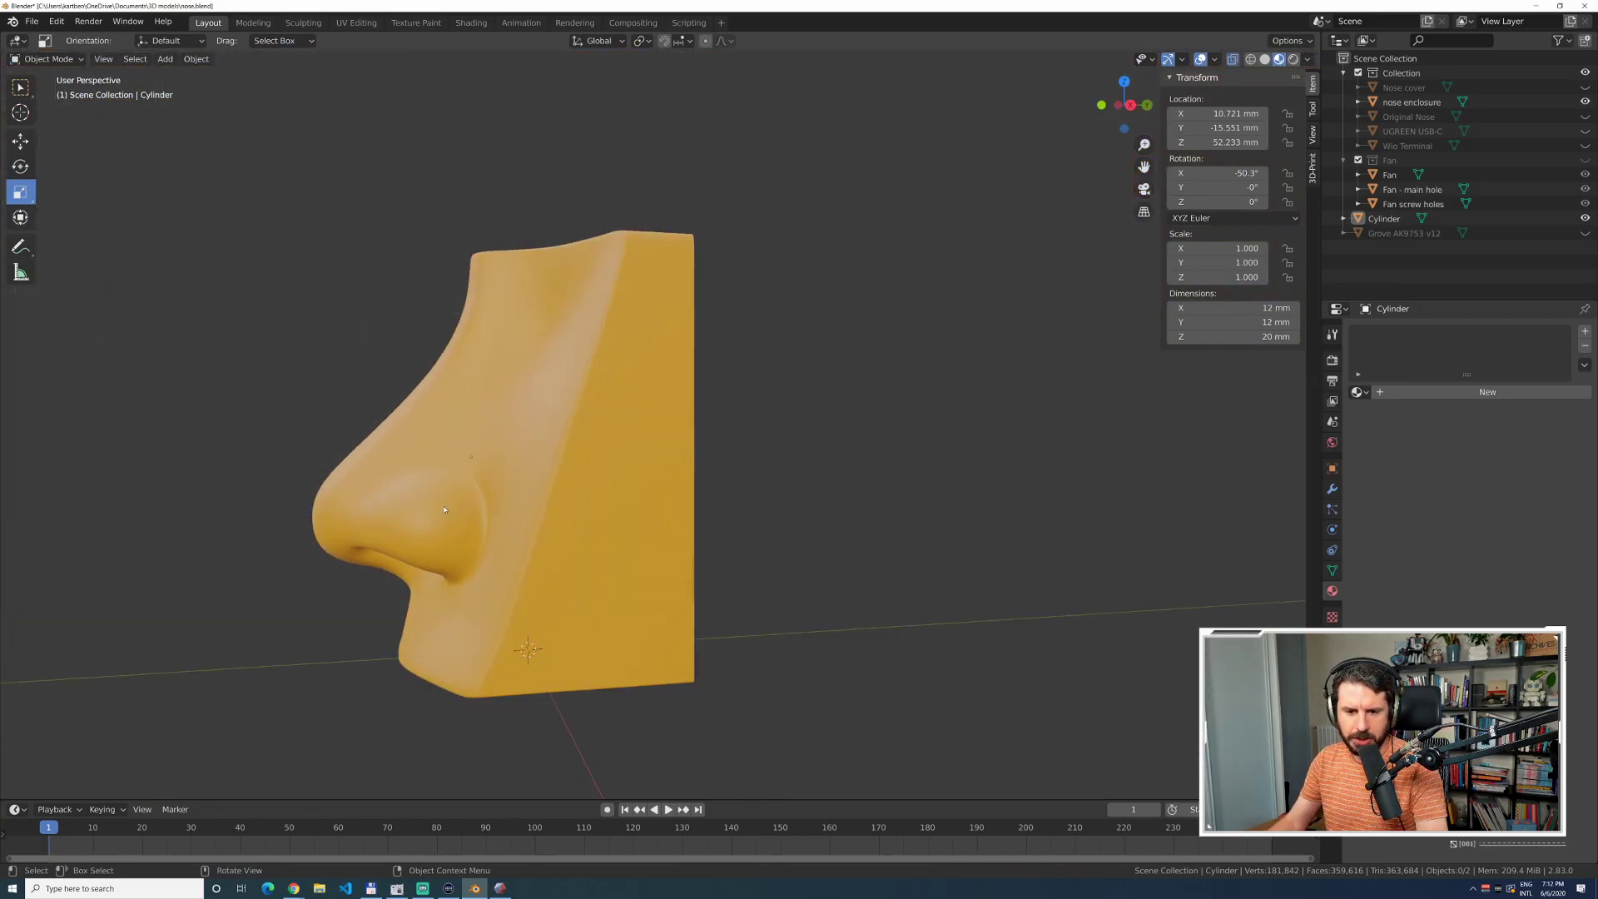
key(KP_1)
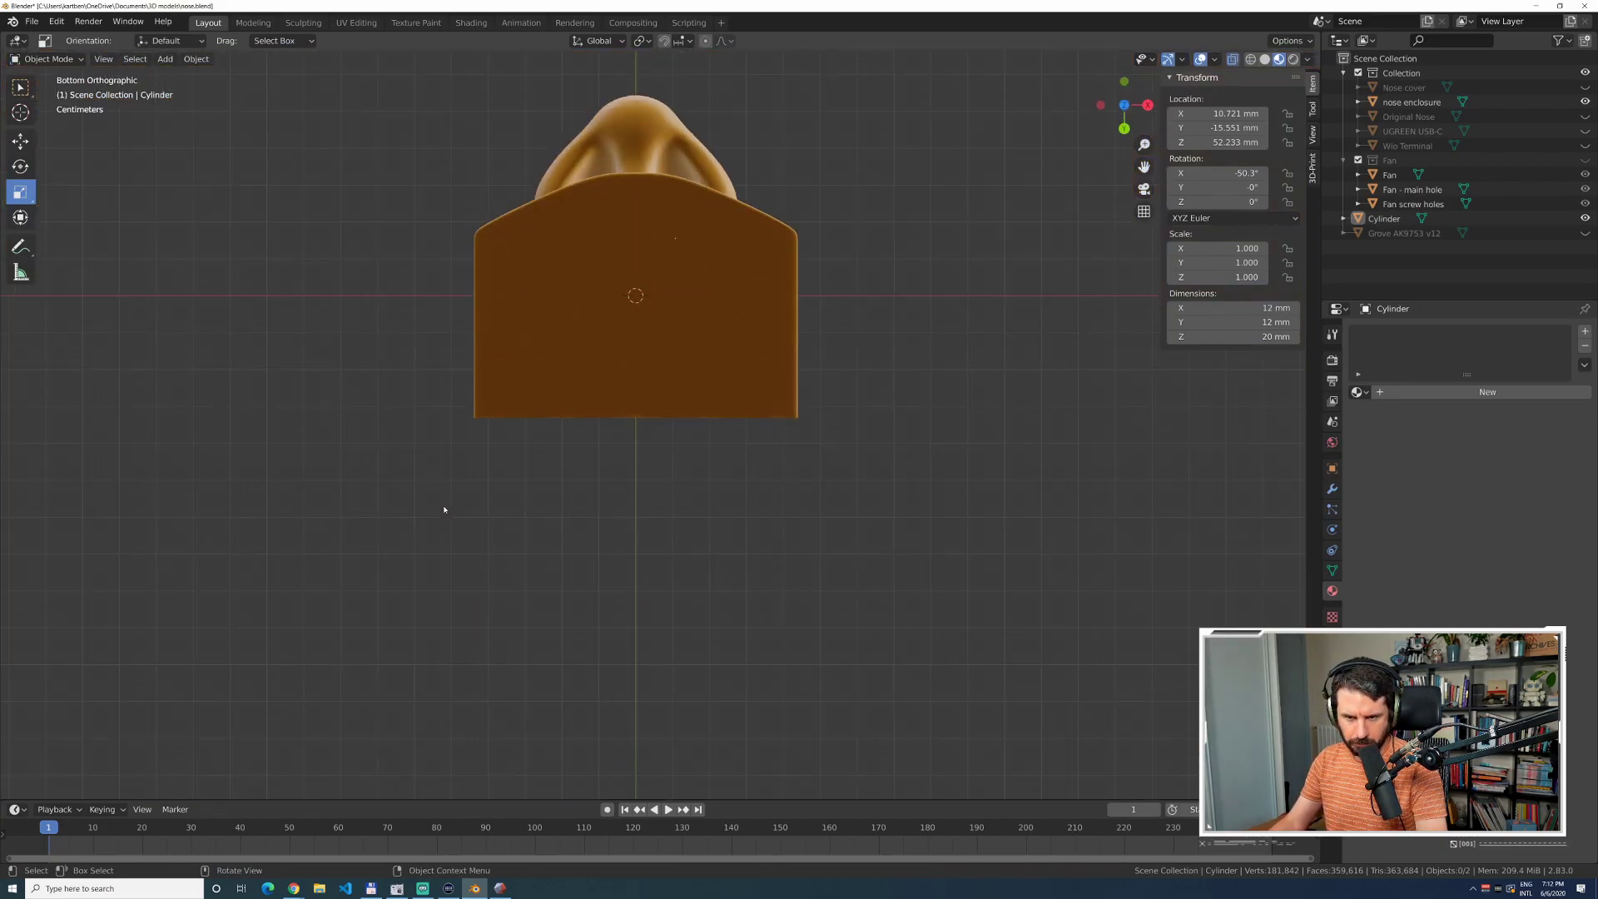
middle_drag(443, 509, 646, 642)
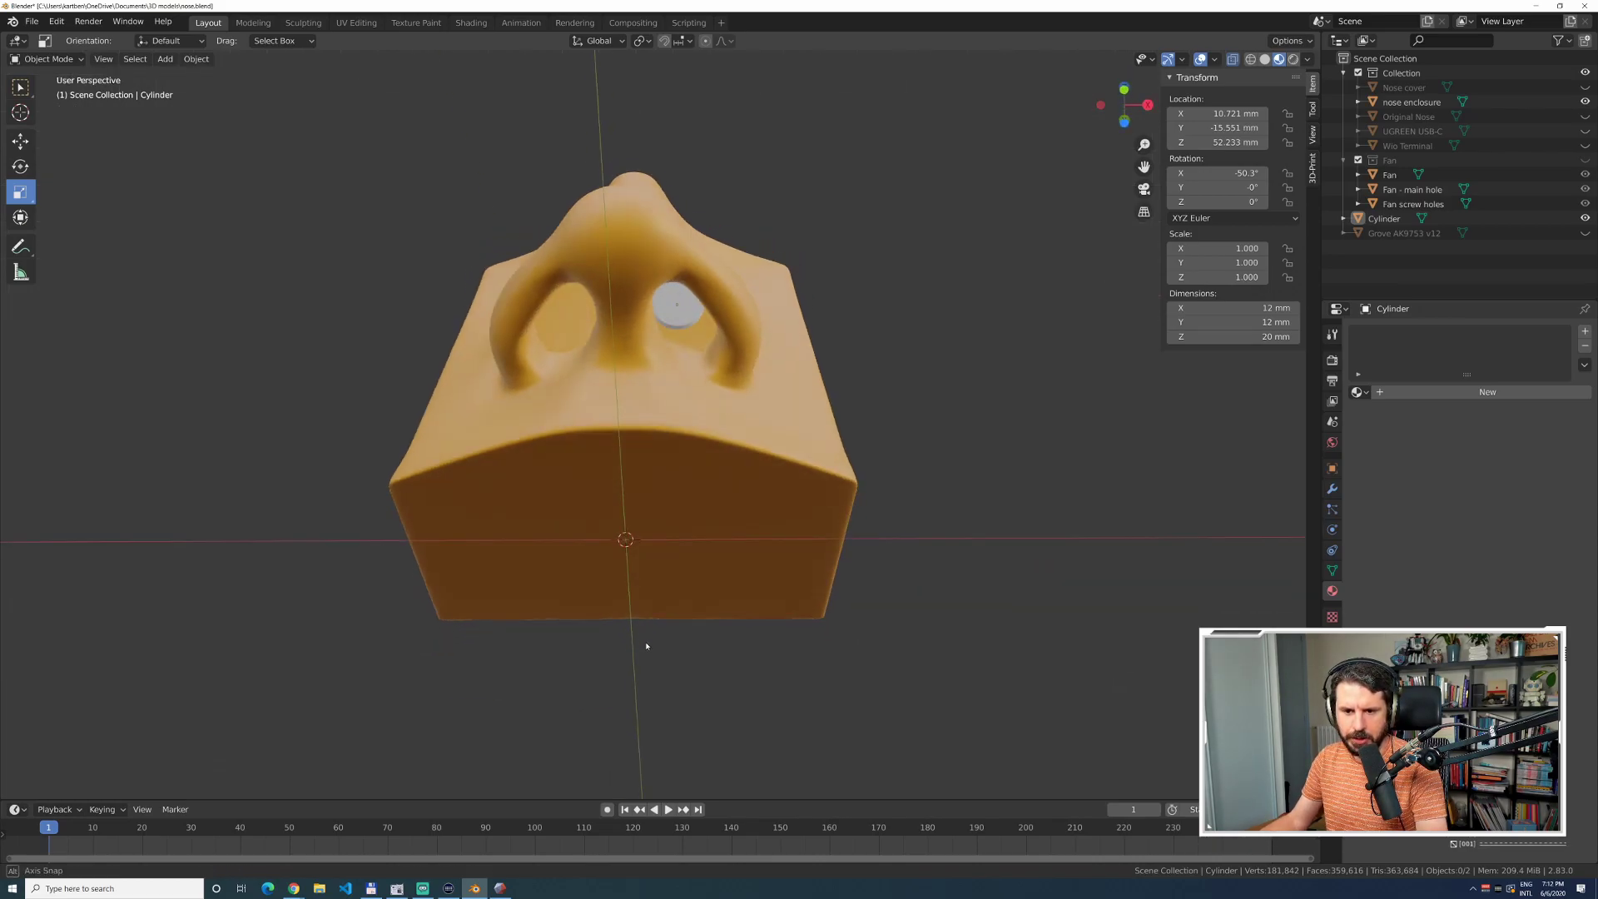
scroll(687, 265, up, 6)
shift+middle_drag(652, 173, 651, 412)
scroll(653, 412, up, 3)
scroll(666, 374, down, 3)
scroll(693, 296, down, 5)
middle_drag(693, 296, 620, 287)
Scale the cylinder uniformly by about 0.615 and shift it about 1.06 mm in X, 0.68 mm in Y and -0.37 mm in Z.
click(620, 287)
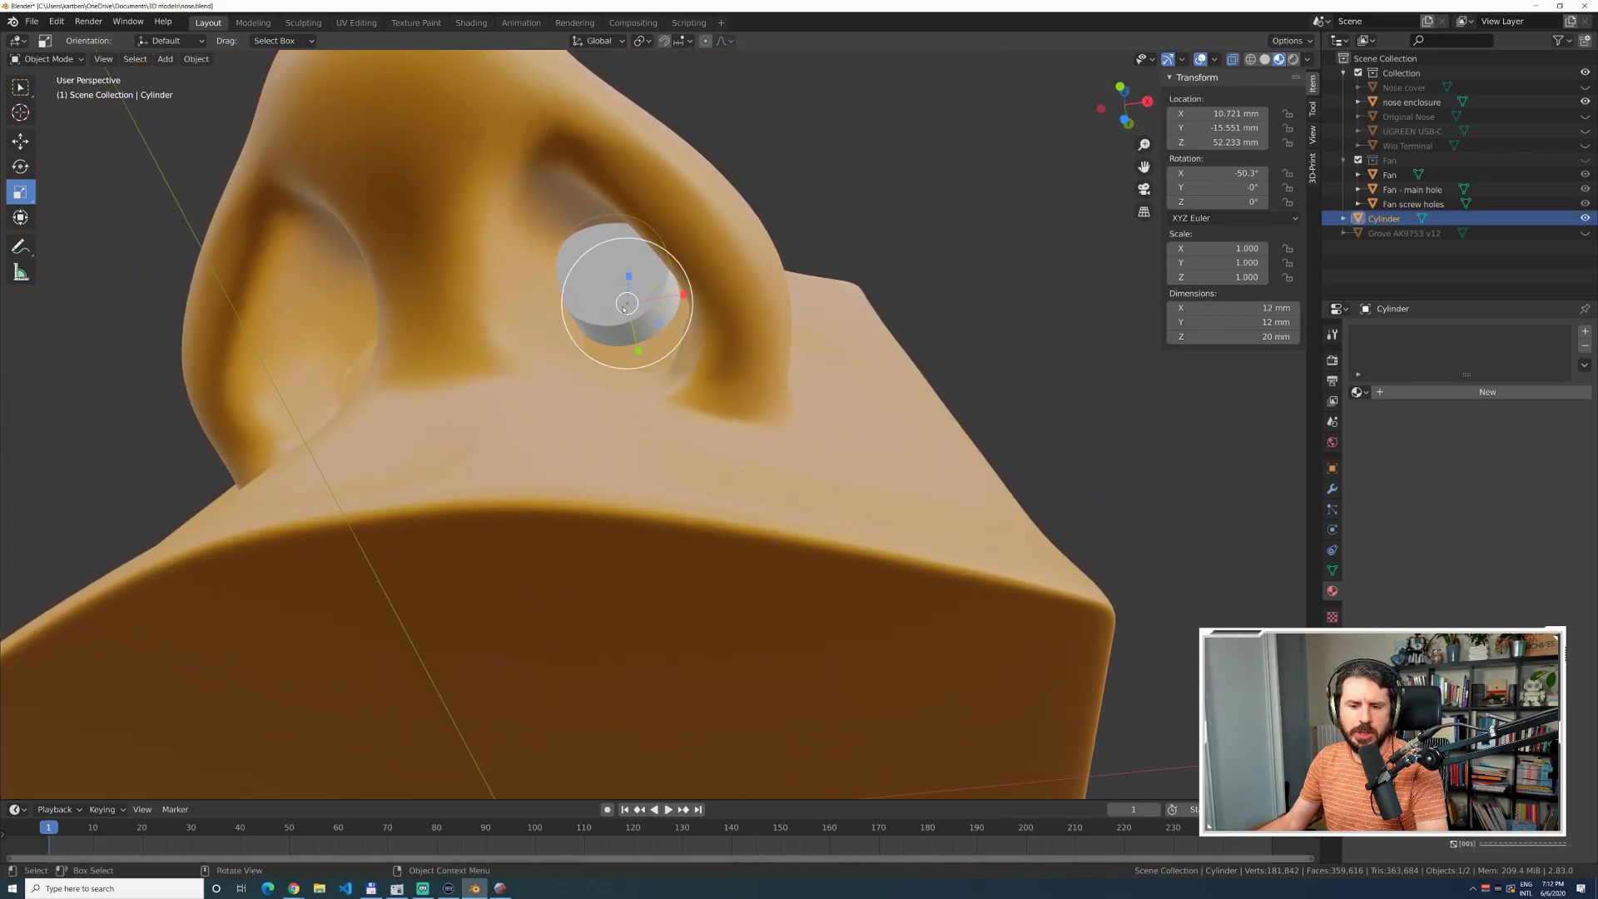
key(s)
click(620, 283)
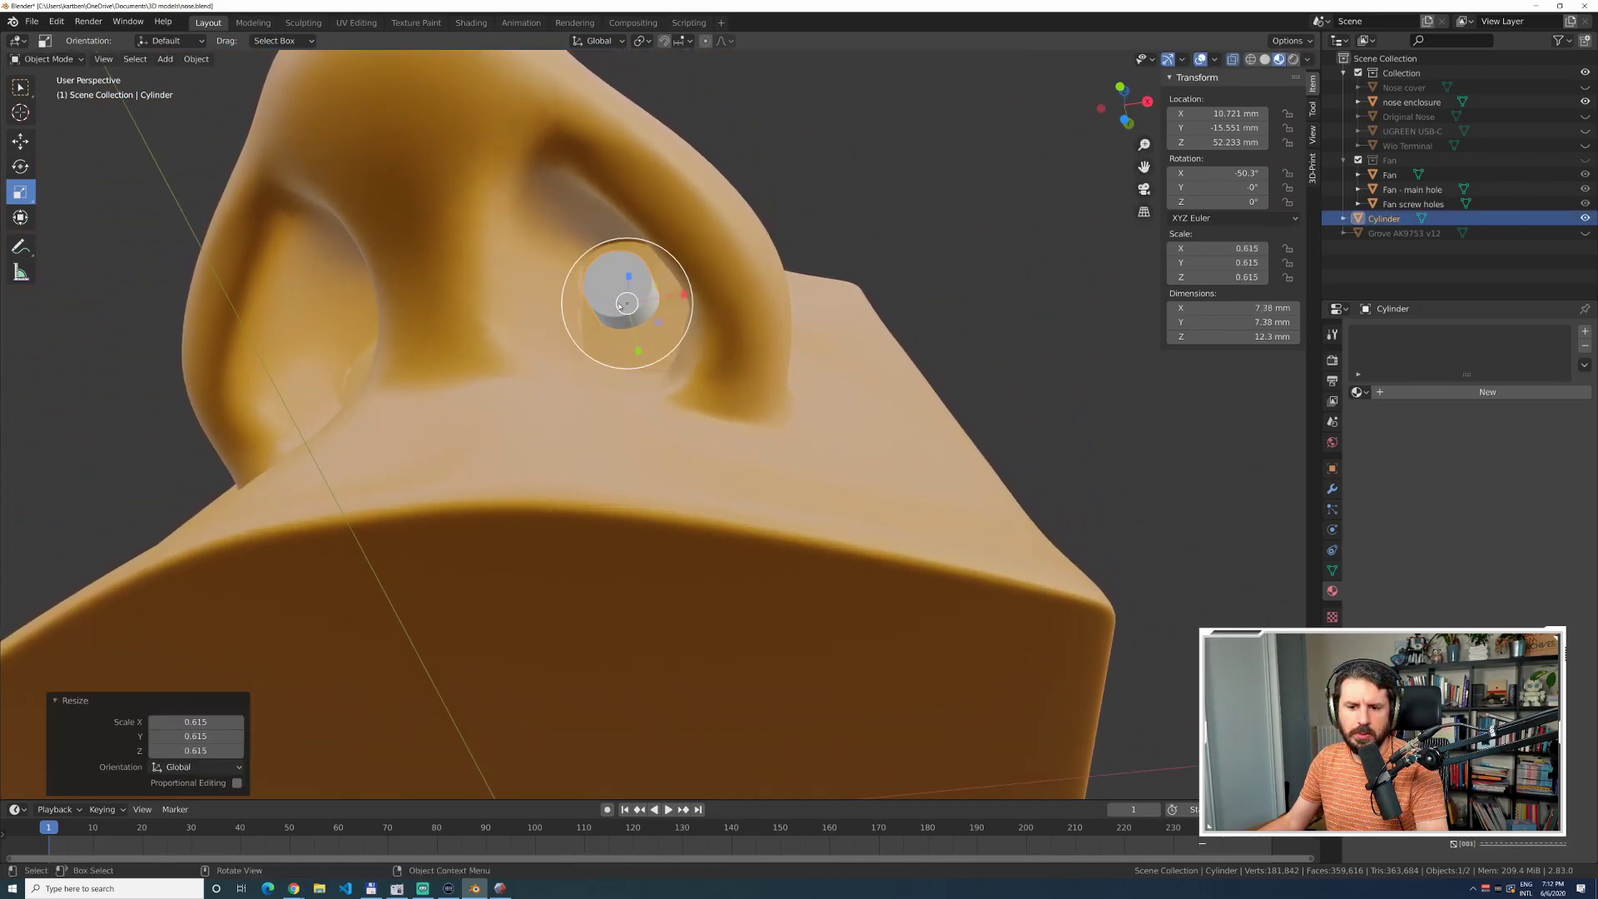
click(20, 141)
drag(627, 303, 638, 308)
Enlarge the cylinder uniformly by a factor of about 1.366 and check its fit in the nostril from below.
middle_drag(911, 334, 715, 422)
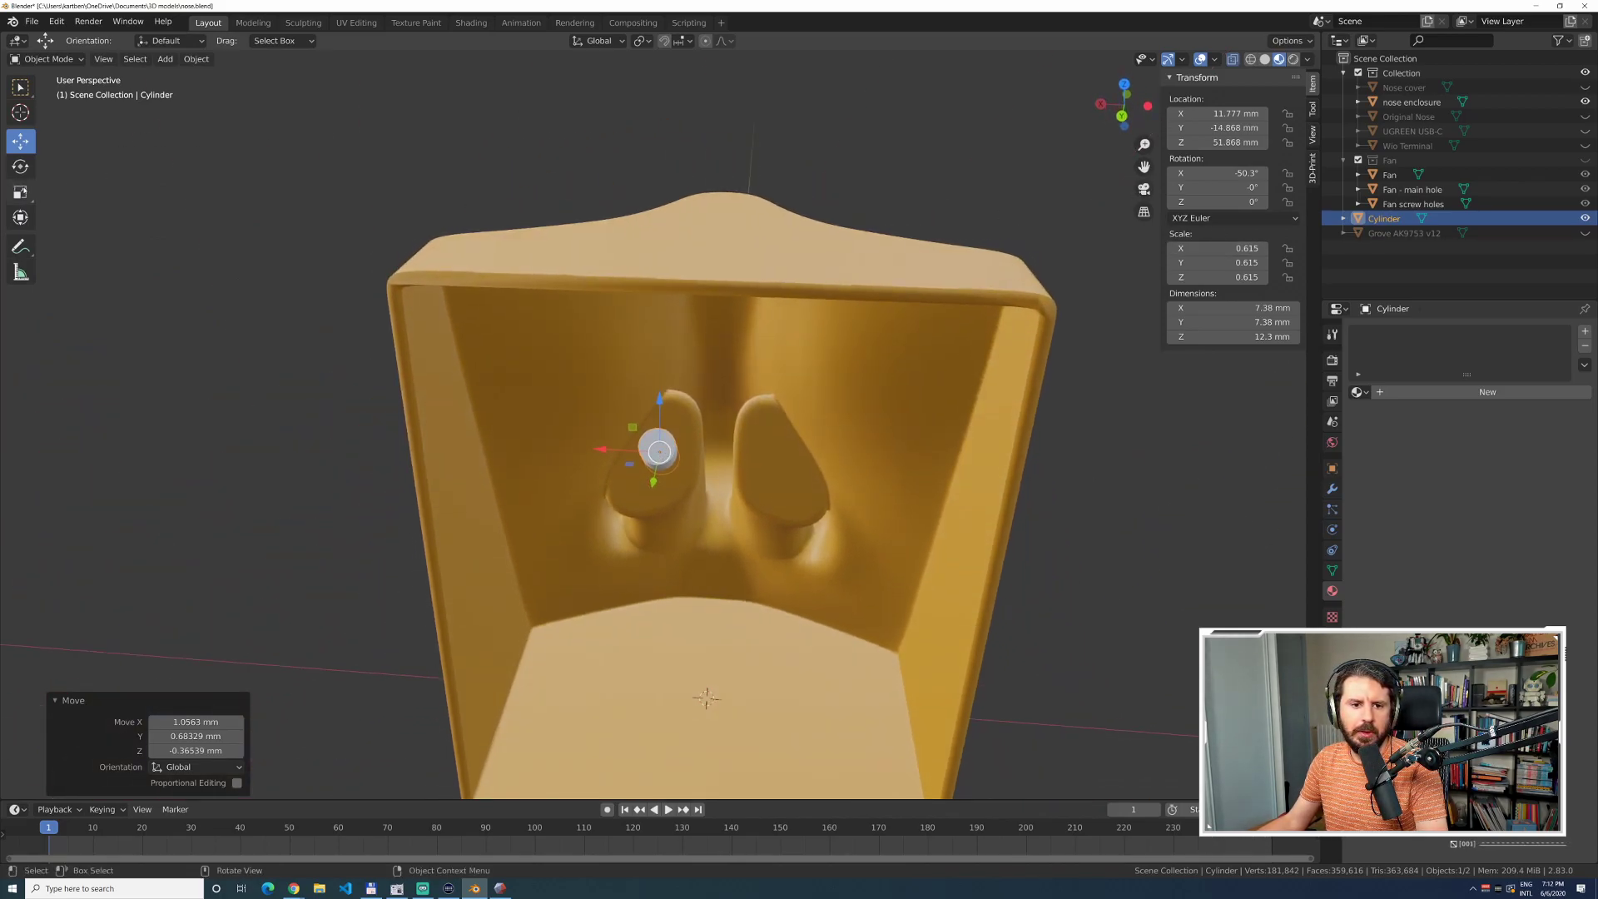
click(21, 192)
drag(724, 452, 752, 444)
middle_drag(753, 445, 696, 406)
scroll(696, 406, down, 2)
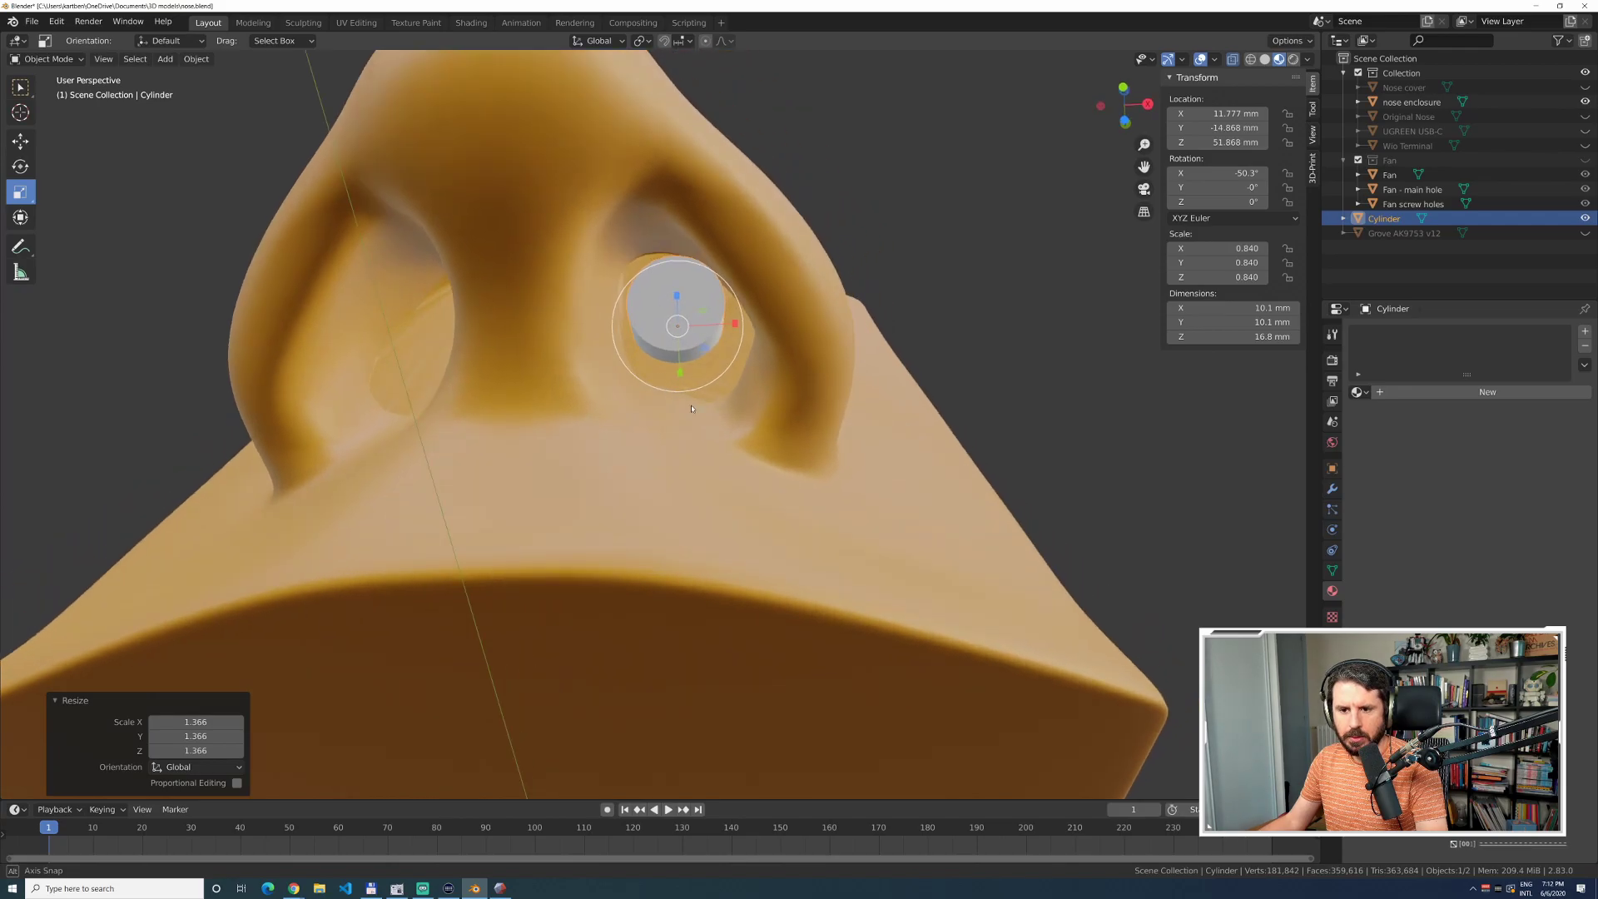
scroll(681, 306, up, 6)
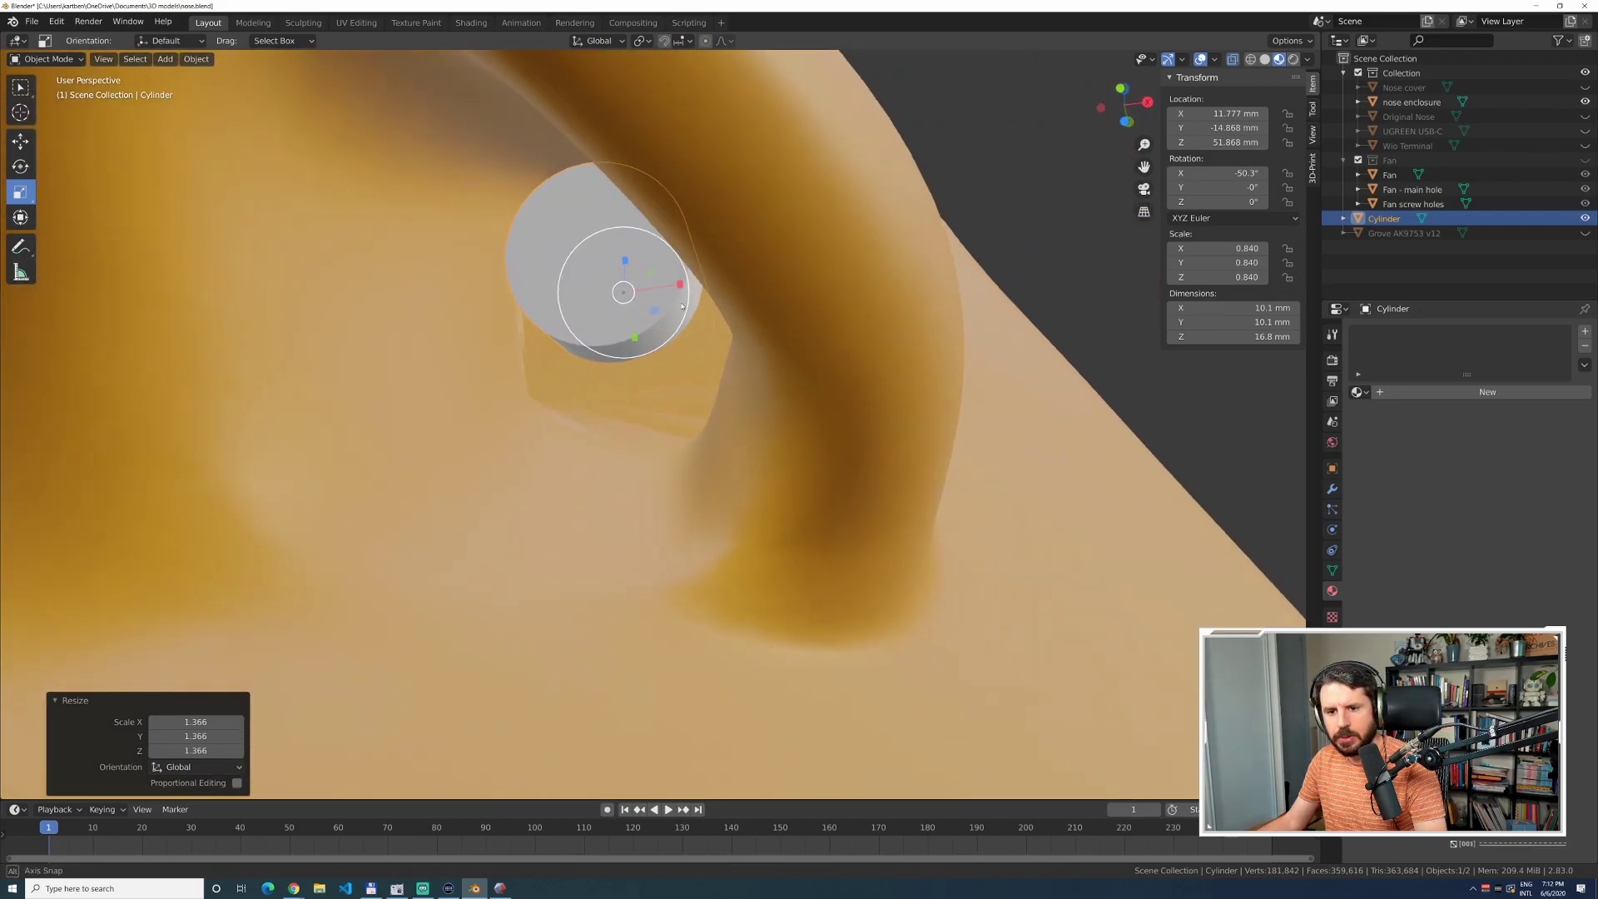
Duplicate the cylinder into the other nostril, offset about -22.2 mm in X, -3.2 mm in Y and 1.4 mm in Z.
middle_drag(682, 306, 692, 307)
scroll(589, 350, down, 4)
middle_drag(588, 349, 598, 492)
key(alt+a)
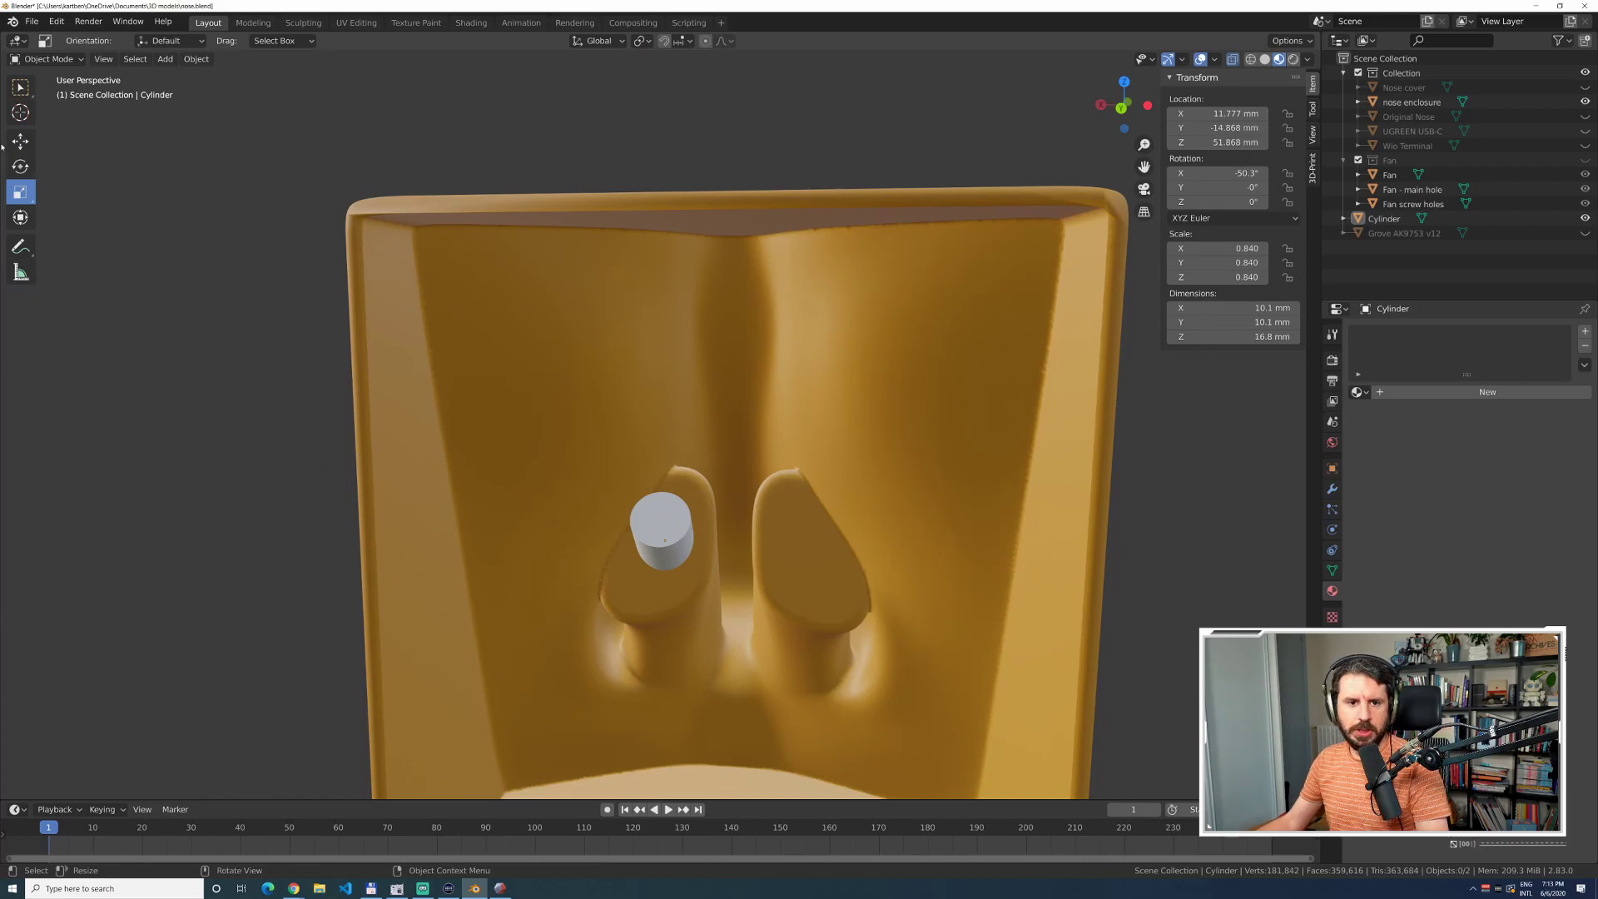
click(651, 535)
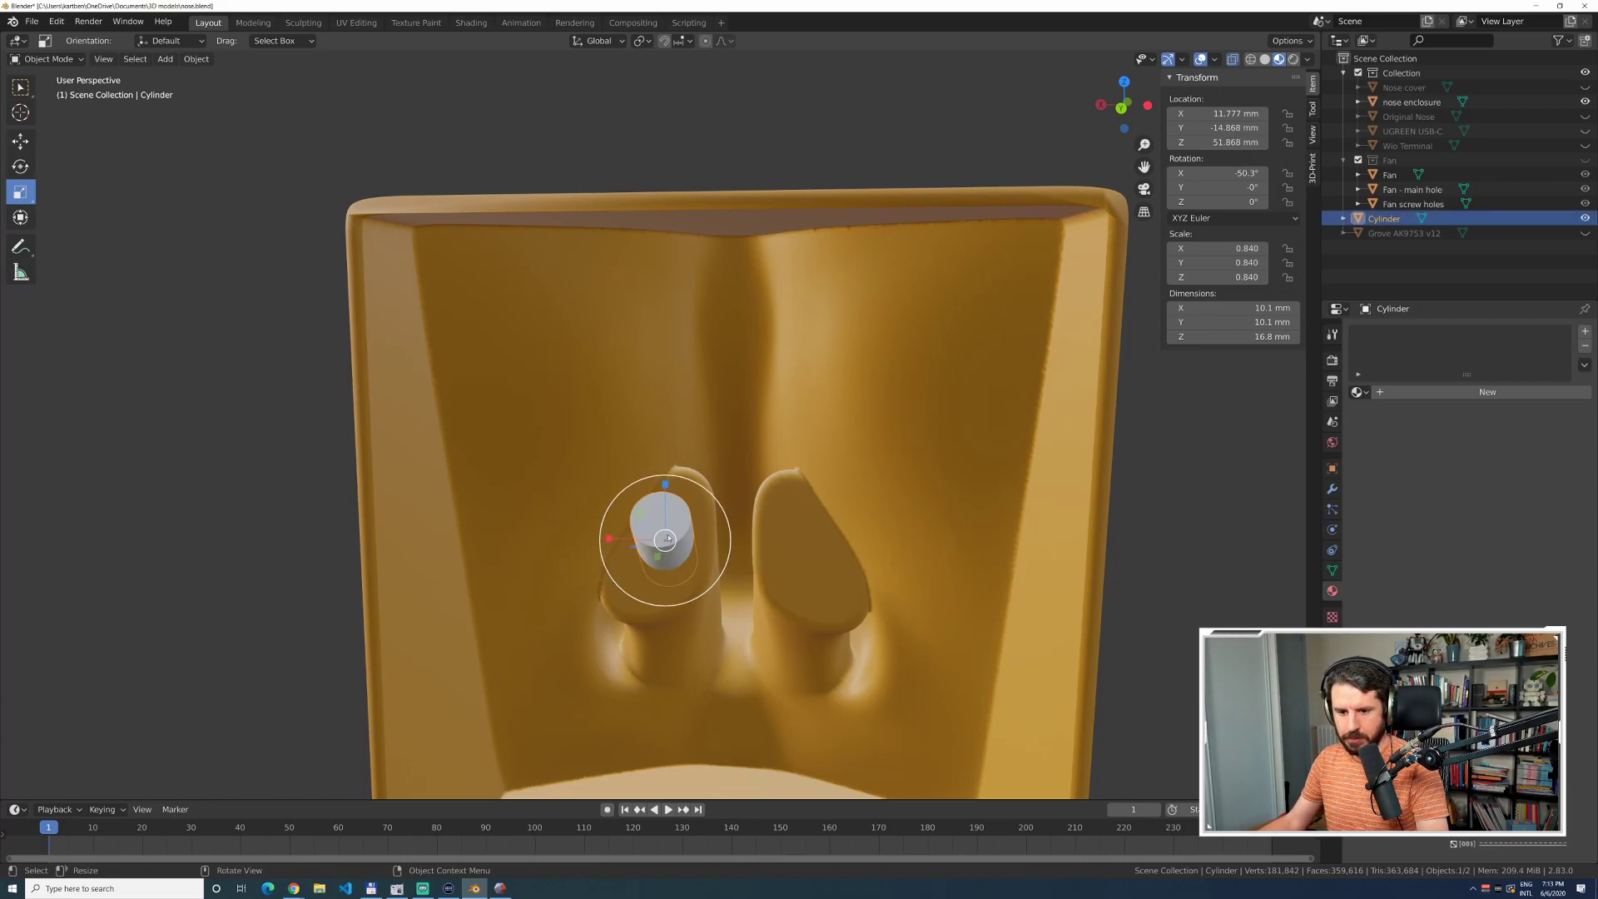
key(shift+d)
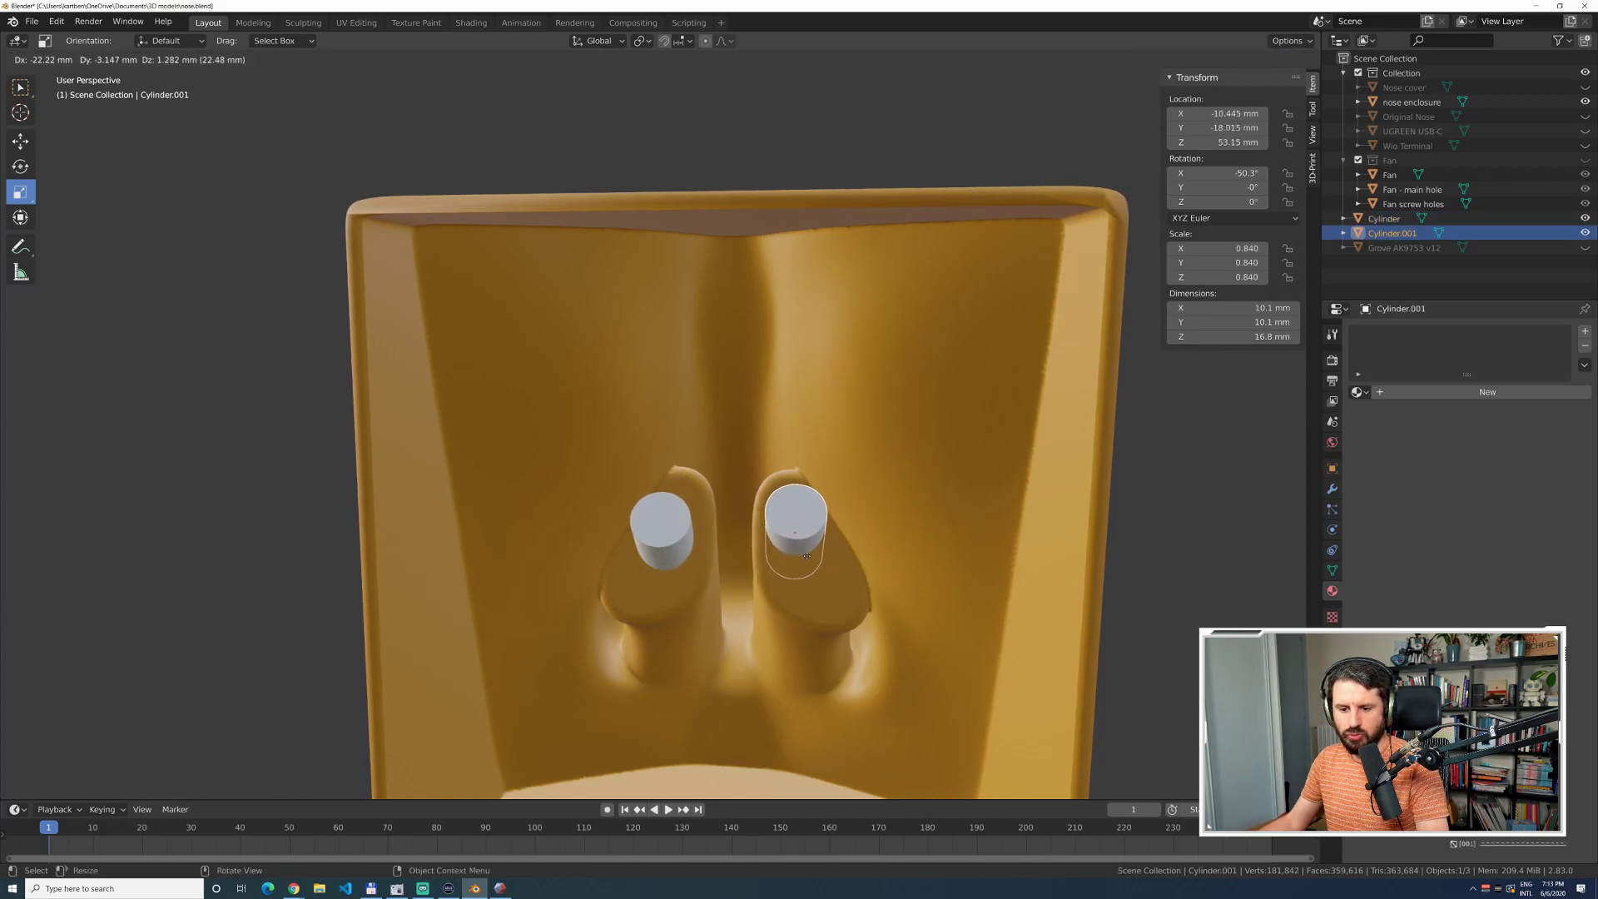
click(806, 556)
Try rescaling the duplicated cylinder, then undo the change.
middle_drag(806, 556, 751, 631)
drag(792, 466, 792, 480)
key(ctrl+z)
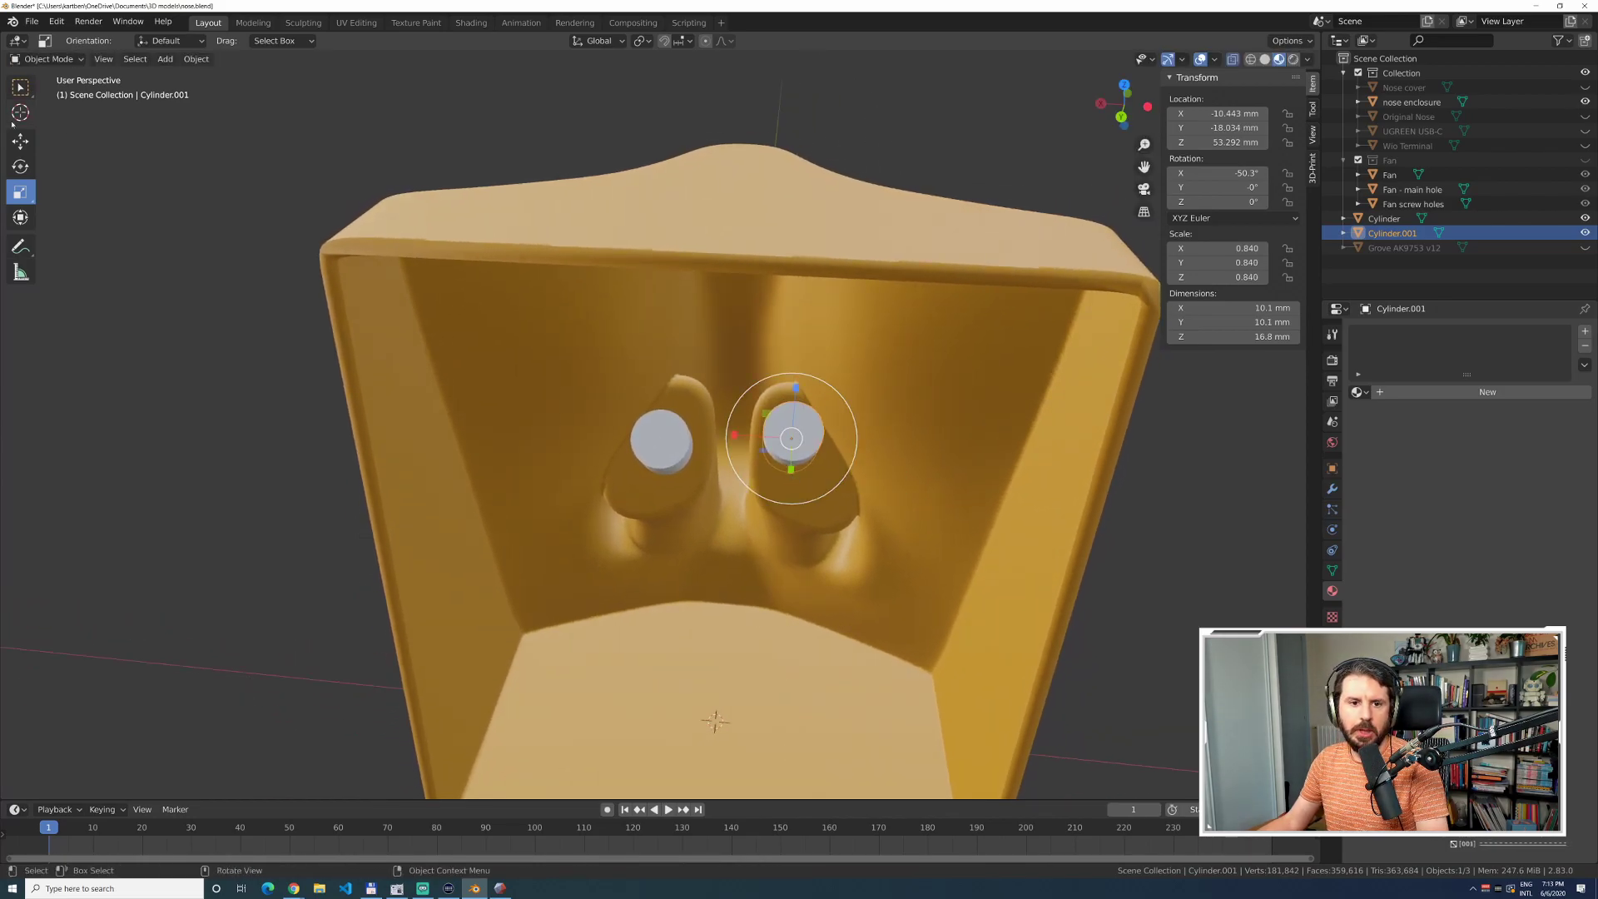
Move the duplicated cylinder about -3.0 mm in Z and 1.52 mm in Y.
click(21, 142)
drag(795, 399, 808, 410)
middle_drag(799, 416, 544, 404)
drag(511, 322, 510, 348)
middle_drag(509, 347, 425, 270)
middle_drag(451, 318, 314, 346)
Compare both cylinders in the back orthographic view and raise the duplicate about 1.74 mm in Z.
key(KP_3)
key(KP_1)
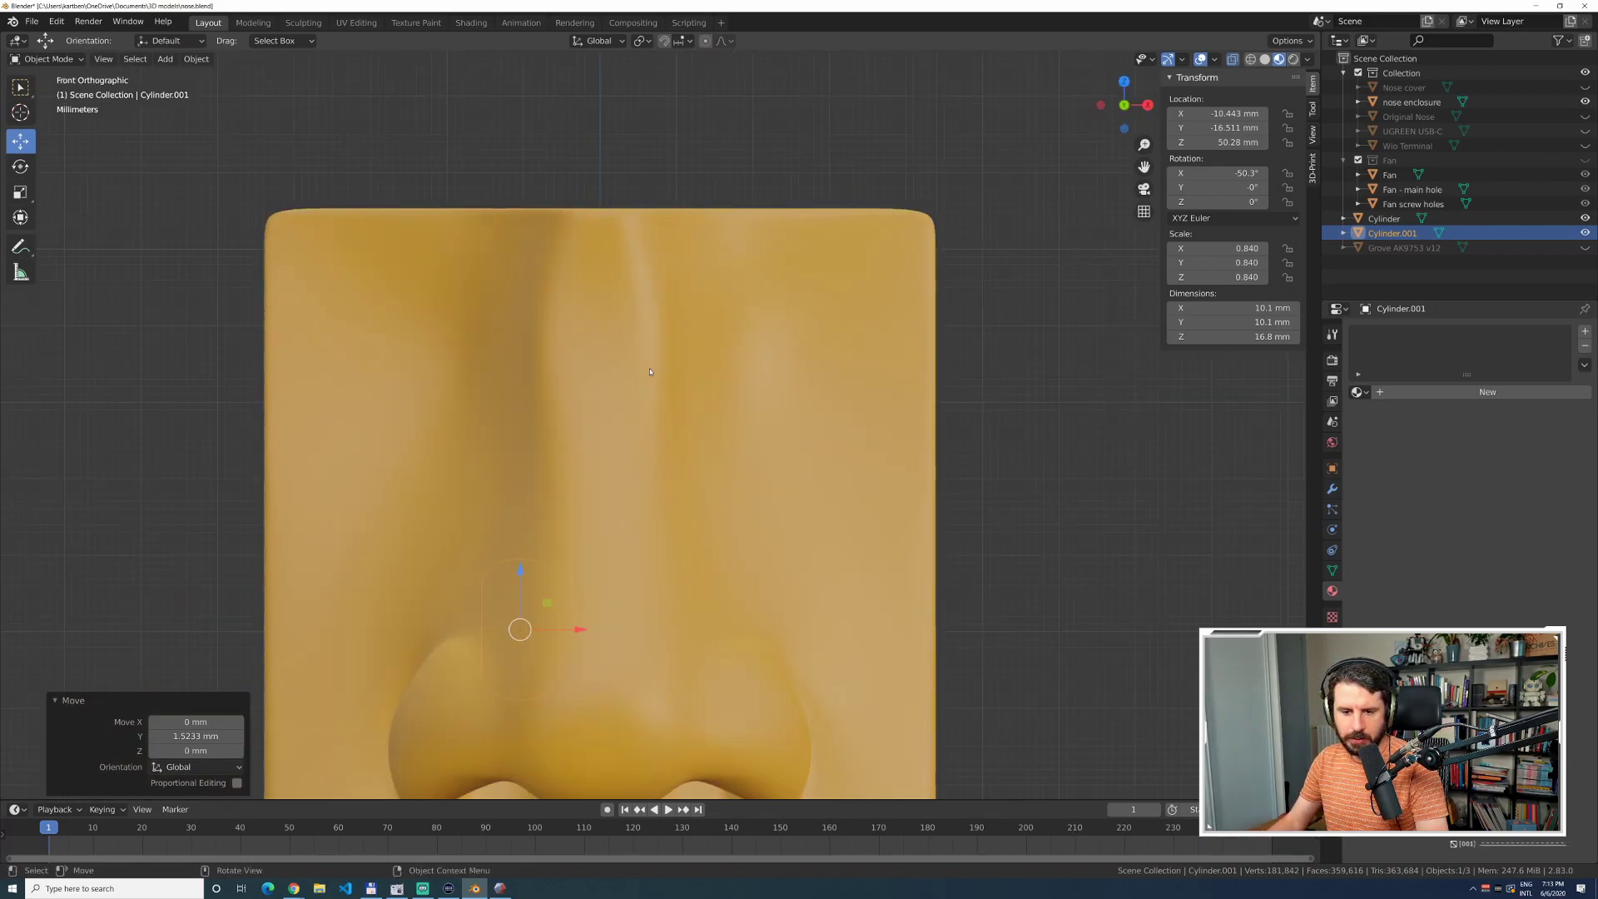
key(ctrl+KP_1)
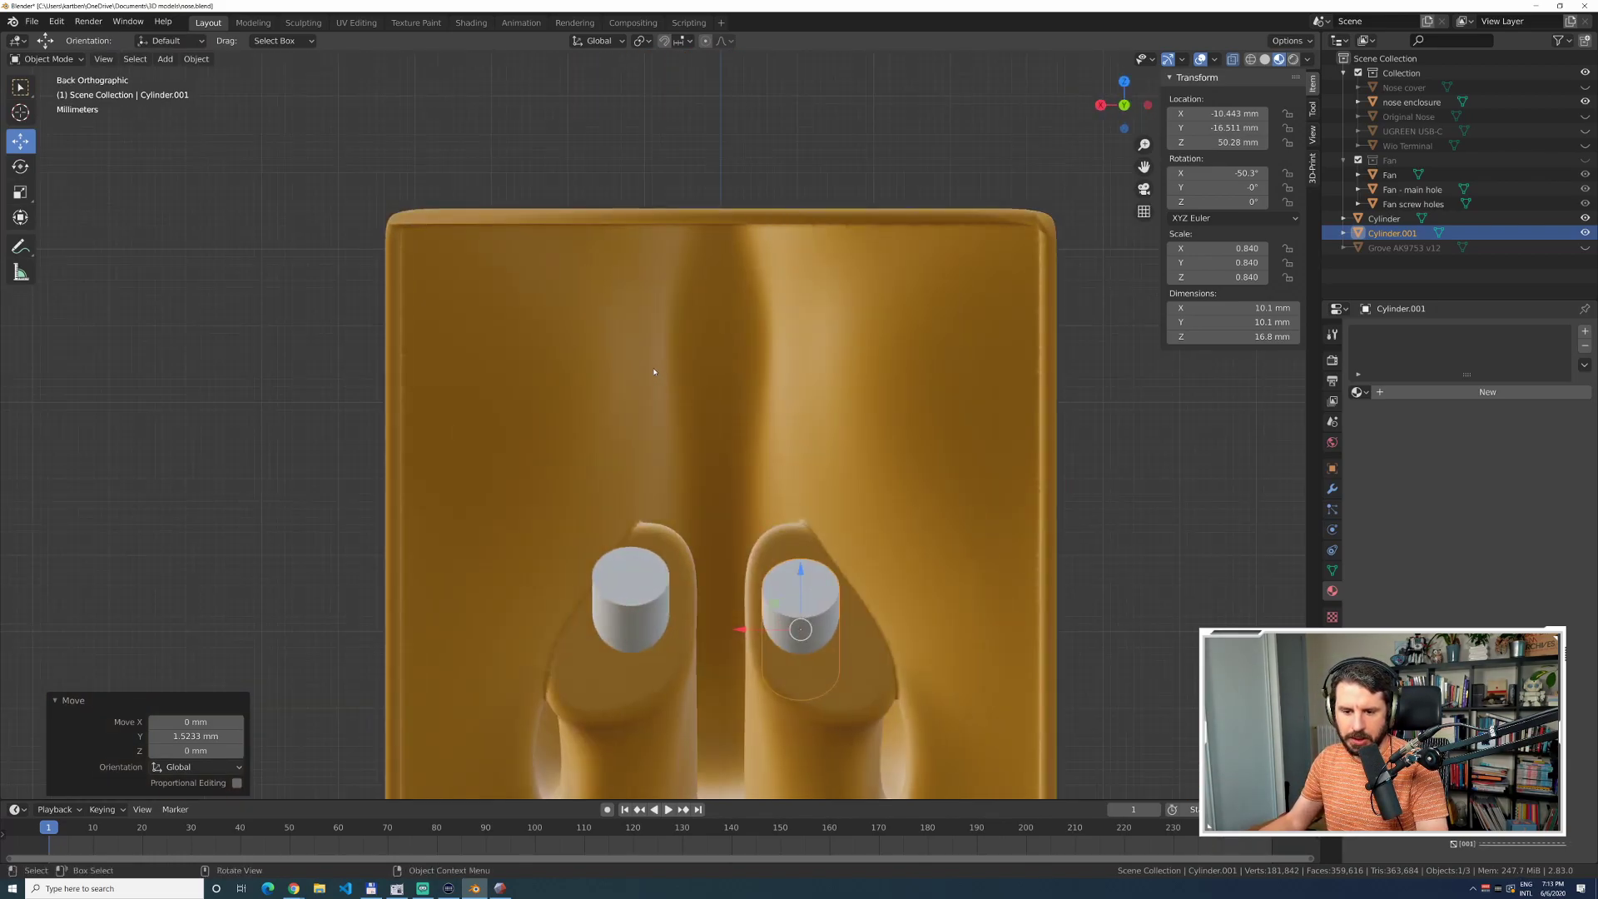
scroll(675, 489, down, 1)
click(638, 562)
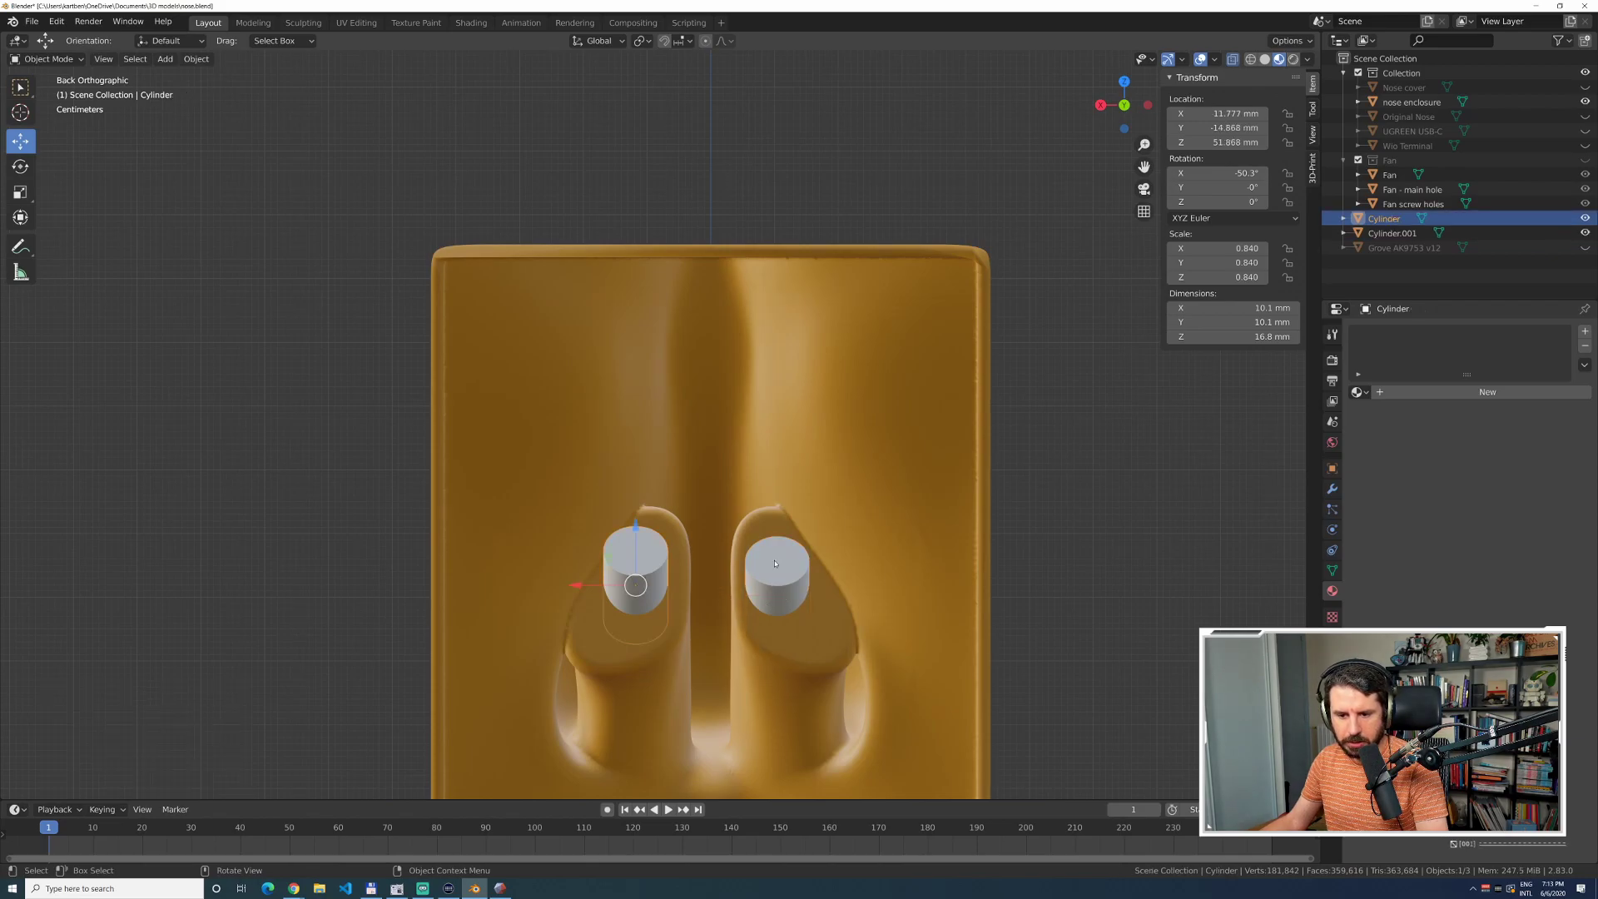
click(768, 585)
drag(779, 536, 794, 520)
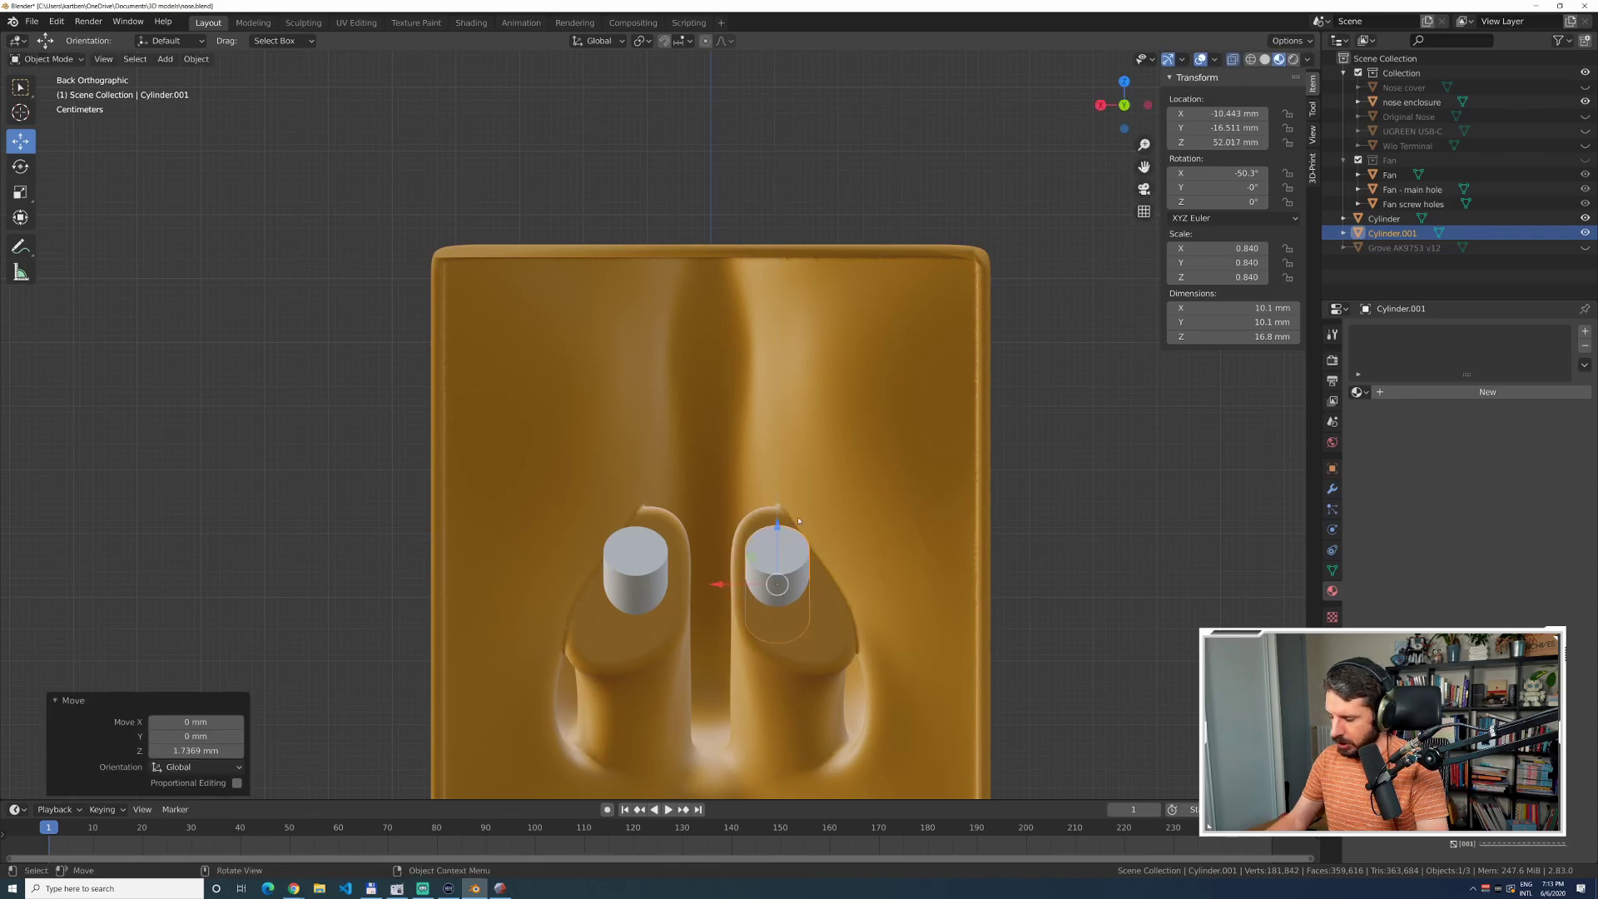
Check both cylinders from below the nose and delete the duplicated one.
key(KP_7)
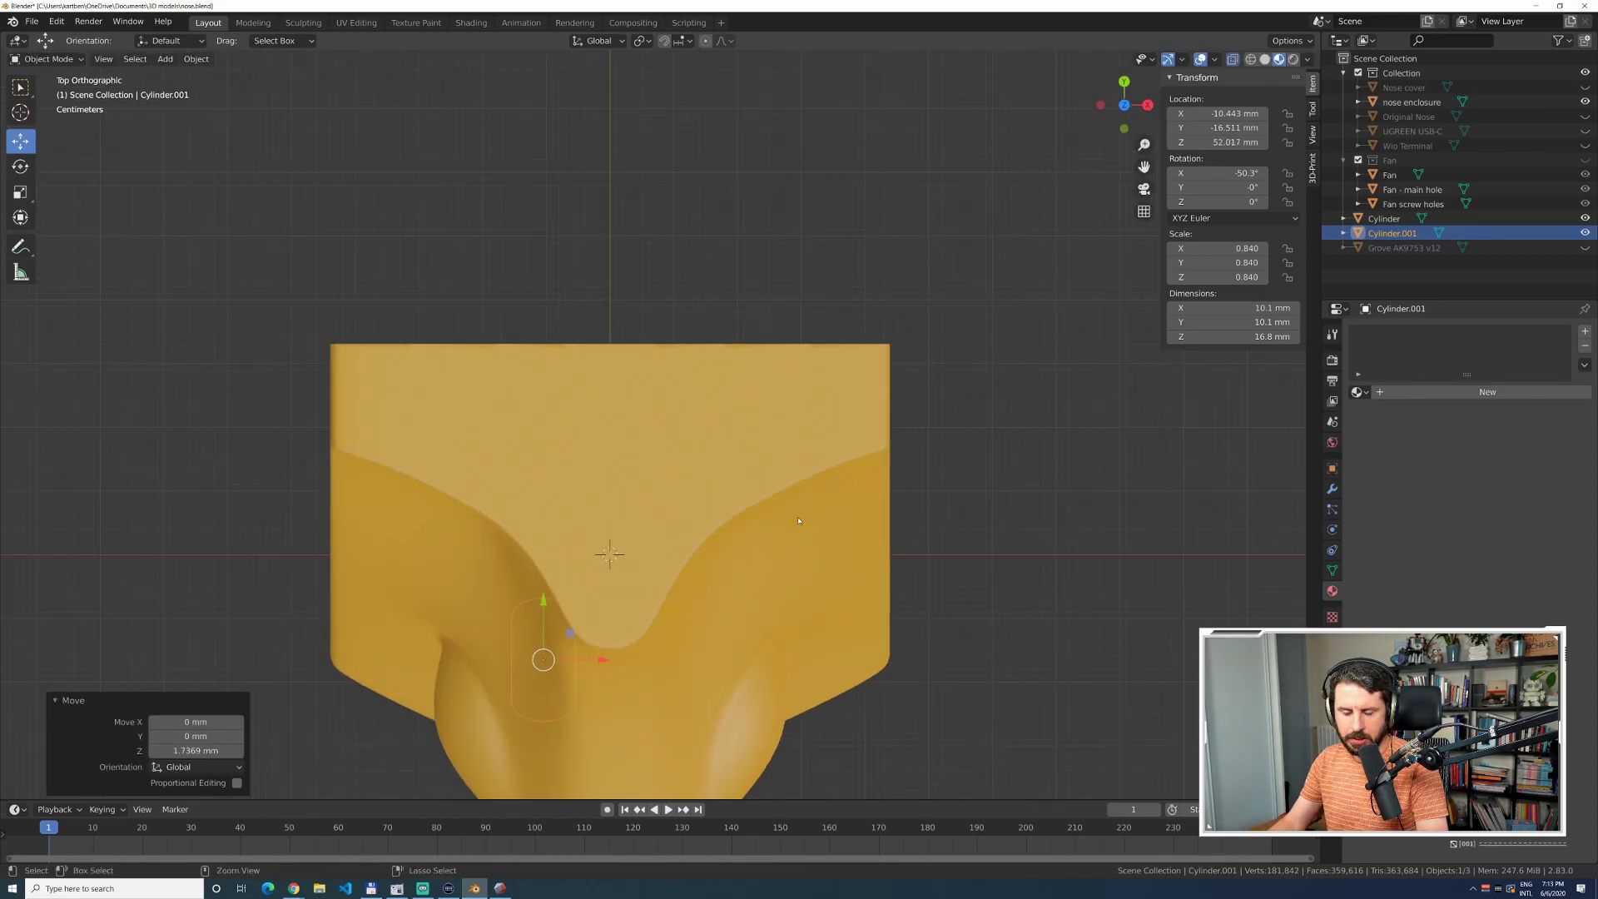
key(ctrl+KP_7)
shift+middle_drag(620, 307, 620, 544)
middle_drag(633, 442, 701, 493)
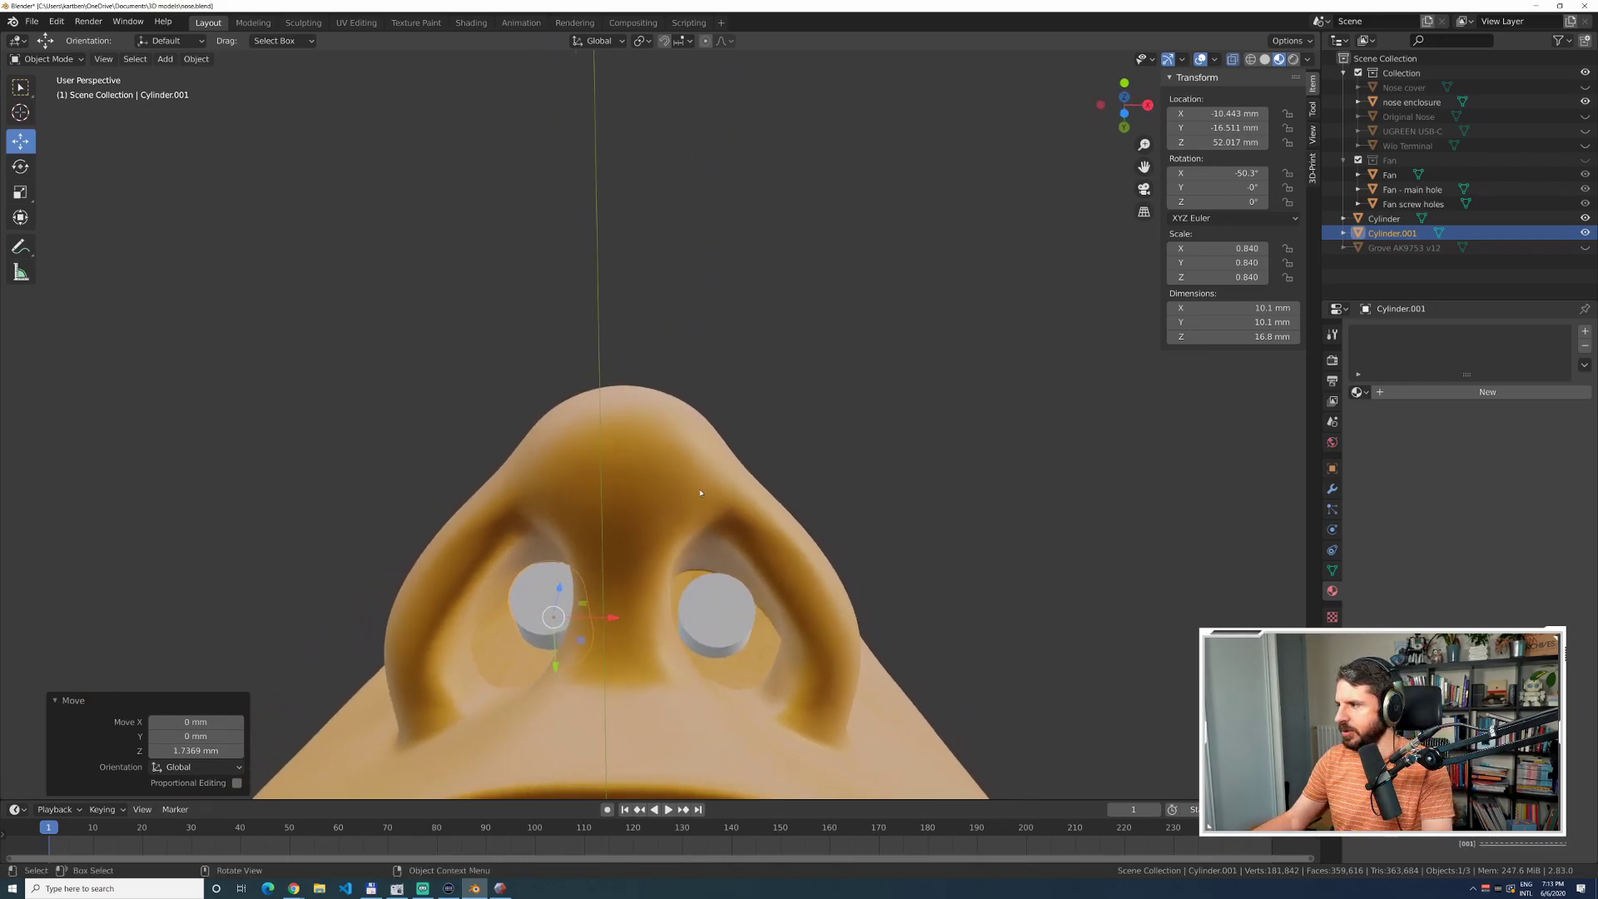
click(588, 603)
key(ctrl+z)
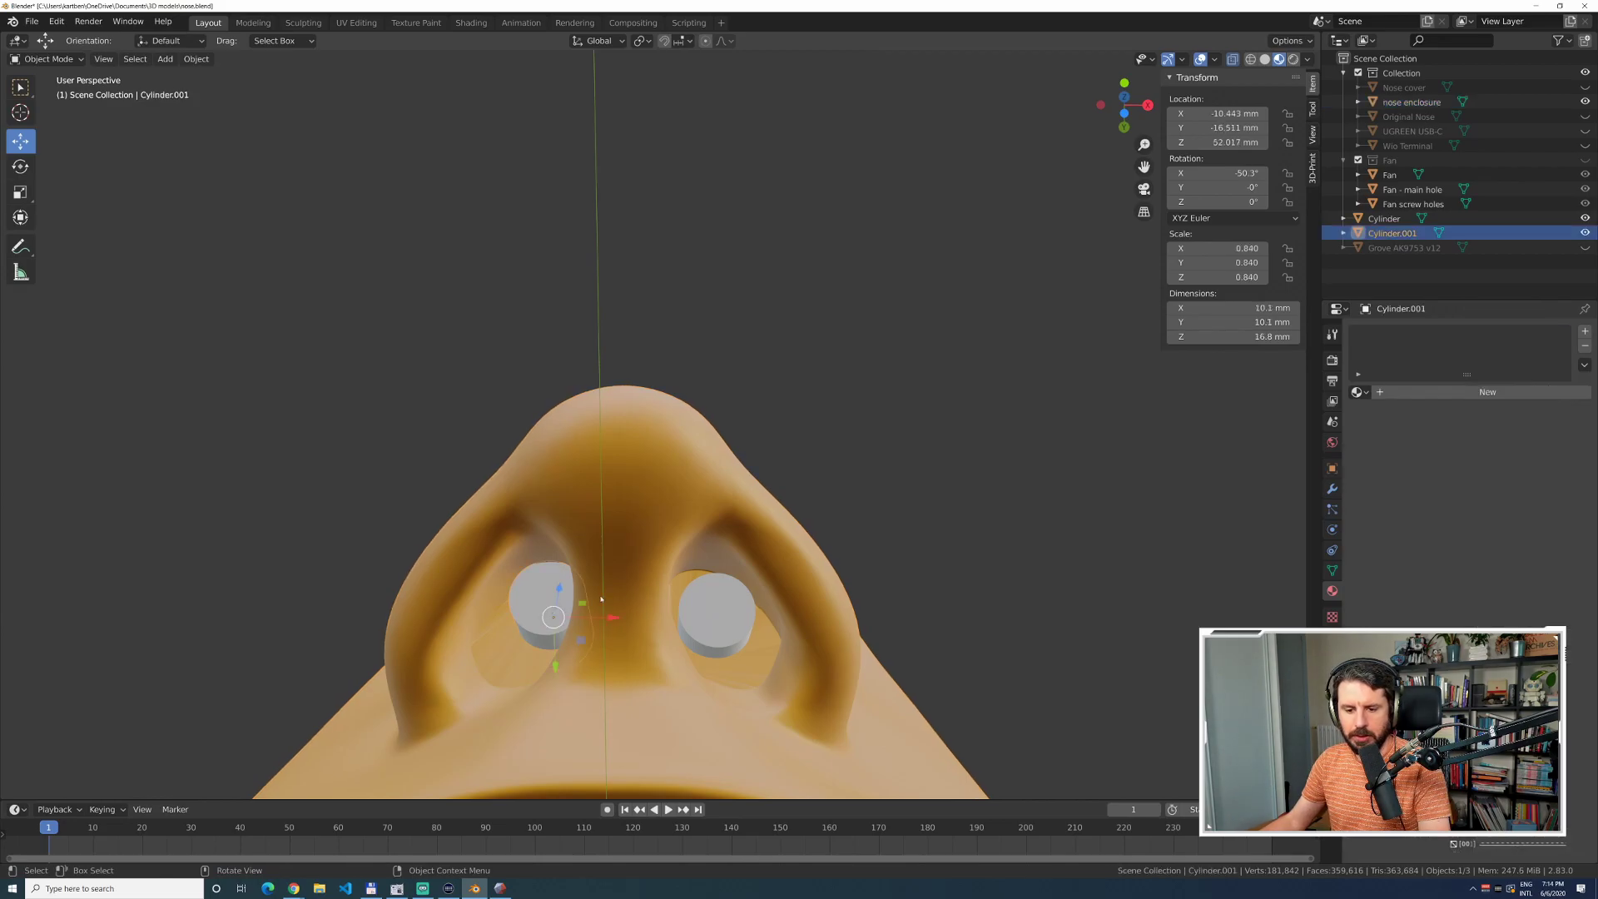
key(Delete)
Create a linked duplicate of the remaining cylinder and move it about -24.43 mm along X into the other nostril.
click(718, 611)
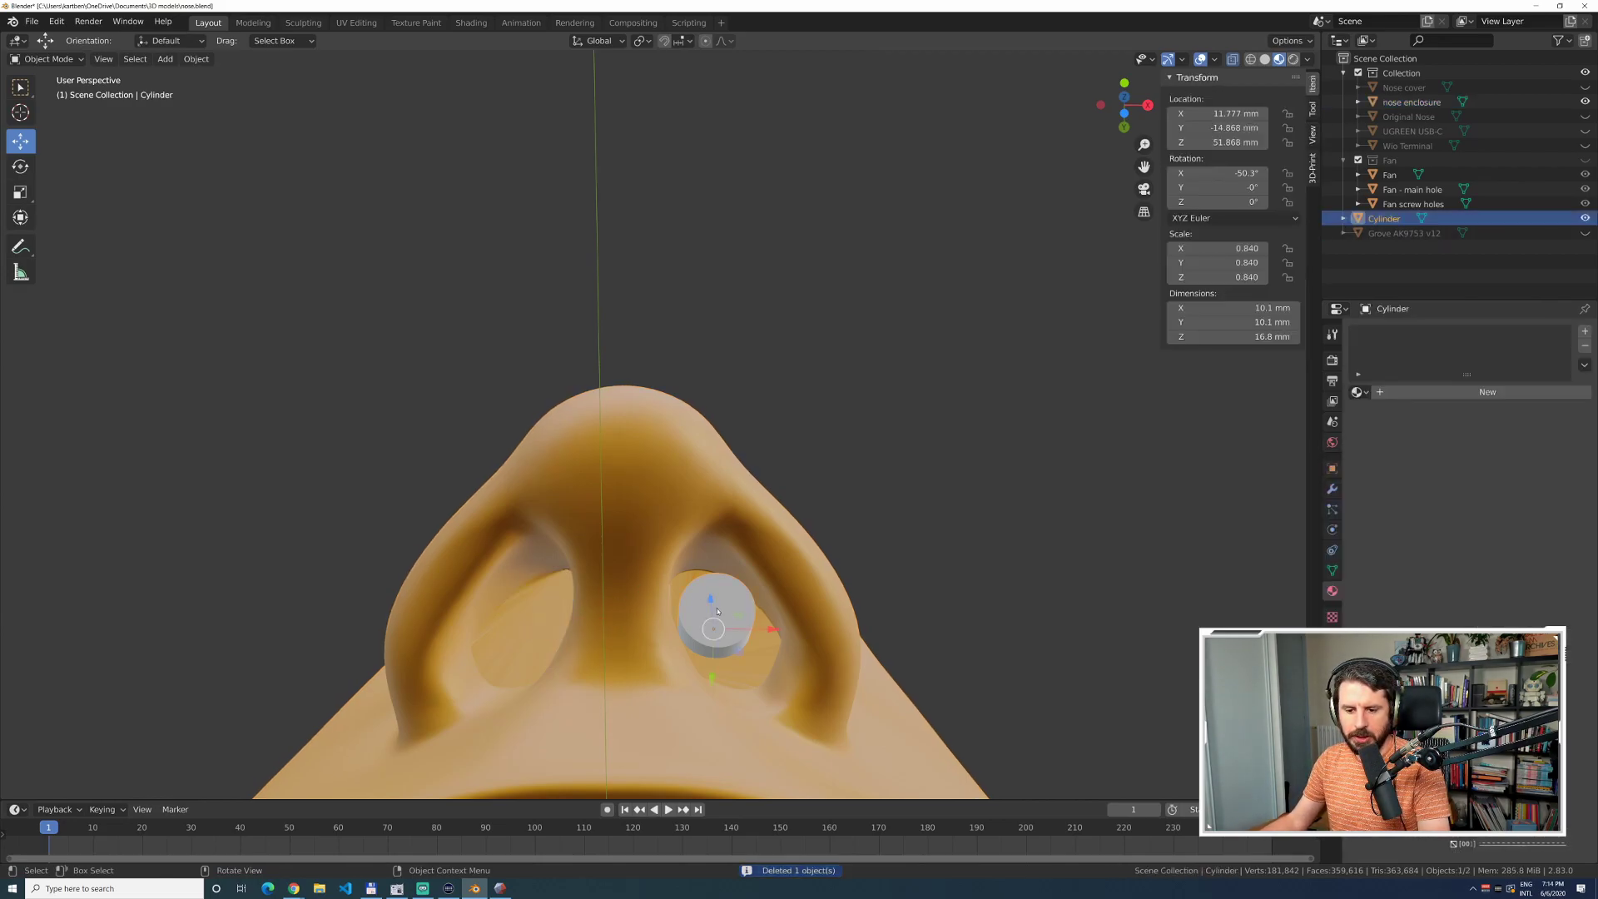
key(alt+d)
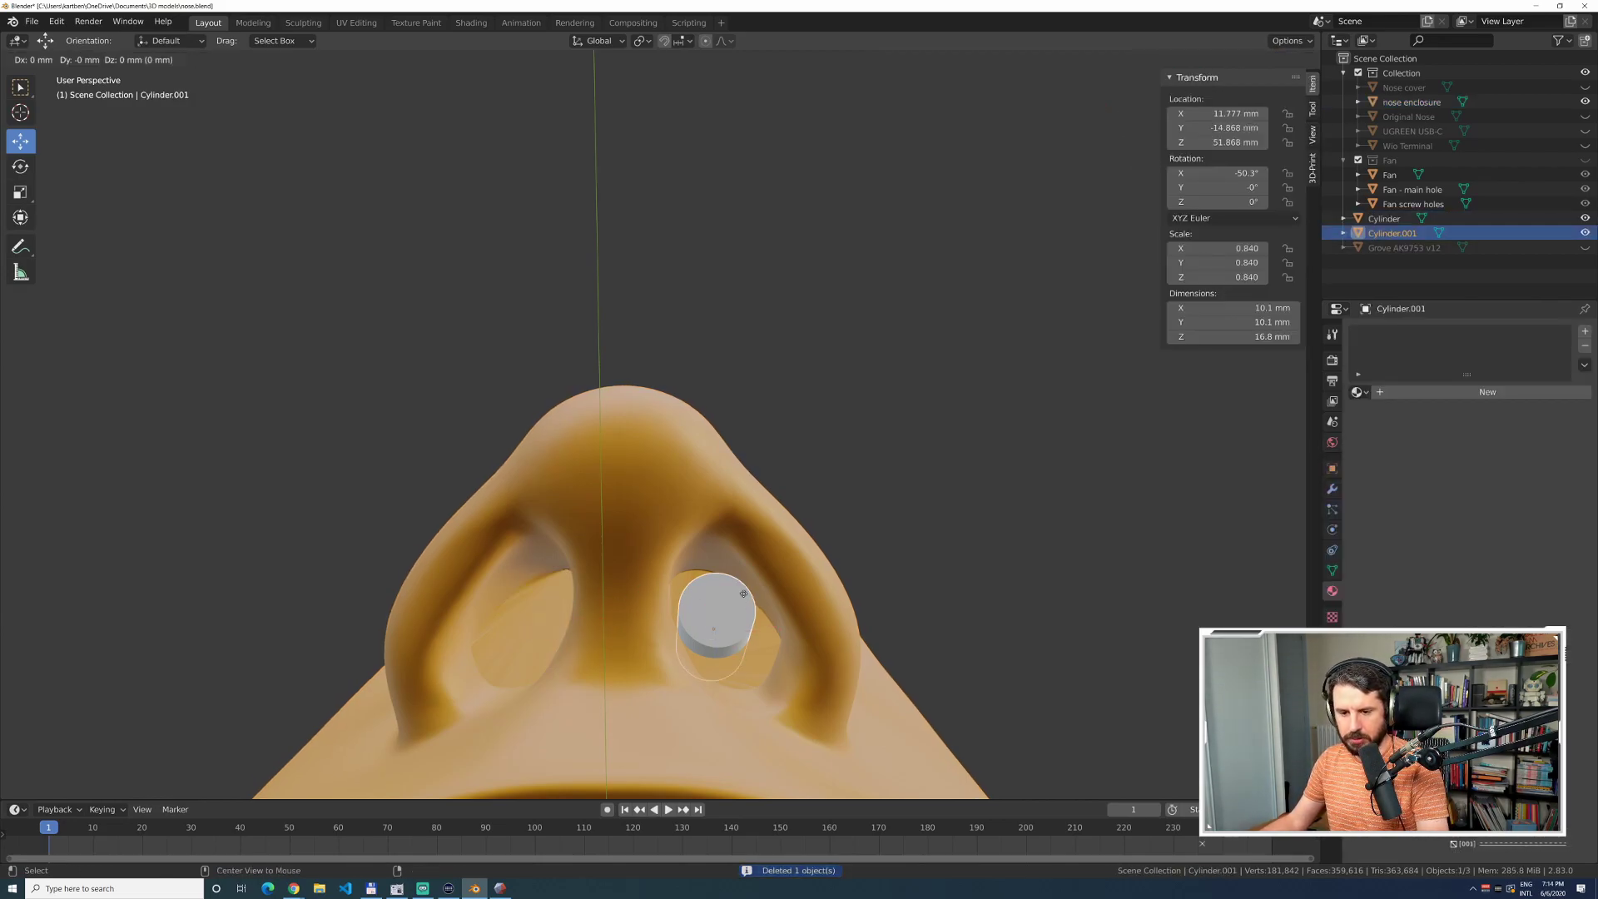
key(Escape)
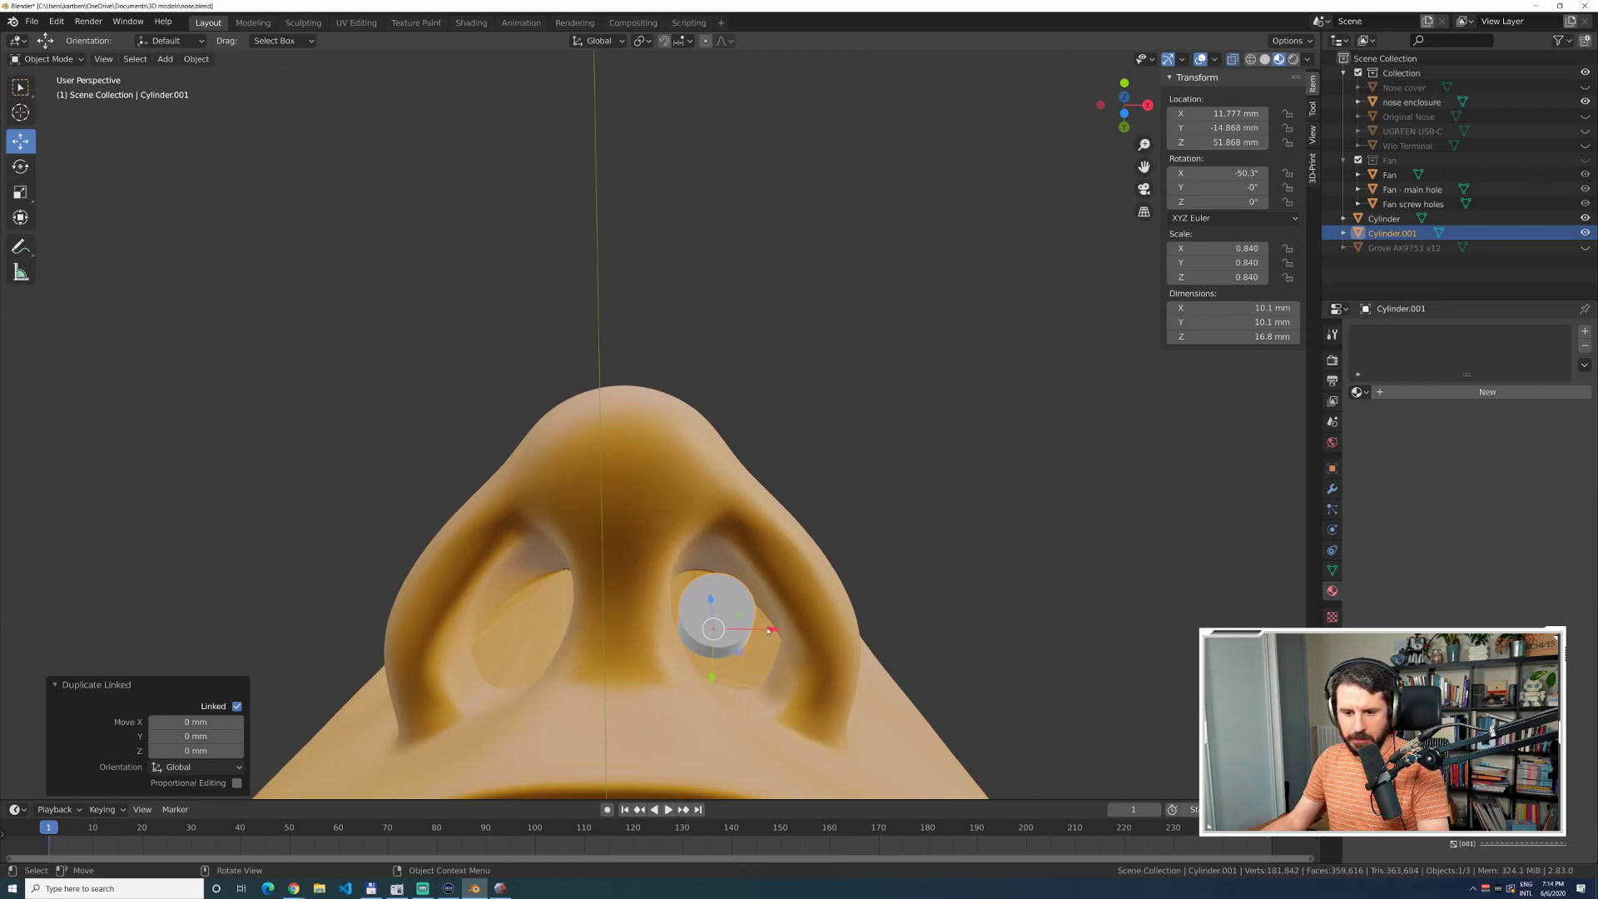
key(g)
key(x)
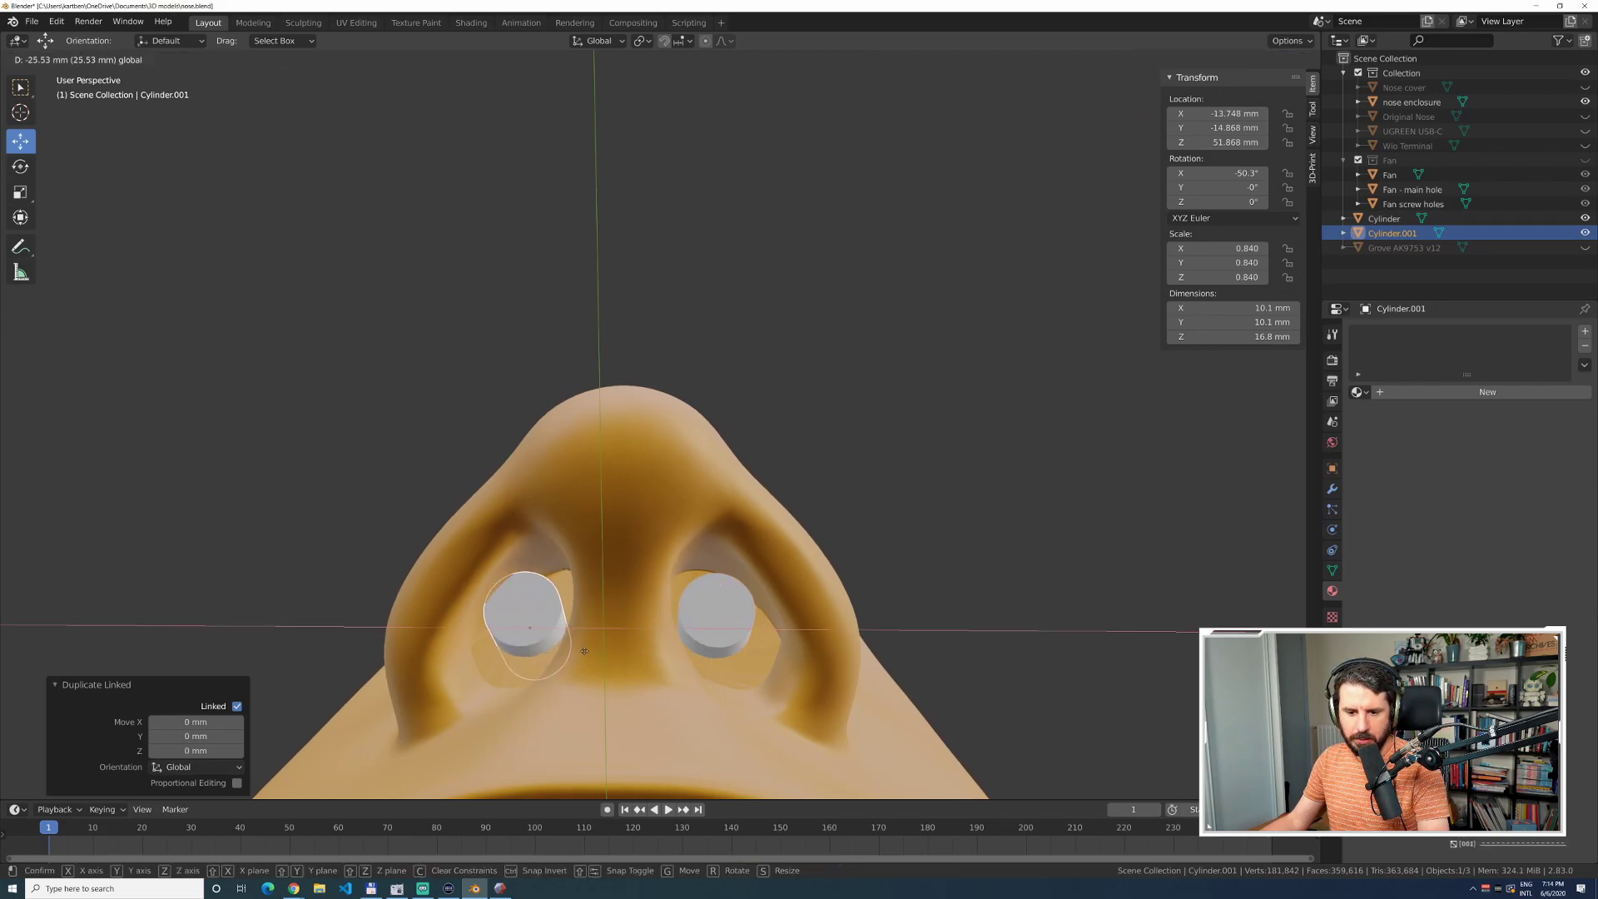
click(592, 652)
Shift the linked duplicate about 0.59 mm along X and compare its alignment with the first cylinder from behind.
middle_drag(592, 652, 574, 615)
key(g)
key(x)
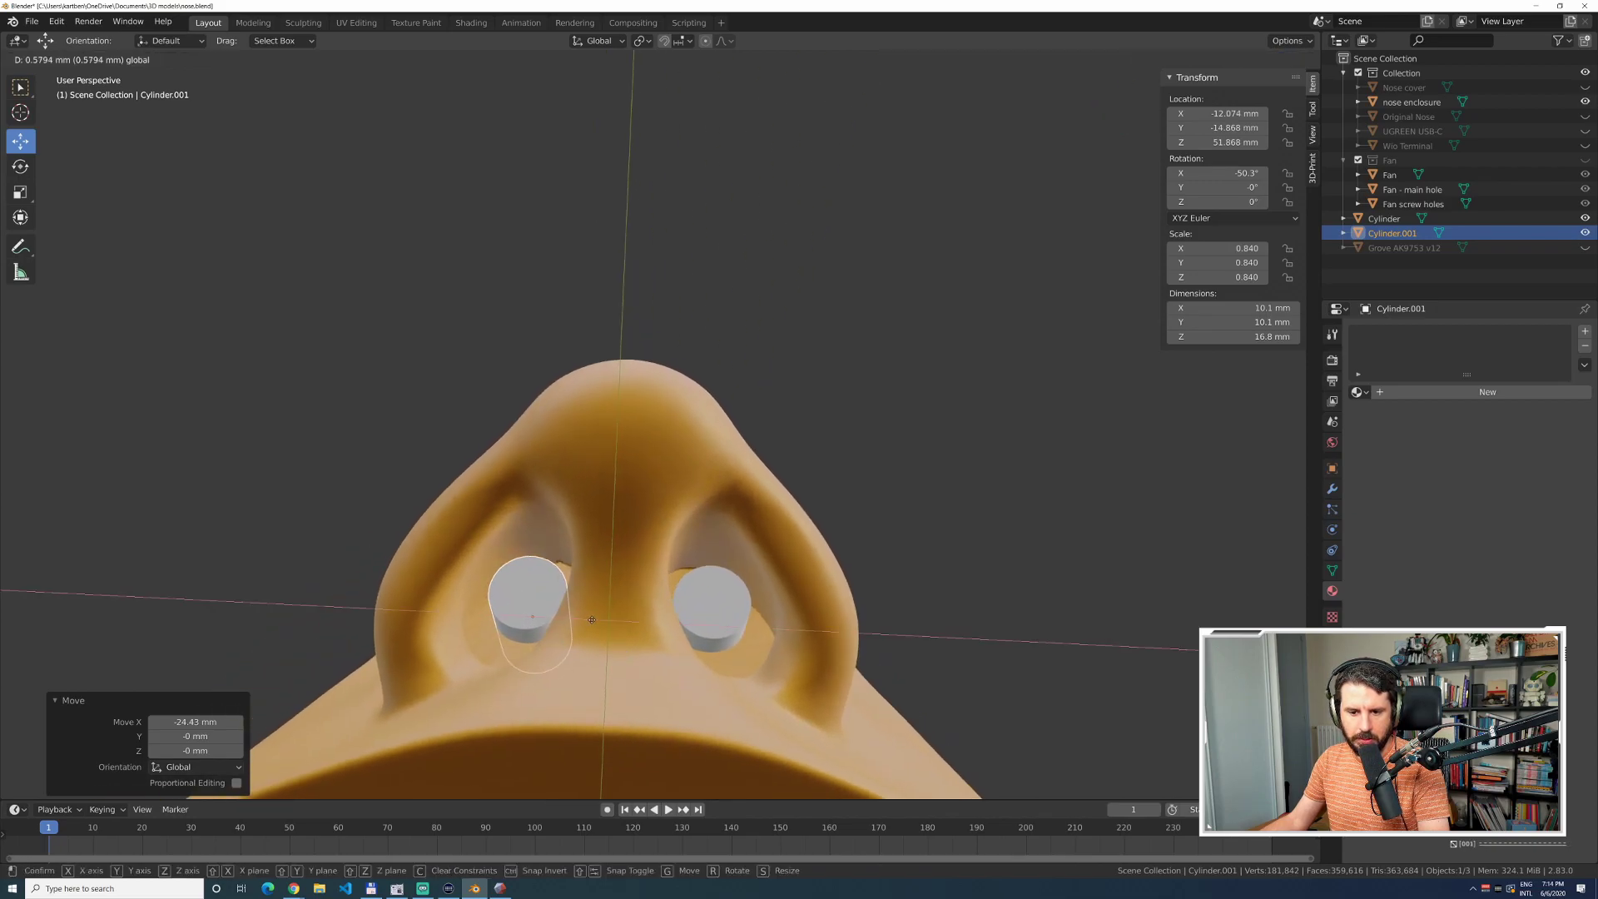
click(643, 618)
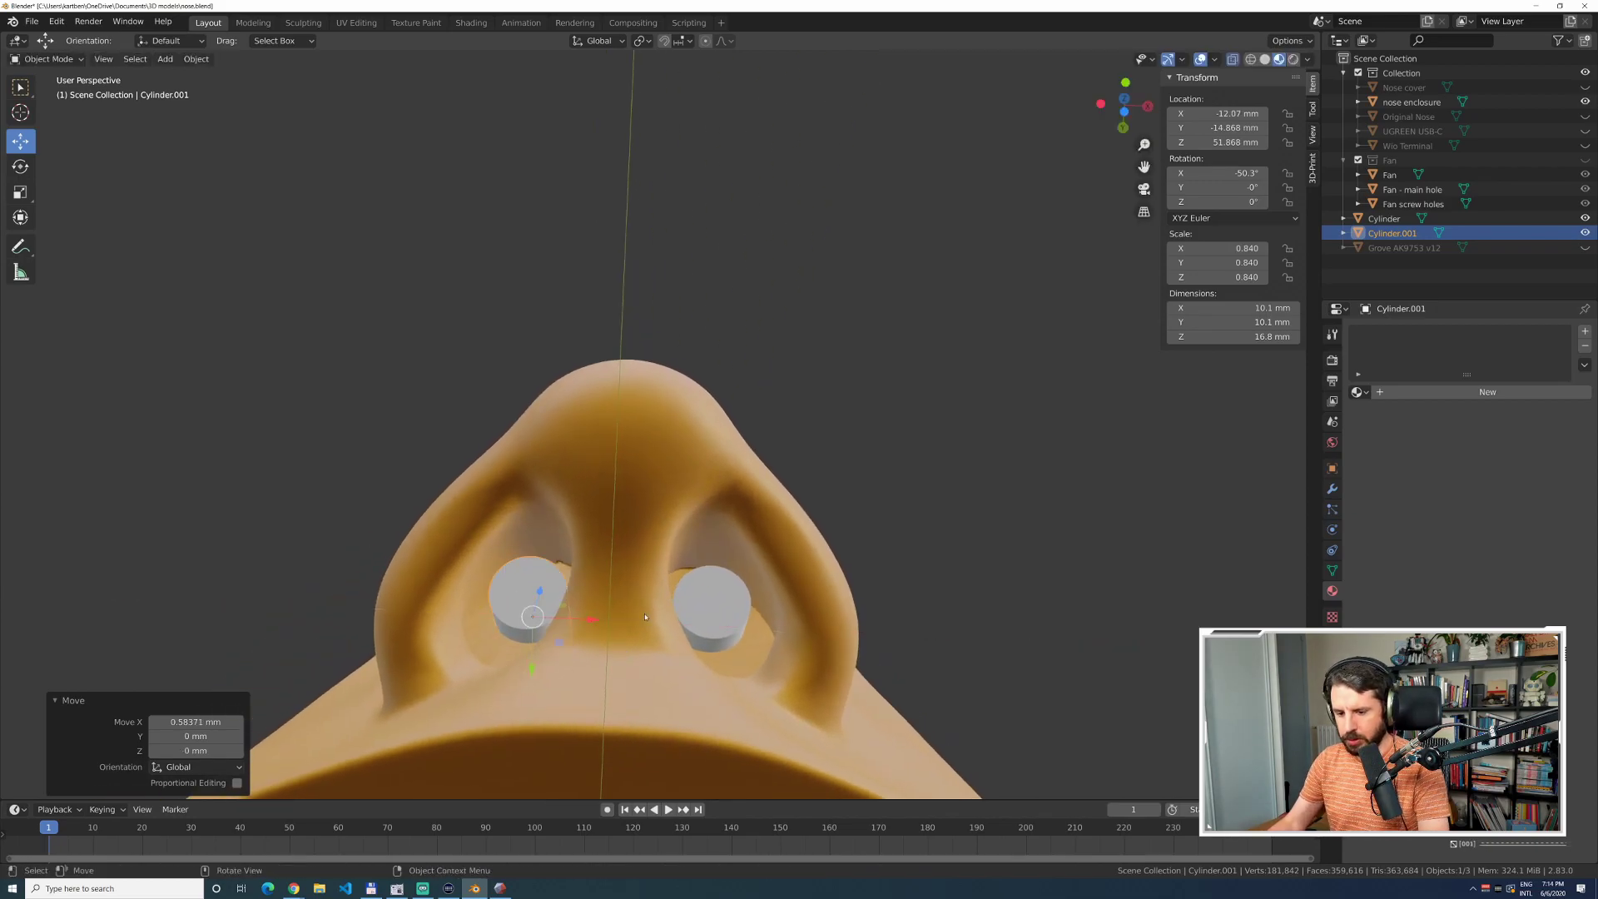
key(KP_1)
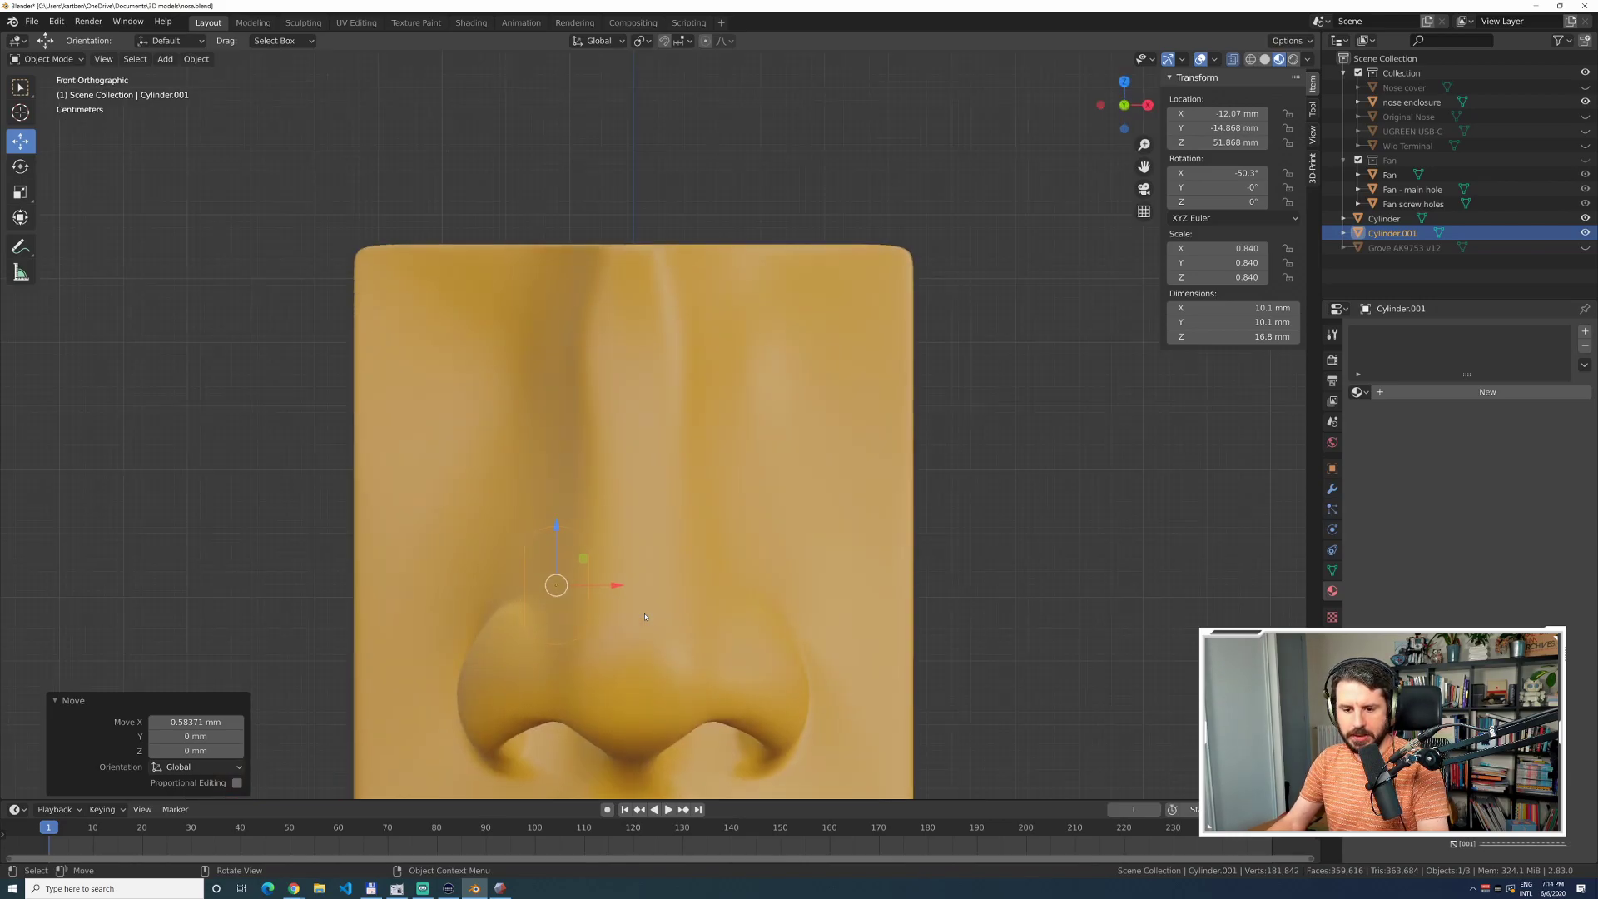
key(ctrl+KP_1)
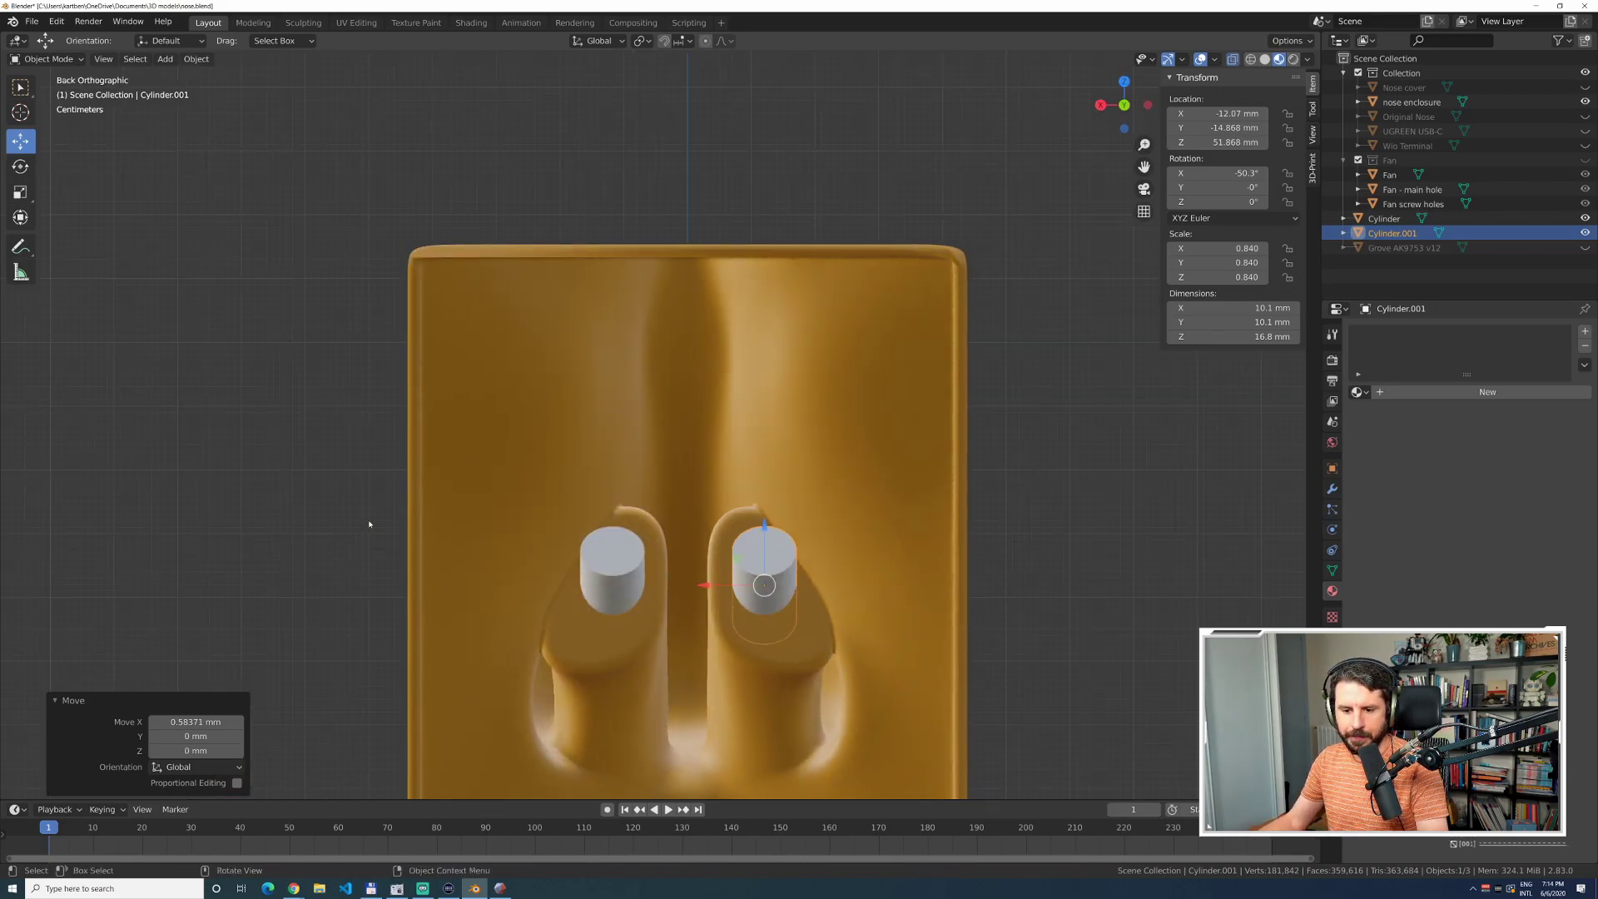
Join the two nostril cylinders, Cylinder and Cylinder.001, into a single object.
click(374, 522)
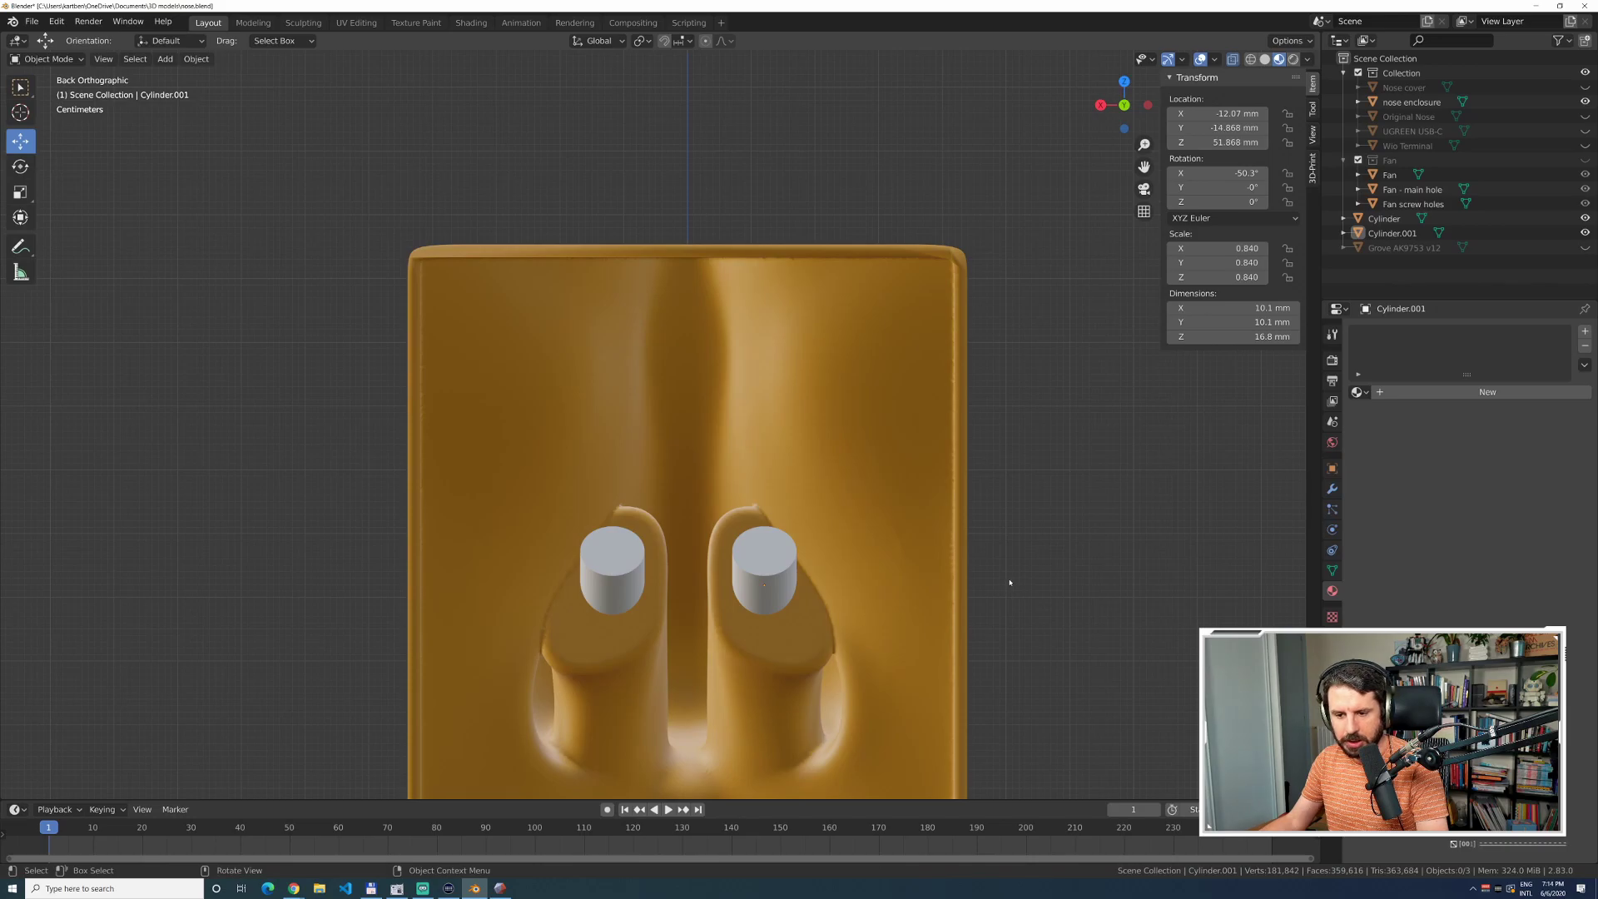
middle_drag(999, 581, 946, 614)
scroll(945, 613, down, 4)
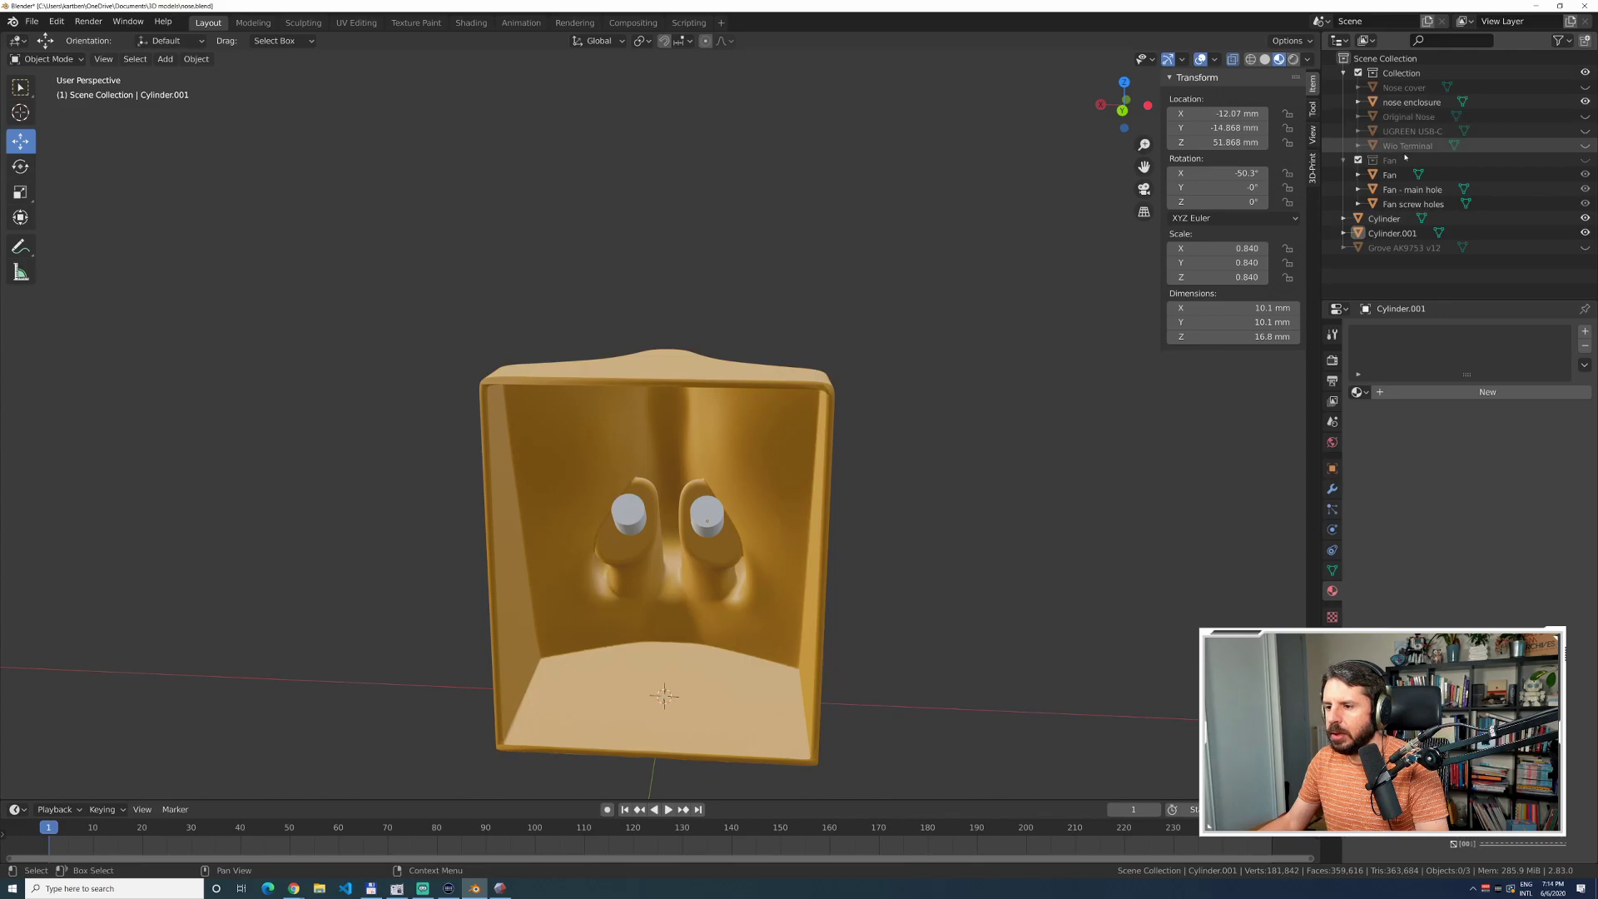
click(1384, 218)
ctrl+click(1393, 234)
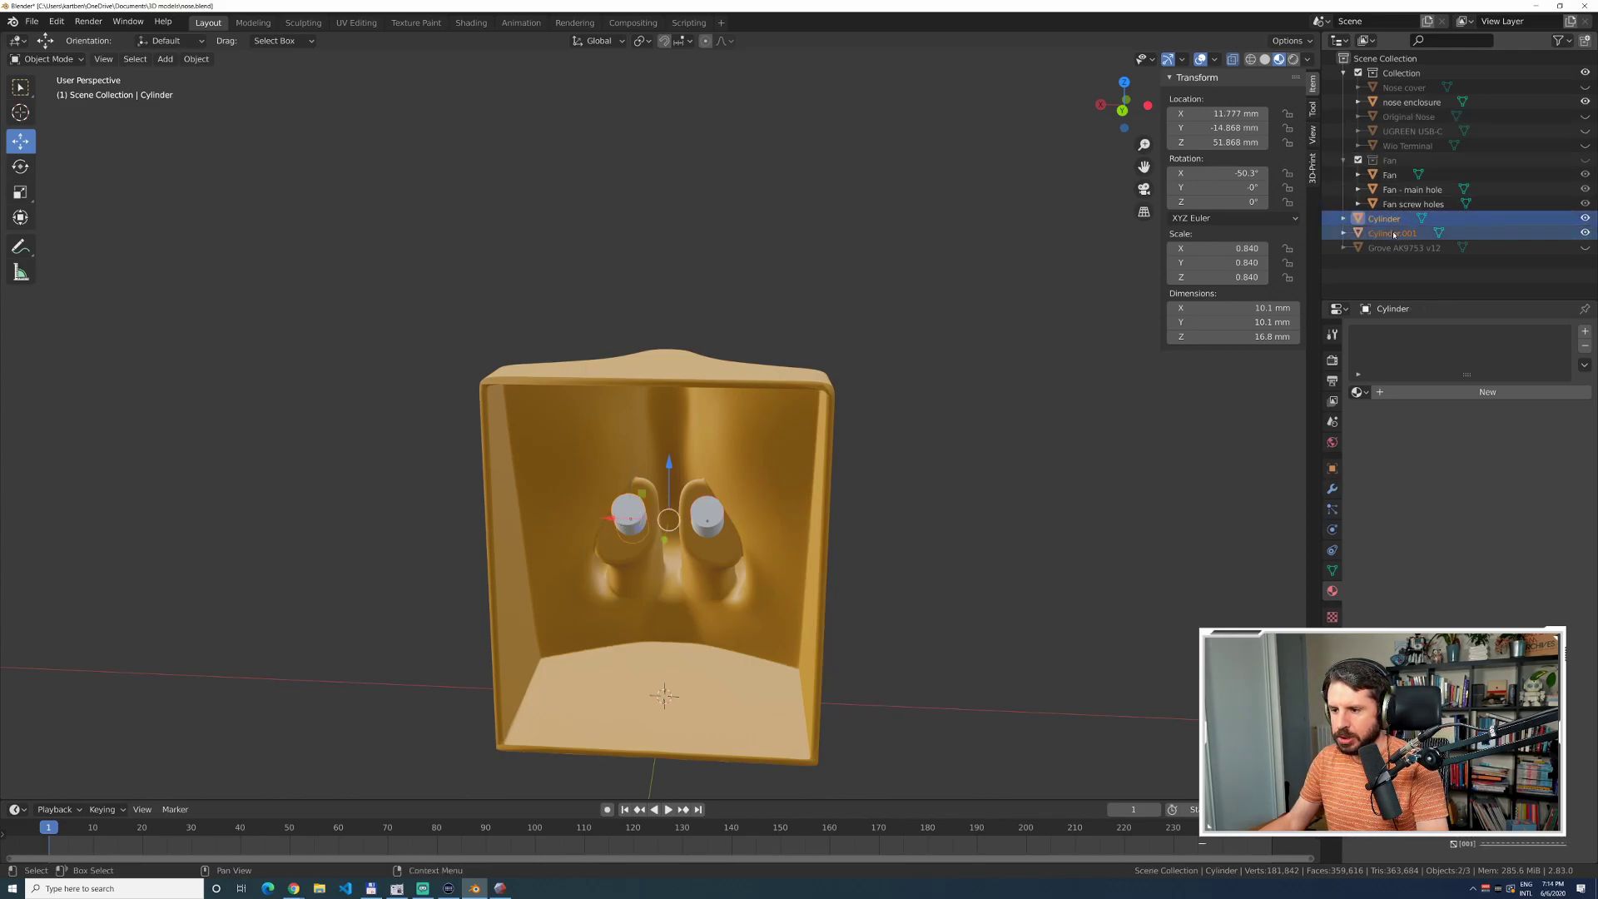
key(F3)
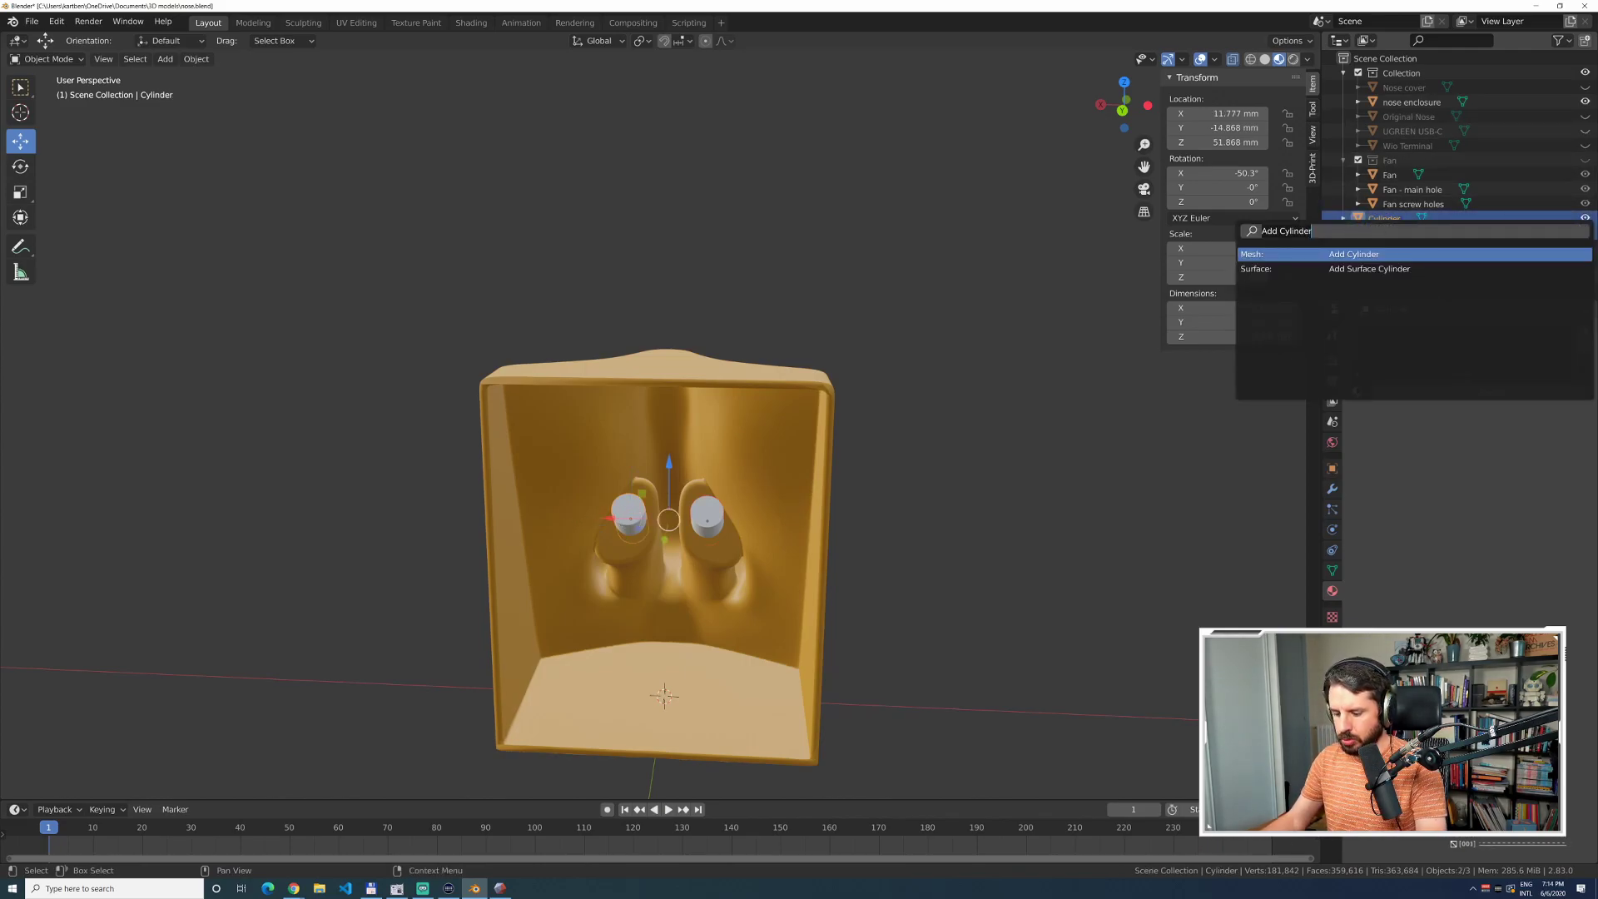
key(Return)
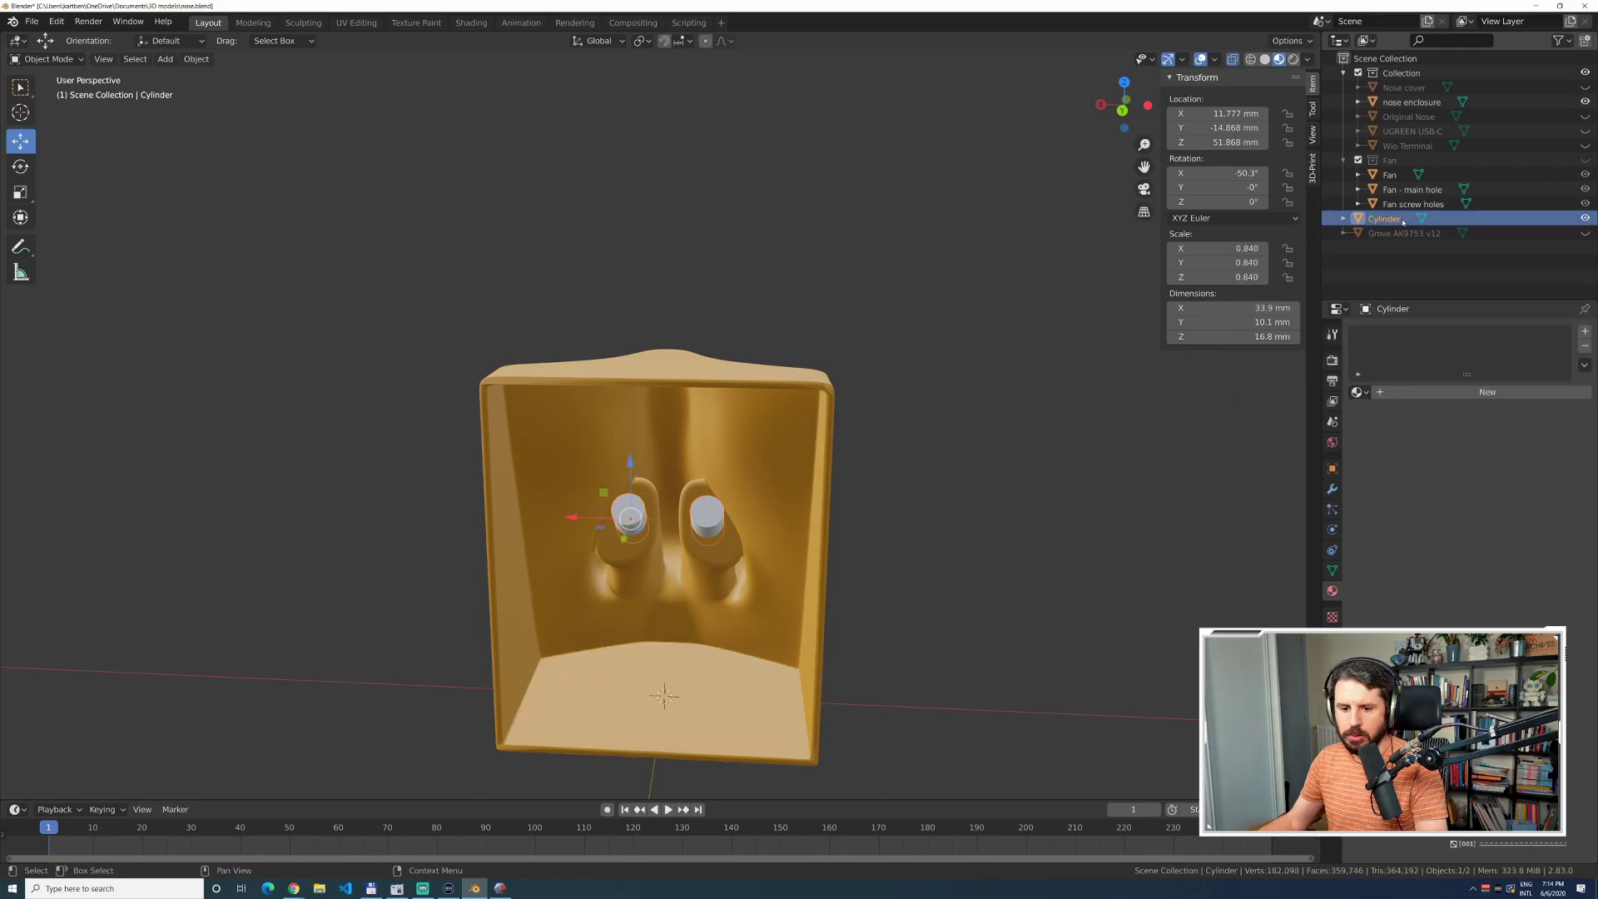
Rename the joined cylinder object as nostril cylinders.
double_click(1398, 220)
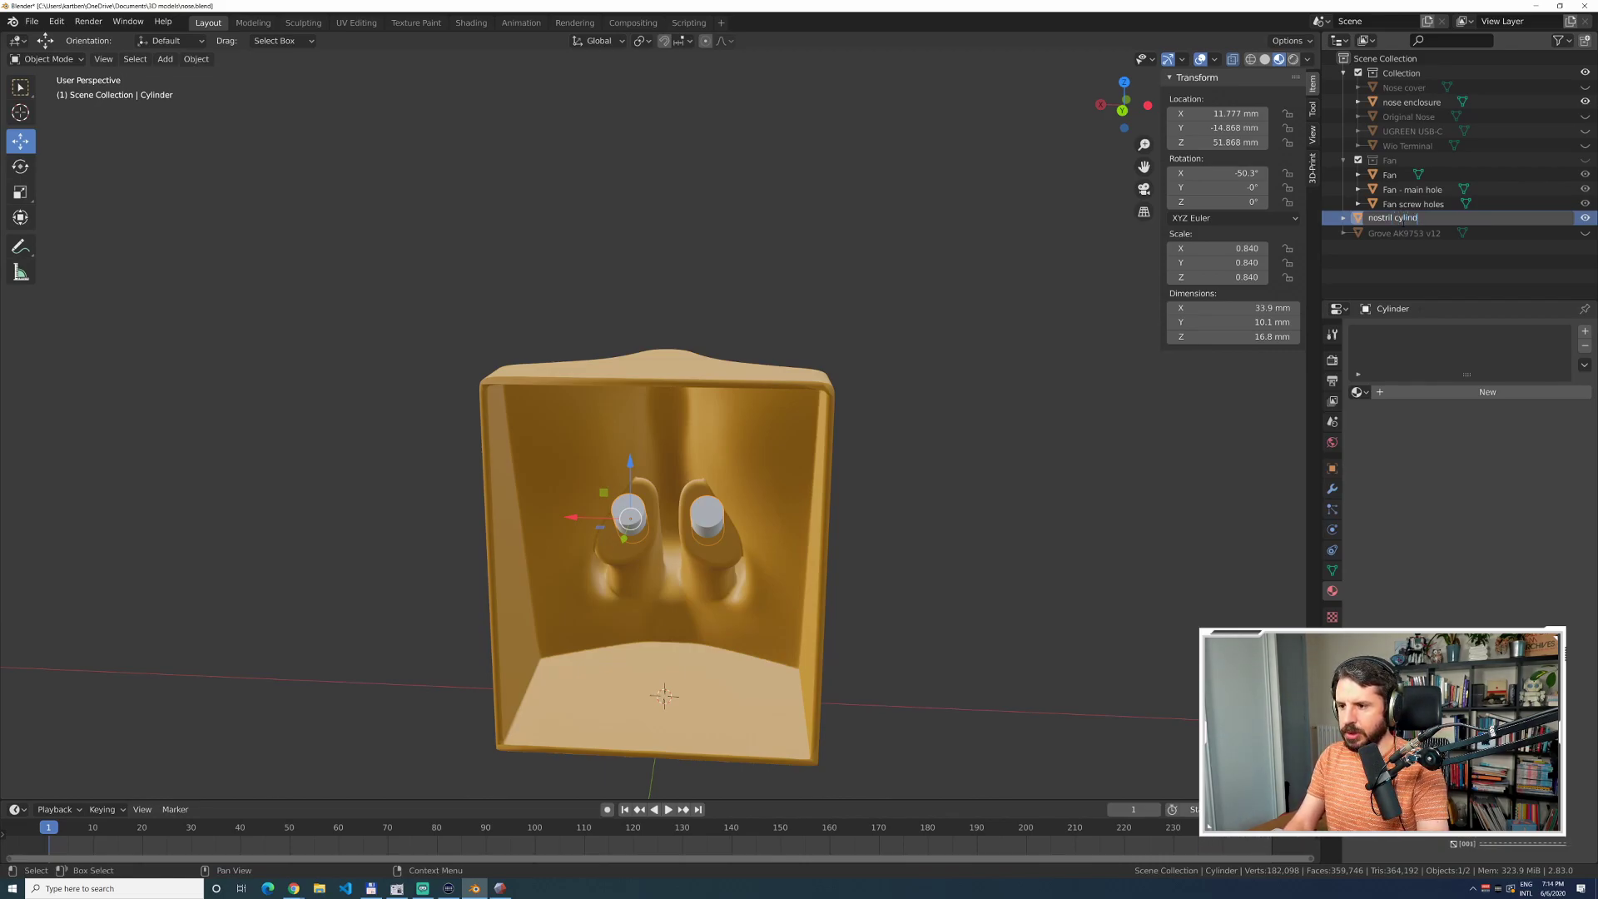
text(nostril cylinders)
key(Return)
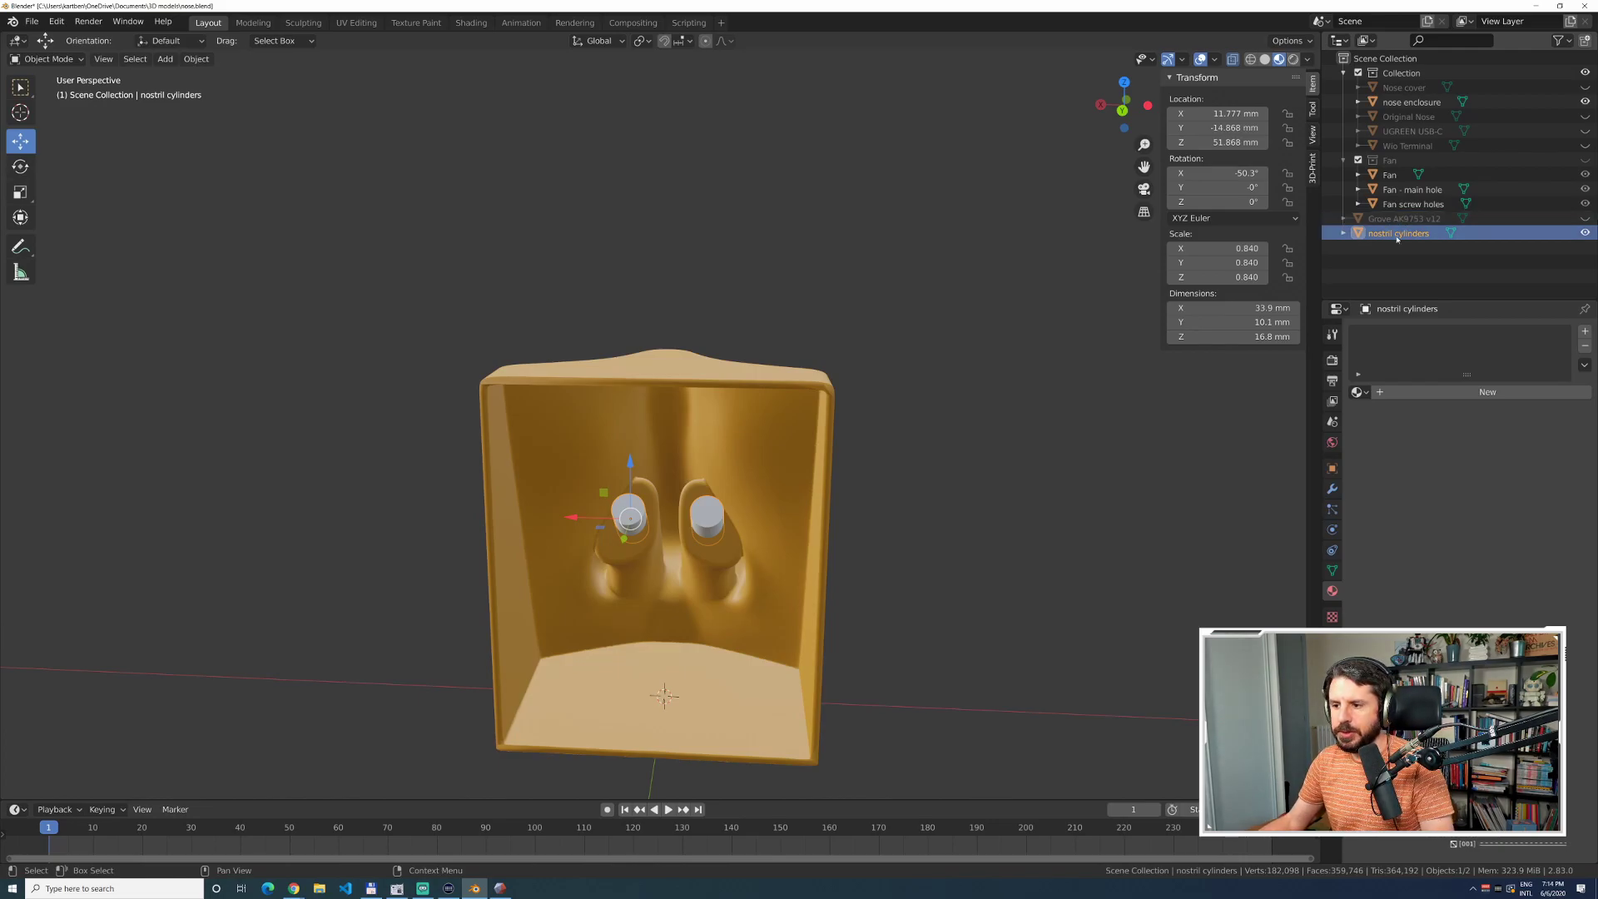
Hide the nostril cylinders object in the viewport and save the file.
click(1392, 267)
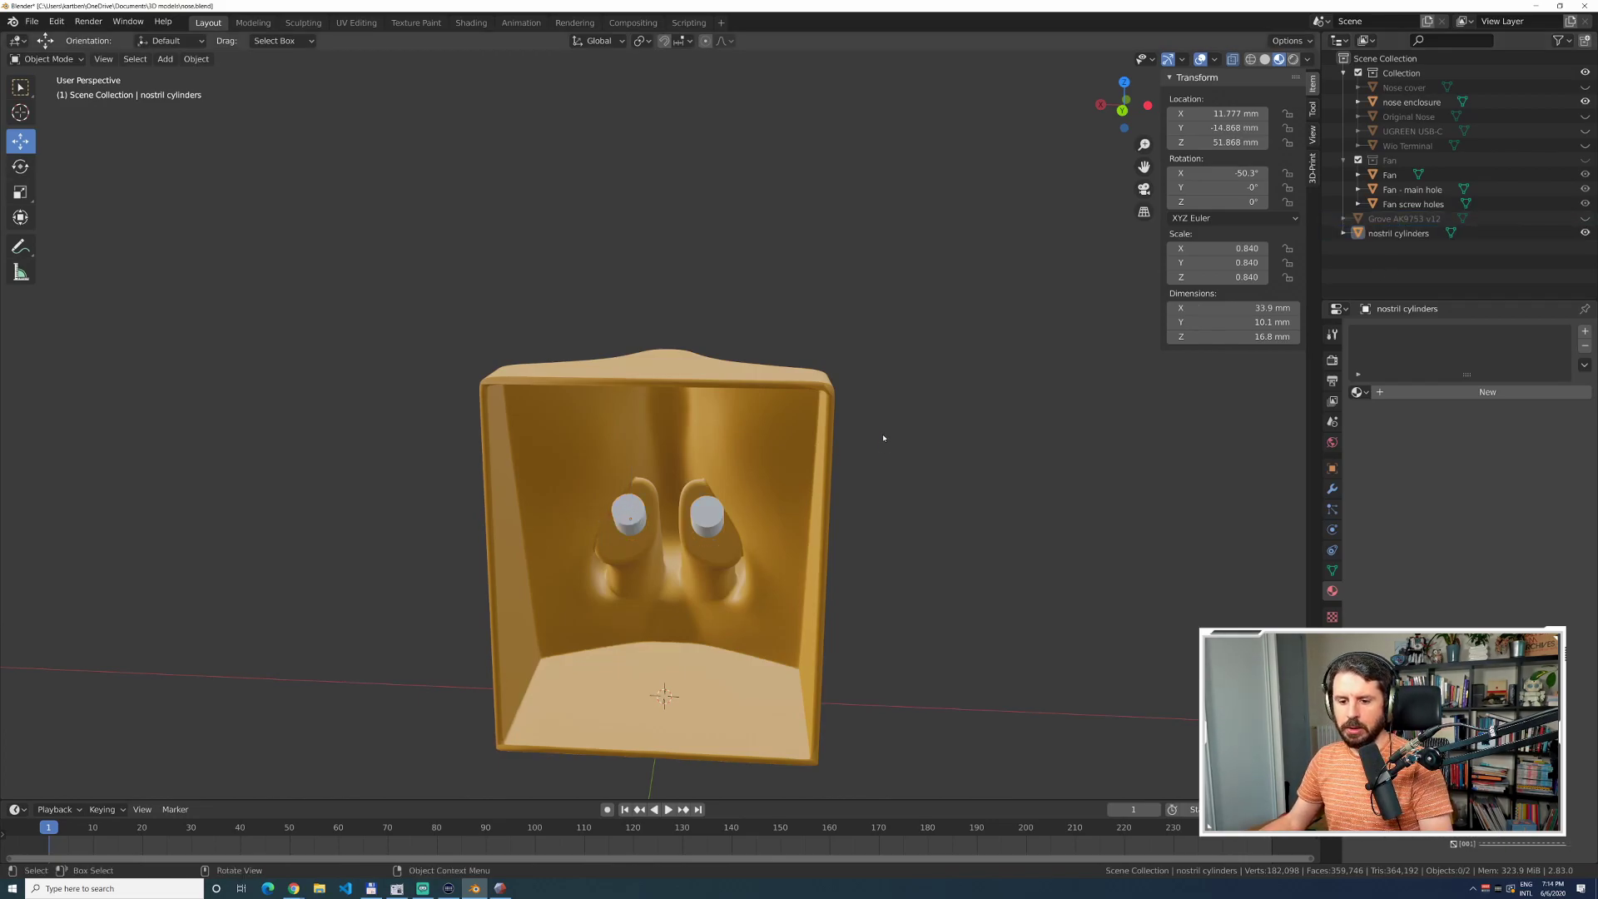
click(1585, 234)
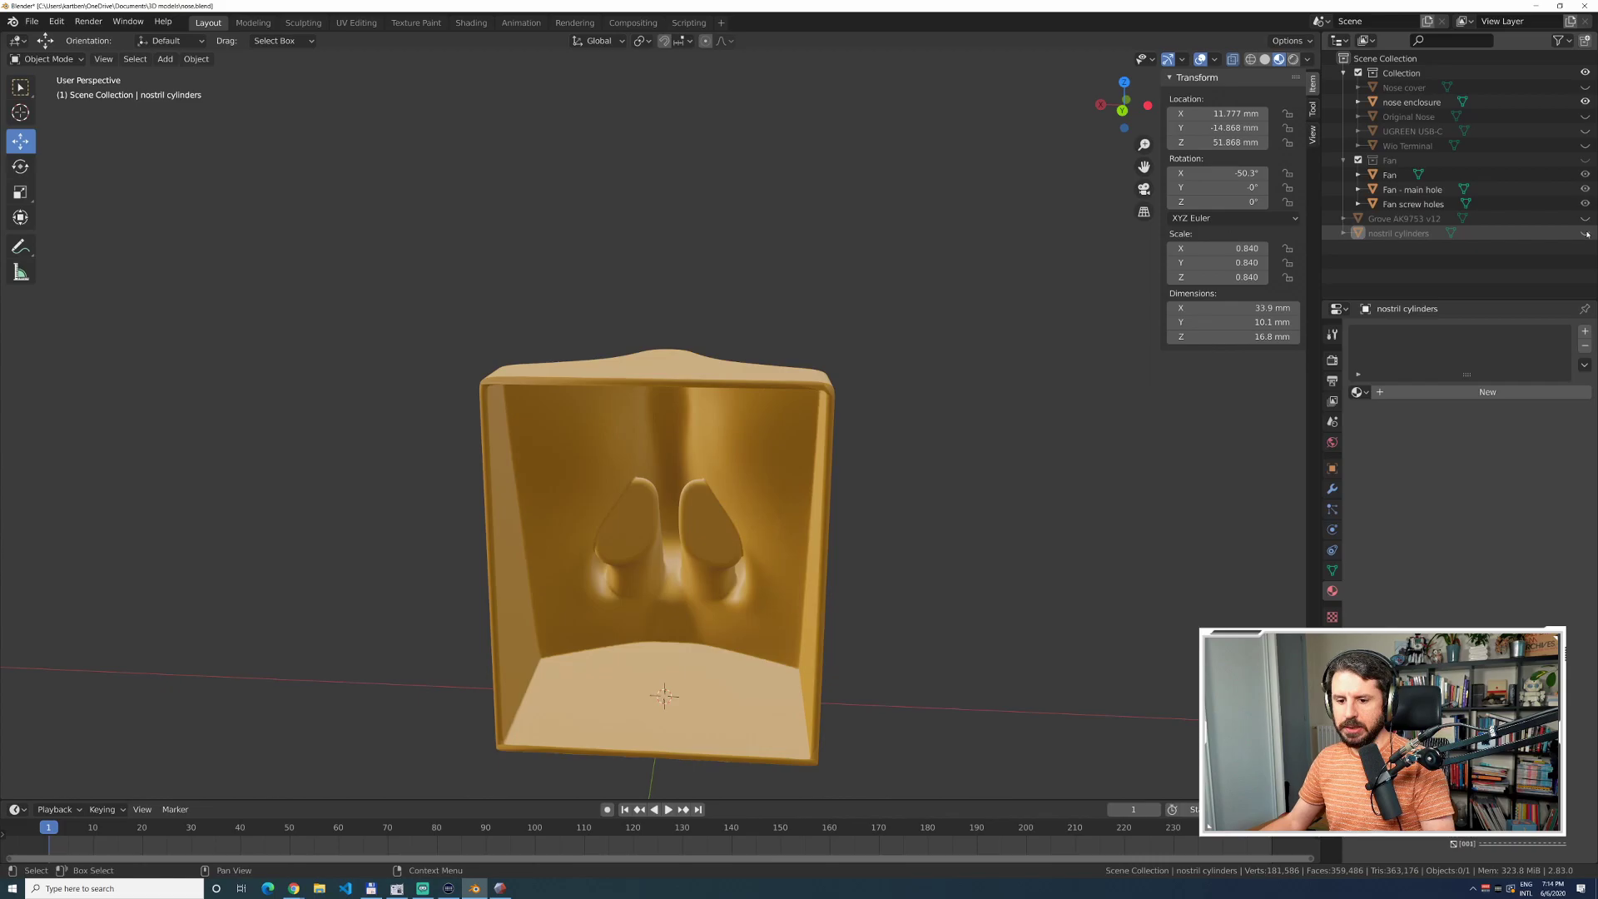
key(ctrl+s)
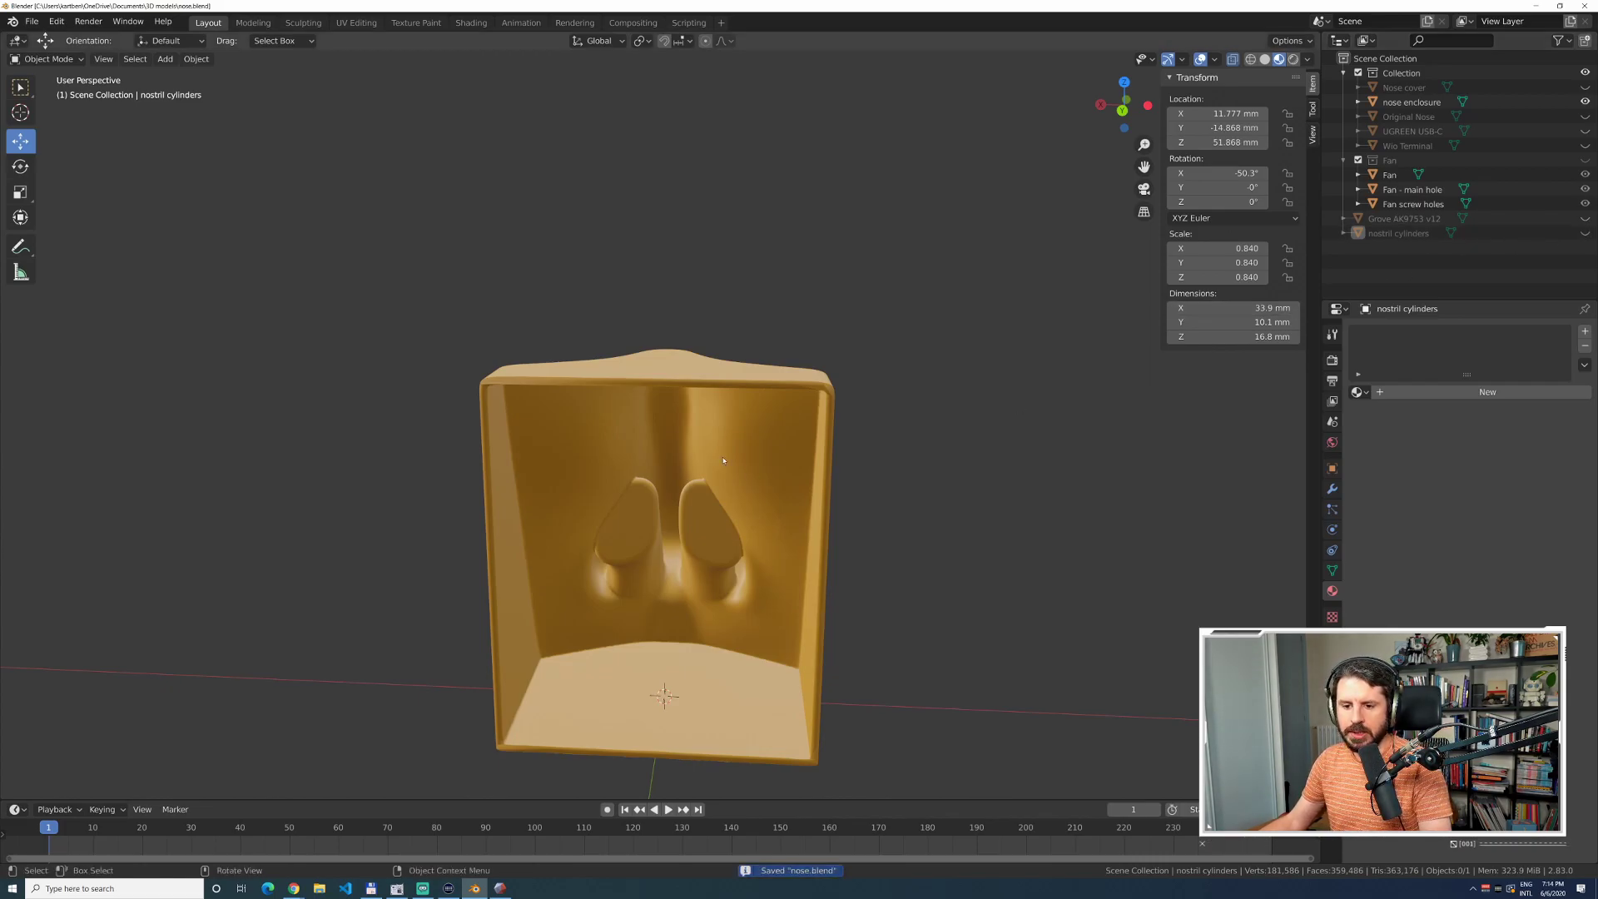
Add a Boolean modifier to the nose enclosure with the Union operation and nostril cylinders as its object.
click(753, 408)
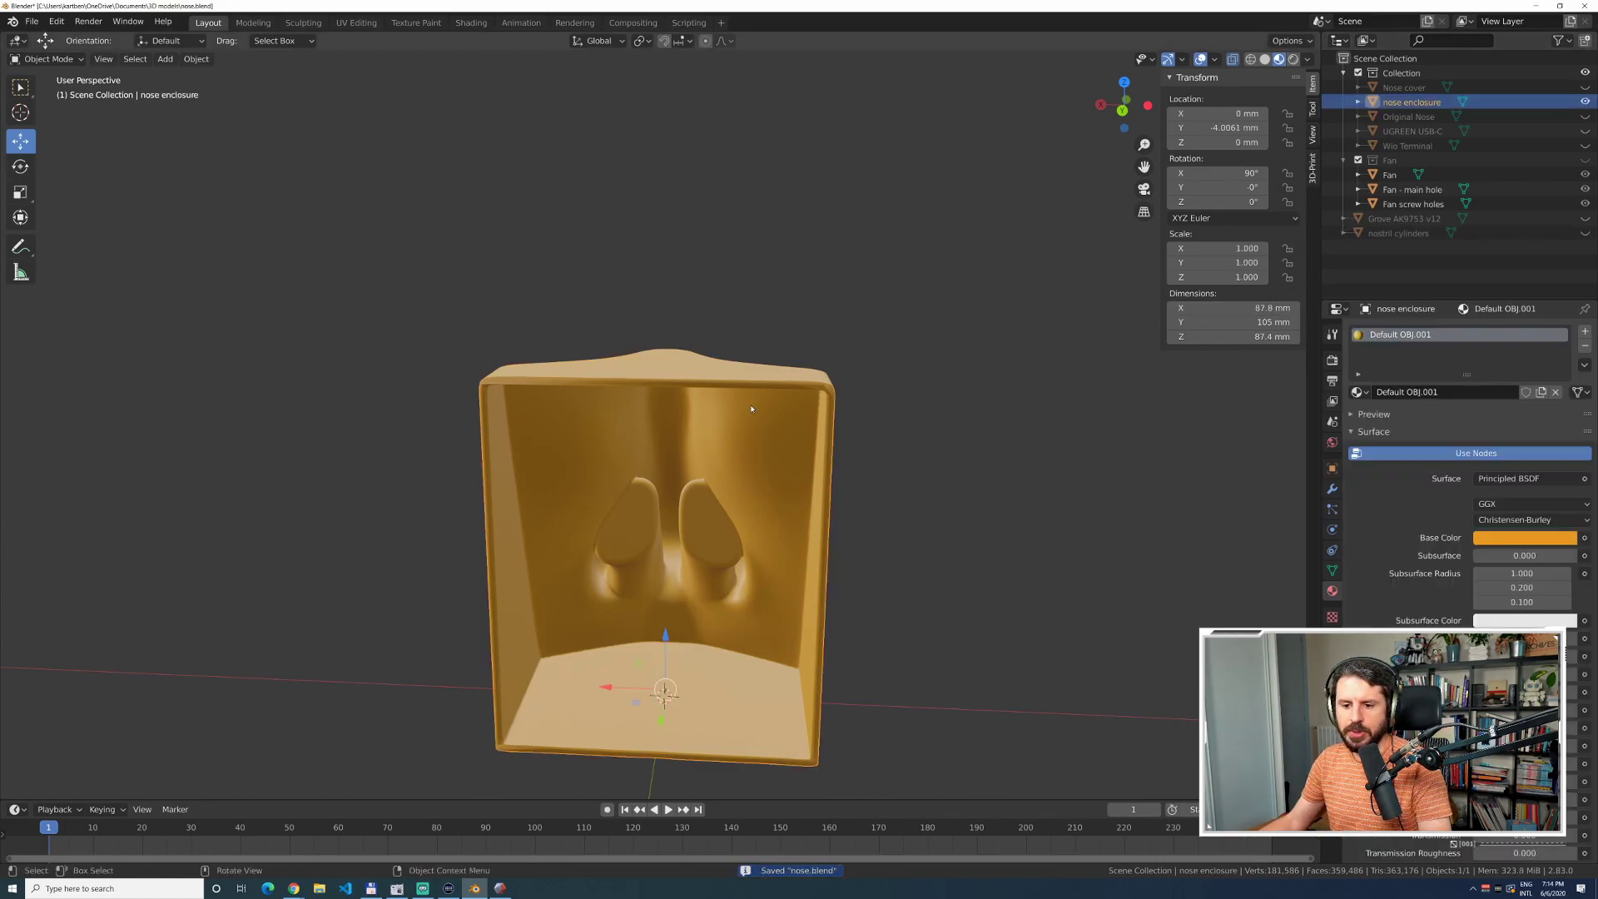
click(1331, 490)
click(1404, 332)
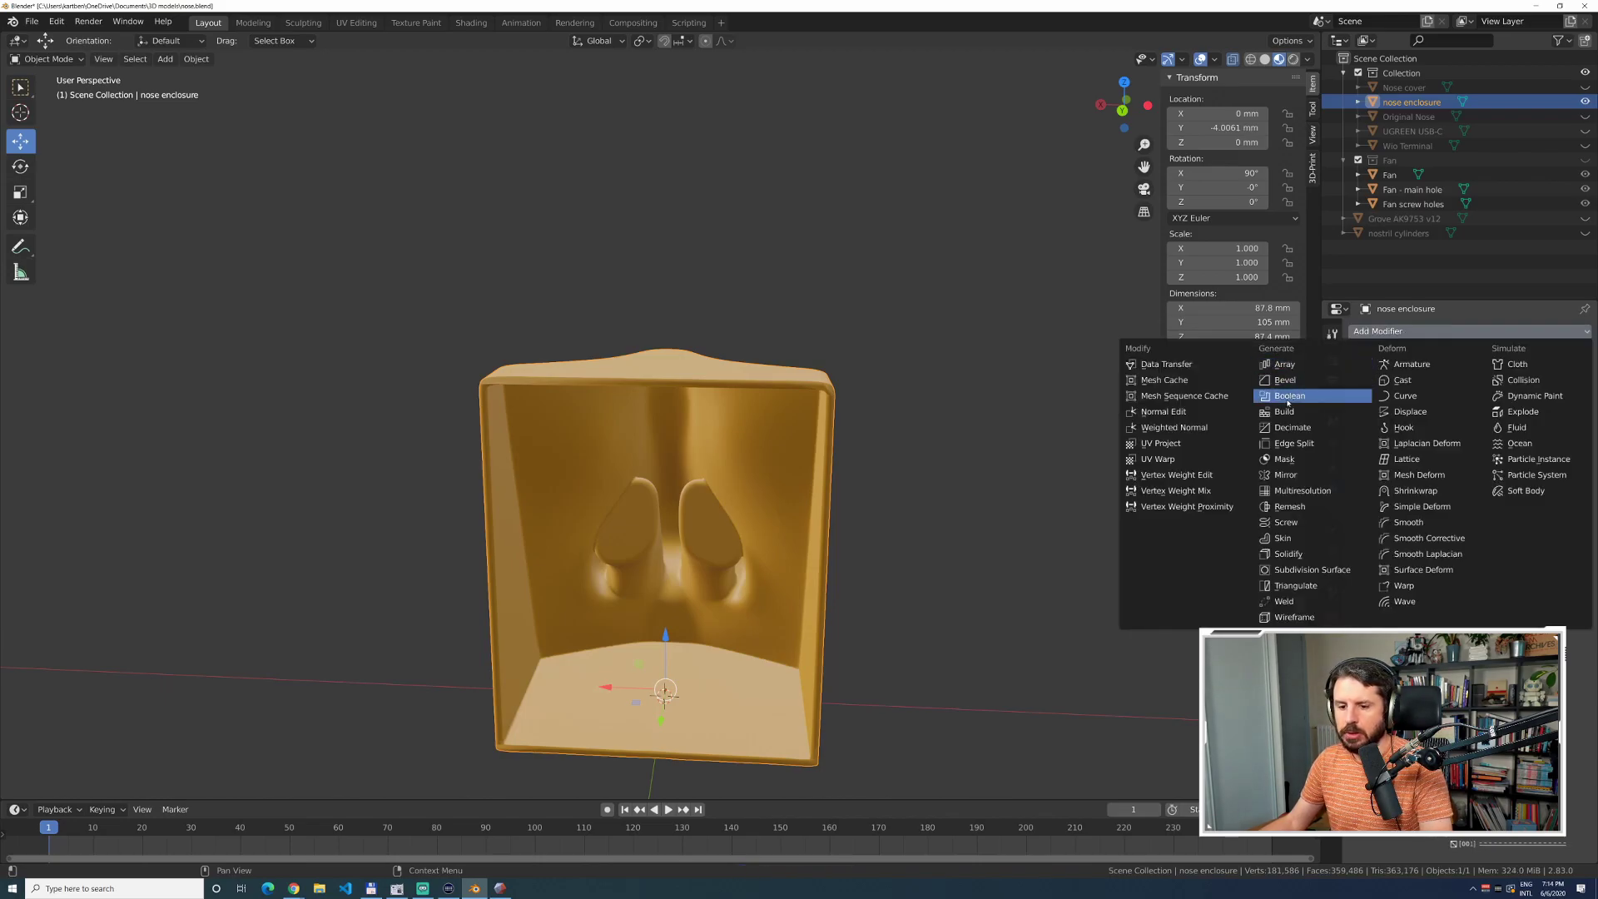
click(1287, 401)
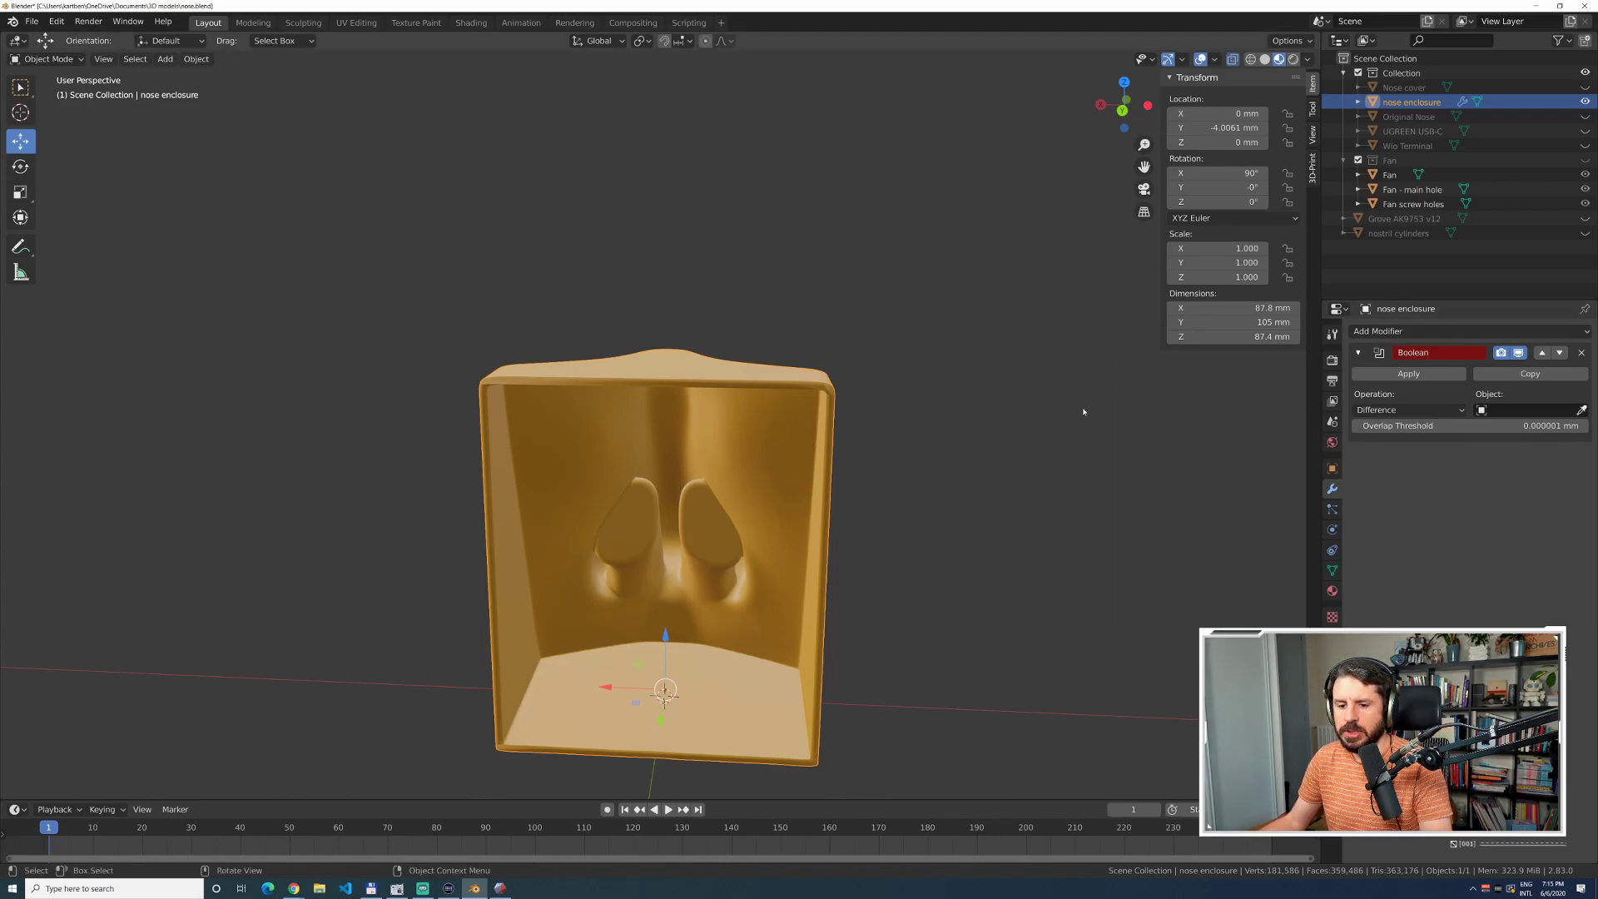
click(1409, 410)
click(1382, 443)
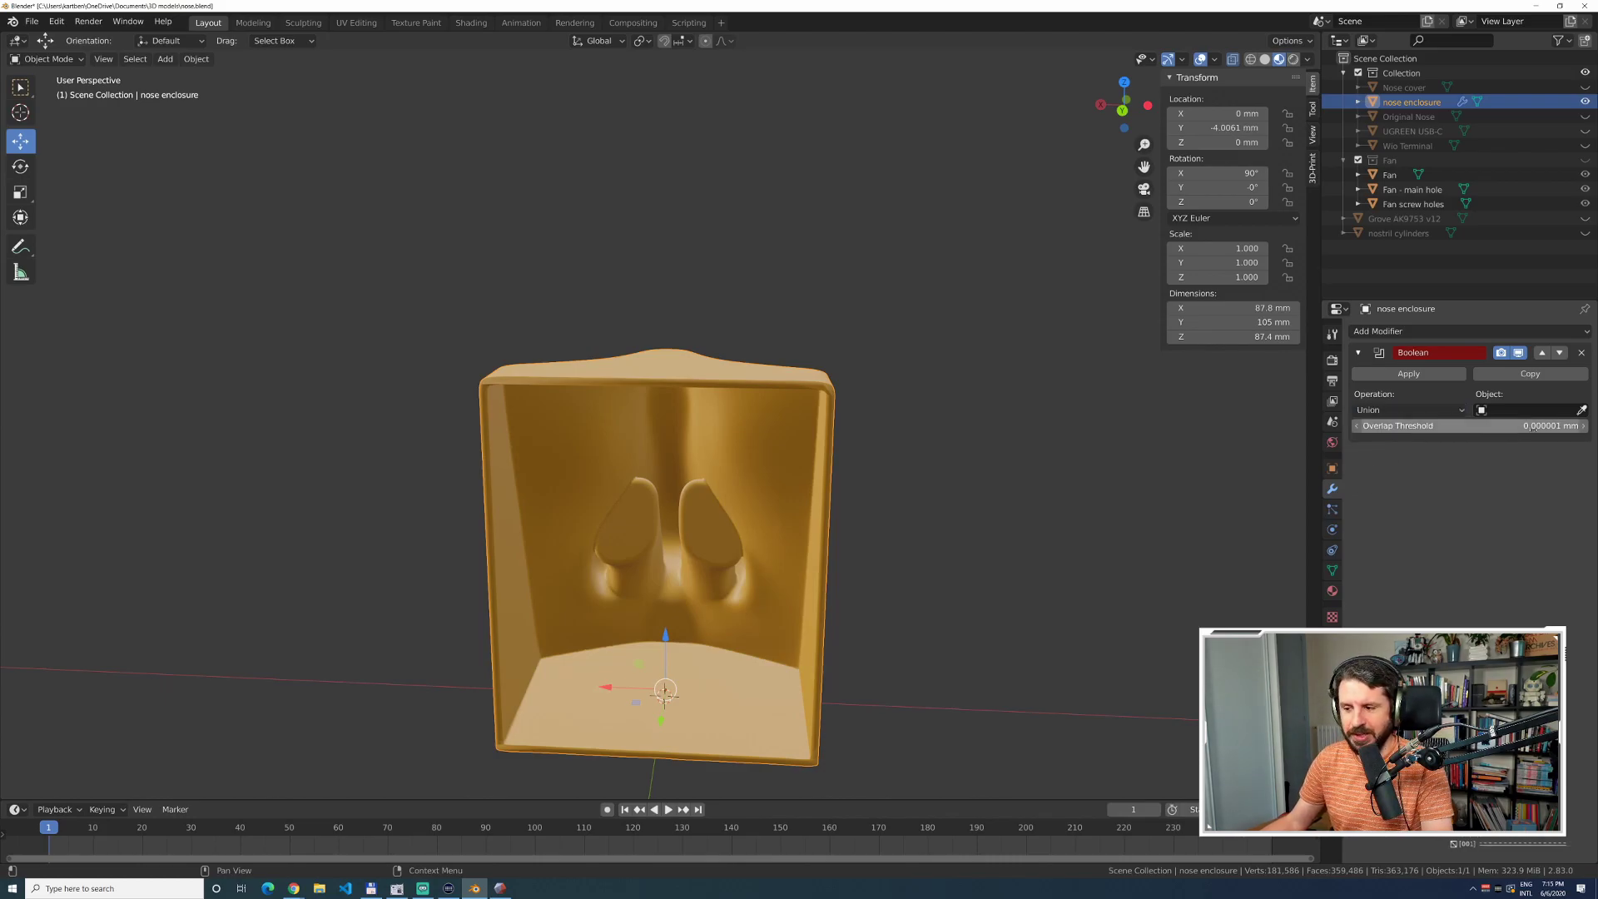
click(1581, 410)
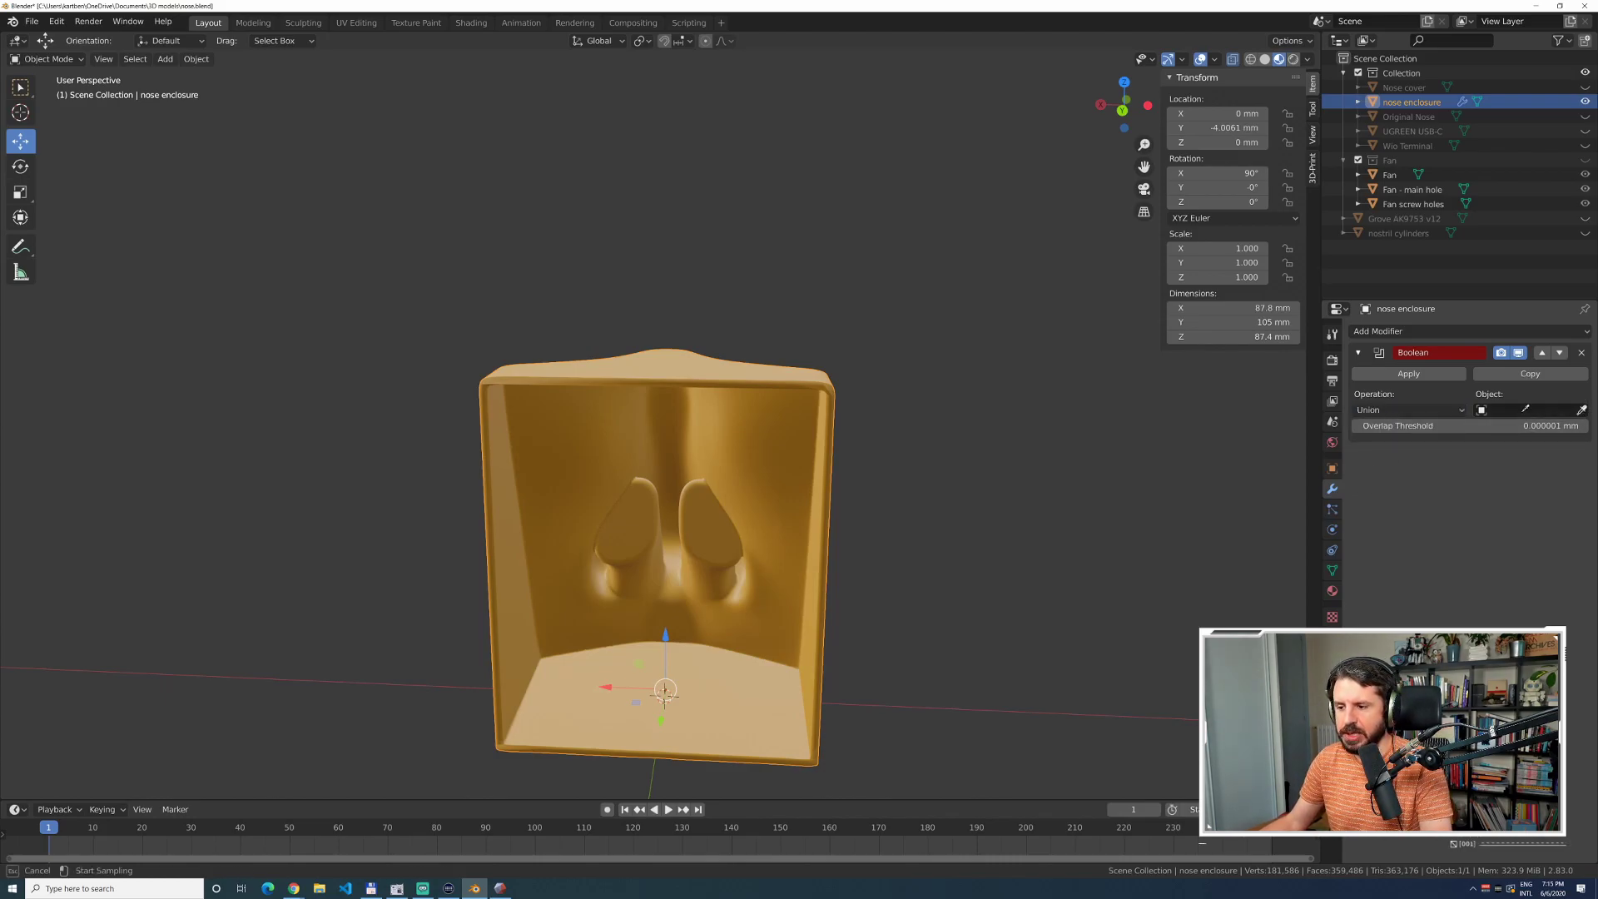
click(1398, 233)
middle_drag(657, 552, 513, 535)
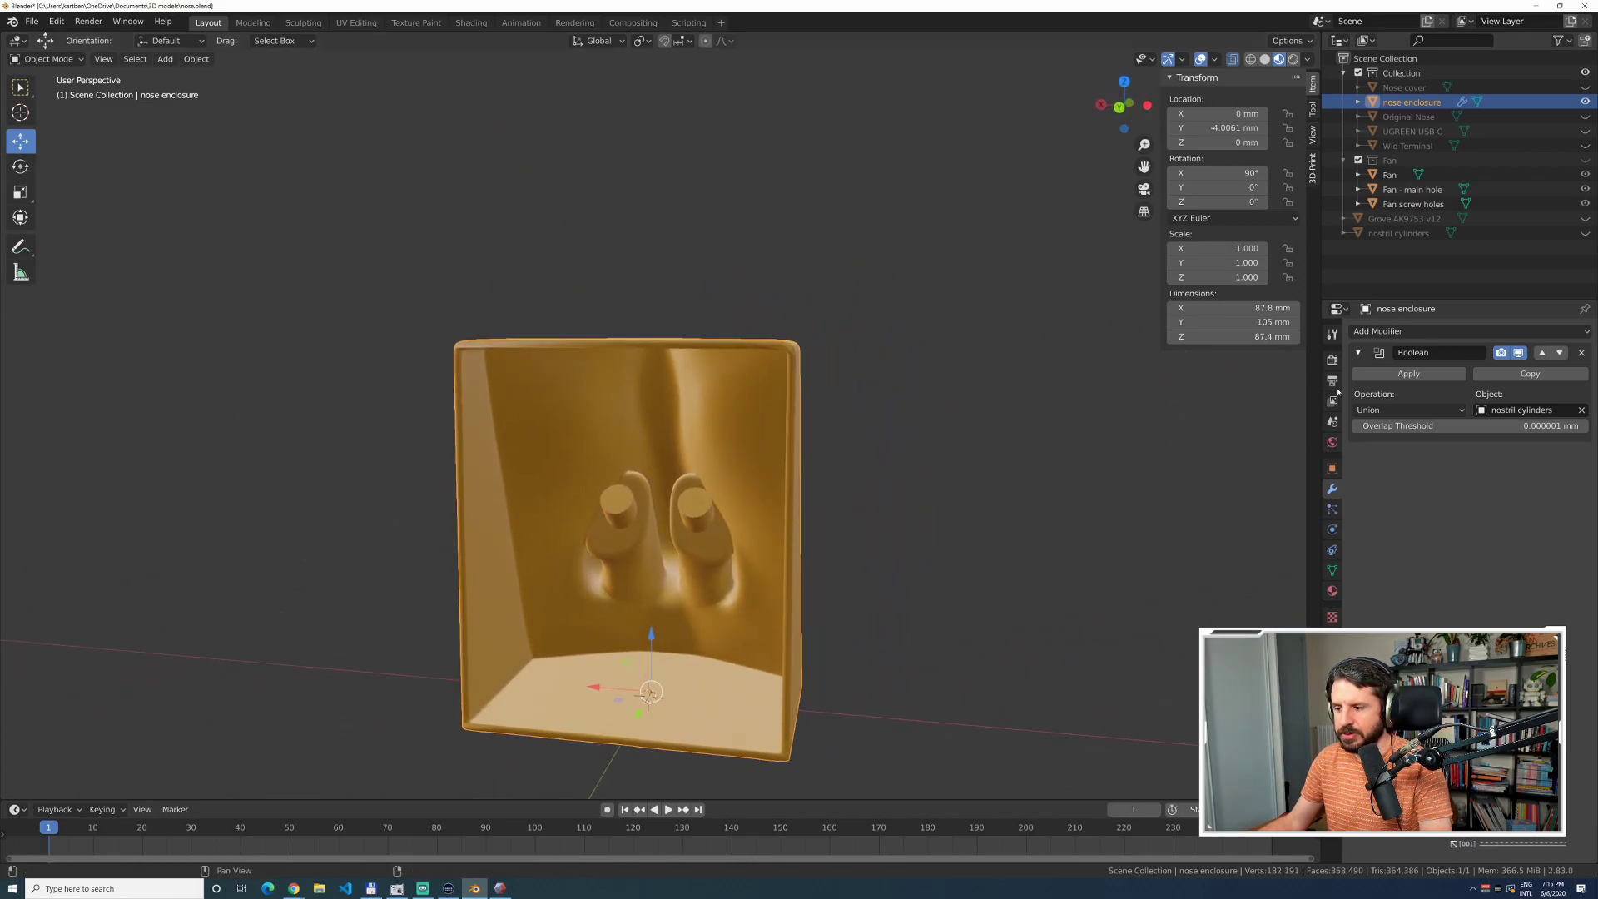
Switch the nose enclosure's Boolean modifier operation to Difference to cut holes through both nostrils, and deselect the enclosure.
click(1407, 413)
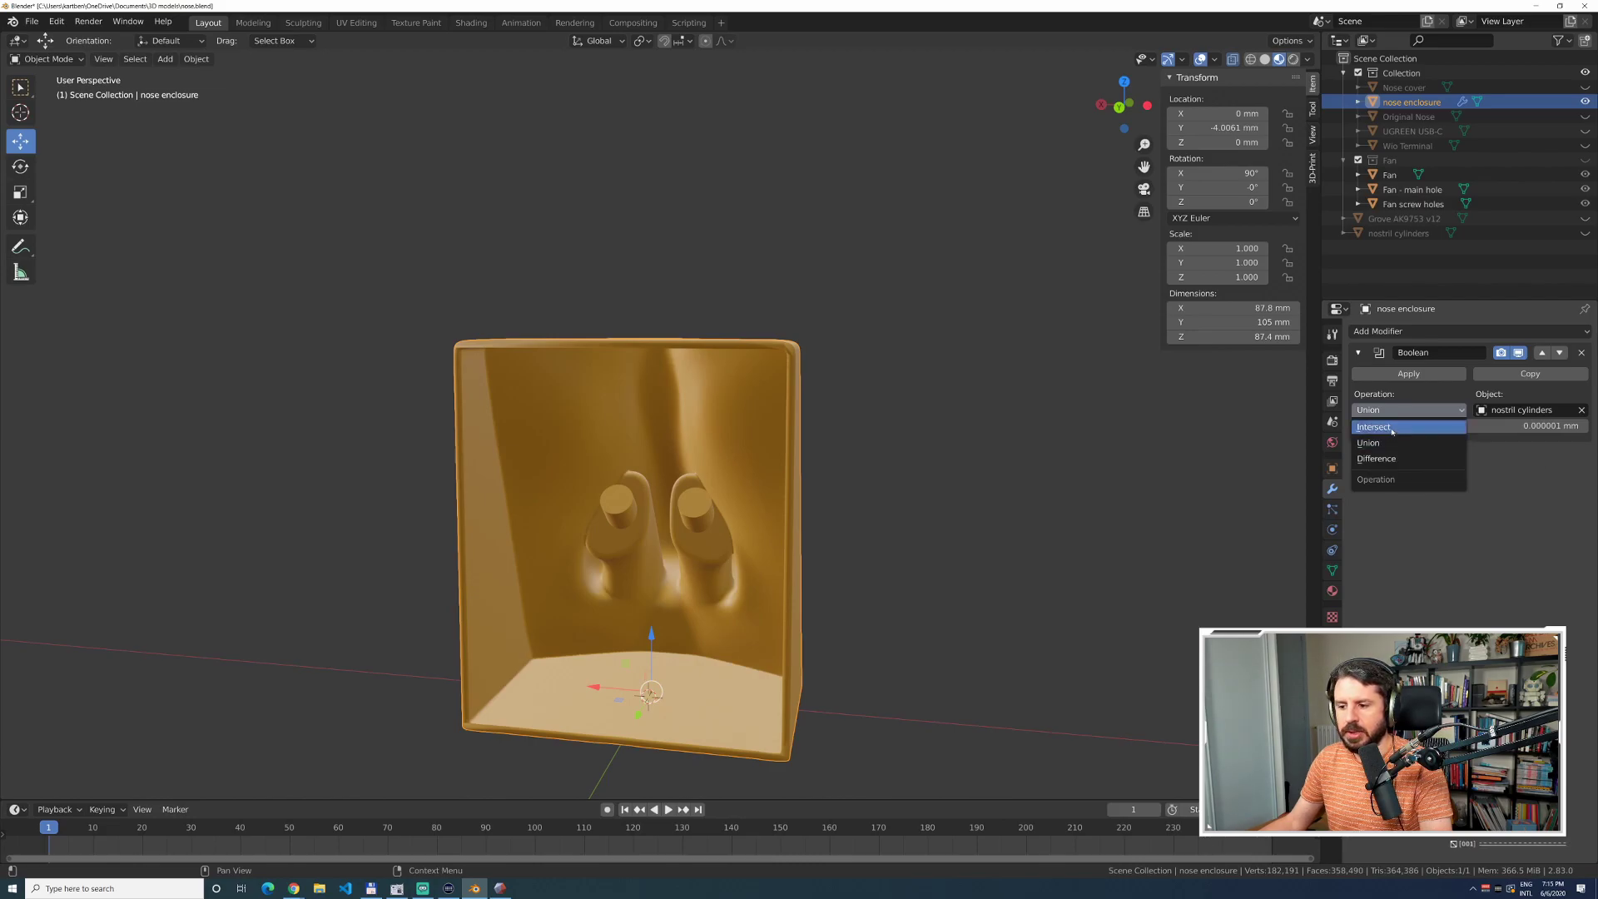
click(1389, 428)
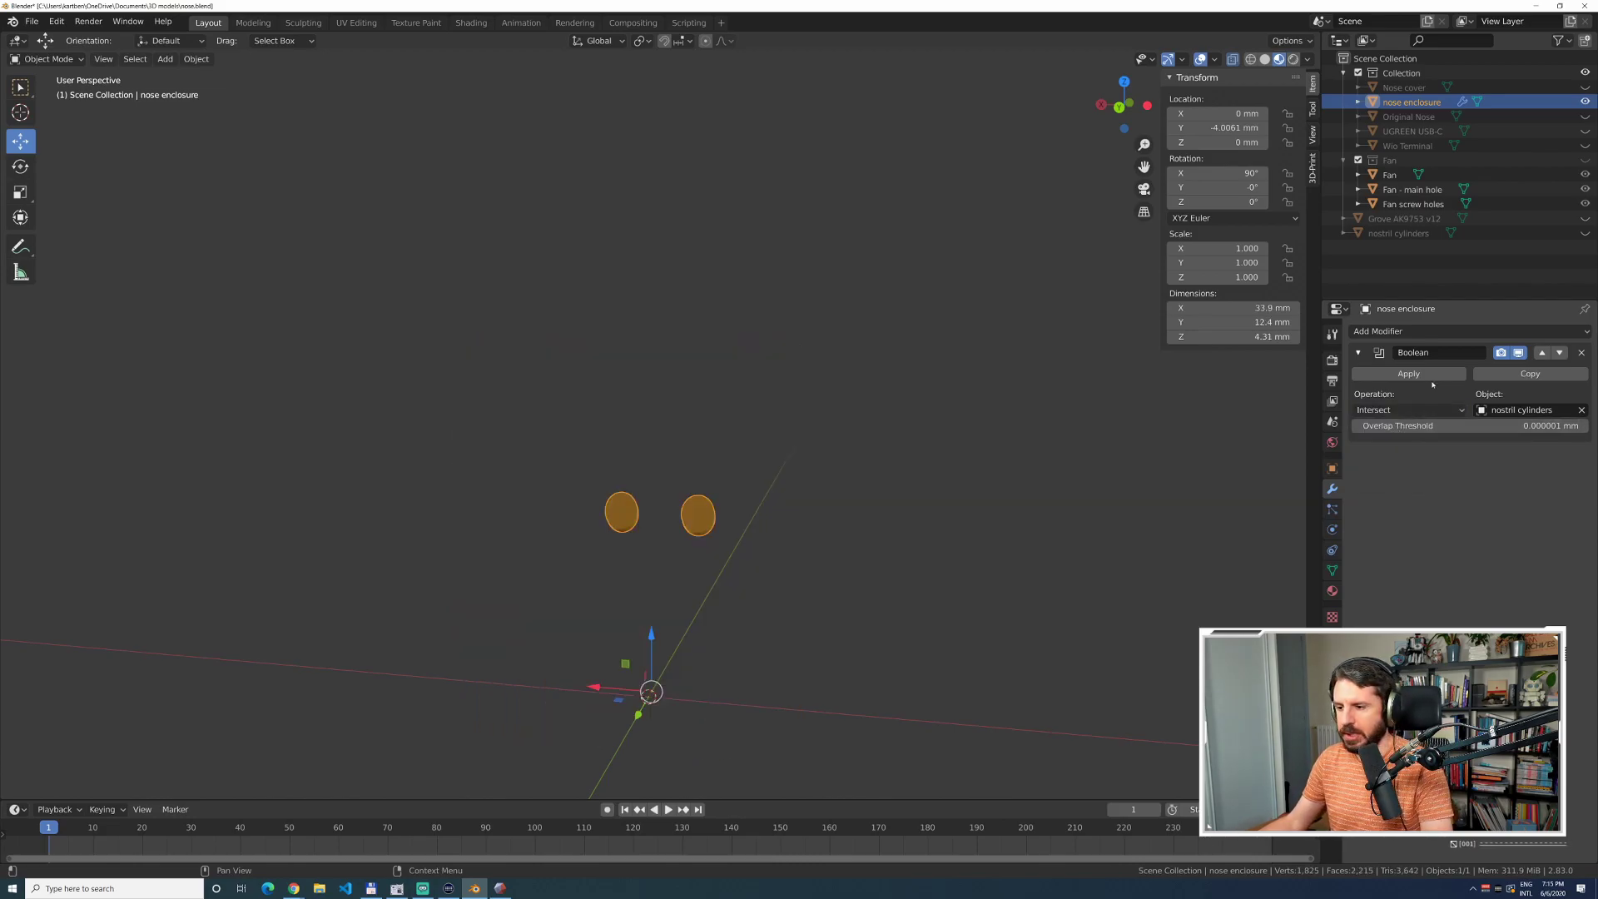
click(1417, 409)
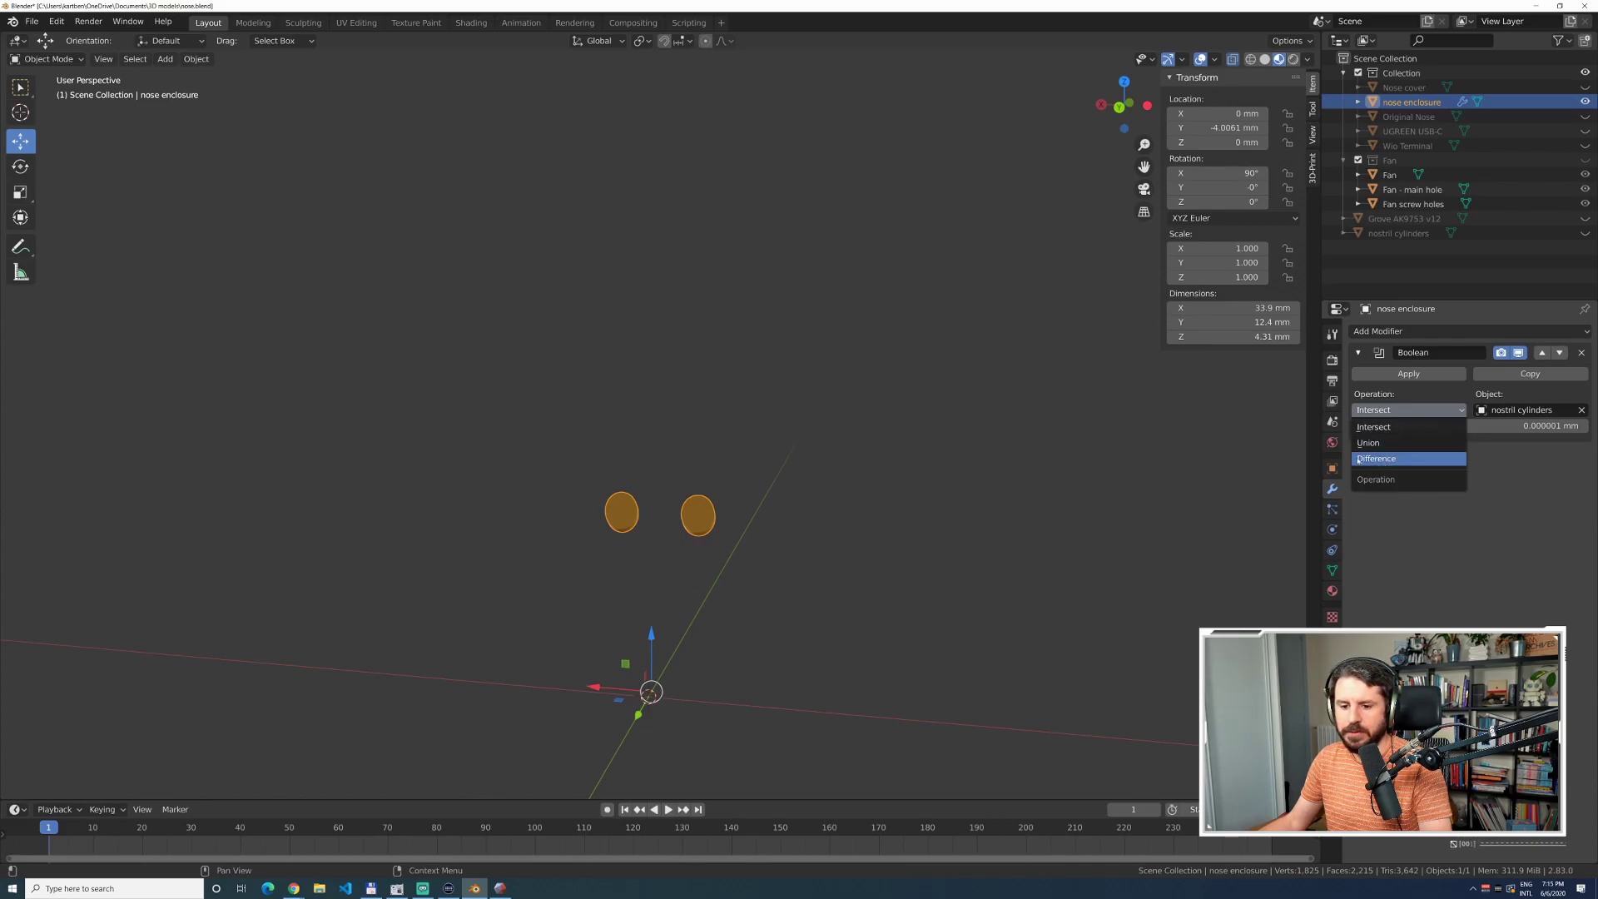
click(1374, 458)
middle_drag(671, 405, 489, 434)
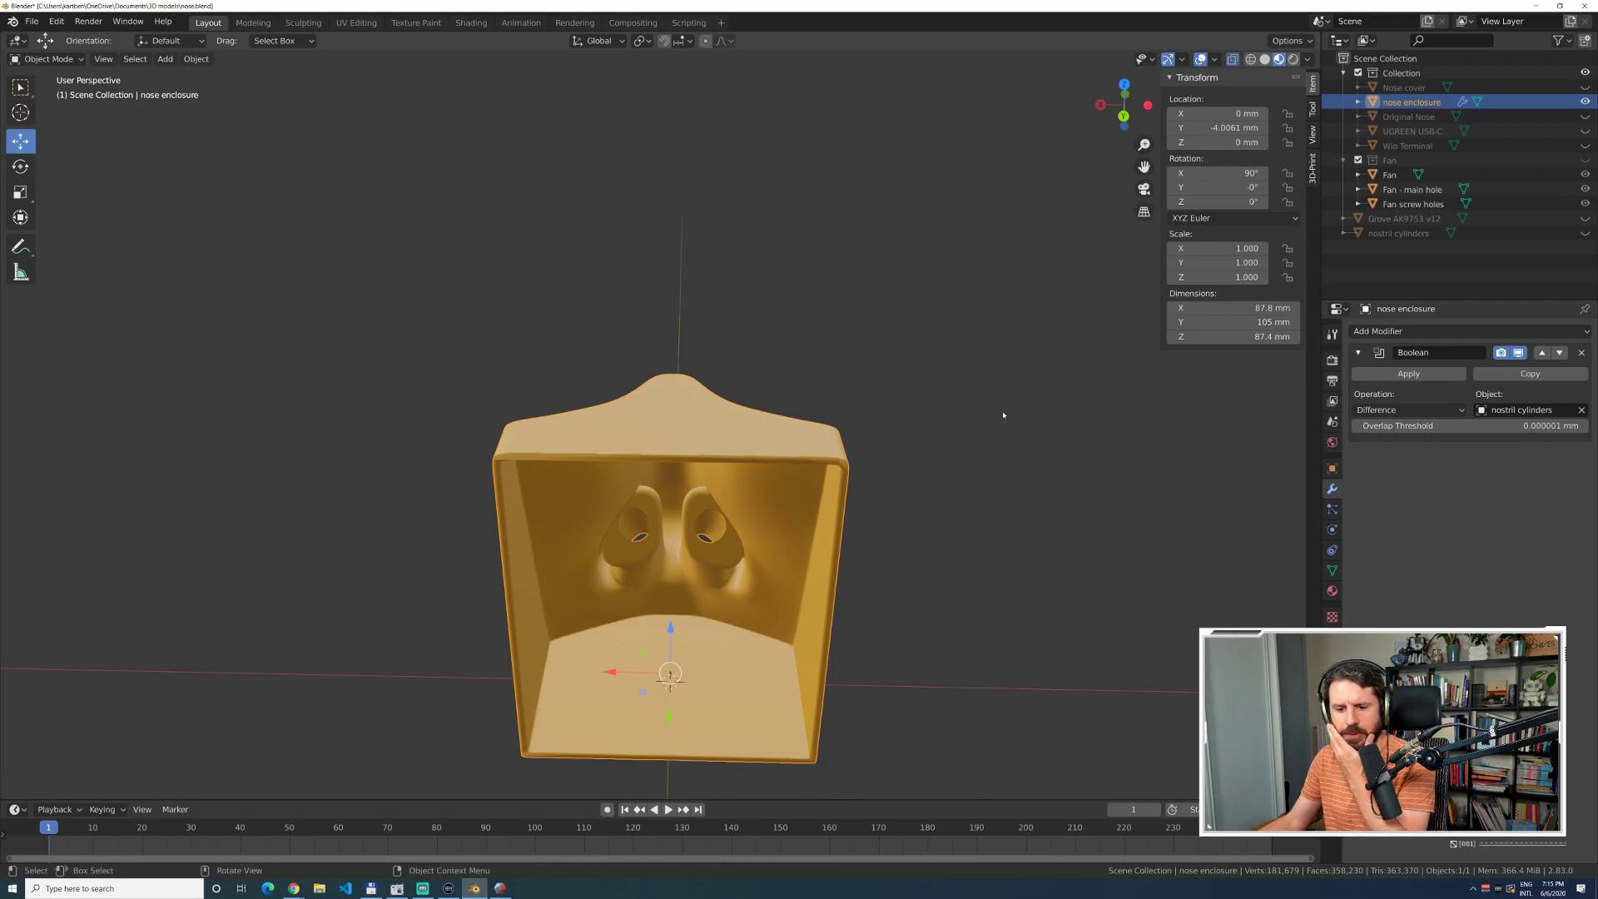
middle_drag(602, 516, 524, 475)
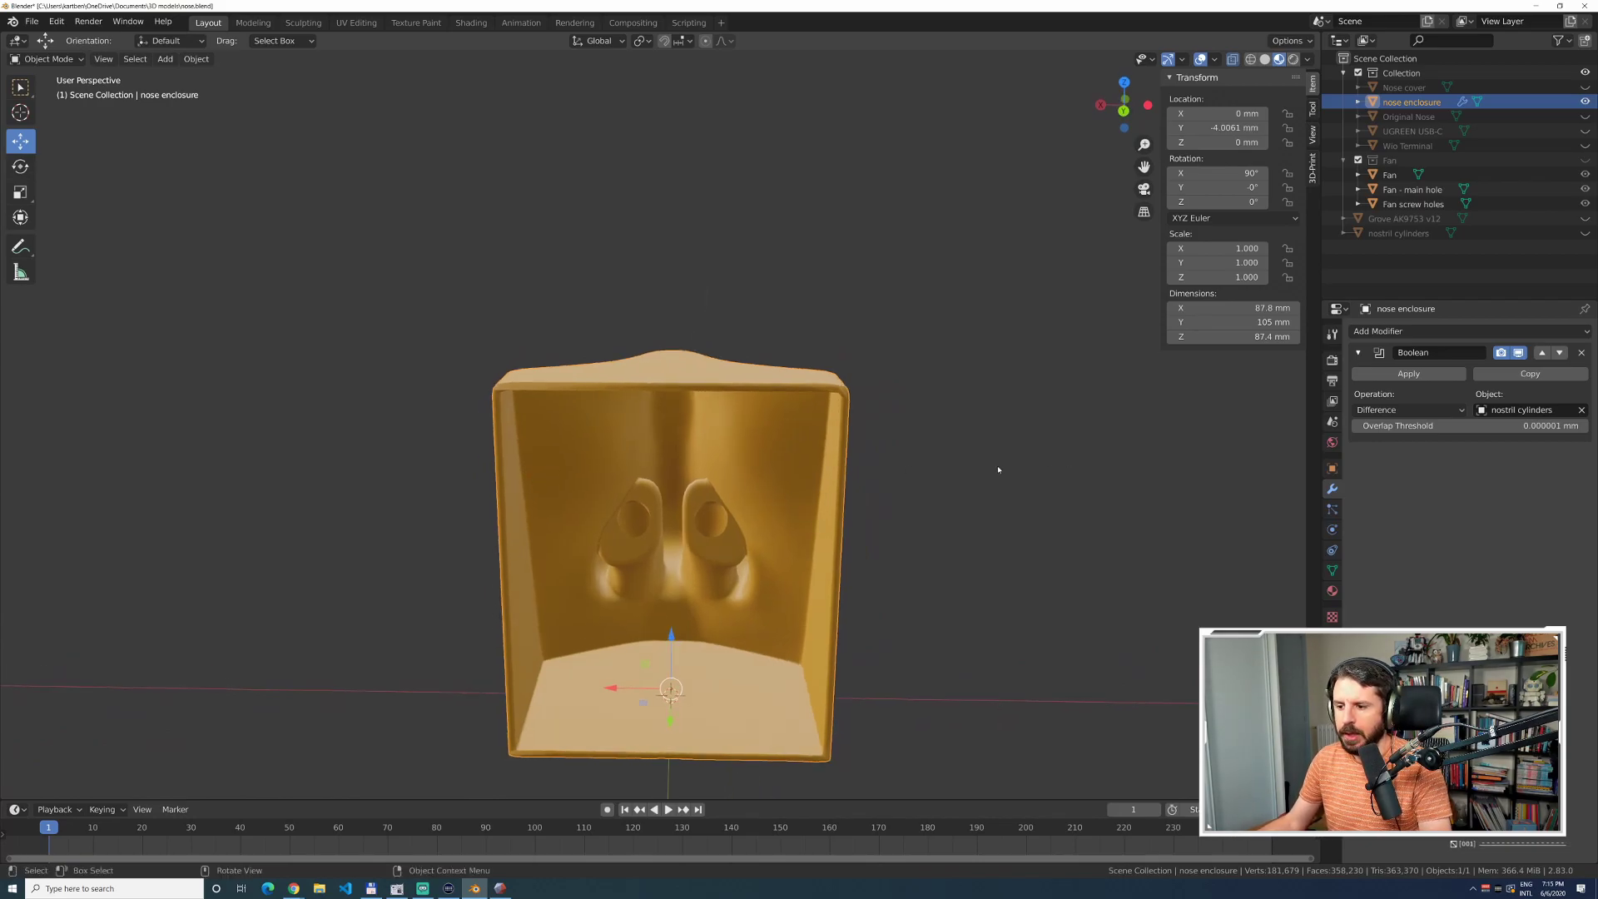
scroll(1003, 468, down, 3)
click(980, 450)
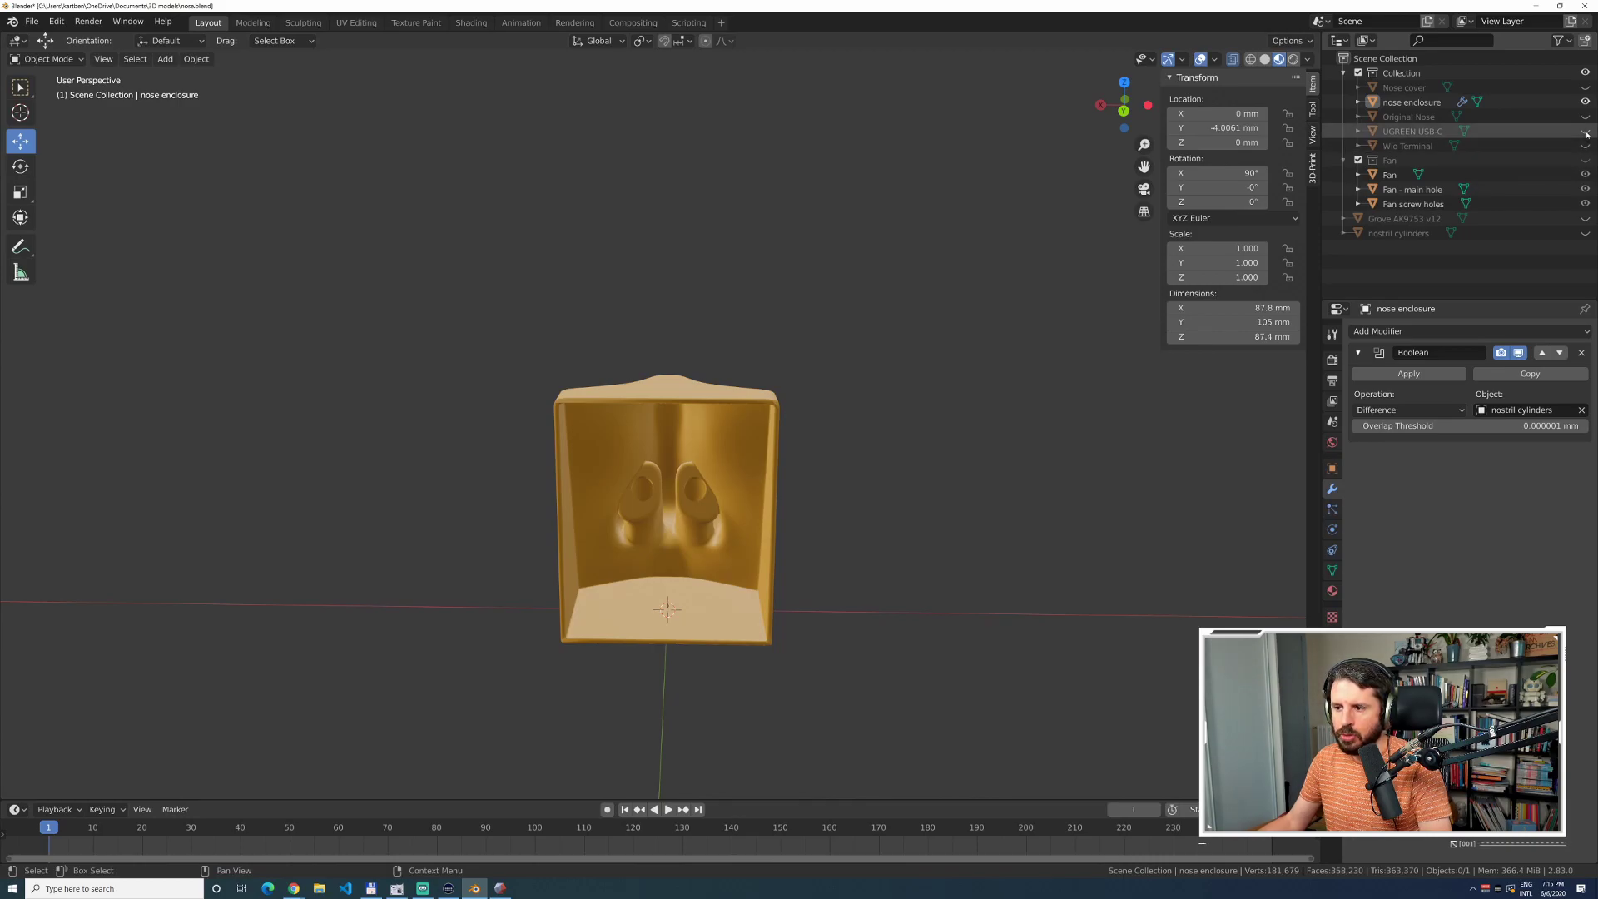
Show the Grove AK9753 v12 object to check its place relative to the enclosure, and hide it again.
click(1584, 218)
middle_drag(987, 463, 1023, 459)
click(1584, 218)
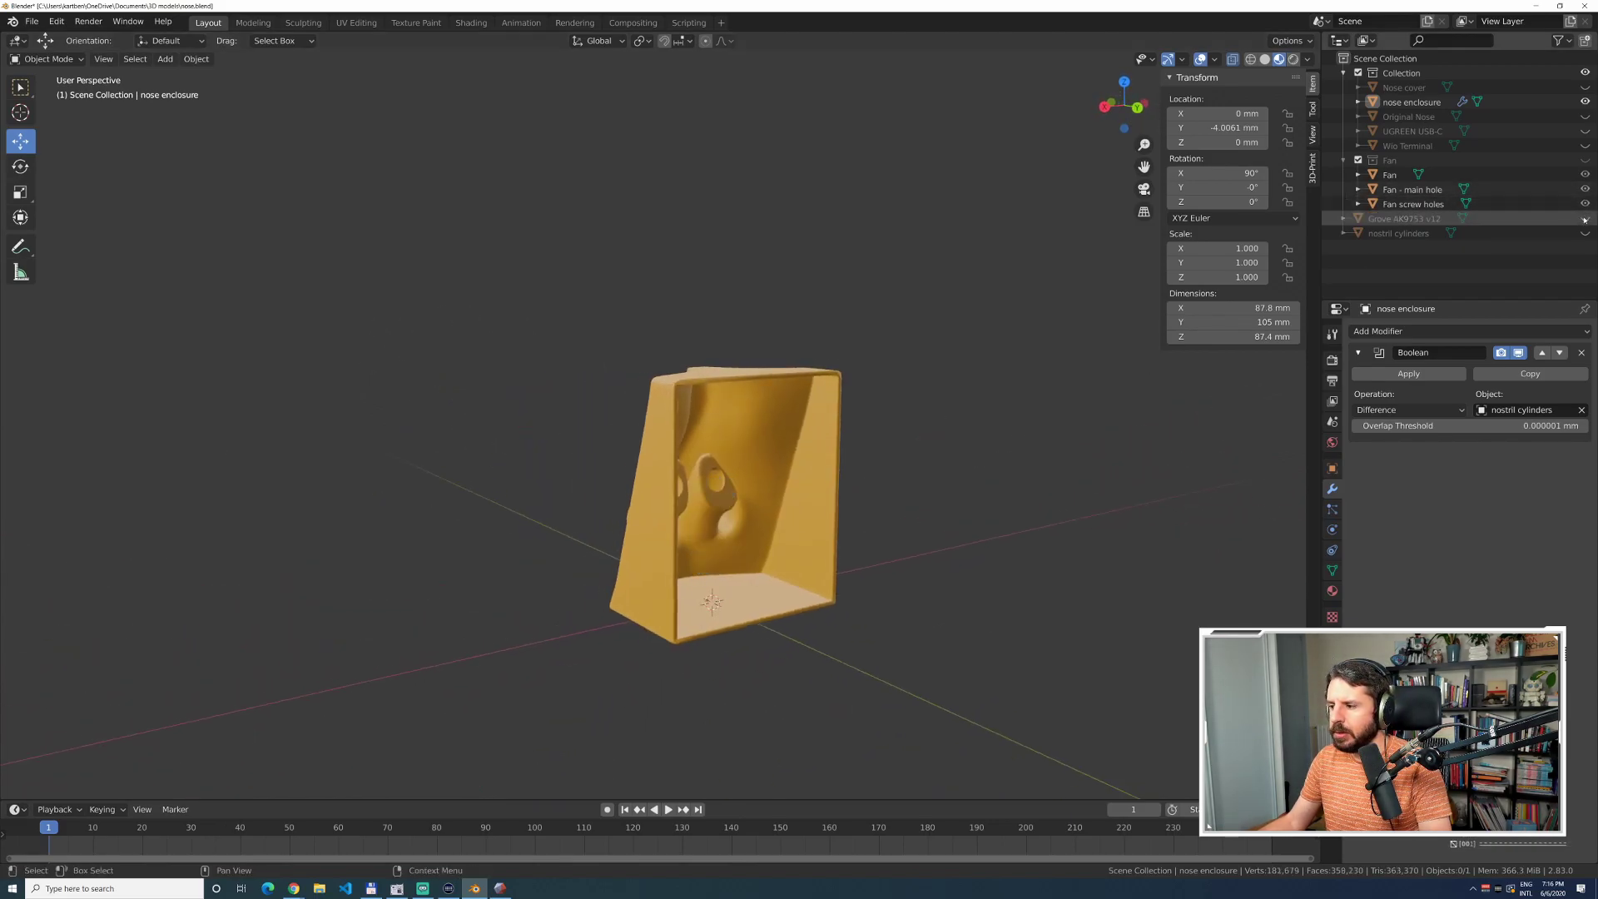
Link the Grove holder collection from grove-holder.blend in the 3D models folder.
click(33, 21)
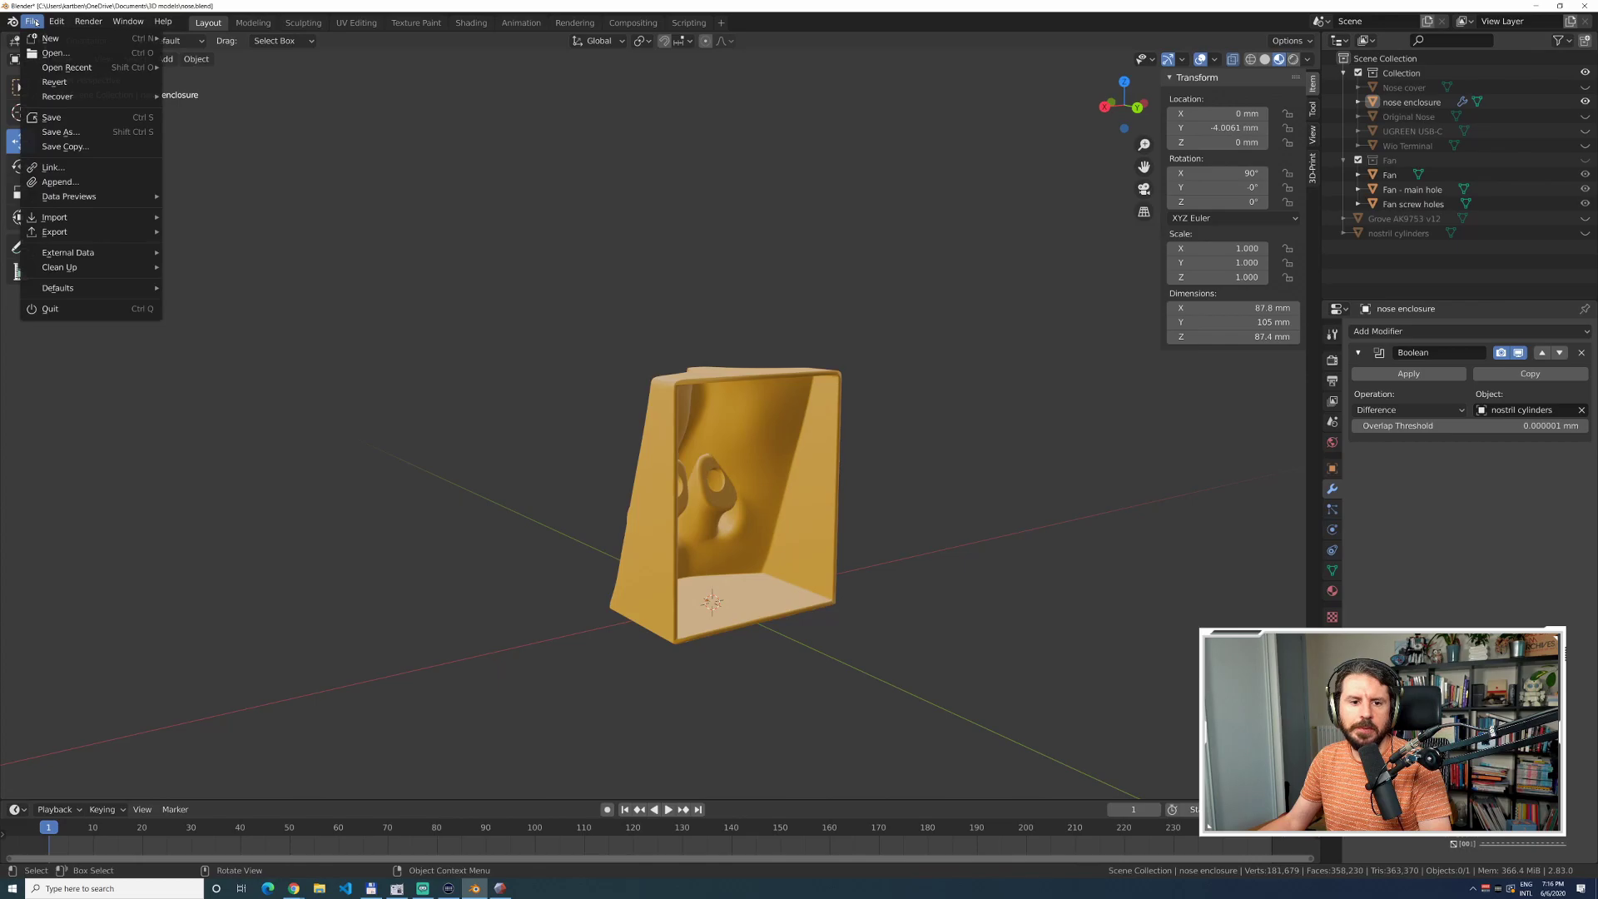
mouse_move(100, 217)
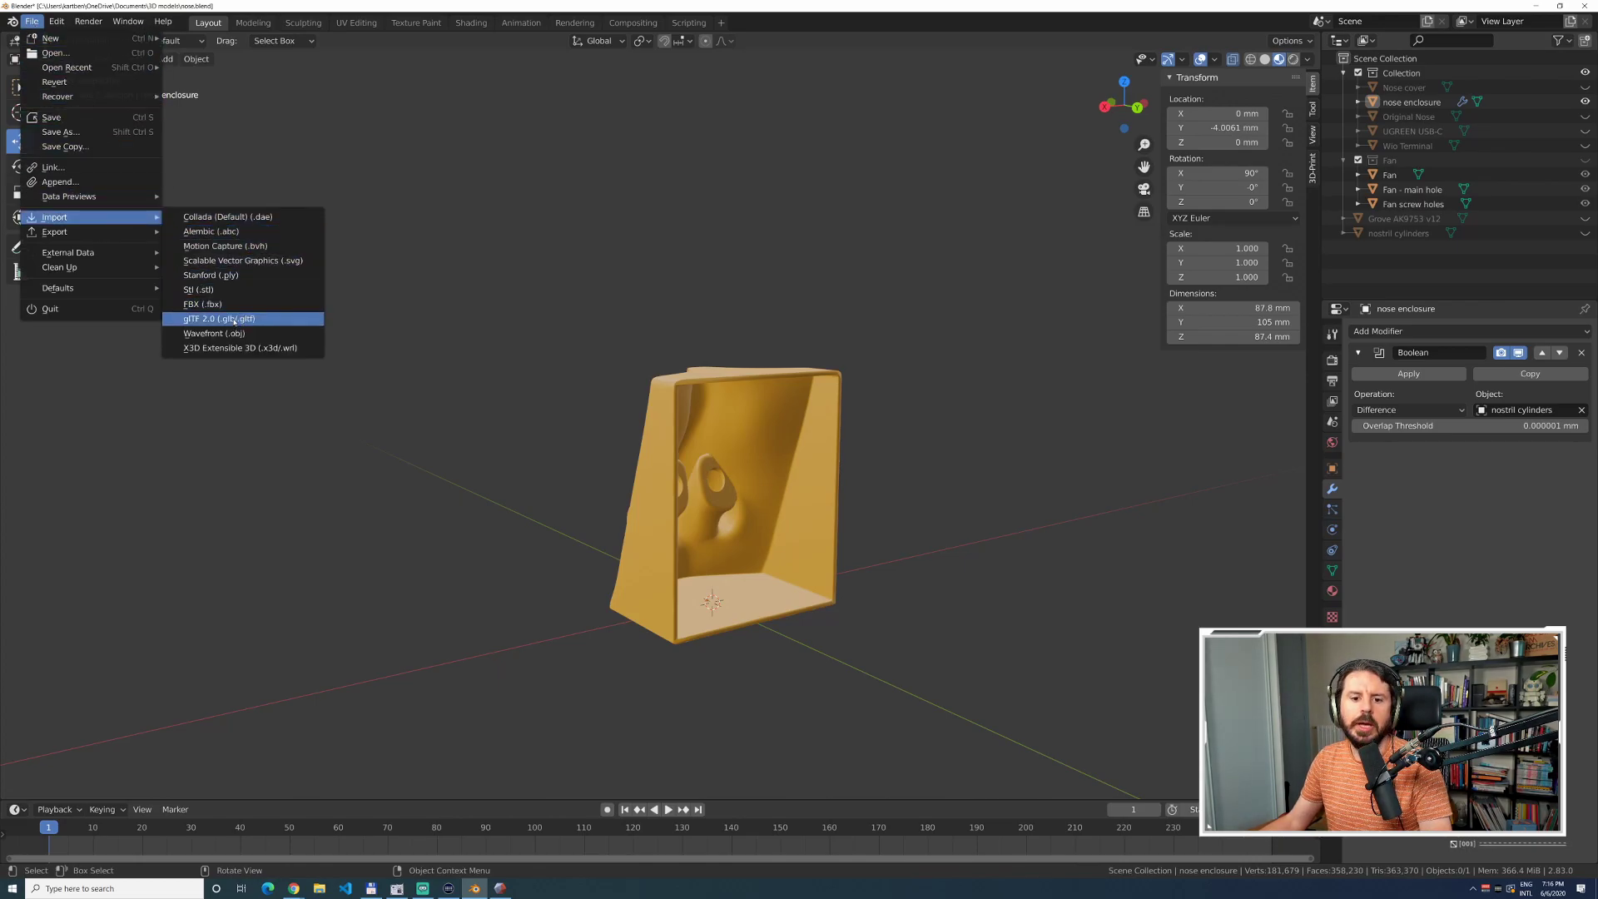
click(52, 166)
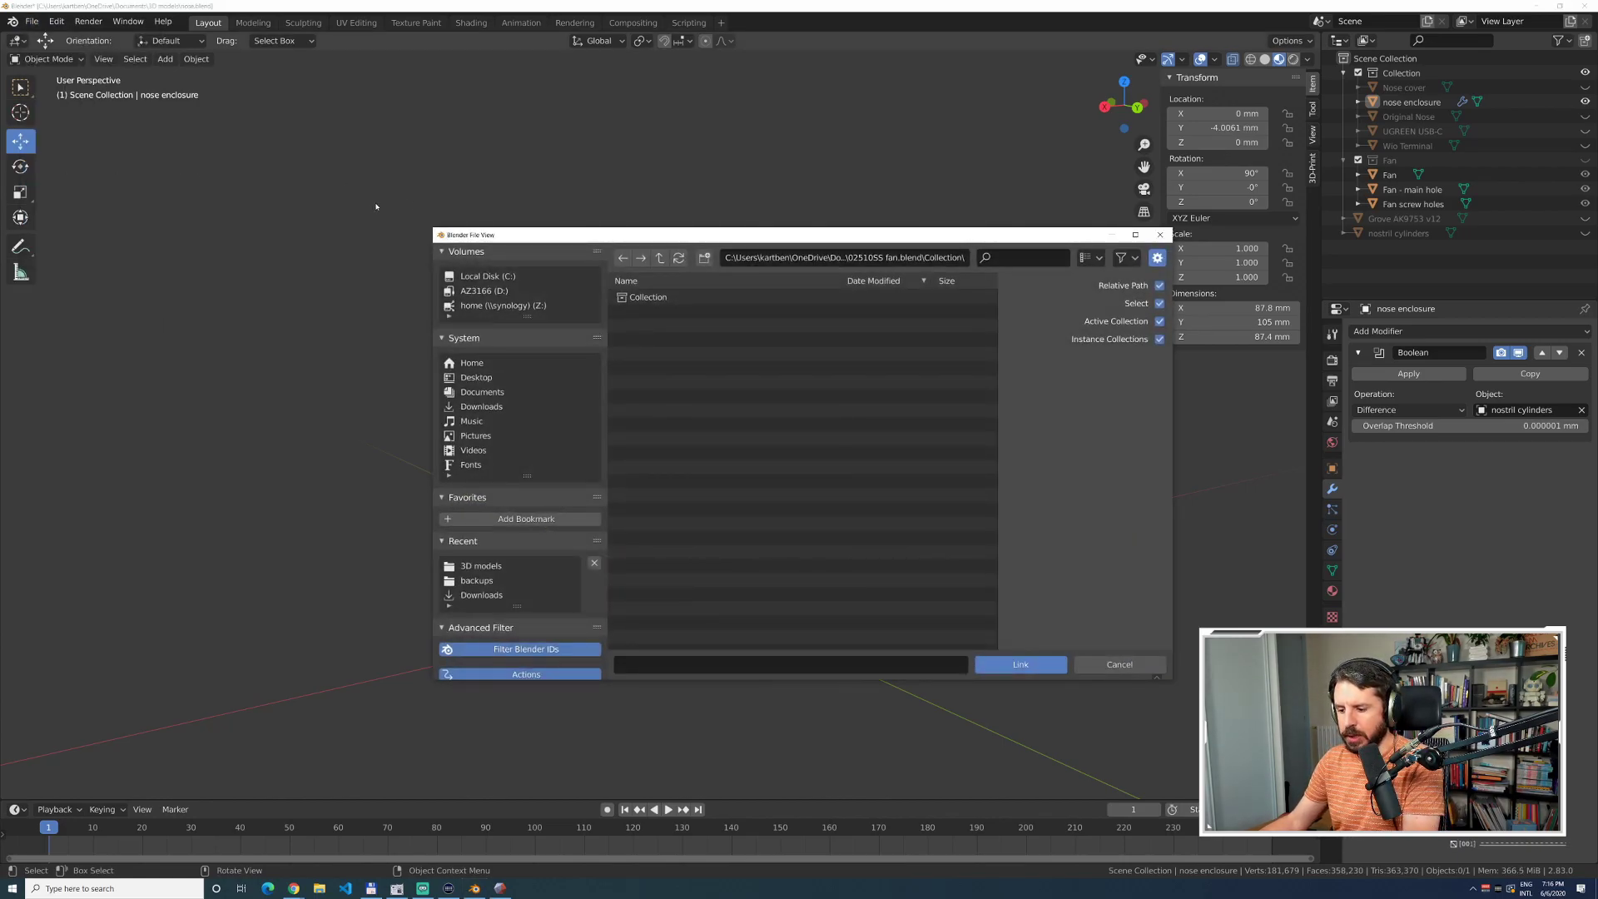
click(659, 257)
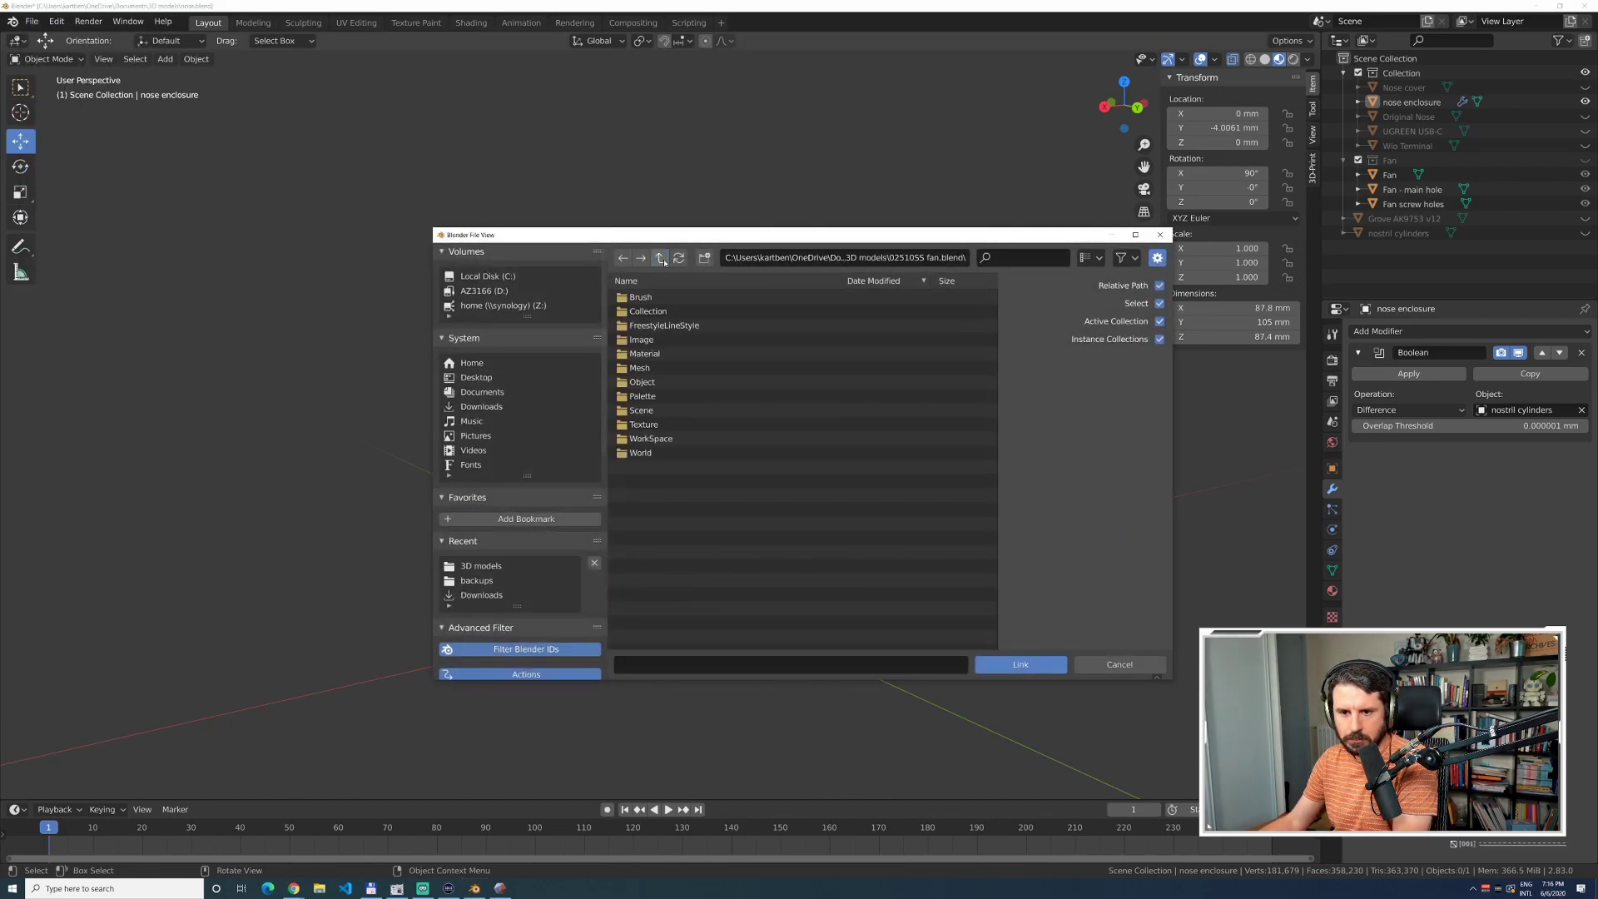
click(659, 257)
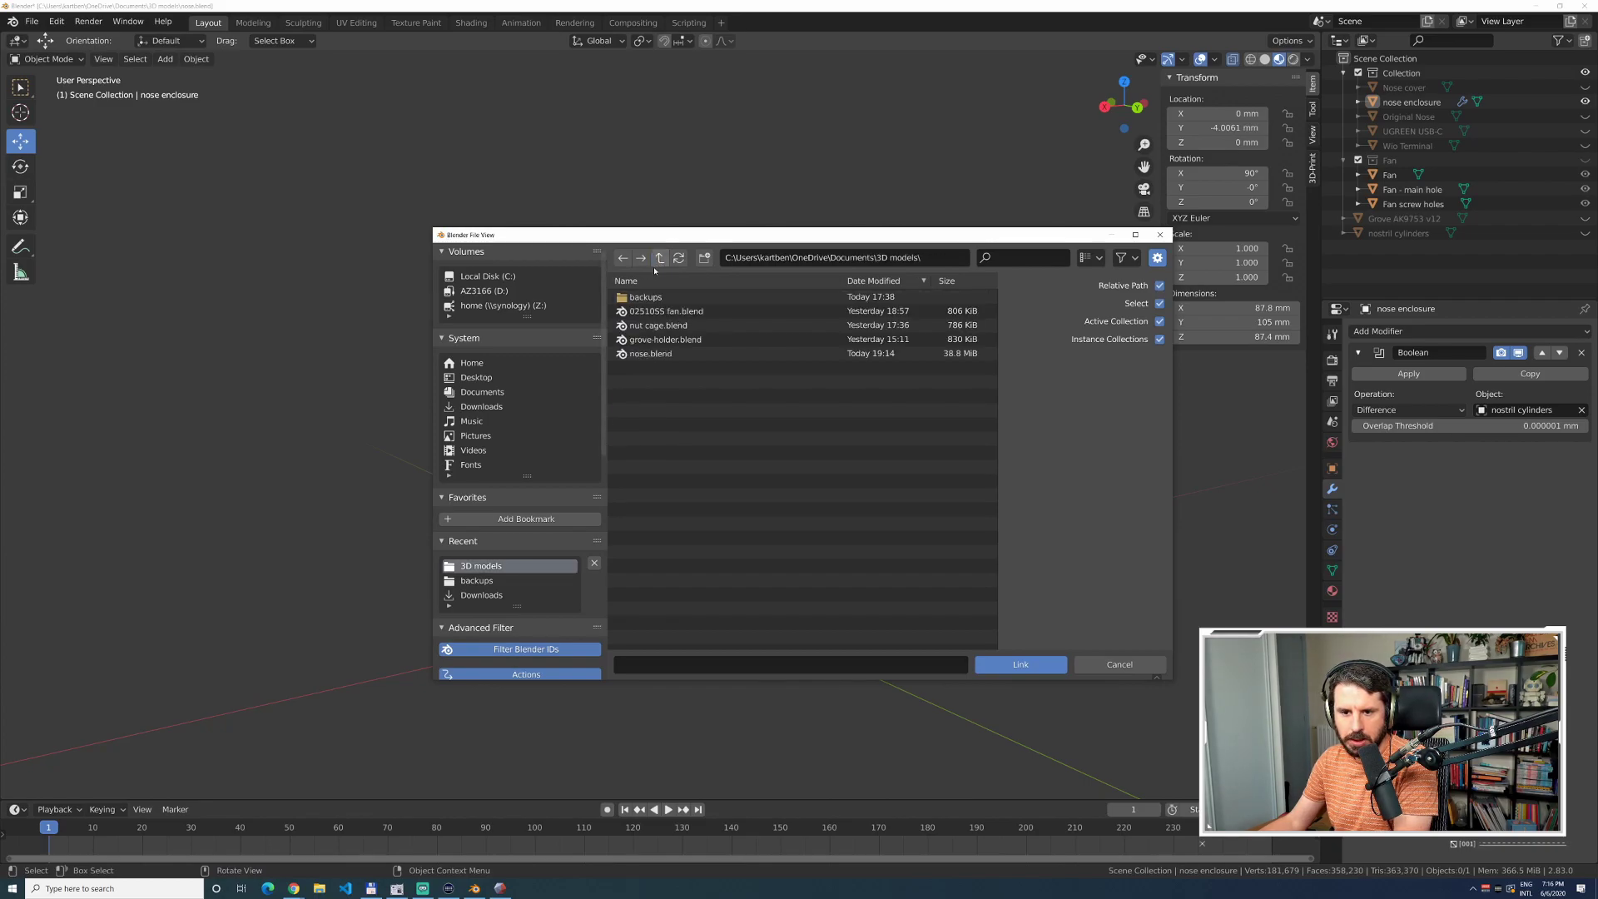
click(670, 341)
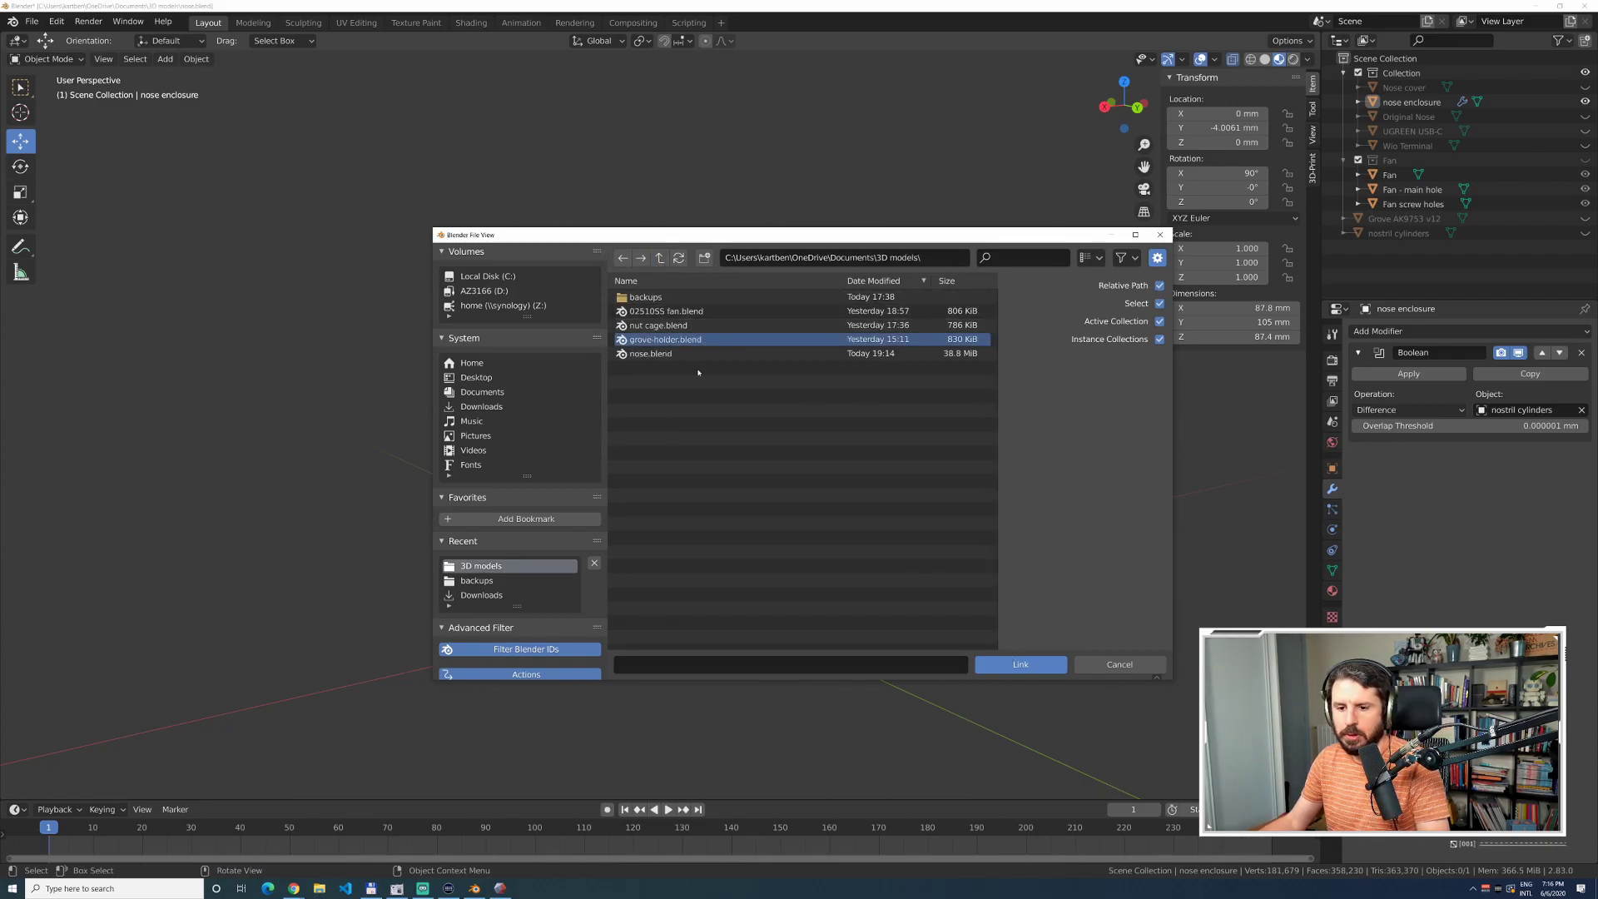
double_click(670, 339)
double_click(657, 310)
click(658, 296)
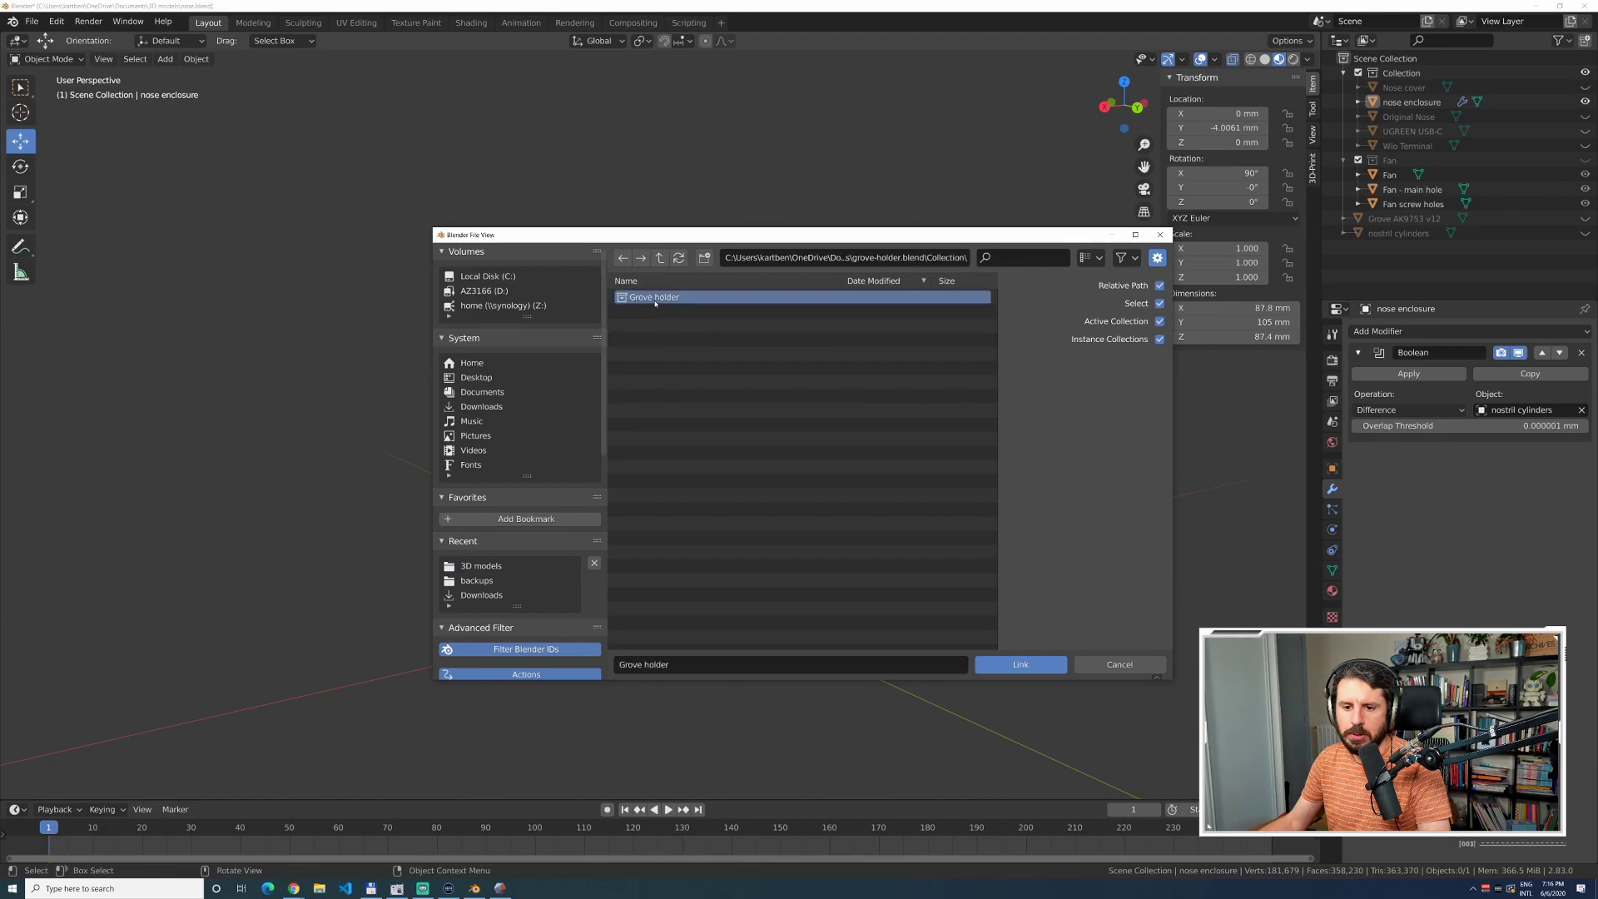
Link the Grove holder collection from grove-holder.blend into the scene and raise the instance about 17 mm along Z.
double_click(658, 296)
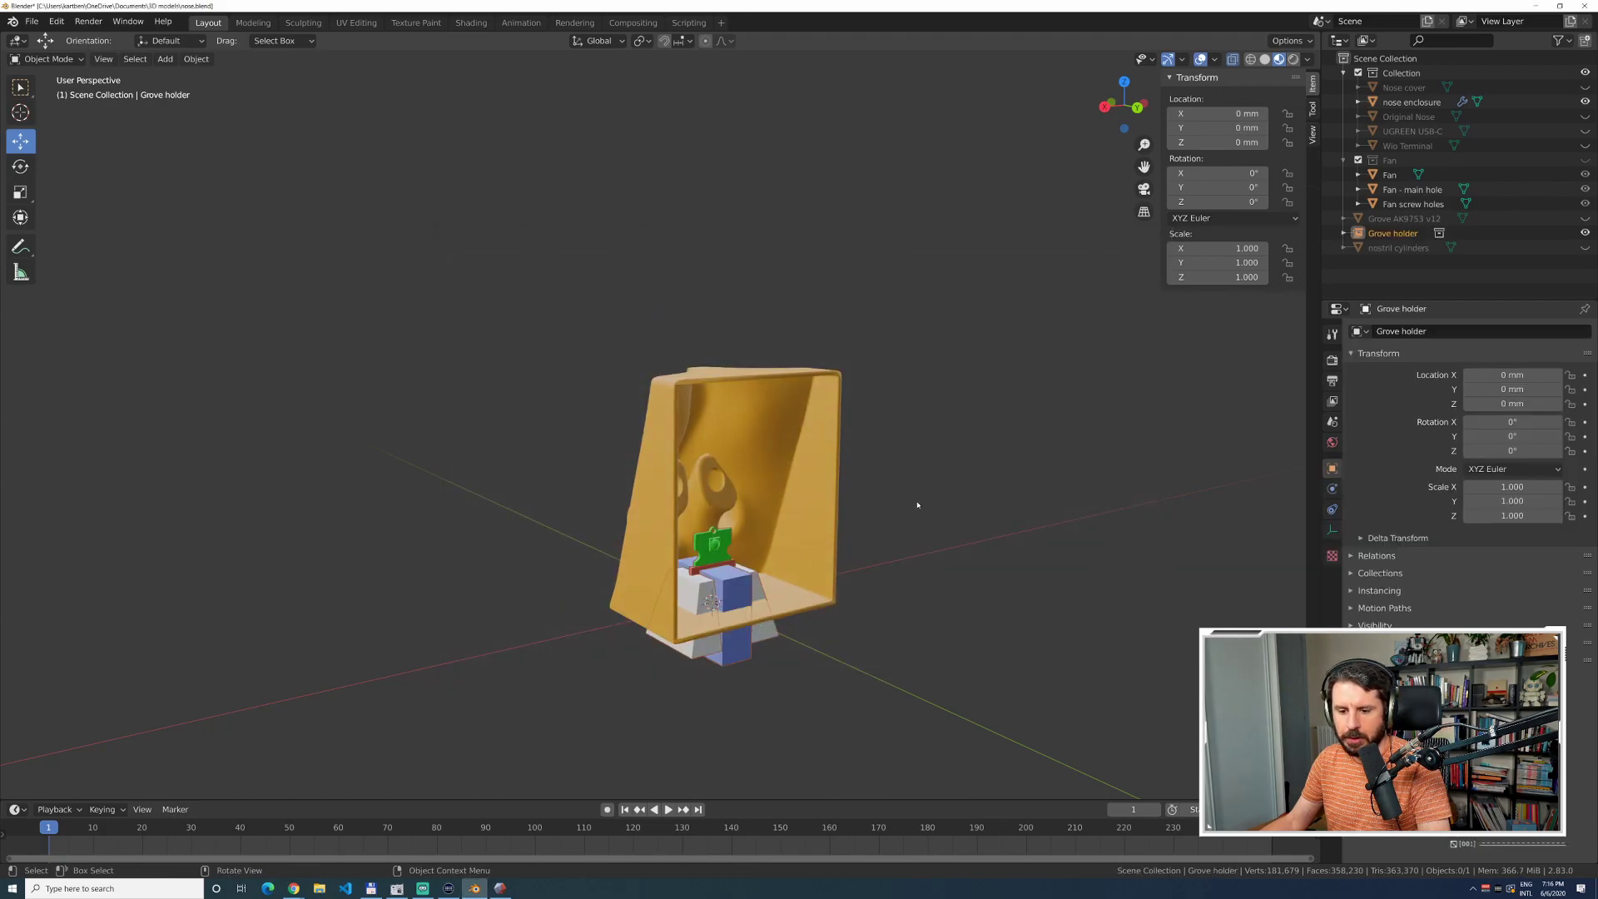
middle_drag(950, 484, 923, 485)
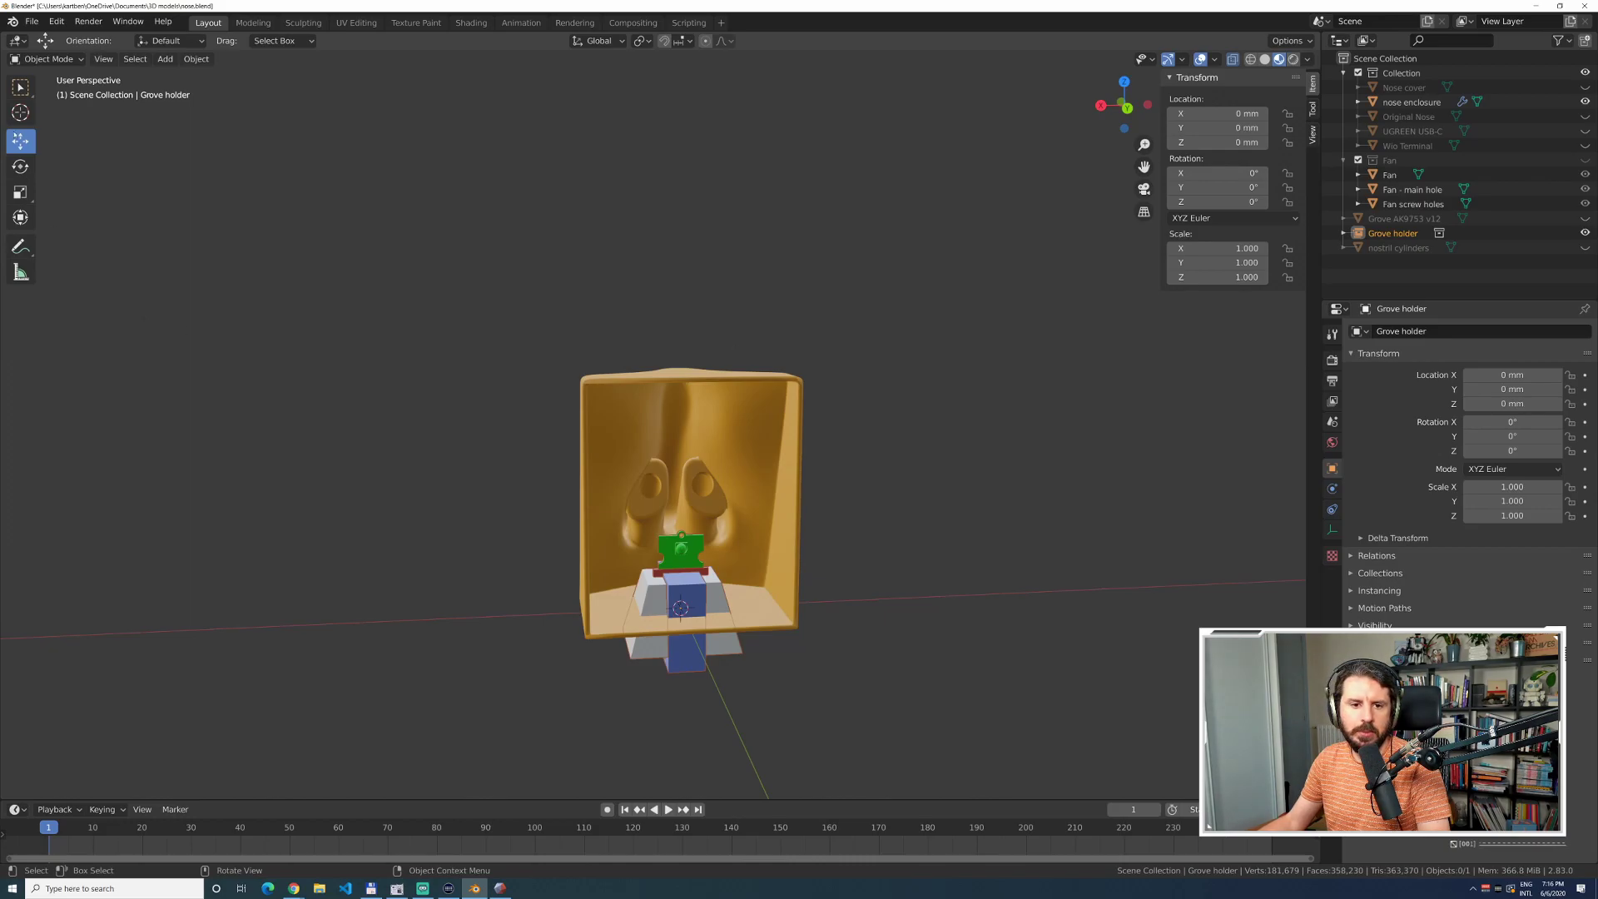
click(1404, 234)
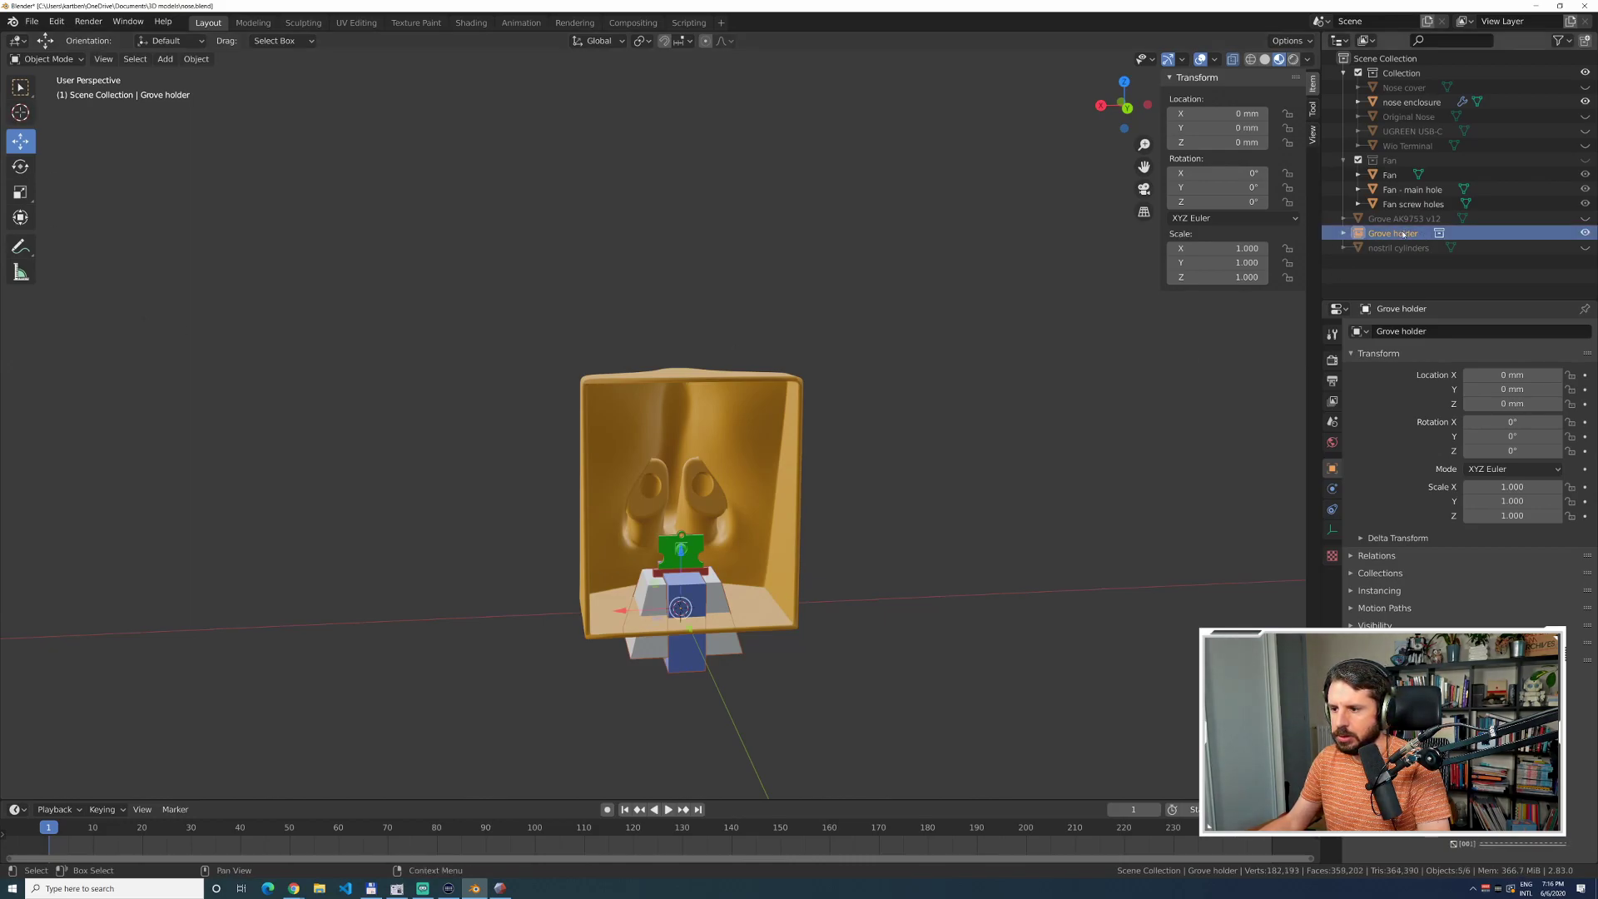
click(1344, 233)
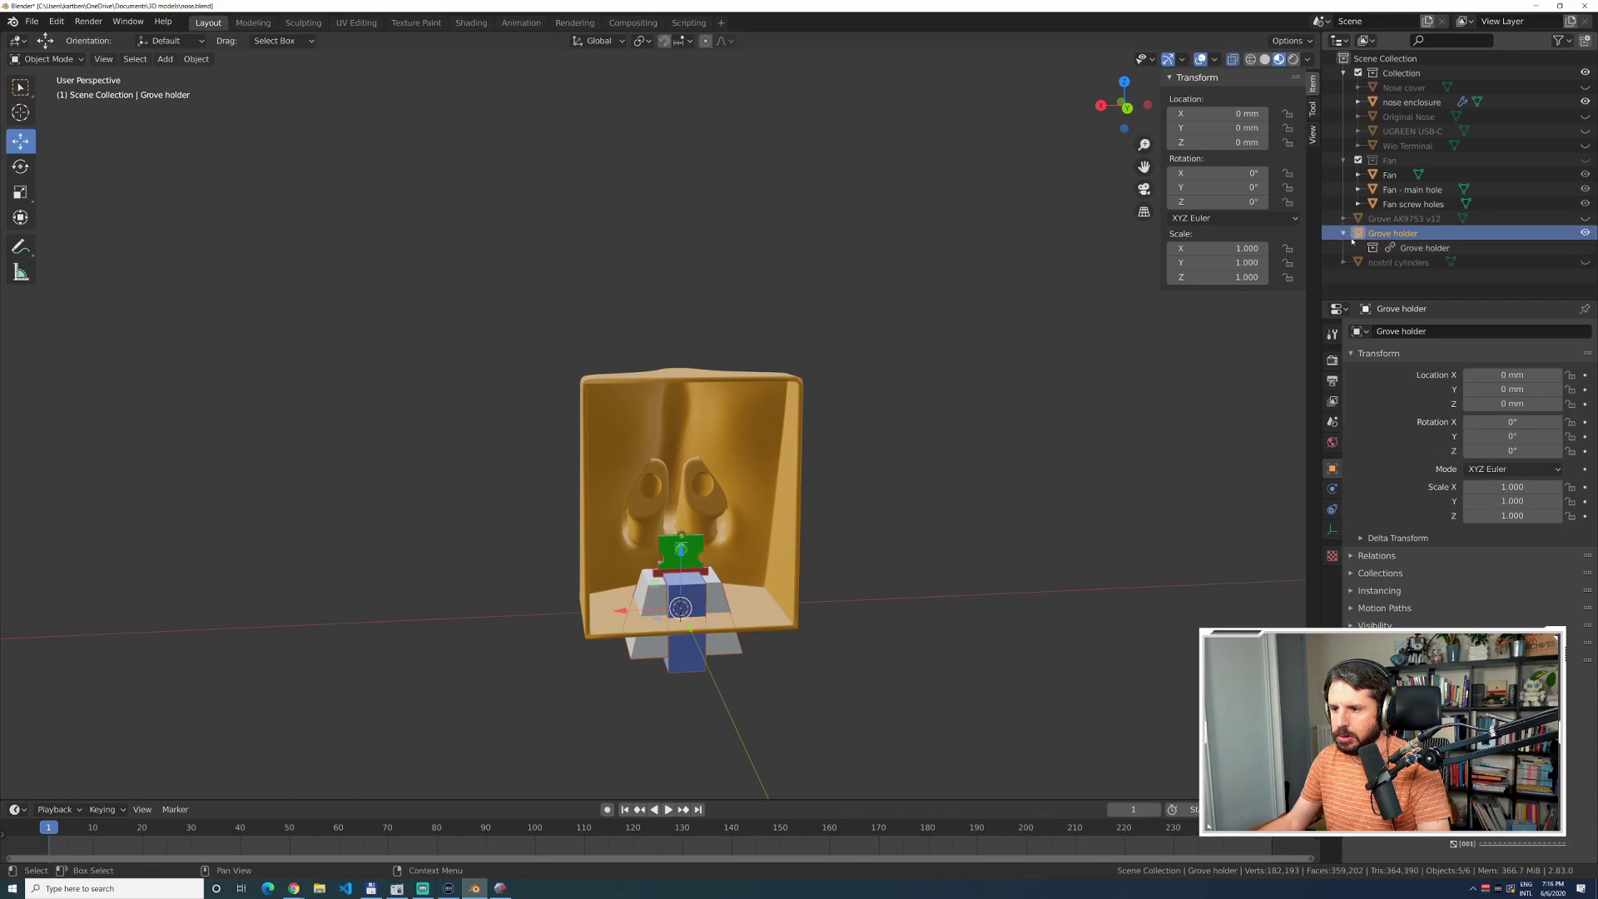
click(1425, 248)
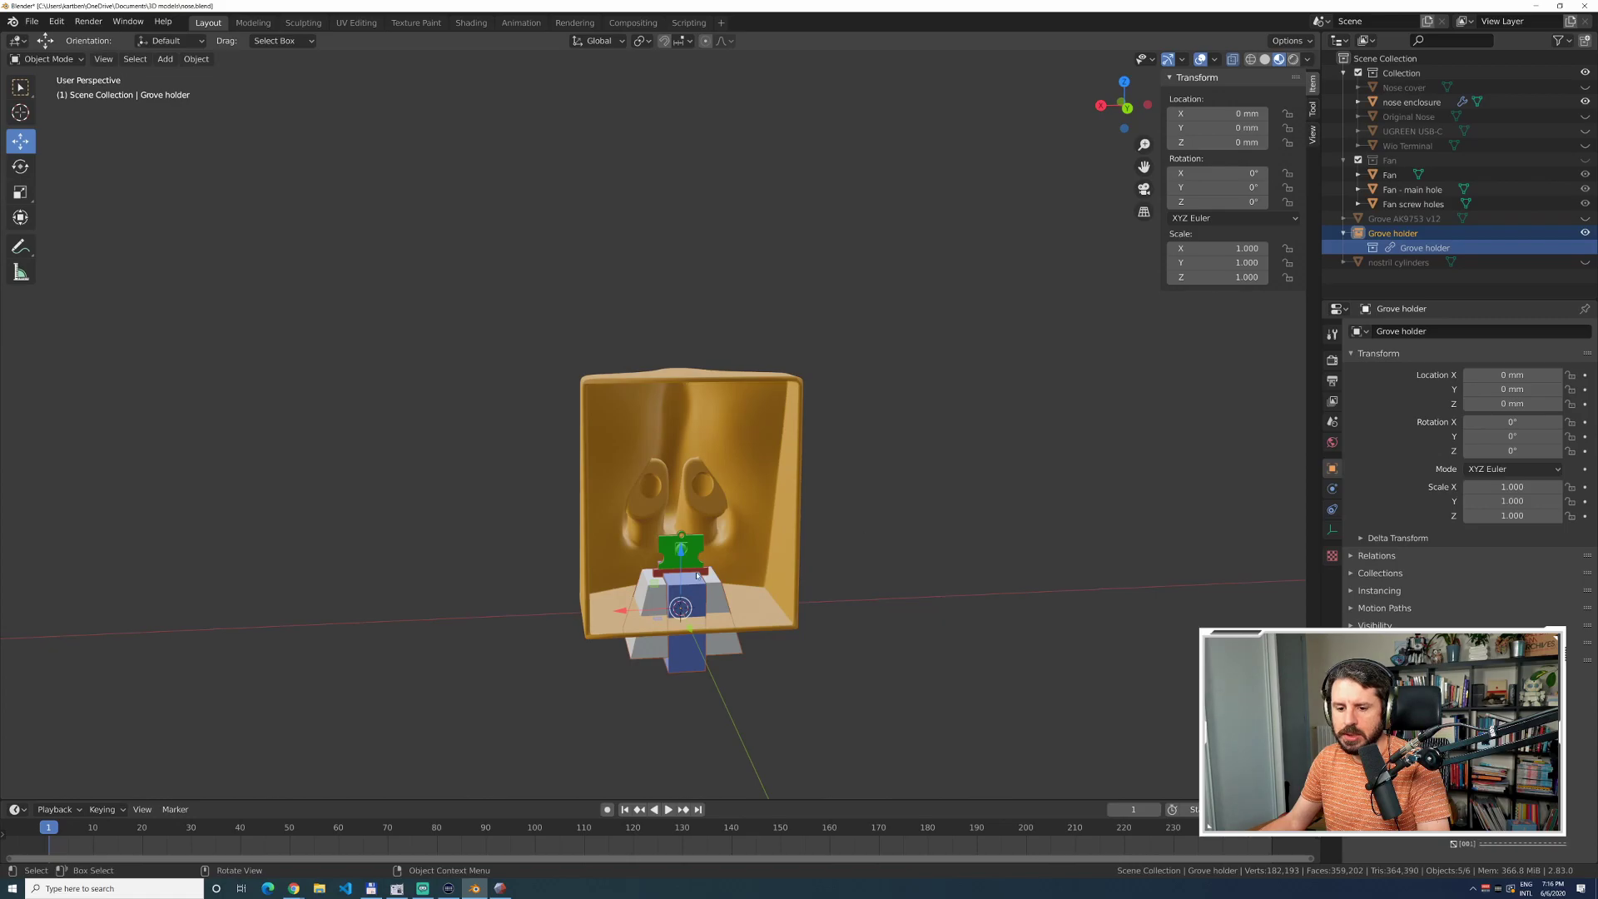
mouse_move(677, 566)
mouse_down()
mouse_move(680, 511)
mouse_move(686, 540)
mouse_up()
middle_drag(686, 540, 503, 564)
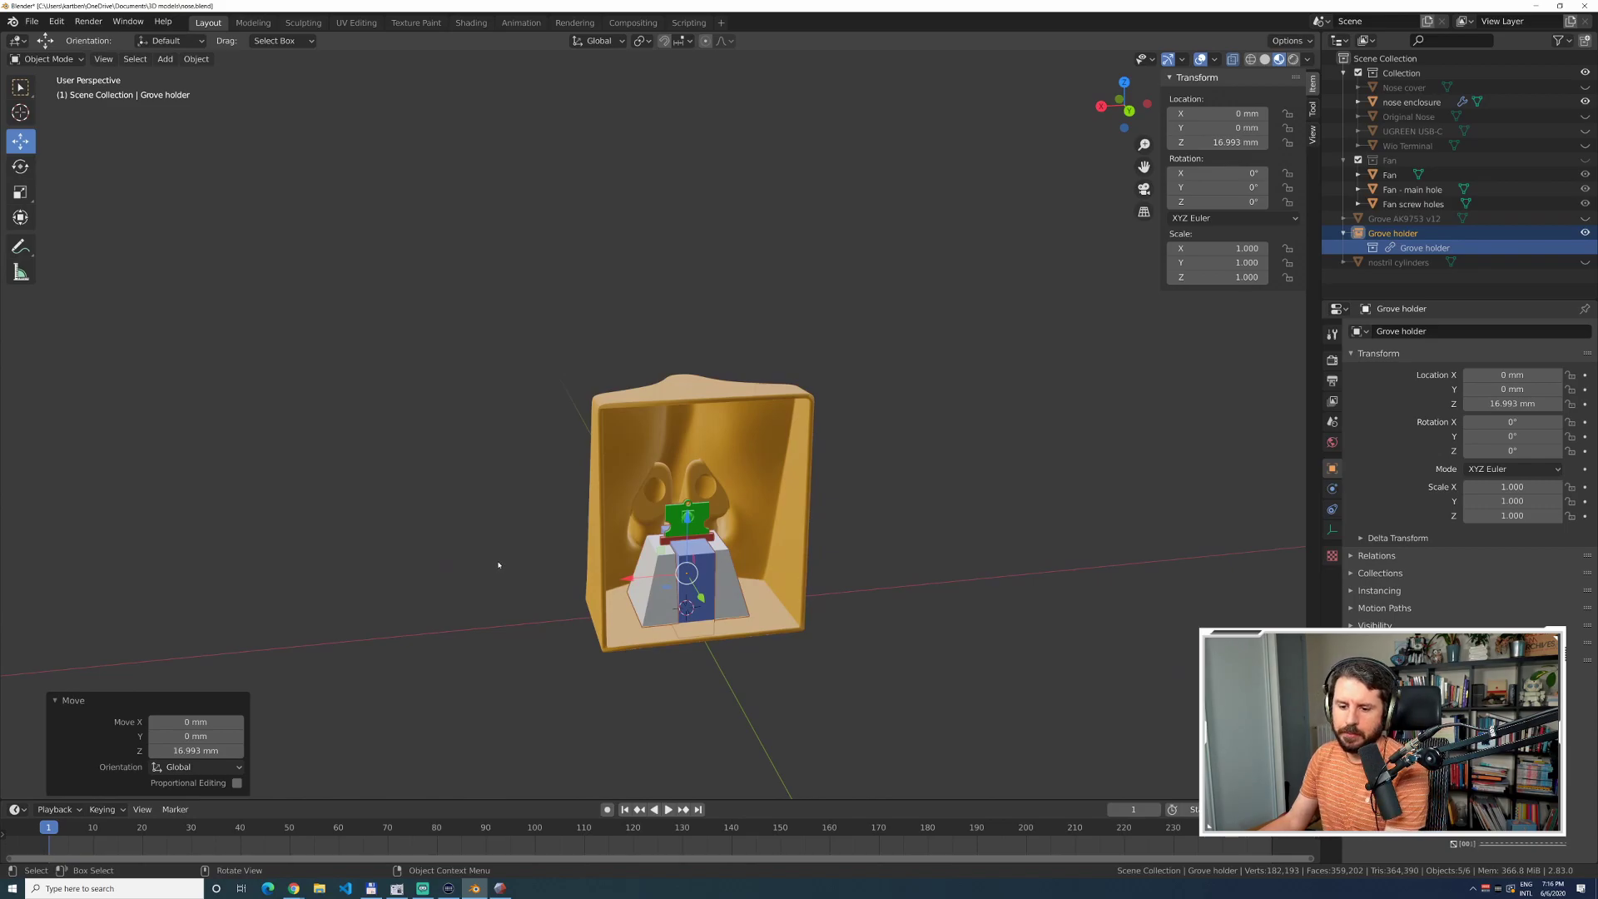
Delete the linked Grove holder instance from the scene.
click(31, 94)
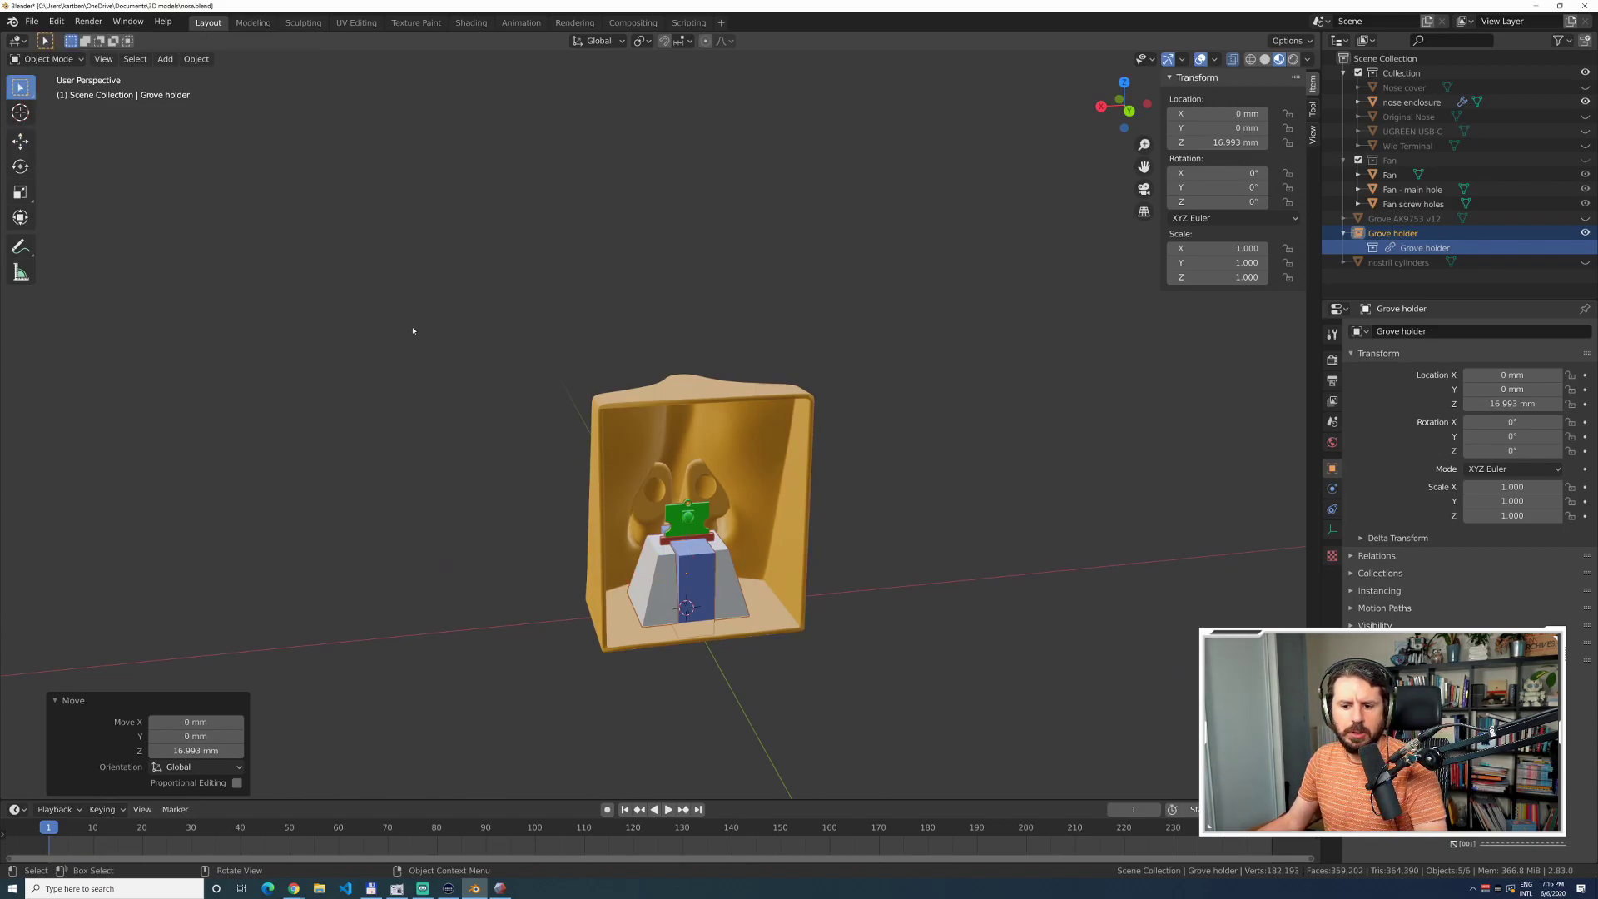
click(699, 421)
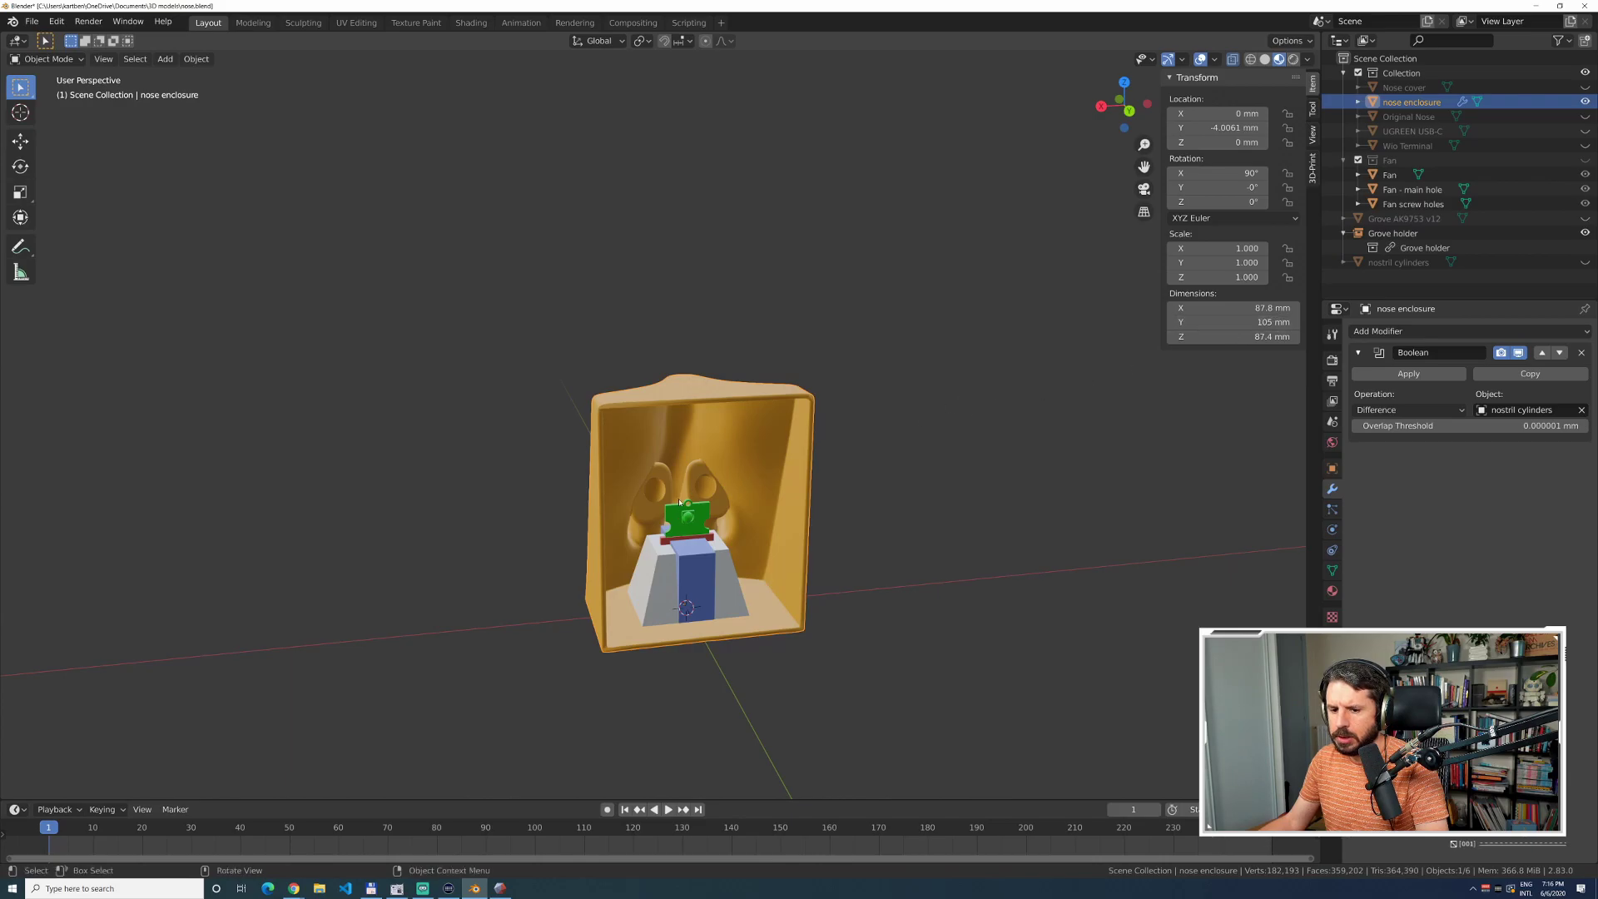
click(690, 556)
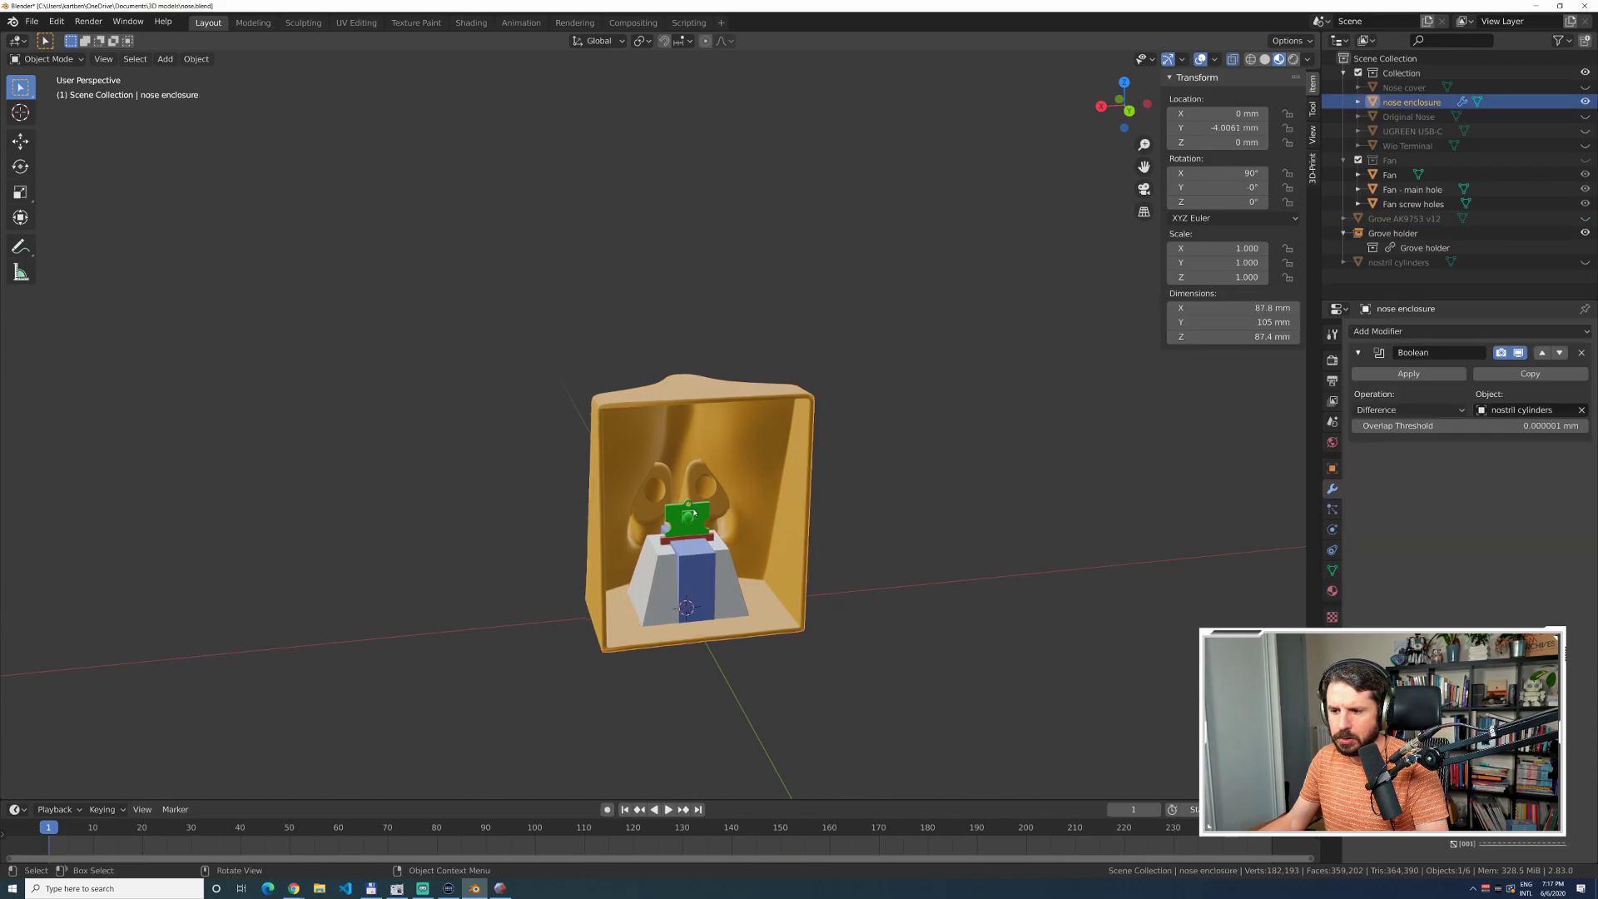
right_click(1437, 250)
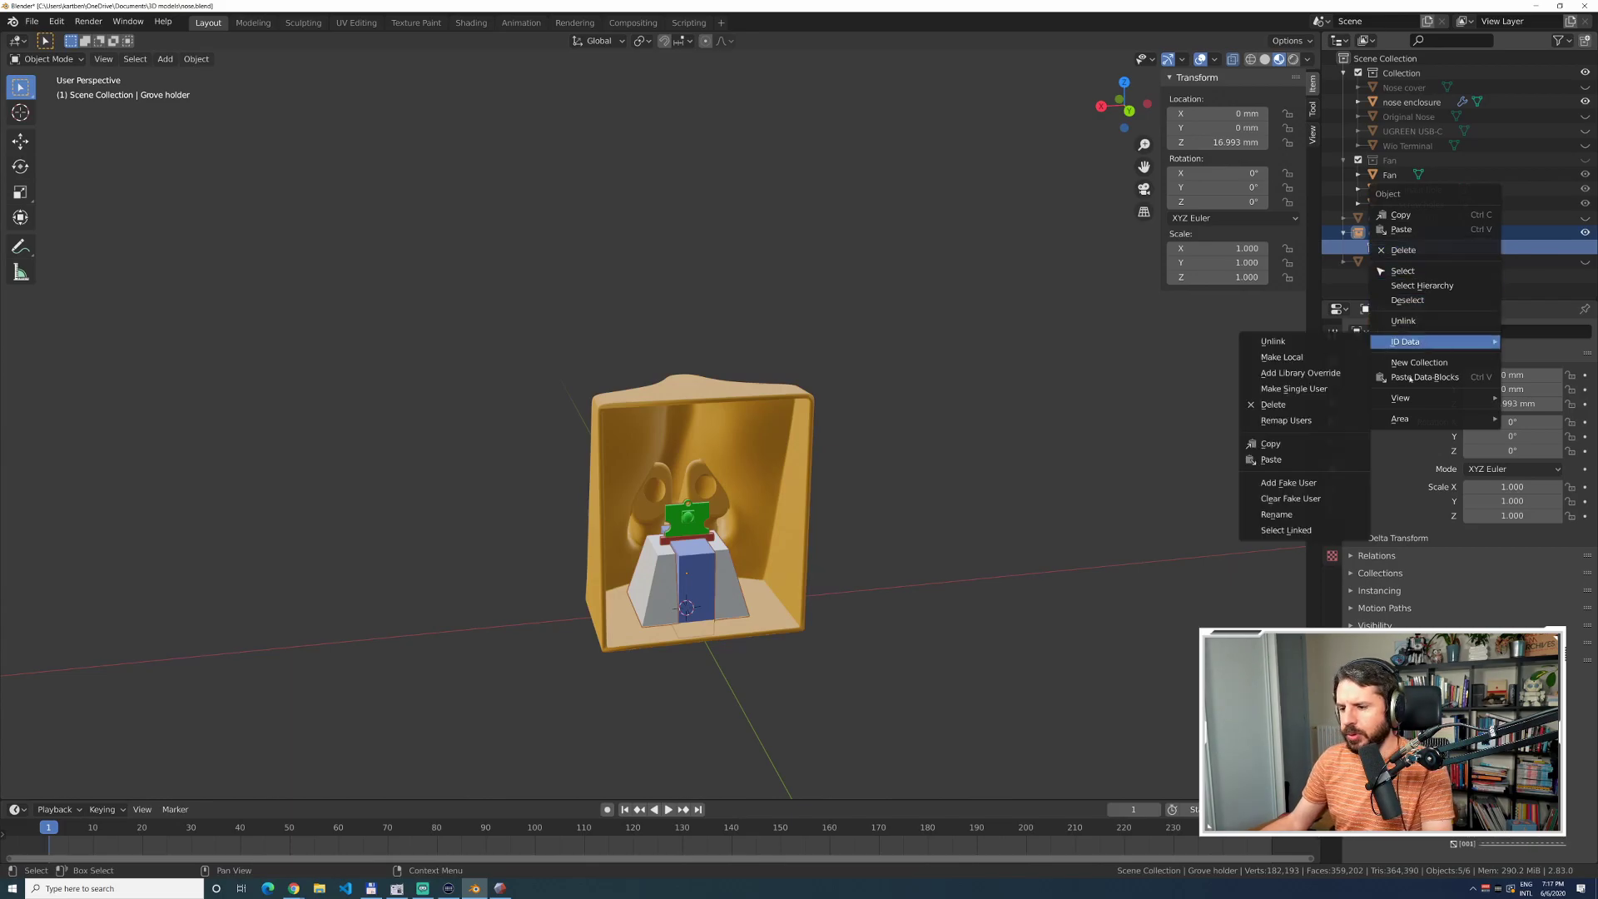
click(1404, 249)
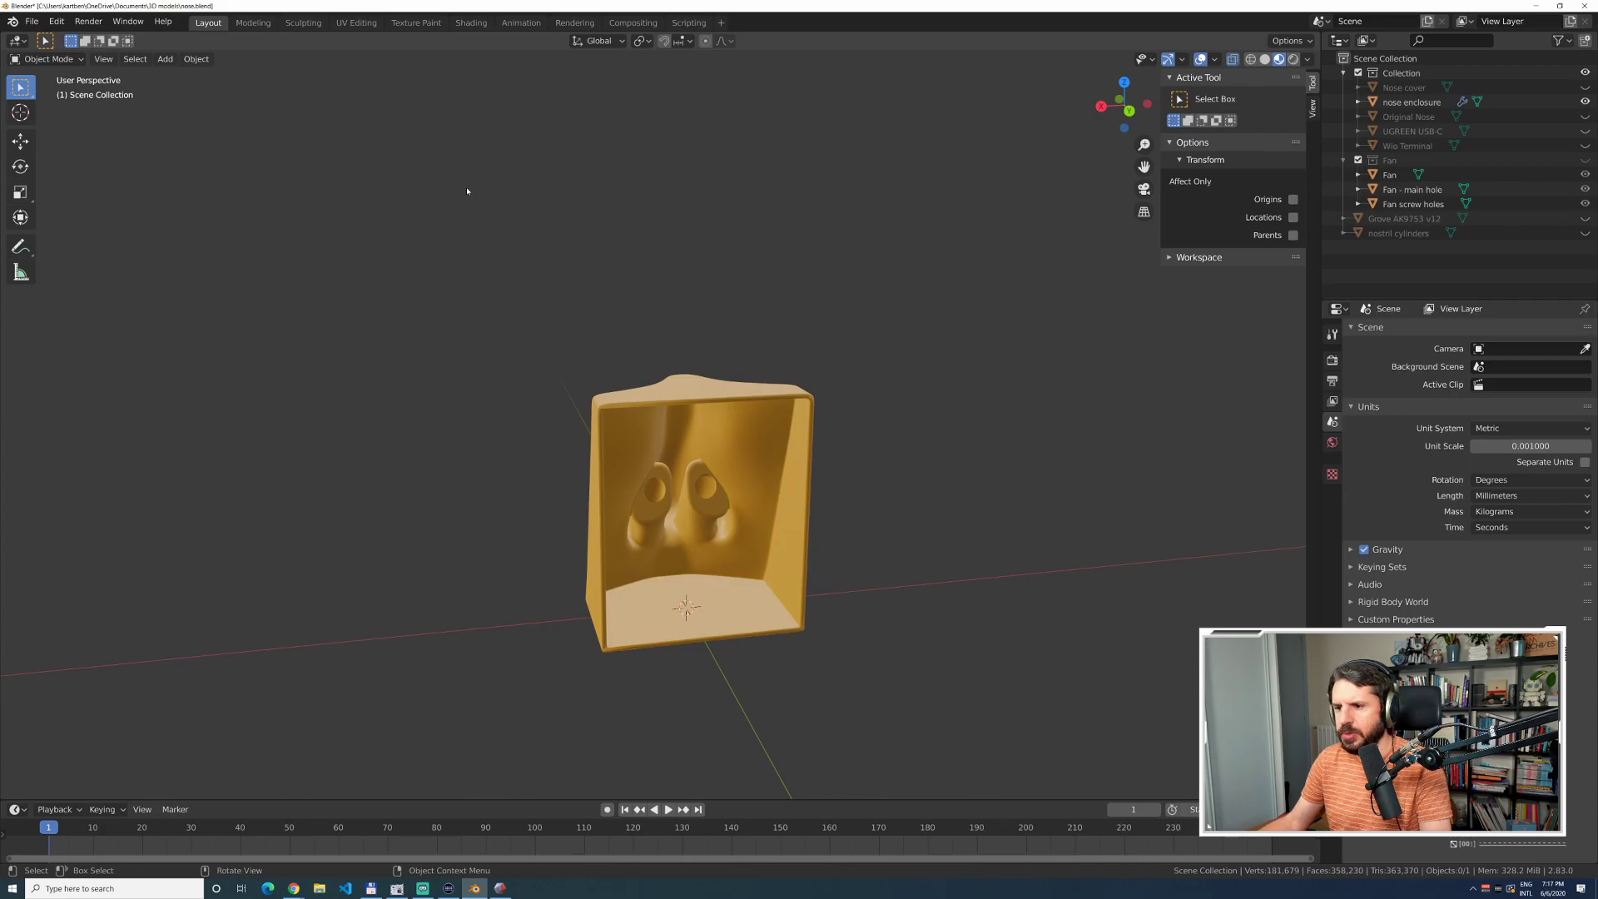
Append the Grove holder collection from grove-holder.blend to the scene.
click(31, 20)
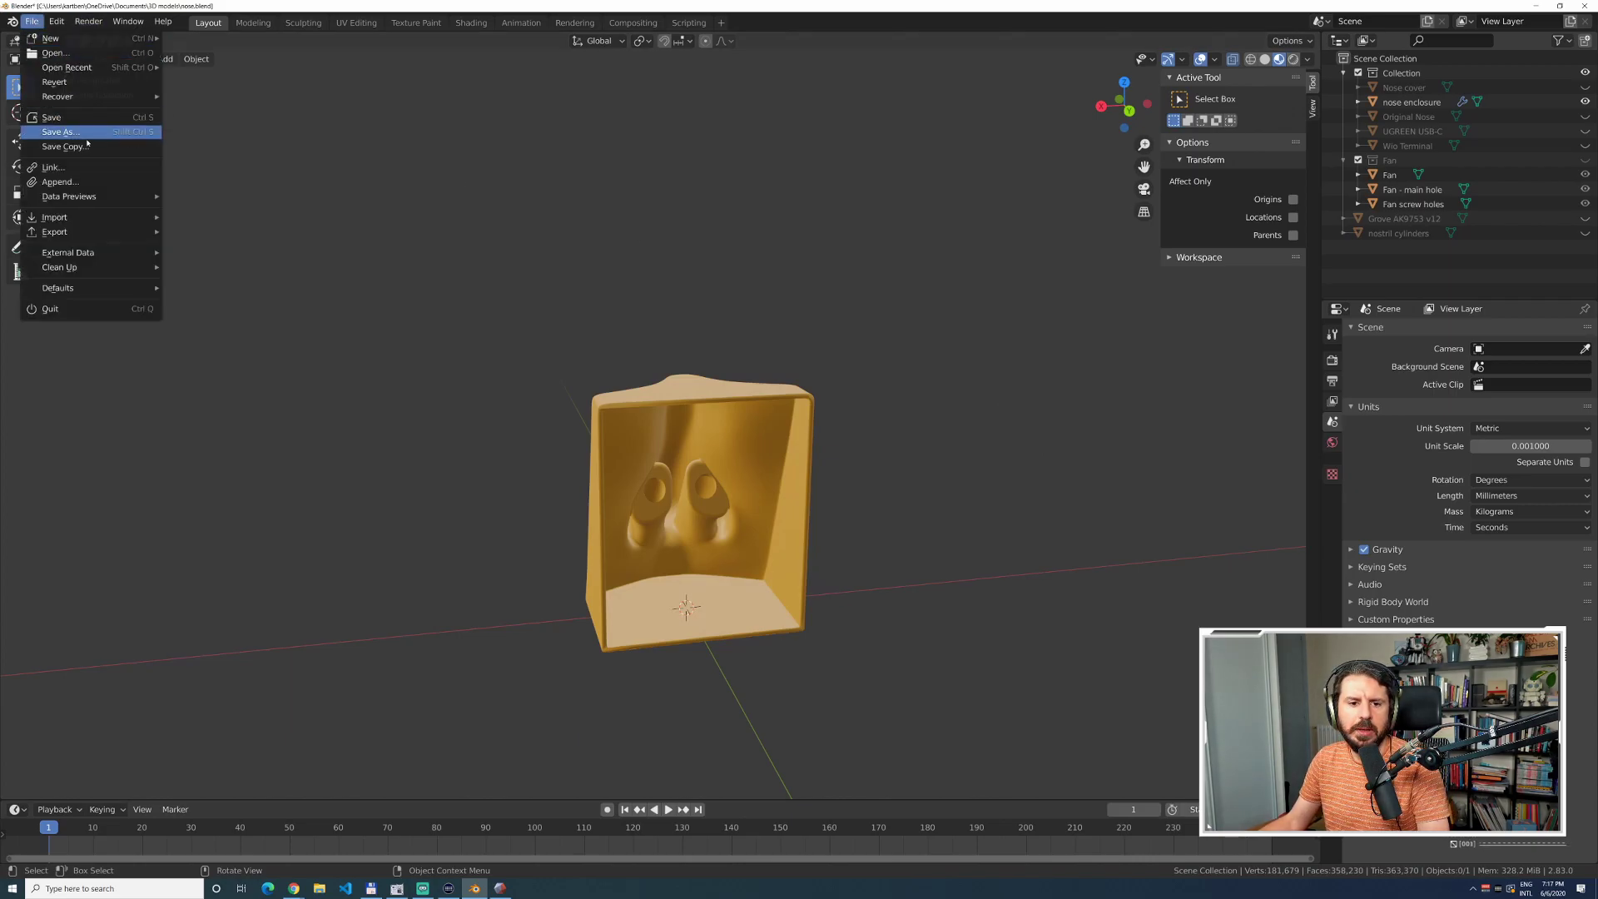
click(60, 181)
double_click(654, 298)
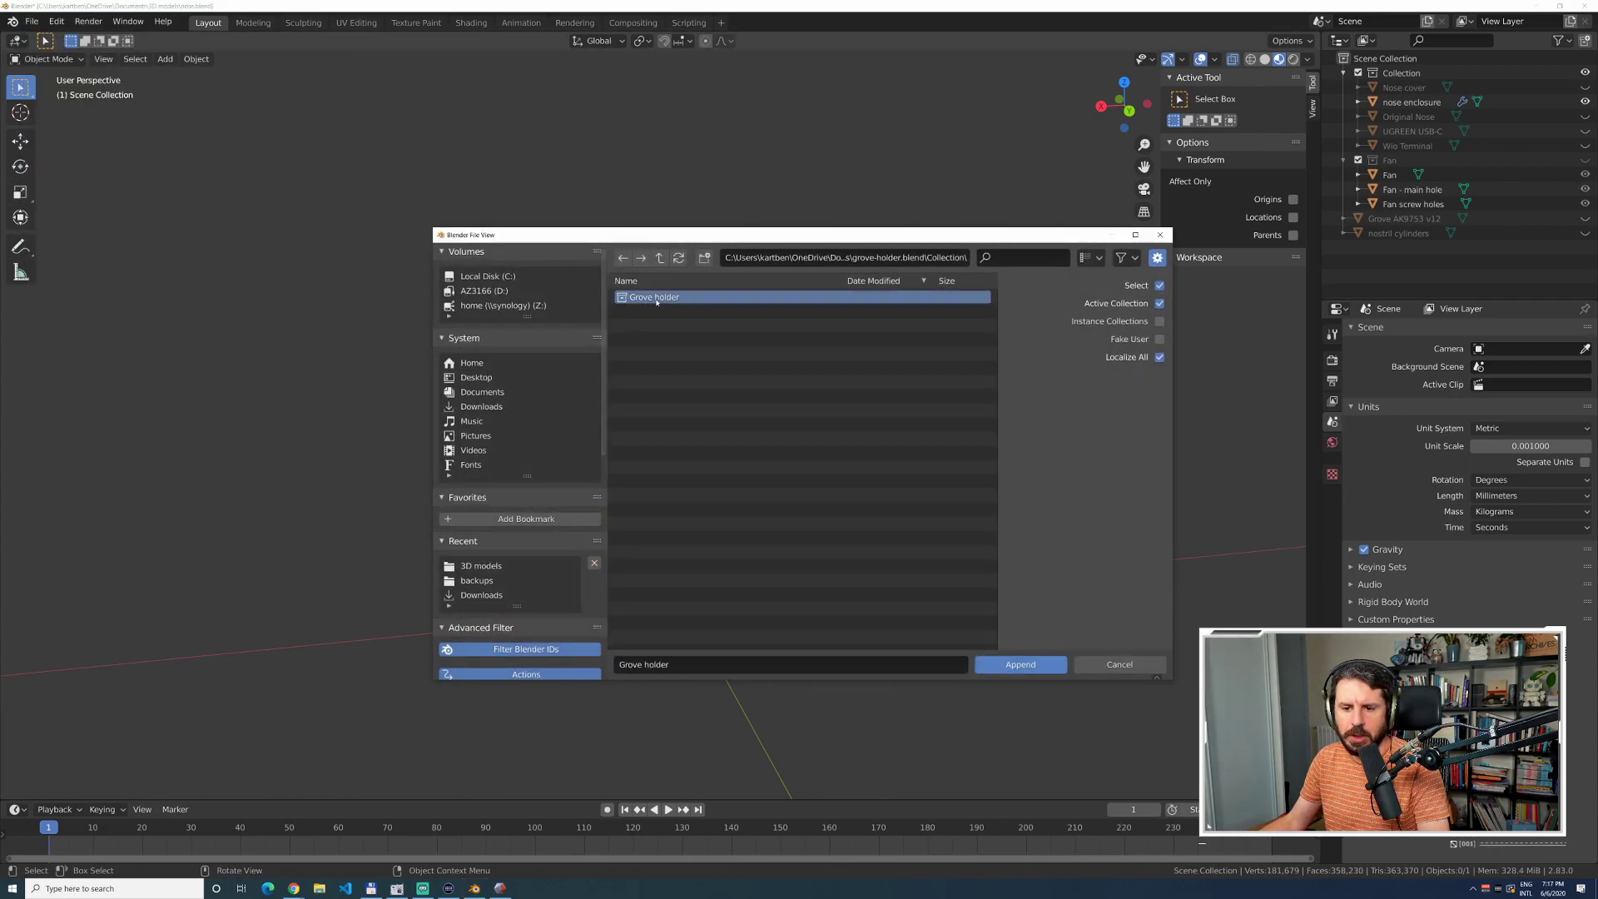
scroll(1395, 236, down, 1)
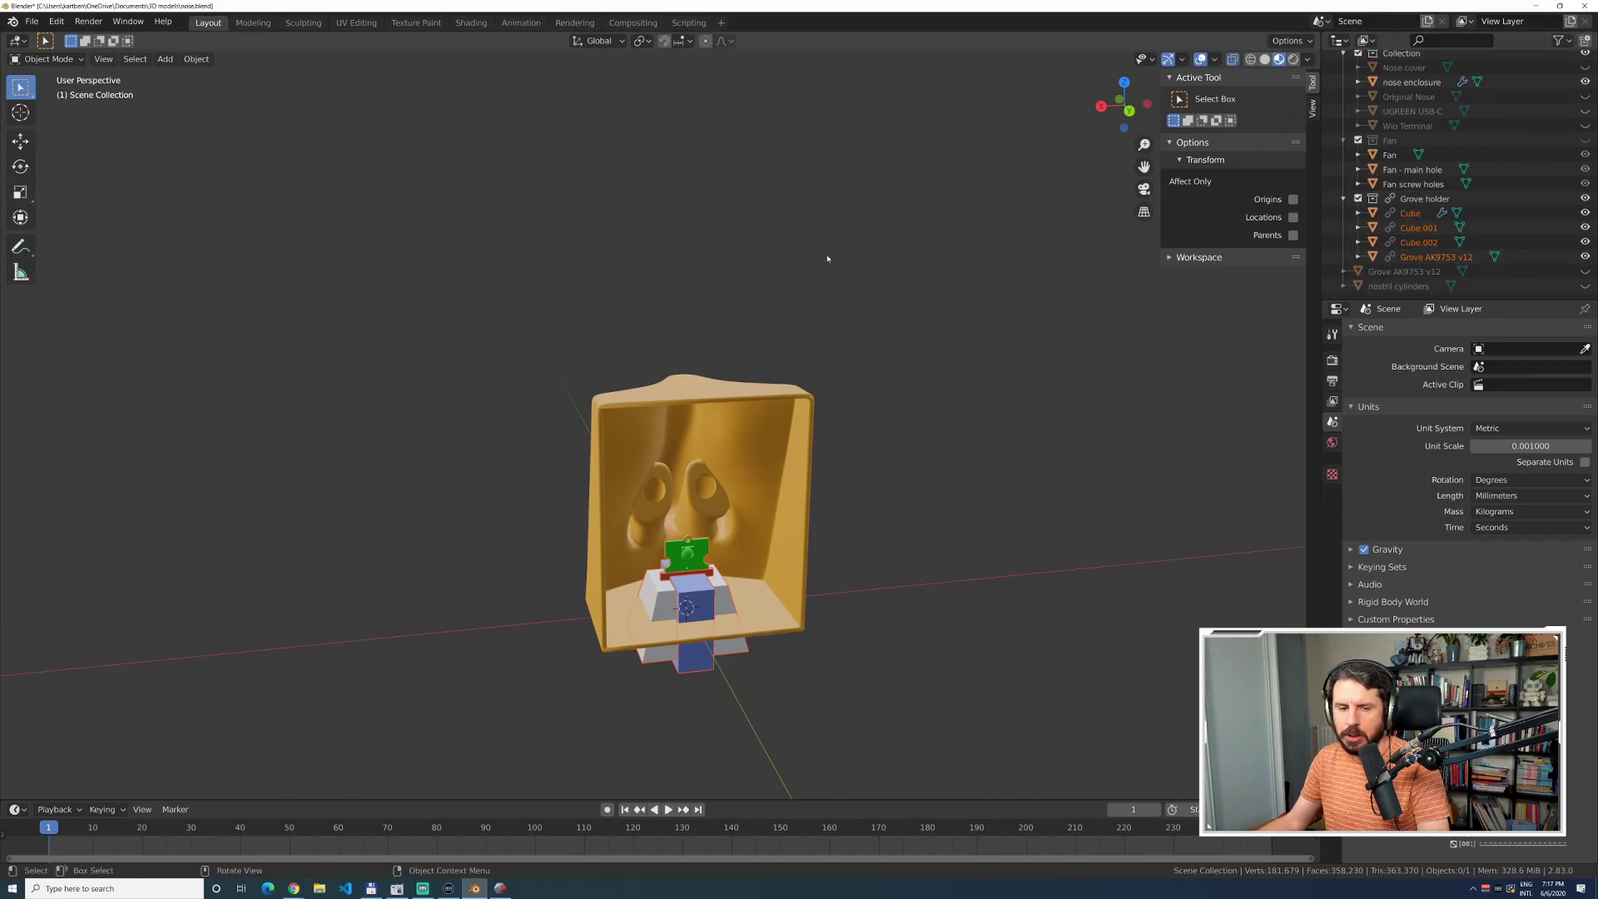
Try to select Cube, Cube.001, Cube.002 and Grove AK9753 v12 together for moving.
click(20, 141)
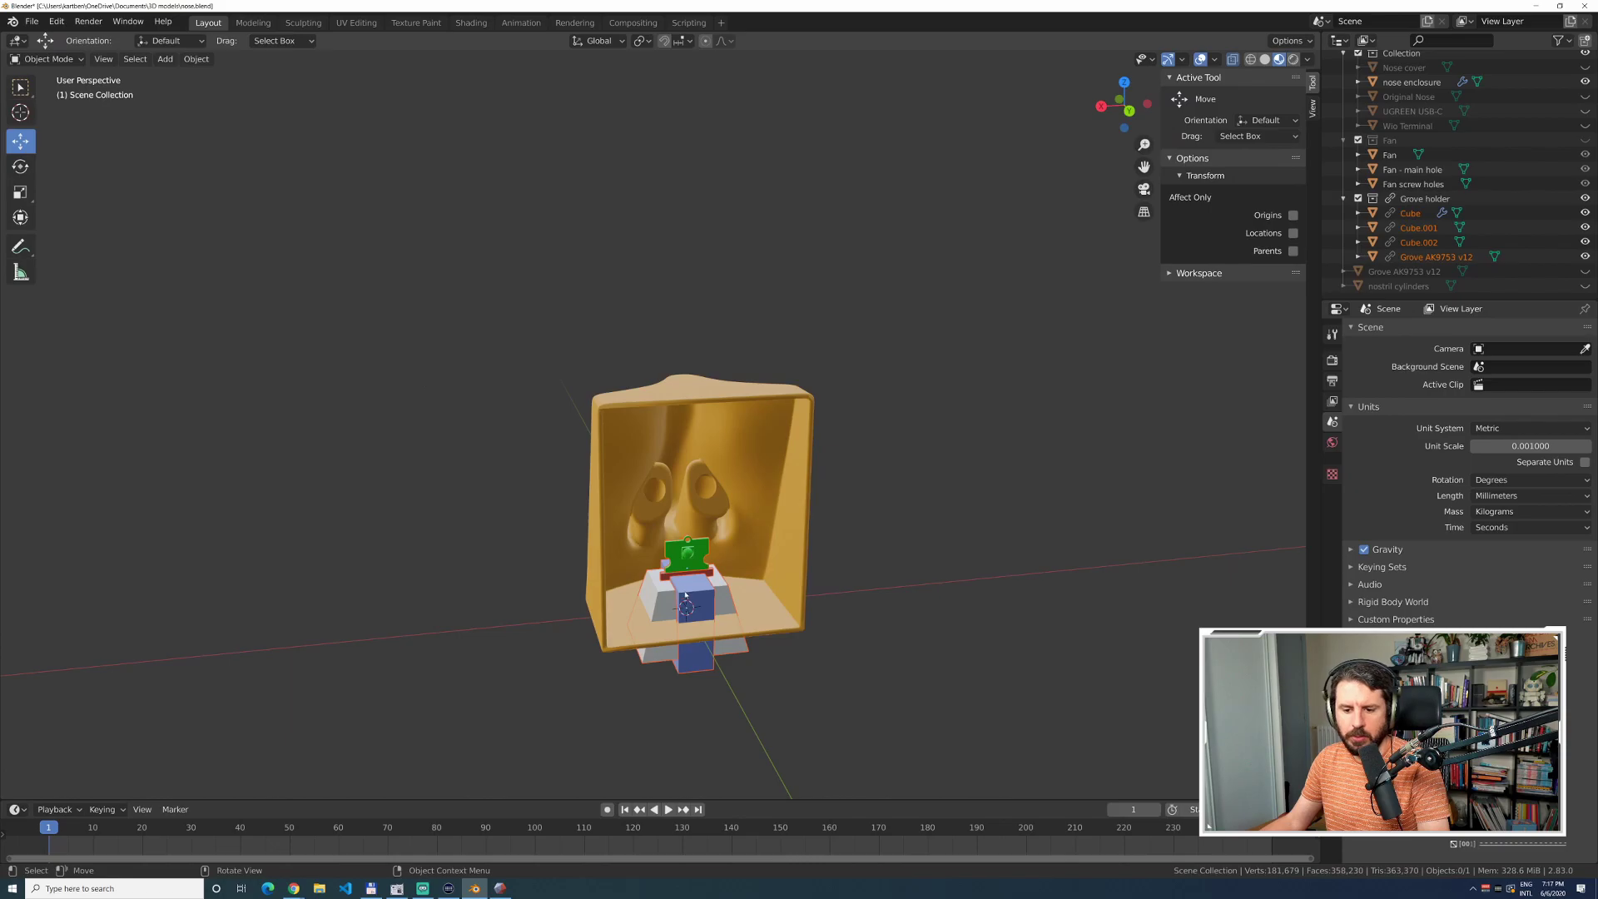
click(1408, 213)
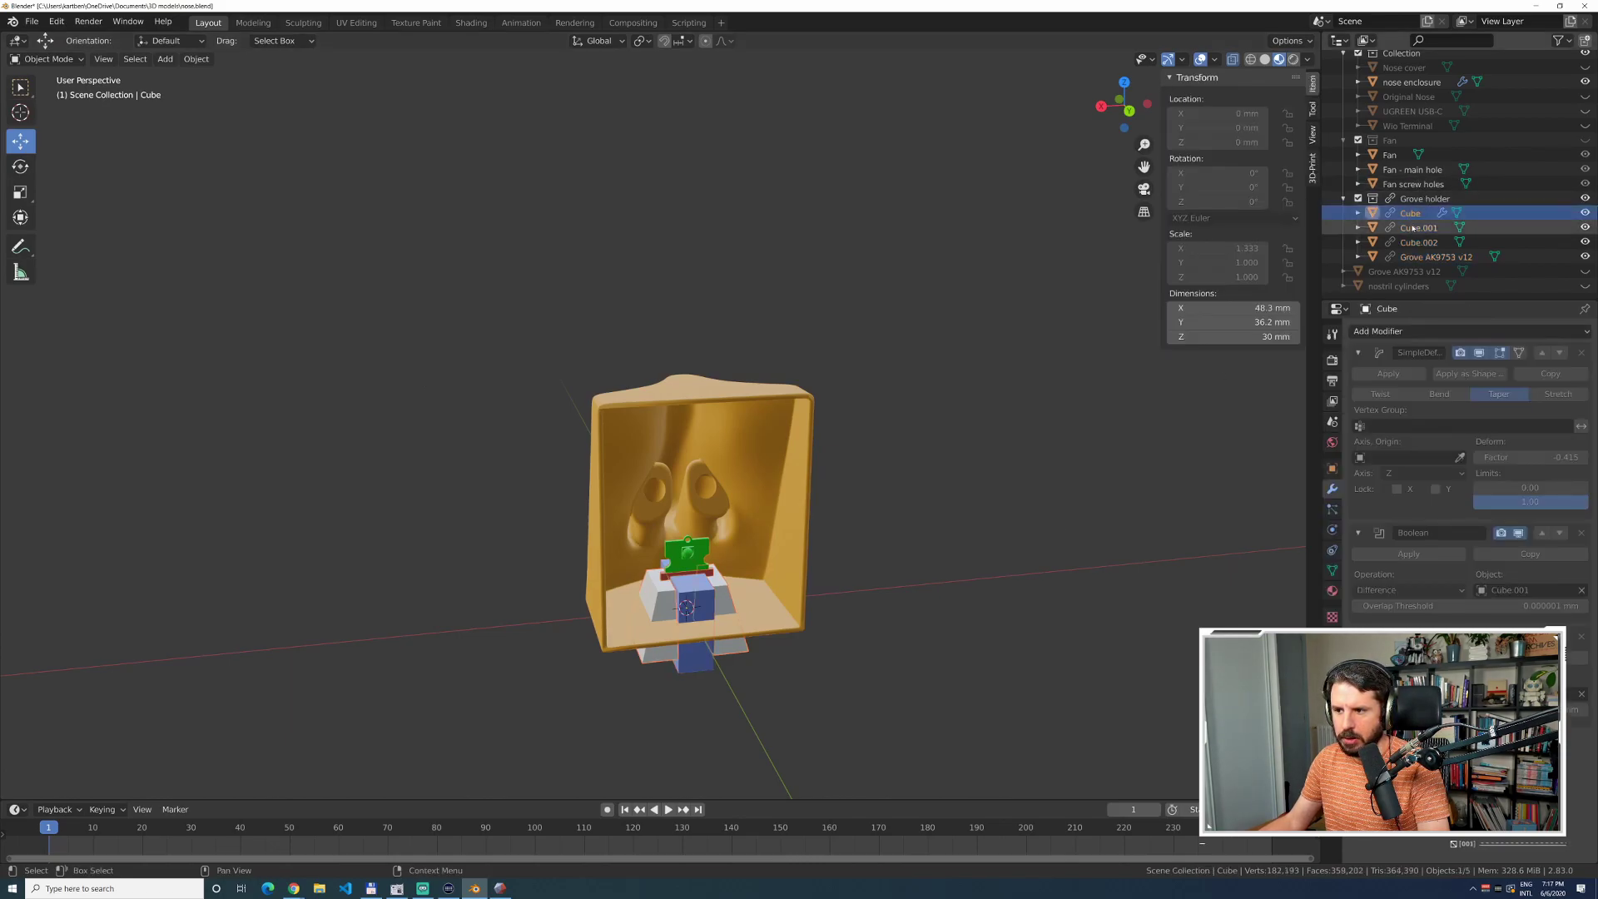
shift+click(1422, 258)
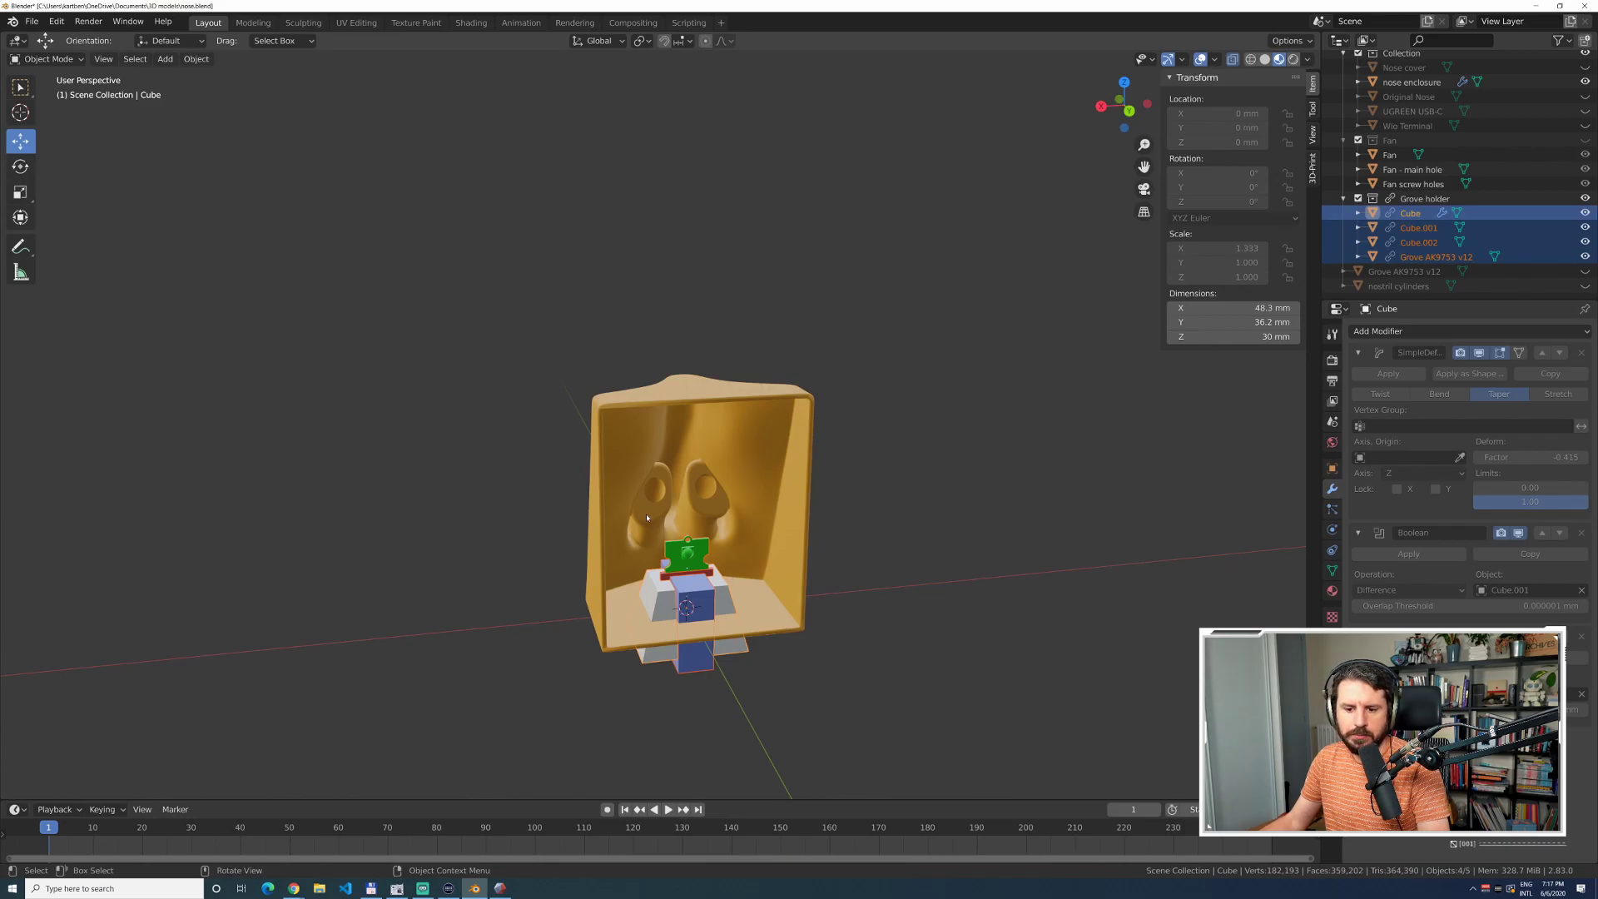
Instance the Grove holder collection to the scene and remove the original appended collection.
click(1423, 200)
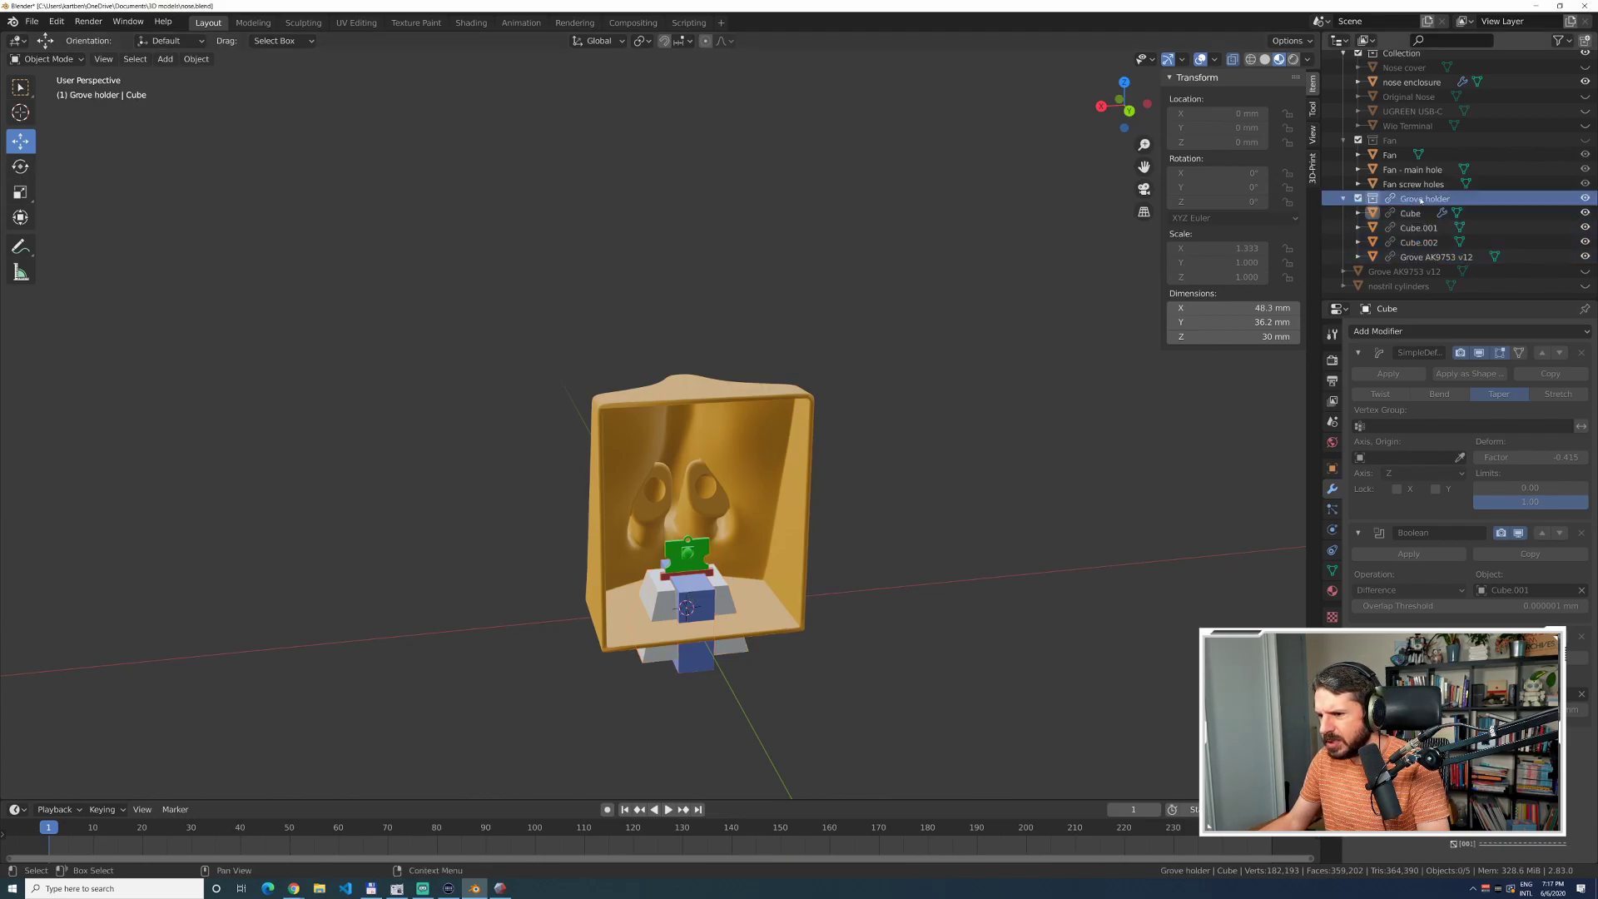
right_click(1423, 201)
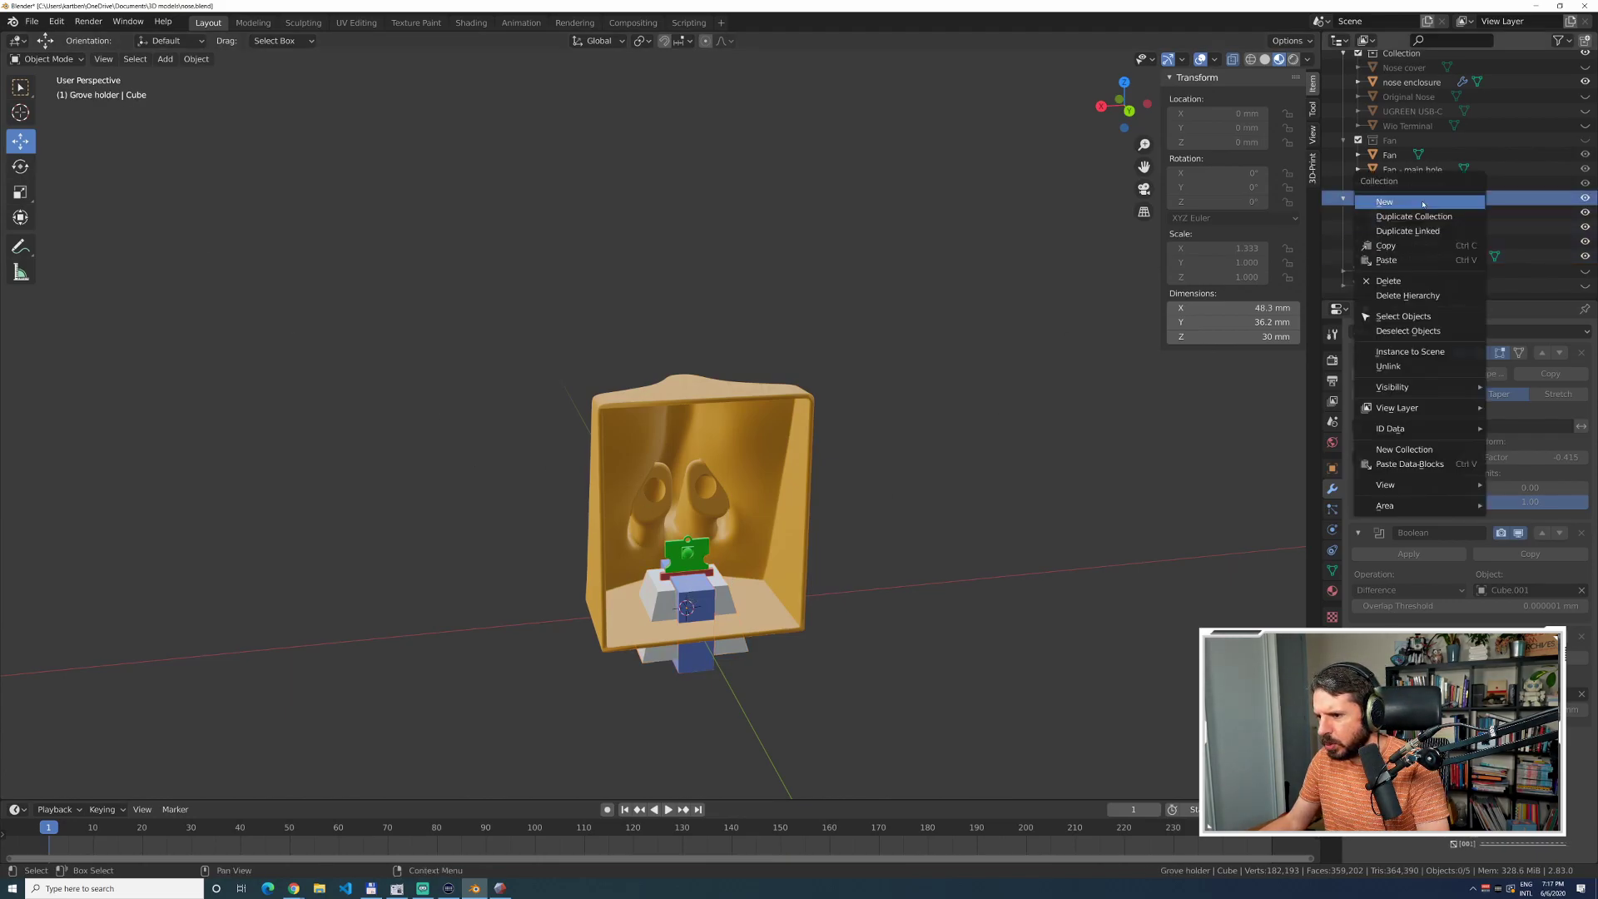
click(1406, 351)
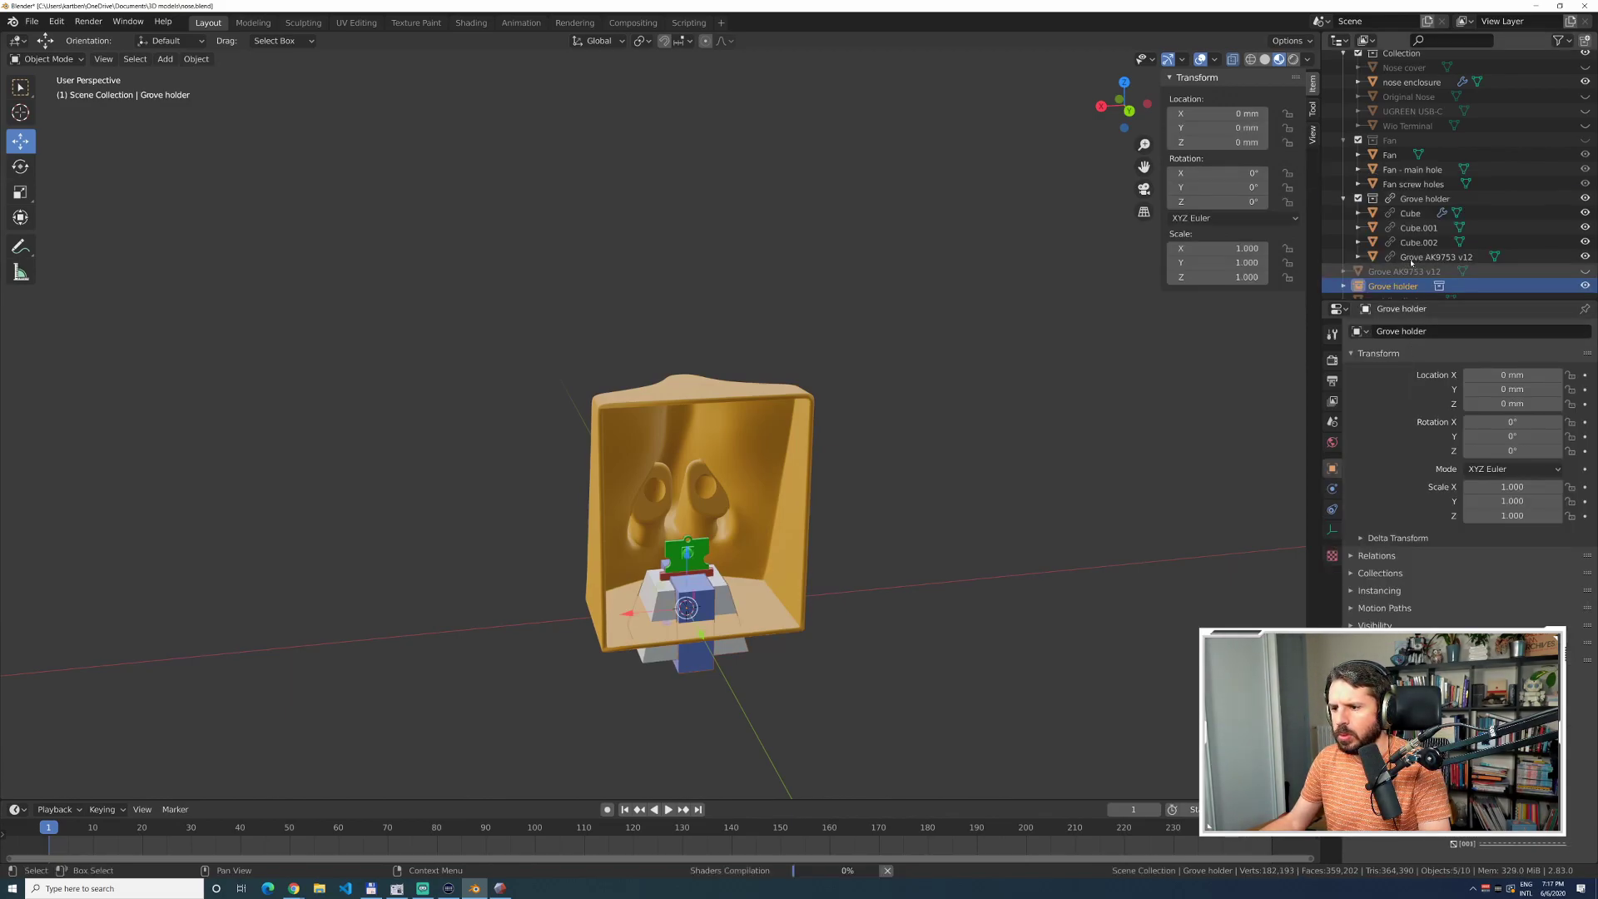
right_click(1392, 201)
click(1387, 216)
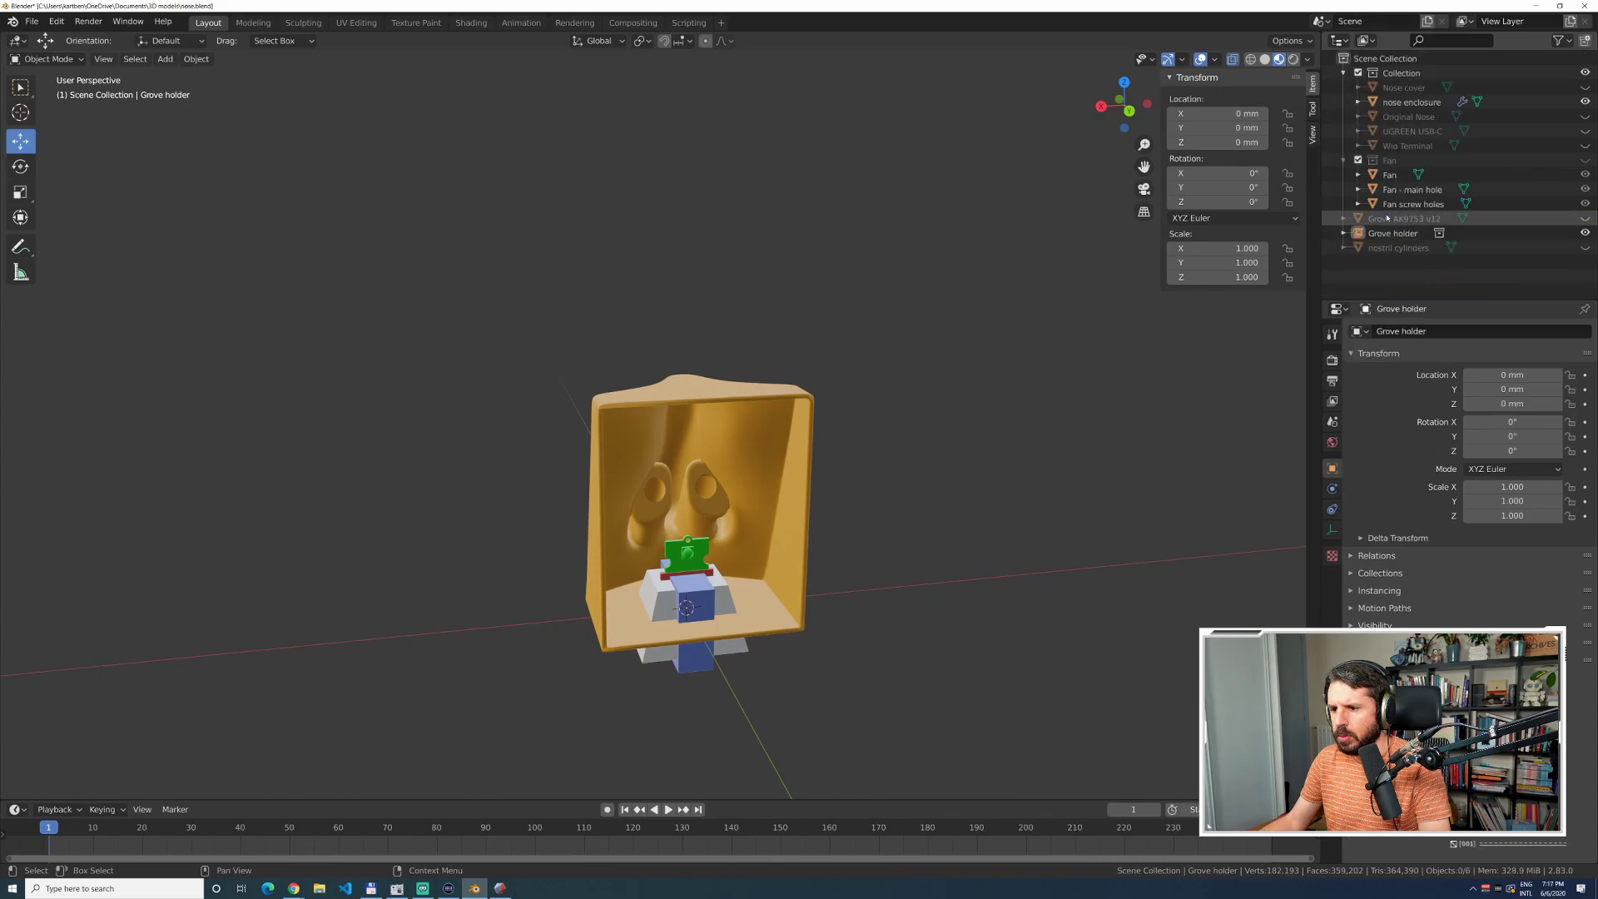
Expand the Grove holder instance to check its contents and delete it from the scene.
click(1394, 237)
click(1344, 233)
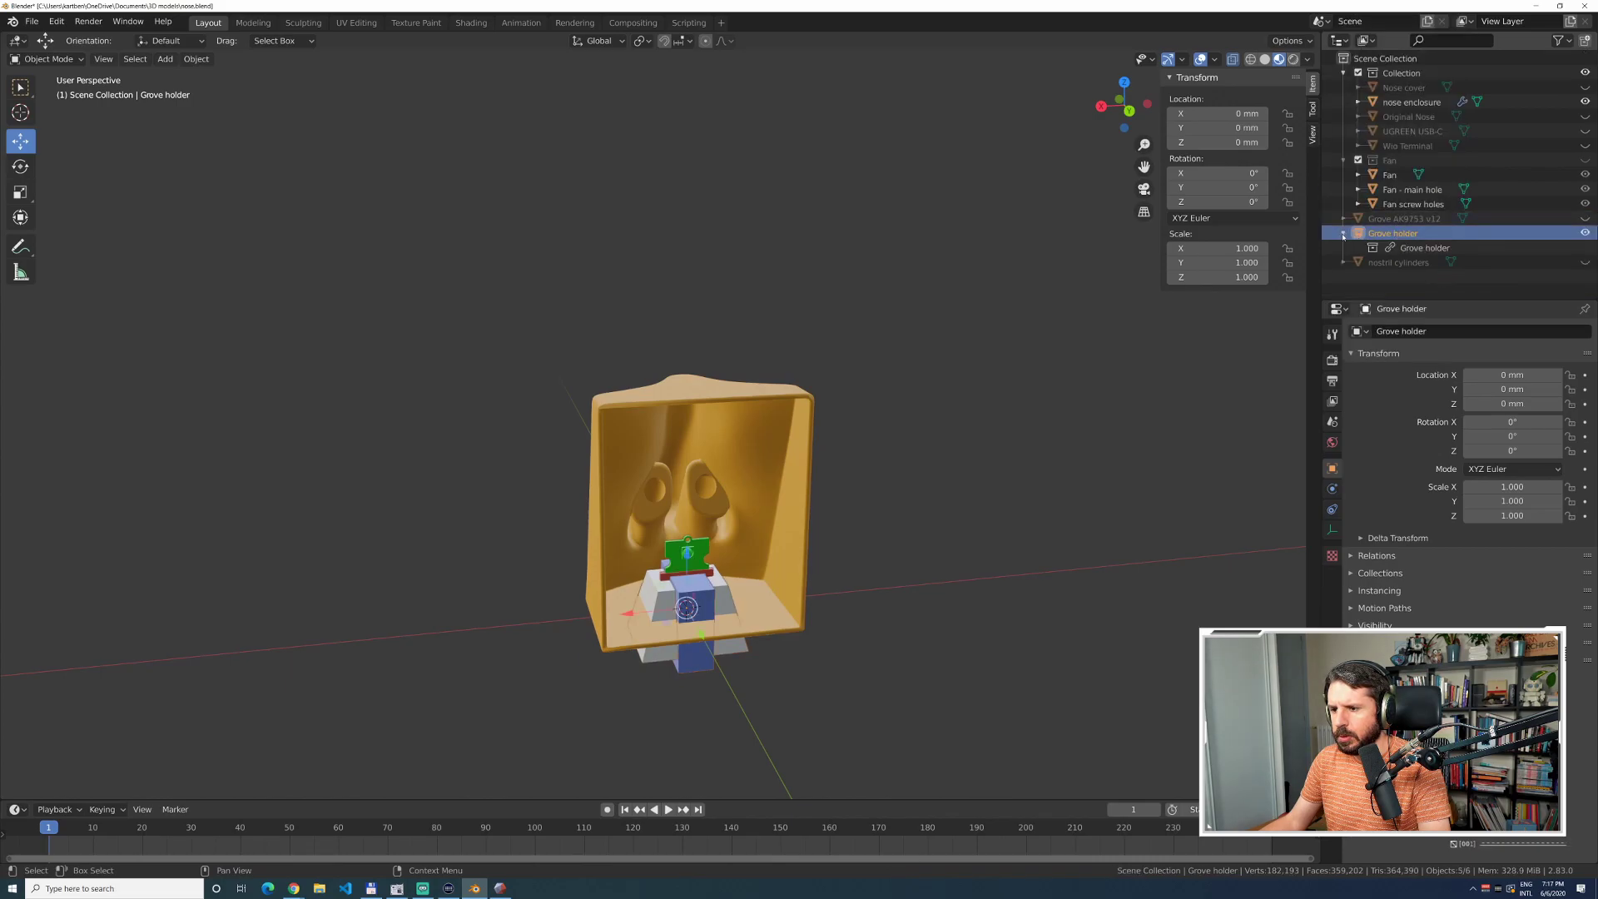
click(1414, 236)
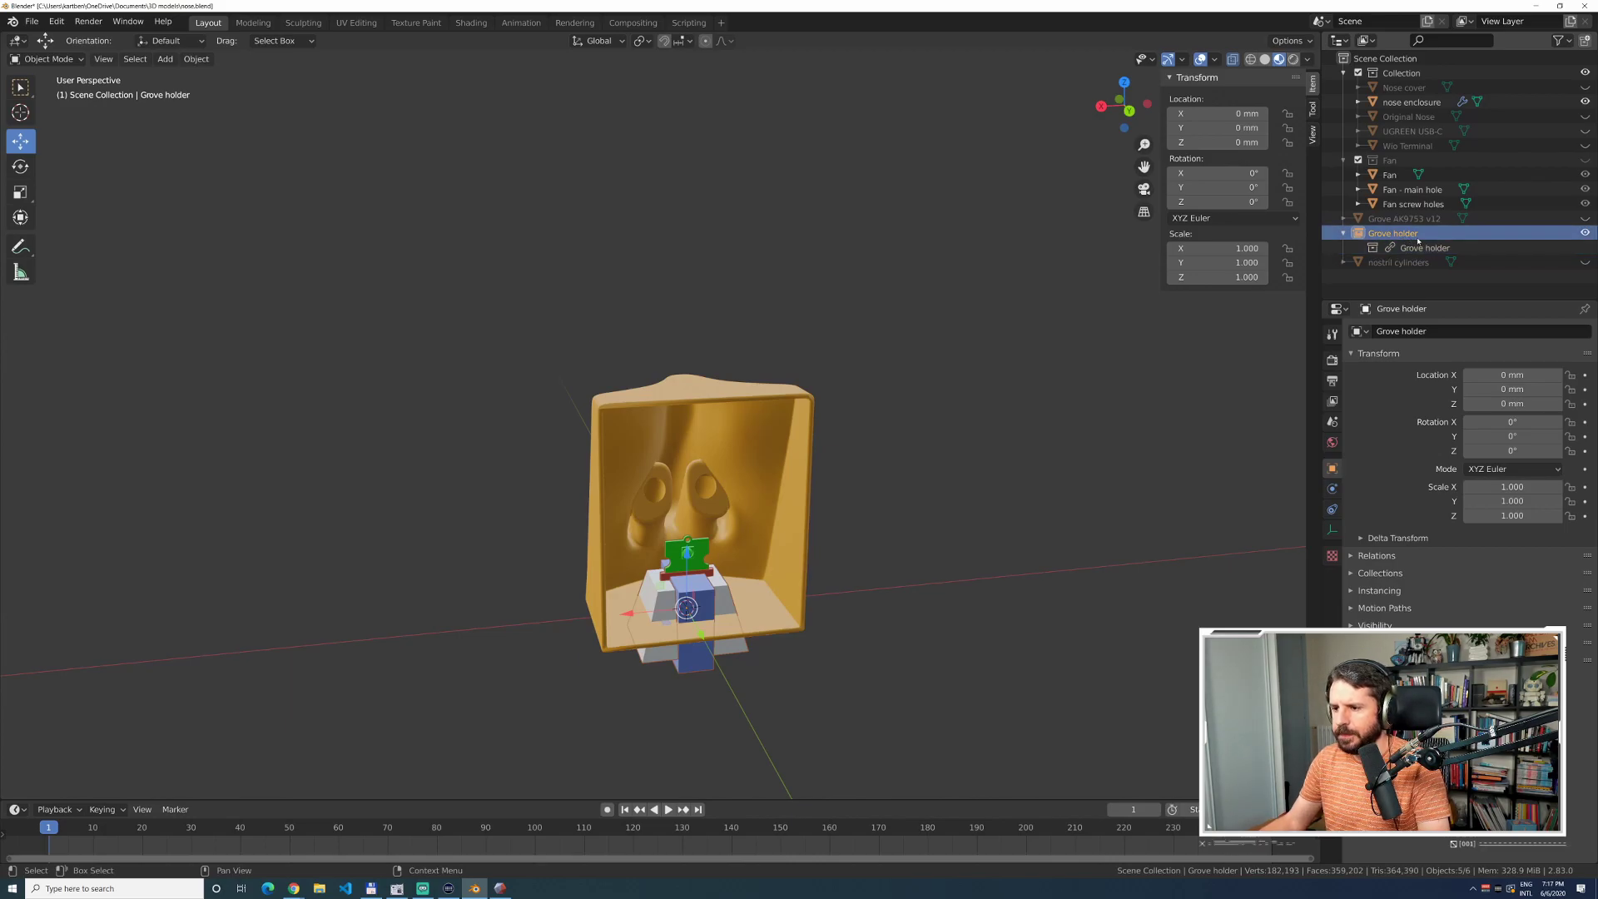
right_click(1414, 241)
right_click(1384, 241)
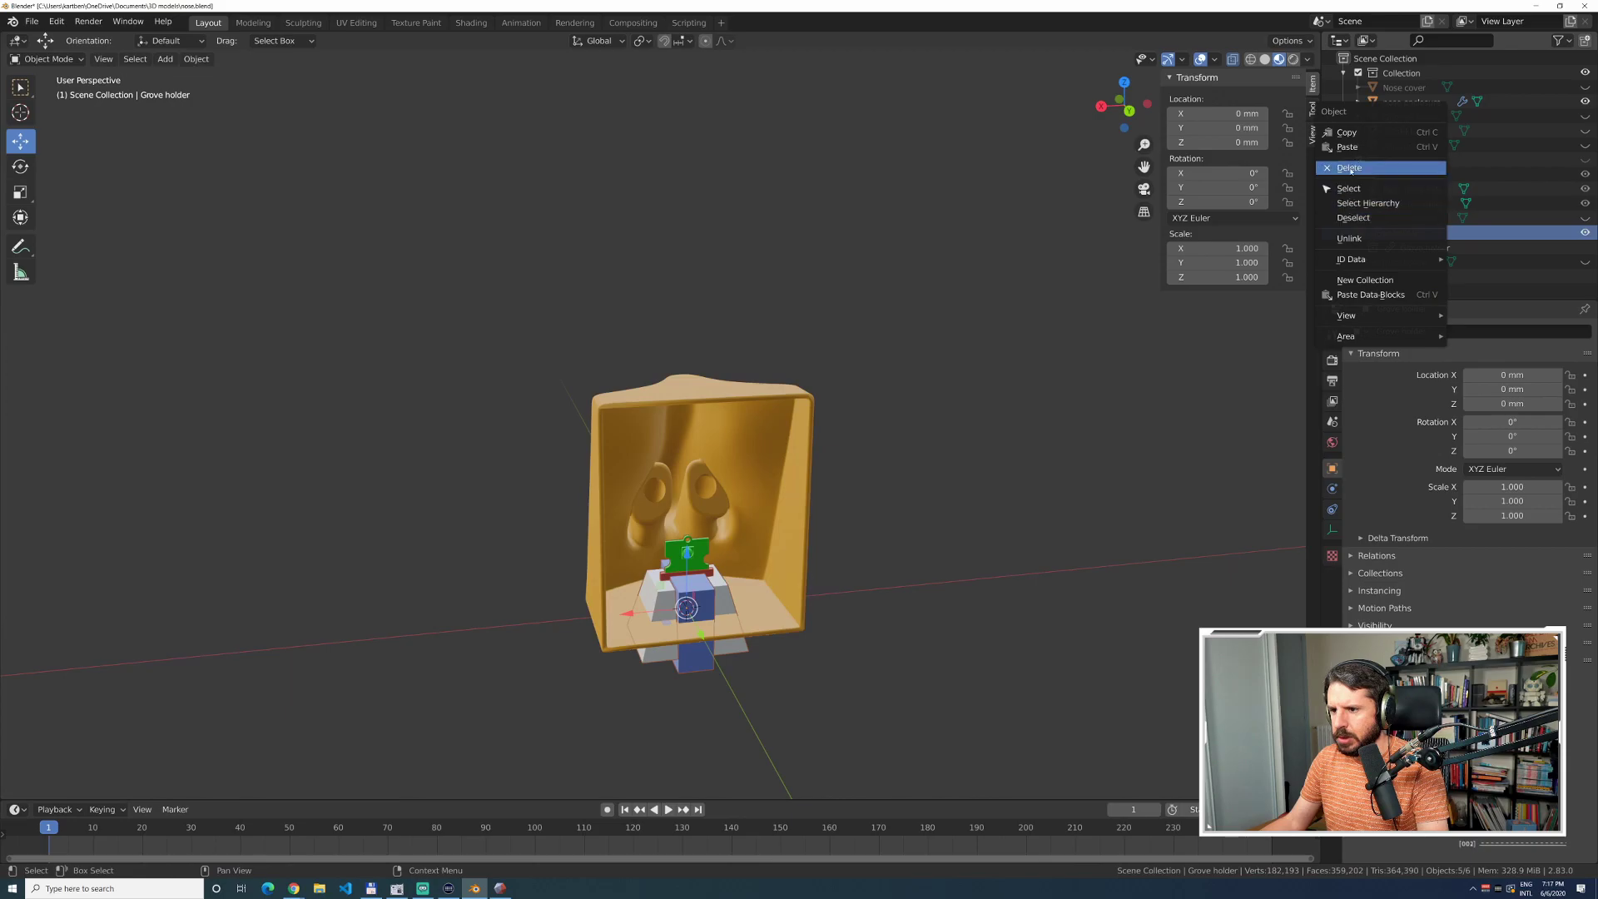
click(1350, 169)
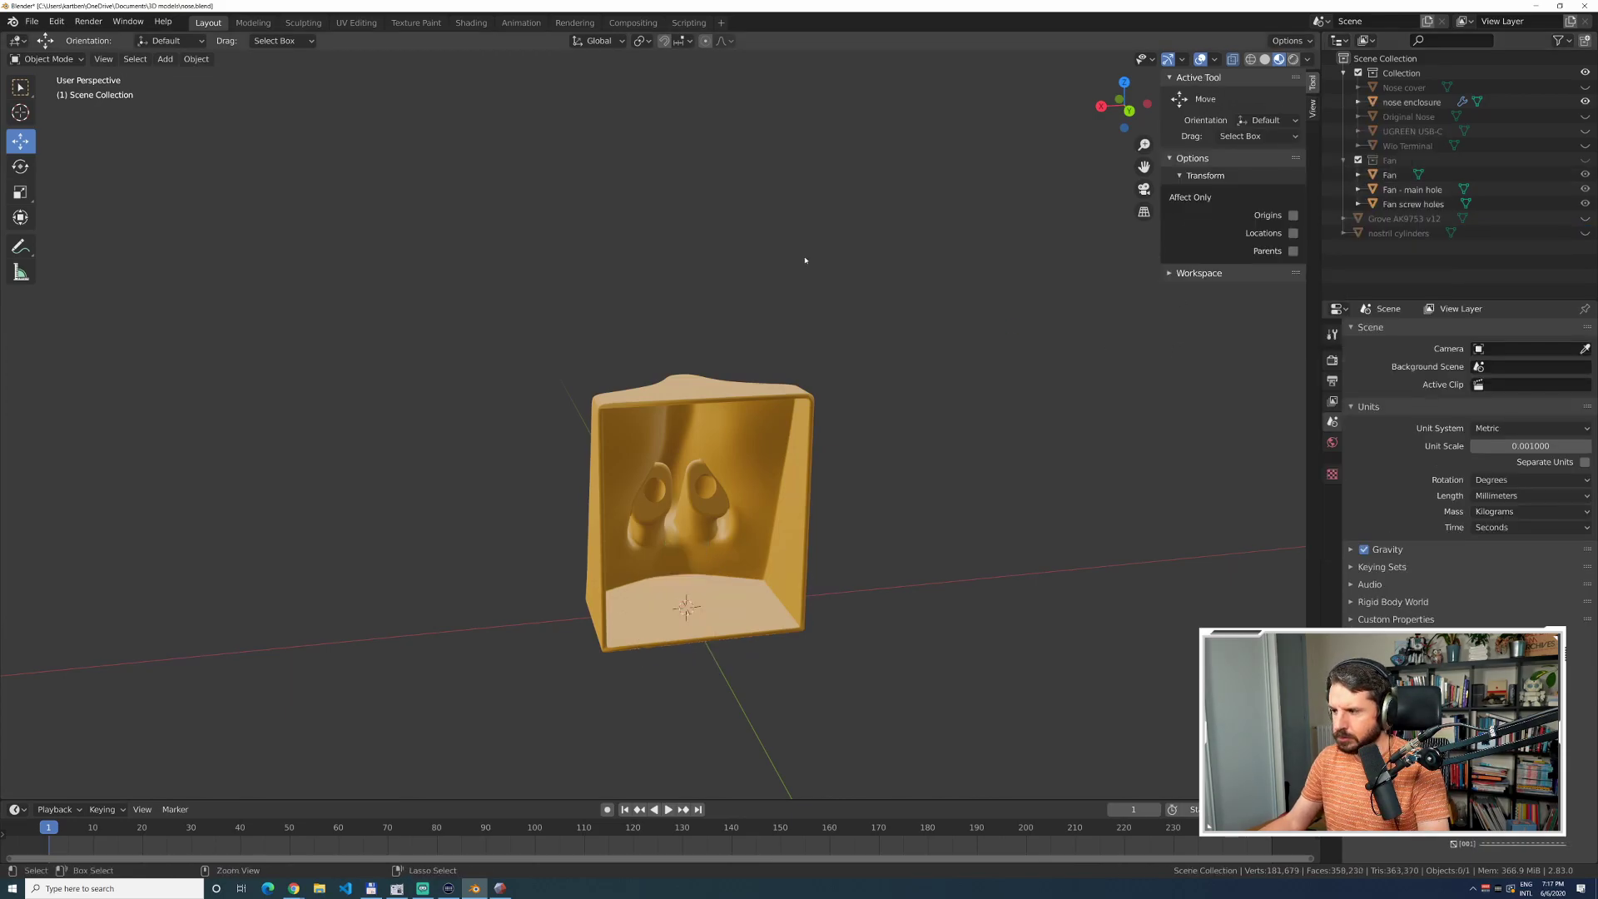
Append the Grove holder collection again by browsing to the Collection folder inside grove-holder.blend.
click(32, 21)
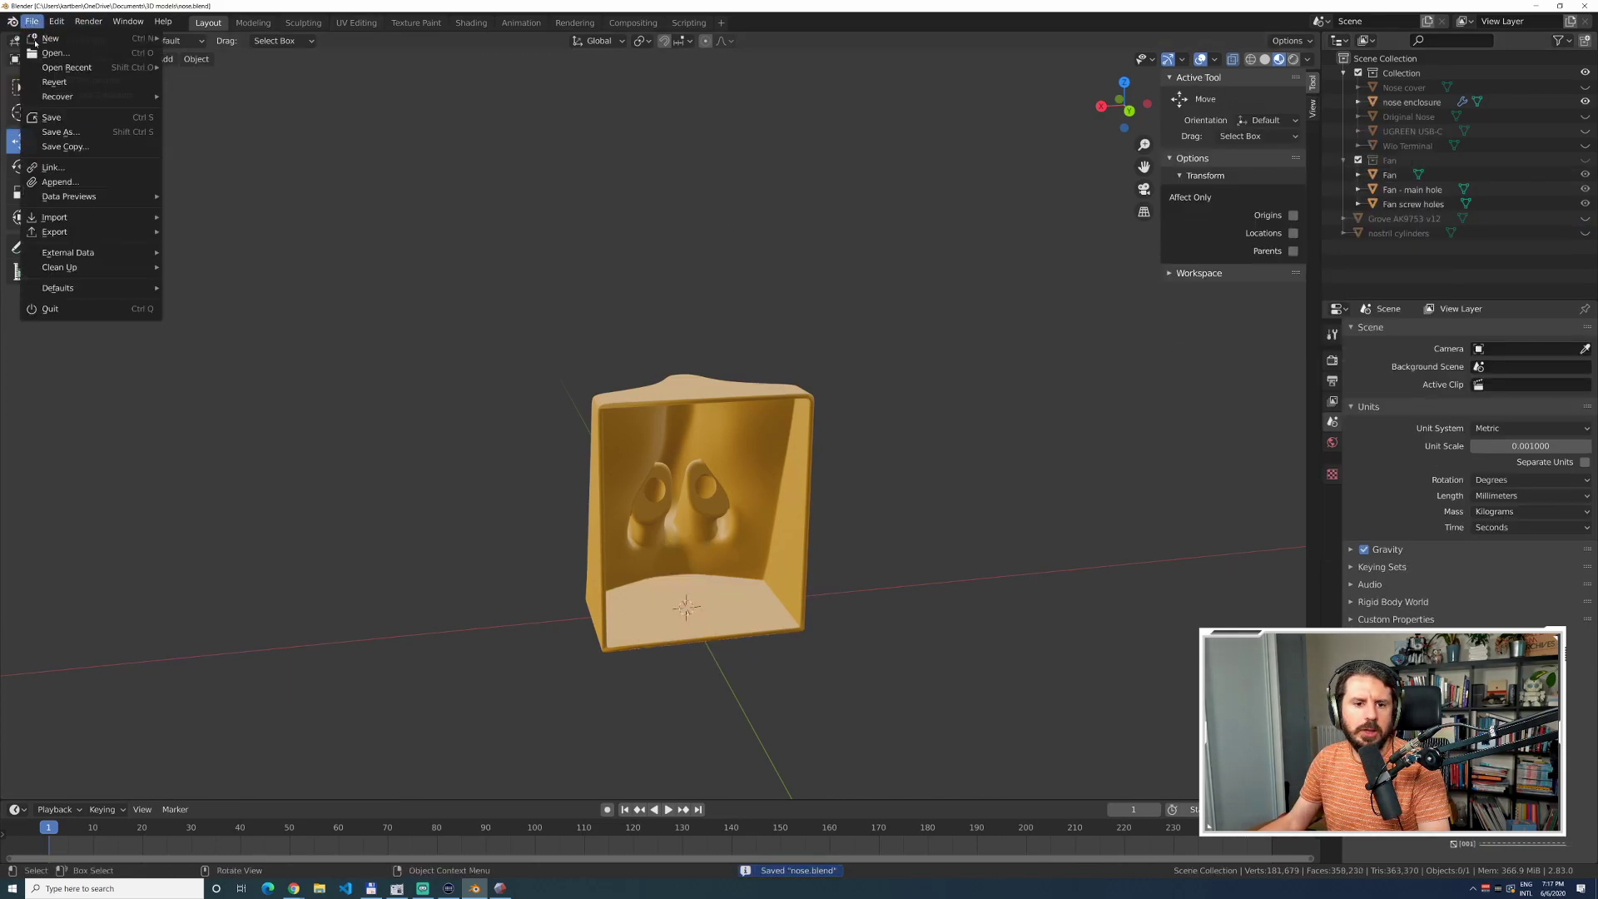
click(60, 182)
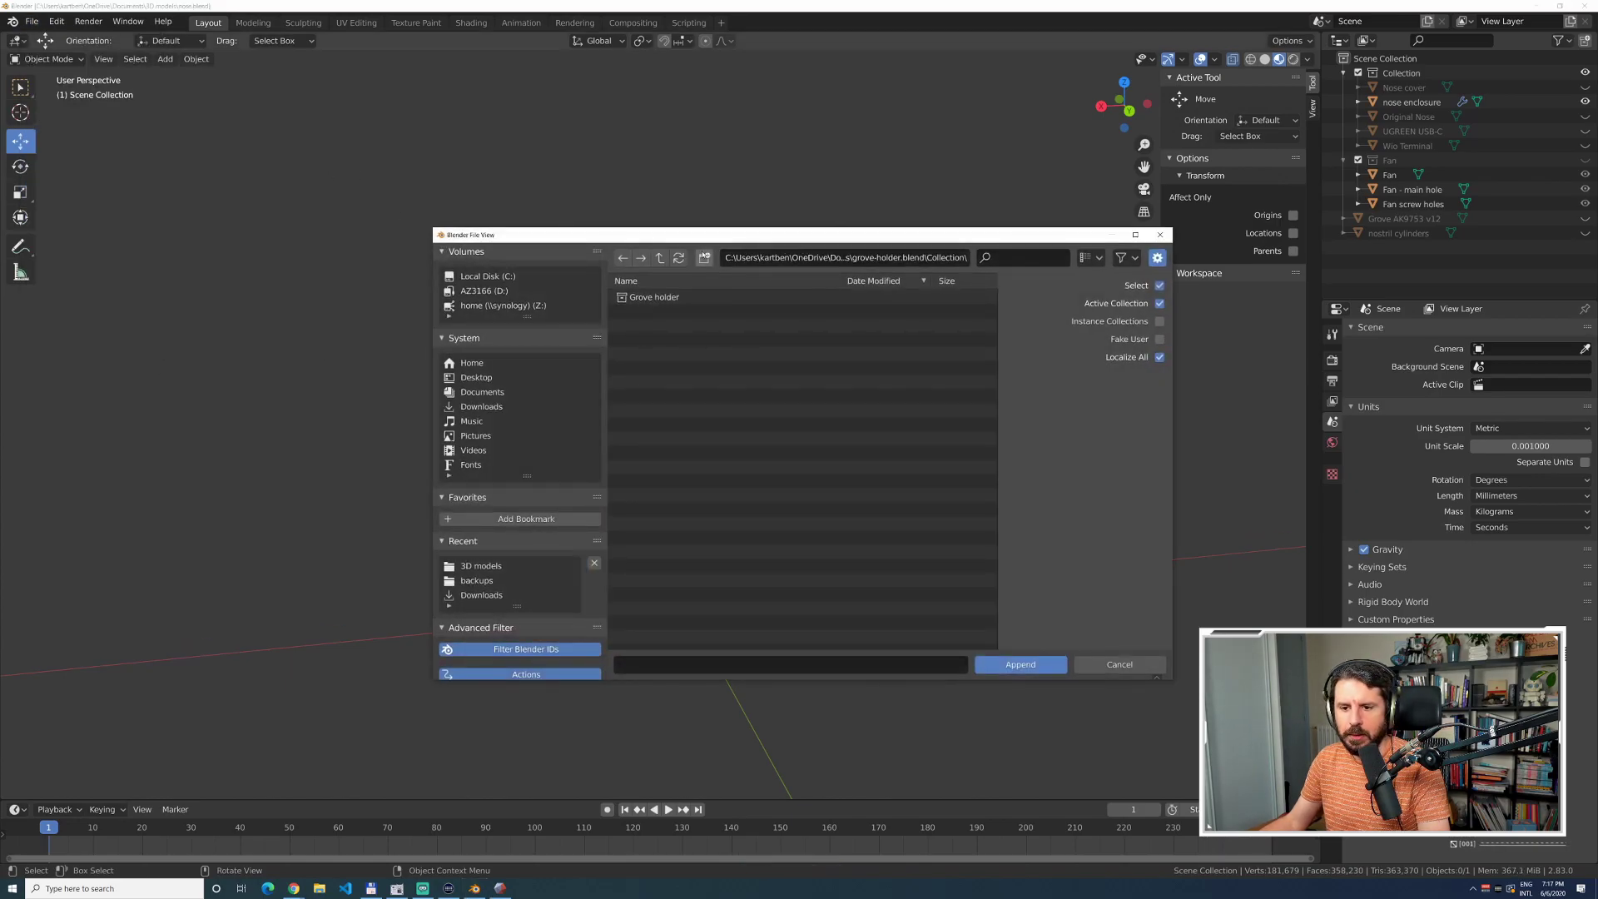
click(660, 258)
click(652, 313)
double_click(652, 313)
double_click(826, 308)
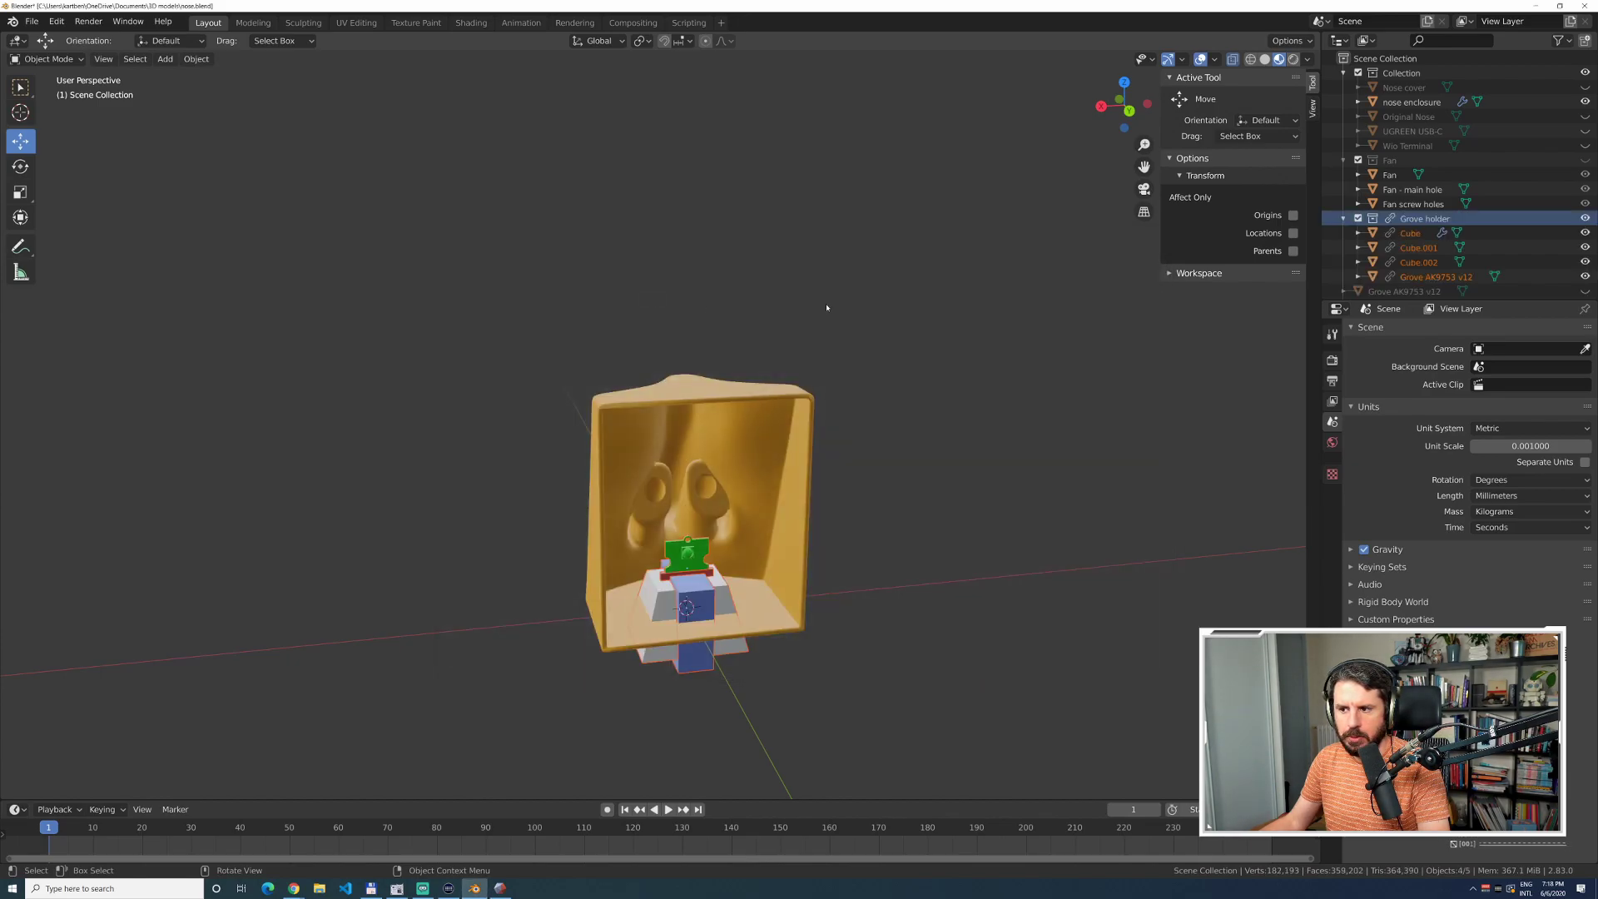
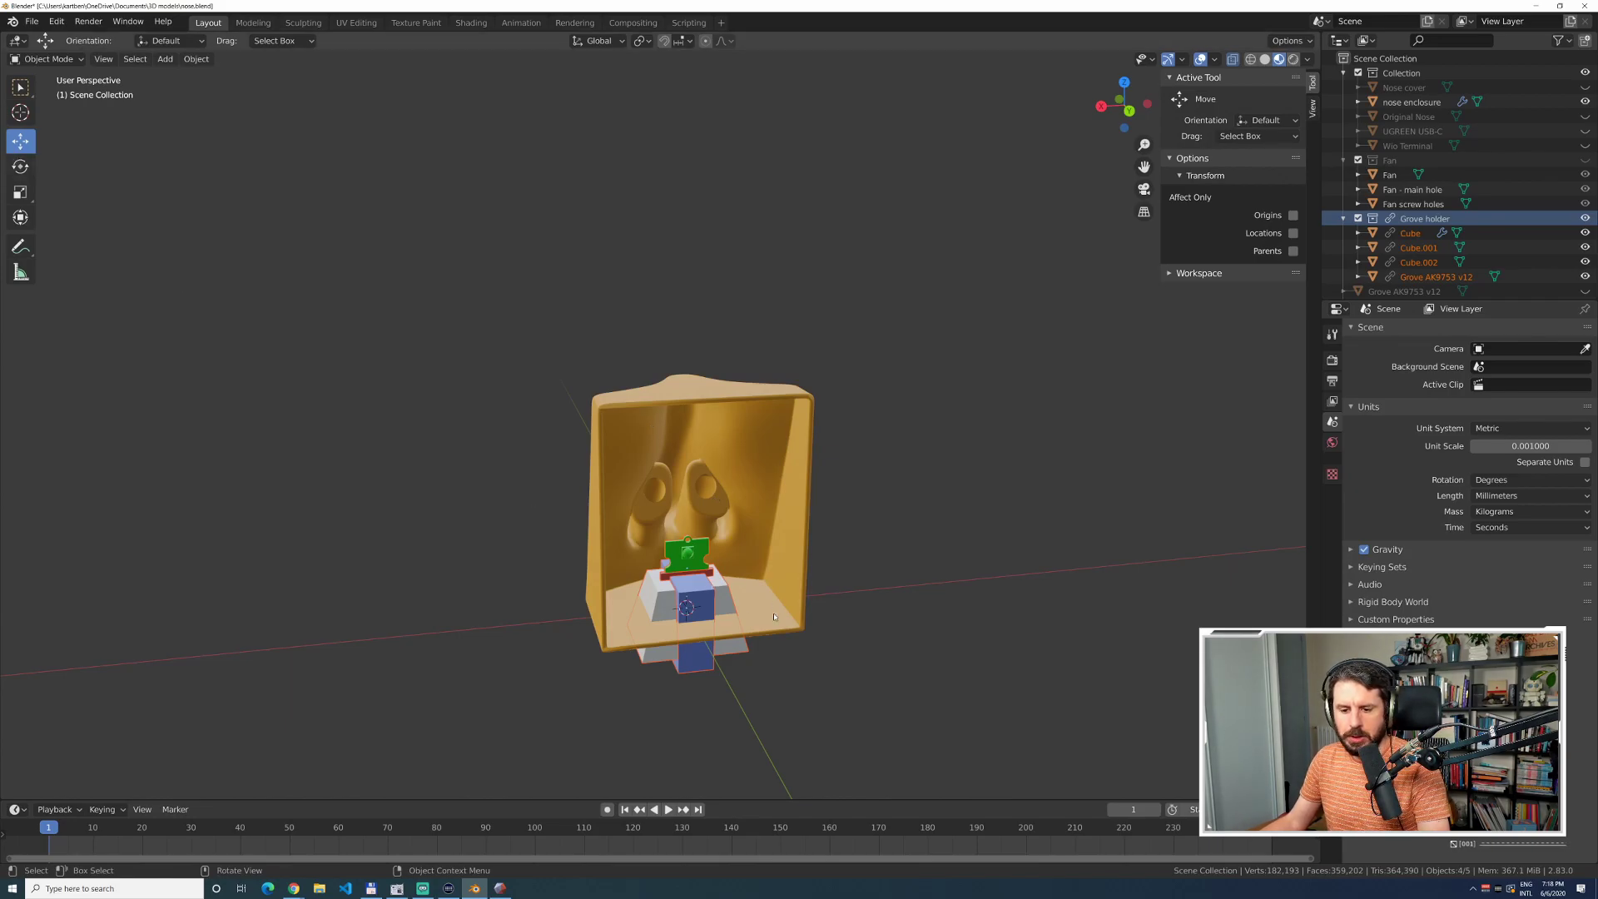
Try to select the appended Grove holder parts, from Cube to Grove AK9753 v12, for moving as a group.
click(1419, 247)
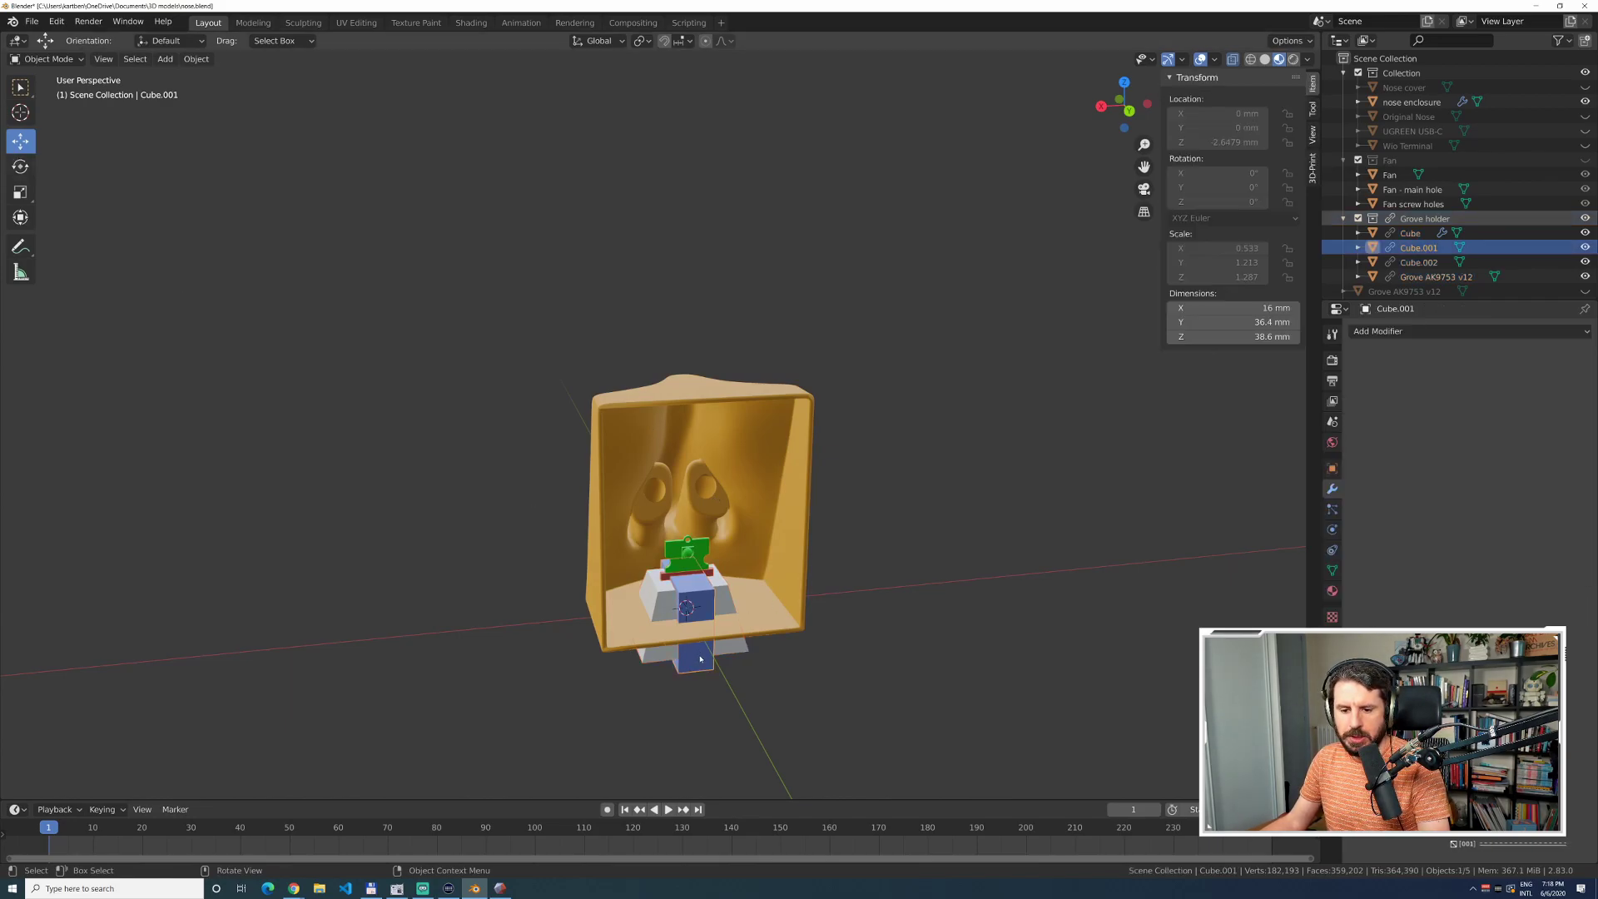
click(1410, 233)
shift+click(1435, 276)
middle_drag(631, 666, 347, 381)
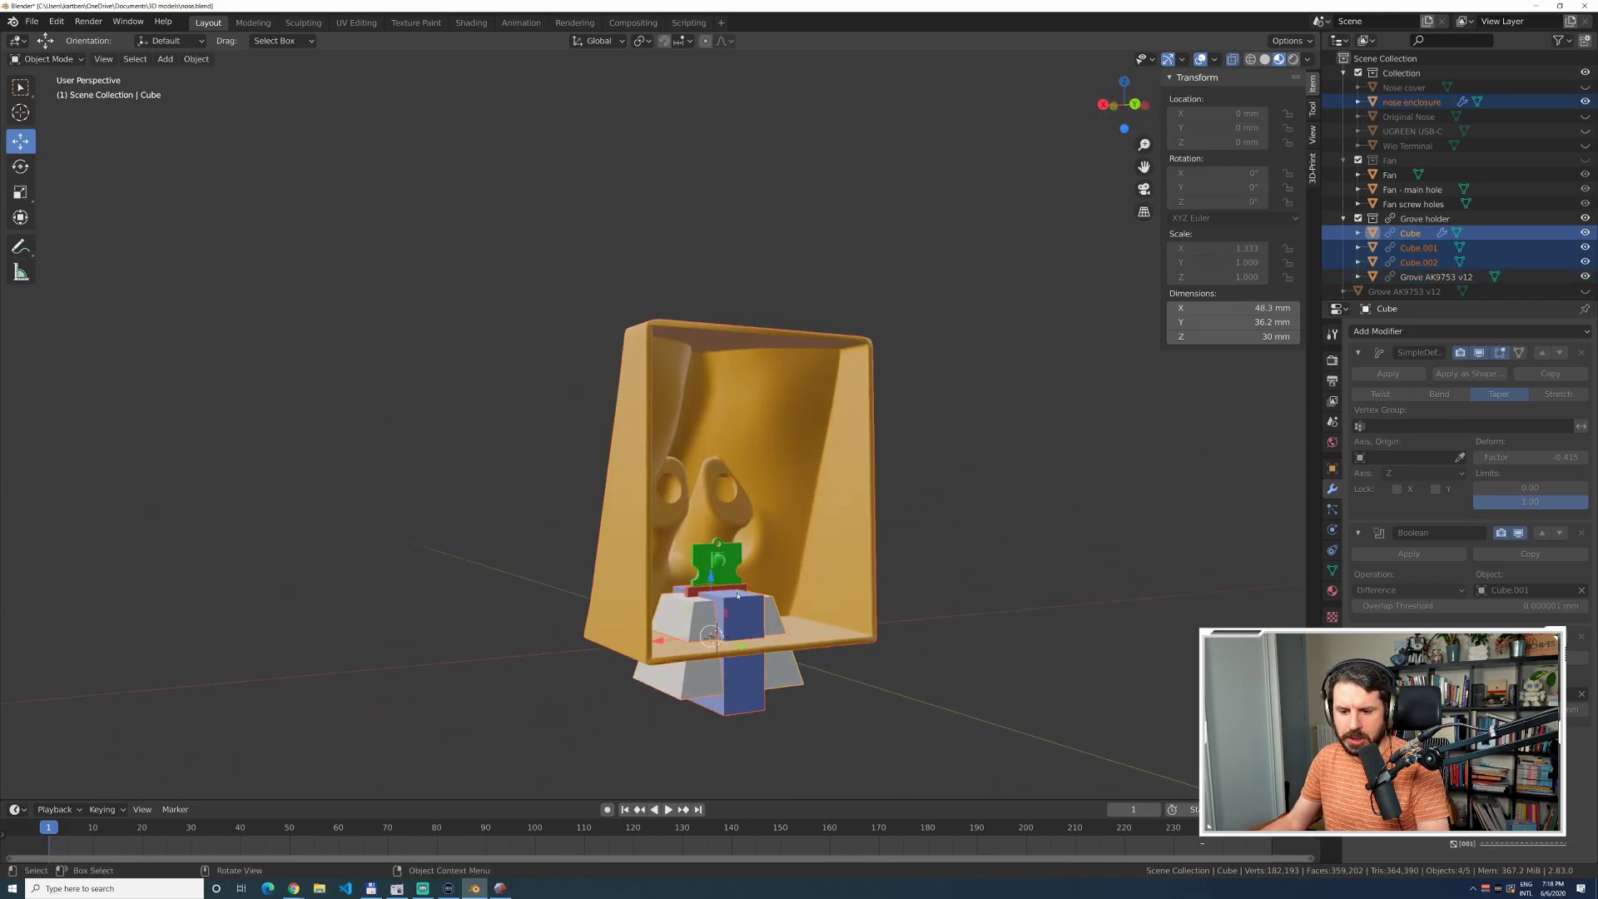
click(715, 629)
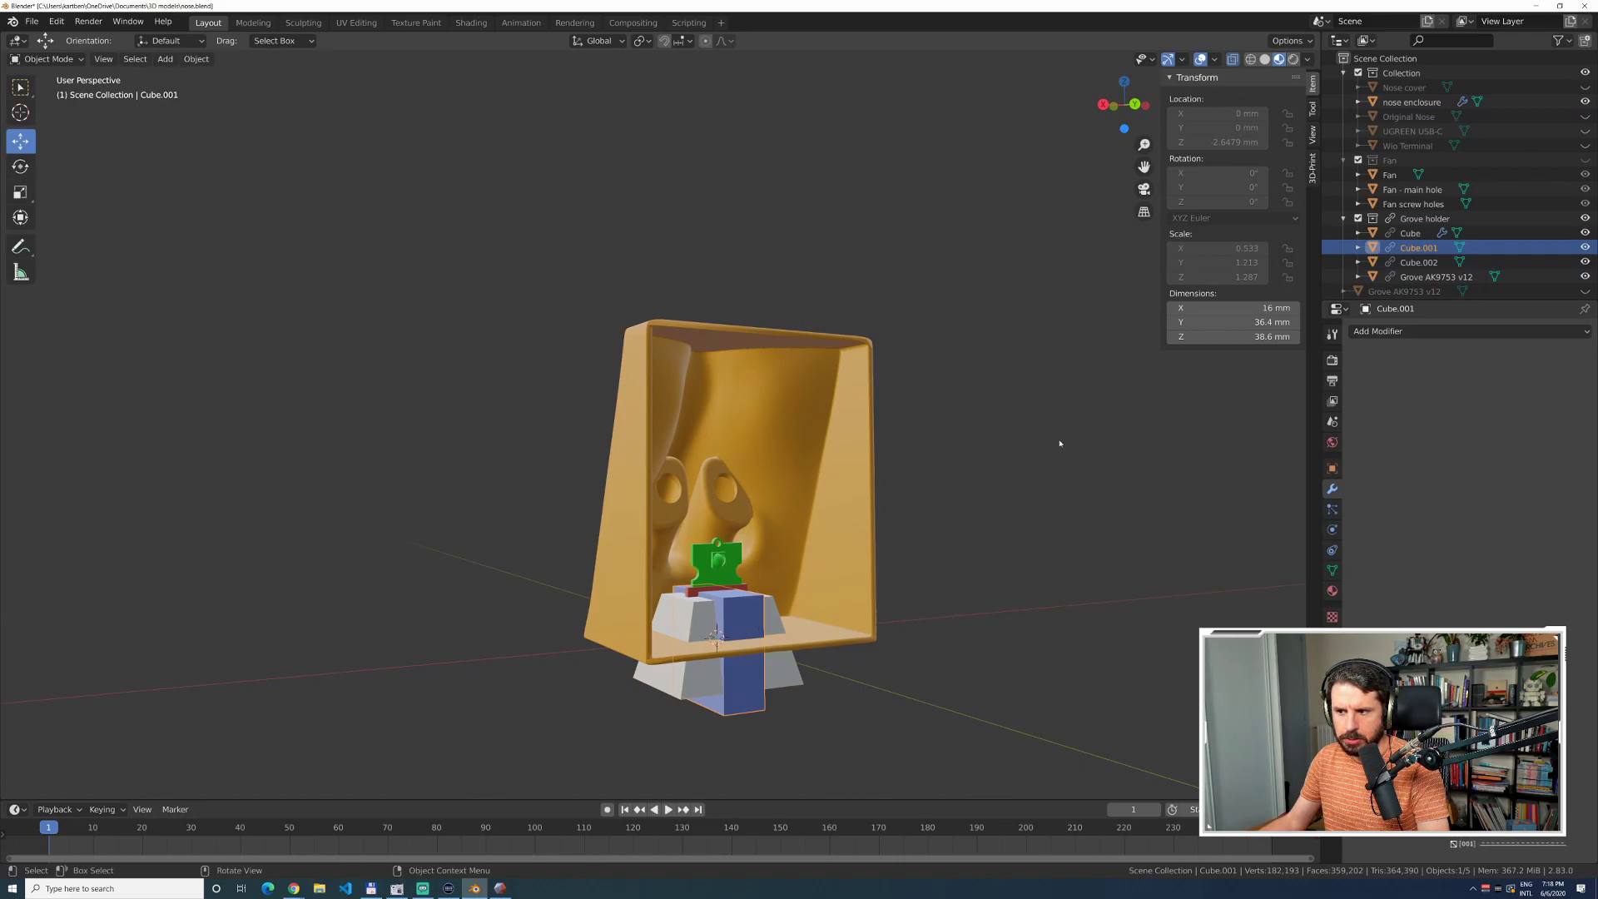
Try to rename the appended Grove holder collection.
click(1433, 221)
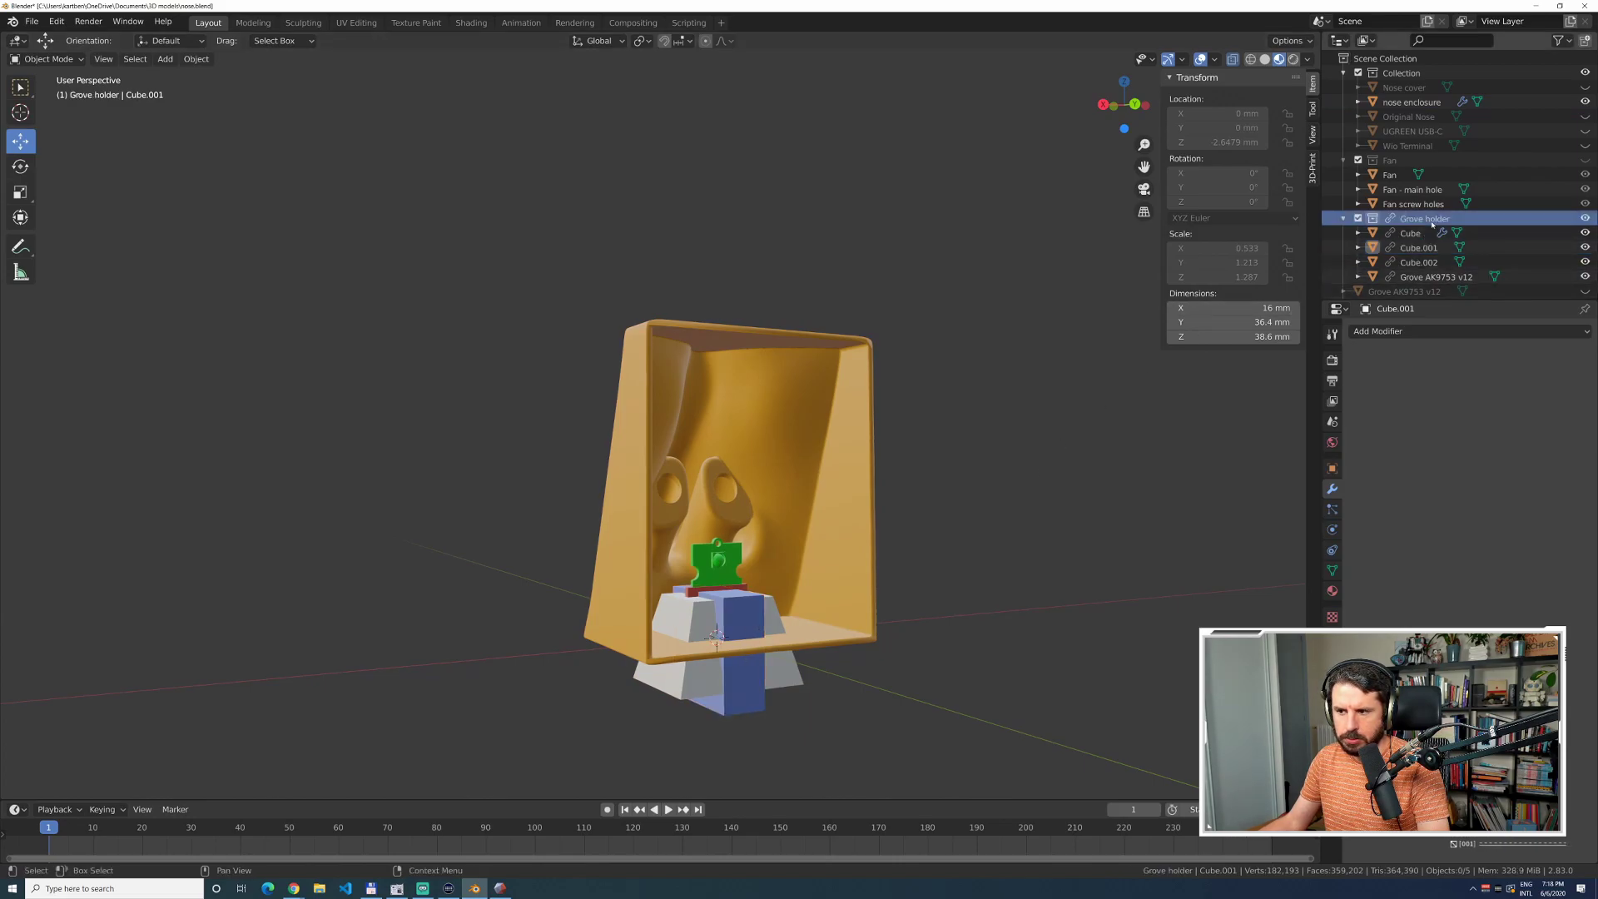
double_click(1431, 223)
double_click(1428, 221)
right_click(1423, 223)
key(Escape)
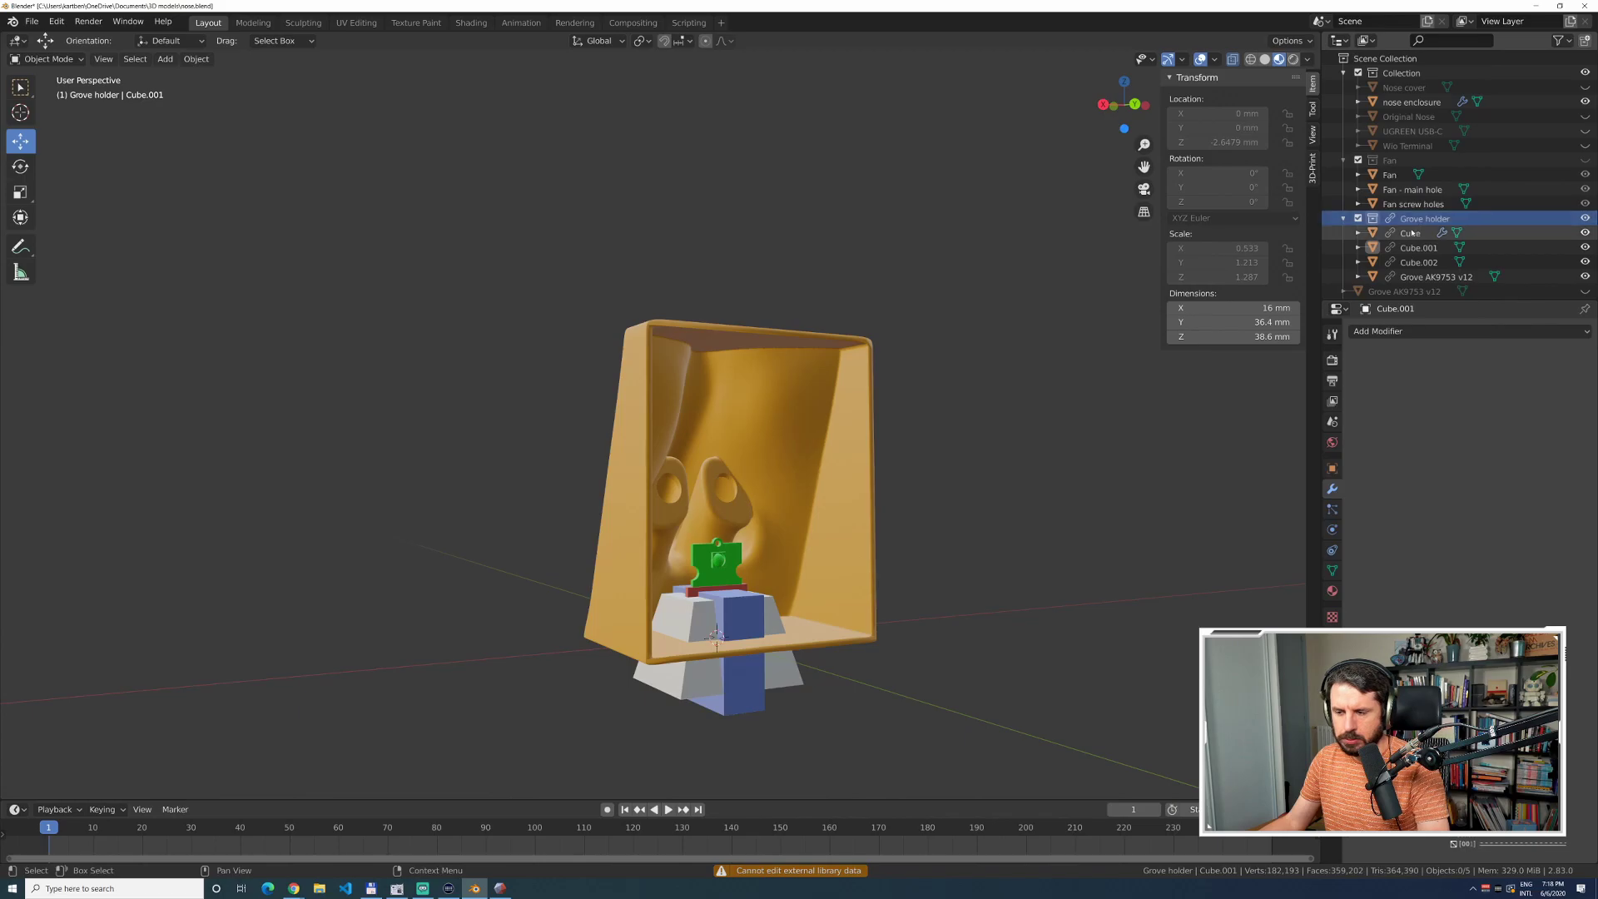
Try to select only the Grove holder blocks, Cube and Cube.001, in the viewport after selecting everything.
key(a)
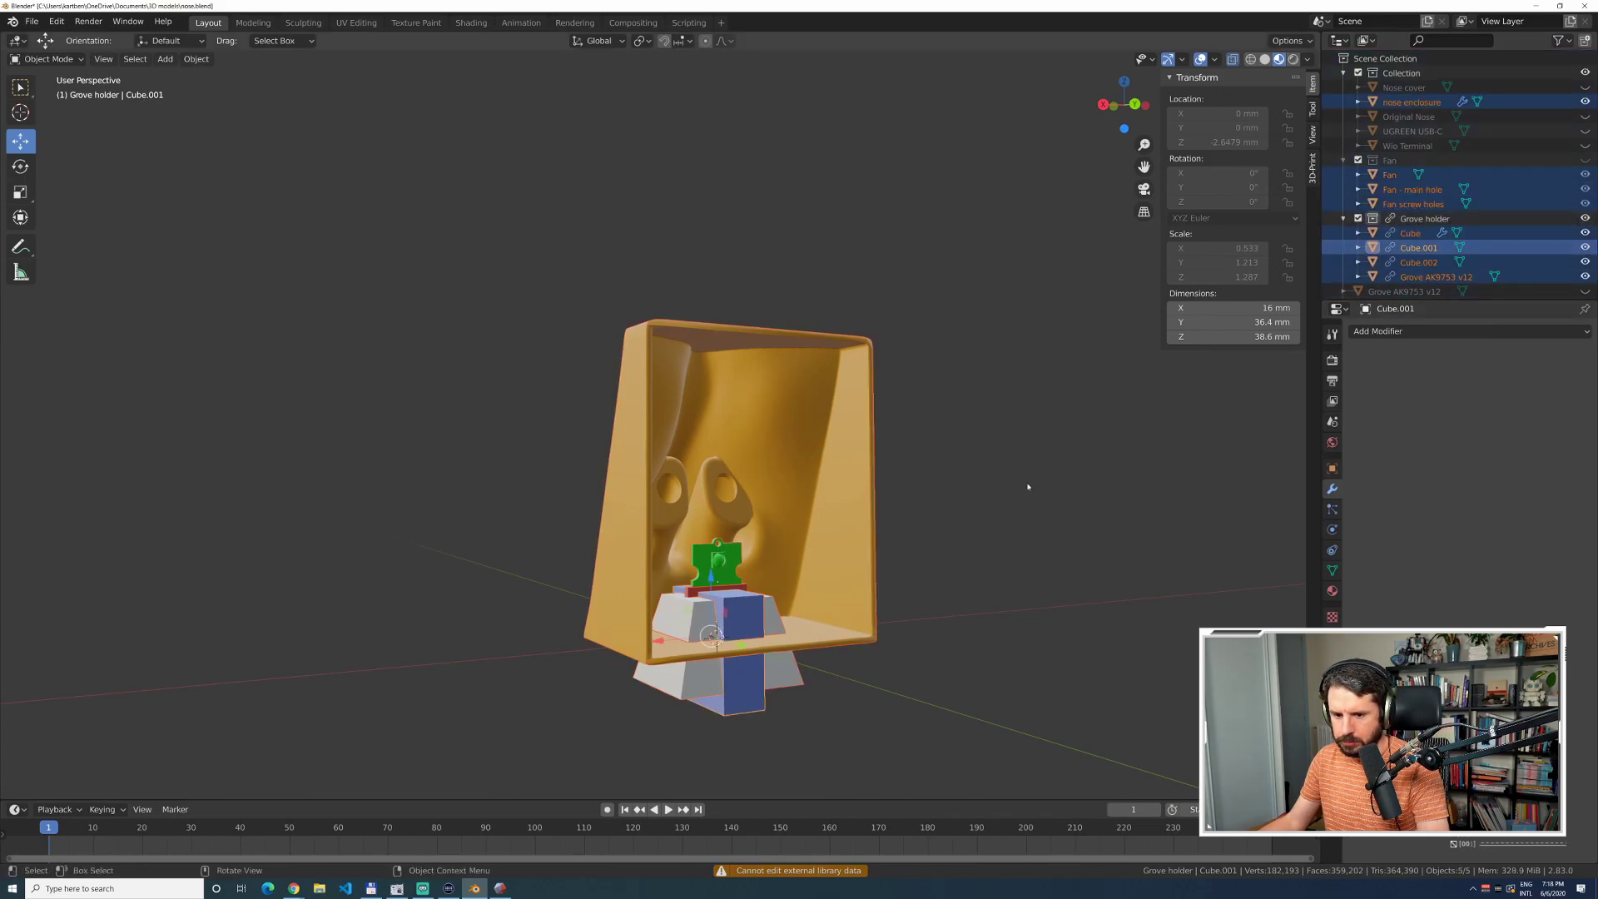
click(920, 620)
click(738, 689)
shift+drag(782, 676, 863, 702)
click(782, 674)
shift+drag(744, 680, 753, 662)
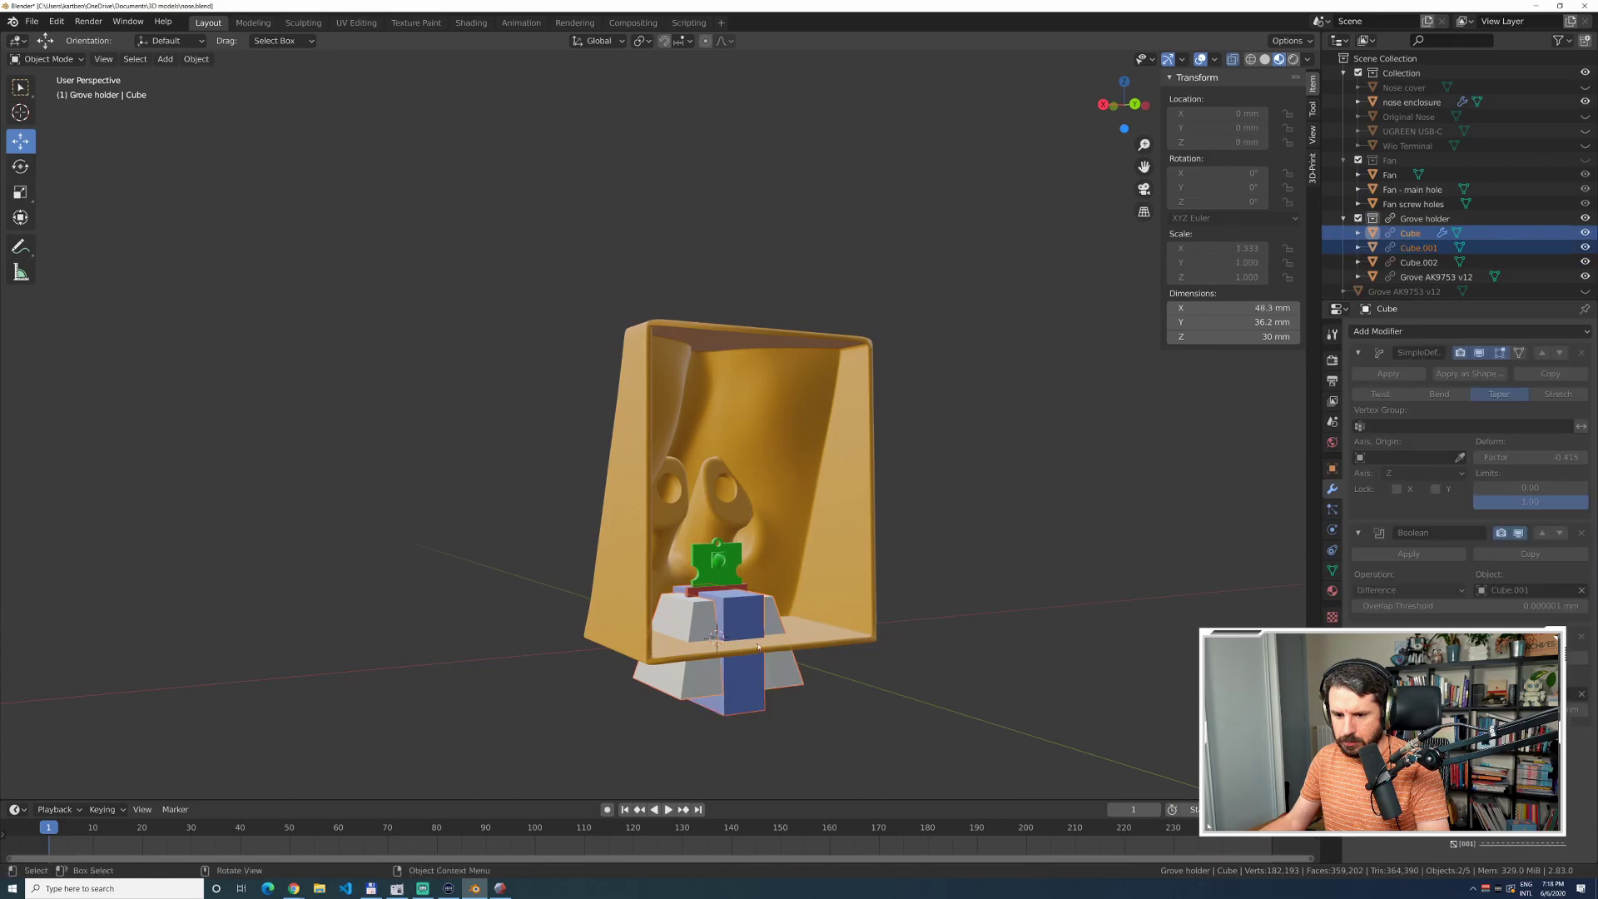
Create an instance of the Grove holder collection in the scene and deselect it.
click(1406, 220)
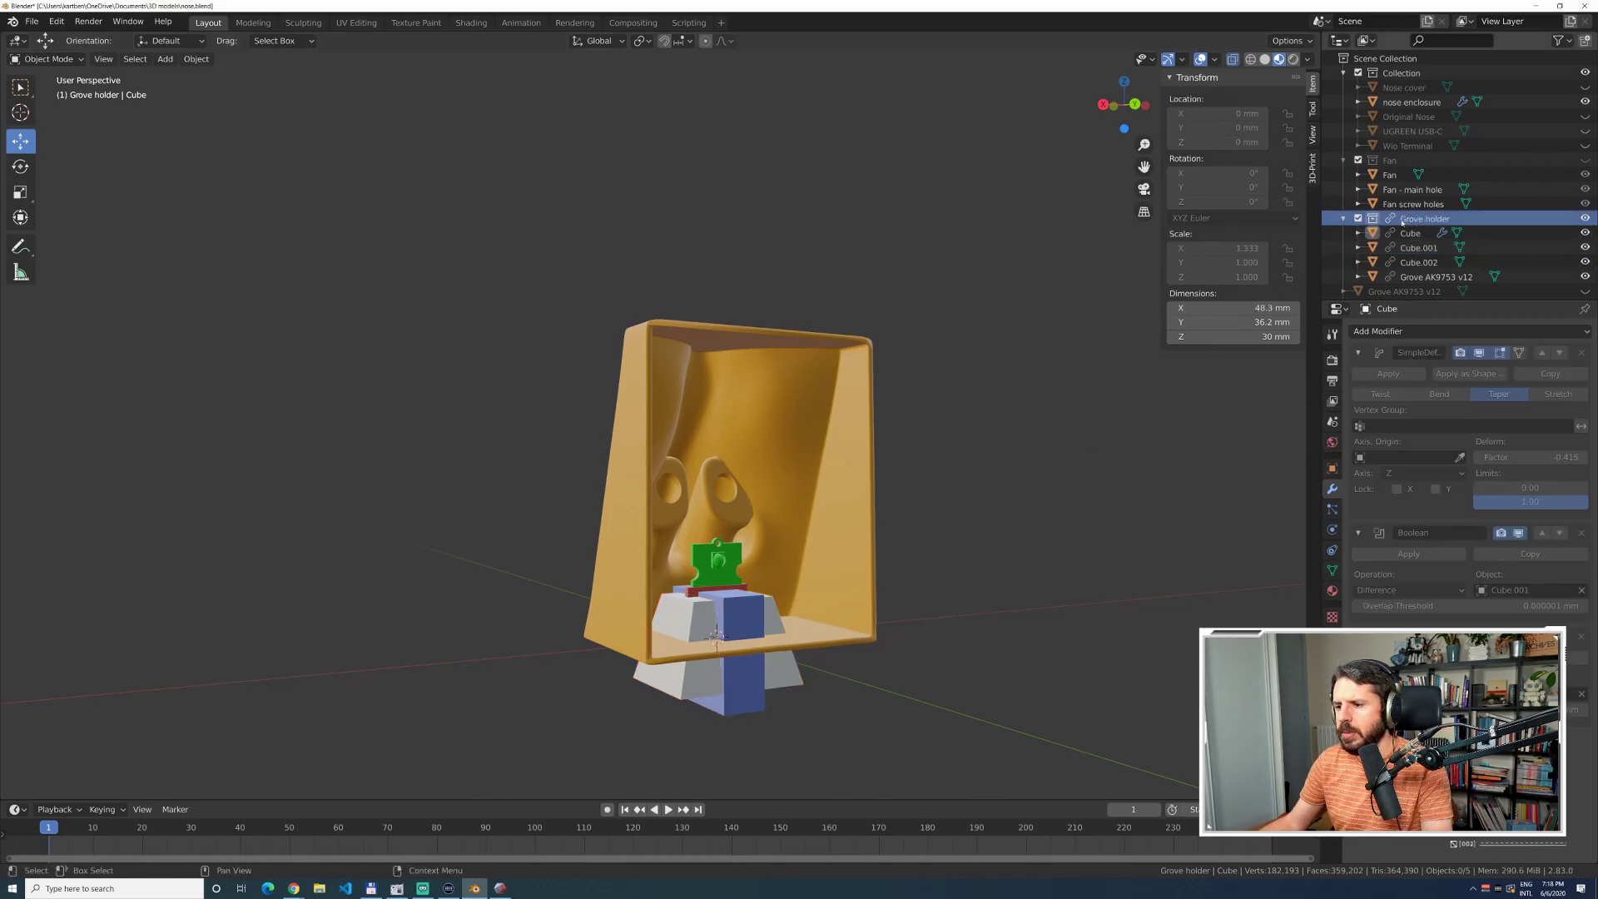
right_click(1398, 221)
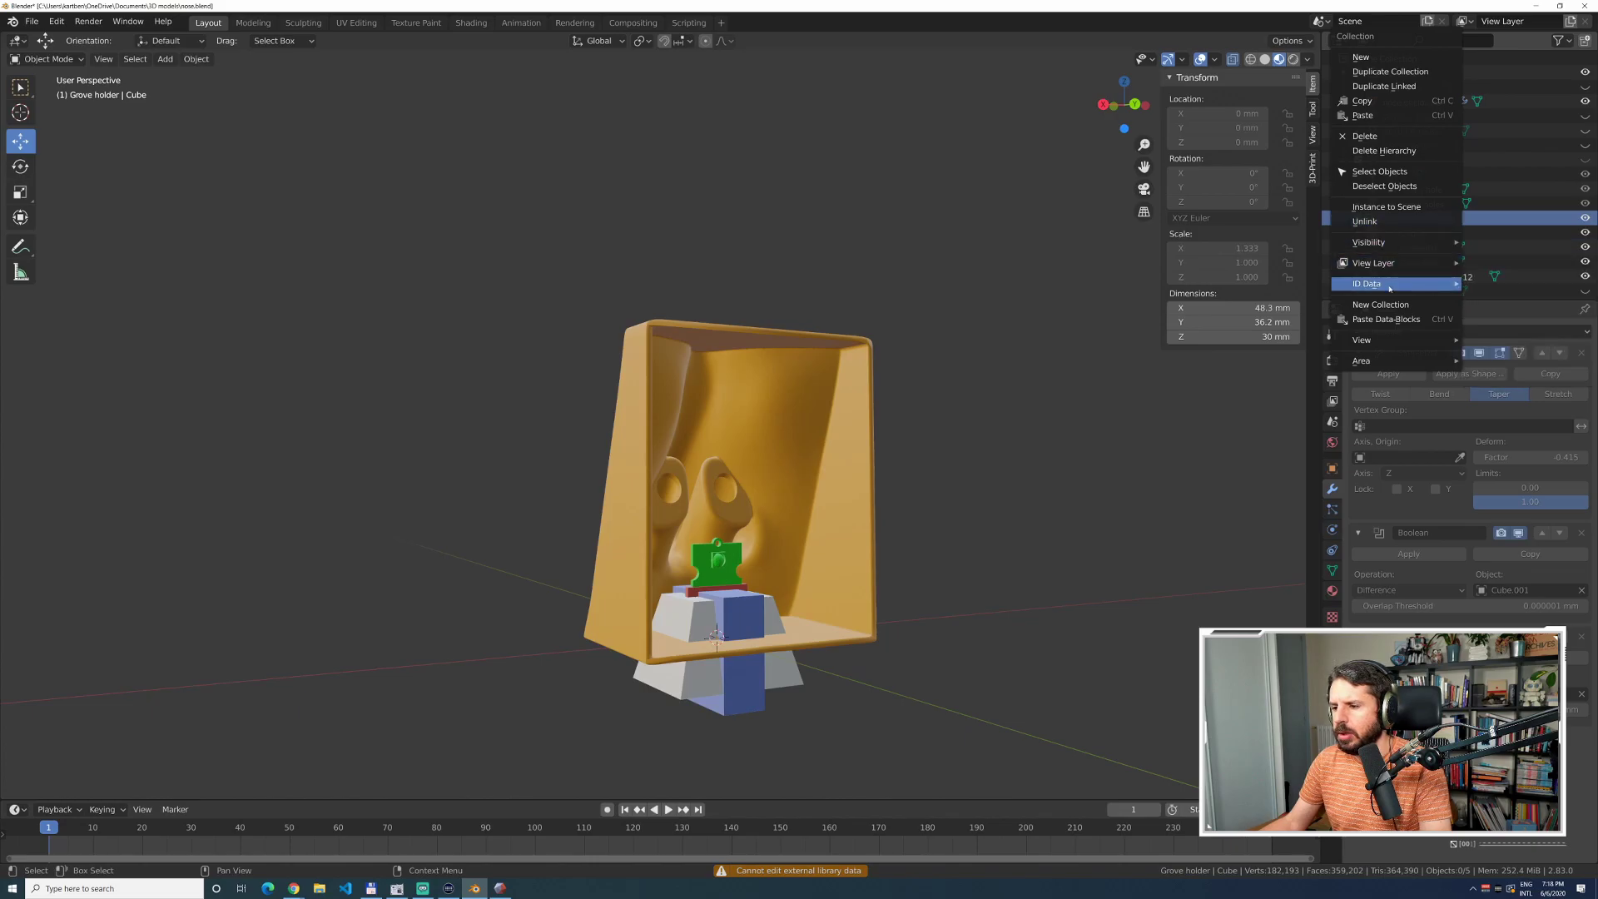
click(1379, 210)
click(1421, 221)
click(981, 538)
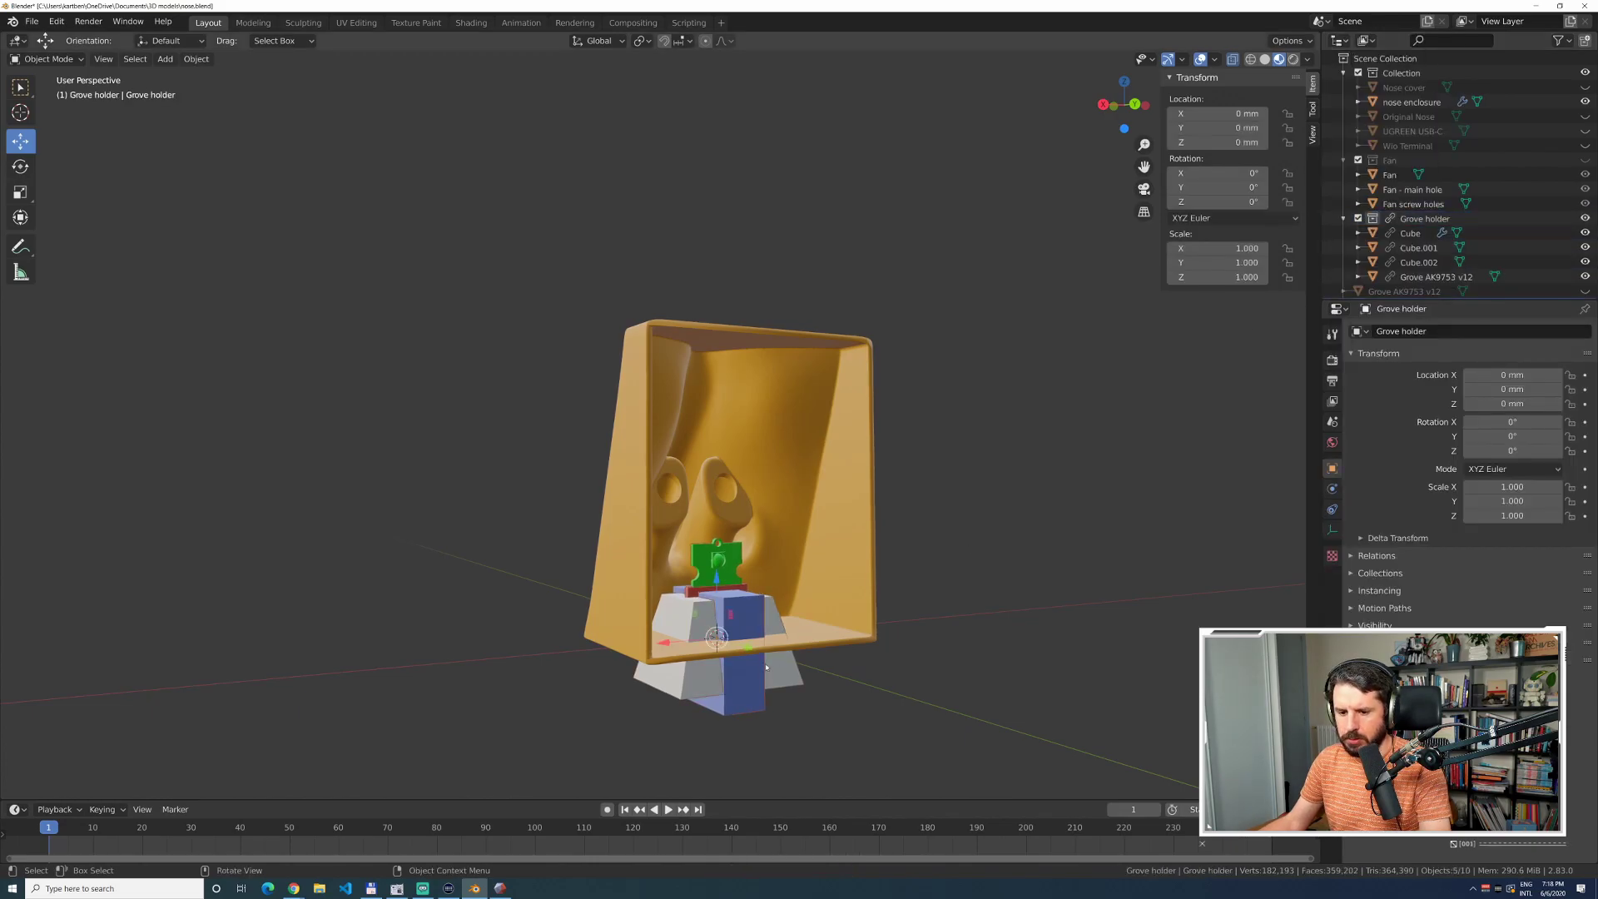
Select the appended Grove holder parts from Cube through Grove AK9753 v12.
click(743, 622)
click(1412, 233)
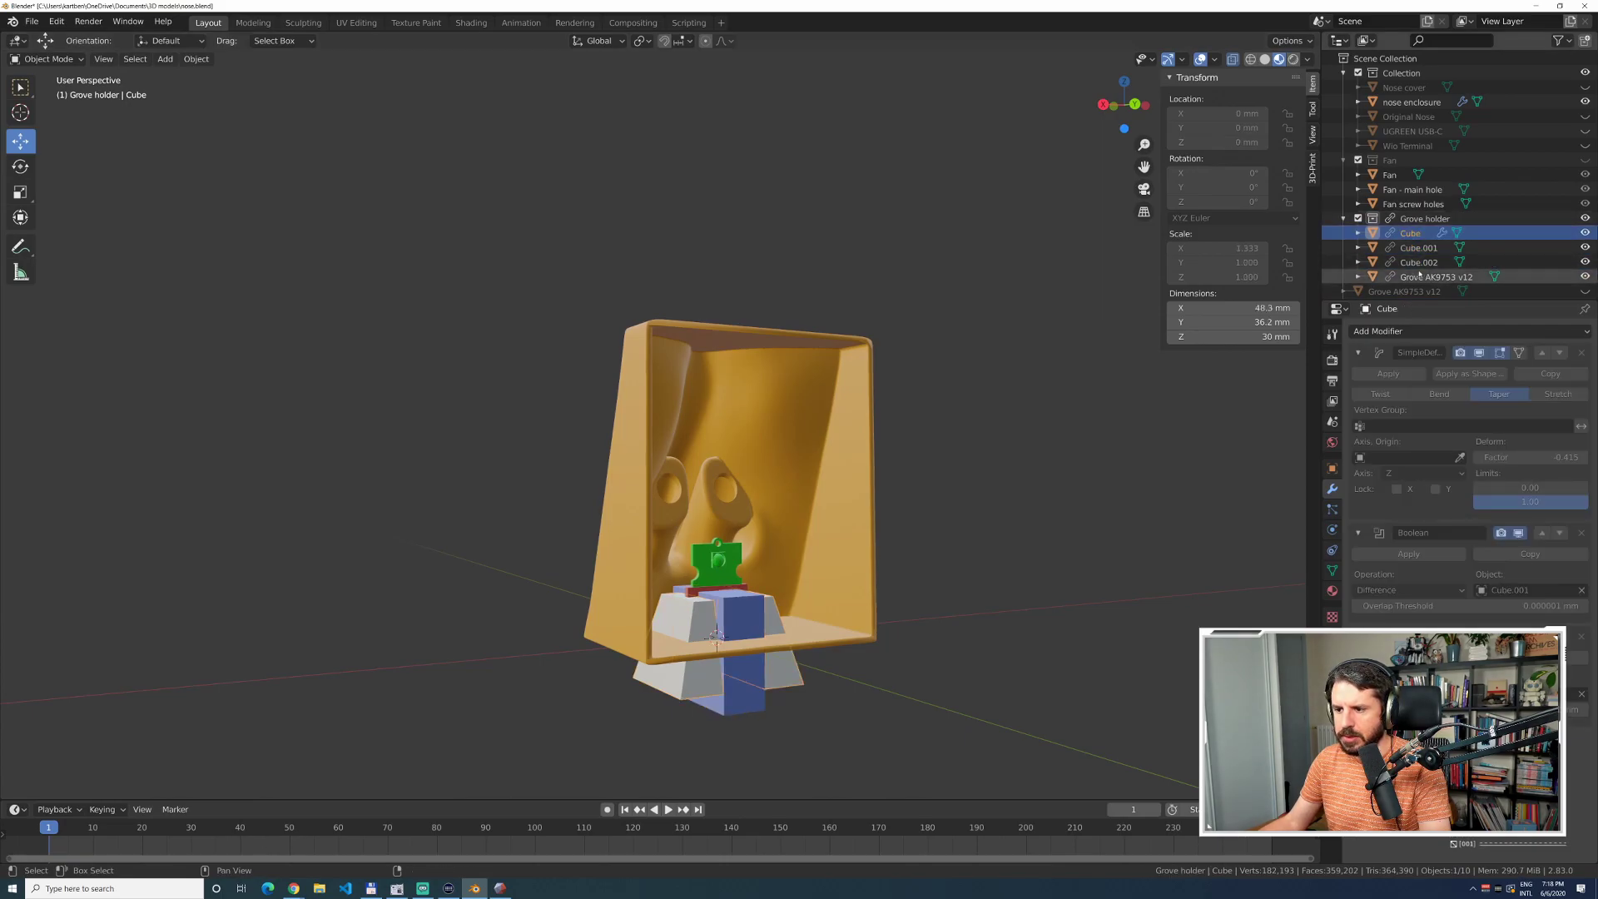
shift+click(1424, 278)
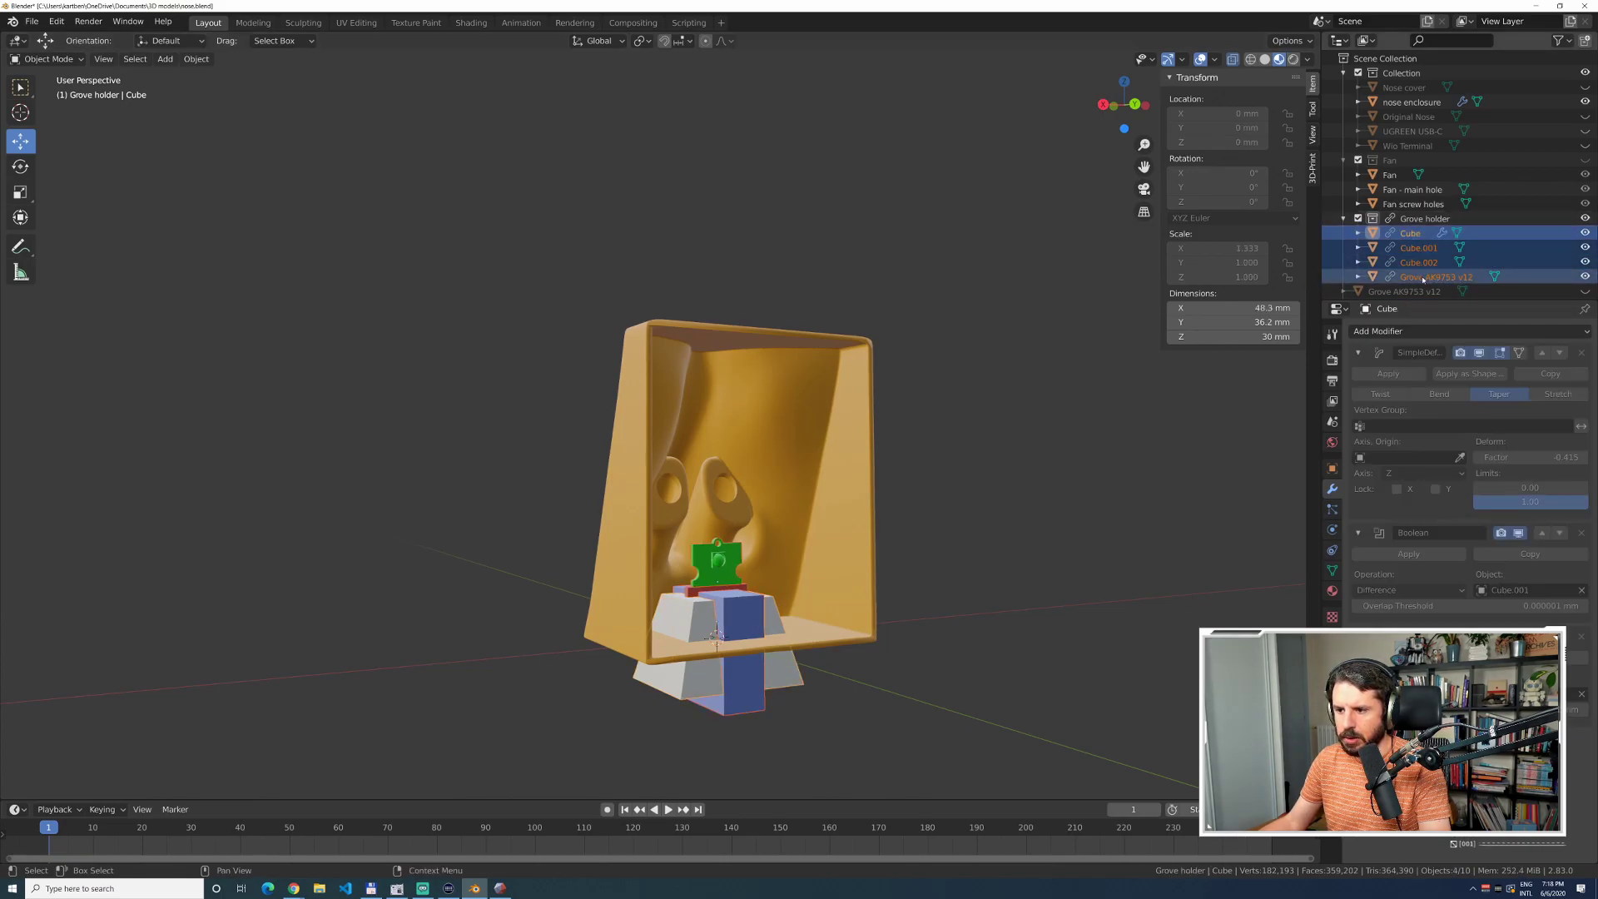
Show the separate hidden Grove AK9753 v12 object outside the Grove holder collection to check it, and delete it.
click(1434, 290)
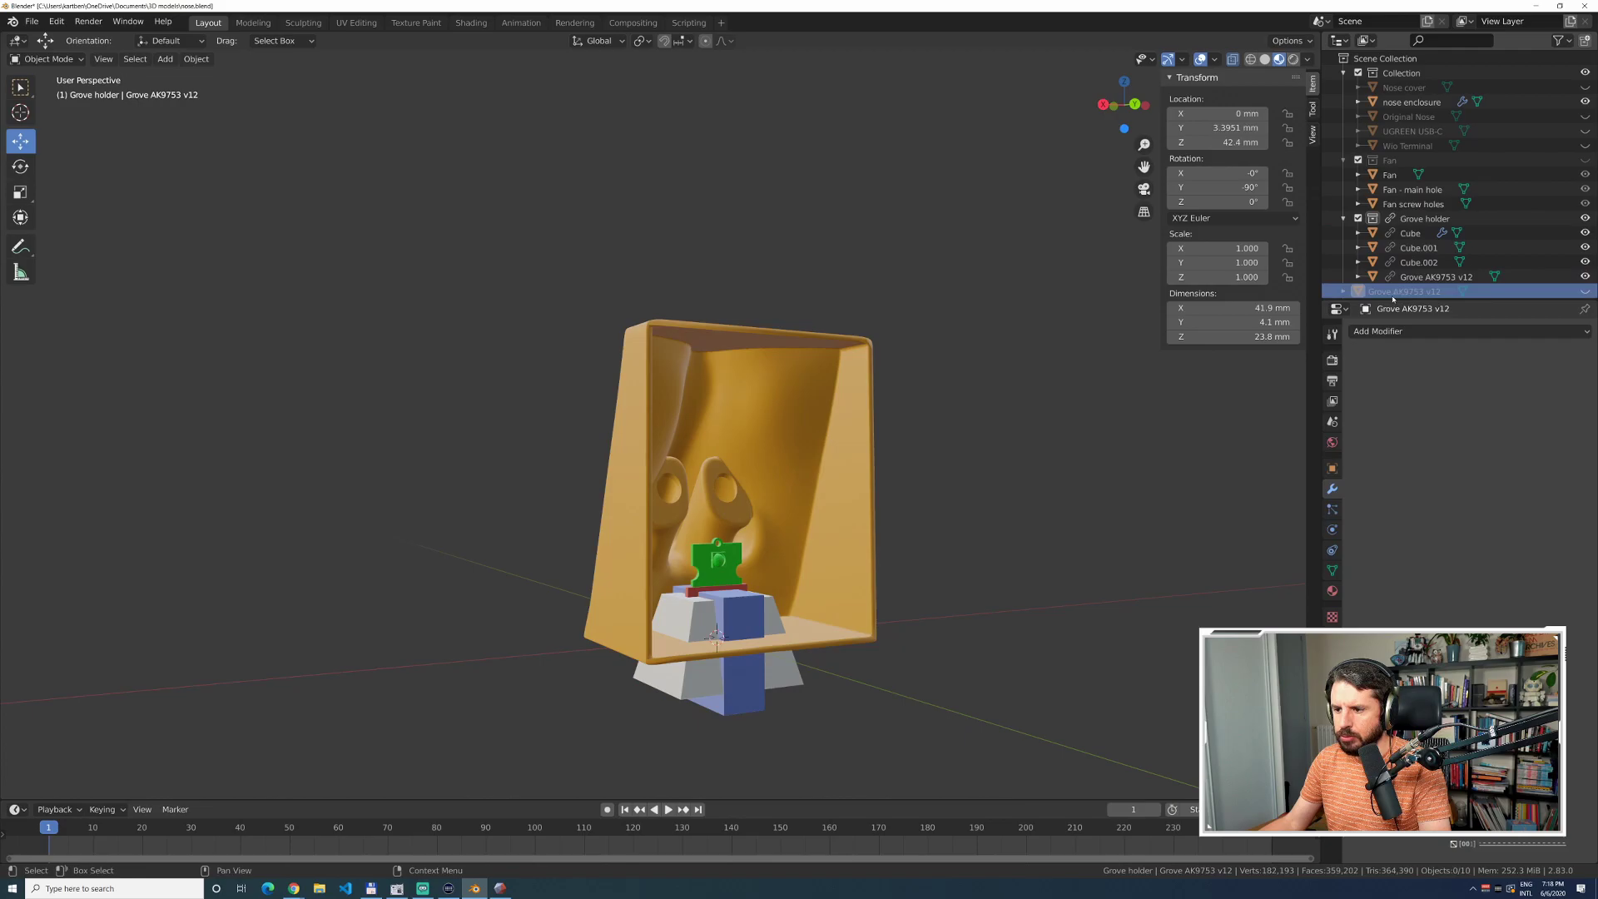
right_click(1435, 291)
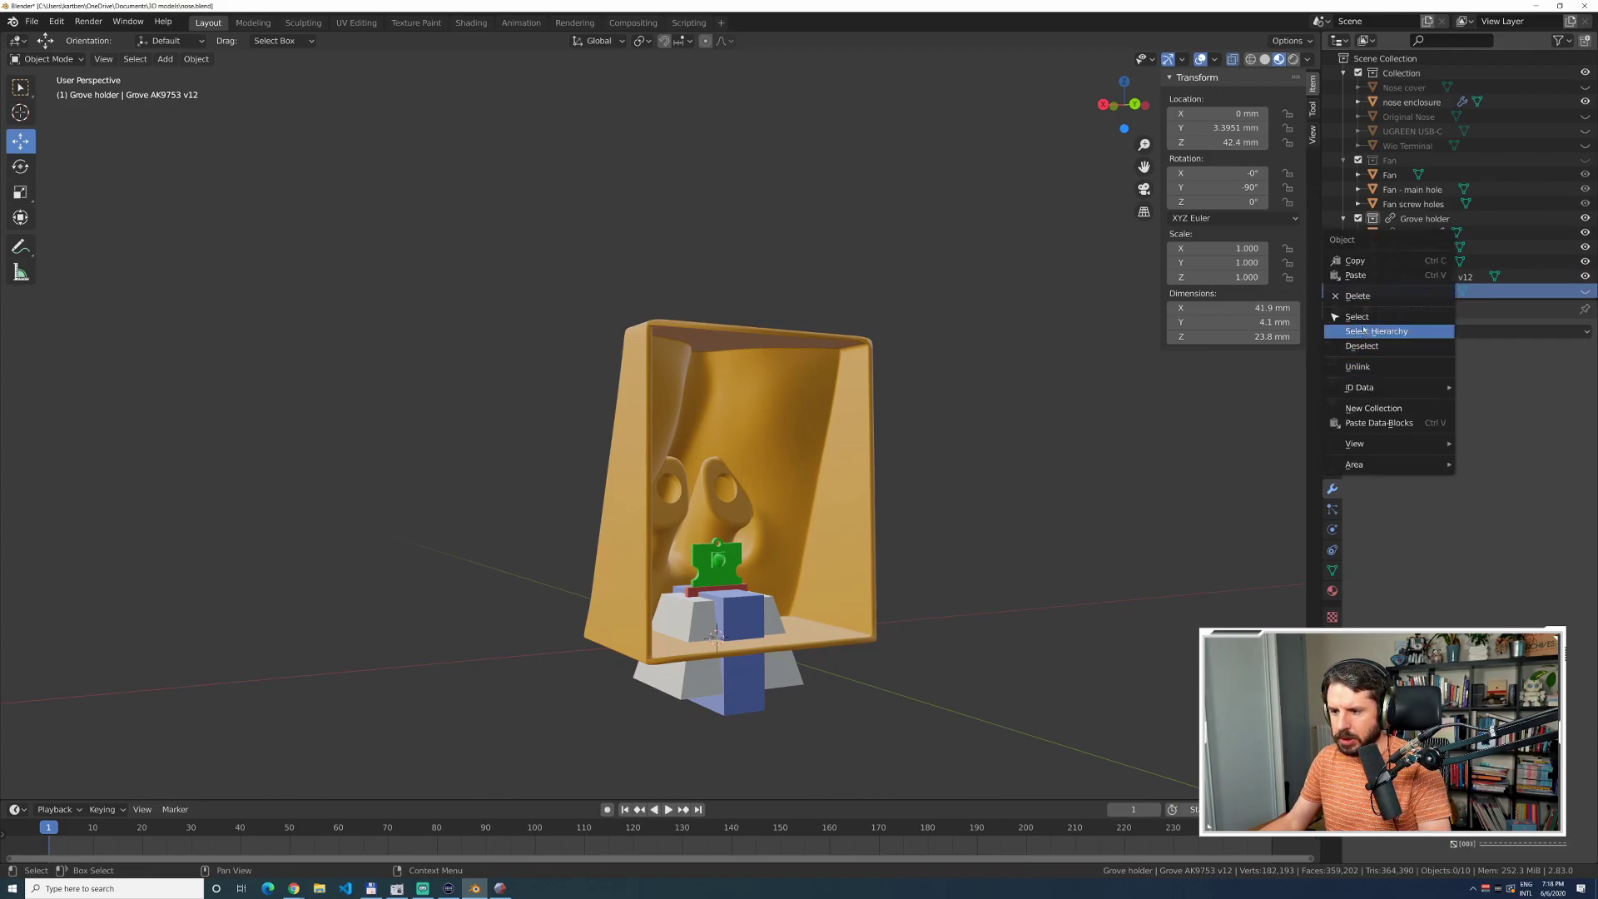
click(1388, 317)
click(1585, 291)
click(1587, 292)
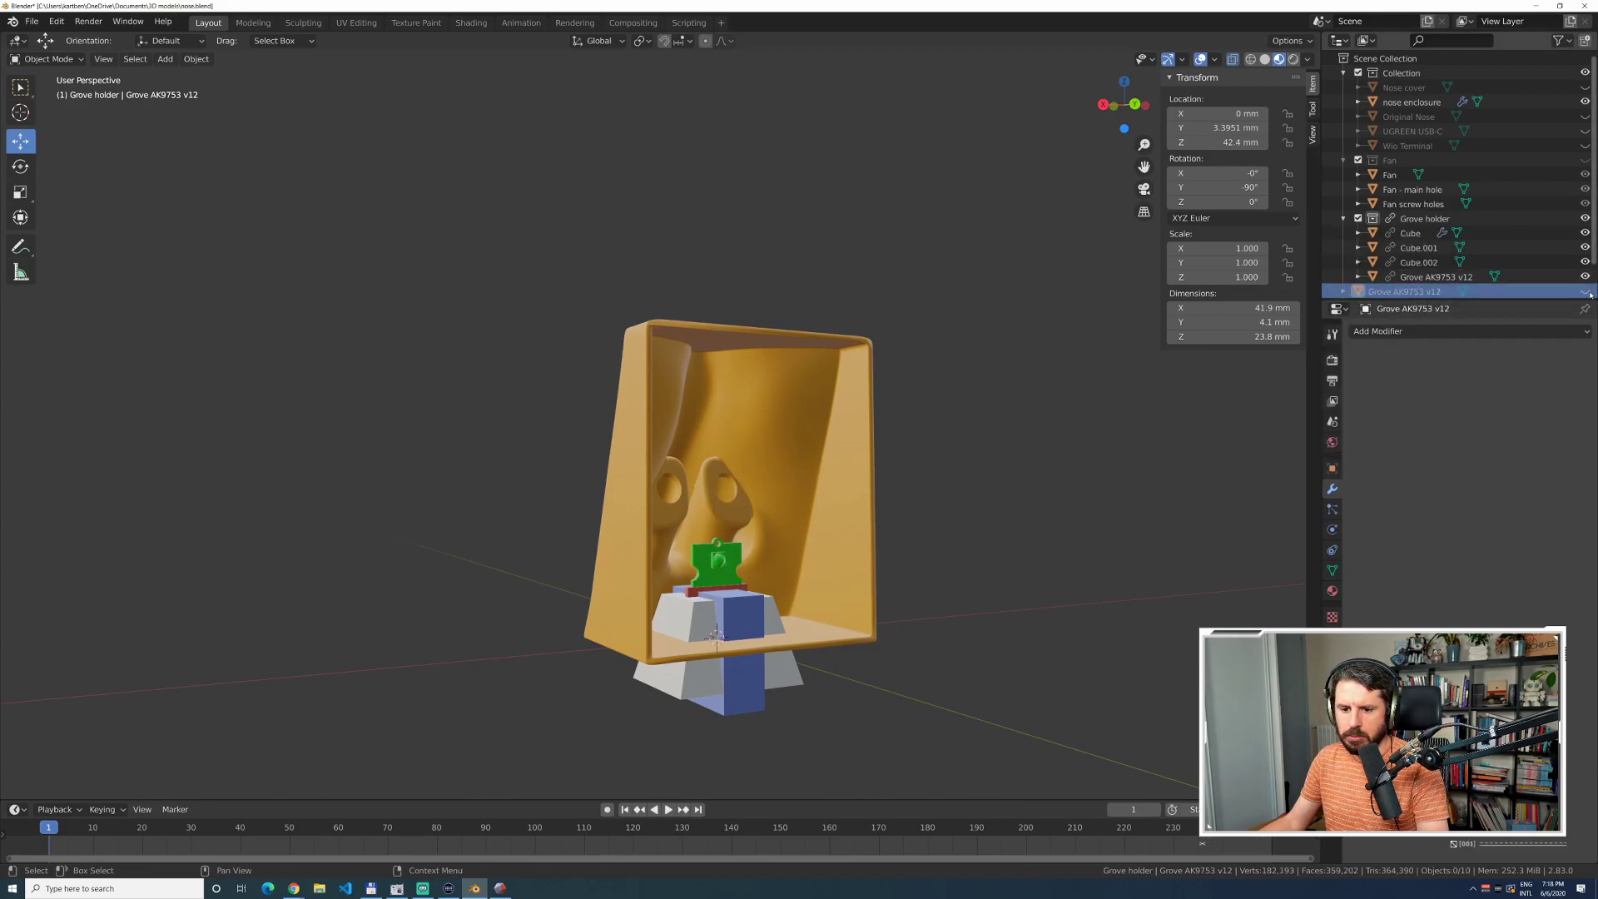
click(1586, 291)
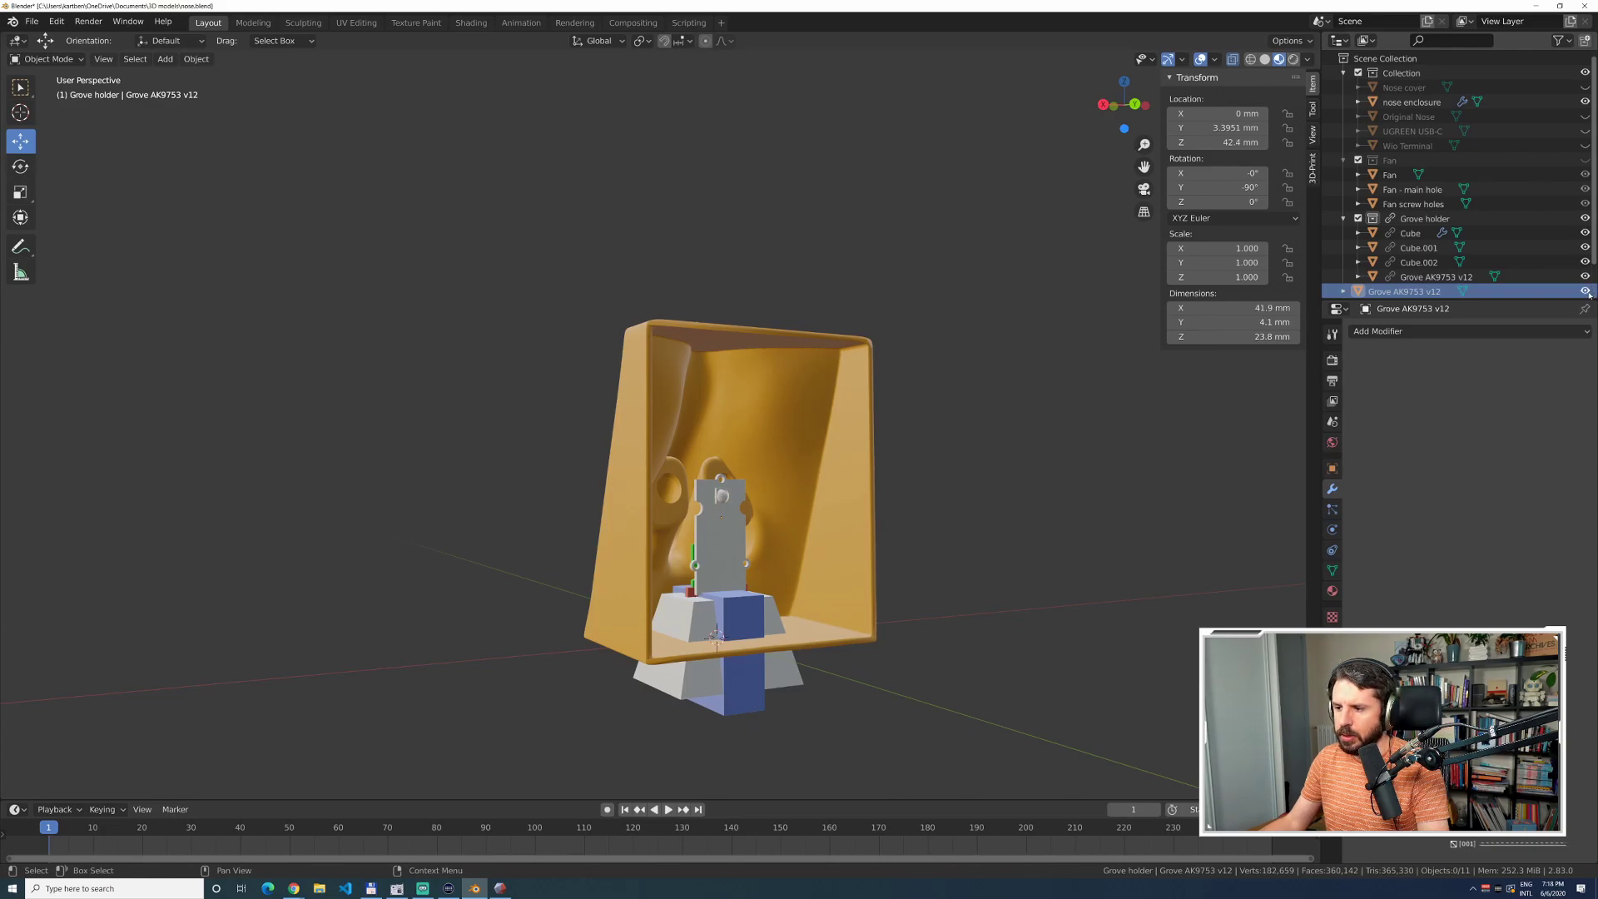
click(1586, 291)
right_click(1396, 293)
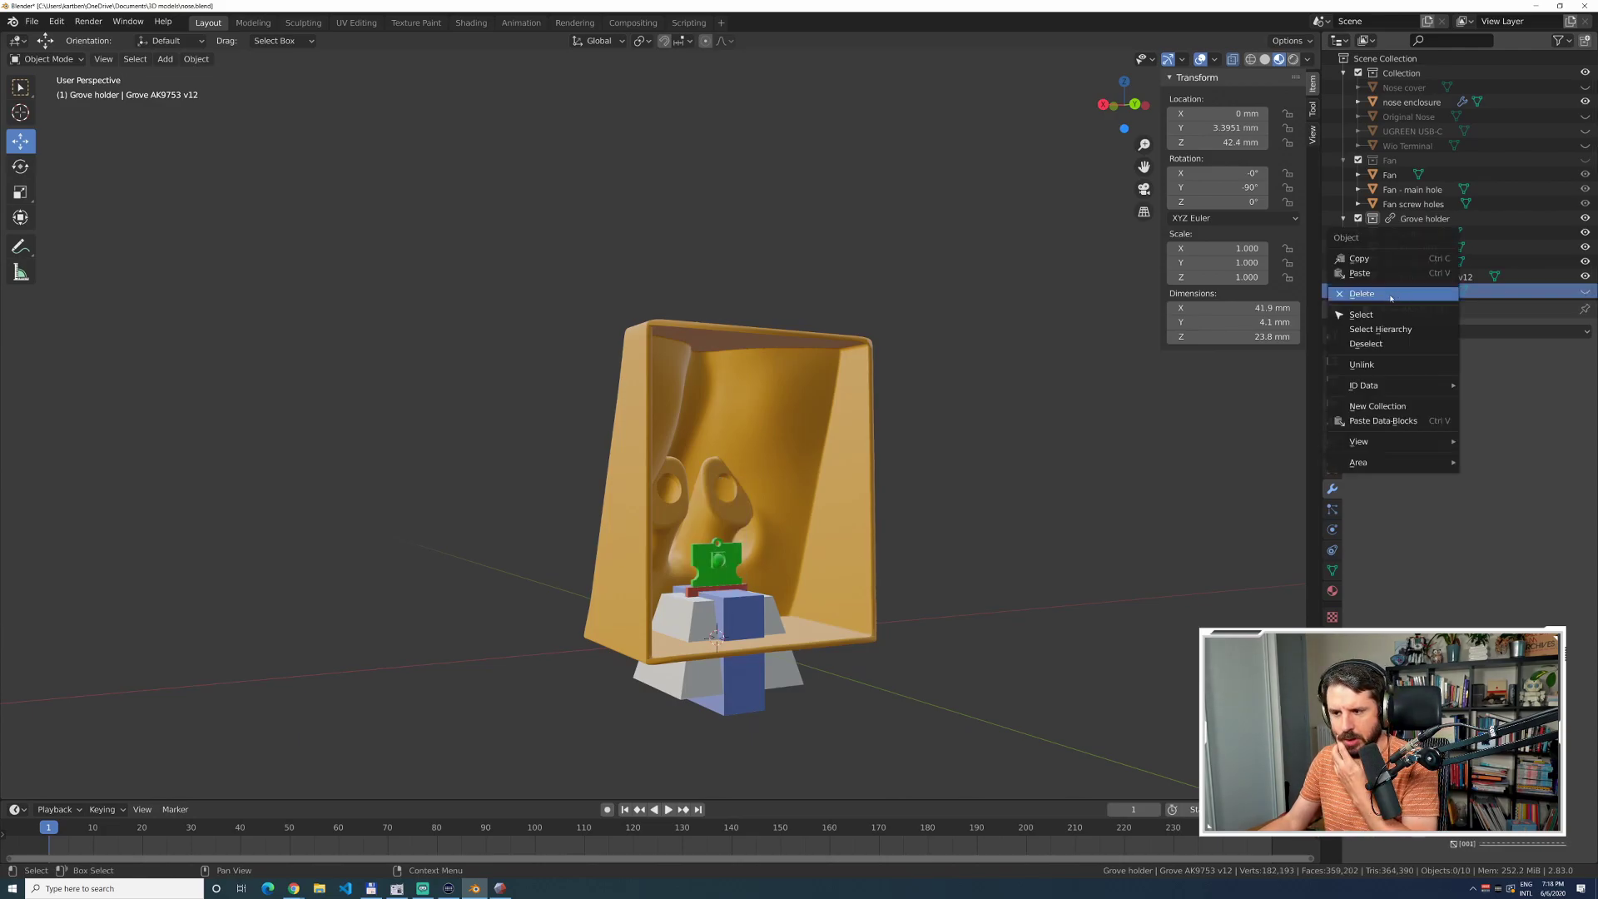
click(1397, 294)
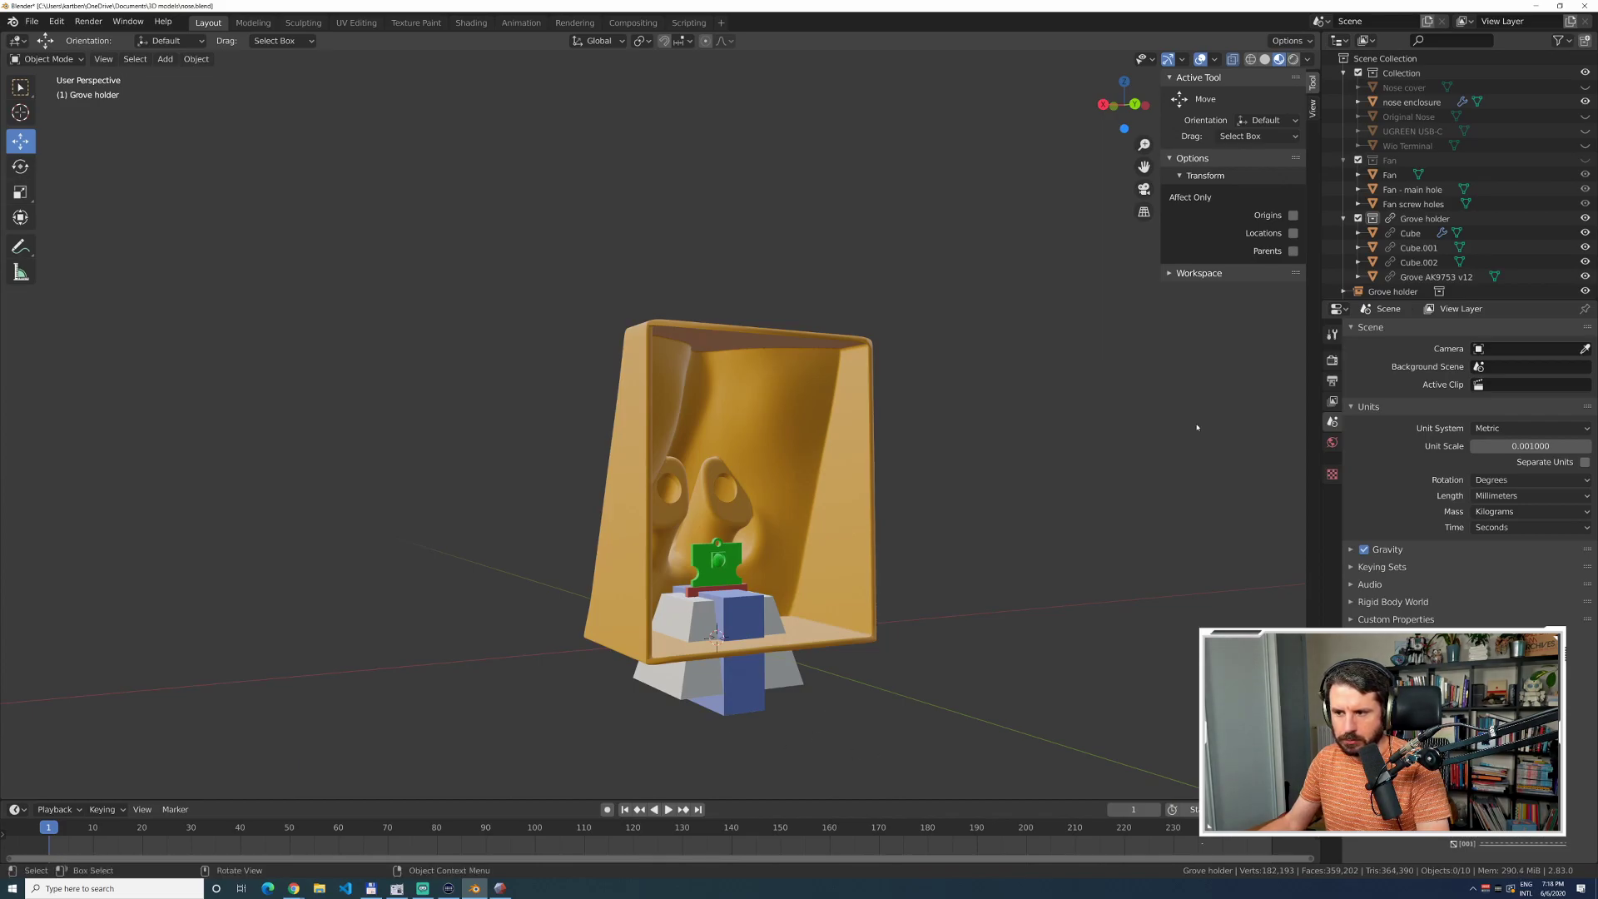
Try to raise the Grove holder parts together with the nose enclosure by about 16.1 mm along Z.
click(1410, 233)
shift+click(1416, 277)
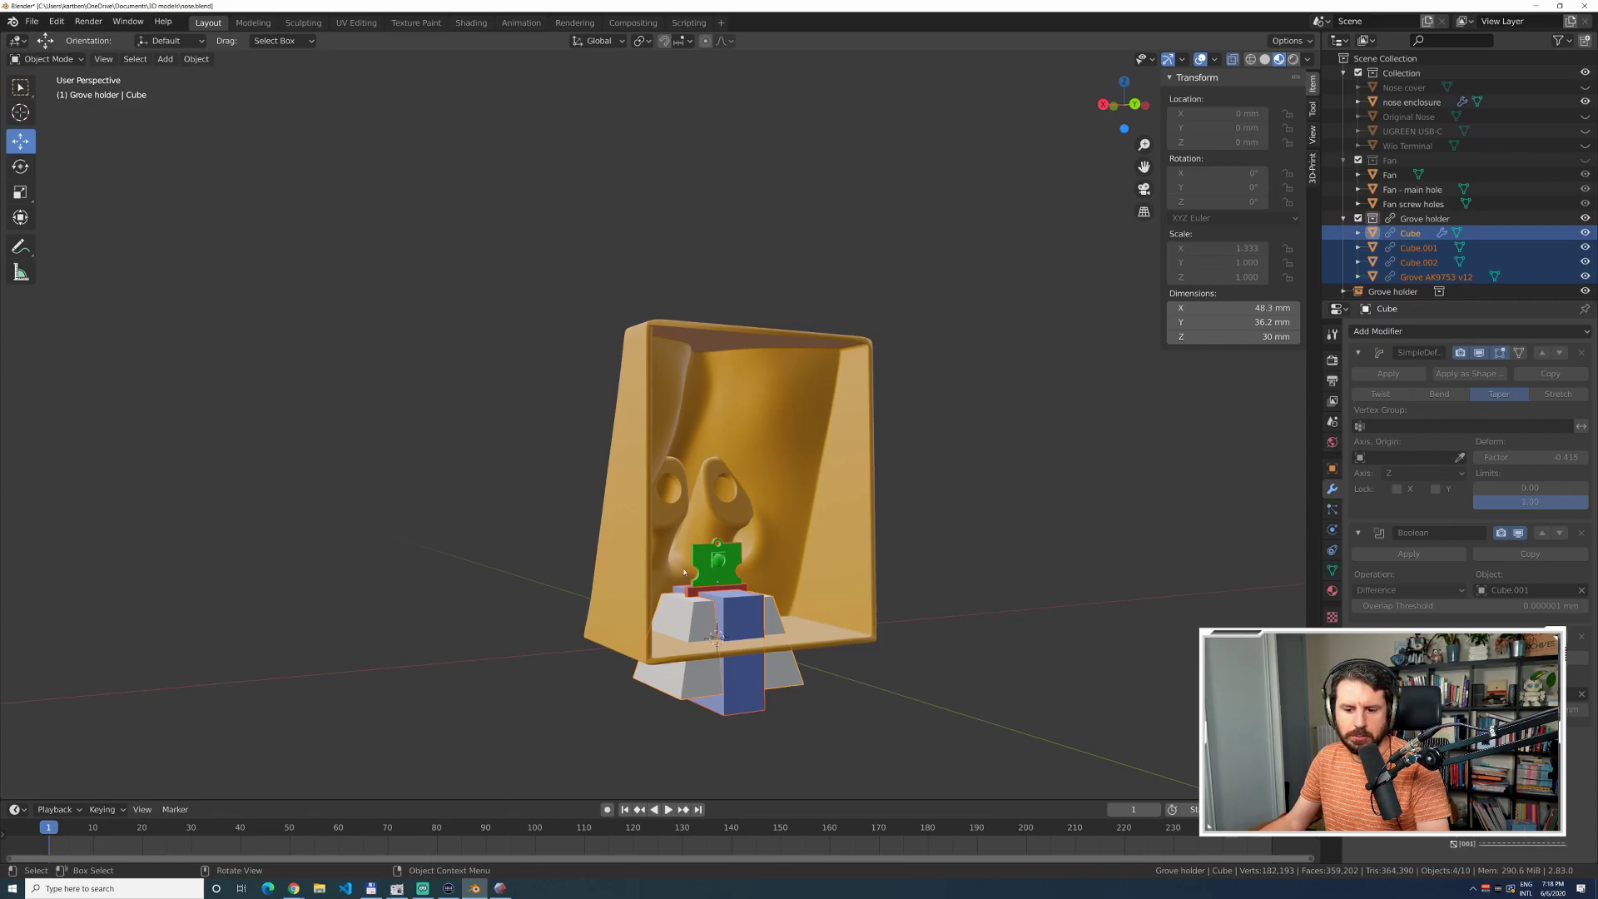
middle_drag(1102, 424, 995, 531)
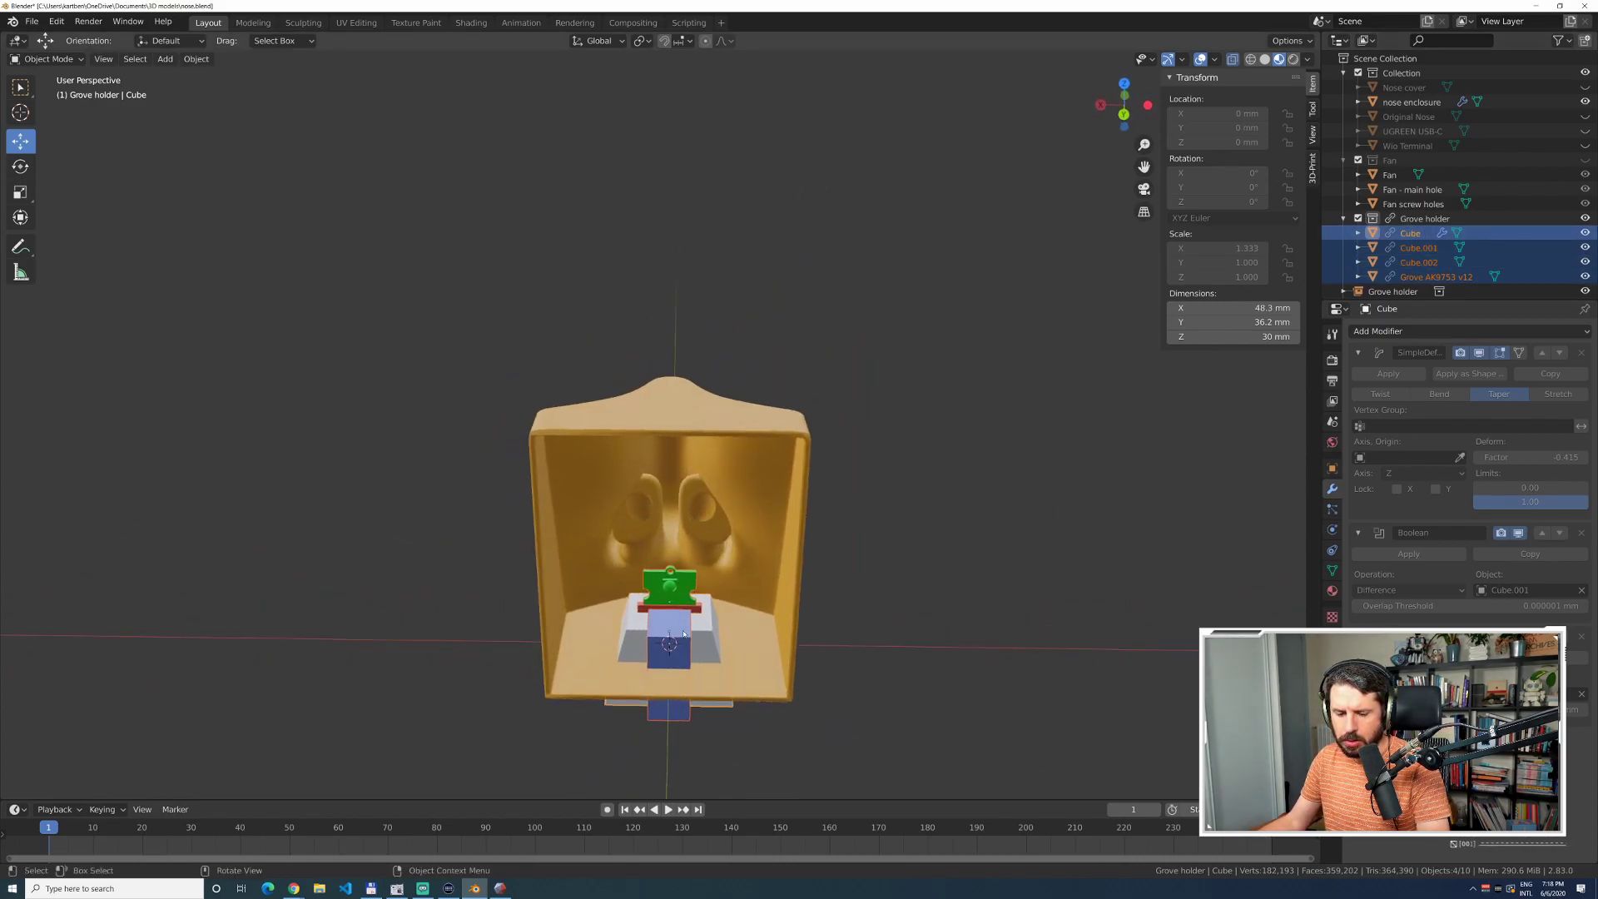
key(ctrl+z)
key(g)
drag(672, 589, 669, 549)
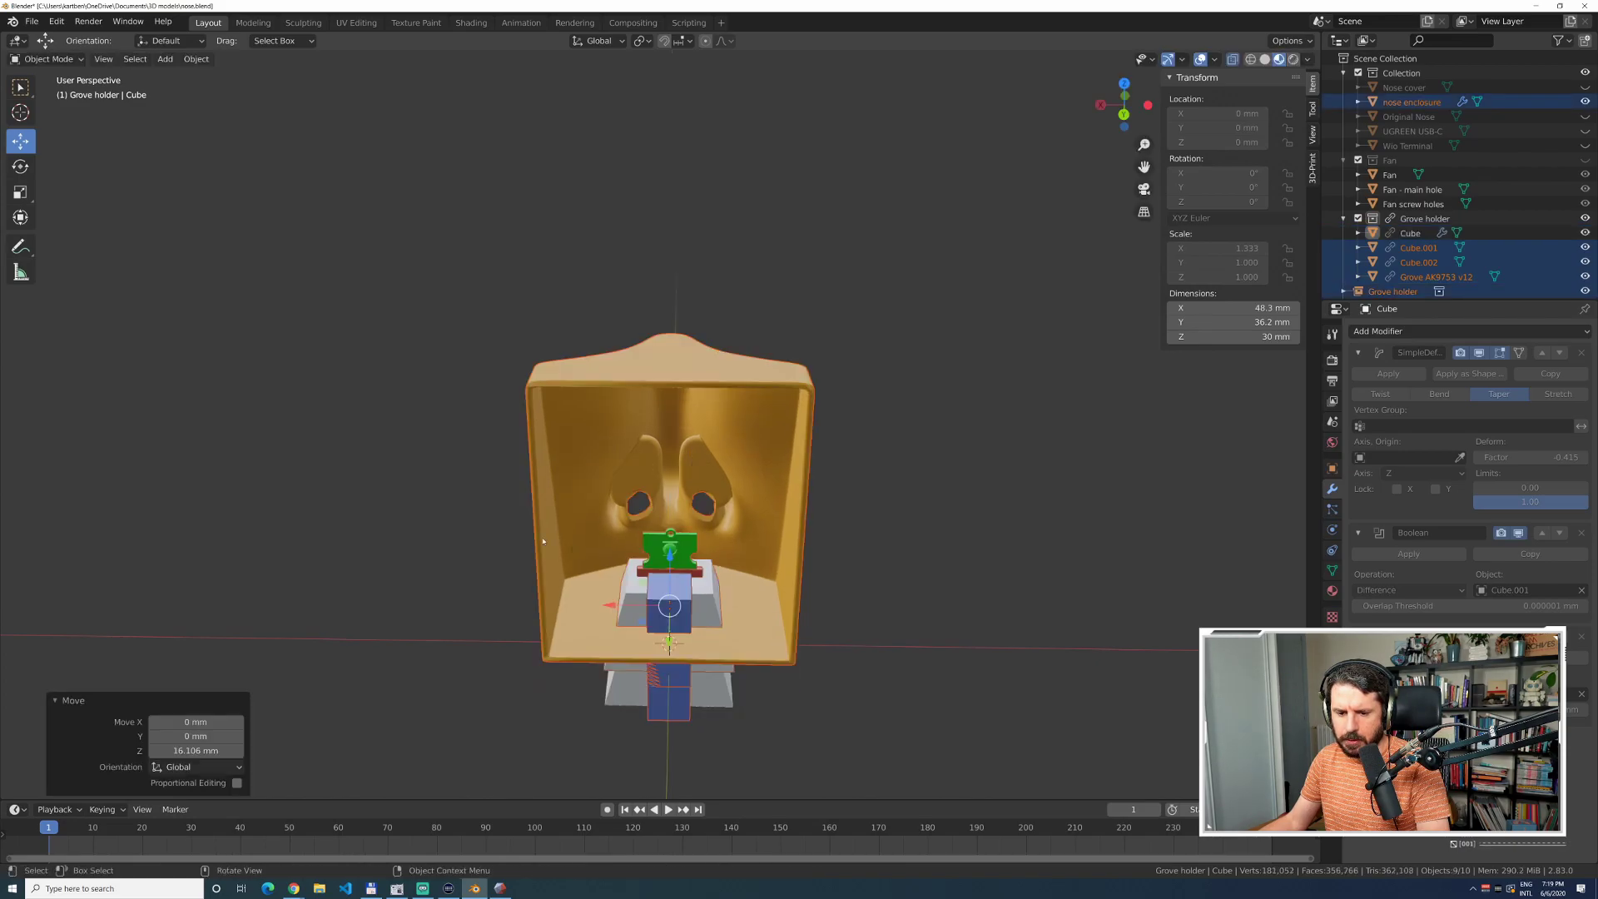
click(489, 507)
mouse_move(489, 507)
middle_down()
mouse_move(463, 523)
mouse_move(478, 496)
mouse_move(465, 499)
middle_up()
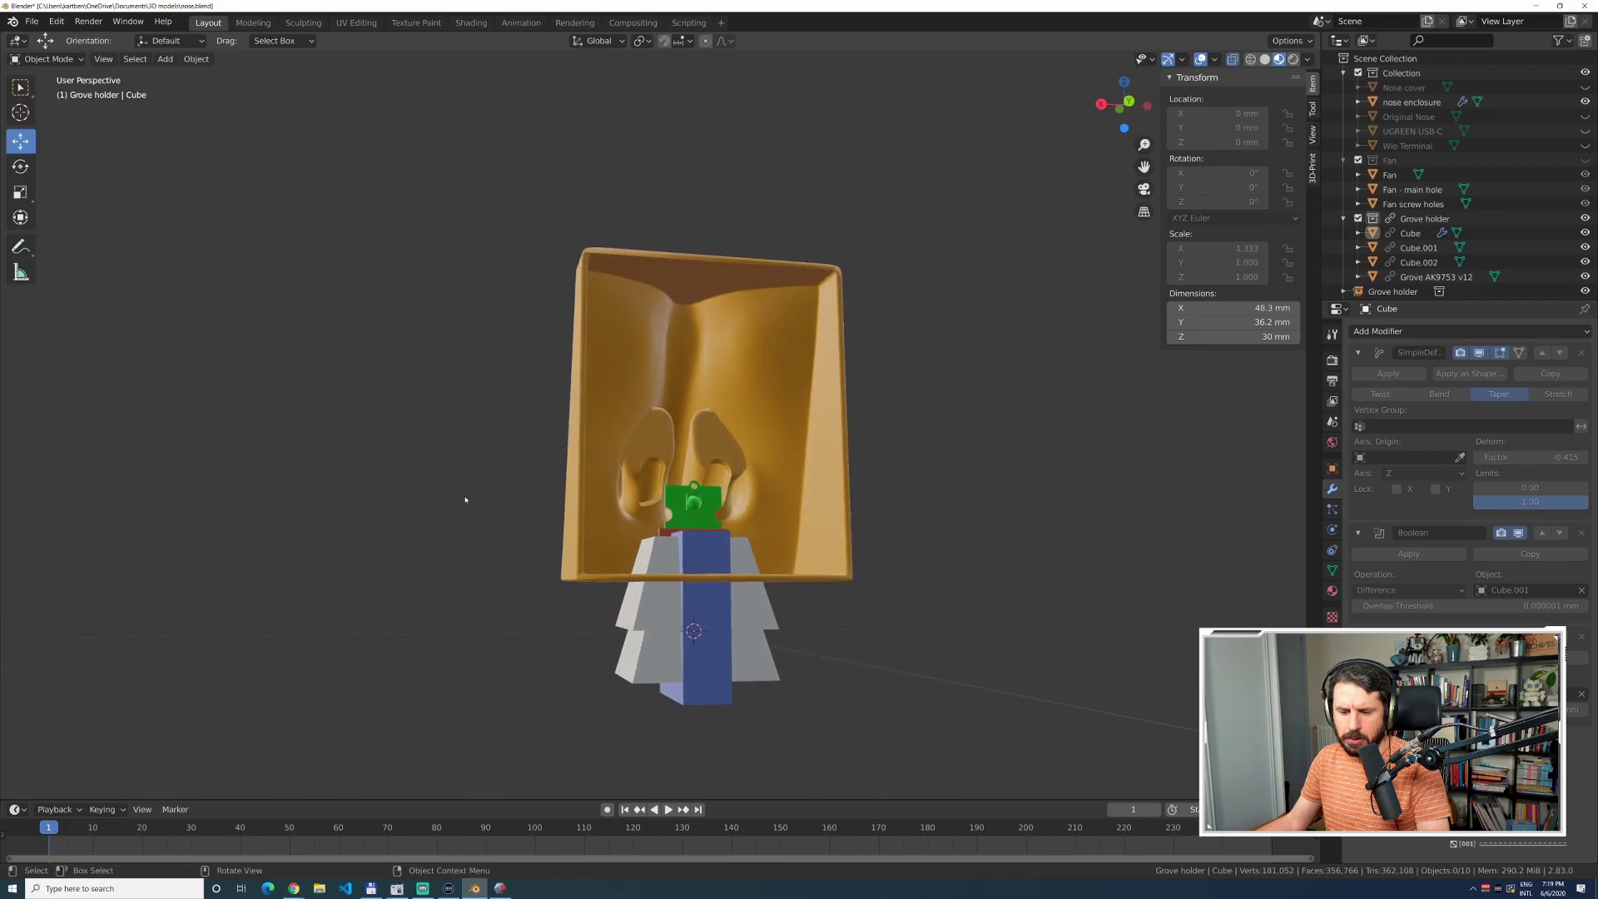
Check the nose enclosure's selection and undo the upward move.
key(ctrl+z)
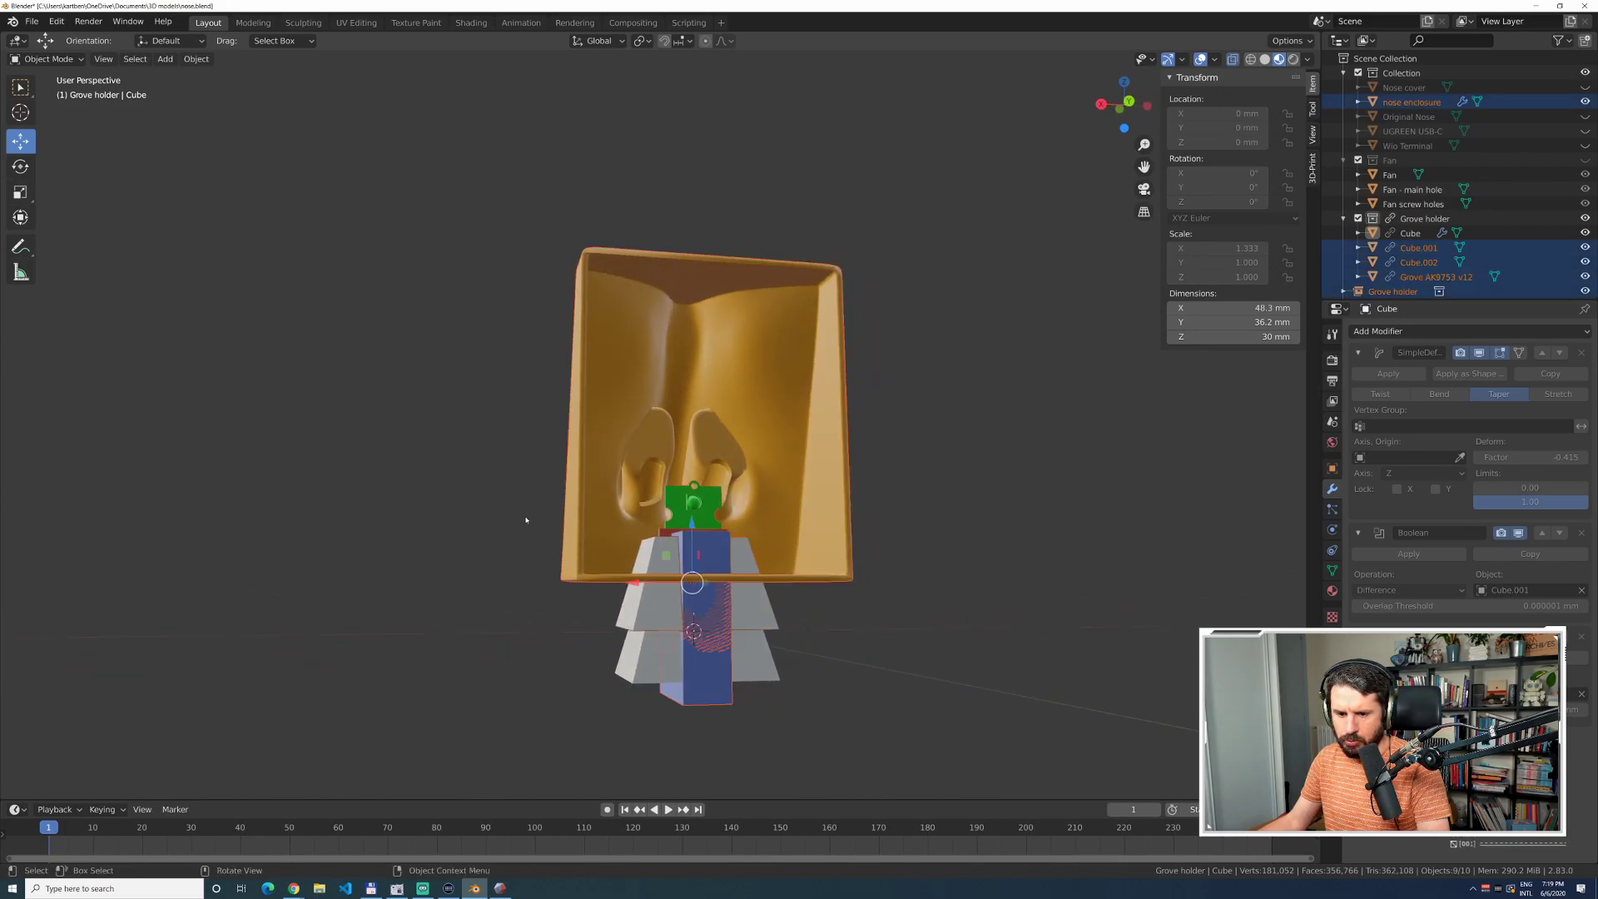
click(431, 505)
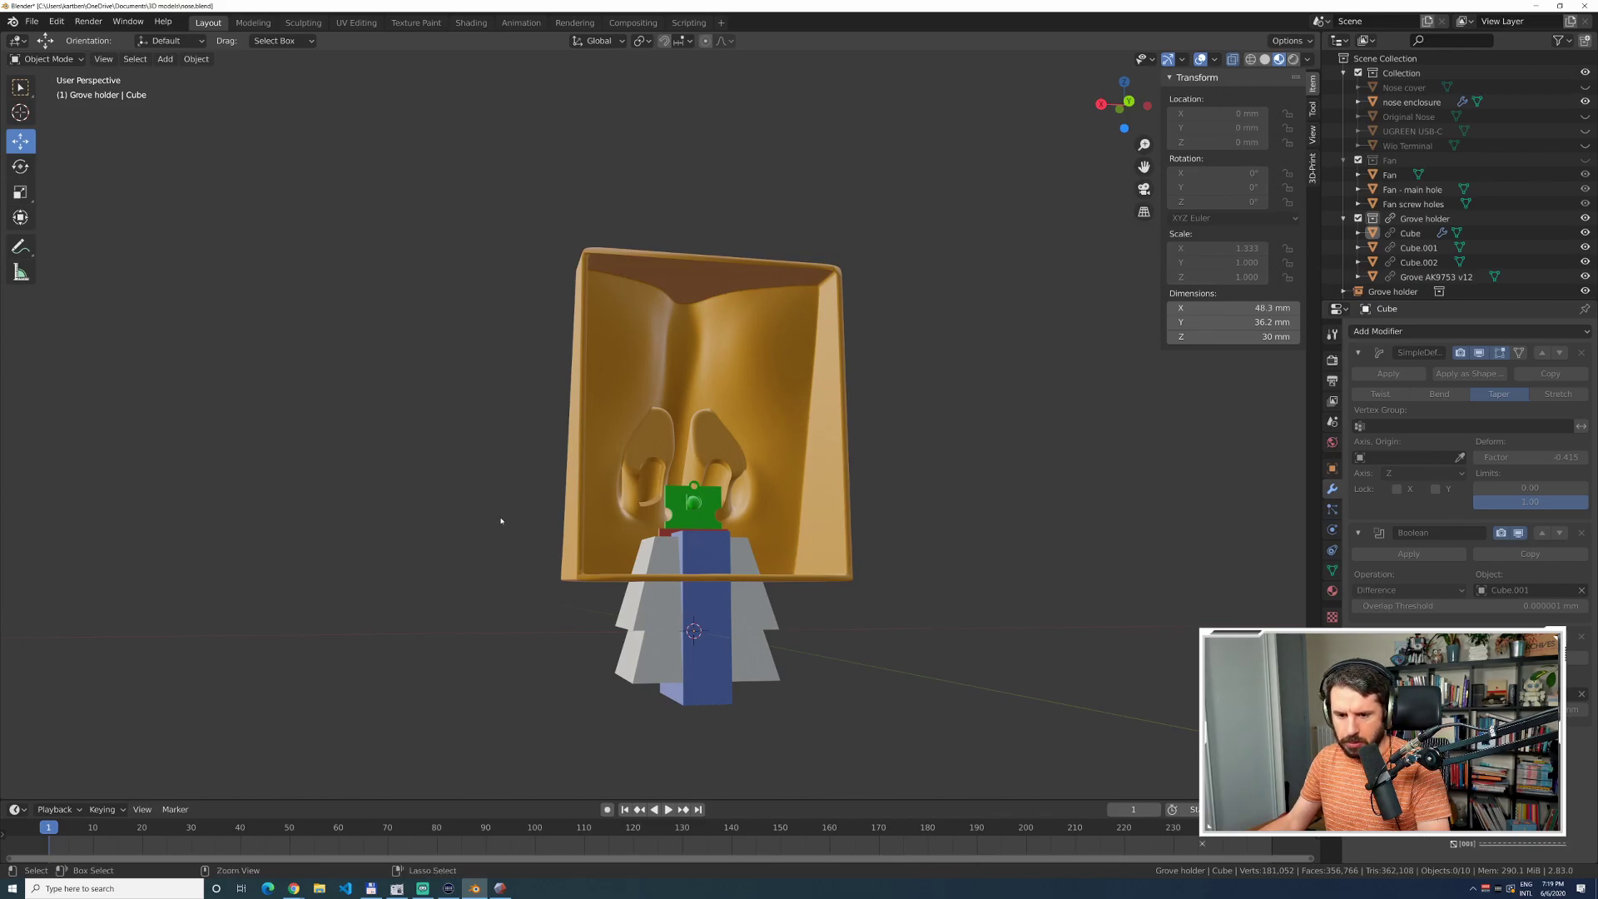
click(584, 545)
click(647, 563)
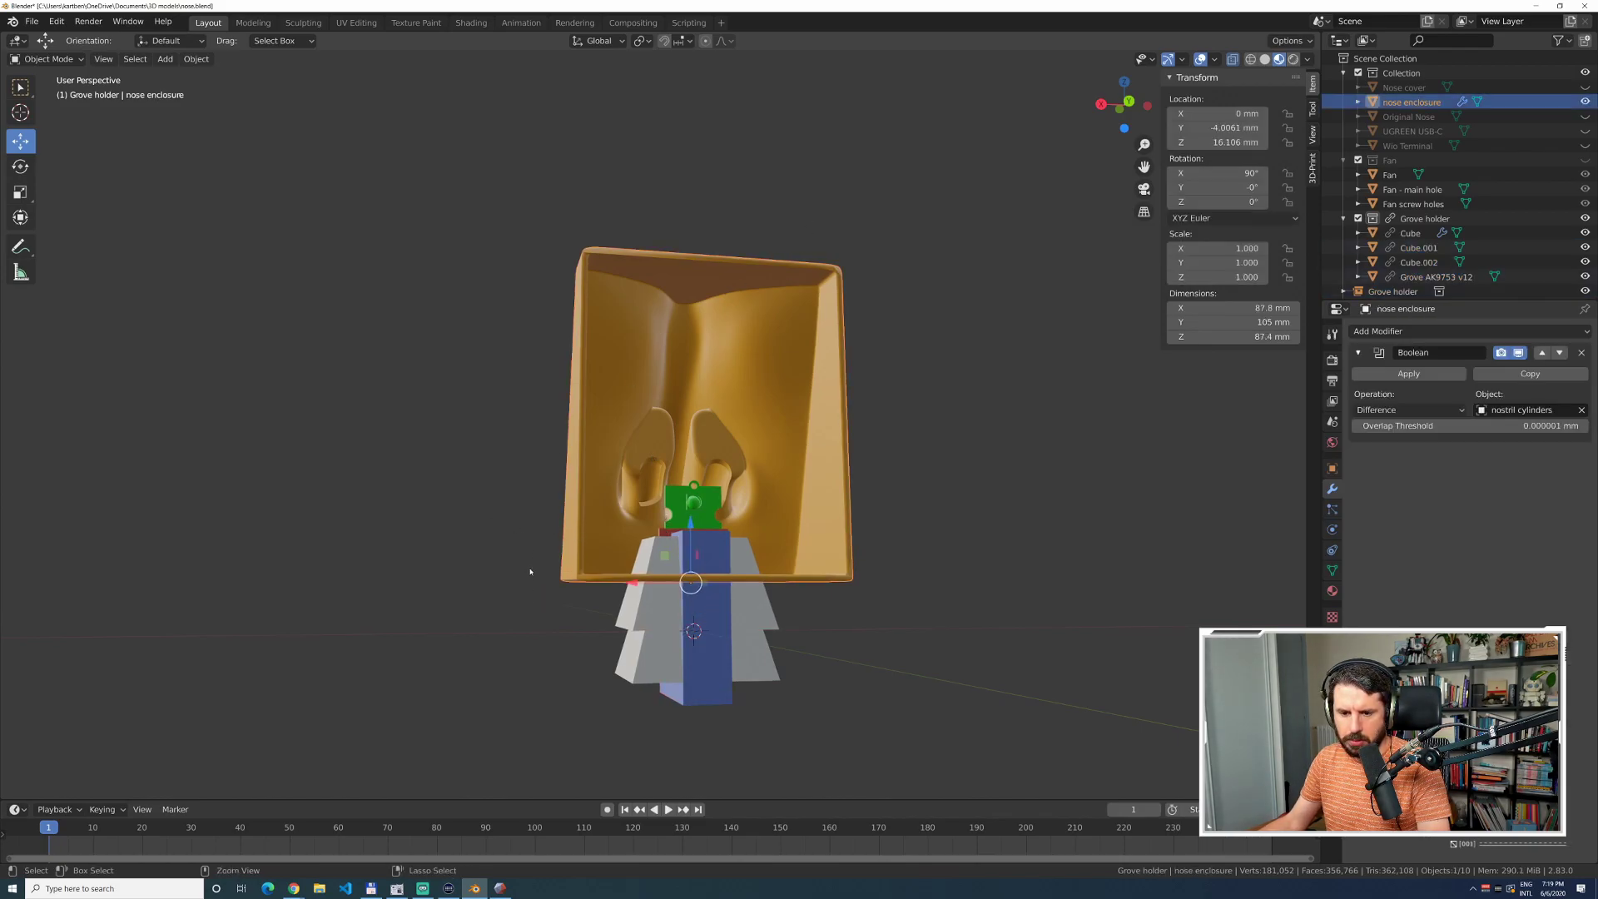
key(ctrl+z)
key(ctrl+z)
key(ctrl+z)
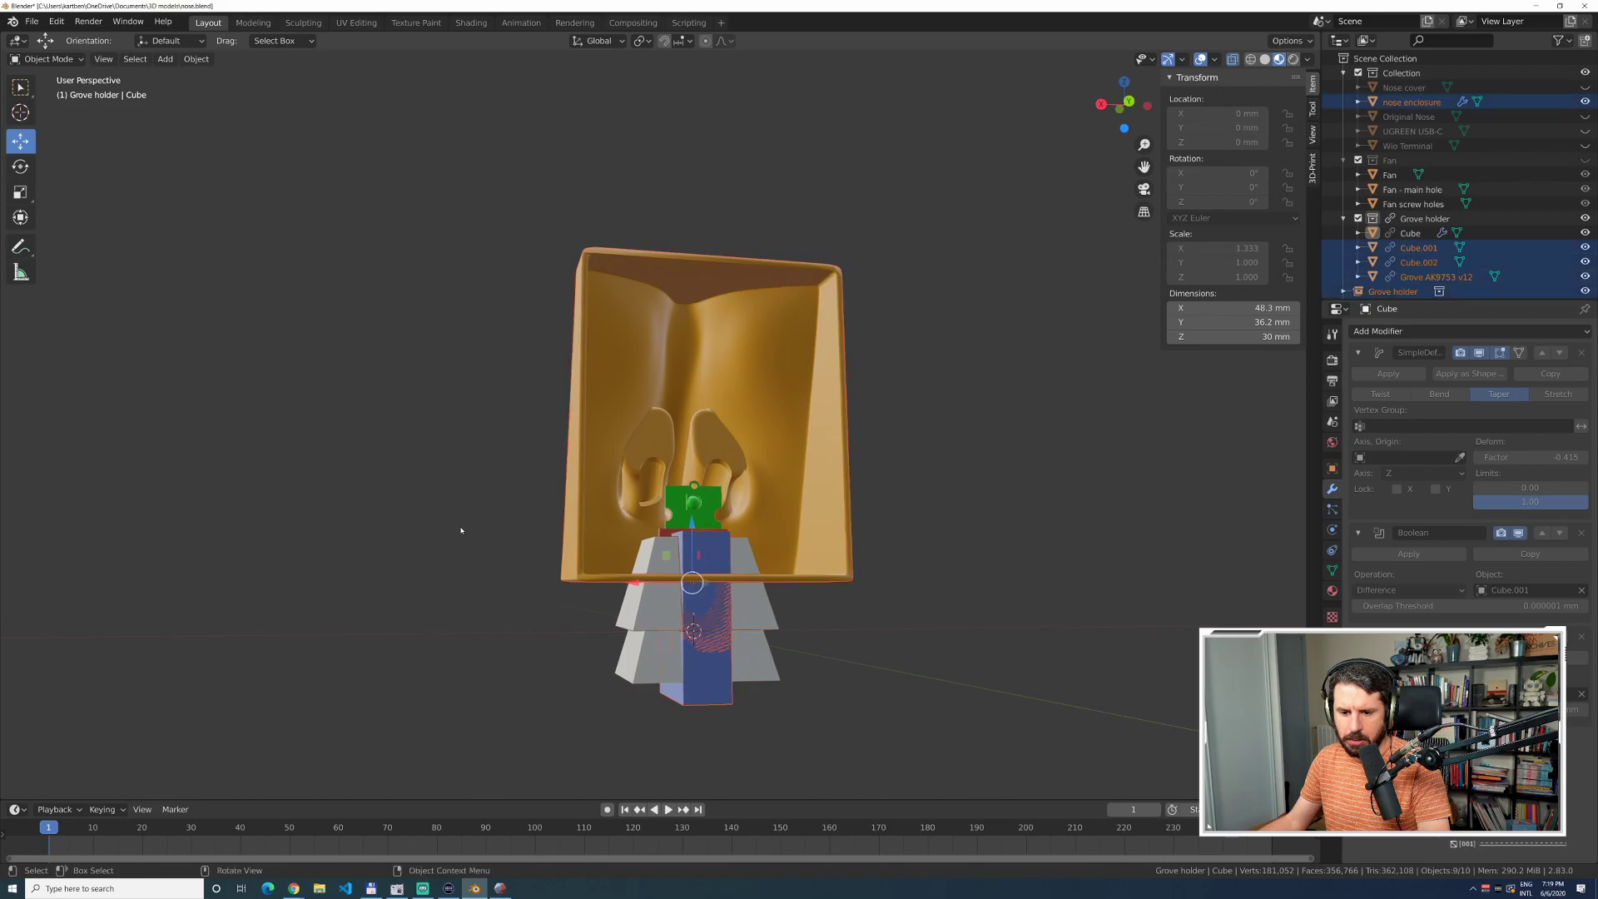
key(ctrl+z)
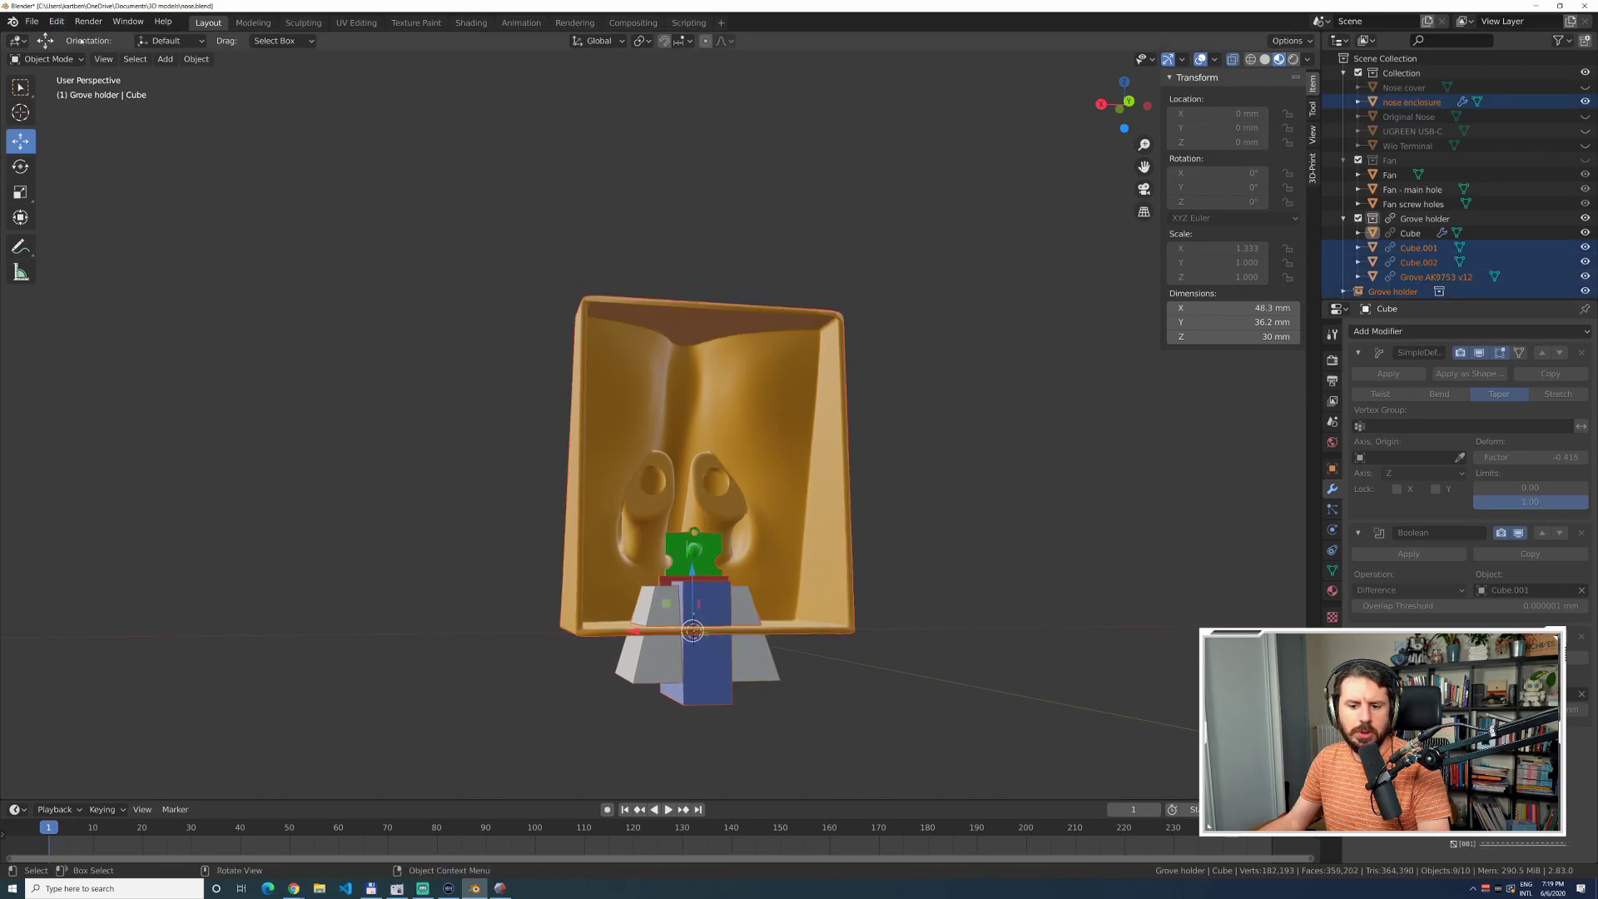
Toggle the Grove holder collection's visibility to check what it controls, and delete the collection while leaving its objects in the scene.
click(398, 340)
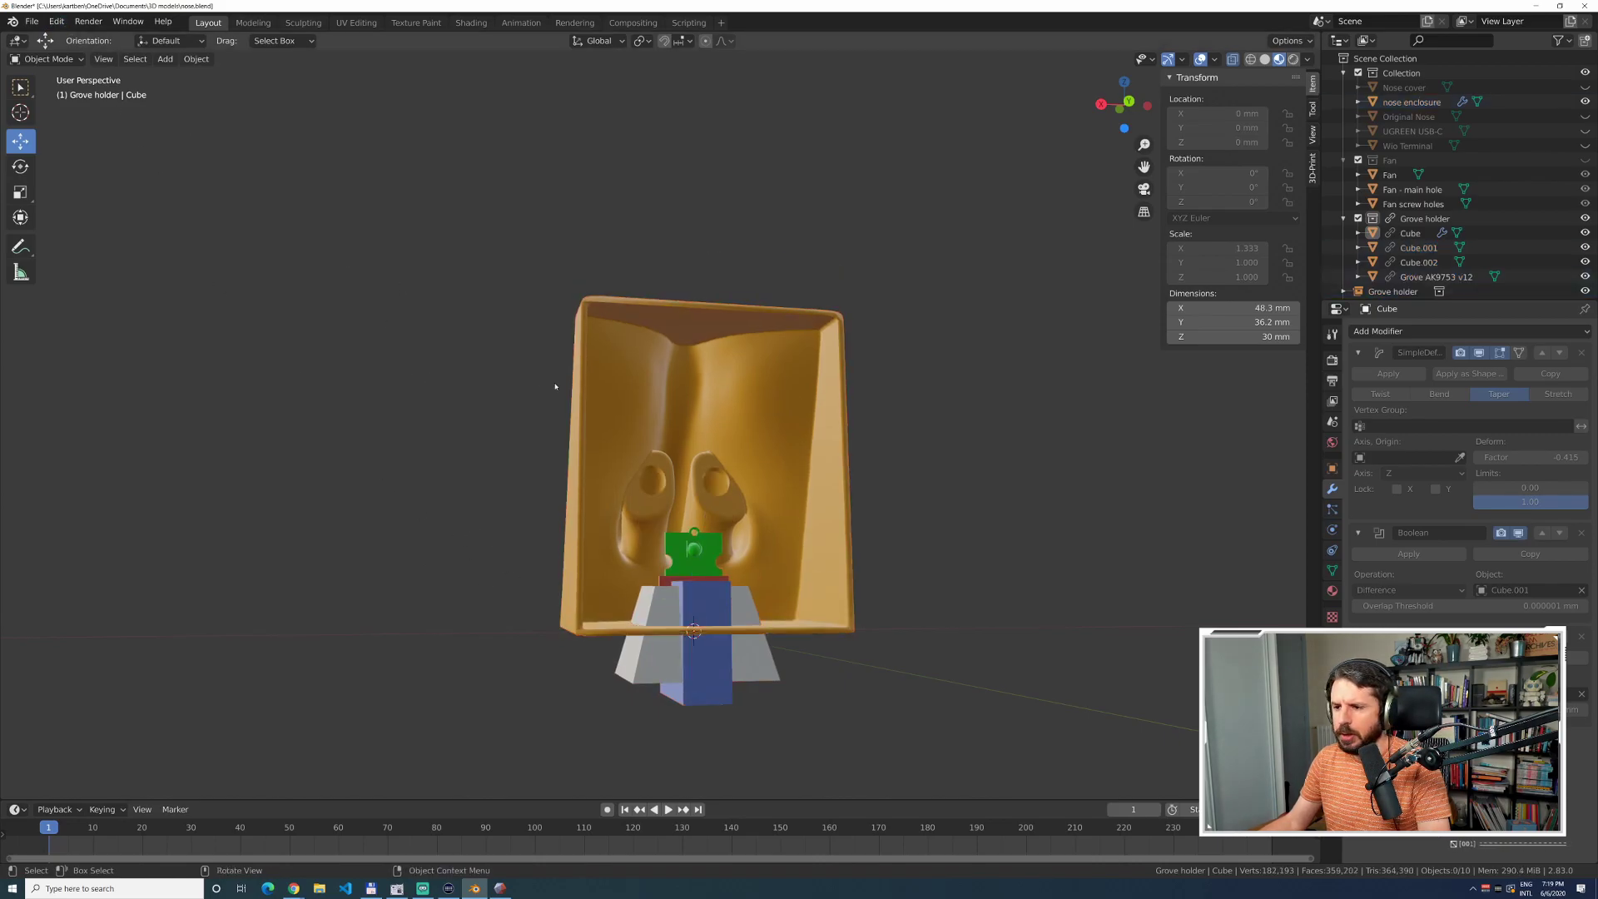
click(1584, 218)
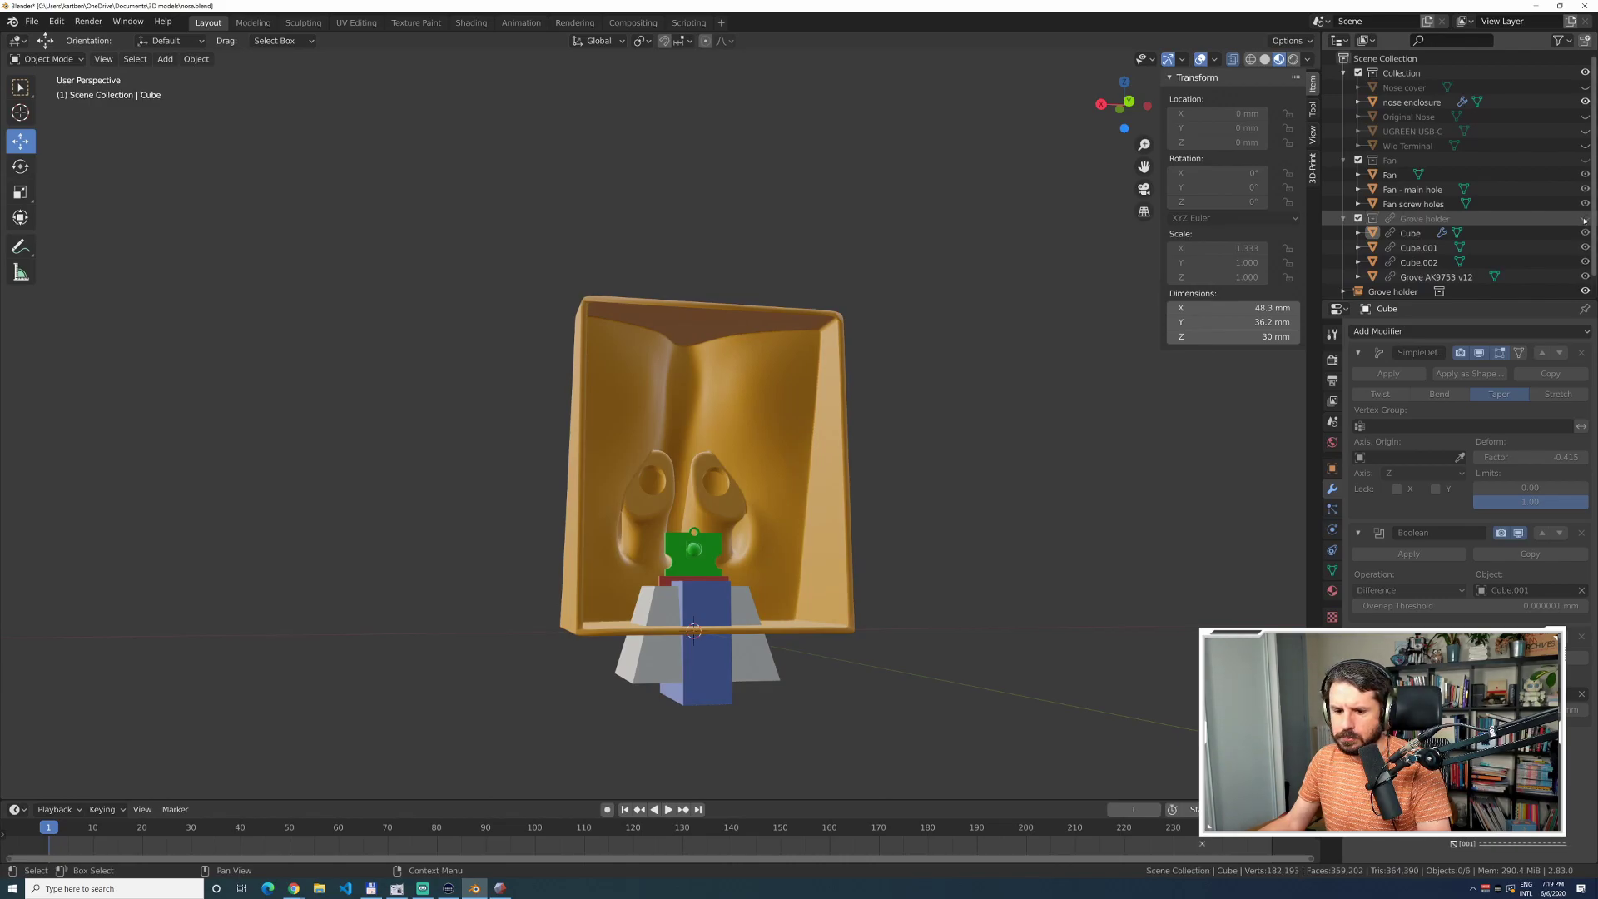
click(1584, 219)
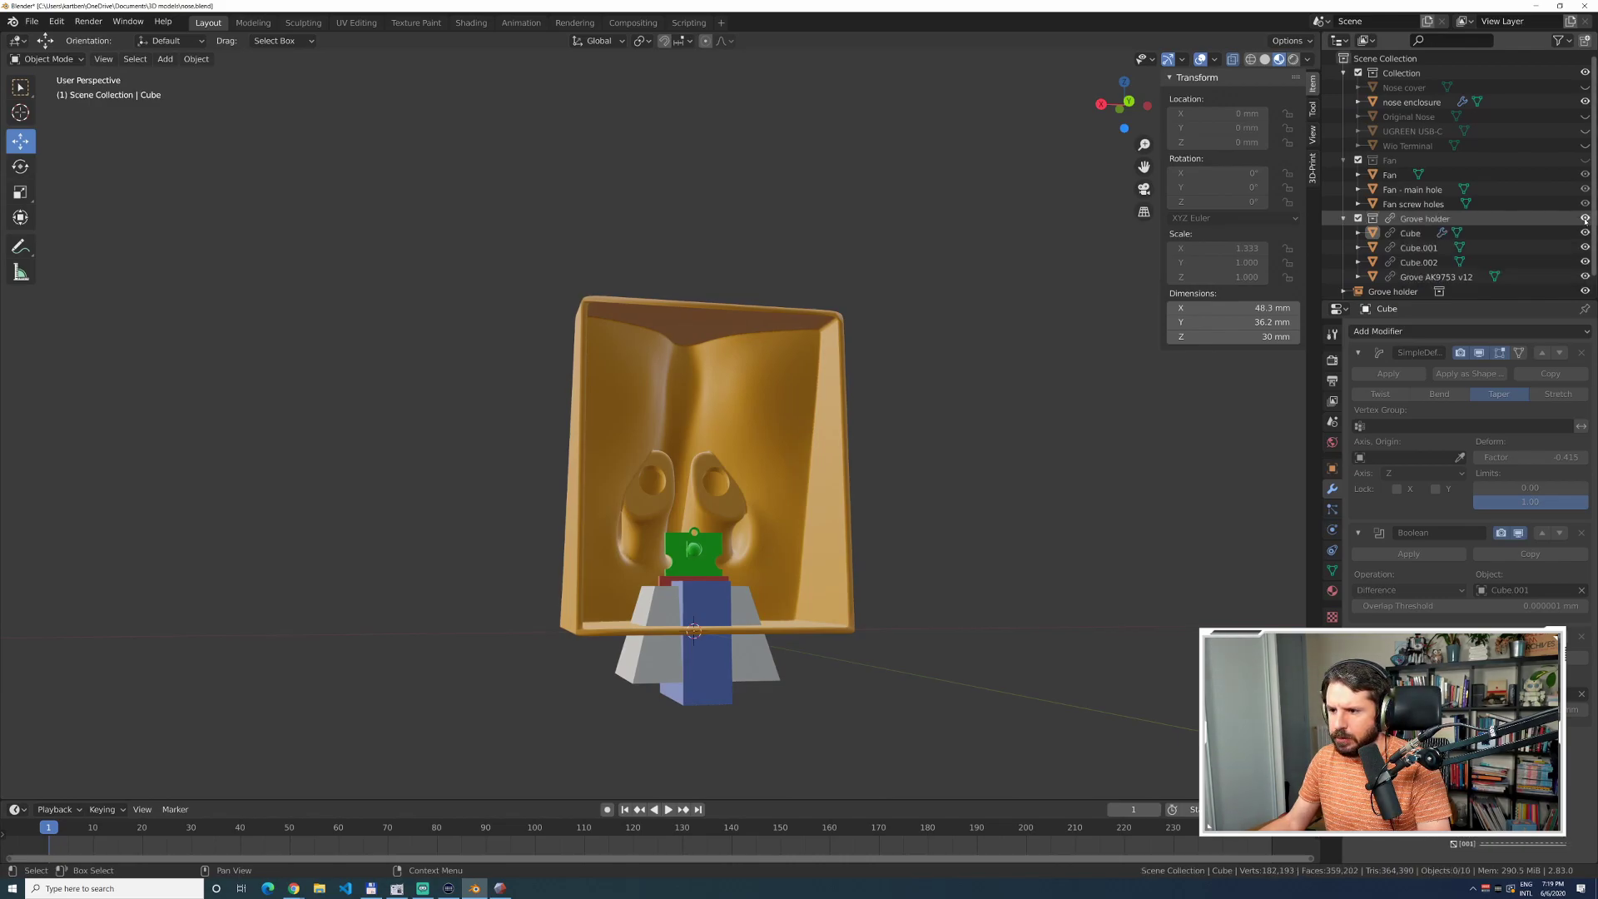
scroll(1528, 256, down, 1)
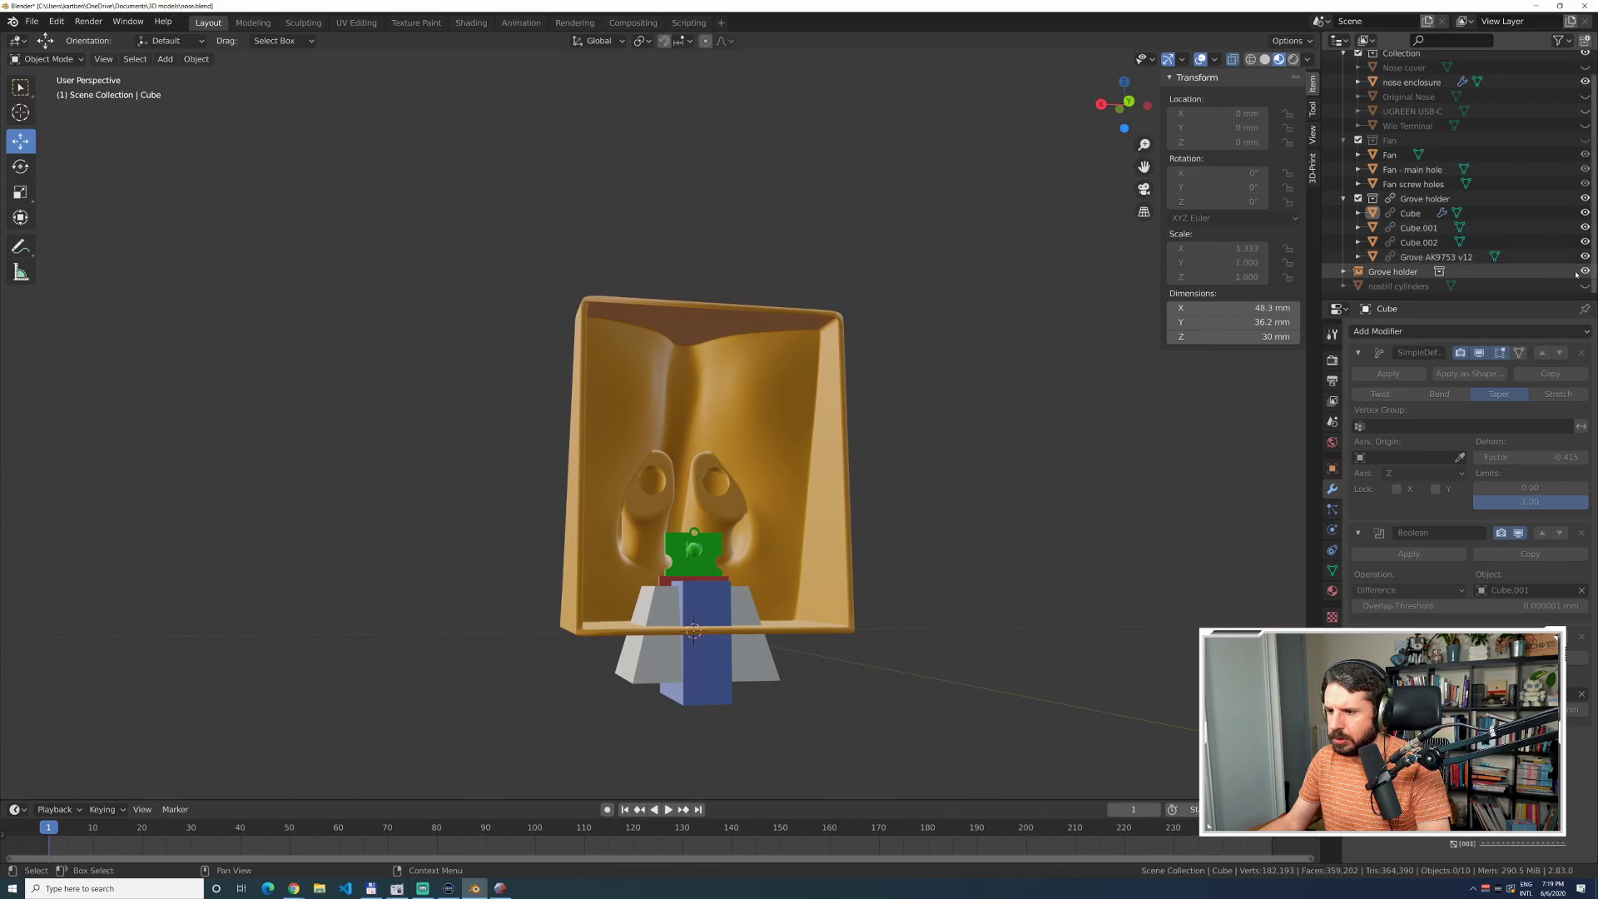
right_click(1466, 201)
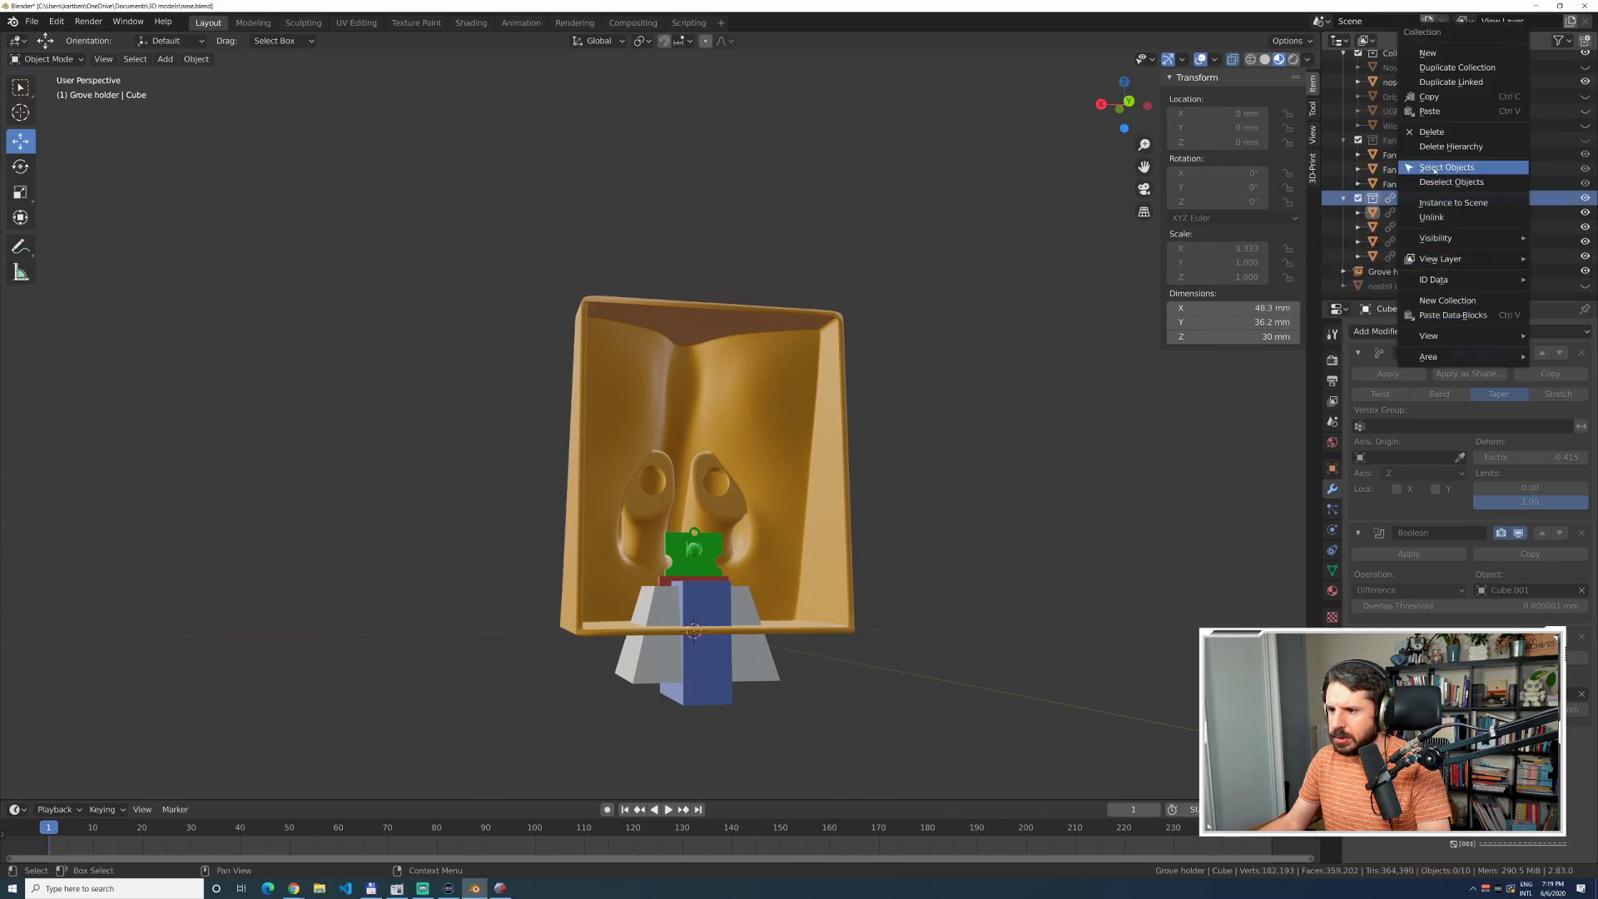
click(1438, 133)
Move the Grove holder empty about 10.5 mm up along Z and about 78.2 mm along Y to test whether it controls the parts.
click(1393, 273)
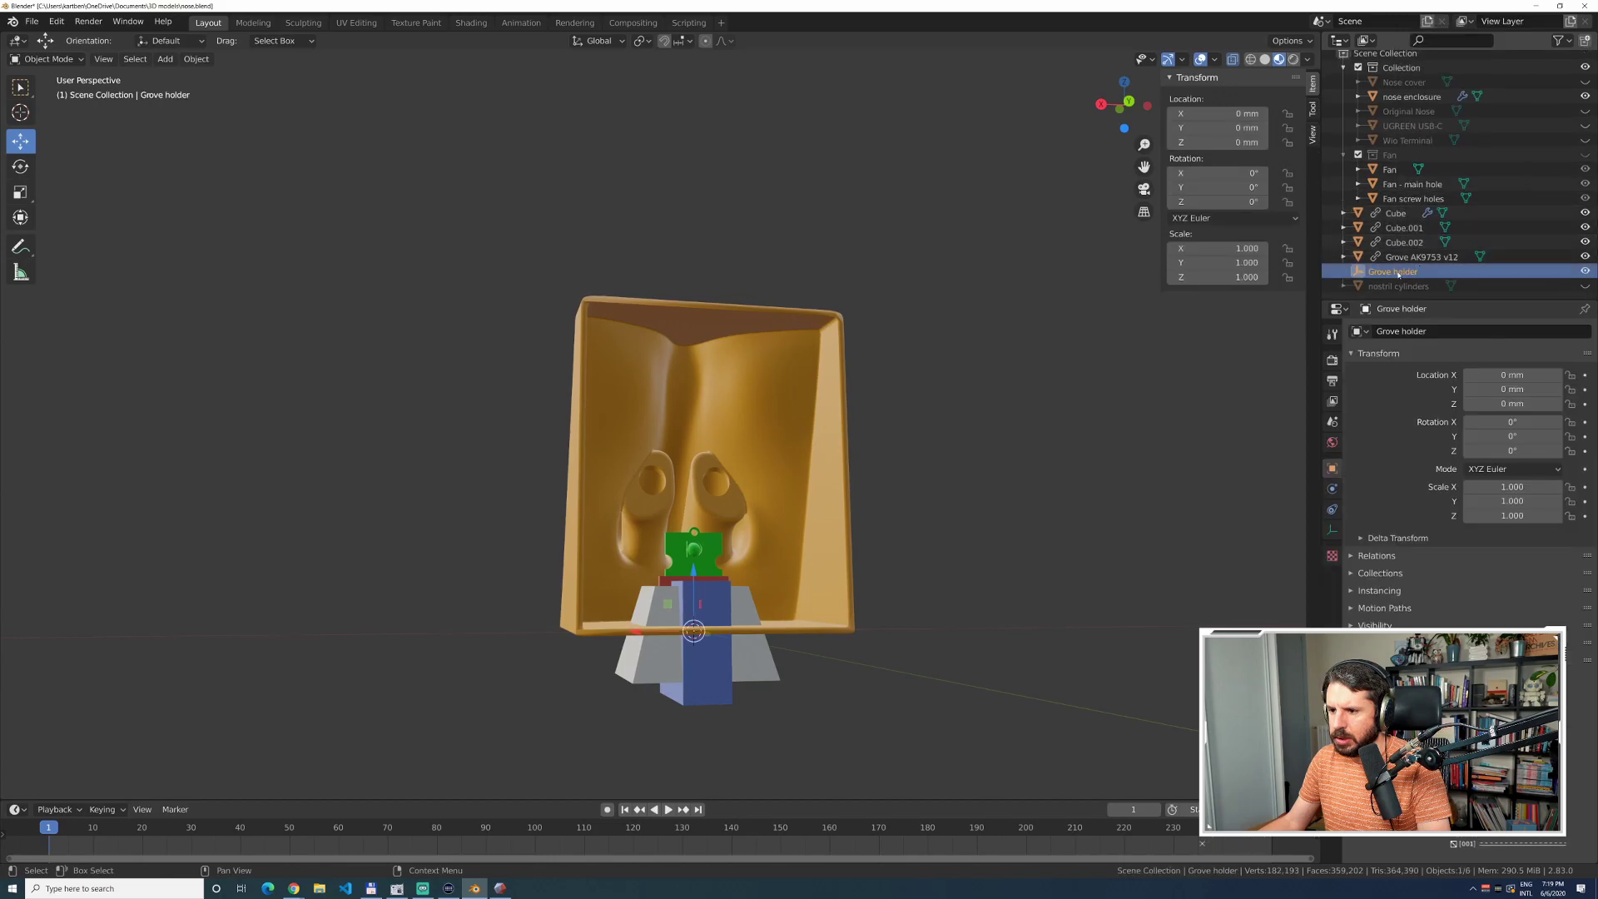
drag(697, 576, 694, 579)
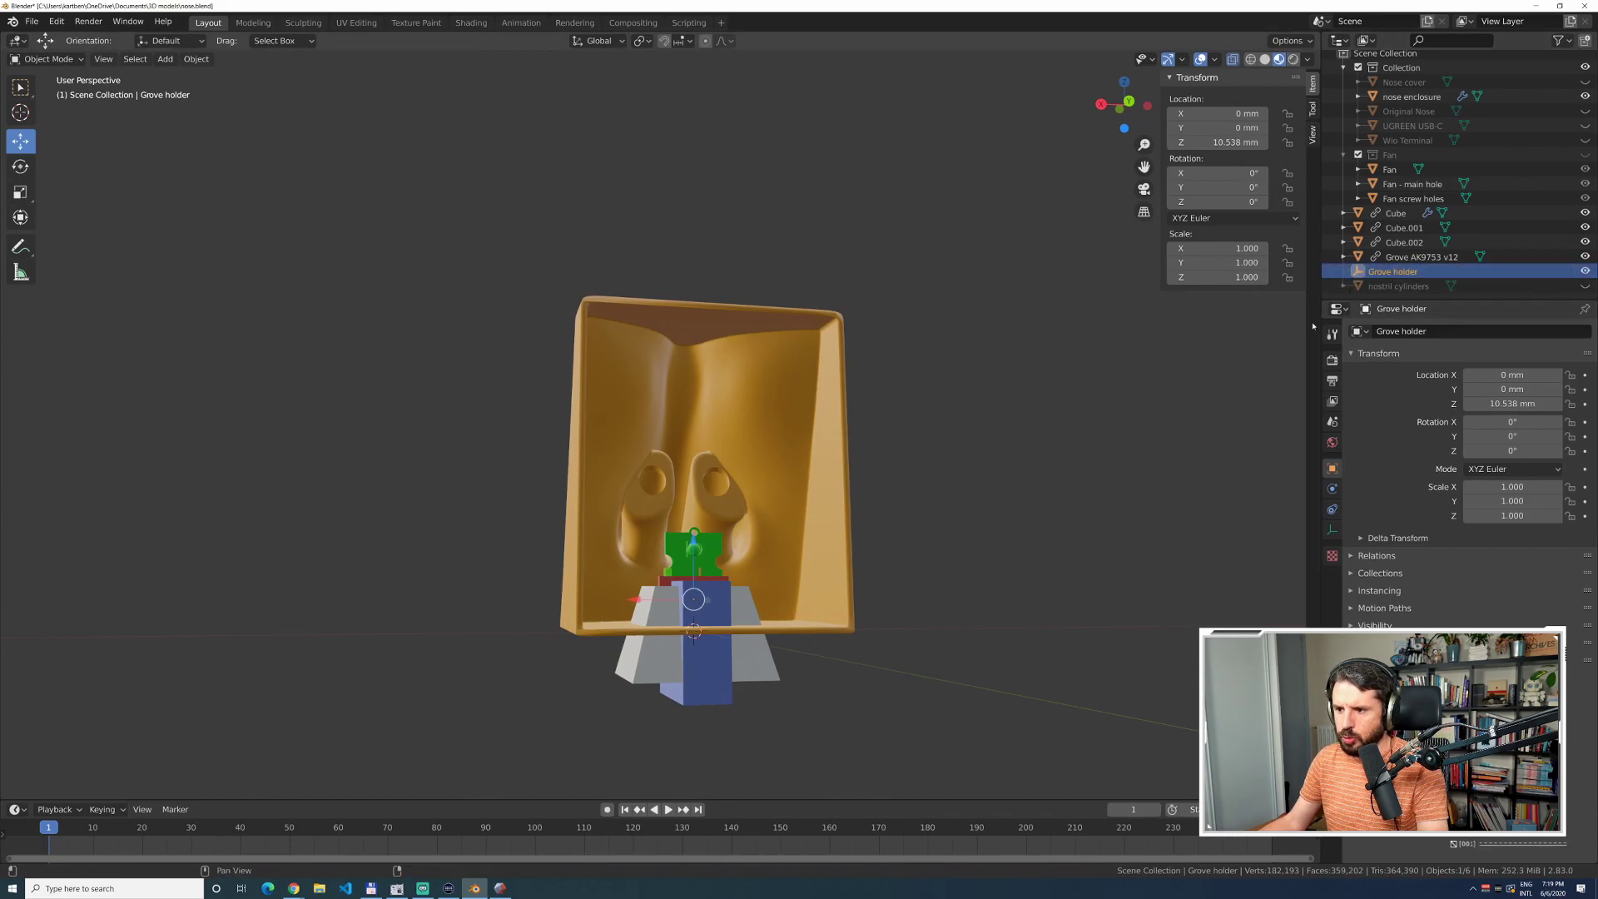
click(1398, 216)
click(1395, 273)
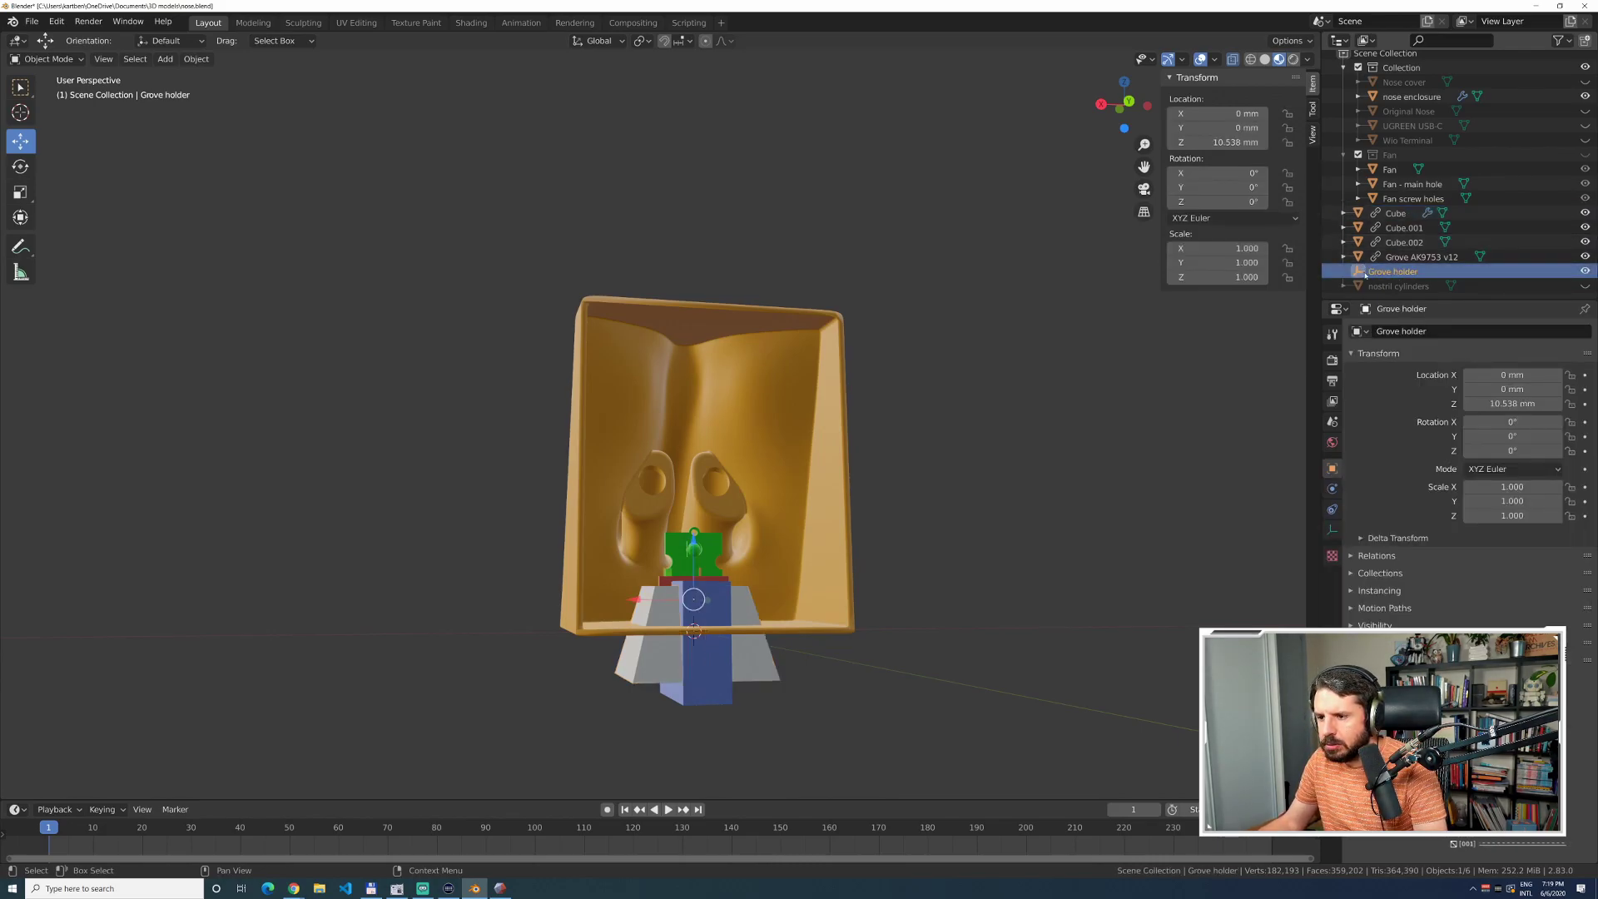
middle_drag(693, 605, 721, 659)
drag(809, 605, 1026, 636)
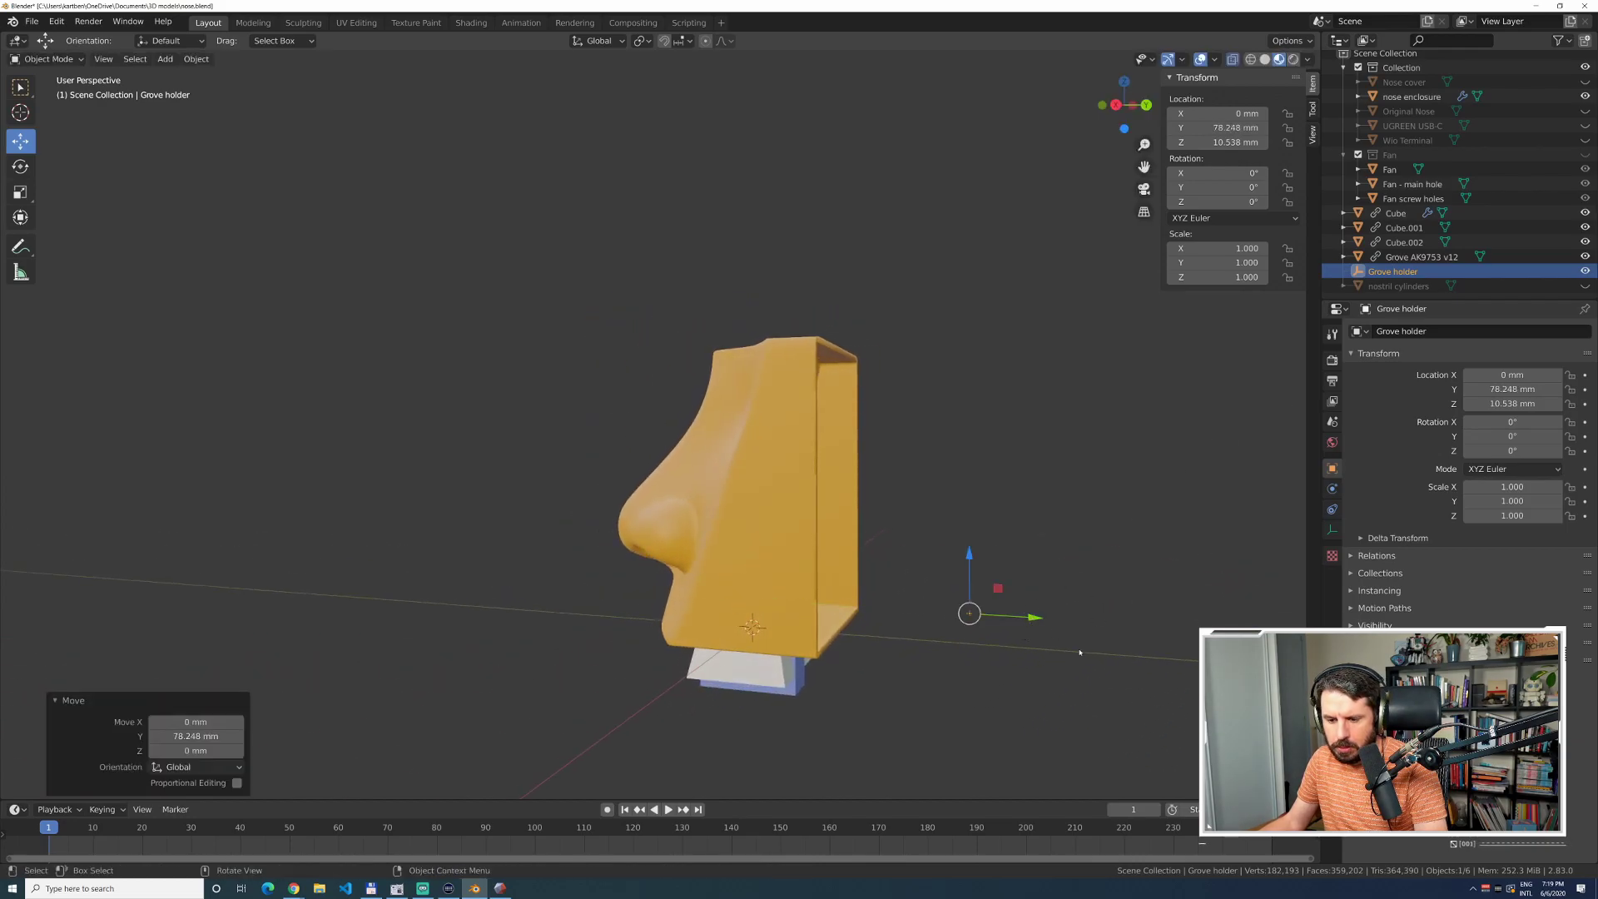
middle_drag(1085, 647, 964, 643)
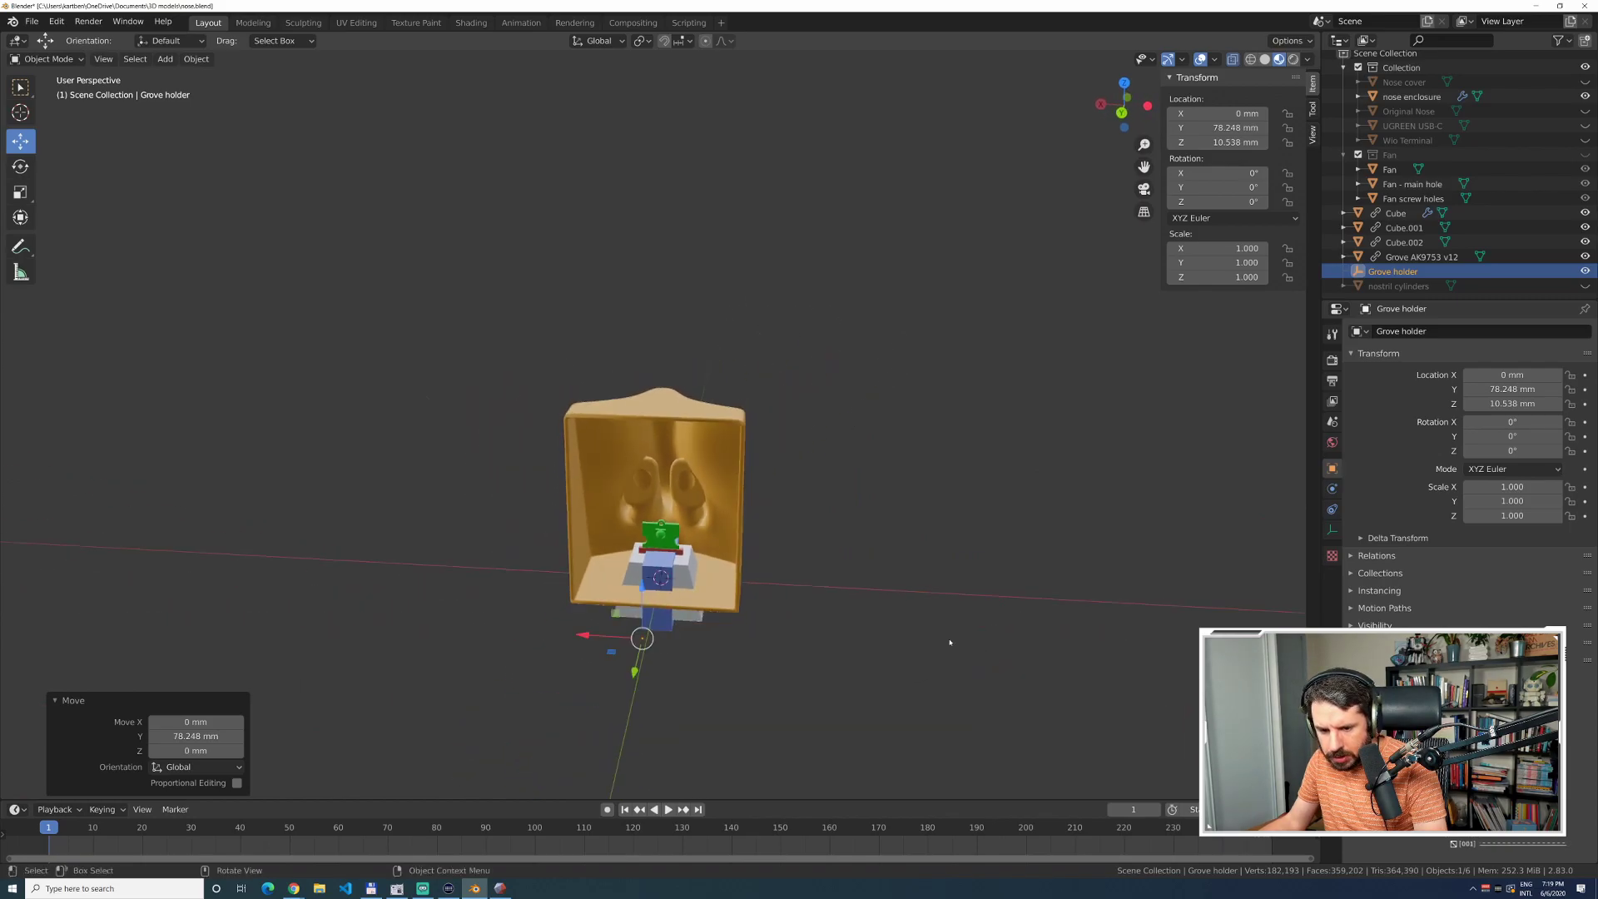
click(812, 656)
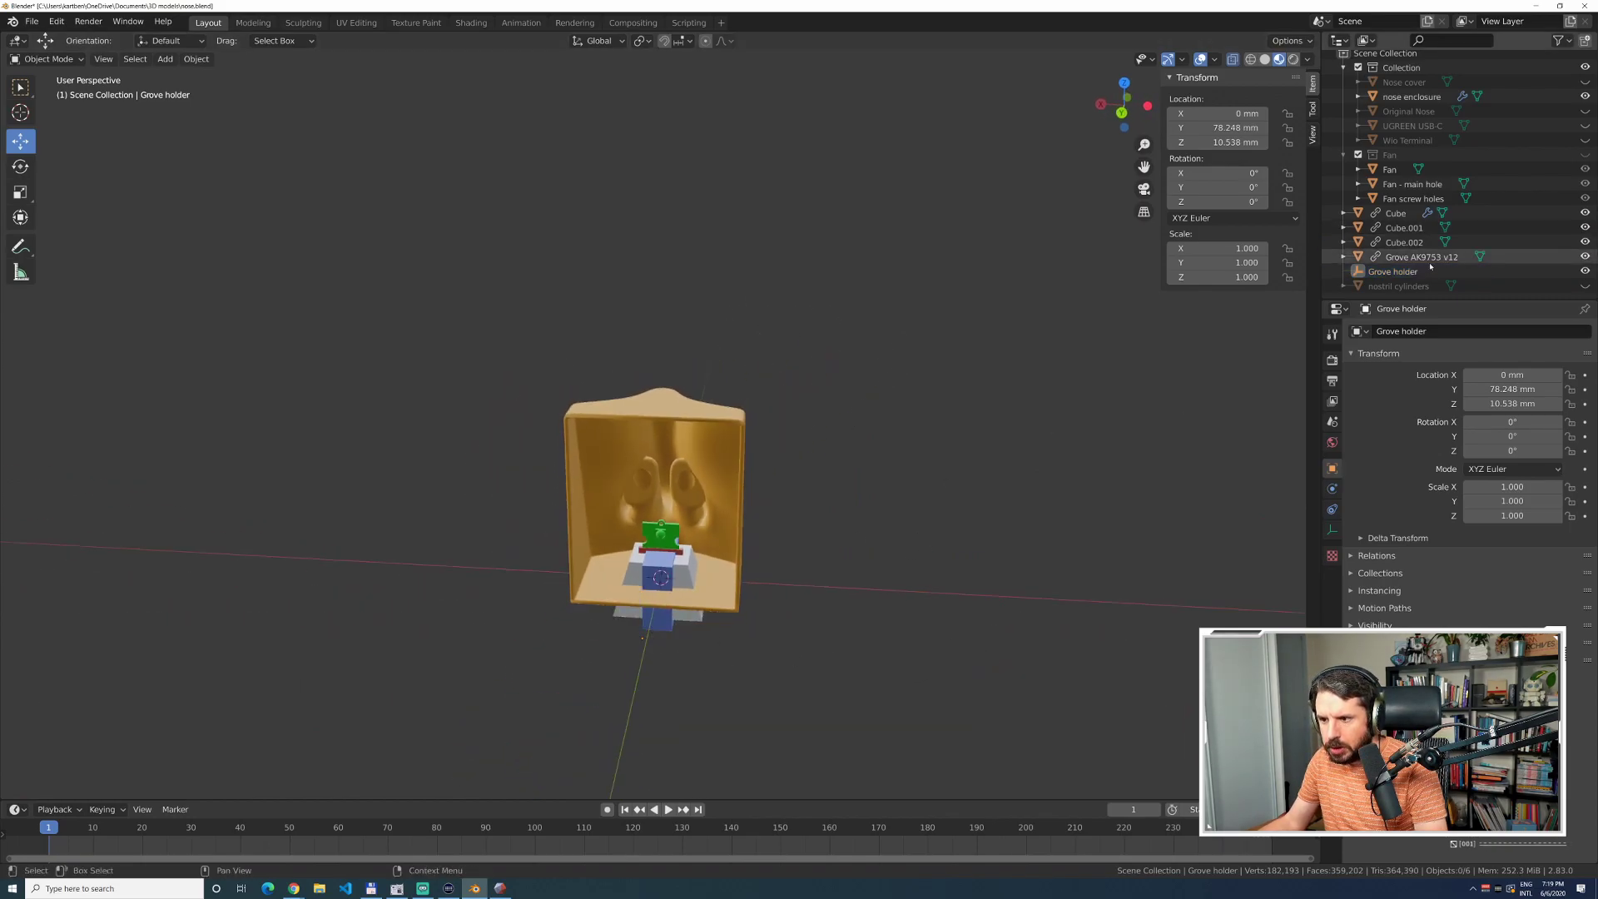
Delete the Grove holder empty from the scene.
click(1396, 271)
right_click(1398, 271)
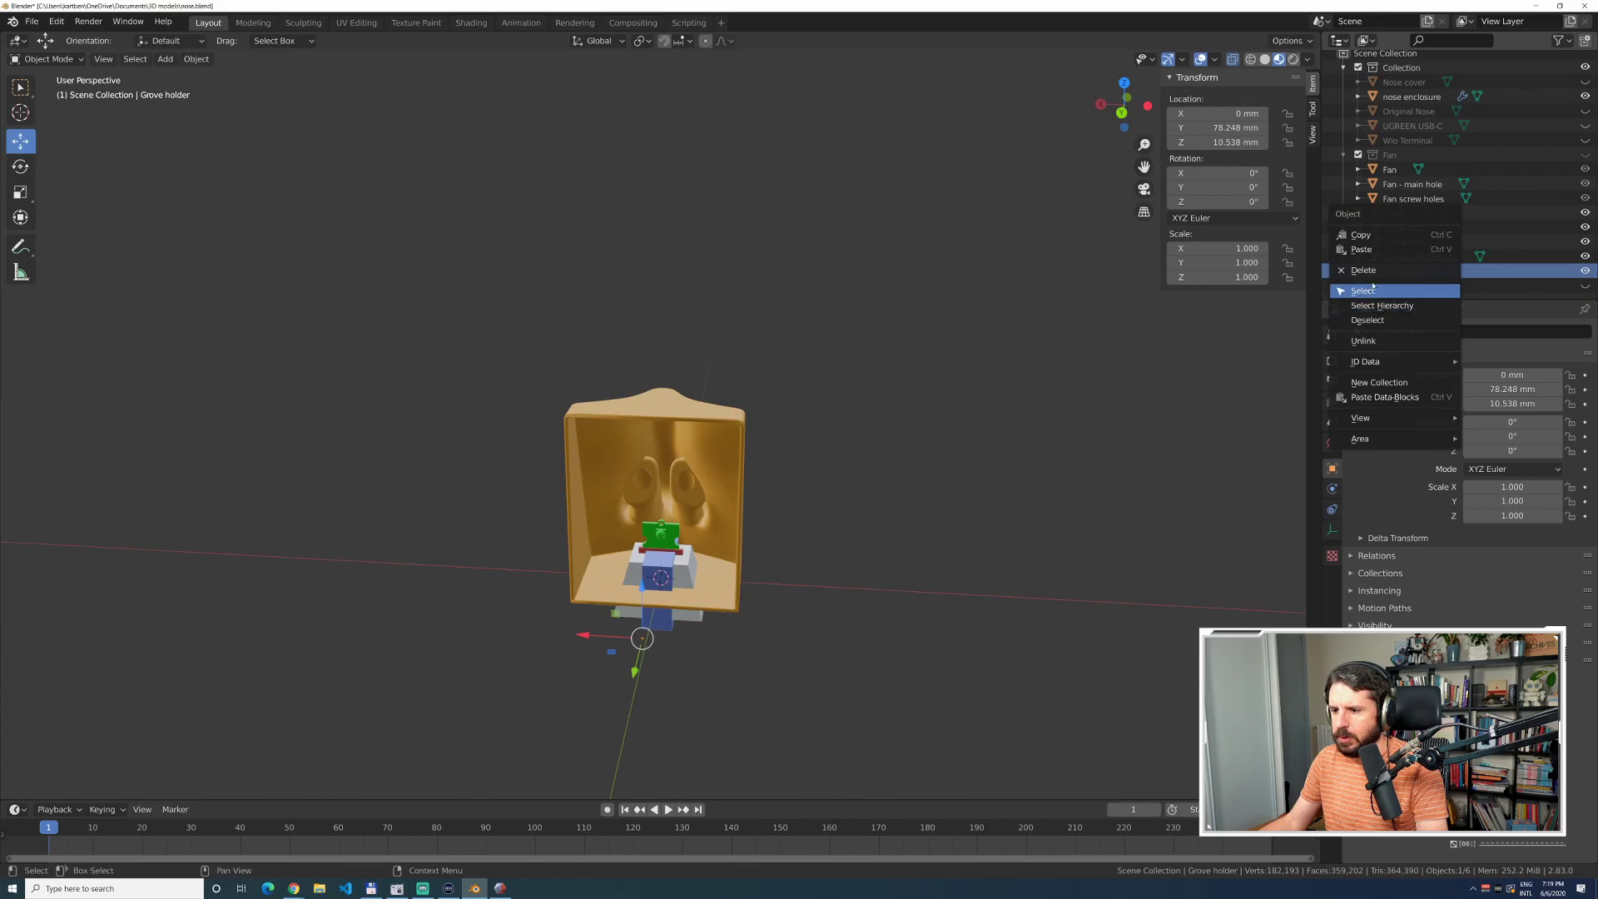
click(1370, 269)
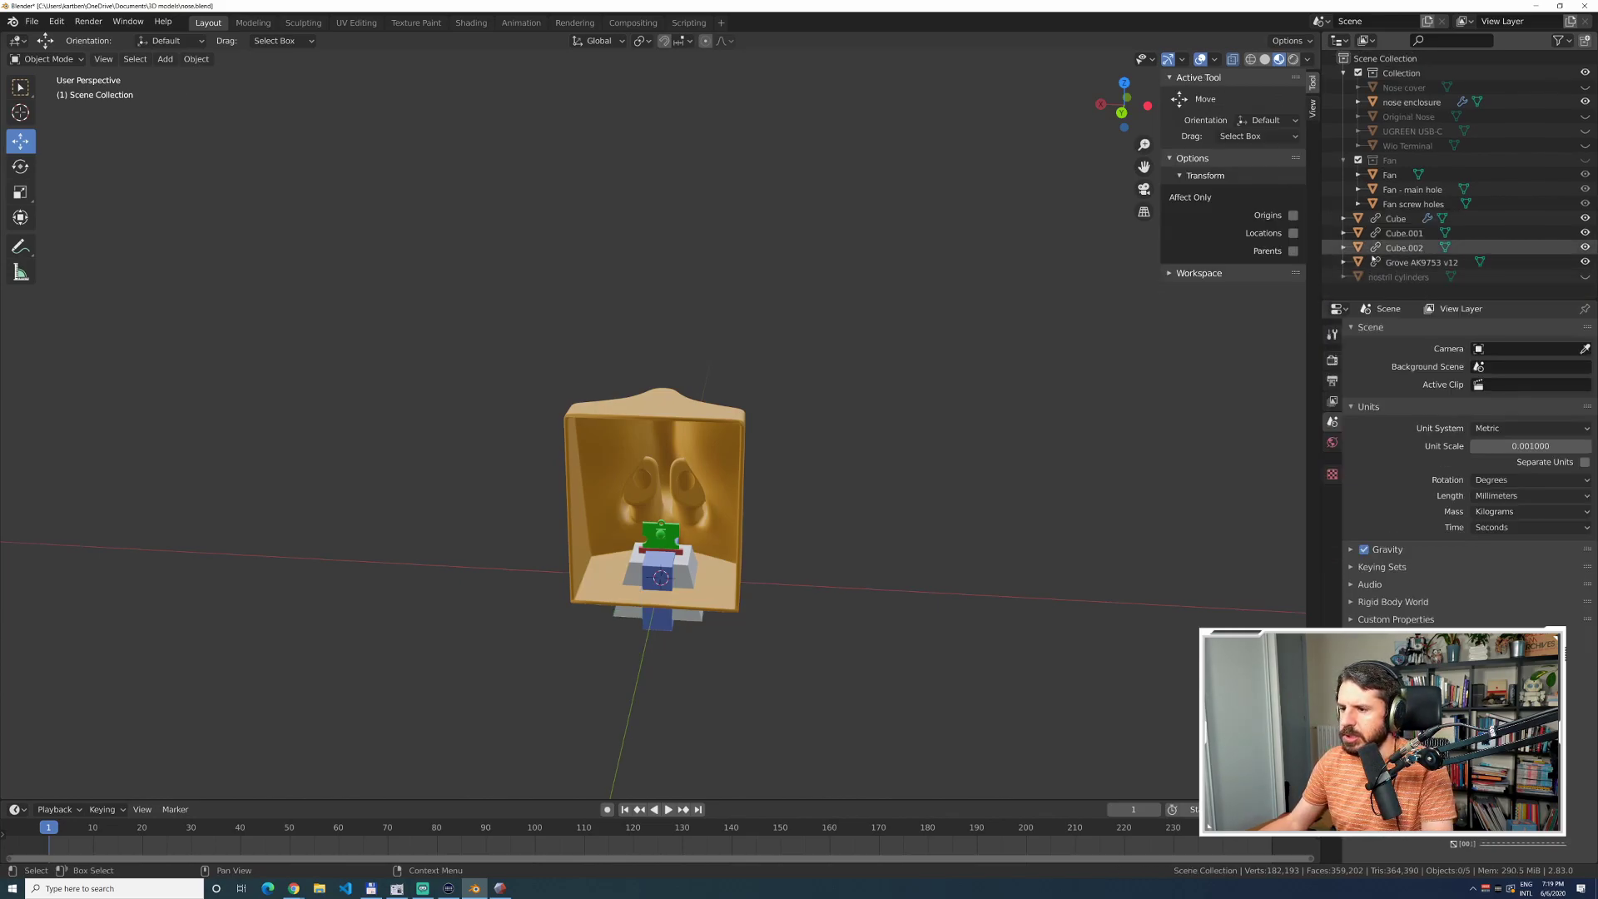
Group Cube, Cube.001, Cube.002 and Grove AK9753 v12 into a new collection named "grove holder".
click(1394, 218)
shift+click(1407, 249)
shift+click(1415, 262)
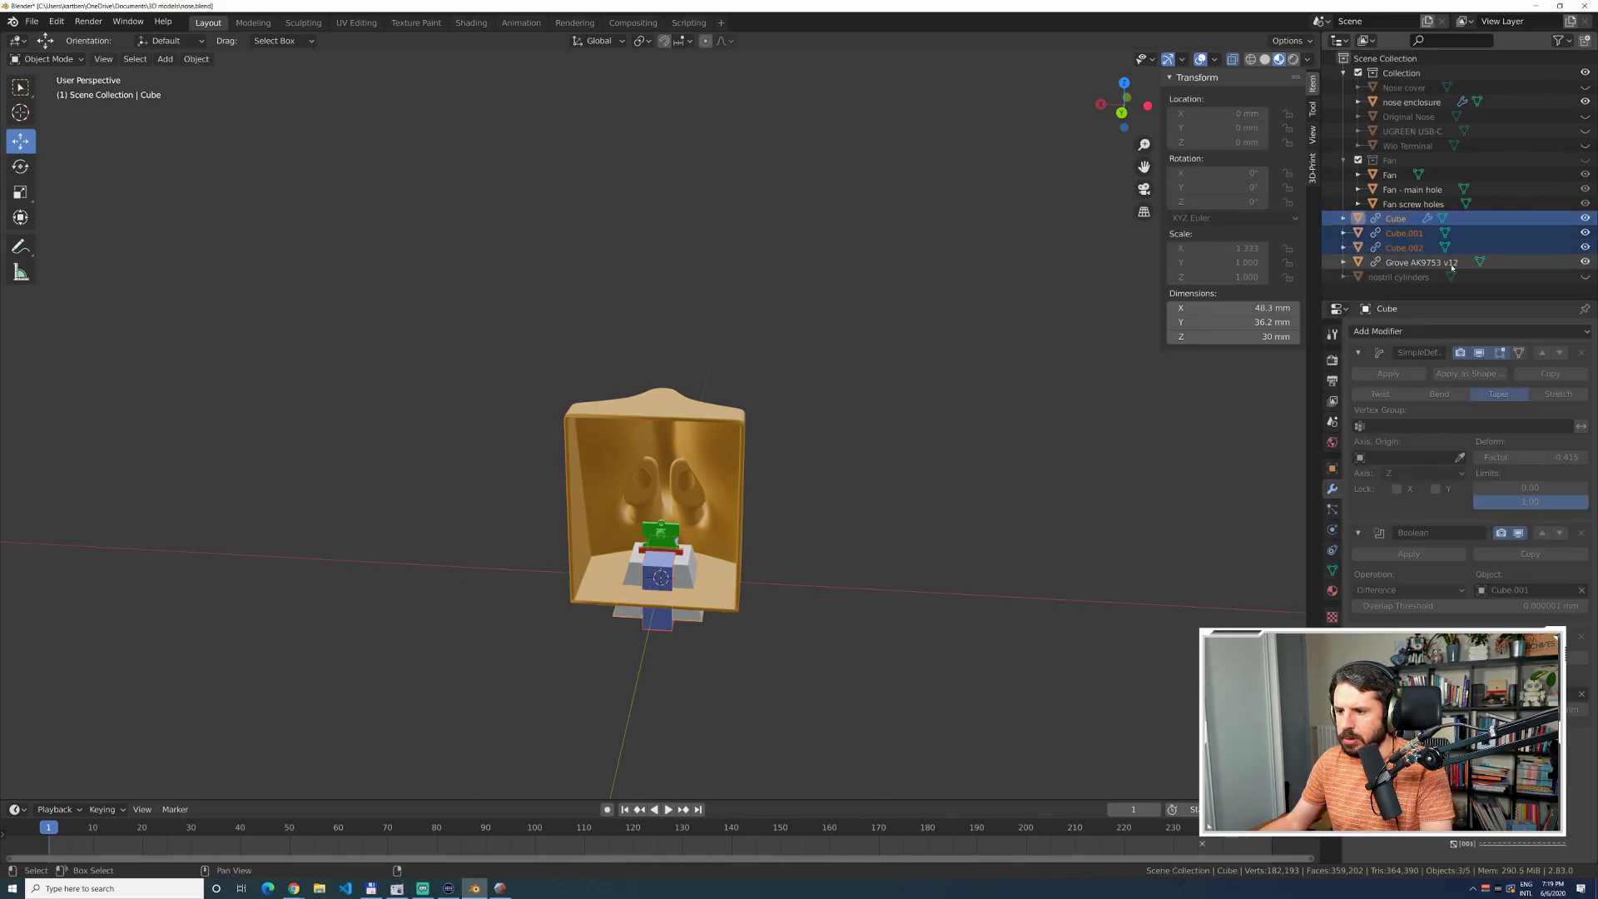
right_click(1404, 258)
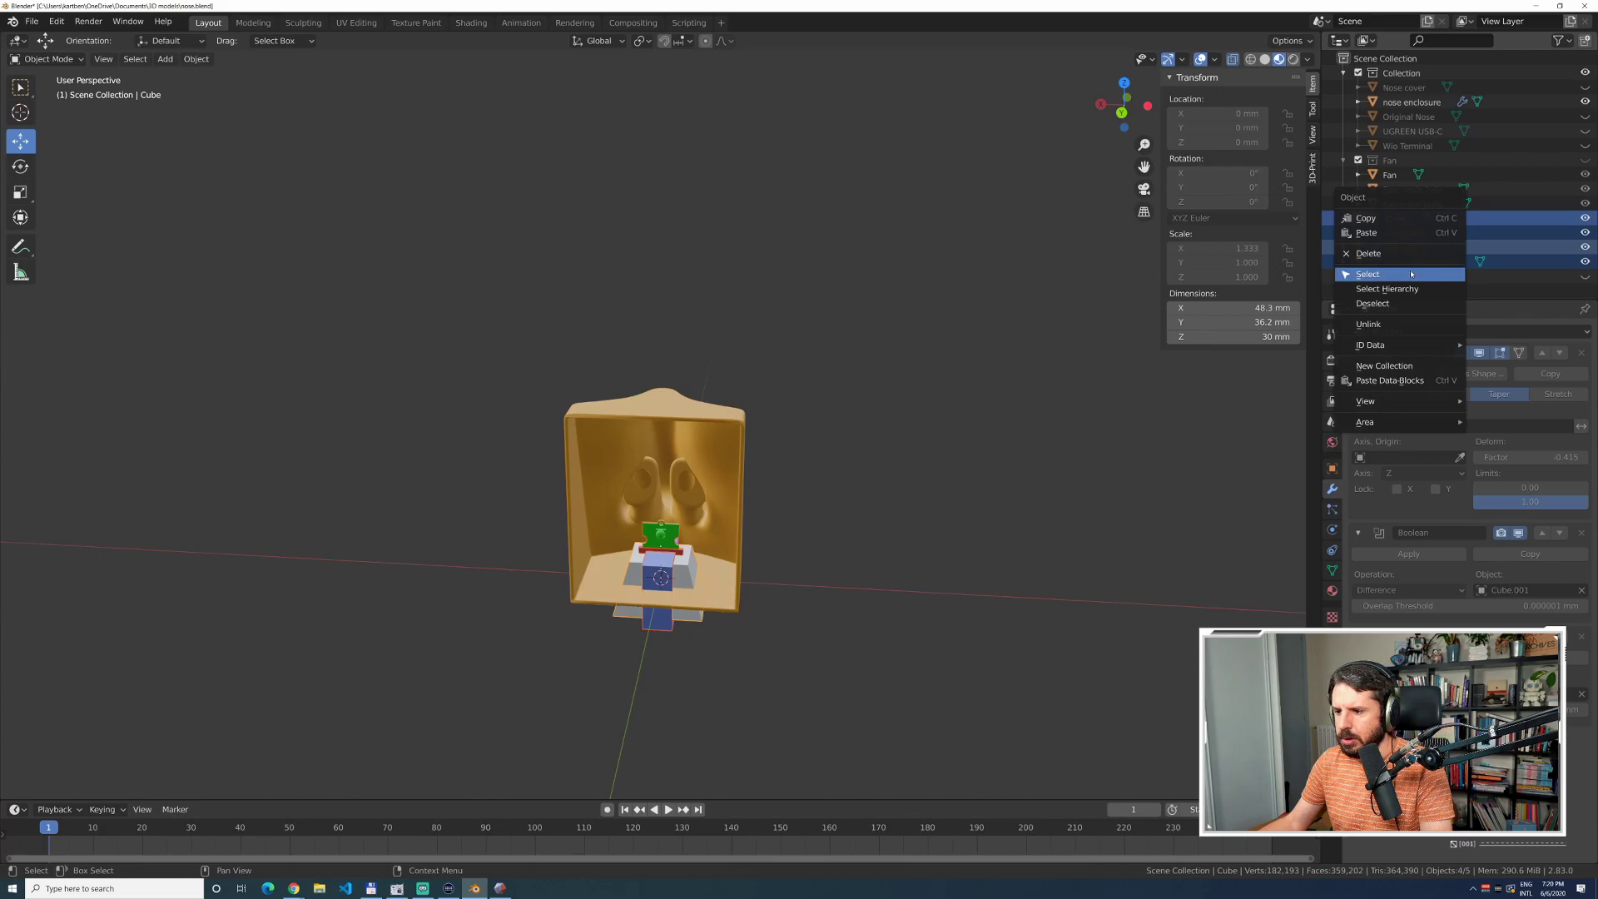
click(1384, 365)
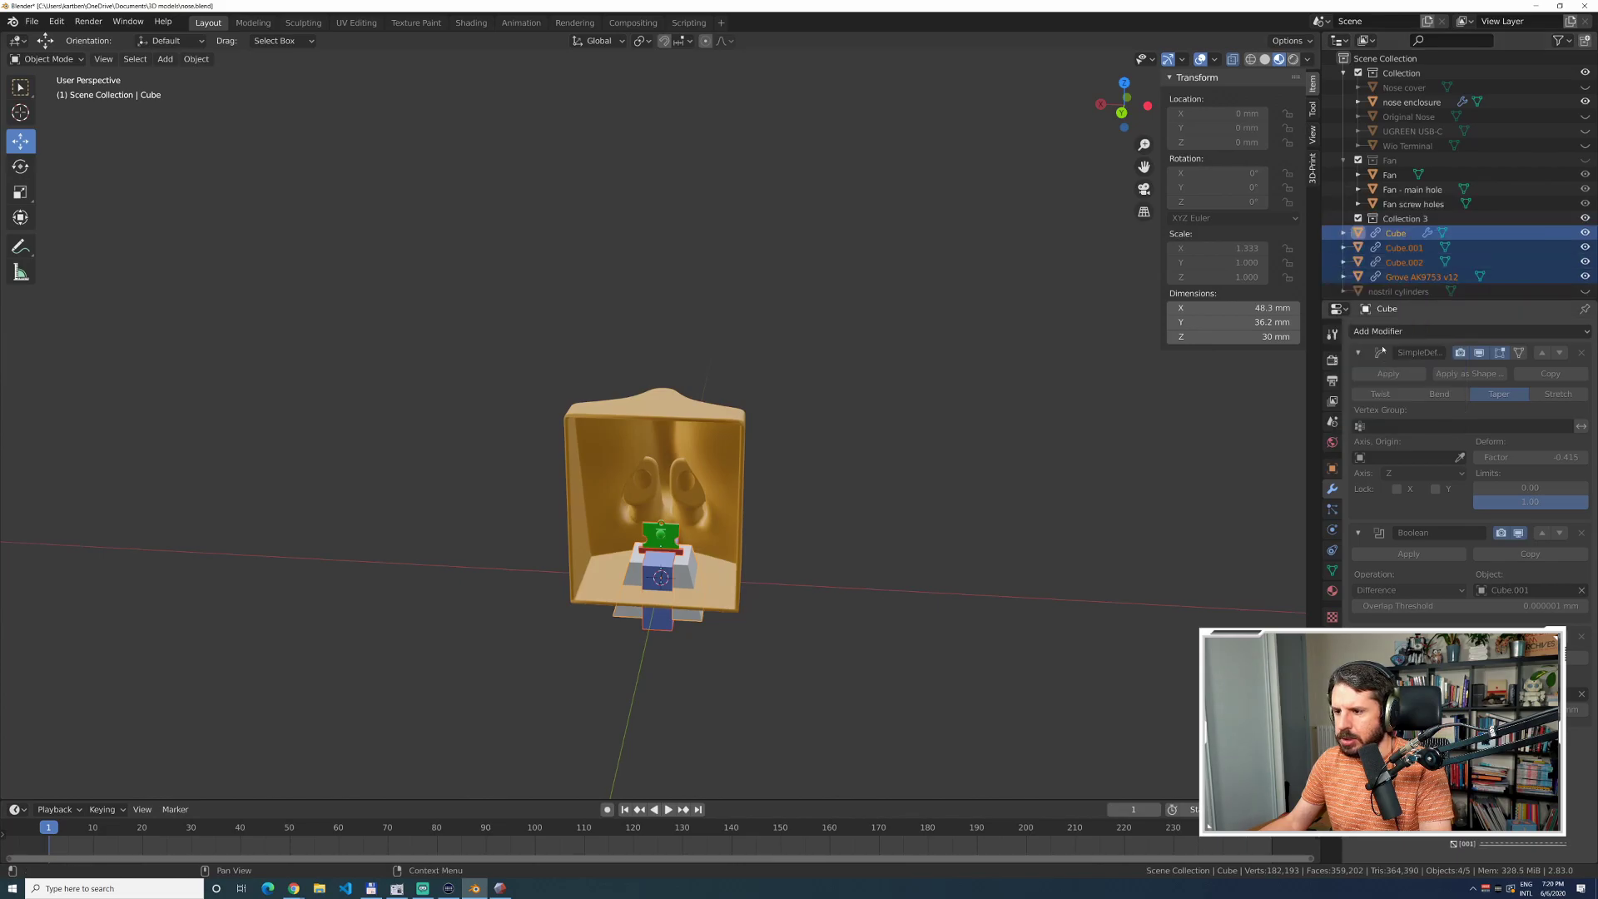
double_click(1404, 218)
text(grove holder)
key(Return)
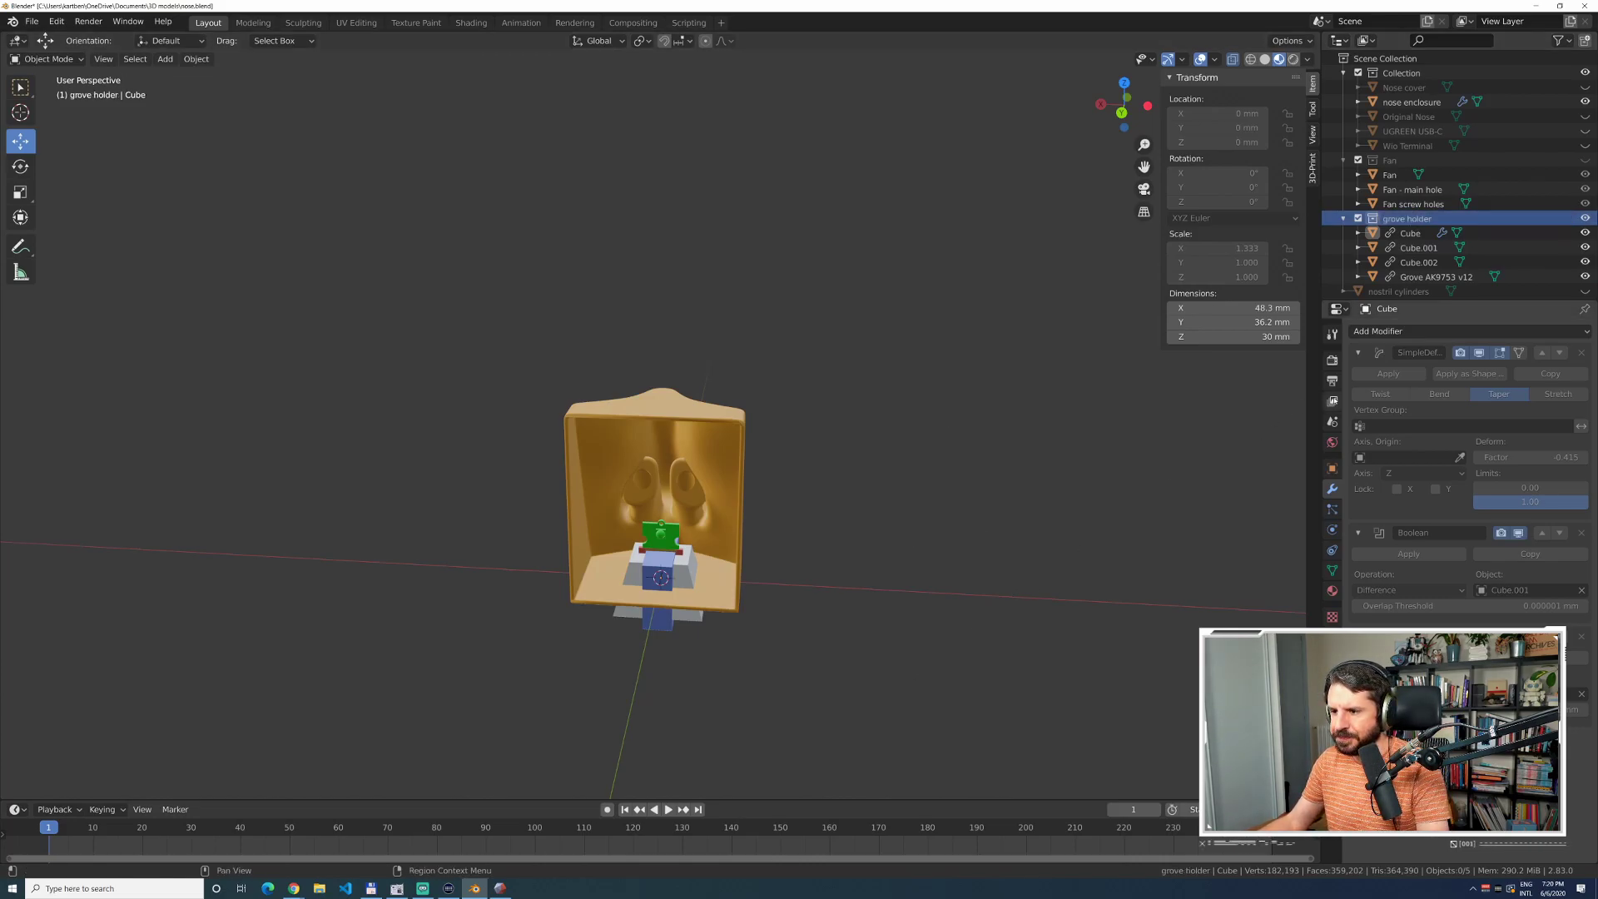
Unlink Cube, Cube.001, Cube.002 and Grove AK9753 v12 one by one from the grove holder collection.
click(1410, 233)
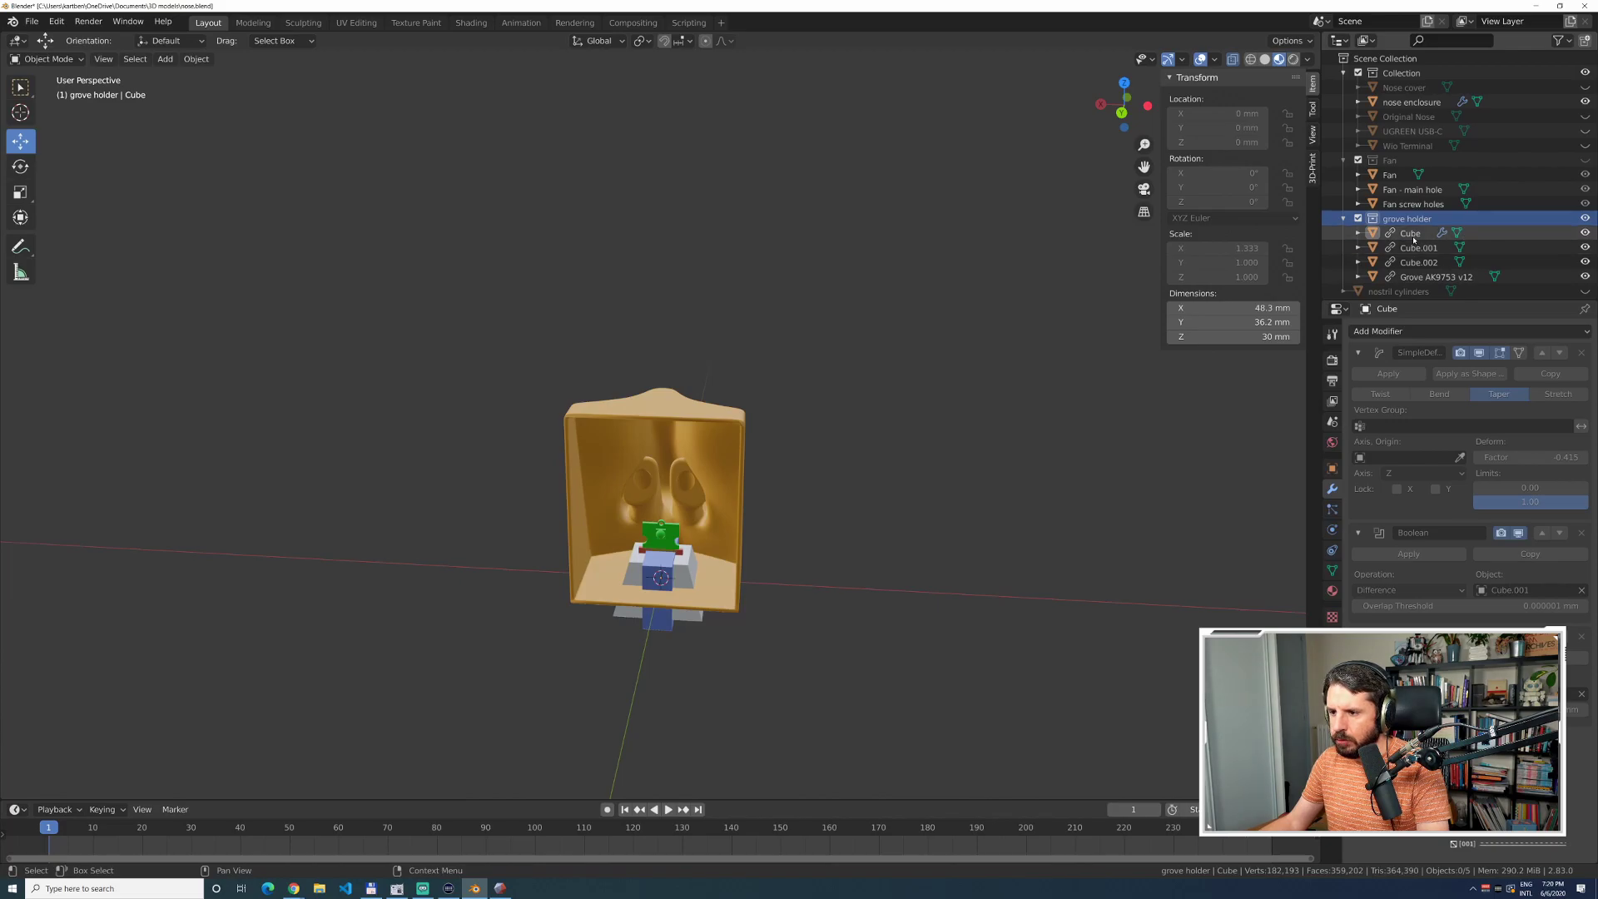
shift+click(1436, 277)
middle_drag(827, 712, 781, 670)
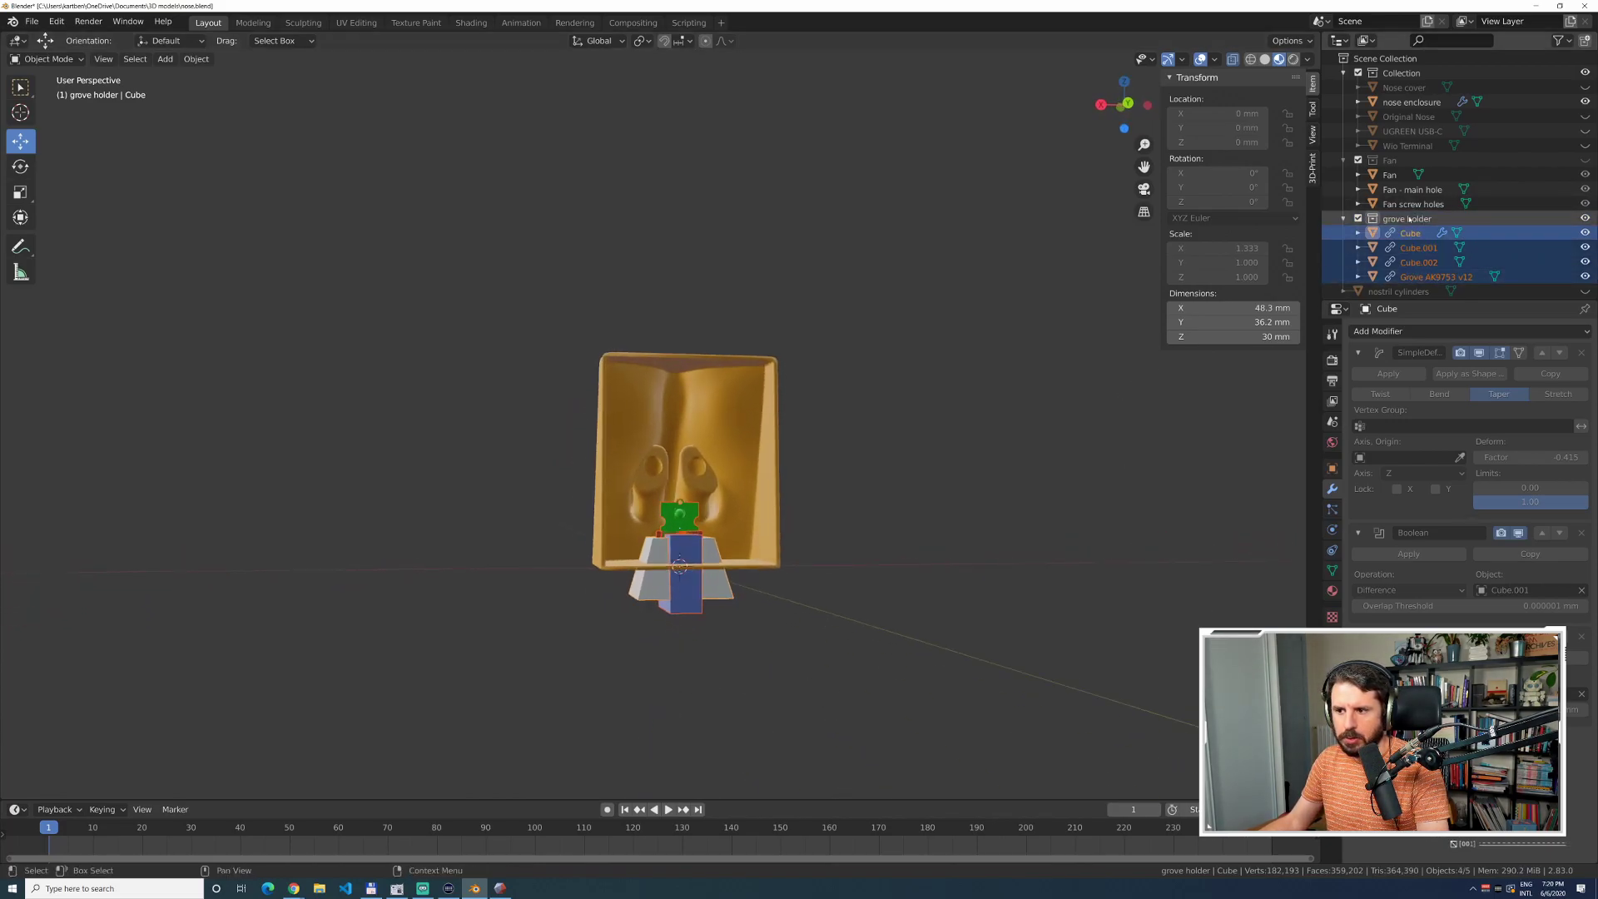
click(1410, 234)
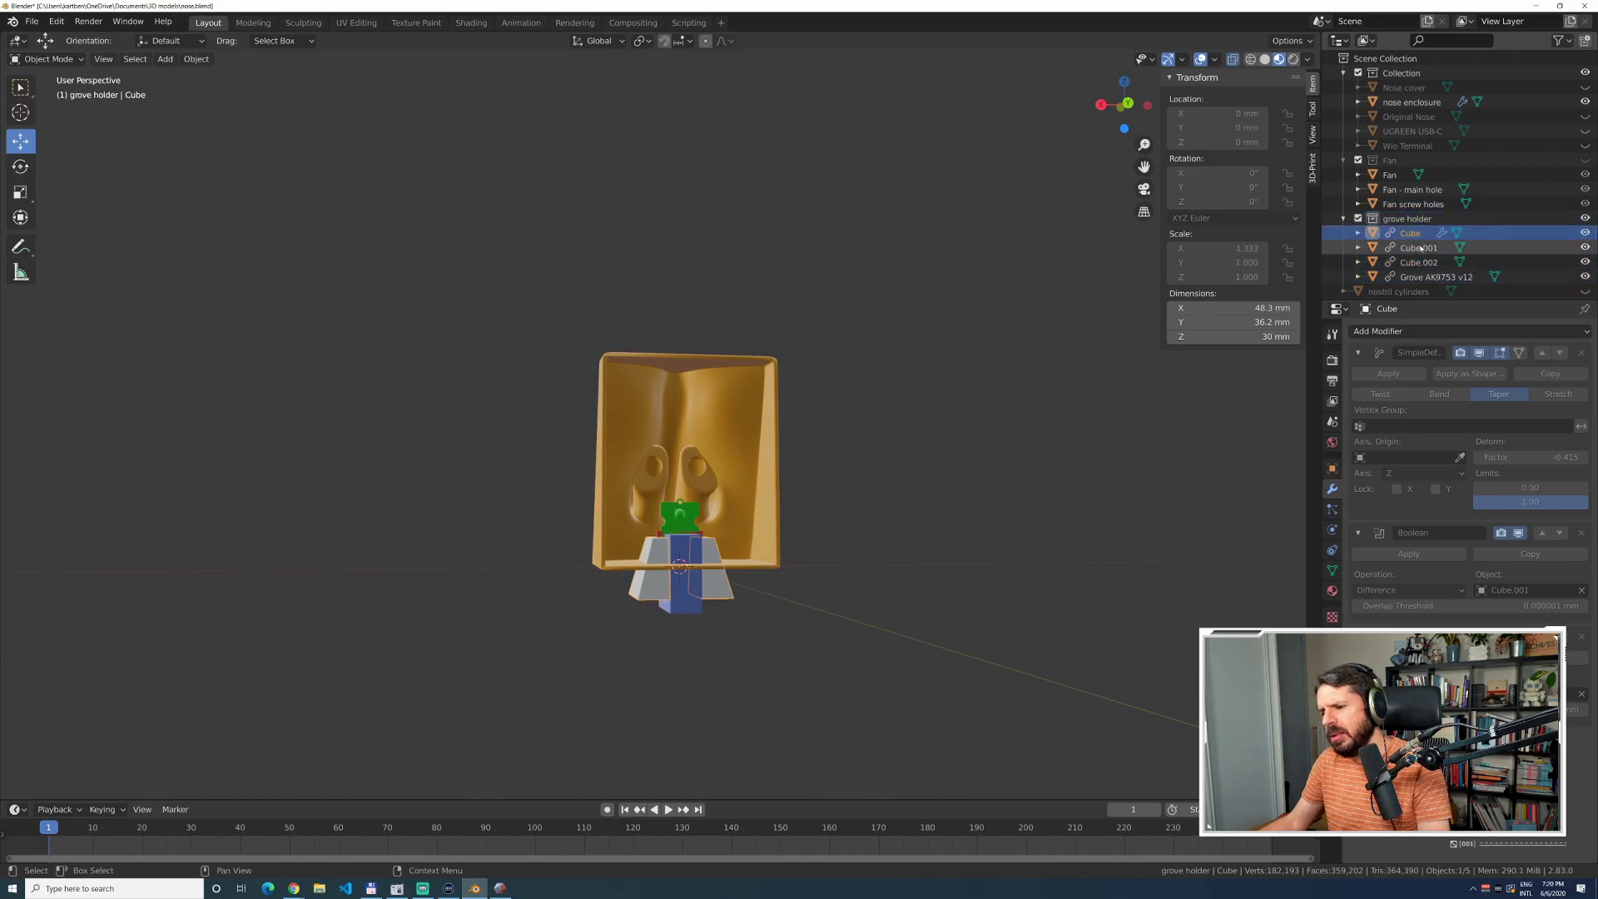
right_click(1392, 237)
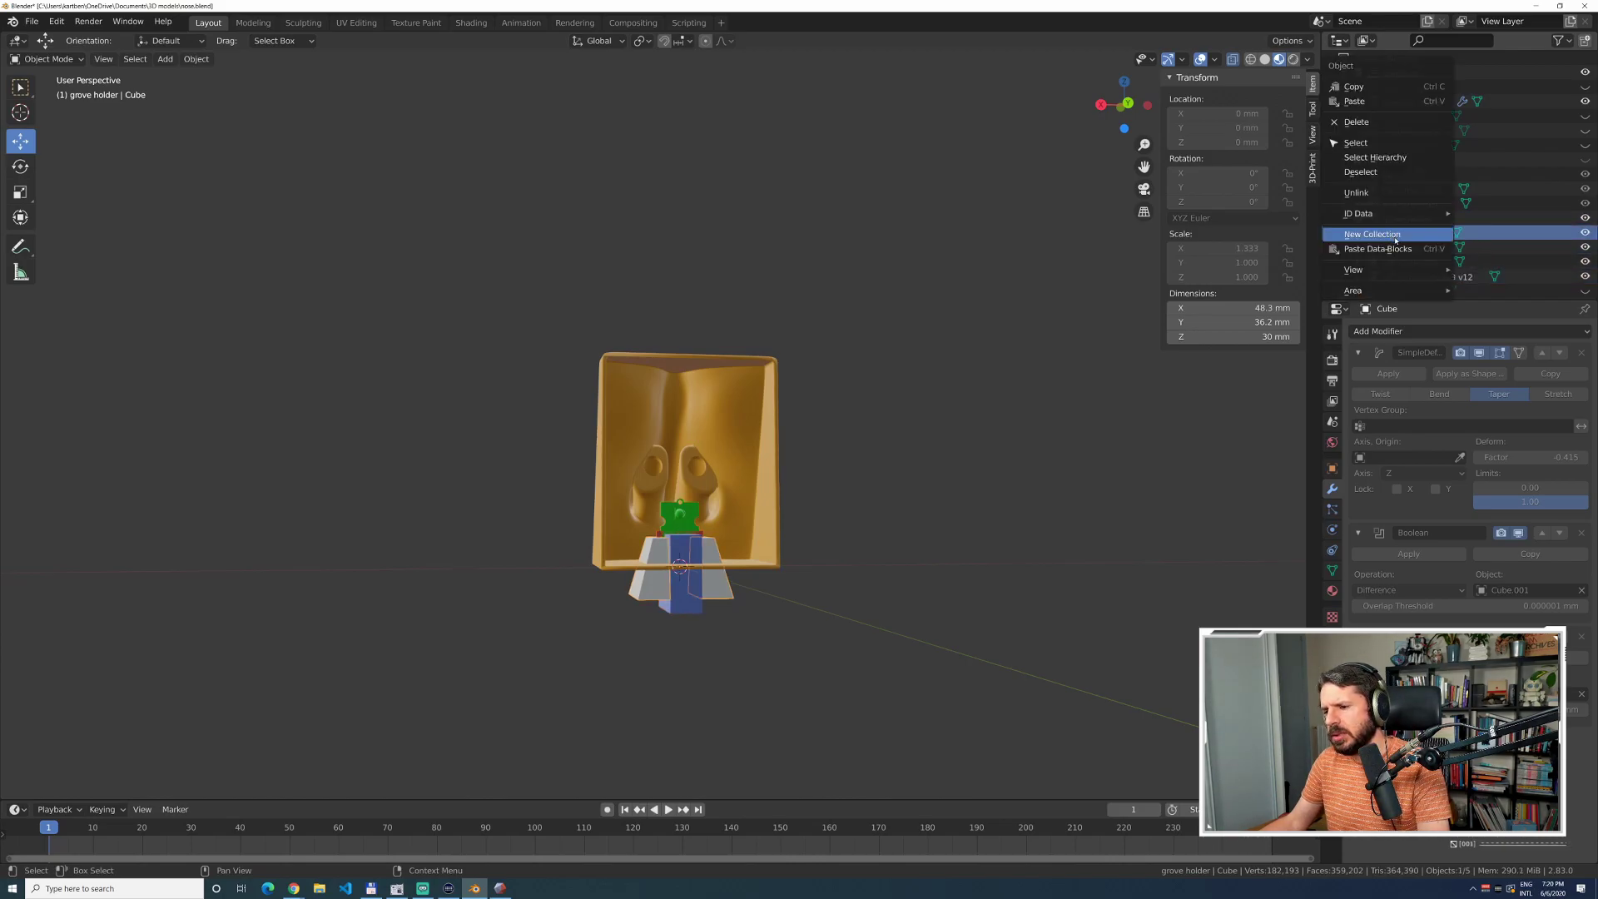
click(1377, 193)
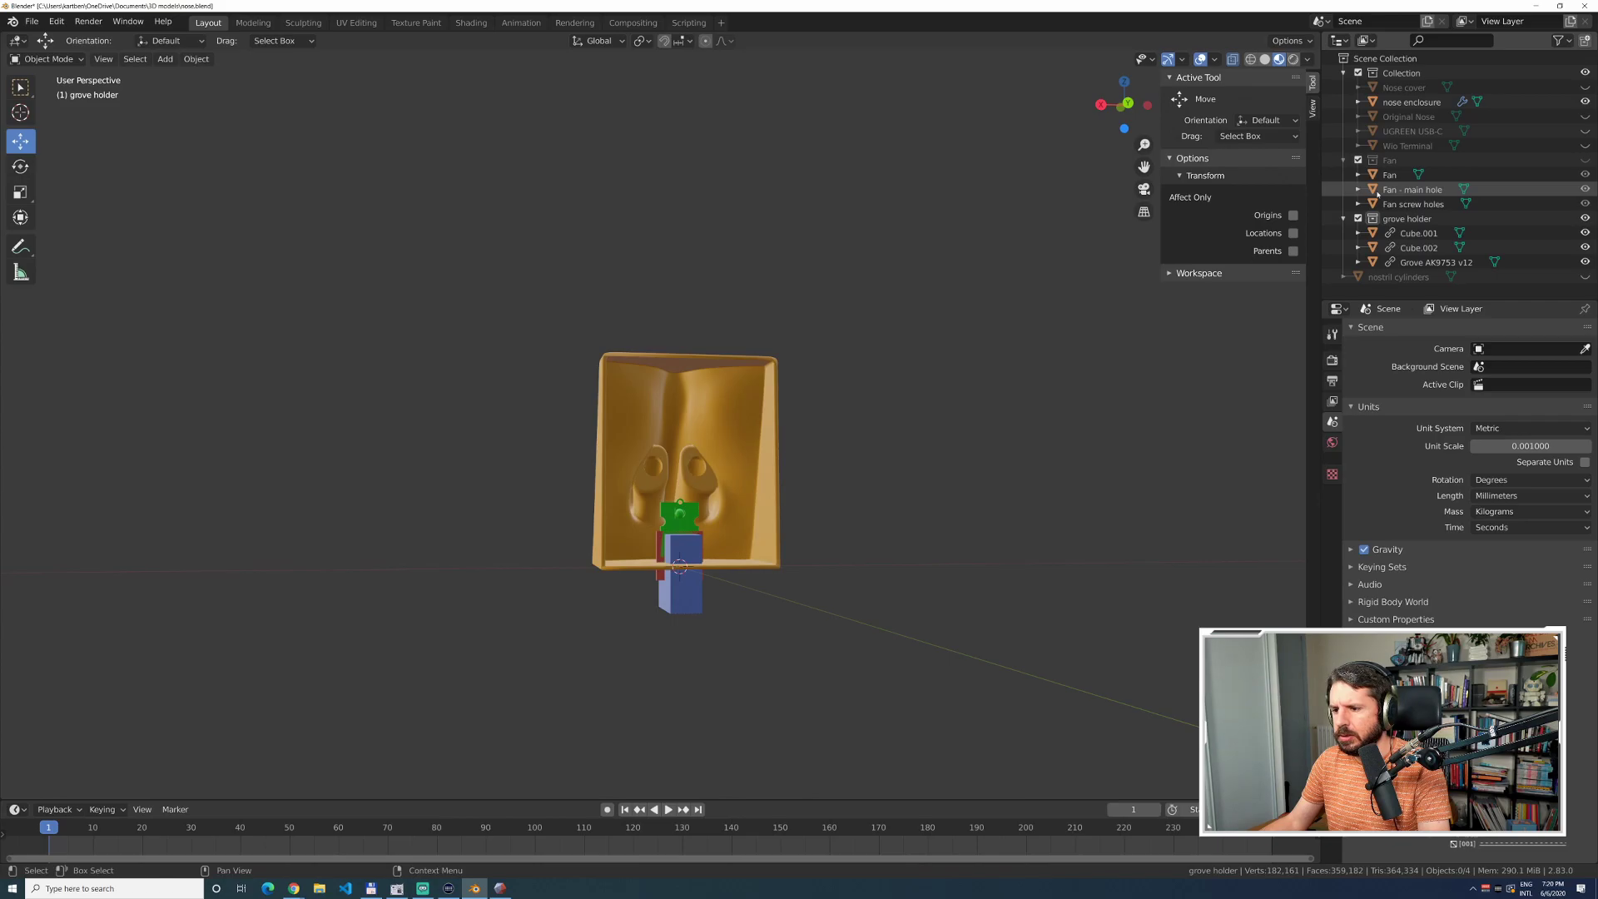
right_click(1416, 235)
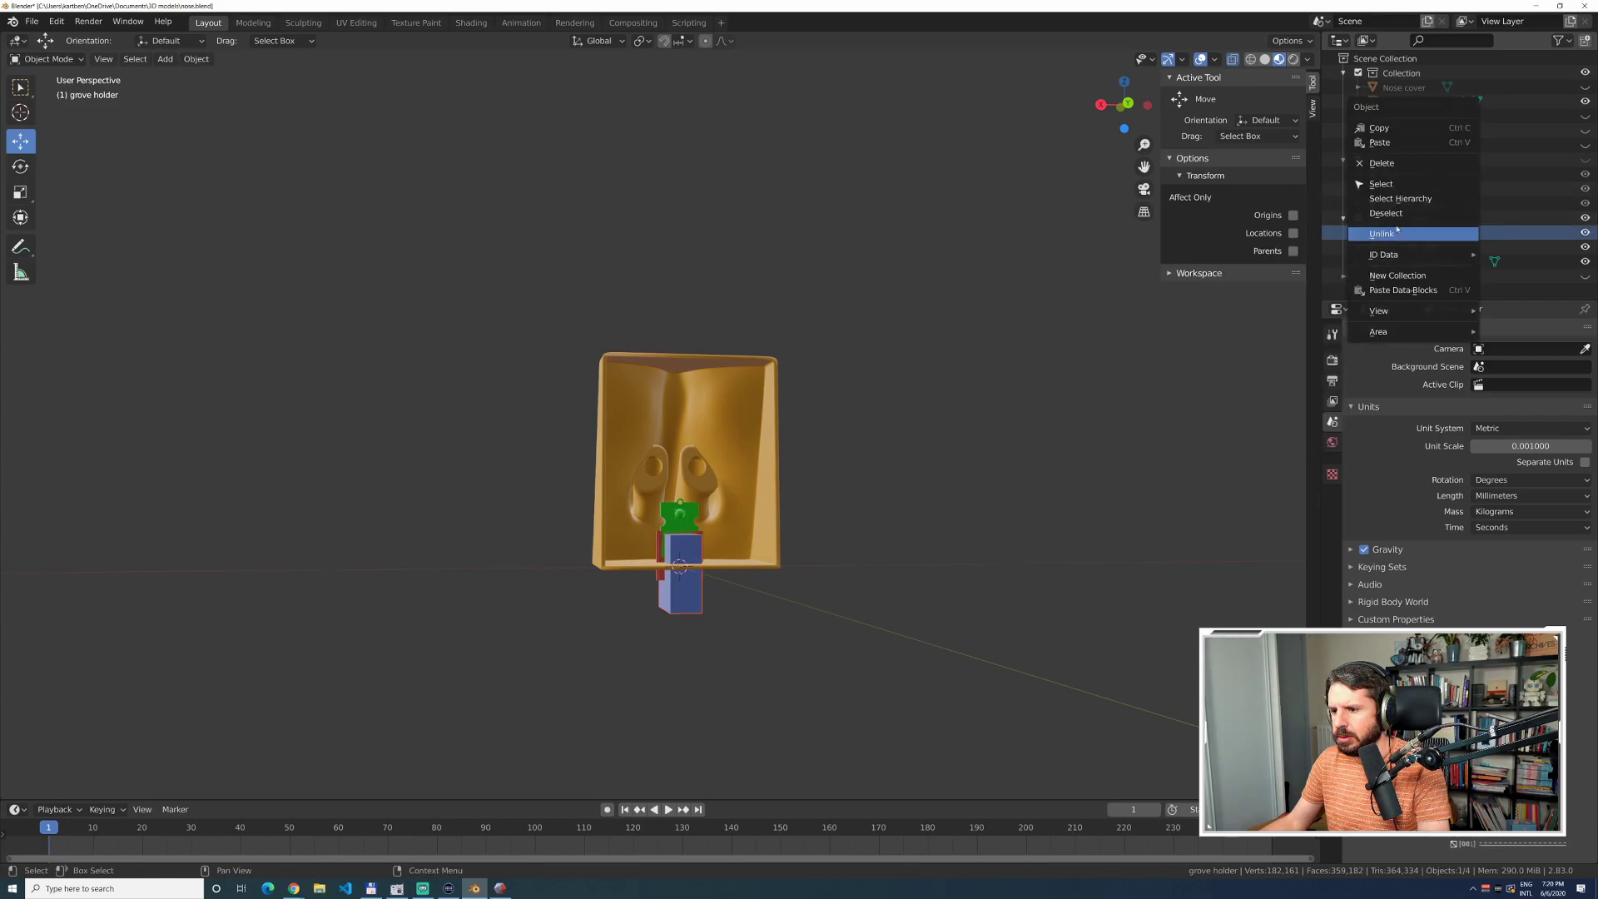
click(1398, 235)
right_click(1410, 235)
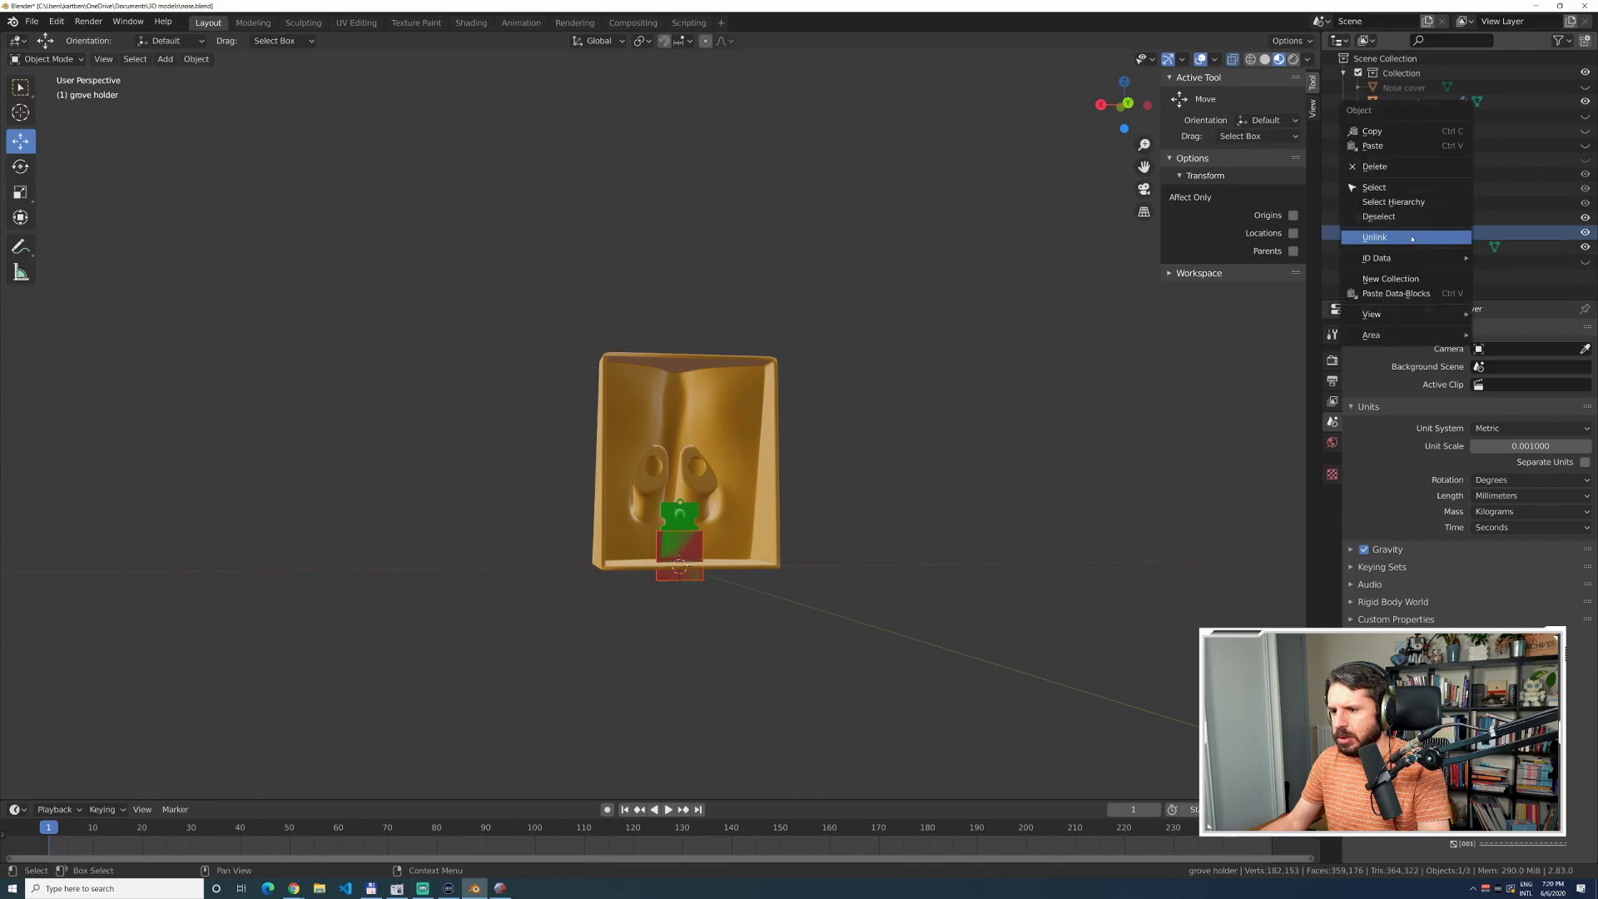
click(1394, 240)
right_click(1418, 237)
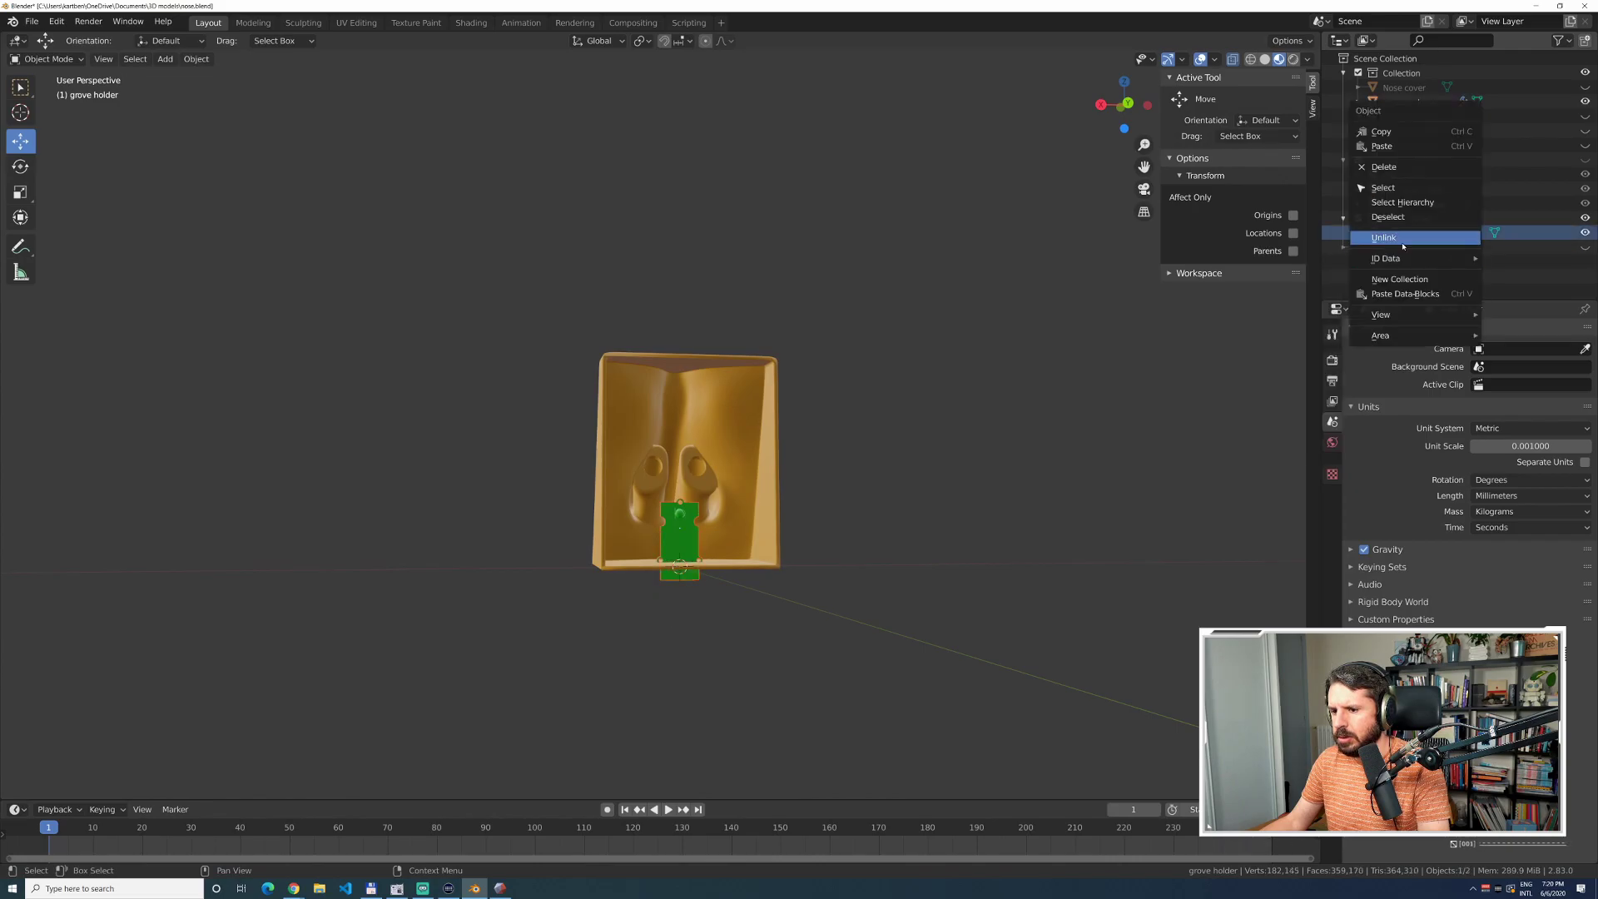
click(1418, 240)
Save nose.blend and open grove-holder.blend from the 3D models folder.
key(ctrl)
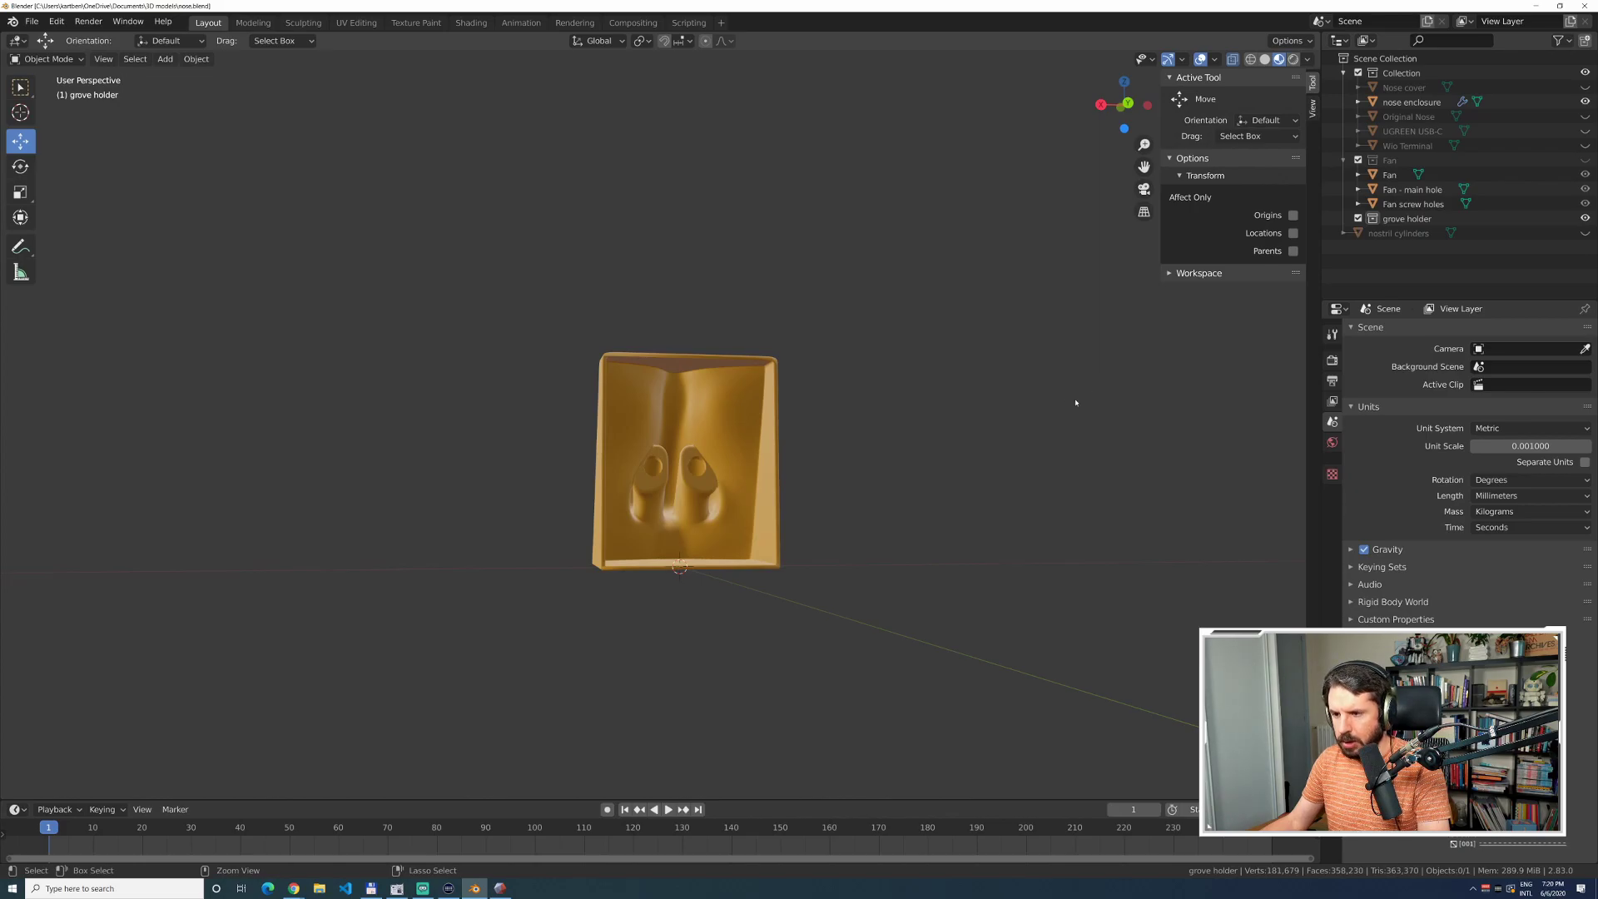
key(ctrl+s)
key(ctrl+q)
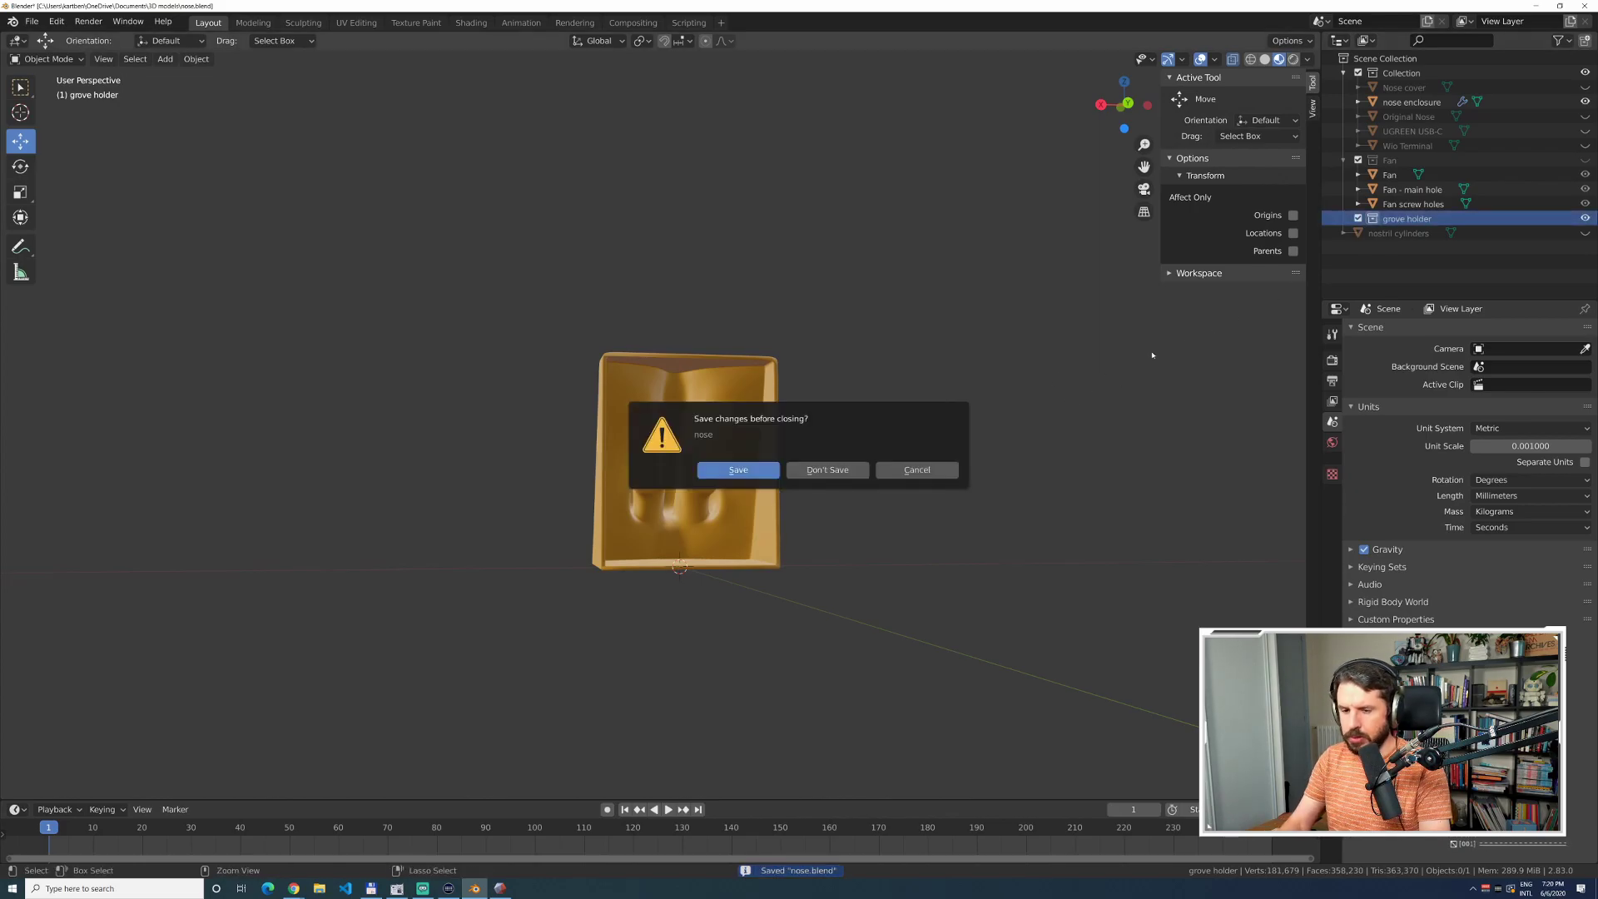
click(749, 469)
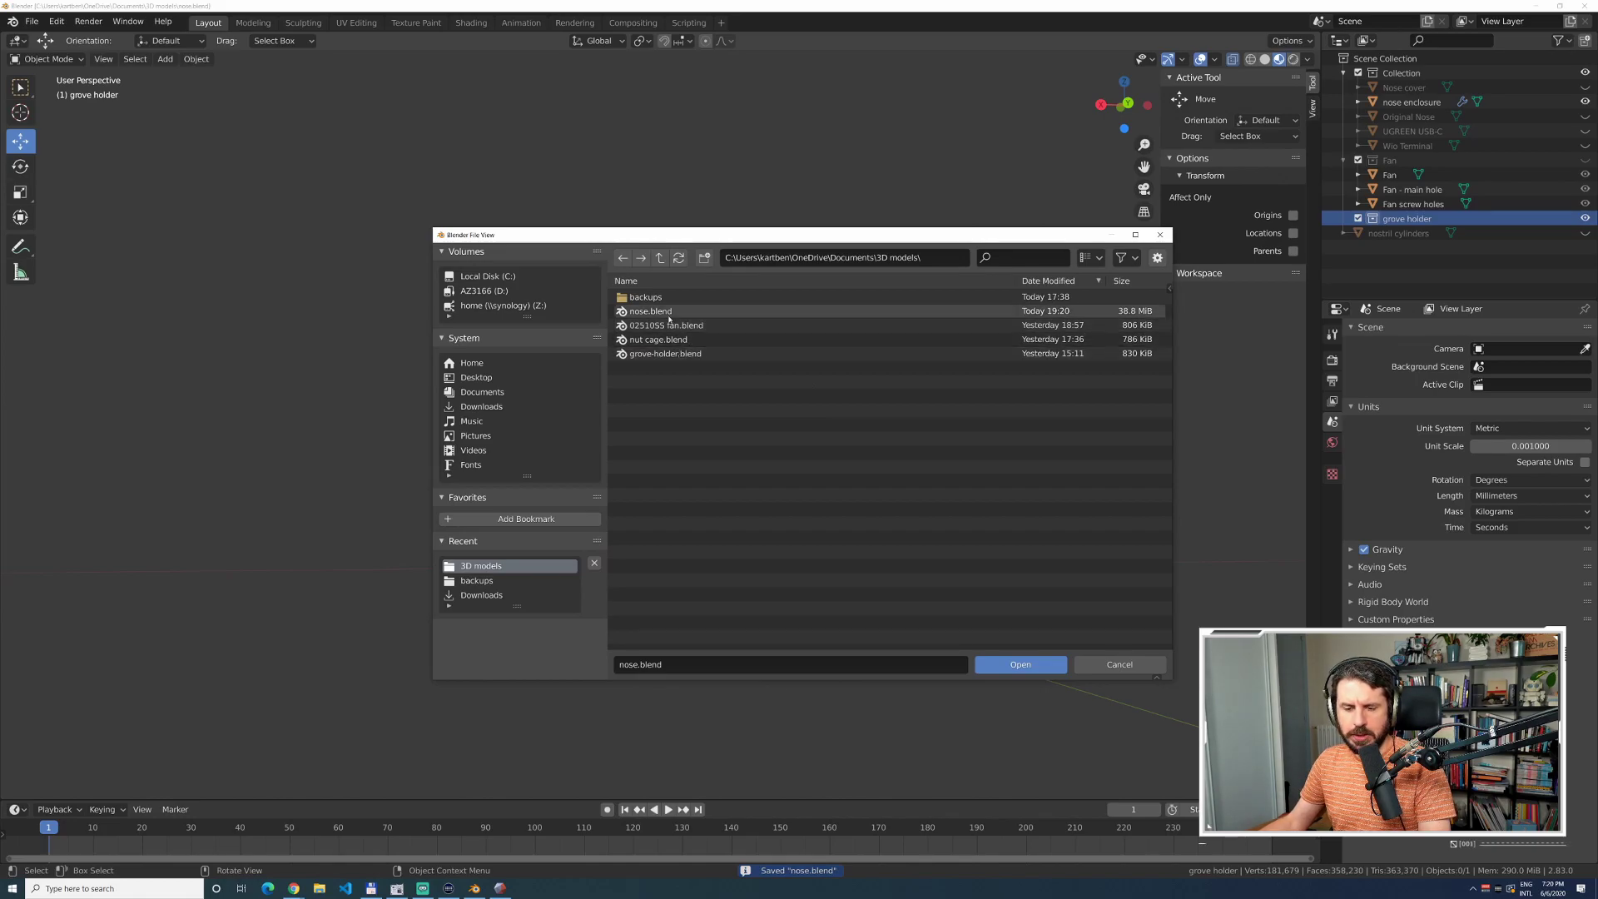
double_click(688, 354)
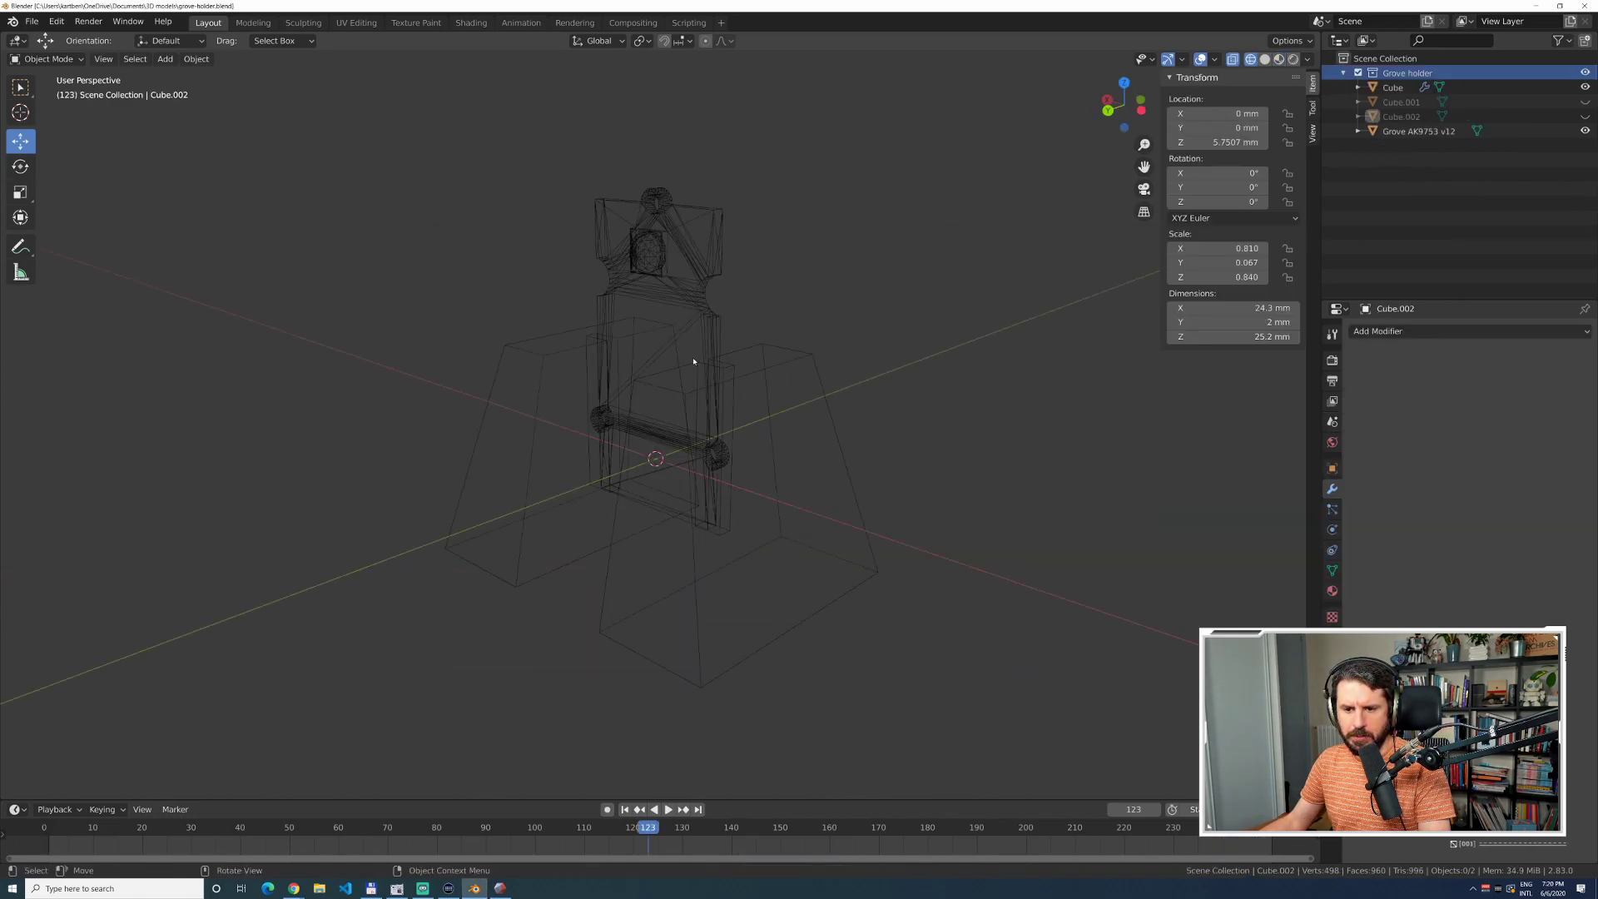
Unhide Cube.002 and Cube.001 in the Grove holder collection and display the model with solid shading.
middle_drag(919, 385, 1032, 313)
middle_drag(828, 269, 905, 273)
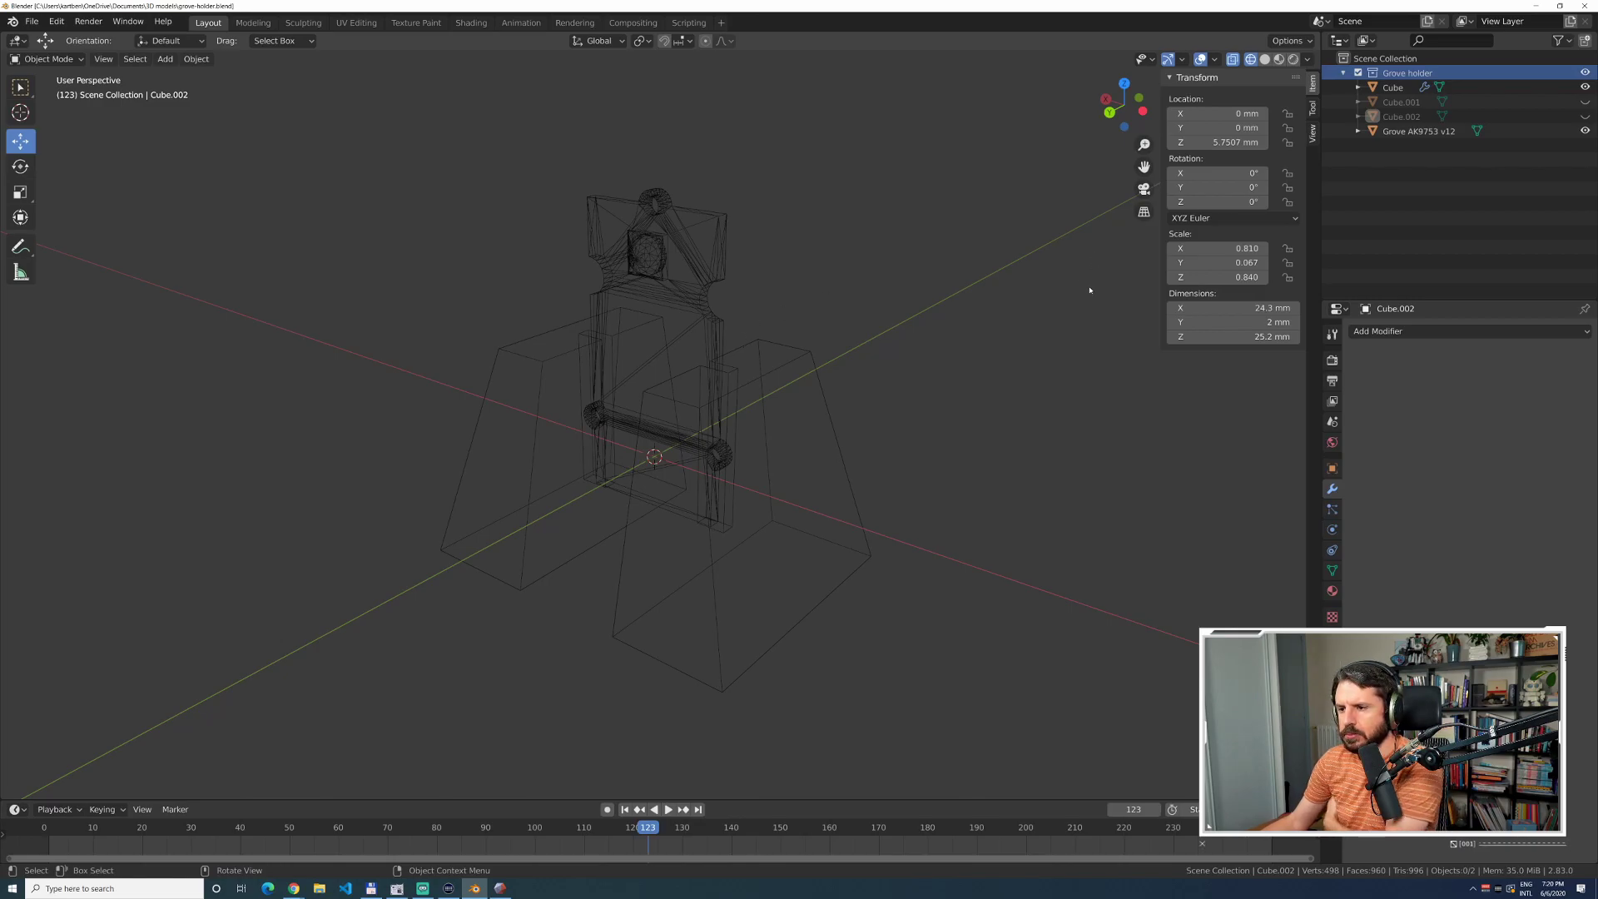
click(1584, 117)
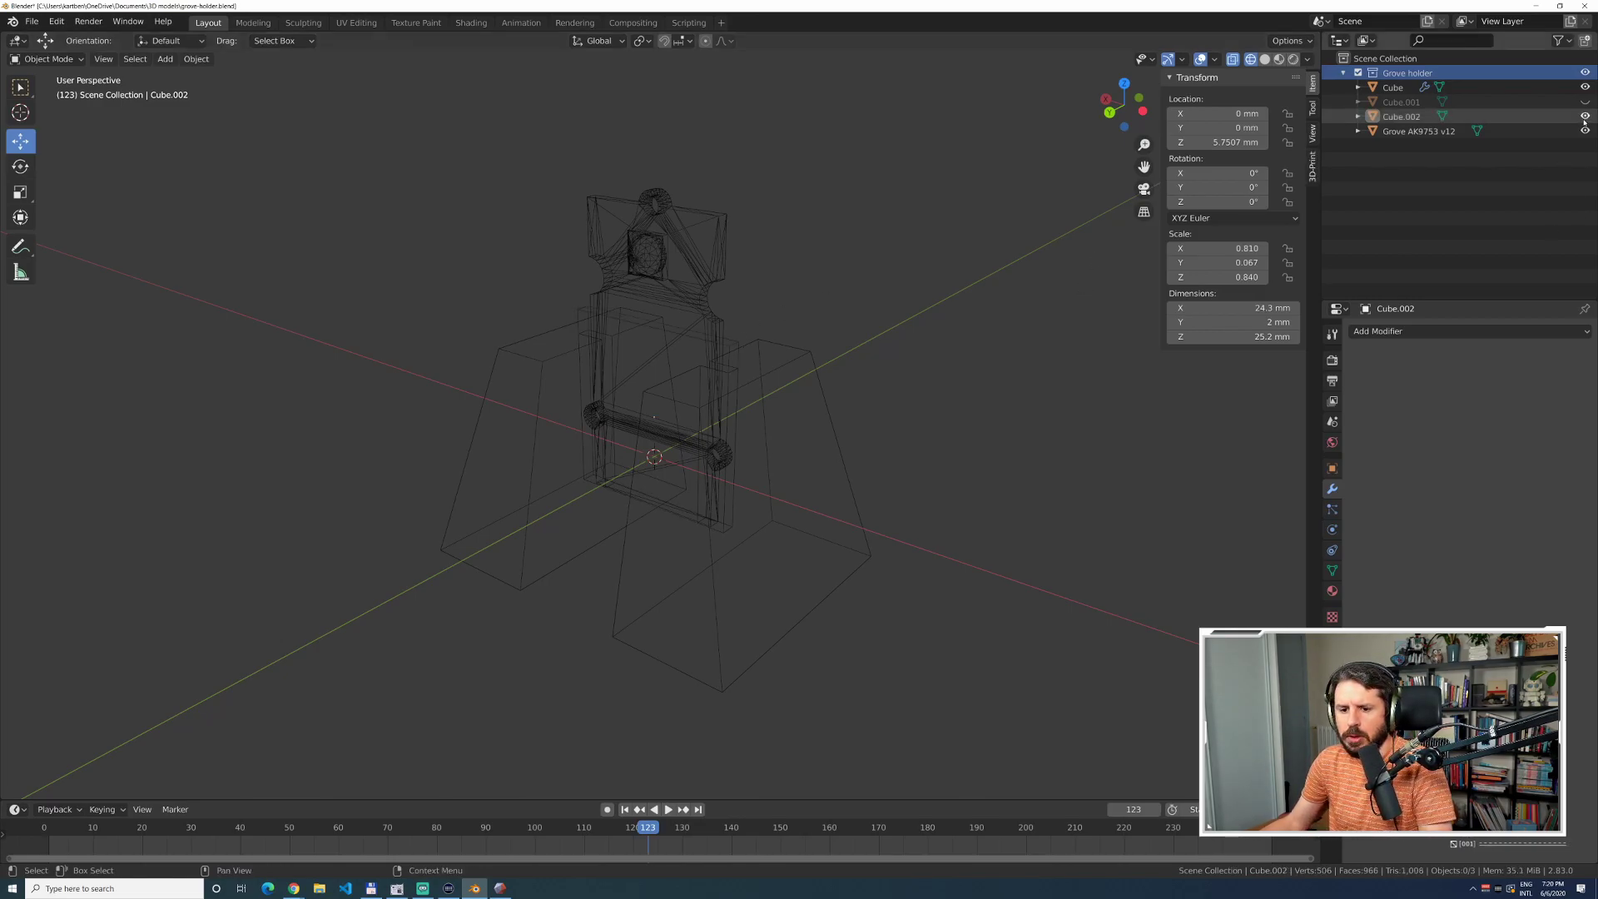
click(1585, 101)
click(1264, 59)
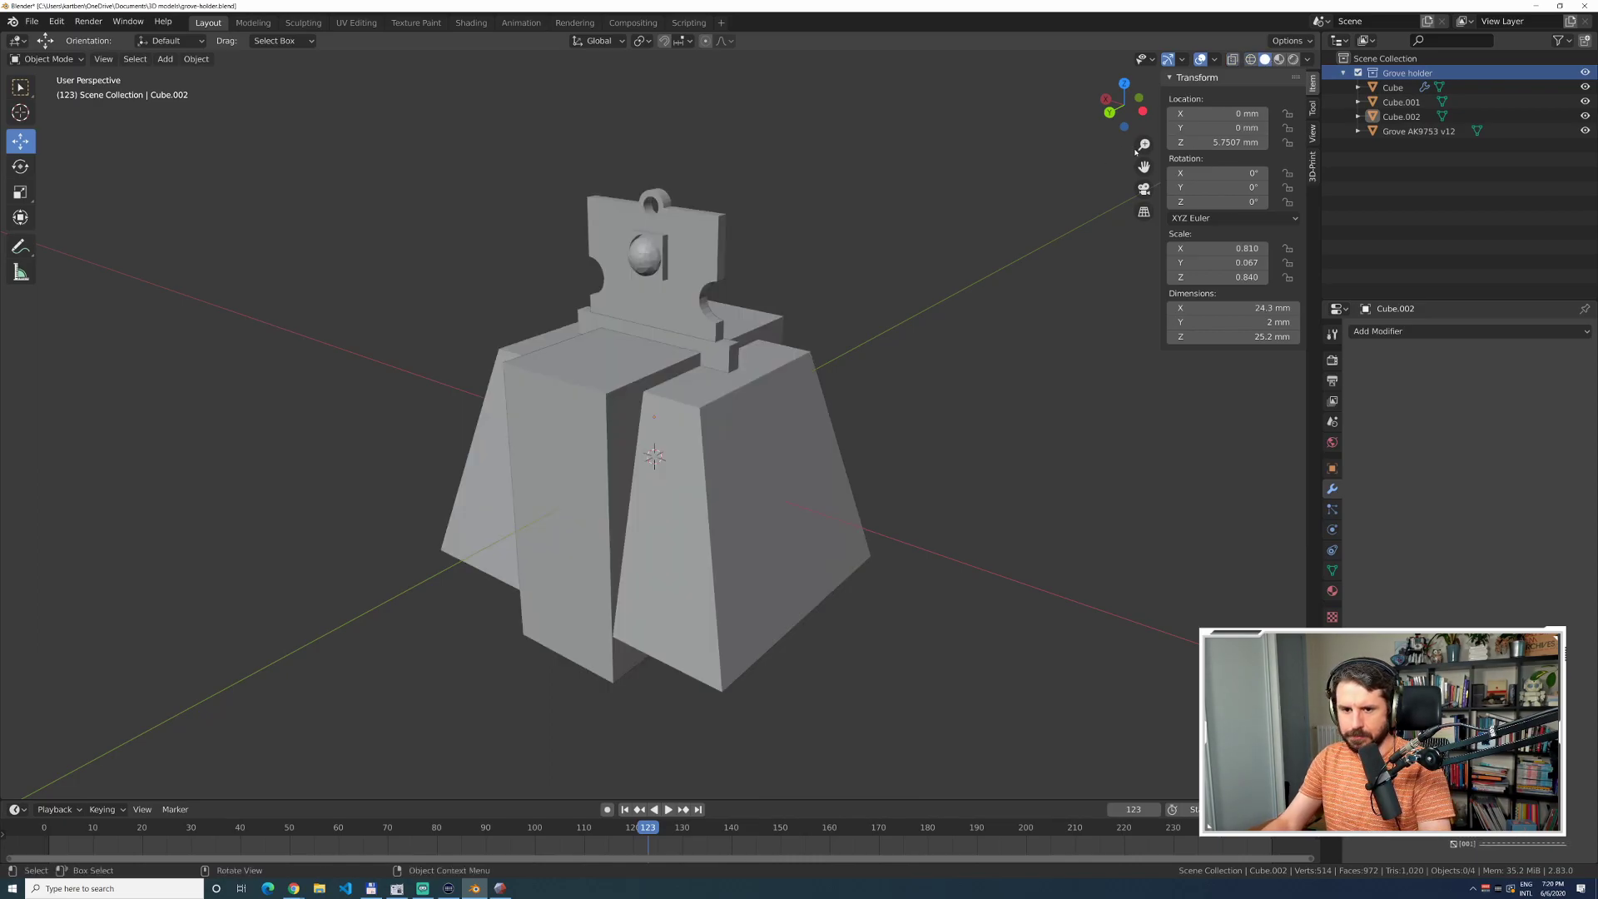
Reopen nose.blend, discarding the changes to grove-holder.blend.
click(32, 22)
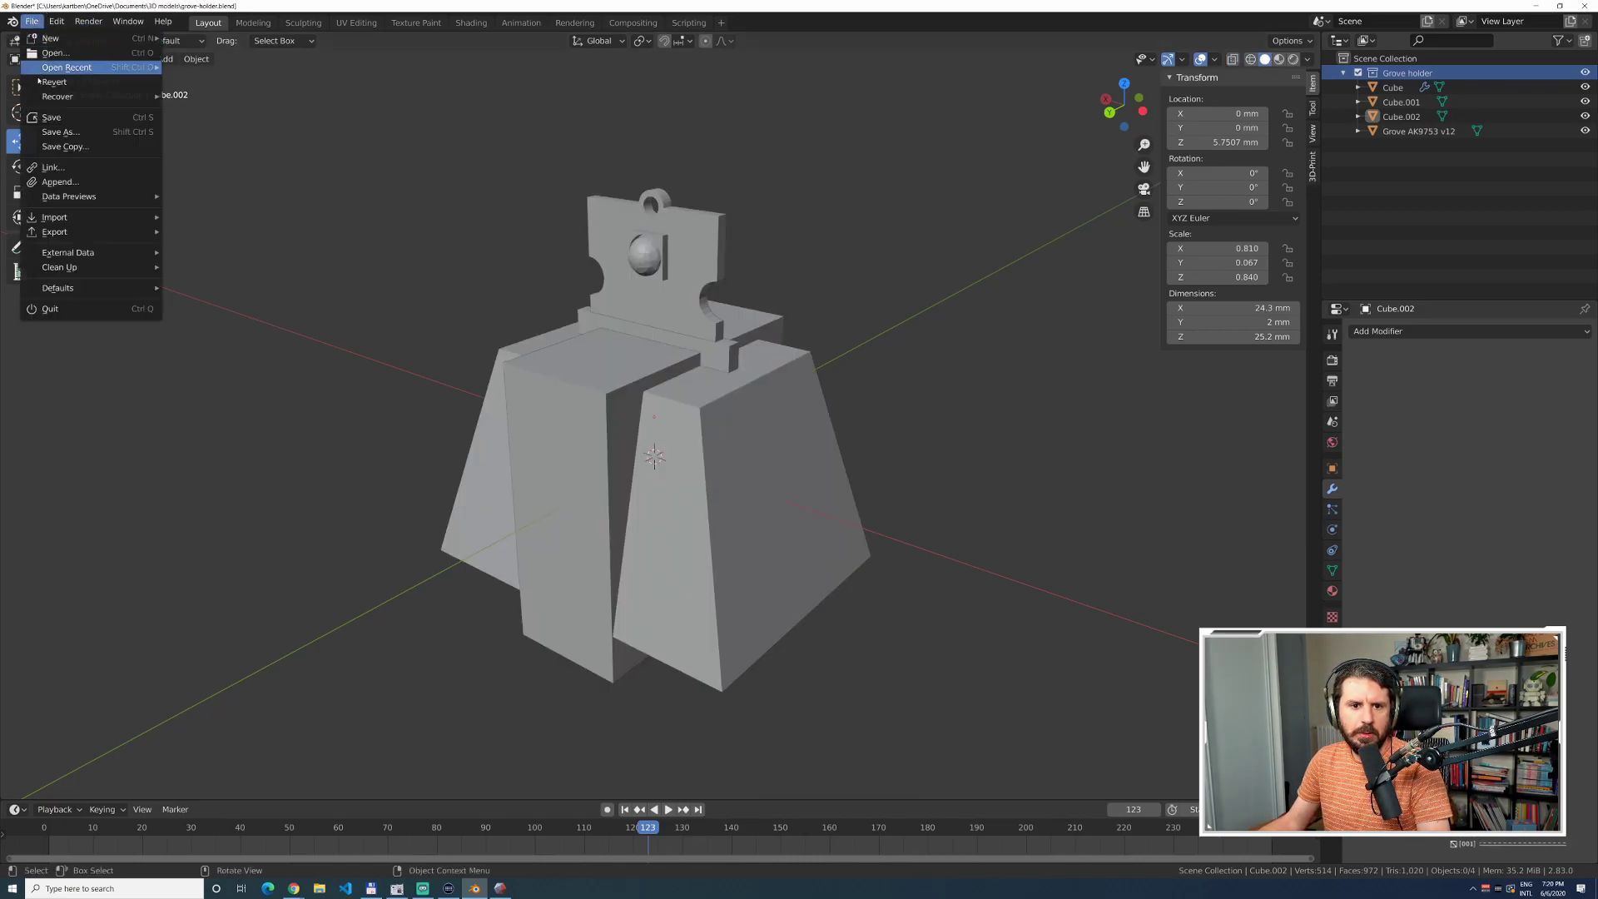
click(74, 57)
click(828, 470)
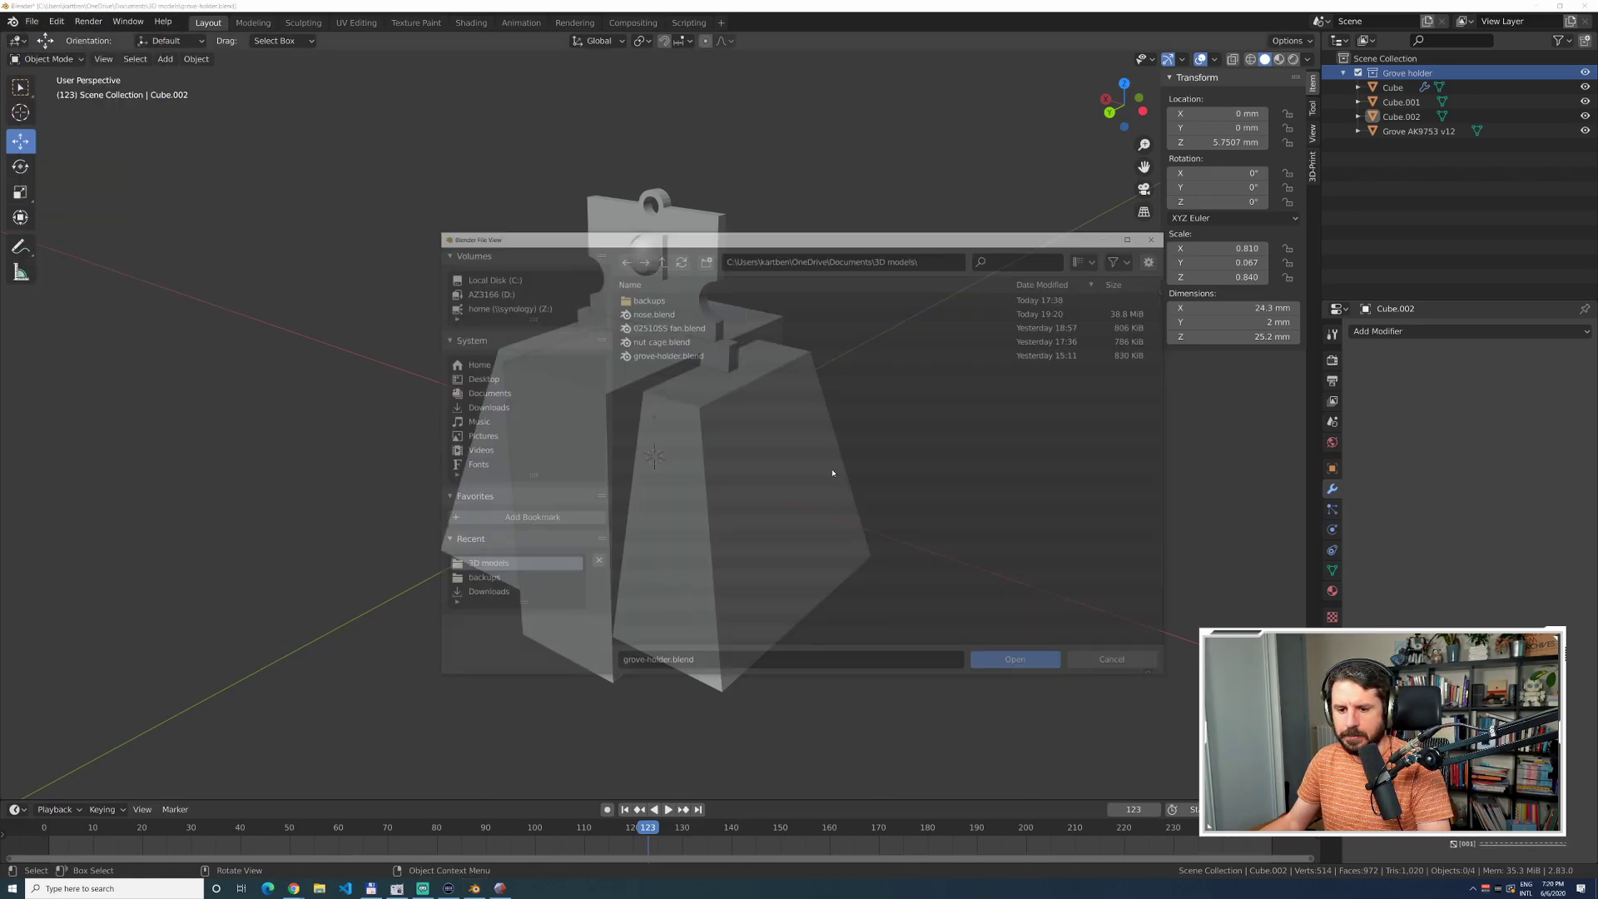
double_click(656, 314)
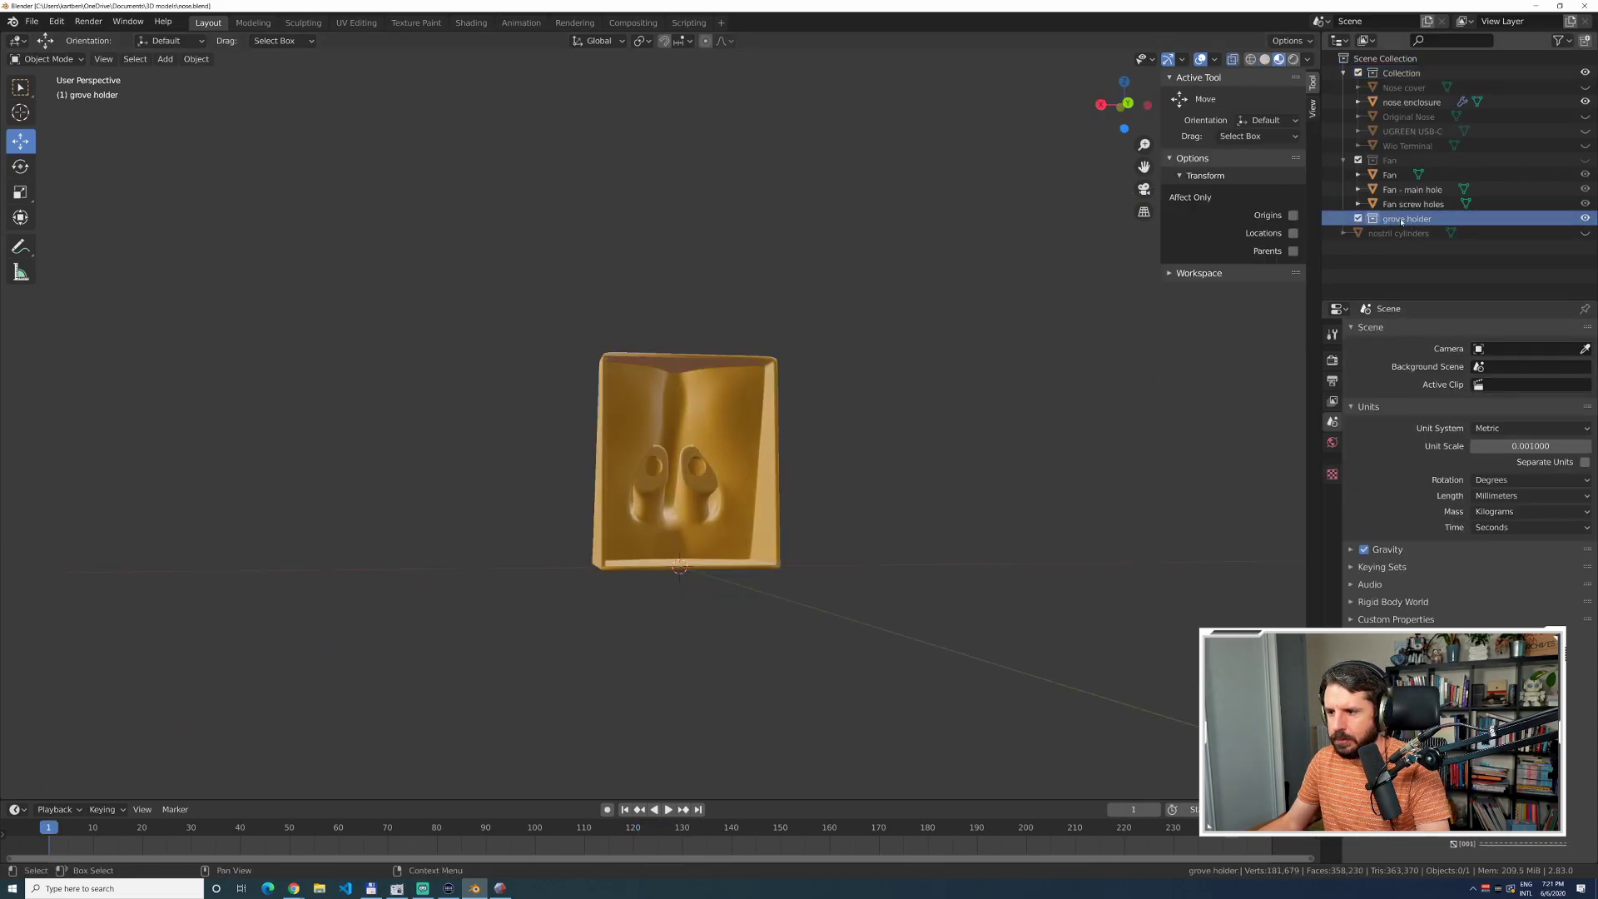
Append the objects Cube, Cube.001, Cube.002 and Grove AK9753 v12 from grove-holder.blend into the grove holder collection.
click(43, 24)
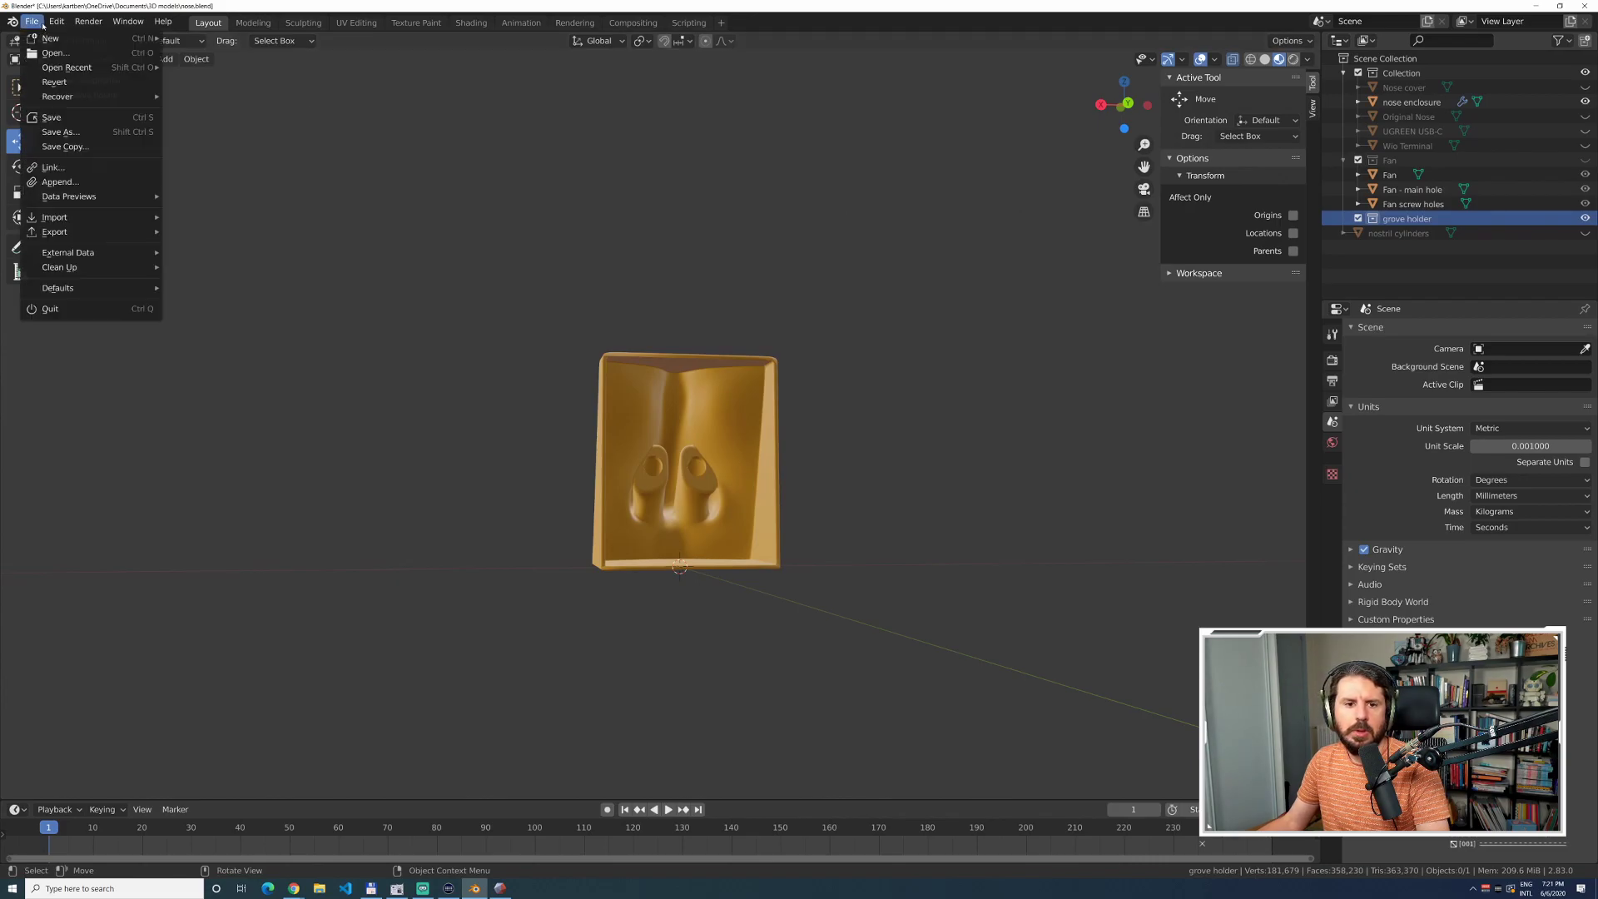
click(69, 184)
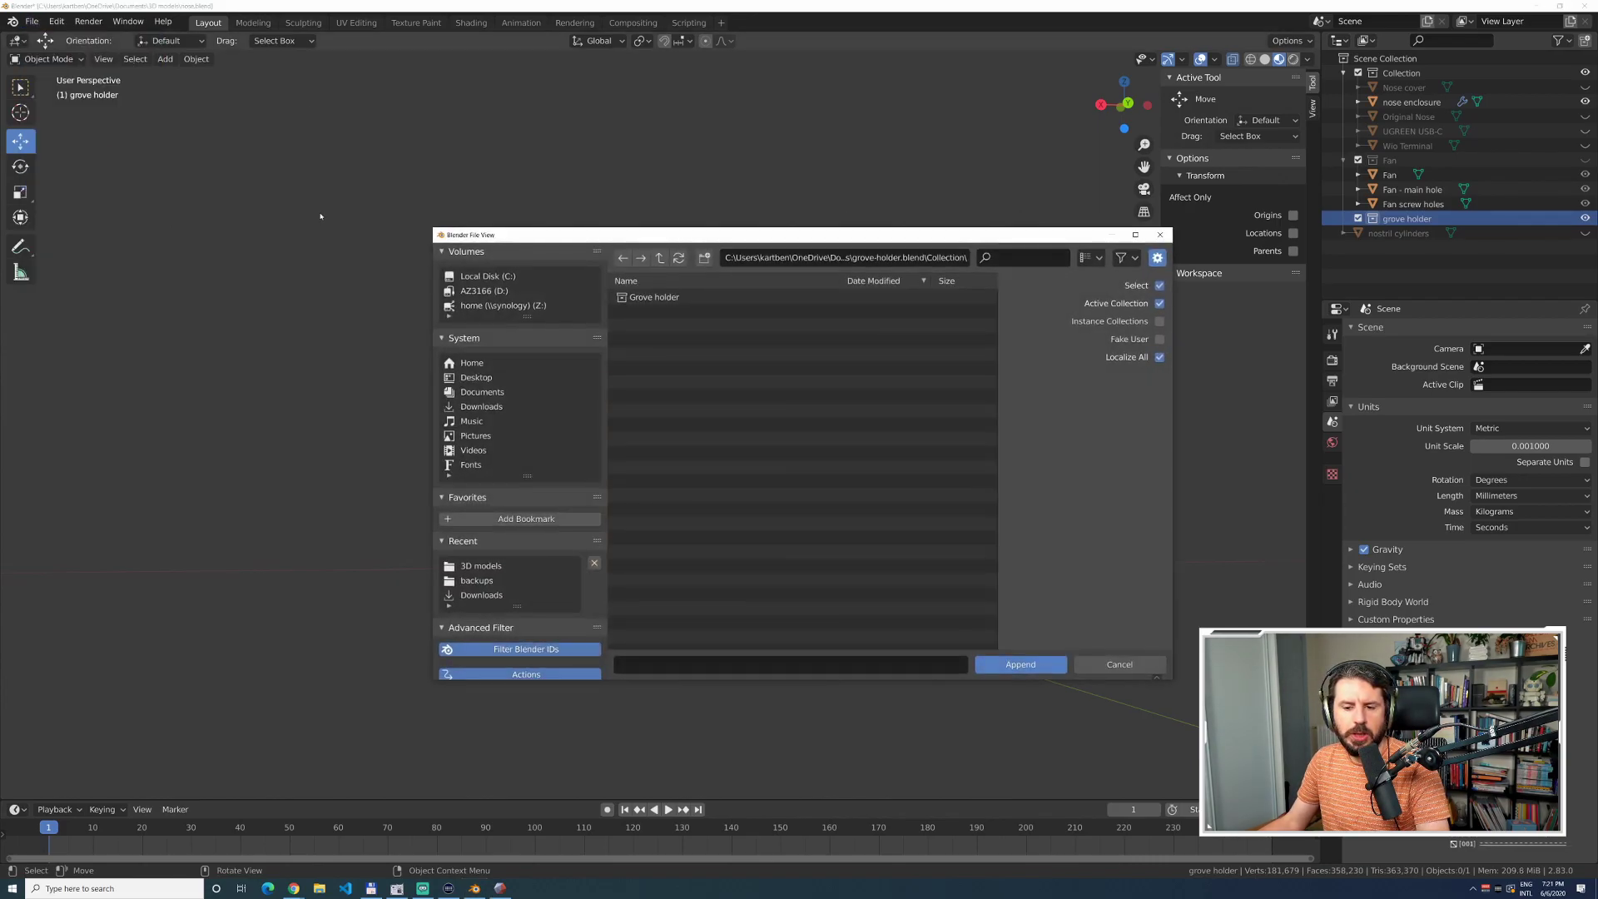
click(660, 258)
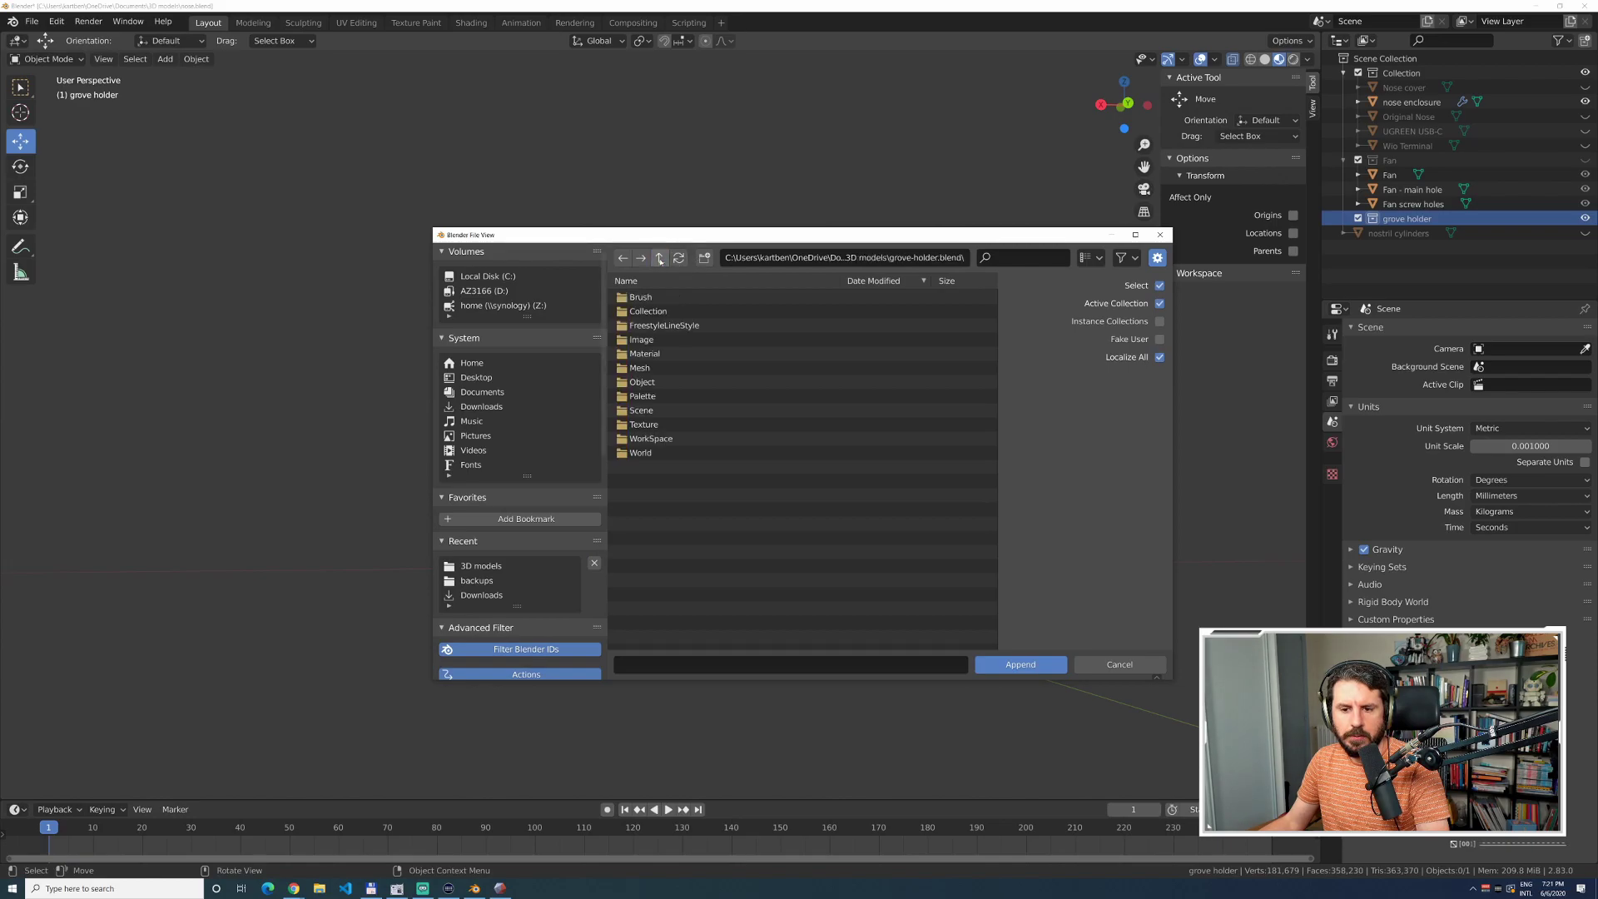
click(651, 383)
double_click(651, 383)
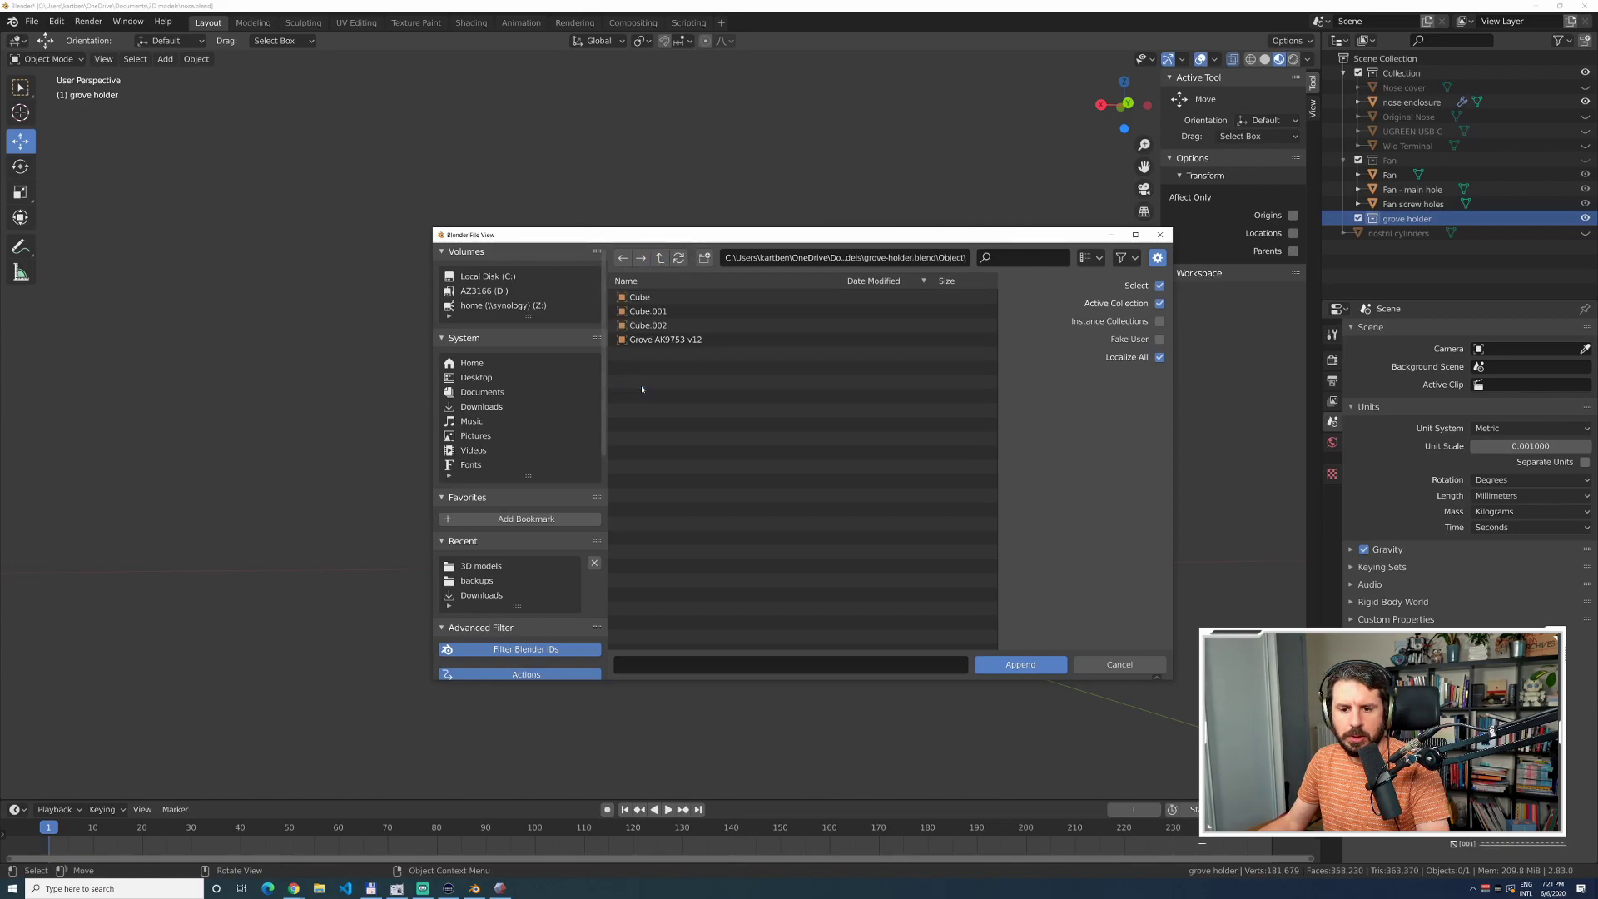
click(655, 340)
shift+click(637, 297)
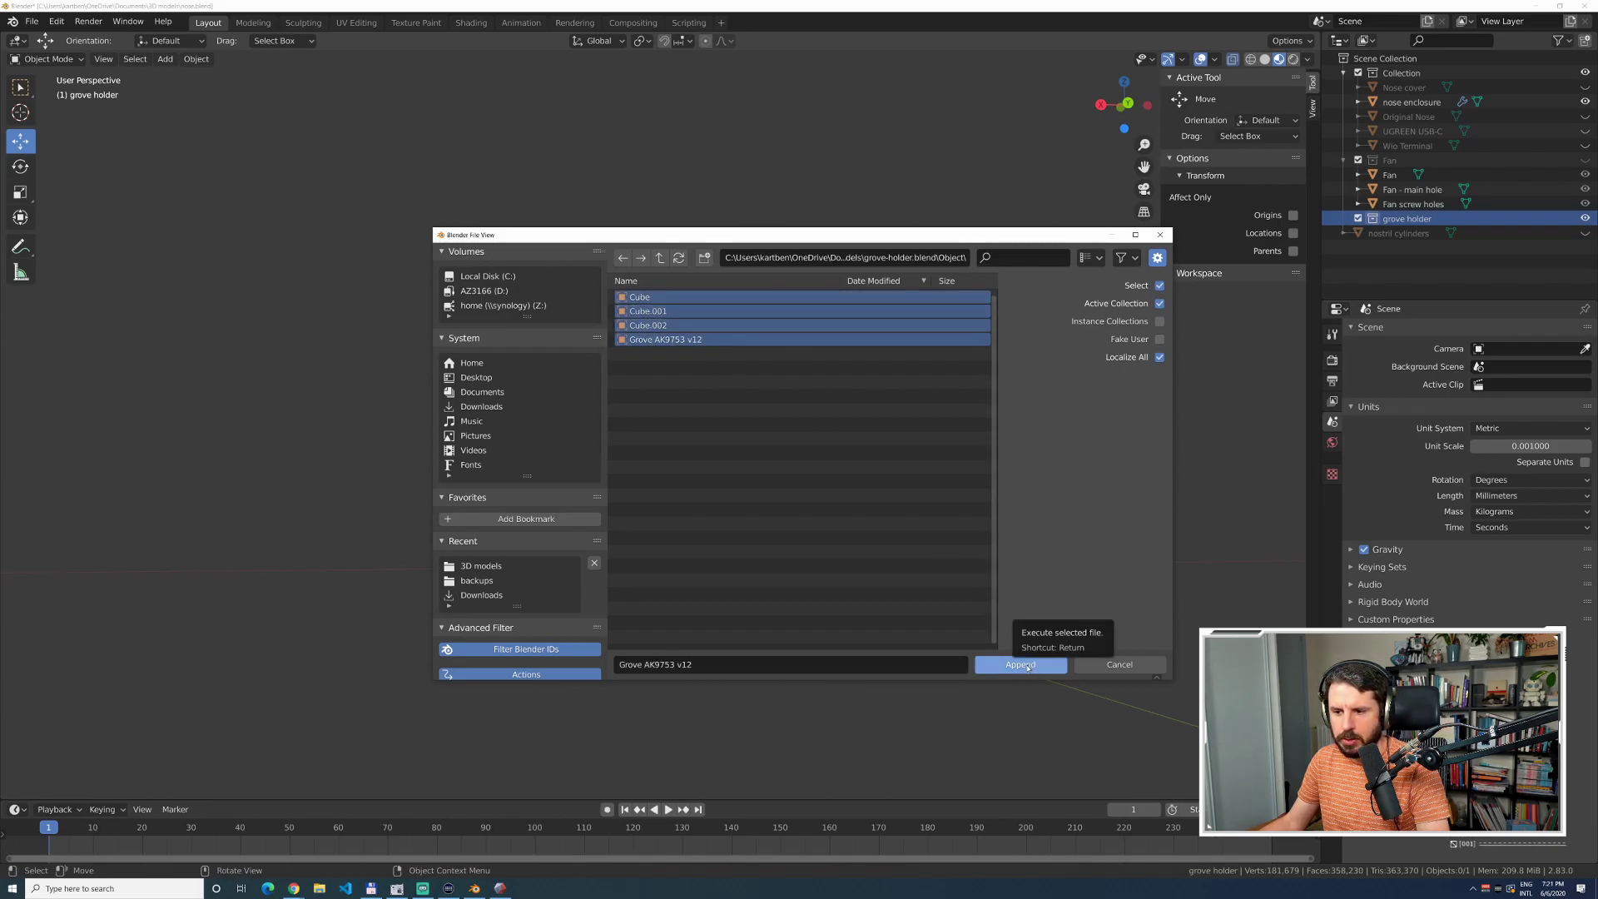
click(1021, 664)
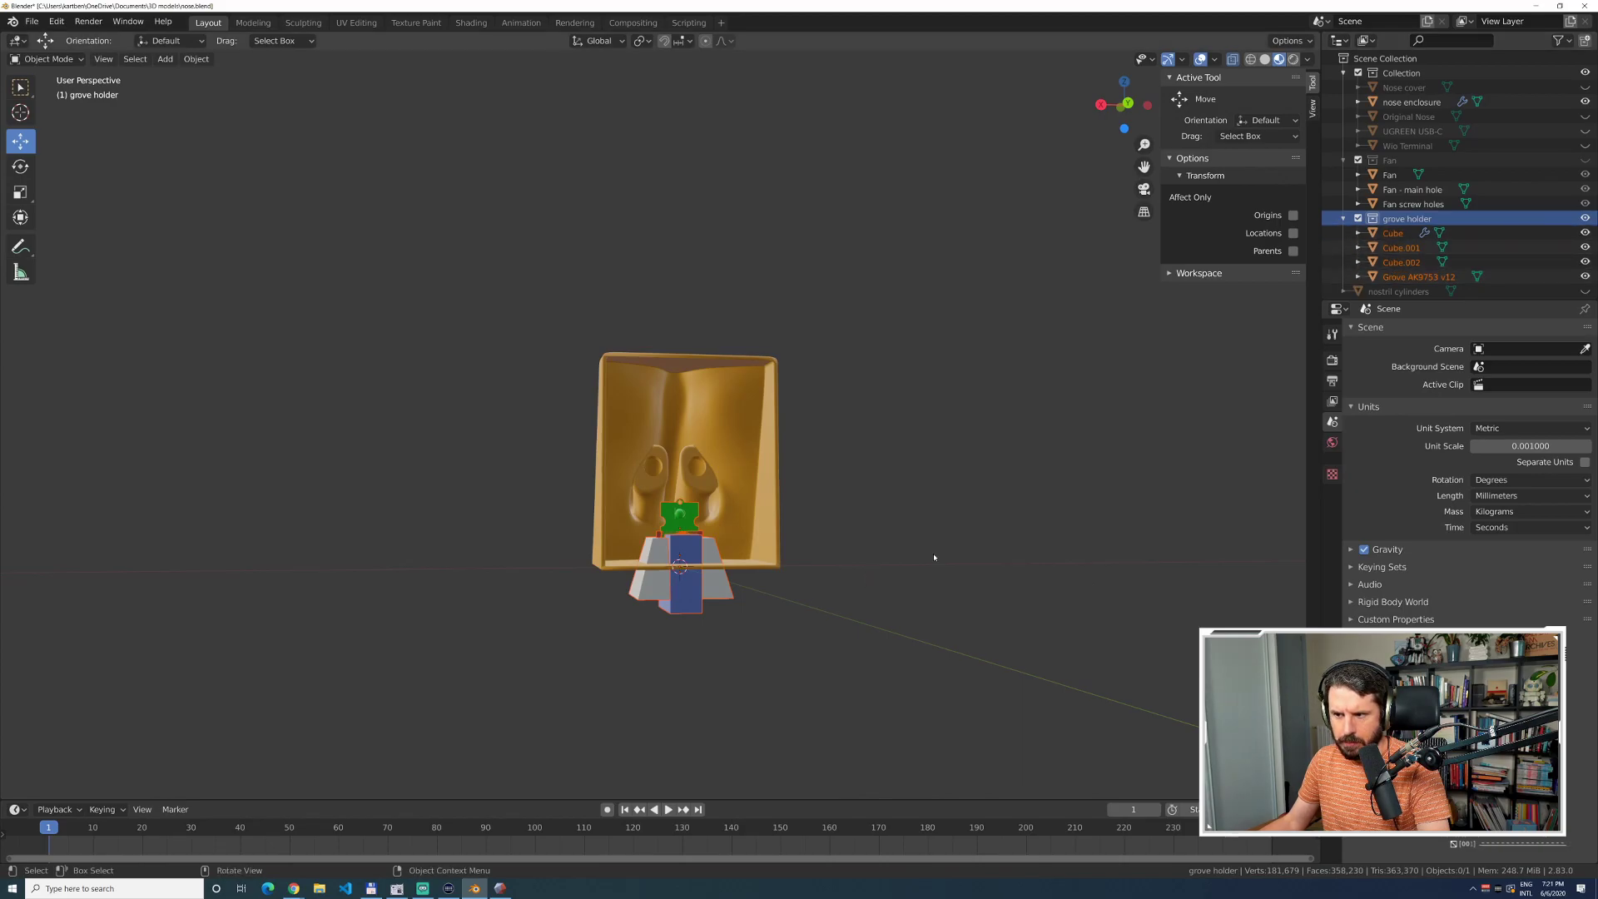
Move the four Grove holder parts together about 4.2 mm along Y and 16.6 mm along Z, up into the nose enclosure.
click(349, 436)
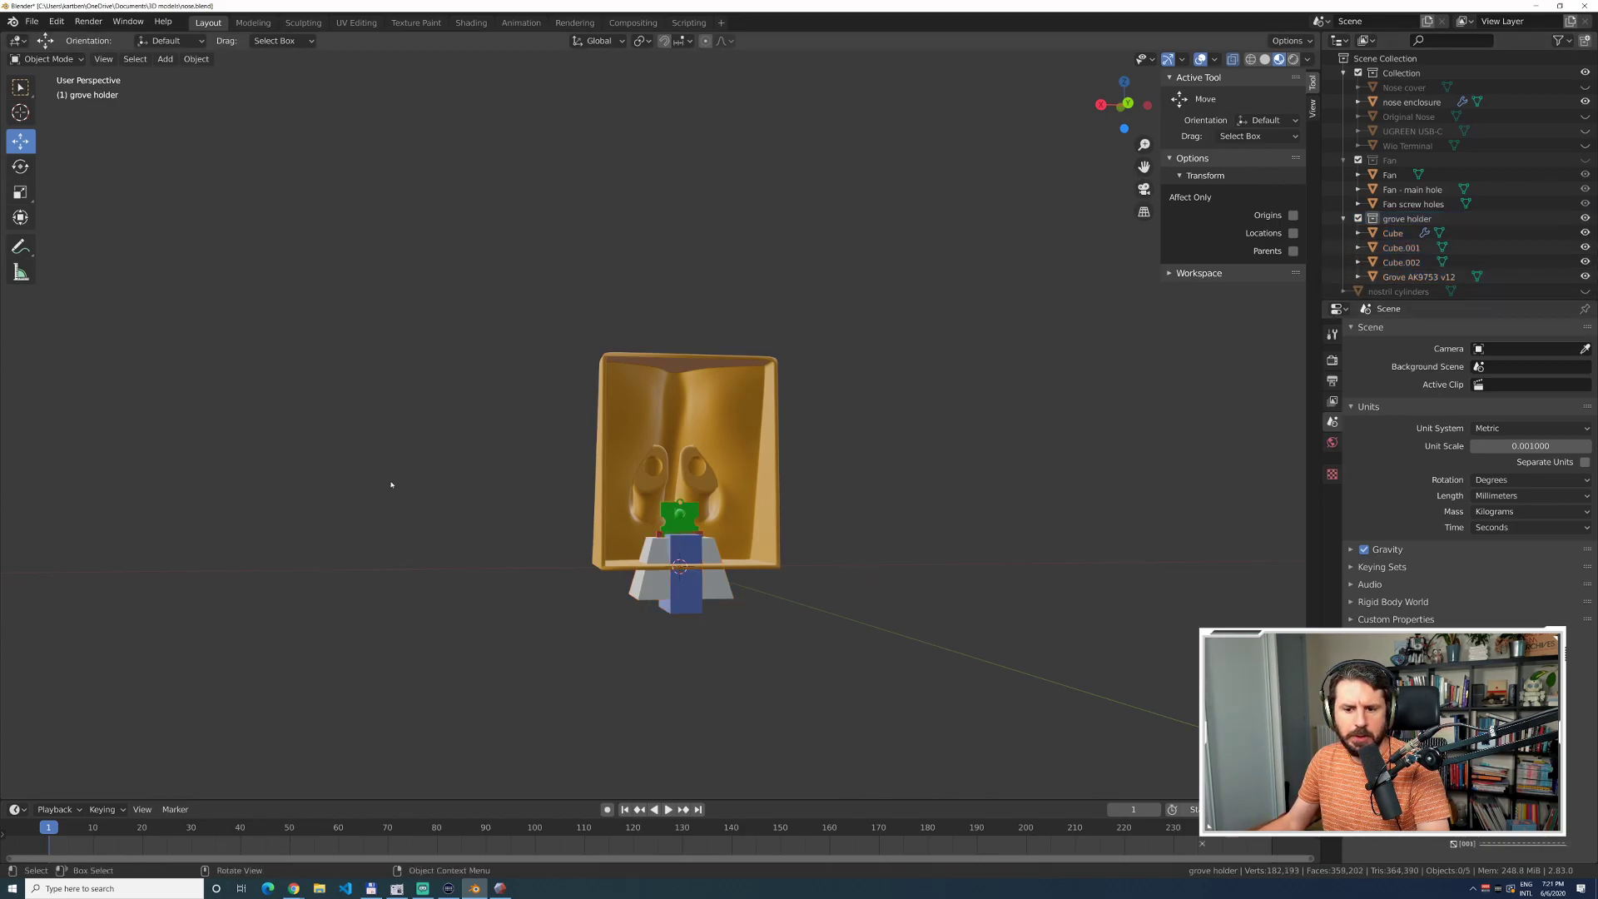
click(645, 570)
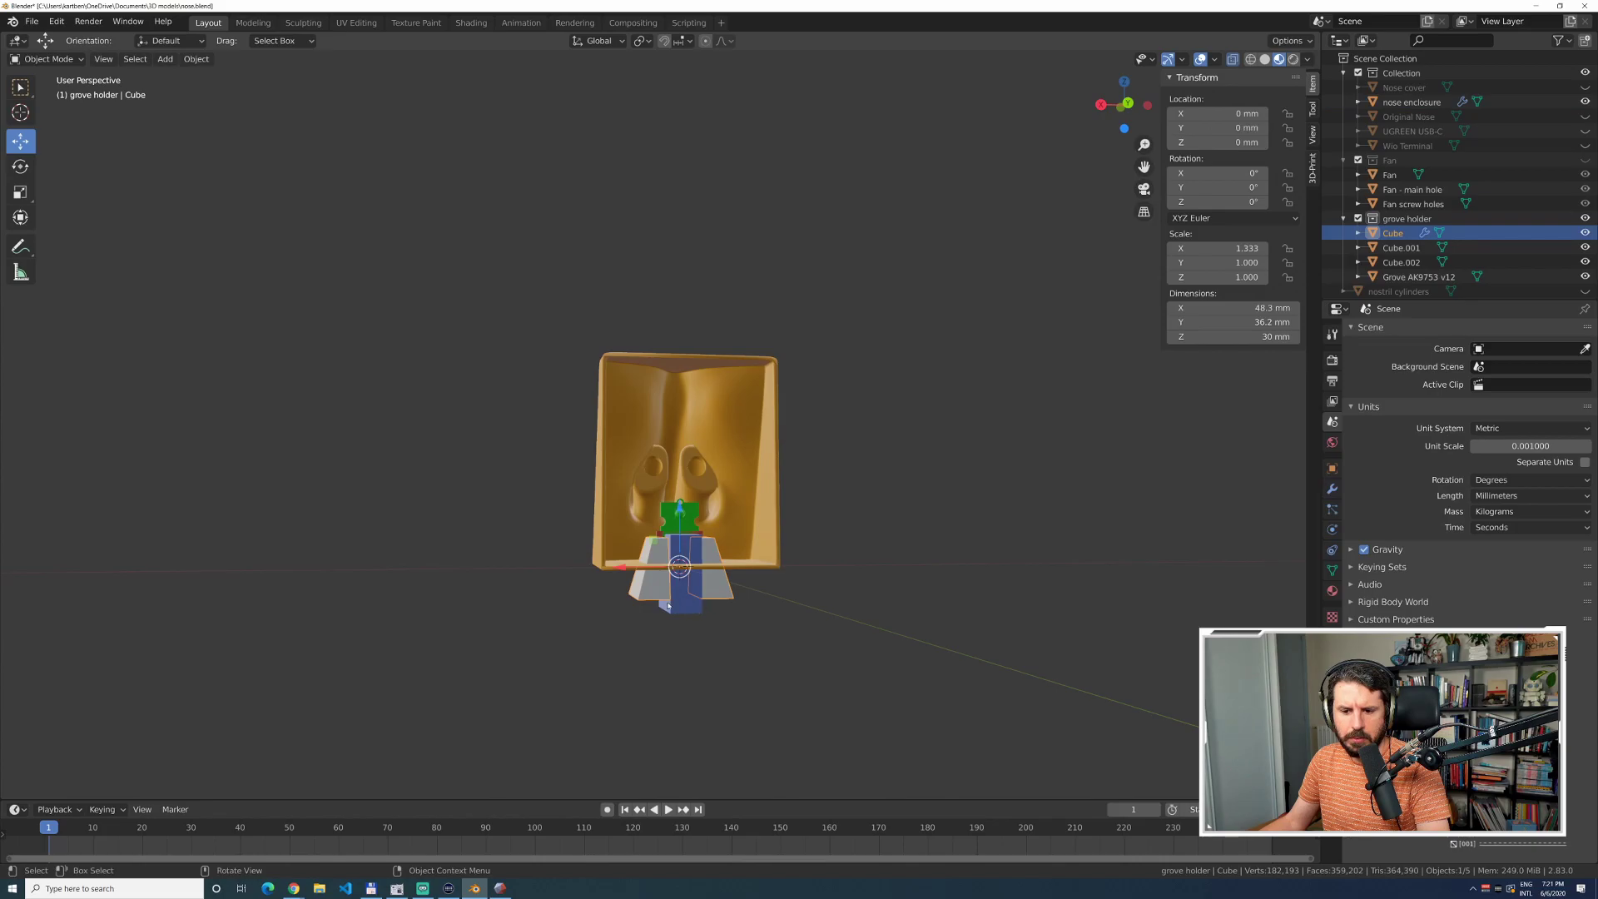
shift+click(681, 608)
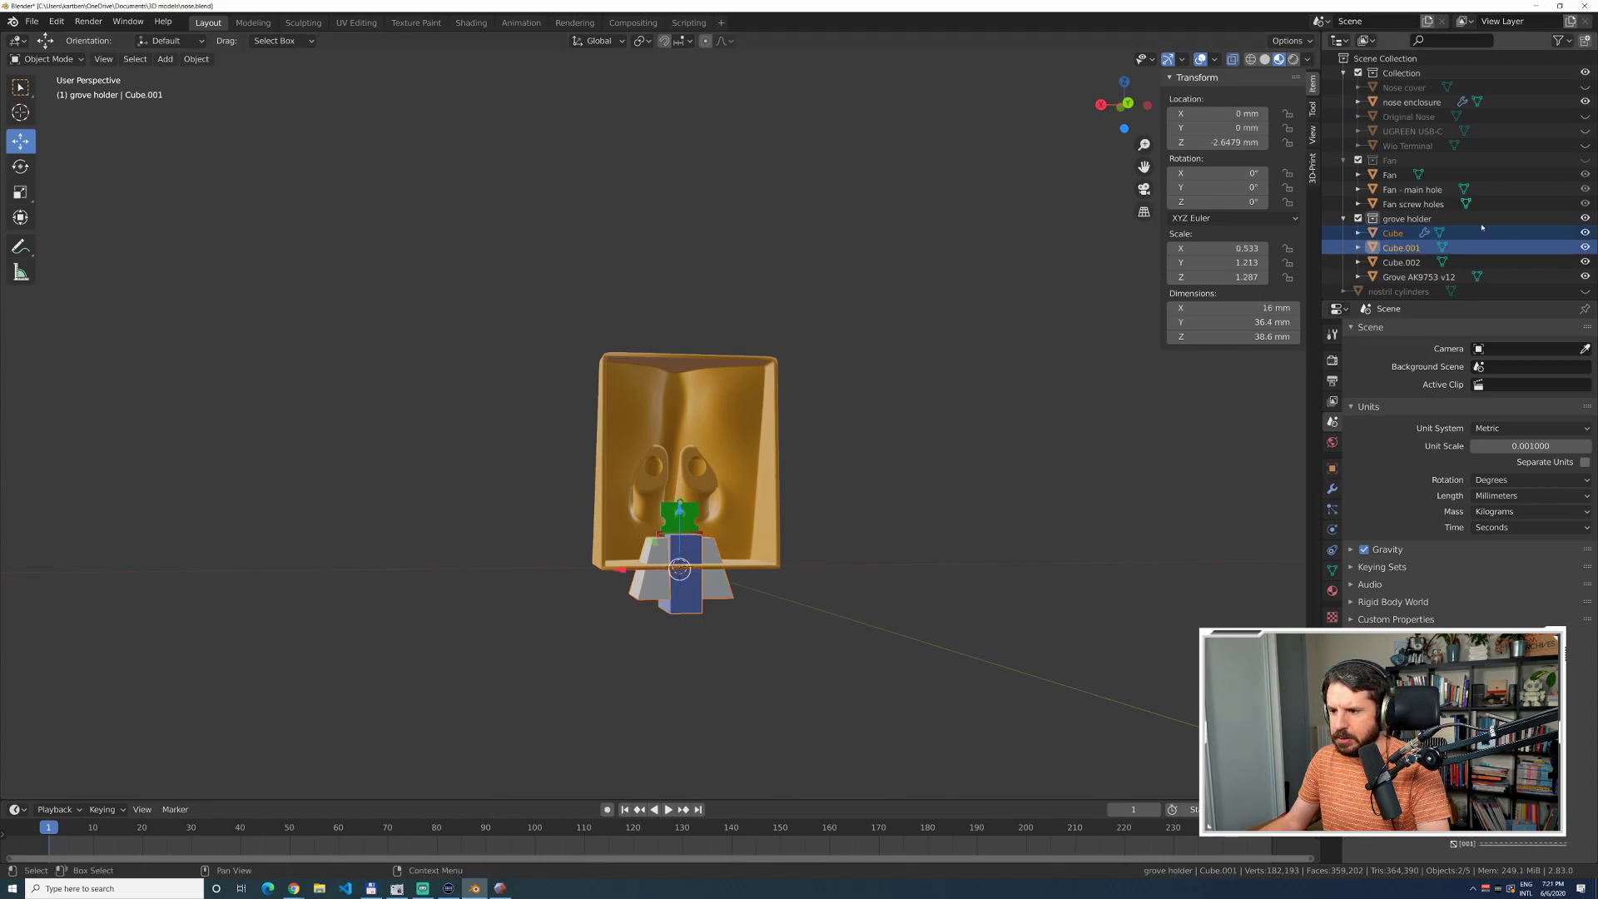
click(1430, 279)
shift+click(1393, 235)
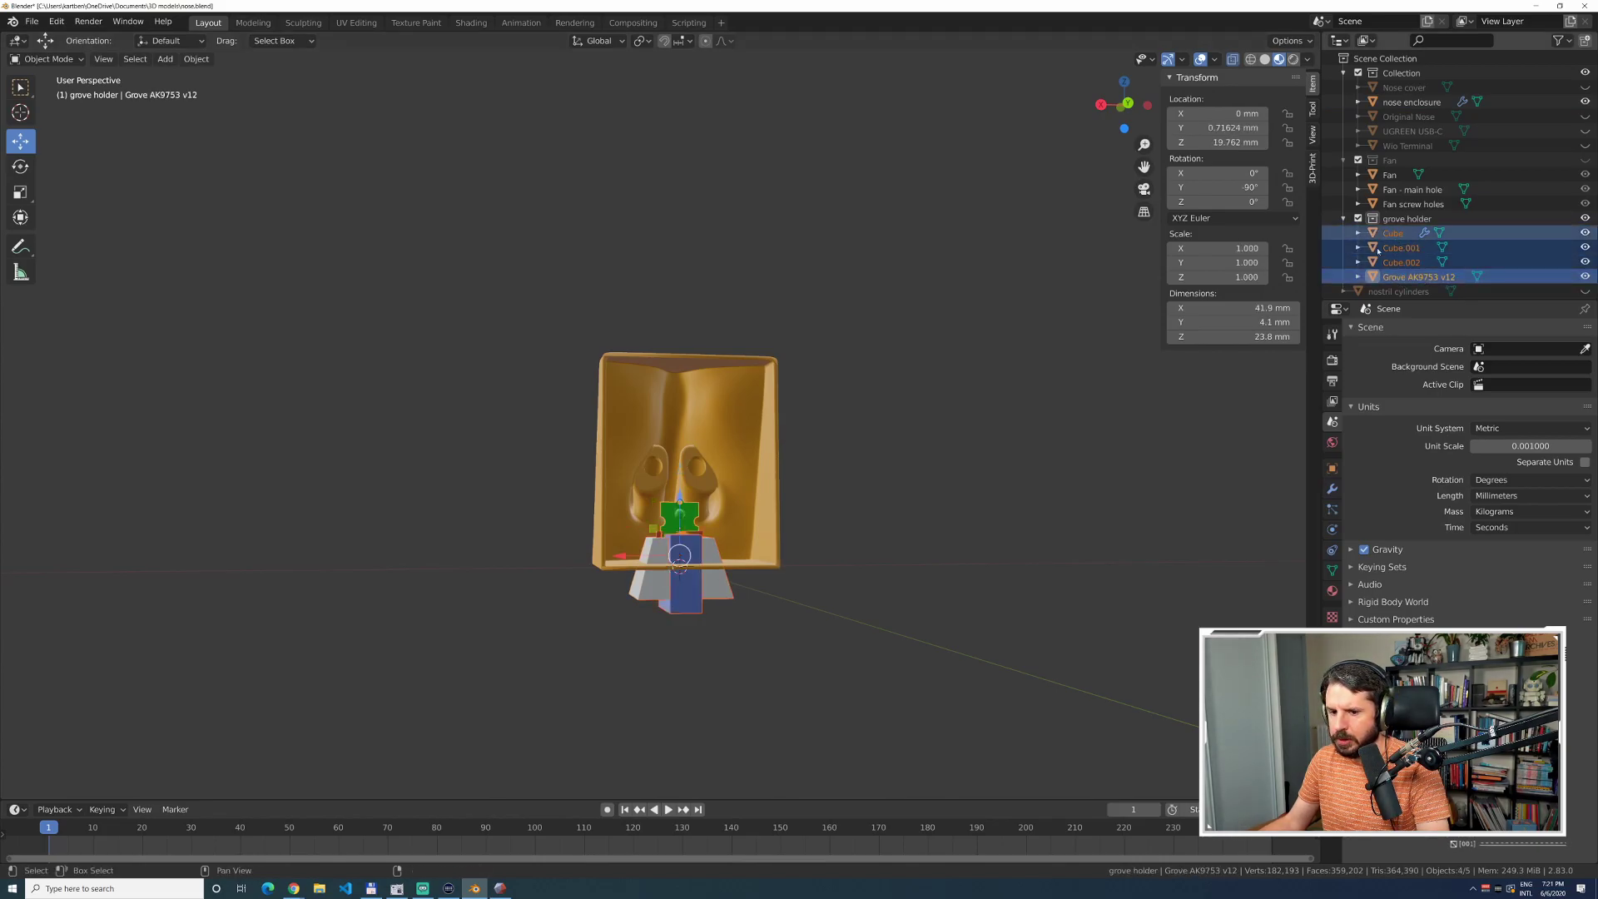
middle_drag(470, 589, 491, 611)
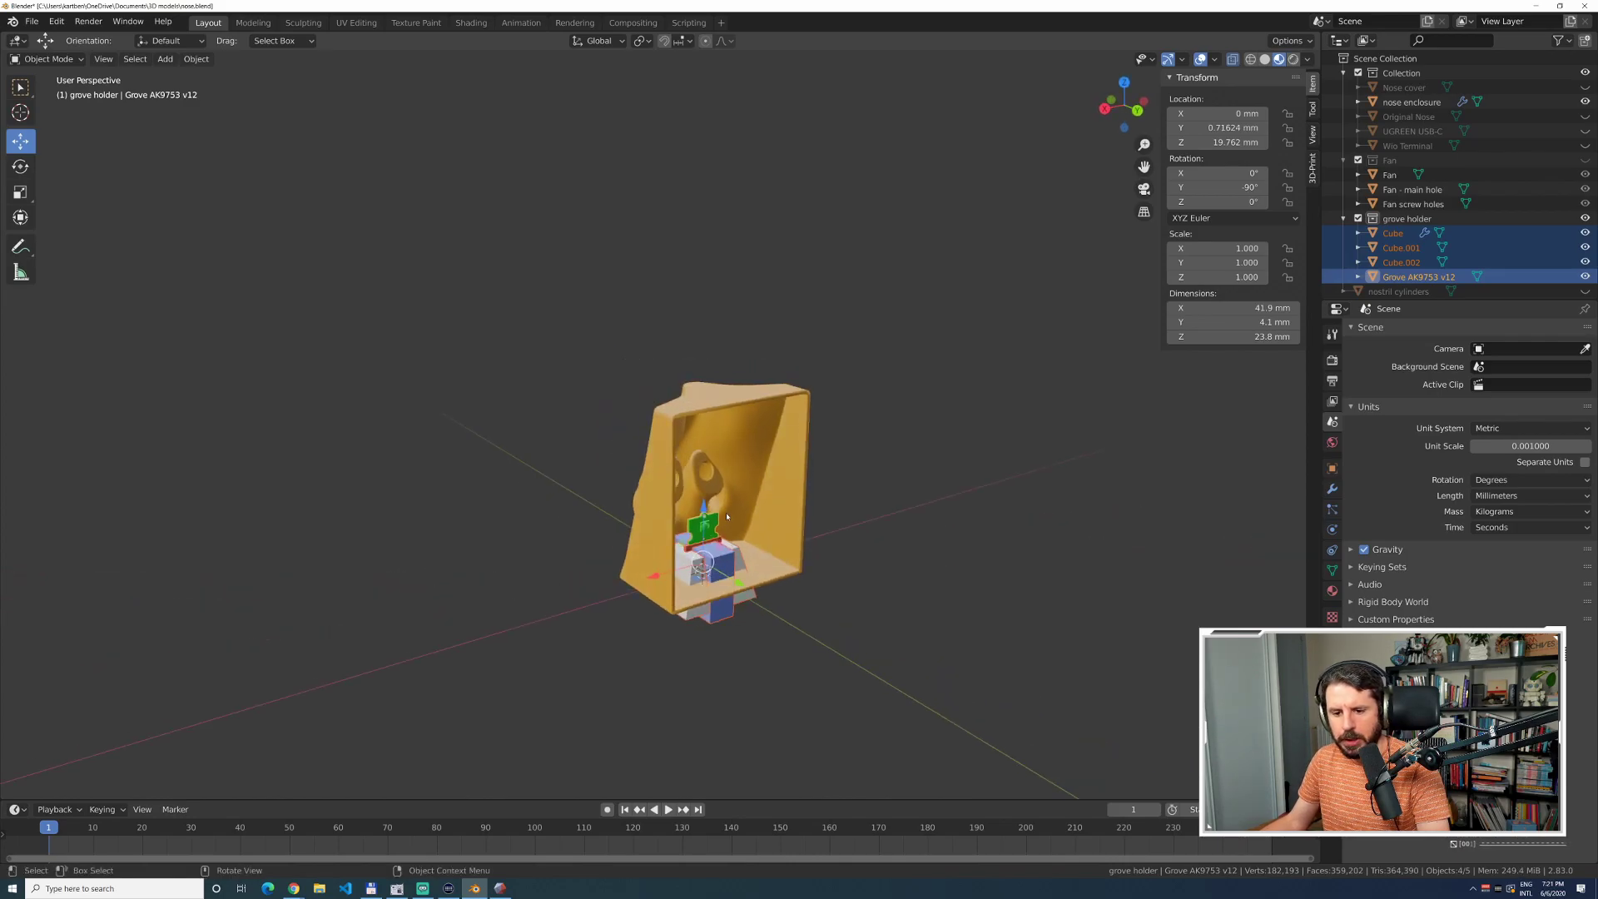
key(KP_3)
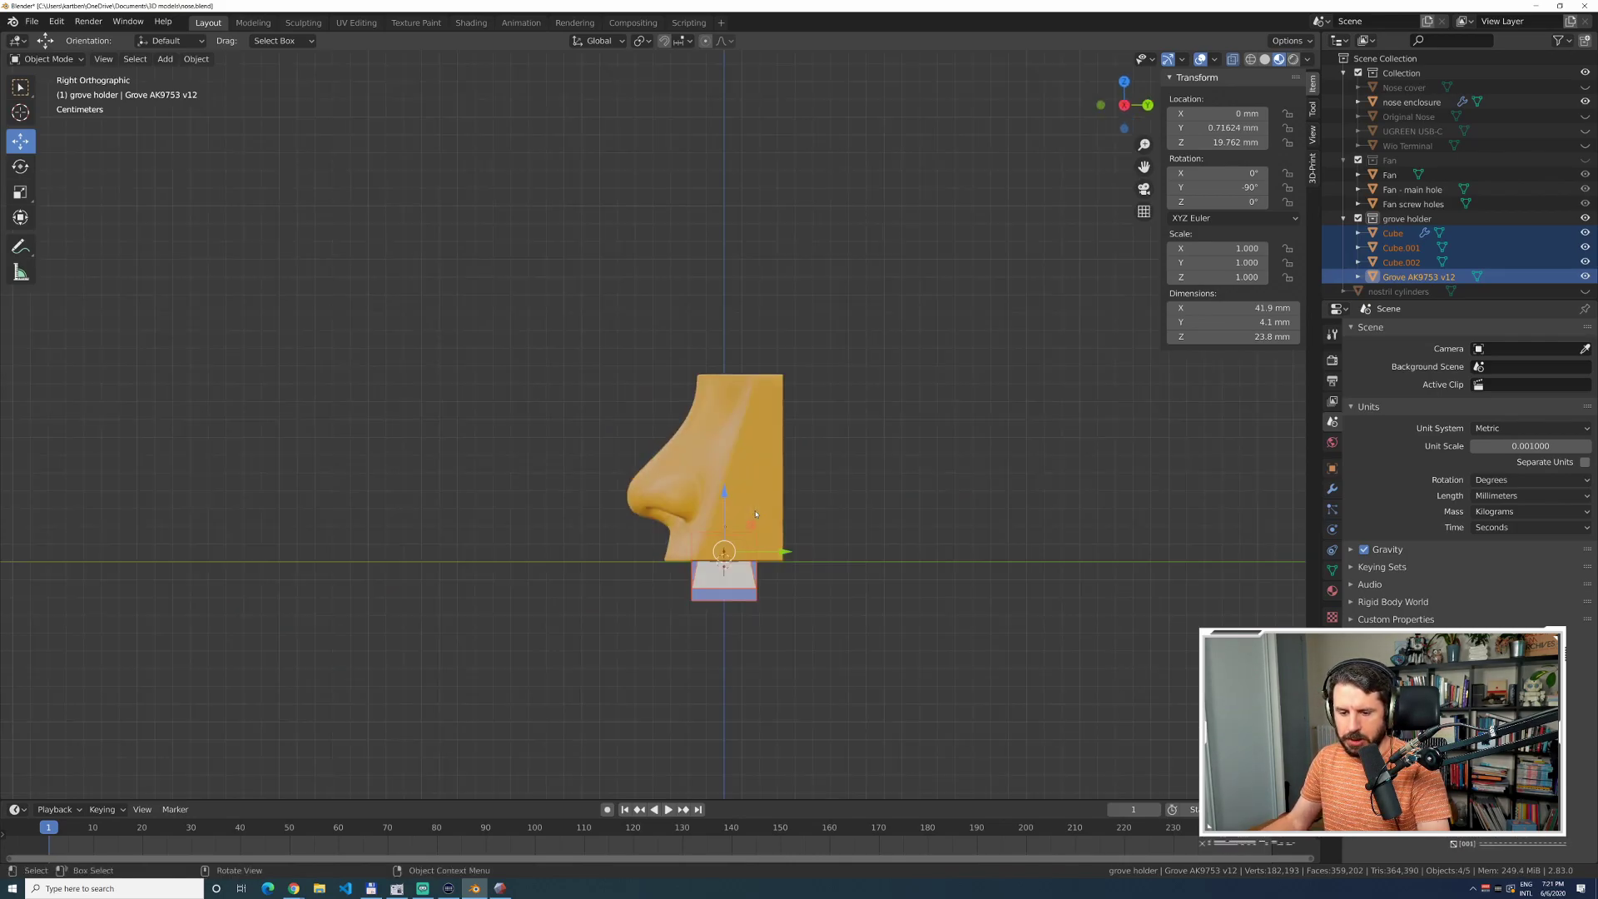
scroll(736, 587, up, 2)
scroll(1002, 614, up, 3)
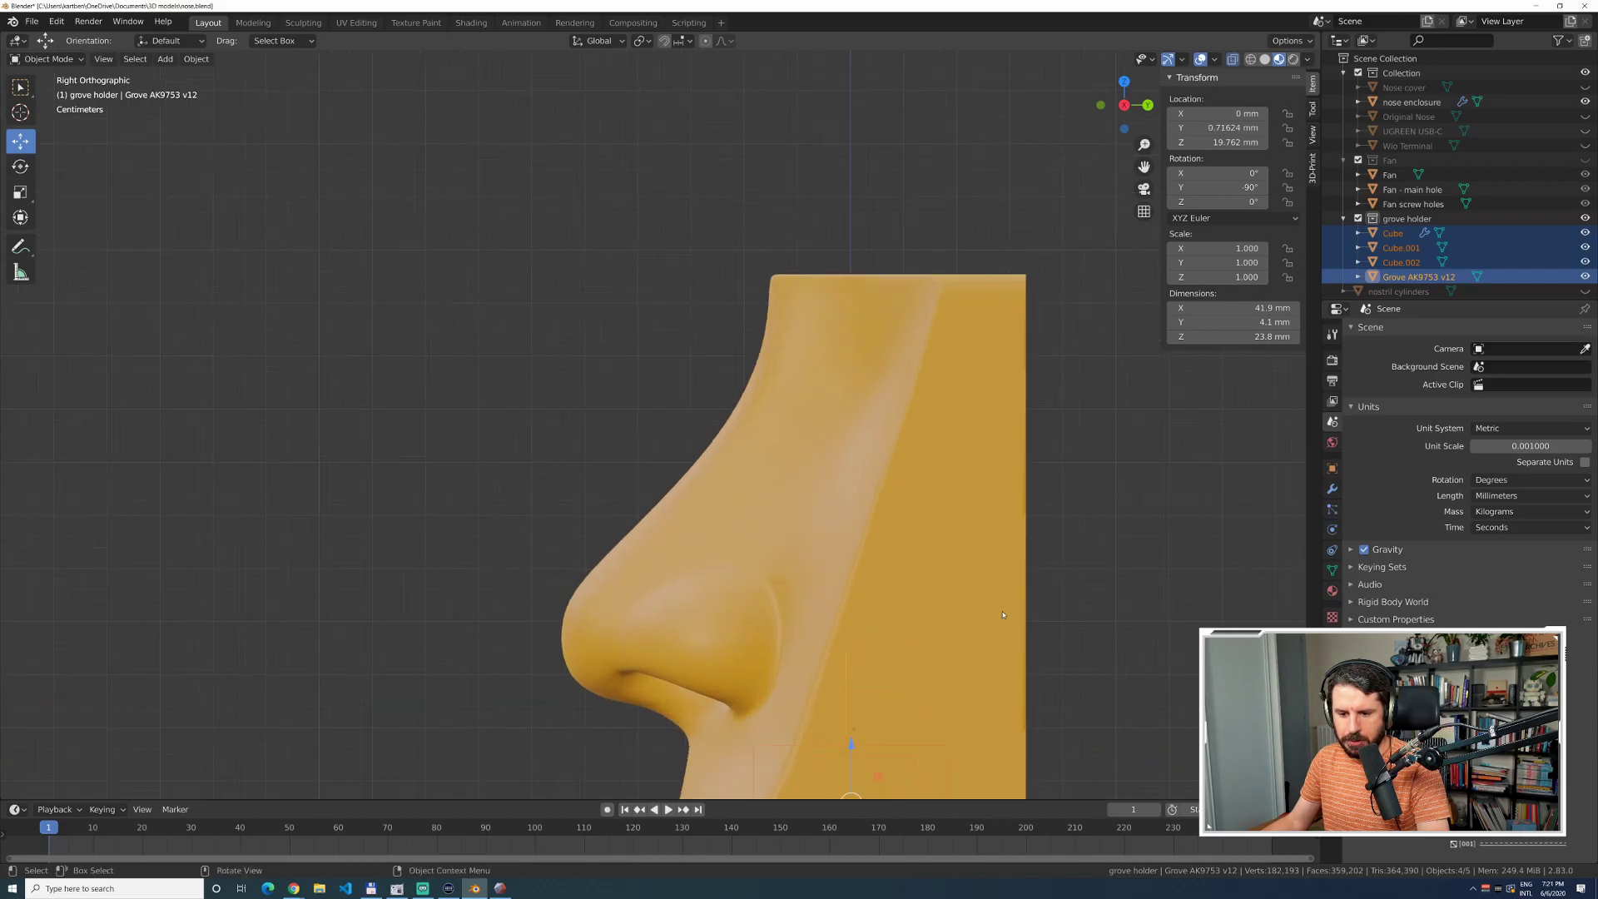
mouse_move(908, 605)
shift+middle_down()
mouse_move(788, 422)
mouse_move(741, 422)
shift+middle_up()
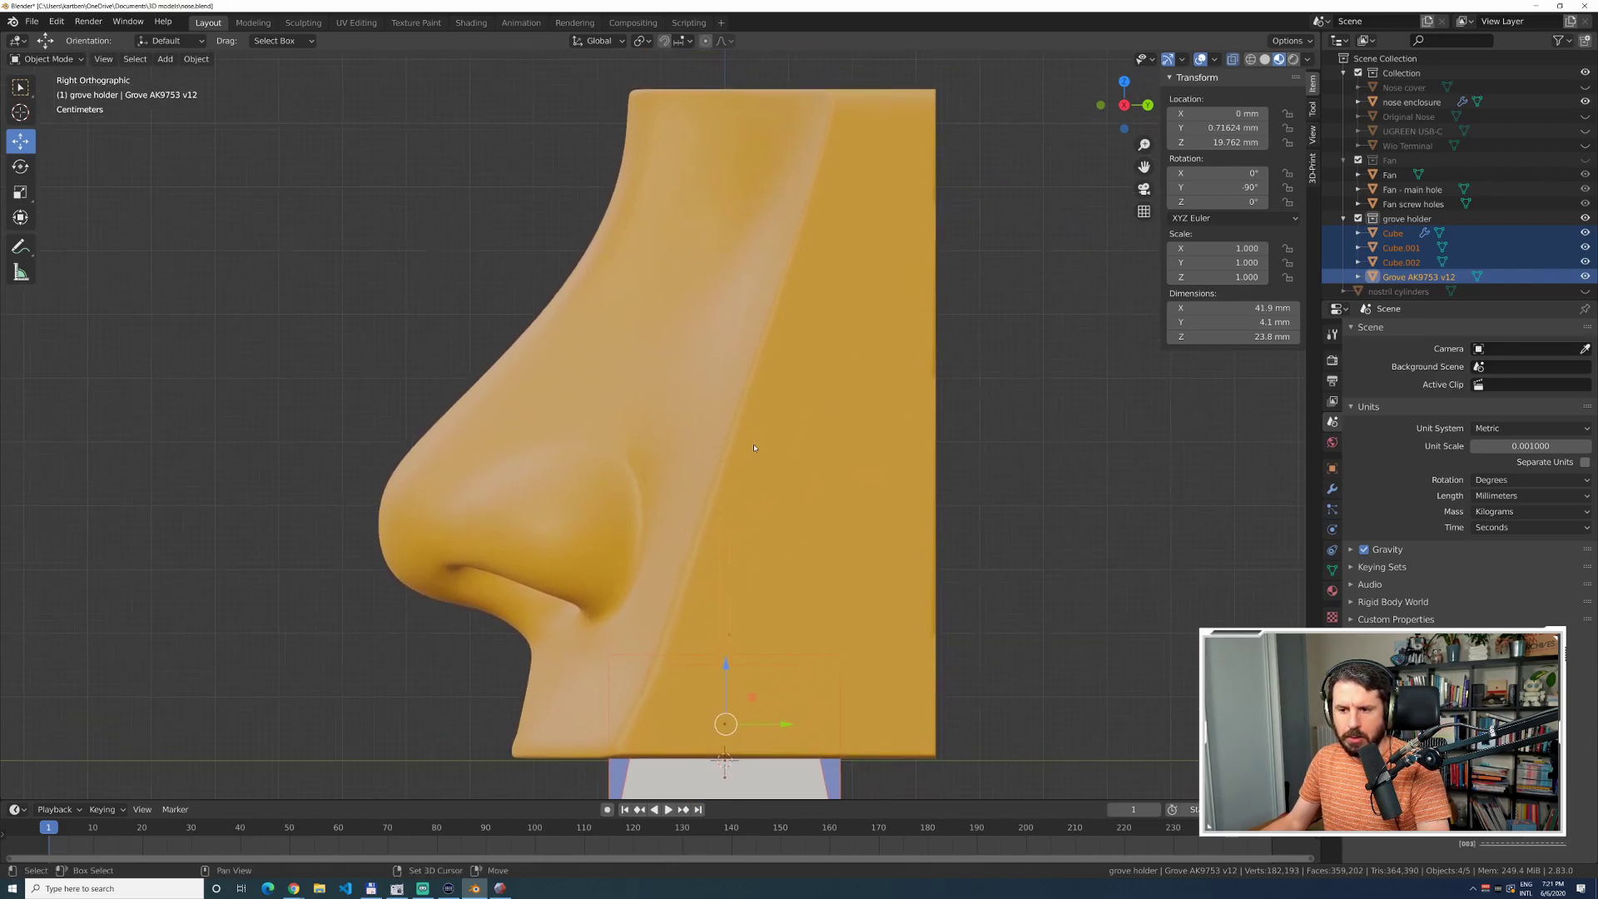
click(1250, 60)
scroll(909, 599, down, 2)
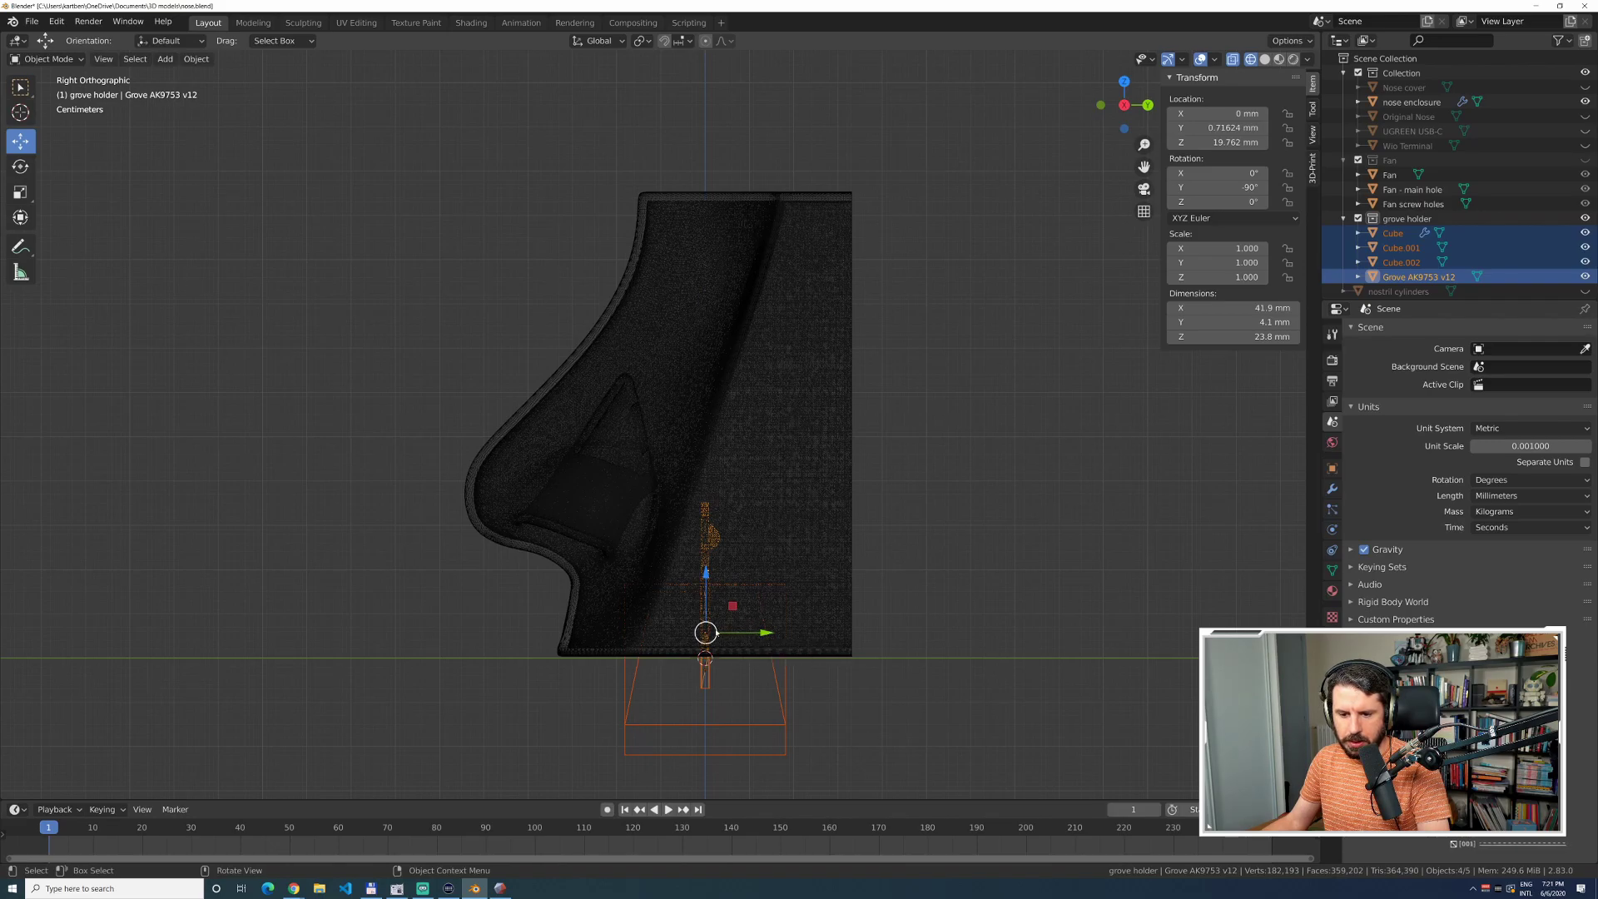
drag(733, 608, 754, 533)
Deselect all objects and display the enclosure and holder in material preview shading.
mouse_move(881, 536)
middle_down()
mouse_move(962, 528)
mouse_move(898, 532)
middle_up()
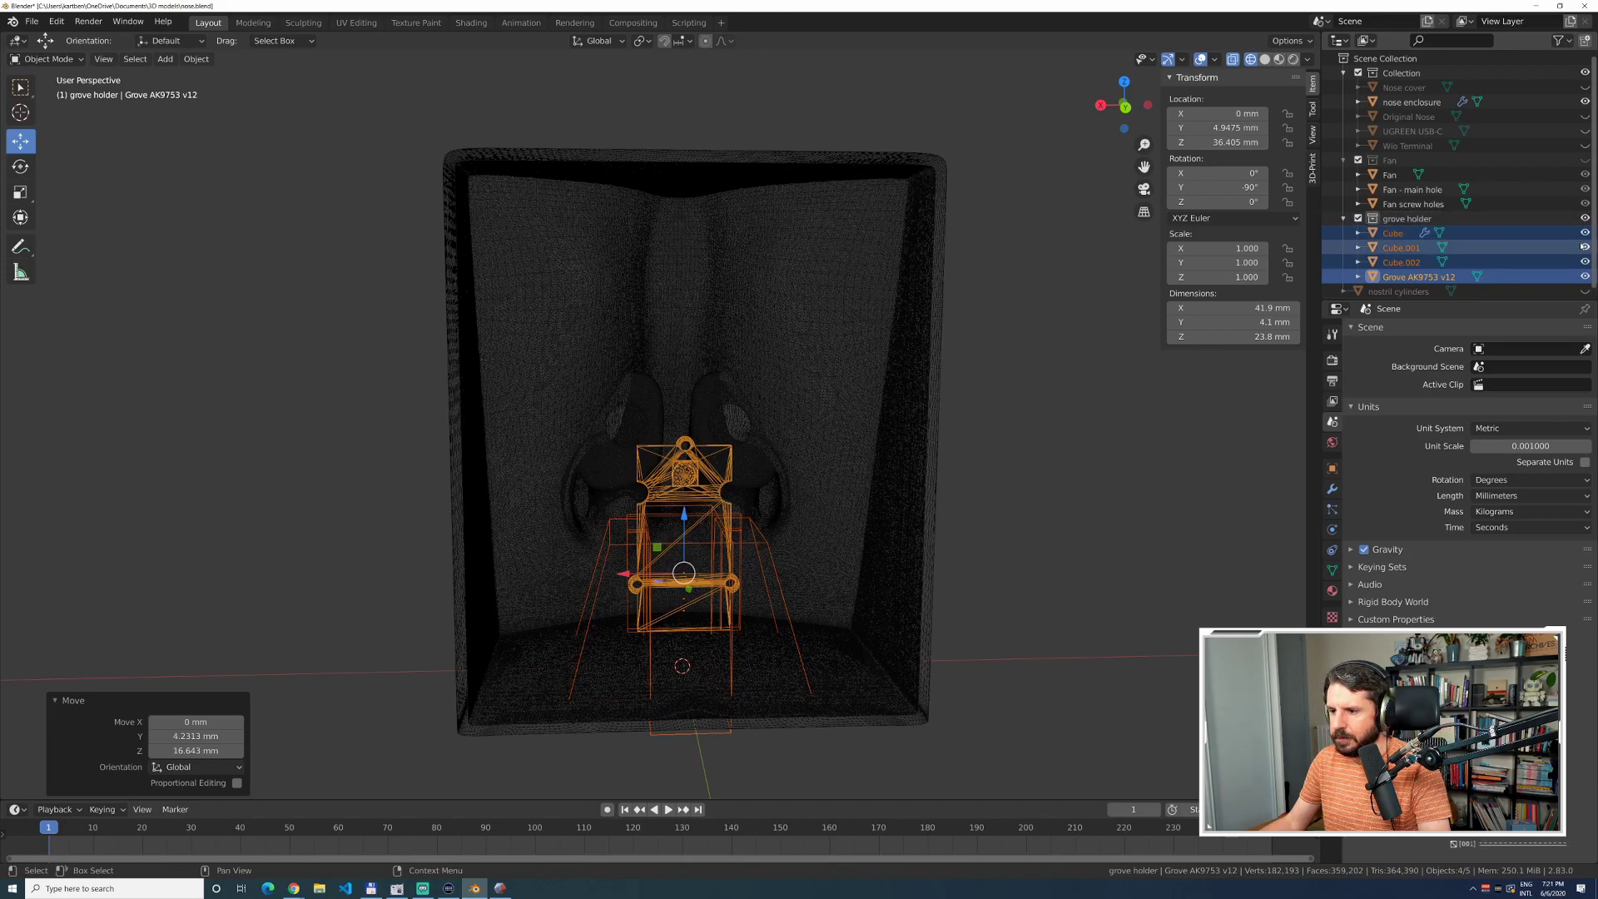
click(1265, 60)
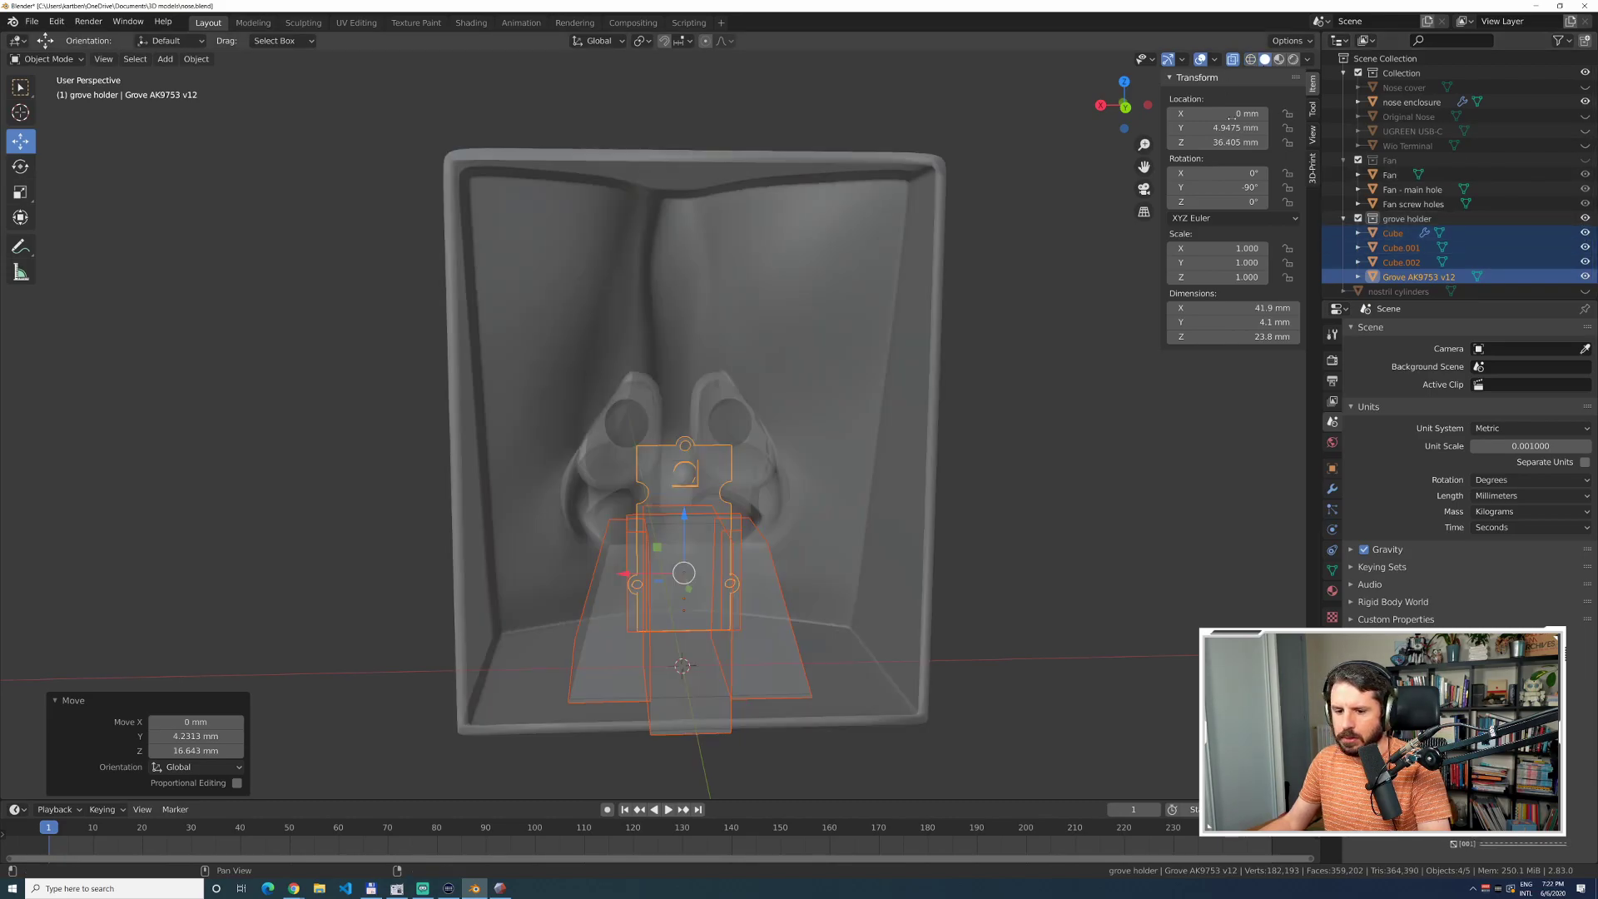
key(alt+a)
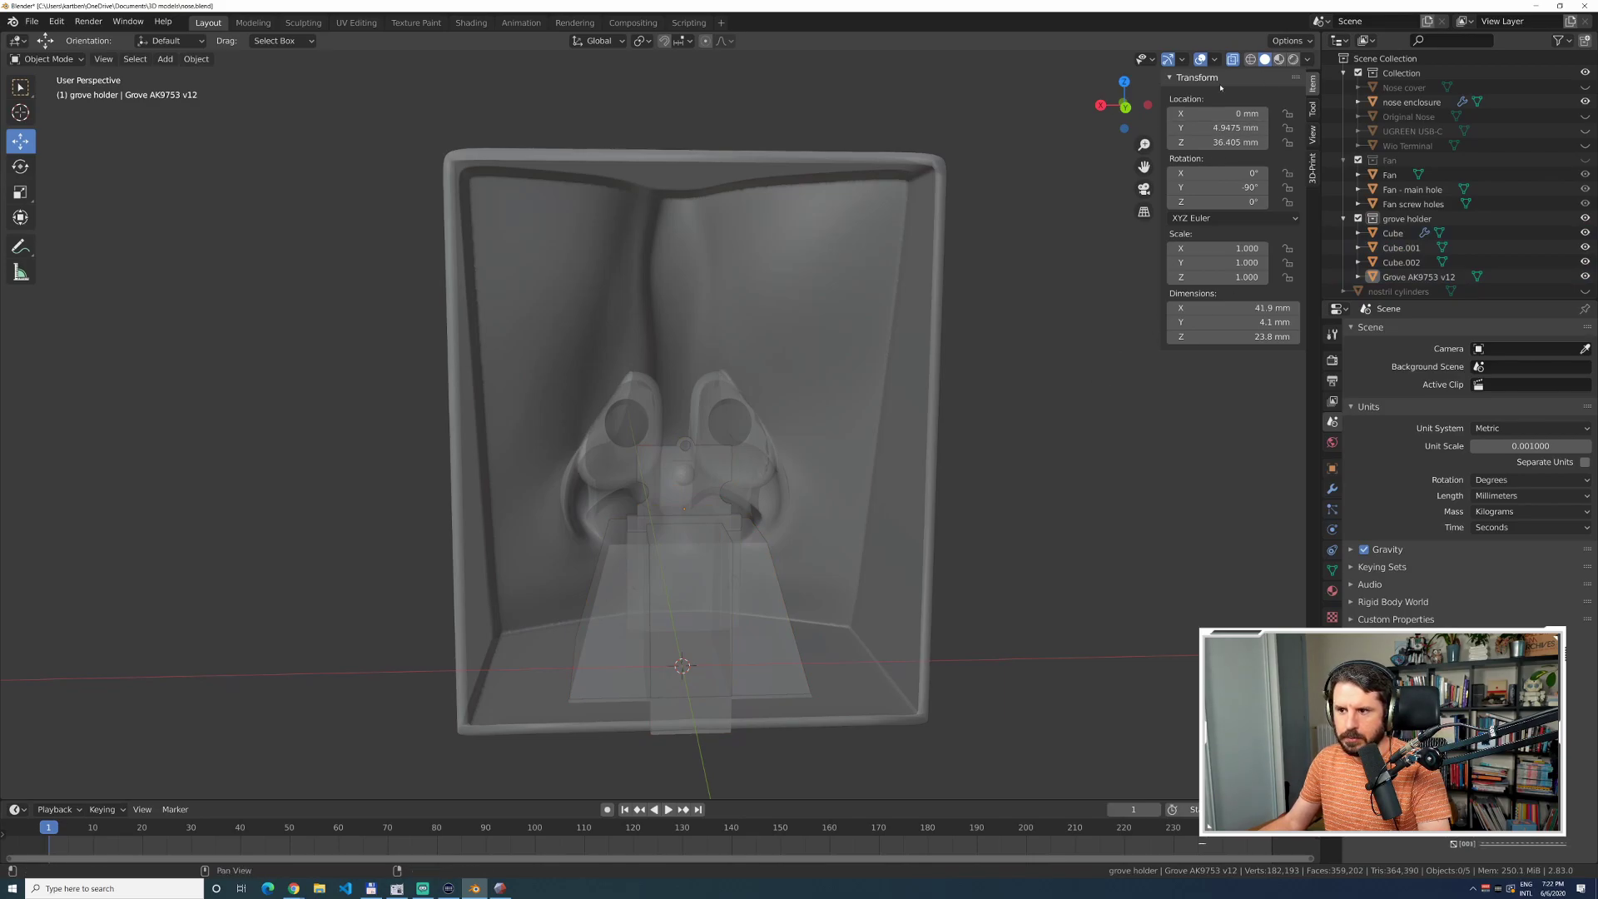
click(1279, 59)
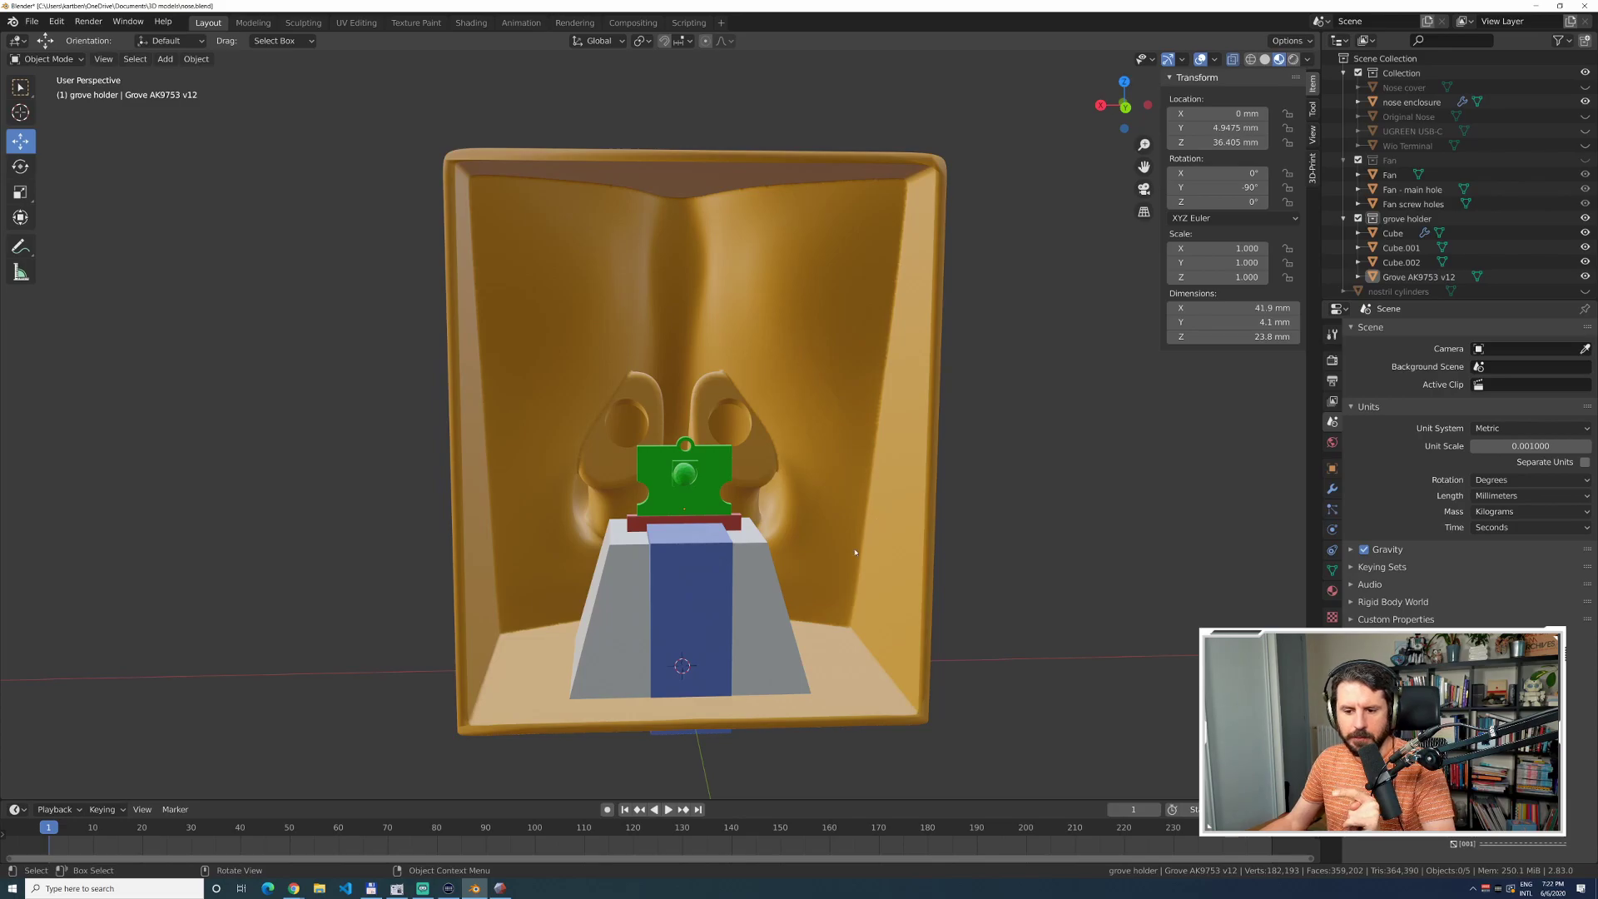
mouse_move(1093, 522)
middle_down()
mouse_move(1111, 539)
mouse_move(1093, 525)
middle_up()
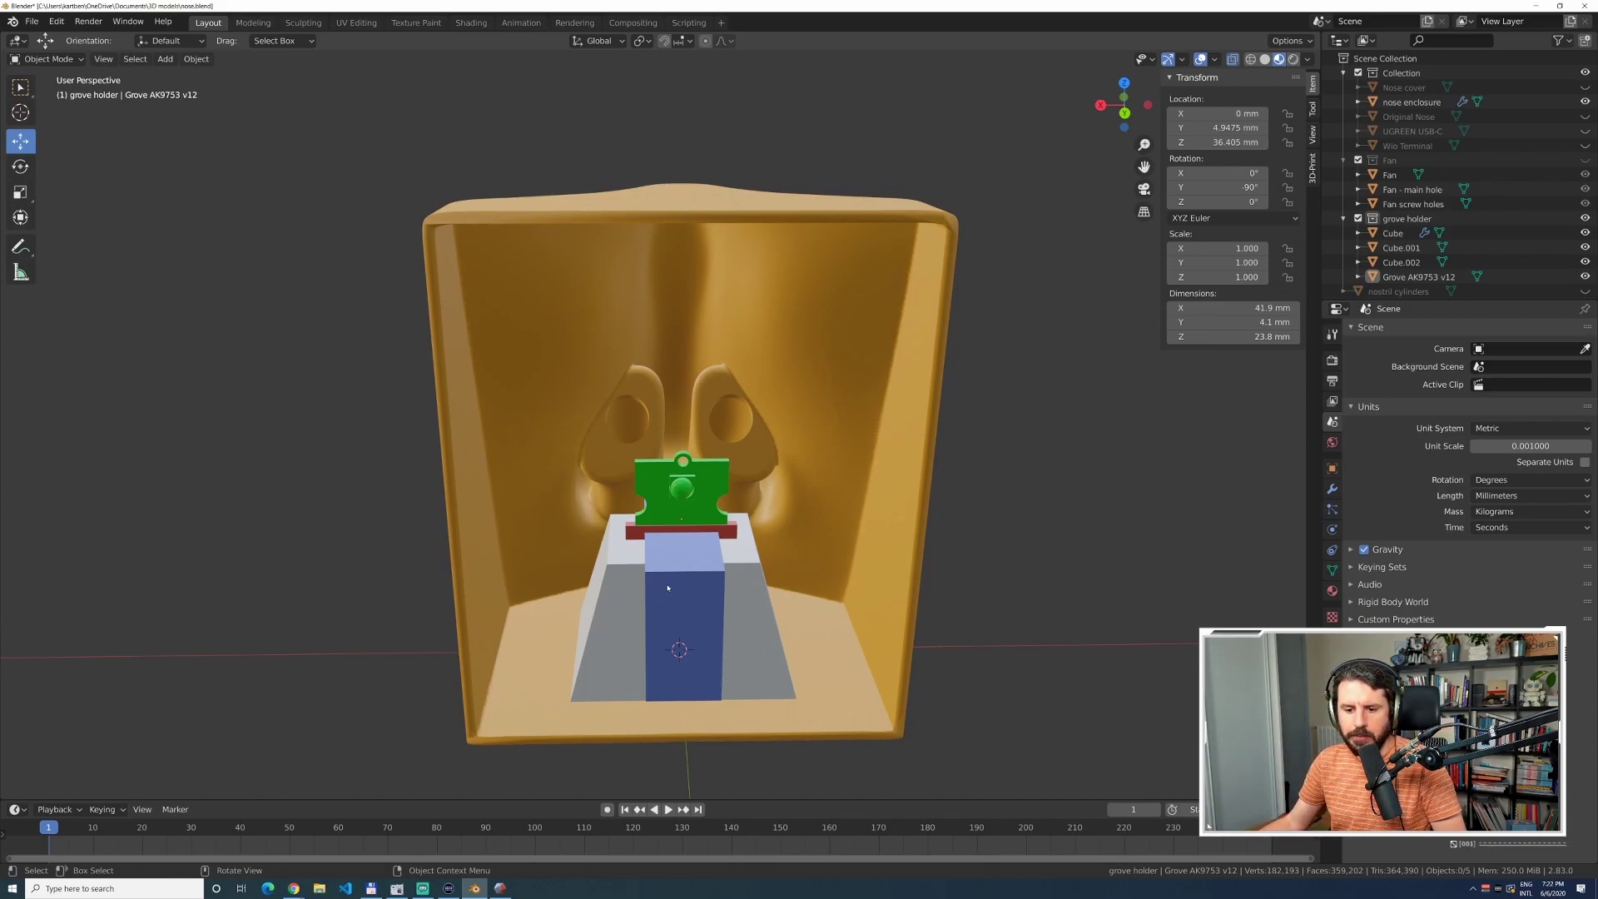
Bring up the modifiers of the holder block Cube, and hide the cutter objects Cube.001 and Cube.002.
click(709, 550)
click(731, 532)
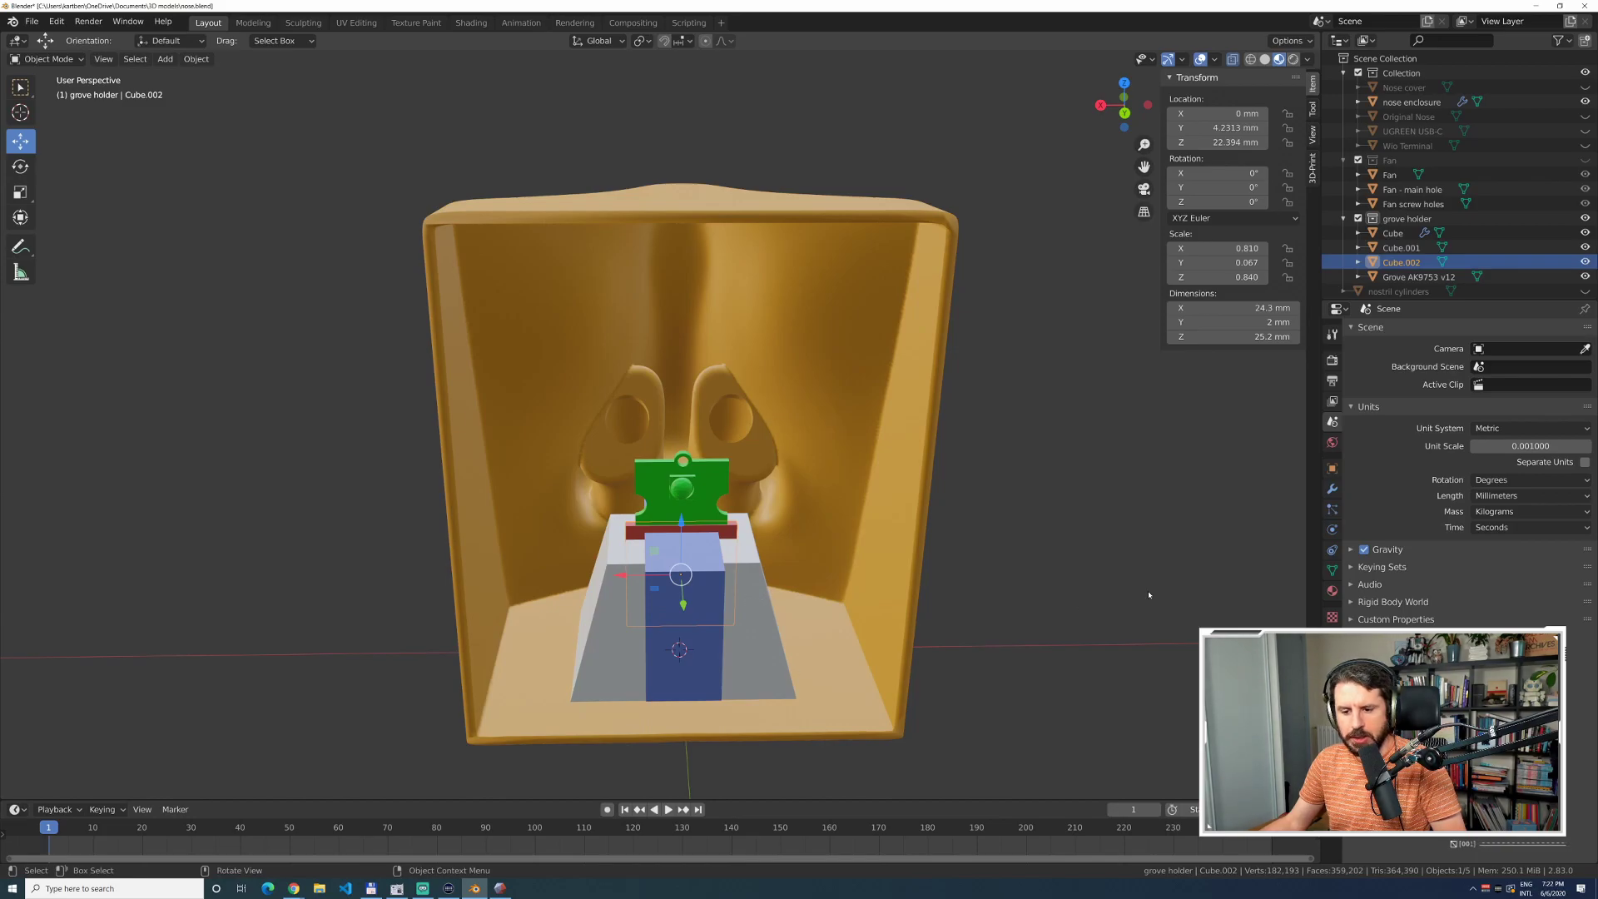
click(776, 683)
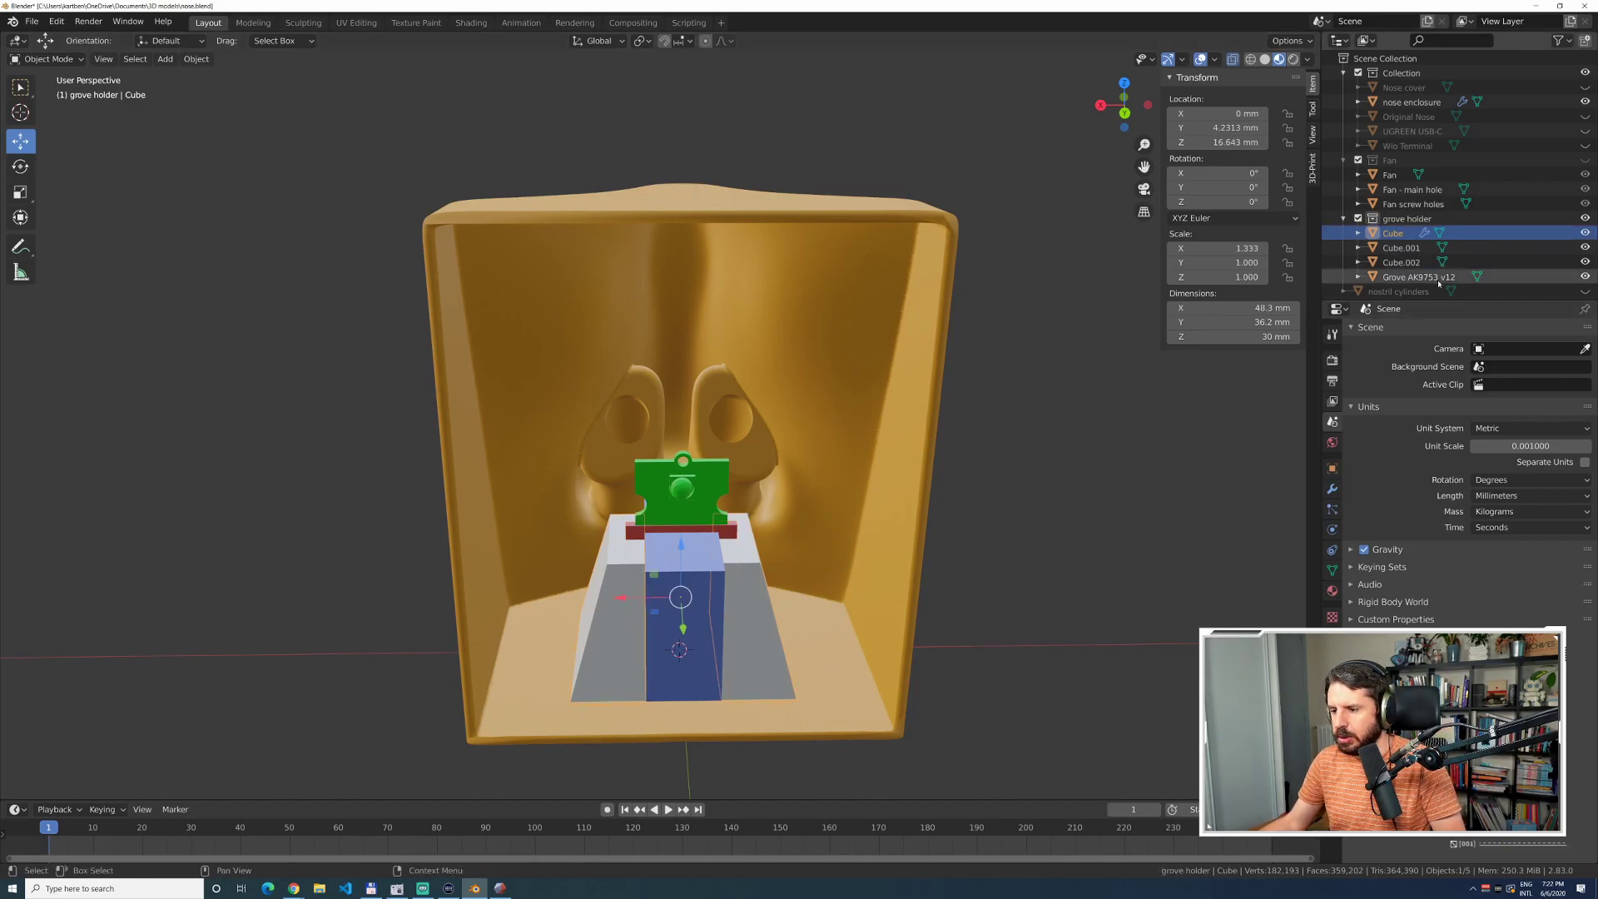
click(1332, 490)
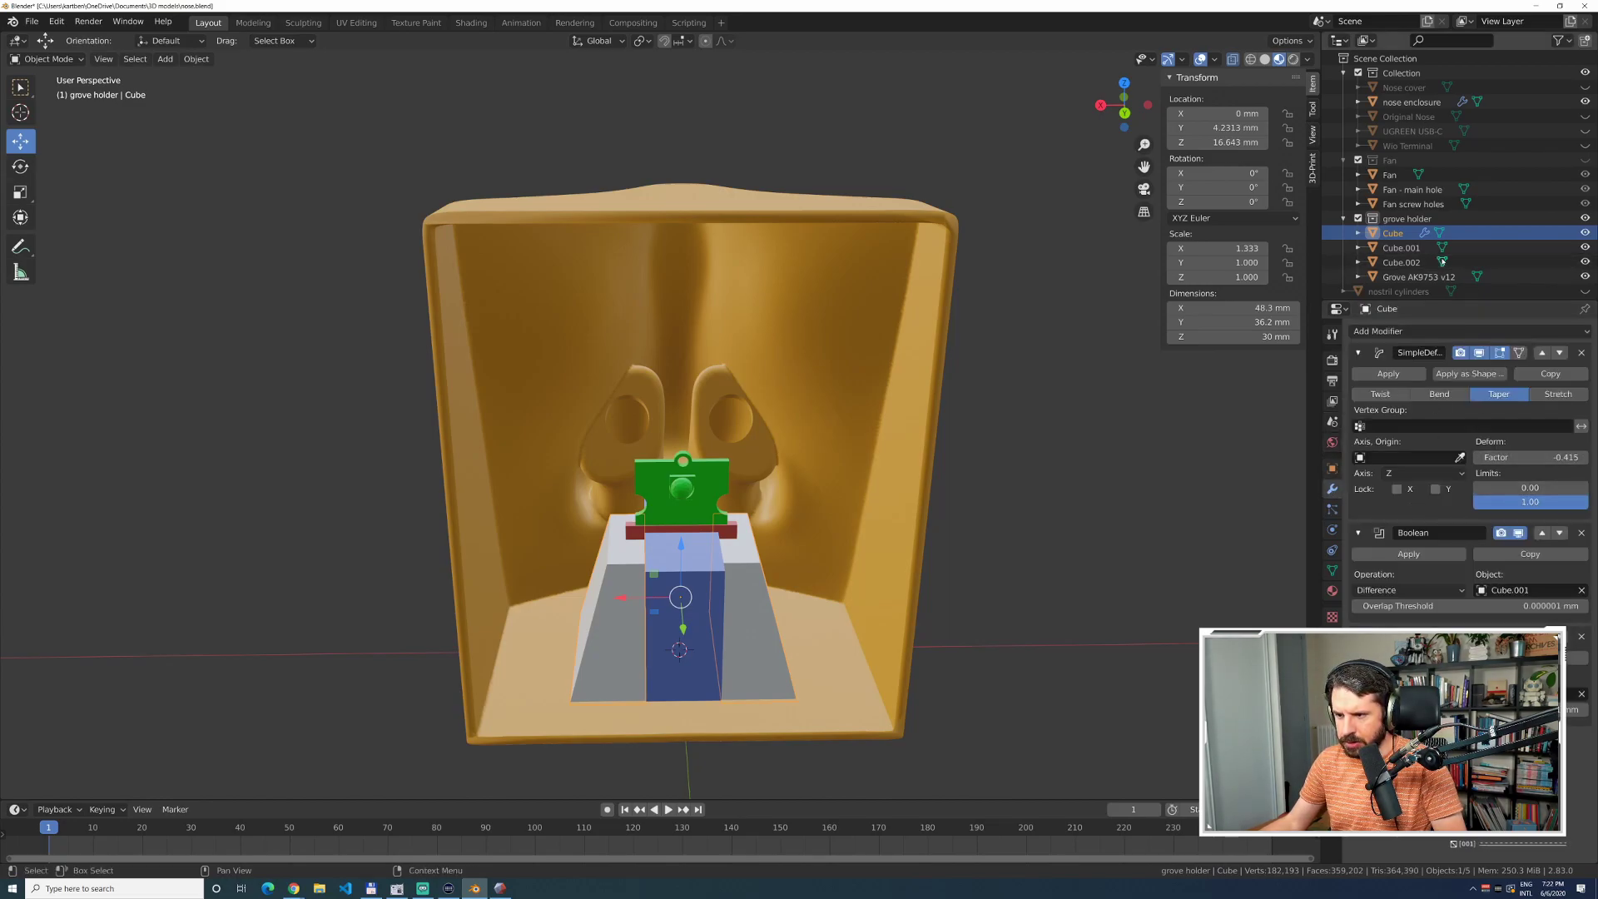
click(1584, 248)
click(1585, 262)
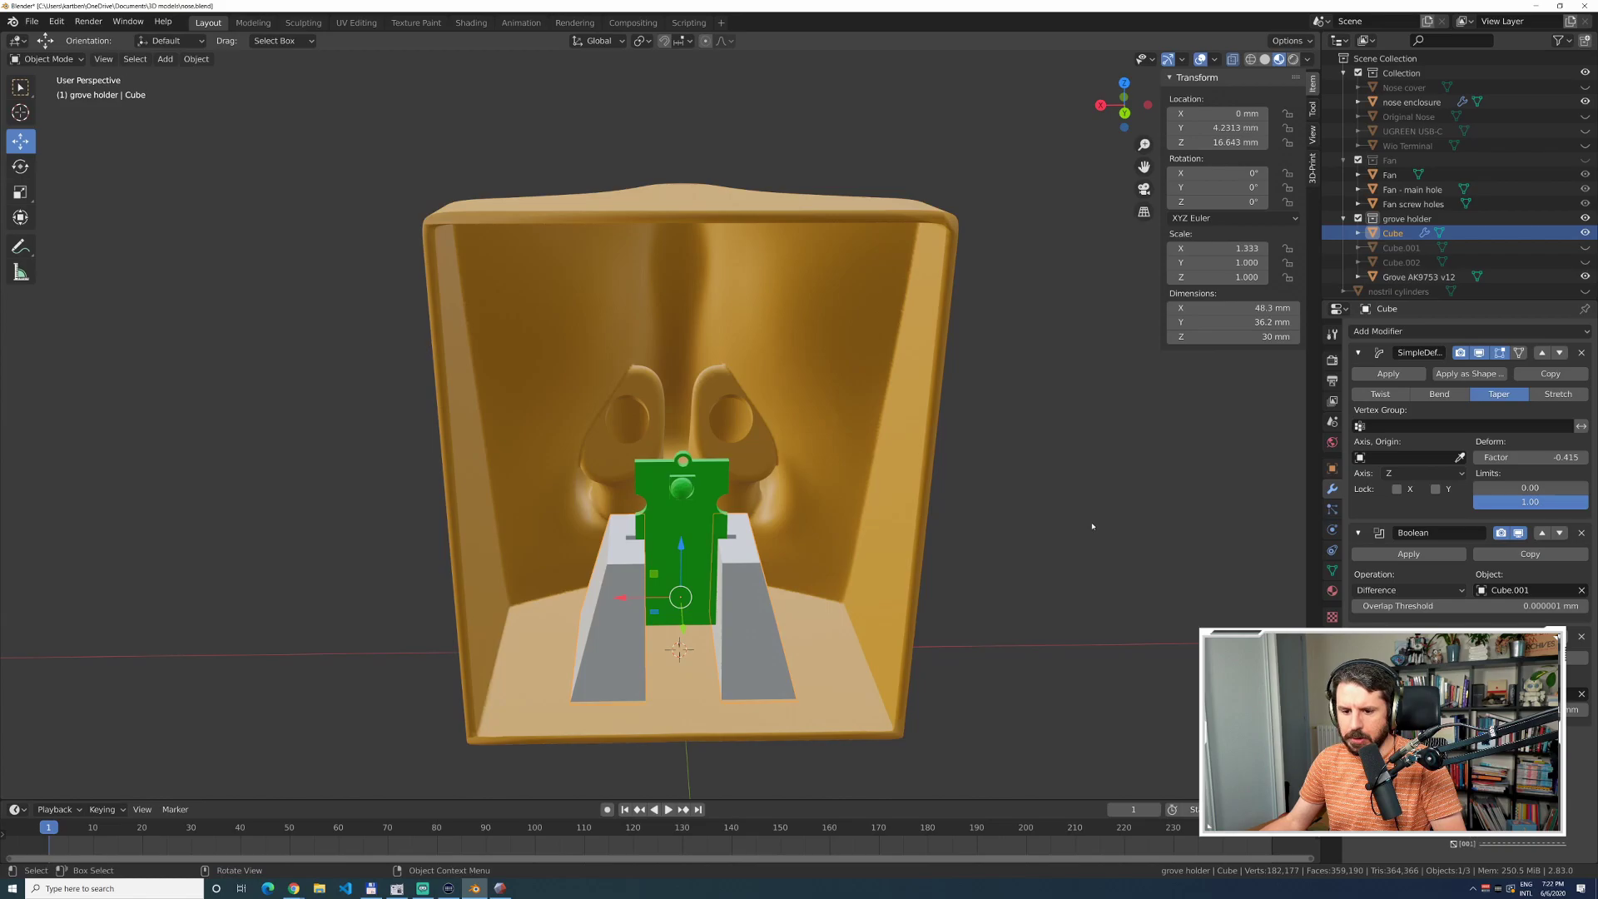
click(1091, 563)
mouse_move(1090, 563)
middle_down()
mouse_move(1075, 564)
mouse_move(1091, 582)
mouse_move(1049, 578)
mouse_move(1026, 549)
mouse_move(1073, 556)
middle_up()
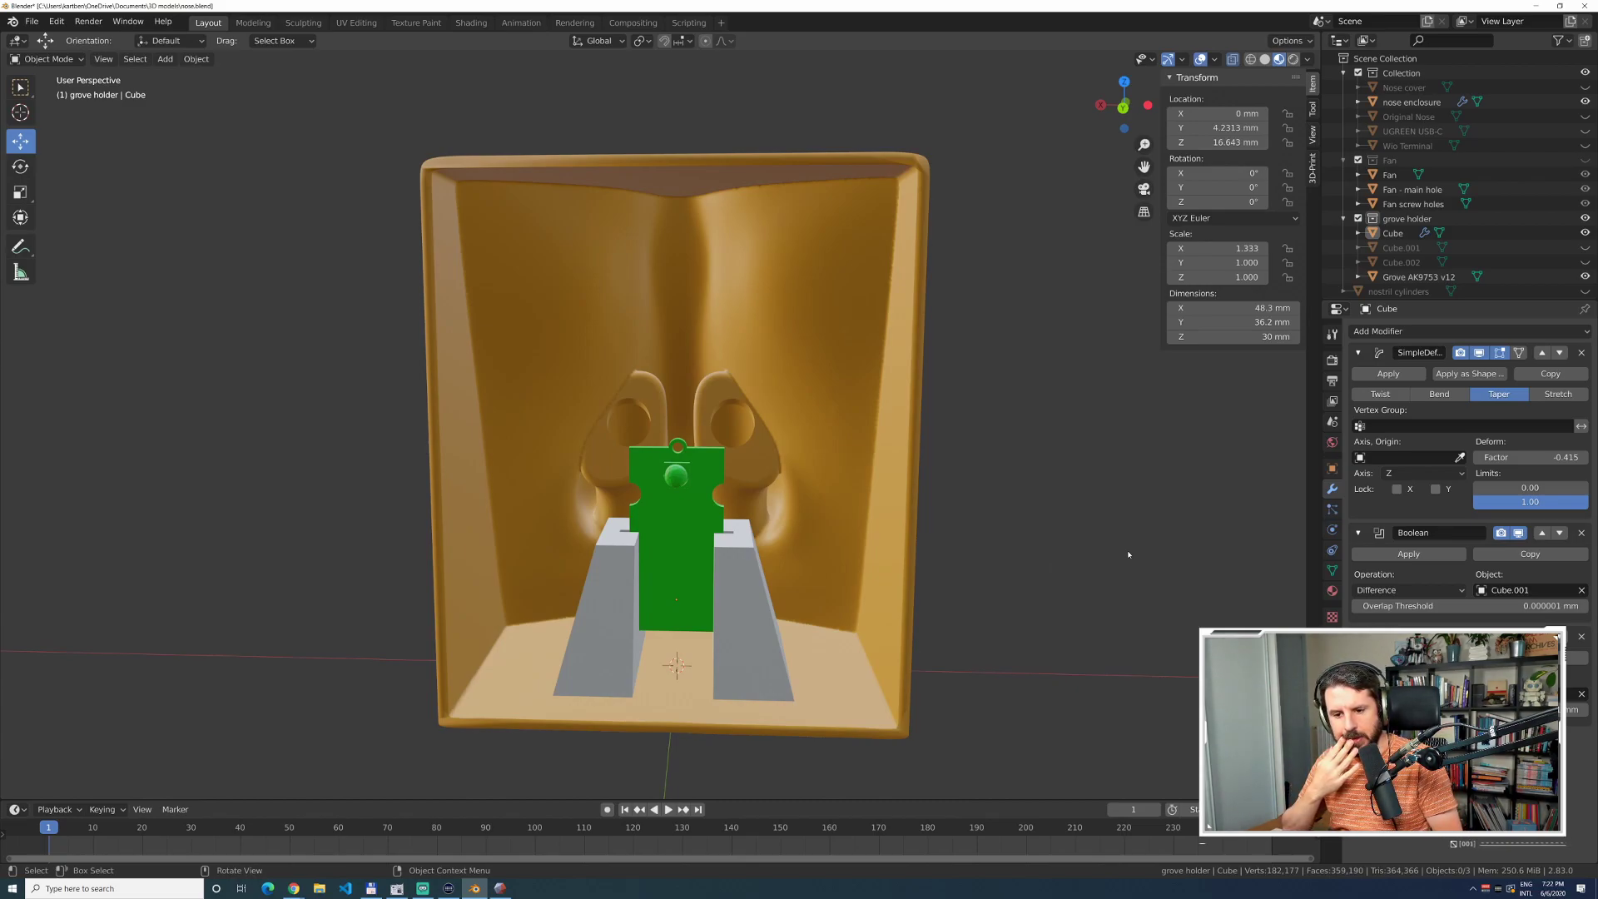
mouse_move(1027, 535)
middle_down()
mouse_move(1102, 528)
mouse_move(1024, 530)
middle_up()
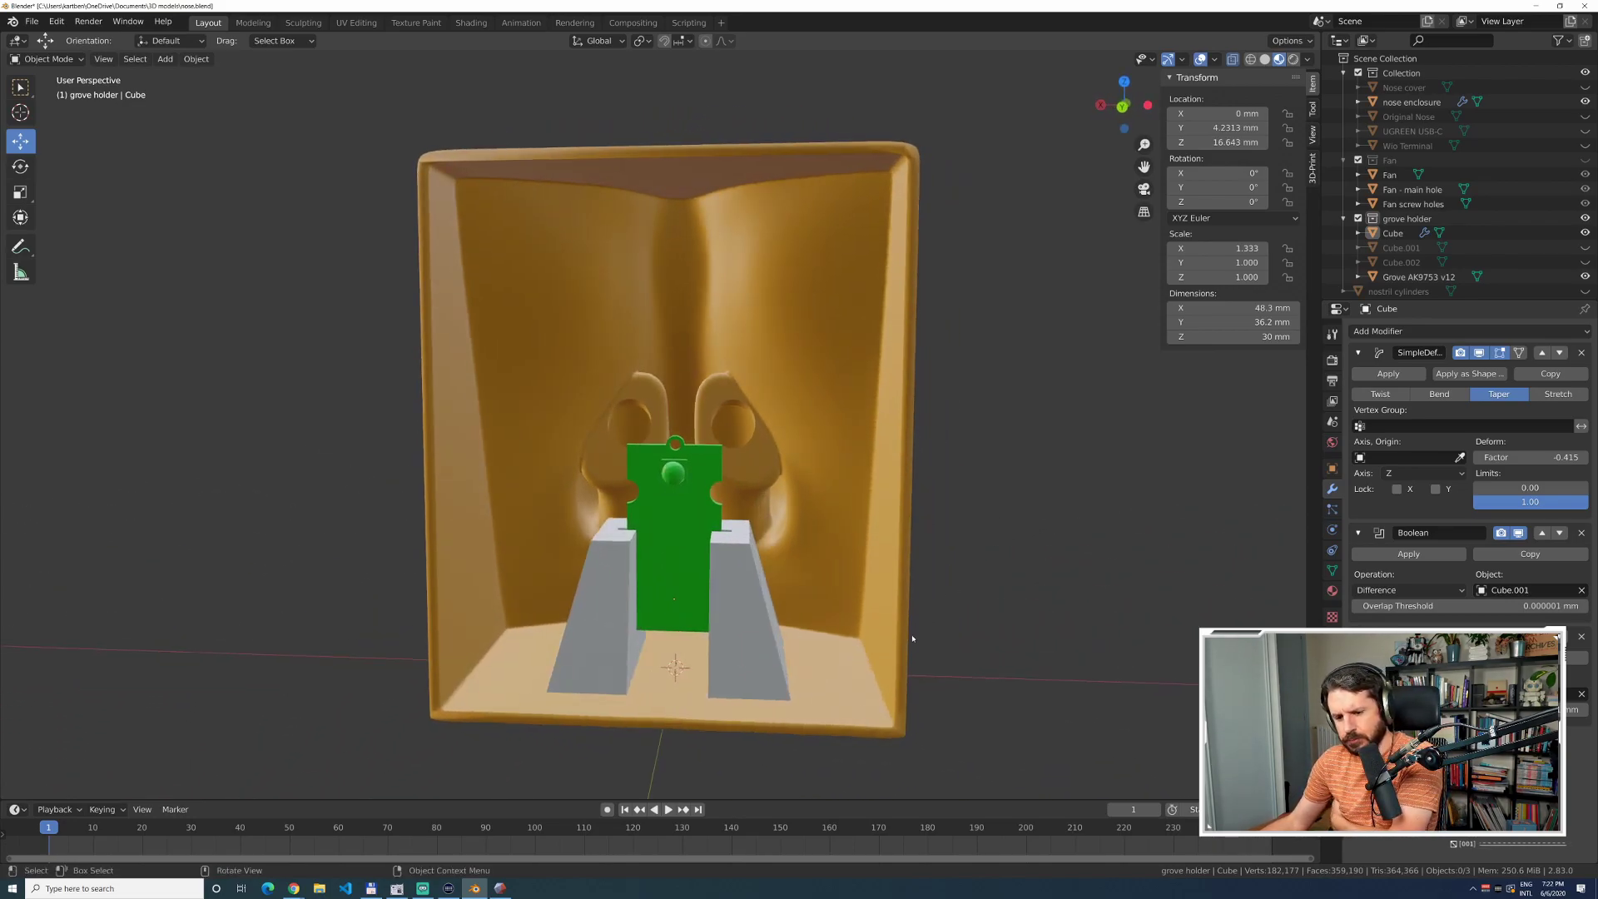
mouse_move(981, 652)
middle_down()
mouse_move(984, 638)
mouse_move(978, 653)
middle_up()
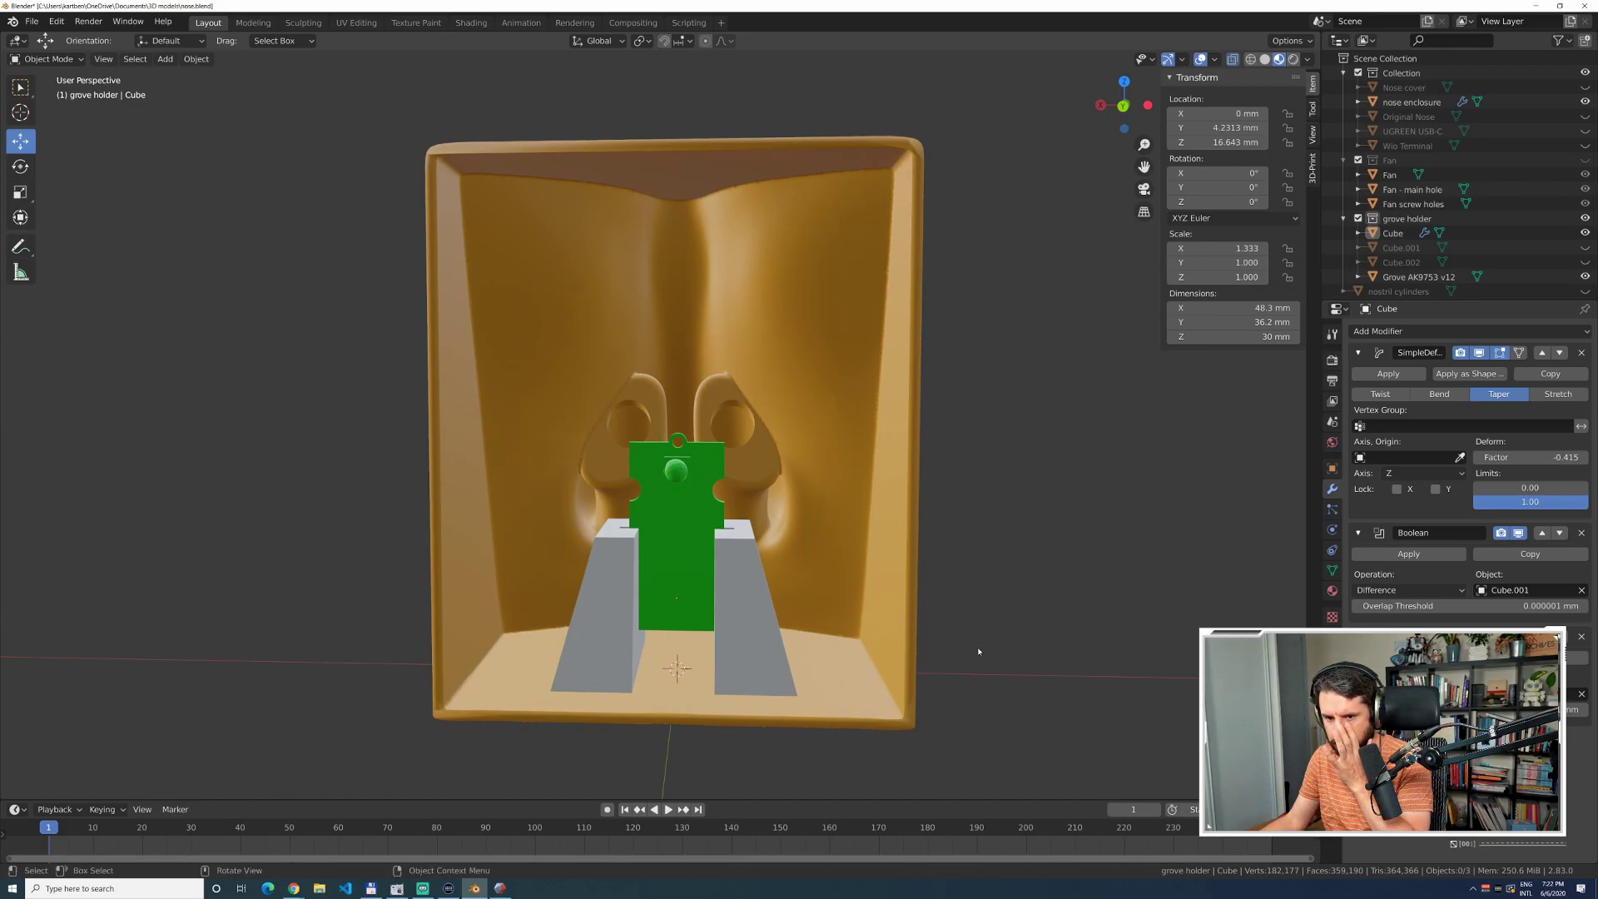
middle_drag(1002, 614, 1046, 626)
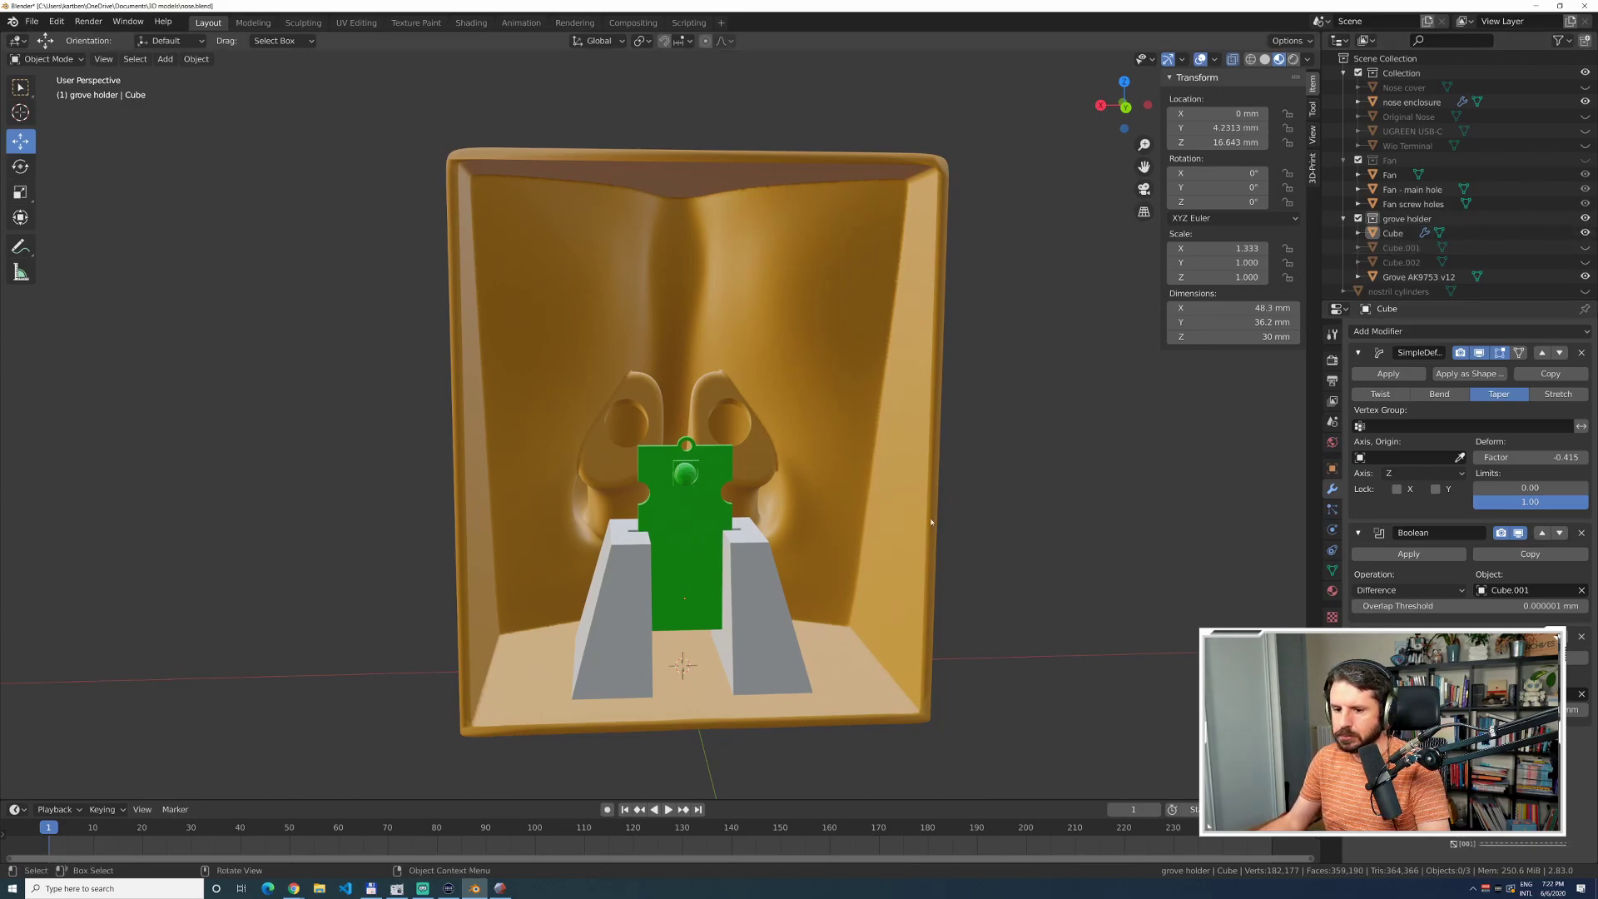
Unhide the cutter Cube.001, stretch it along Z to a height of about 53.2 mm, and hide it again.
click(1585, 247)
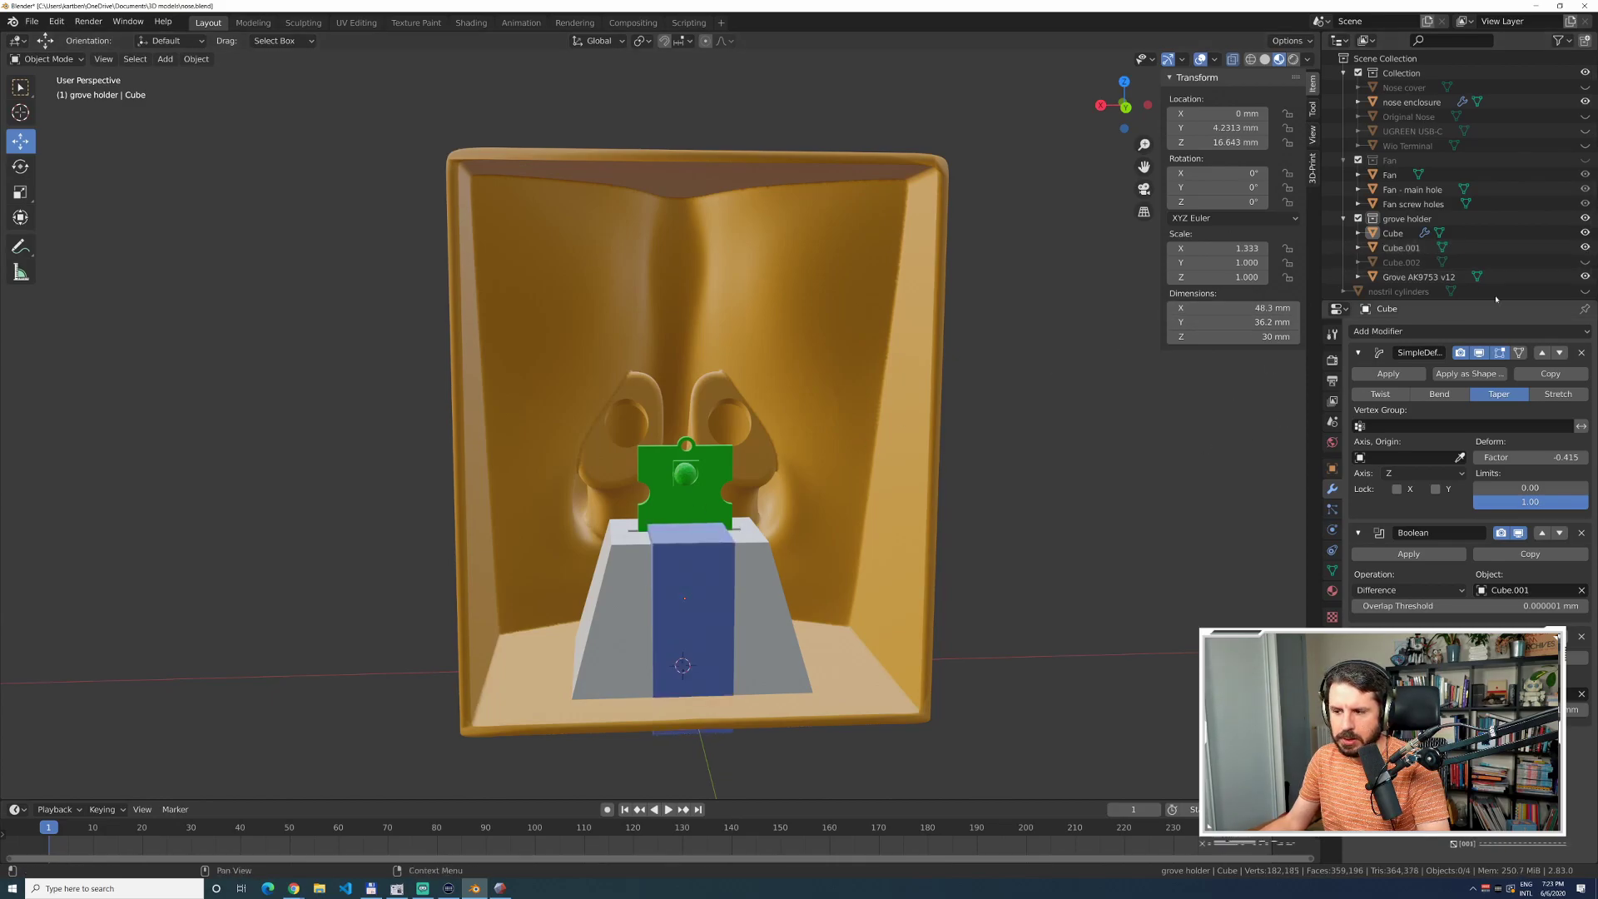
click(685, 576)
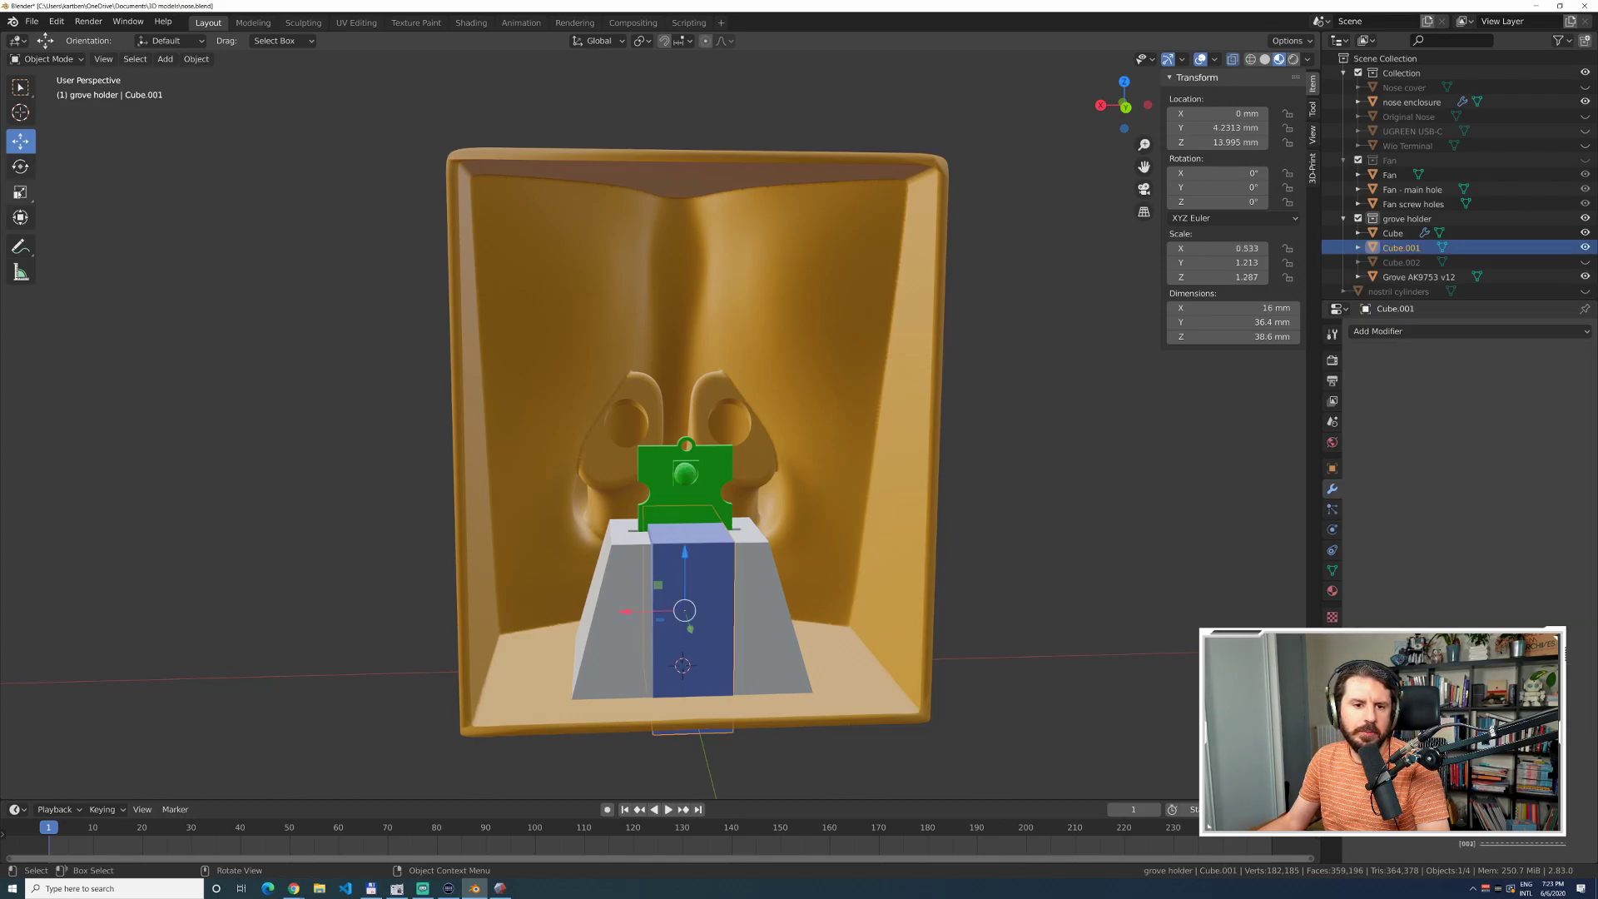
click(20, 193)
drag(685, 555, 709, 533)
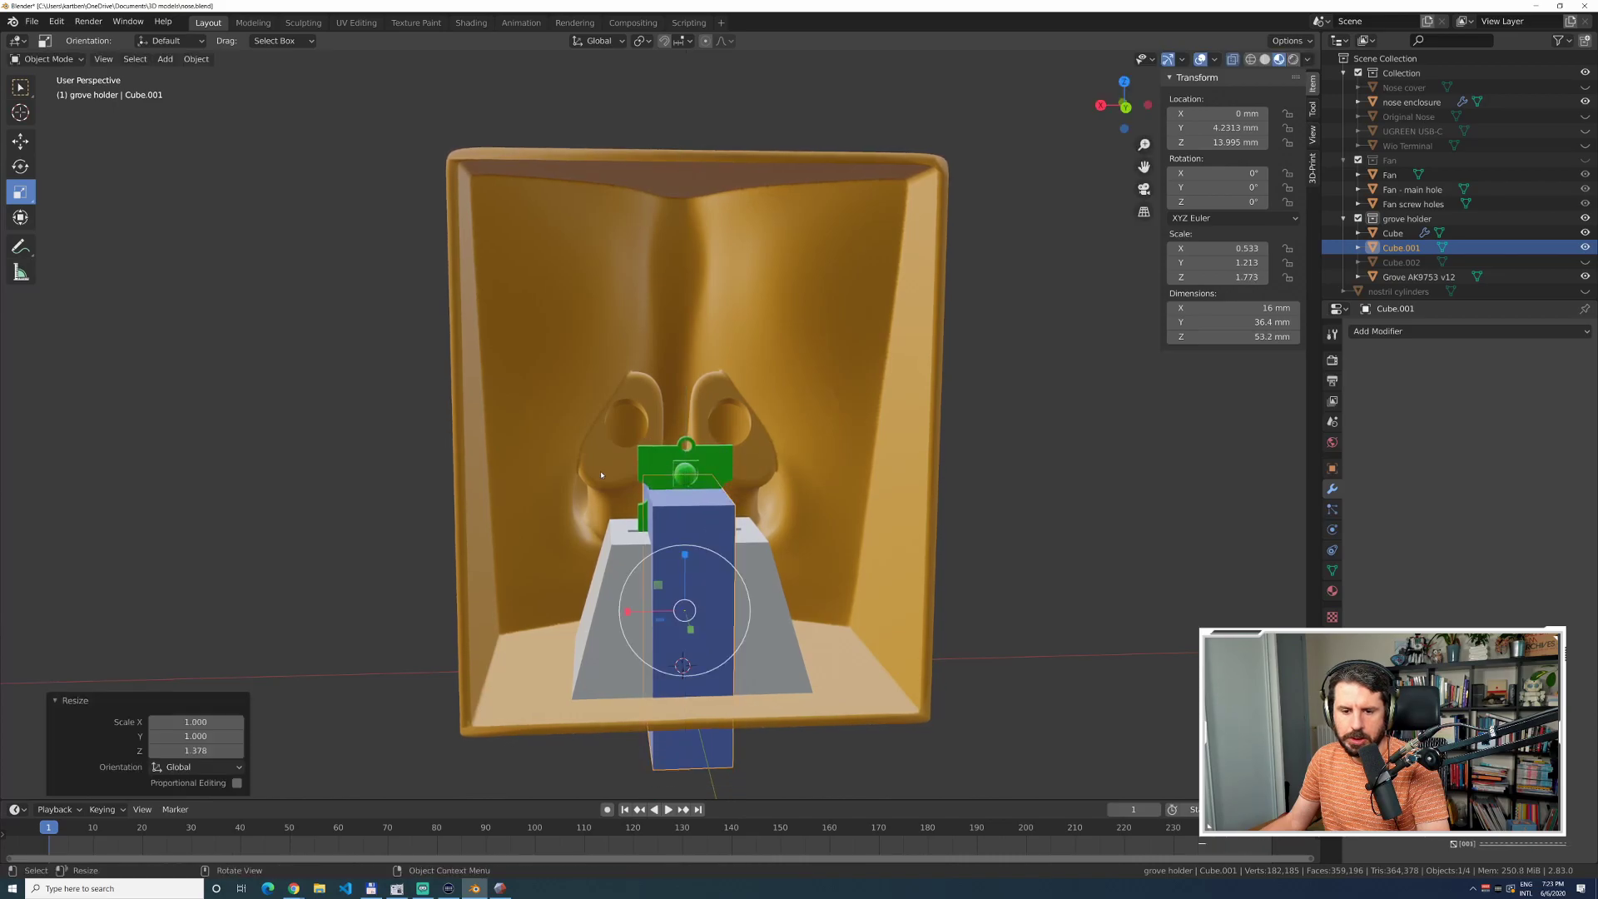
click(299, 435)
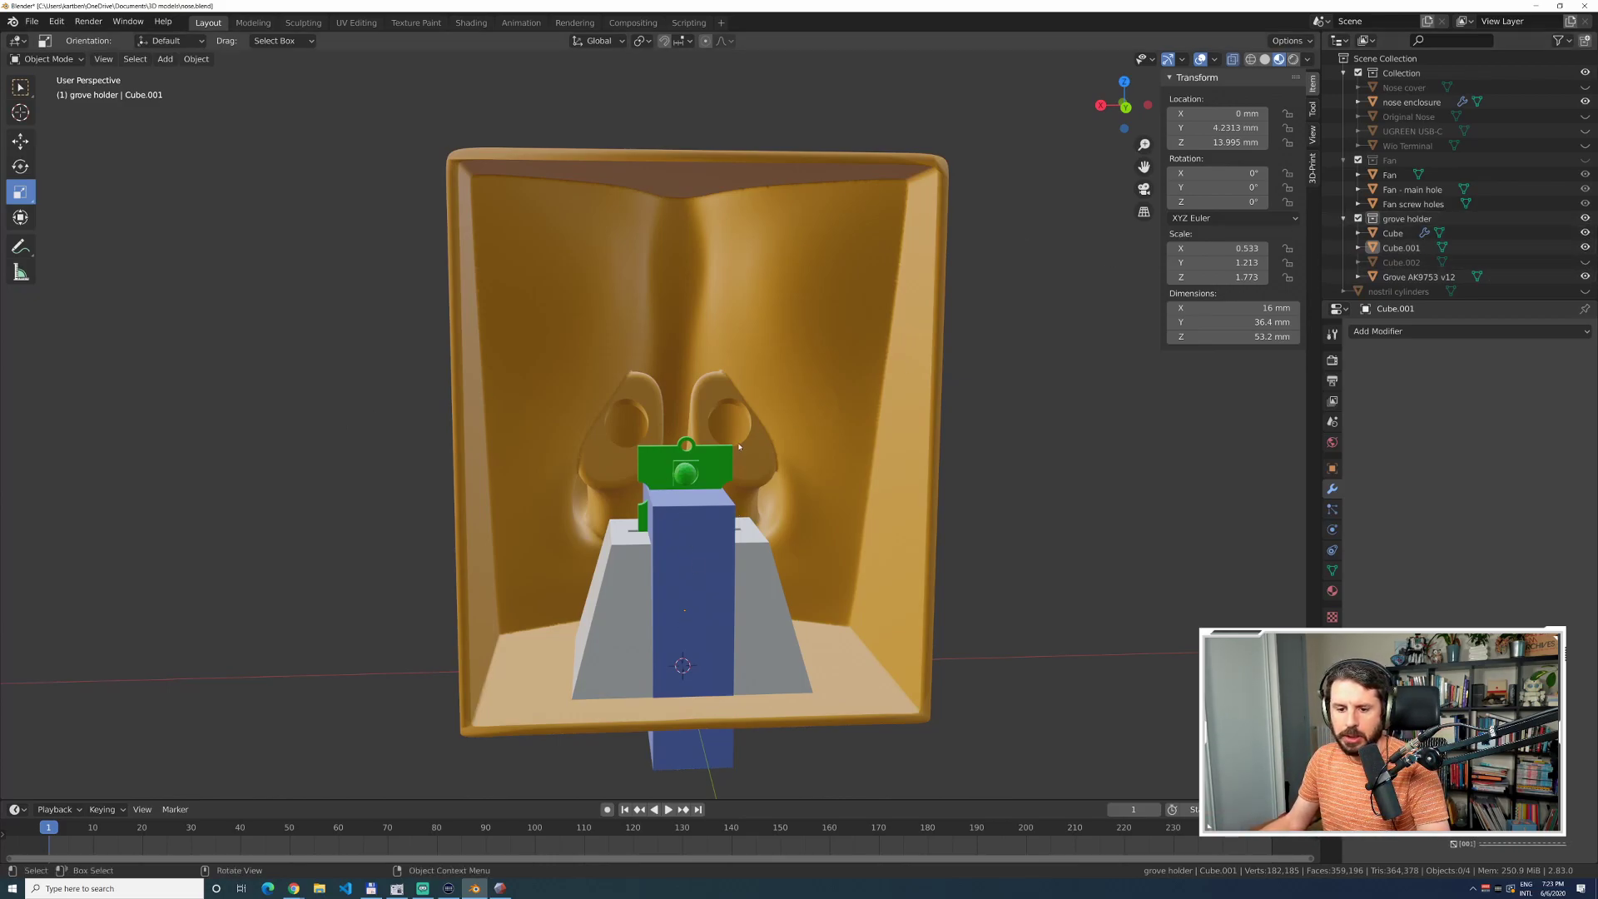
click(1586, 248)
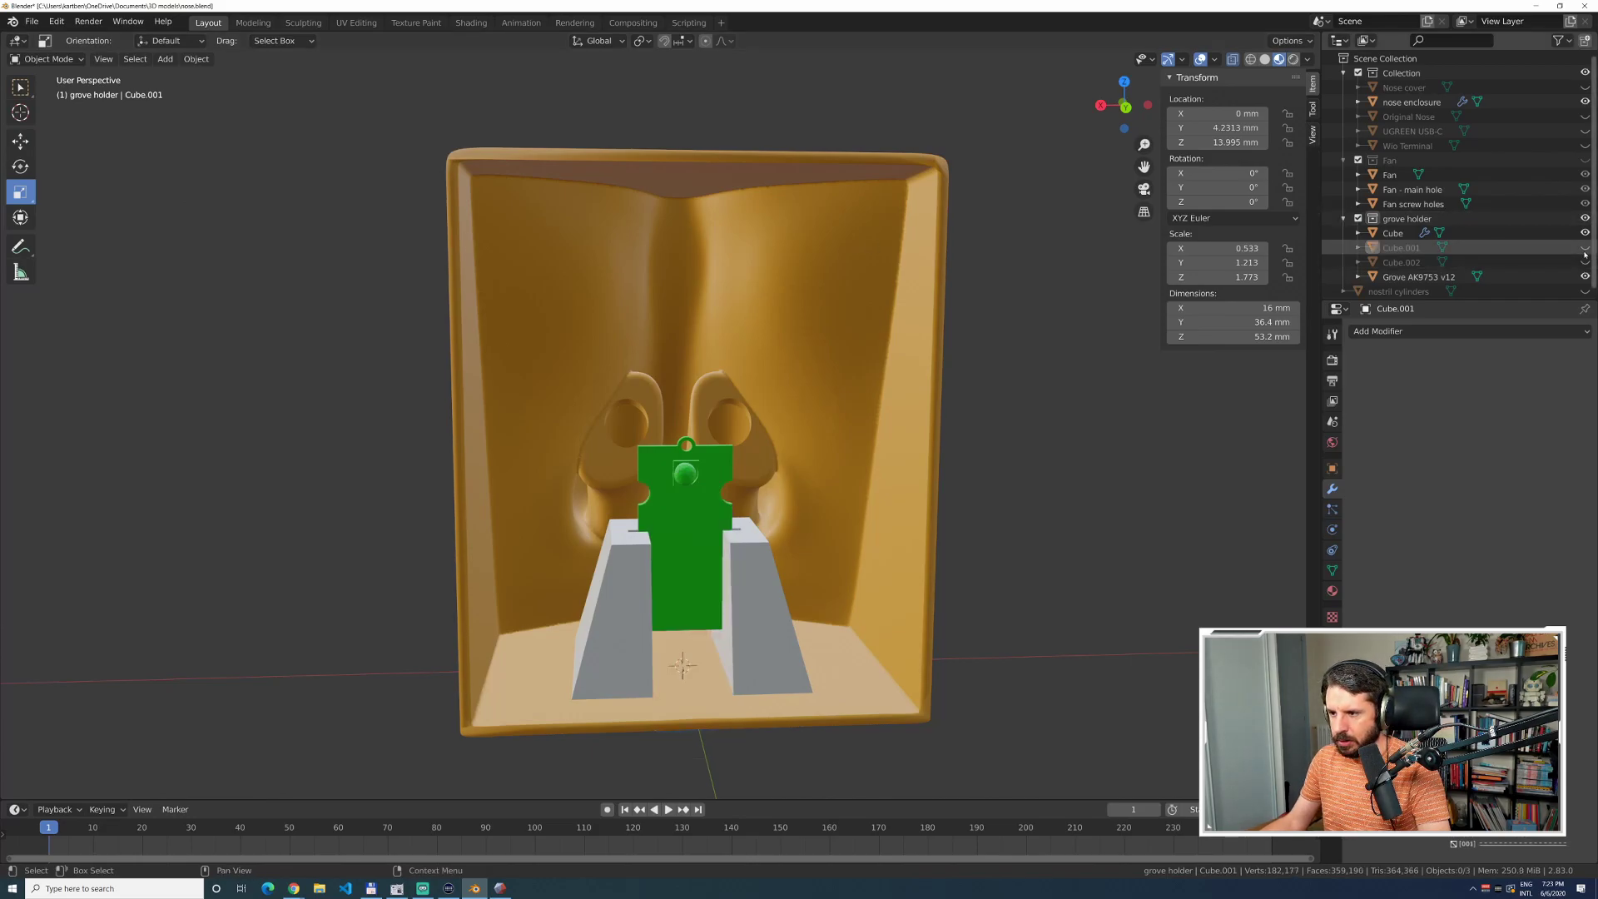
Unhide the slot cutter Cube.002, stretch it along Z to about 47 mm, and raise it about 18.6 mm.
click(1586, 262)
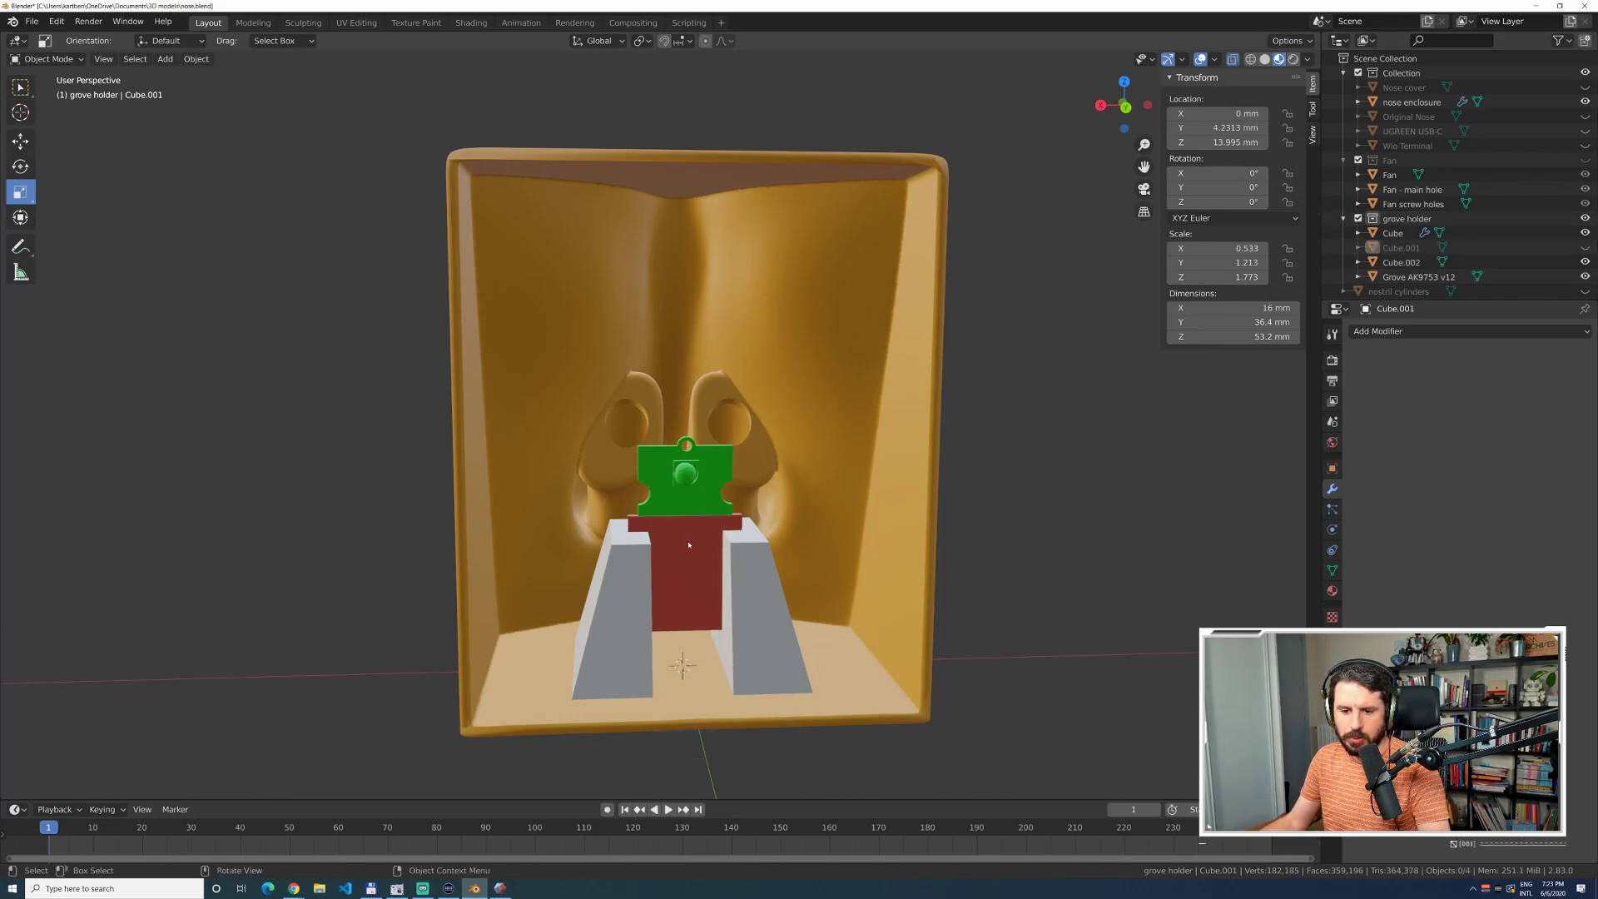
click(713, 529)
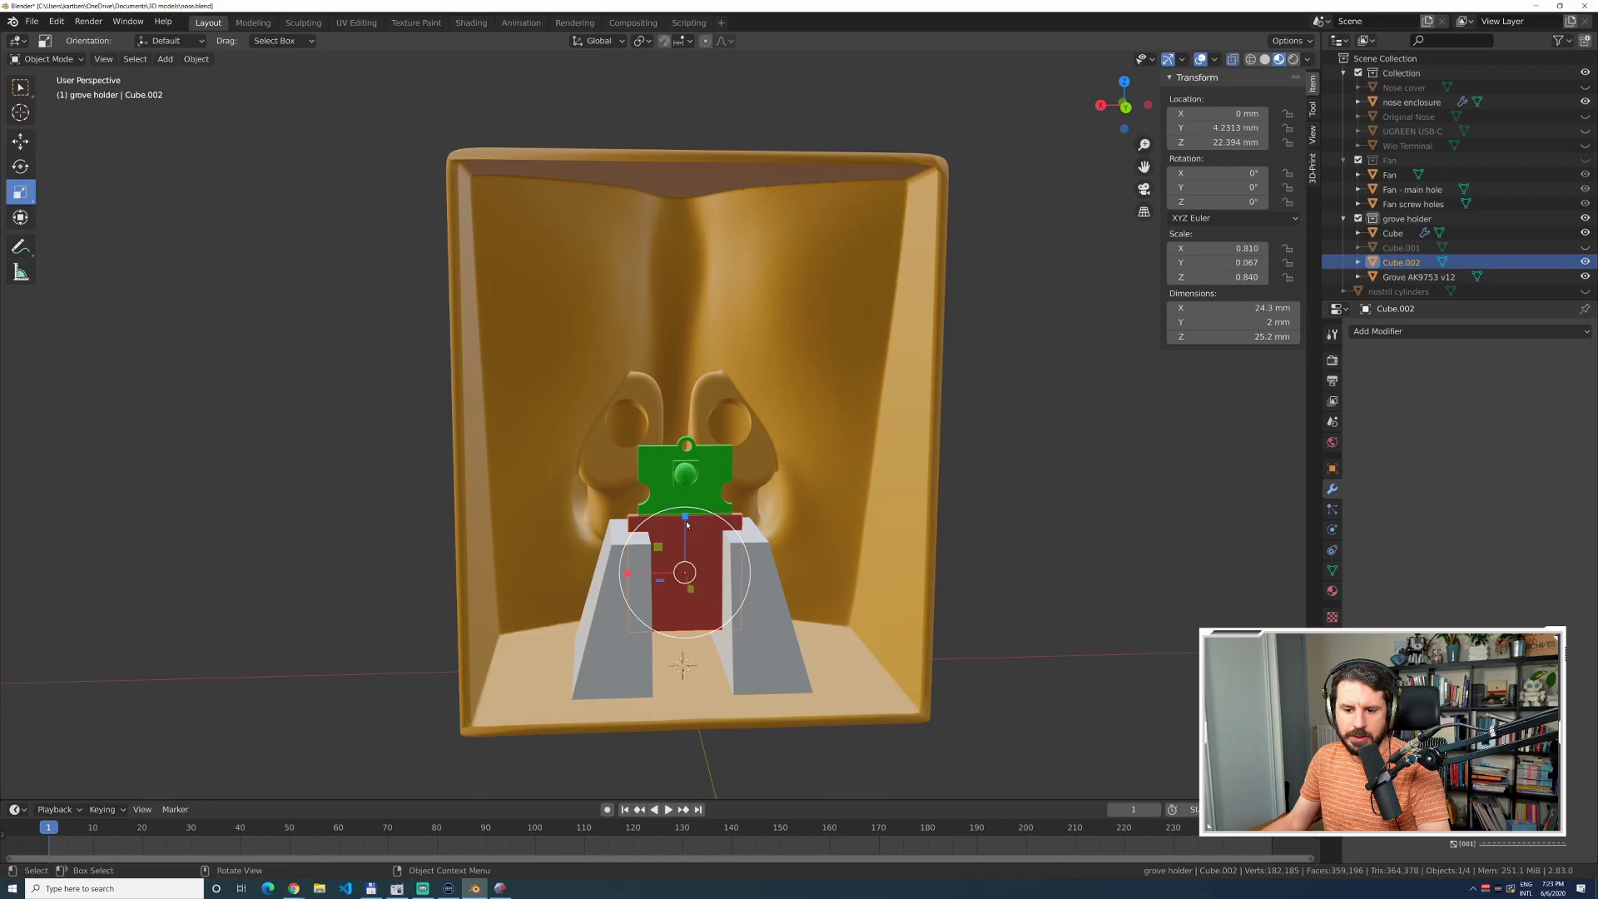
drag(685, 519, 640, 436)
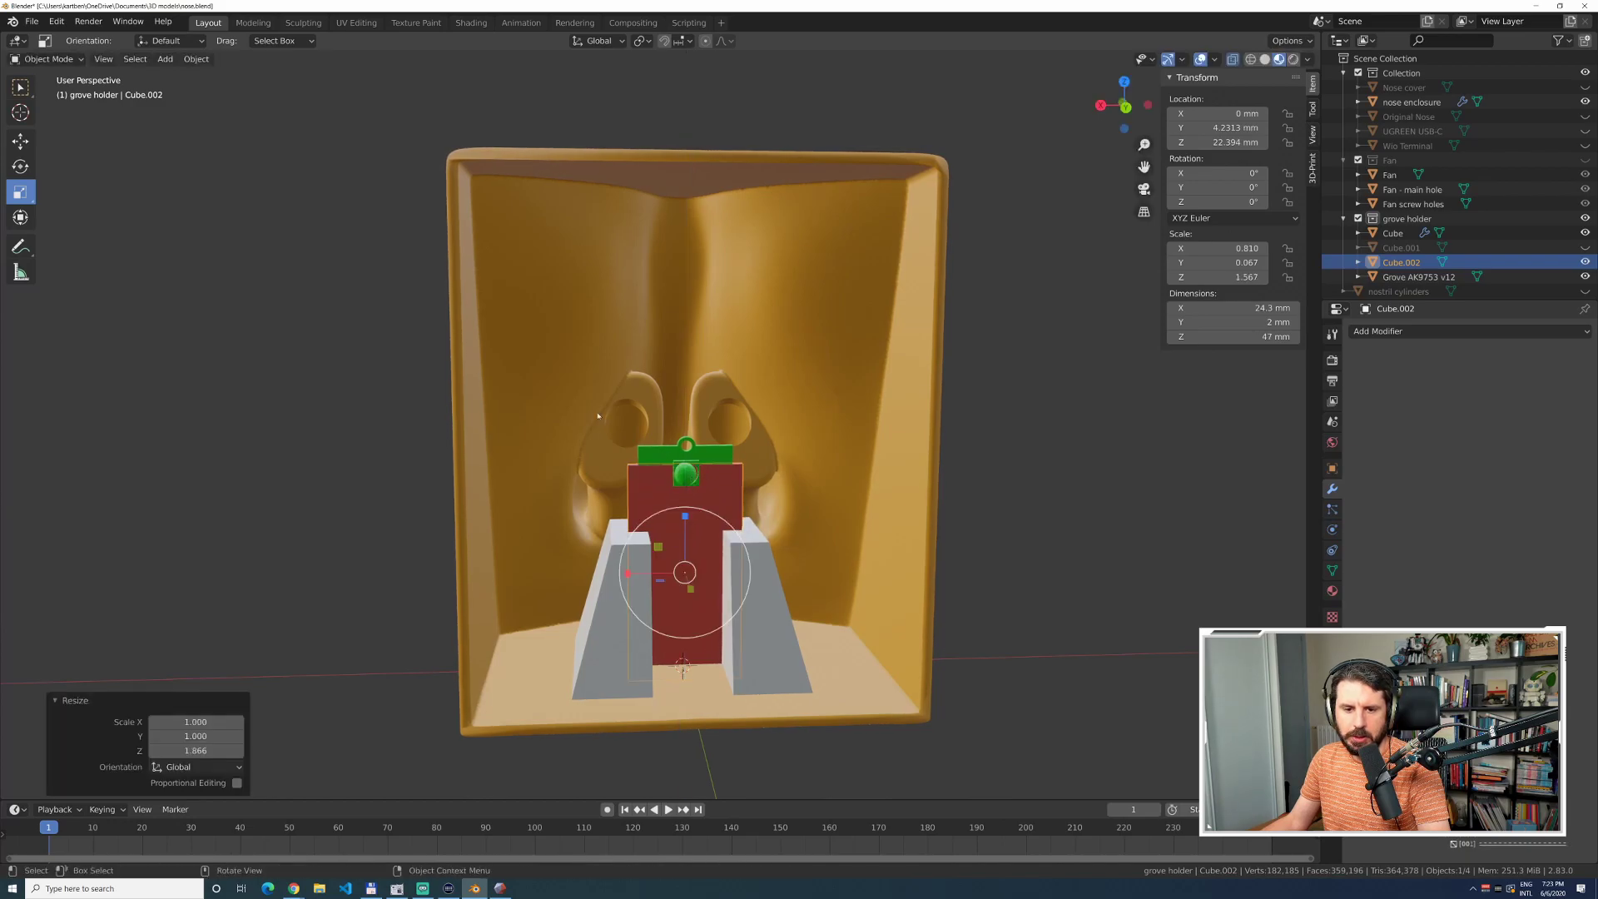
click(20, 142)
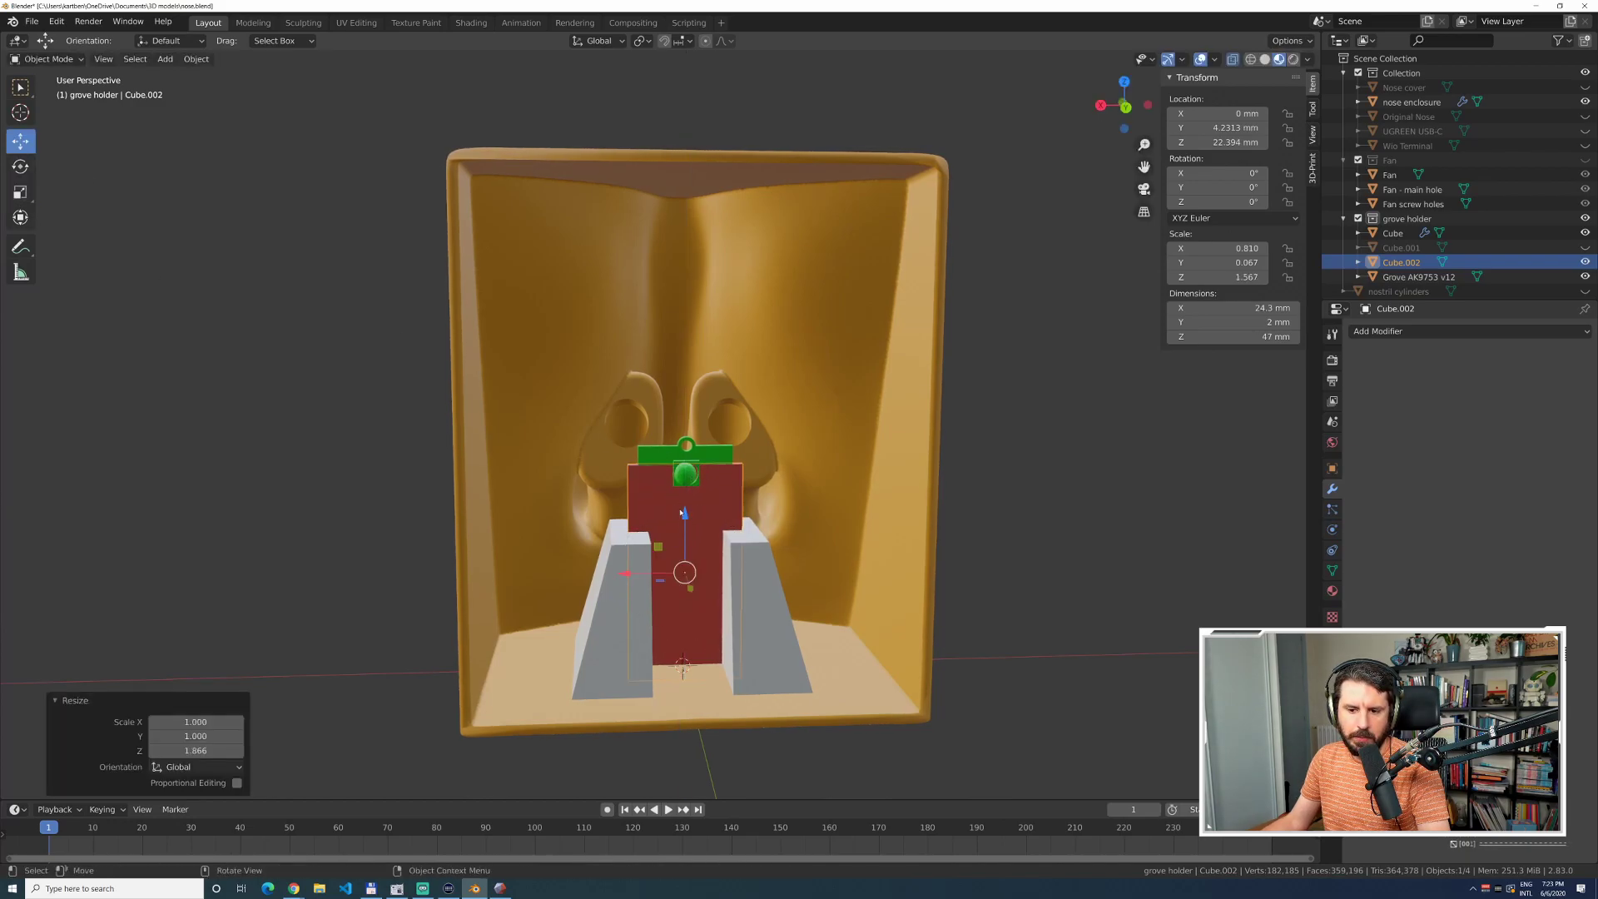
drag(686, 513, 701, 421)
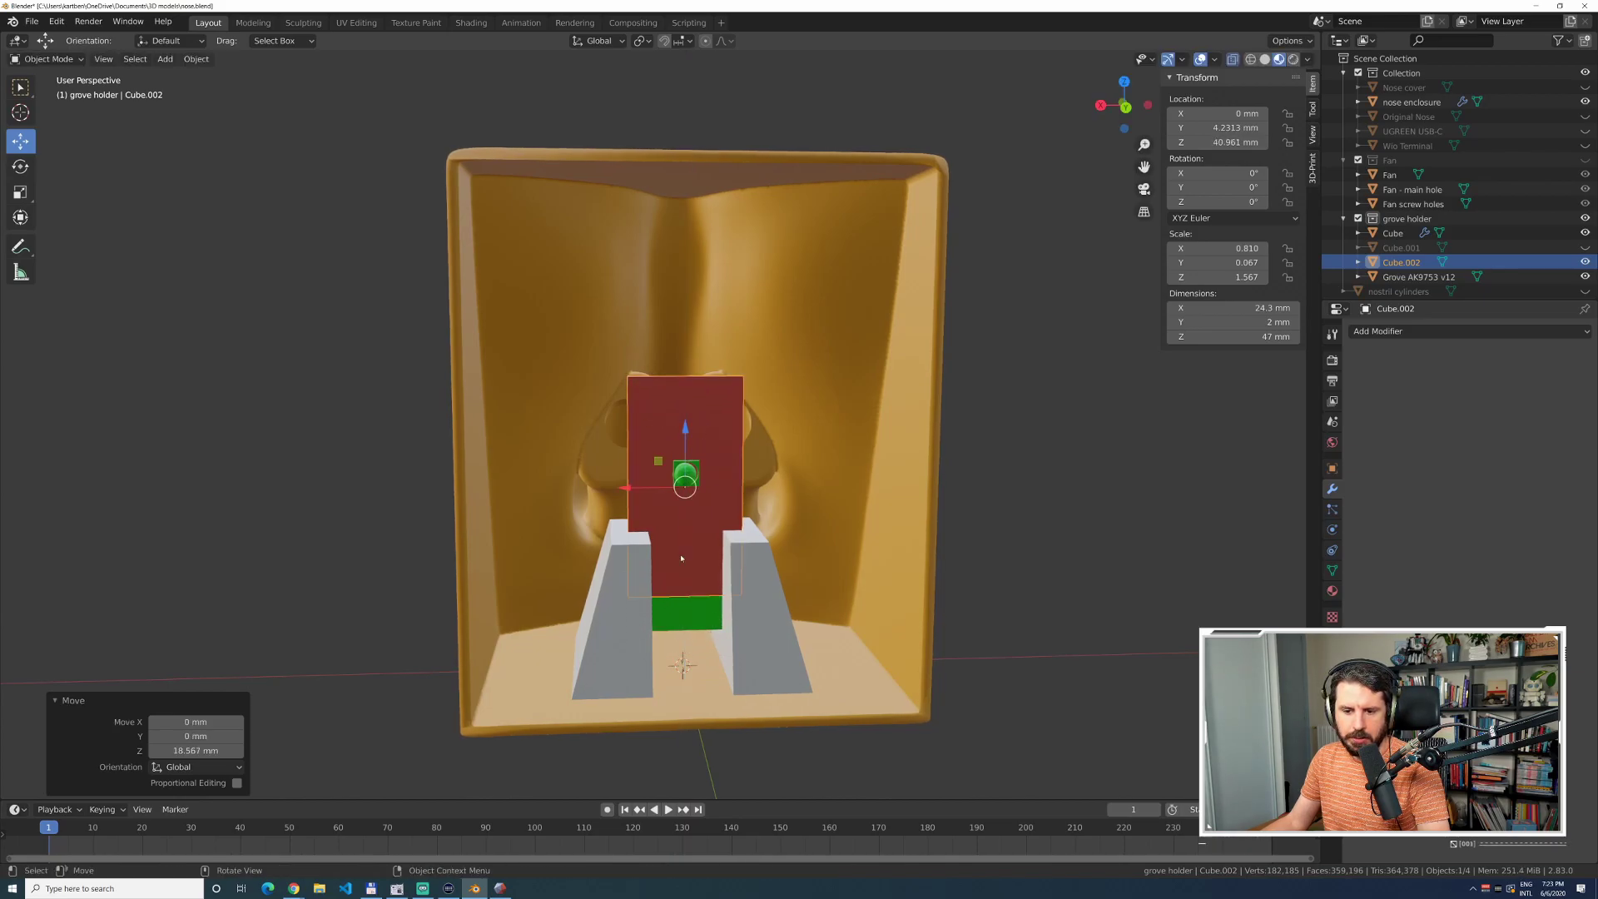
Raise the Grove AK9753 v12 sensor board along Z to about 46.8 mm, within the outline of the red slot cutter.
click(685, 627)
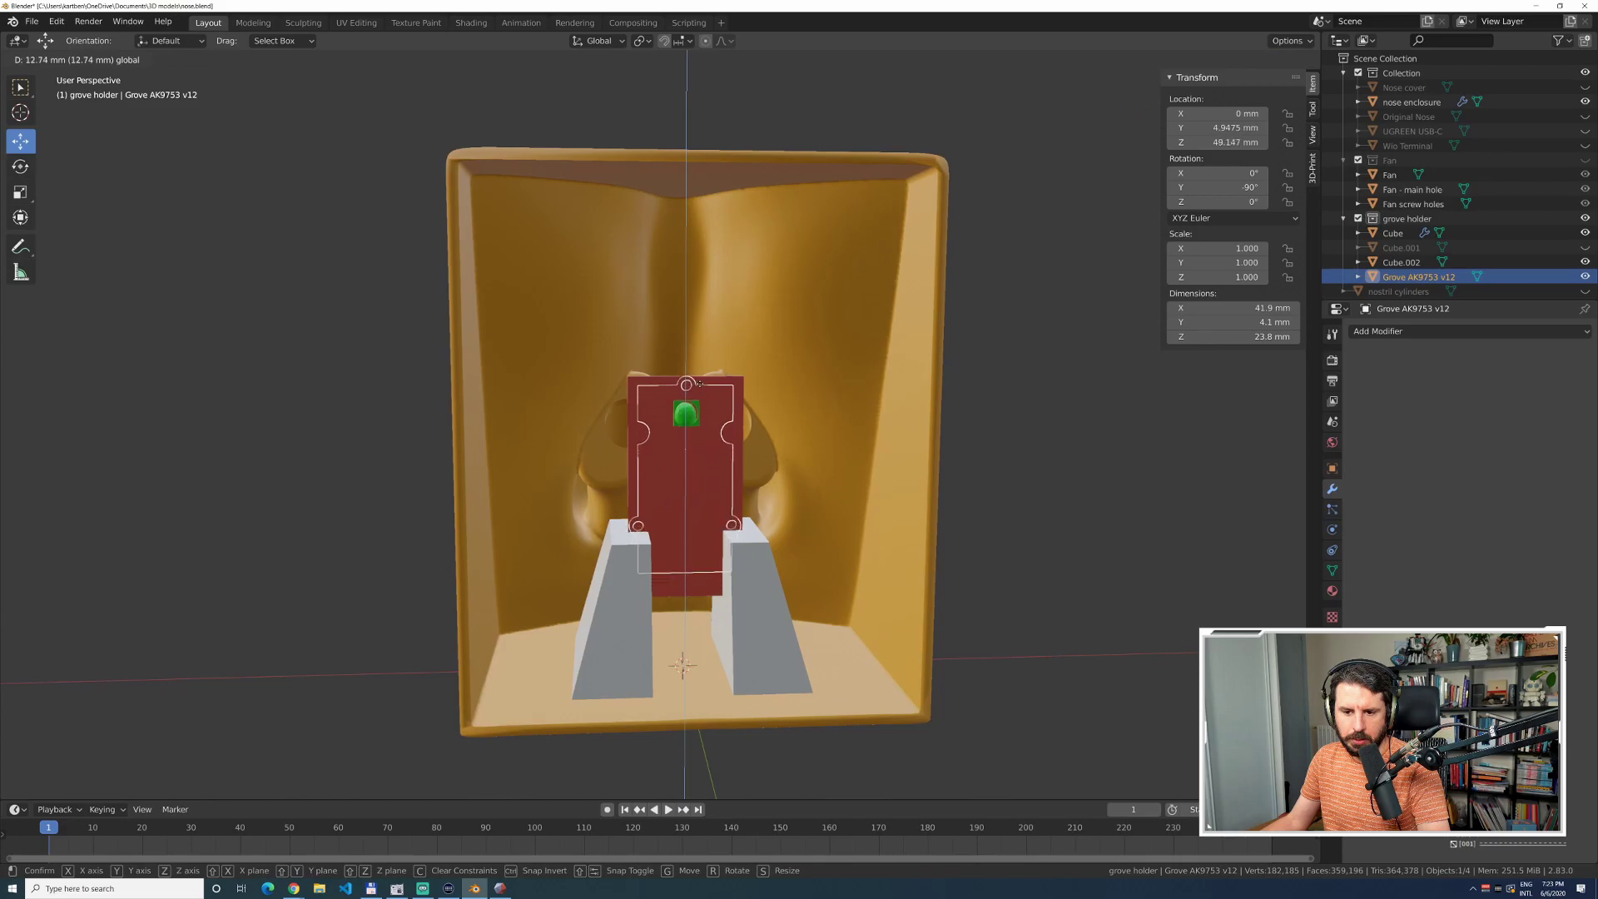
click(224, 492)
mouse_move(225, 492)
middle_down()
mouse_move(271, 496)
mouse_move(191, 488)
mouse_move(238, 491)
middle_up()
drag(681, 423, 674, 424)
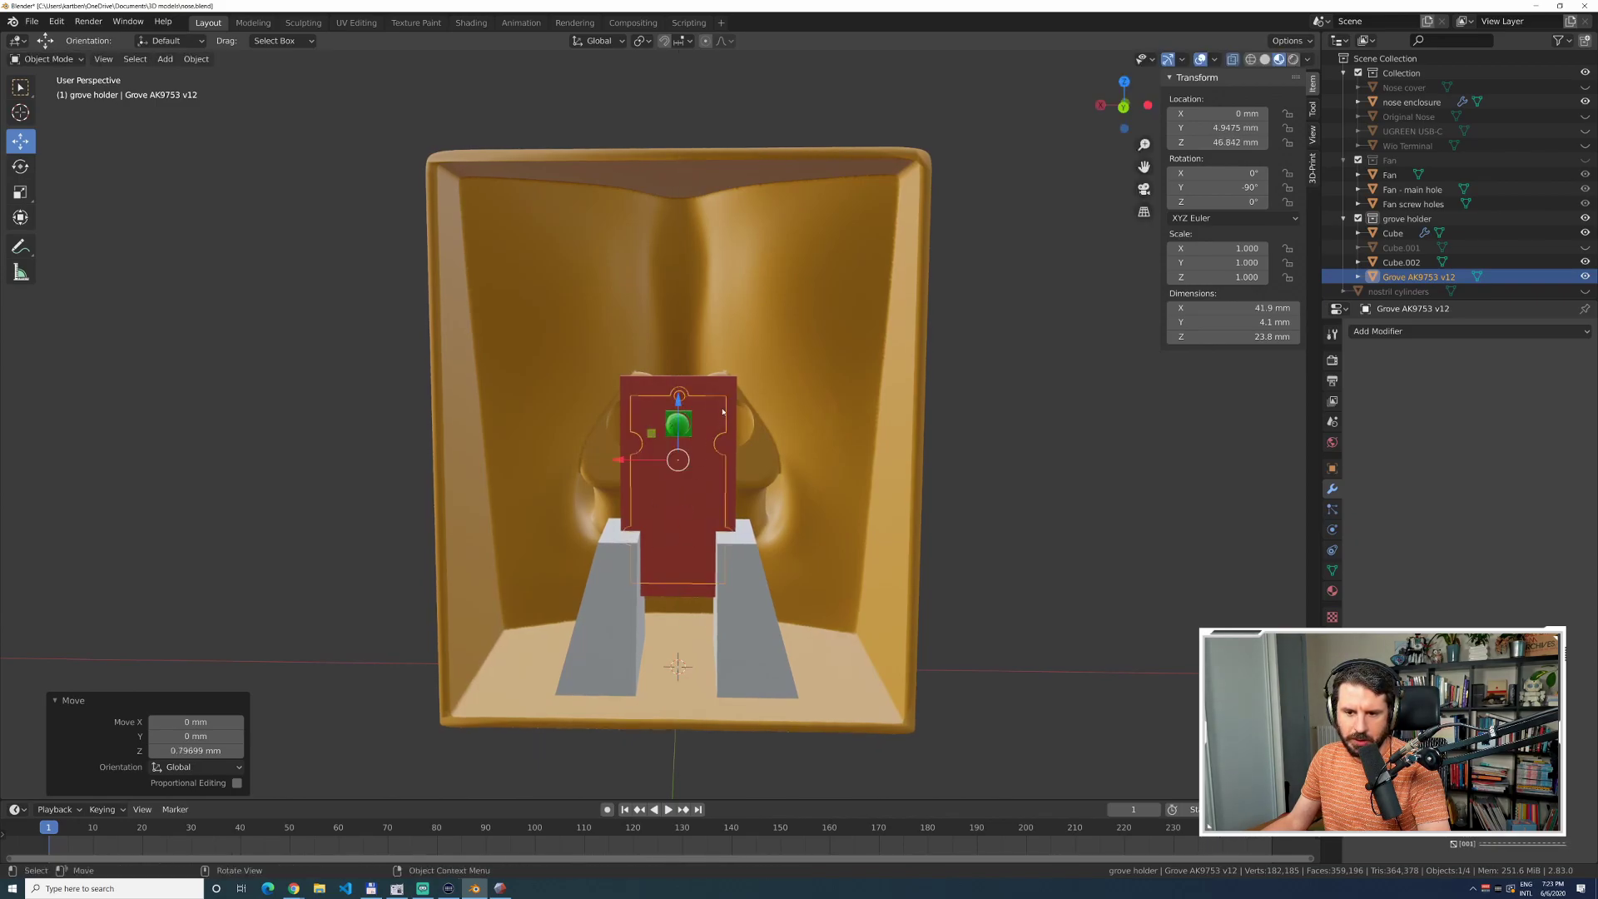
middle_drag(699, 622, 706, 478)
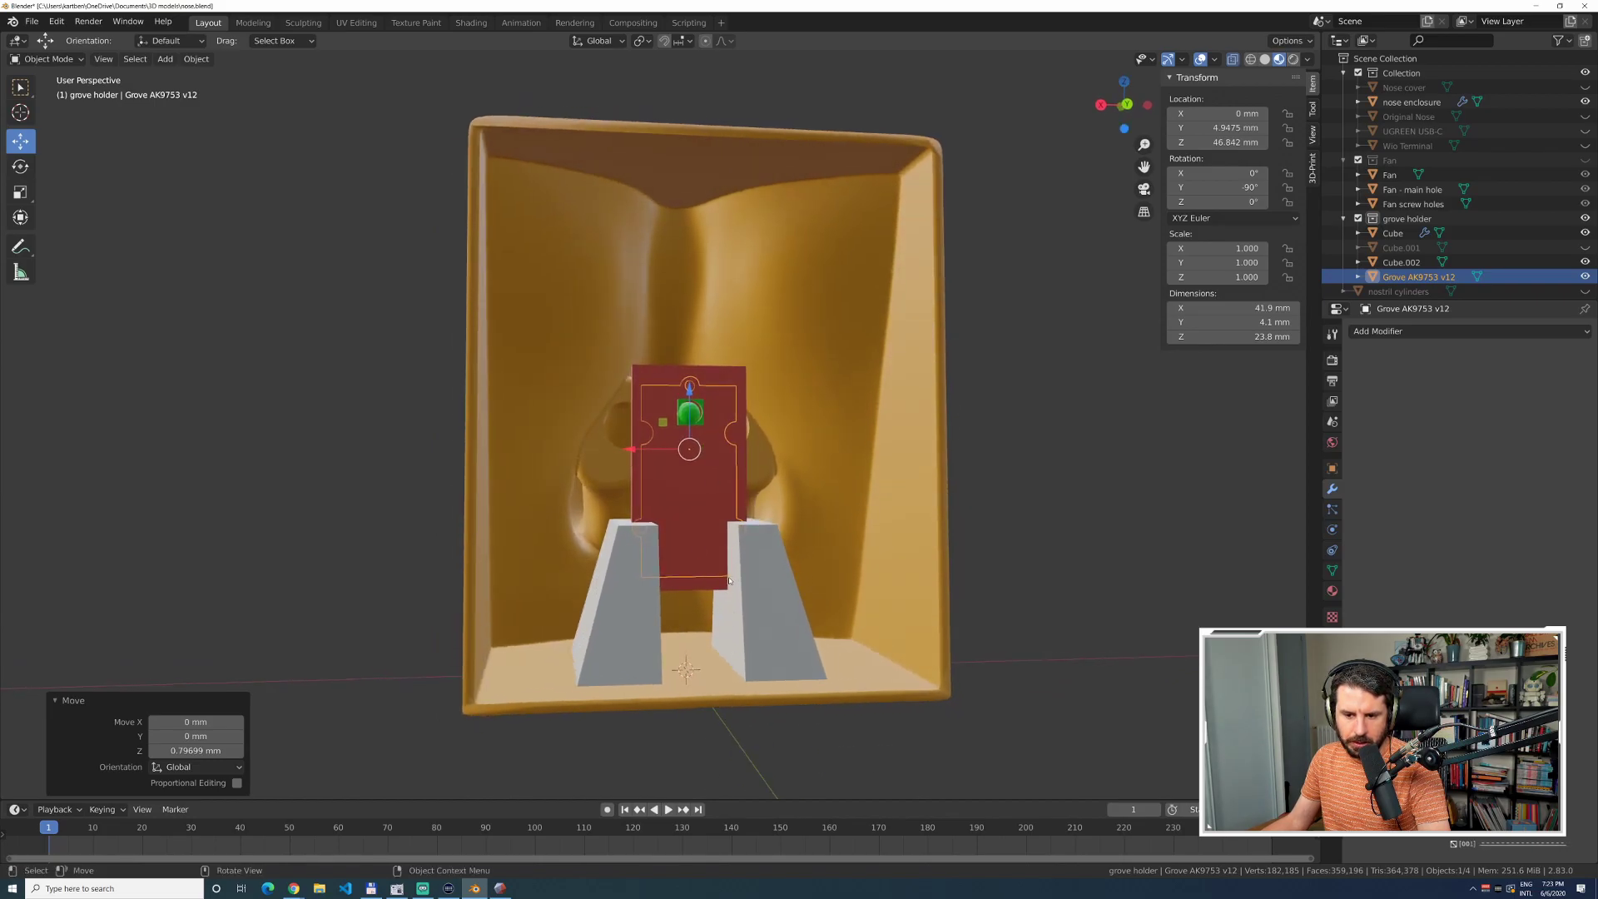
Raise the red slot cutter Cube.002 slightly along Z, and lower the Grove AK9753 v12 sensor to about 46.5 mm in Z.
click(713, 378)
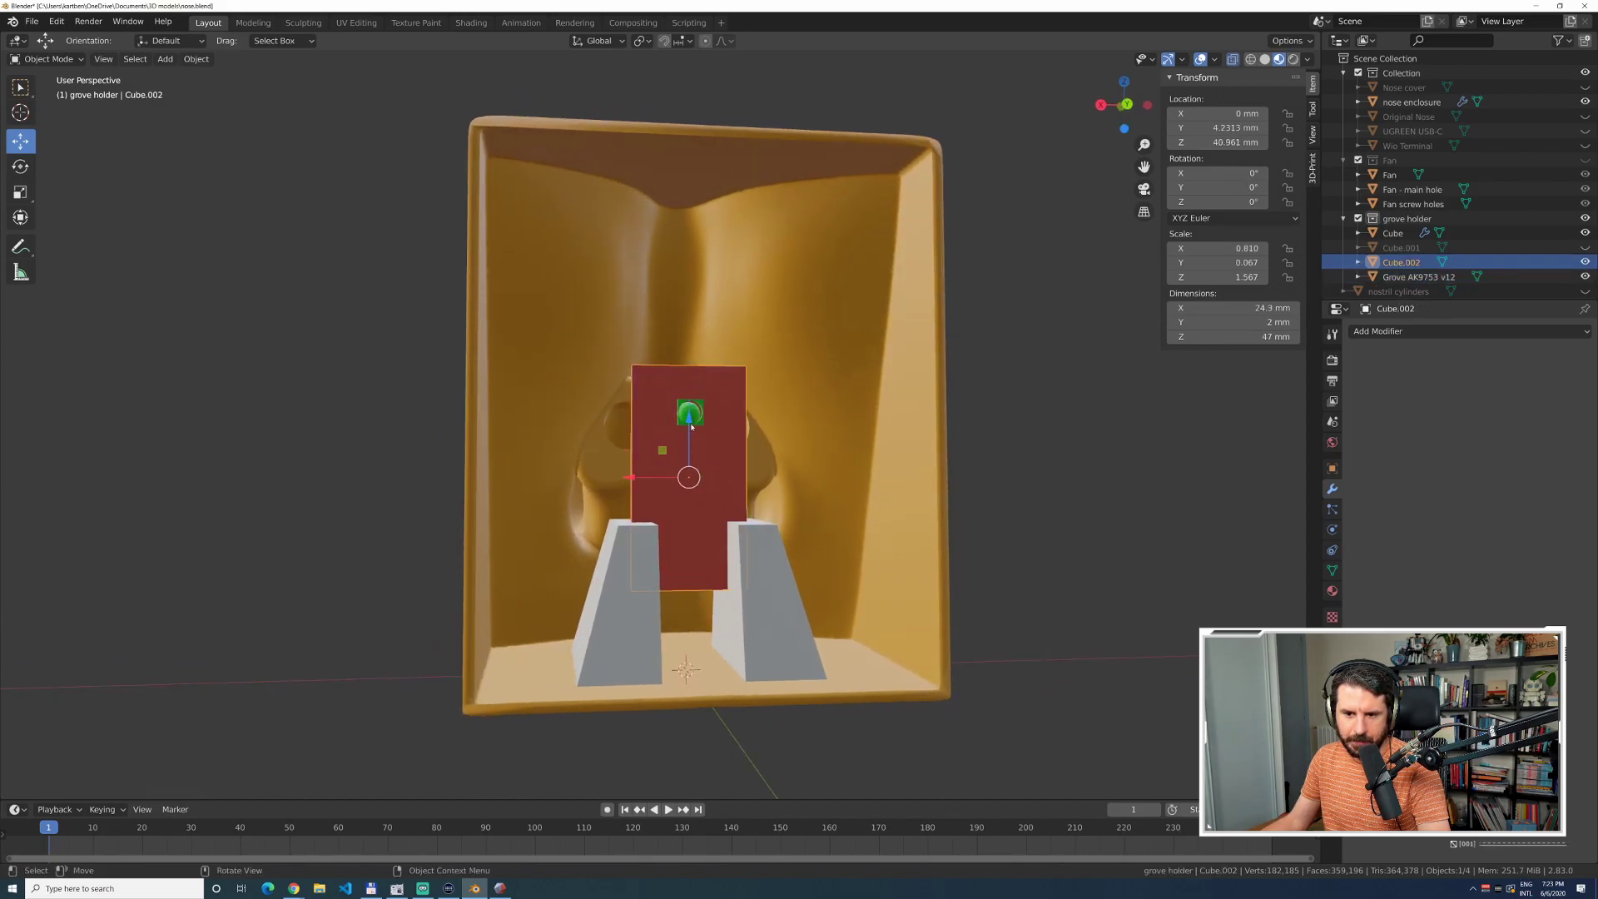
drag(691, 426, 691, 417)
click(718, 460)
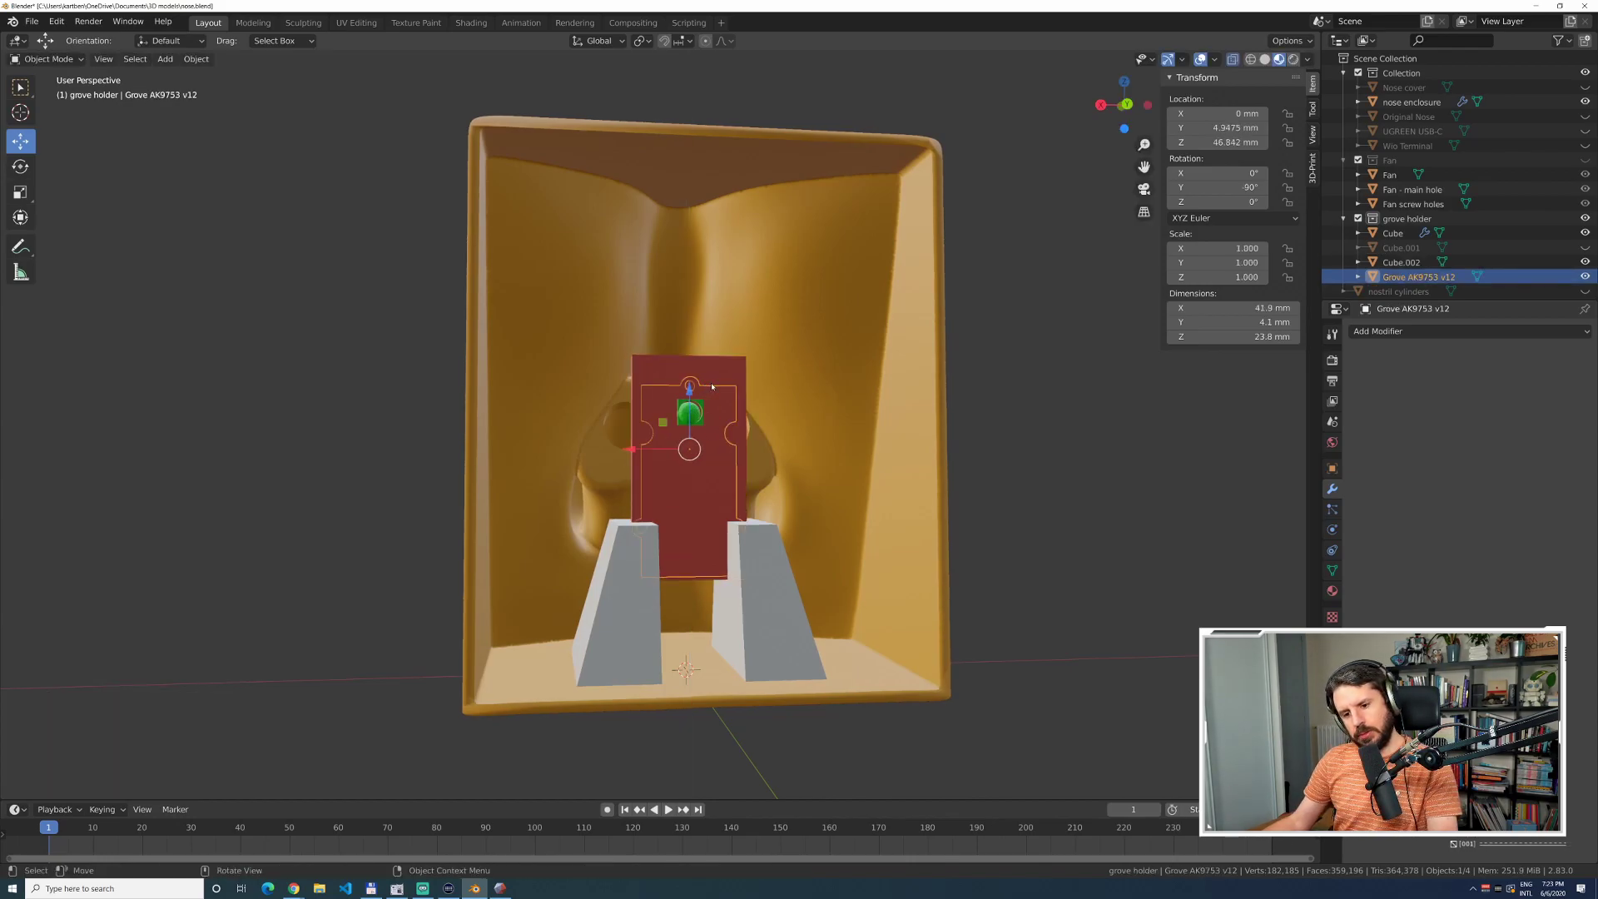
mouse_move(691, 398)
mouse_down()
mouse_move(717, 185)
mouse_move(701, 397)
mouse_up()
click(317, 470)
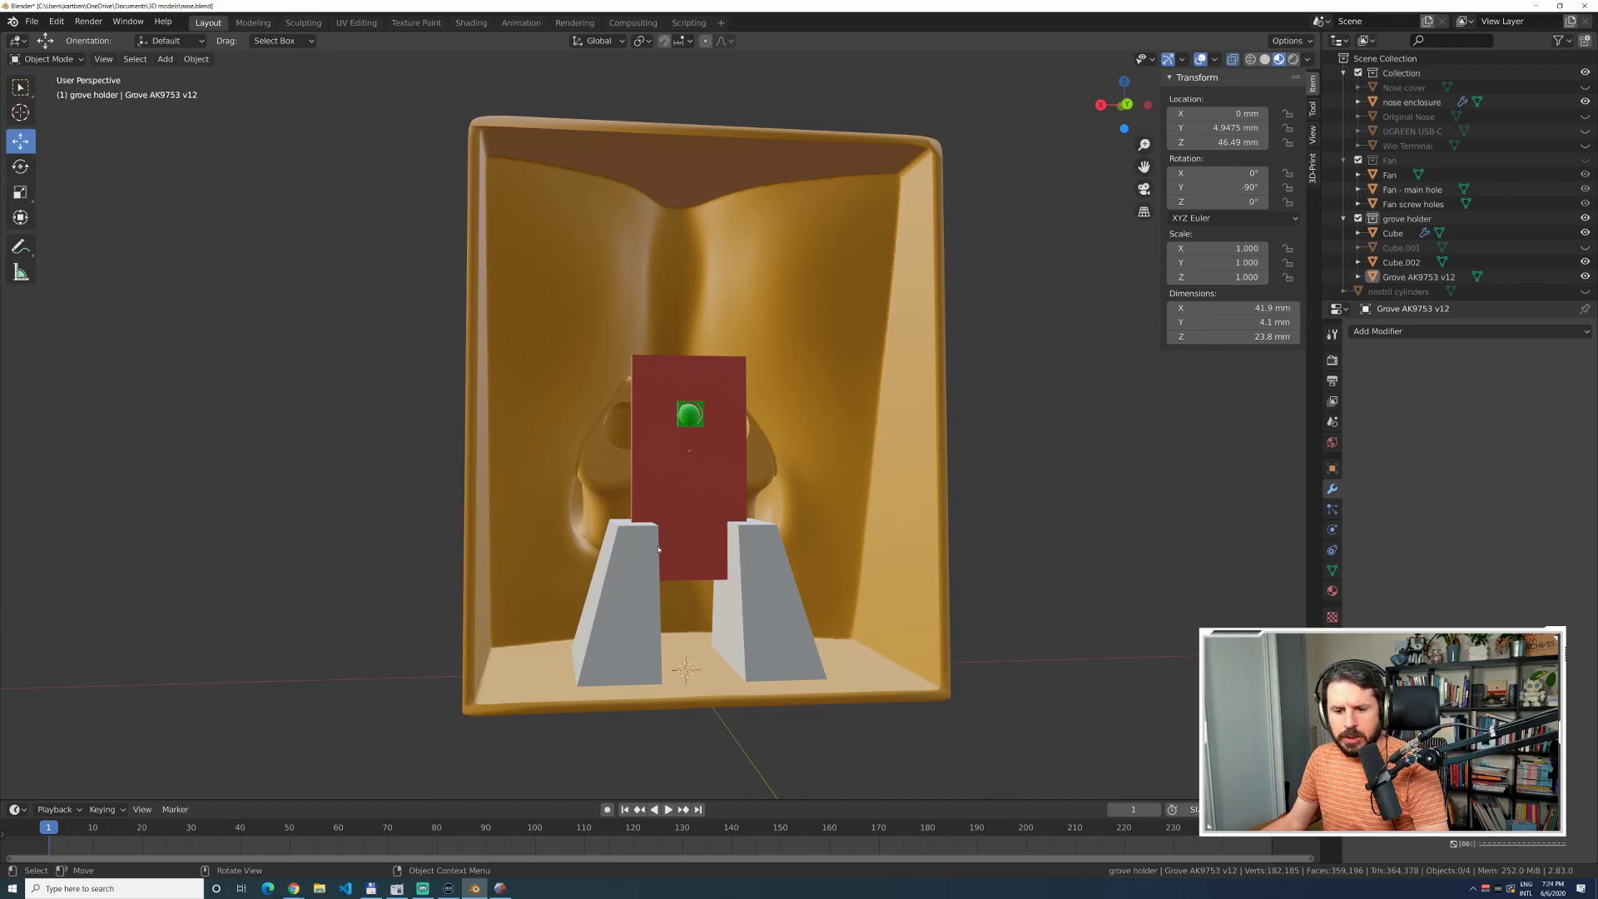
Hide the slot cutter Cube.002 and the Grove AK9753 v12 sensor, and select the holder block Cube.
click(628, 530)
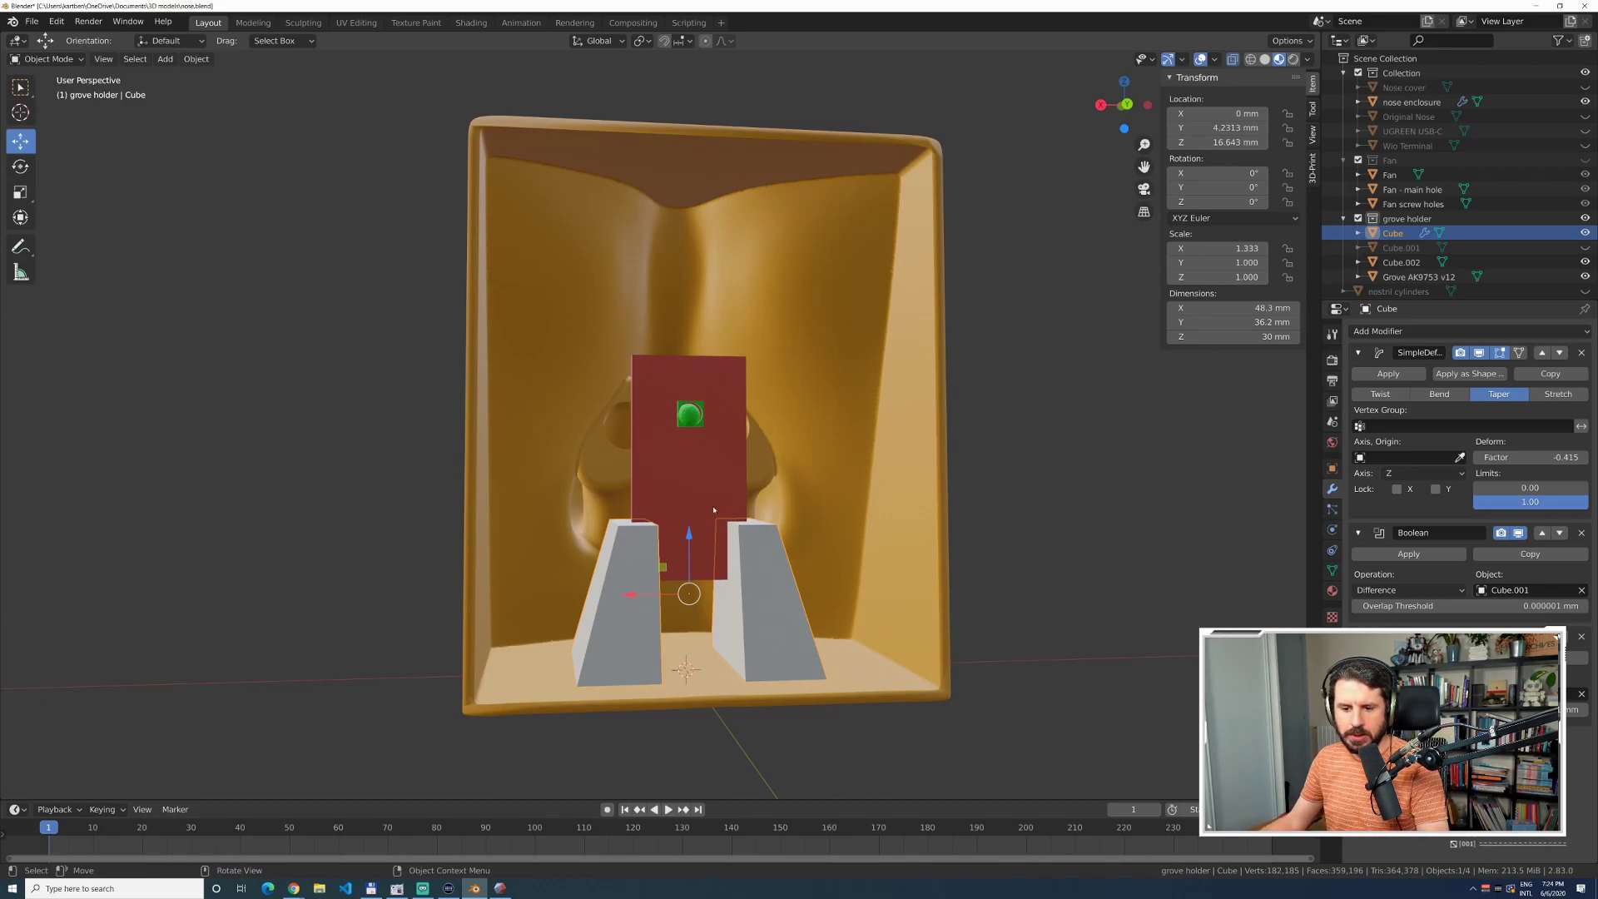
click(1584, 262)
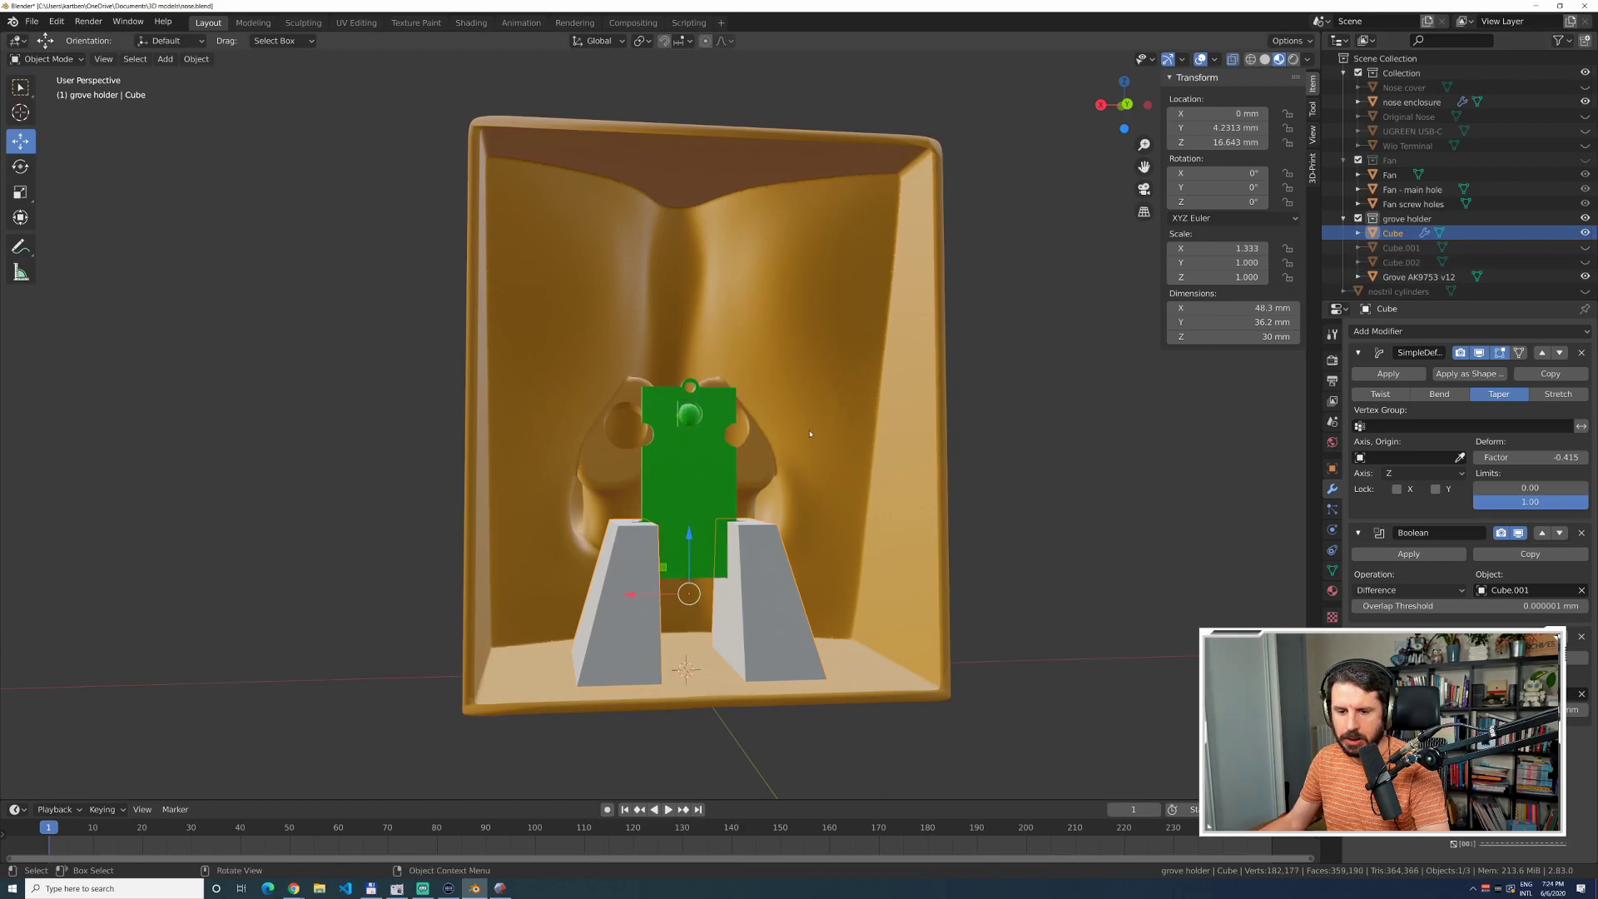
click(1585, 276)
click(1096, 533)
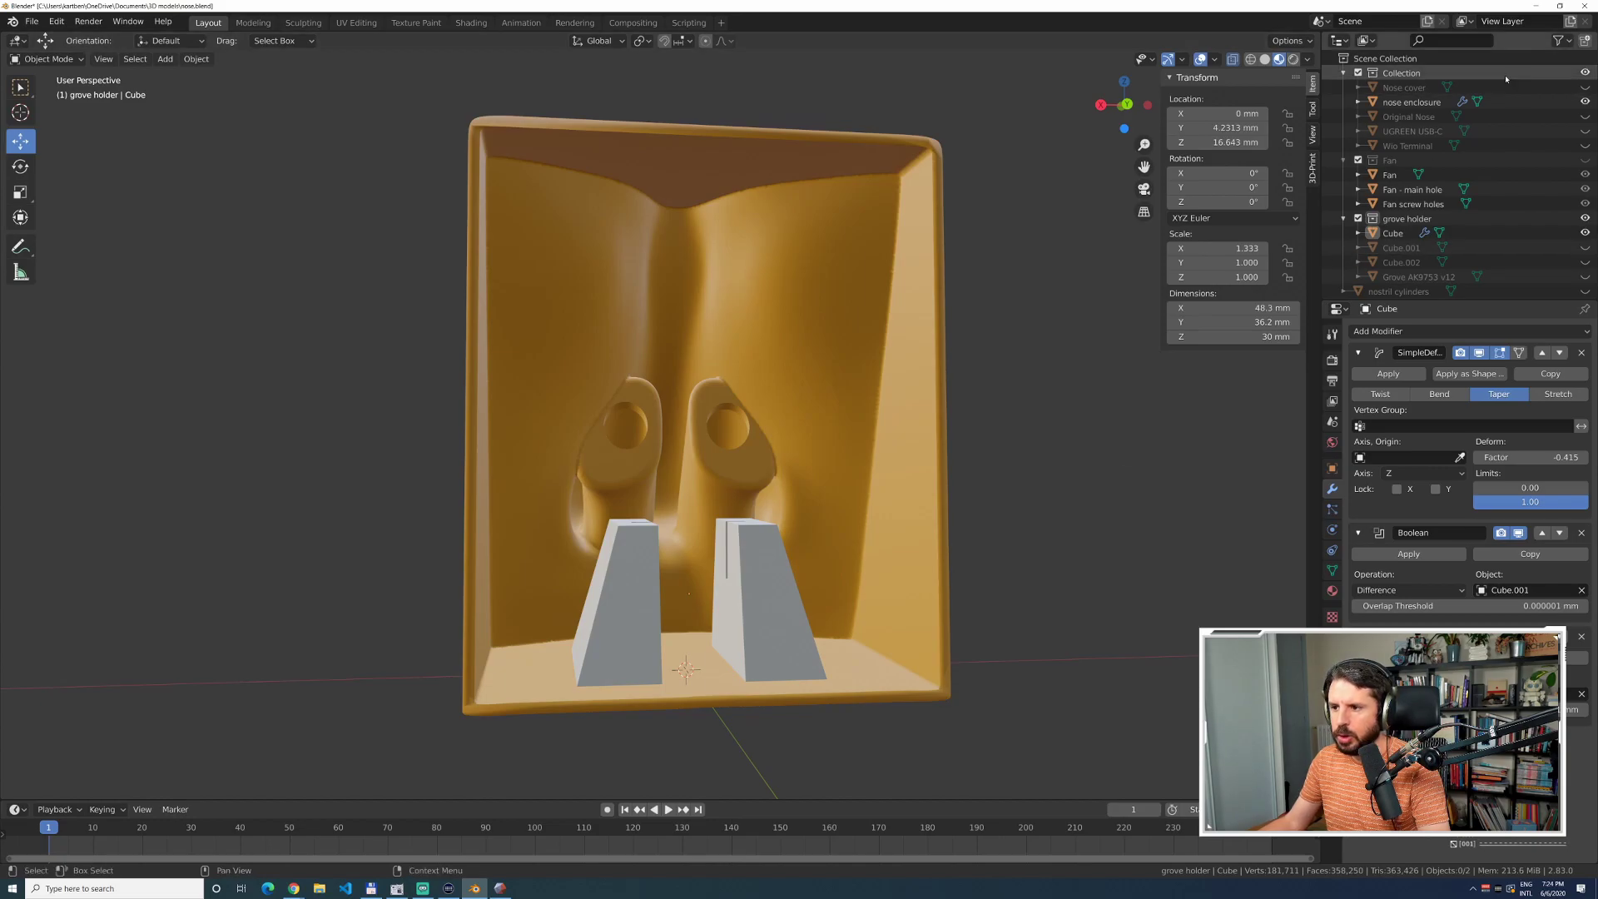
middle_drag(1102, 385, 1045, 435)
click(1463, 232)
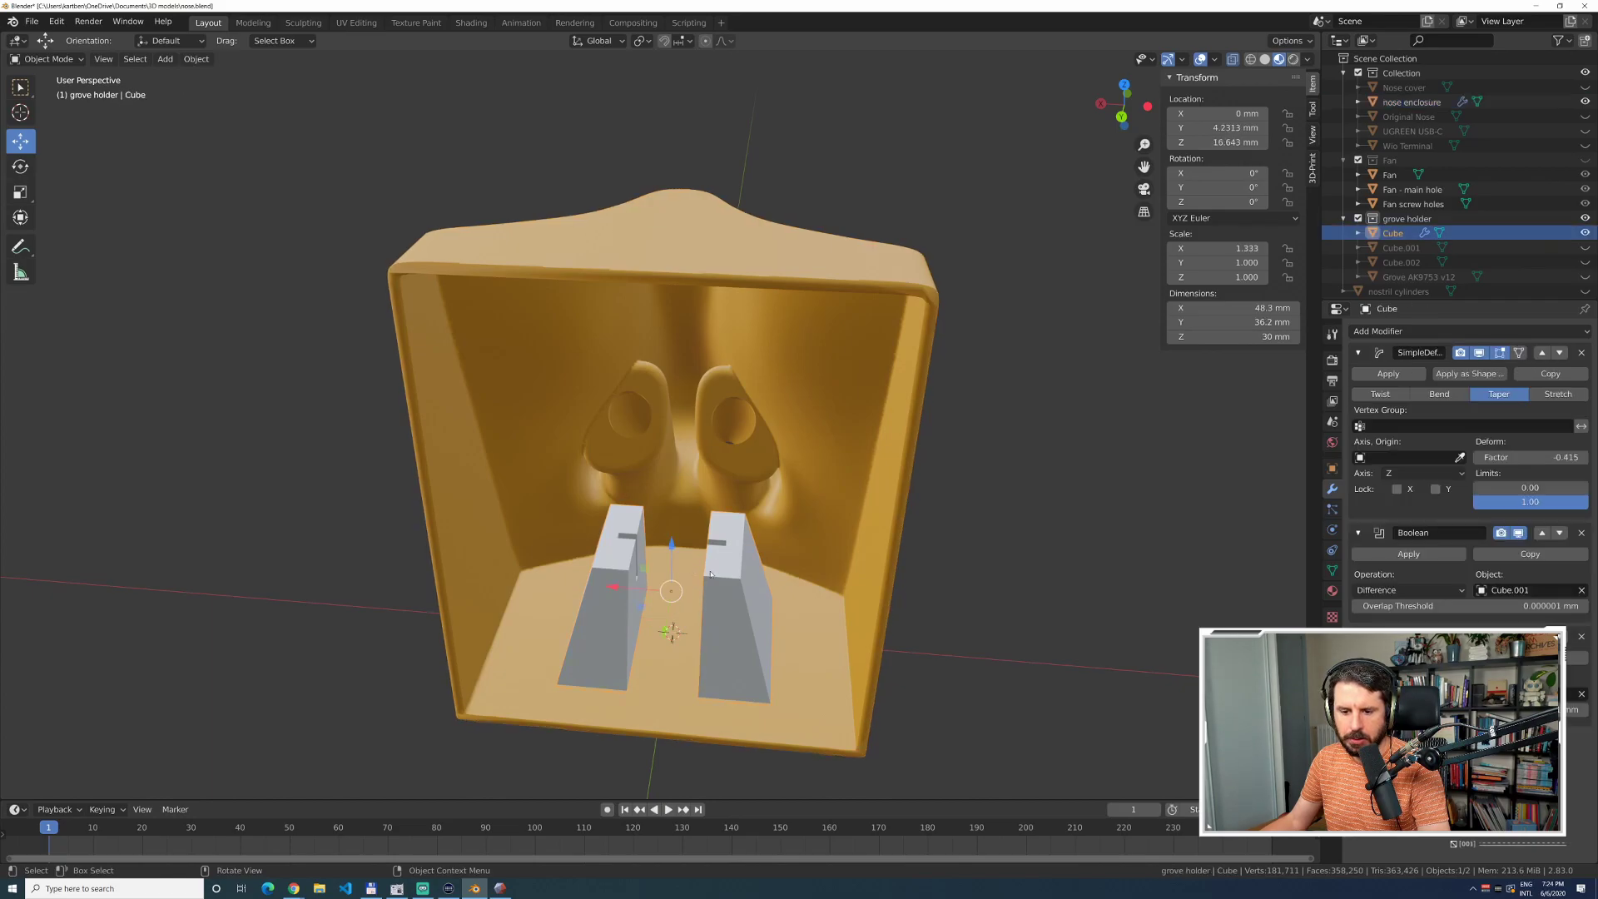
key(Tab)
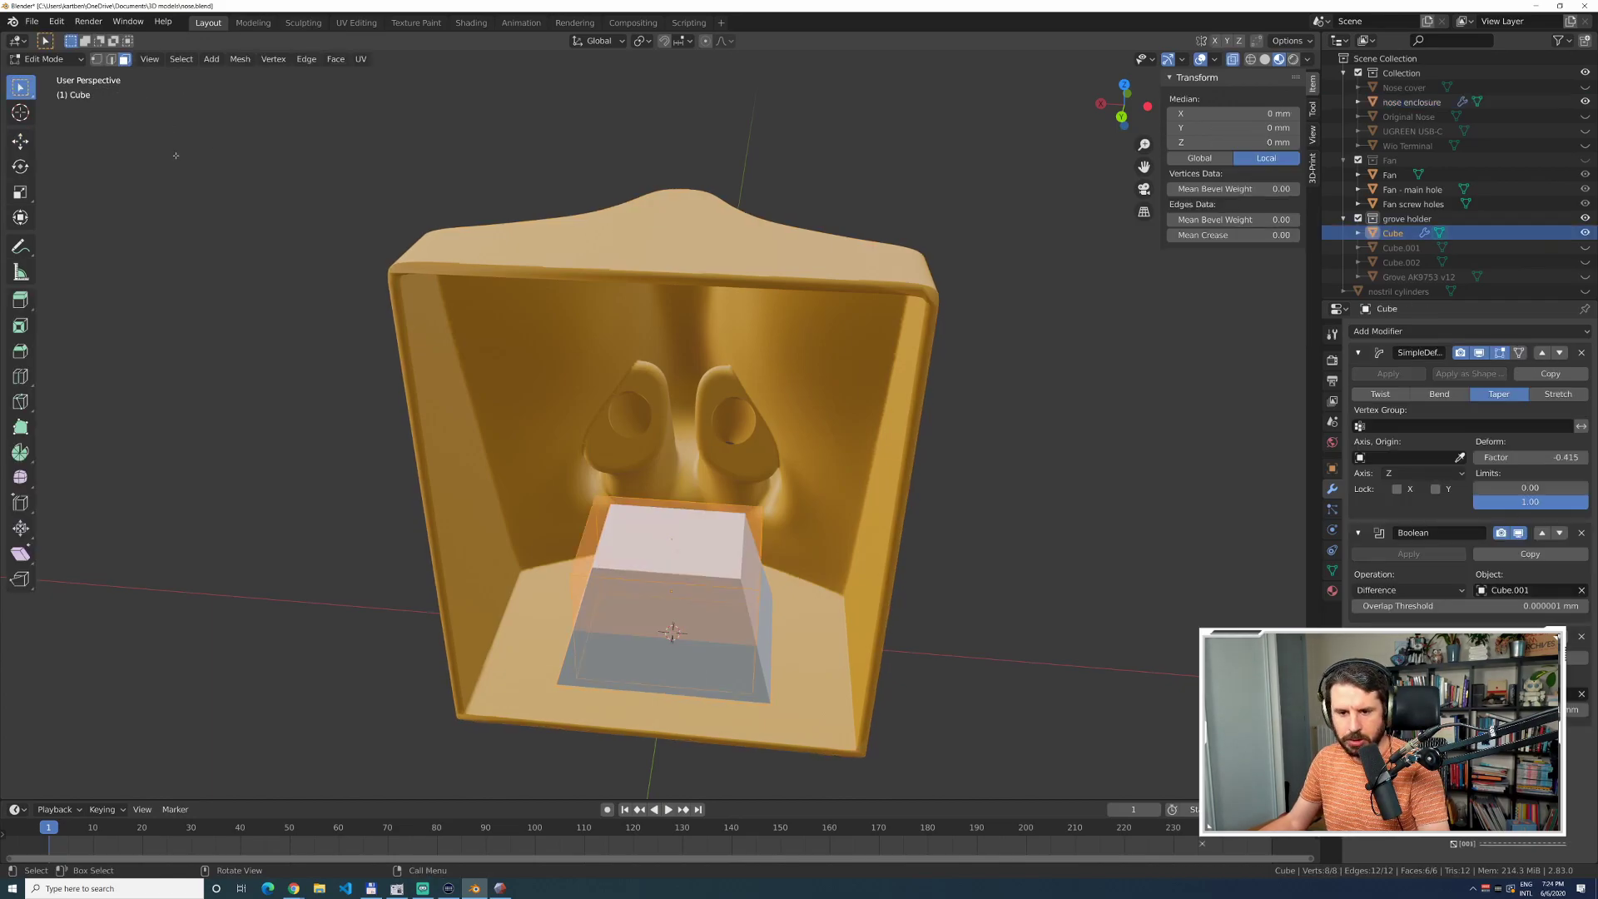
key(alt+a)
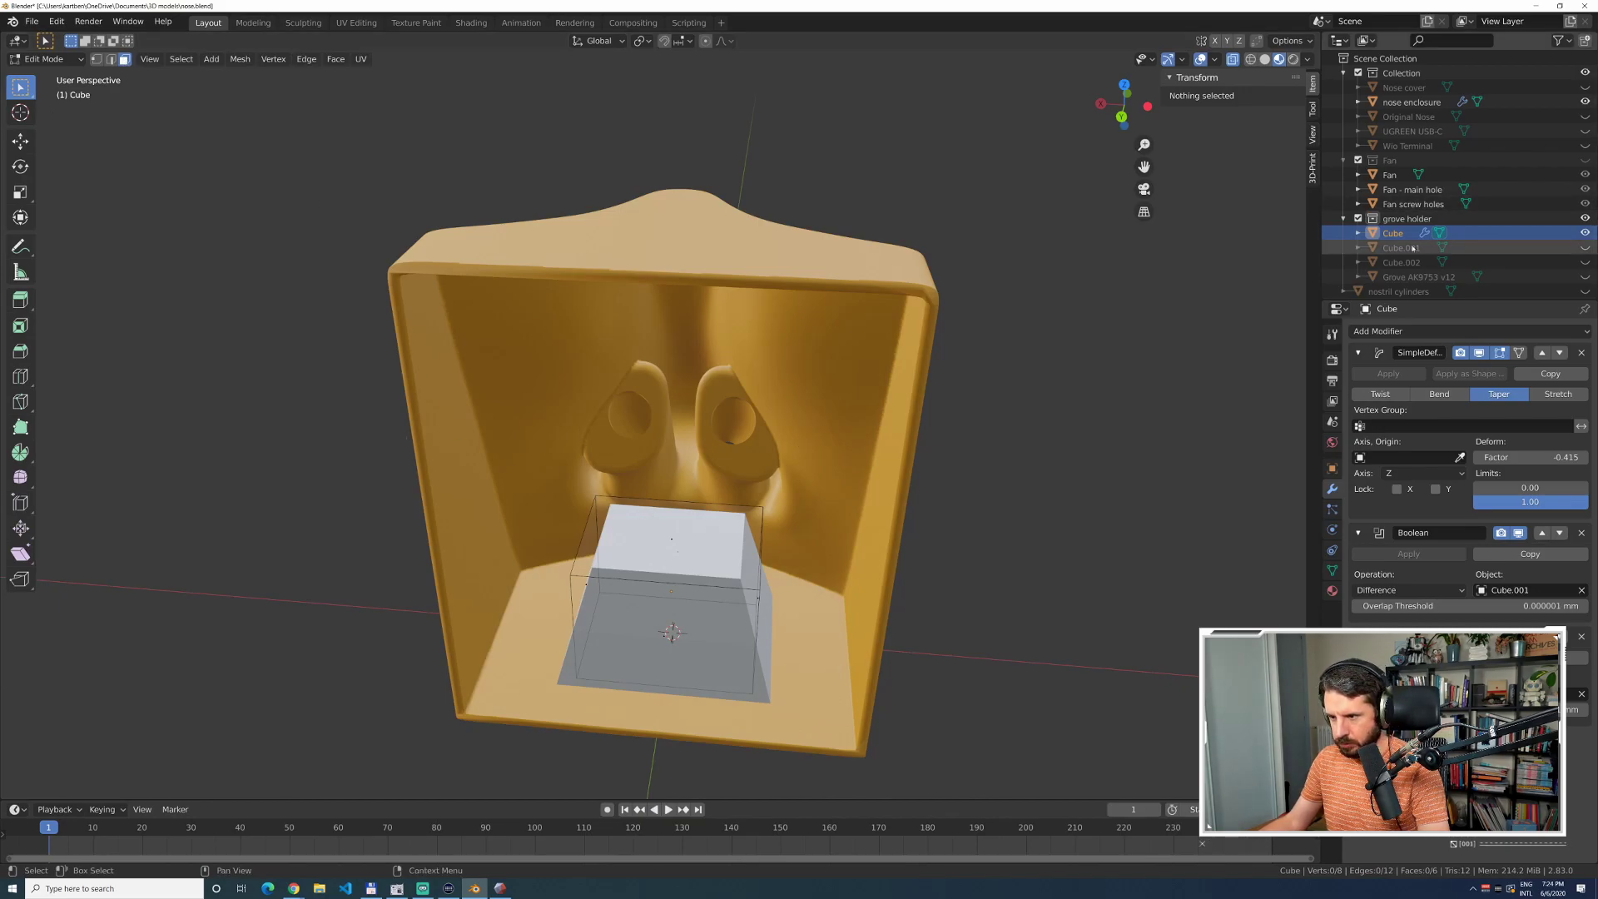
scroll(717, 545, up, 3)
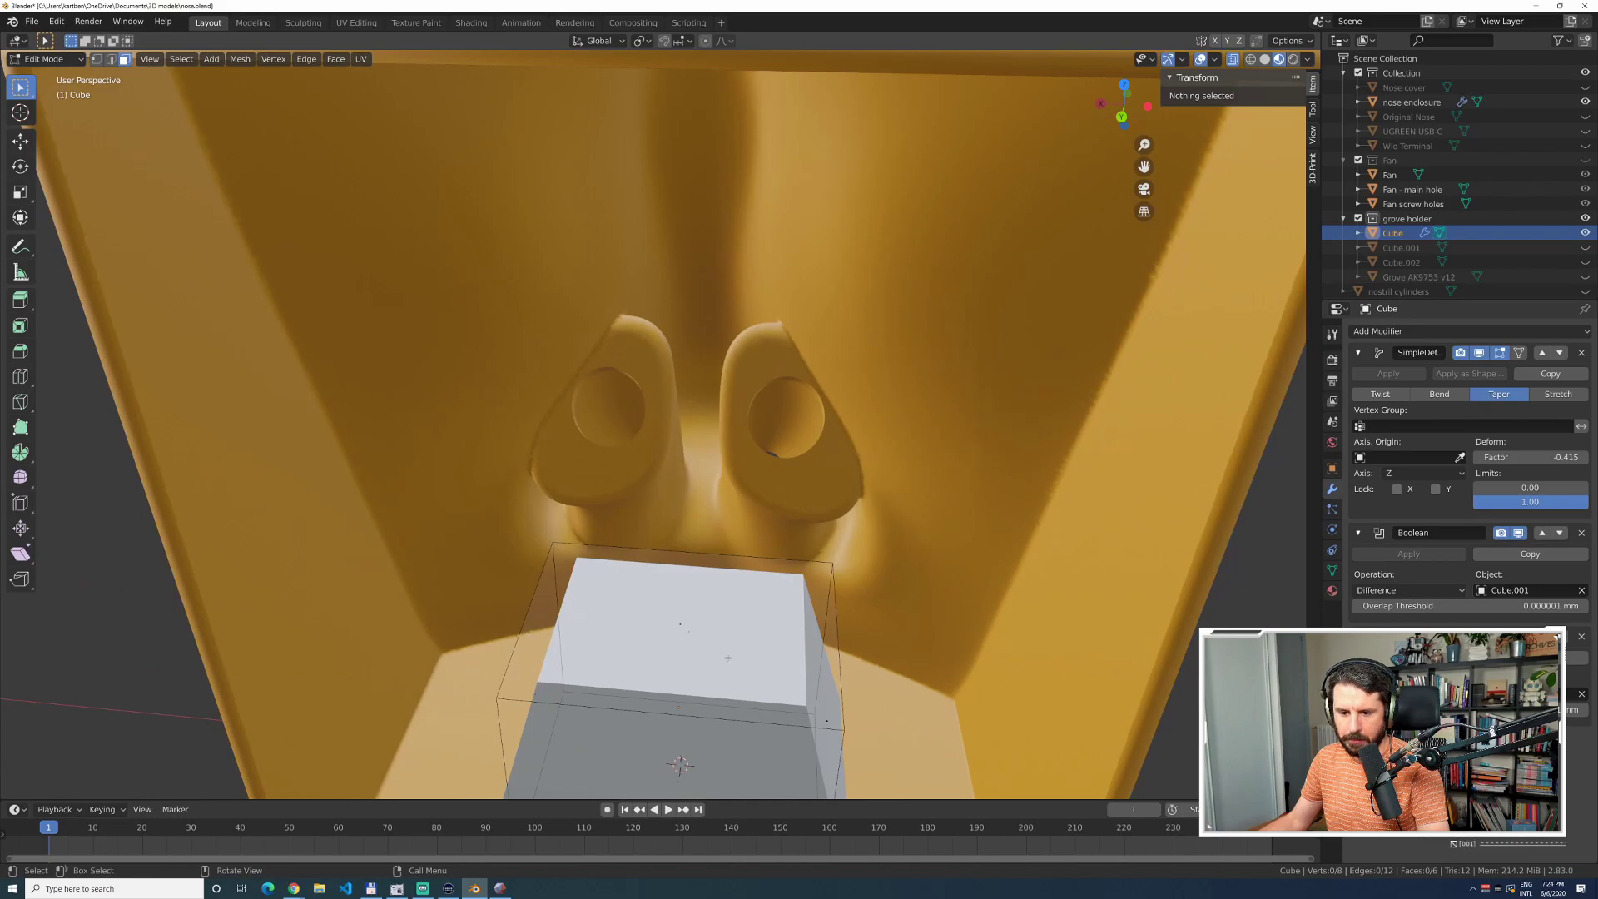
shift+middle_drag(679, 648, 743, 405)
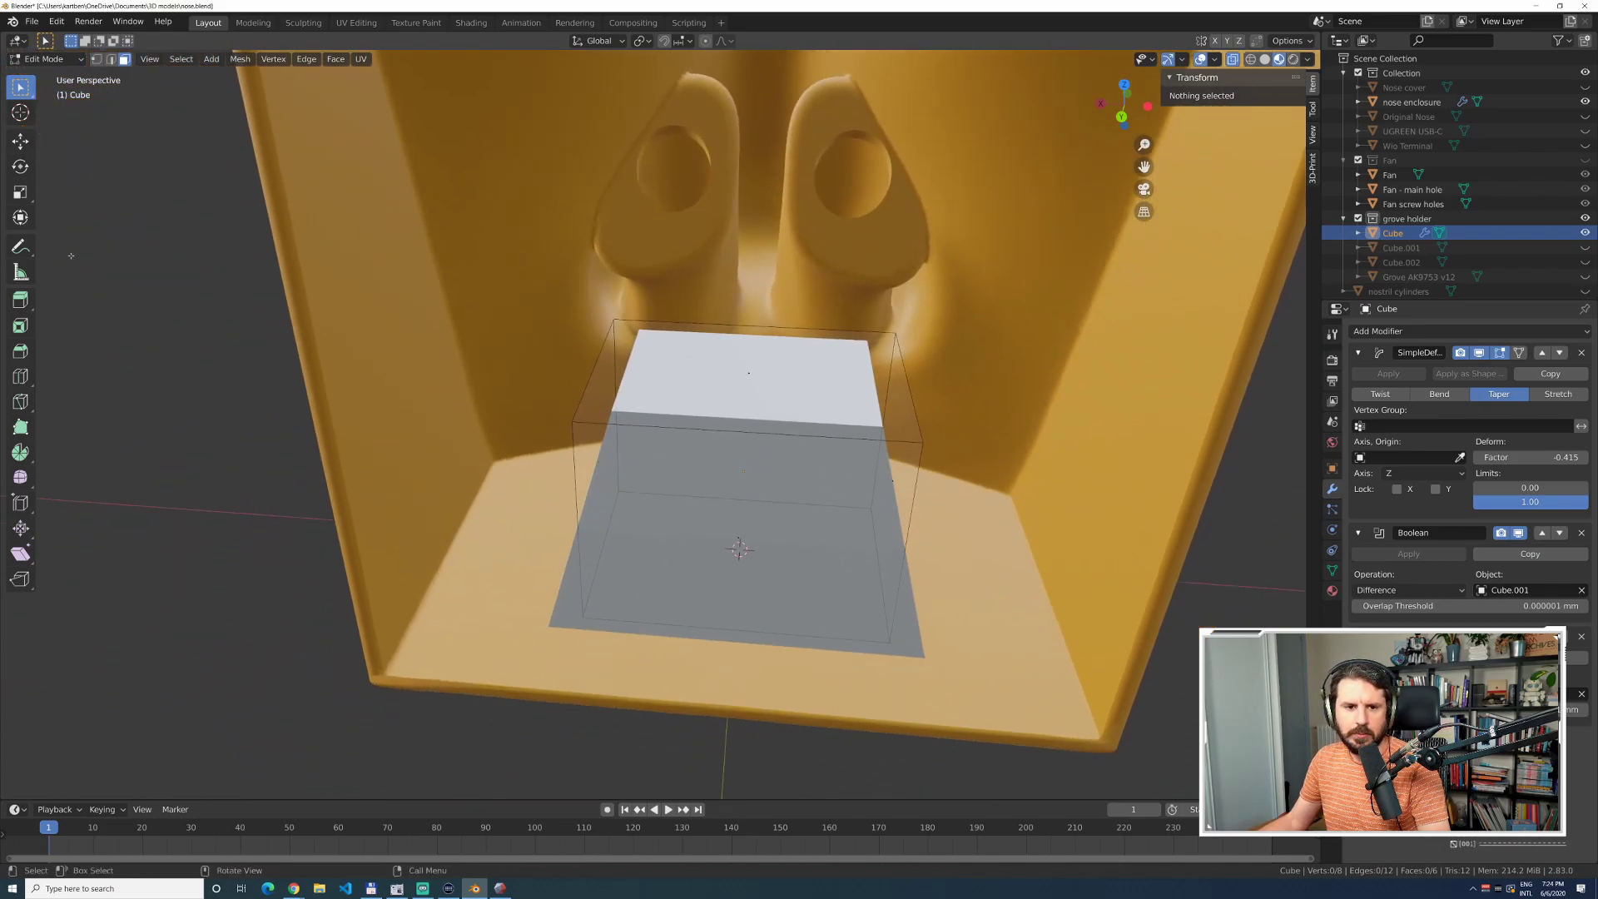
click(46, 59)
click(46, 76)
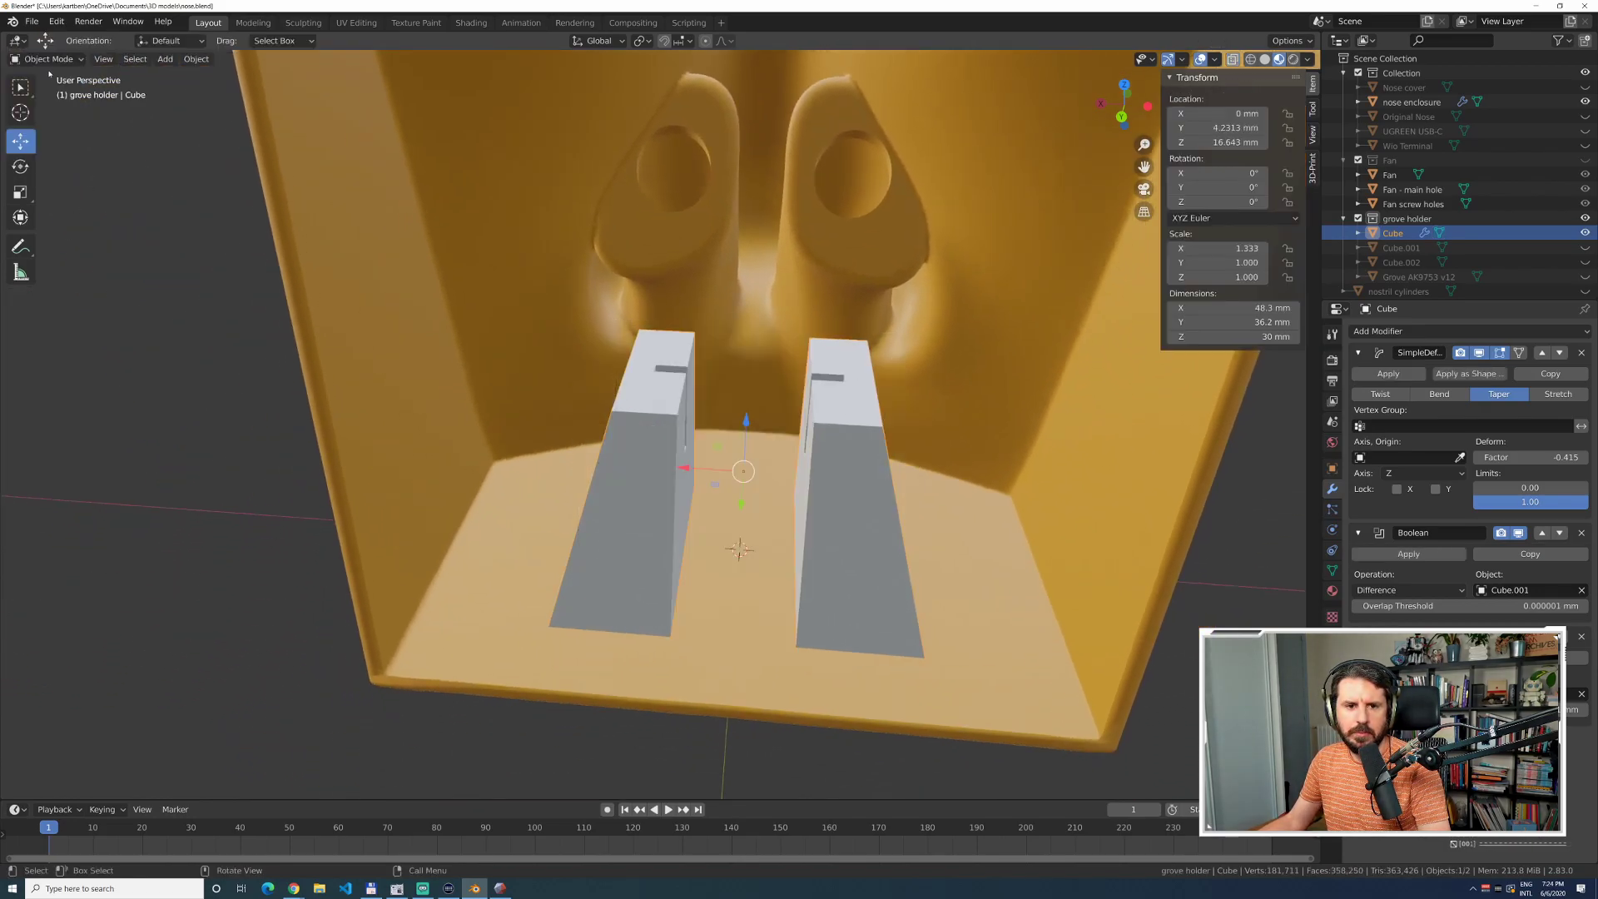
click(50, 63)
click(52, 76)
click(52, 76)
click(50, 61)
click(47, 91)
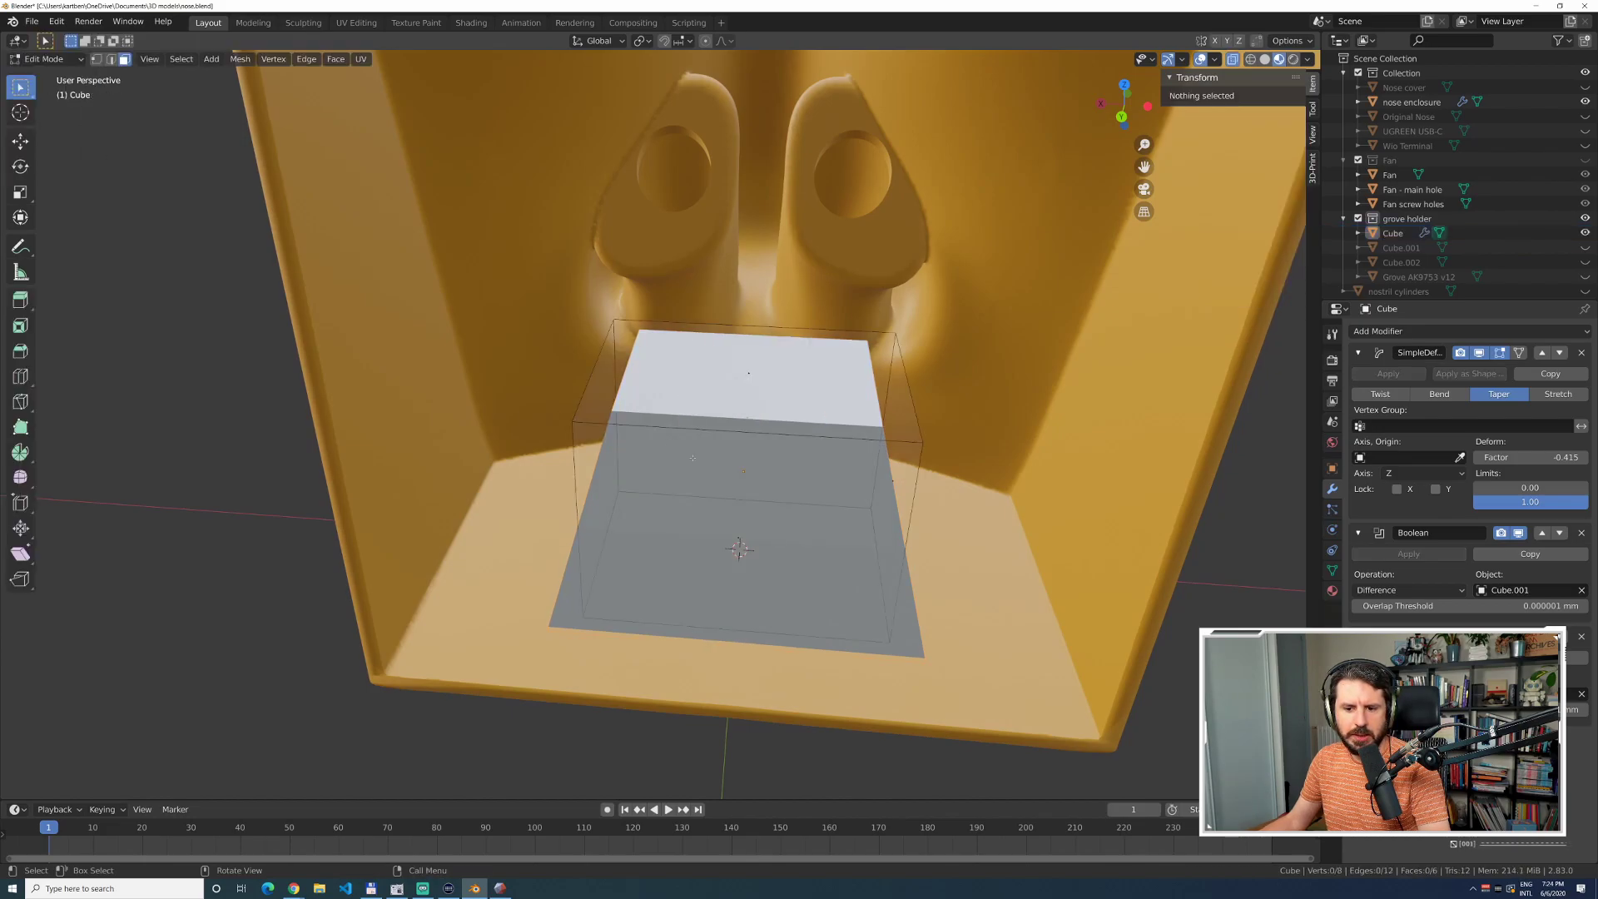
Try raising the upper faces of the holder block's mesh about 14.2 mm along Z, undo the move, and return to Object Mode.
drag(569, 354, 988, 470)
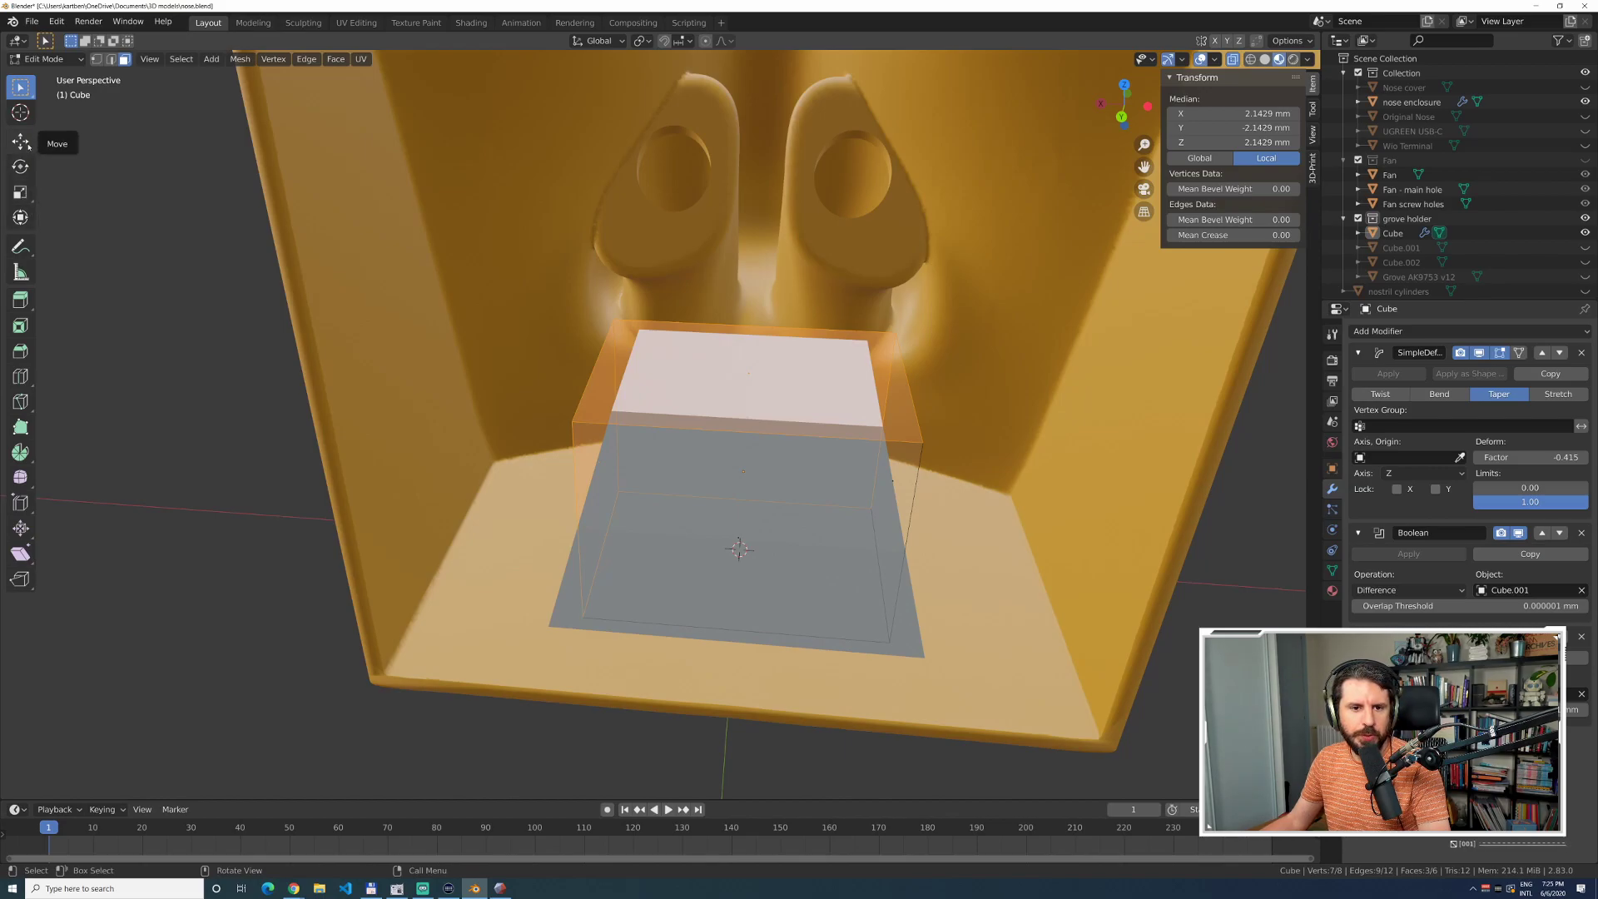
click(21, 141)
drag(725, 397, 741, 317)
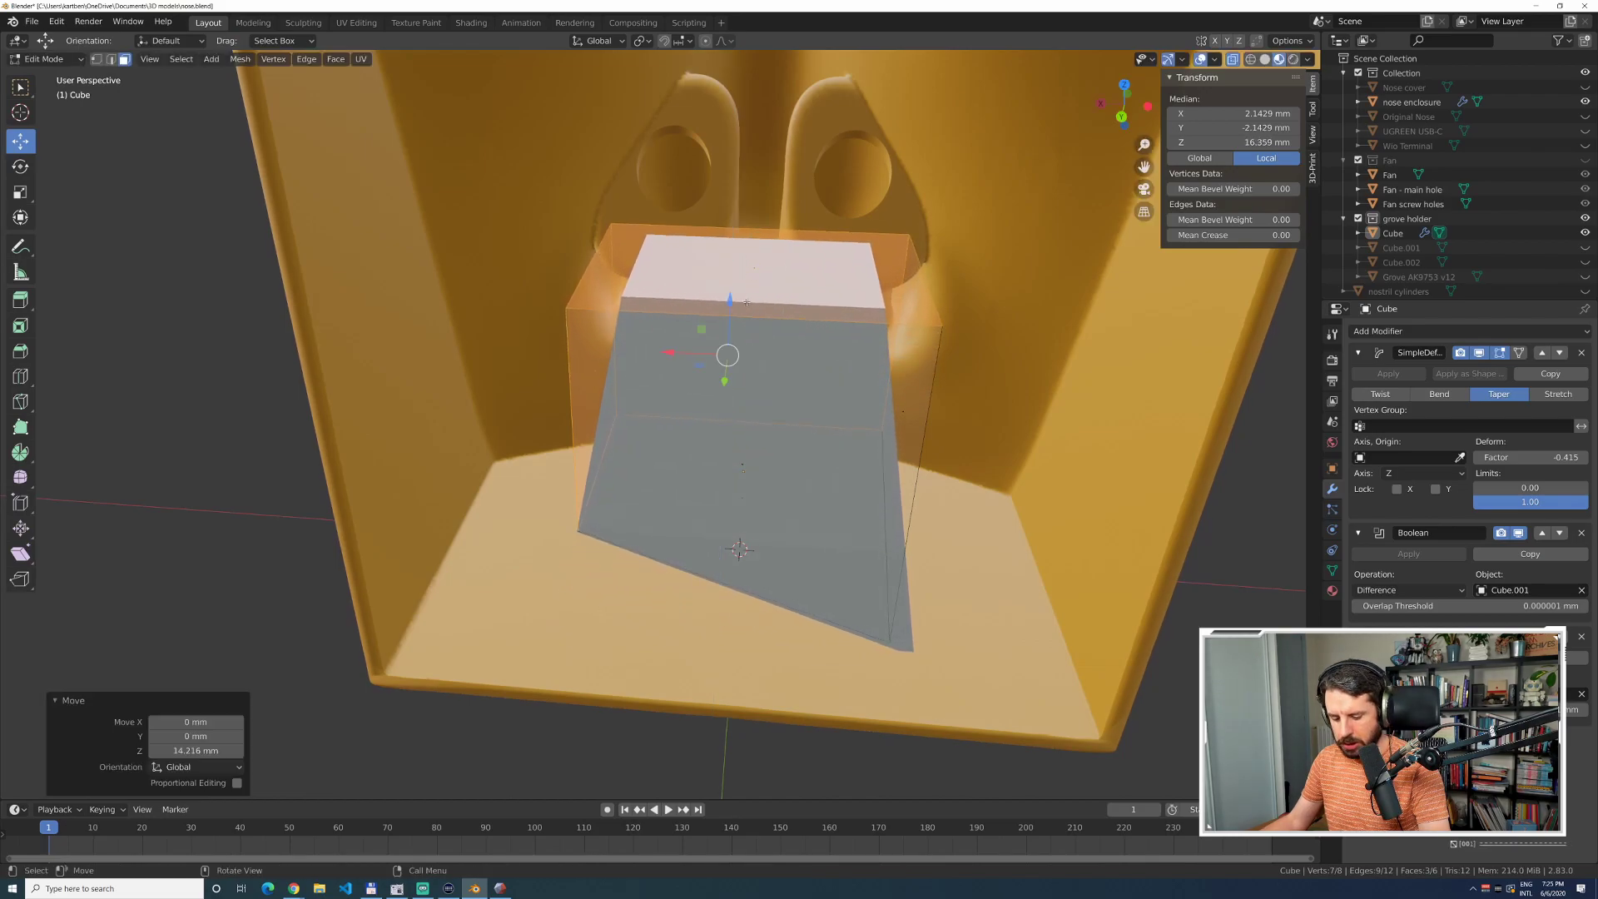
key(ctrl+z)
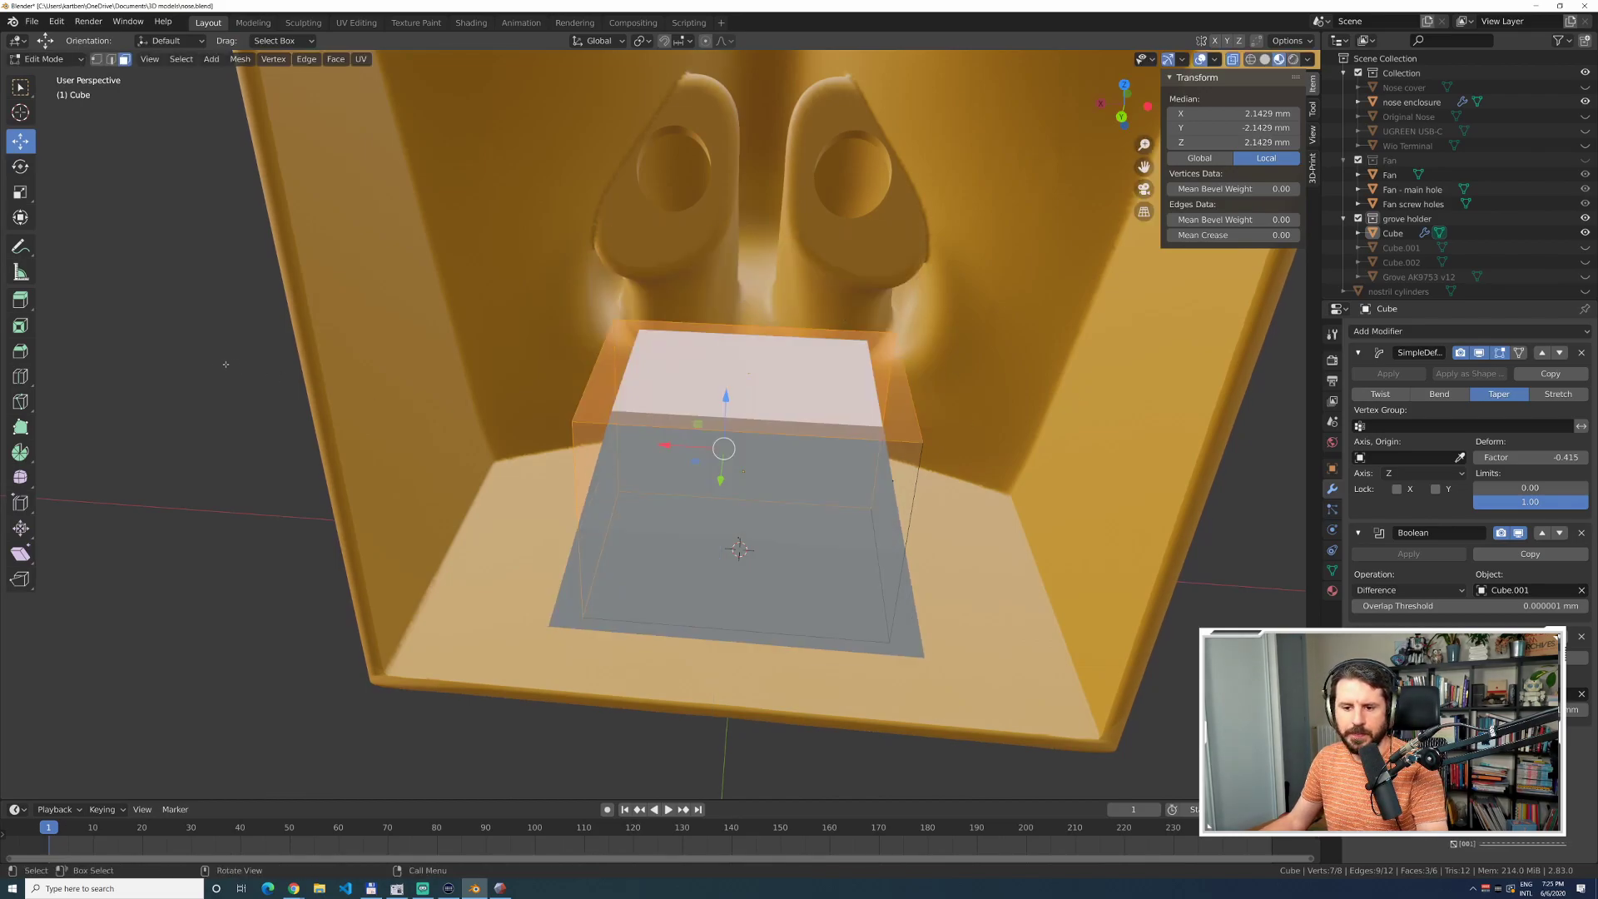
click(154, 383)
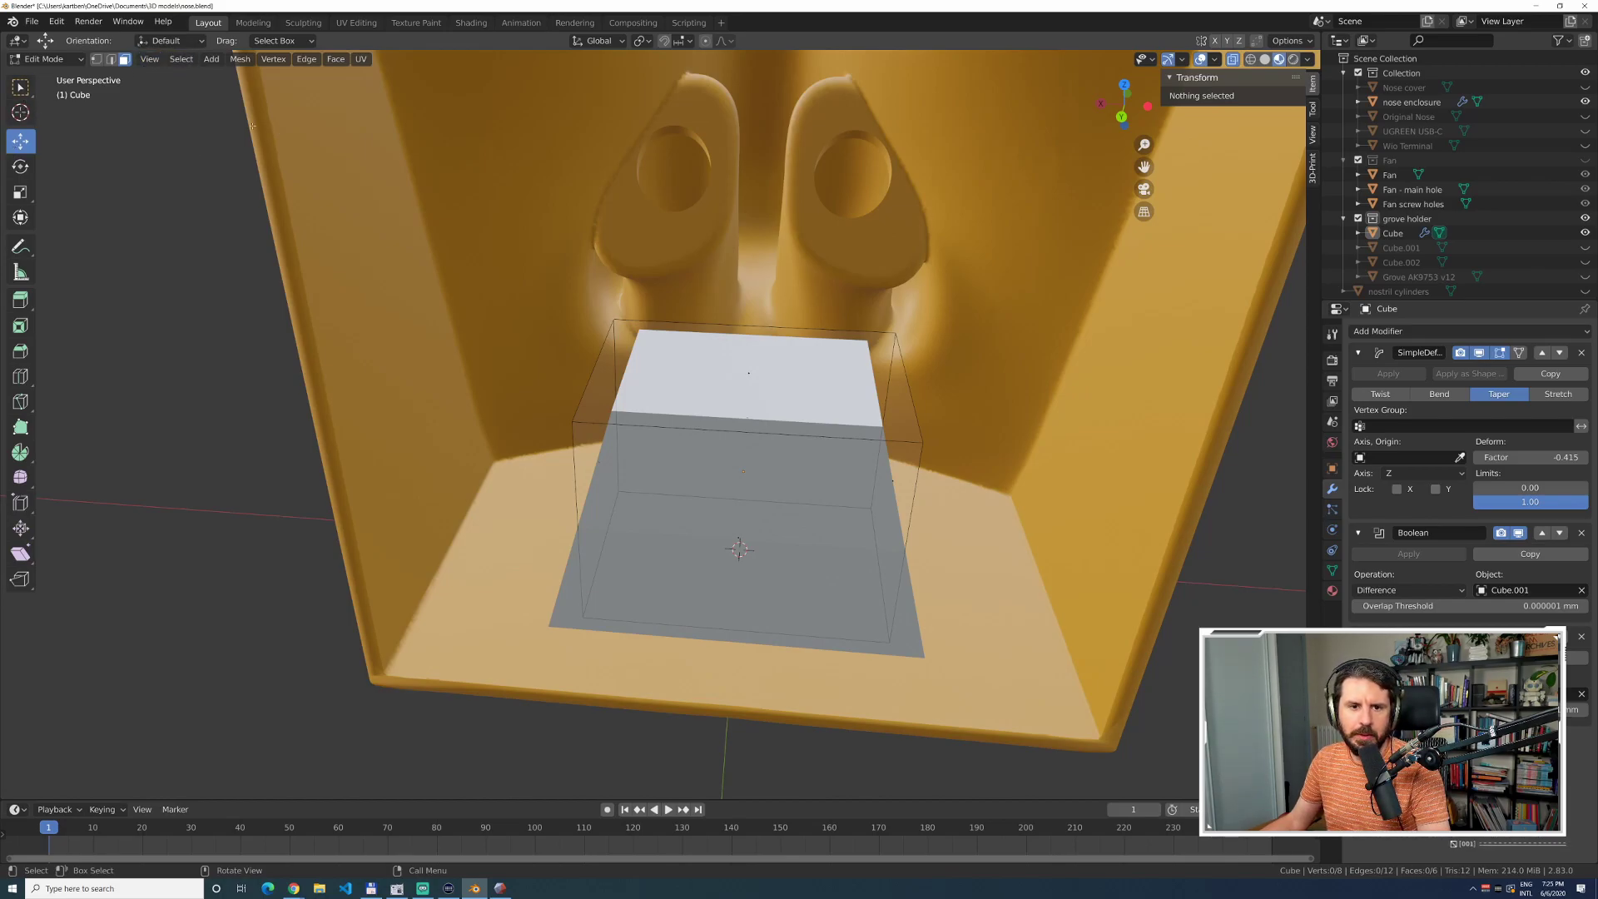
key(Tab)
Set the holder block Cube's dimensions to 50.8 mm in X and 39.1 mm in Z, and save the file.
click(848, 417)
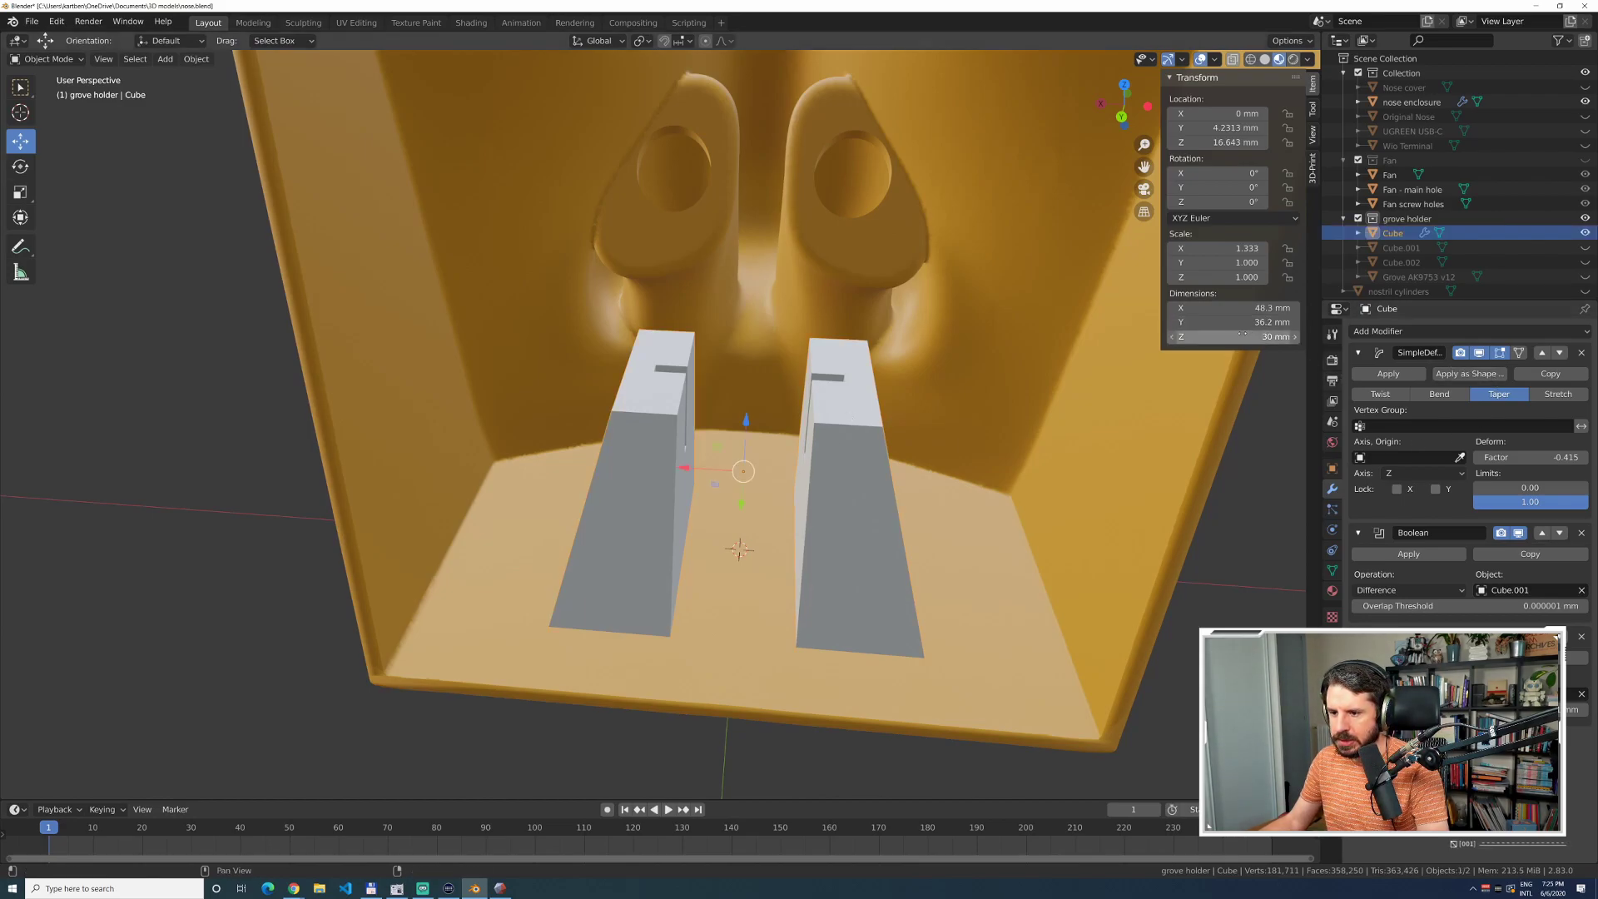
drag(1240, 334, 1273, 334)
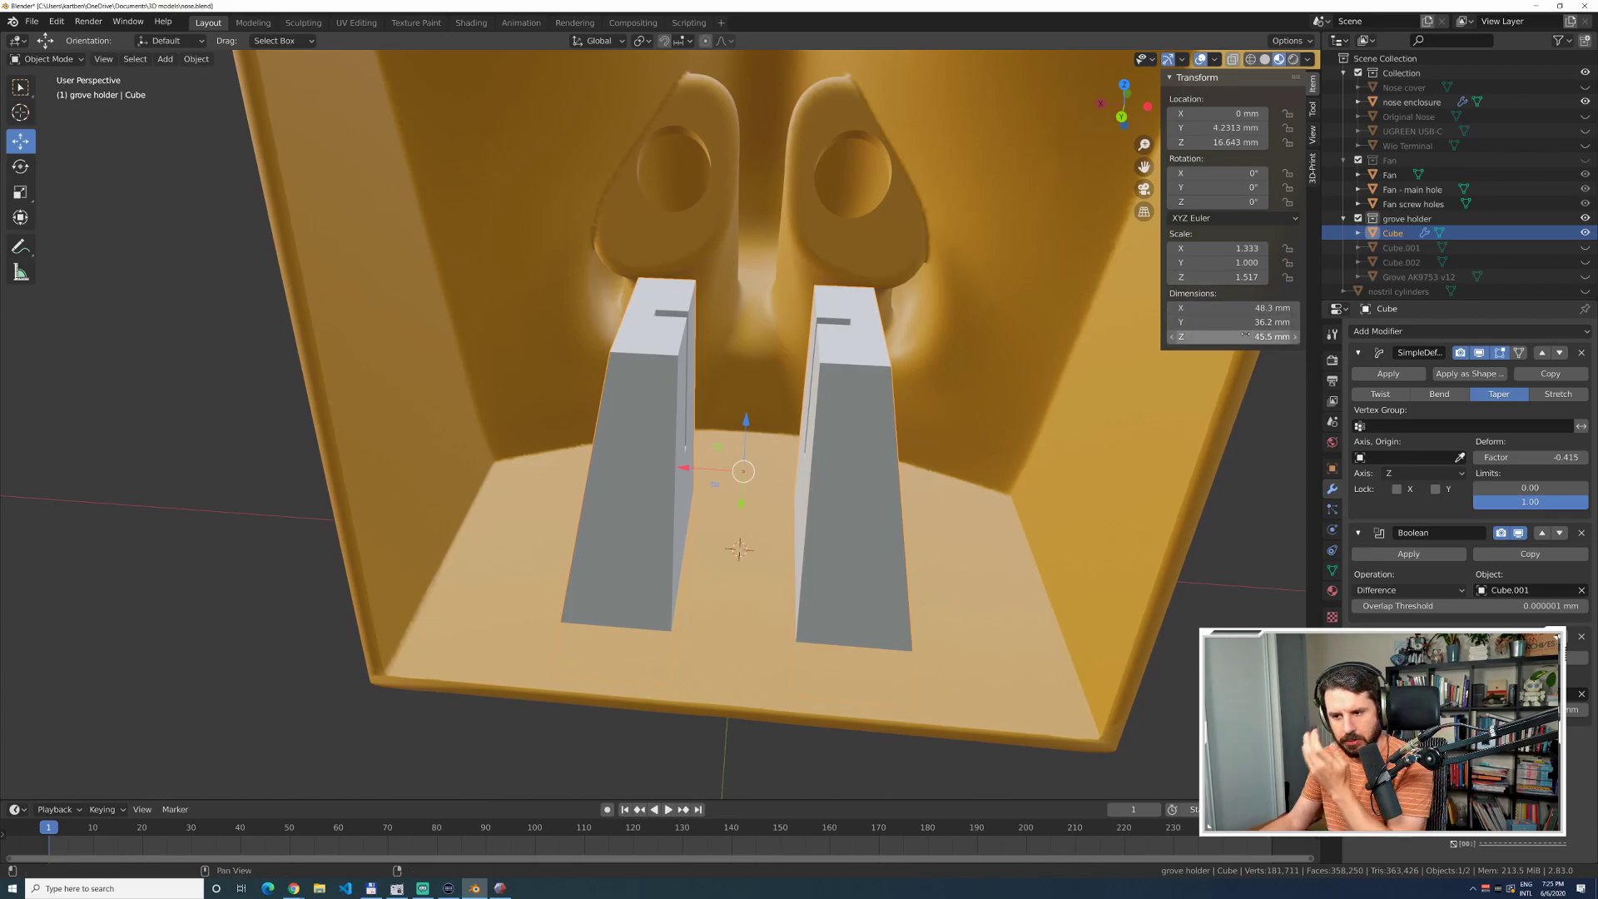
mouse_move(1246, 336)
mouse_down()
mouse_move(1192, 336)
mouse_move(1256, 308)
mouse_up()
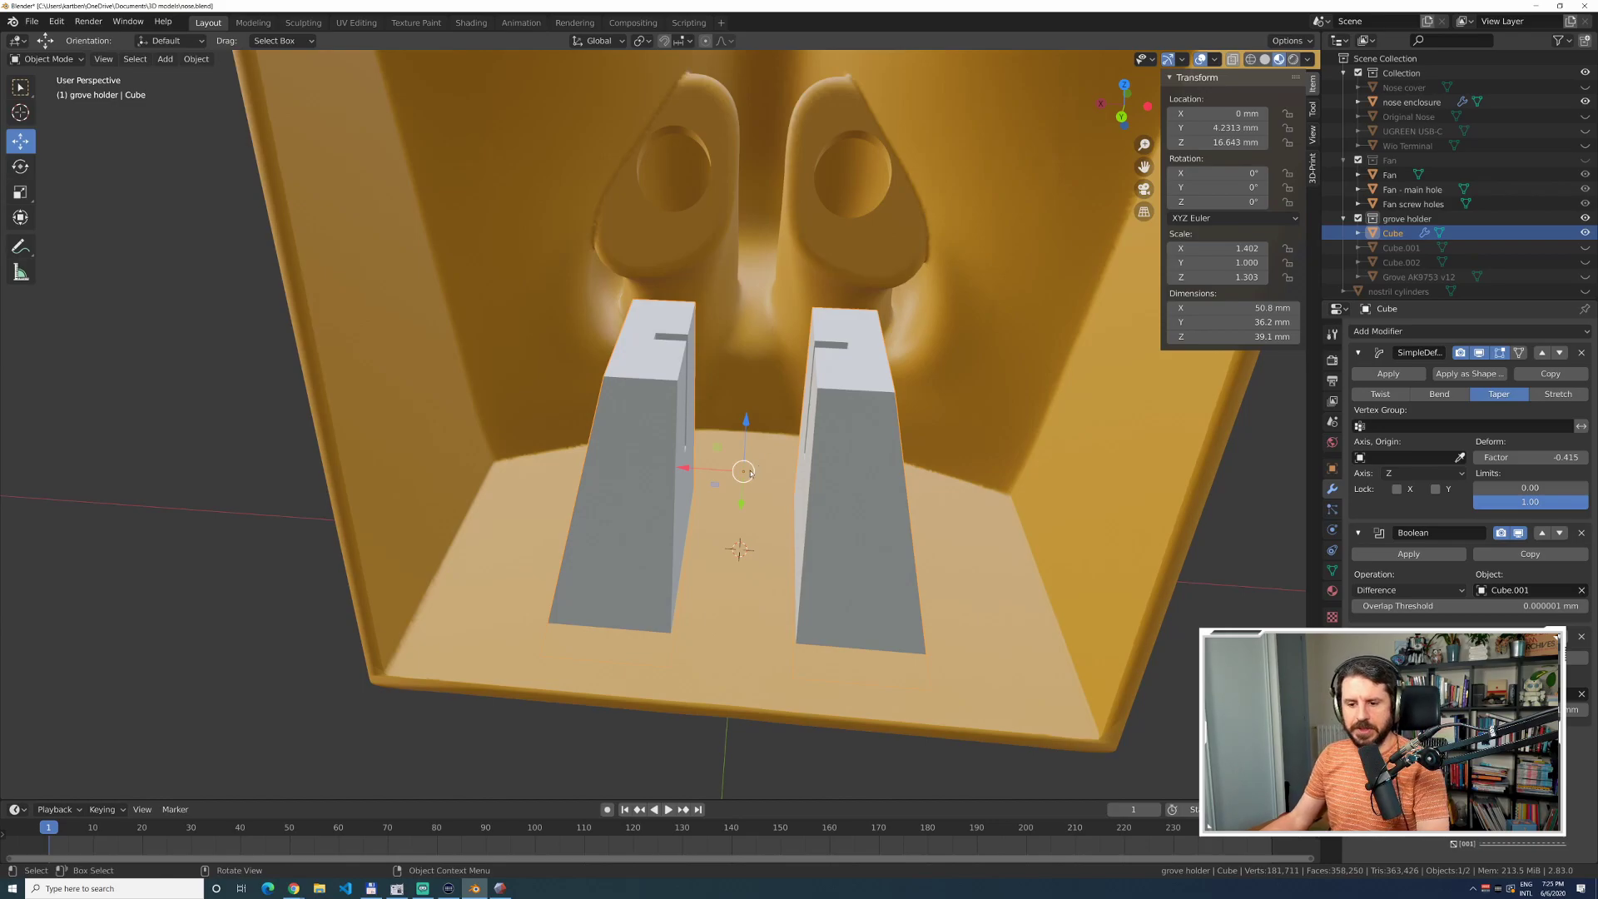
key(ctrl+s)
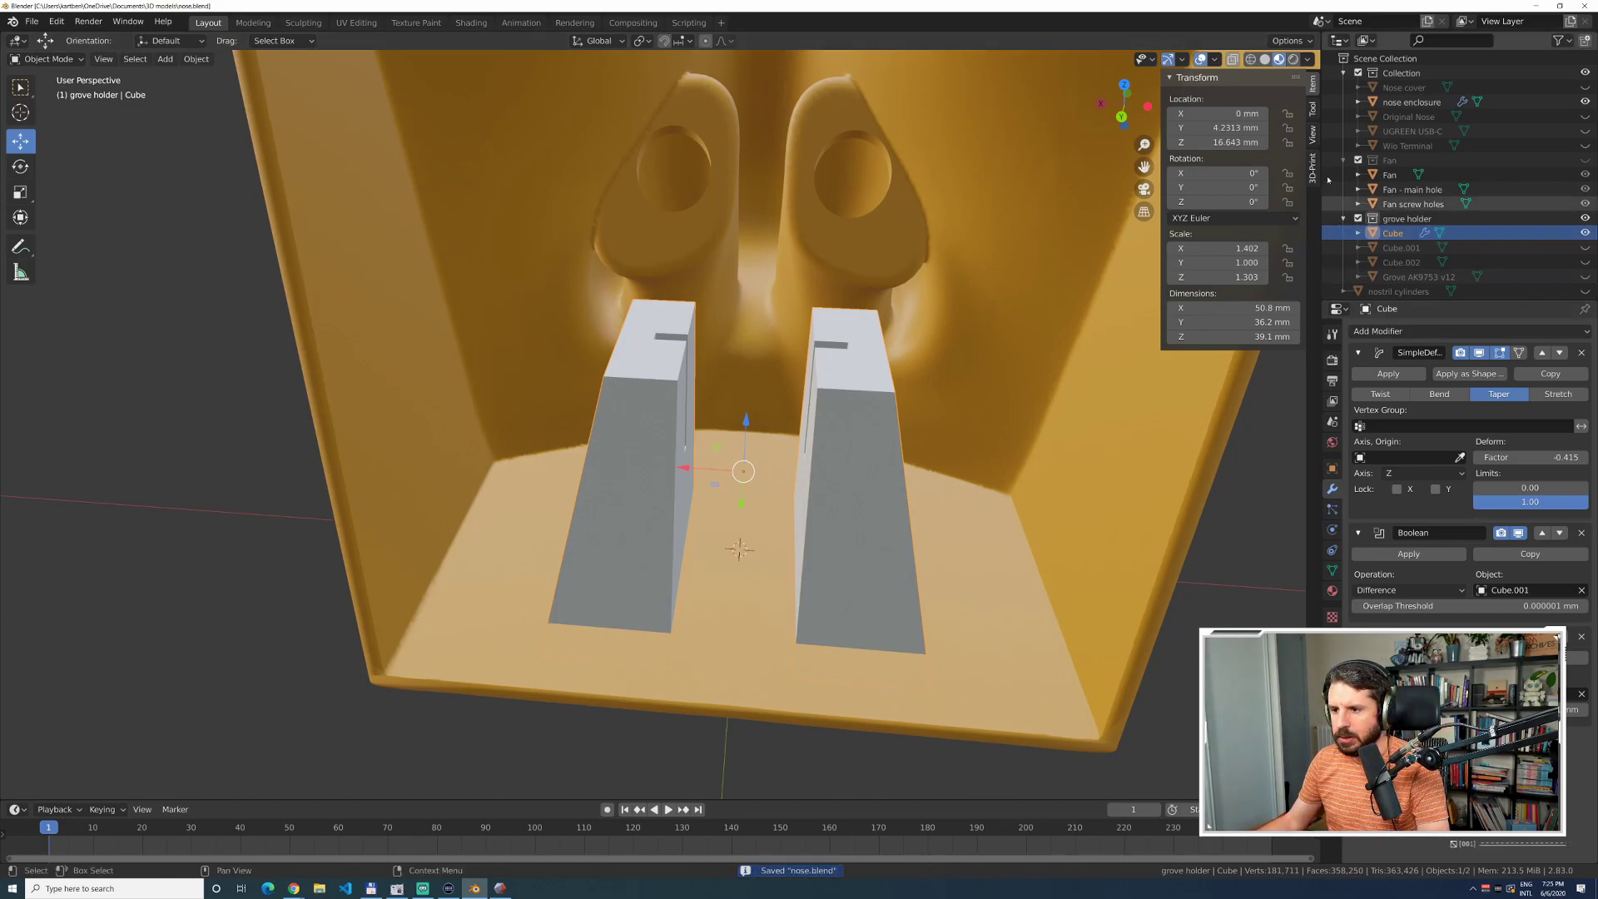
Add a Solidify modifier to the holder block Cube and adjust its thickness in wireframe shading so the posts get inner walls.
click(1251, 59)
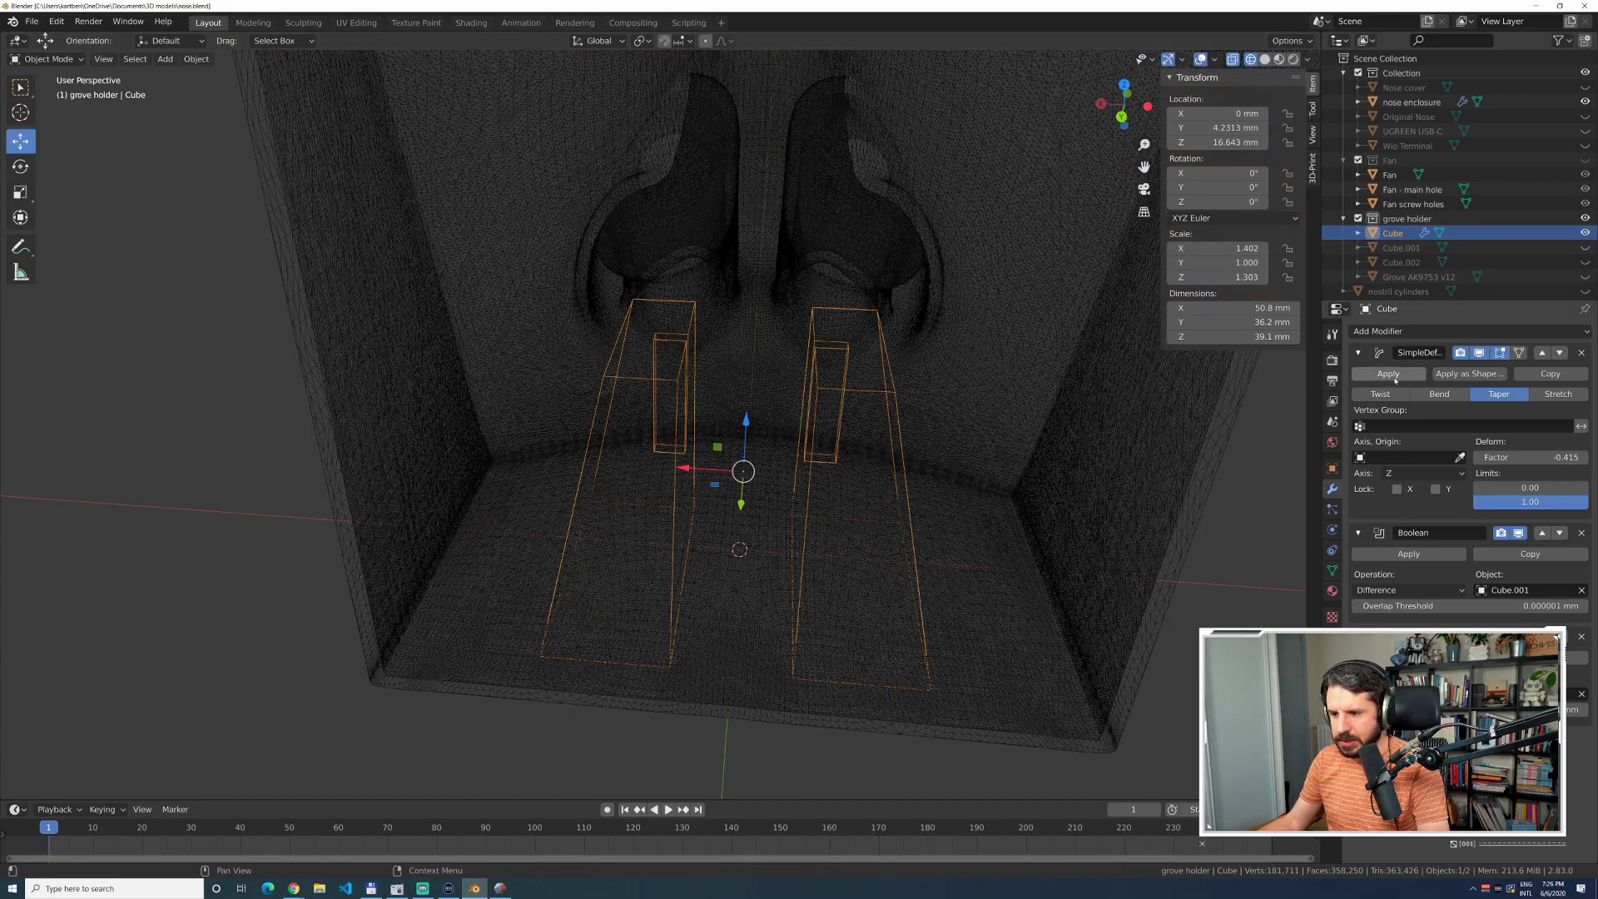
click(1425, 331)
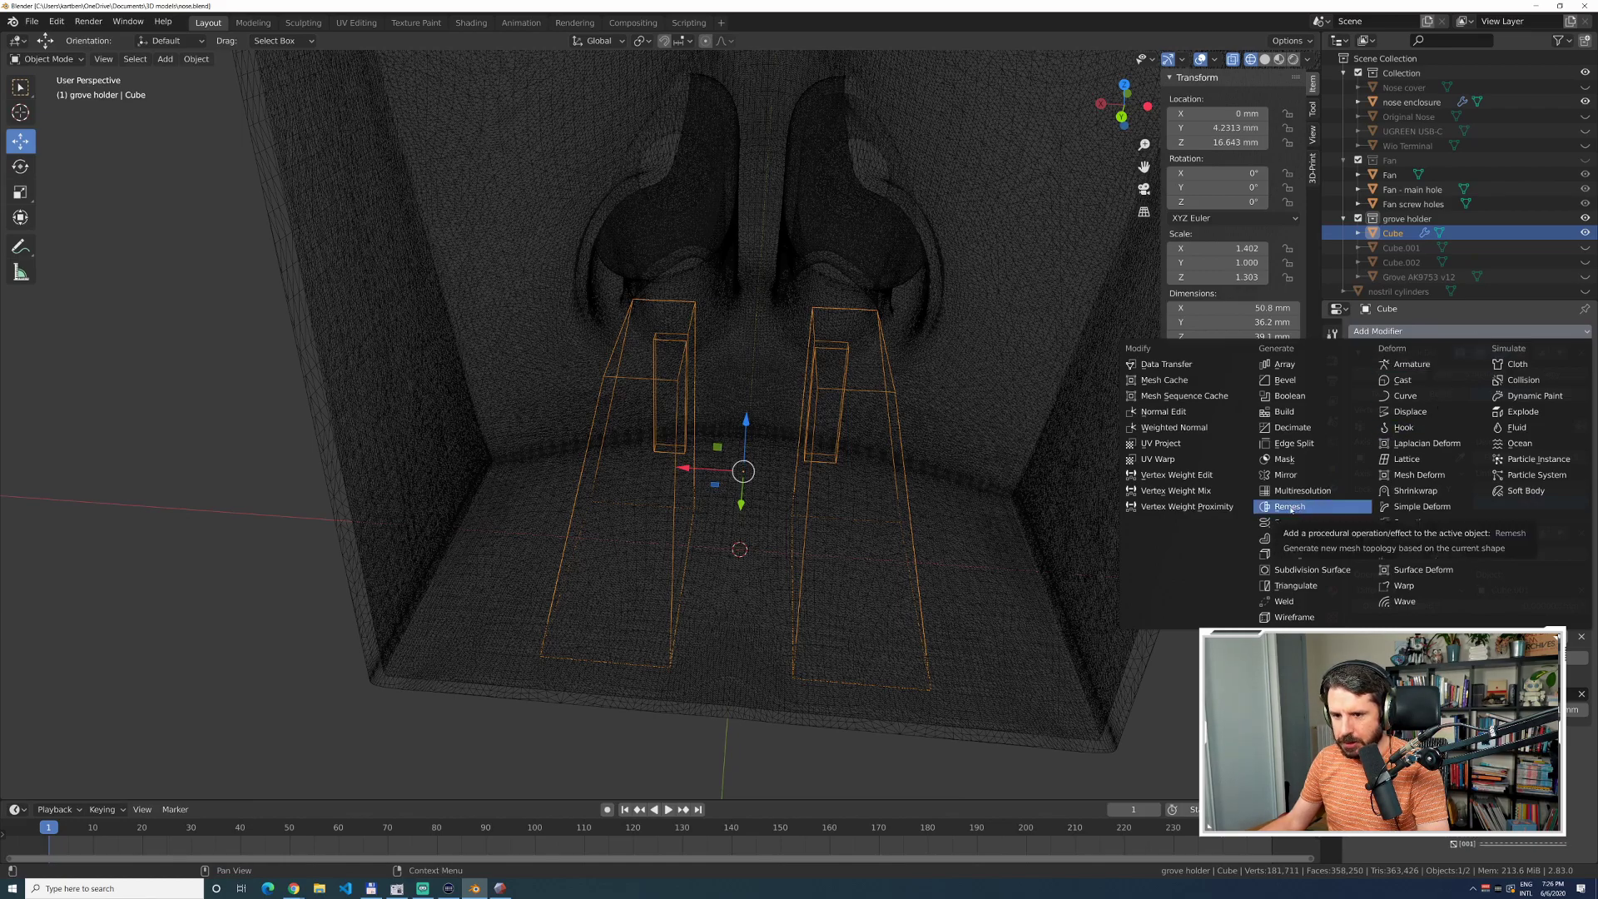
click(1293, 555)
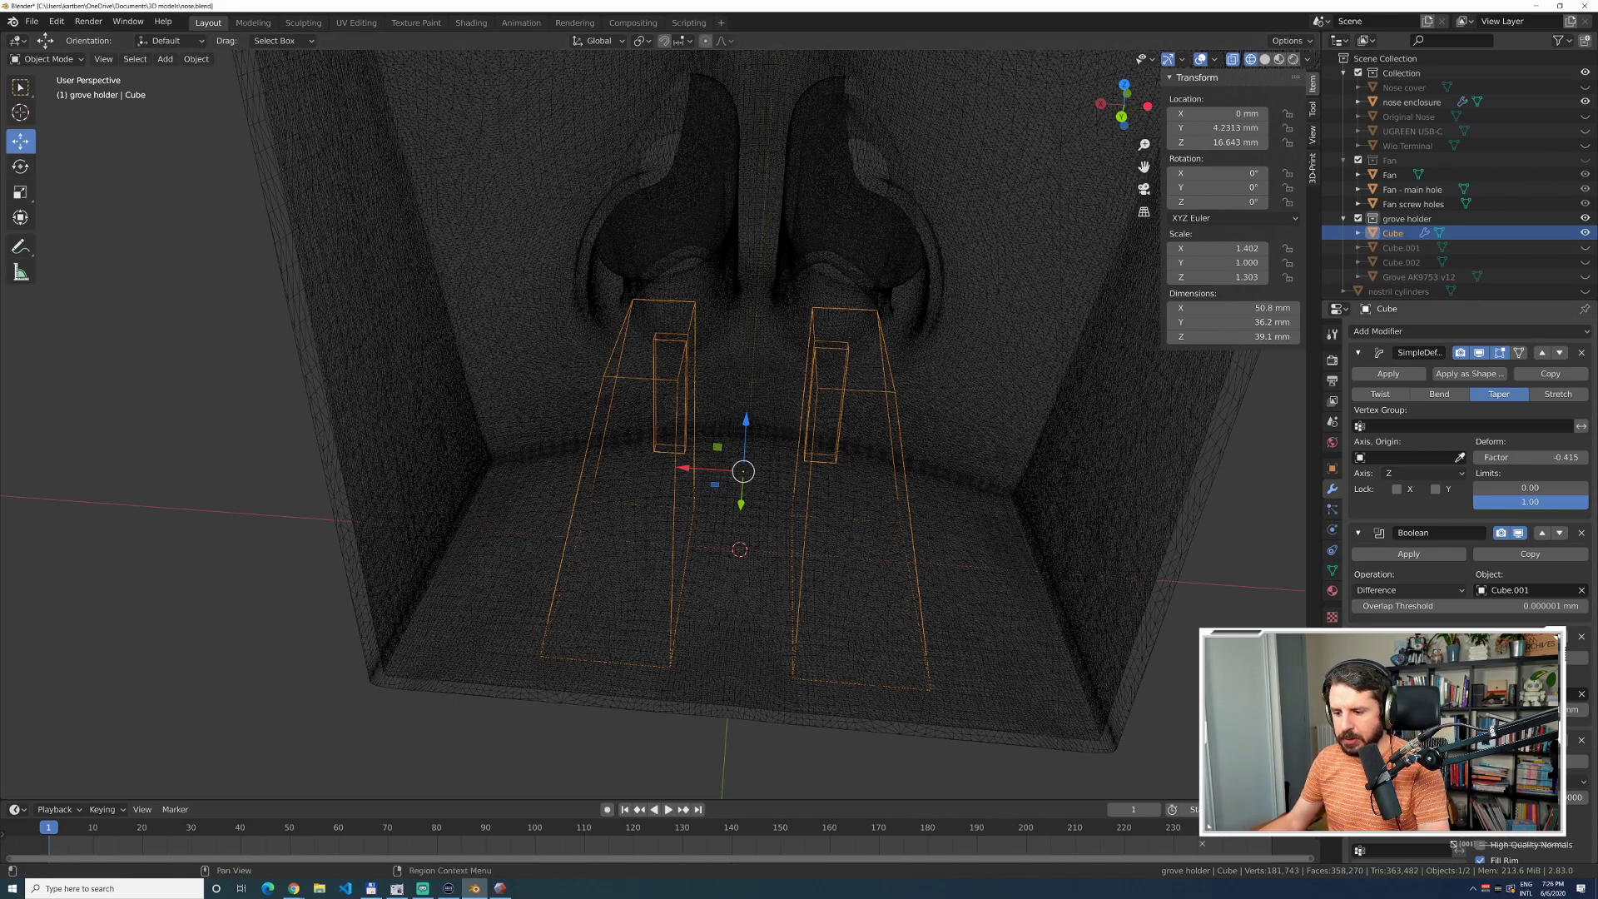
scroll(1468, 466, down, 3)
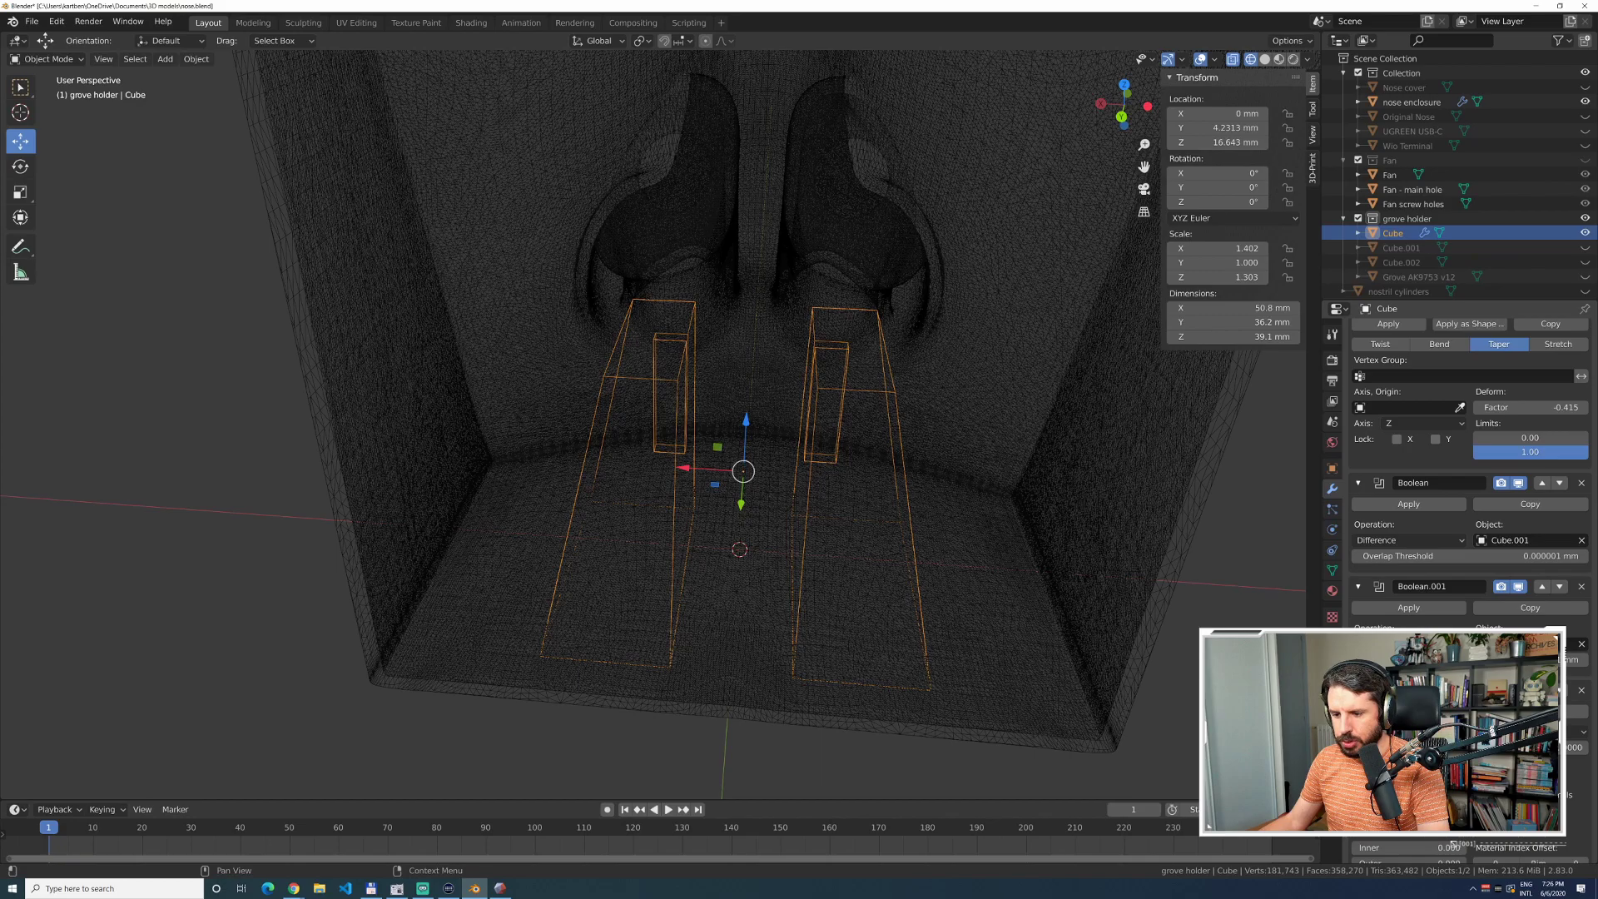
drag(1408, 747, 1461, 748)
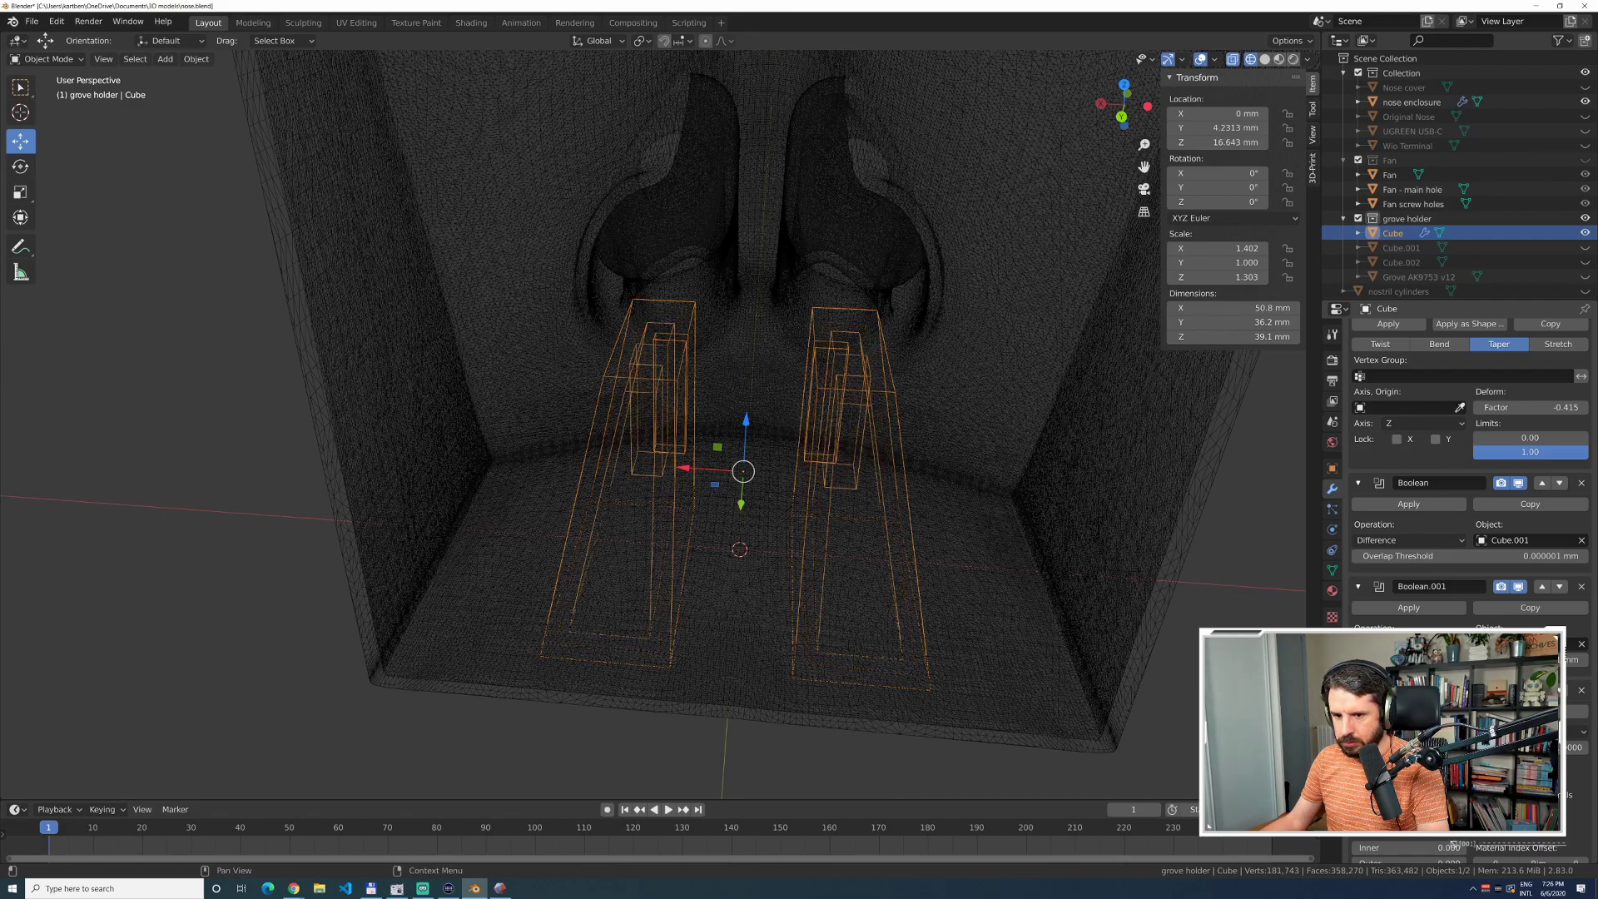
drag(1409, 747, 1430, 747)
Raise the holder block Cube about 2.85 mm along Z, to a Z location of about 19.5 mm.
mouse_move(820, 606)
middle_down()
mouse_move(857, 582)
mouse_move(822, 577)
middle_up()
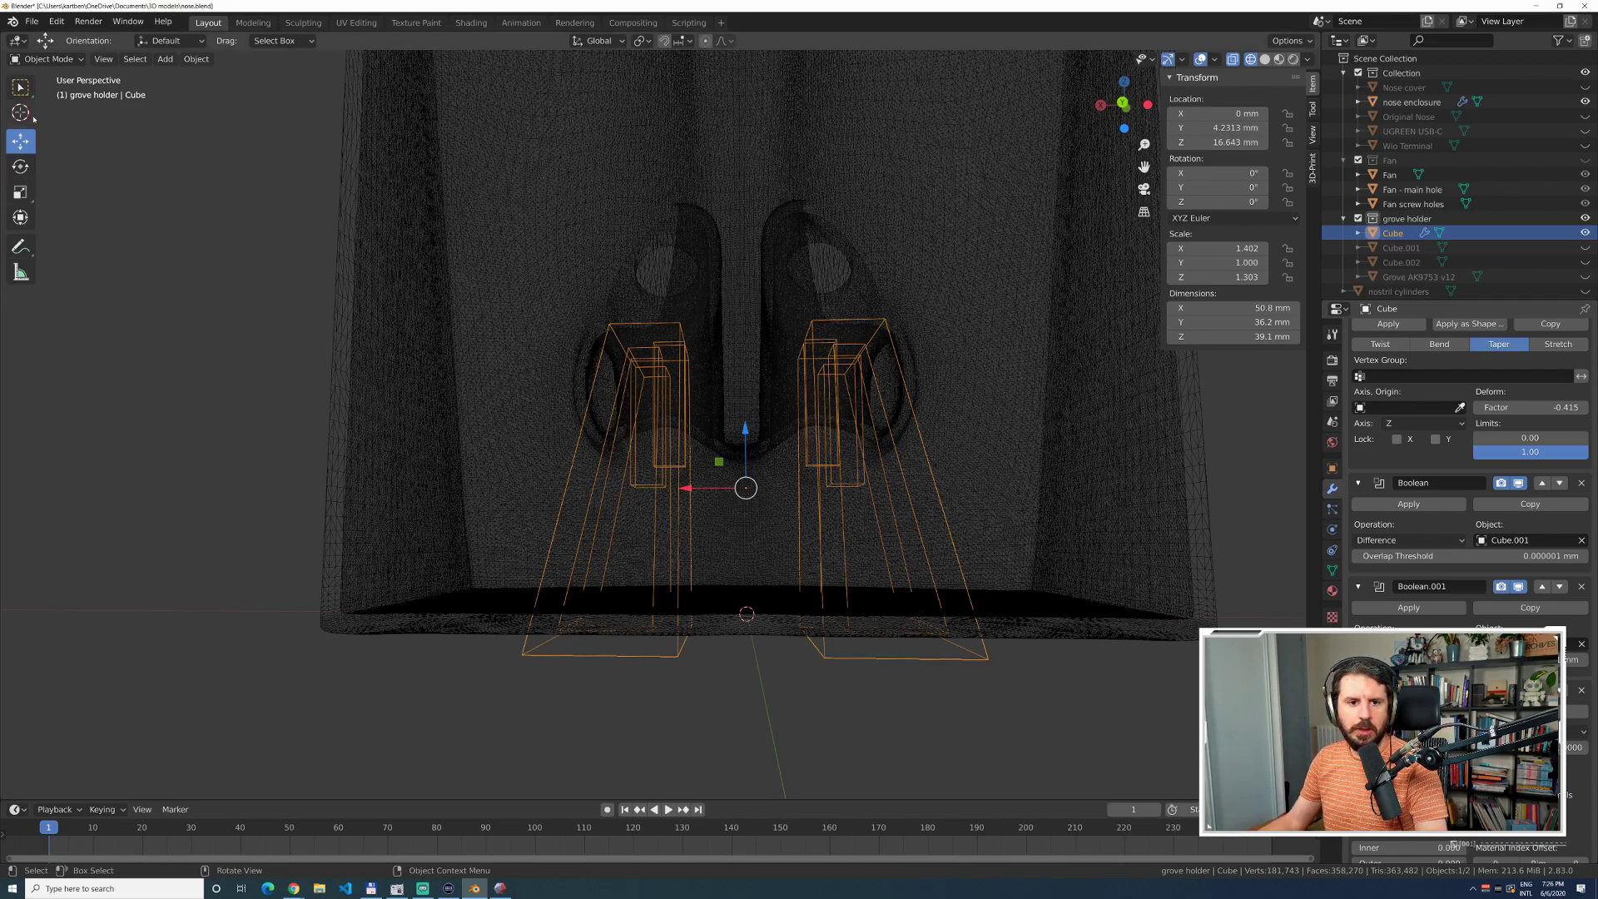
click(211, 359)
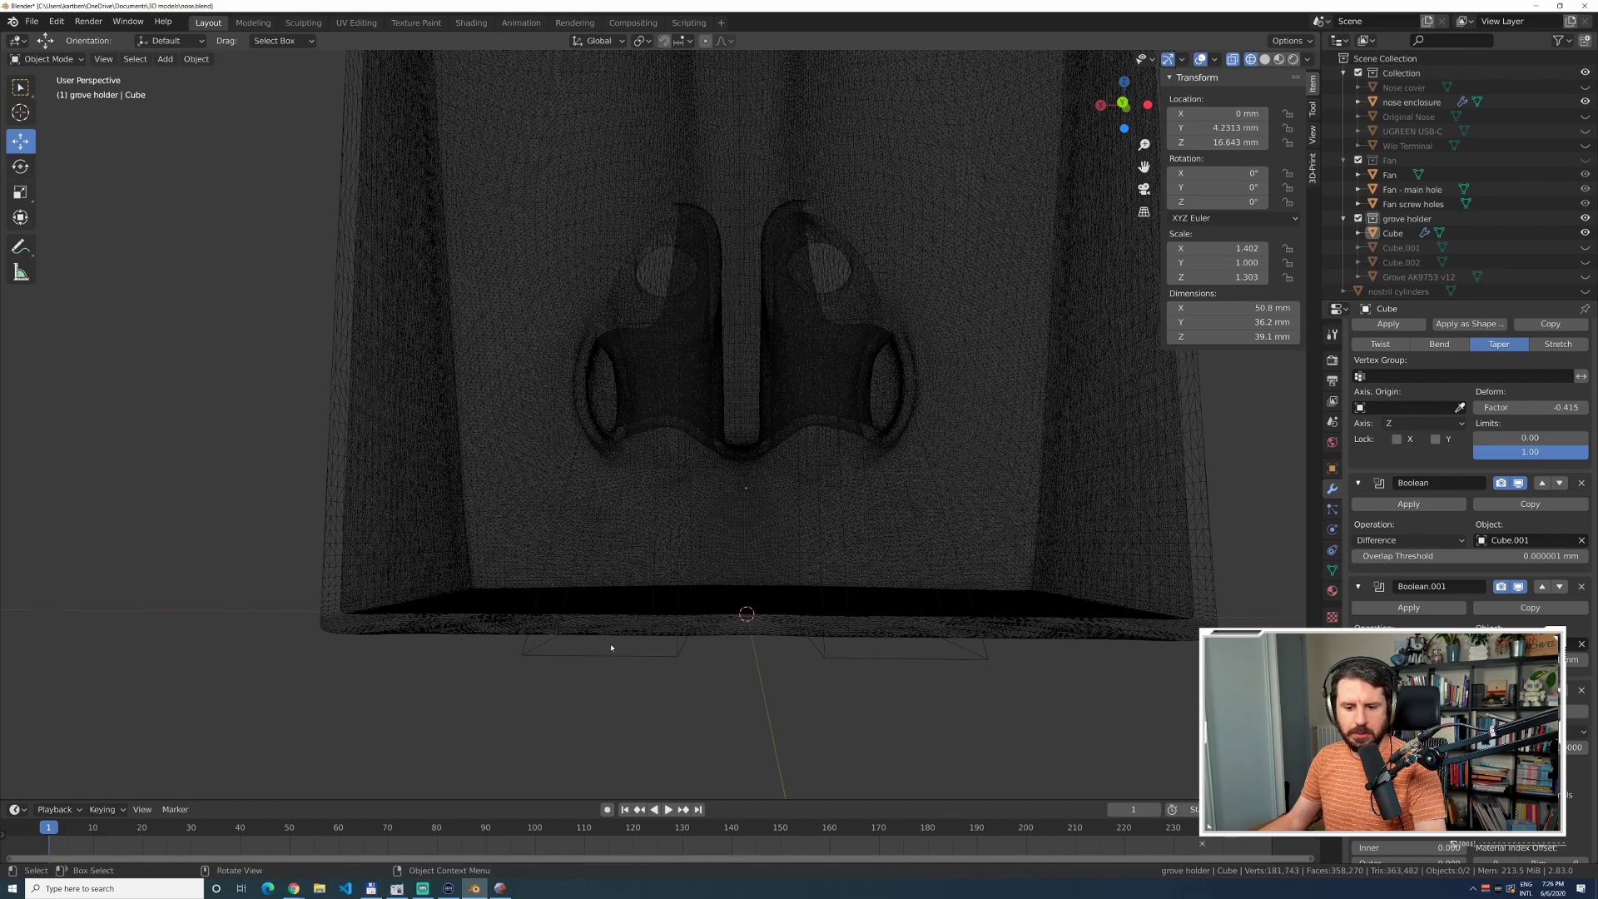
click(658, 586)
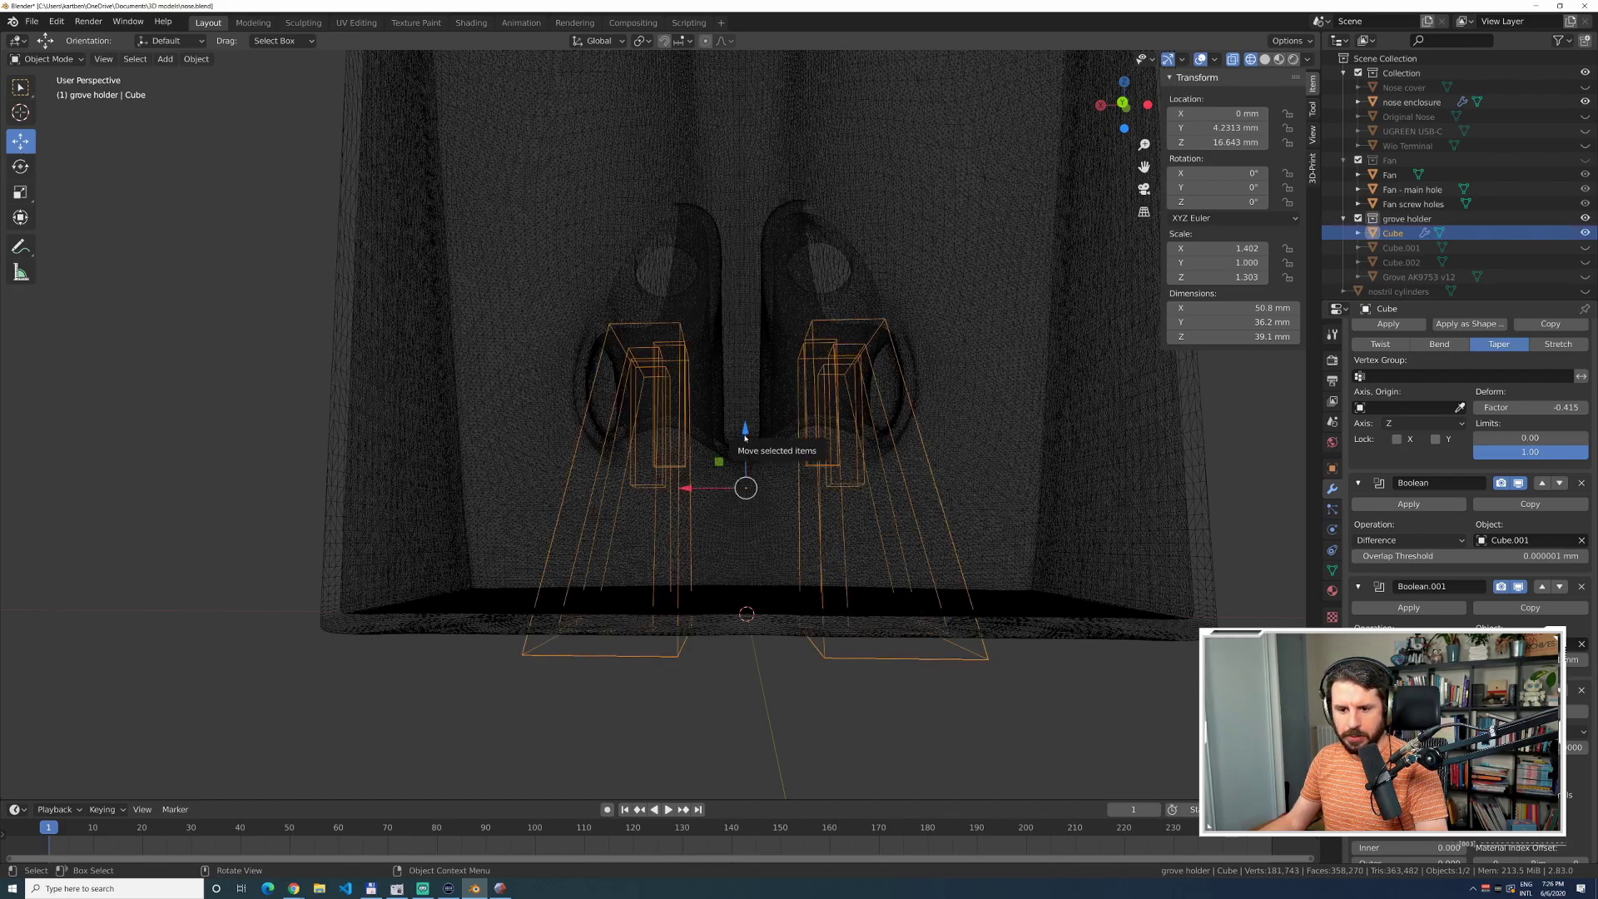
drag(748, 437, 752, 409)
middle_drag(752, 409, 828, 662)
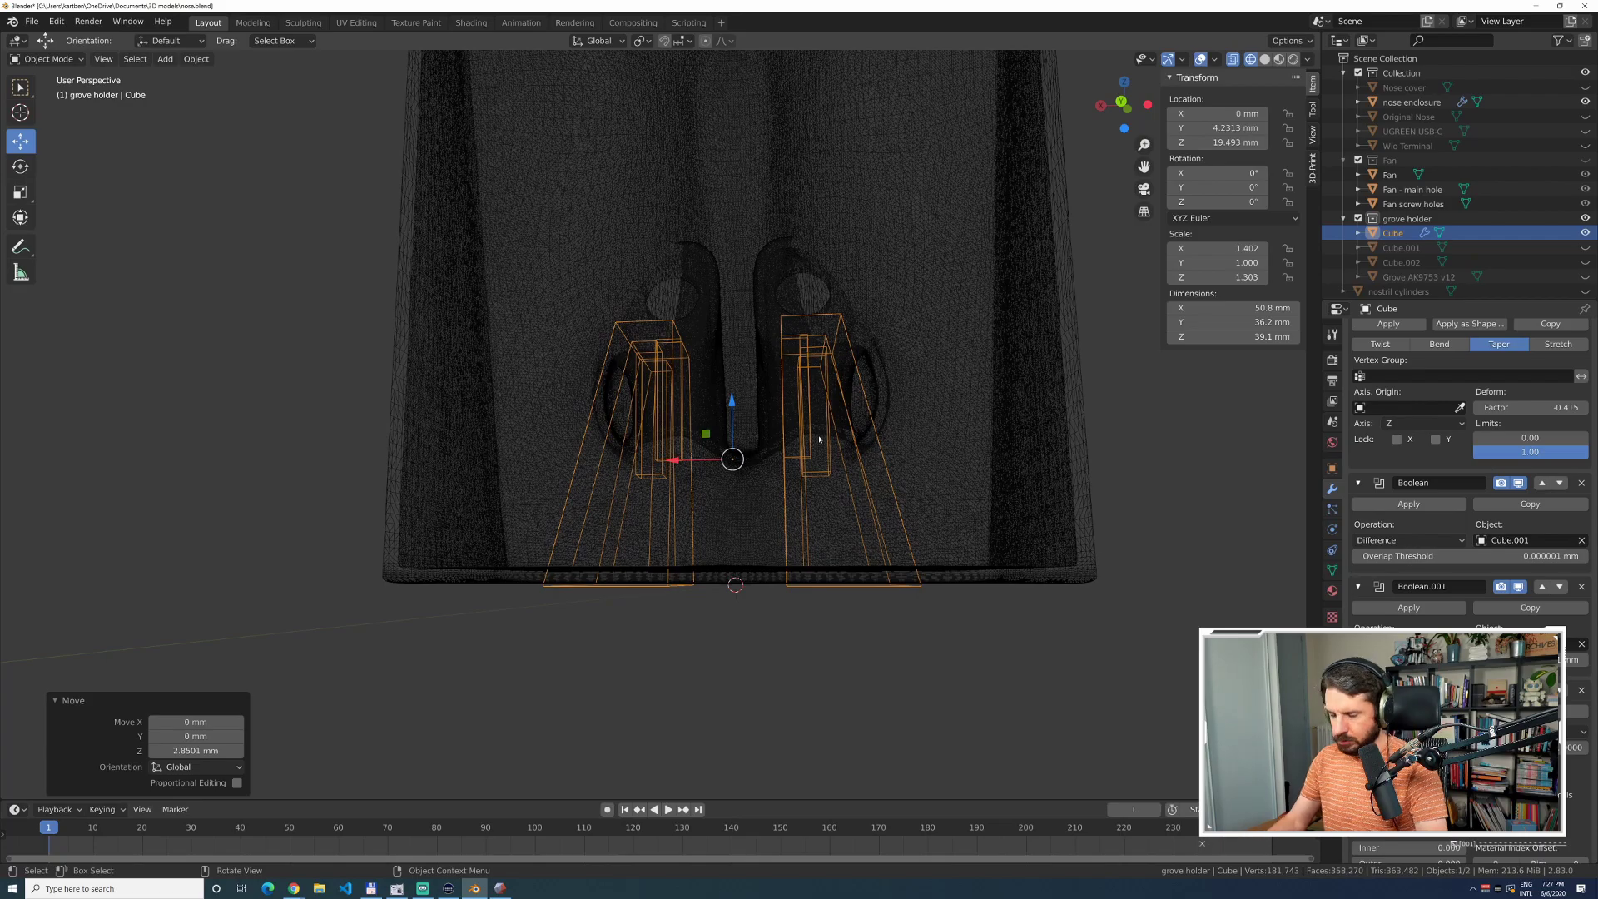
In the back orthographic view with material preview shading, raise the holder block Cube about 1.1 mm along Z into the enclosure floor.
key(KP_3)
key(ctrl+KP_3)
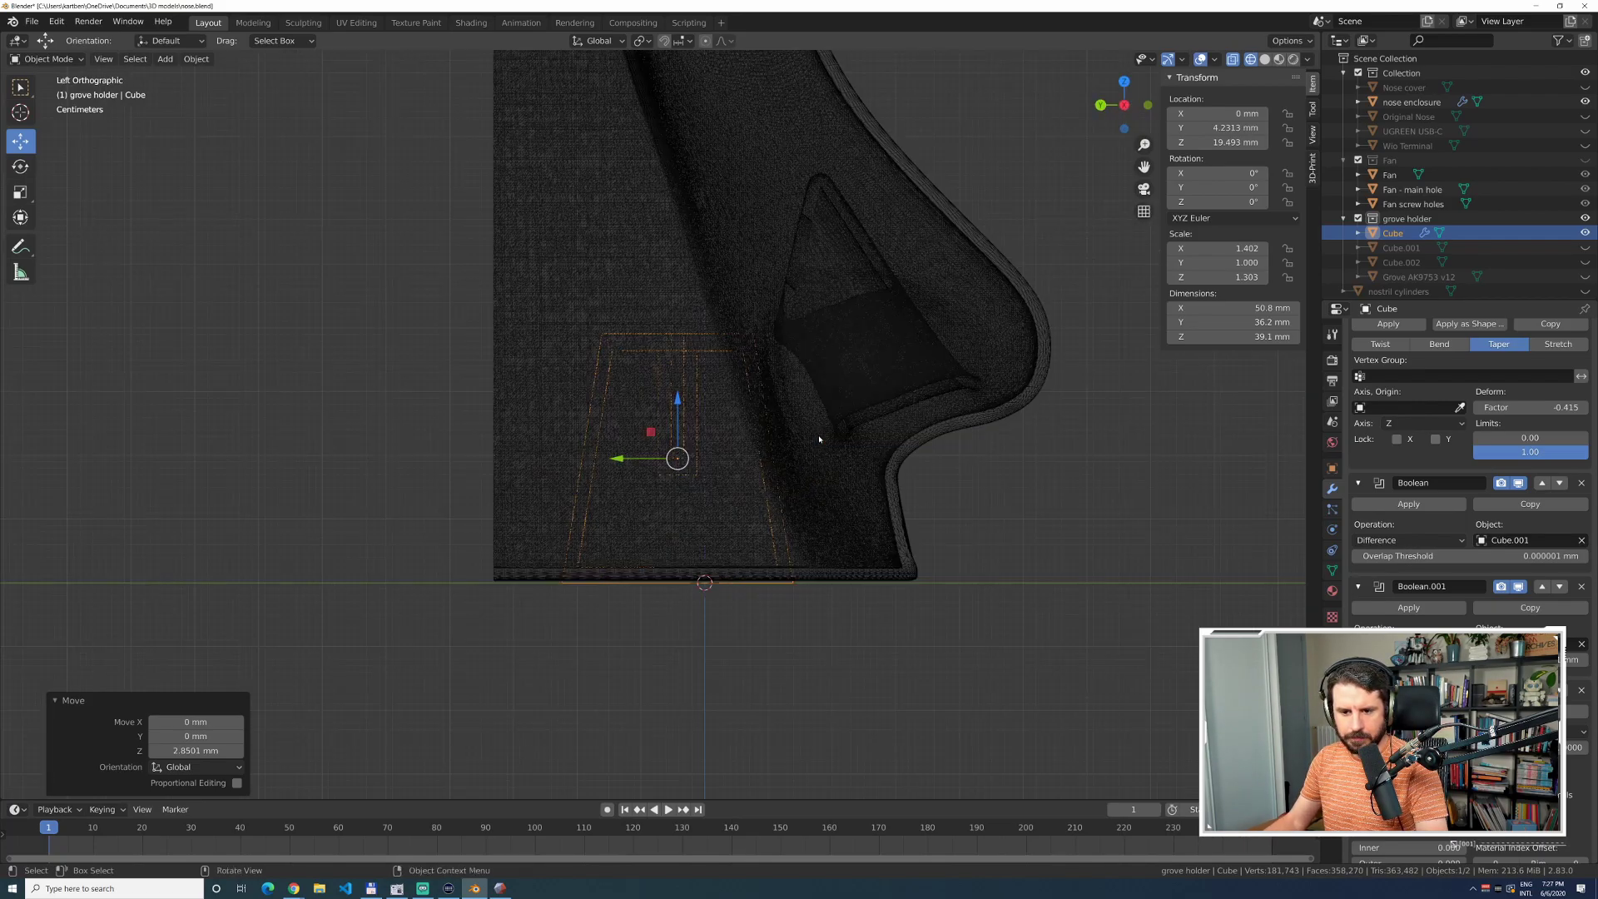
key(KP_3)
key(KP_1)
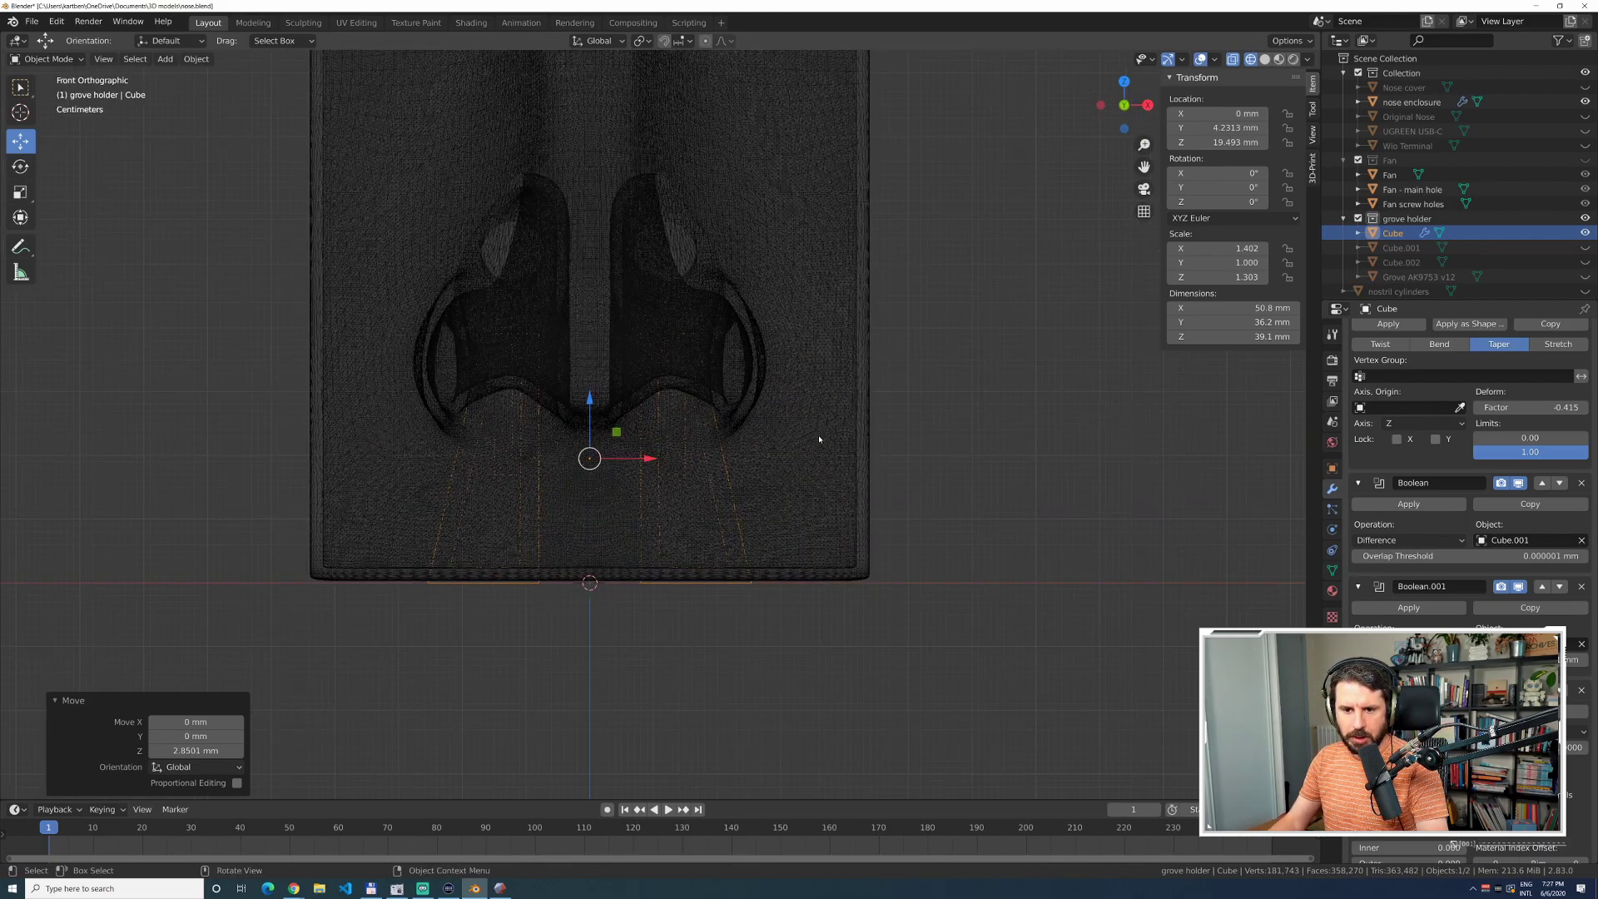
click(1265, 59)
key(ctrl+KP_1)
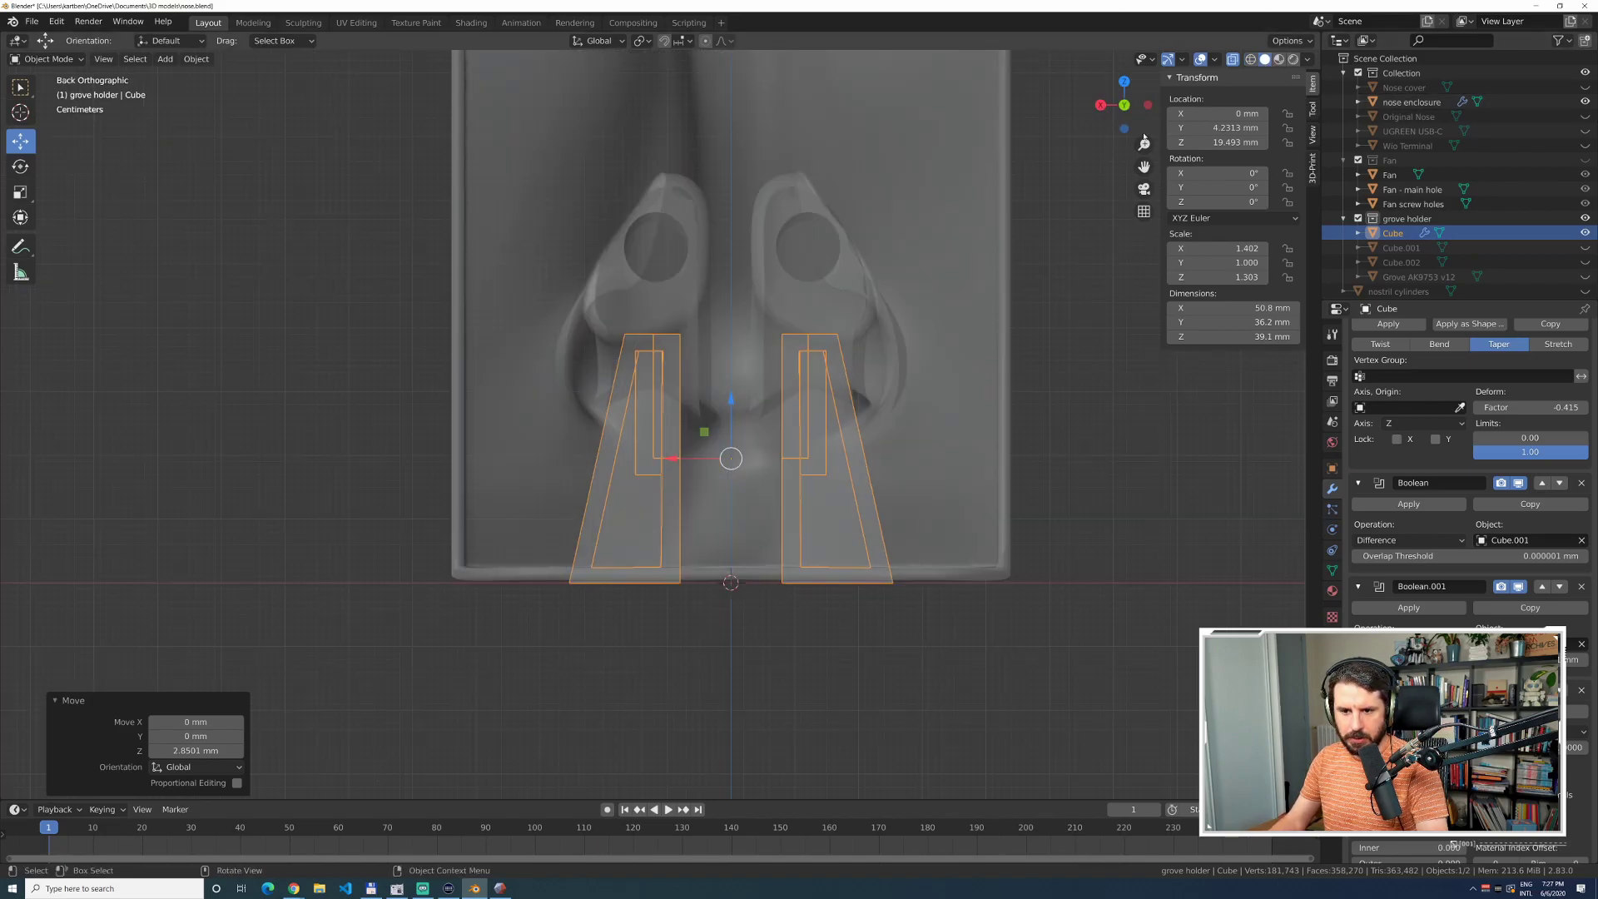
click(1279, 59)
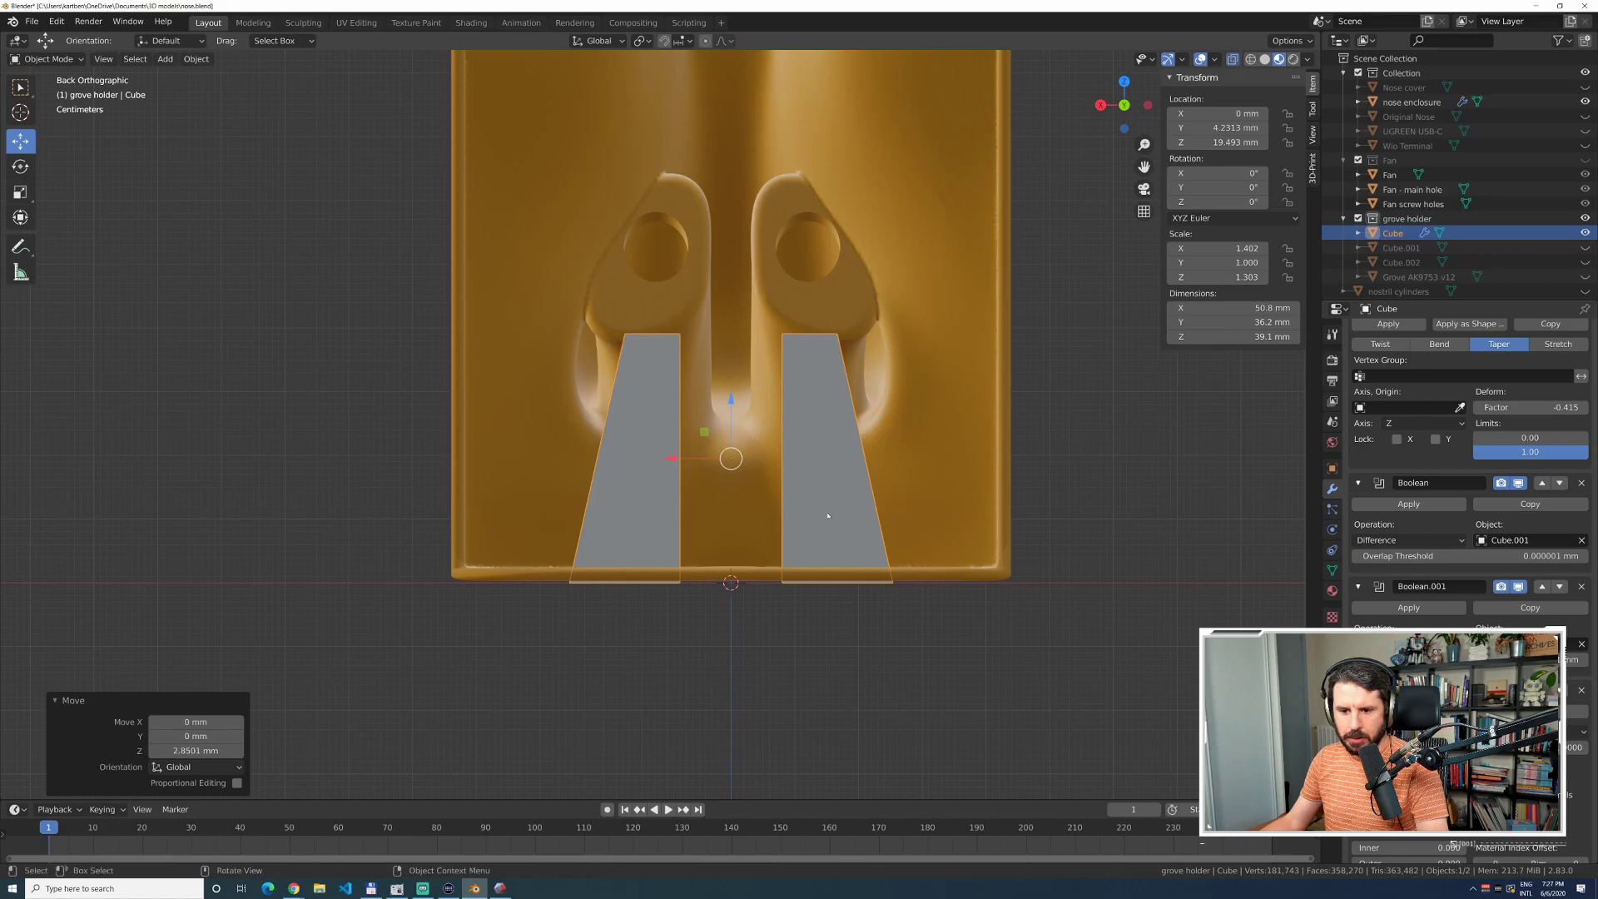
drag(730, 402, 743, 399)
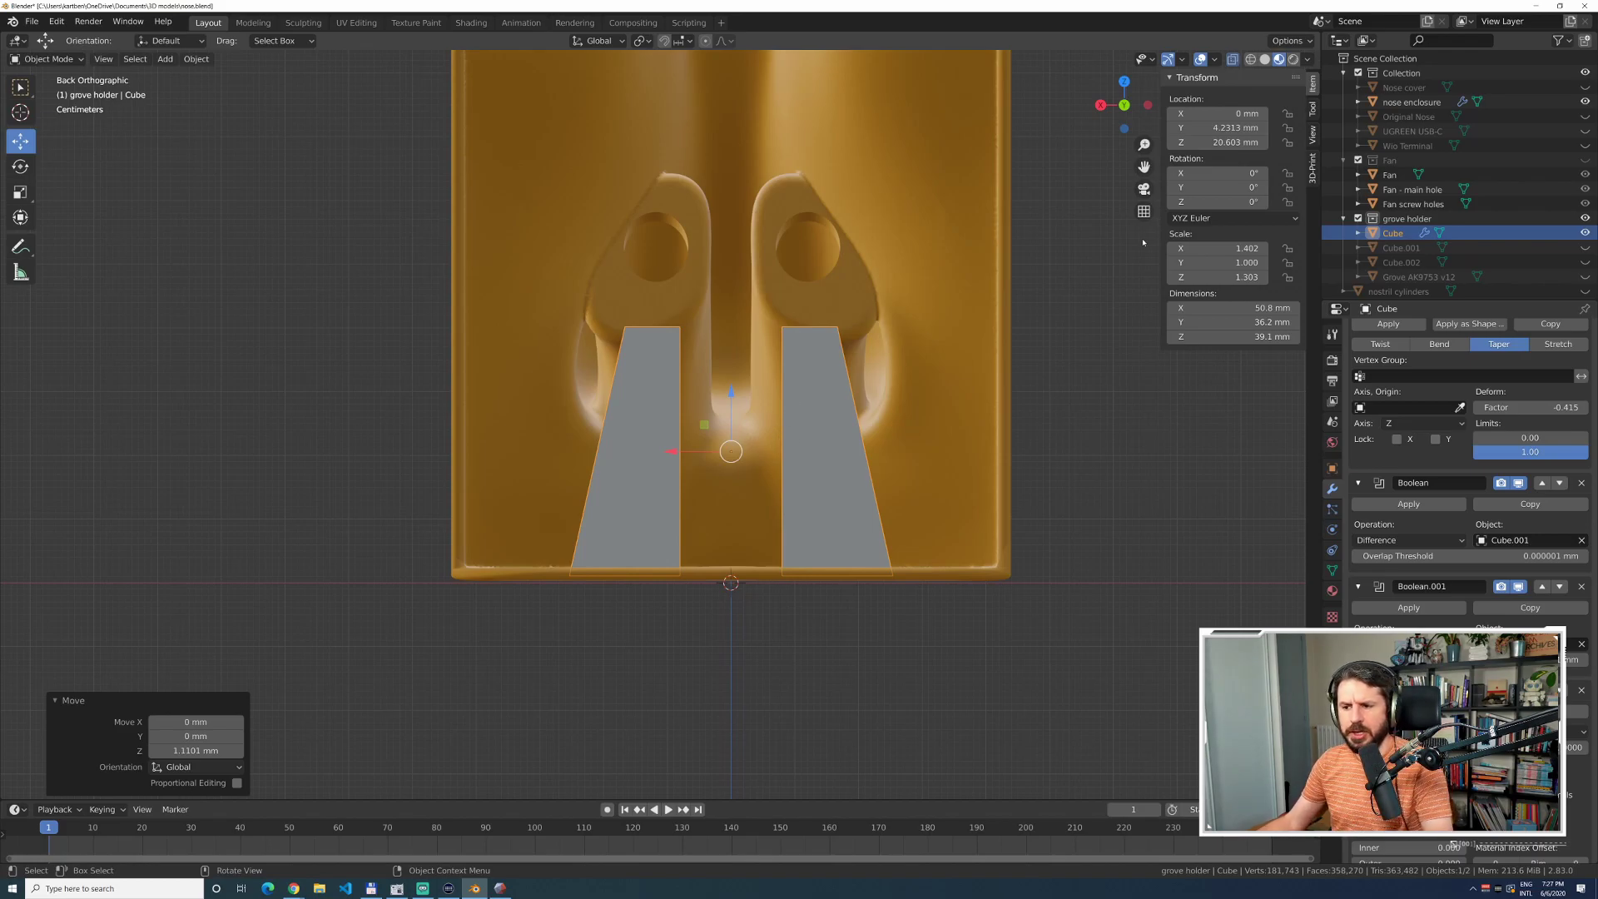
Show the Grove AK9753 v12 sensor and inspect the holder block with it in wireframe shading from an angle.
click(1585, 277)
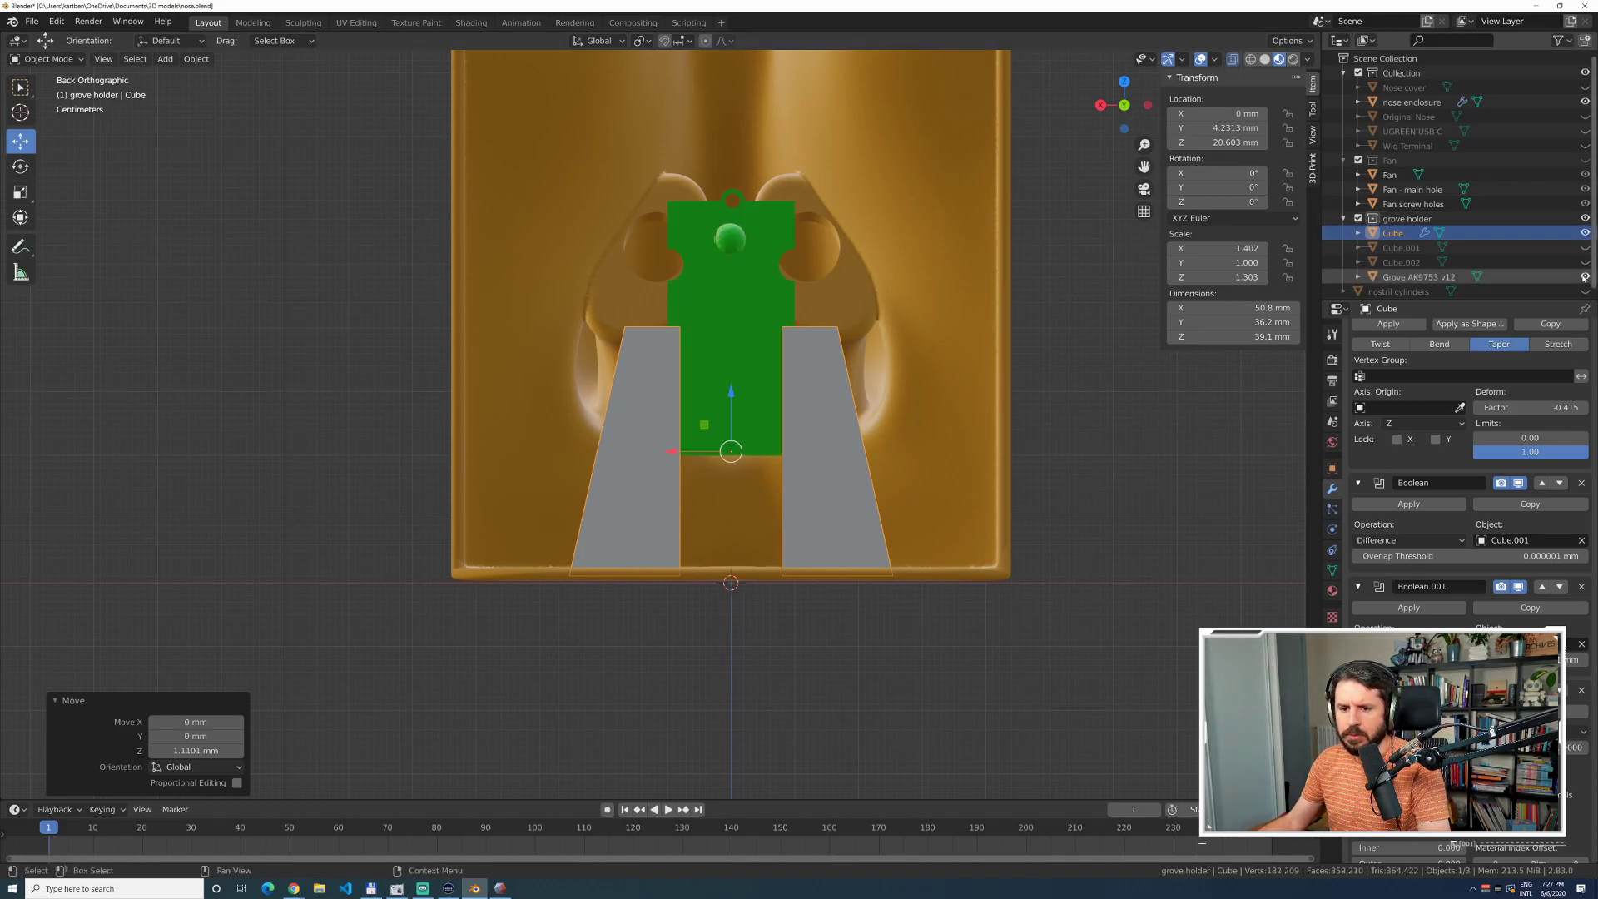
click(1585, 276)
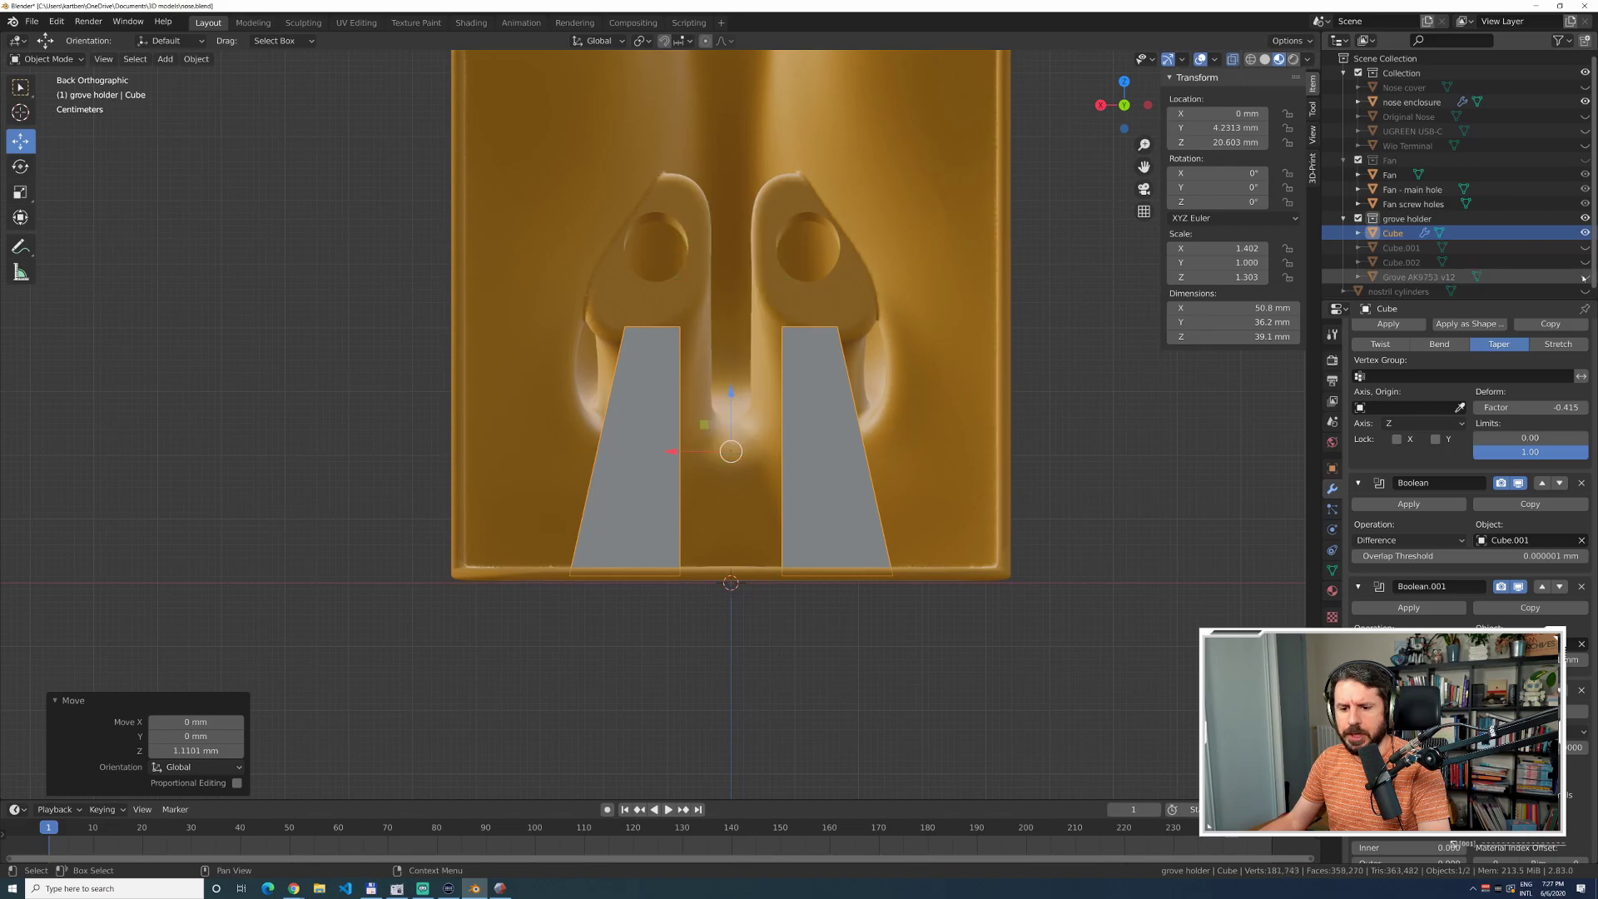
click(1585, 277)
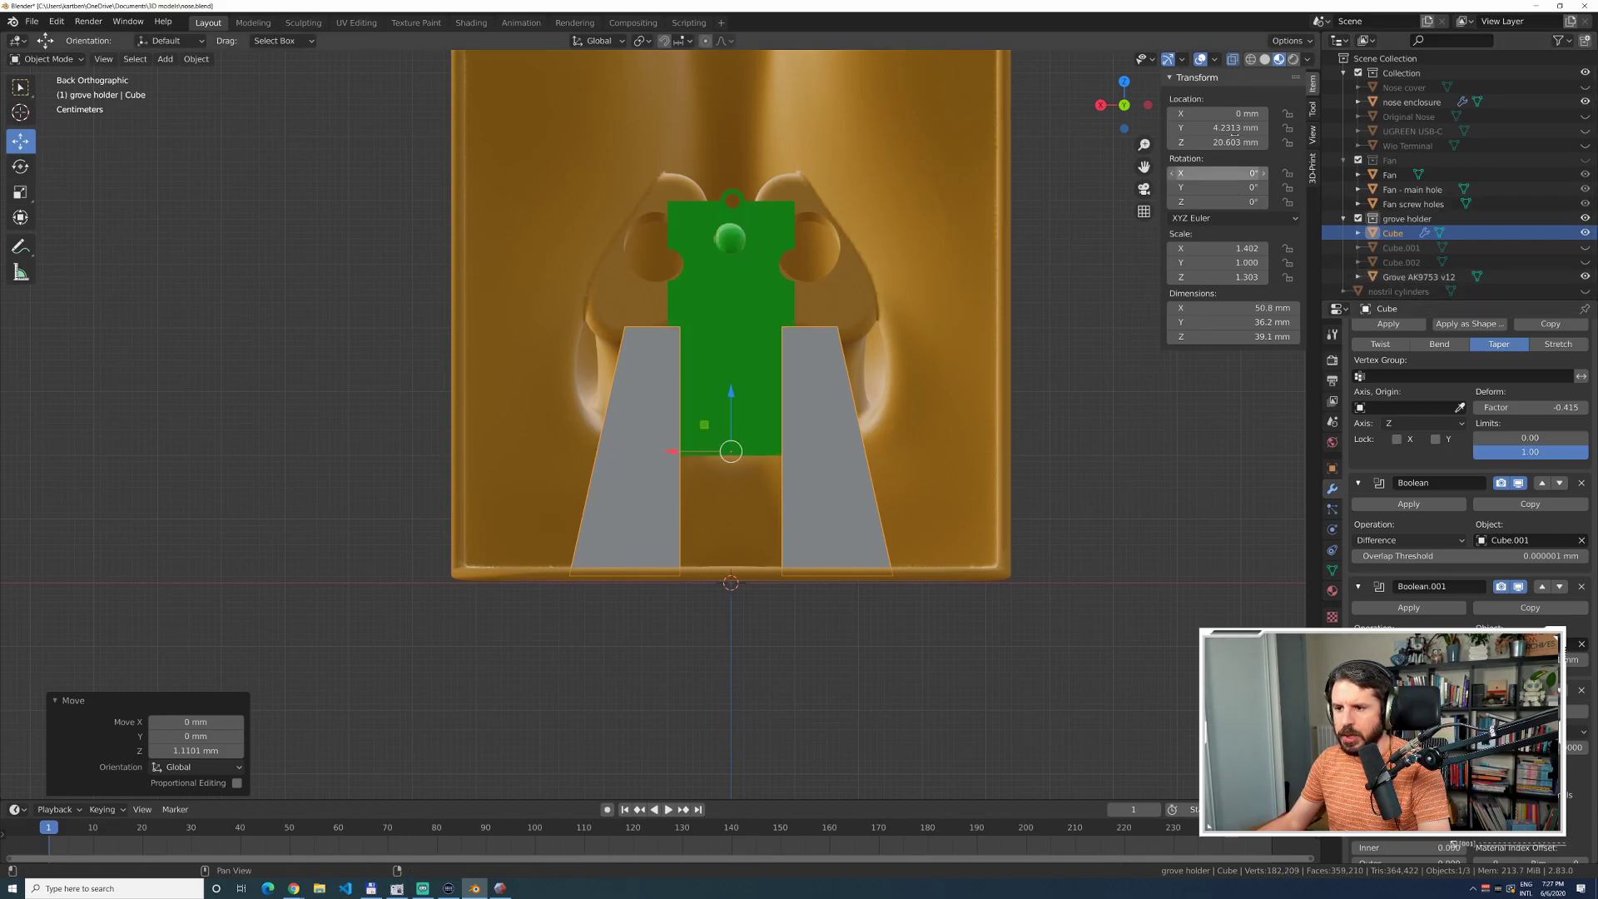
click(1250, 59)
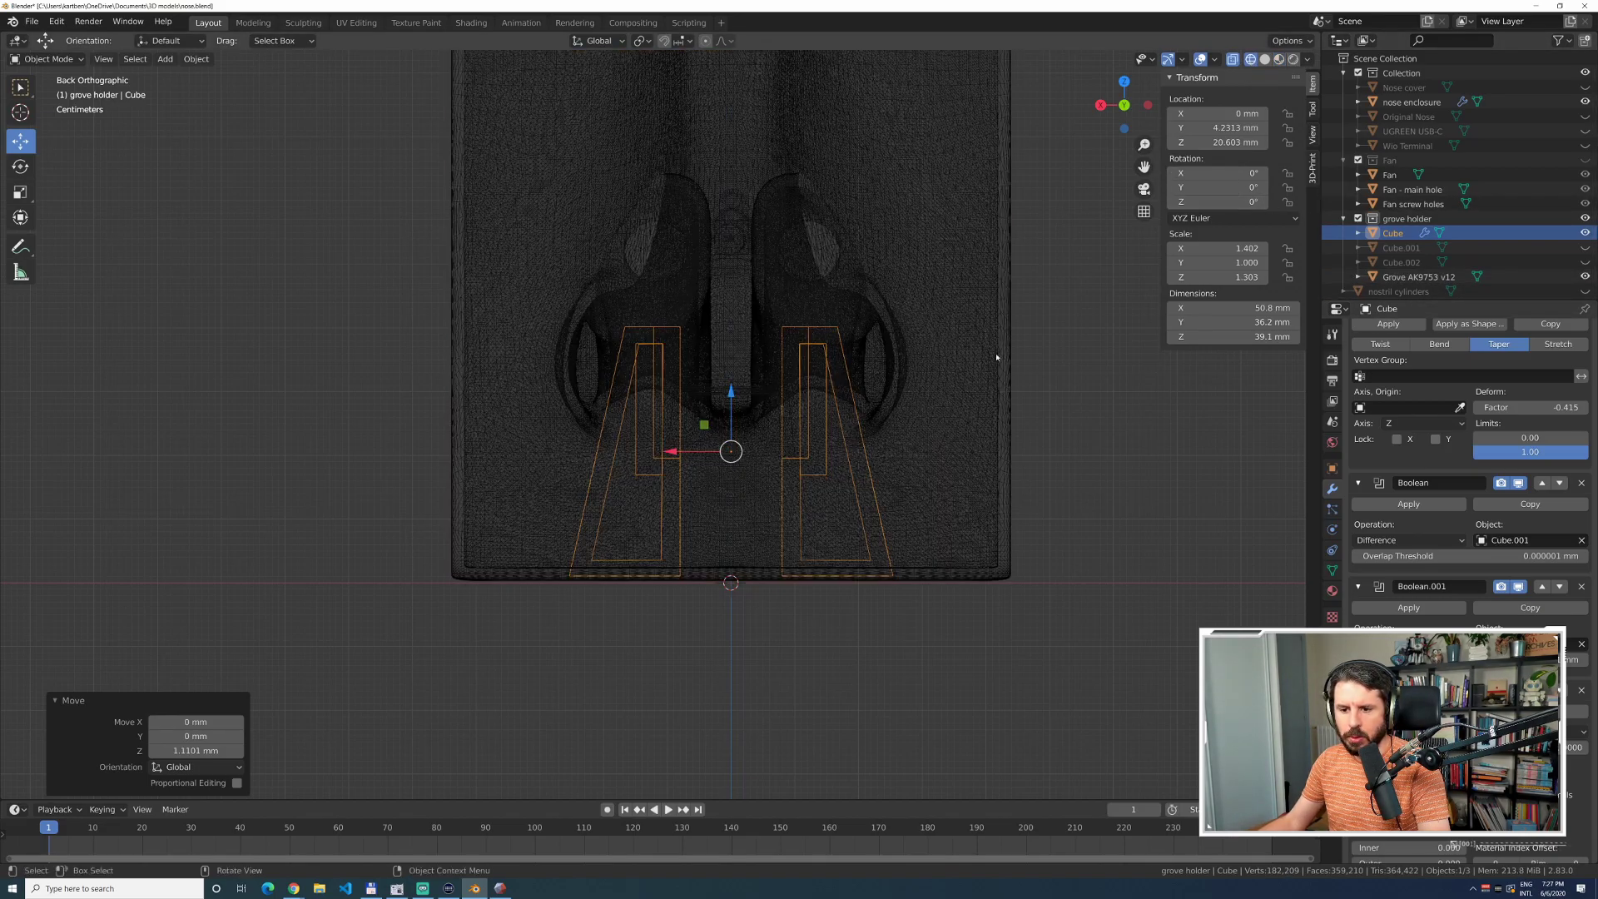
middle_drag(1113, 417, 906, 371)
click(235, 355)
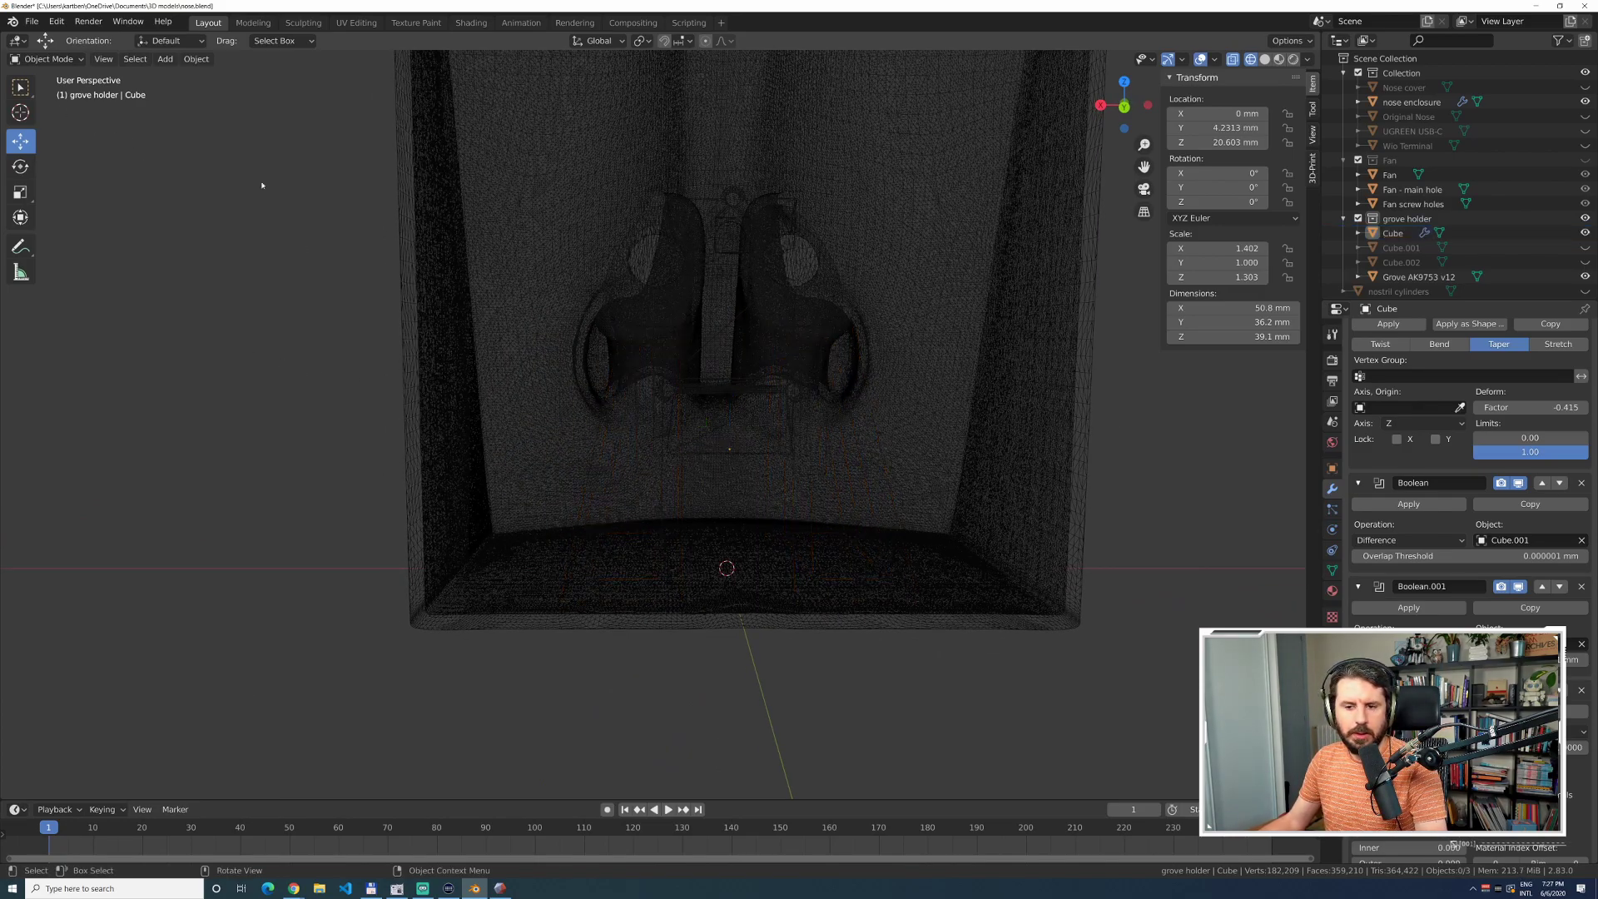
key(ctrl+z)
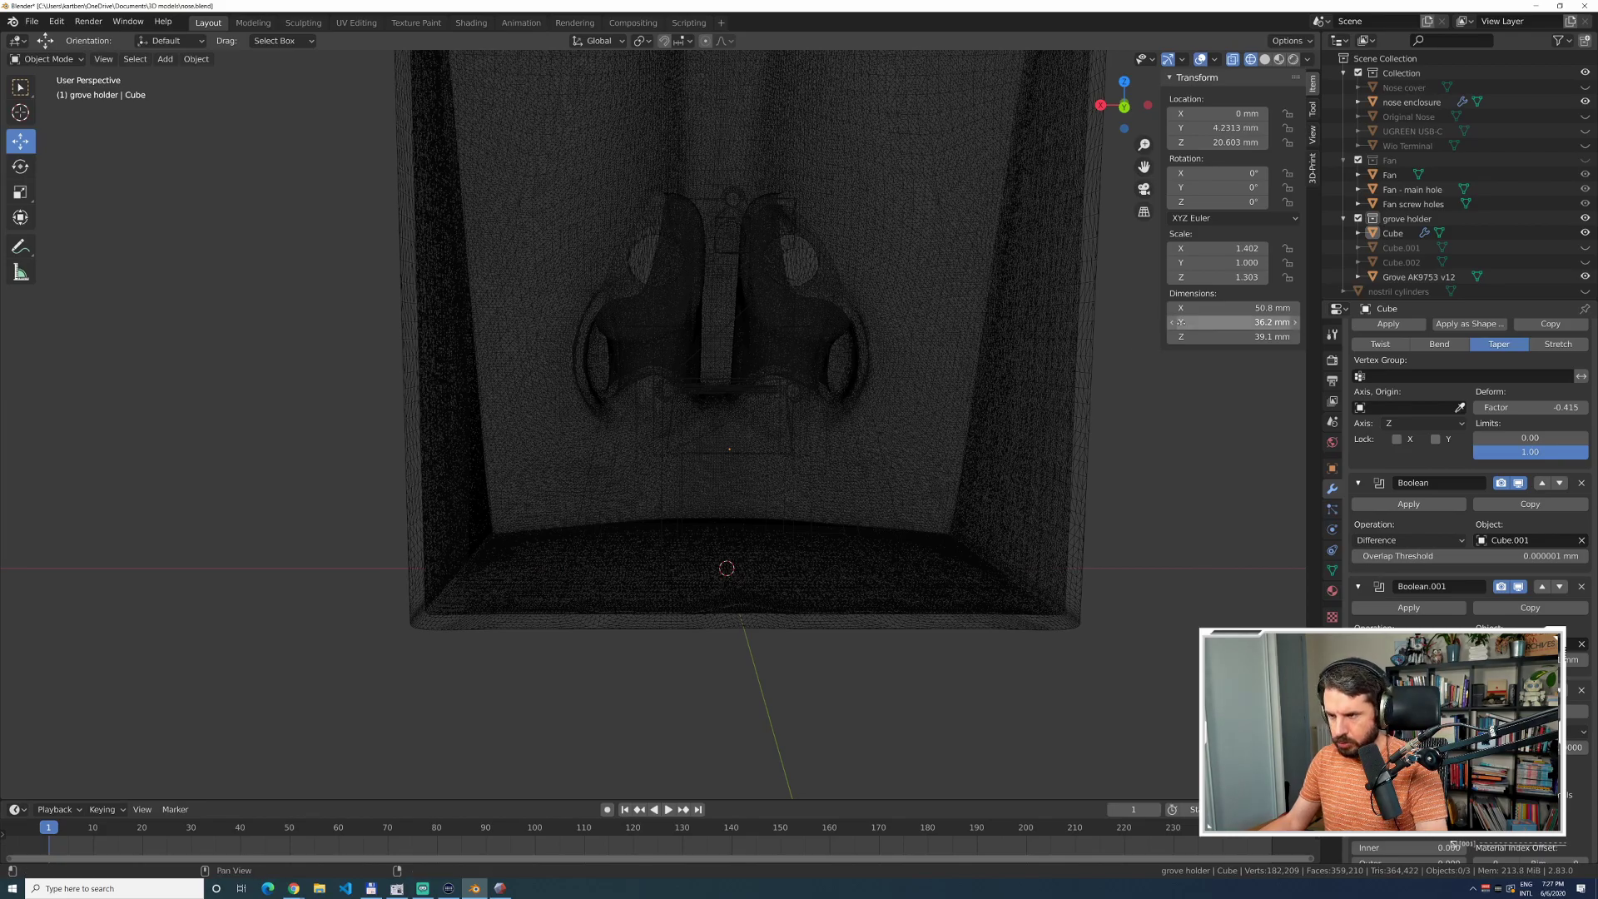
middle_drag(1224, 563, 426, 282)
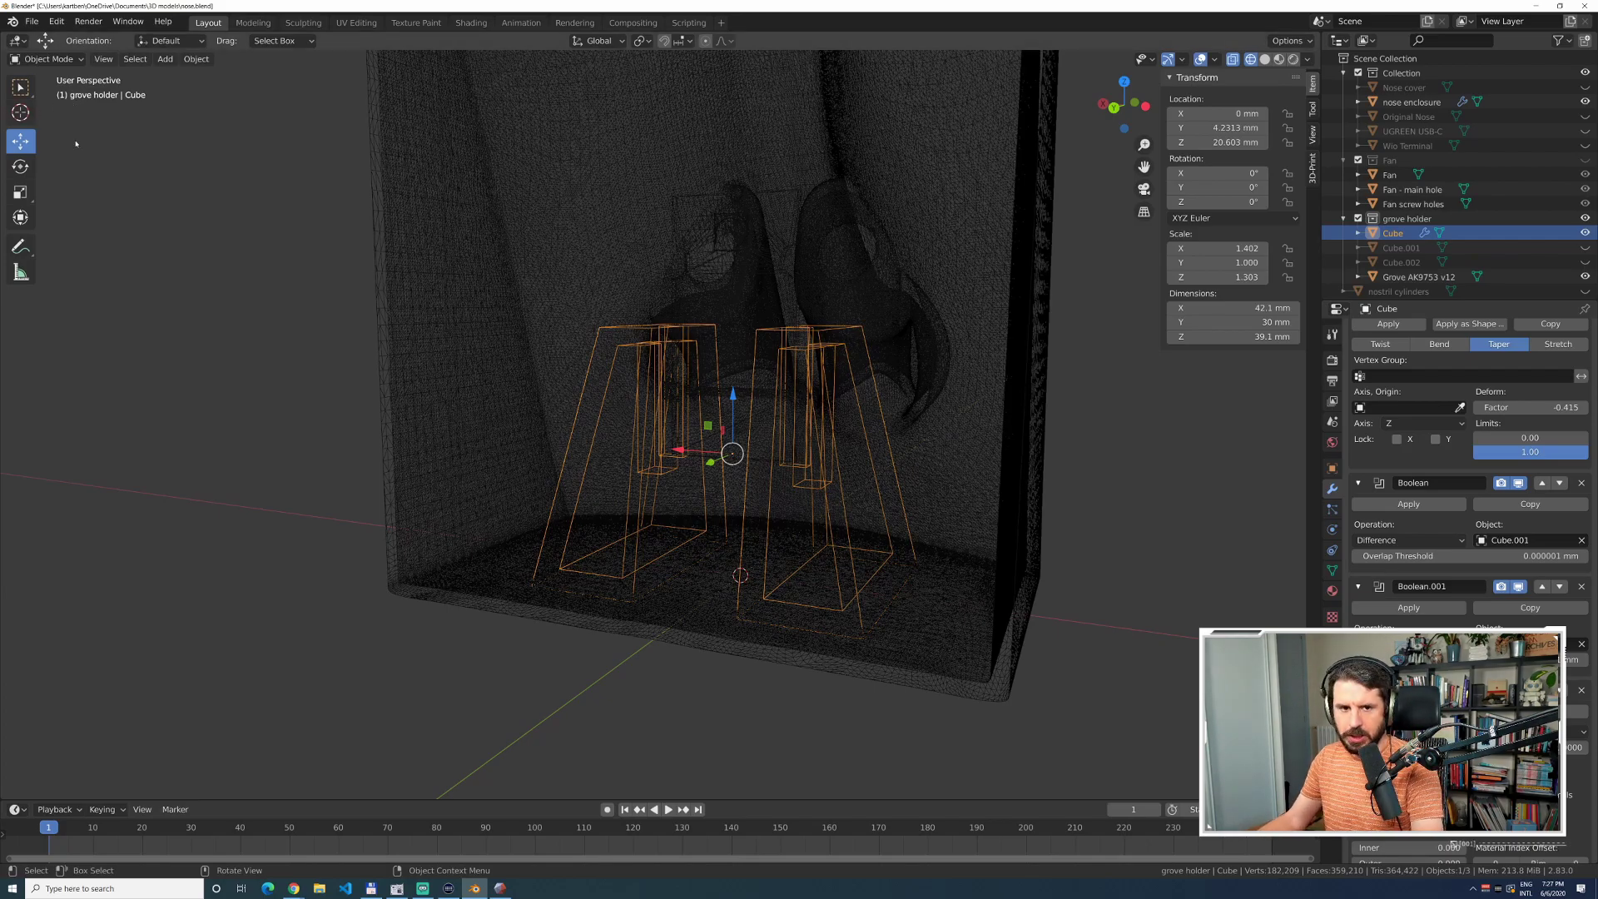
Add a cylinder with a radius of 3 mm and a depth of 80 mm at the origin.
key(F3)
text(cylinder)
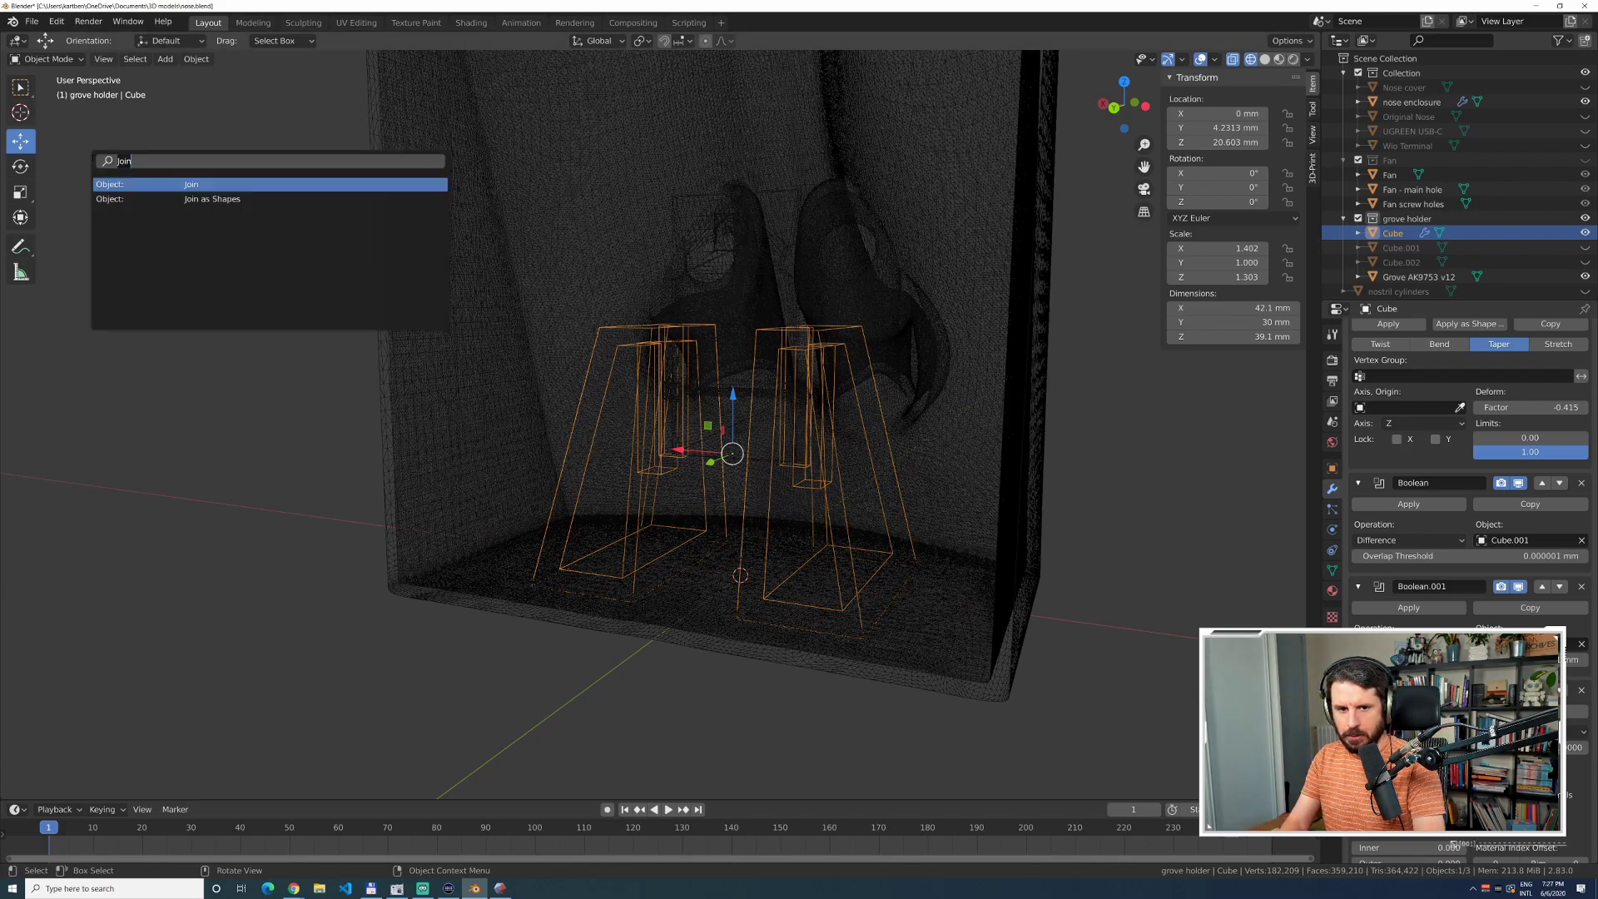
key(Return)
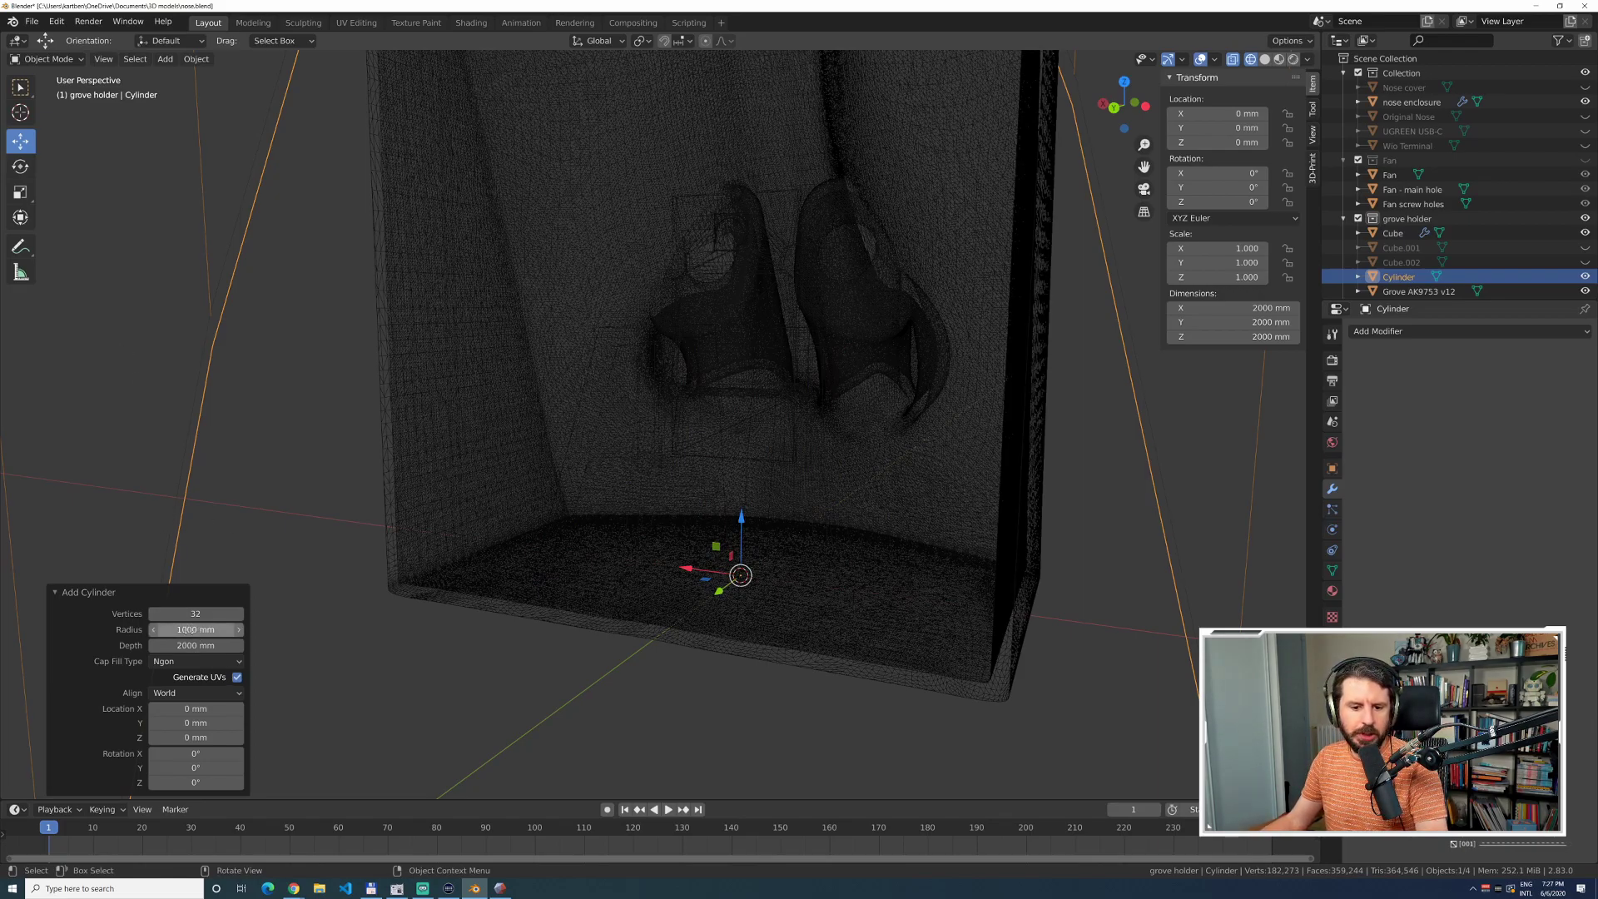
click(189, 630)
text(3)
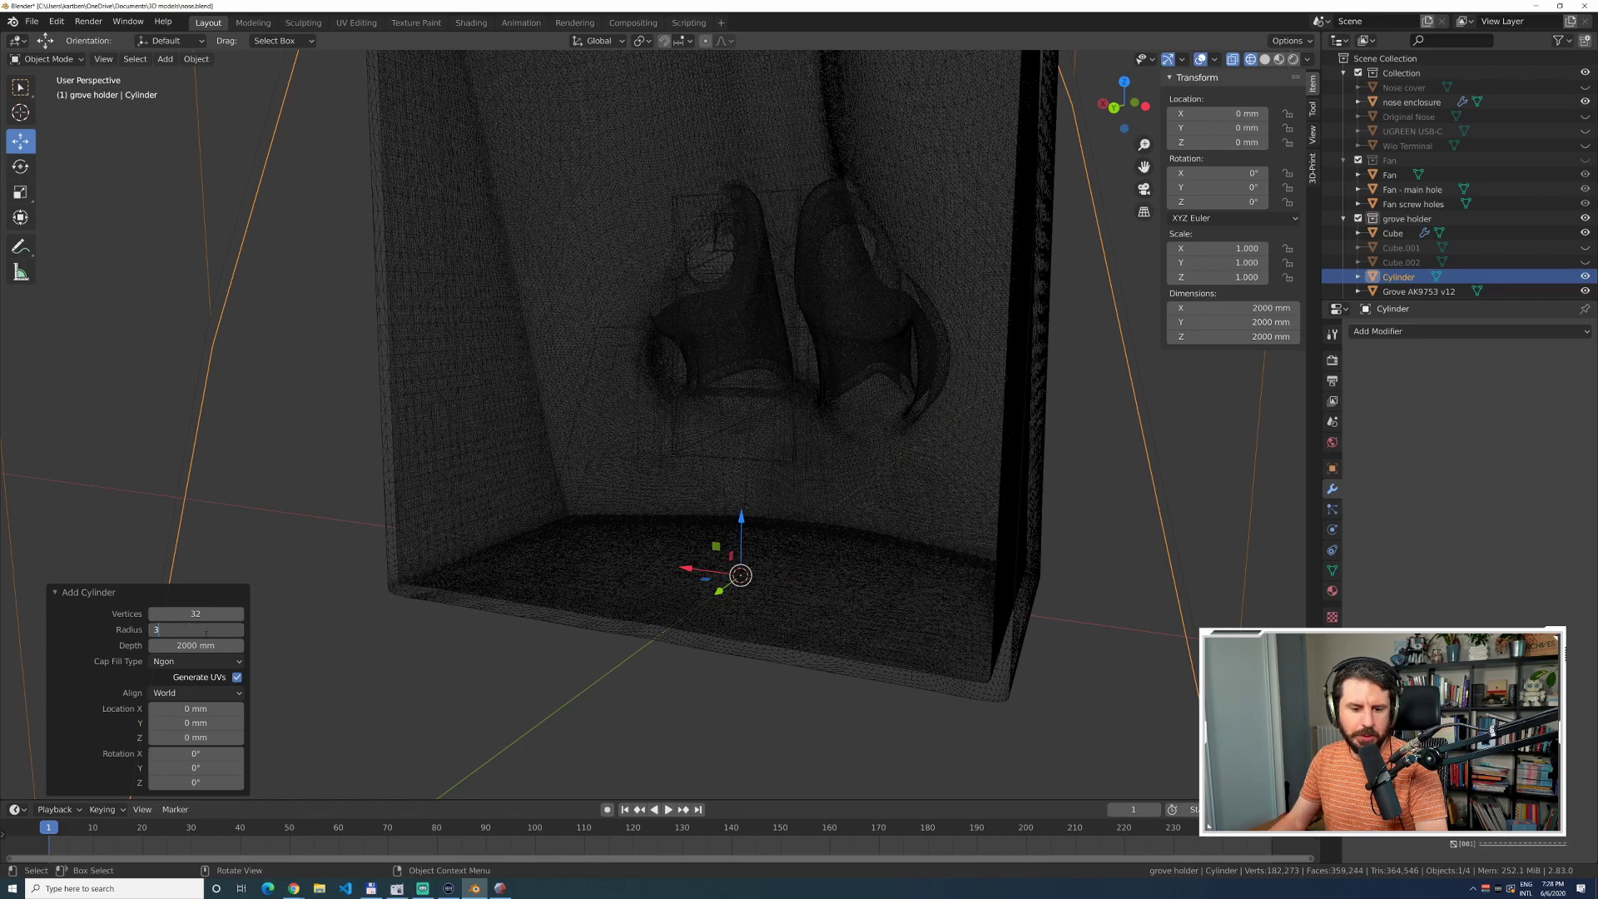
key(Tab)
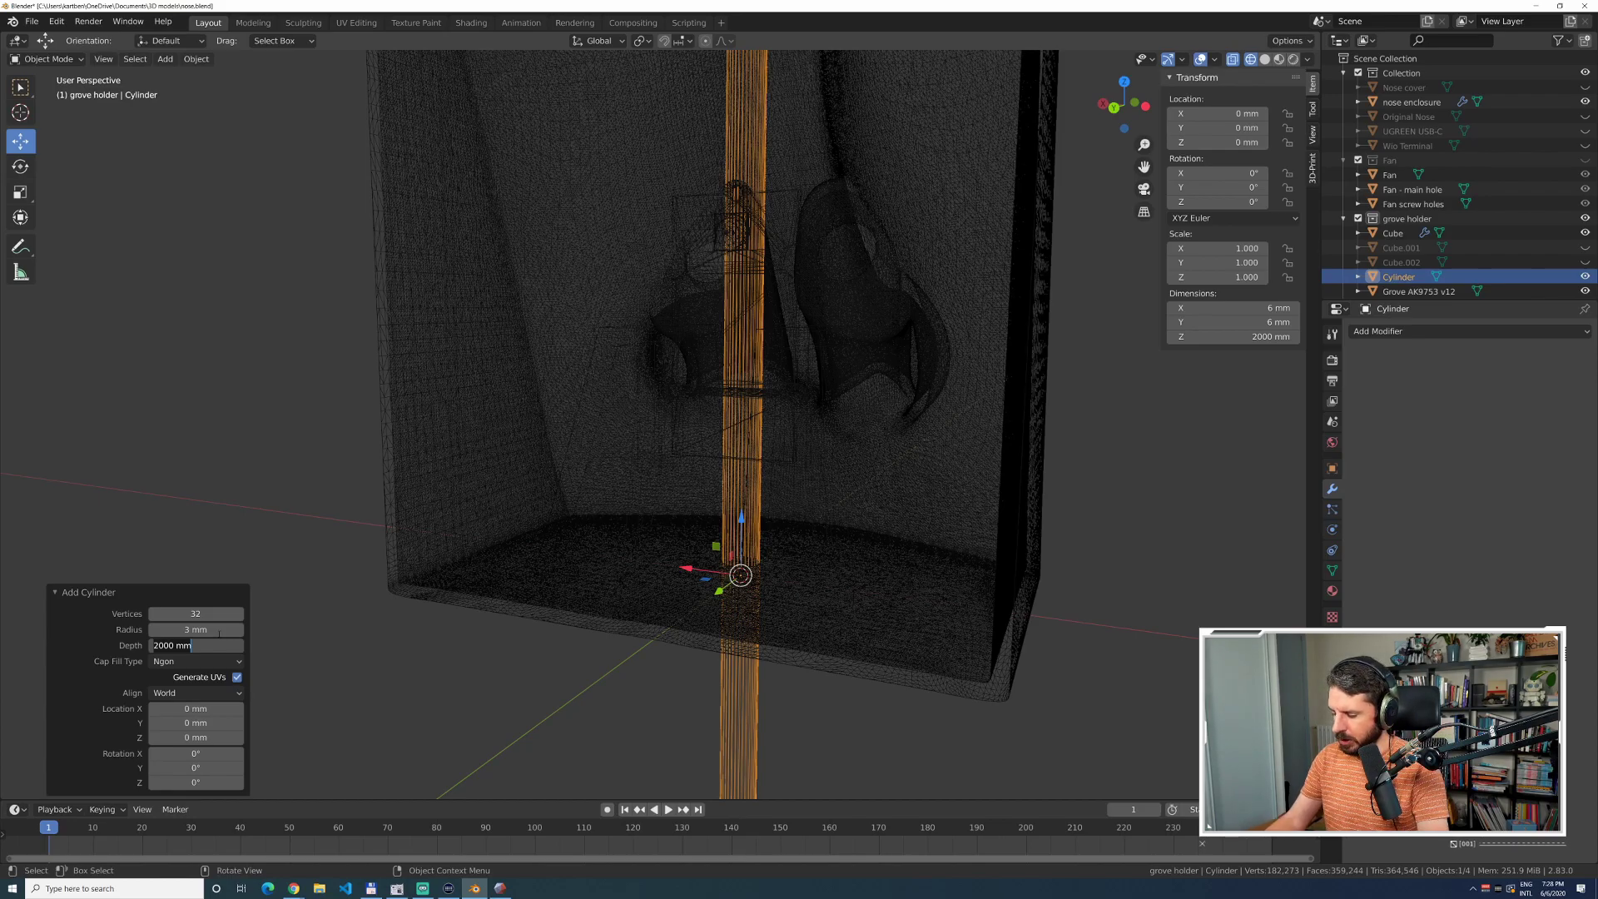
text(80)
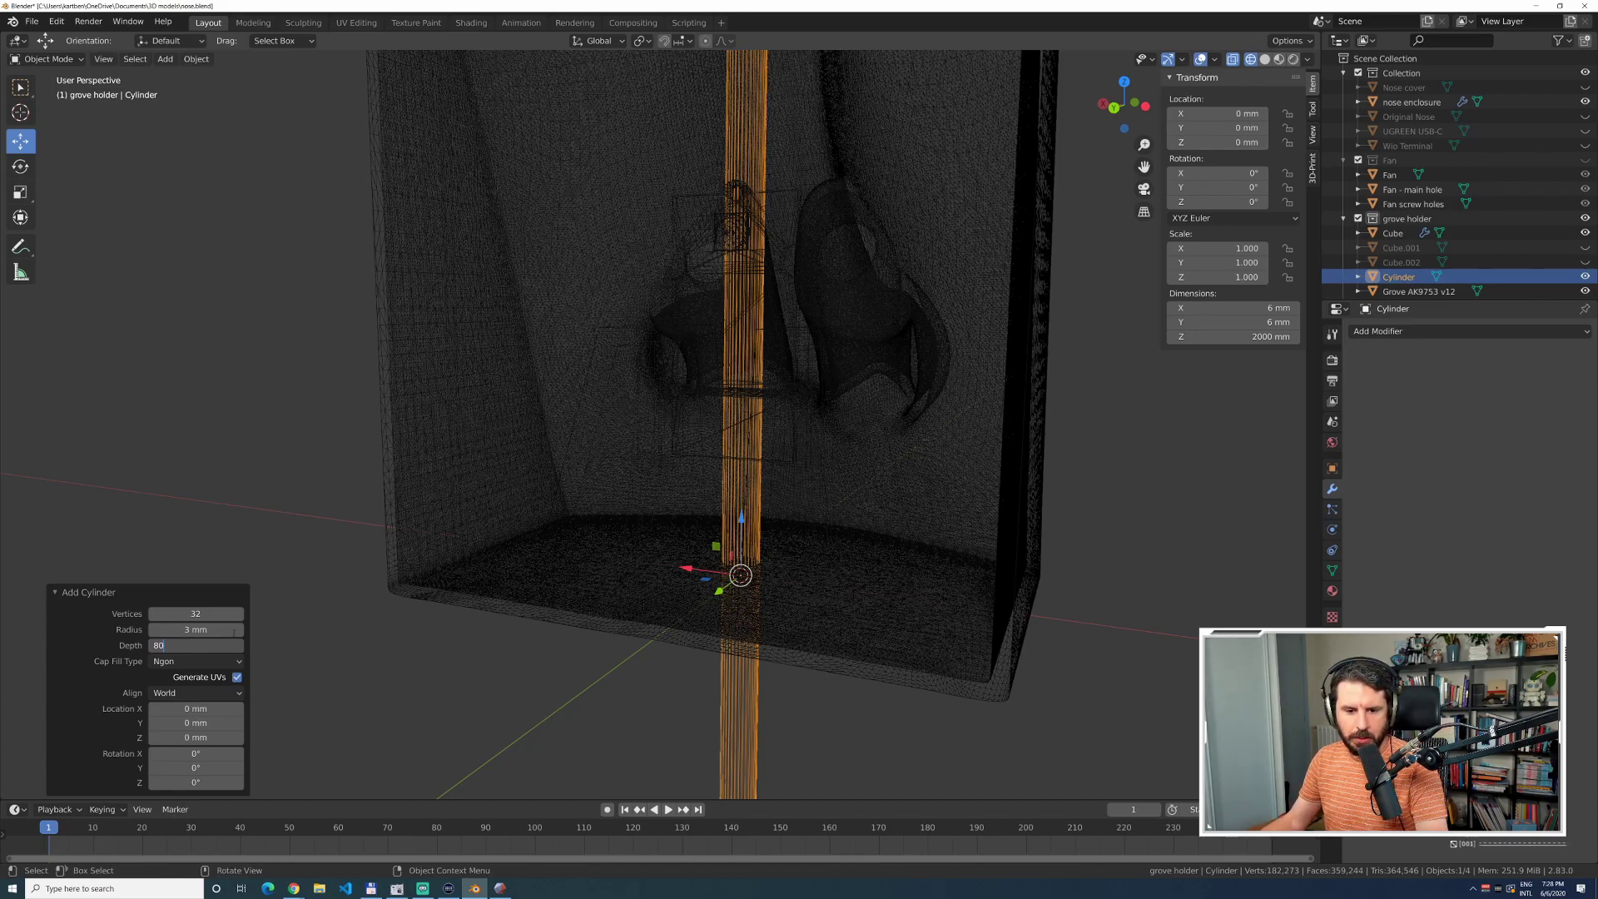
key(Tab)
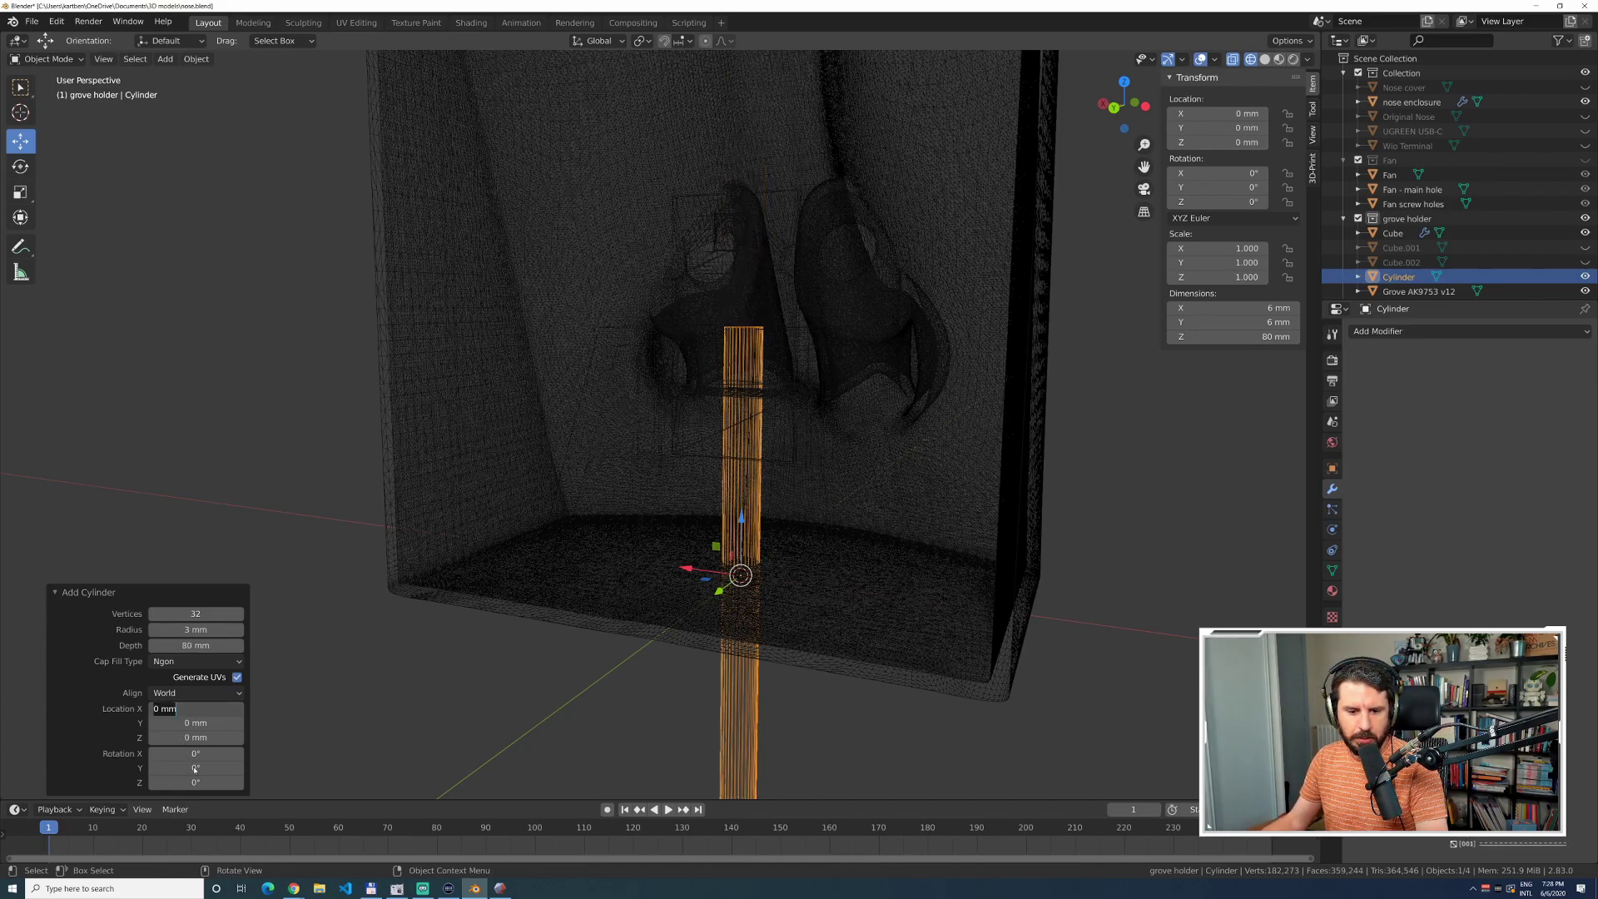
key(Return)
Set the new cylinder's Y rotation to 90° so it runs along the X axis.
click(198, 767)
text(90)
key(Tab)
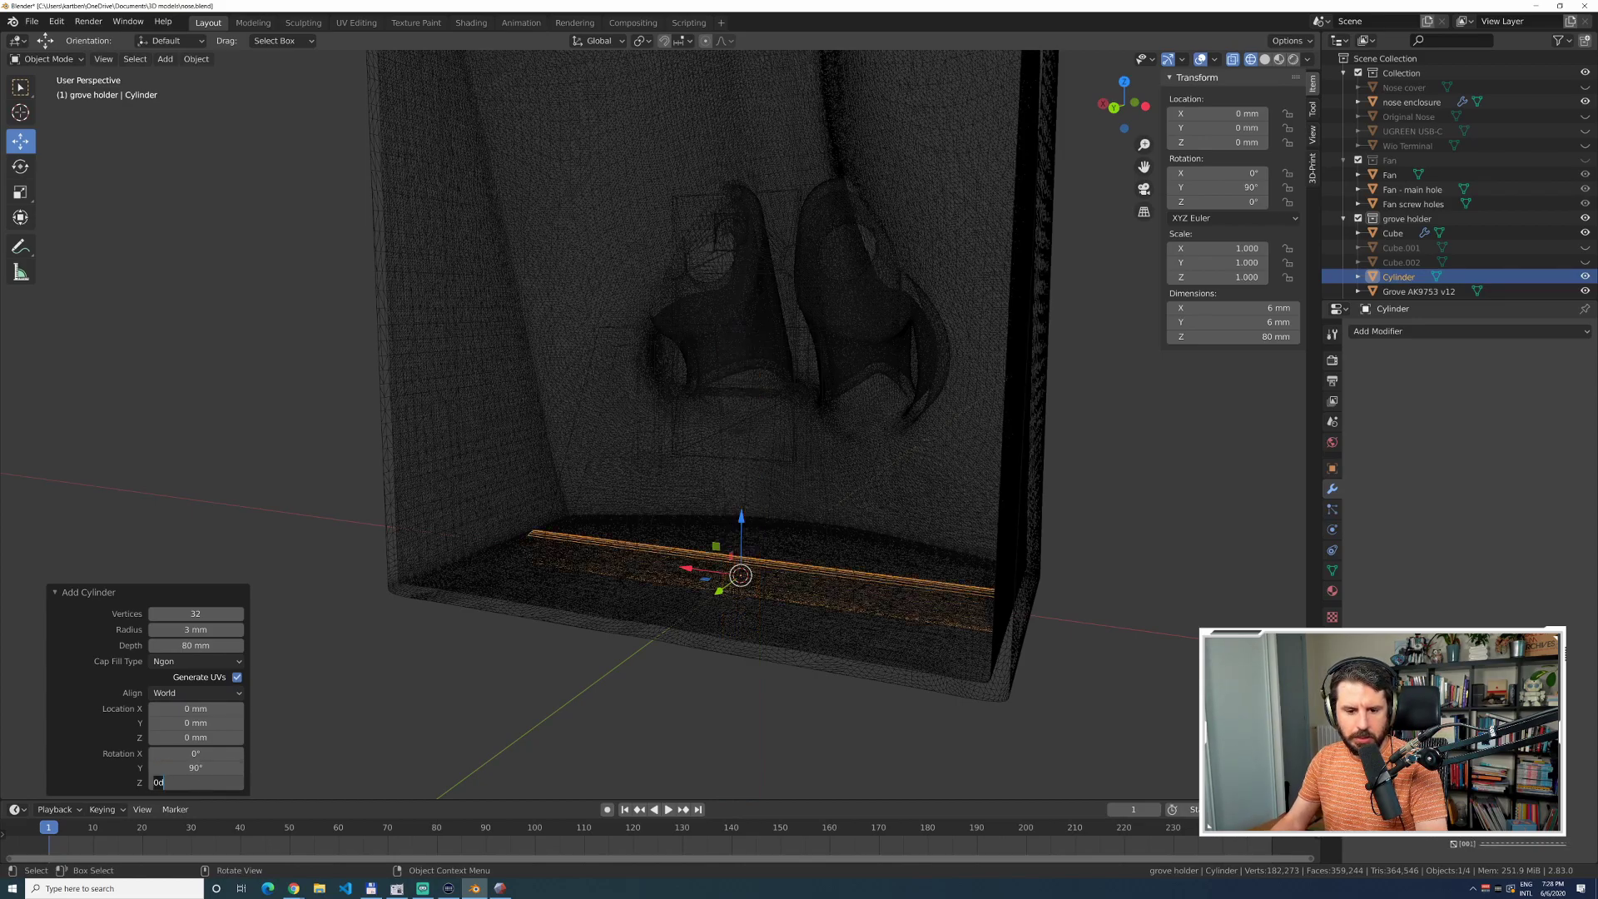
Try a 90° X rotation on the new cylinder, and set its X rotation back to 0°.
key(Tab)
key(Tab)
key(Tab)
key(Tab)
text(90)
key(Return)
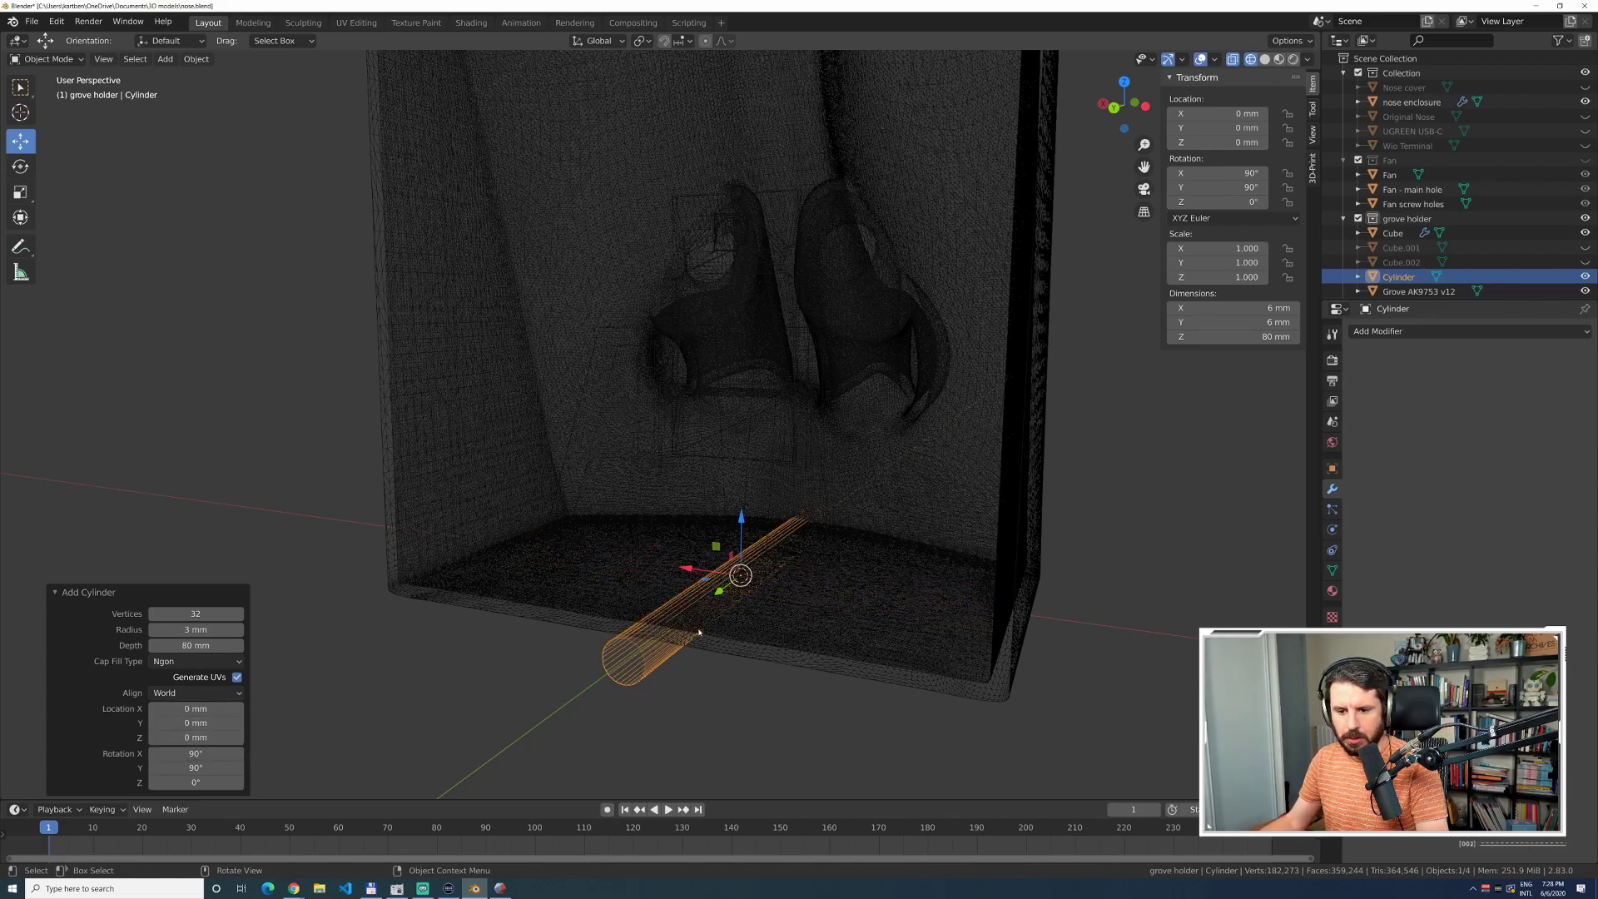
click(198, 766)
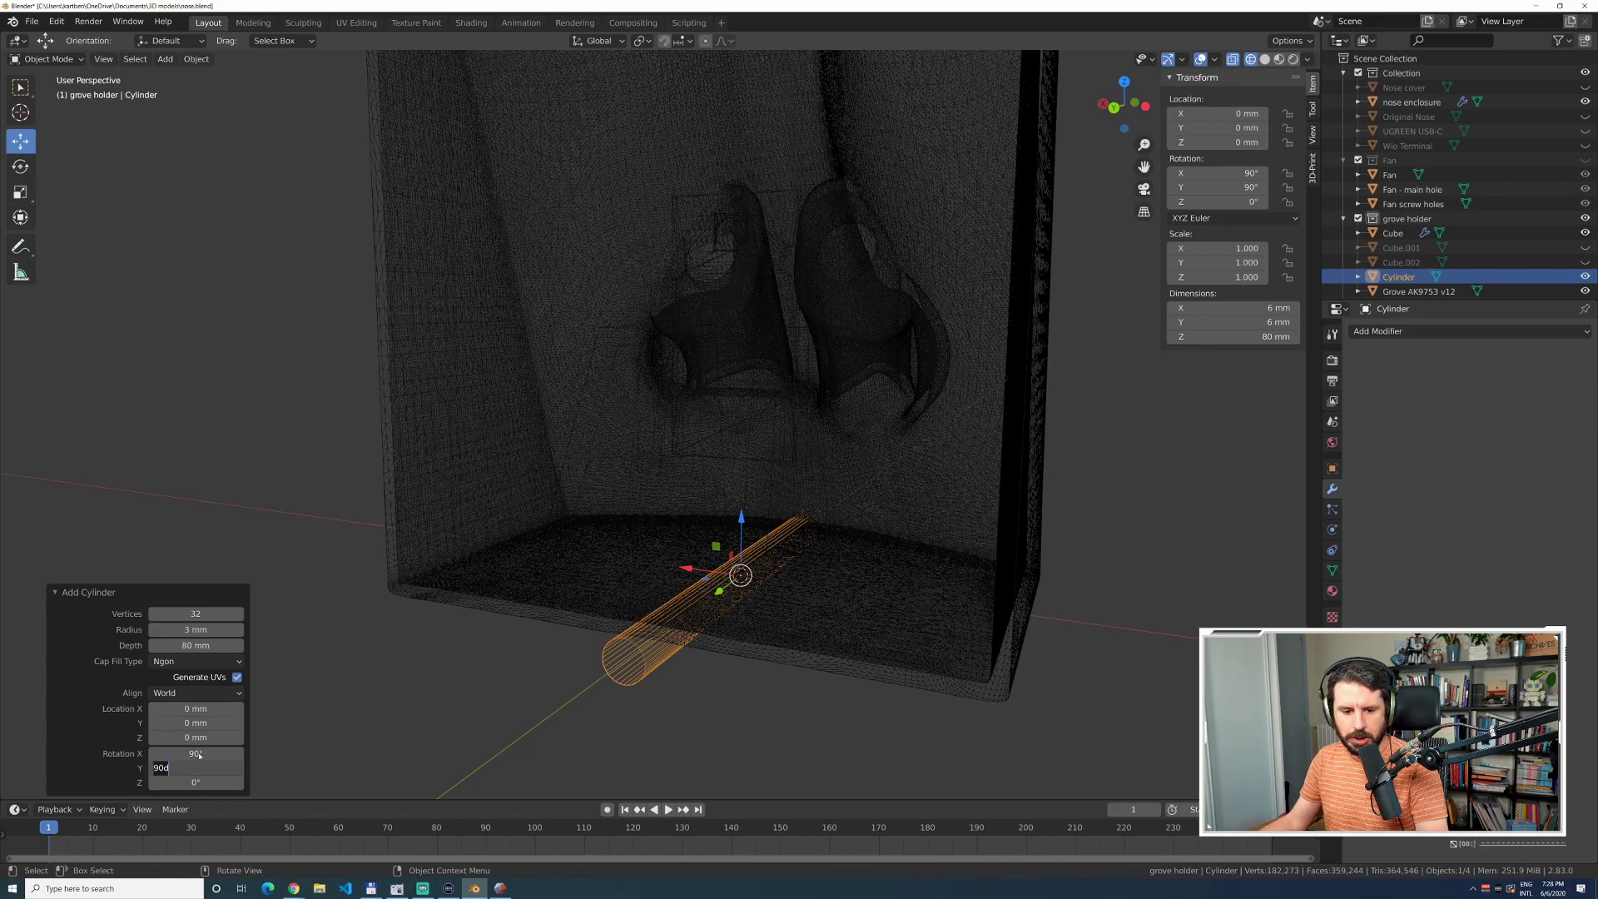
click(190, 753)
text(0)
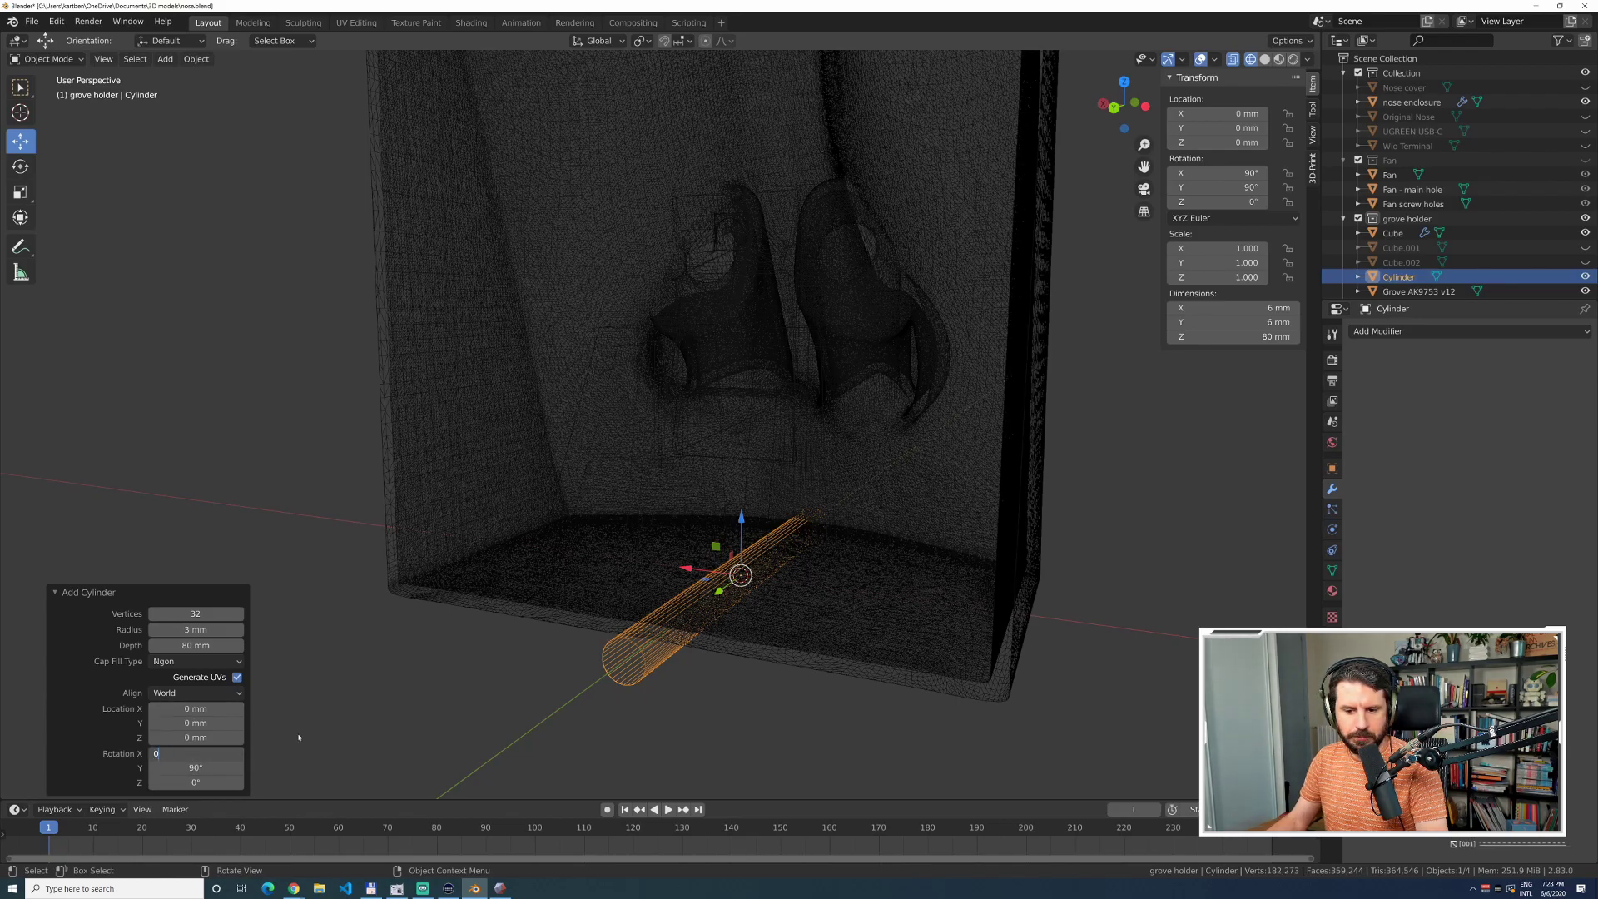
key(Return)
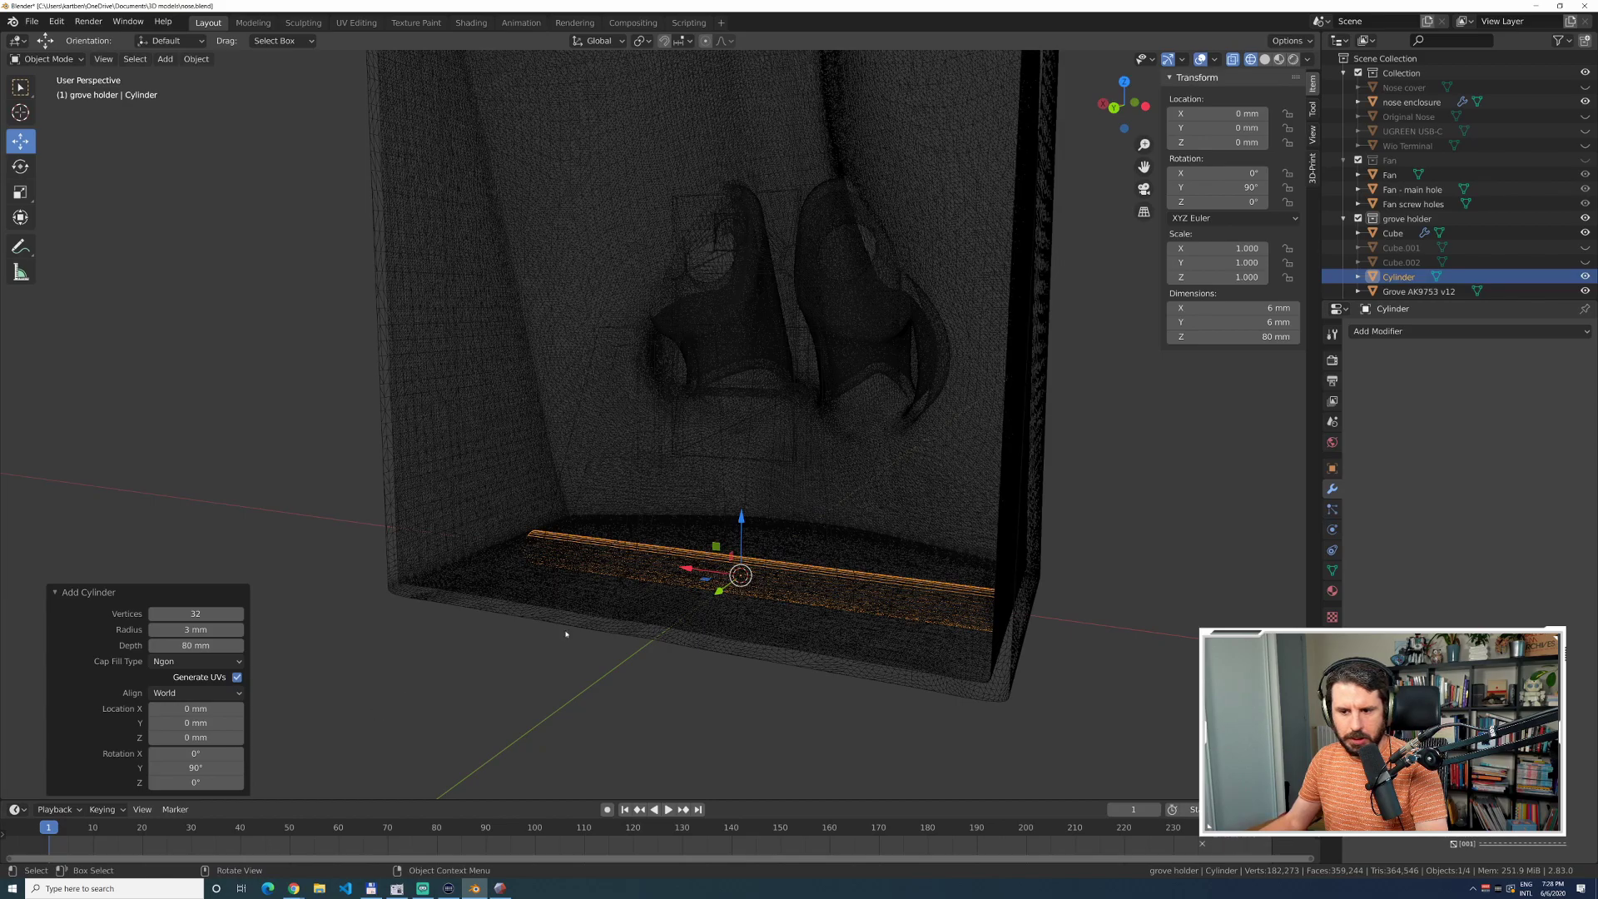
Raise the cylinder about 21.9 mm along Z, and hide the nose enclosure to expose the holder block.
drag(740, 522, 851, 380)
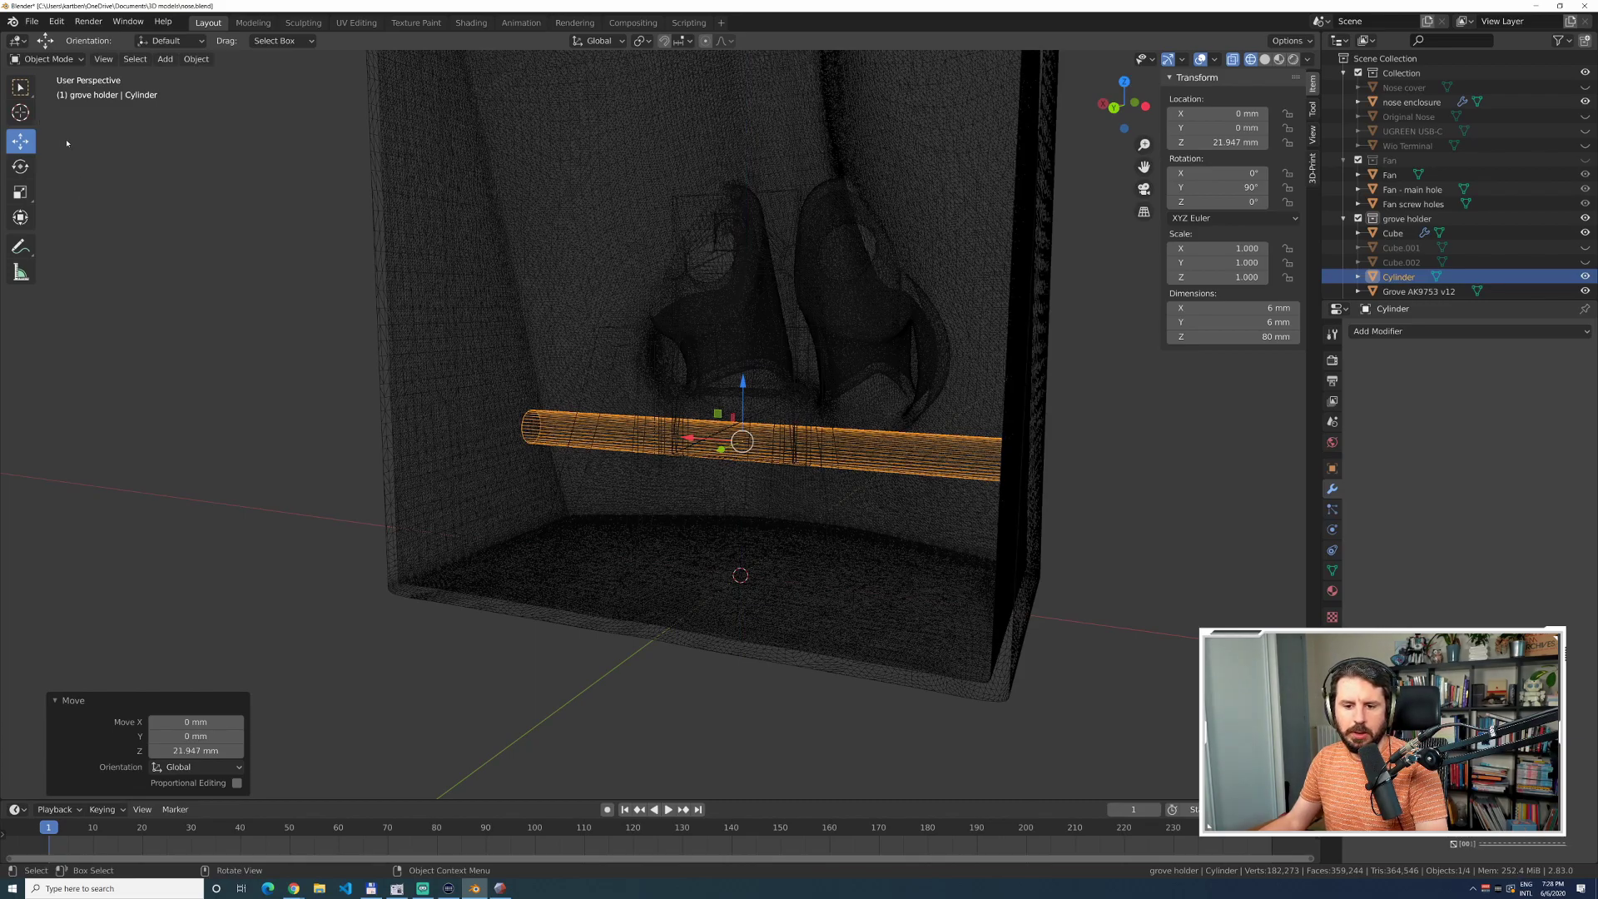
click(20, 86)
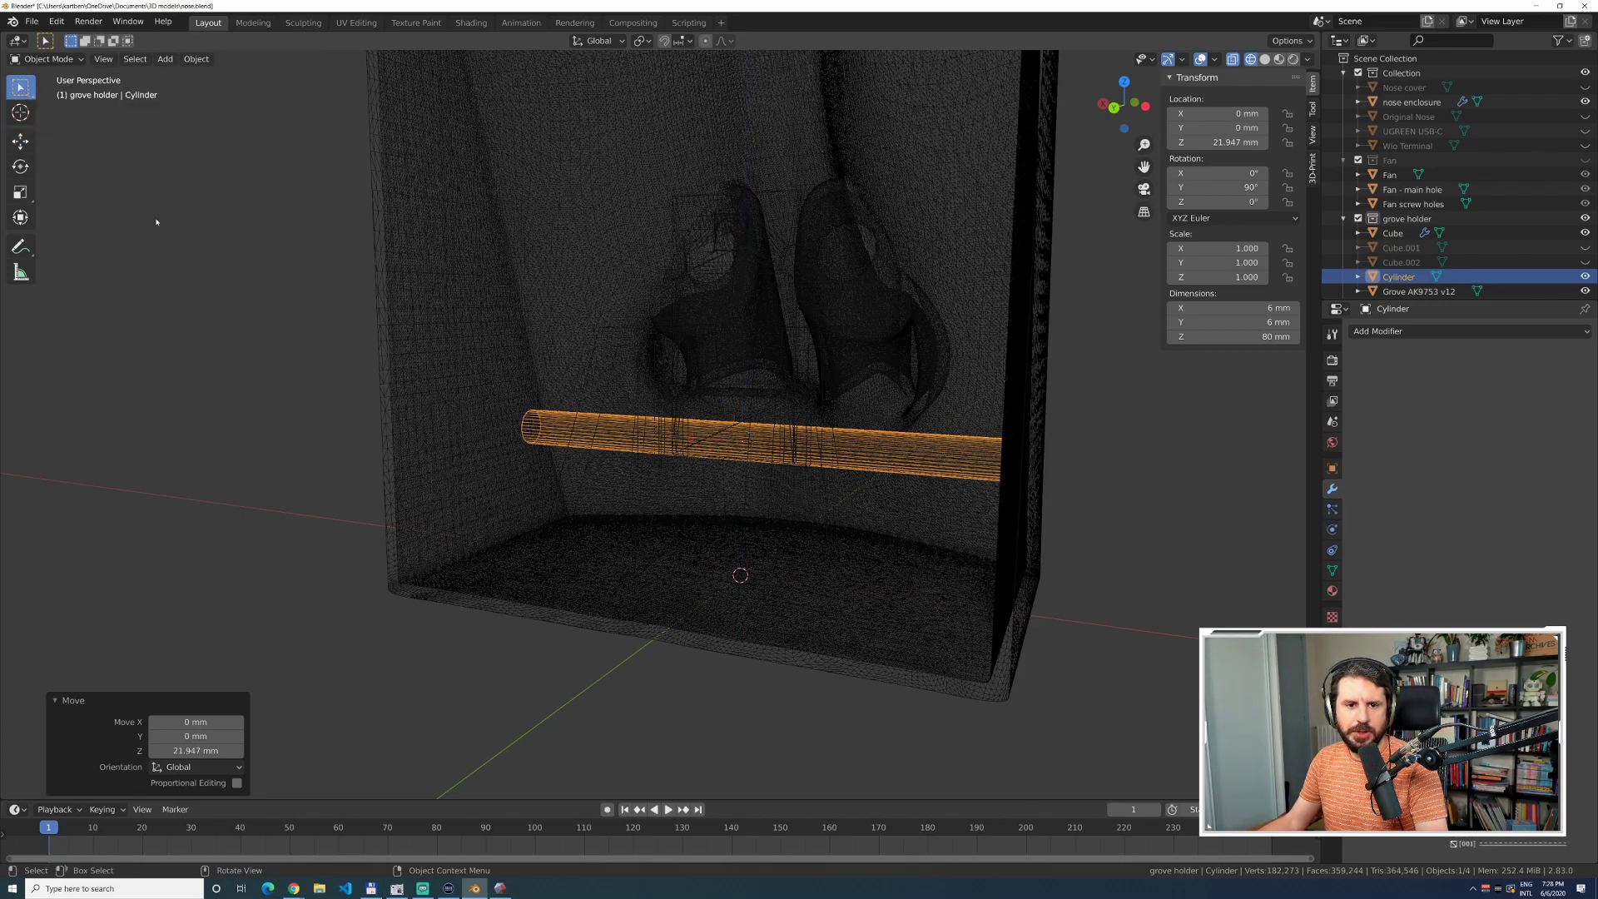
click(296, 266)
middle_drag(296, 328, 350, 333)
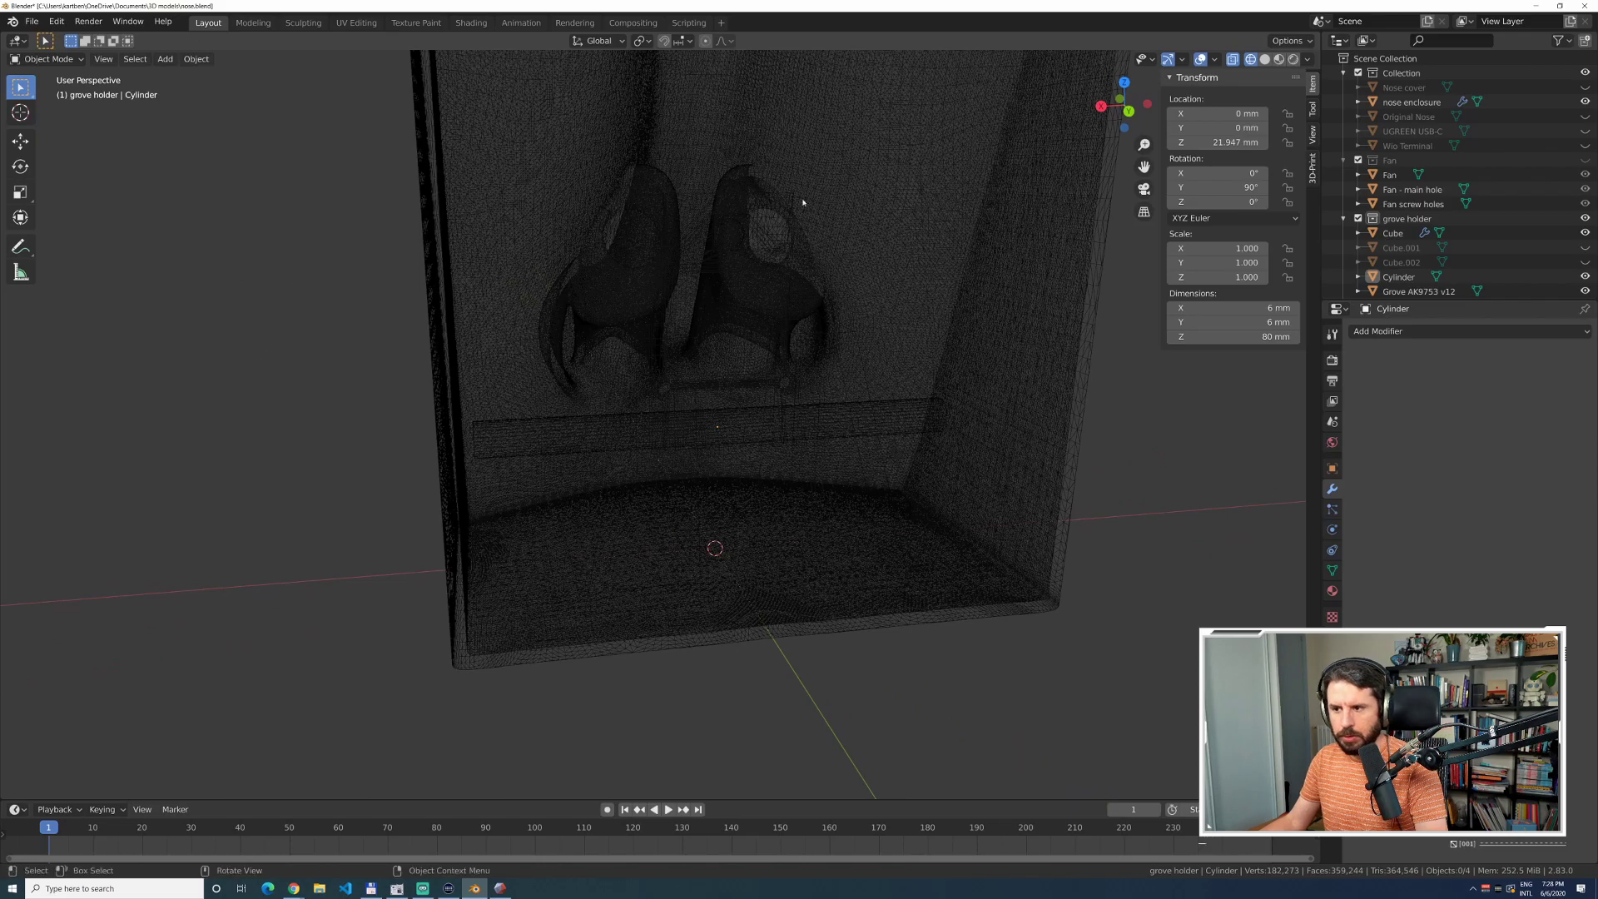
click(1583, 101)
middle_drag(1034, 457, 743, 413)
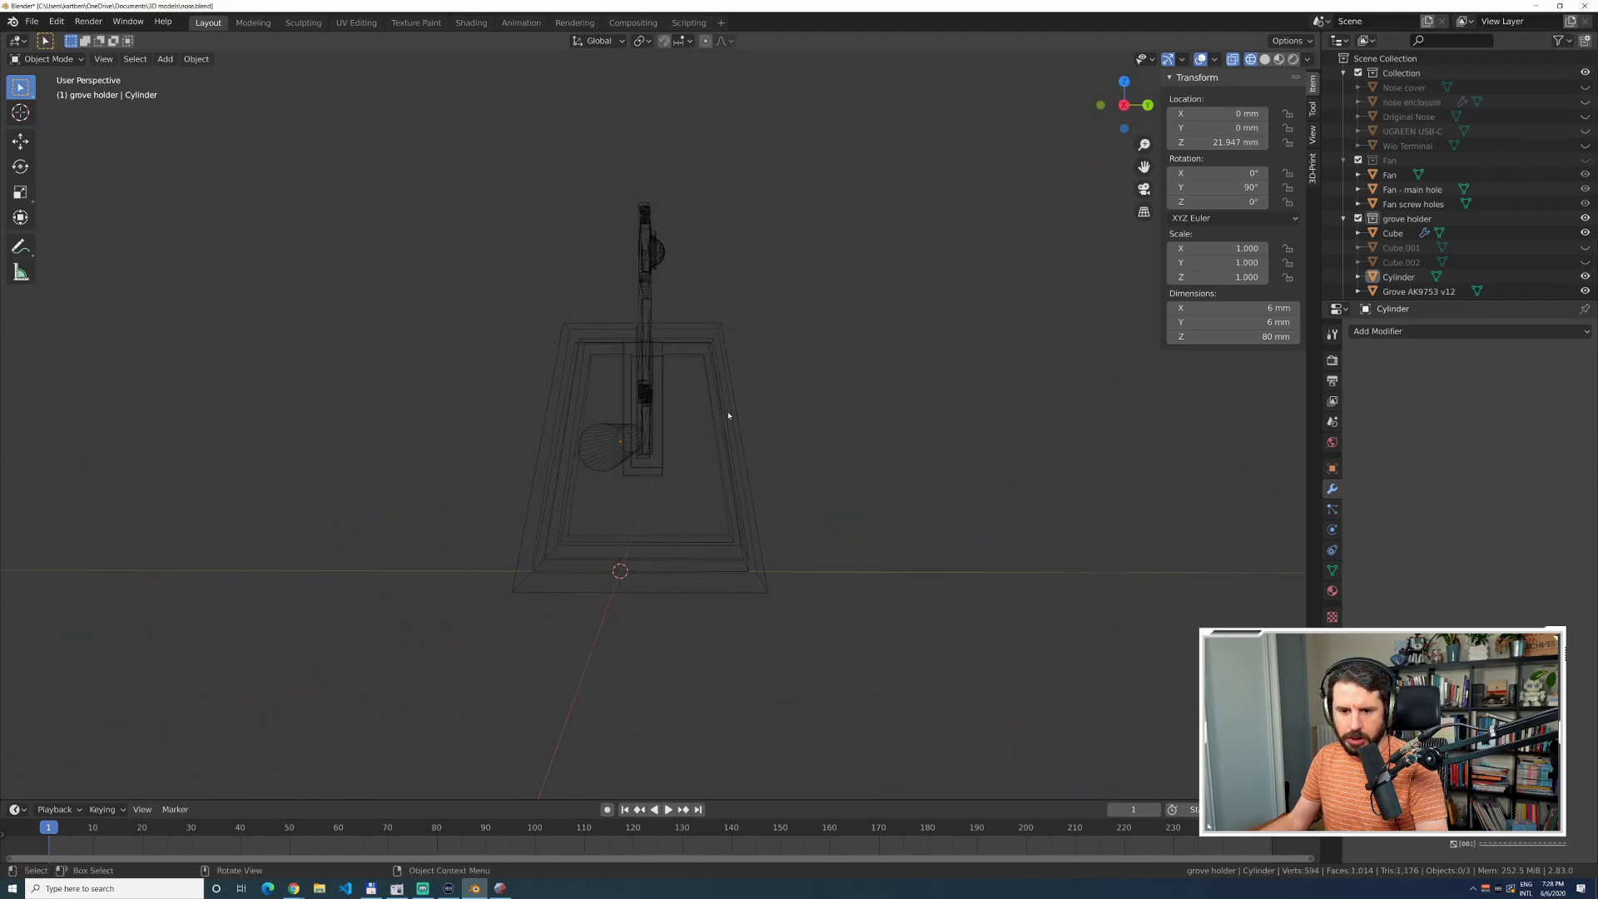
In the right orthographic view, move the cylinder below the sensor slot, to about Y 4.0 mm and Z 11.2 mm.
click(614, 447)
key(KP_1)
key(KP_2)
key(KP_3)
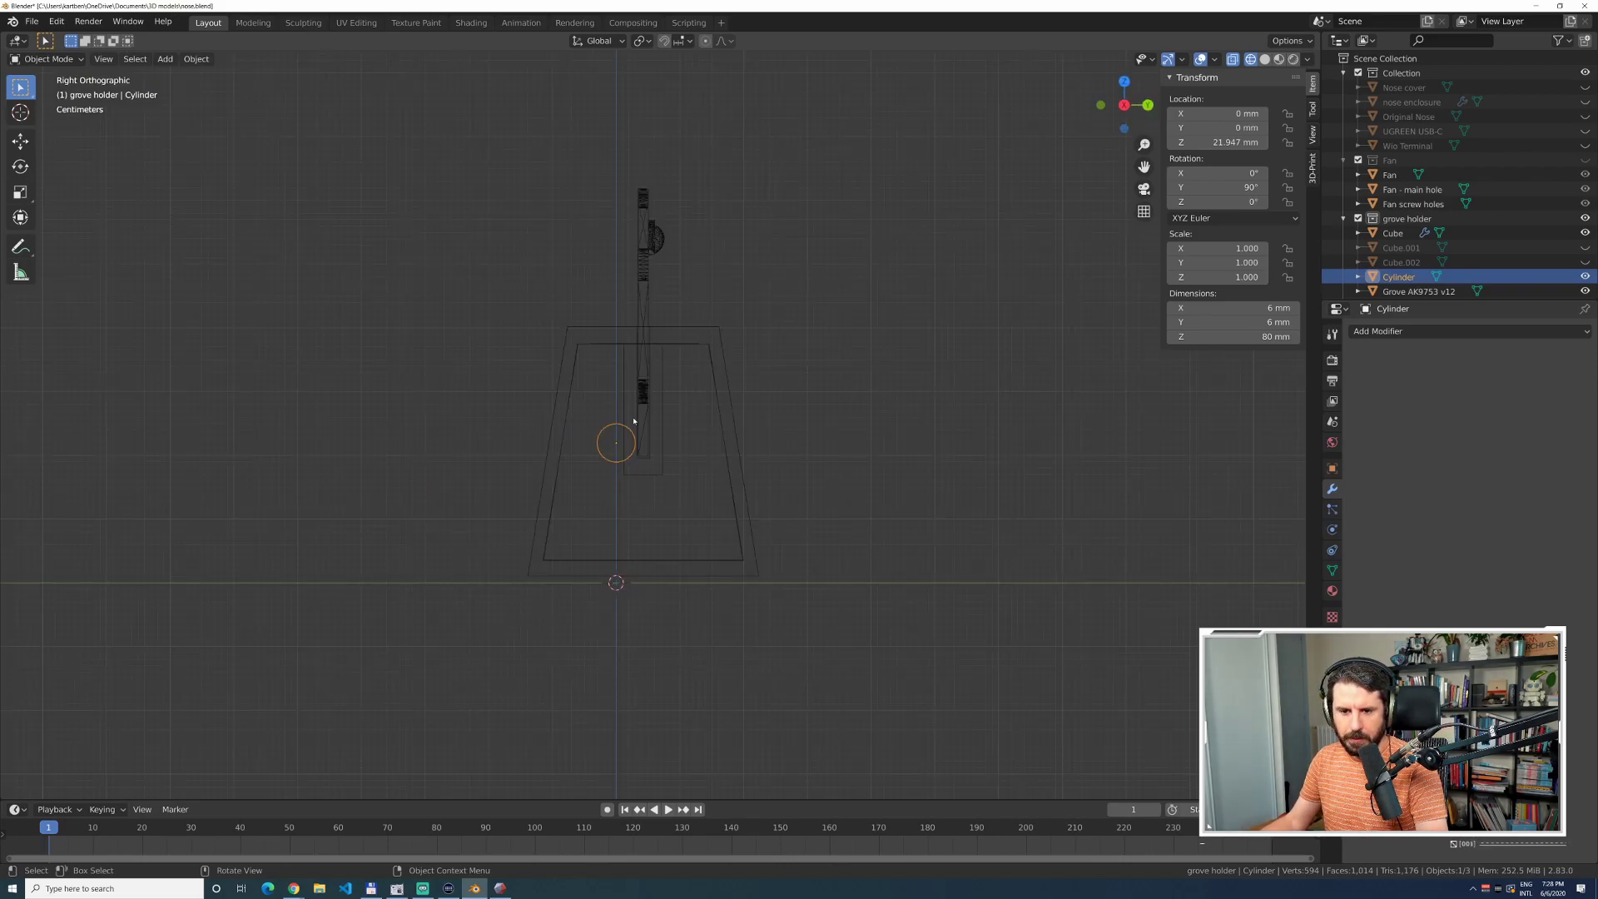
click(20, 142)
drag(616, 443, 641, 512)
click(1268, 309)
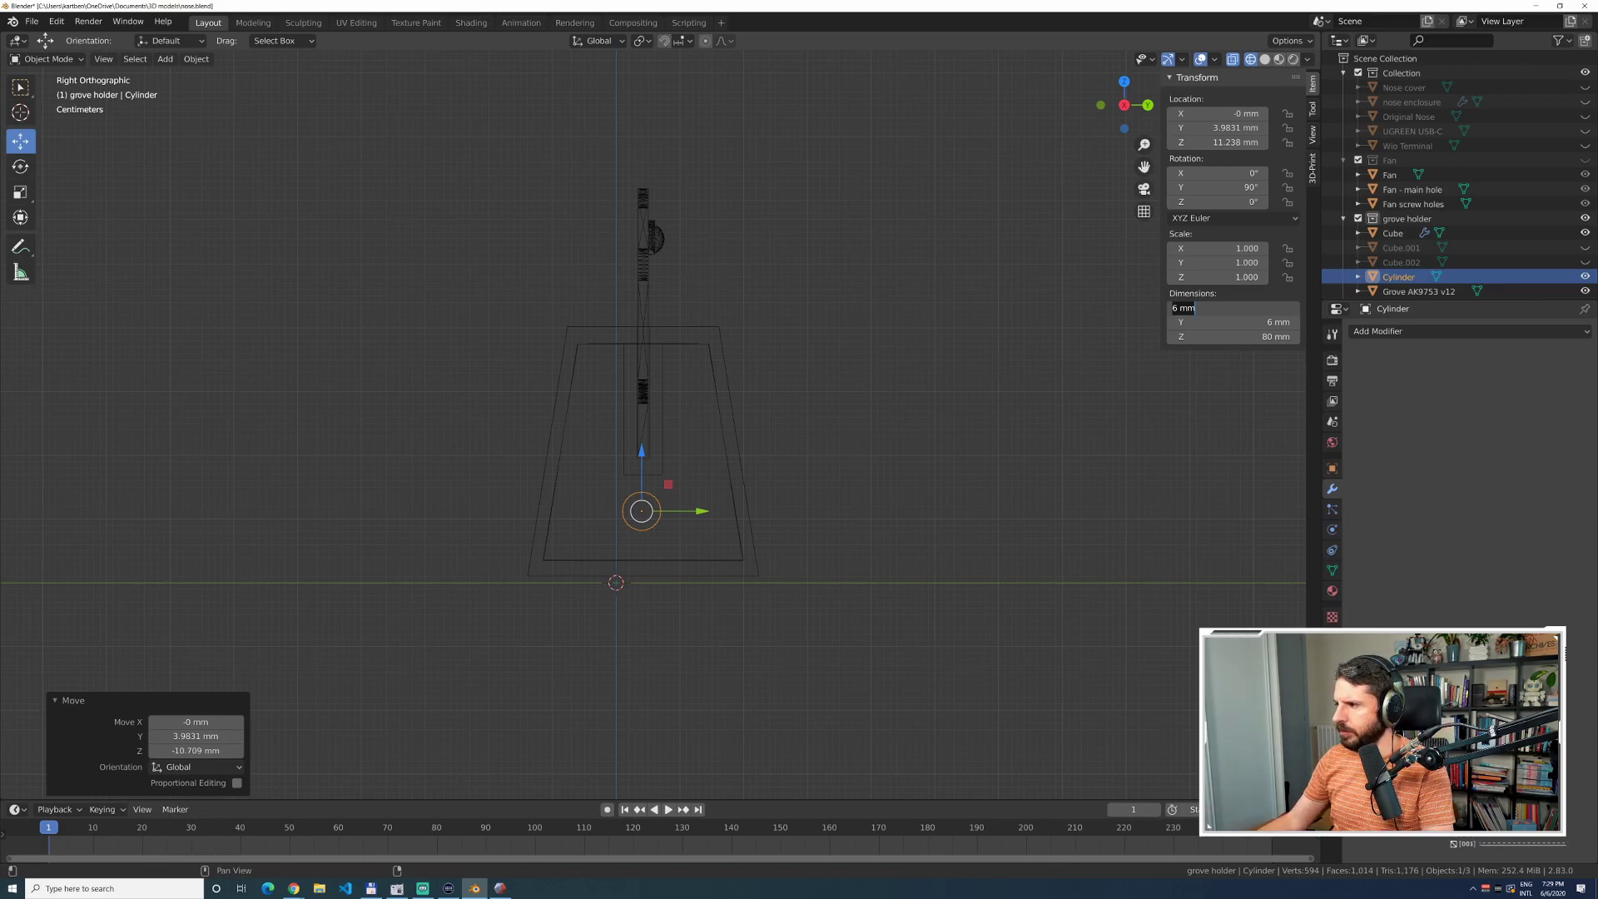
Switch to Chrome and open Sculpteo's "Hollowing your design" article to check the minimum hole diameter for hollowed parts.
key(alt+Tab)
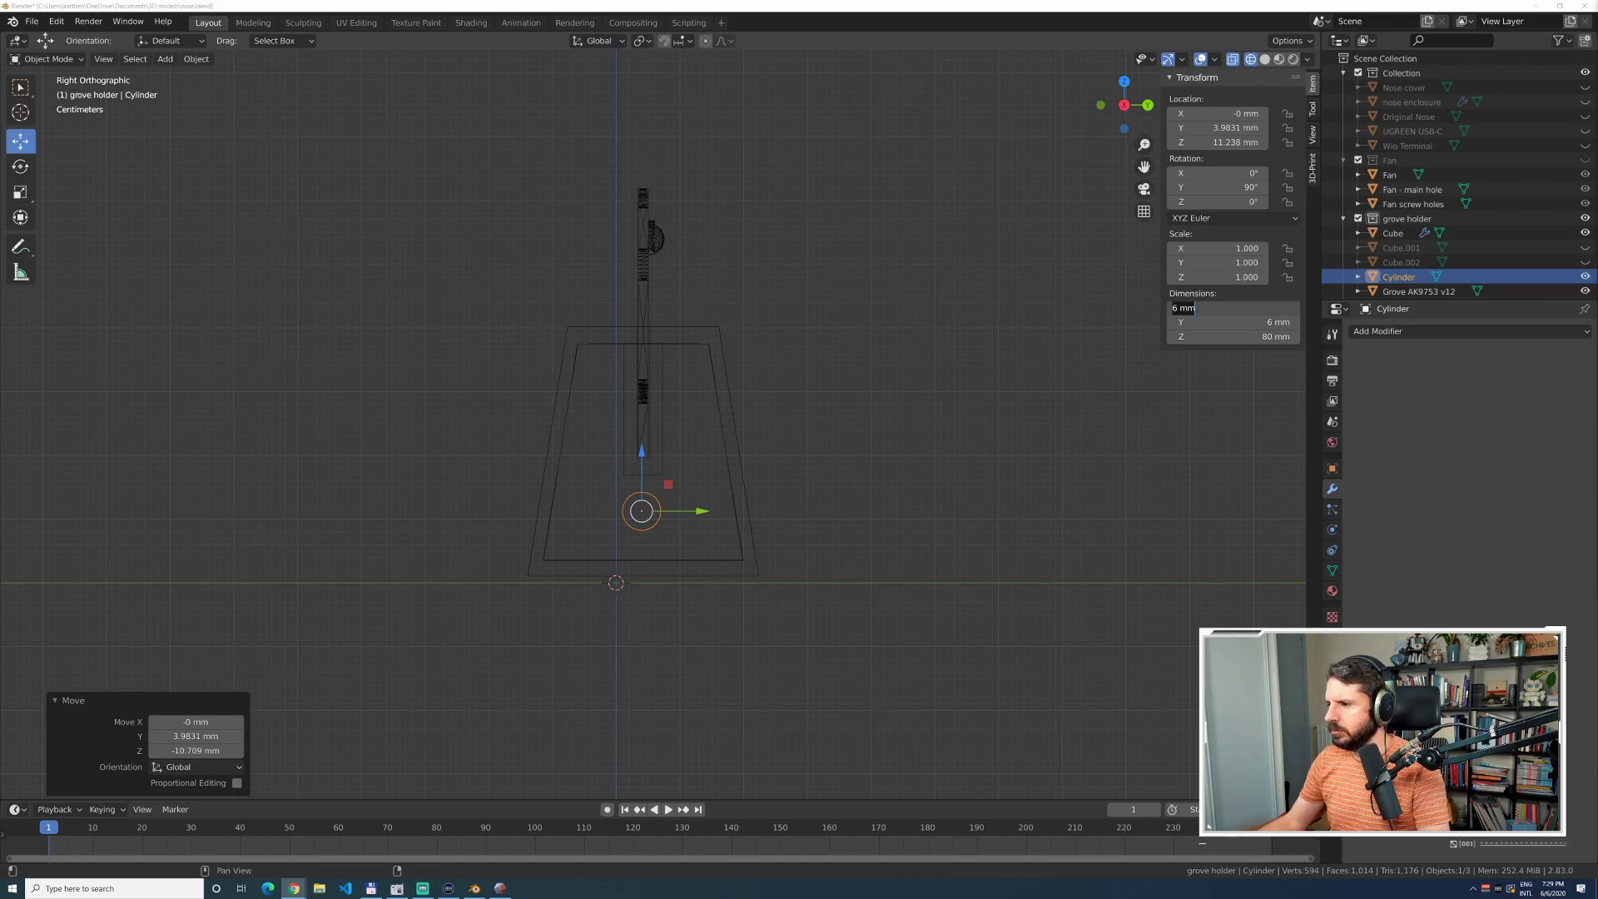
mouse_move(1597, 116)
mouse_down()
mouse_move(1223, 123)
mouse_move(1040, 151)
mouse_up()
double_click(1054, 149)
ctrl+scroll(1245, 206, up, 4)
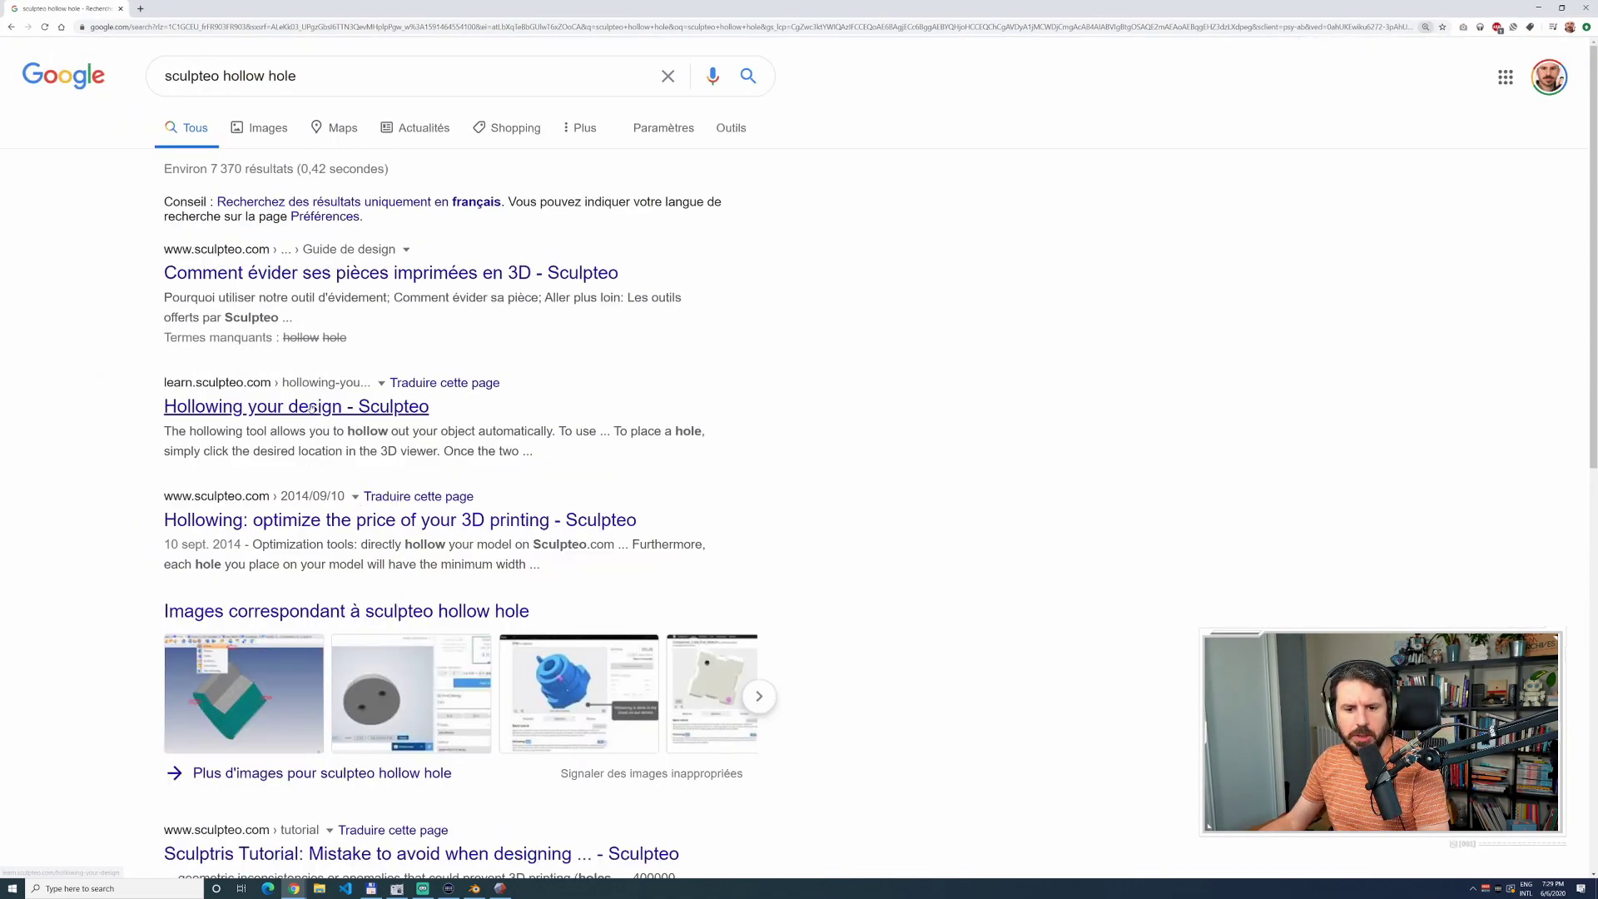
click(291, 407)
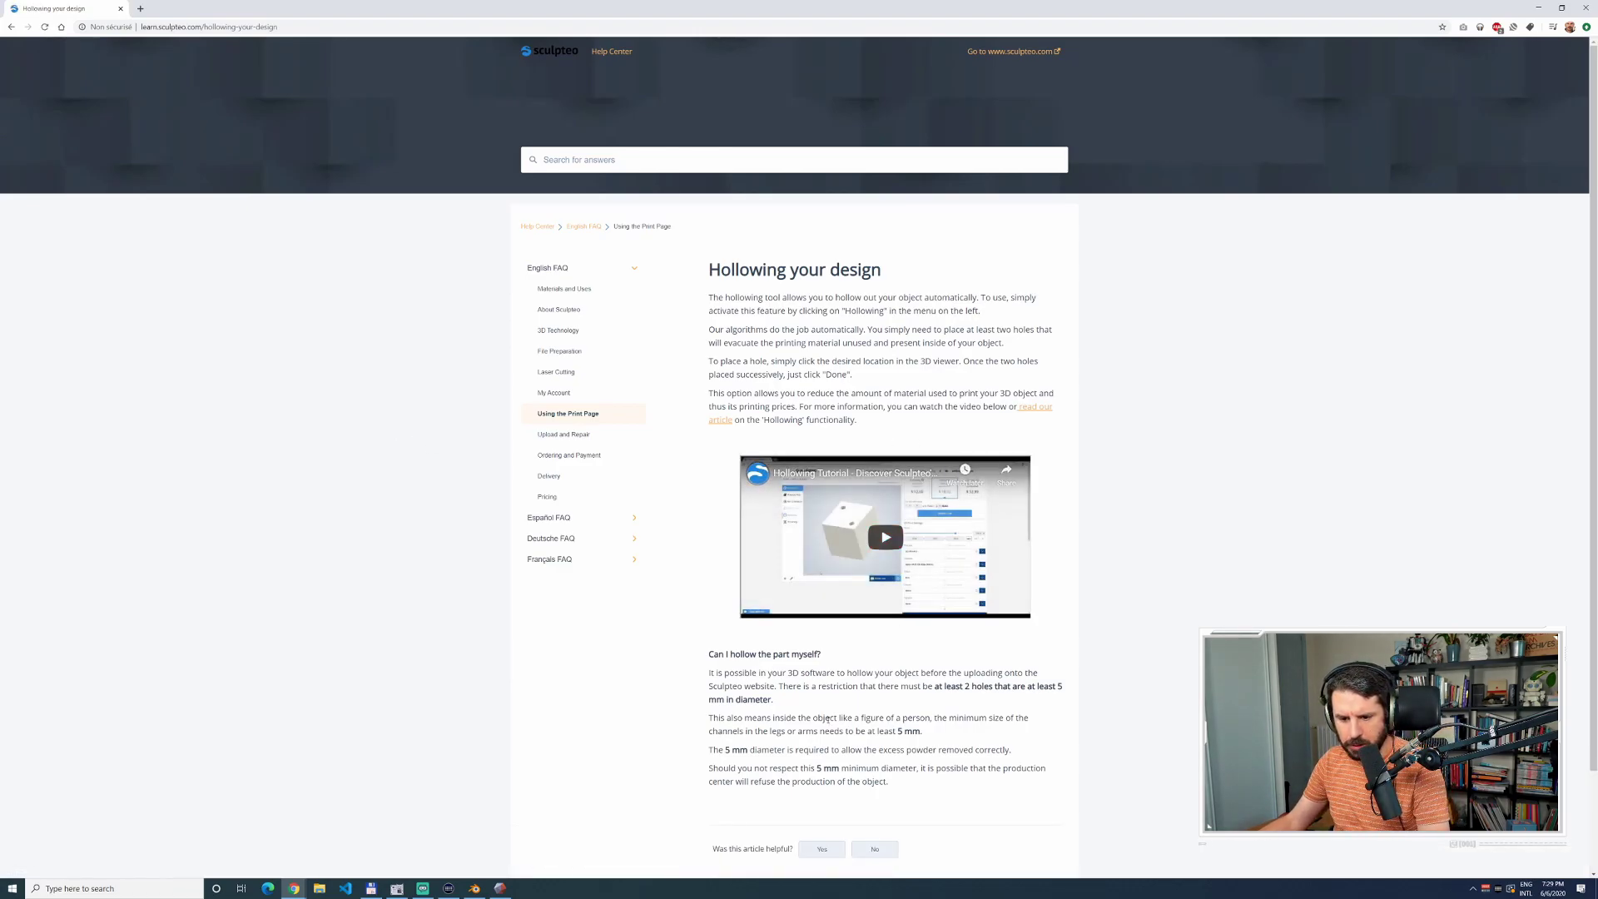
scroll(824, 717, down, 1)
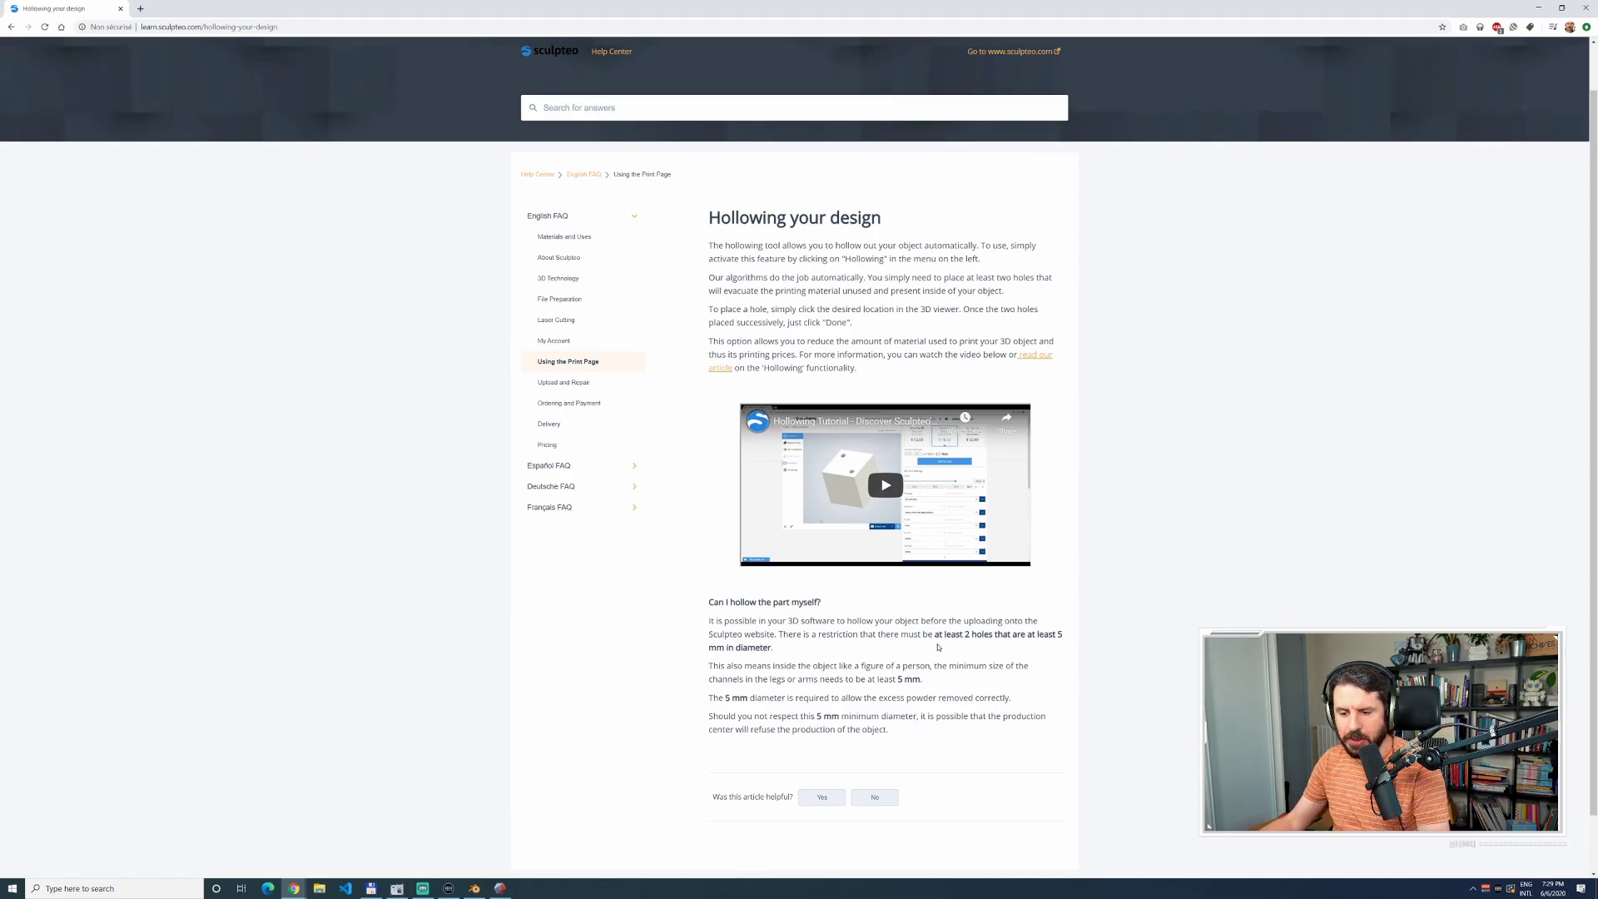
Switch back to Blender and set the cylinder's X and Y dimensions to 8 mm.
key(alt+Tab)
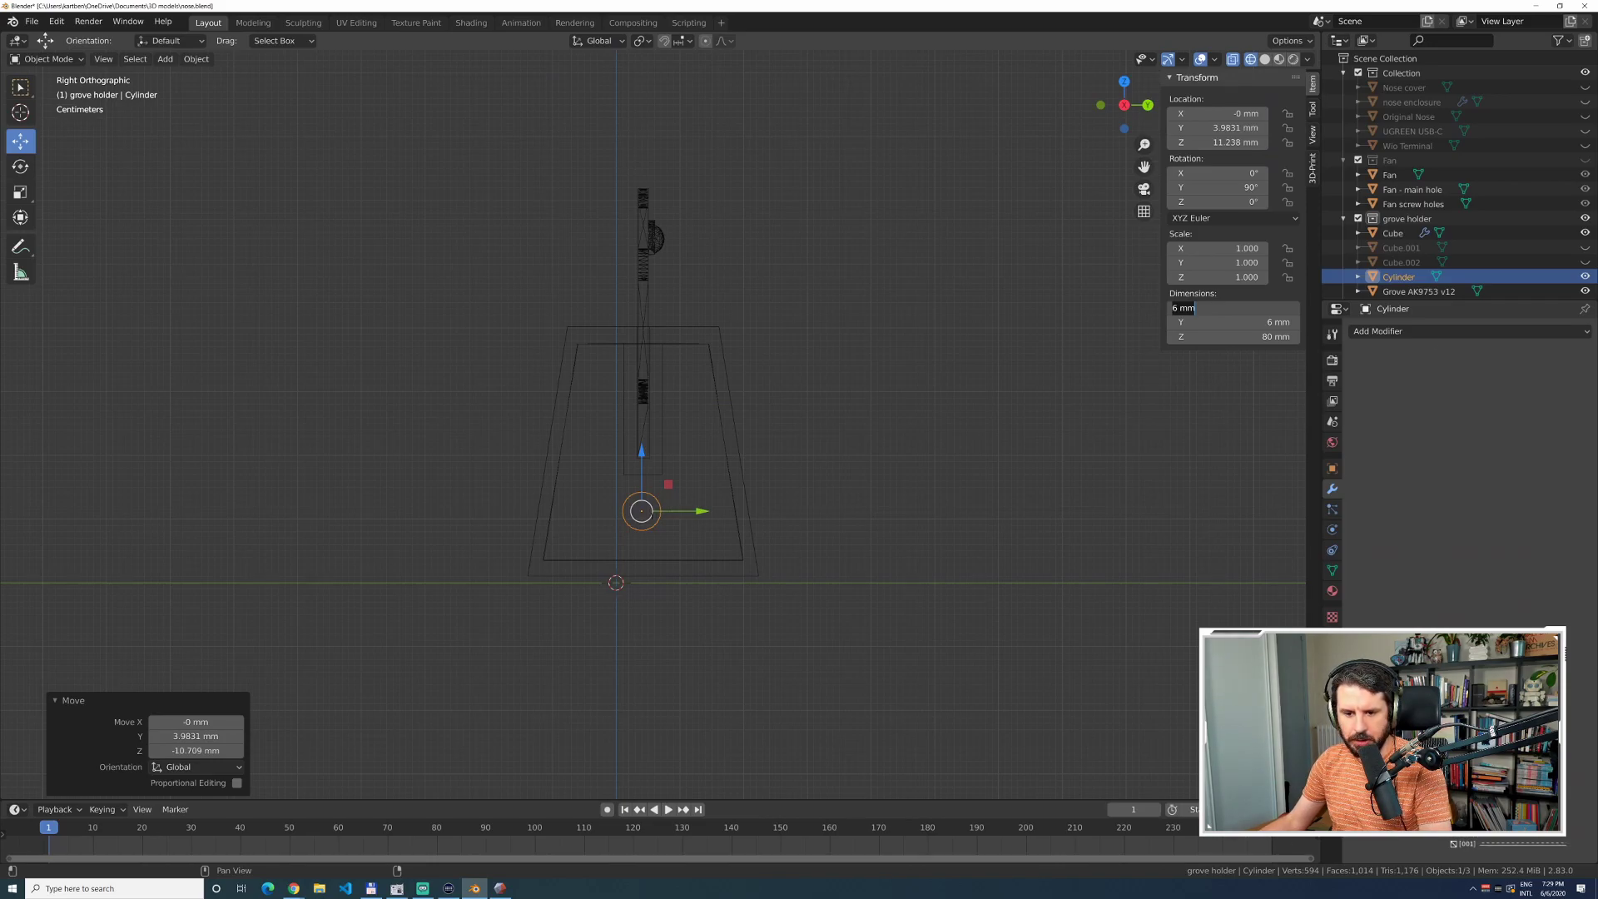
click(1286, 322)
click(1287, 309)
click(1288, 305)
key(ctrl+a)
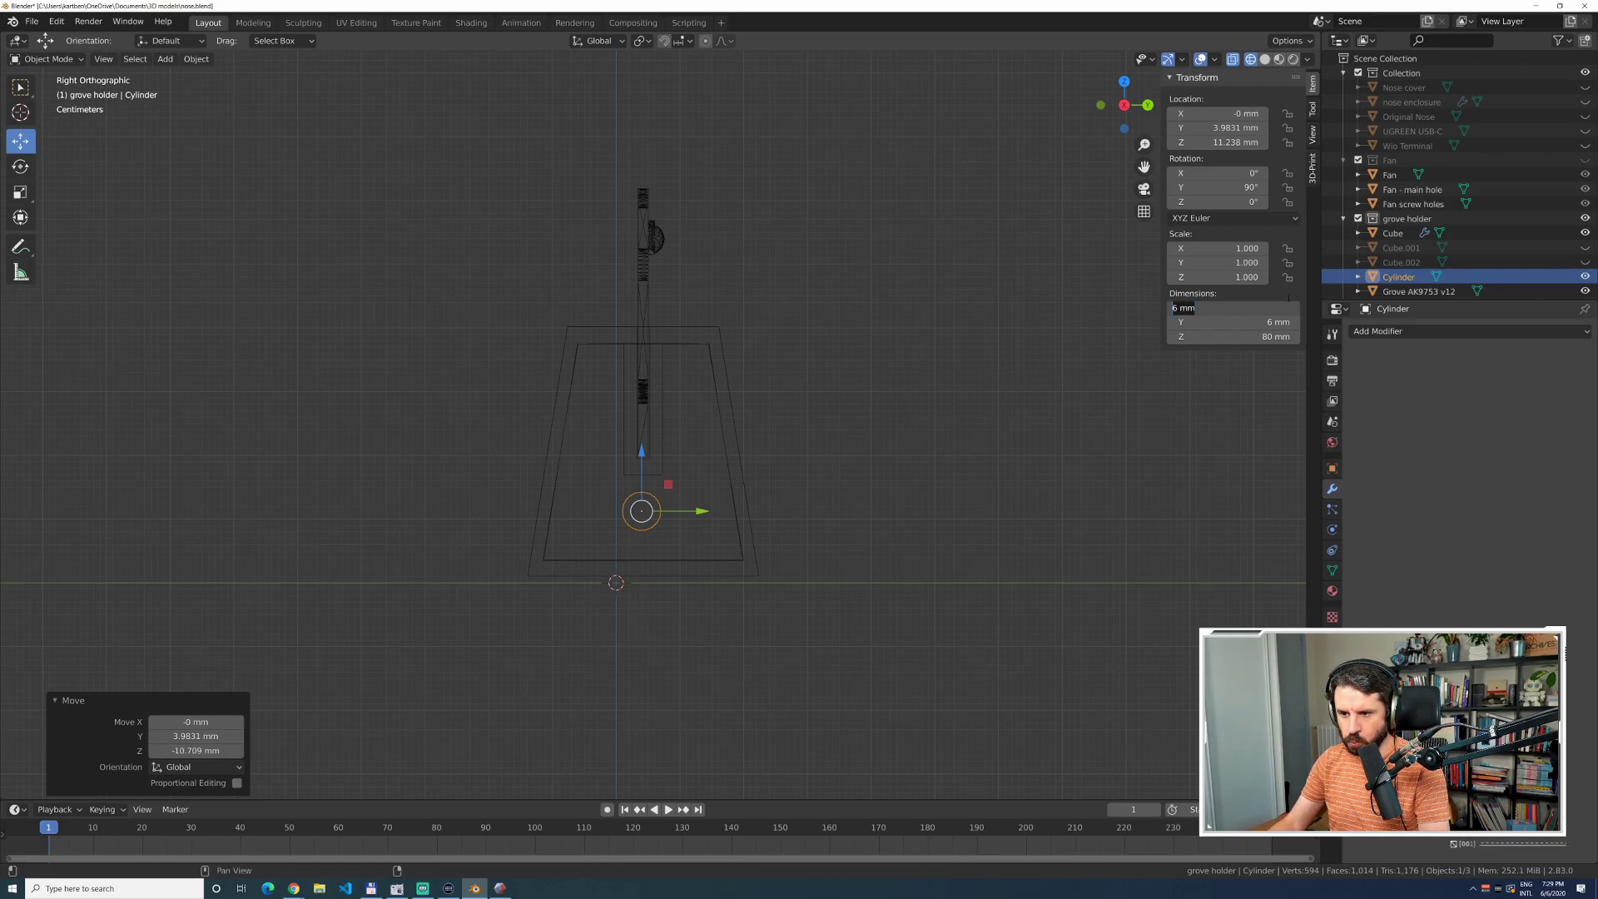
key(BackSpace)
text(8)
key(Tab)
text(8)
key(Tab)
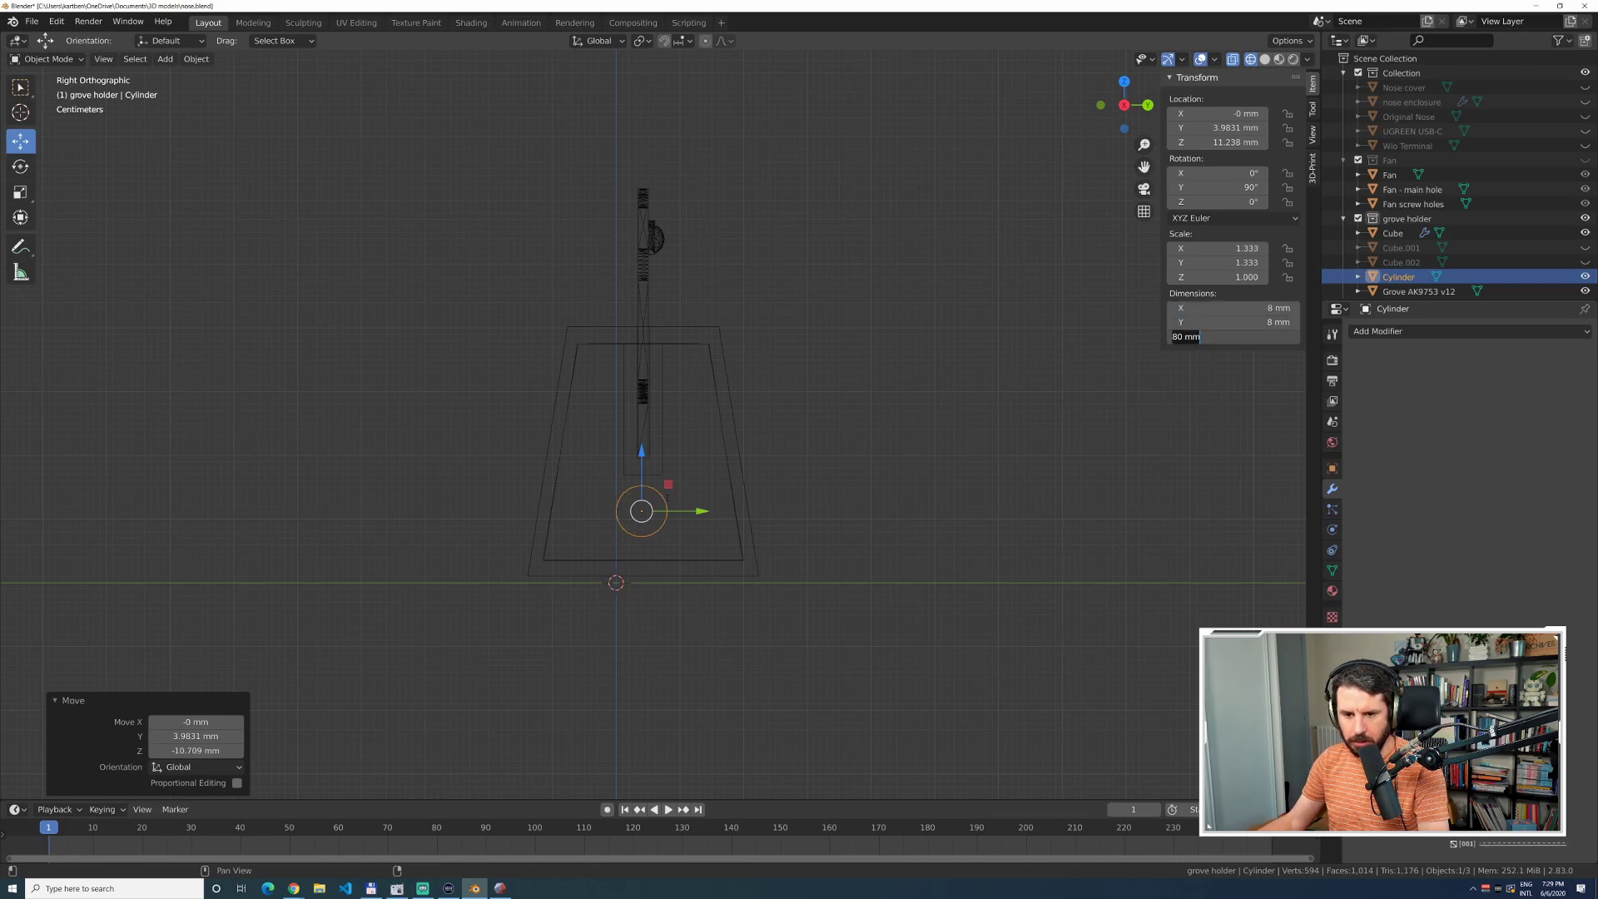
key(Return)
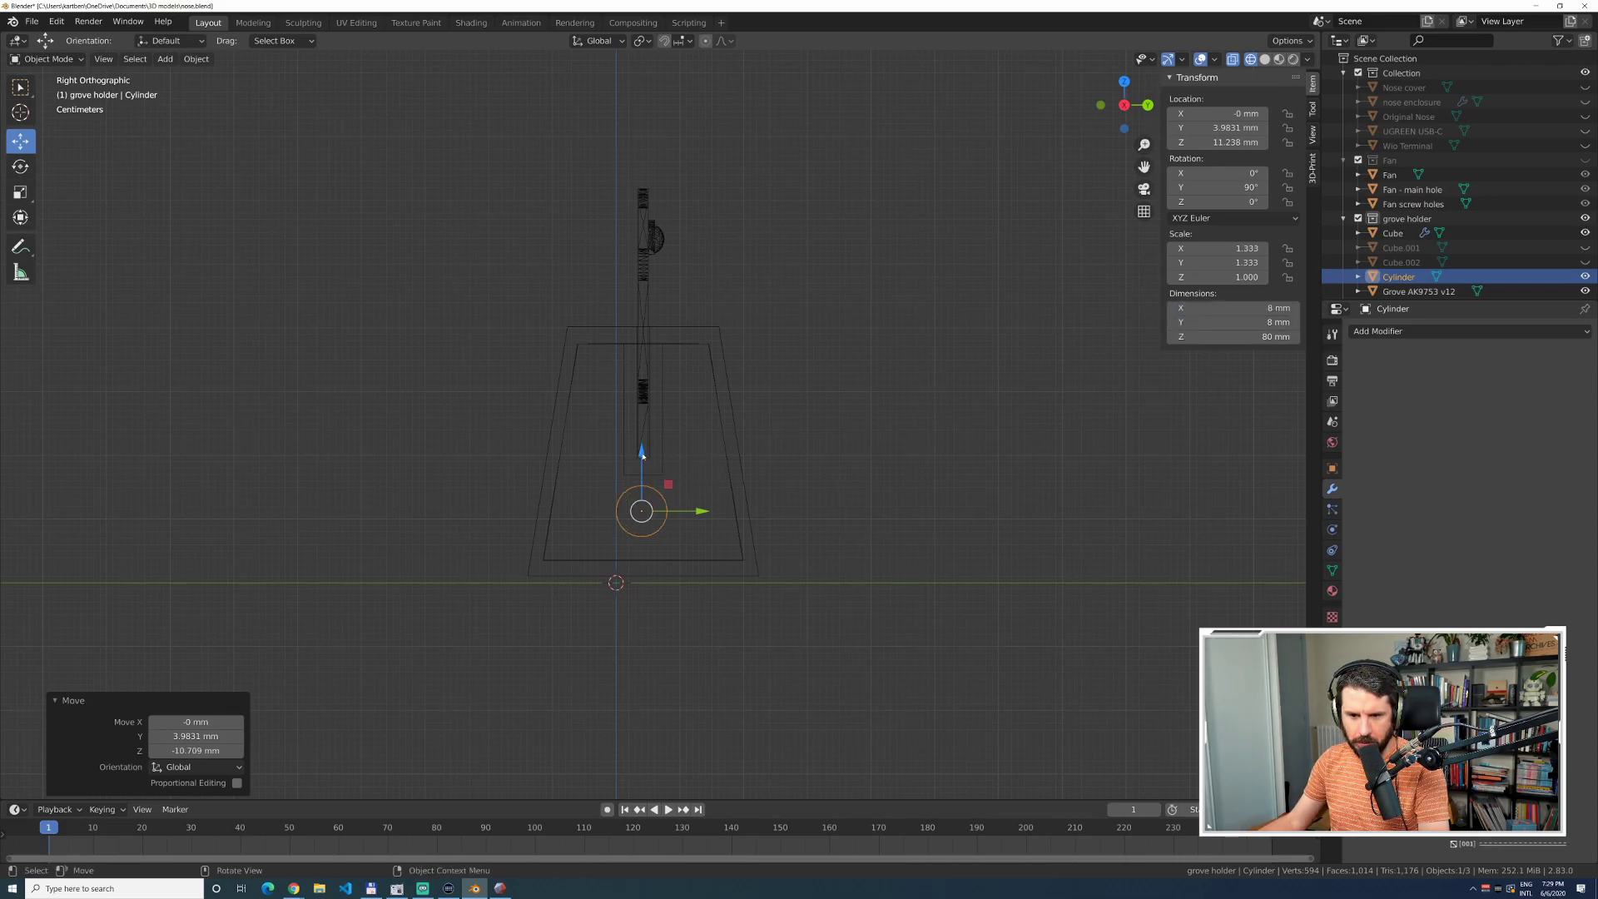
Lower the cylinder about 1.2 mm along Z, to a Z location of about 10.1 mm.
key(g)
key(z)
click(647, 461)
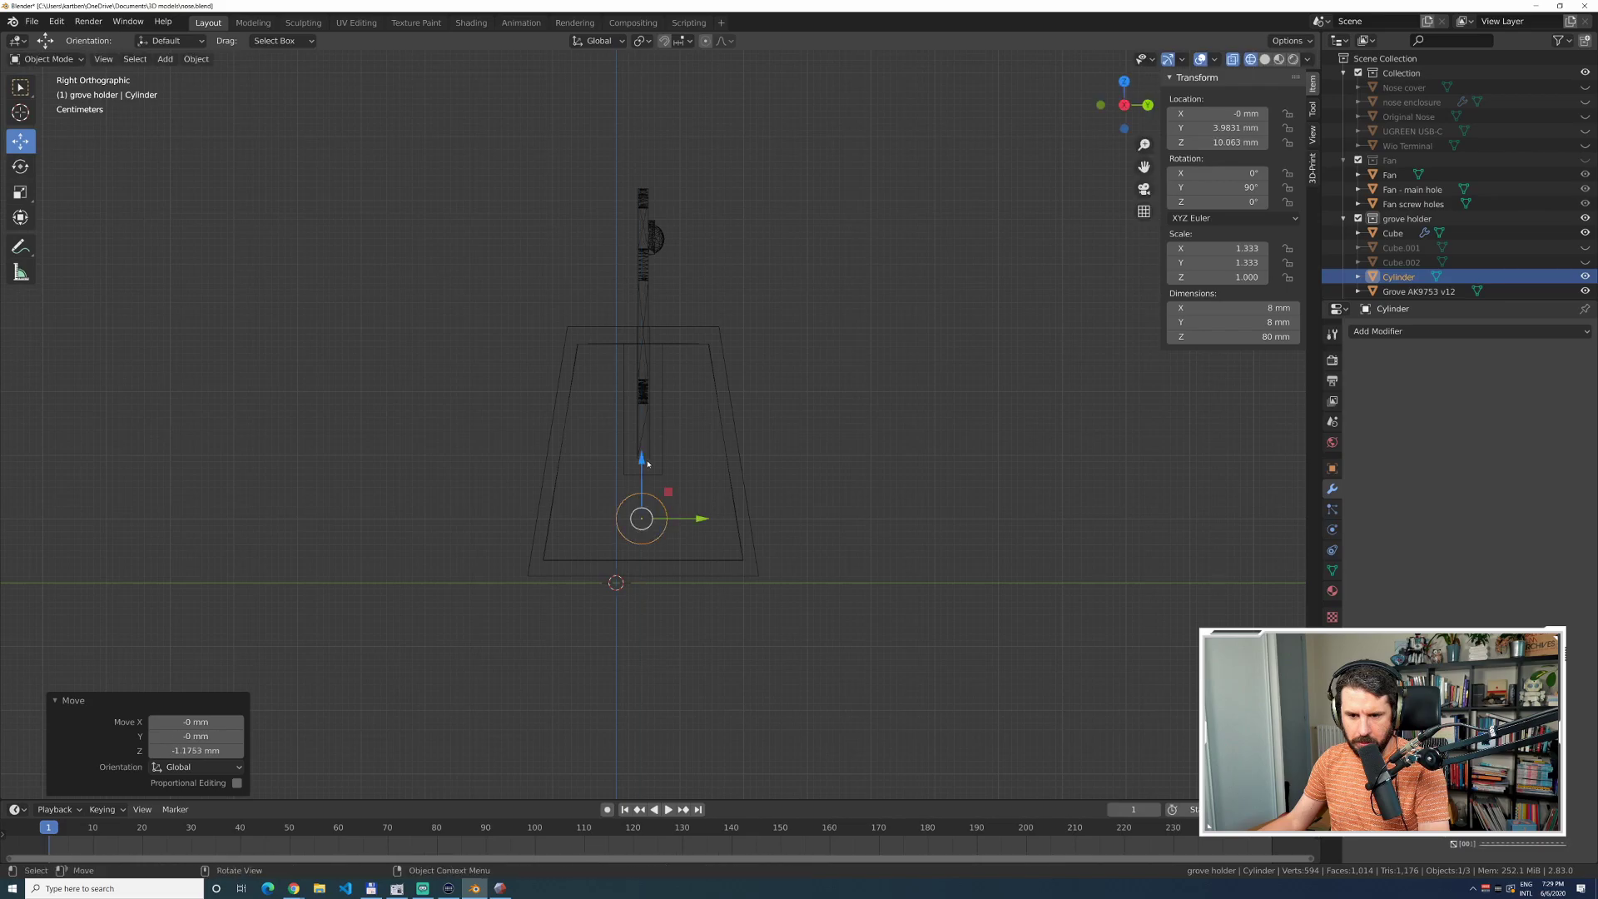
In solid shading, add a Boolean Difference modifier to the holder Cube that subtracts the Cylinder.
click(1264, 59)
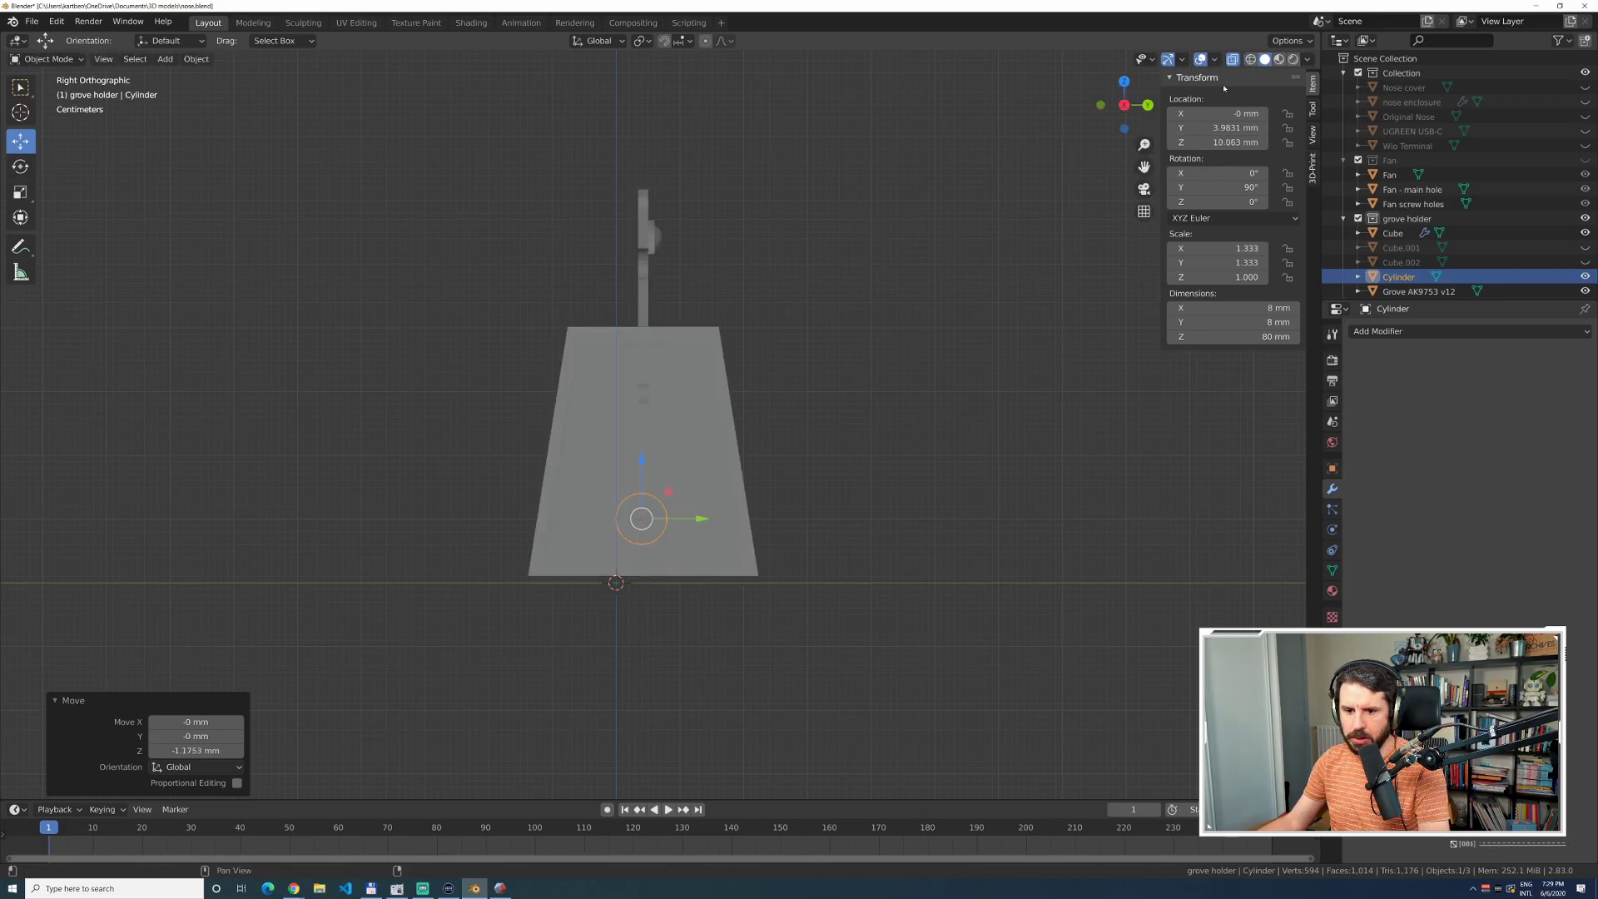
click(1402, 235)
scroll(1481, 849, down, 4)
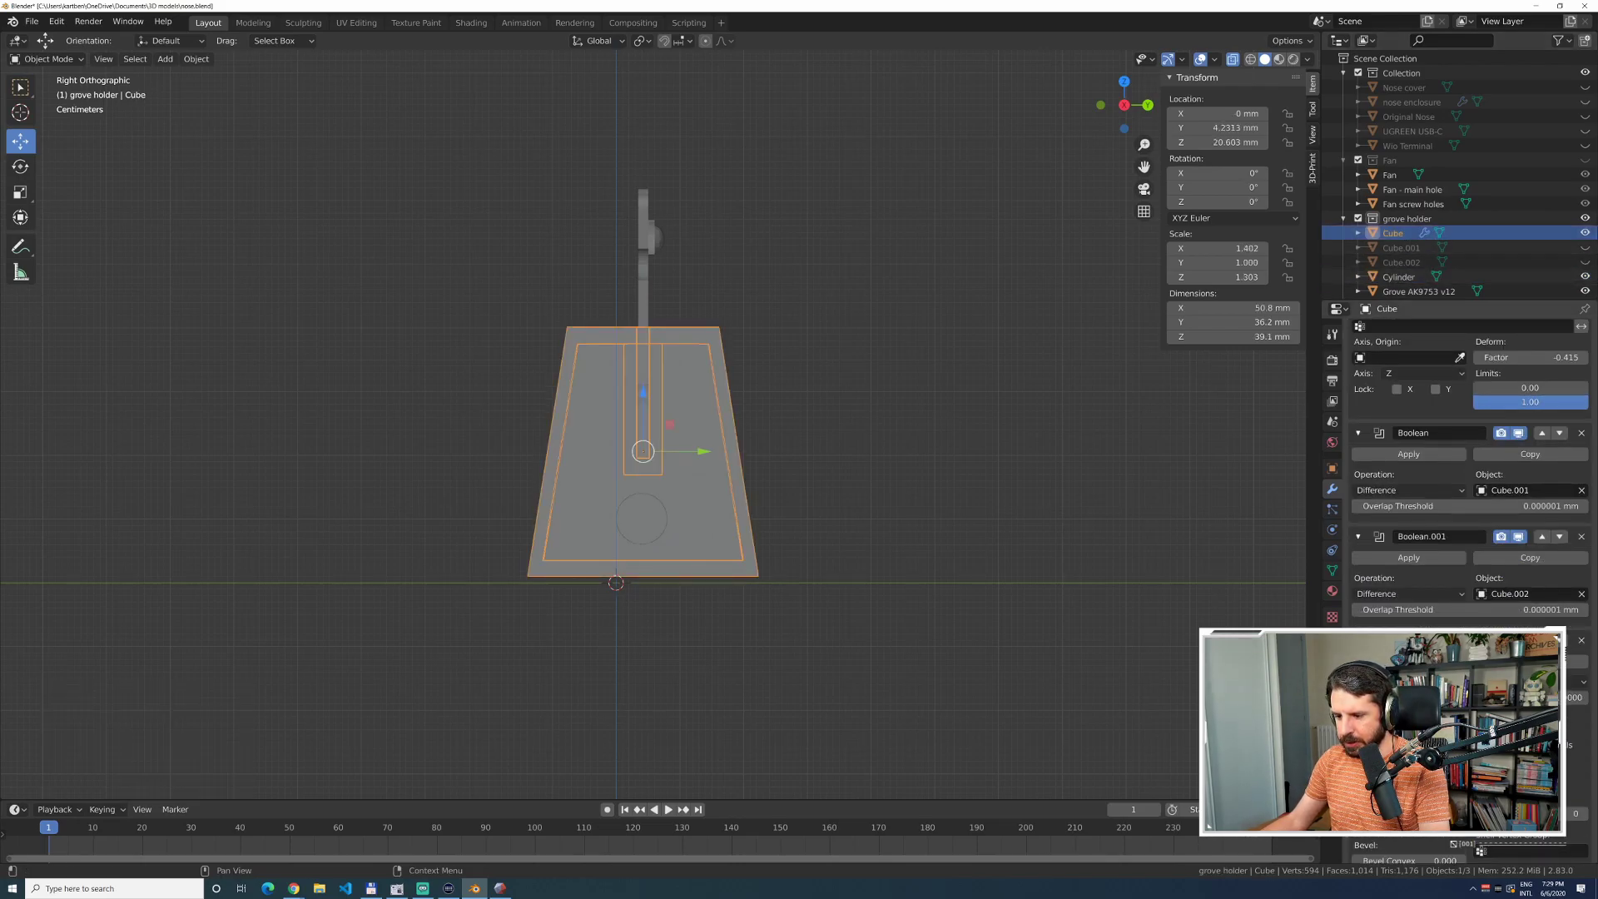
scroll(1481, 849, down, 1)
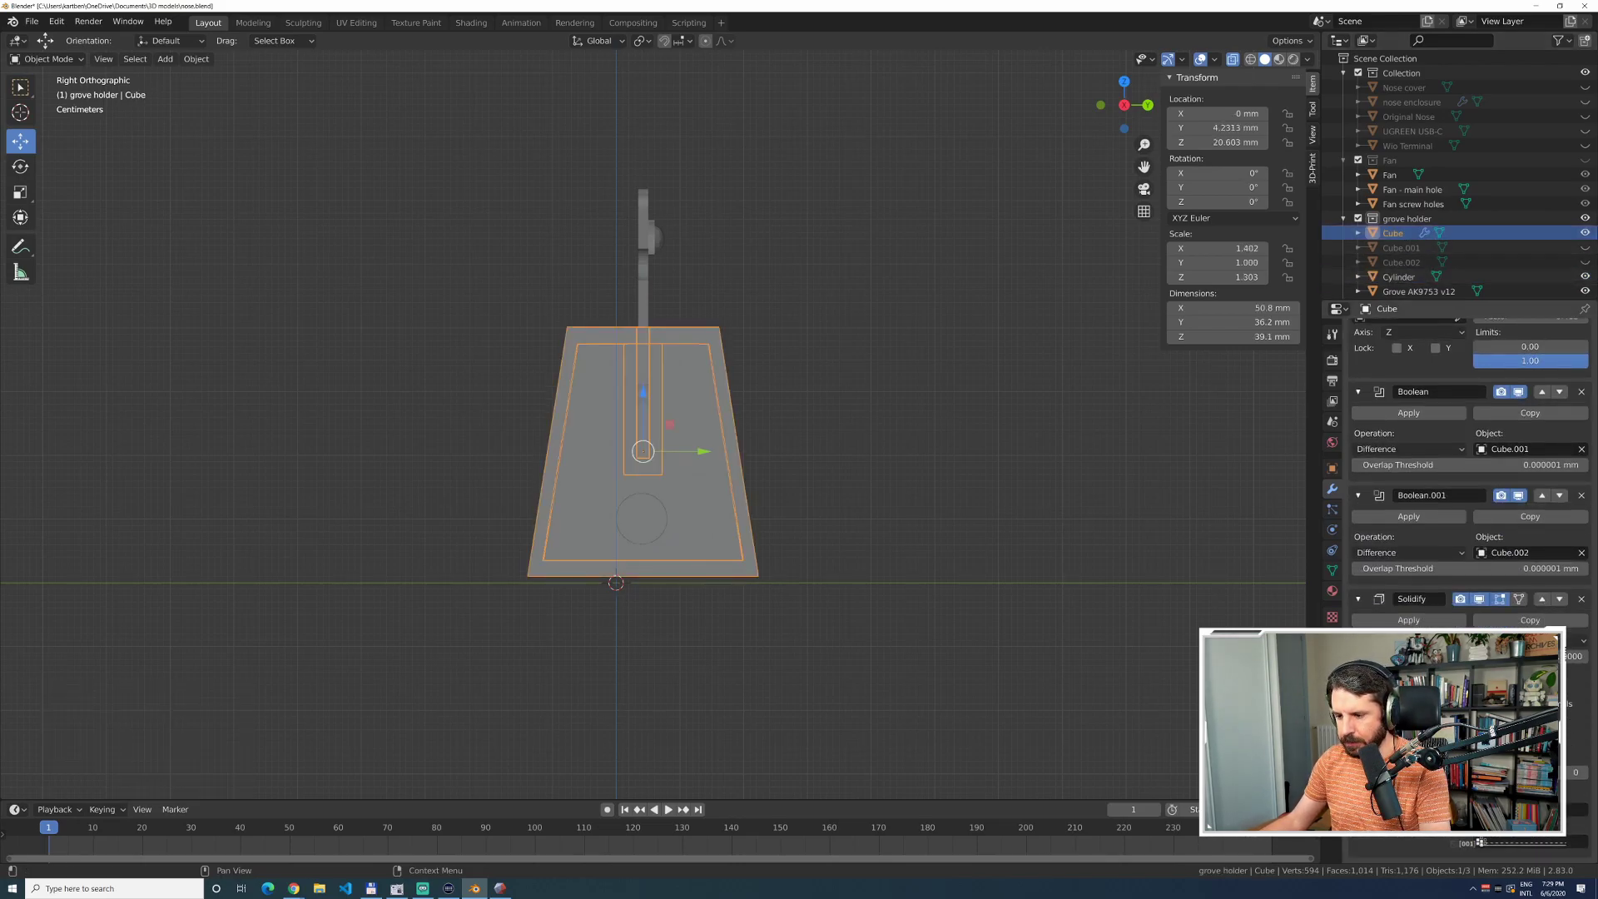
scroll(1406, 449, up, 4)
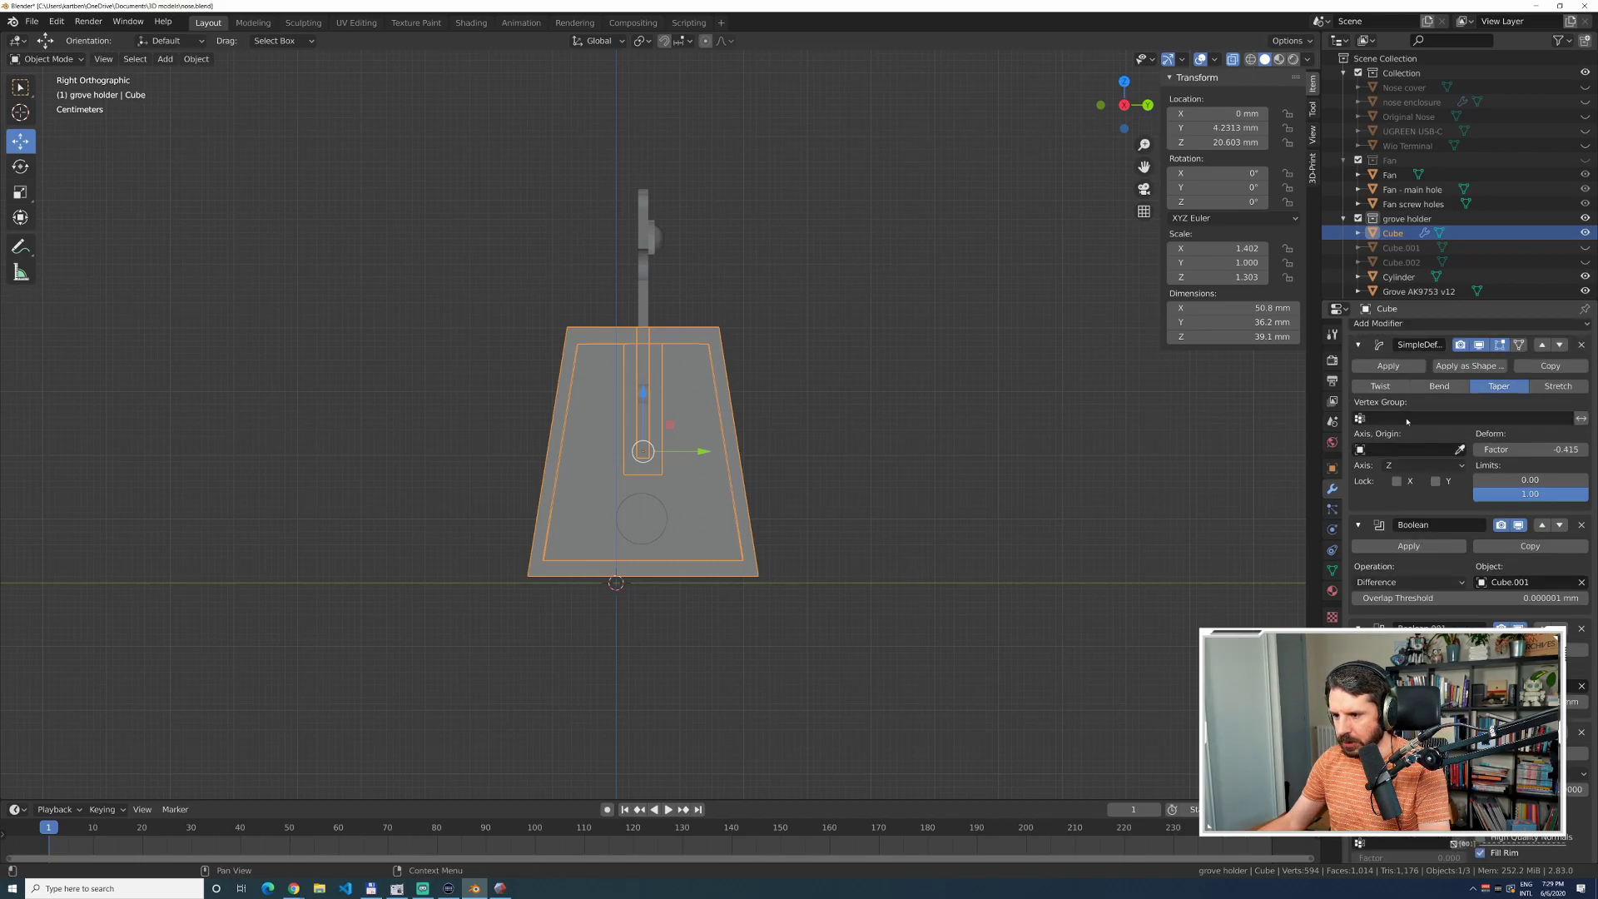
click(1381, 324)
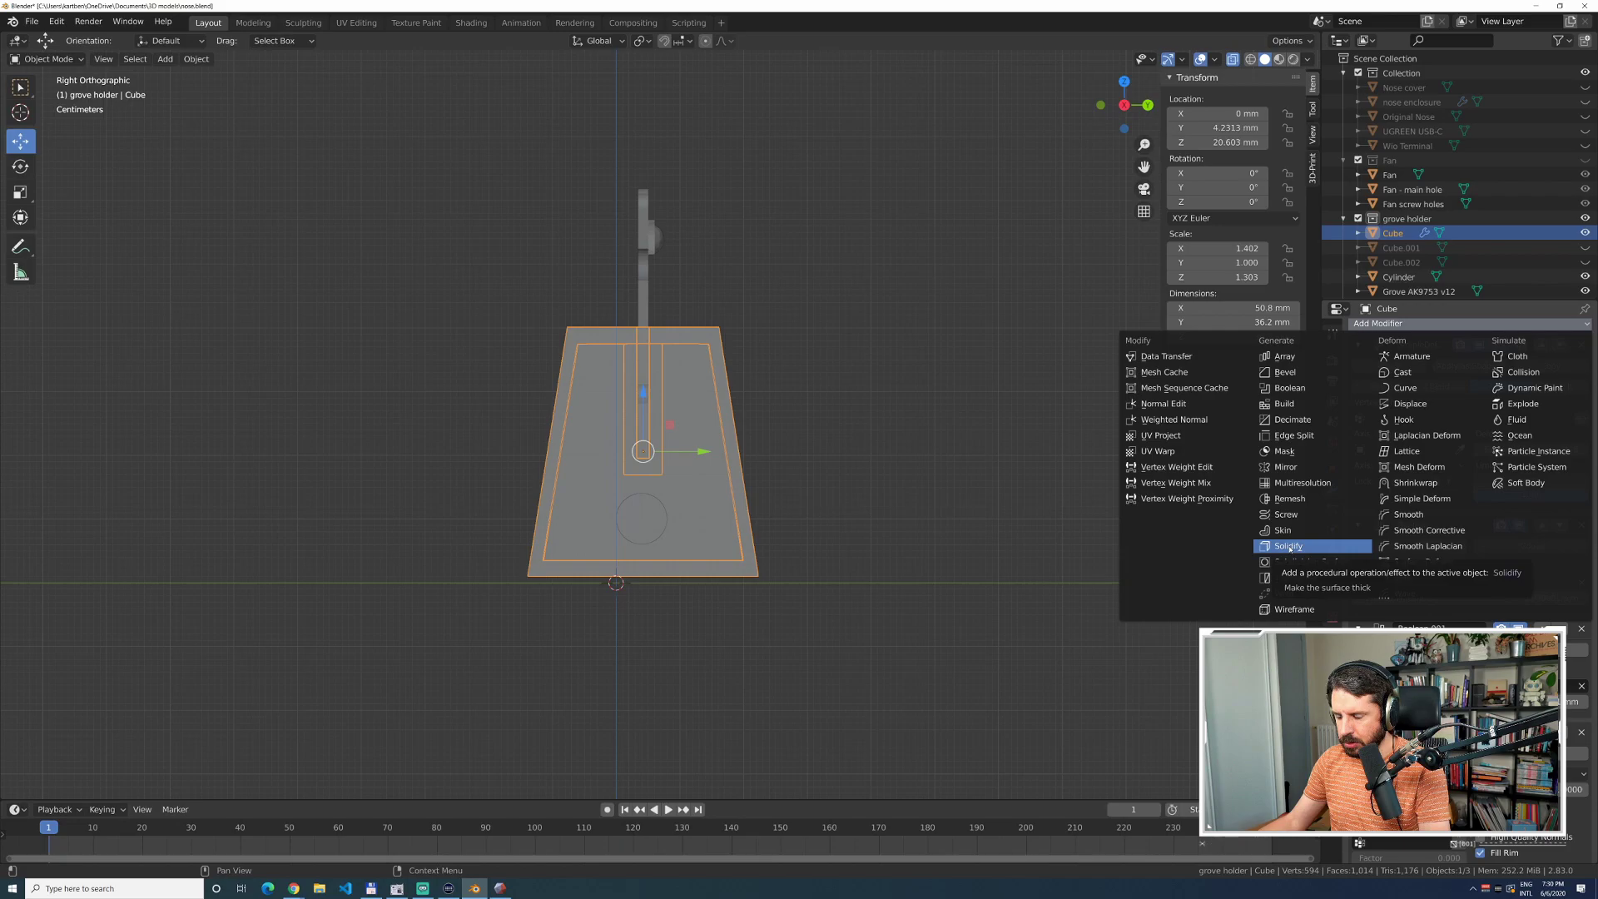
click(1289, 387)
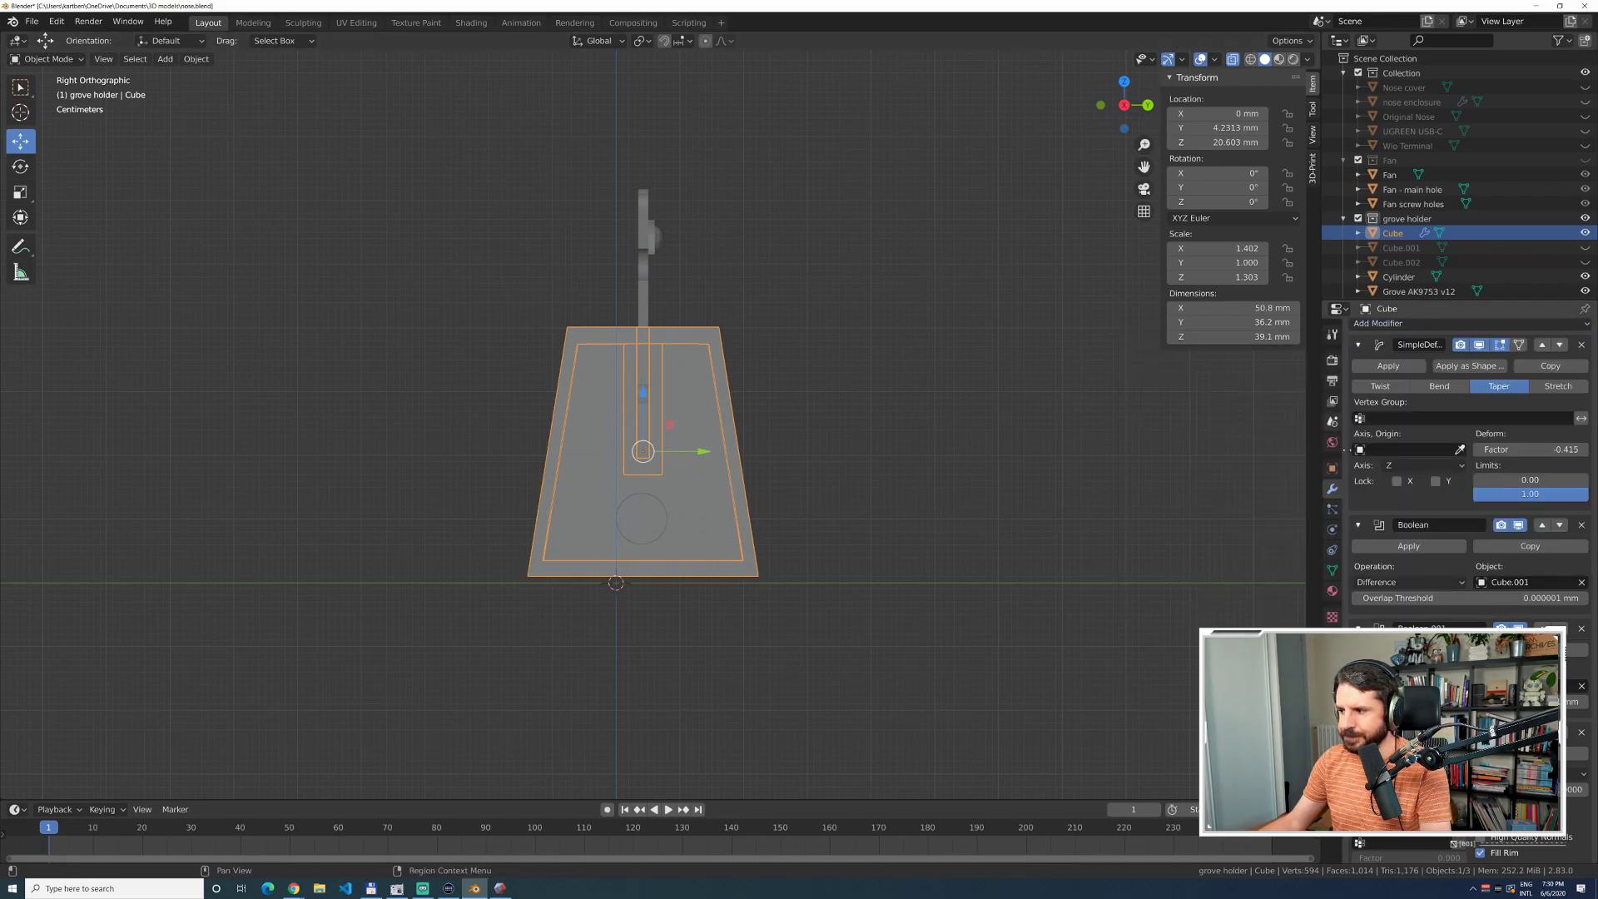
scroll(1468, 499, down, 3)
scroll(1469, 500, down, 3)
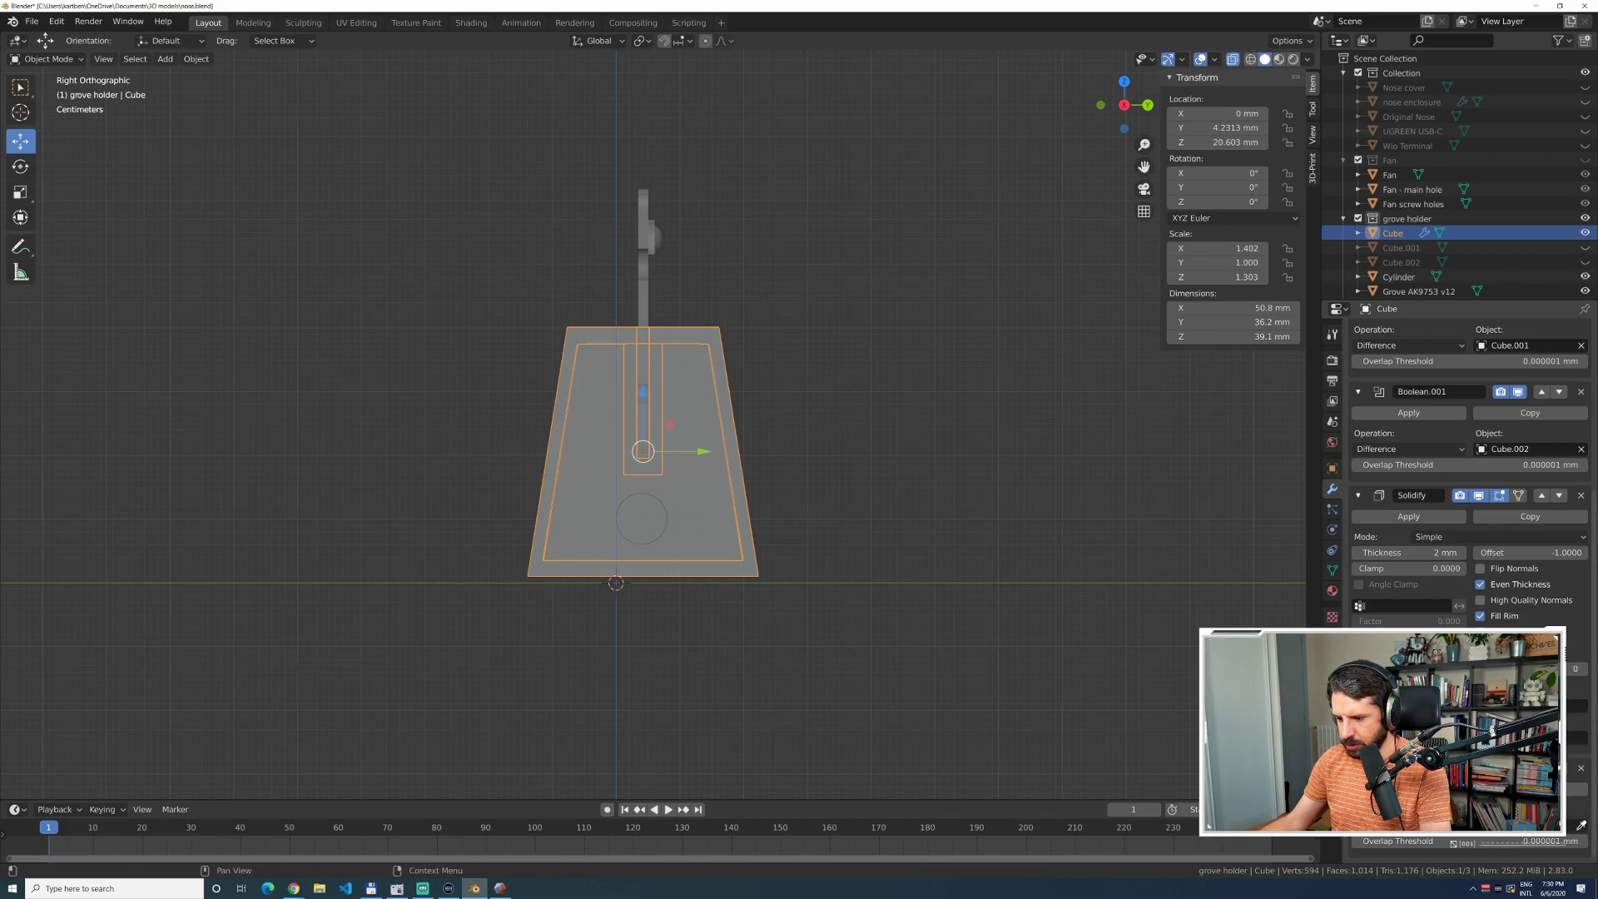
click(1581, 825)
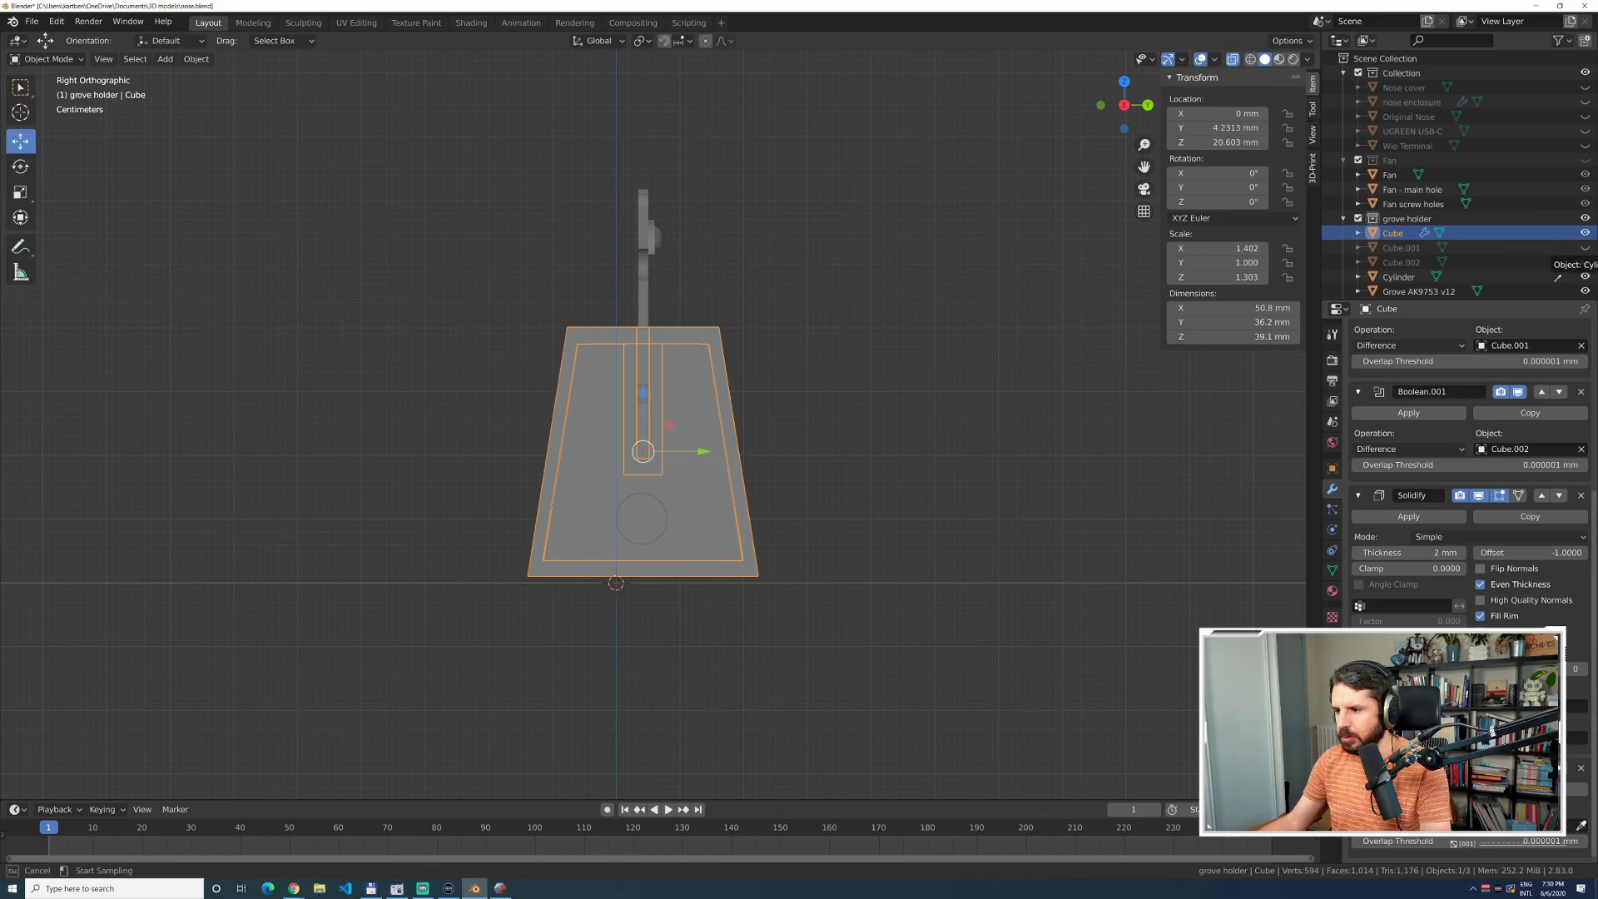
click(1396, 279)
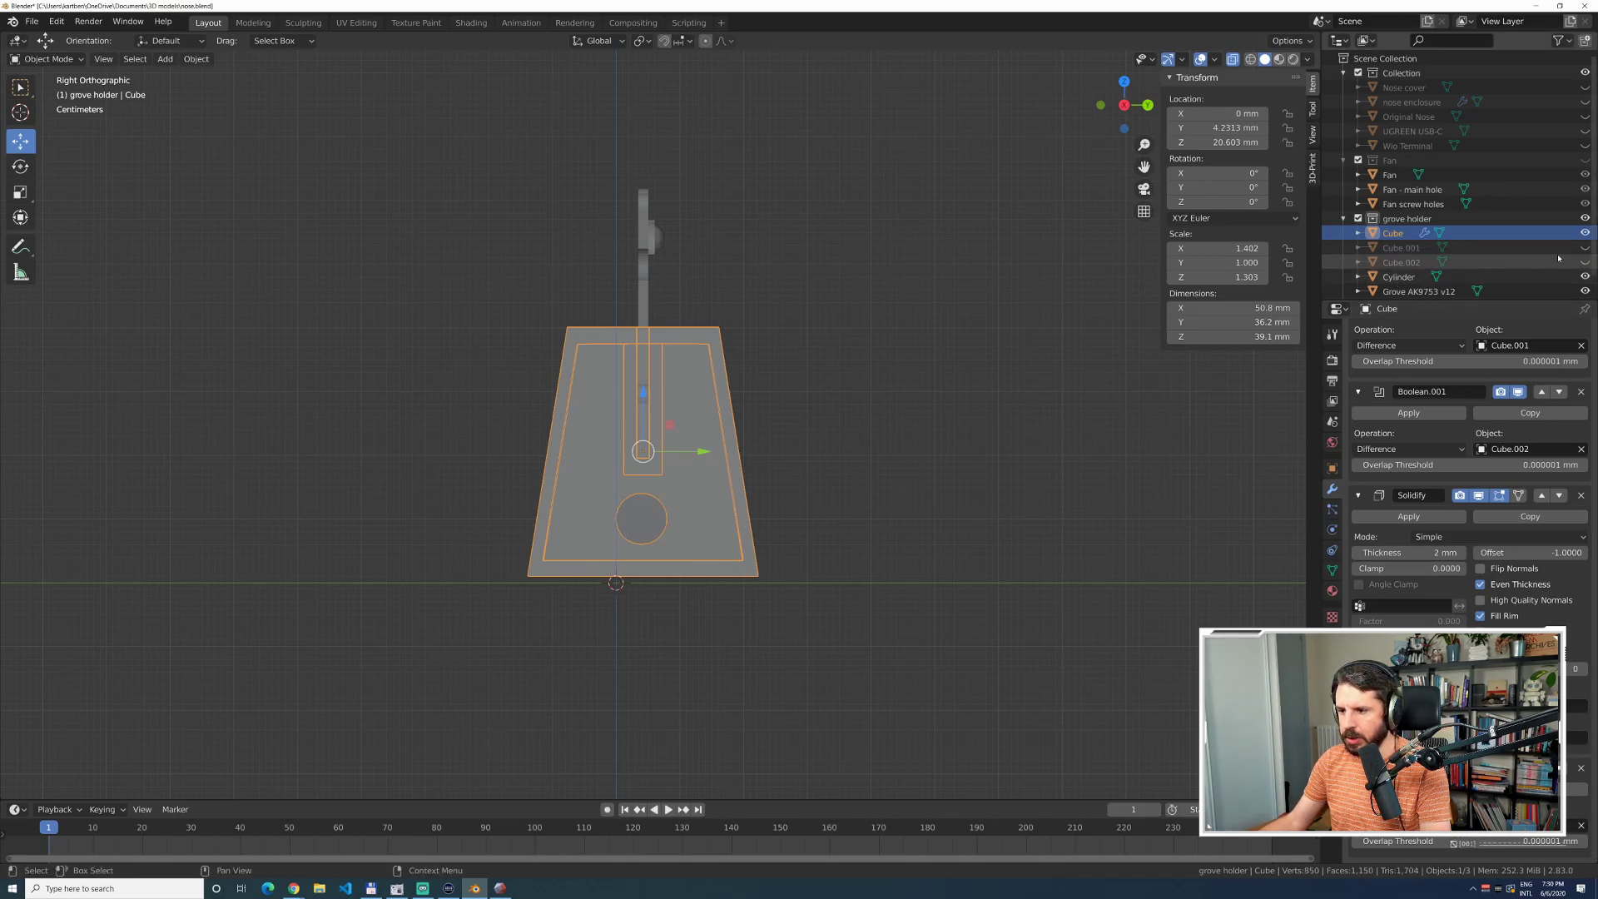
Hide the Cylinder, display the holder in Material Preview shading, and save the file.
click(1585, 277)
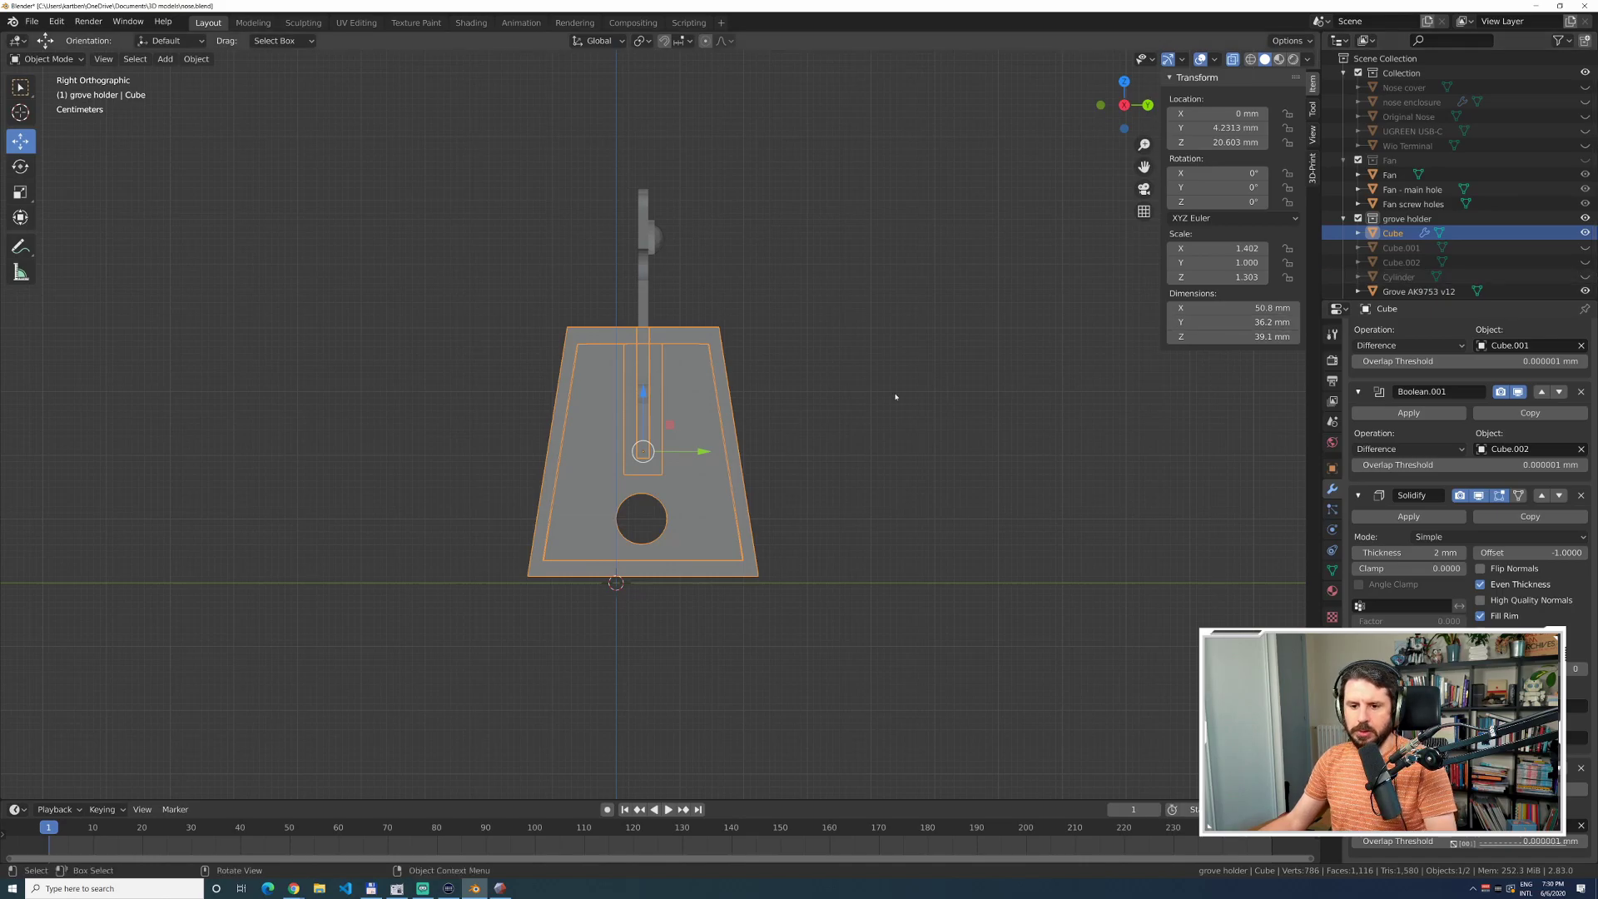
middle_drag(889, 357, 834, 380)
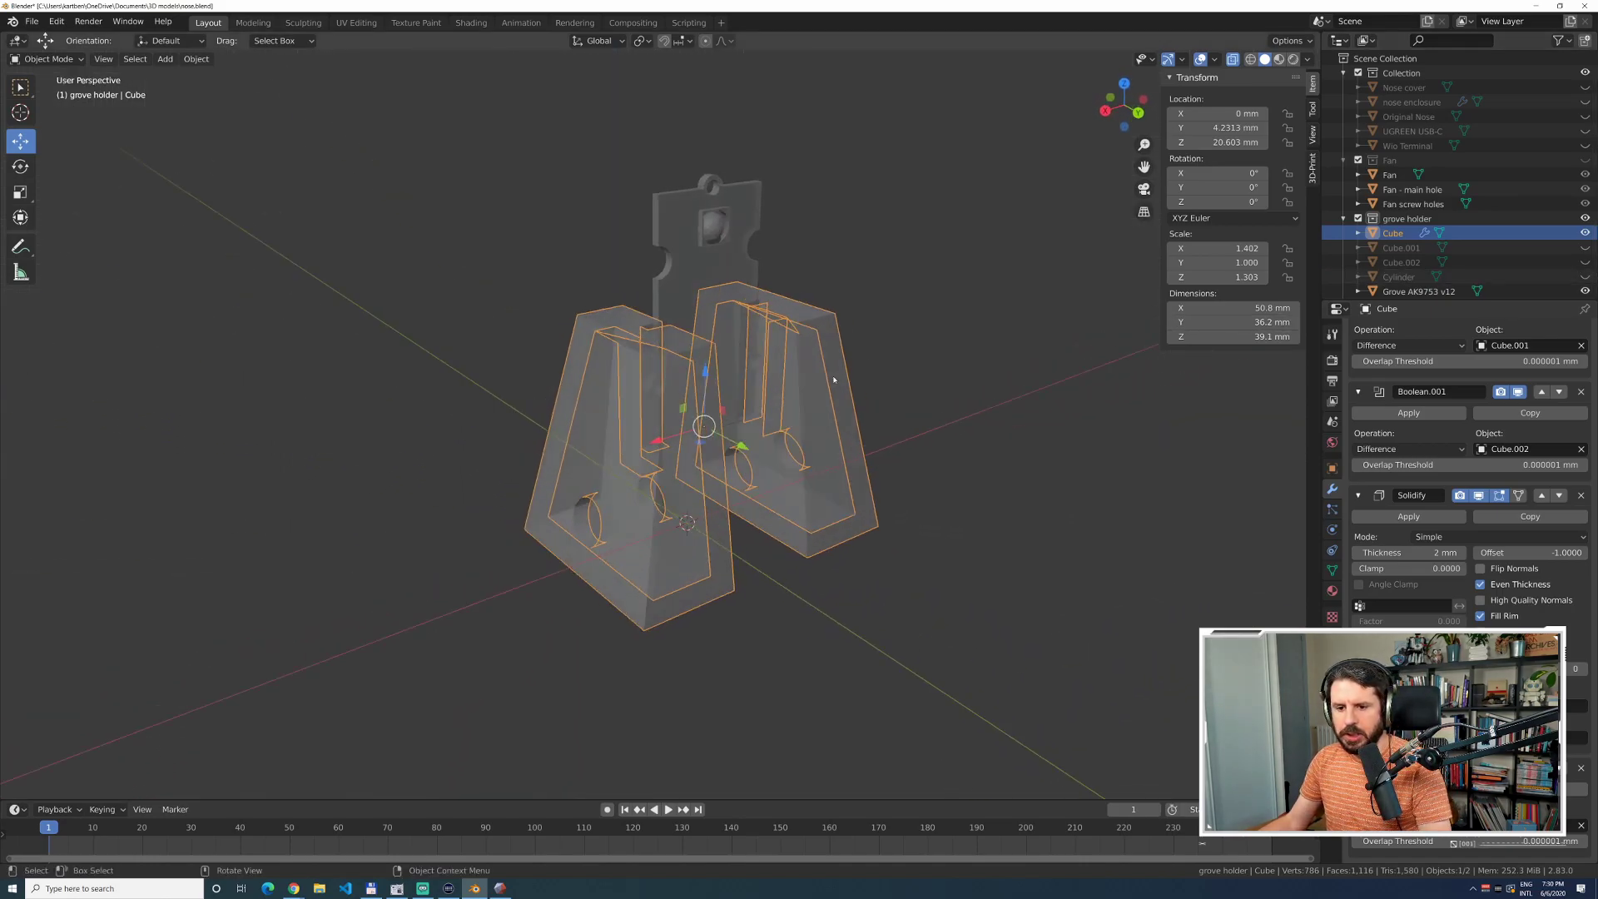
click(1279, 60)
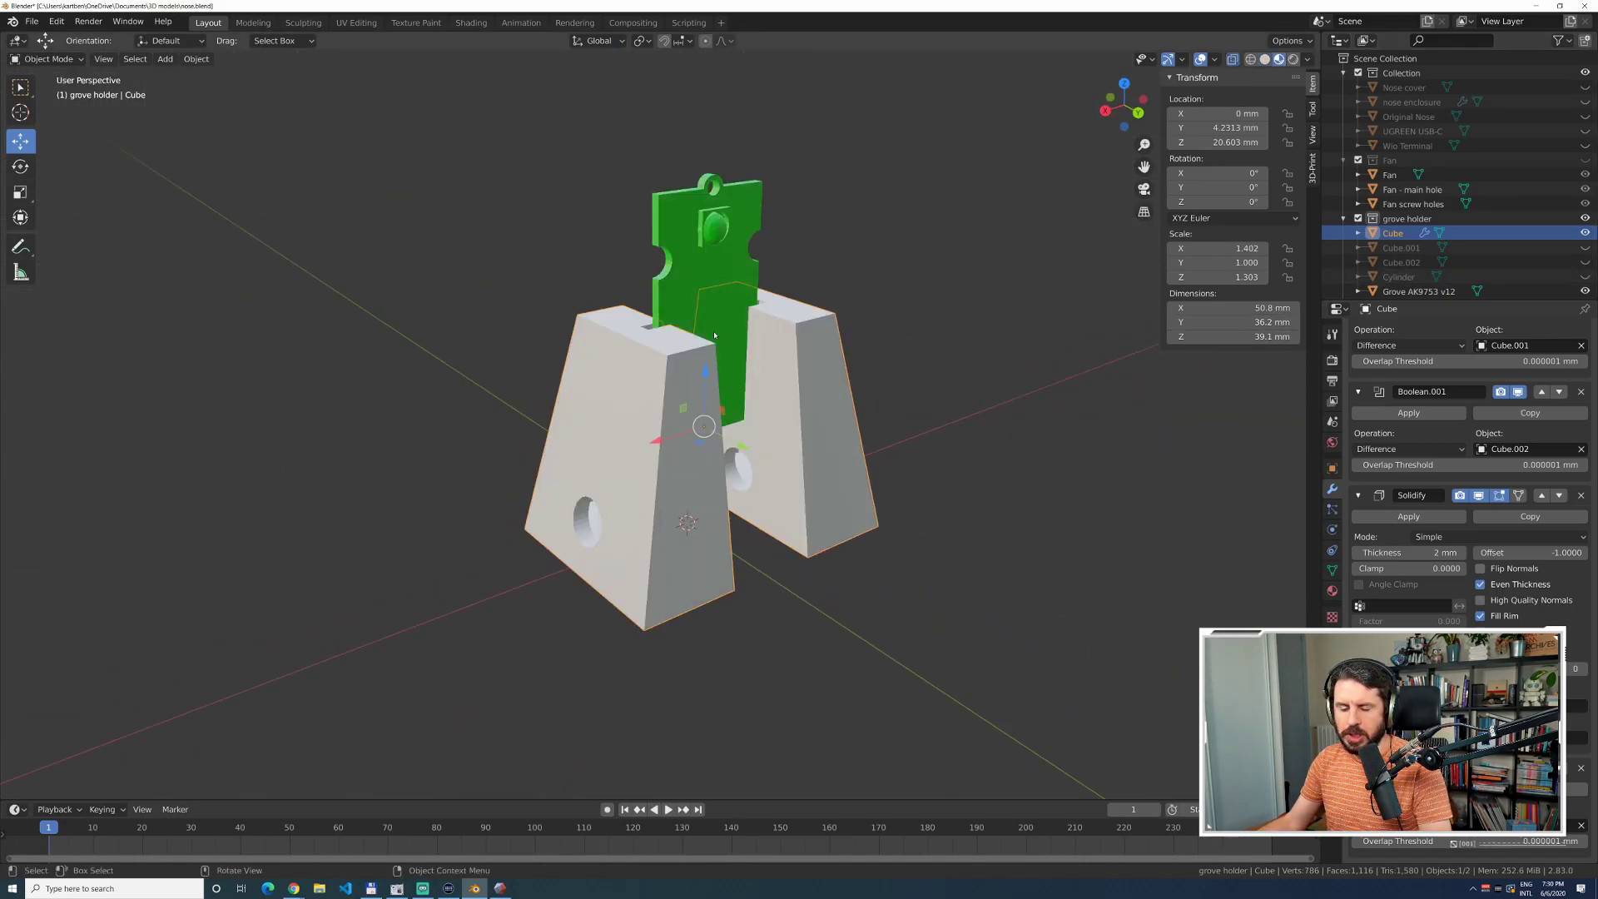
mouse_move(891, 400)
middle_down()
mouse_move(734, 387)
mouse_move(899, 392)
middle_up()
key(ctrl+s)
Show the Nose cover and the nose enclosure around the sensor holder.
click(1585, 87)
click(1584, 102)
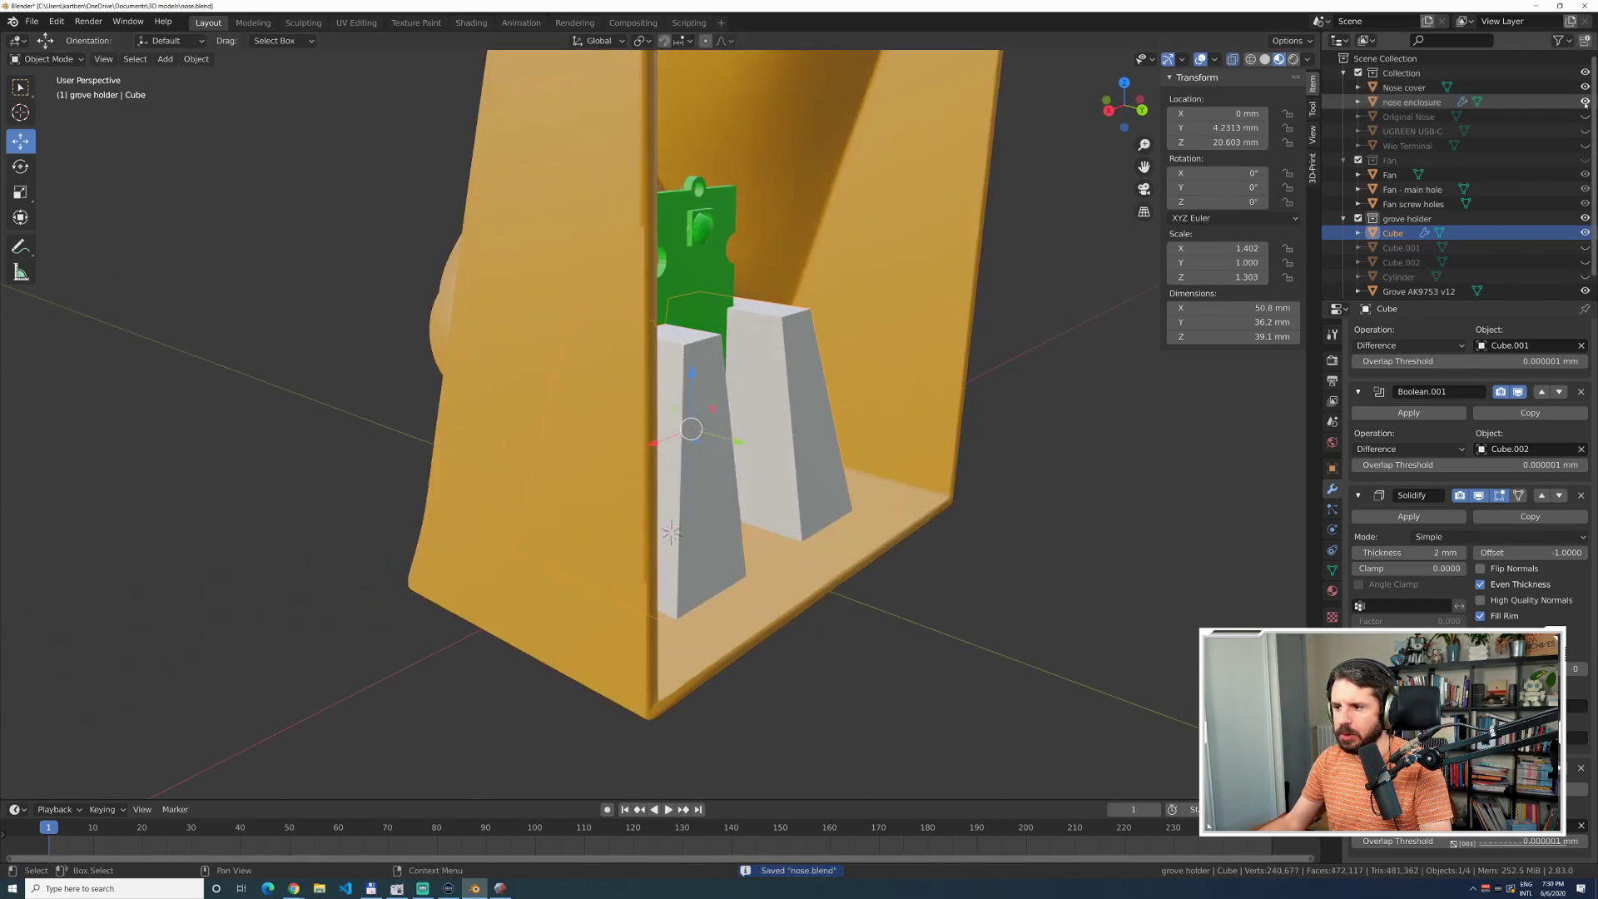
middle_drag(1055, 528, 1032, 519)
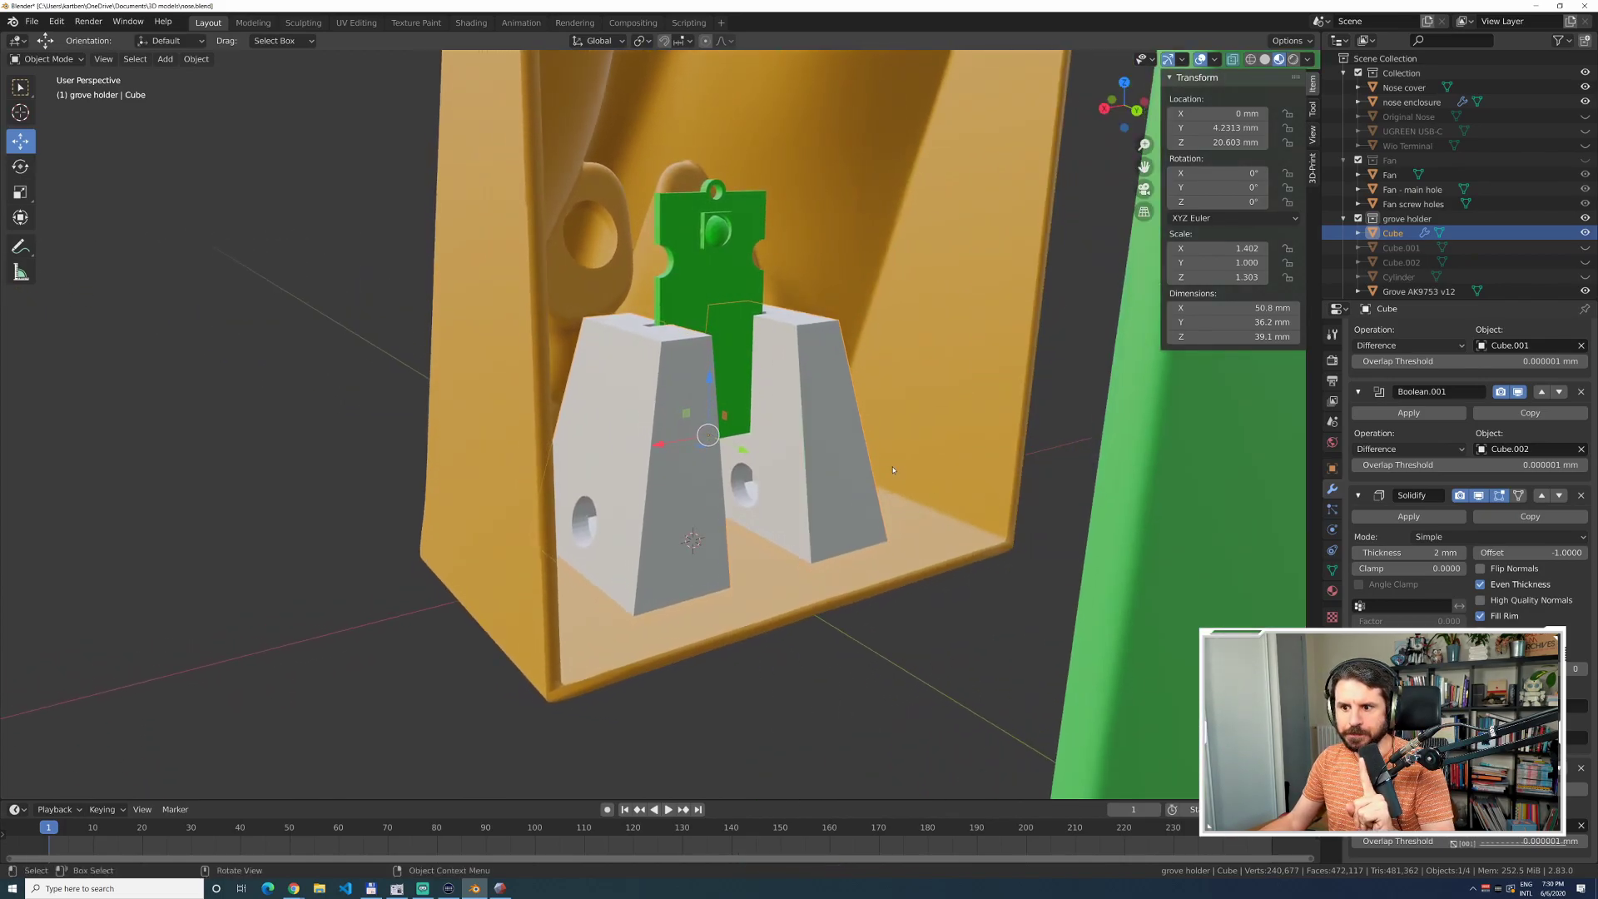
Add a Boolean modifier to the nose enclosure, set to Union with the holder Cube.
click(968, 406)
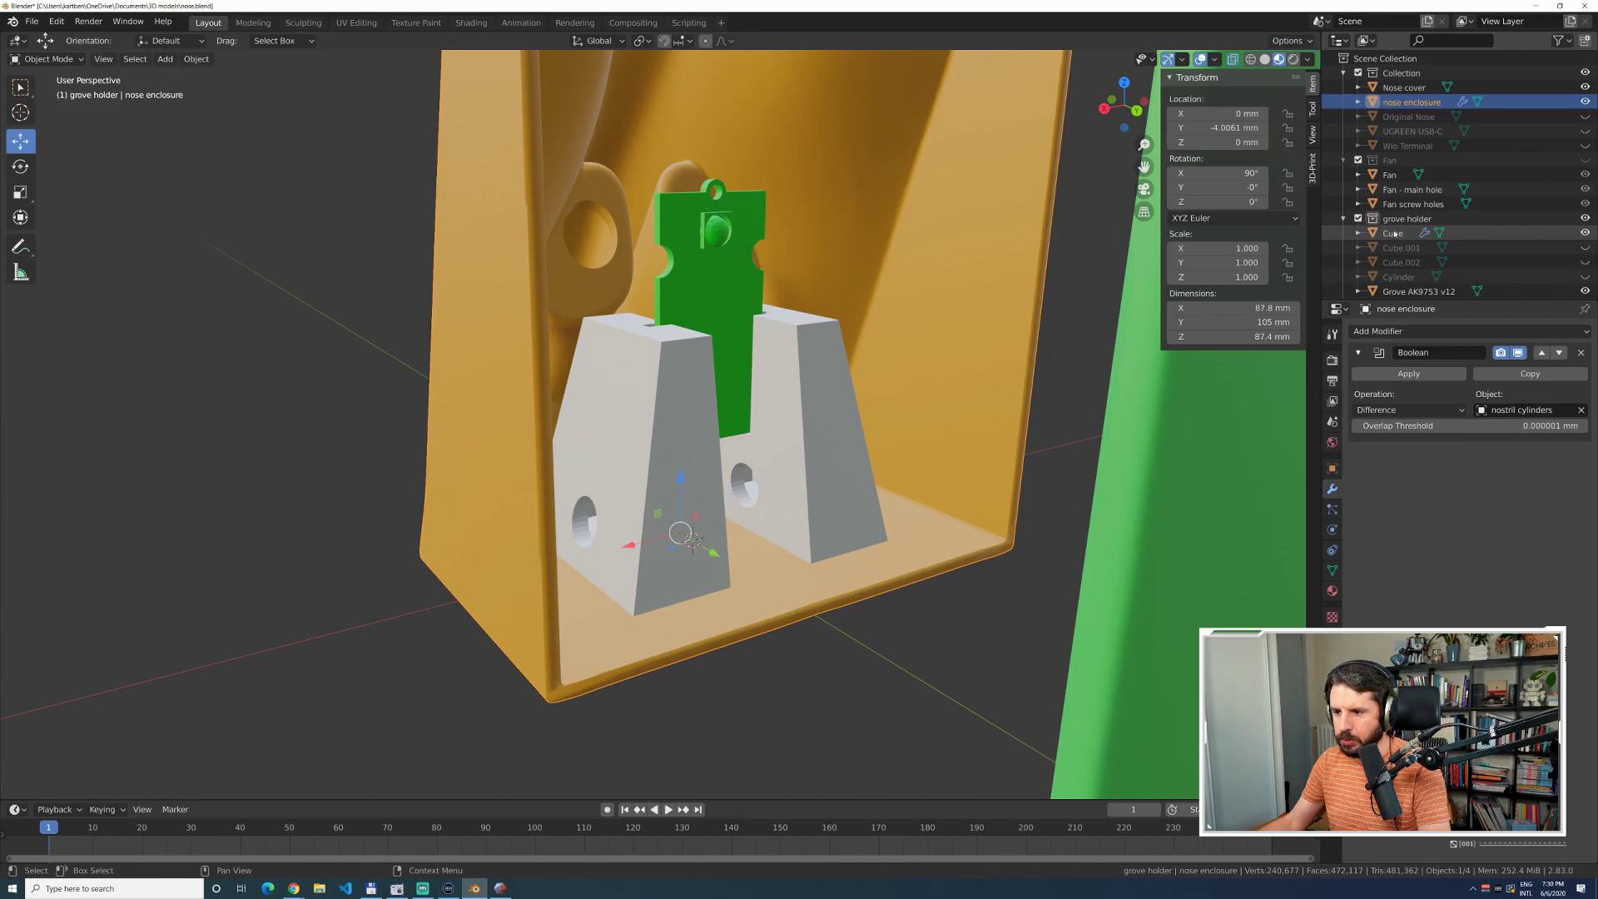
click(1381, 331)
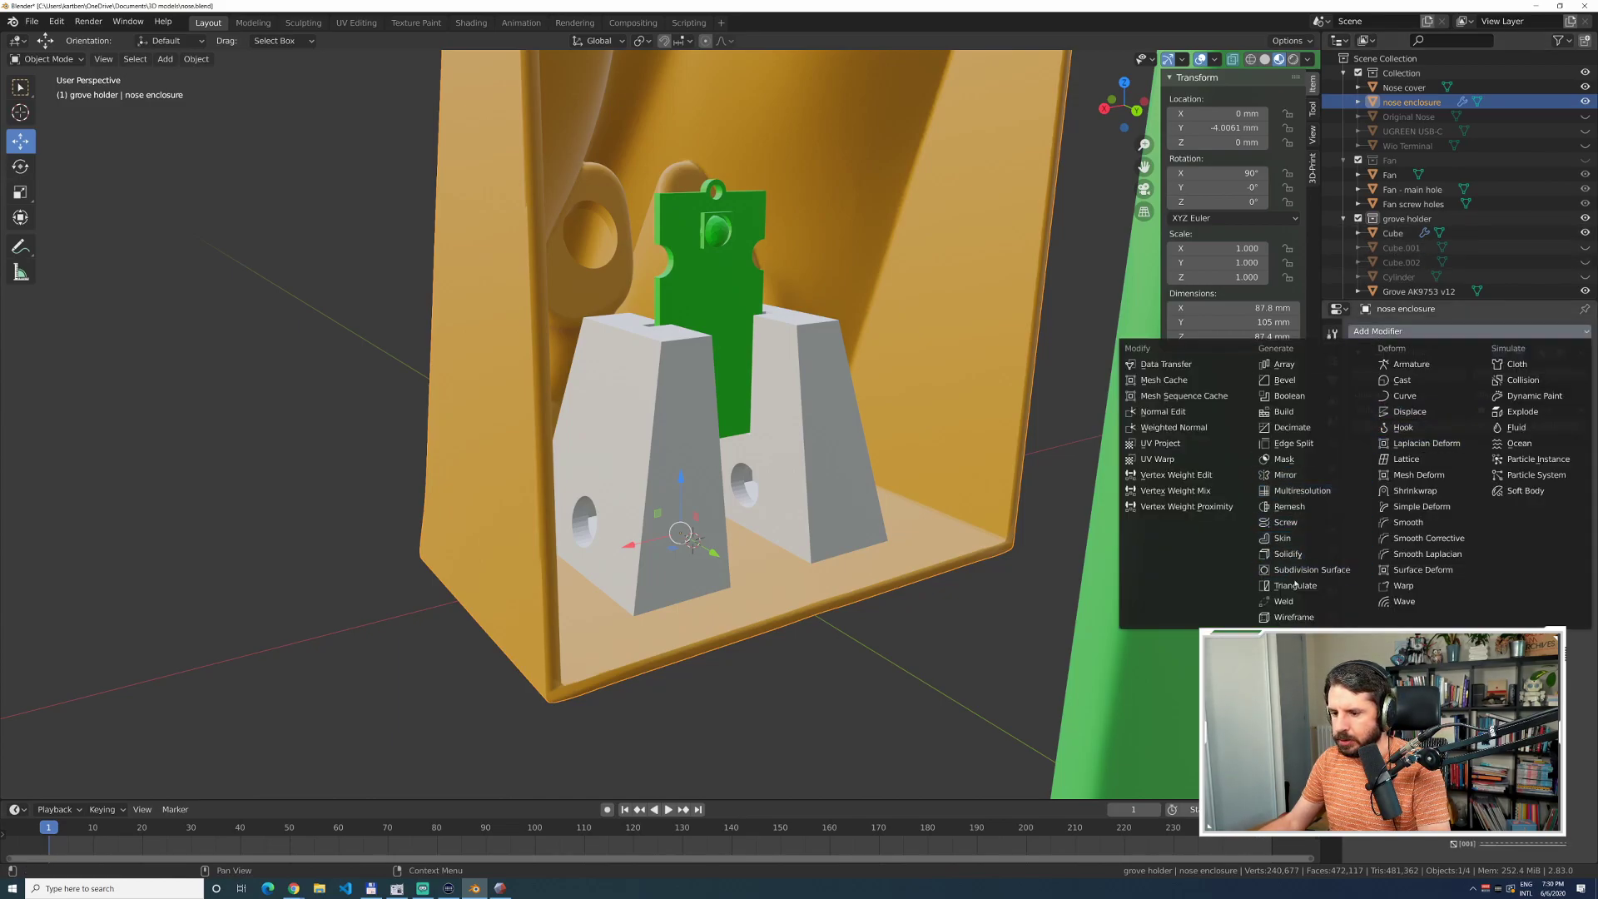
click(1286, 397)
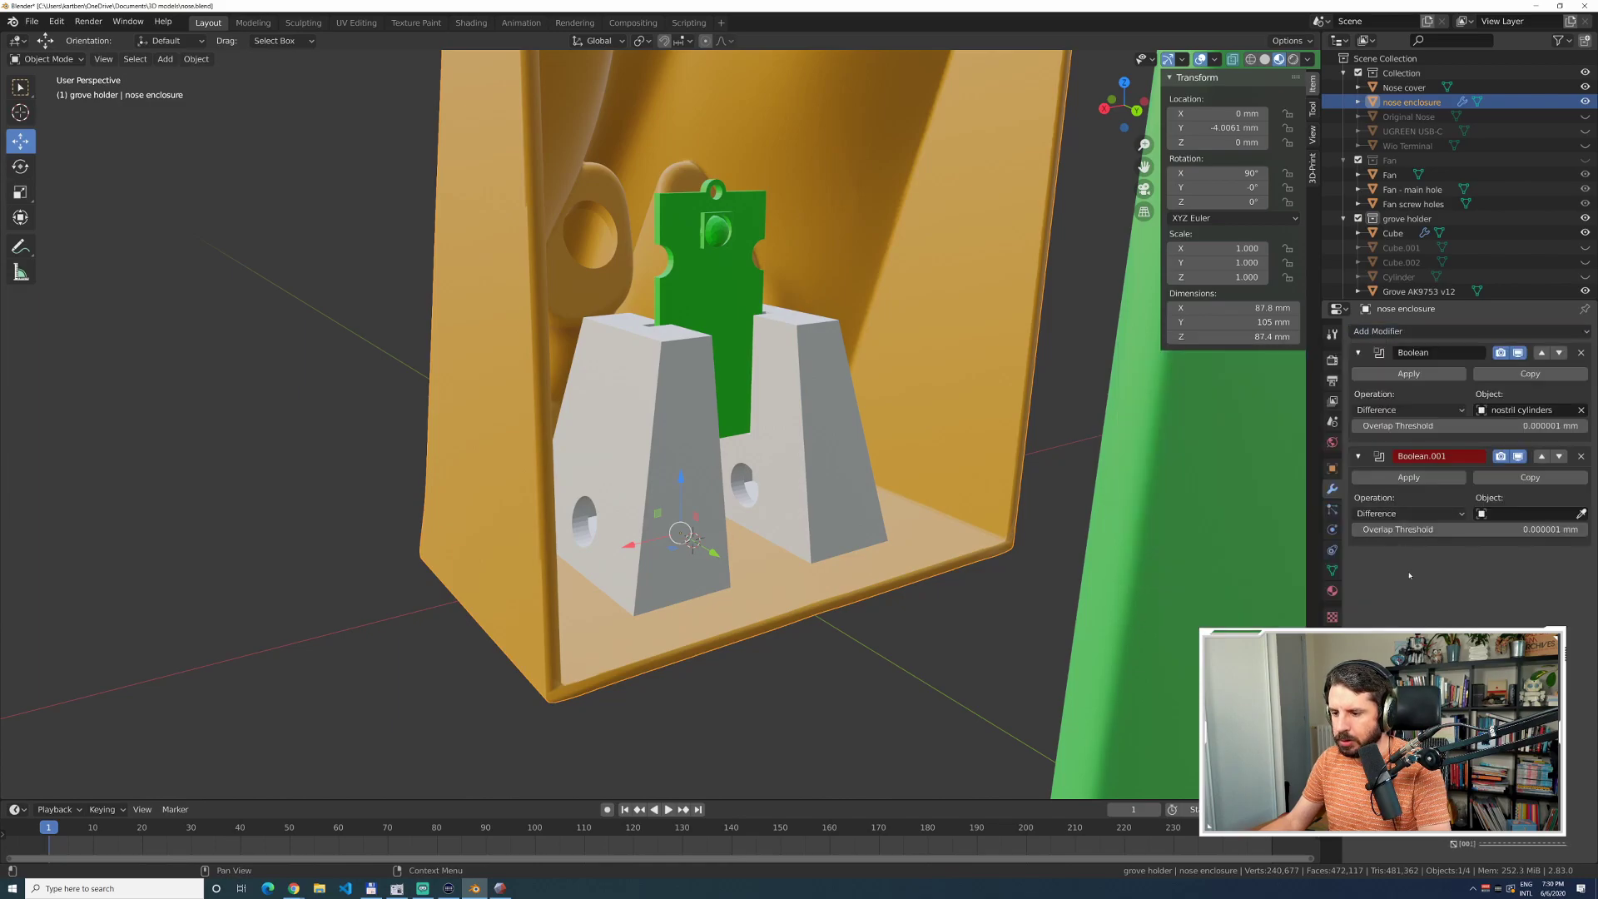
click(1388, 511)
click(1369, 546)
click(1581, 513)
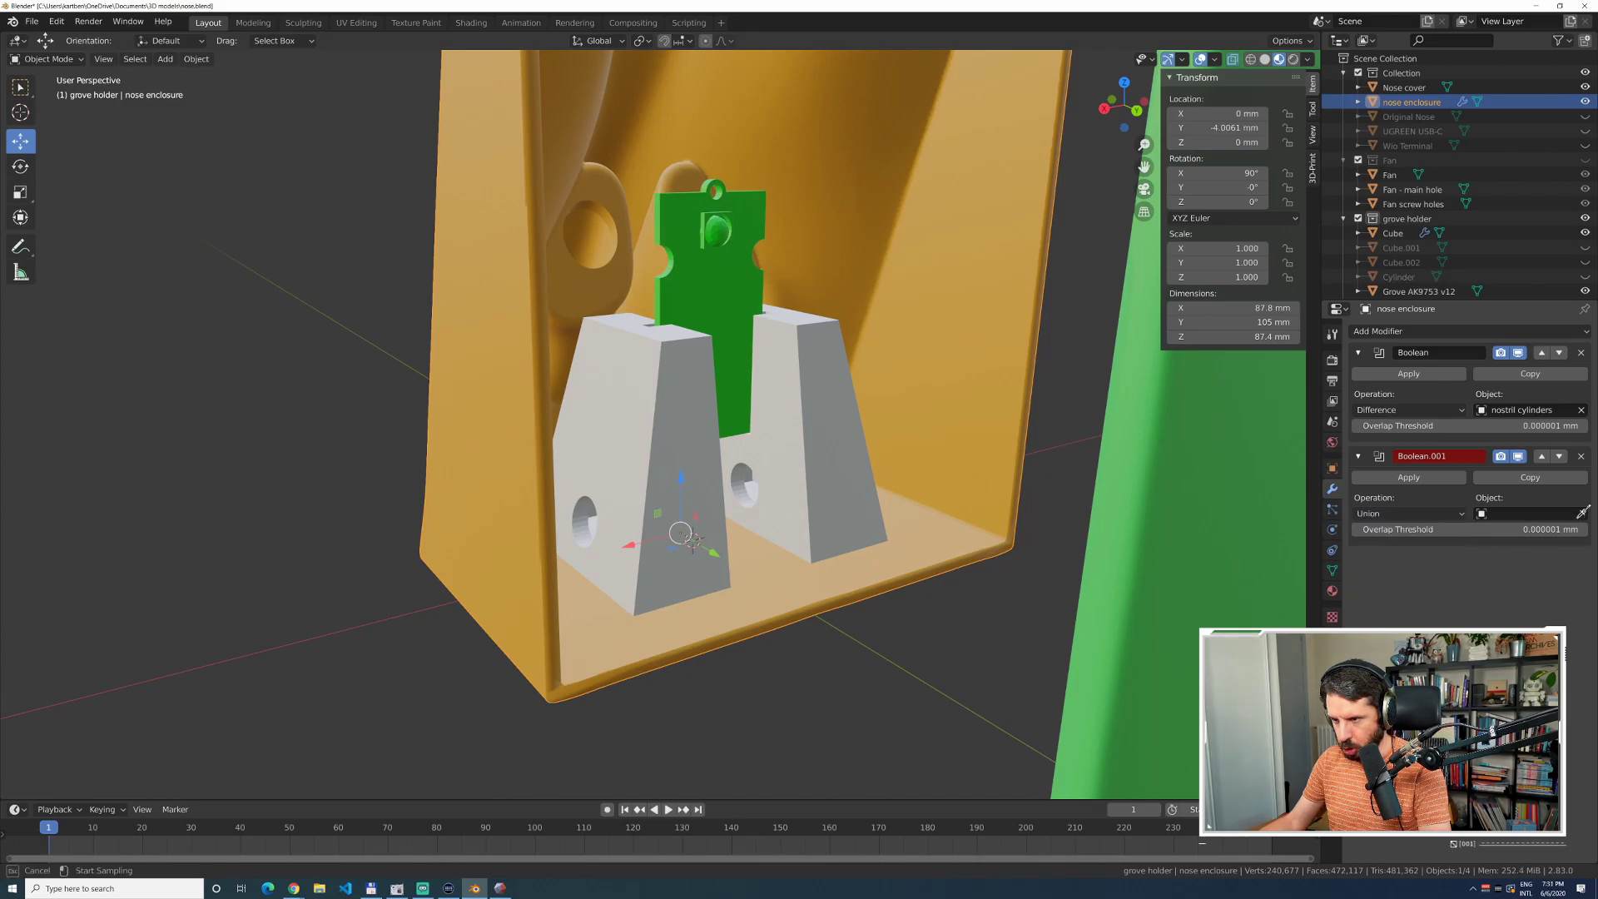
click(1395, 236)
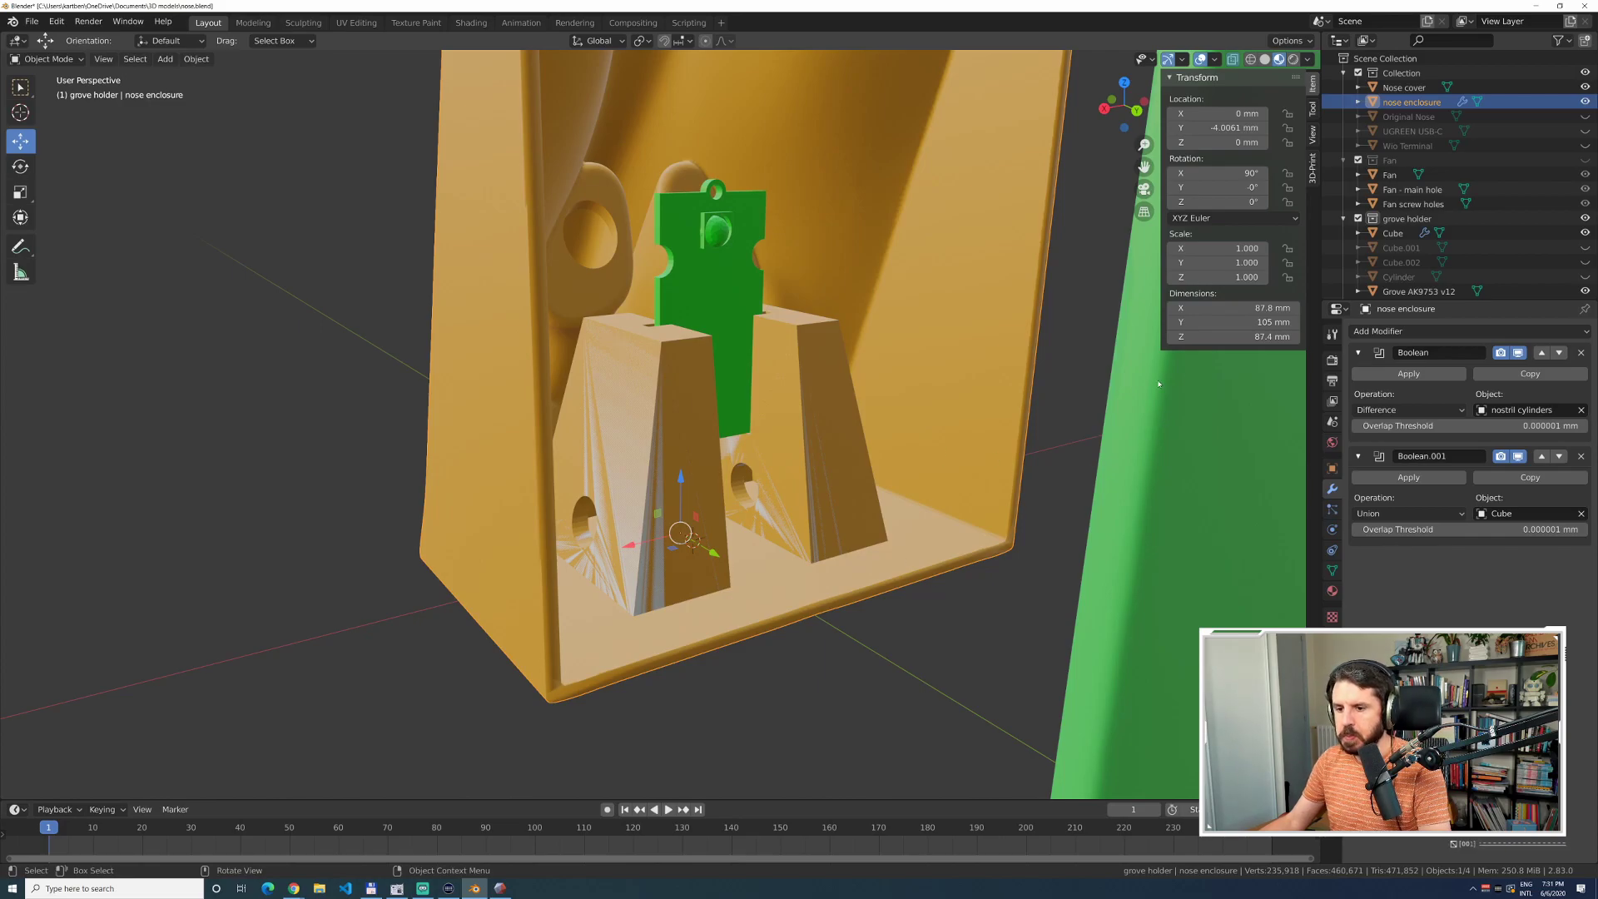
Hide the original holder Cube, inspect the merged posts inside the enclosure, and save the file.
click(1585, 233)
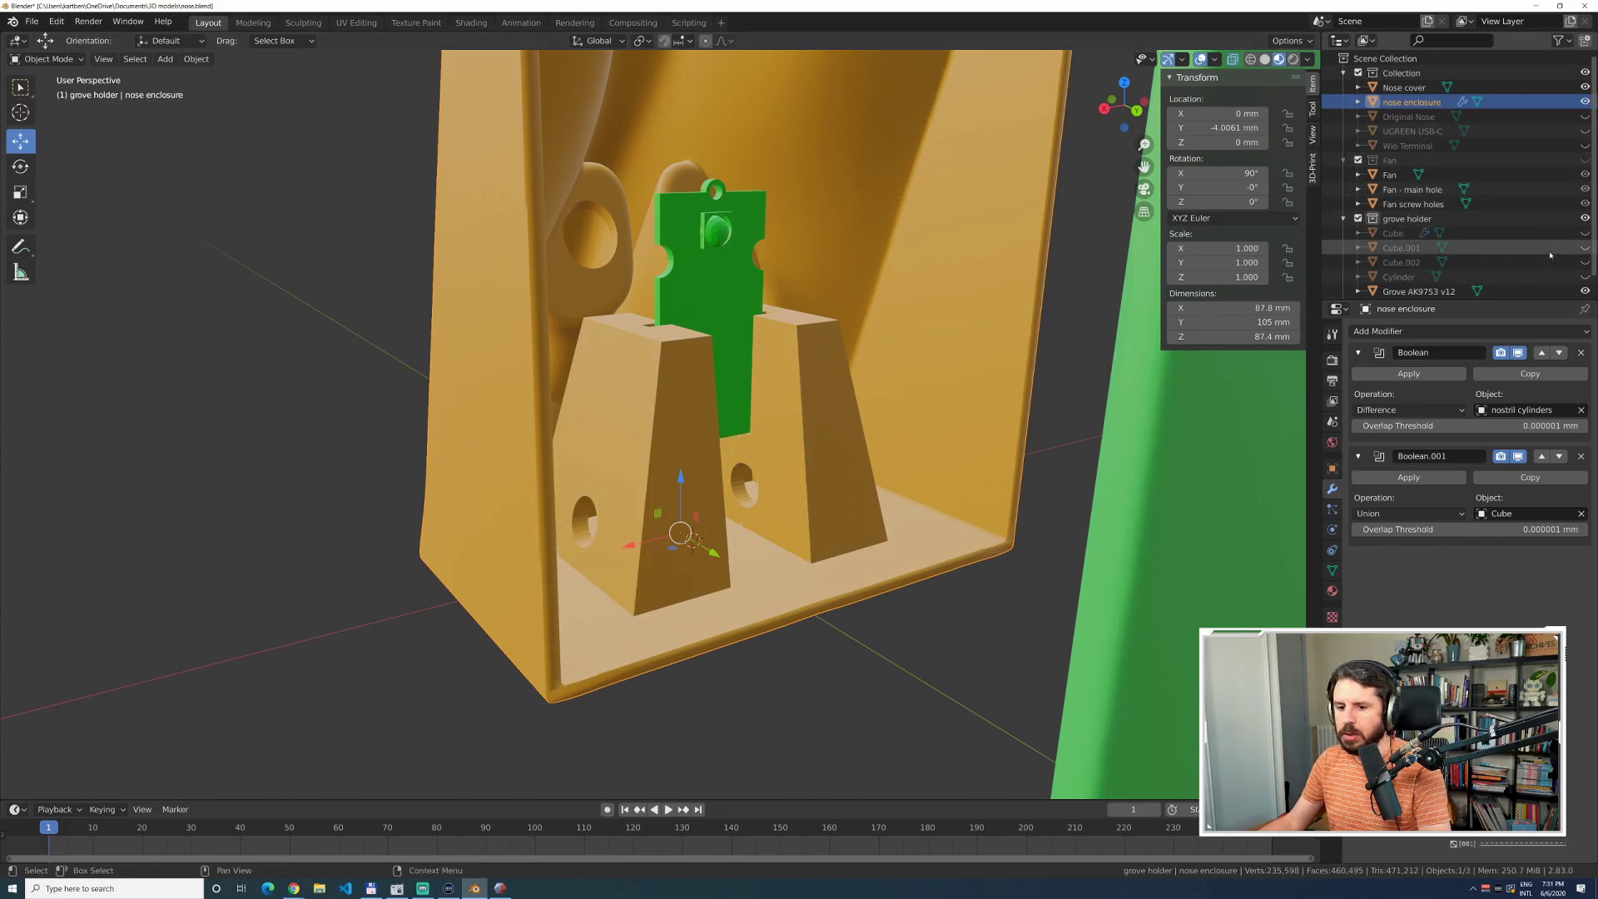
middle_drag(874, 664, 684, 426)
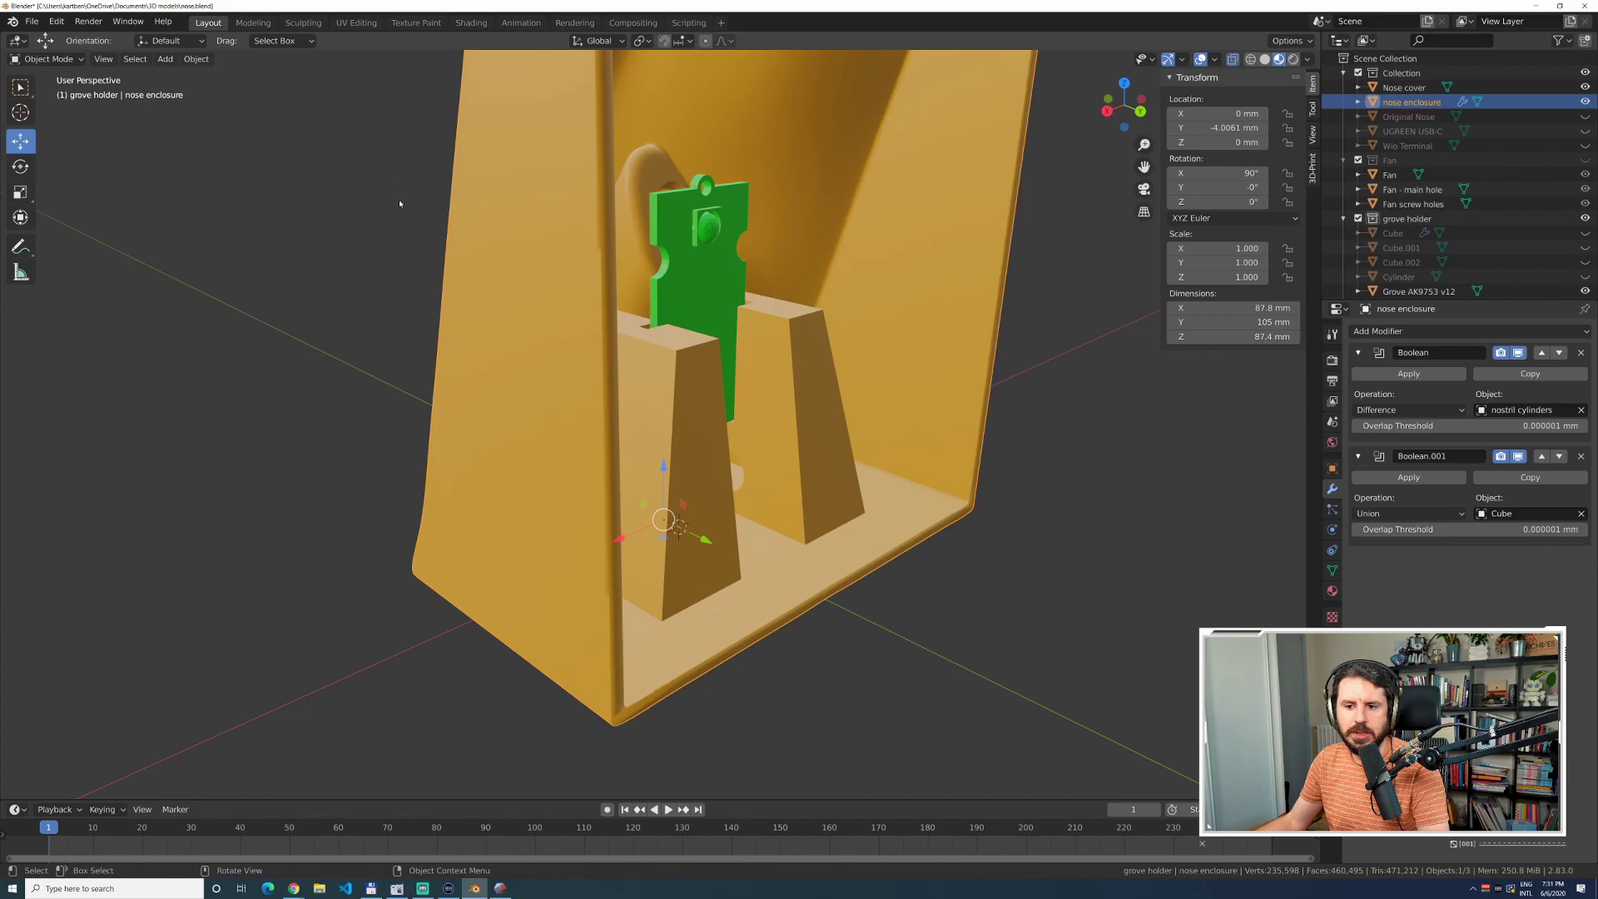
middle_drag(770, 522, 891, 630)
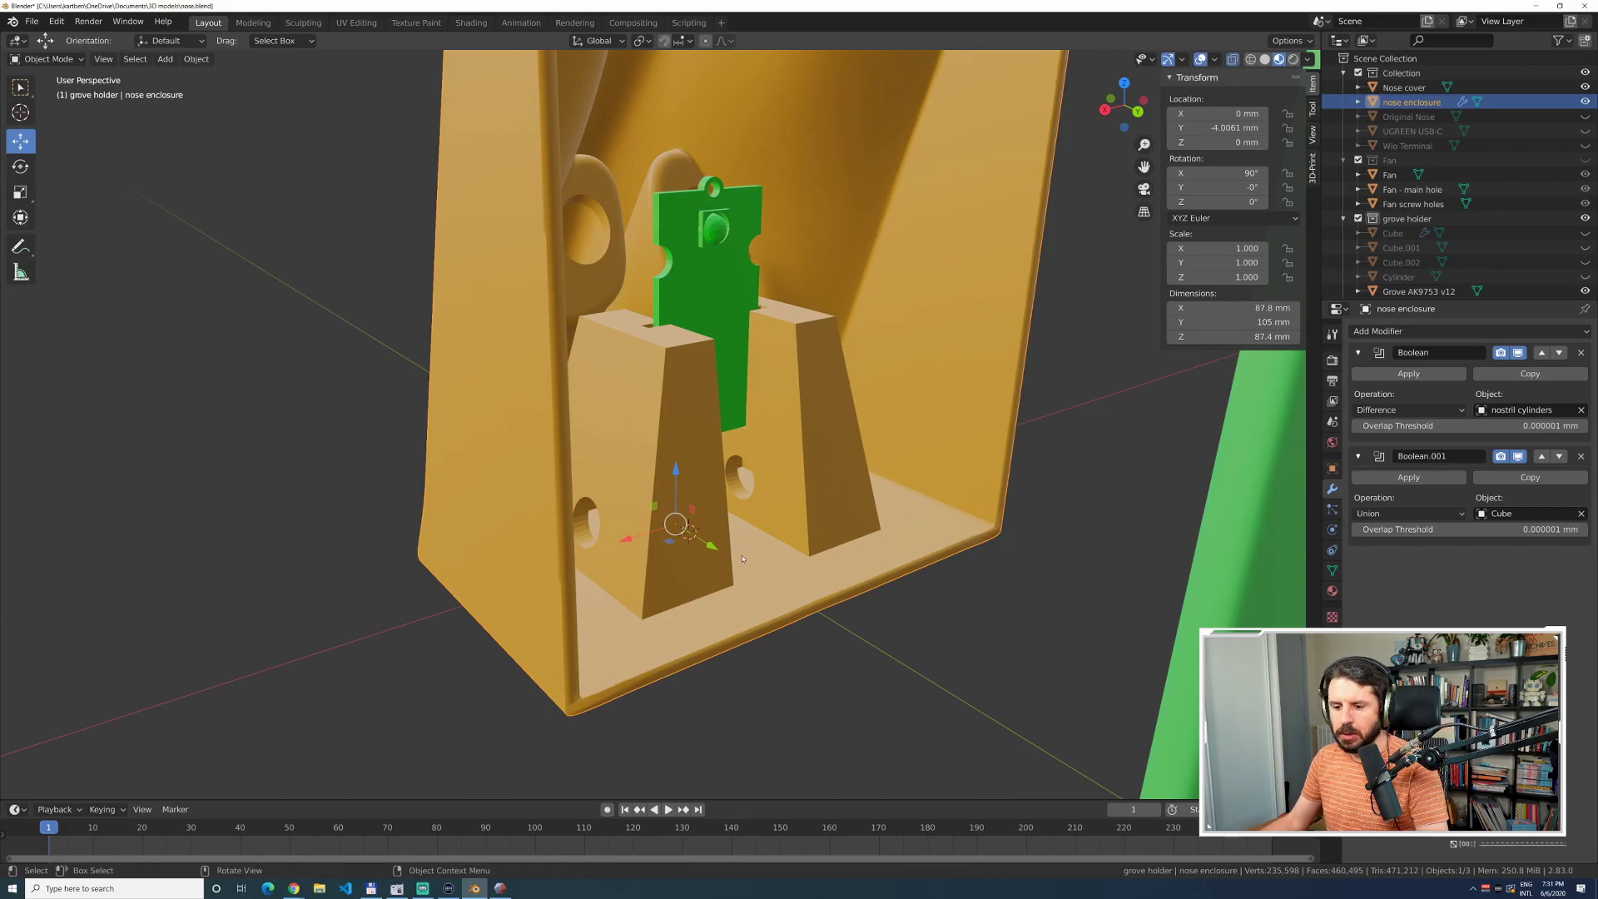
key(ctrl+s)
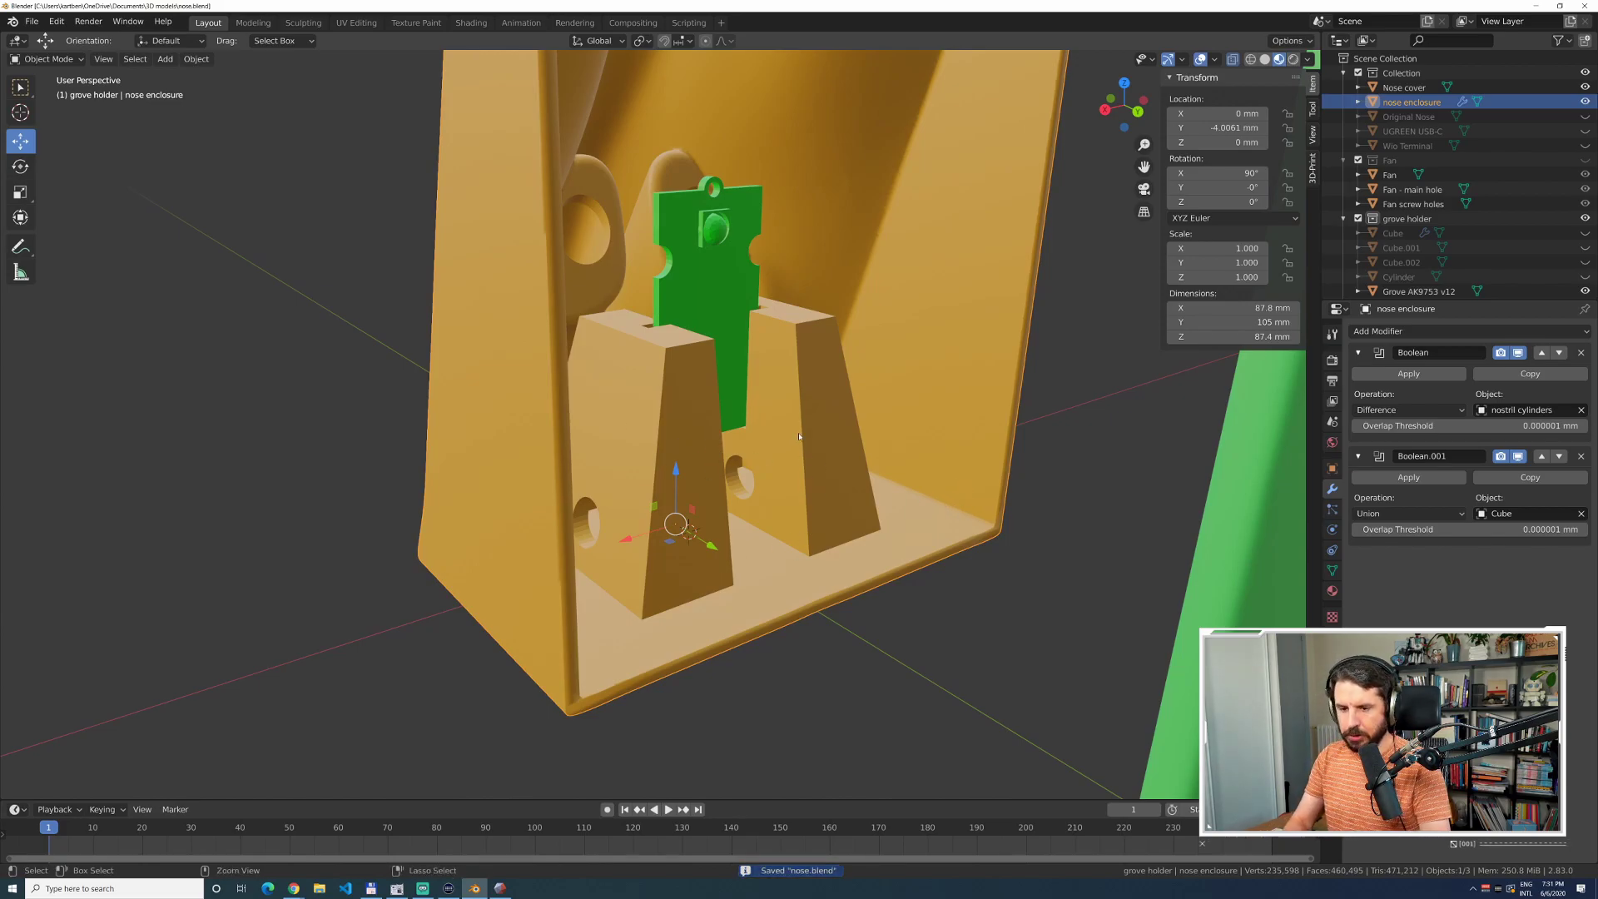
Create a new General file and save it as nut cage.blend in the 3D models folder, overwriting the existing file.
key(ctrl+n)
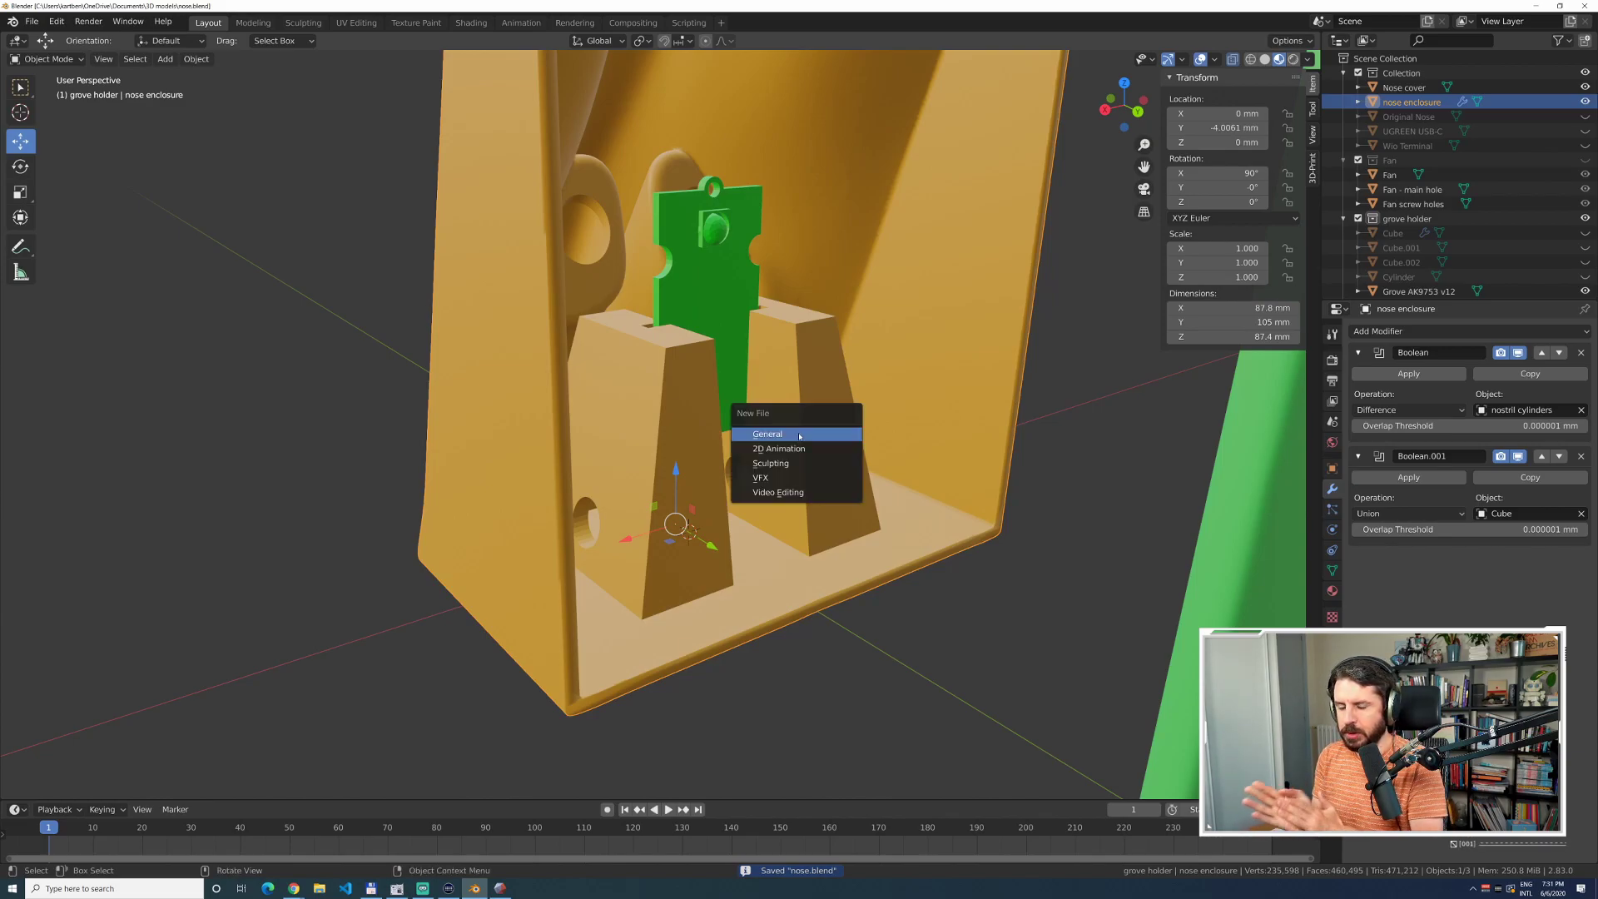
click(786, 434)
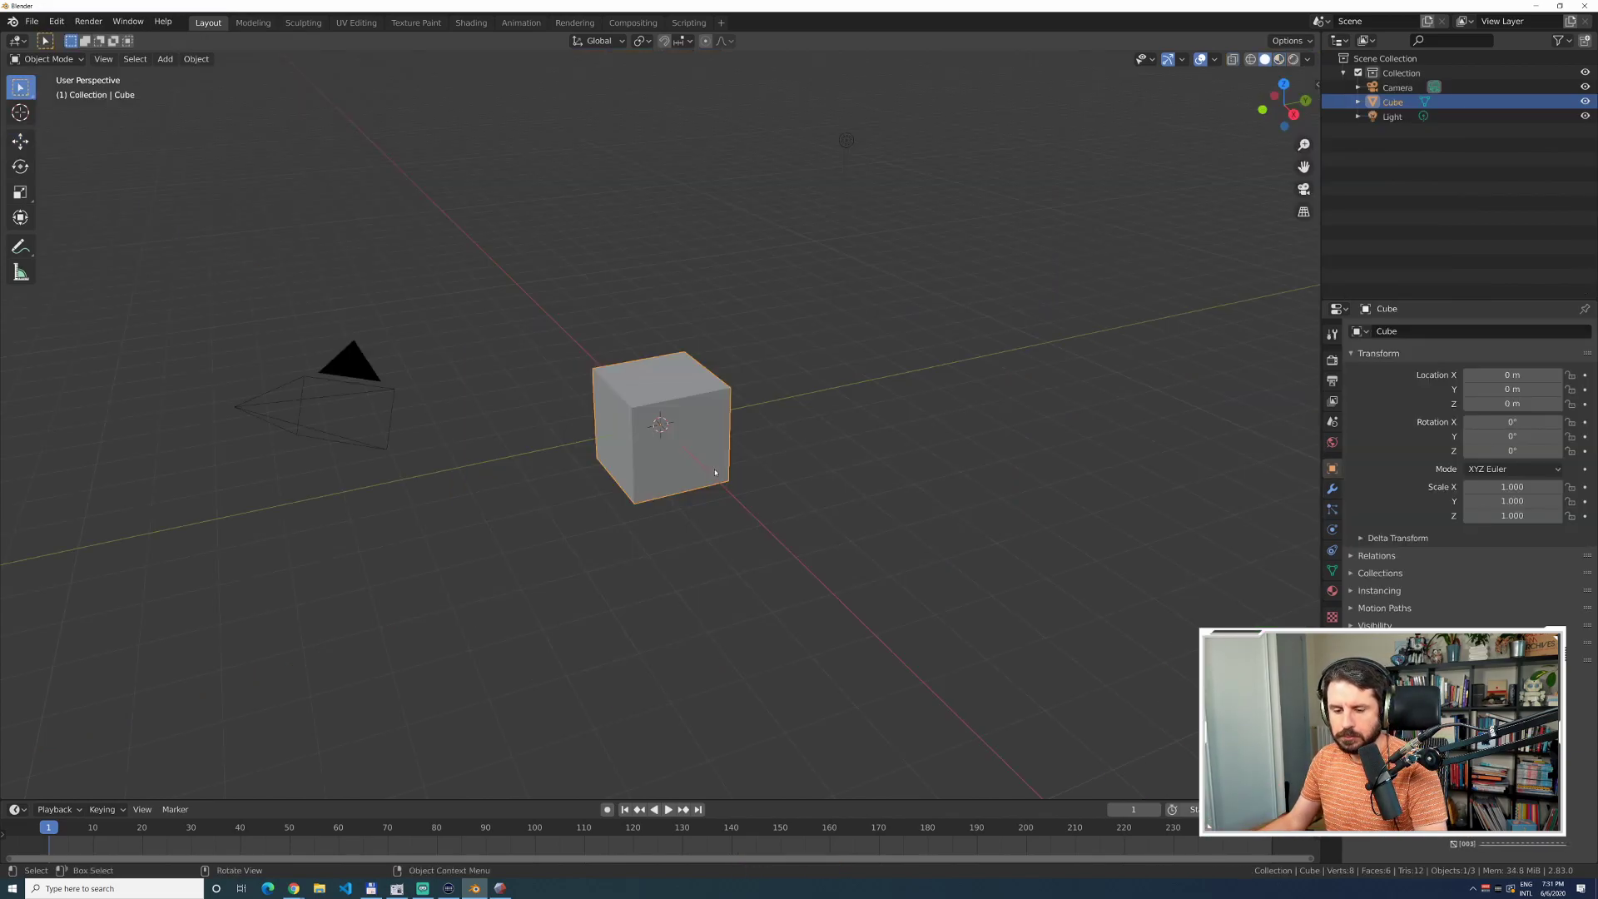
key(ctrl+s)
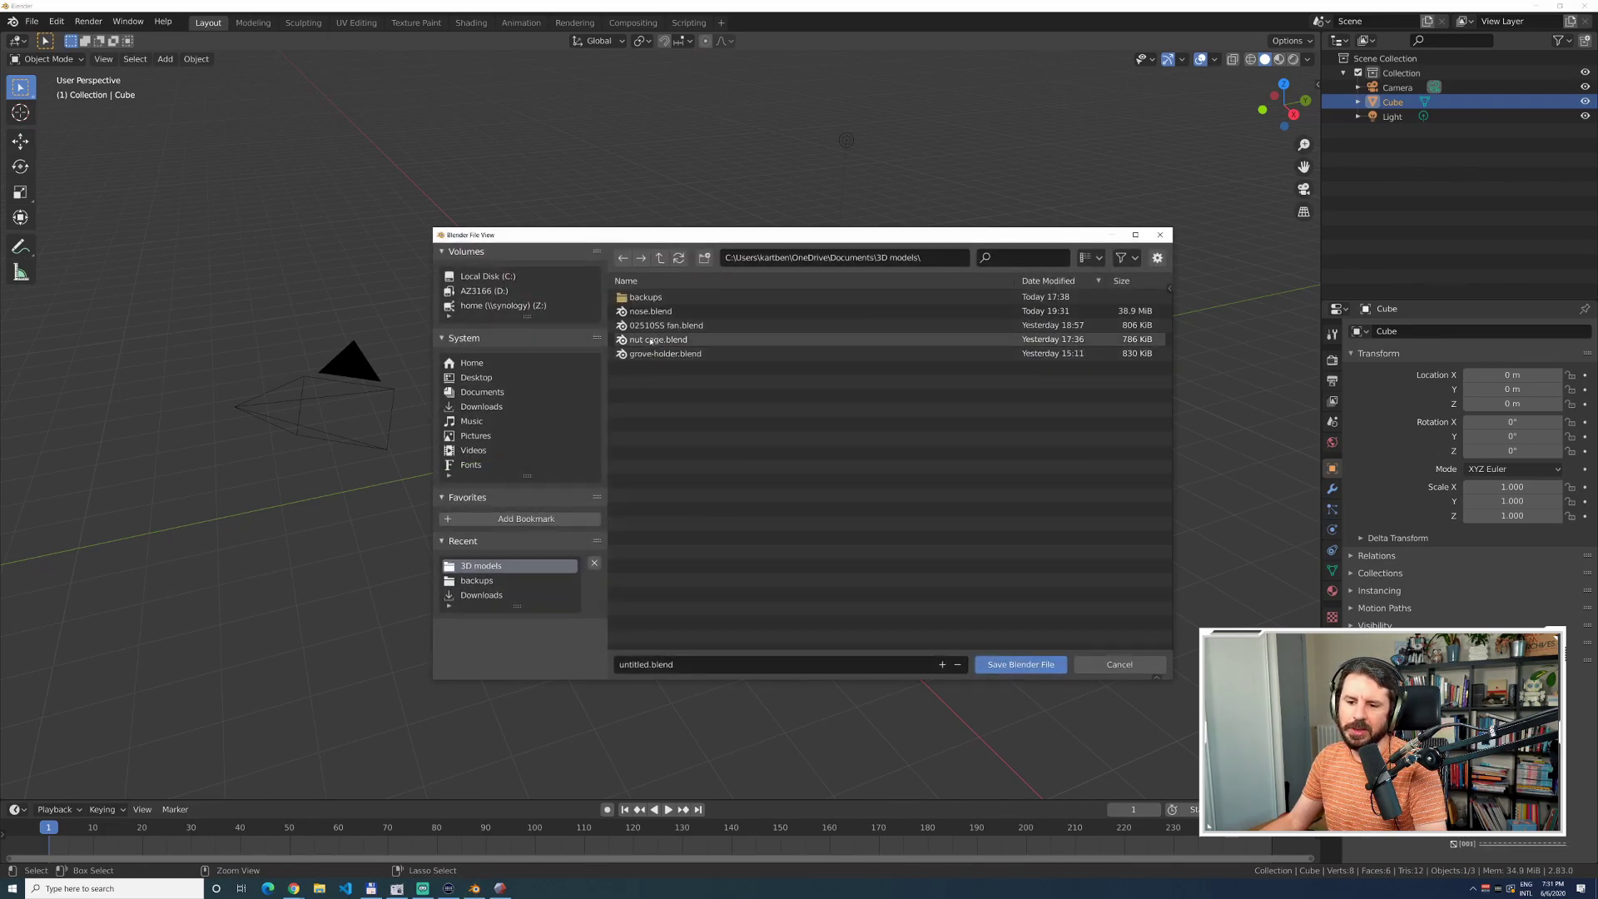
click(675, 665)
drag(678, 664, 580, 664)
text(nut cage)
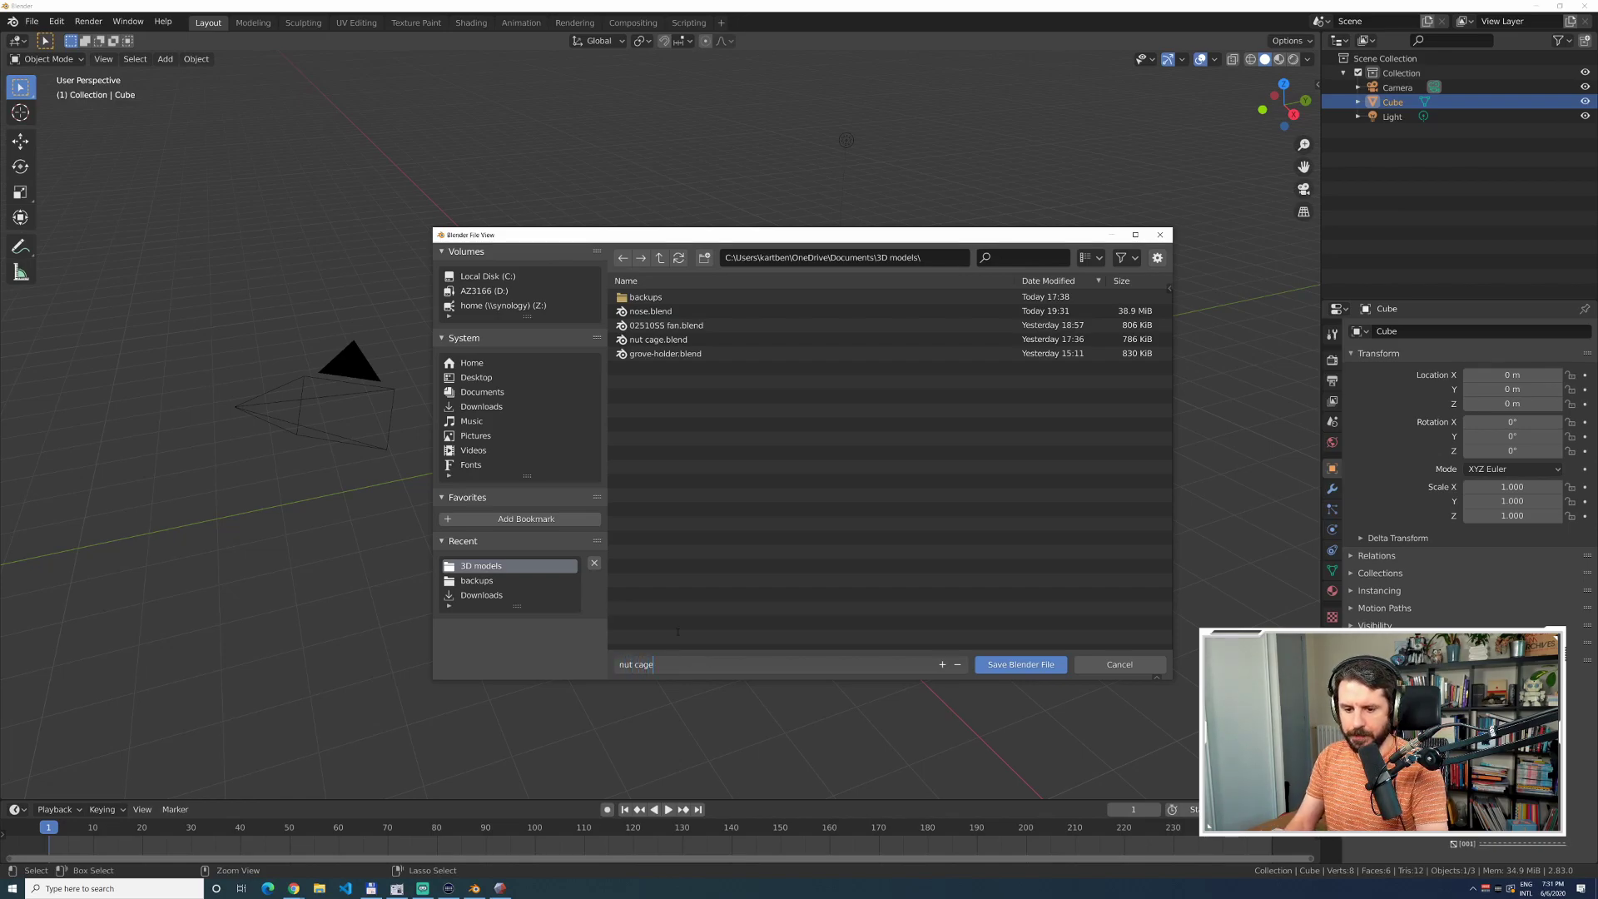
key(Return)
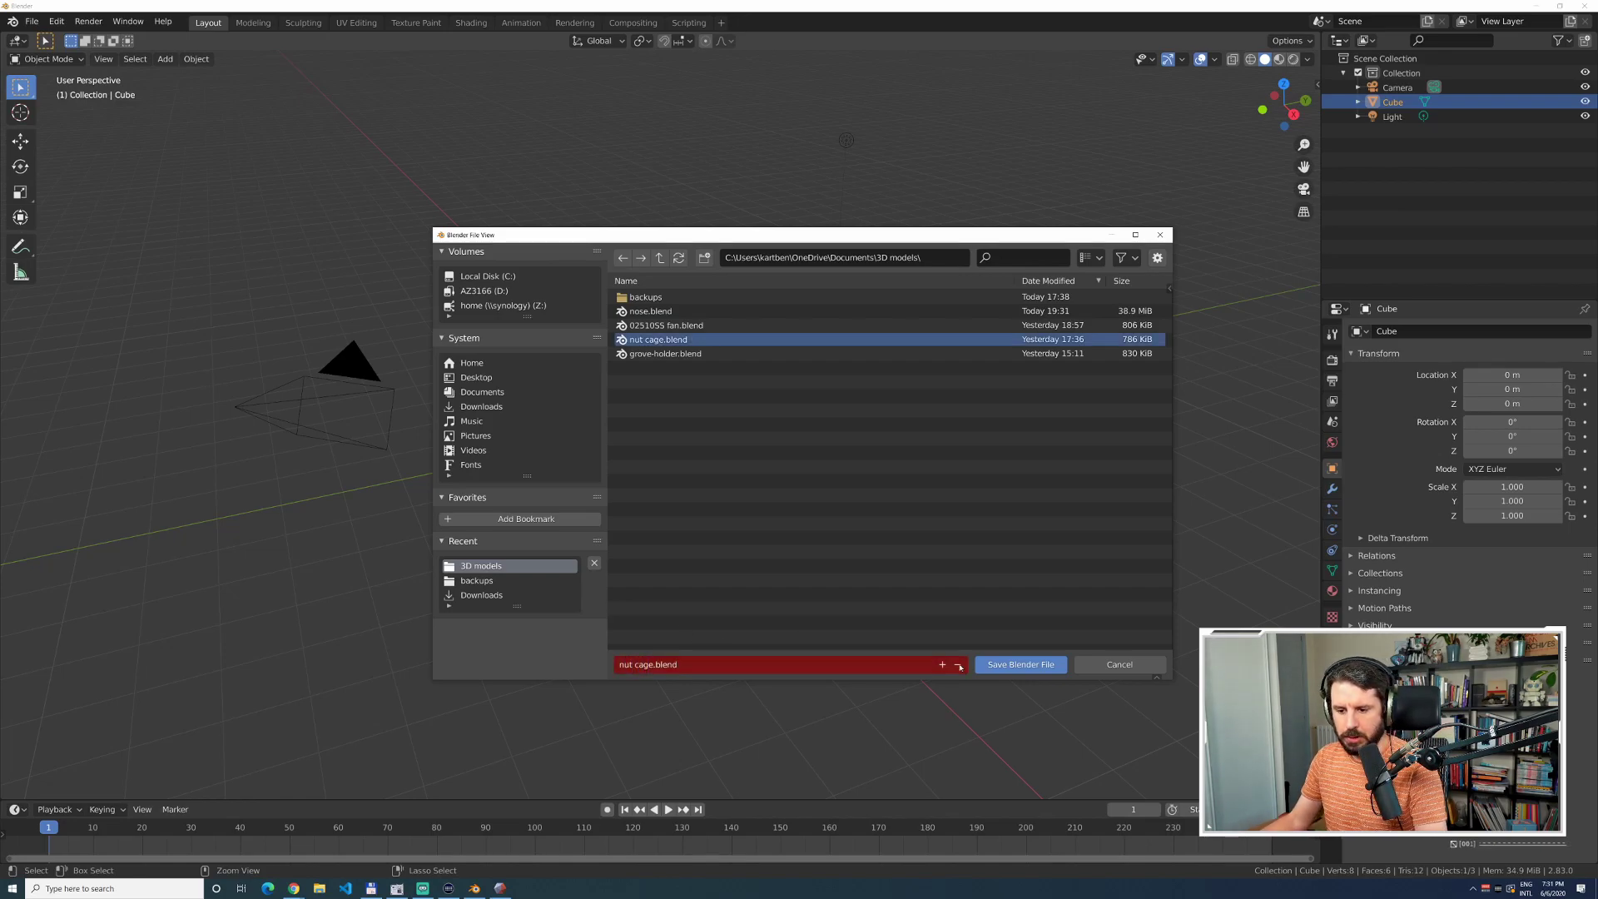
click(1020, 665)
Delete the default camera and light, and select the remaining cube.
drag(191, 131, 962, 607)
click(962, 607)
drag(194, 326, 571, 588)
key(Delete)
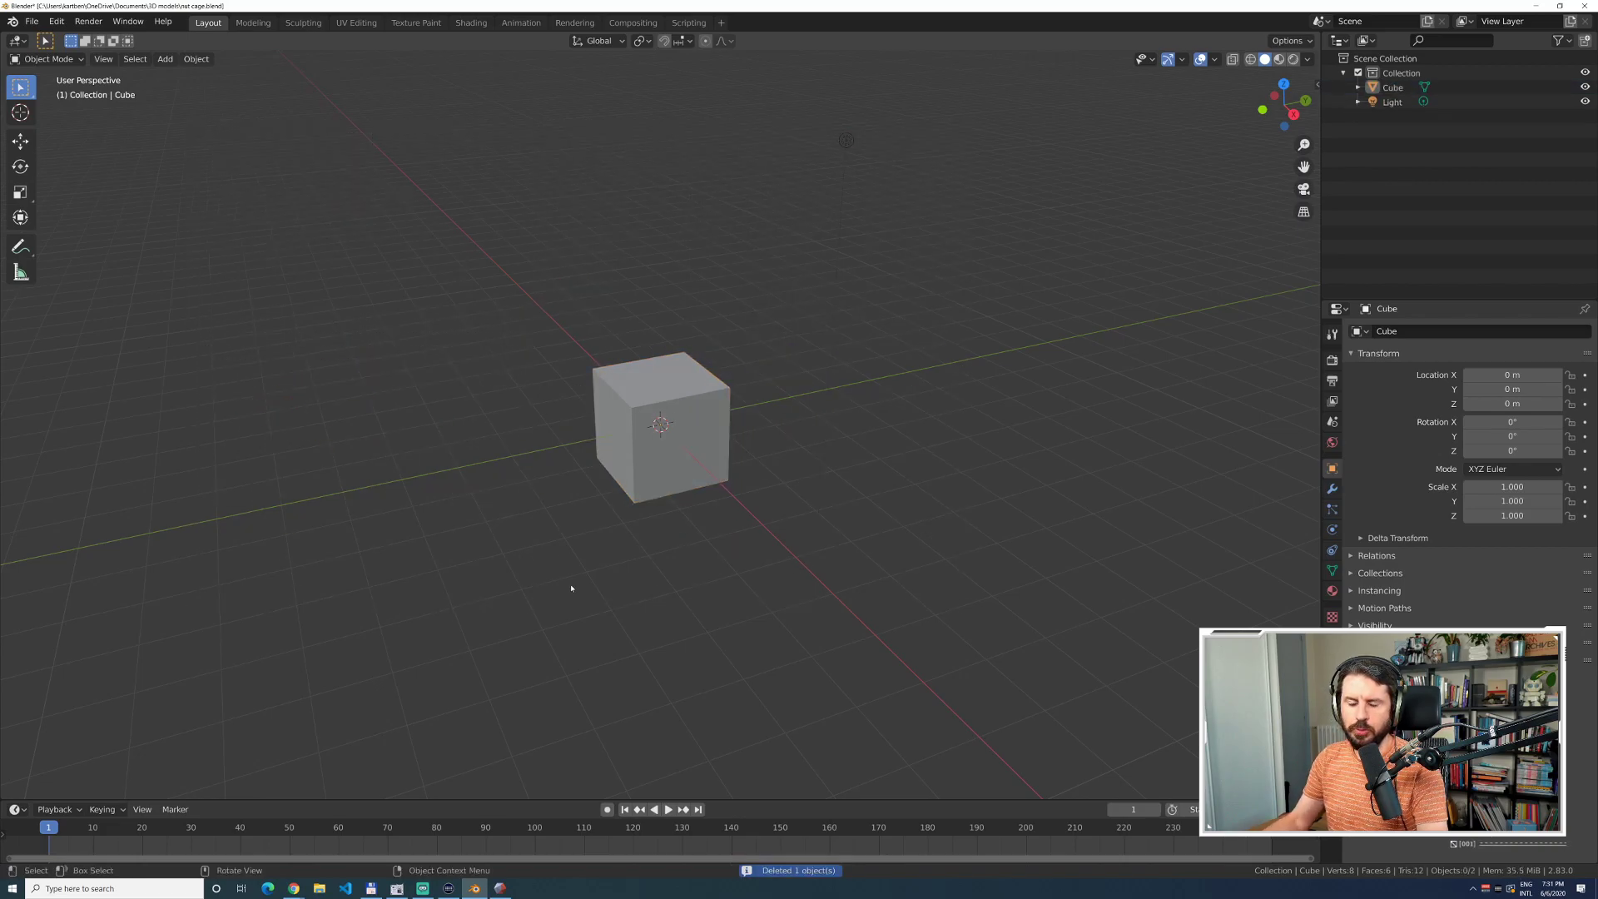
drag(799, 100, 932, 236)
key(Delete)
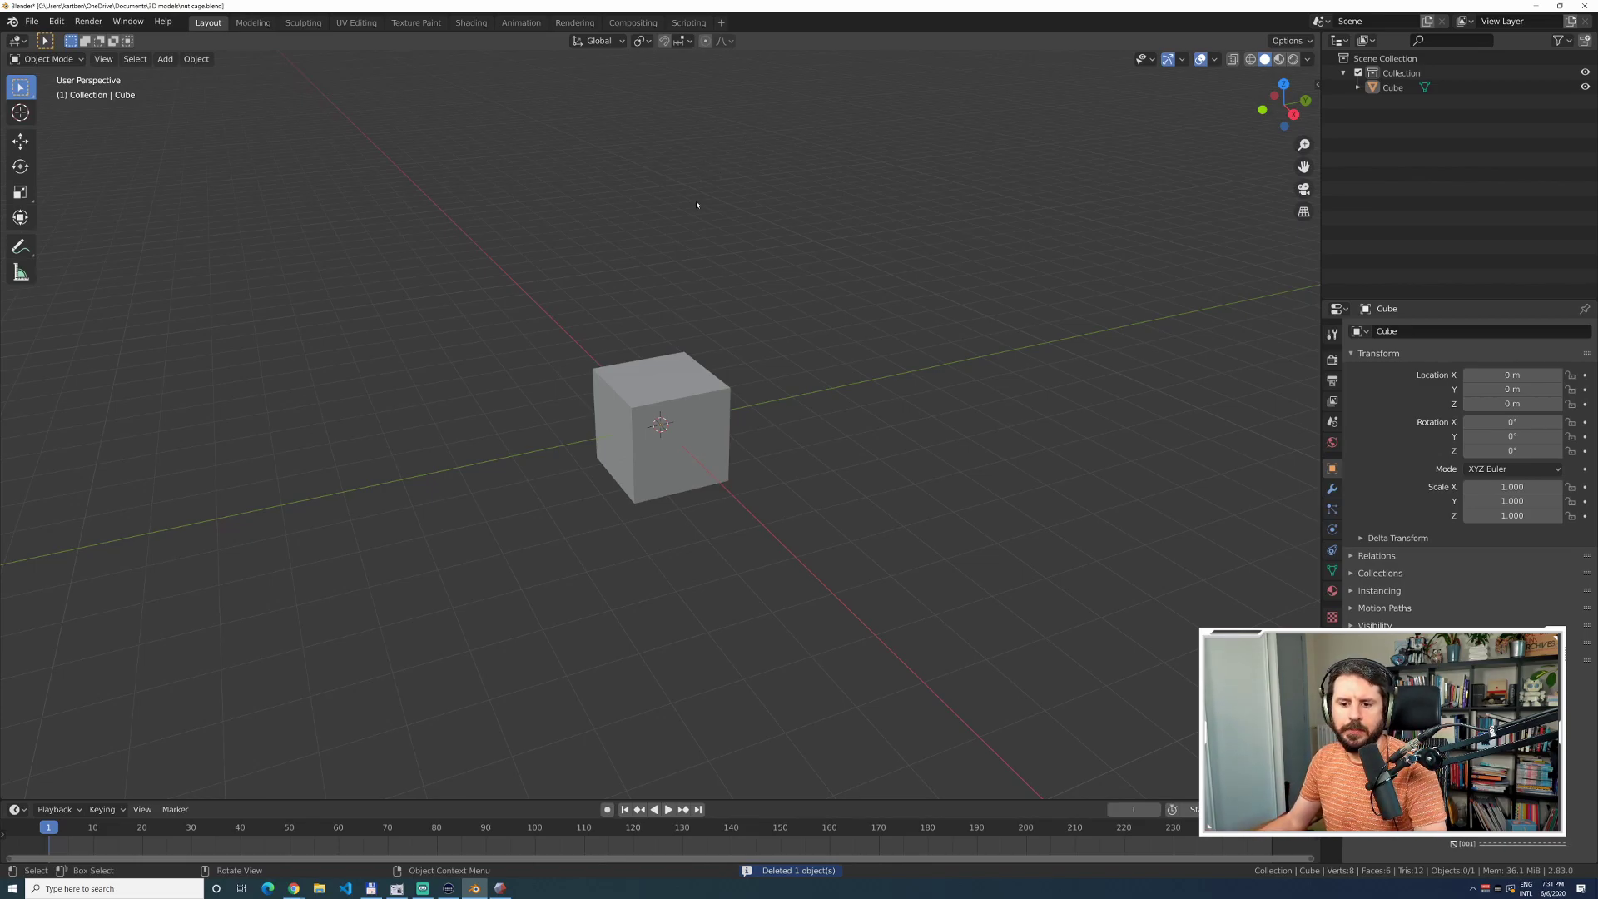
click(707, 424)
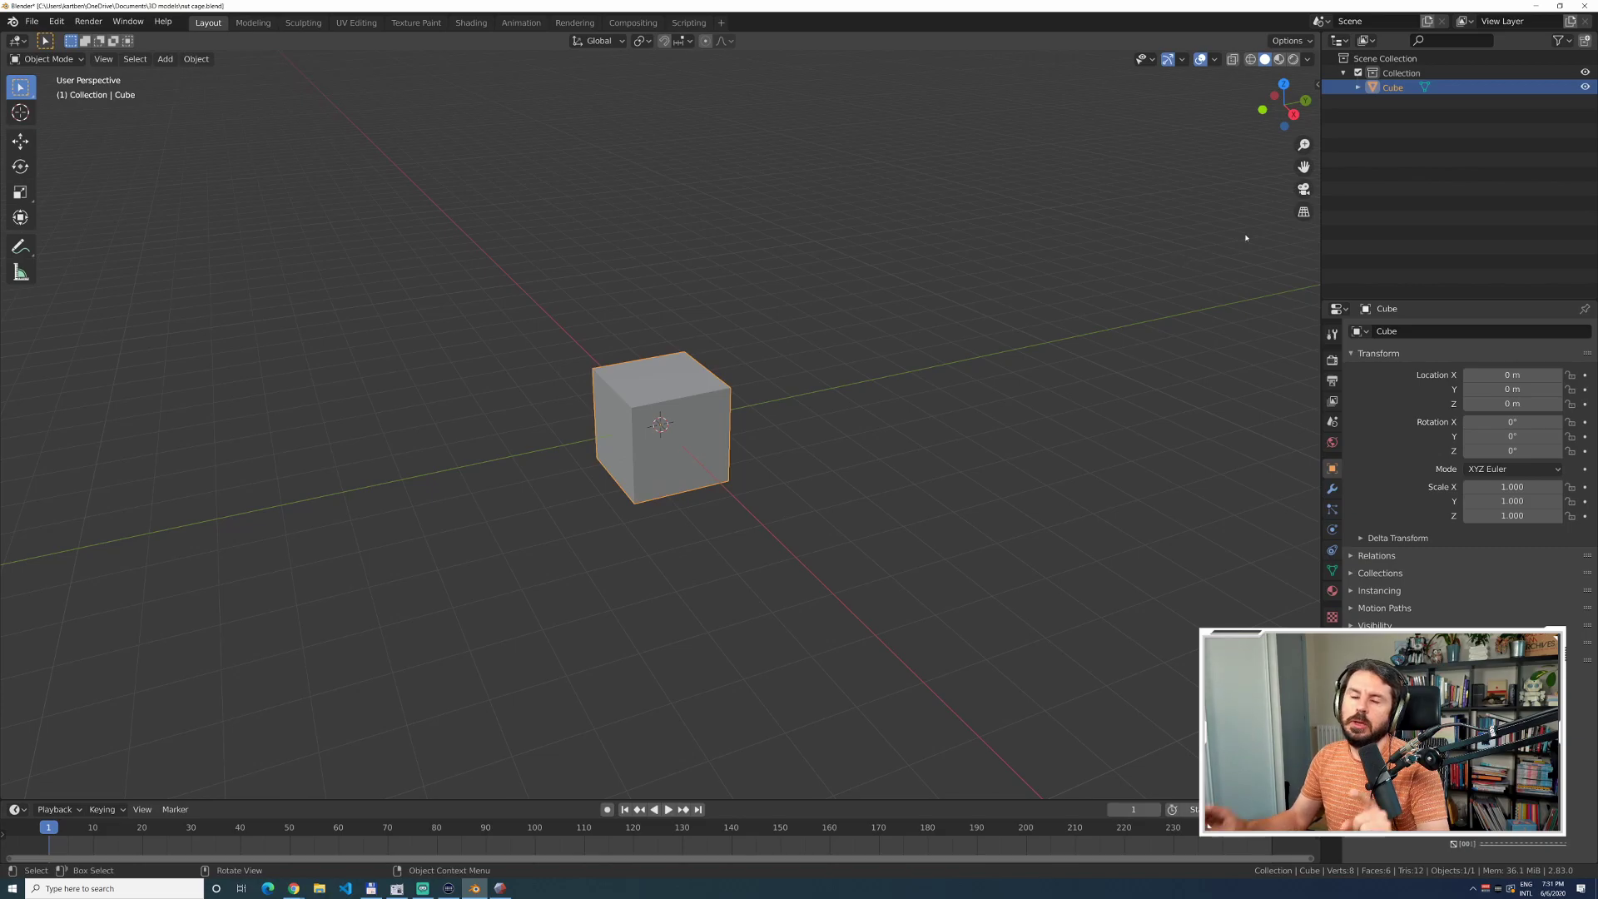
Save the changes to nut cage.blend and reopen nose.blend from the 3D models folder.
key(ctrl+q)
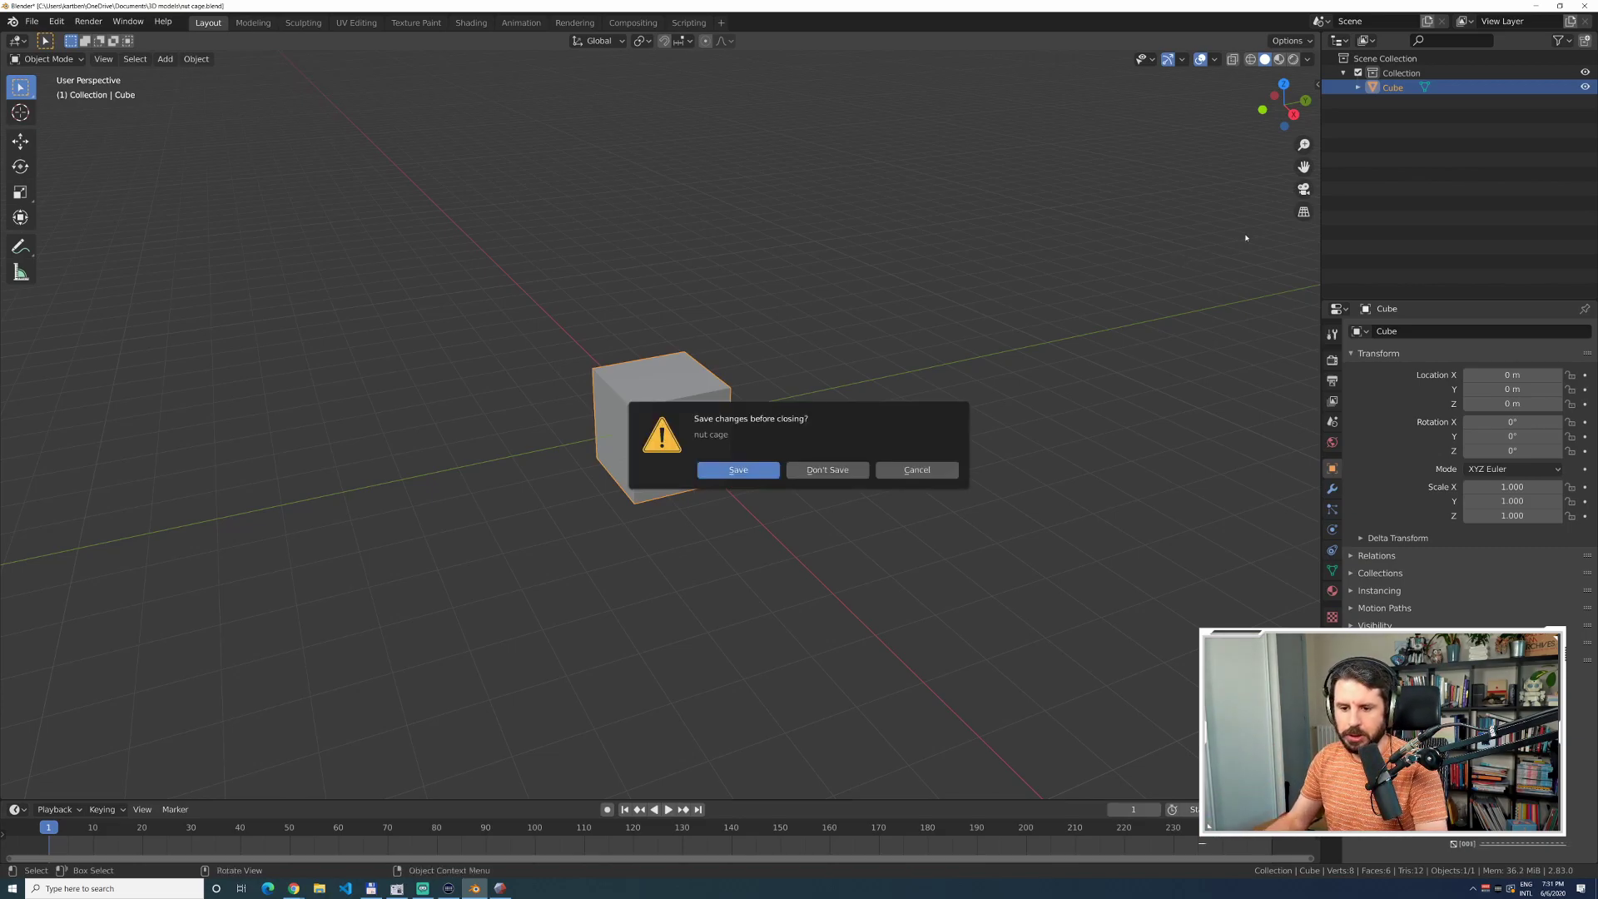
click(741, 470)
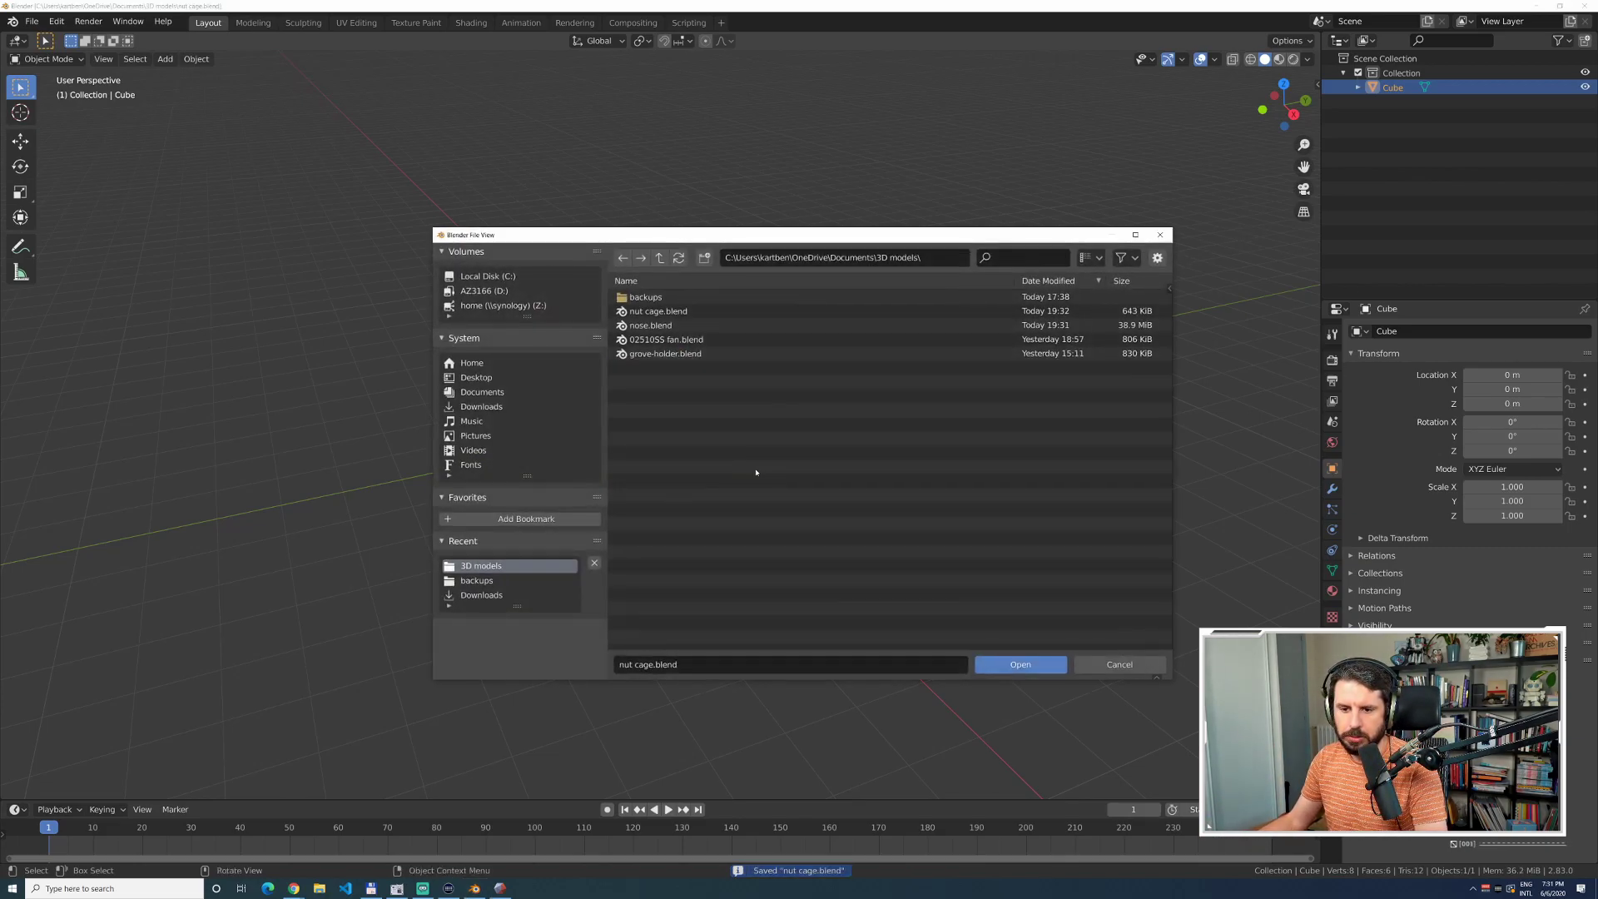
double_click(699, 325)
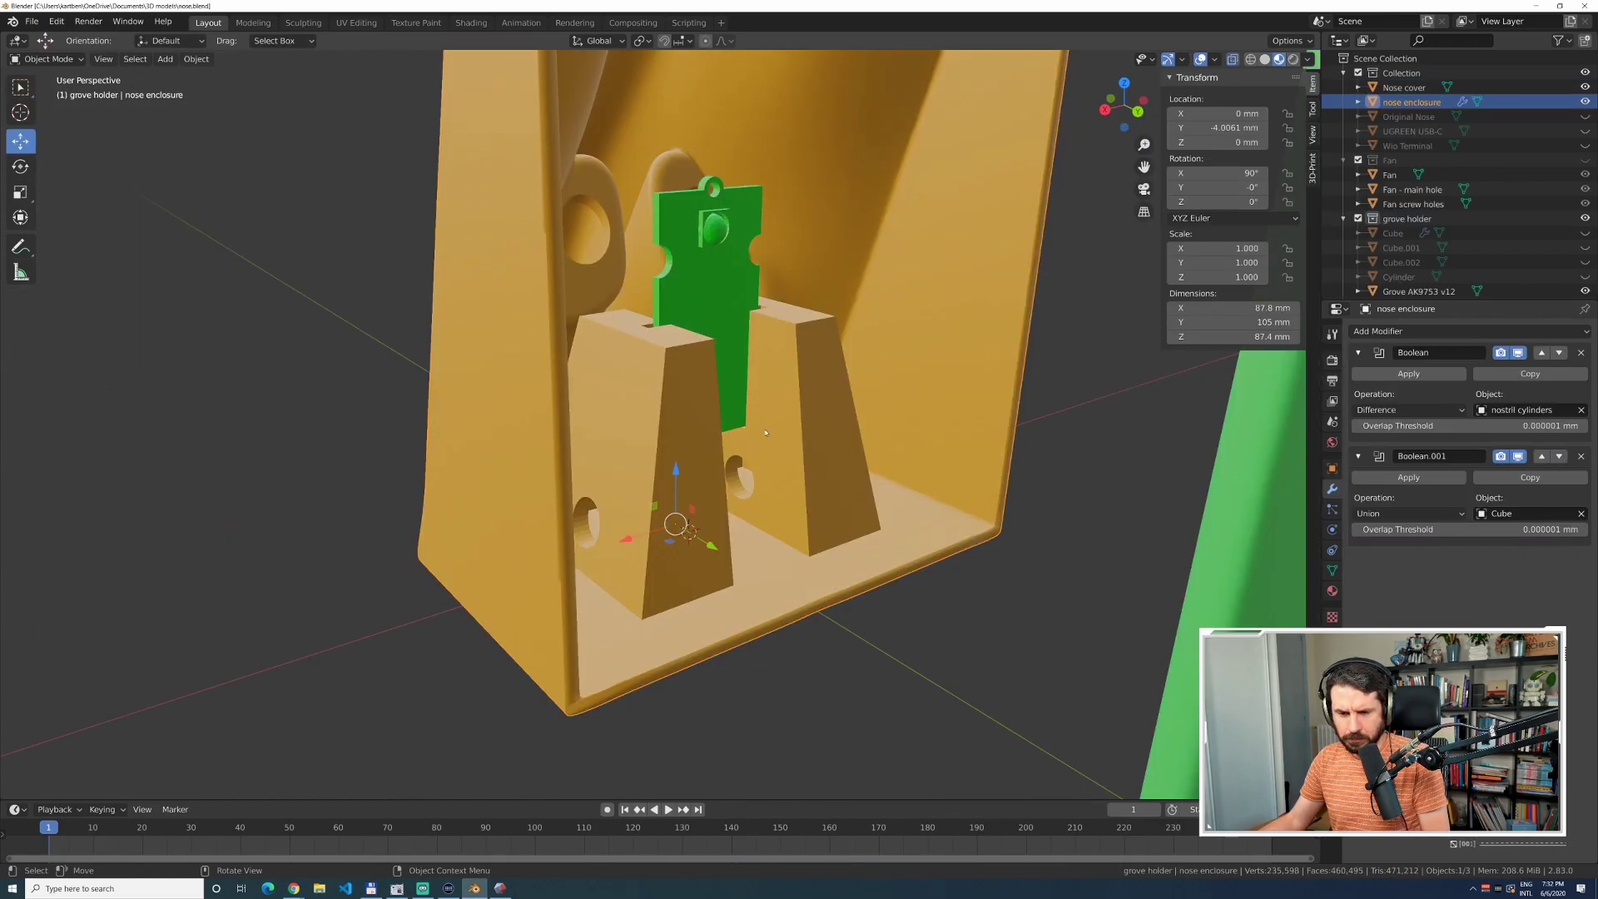
middle_drag(983, 488, 969, 500)
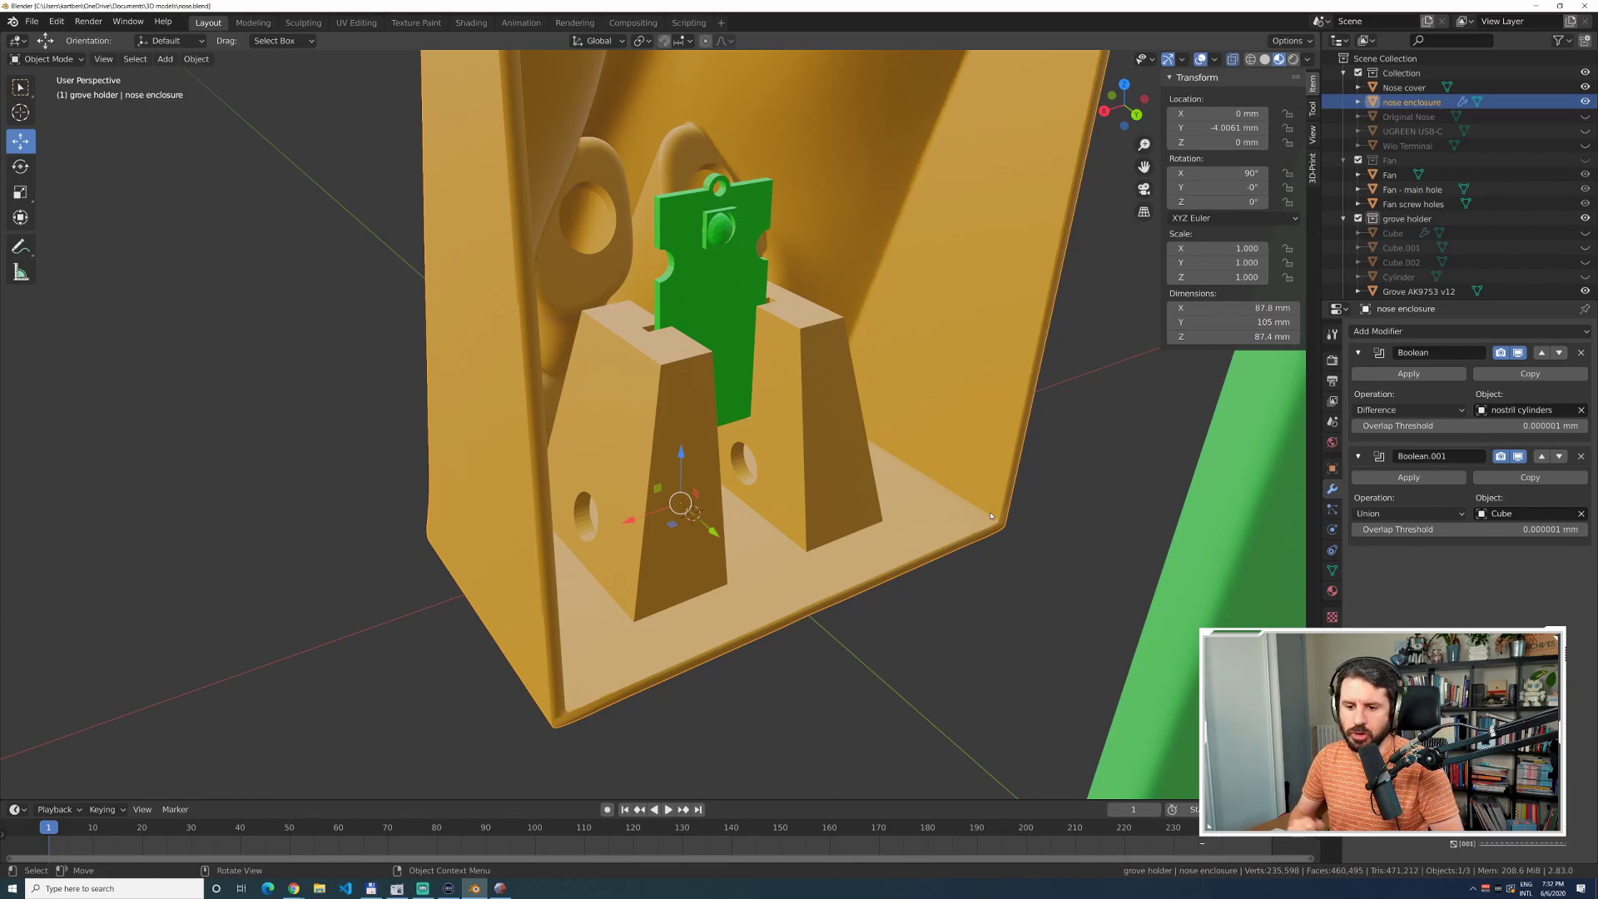
Examine the nose enclosure and its cover from several angles, including the holder posts inside.
scroll(1180, 677, down, 6)
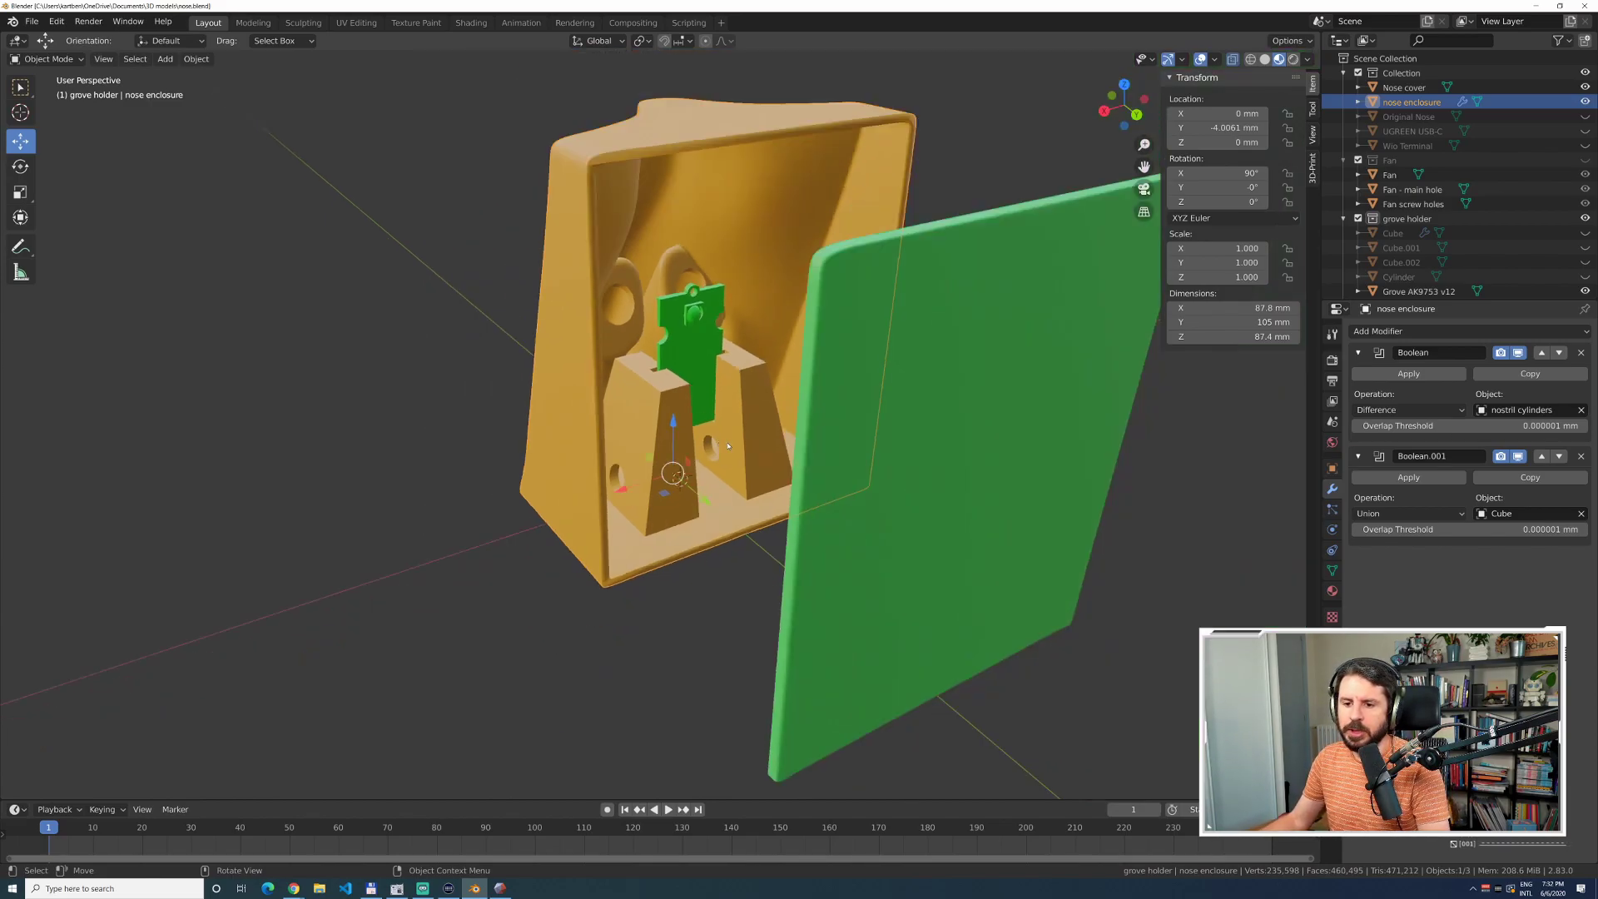
middle_drag(1180, 678, 636, 270)
middle_drag(552, 243, 625, 281)
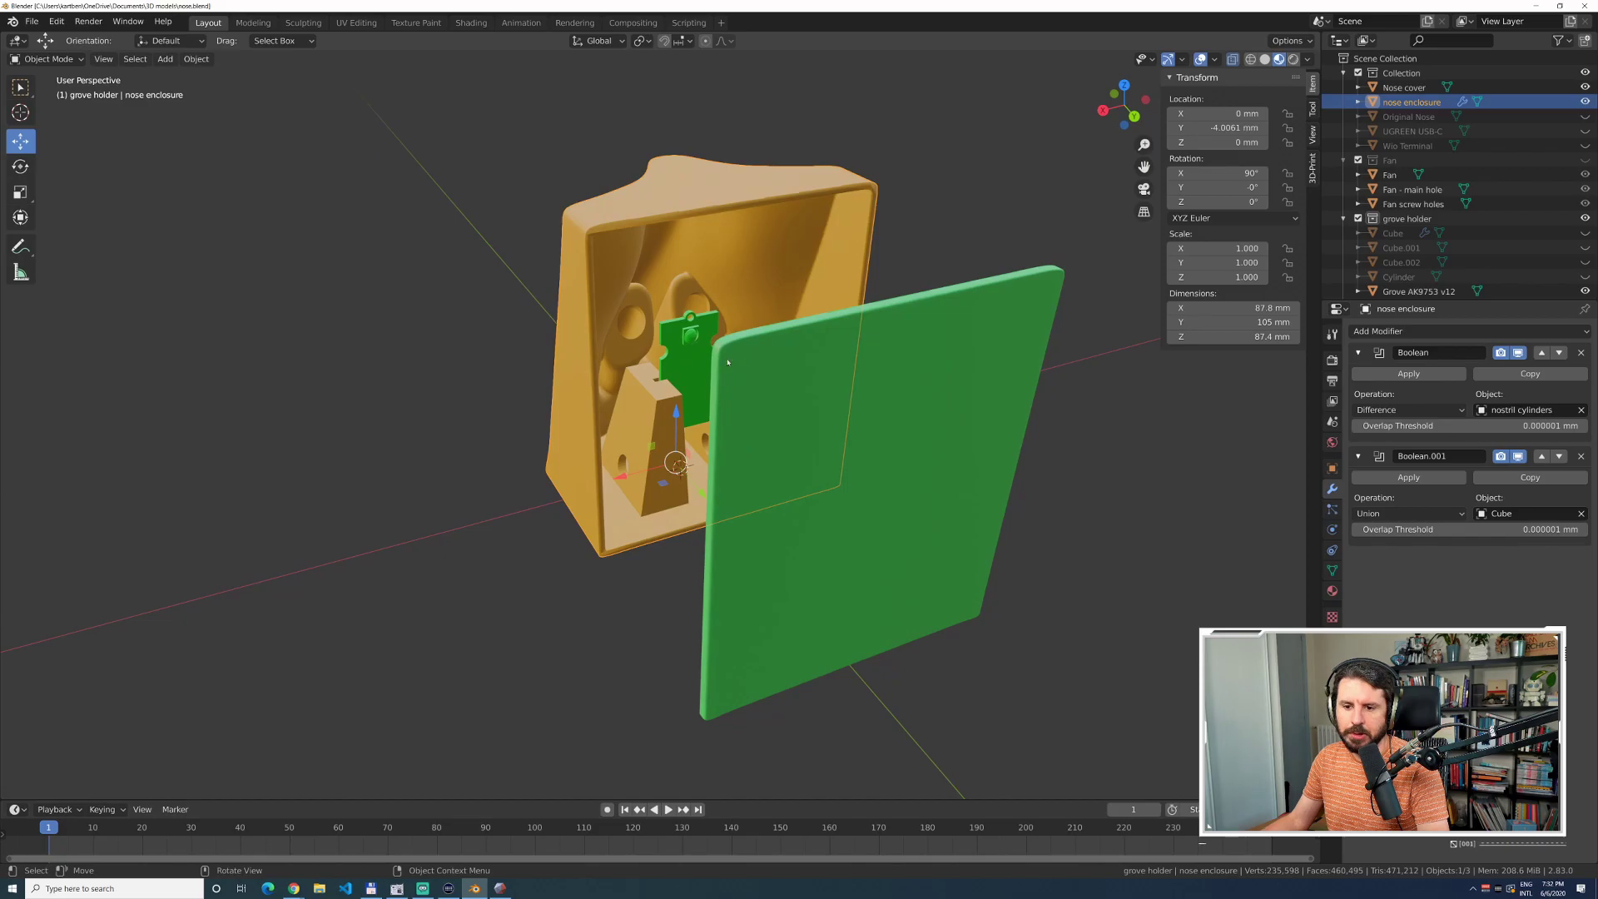
middle_drag(1014, 341, 1009, 292)
middle_drag(905, 238, 894, 260)
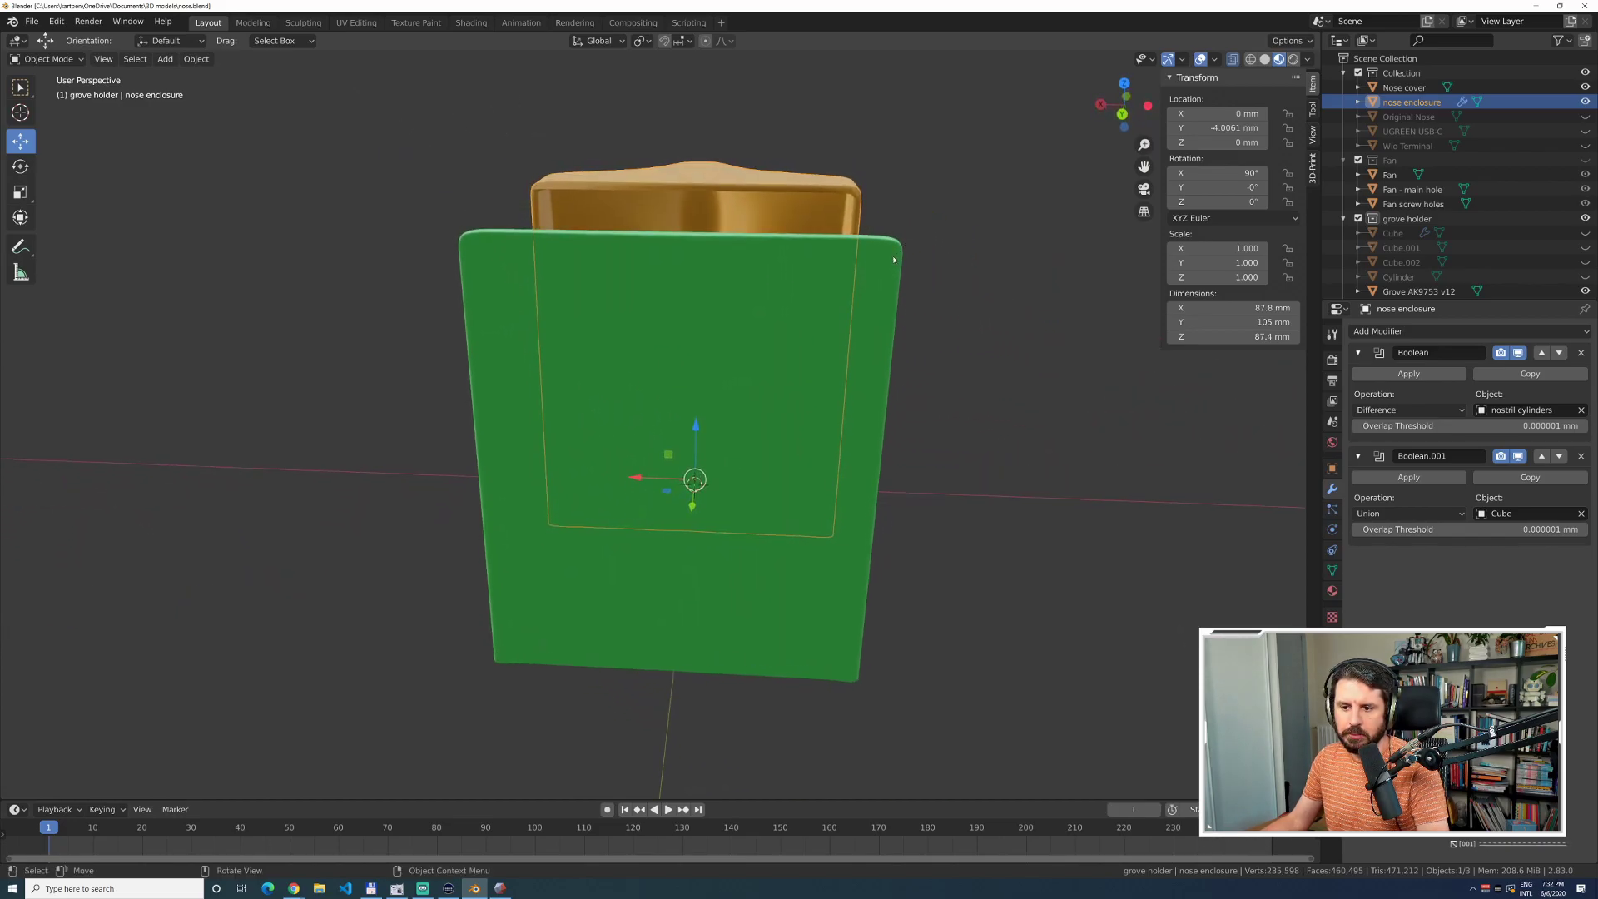
middle_drag(590, 258, 618, 255)
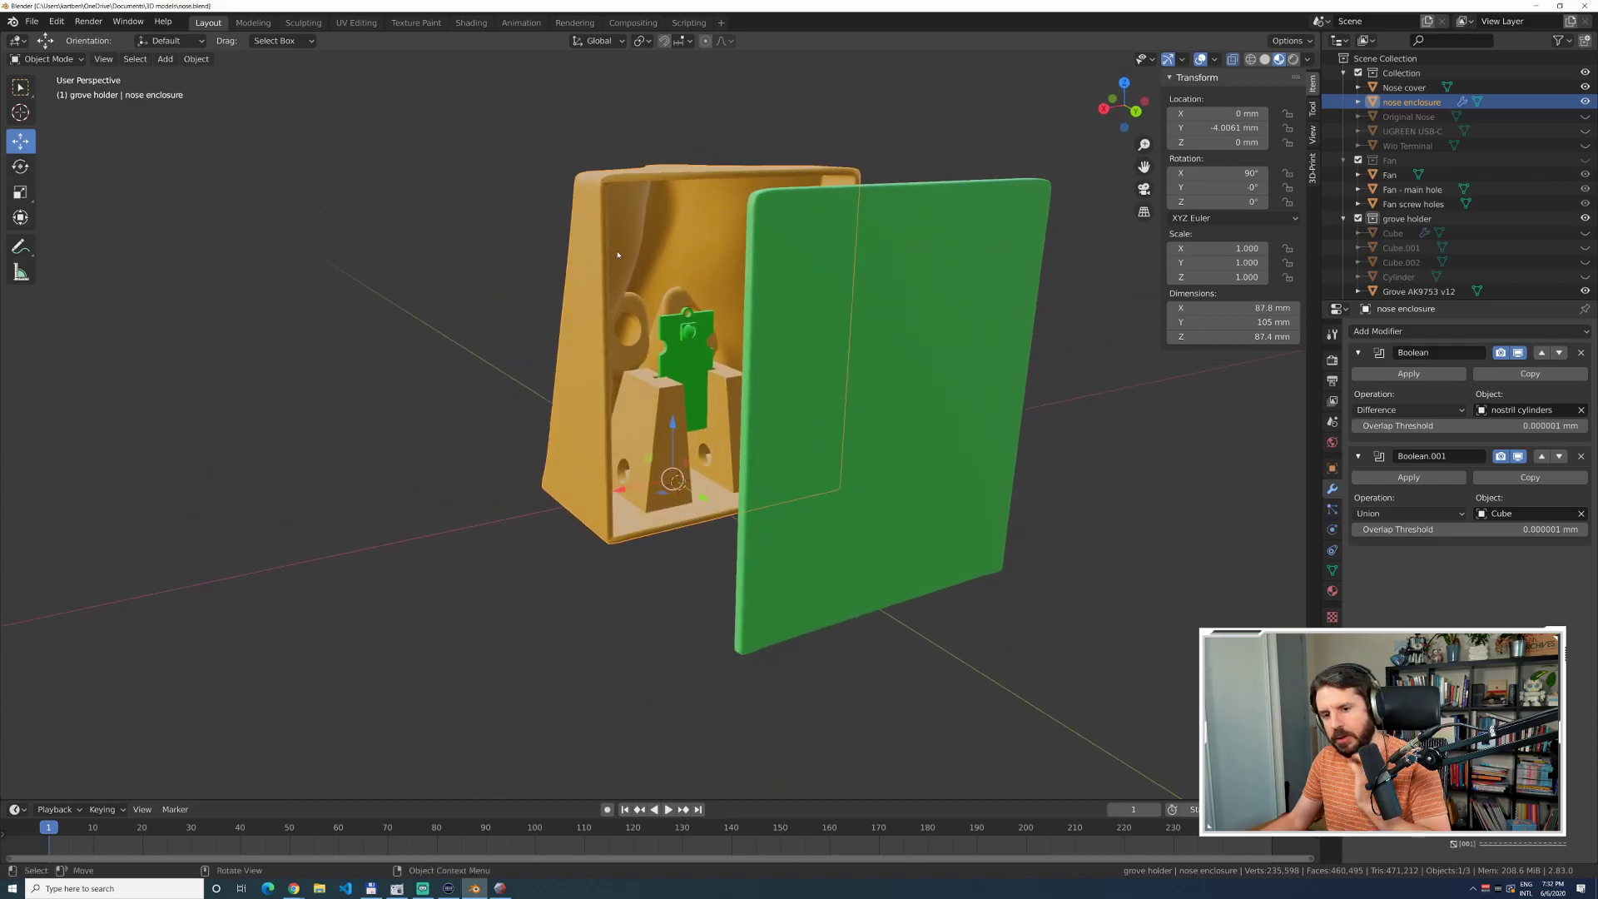
middle_drag(506, 264, 500, 292)
Reopen the recent file nut cage.blend and deselect its cube.
click(30, 21)
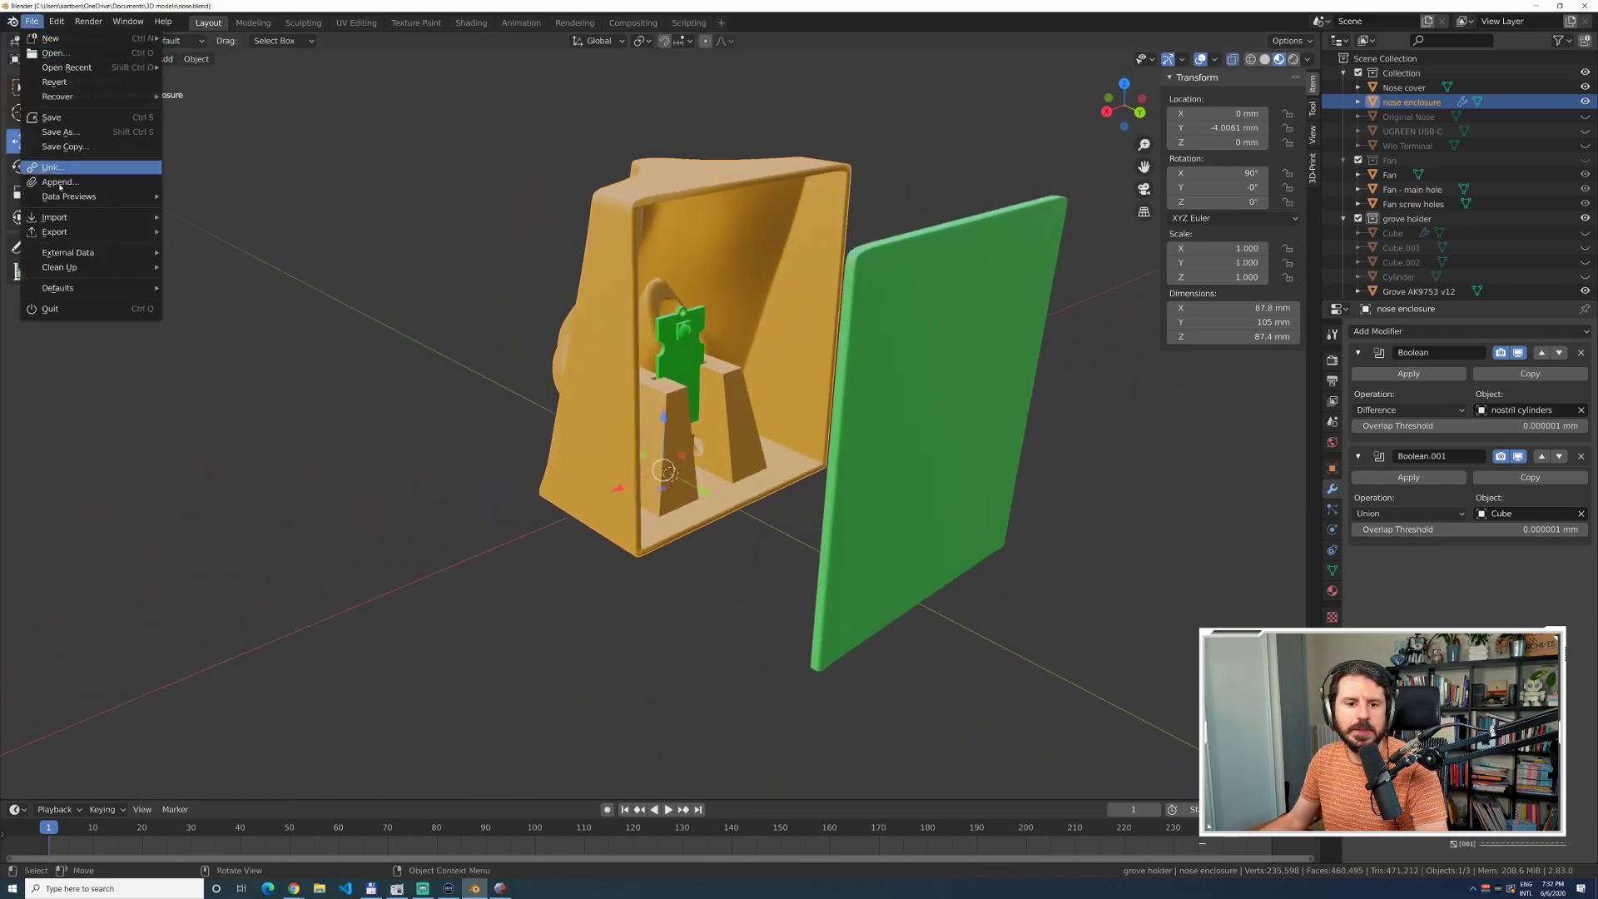
mouse_move(100, 68)
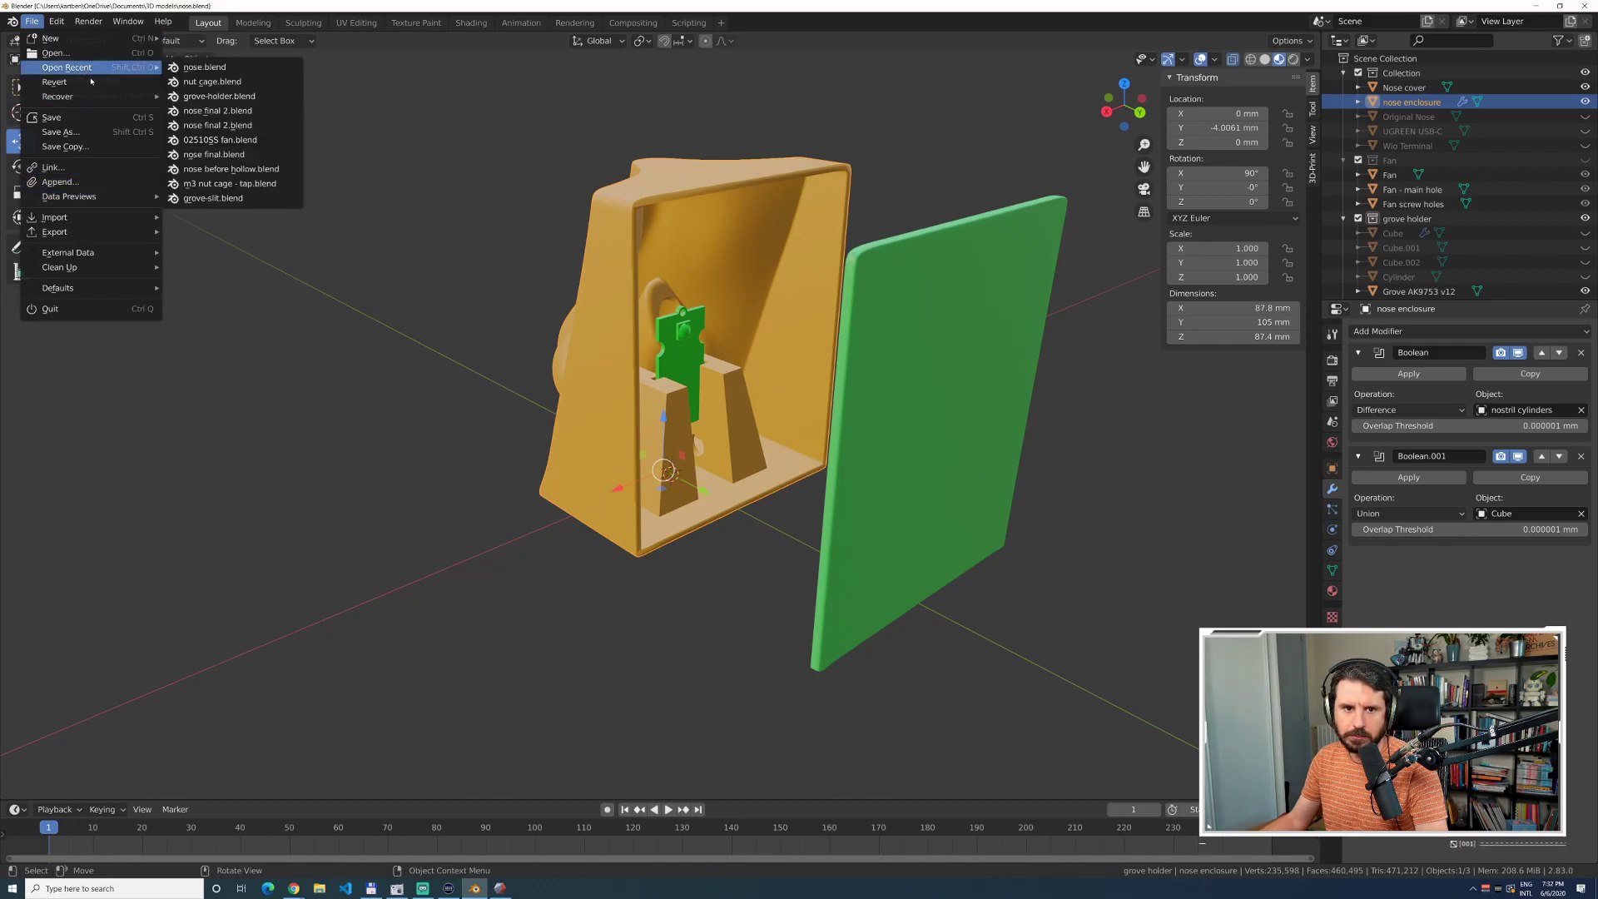
click(208, 81)
click(588, 263)
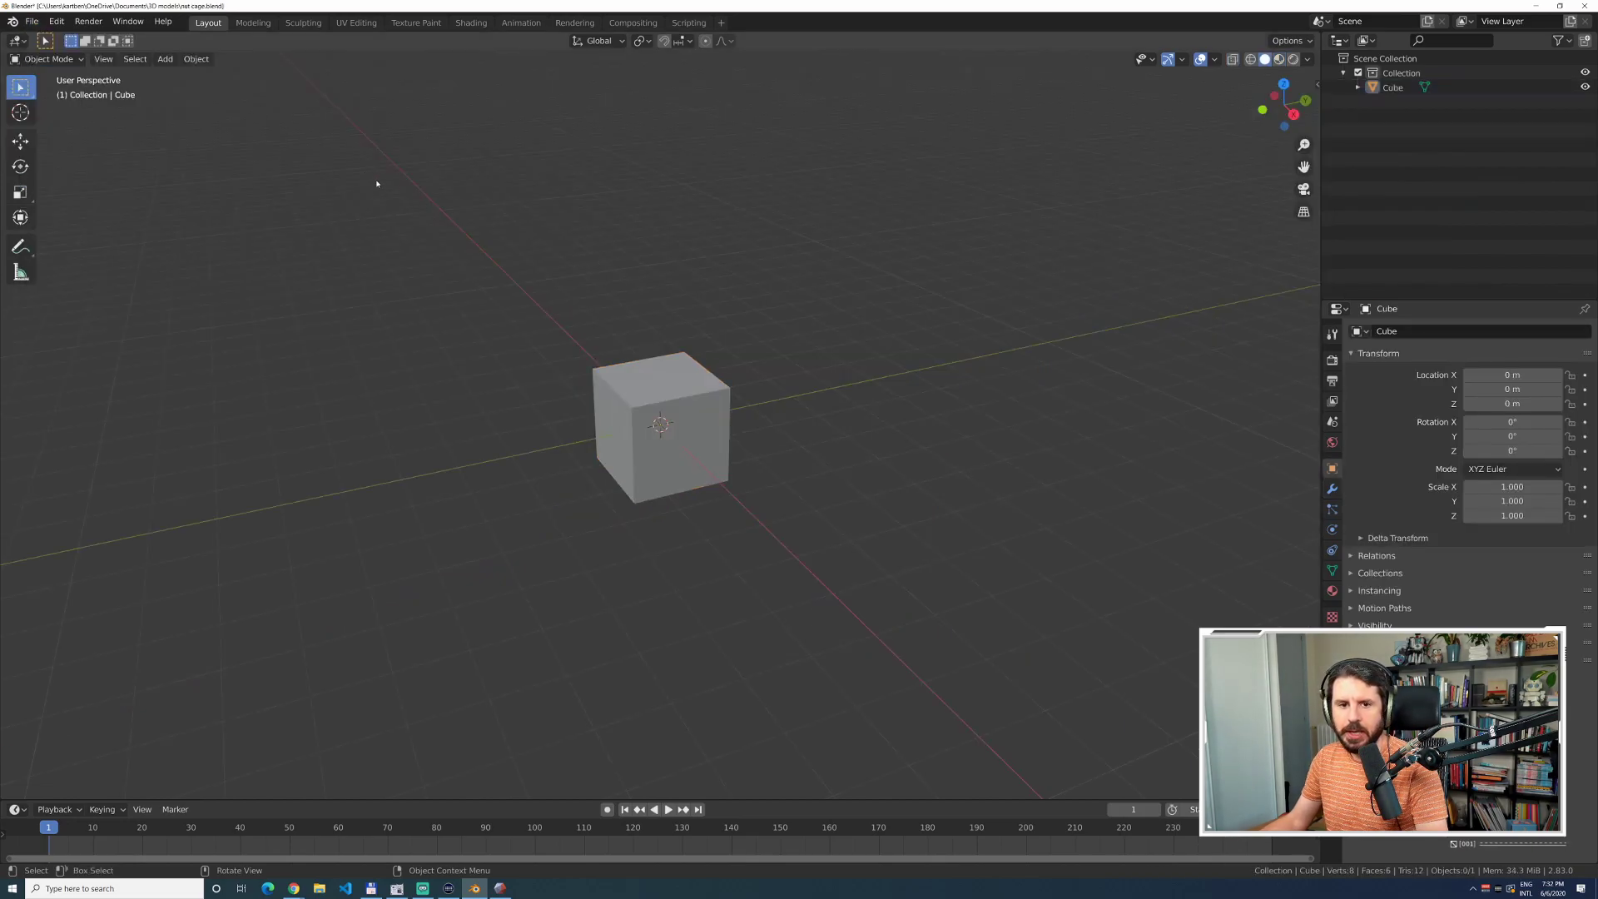
Search the add-ons in the preferences for "nut" and close the preferences.
click(56, 21)
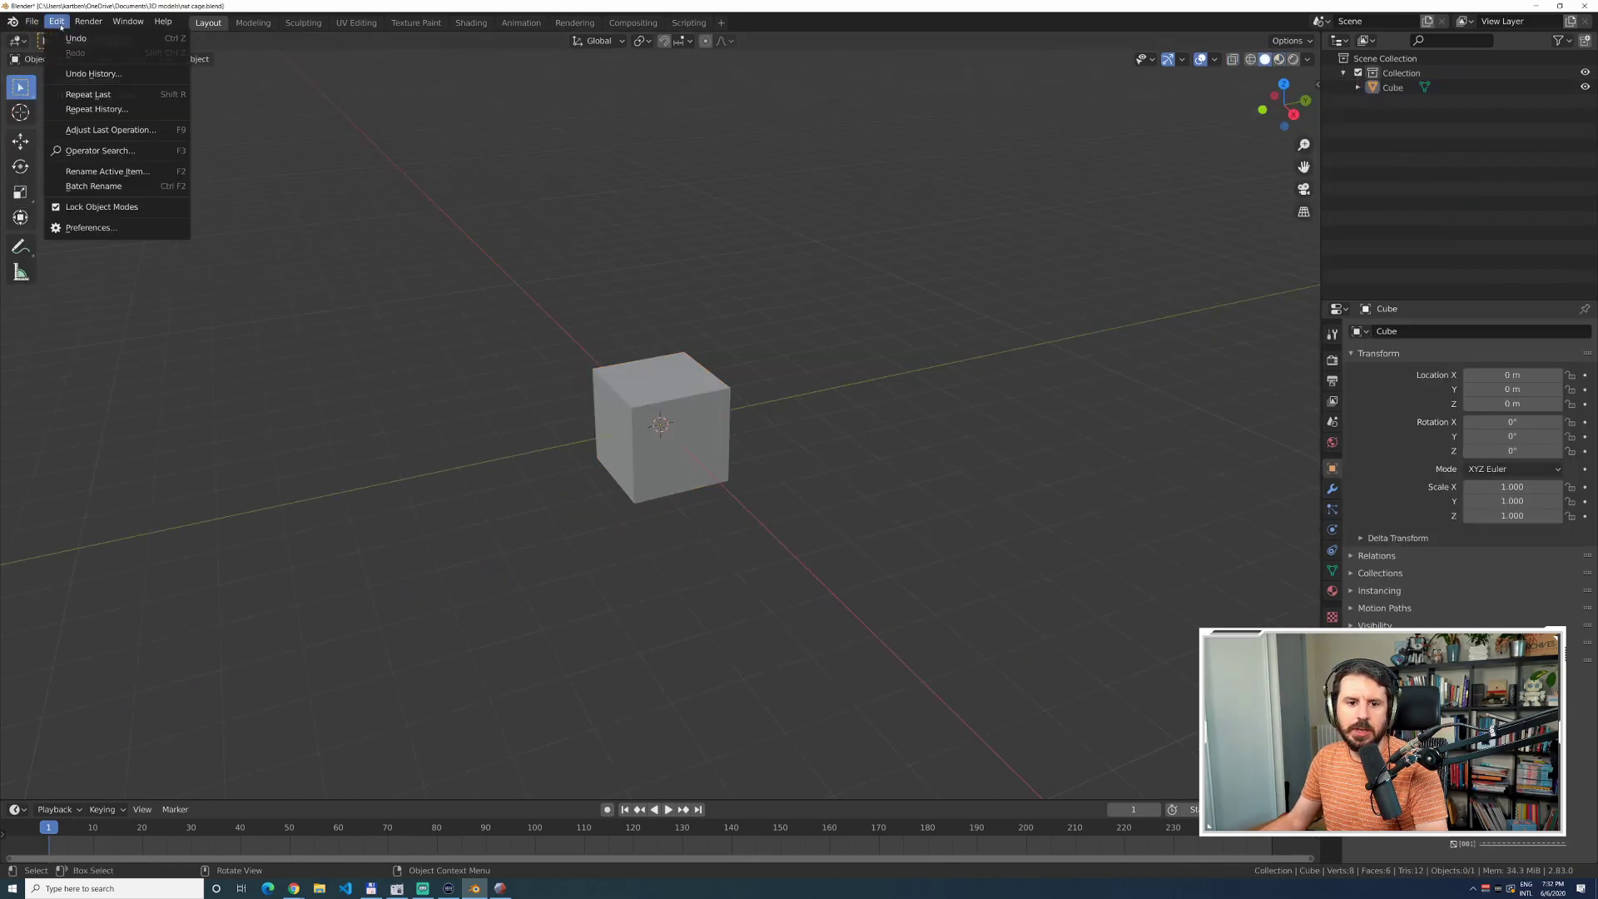
click(122, 225)
click(62, 182)
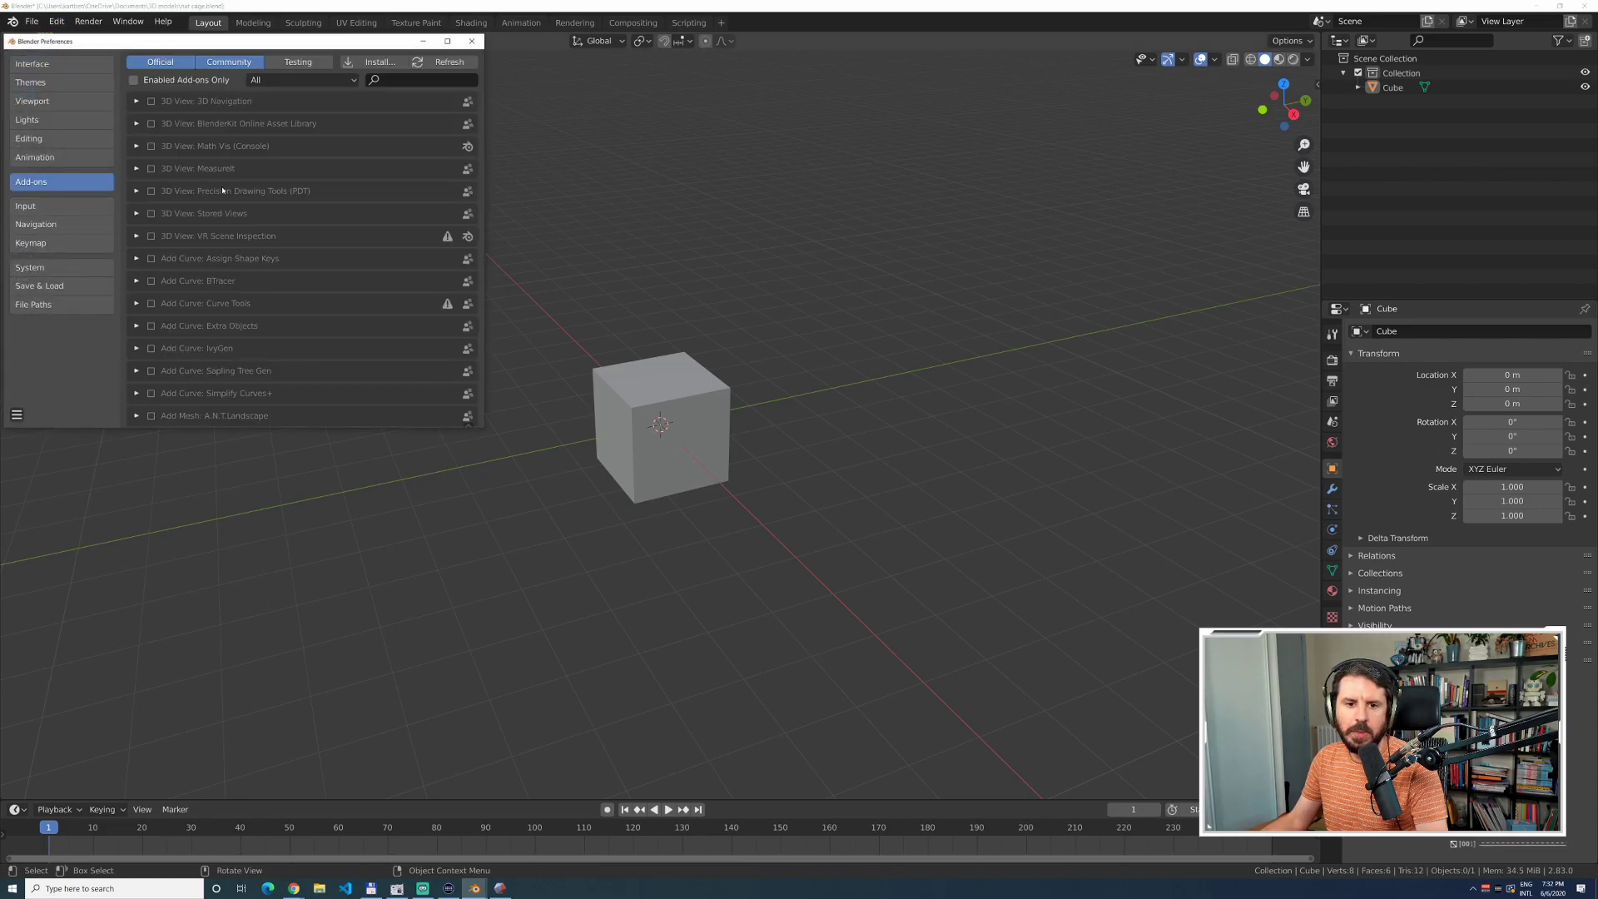
click(407, 79)
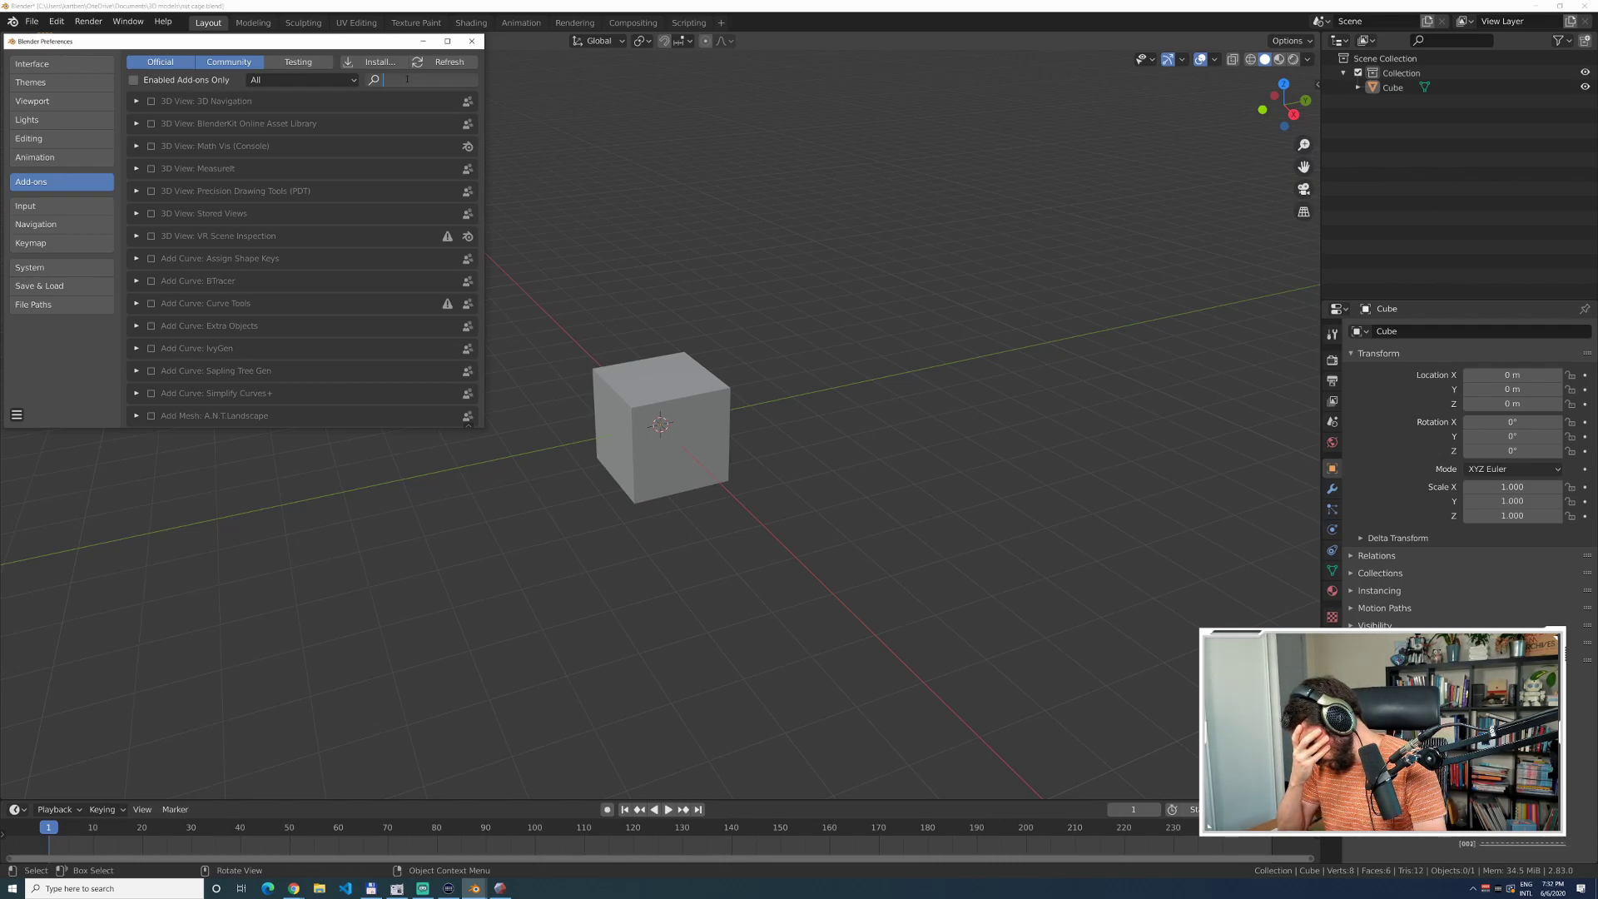
text(tis)
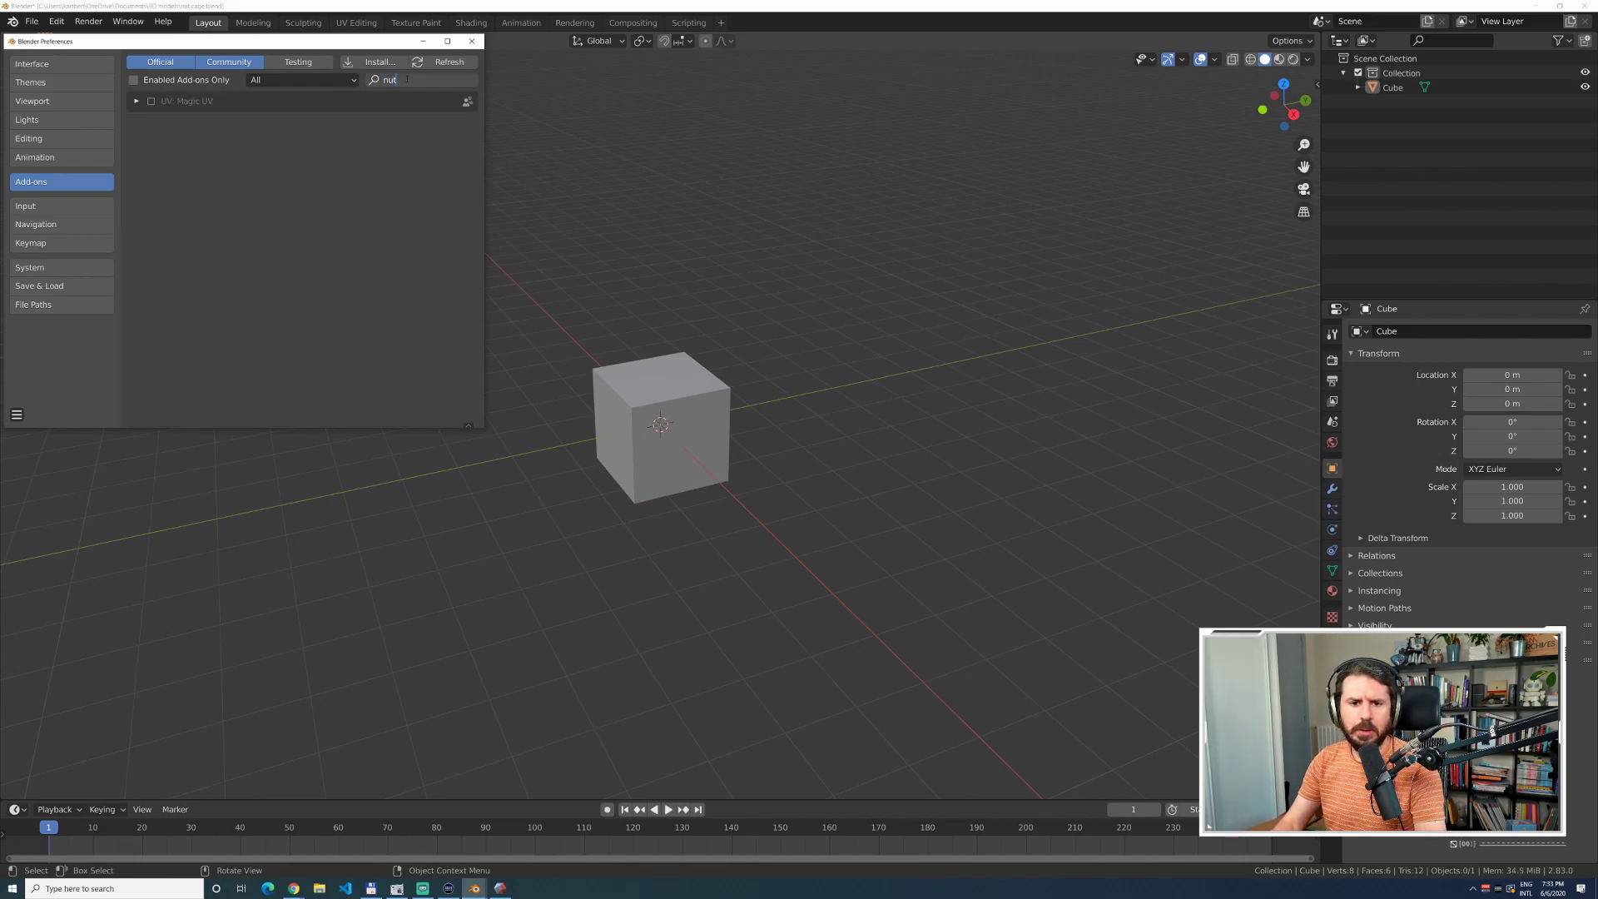
key(Escape)
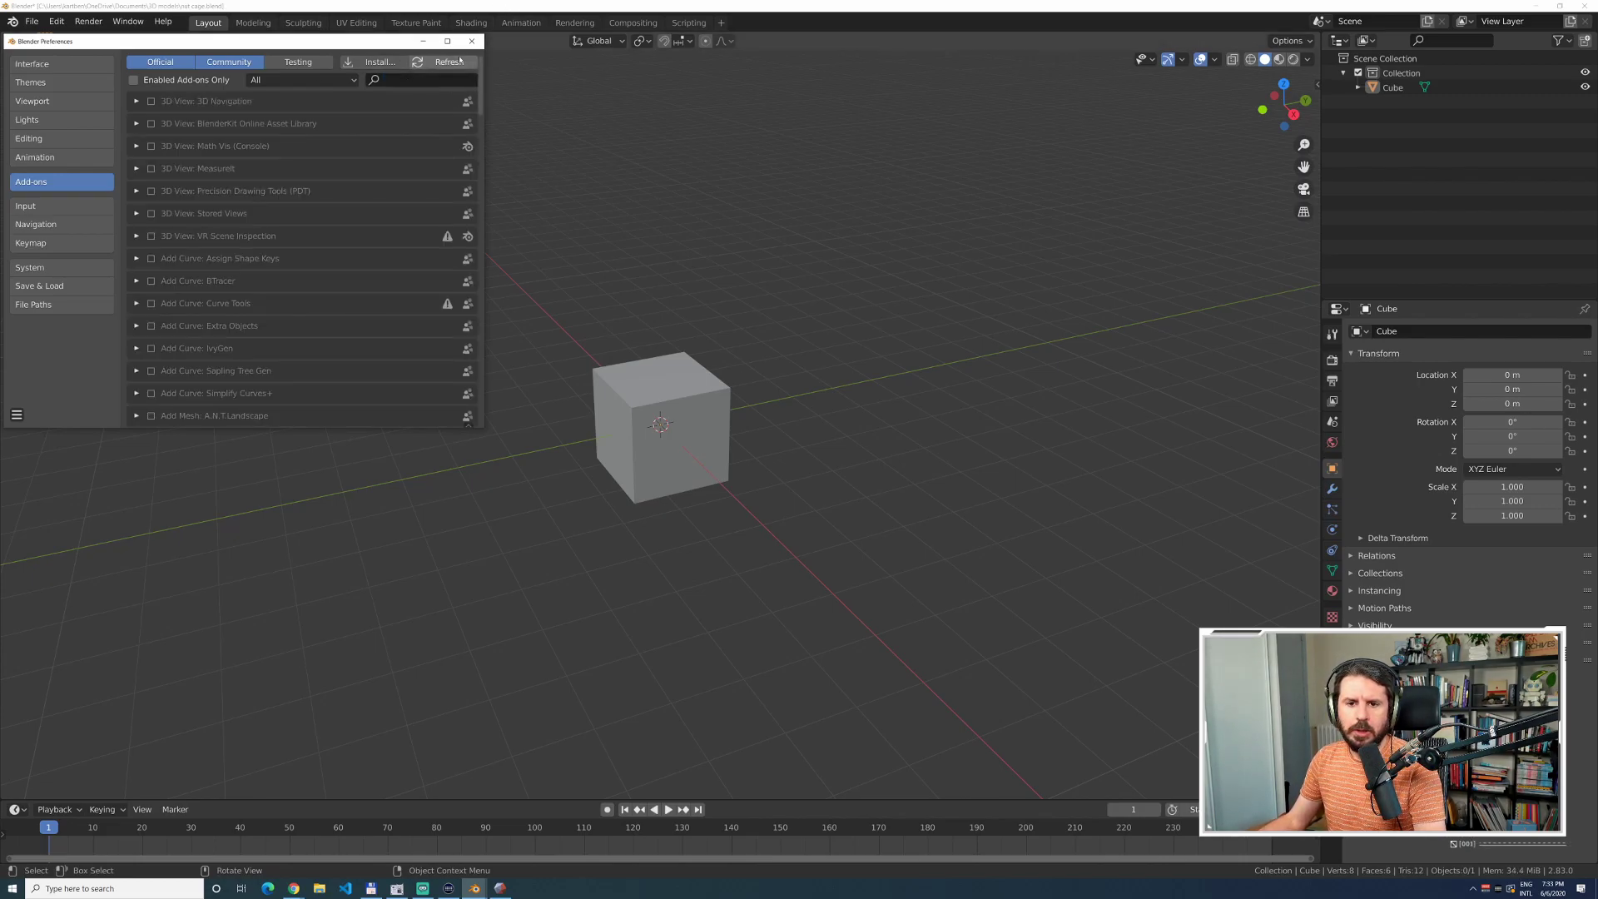
click(472, 41)
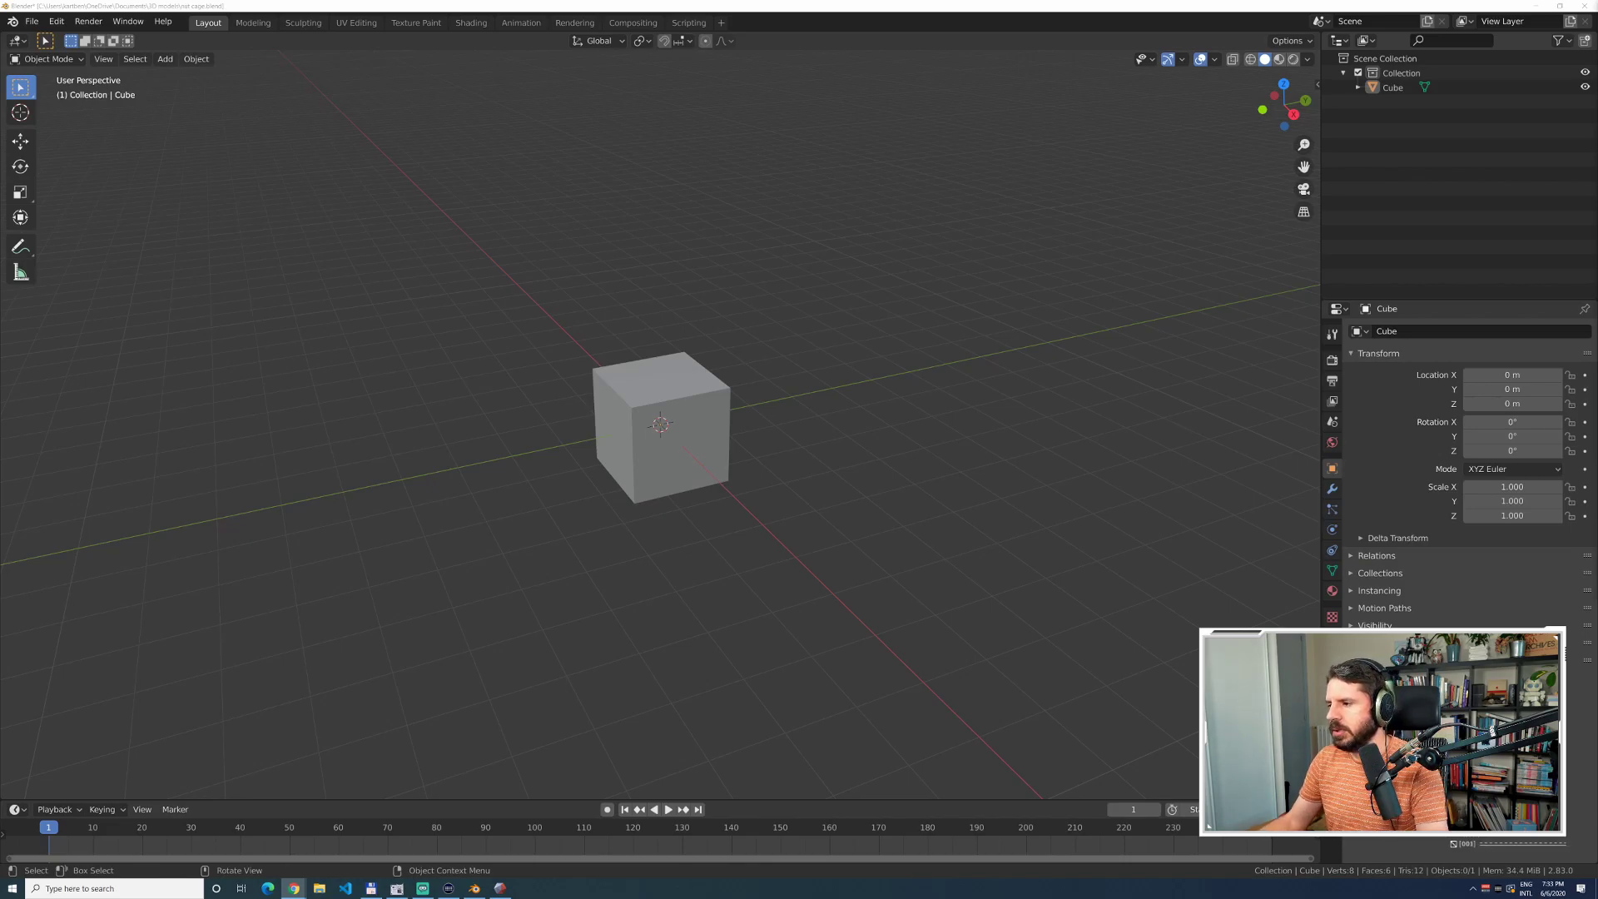
click(913, 4)
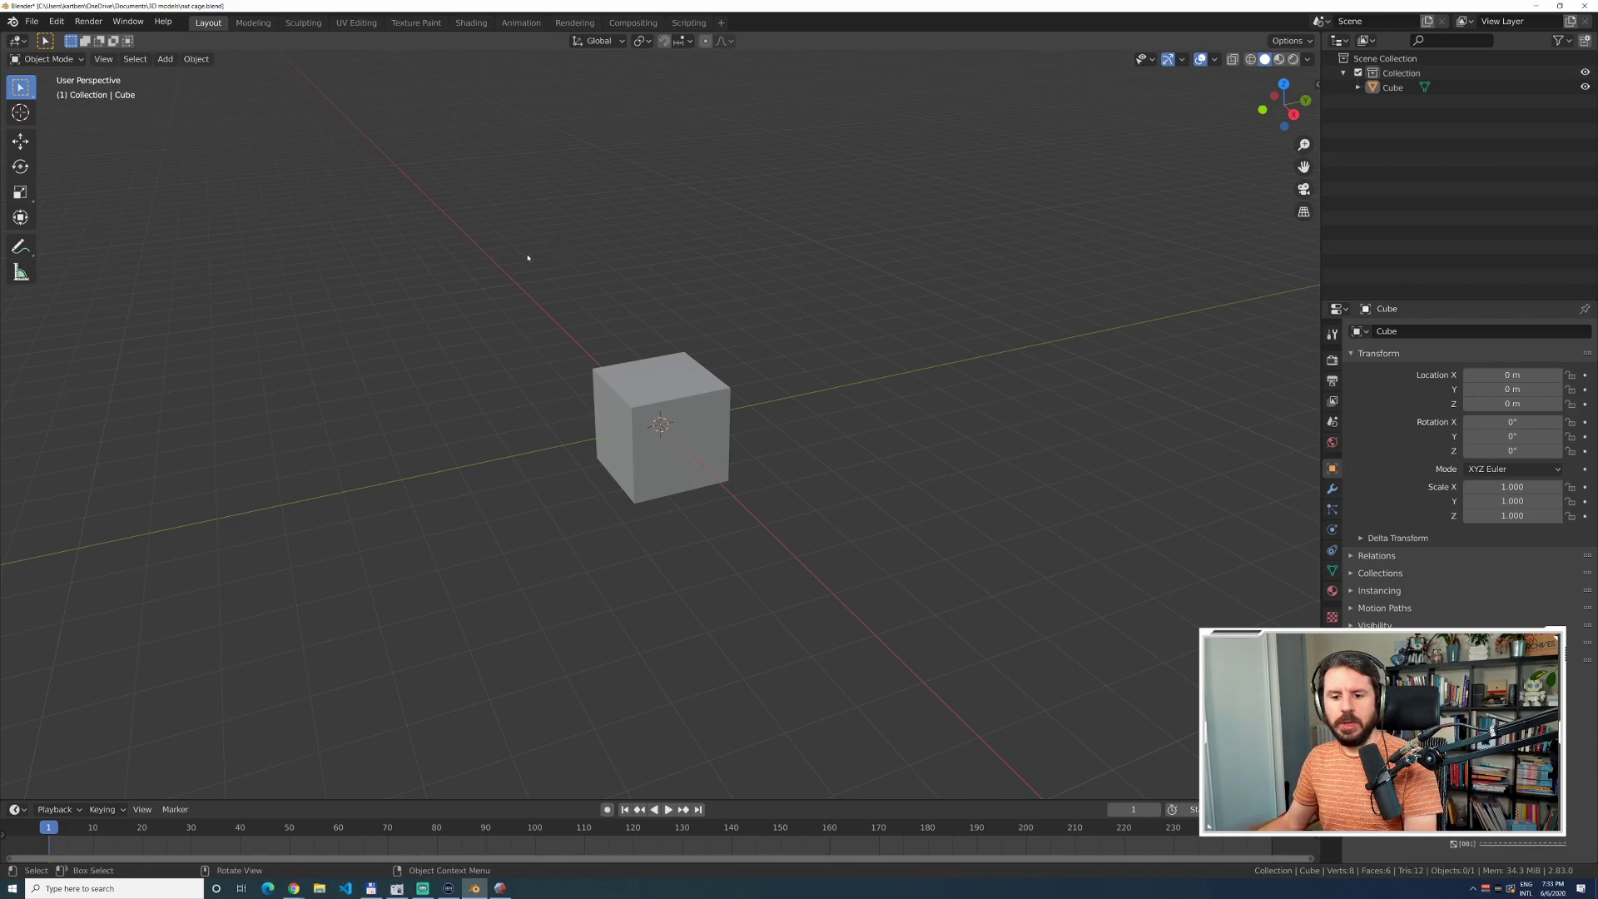
Add a bolt mesh at the origin and apply the M3 preset to it.
scroll(586, 300, down, 2)
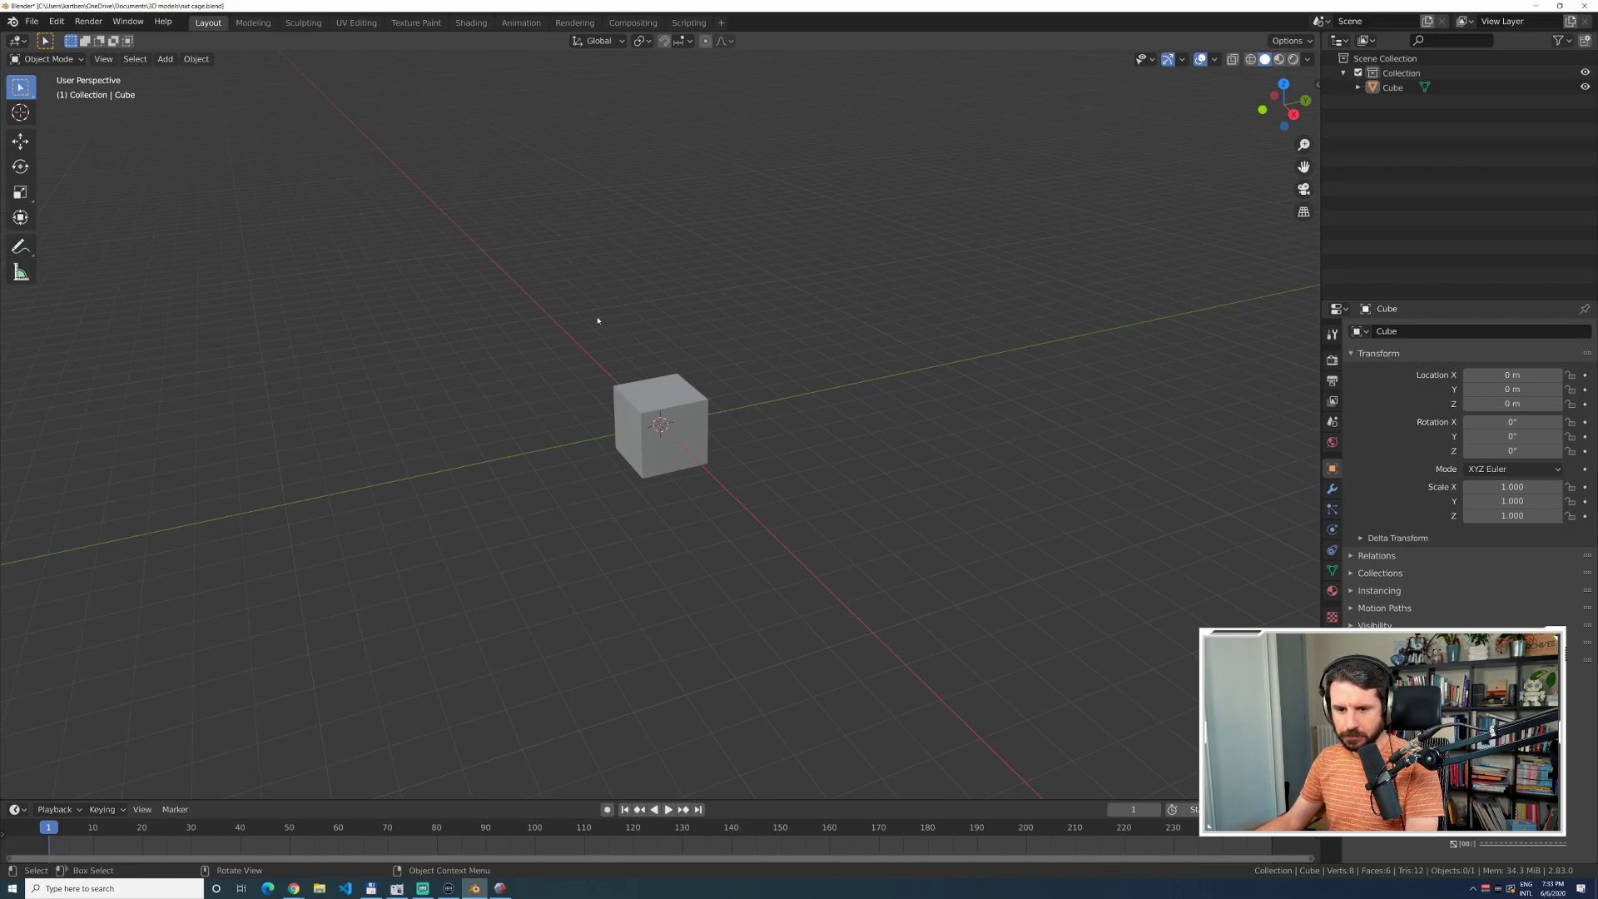
key(F3)
text(bol)
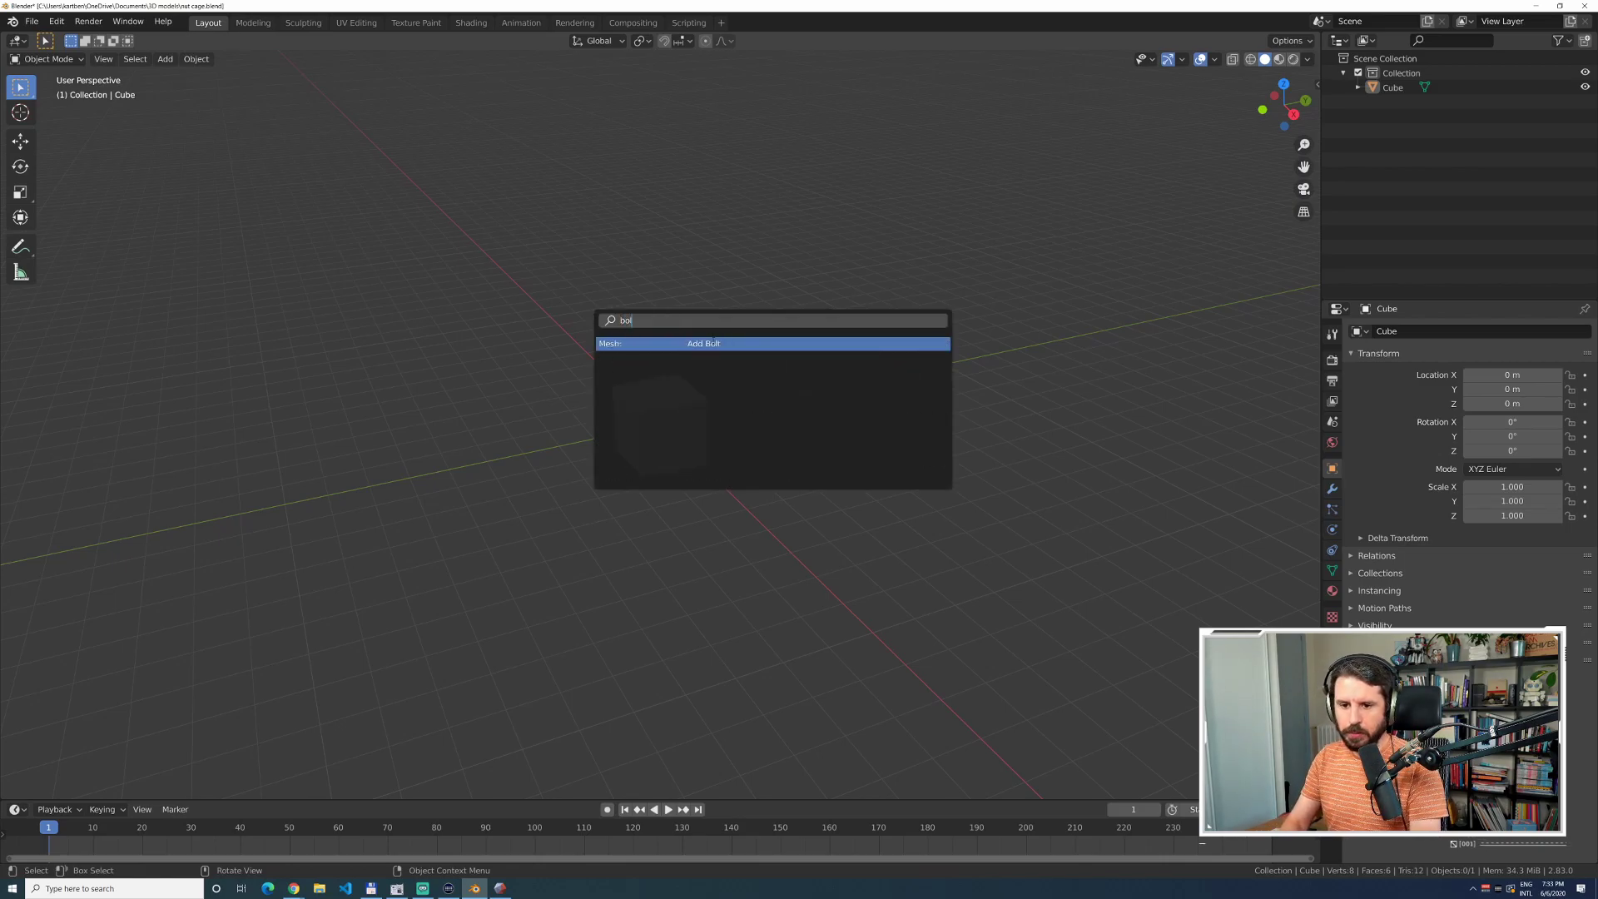
key(Return)
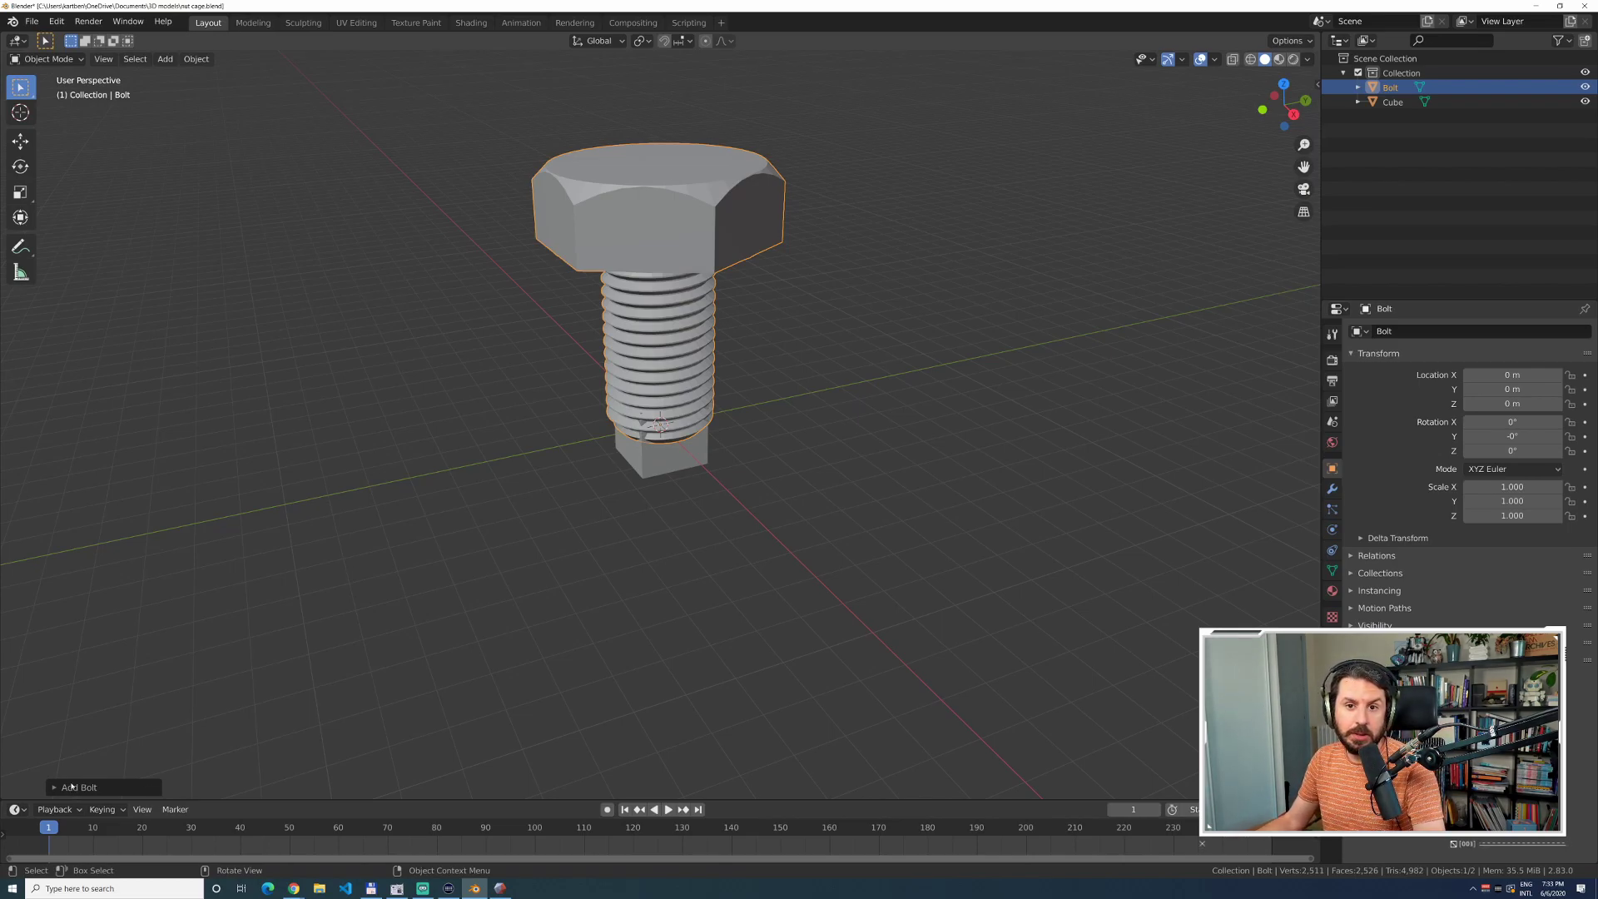
click(72, 786)
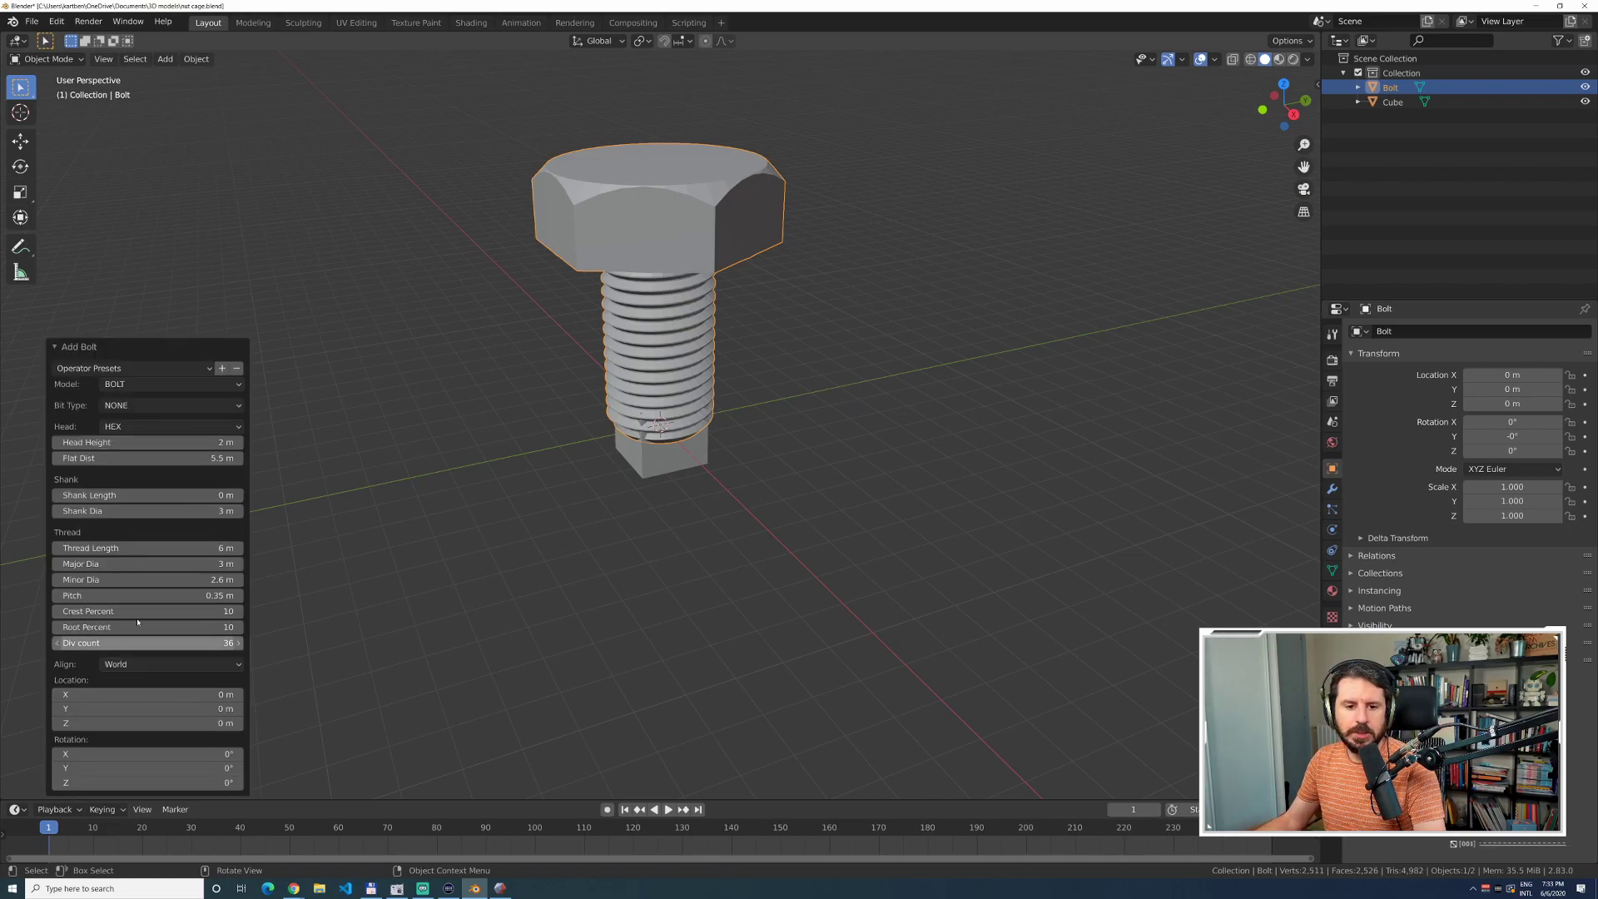
click(145, 369)
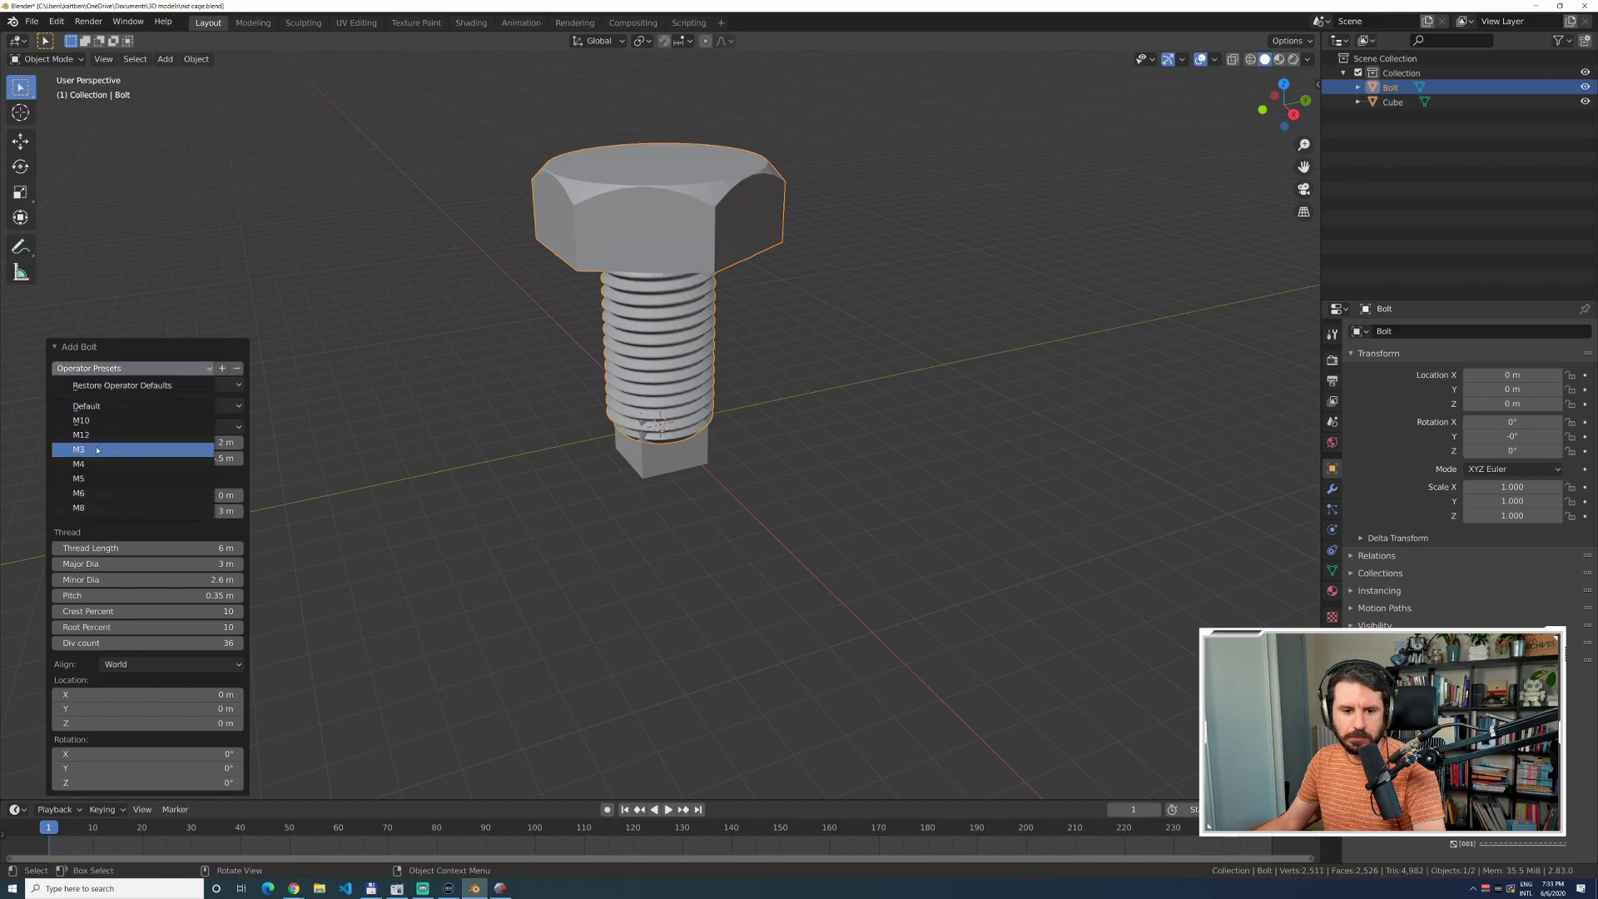
click(146, 445)
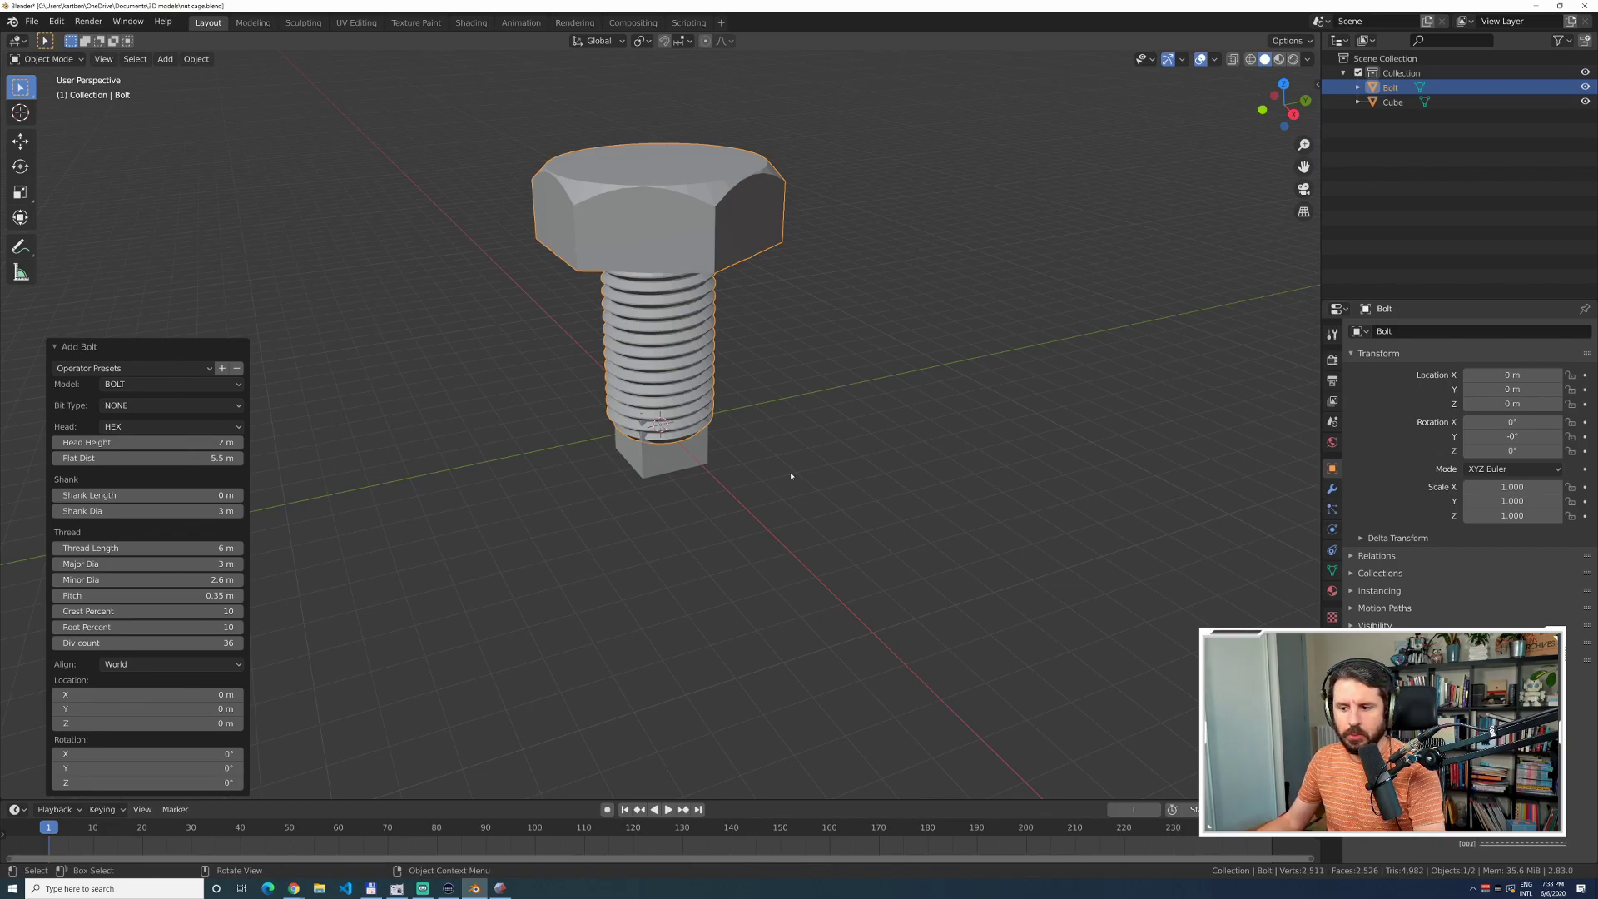
Set the scene's unit scale to 0.001 and length unit to millimetres, and extend the bolt's shank length to 50.
click(1332, 422)
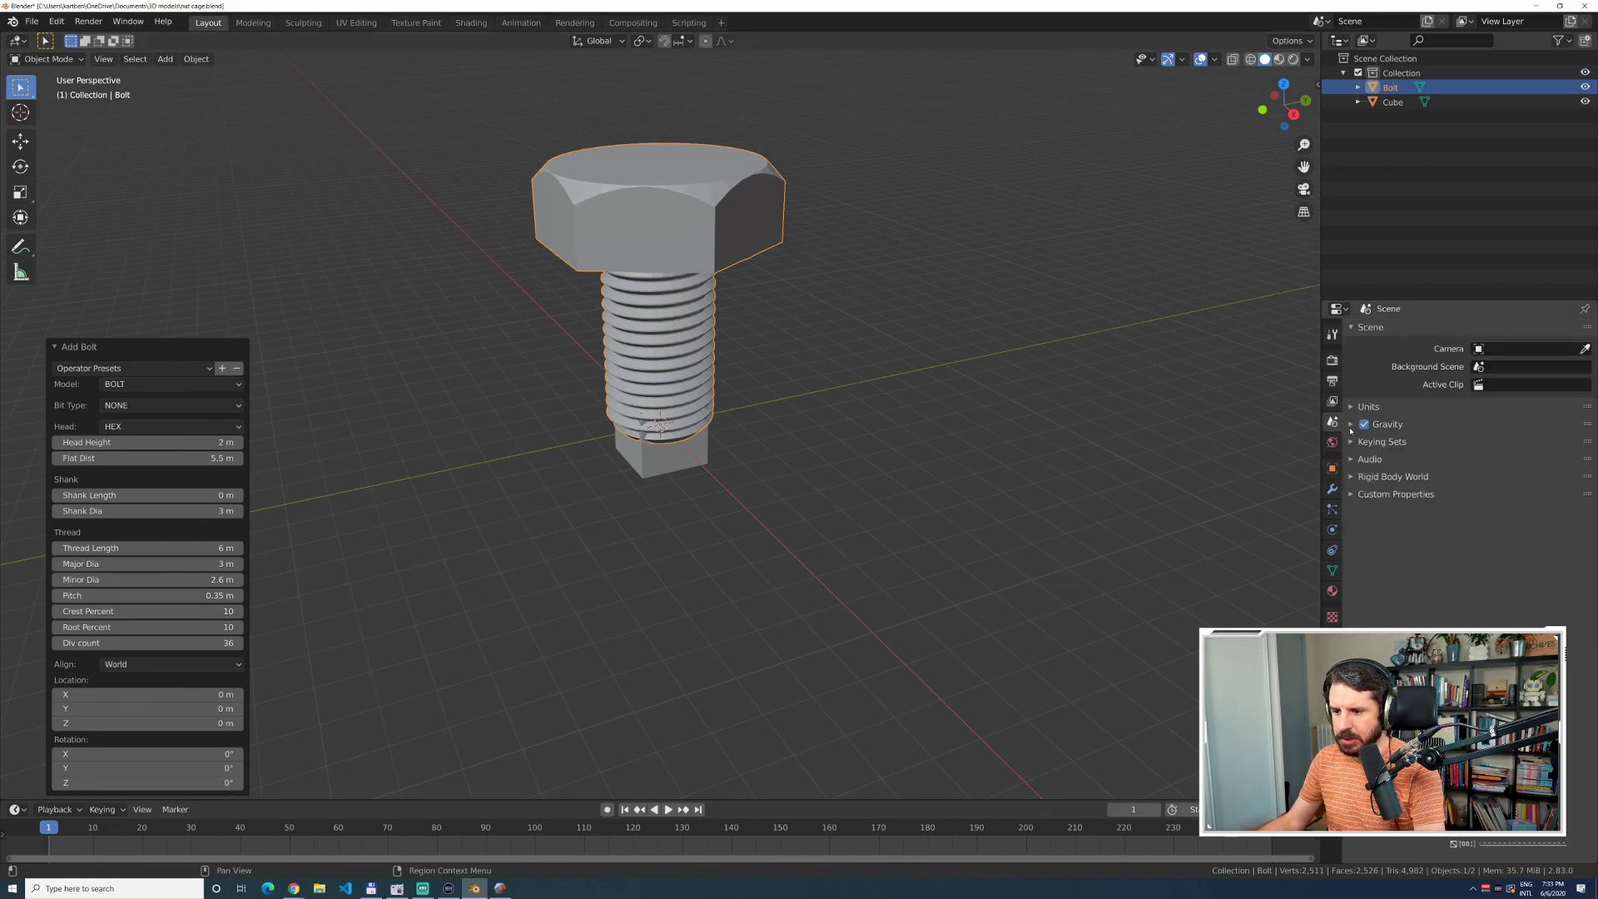
click(1526, 445)
text(0.001)
key(Return)
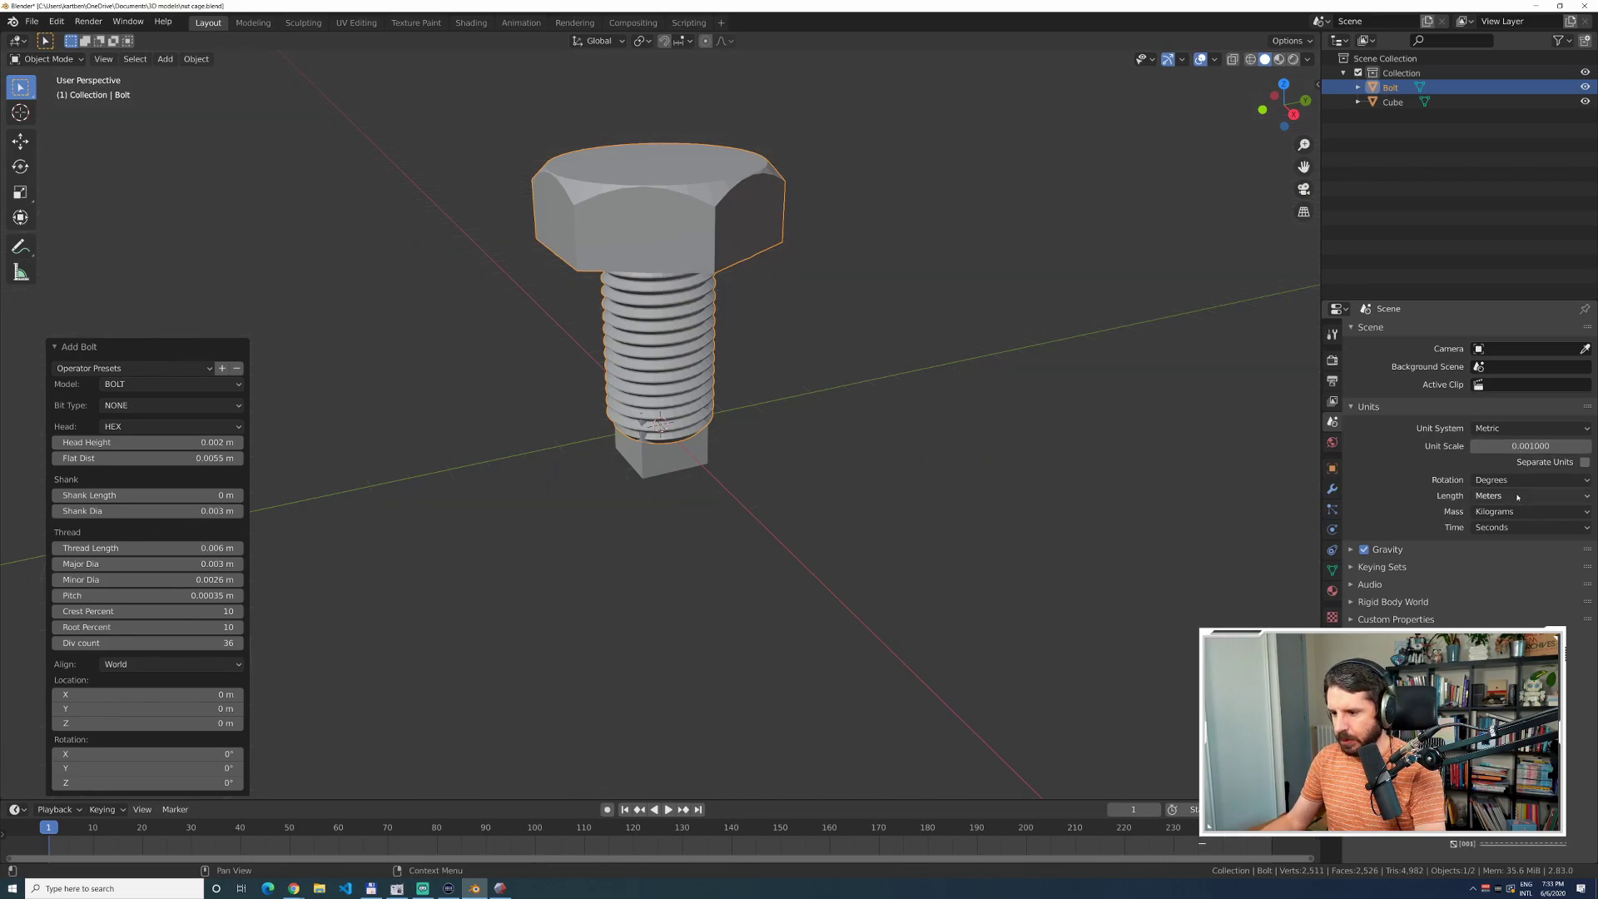
click(1508, 495)
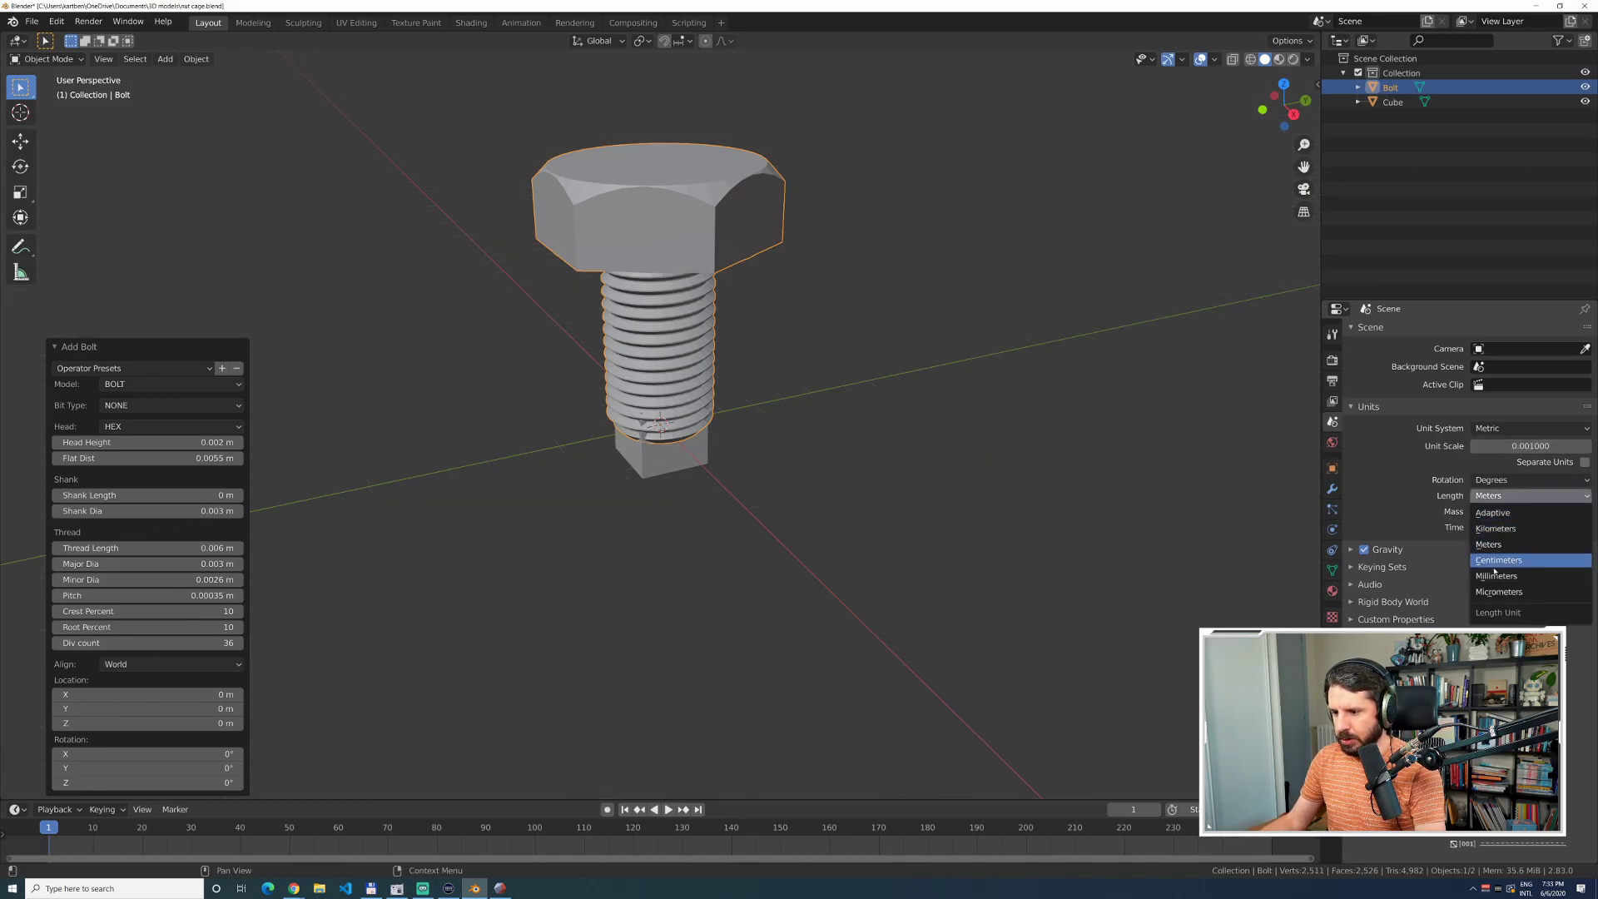
click(1497, 575)
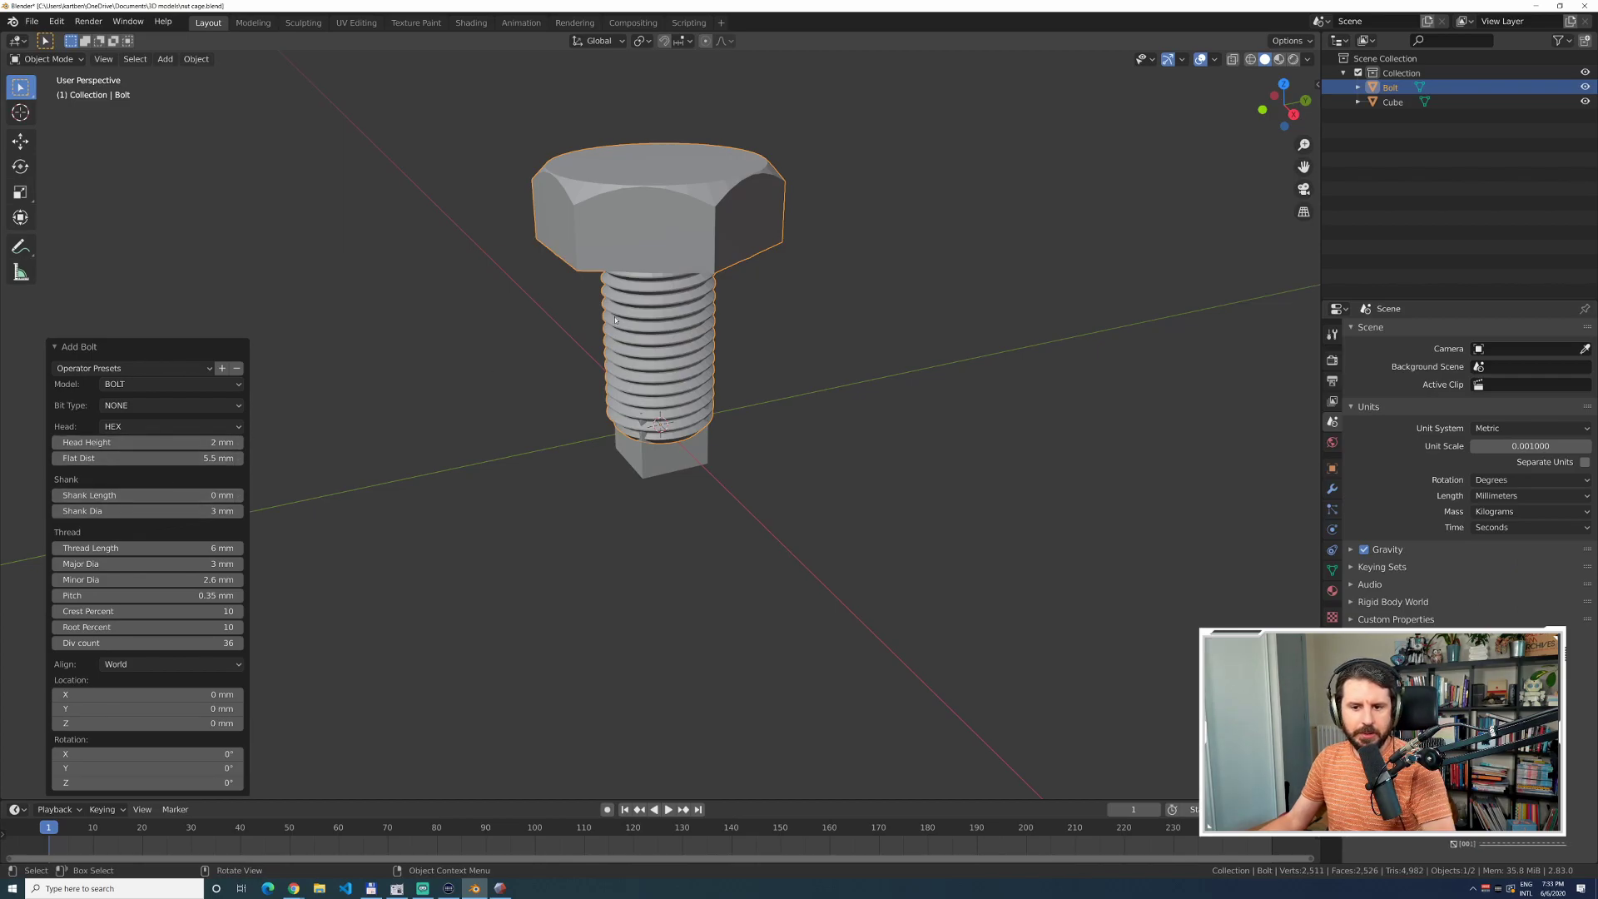
scroll(801, 245, down, 3)
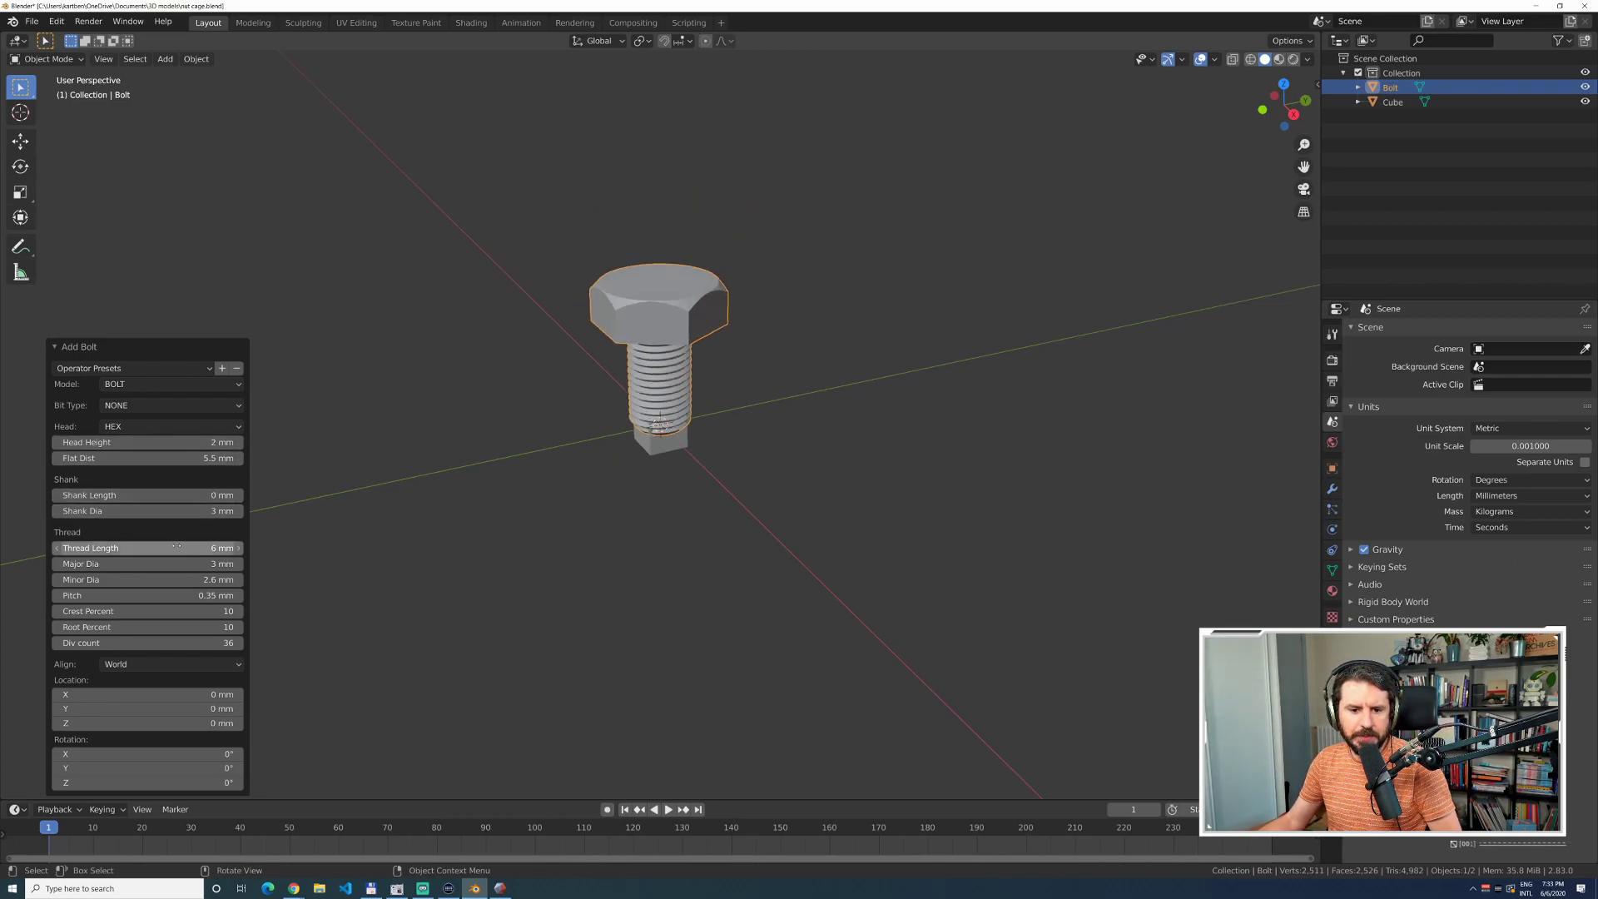
drag(175, 496, 413, 495)
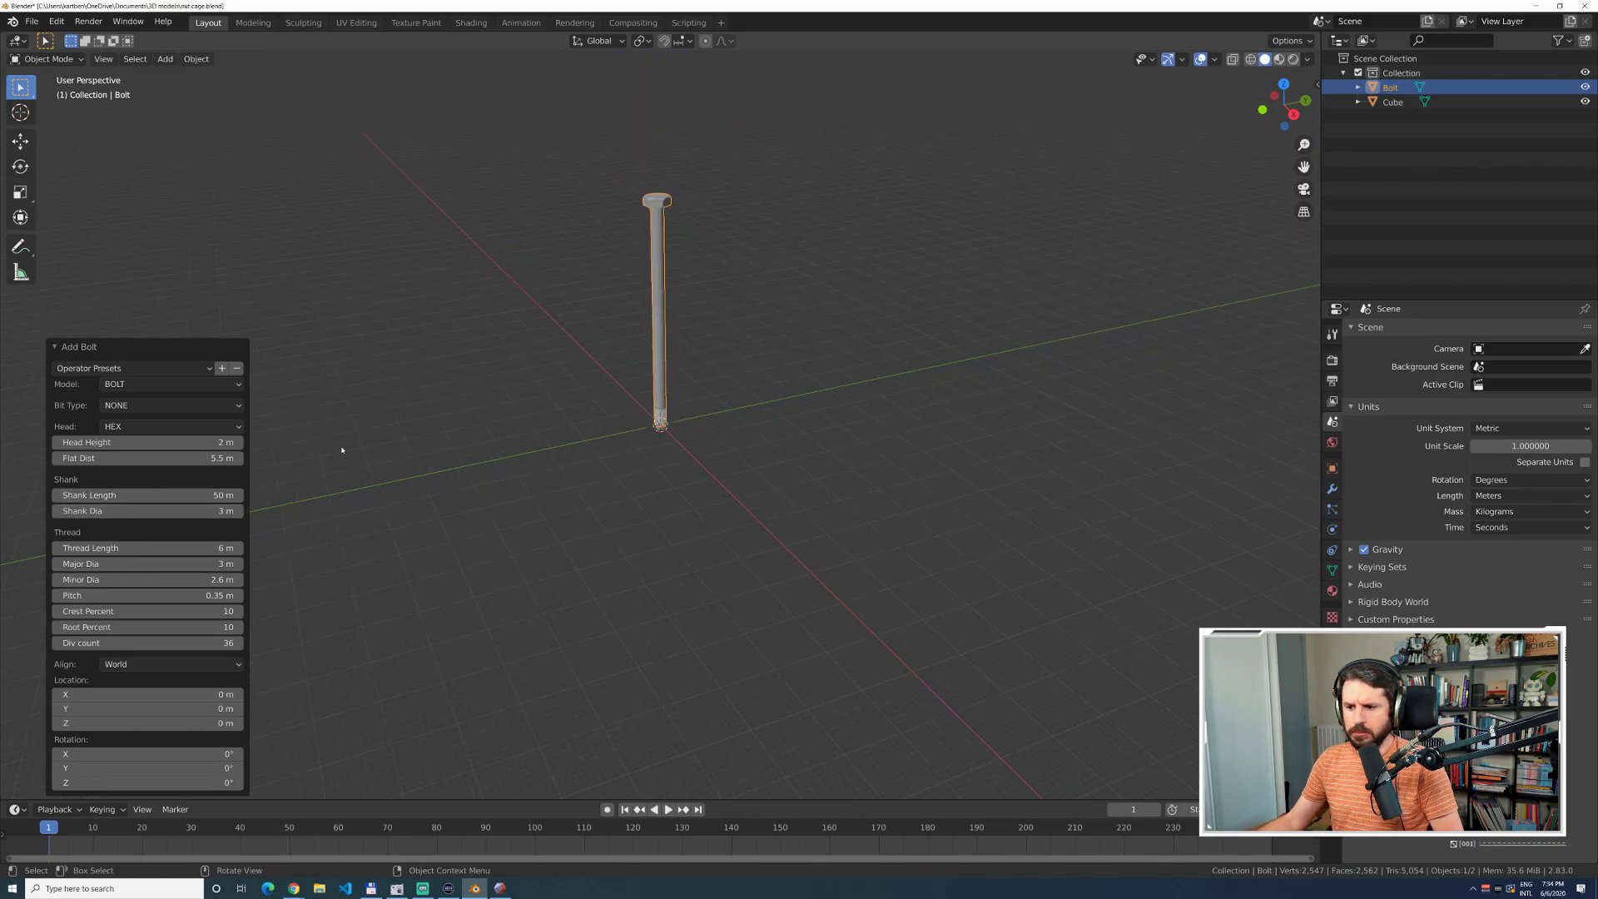
Delete the bolt and the cube, and set the scene's length unit to millimetres.
click(583, 246)
key(a)
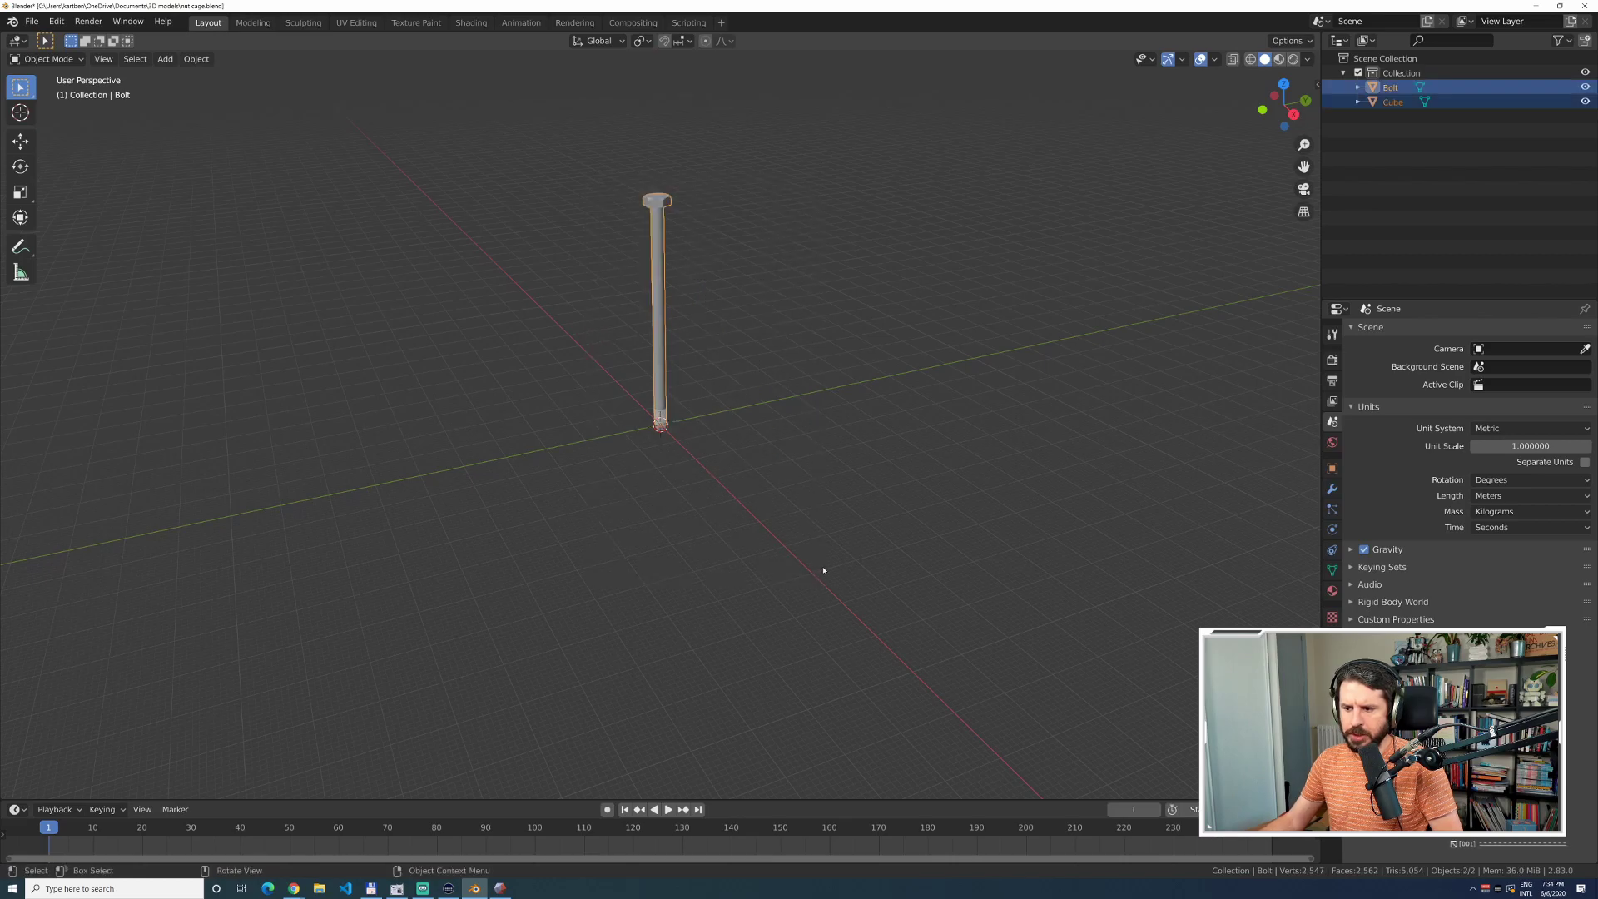
key(Delete)
click(1530, 495)
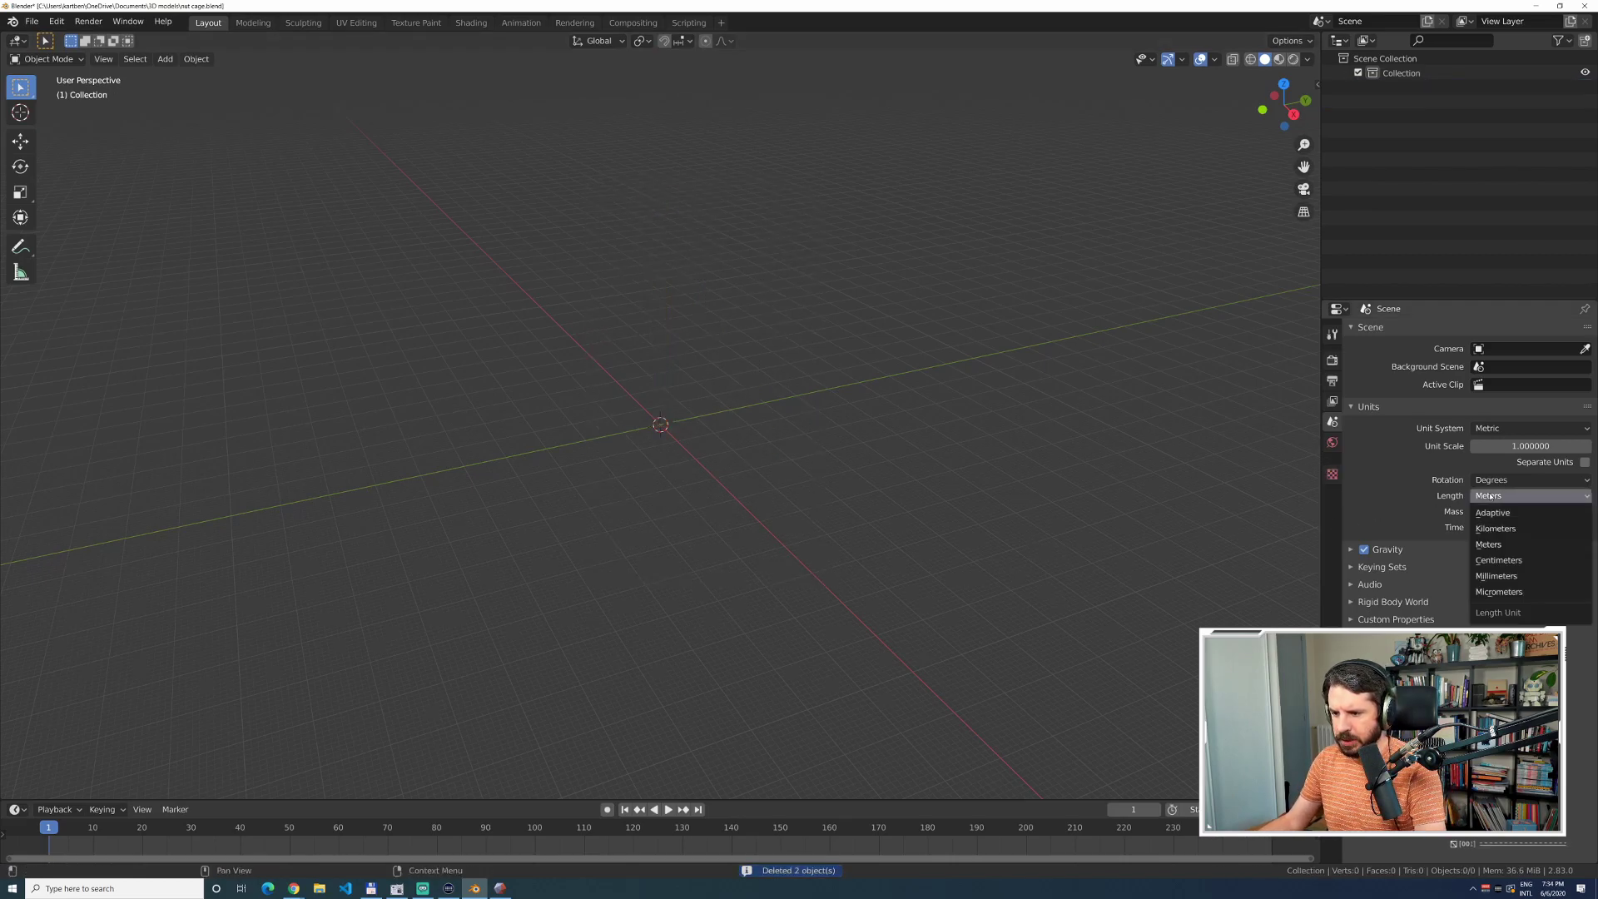
click(1491, 567)
click(1492, 583)
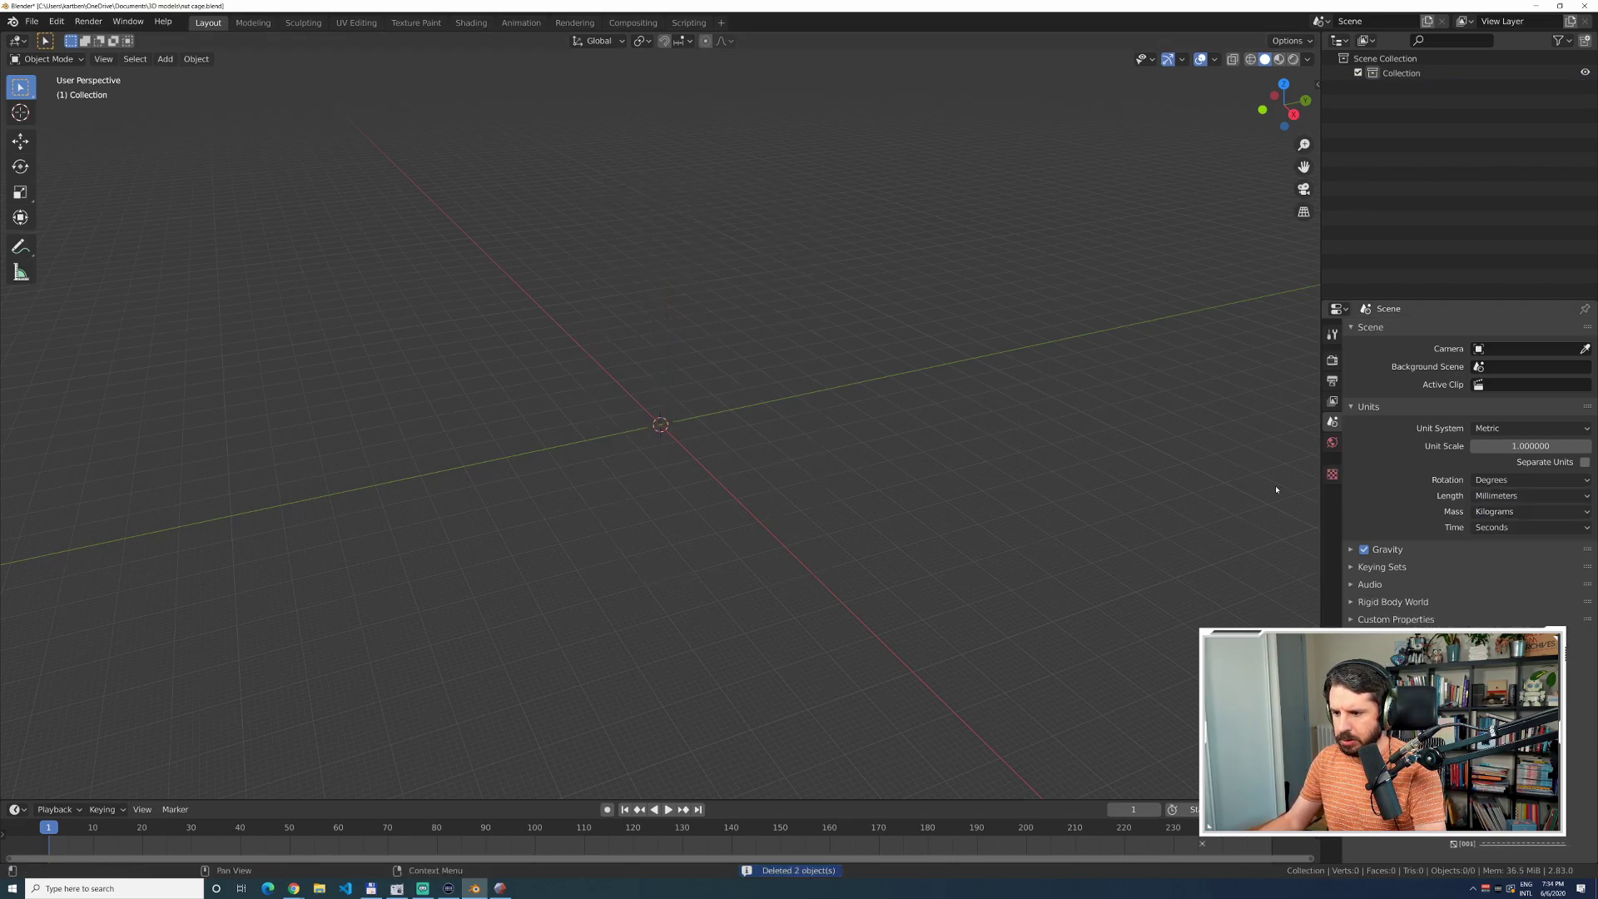
Add a new bolt at the origin with the M3 preset and a shank length of 50000 mm.
key(F3)
text(Add Bolt)
key(Return)
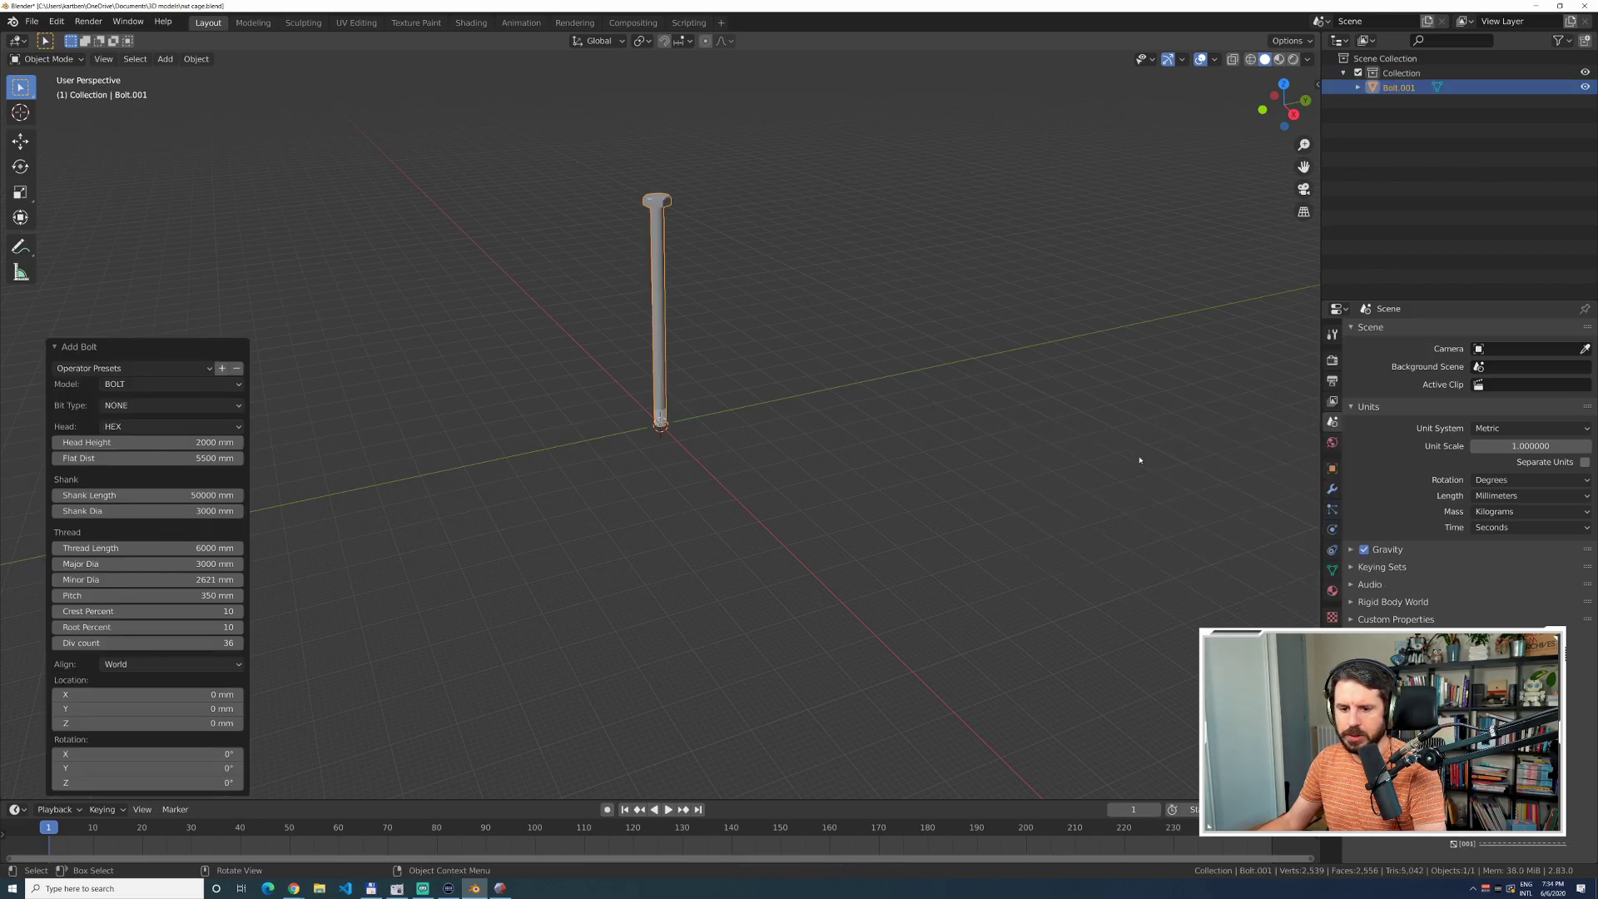
click(133, 368)
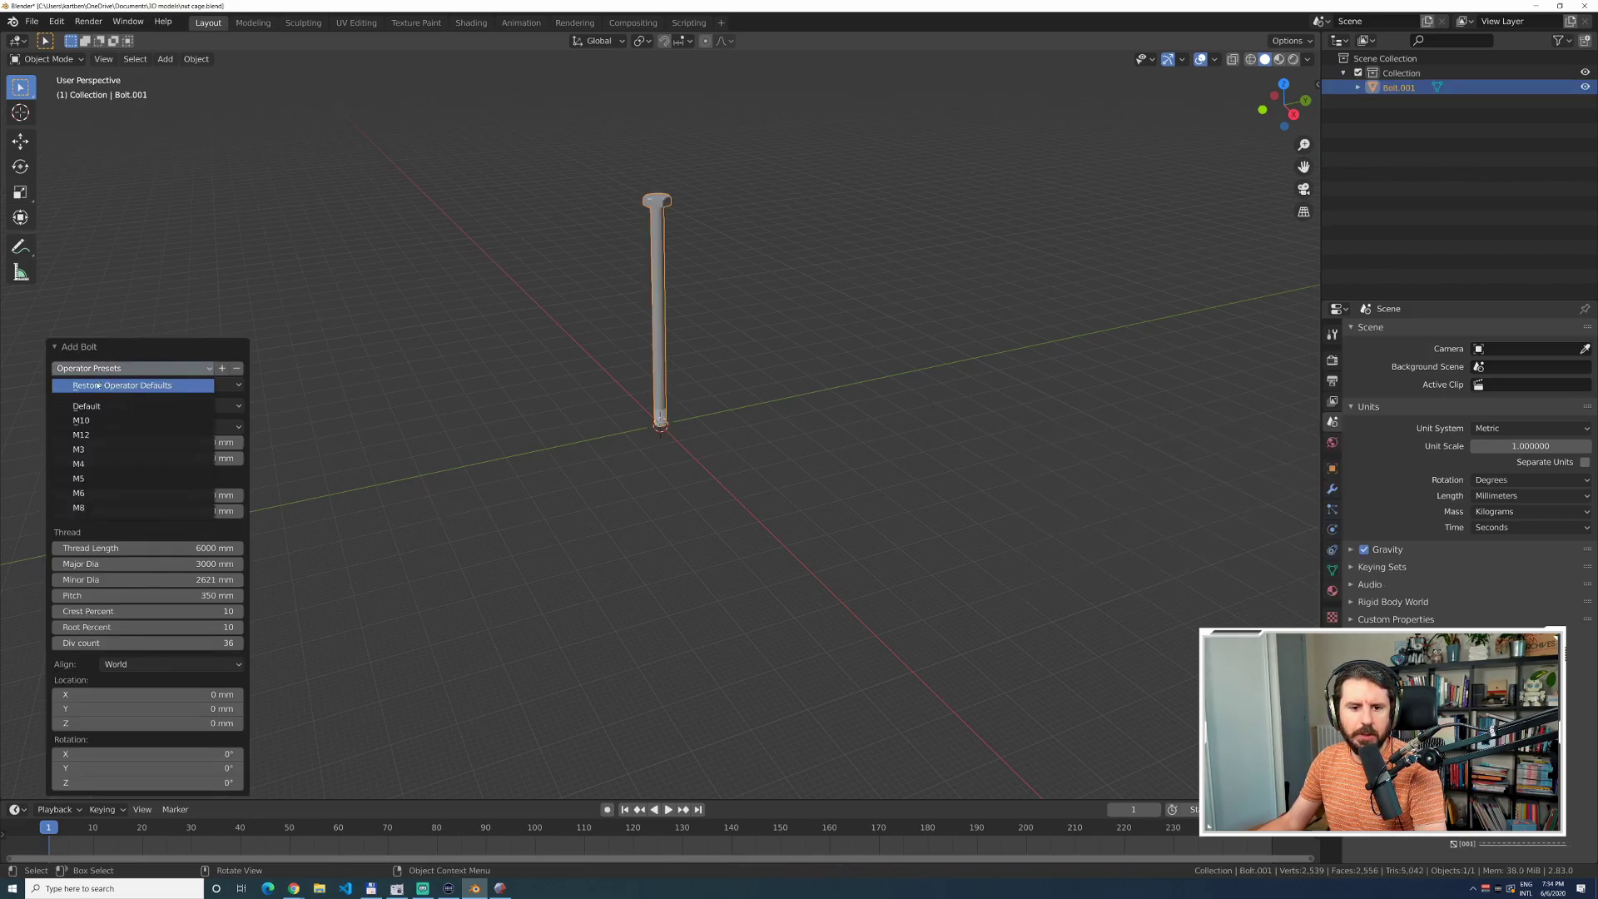
click(88, 444)
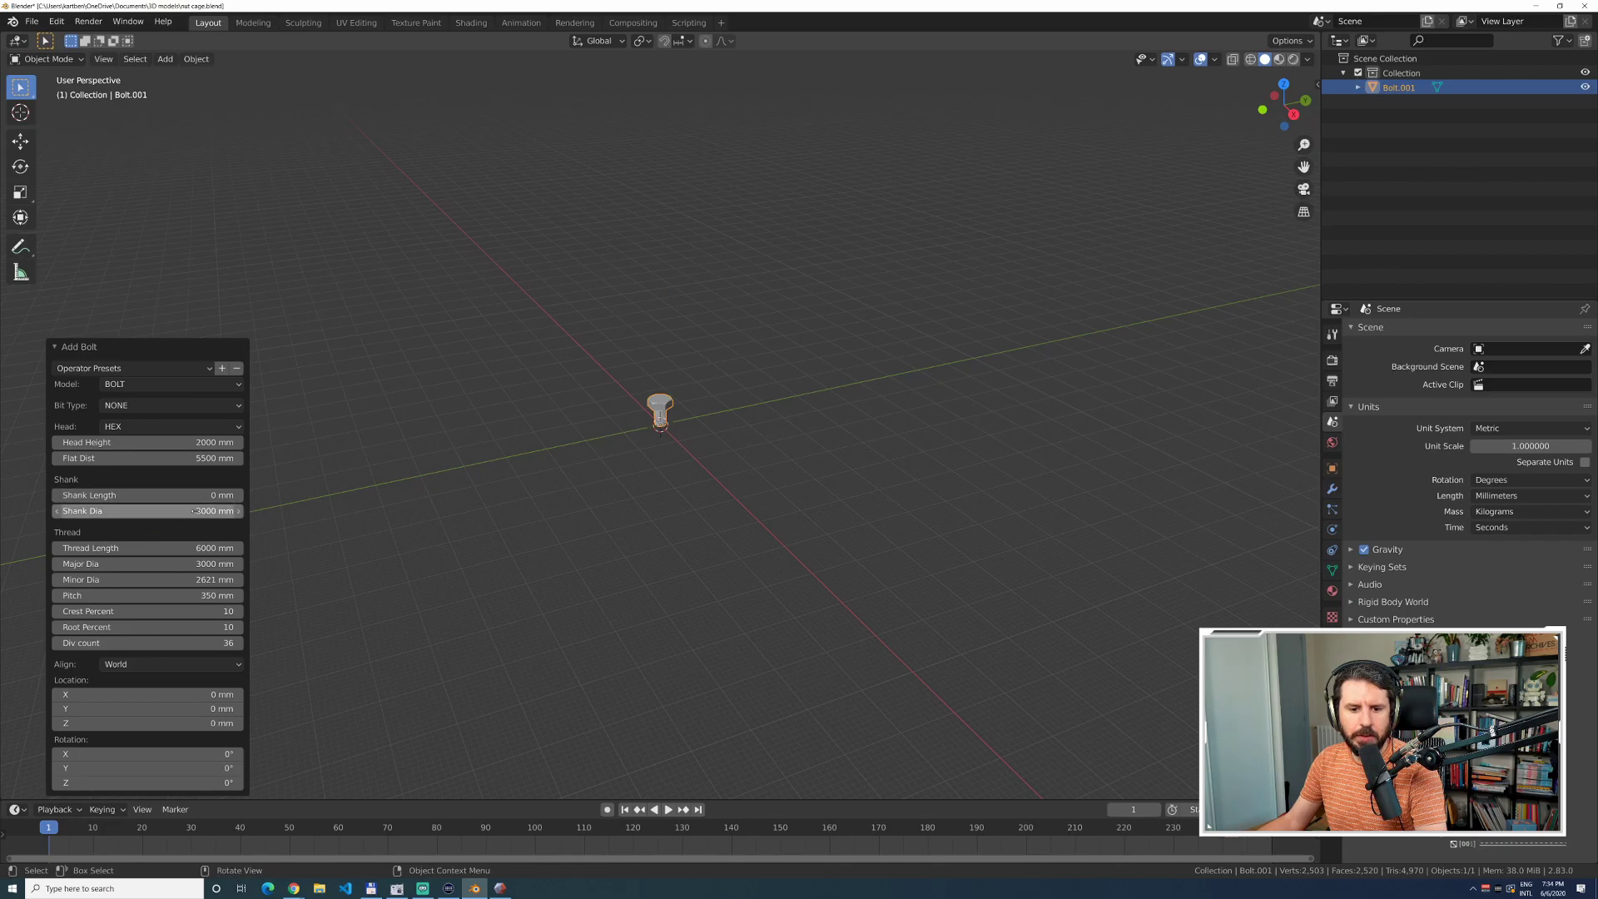
drag(201, 494, 366, 494)
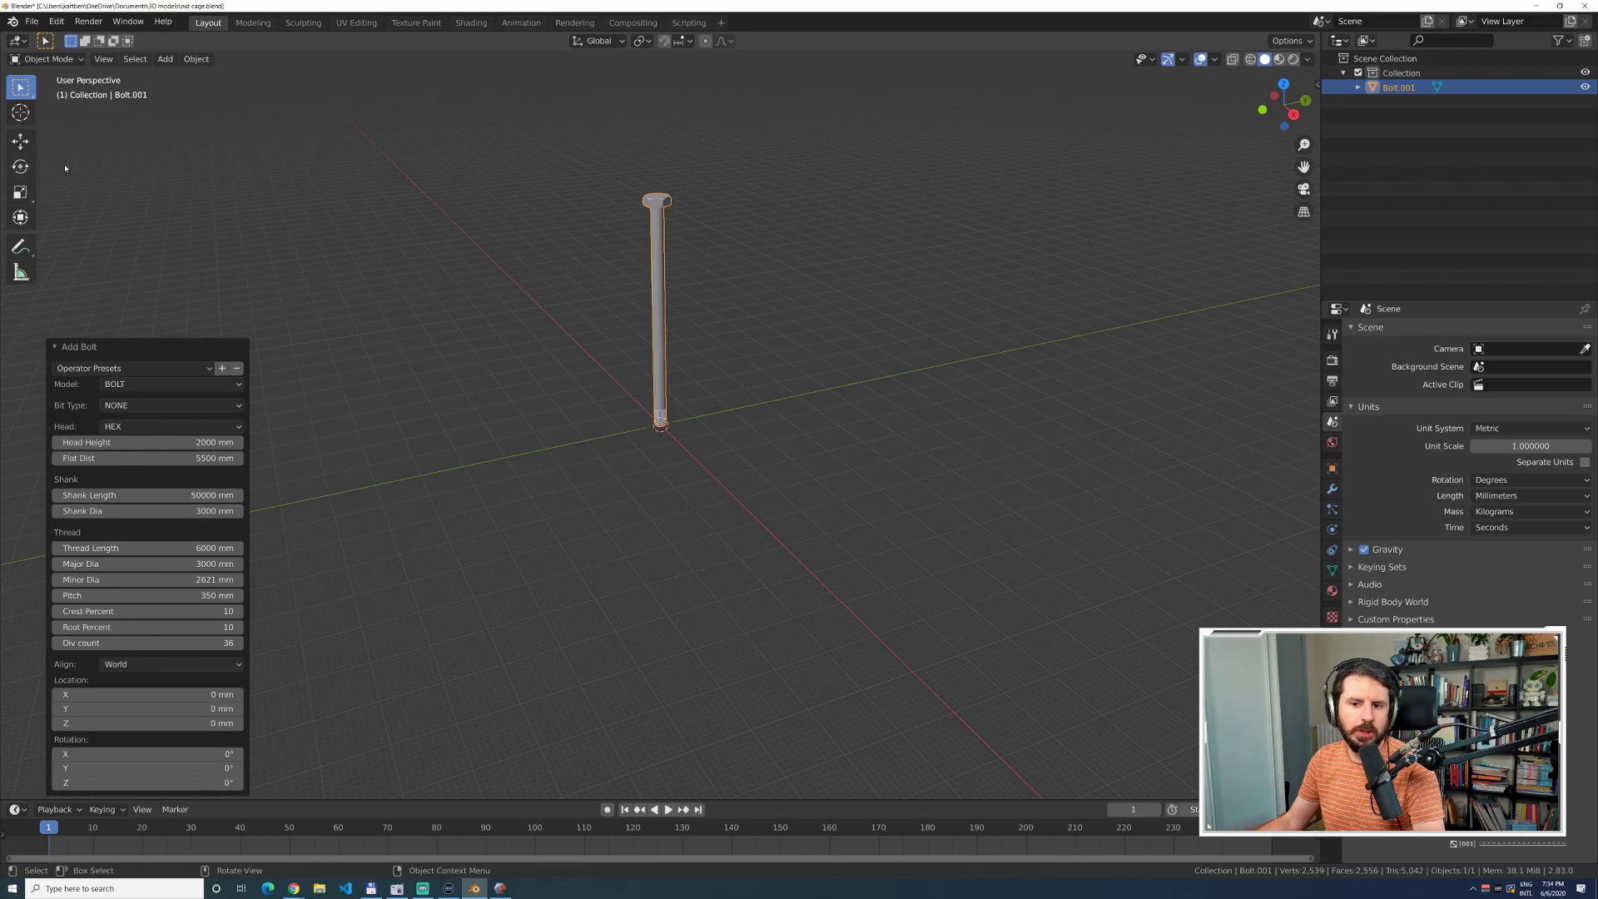
Add a 2000 mm cube at the origin and display its transform and dimension values.
click(450, 331)
key(F3)
text(cube)
key(Return)
scroll(649, 399, up, 5)
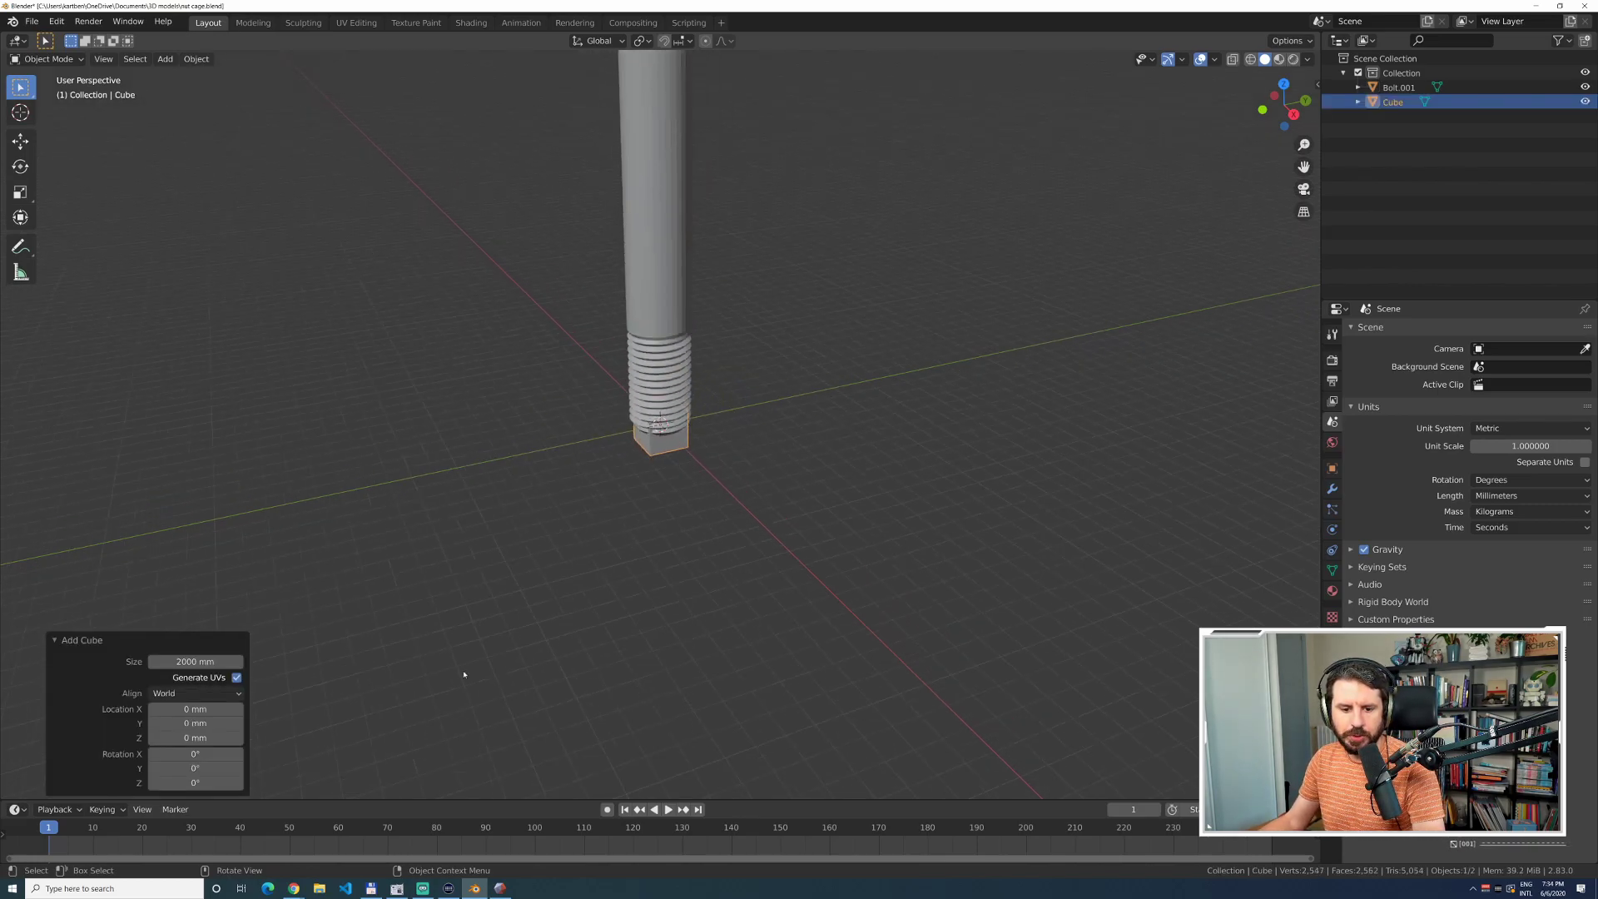
click(1317, 84)
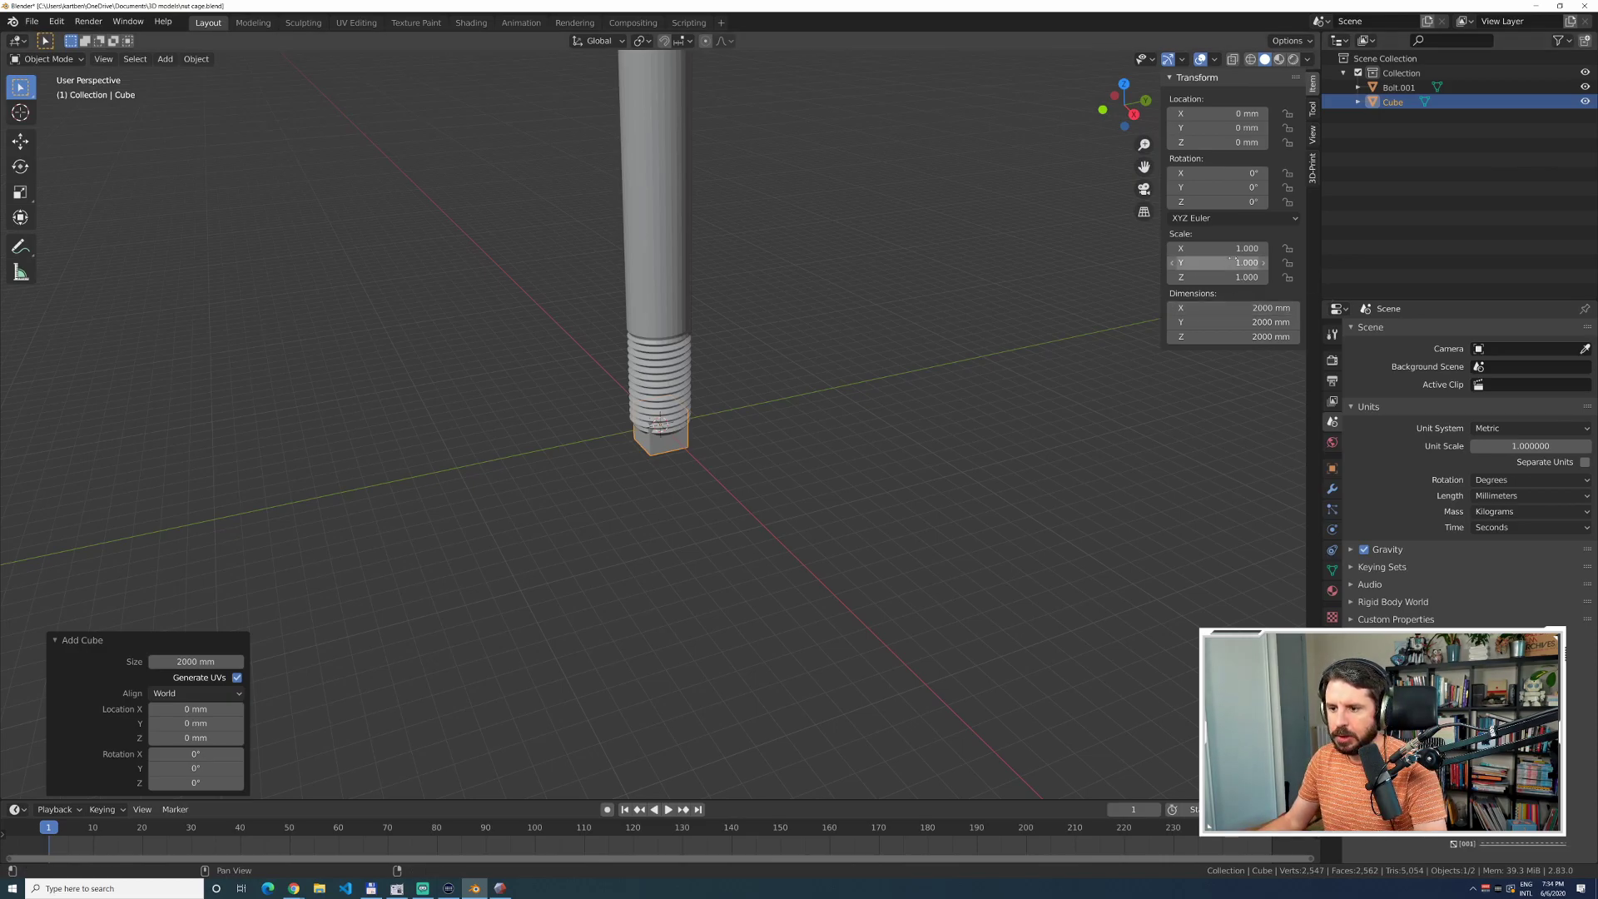
Scale the cube up uniformly to about 24312 mm per side.
click(20, 193)
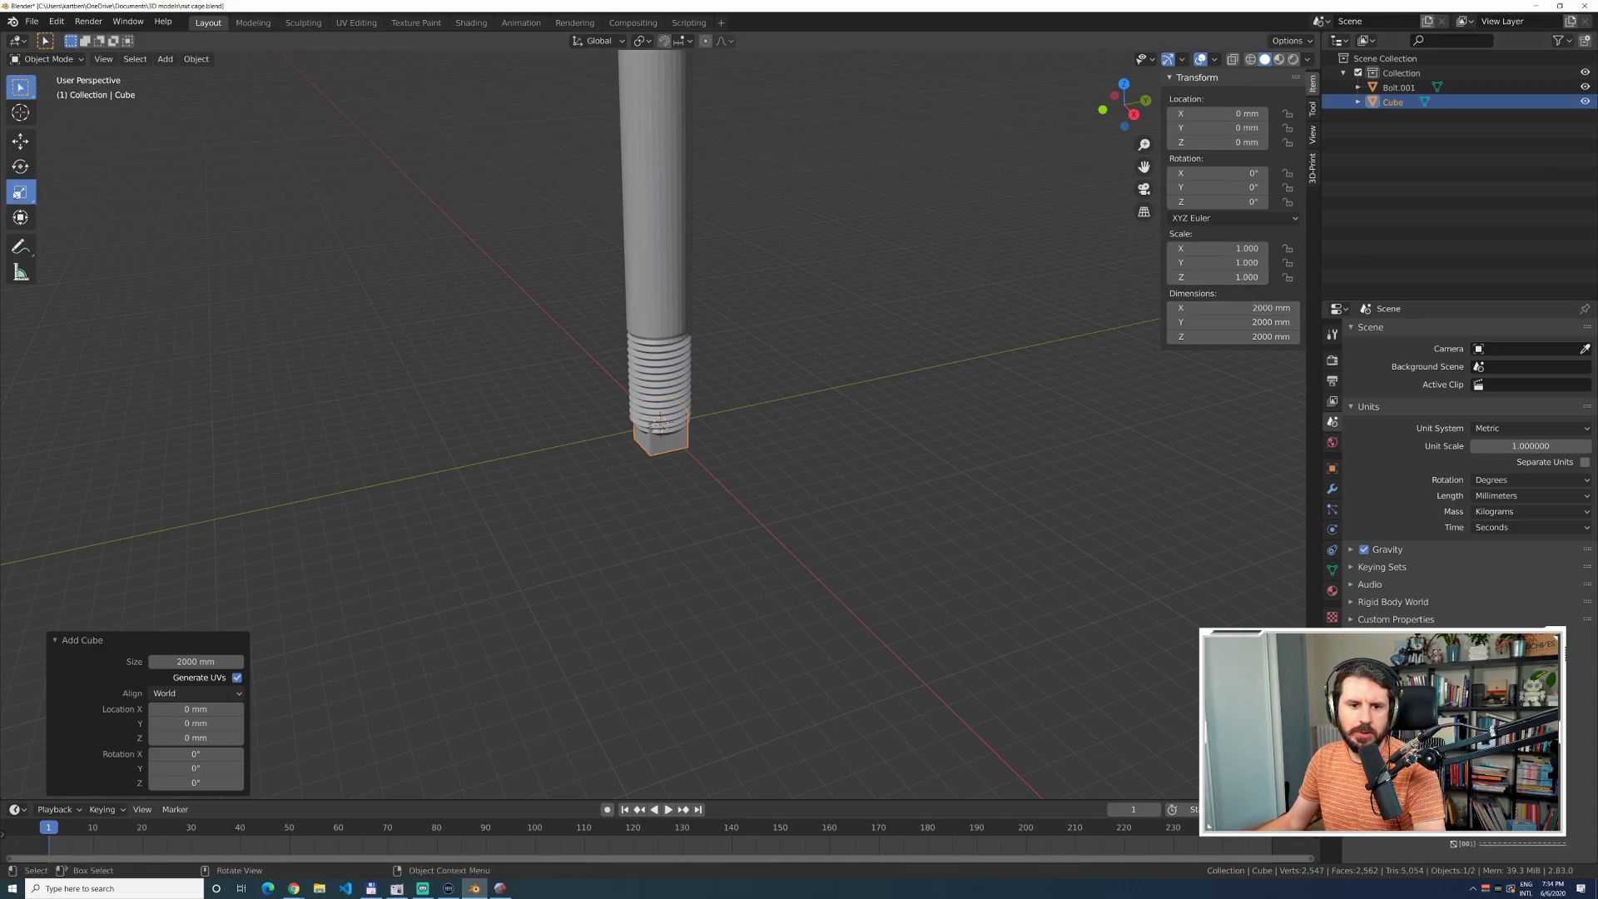
drag(729, 428, 26, 318)
scroll(25, 313, down, 3)
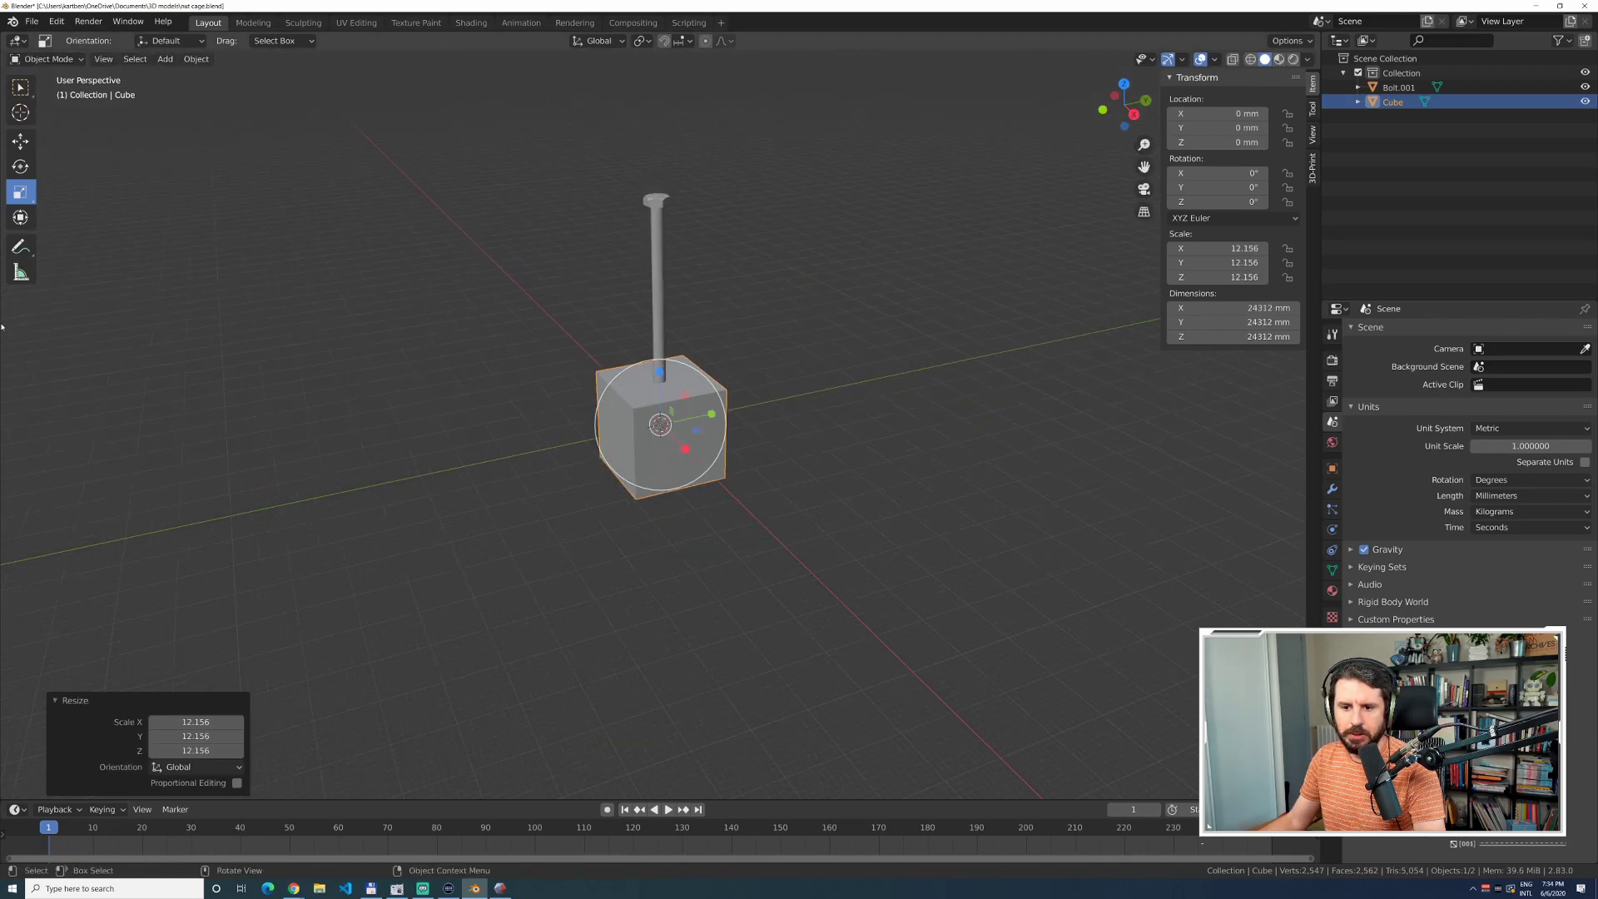
Move the bolt down along the Z axis to about -44751 mm, so its shank passes through the cube.
click(643, 90)
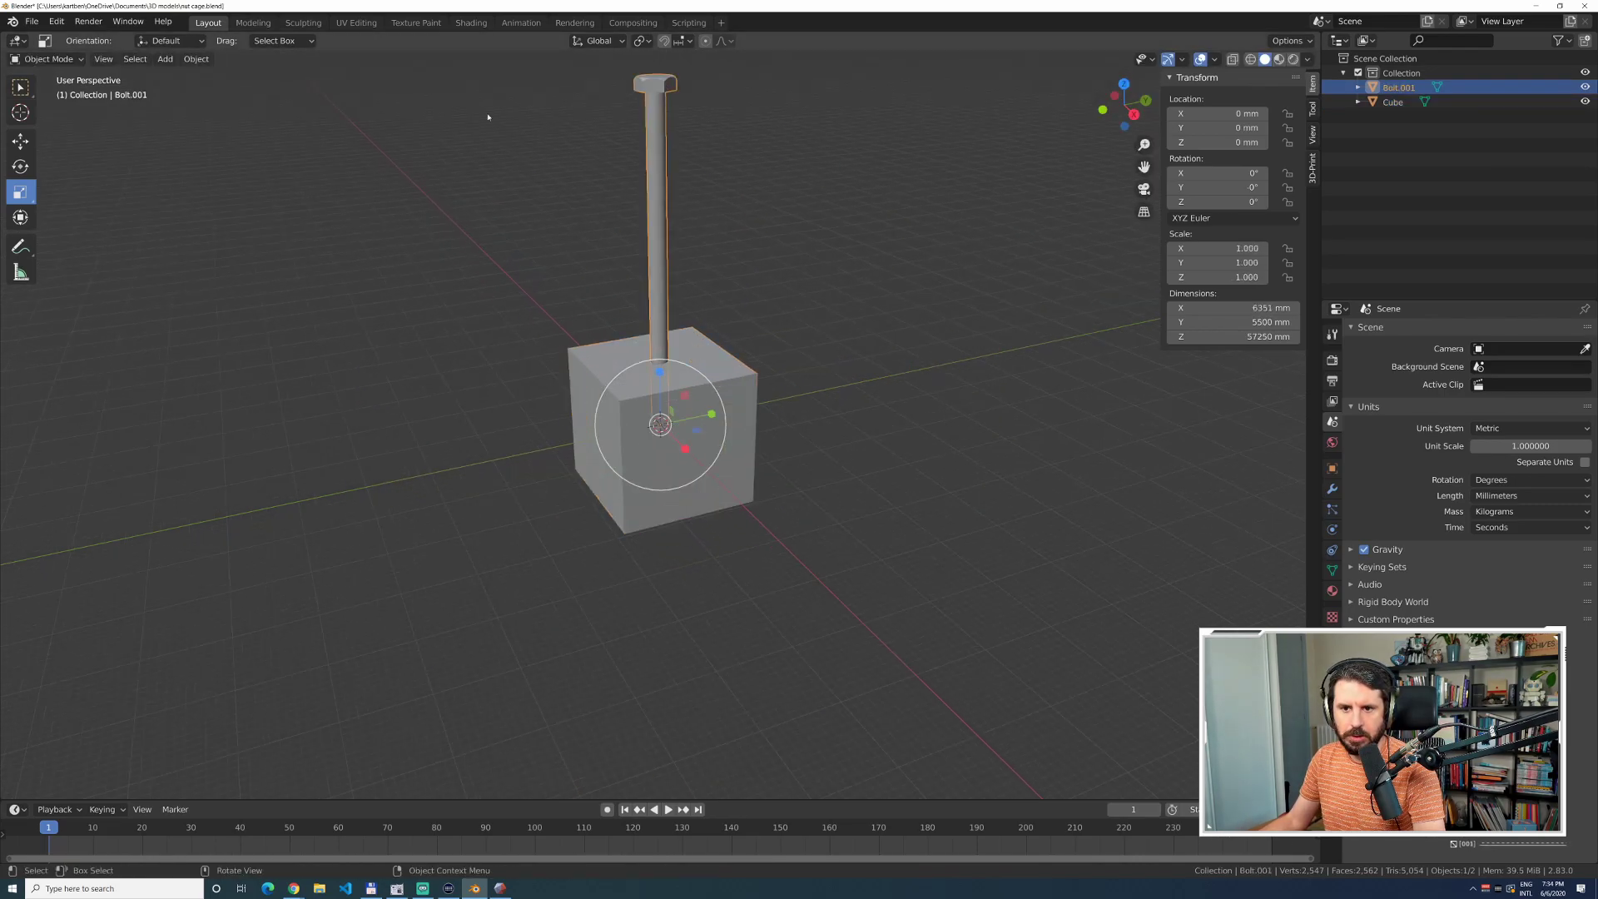
click(21, 142)
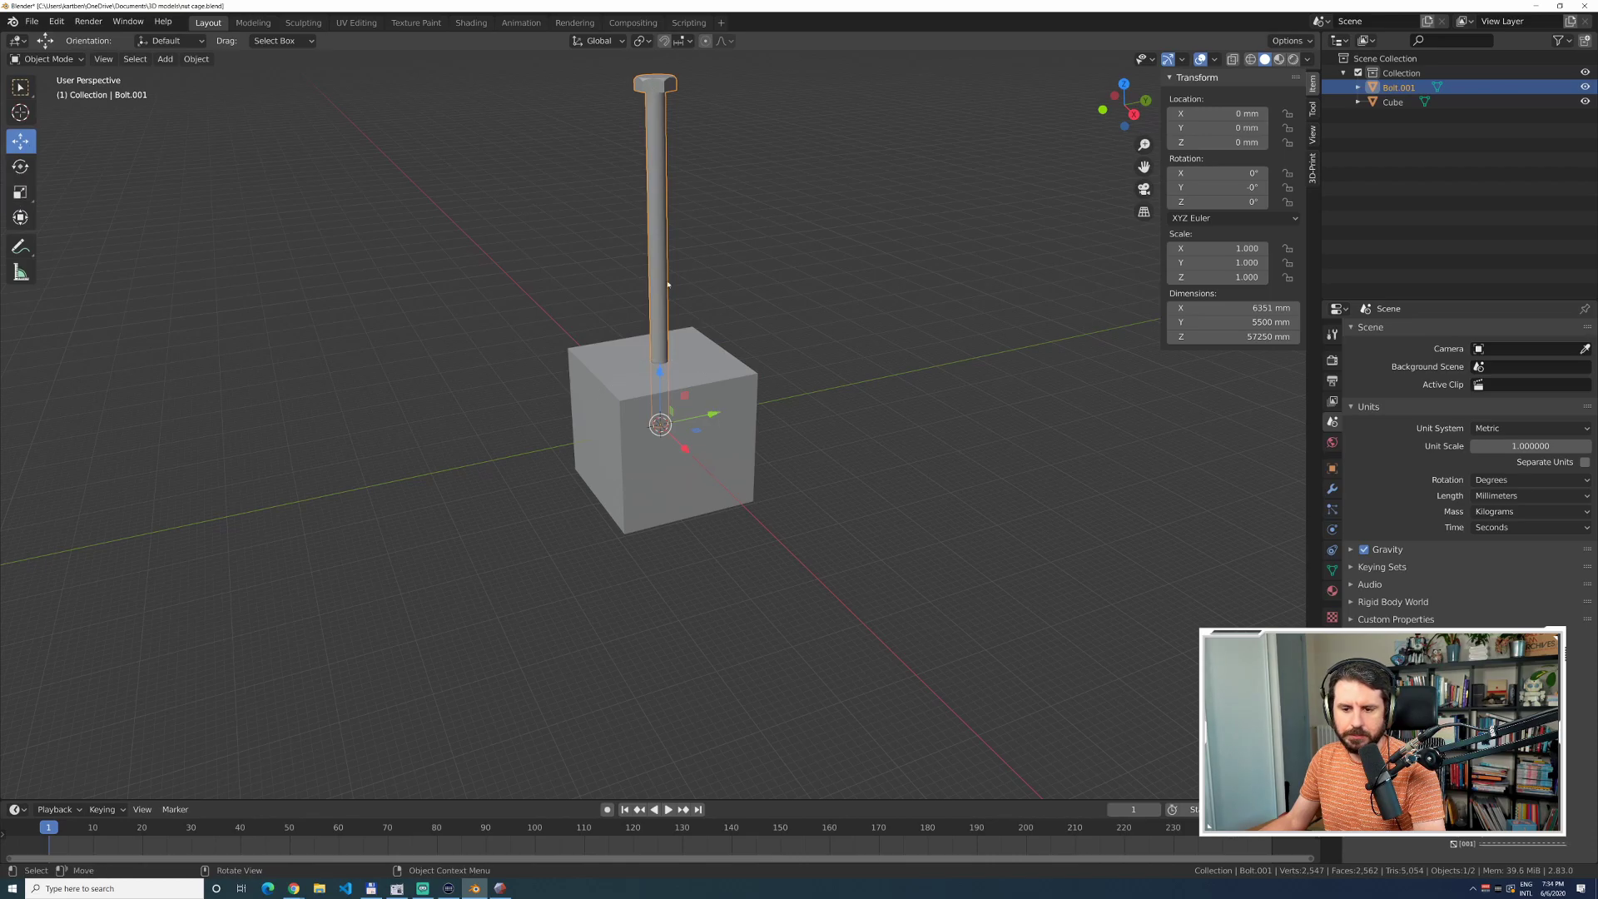
drag(660, 371, 680, 576)
Scale the cube down uniformly to about 10292 mm per side.
click(622, 414)
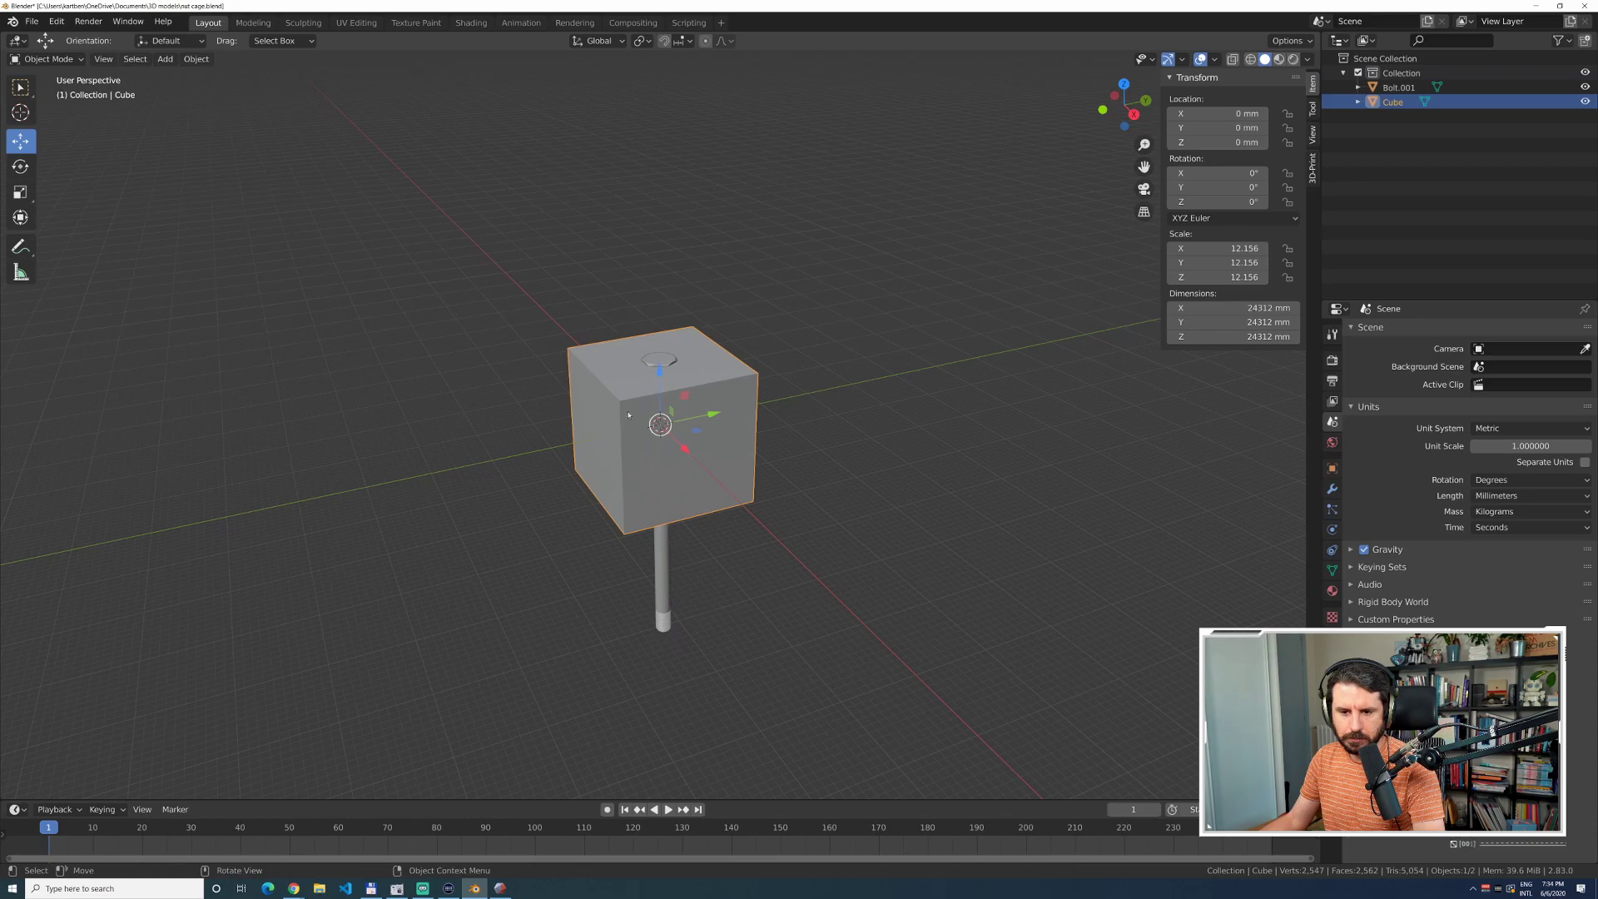
click(20, 192)
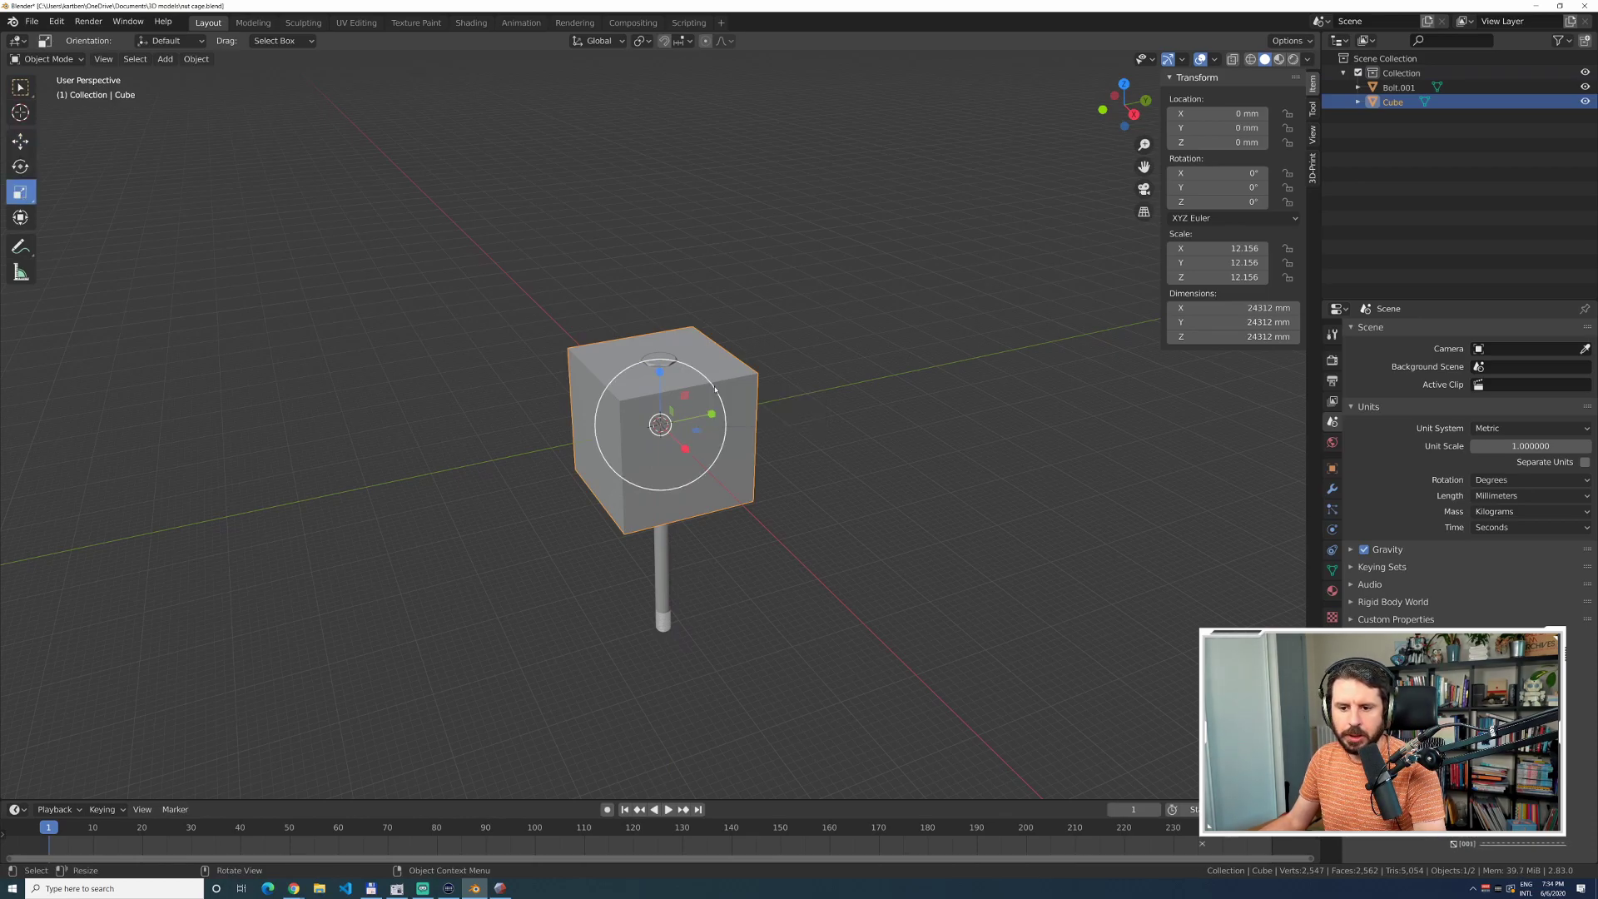
drag(712, 388, 677, 452)
scroll(677, 452, up, 6)
scroll(677, 452, down, 1)
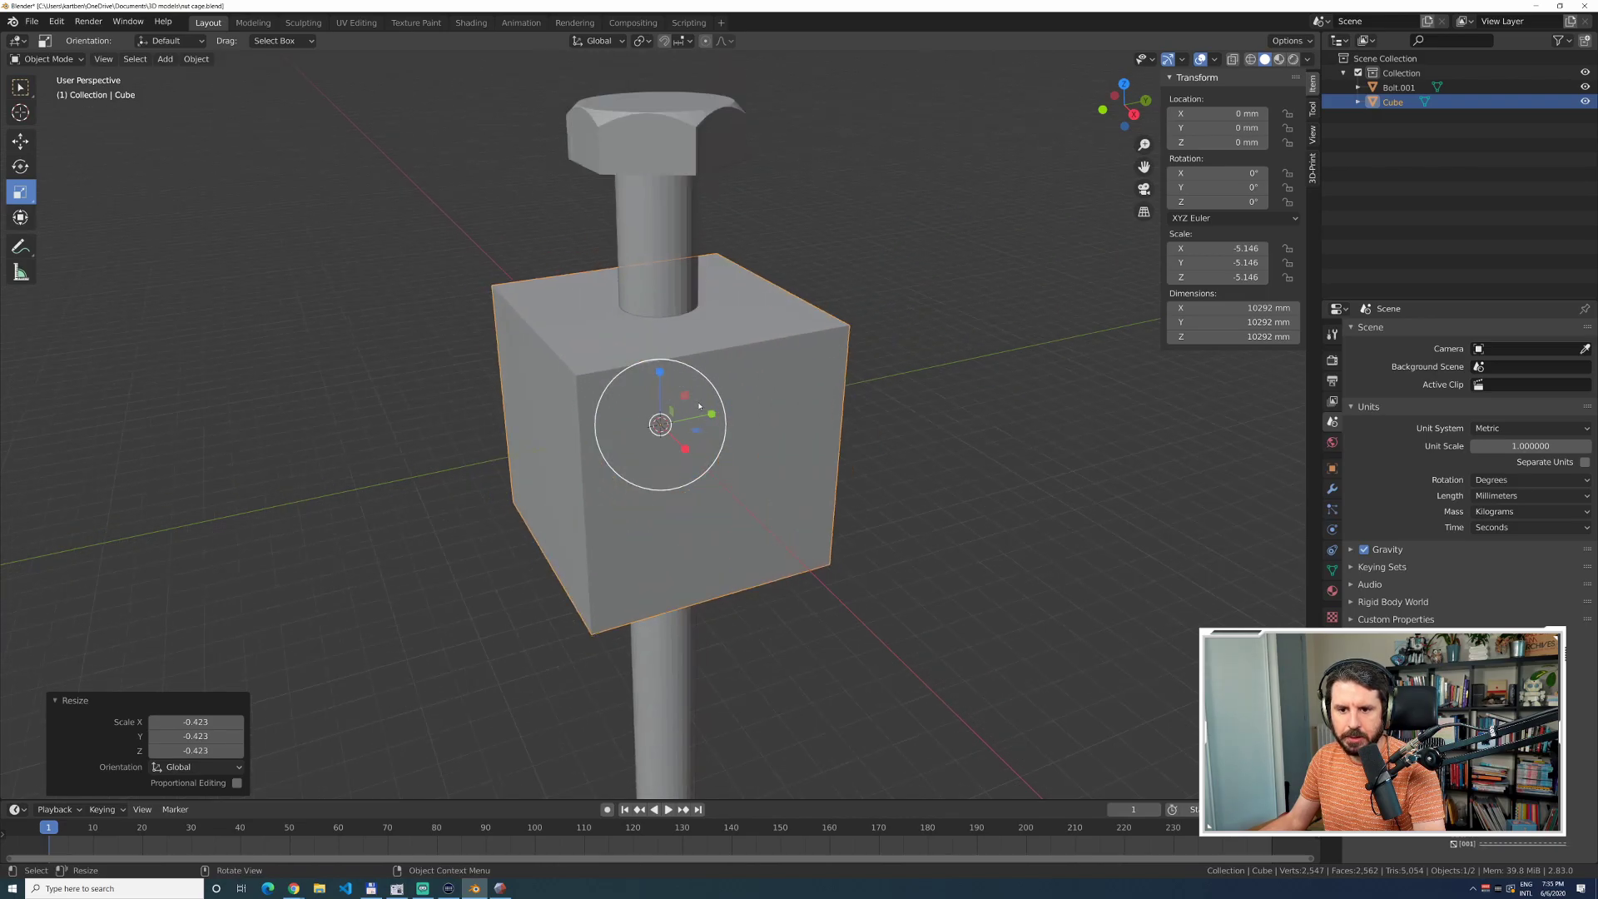
scroll(704, 385, down, 1)
drag(710, 417, 721, 415)
key(ctrl+z)
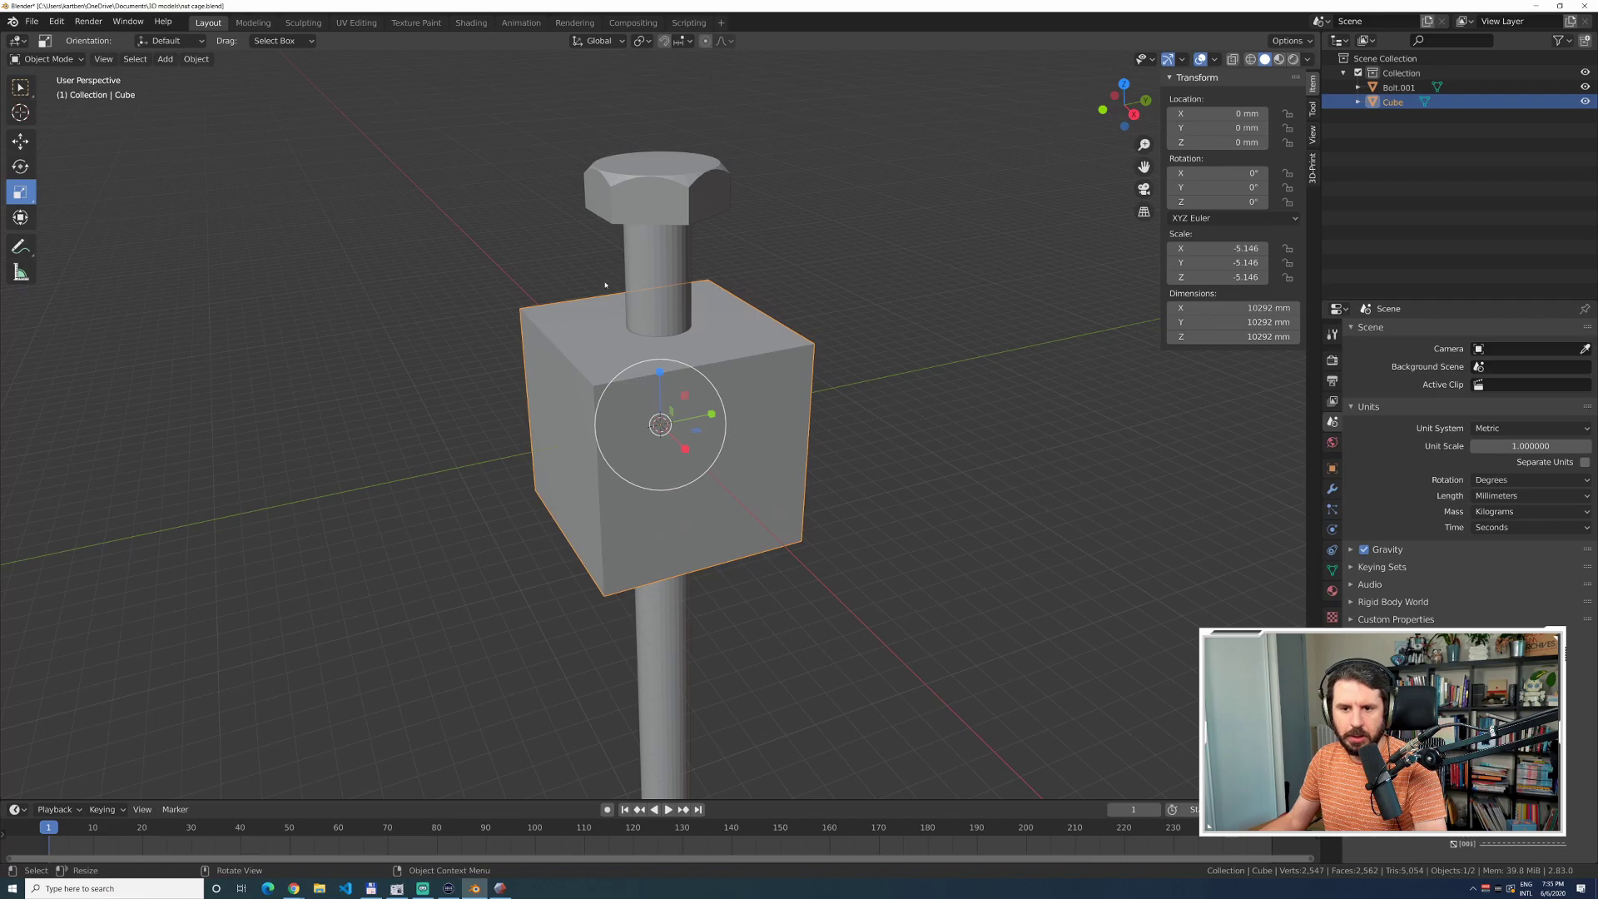
Lower the bolt along Z to about -51668 mm so its head sinks into the cube's upper face.
click(19, 140)
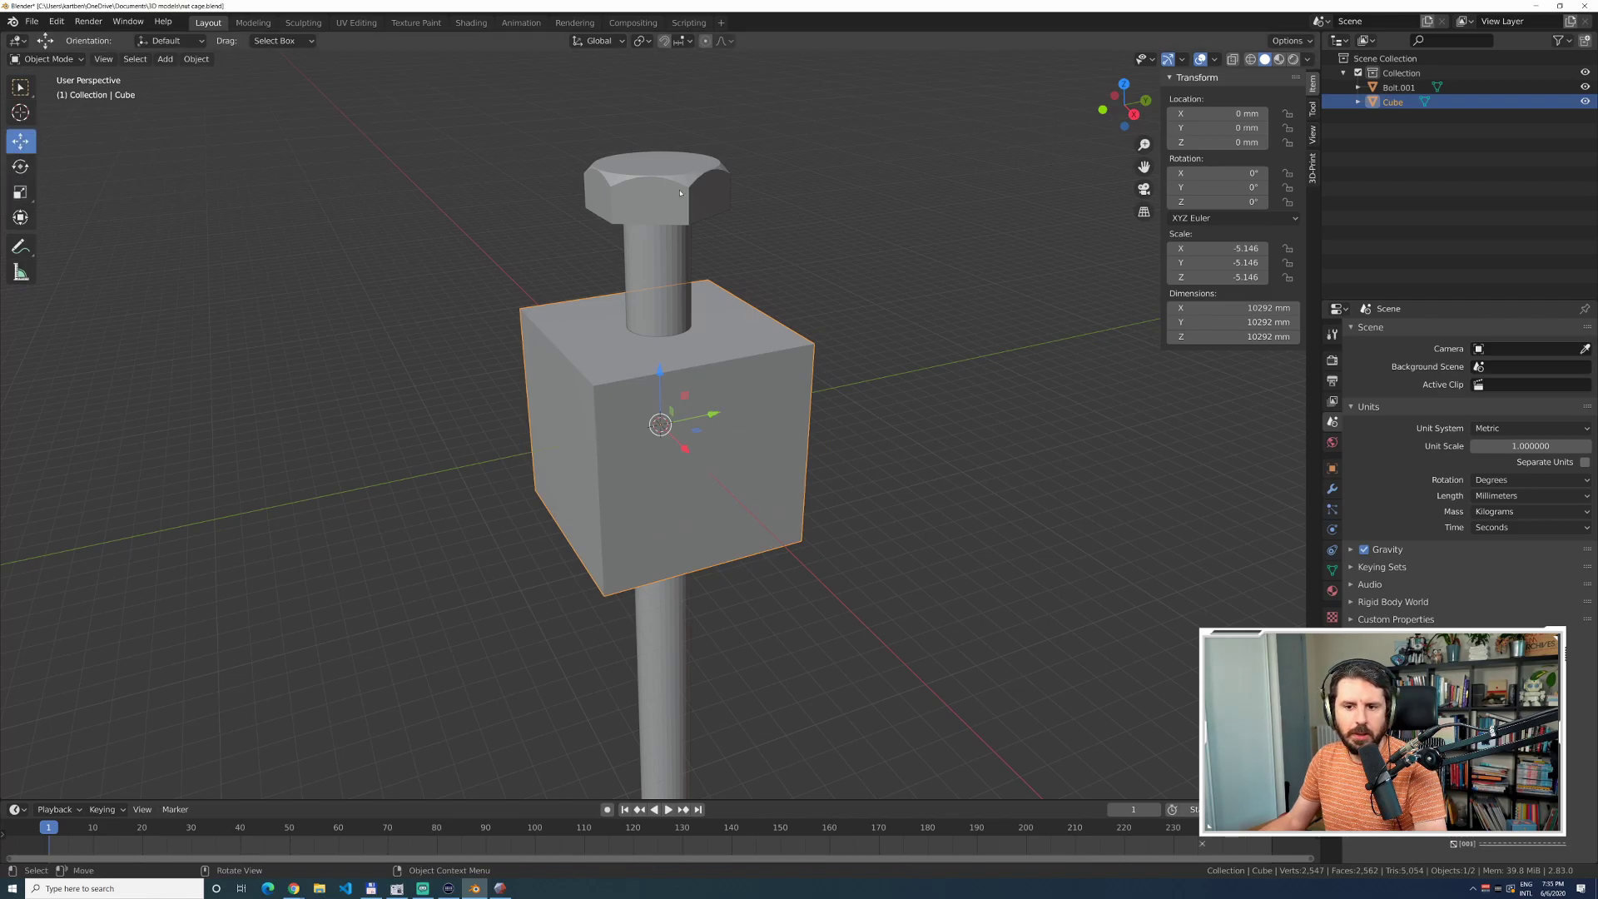
click(658, 244)
scroll(712, 554, down, 3)
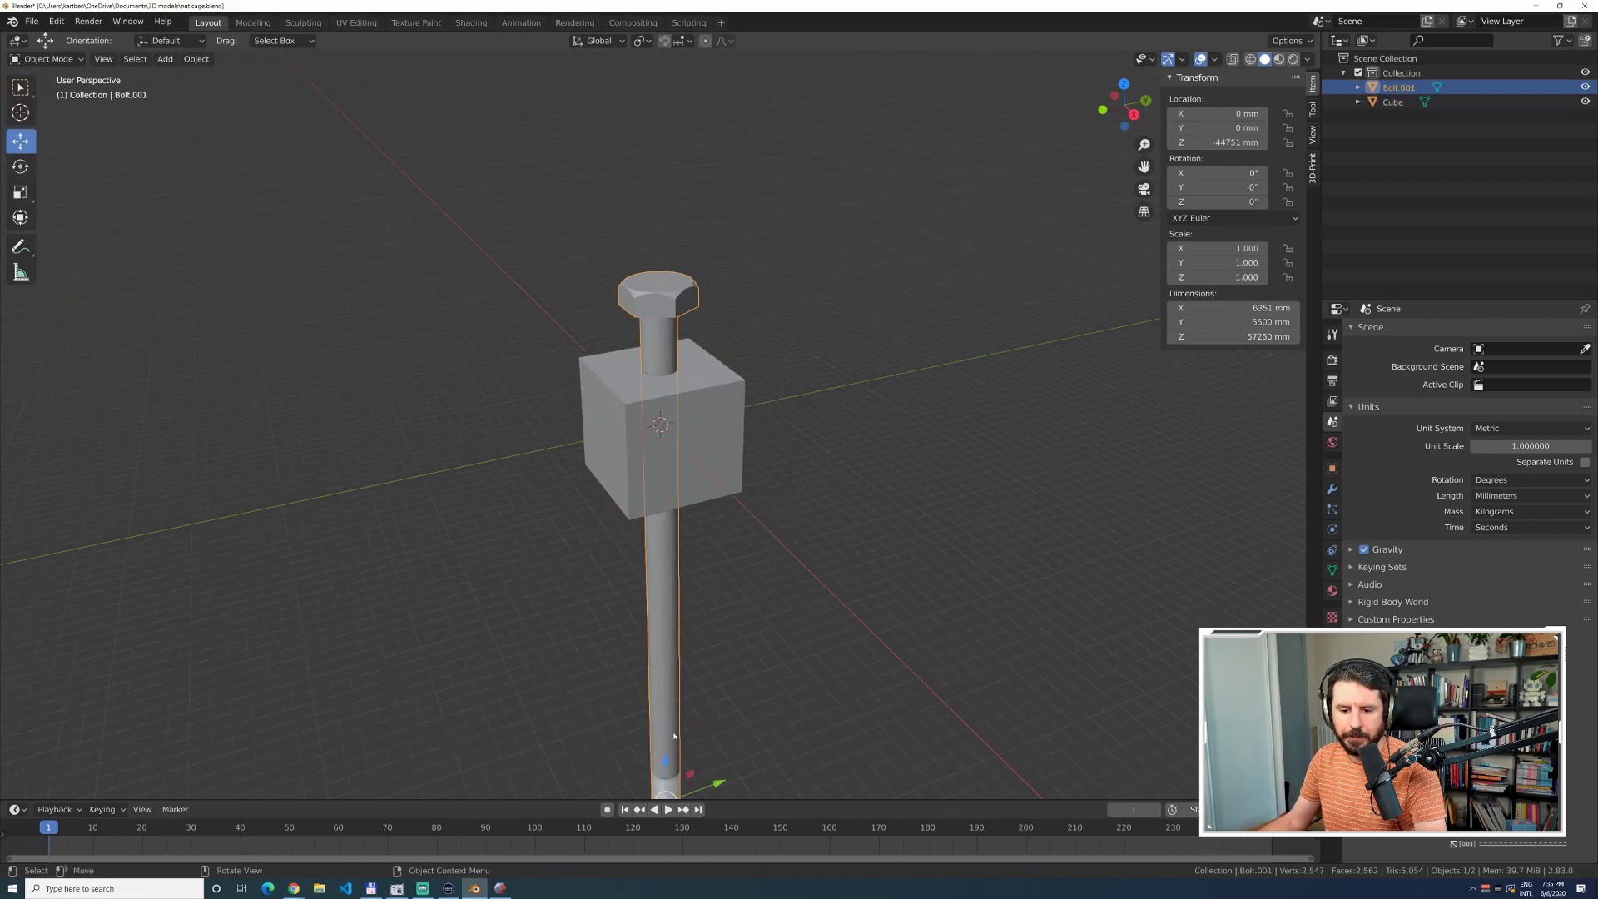
drag(669, 764, 669, 62)
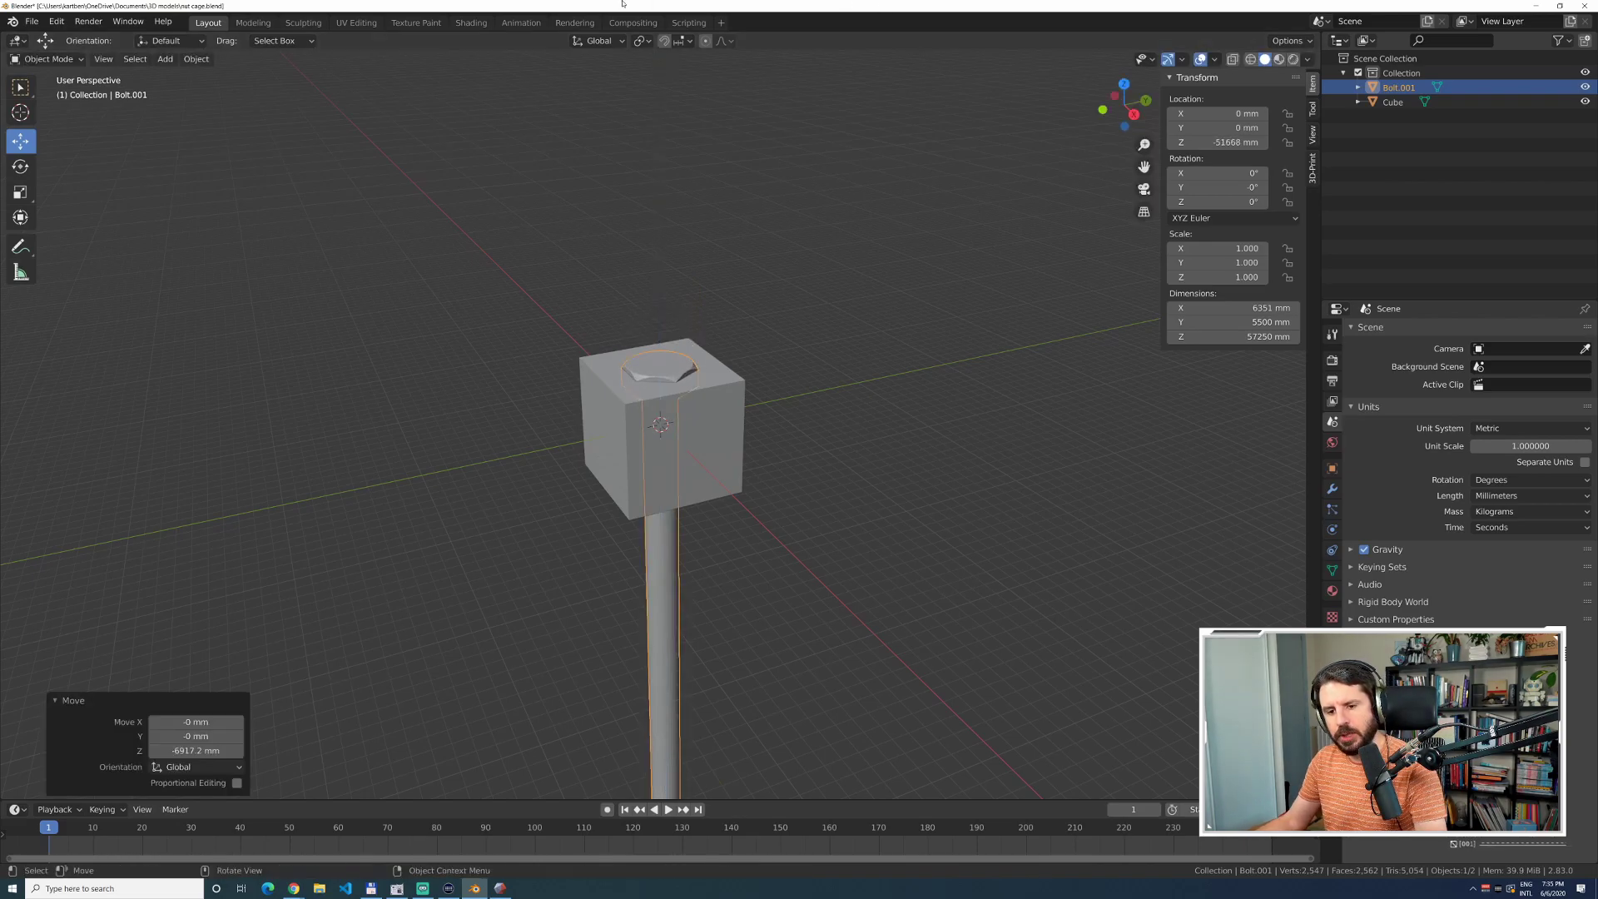
click(905, 388)
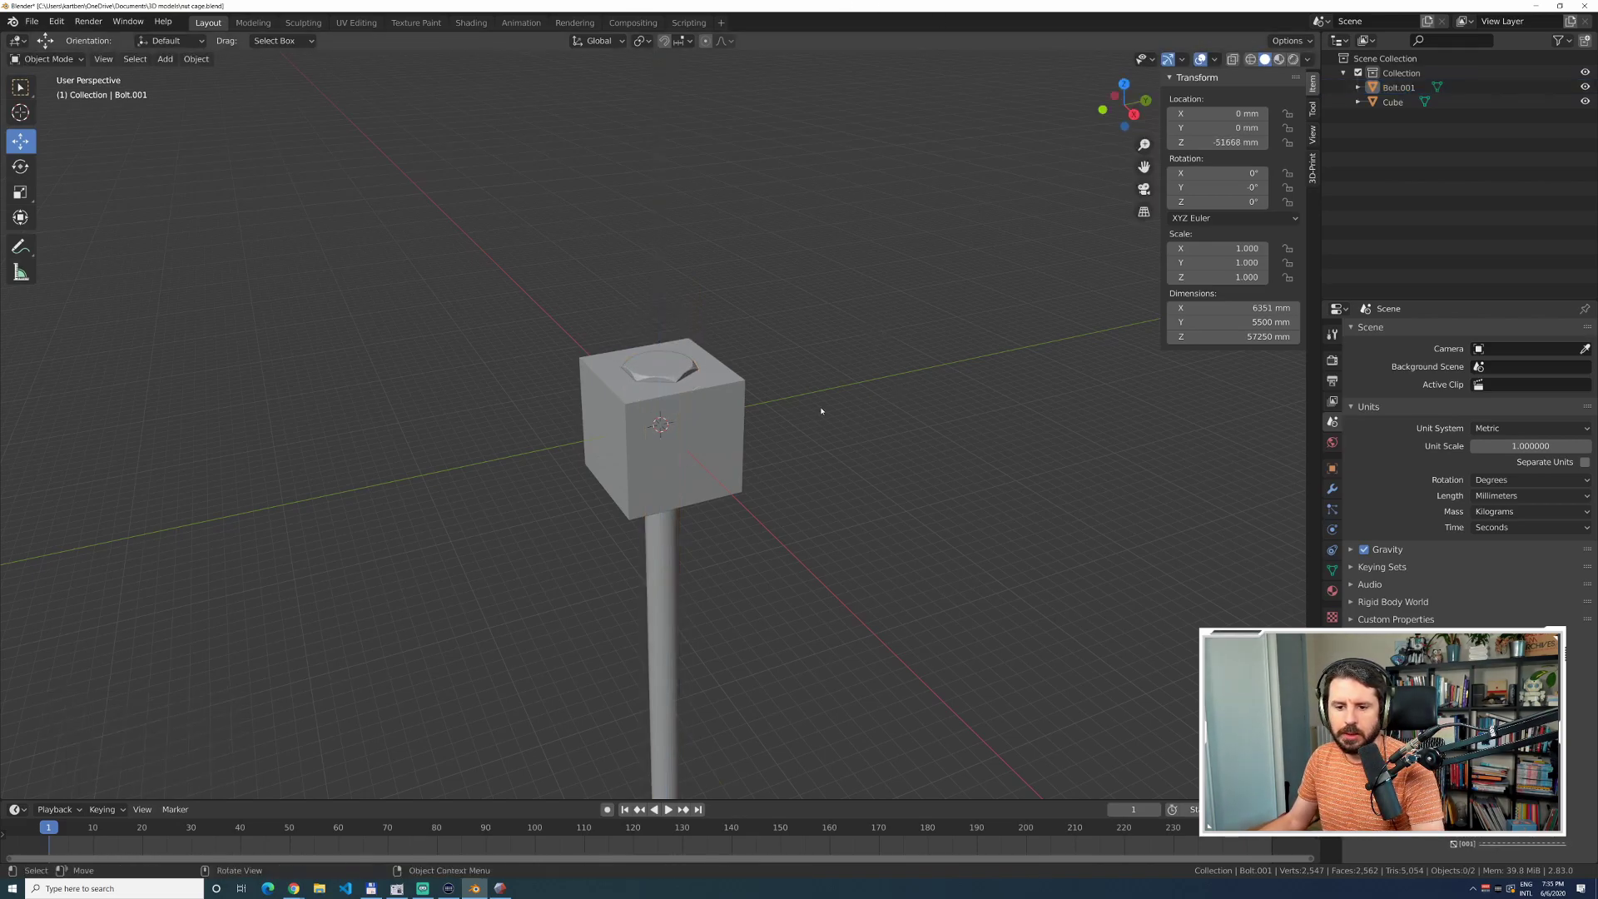
Add a Boolean modifier to the cube.
click(687, 423)
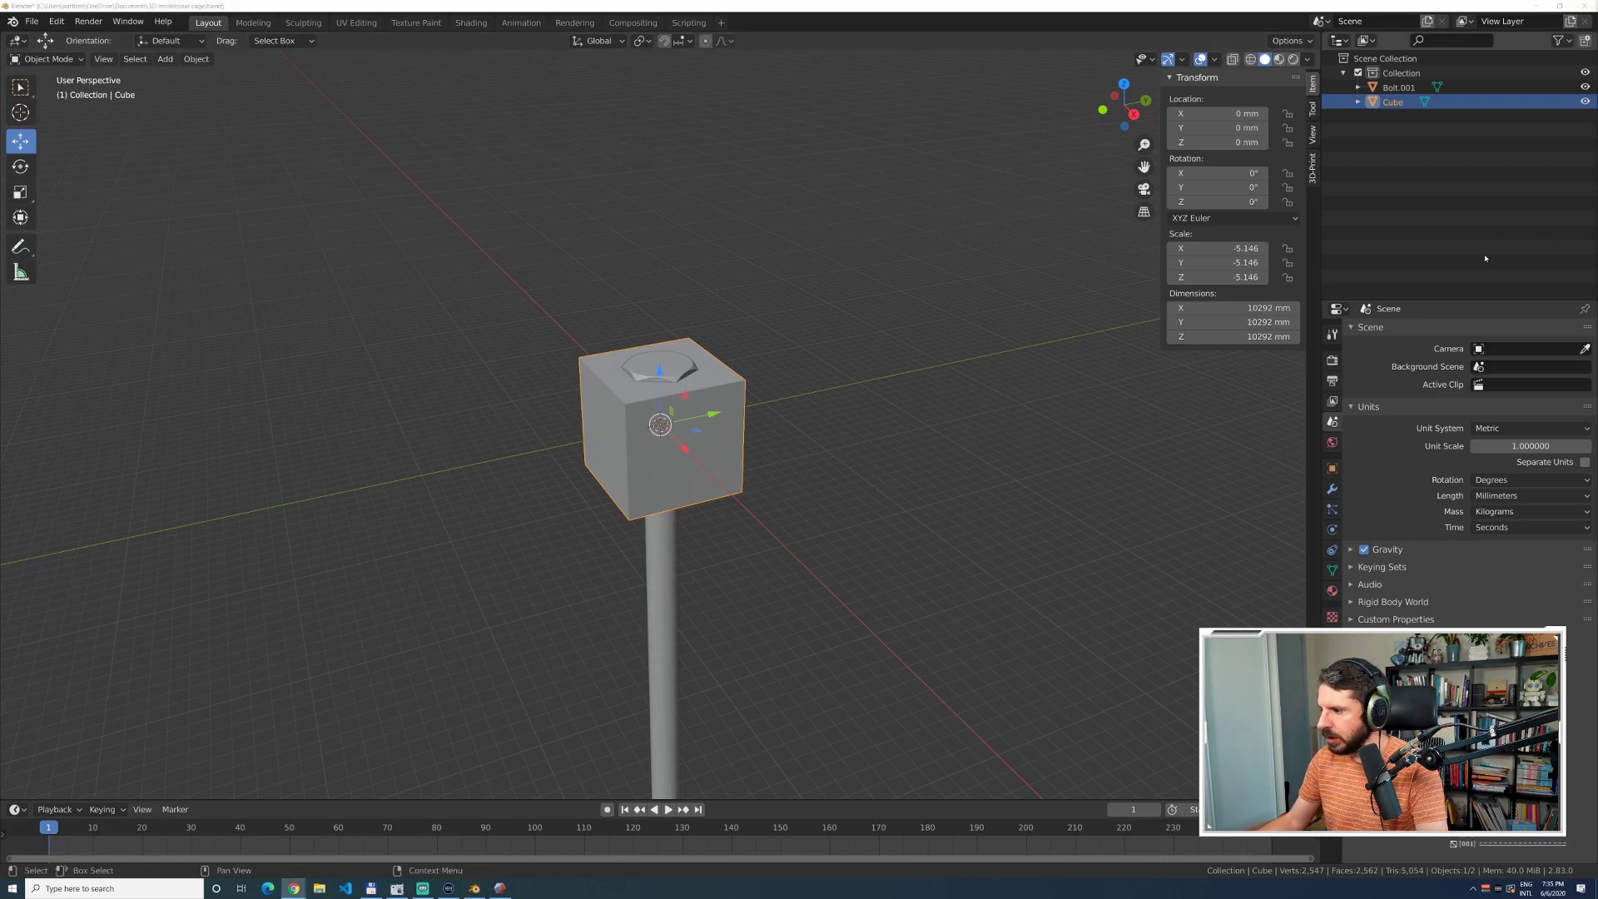
click(674, 424)
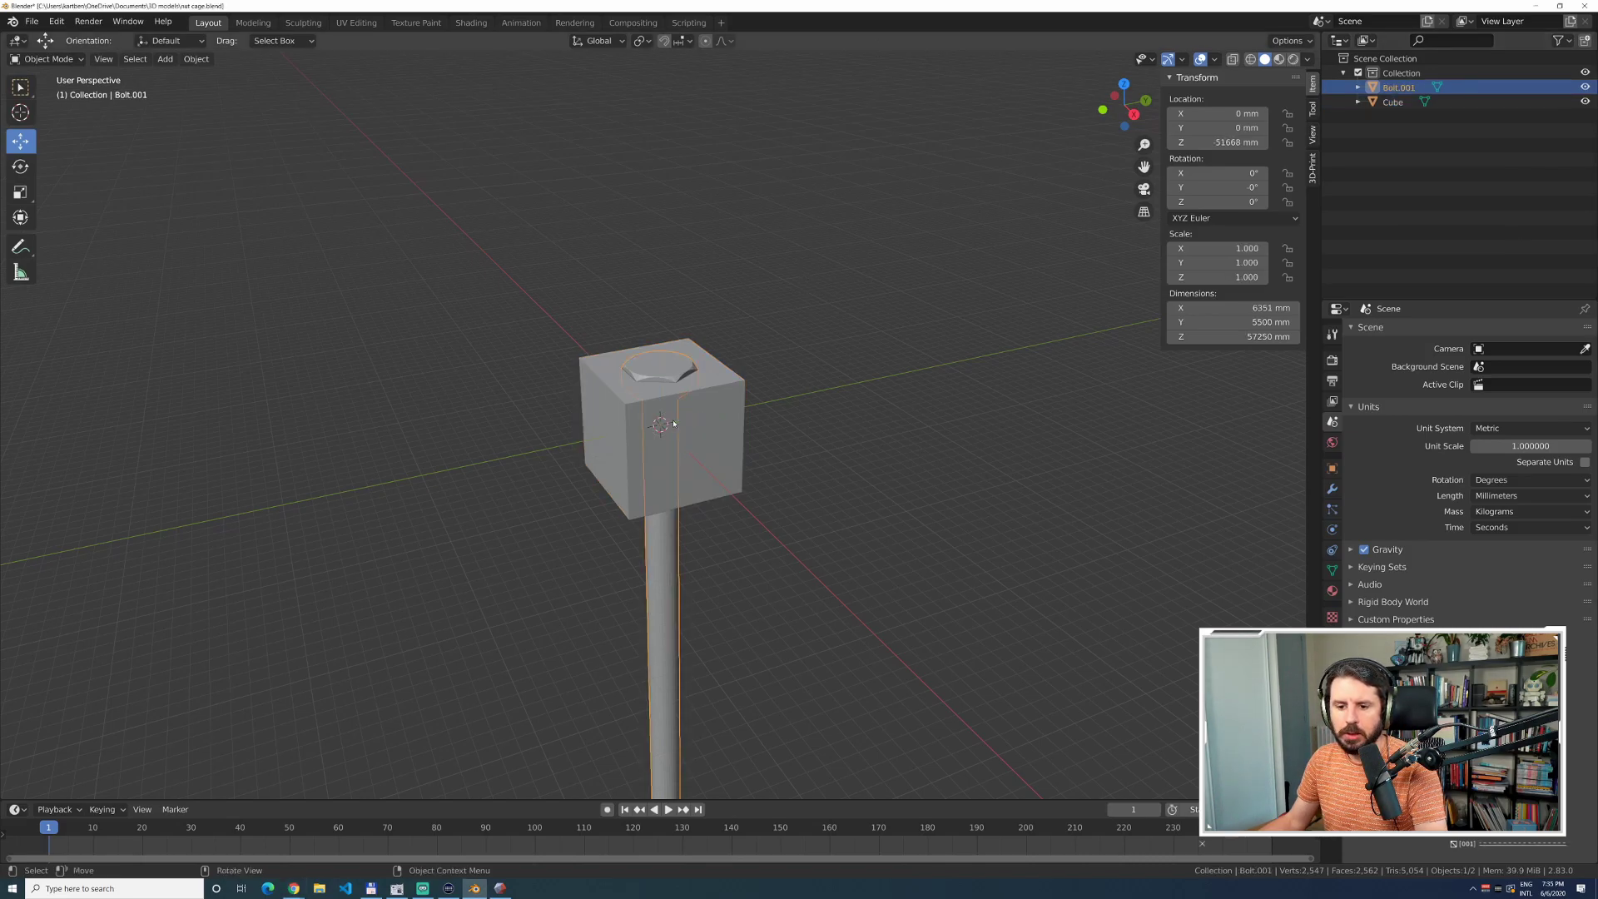
click(725, 416)
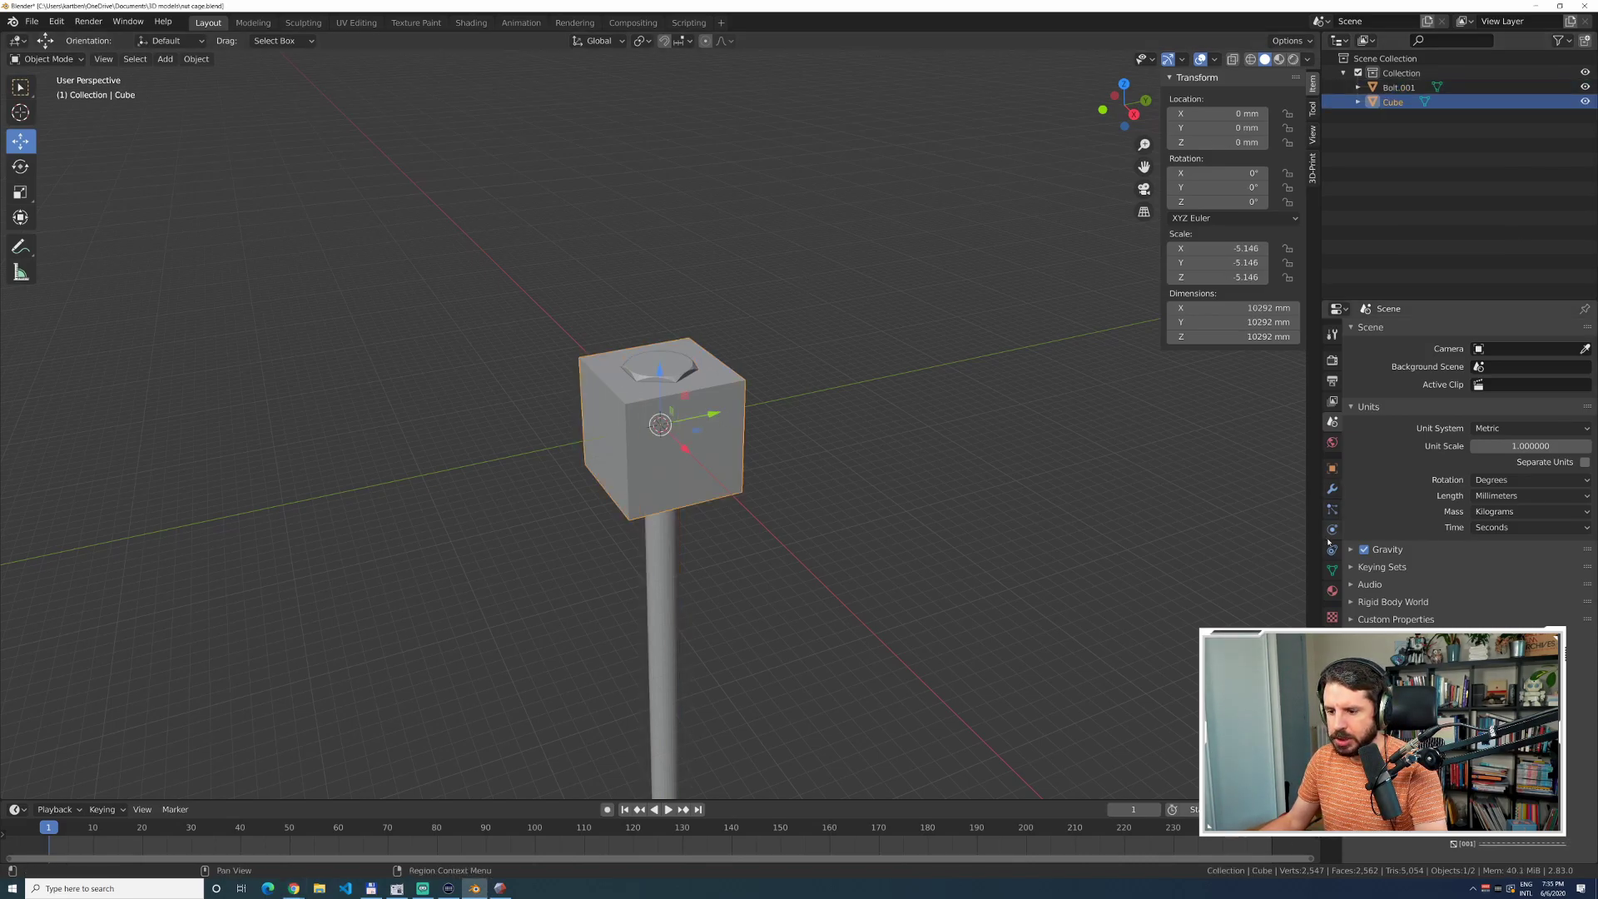
click(1332, 490)
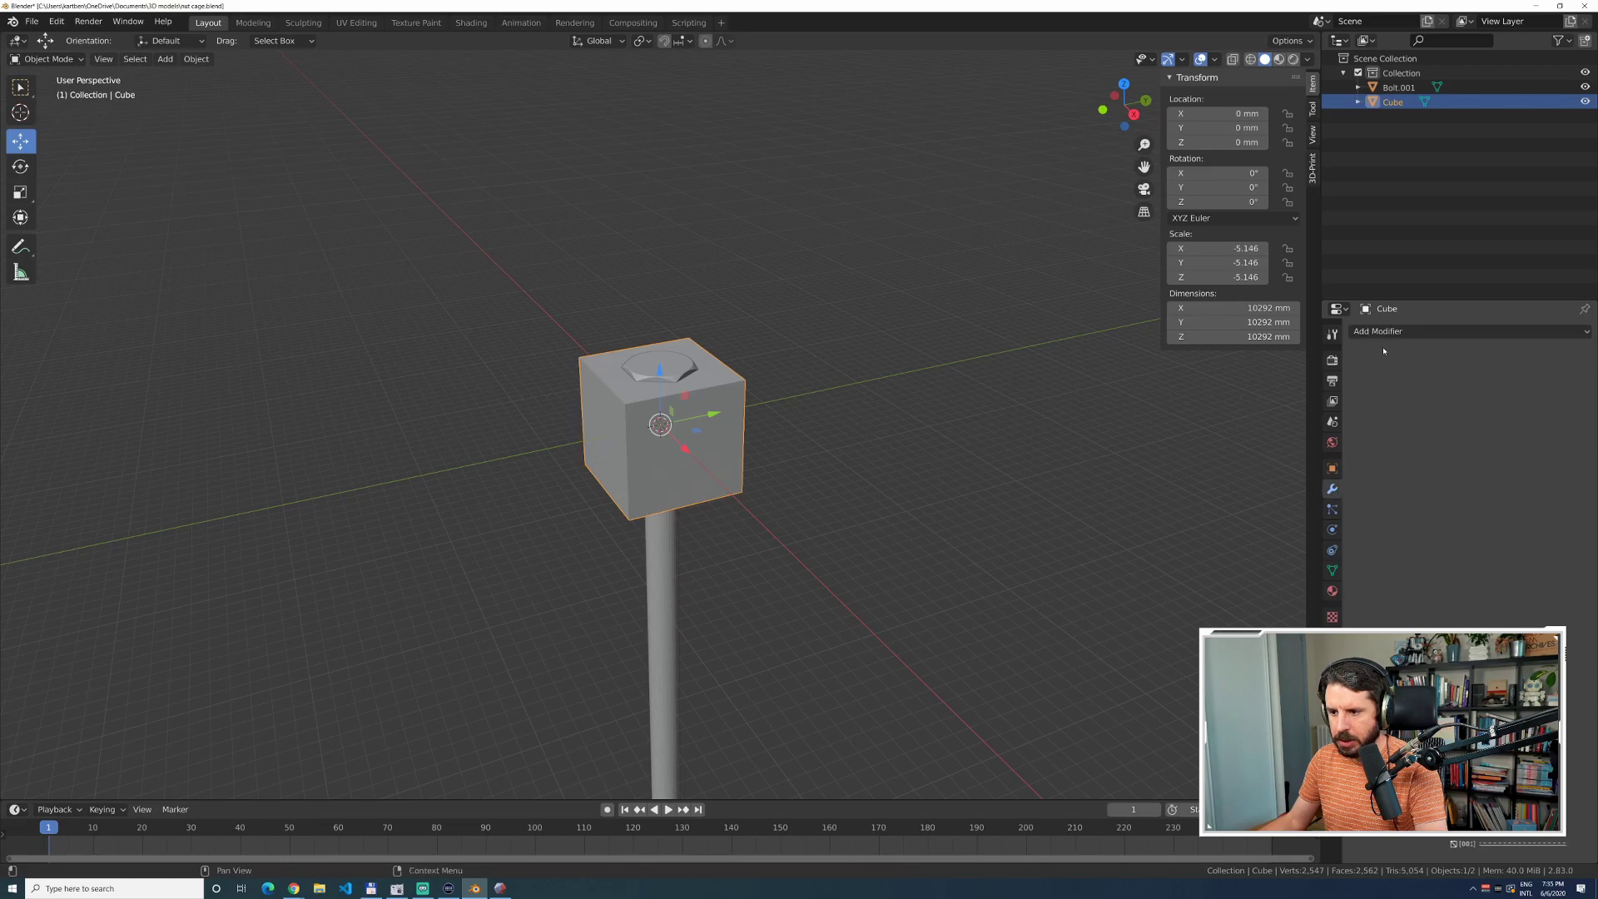
click(1373, 332)
click(1299, 395)
Set the cube's Boolean modifier to Difference with Bolt.001 as the cutting object, and hide the bolt.
click(1427, 352)
click(1407, 410)
click(1406, 410)
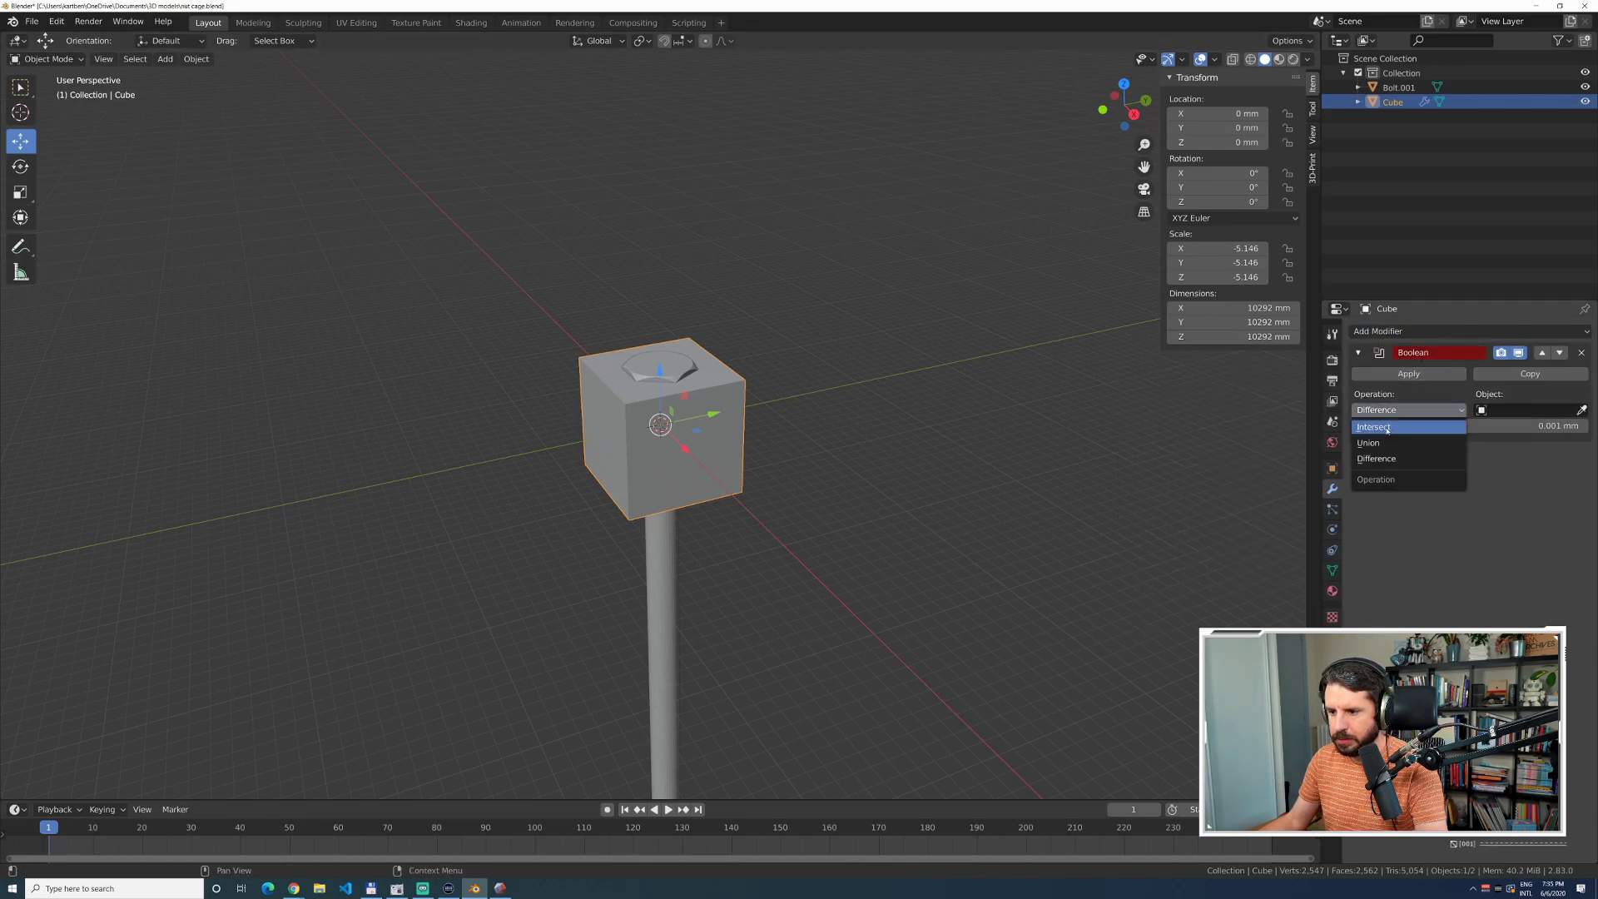
click(1389, 460)
click(1581, 409)
click(1412, 88)
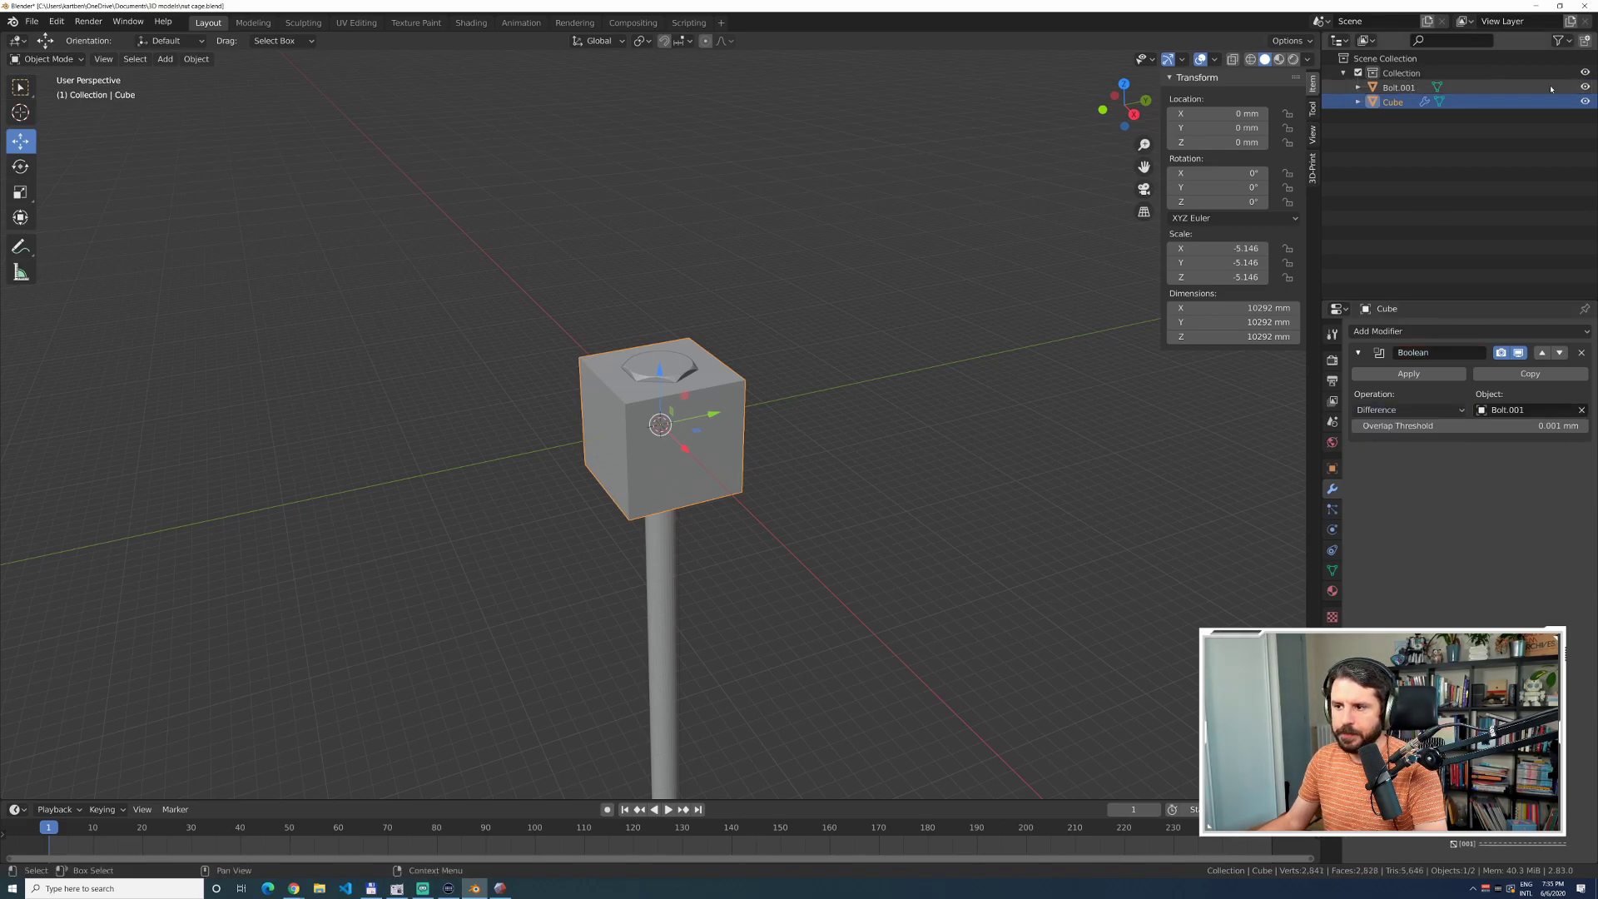
click(1585, 87)
middle_drag(932, 357, 948, 408)
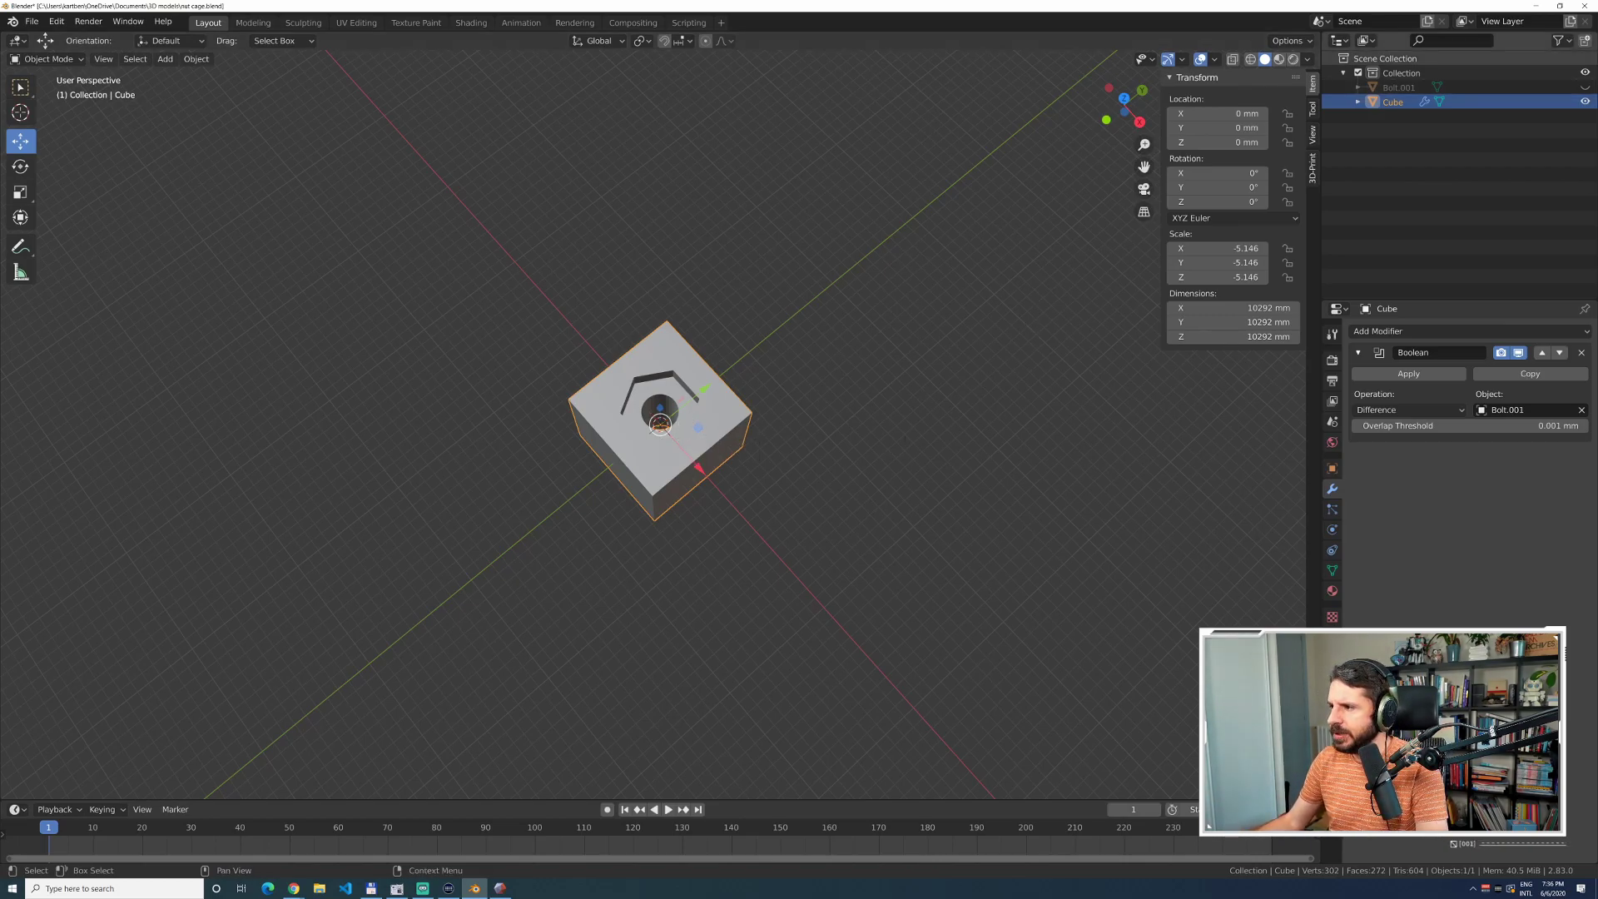
Switch to the web browser and search Google for "bolt clearance hole".
key(alt+Tab)
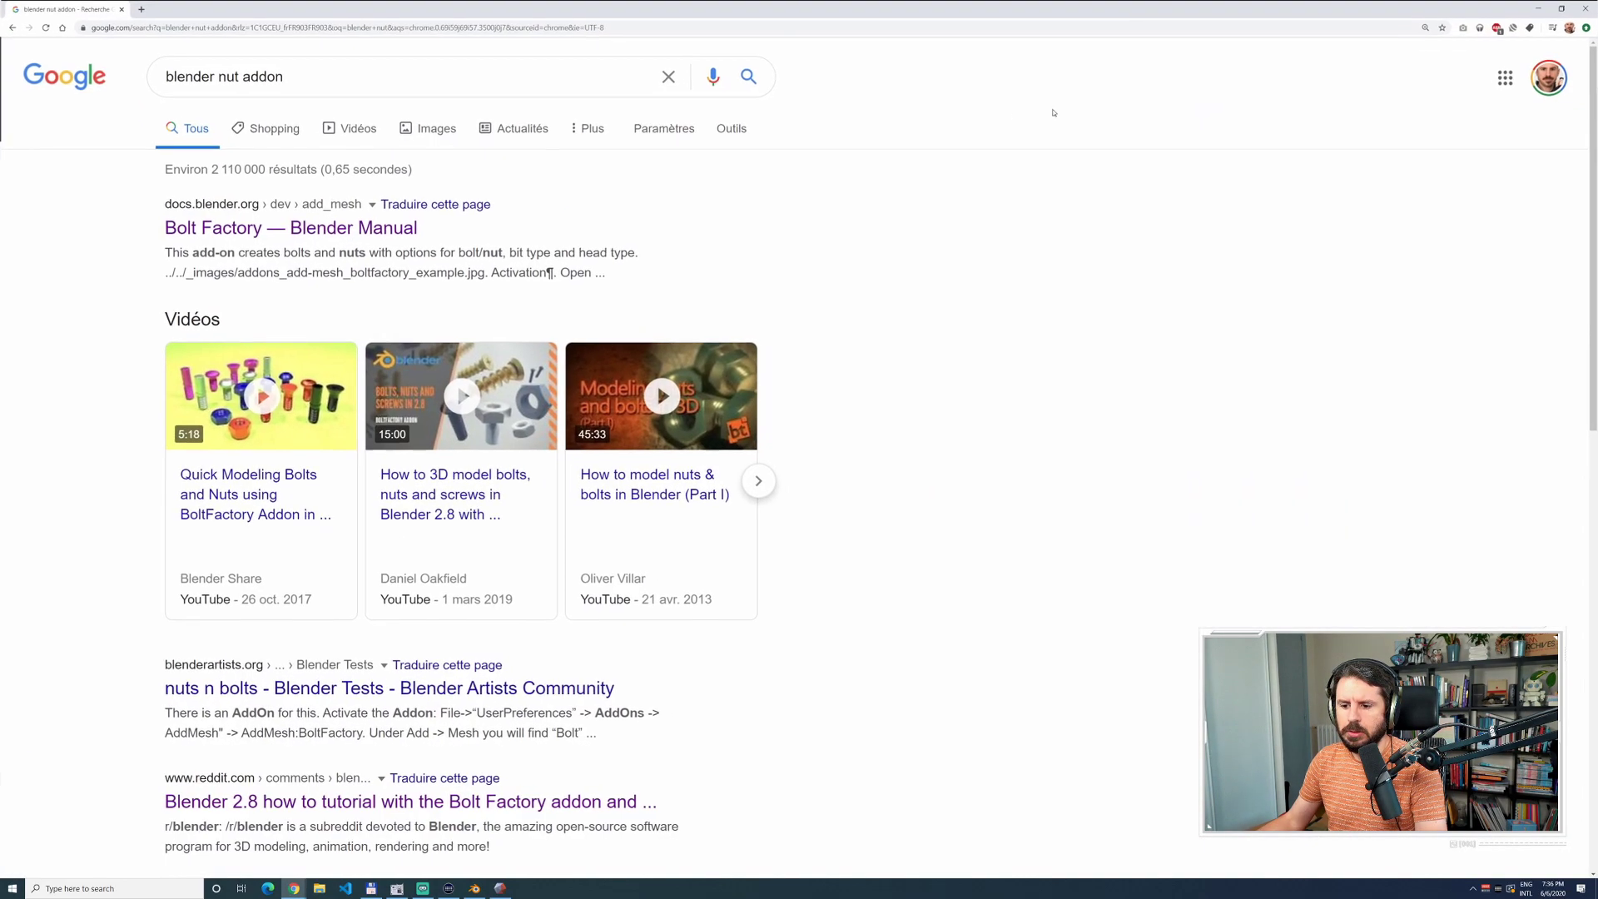
key(ctrl+t)
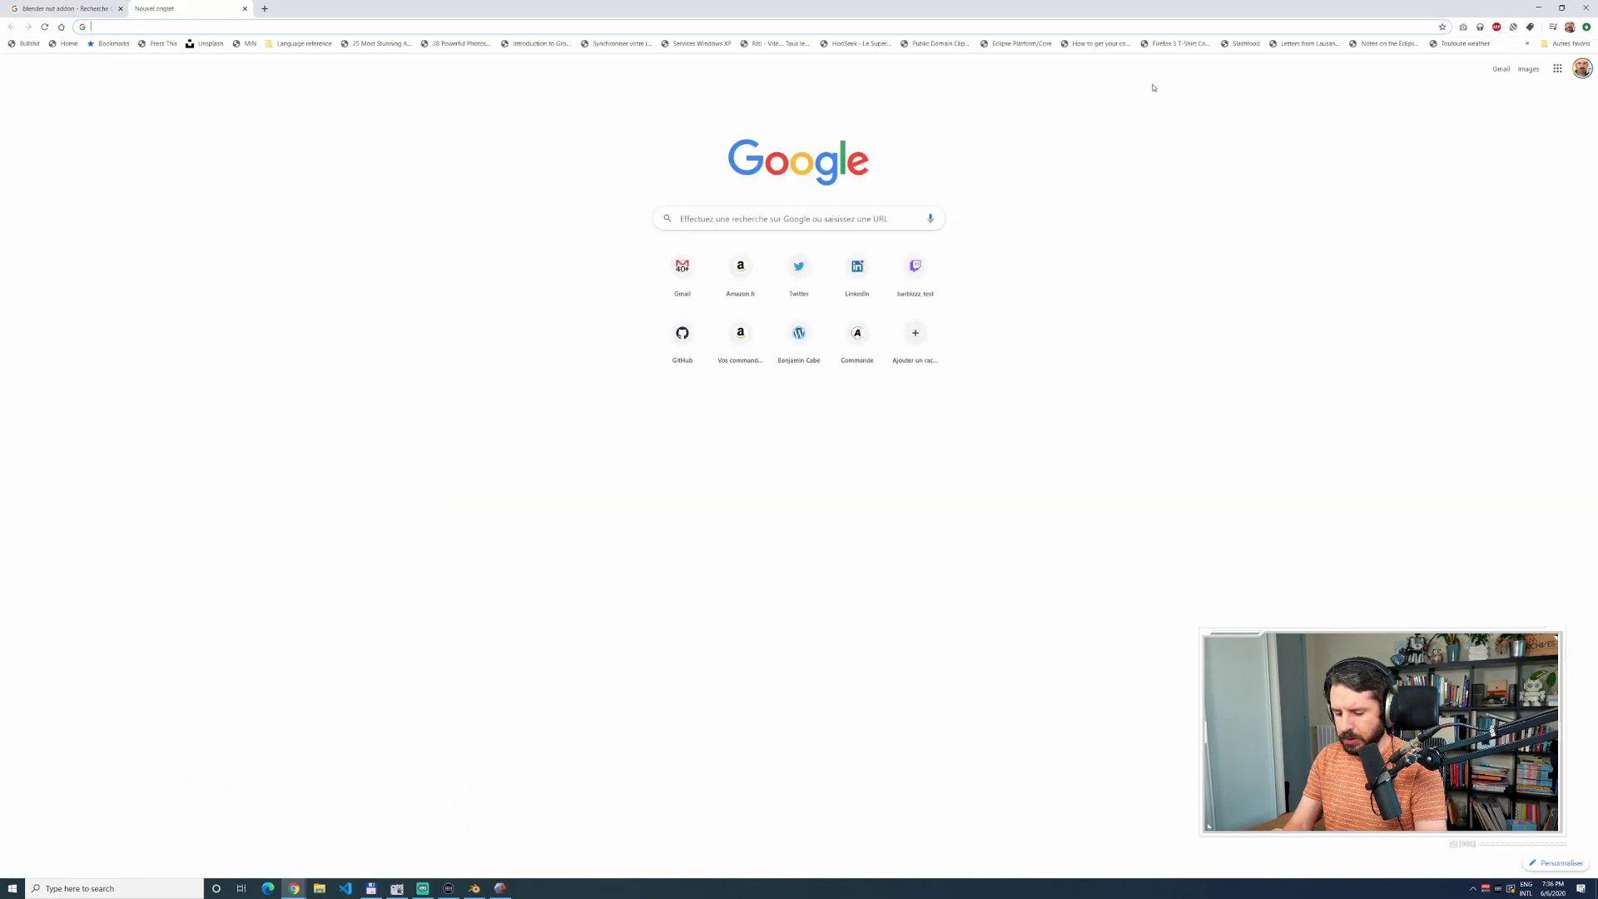
text(bolt clearn)
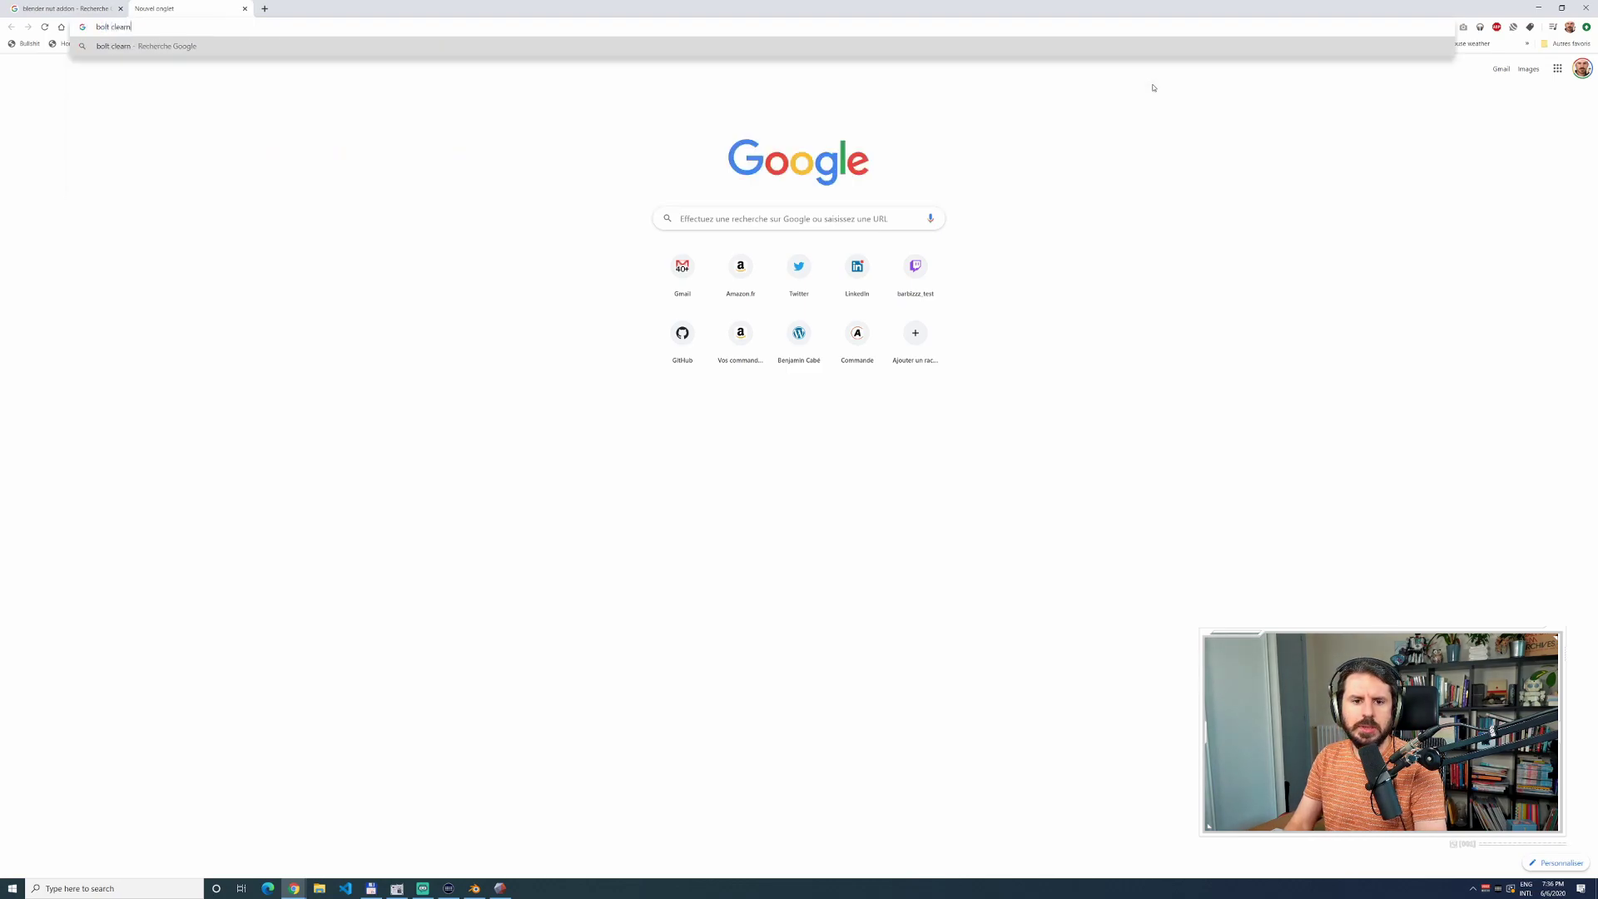
key(BackSpace)
text(ance hole)
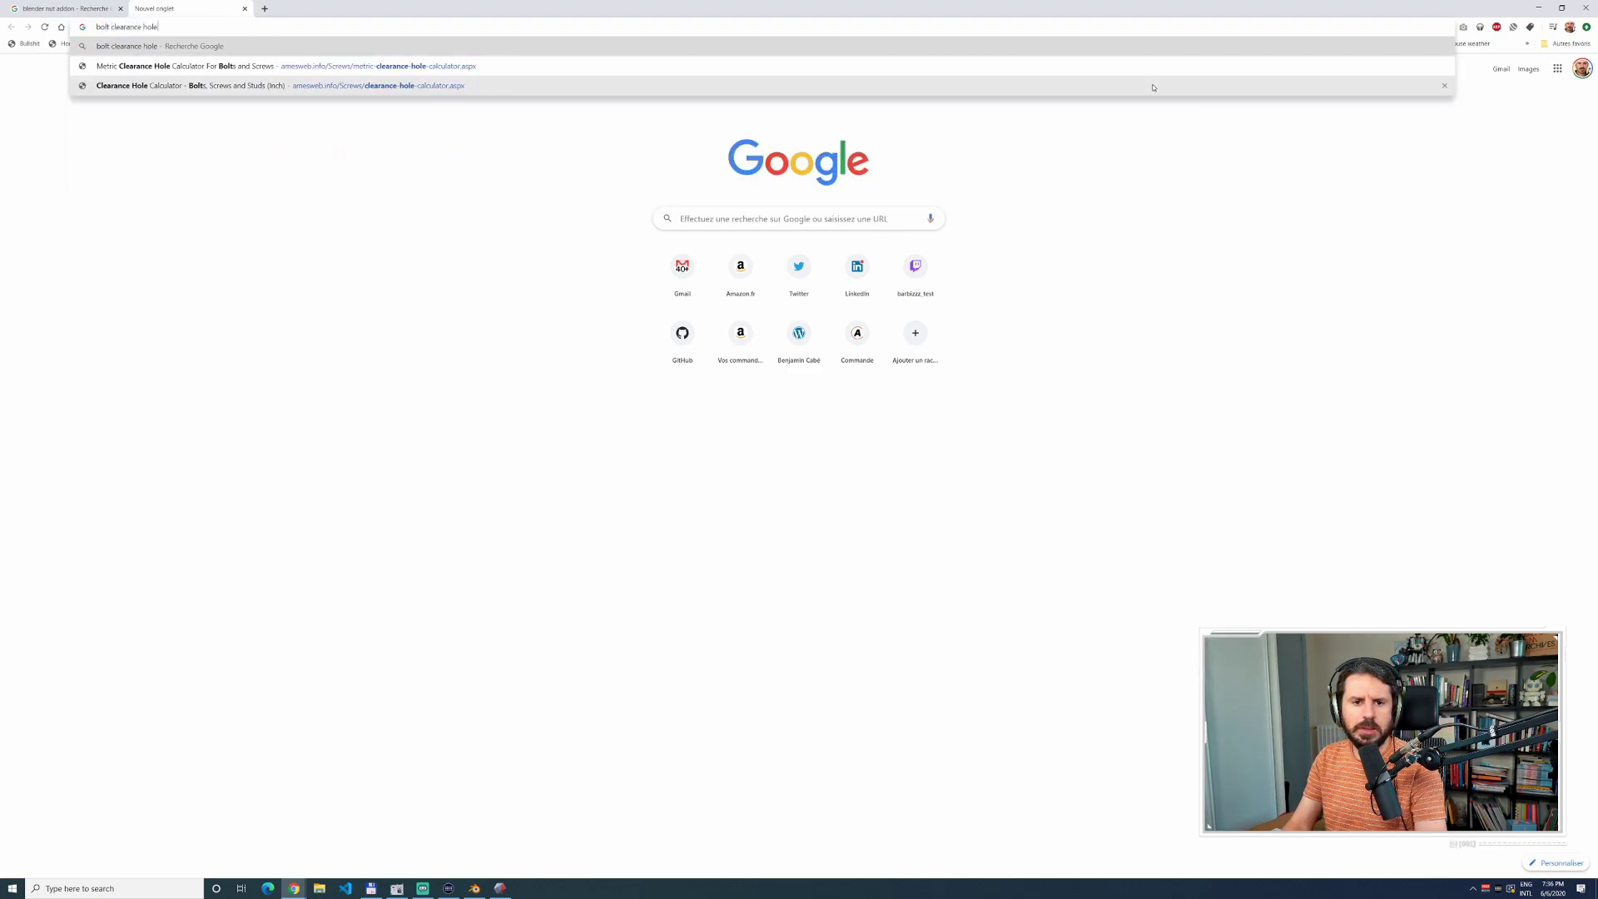
key(Return)
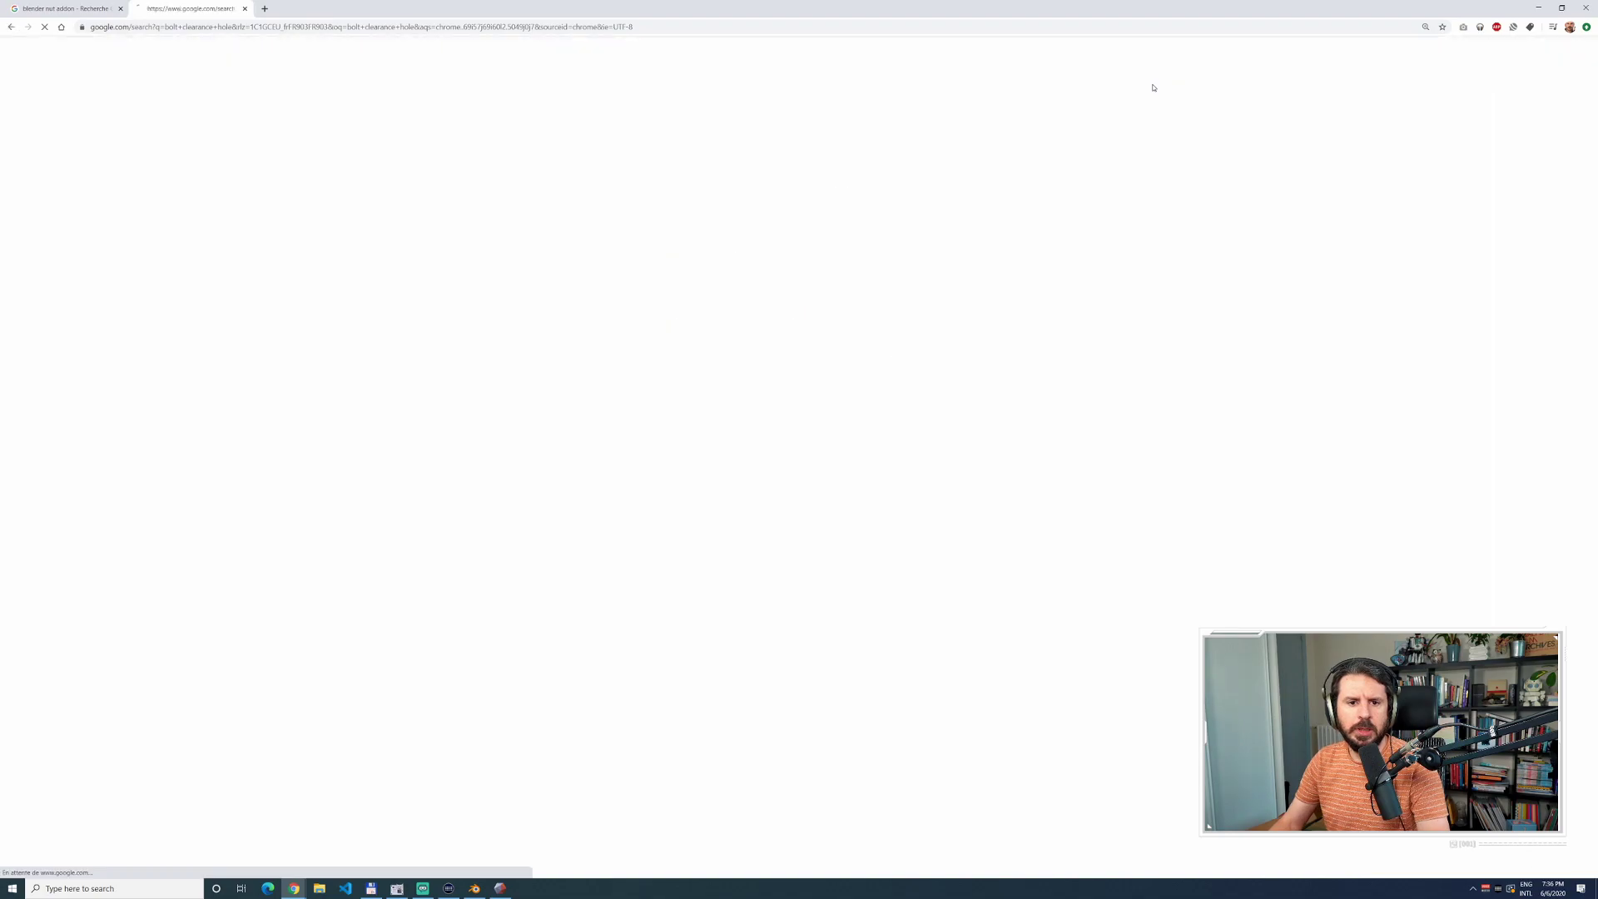
Open the TR Fastenings tapping sizes and clearance holes page and look up the M3 clearance hole size.
scroll(1059, 342, down, 4)
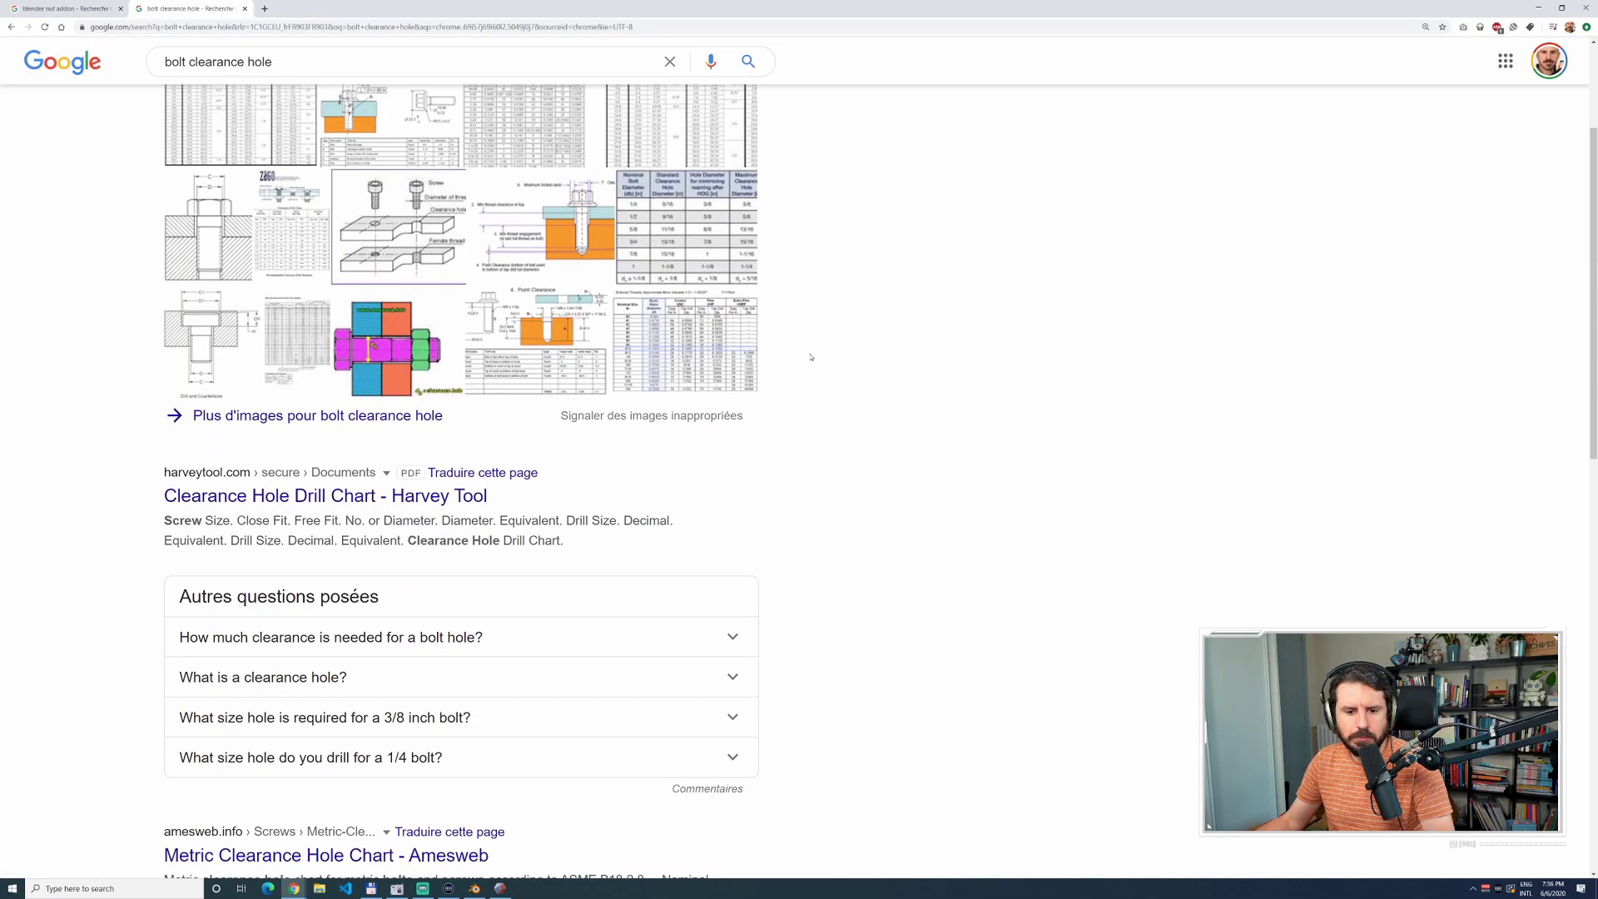
scroll(399, 475, down, 2)
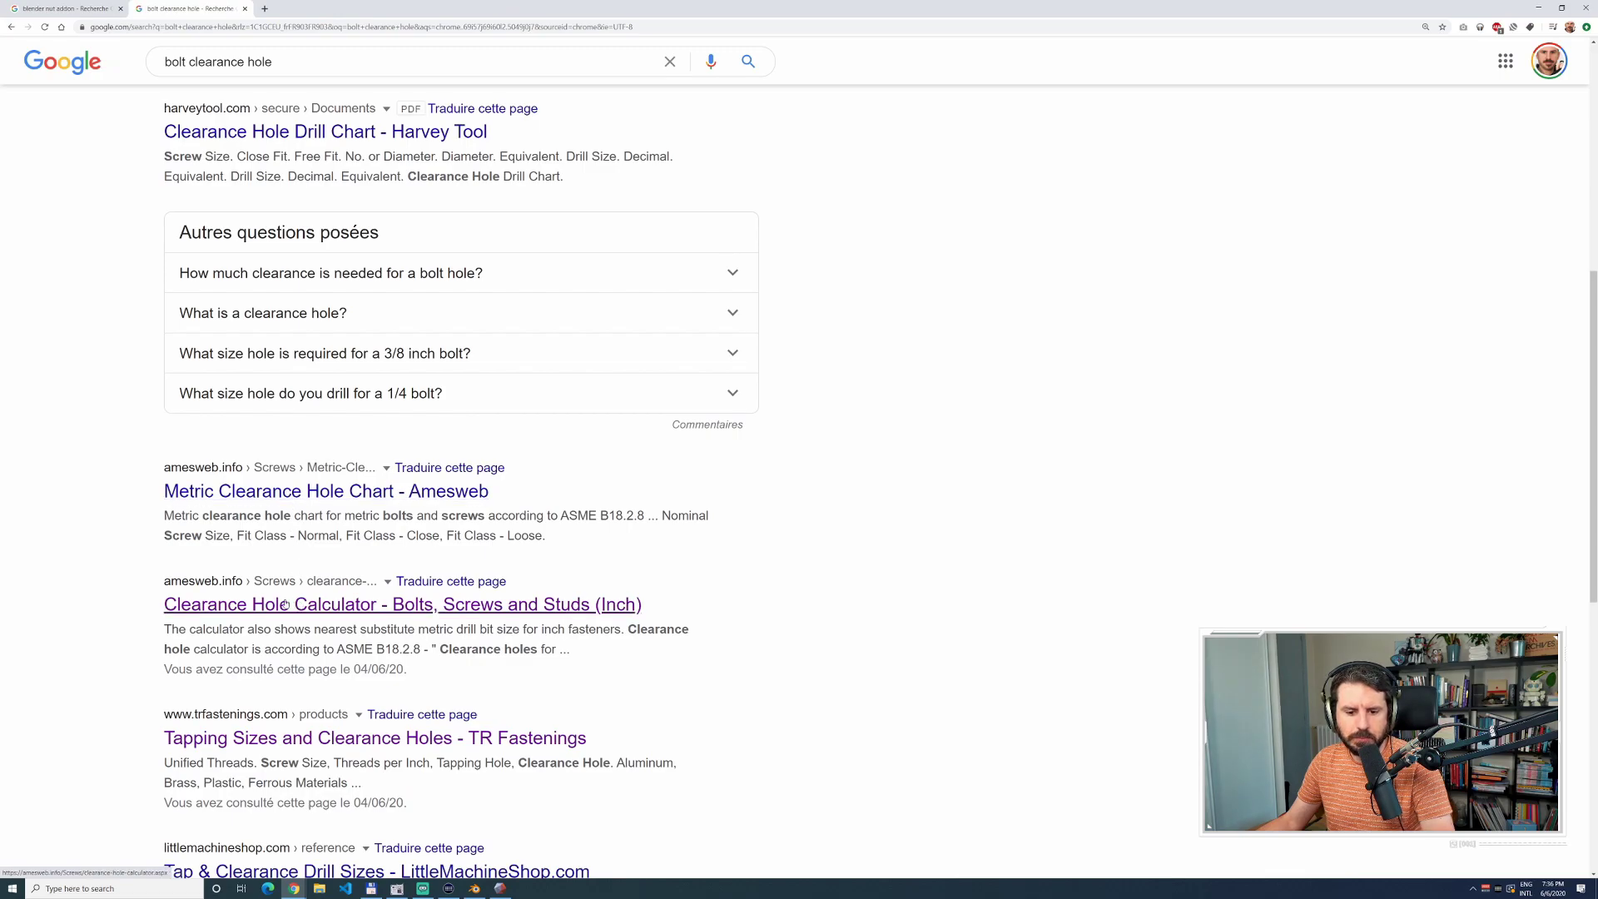
click(331, 745)
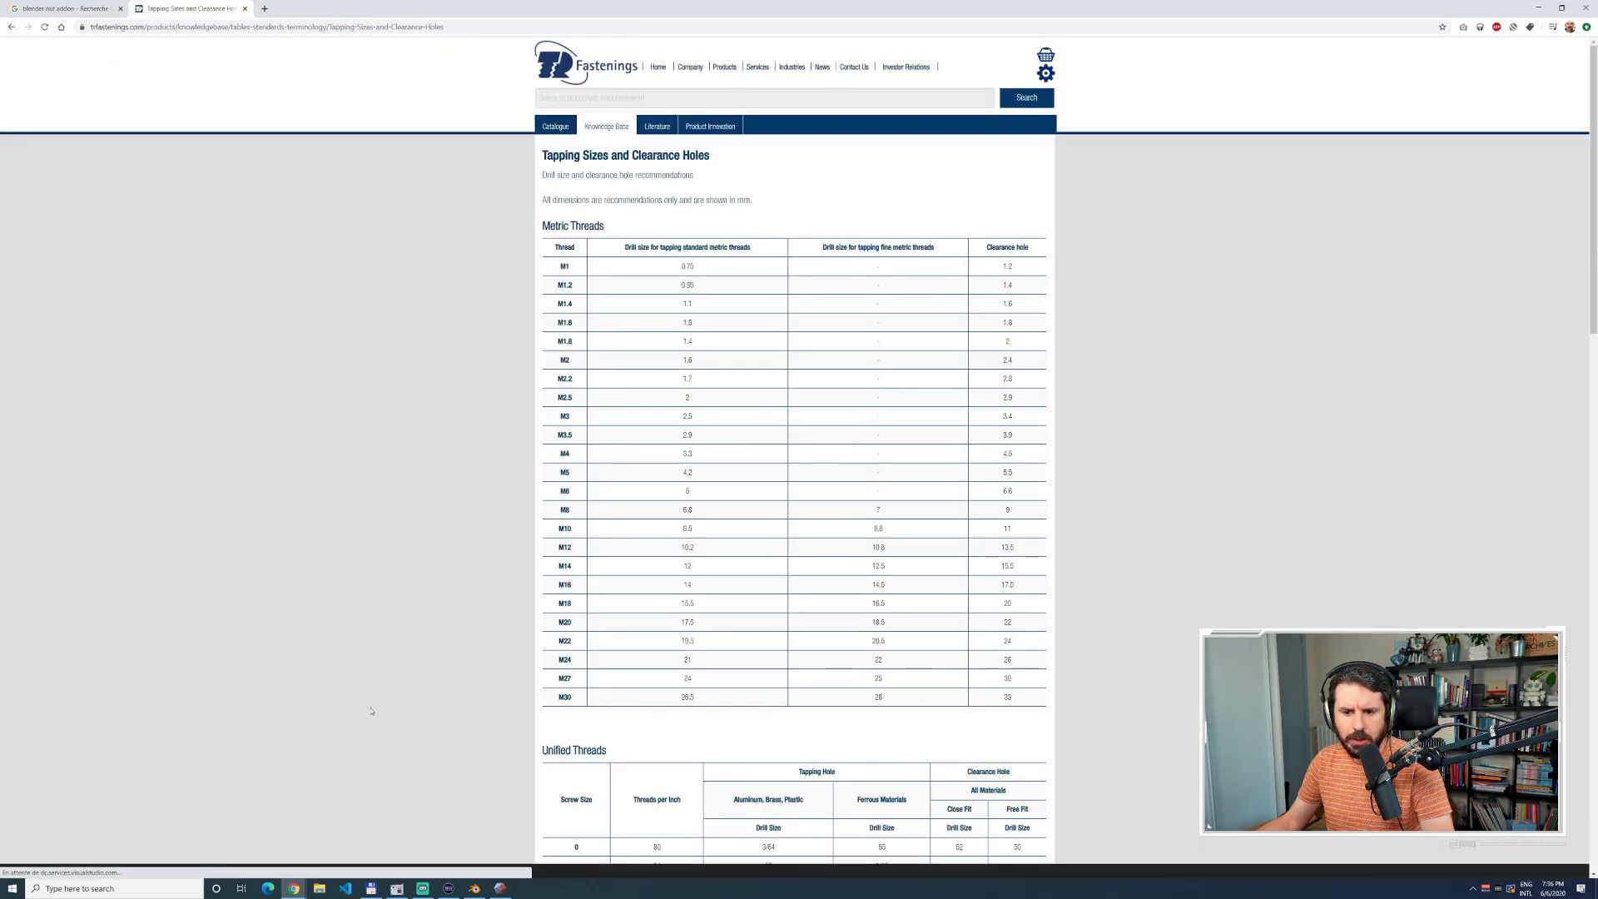
scroll(616, 600, down, 3)
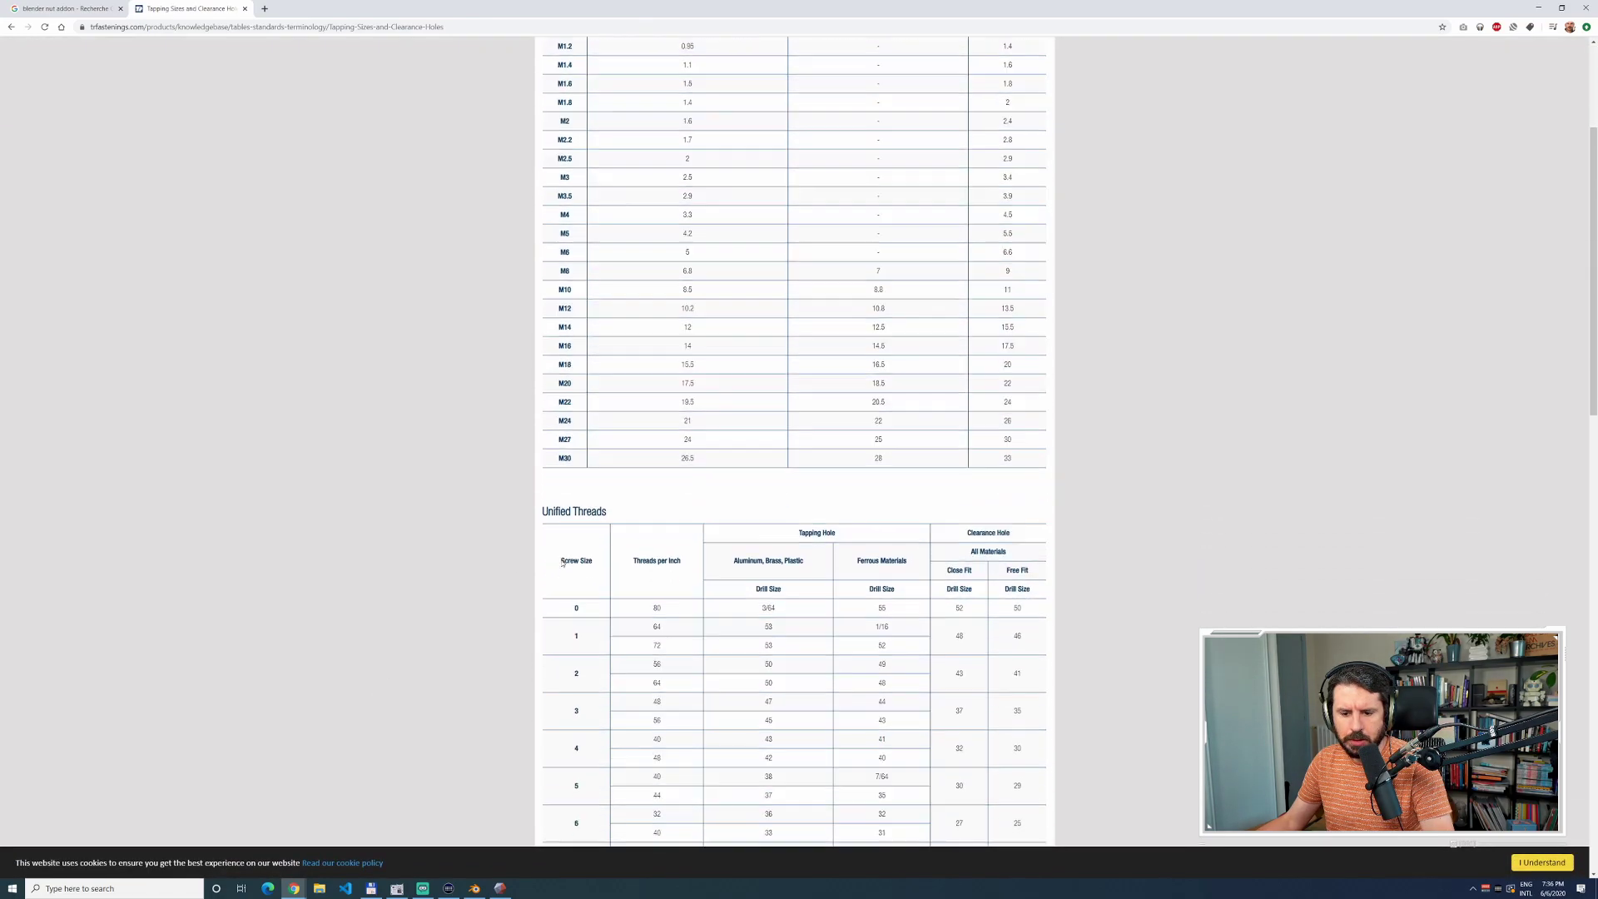
scroll(614, 597, up, 2)
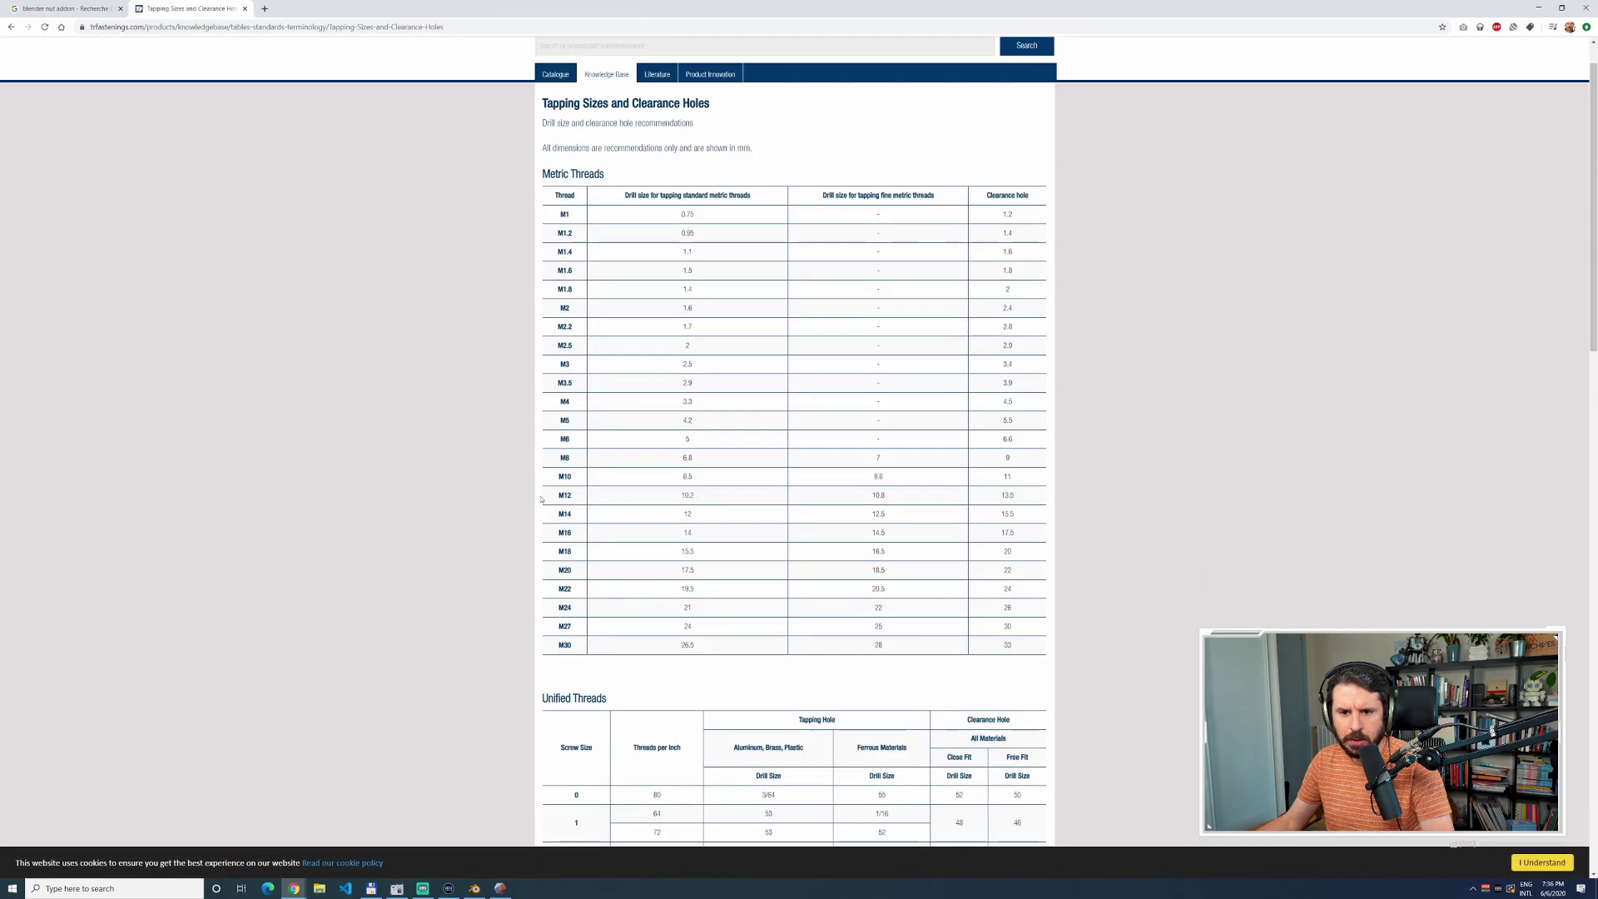
drag(998, 363, 1019, 372)
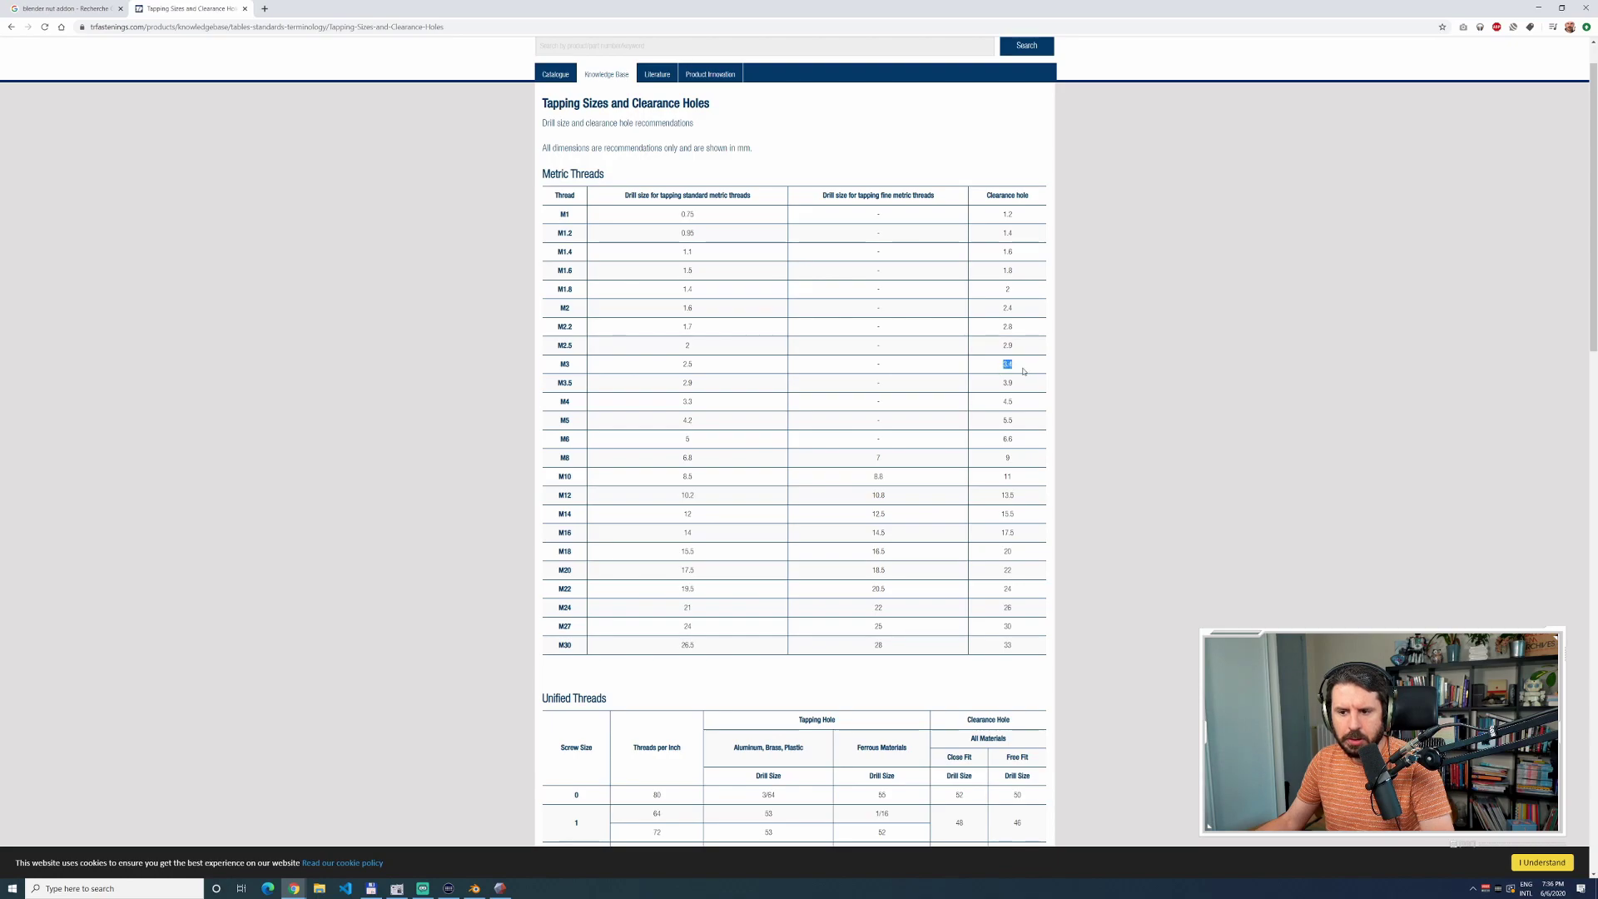
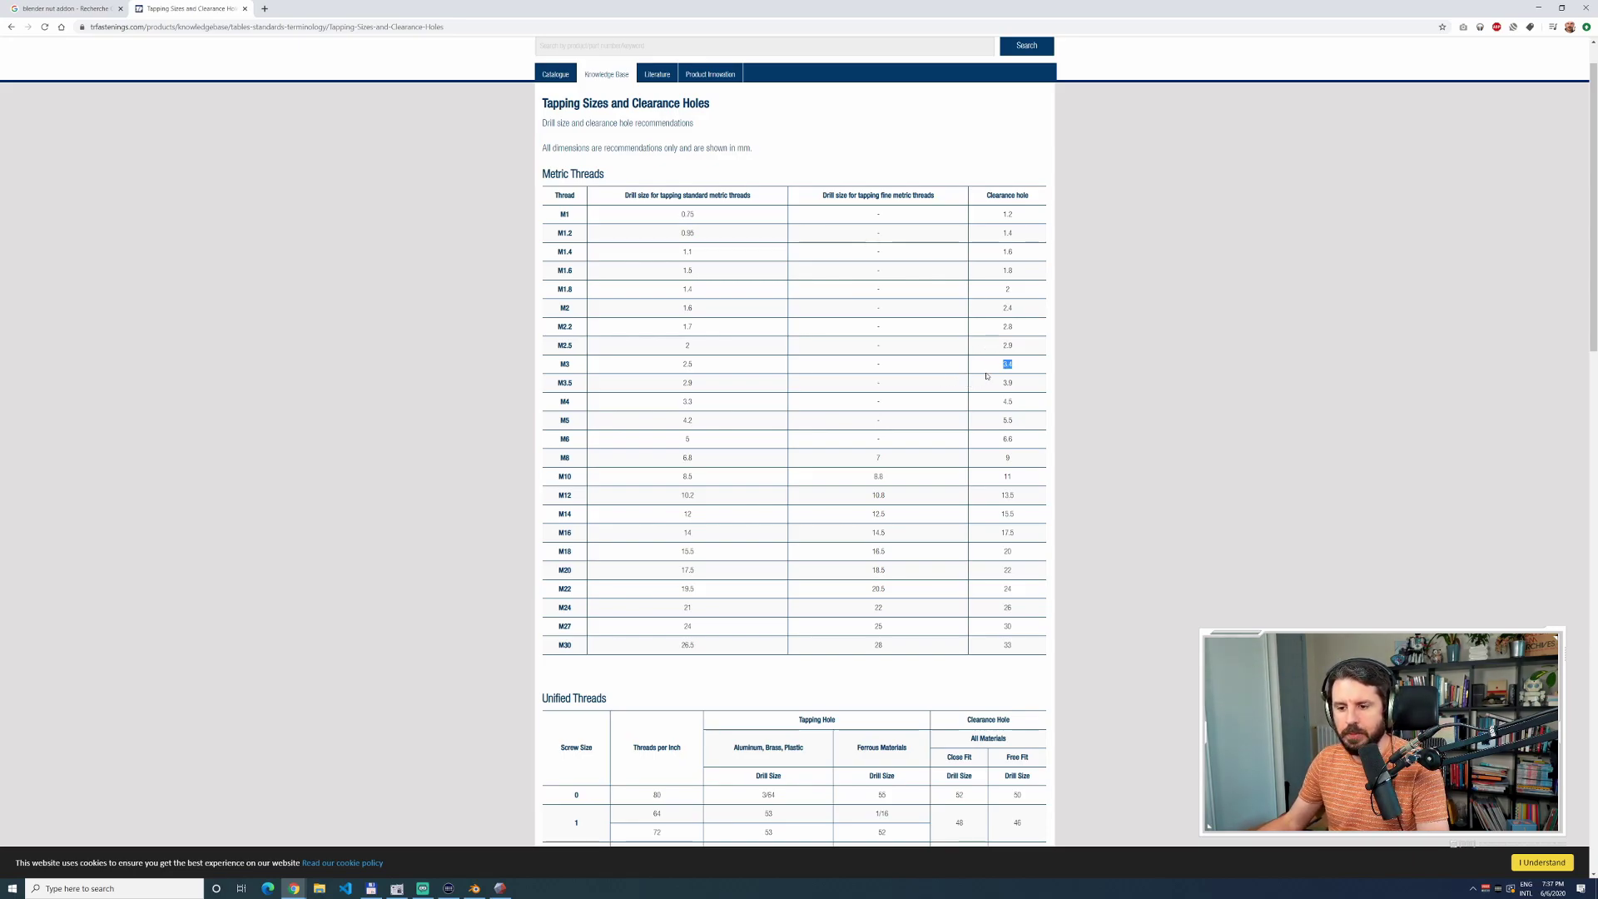
Switch back to Blender and add another bolt at the origin.
key(alt+Tab)
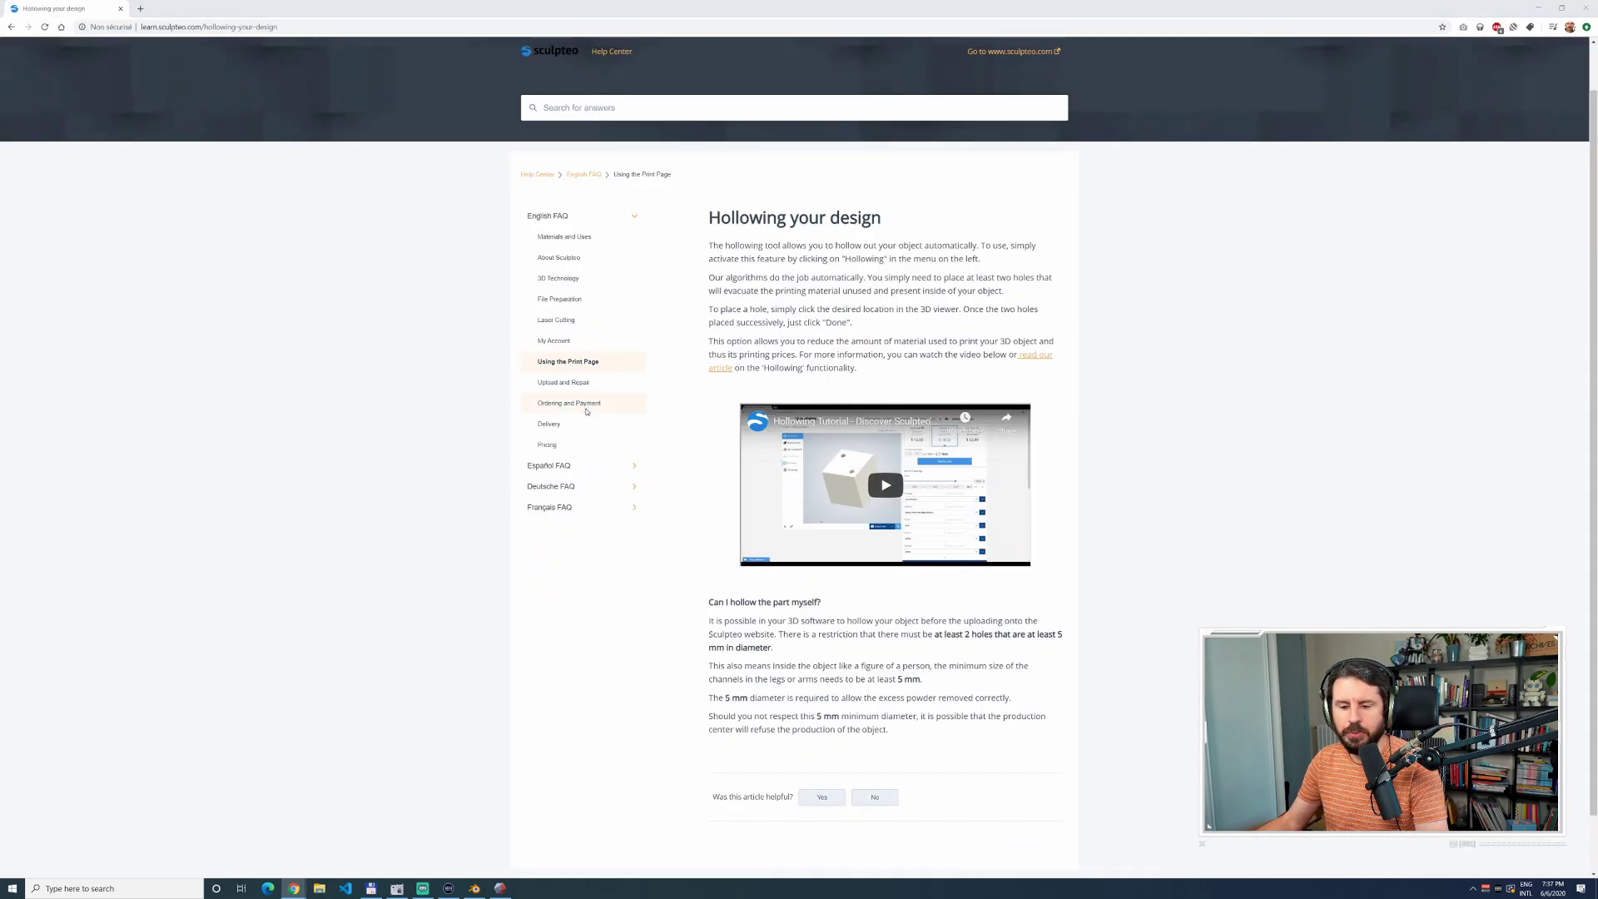
key(alt+Tab)
key(Tab)
key(alt+Tab)
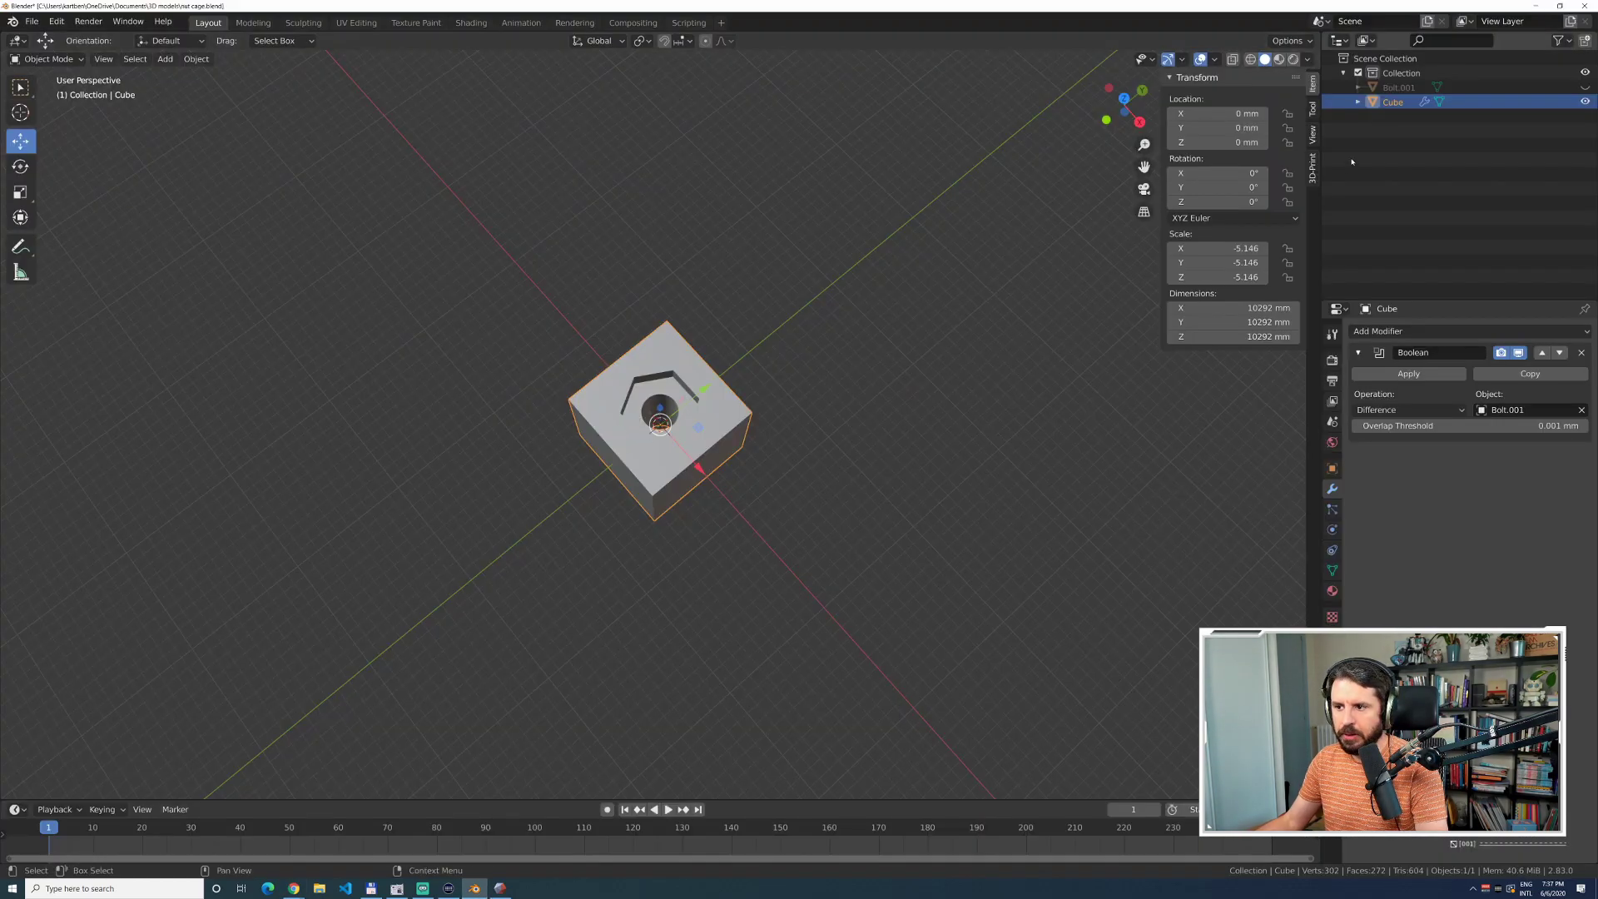
click(1398, 89)
middle_drag(1088, 524, 1082, 466)
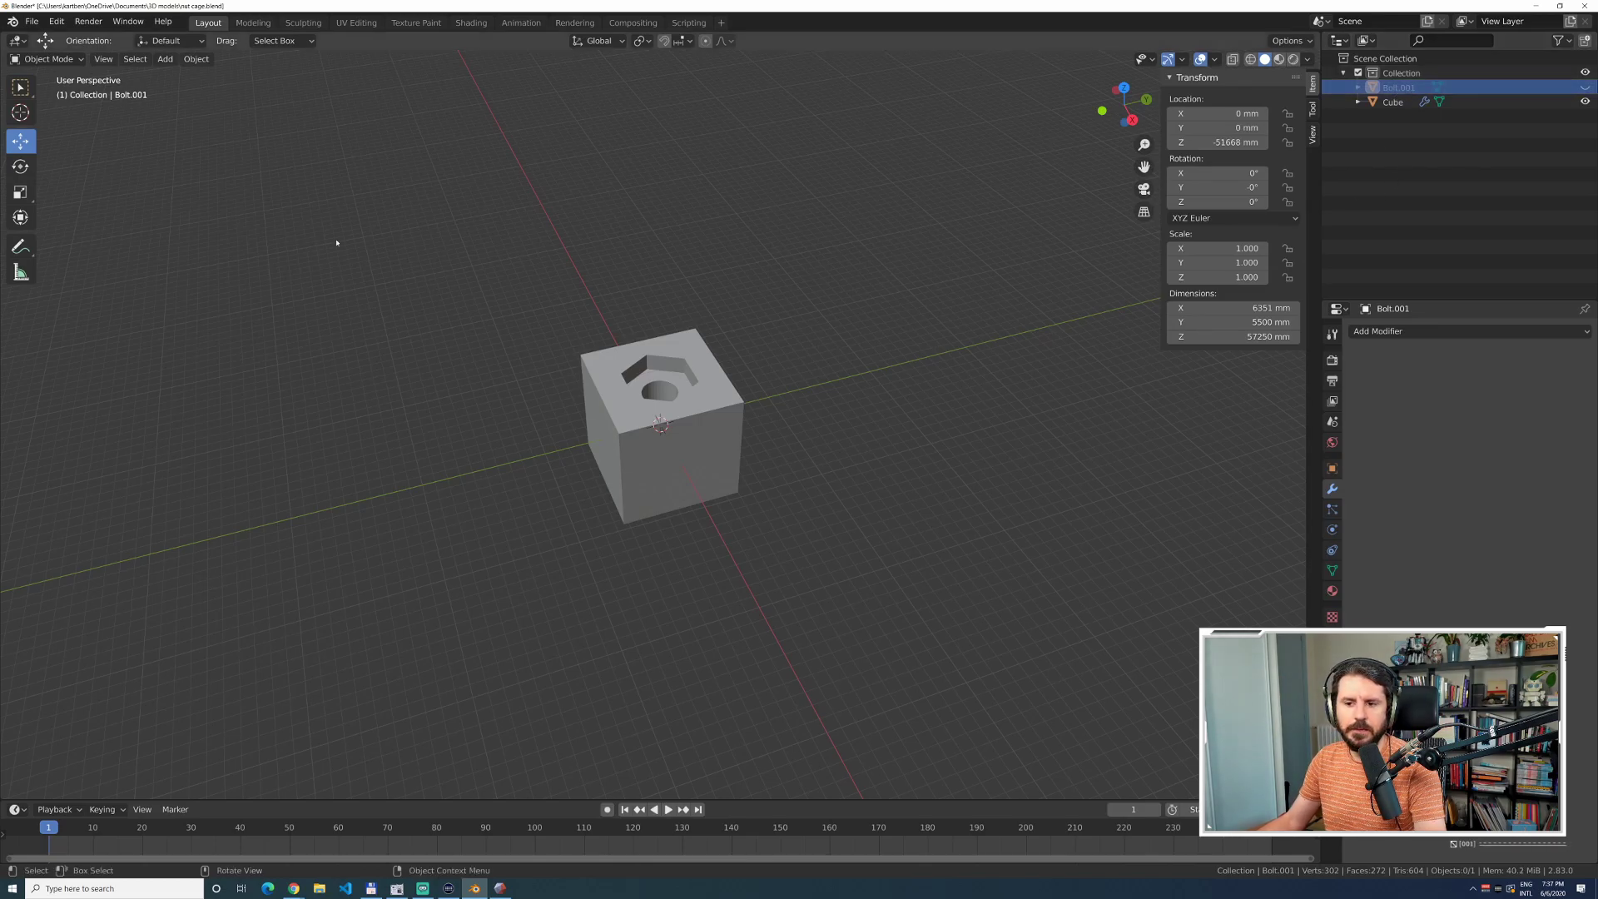
key(F3)
text(bolt)
key(Return)
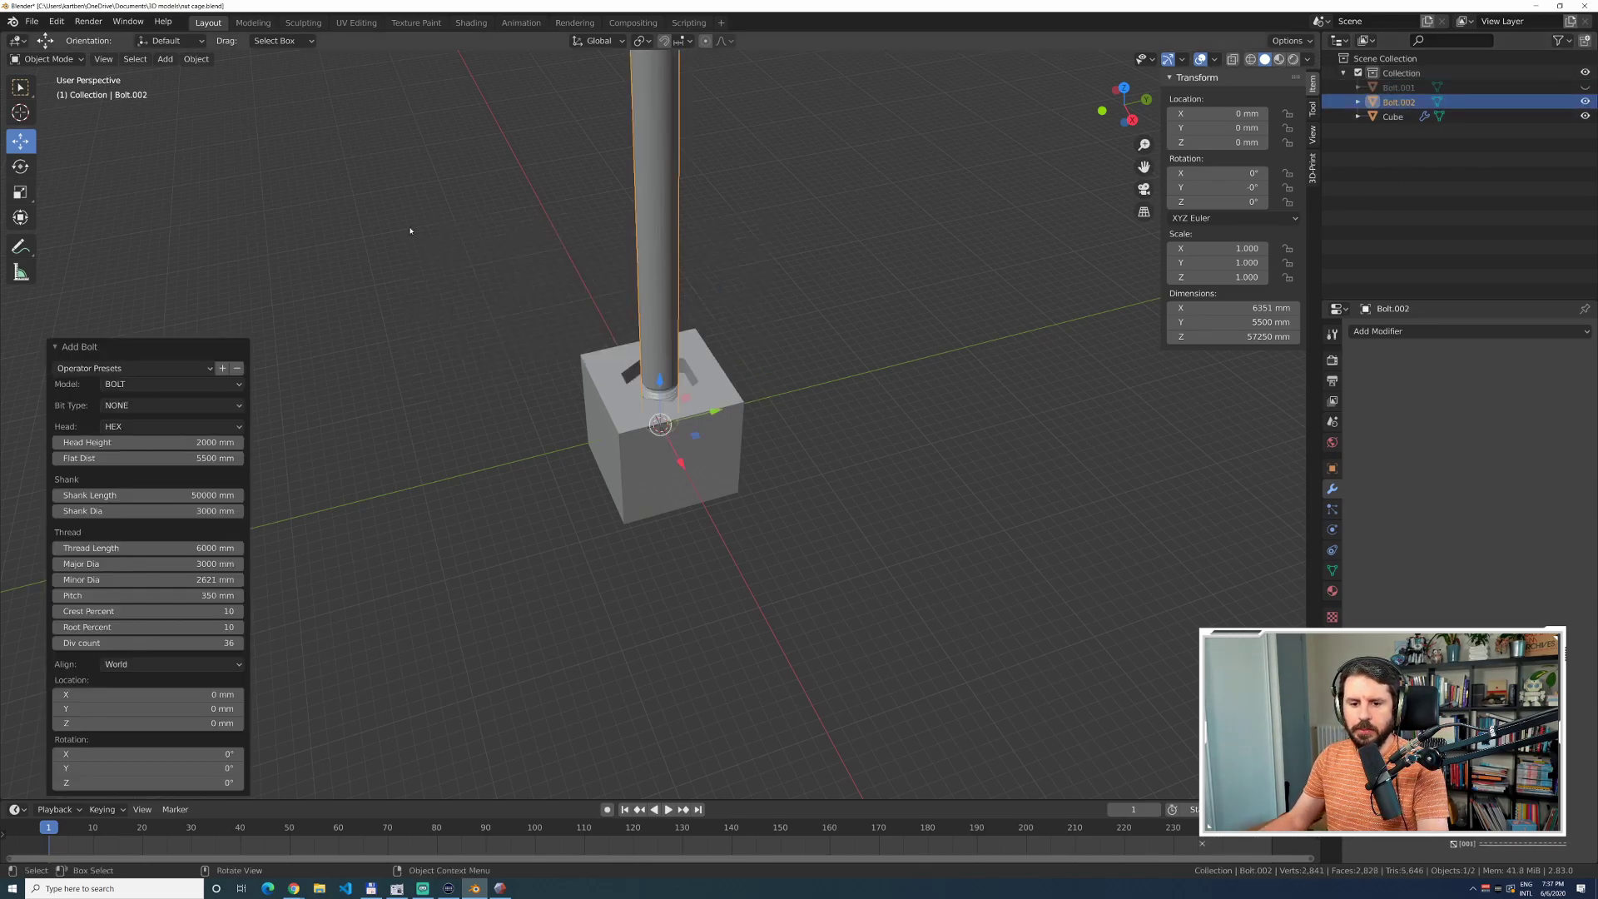
drag(660, 384, 654, 694)
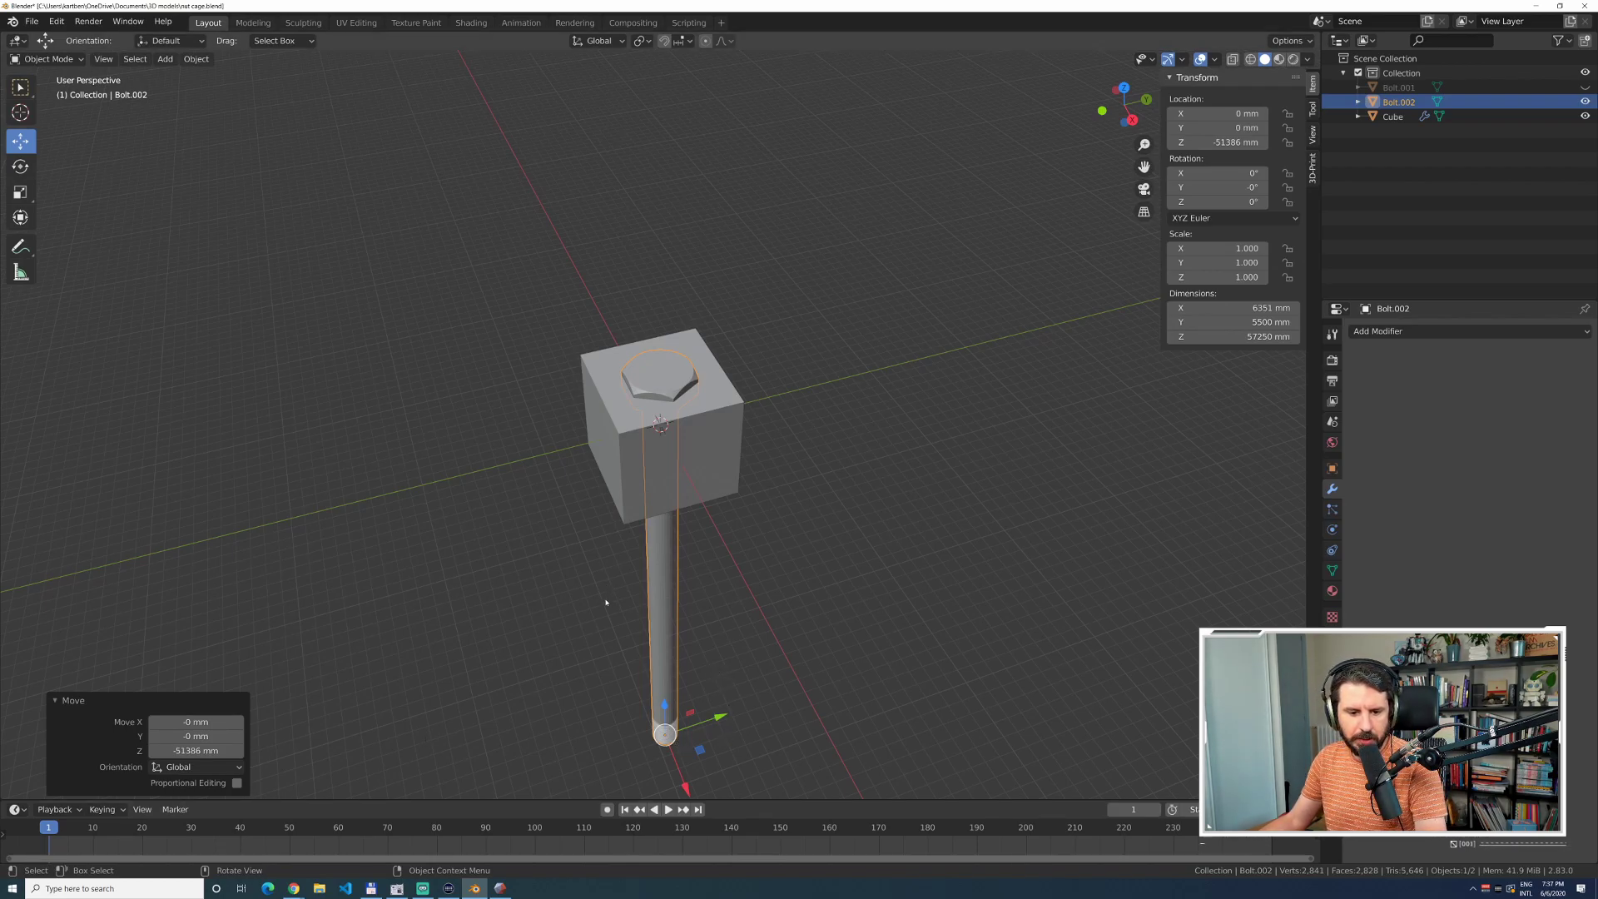
key(ctrl+z)
scroll(751, 440, down, 3)
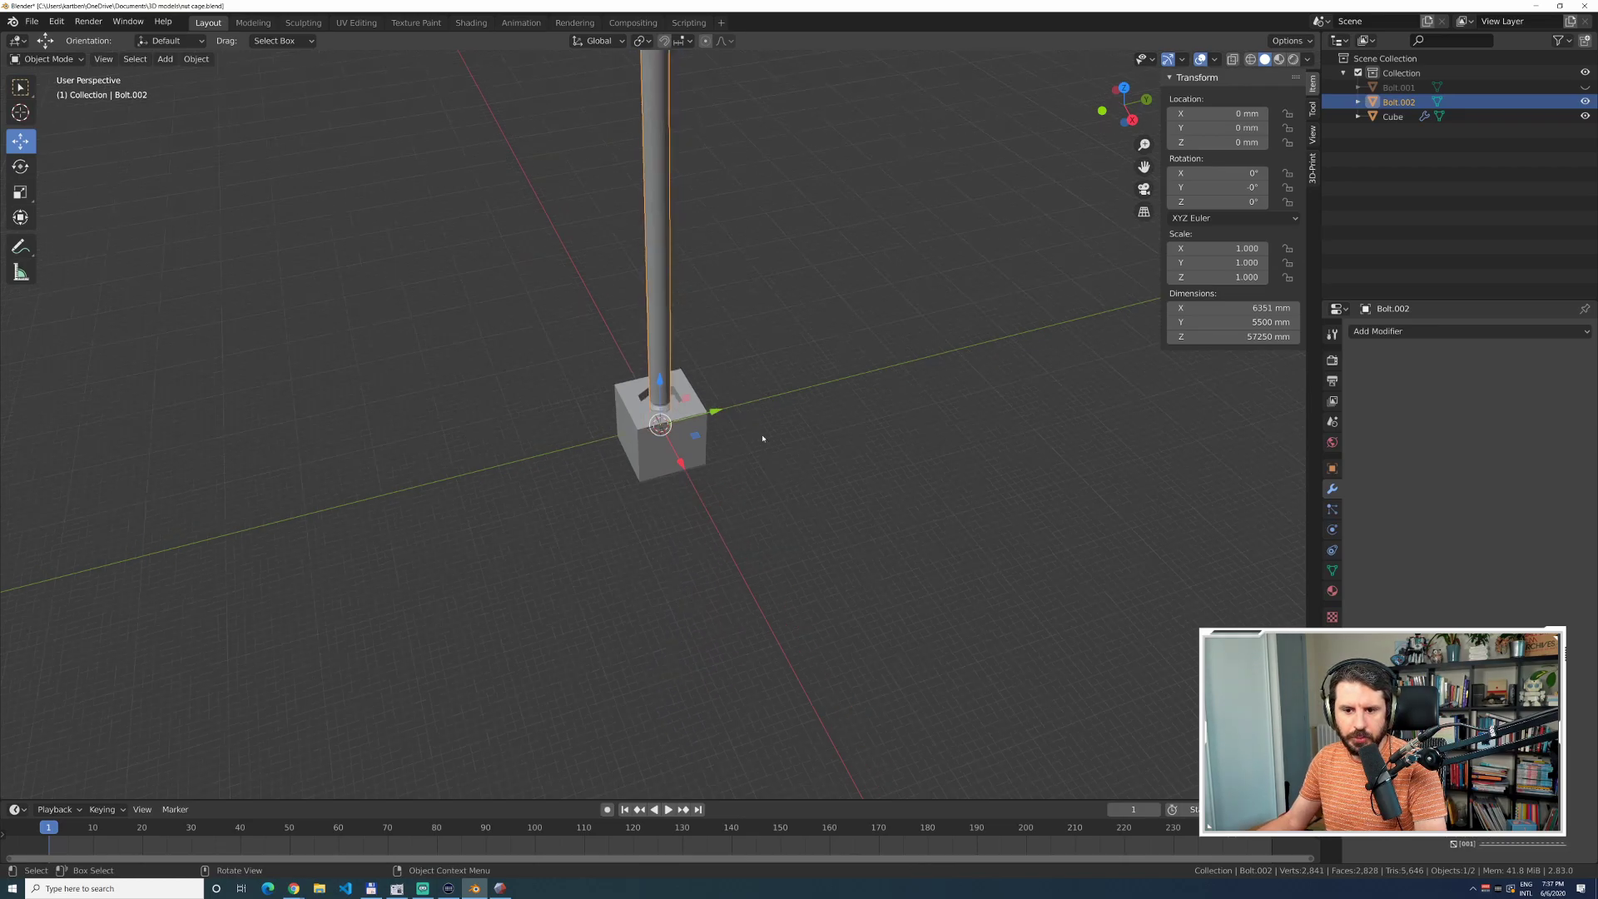
Delete both existing bolts, Bolt.001 and Bolt.002, from the scene.
shift+click(1494, 93)
right_click(1357, 85)
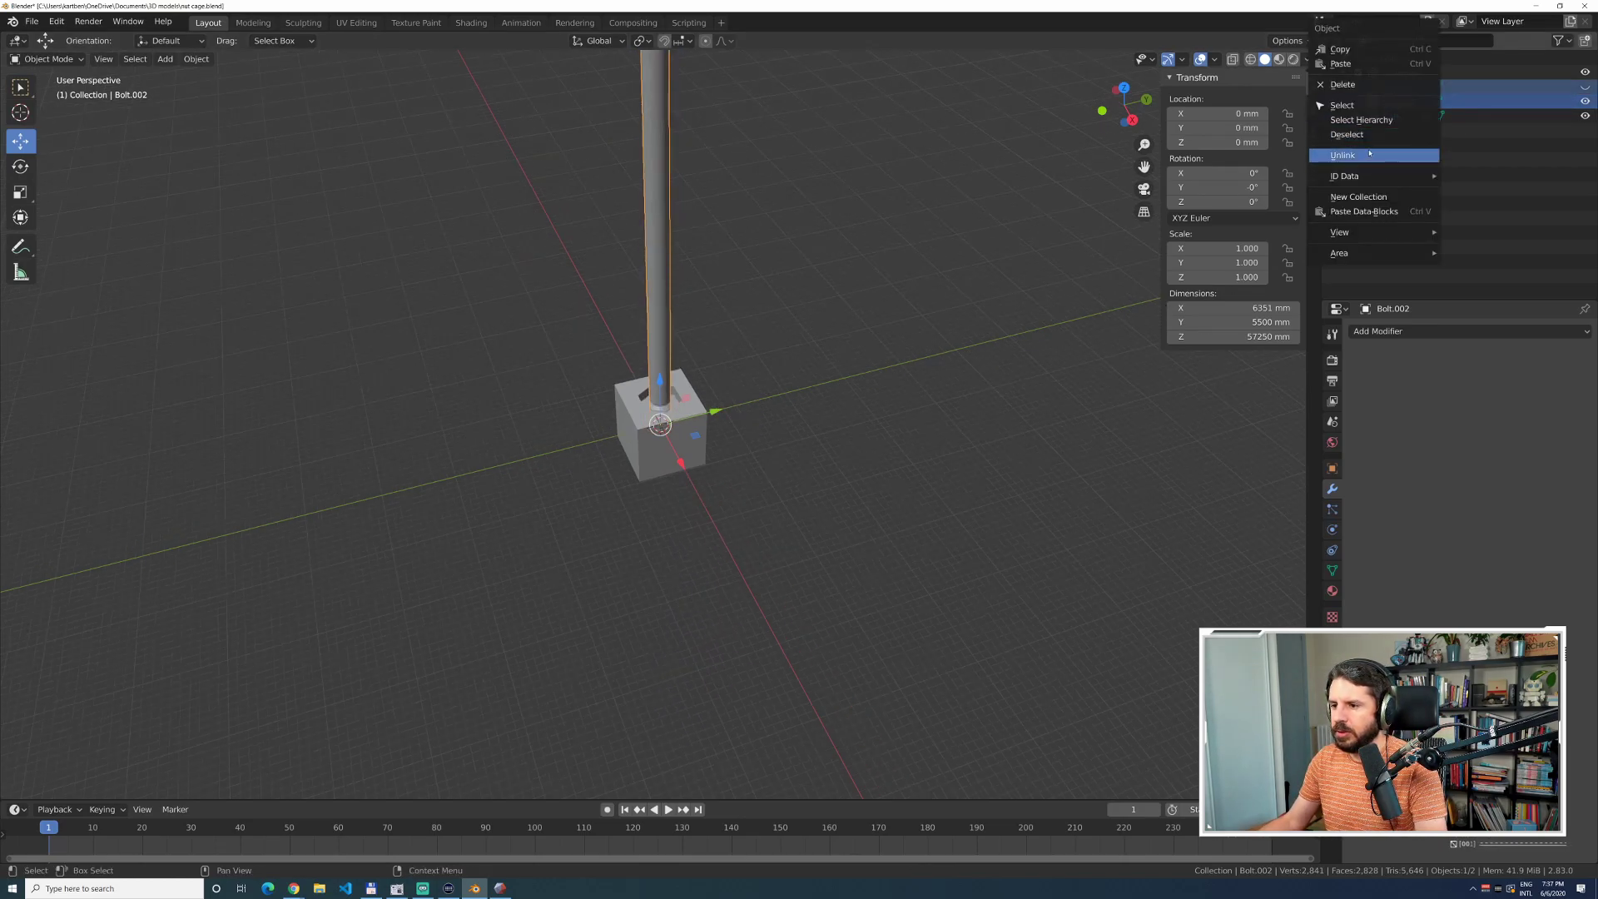
click(1341, 84)
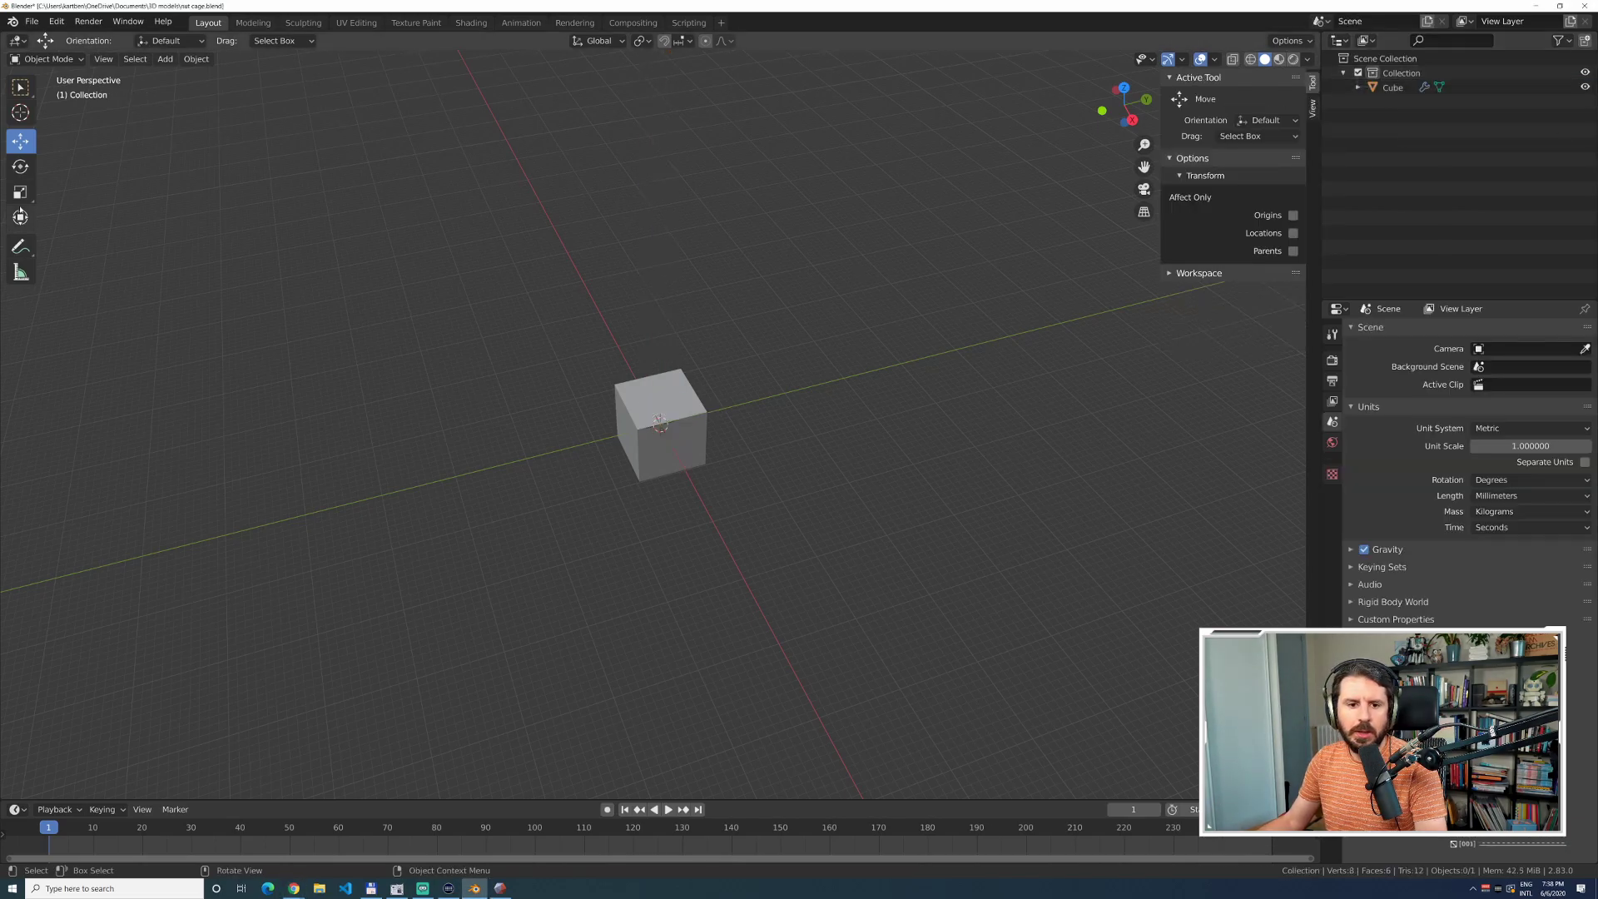
key(F3)
text(Add Bolt)
key(Return)
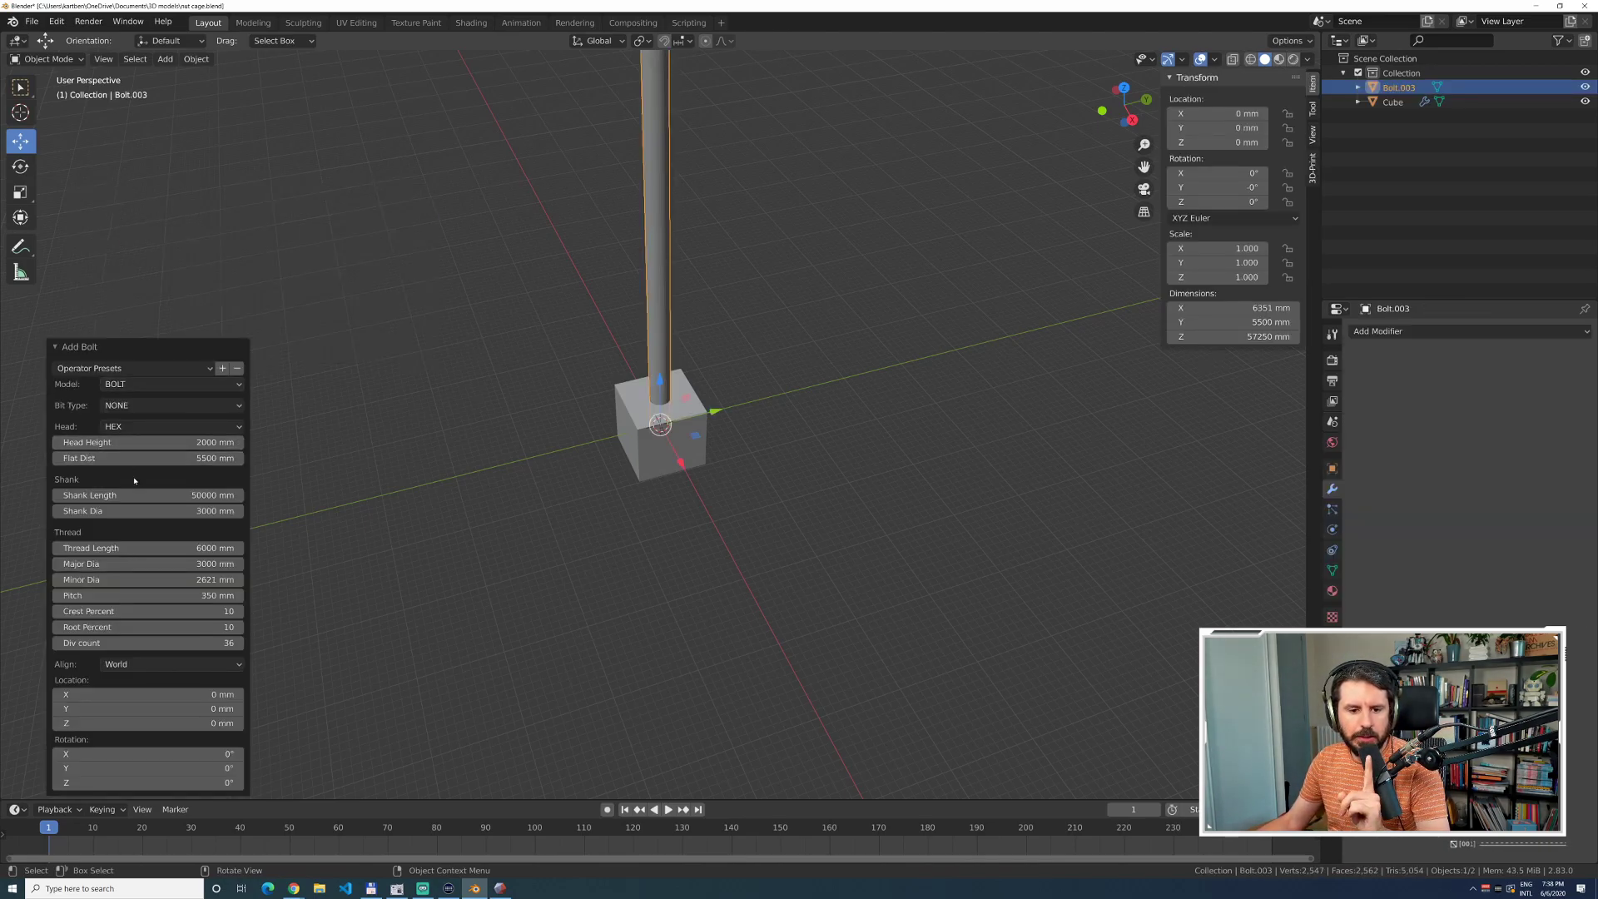
click(186, 511)
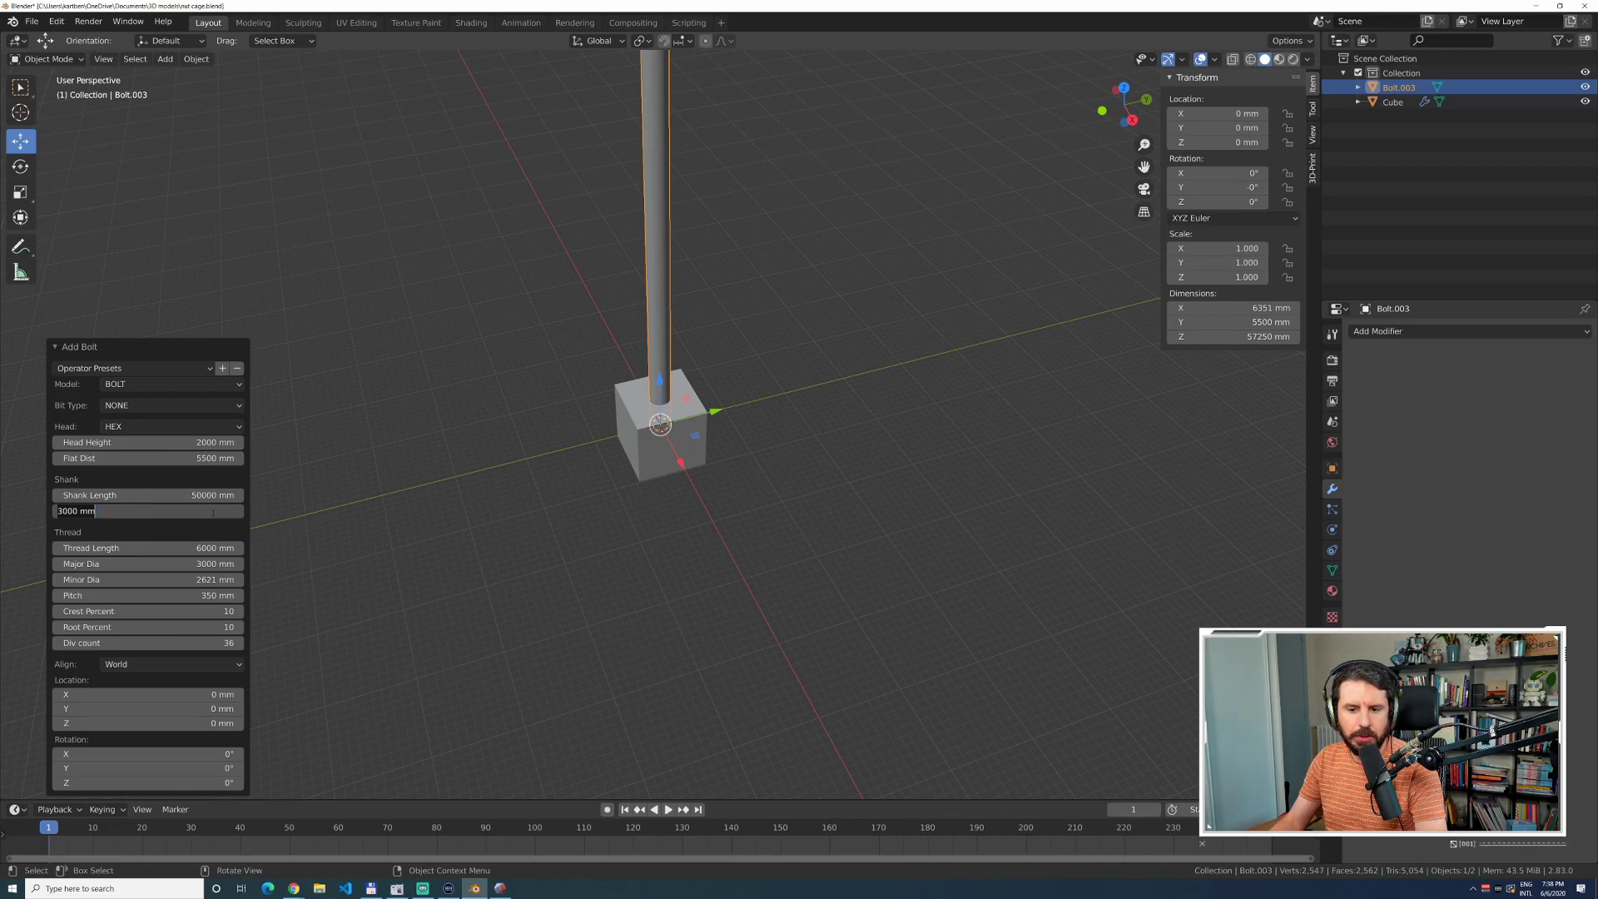
text(34)
key(Return)
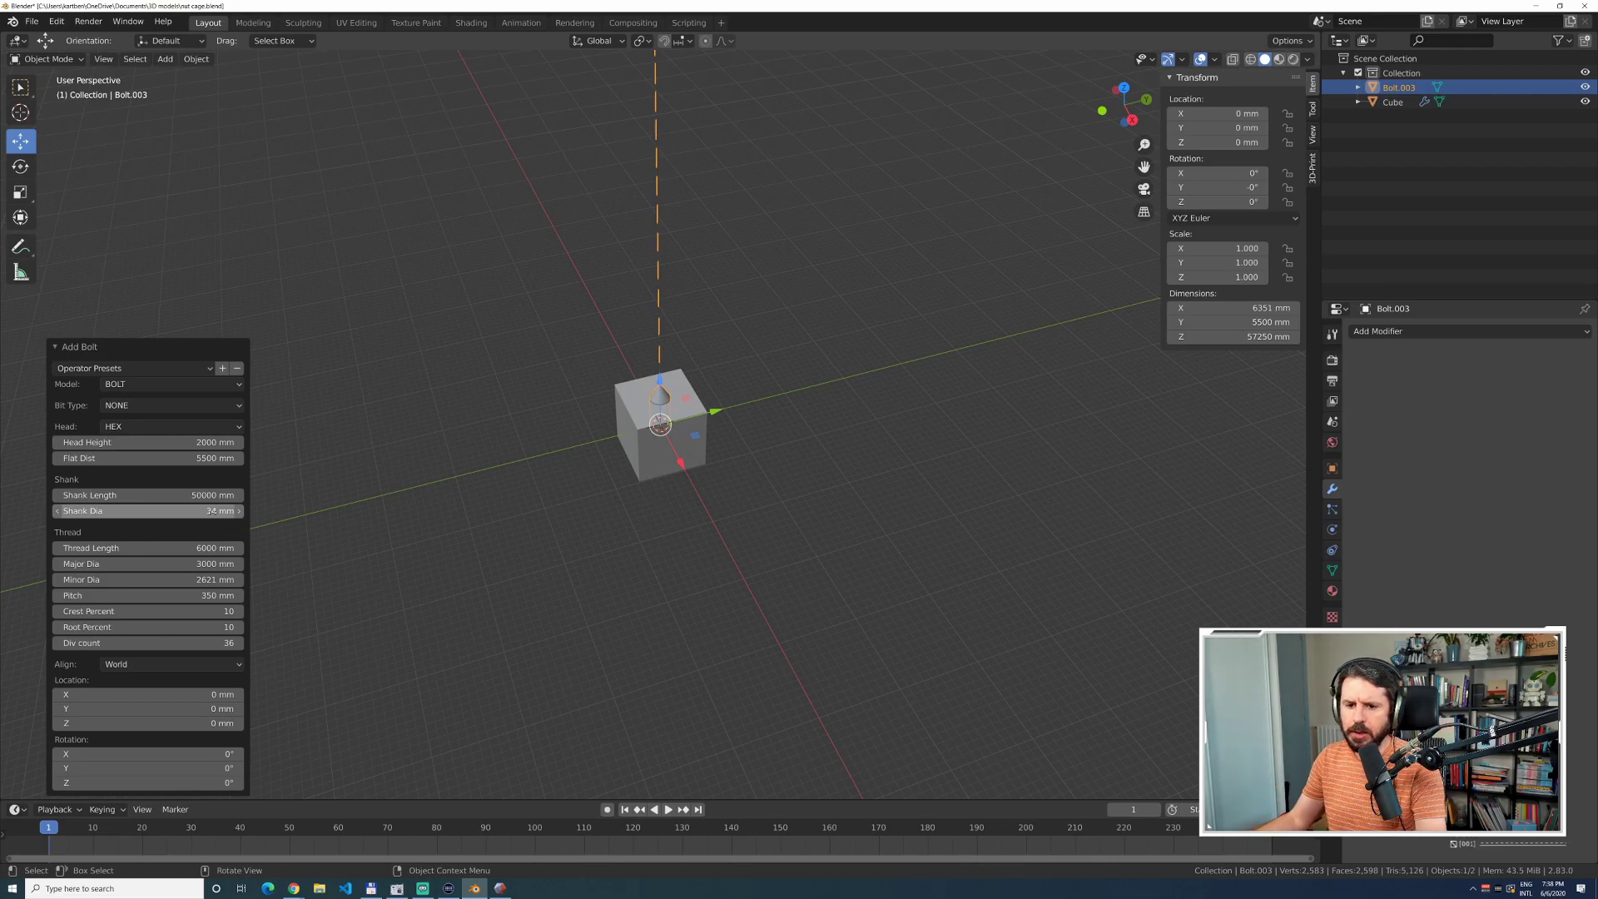
click(660, 400)
click(660, 399)
key(Delete)
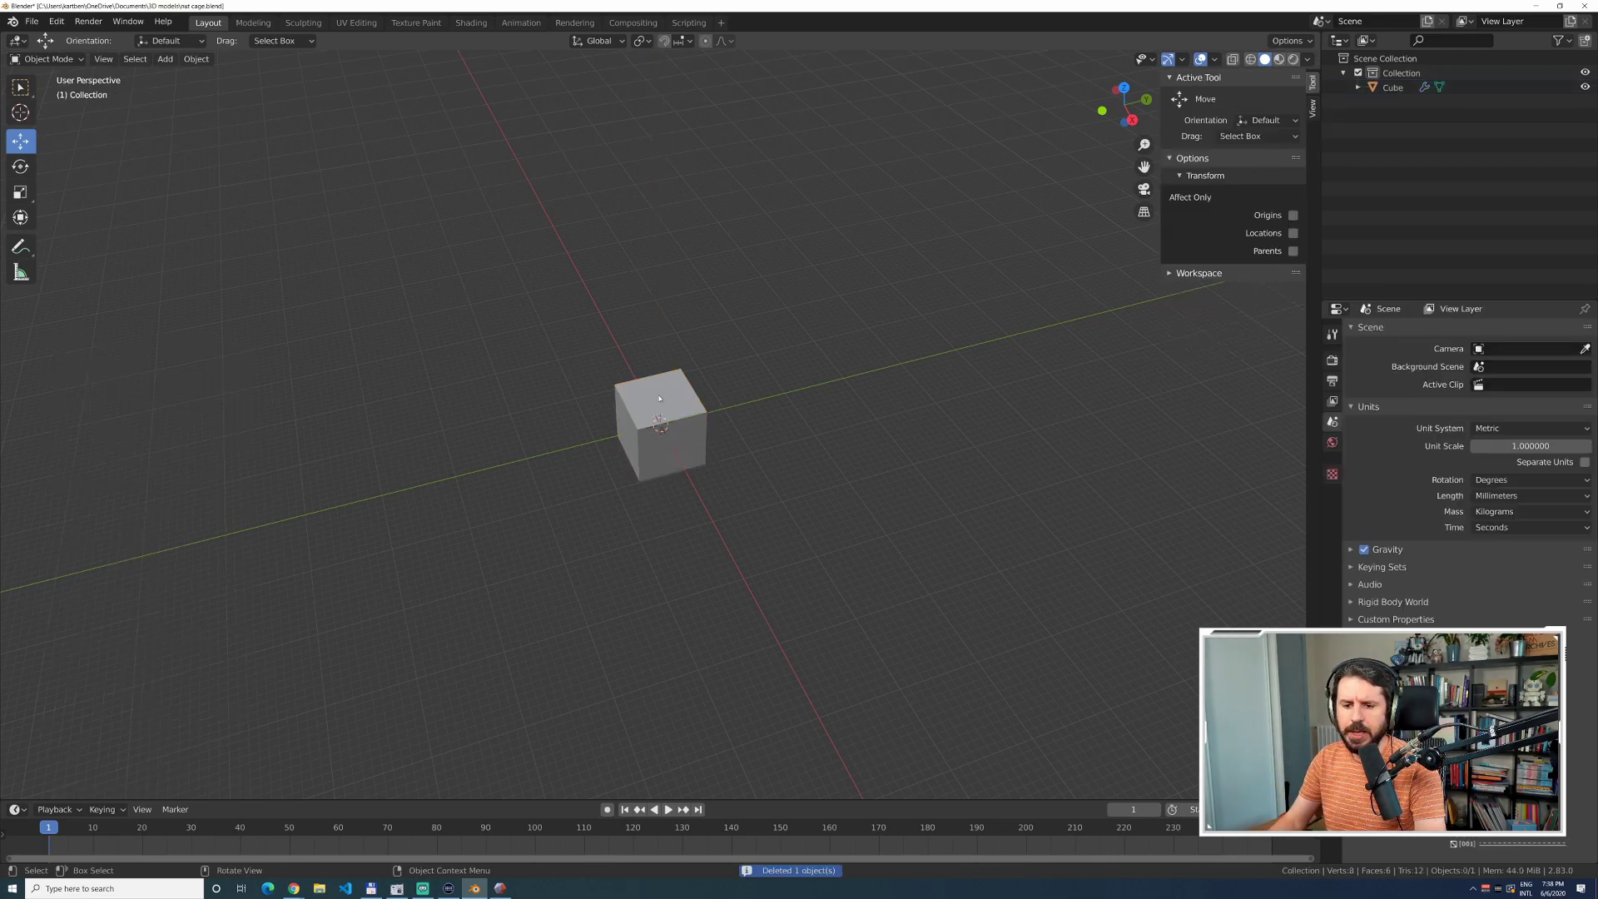
Set the scene's unit scale to 0.001 and save the file.
click(1518, 447)
text(0.001)
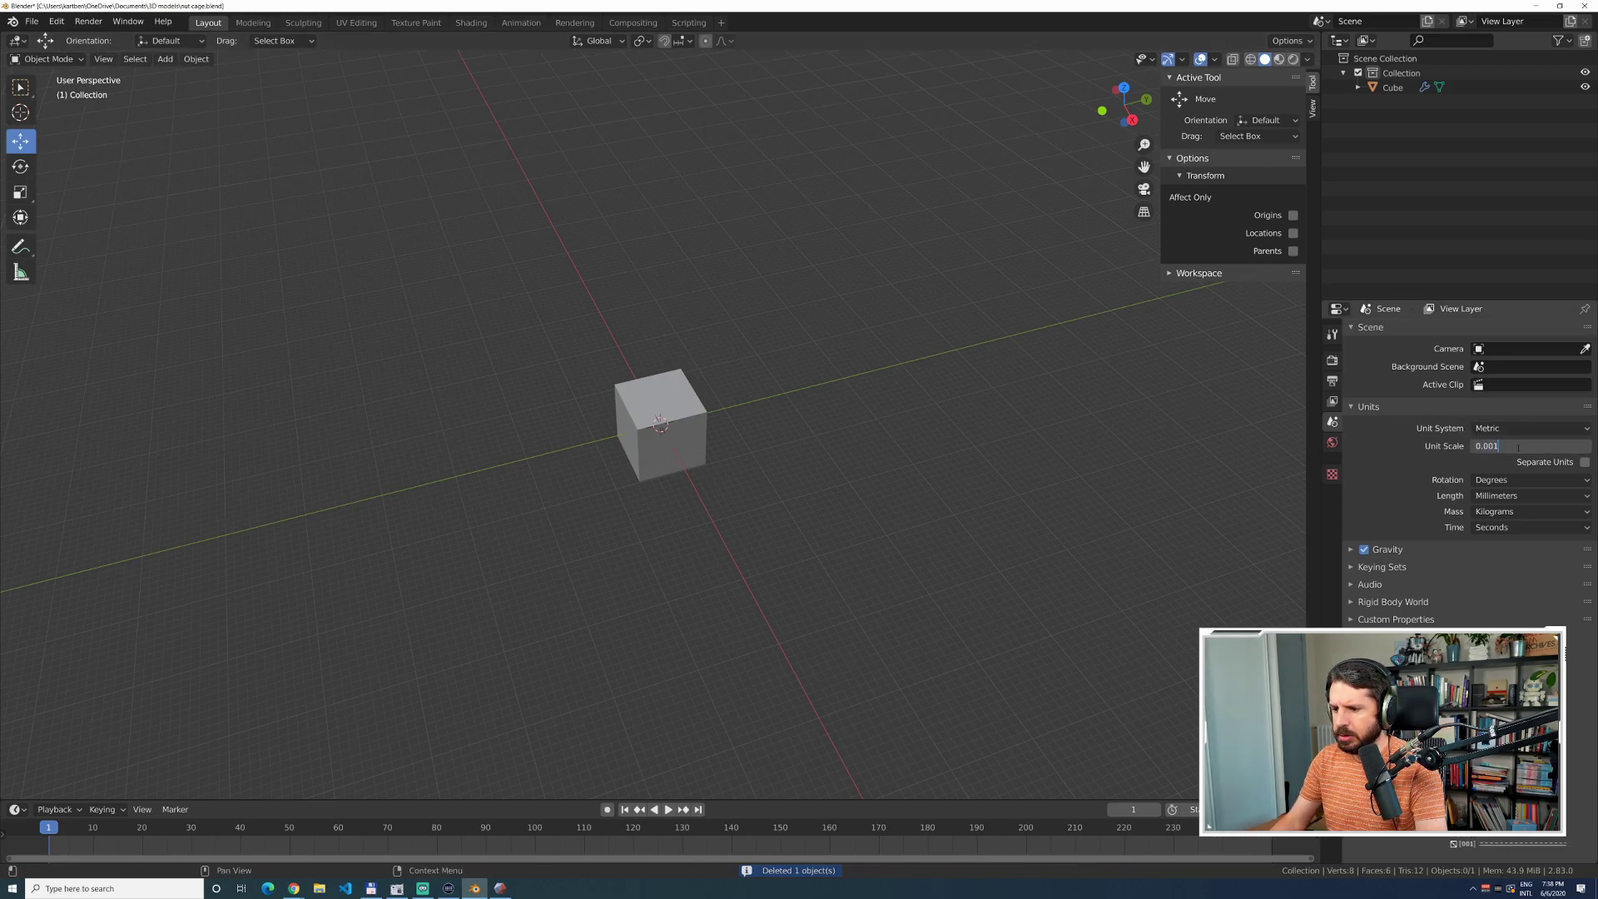
key(Return)
key(ctrl+s)
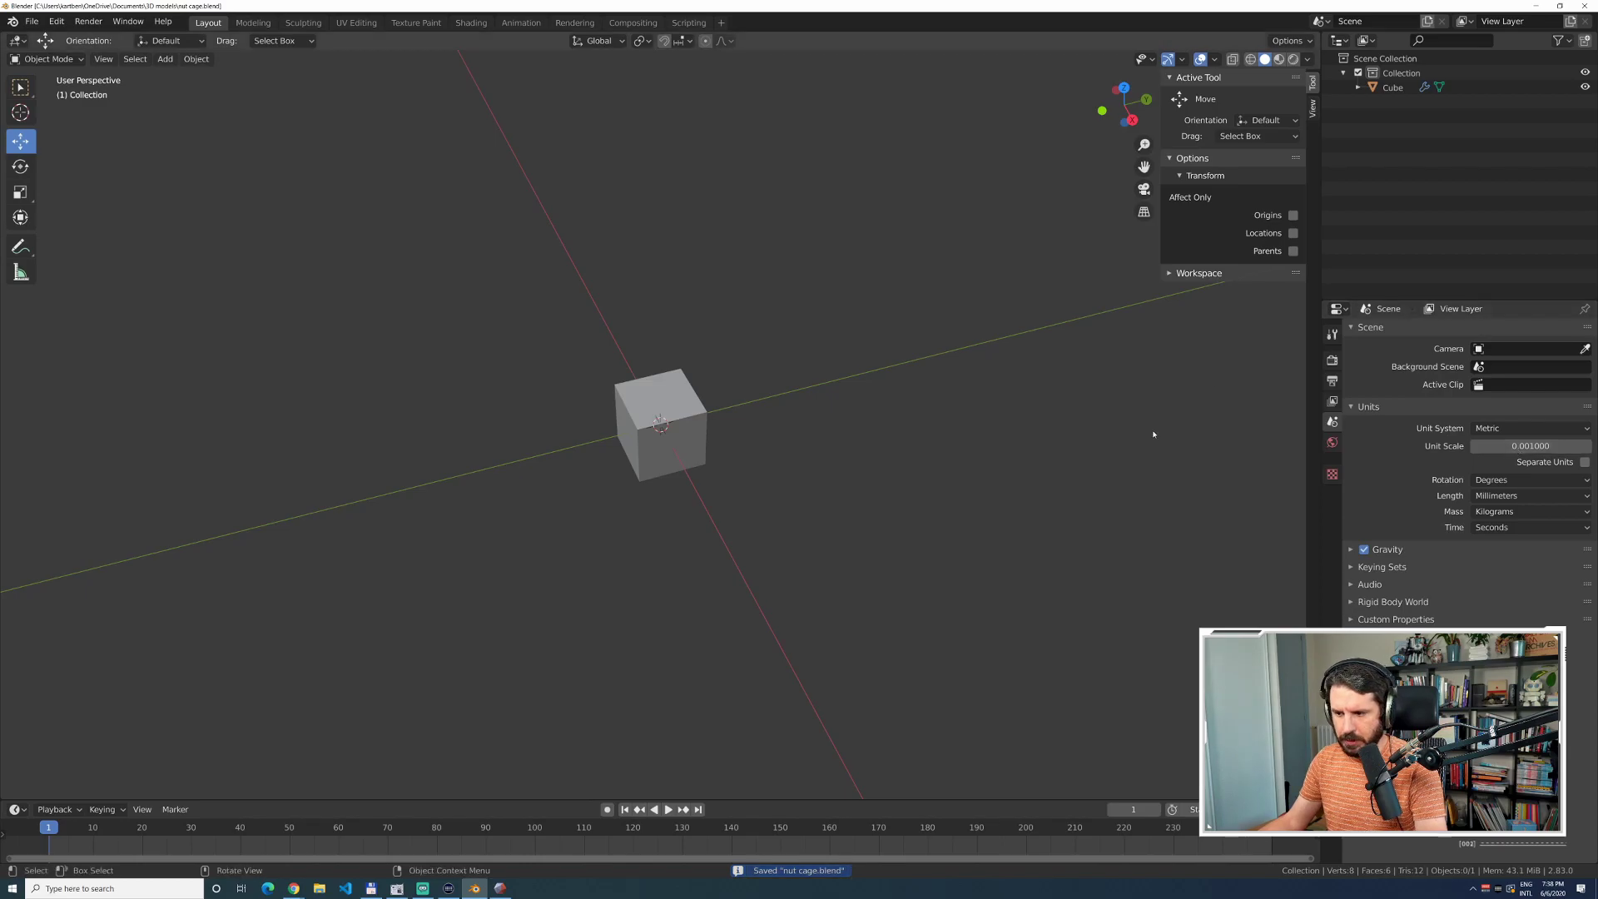
Add a new bolt at the origin with a shank diameter of 3.4 mm.
click(687, 414)
click(479, 282)
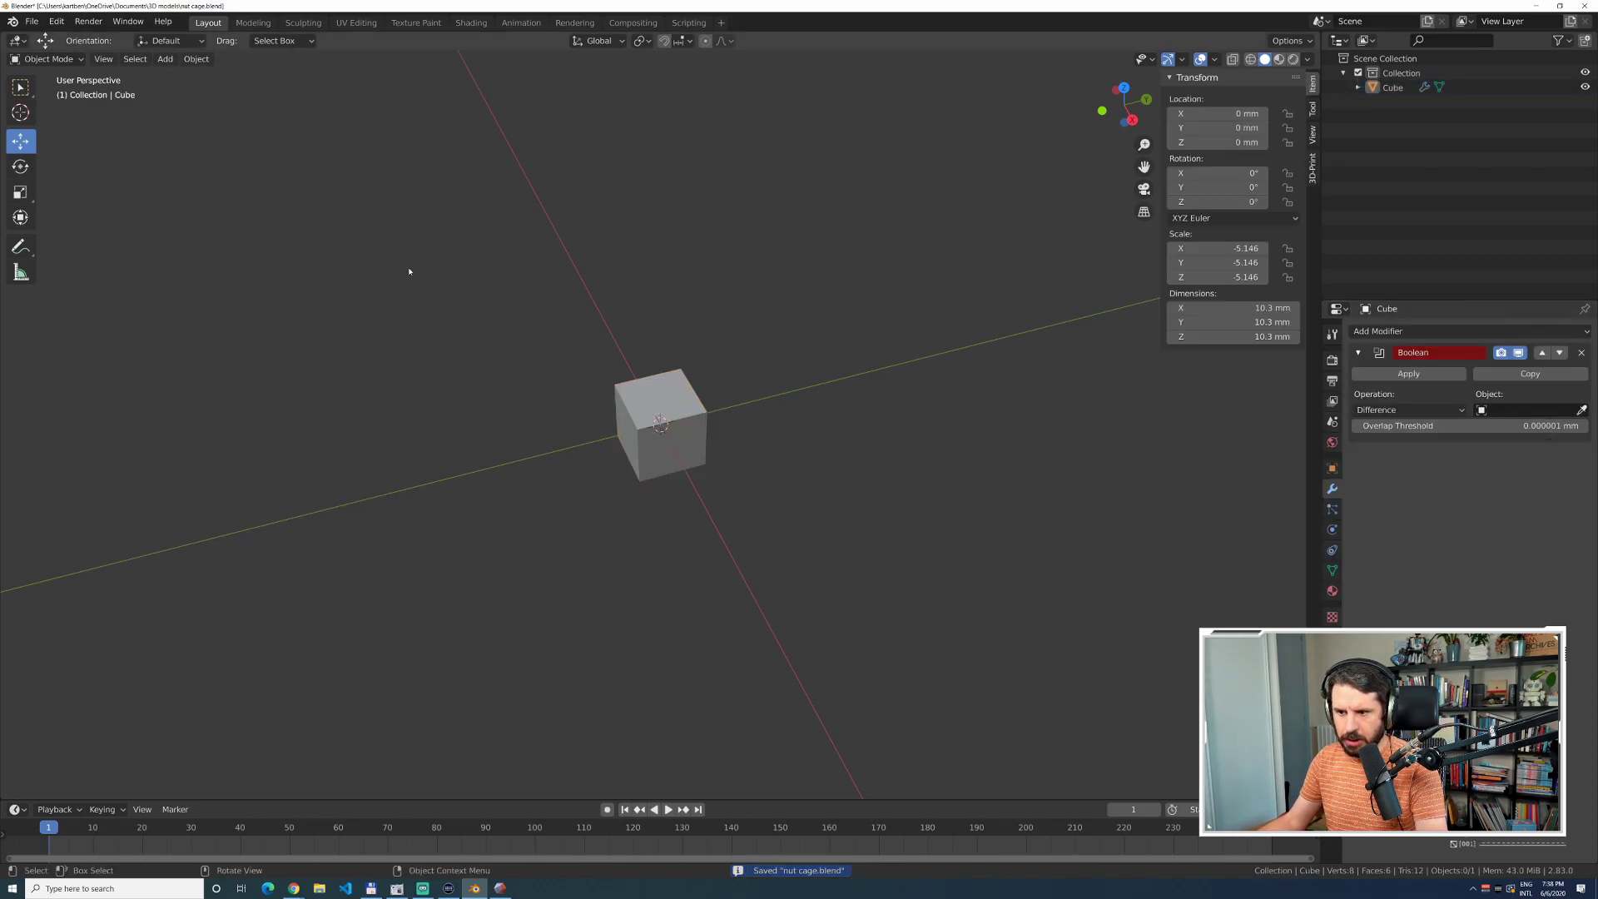
key(F3)
key(Return)
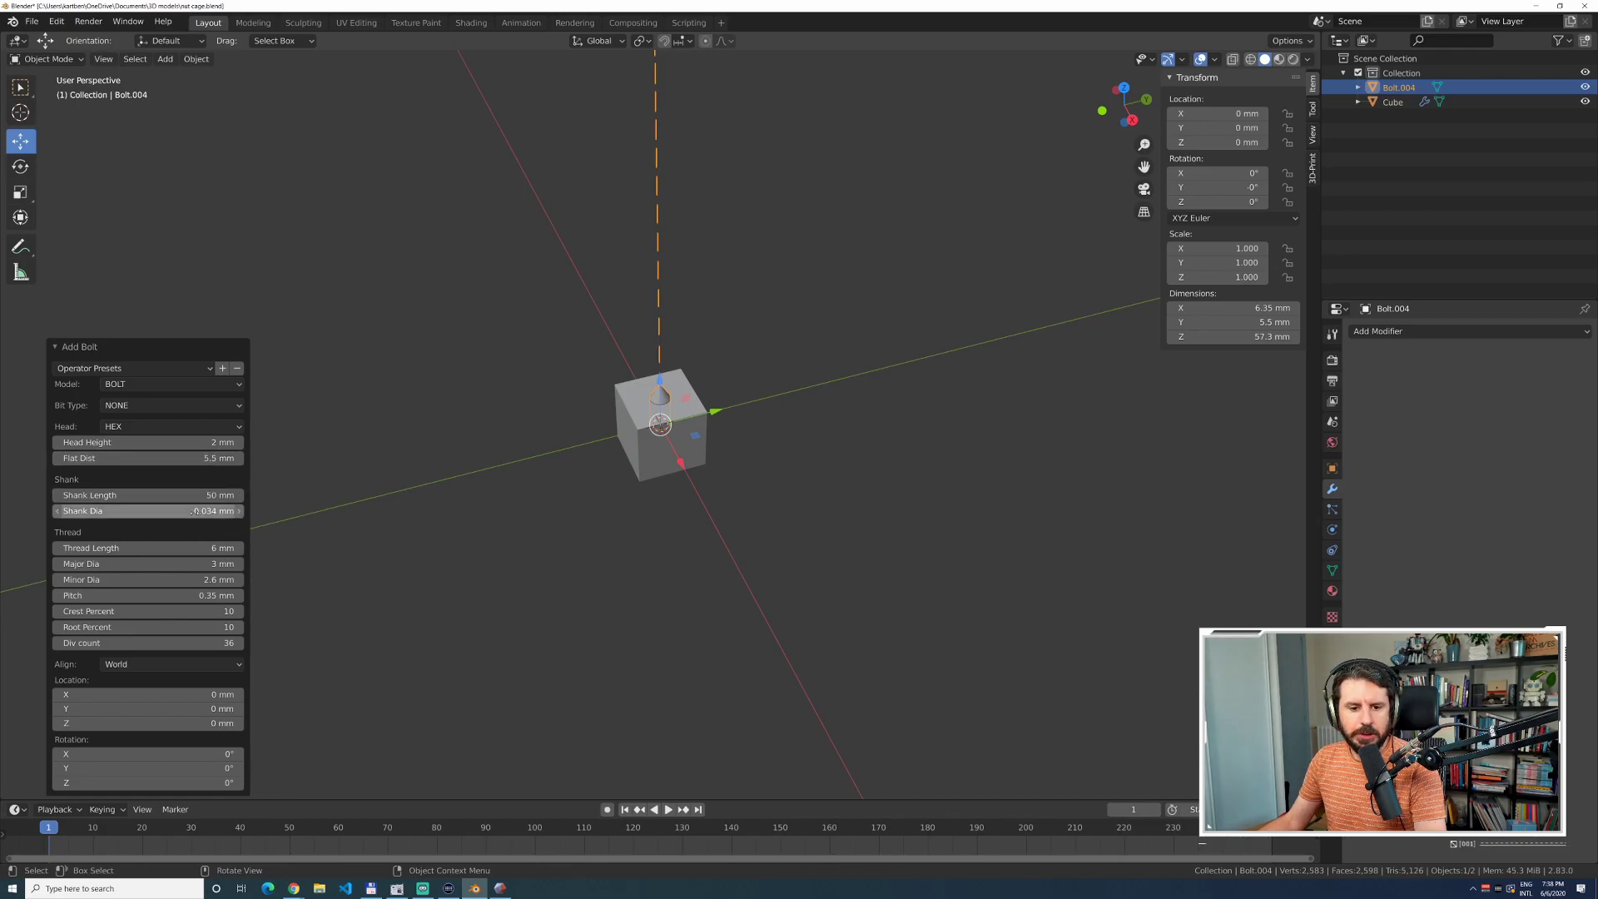
click(195, 510)
text(3)
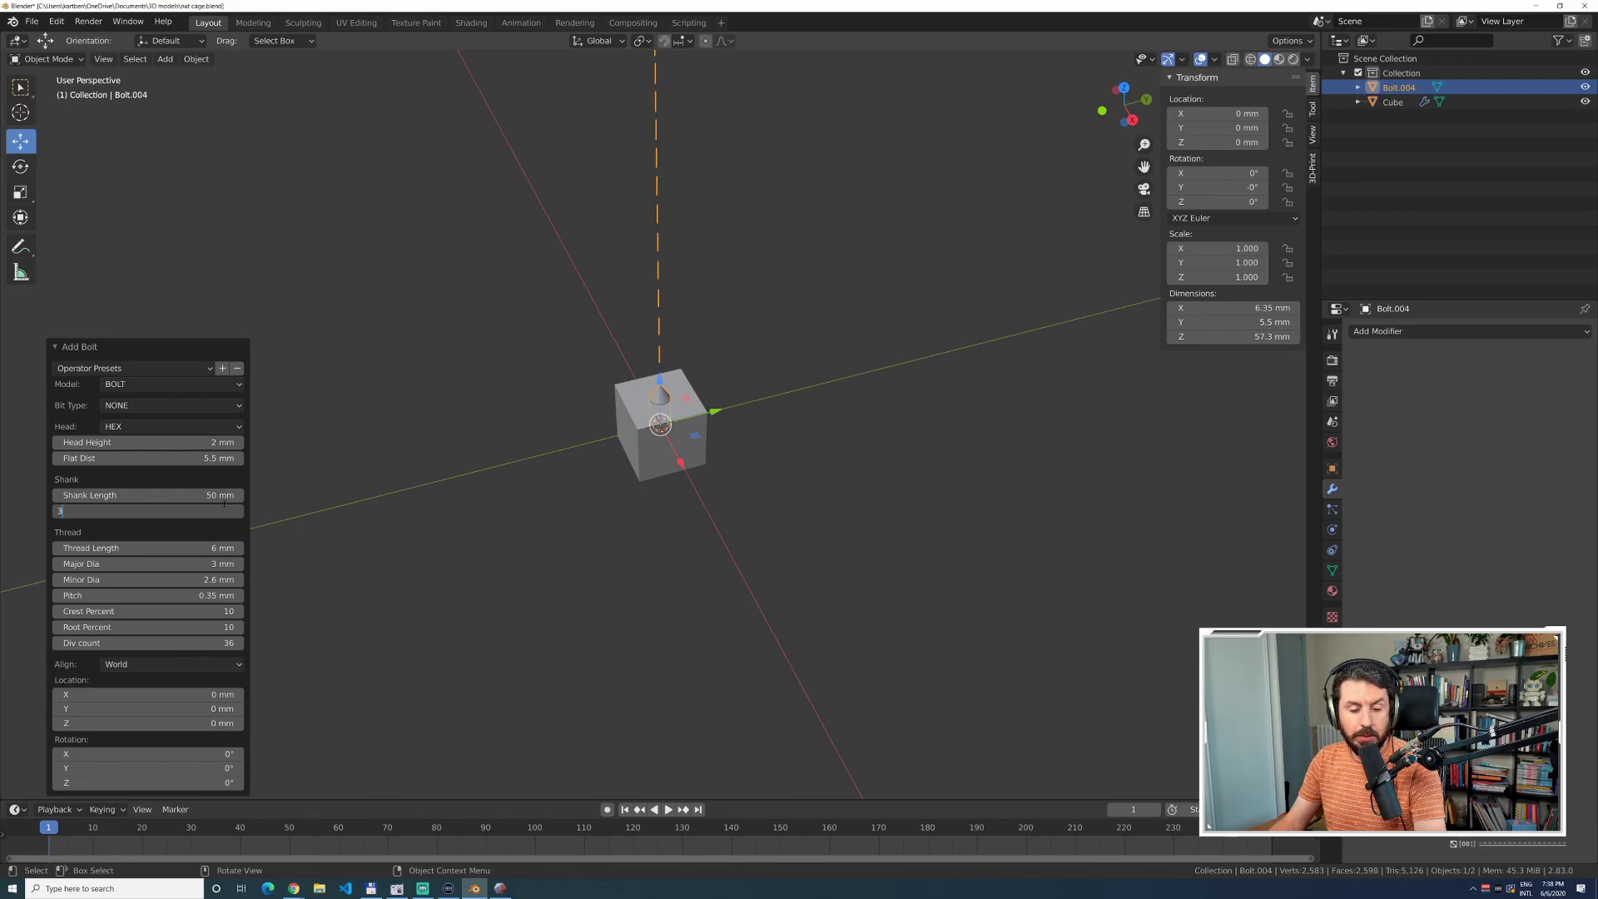
text(.4)
key(Tab)
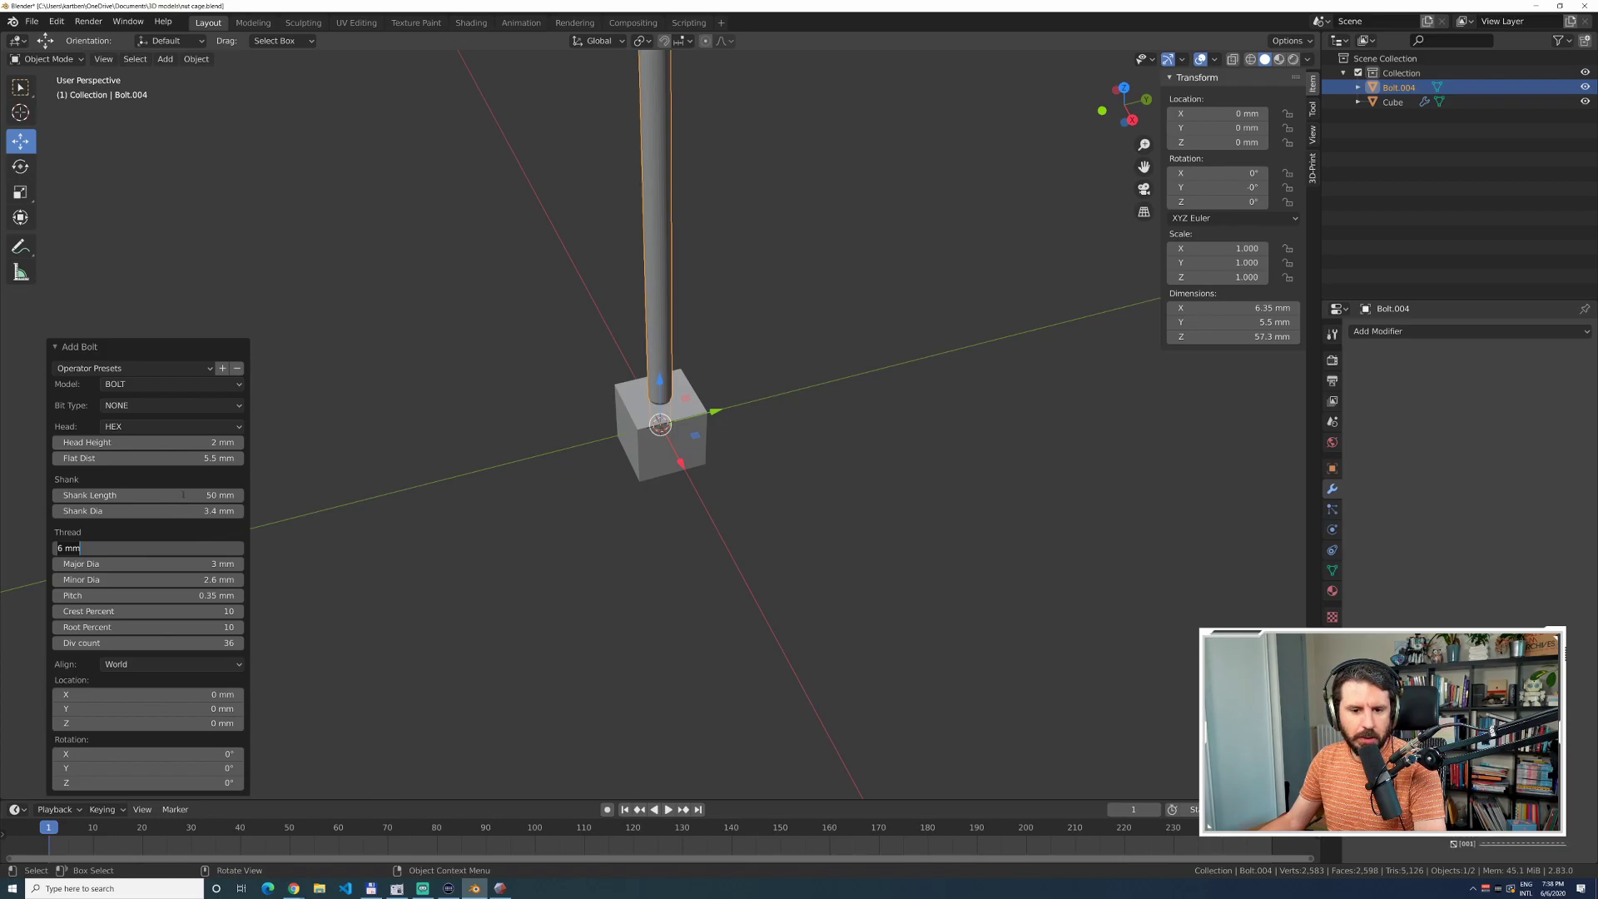
Shorten the bolt's shank length to about 39 mm.
click(133, 496)
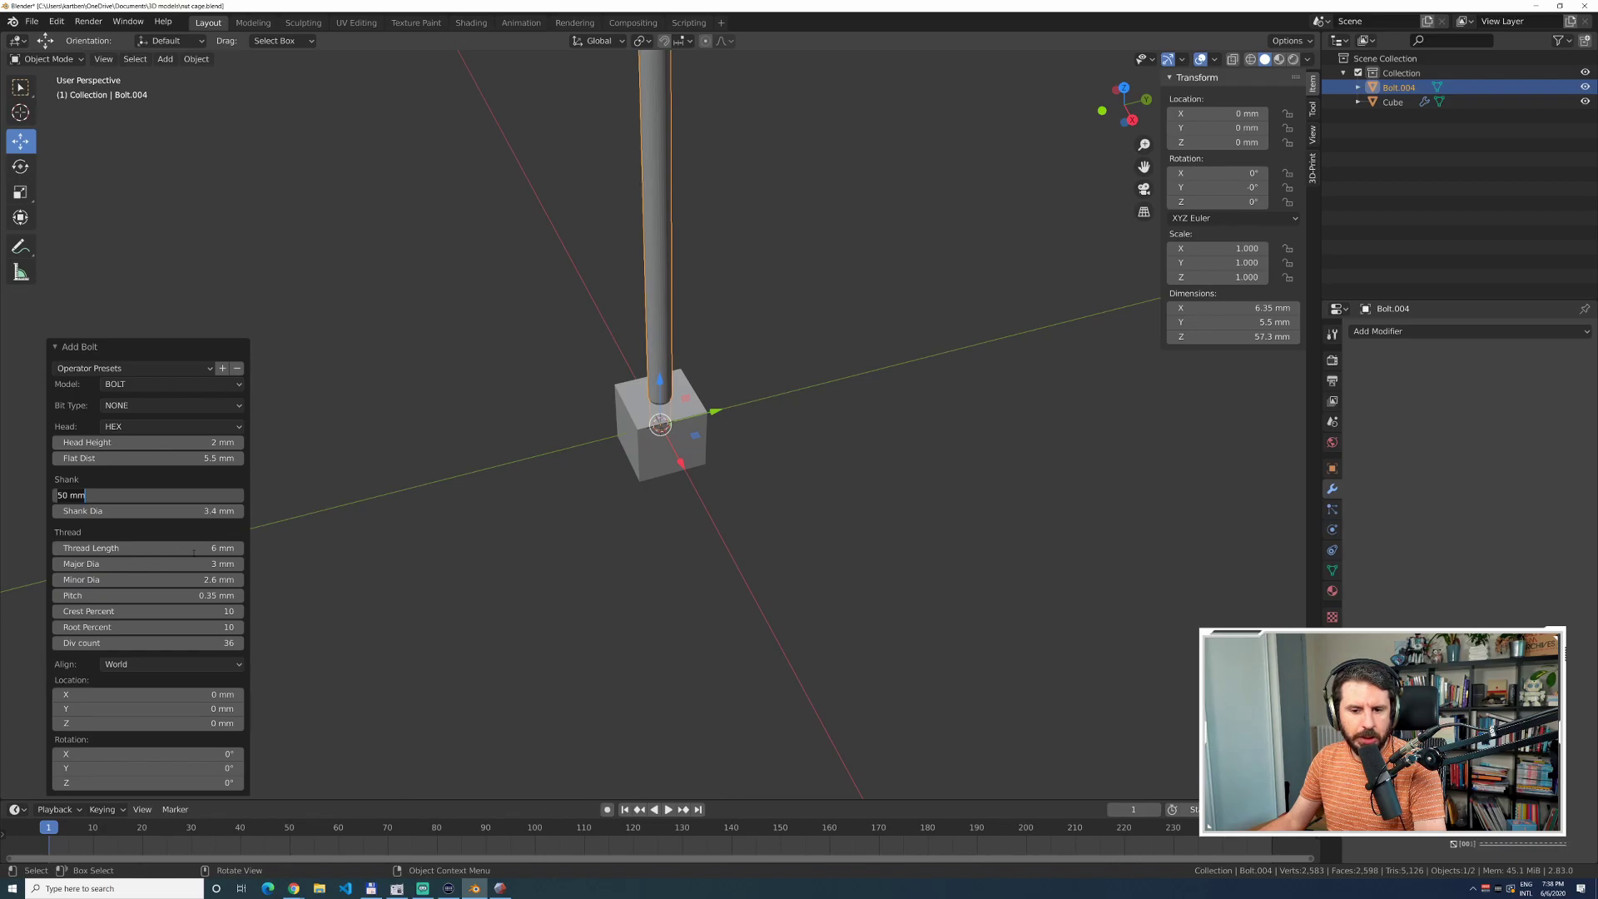
key(Return)
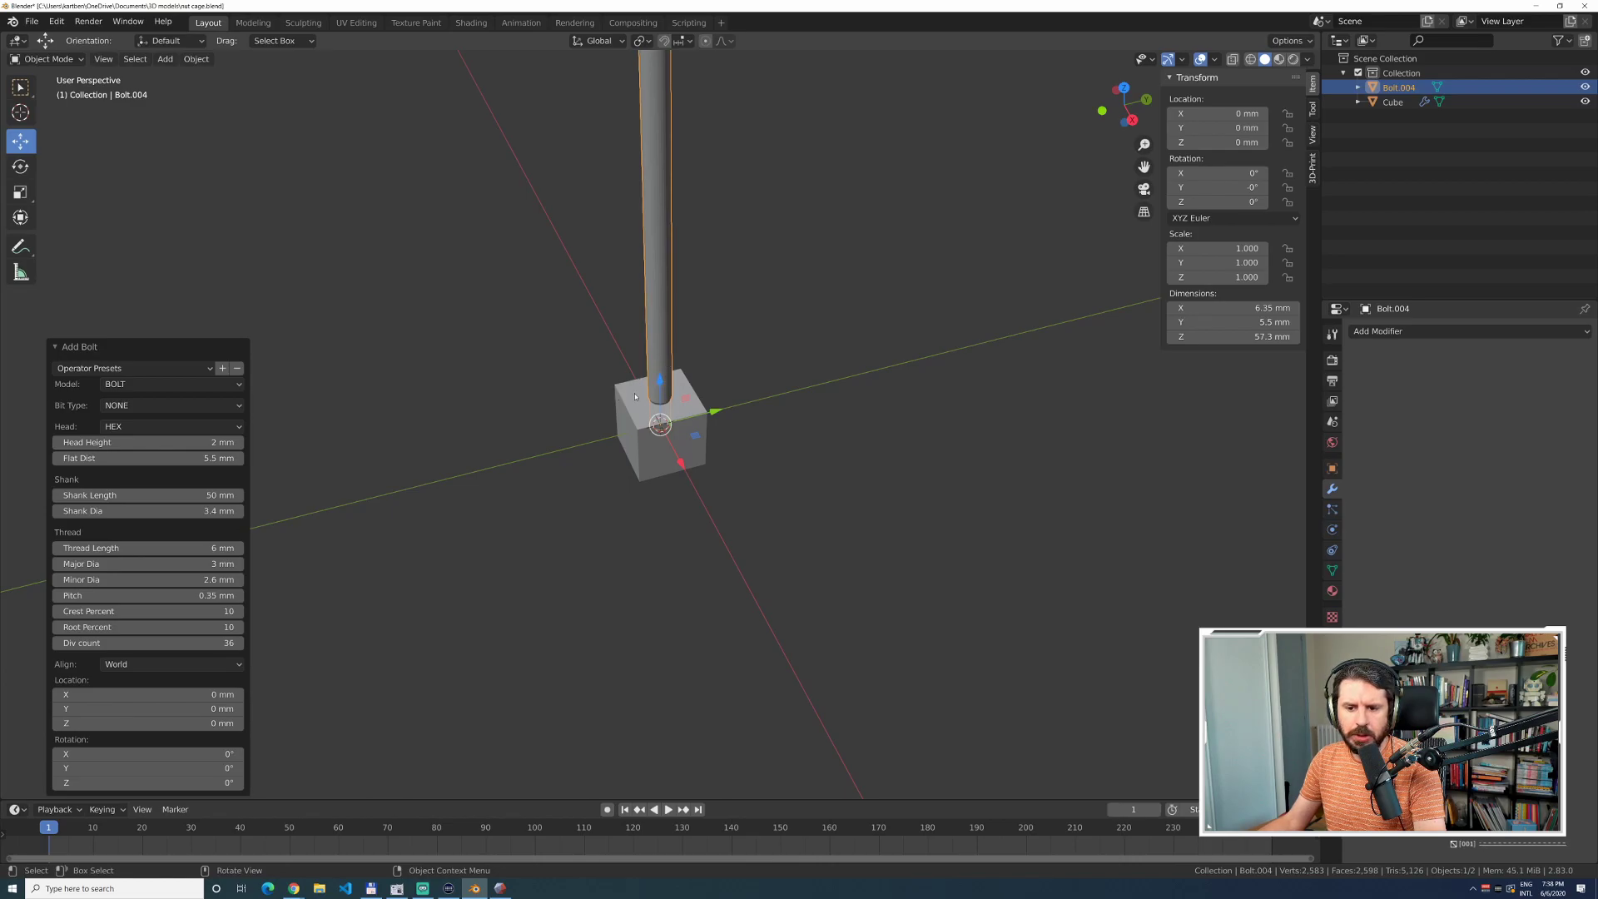
drag(191, 496, 131, 495)
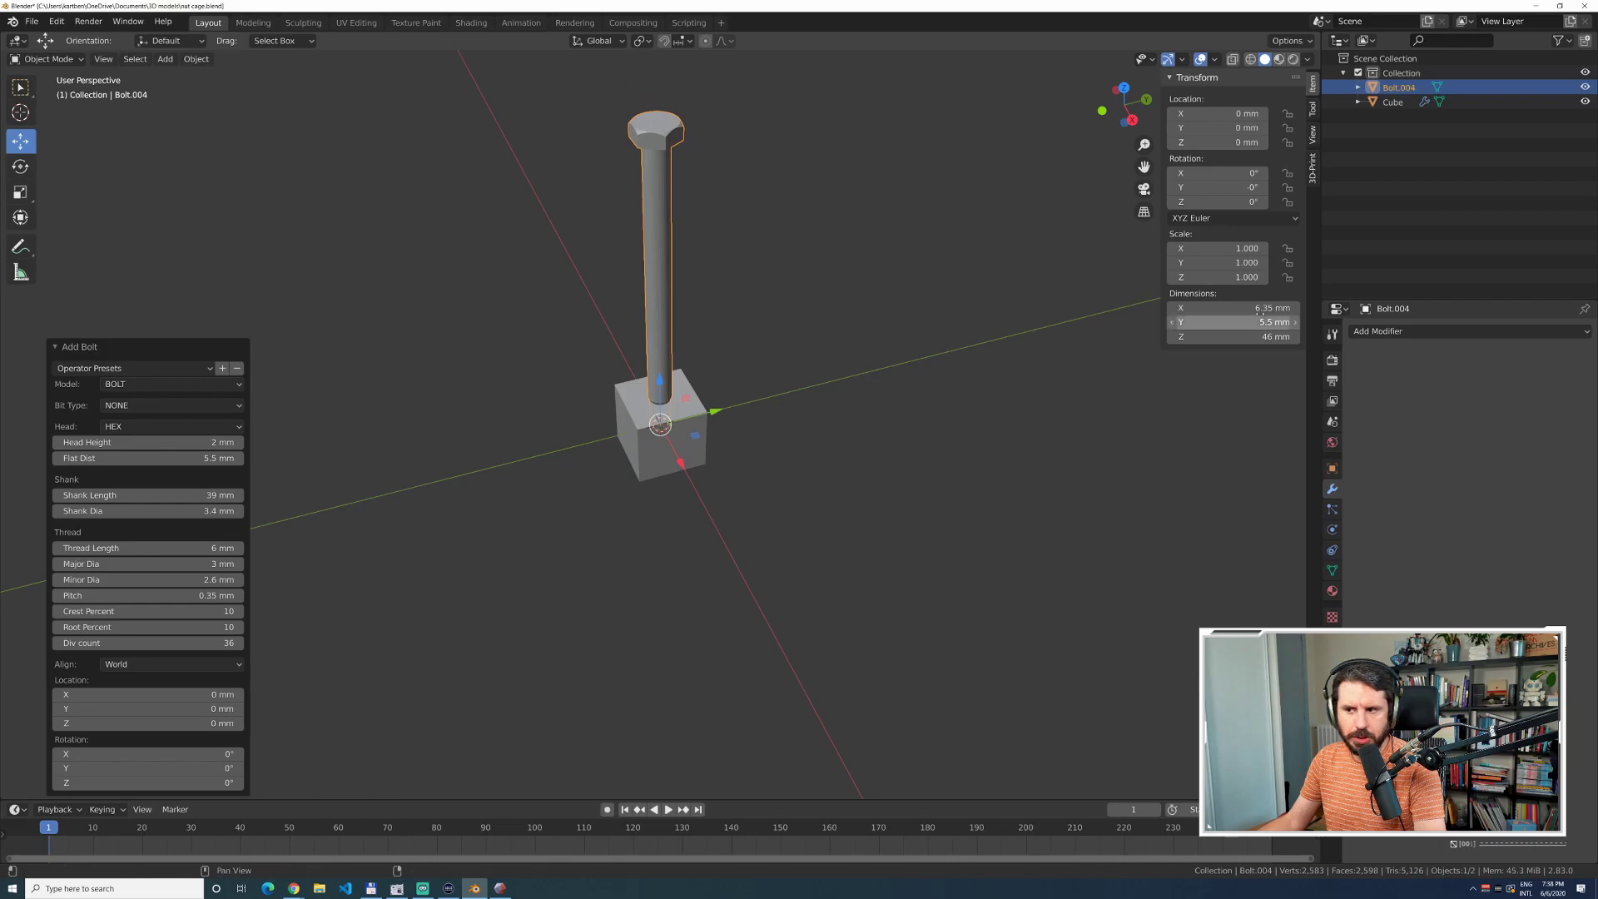
Hide the cube to expose the bolt's thread, and set the thread's major and minor diameters to 3.4 mm.
click(1585, 101)
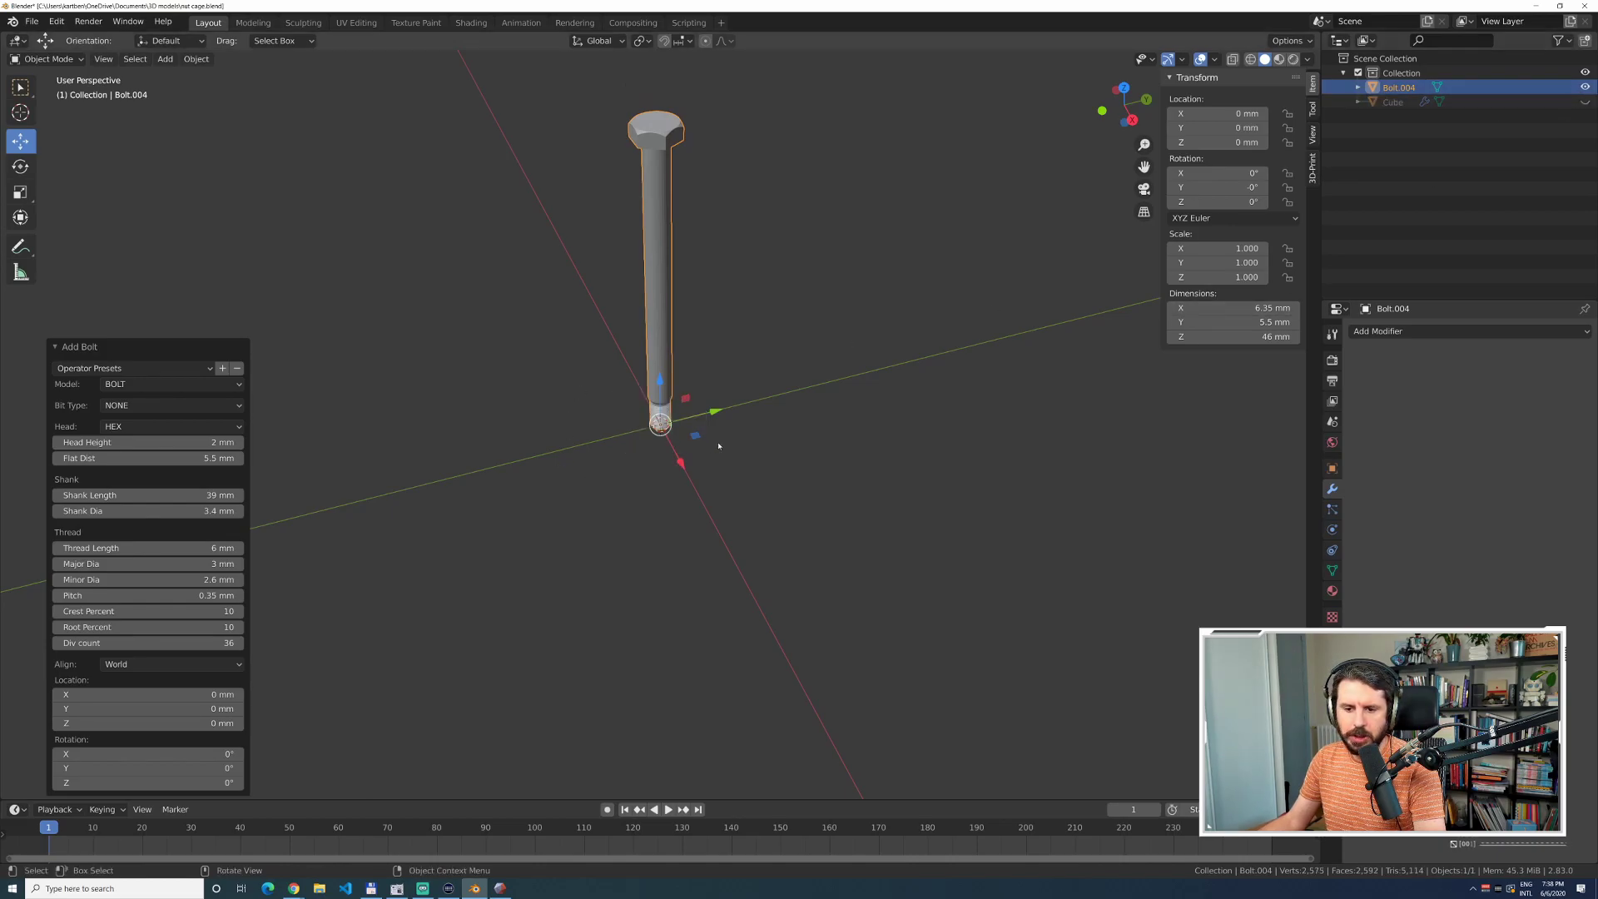
scroll(711, 447, up, 8)
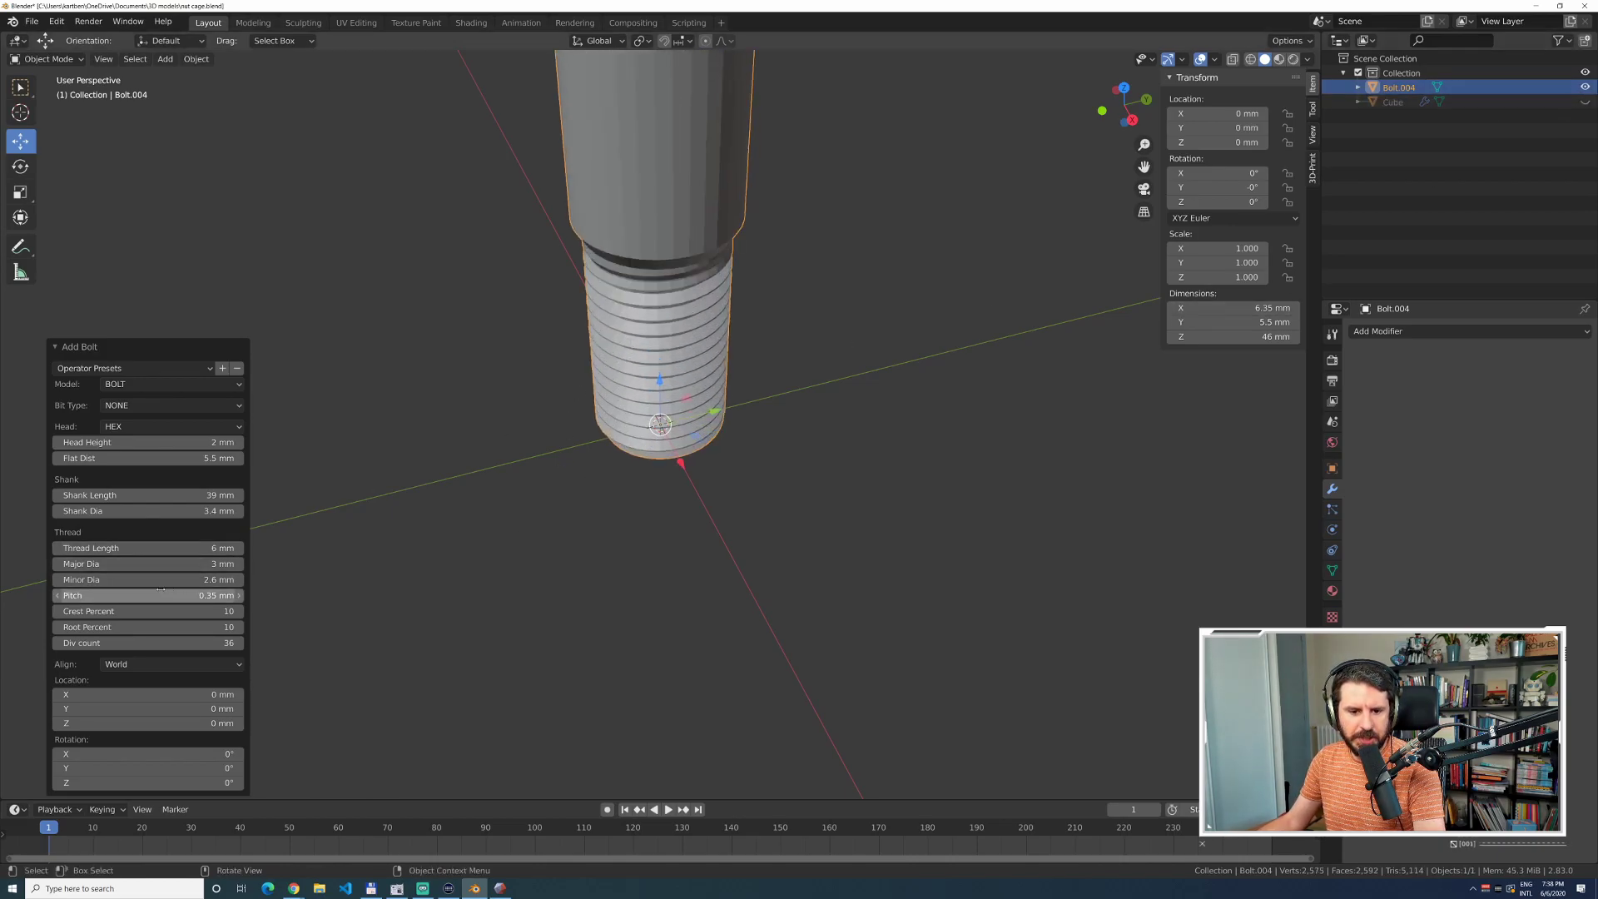
click(208, 564)
text(34)
key(Tab)
text(34)
key(Tab)
key(shift+Tab)
key(shift+Tab)
text(3.4)
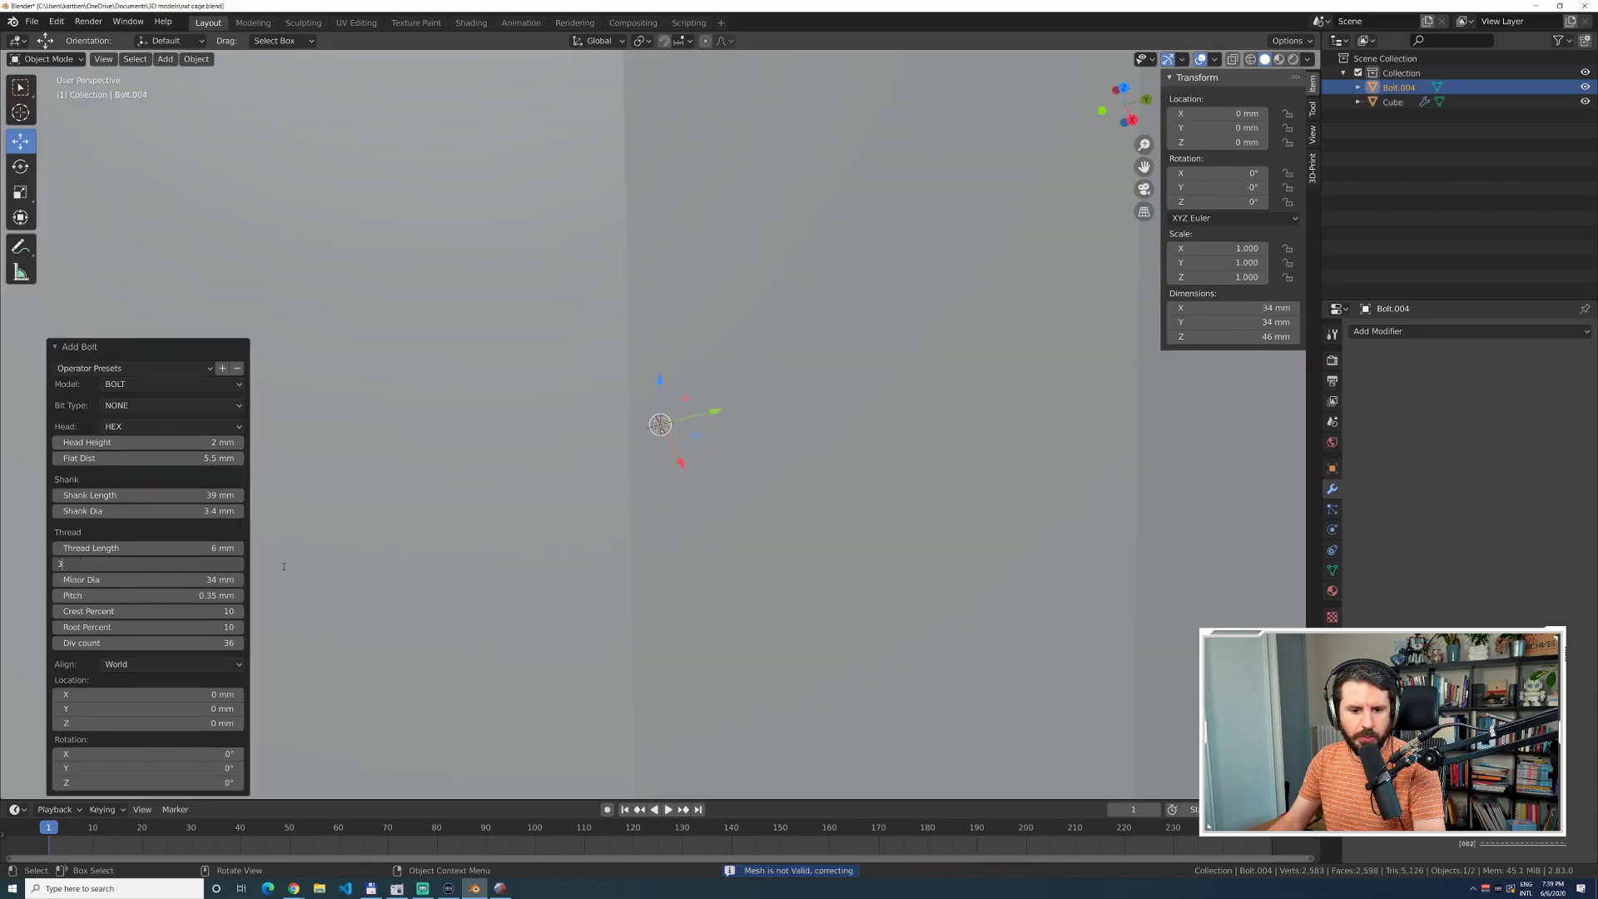
key(Tab)
text(3.4)
key(Tab)
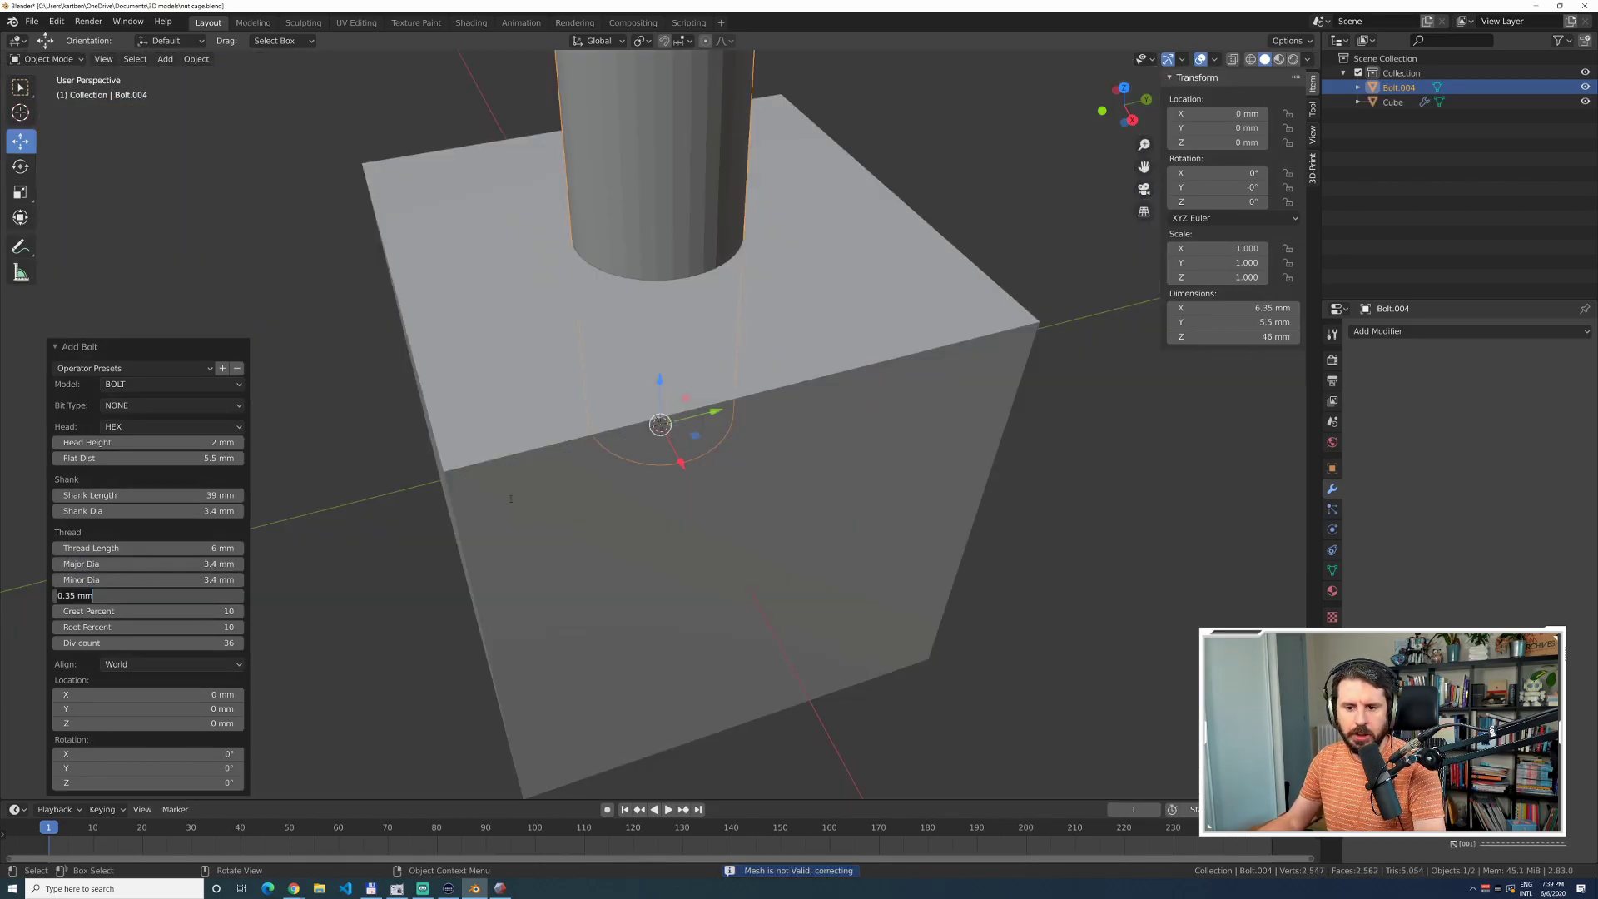
Set the flat distance of the bolt's hex head to 5.7 mm.
click(1585, 102)
scroll(791, 303, down, 4)
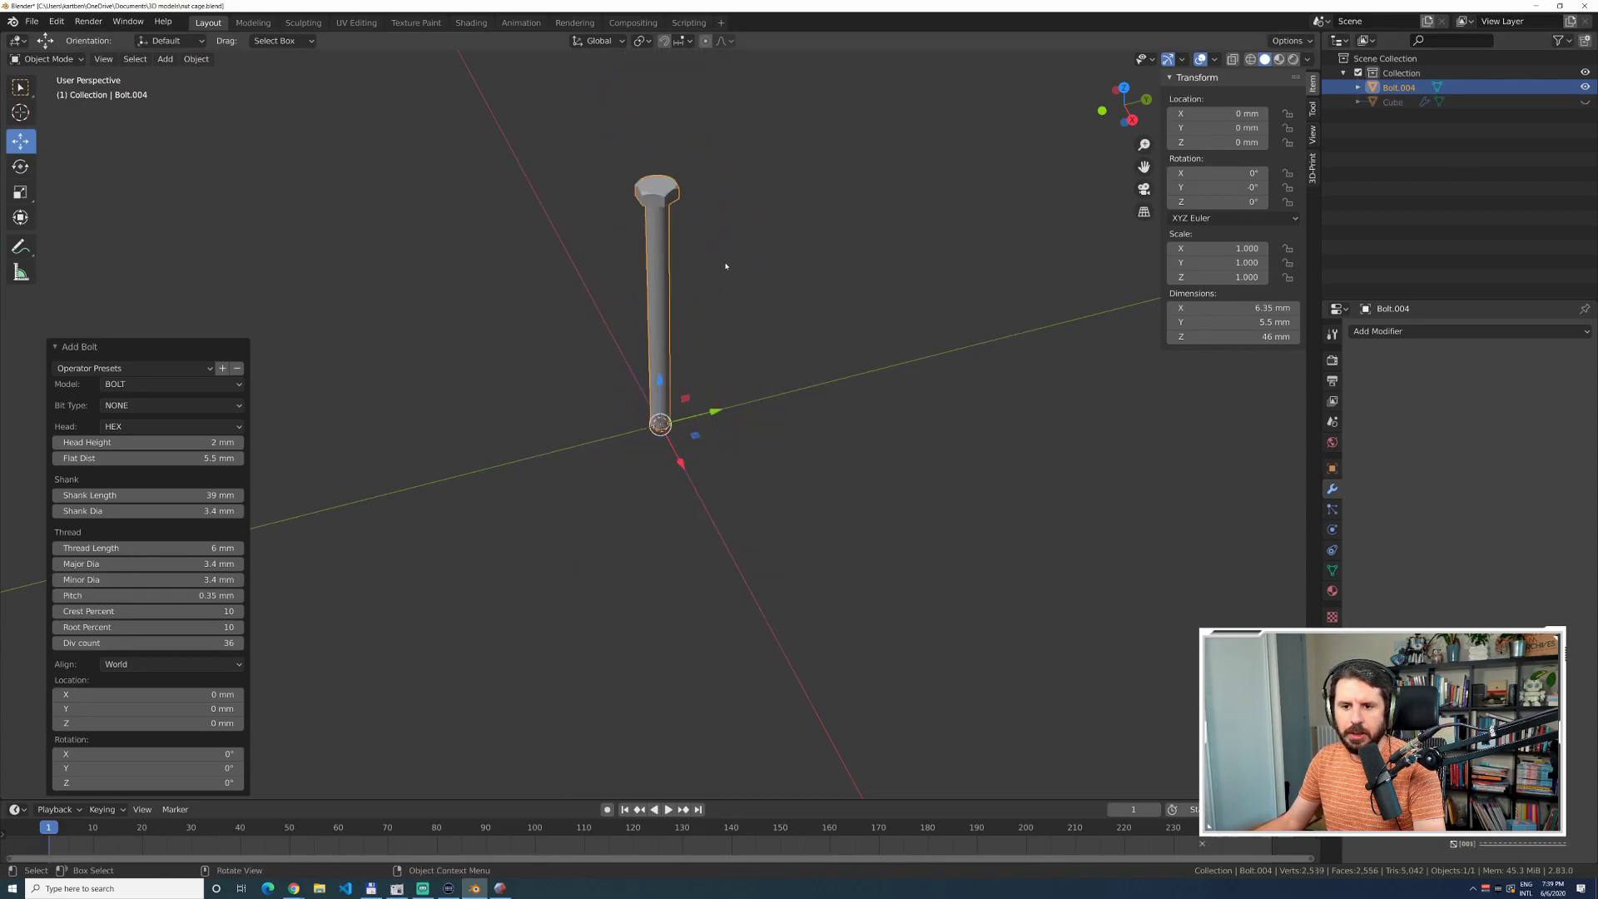
scroll(513, 274, up, 3)
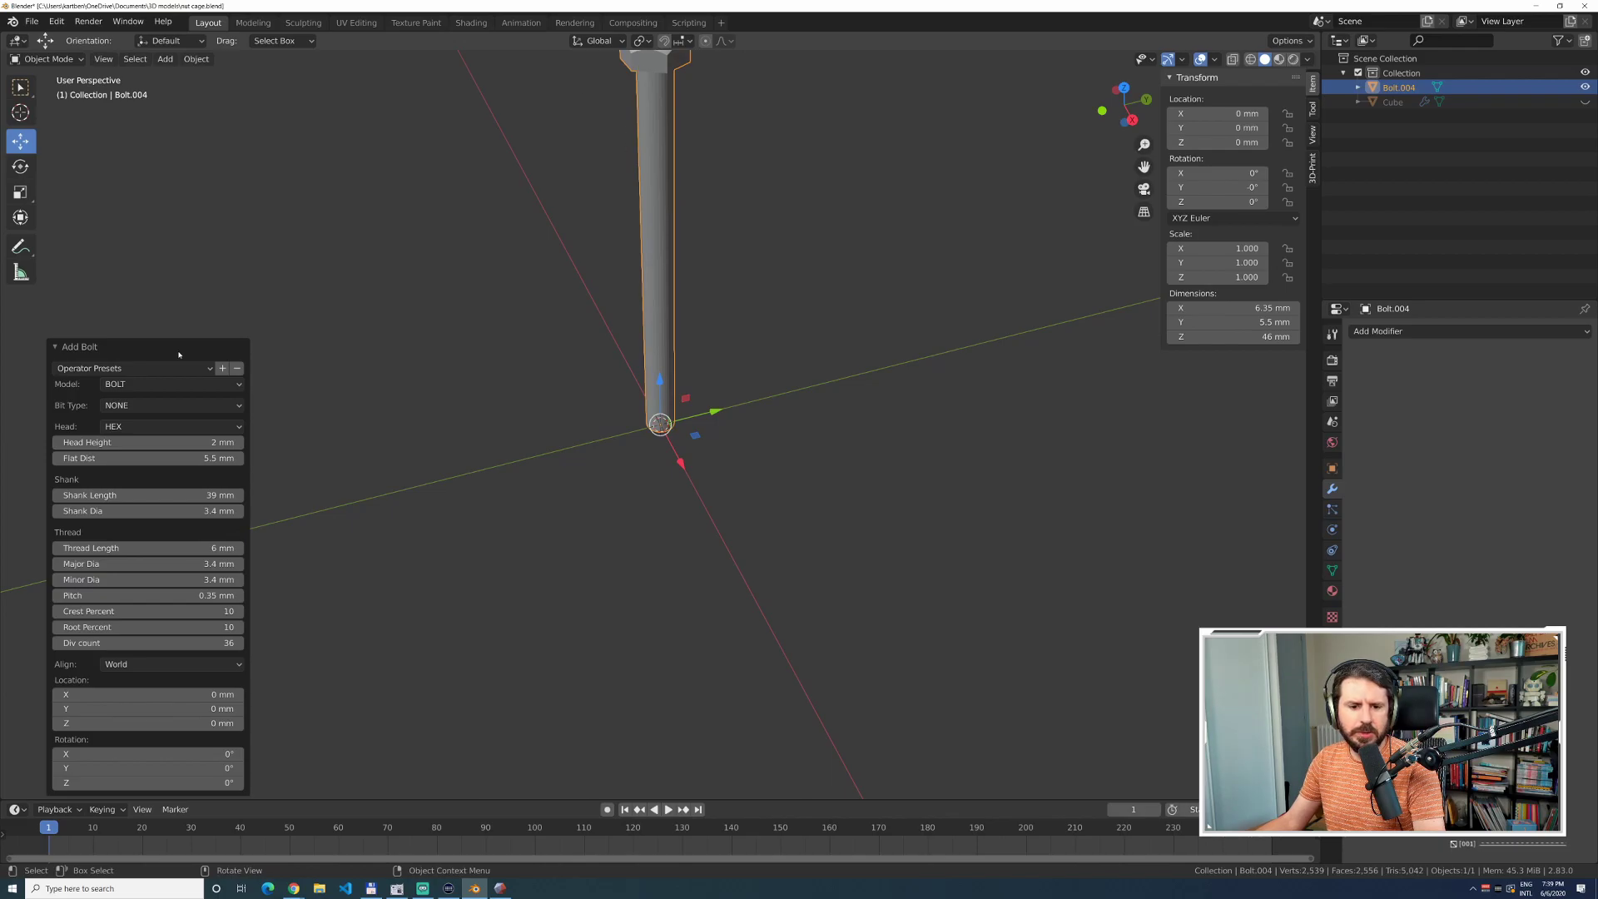
click(207, 457)
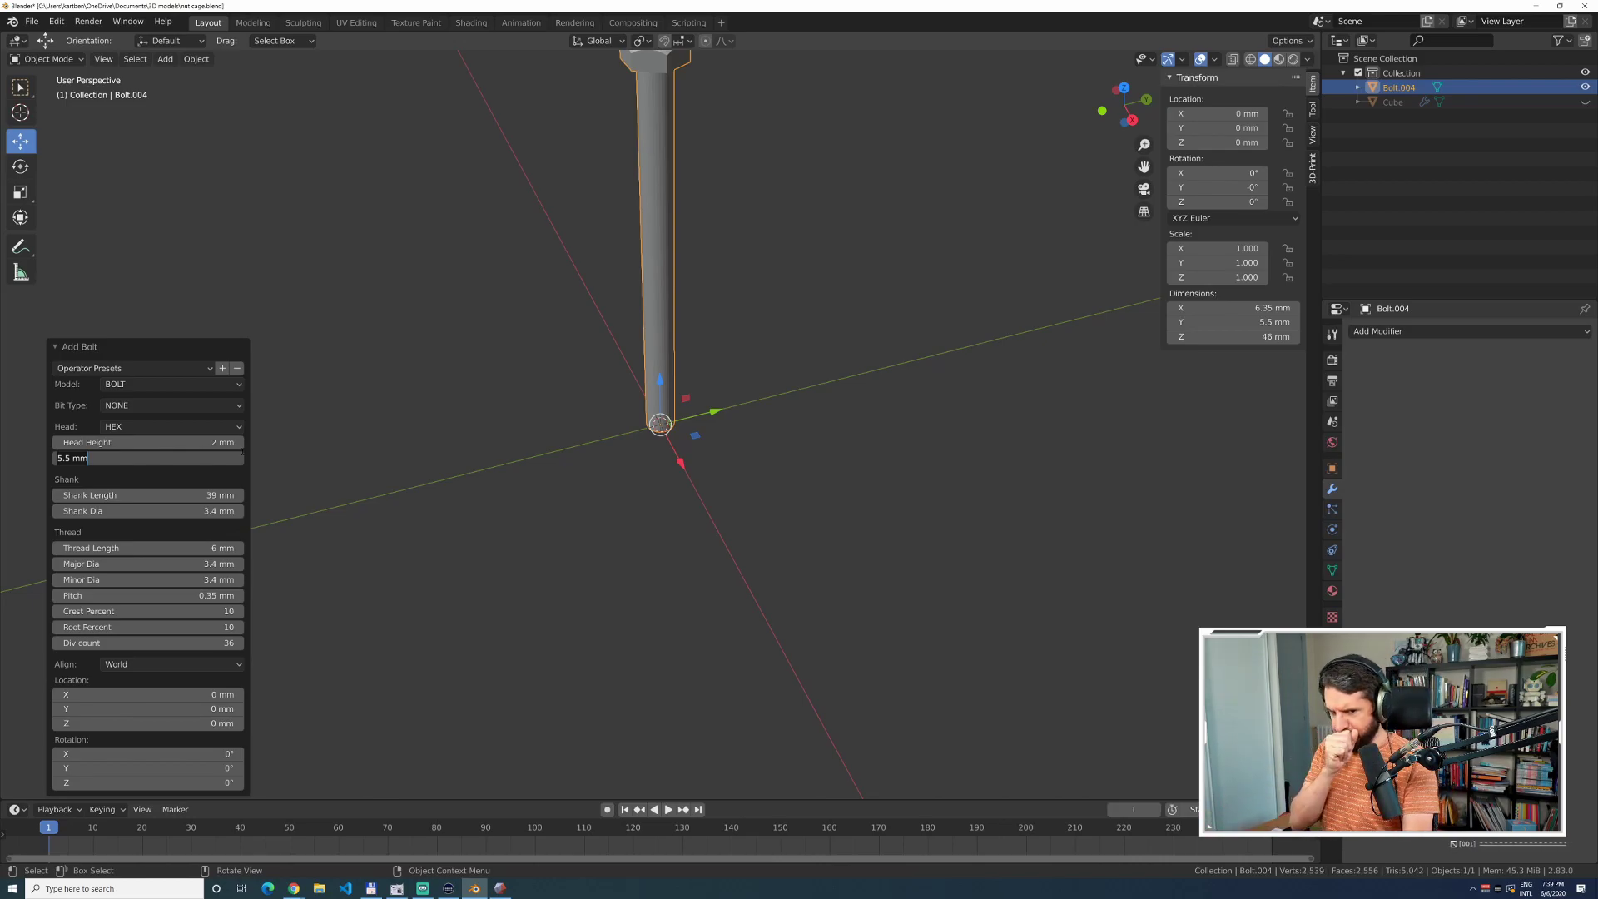
key(Left)
key(Right)
key(Right)
key(Right)
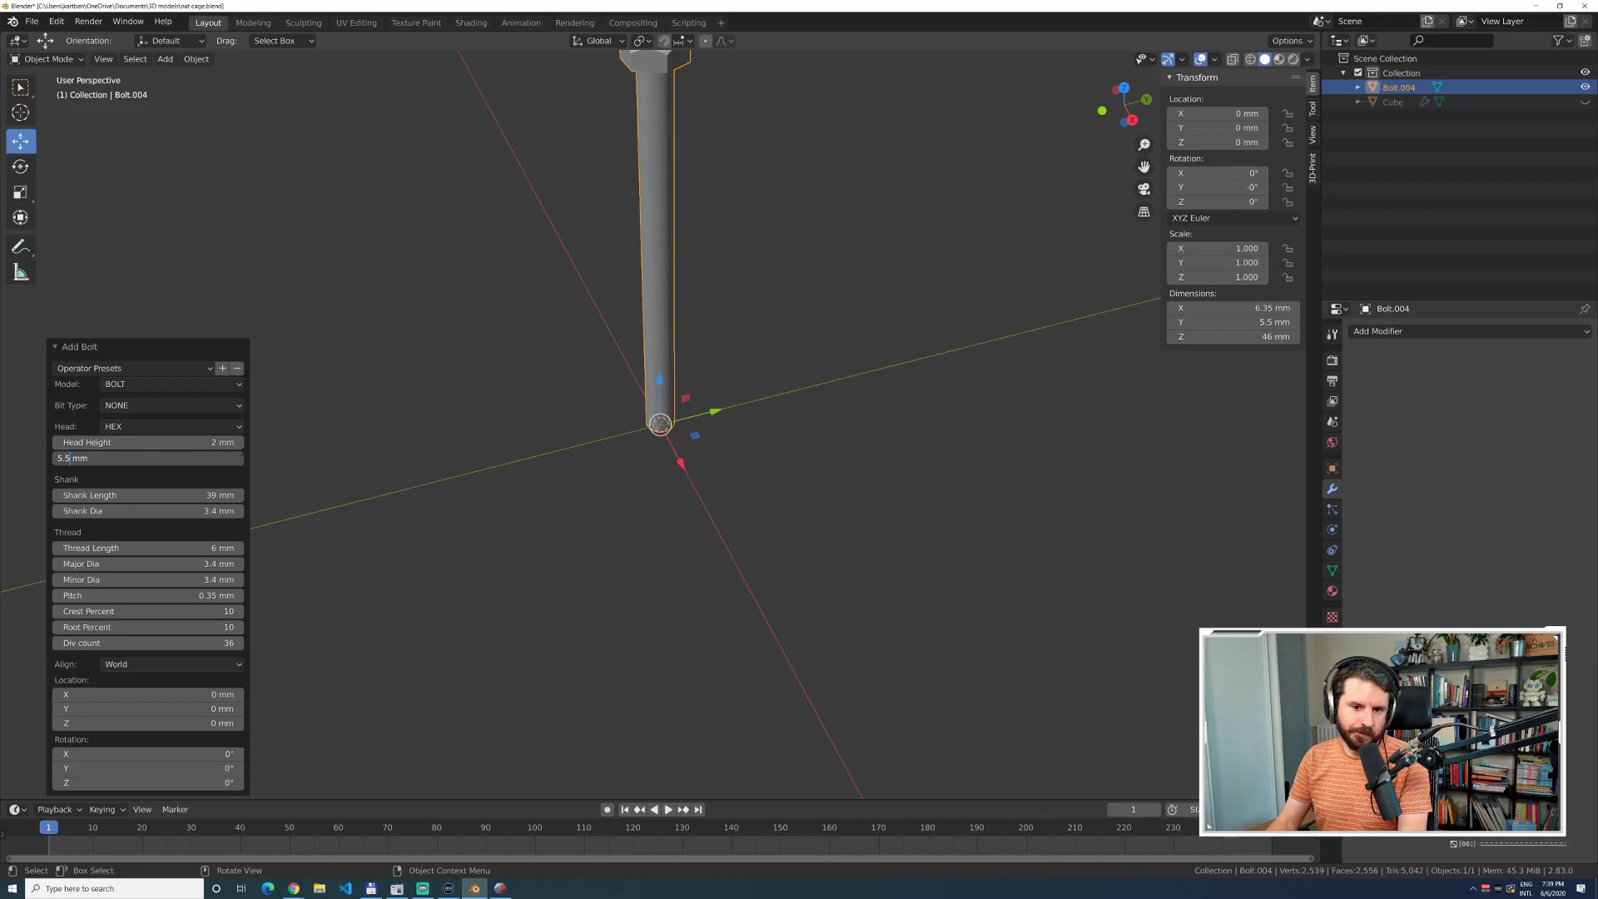
key(Left)
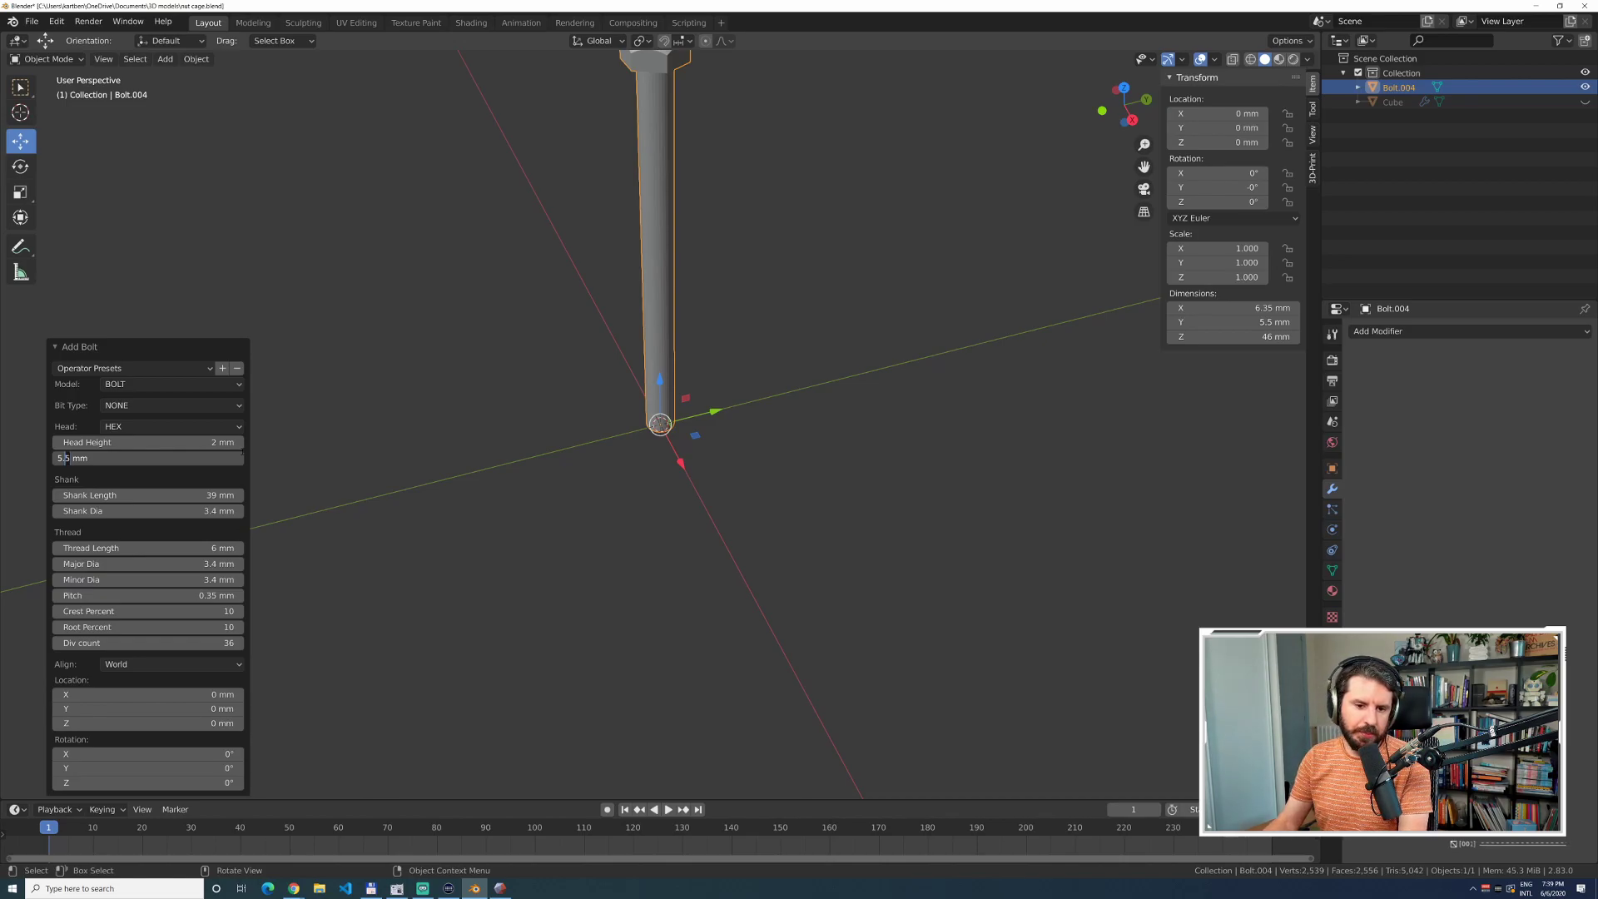
key(Delete)
text(7)
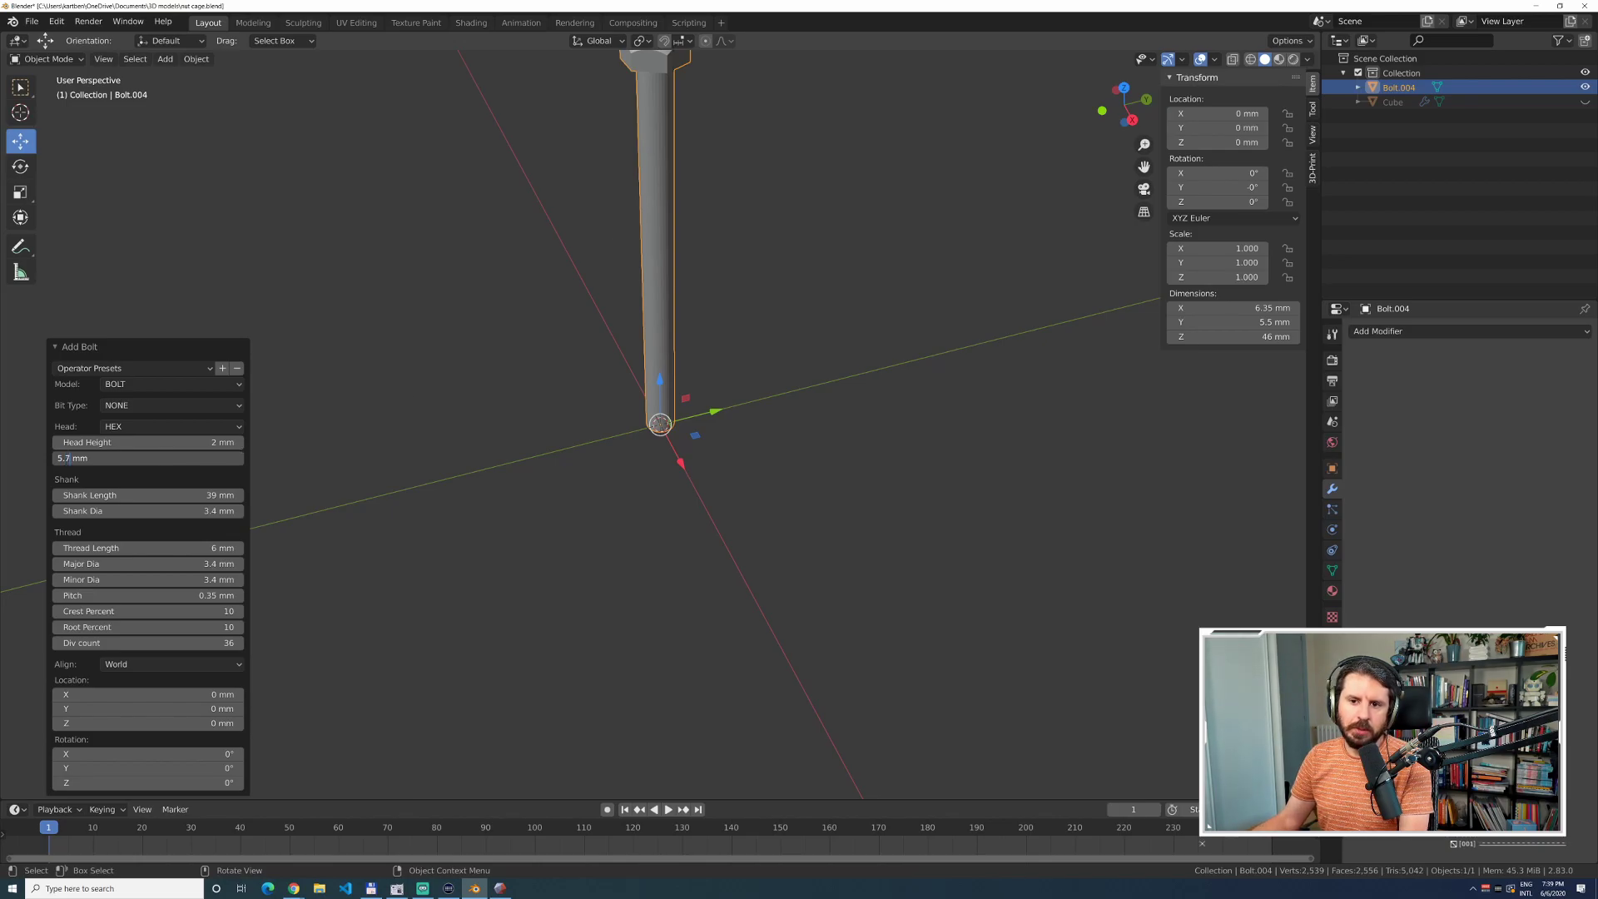
key(Tab)
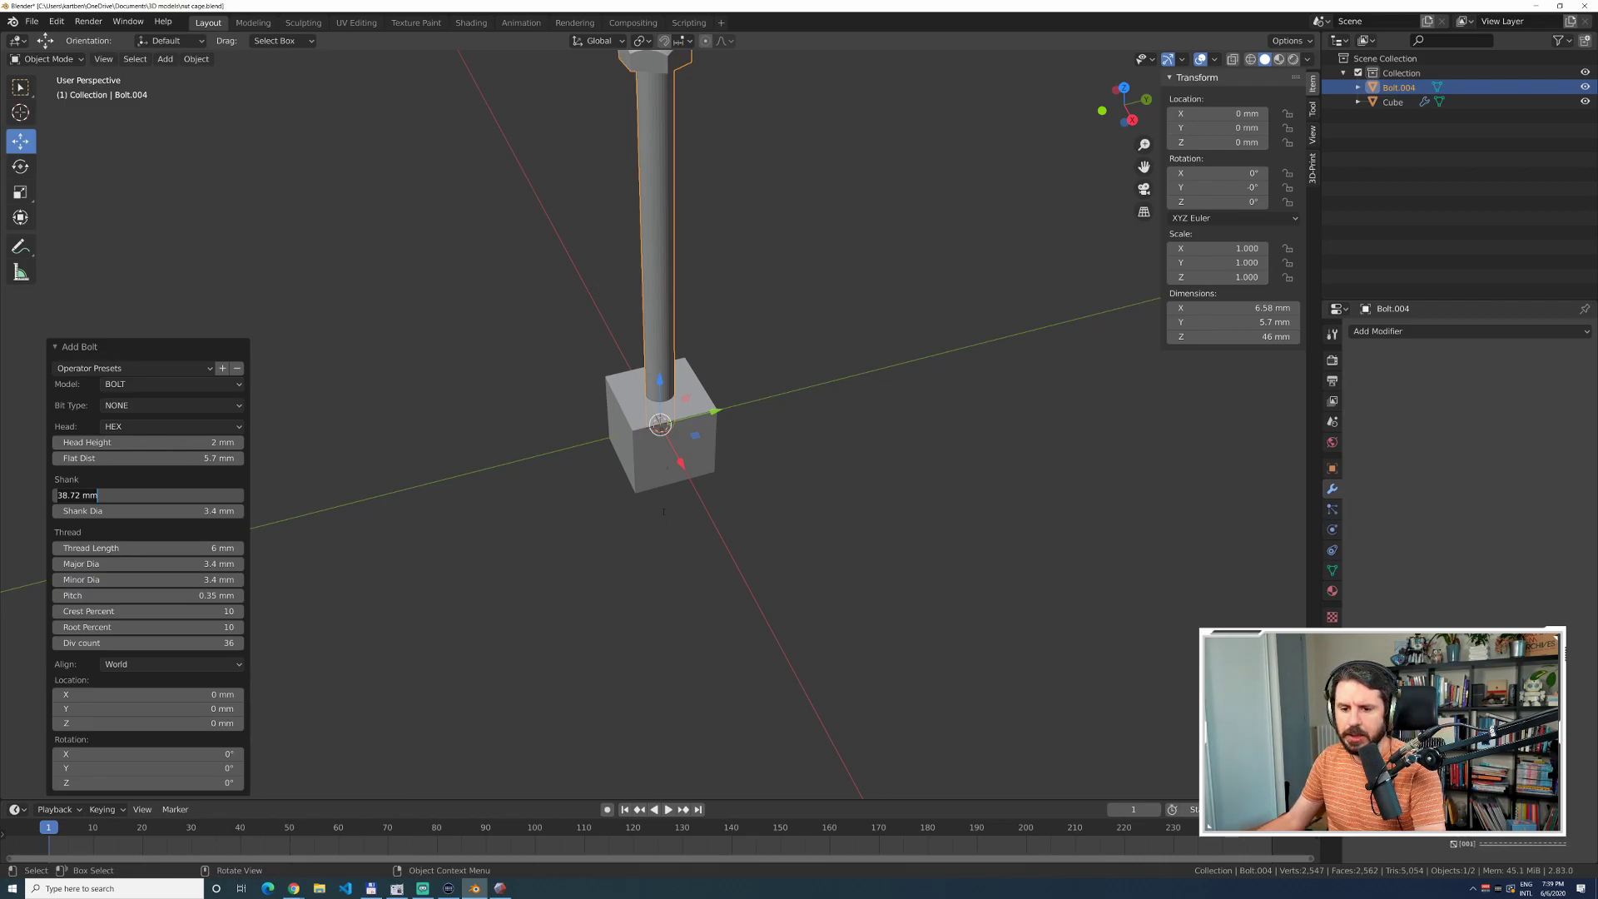
Set Bolt.004 as the cutting object of the cube's Boolean Difference modifier.
key(Return)
click(452, 375)
click(663, 366)
click(1390, 101)
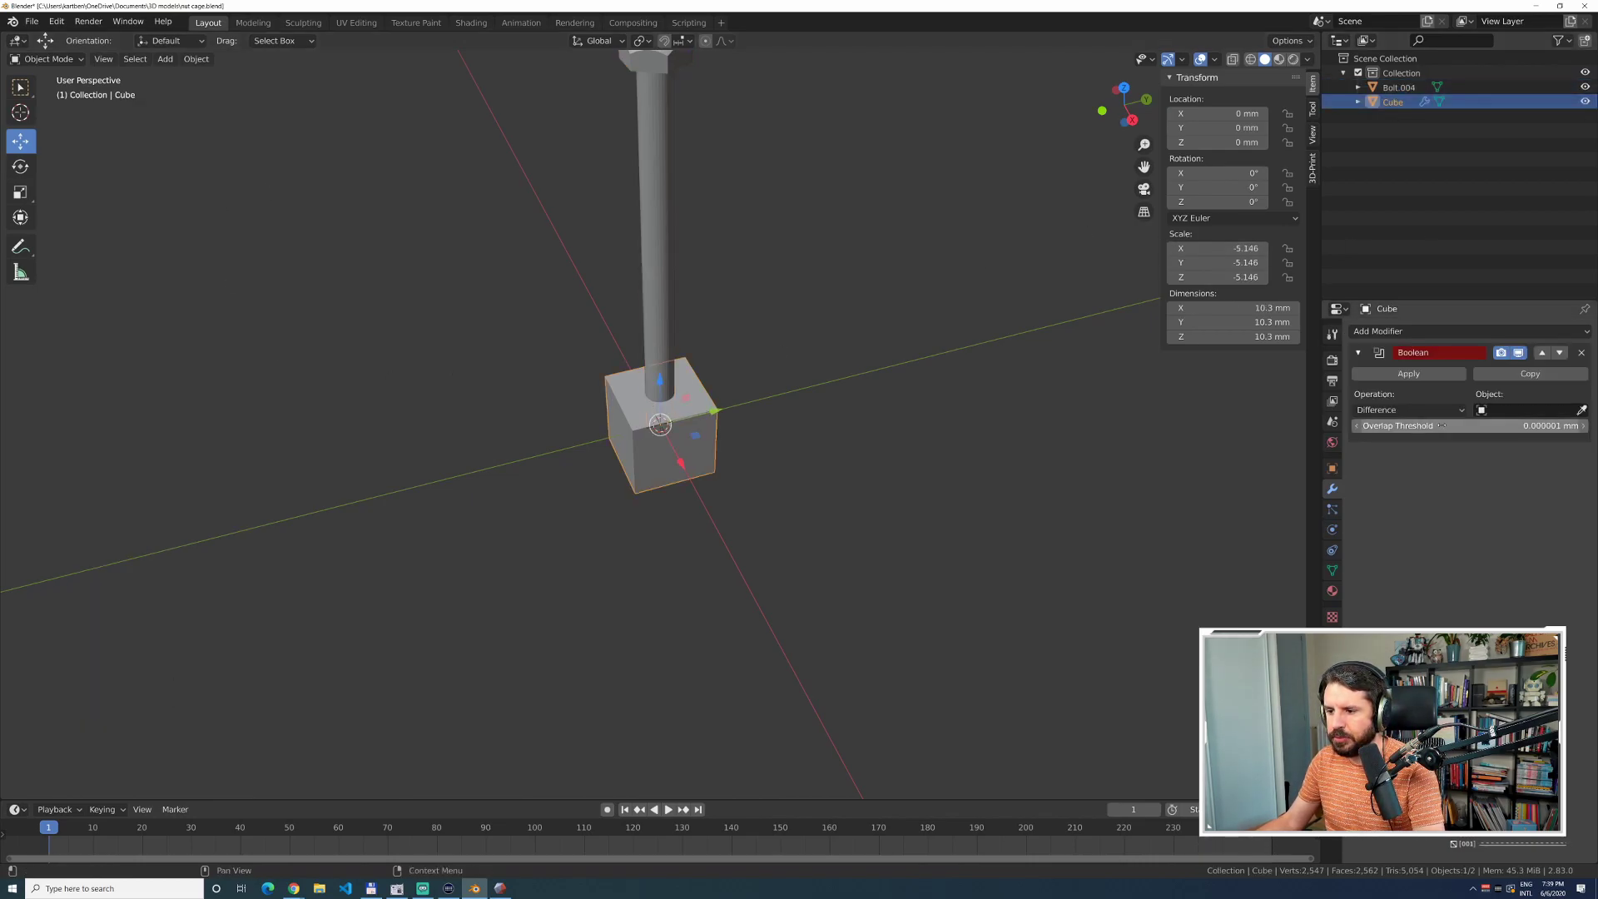
click(1582, 410)
click(1410, 88)
Move the bolt down about 39.8 mm along Z so its head sits partly in the cube's upper face, and view it from the right.
click(657, 65)
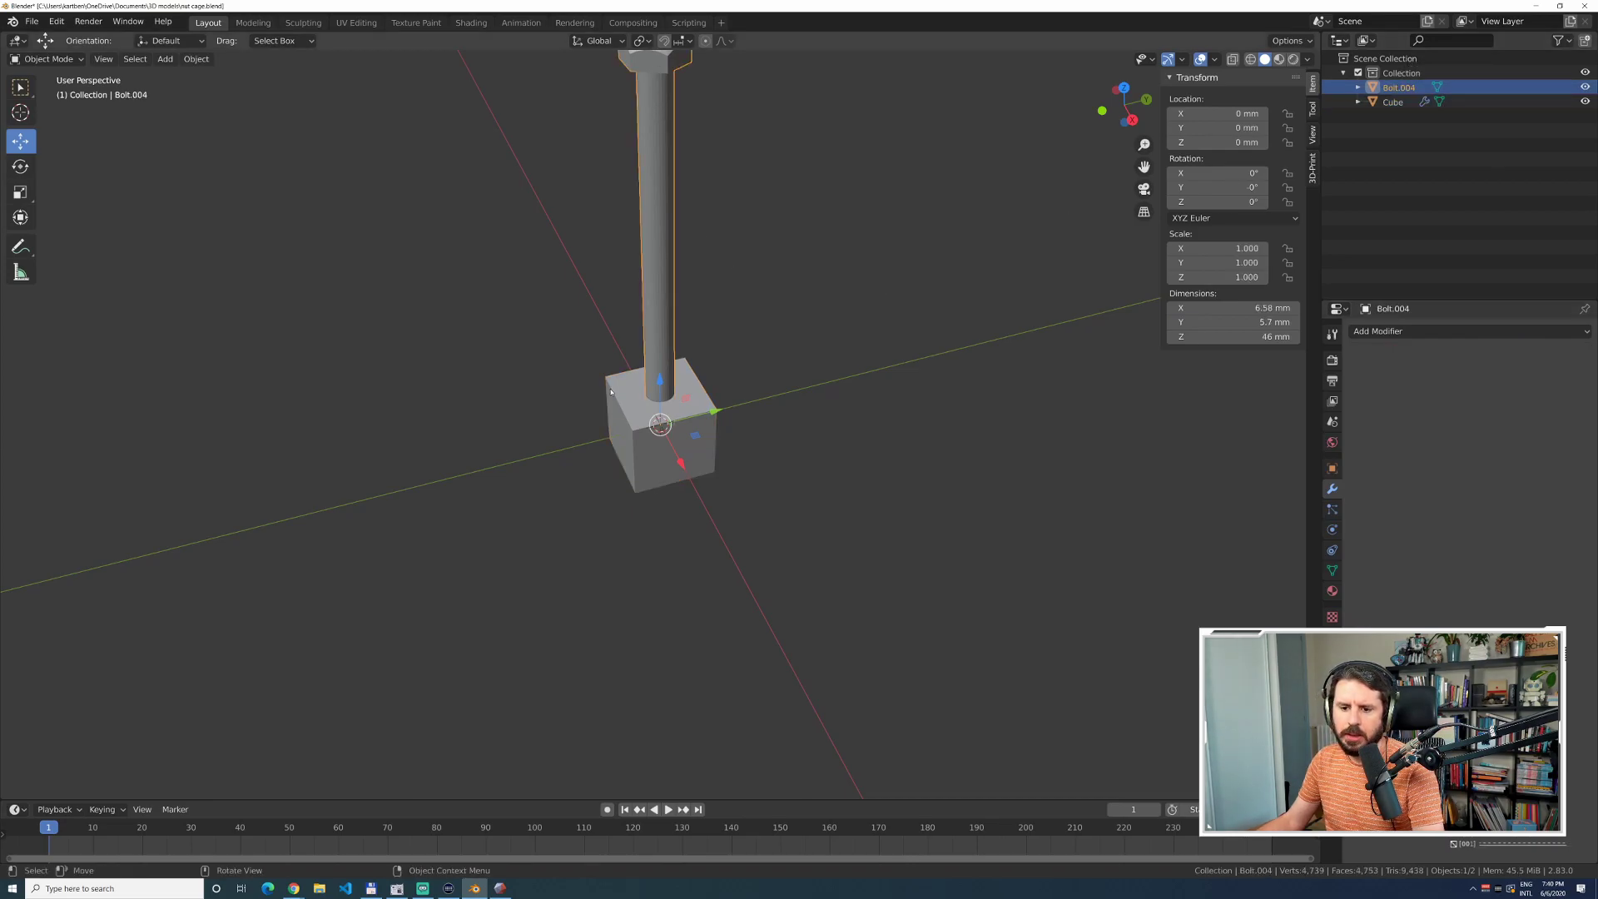
drag(662, 388, 659, 582)
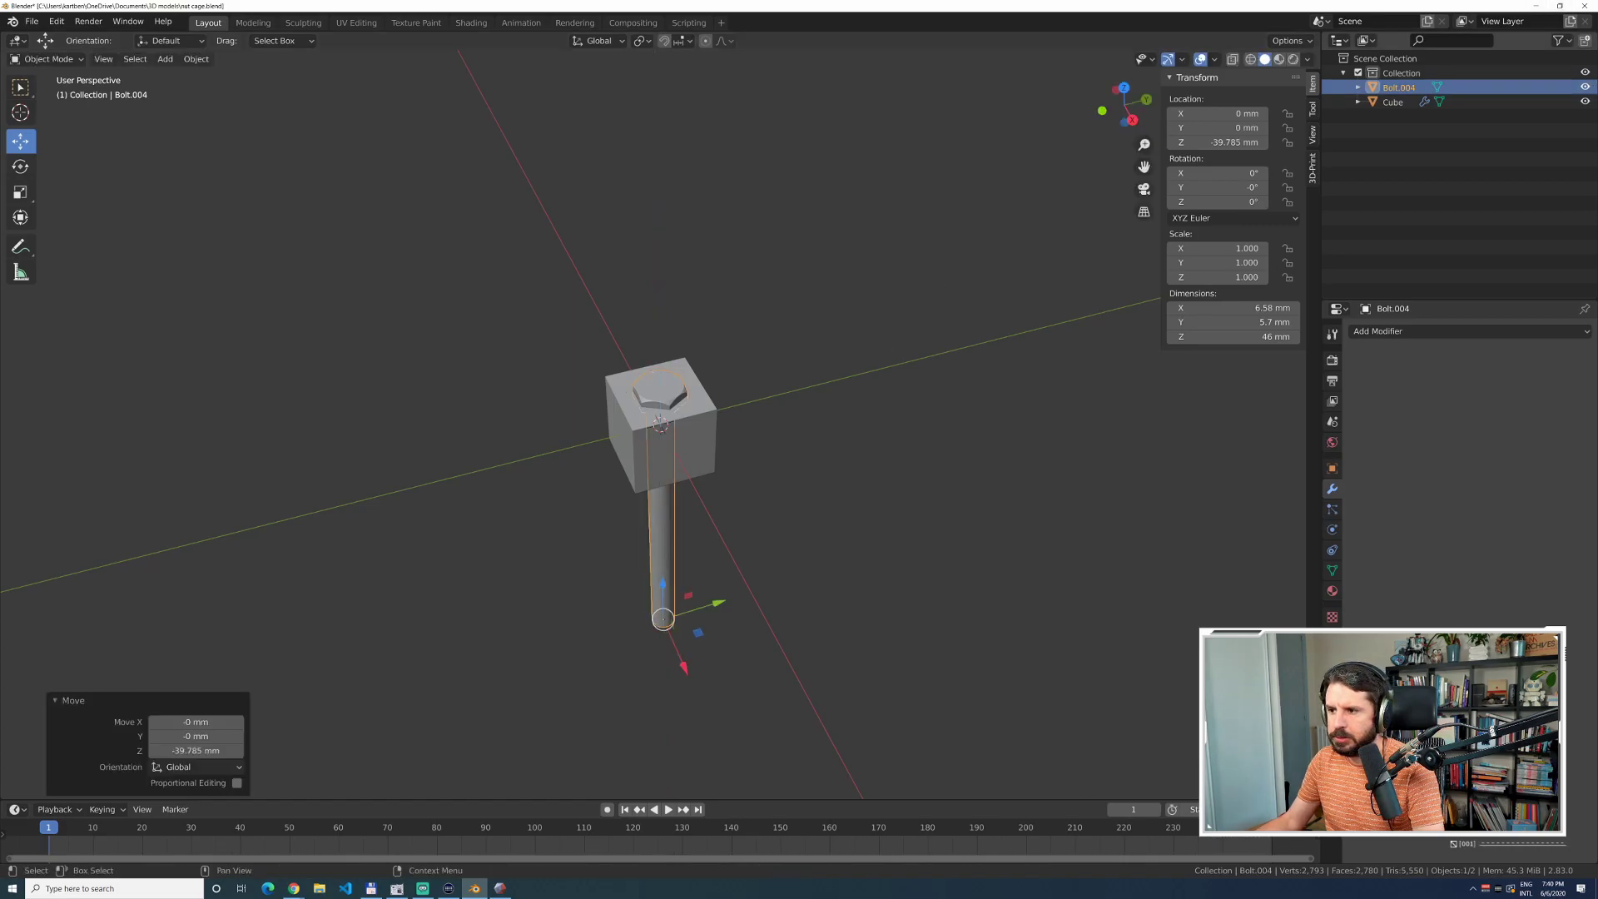
scroll(797, 379, up, 2)
scroll(798, 378, up, 5)
scroll(844, 361, down, 2)
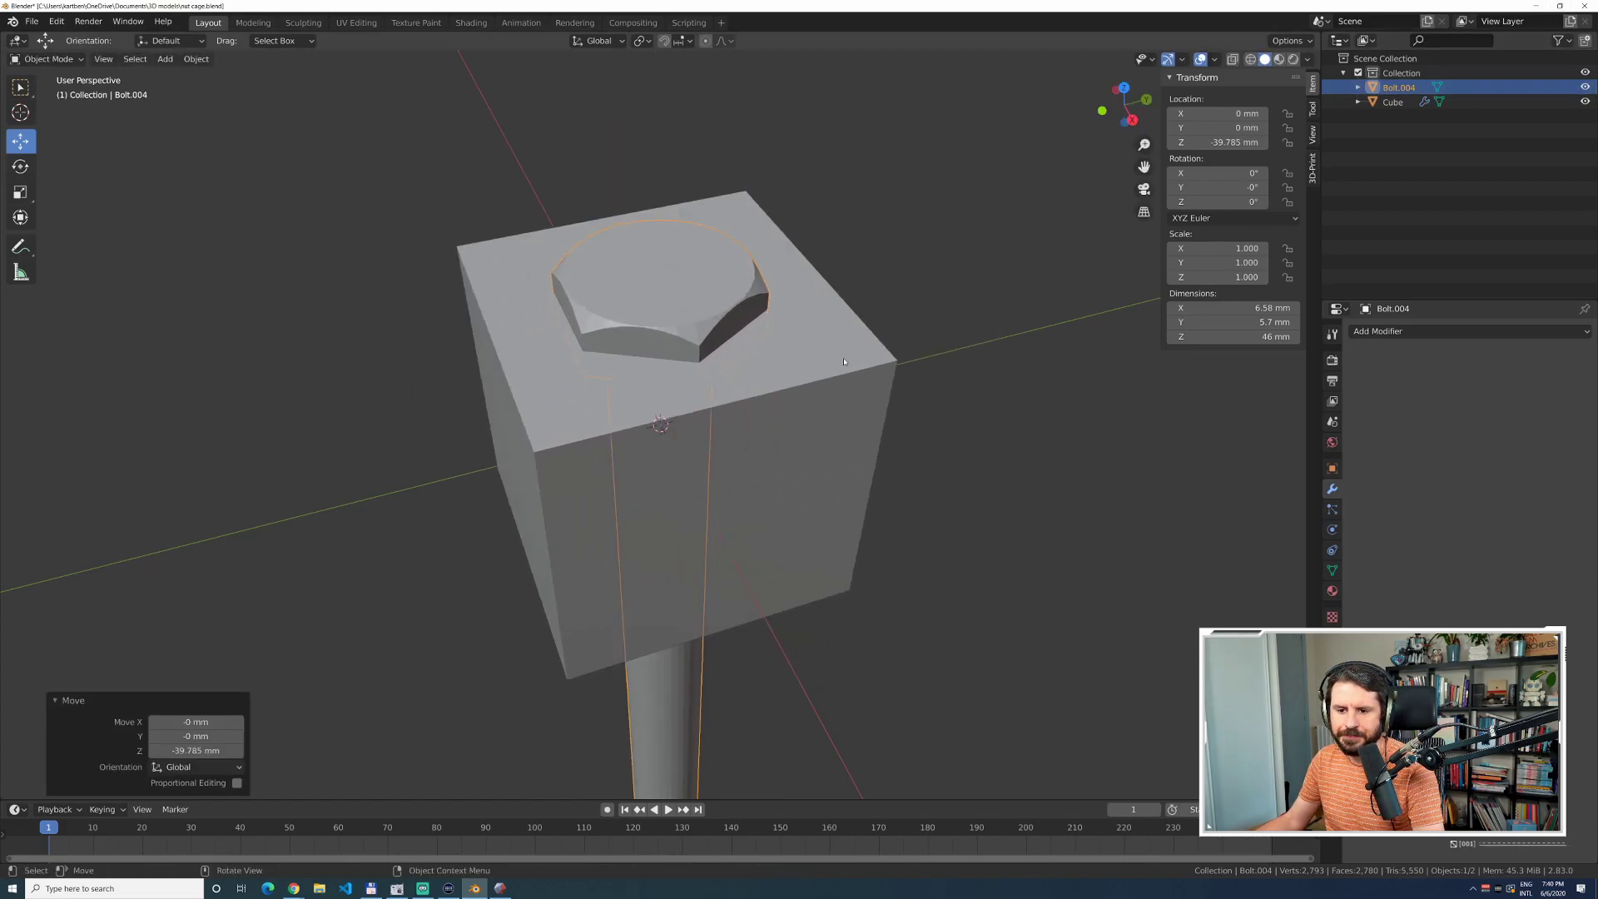
key(KP_3)
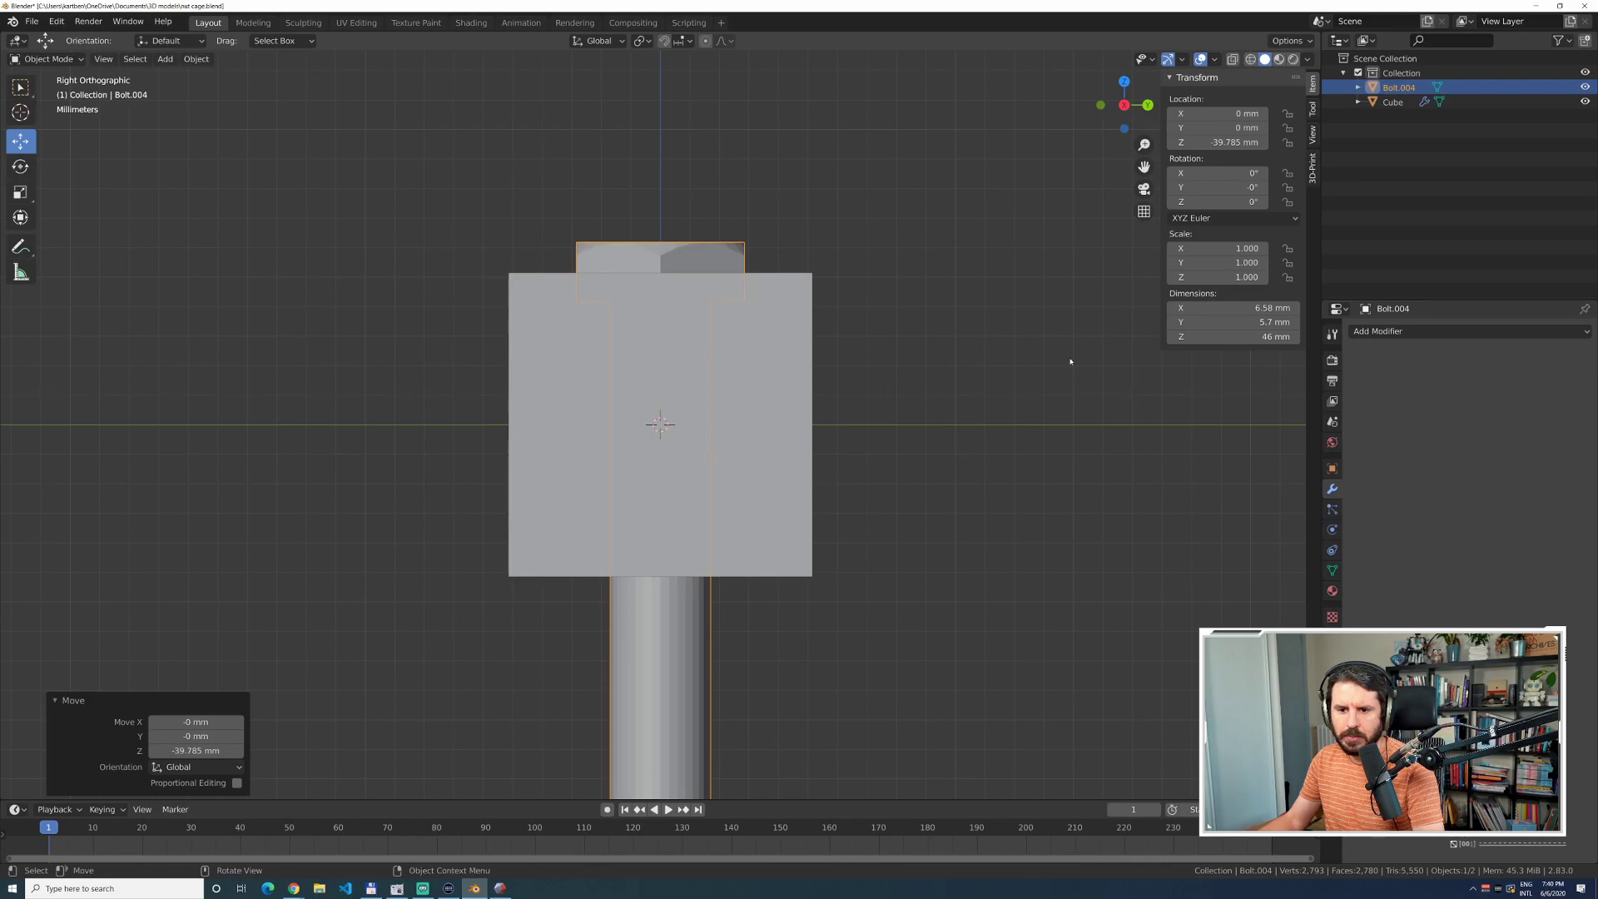
click(689, 263)
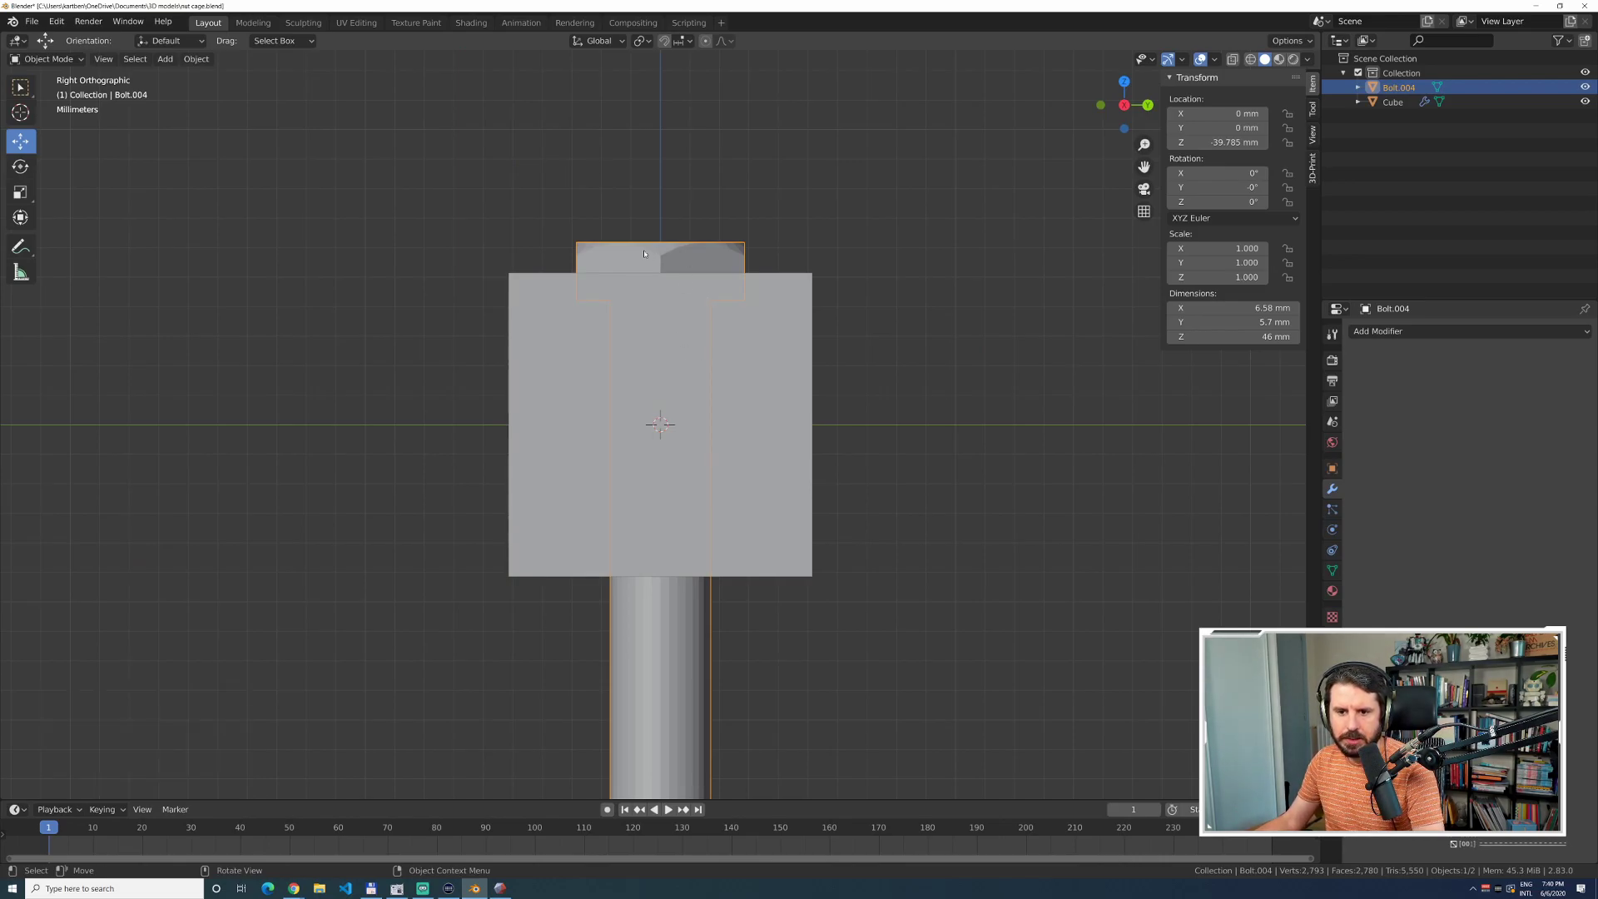
scroll(627, 321, down, 8)
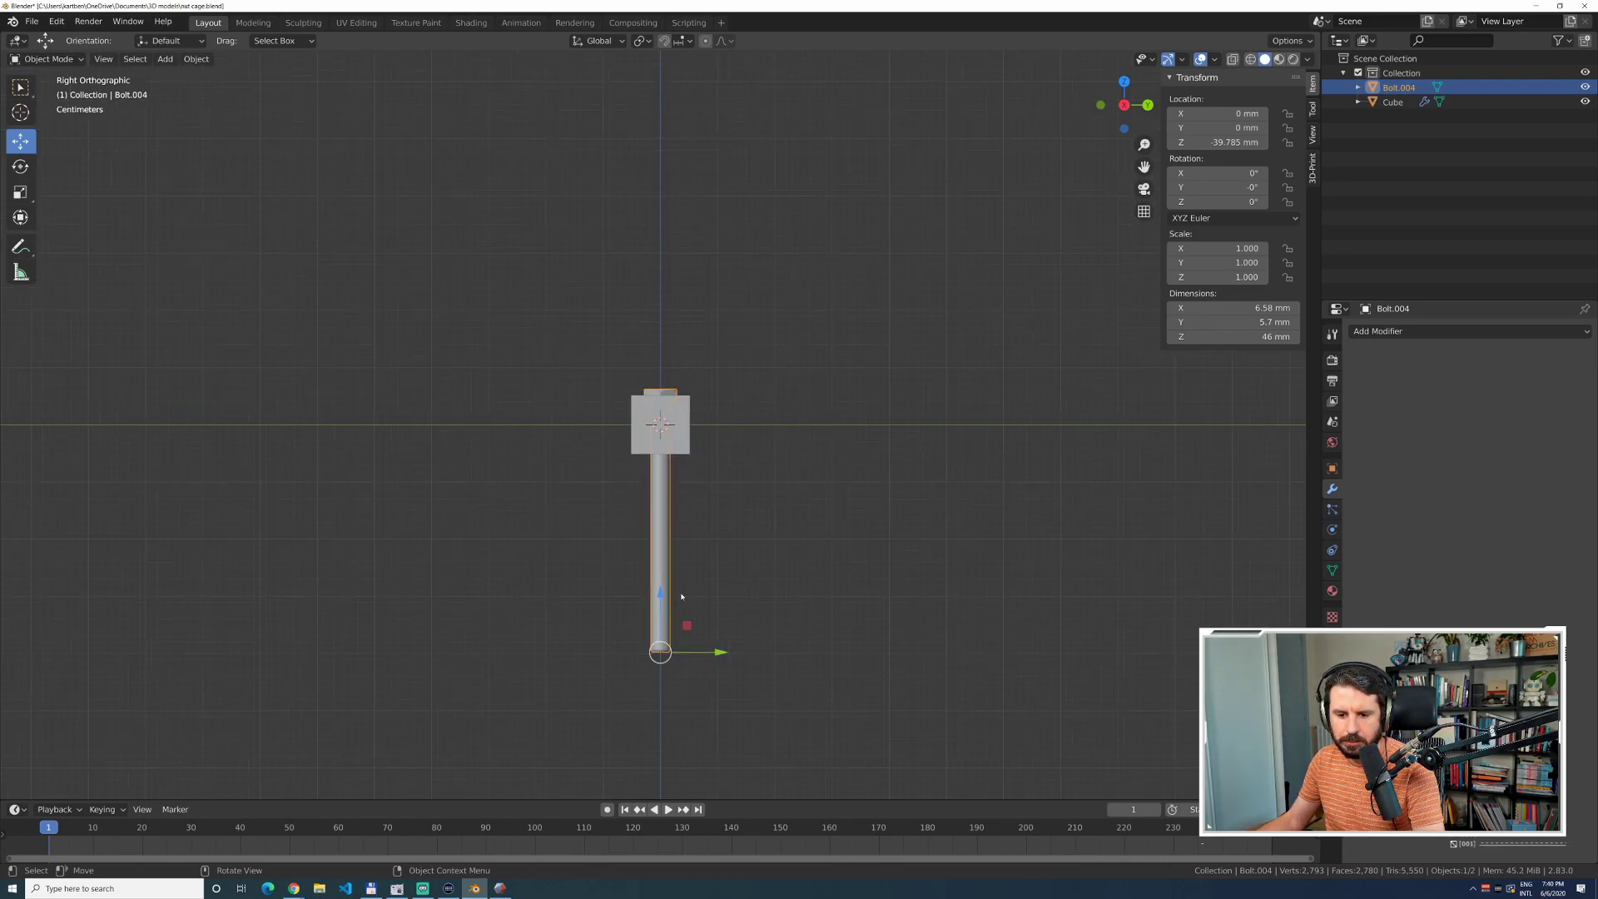
Lower the bolt about 1.2 mm along Z so its head sinks inside the cube, and hide the bolt to check the cut.
drag(662, 594, 665, 602)
scroll(641, 433, up, 10)
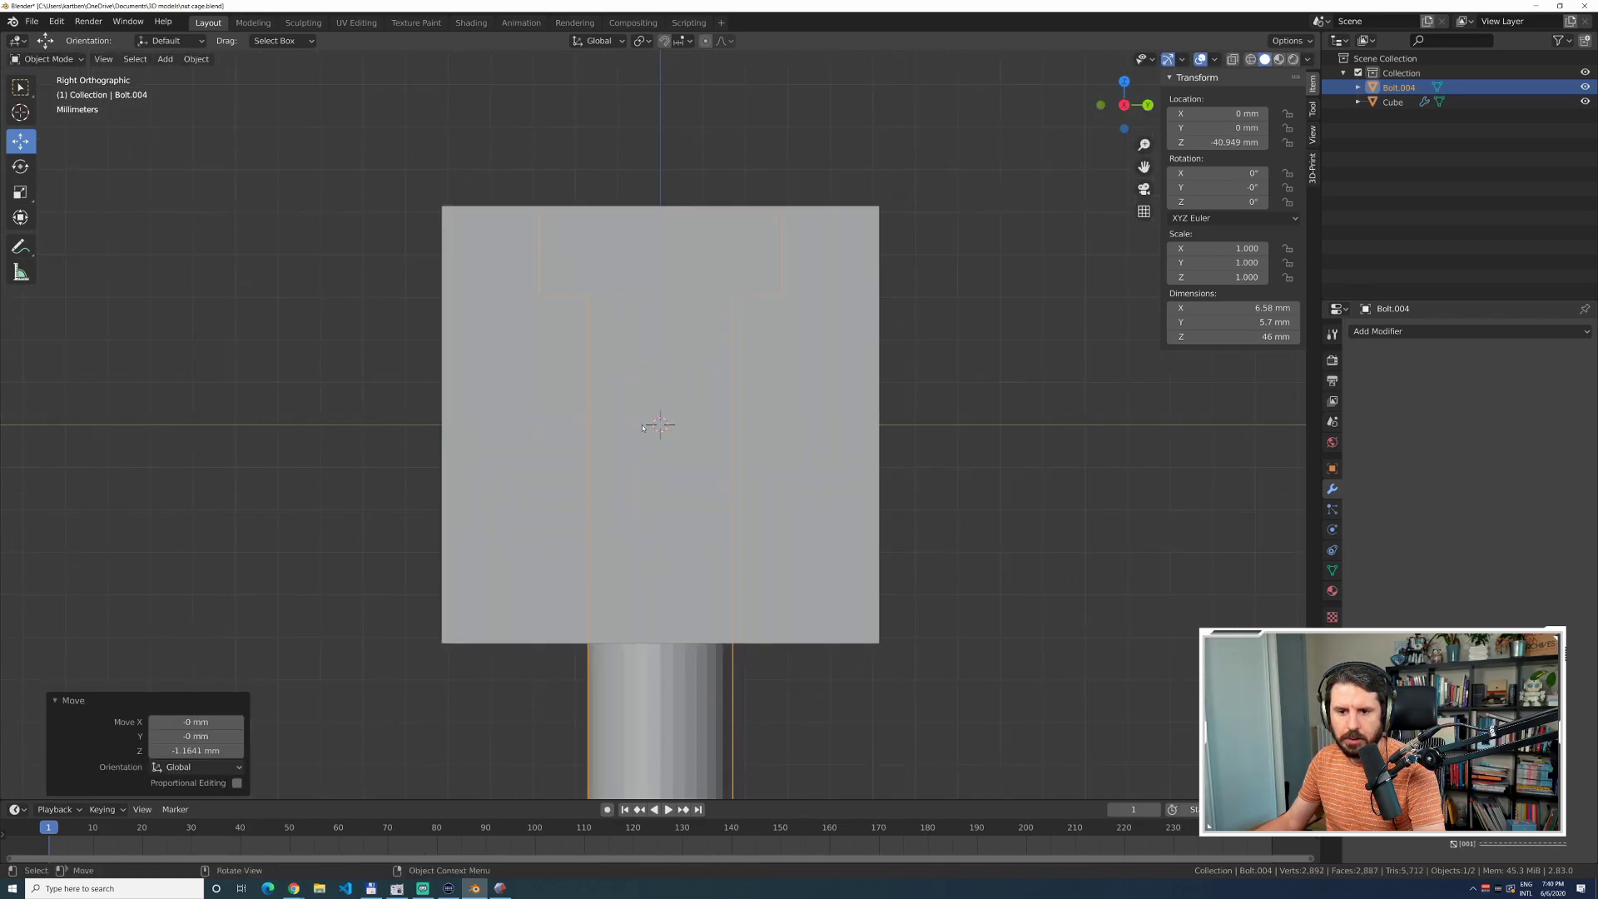
click(684, 257)
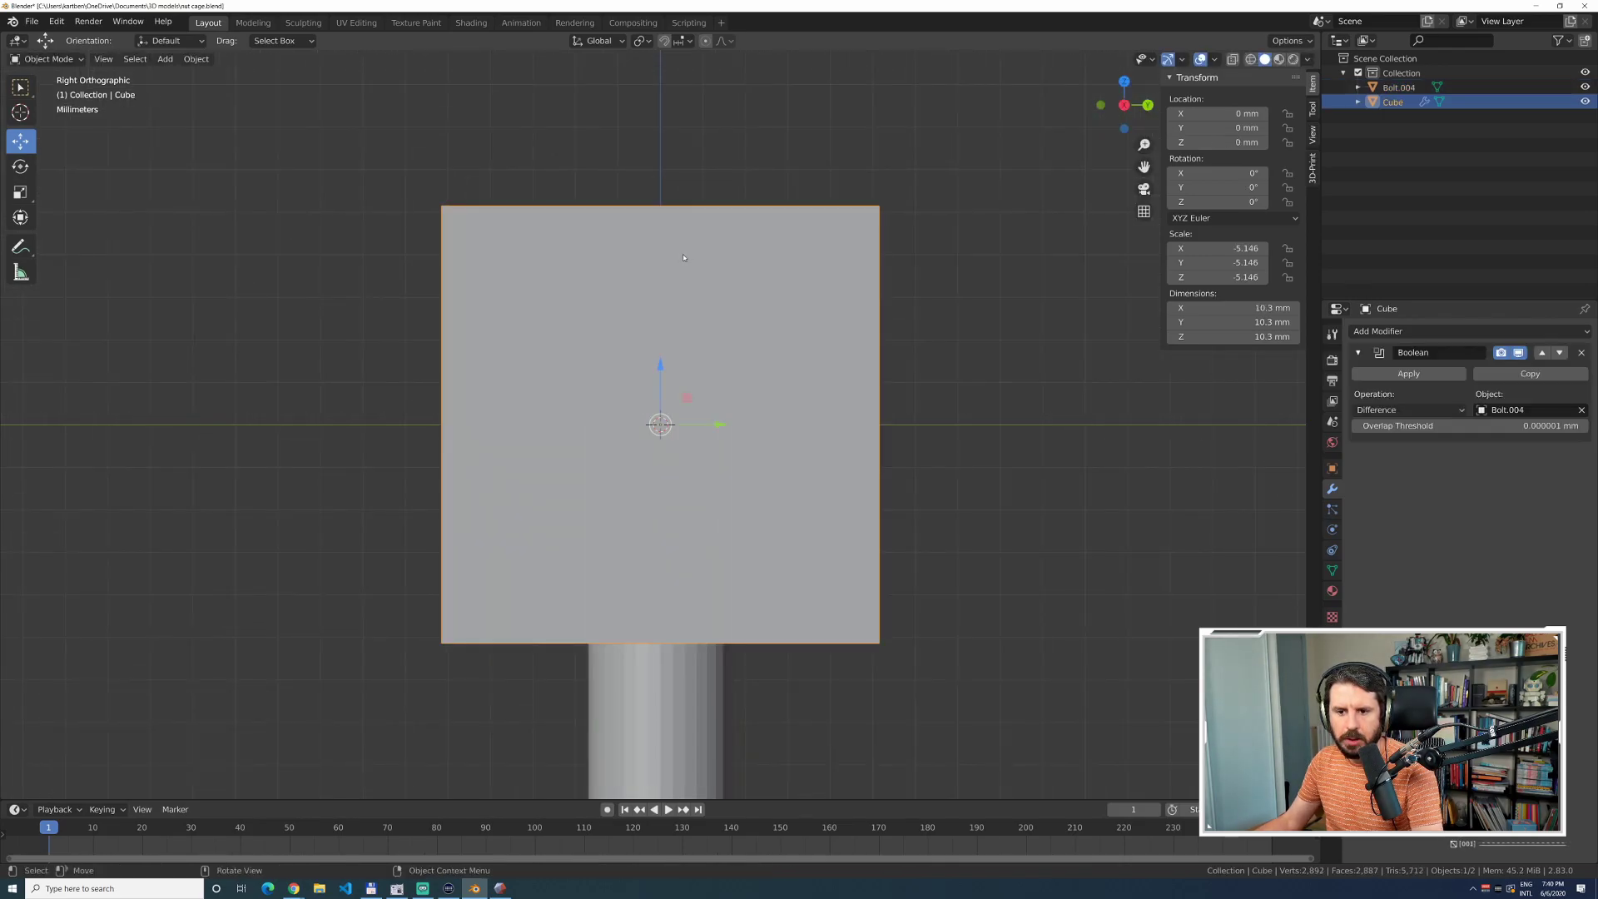
click(907, 276)
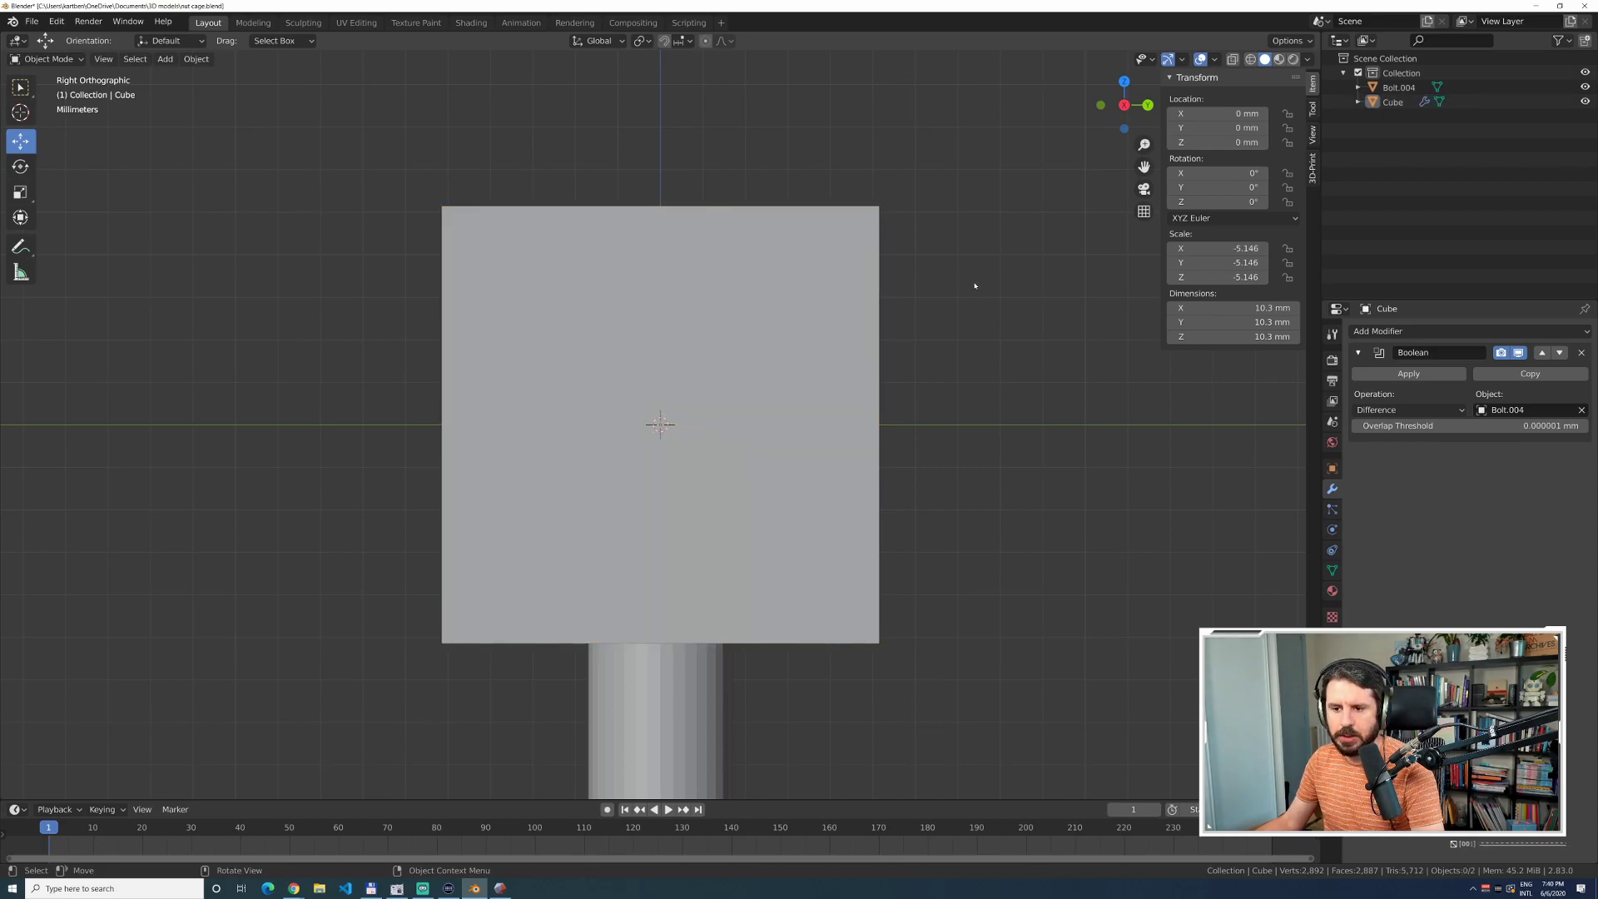
middle_drag(970, 280, 1060, 332)
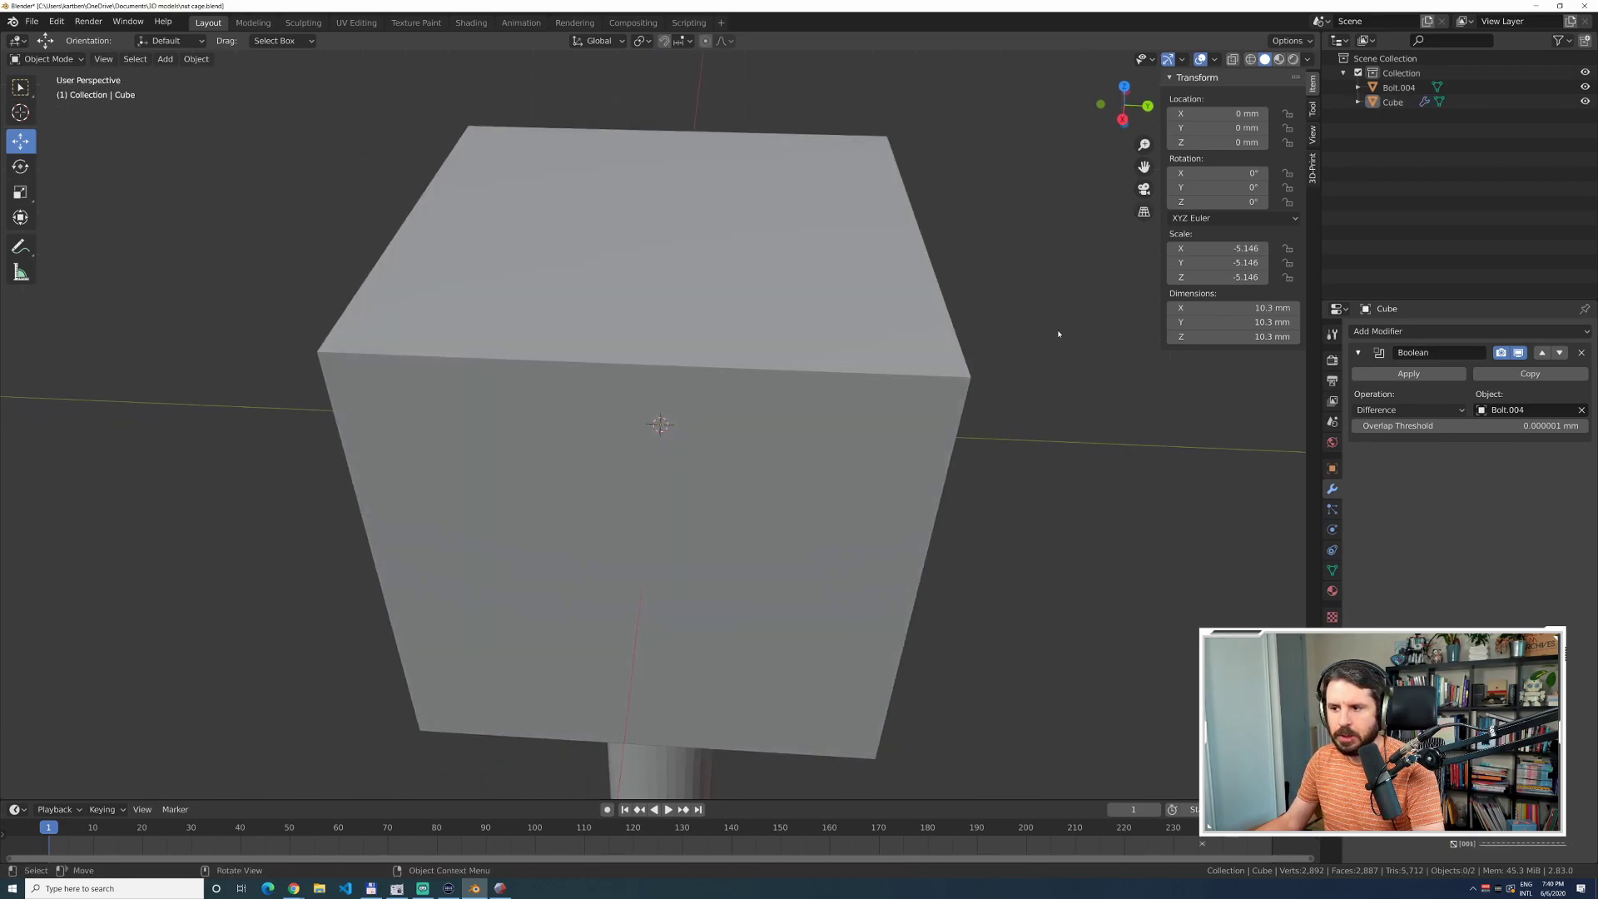
click(1584, 87)
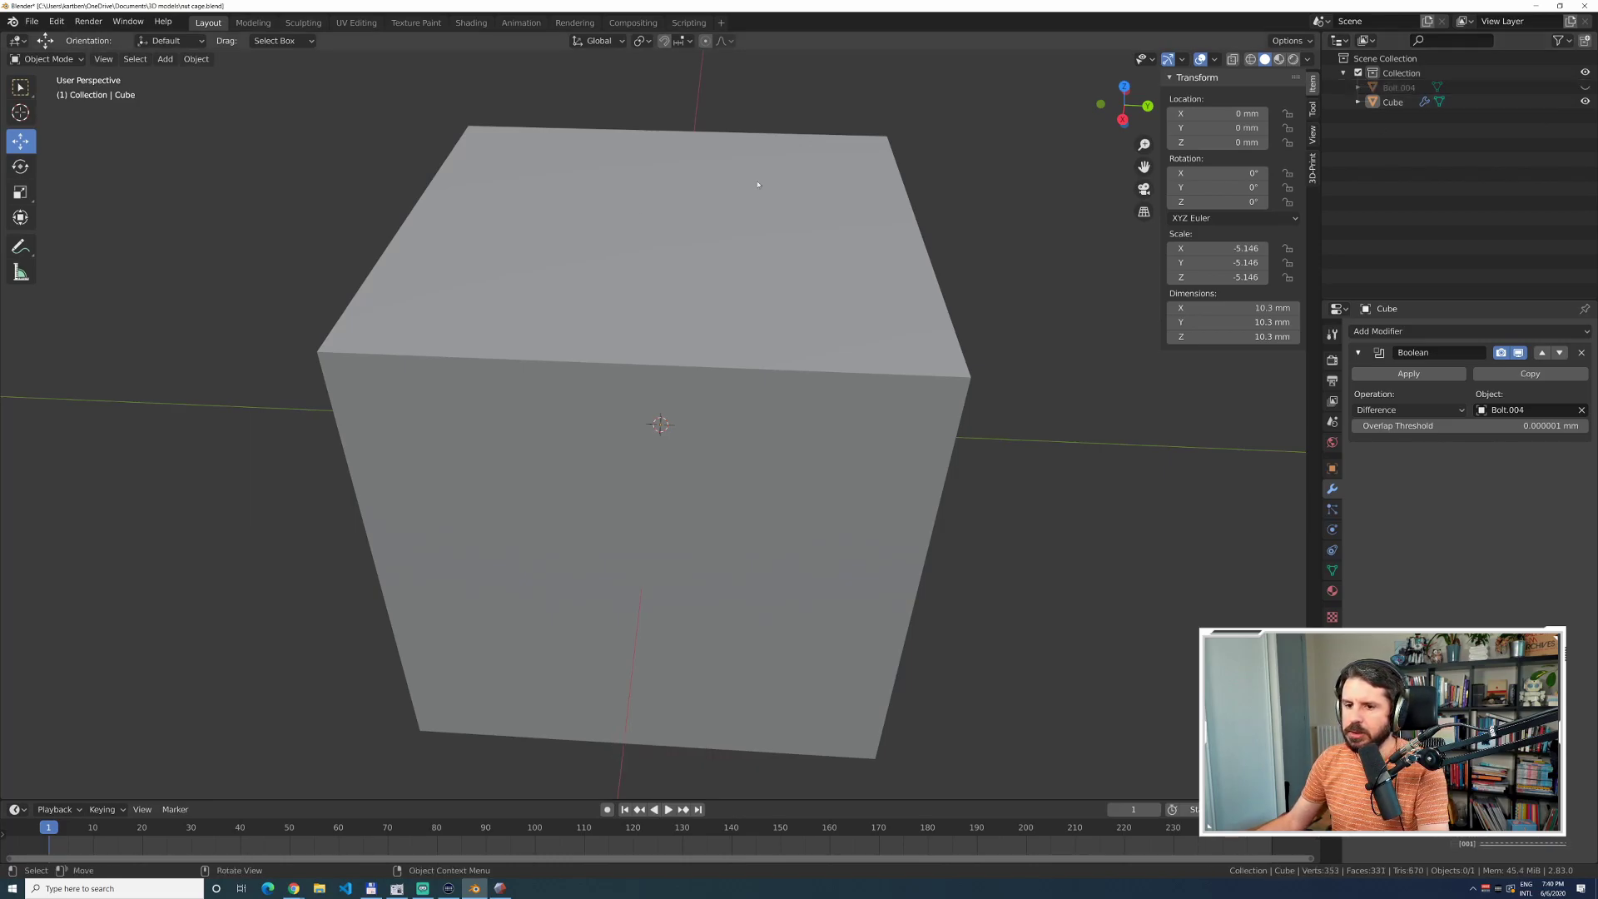
Hide the cube, show Bolt.004 again in front view, and open the bolt's mesh in Edit Mode.
click(1584, 101)
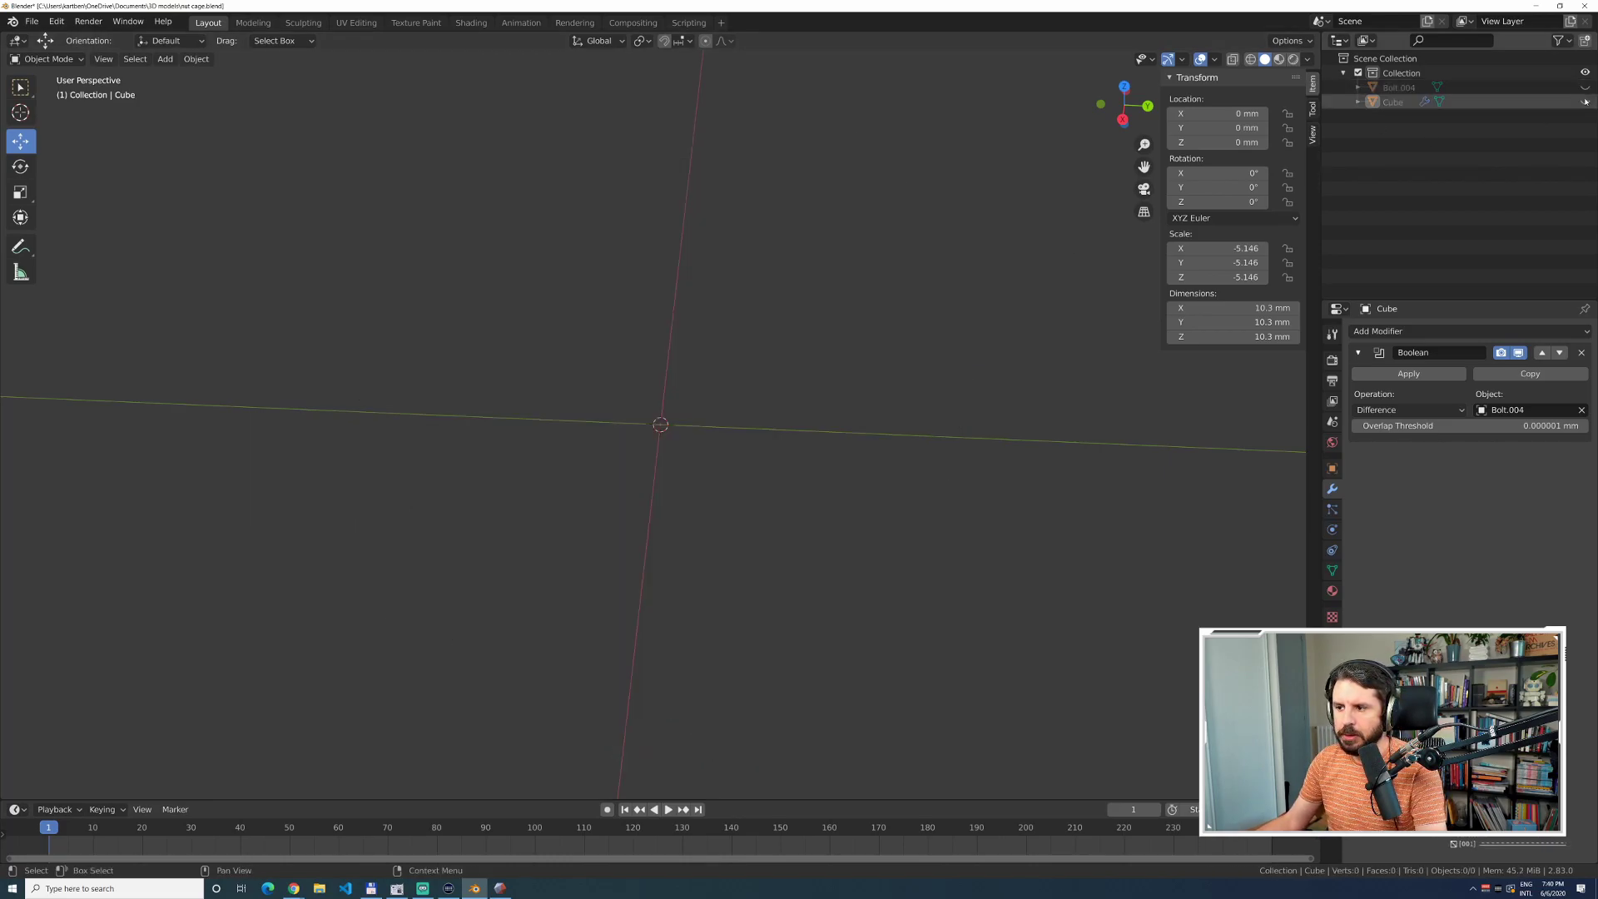
click(1585, 87)
mouse_move(545, 162)
middle_down()
mouse_move(514, 171)
mouse_move(557, 157)
middle_up()
key(KP_1)
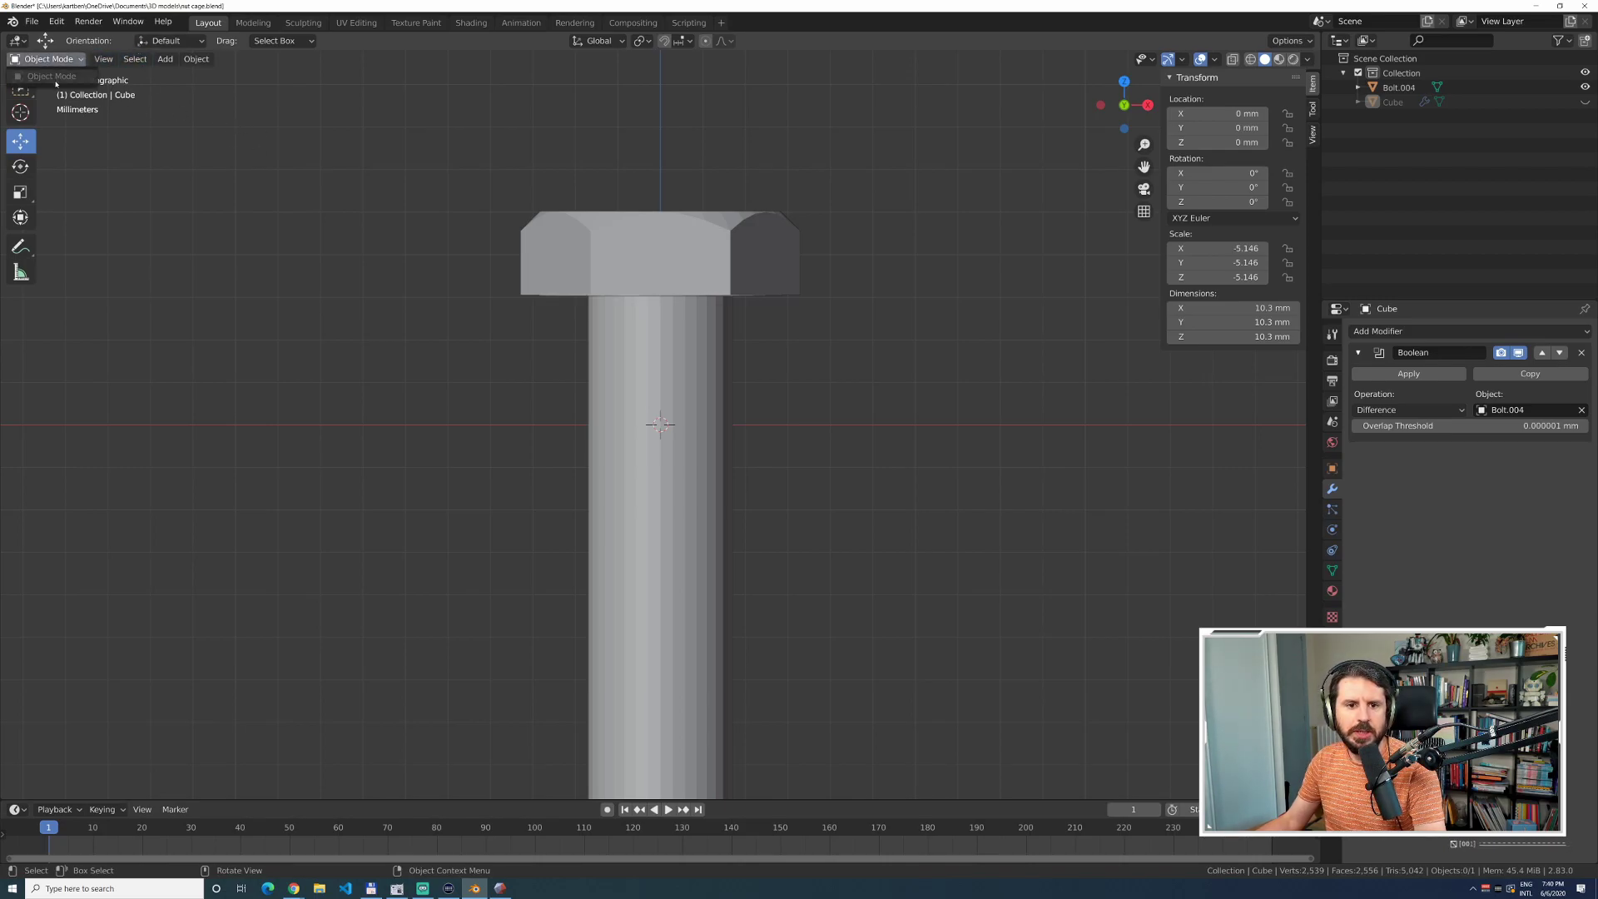
click(1398, 88)
key(Tab)
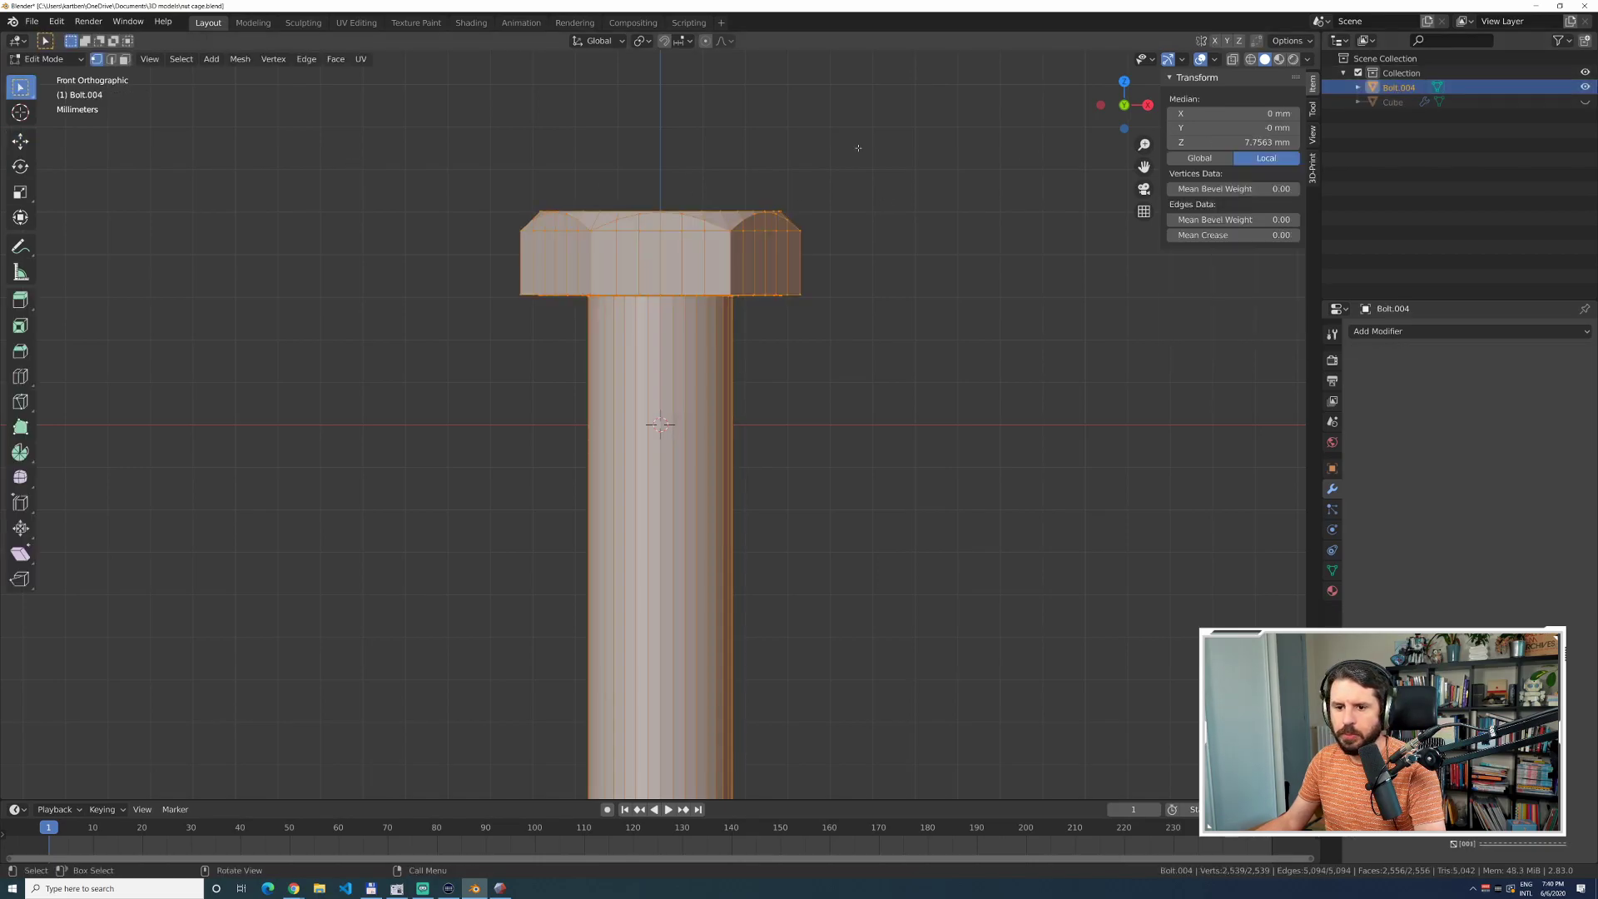
key(alt+a)
drag(407, 157, 877, 274)
click(125, 59)
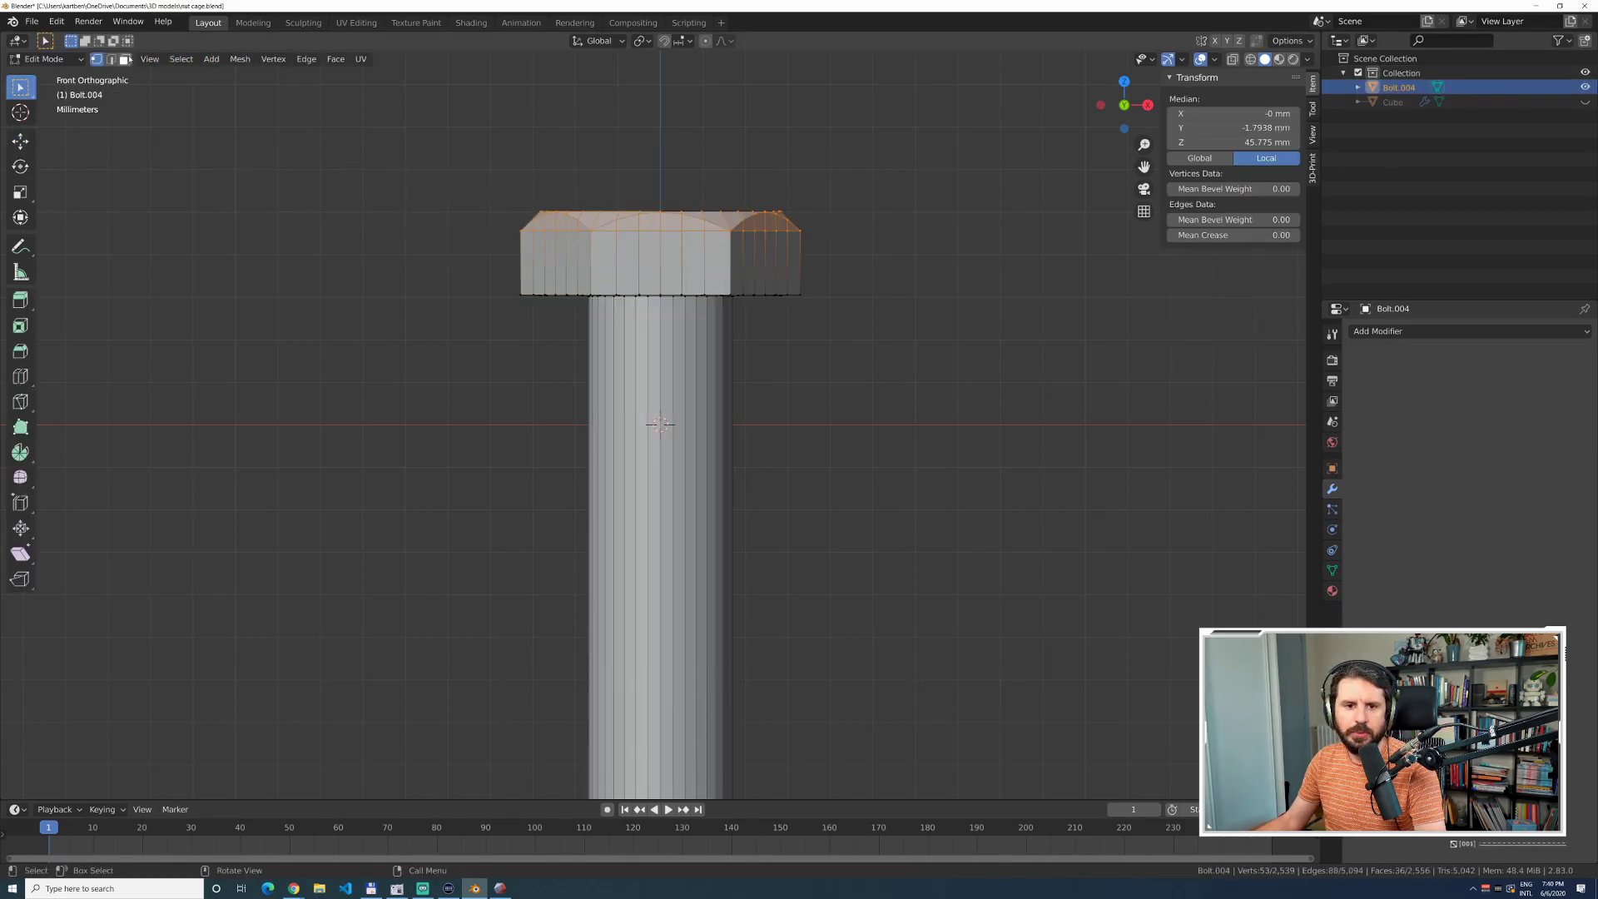
With X-ray enabled, raise all the upper vertices of the bolt's hex head about 3.6 mm along Z.
click(1232, 59)
key(alt+a)
drag(468, 172, 808, 251)
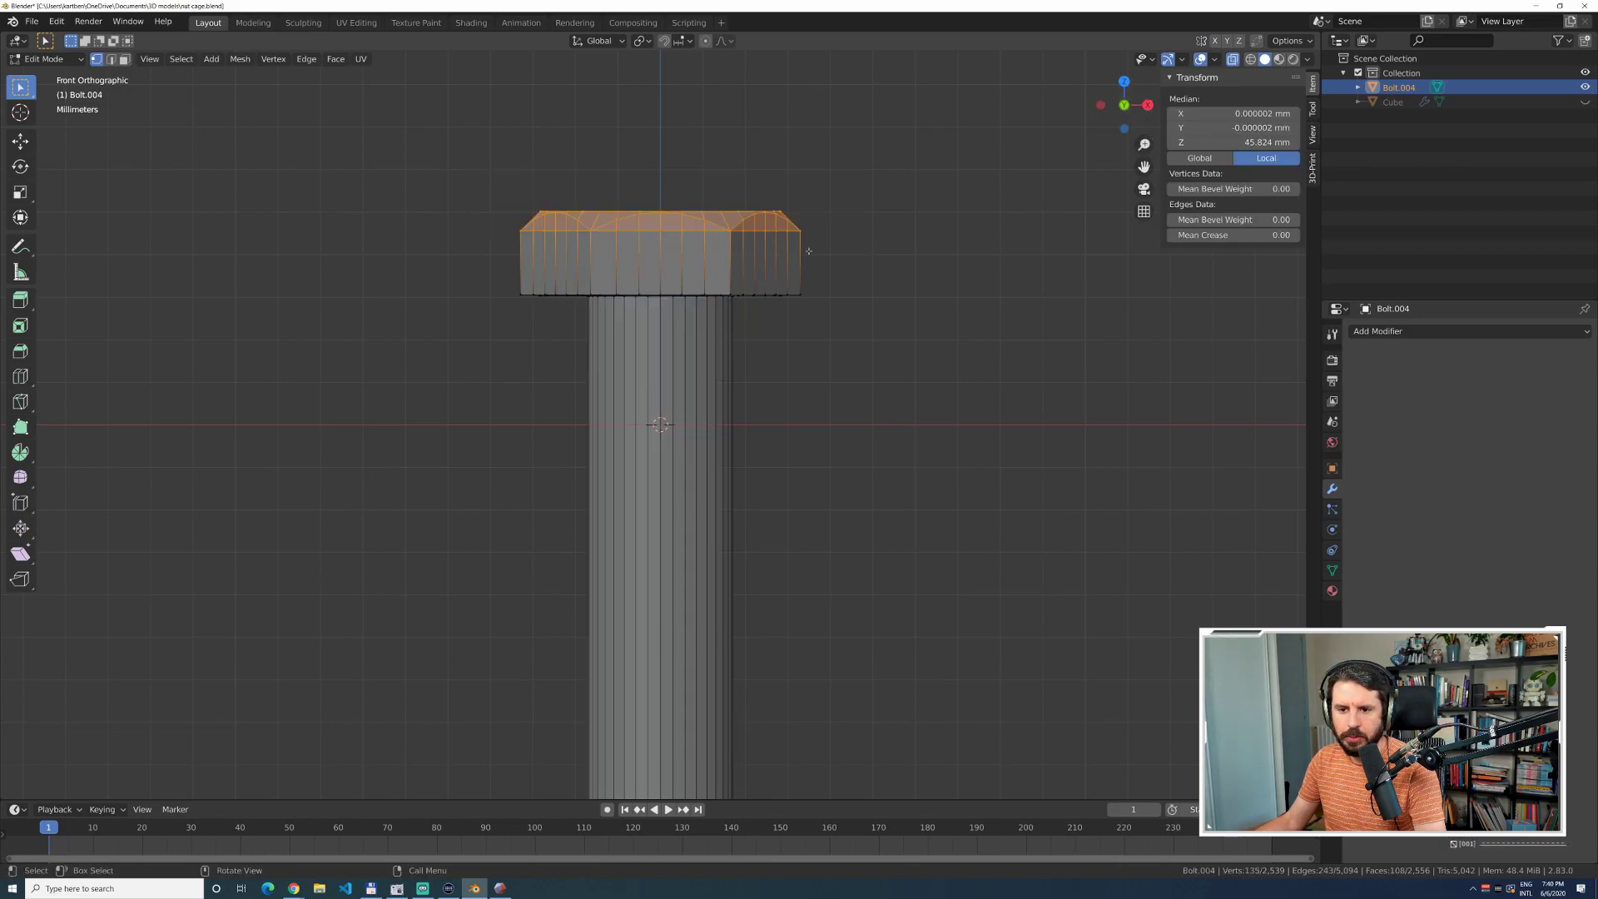
click(22, 141)
drag(659, 164, 658, 10)
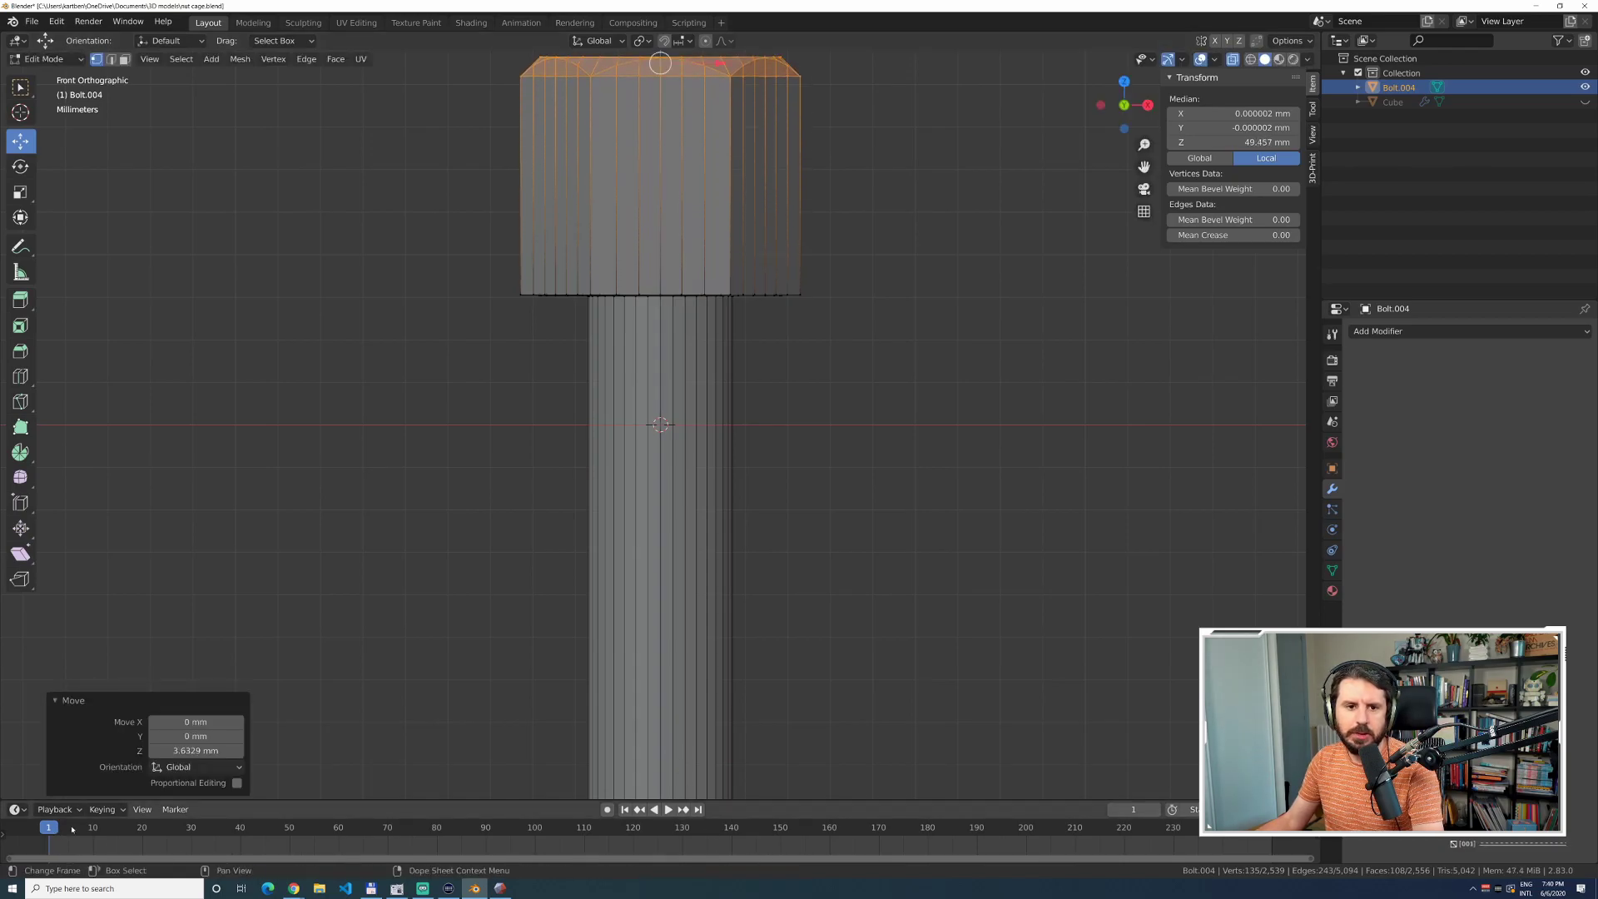
click(208, 620)
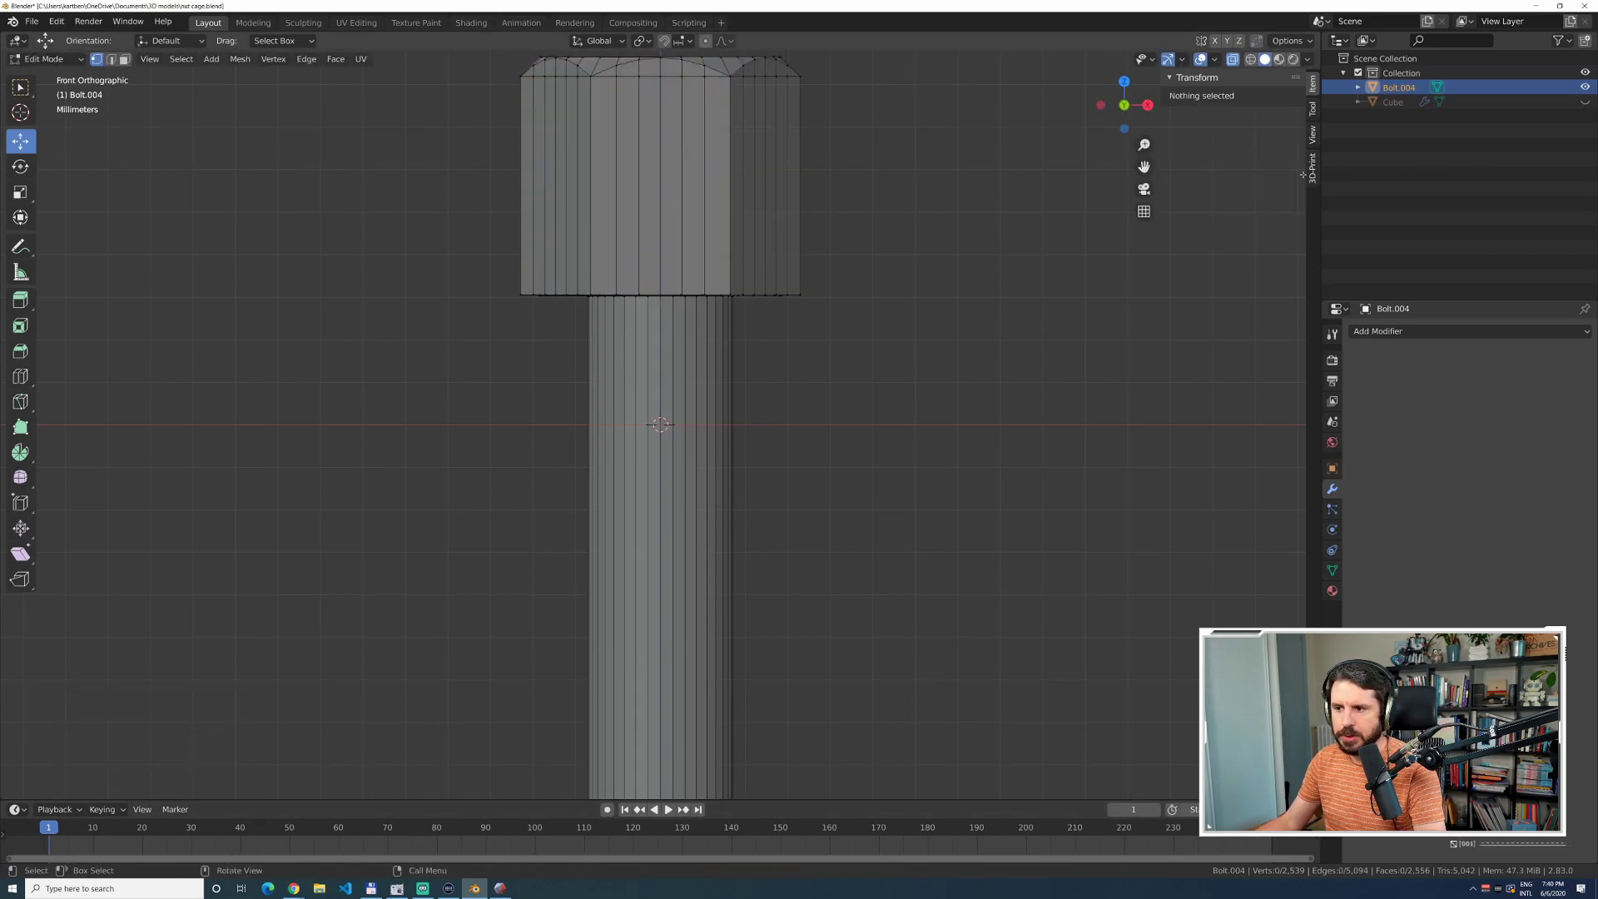
Show the cube and hide Bolt.004 to expose the hexagonal nut pocket and bolt hole.
click(1585, 101)
click(1584, 73)
click(1584, 87)
click(1585, 73)
mouse_move(1177, 241)
middle_down()
mouse_move(1159, 300)
mouse_move(1177, 271)
middle_up()
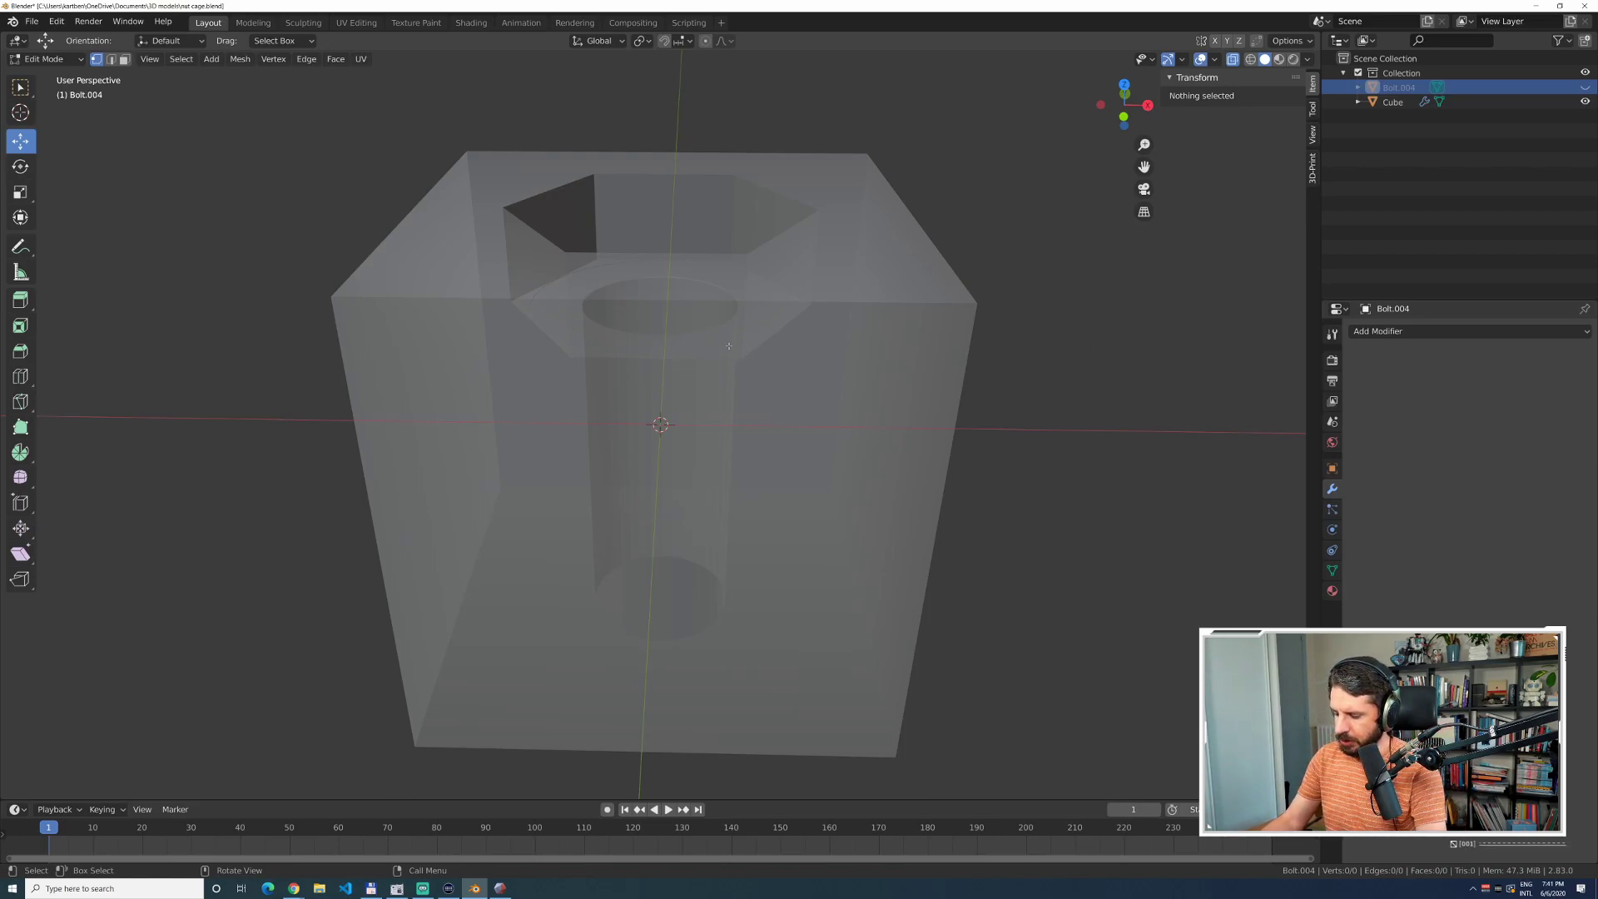
Switch the viewport to Material Preview shading and examine the cube's hexagonal pocket from above.
scroll(729, 346, down, 4)
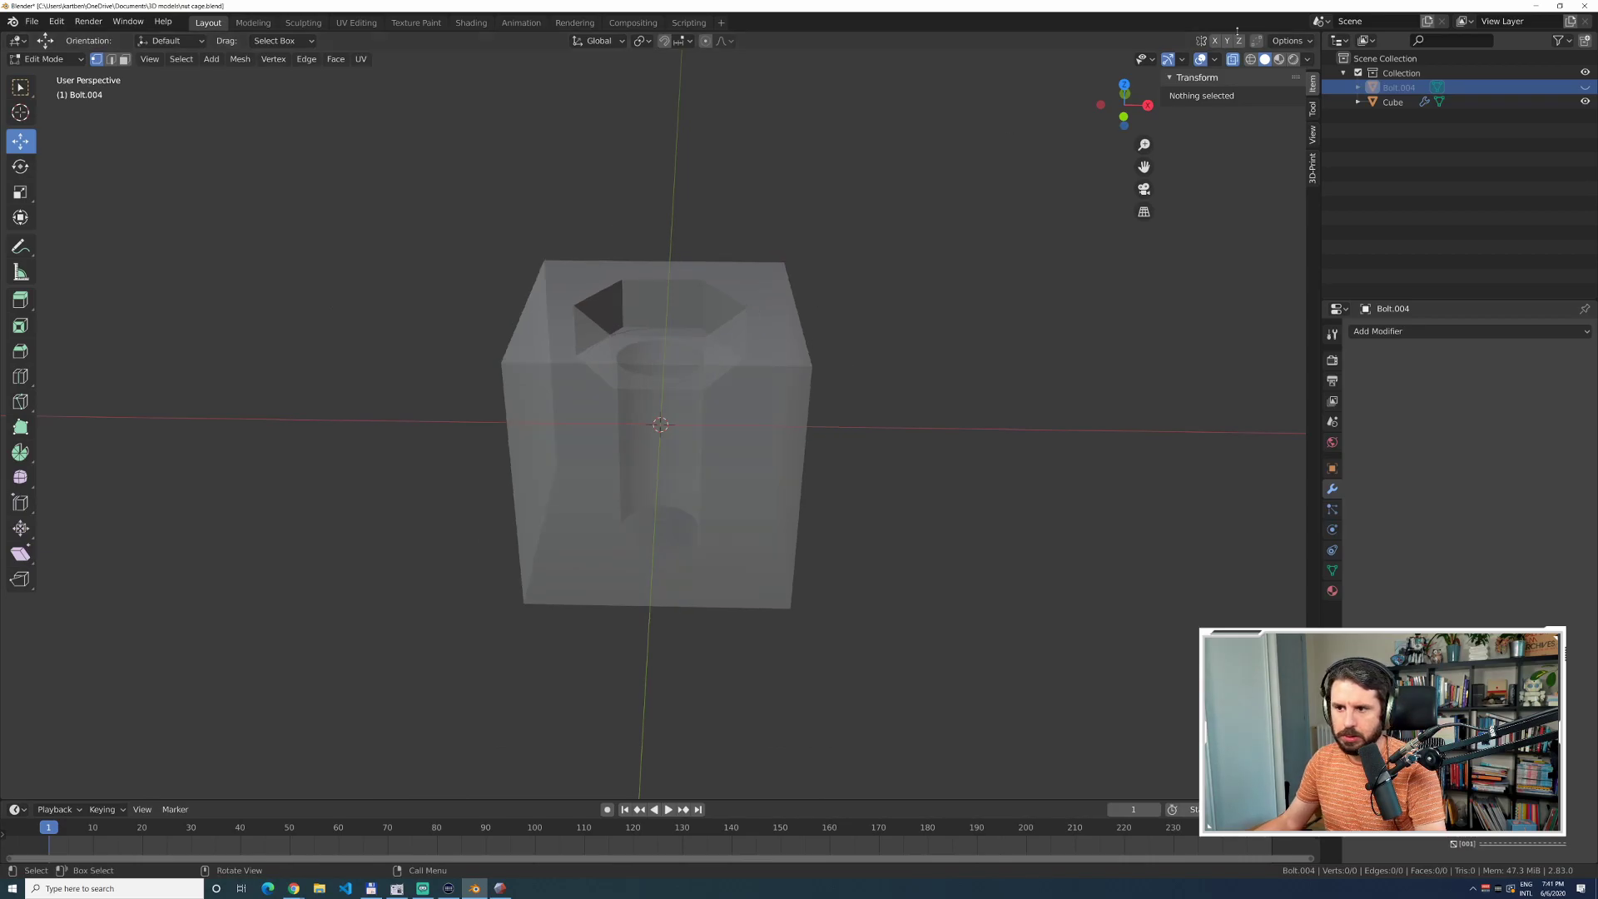
key(alt+z)
middle_drag(1032, 270, 978, 303)
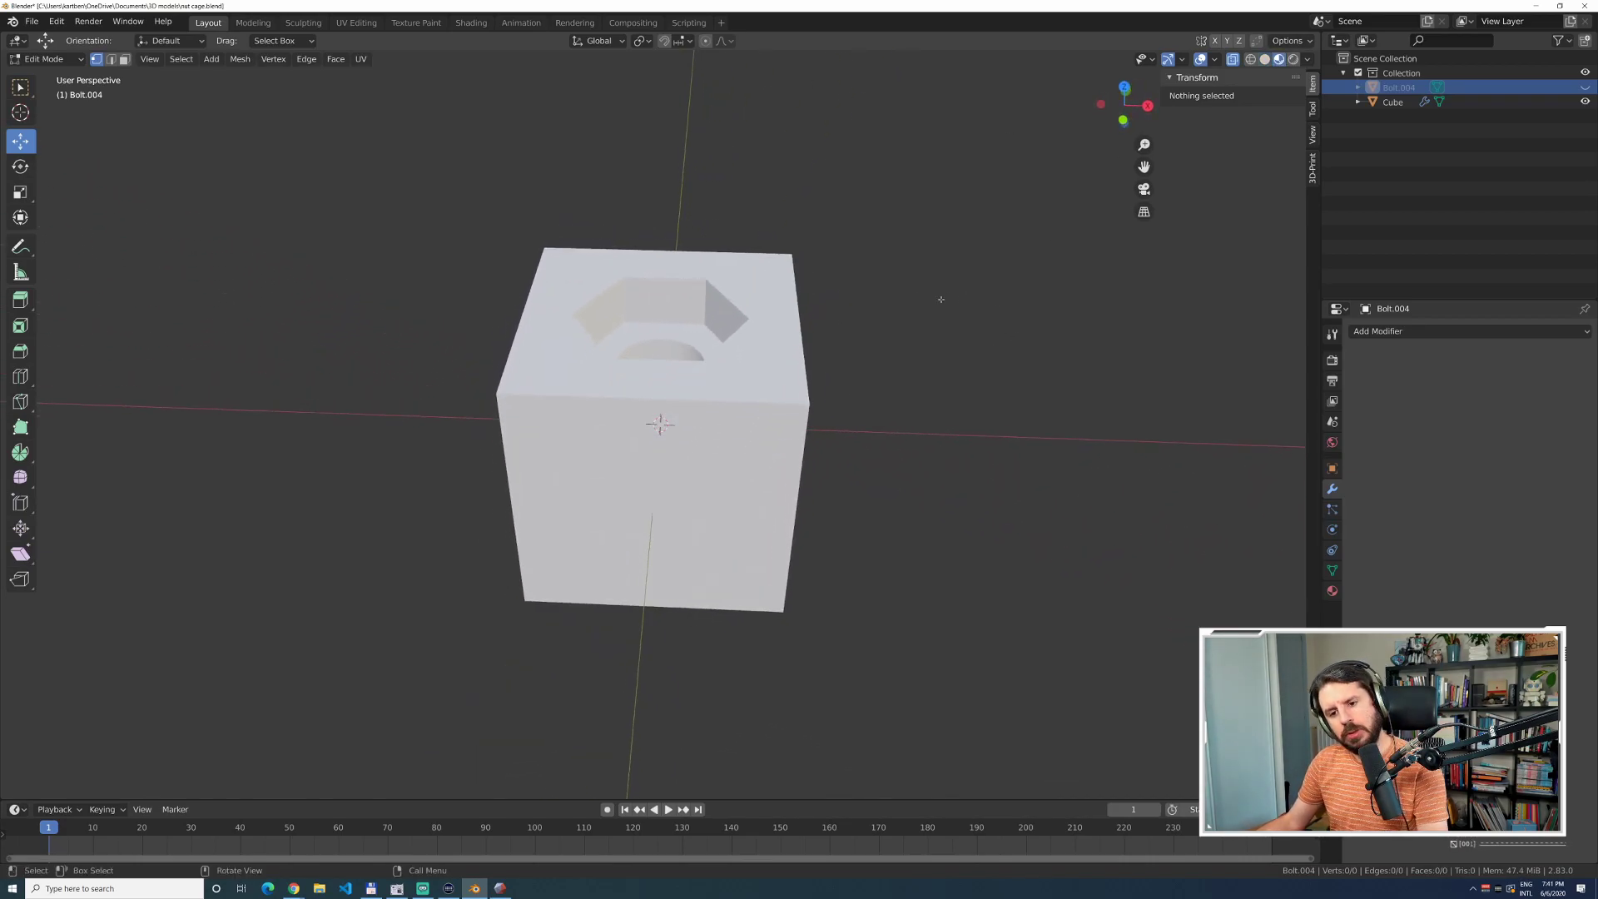
Select the cube in Object Mode and scale it by 1.066 in X and Y only, to 11 mm each.
click(1393, 102)
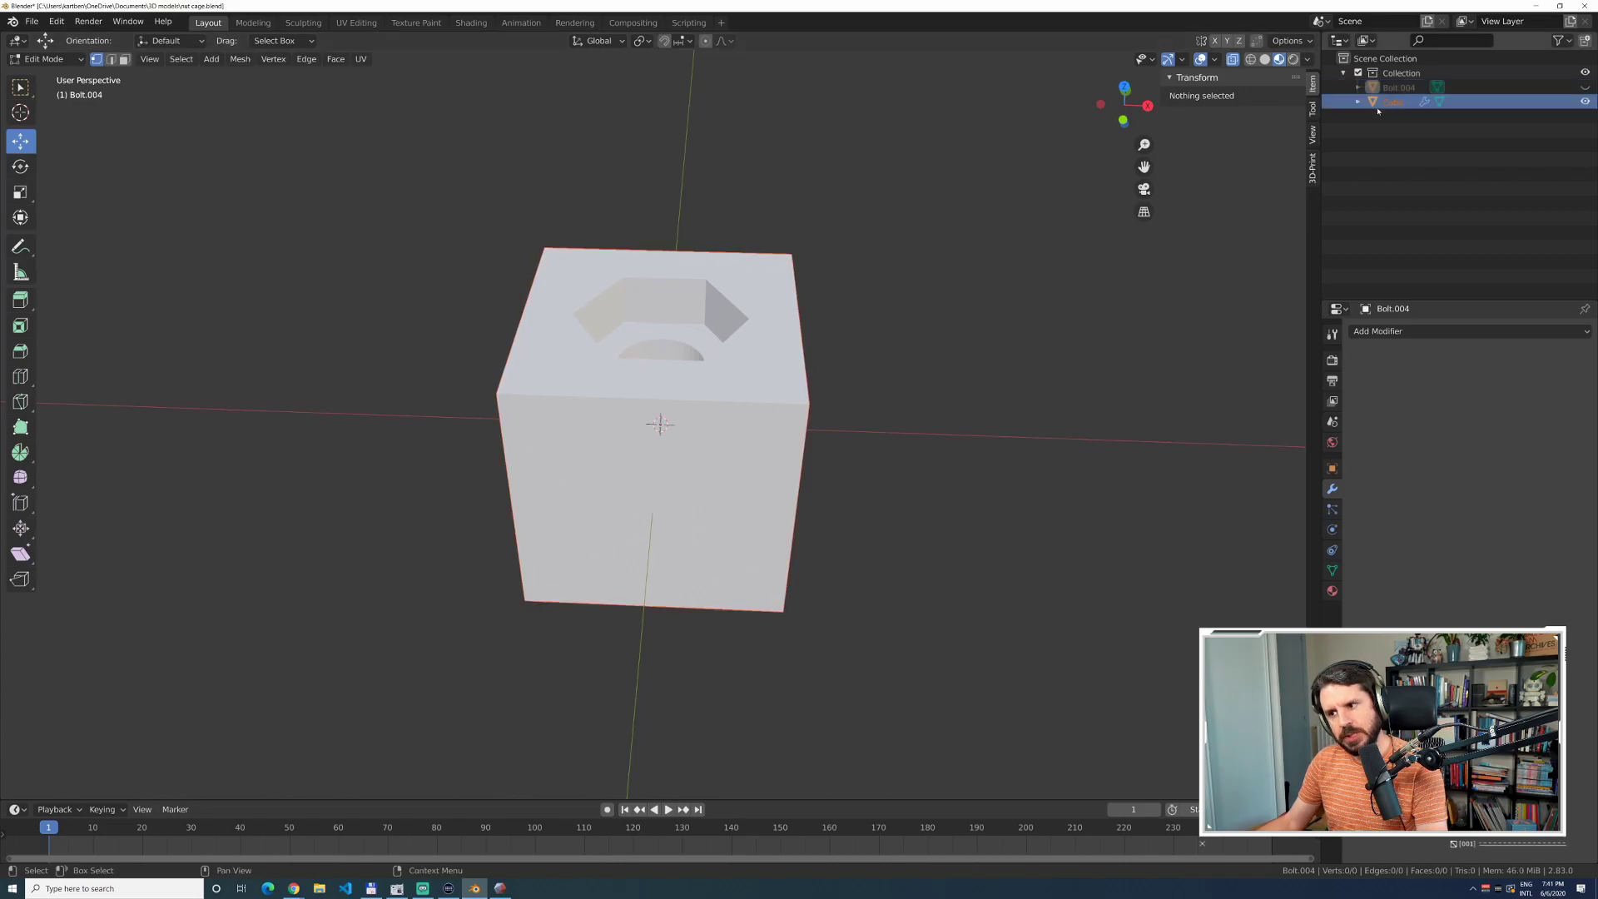
click(20, 193)
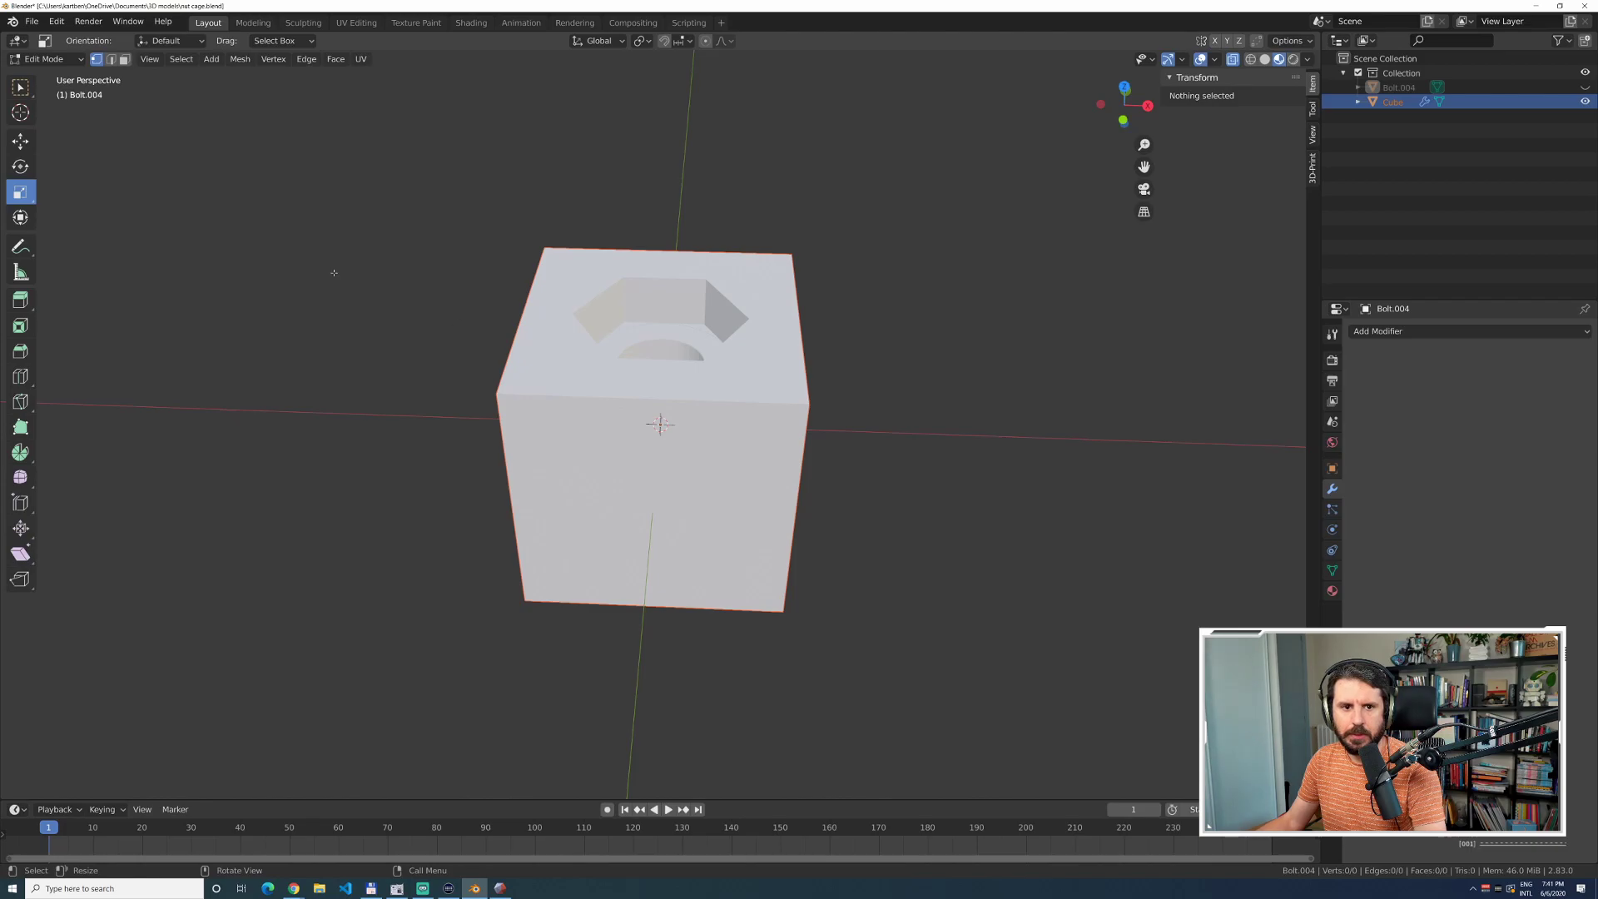
key(Tab)
drag(718, 430, 730, 428)
key(ctrl+z)
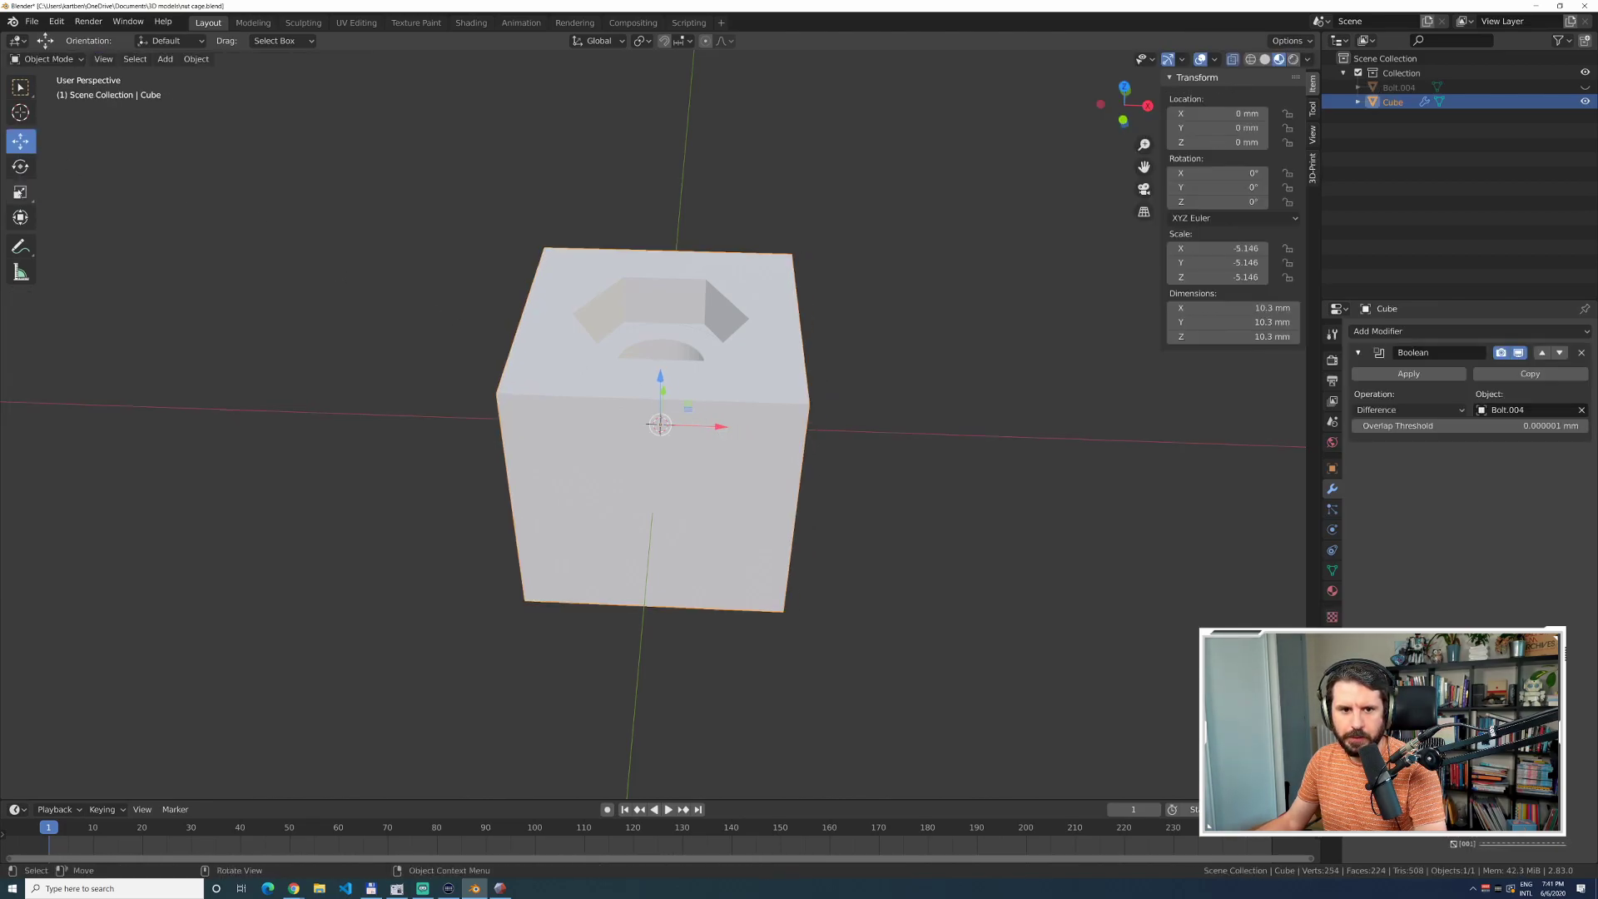
key(shift+space)
key(s)
mouse_move(718, 427)
mouse_down()
mouse_move(732, 424)
mouse_move(694, 409)
mouse_up()
key(ctrl+z)
middle_drag(382, 451, 442, 421)
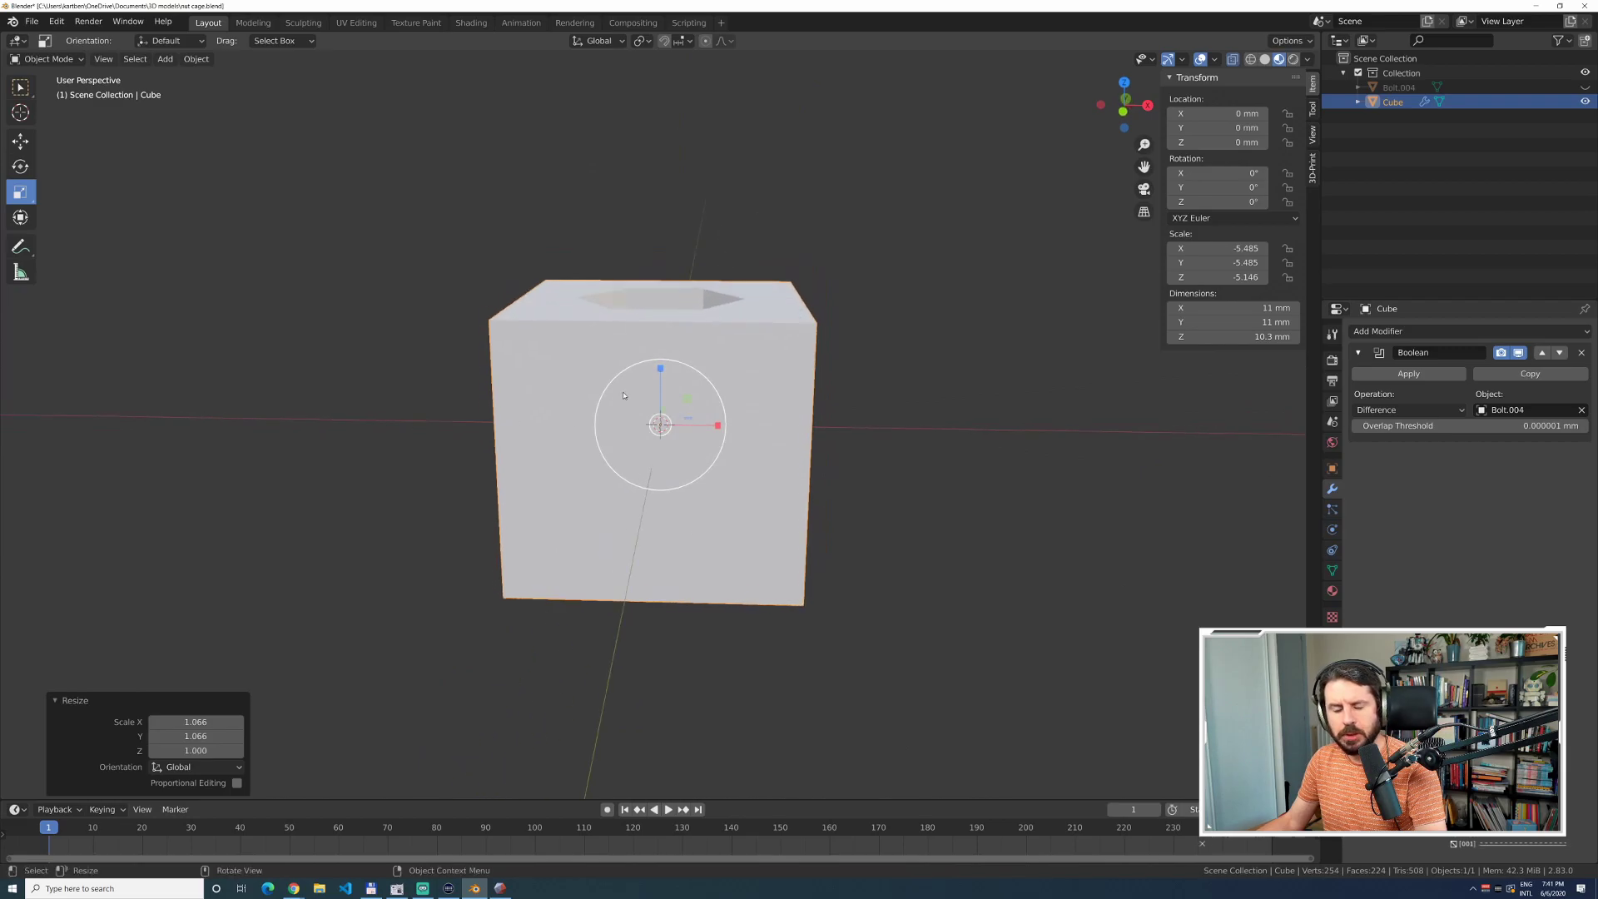
Show the cube in wireframe shading and try to shrink it along Z around its centre.
click(1250, 60)
mouse_move(1010, 321)
middle_down()
mouse_move(991, 364)
mouse_move(956, 369)
middle_up()
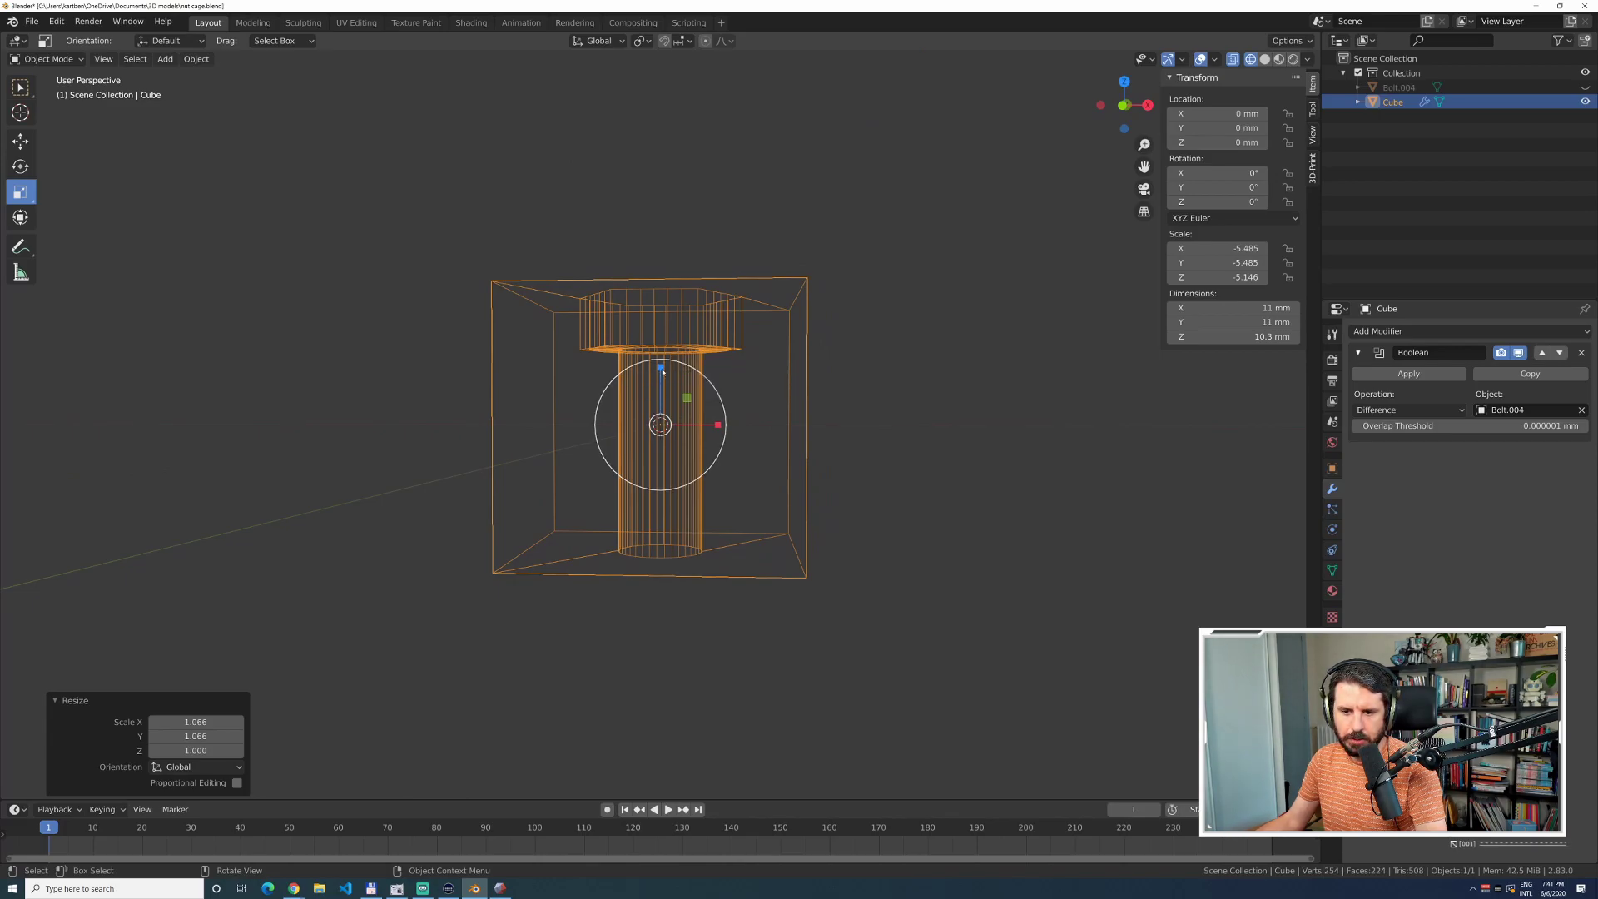
drag(661, 370, 662, 385)
key(Escape)
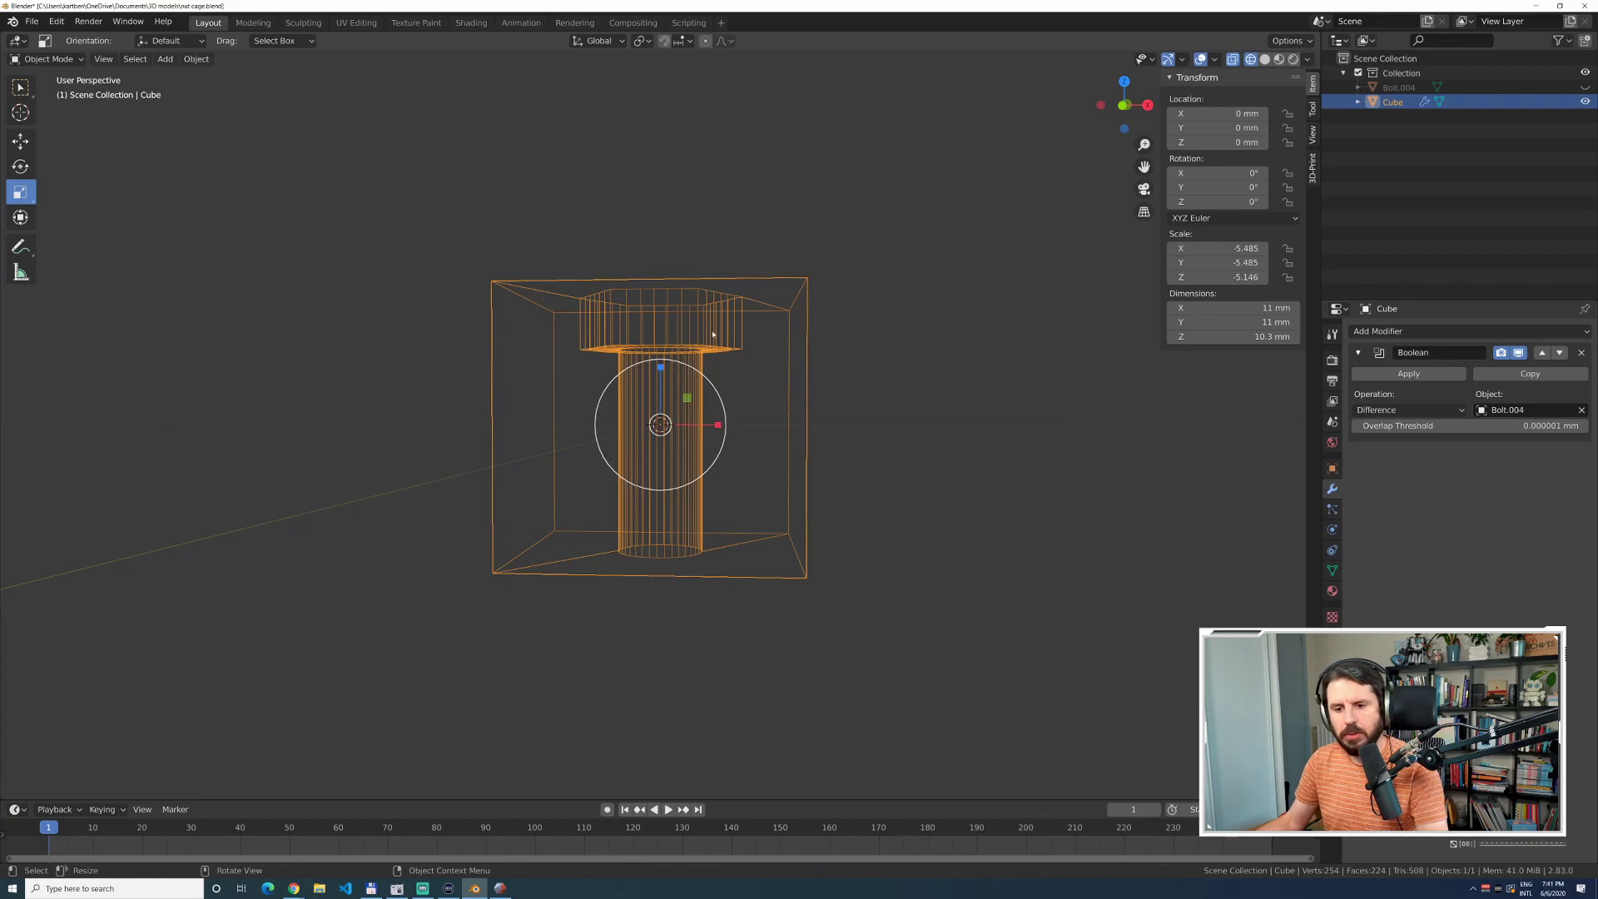
scroll(666, 371, up, 5)
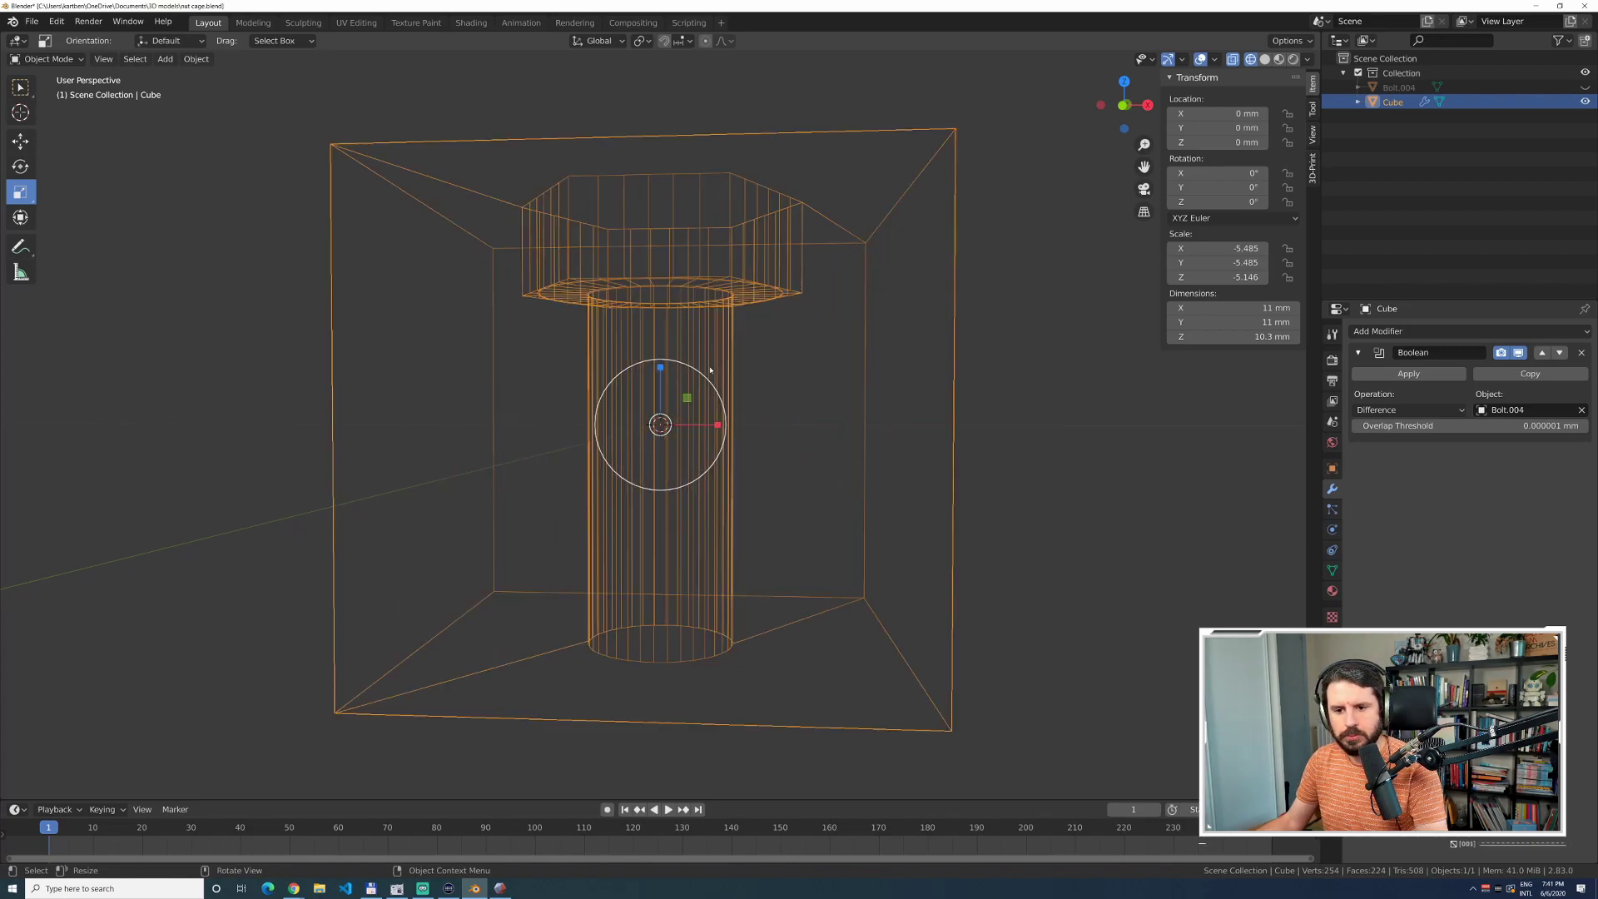
scroll(708, 372, up, 1)
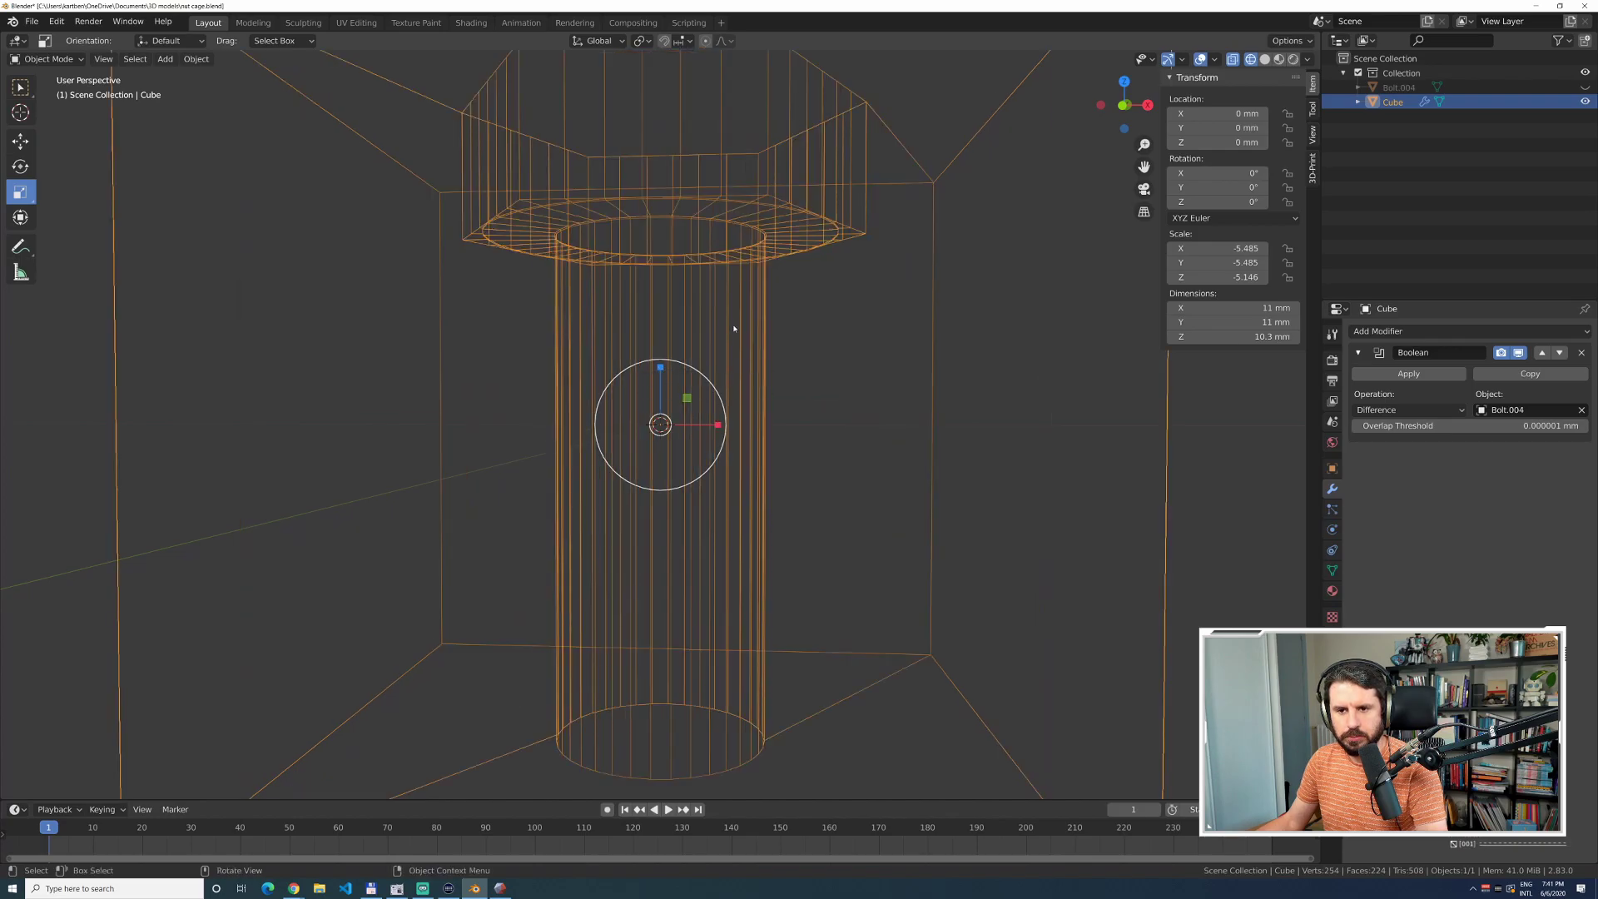
scroll(733, 328, down, 1)
drag(662, 367, 663, 388)
key(ctrl+z)
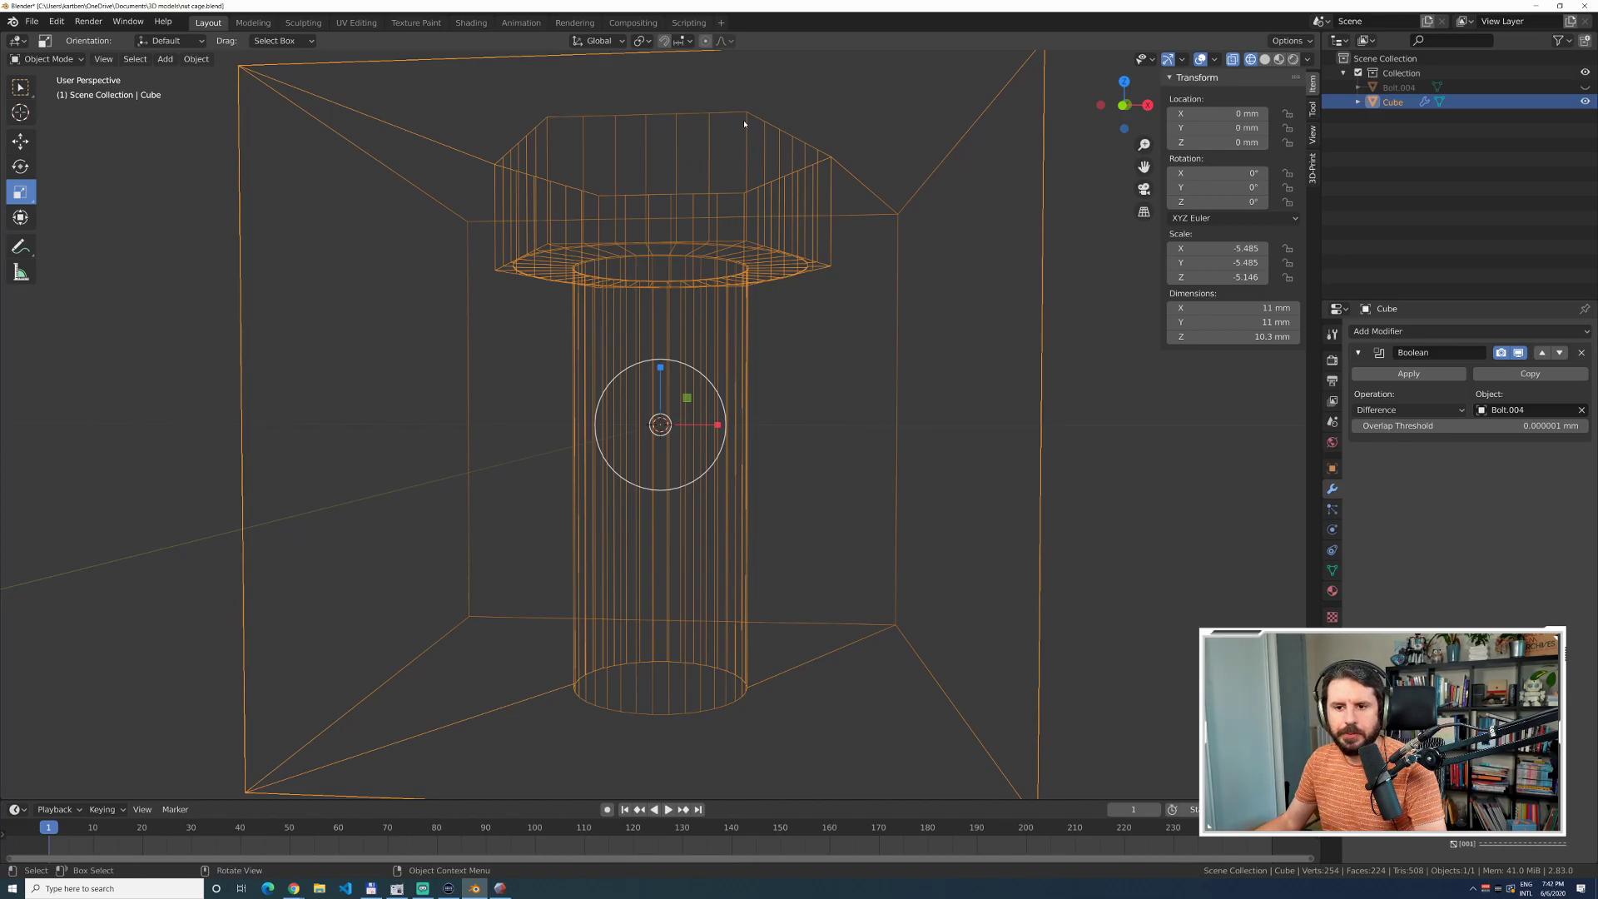
Reduce the cube's height to about 6.77 mm and move it up to about Z 2.08 mm.
middle_drag(1080, 396, 1288, 412)
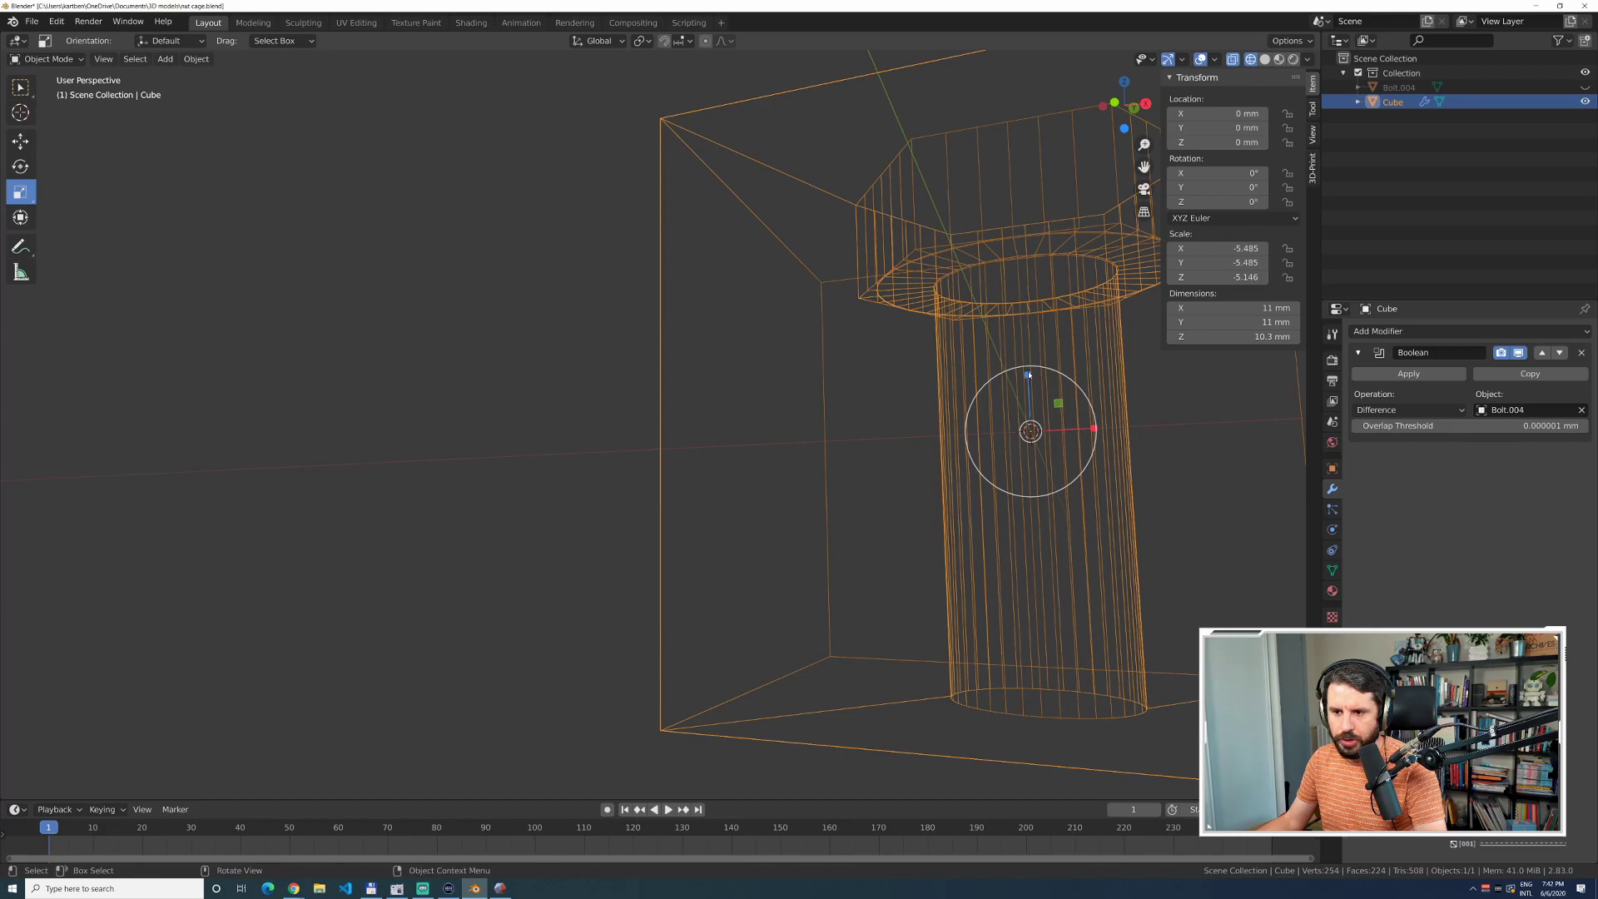
drag(1028, 375, 1049, 267)
click(20, 141)
click(458, 244)
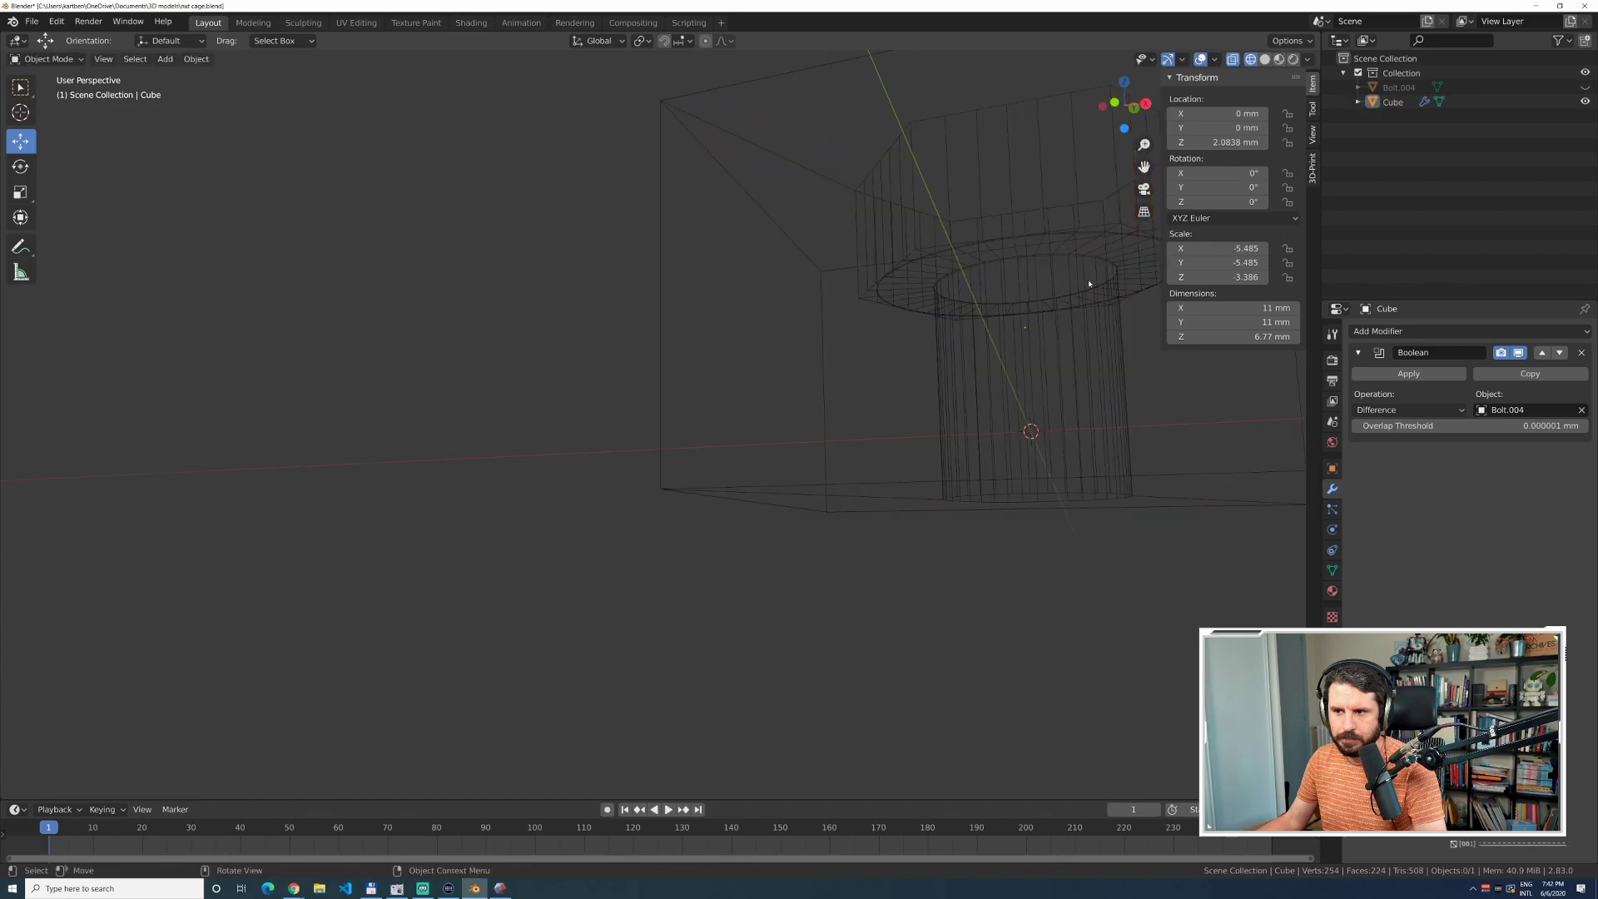
Unhide the bolt and use solid shading to examine how it sits inside the shortened cube.
click(1585, 87)
scroll(681, 199, down, 3)
middle_drag(692, 236, 714, 251)
middle_drag(527, 170, 560, 191)
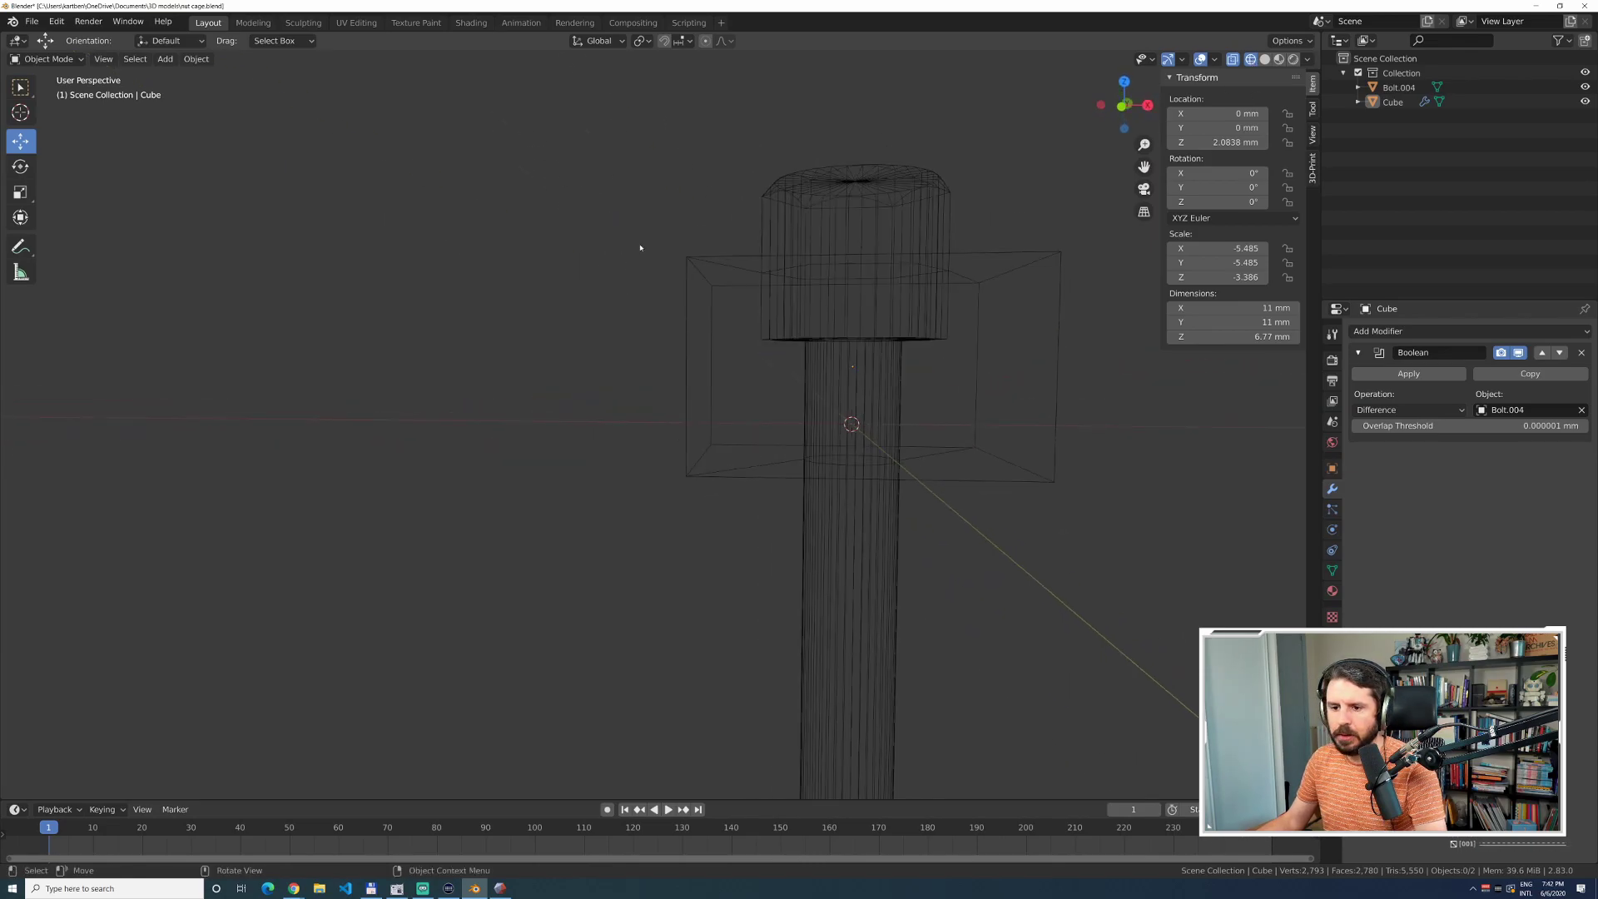
click(1265, 59)
middle_drag(546, 235, 579, 261)
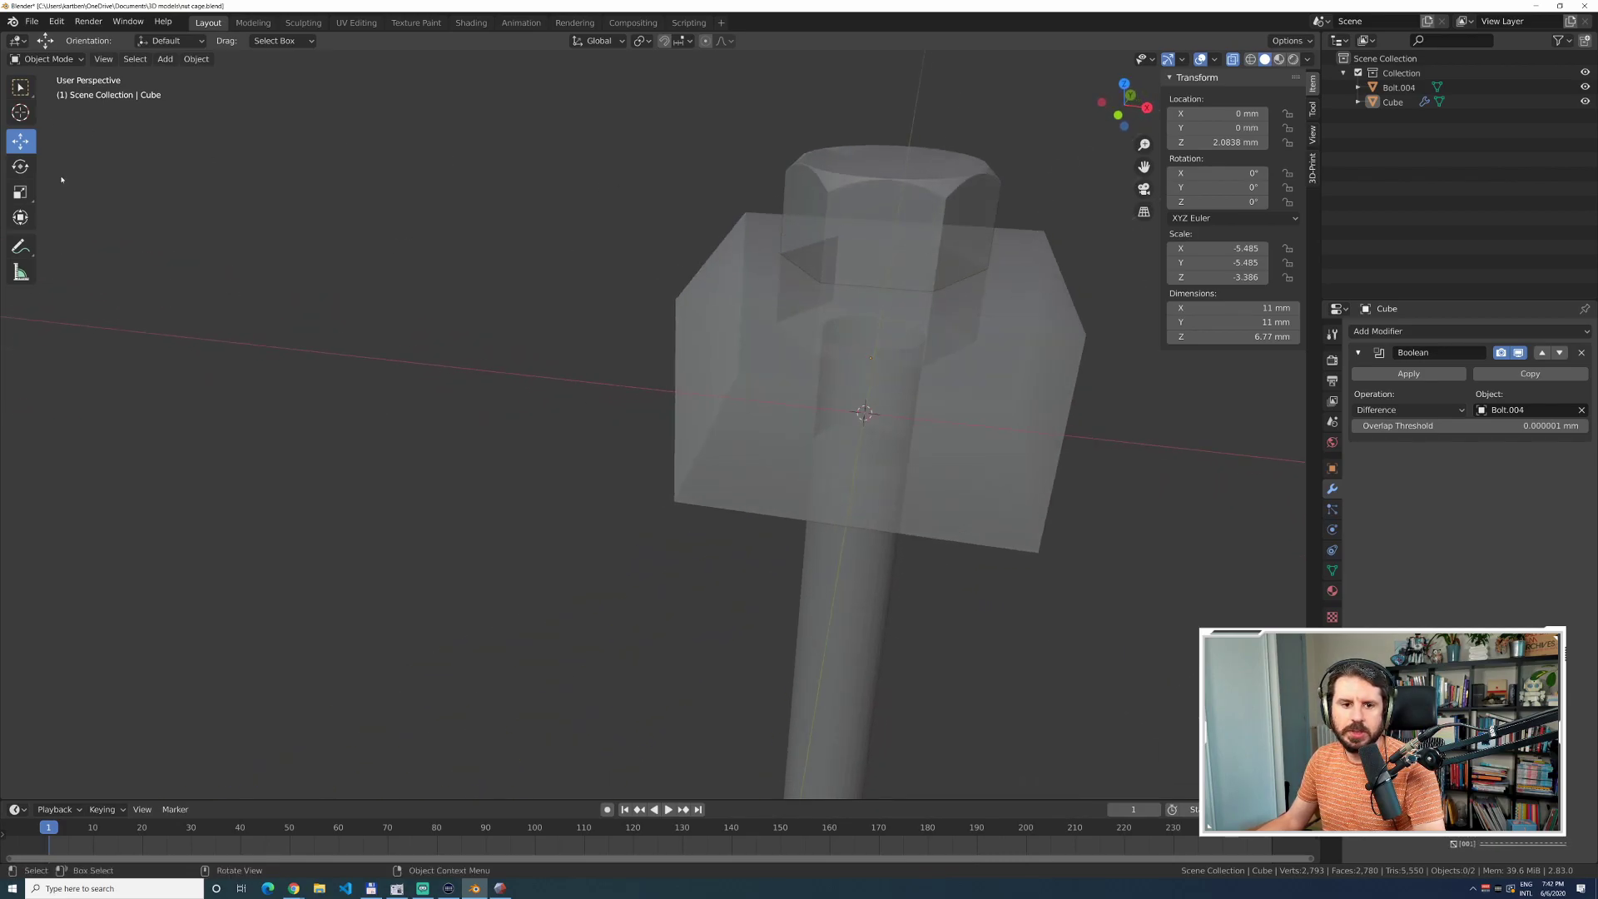
mouse_move(448, 245)
middle_down()
mouse_move(488, 253)
mouse_move(546, 228)
mouse_move(505, 213)
mouse_move(492, 232)
mouse_move(383, 236)
mouse_move(420, 256)
middle_up()
scroll(495, 288, down, 4)
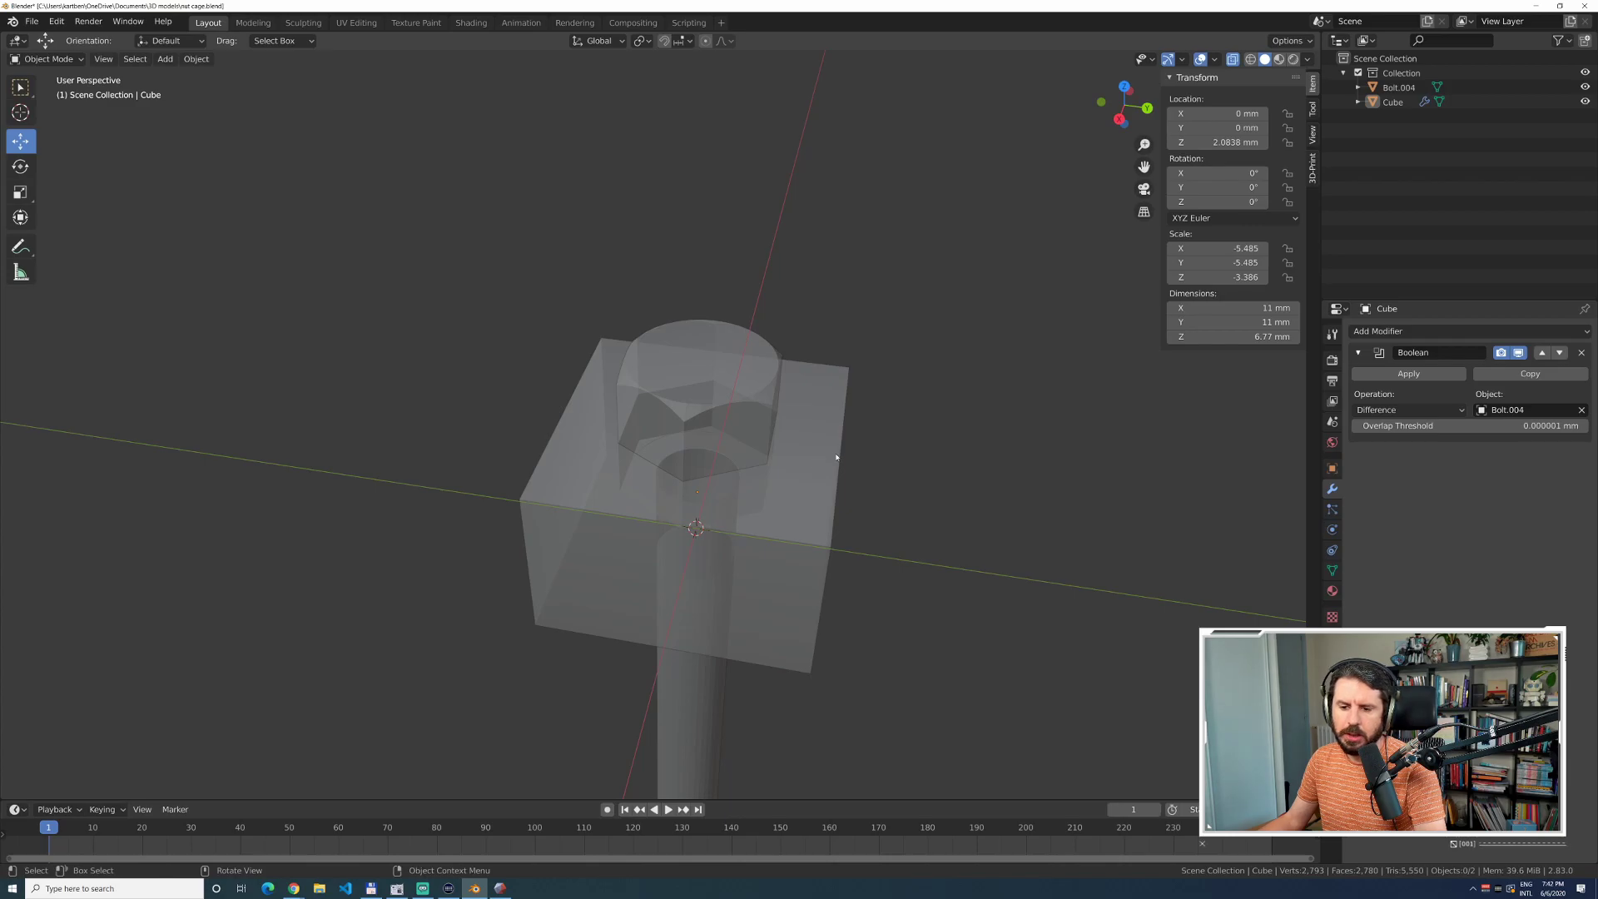
scroll(541, 376, down, 2)
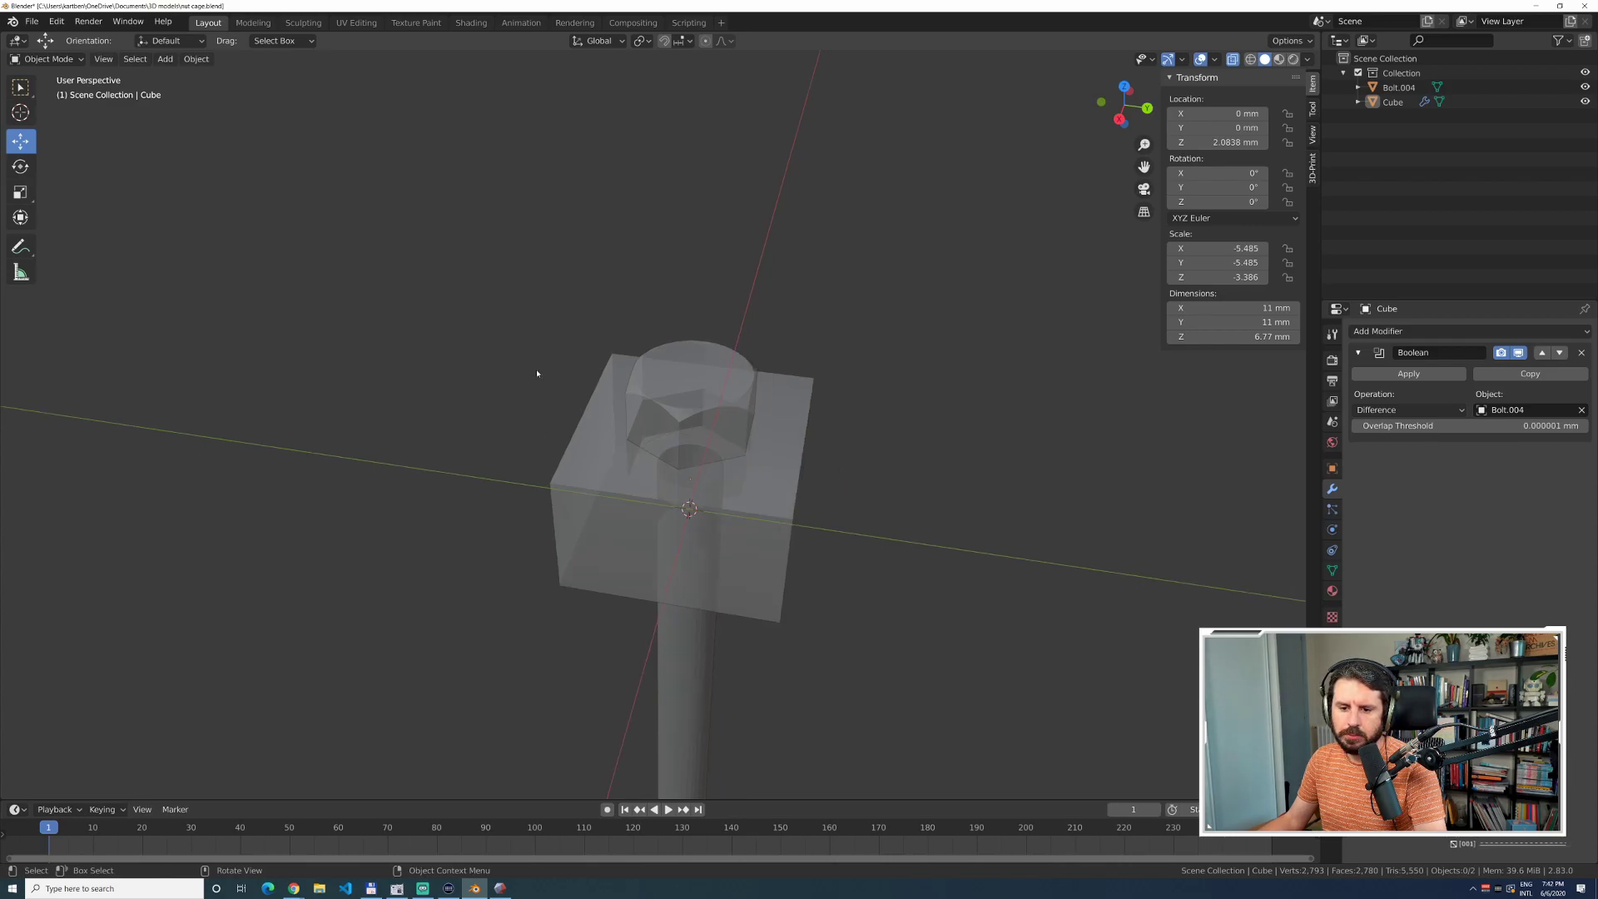
scroll(639, 481, up, 2)
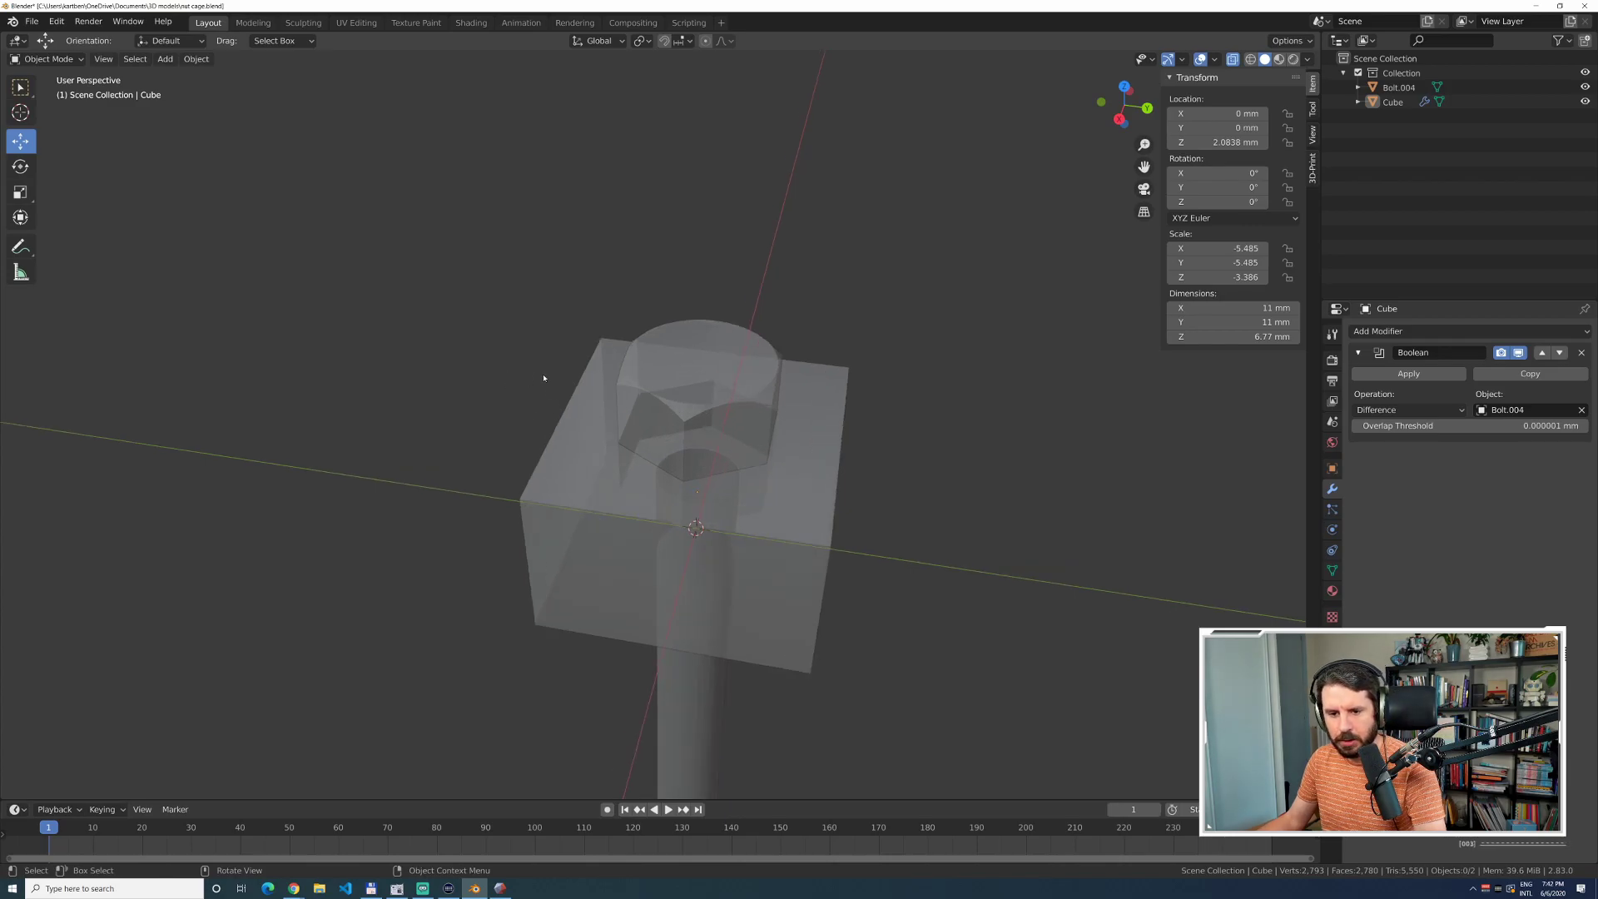
Save nut cage.blend and open the recent file nose.blend.
key(ctrl+s)
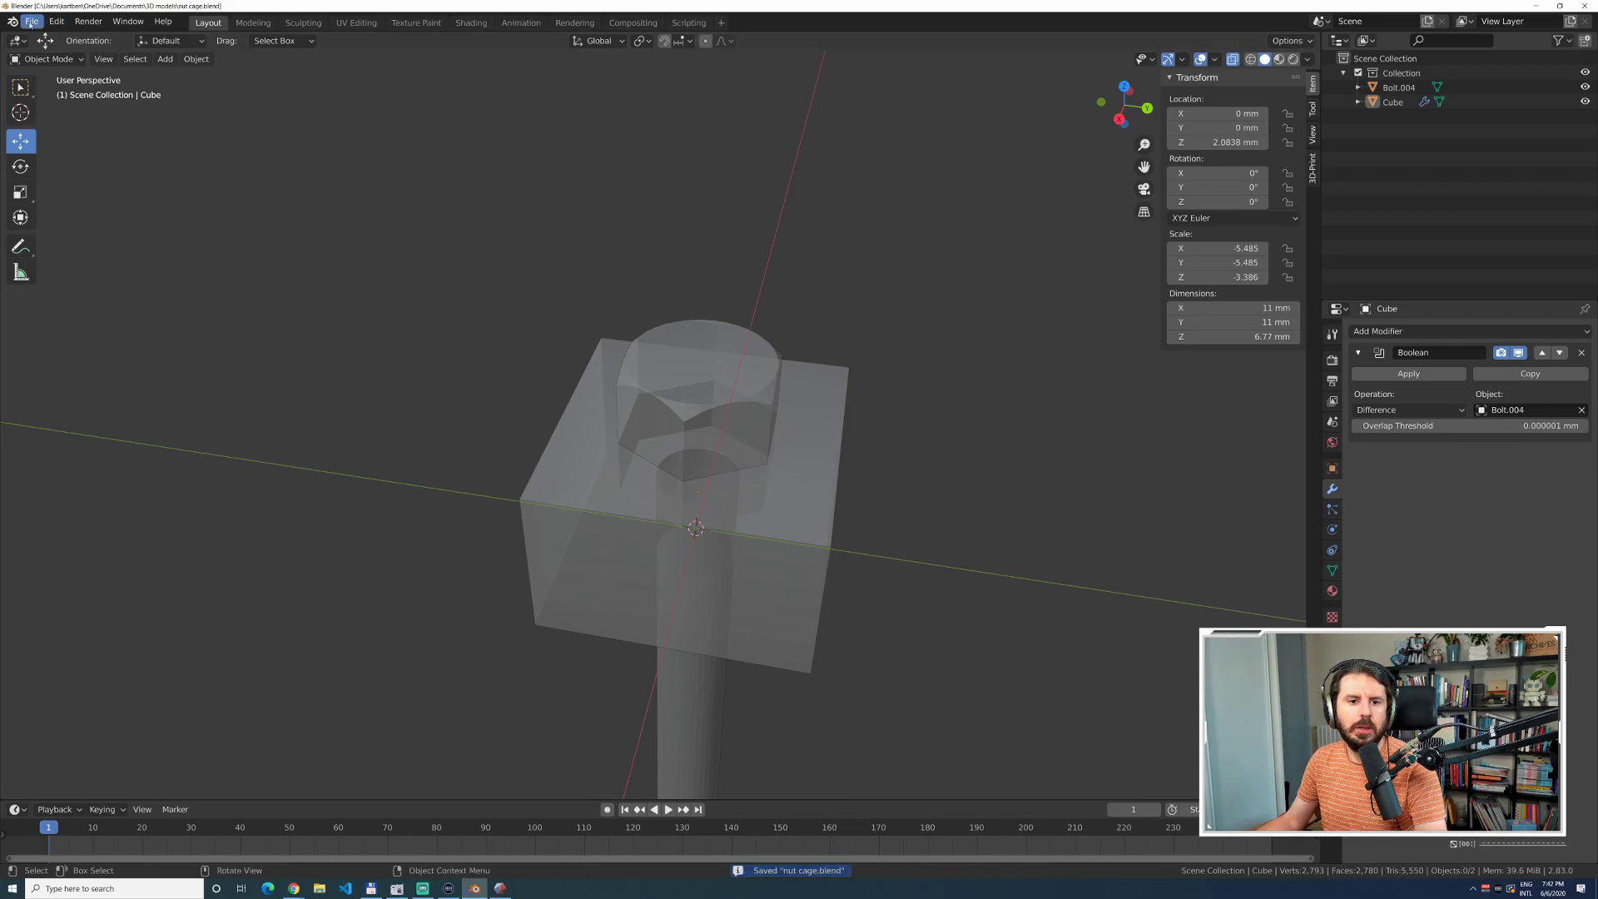
click(31, 23)
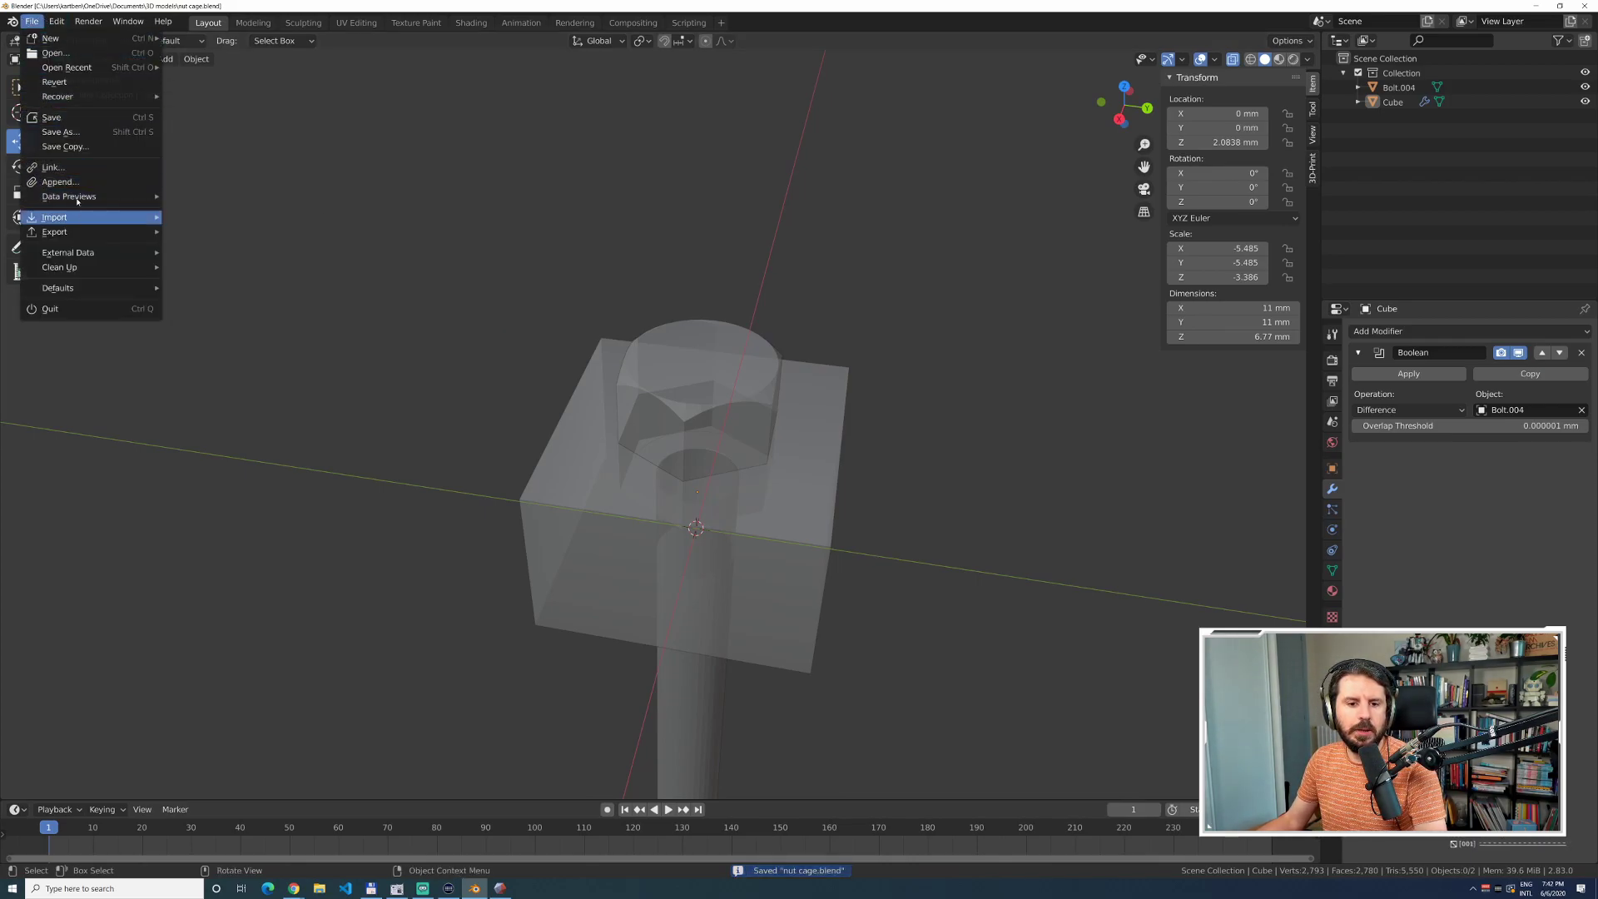
mouse_move(75, 67)
click(221, 83)
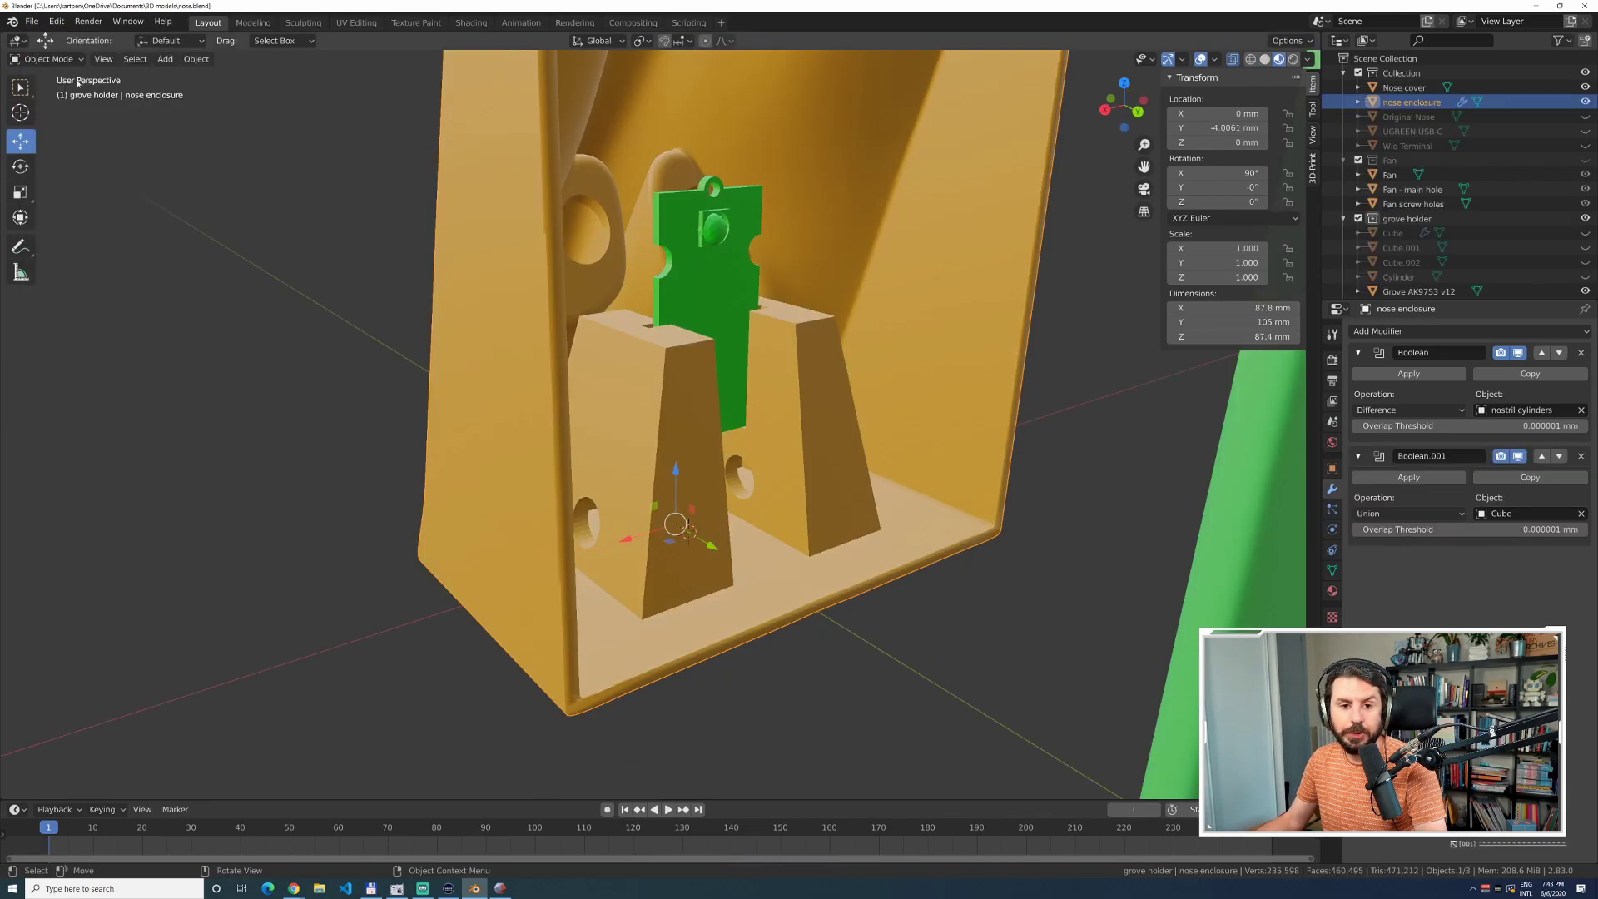
Append the collection containing the bolt and cube from nut cage.blend into the nose file.
click(30, 21)
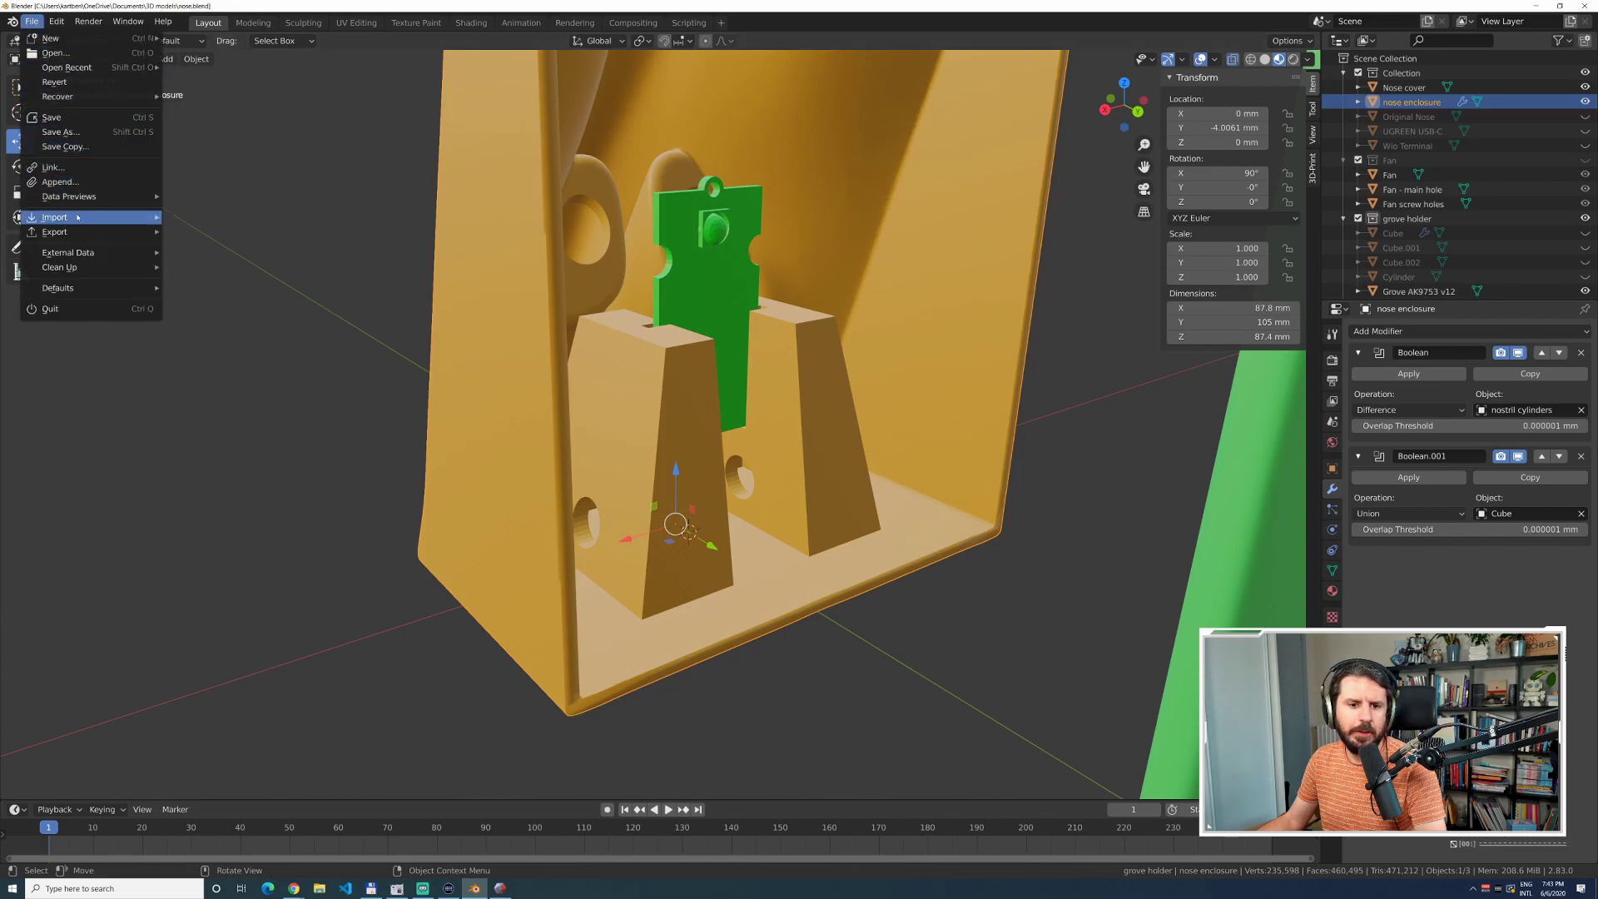
mouse_move(114, 221)
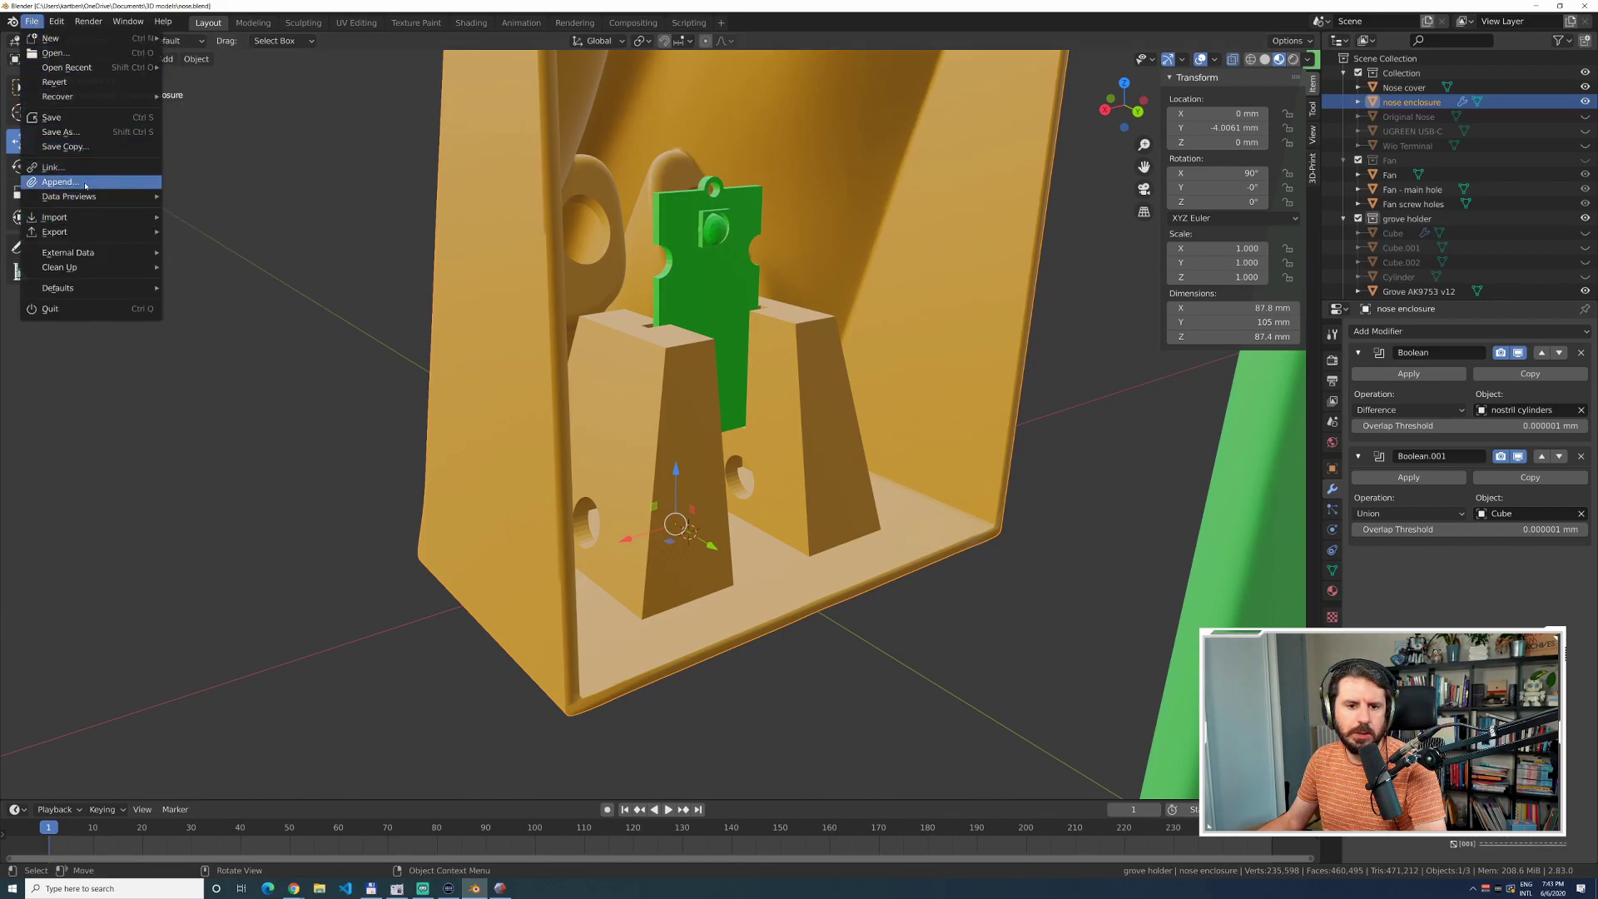
click(60, 182)
click(660, 258)
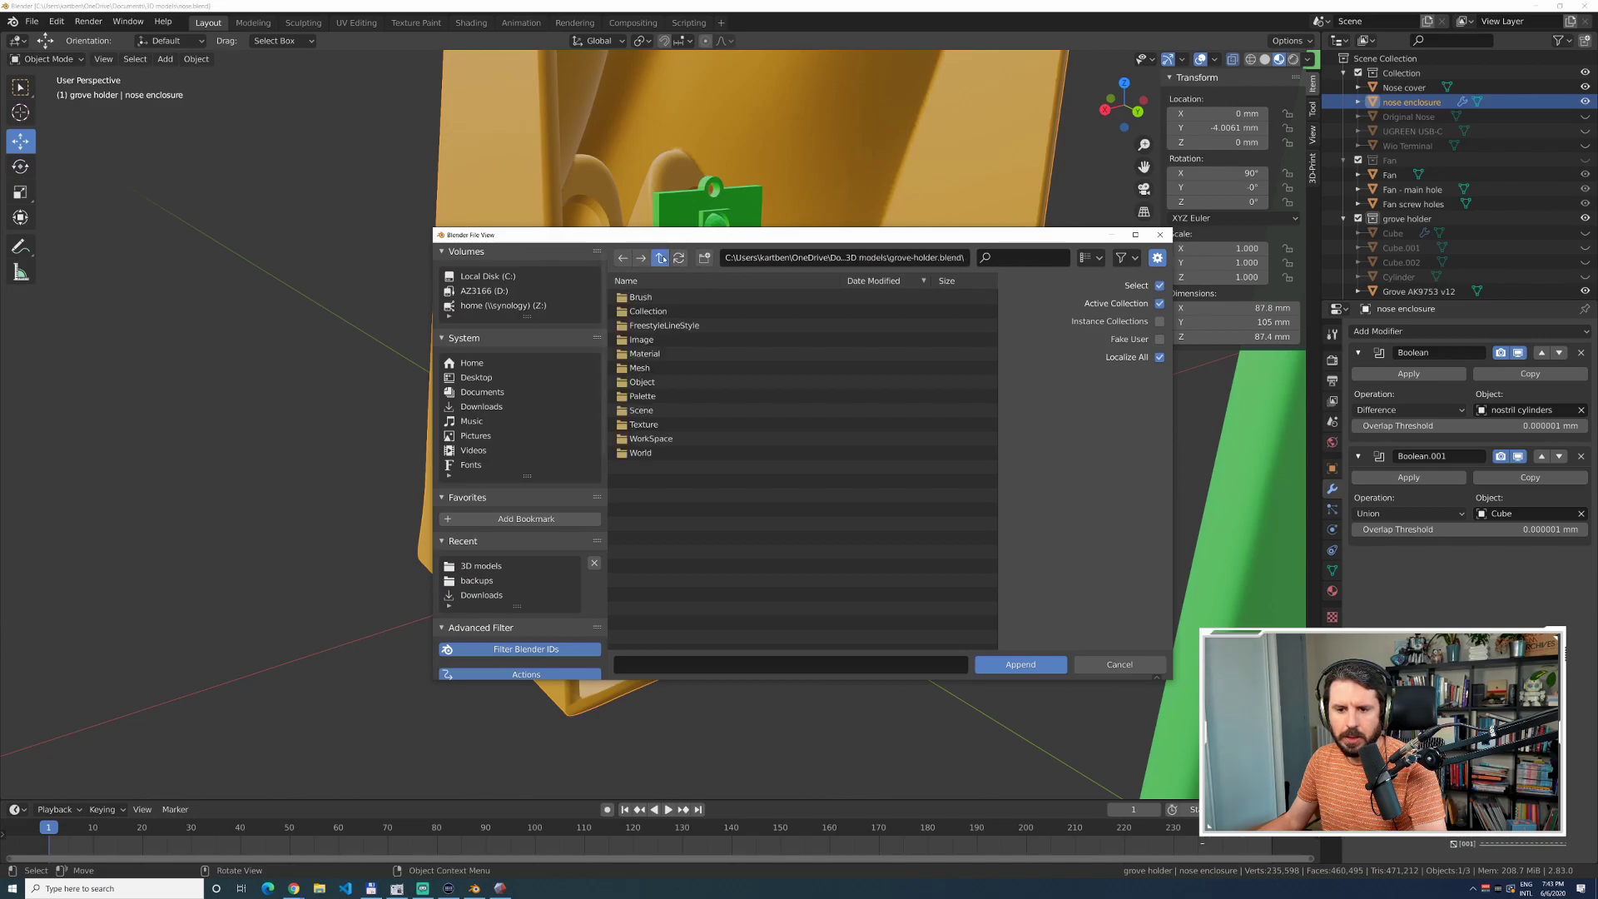
click(660, 258)
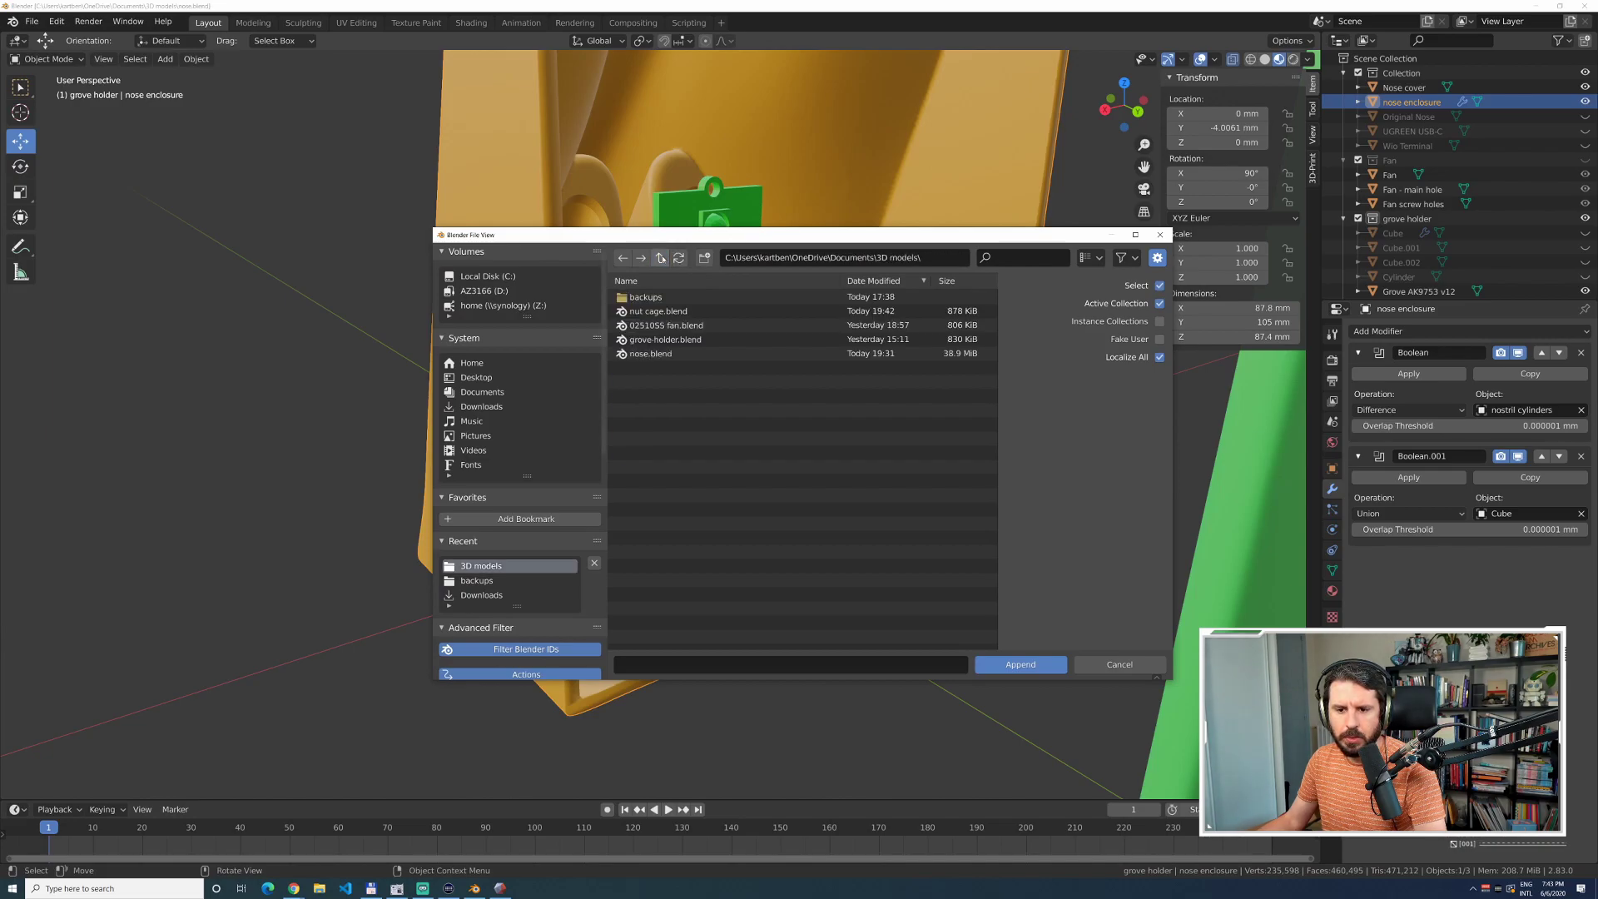
double_click(653, 311)
double_click(645, 314)
double_click(645, 301)
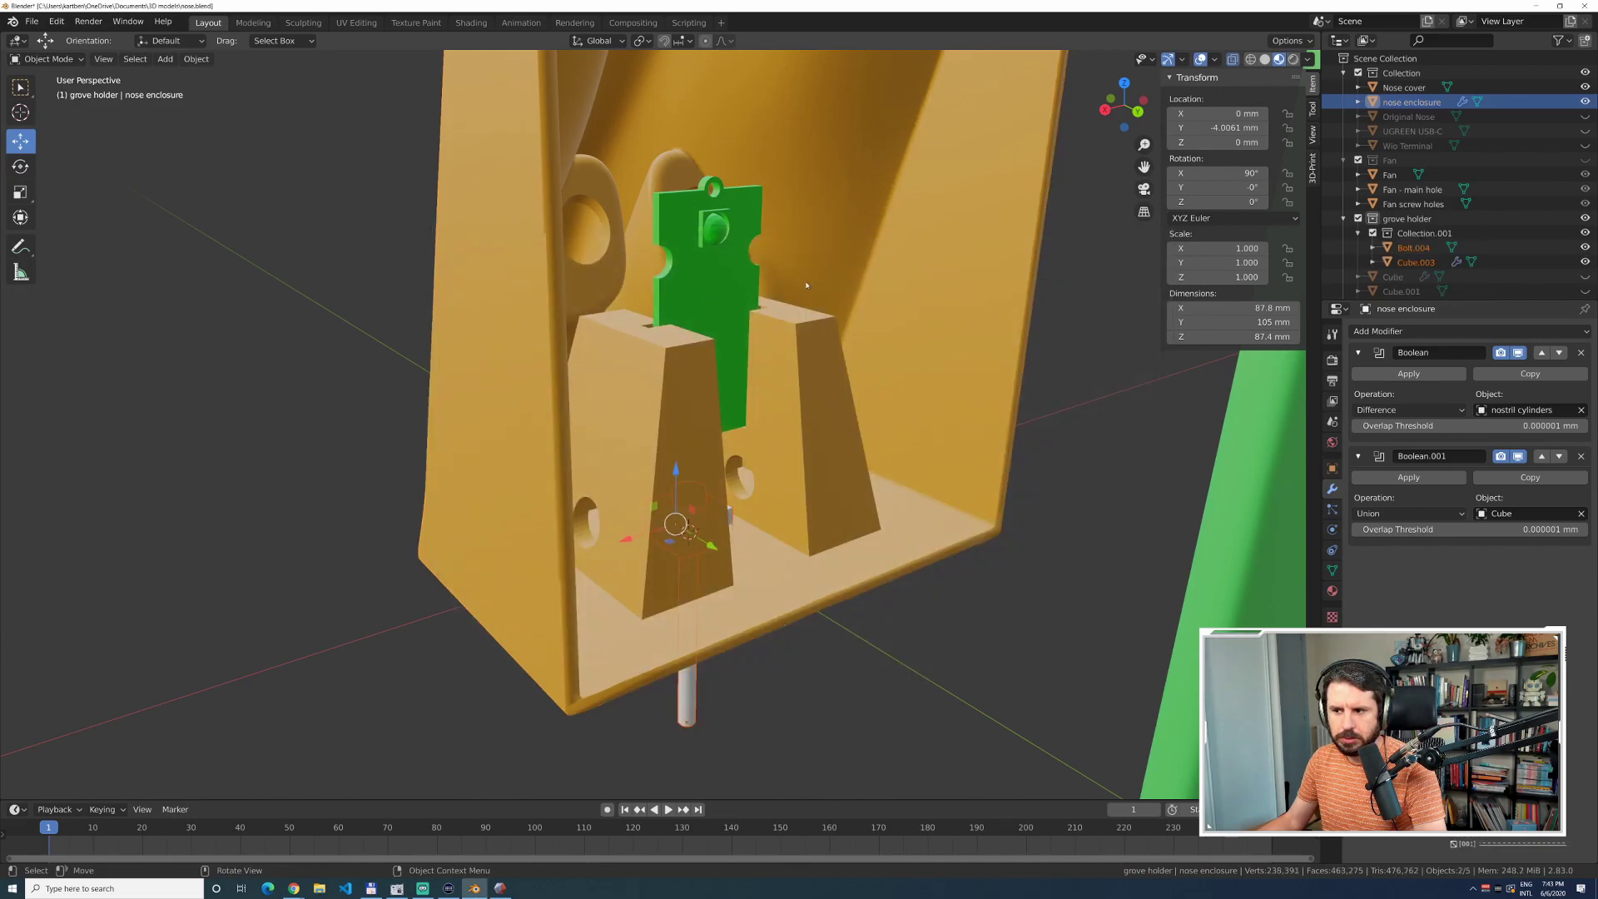
Rename the appended collection to "nut cage" and move it out of grove holder to the scene's top level.
double_click(1420, 234)
text(nut cage)
key(Return)
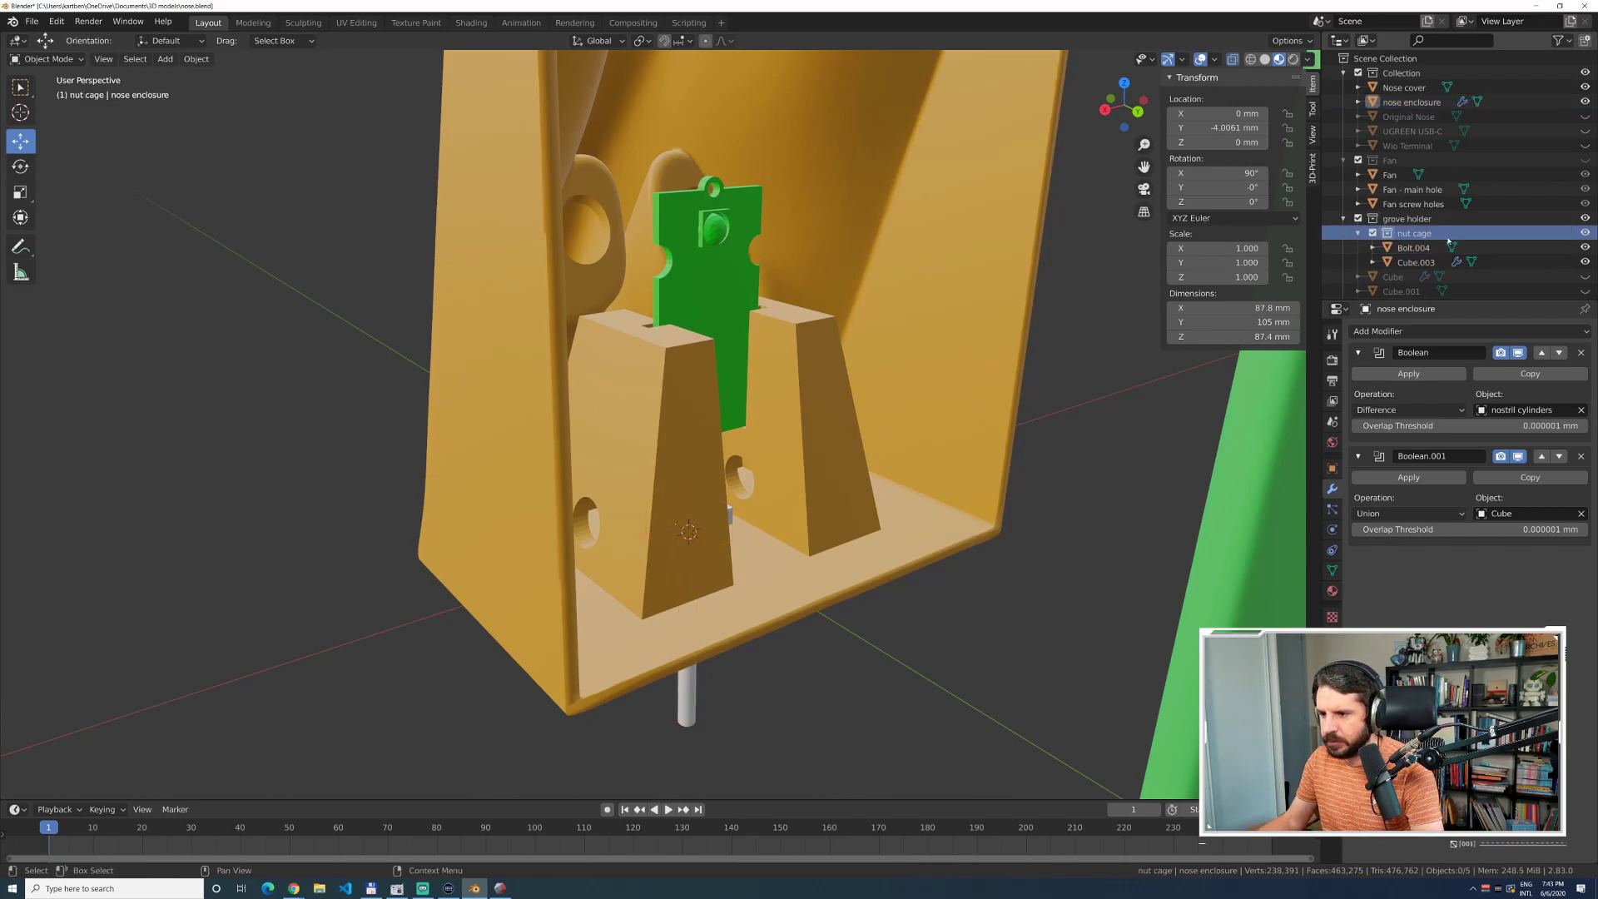
drag(1453, 237, 1397, 287)
drag(1414, 170, 1387, 287)
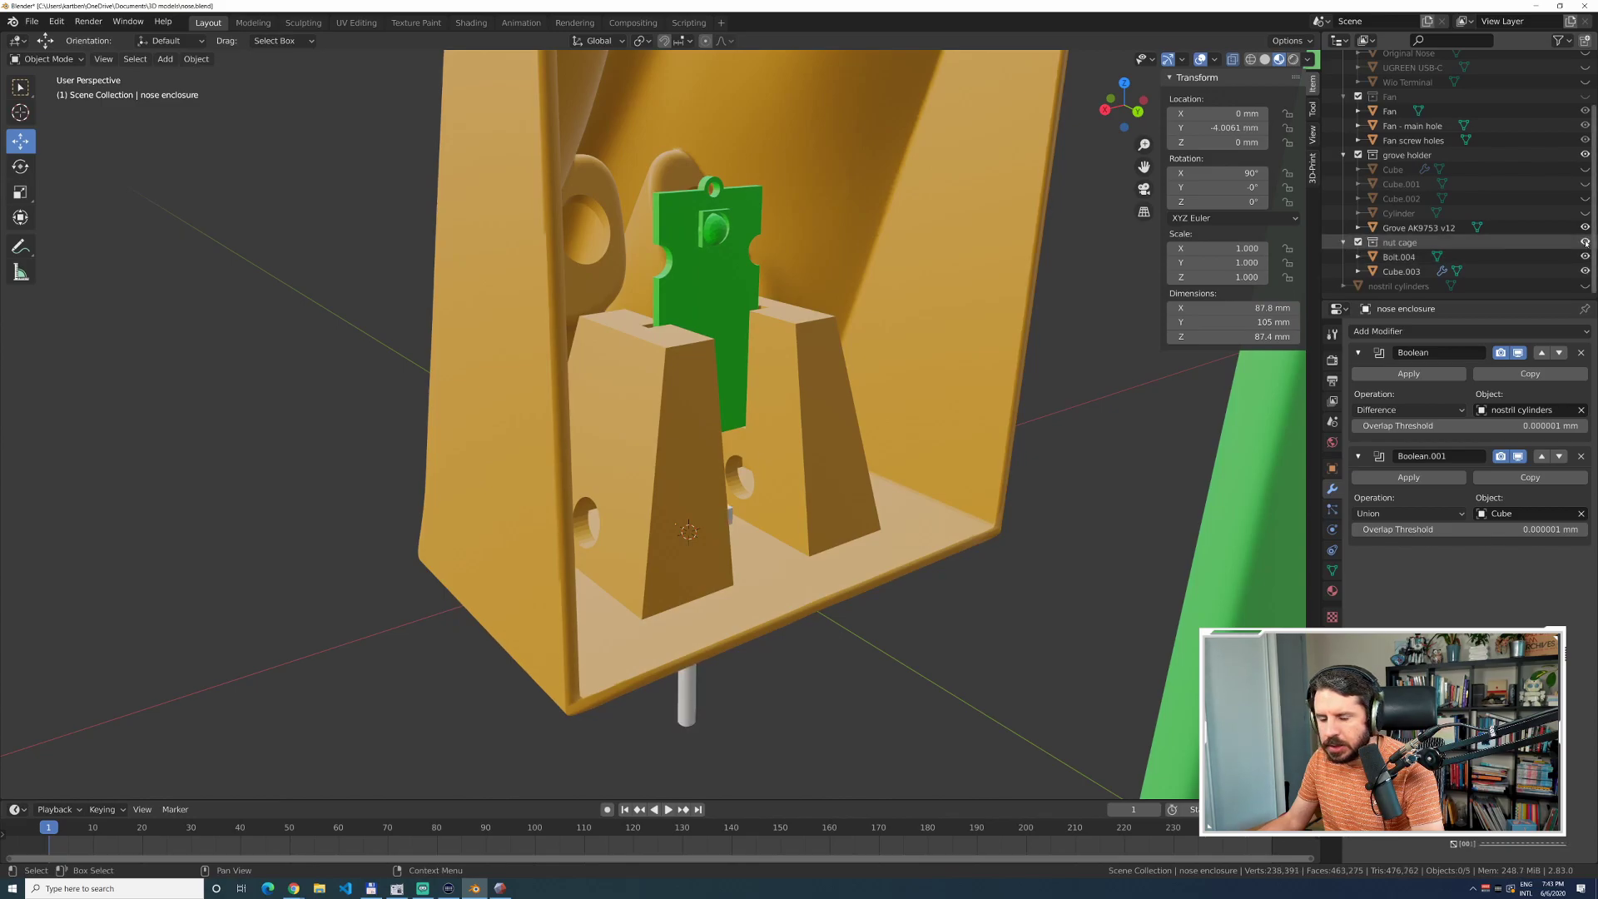
Select Bolt.004 and Cube.003 in the visible nut cage collection and activate the Rotate tool.
click(1584, 242)
click(1414, 243)
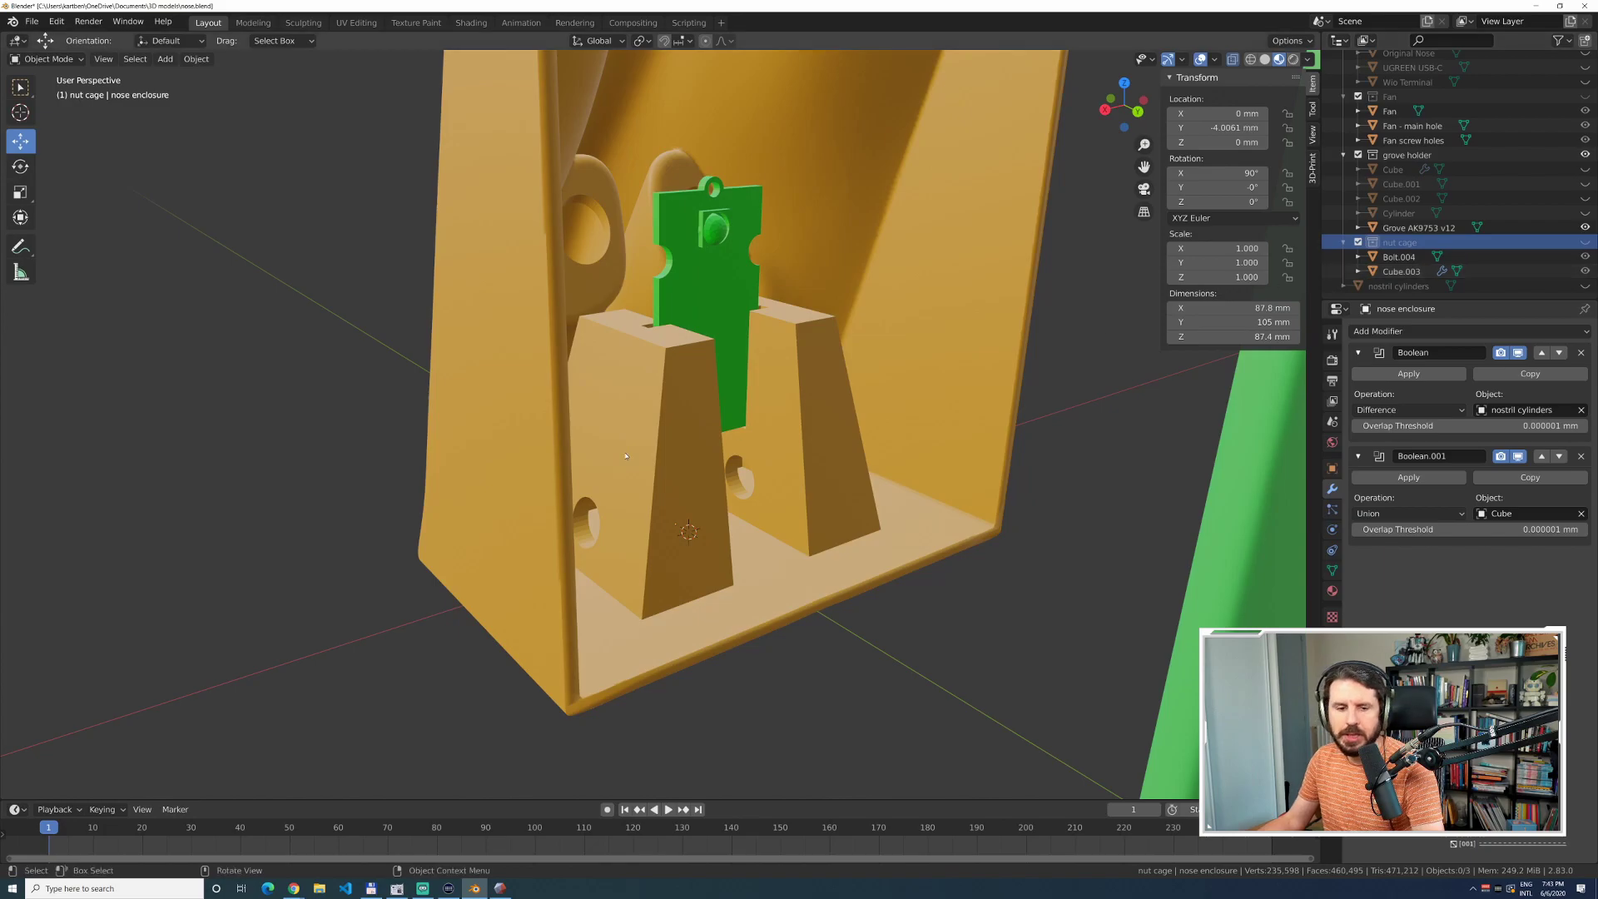
key(shift+space)
key(r)
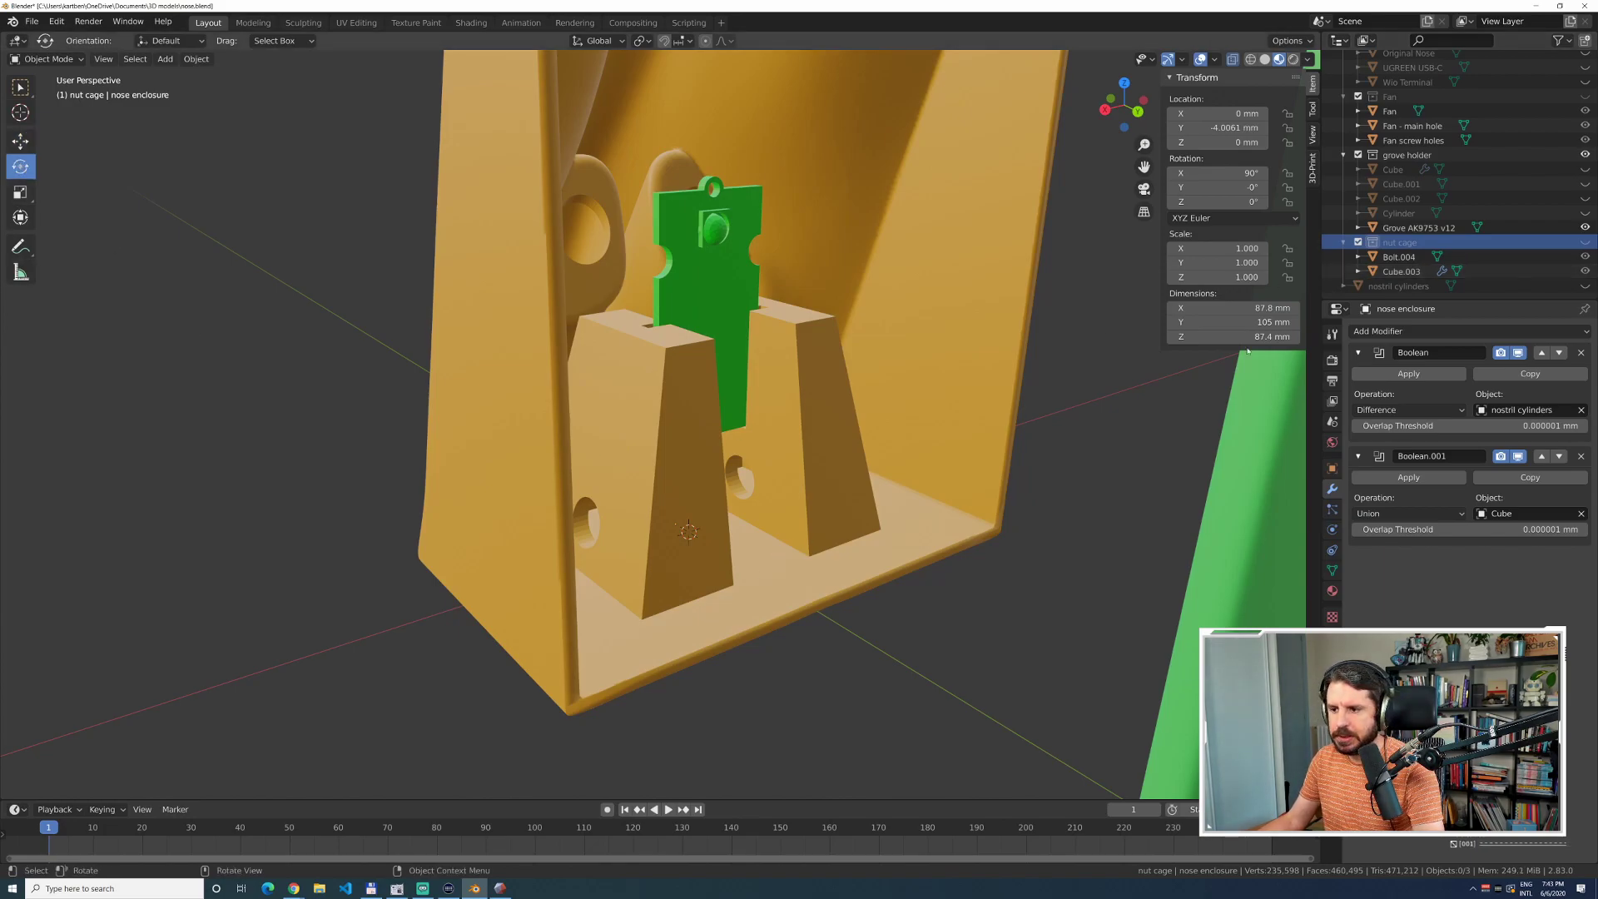
click(1399, 256)
middle_drag(936, 644, 979, 624)
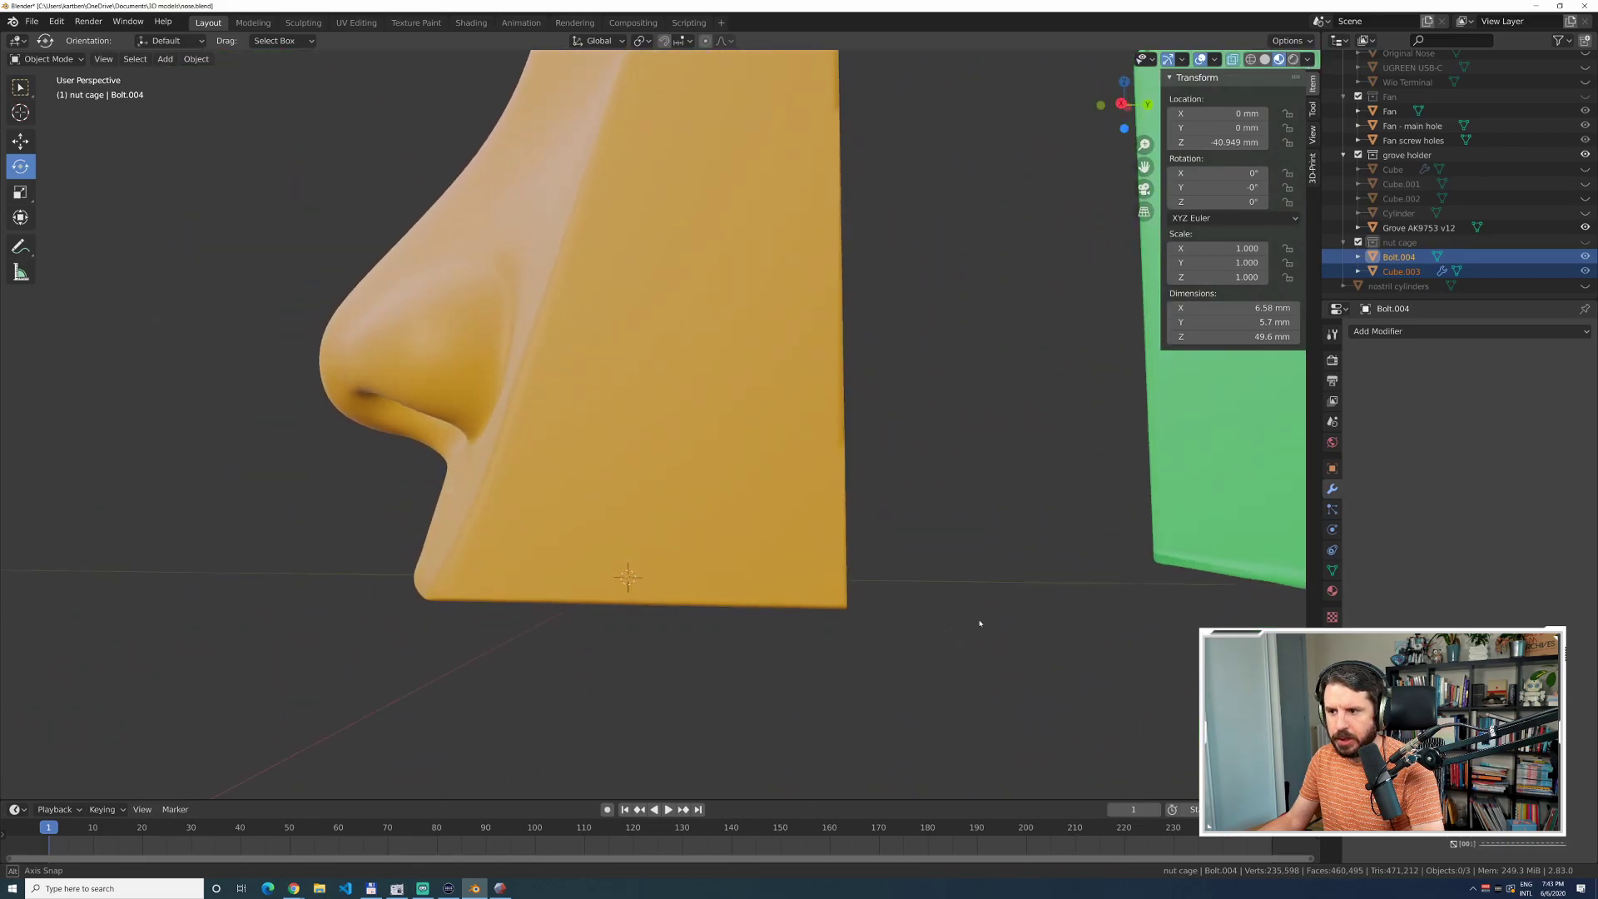
click(1584, 242)
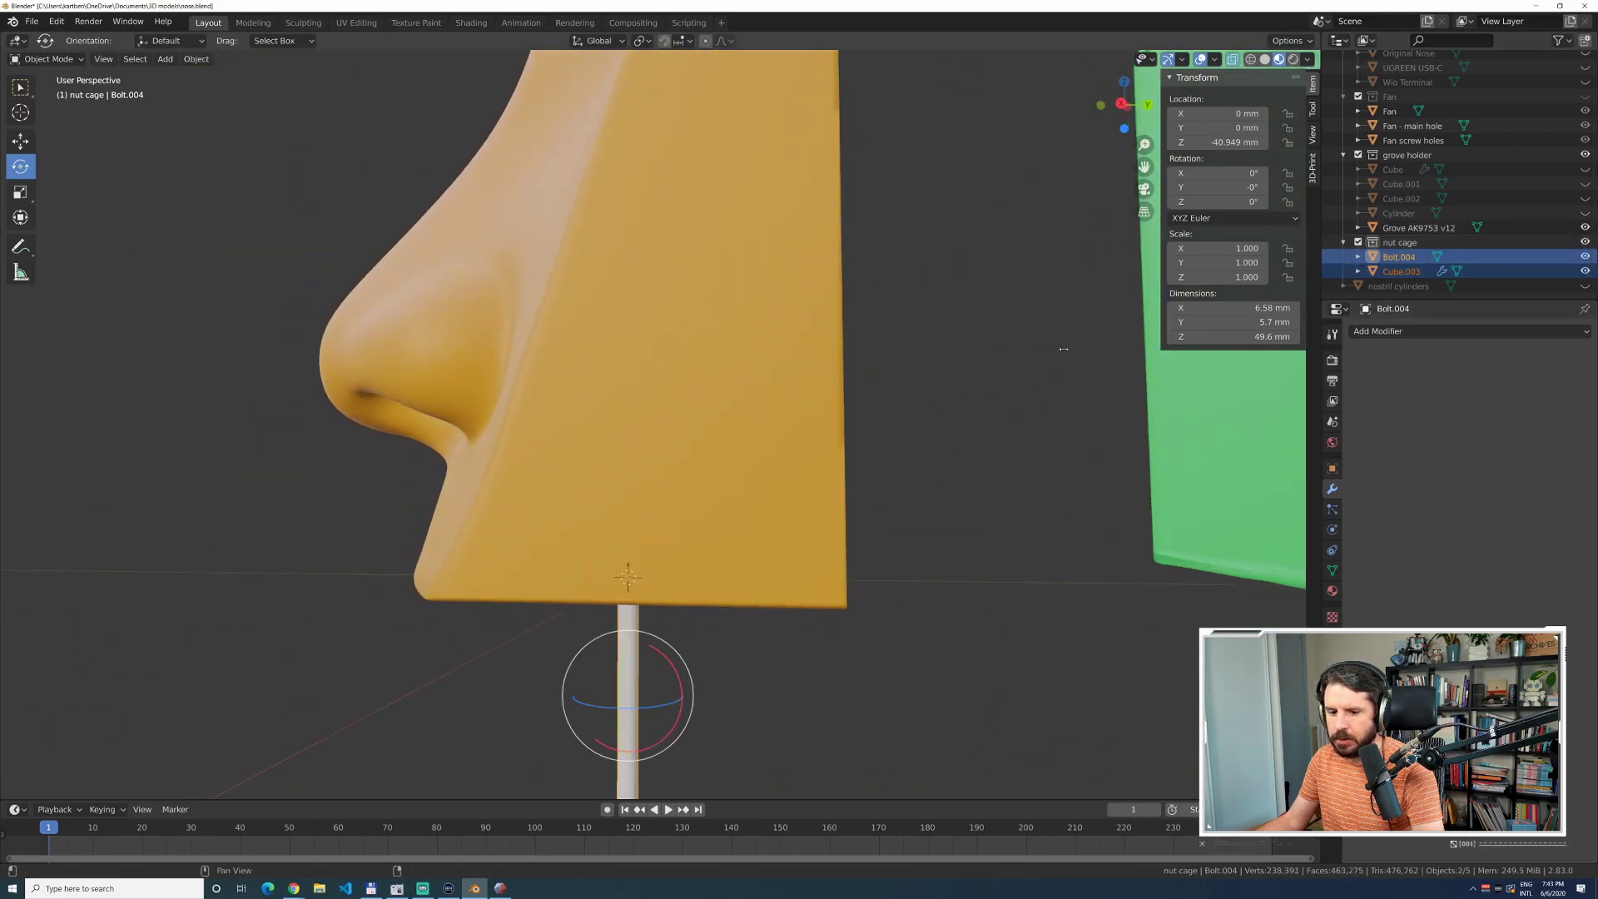
Try to rotate the bolt and cube freehand by 96° about X and set the bolt's X rotation to 90°.
drag(668, 667, 591, 659)
key(ctrl+z)
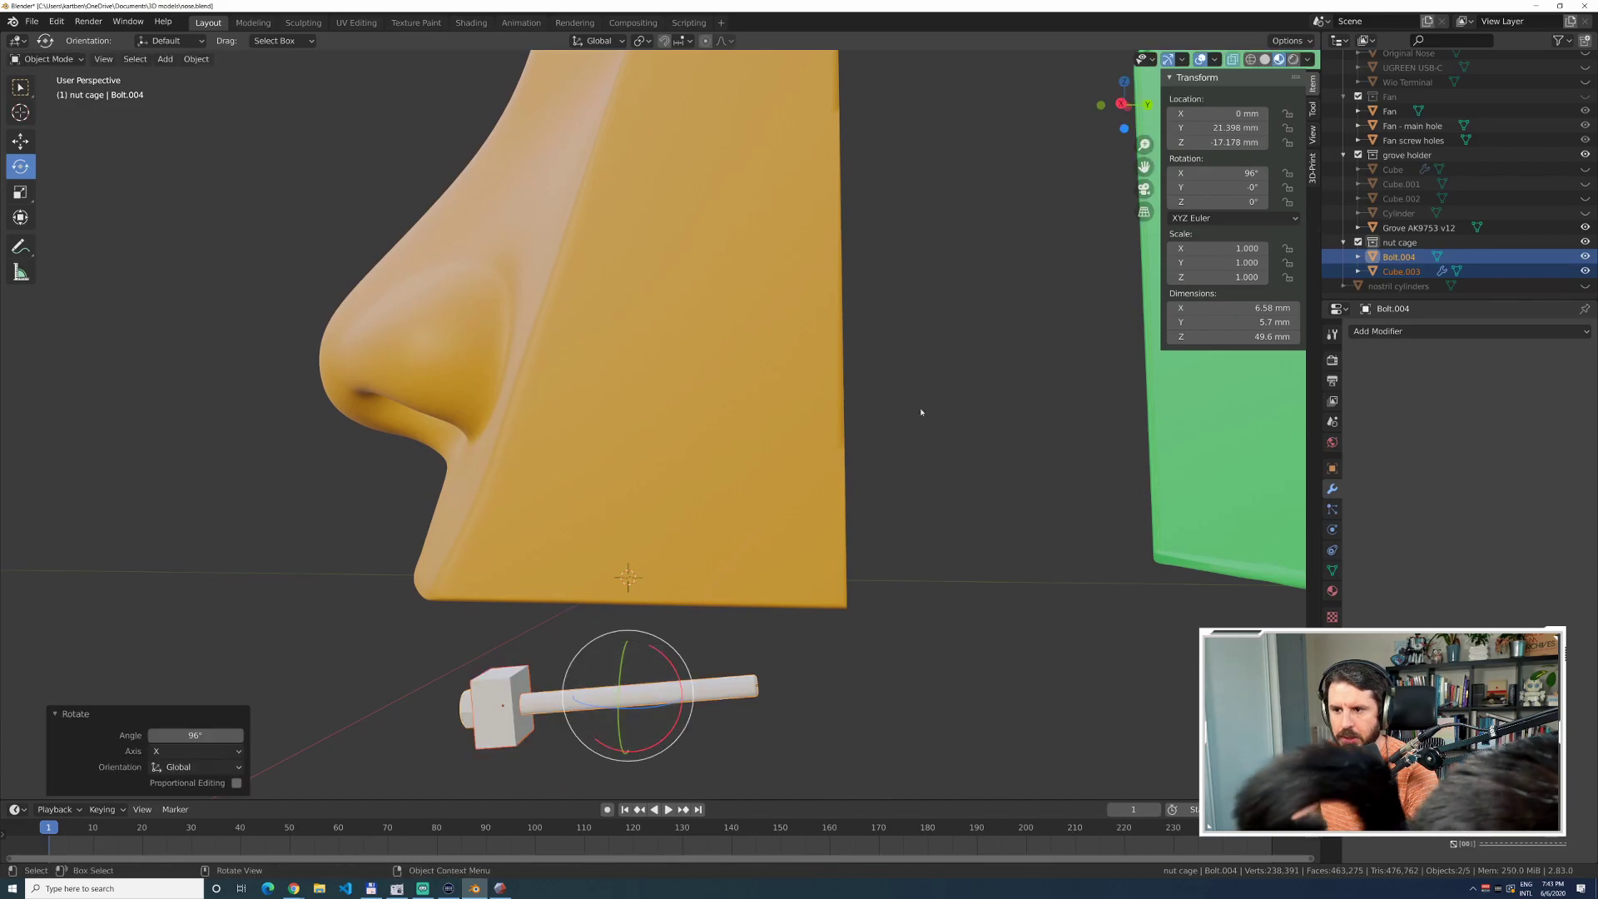
double_click(1239, 173)
text(90)
key(Return)
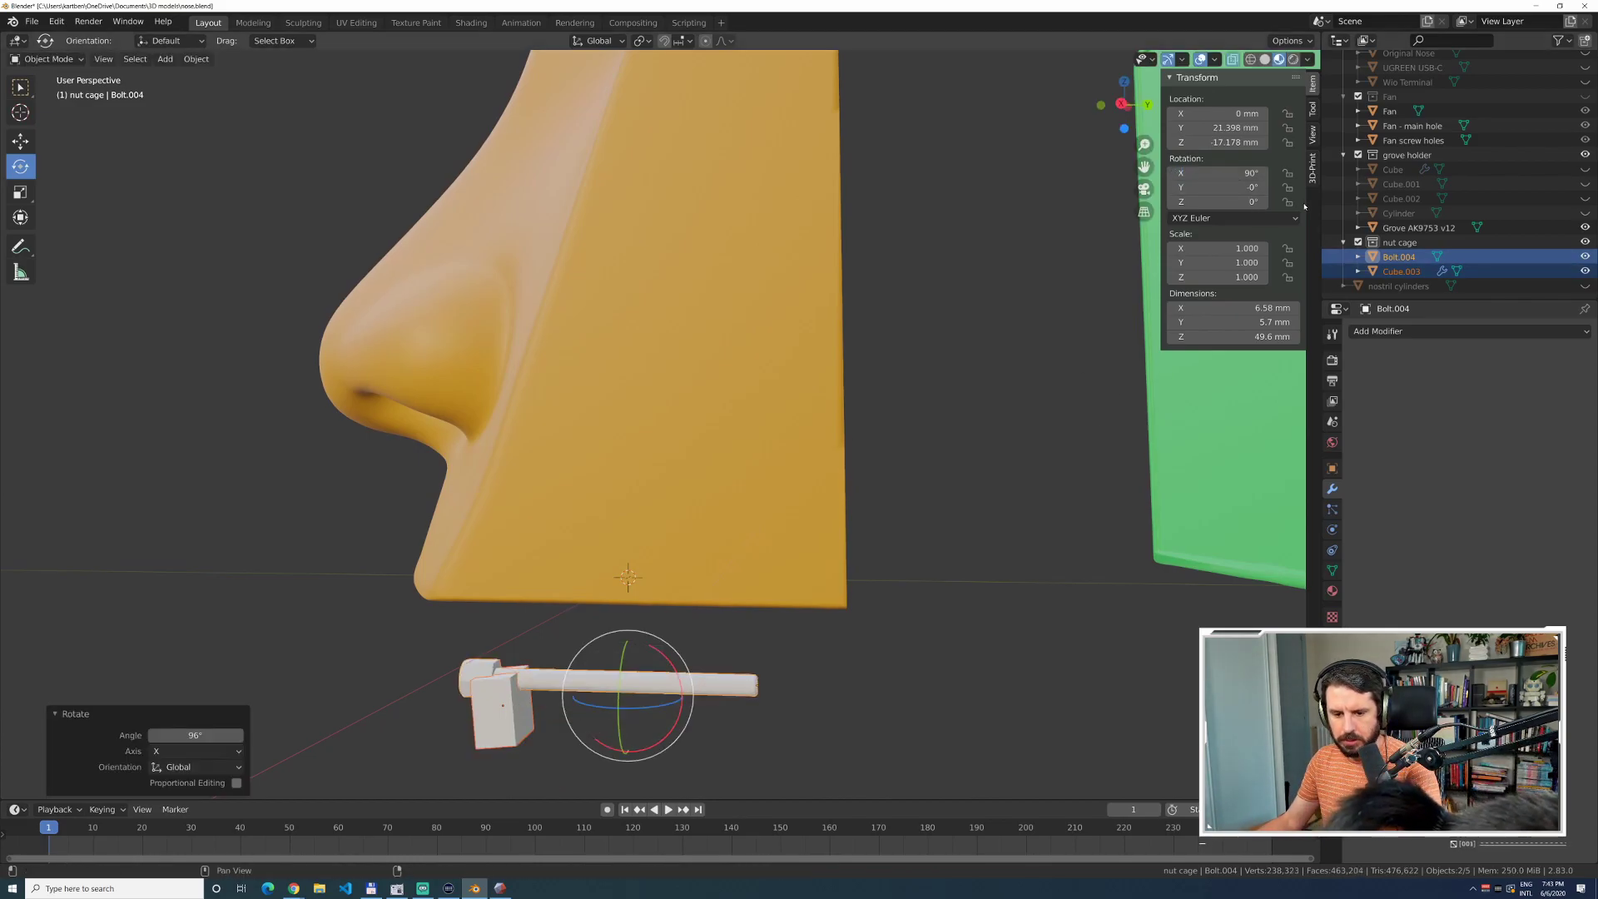
key(ctrl+z)
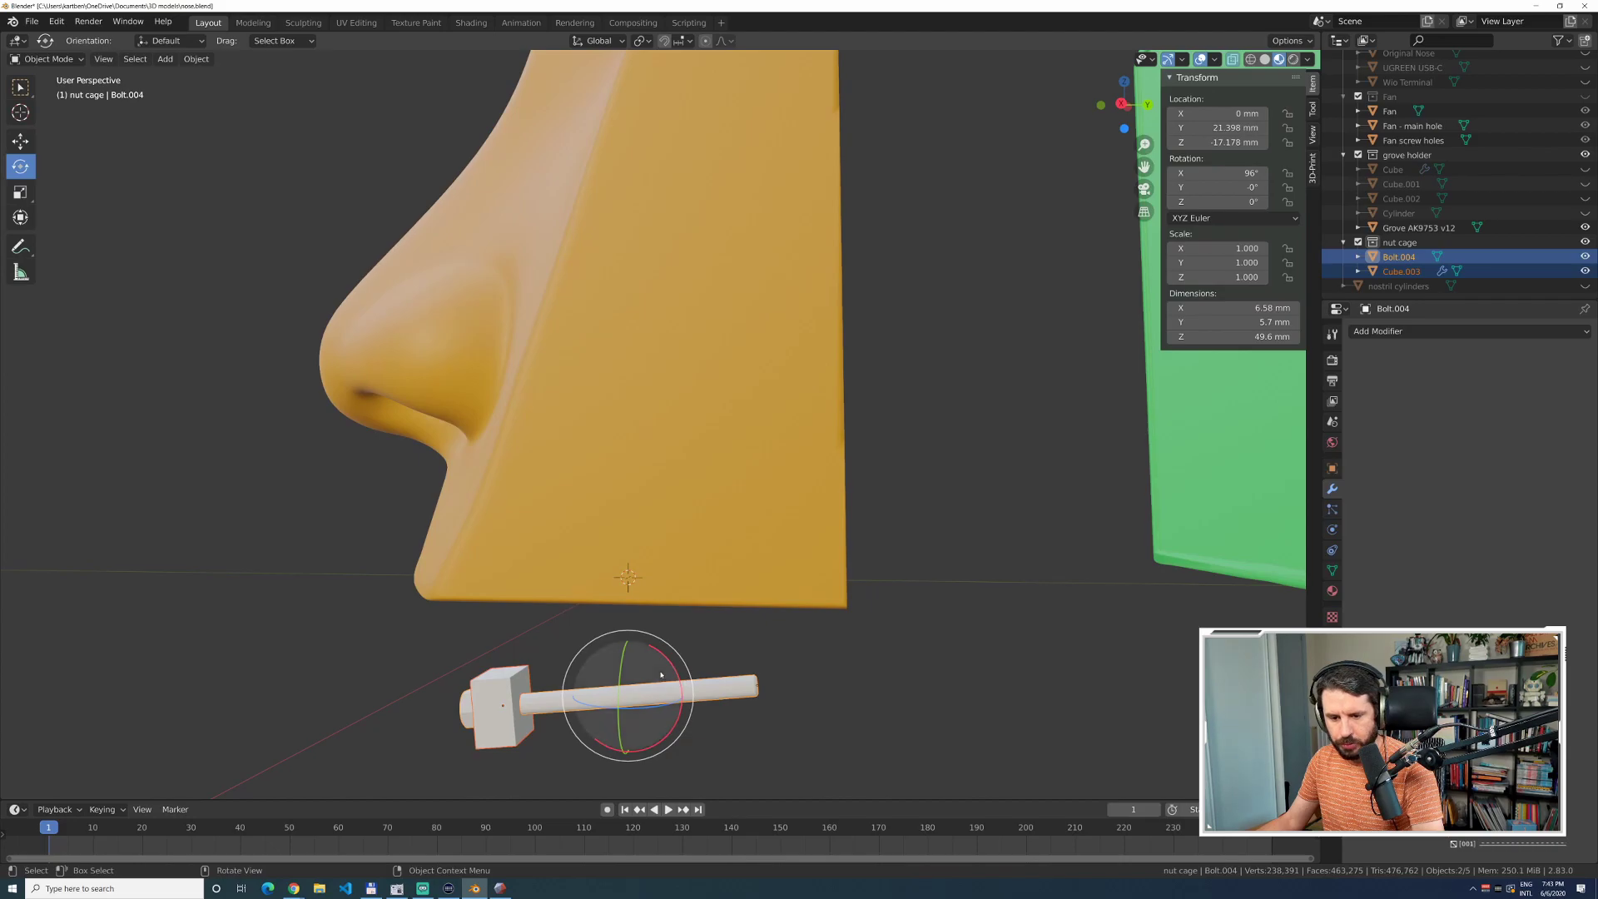
click(479, 657)
key(ctrl+z)
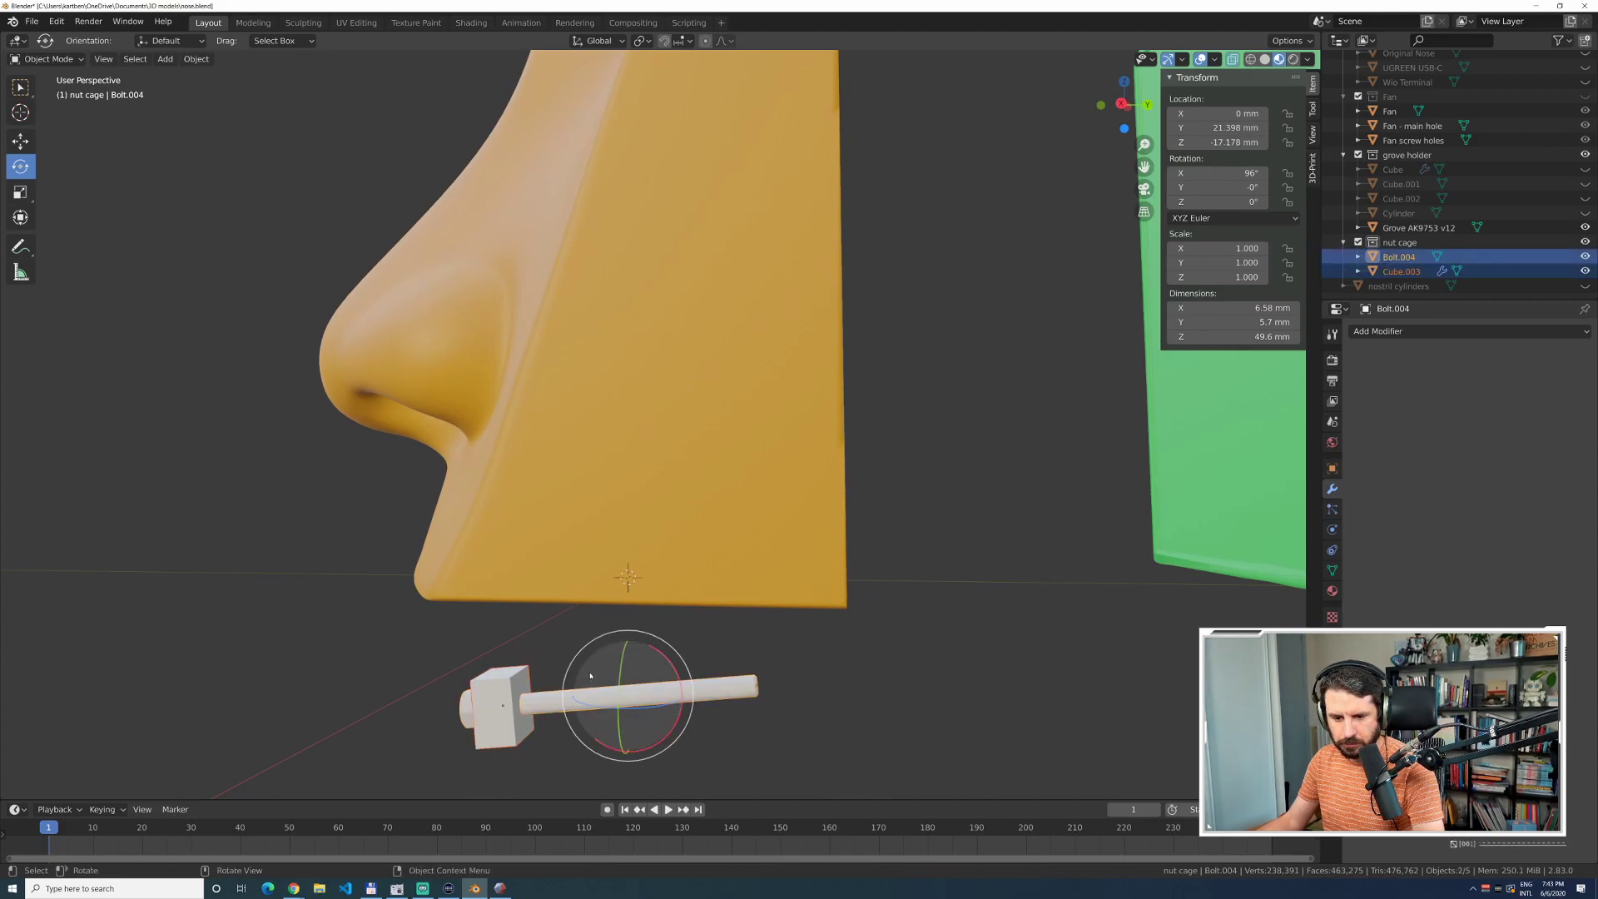
key(ctrl+z)
Rotate the selected bolt and cube together by 90° about the global X axis.
drag(669, 663, 233, 680)
click(195, 735)
text(90)
key(Return)
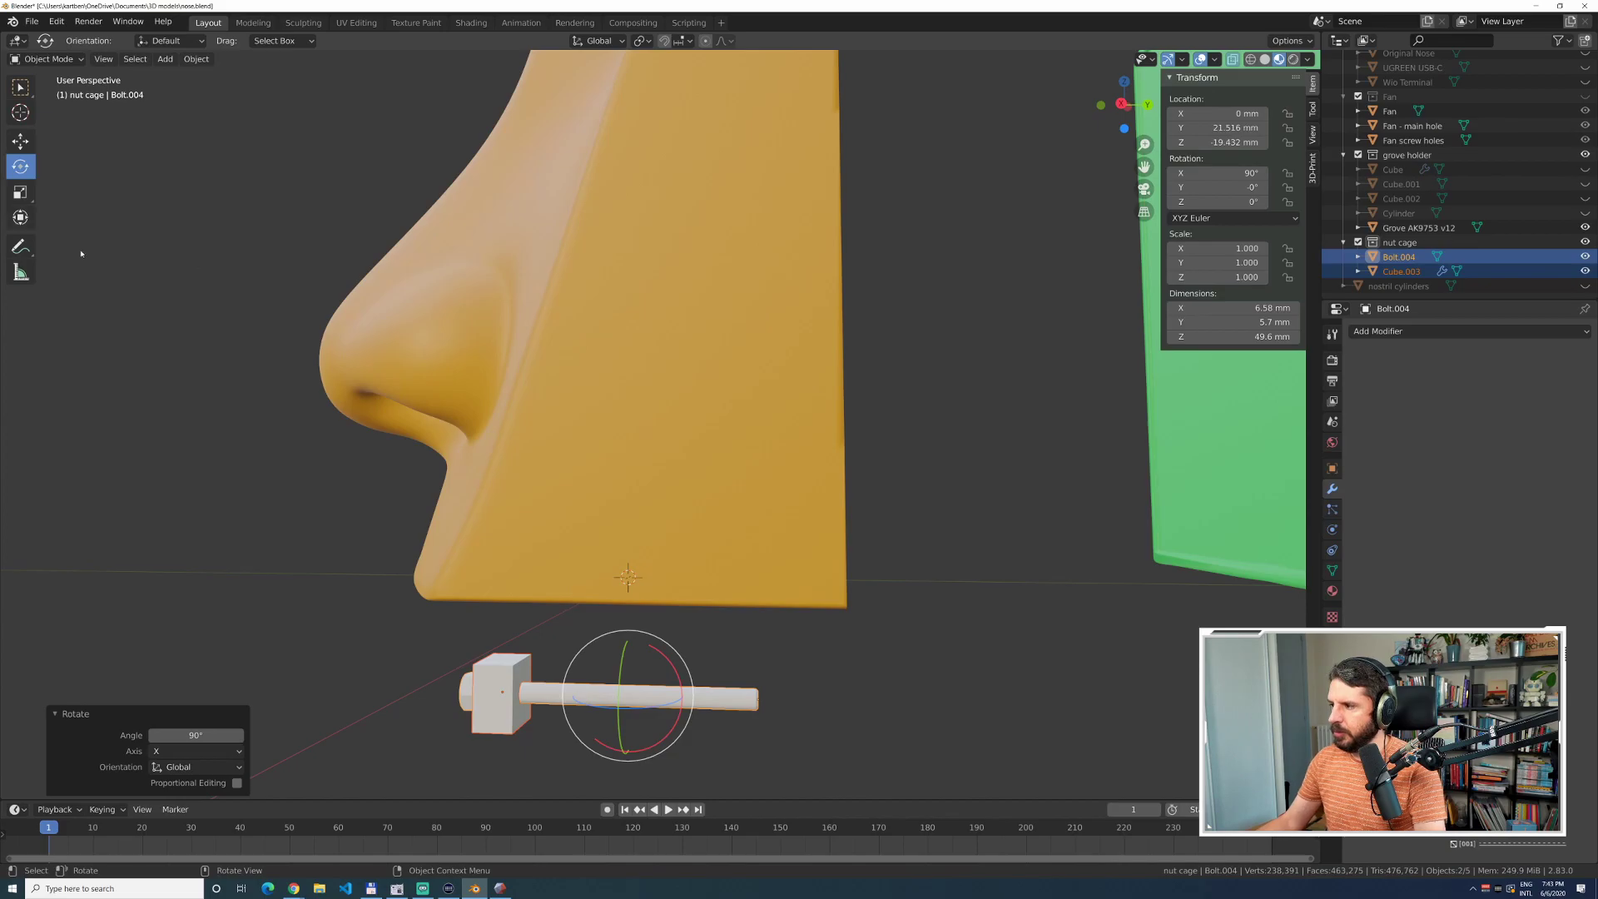
Move the bolt and cube together about 51 mm in Y and 27 mm in Z to the enclosure's lower back edge.
click(20, 142)
key(KP_1)
key(KP_3)
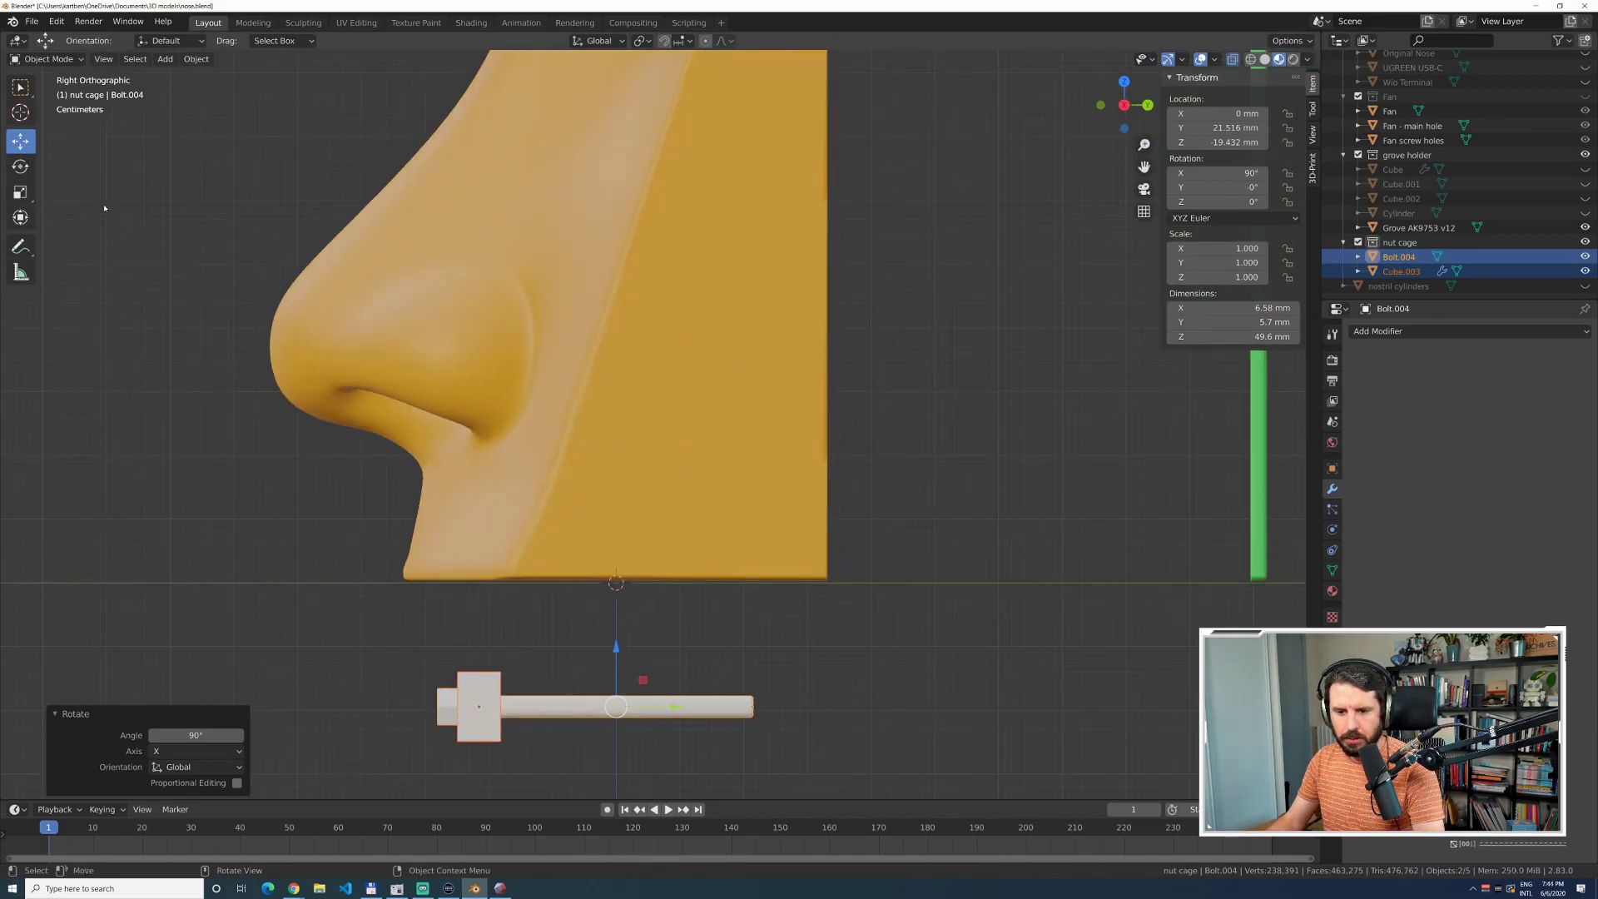
click(1251, 60)
click(387, 713)
drag(377, 642, 851, 772)
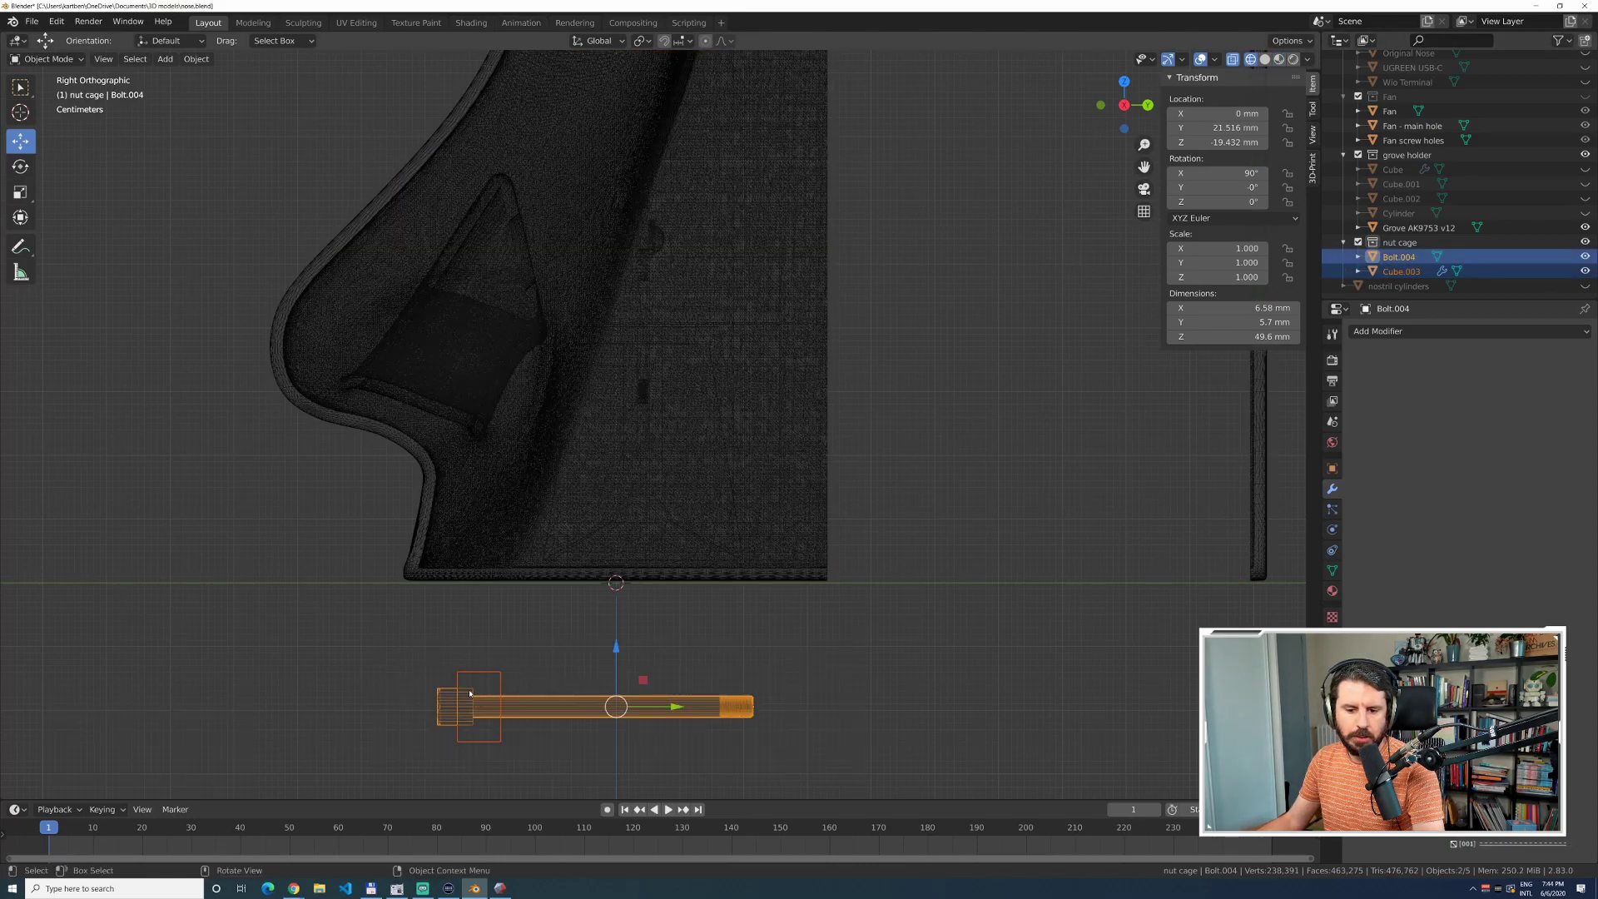
drag(615, 692, 938, 535)
scroll(866, 574, up, 5)
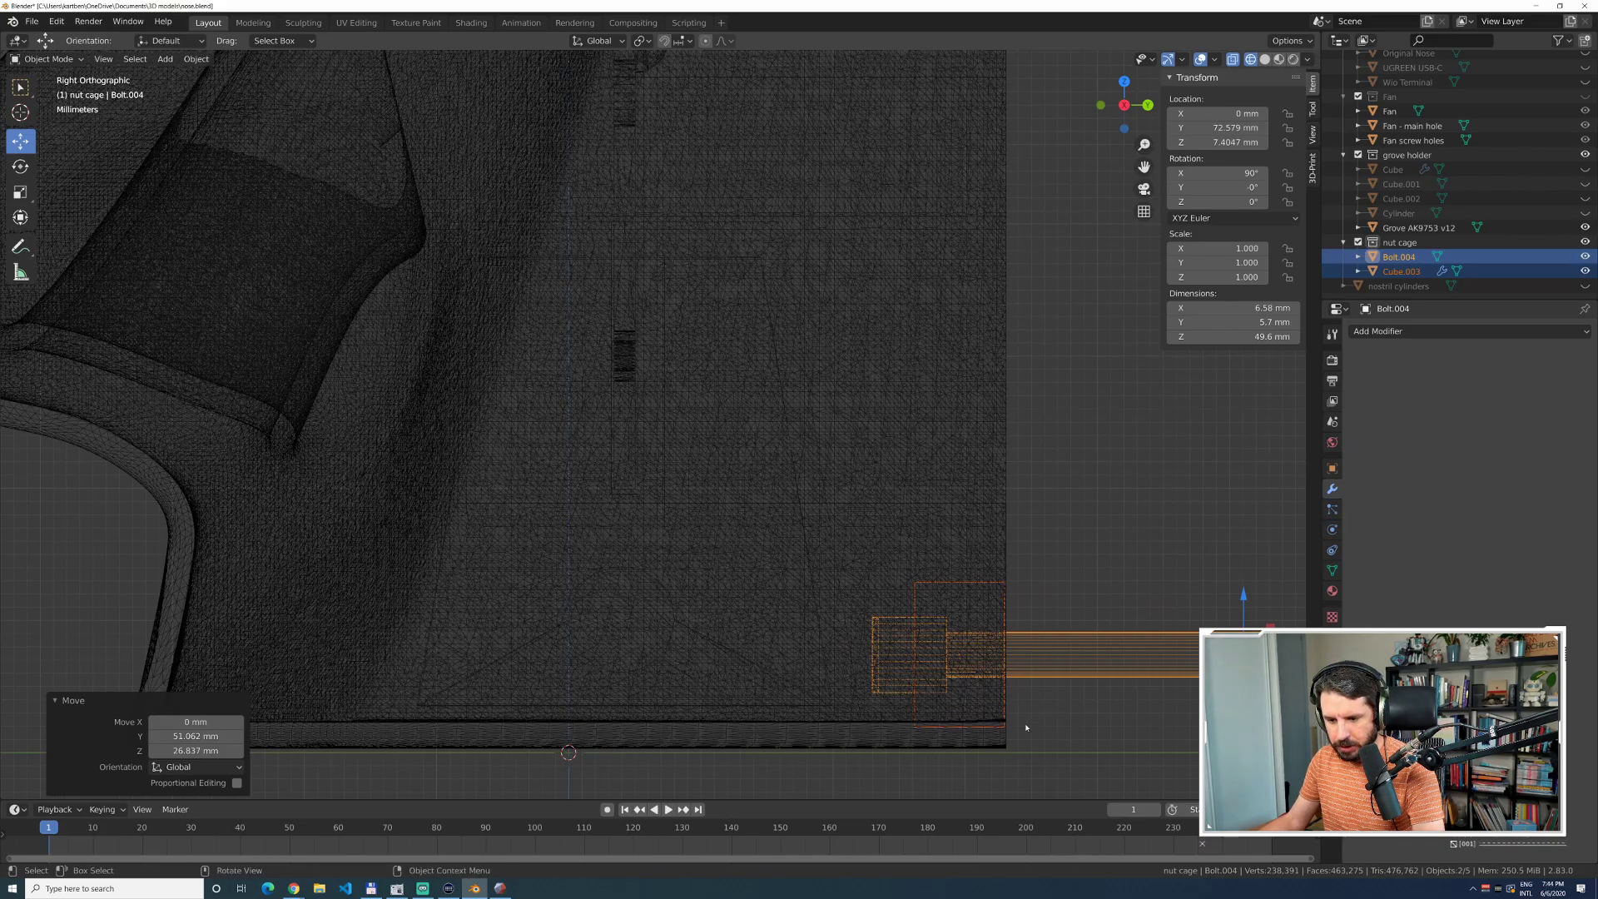
Nudge the bolt and cube about 0.04 mm in Y and -0.02 mm in Z to align the cube with the back edge.
scroll(1126, 702, up, 2)
shift+middle_drag(1194, 704, 889, 403)
scroll(924, 474, up, 3)
middle_drag(1051, 542, 1022, 525)
key(KP_1)
key(KP_3)
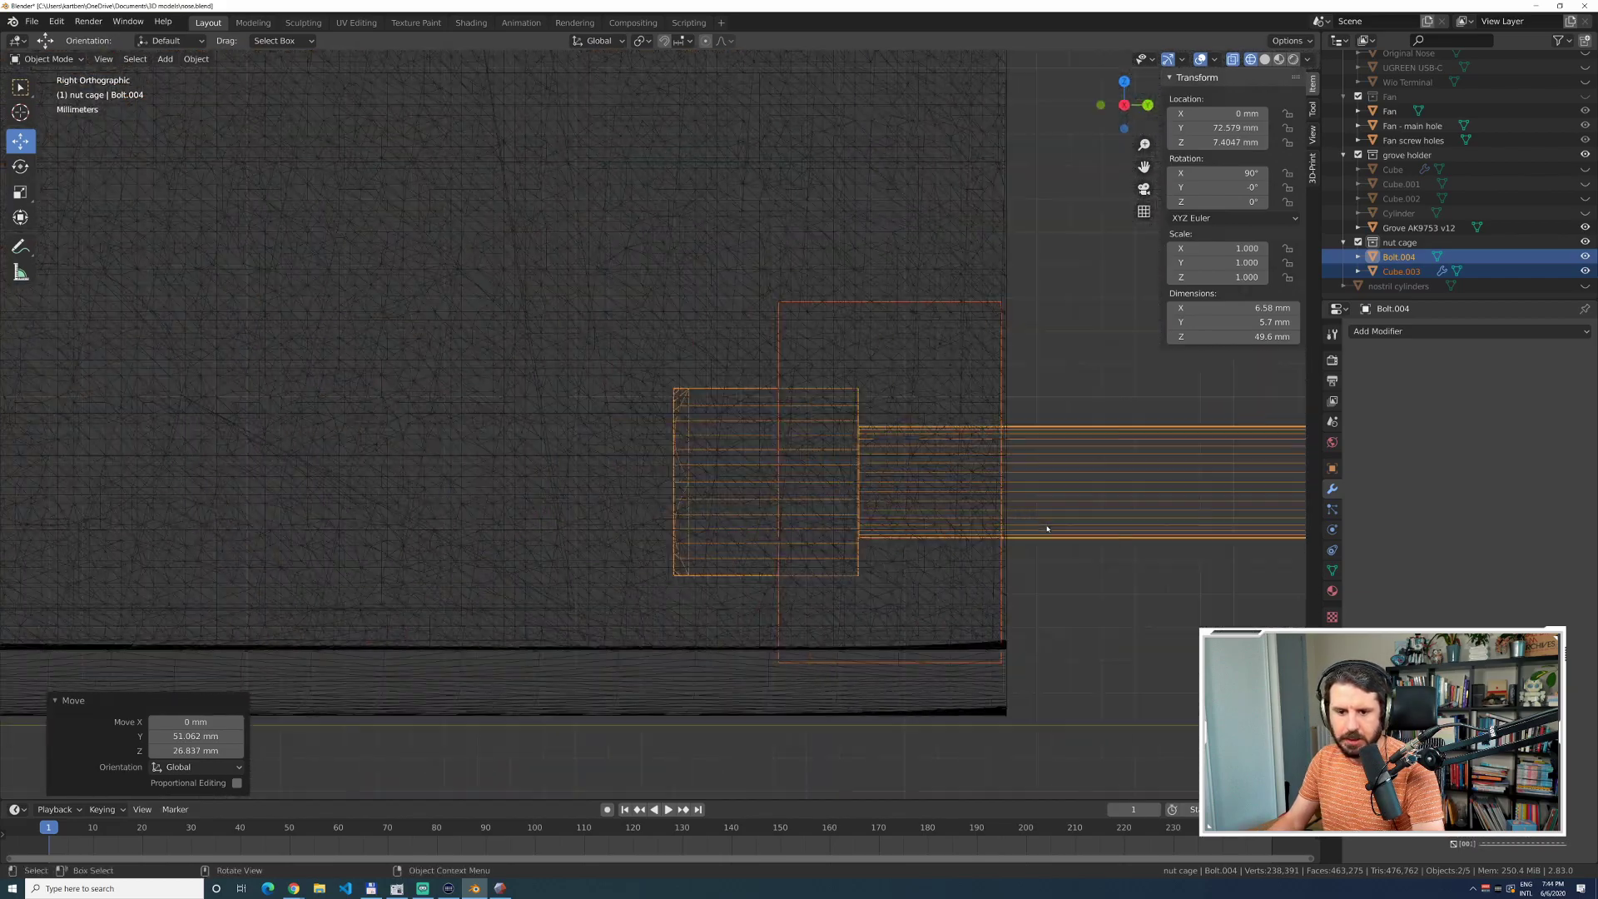
scroll(1122, 464, down, 2)
shift+middle_drag(1149, 474, 939, 466)
drag(1110, 459, 1109, 459)
scroll(728, 487, up, 4)
scroll(729, 485, up, 1)
scroll(729, 484, down, 1)
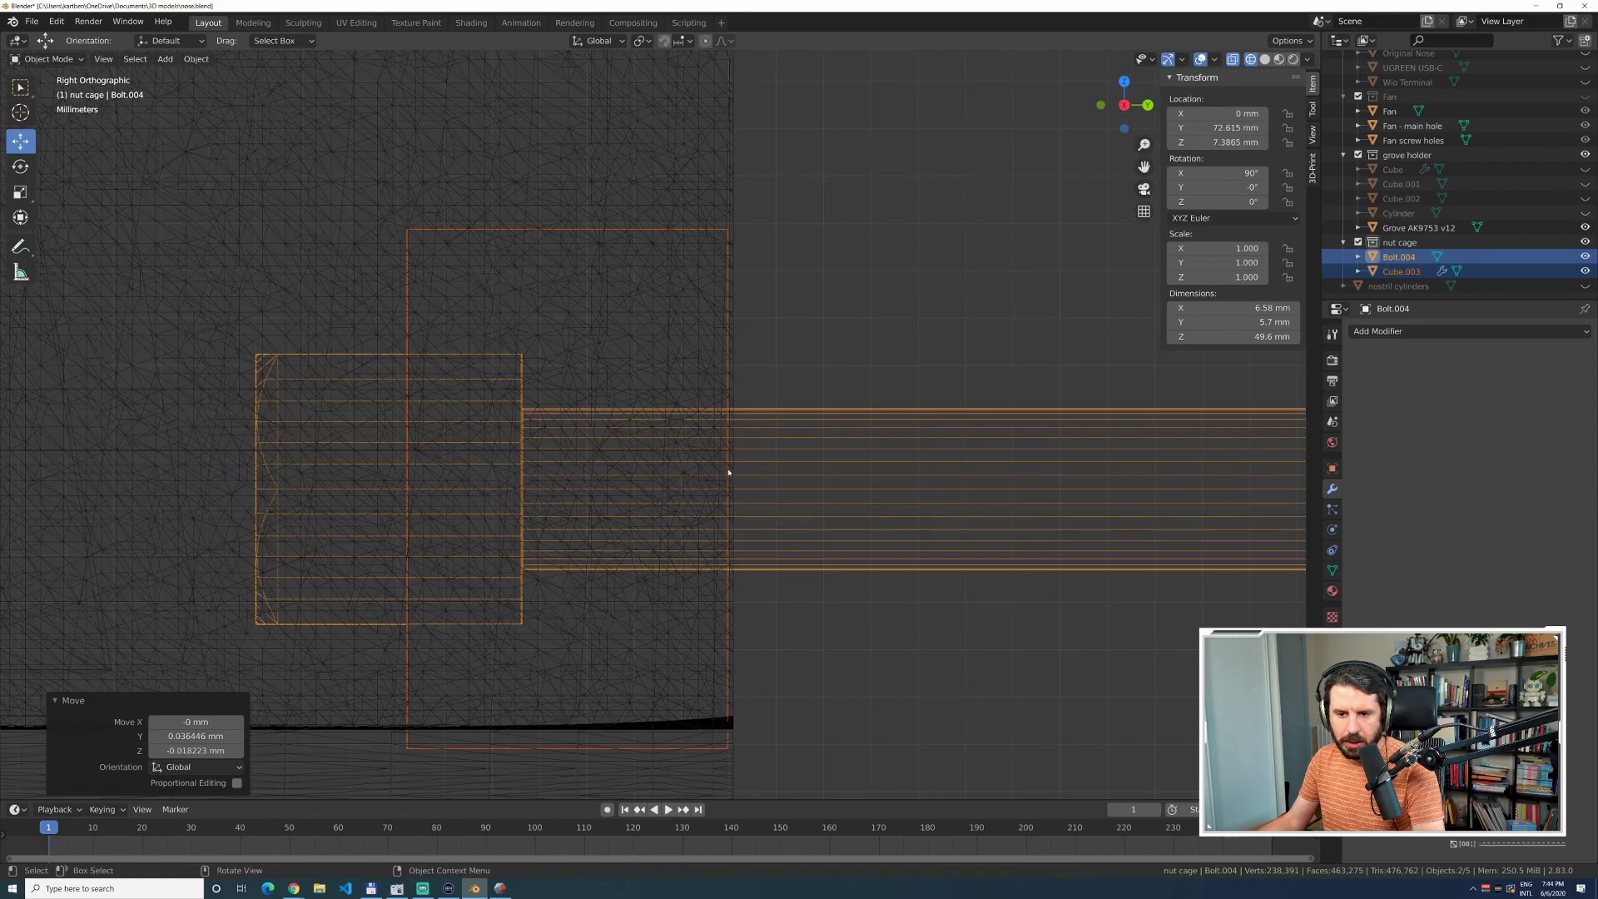
scroll(847, 484, down, 3)
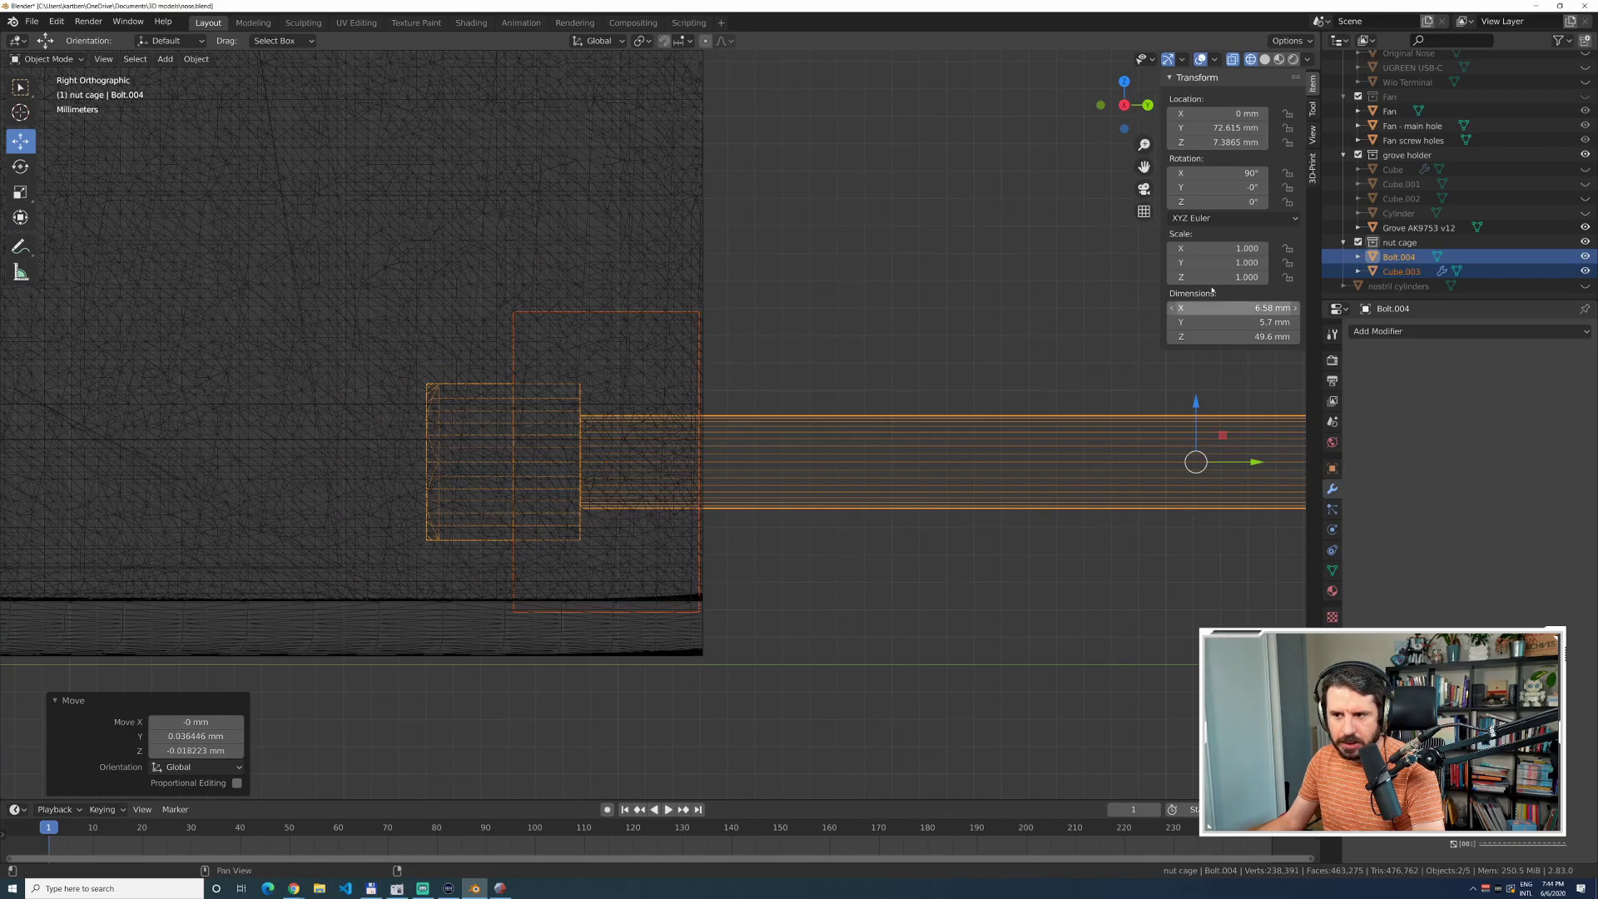
mouse_move(1217, 128)
mouse_down()
mouse_move(1185, 128)
mouse_move(1229, 128)
mouse_up()
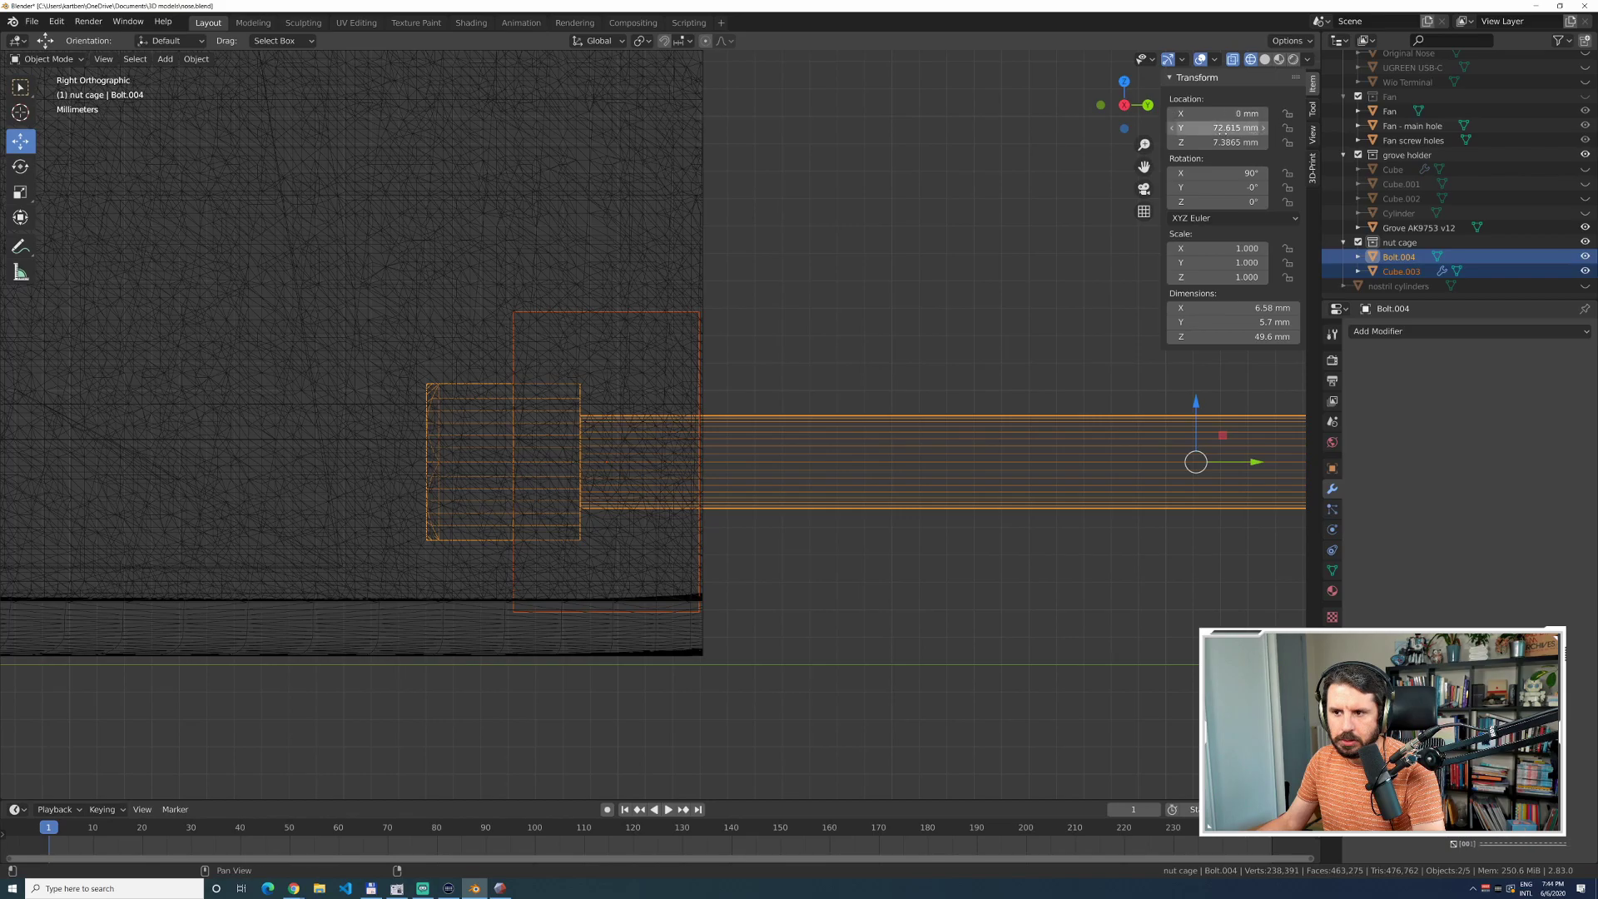
click(870, 357)
drag(874, 354, 626, 464)
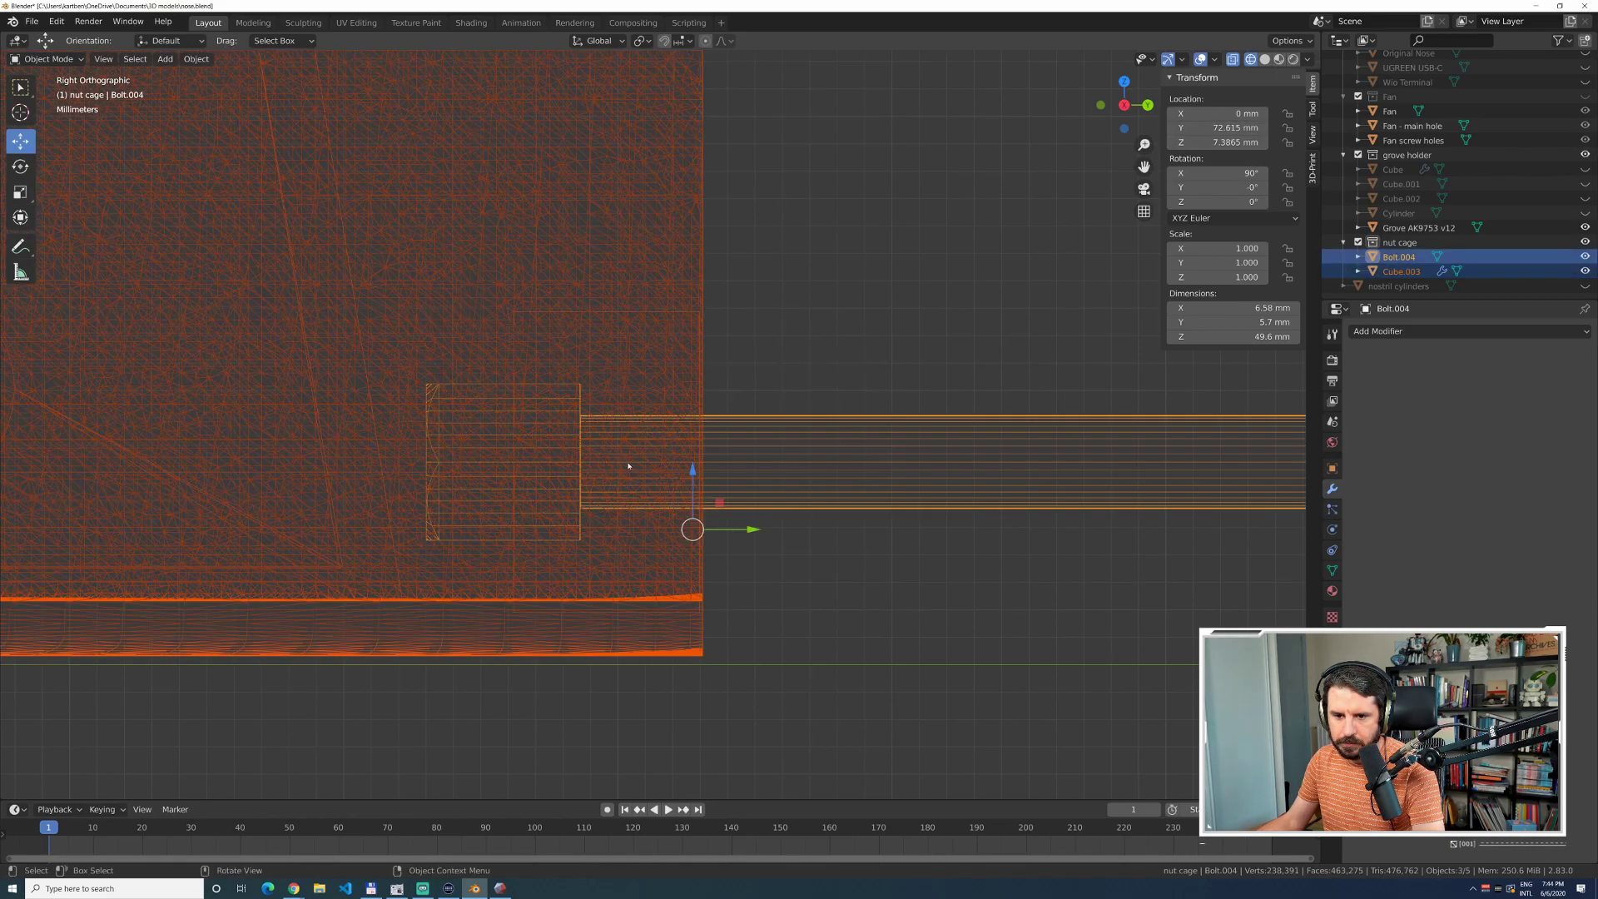
key(ctrl+z)
key(ctrl+z)
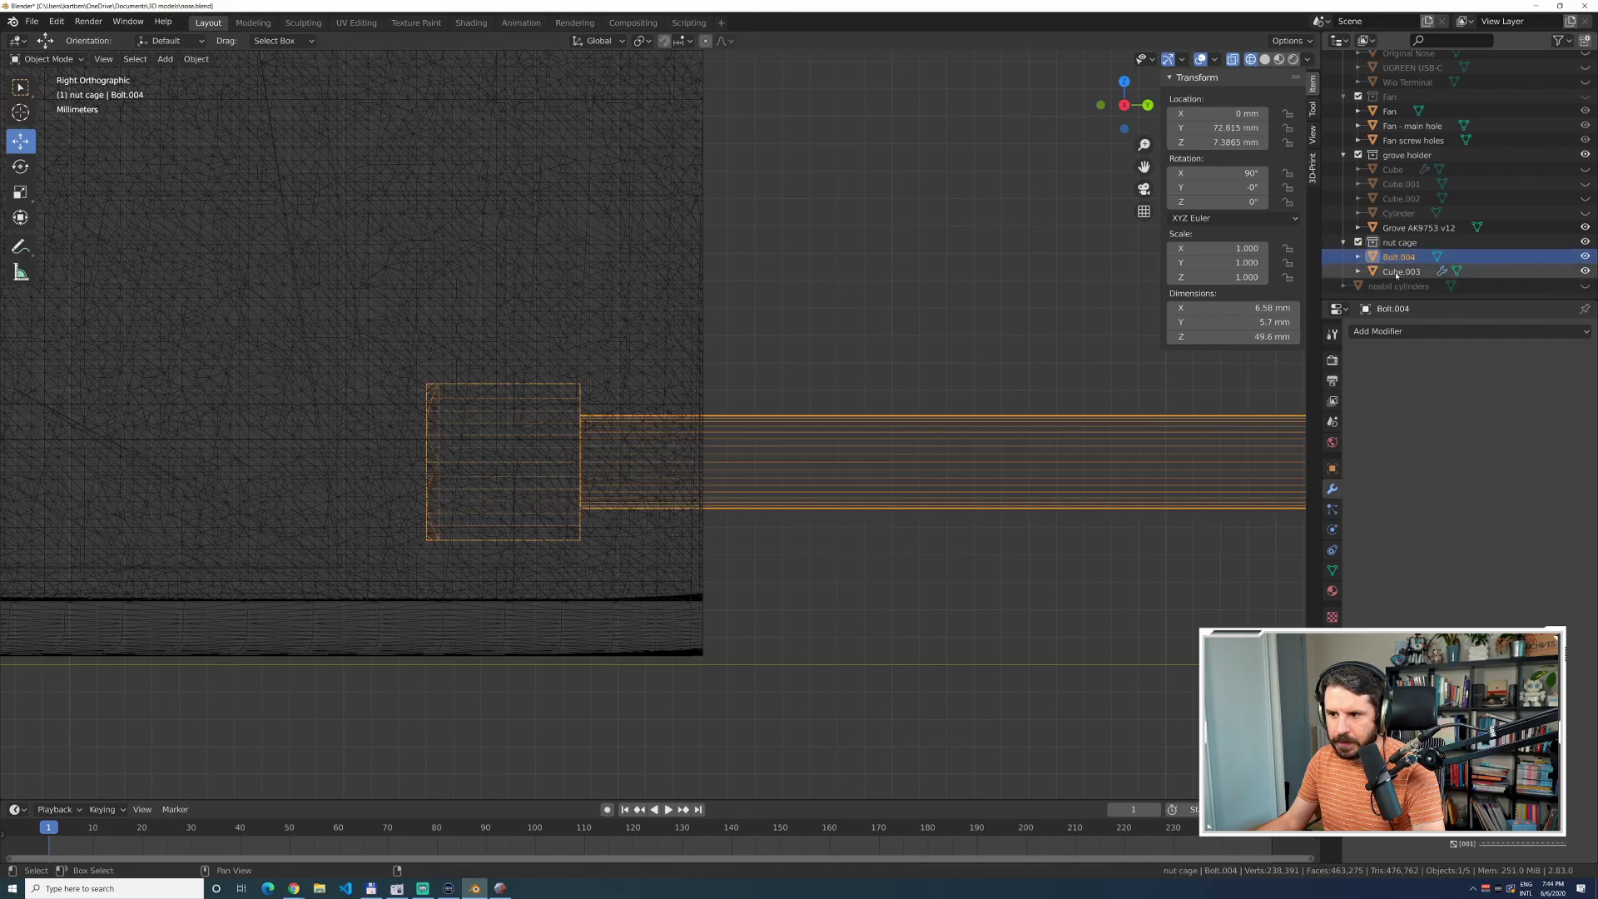
Shift the bolt and cube slightly outward along Y and raise them, putting the bolt at about Y 72.661 mm and Z 7.569 mm.
drag(1242, 469, 1255, 463)
click(992, 334)
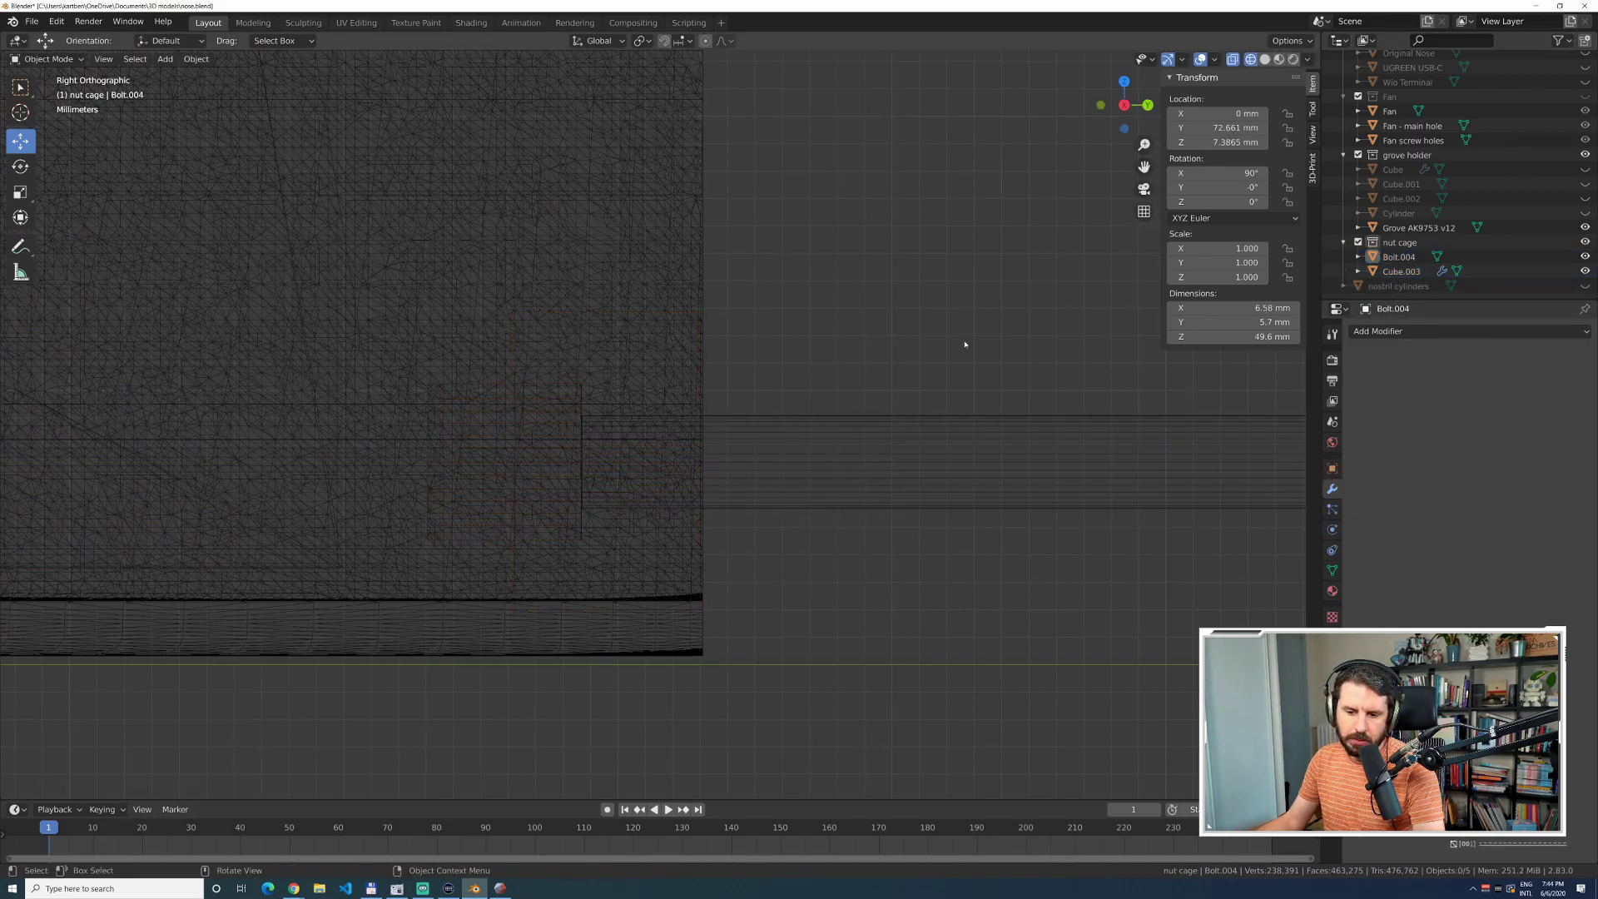
click(1398, 259)
shift+click(1398, 275)
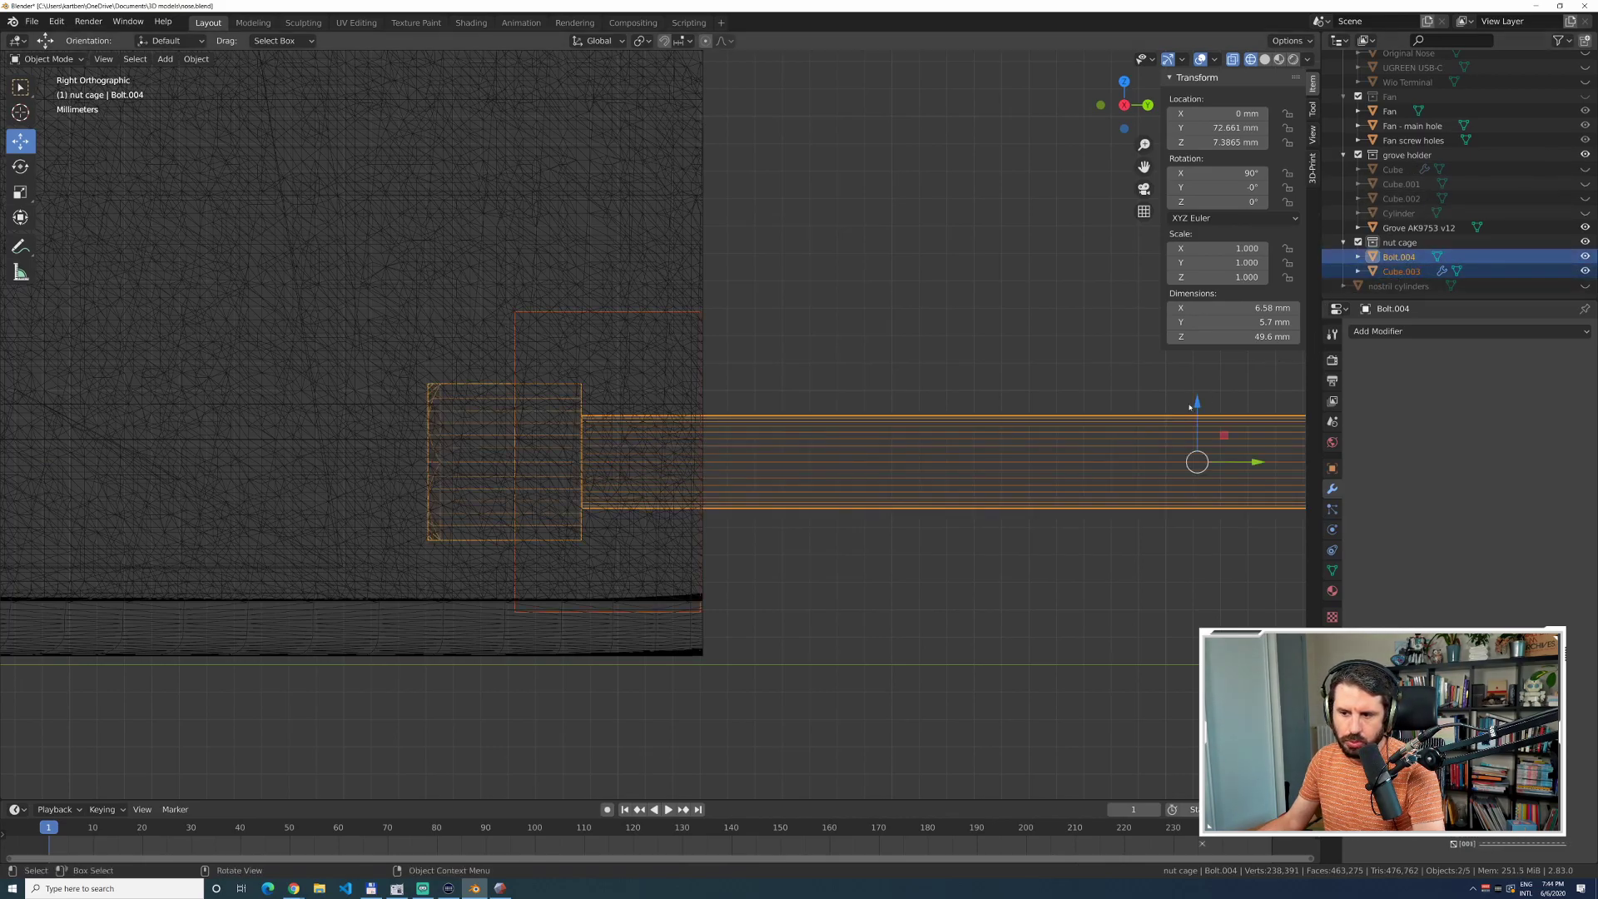
drag(1197, 403, 1196, 396)
click(911, 347)
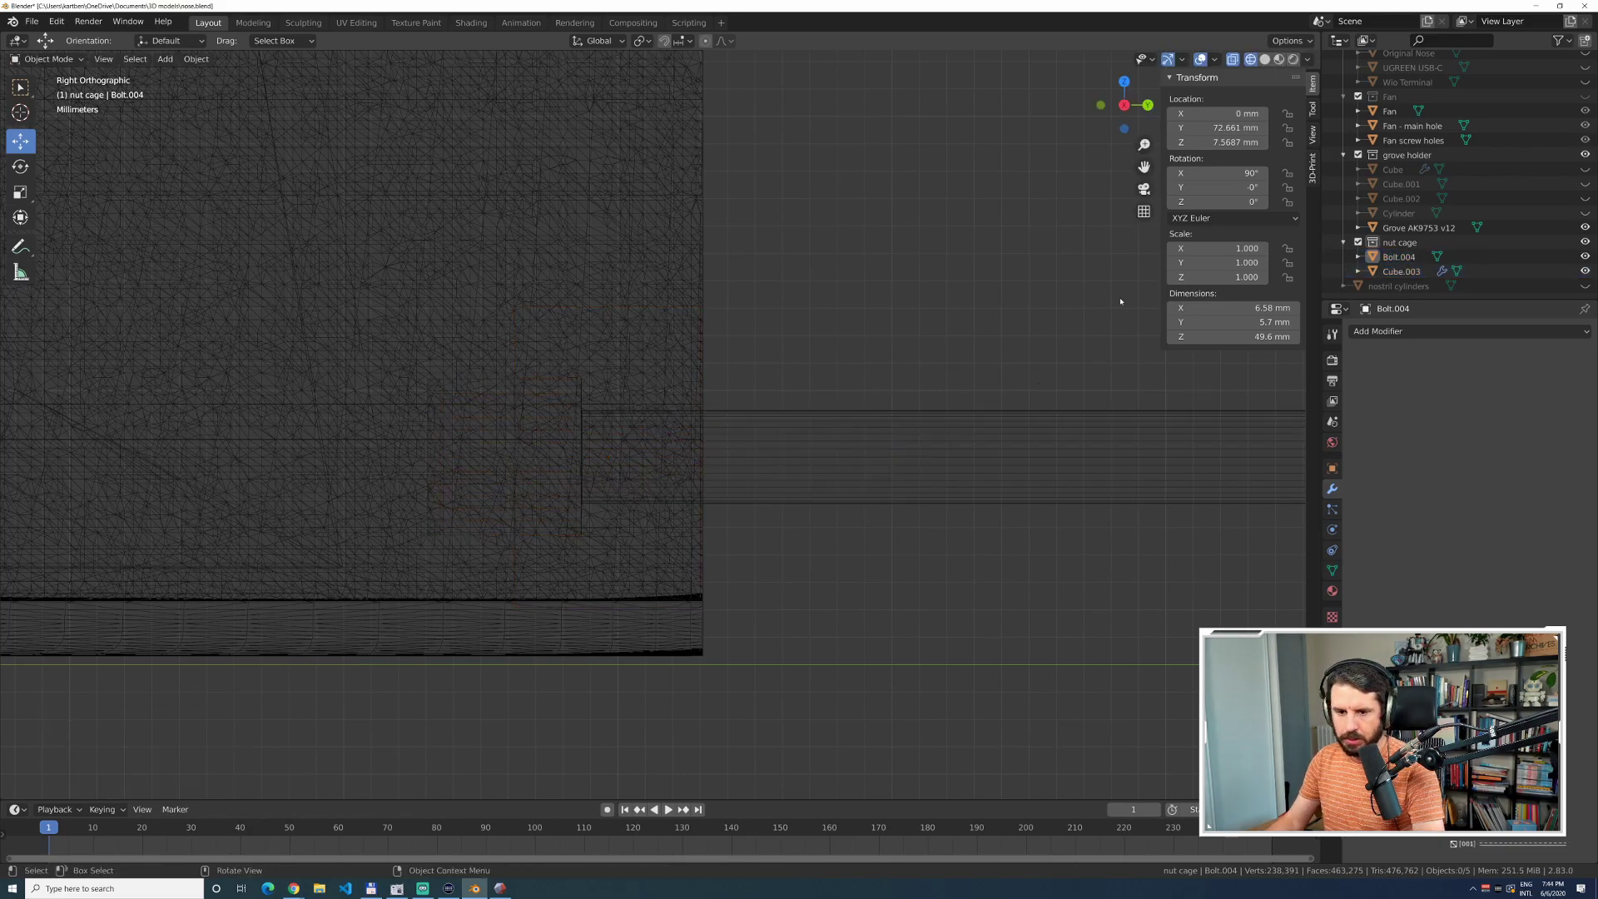
Hide the nose cover and view the enclosure from the back in Material Preview shading.
scroll(788, 339, down, 5)
key(KP_1)
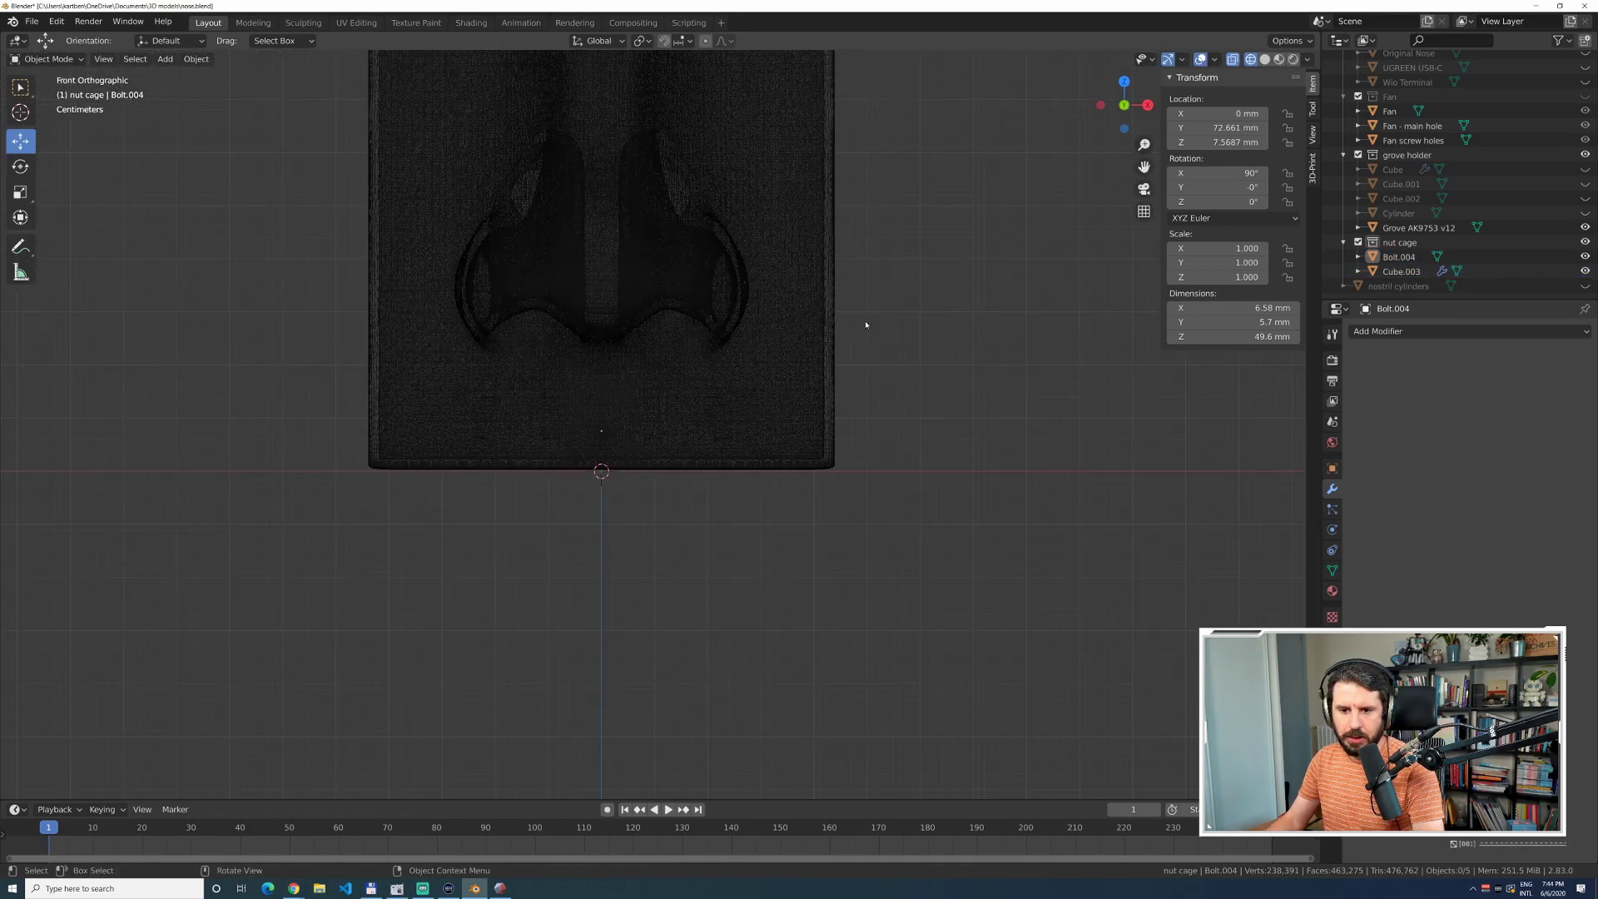
scroll(1554, 92, up, 3)
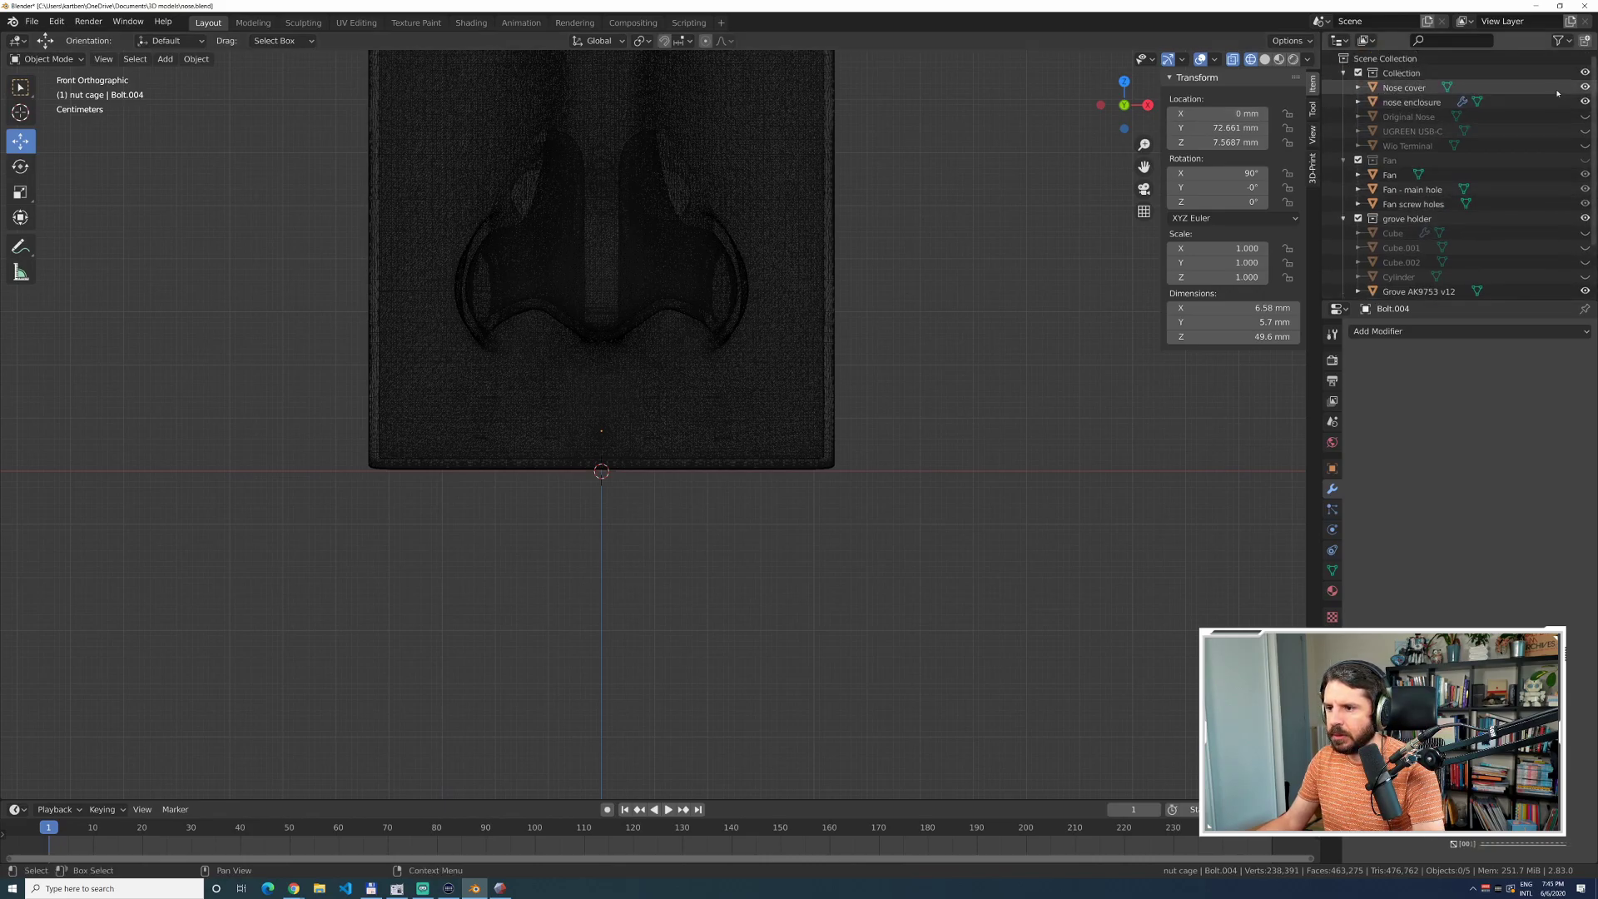
click(1584, 87)
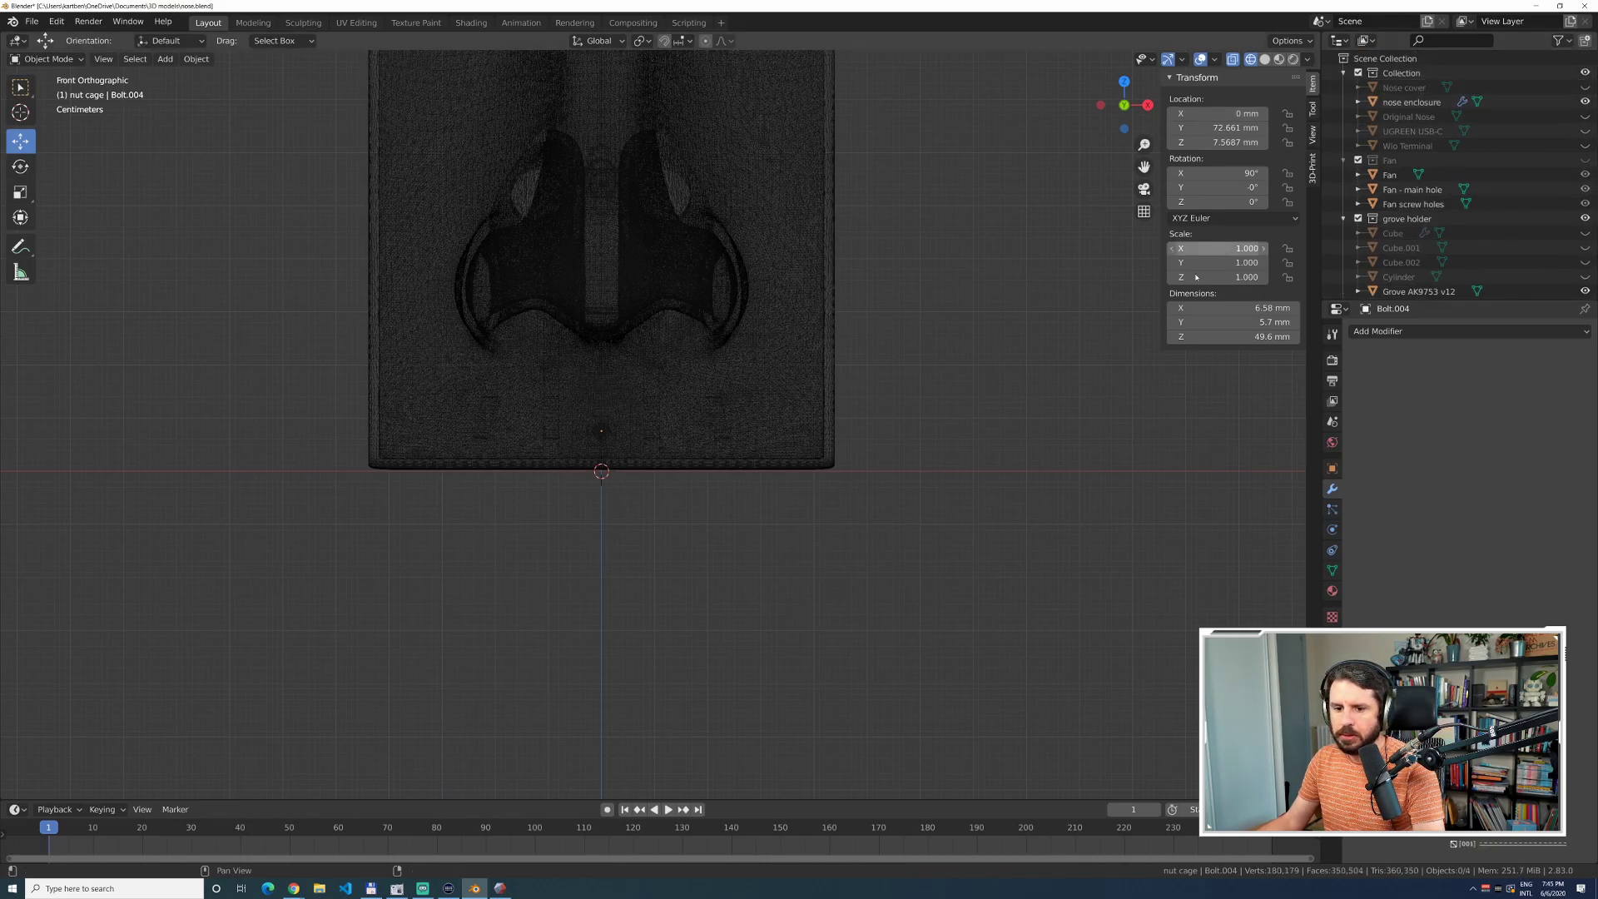
click(1265, 59)
click(1279, 59)
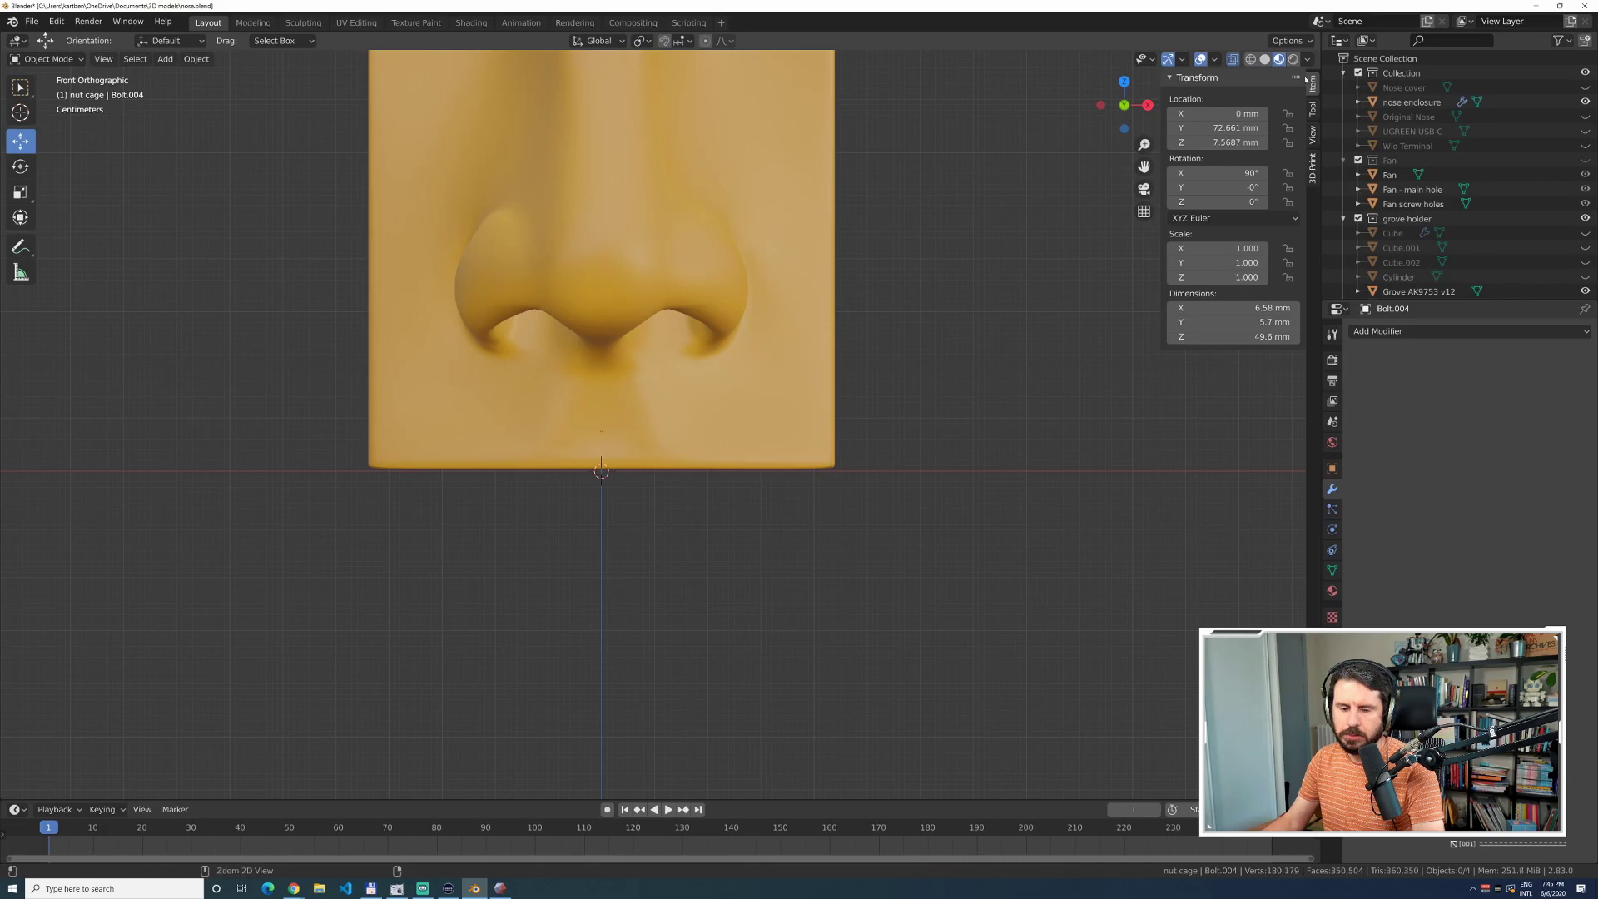
key(ctrl+KP_1)
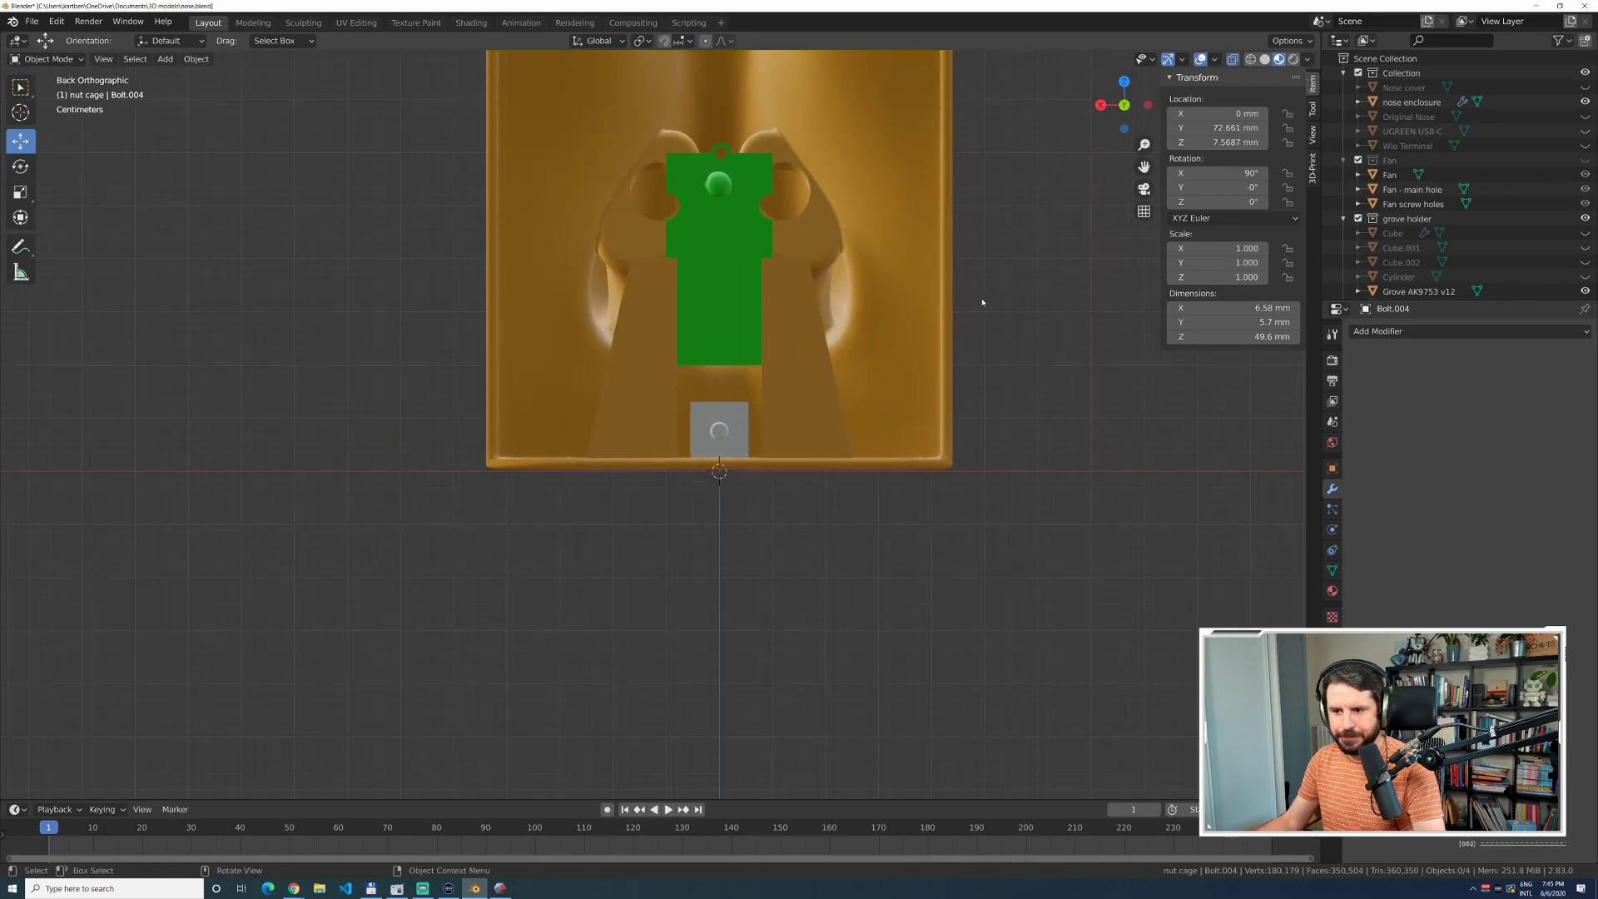
Move Bolt.004 and Cube.003 together about 36.75 mm along X into the enclosure's lower corner.
scroll(1413, 246, down, 4)
click(1404, 257)
shift+click(1406, 271)
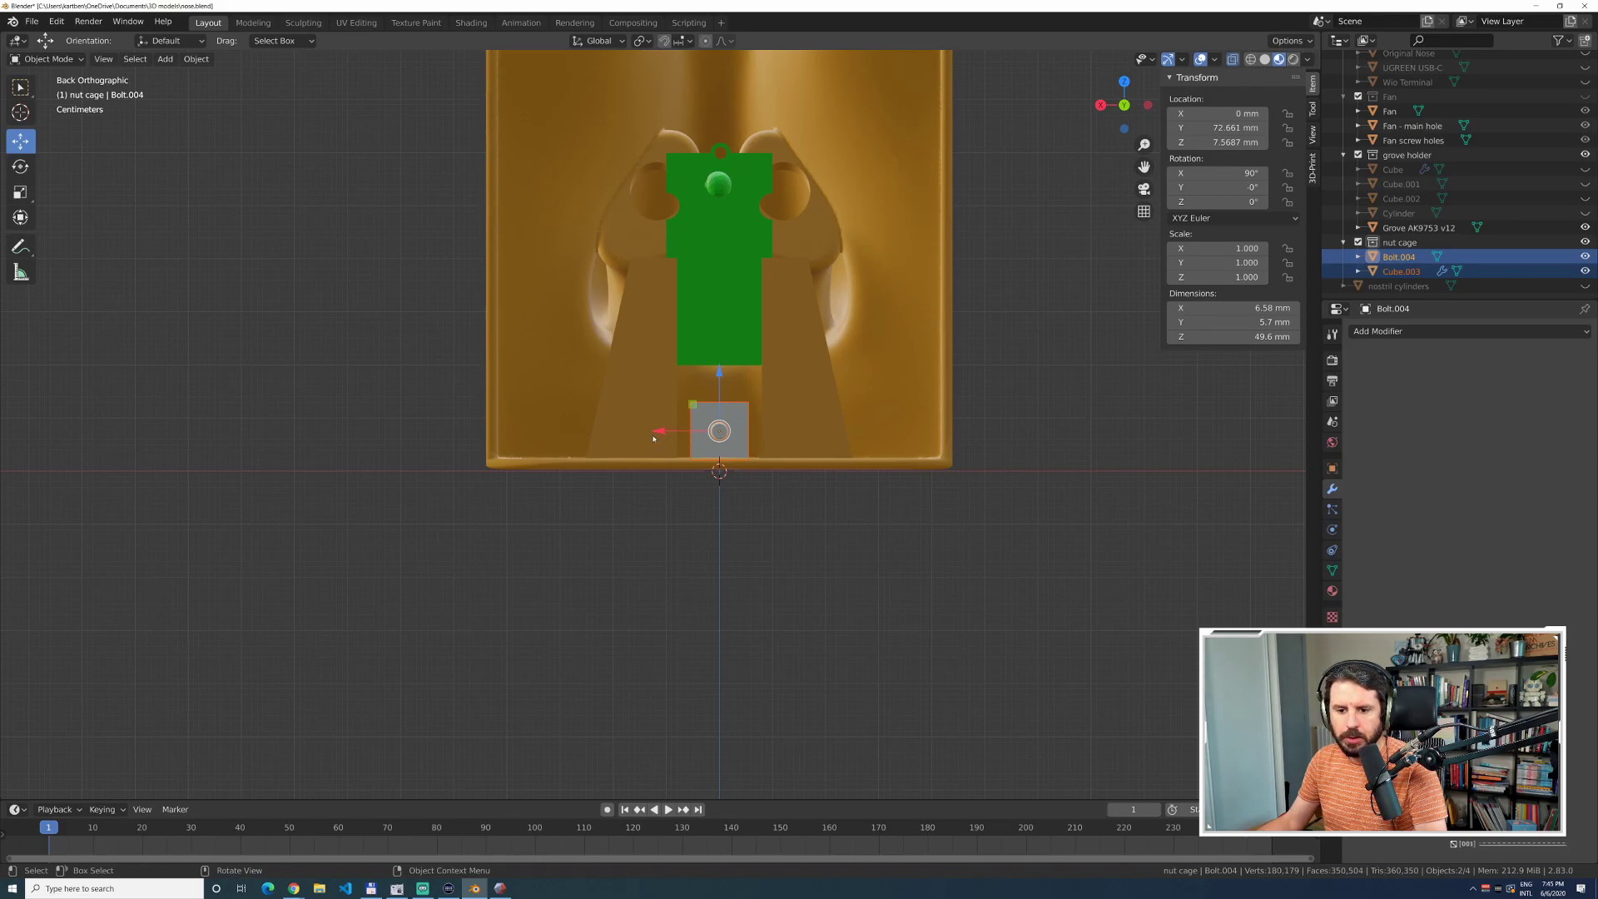
drag(657, 431, 450, 451)
scroll(449, 451, up, 6)
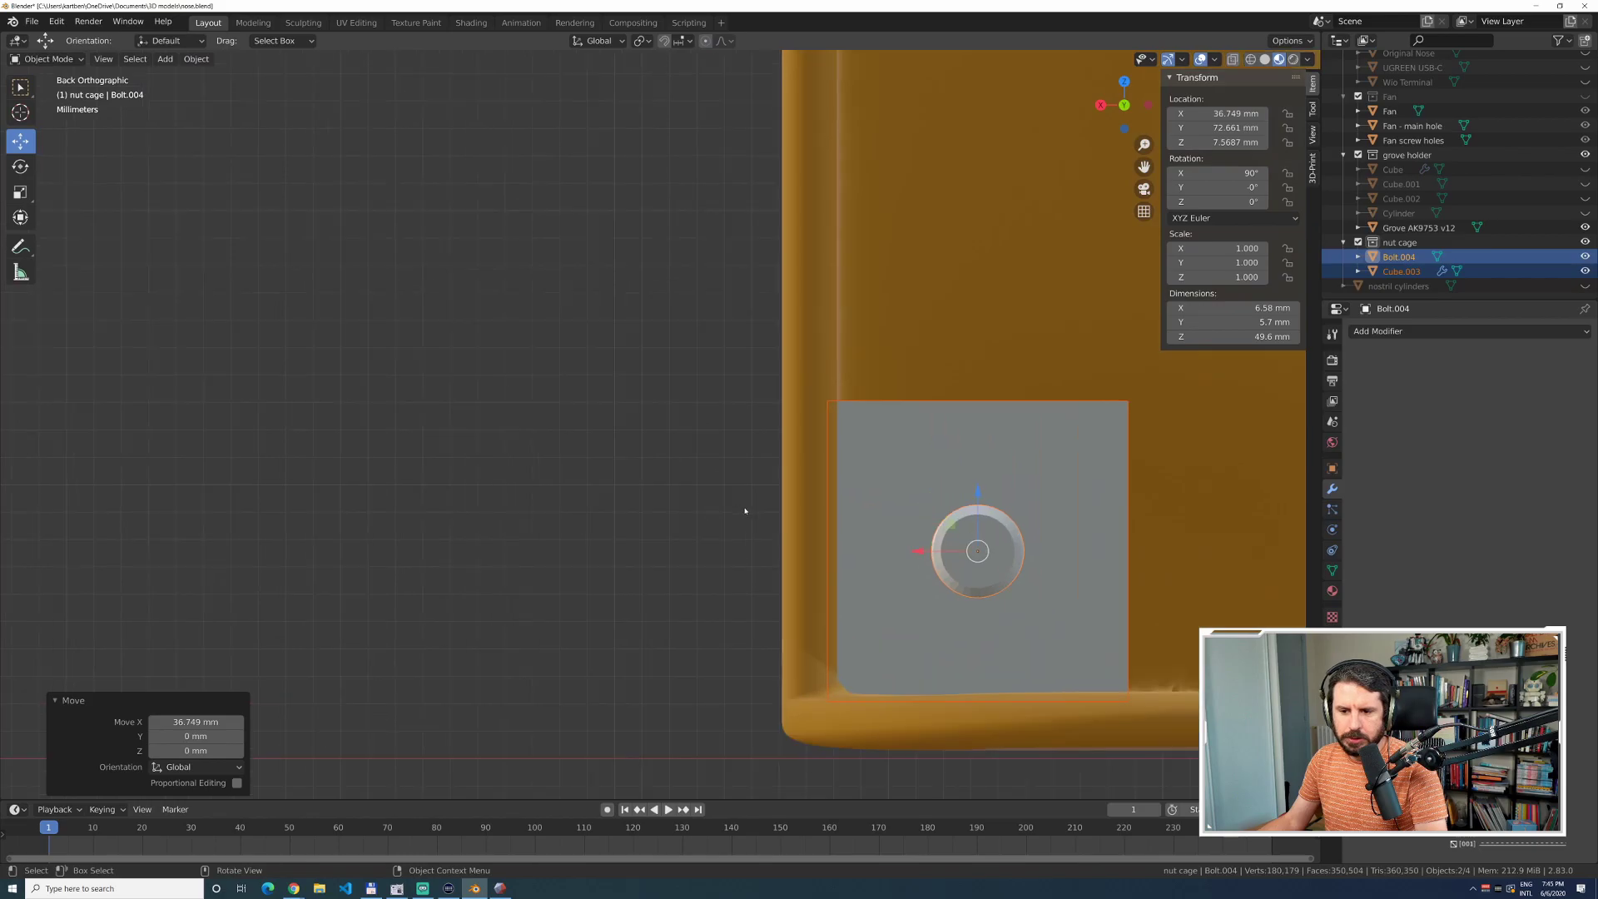
Nudge the bolt and cube about -0.16 mm along X to fit the cube against the inner side wall, and deselect them.
scroll(706, 542, up, 1)
shift+middle_drag(707, 542, 553, 357)
scroll(570, 392, up, 3)
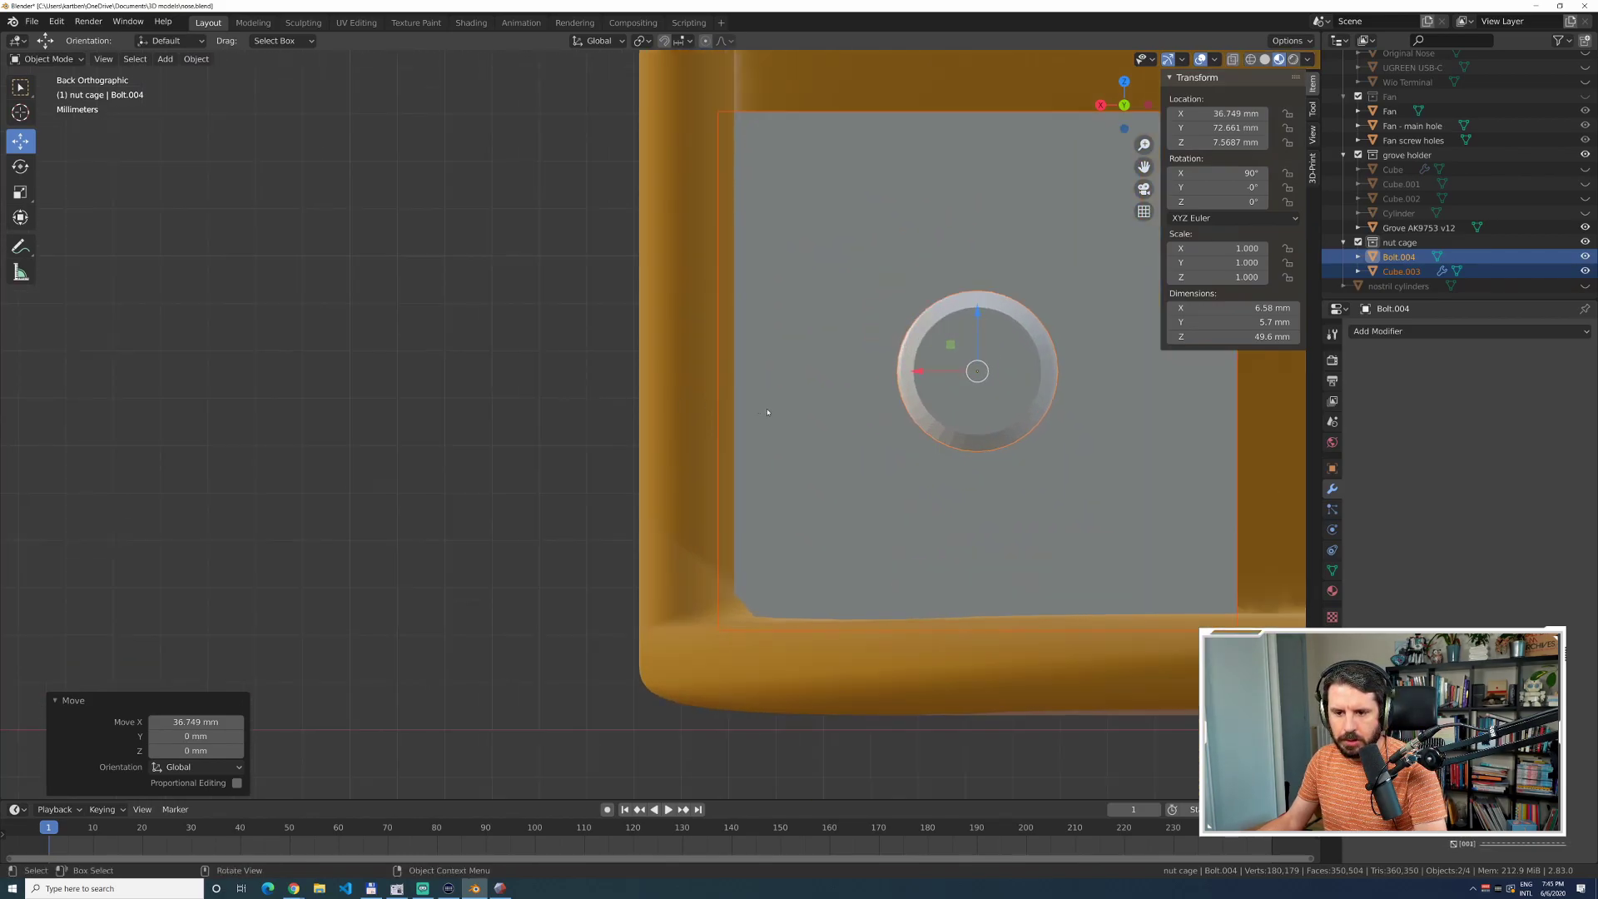
scroll(832, 386, down, 2)
drag(822, 391, 828, 391)
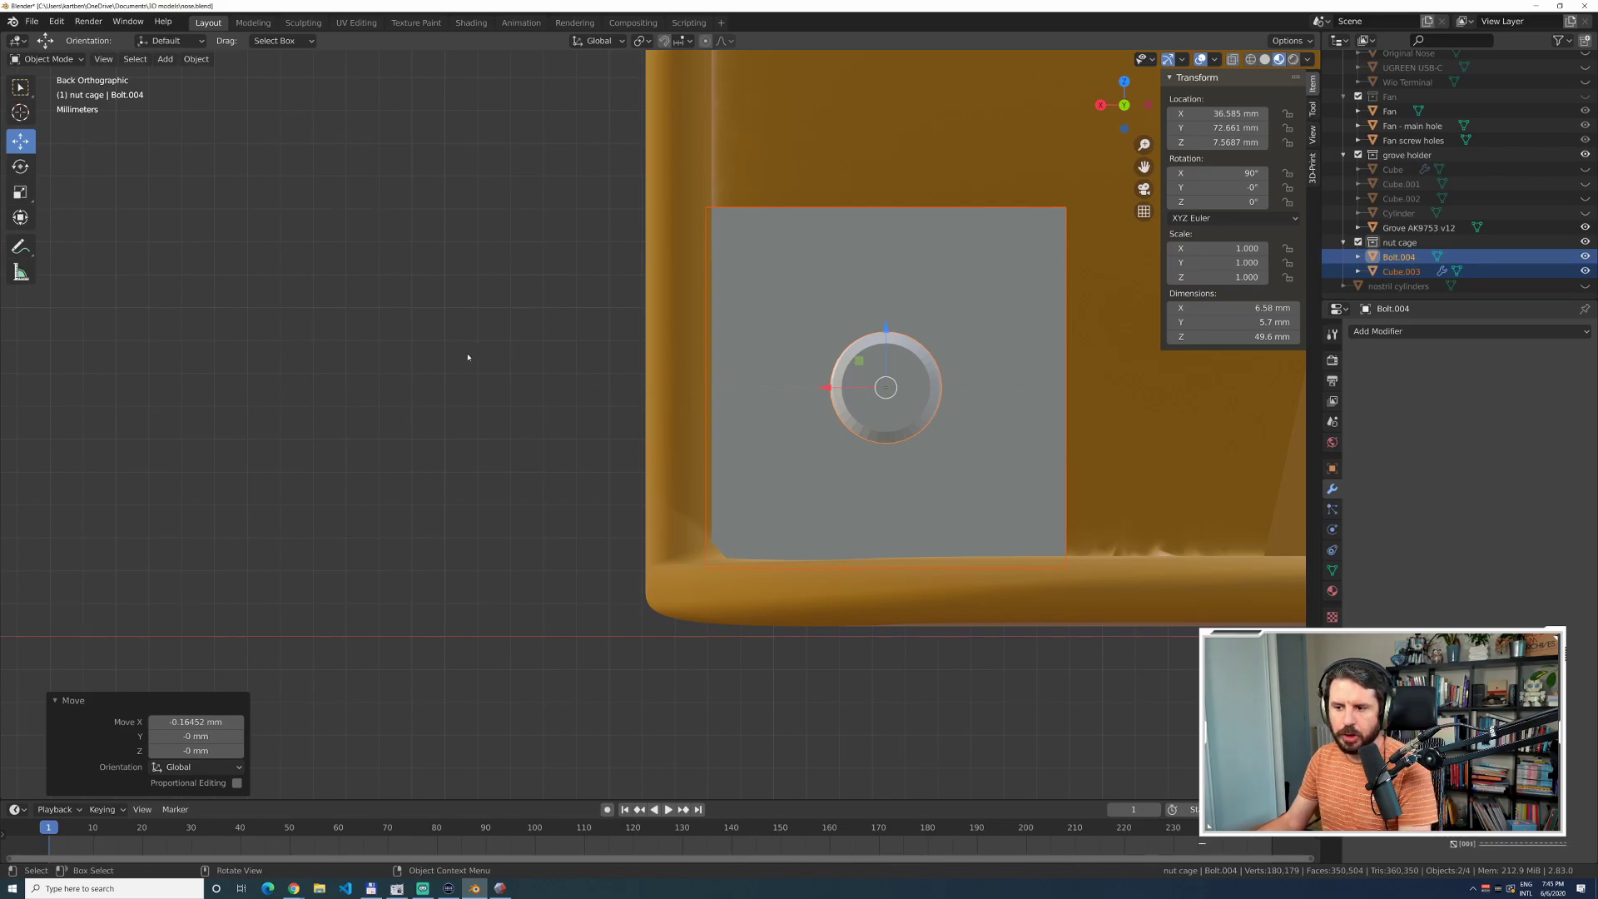
click(456, 358)
scroll(516, 377, down, 1)
scroll(516, 376, up, 2)
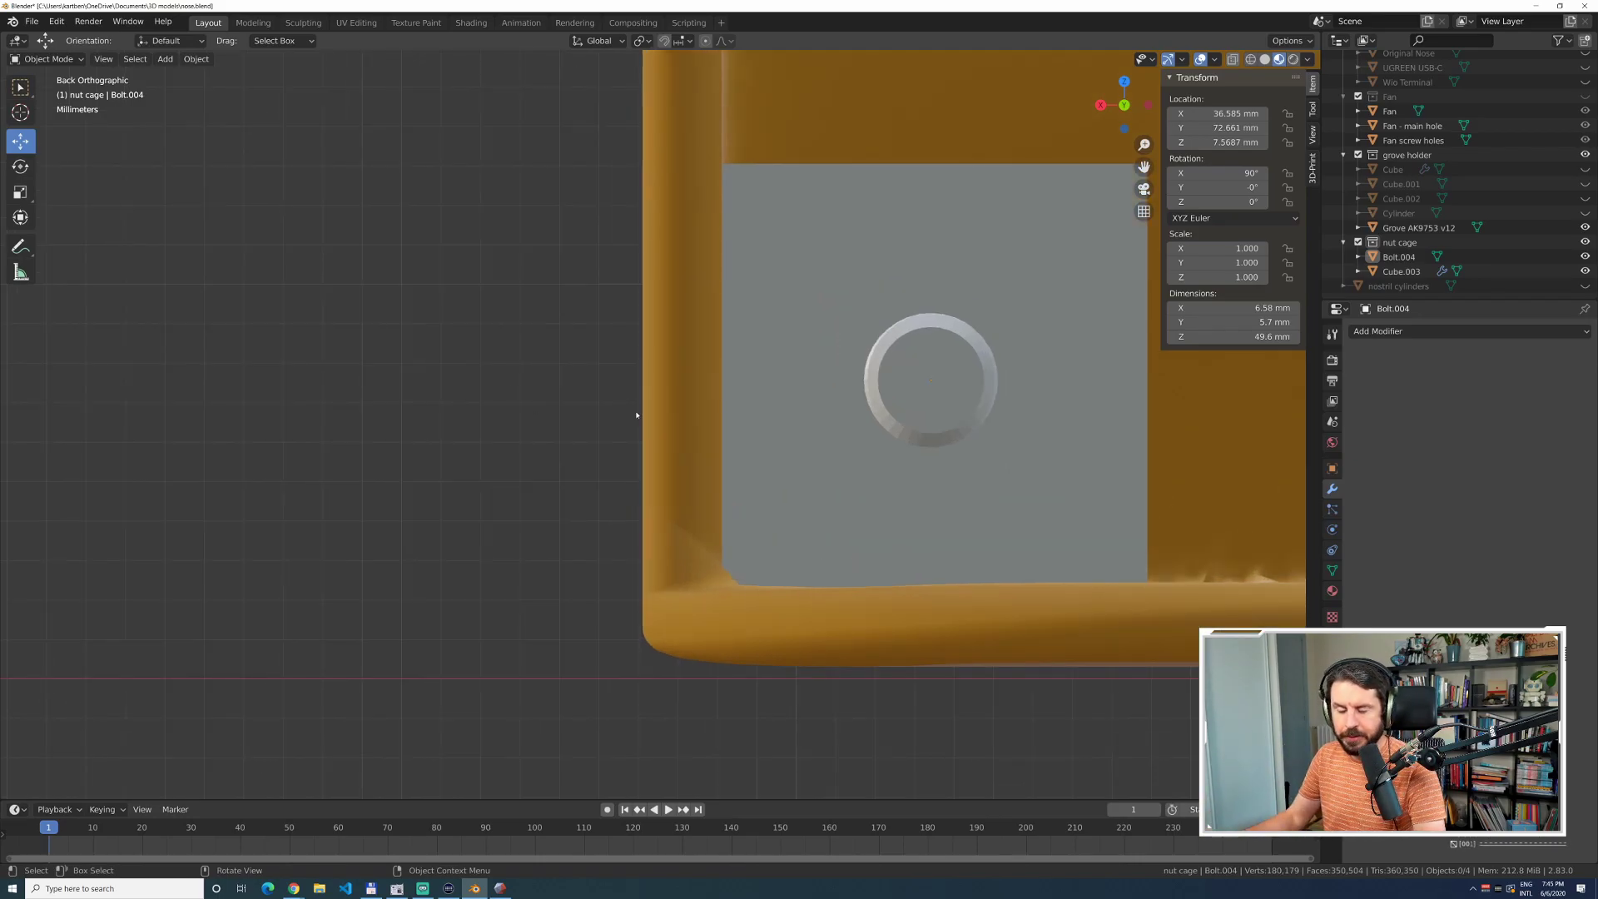
Give Bolt.004 a new material with a magenta base color.
click(1402, 256)
scroll(1162, 408, down, 2)
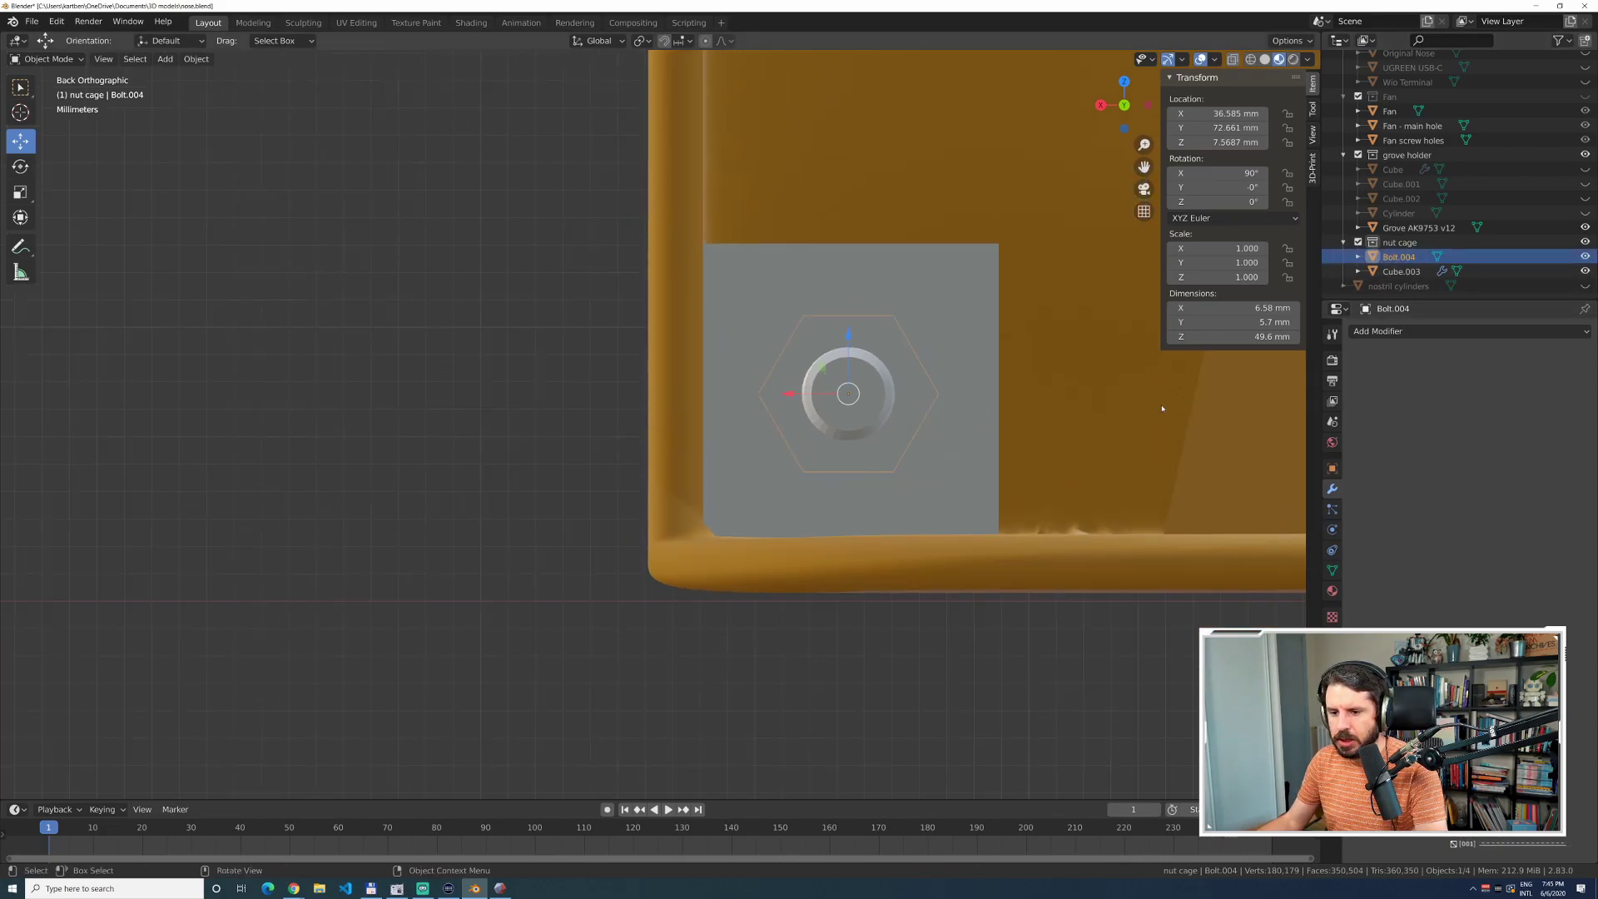
click(551, 338)
scroll(584, 341, down, 1)
click(1397, 256)
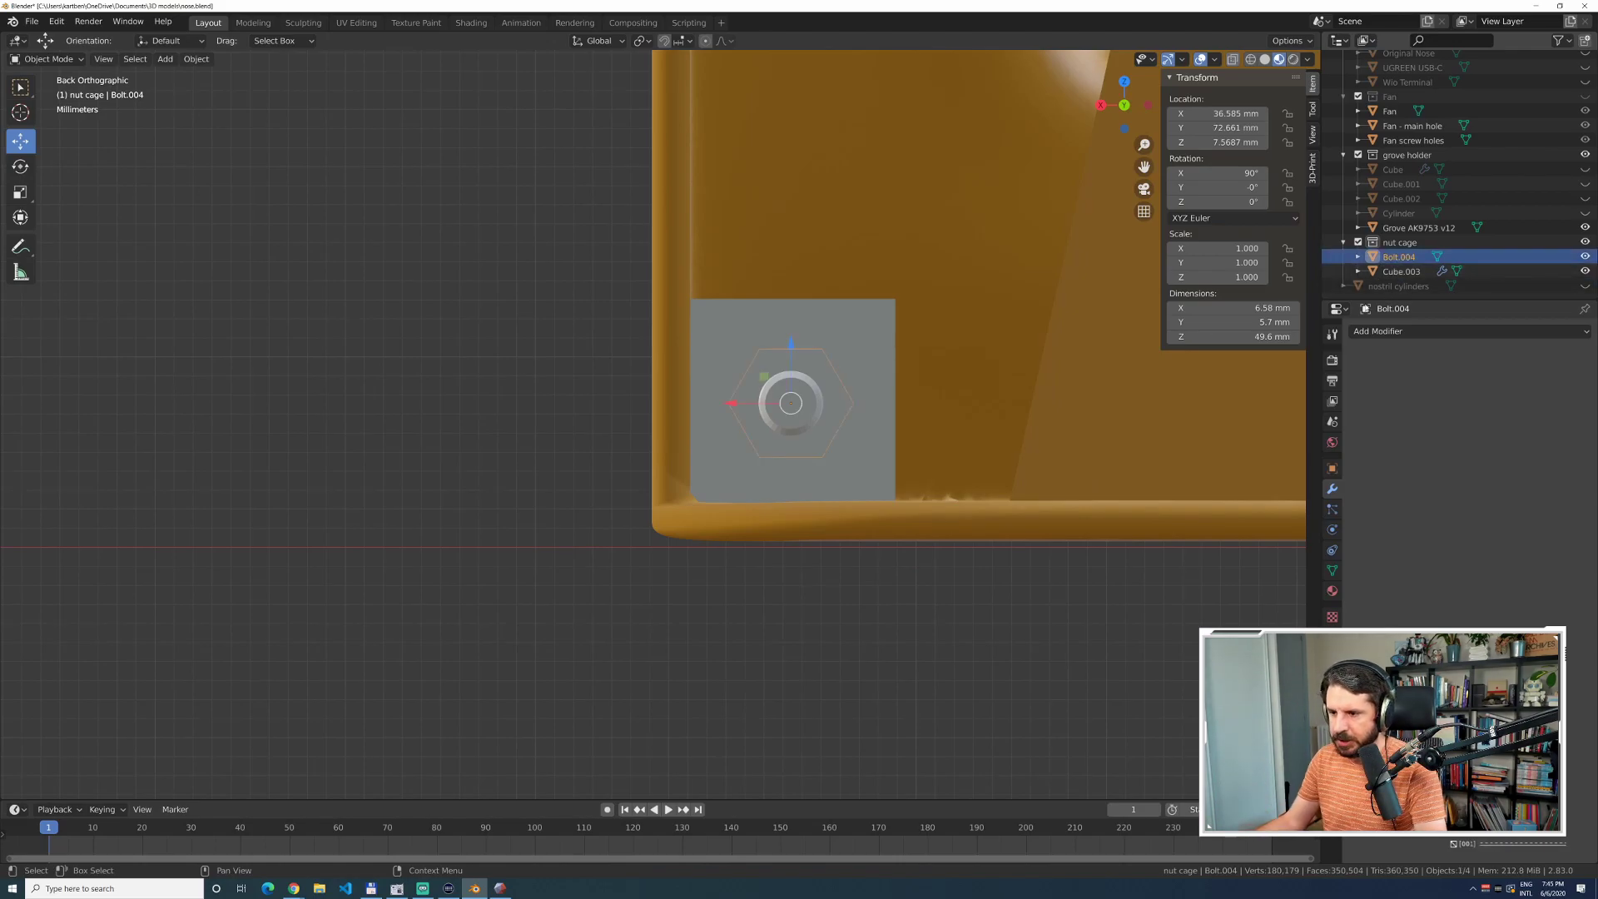
click(1332, 591)
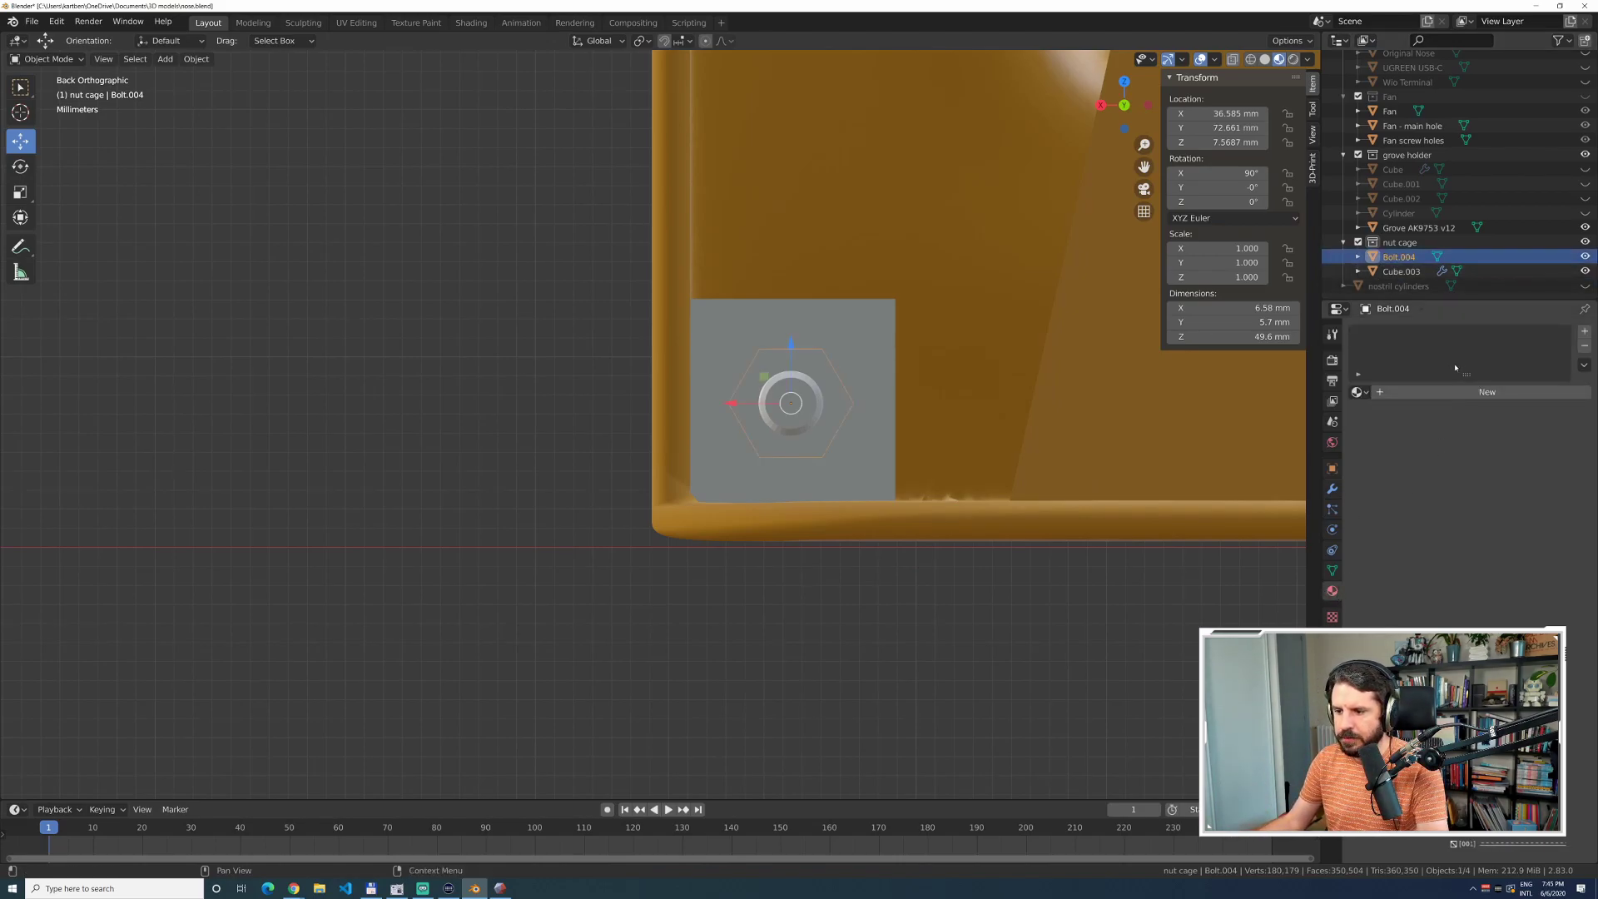
click(1469, 392)
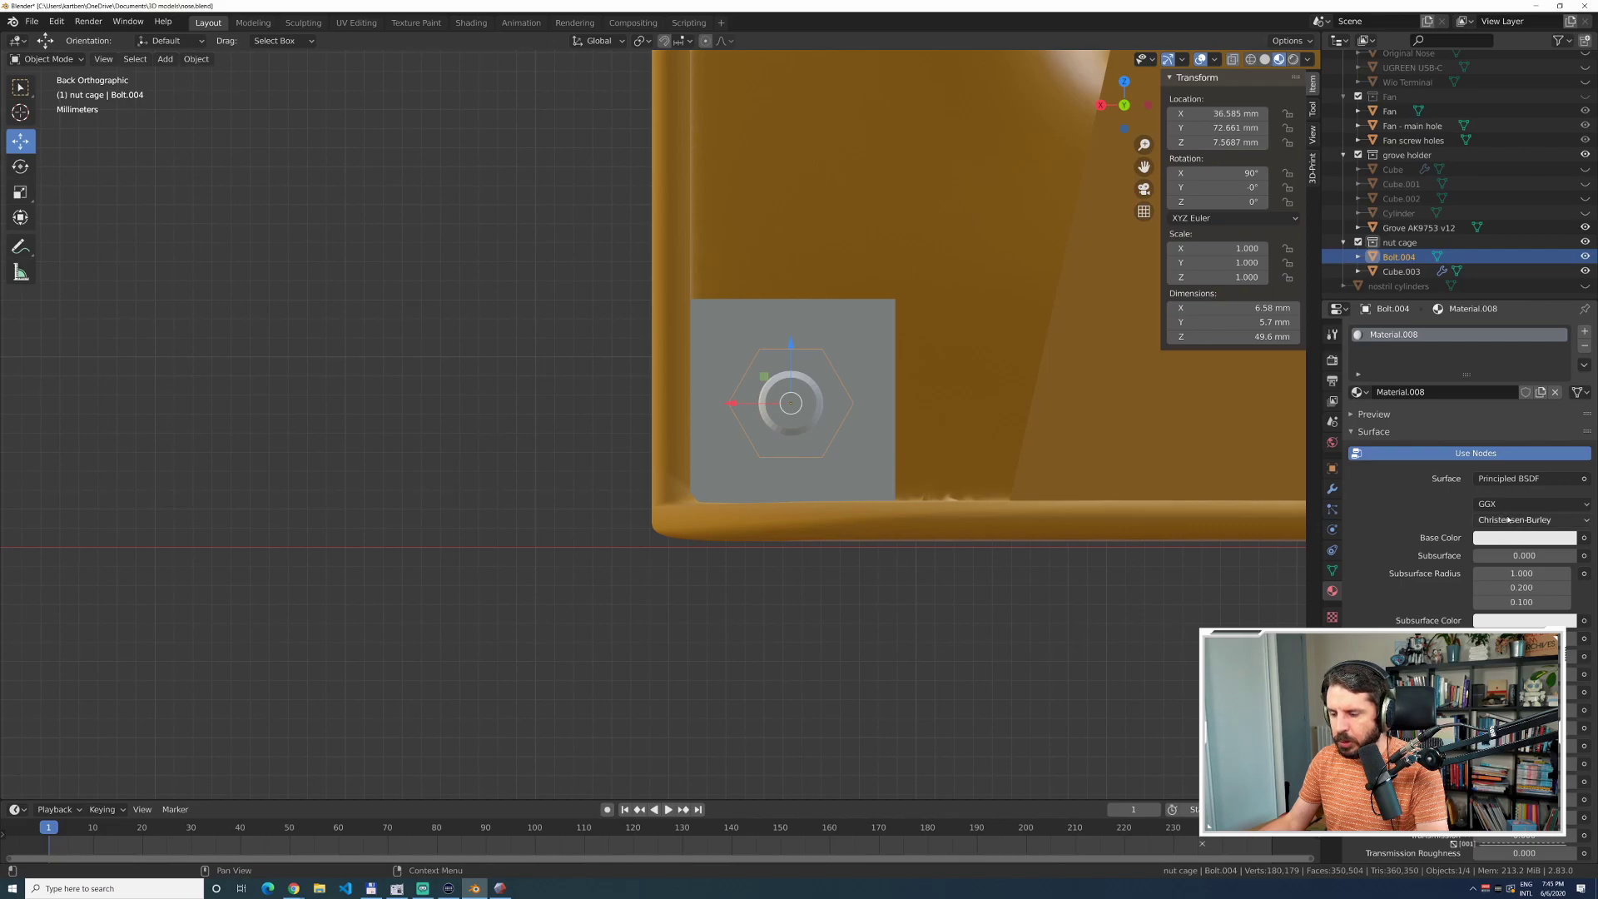
click(1526, 537)
click(1540, 399)
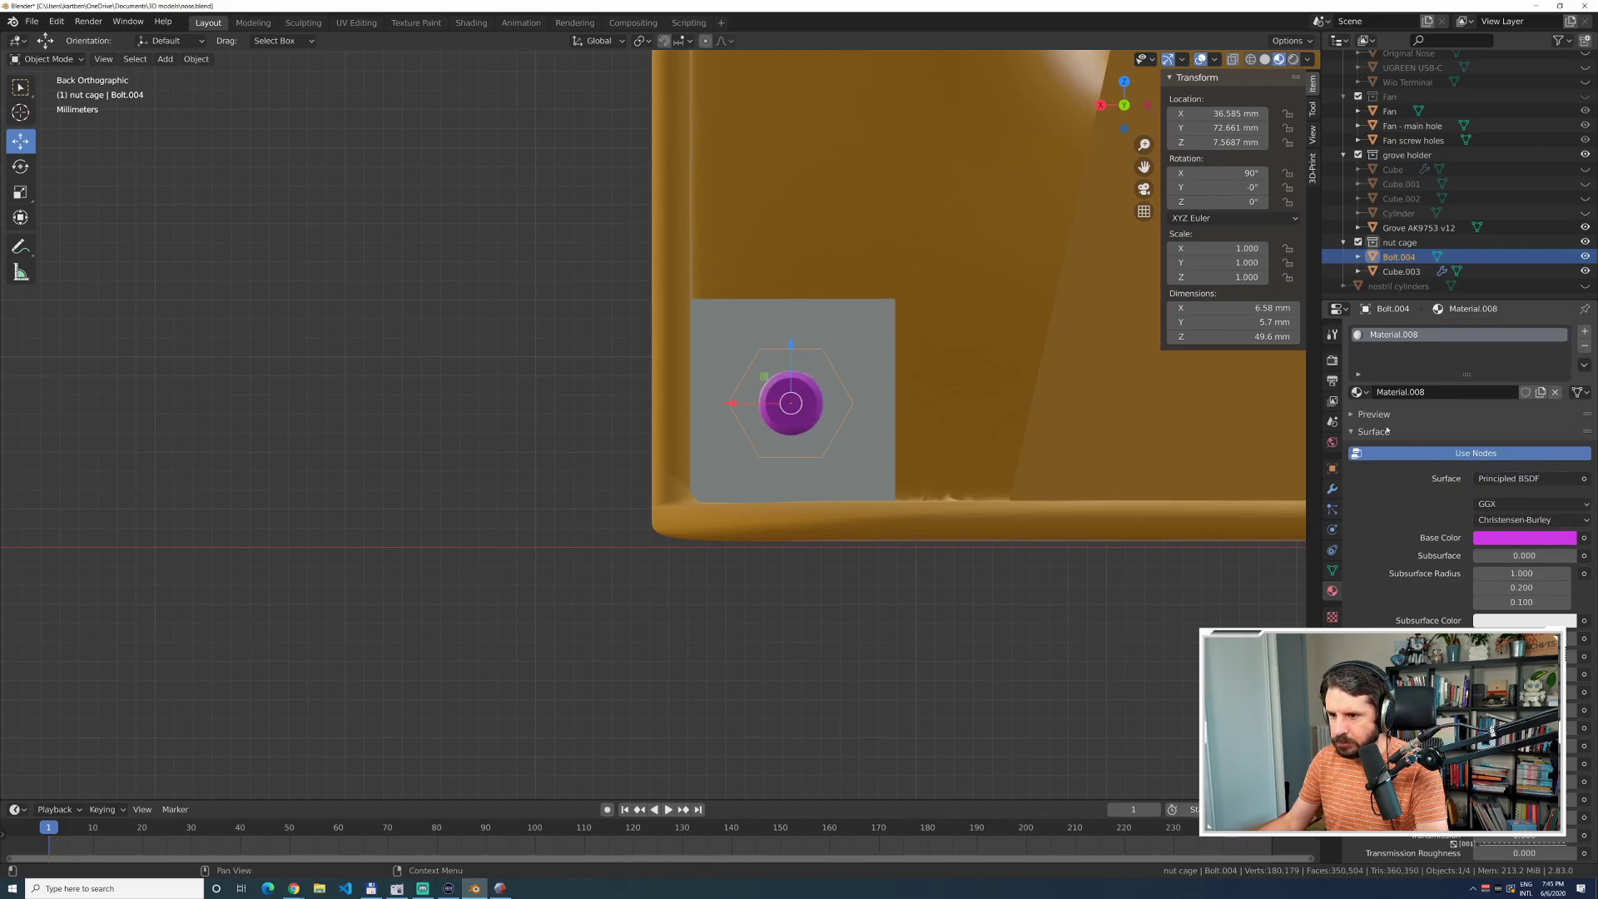
Give Cube.003 a new material with a red base color.
click(1401, 271)
click(1473, 391)
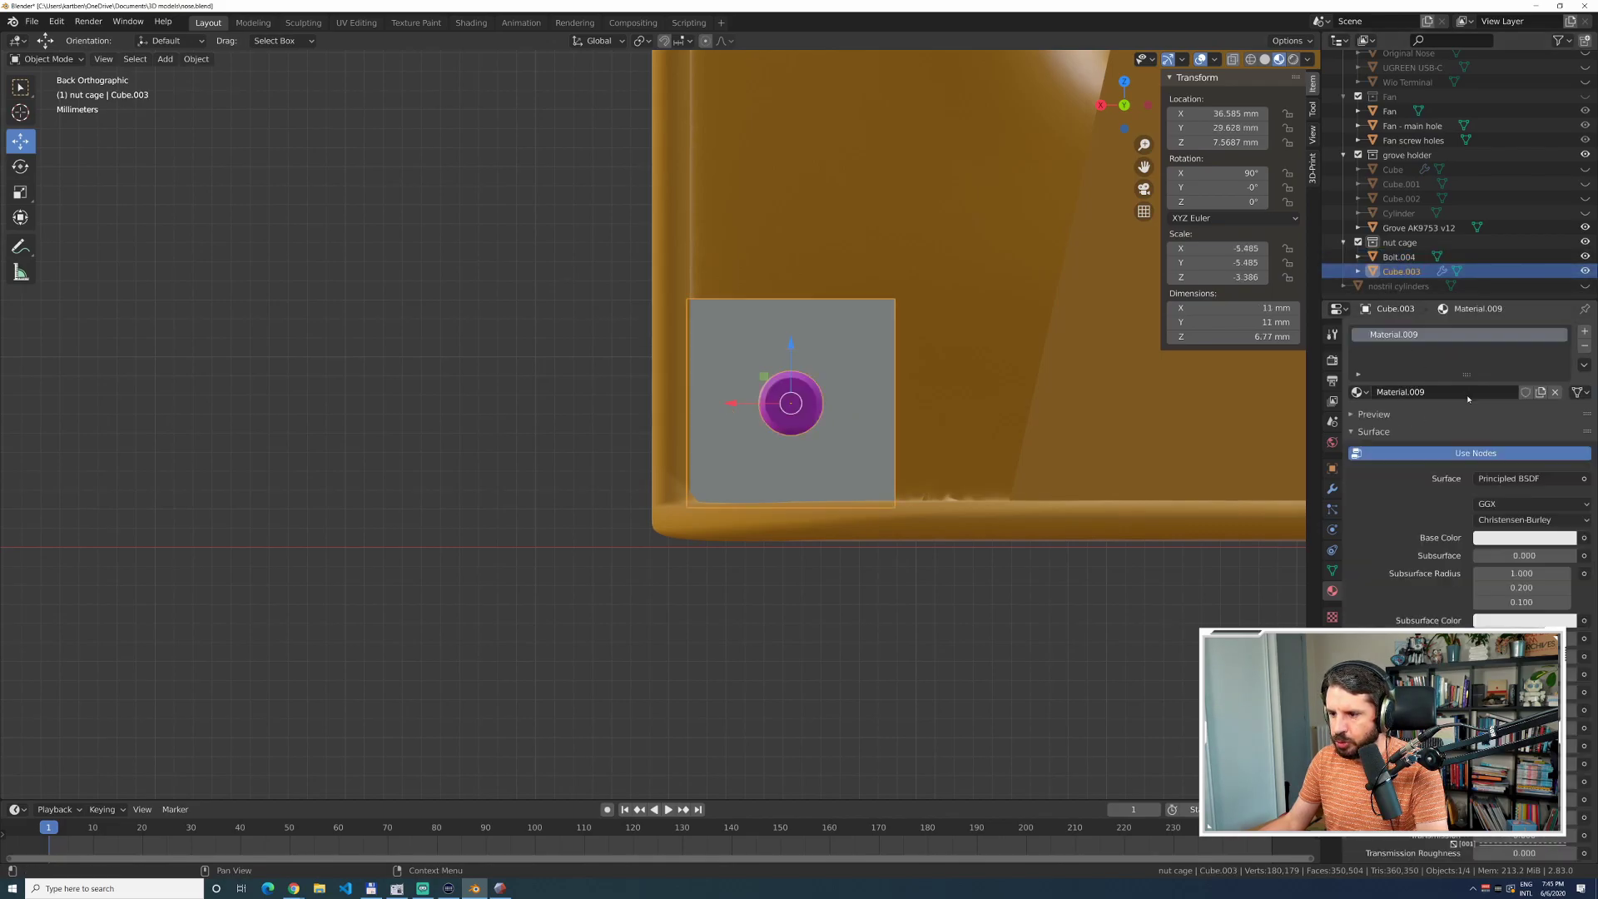
click(1524, 539)
click(1524, 397)
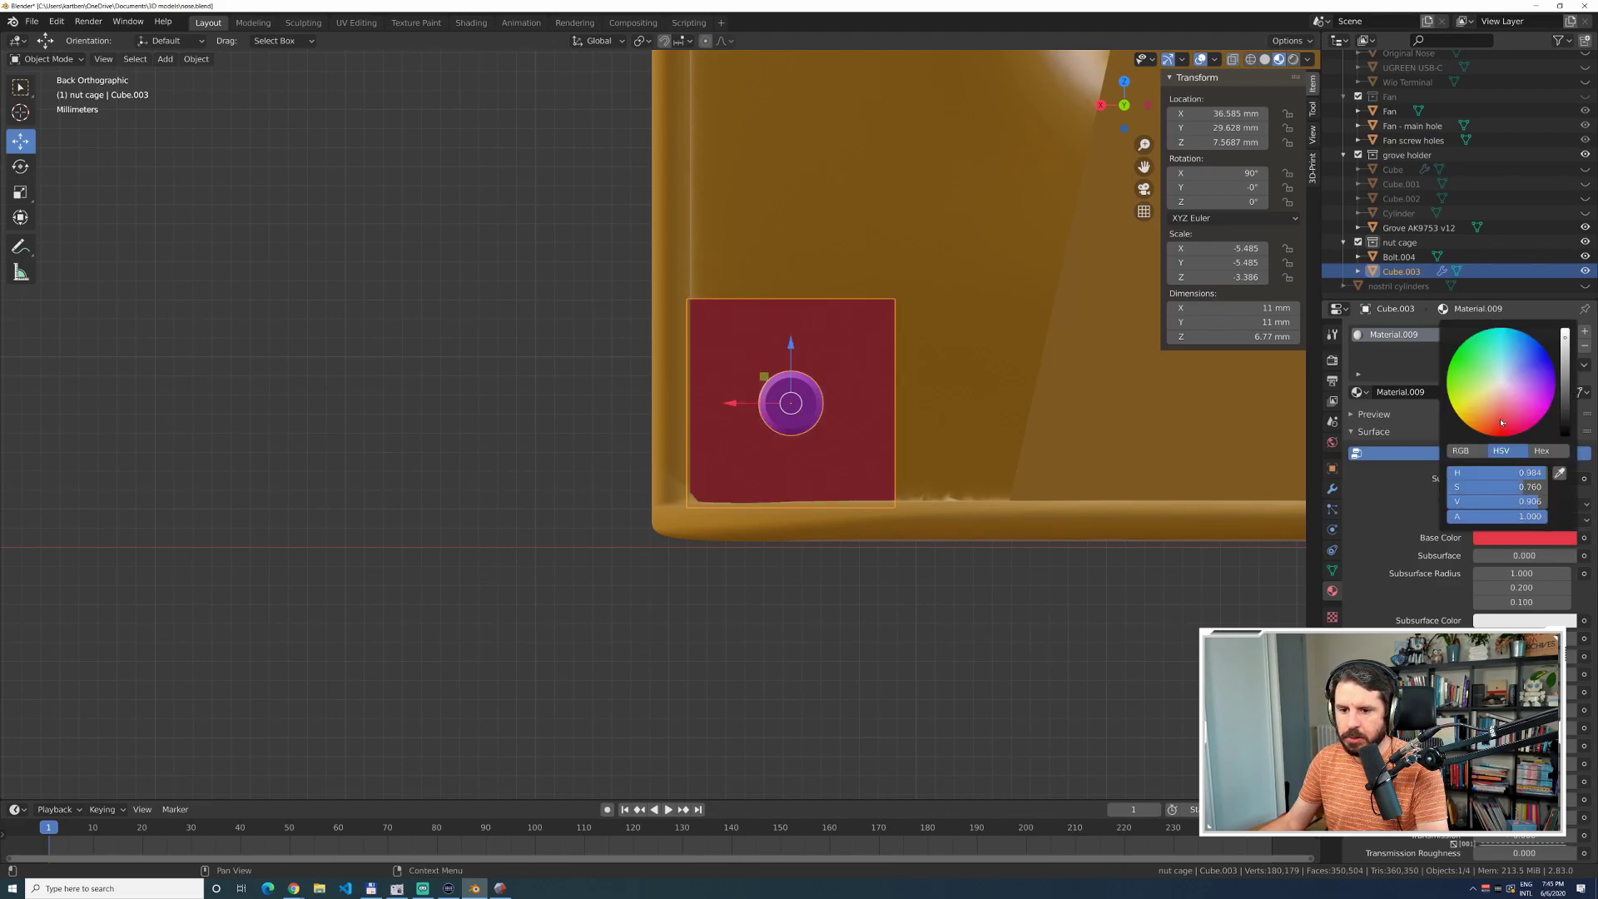
Join Bolt.004 into Cube.003 as a single object, keeping the cube active.
middle_drag(1023, 689, 880, 565)
click(917, 590)
click(704, 434)
shift+click(632, 575)
right_click(1406, 278)
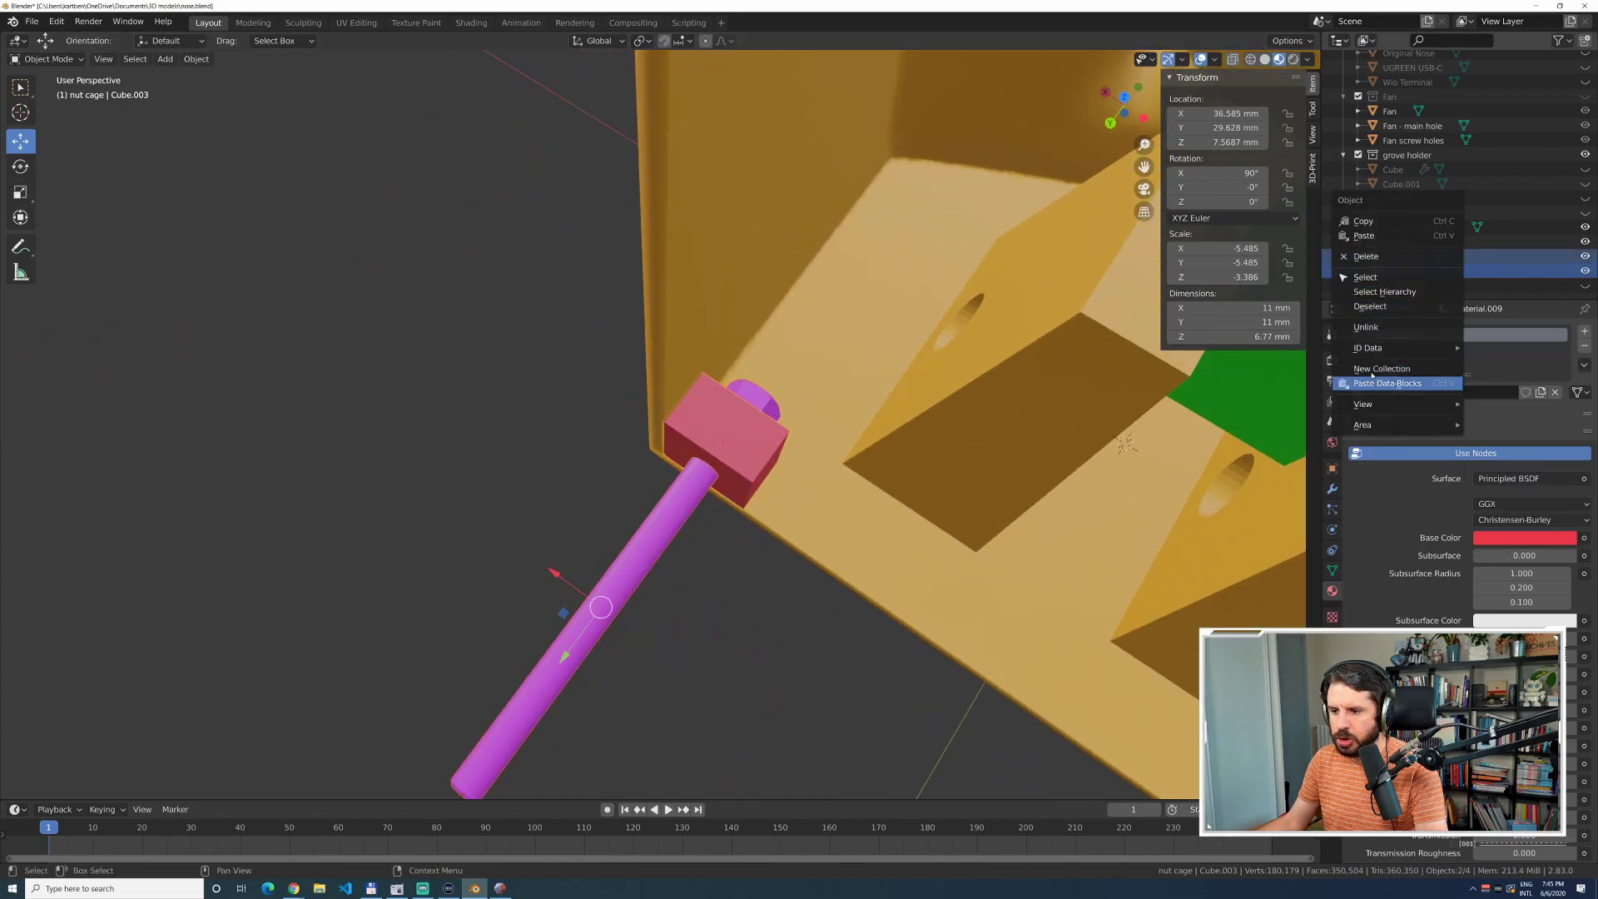
key(Escape)
key(F3)
text(join)
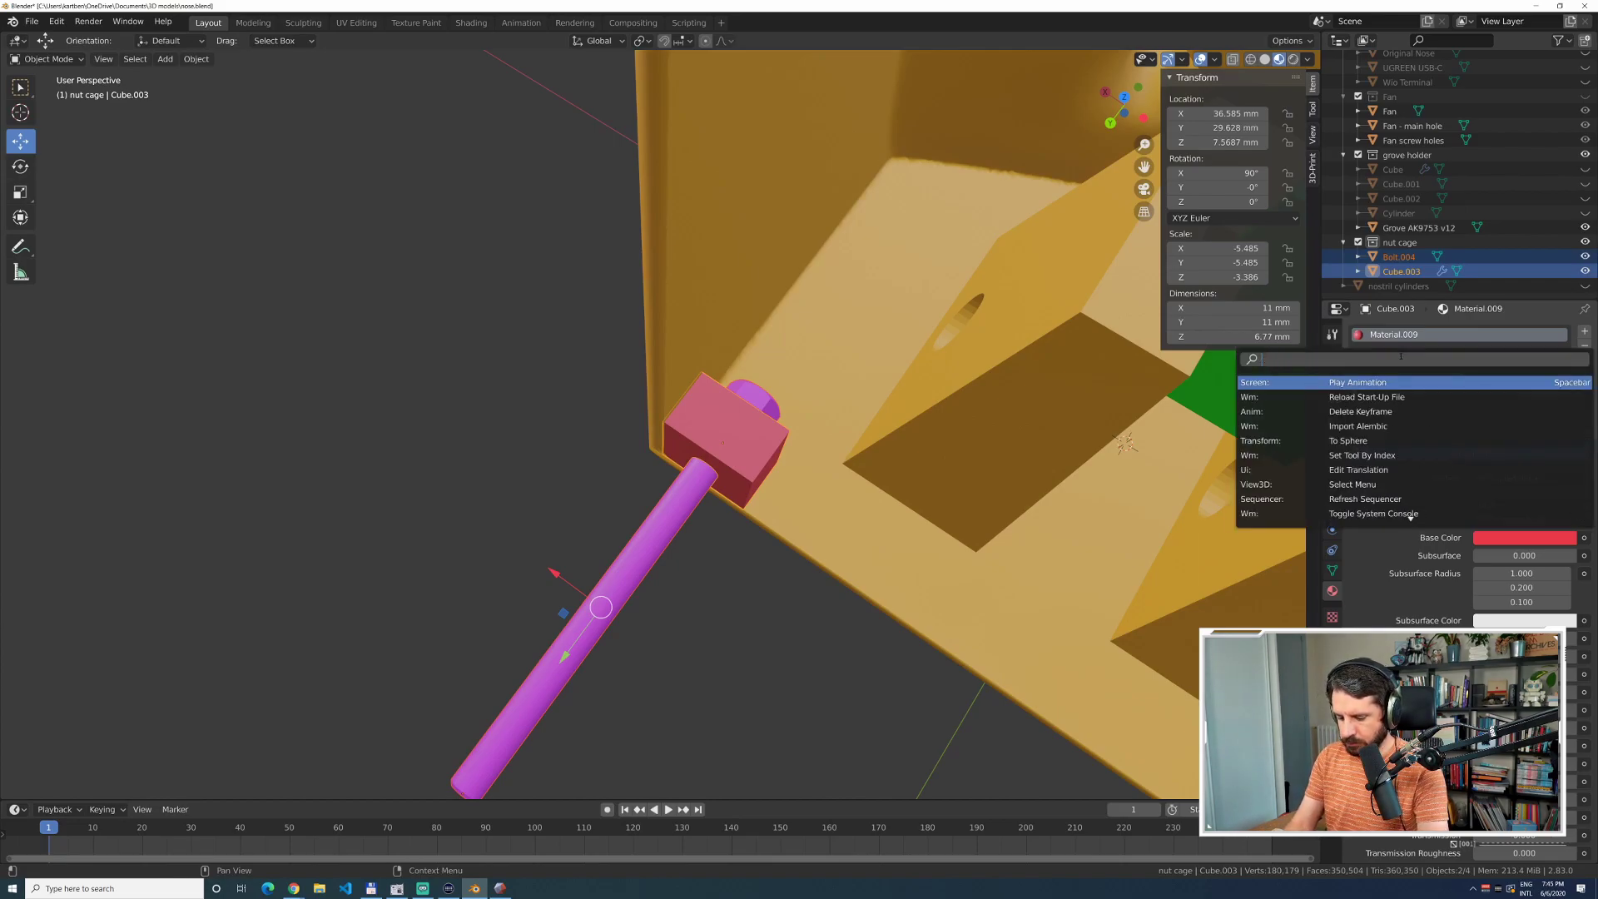
key(Return)
scroll(1408, 273, up, 1)
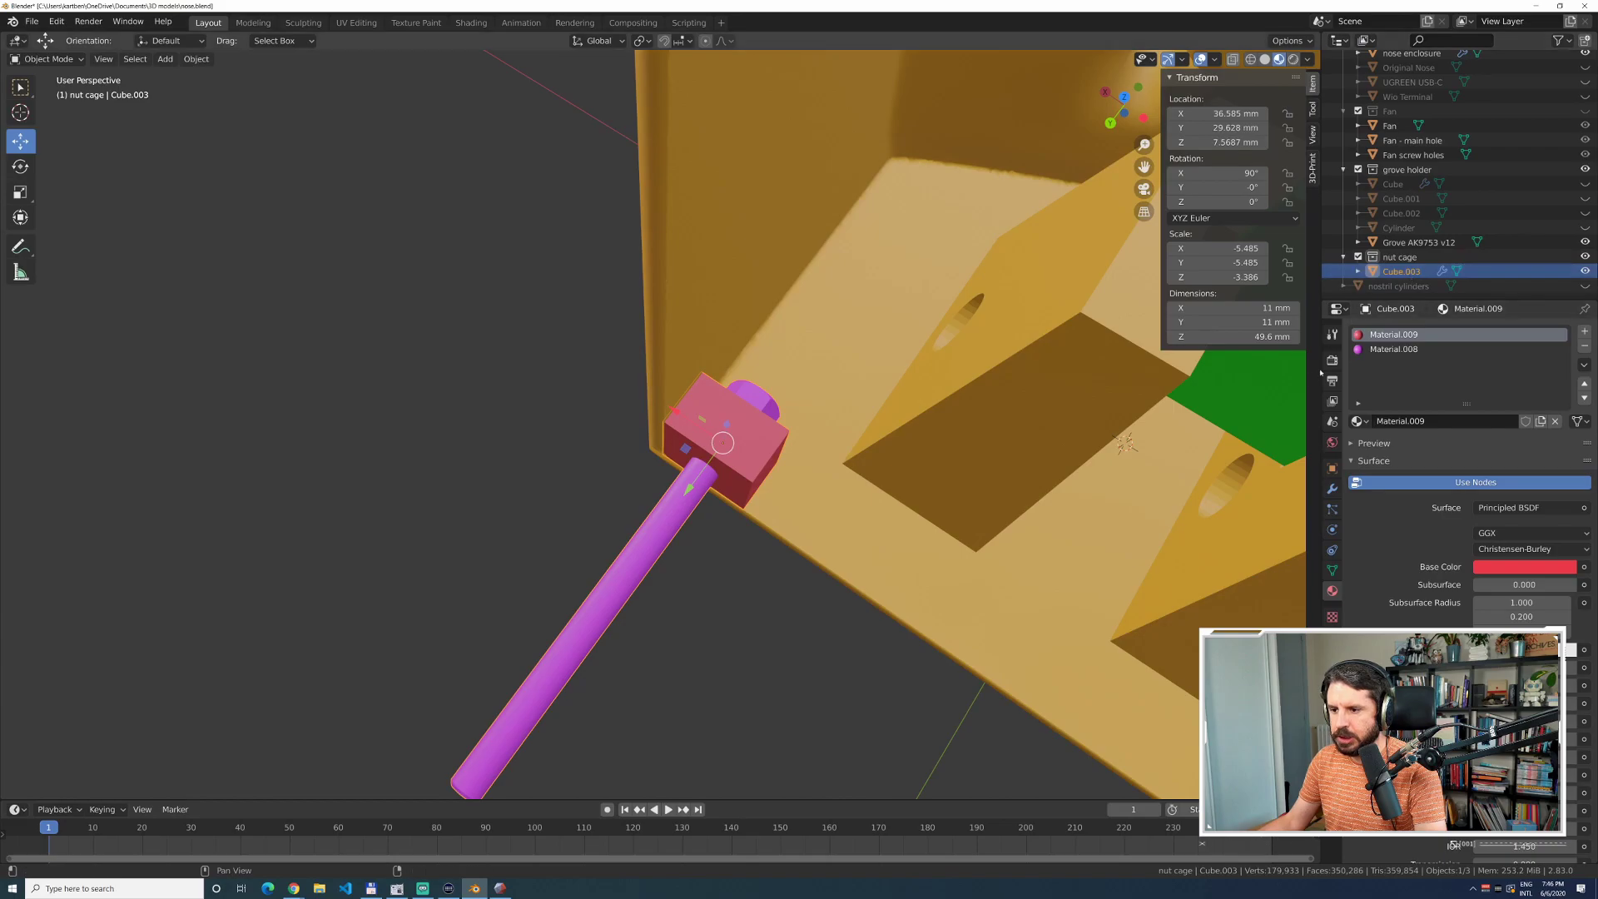
Rename the joined object as "nut cage BL" and display its modifiers.
double_click(1423, 277)
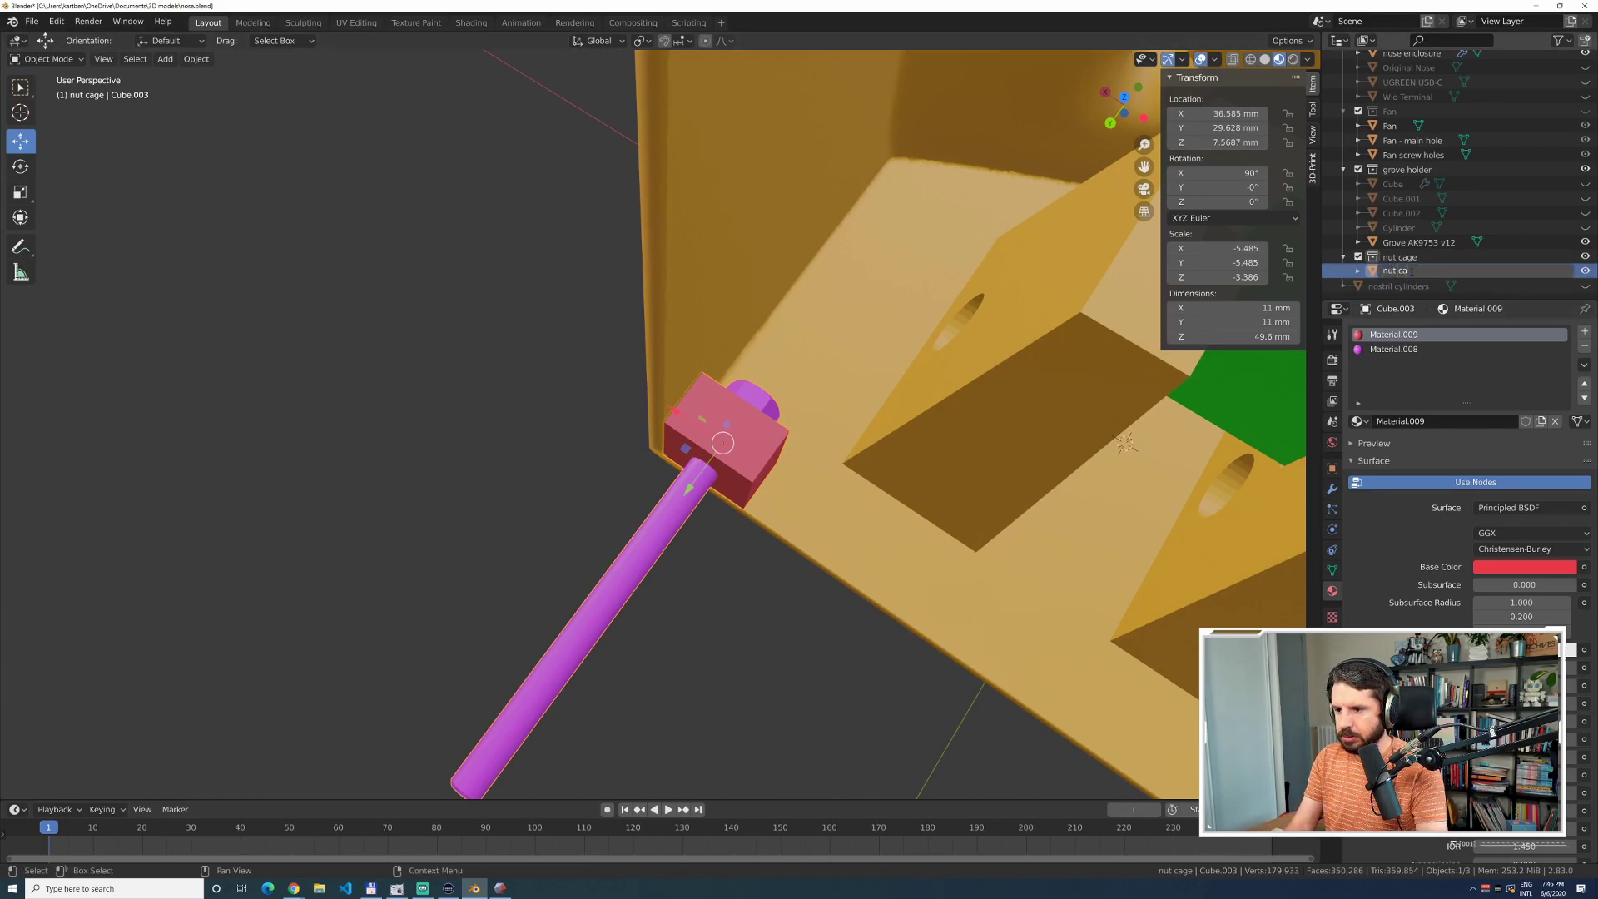
text(nut cage BR)
key(BackSpace)
text(L)
key(Return)
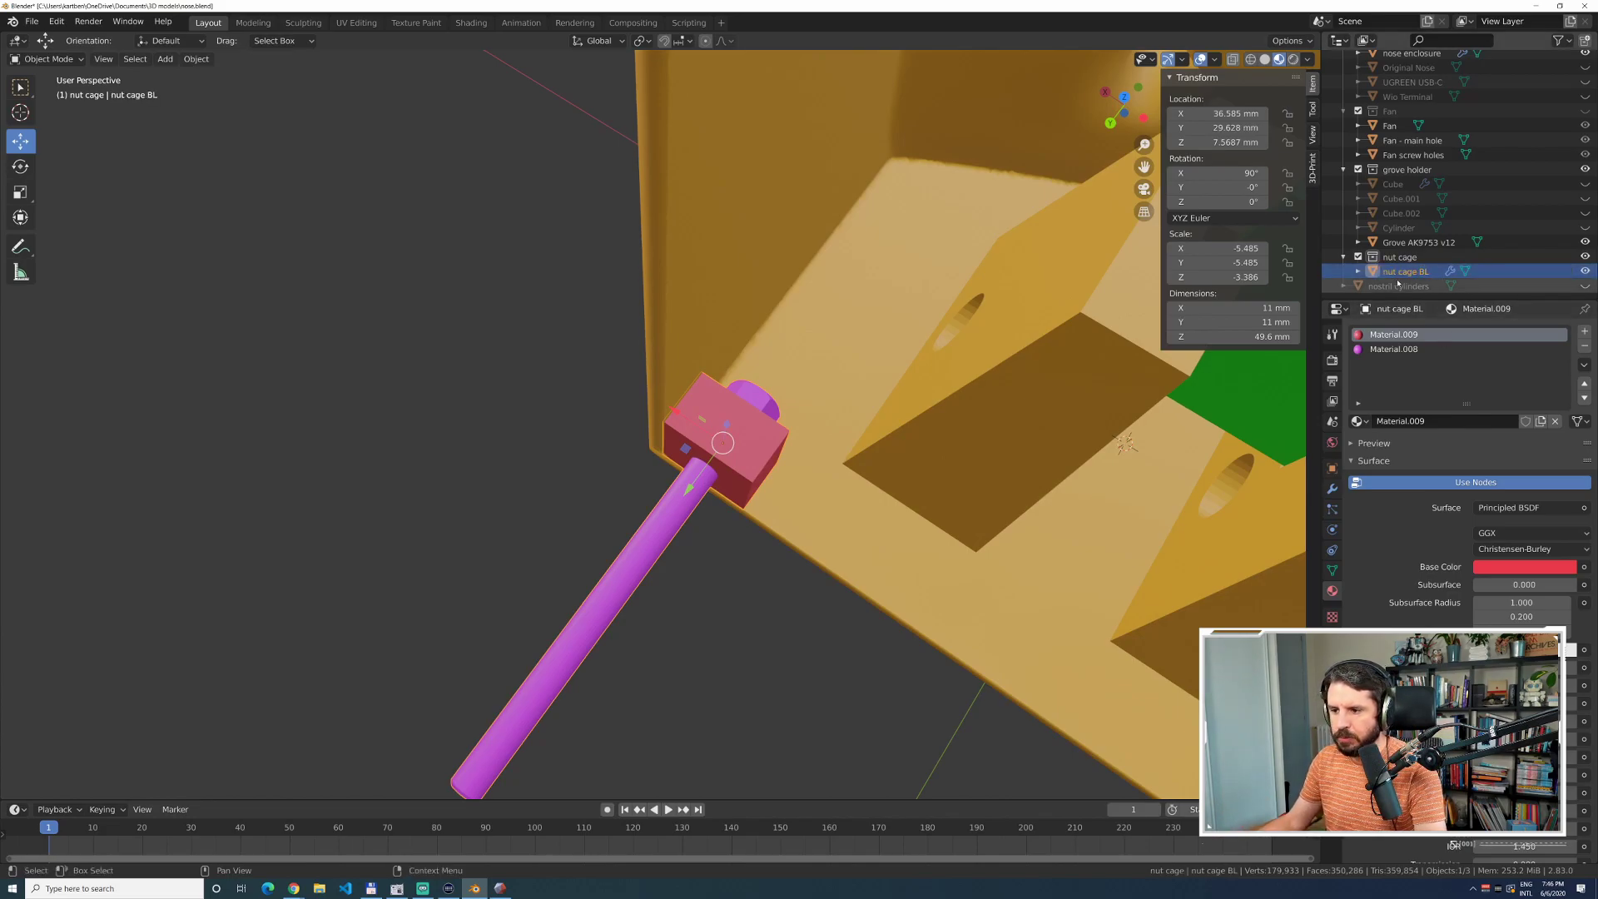
click(1333, 489)
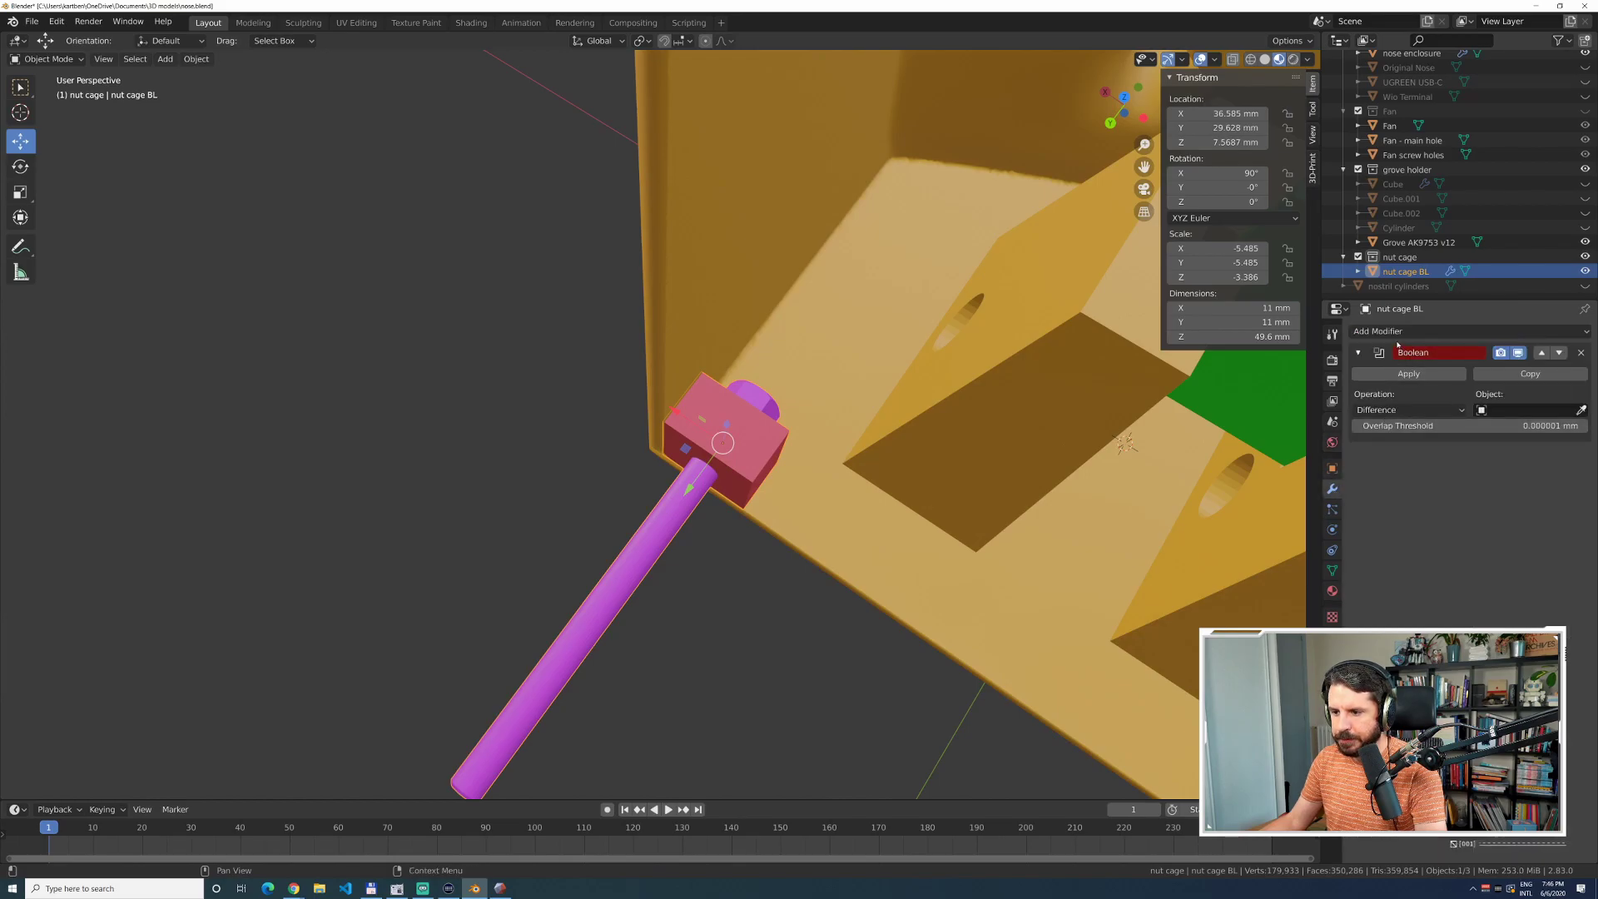
Add an Array modifier to nut cage BL and make it use a constant offset instead of the relative offset.
middle_drag(1256, 566, 1257, 471)
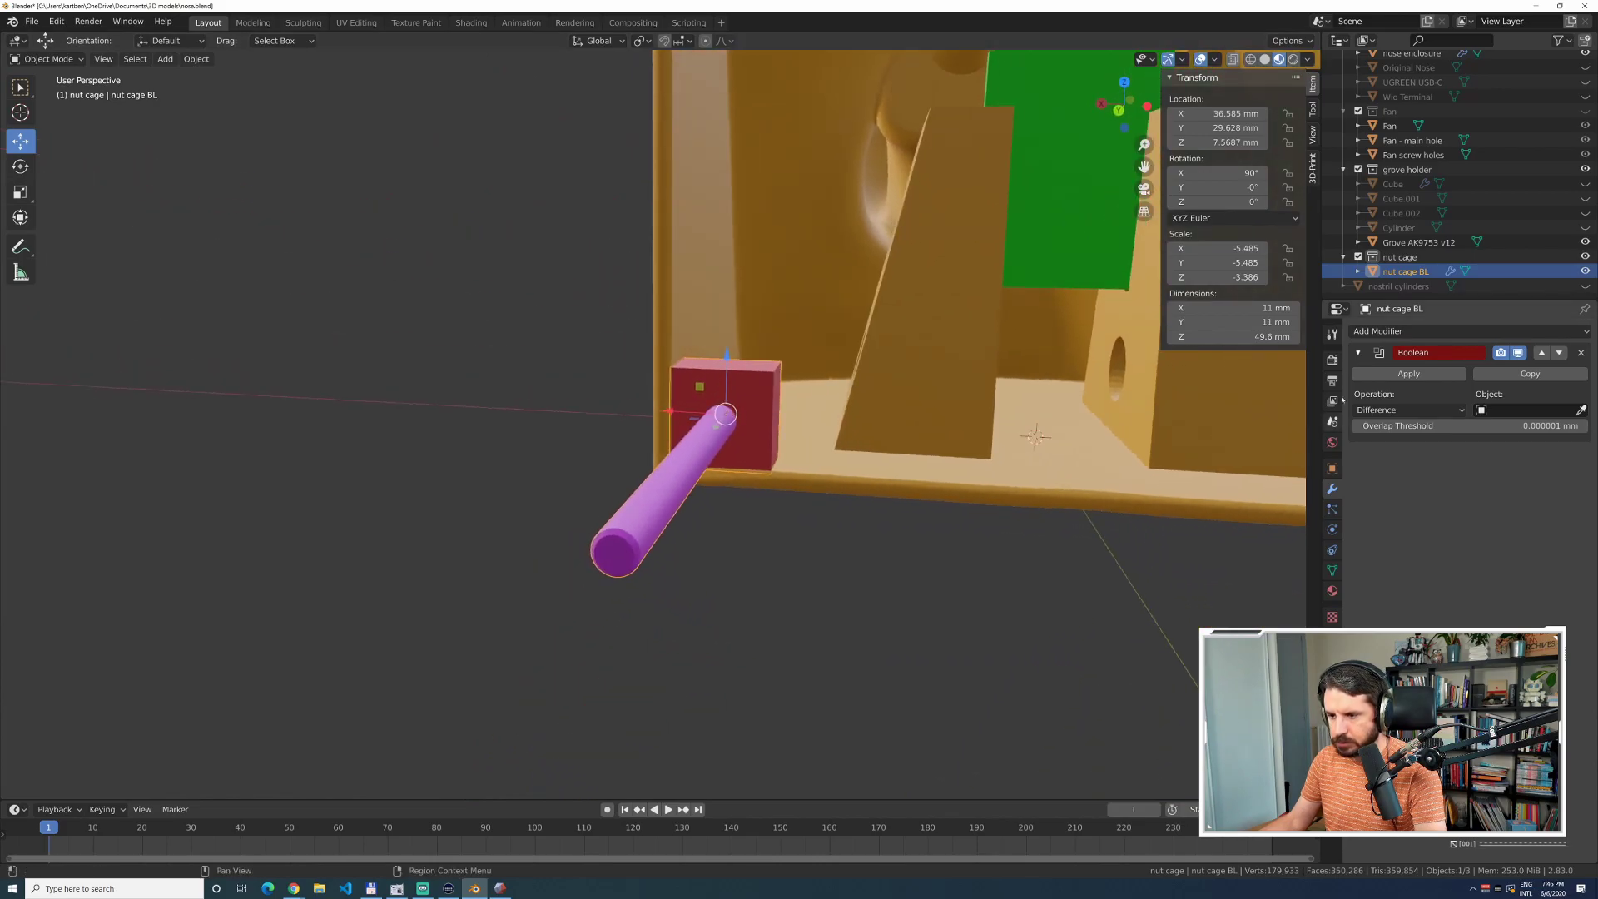
click(1381, 331)
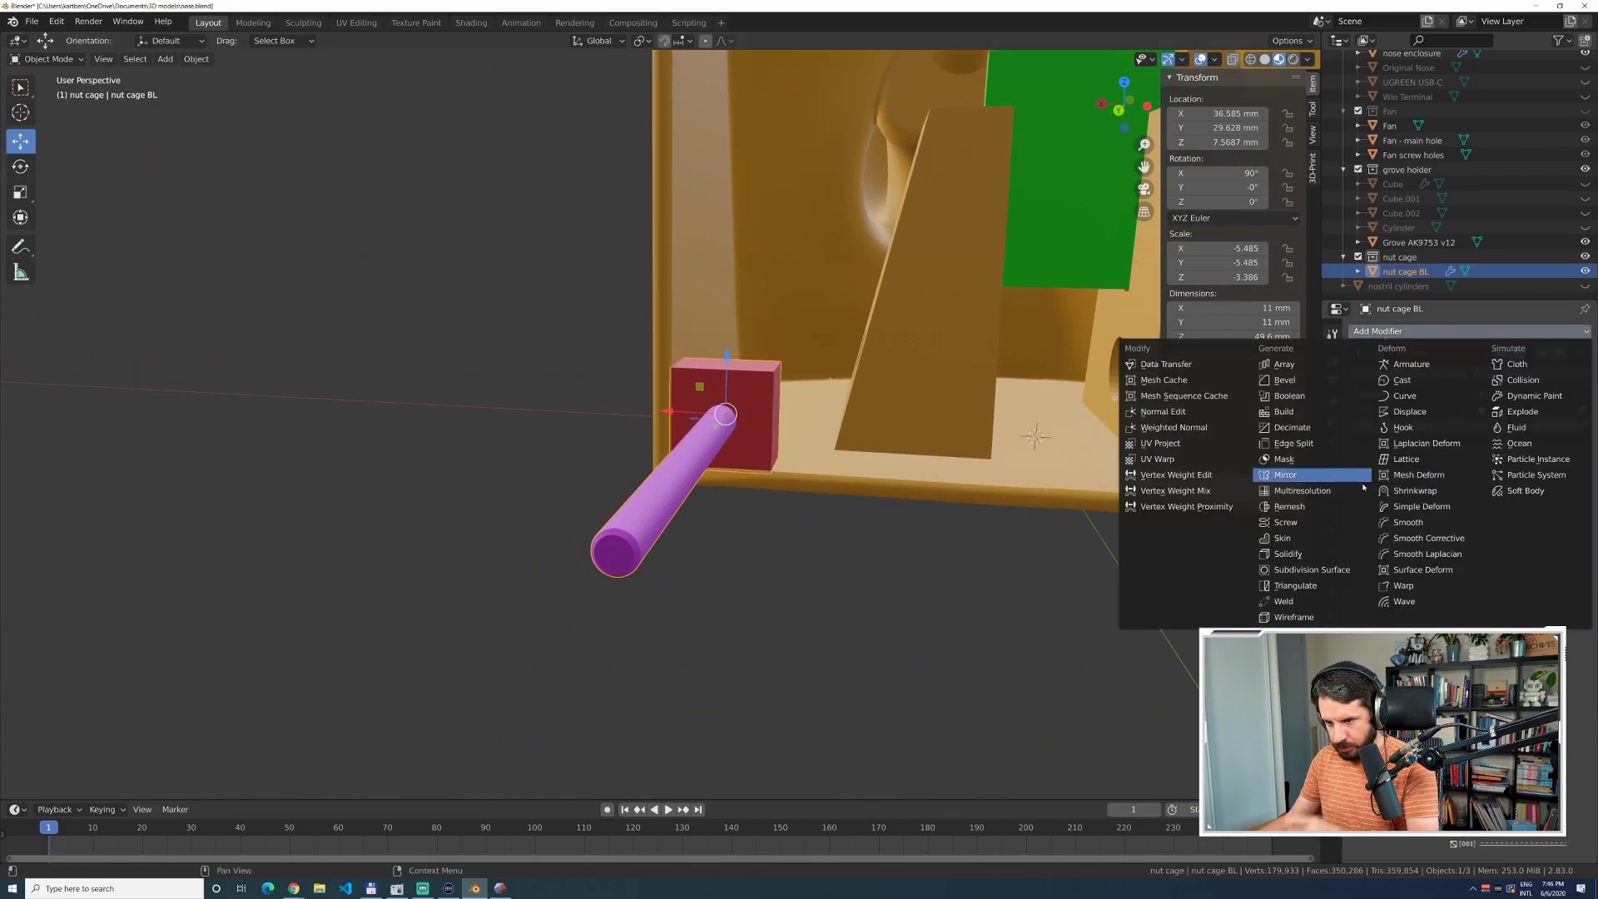
click(1296, 366)
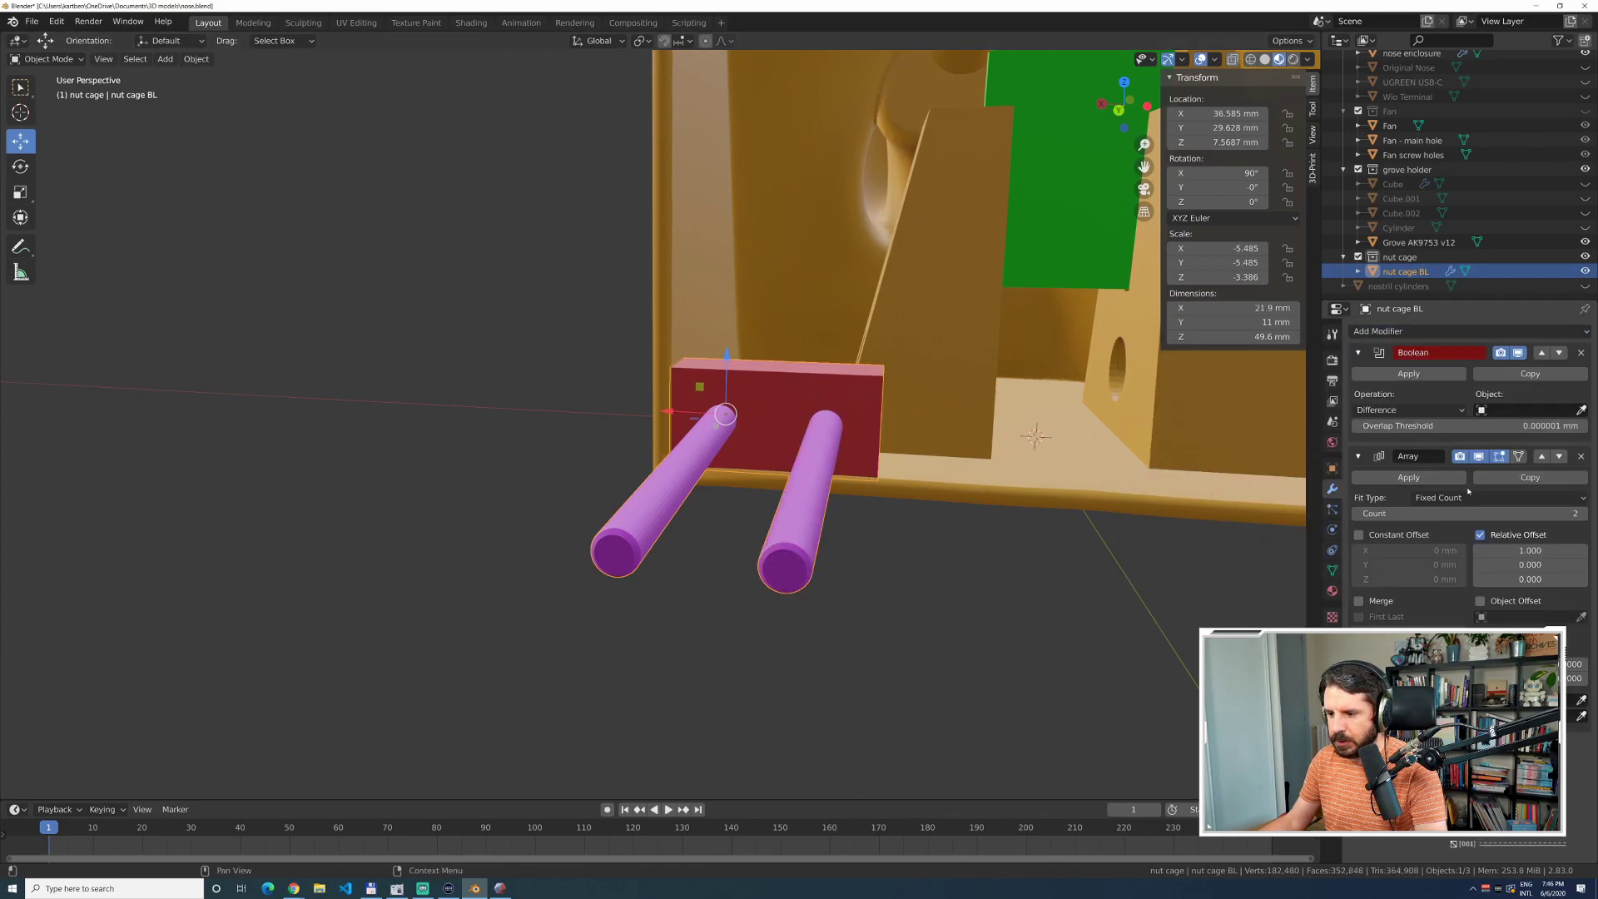
click(1479, 535)
click(1360, 535)
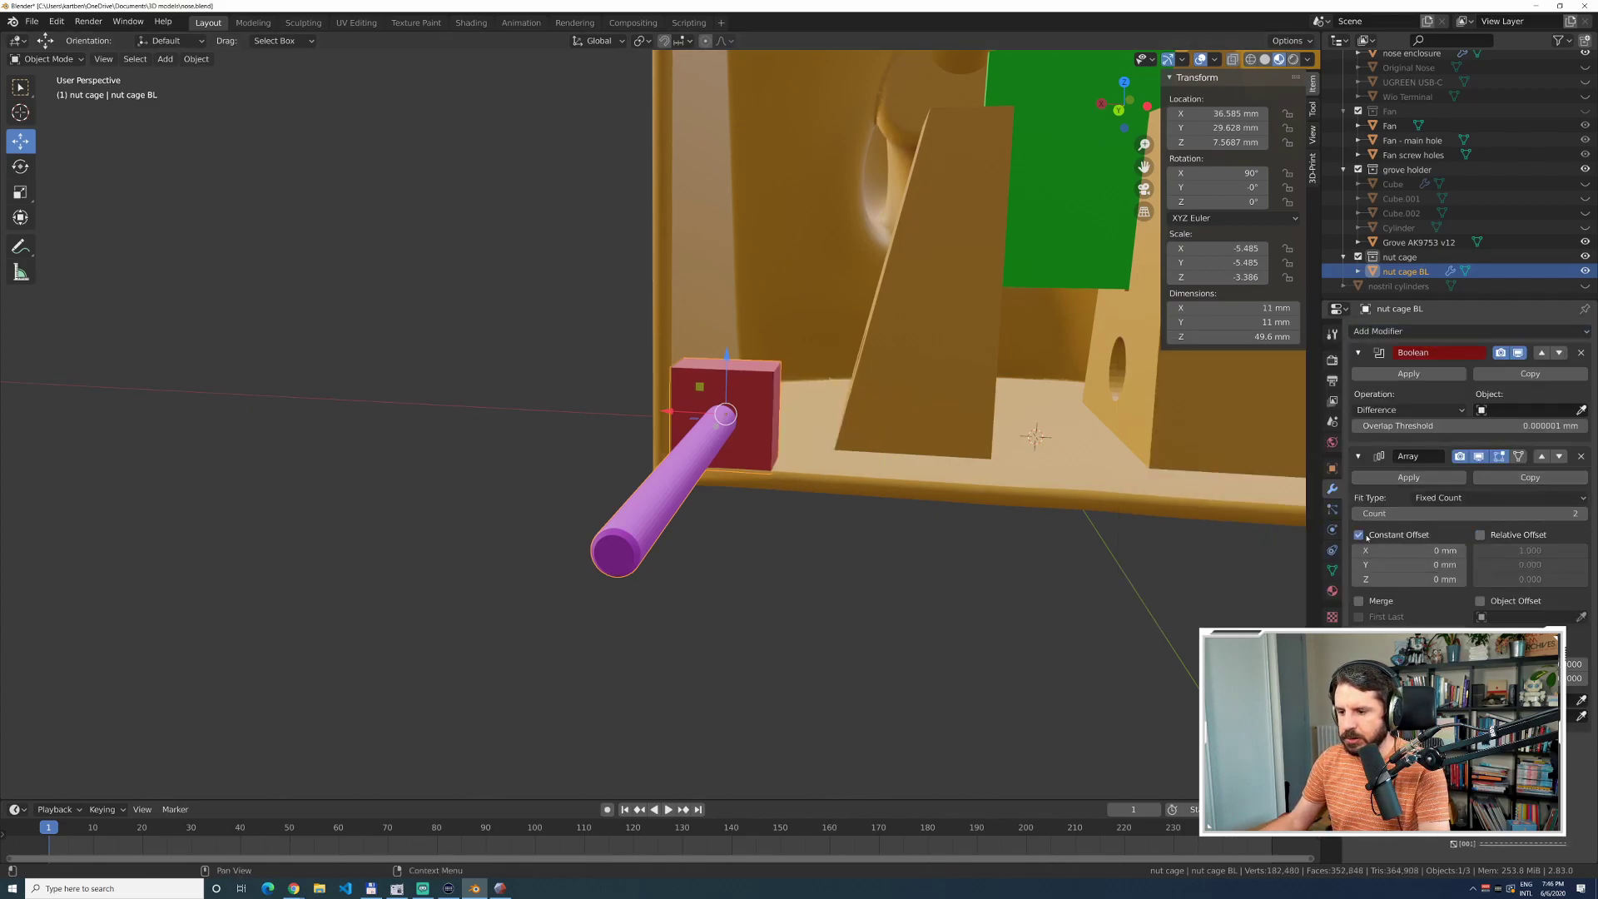
Set the array's constant X offset to 13.33 mm, placing the copy in the enclosure's opposite lower corner.
drag(1408, 550, 1489, 550)
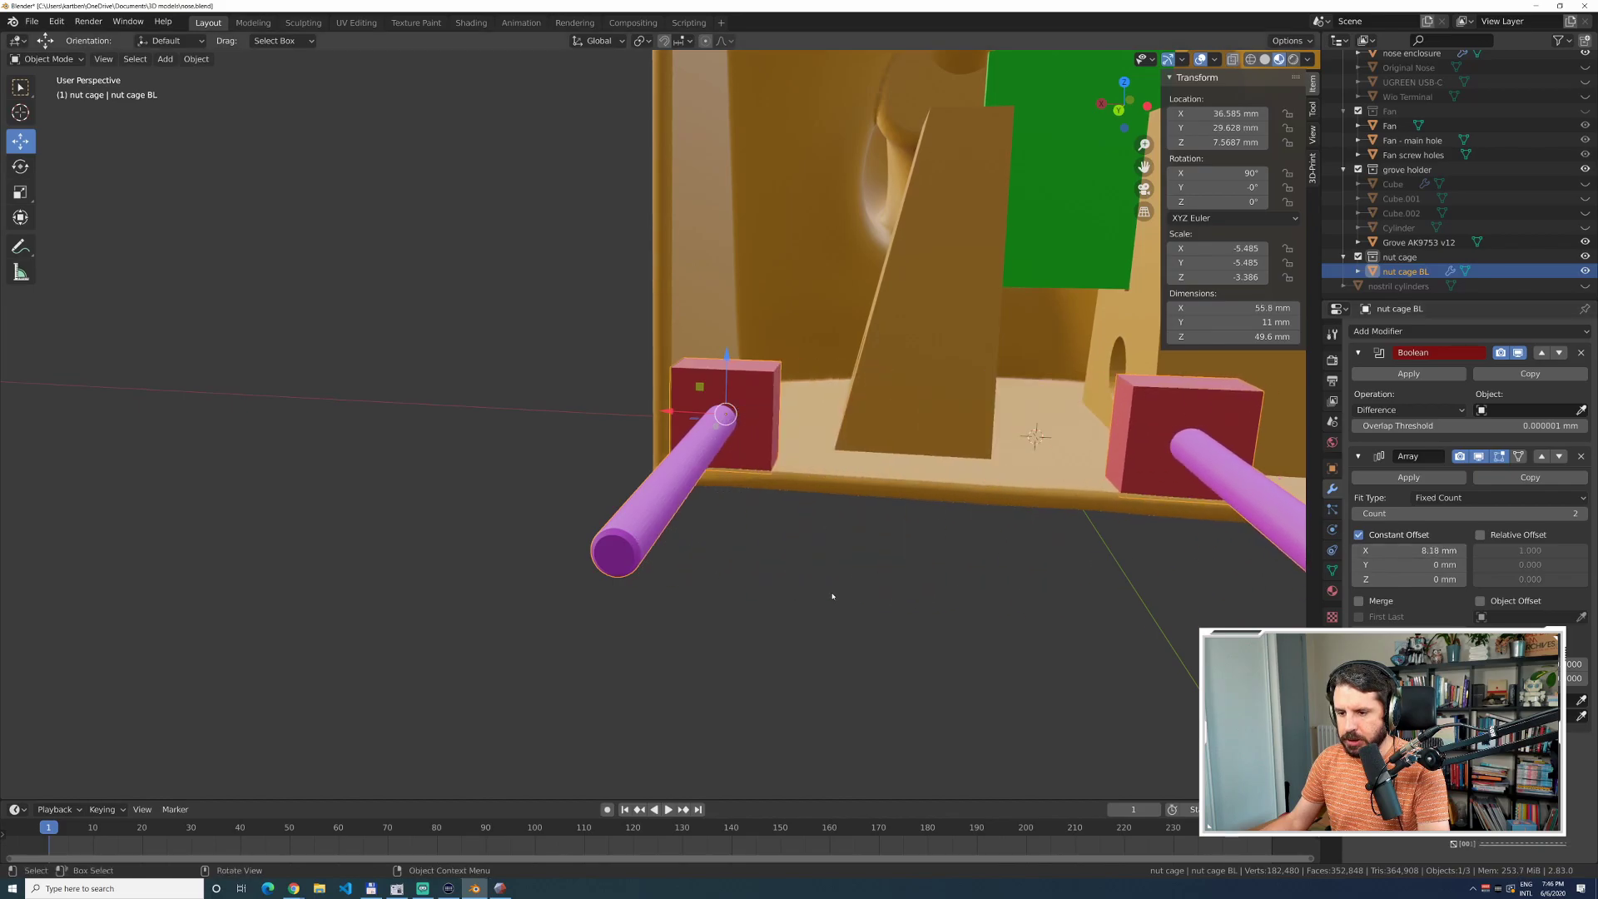
shift+middle_drag(999, 560, 515, 520)
drag(1376, 550, 1426, 550)
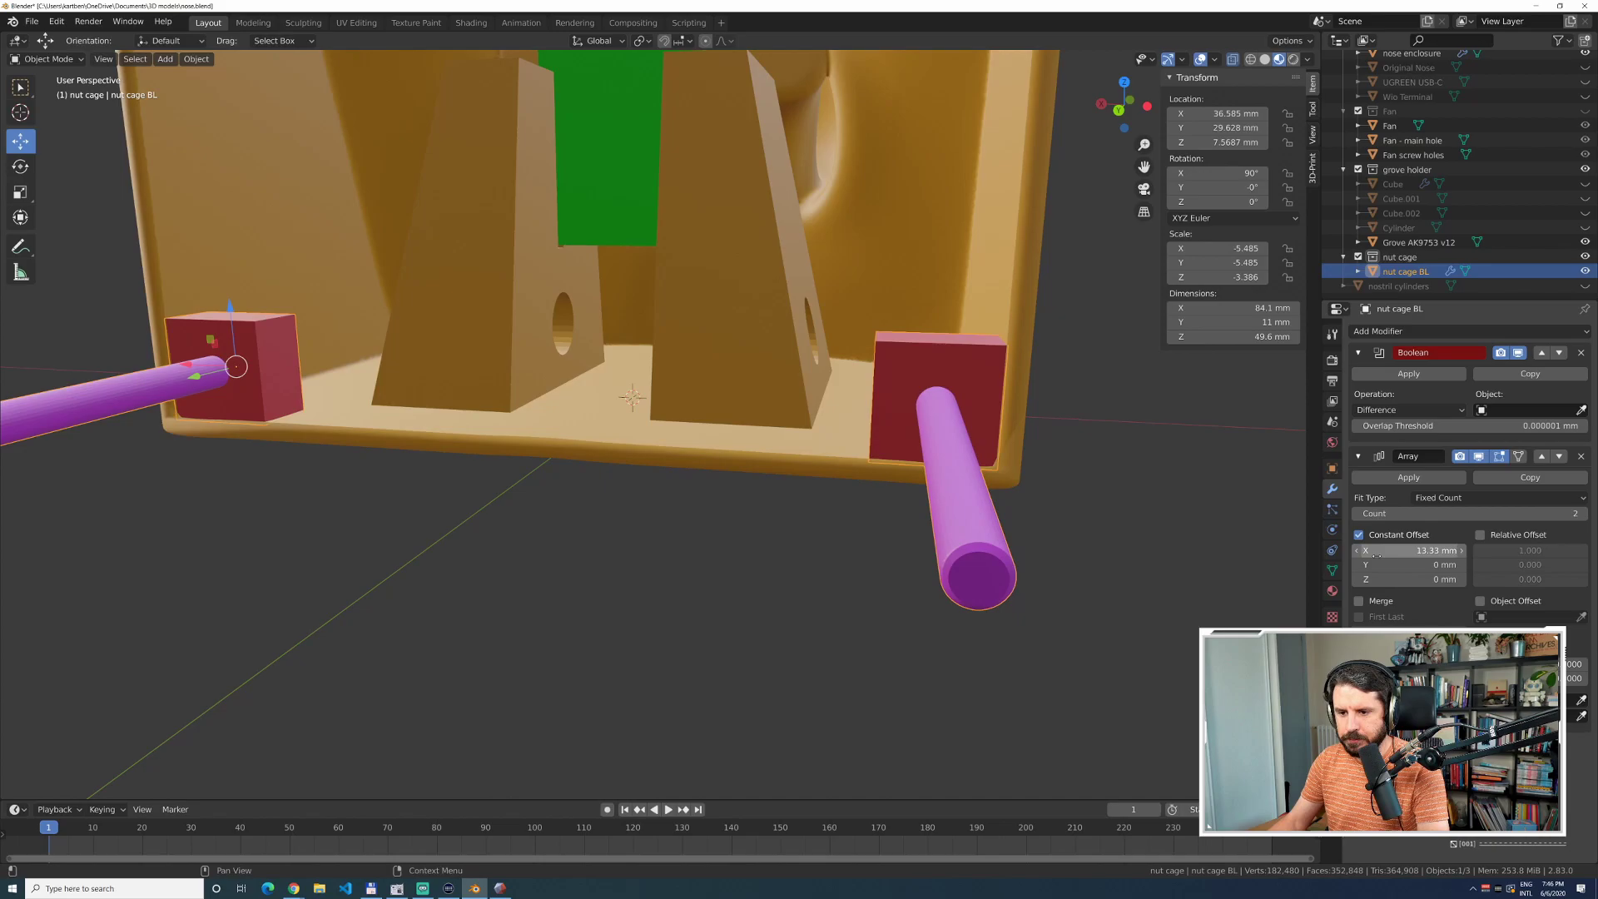
In a wireframe back view, fine-tune the array's constant X offset to 13.35 mm against the enclosure's inner side wall.
click(1145, 580)
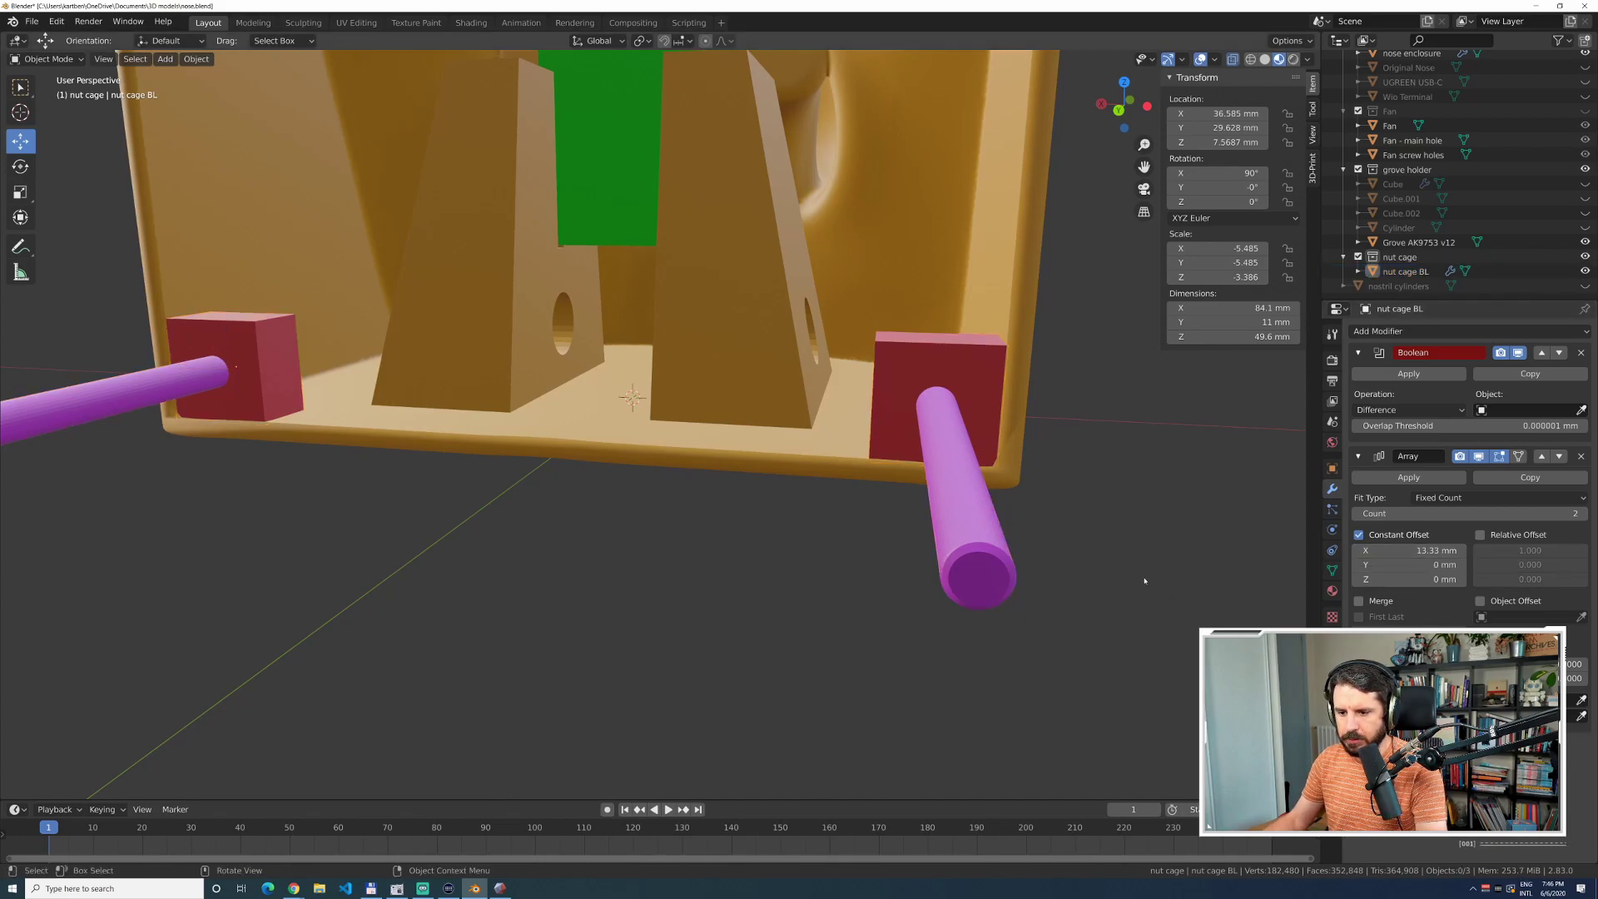
key(KP_3)
key(ctrl+KP_1)
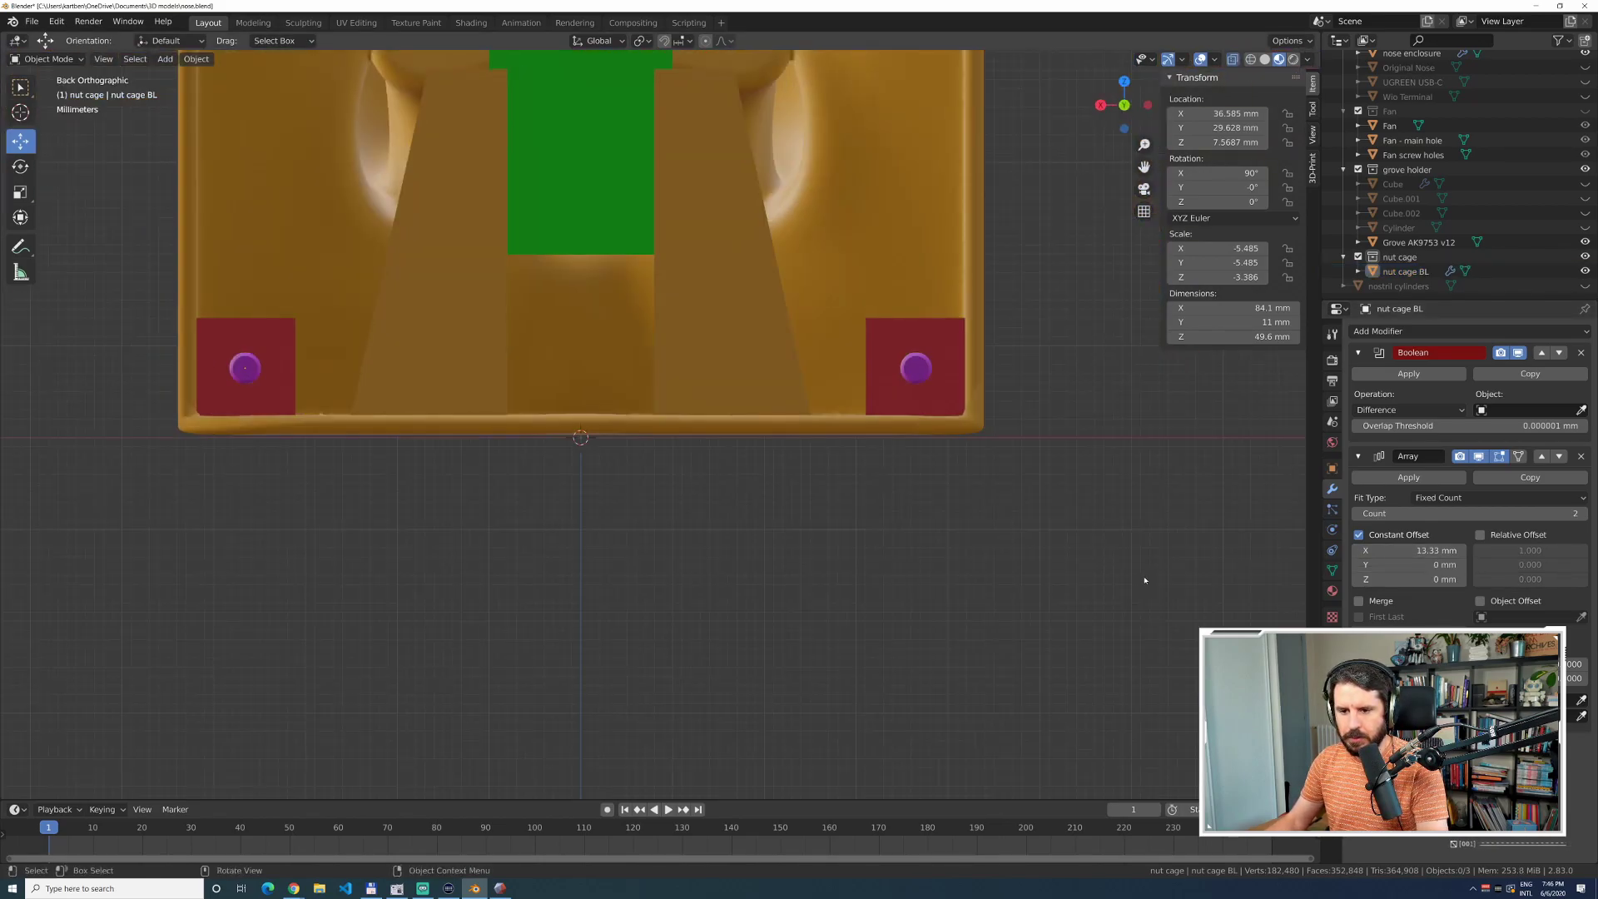
scroll(942, 475, up, 4)
shift+middle_drag(1115, 413, 907, 416)
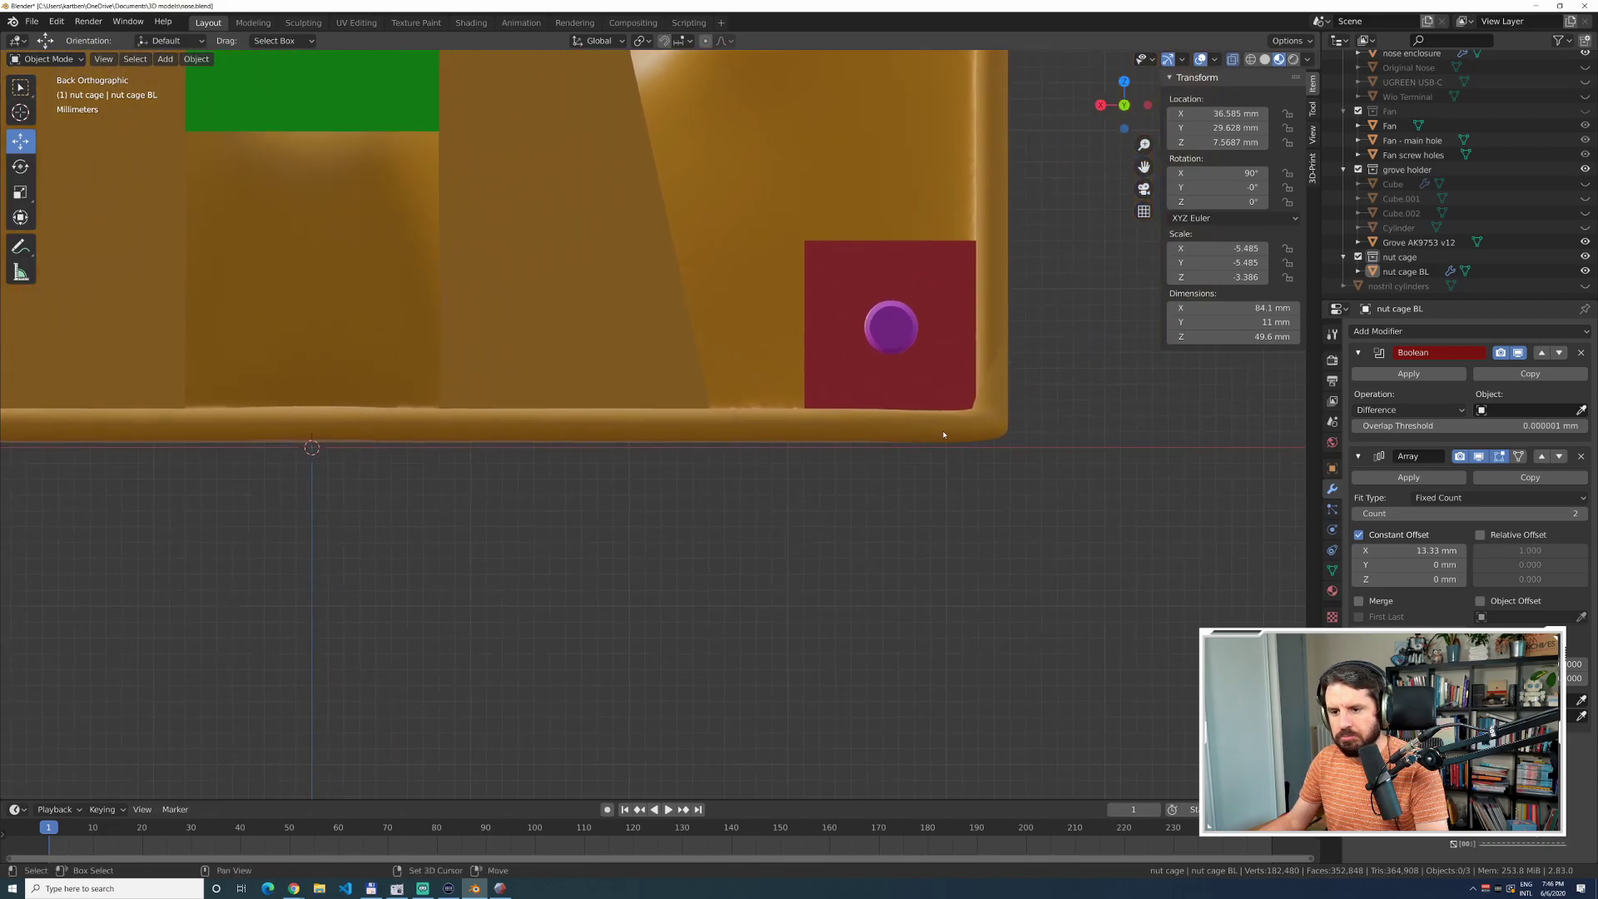
scroll(958, 464, up, 3)
shift+middle_drag(959, 464, 861, 467)
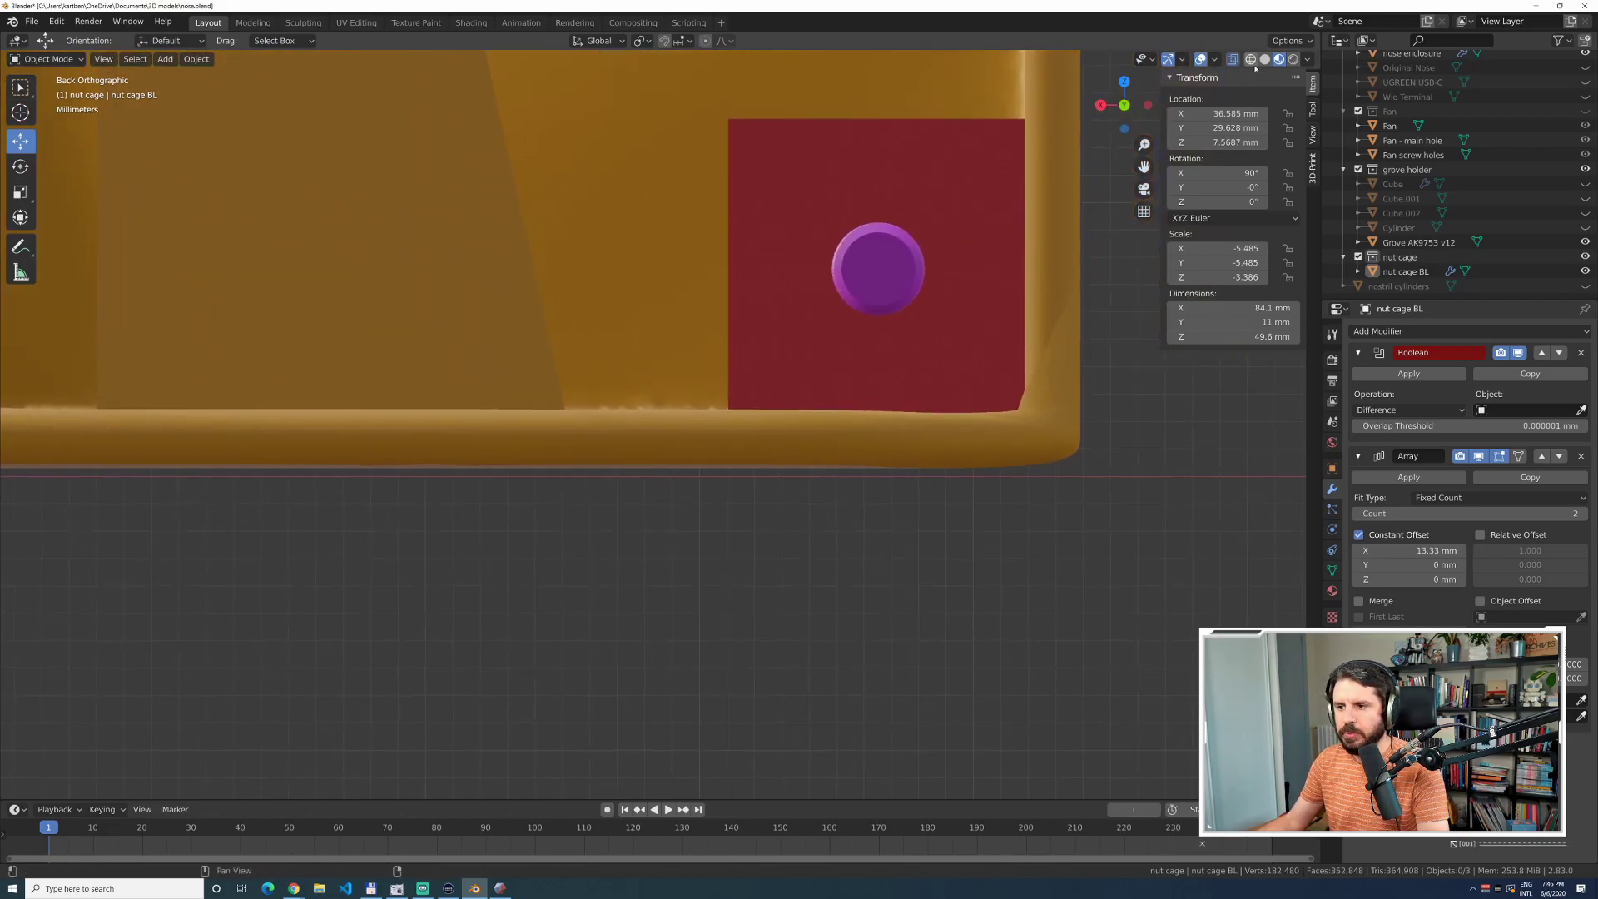
click(1250, 60)
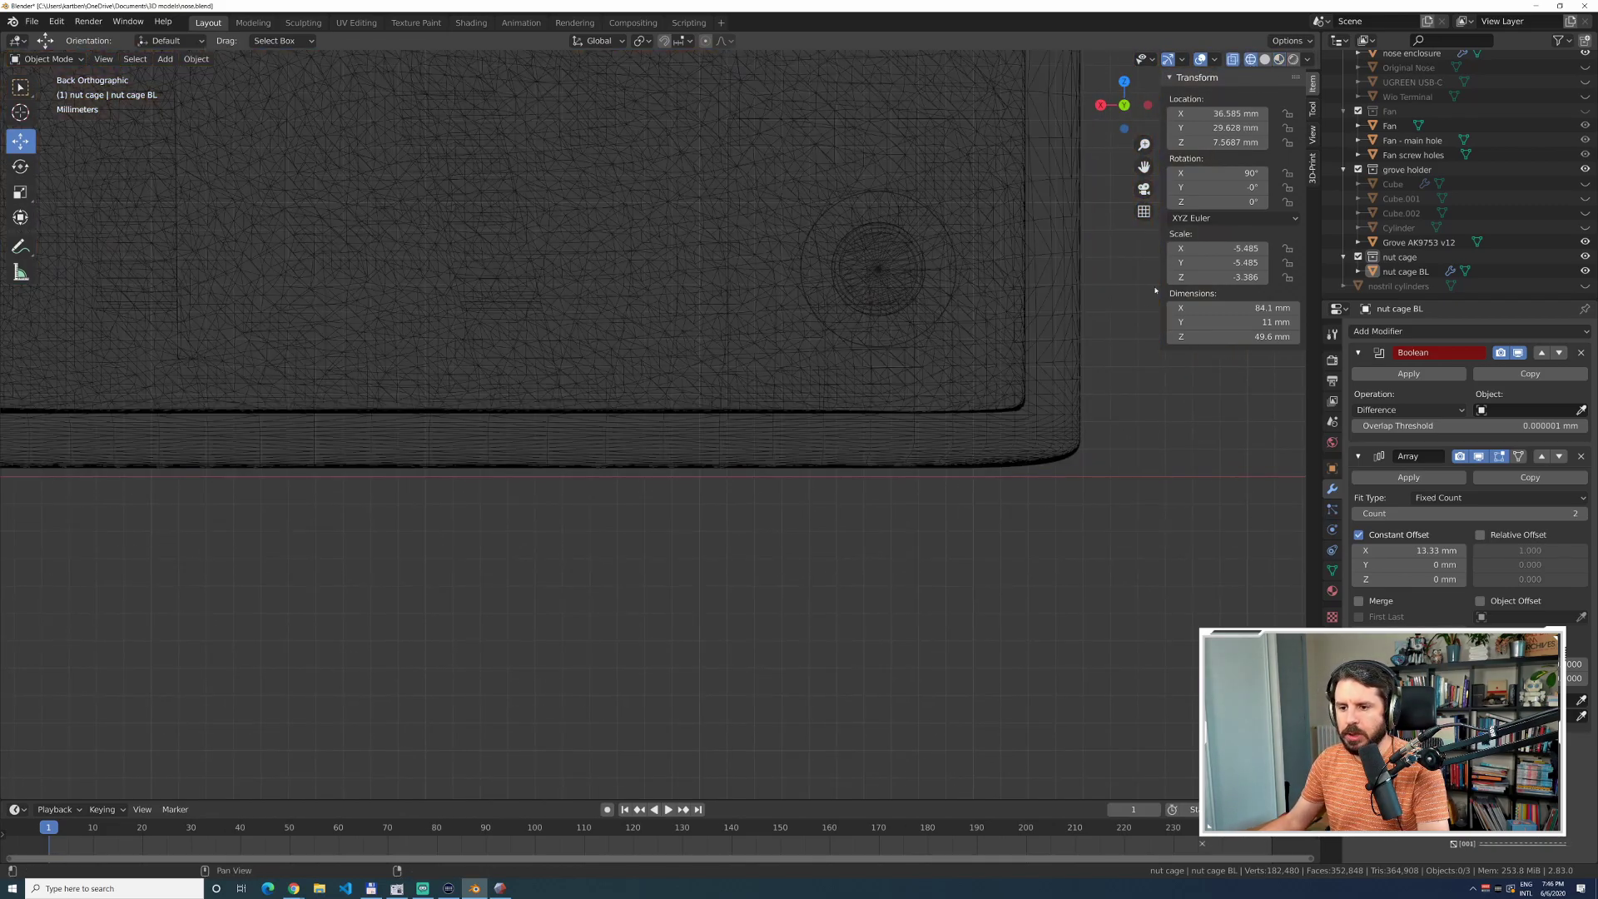
click(1405, 271)
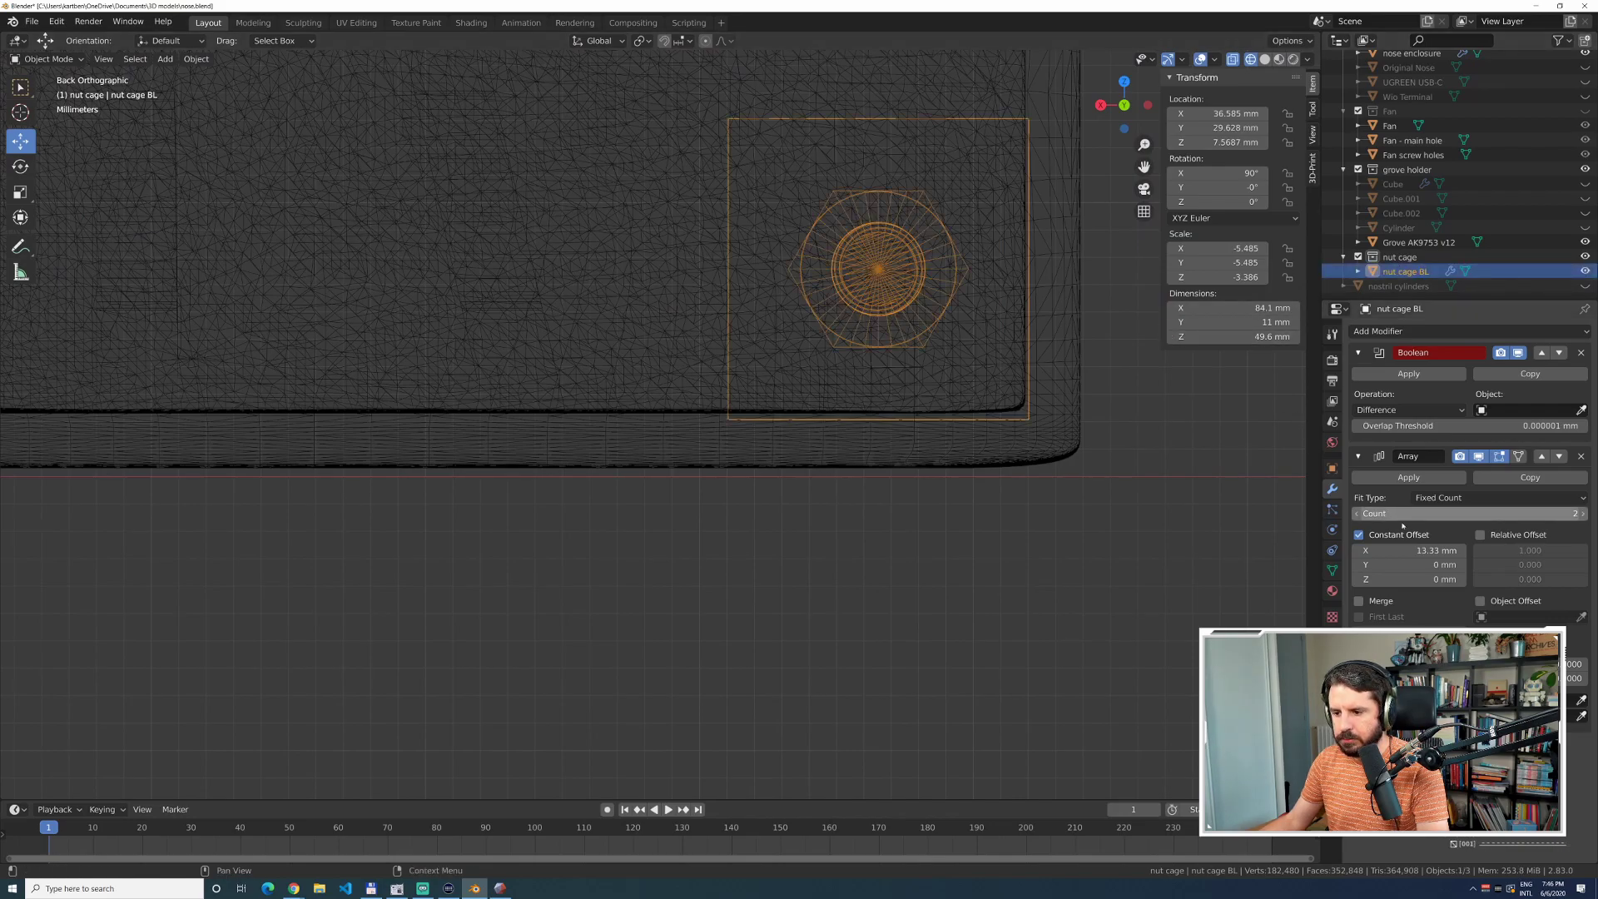
drag(1414, 550, 1425, 550)
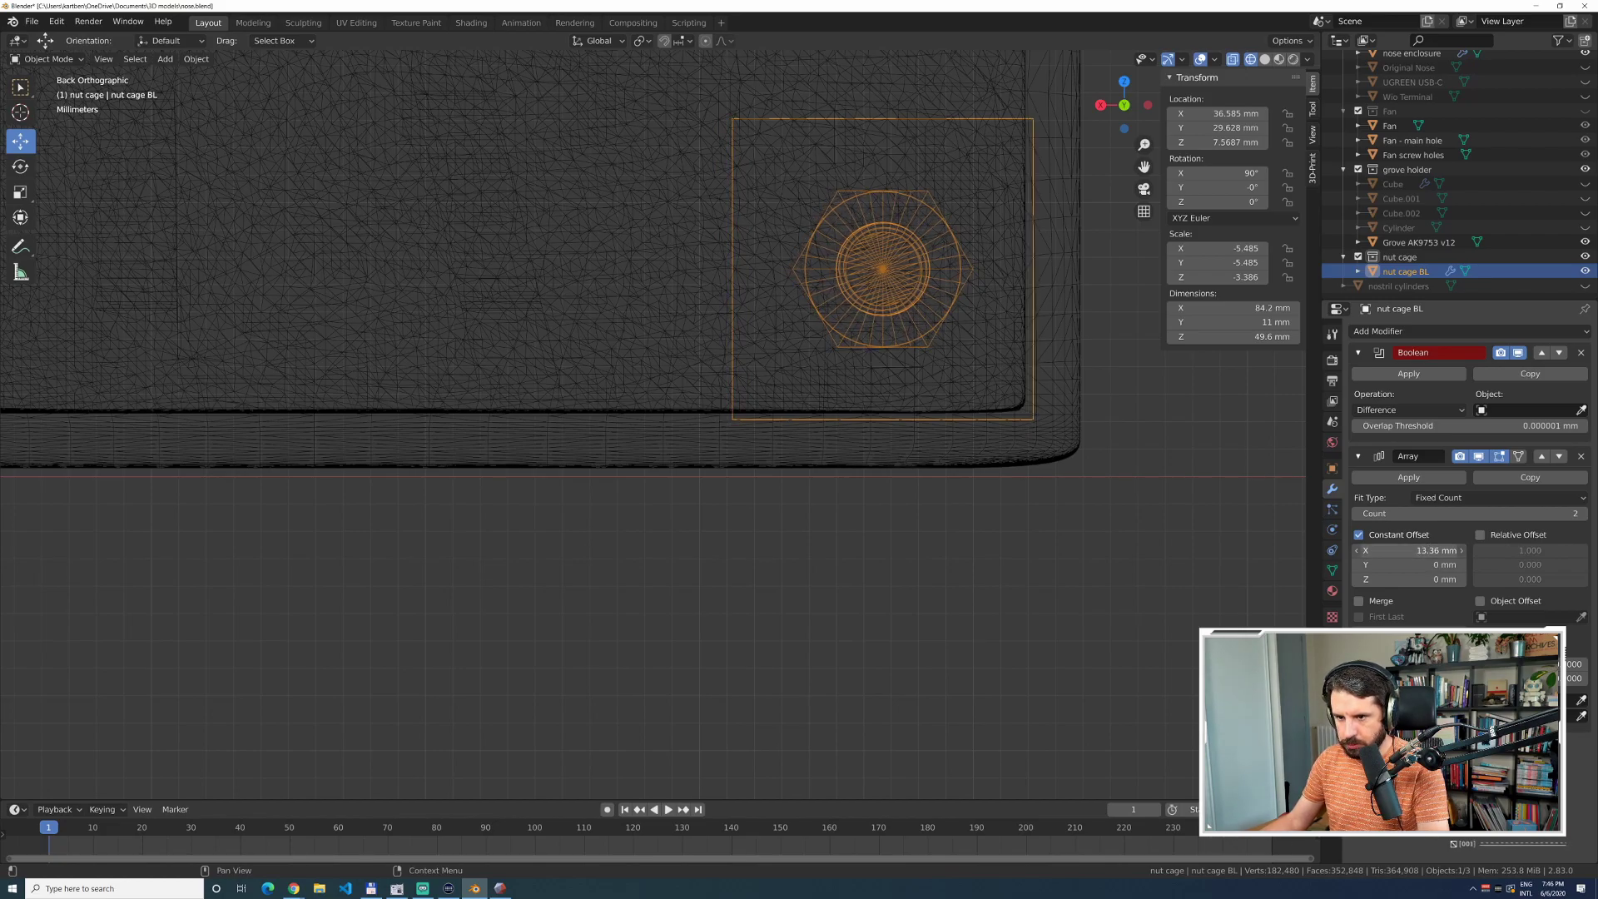
drag(1425, 550, 1418, 550)
drag(1415, 550, 1409, 550)
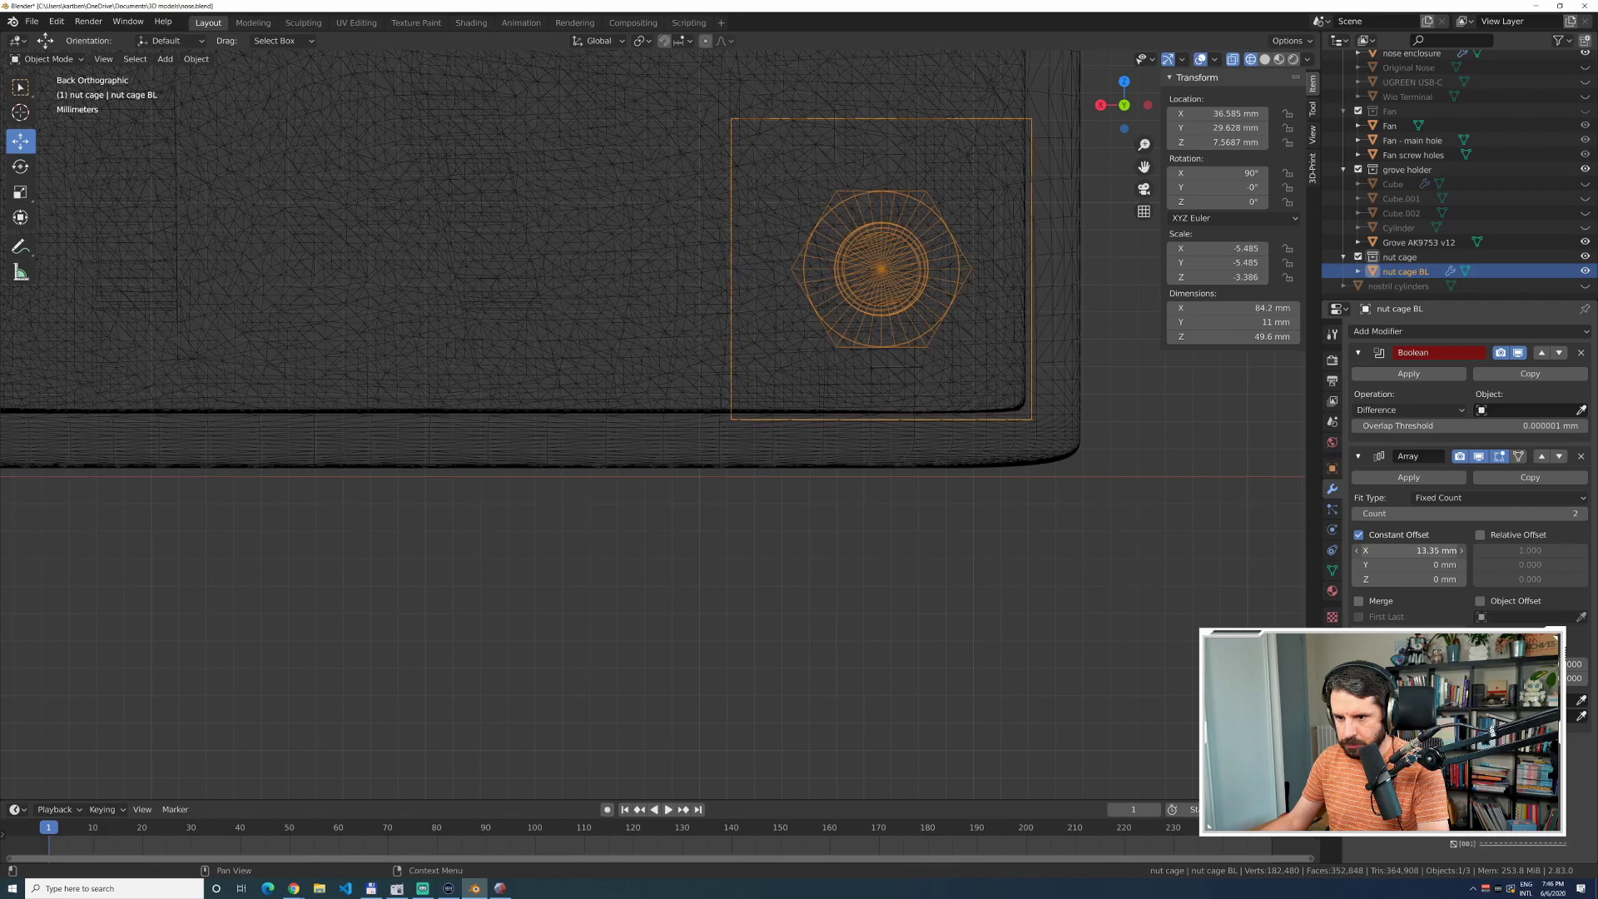
click(1037, 547)
Add a second Array modifier with a constant Y offset instead of relative, copying the nut cage pair up to the enclosure's upper corners.
scroll(1044, 549, down, 3)
scroll(1074, 465, down, 4)
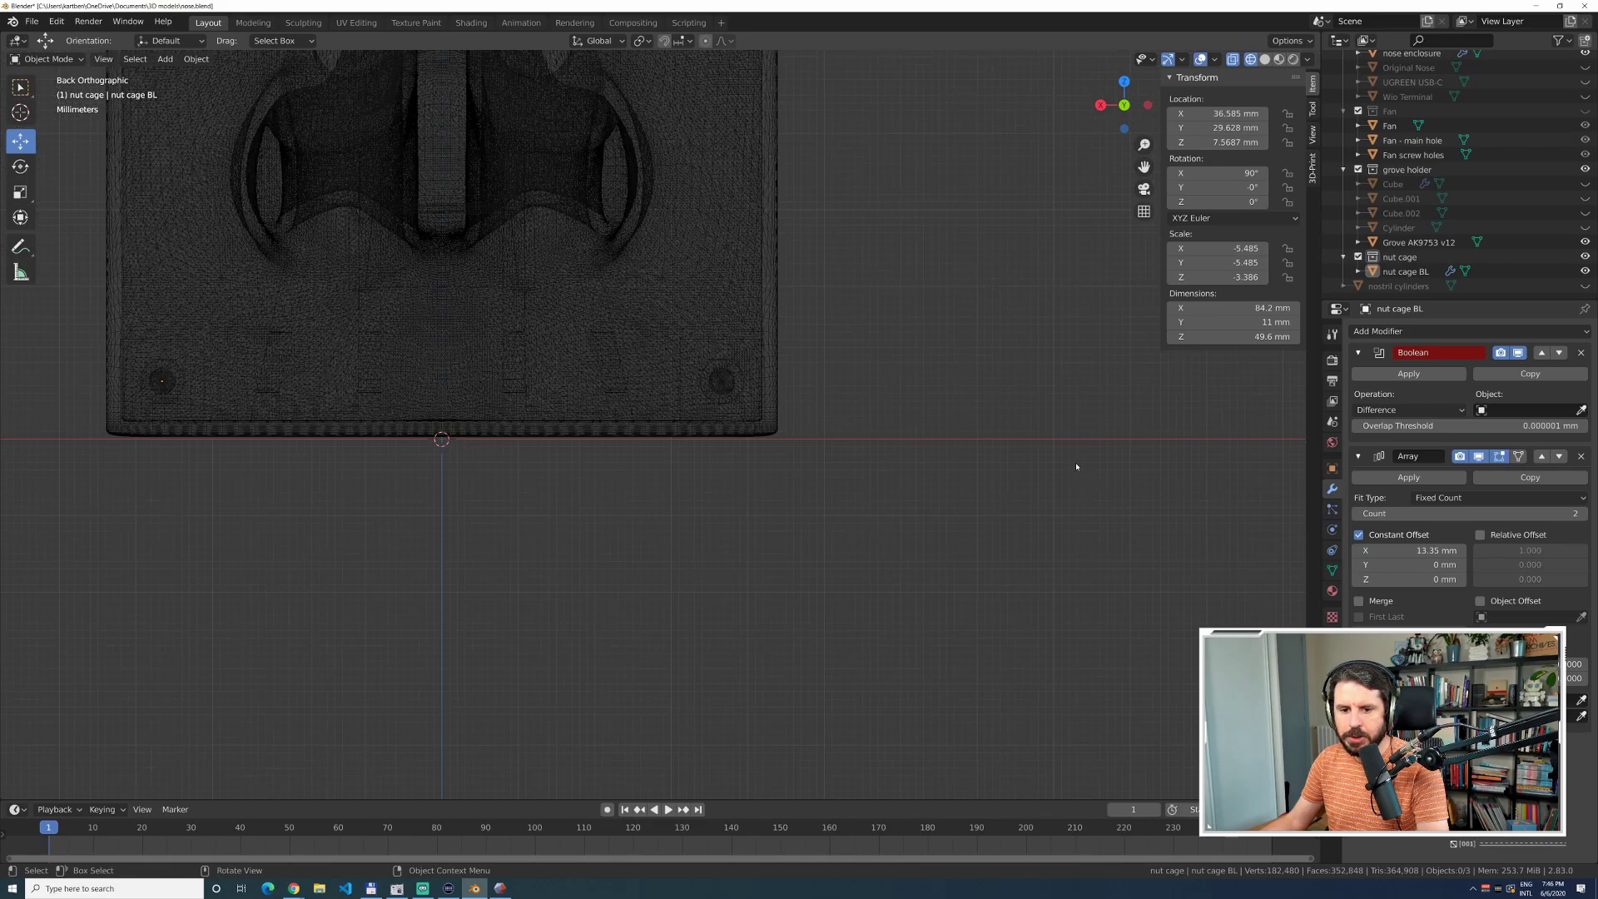
middle_drag(1153, 452, 1003, 429)
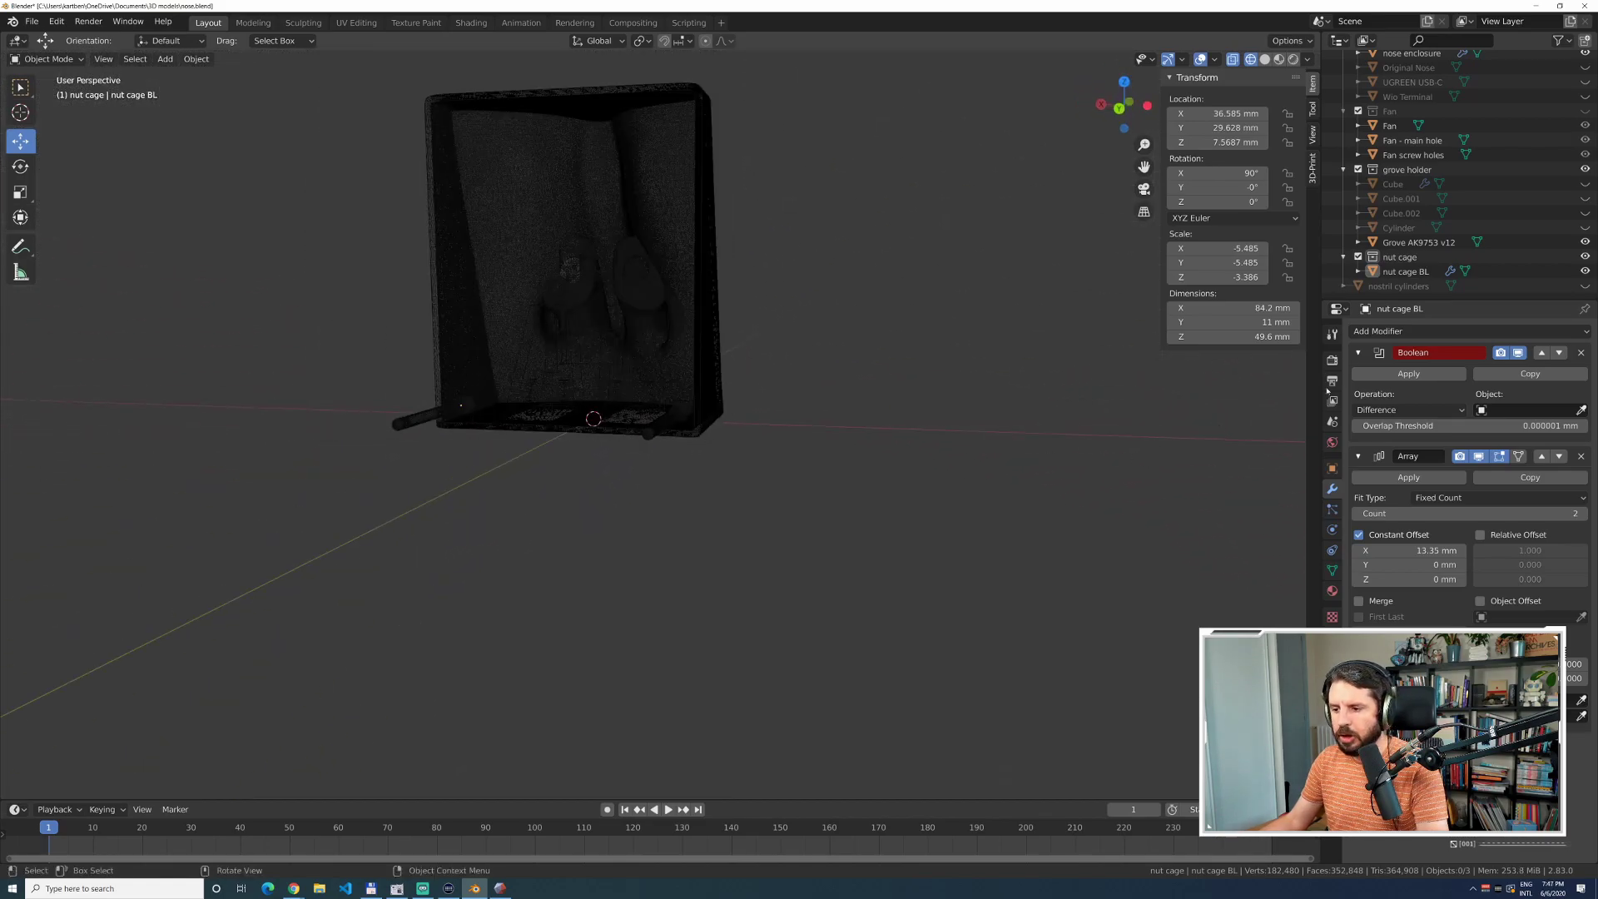
click(1403, 275)
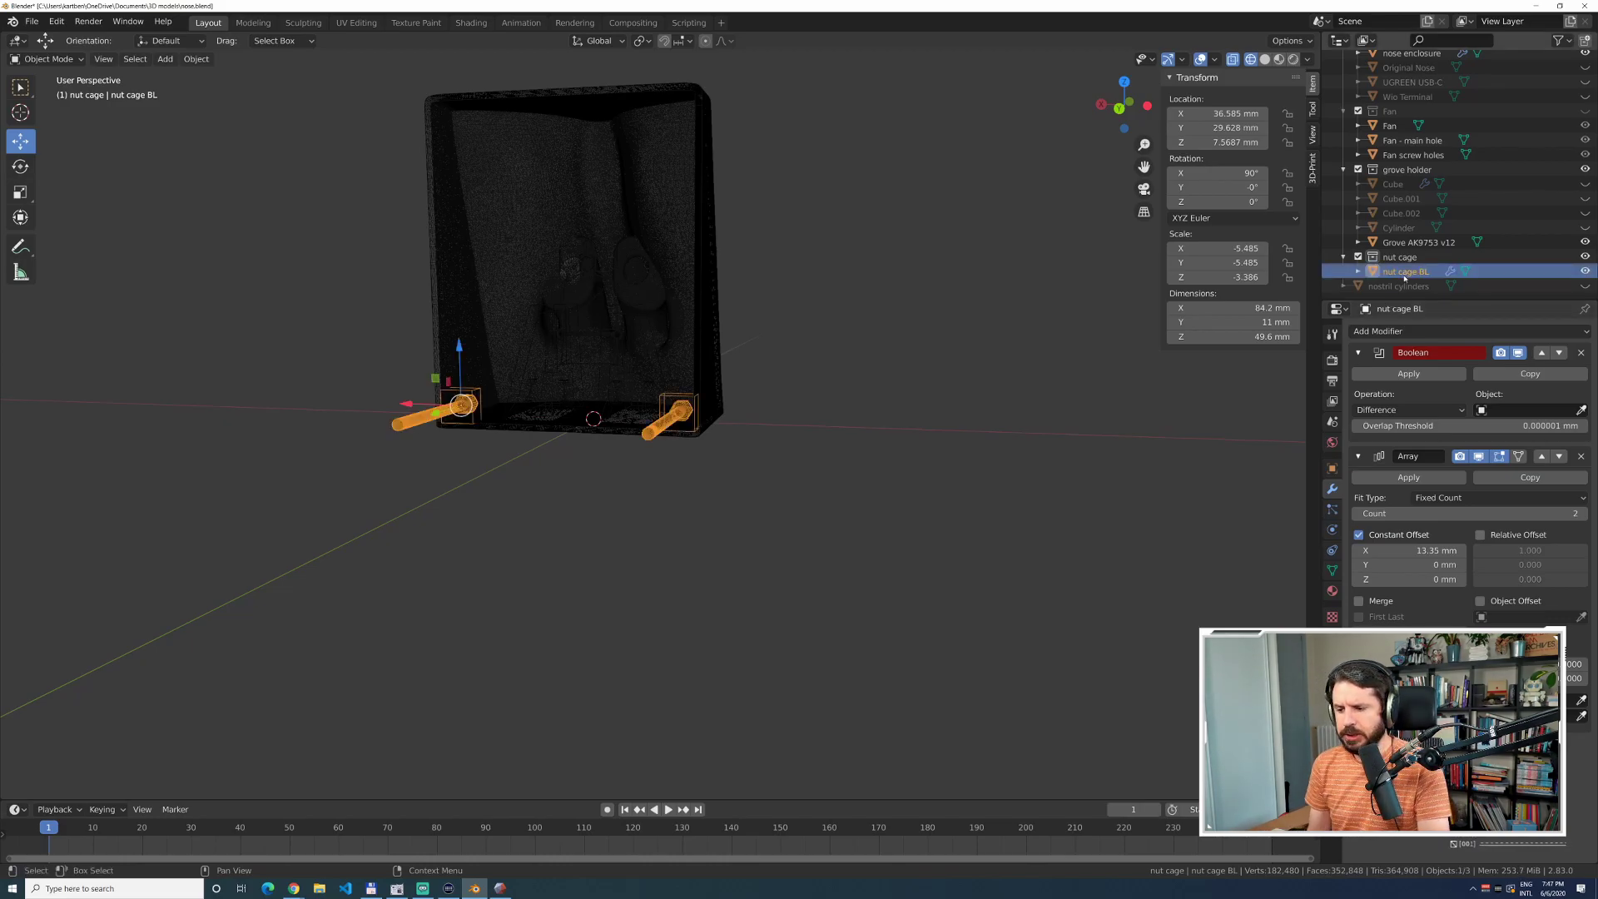
click(1417, 477)
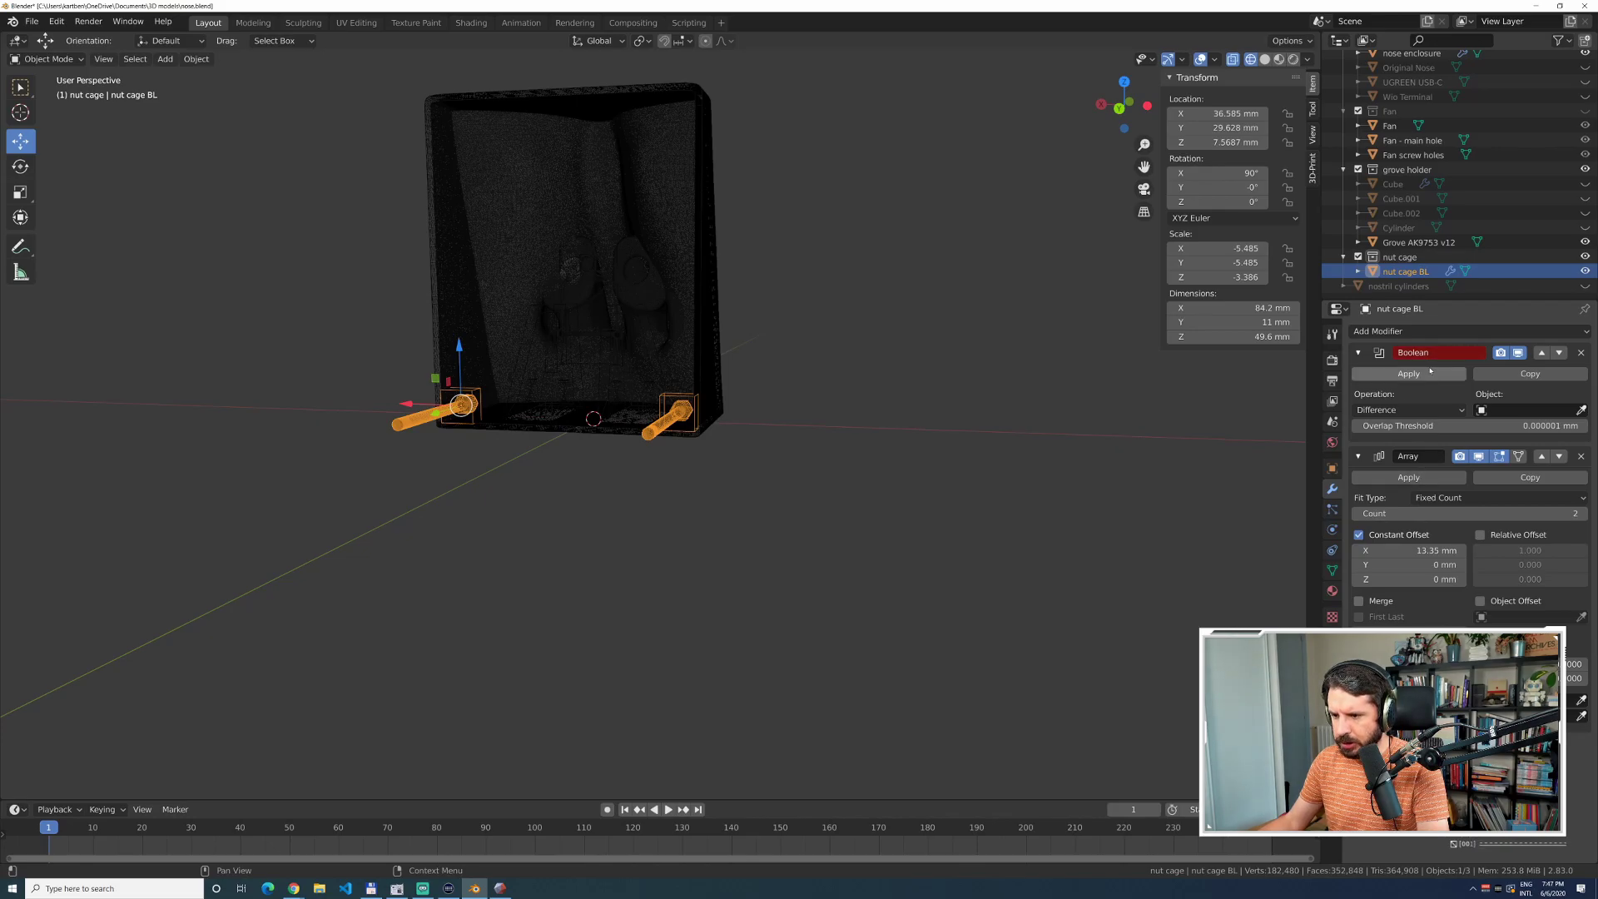
click(1381, 331)
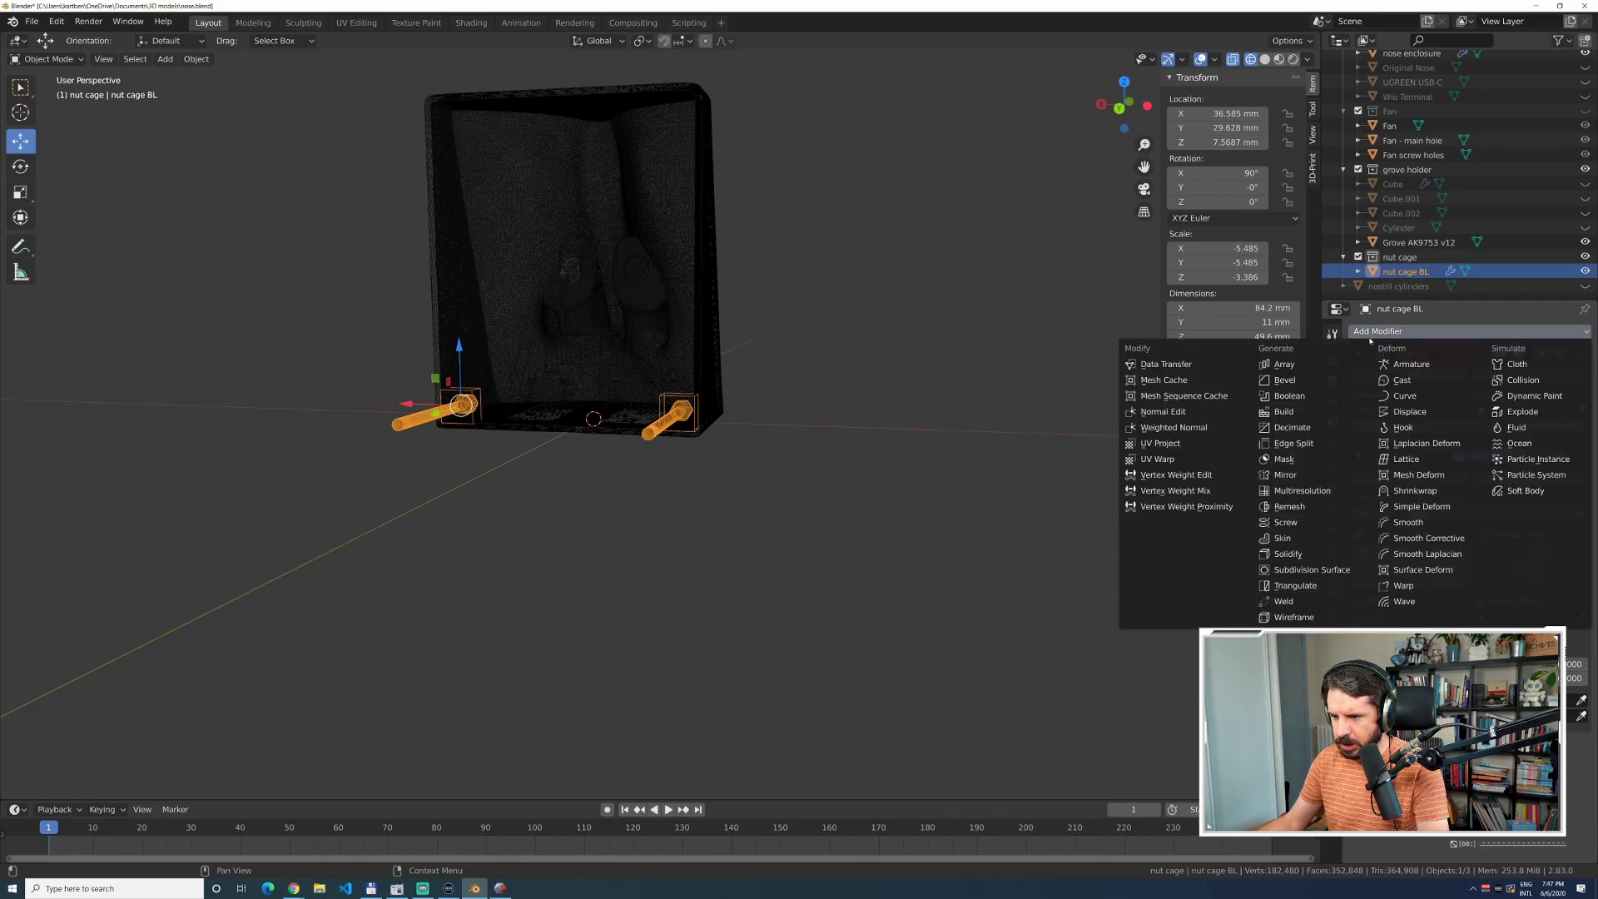
click(1281, 366)
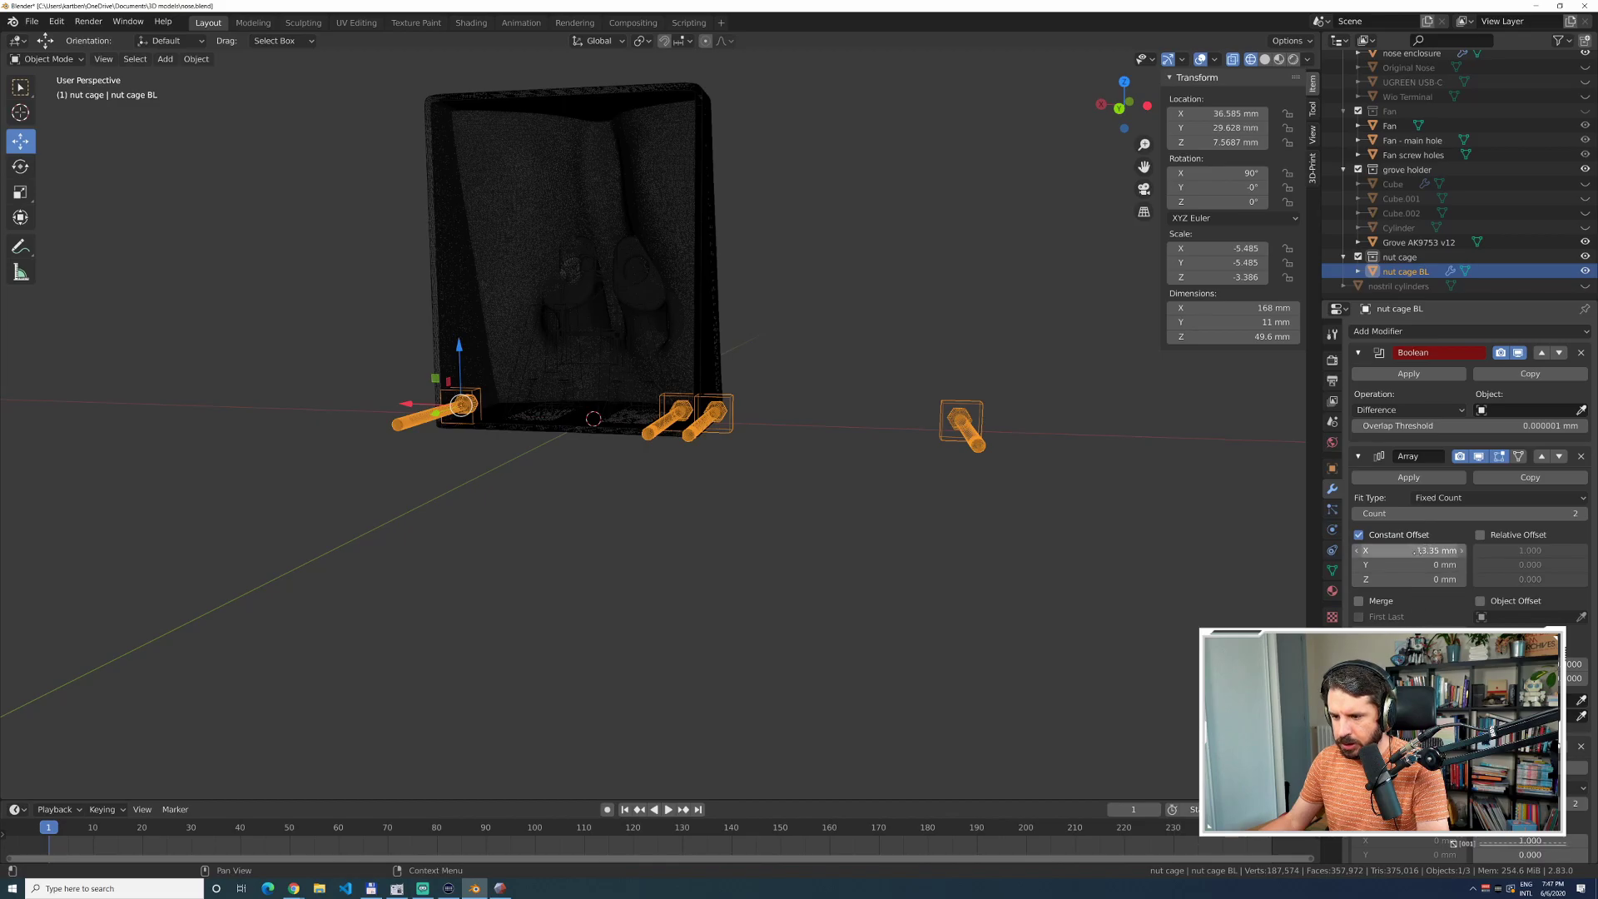
scroll(1415, 550, down, 4)
click(1480, 691)
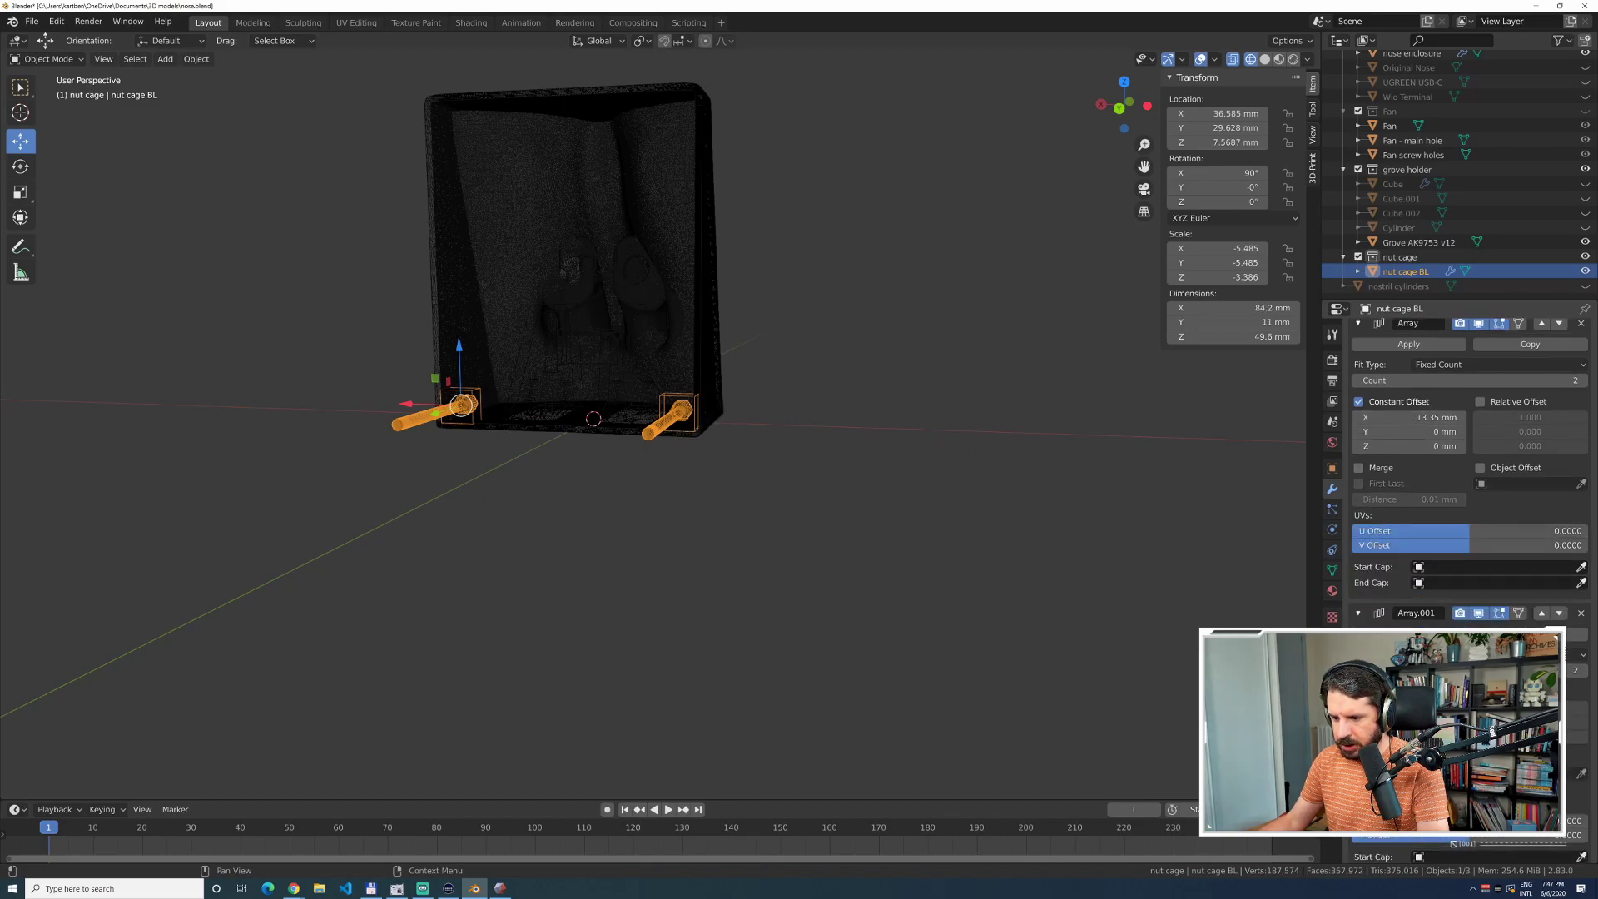
drag(1409, 721, 1130, 632)
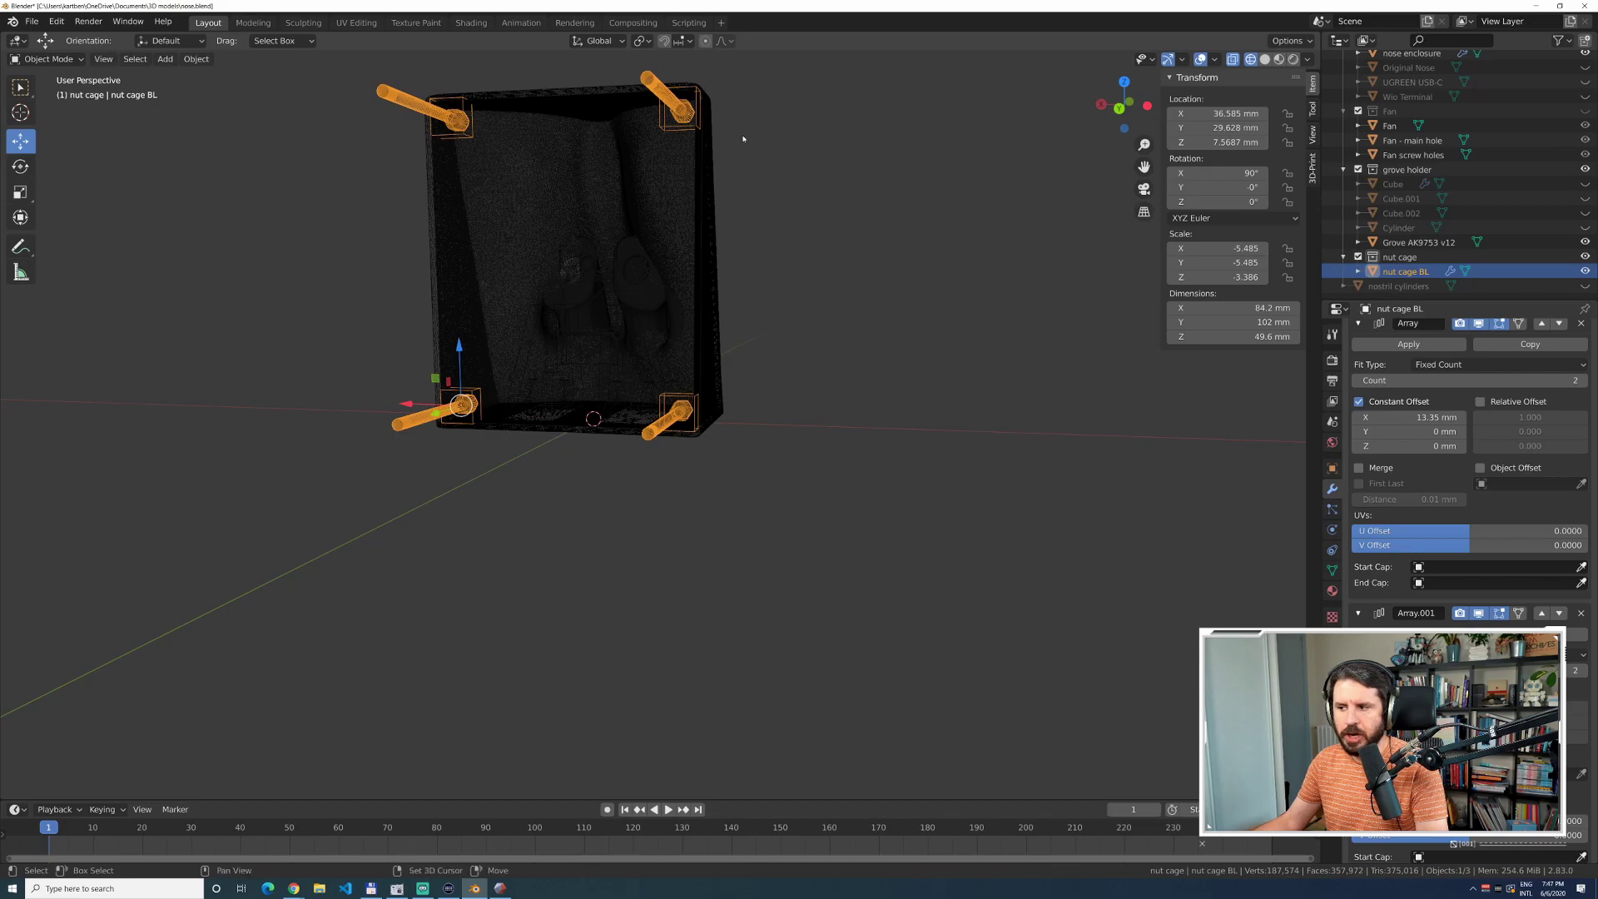
Fine-tune the second array's constant Y offset to -16.49 mm against the enclosure's upper inner edge in back view.
middle_drag(582, 133, 1098, 363)
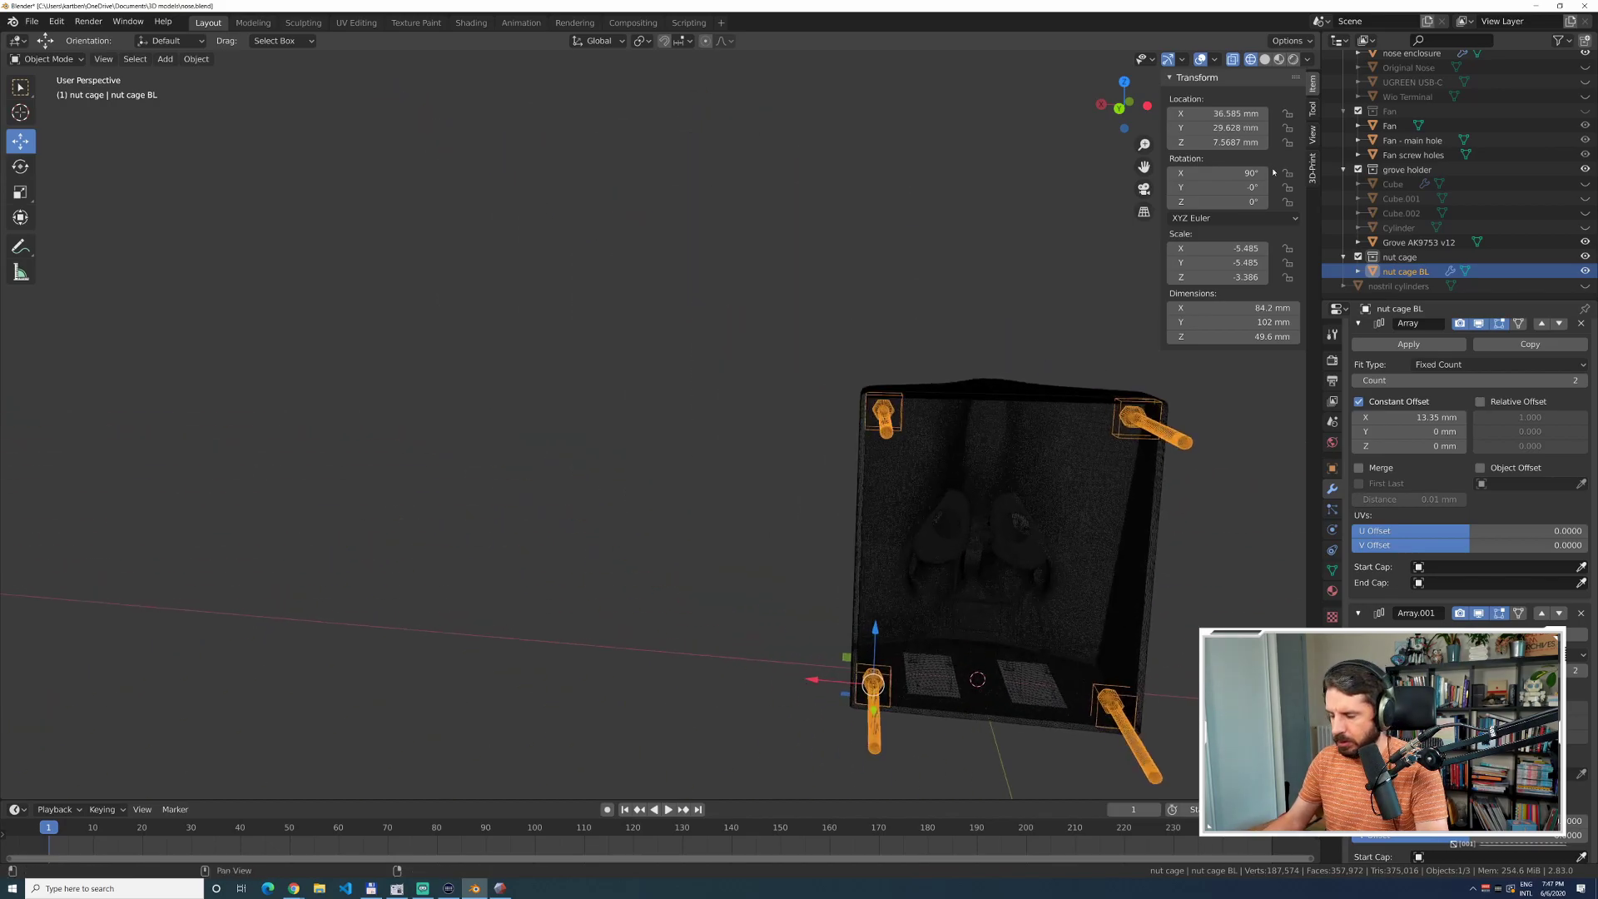
key(ctrl+KP_1)
shift+middle_drag(1206, 492, 990, 358)
scroll(844, 289, up, 6)
shift+middle_drag(877, 209, 750, 393)
scroll(606, 226, up, 3)
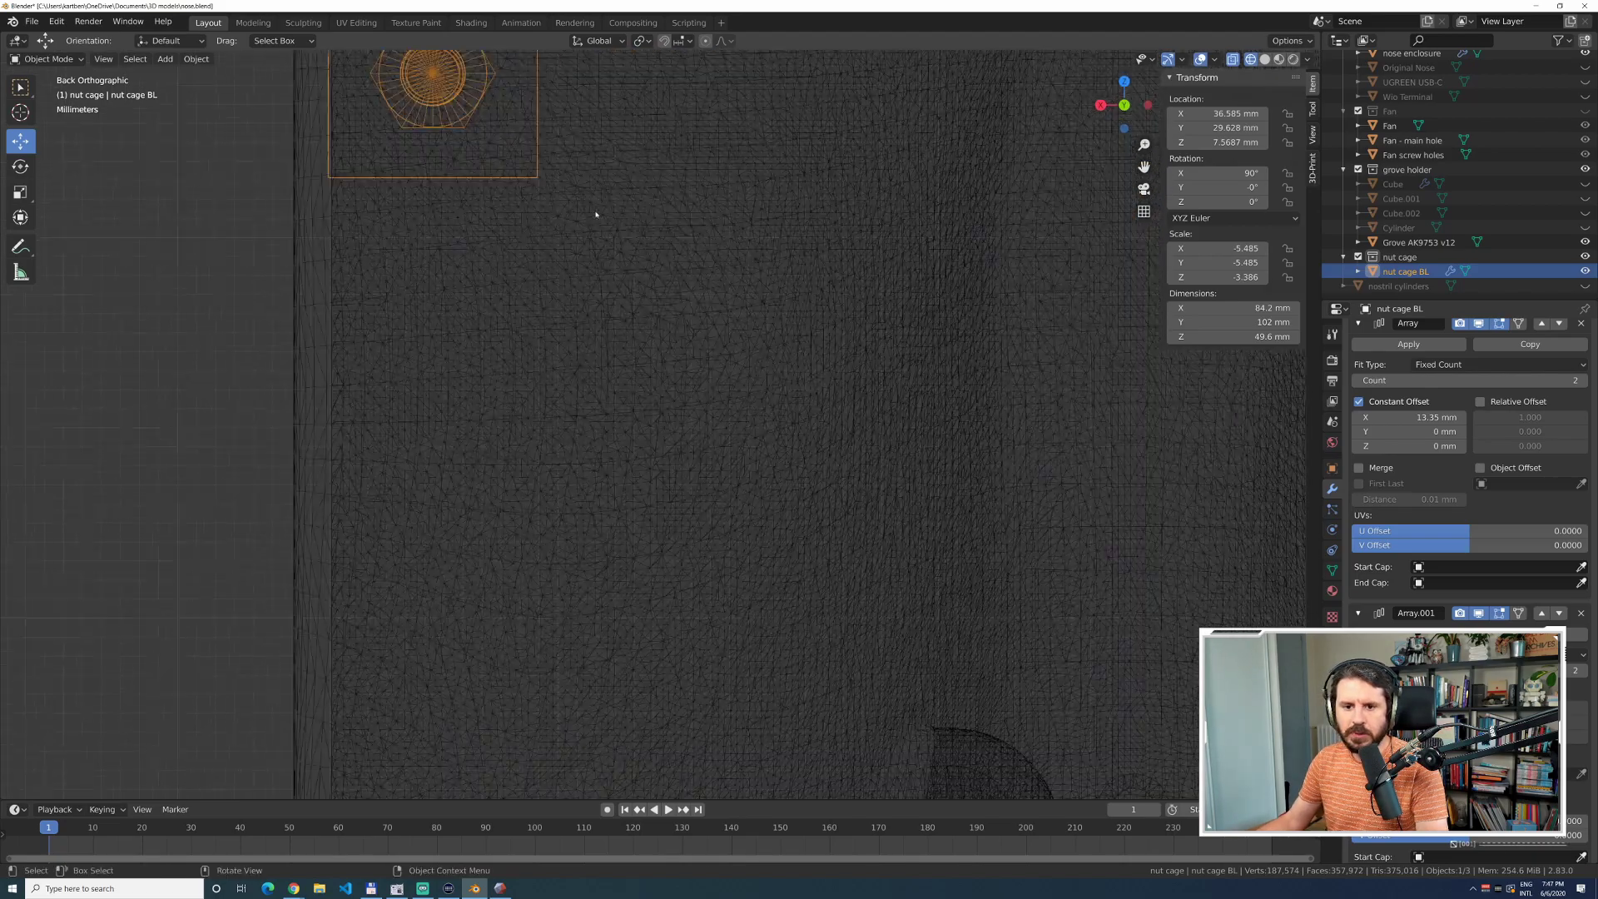
shift+middle_drag(494, 110, 635, 435)
scroll(610, 364, up, 5)
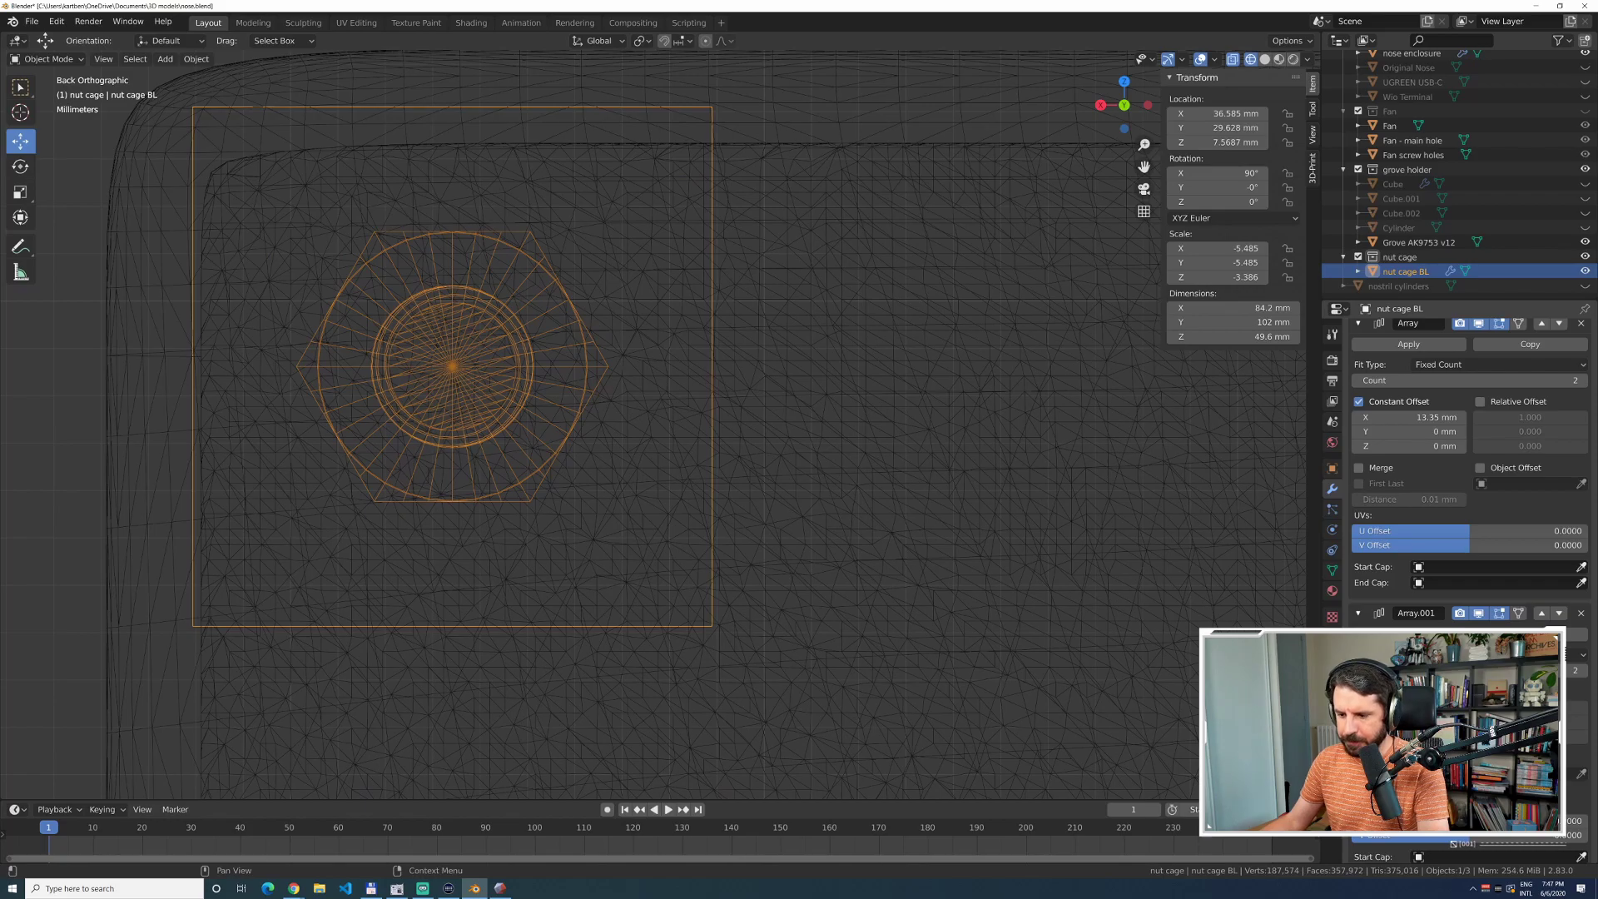
drag(1408, 722, 1419, 721)
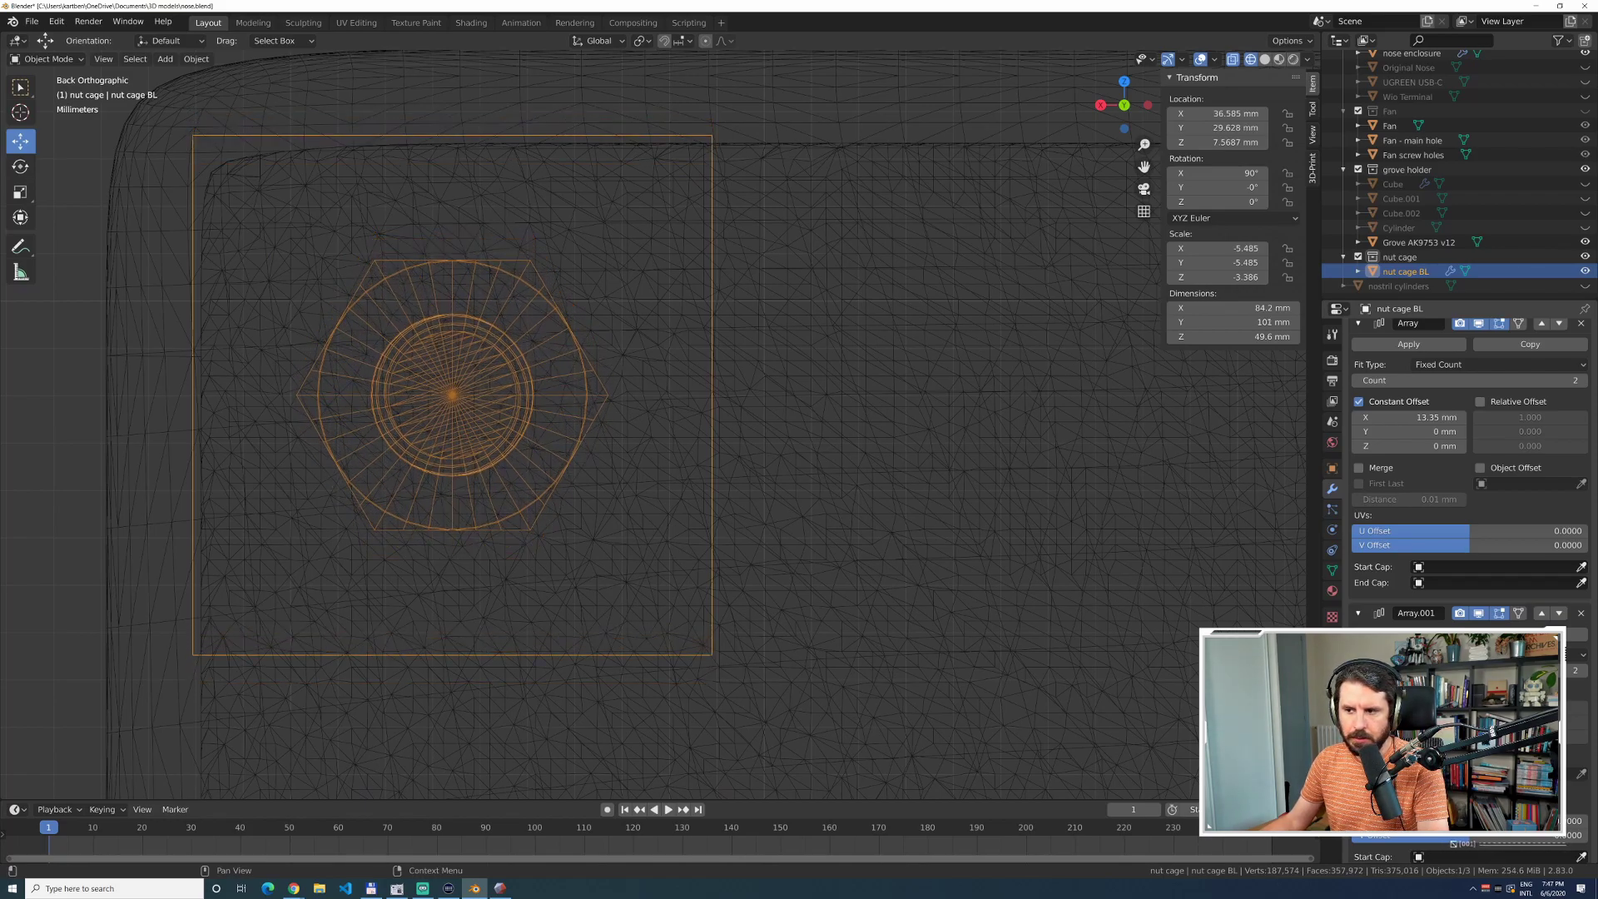
Rename the nut cage BL object as "nut cages" and save the file.
click(1407, 285)
click(1410, 277)
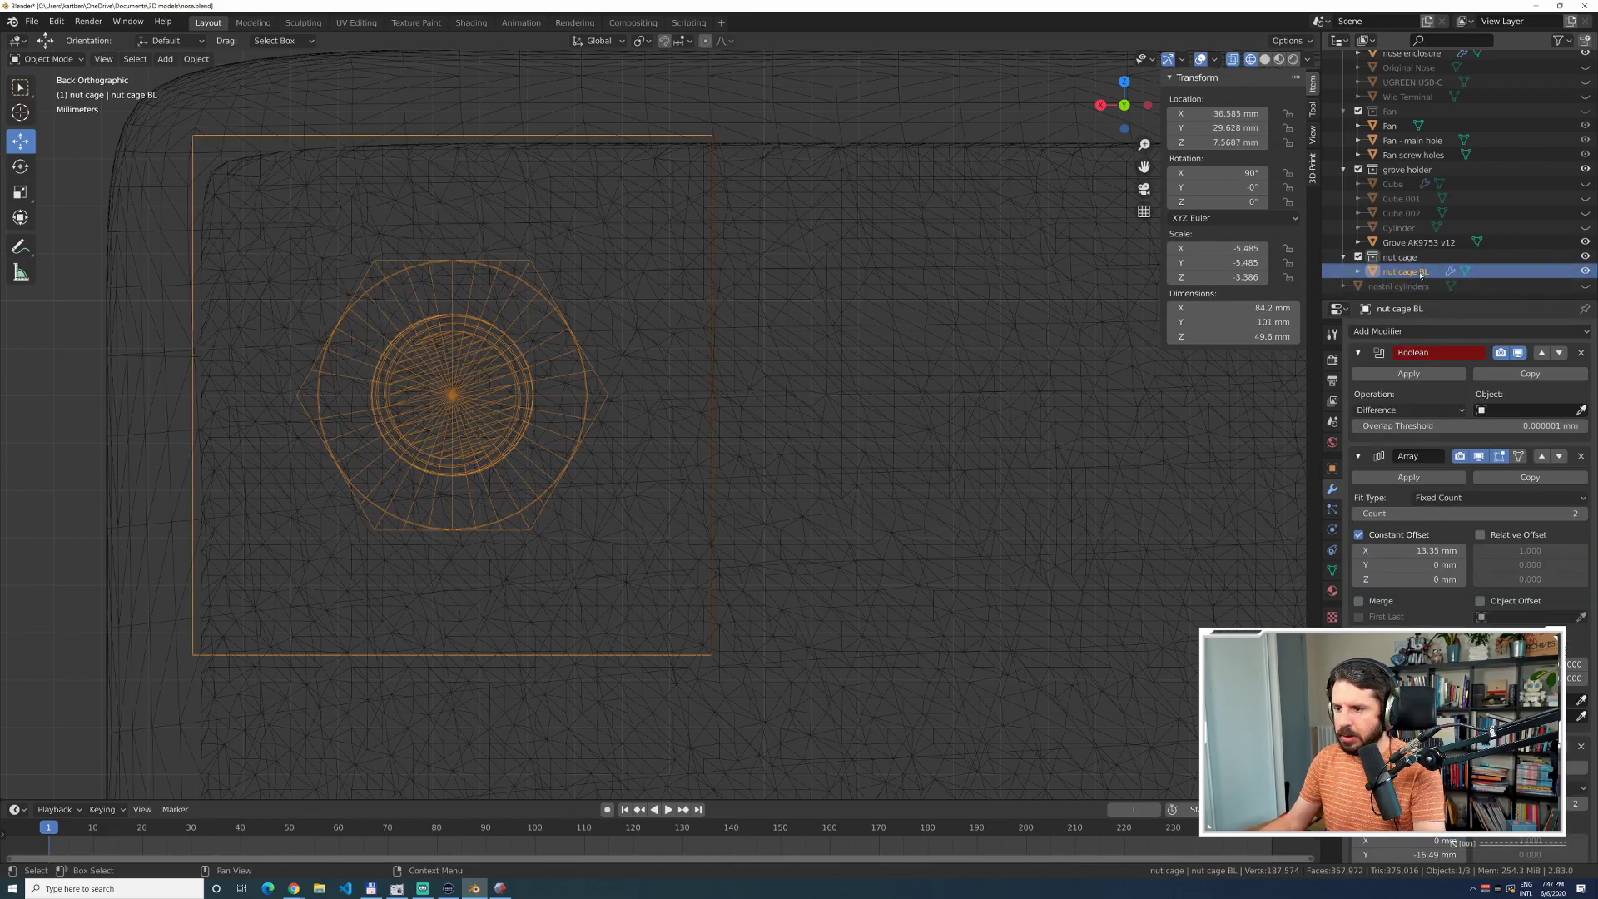
double_click(1420, 273)
key(BackSpace)
text(s)
key(Return)
key(ctrl+s)
Return the viewport to Material Preview shading and view the four nut cages inside the enclosure from behind.
scroll(846, 355, down, 5)
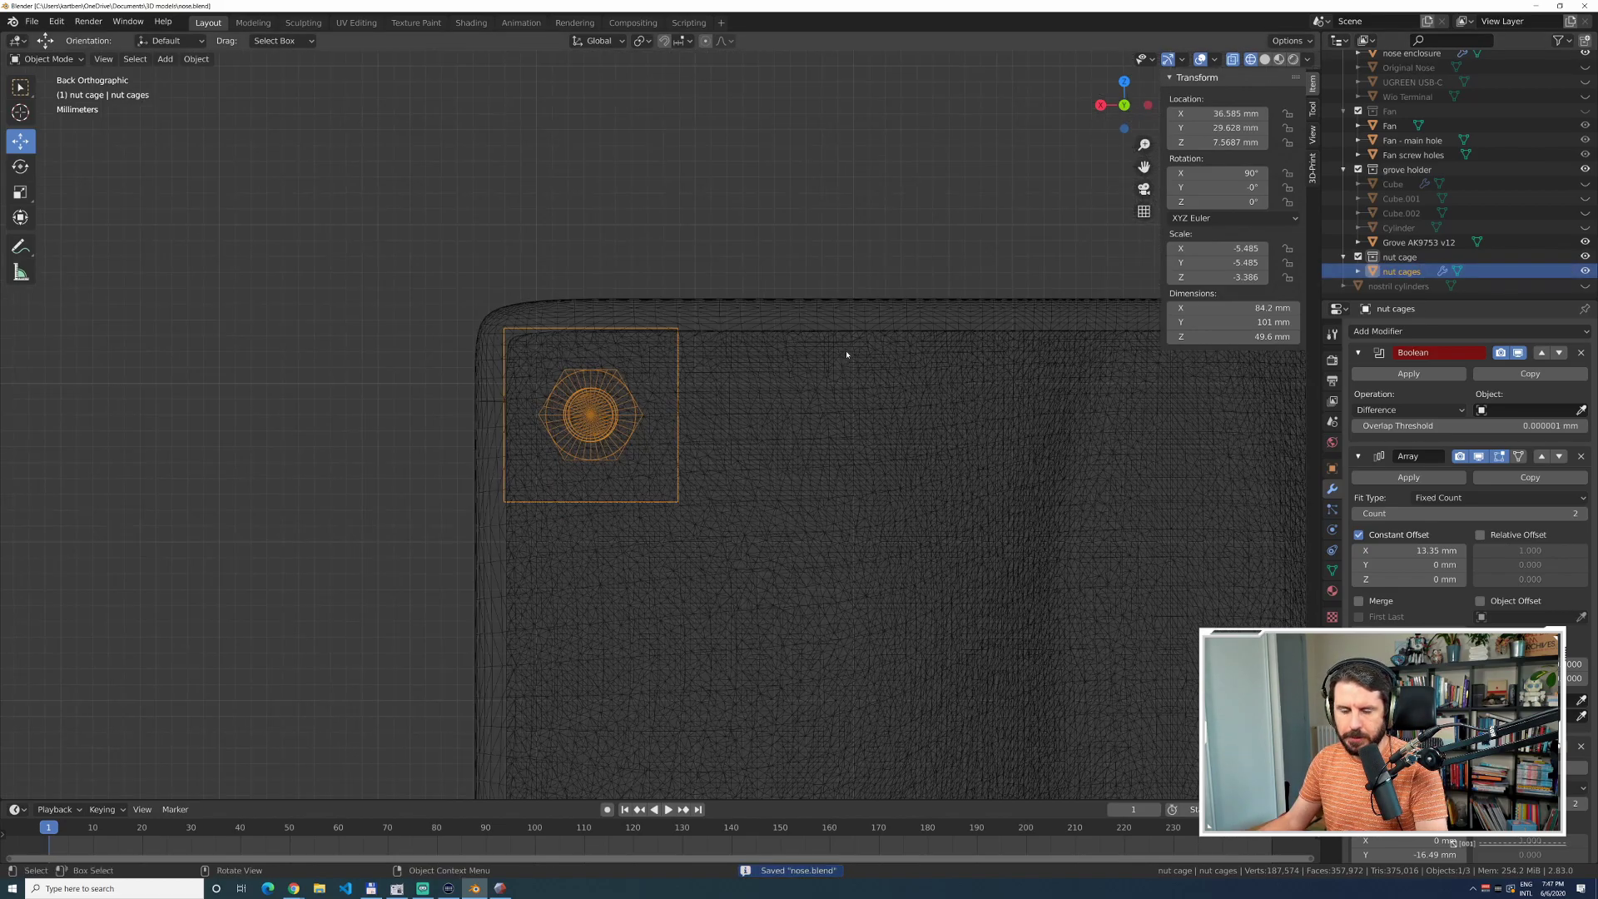
scroll(847, 355, down, 3)
click(842, 249)
mouse_move(841, 250)
middle_down()
mouse_move(891, 303)
mouse_move(945, 289)
mouse_move(953, 307)
middle_up()
click(1279, 59)
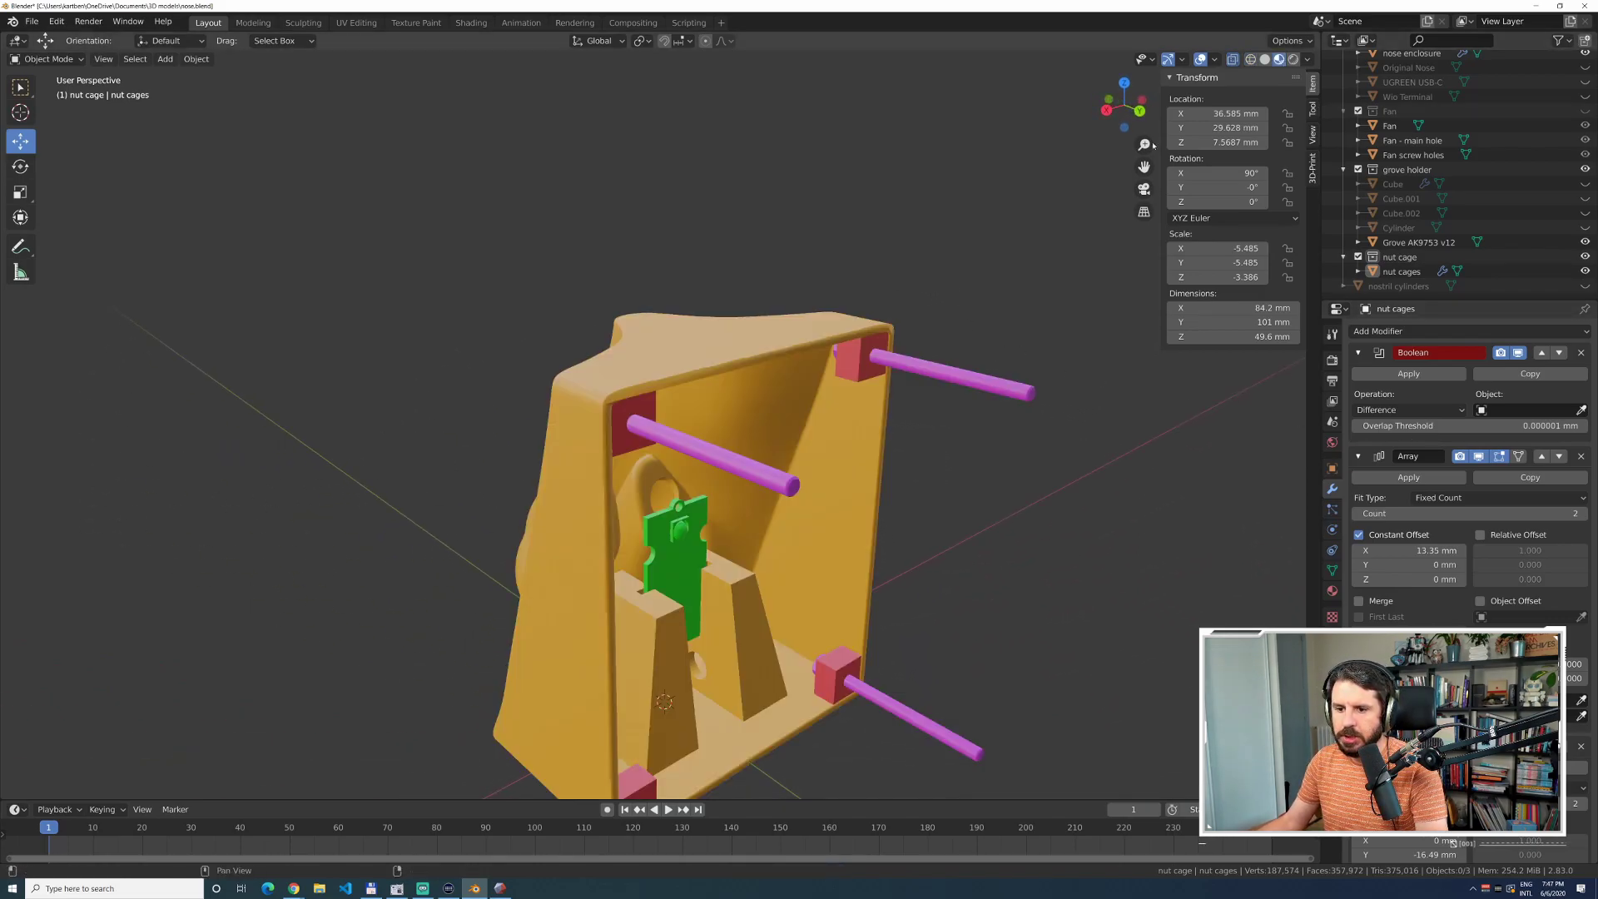
scroll(1458, 171, up, 3)
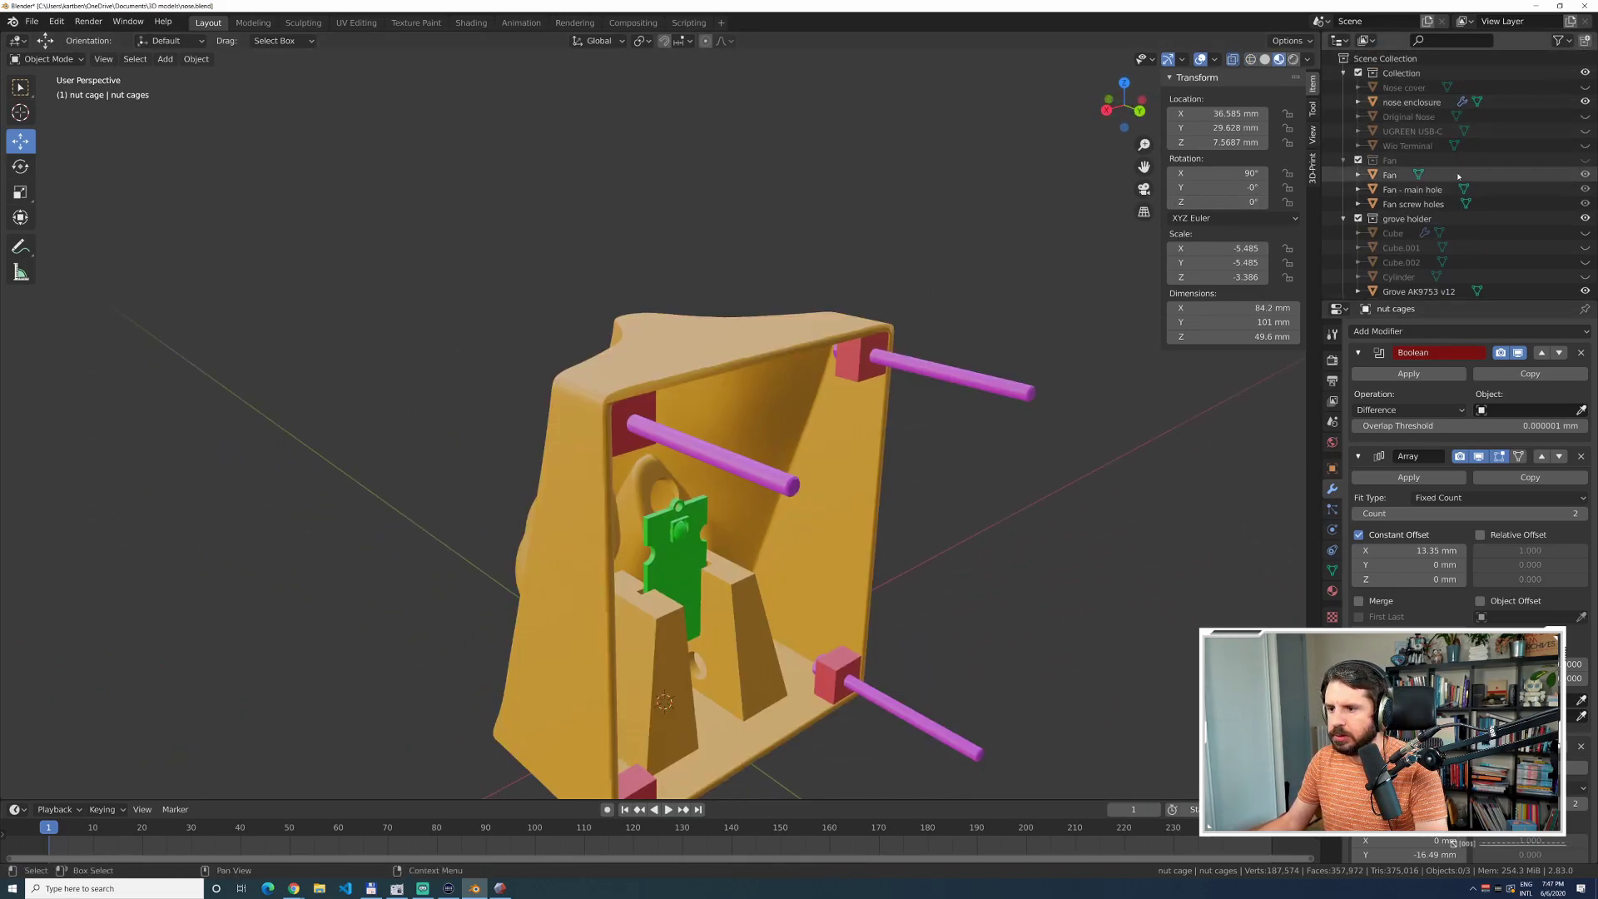
middle_drag(928, 230, 901, 273)
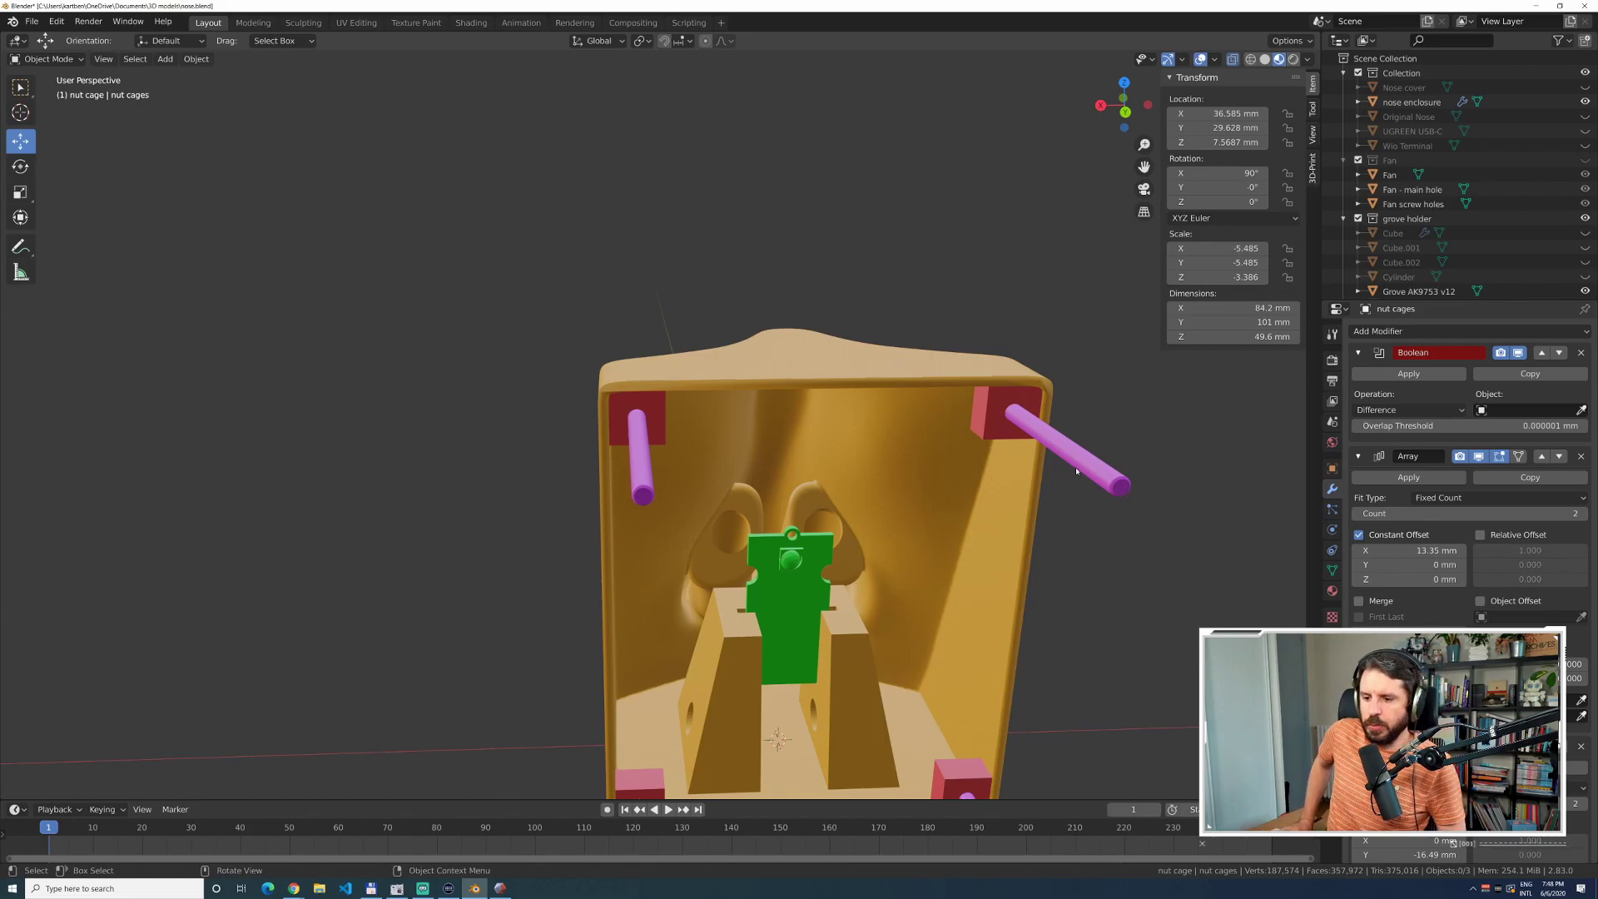
Show the Nose cover temporarily to examine it against the four bolts, and hide it again.
click(1585, 87)
middle_drag(874, 183, 1014, 189)
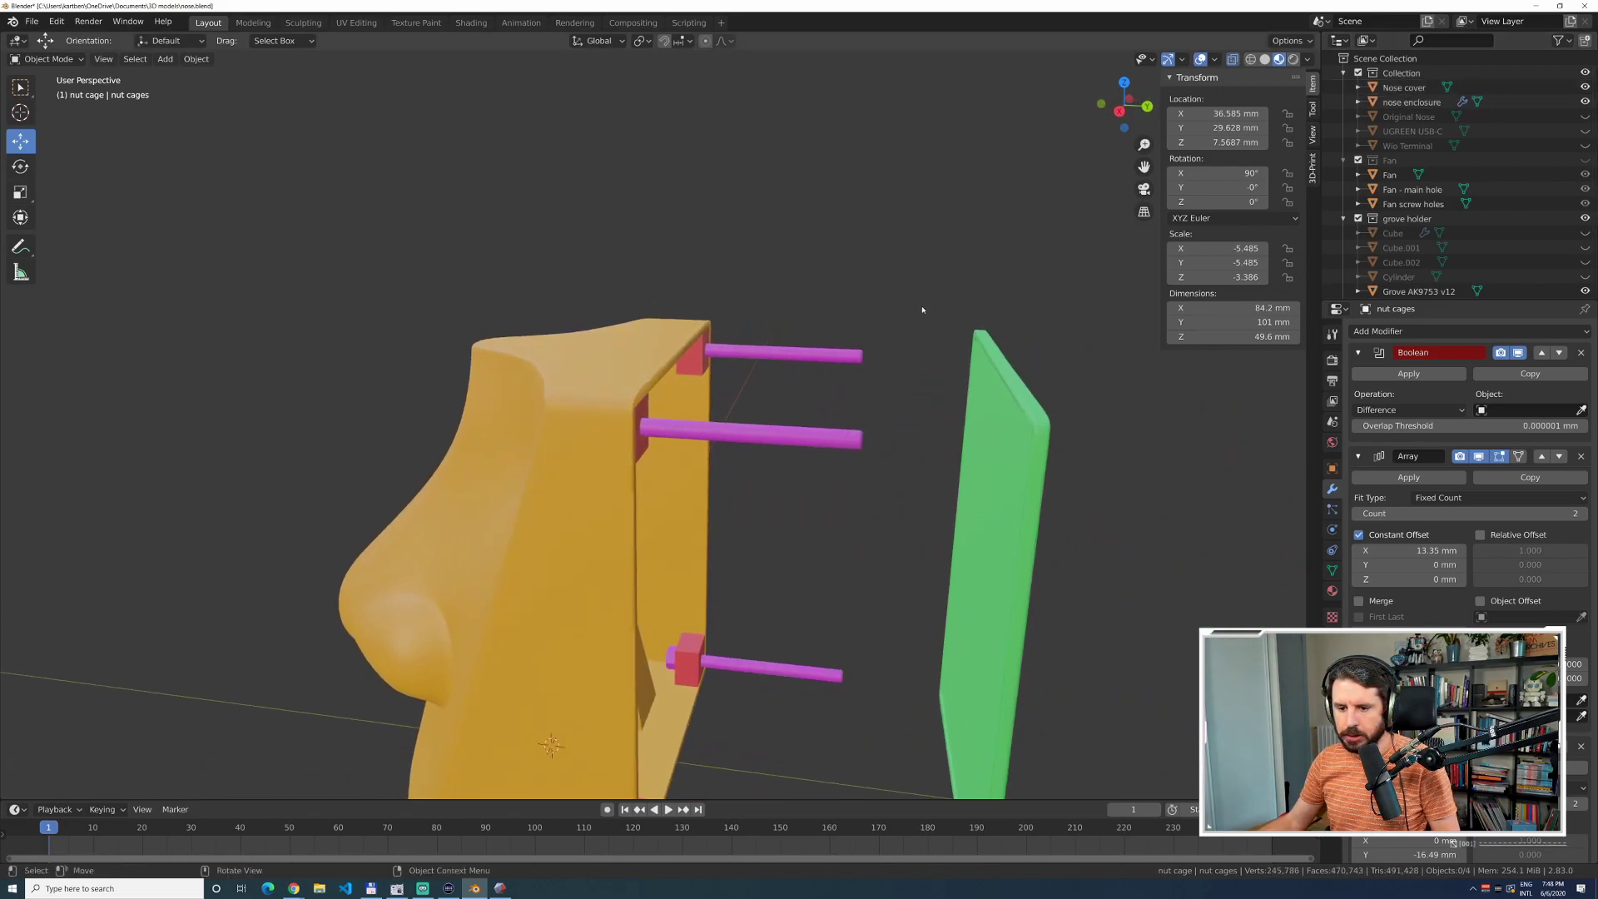
middle_drag(932, 263, 964, 289)
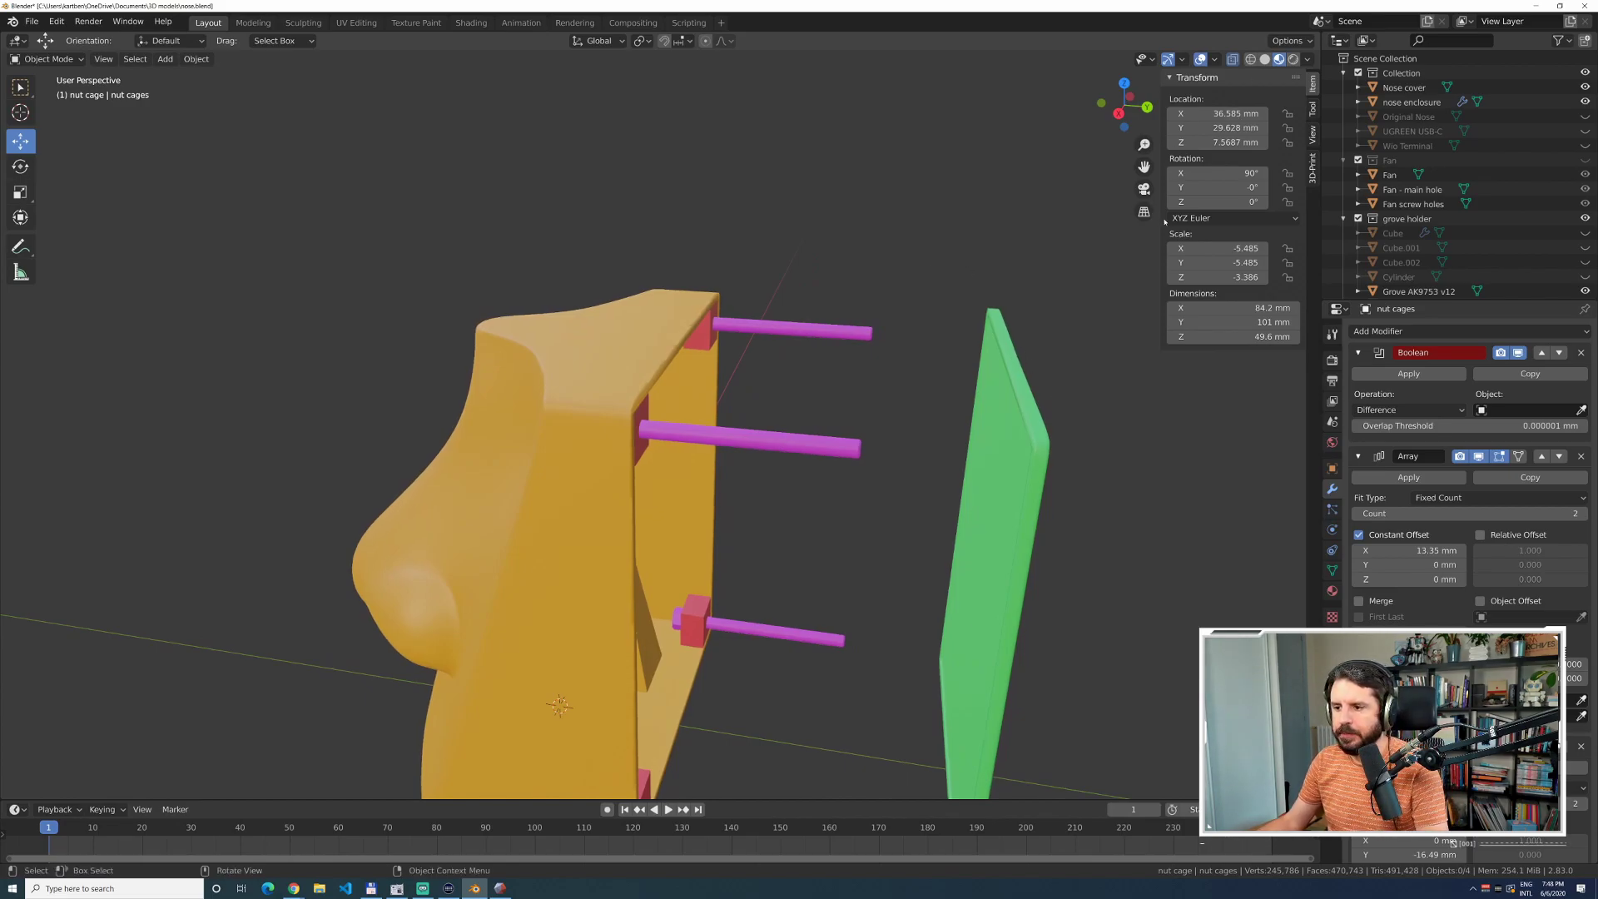
click(1586, 87)
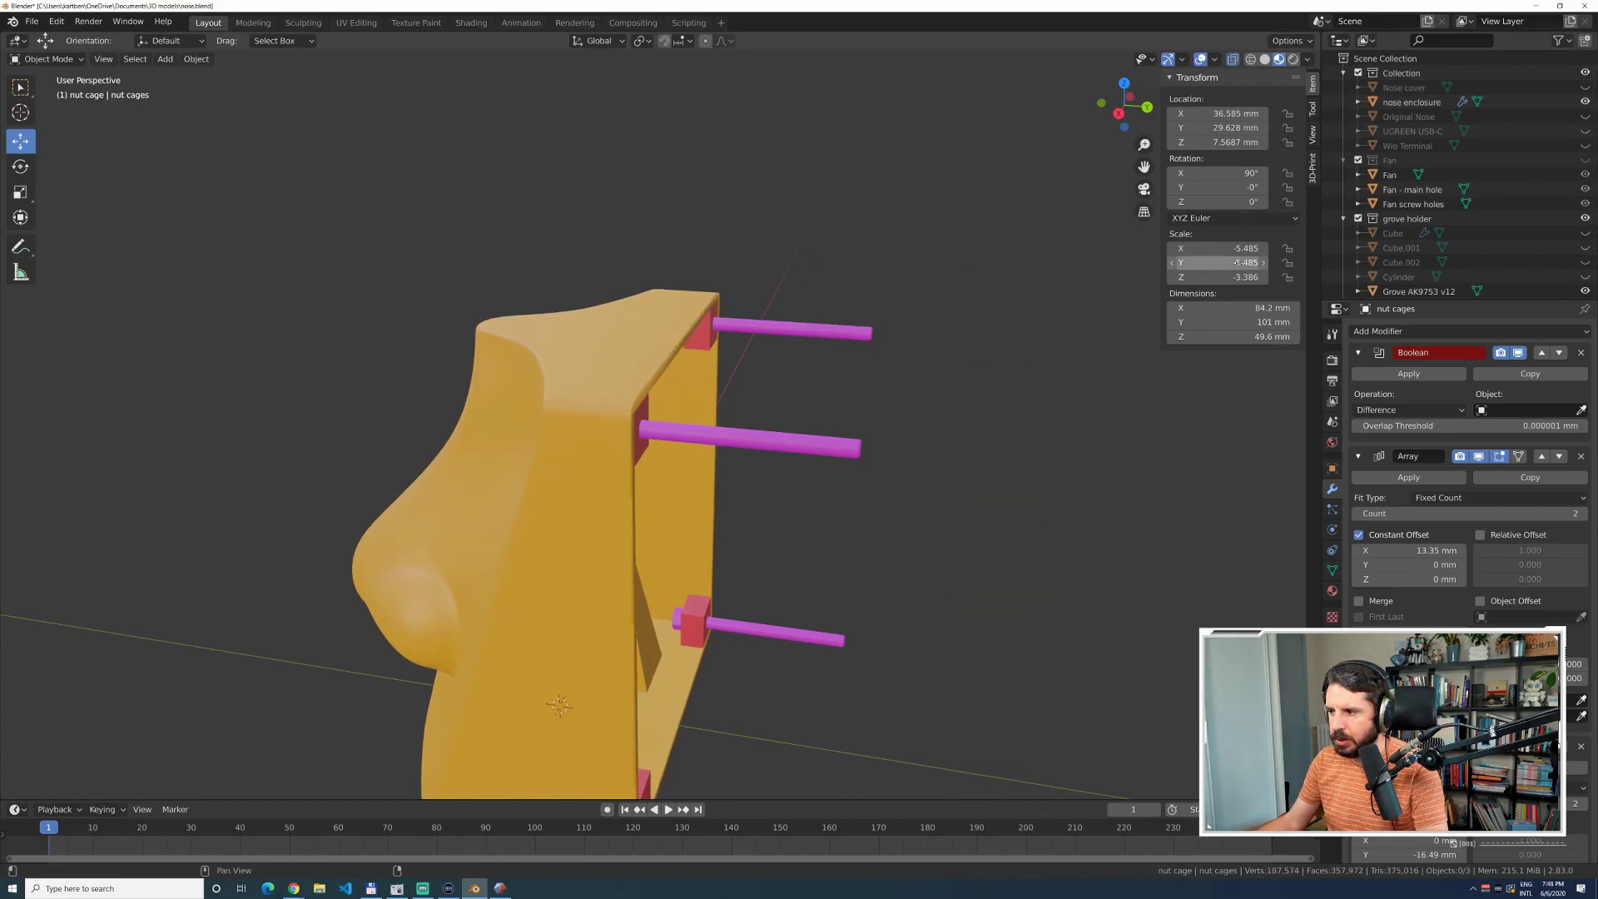
middle_drag(920, 265, 841, 288)
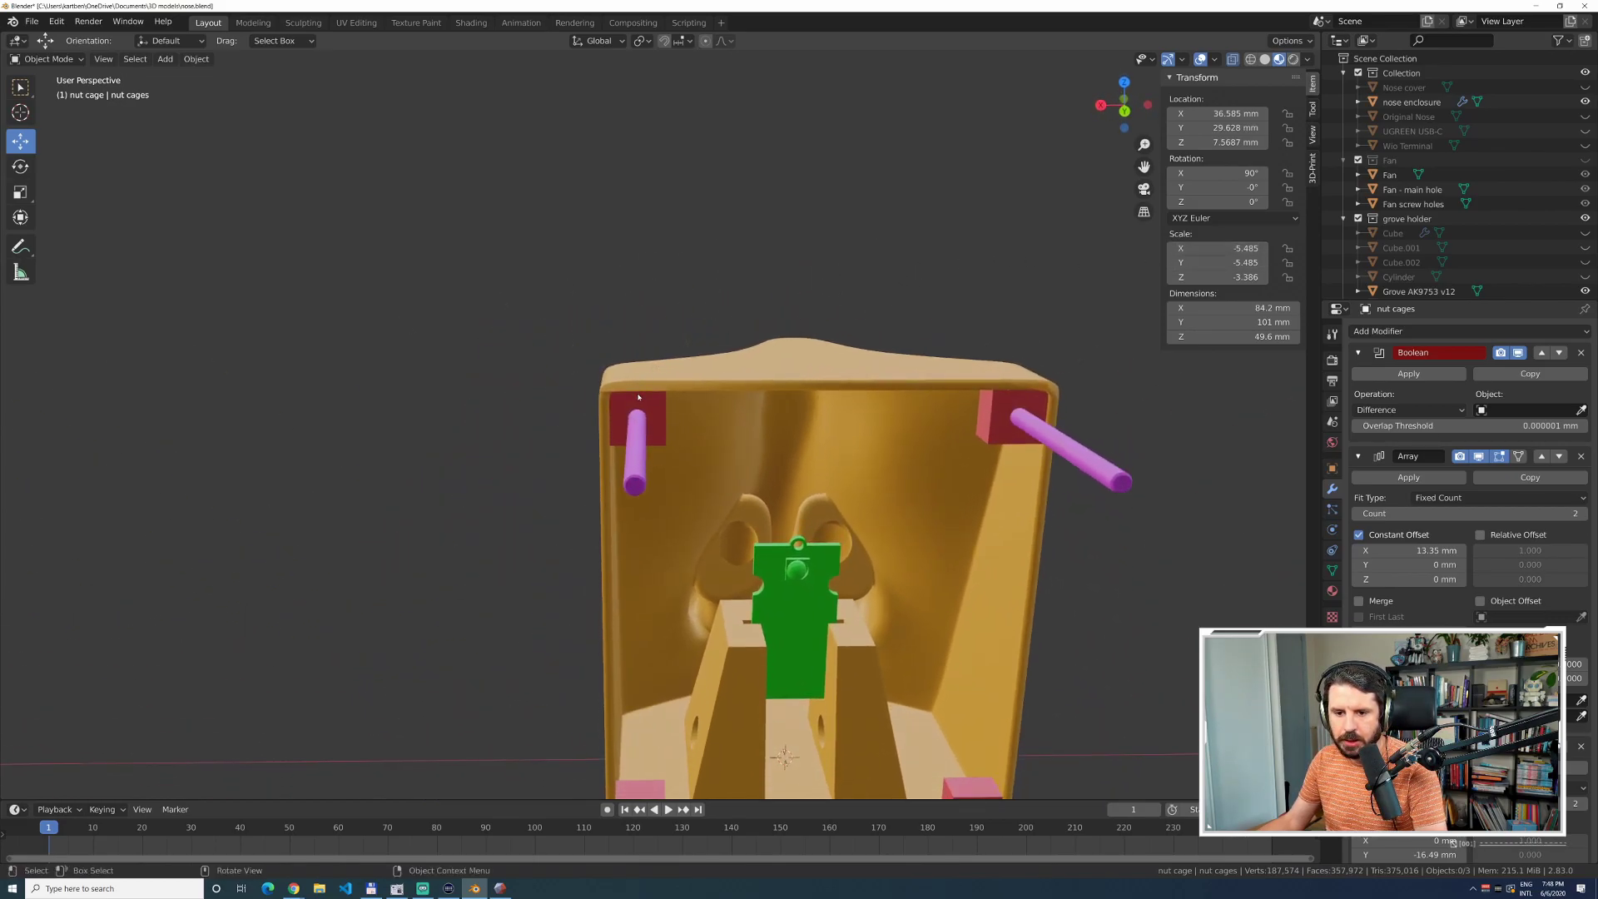
Save the file and select the nut cages object inside the enclosure.
key(ctrl+s)
click(991, 413)
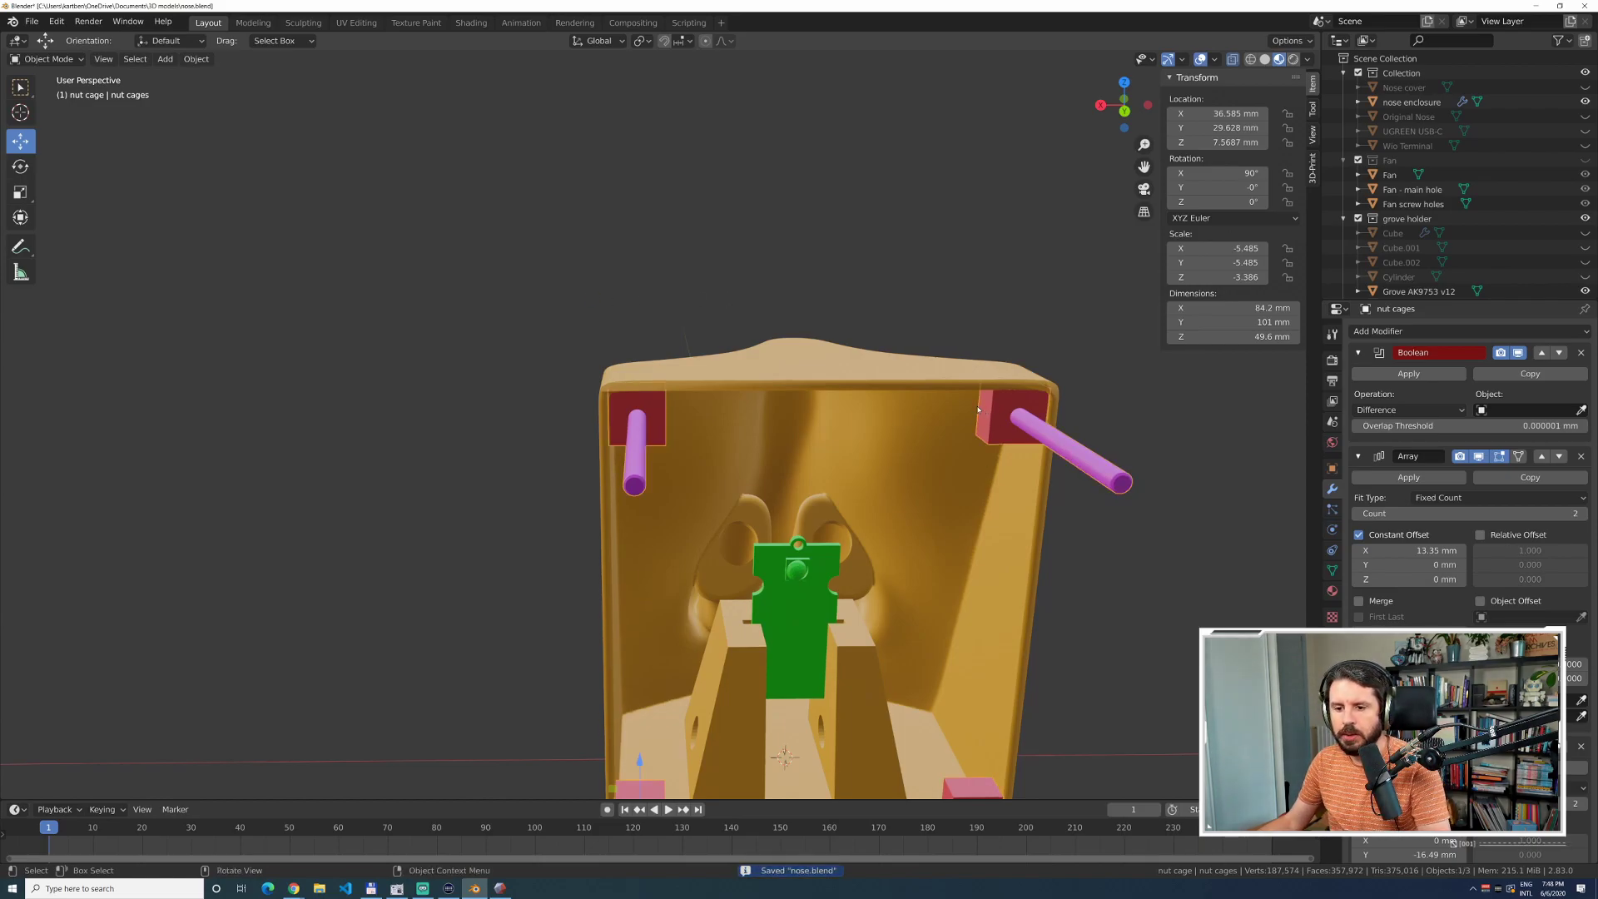
scroll(1415, 283, down, 3)
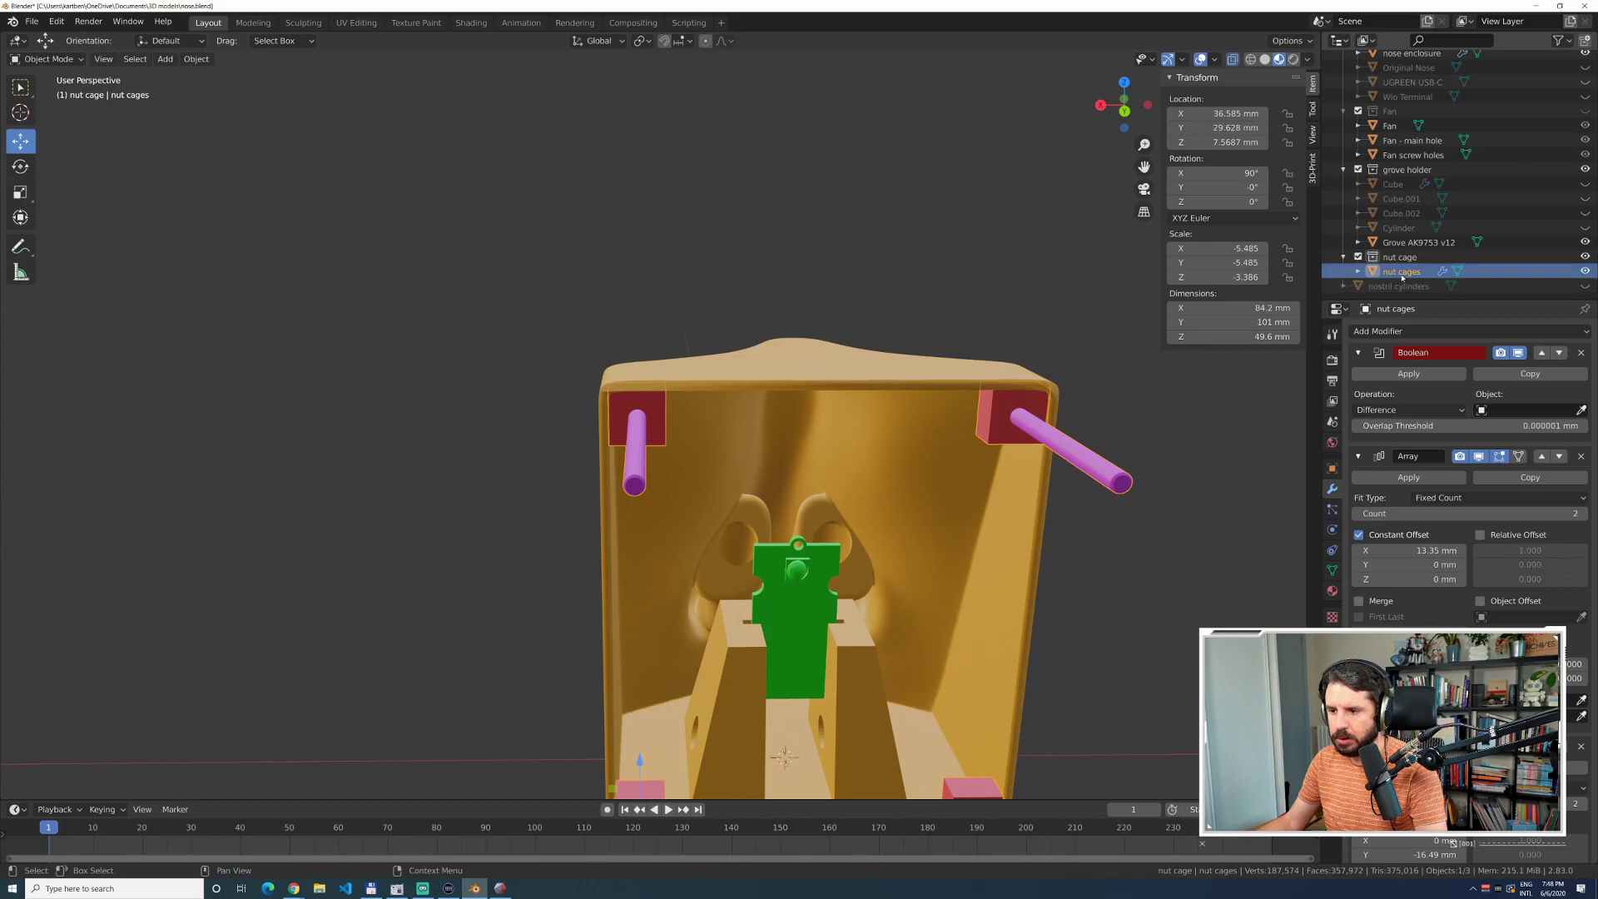
mouse_move(1050, 456)
middle_down()
mouse_move(1030, 431)
mouse_move(1042, 466)
mouse_move(1047, 398)
mouse_move(1024, 453)
middle_up()
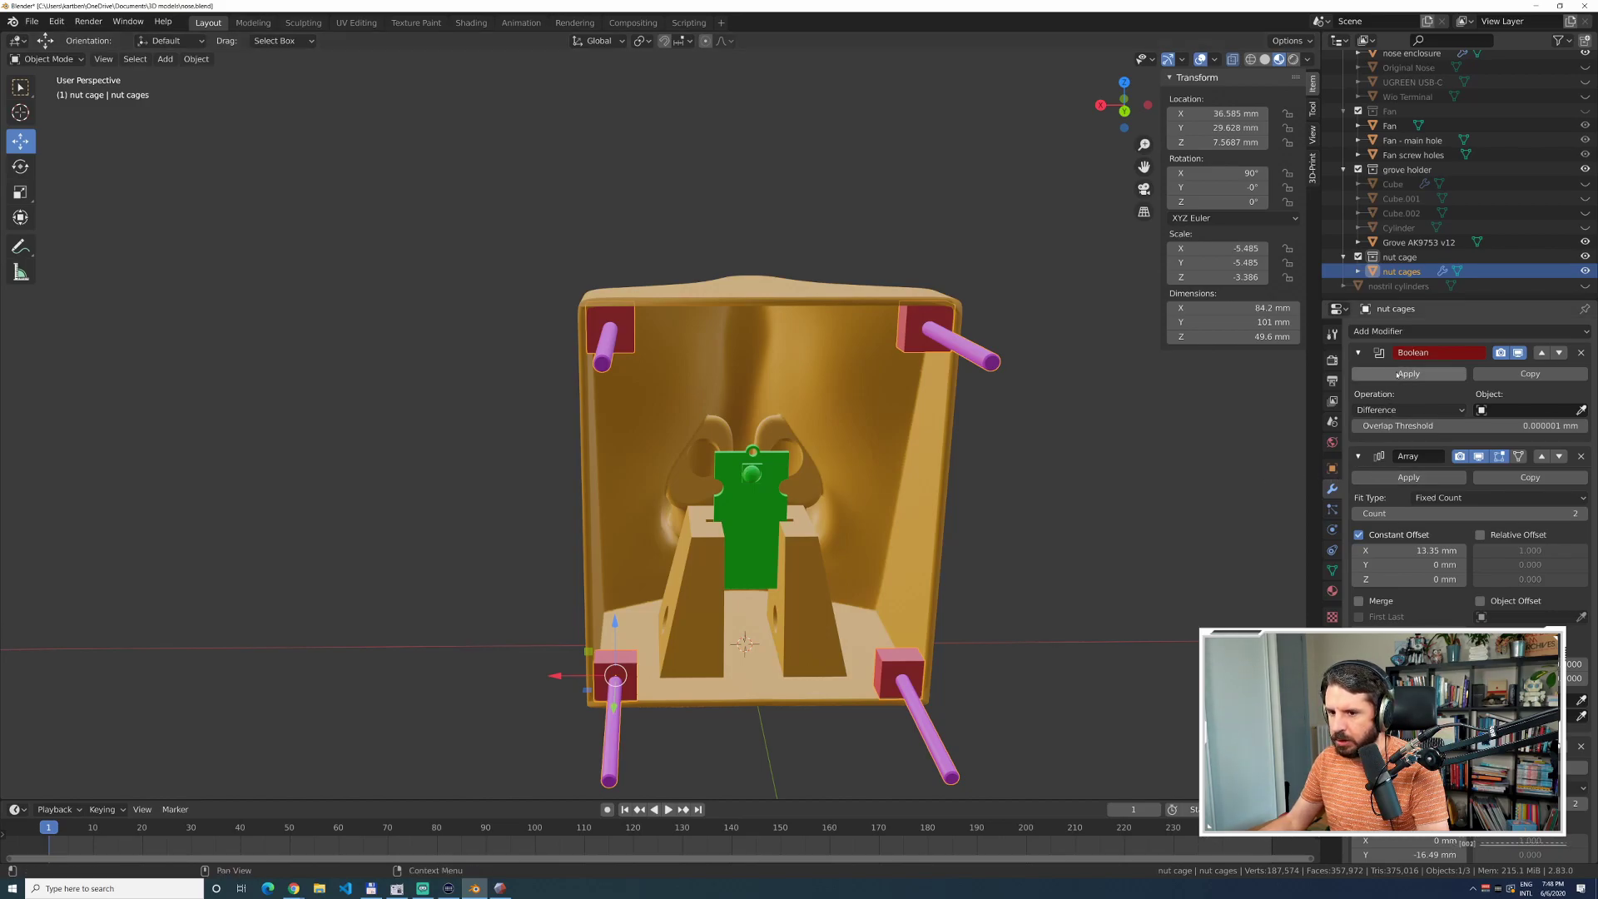
click(1408, 375)
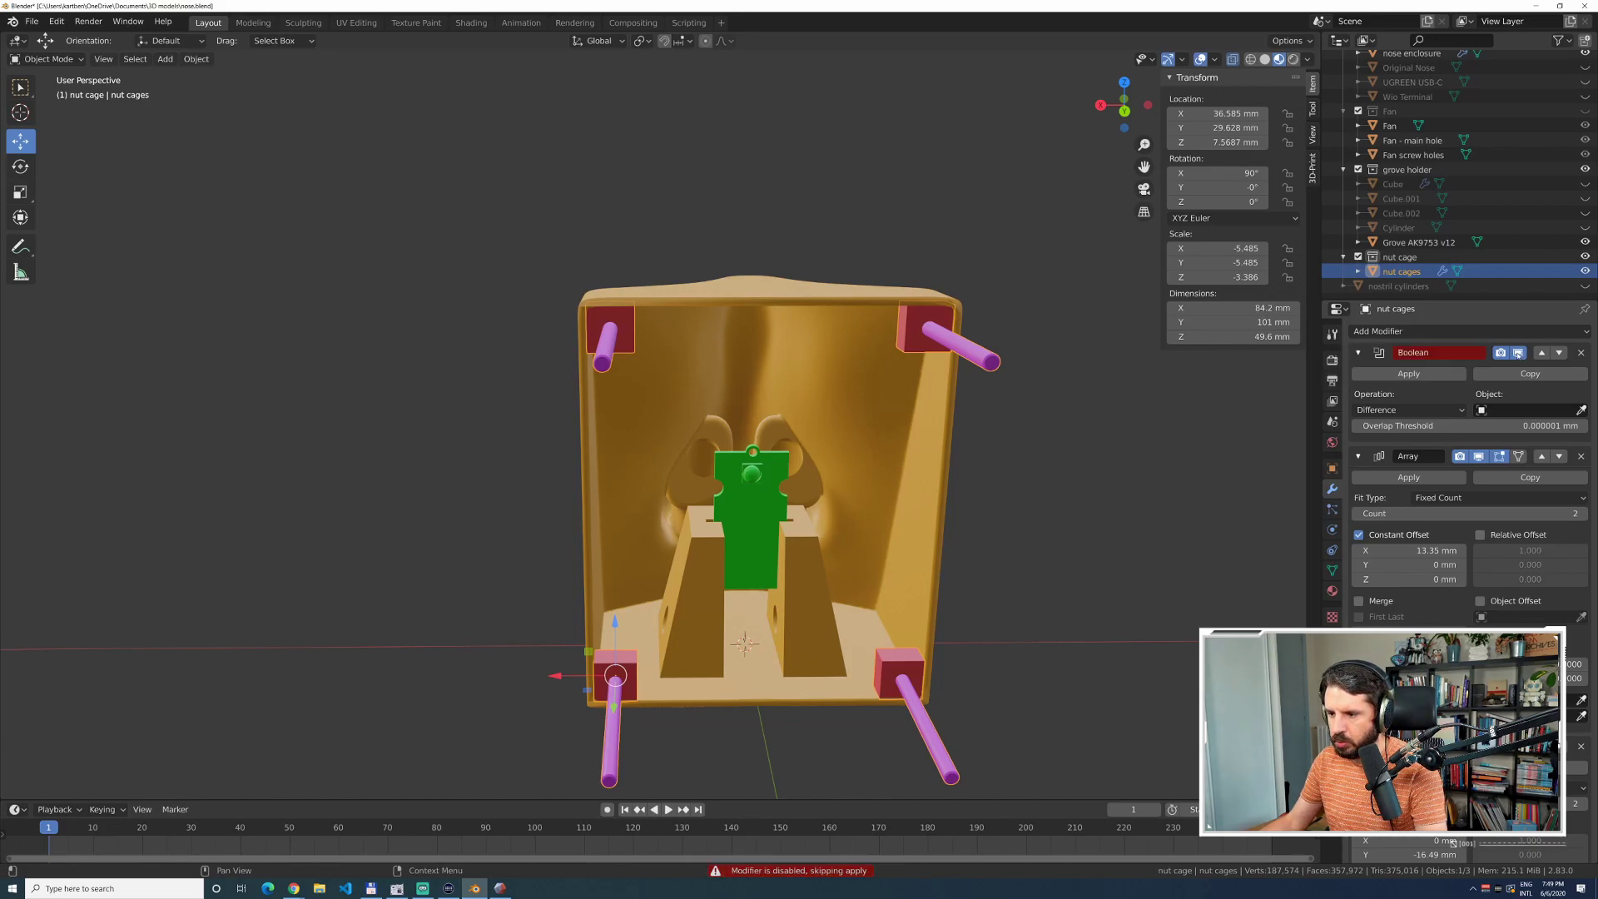
click(1444, 354)
key(Tab)
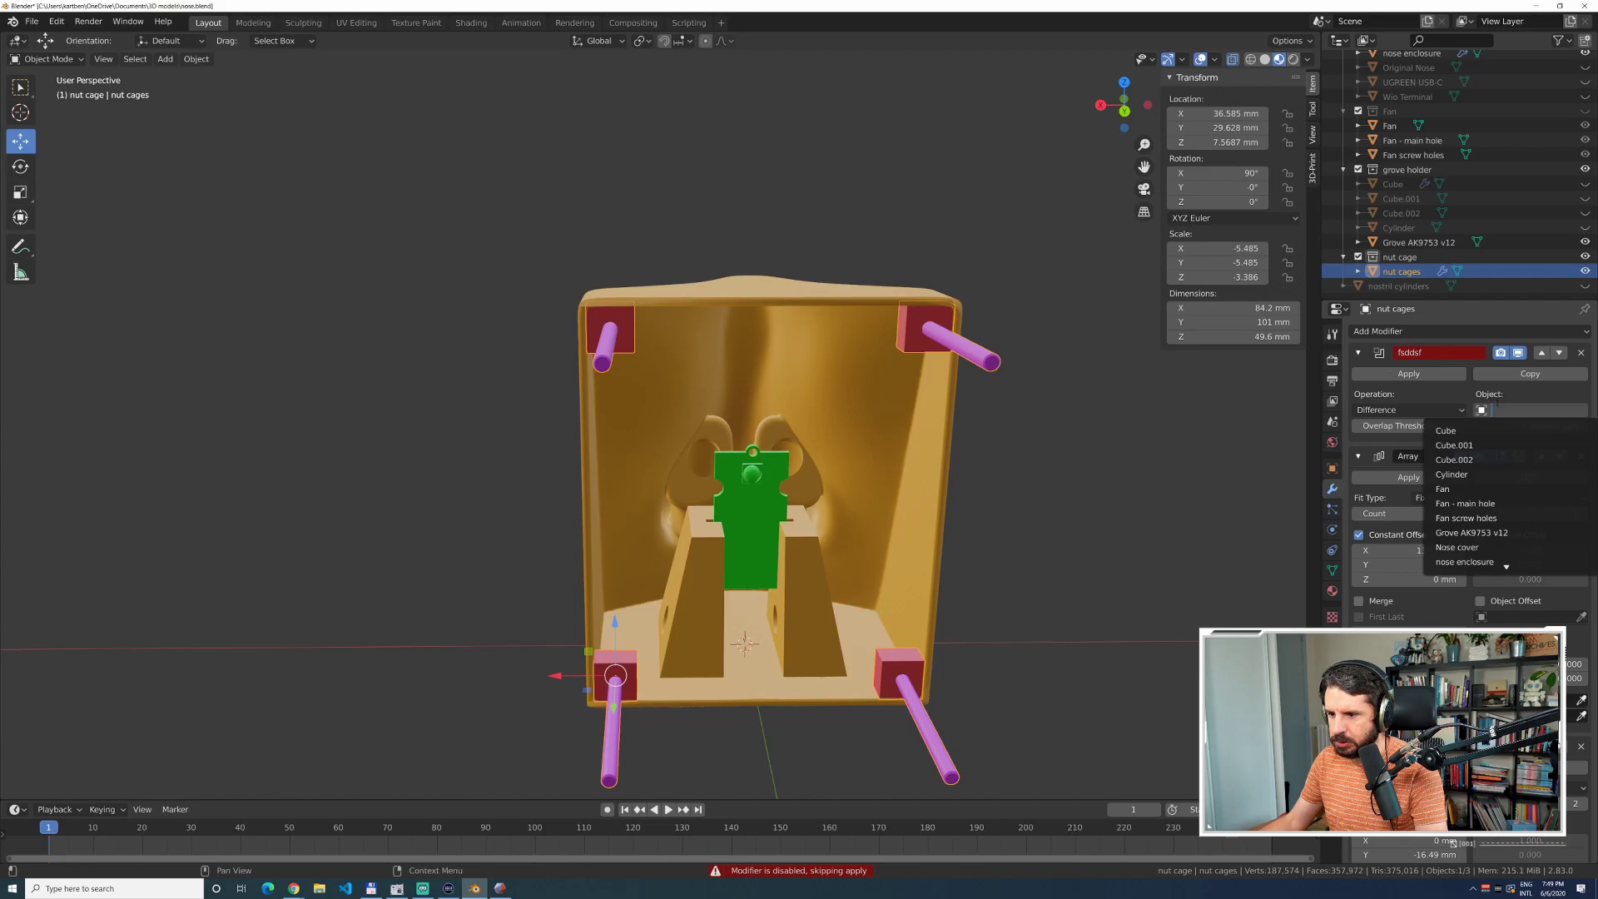
key(Down)
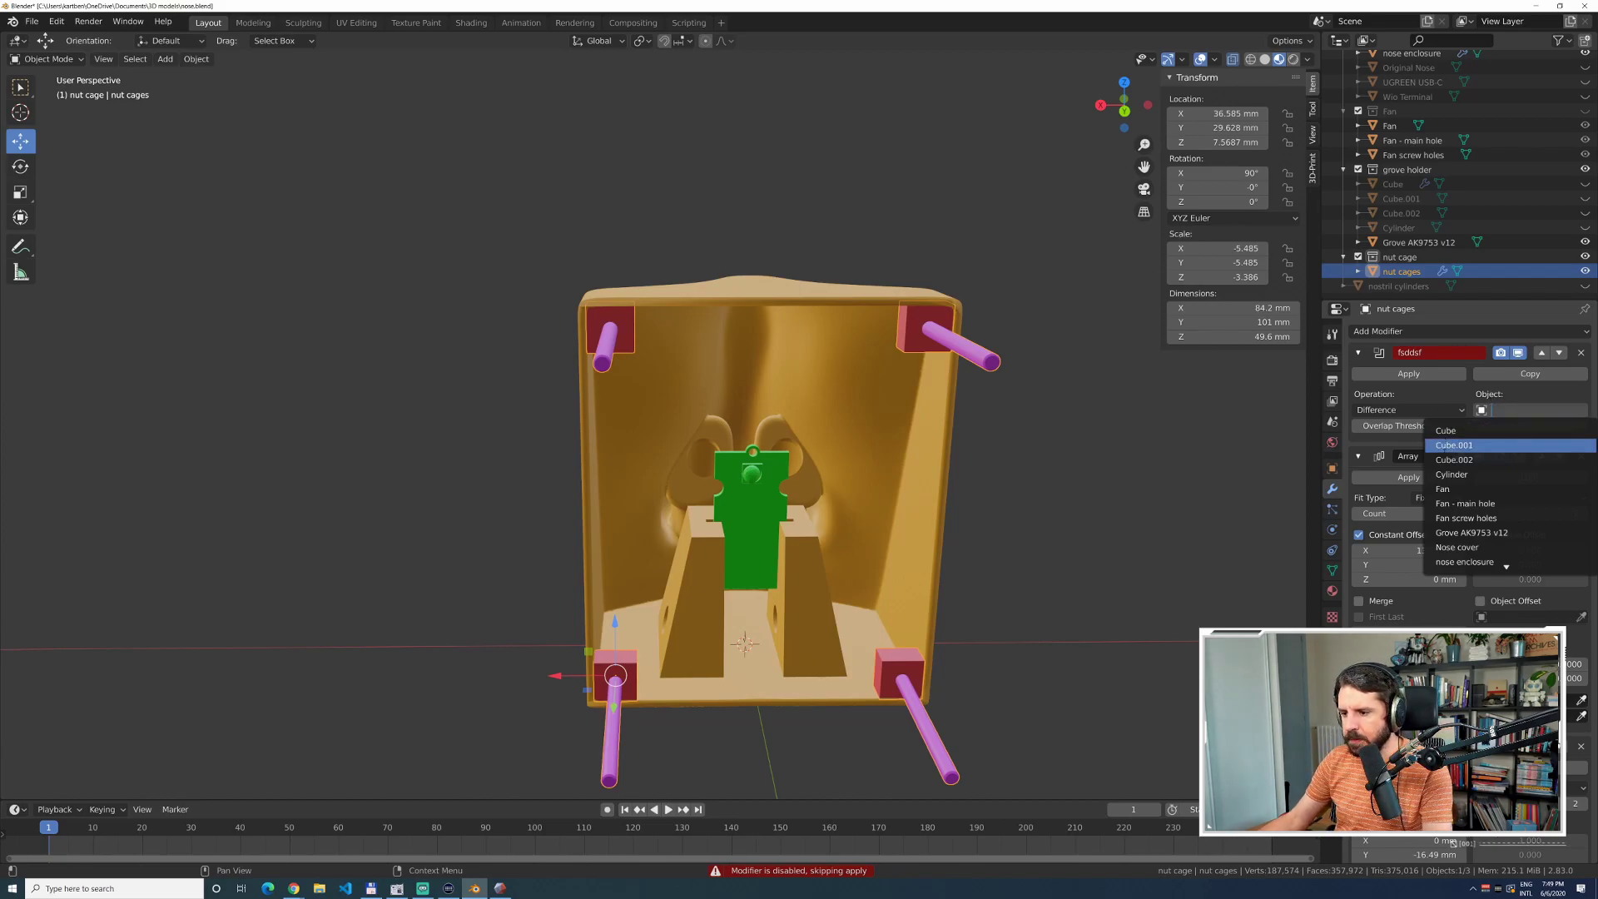
key(Escape)
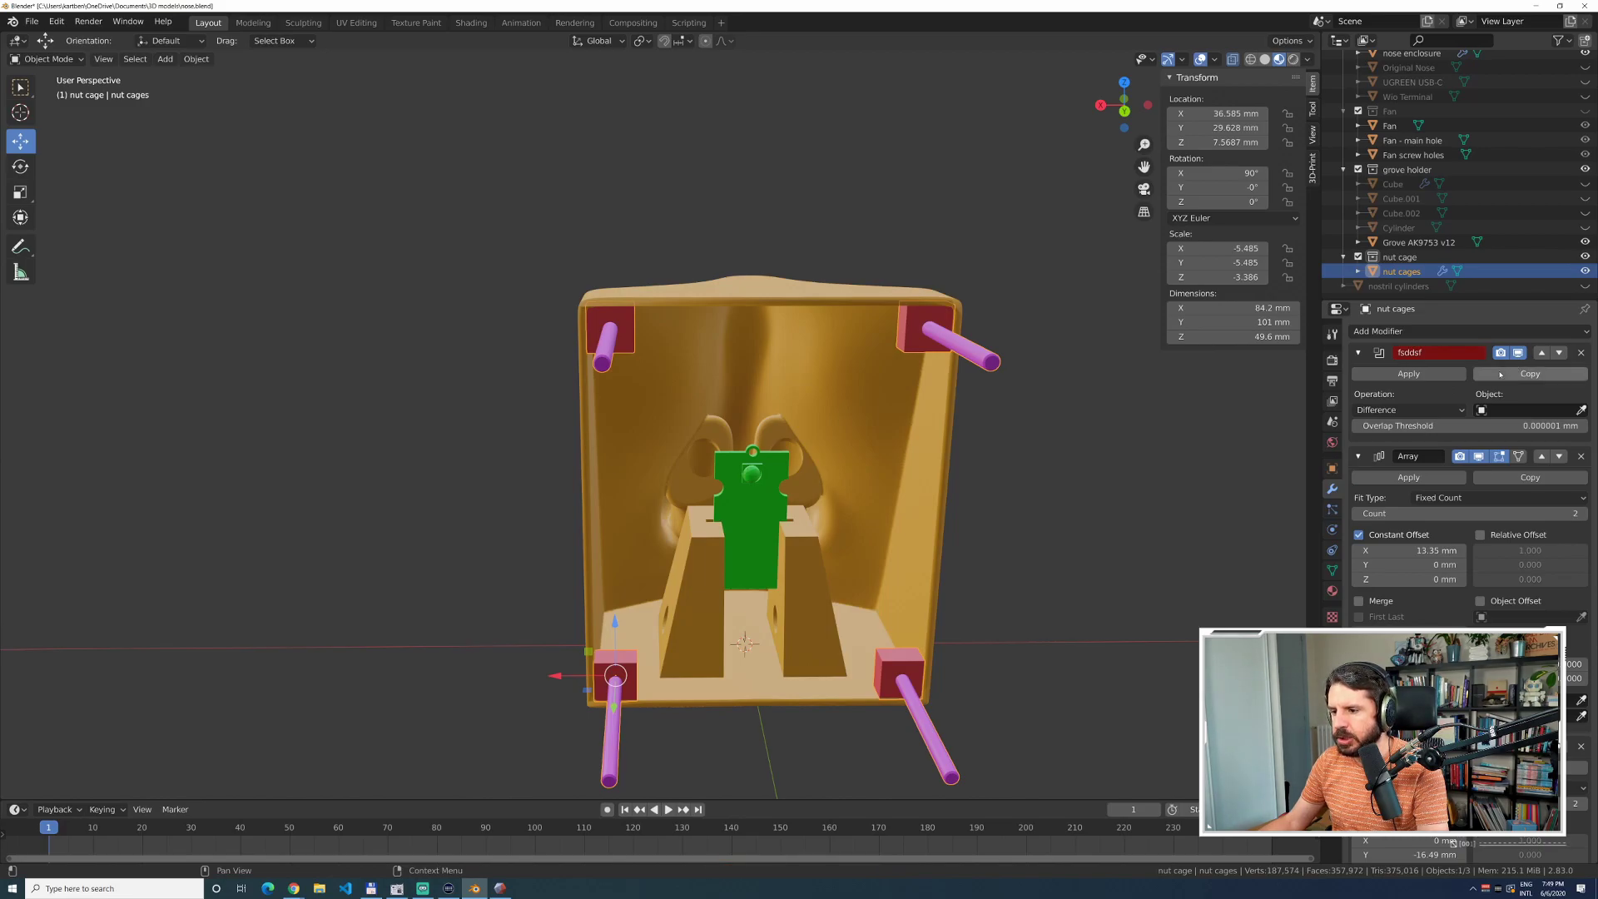
Delete the leftover Boolean modifier from the nut cages and apply both Array modifiers.
click(1581, 353)
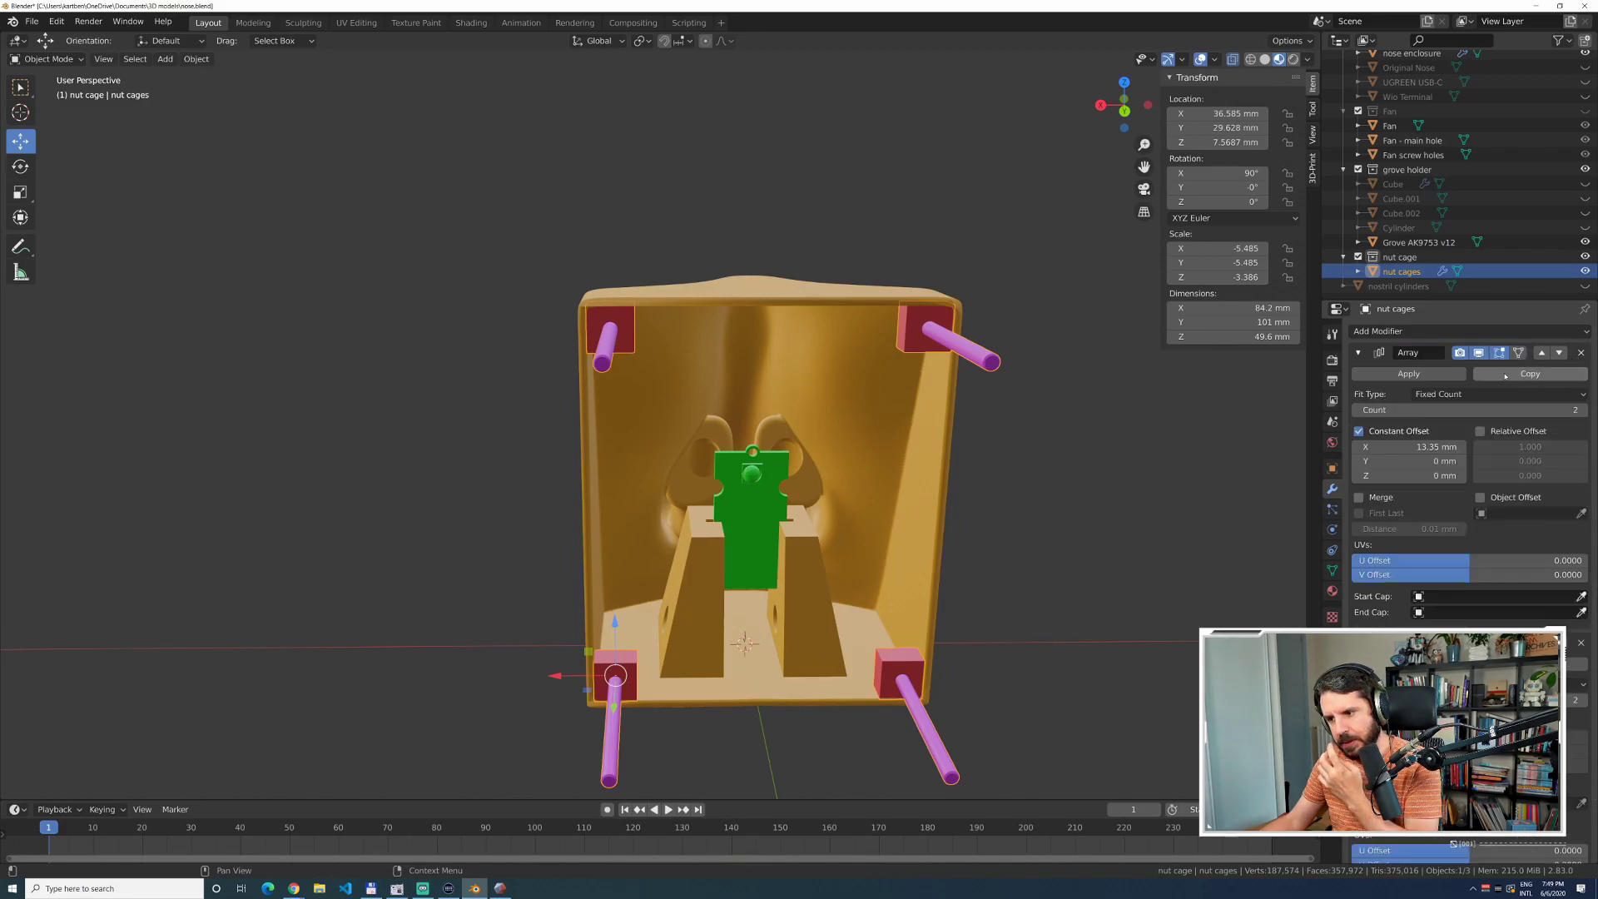
click(1406, 373)
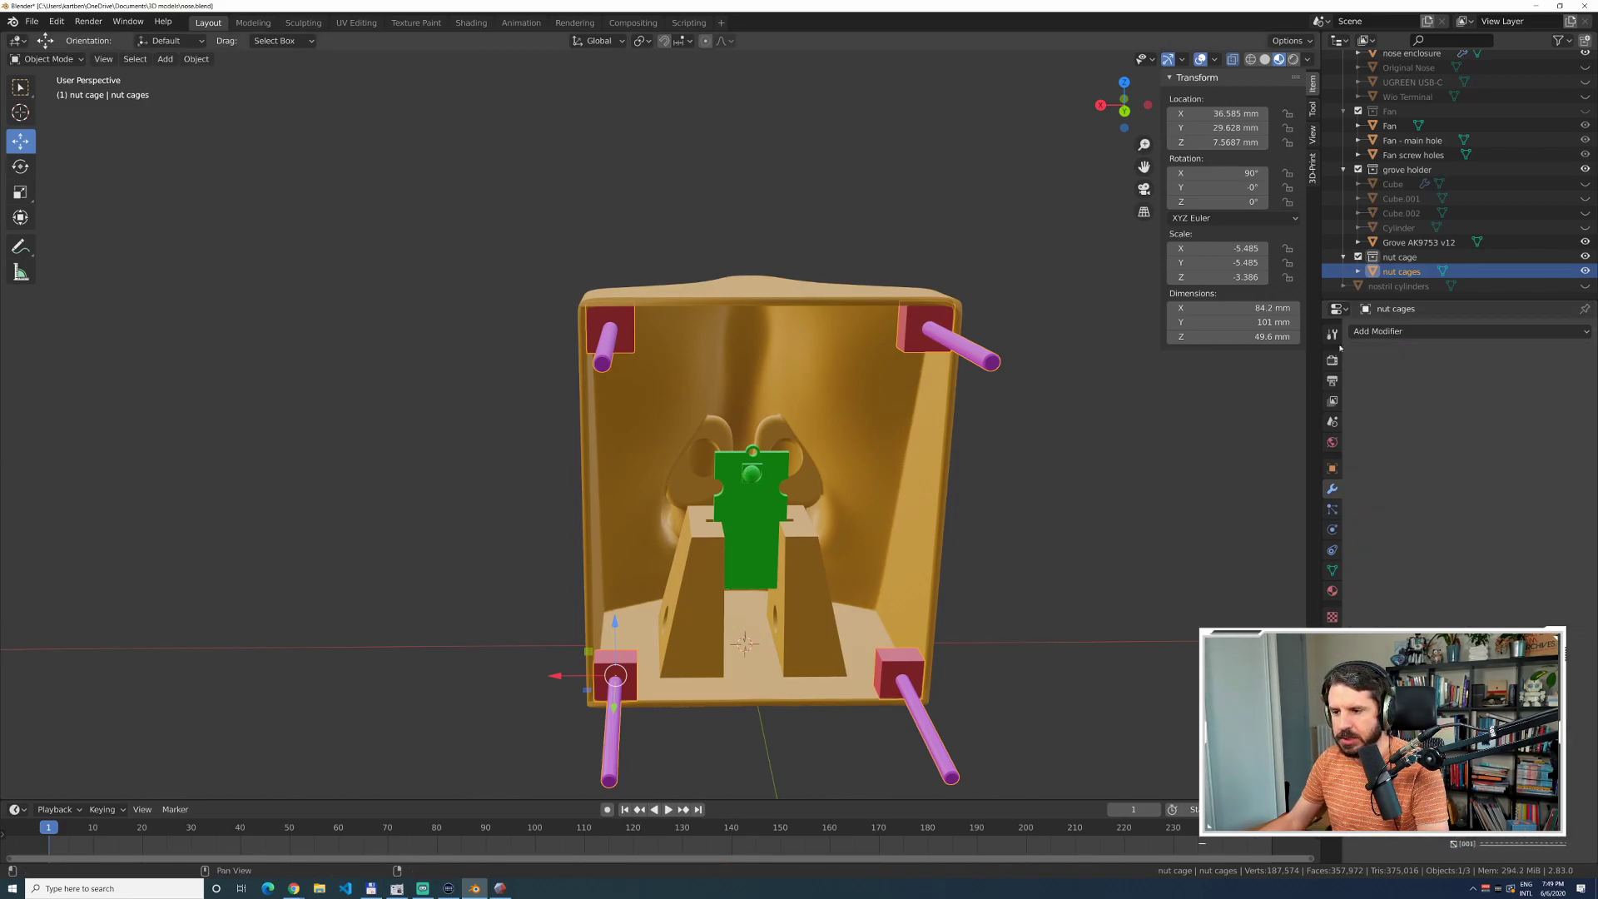
Separate the nut cages mesh by material in Edit Mode.
key(Tab)
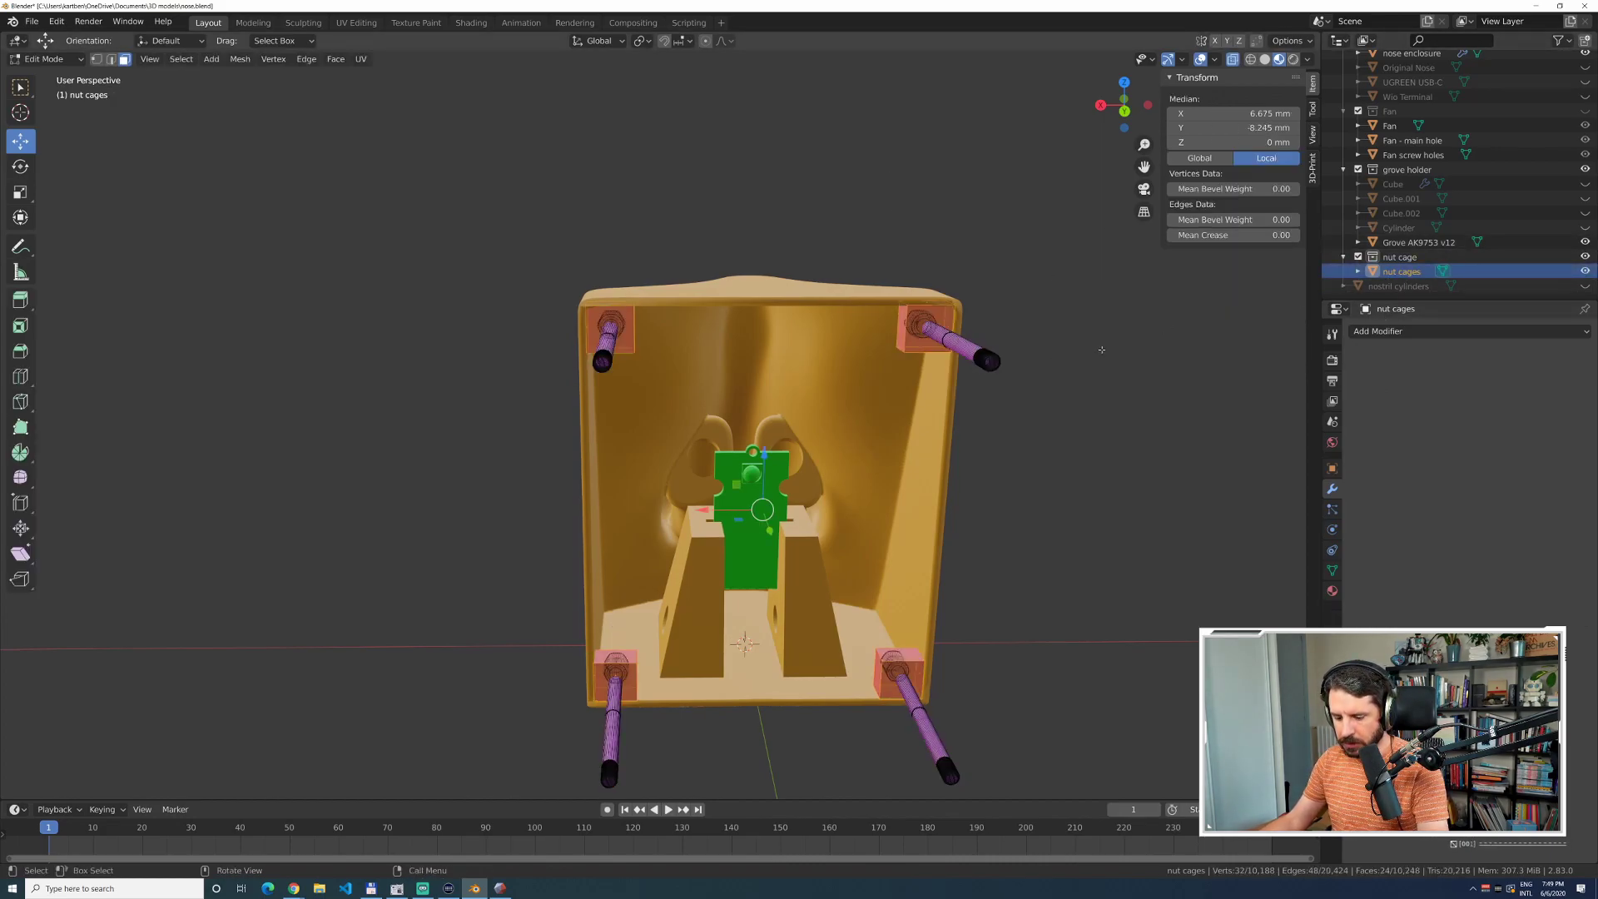
key(p)
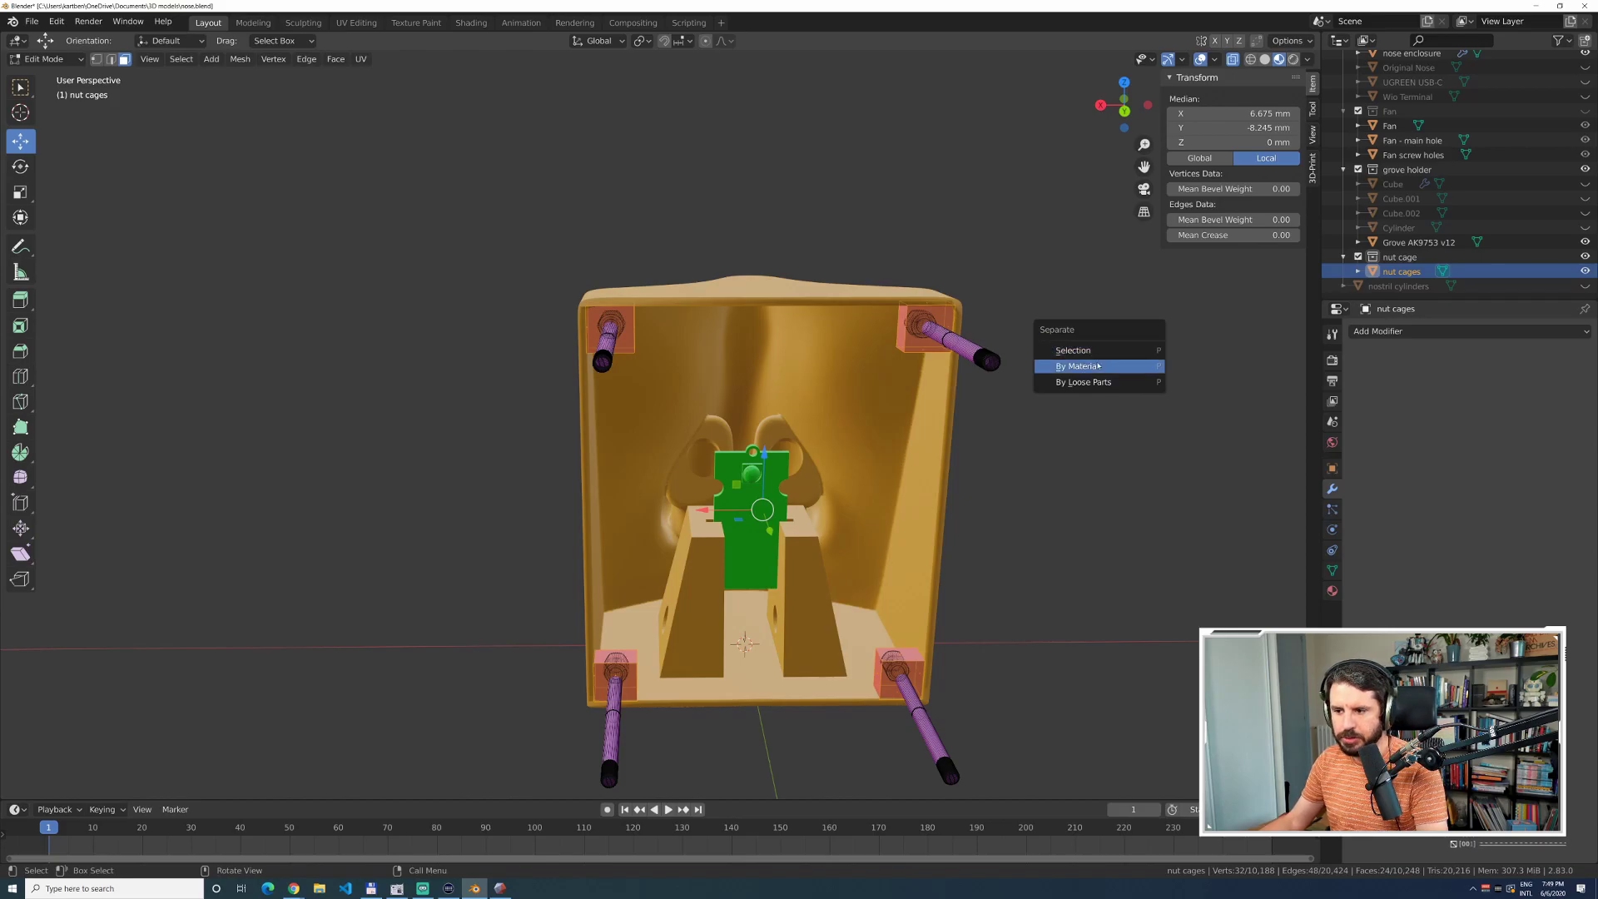
click(1089, 367)
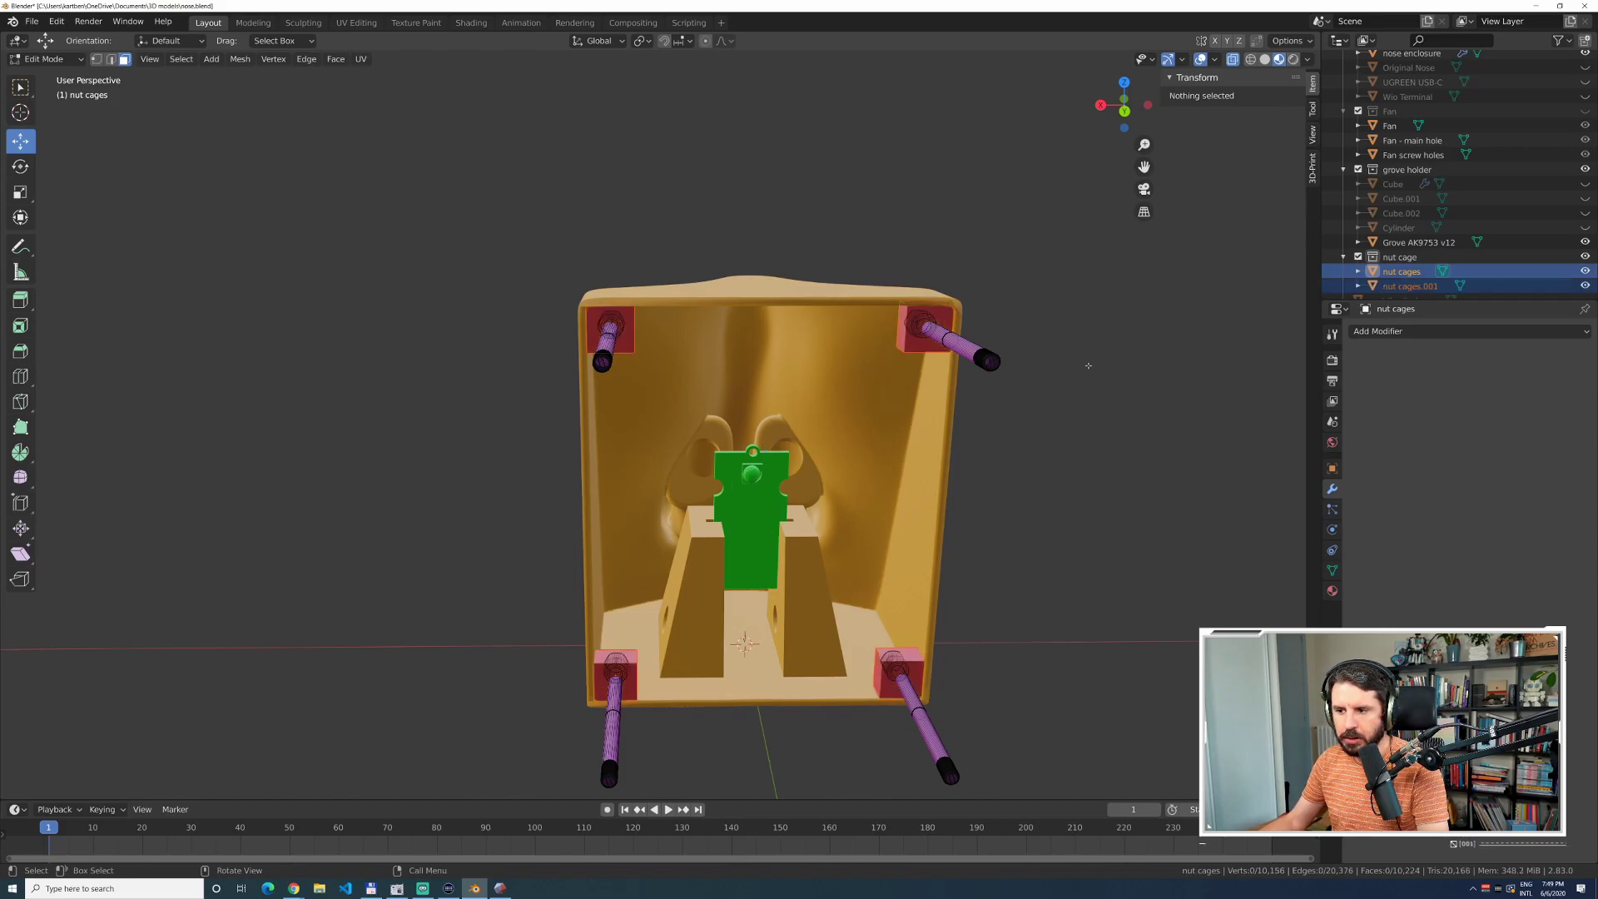
Check the two separated objects by toggling visibility and rename them "bolts" and "nut cages".
click(1397, 274)
click(1584, 277)
click(1585, 277)
click(1404, 275)
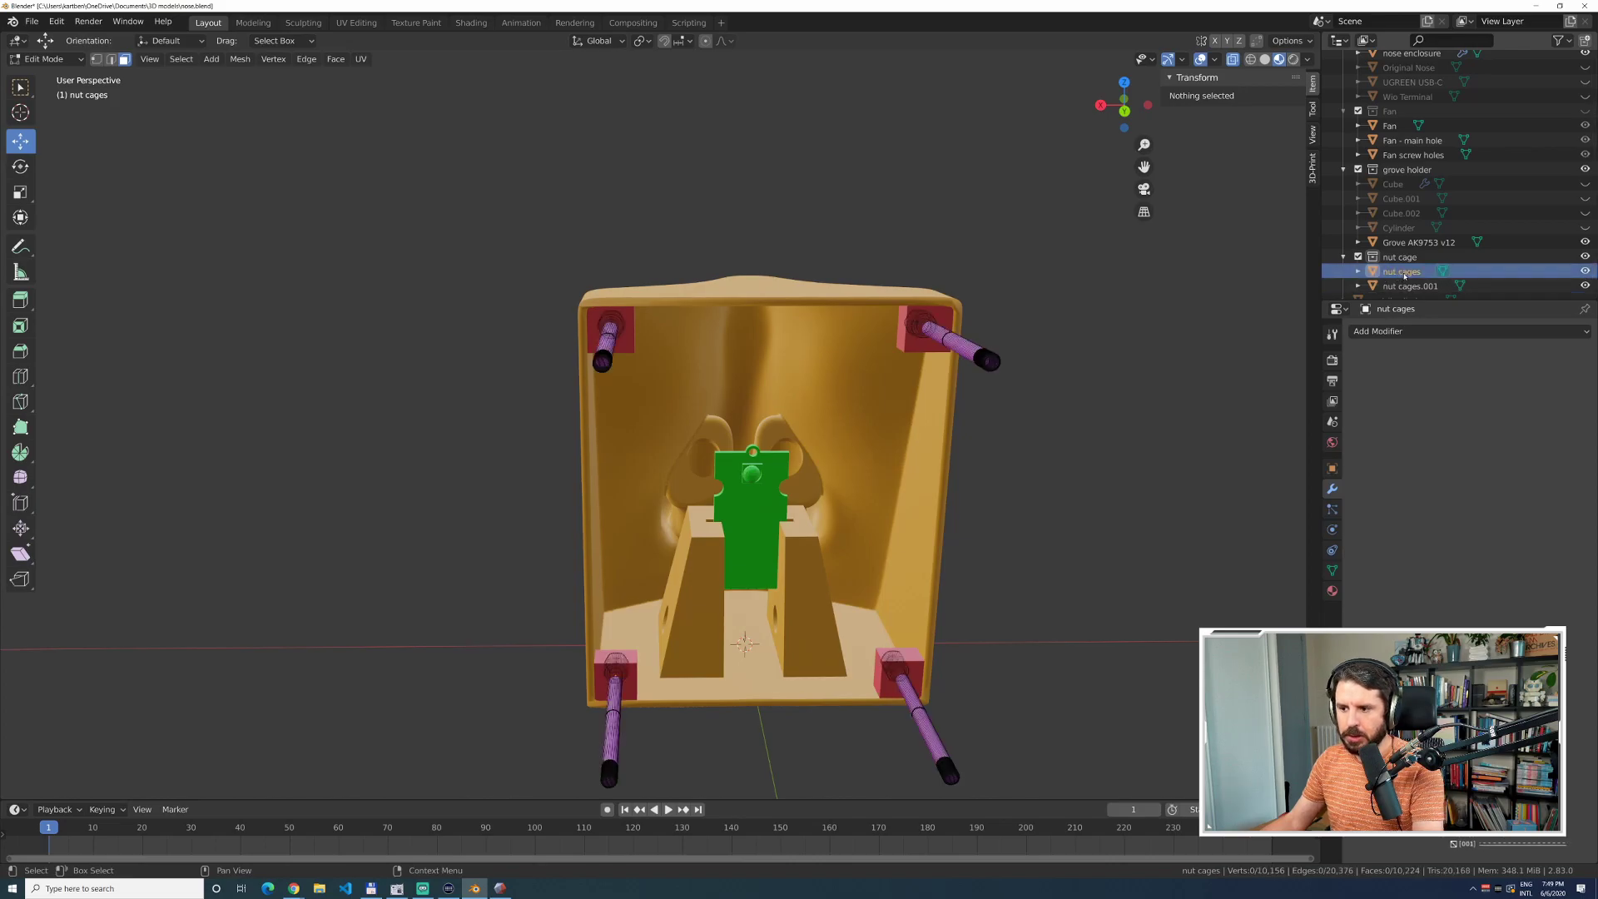
double_click(1403, 273)
text(bolts)
key(Return)
double_click(1410, 285)
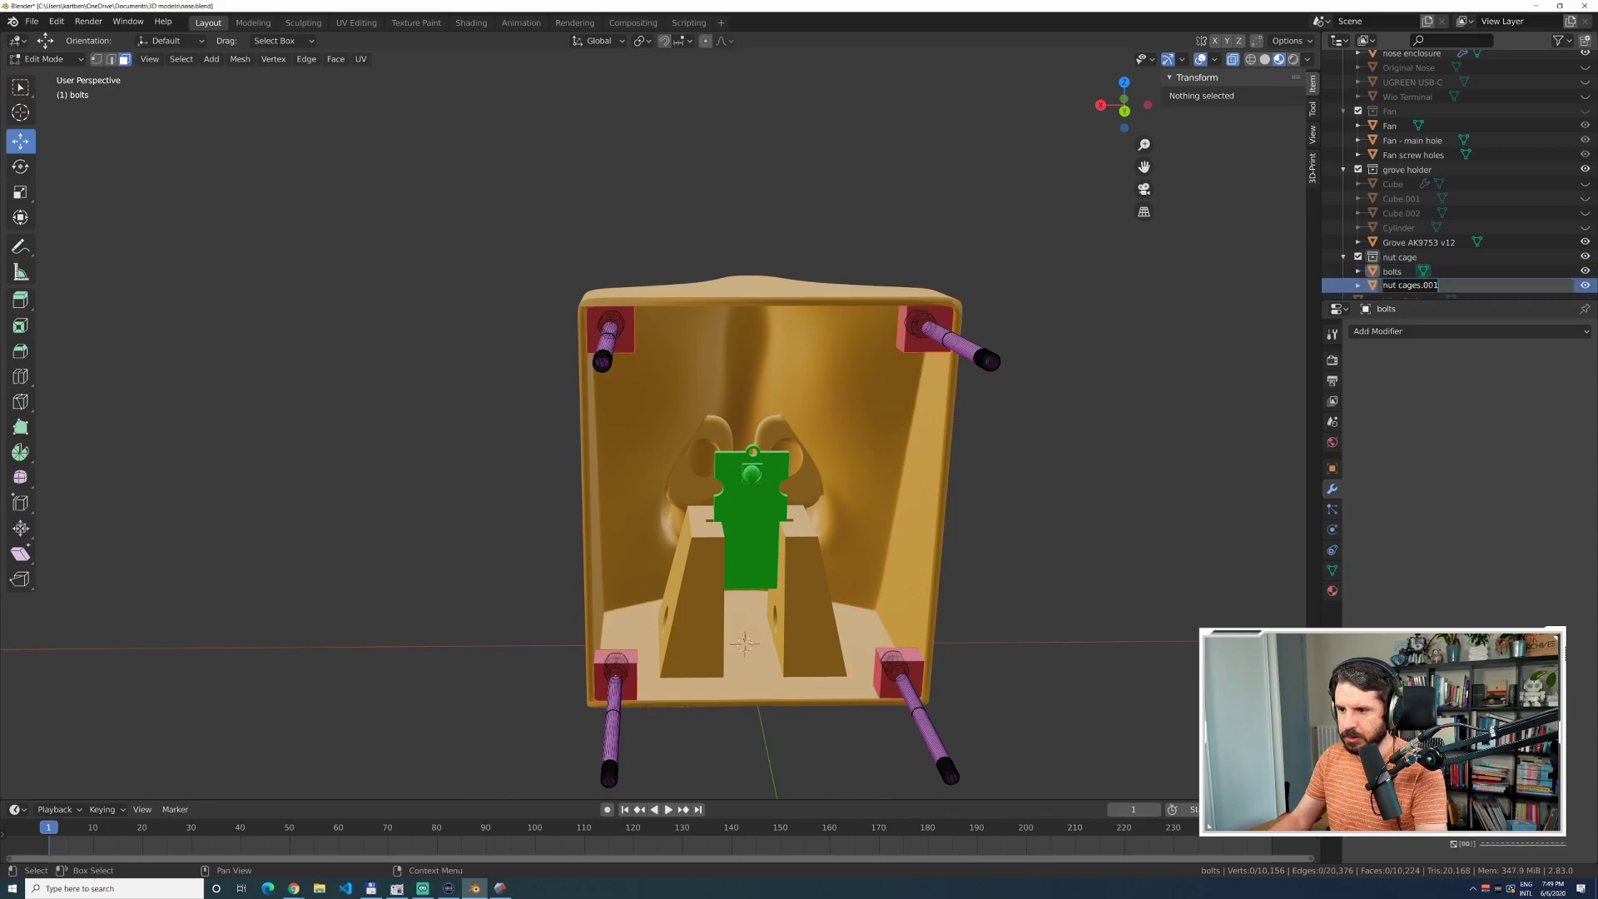
key(Return)
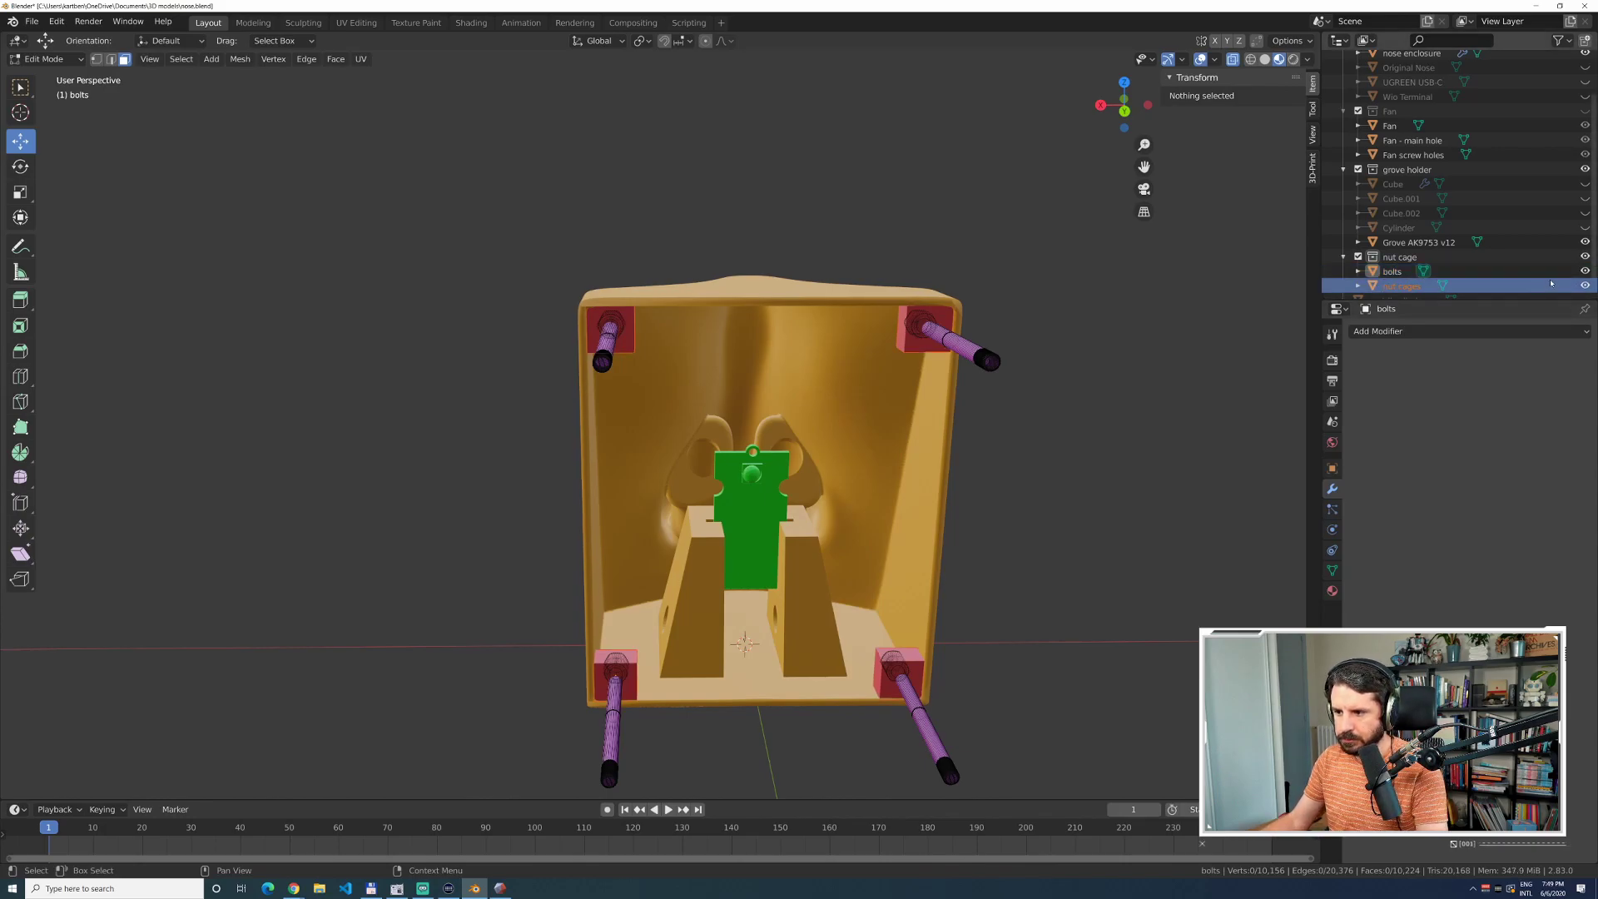
click(1586, 285)
click(1586, 286)
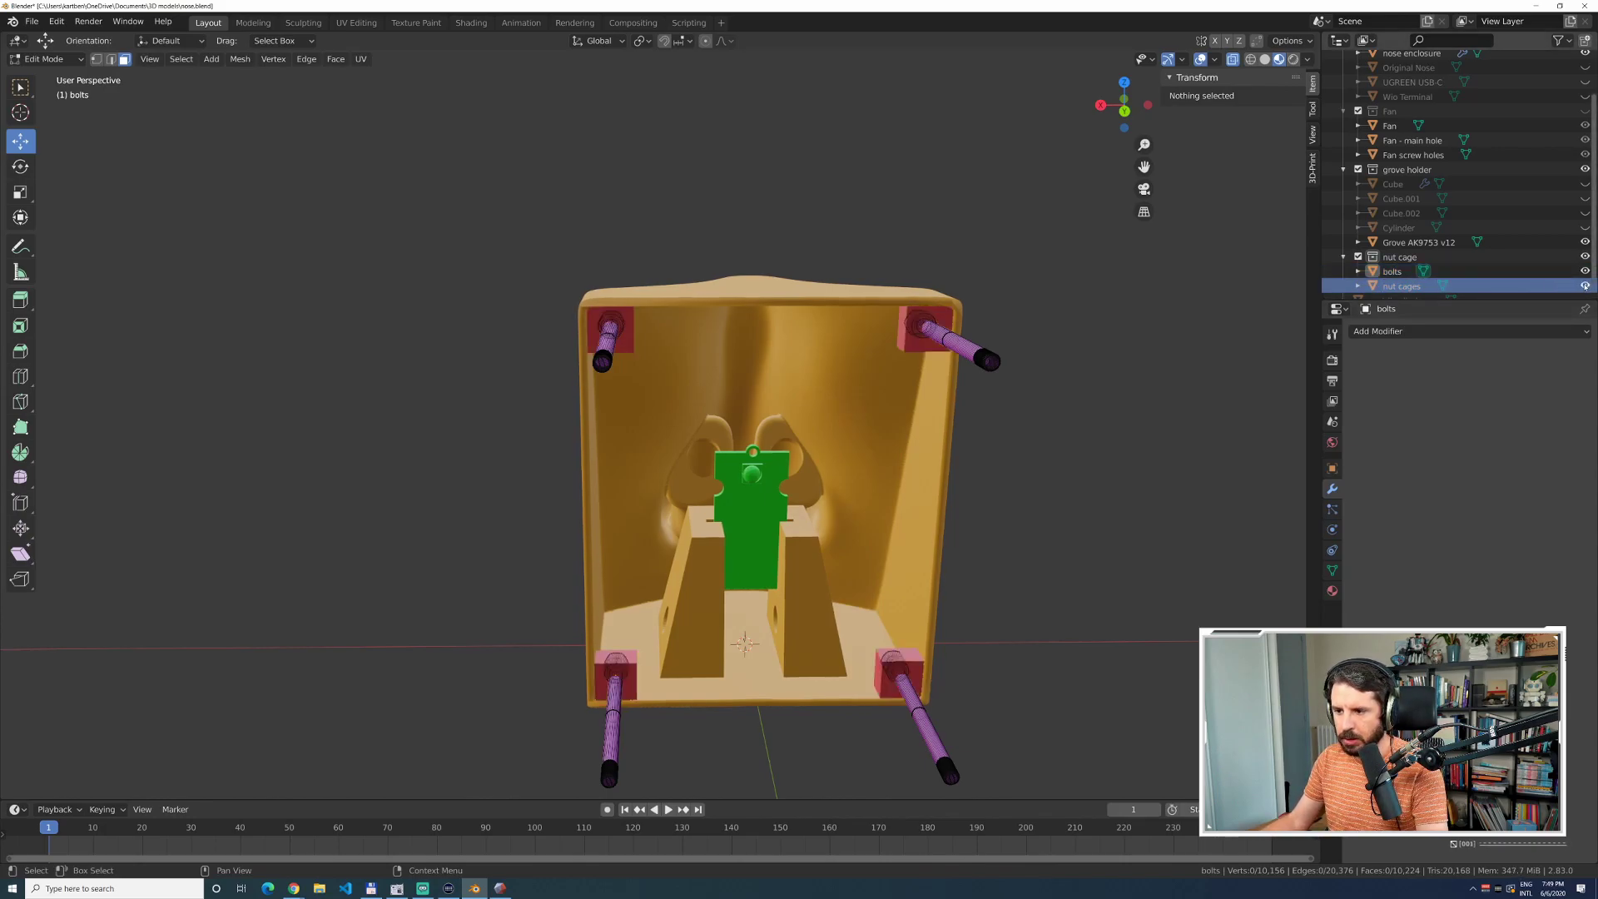
Try to add a Boolean modifier for the nut cages and pick its target object in the viewport.
click(1393, 291)
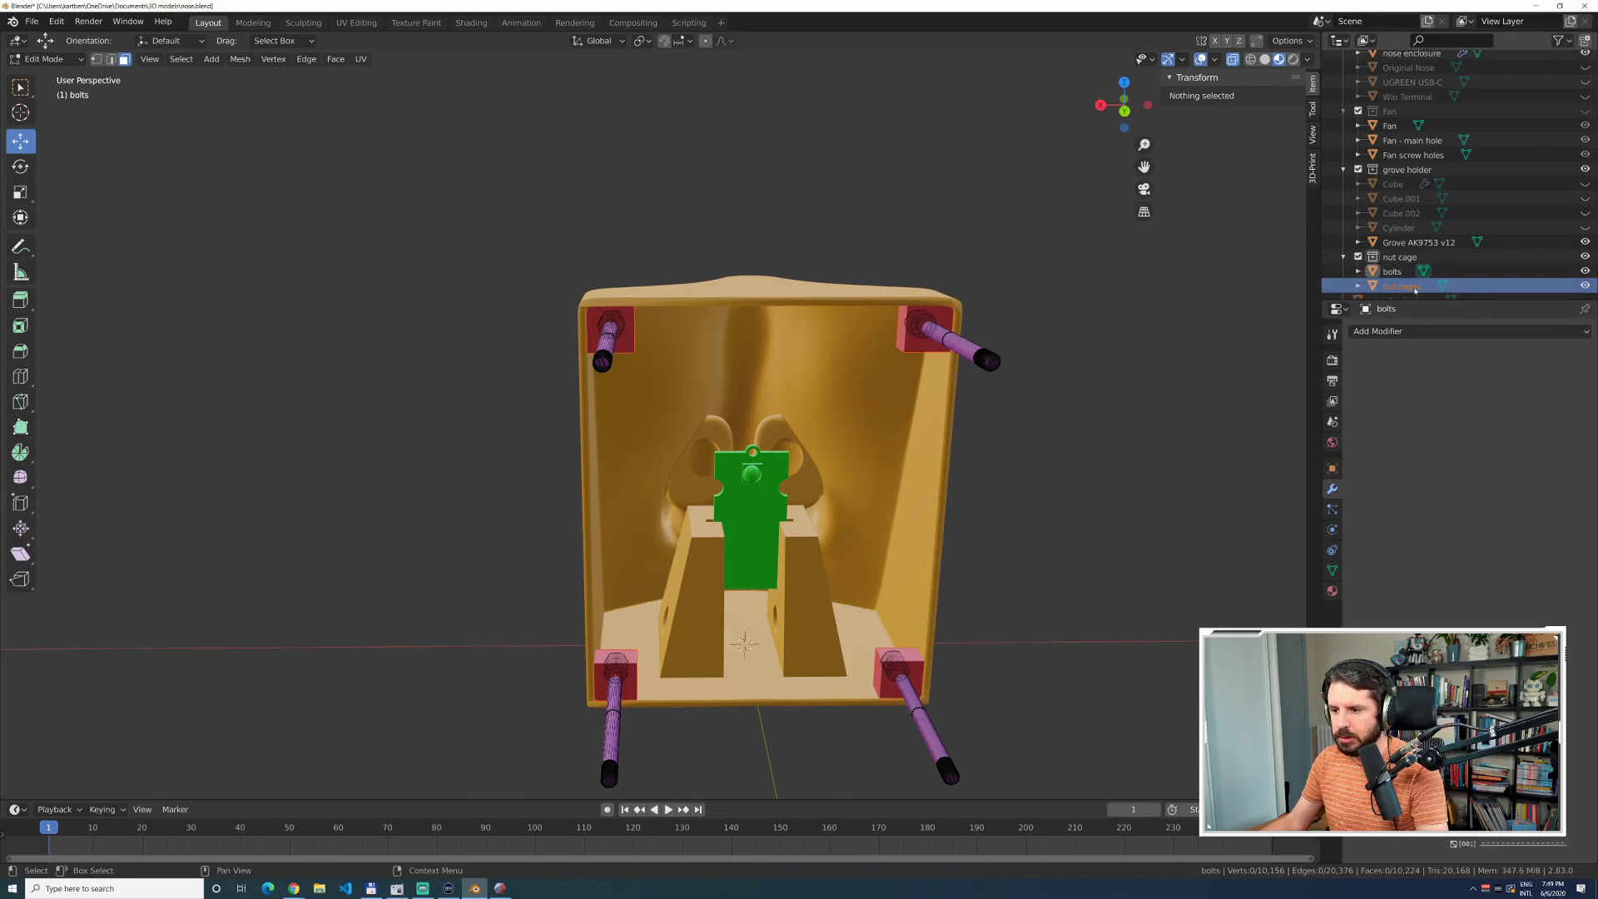
click(1406, 331)
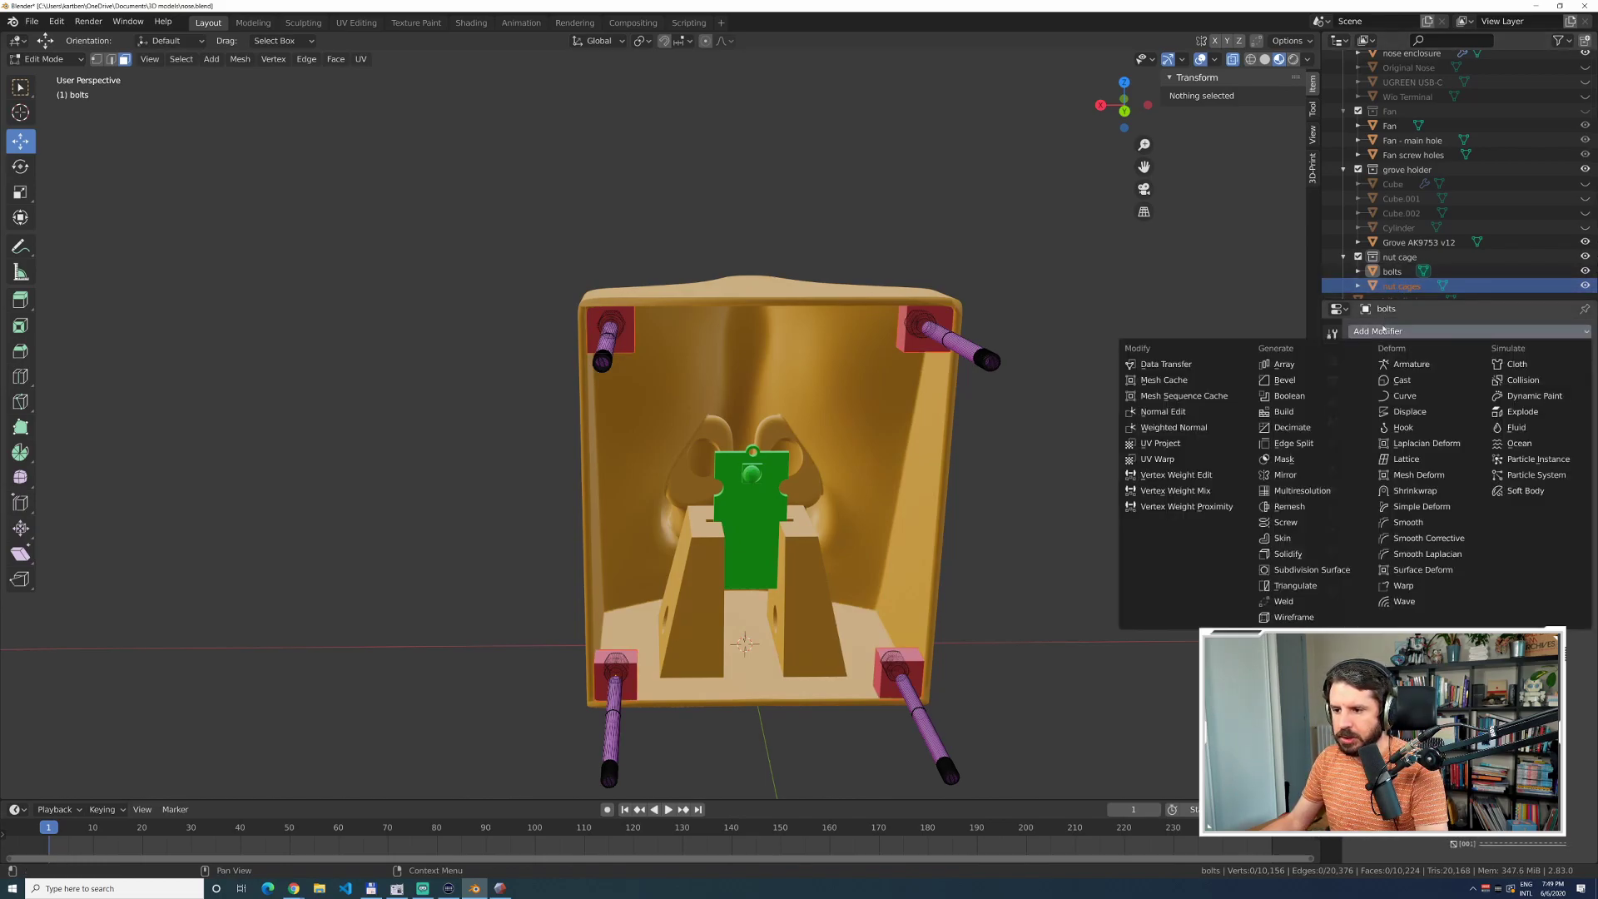
click(1289, 400)
click(1581, 410)
click(870, 392)
middle_drag(869, 392, 670, 575)
scroll(745, 481, up, 5)
scroll(746, 491, up, 4)
middle_drag(746, 491, 601, 486)
mouse_move(541, 435)
middle_down()
mouse_move(417, 368)
mouse_move(506, 356)
middle_up()
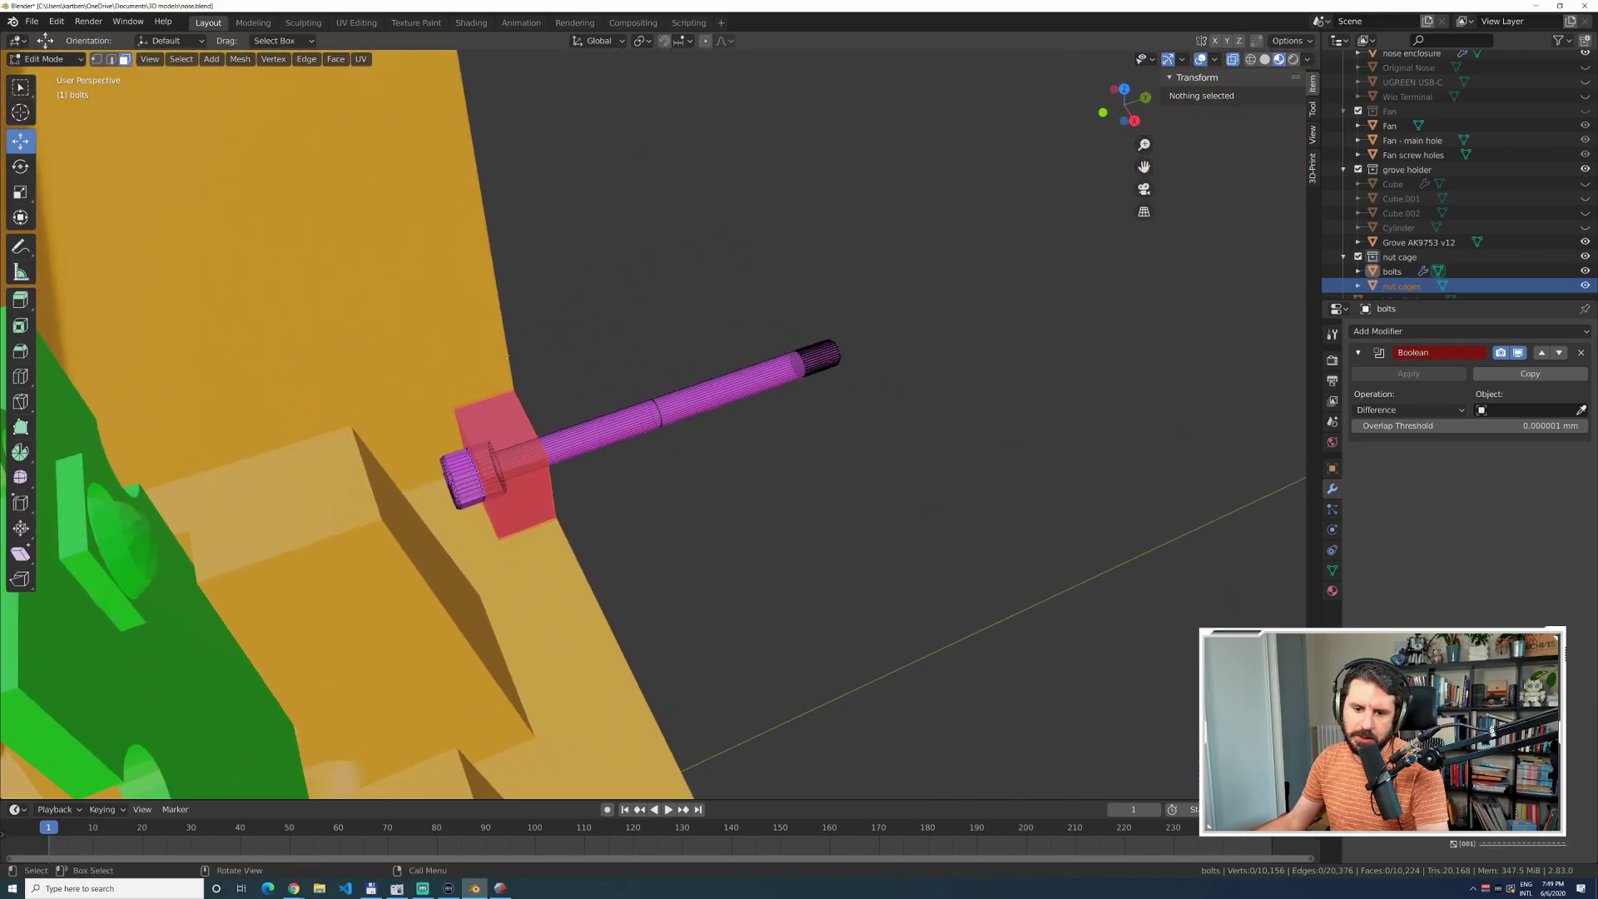
Hide the bolts and switch the viewport to wireframe shading to look inside a nut cage.
click(1580, 272)
middle_drag(777, 410, 783, 408)
shift+middle_drag(574, 482, 753, 422)
shift+middle_drag(513, 519, 896, 319)
scroll(462, 530, down, 5)
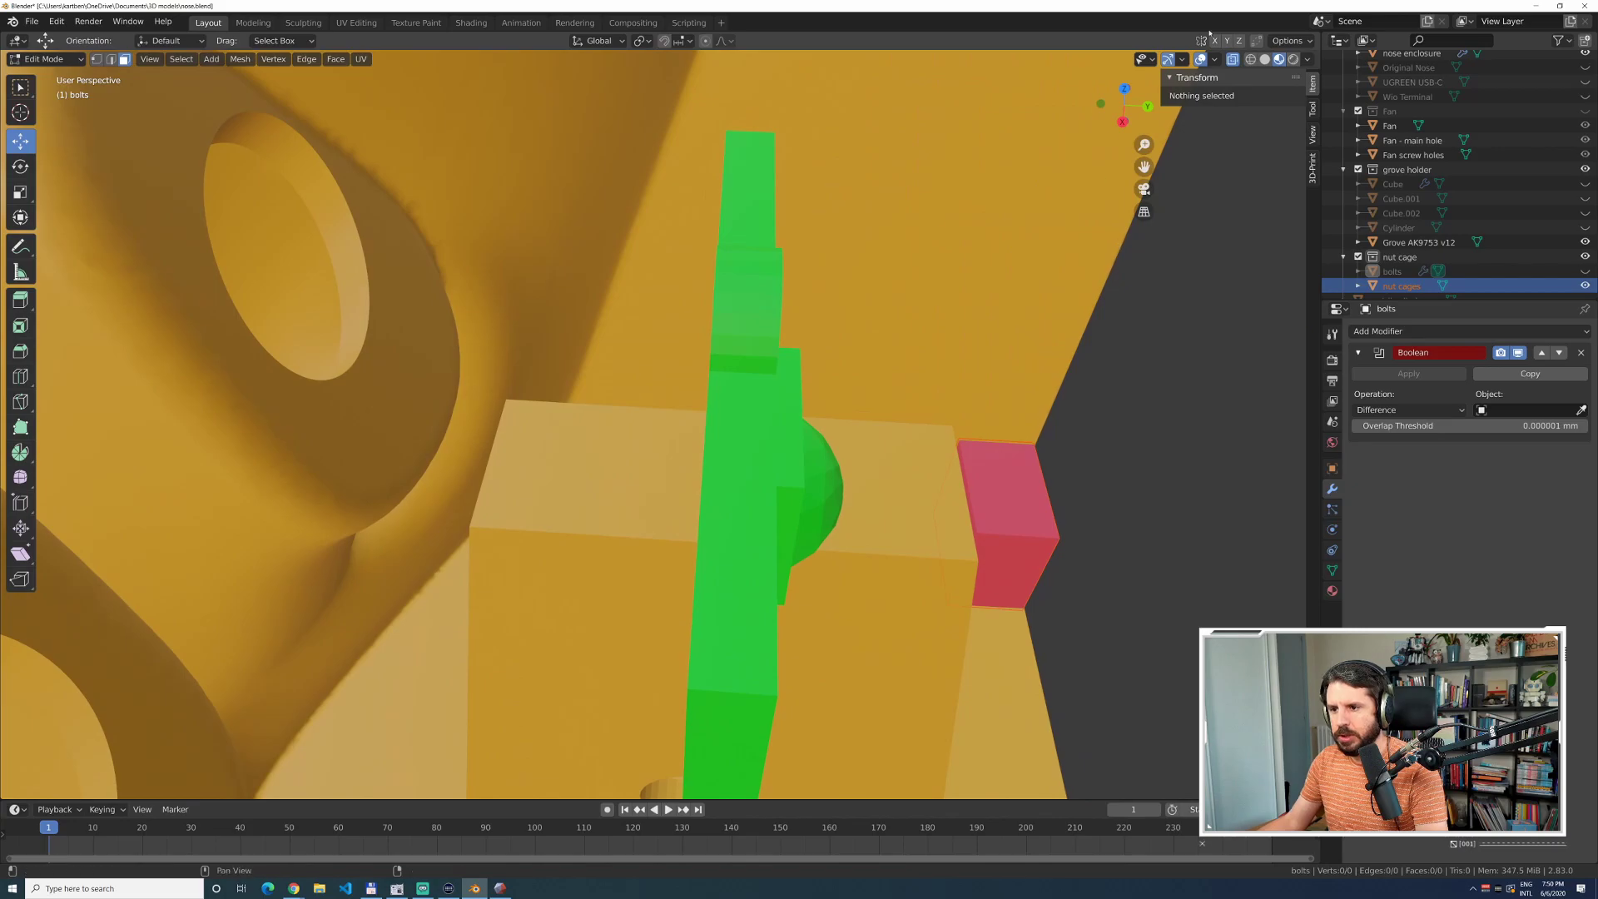
click(1251, 60)
middle_drag(1144, 368, 1125, 408)
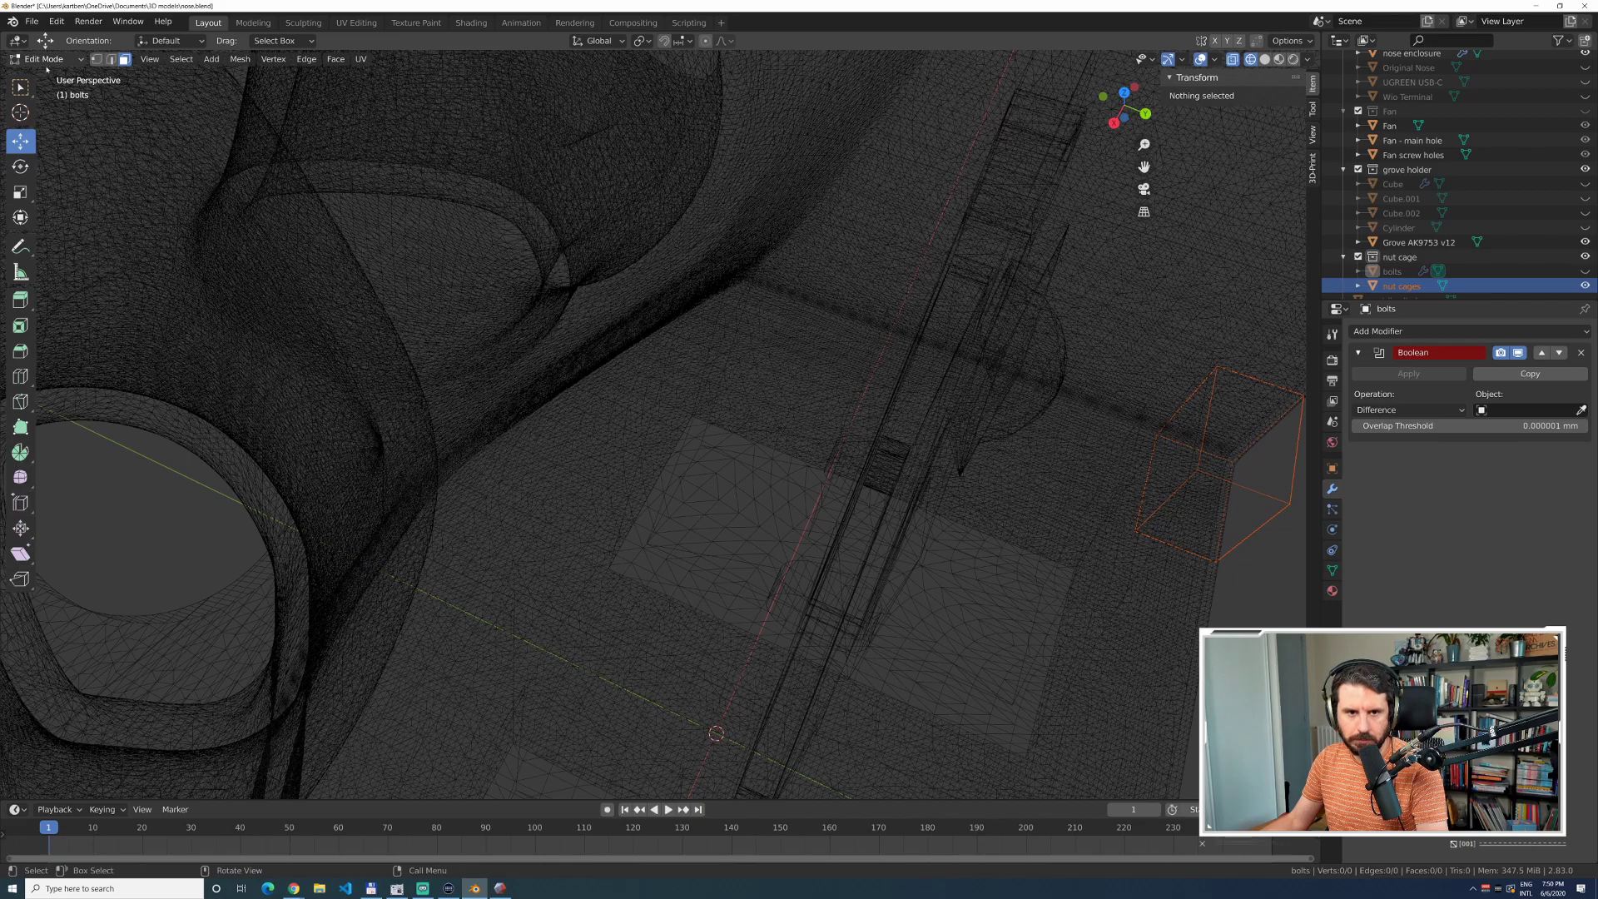
Return to Object Mode and delete the misplaced Boolean modifier from the bolts object.
key(Tab)
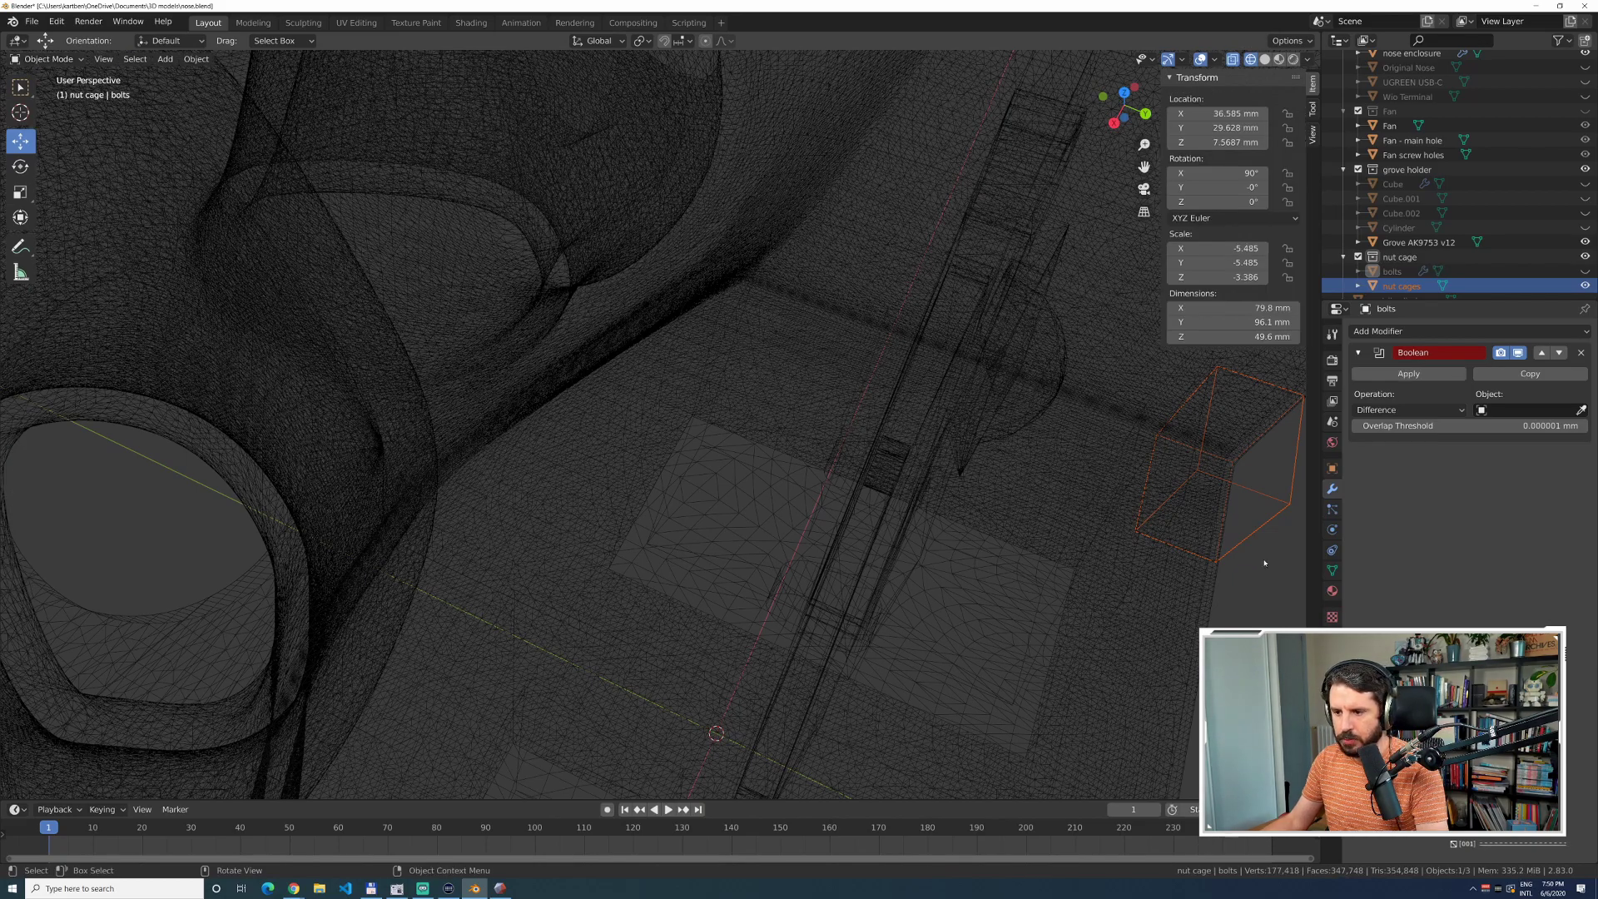
click(1262, 559)
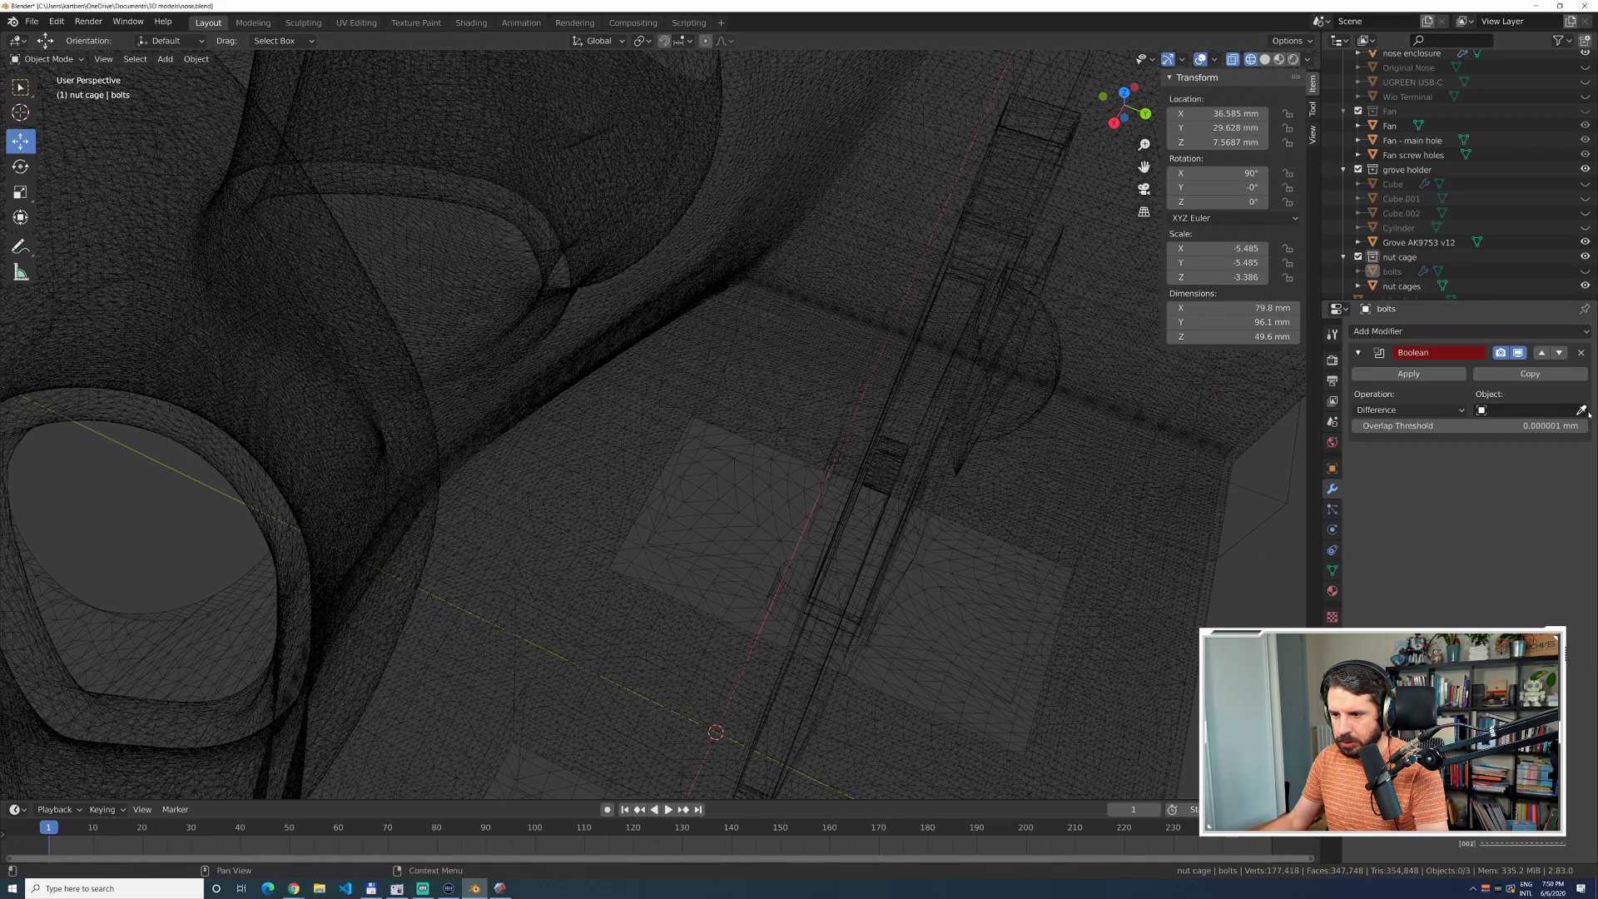
click(1457, 276)
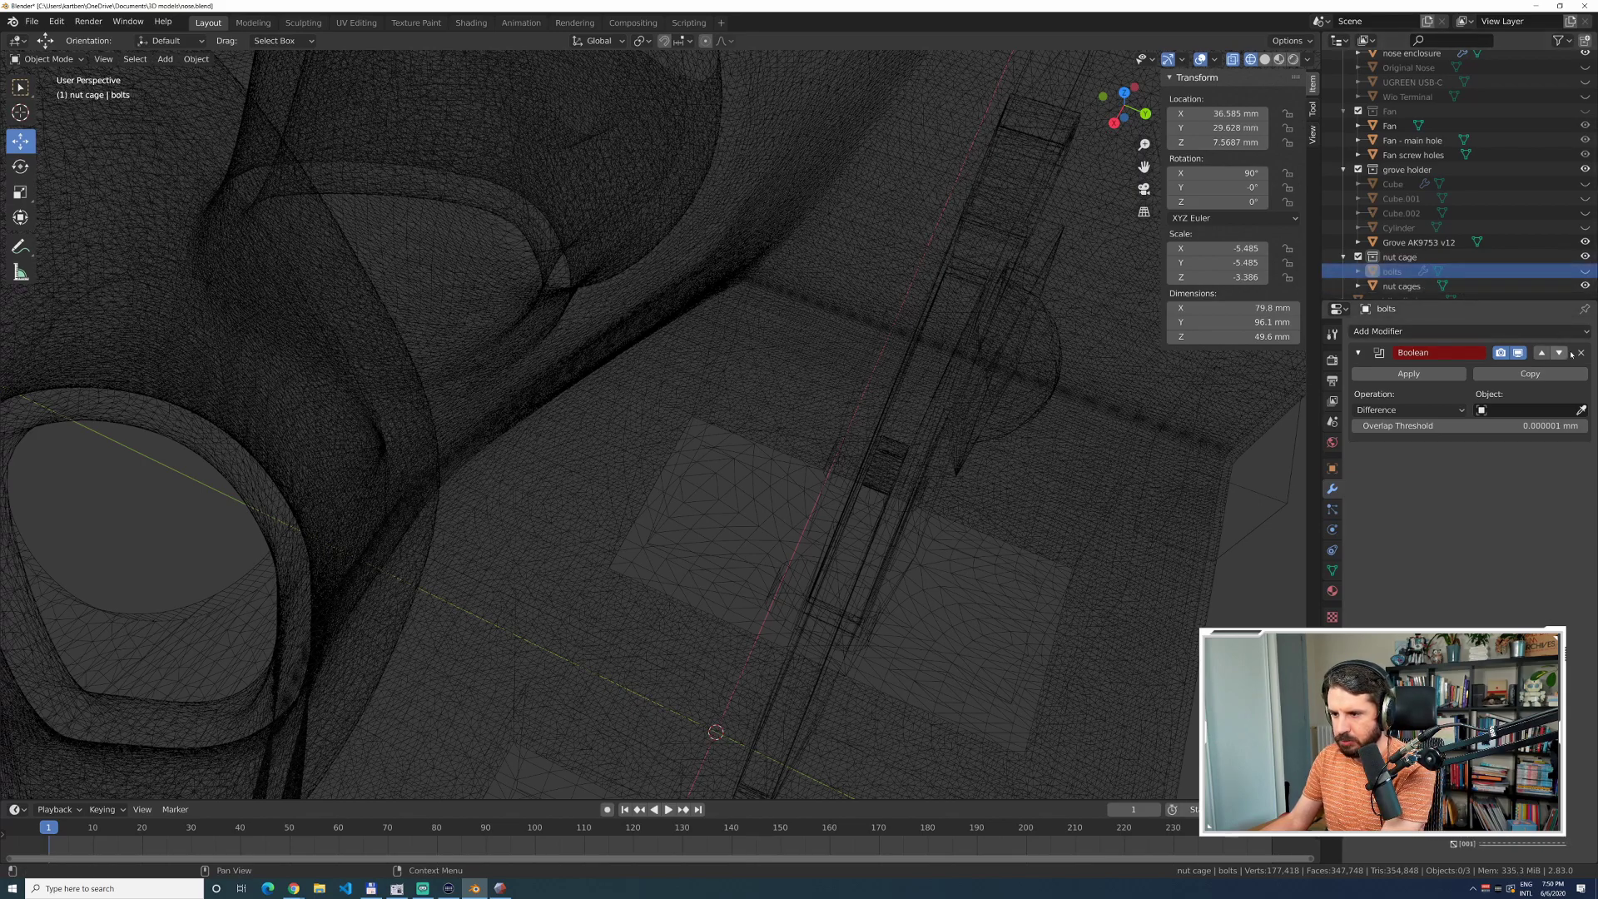
click(1581, 352)
Add a Boolean modifier to the nut cages with the Difference operation and the bolts as its object.
click(1440, 286)
click(1414, 331)
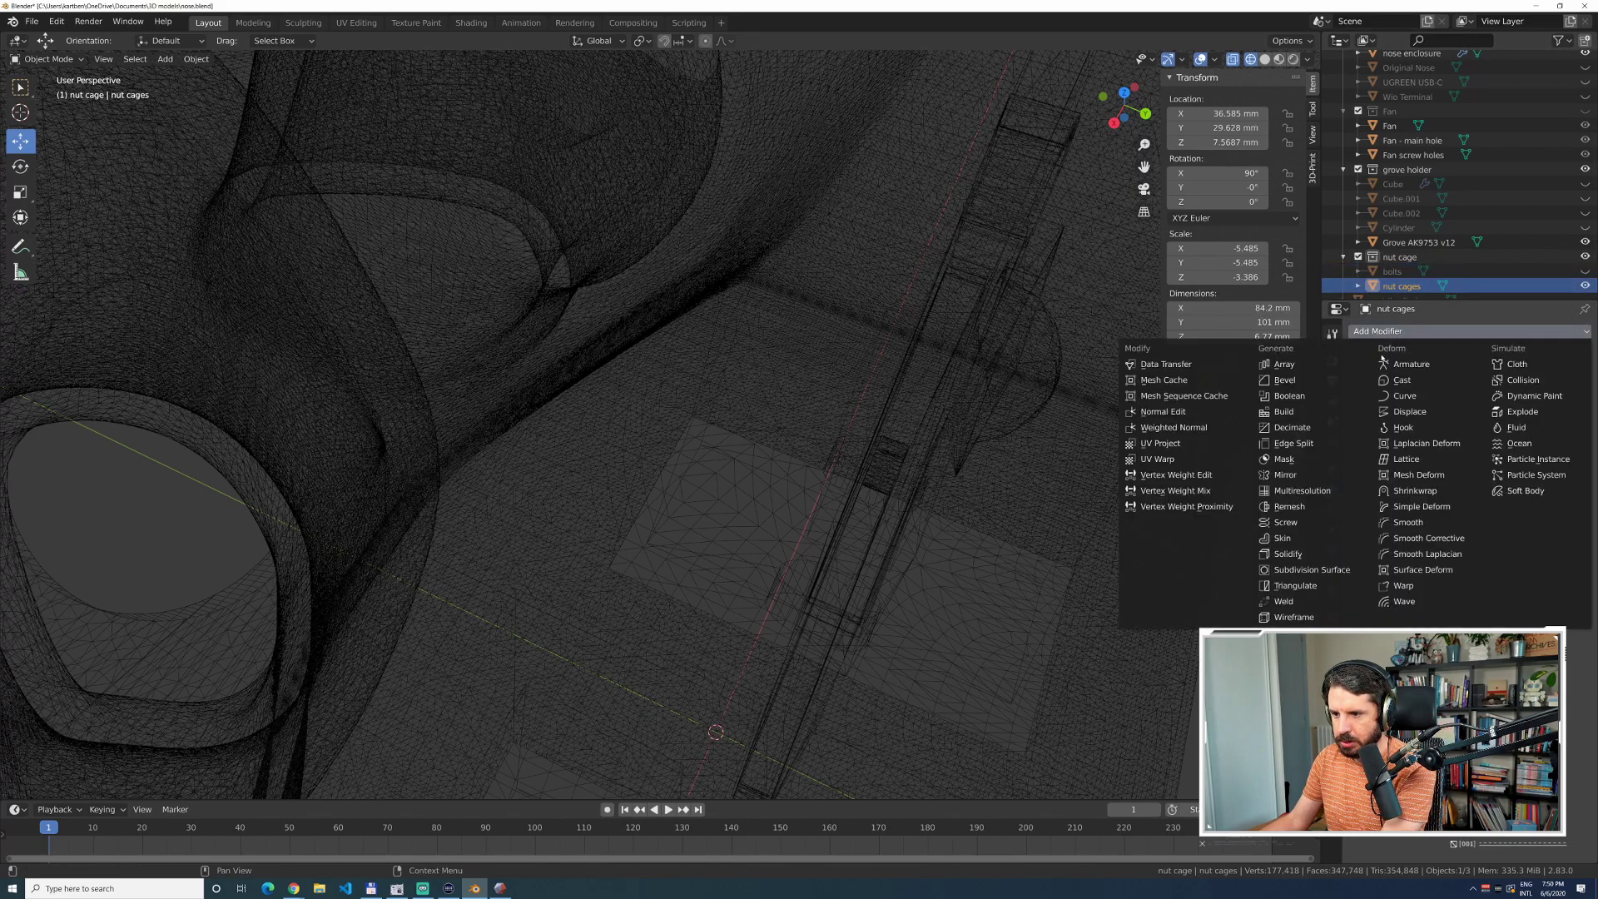
click(1290, 395)
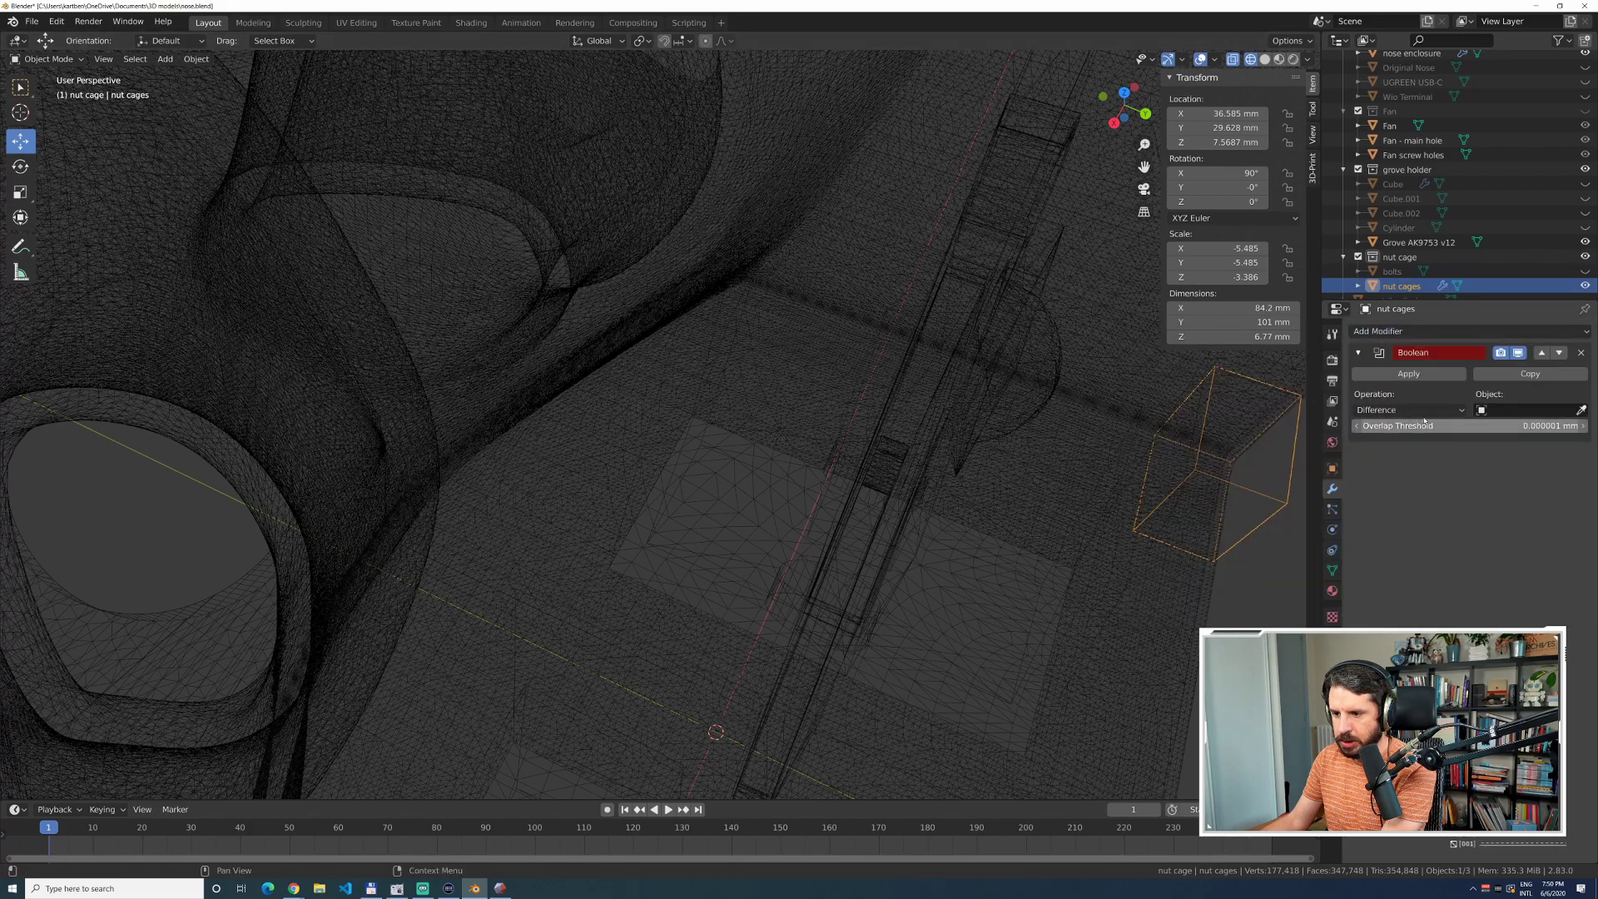
click(1583, 411)
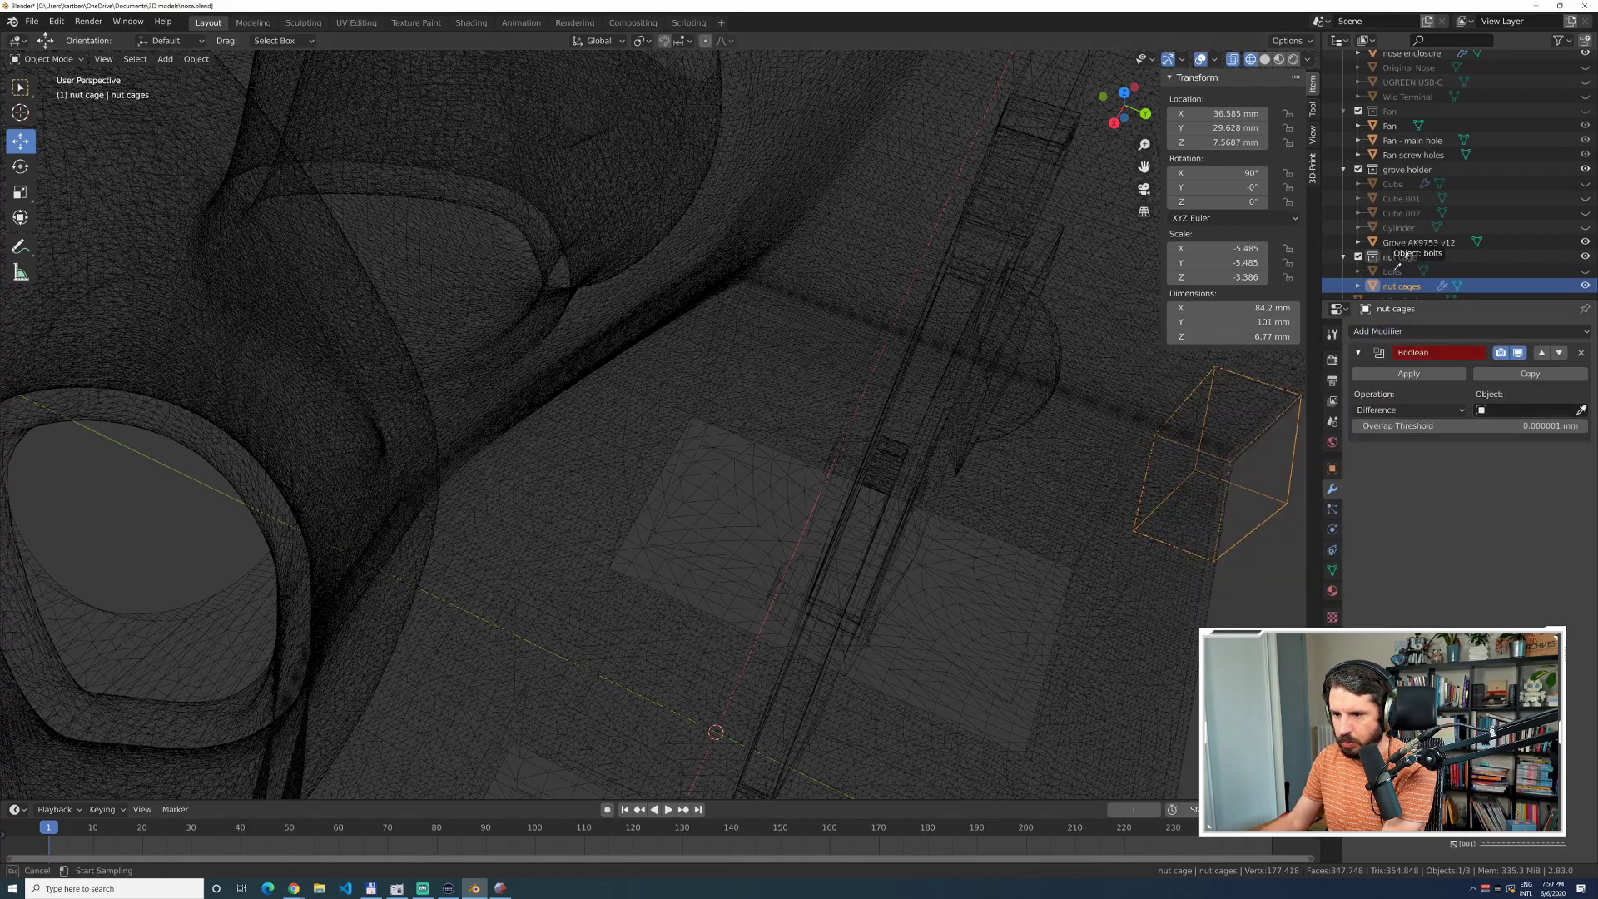
click(1398, 271)
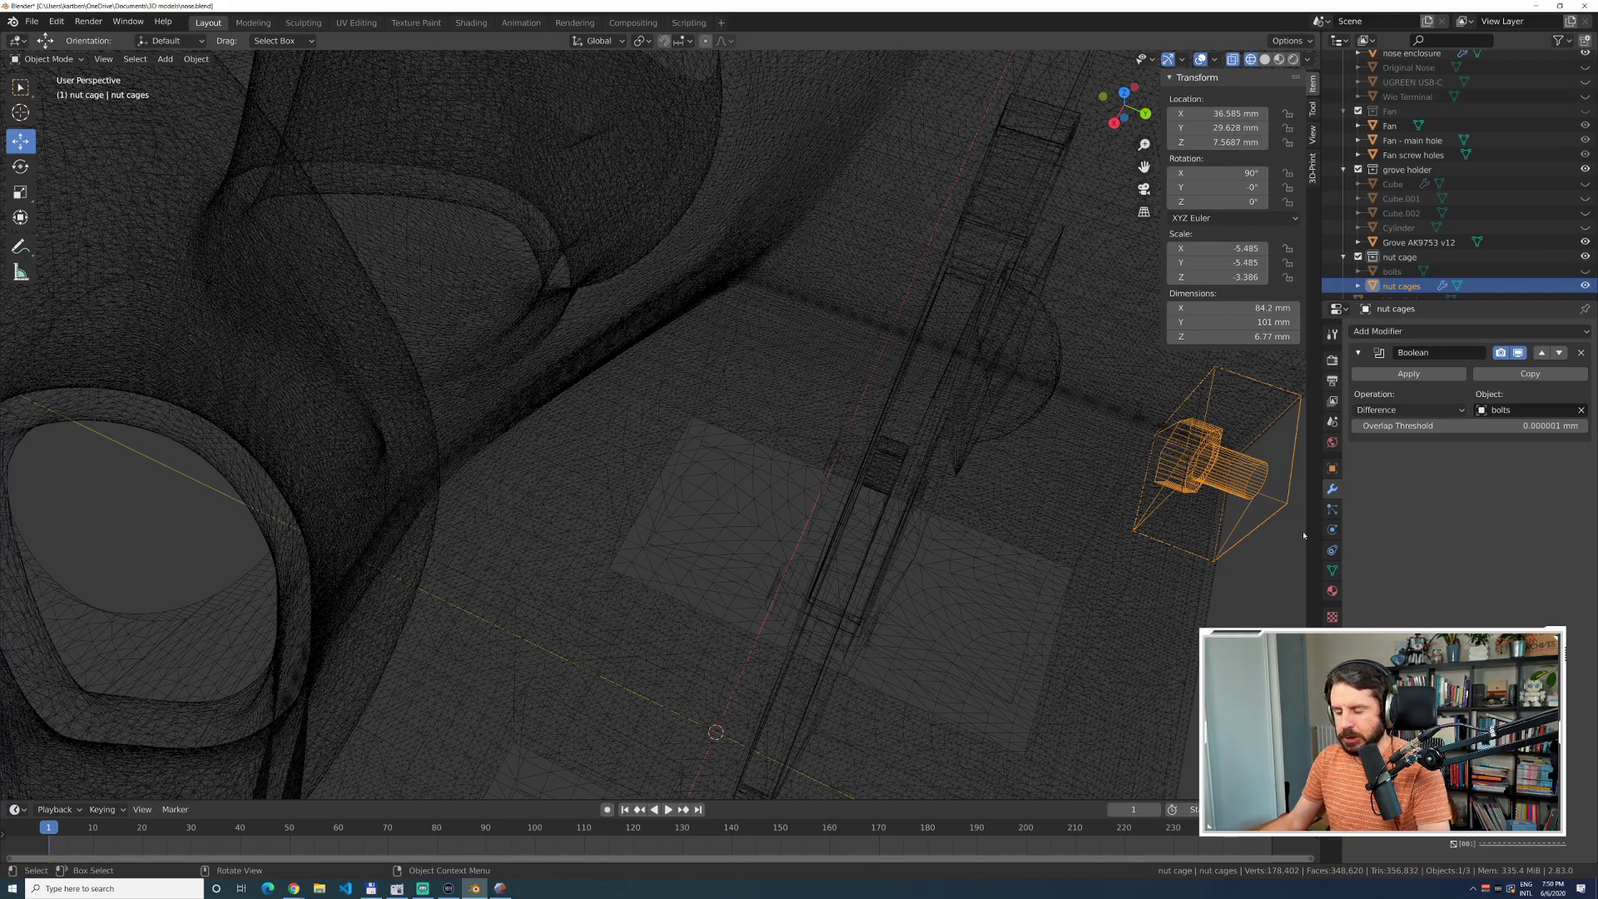
Save the file and return to Material Preview shading to view the hollowed nut cages from behind.
key(ctrl+s)
click(1251, 617)
scroll(1250, 611, down, 6)
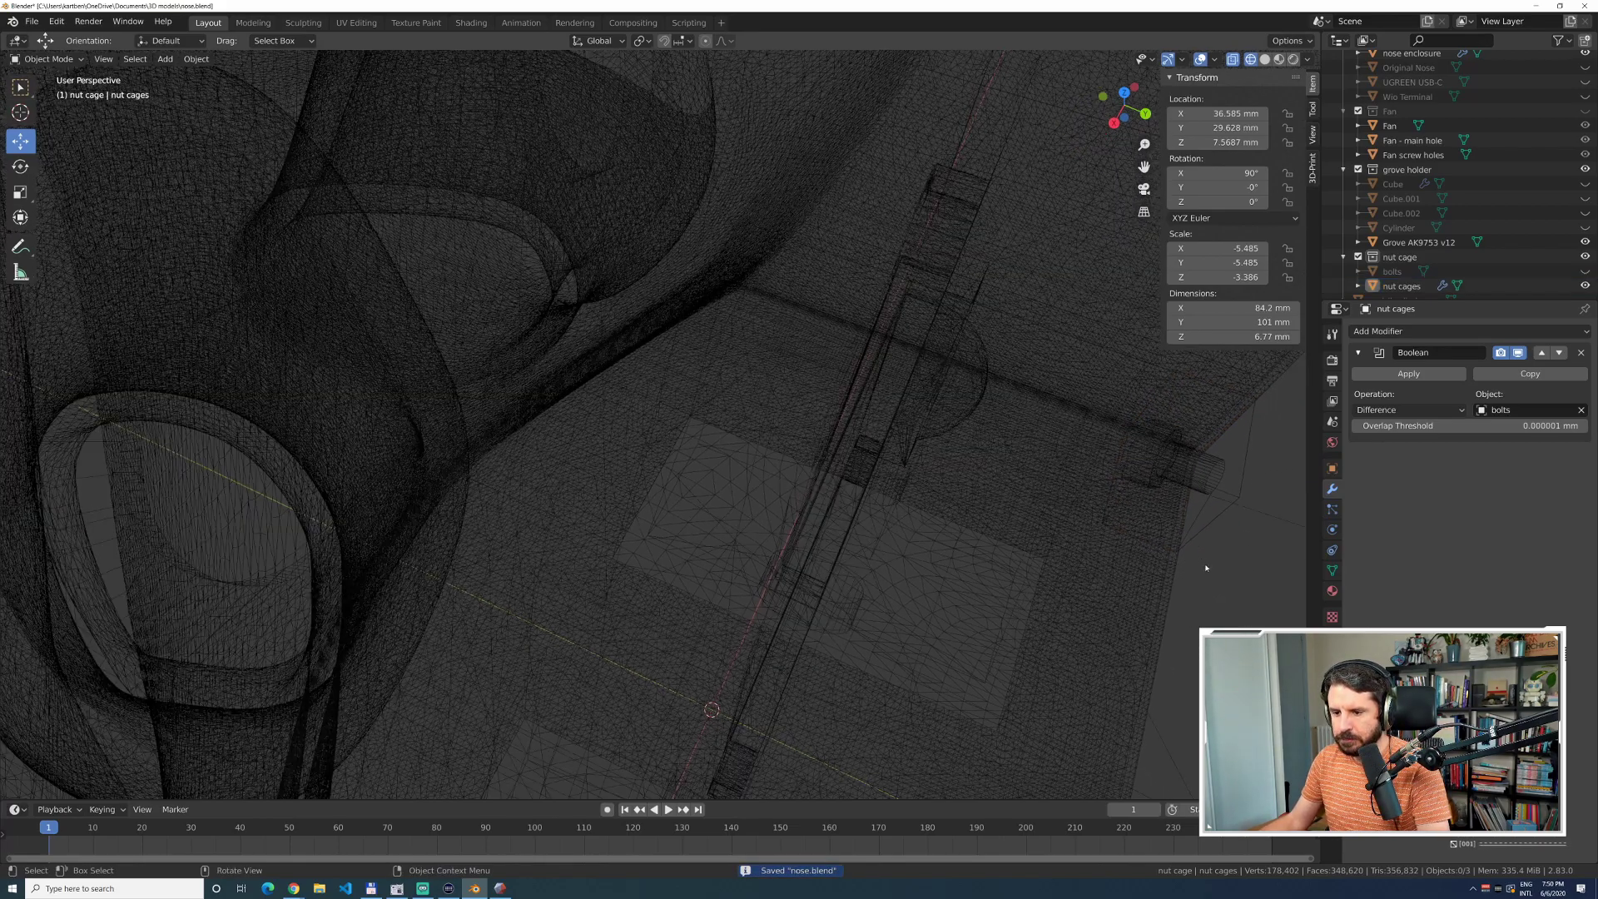
middle_drag(1182, 537, 1071, 485)
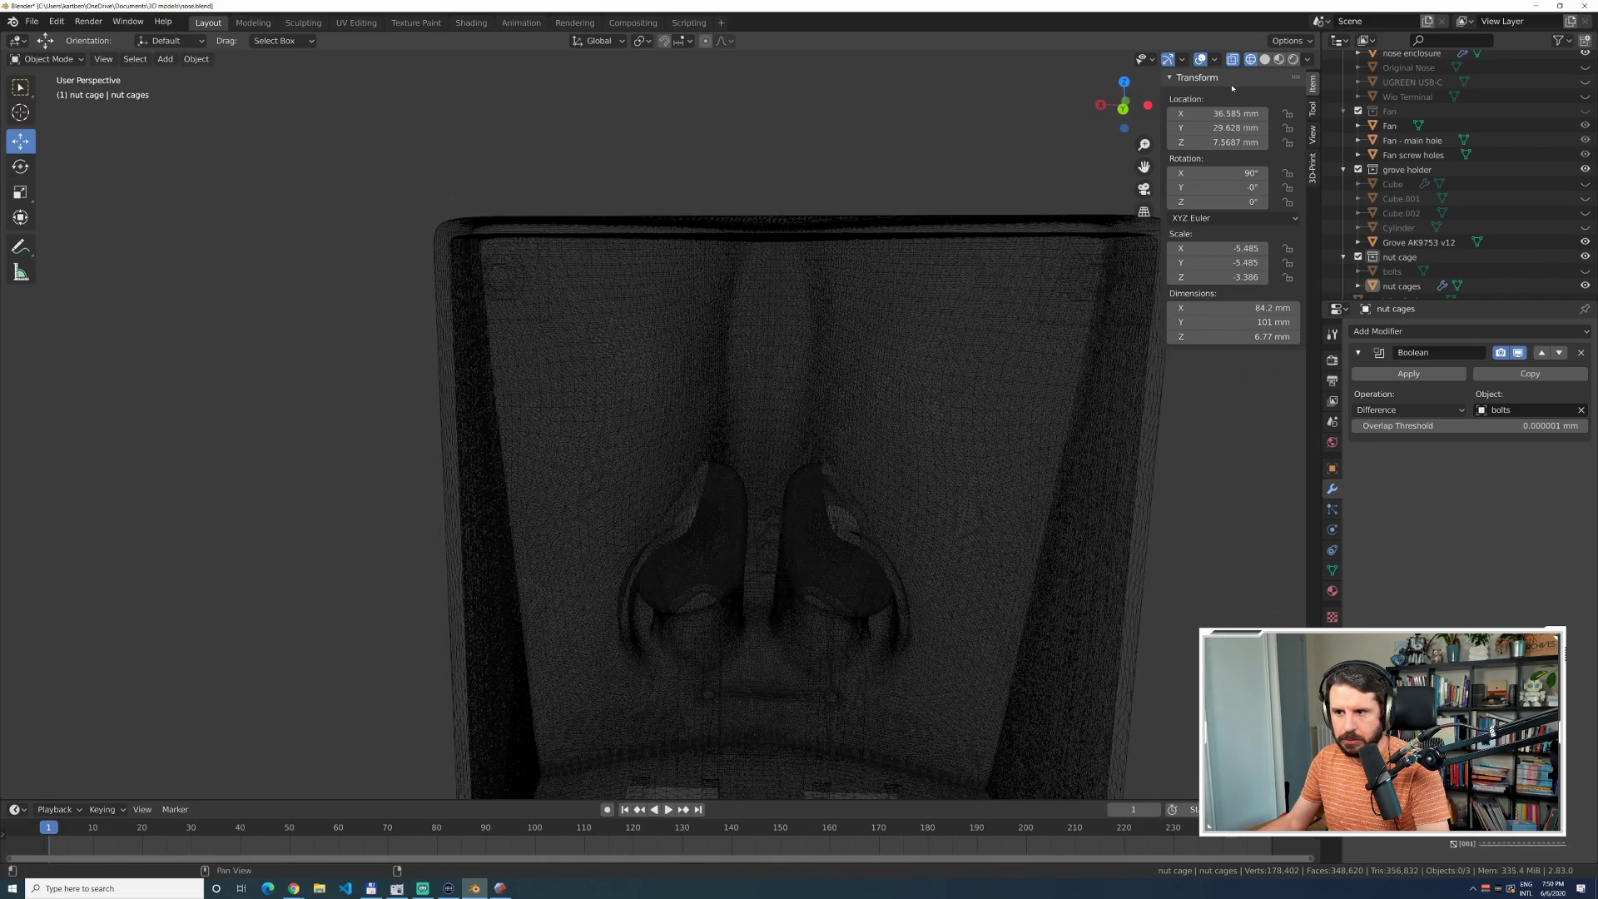
click(1279, 60)
mouse_move(749, 466)
middle_down()
mouse_move(684, 464)
mouse_move(697, 496)
mouse_move(797, 576)
mouse_move(729, 545)
mouse_move(672, 478)
mouse_move(896, 353)
middle_up()
scroll(683, 464, down, 3)
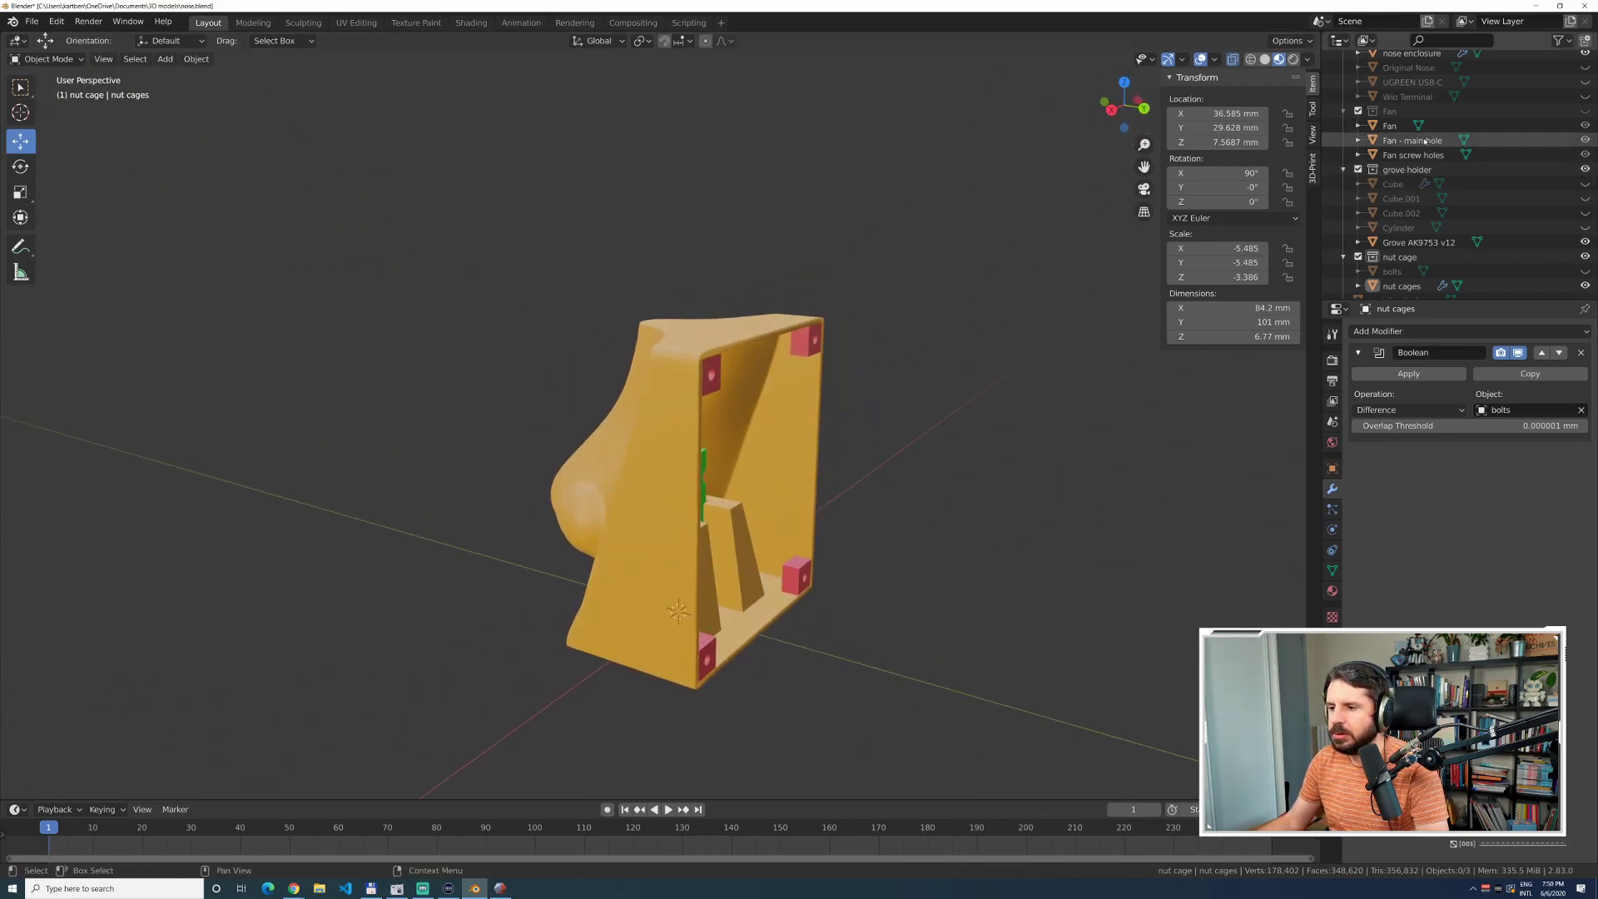
Show and select the Nose cover, and unhide the UGREEN USB-C and Wio Terminal objects.
scroll(1502, 135, up, 3)
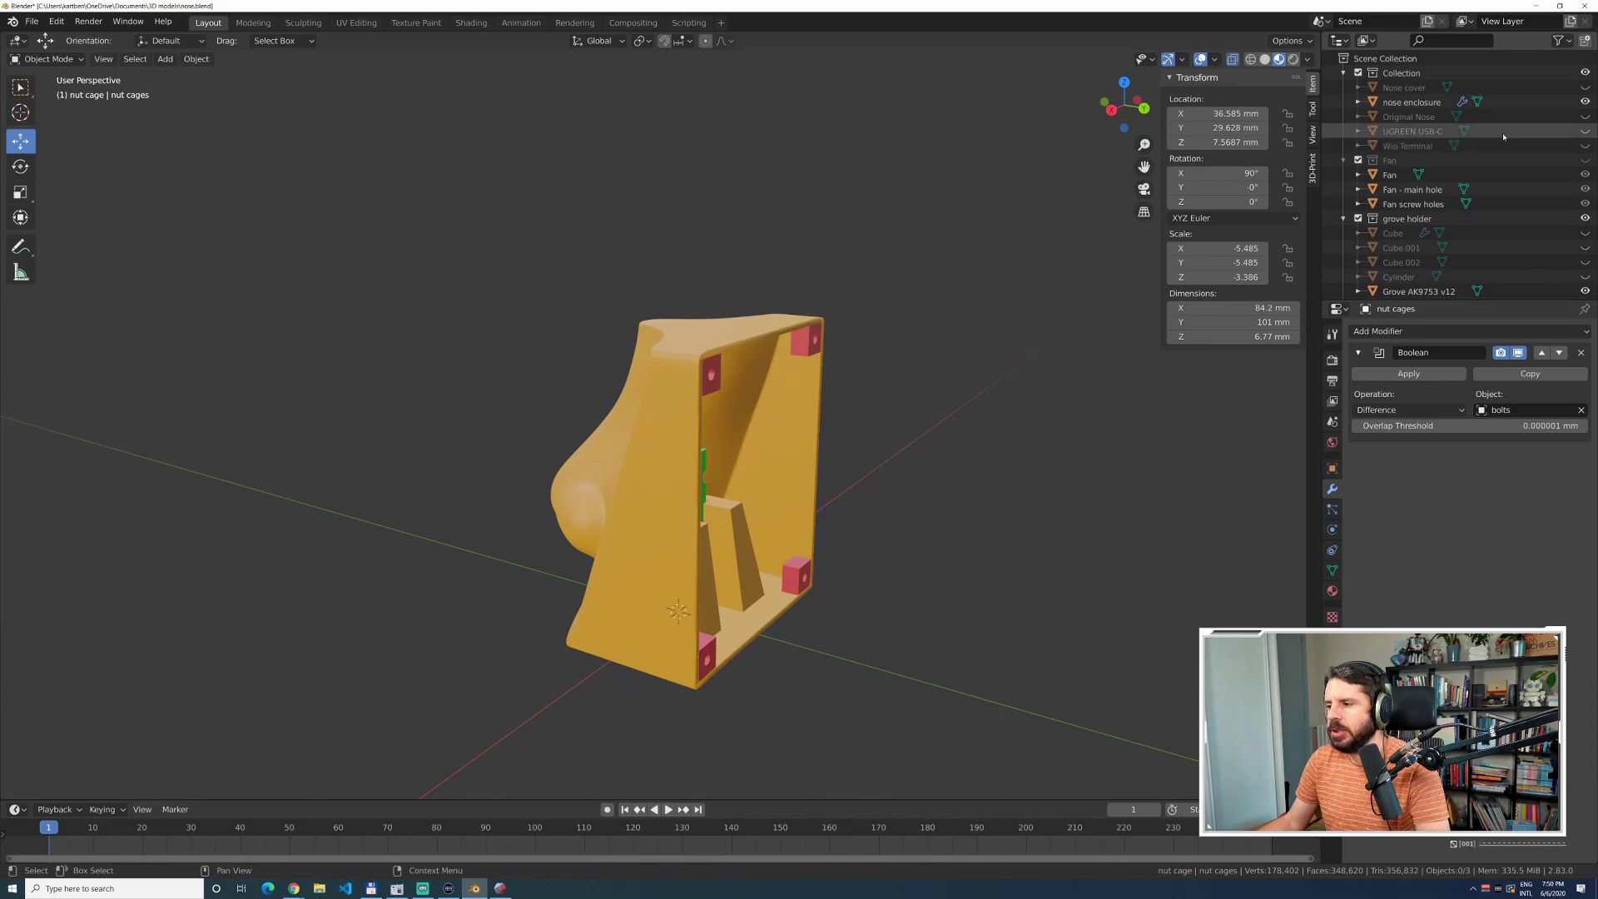
click(1585, 87)
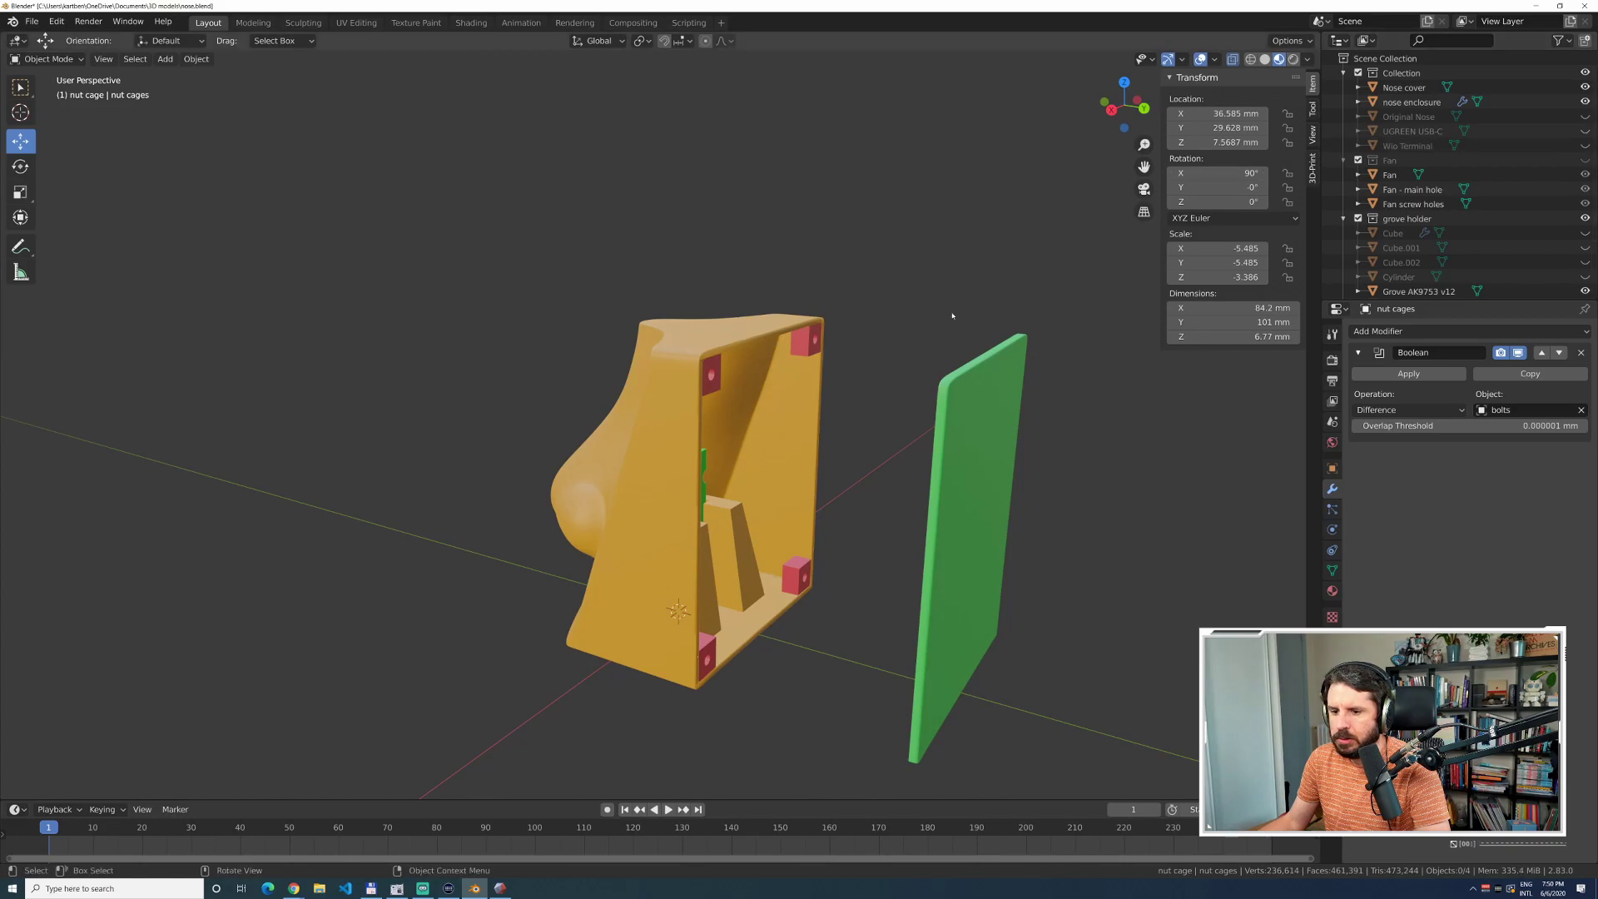
click(974, 409)
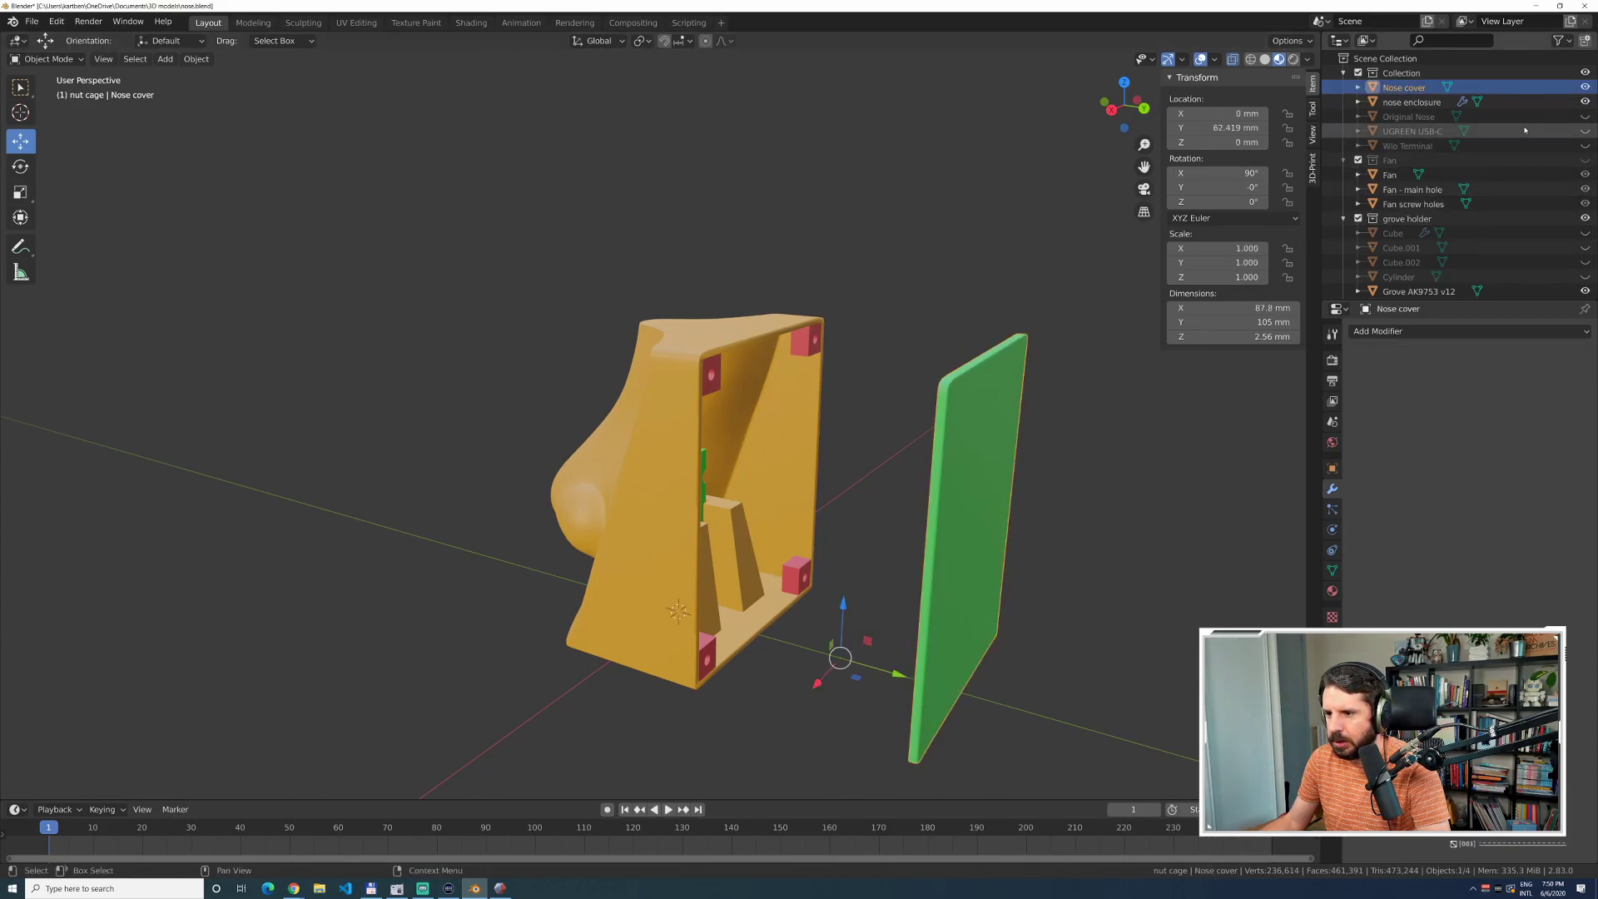
click(1584, 131)
click(1585, 146)
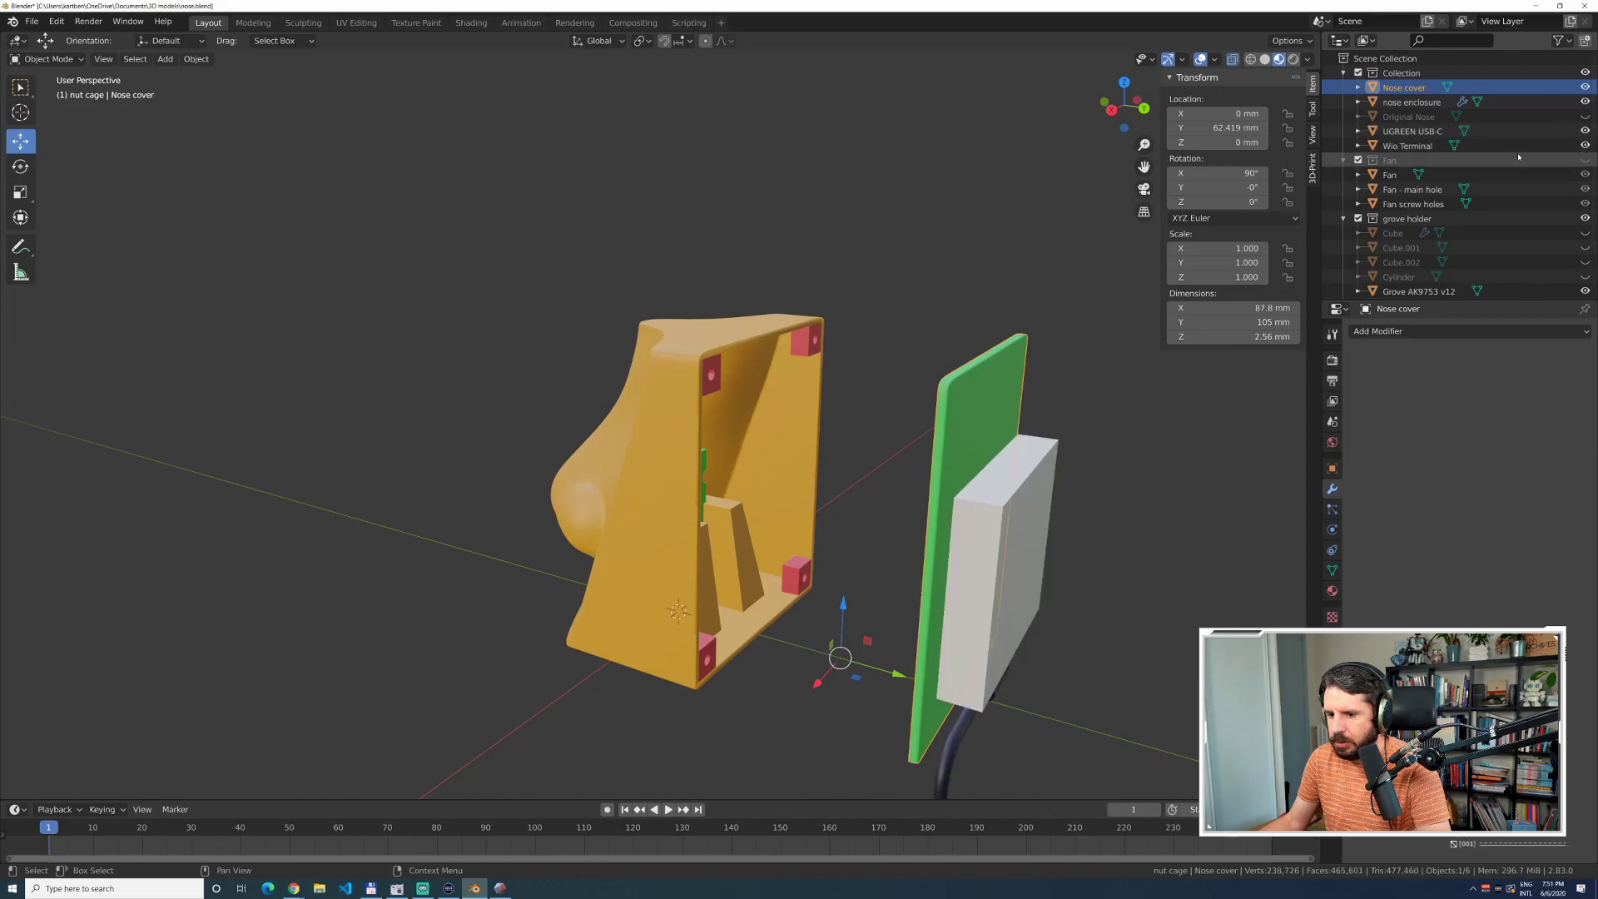
Unhide the Fan collection and move its three objects with the Nose cover, UGREEN USB-C and Wio Terminal about -46.5 mm along Y.
scroll(1522, 156, down, 3)
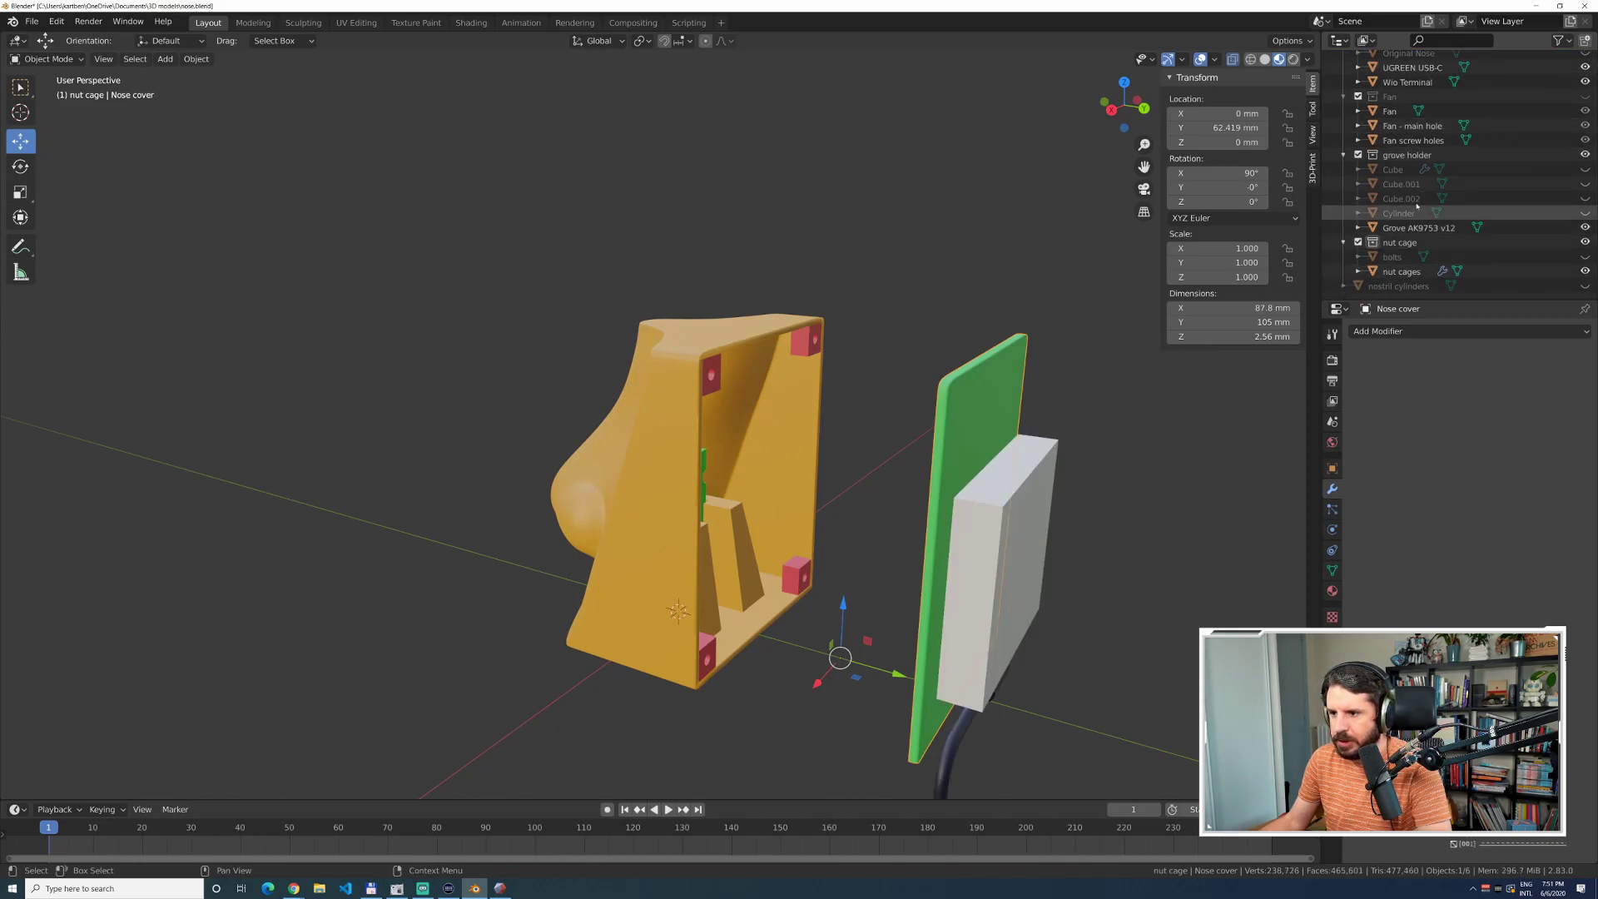
click(1584, 96)
click(1498, 111)
shift+click(1498, 141)
scroll(1457, 117, up, 3)
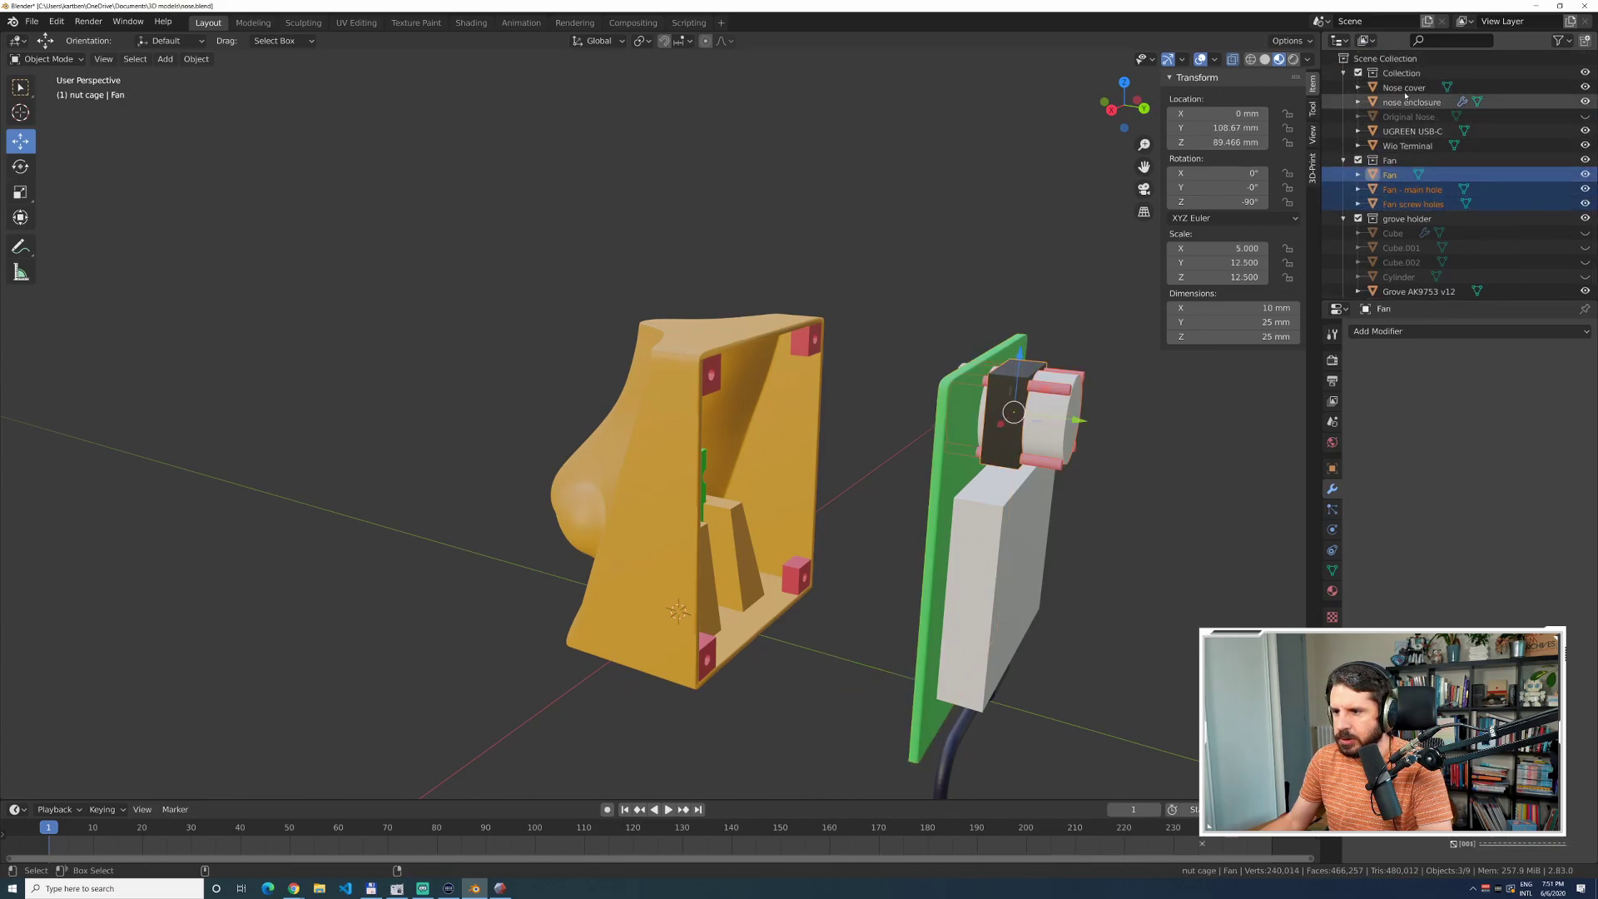
ctrl+click(1405, 87)
ctrl+click(1411, 131)
ctrl+click(1409, 145)
drag(1039, 538, 897, 517)
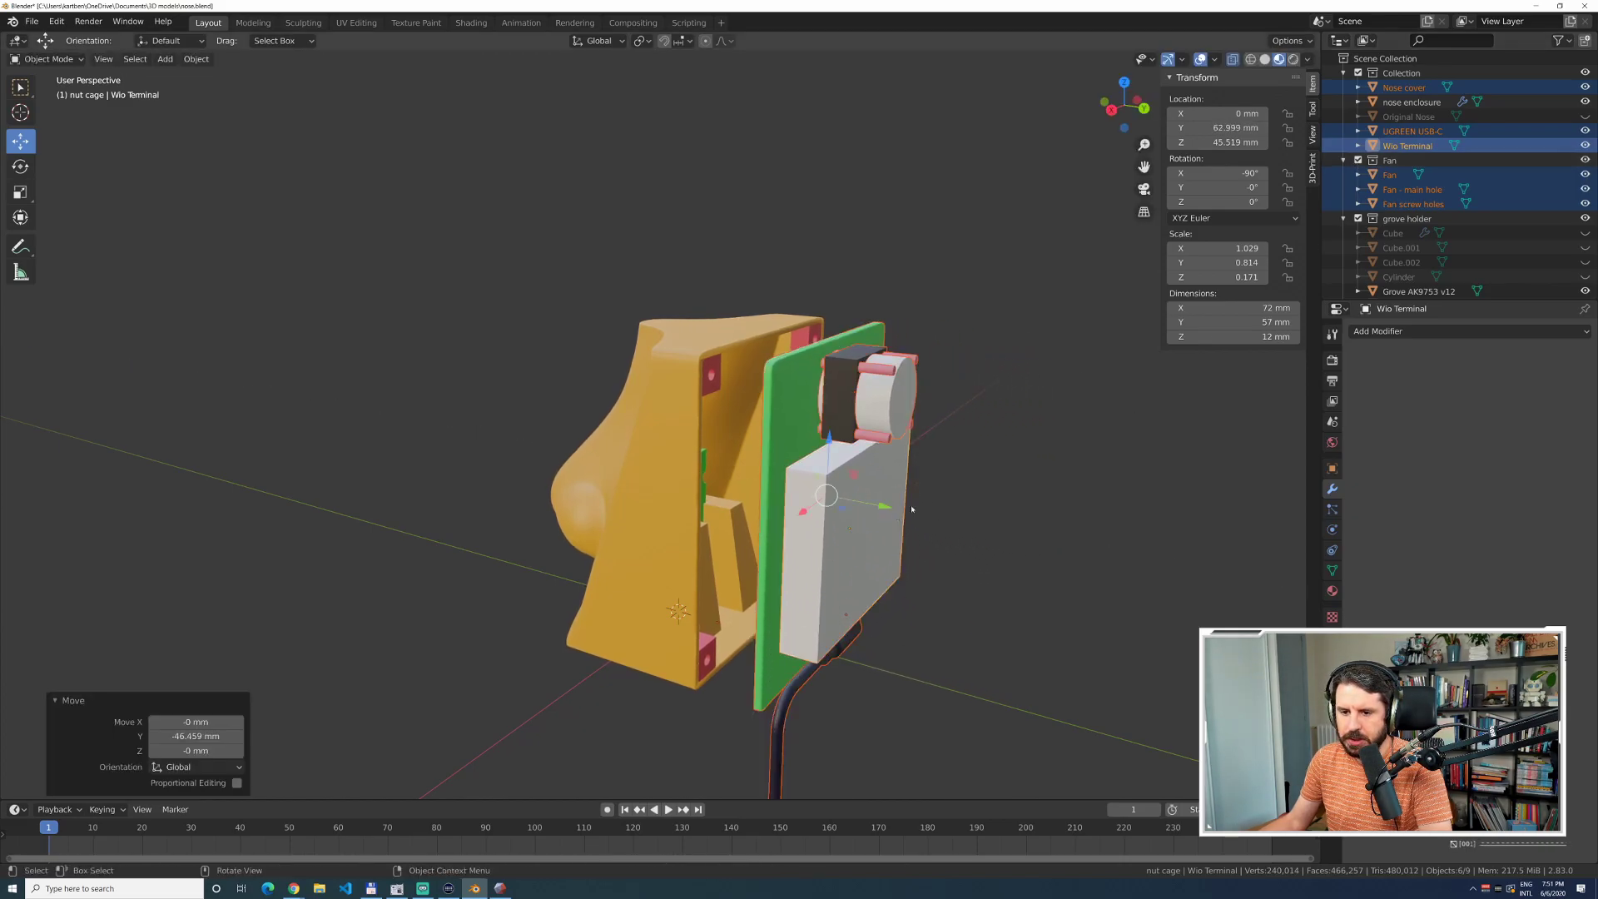
click(988, 488)
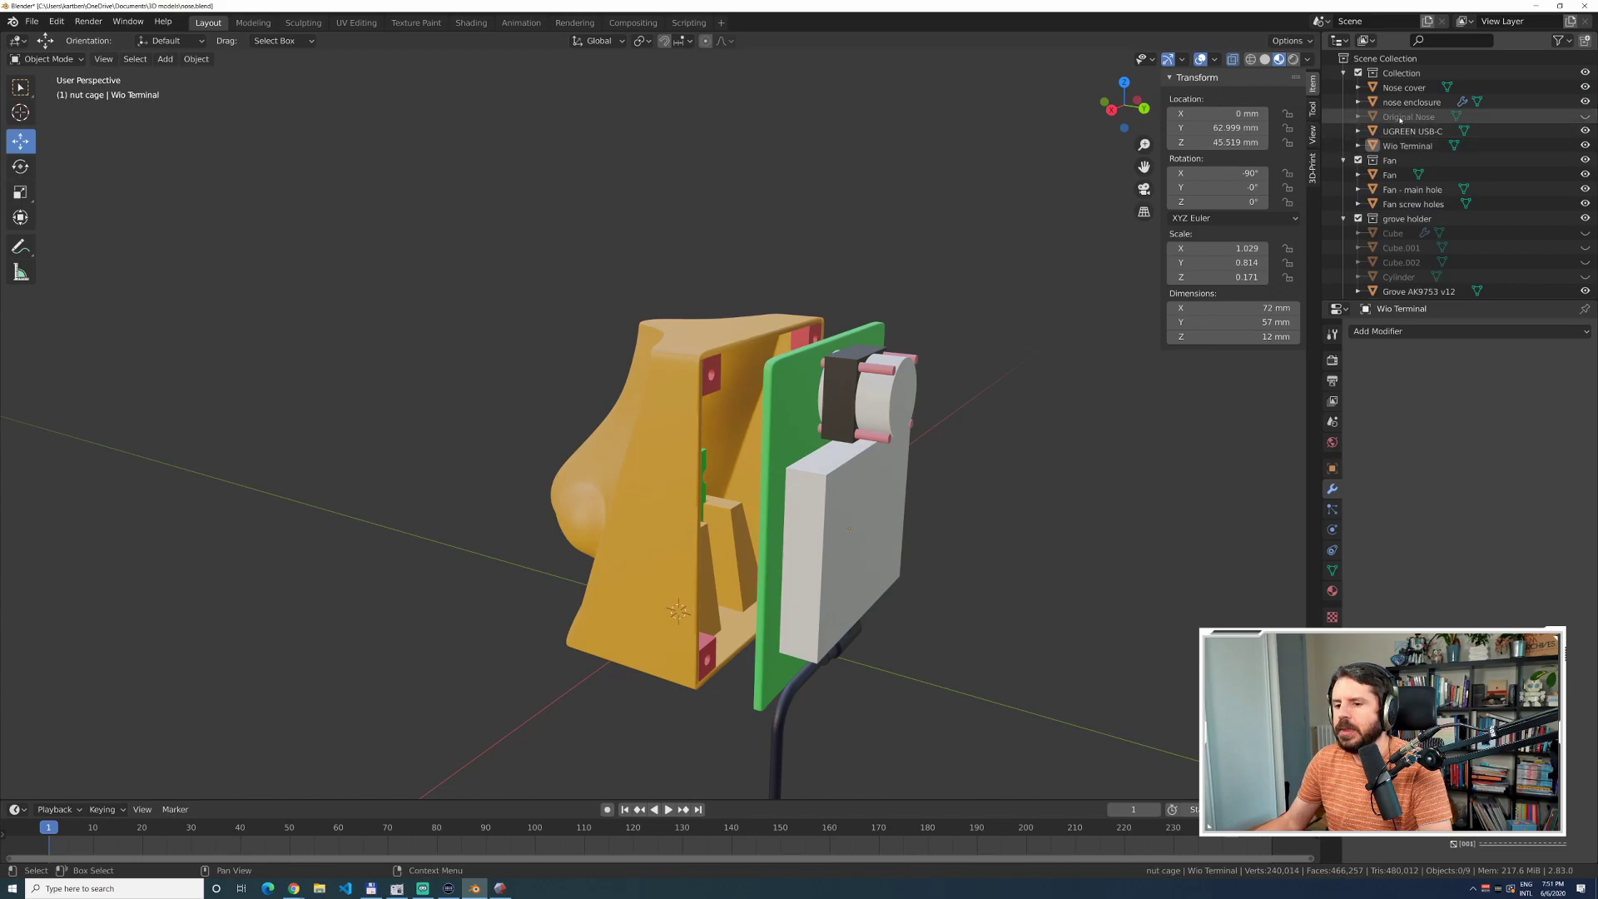
Add a Boolean modifier with the Difference operation to the Nose cover.
click(1404, 88)
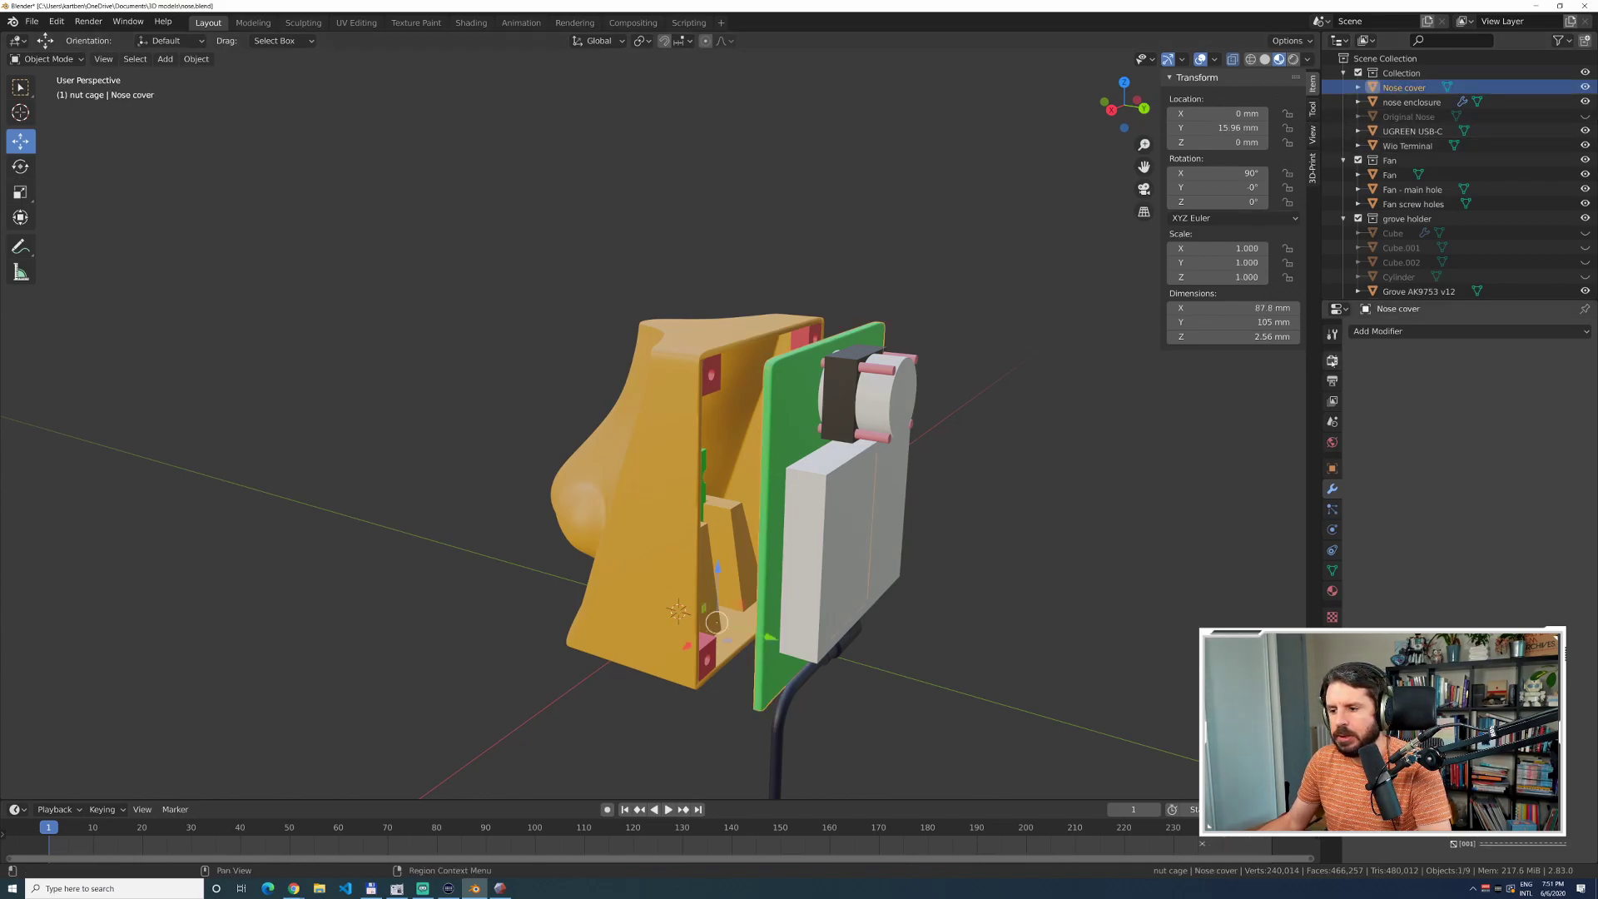
click(1378, 331)
click(1291, 403)
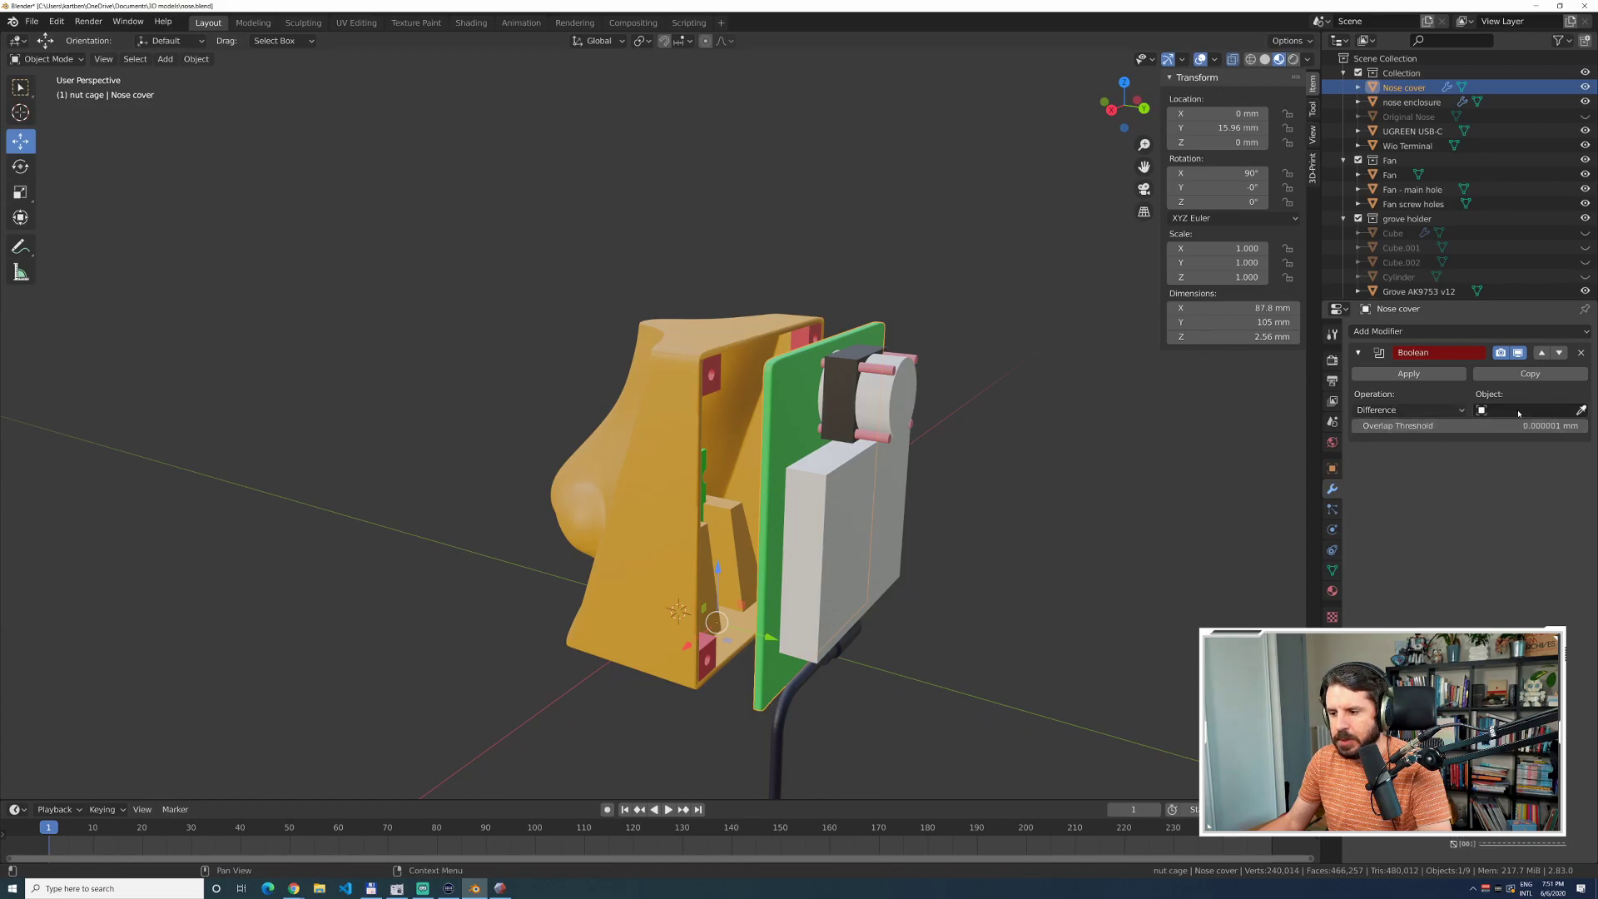
click(1580, 410)
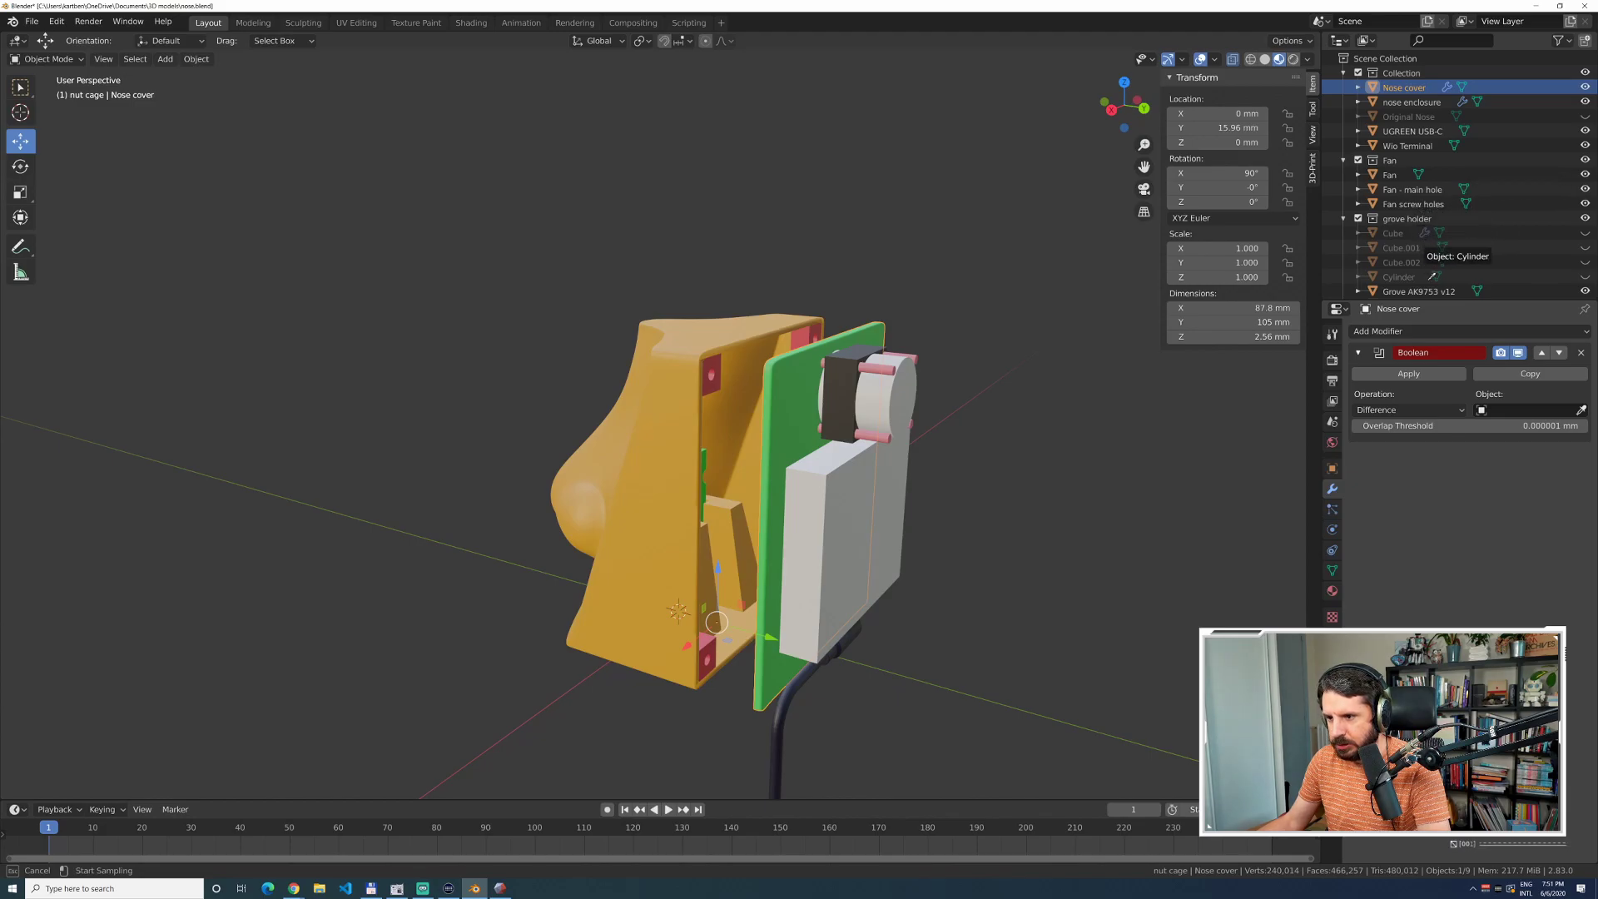
click(1506, 409)
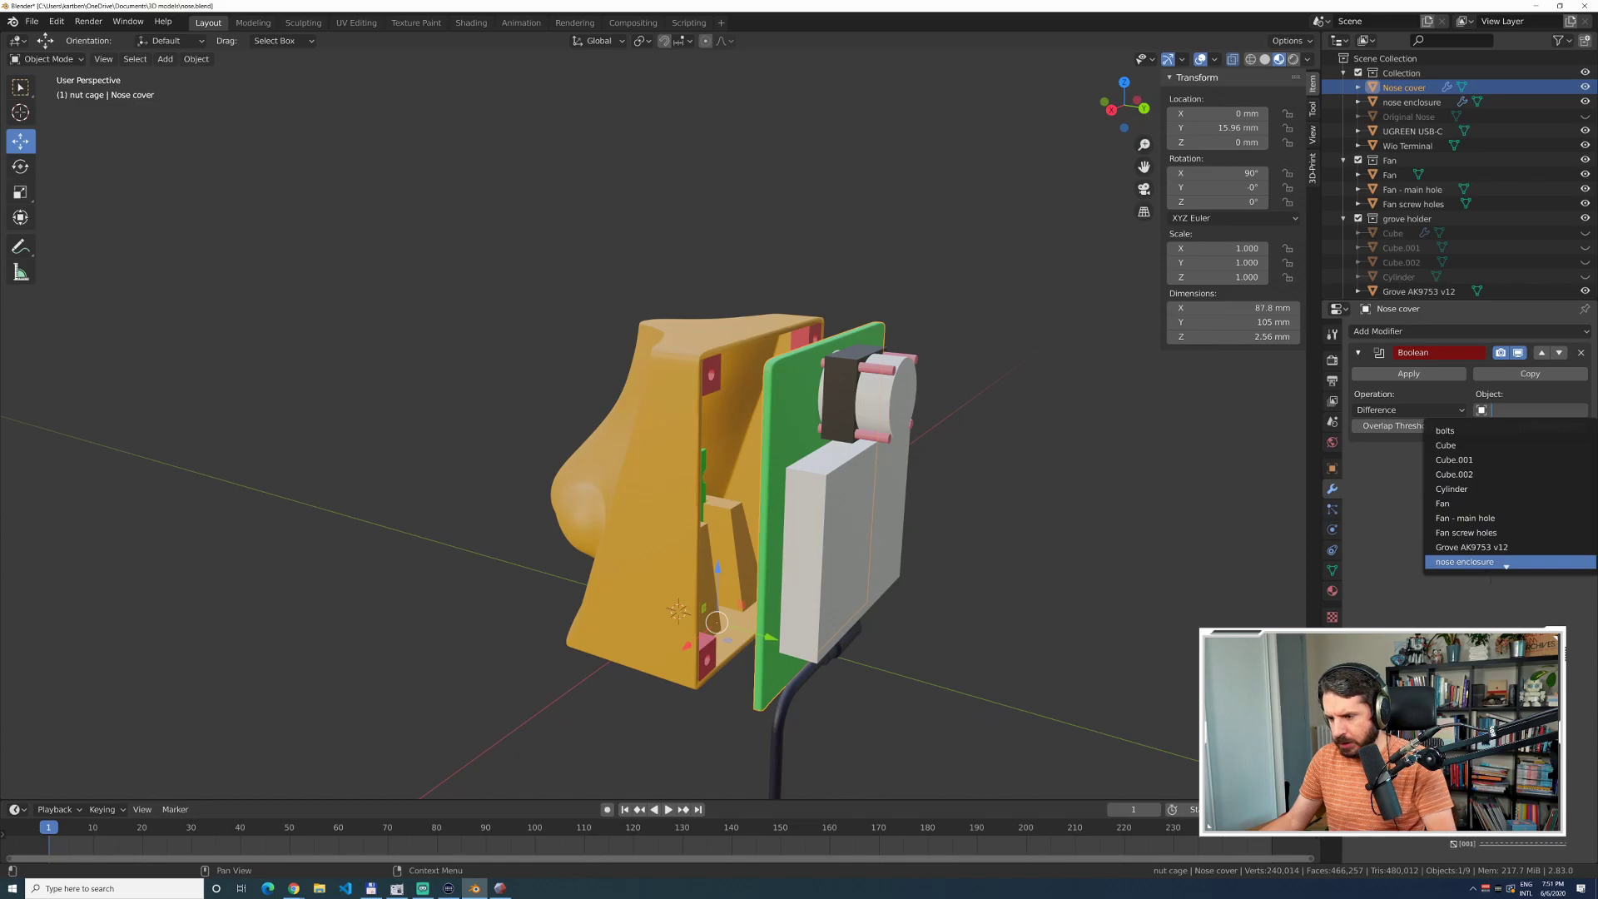
click(1508, 562)
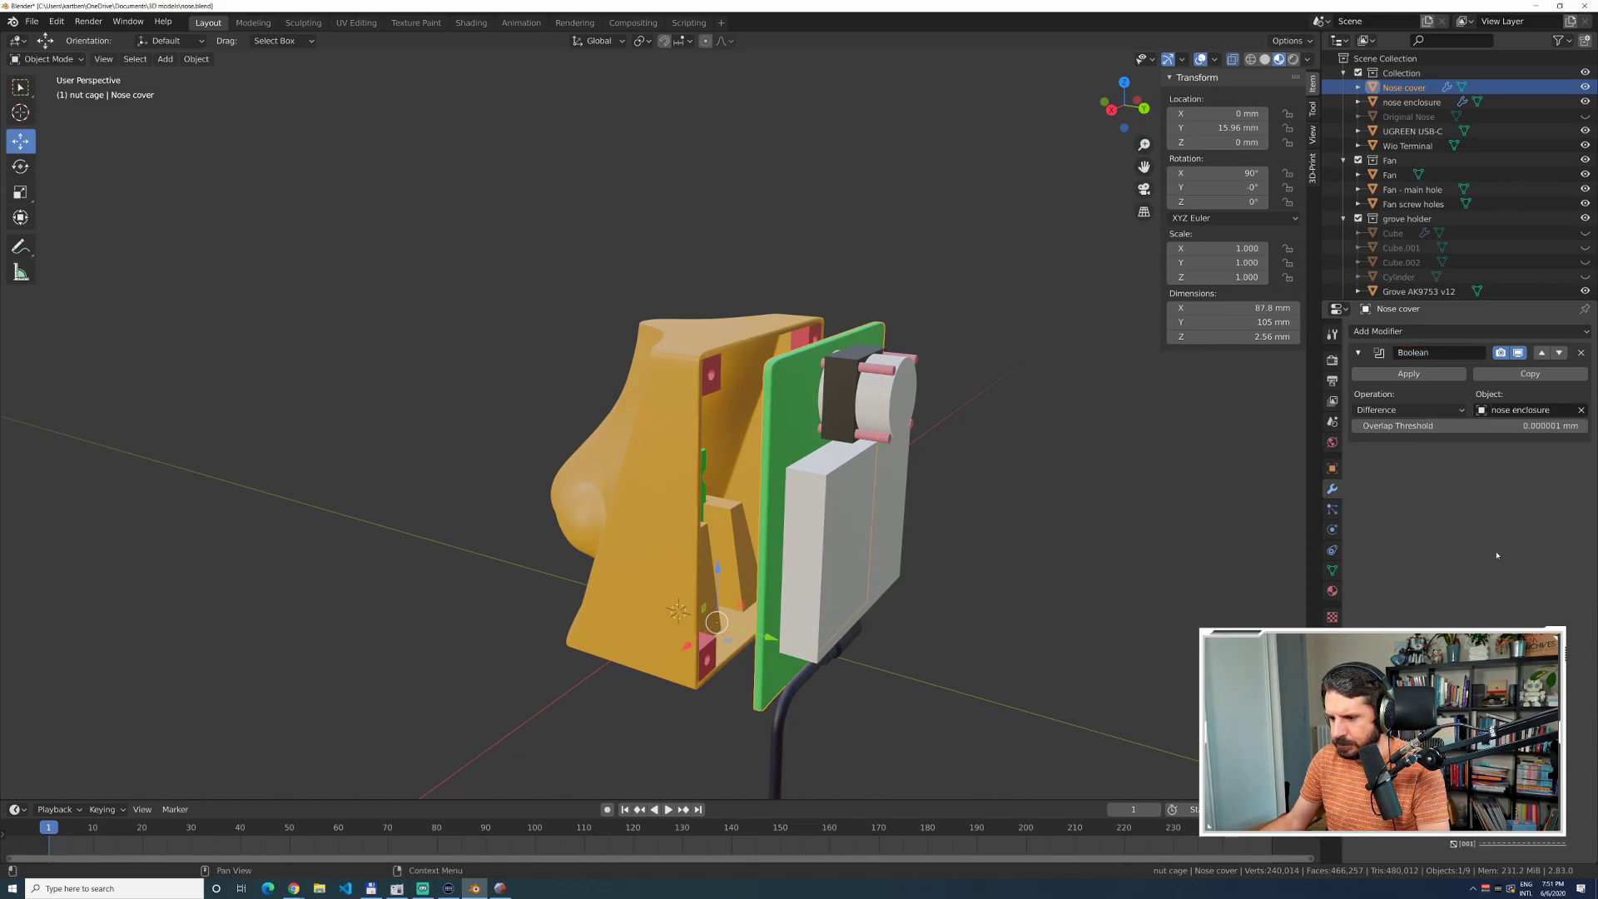
Set bolts as the object of the Nose cover's Boolean modifier and check the corner holes from behind.
click(1523, 409)
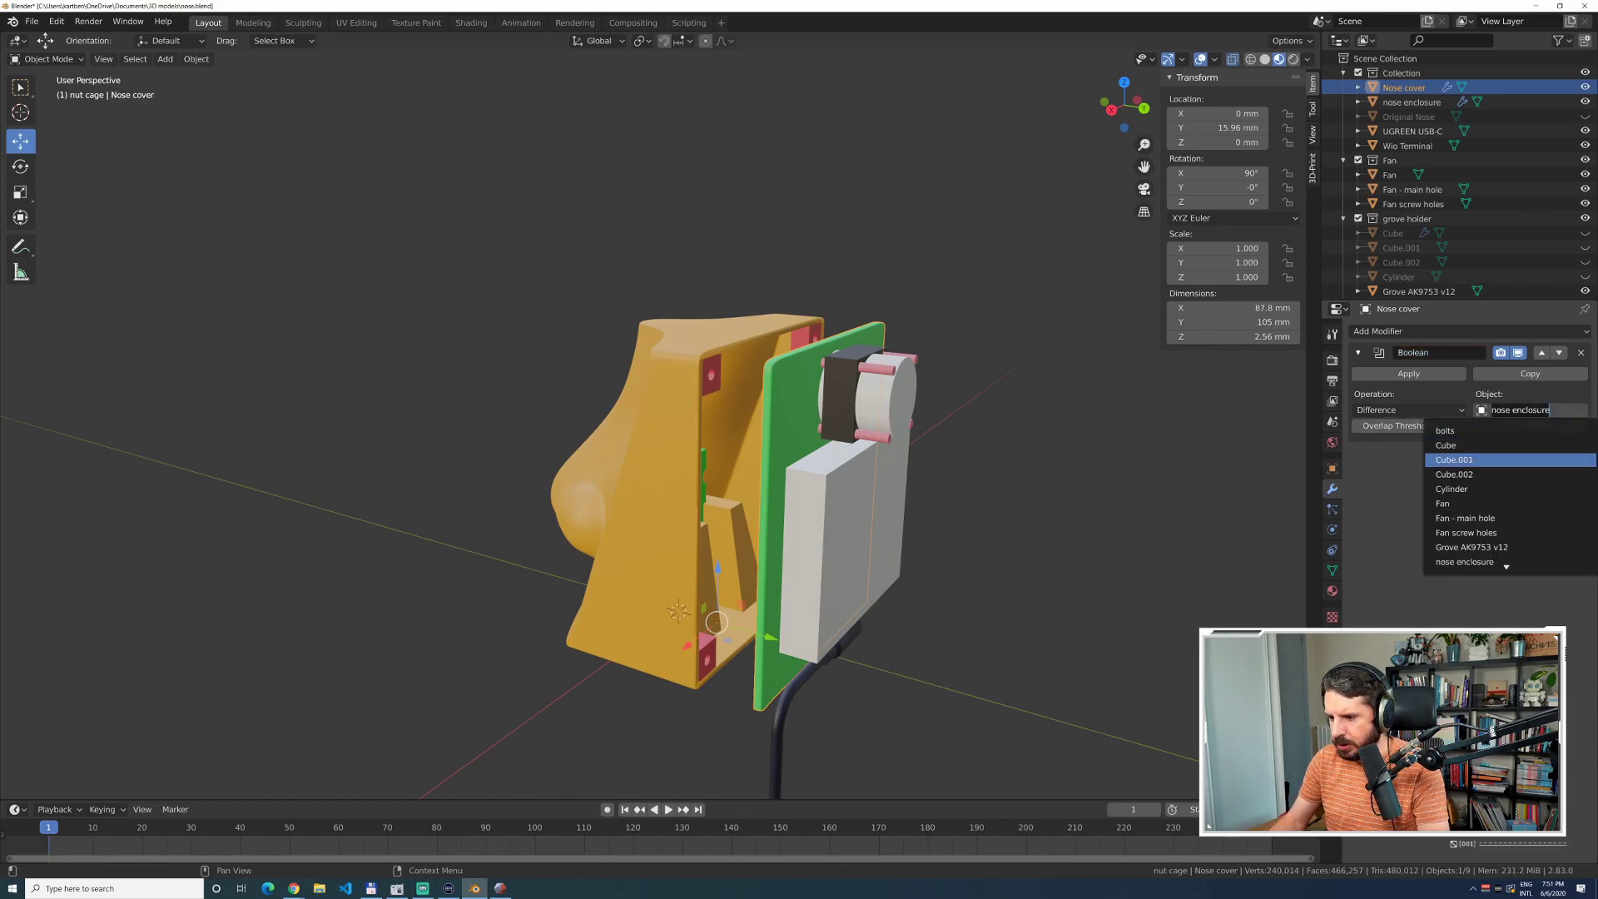
scroll(1507, 562, down, 5)
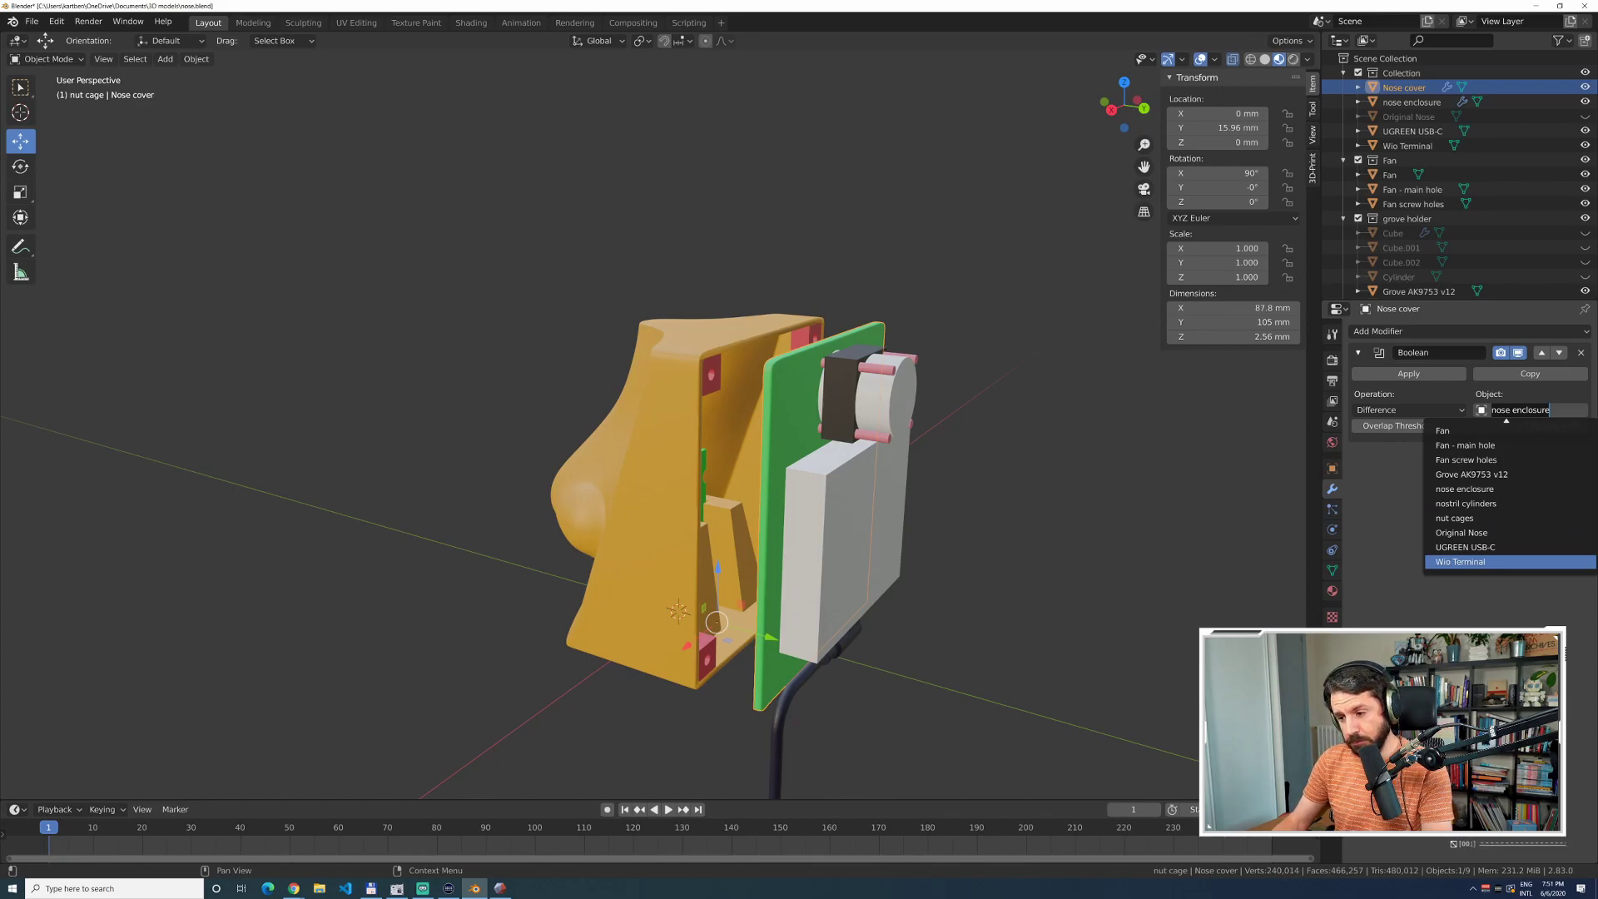
scroll(1507, 496, up, 10)
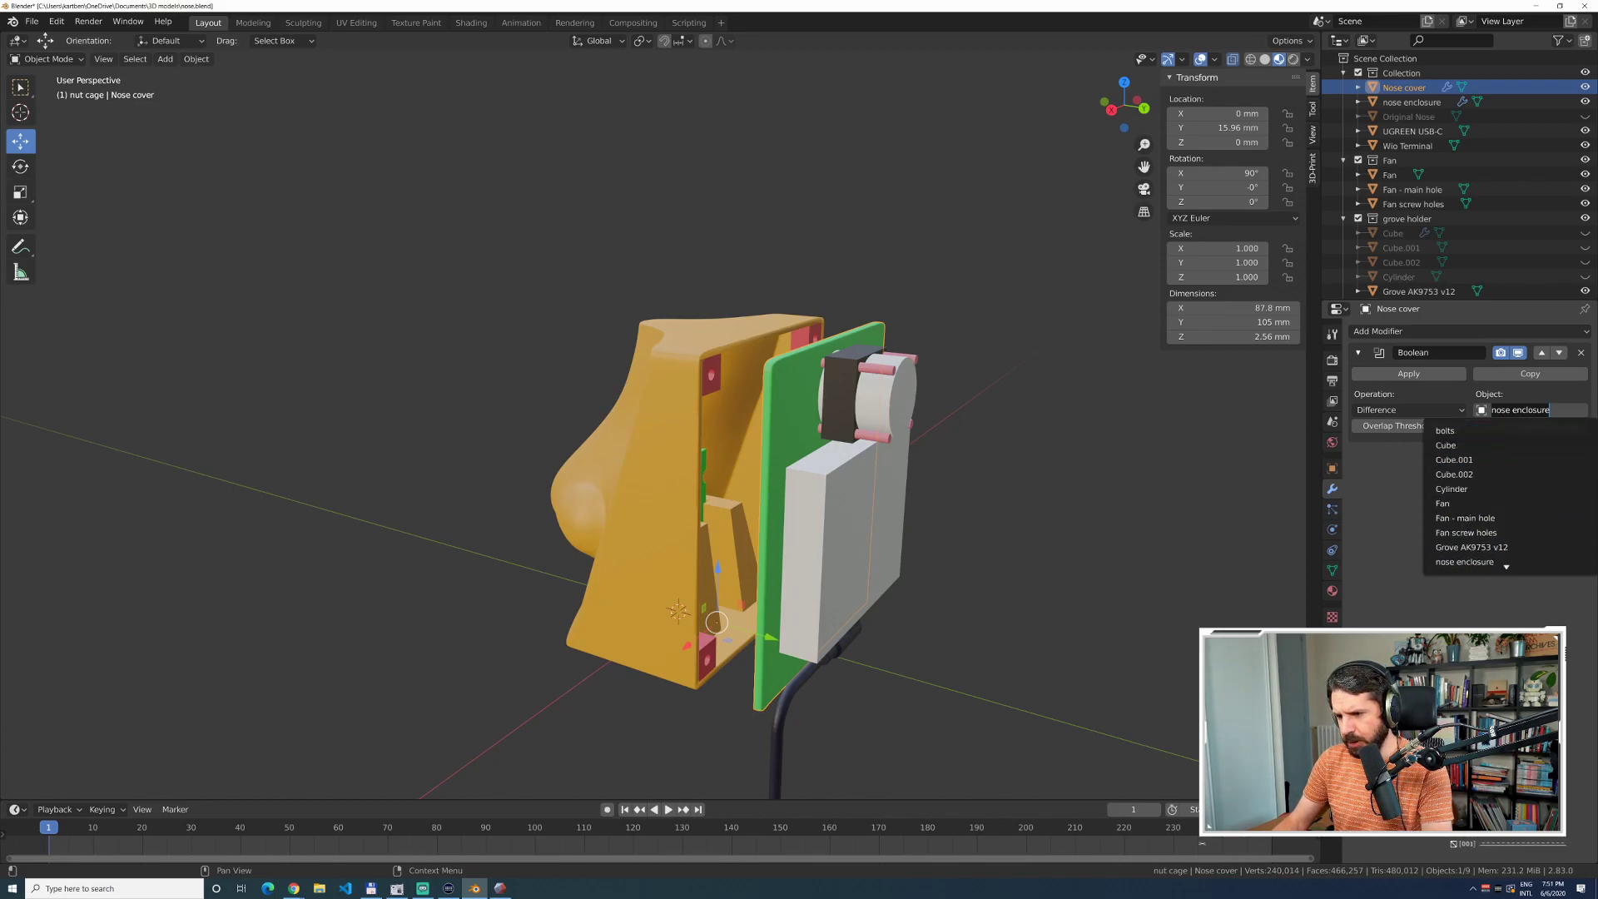
click(1457, 430)
middle_drag(1042, 460, 877, 397)
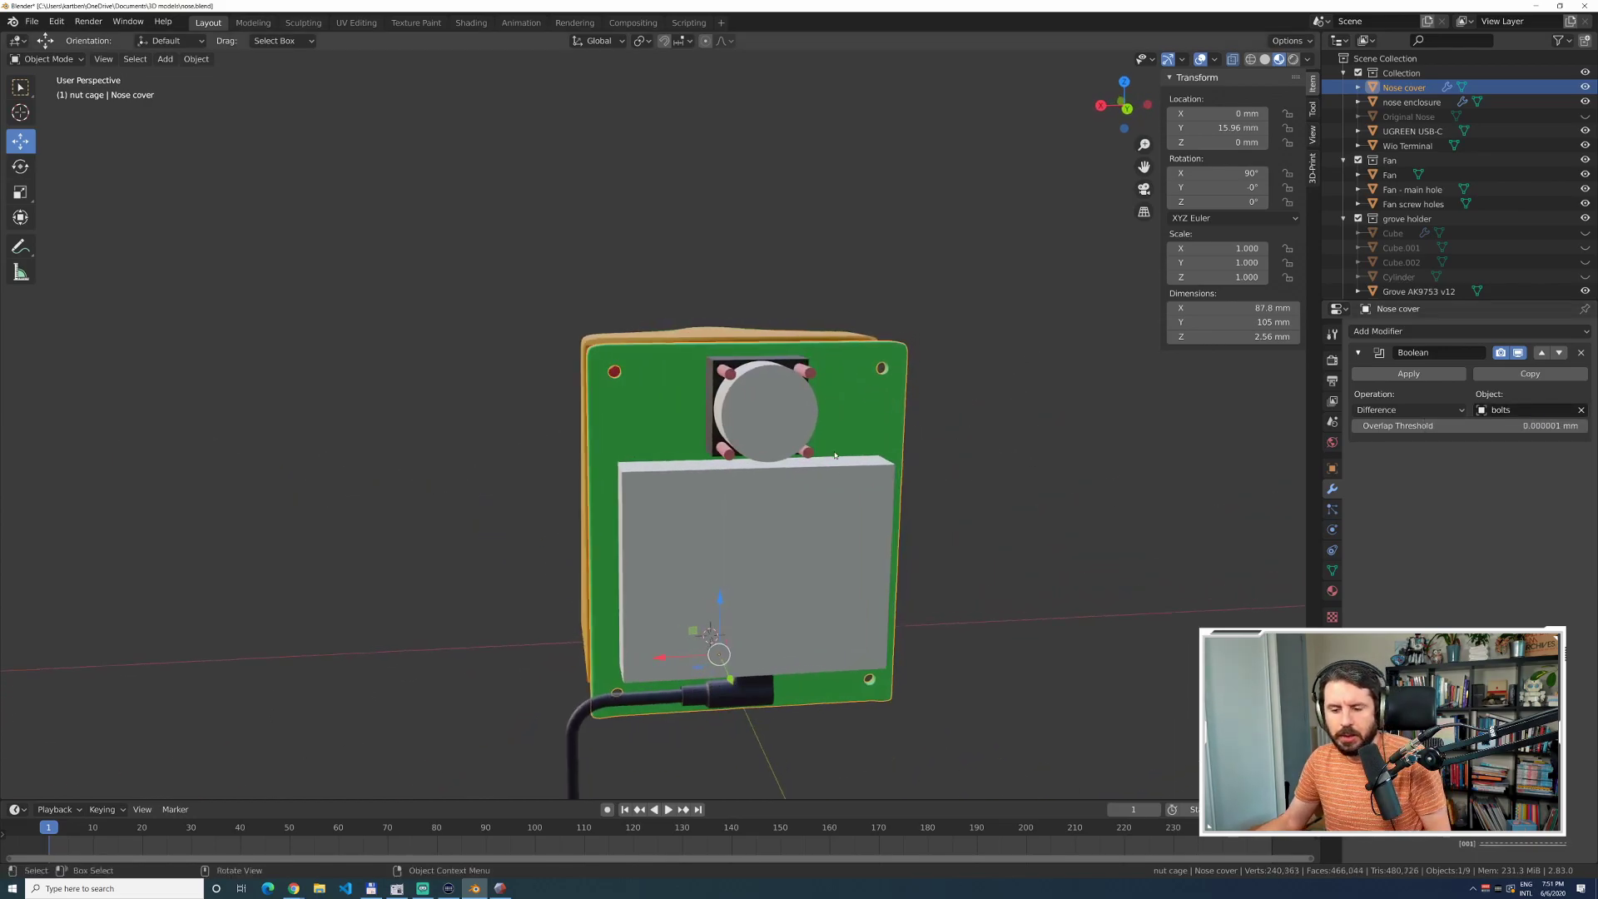
middle_drag(993, 425, 1017, 442)
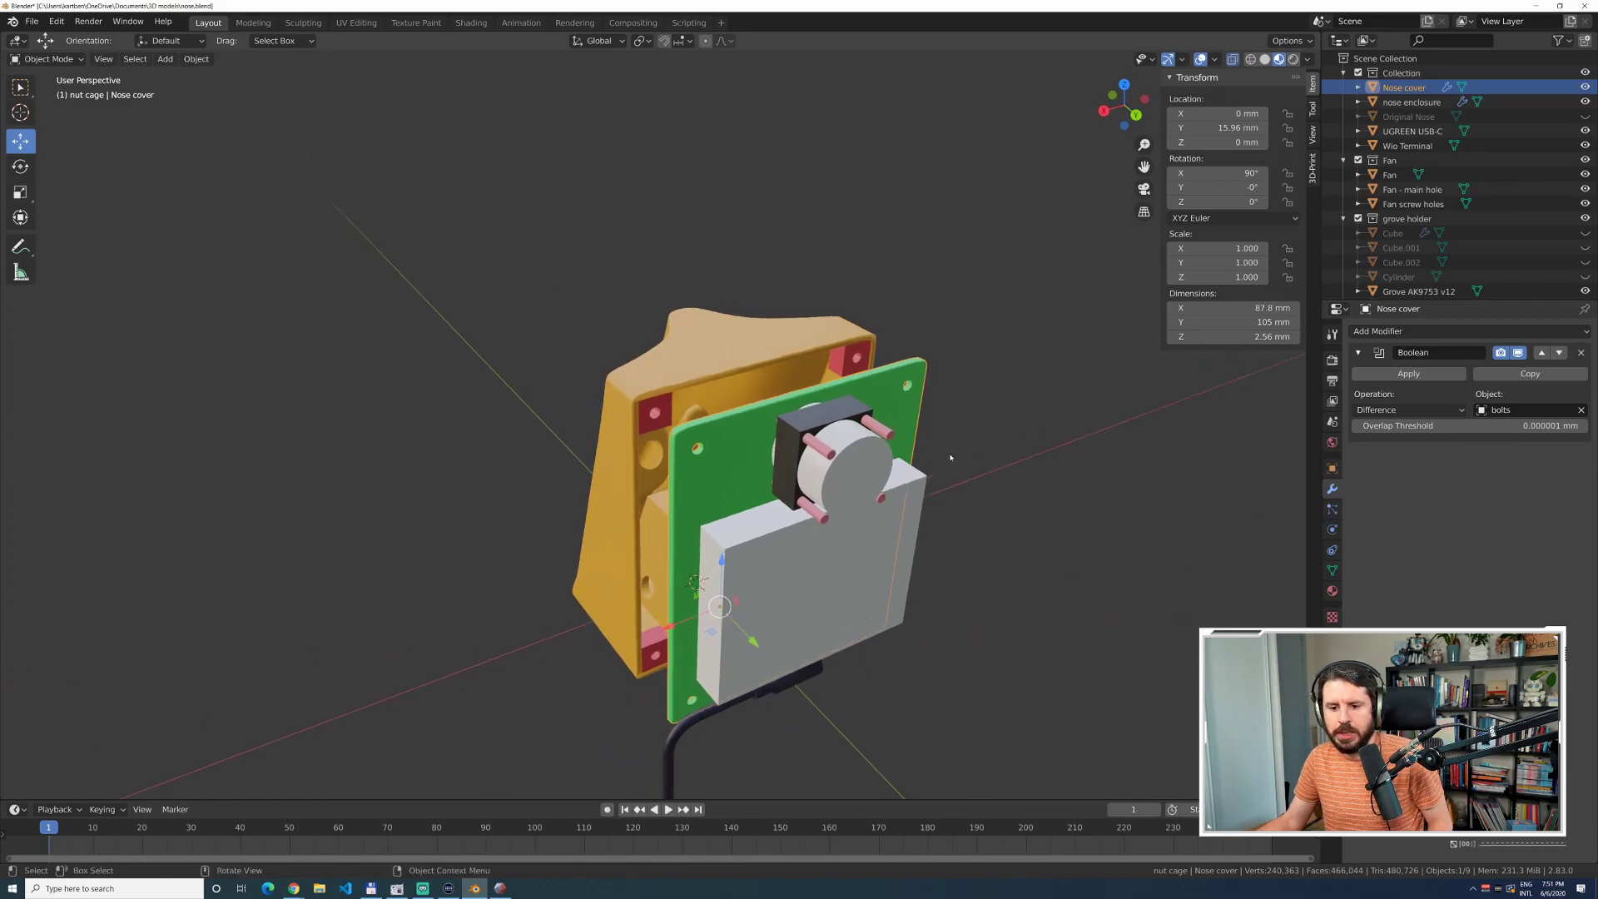
Hide the nut cage collection and add a Boolean modifier to the nose enclosure with the Union operation and nut cages as its object.
click(820, 341)
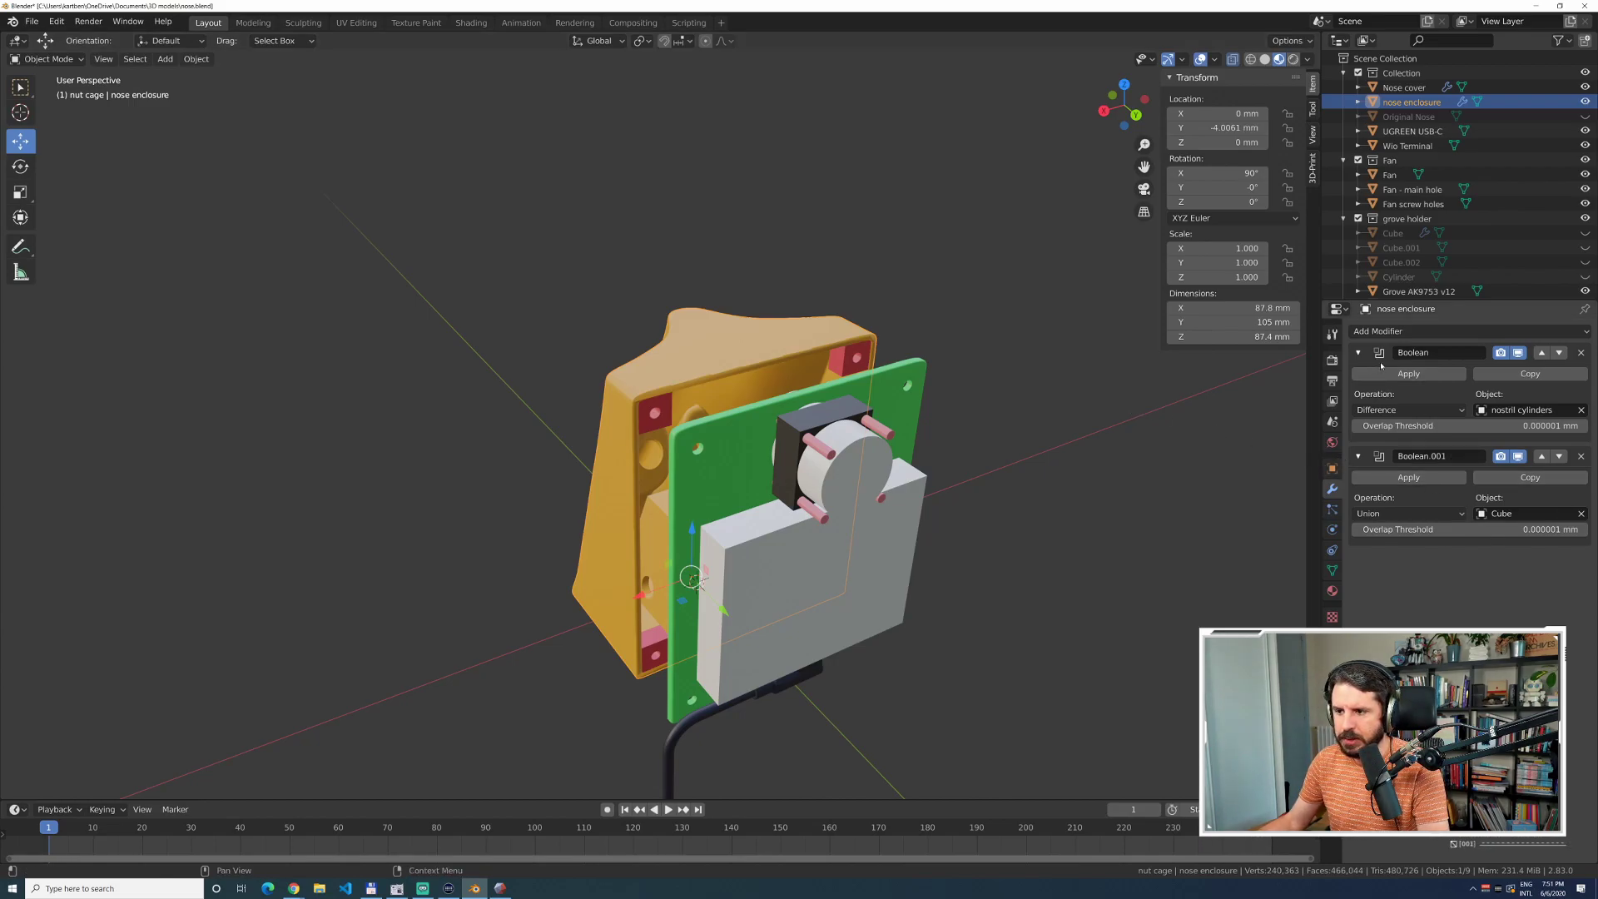
scroll(1553, 251, down, 3)
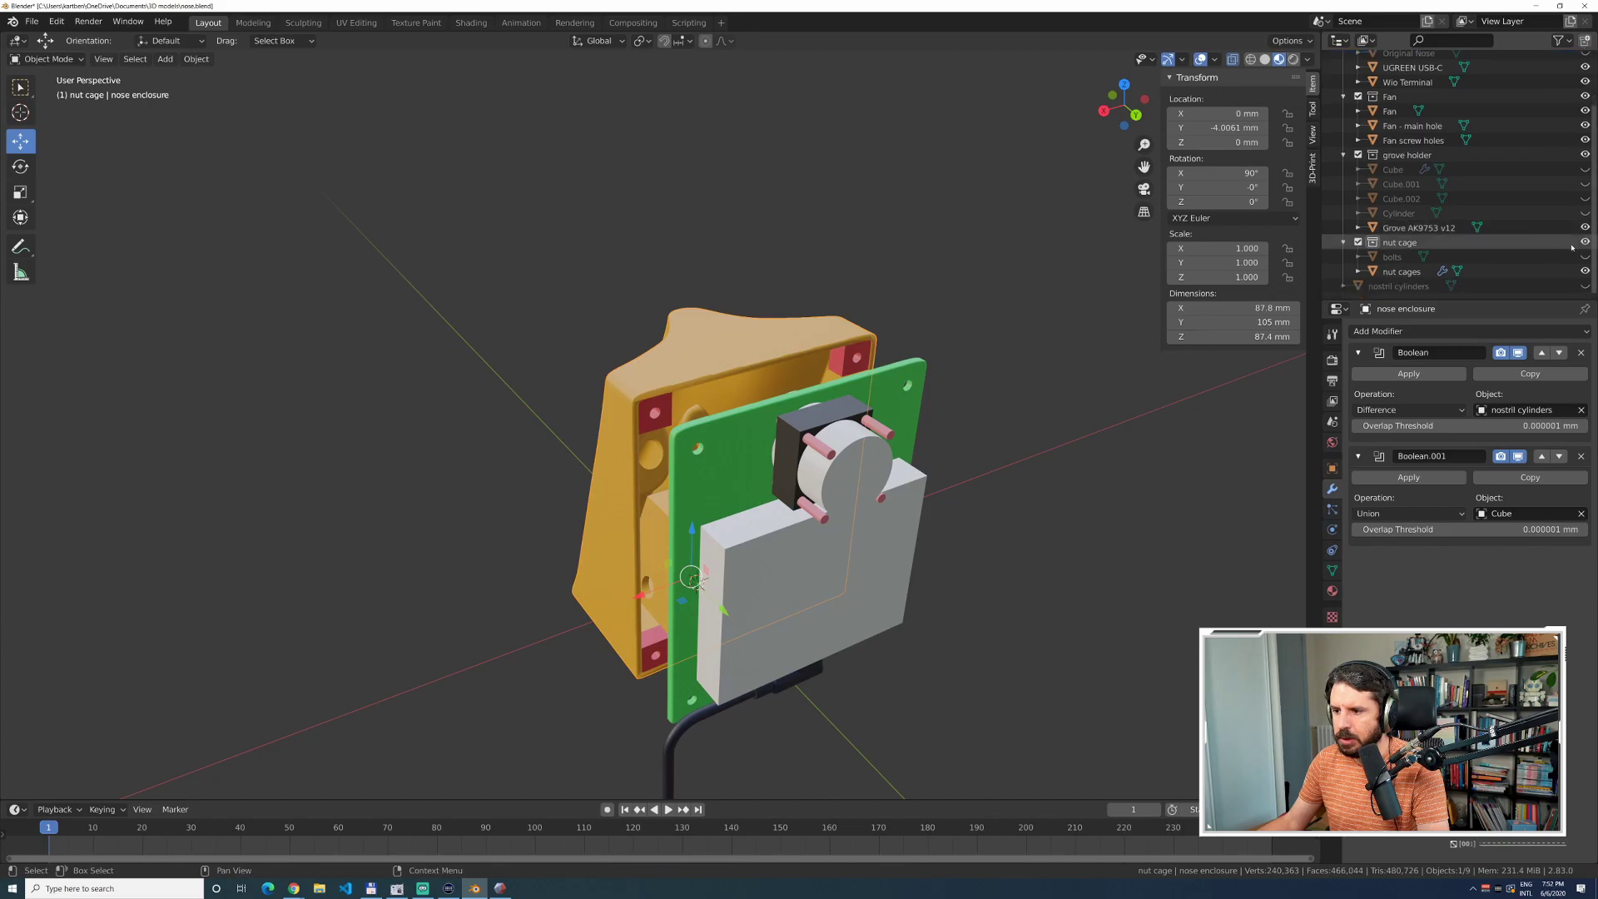
click(1585, 242)
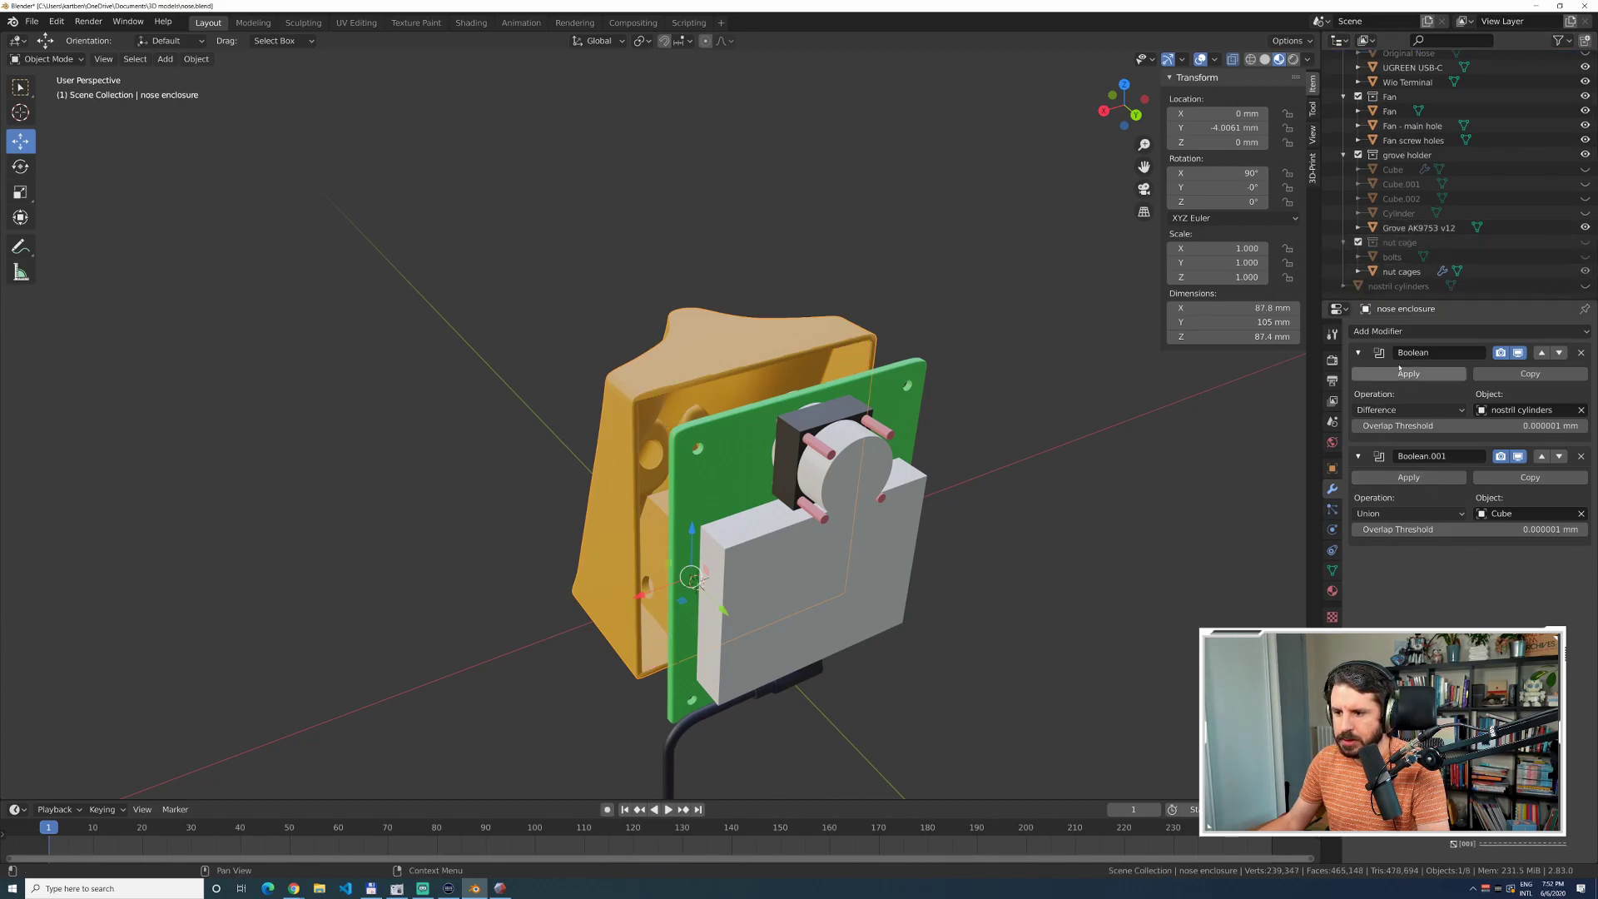
click(1360, 332)
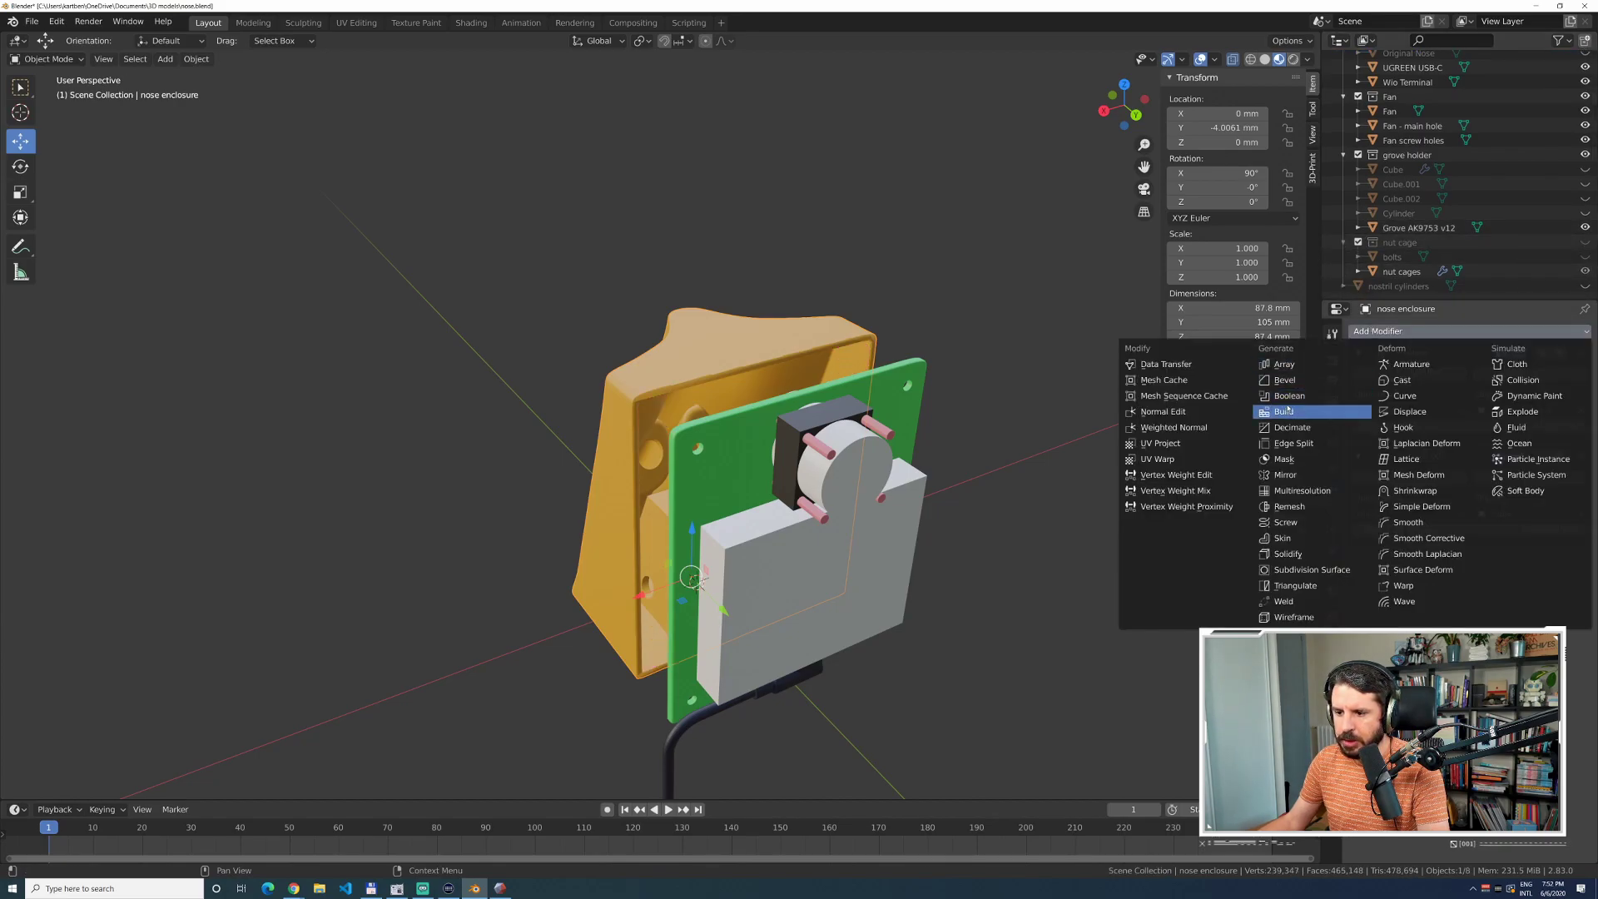
click(1313, 395)
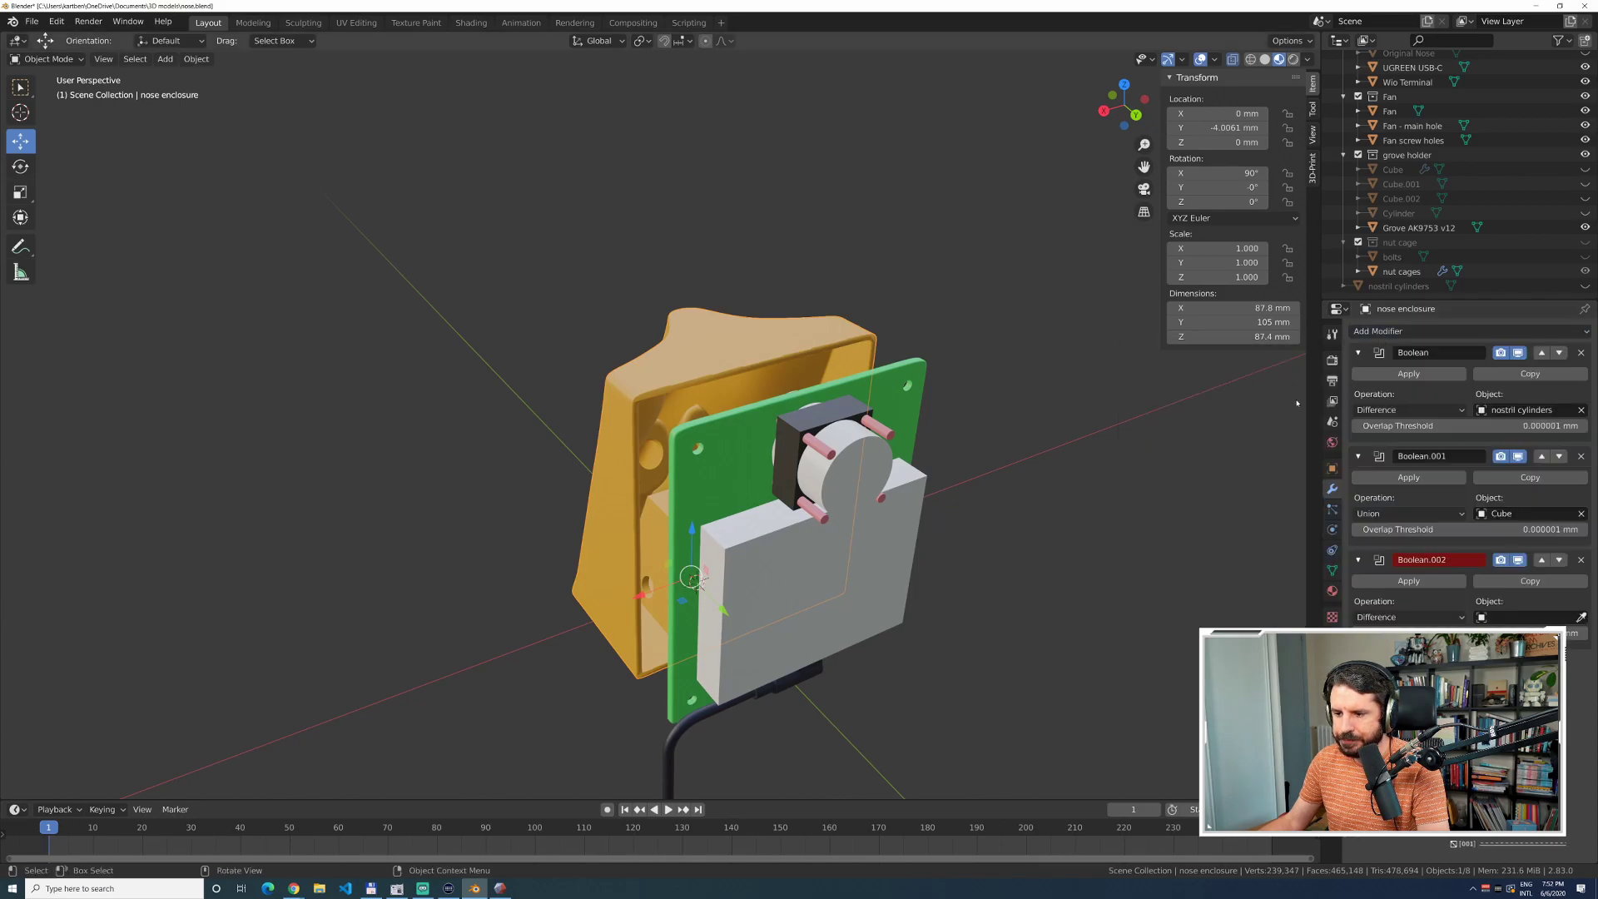
click(1542, 618)
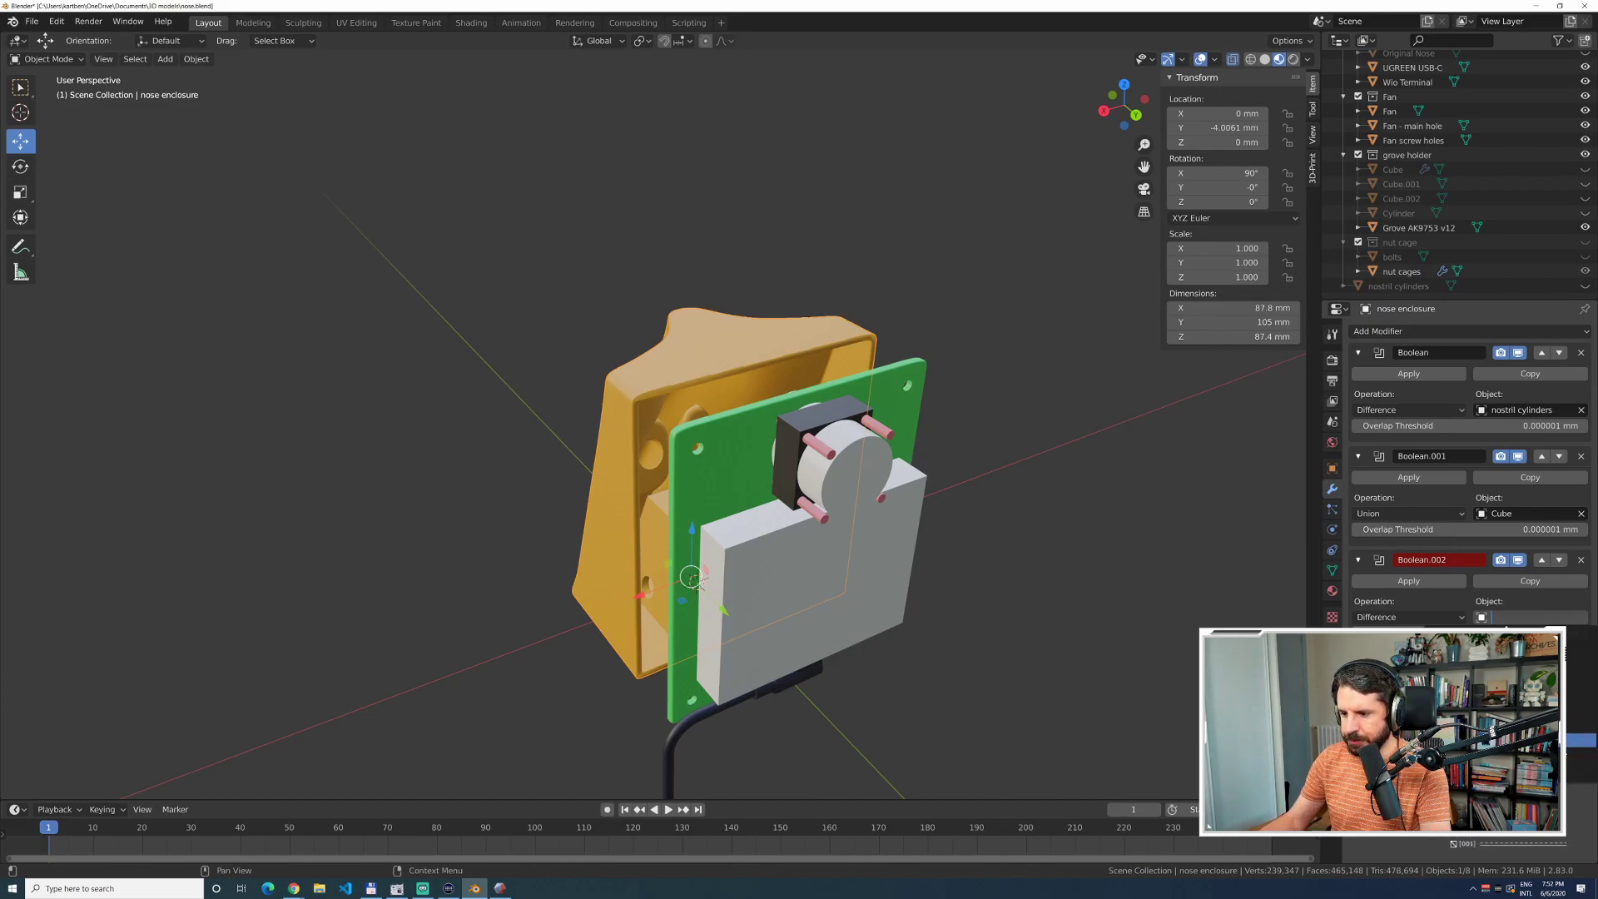
click(1511, 740)
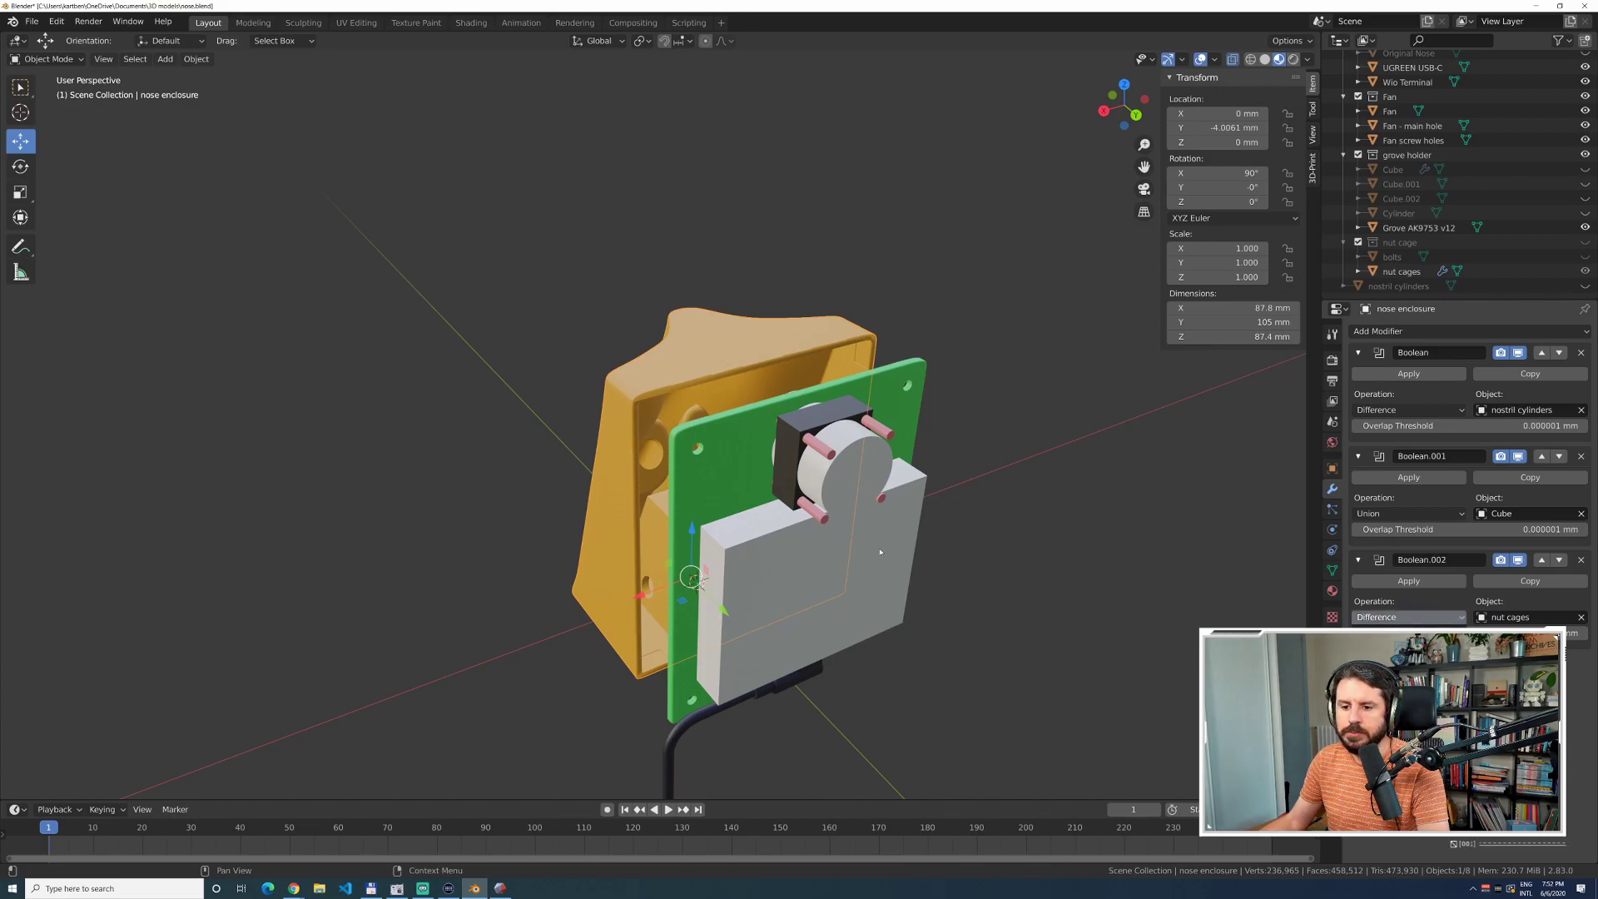
click(515, 447)
mouse_move(515, 448)
middle_down()
mouse_move(560, 461)
mouse_move(500, 414)
mouse_move(509, 430)
middle_up()
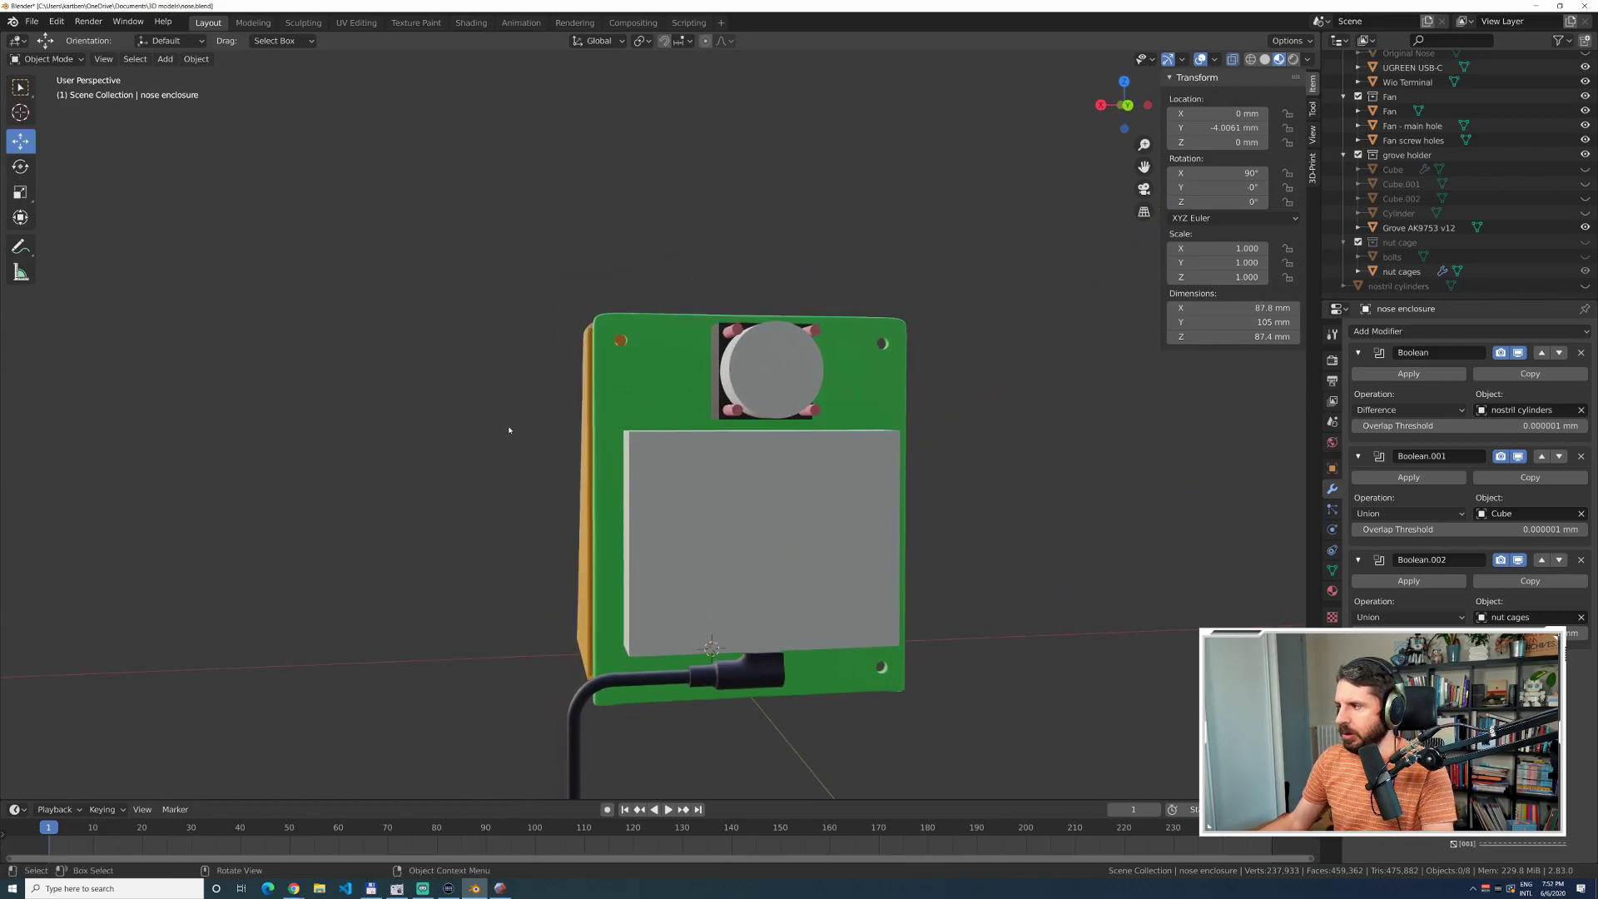
Save the file and view the back of the nose cover from slightly above.
click(31, 21)
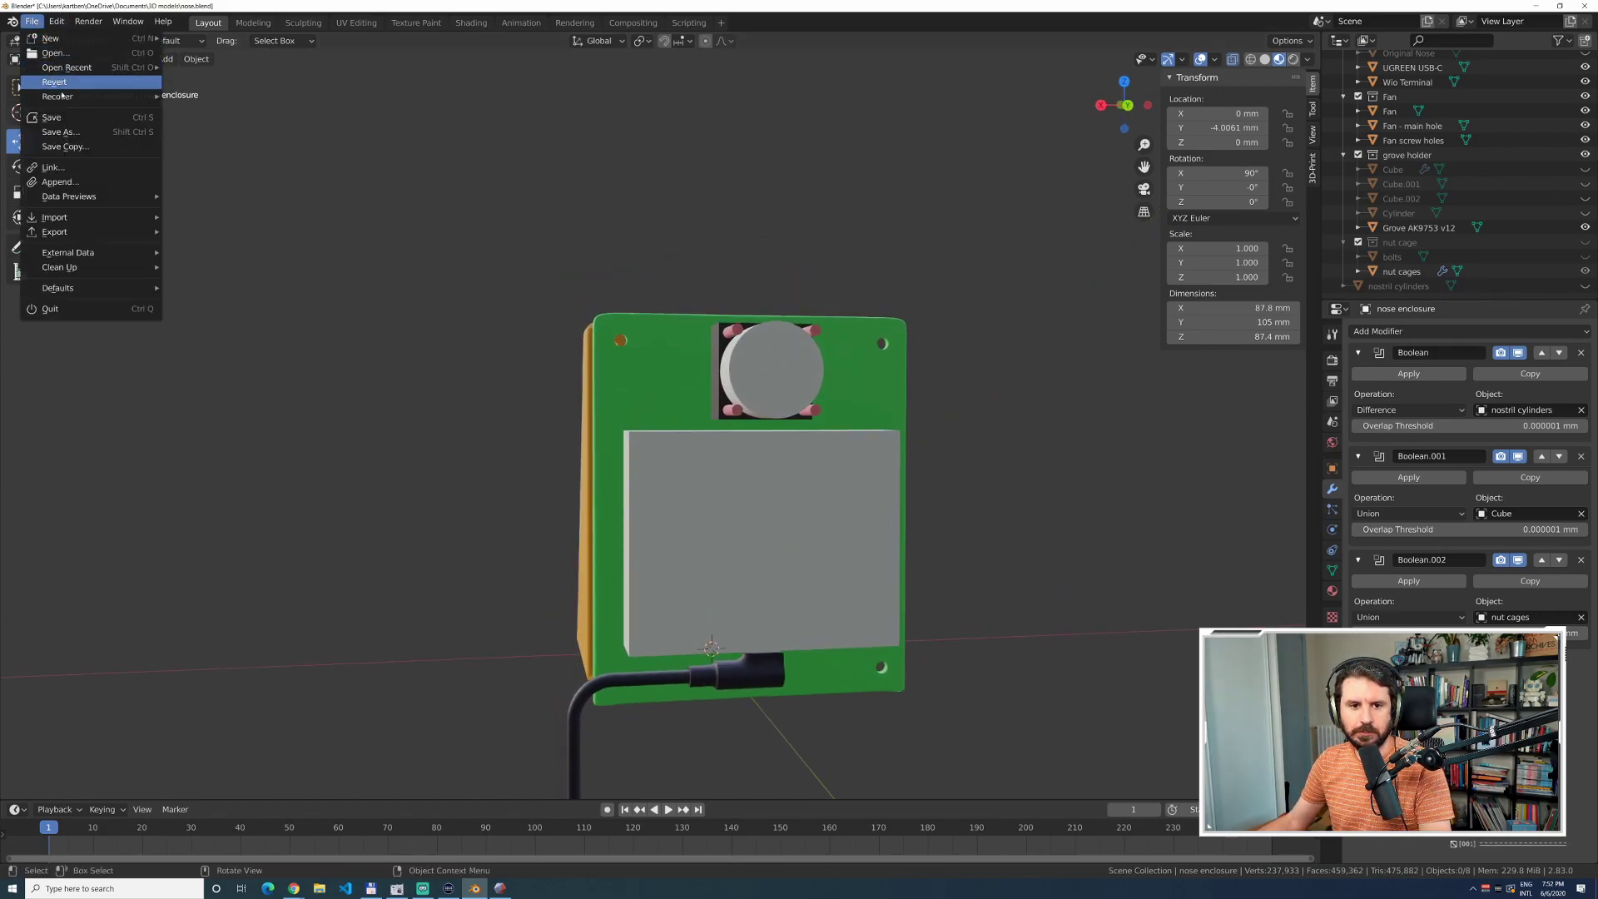
click(51, 117)
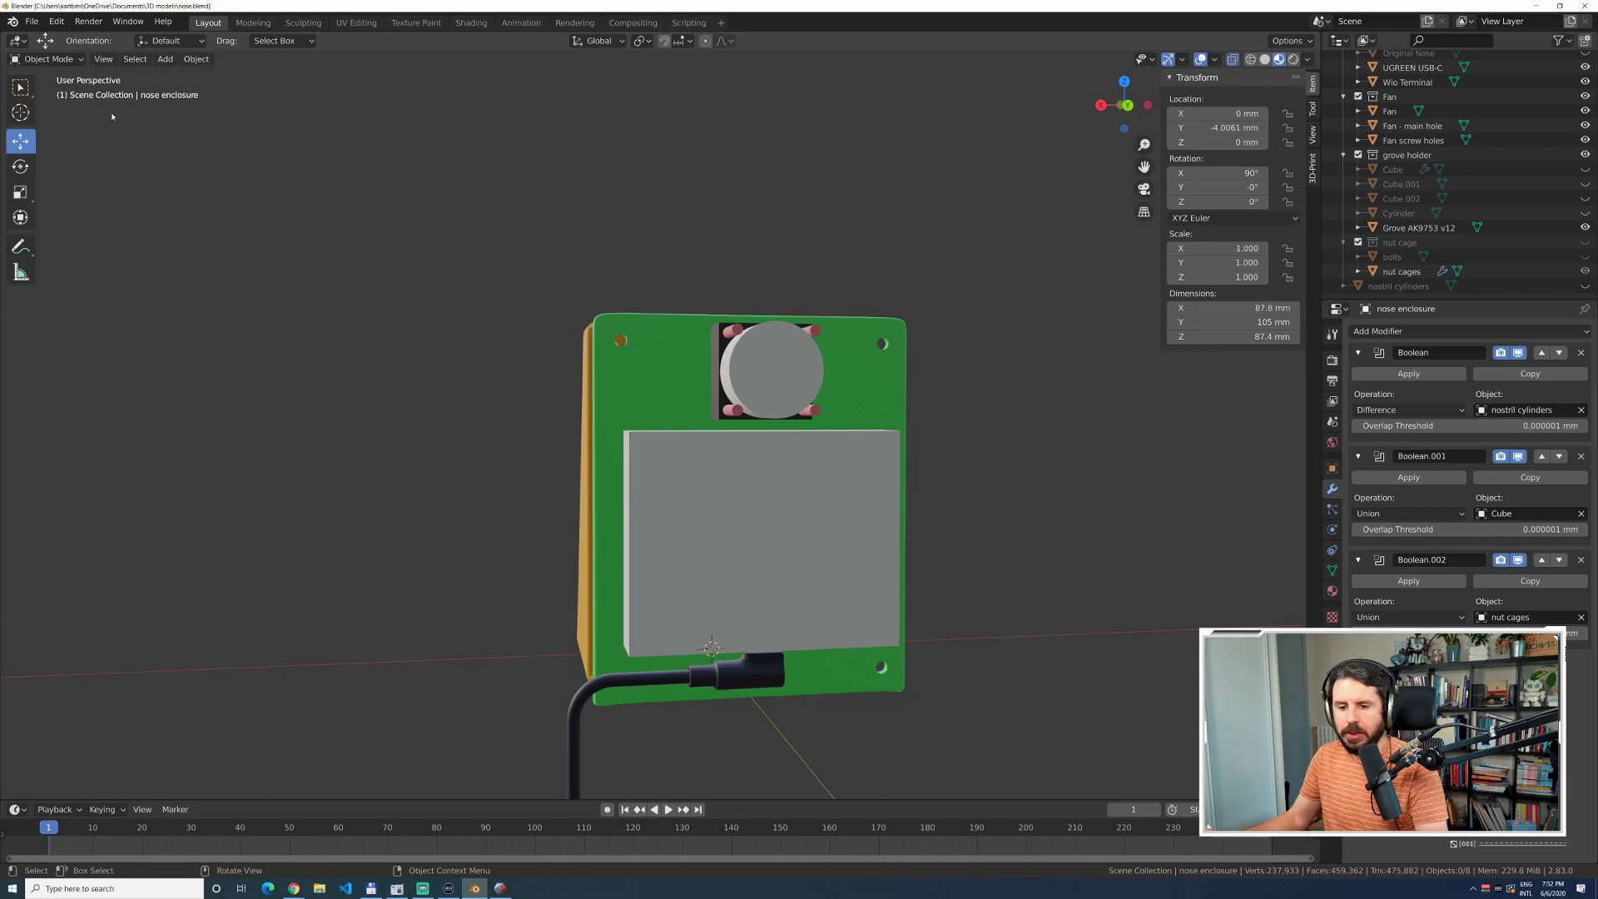
mouse_move(425, 237)
middle_down()
mouse_move(541, 253)
mouse_move(446, 259)
mouse_move(422, 243)
mouse_move(438, 242)
middle_up()
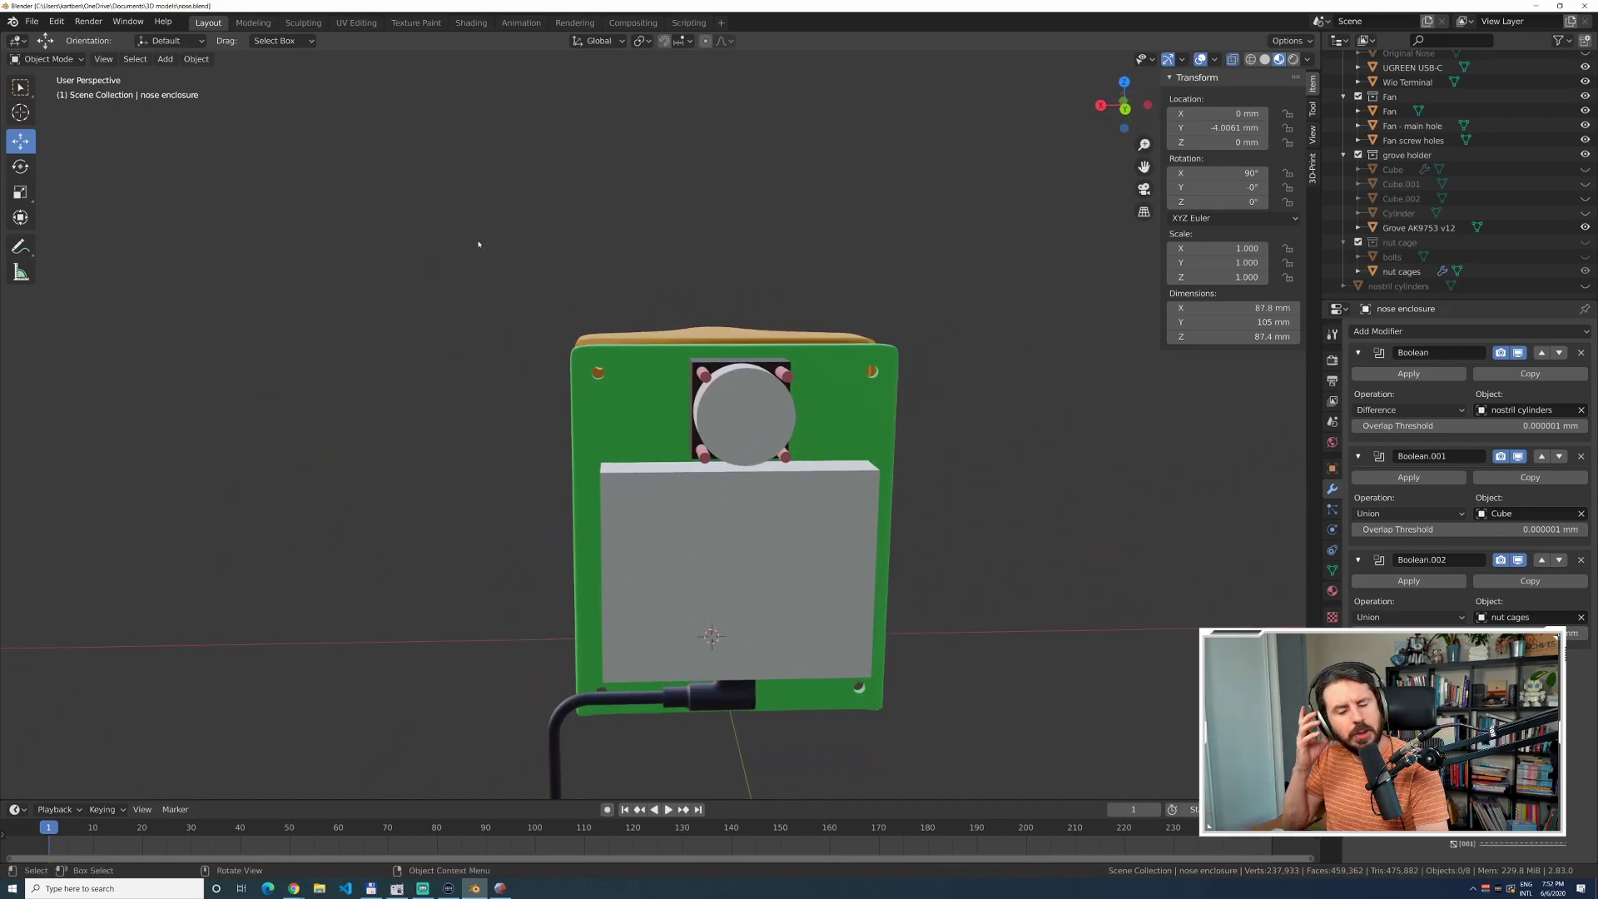
Rename the Nose cover's Boolean modifier to "screw holes".
click(647, 399)
double_click(1423, 352)
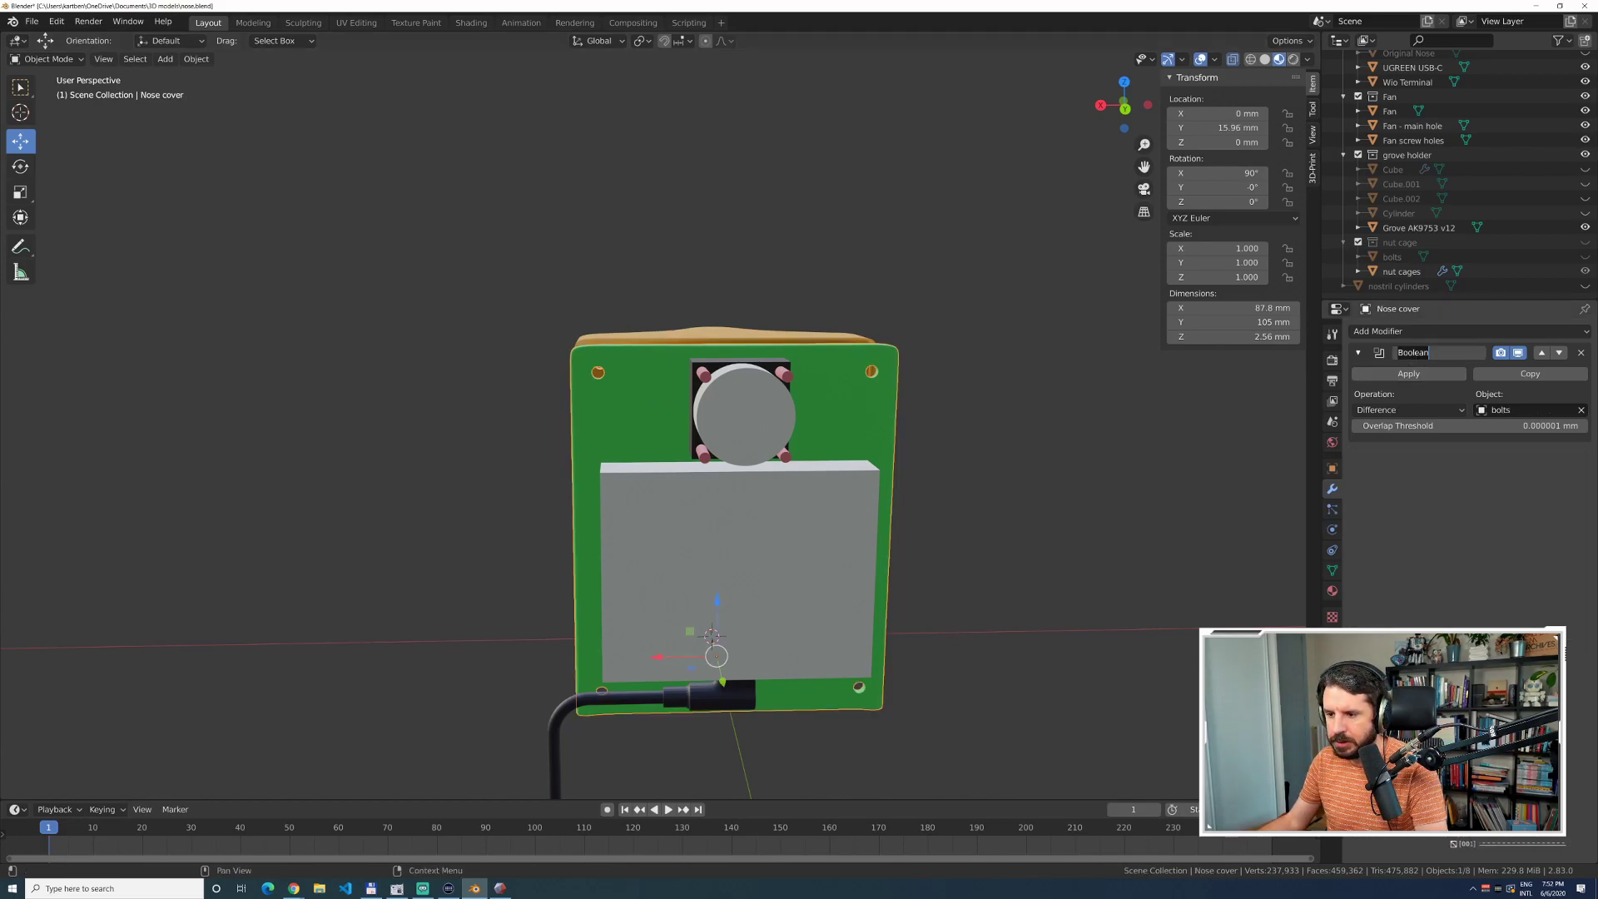
text(s)
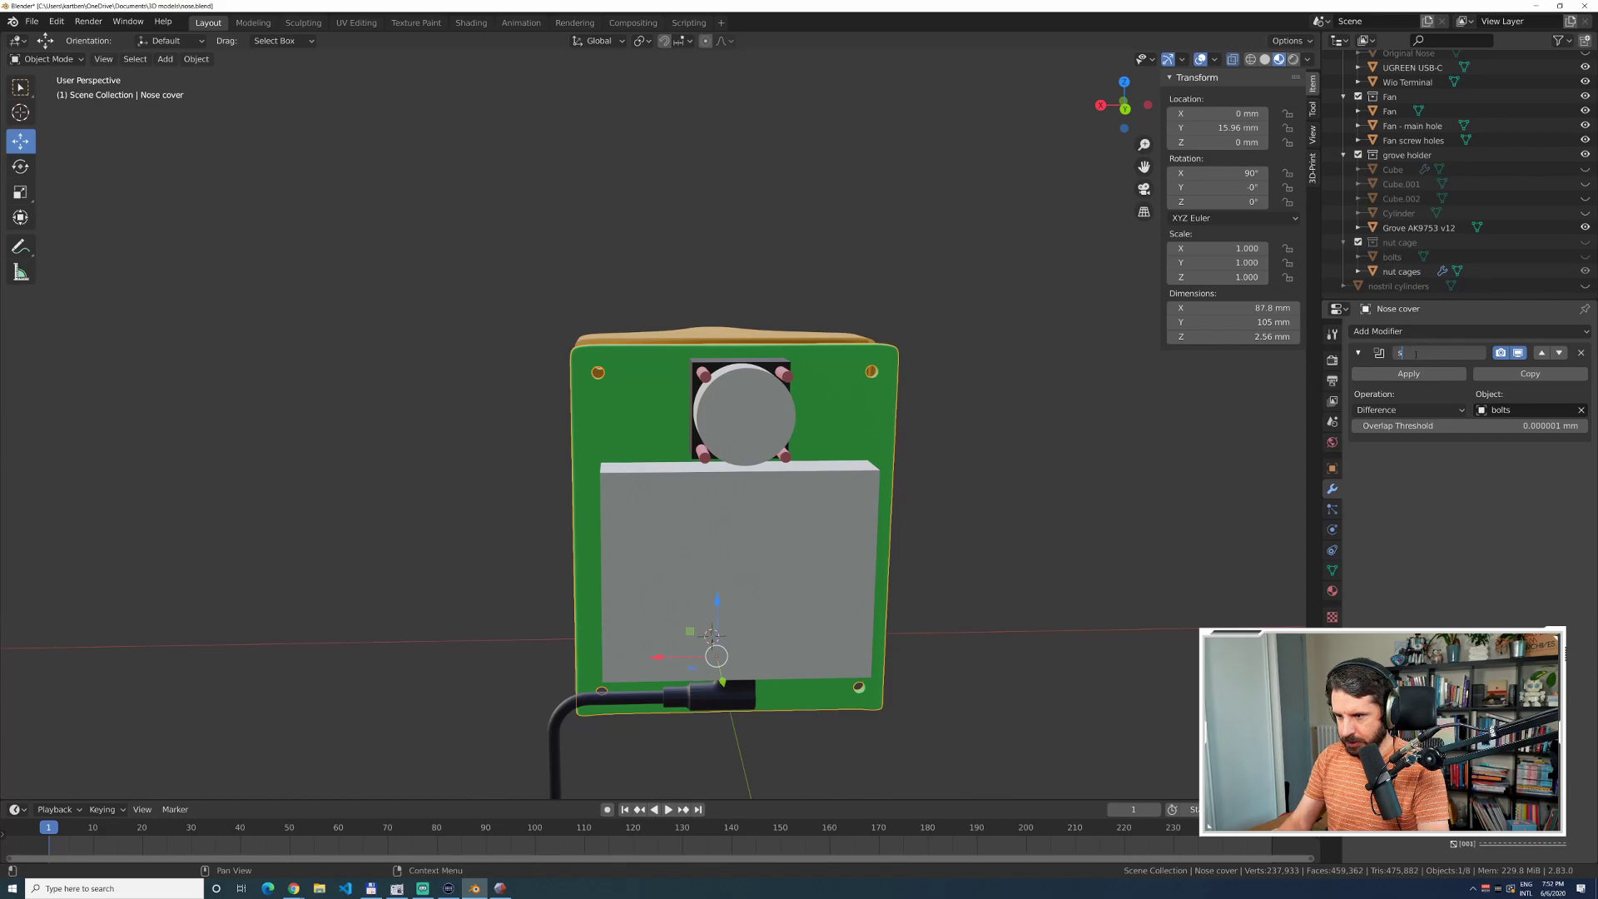
text(crew holes)
key(Return)
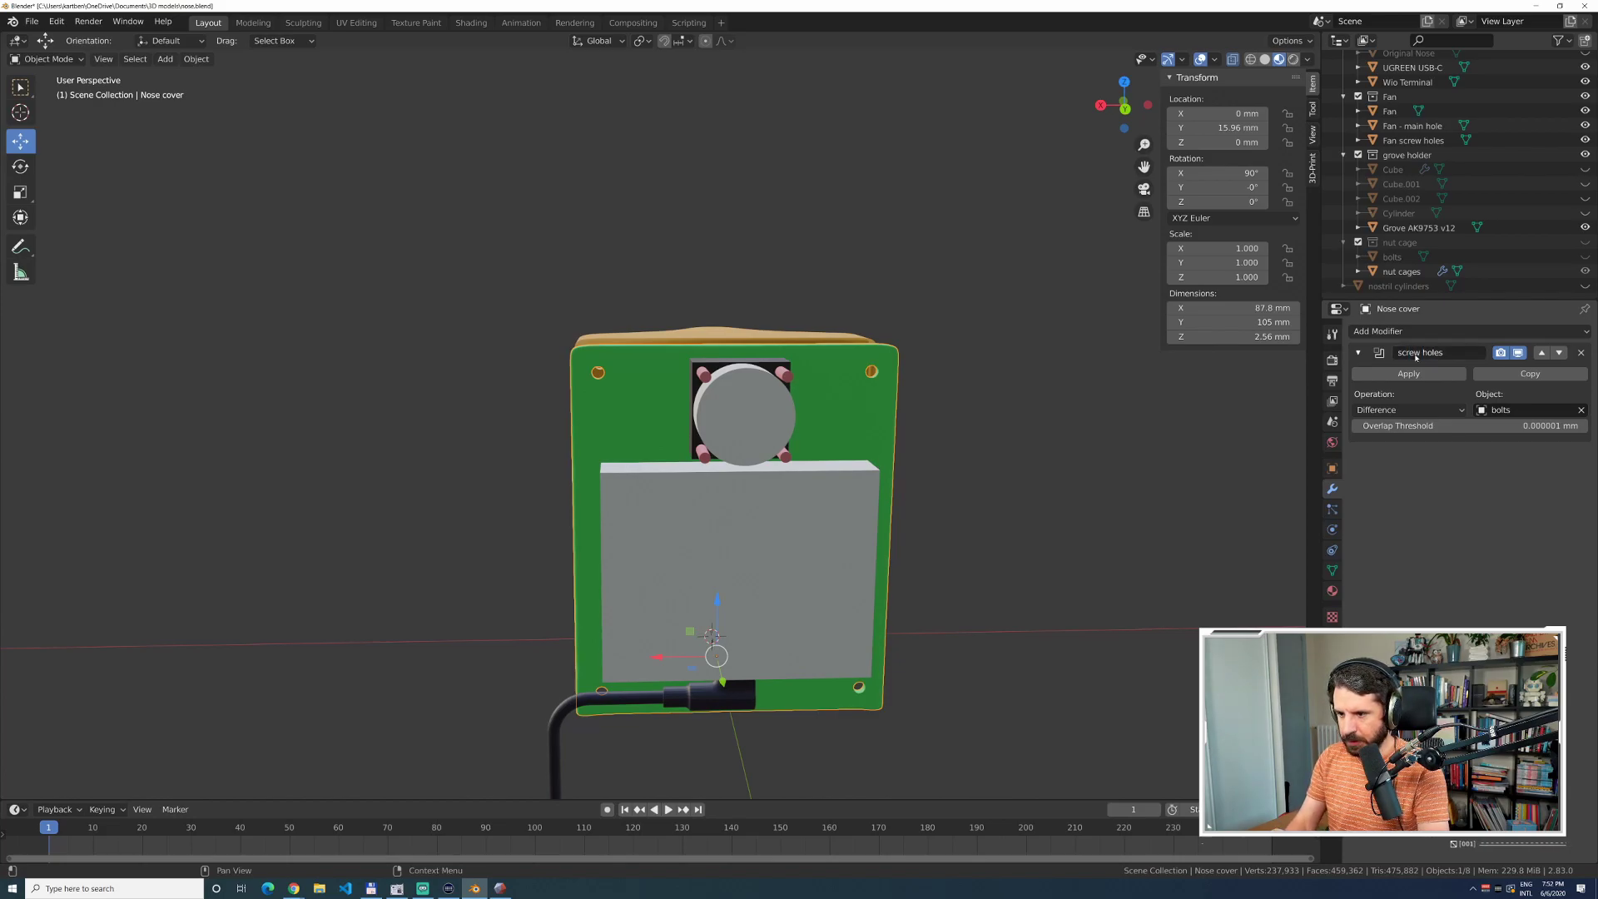
Add a second Boolean modifier to the Nose cover and name it "main fan hole".
click(1398, 332)
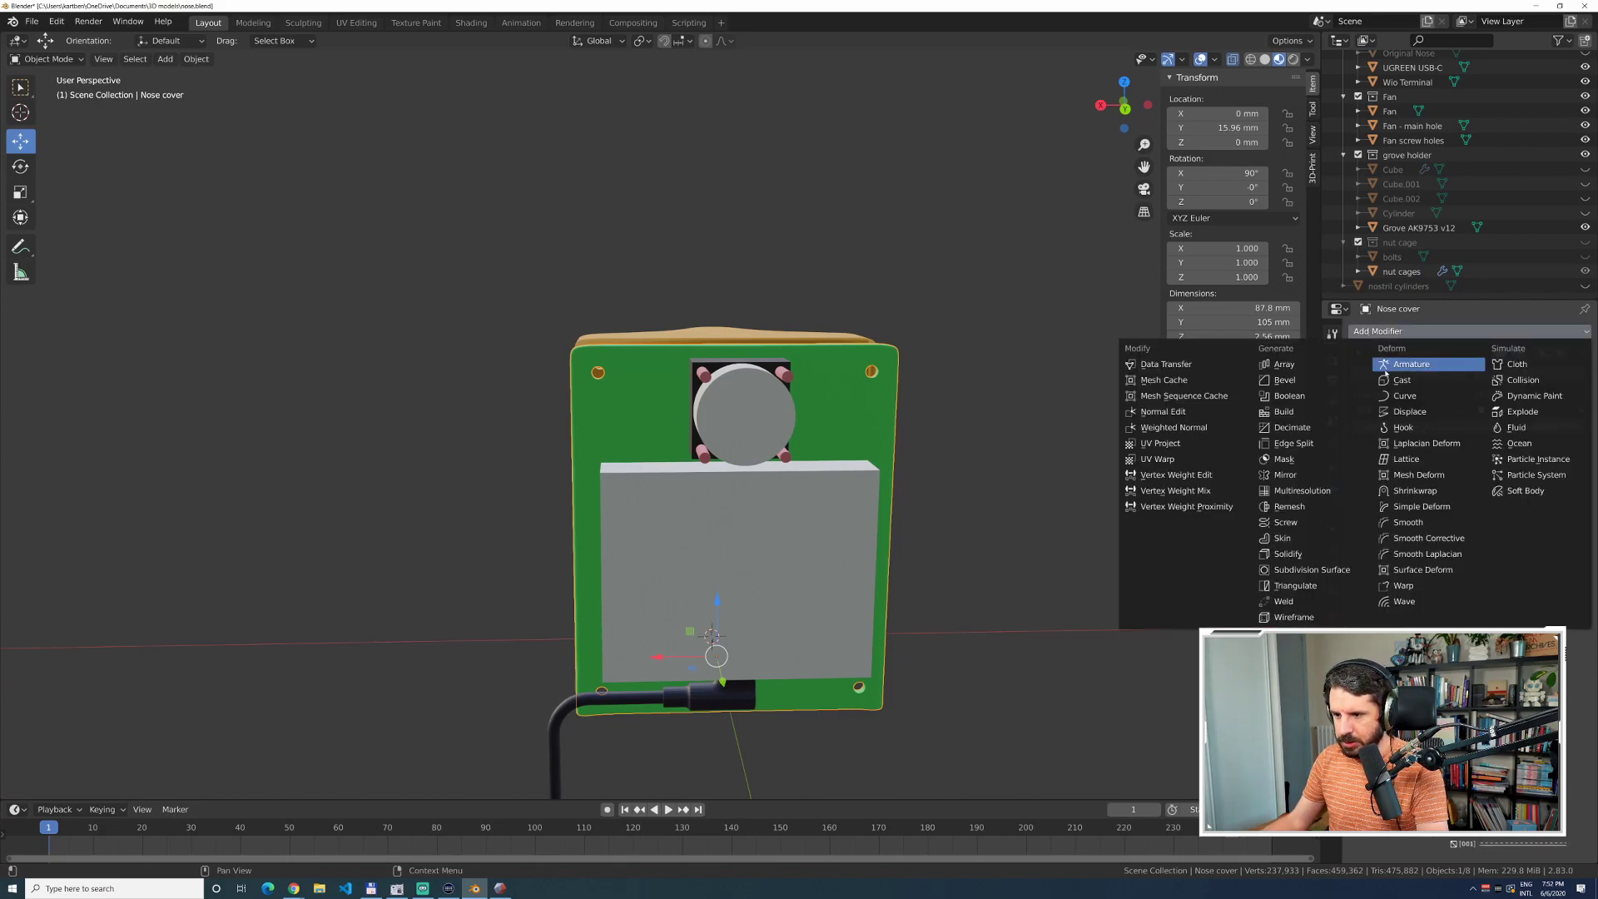
click(1289, 396)
double_click(1412, 456)
text(mai)
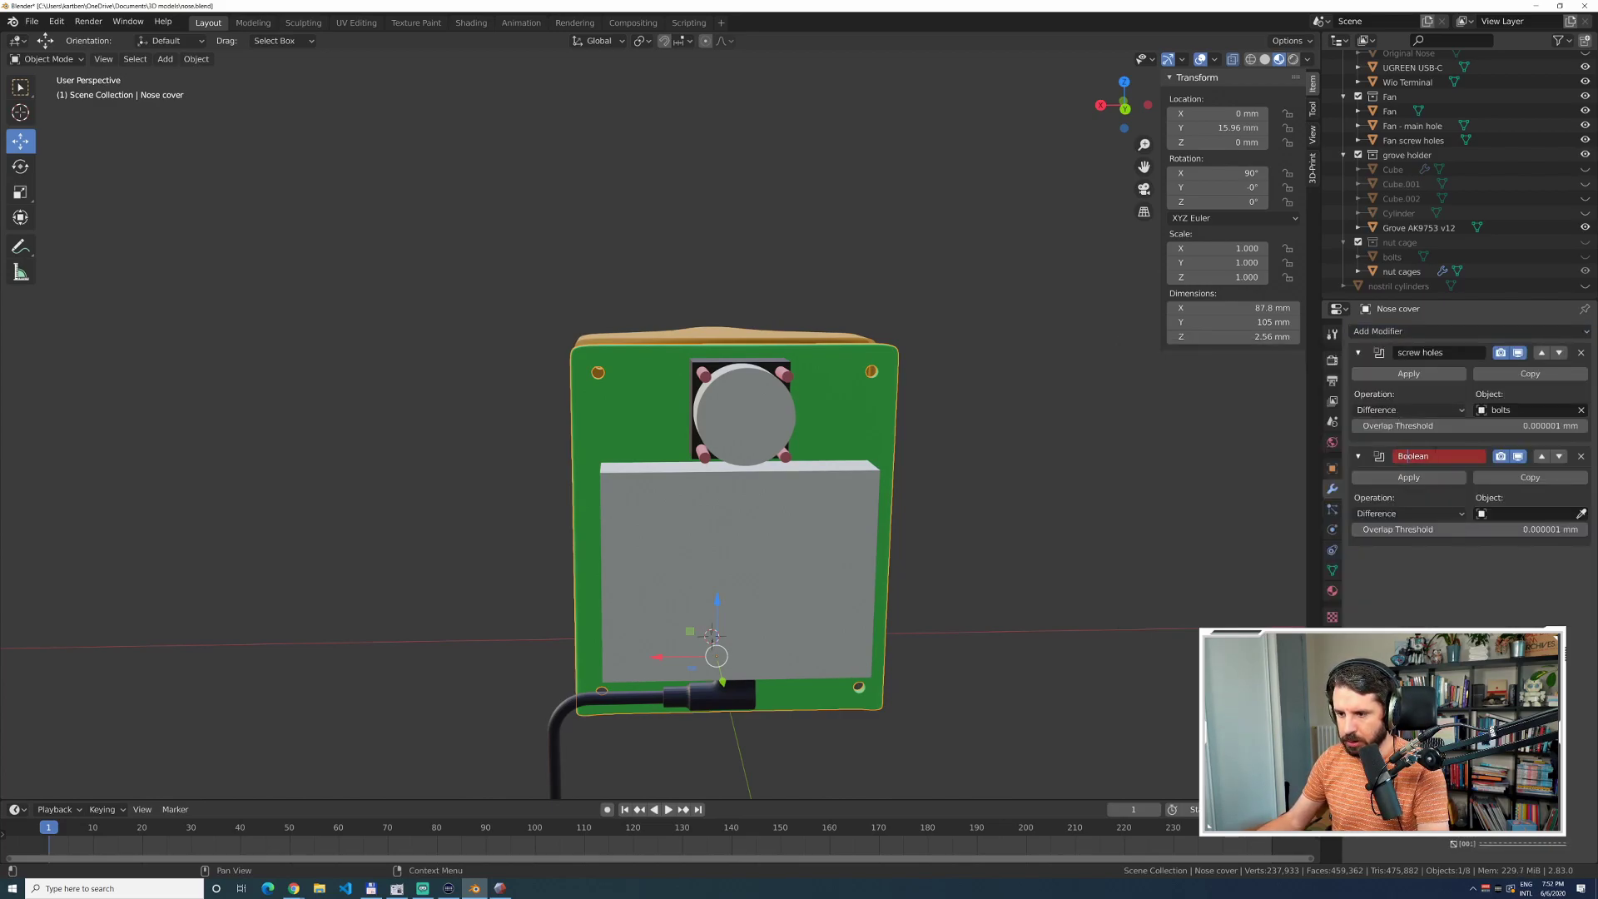
text(n fan hole)
key(Return)
Set Fan - main hole as the new modifier's object and hide the Fan, Fan - main hole and Fan screw holes objects.
click(1580, 514)
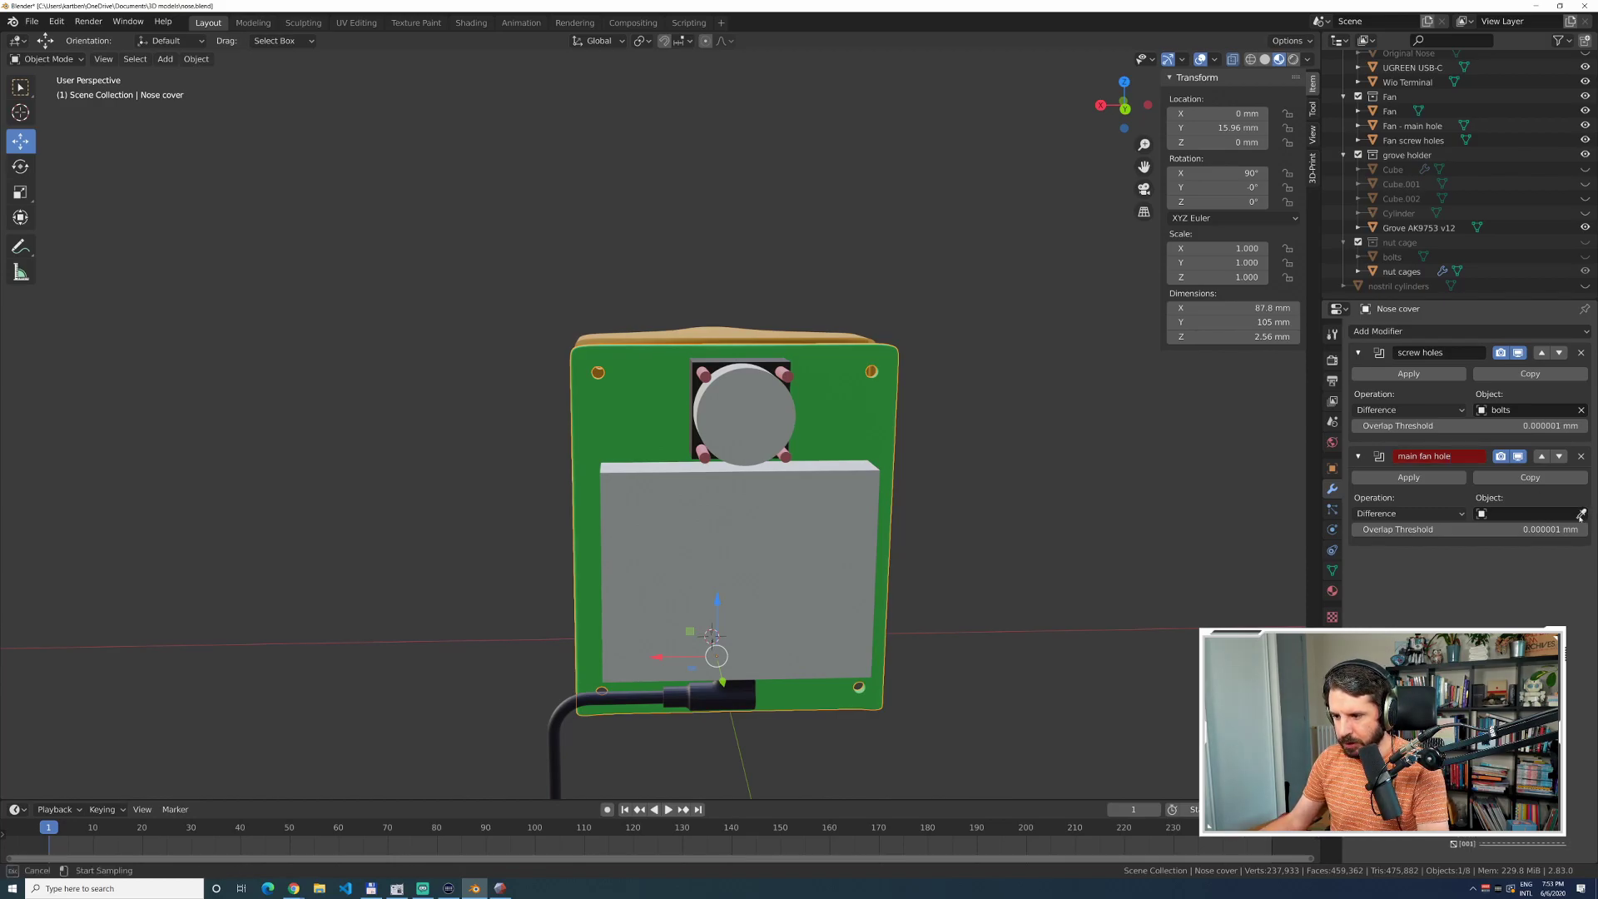
click(1539, 509)
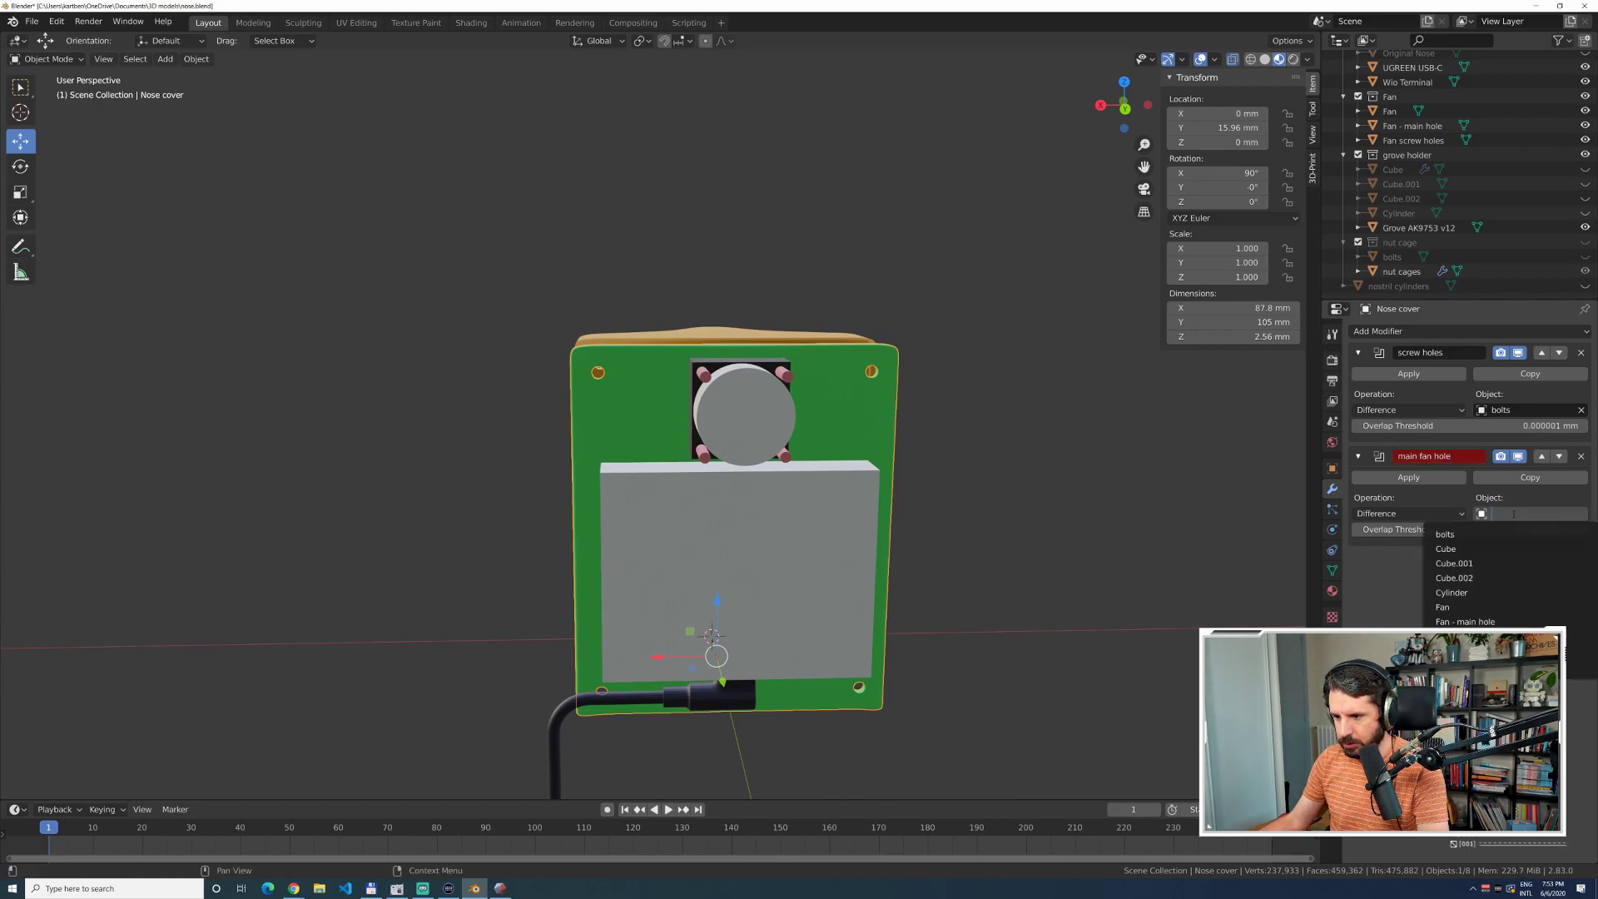
click(1461, 622)
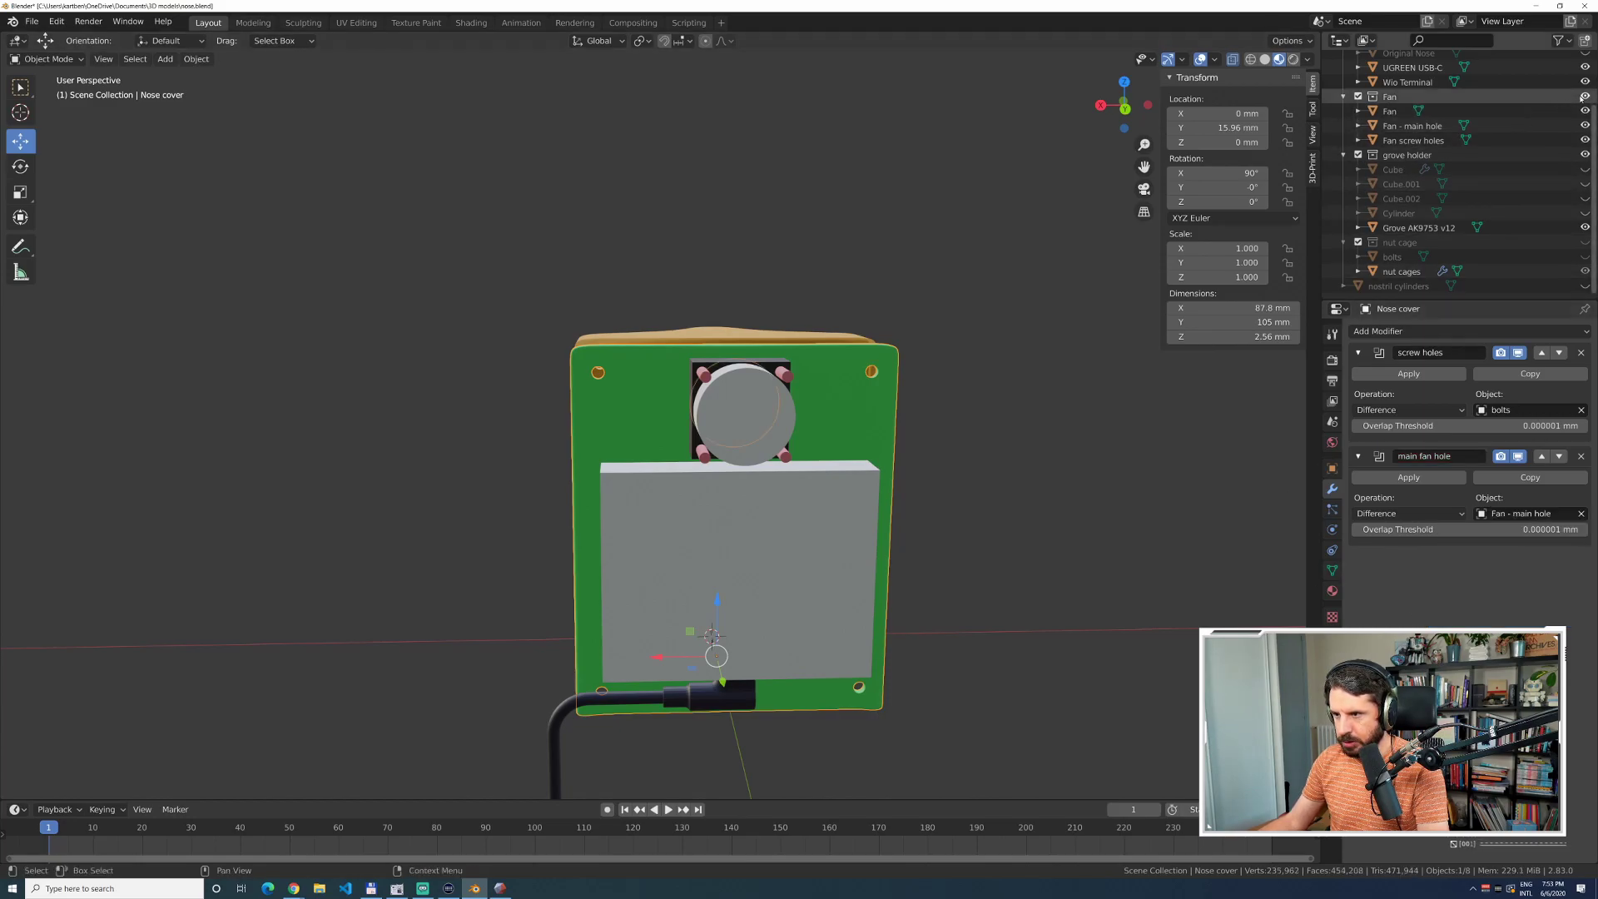
mouse_move(1586, 125)
mouse_down()
mouse_move(1587, 142)
mouse_move(1585, 128)
mouse_up()
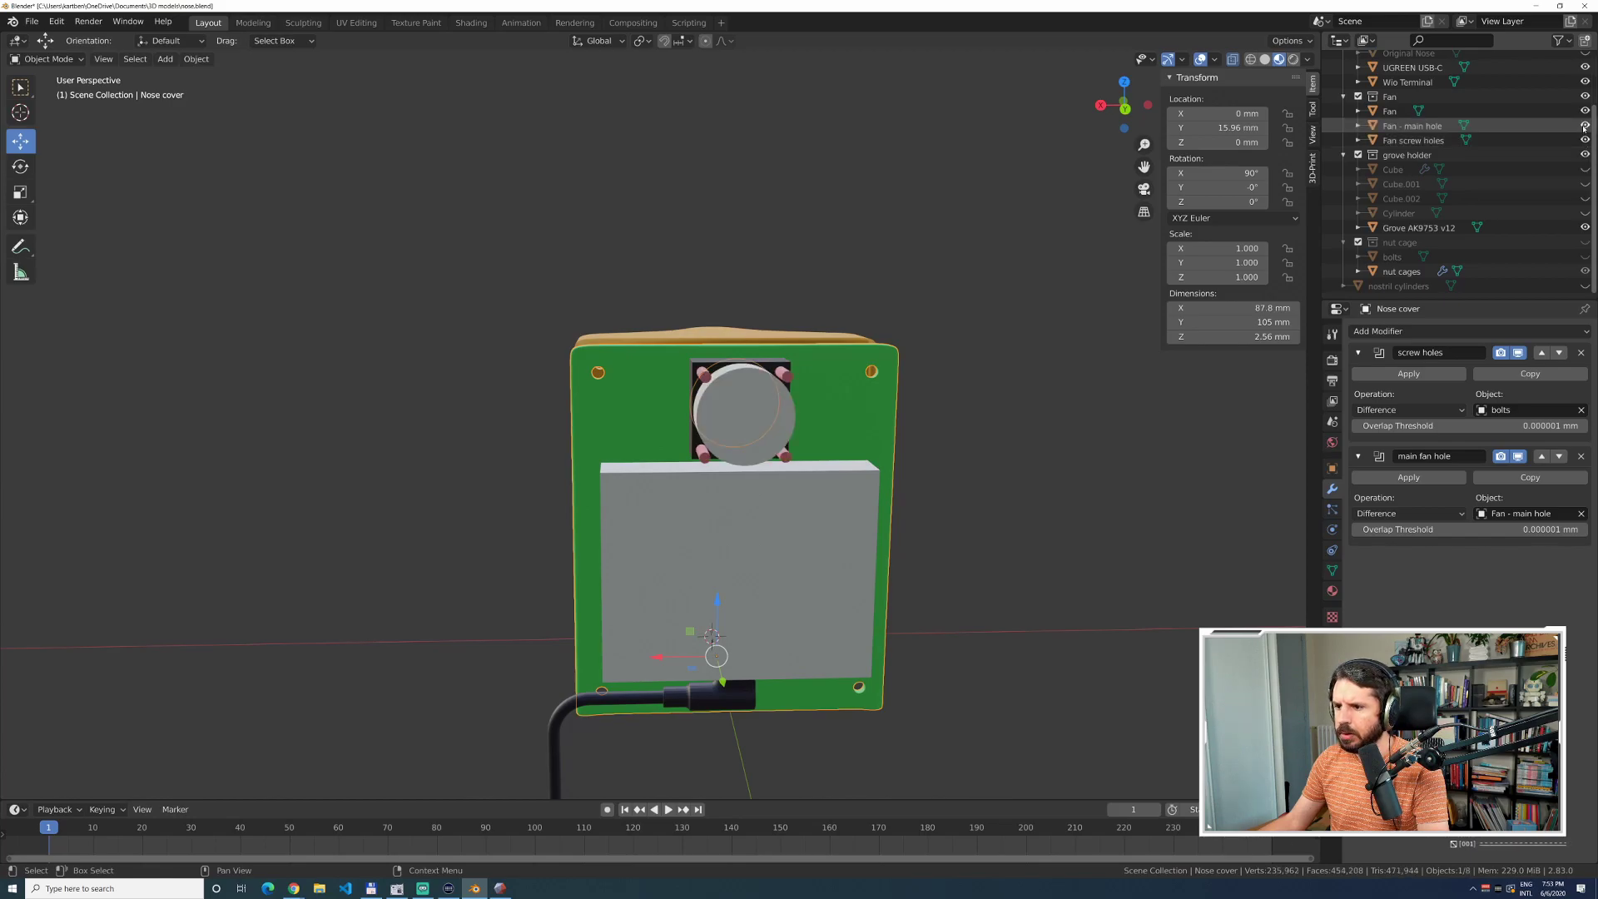
mouse_move(1585, 126)
mouse_down()
mouse_move(1585, 110)
mouse_move(1586, 140)
mouse_up()
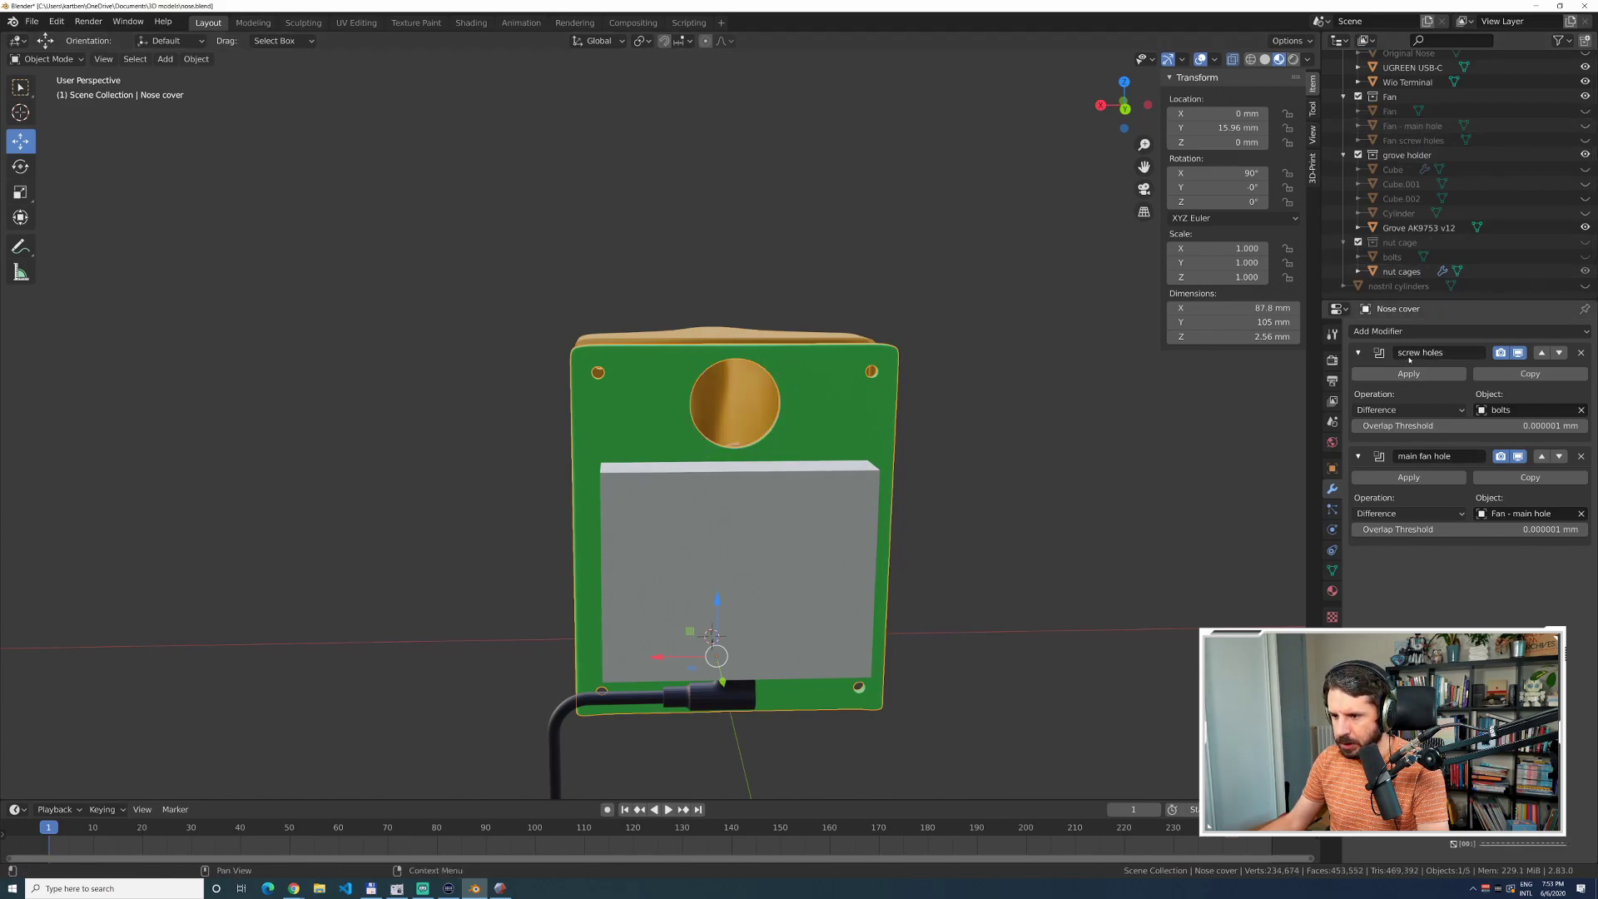
Add a third Boolean modifier named "fan screws" to the Nose cover and set Fan screw holes as its object.
click(1373, 332)
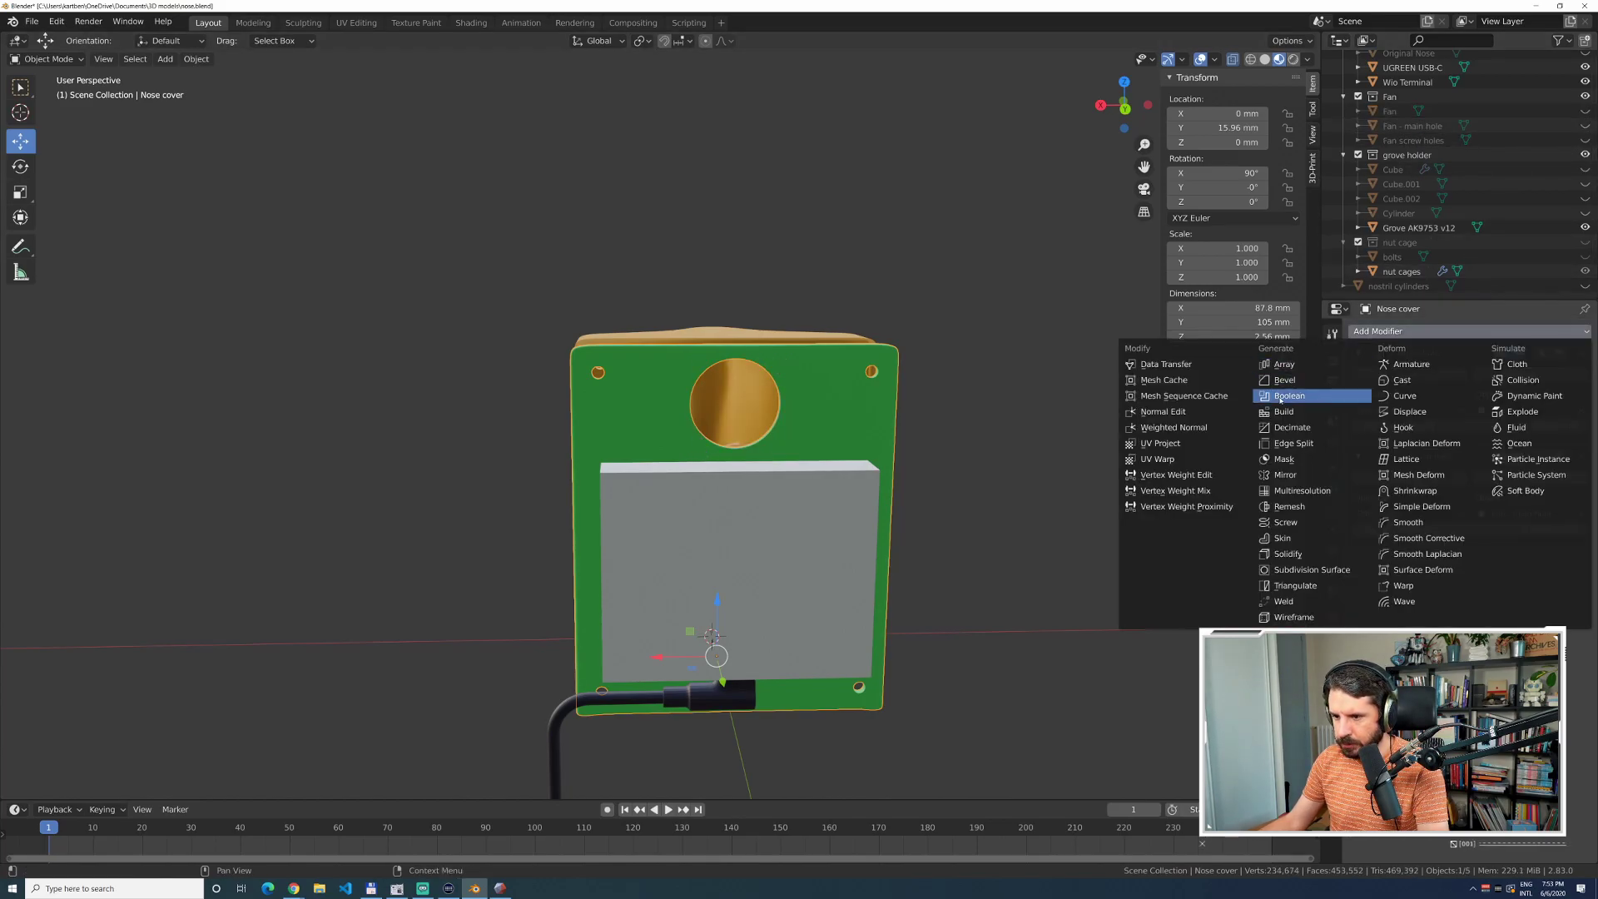
click(1283, 398)
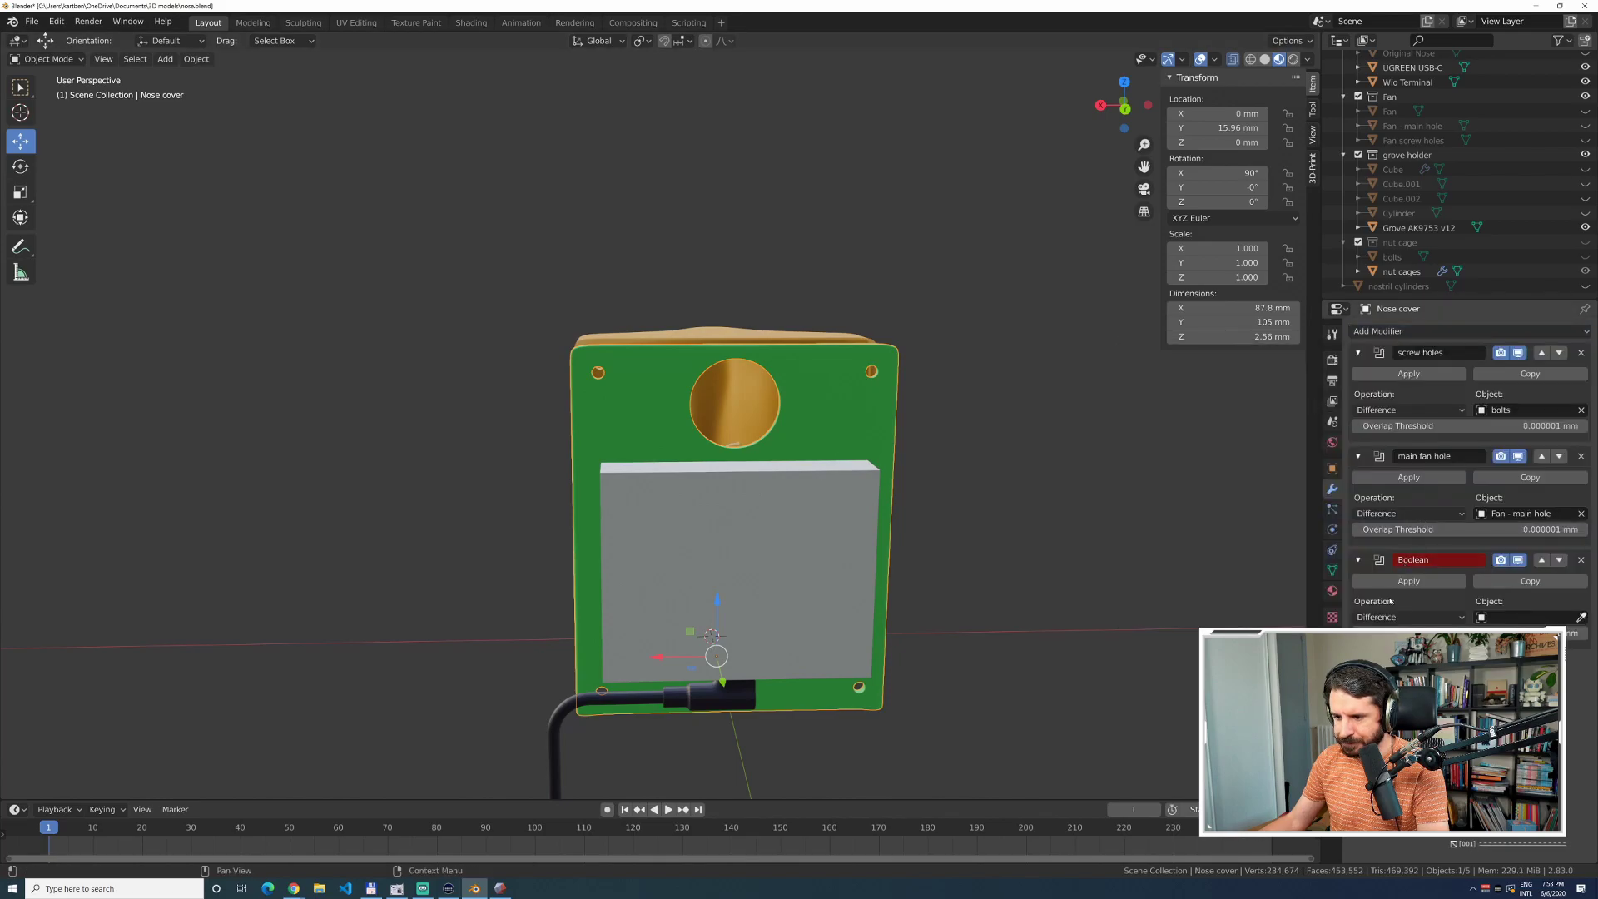
double_click(1430, 564)
text(fam)
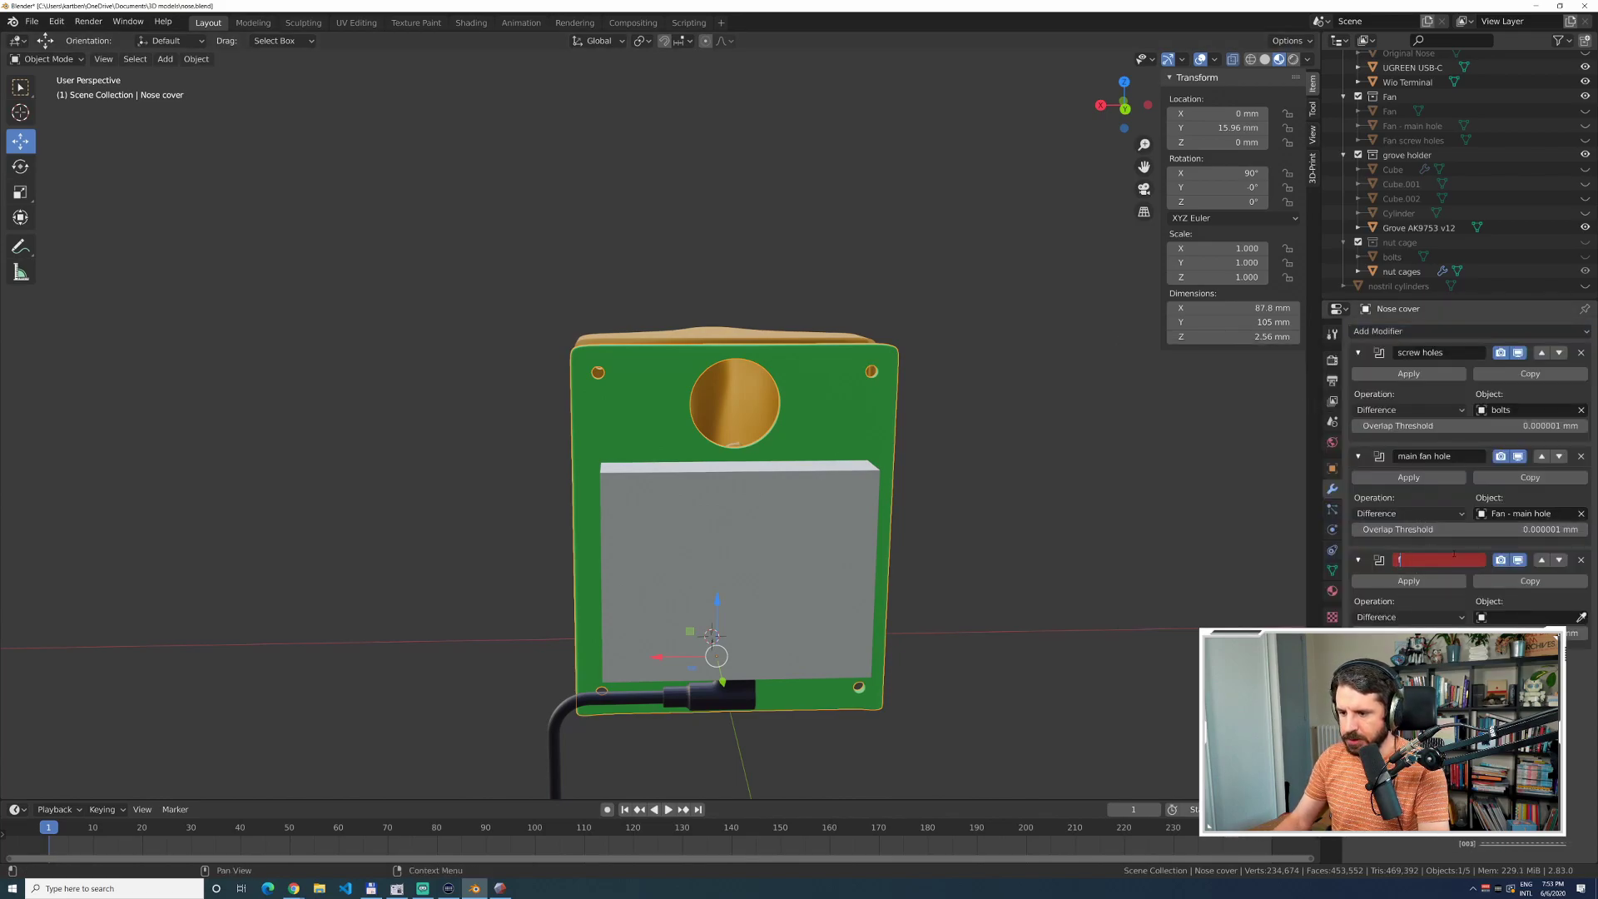
text( screws)
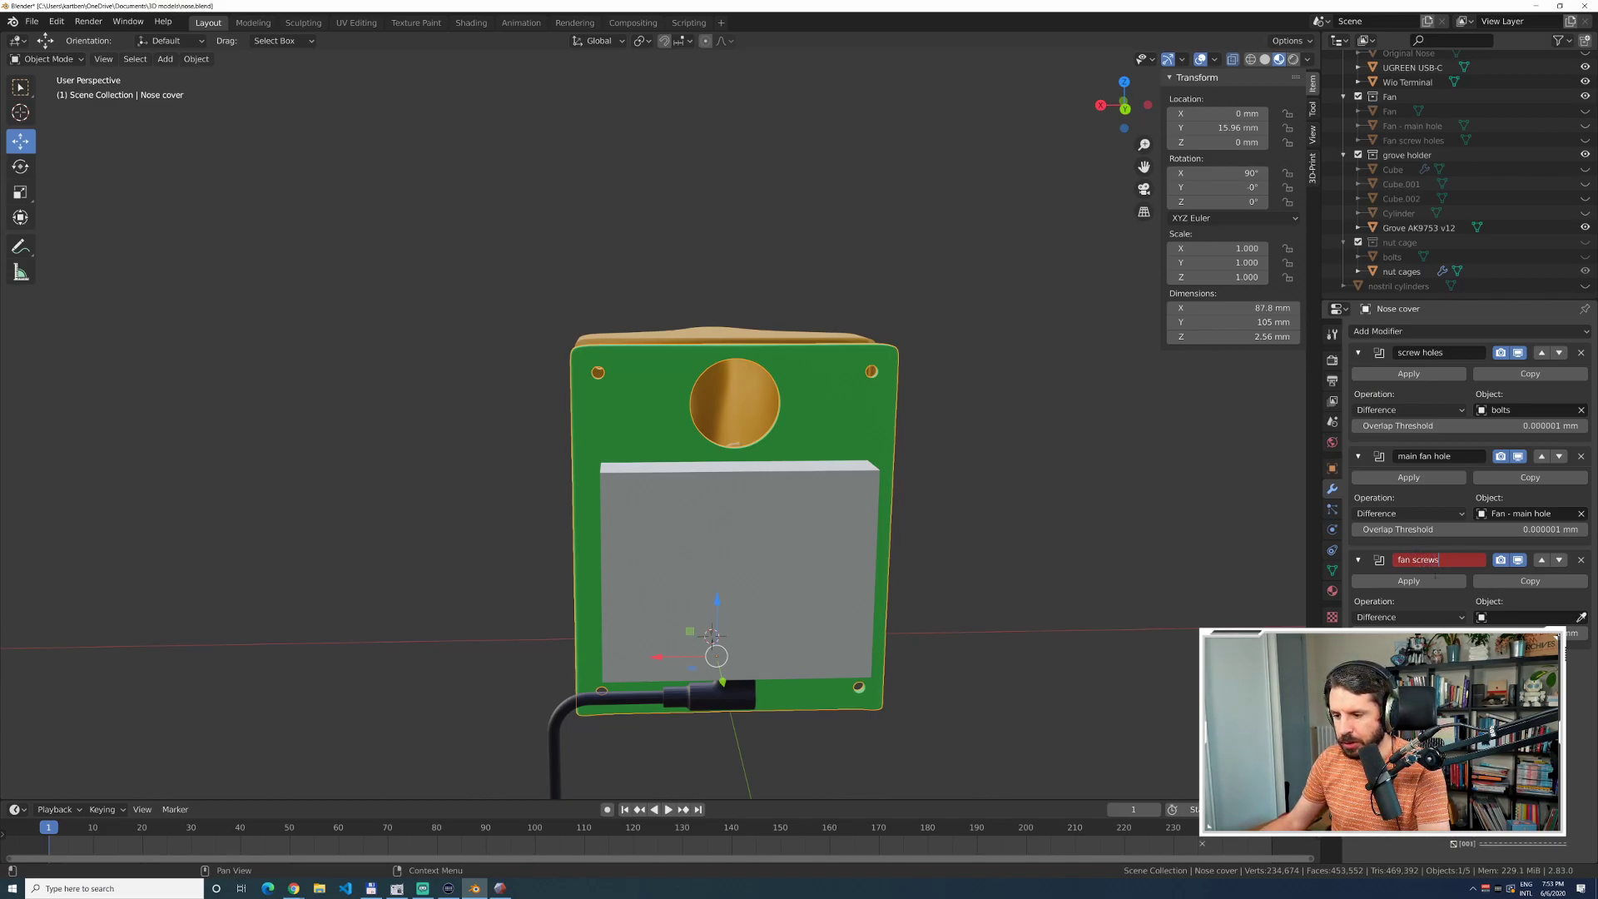
key(Return)
click(1524, 622)
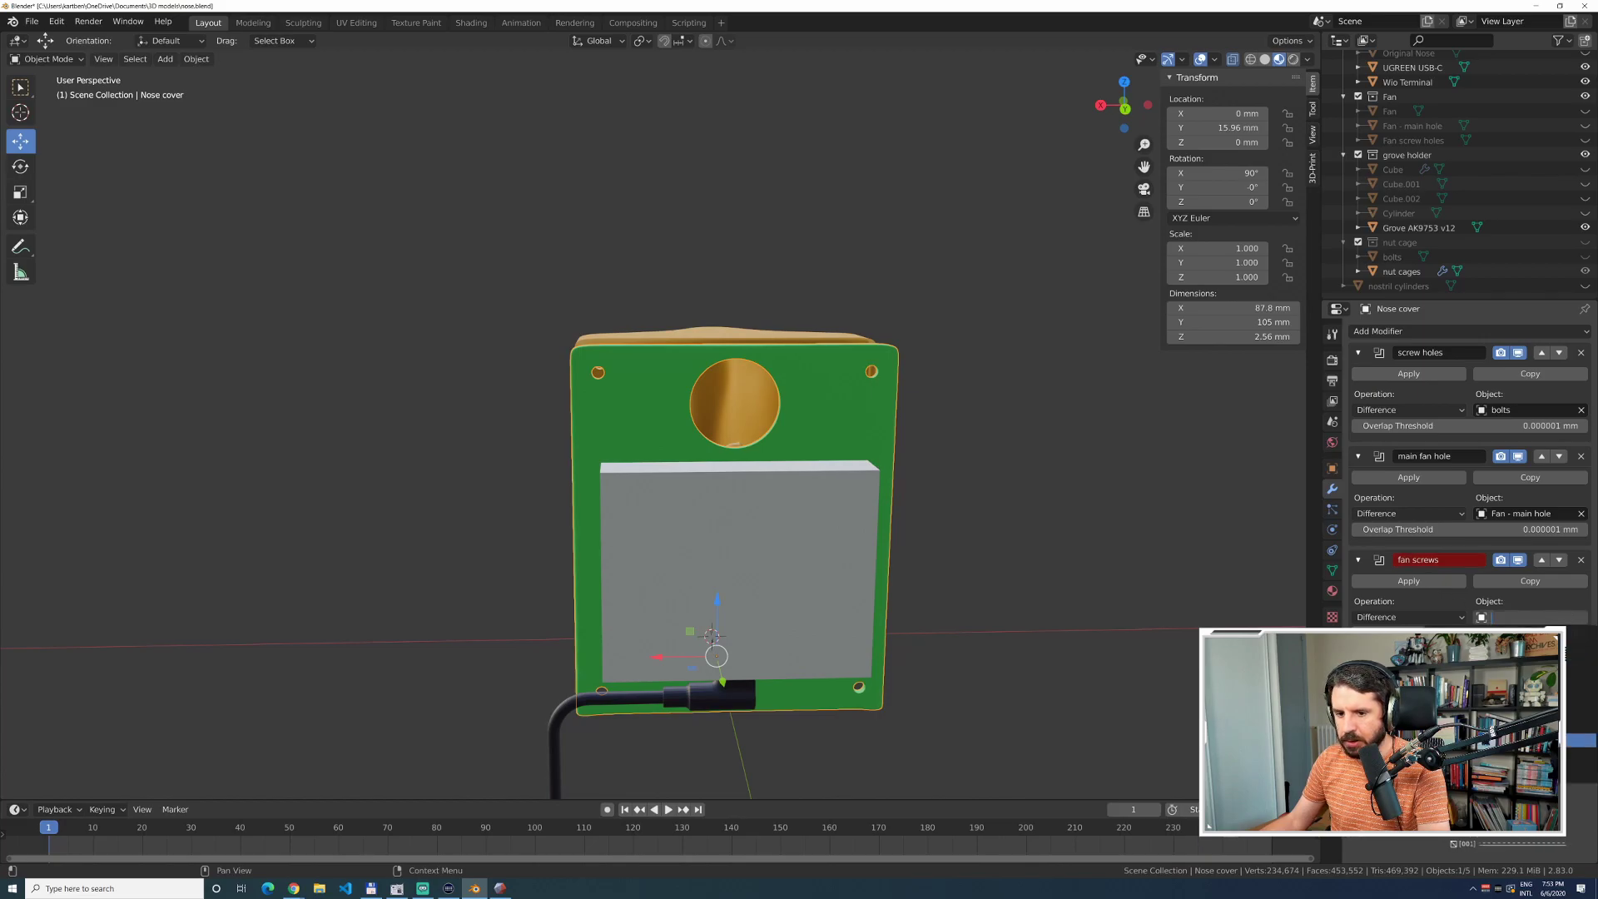
click(1506, 740)
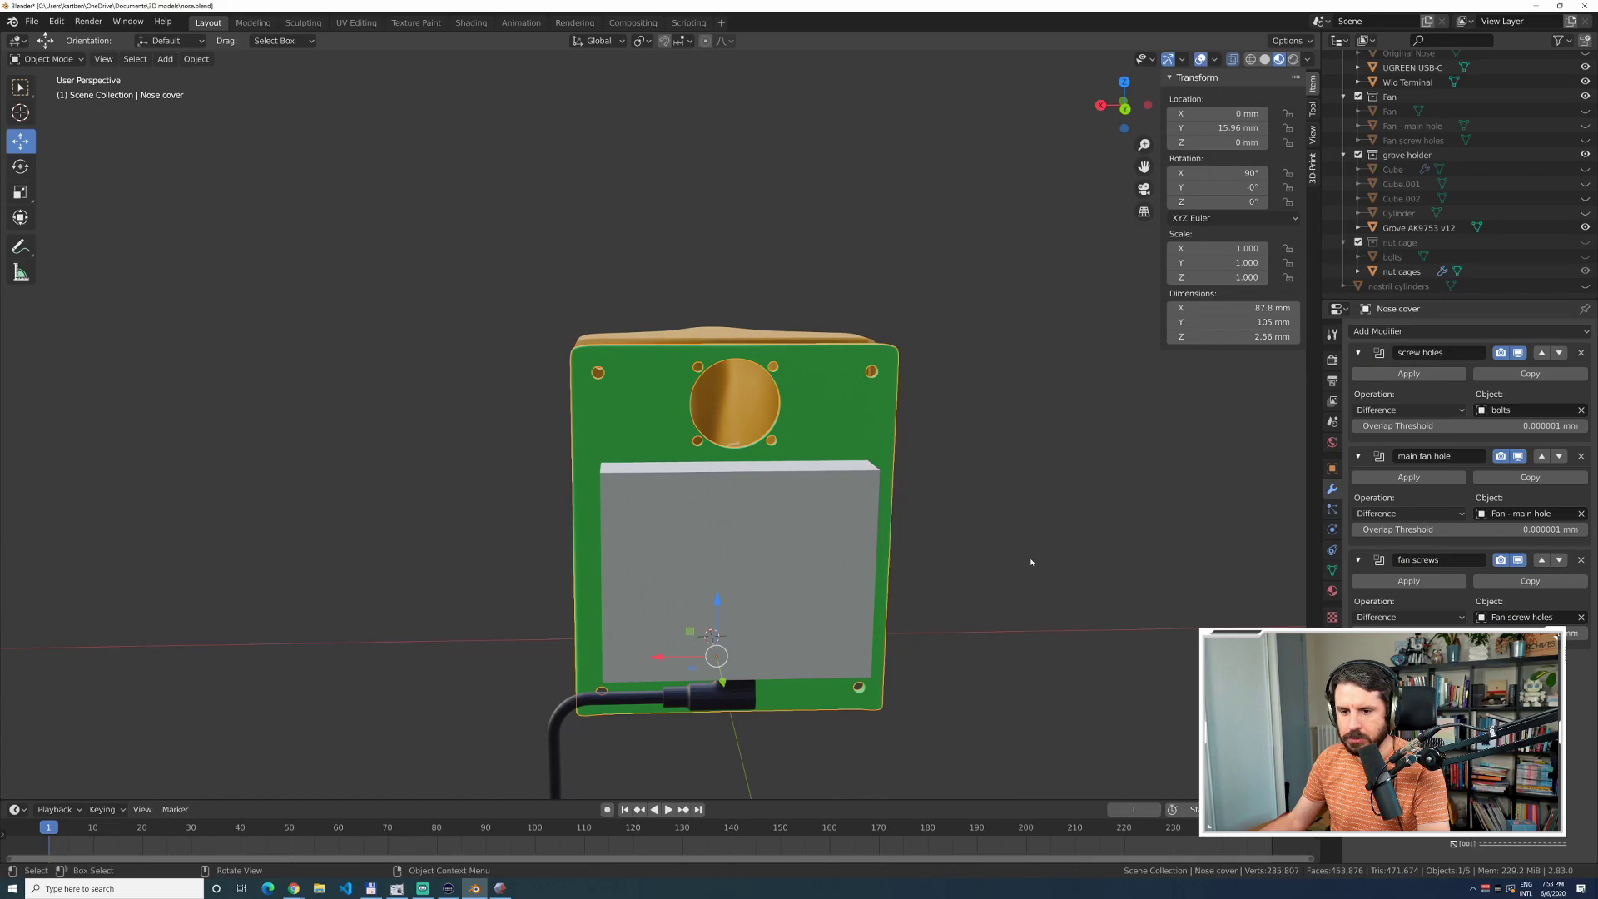
scroll(713, 413, up, 7)
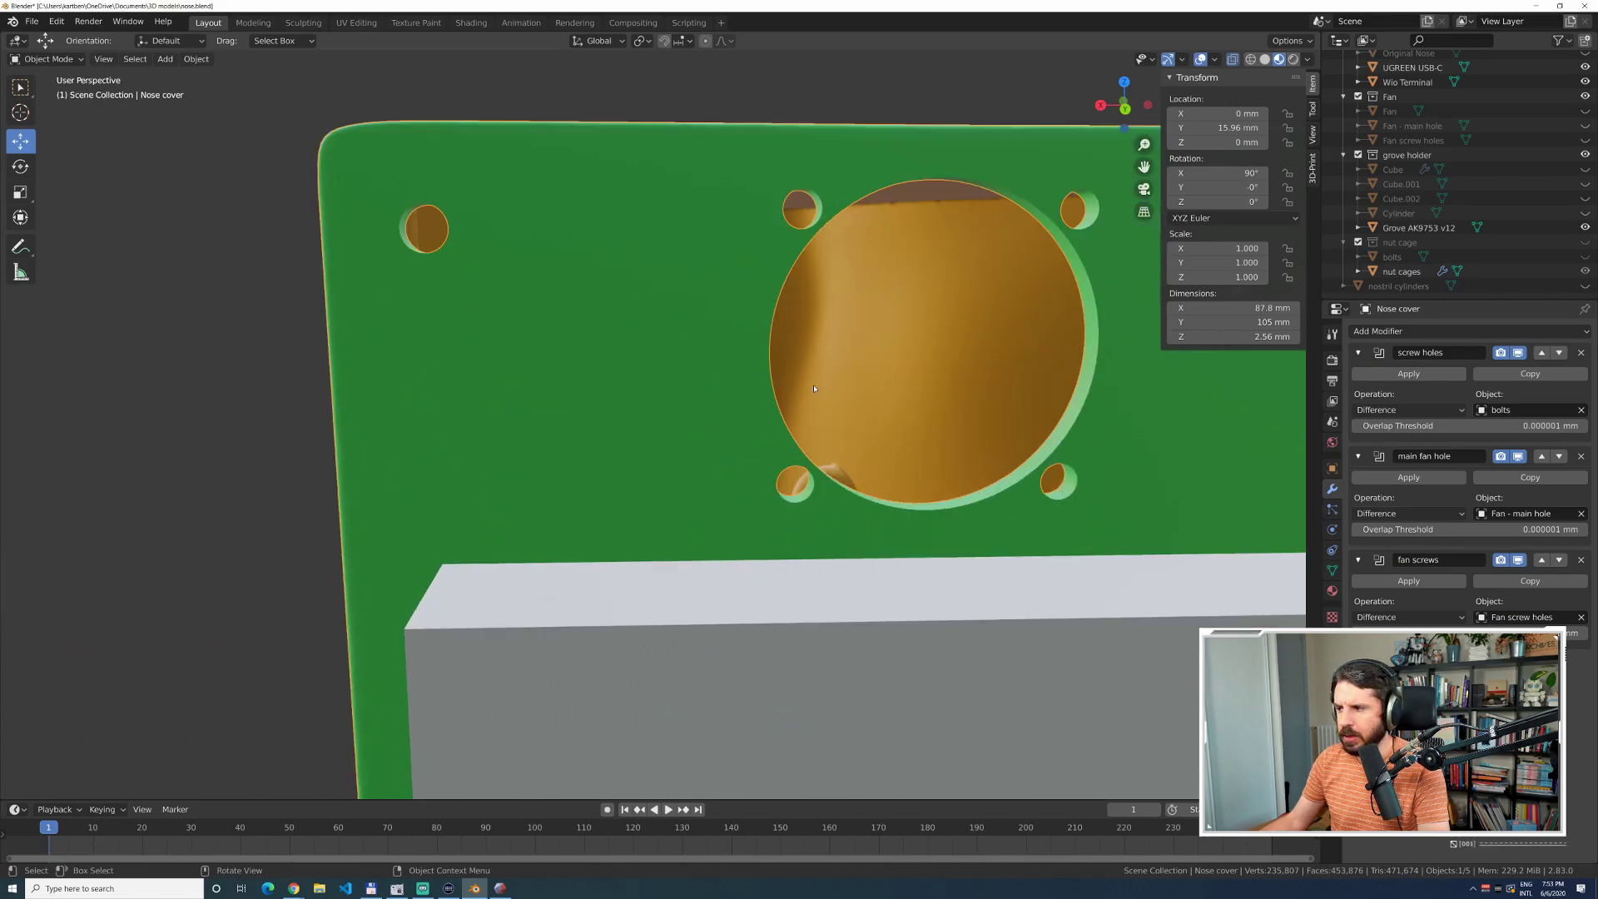
Switch to Chrome and close the pages on tapping sizes, the Blender nut add-on search and hollowing a design.
key(alt+Tab)
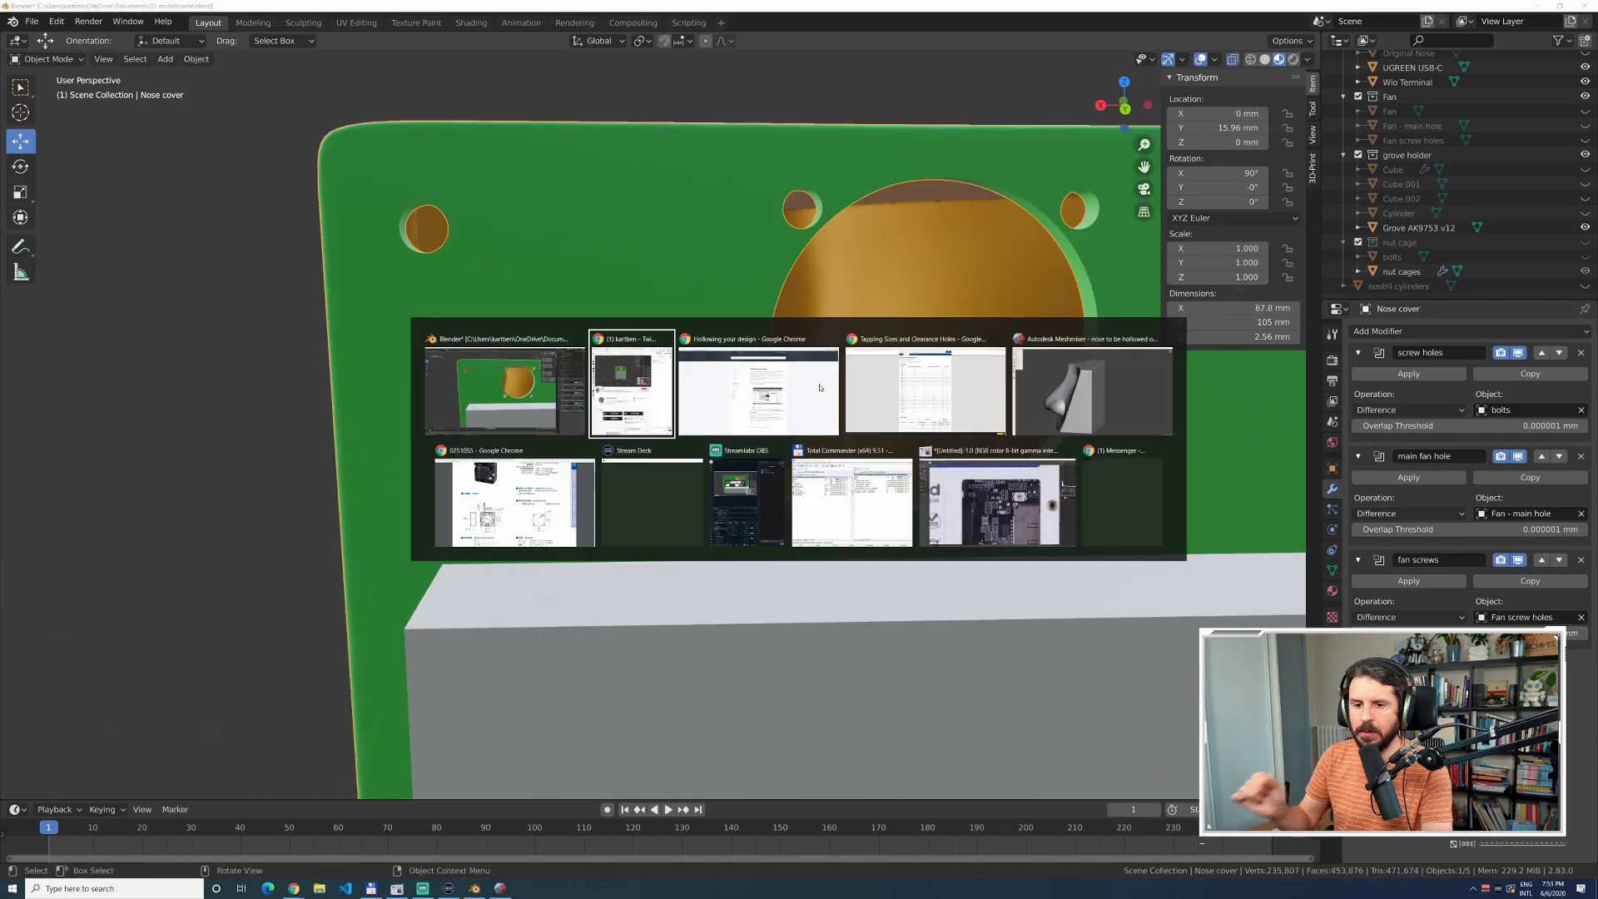
key(alt+Tab)
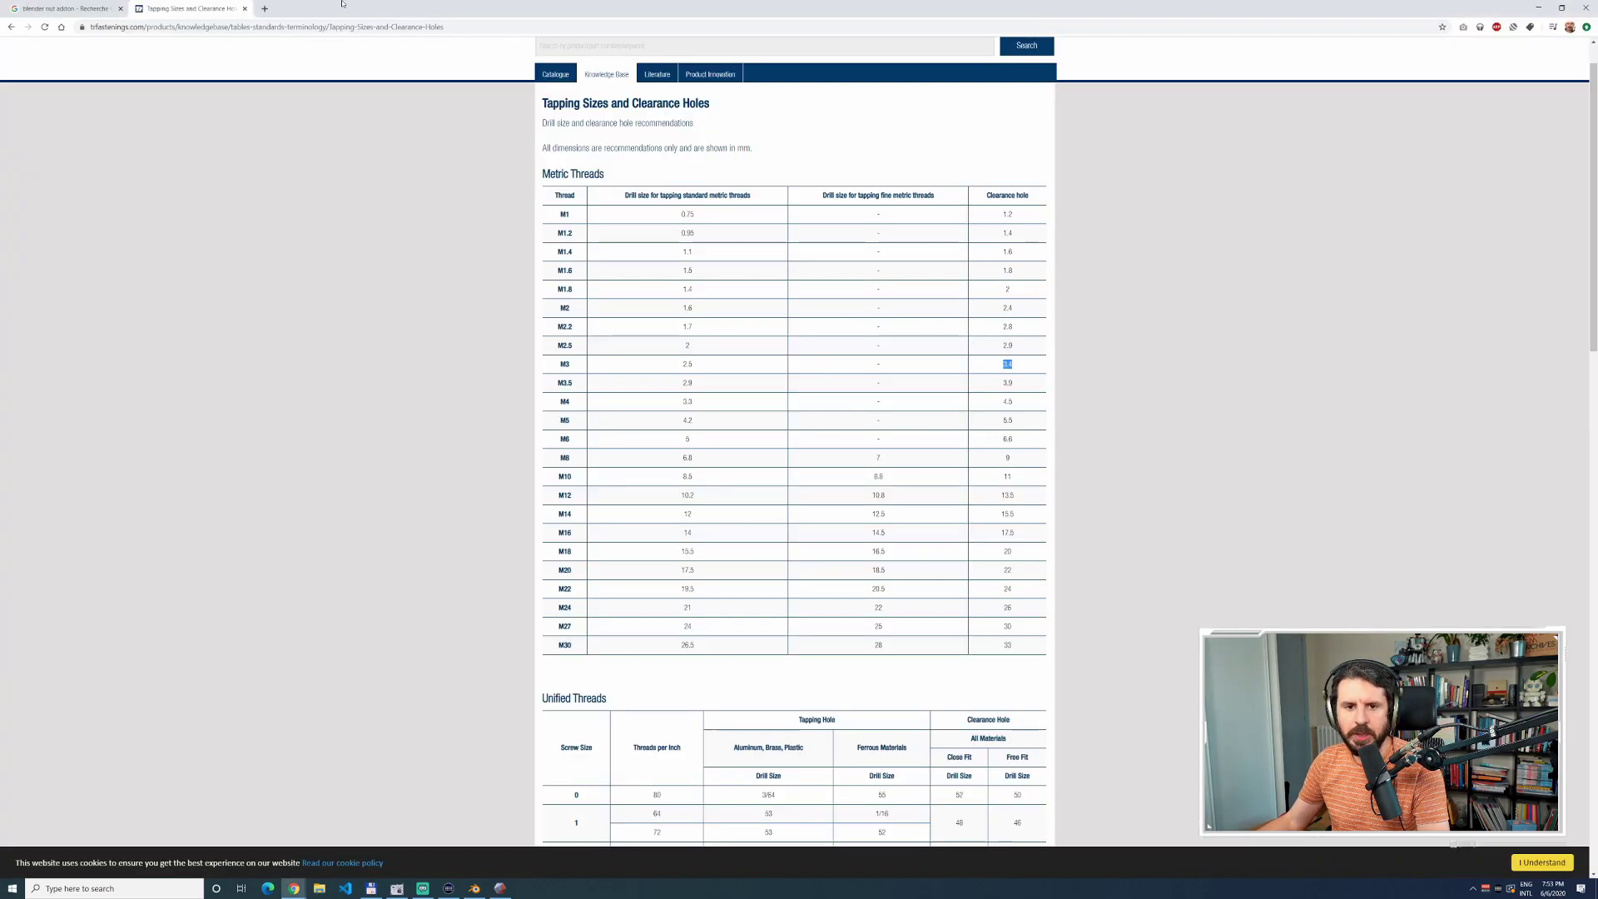
click(245, 8)
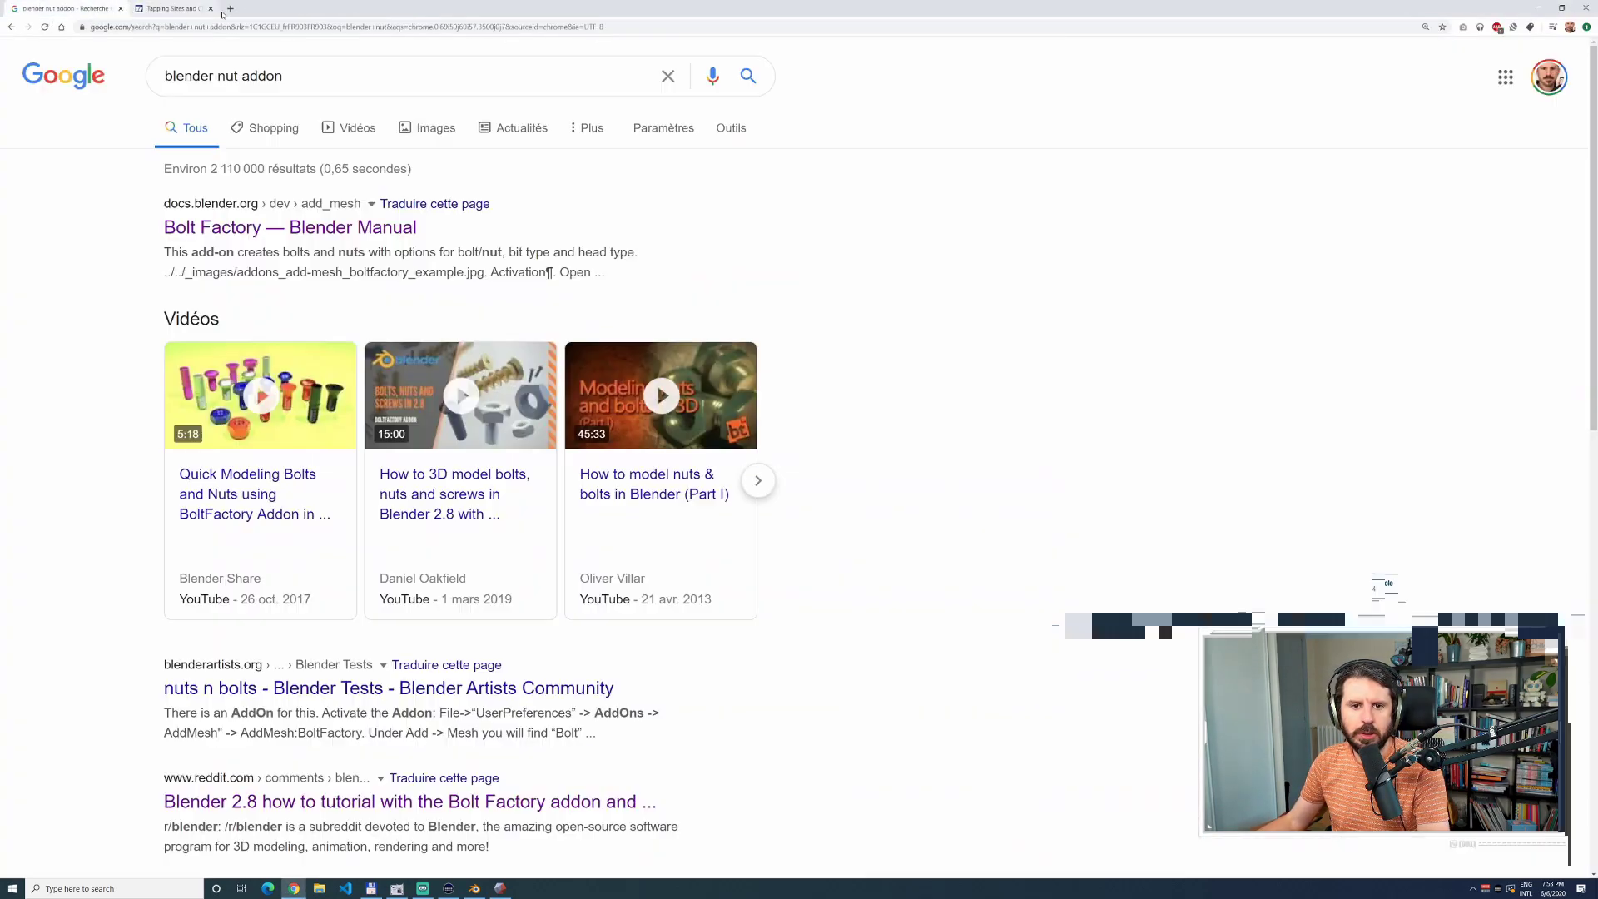
click(119, 9)
key(alt+Tab)
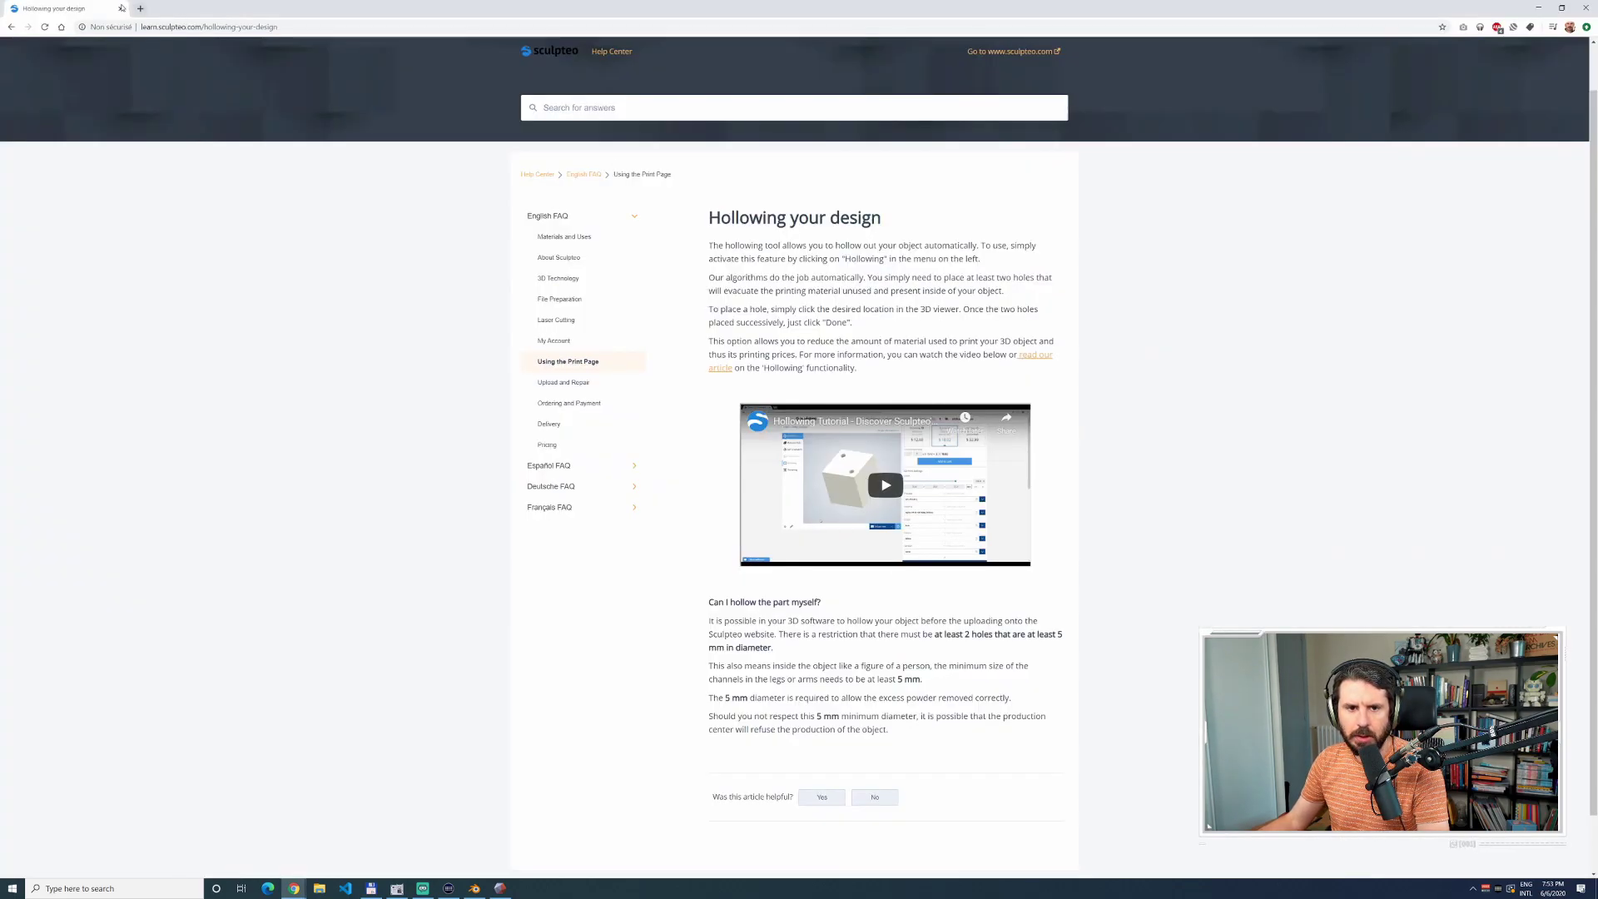
click(121, 8)
Bring up the 02510SS fan datasheet in Chrome and examine the Outline and Panel Out-cuts drawings.
key(alt+Tab)
key(Tab)
key(Tab)
scroll(1065, 618, up, 5)
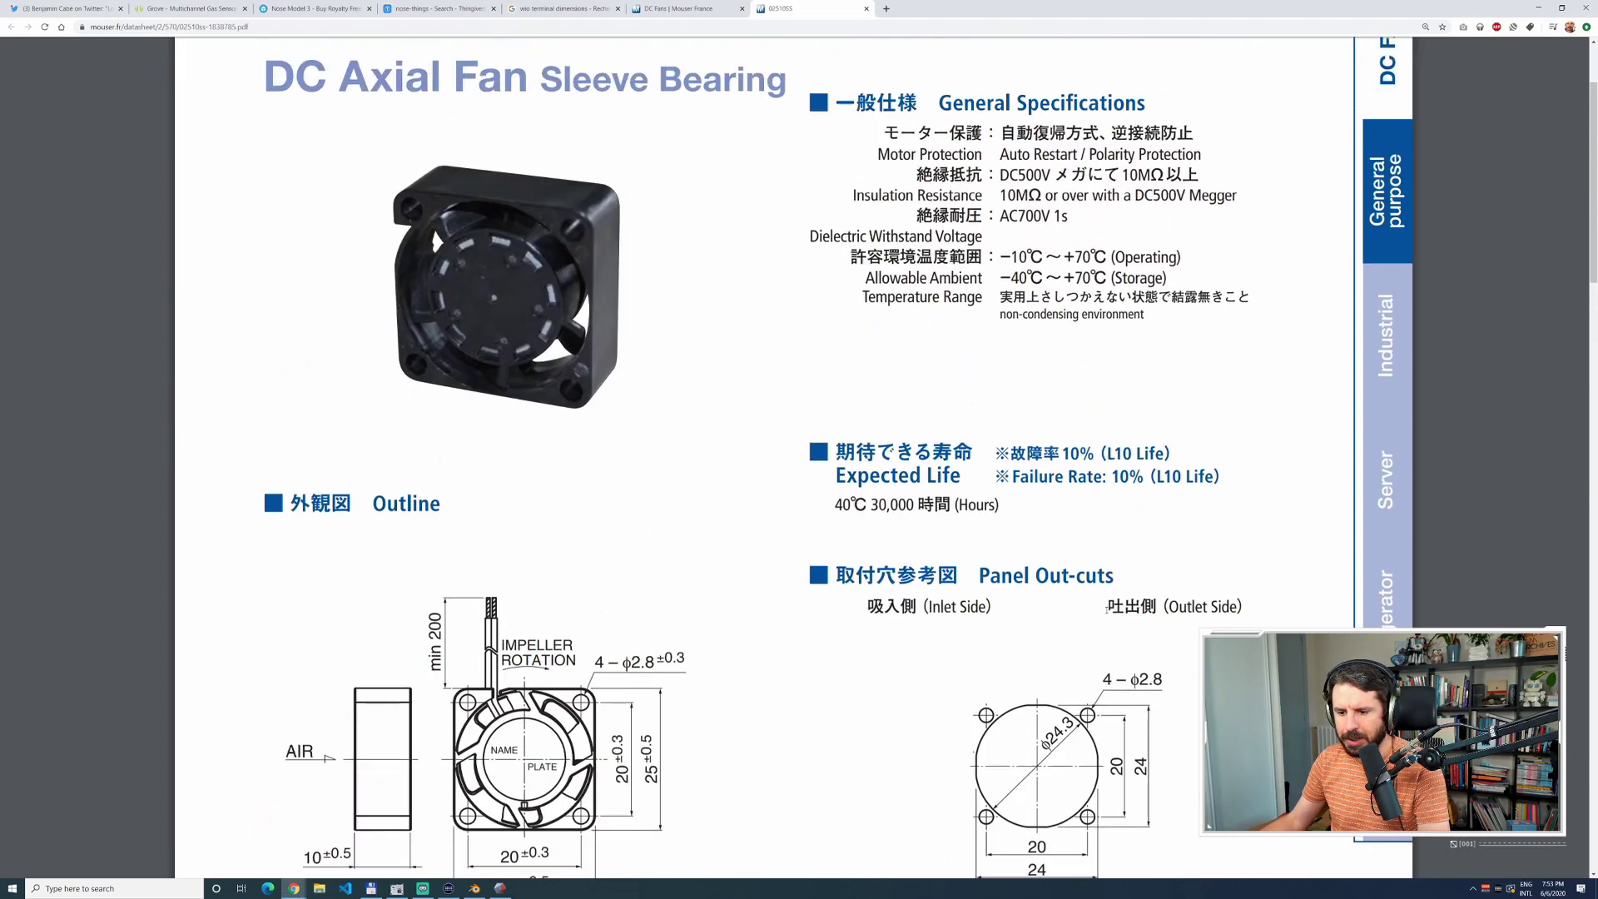
scroll(1065, 618, down, 7)
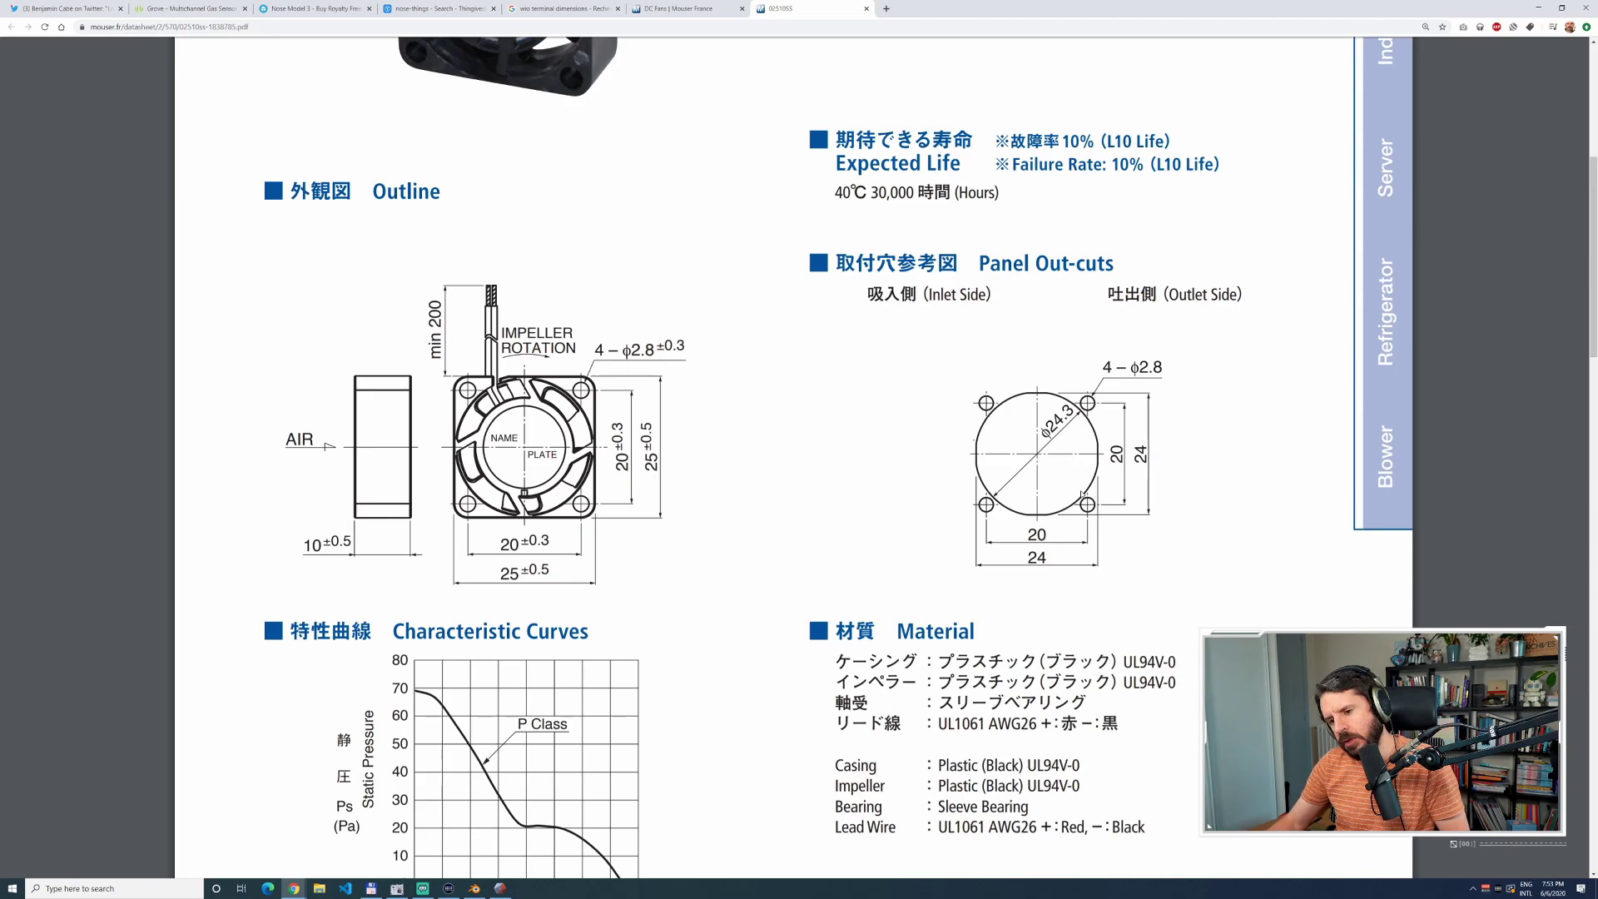
ctrl+scroll(1083, 497, up, 3)
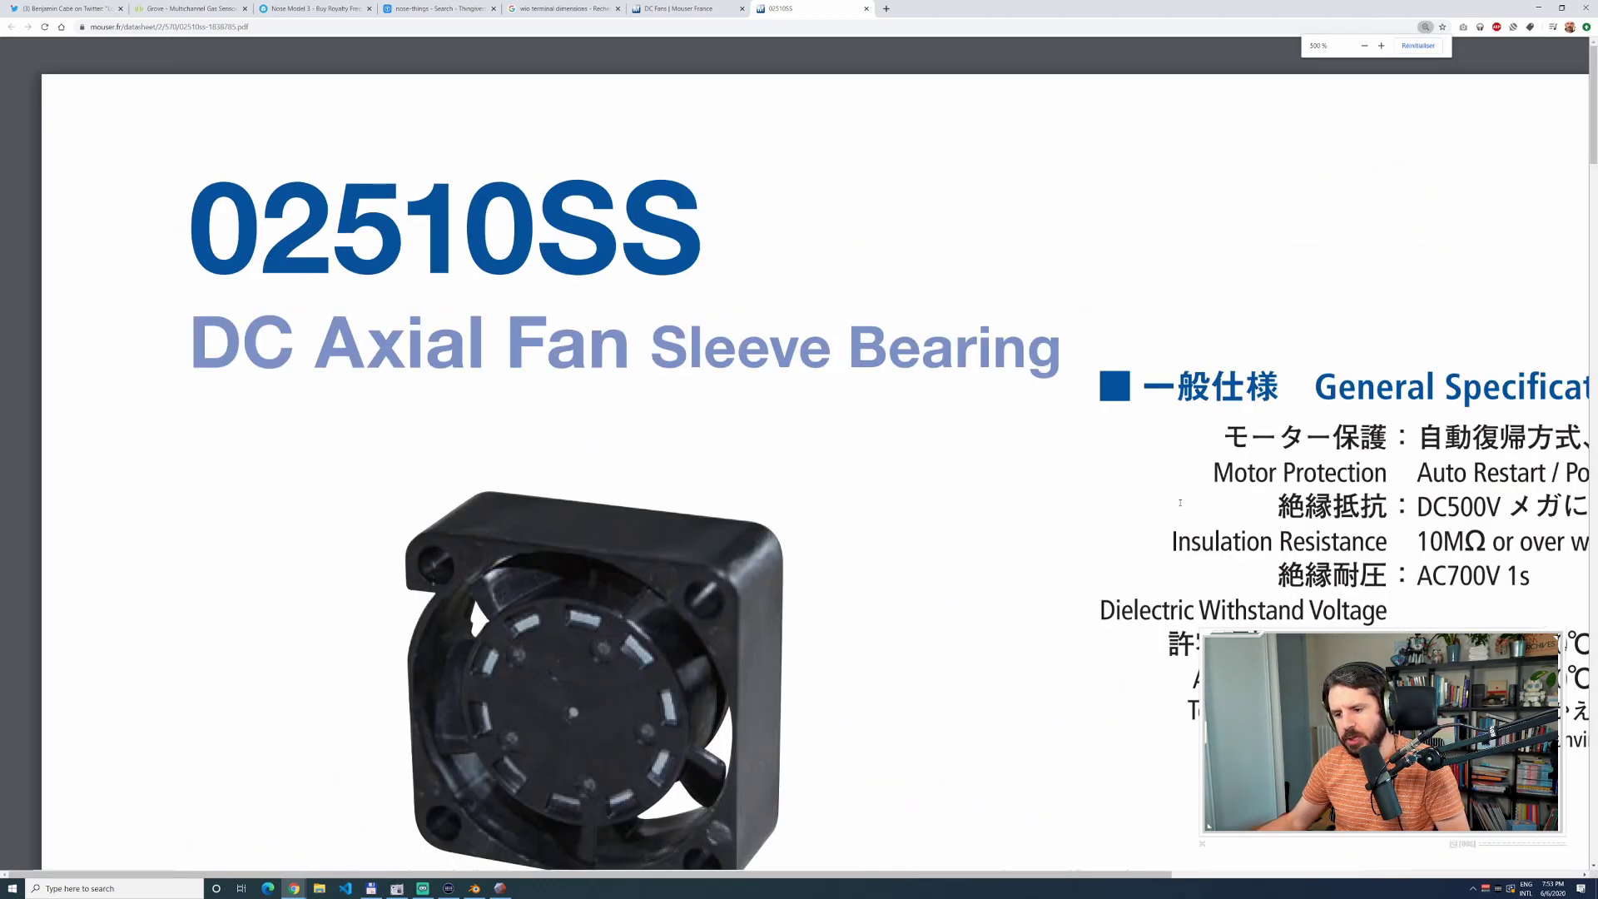
scroll(1188, 503, down, 10)
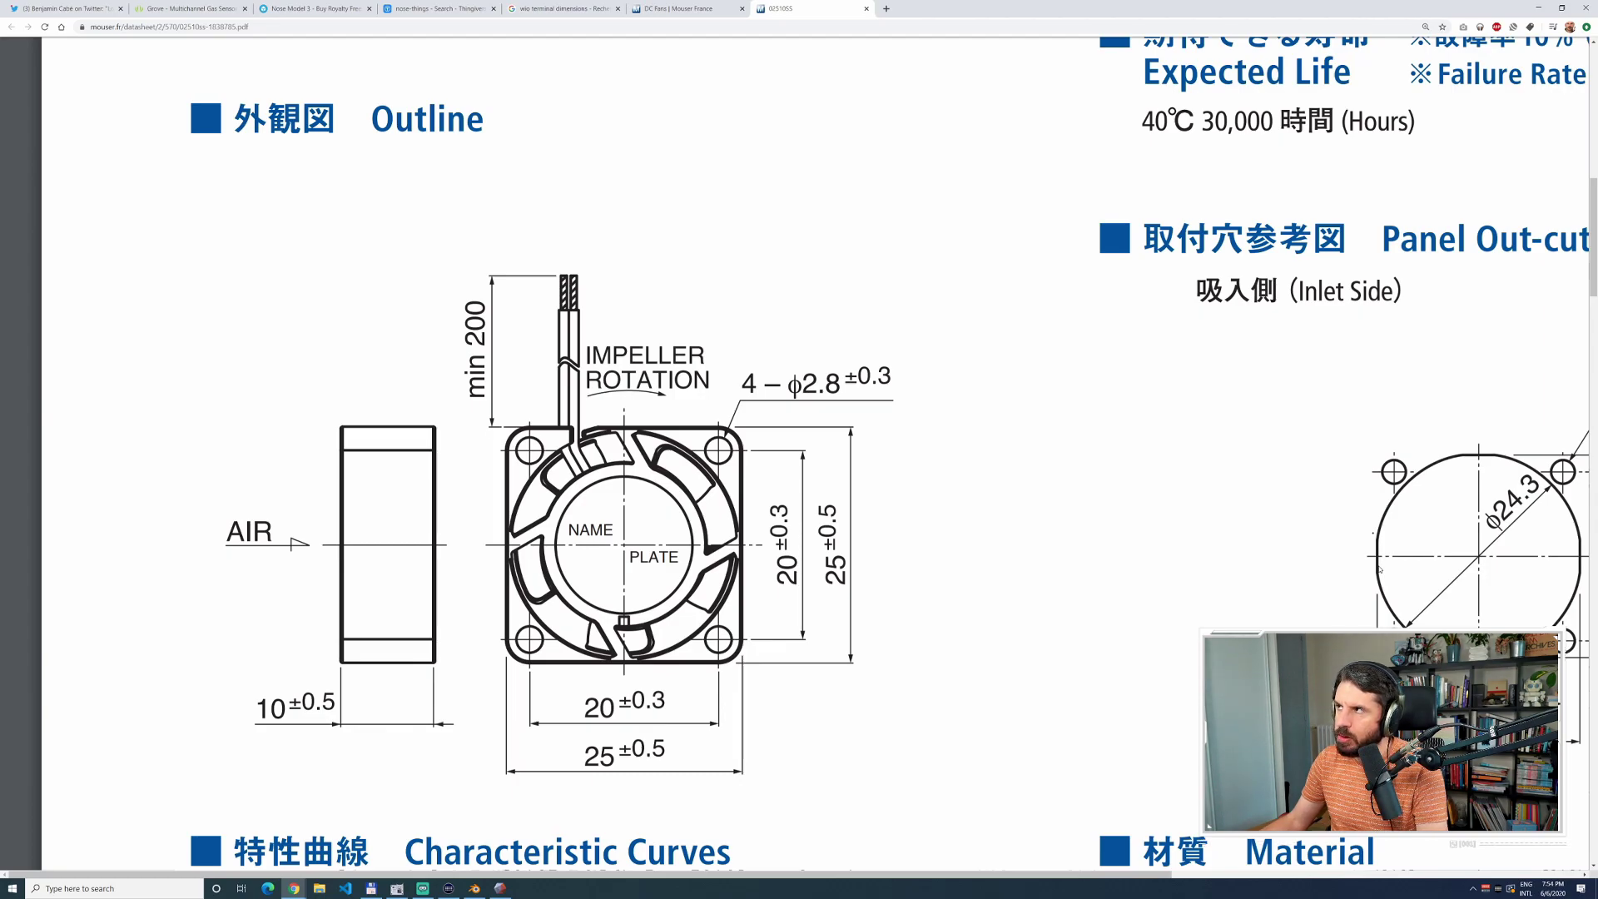
Return to Blender and inspect the Nose cover's fan openings and the enclosure behind it from several sides.
key(alt+Tab)
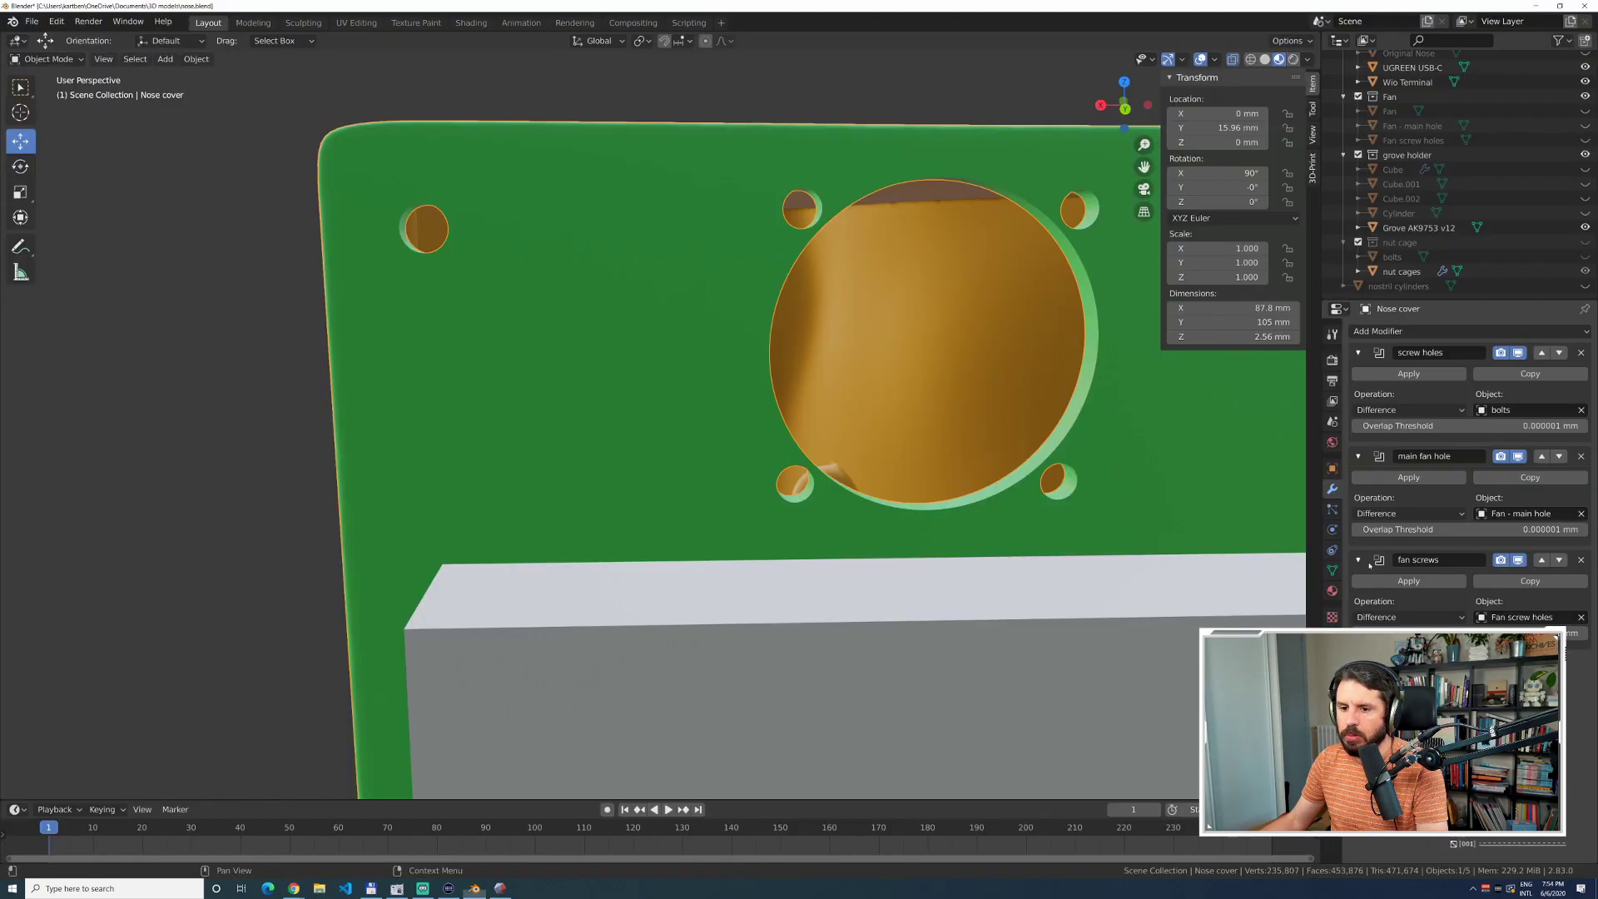
middle_drag(1035, 356, 1028, 352)
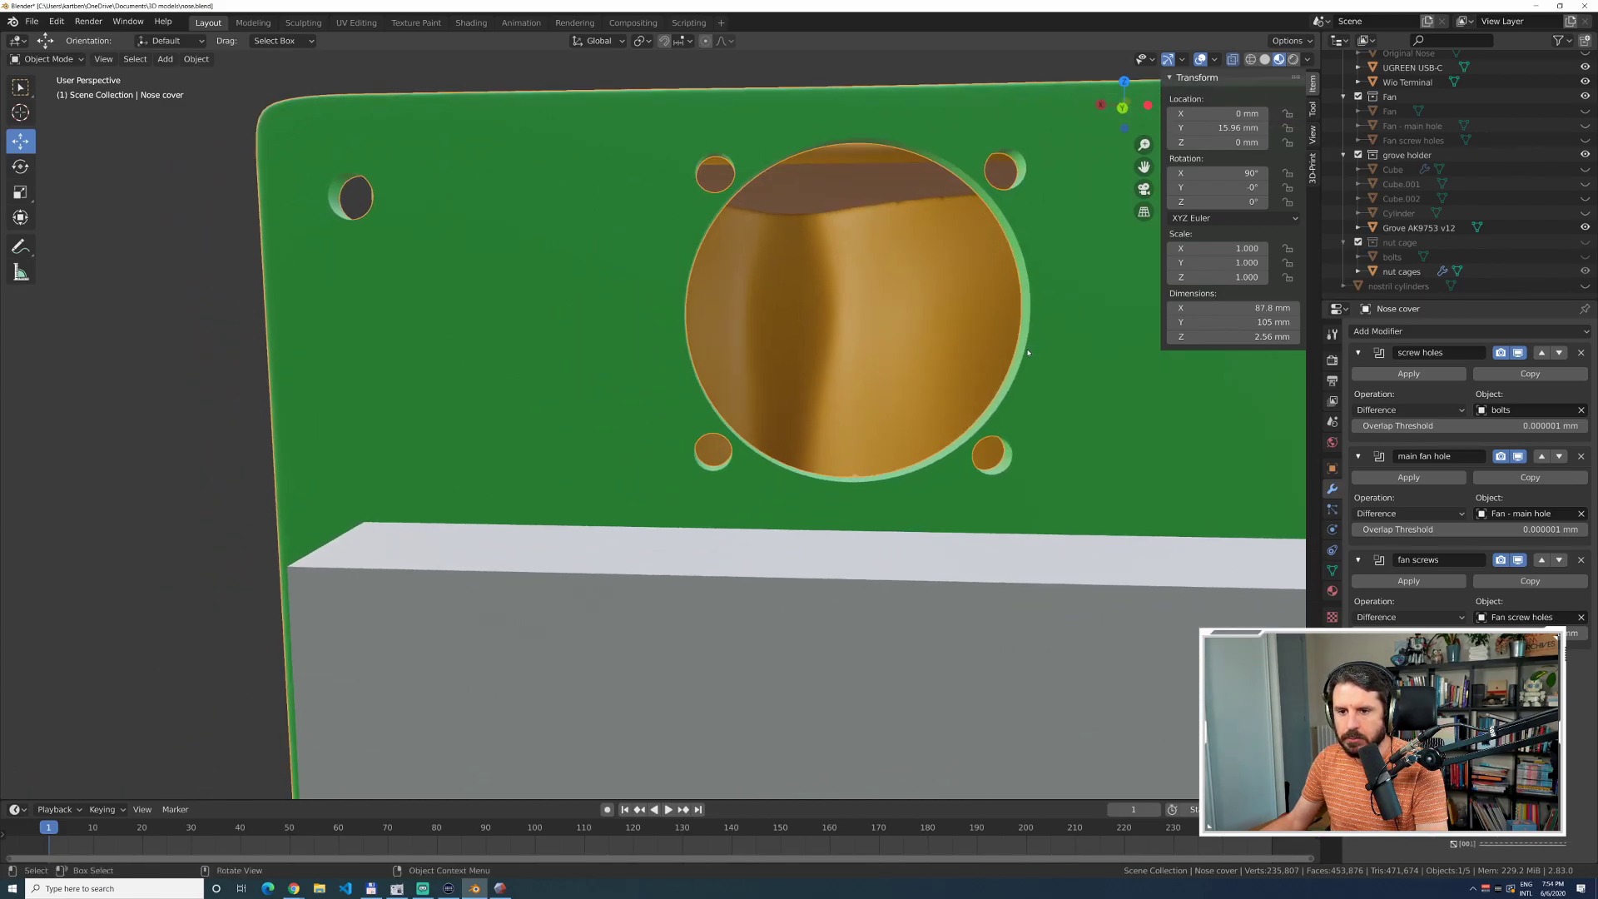
scroll(1022, 349, down, 10)
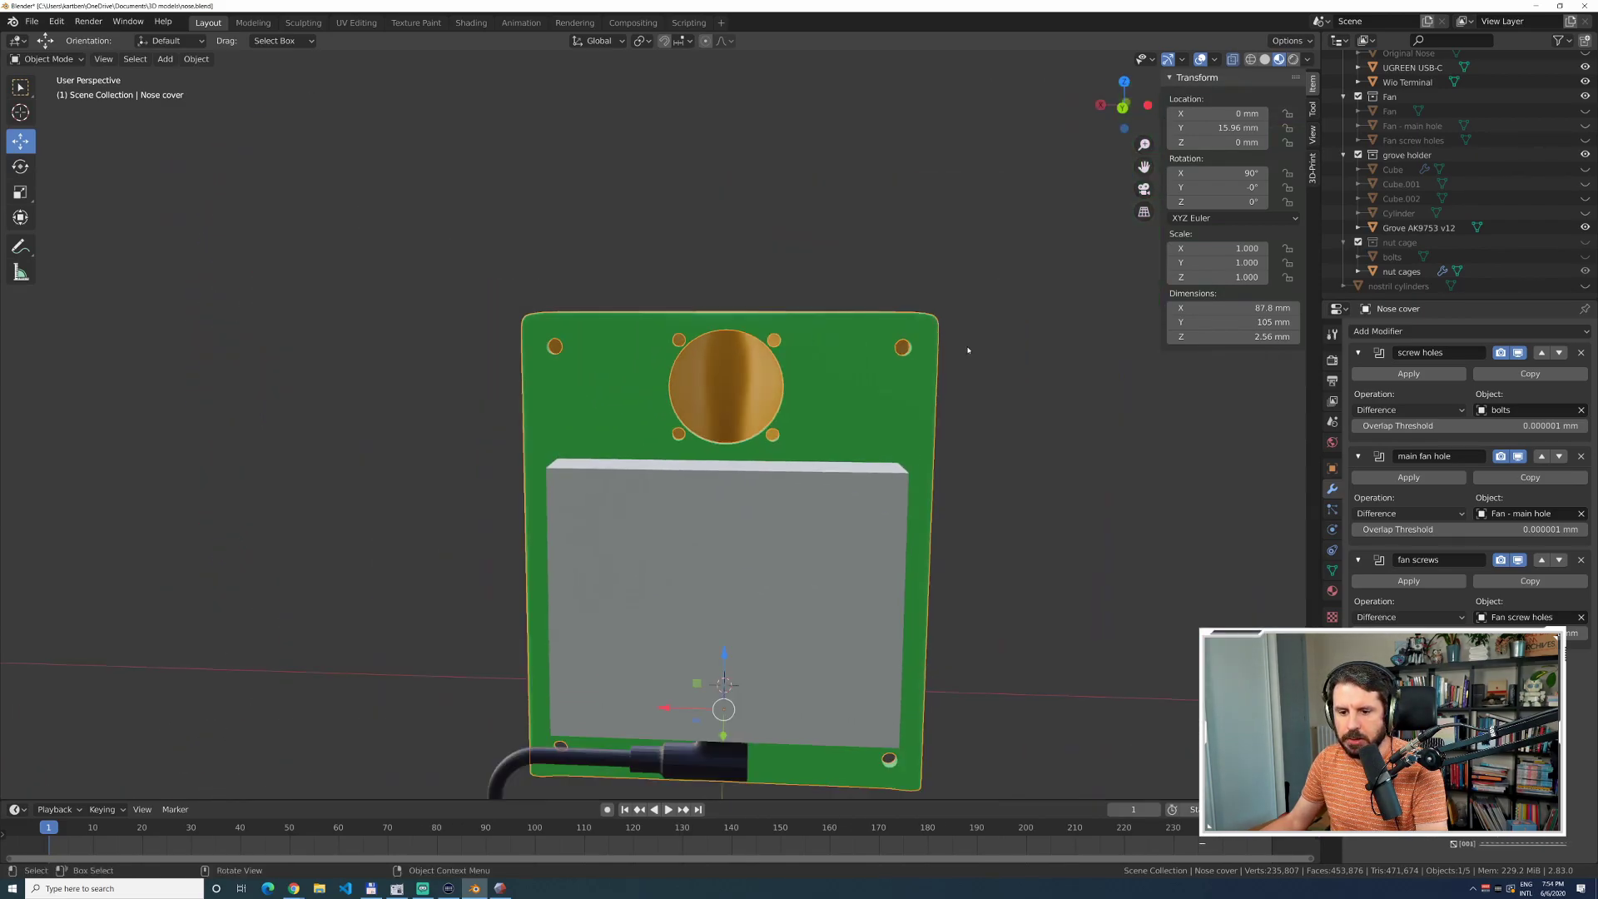
middle_drag(450, 465, 604, 454)
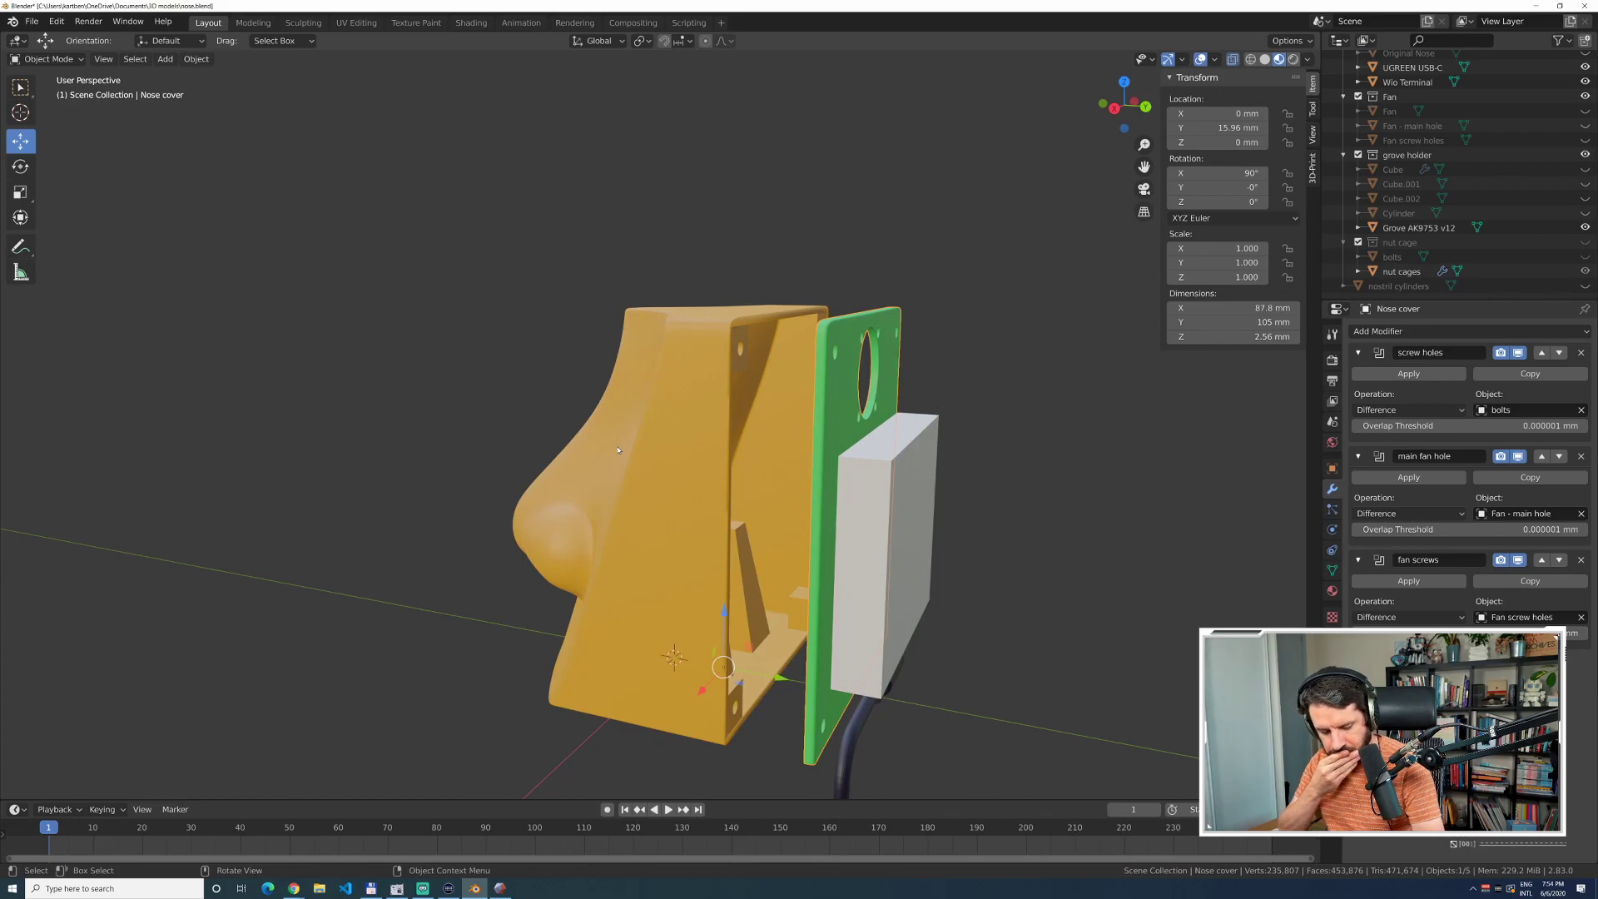
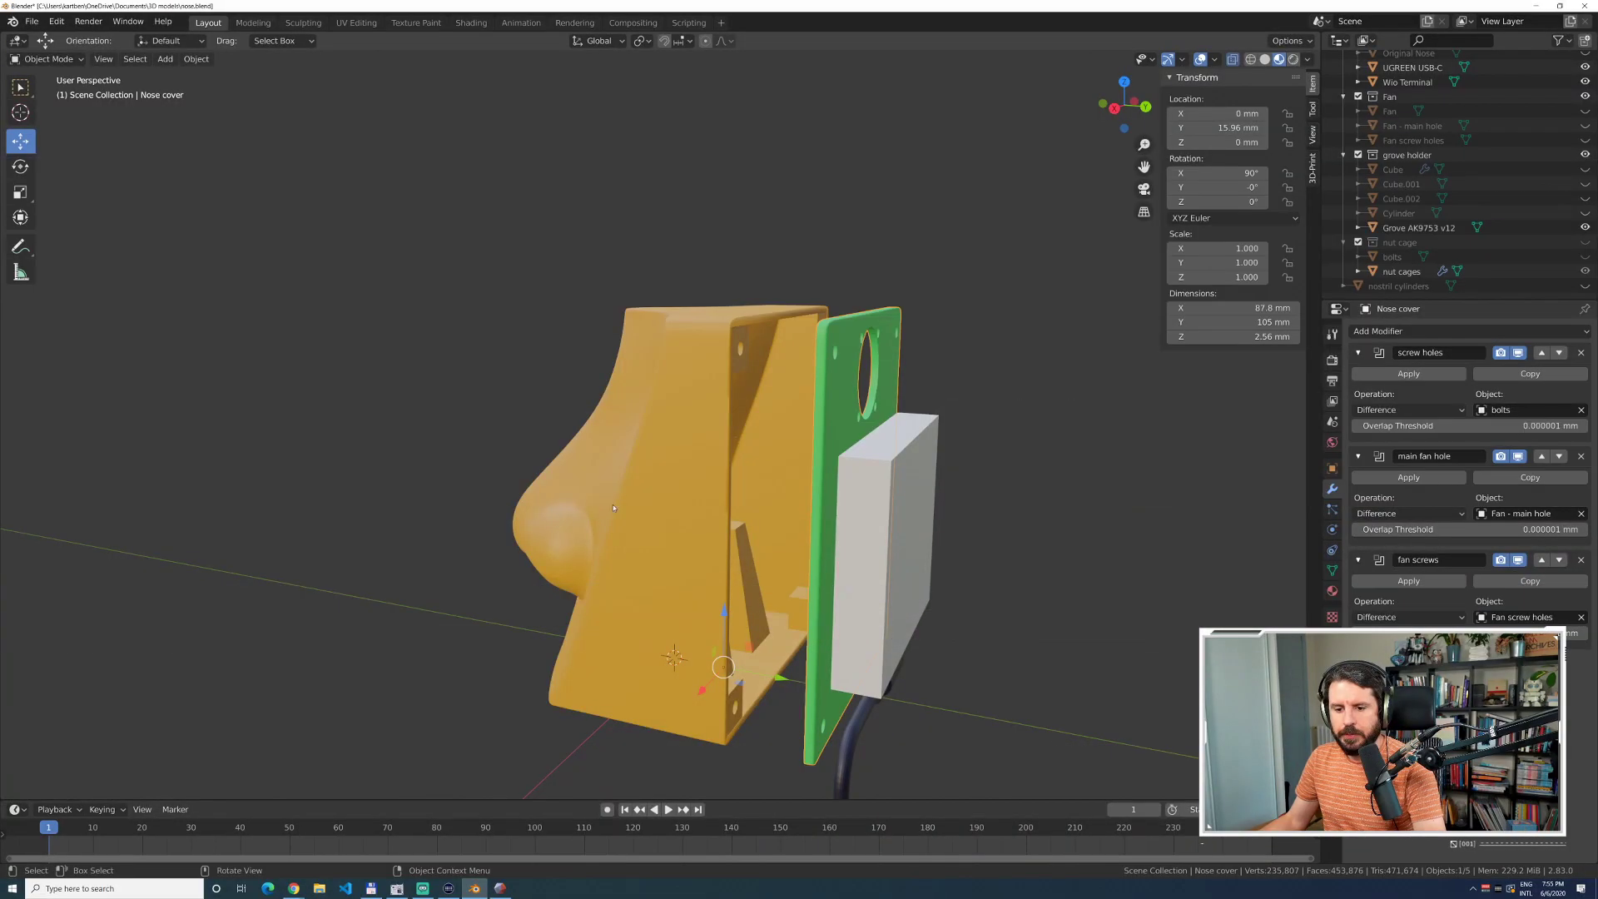
middle_drag(901, 489, 432, 457)
mouse_move(538, 516)
middle_down()
mouse_move(633, 508)
mouse_move(518, 491)
mouse_move(565, 518)
middle_up()
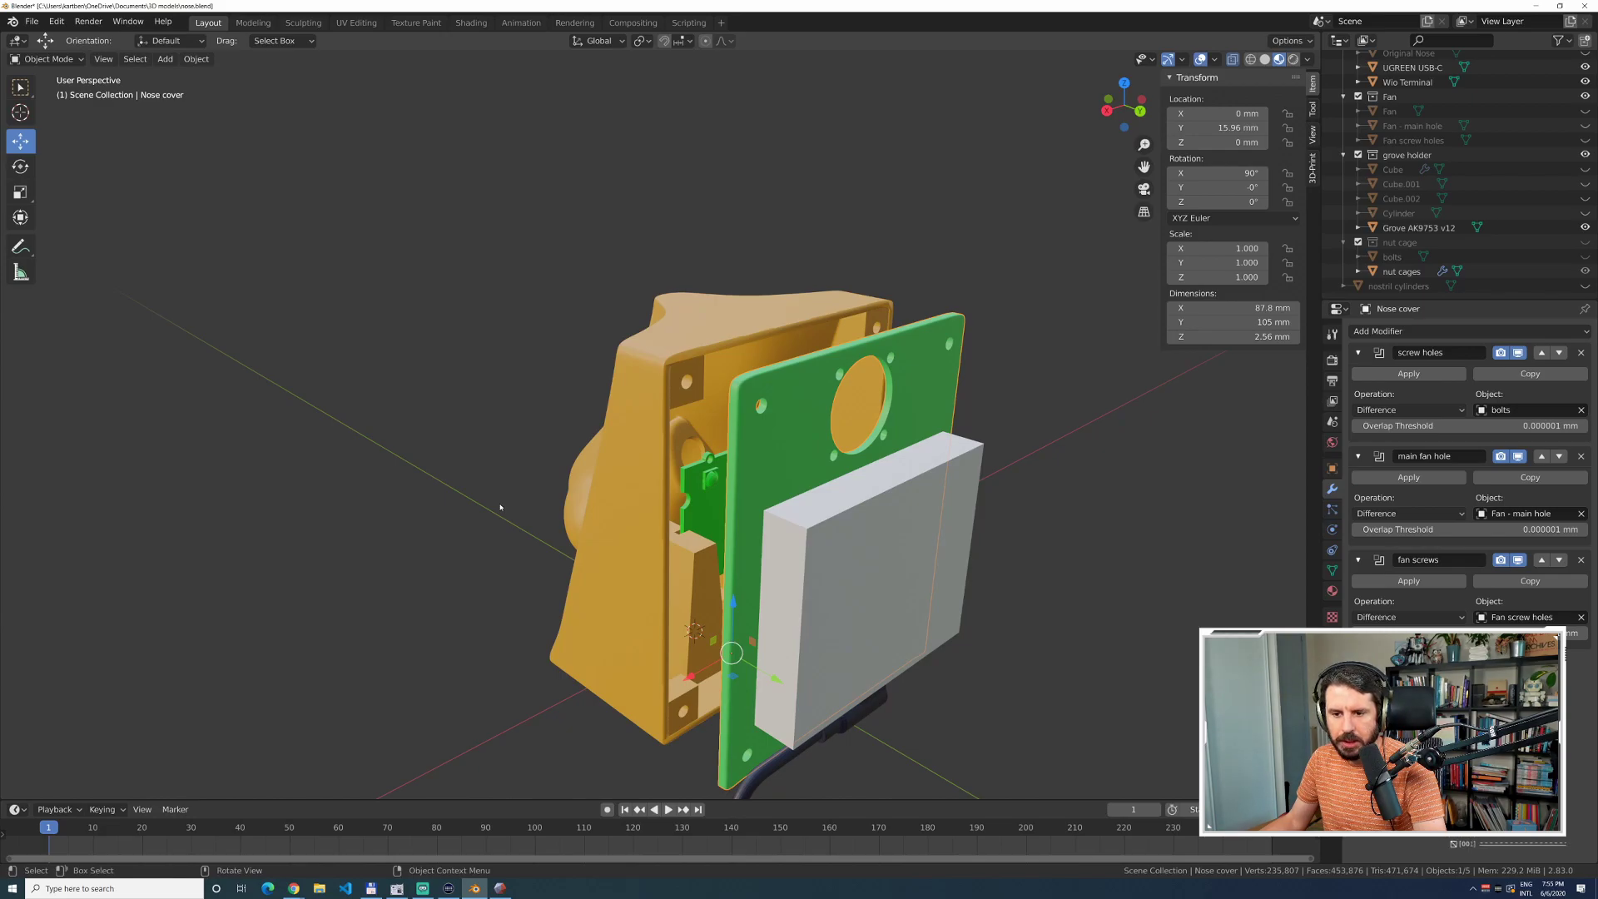
middle_drag(486, 491, 516, 485)
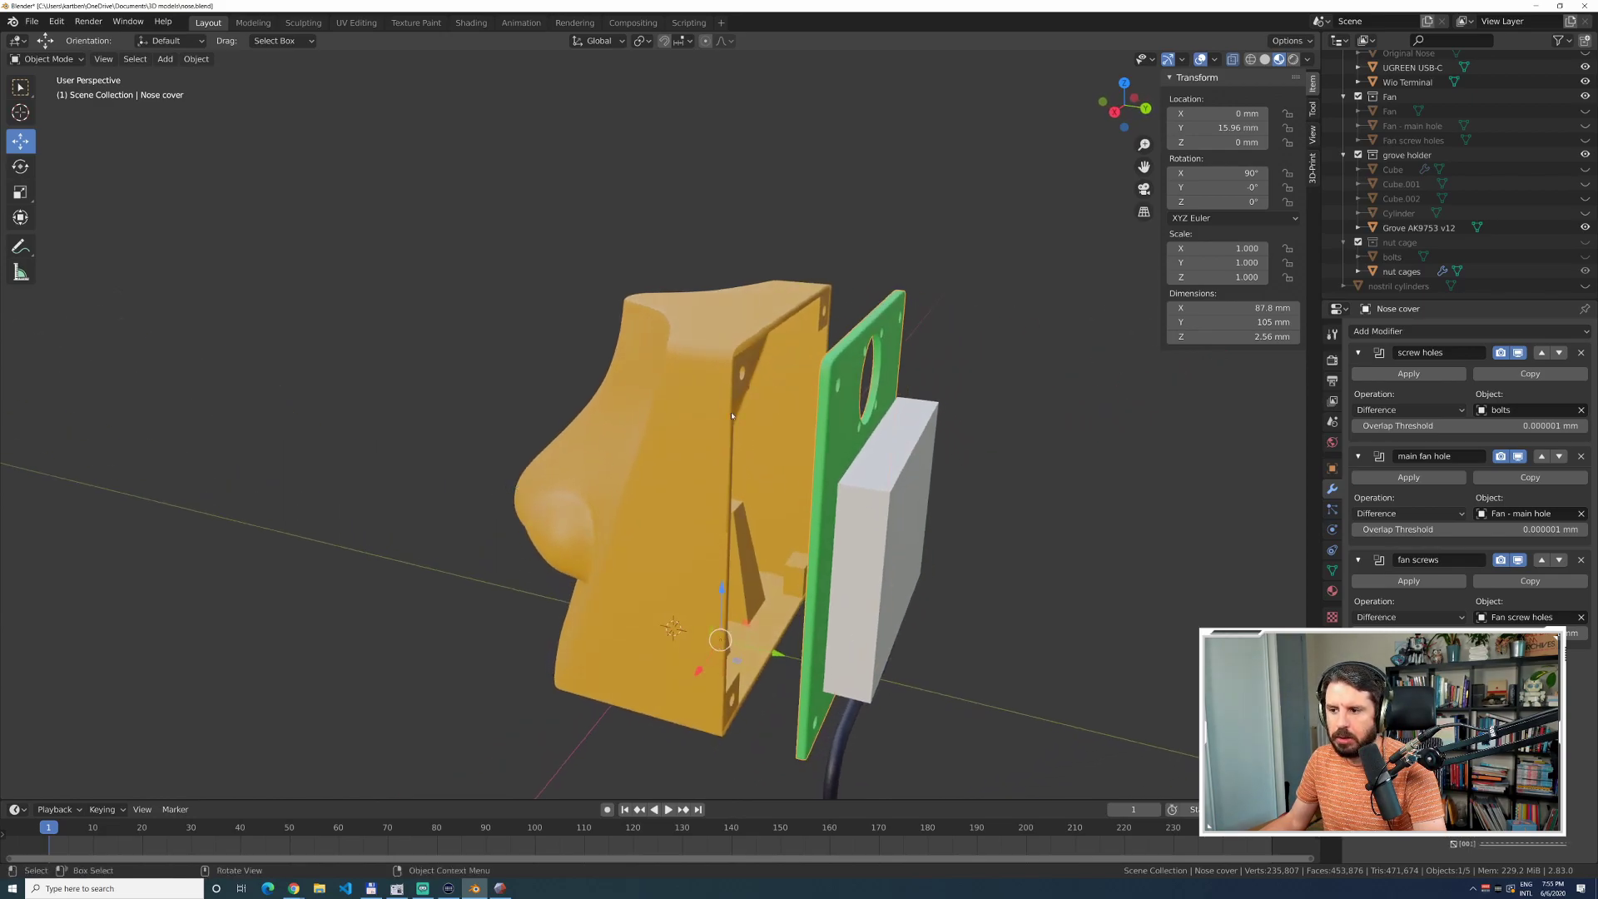
Select the nose enclosure and the Nose cover together and run all 3D-print checks on them.
click(676, 350)
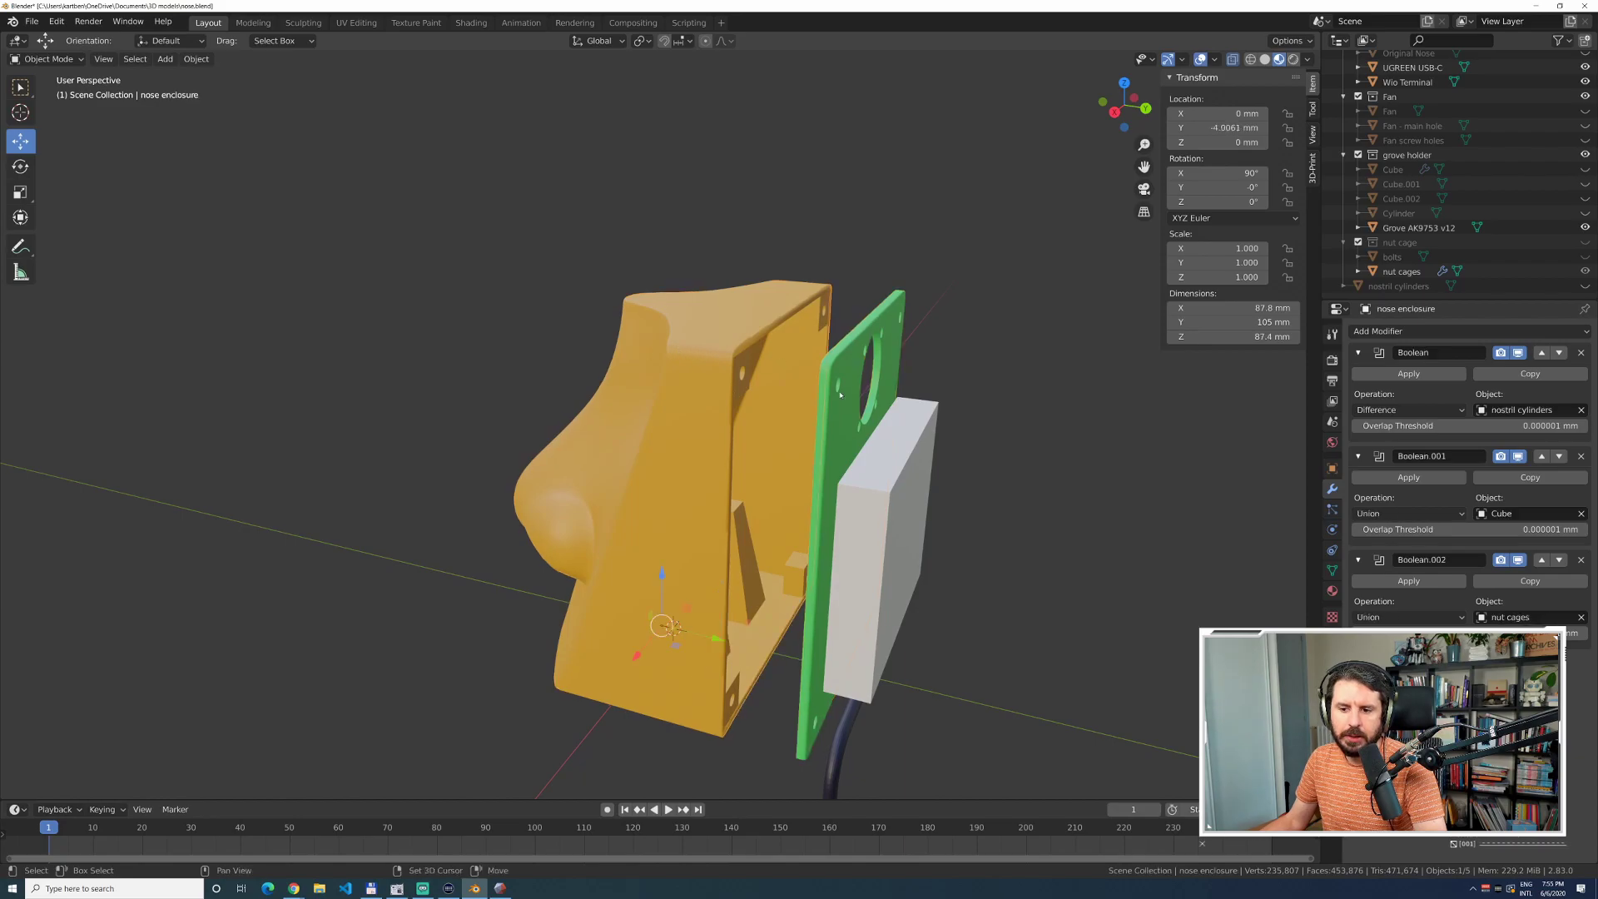
shift+click(837, 413)
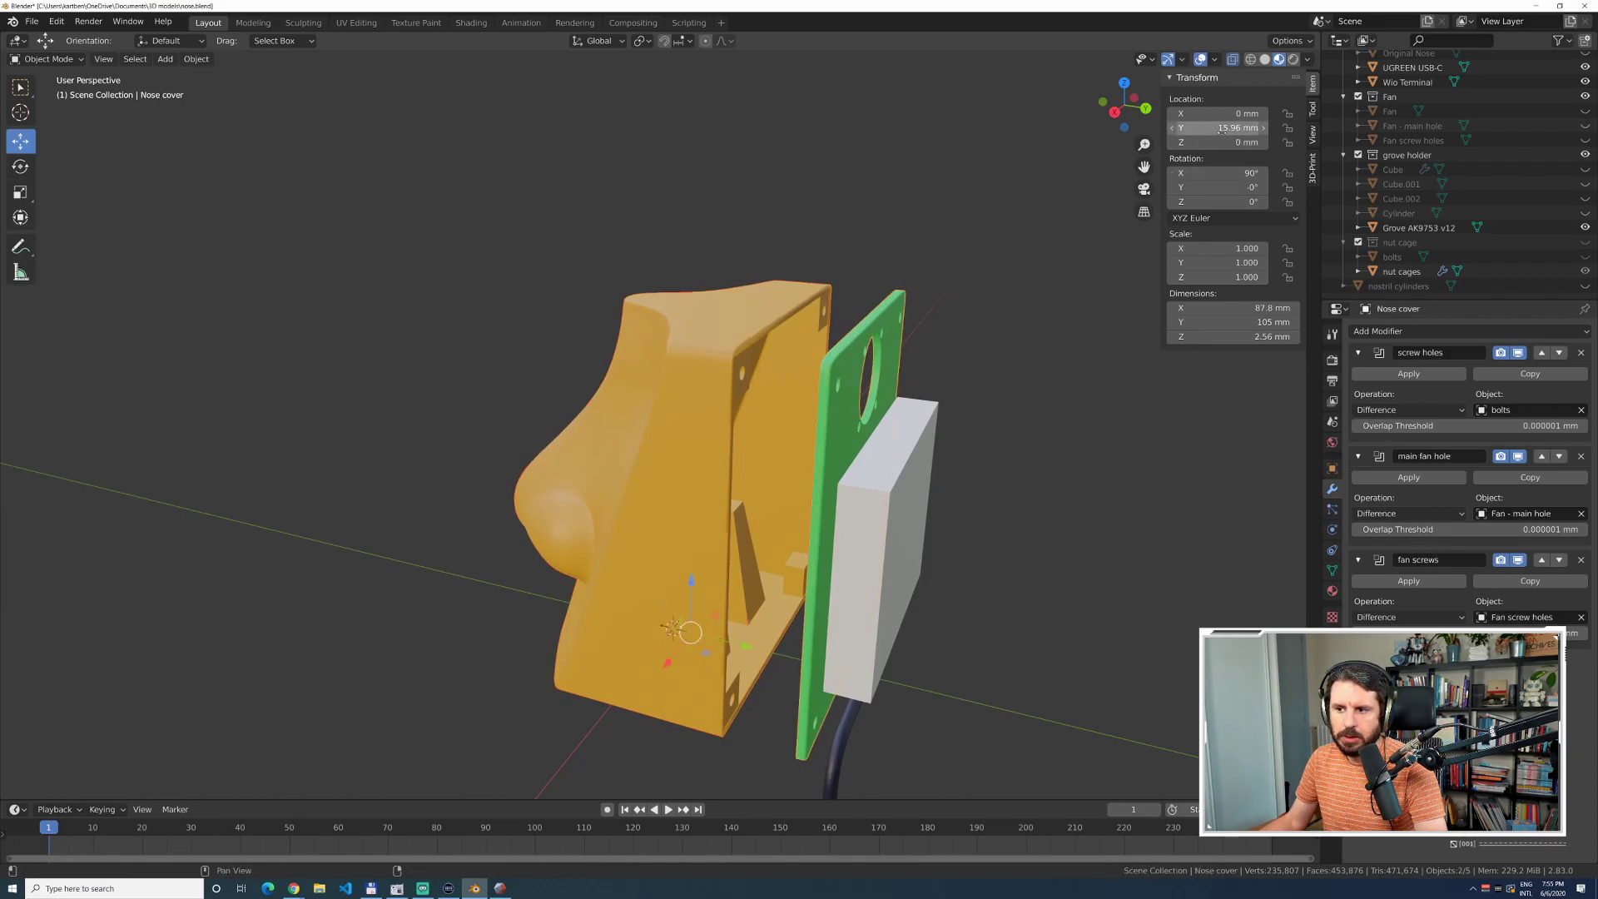
click(1312, 171)
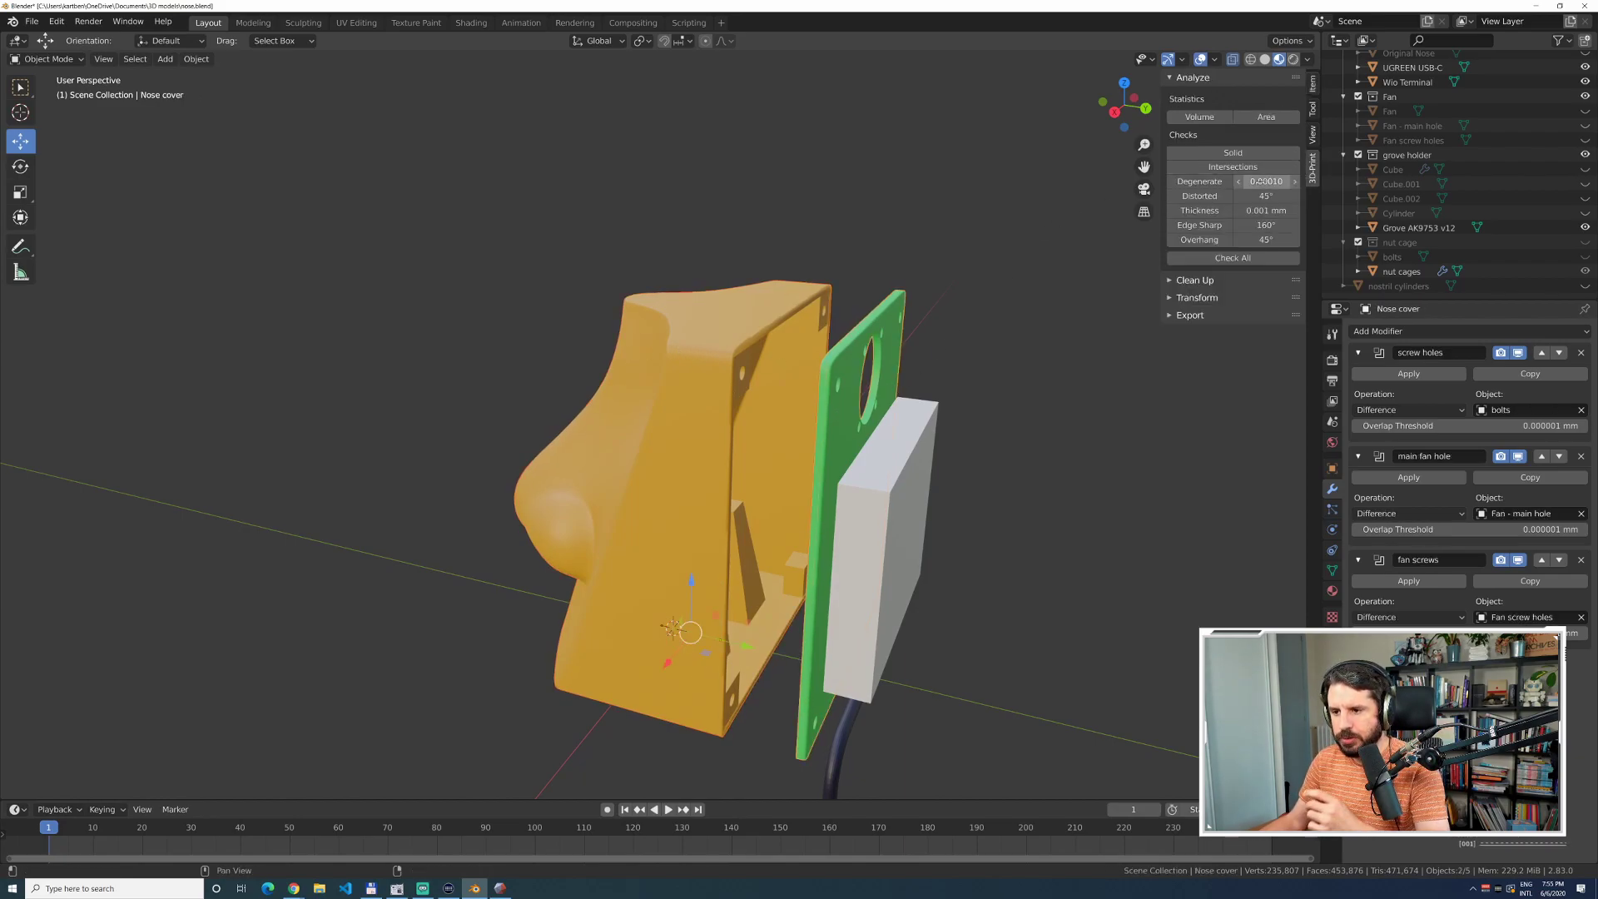
click(1237, 258)
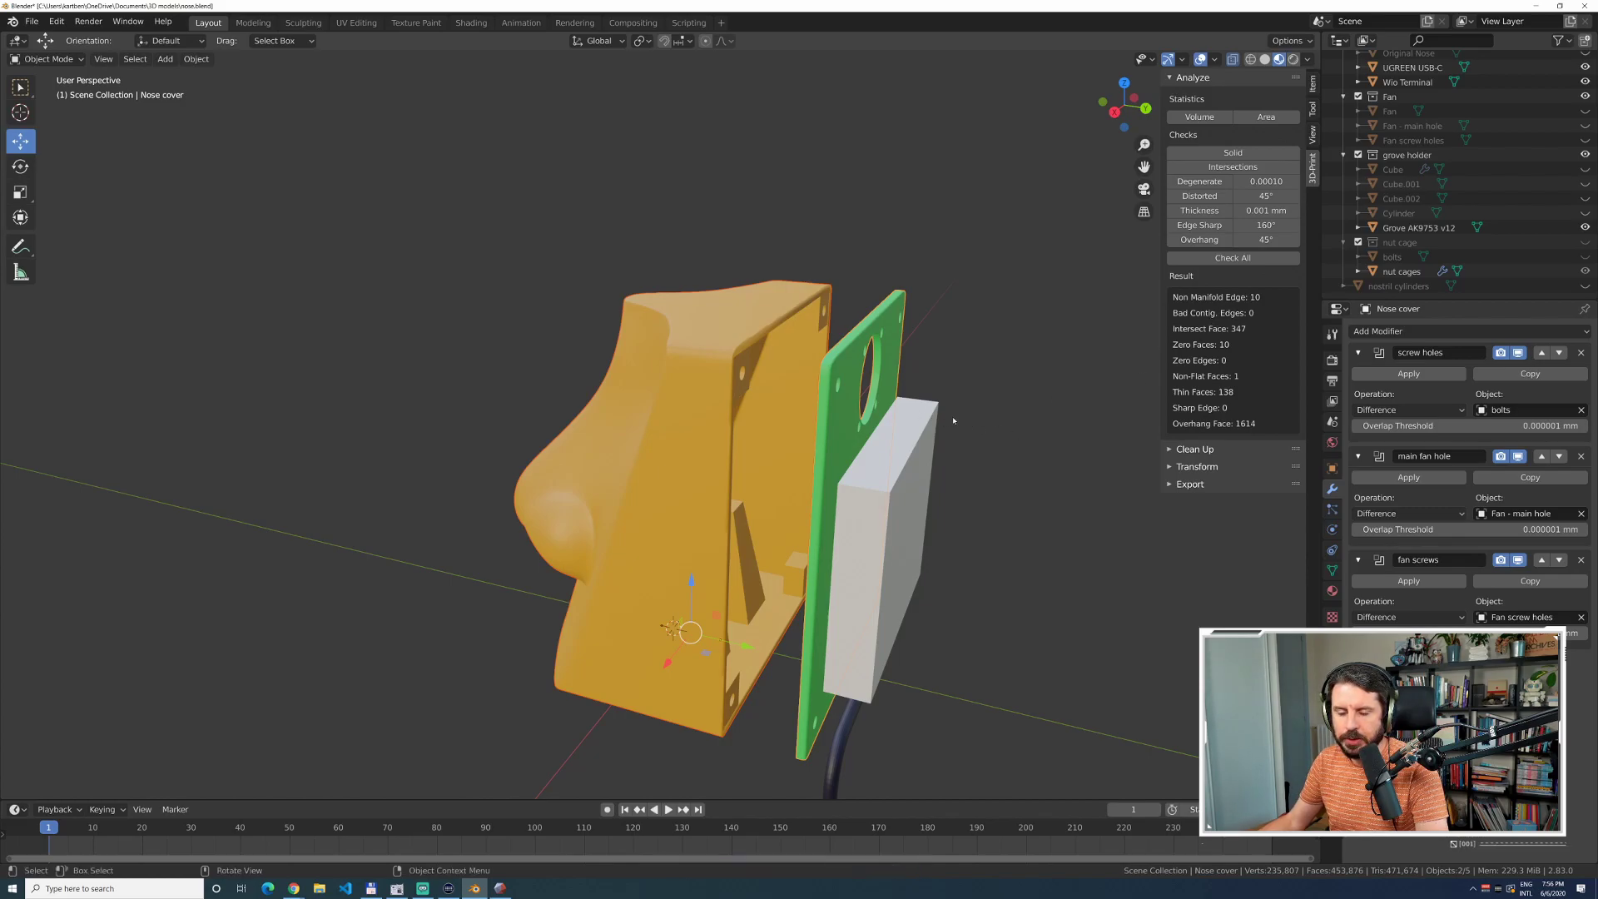
Rerun all 3D-print checks with the Nose cover as the active object, viewing the assembly from front and back.
mouse_move(946, 401)
middle_down()
mouse_move(988, 374)
mouse_move(1004, 392)
mouse_move(956, 392)
middle_up()
click(969, 356)
click(850, 410)
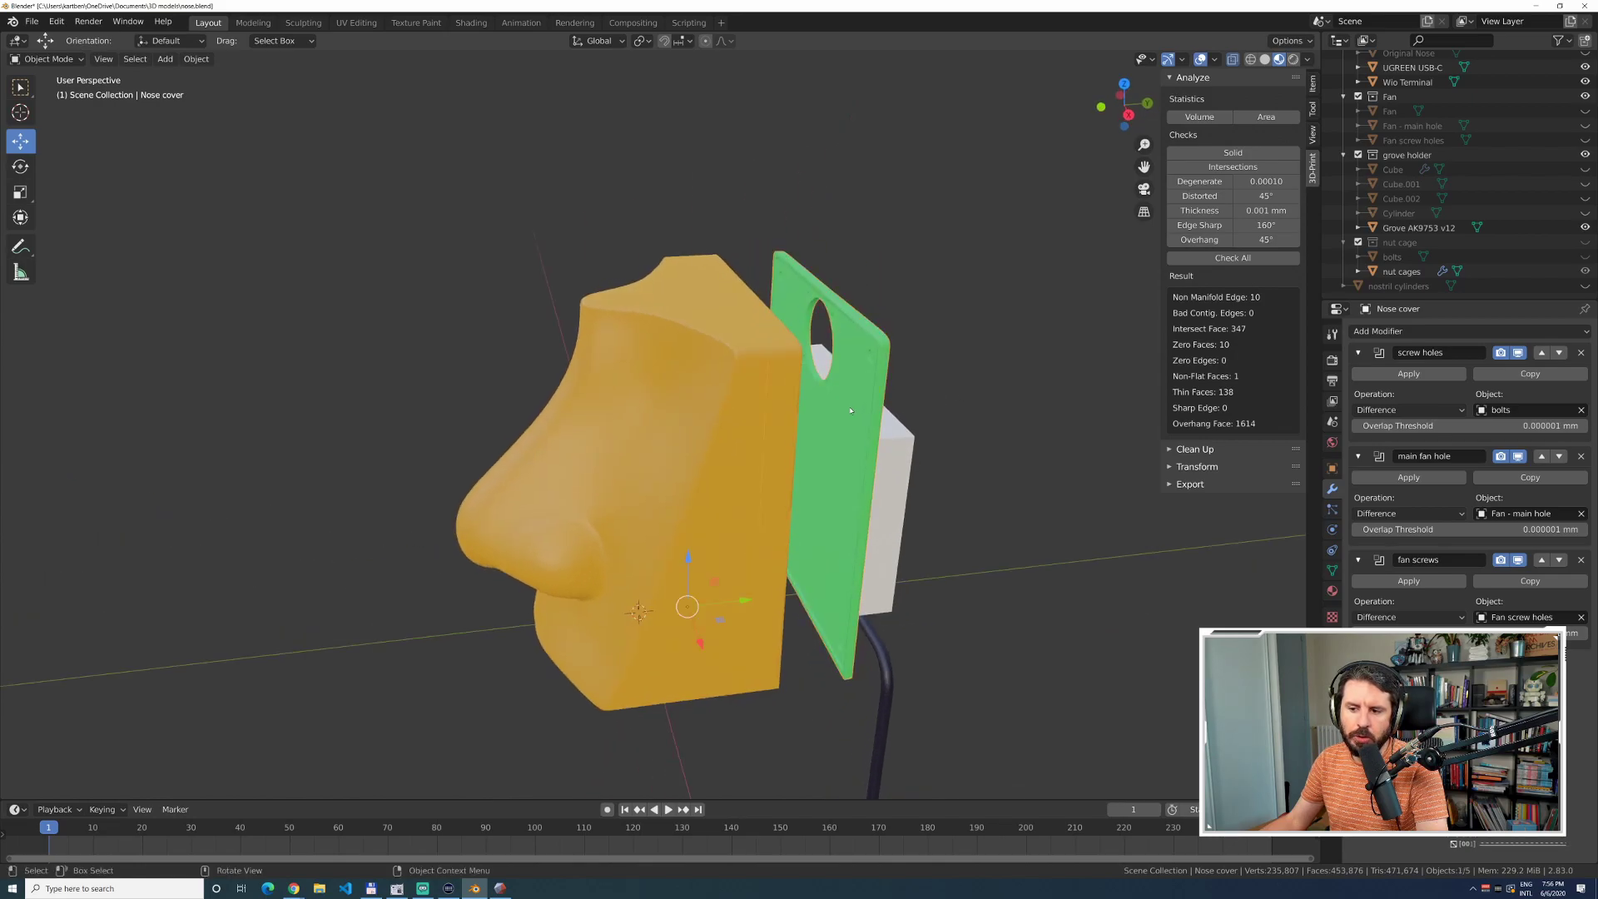
click(1220, 258)
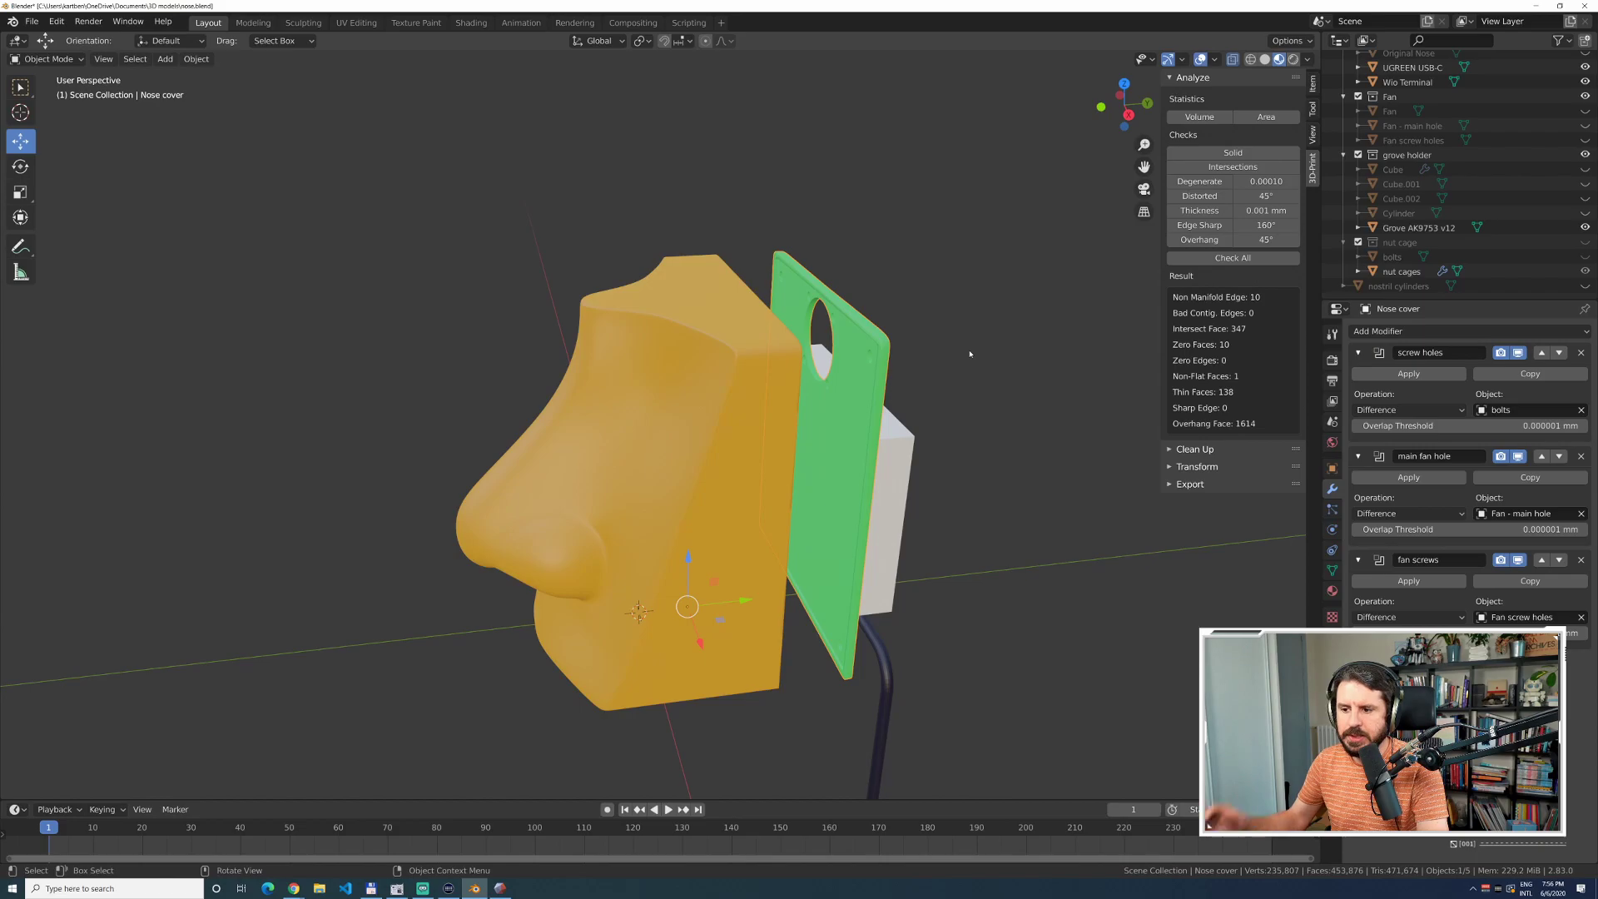
middle_drag(959, 444, 833, 487)
drag(847, 510, 882, 537)
click(1225, 259)
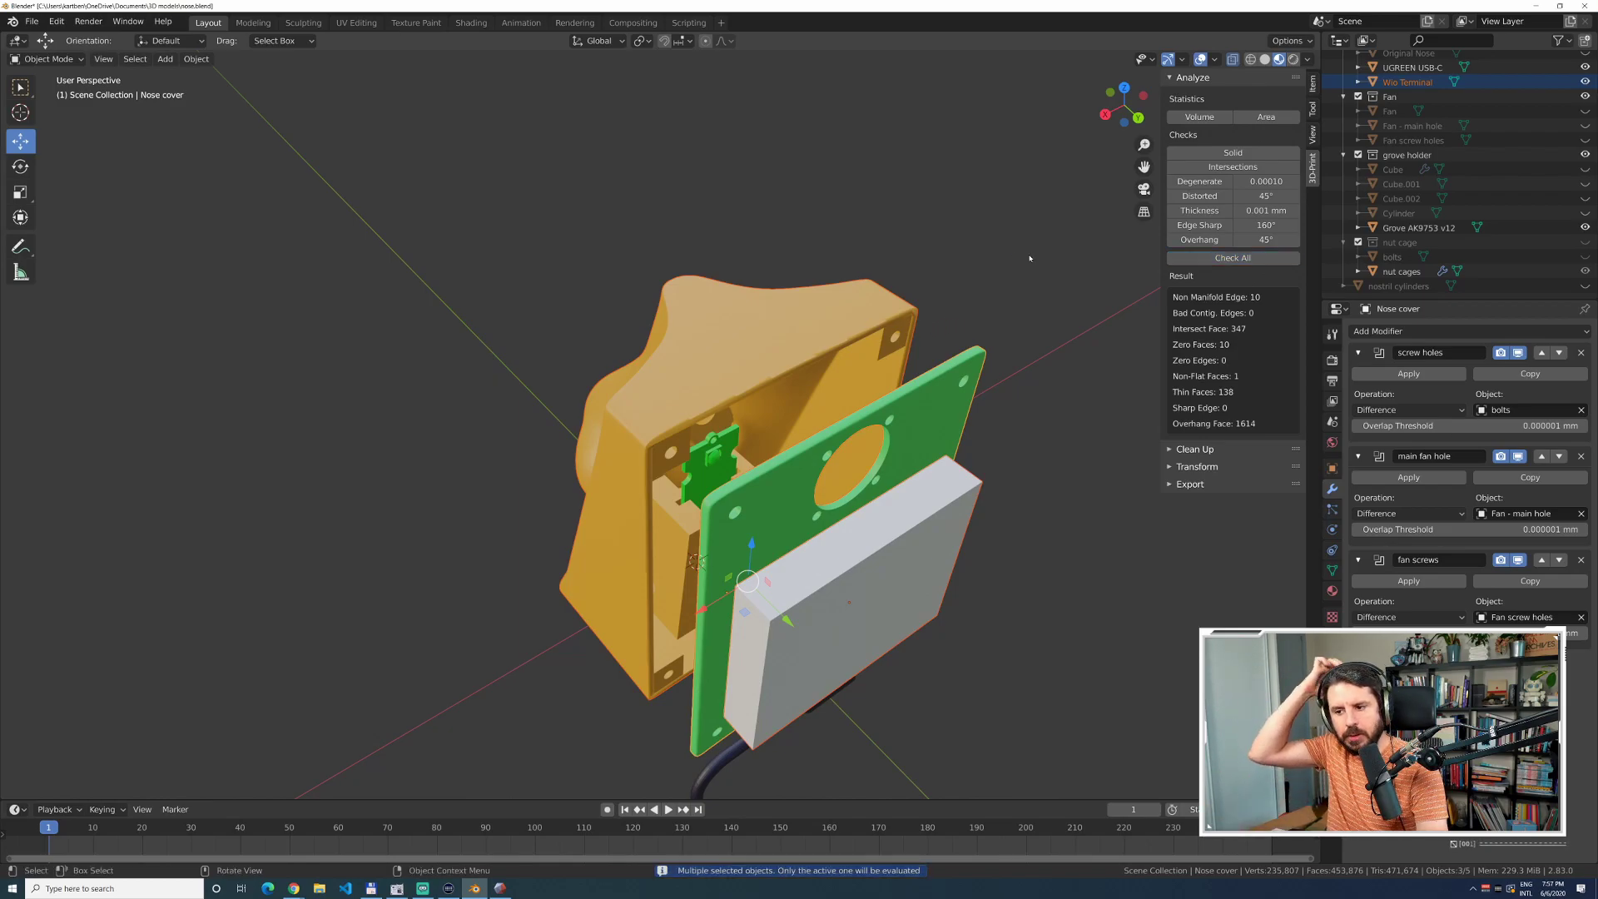
Select the nose enclosure and the Nose cover together, leaving the rest of the assembly unselected.
click(804, 316)
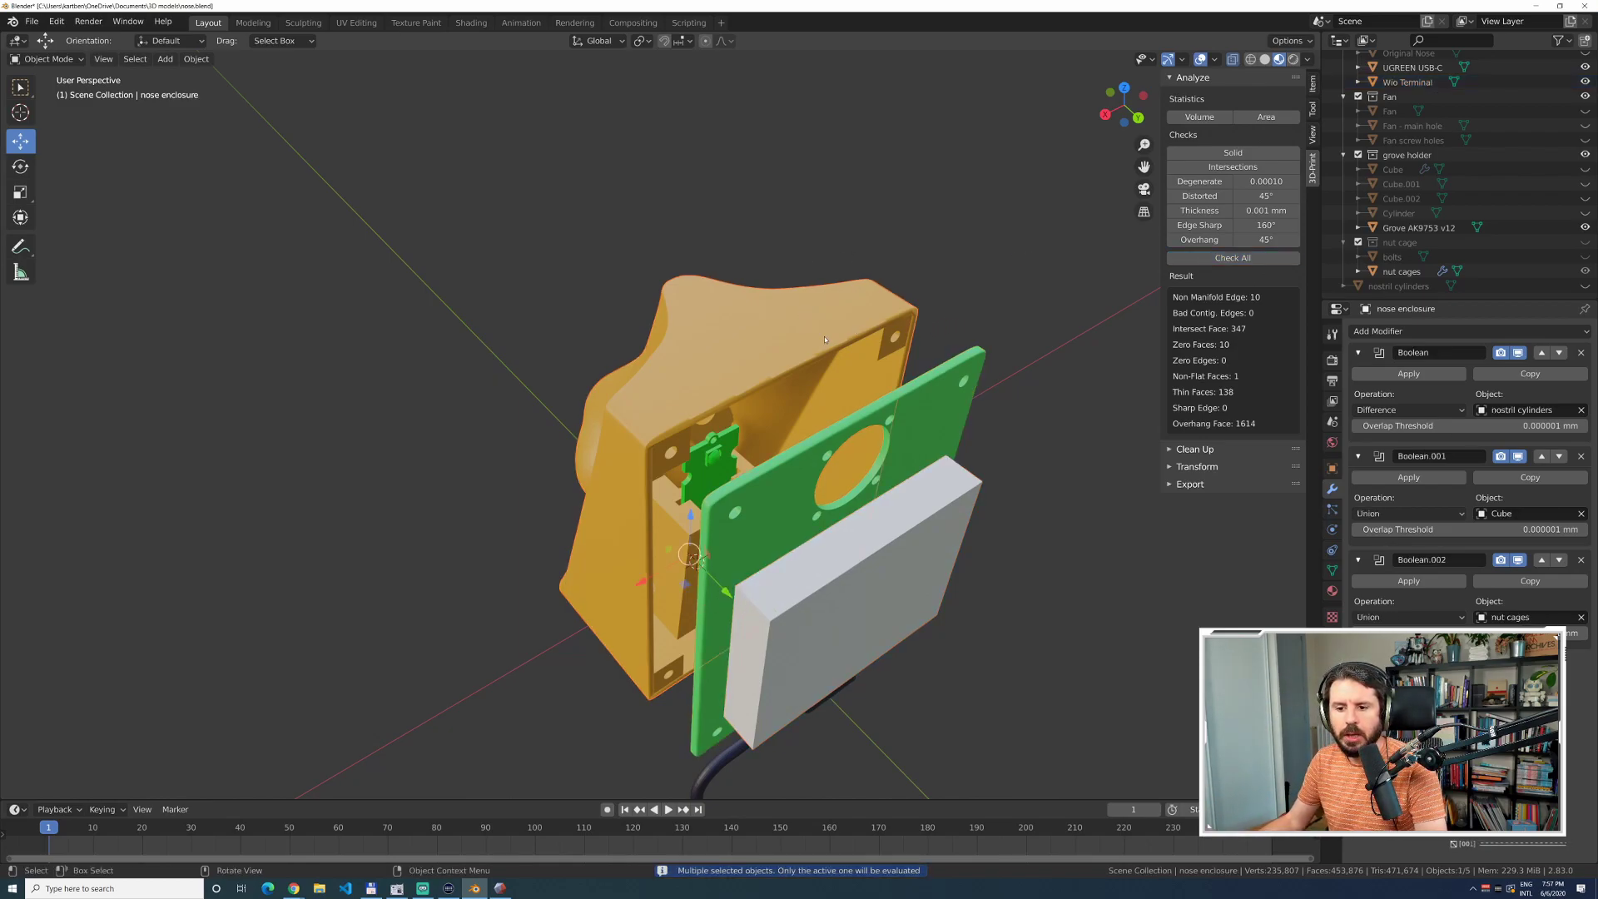
middle_drag(1000, 331, 1028, 356)
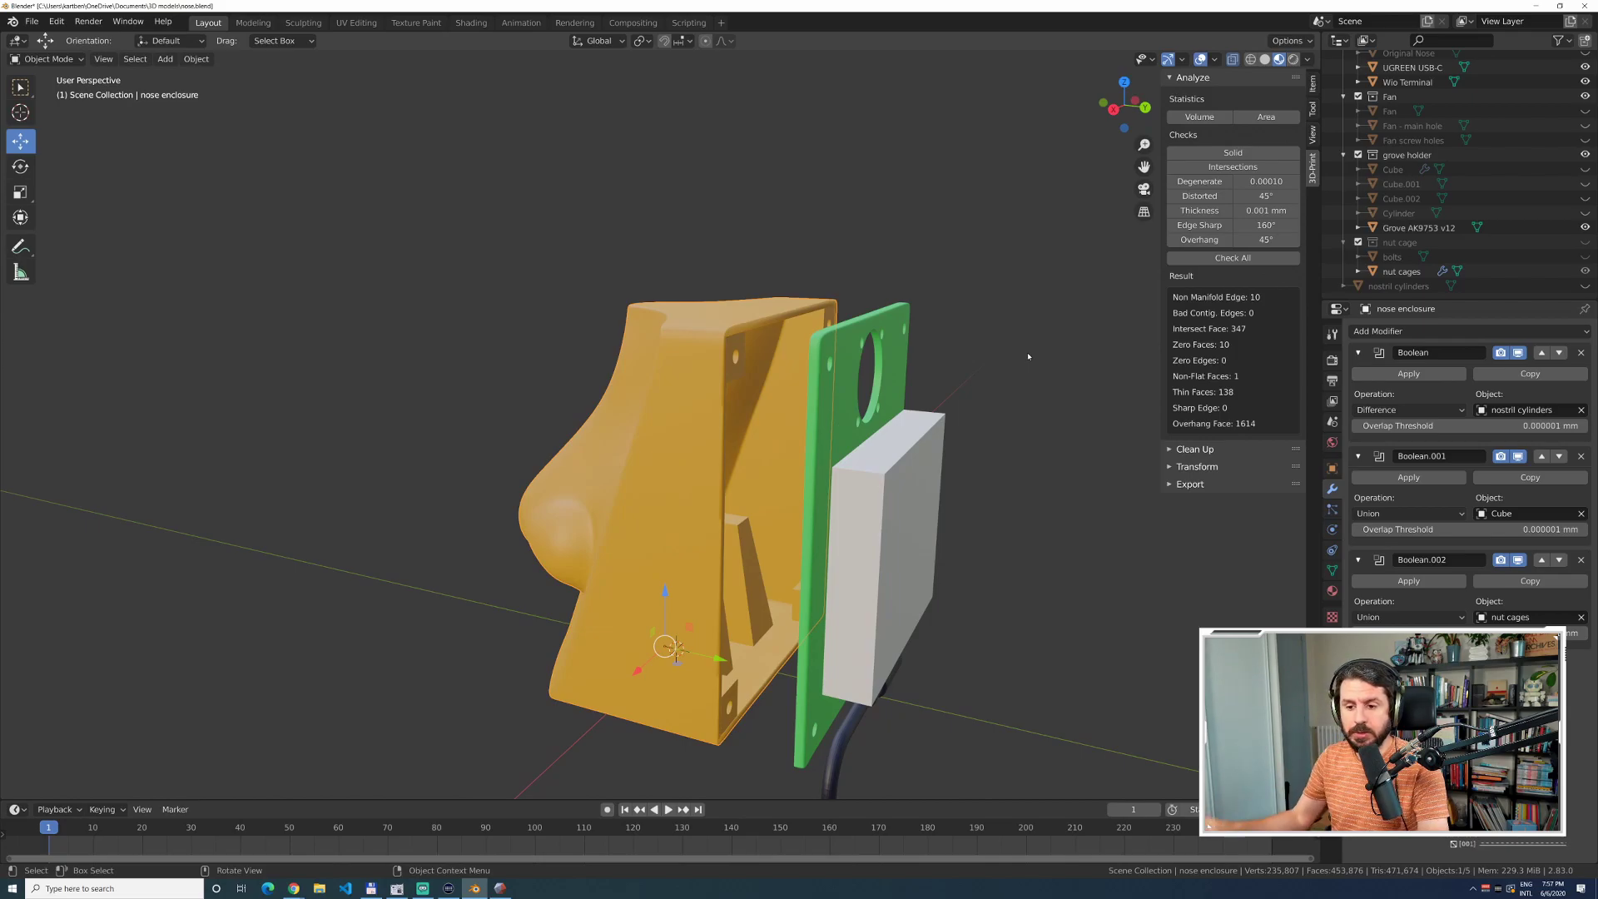
click(649, 258)
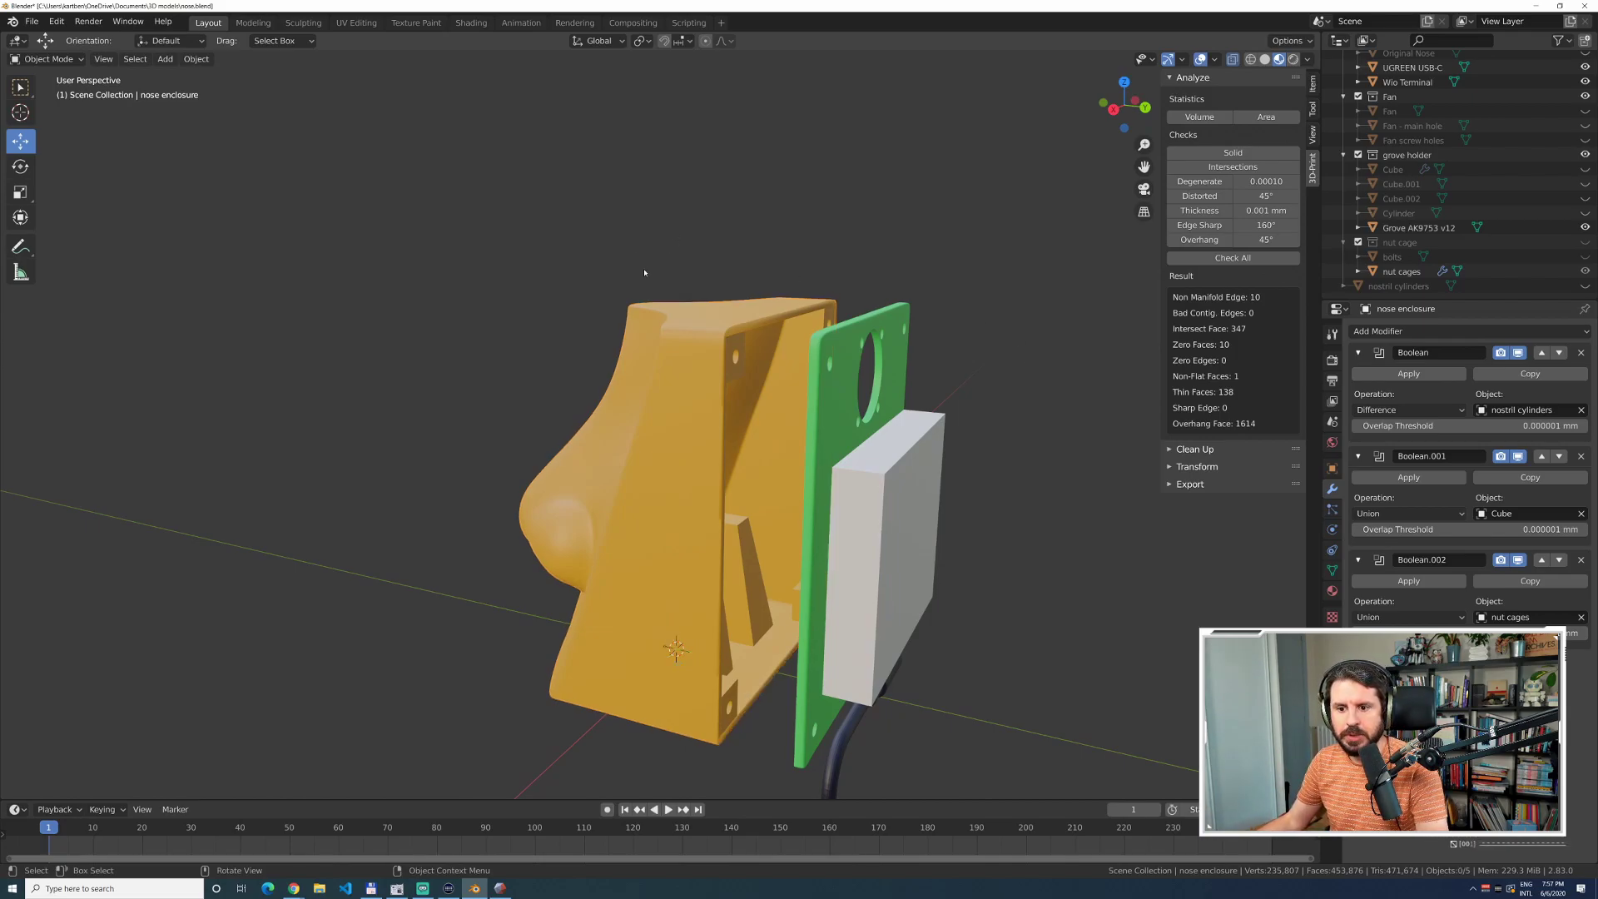
click(720, 357)
shift+click(851, 396)
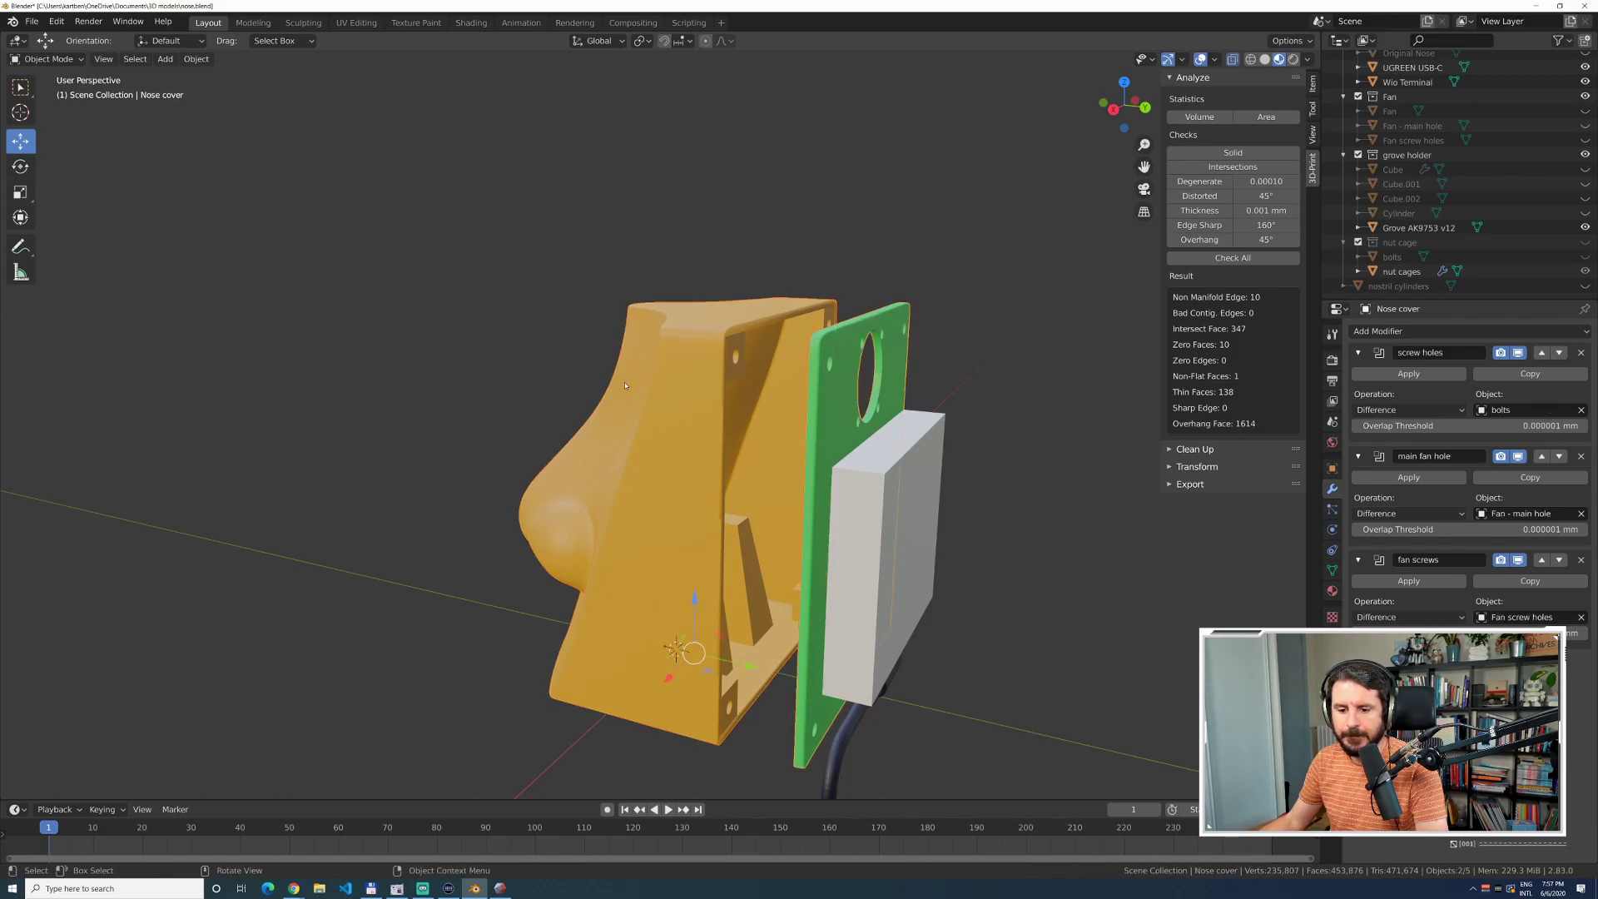
middle_drag(556, 363, 483, 366)
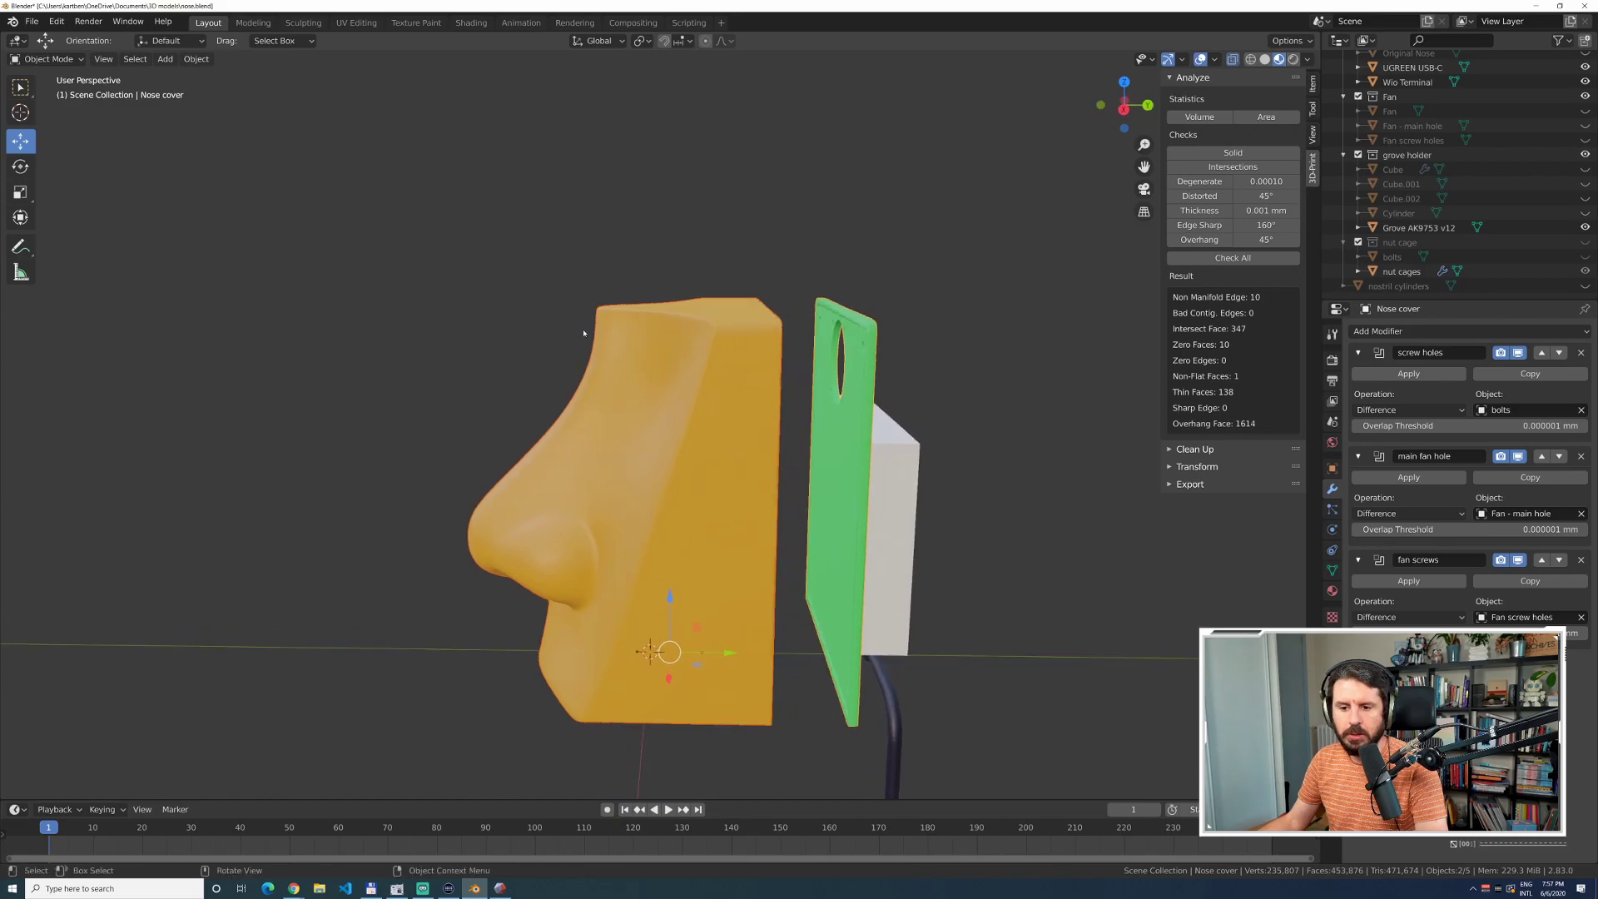
Start a Wavefront OBJ export and review its Geometry options, including Apply Modifiers.
click(34, 21)
mouse_move(89, 234)
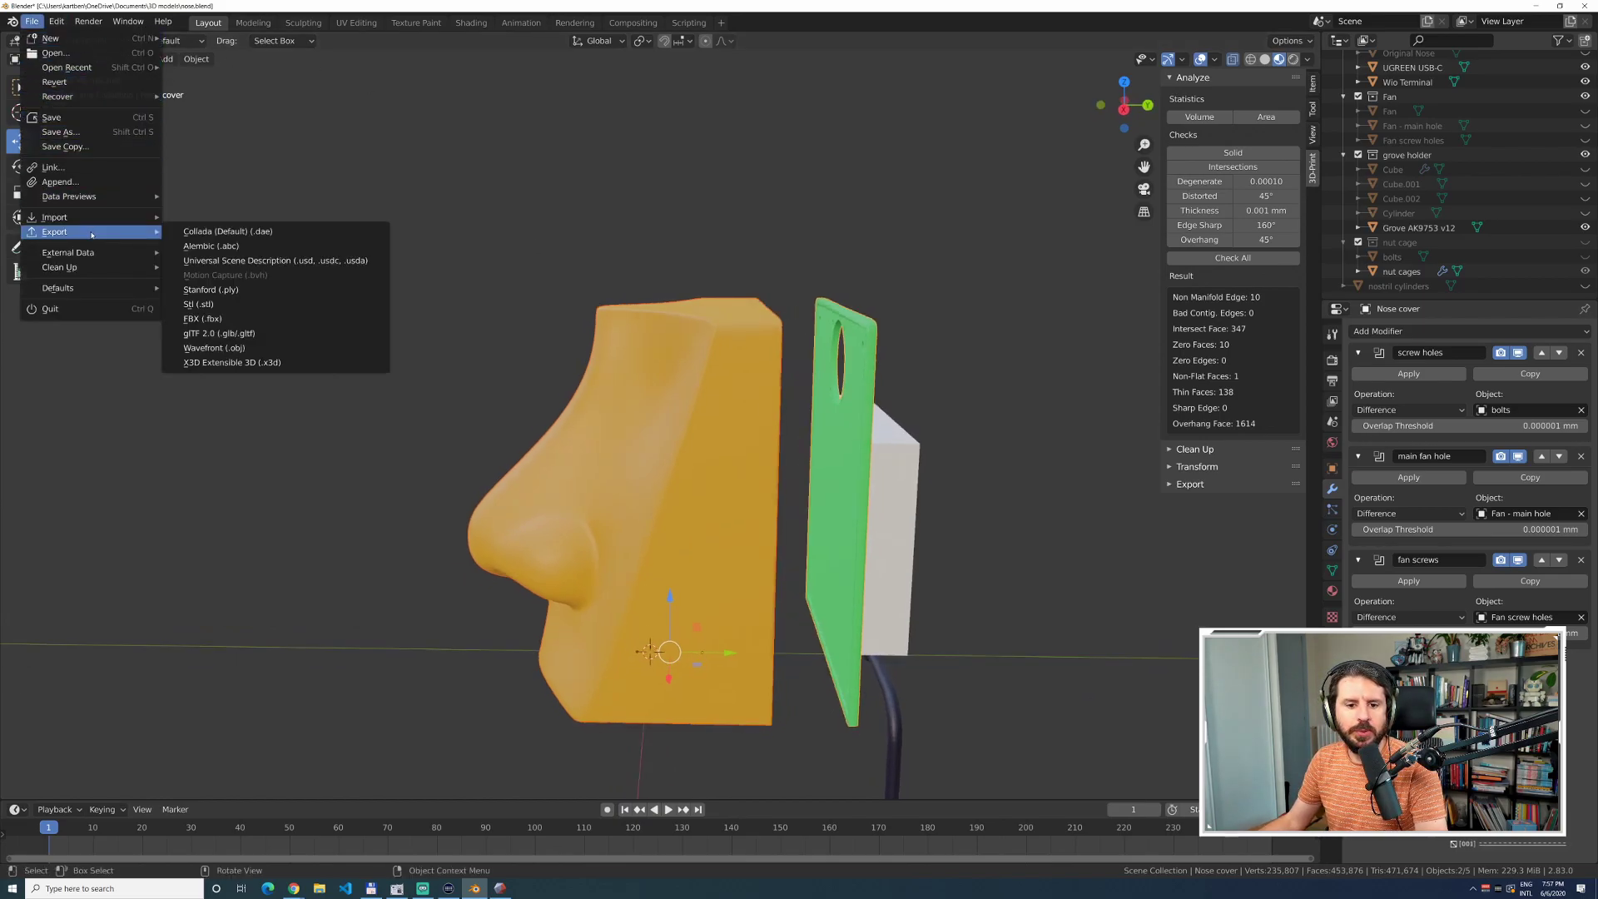
click(231, 349)
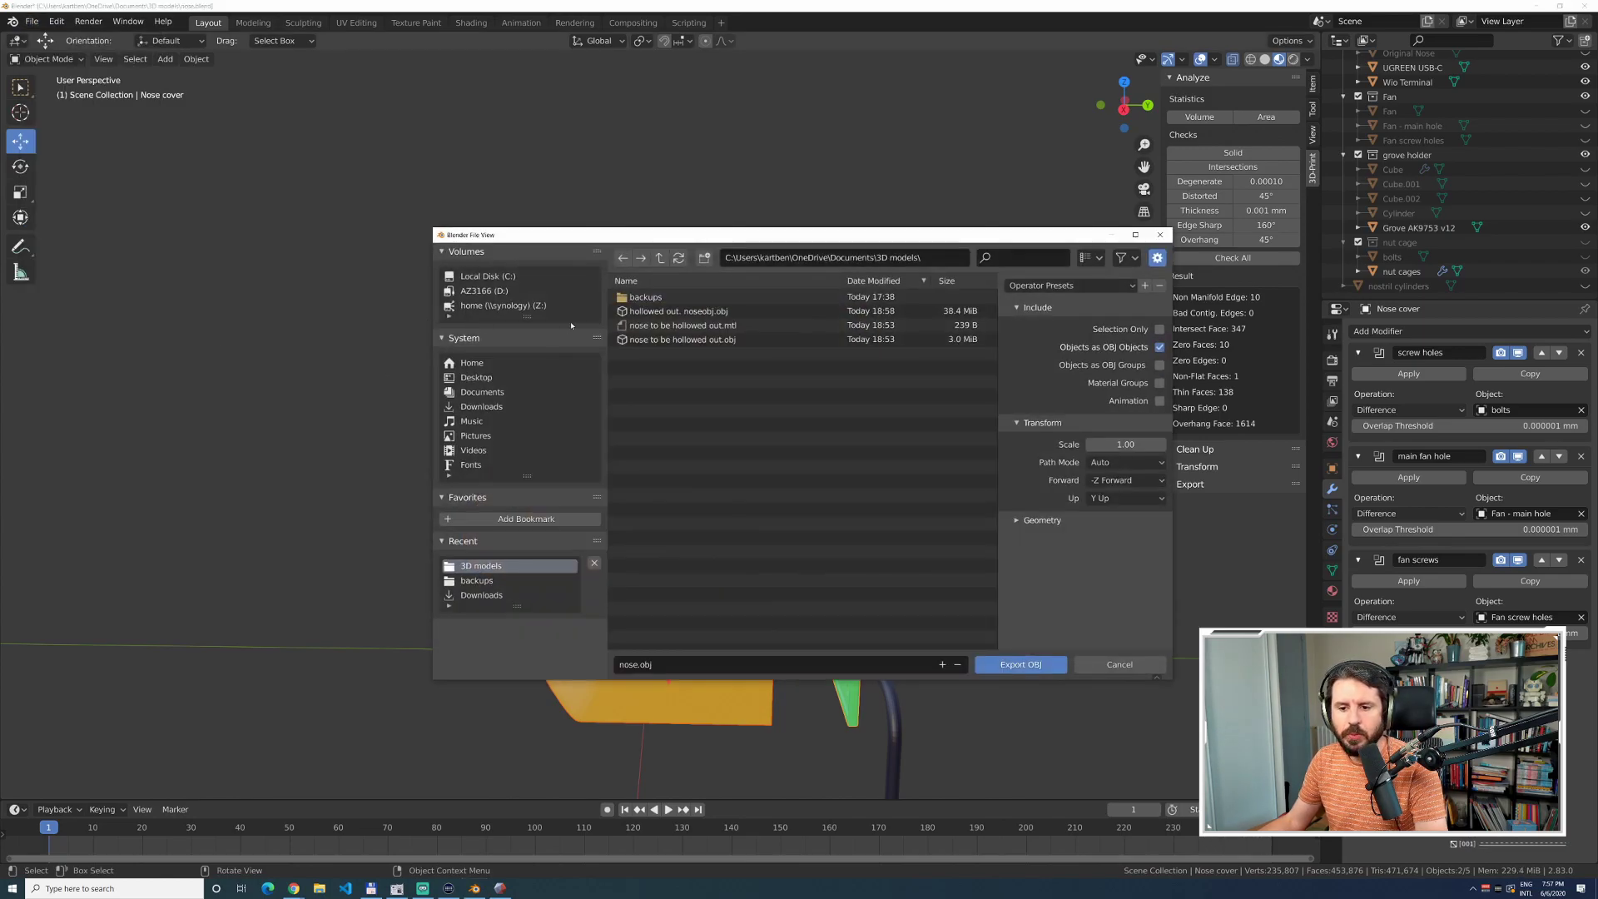
click(689, 665)
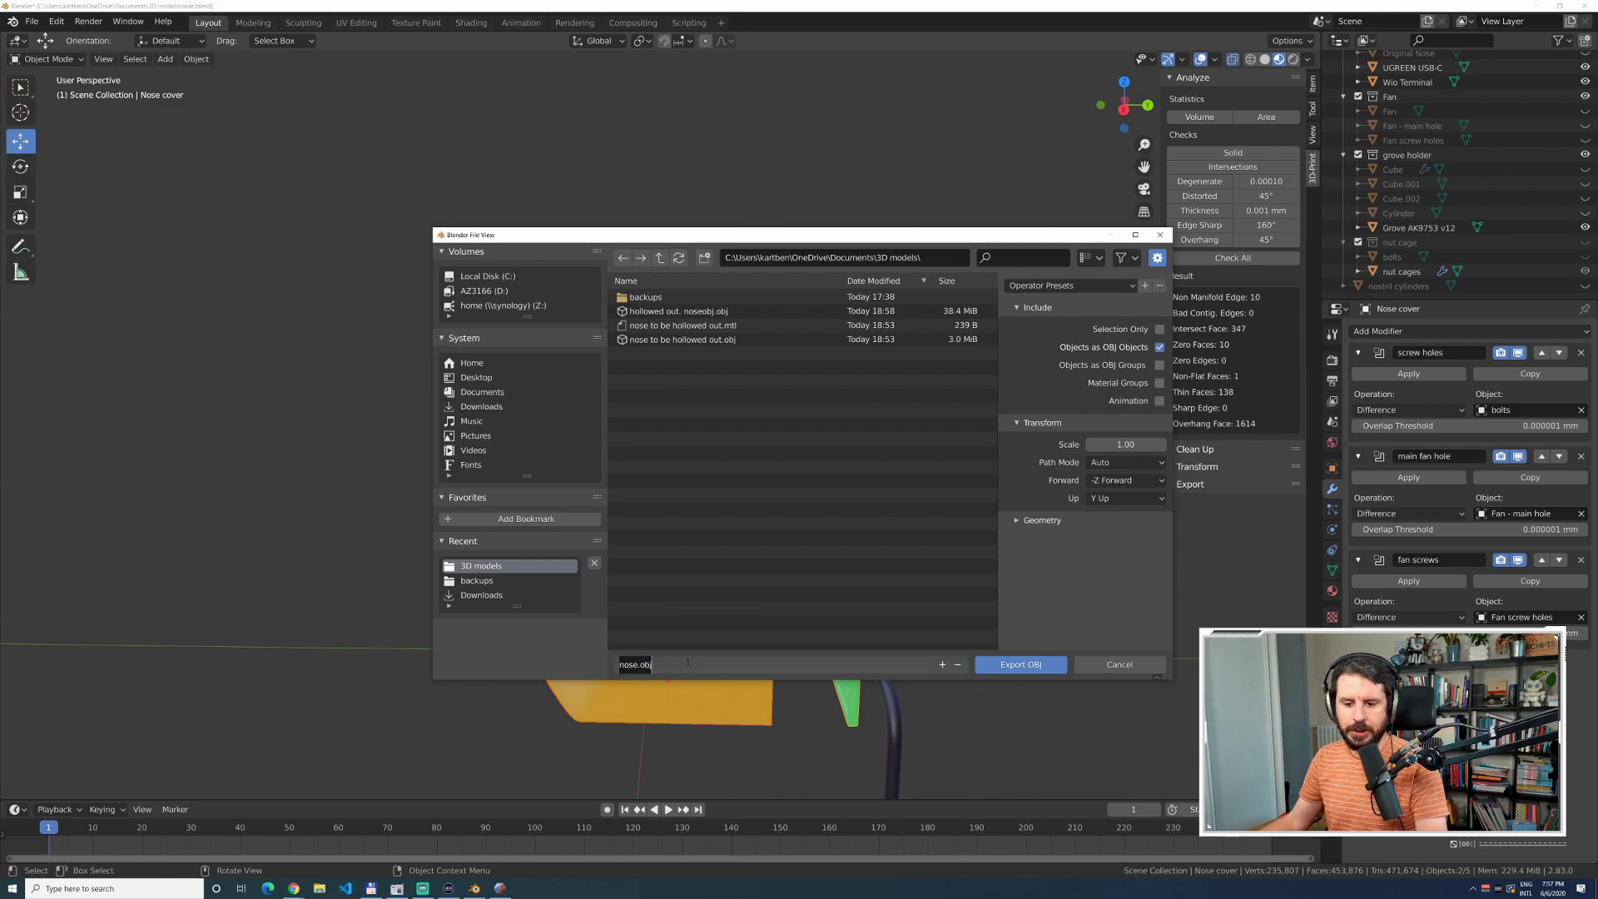
click(686, 666)
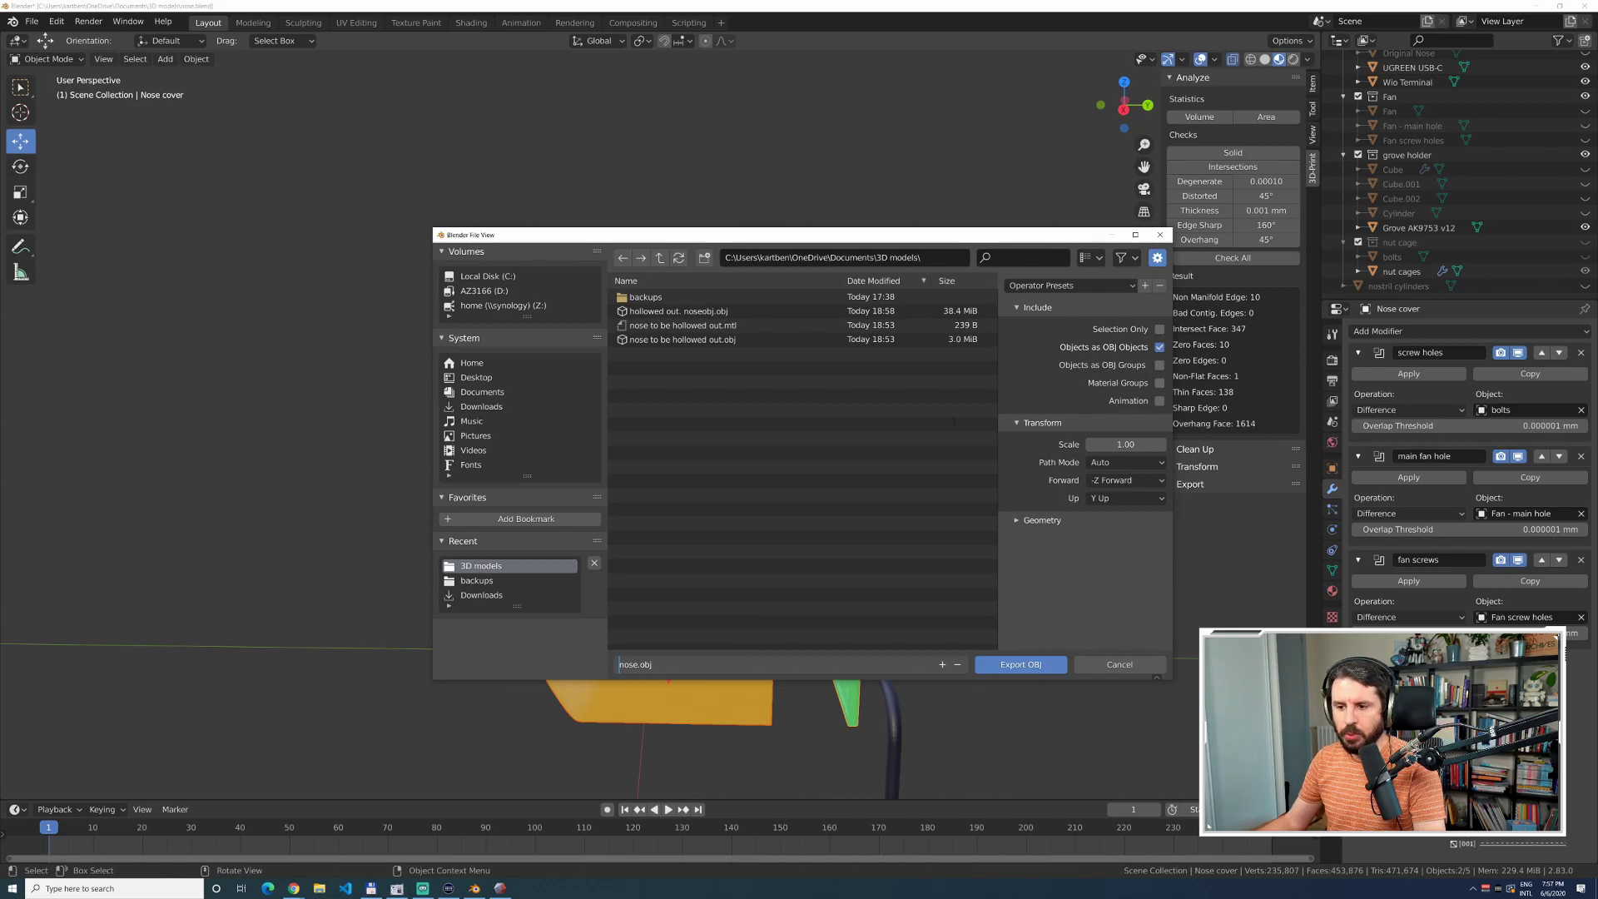
click(1041, 520)
click(1040, 520)
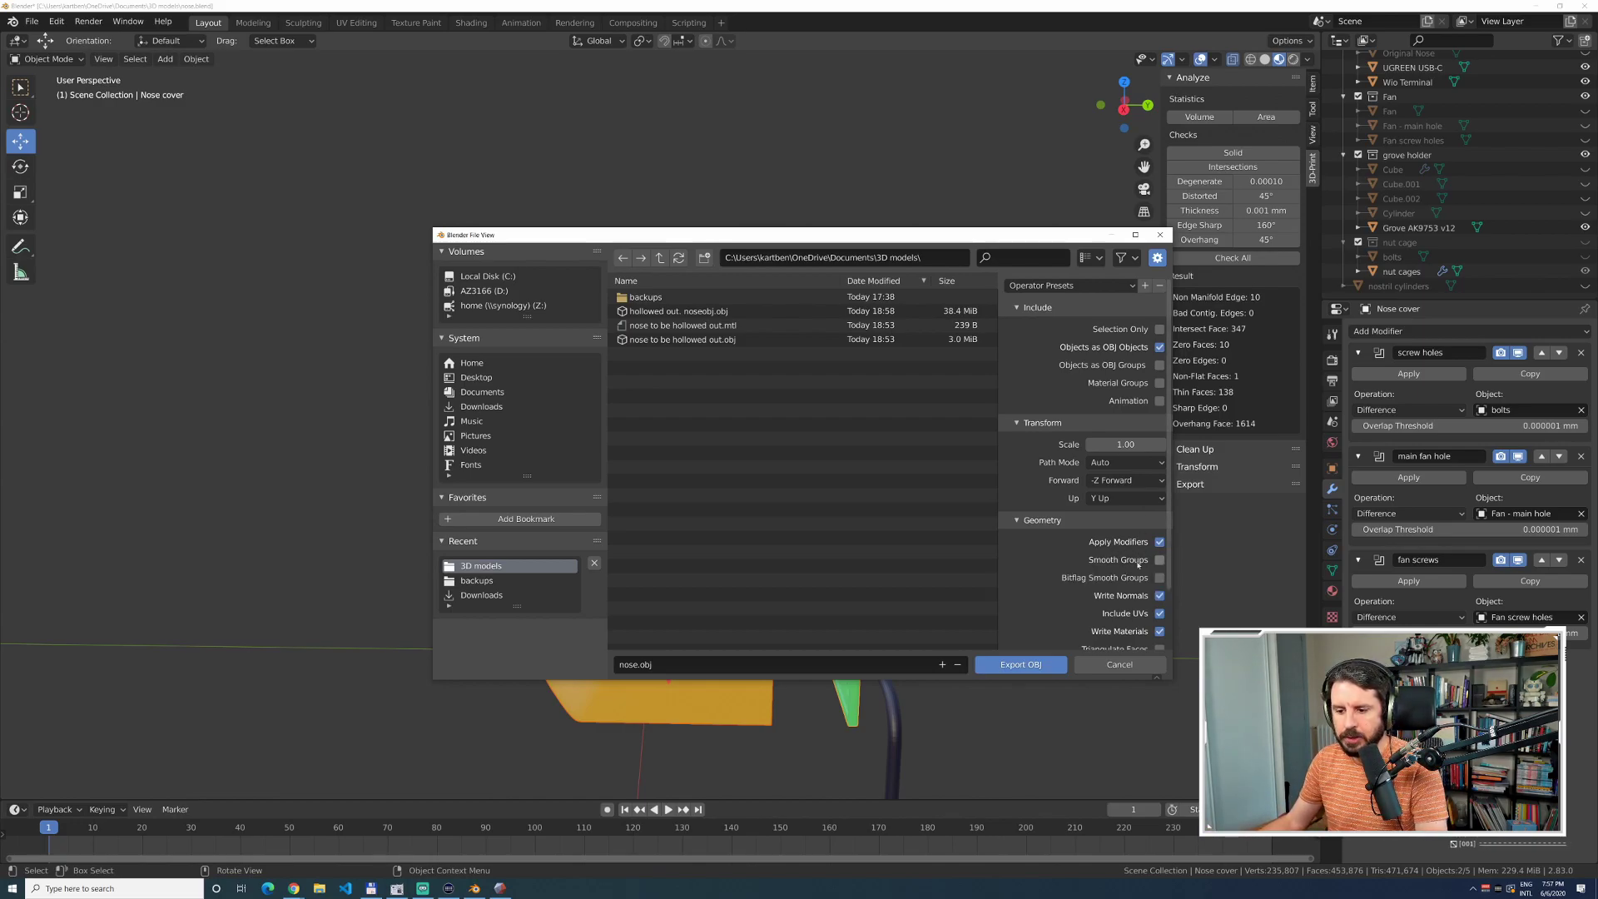
scroll(1112, 570, down, 2)
scroll(1113, 574, down, 1)
Name the file "nose ready to print.obj" and export the OBJ into the 3D models folder.
click(675, 663)
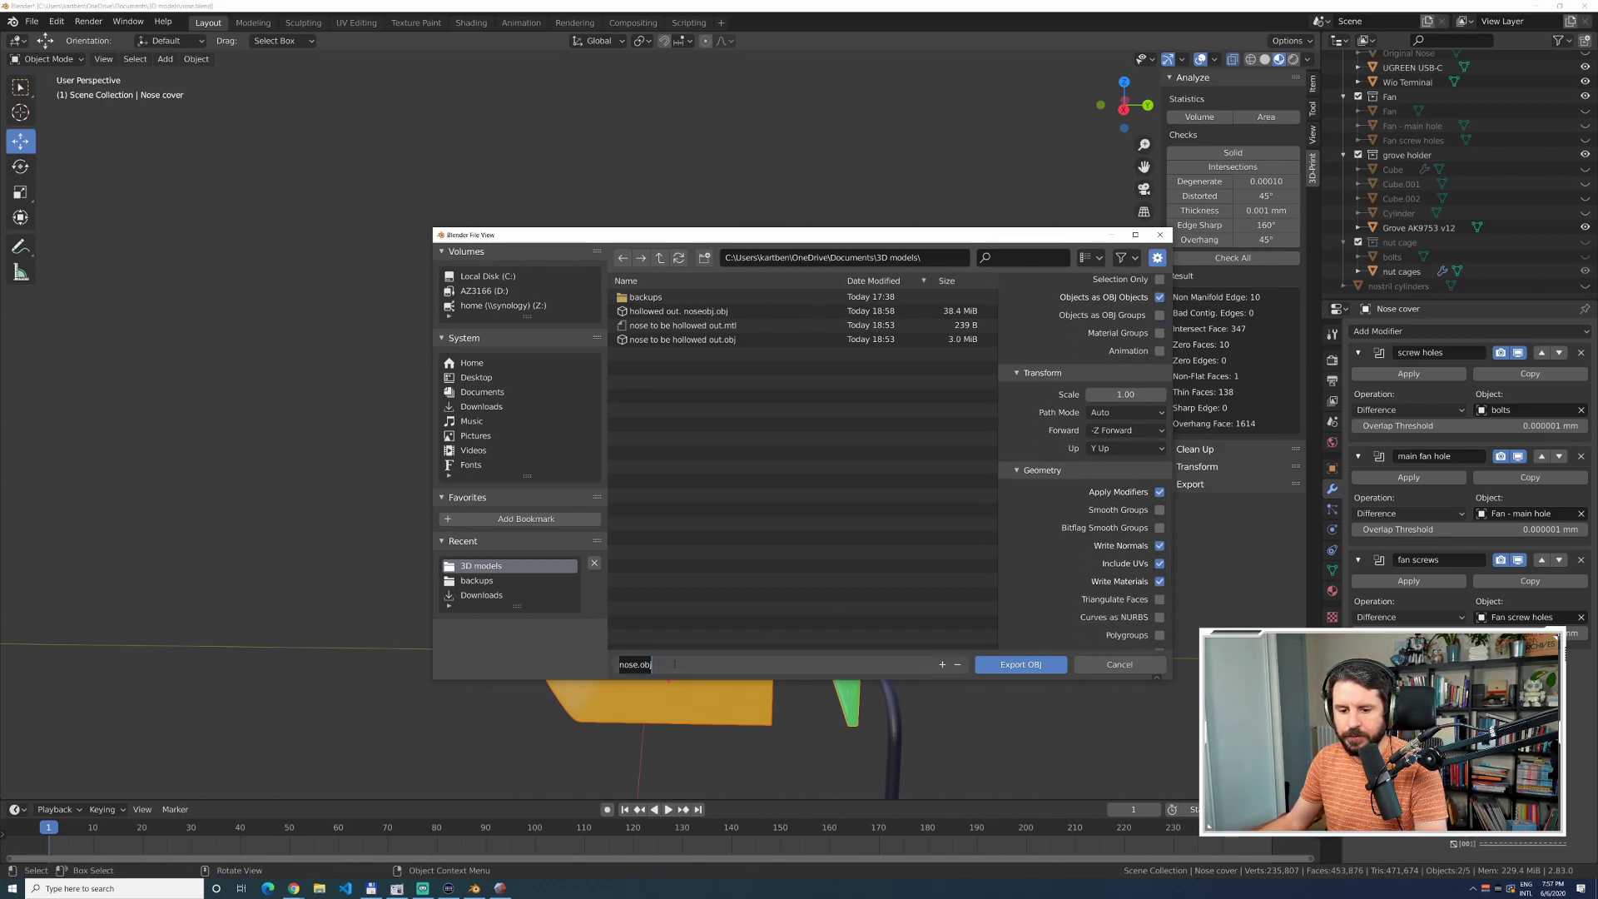
key(Home)
text(ready to prin)
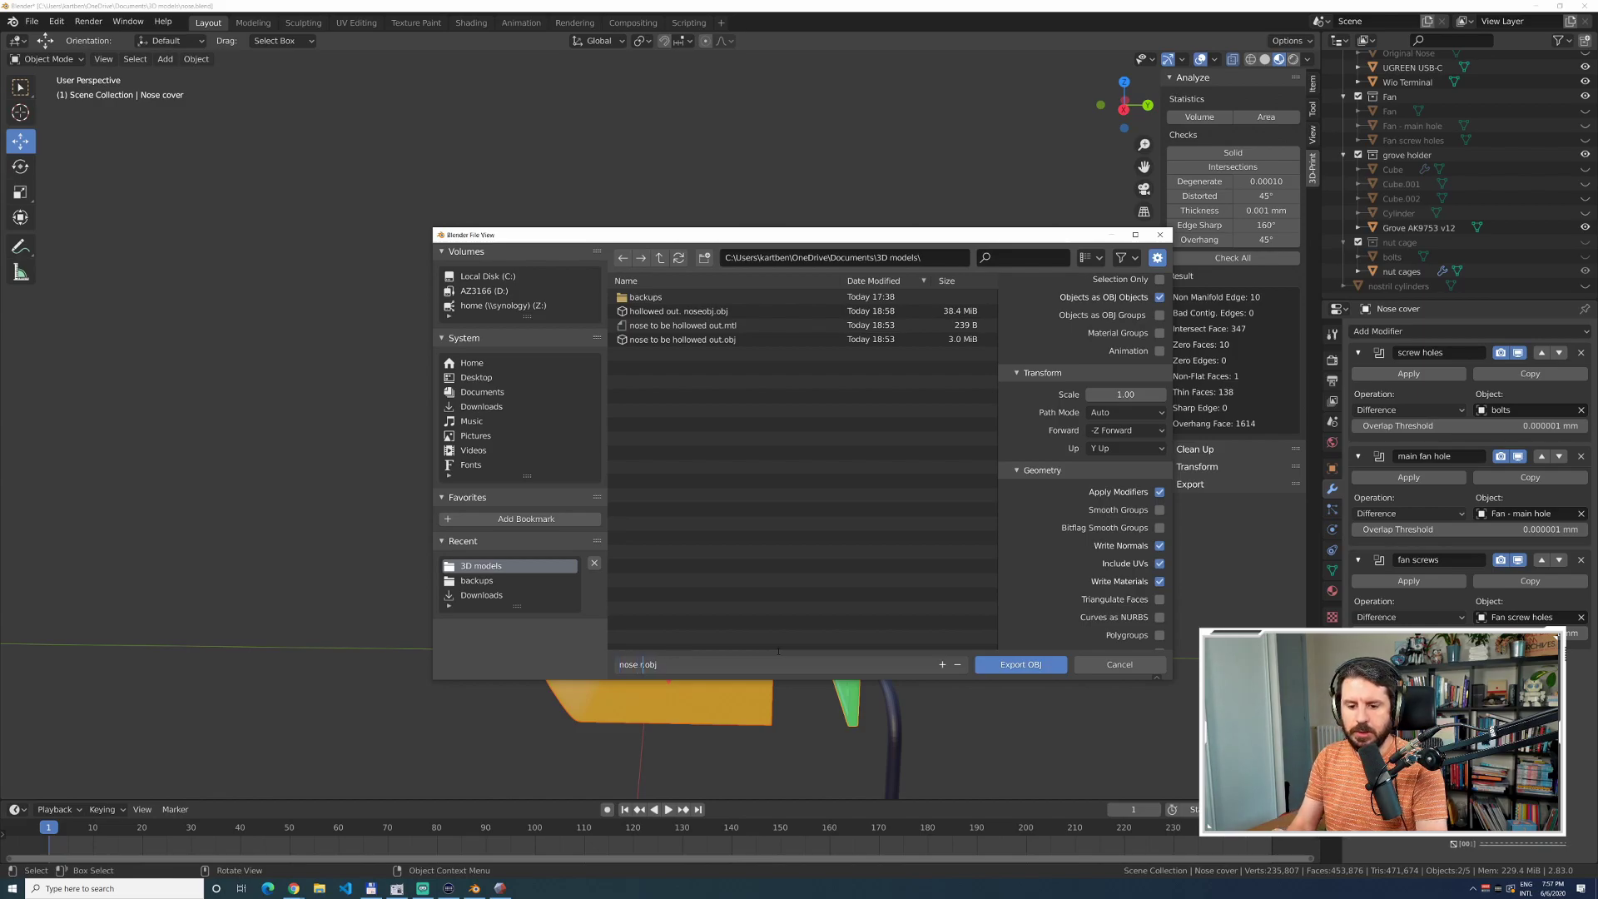
text(t)
key(Return)
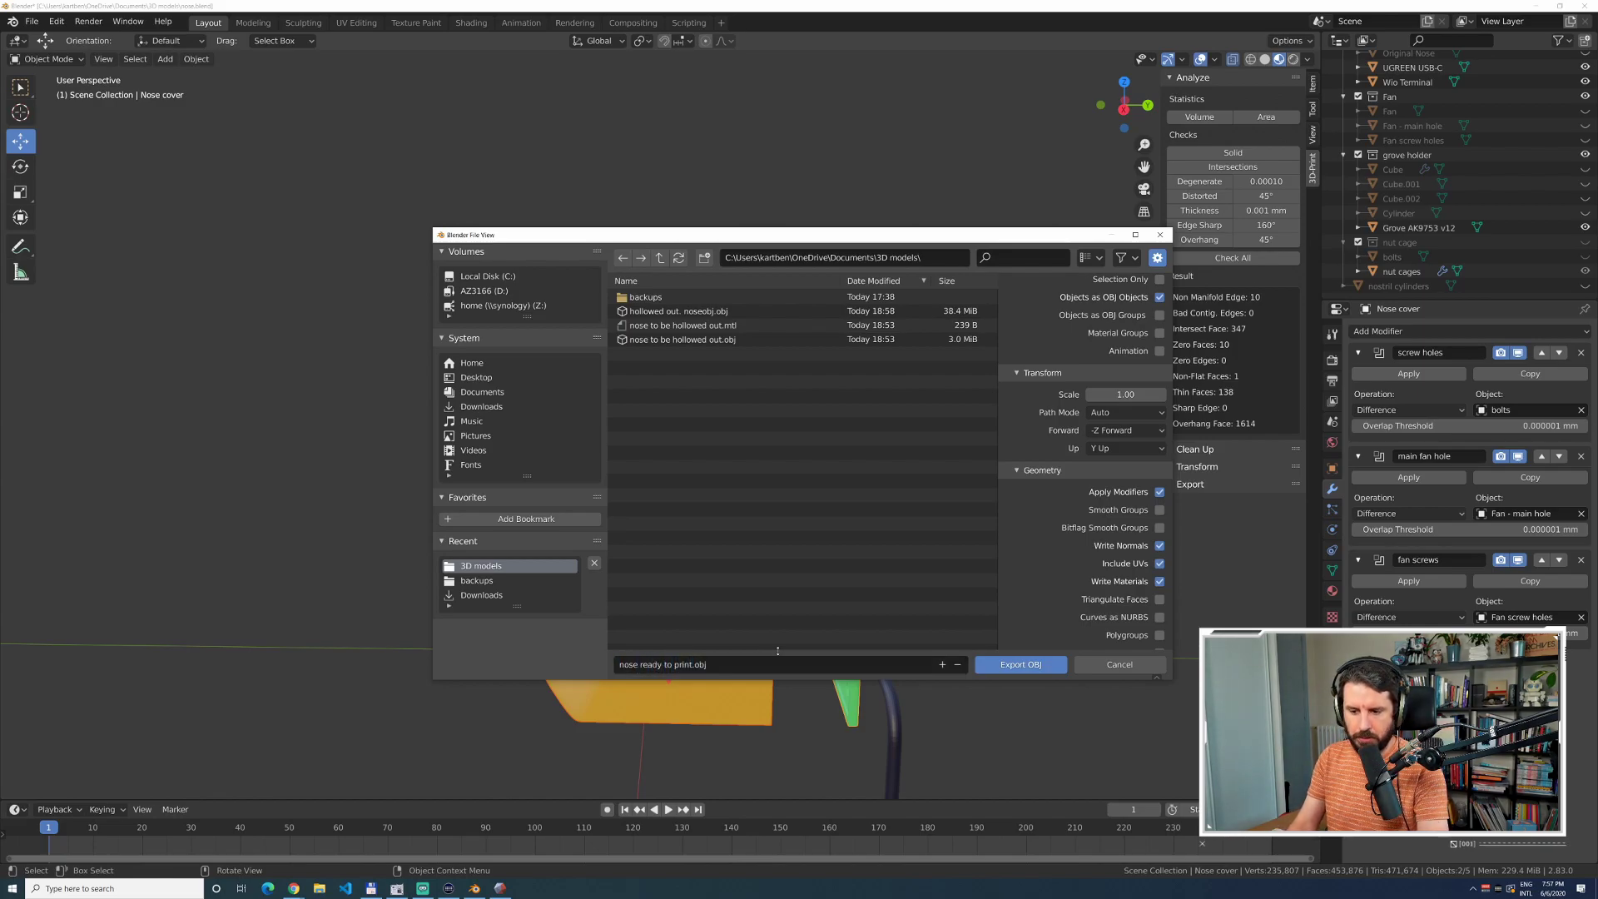
click(1029, 664)
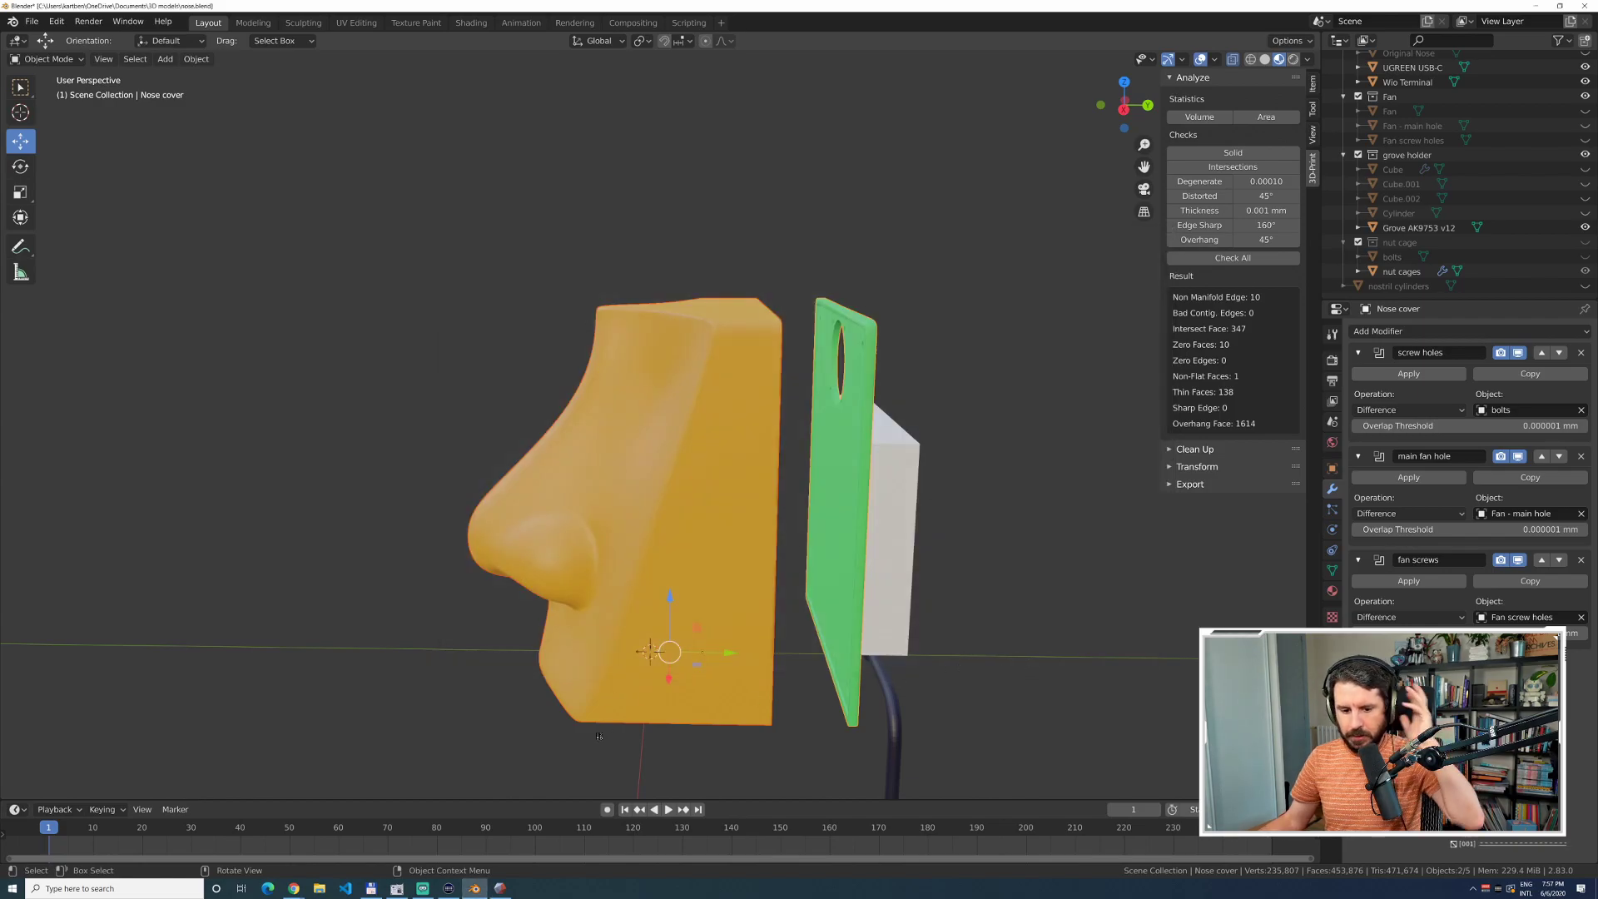
Try to open the exported nose ready to print.obj in 3D Viewer.
click(372, 889)
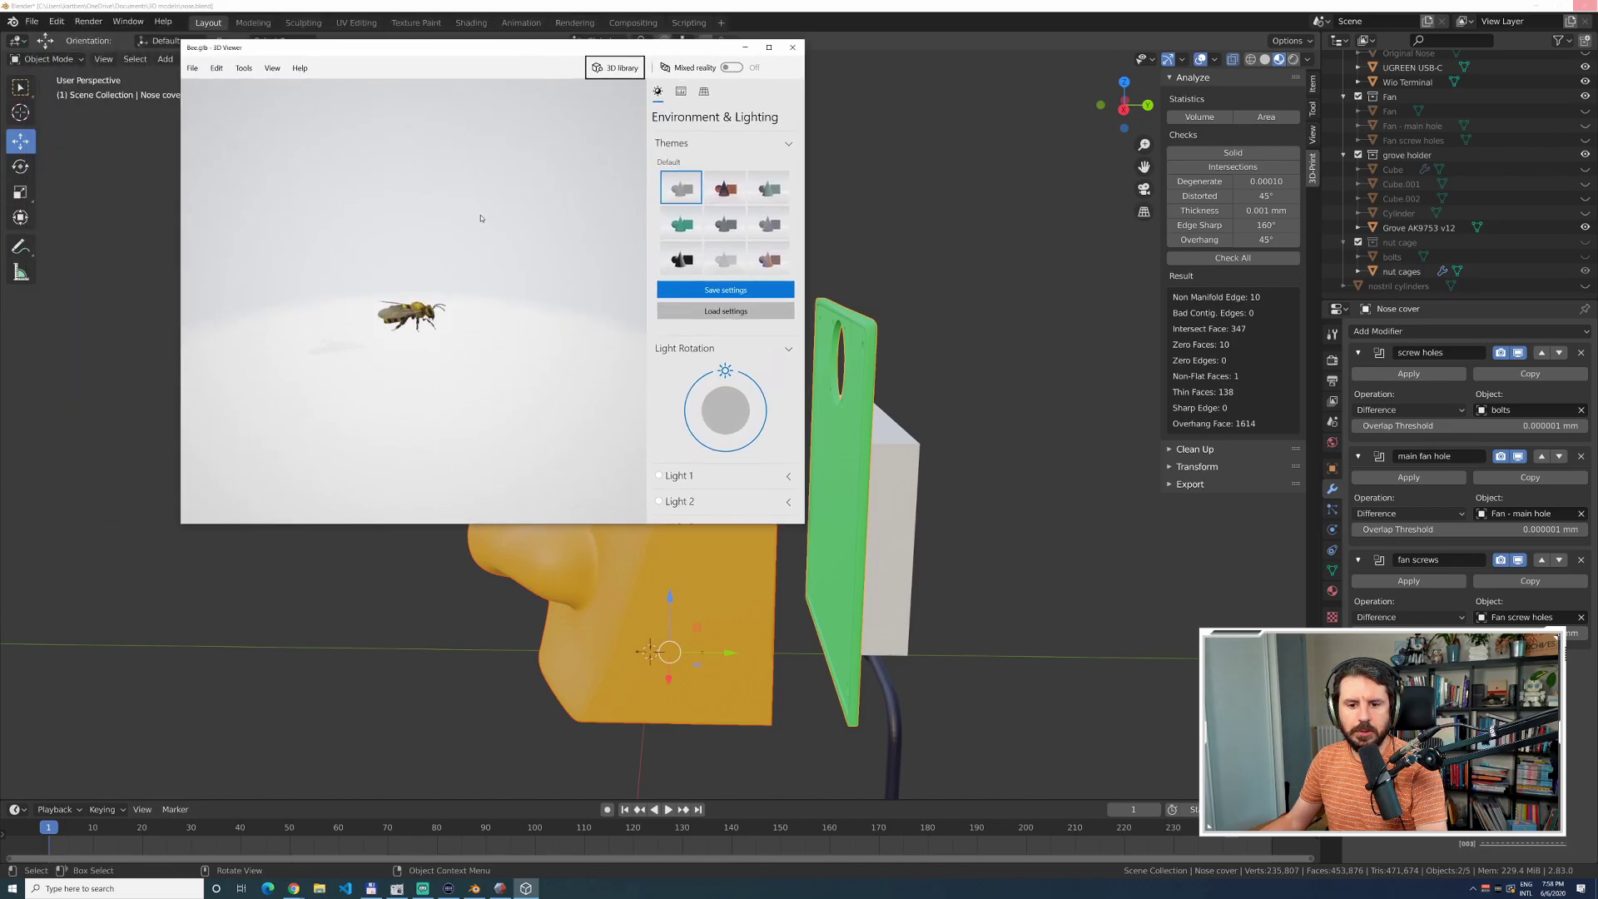
click(528, 316)
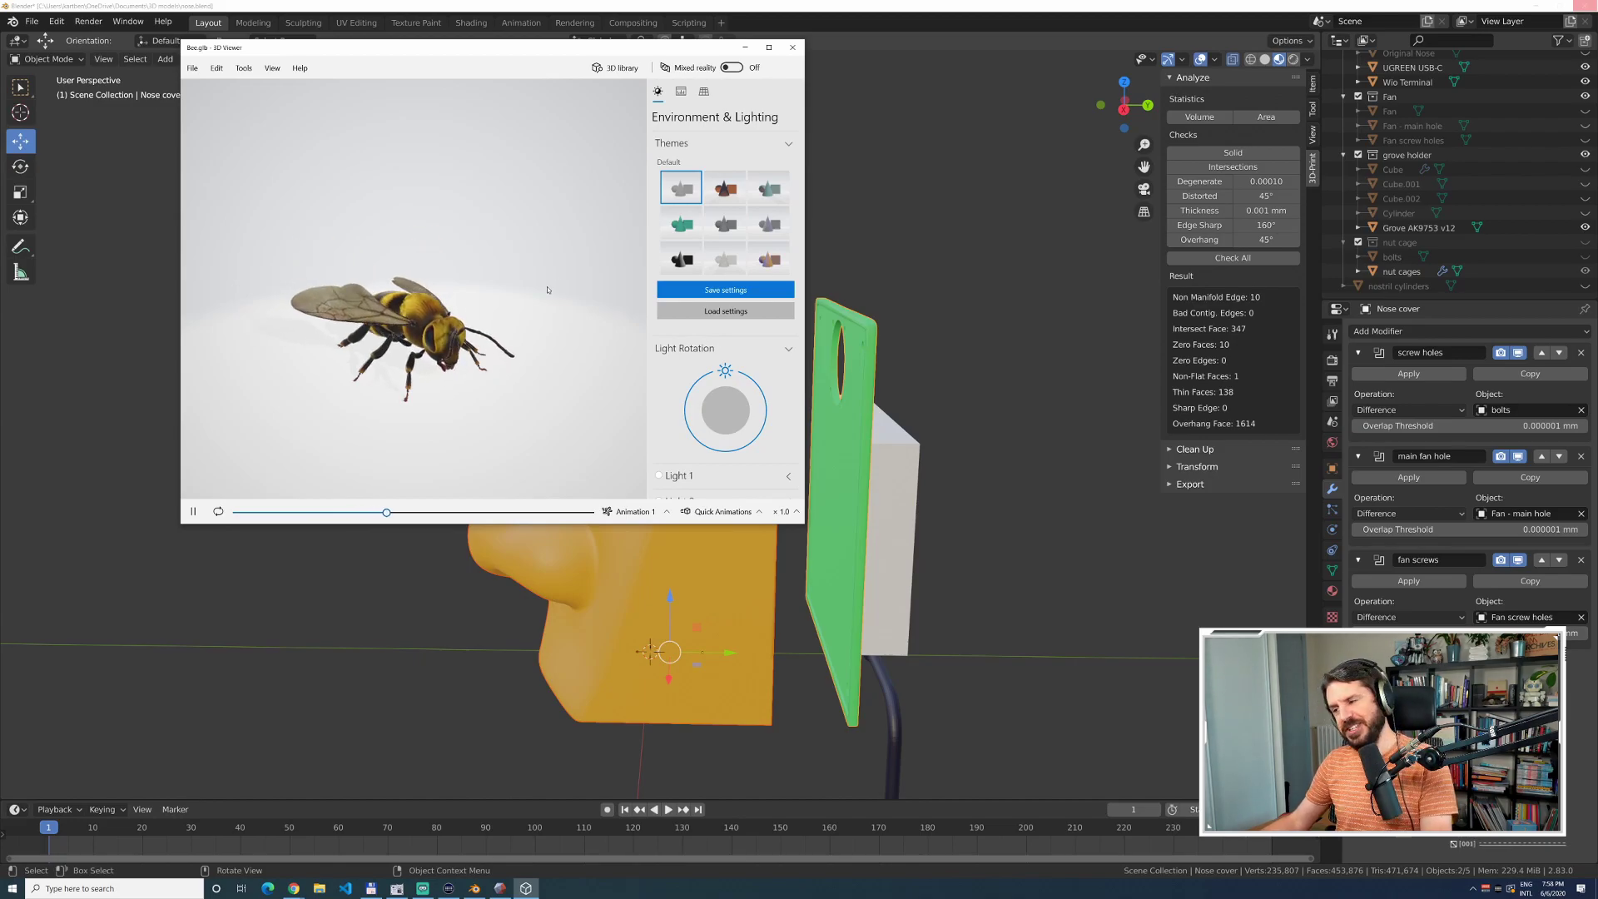
click(790, 47)
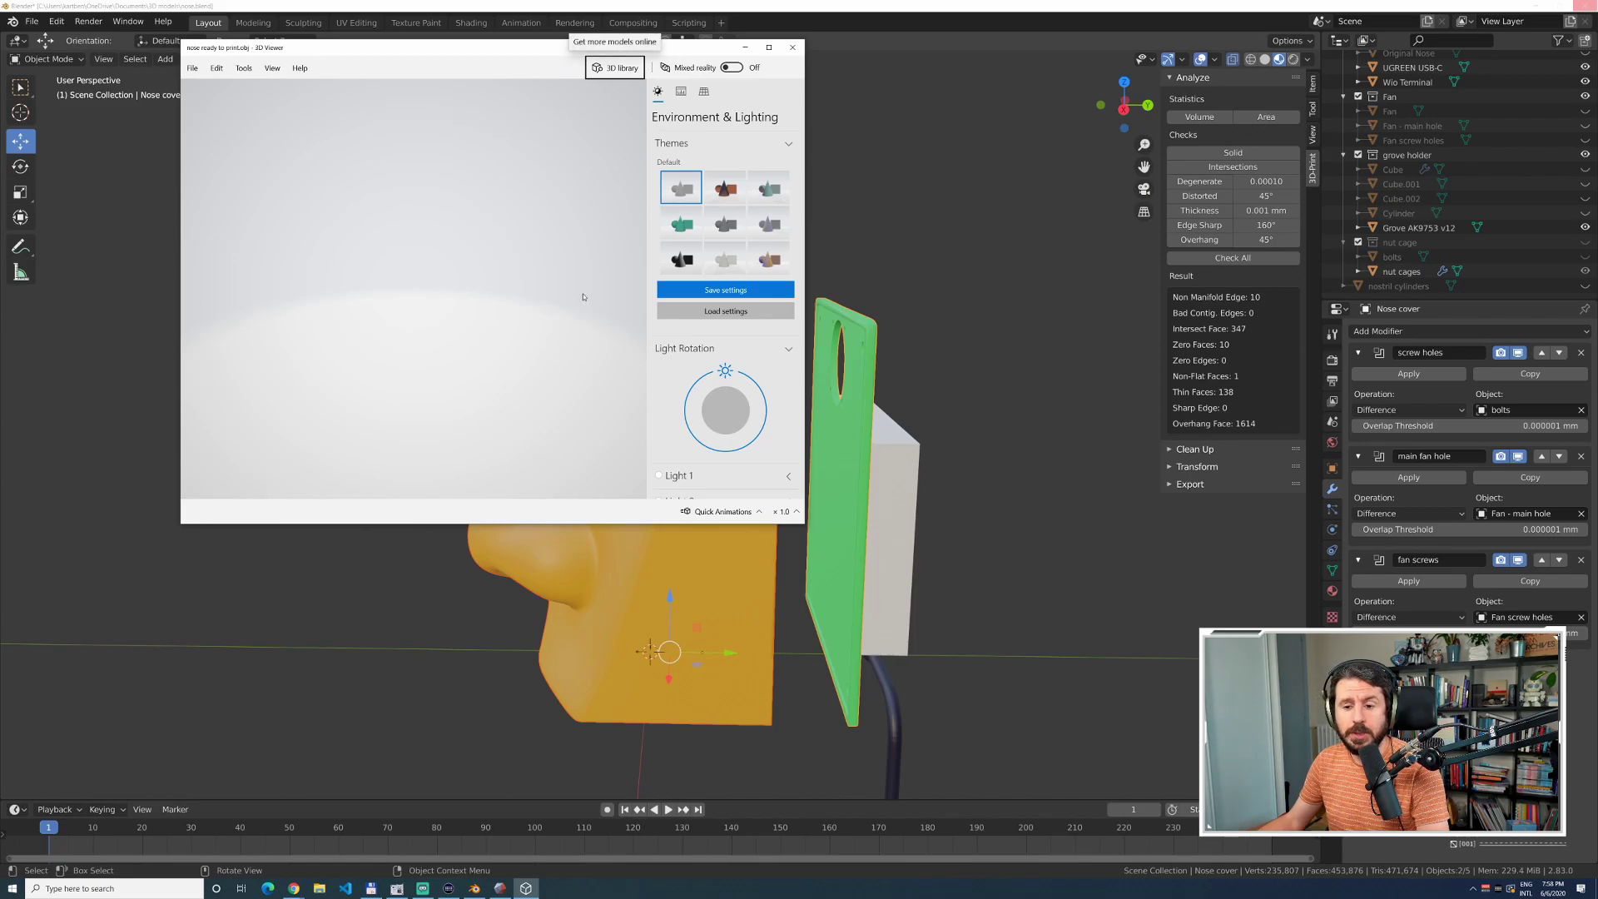
Examine nose ready to print.obj in a maximized 3D Viewer, turning the model to see which parts were exported, and close the viewer.
double_click(543, 54)
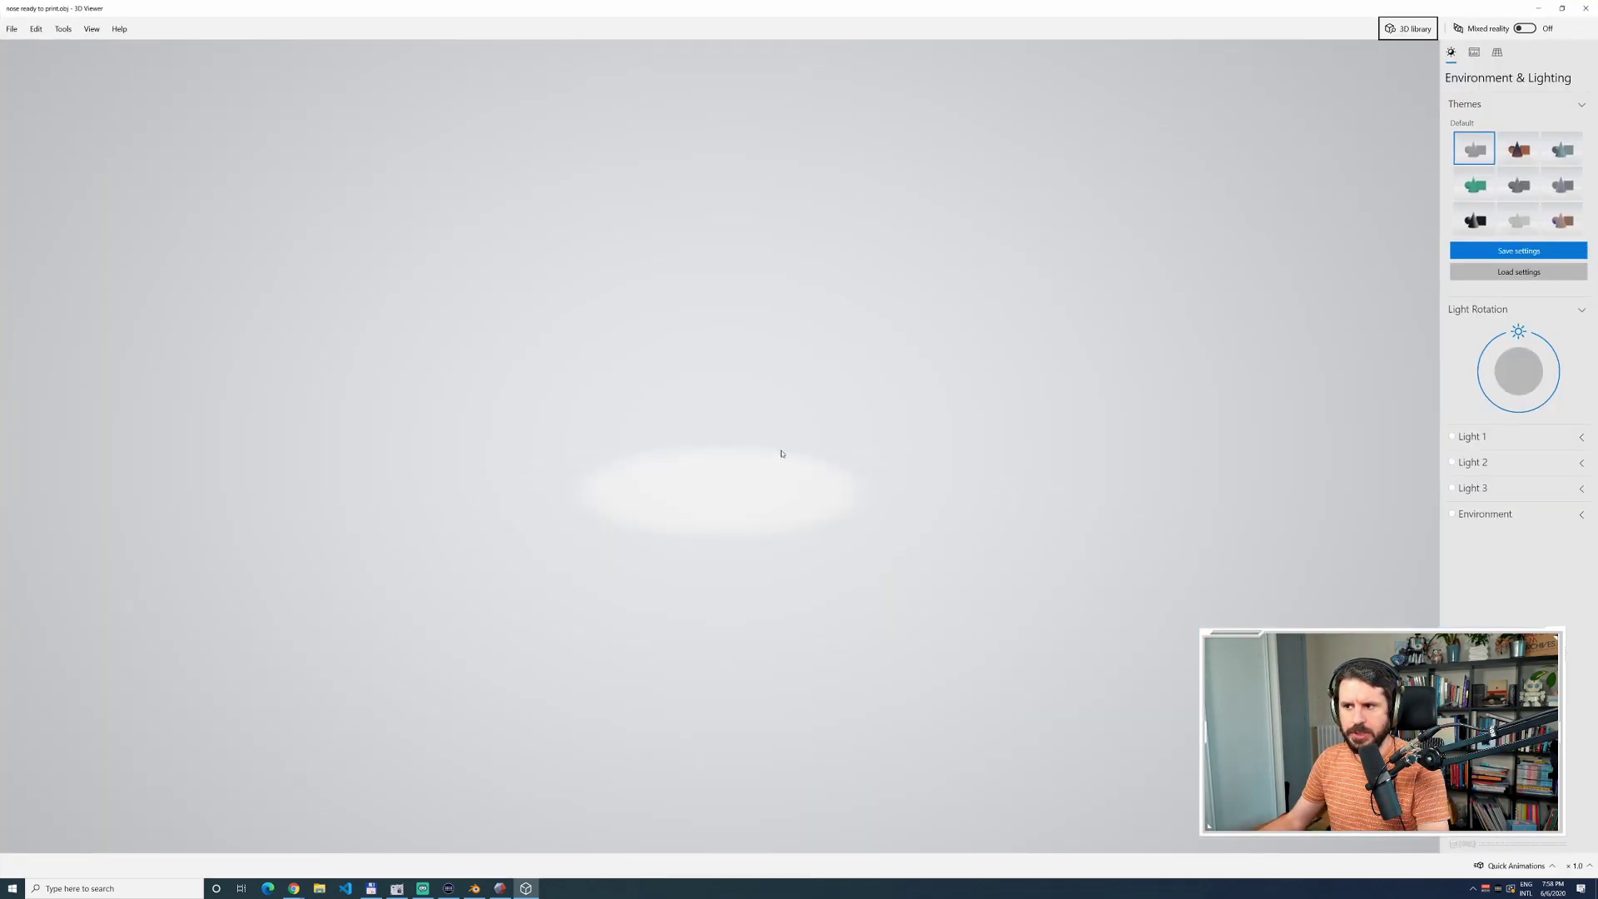
scroll(793, 457, up, 8)
scroll(793, 457, down, 2)
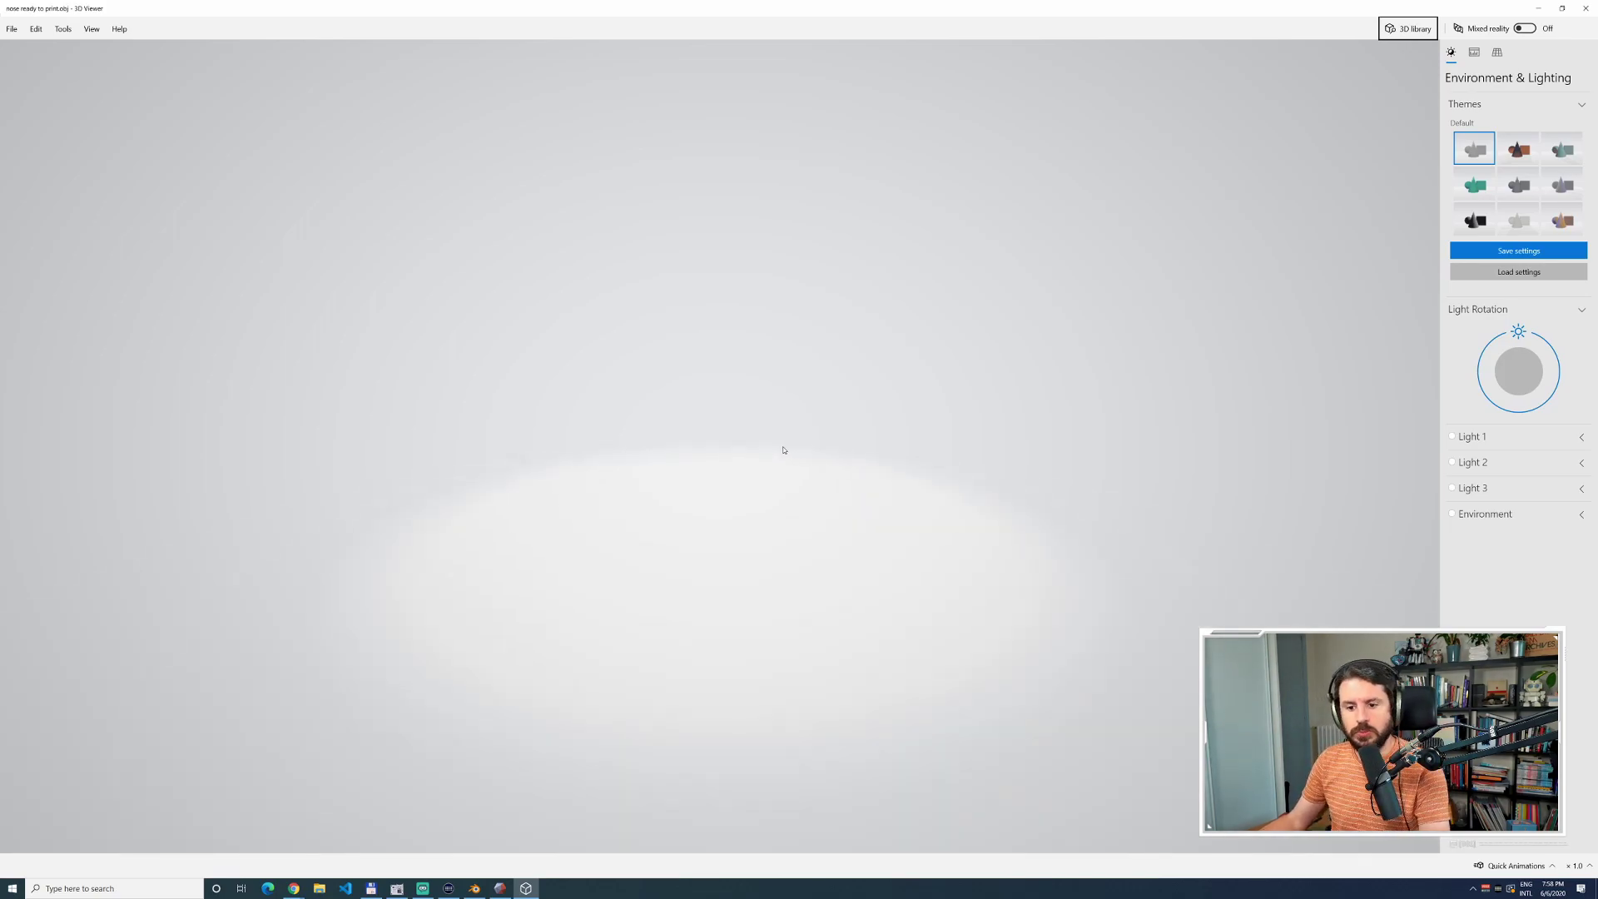
scroll(939, 446, up, 3)
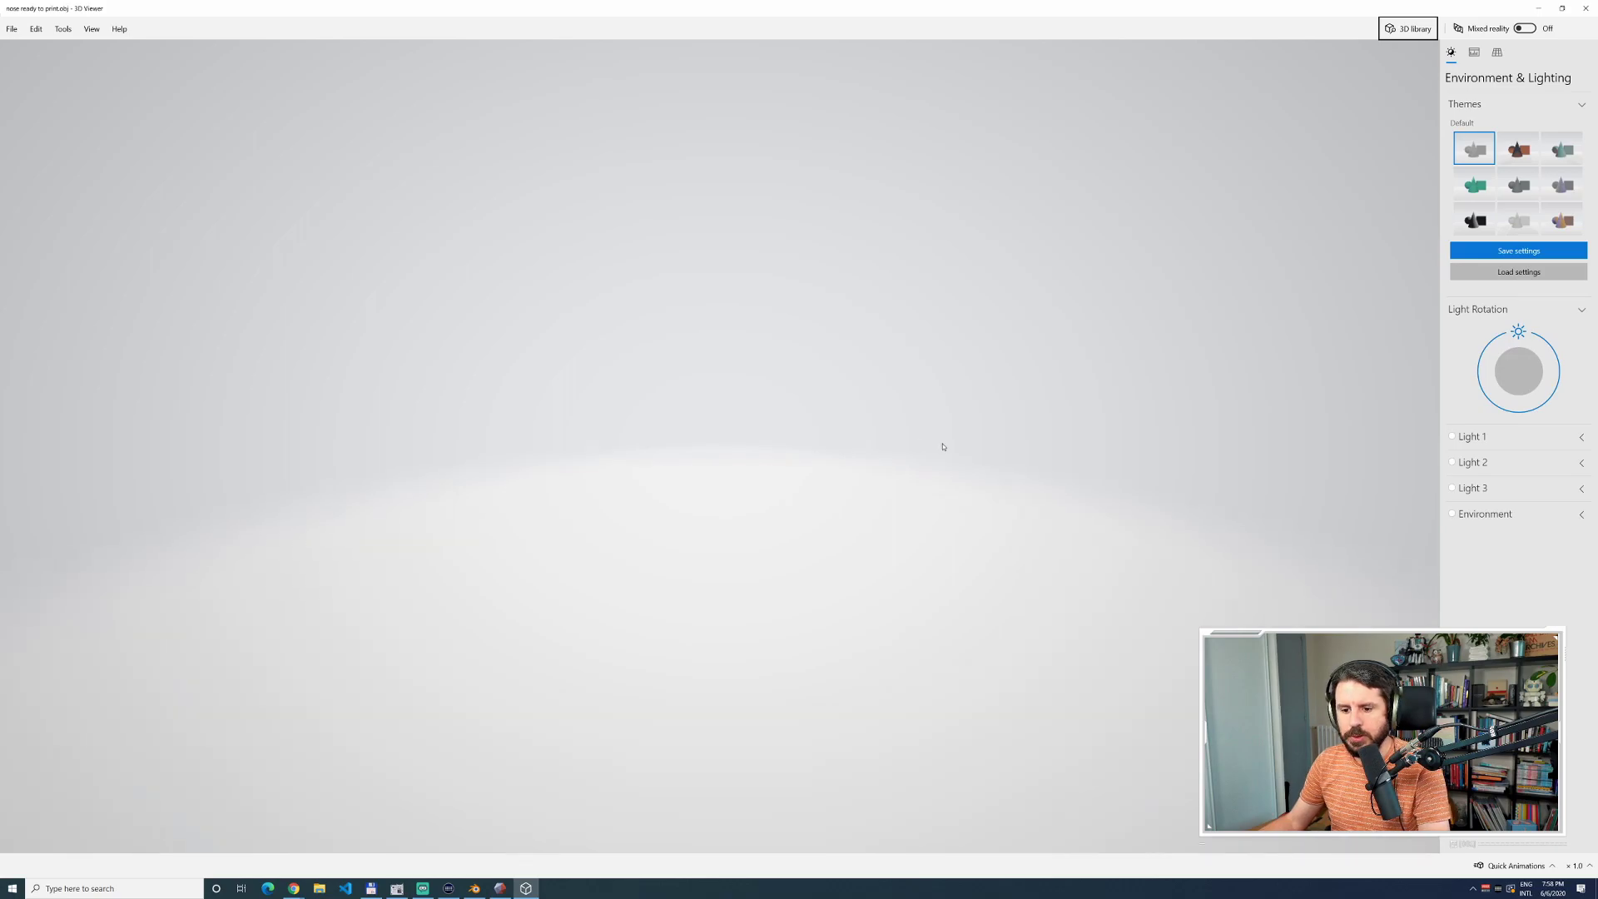
scroll(935, 403, down, 4)
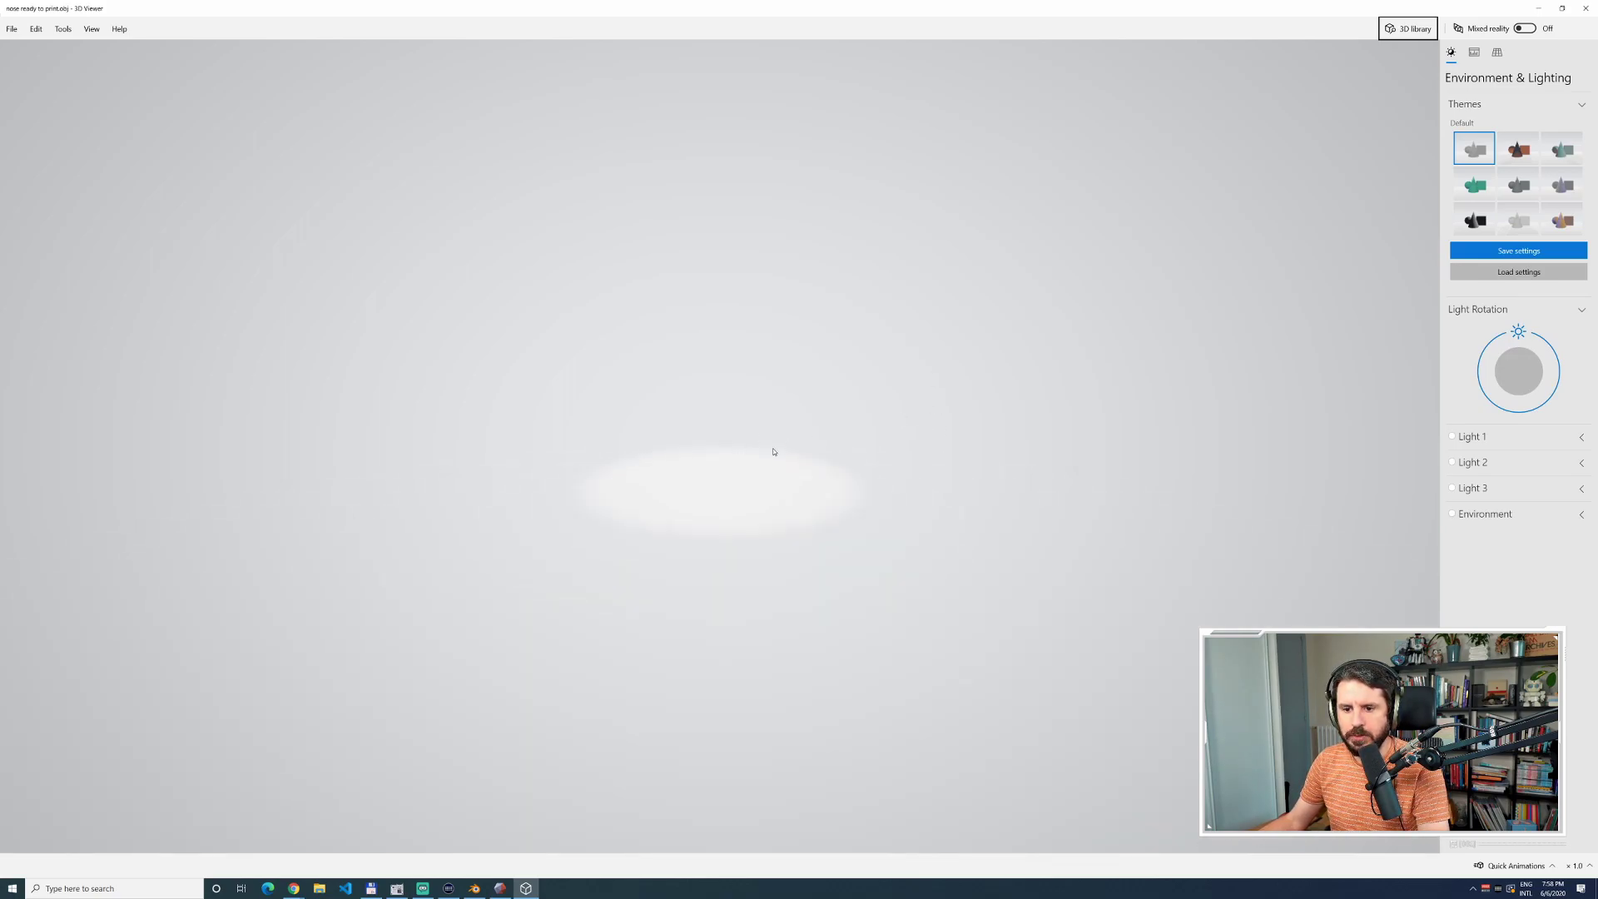
scroll(777, 456, up, 3)
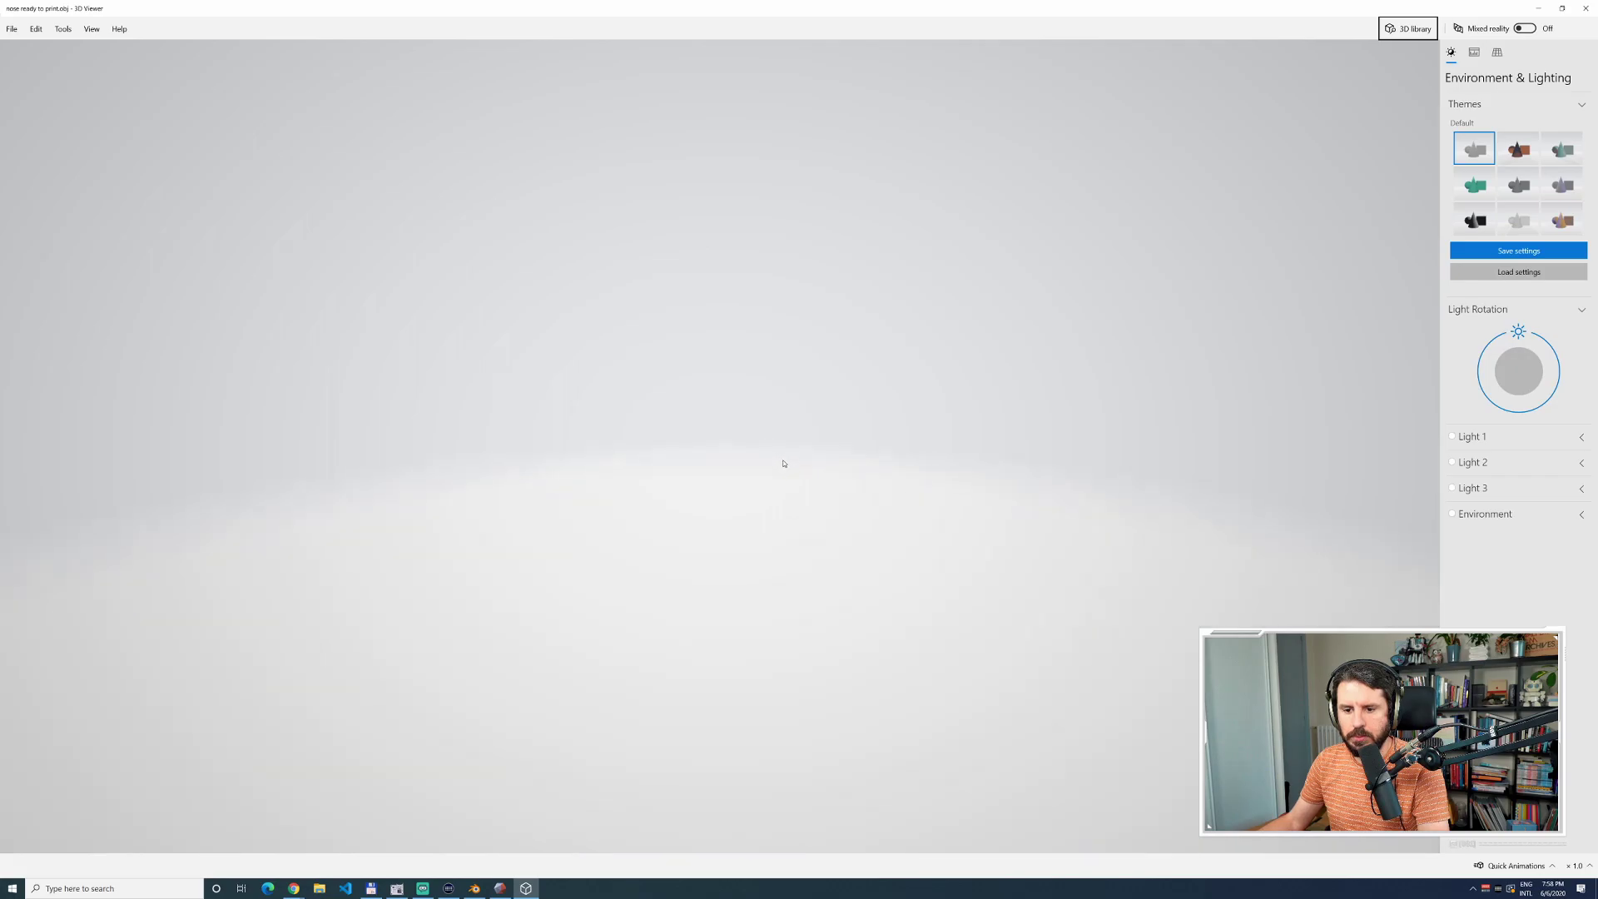
click(1585, 8)
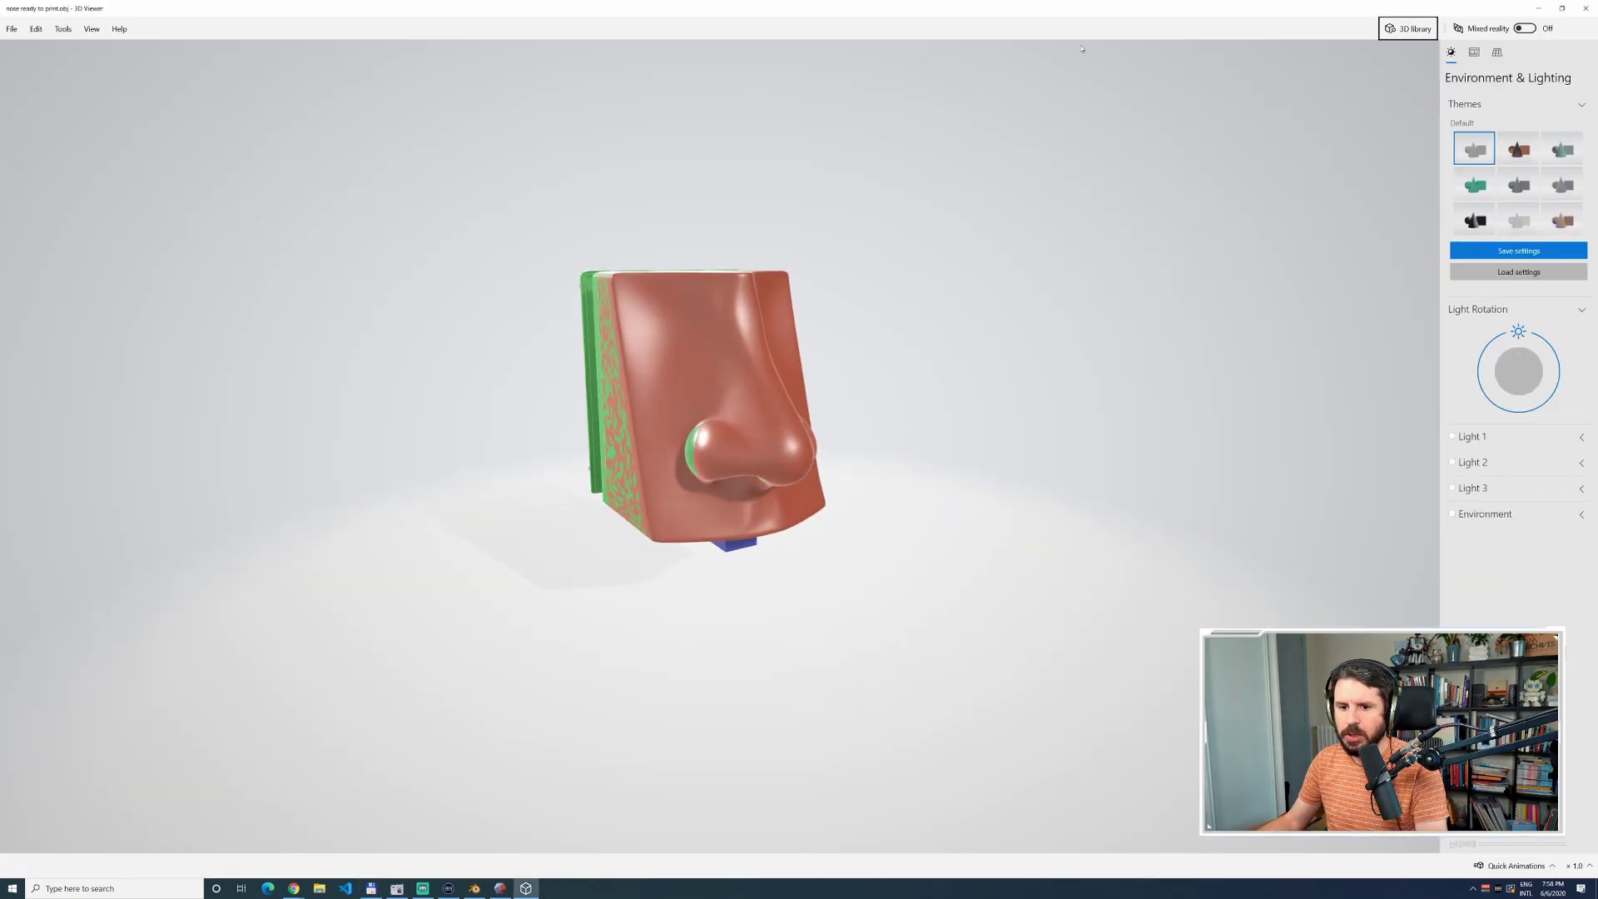
drag(803, 334, 1060, 247)
click(1585, 8)
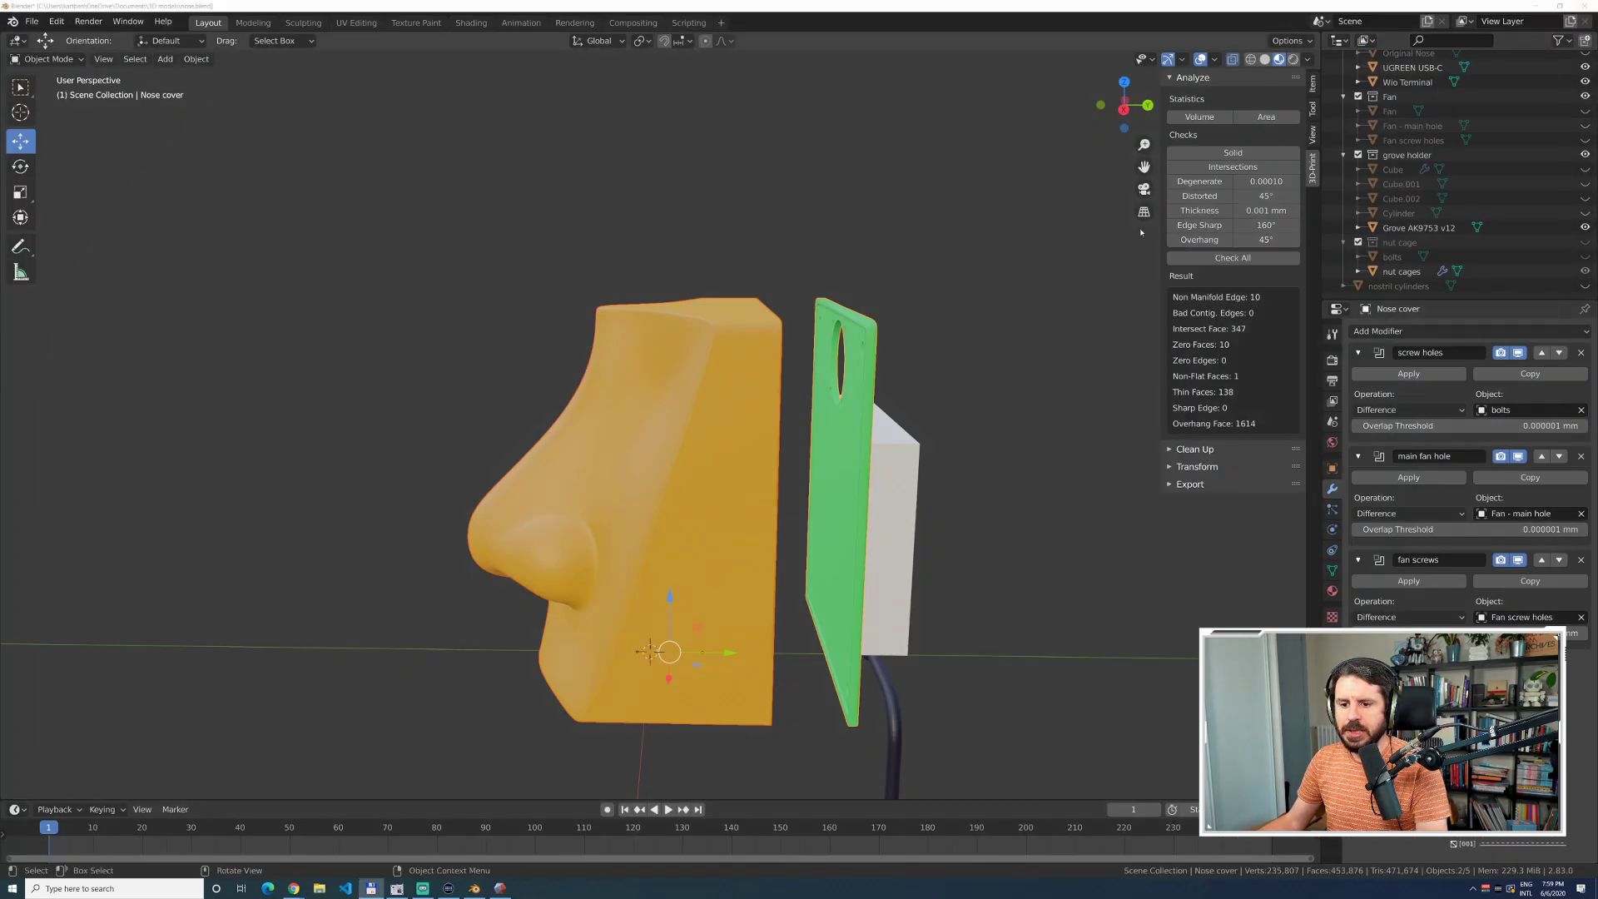
Export only the selected nose enclosure and Nose cover as Wavefront OBJ, overwriting nose ready to print.obj.
drag(605, 242, 936, 375)
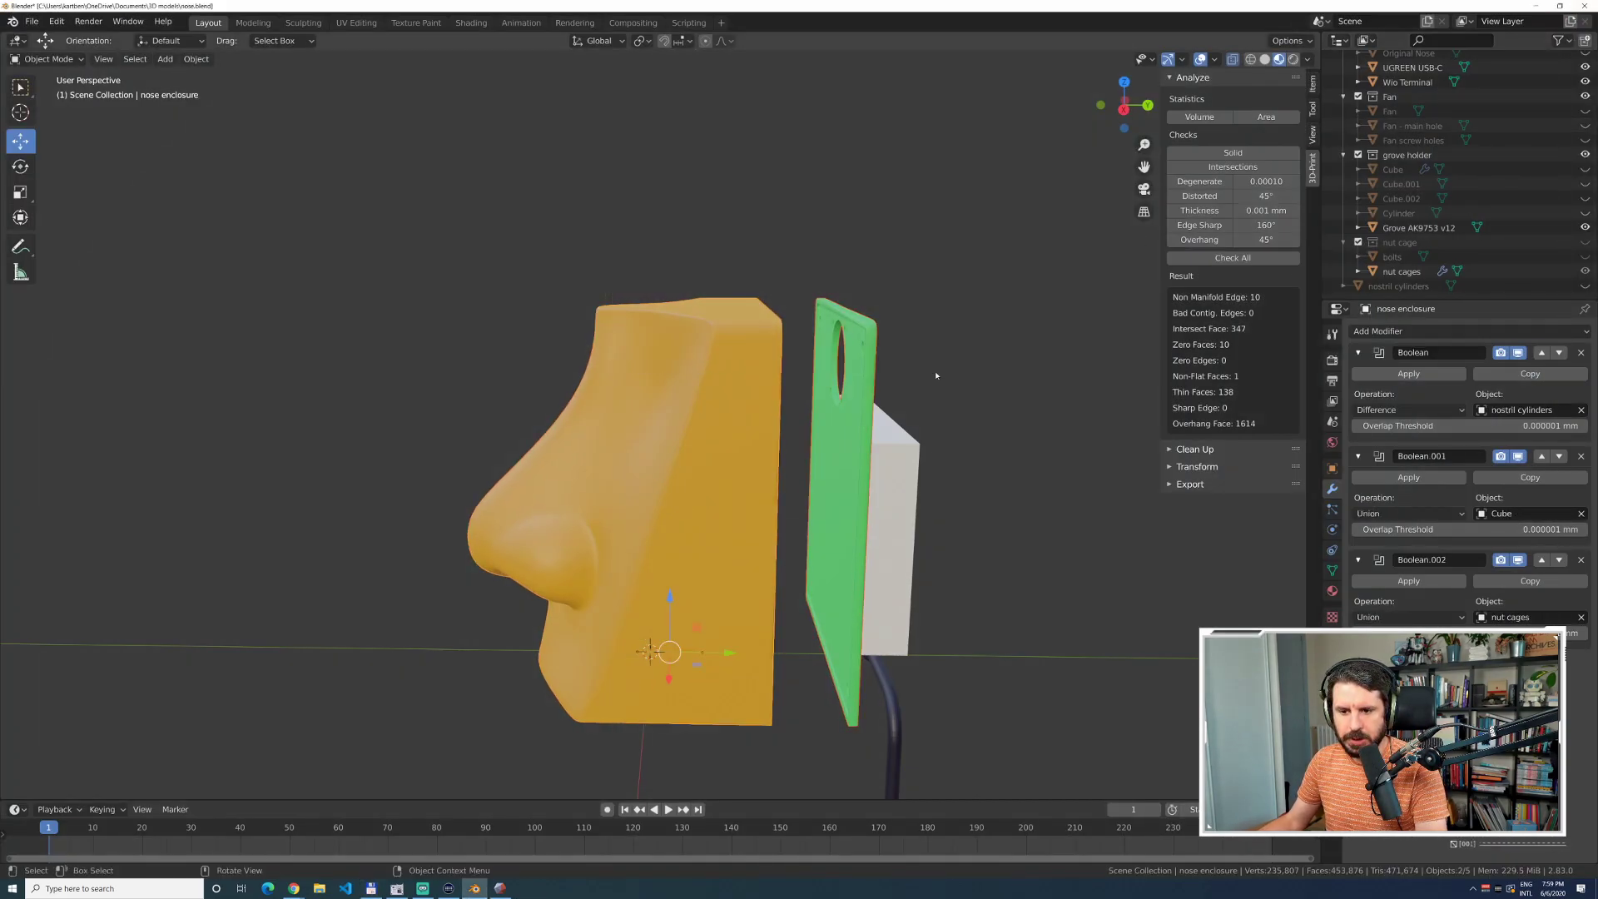
middle_drag(1045, 278, 1016, 275)
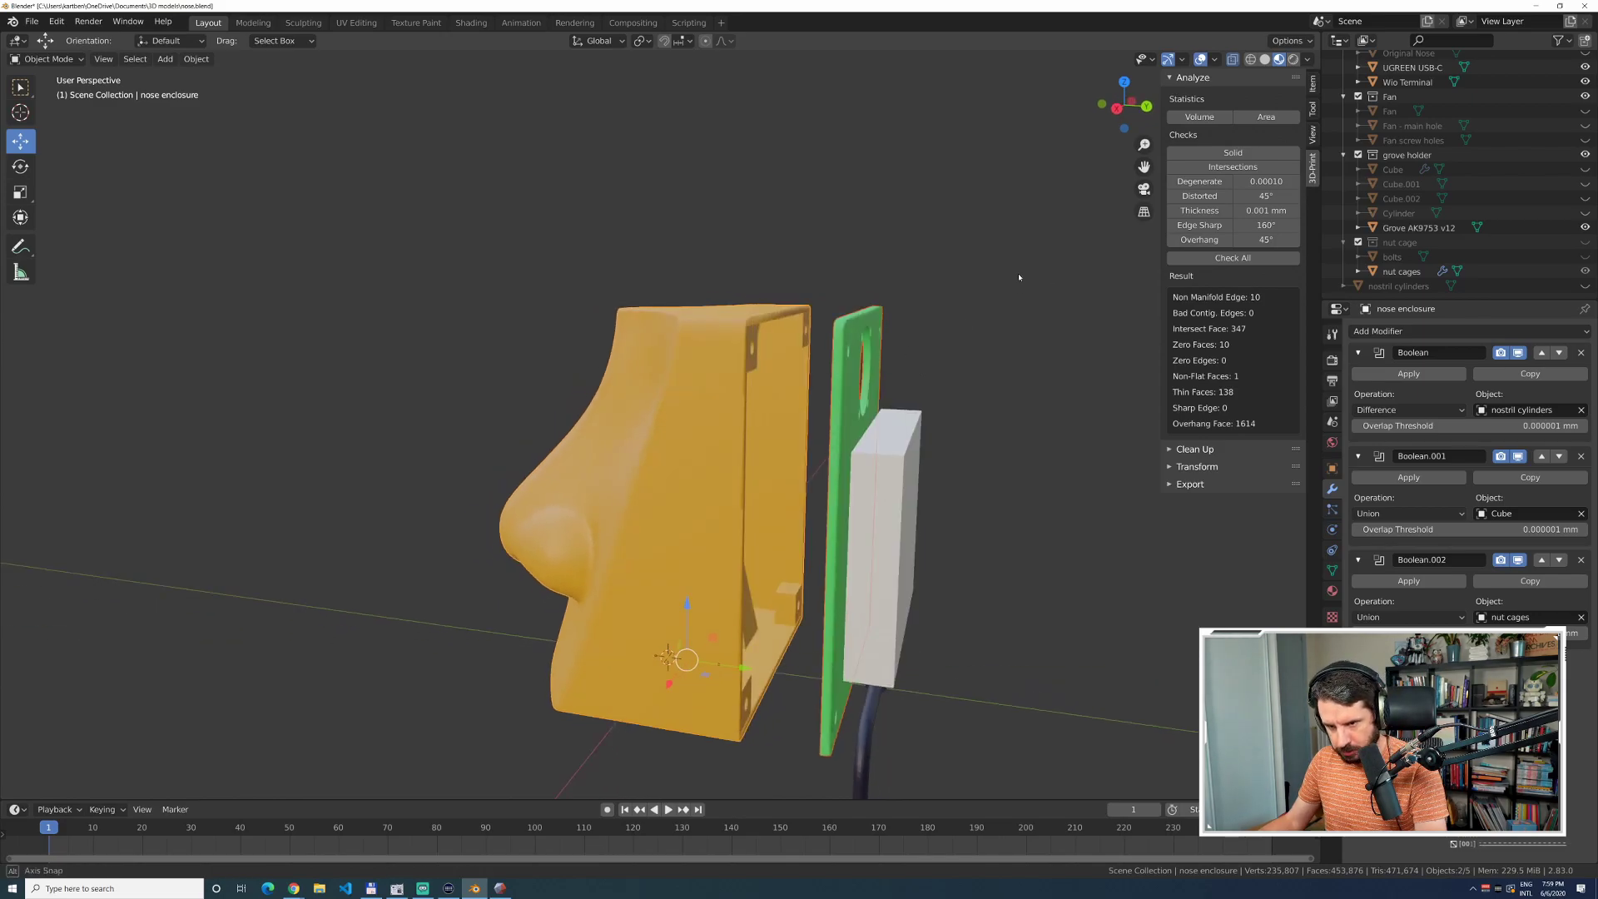
click(31, 20)
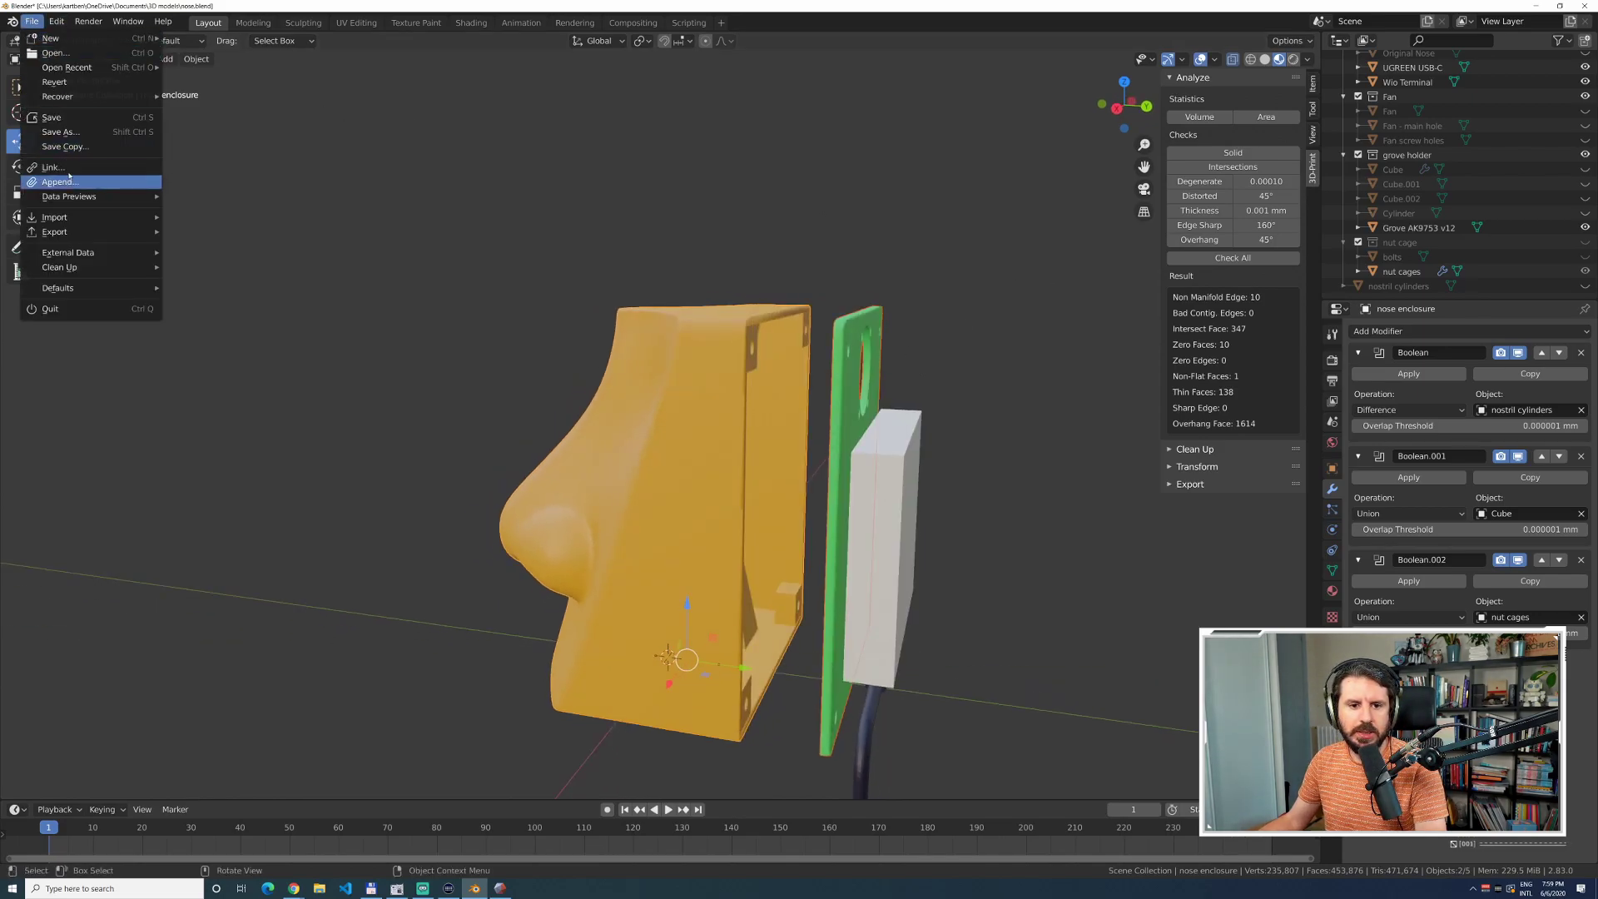
mouse_move(59, 232)
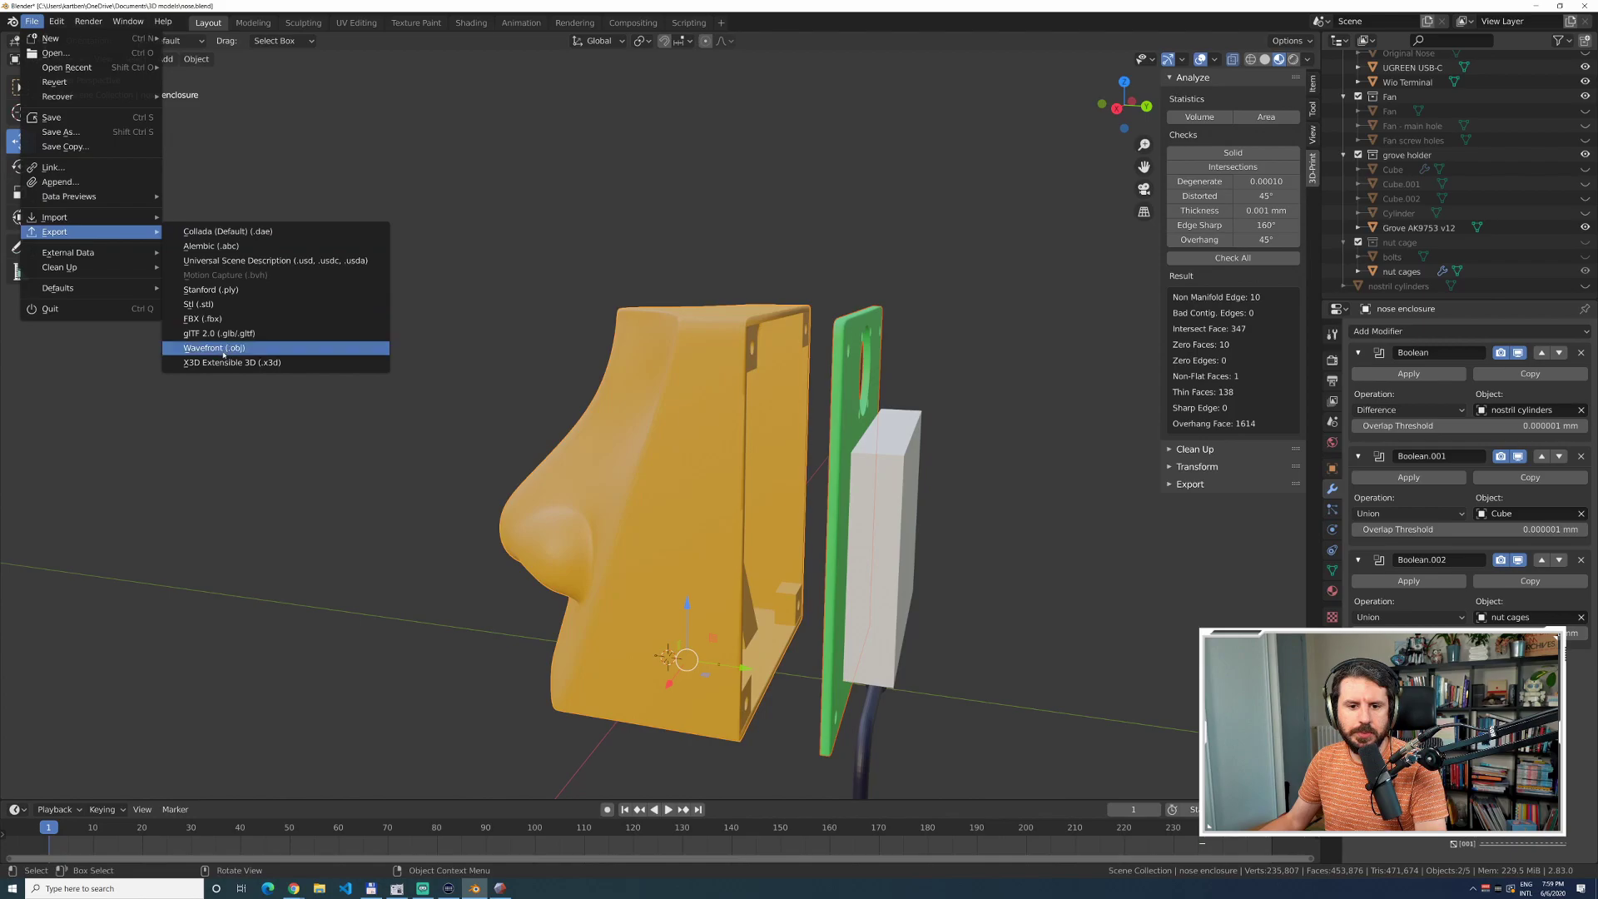
click(276, 349)
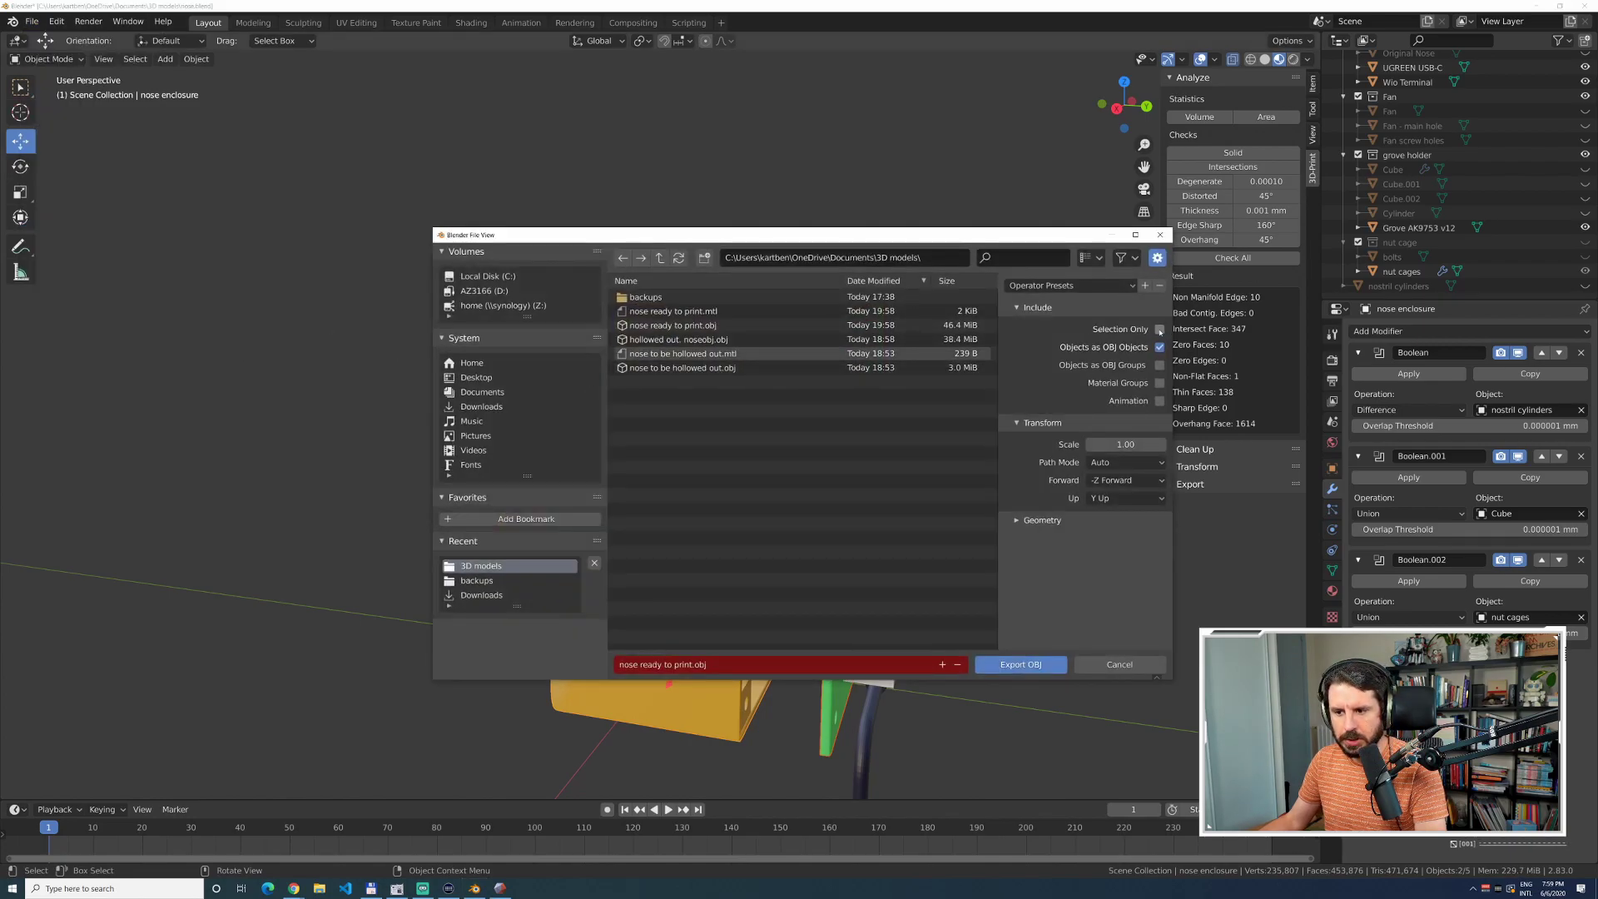
click(678, 325)
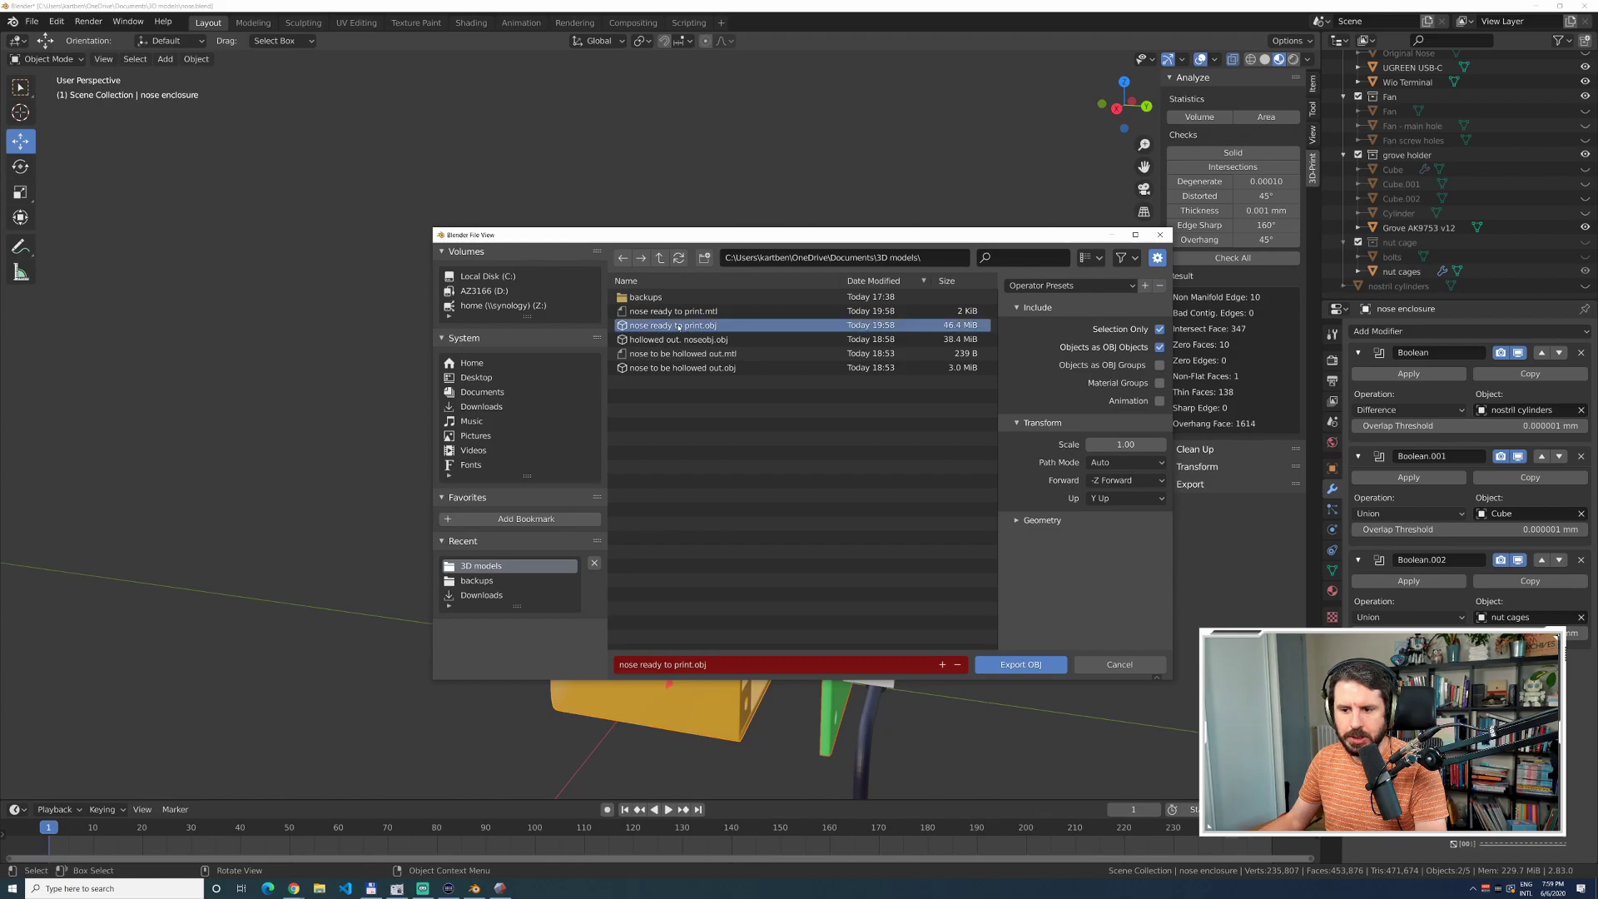
click(1021, 664)
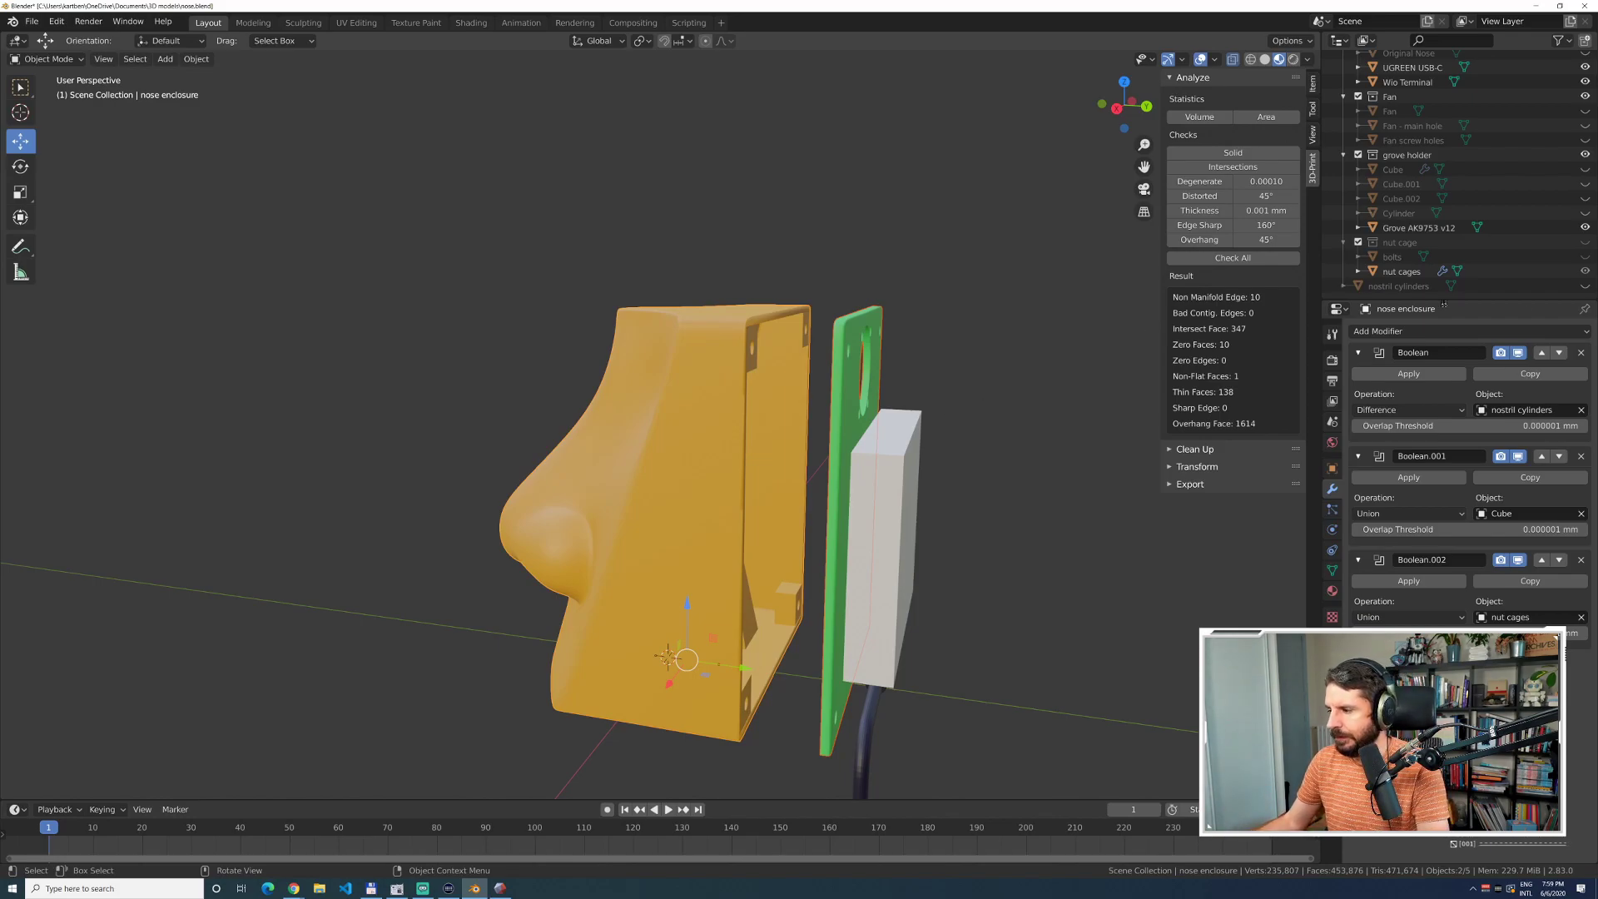
Open the re-exported nose ready to print.obj in 3D Viewer, inspect the cover and enclosure while rotating the model, and close the viewer.
key(alt+Tab)
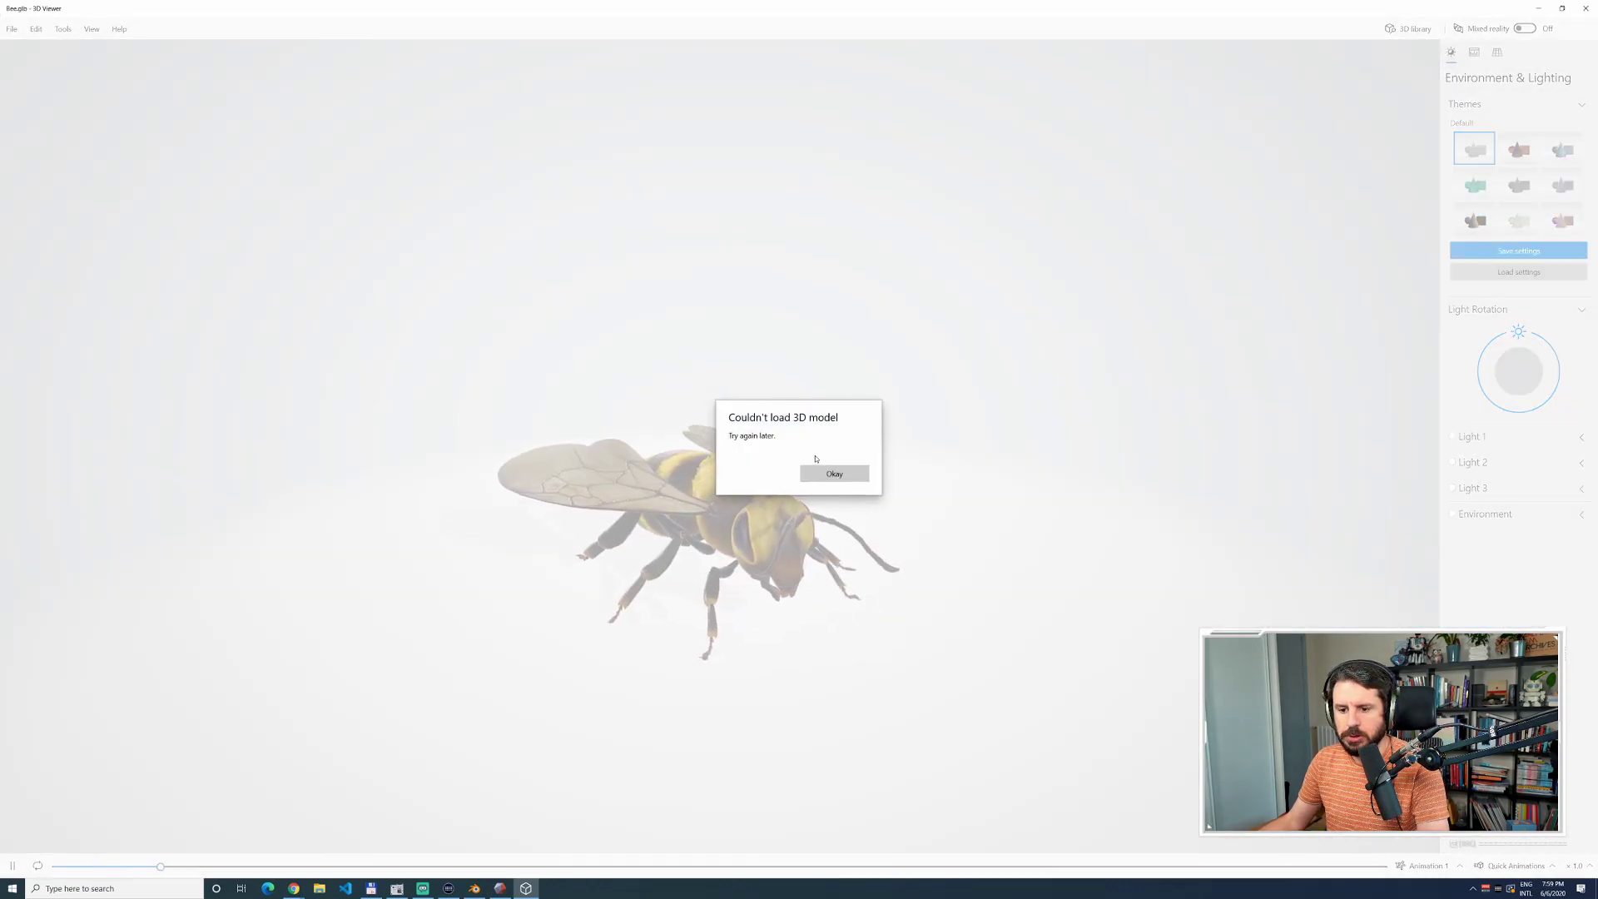
click(817, 472)
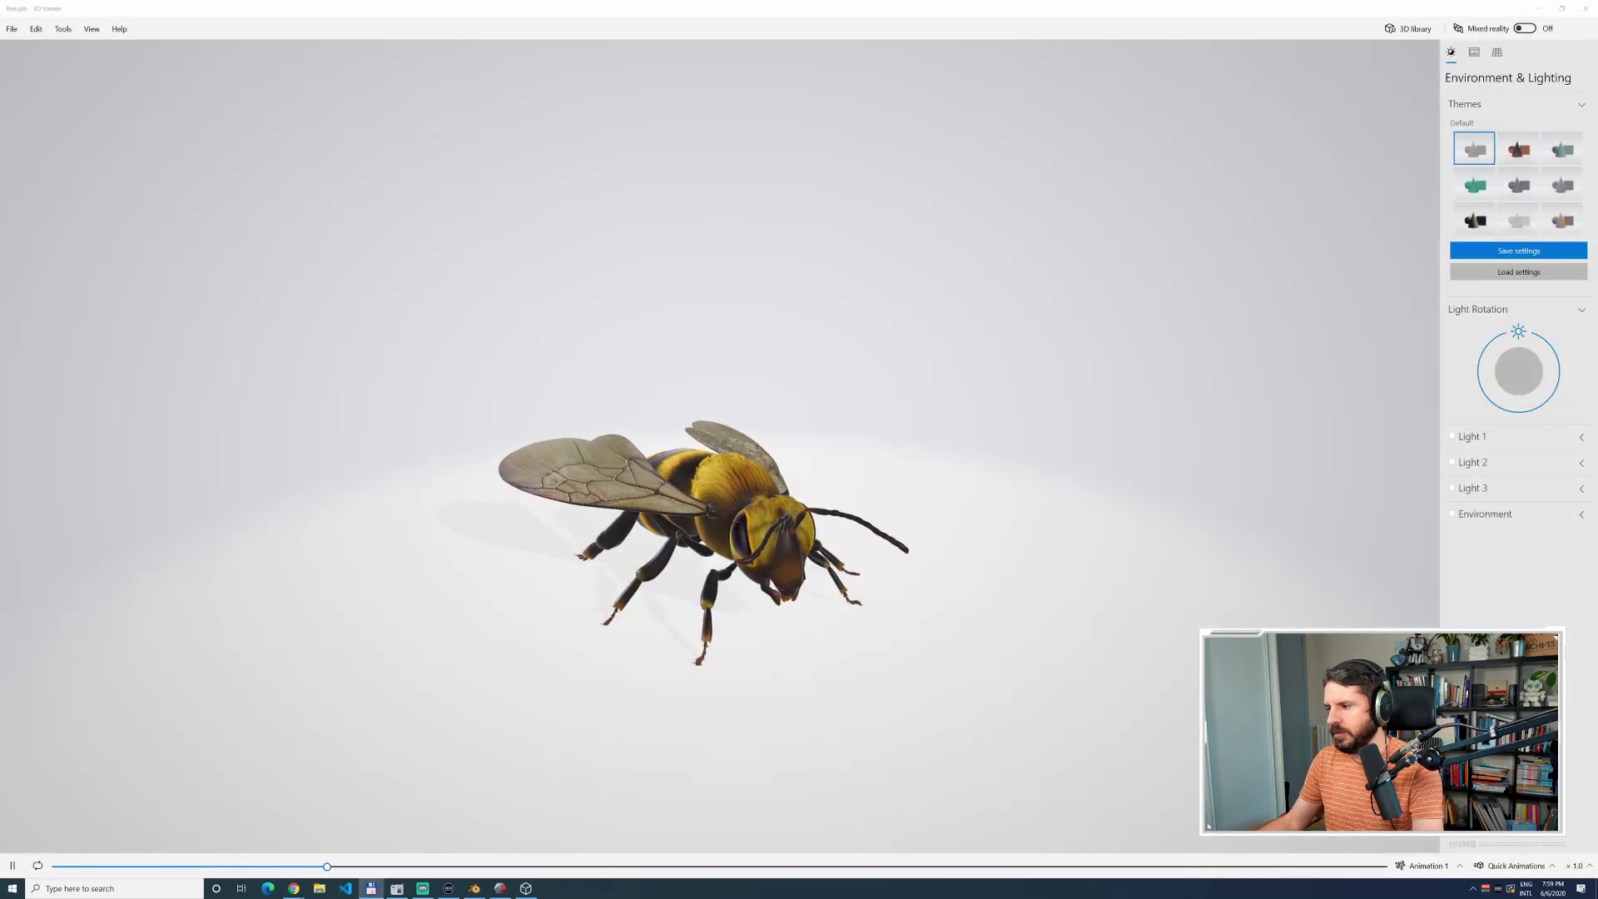
key(alt+F4)
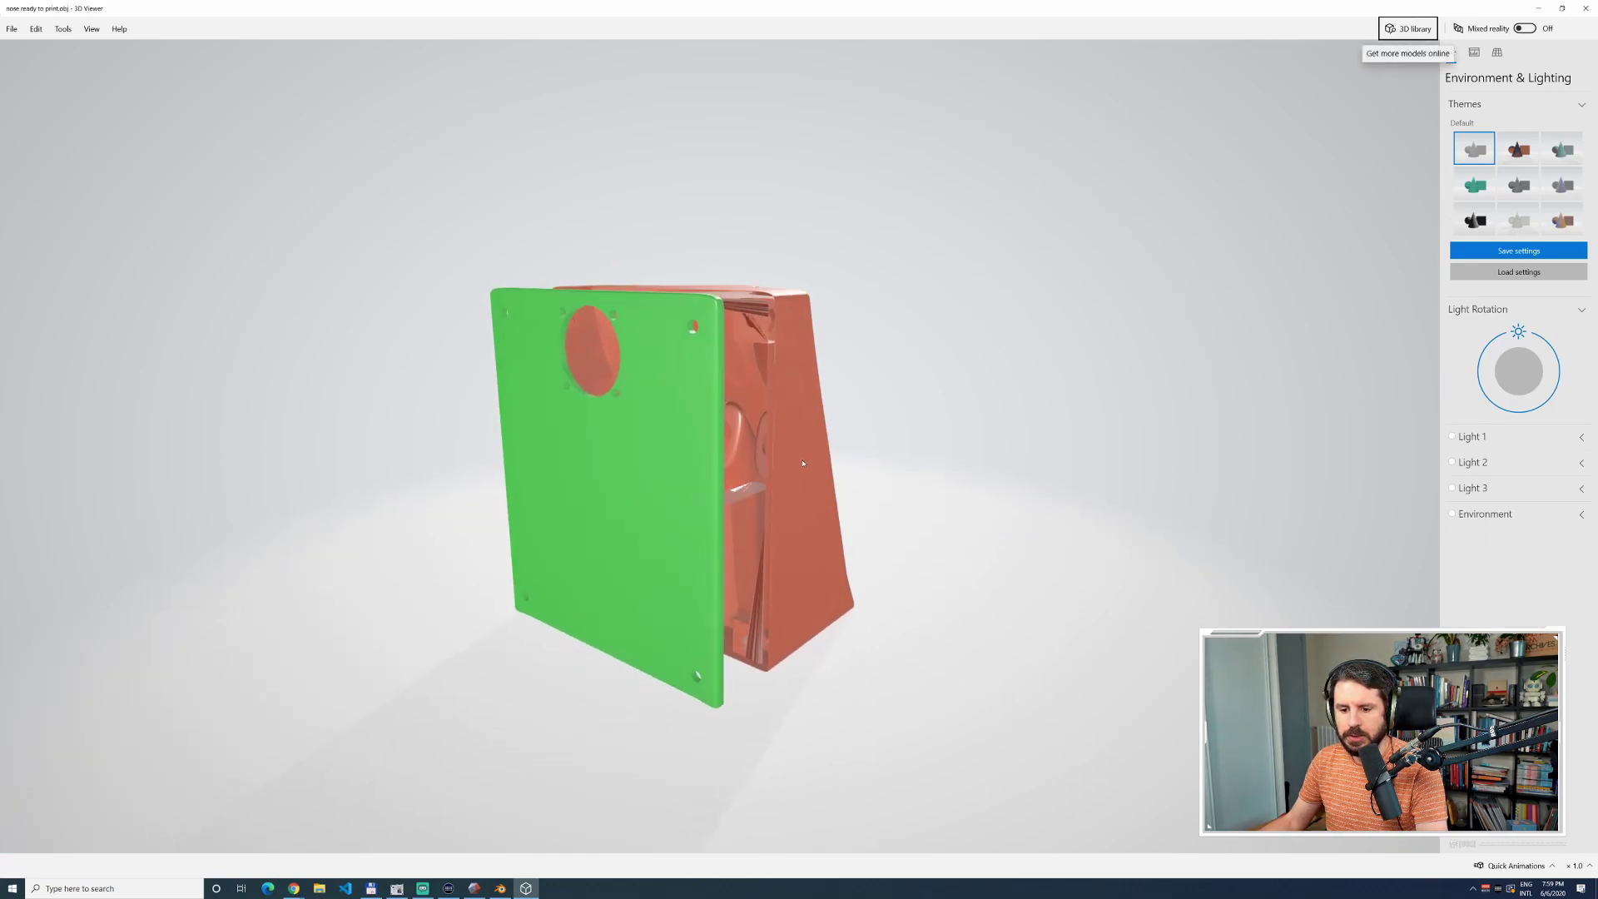
drag(827, 471, 1181, 382)
click(1584, 9)
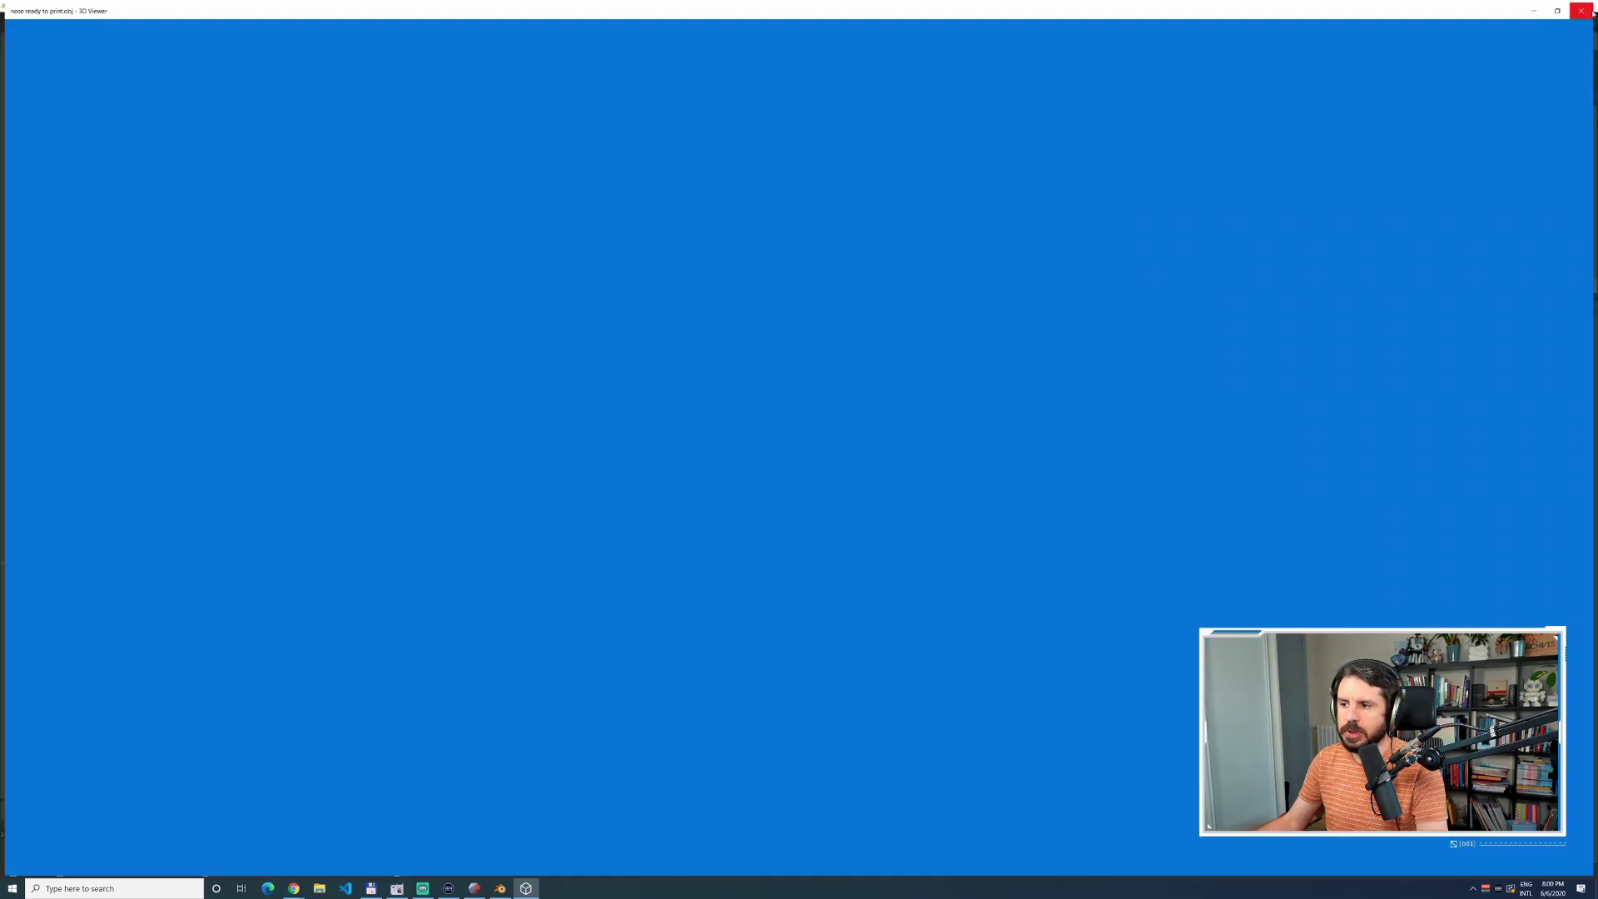
Save the current nose.blend file and save another version of it as nose-flattened.blend in the same folder.
click(33, 22)
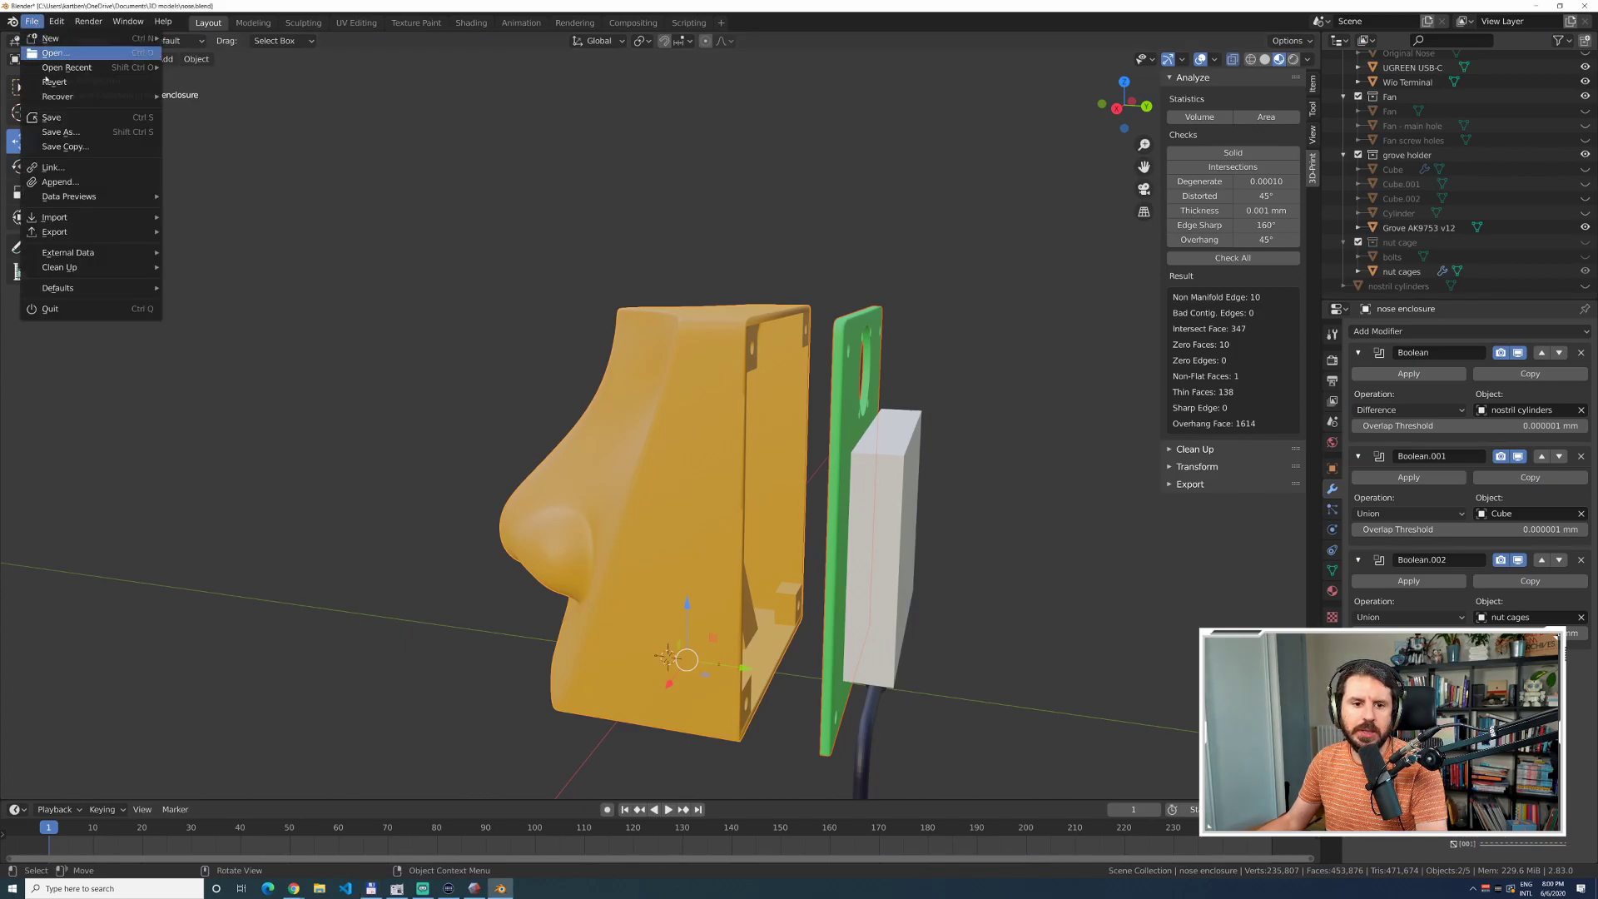
click(72, 128)
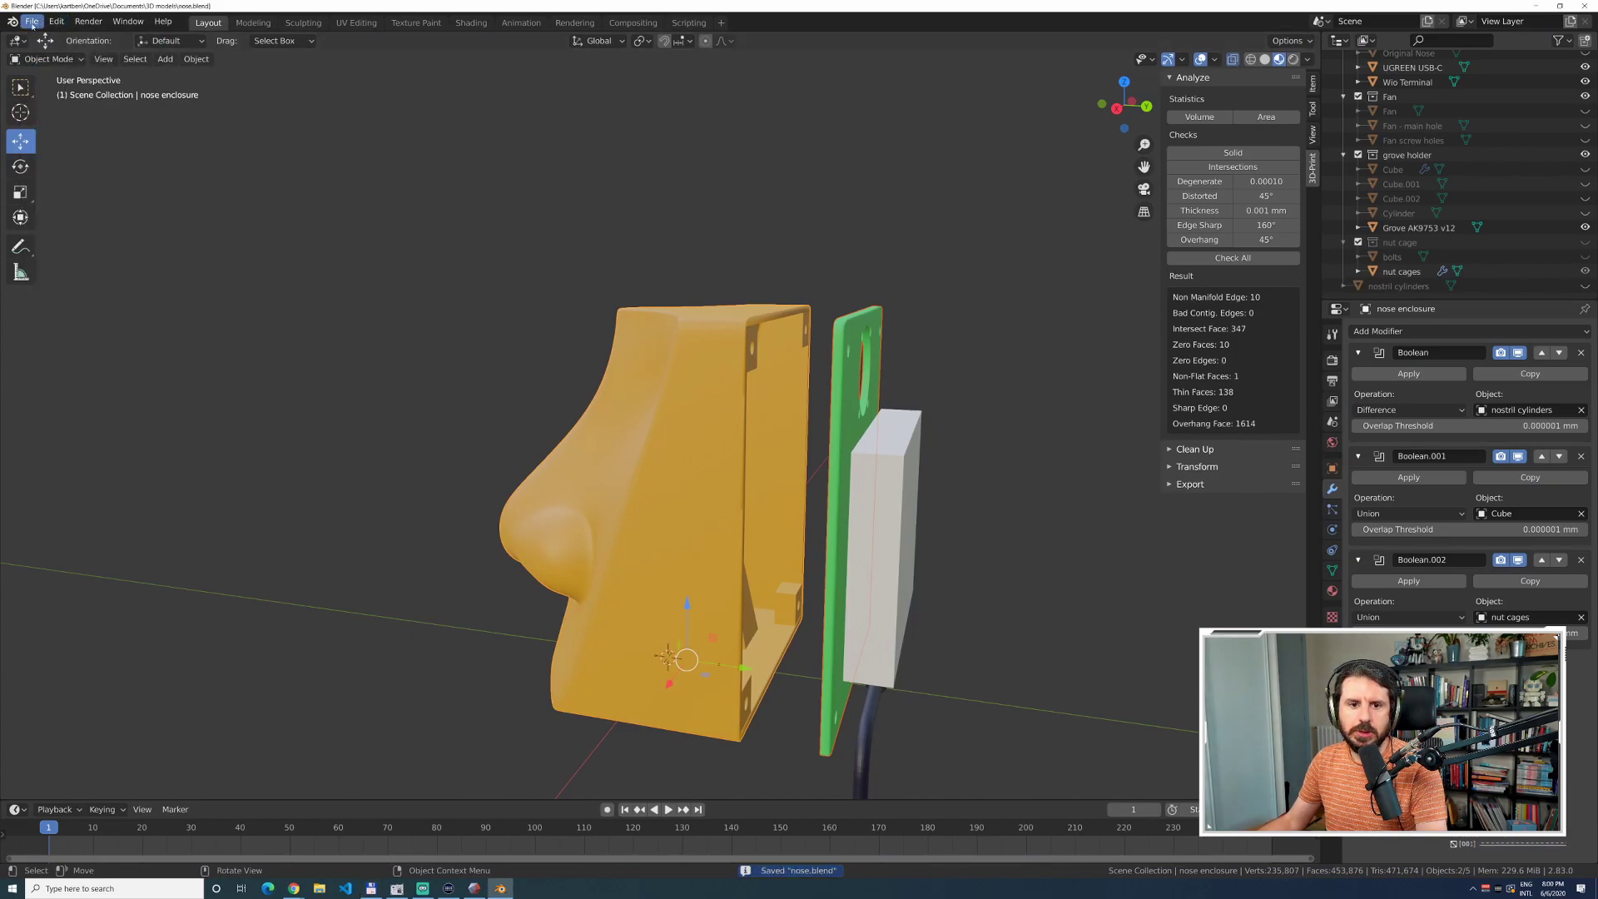
click(34, 22)
click(50, 132)
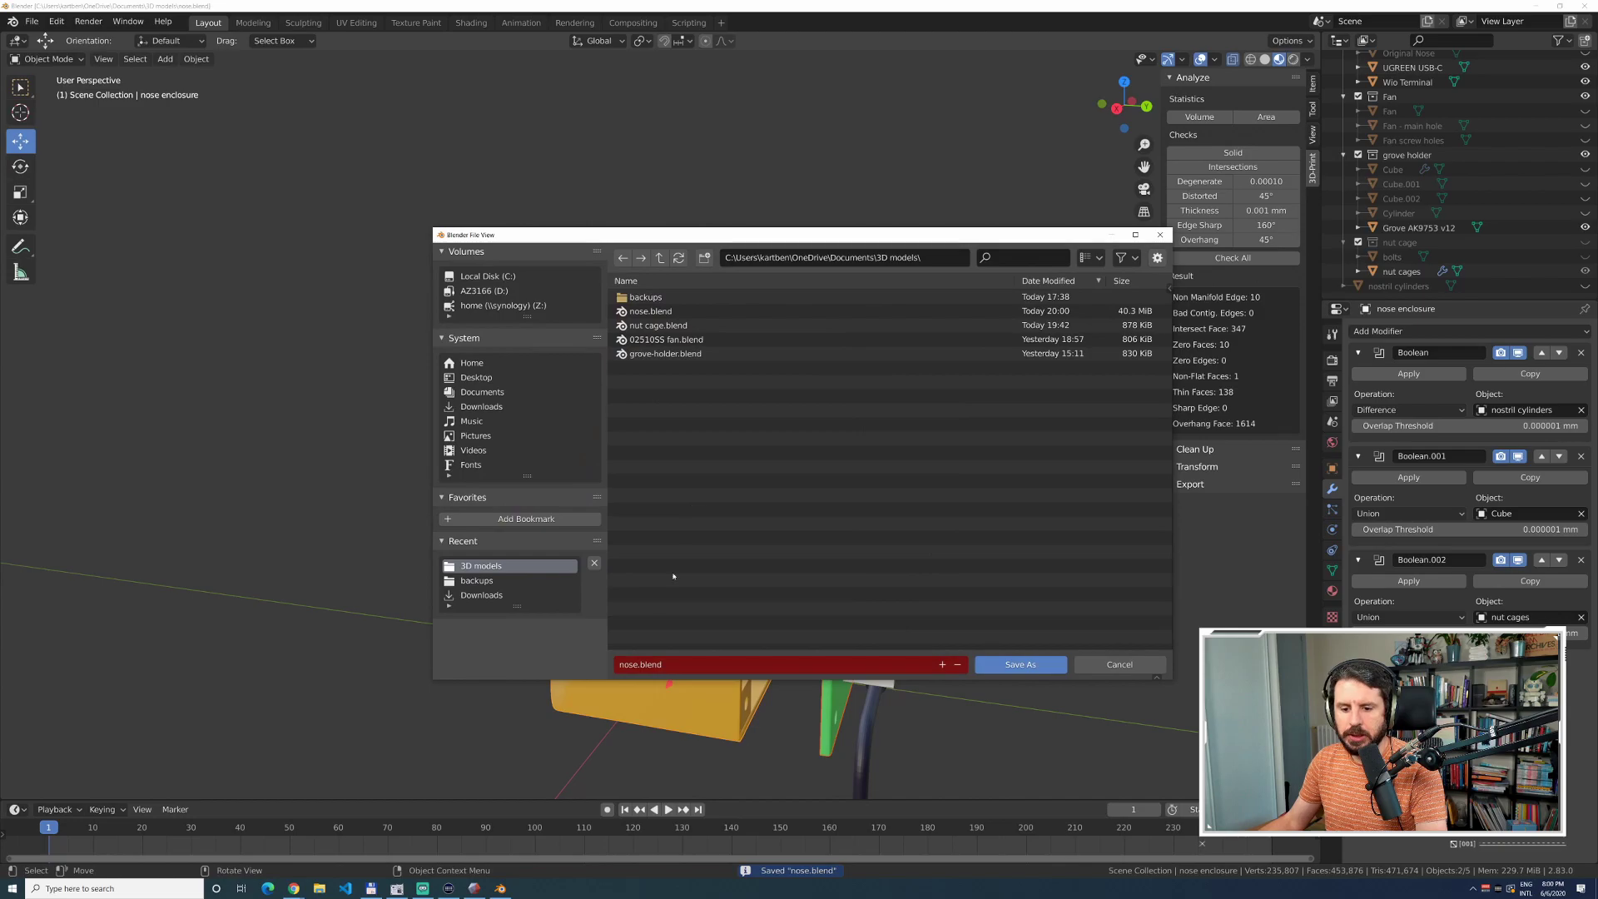
click(638, 664)
click(638, 664)
text(-flattened)
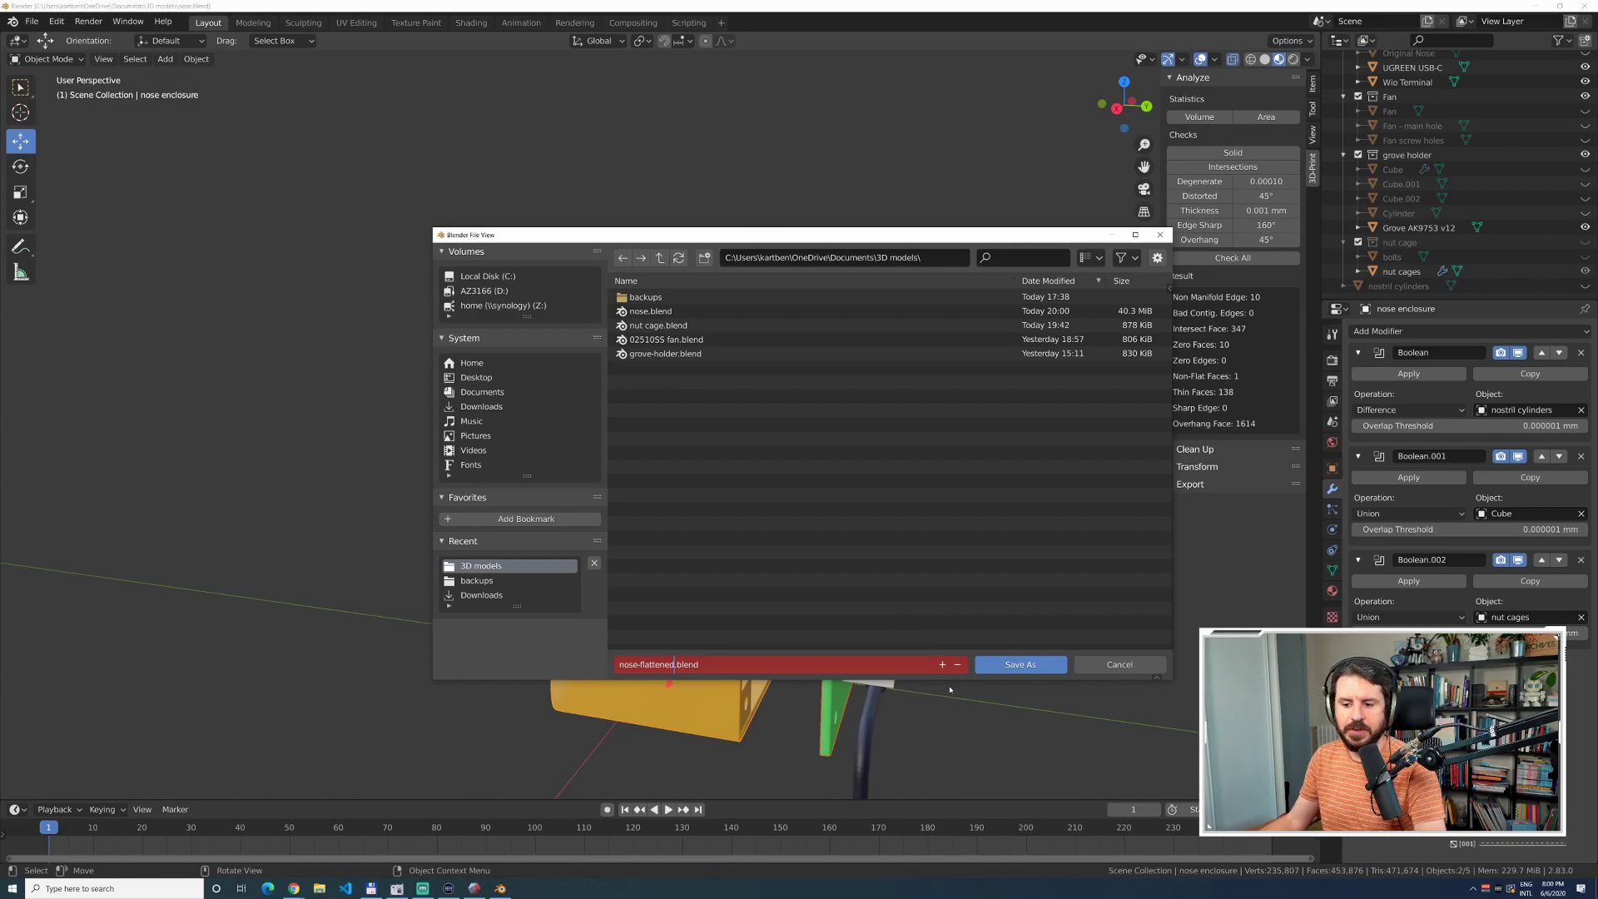
click(1020, 666)
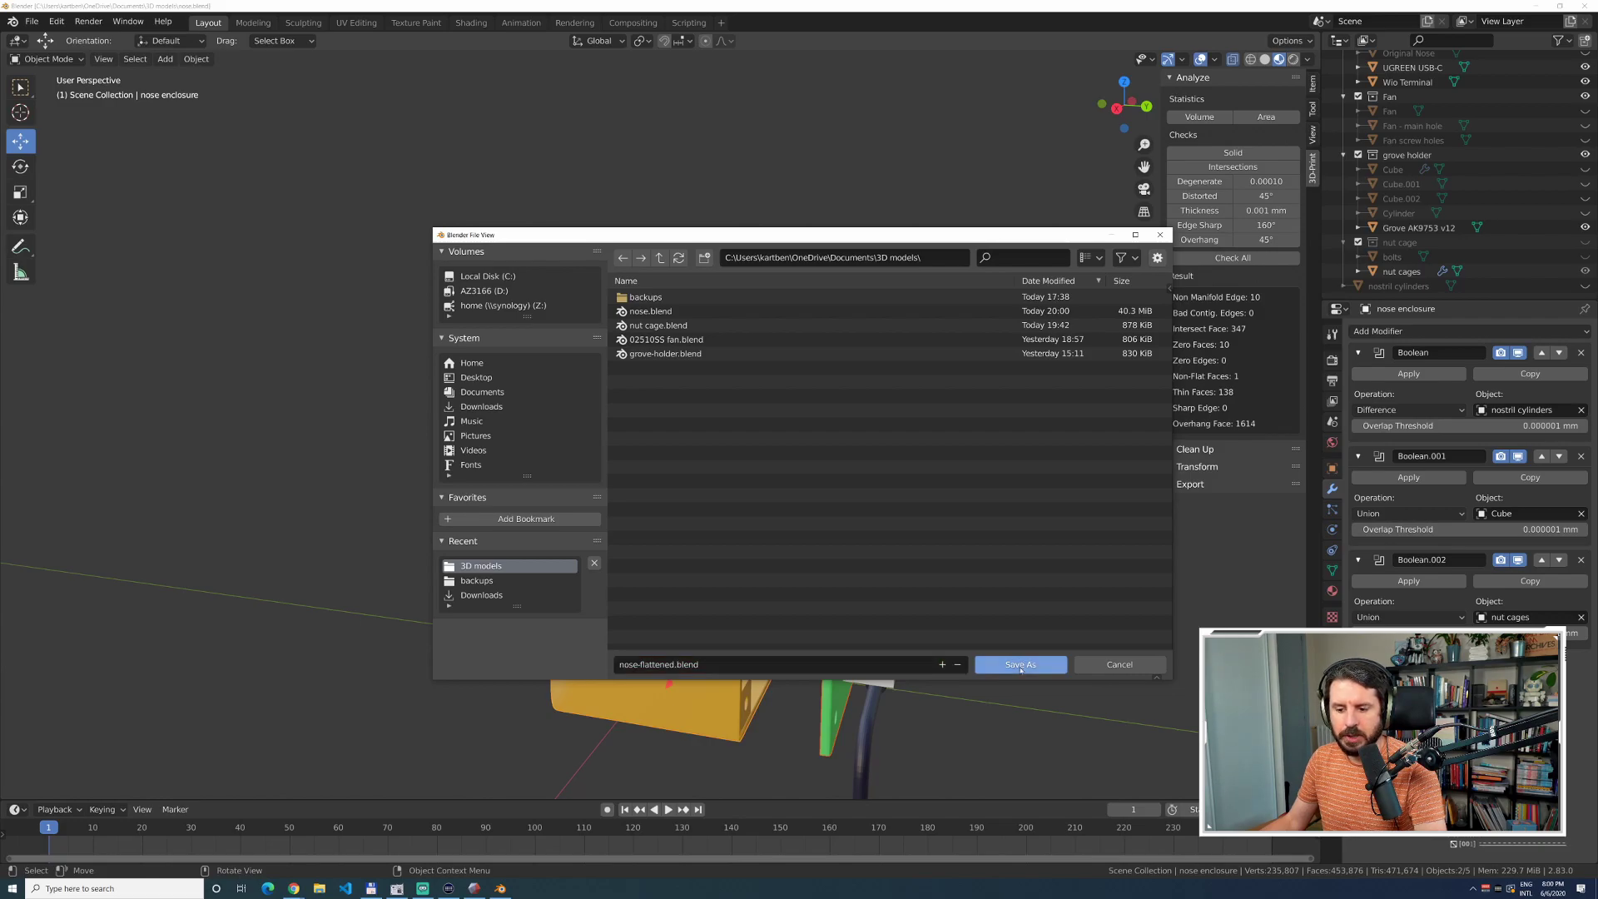
click(1017, 666)
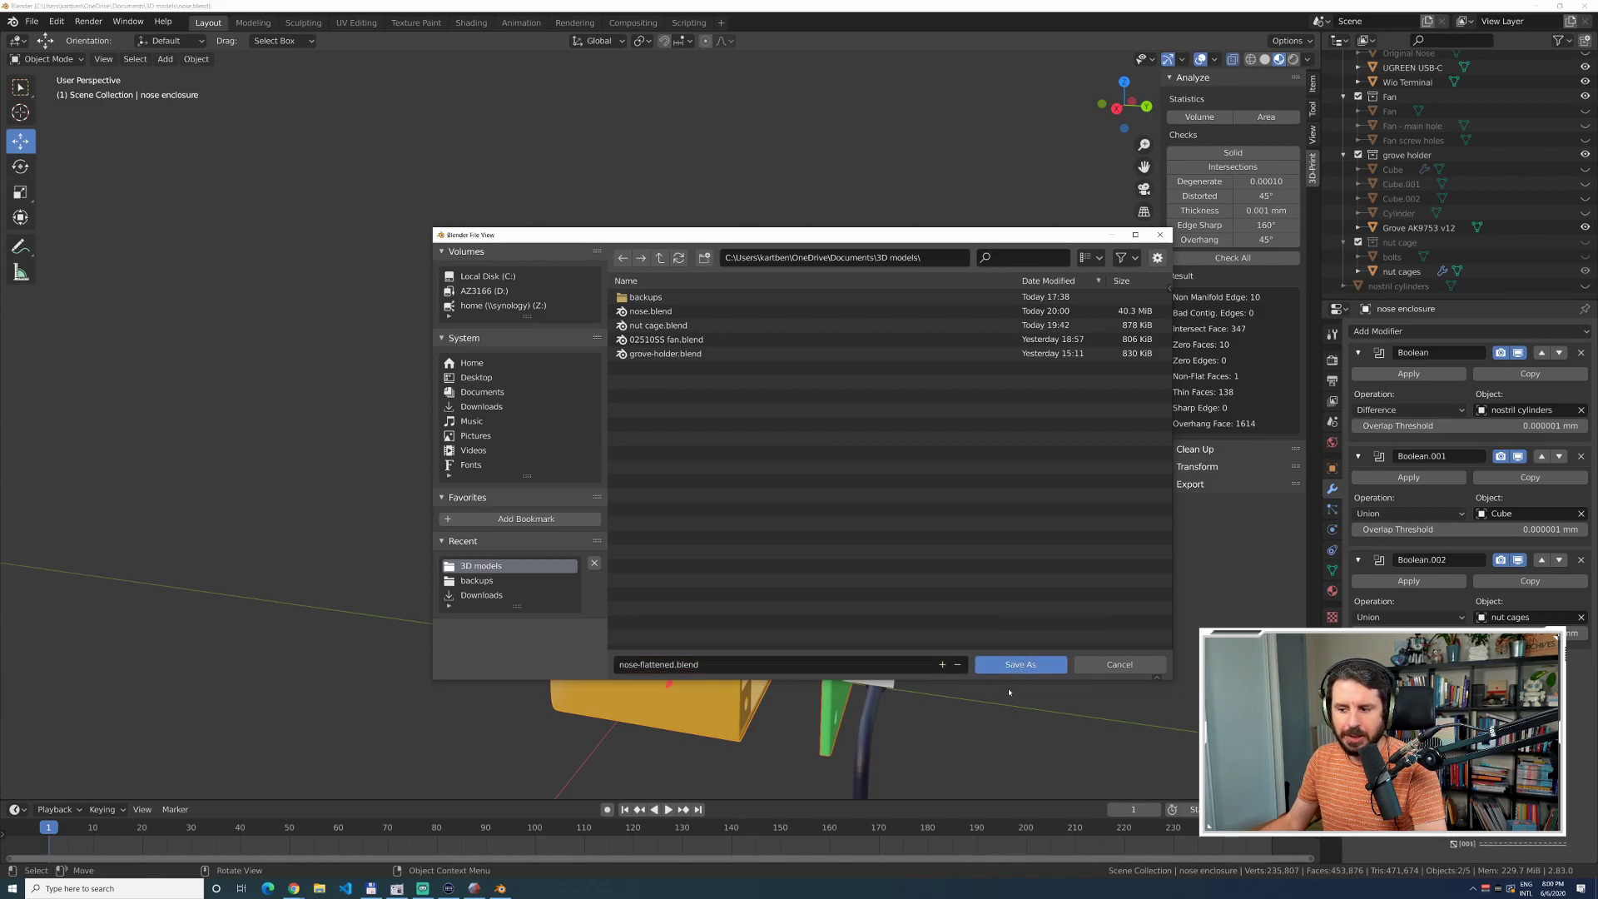
Examine the back corner of the nose enclosure and Nose cover up close, switching the display to wireframe.
middle_drag(557, 477, 594, 459)
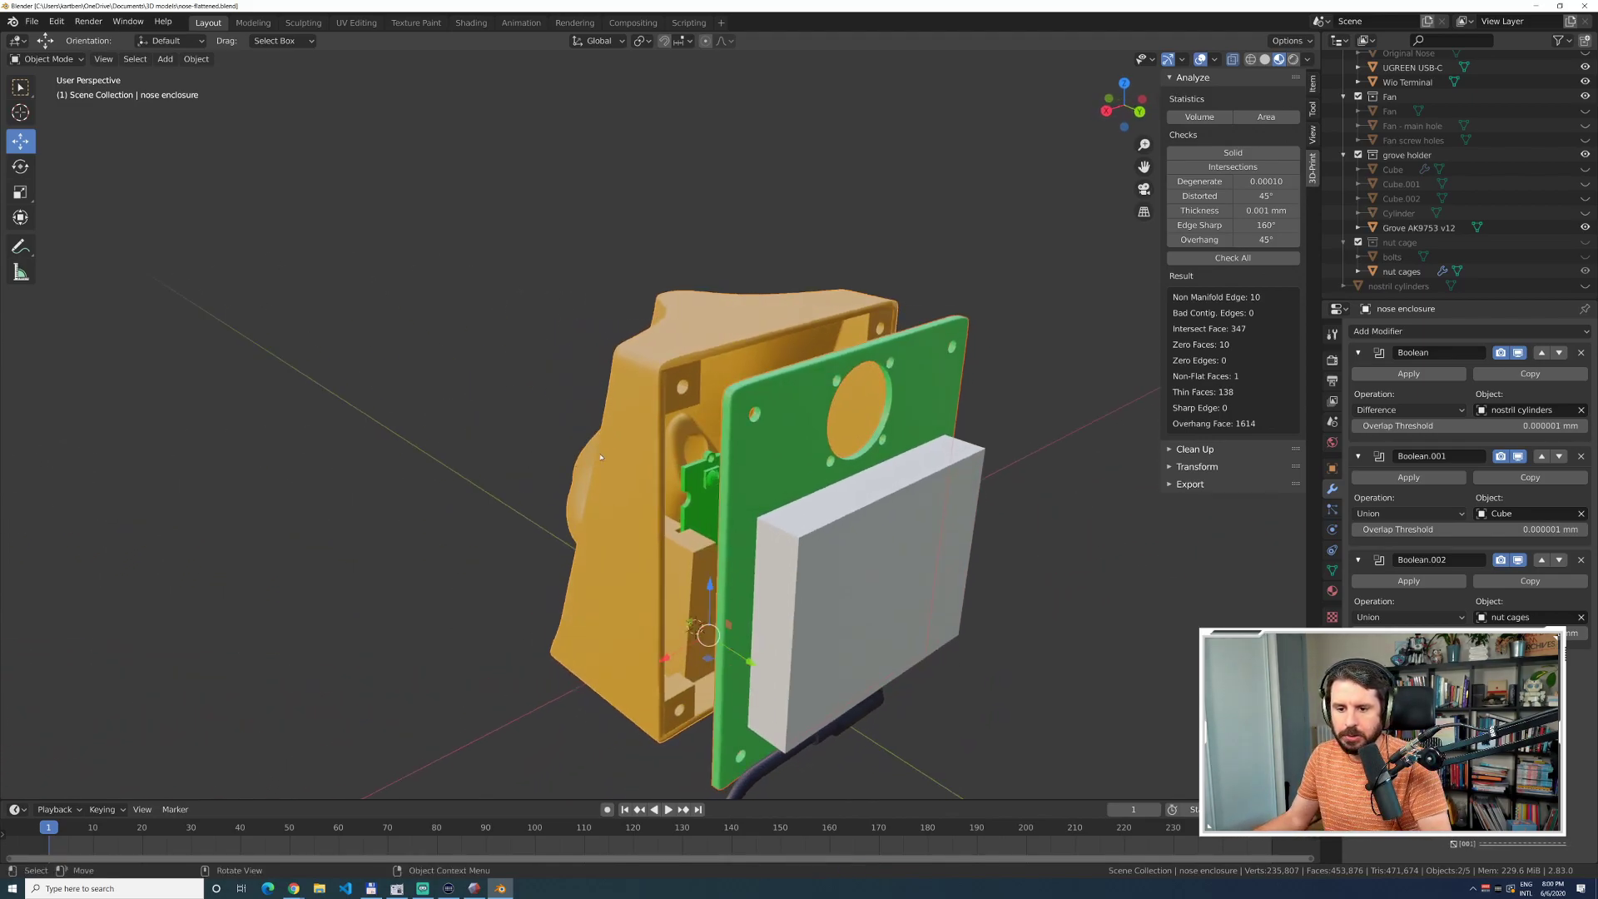
click(675, 387)
click(497, 367)
middle_drag(497, 367, 471, 368)
scroll(524, 376, up, 8)
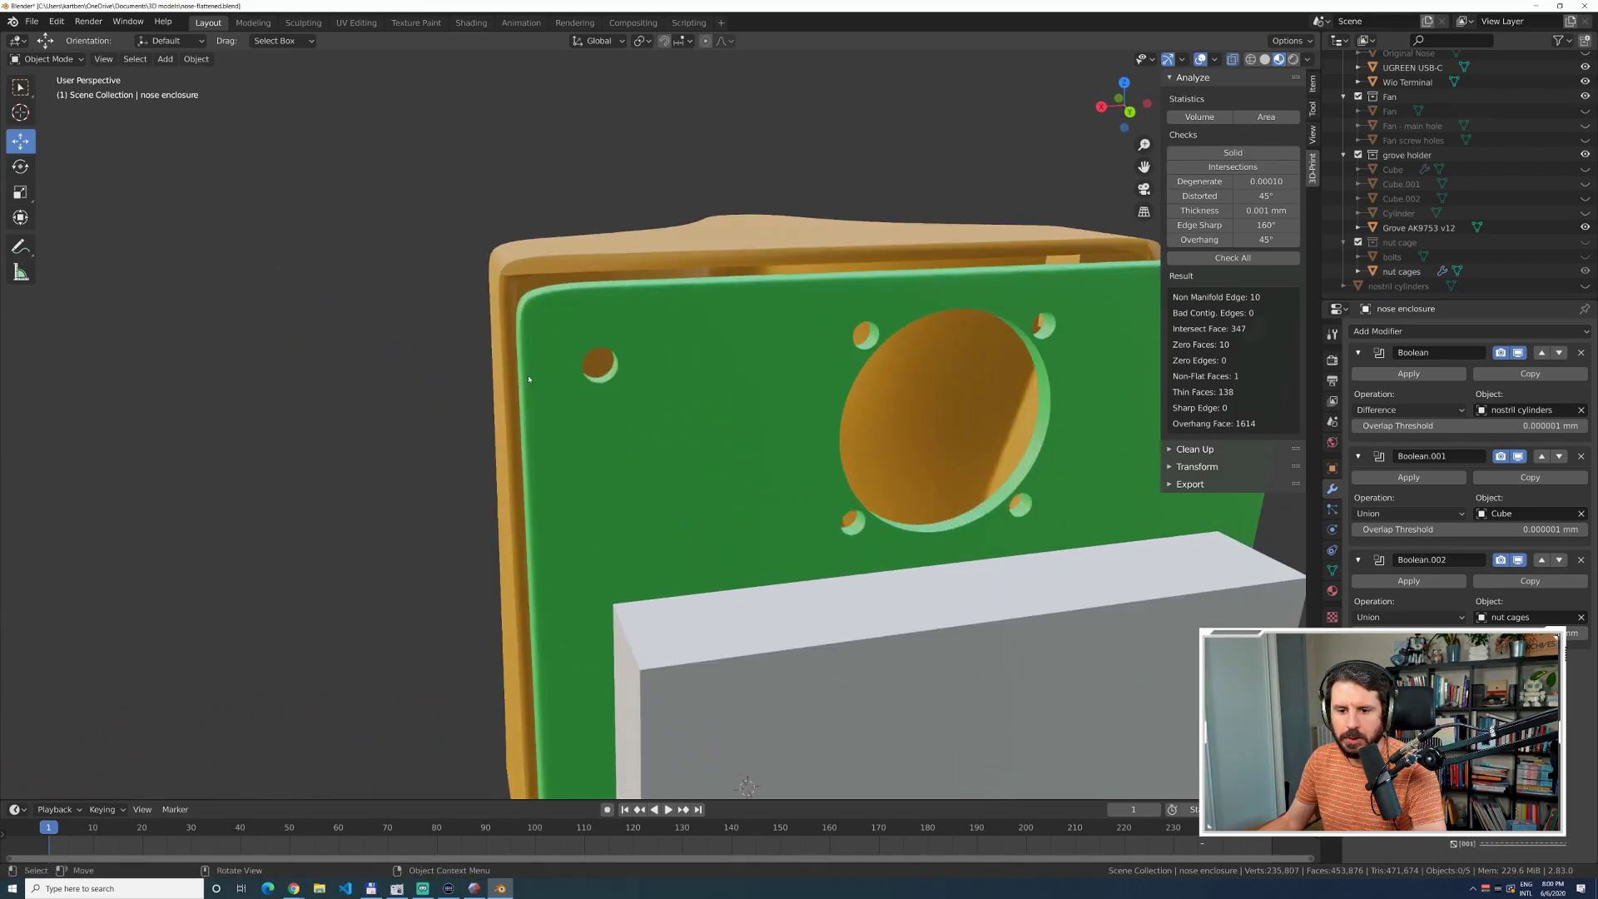
shift+middle_drag(268, 246, 678, 402)
scroll(679, 402, up, 2)
scroll(678, 402, up, 5)
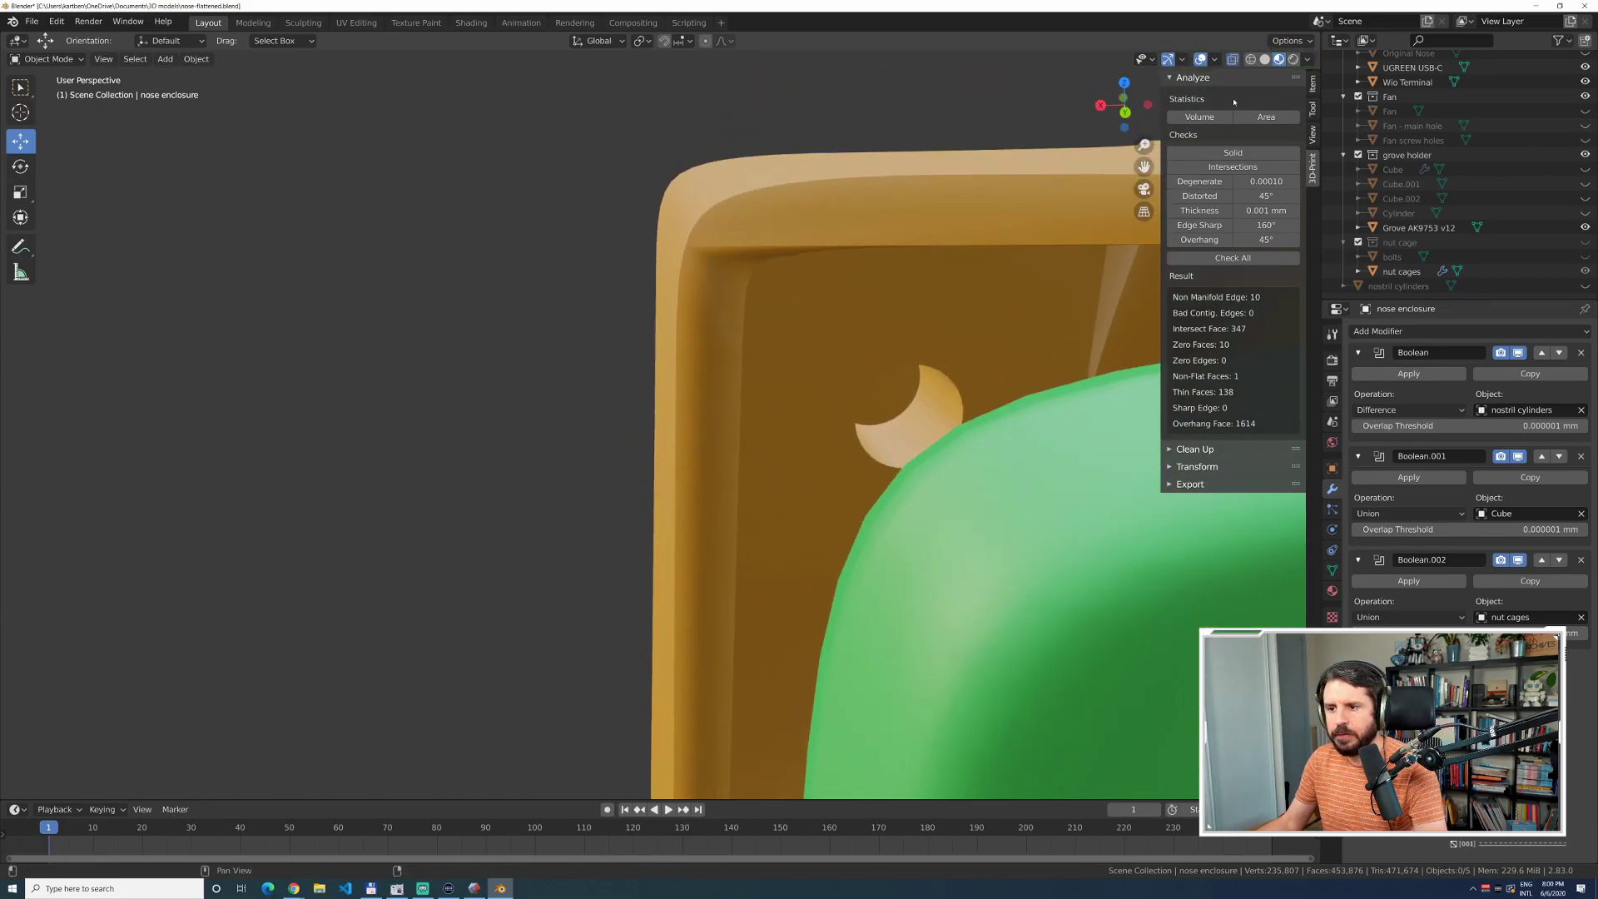
key(shift+z)
mouse_move(1057, 325)
middle_down()
mouse_move(1029, 372)
mouse_move(1000, 364)
mouse_move(1013, 367)
middle_up()
scroll(1013, 367, down, 6)
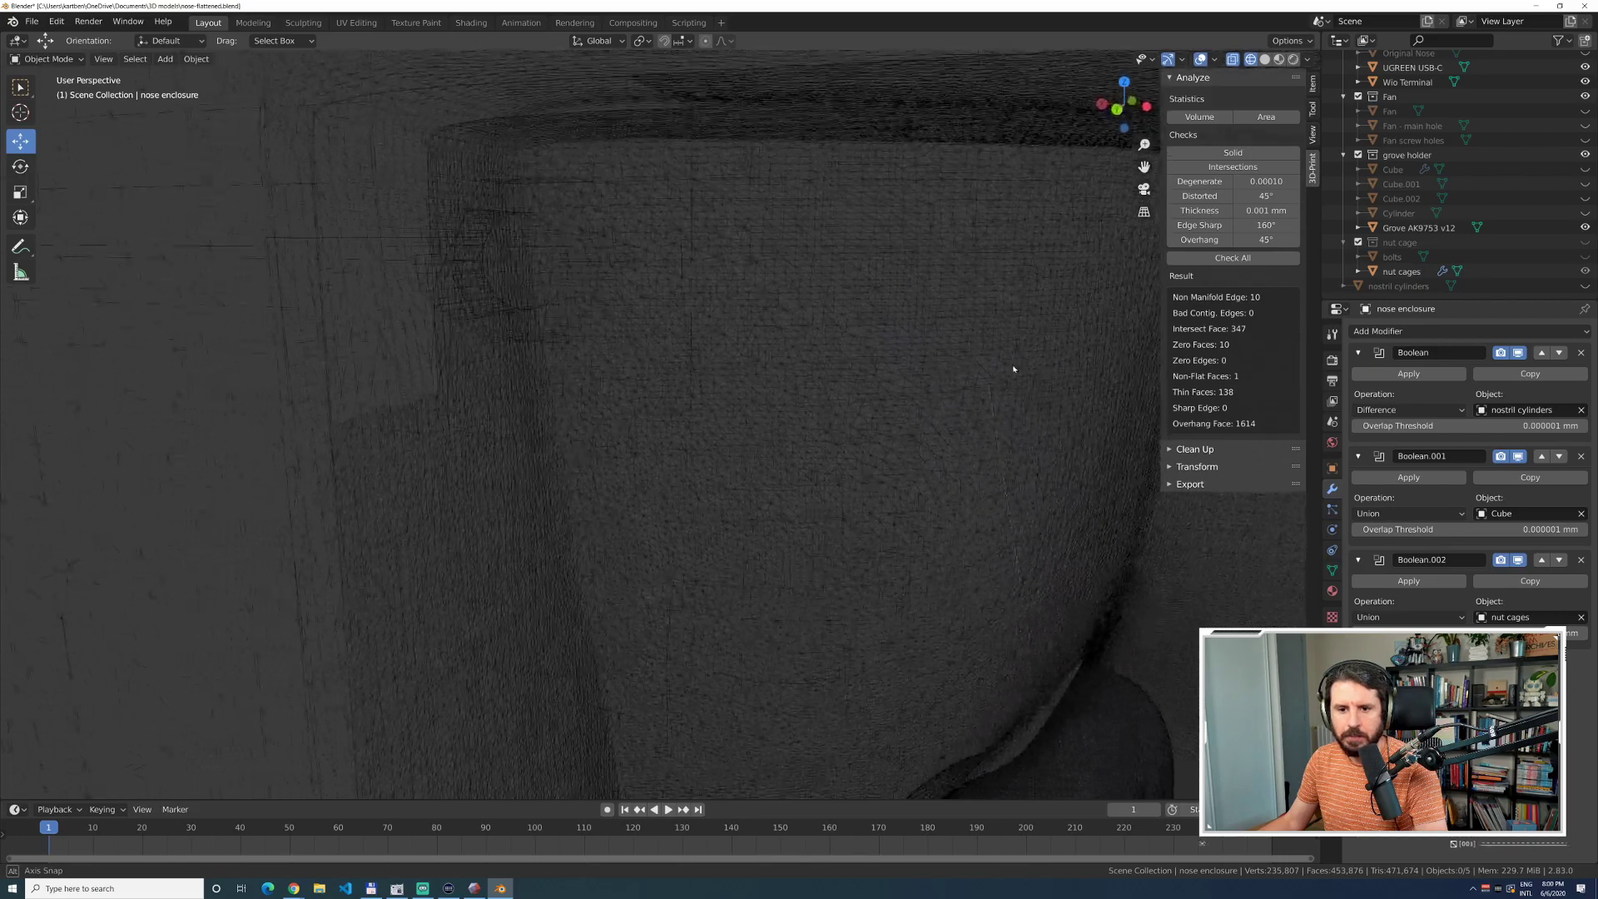
Apply the Boolean, Boolean.001 and Boolean.002 modifiers to the nose enclosure and save nose-flattened.blend.
click(922, 373)
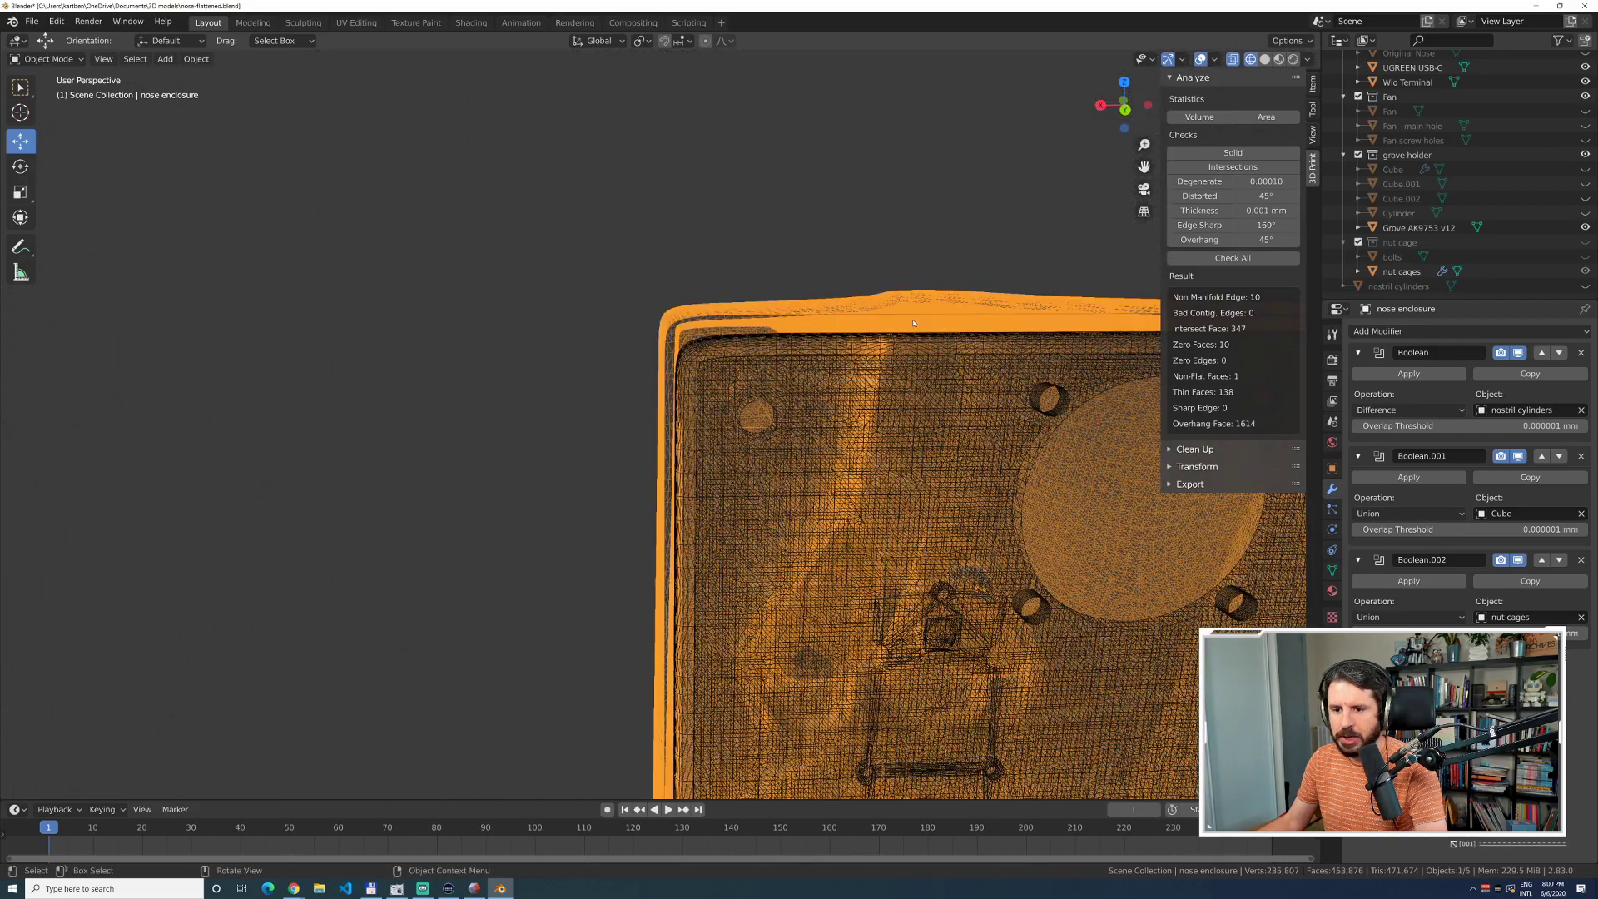
scroll(1471, 126, up, 3)
click(1404, 88)
click(1415, 375)
click(1409, 375)
click(1407, 376)
click(1411, 101)
click(1415, 376)
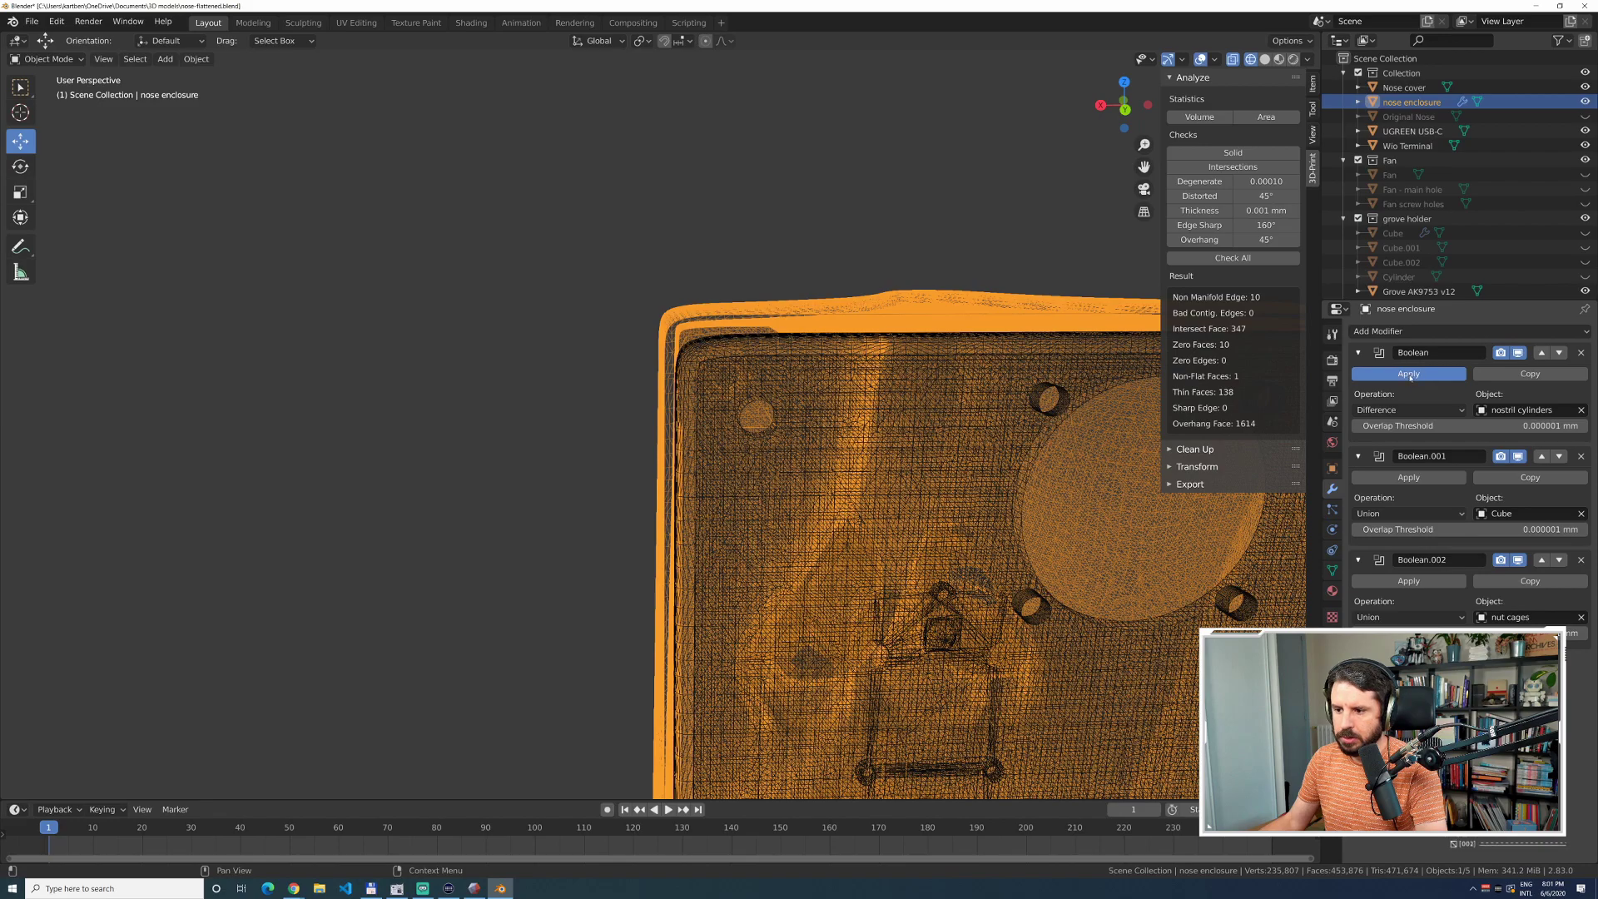
click(1410, 374)
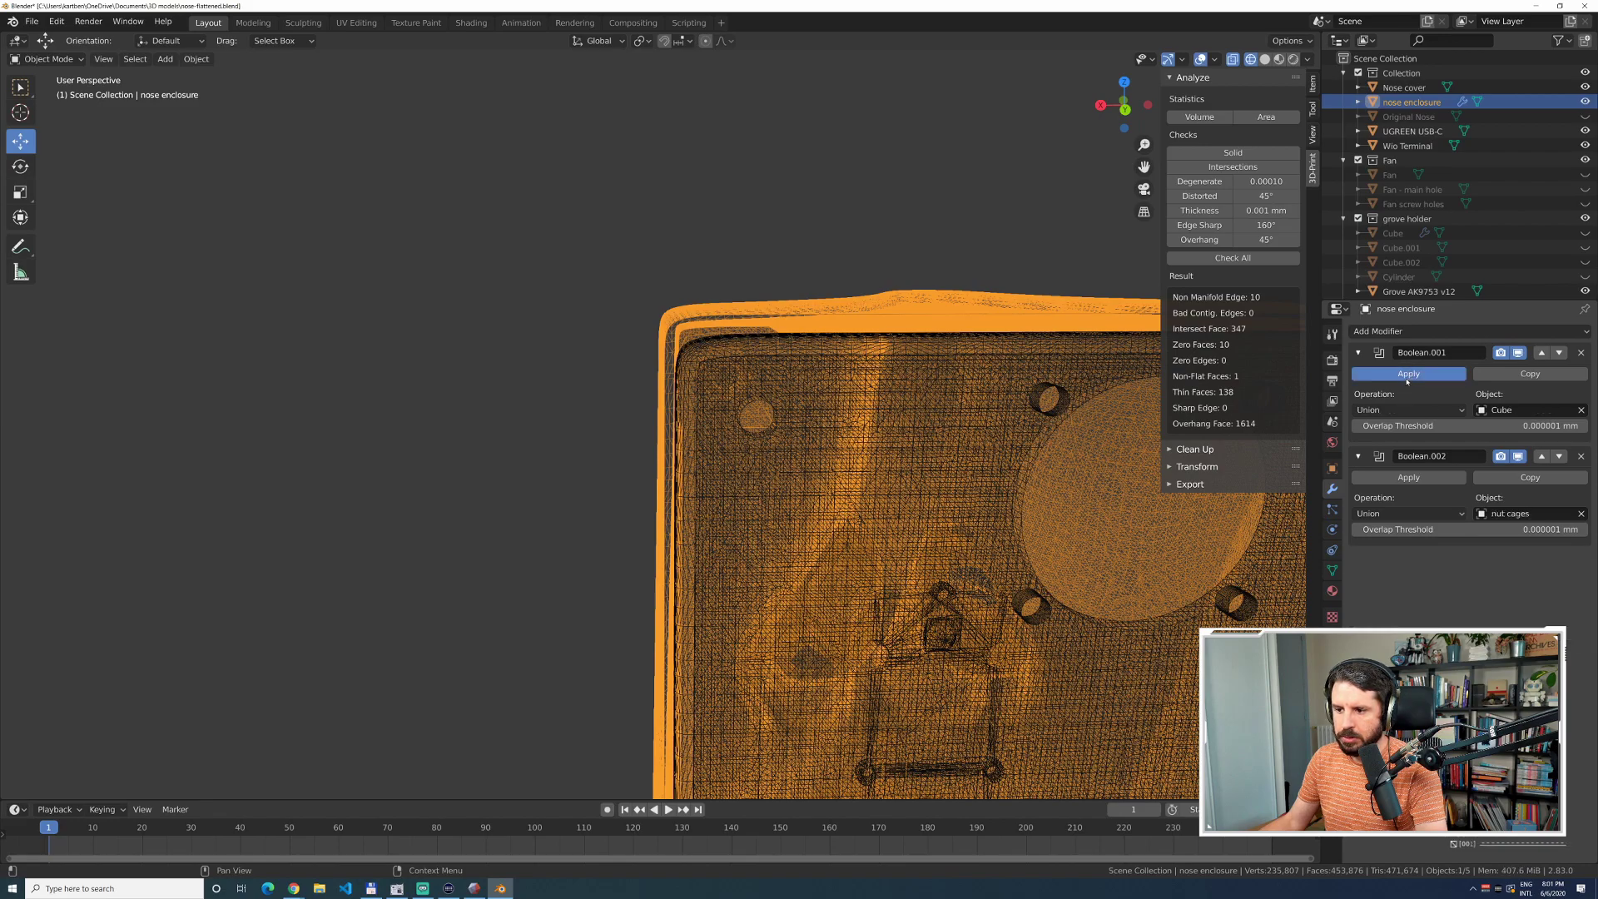
click(1407, 375)
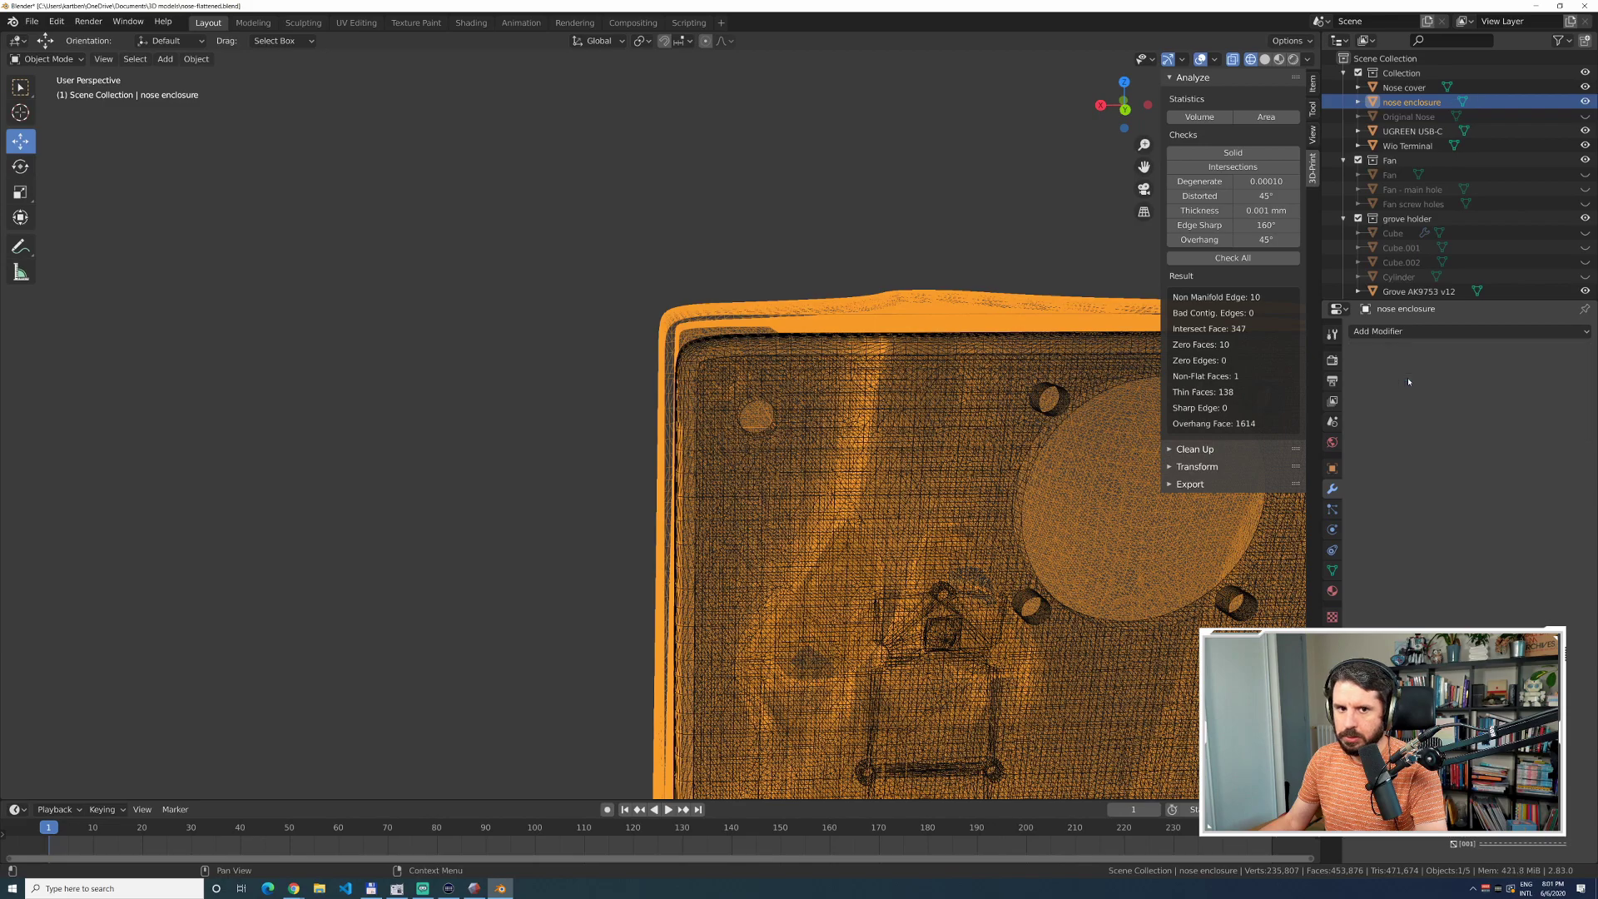
key(ctrl+s)
Unhide Original Nose and the hidden objects of the Fan, grove holder and nut cage collections, plus nostril cylinders.
click(1408, 116)
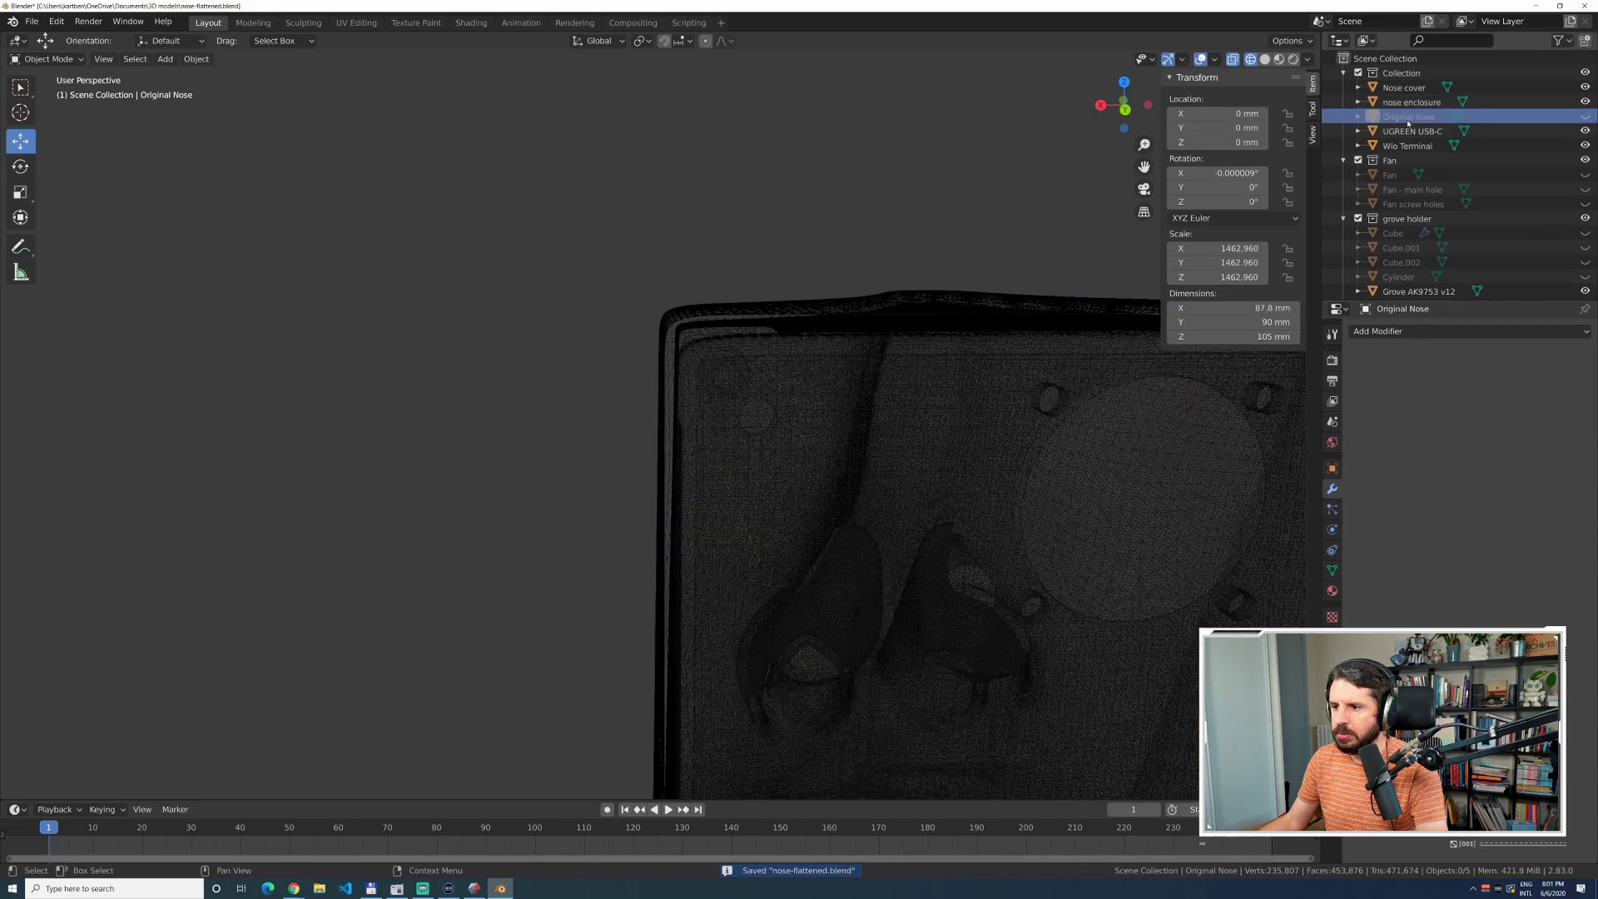
scroll(1413, 218, down, 3)
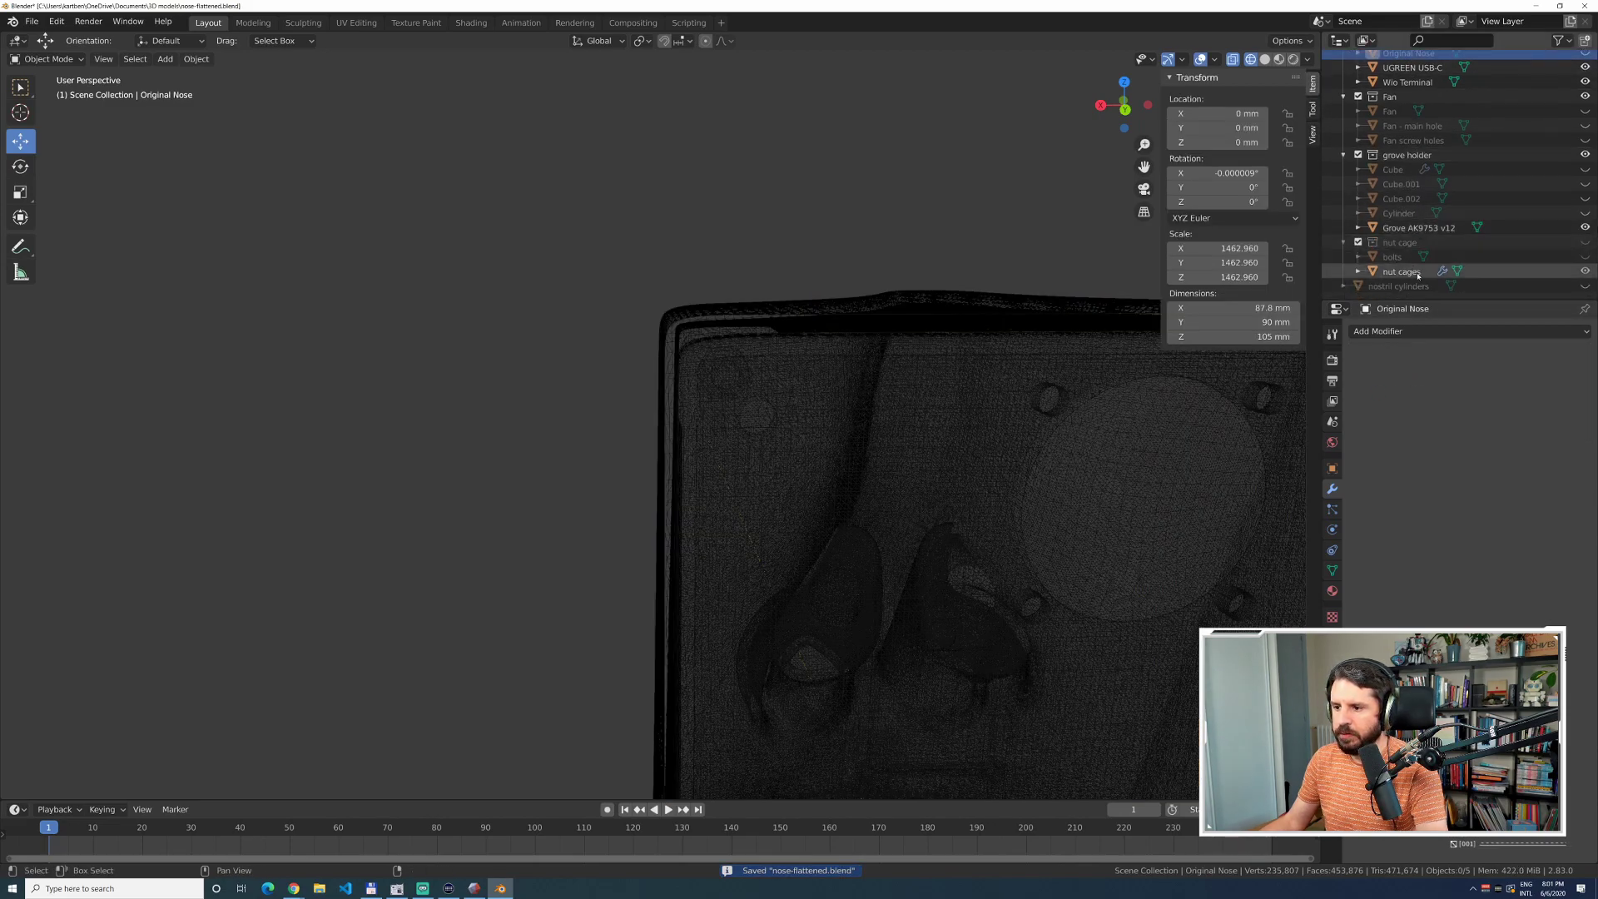
shift+click(1409, 287)
scroll(1413, 281, up, 3)
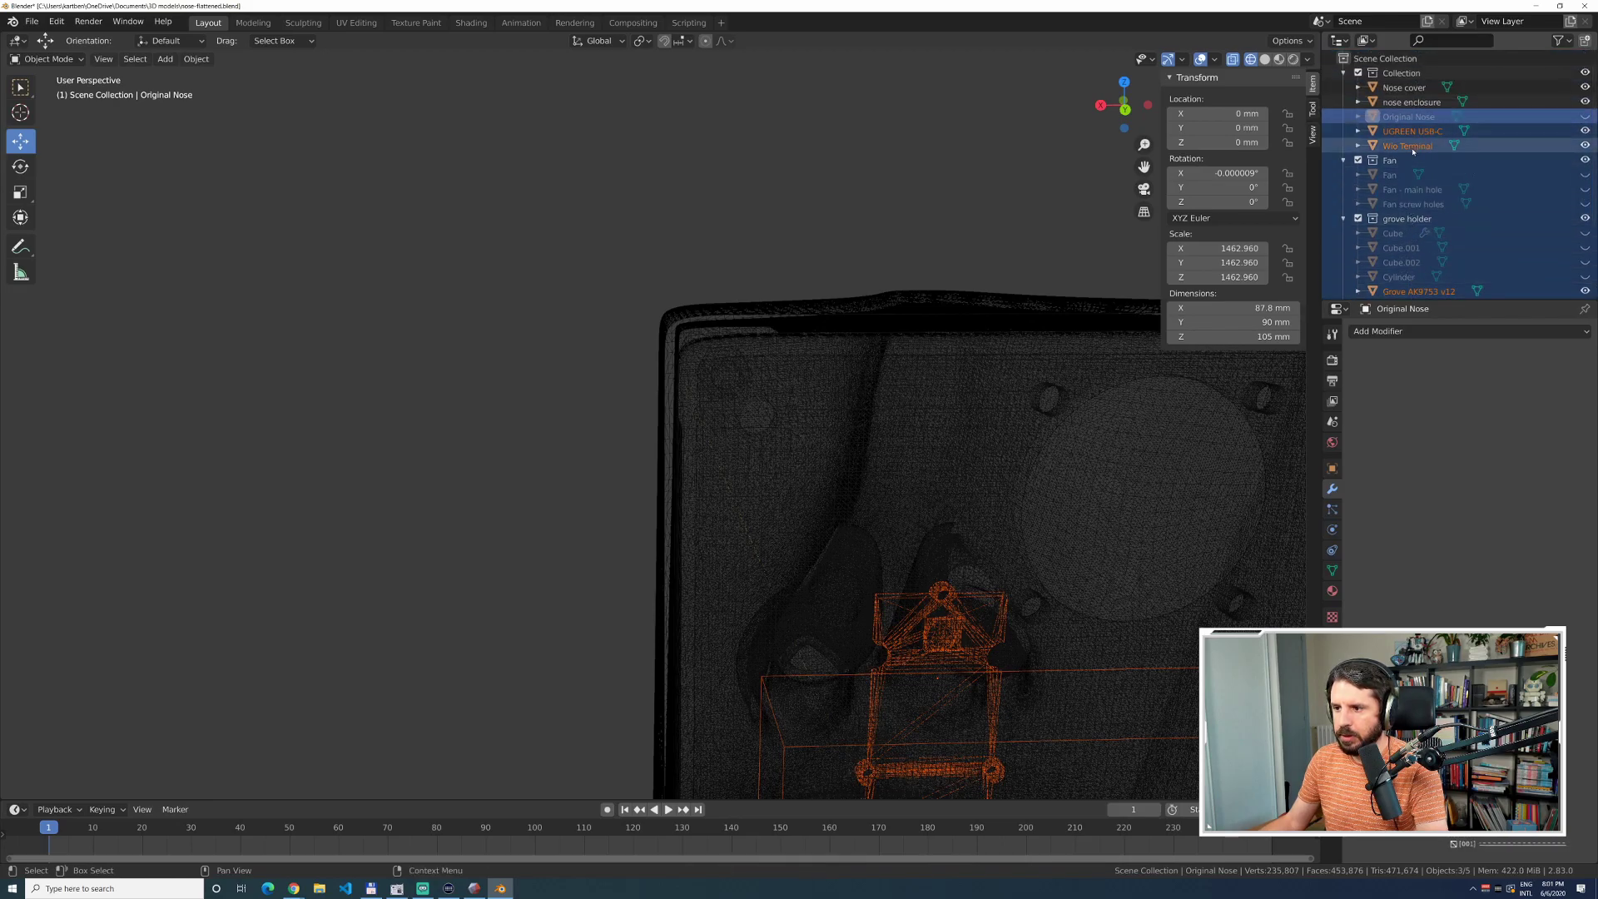
click(1585, 116)
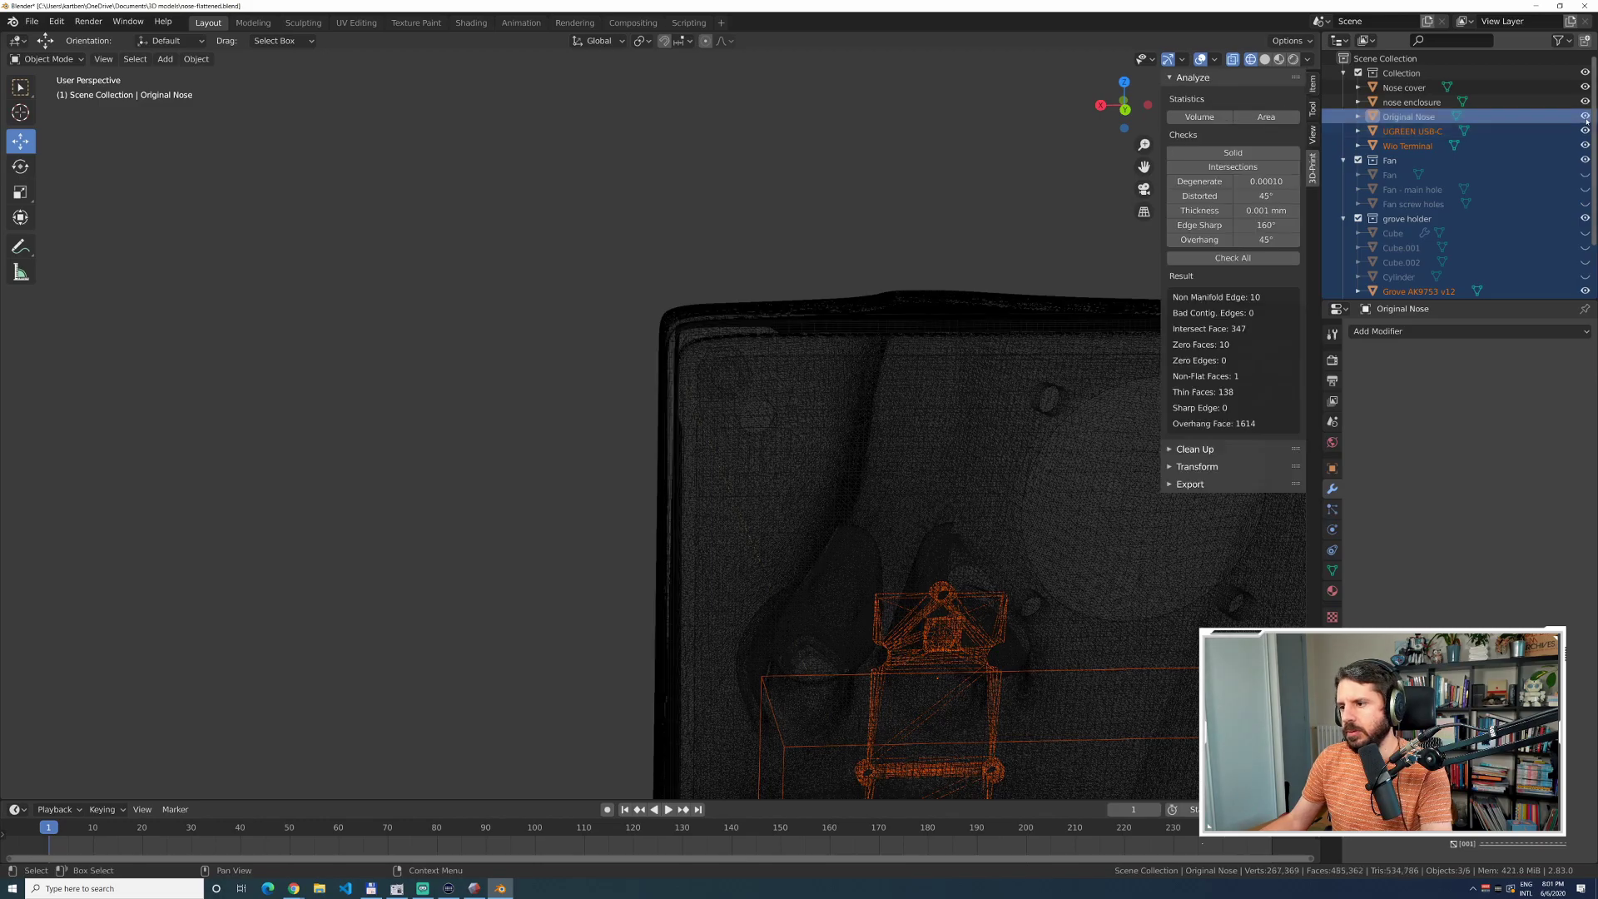
click(1585, 175)
drag(1583, 190, 1587, 290)
scroll(1415, 167, up, 2)
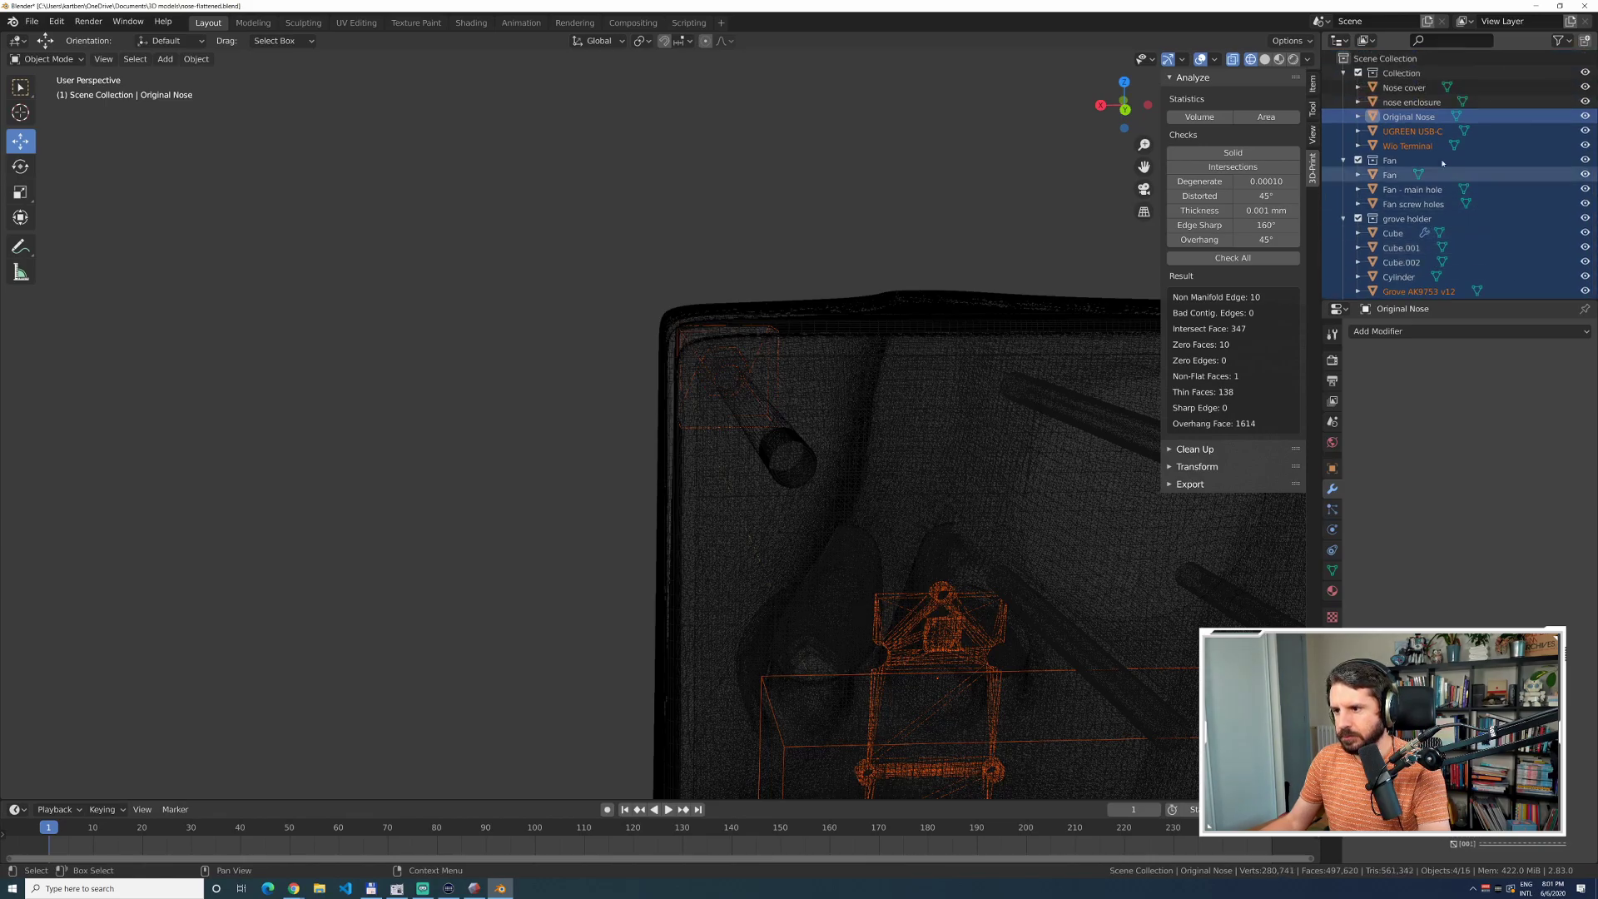
Delete every object from Original Nose through nostril cylinders, keeping only the Nose cover and nose enclosure.
click(1403, 119)
scroll(1408, 287, down, 2)
shift+click(1409, 287)
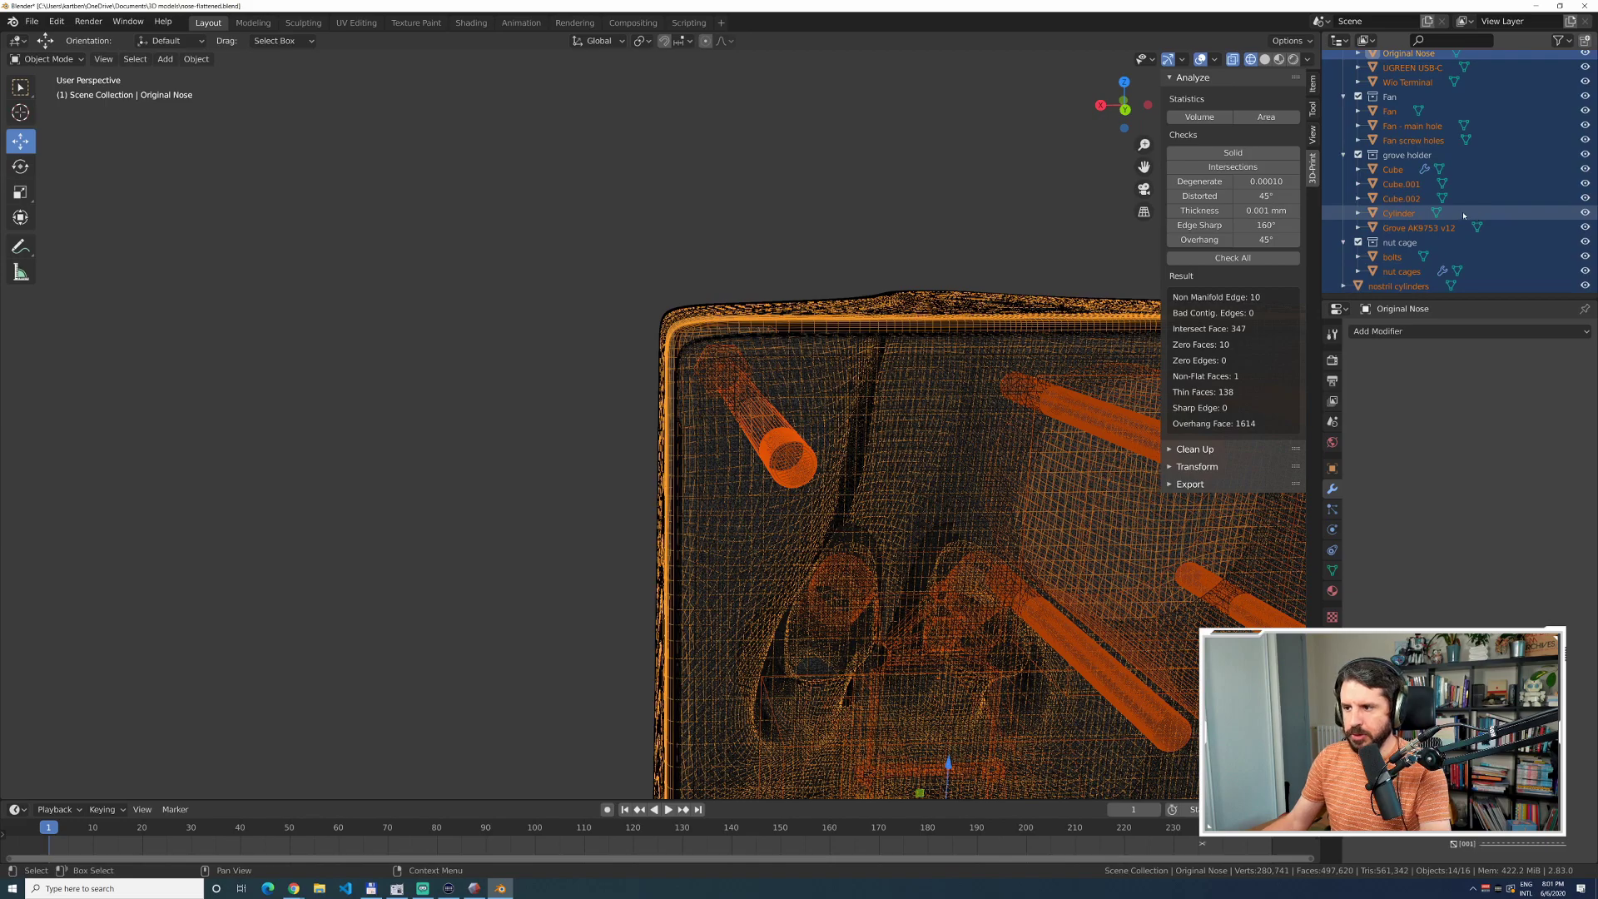
right_click(1390, 184)
click(1375, 184)
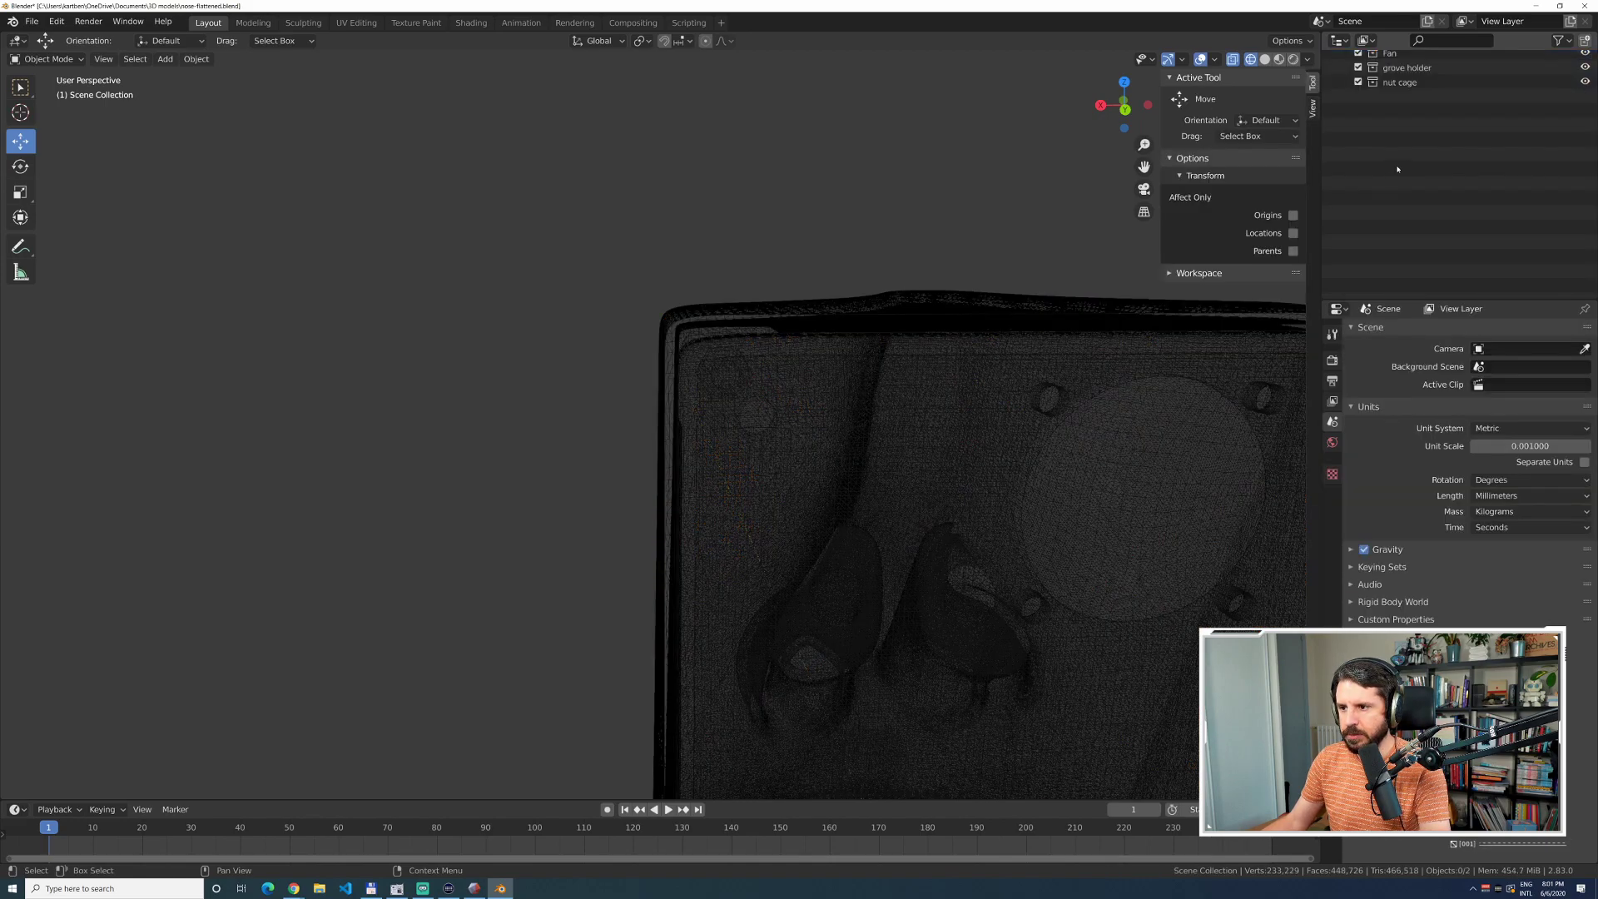
Delete the empty Fan, grove holder and nut cage collections.
right_click(1391, 117)
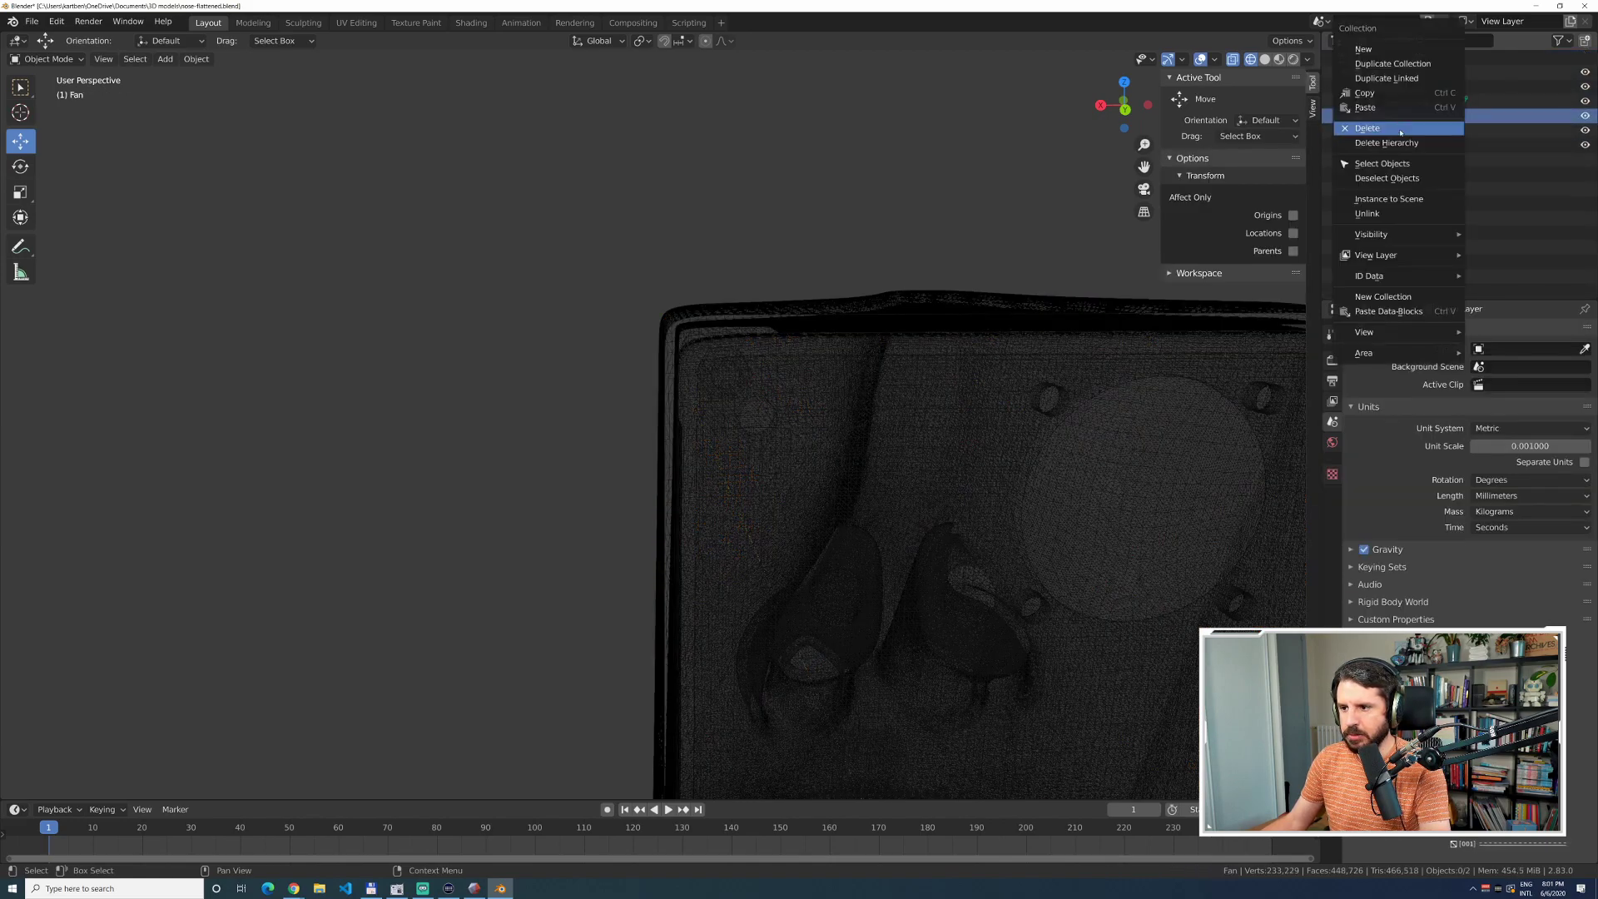
click(1397, 132)
right_click(1398, 138)
click(1399, 136)
right_click(1403, 122)
click(1394, 129)
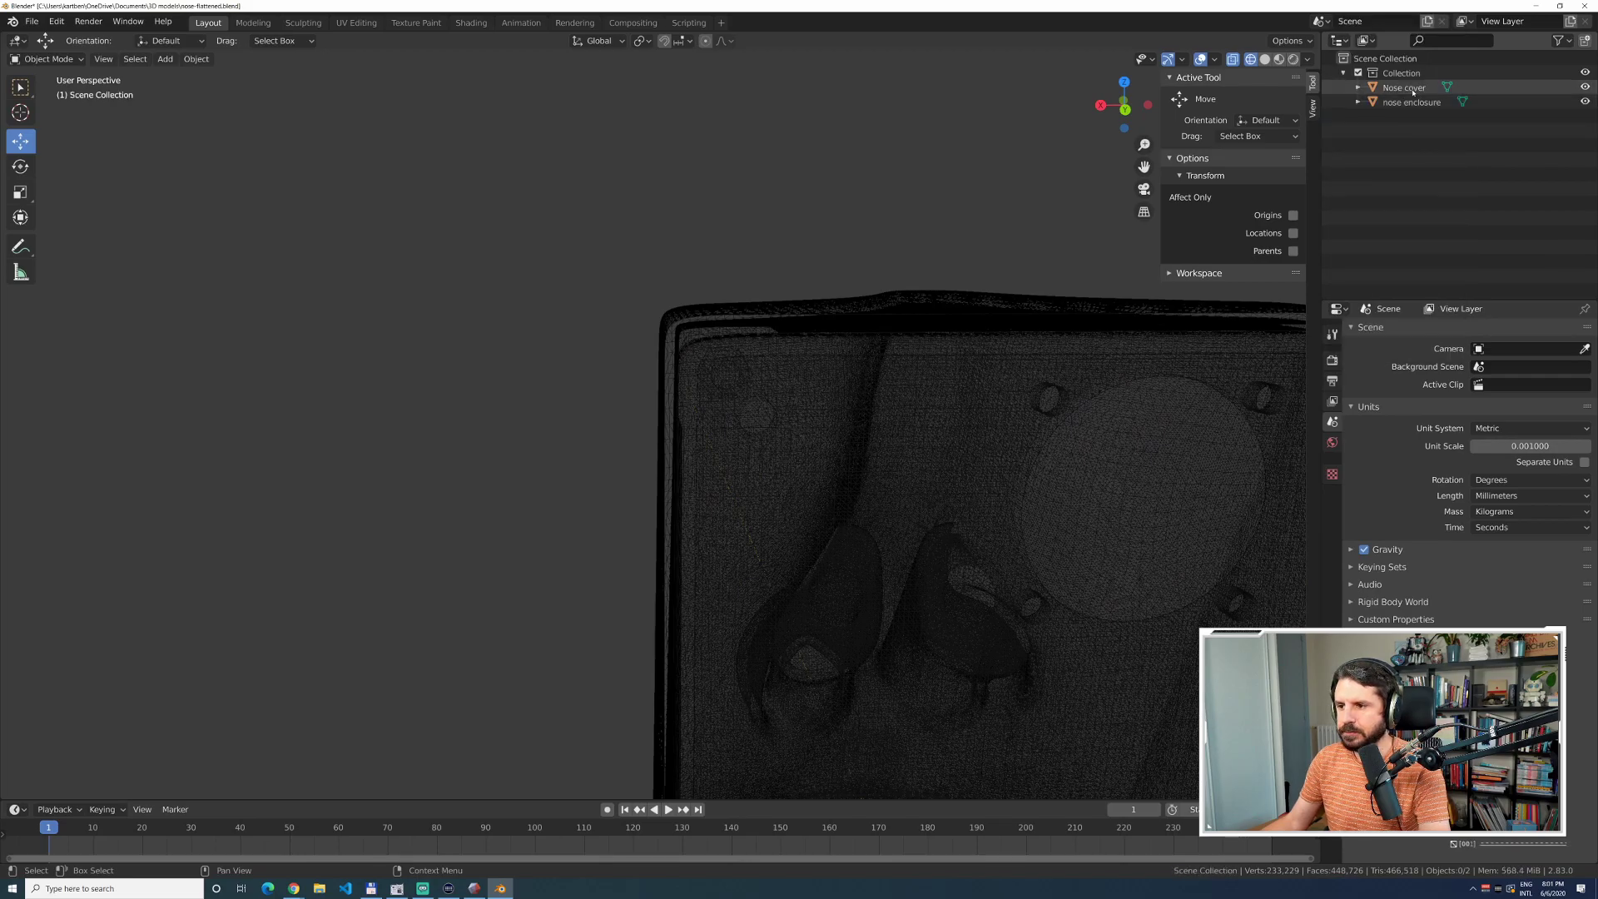
Run all the 3D-Print checks on the nose enclosure and show the Clean Up options.
click(1415, 88)
click(1399, 103)
click(1086, 215)
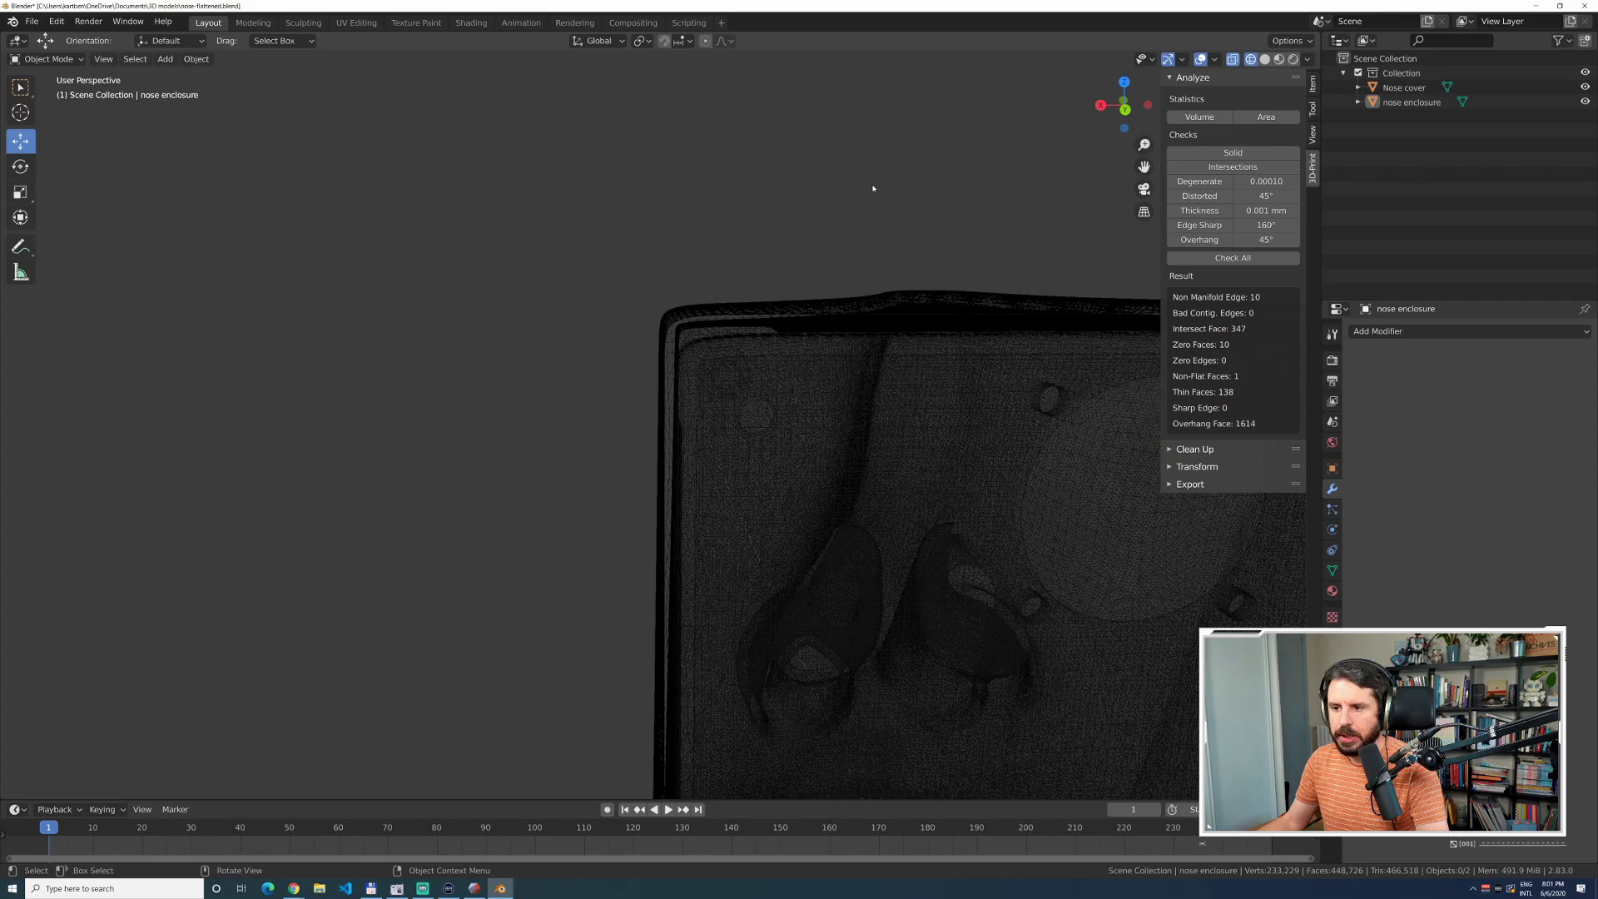
click(1216, 259)
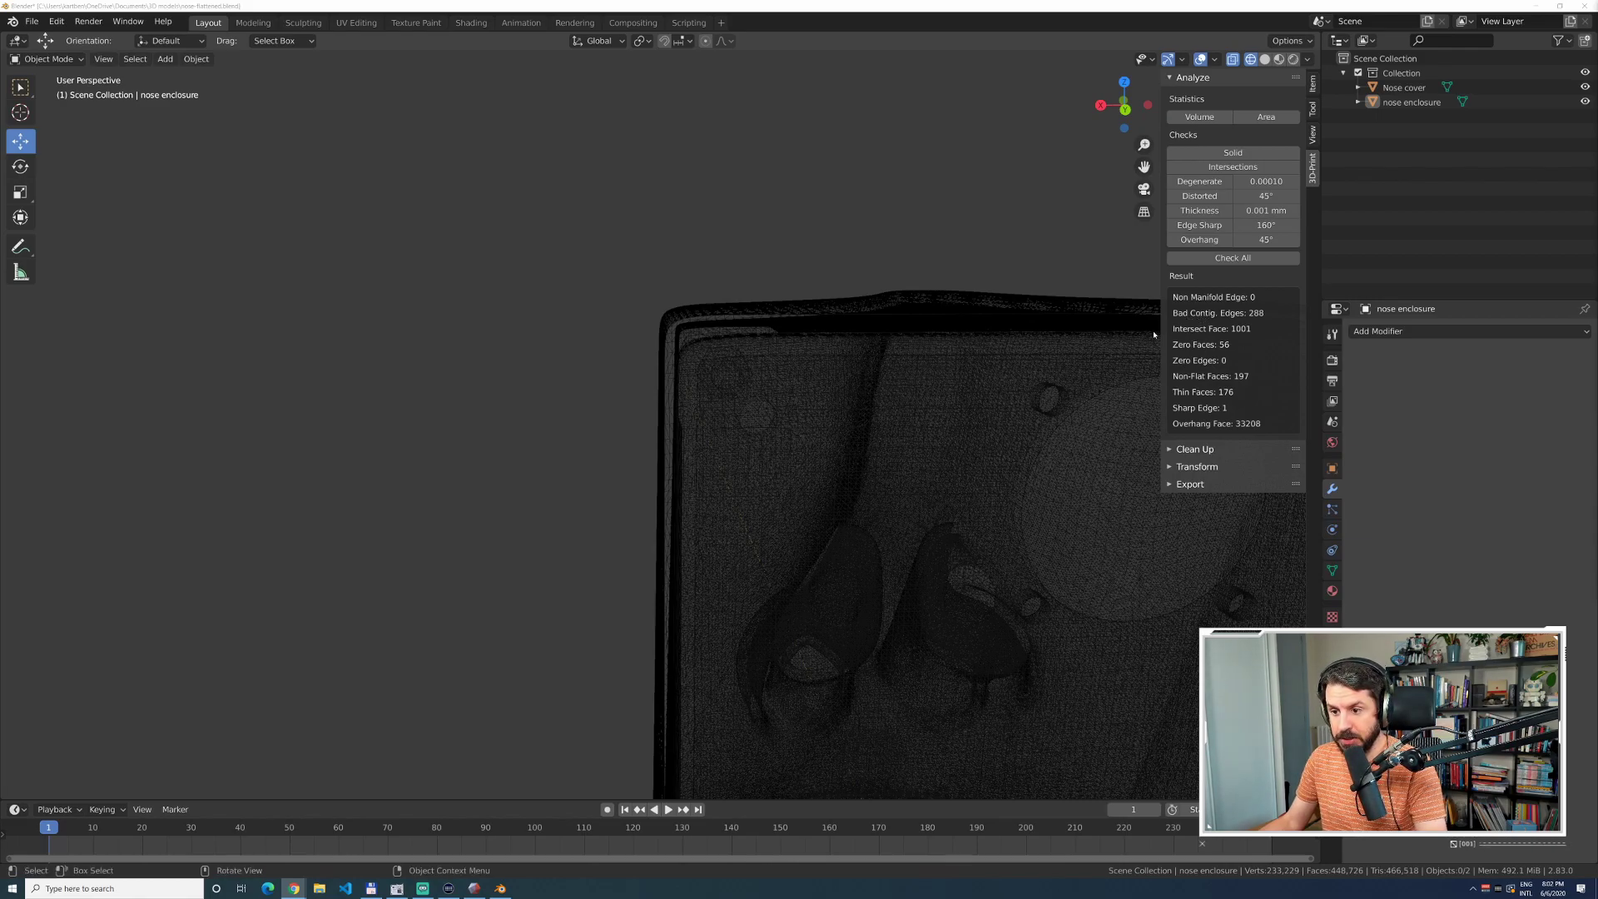
click(1171, 448)
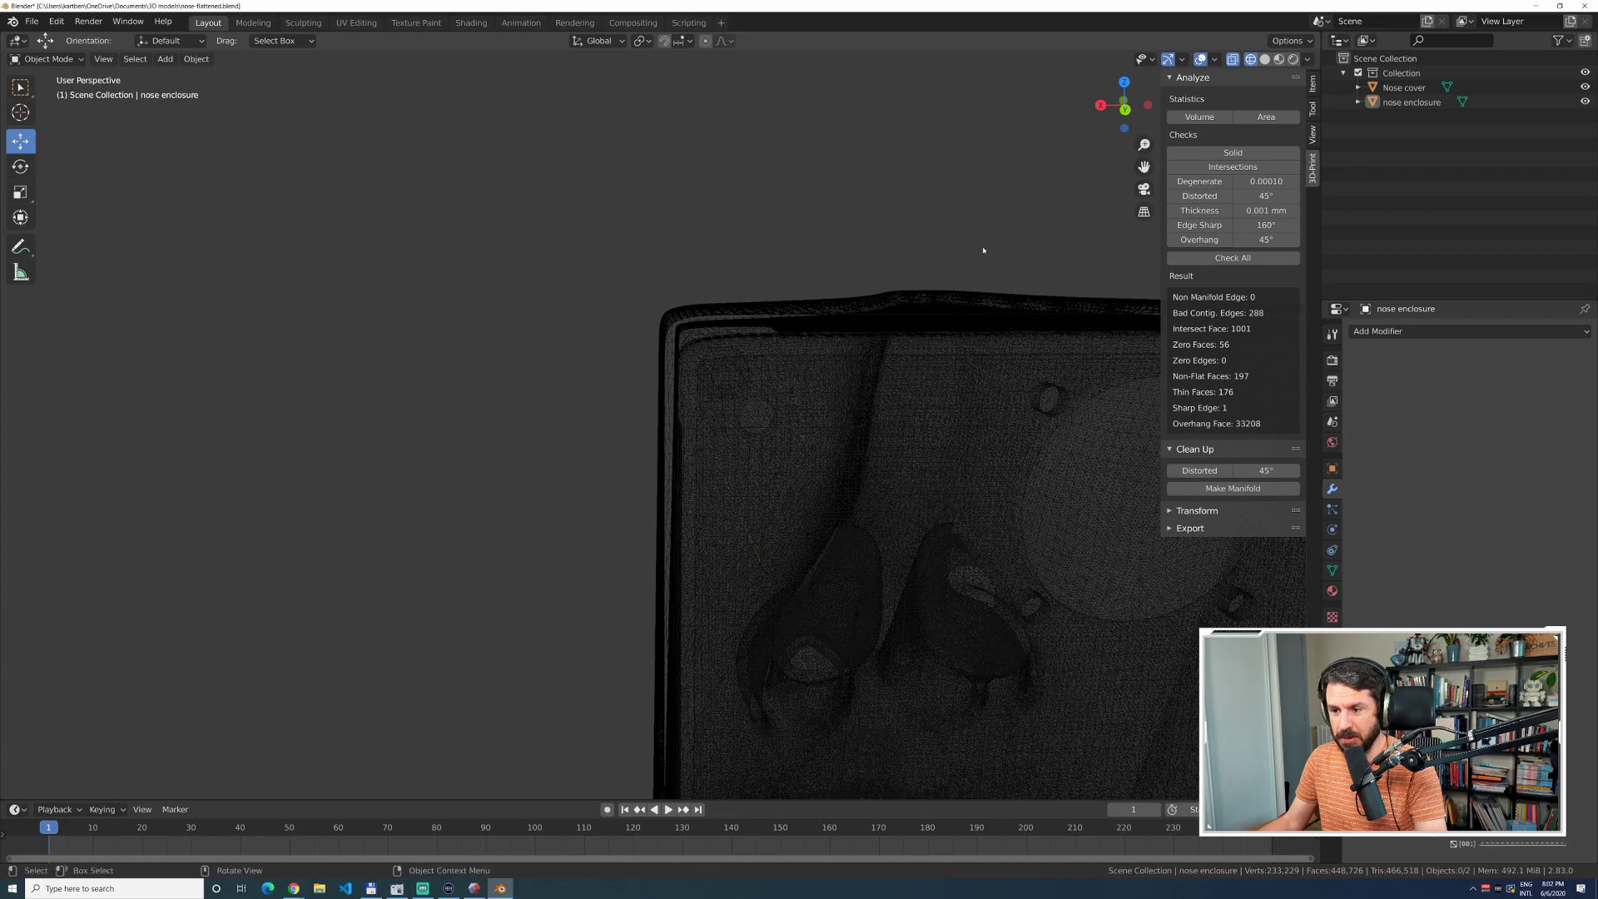
middle_drag(874, 233, 820, 203)
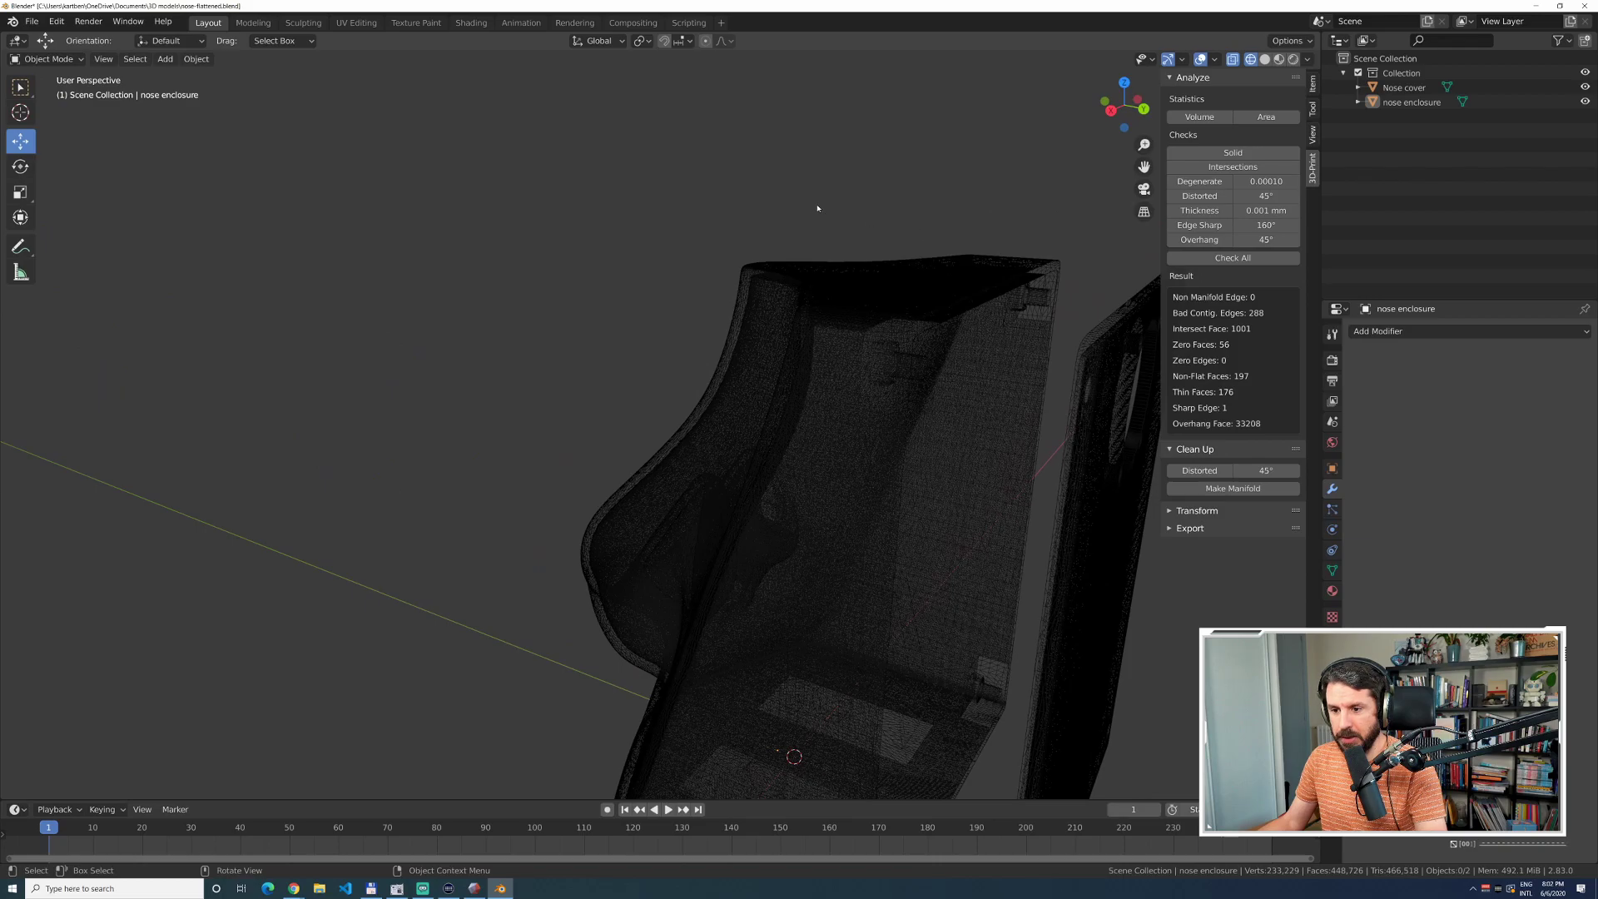
Save the file and export the whole scene as Wavefront OBJ with Selection Only off, overwriting nose ready to print.obj.
click(31, 20)
click(42, 117)
click(32, 21)
mouse_move(83, 231)
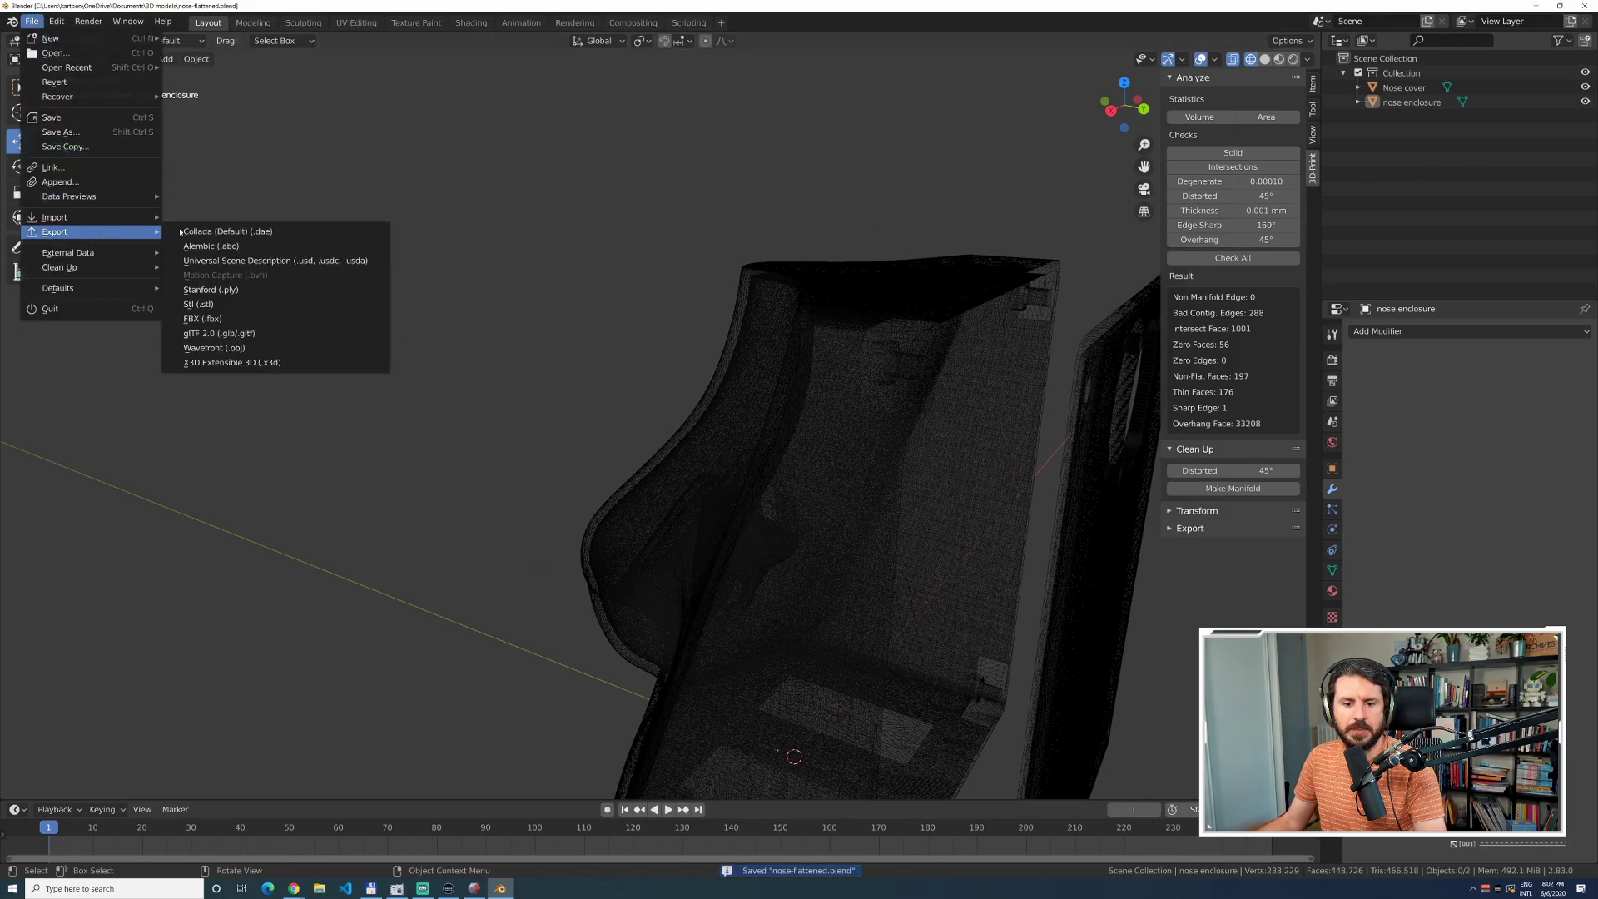
click(213, 347)
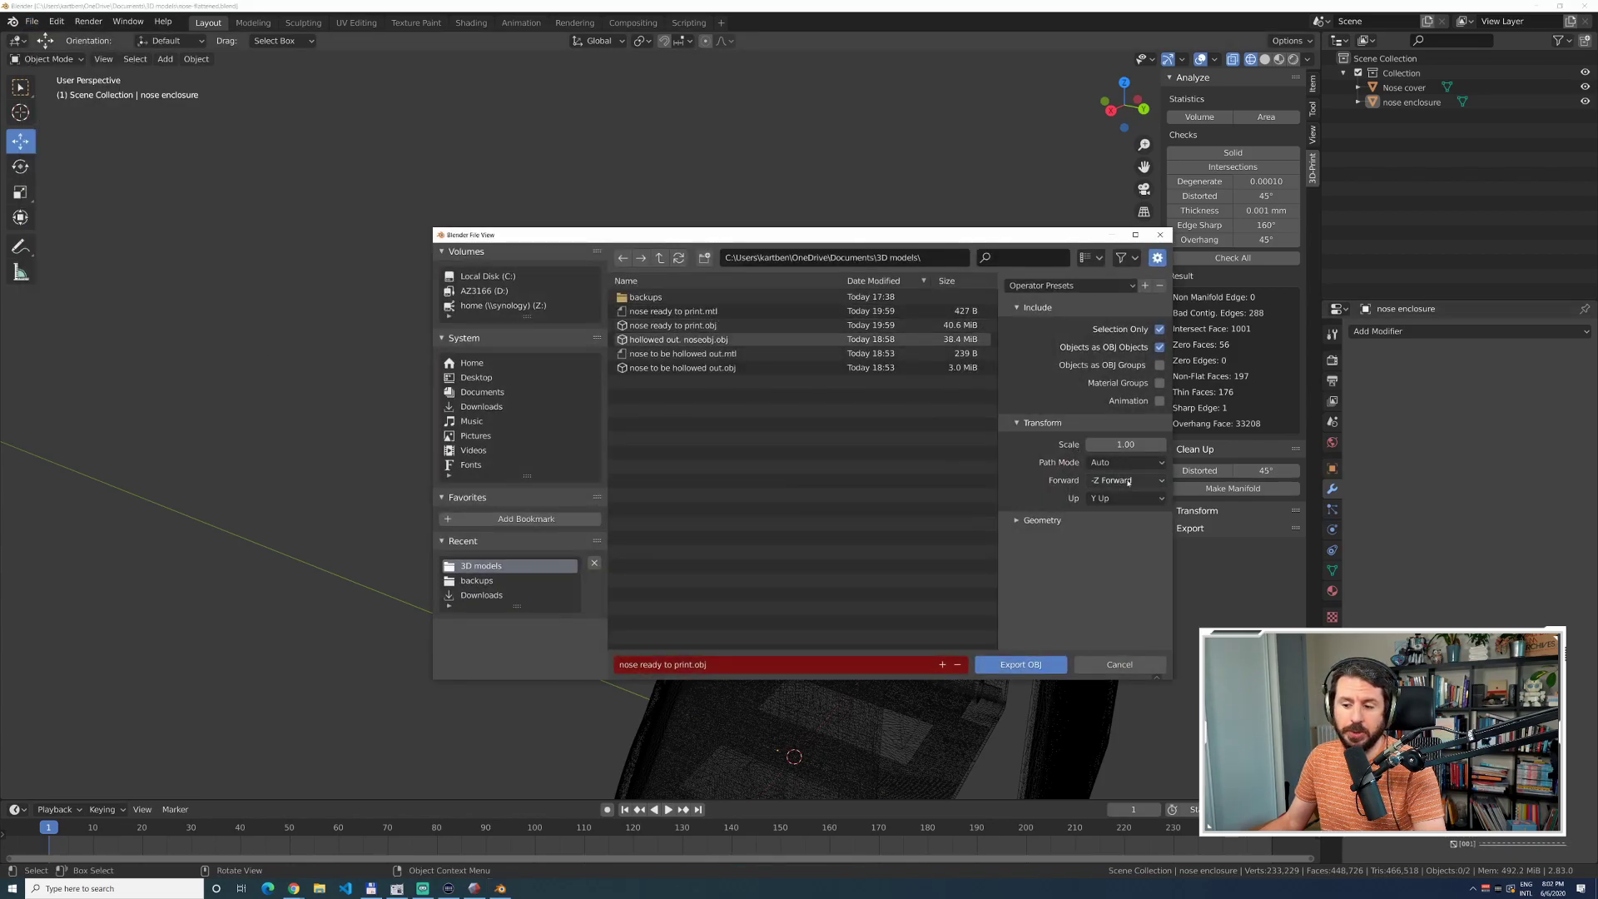
click(687, 329)
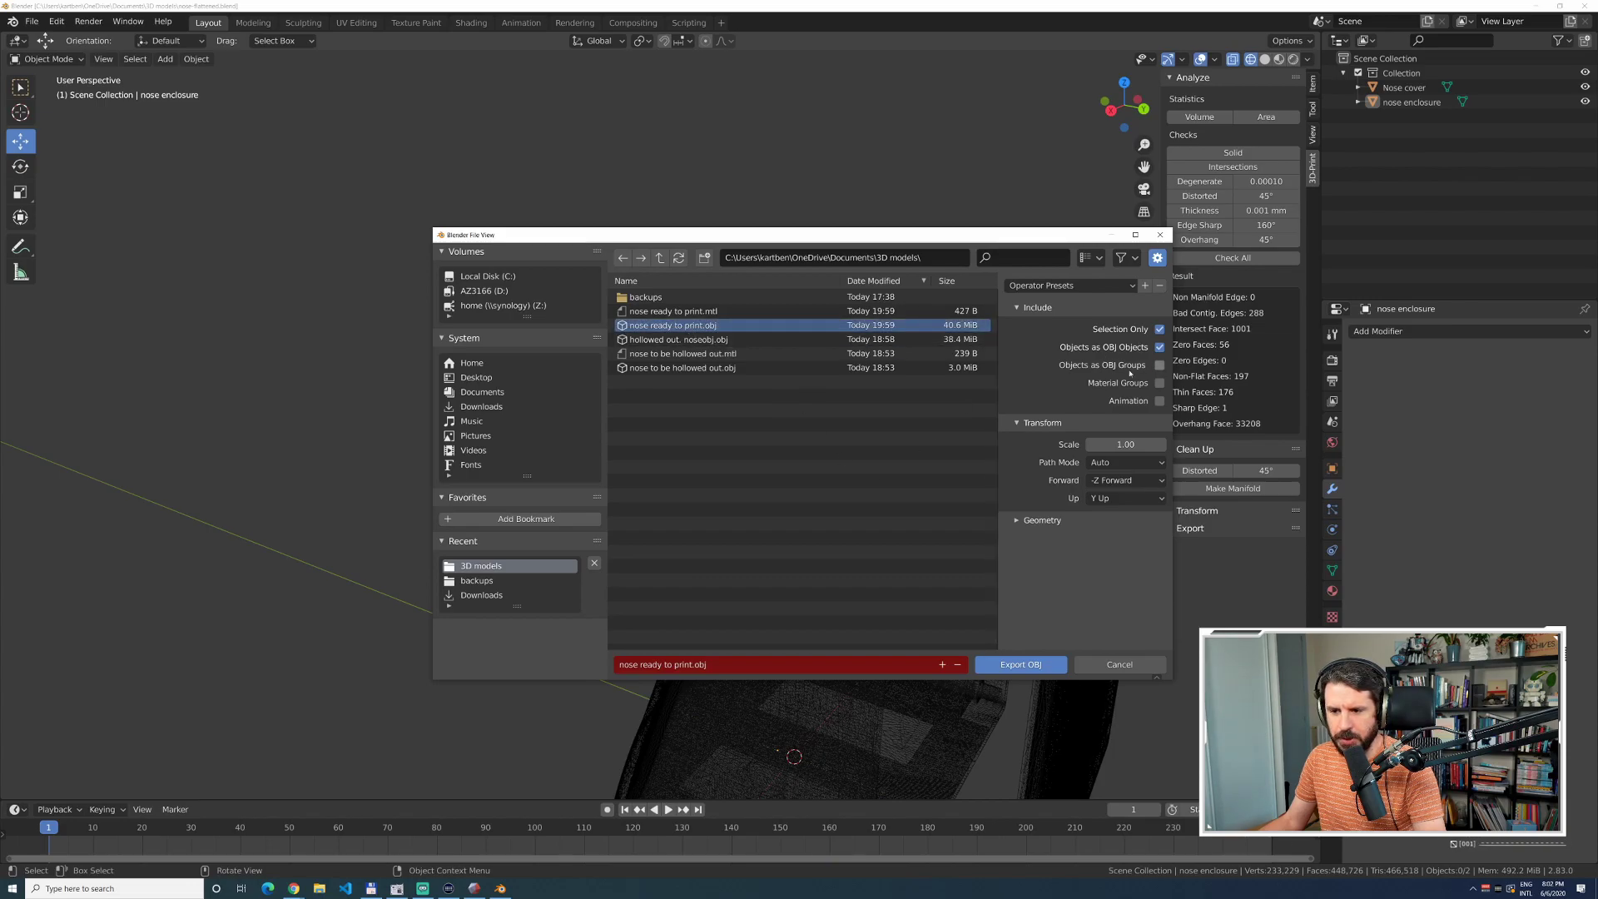
click(1159, 329)
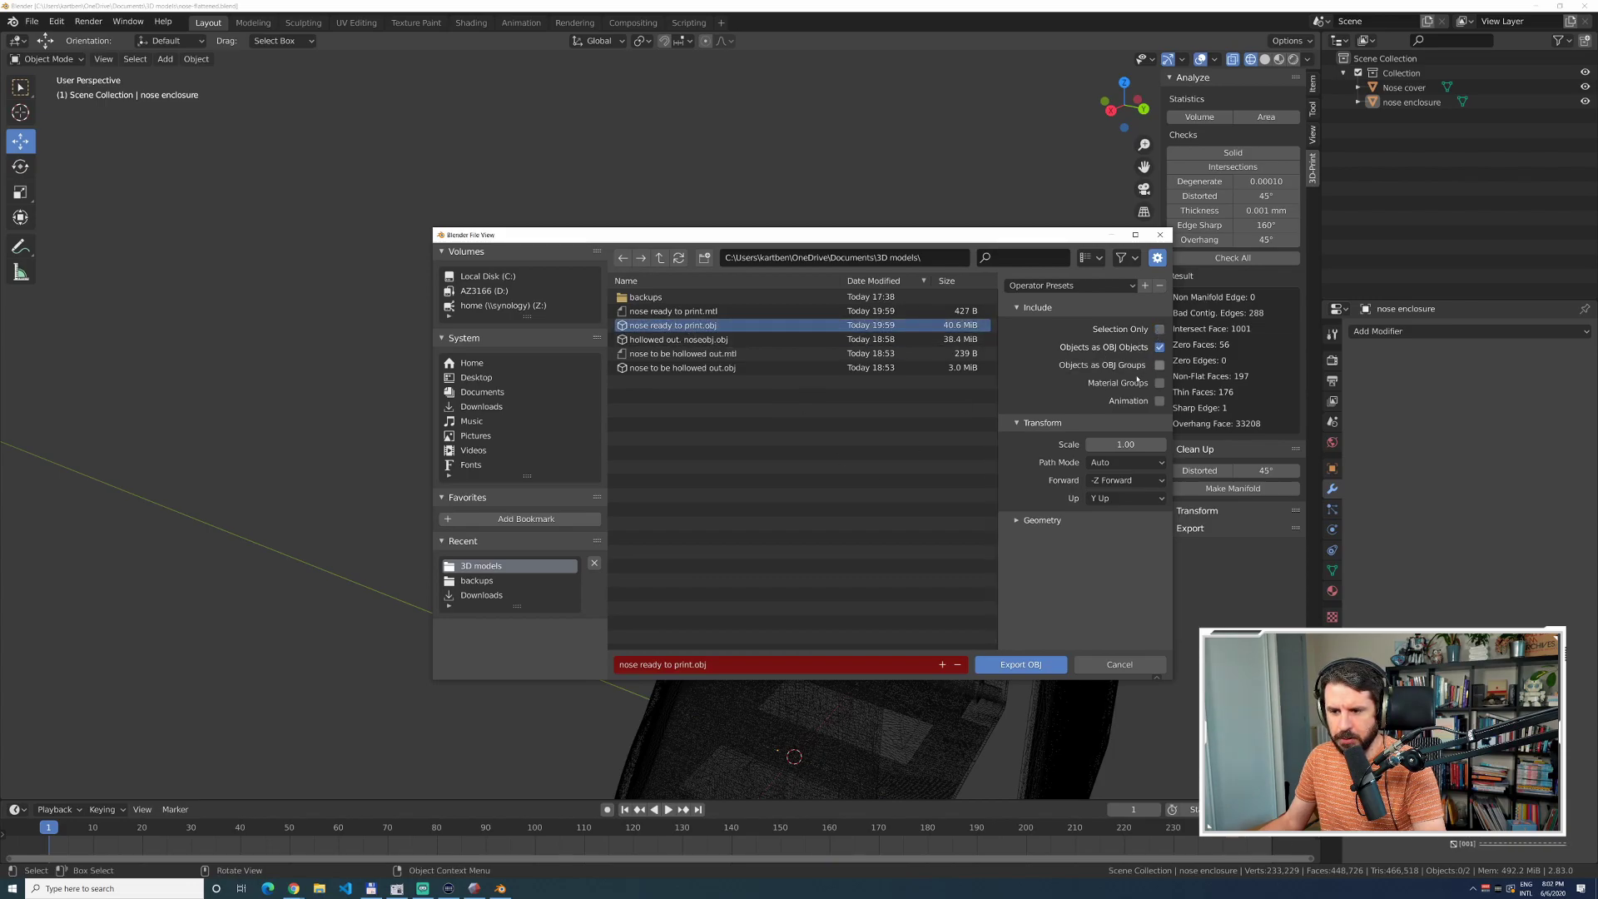
click(1030, 664)
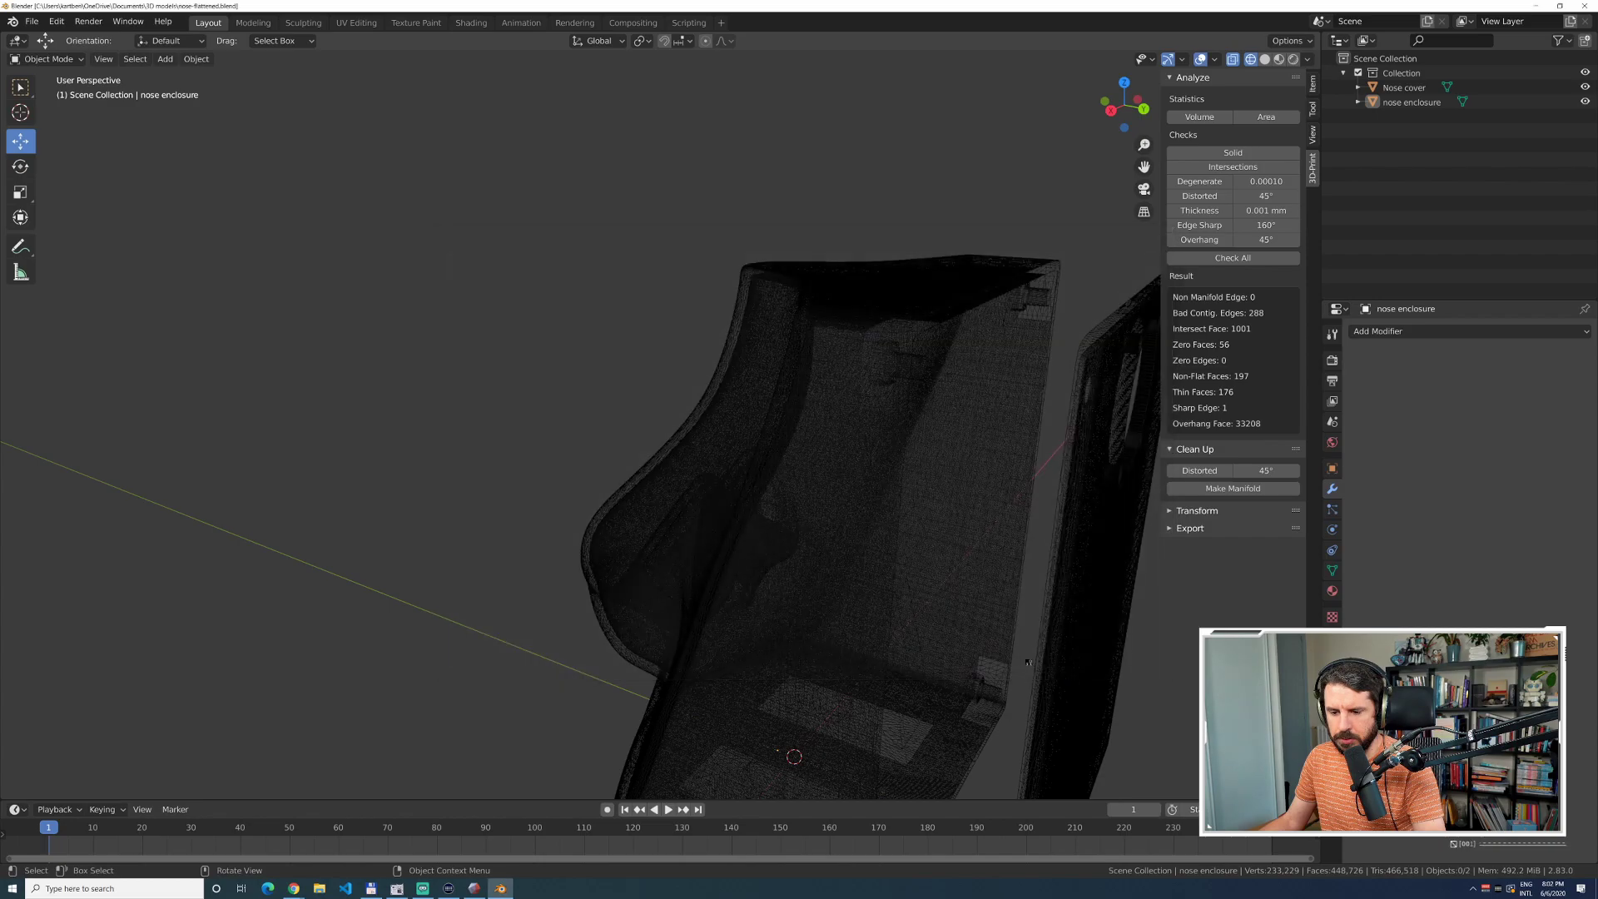
Check the exported nose ready to print.obj in 3D Viewer from the nose side and the cover side, closing the viewer when done.
key(alt+Tab)
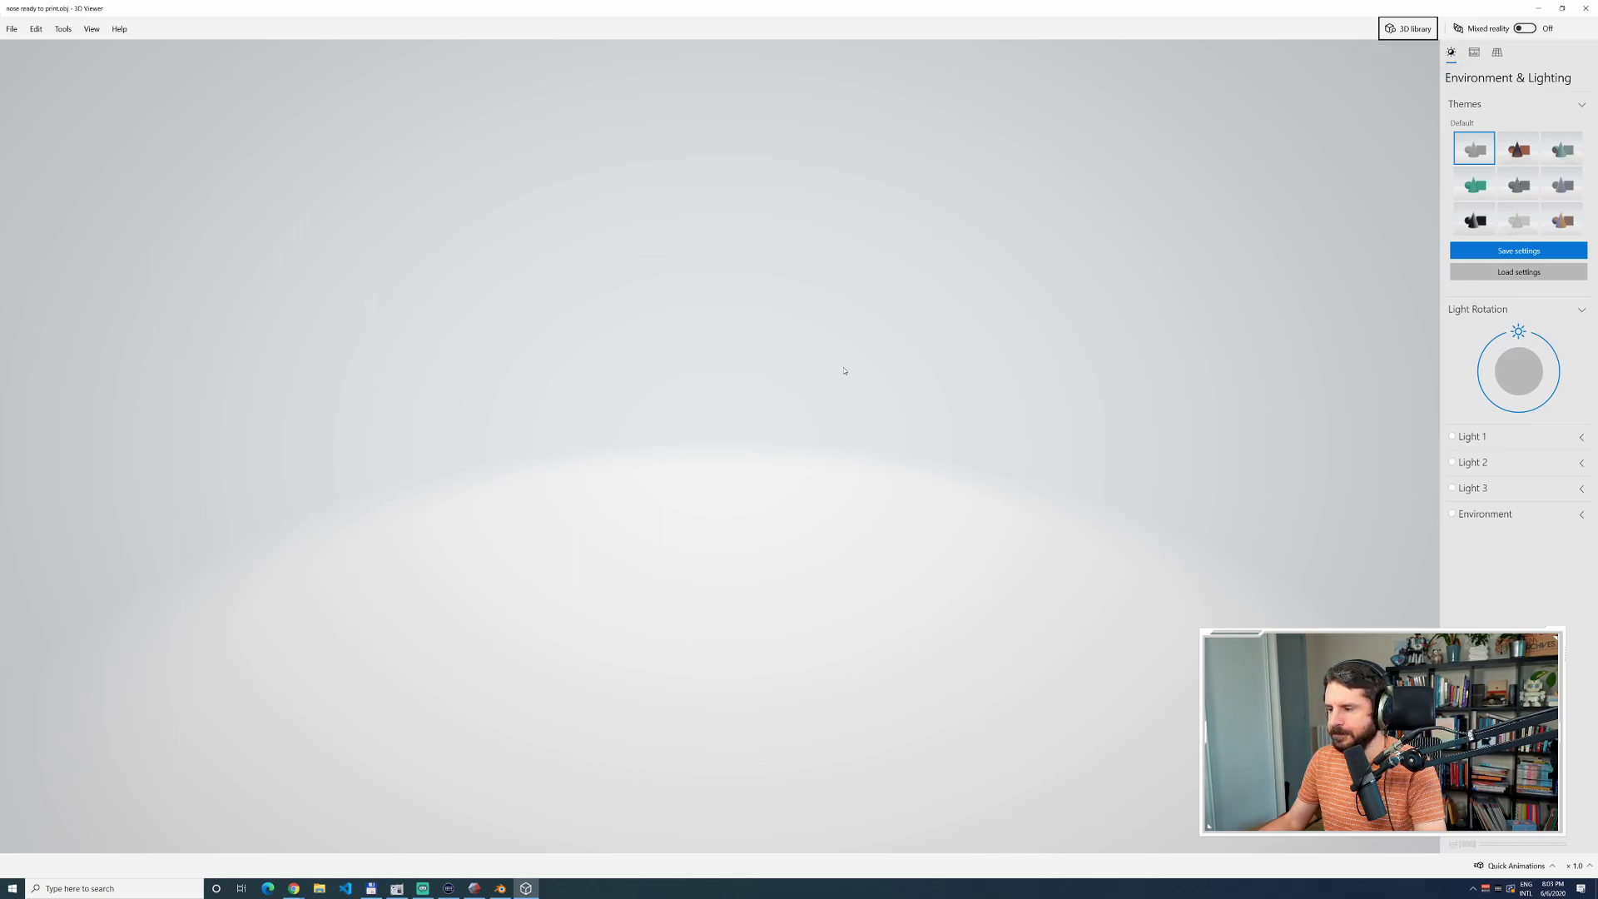
scroll(778, 424, down, 3)
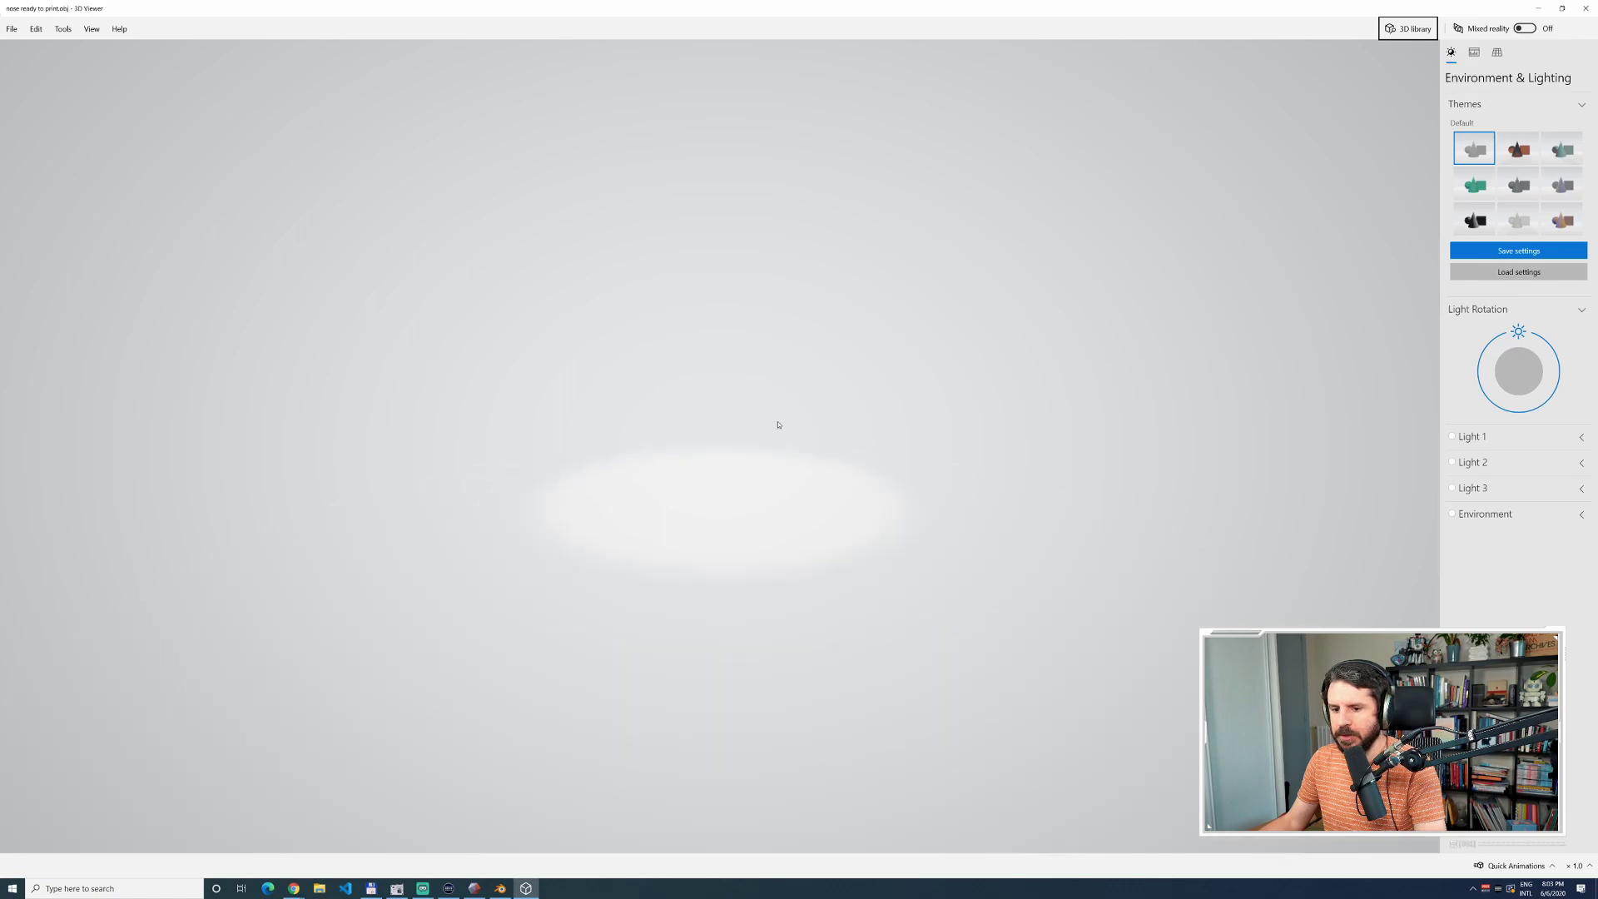
scroll(843, 417, up, 3)
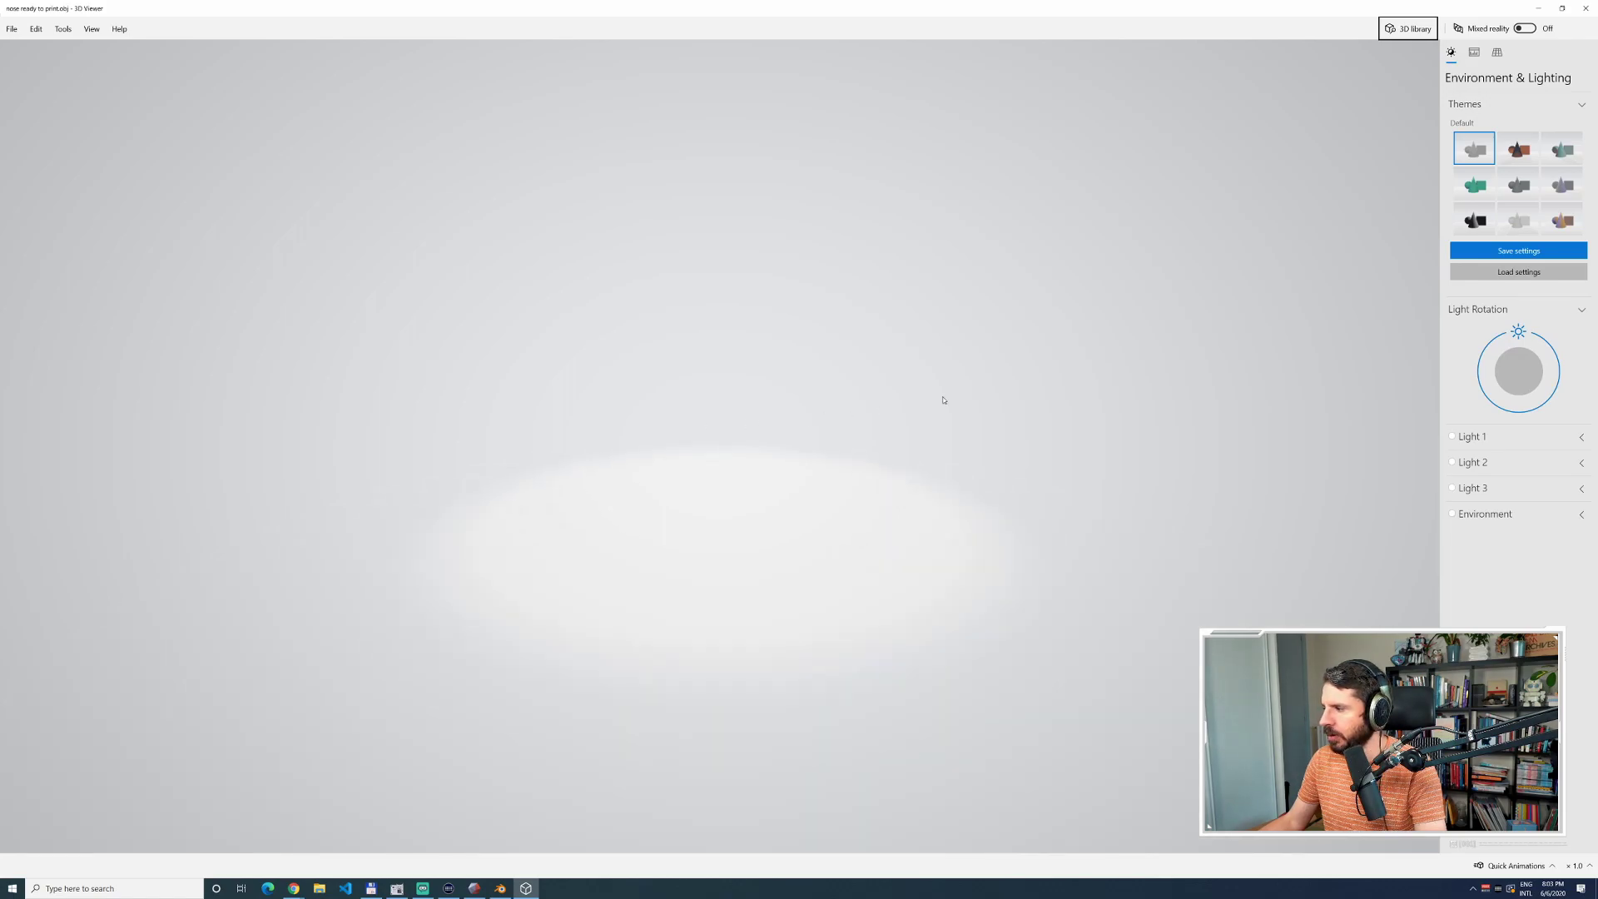
scroll(820, 403, up, 2)
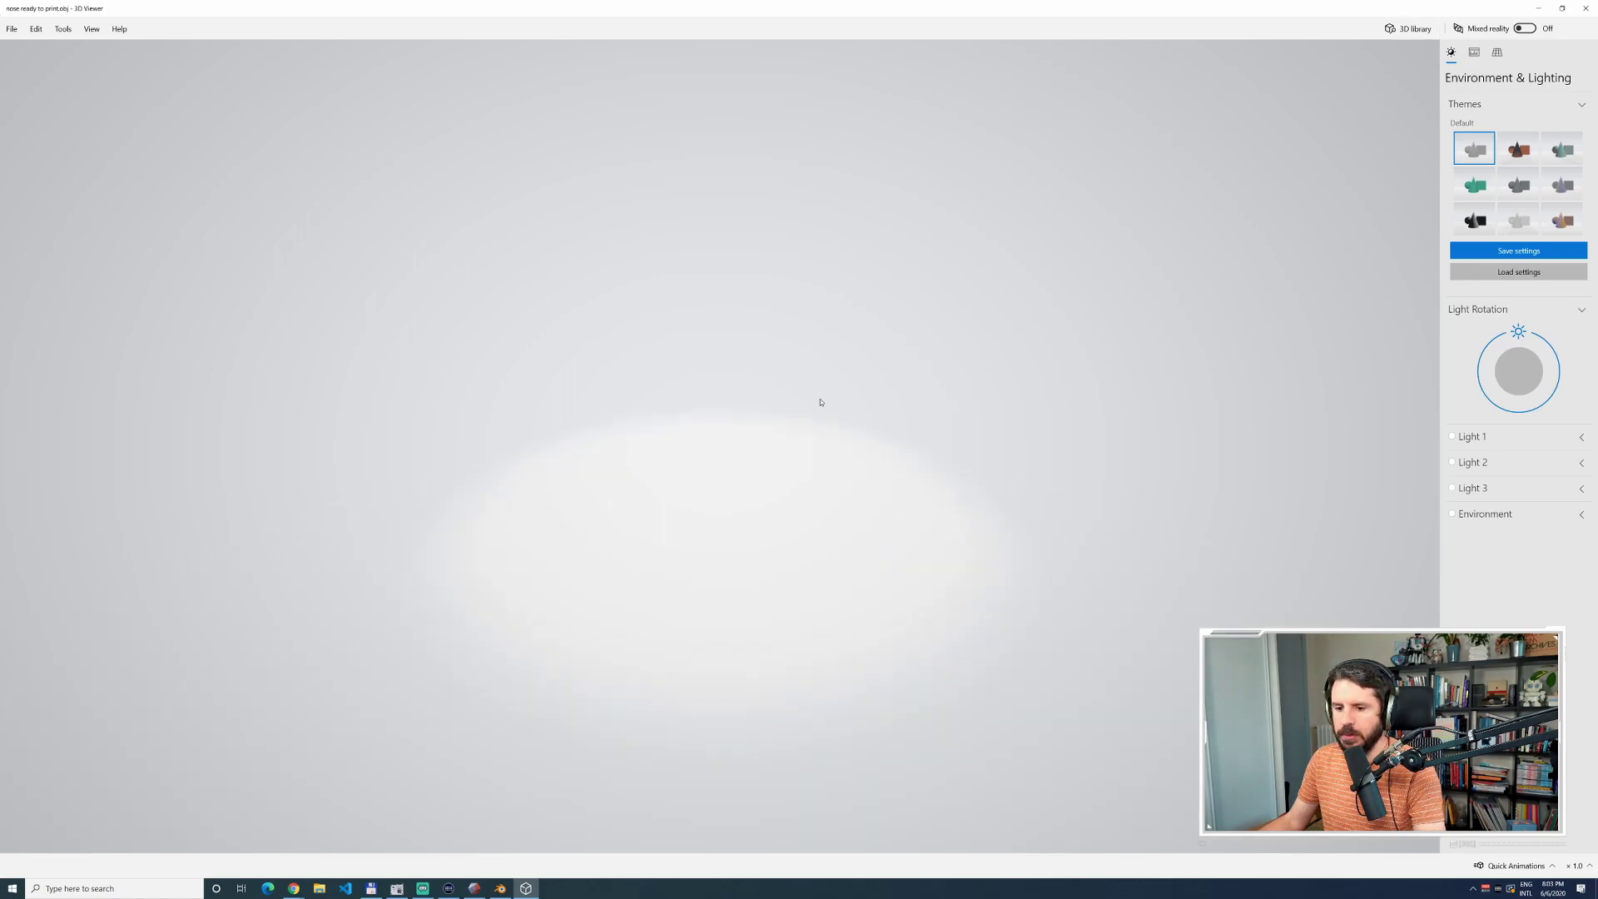
click(1586, 10)
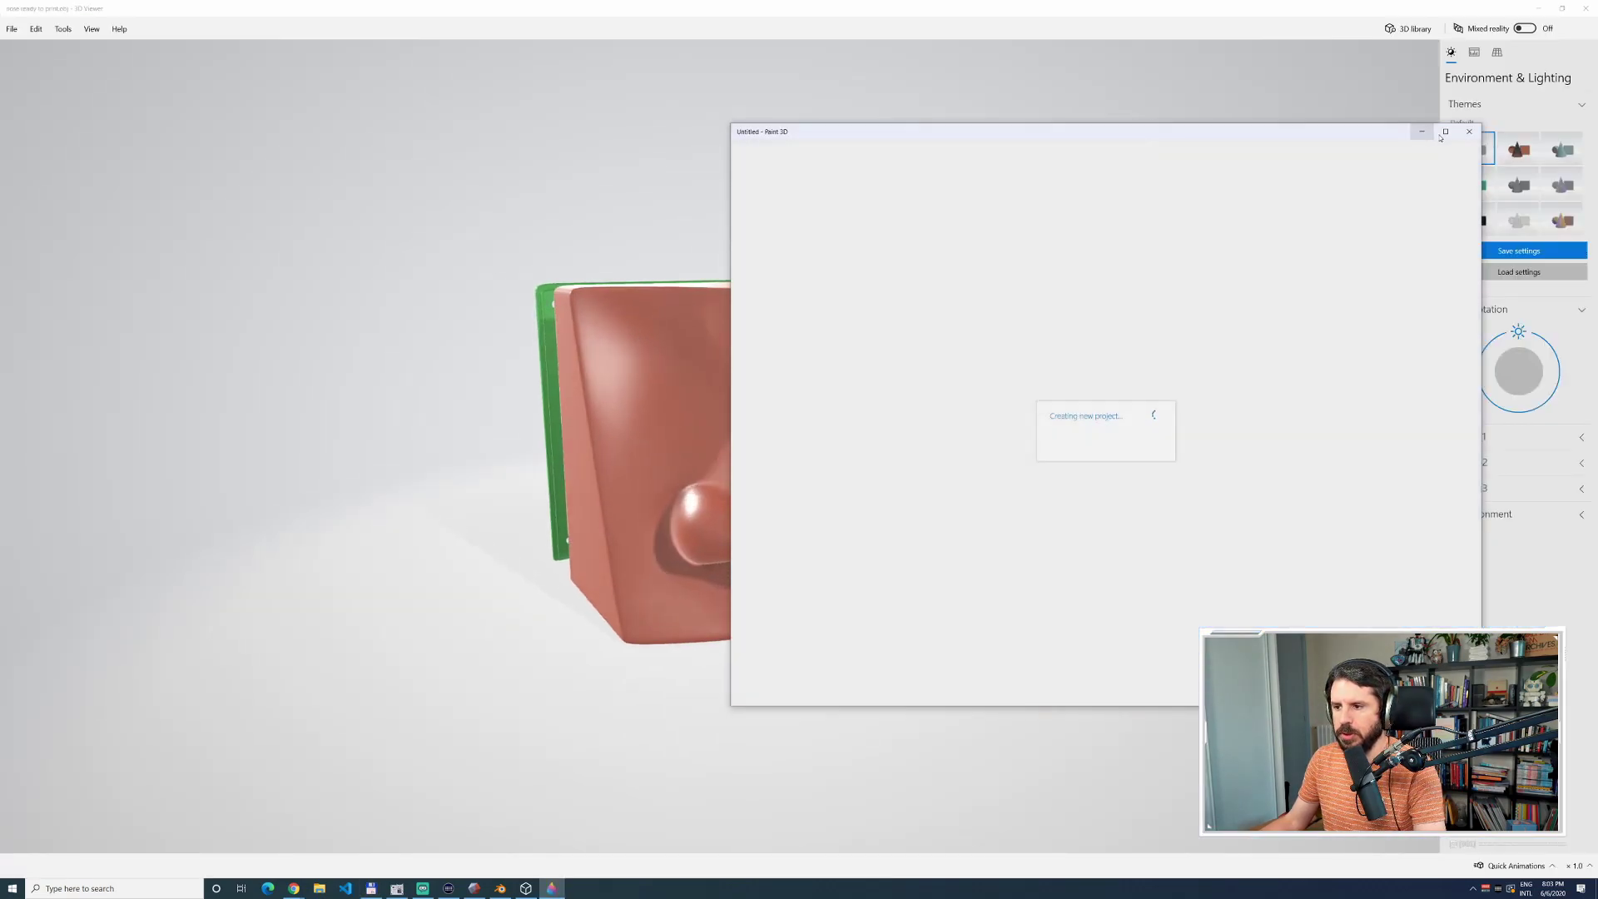
click(1469, 131)
click(774, 349)
drag(774, 349, 926, 331)
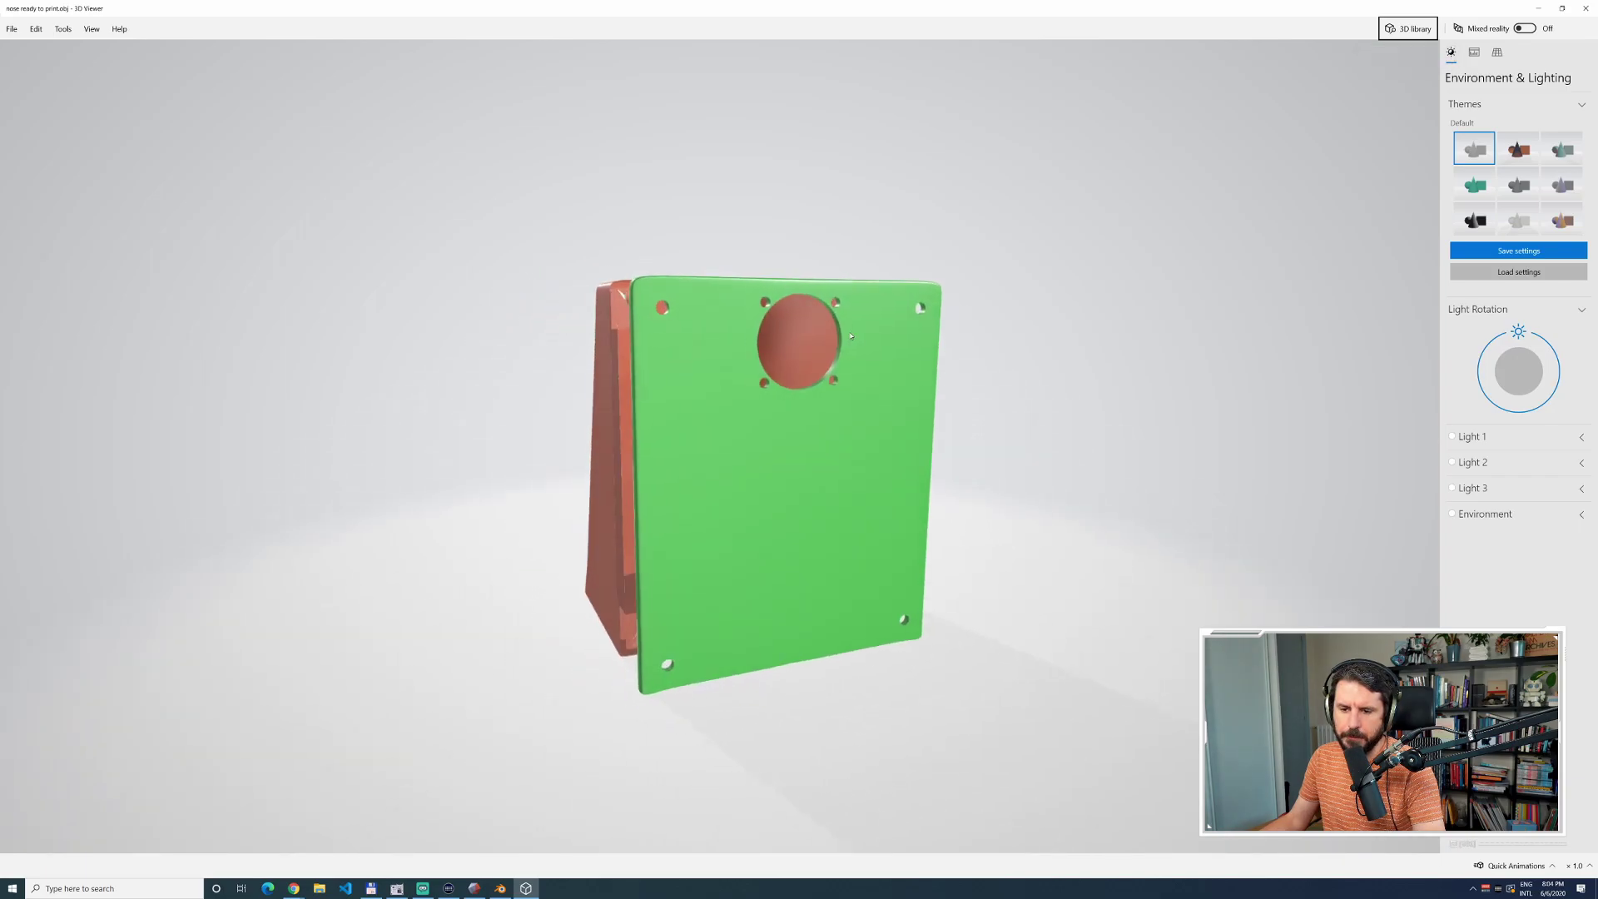
click(1586, 7)
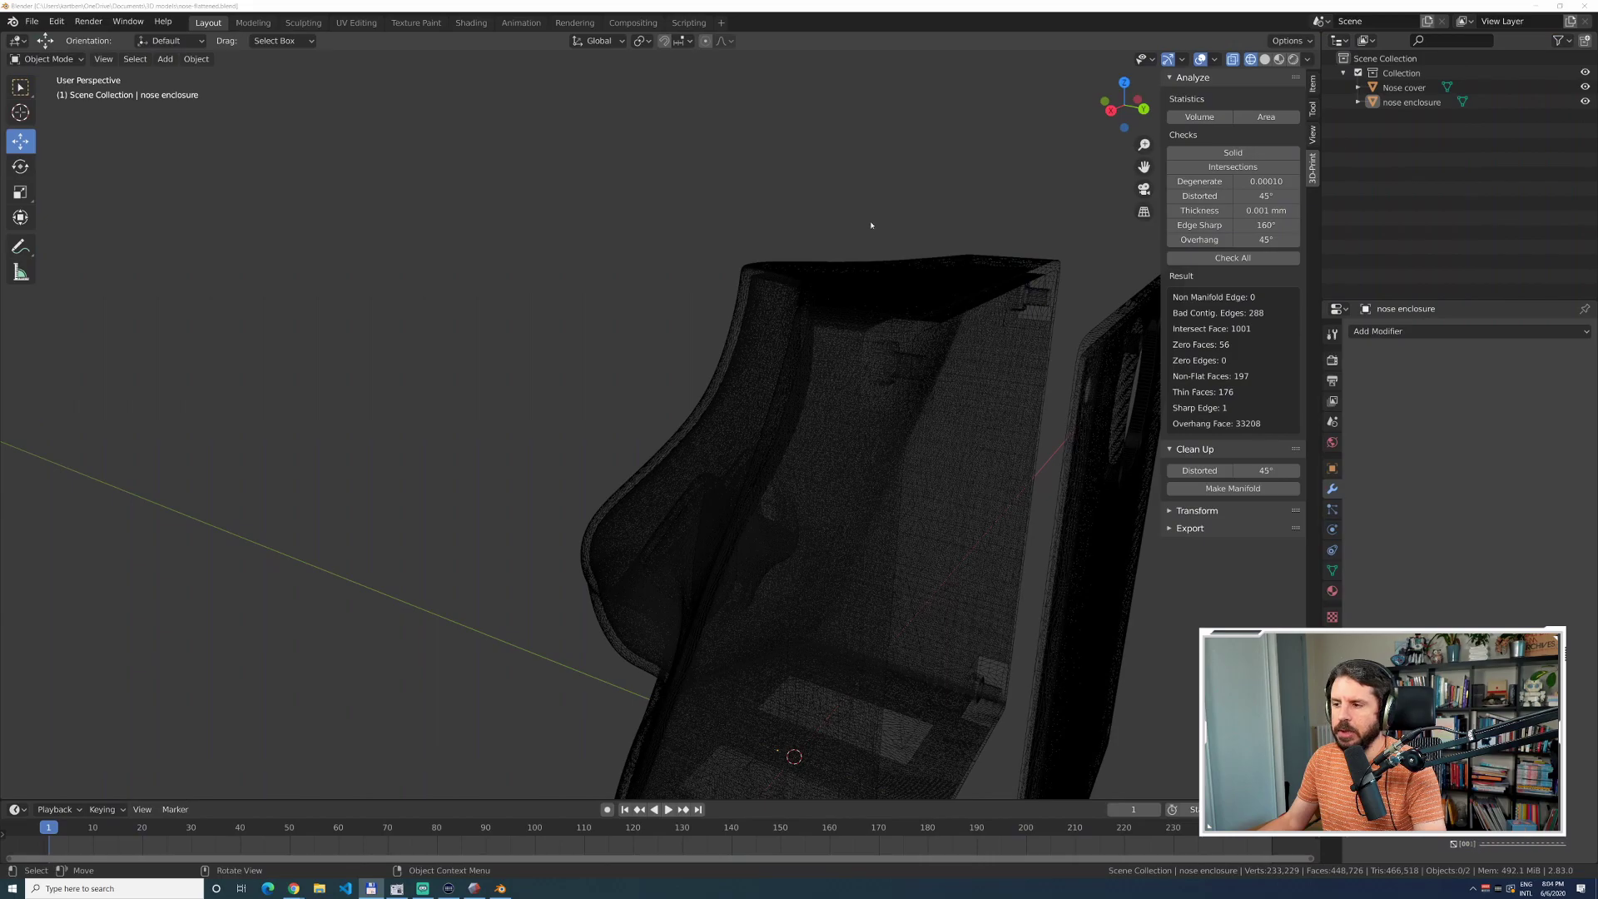
Switch to the Sculpteo upload page in Chrome and upload nose ready to print.obj with Private visibility.
key(alt+Tab)
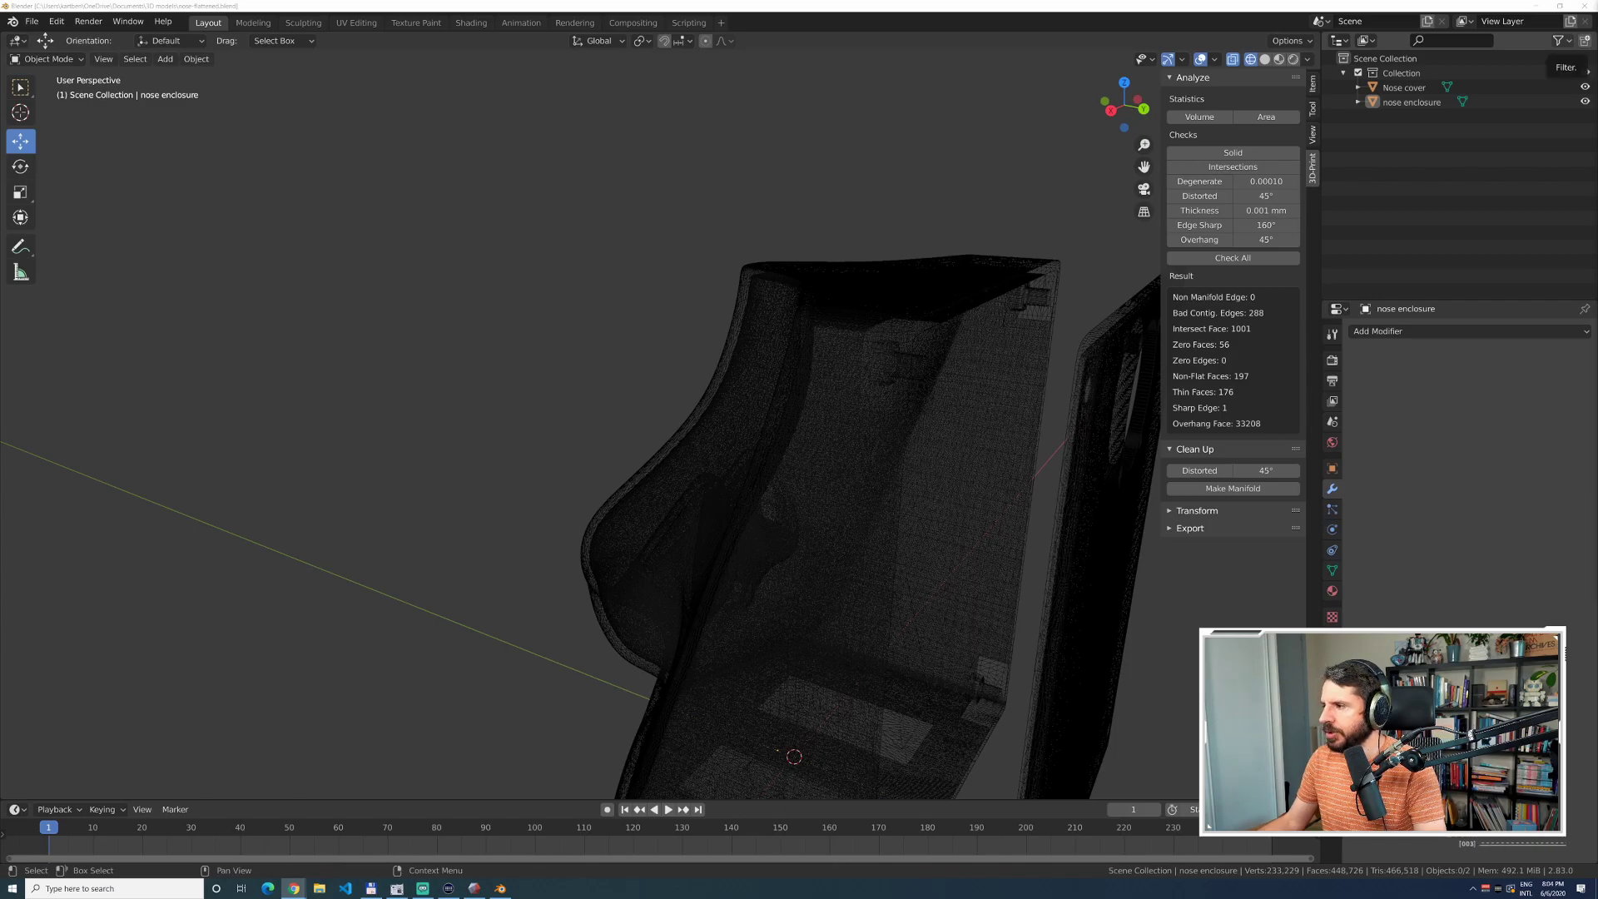
key(super+Left)
key(super+Up)
key(super+Up)
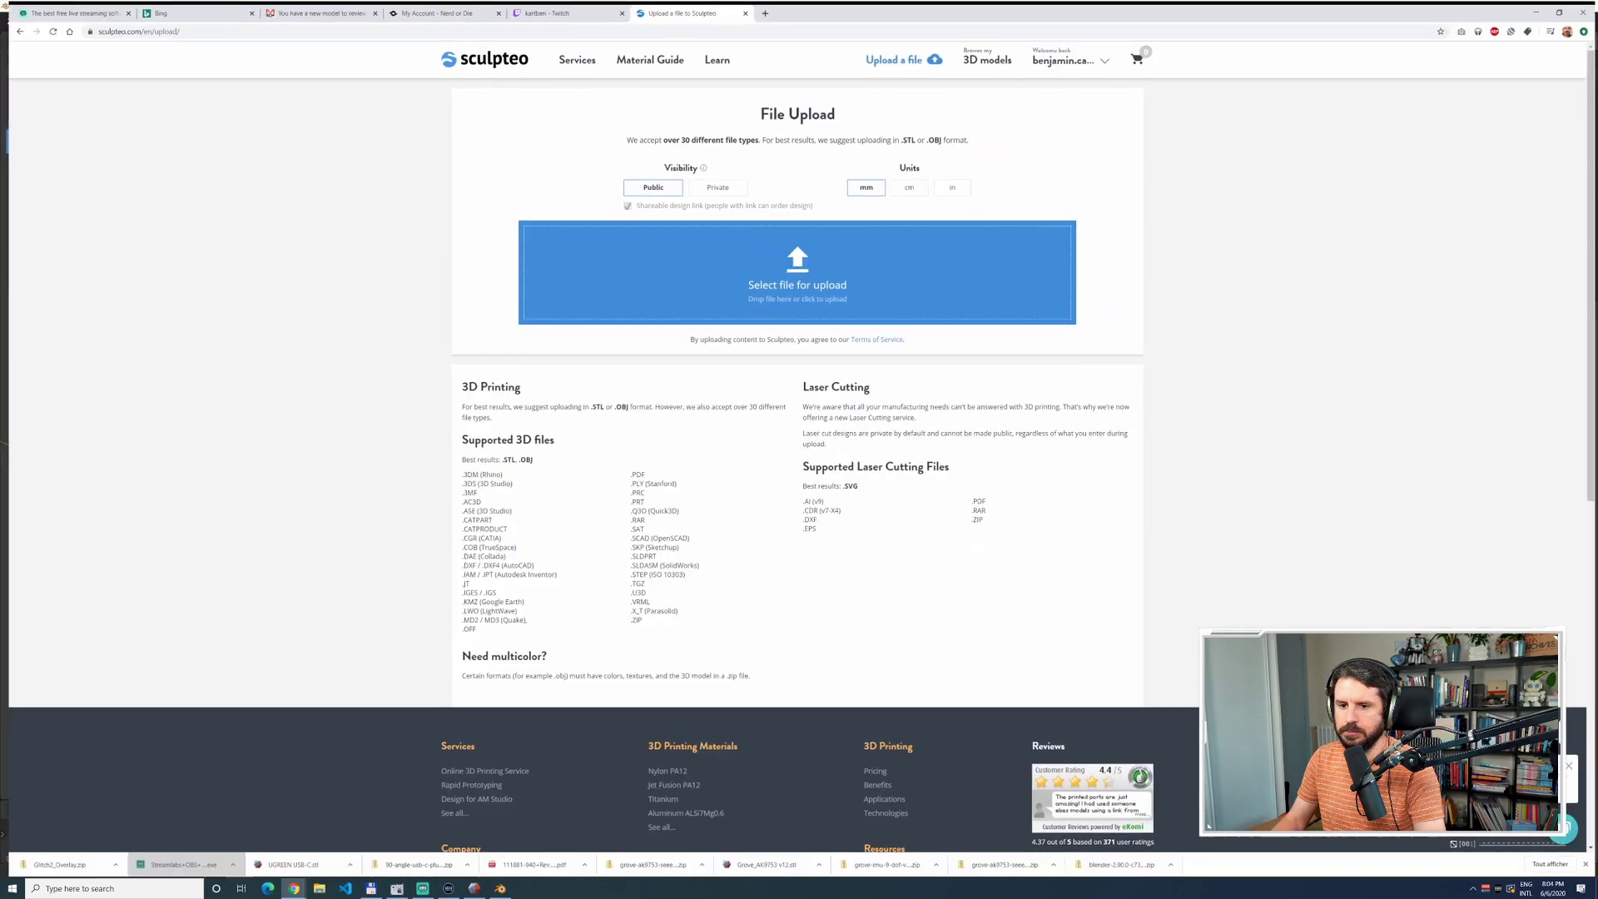
click(714, 184)
click(790, 256)
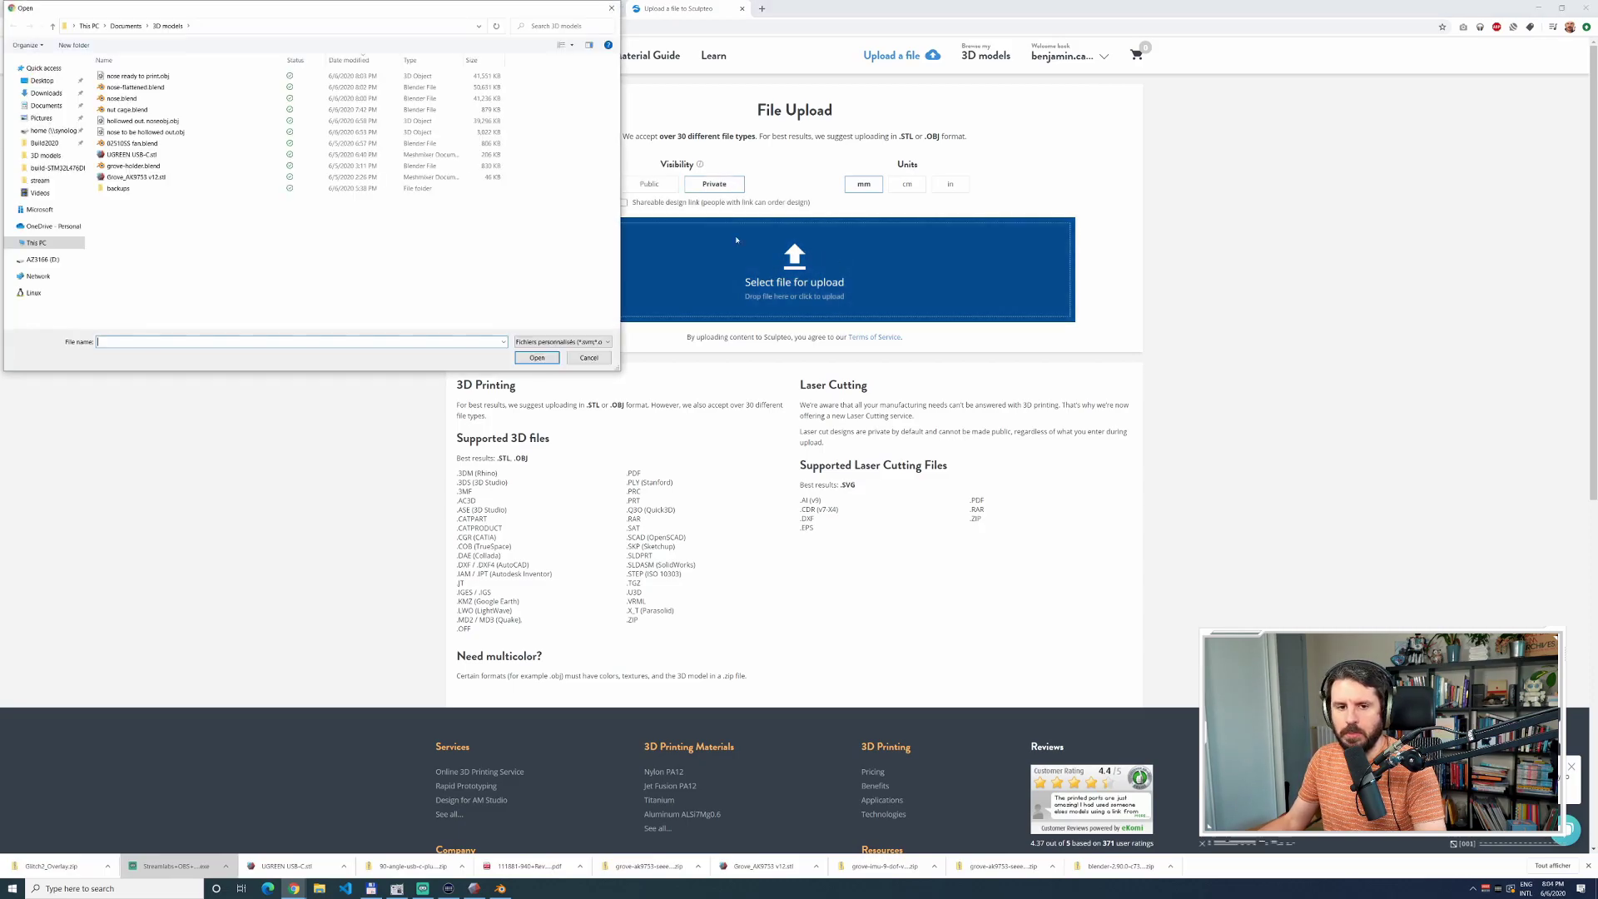
double_click(137, 76)
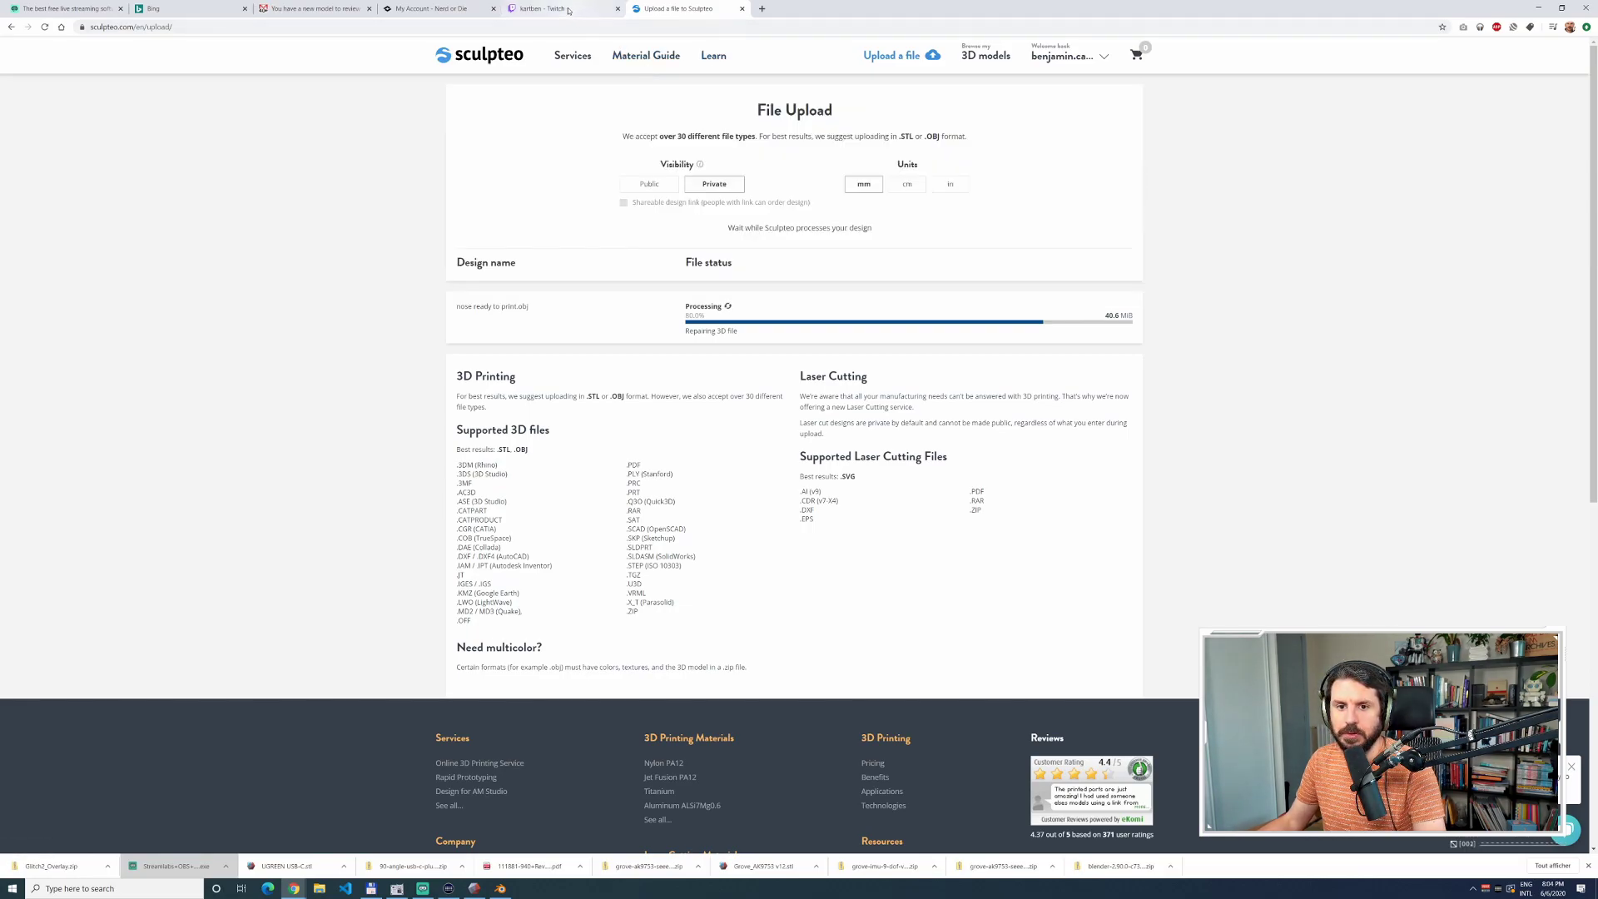
Move the Twitch tab out of the browser window and continue with the nose design as a multi-piece set.
drag(567, 10, 1597, 25)
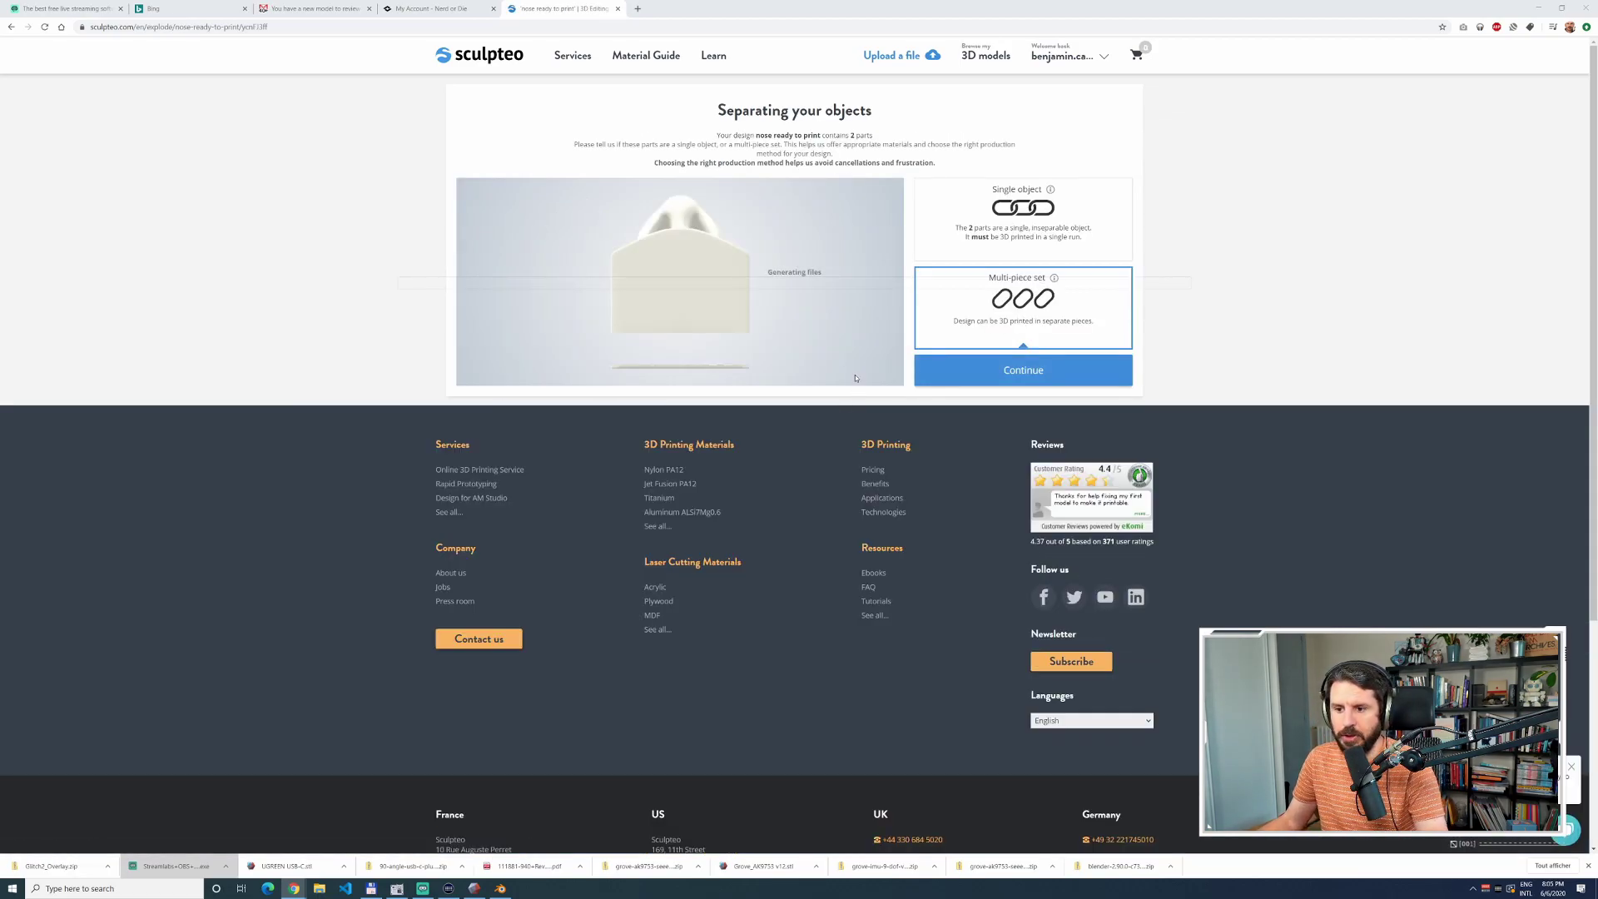
triple_click(702, 296)
right_click(704, 268)
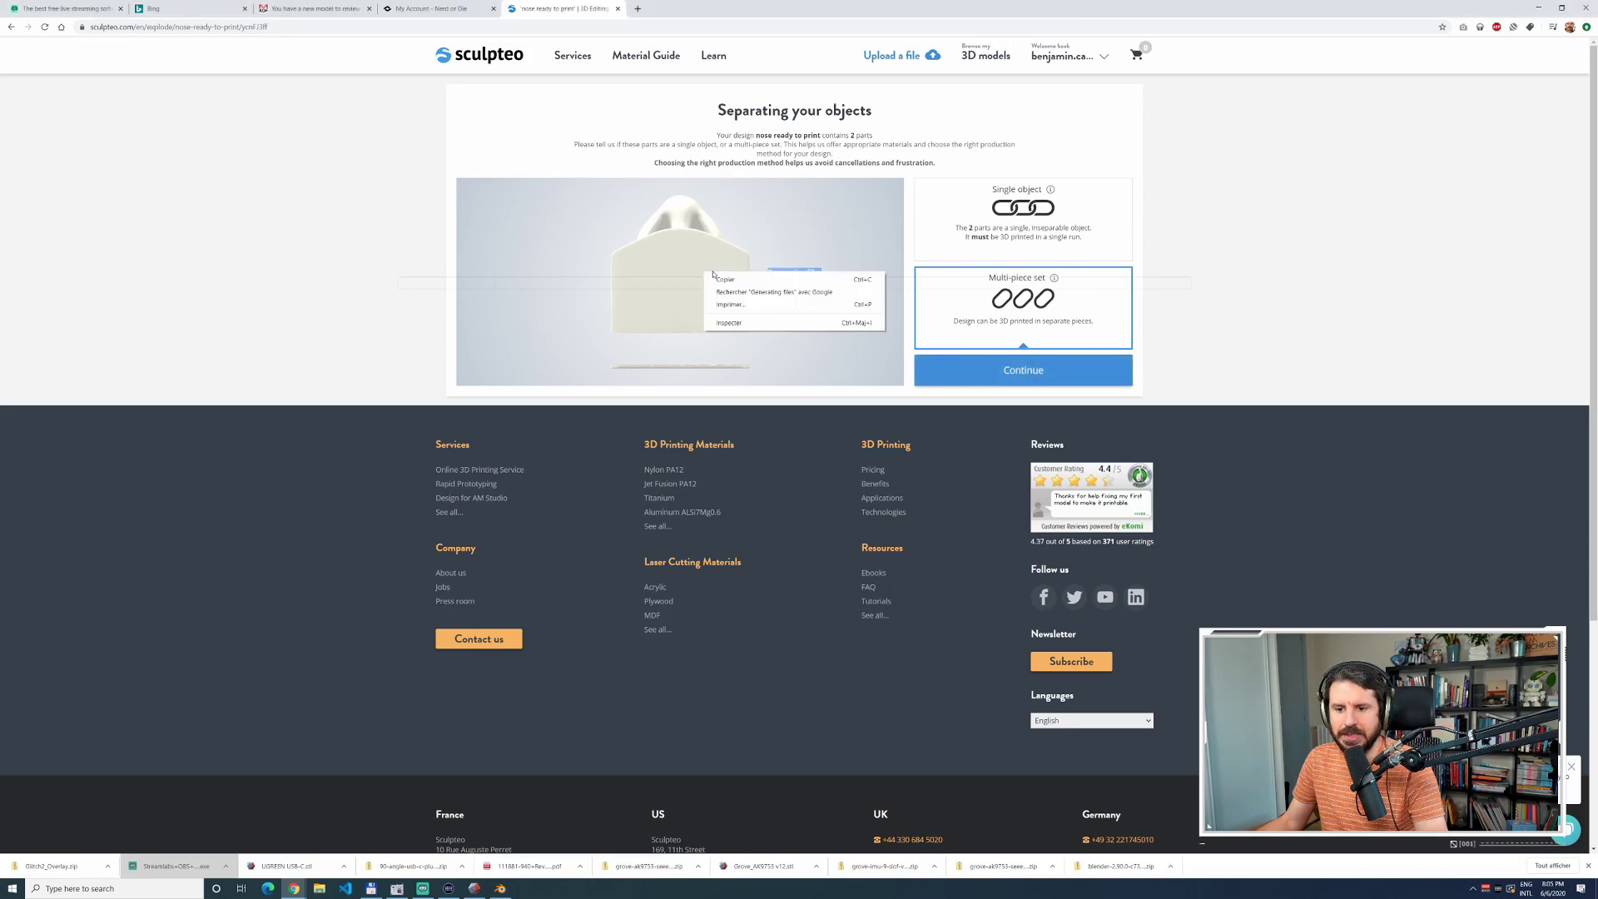
click(856, 218)
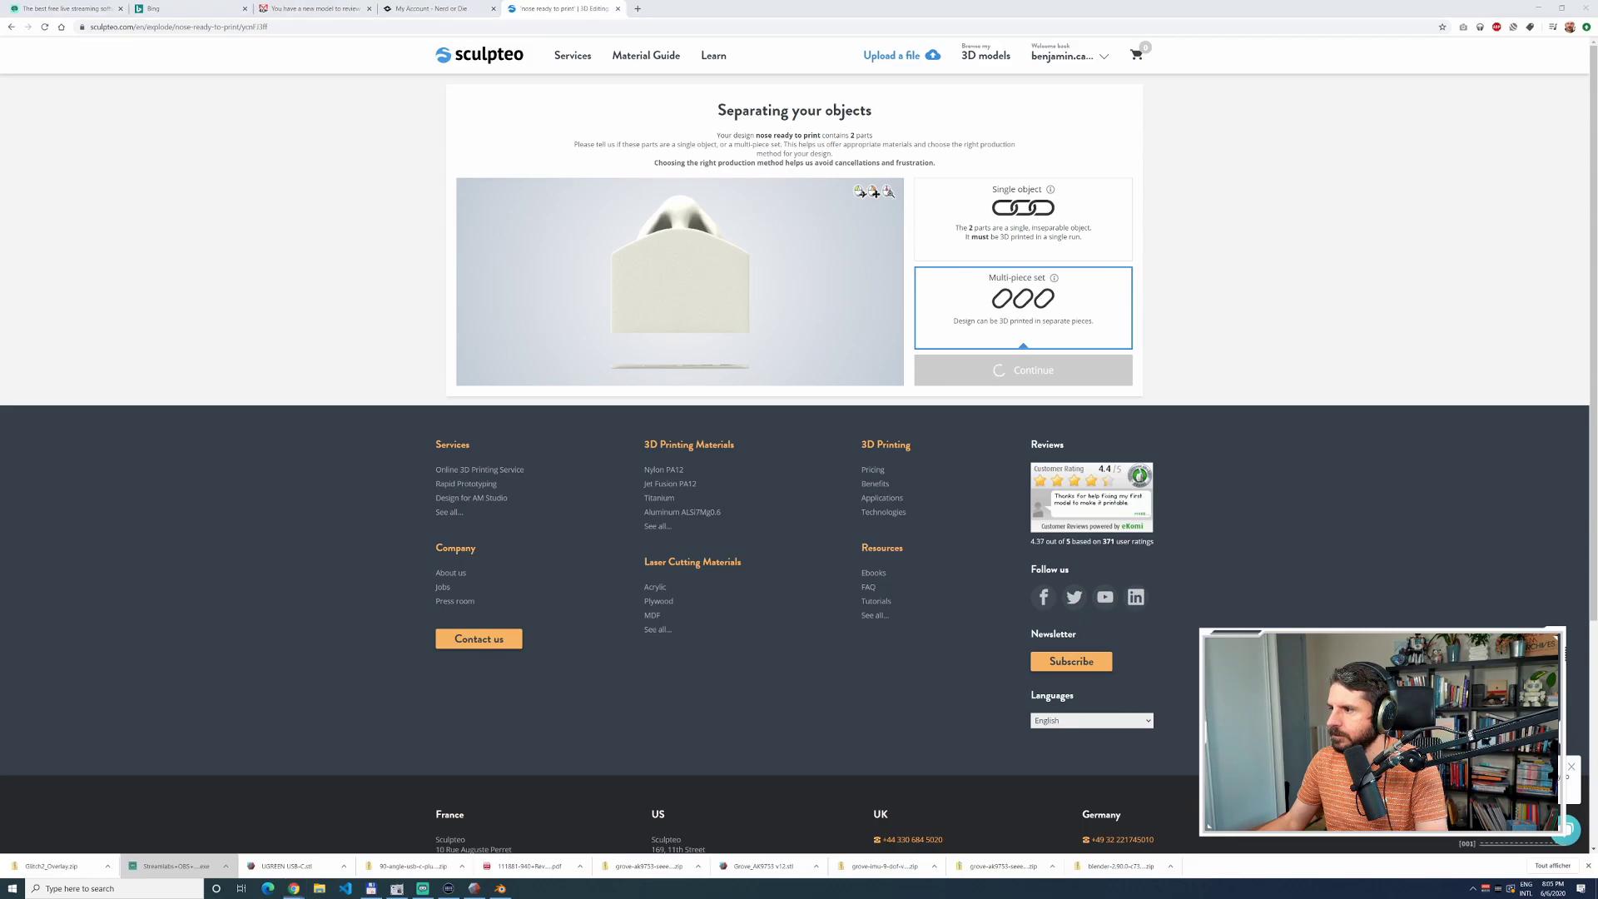
Close the fan datasheet tab in the other Chrome window and minimize that window.
key(alt+Tab)
key(alt+Tab)
key(alt+Tab)
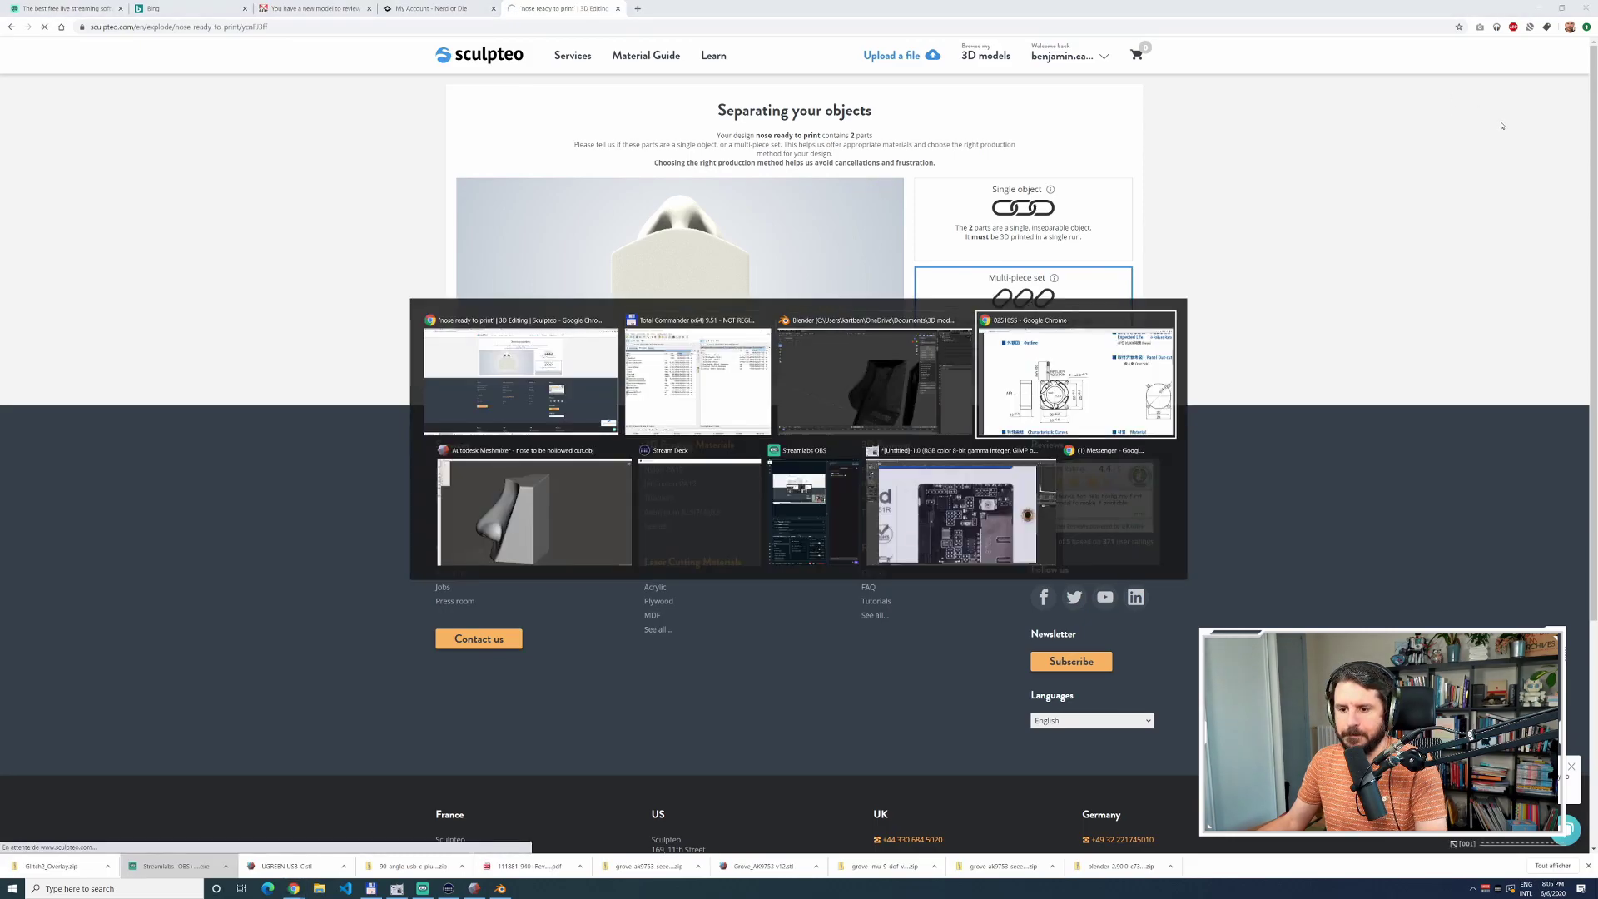
key(ctrl+w)
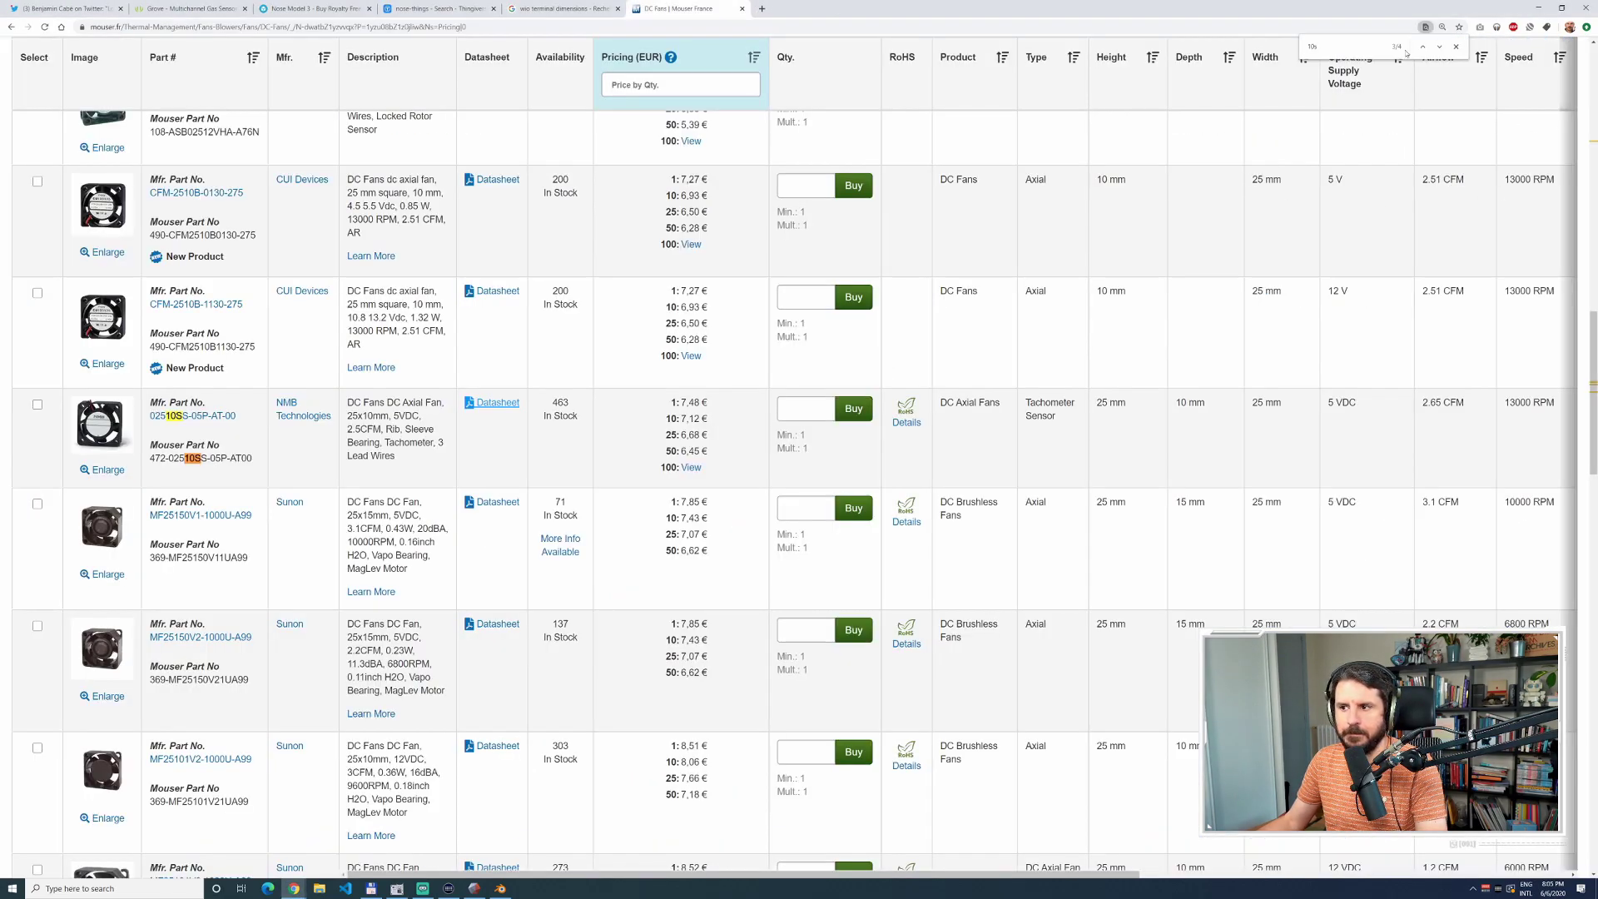
click(1538, 8)
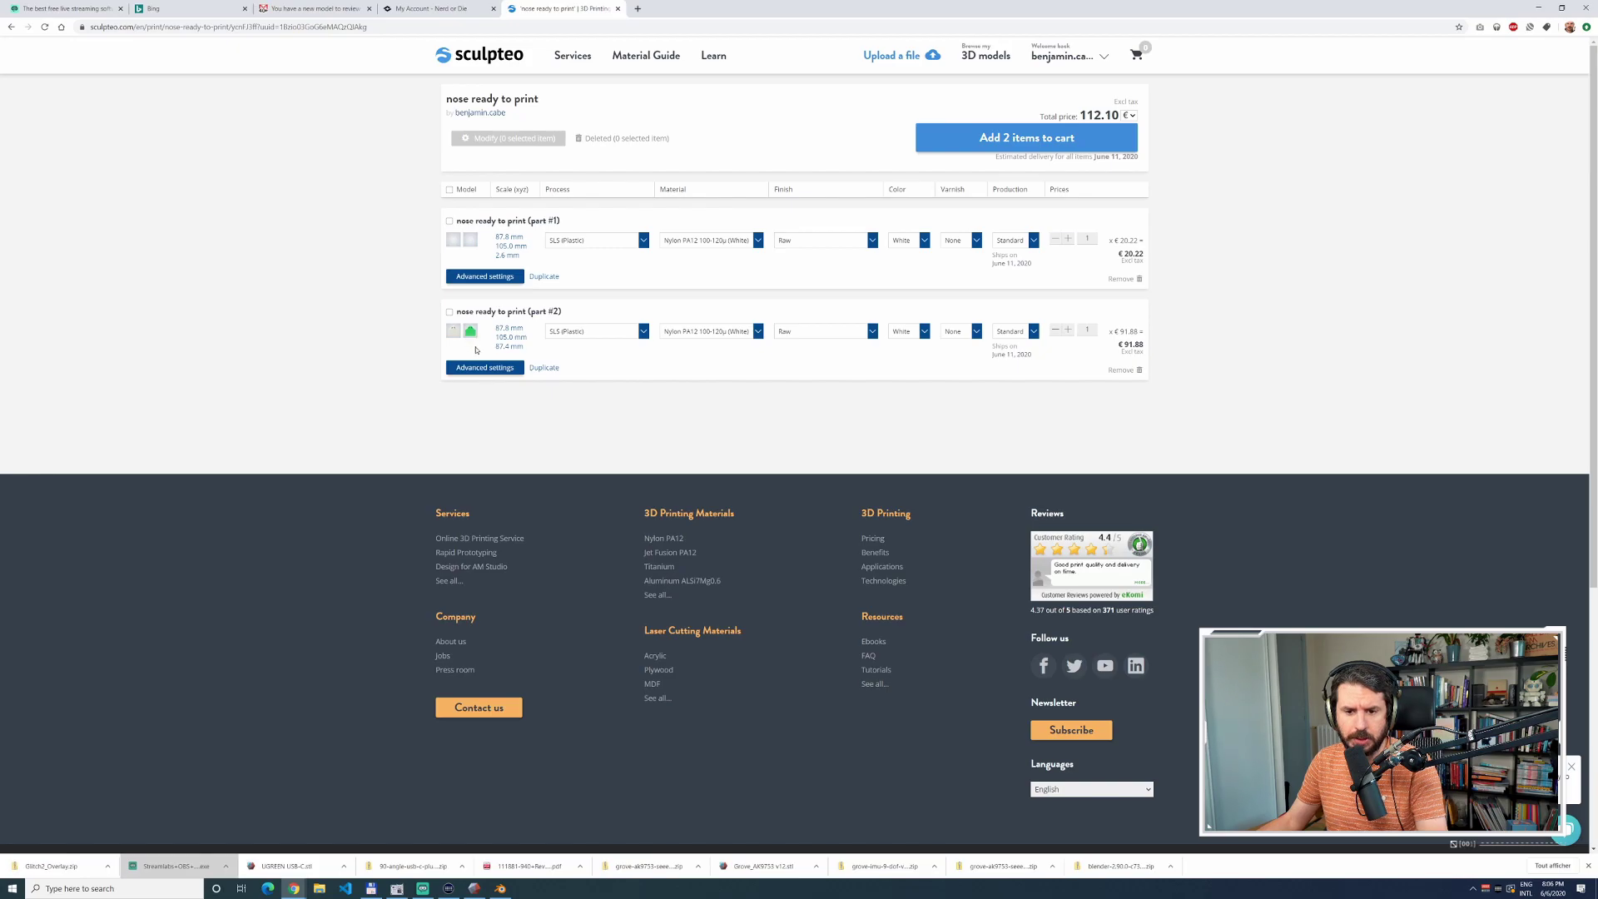
Open the advanced settings of nose ready to print (part #2) and choose Economy production.
click(490, 368)
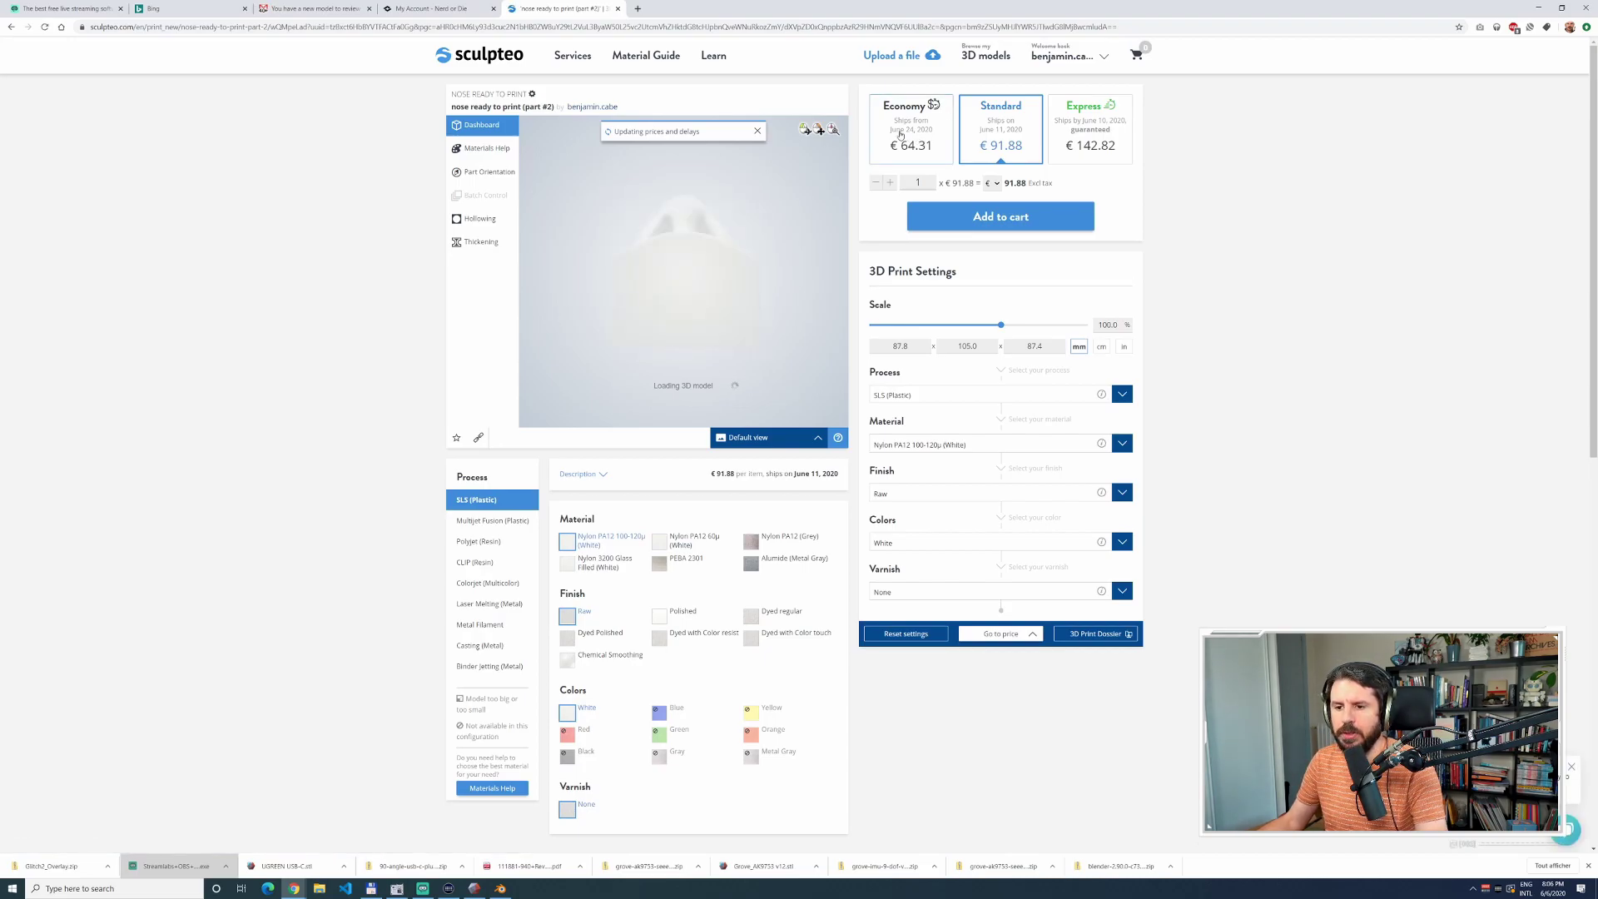
click(888, 136)
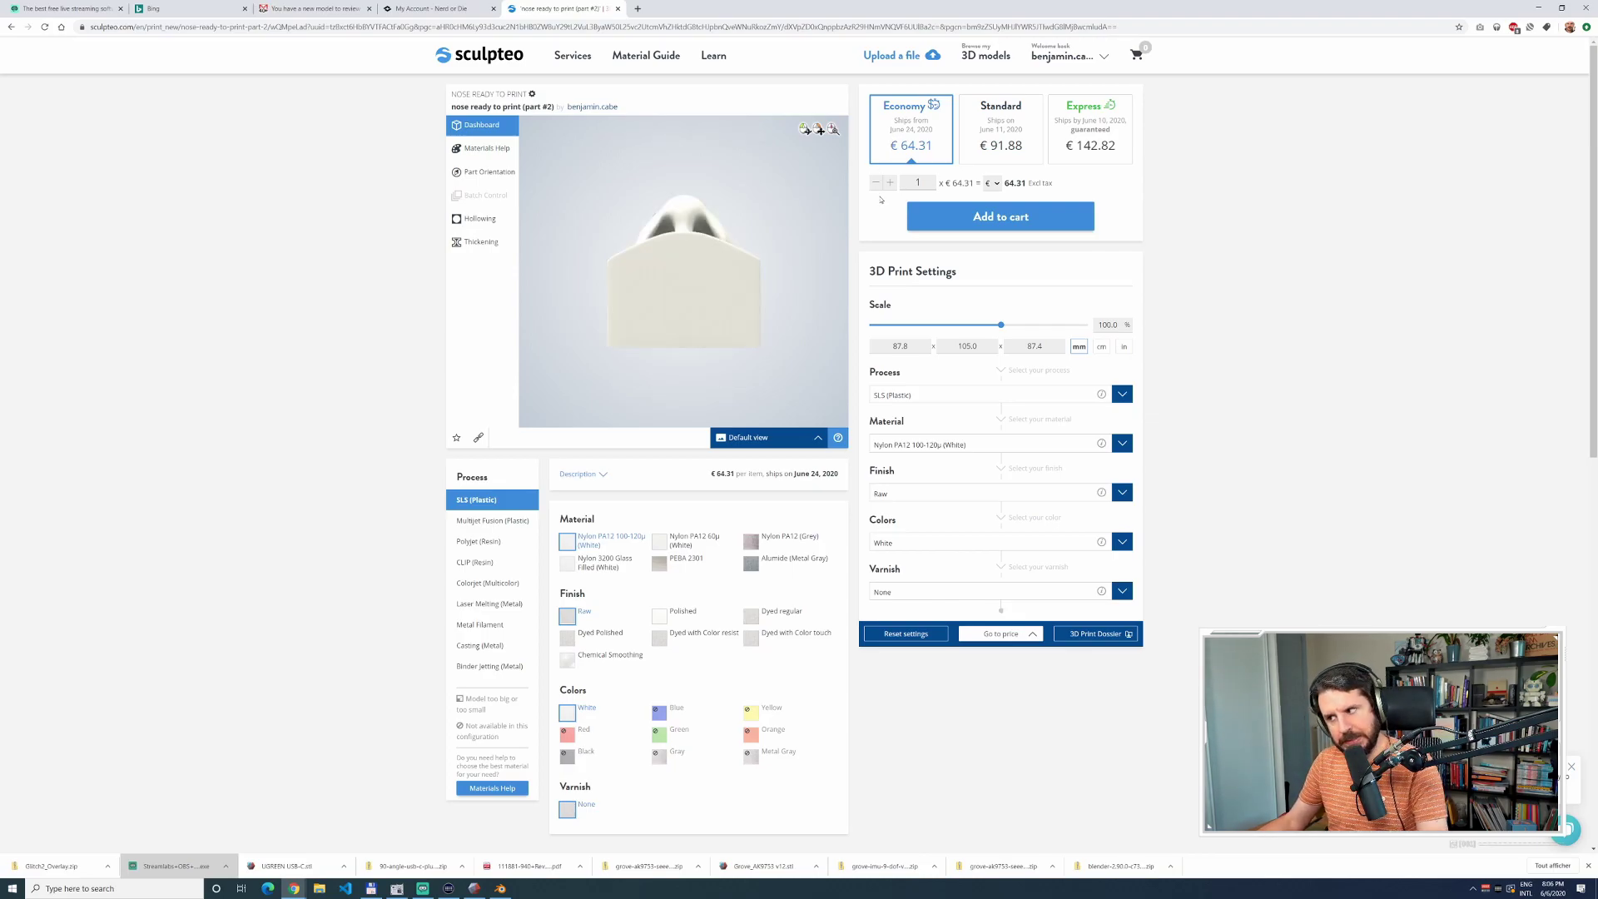
Examine the enclosure's walls and interior nostril supports with the Cutaway view, sweeping the section along X.
mouse_move(697, 271)
mouse_down()
mouse_move(661, 283)
mouse_move(587, 266)
mouse_move(599, 315)
mouse_move(641, 236)
mouse_move(700, 268)
mouse_move(663, 259)
mouse_move(704, 260)
mouse_up()
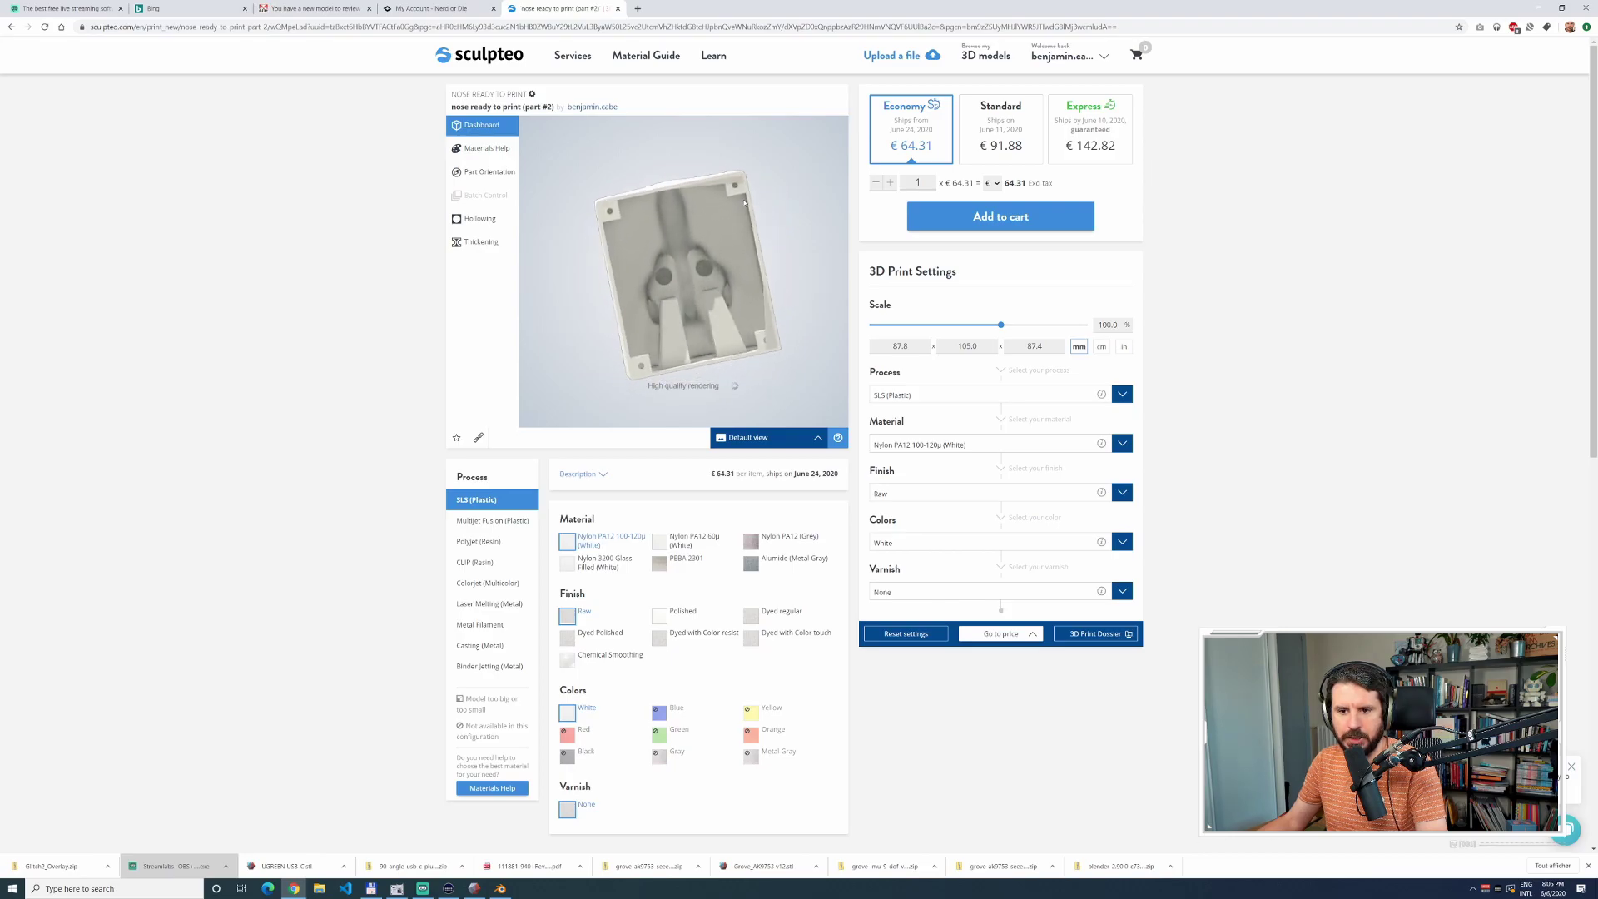
drag(770, 214, 732, 349)
click(766, 437)
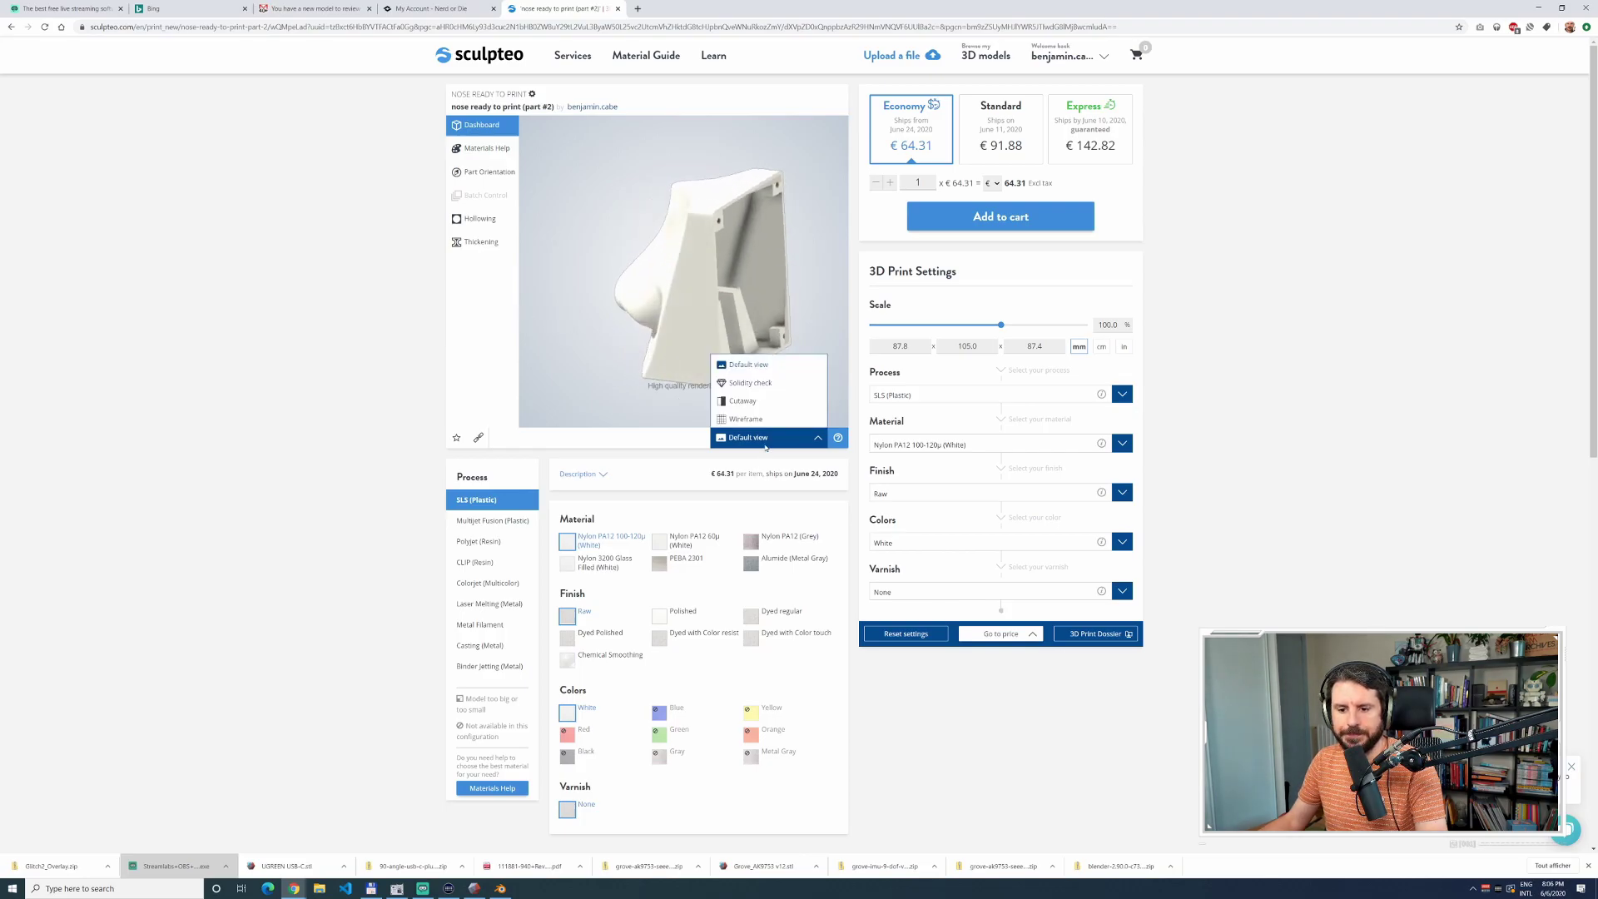
click(743, 401)
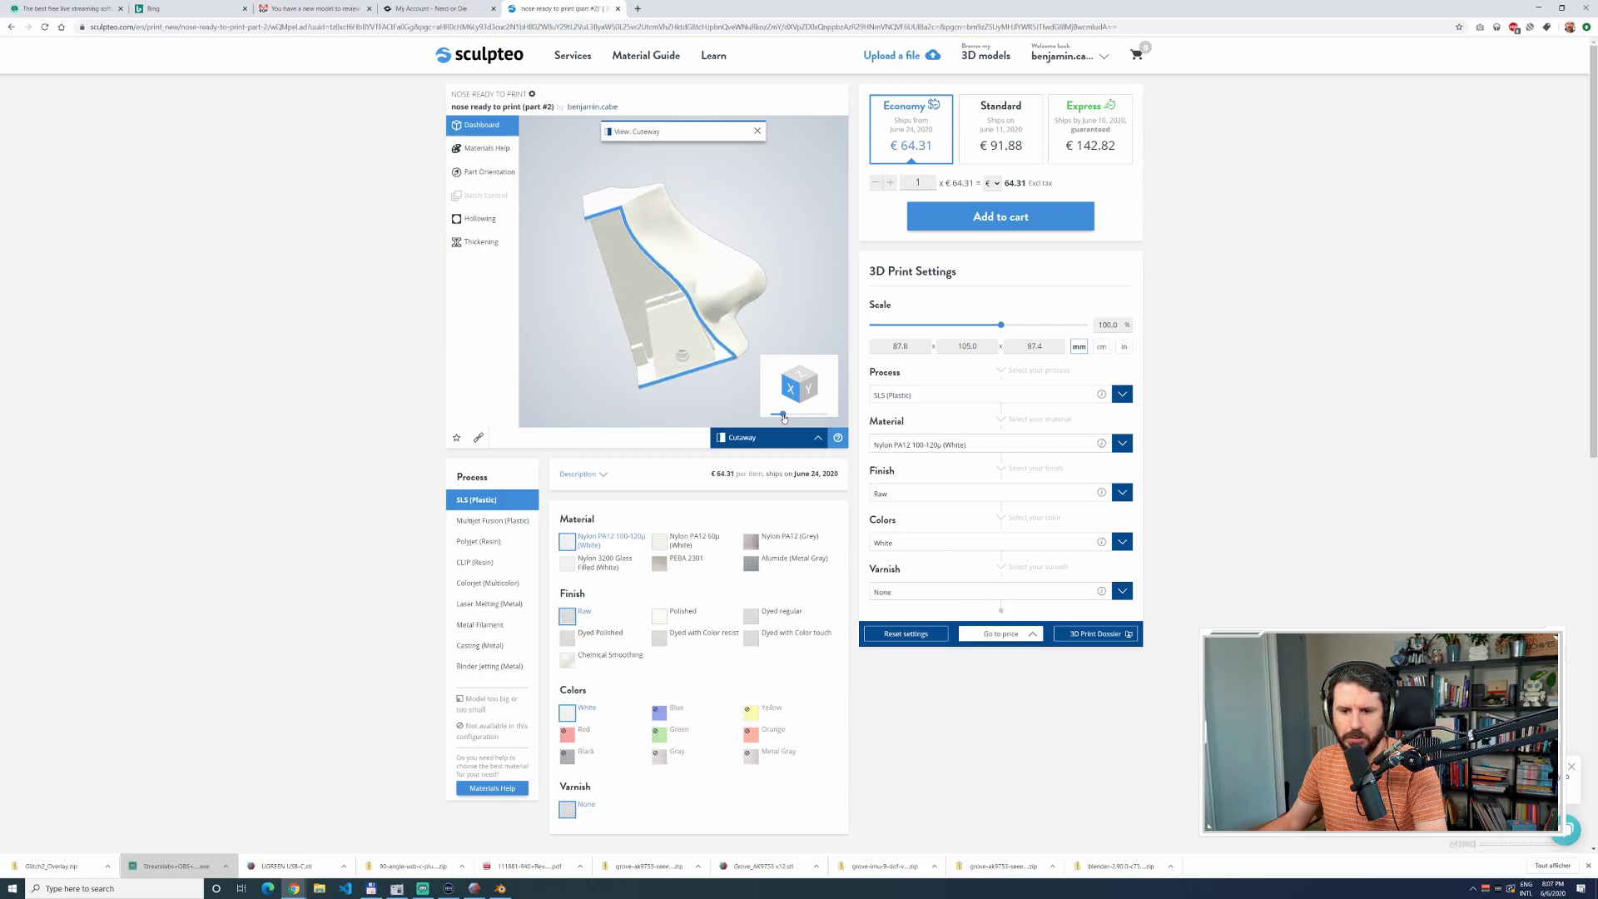
drag(776, 419, 776, 419)
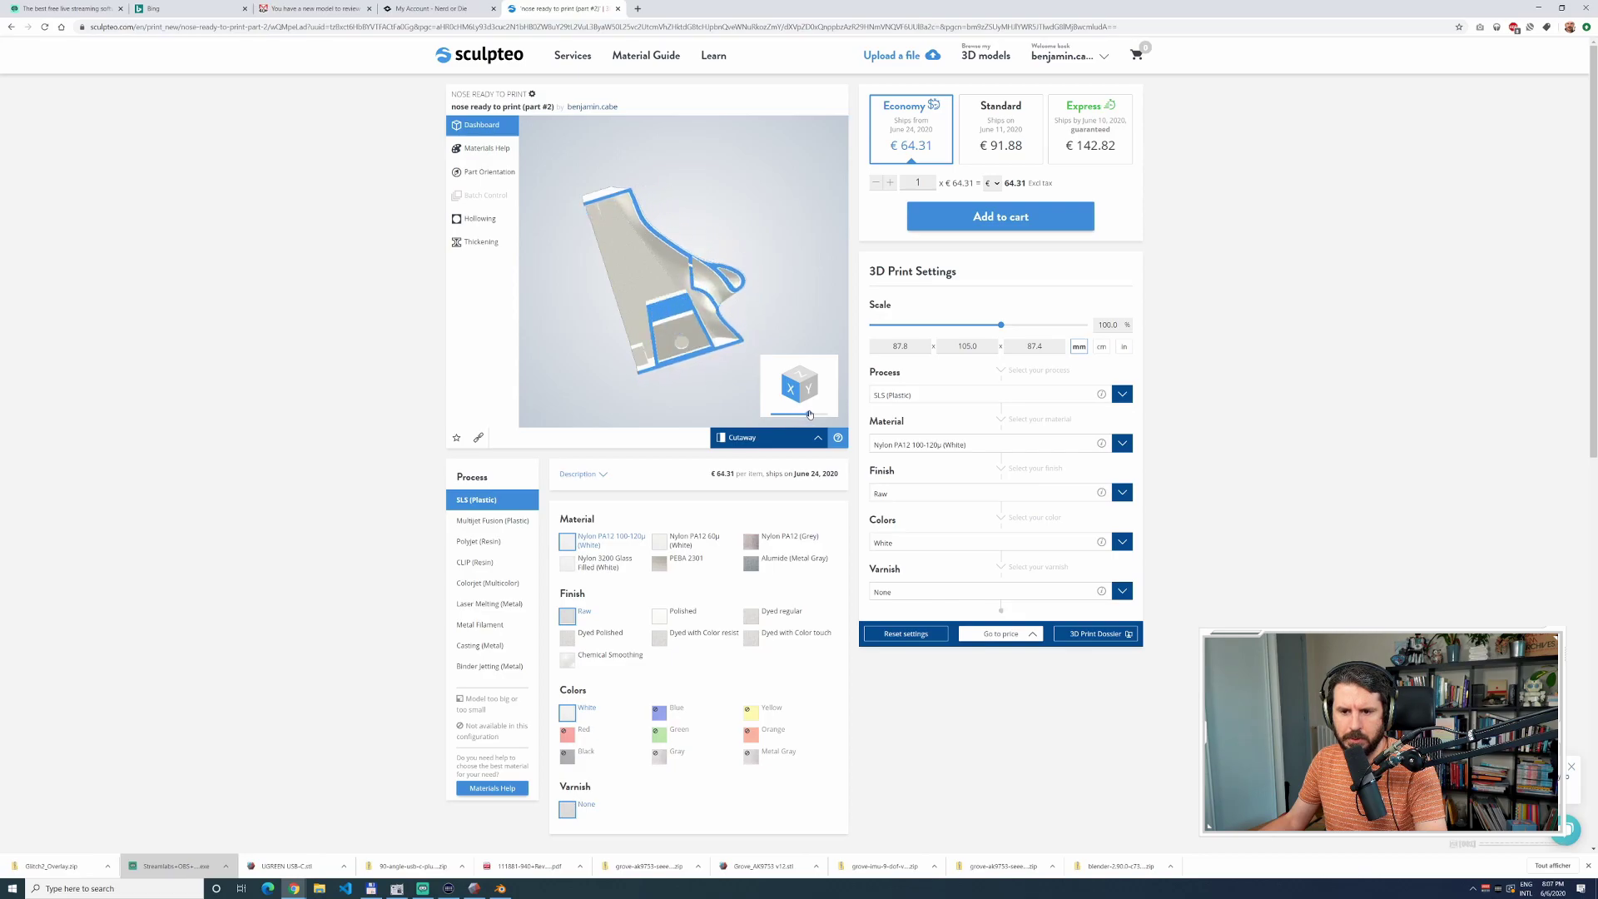
drag(824, 413, 770, 412)
drag(662, 372, 713, 265)
scroll(714, 263, up, 5)
drag(742, 325, 745, 279)
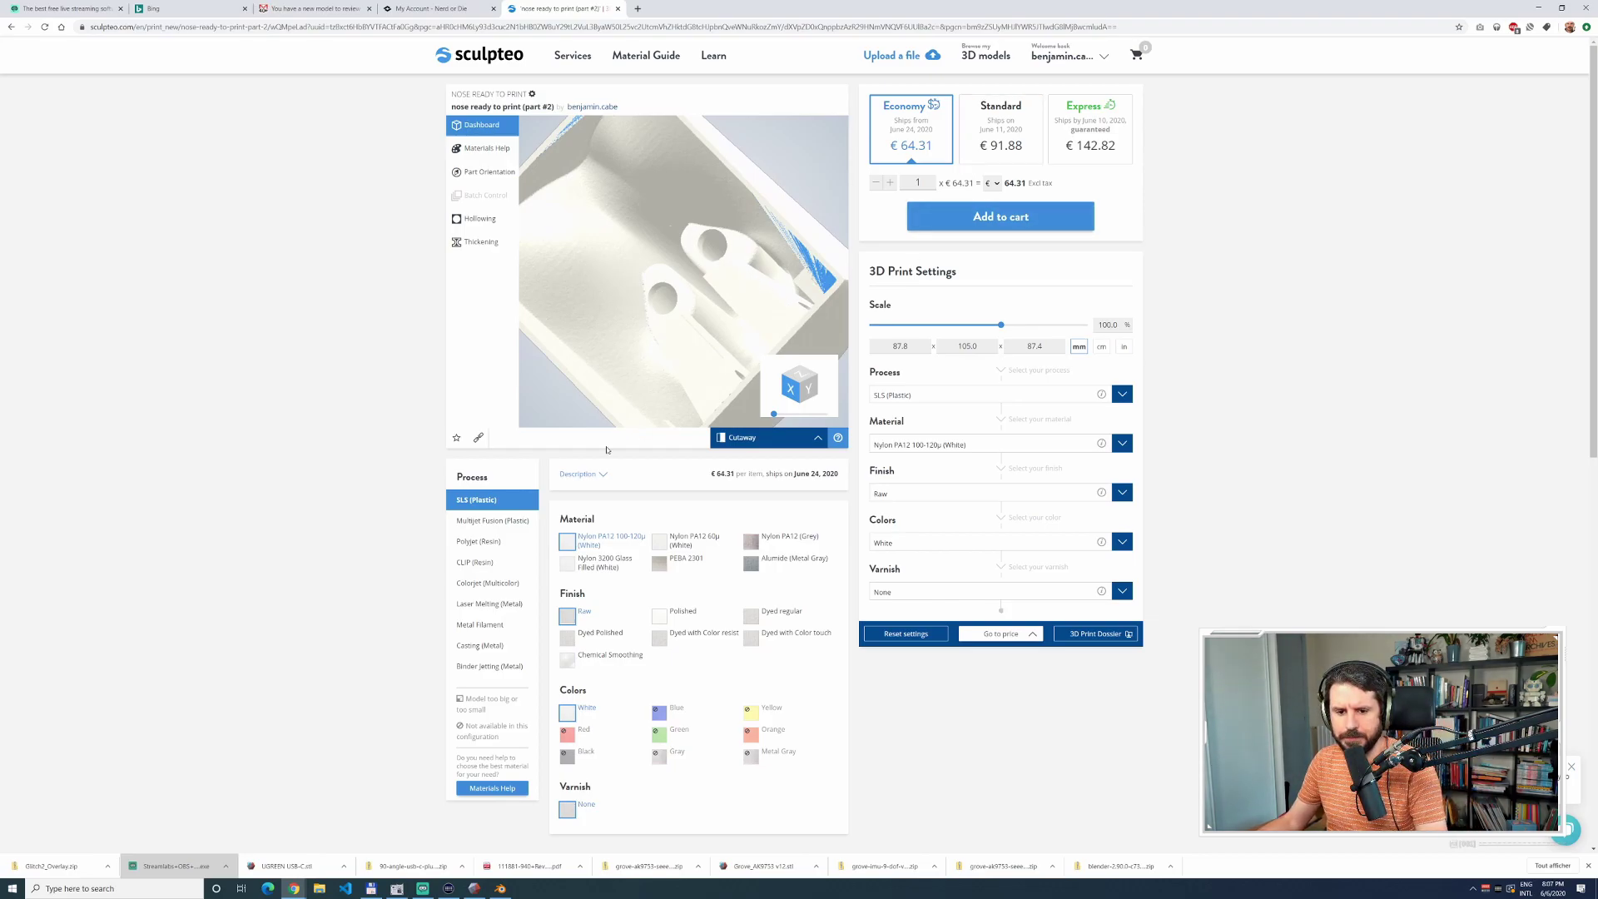
Change the print process to Multijet Fusion (Plastic) and open the Materials Help overview.
click(490, 520)
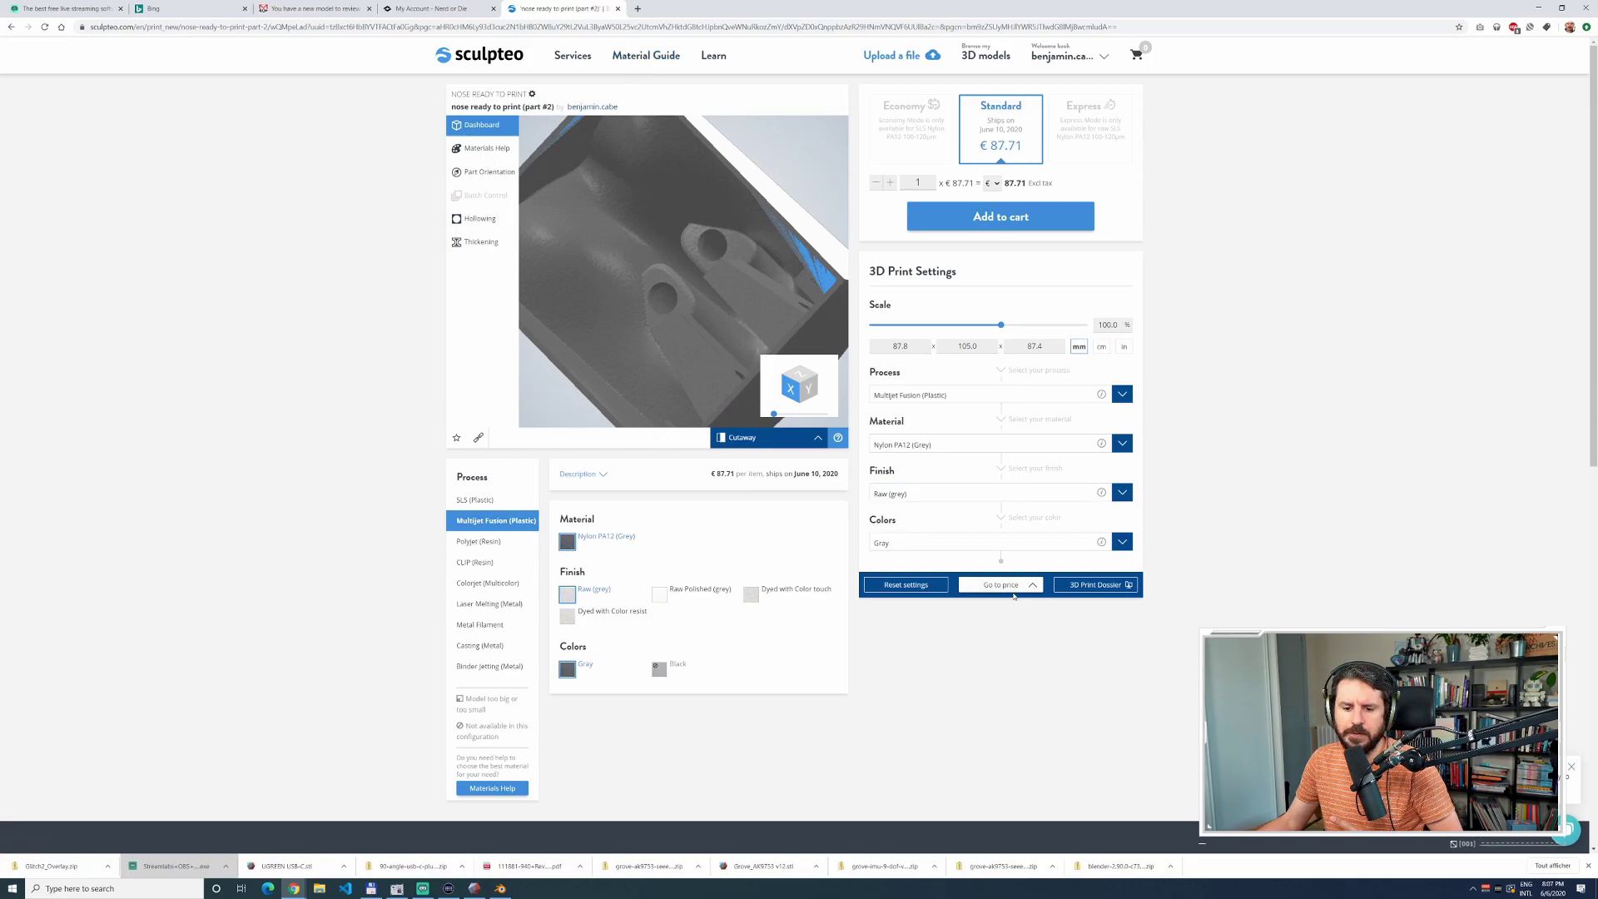
click(483, 788)
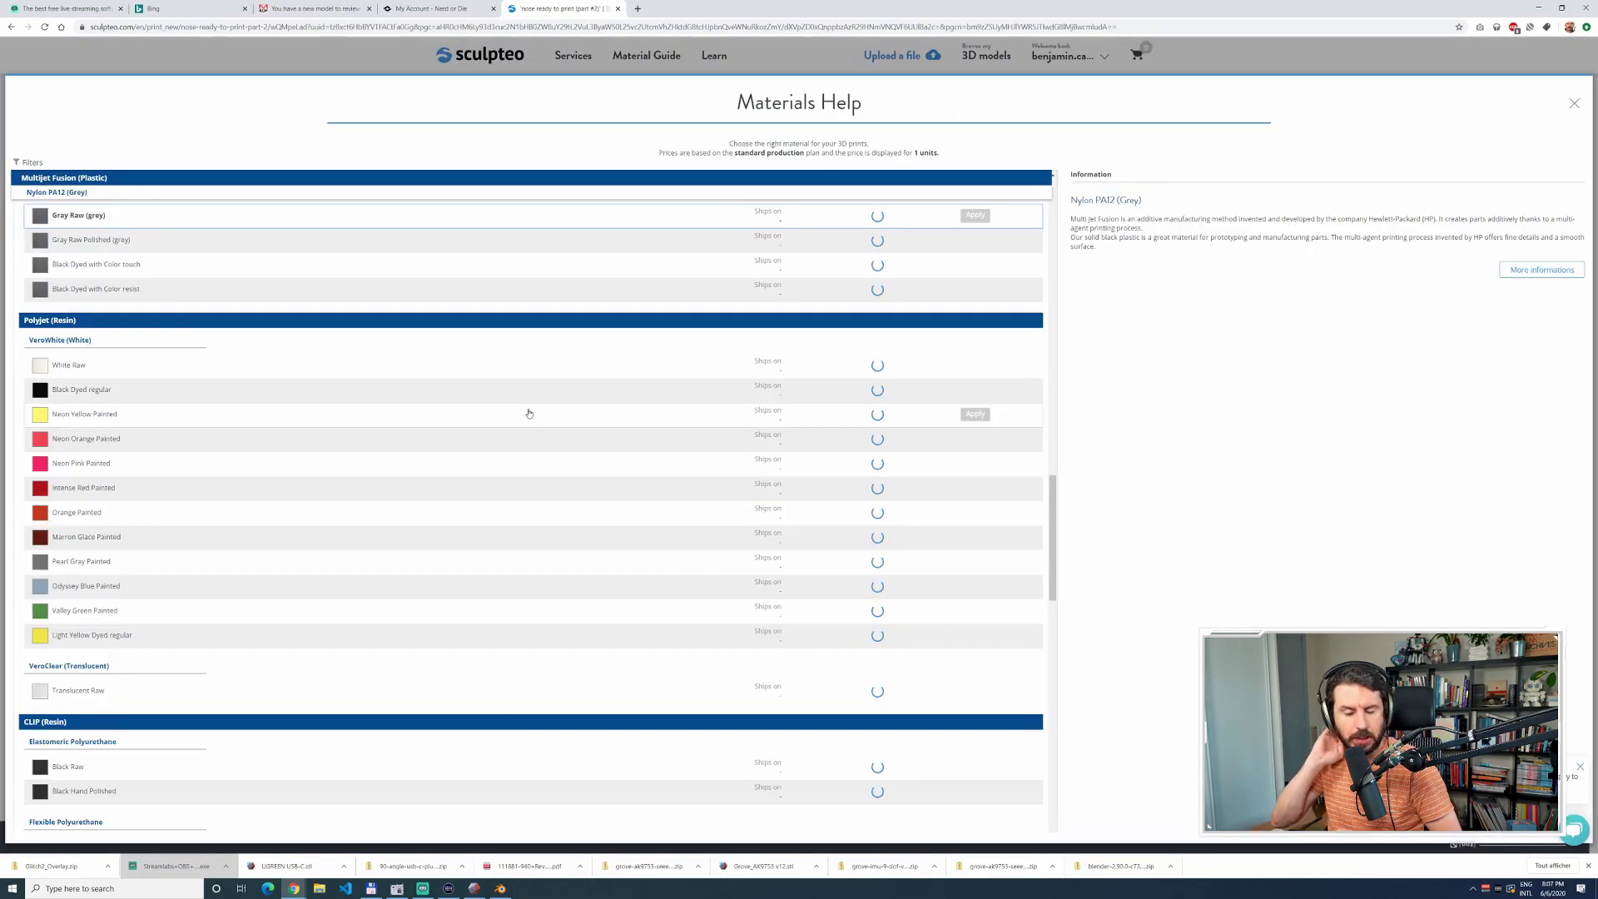
Compare the prices and shipping dates of the Multijet Fusion and SLS nylon finishes, then close the Materials Help overview.
ctrl+scroll(529, 413, up, 3)
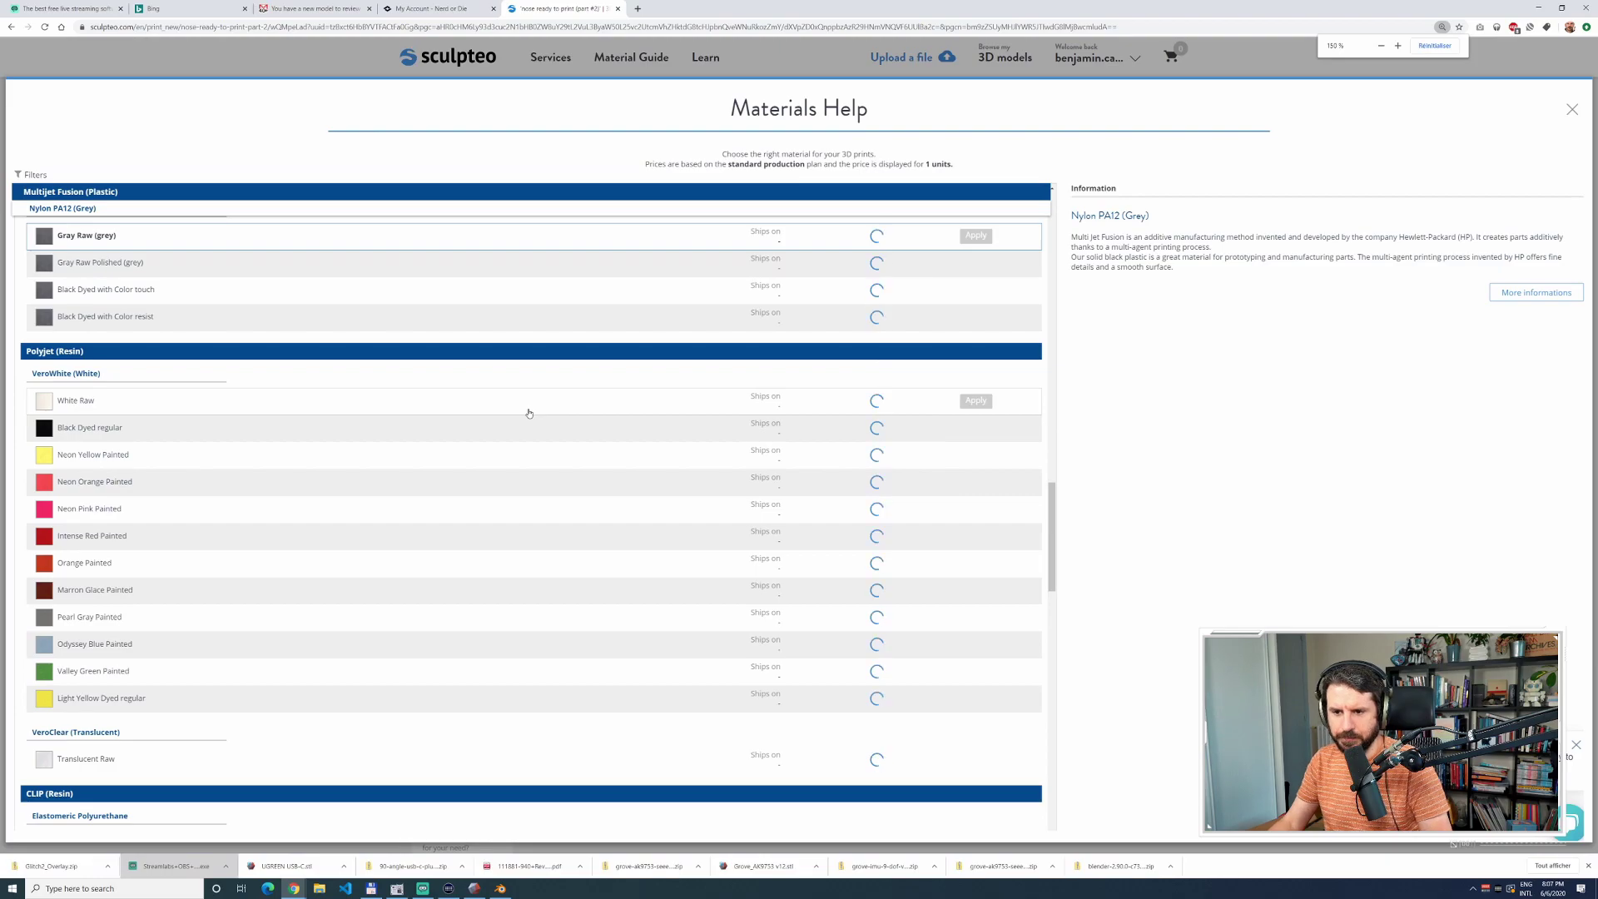
ctrl+scroll(528, 414, up, 2)
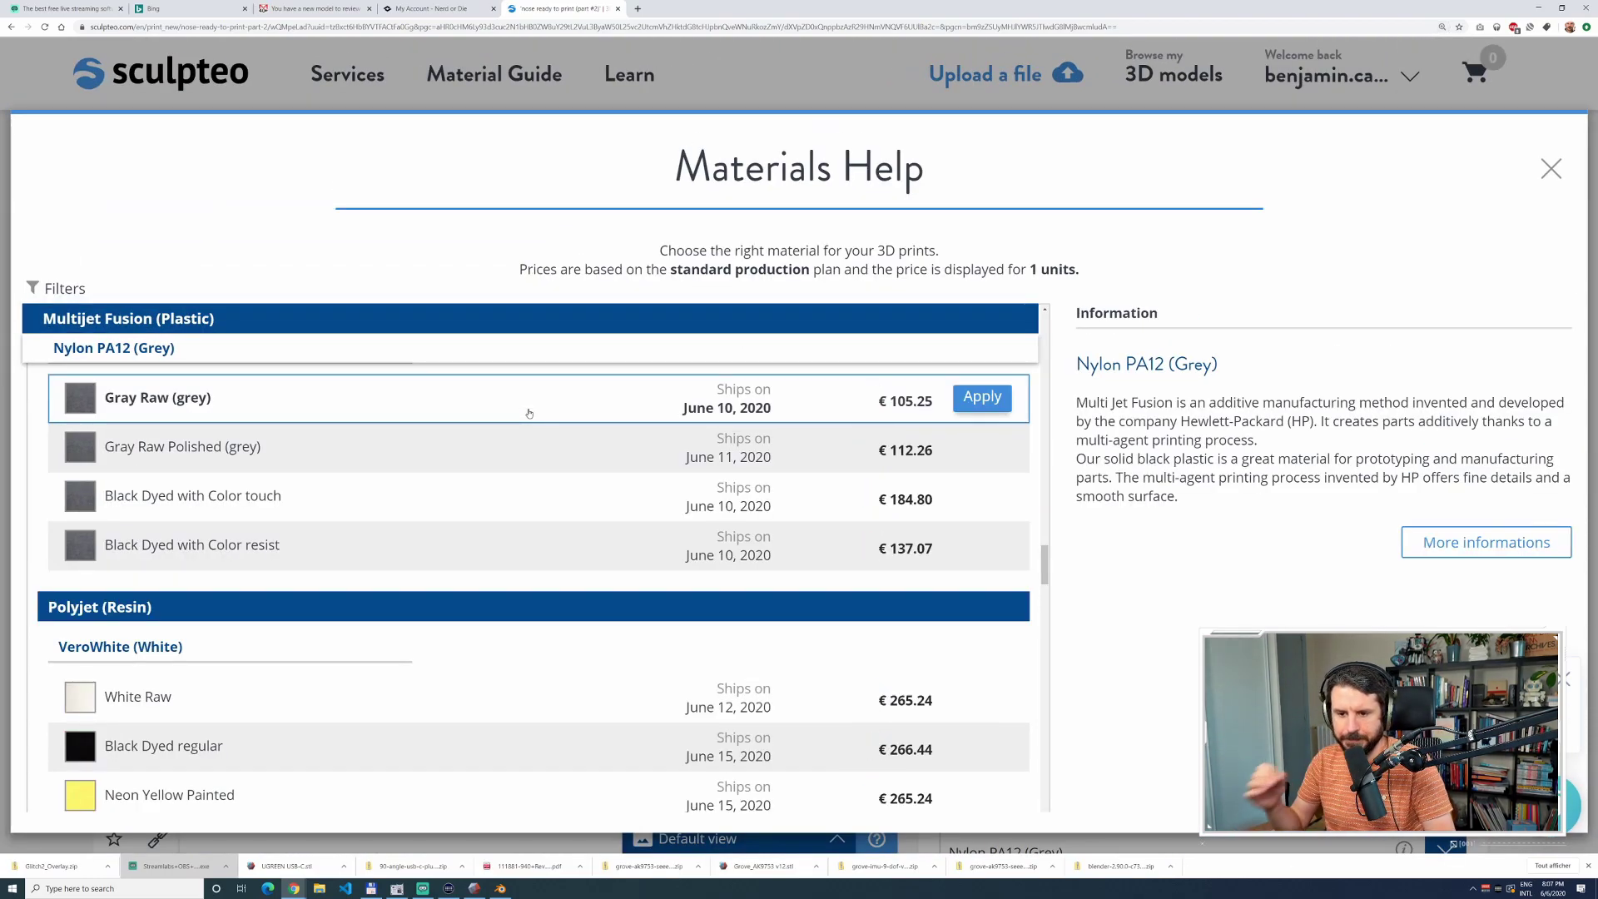
scroll(485, 395, down, 1)
scroll(738, 506, up, 3)
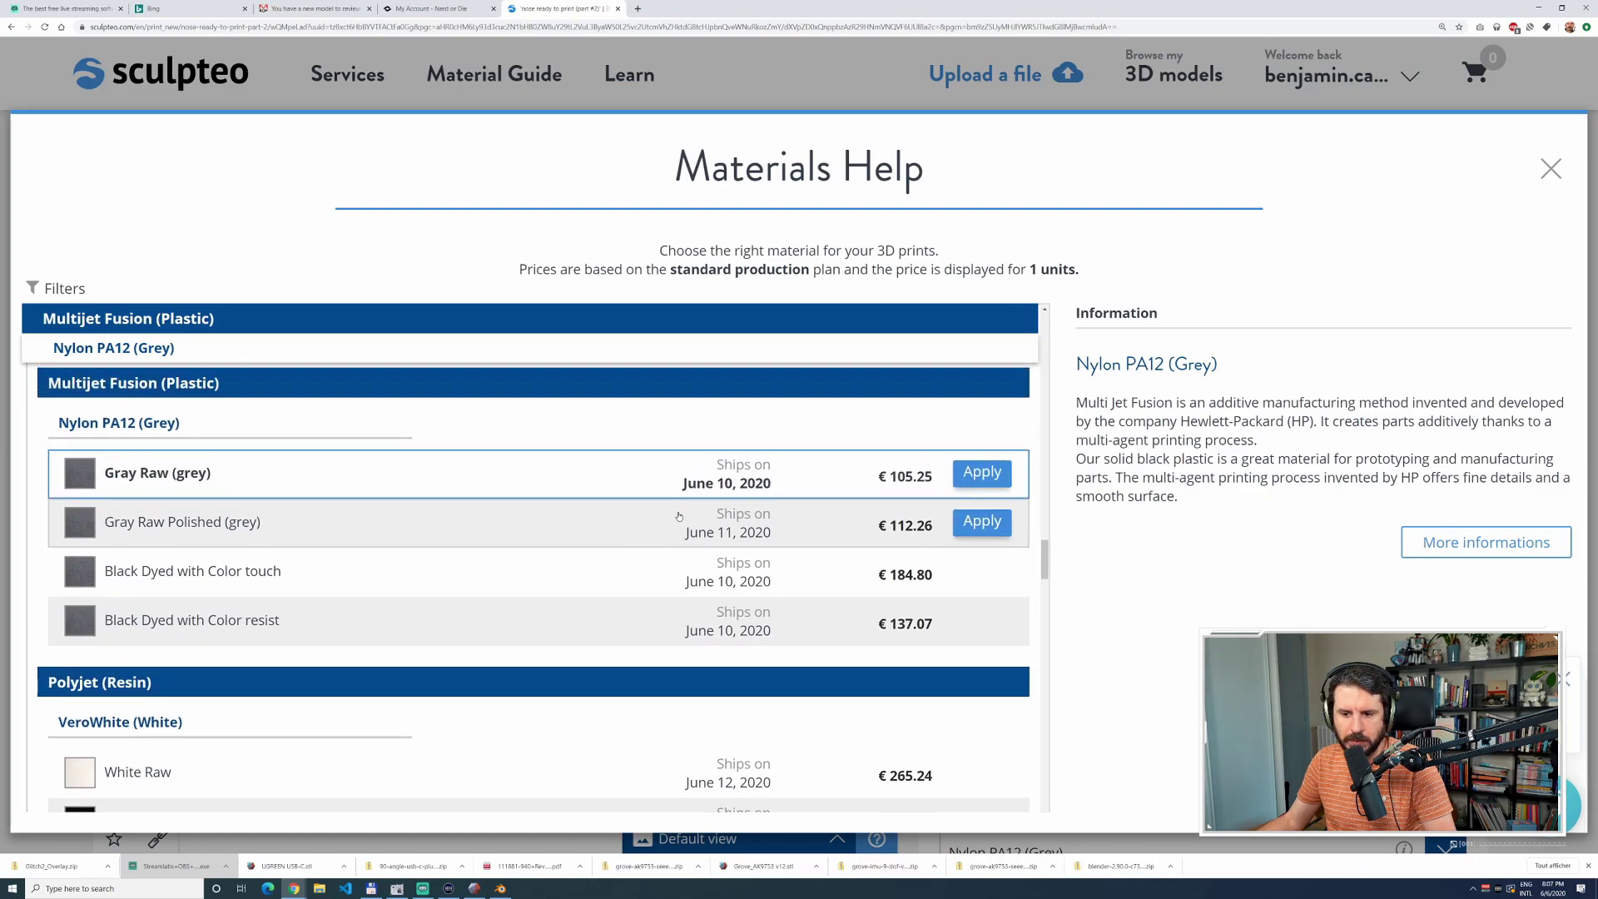
scroll(739, 506, up, 15)
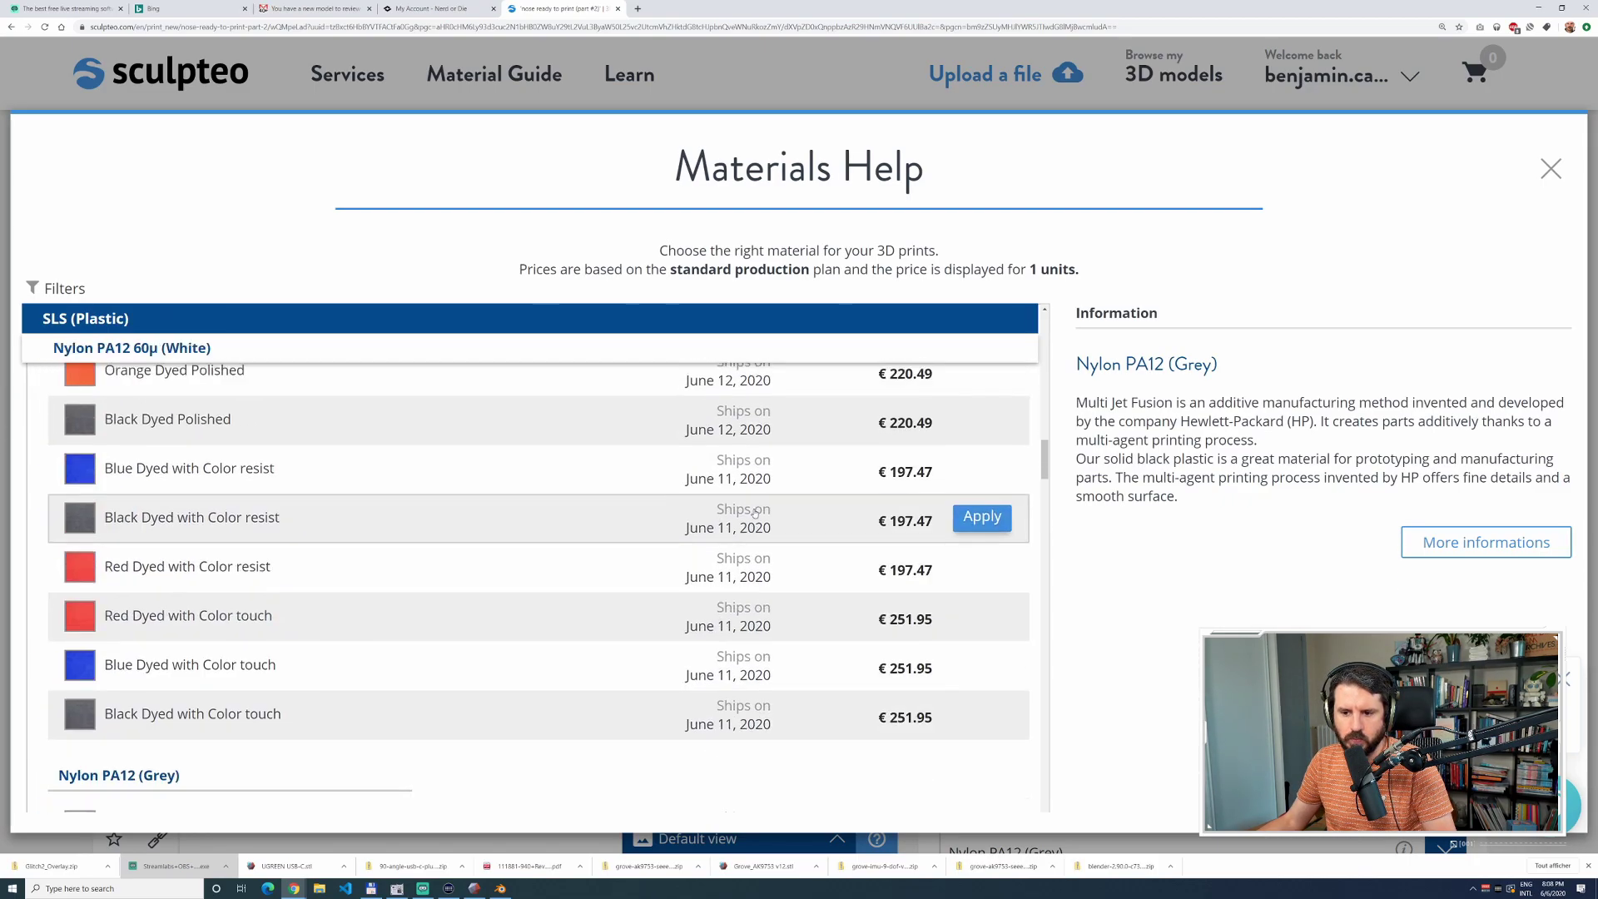
scroll(754, 511, up, 10)
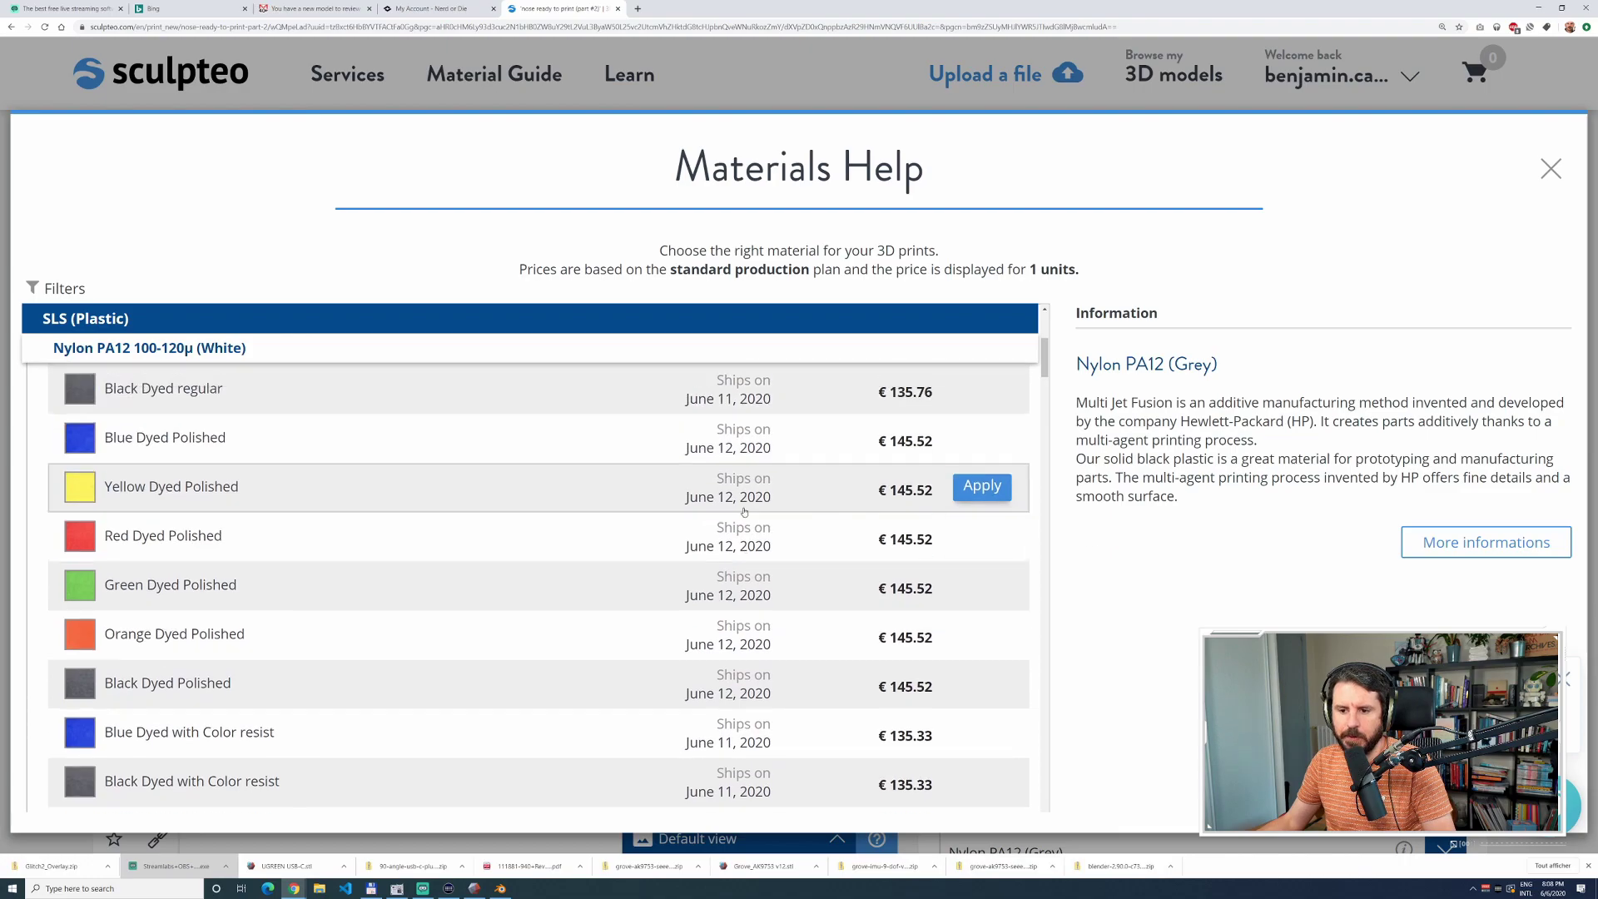
scroll(744, 511, up, 3)
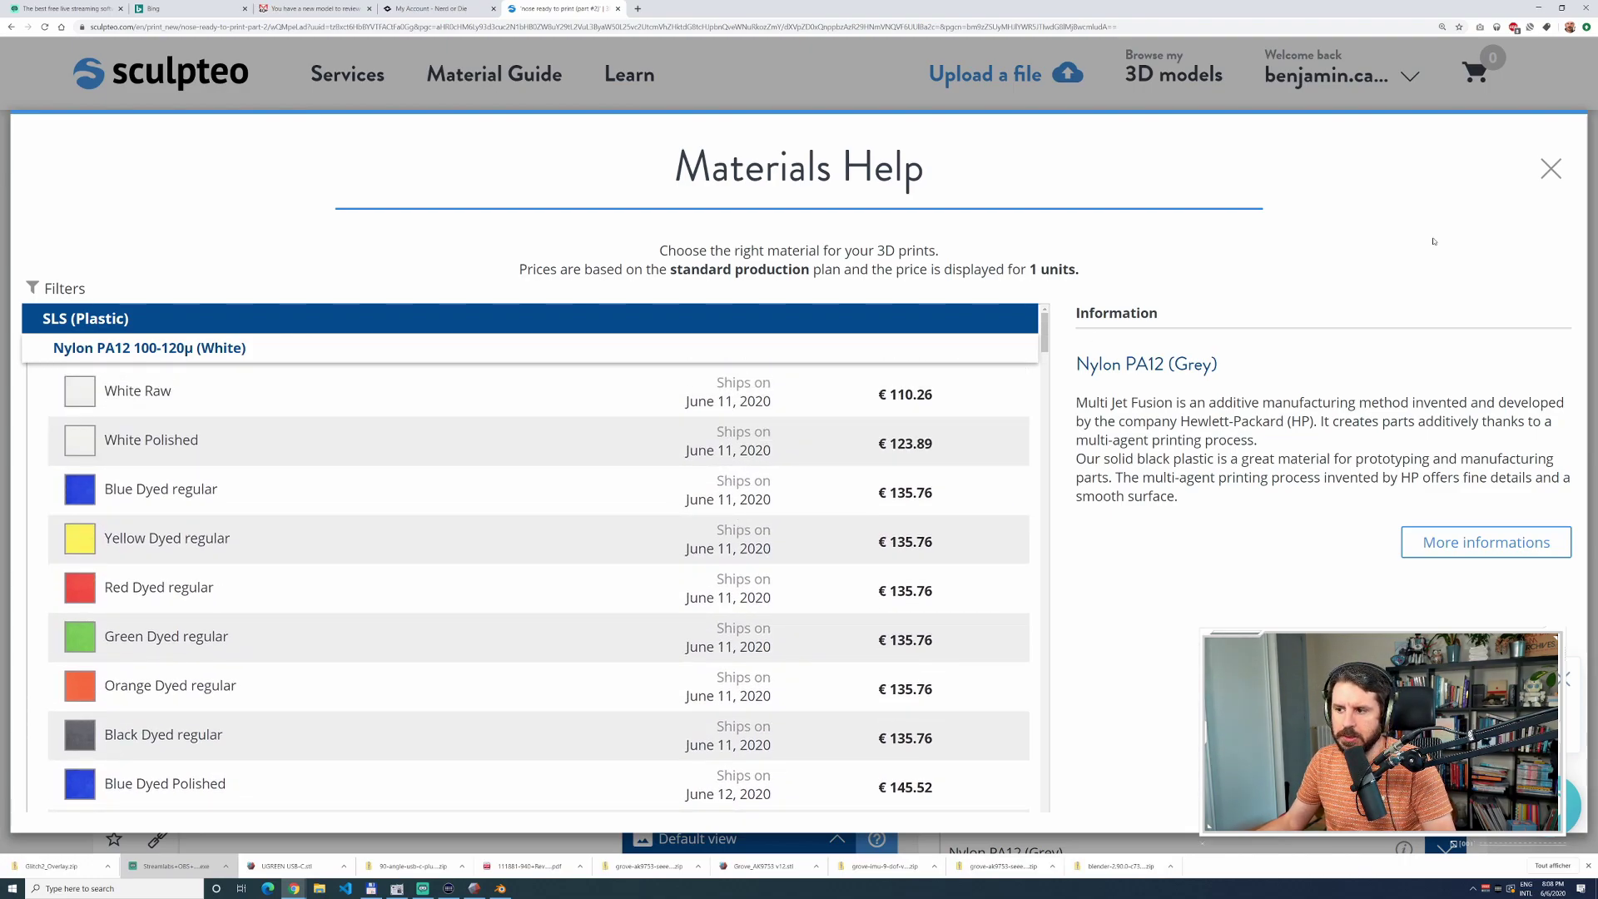
click(1545, 169)
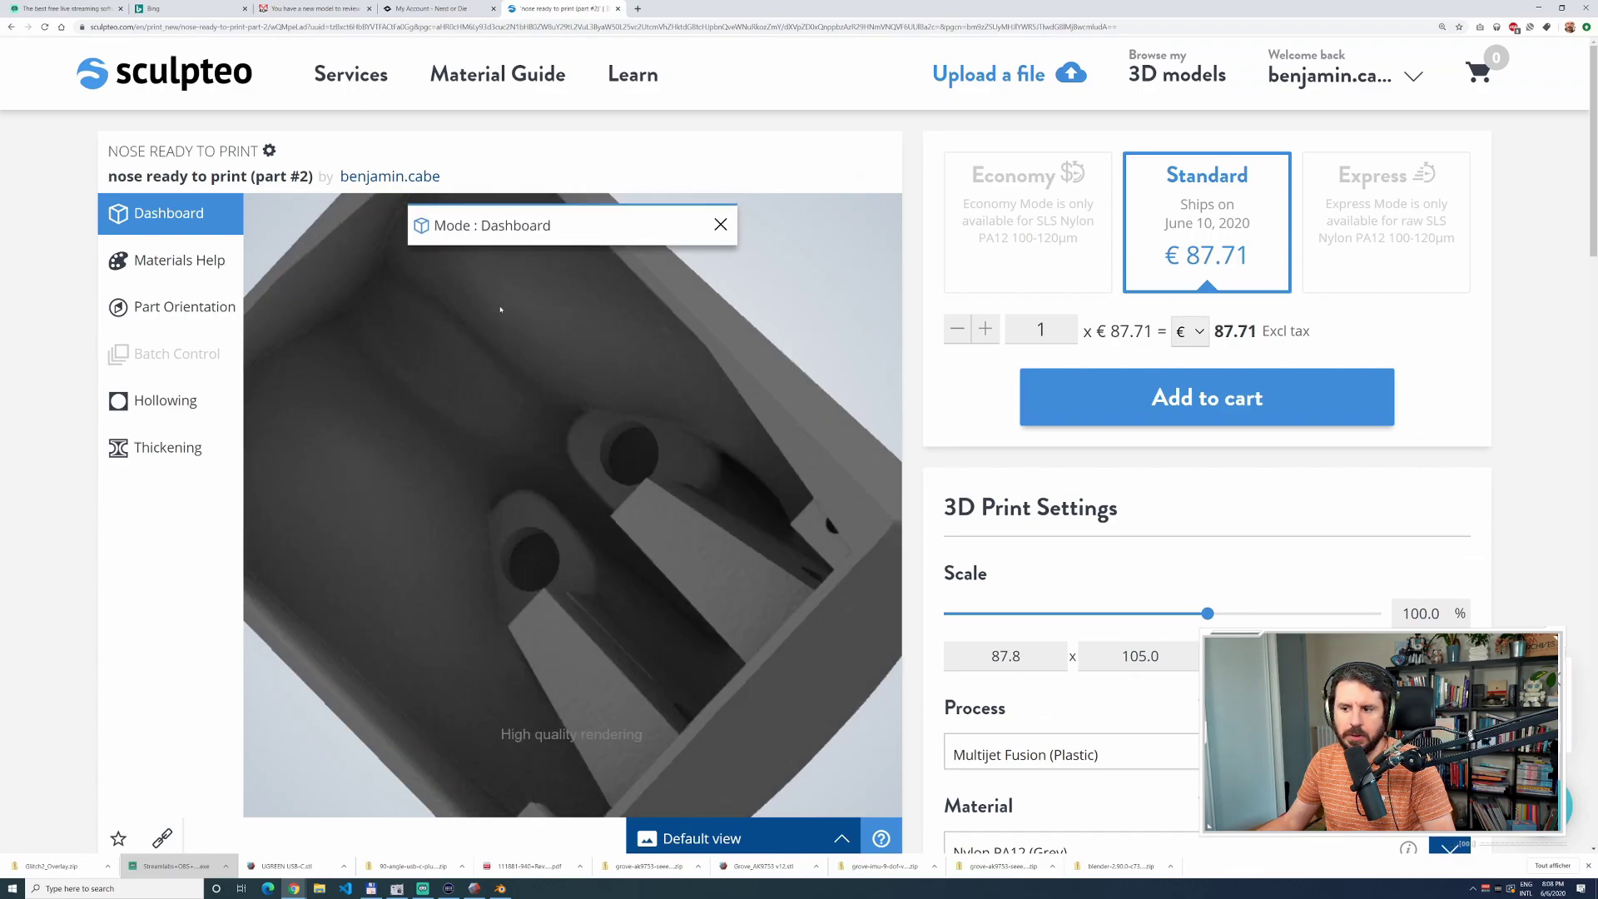
Set the browser page zoom to 125%.
key(ctrl+0)
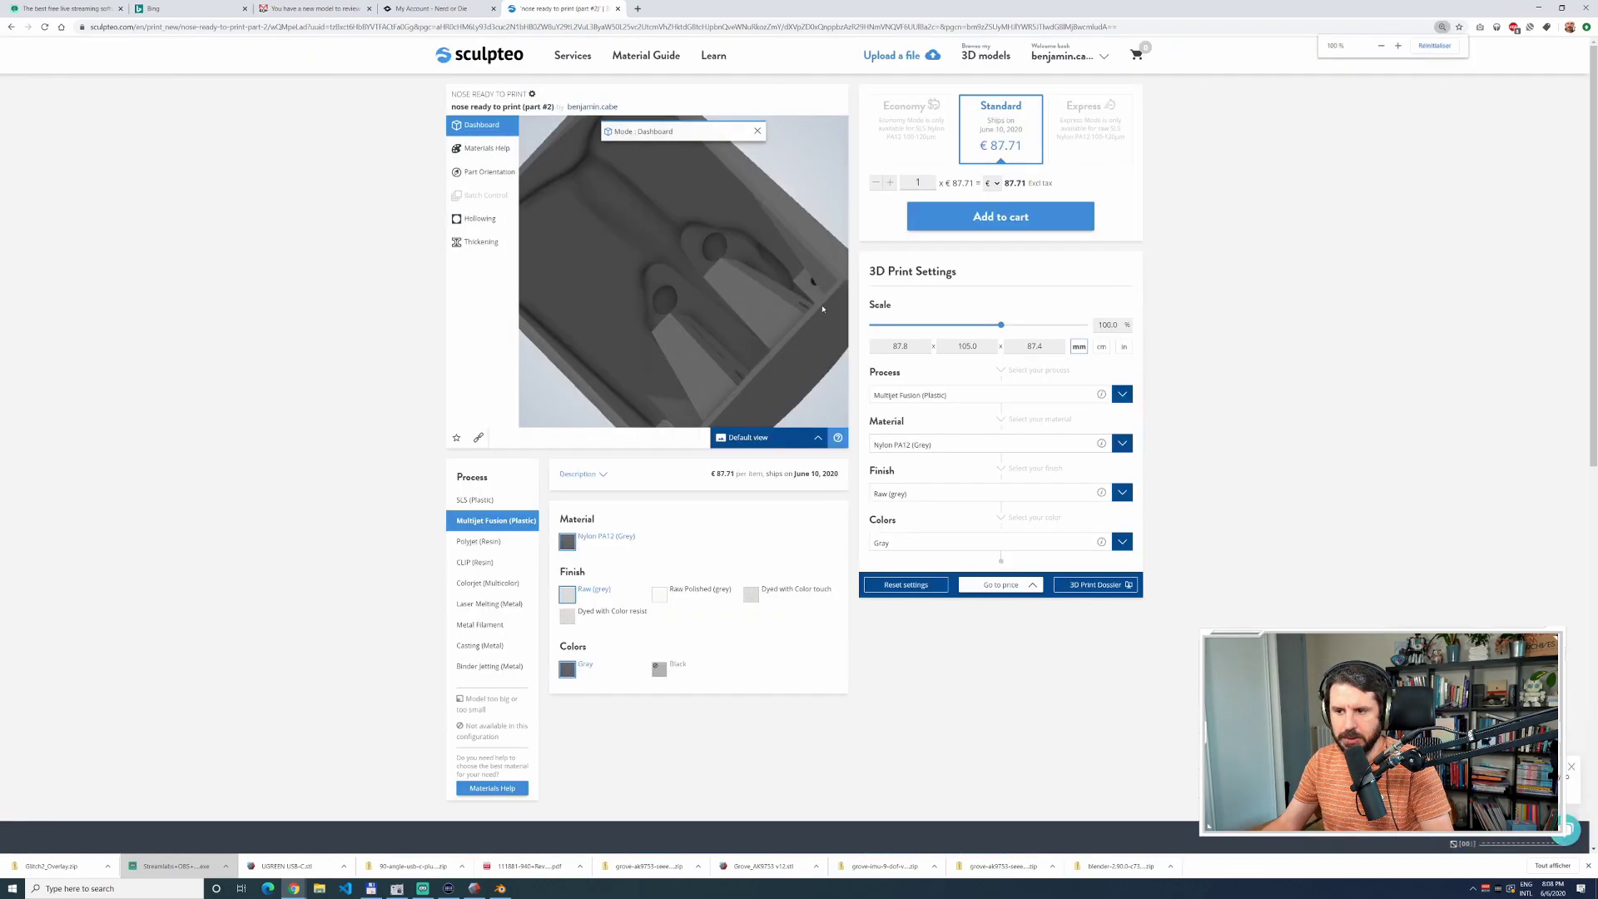
key(ctrl+plus)
key(ctrl+plus)
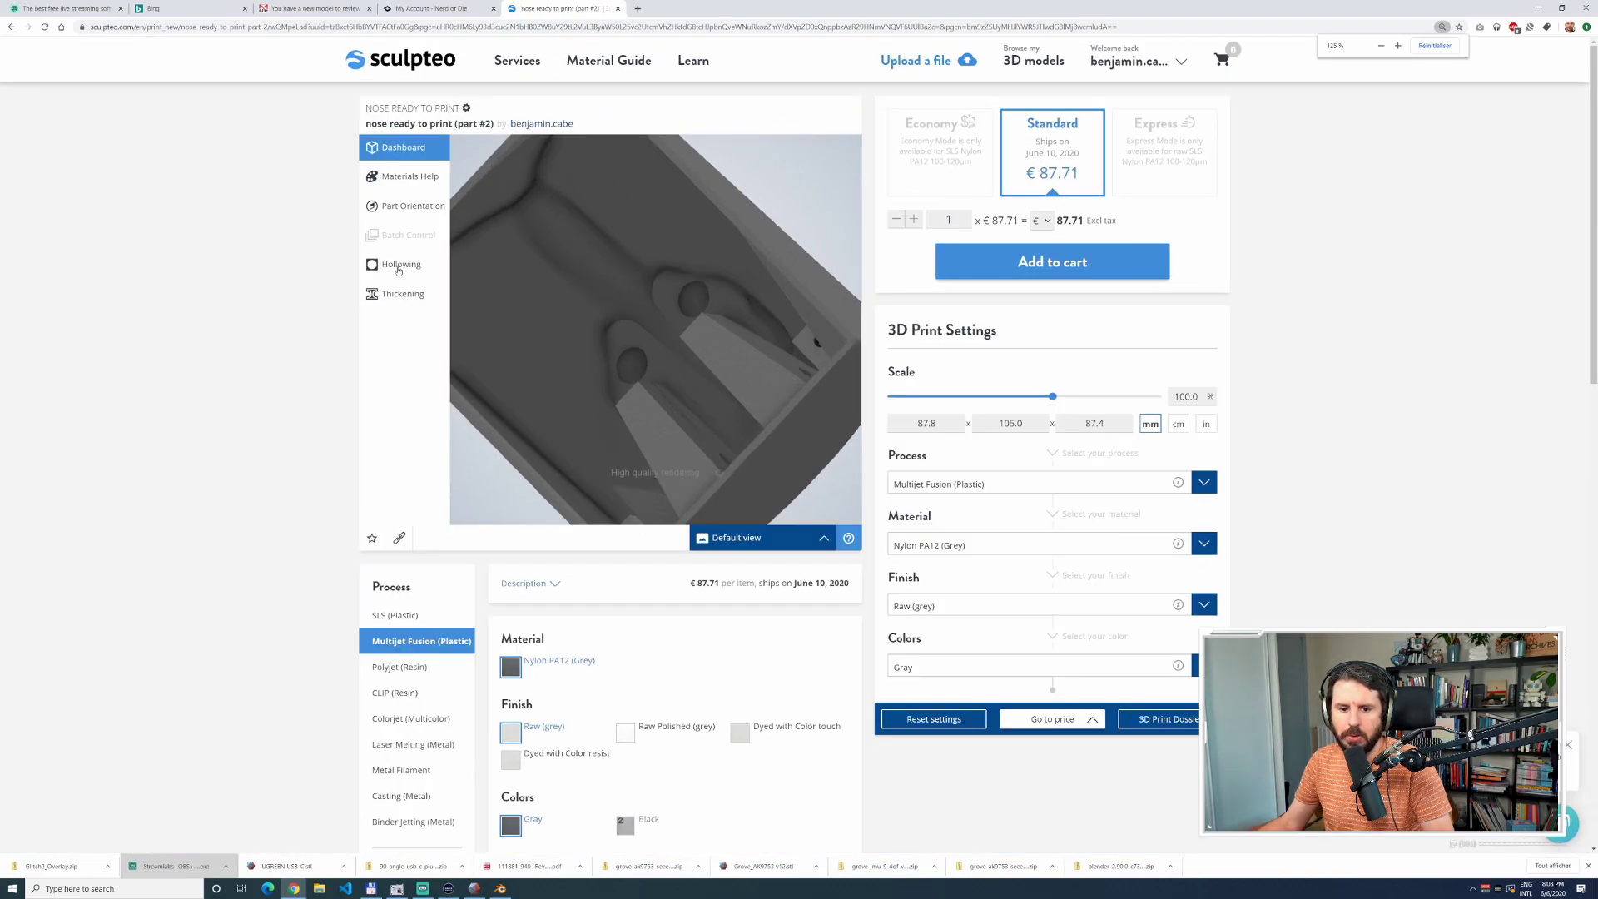
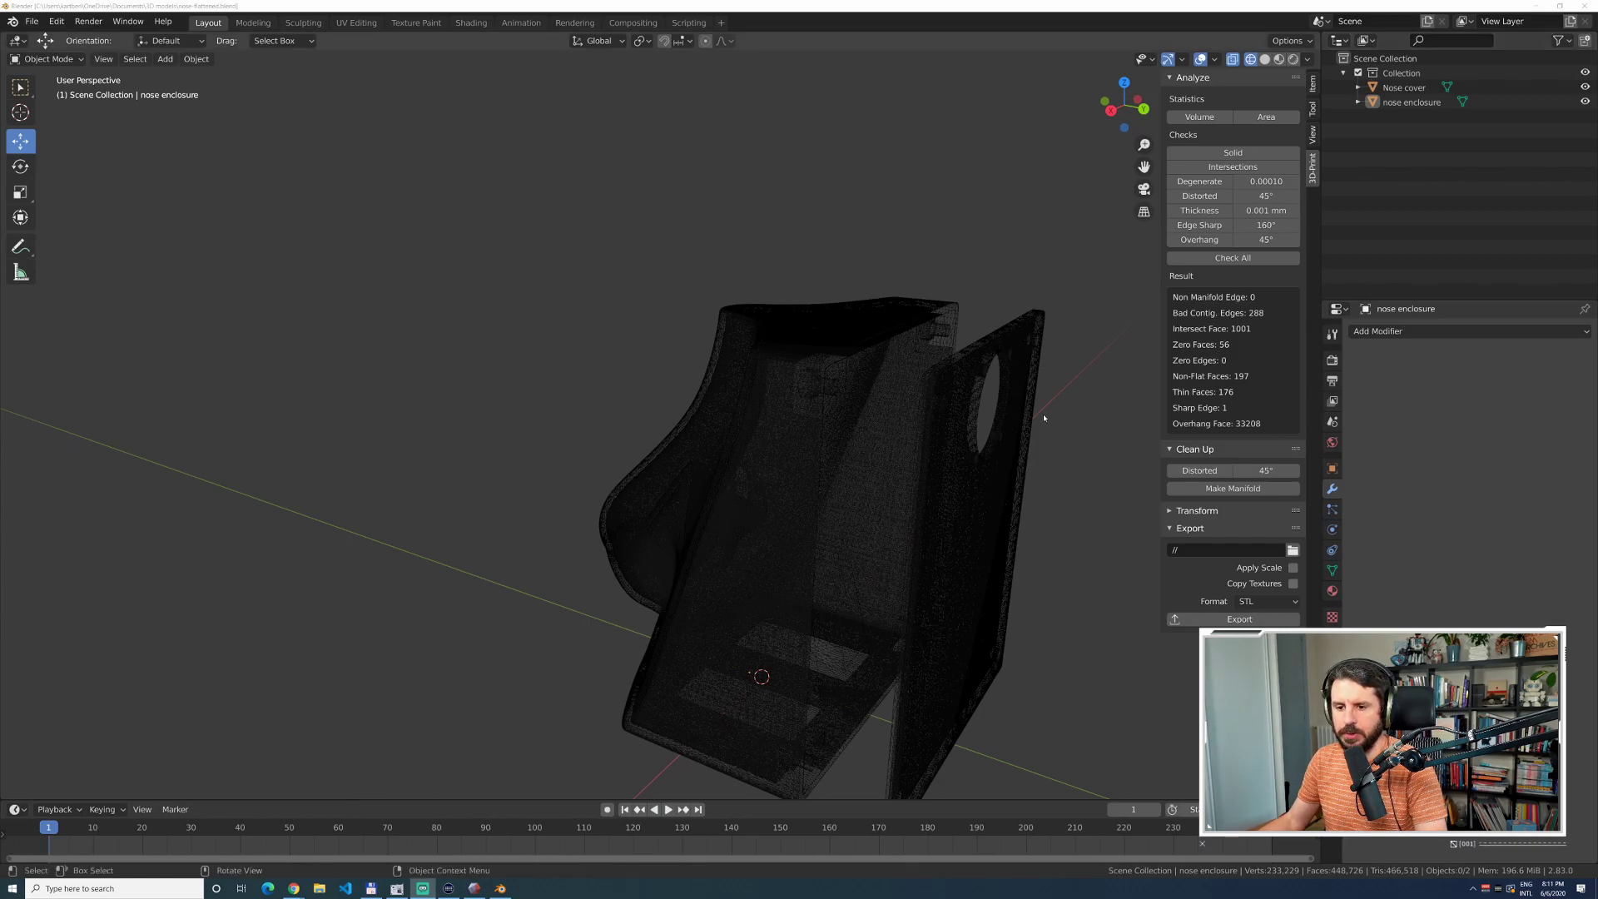
Switch to Blender, select the nose cover and nose enclosure together, and export them as an STL file.
key(alt+Tab)
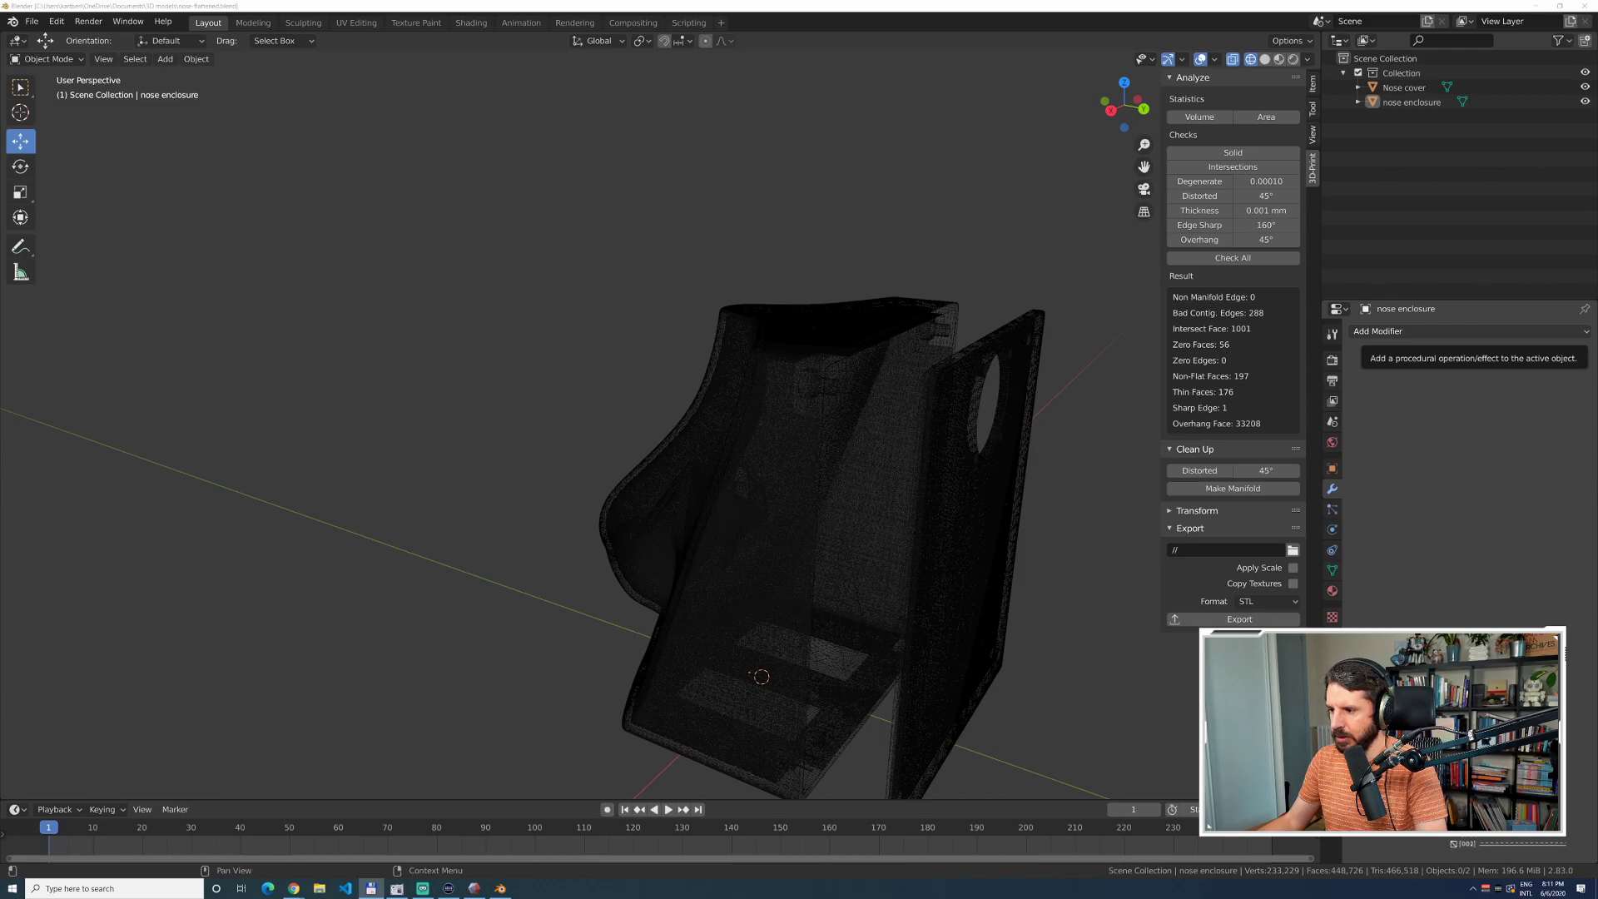
drag(627, 242, 932, 466)
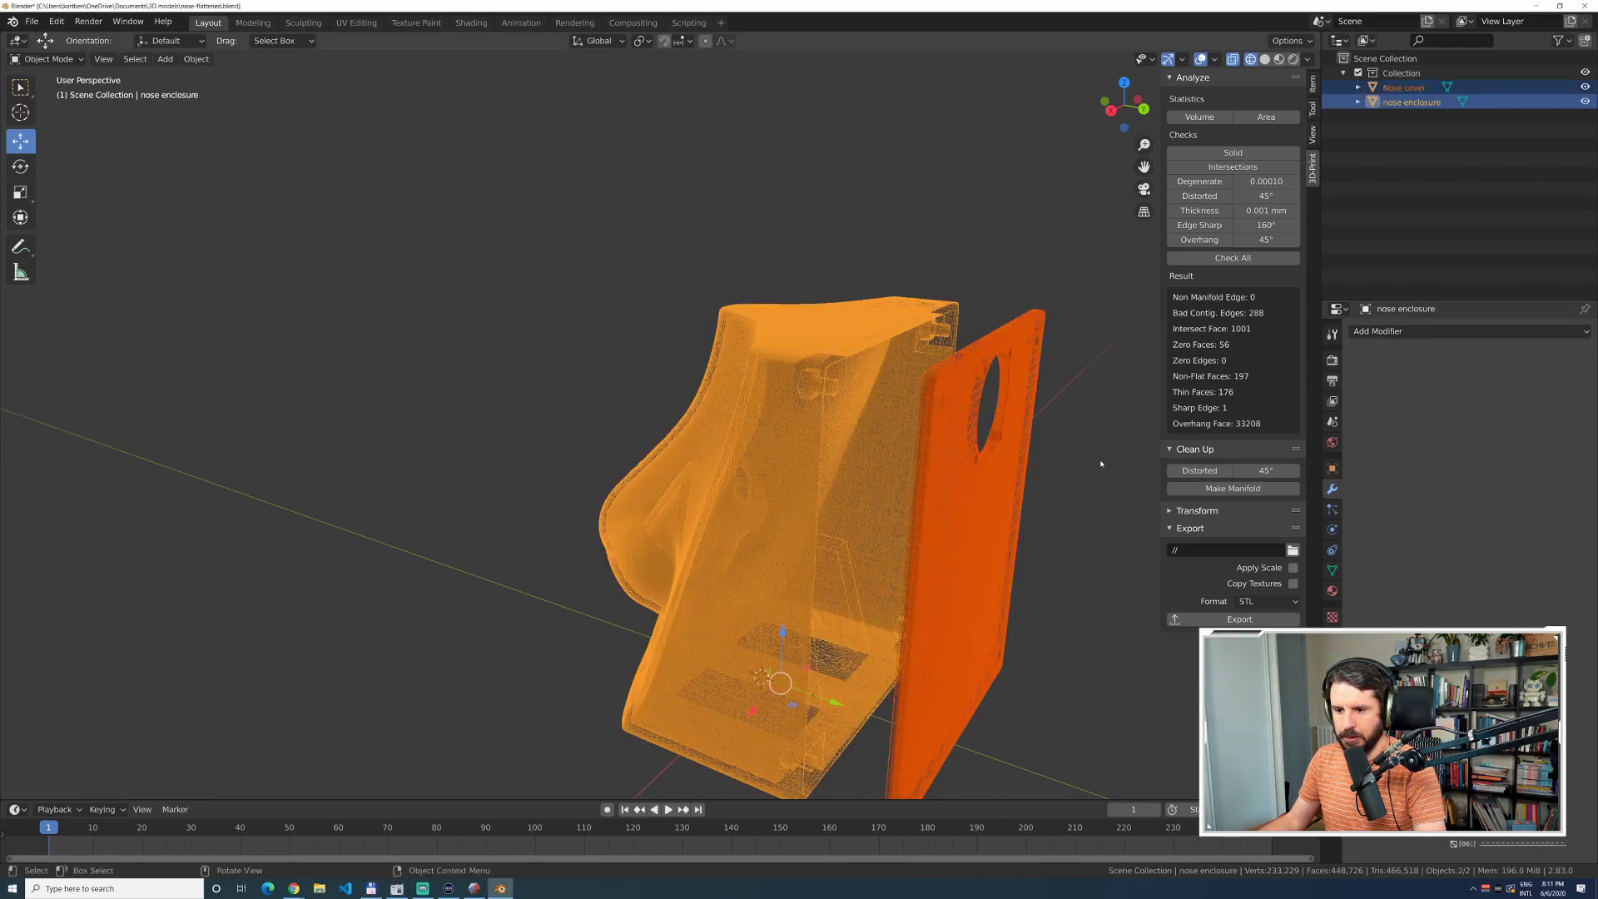
click(1243, 621)
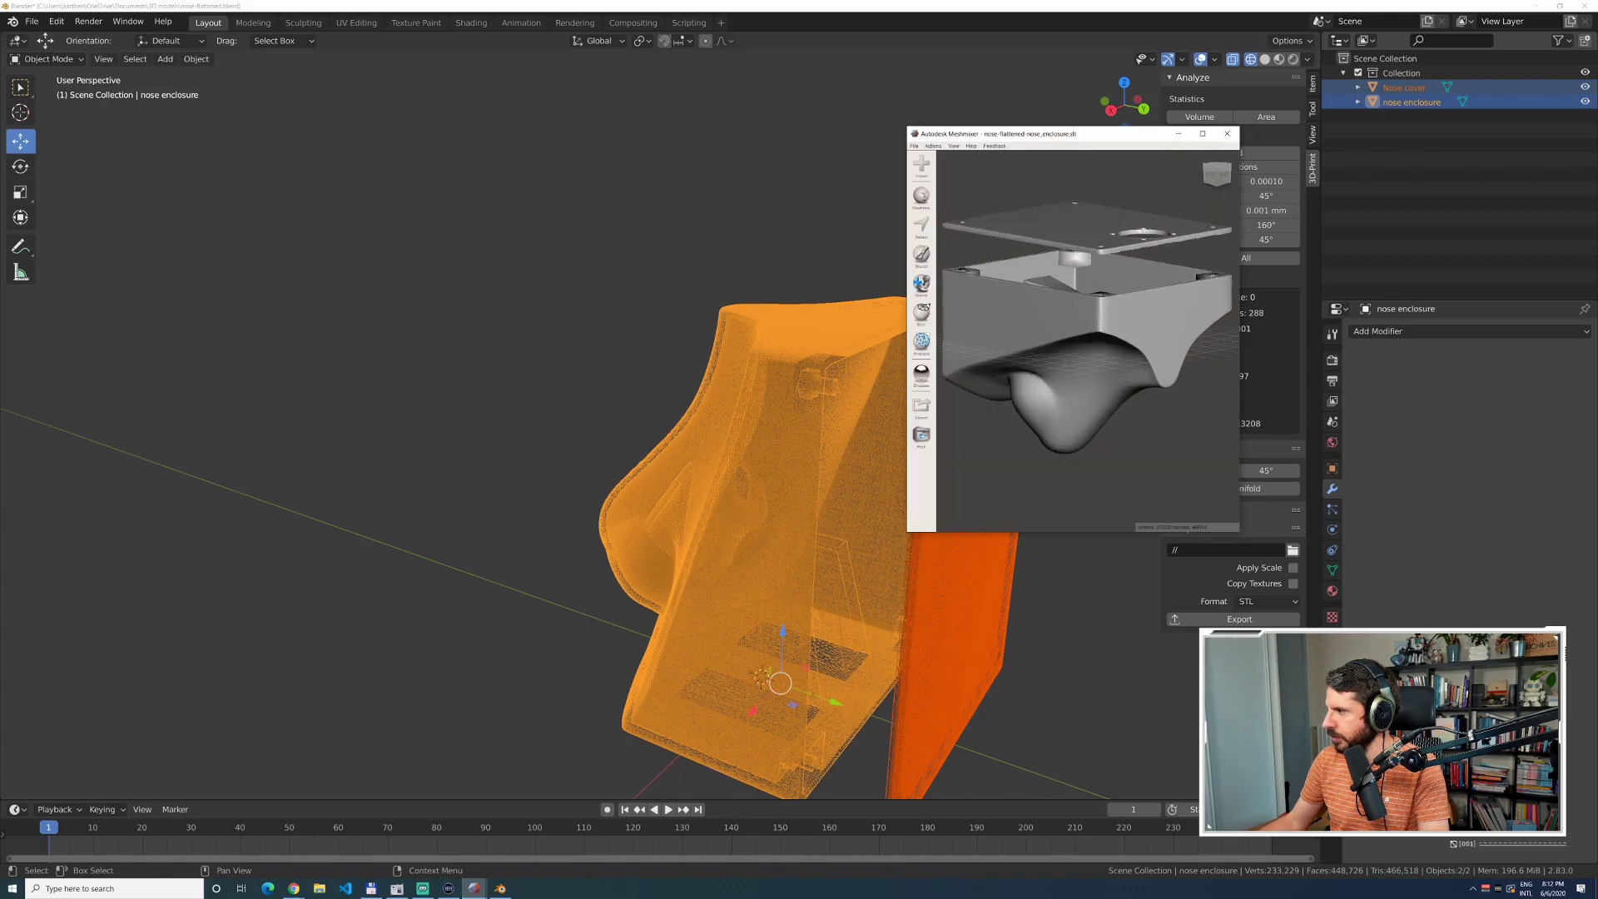
Examine the exported STL in Meshmixer, inspecting the cover's fan opening, screw holes and the enclosure's edges.
double_click(1068, 137)
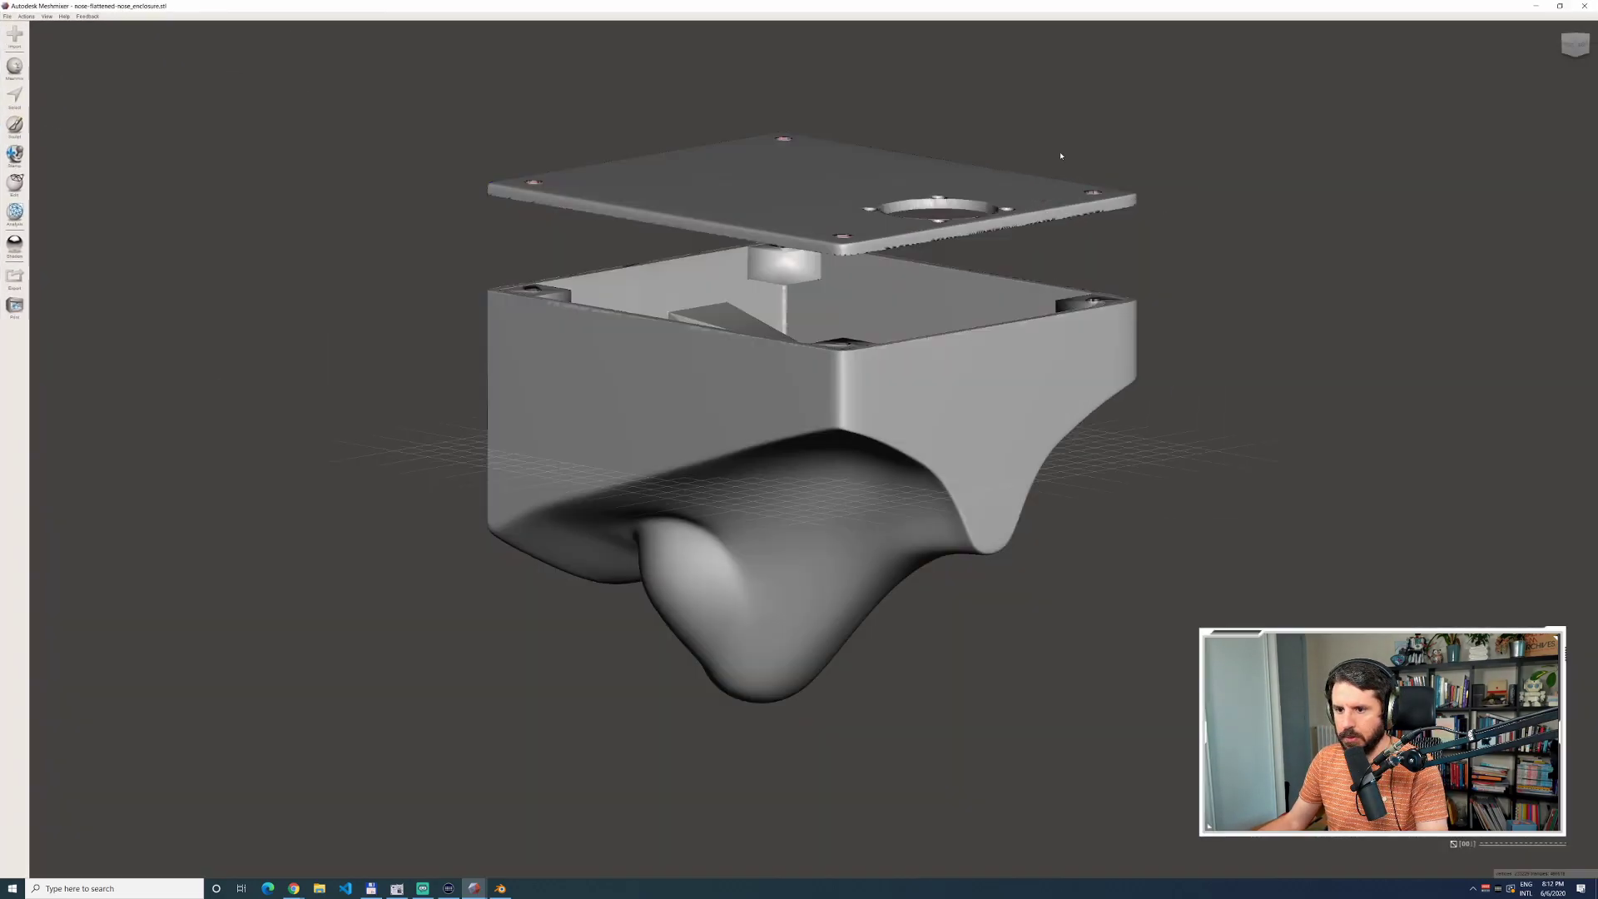
right_drag(696, 361, 630, 357)
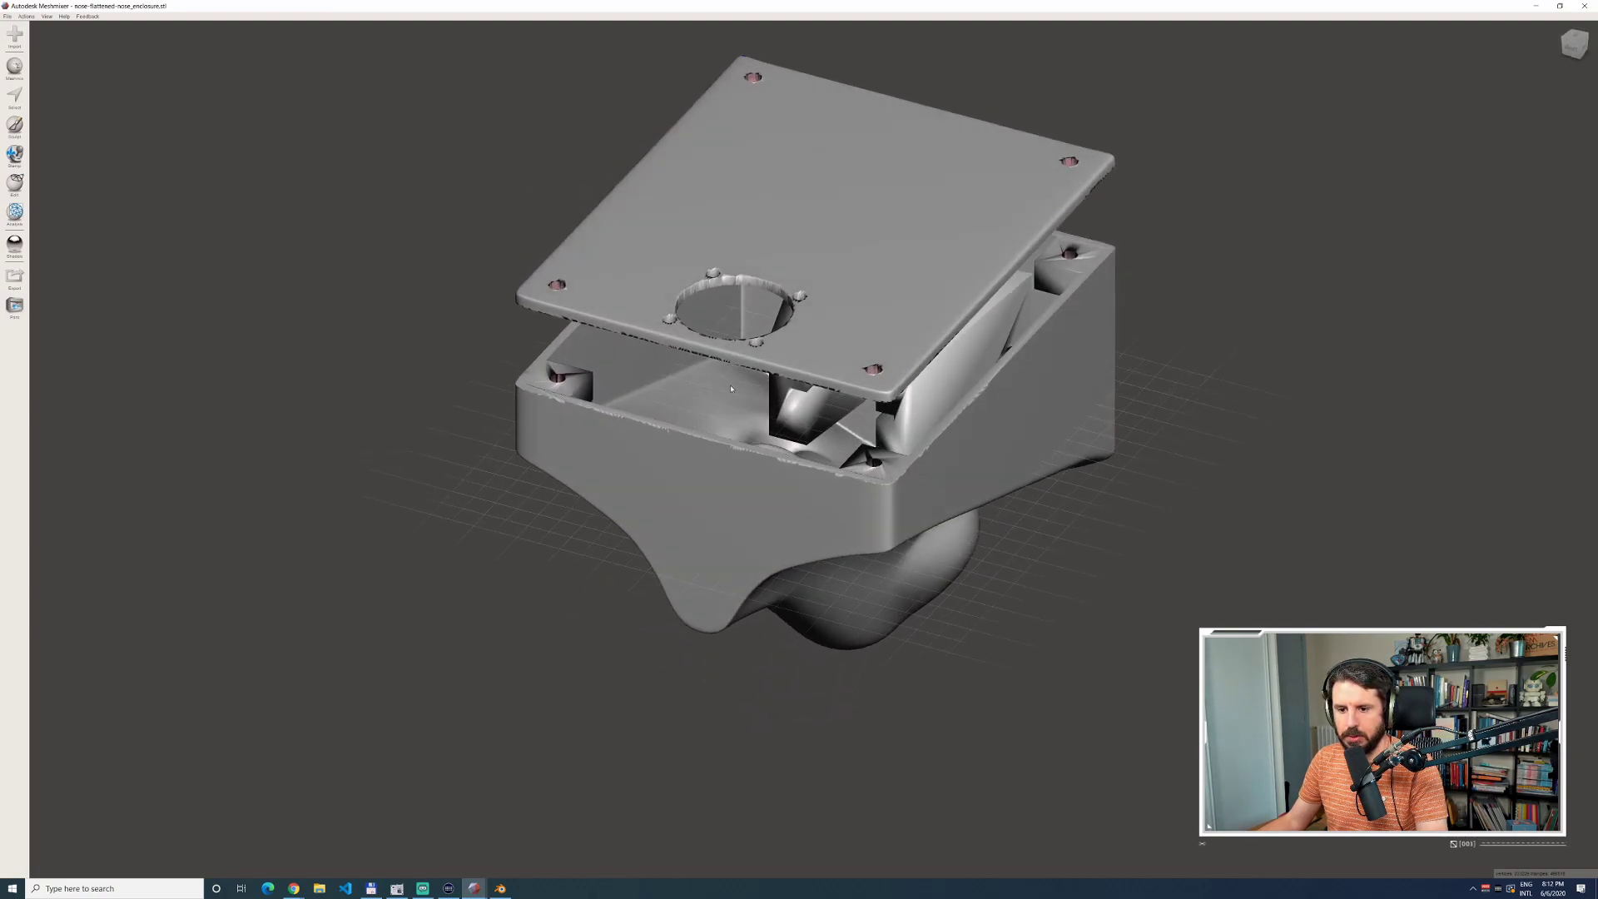
right_drag(731, 389, 660, 394)
scroll(660, 394, up, 5)
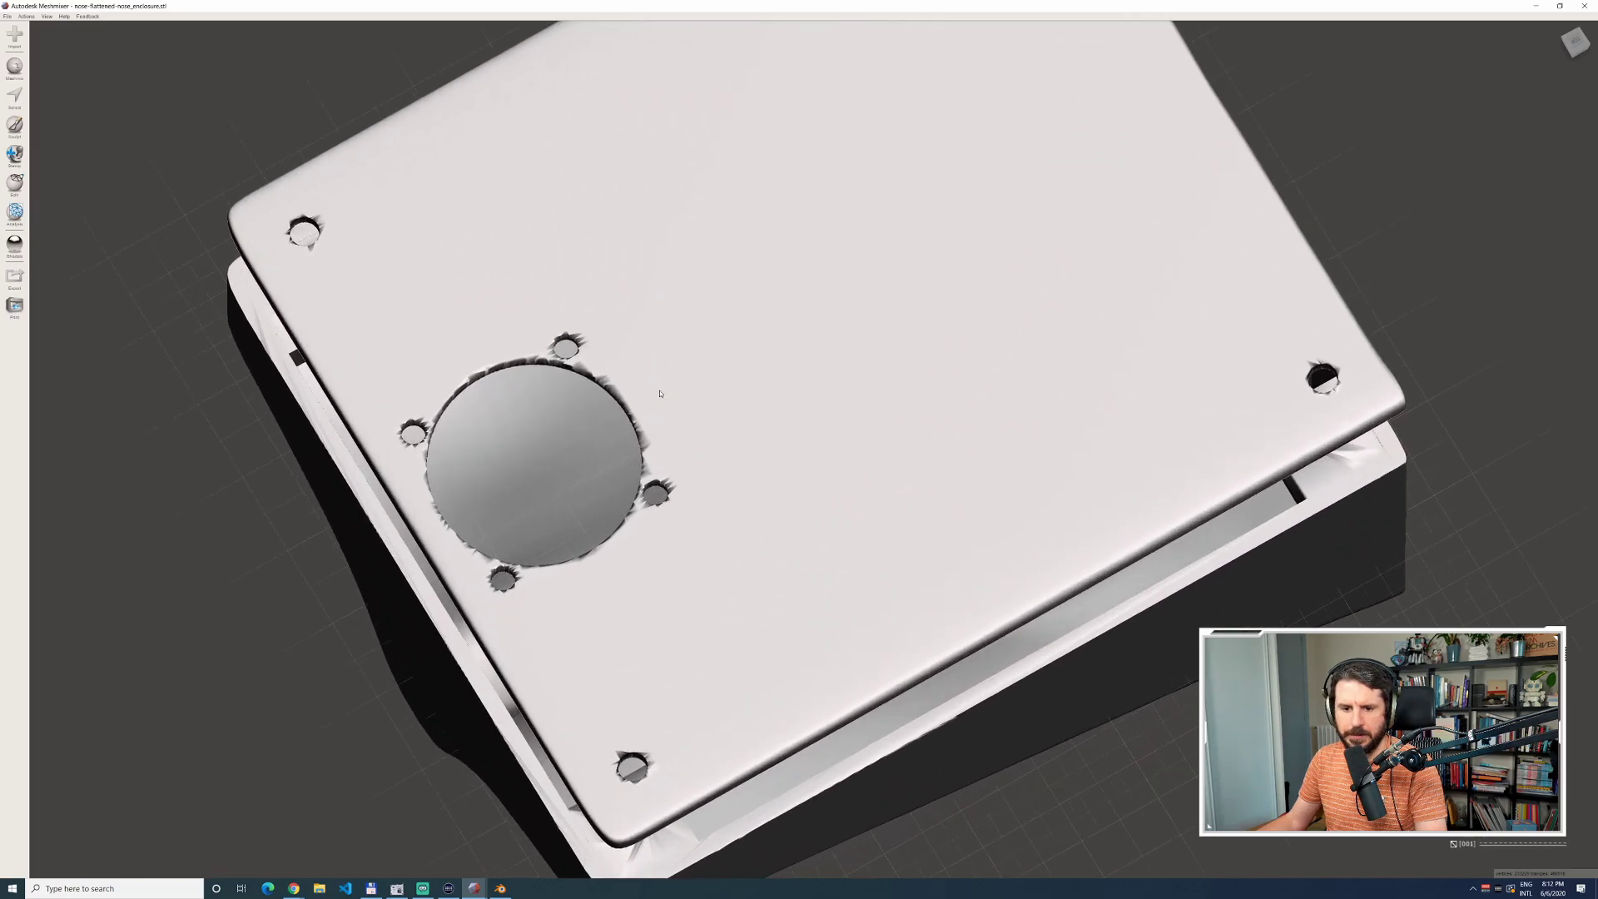
scroll(660, 394, up, 5)
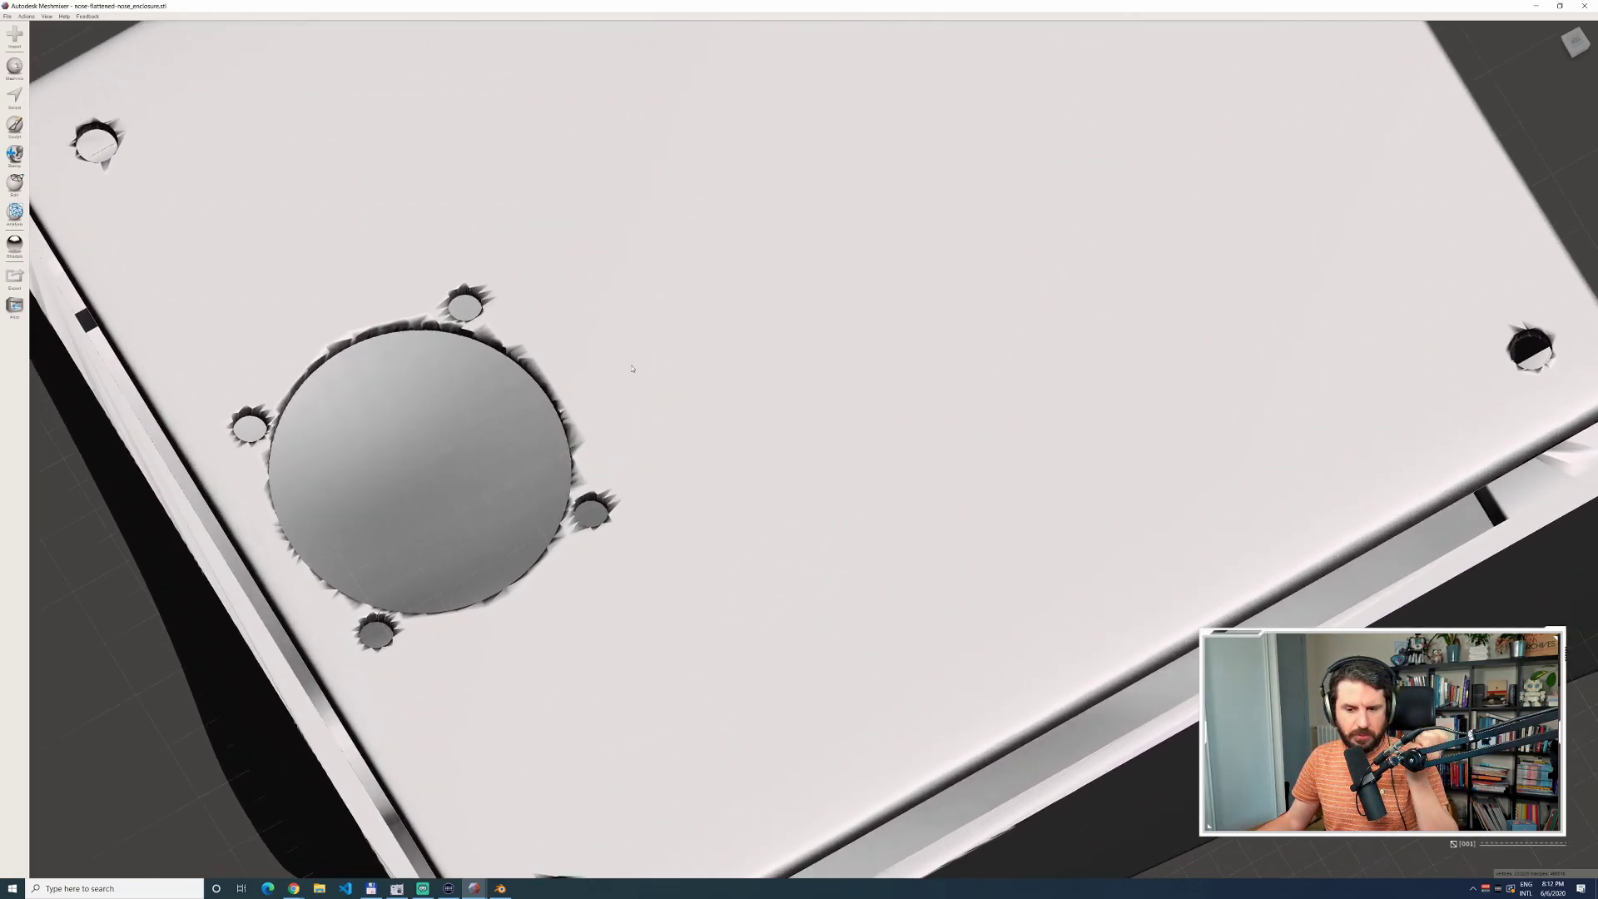
scroll(464, 318, up, 2)
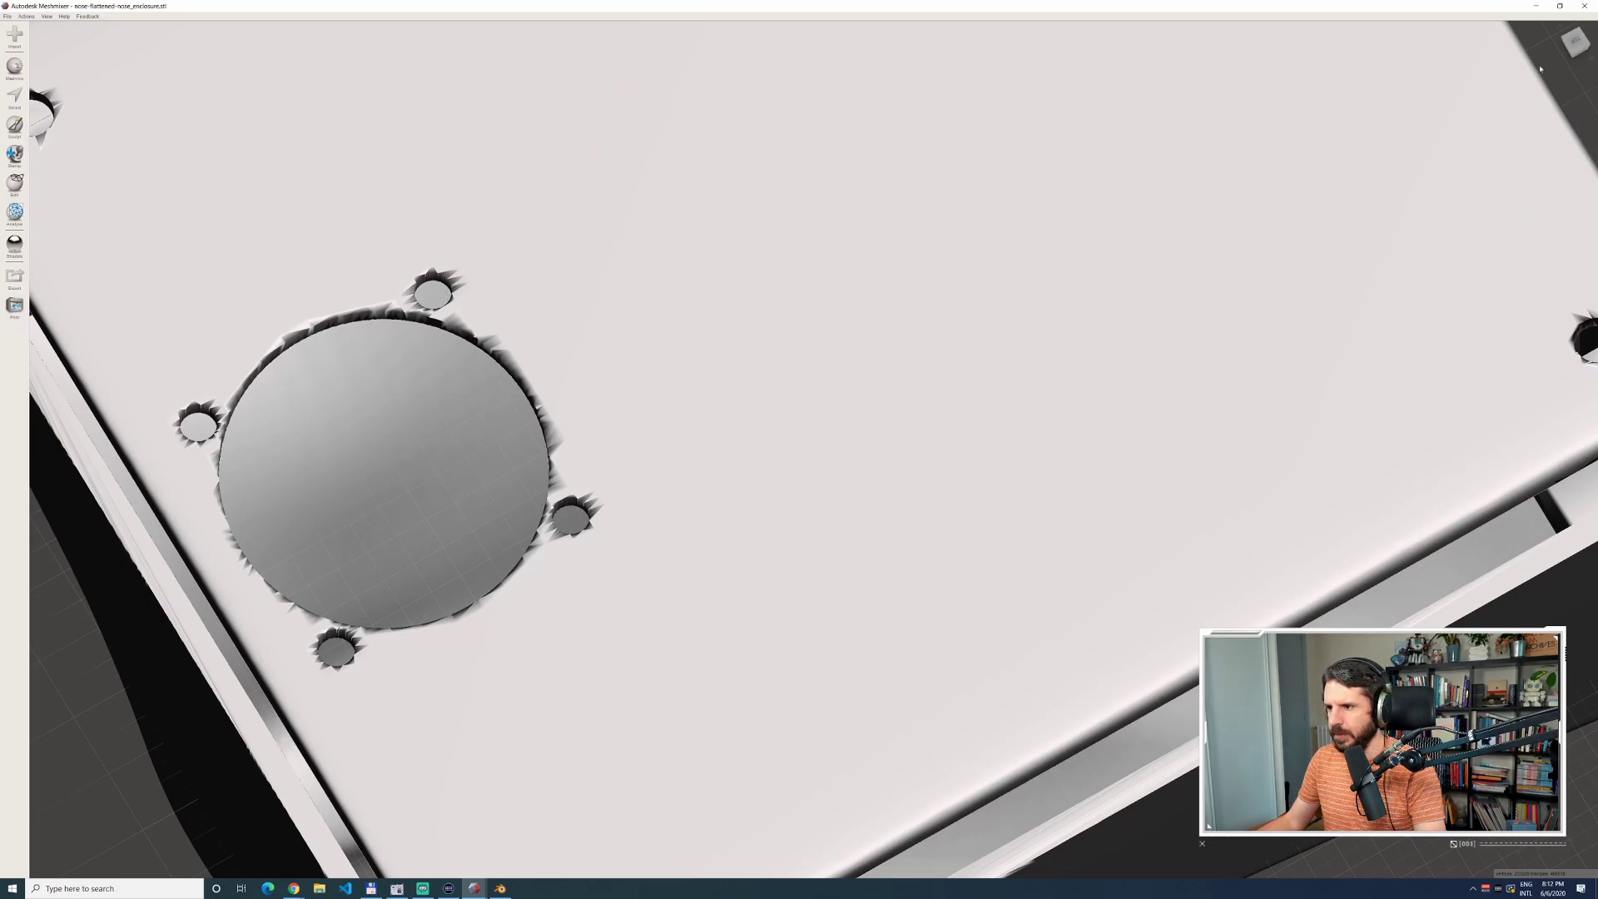
click(1574, 41)
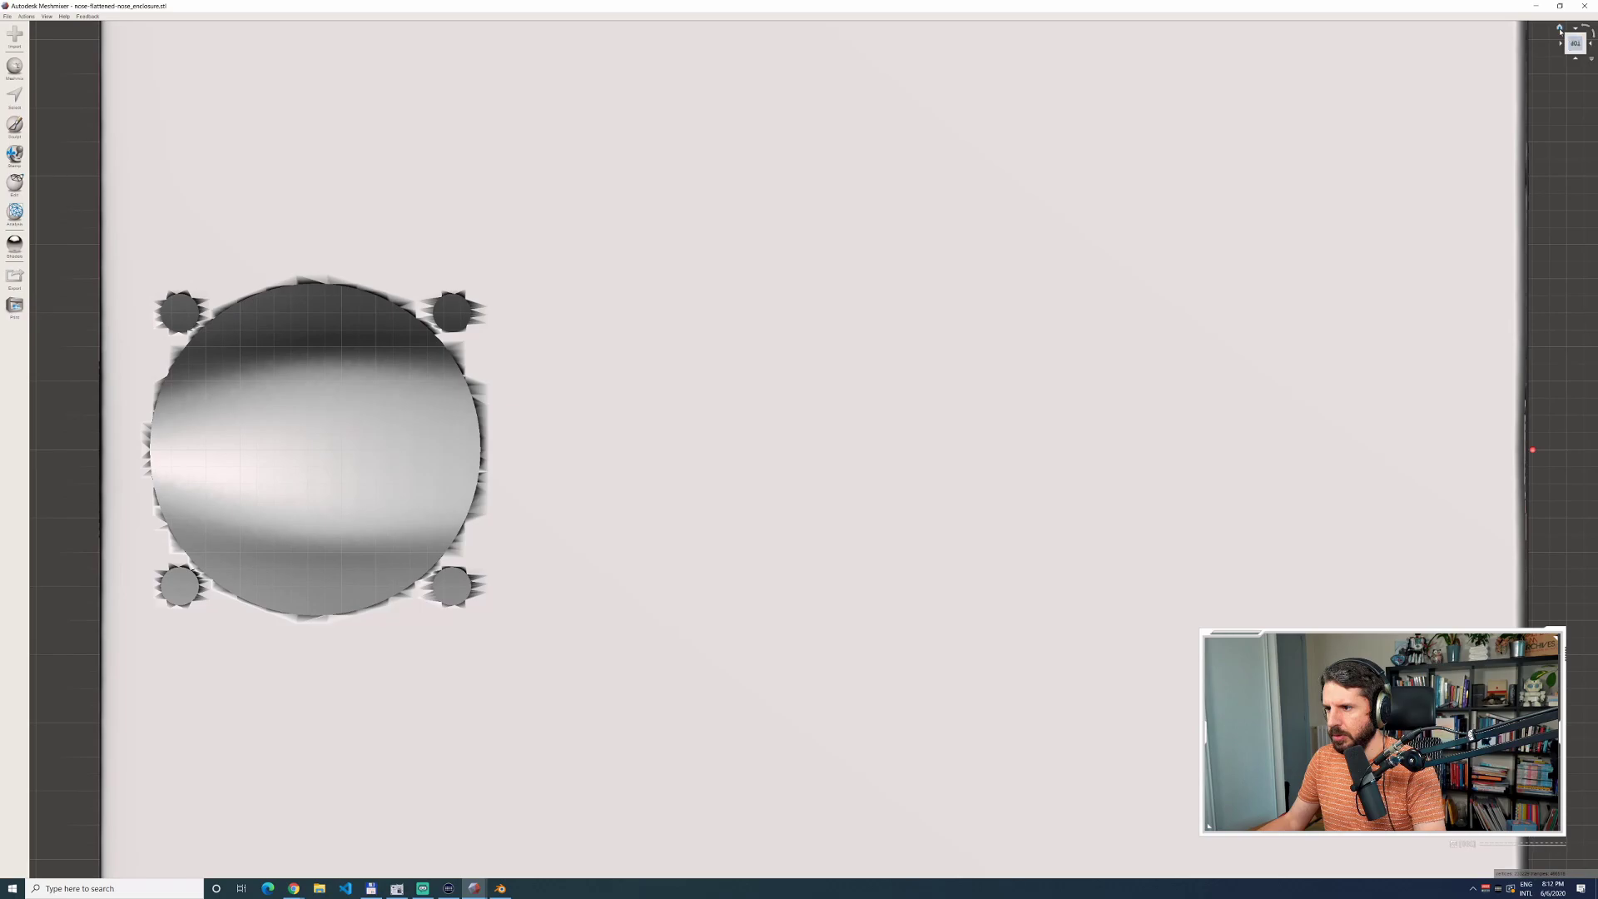
click(1575, 42)
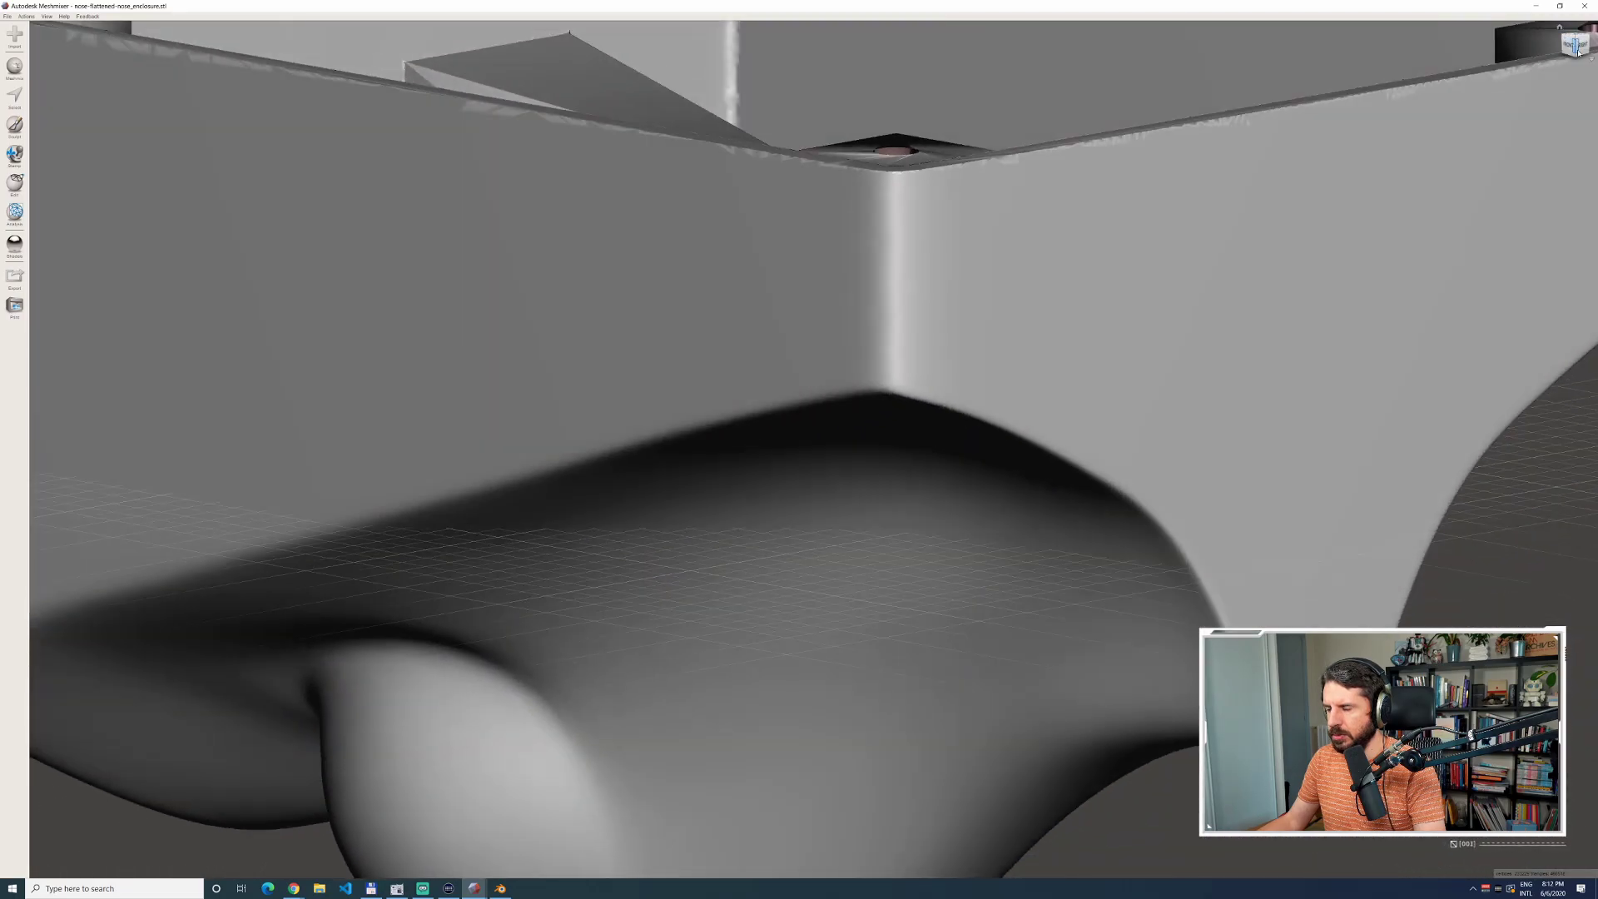
right_drag(1538, 58, 1505, 81)
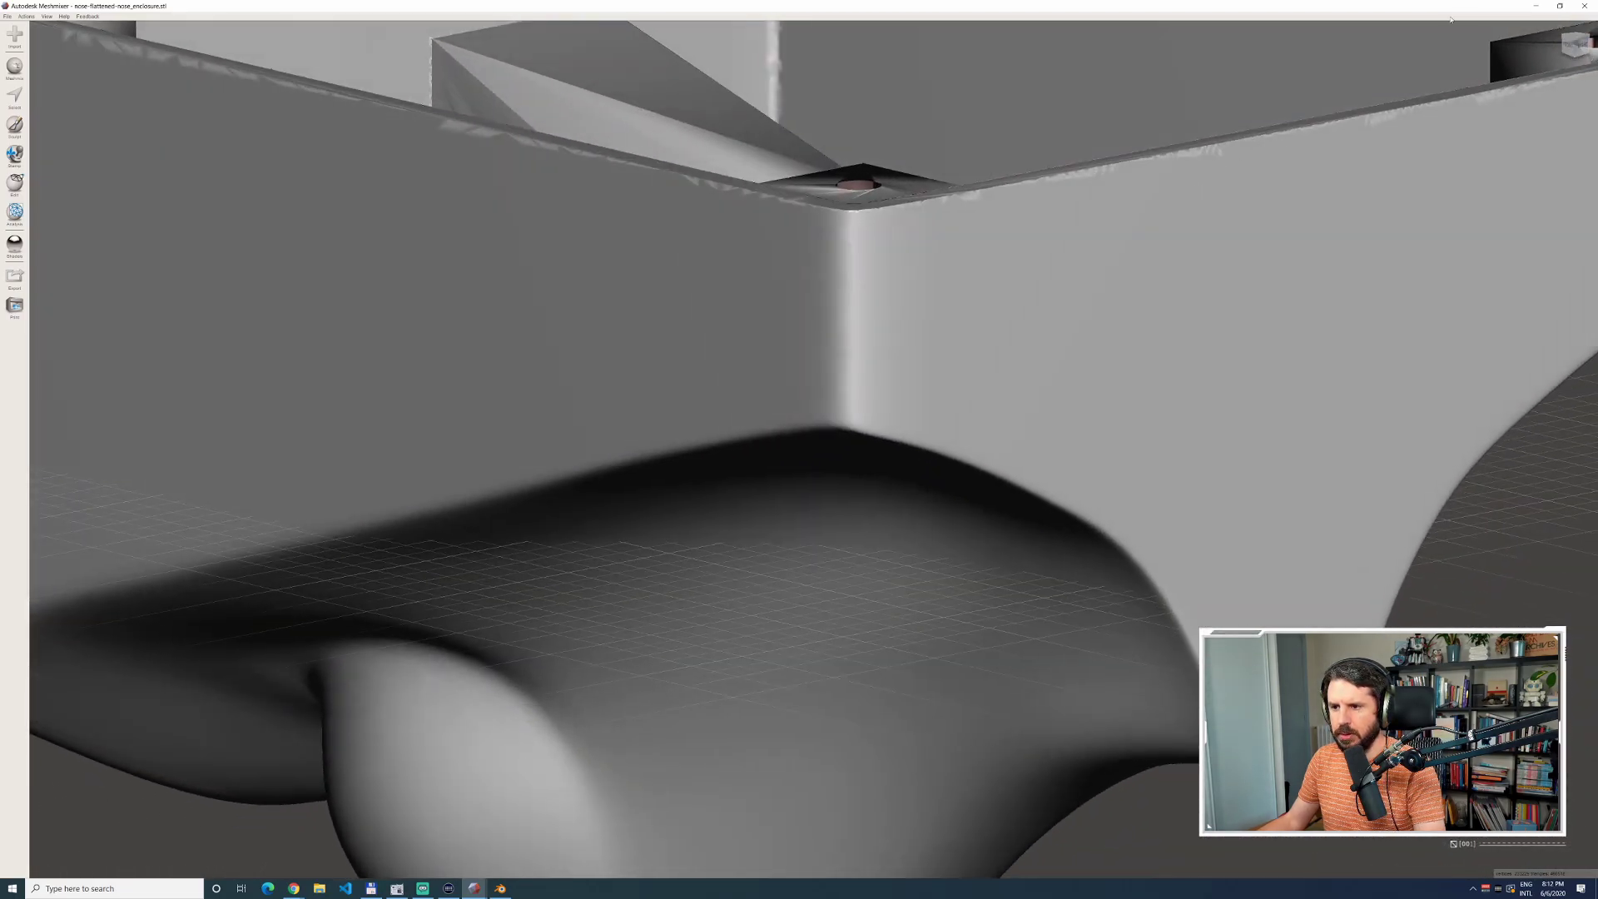
click(1537, 6)
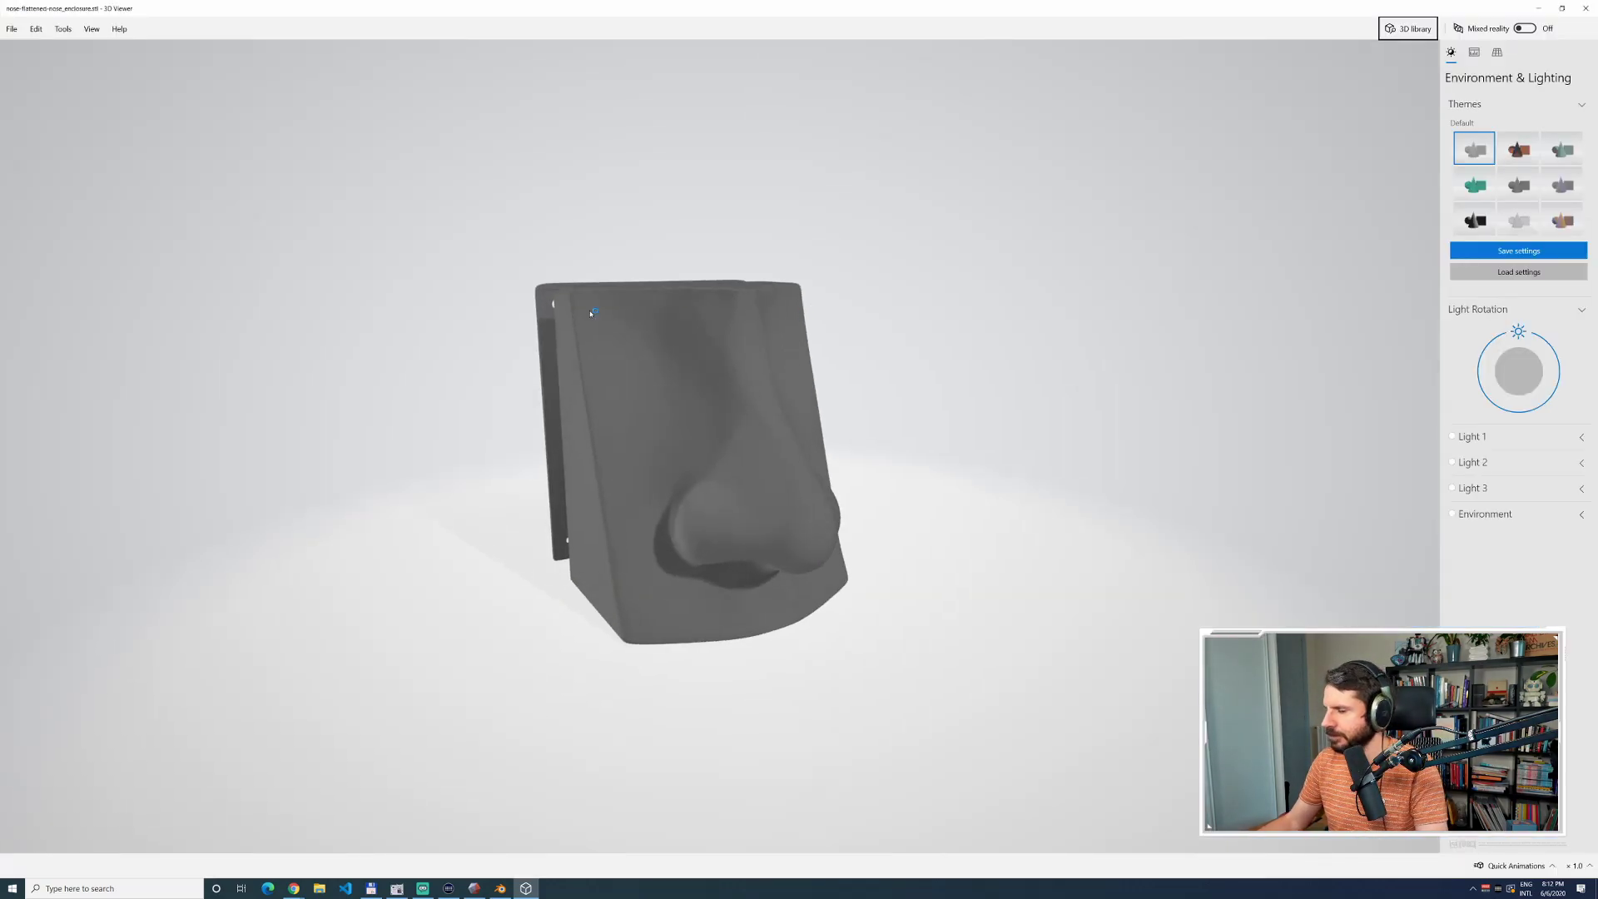
Inspect the nose enclosure and cover in 3D Viewer from another angle, then close the viewer.
drag(507, 439, 625, 454)
key(alt+F4)
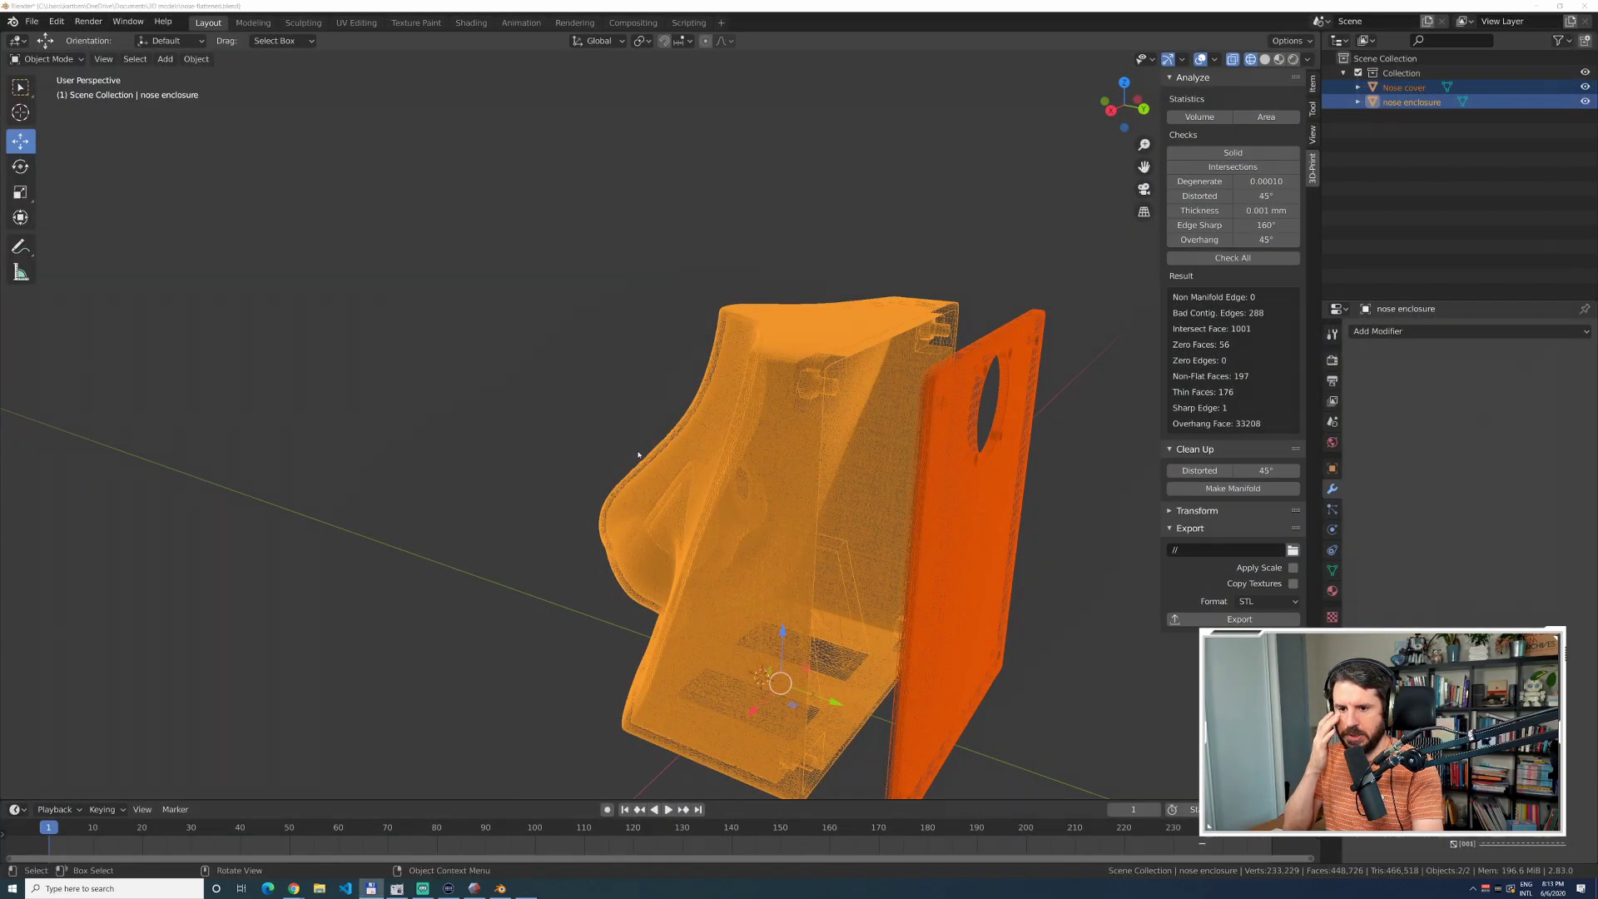
Switch to Chrome and open the file upload page of sculpteo.com in the tab showing the Thingiverse nose search.
key(alt+Tab)
key(alt+Tab)
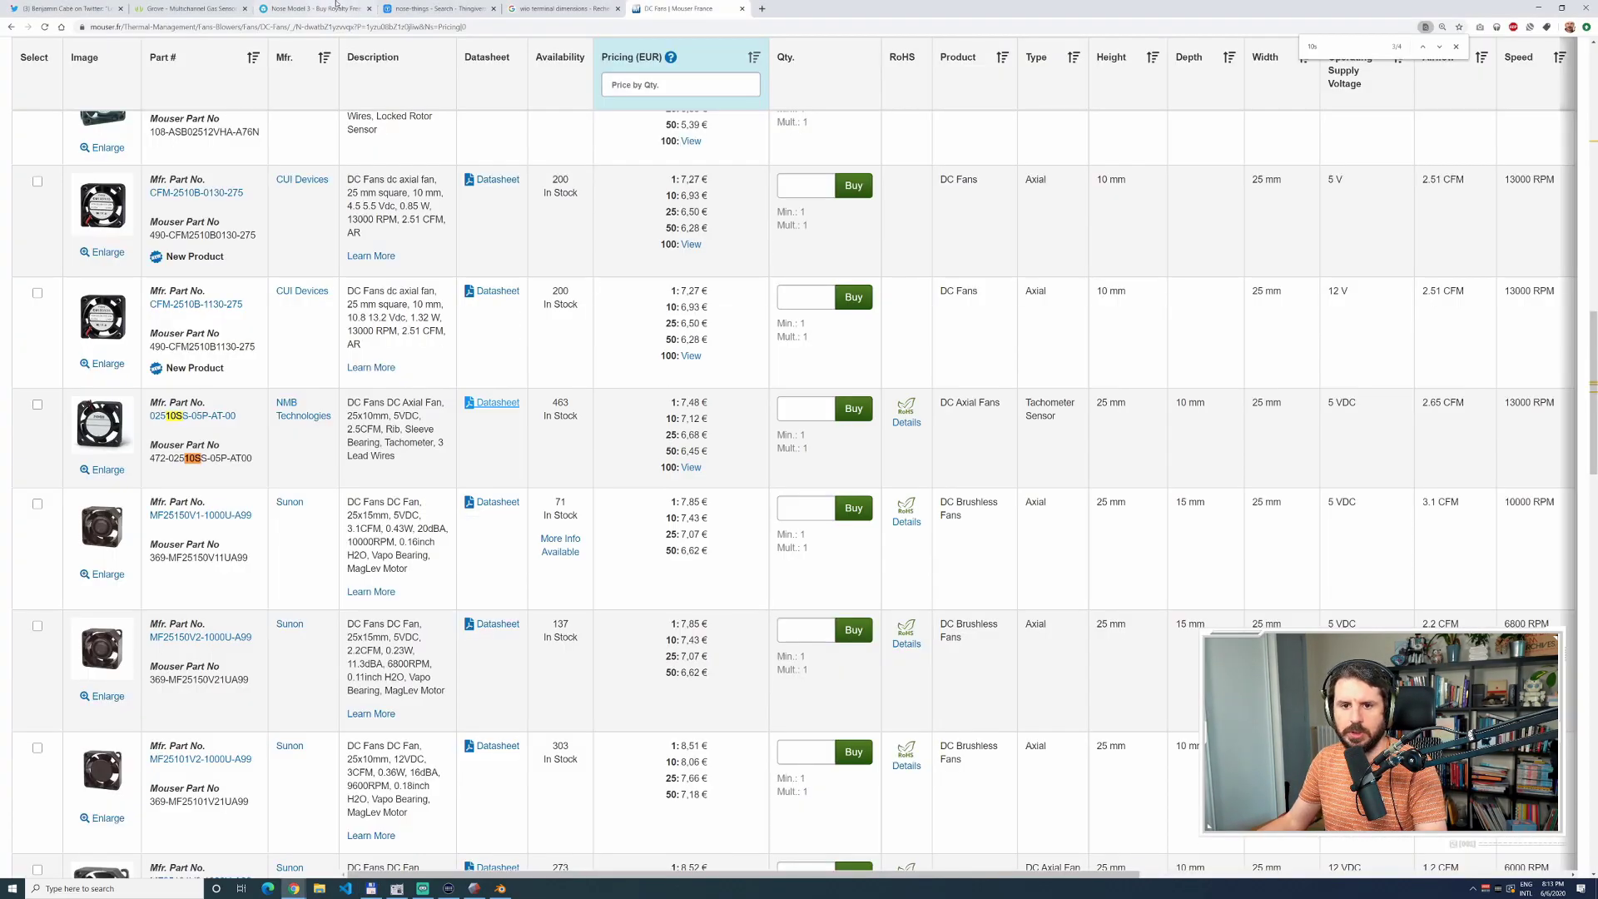
click(413, 10)
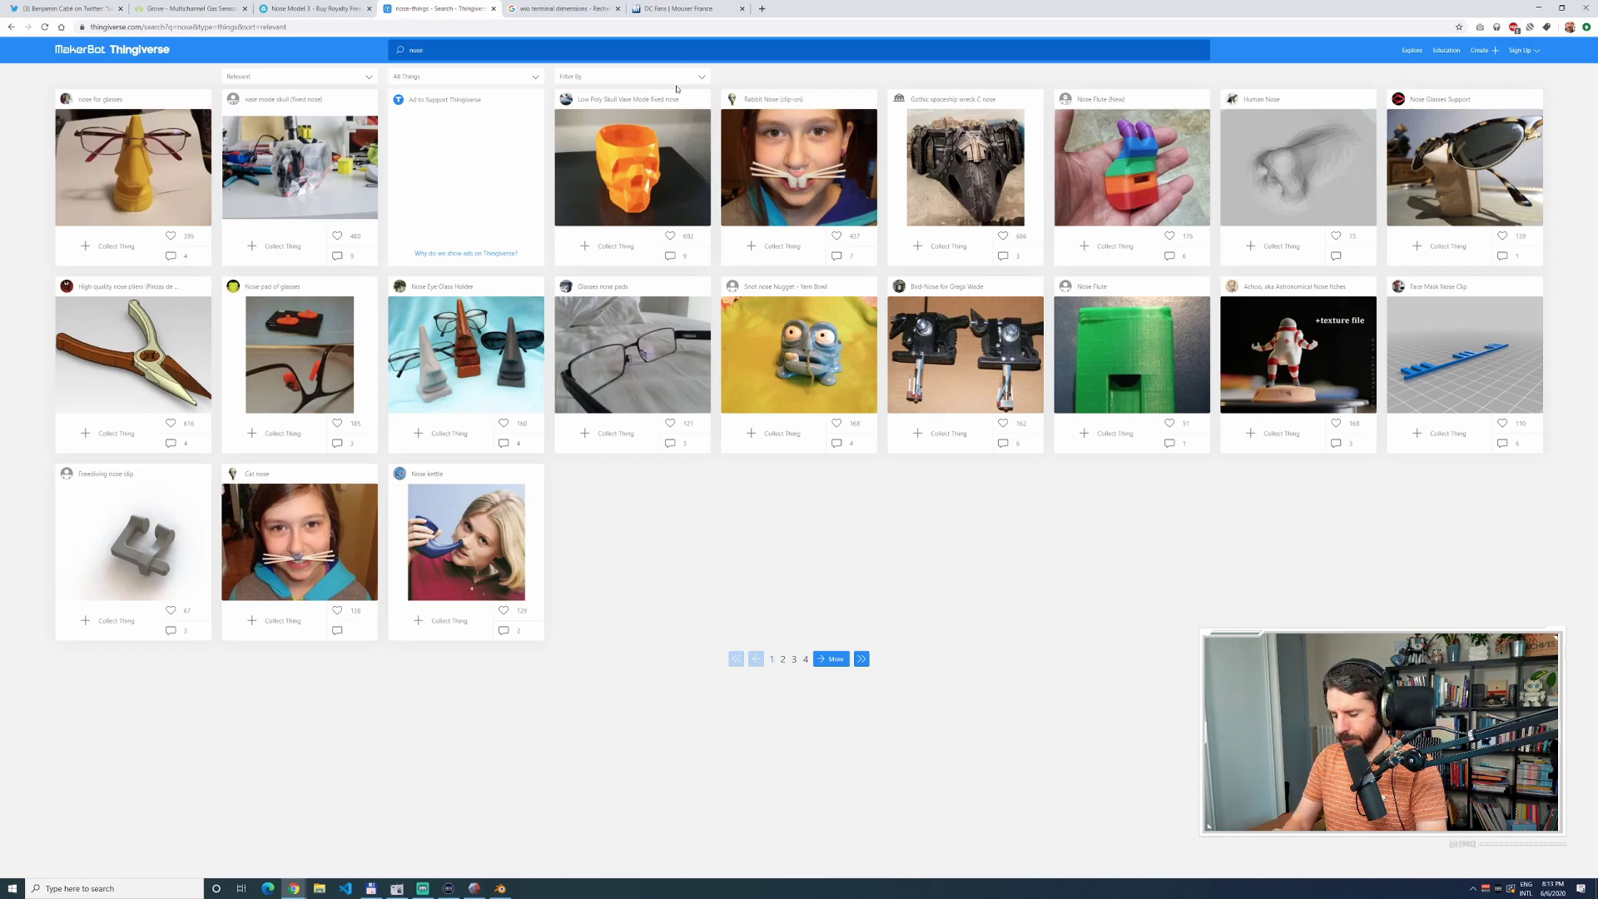
key(ctrl+l)
text(sculpteo.com)
key(Return)
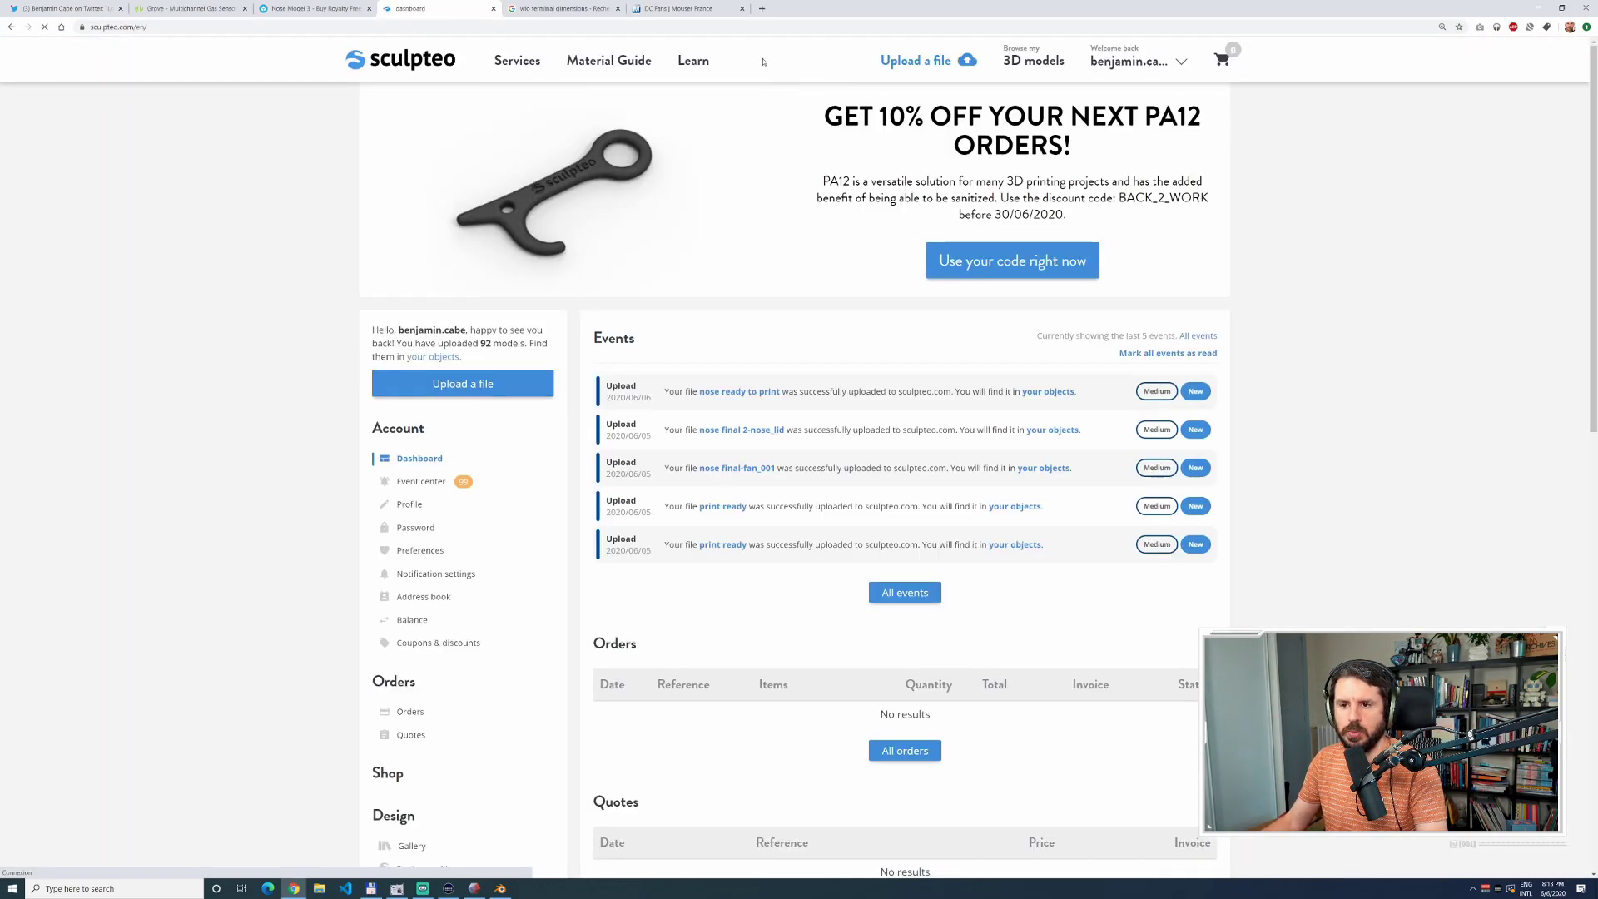
click(937, 67)
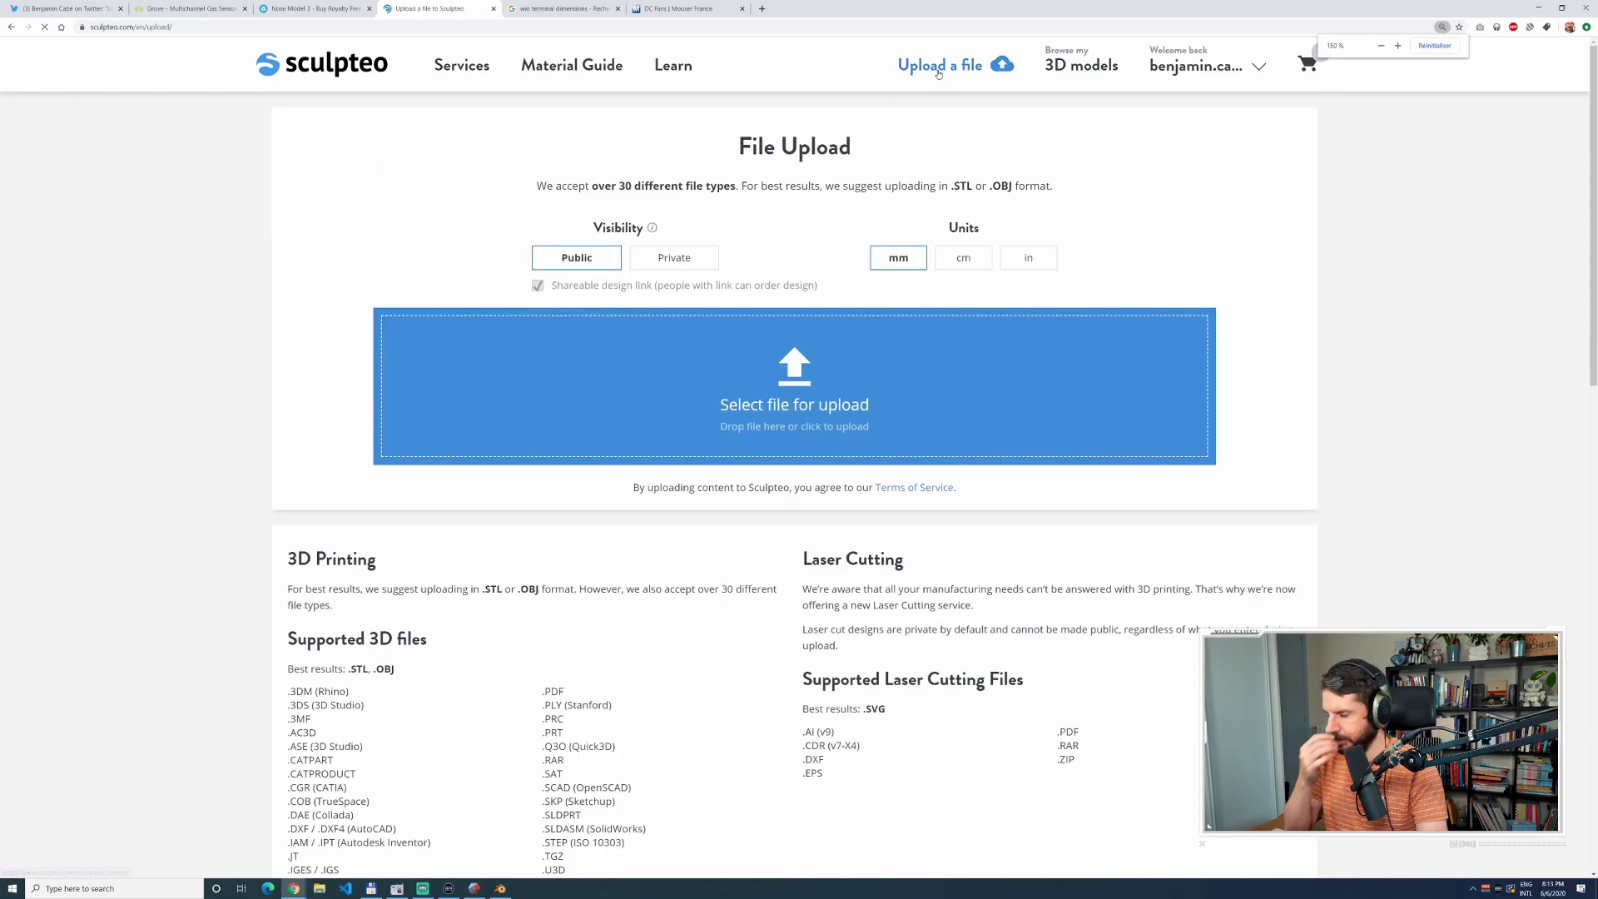
Upload nose-flattened-nose_enclosure.stl as a private design in millimetres and continue to its print configuration.
click(675, 257)
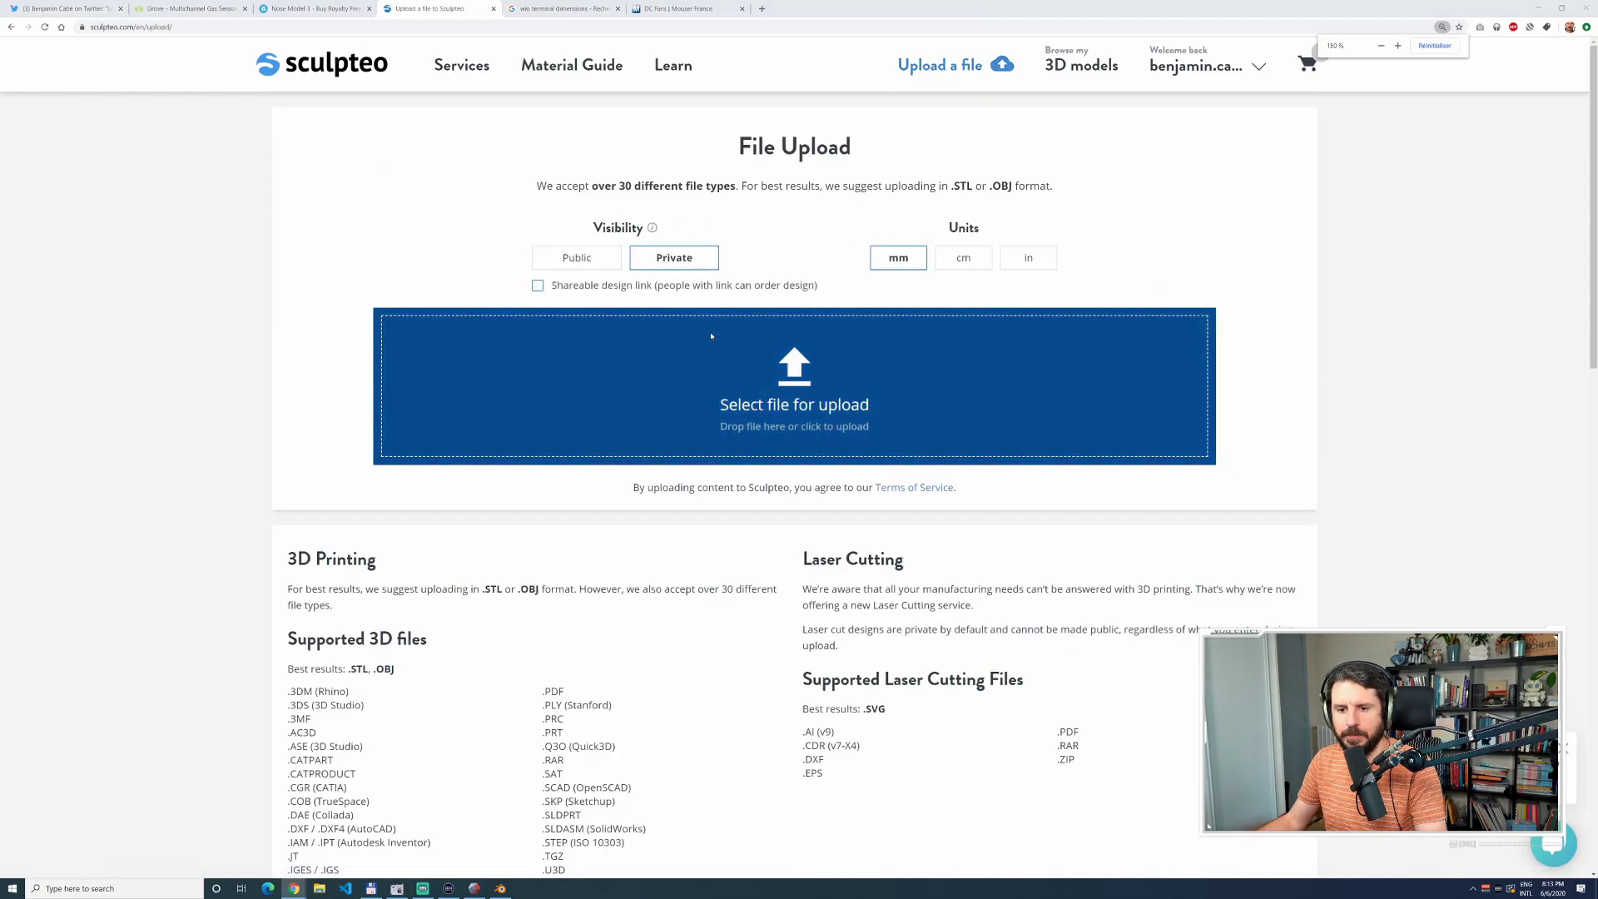
click(710, 342)
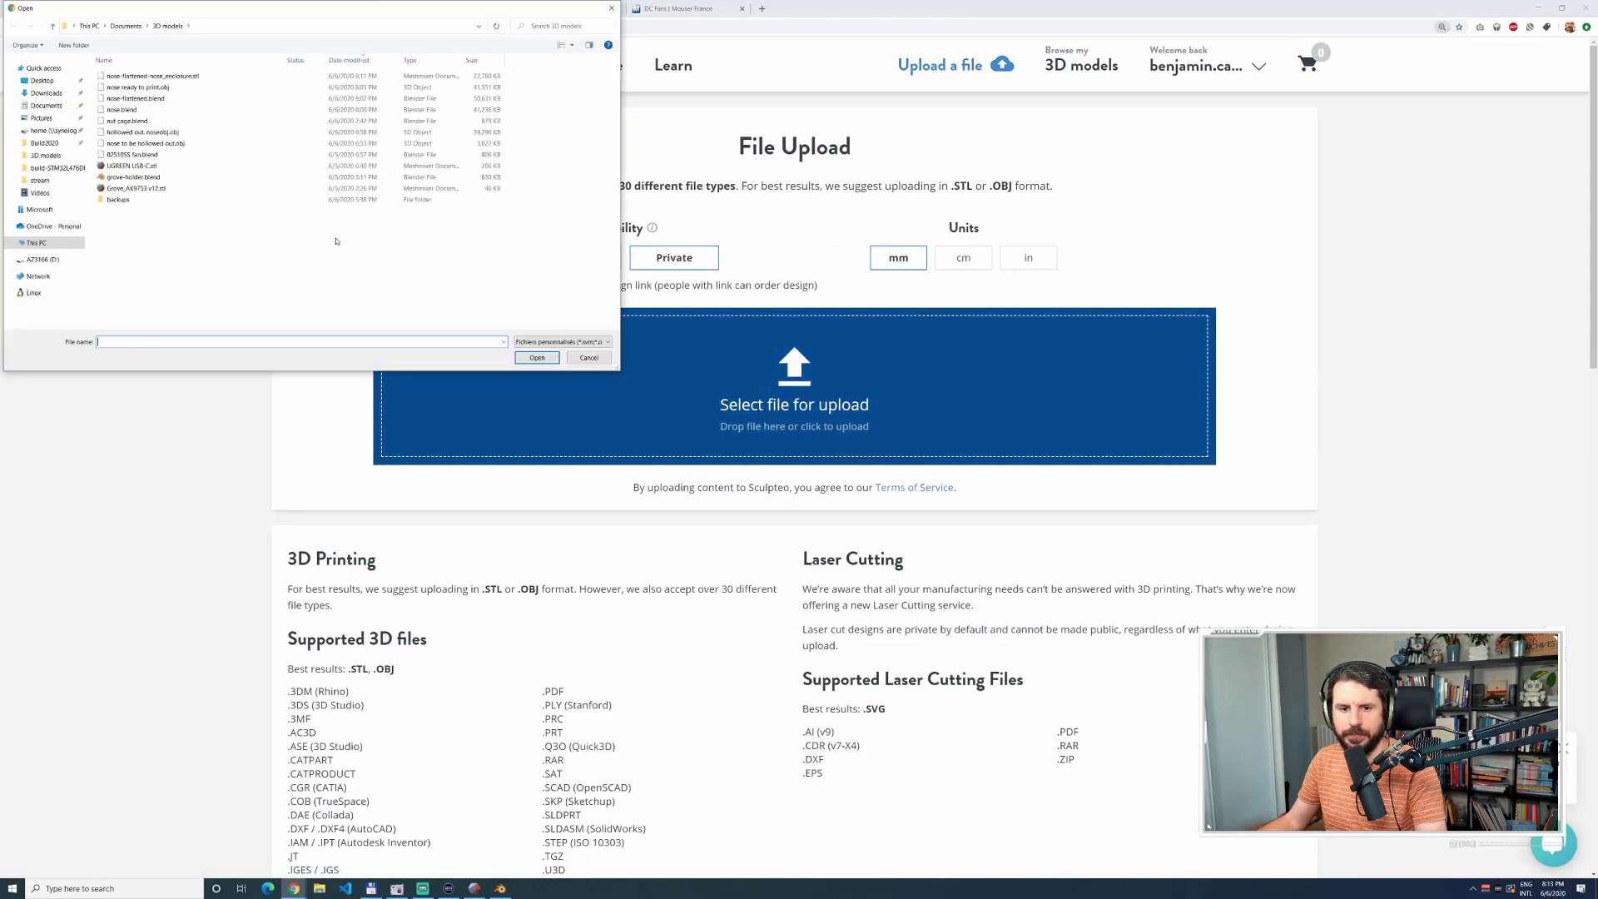
double_click(187, 81)
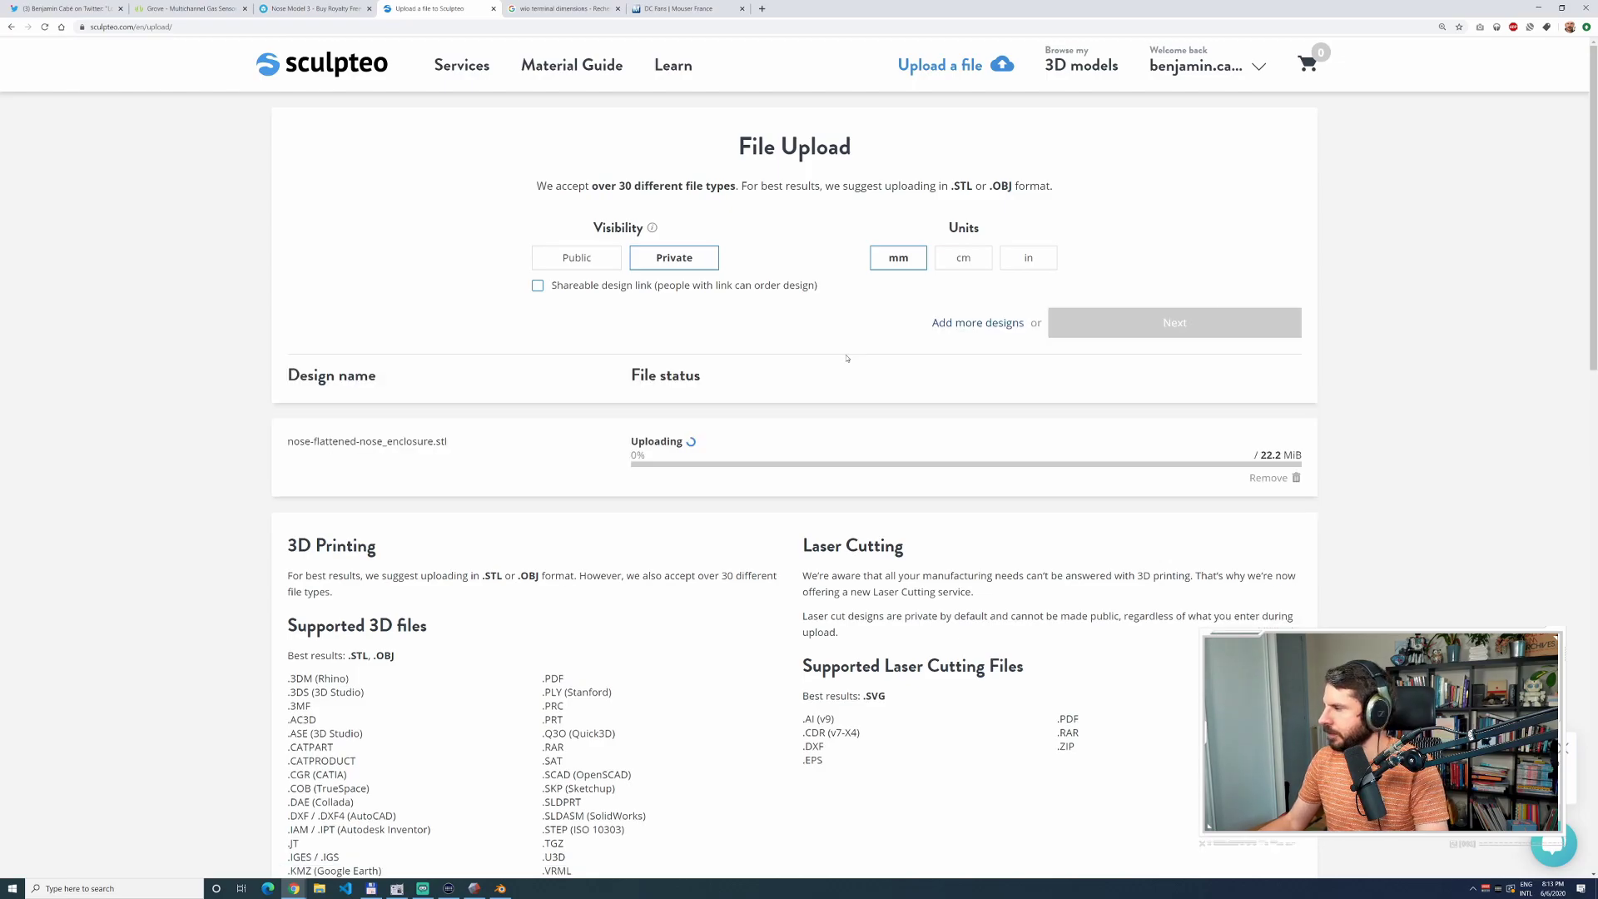
key(alt+Tab)
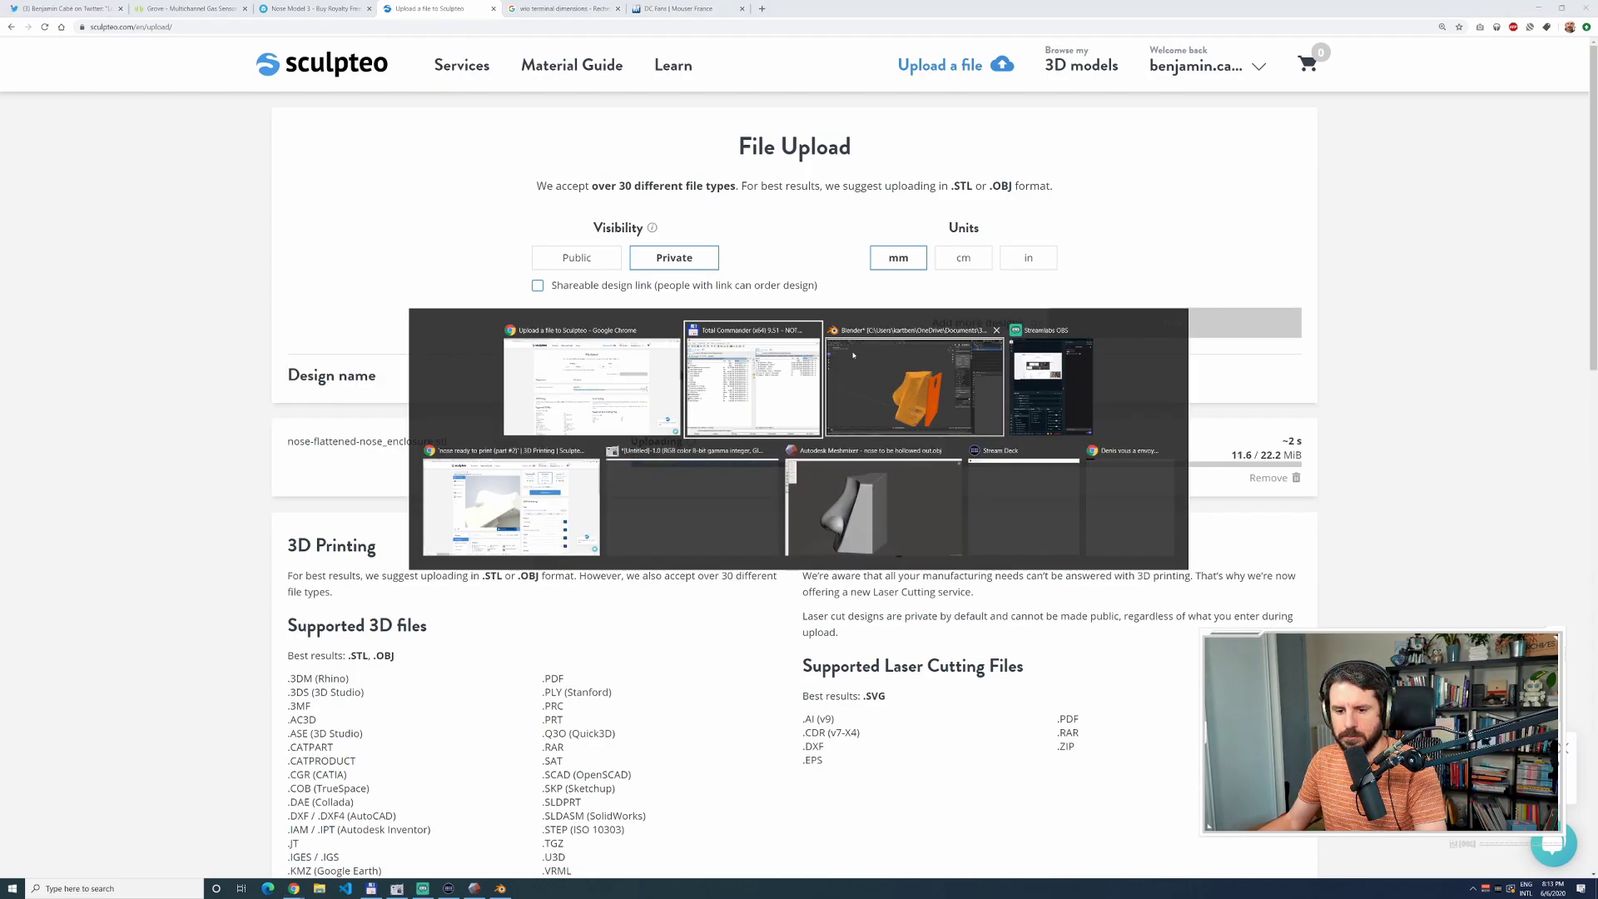
click(577, 390)
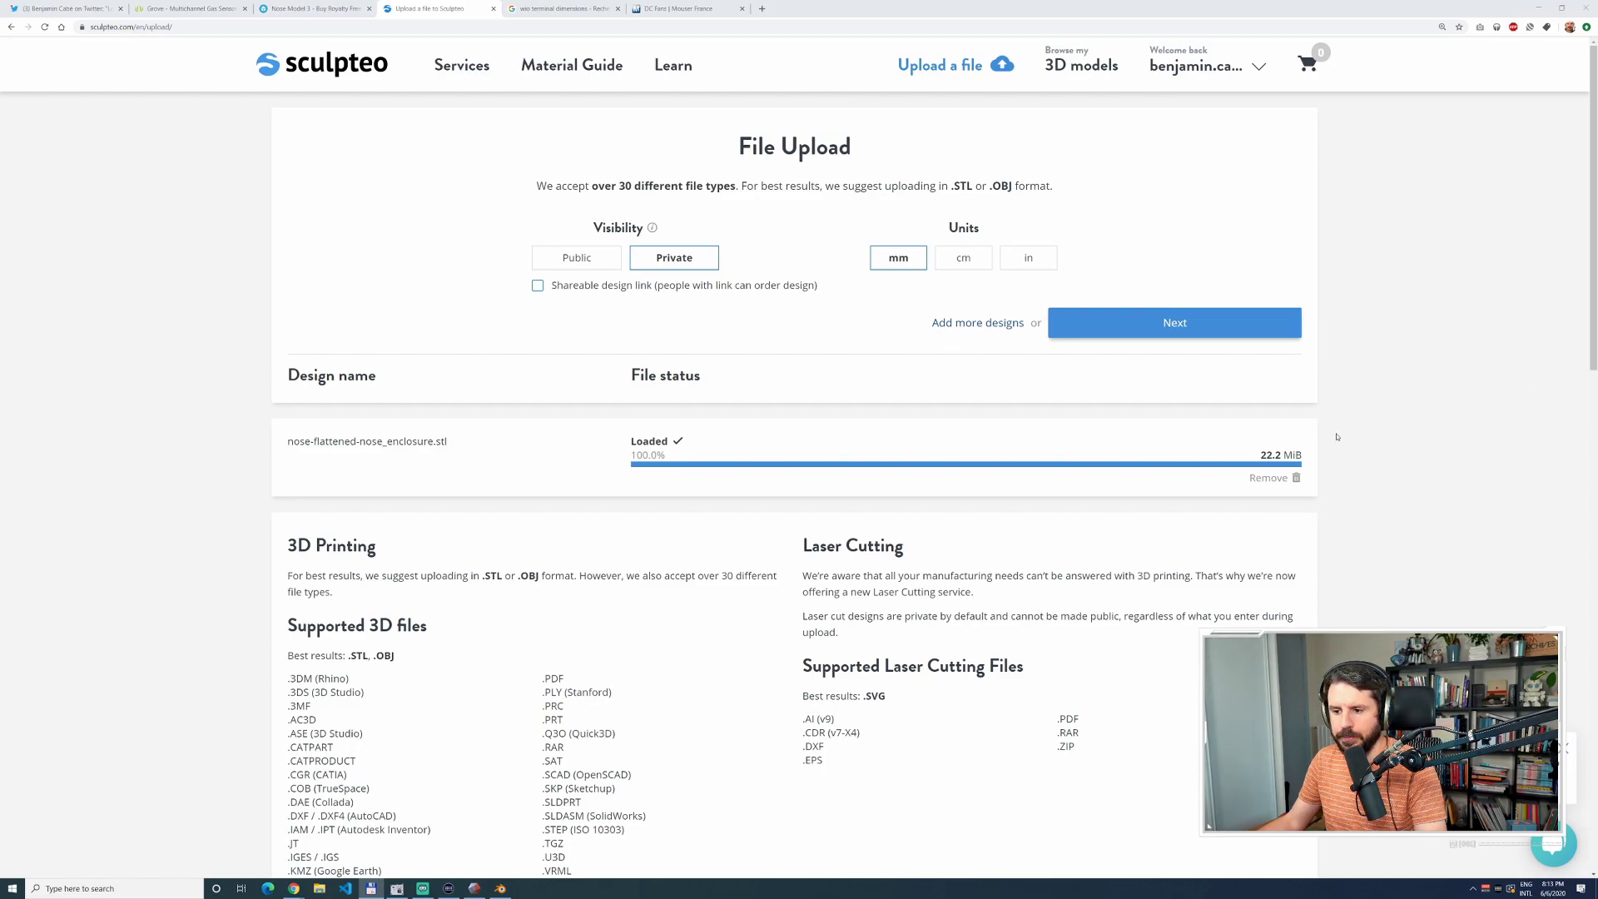
click(1195, 337)
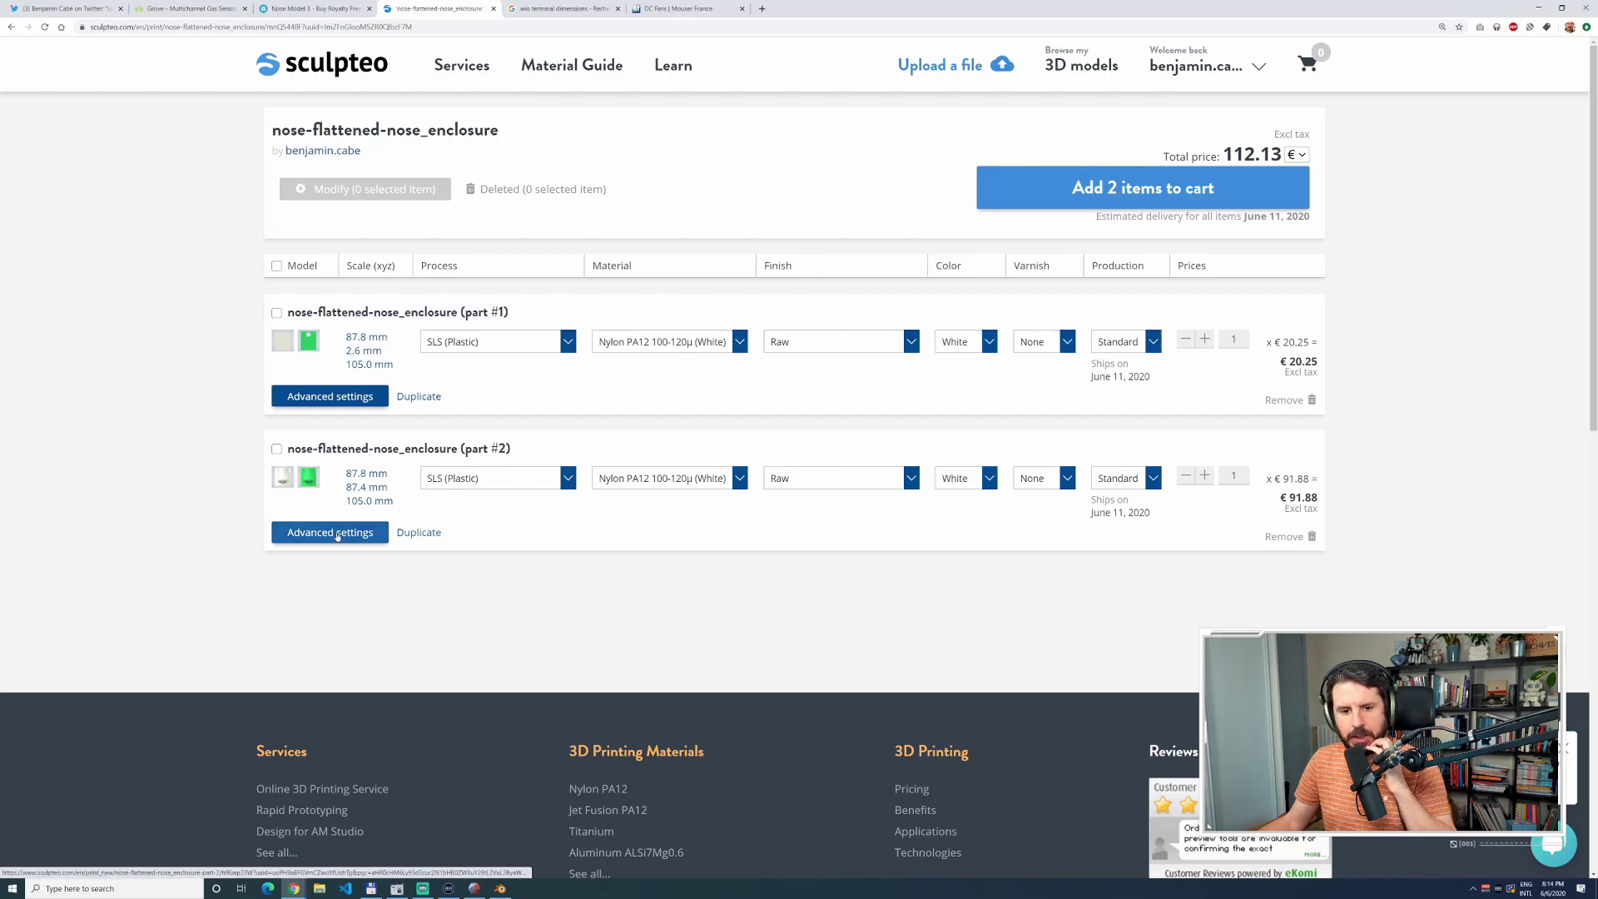
Examine the fan opening and screw holes of part #1 in its advanced settings, then return to the list of parts.
click(318, 398)
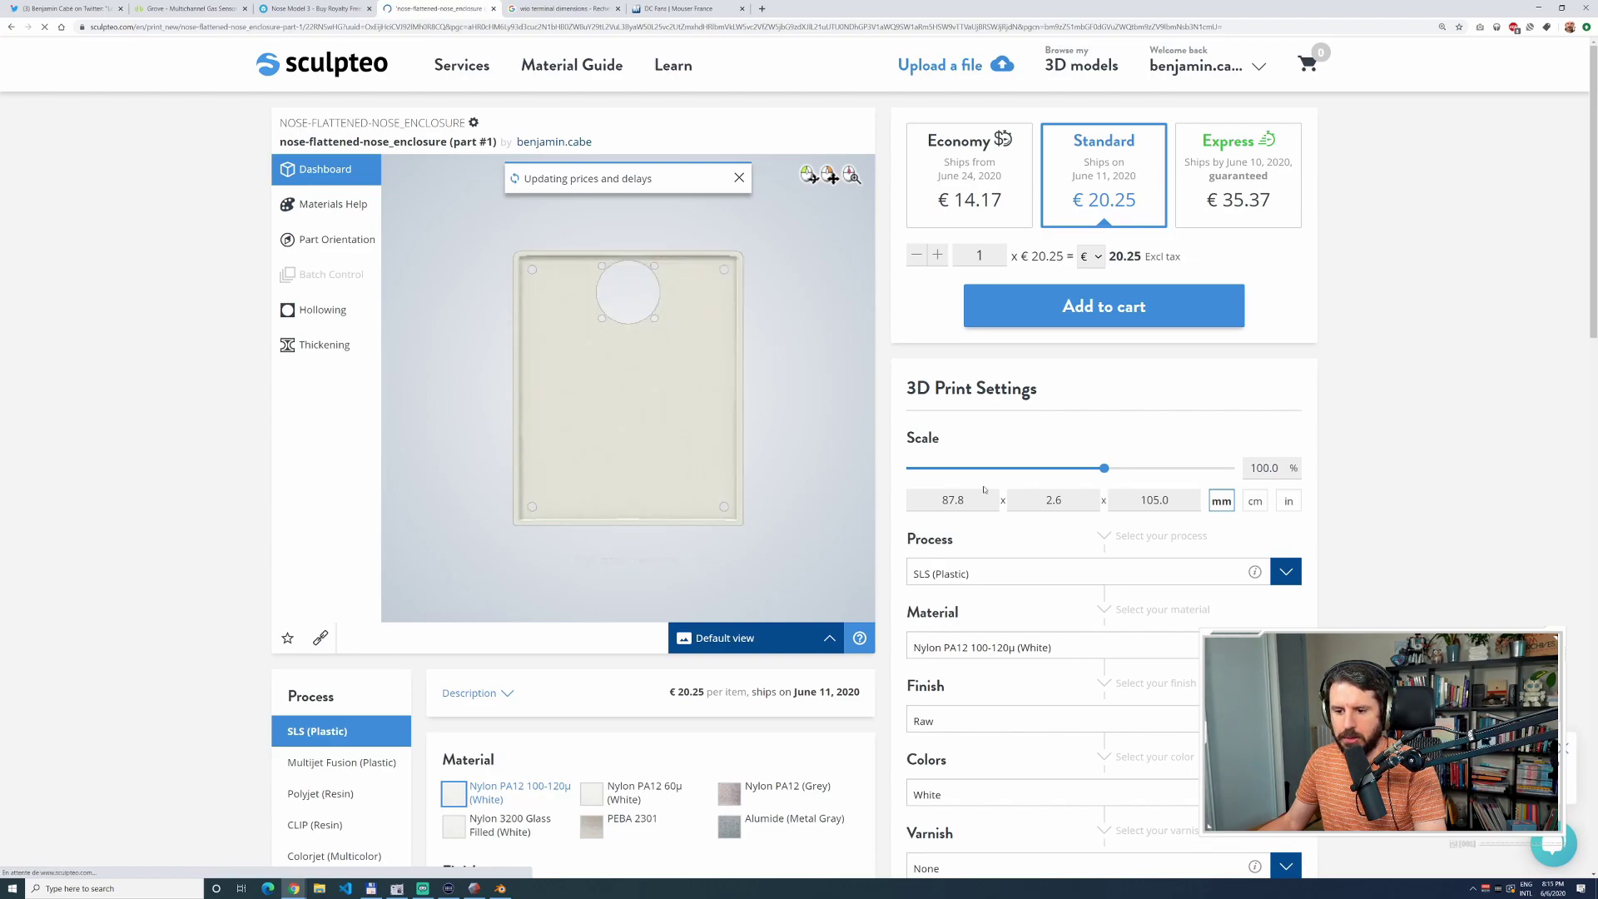
scroll(624, 353, up, 5)
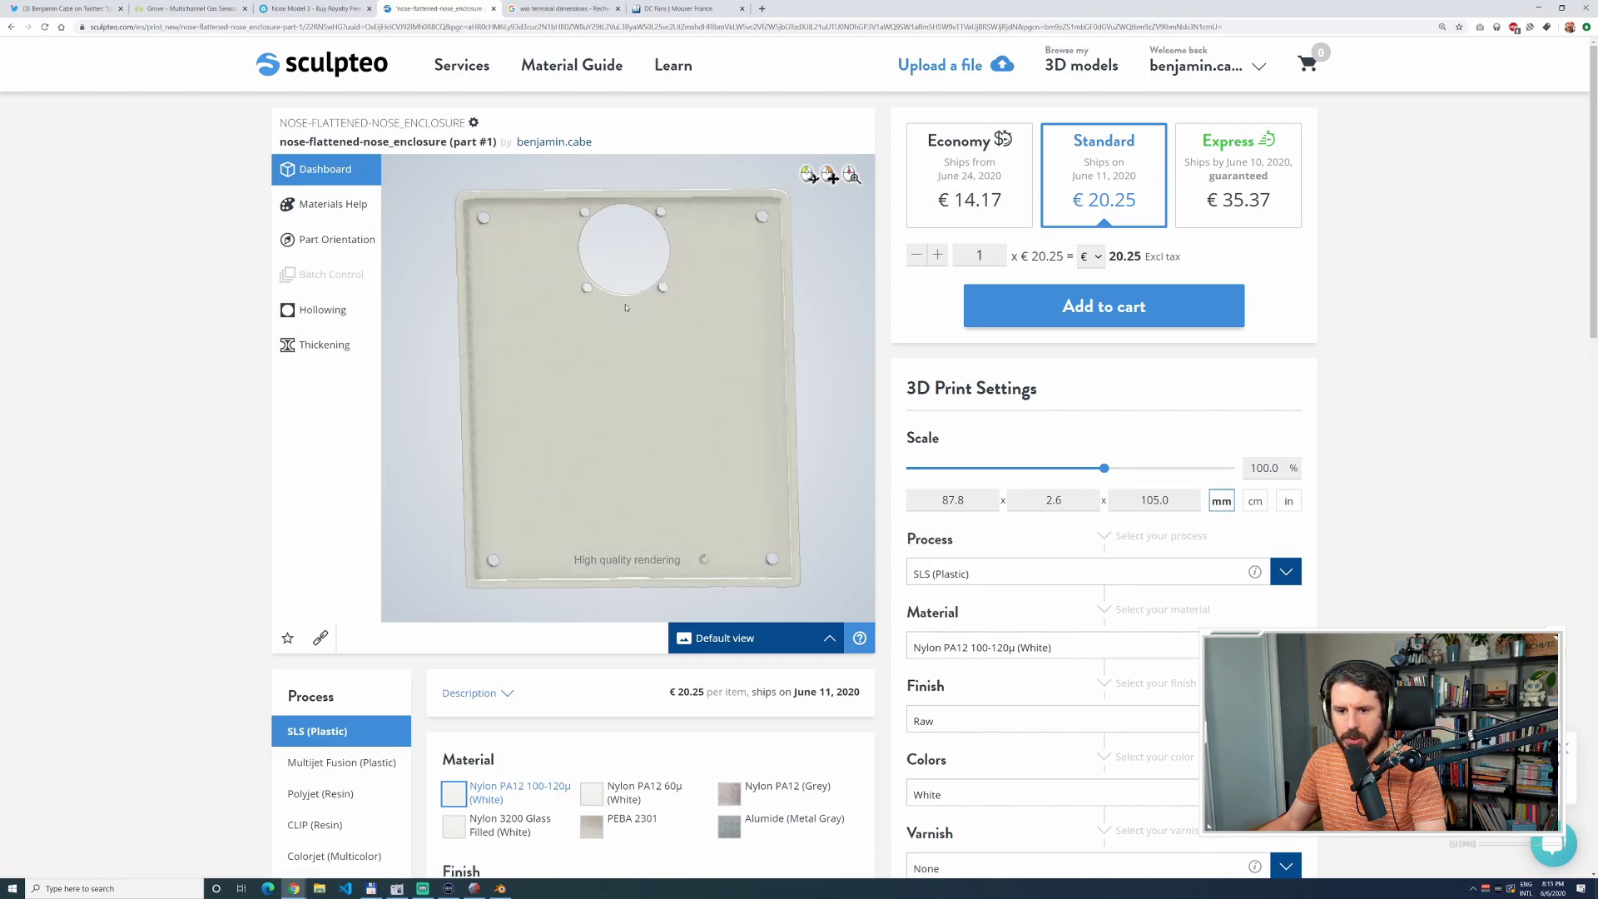
drag(629, 439, 676, 464)
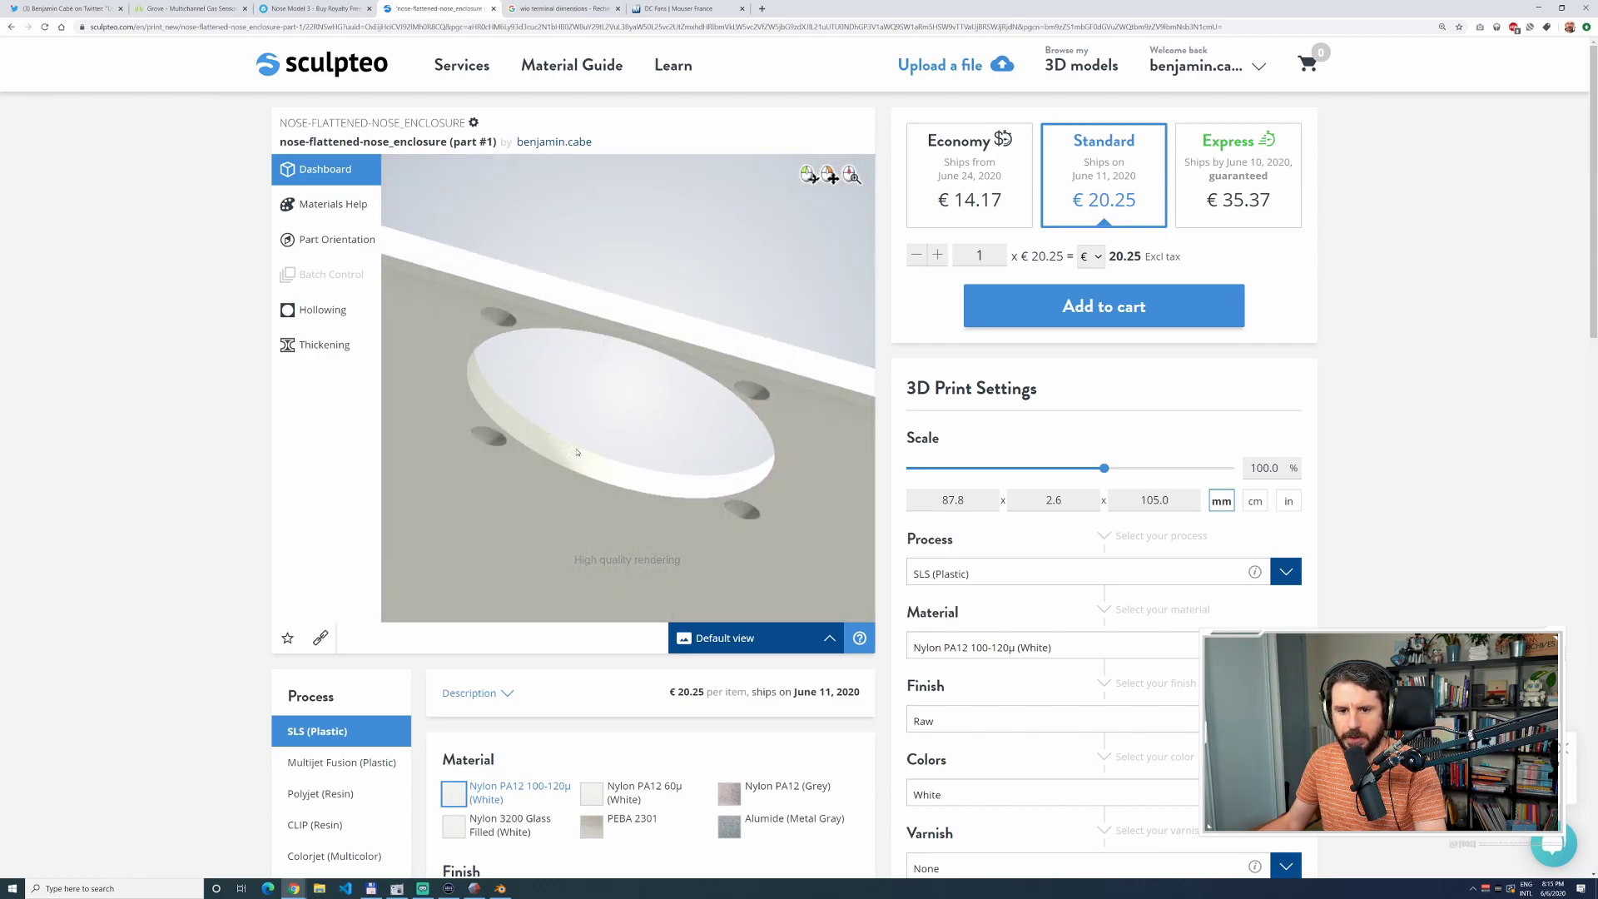
drag(574, 449, 580, 379)
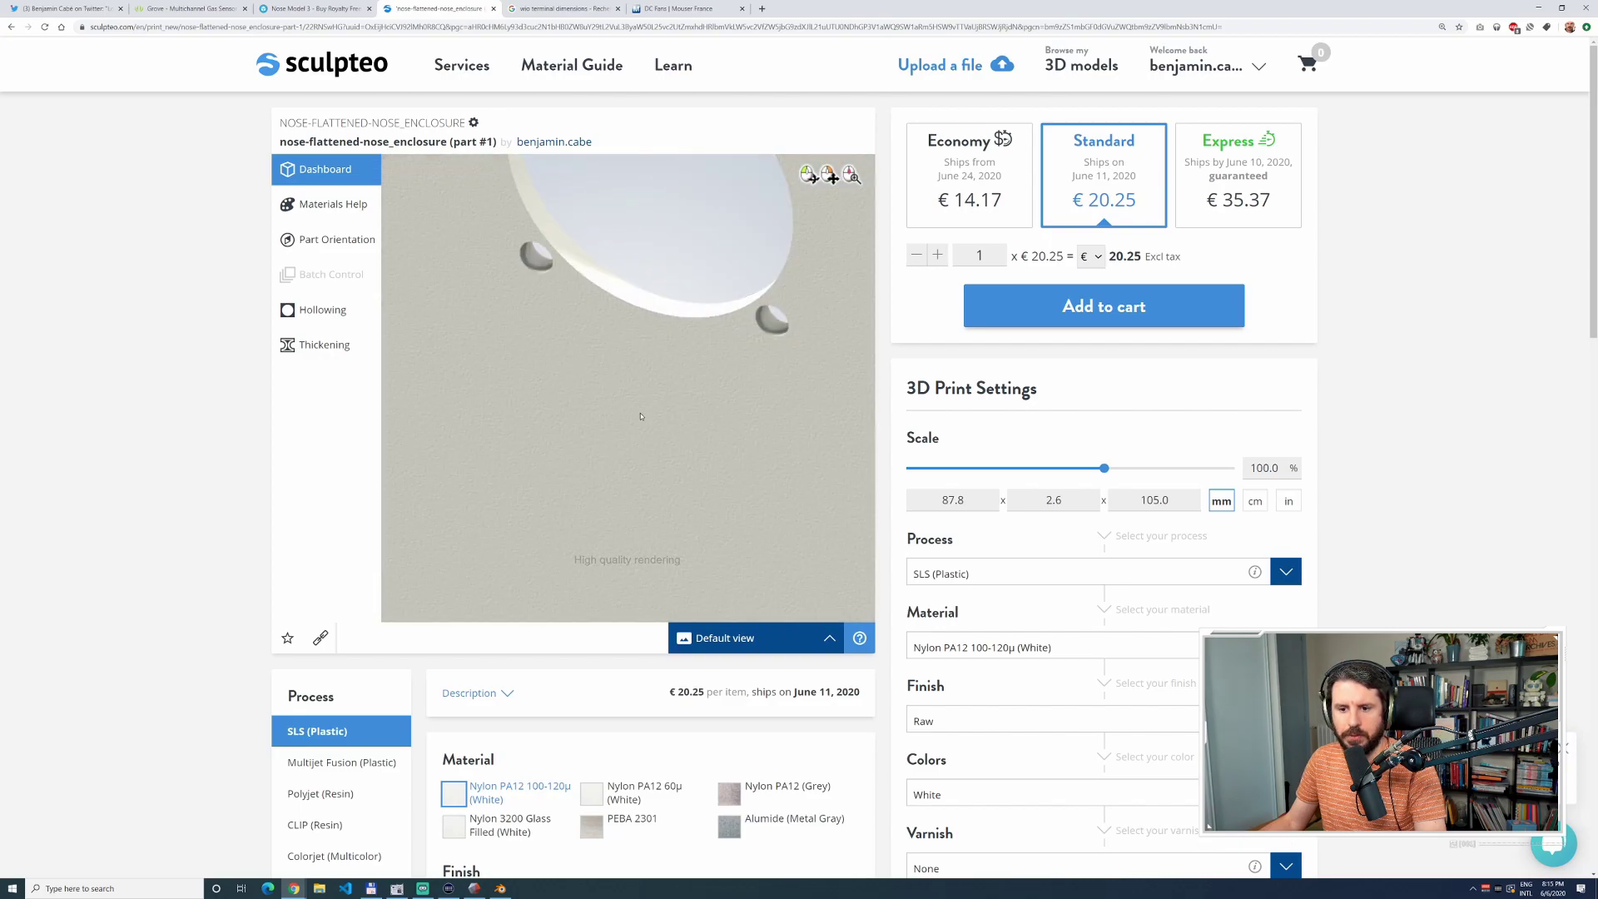
drag(701, 411, 610, 419)
scroll(637, 379, up, 3)
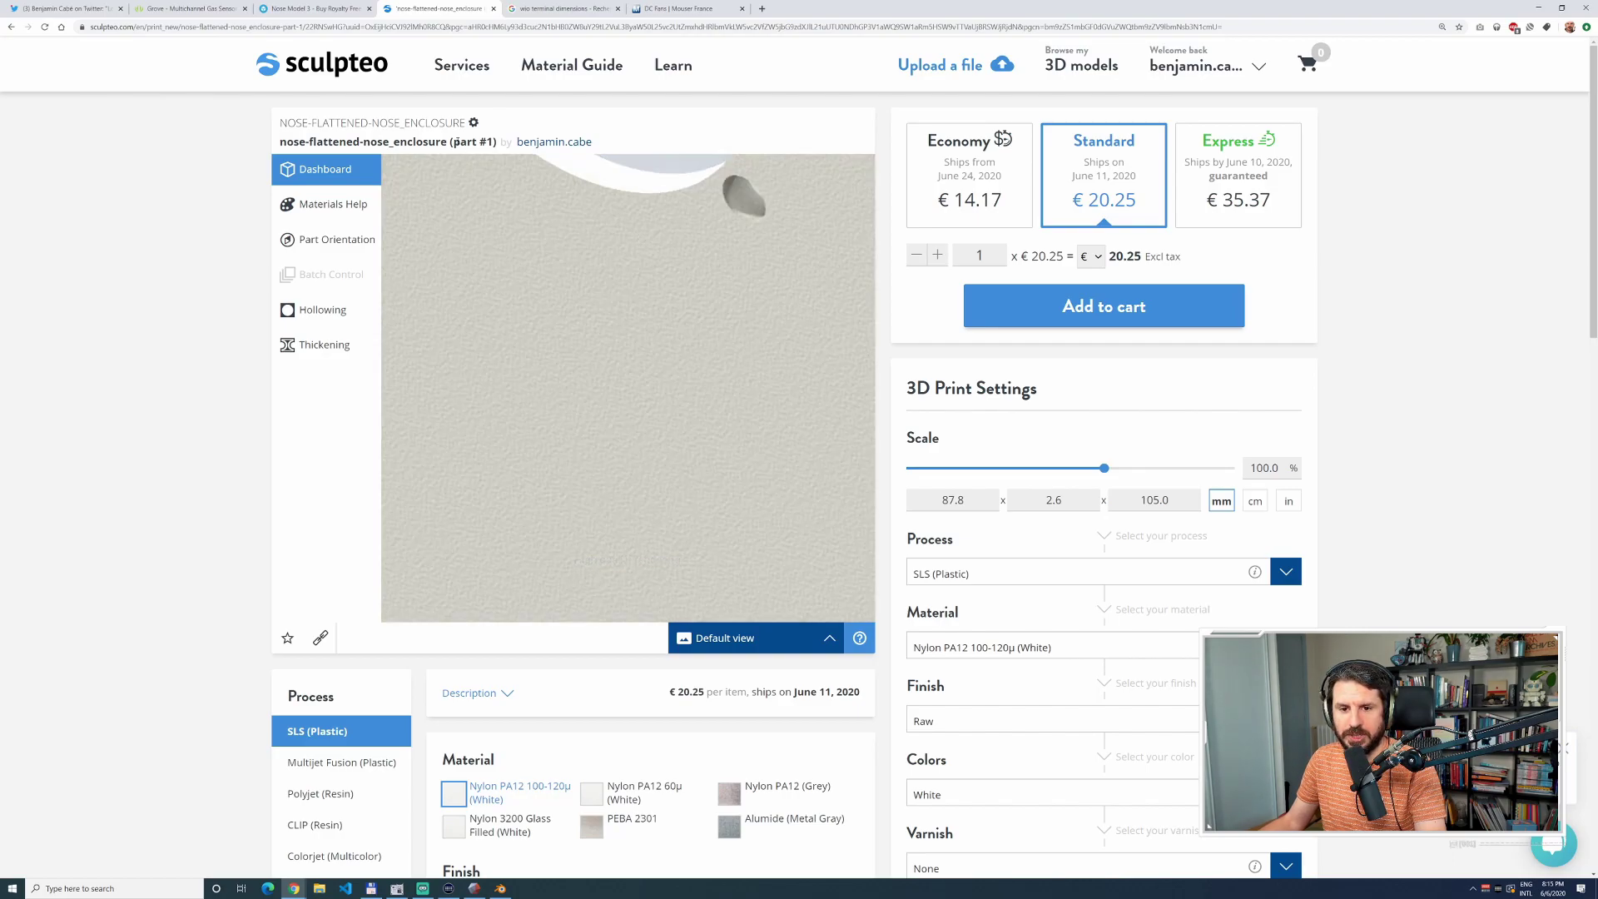
click(371, 126)
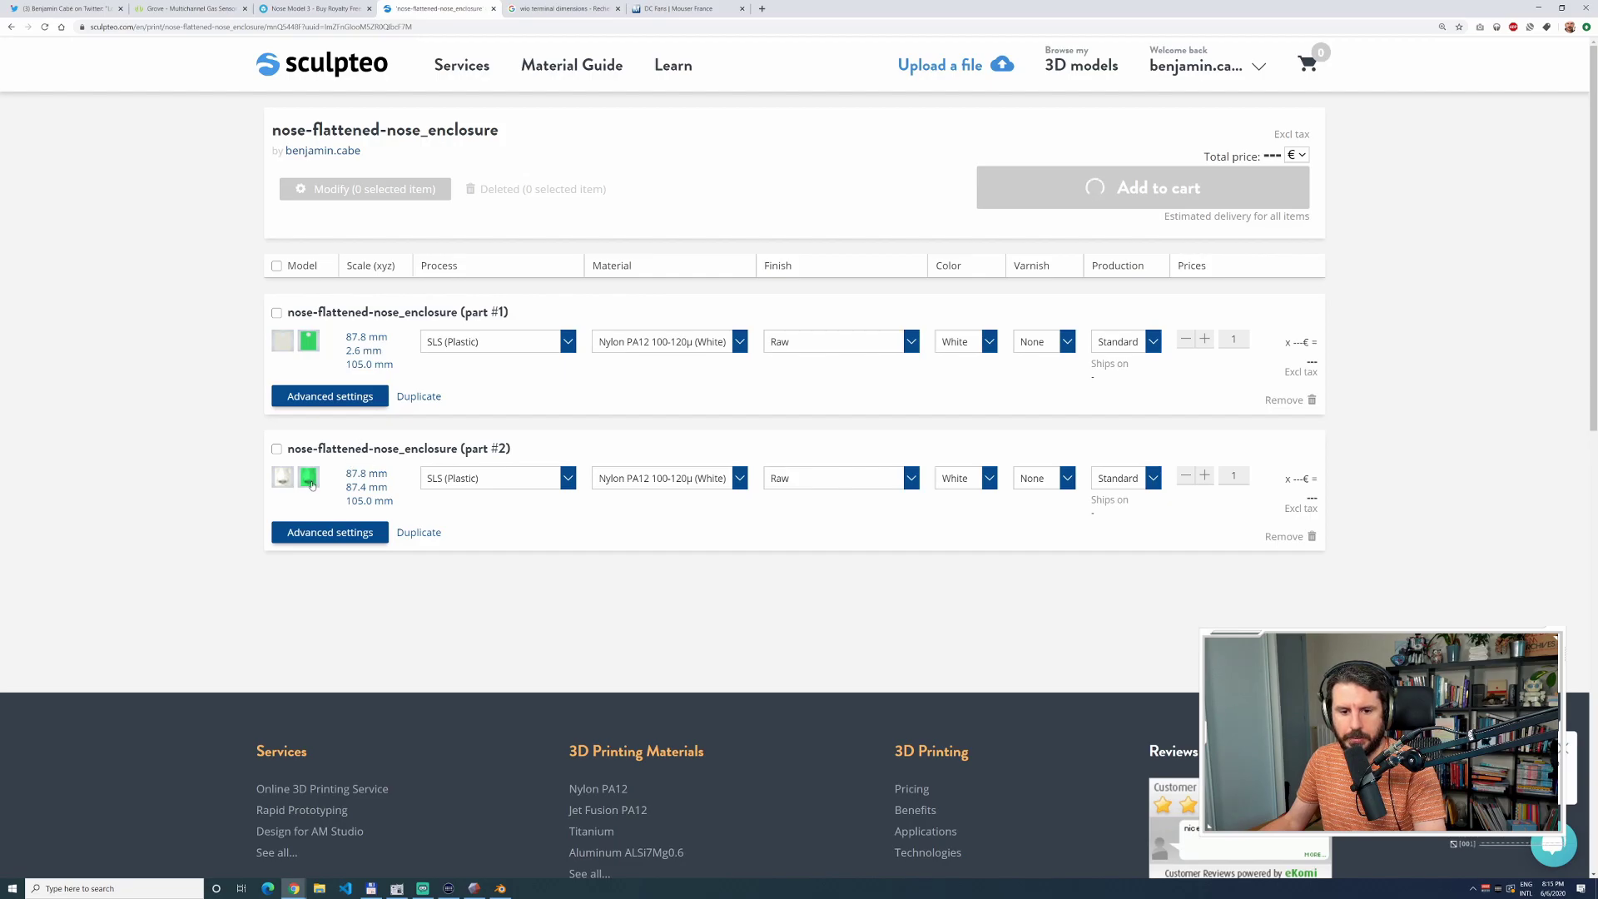
Open the advanced settings of part #2, try the Metal Filament process, and change the process to Casting (Metal).
click(313, 534)
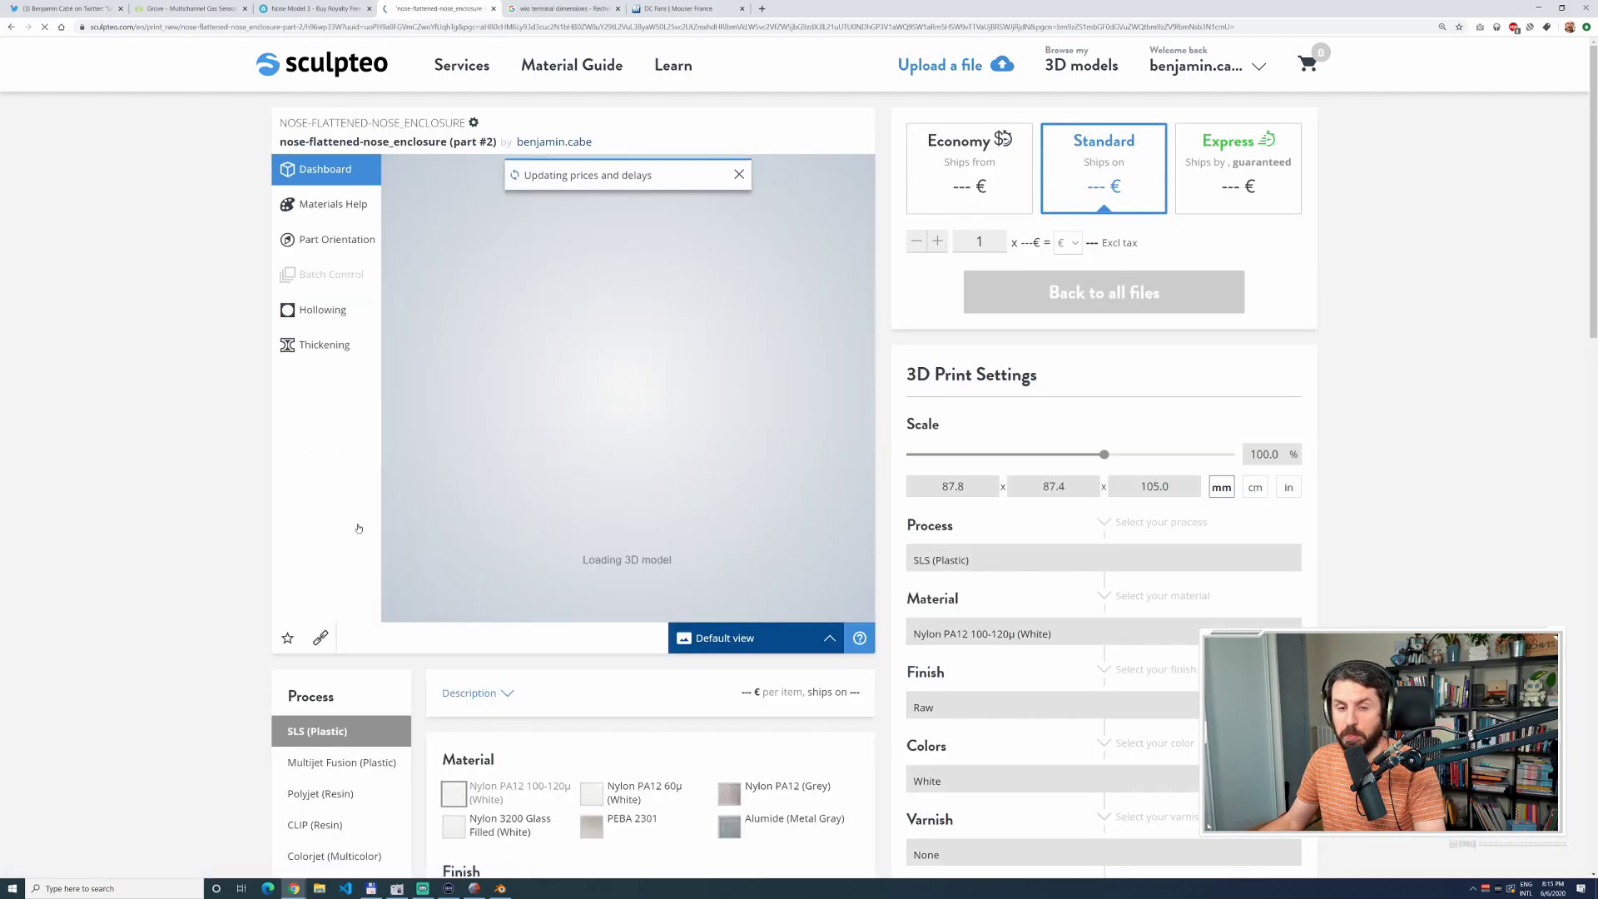
scroll(285, 588, down, 2)
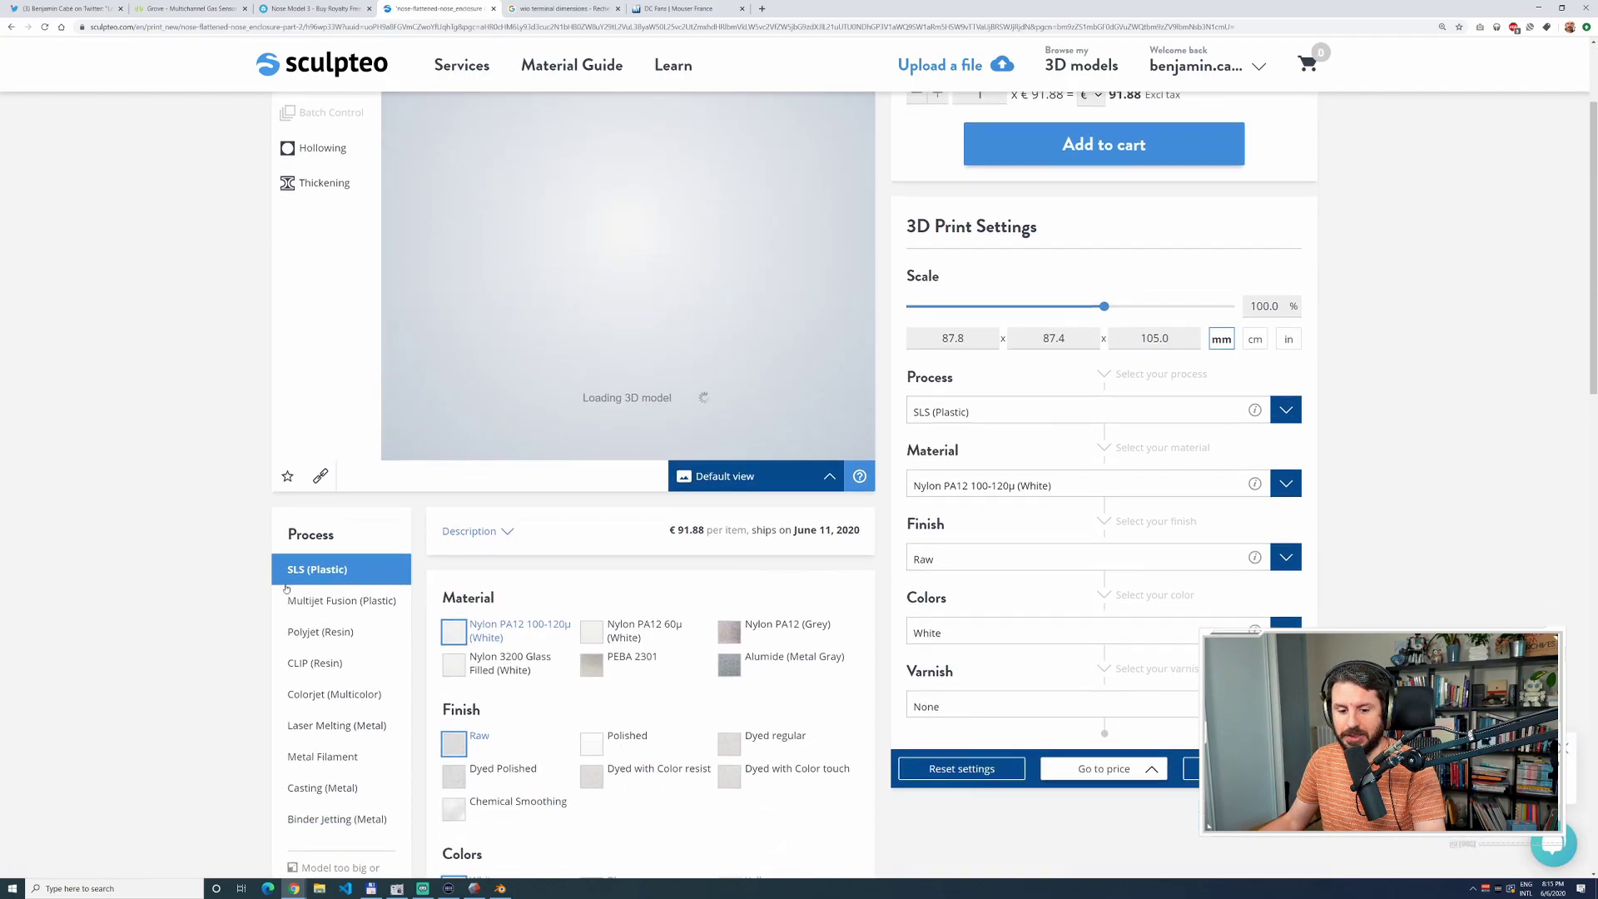
scroll(286, 589, down, 1)
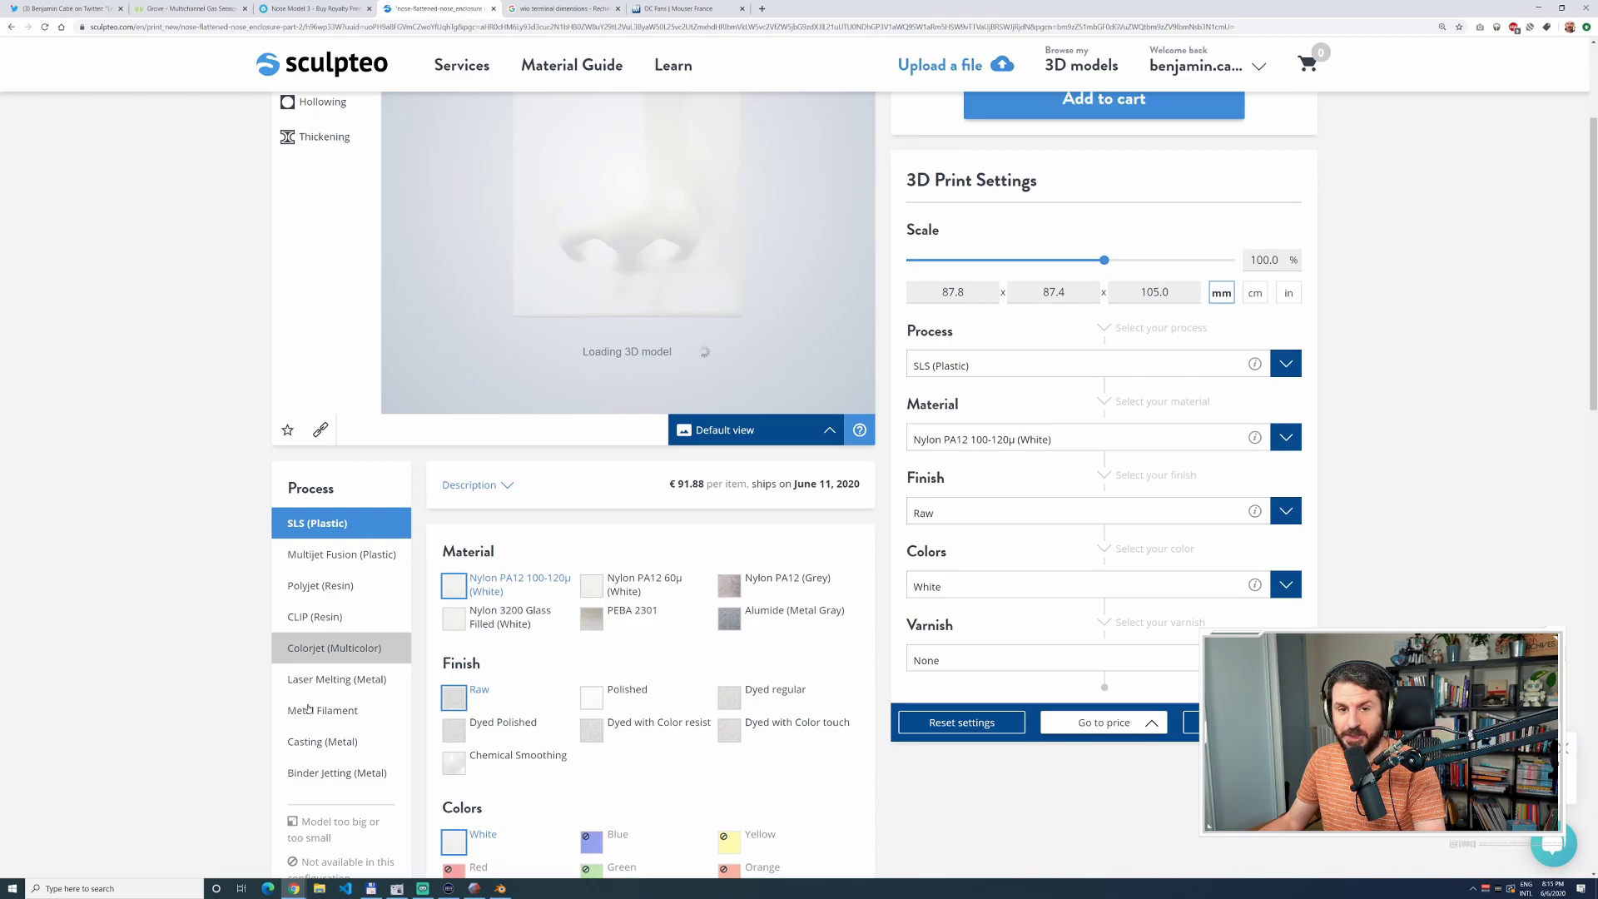
click(314, 714)
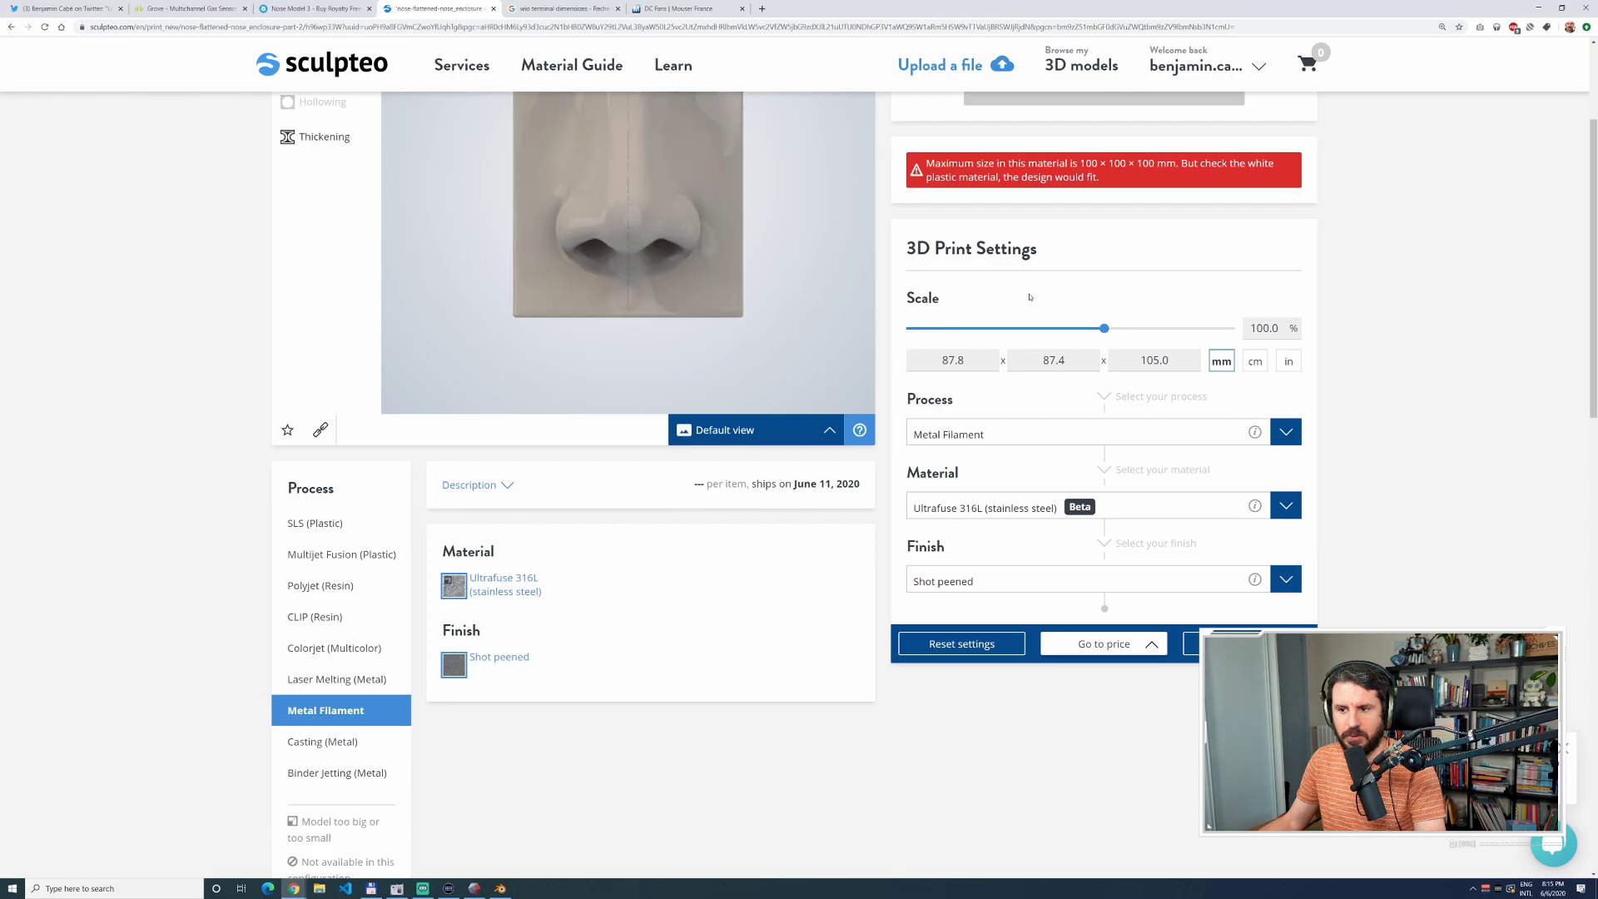
click(333, 747)
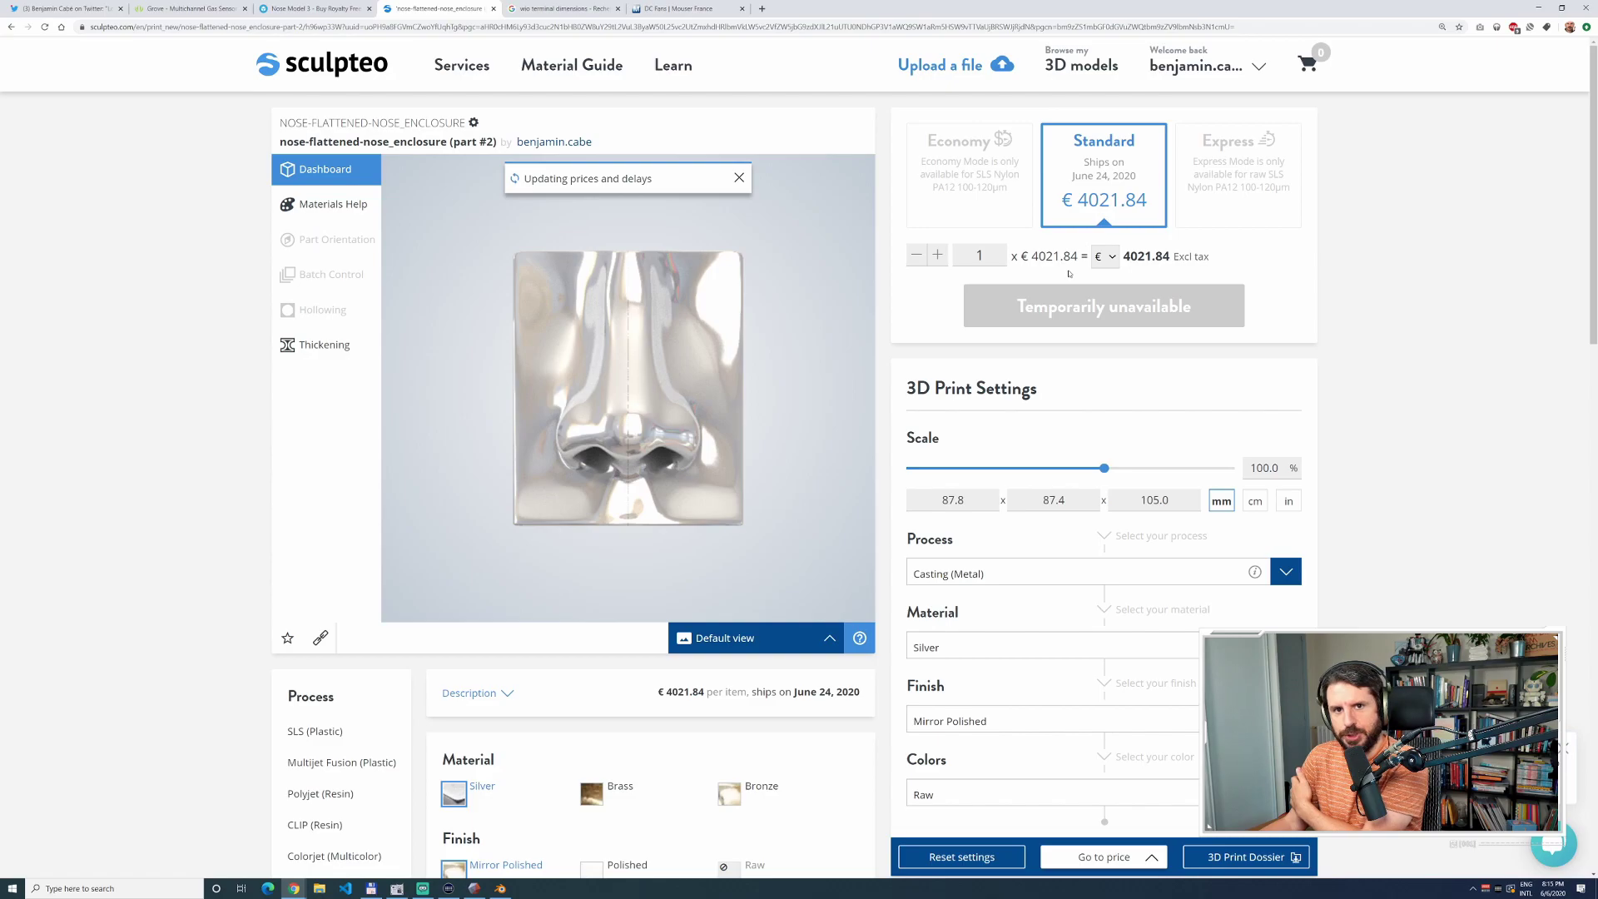
Examine the mirror-polished silver preview of part #2 from the side and back, dismissing the price-optimization offer.
drag(616, 384, 545, 414)
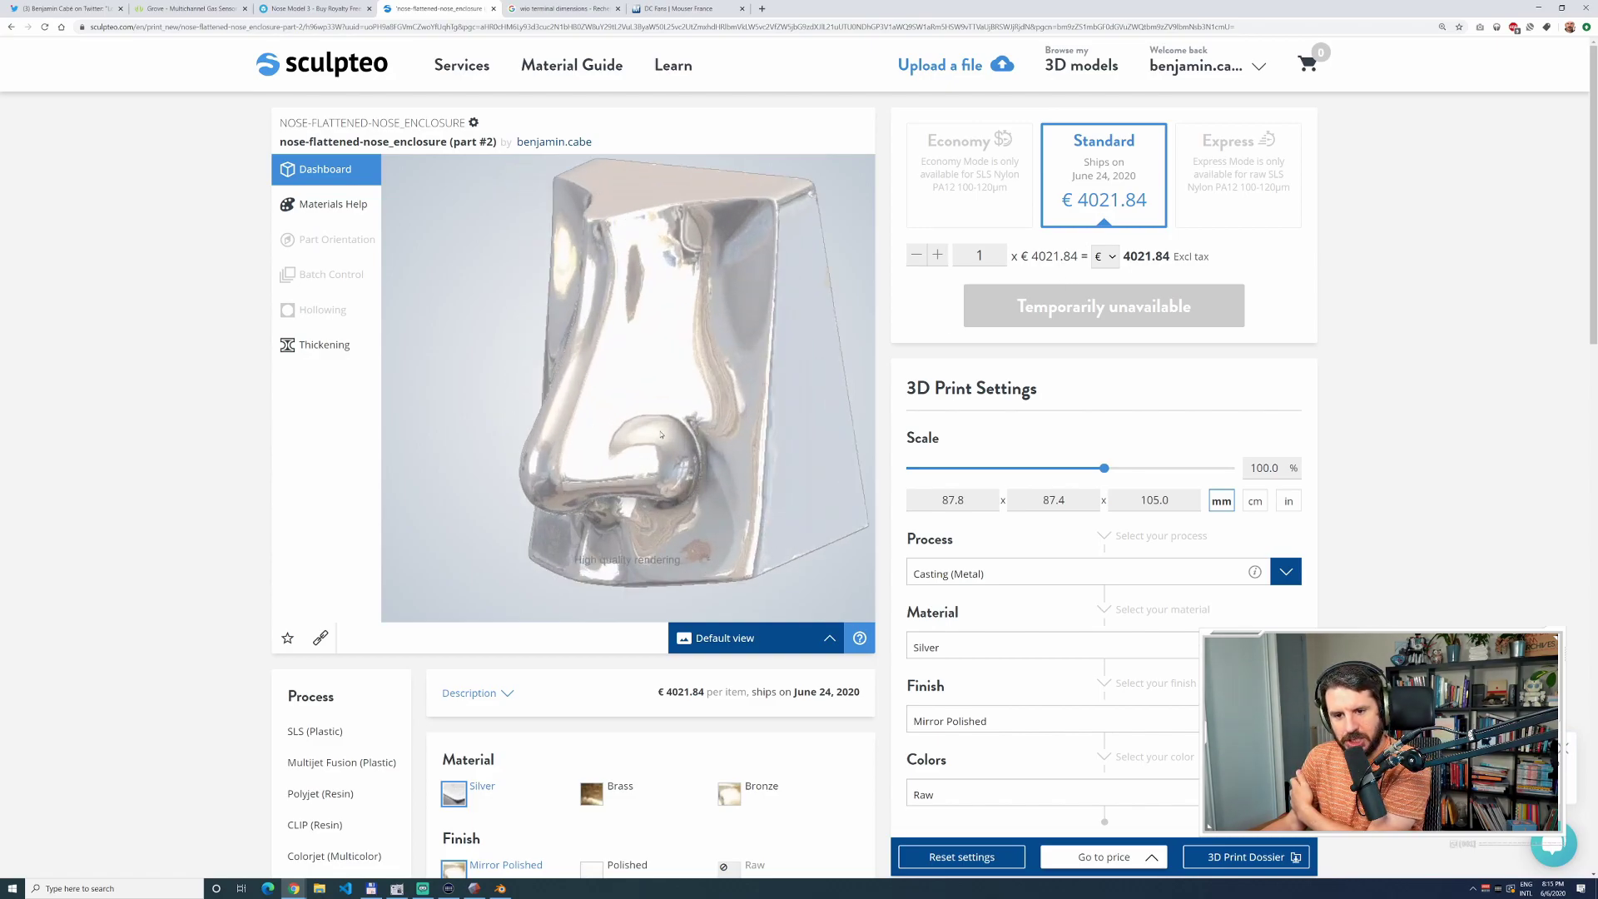
scroll(583, 425, up, 5)
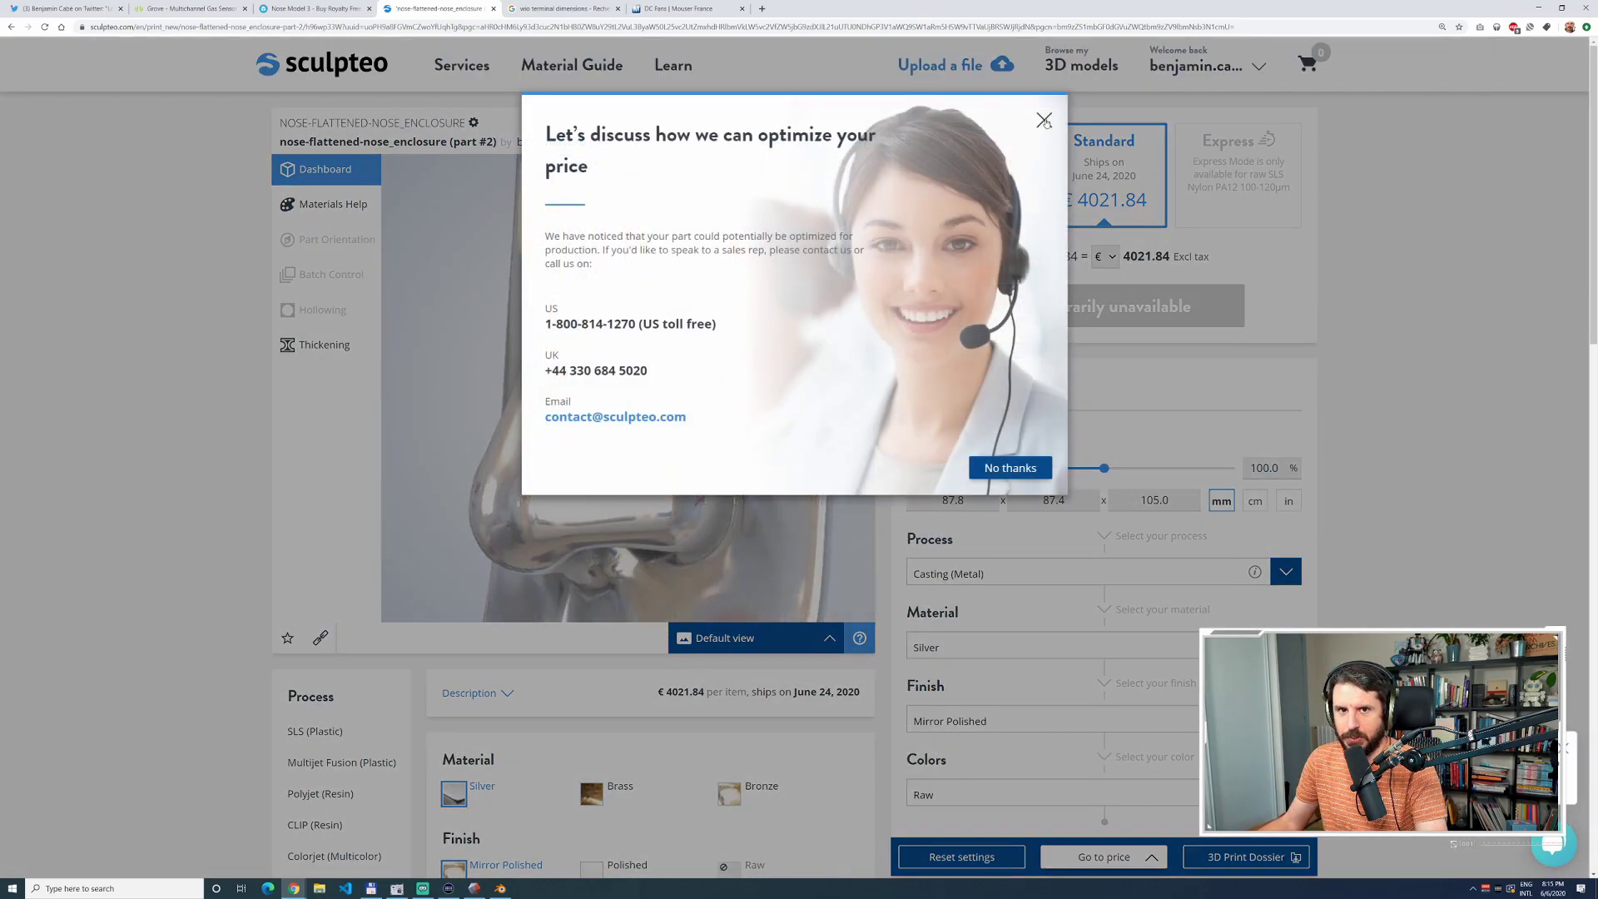
click(1044, 120)
scroll(725, 435, down, 5)
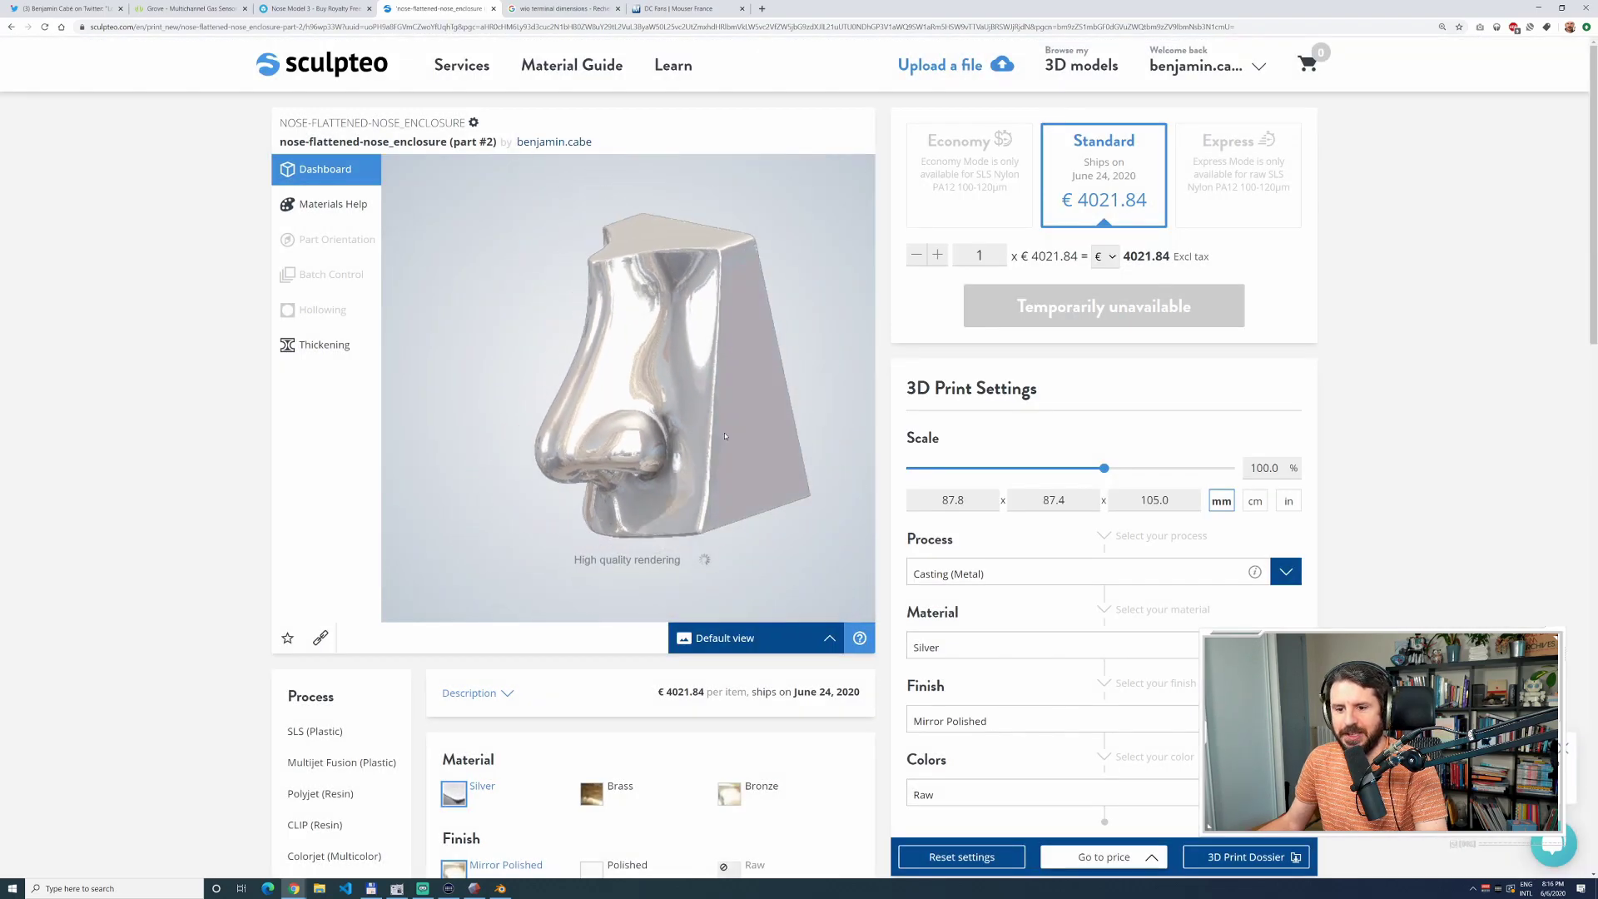
drag(725, 436, 671, 537)
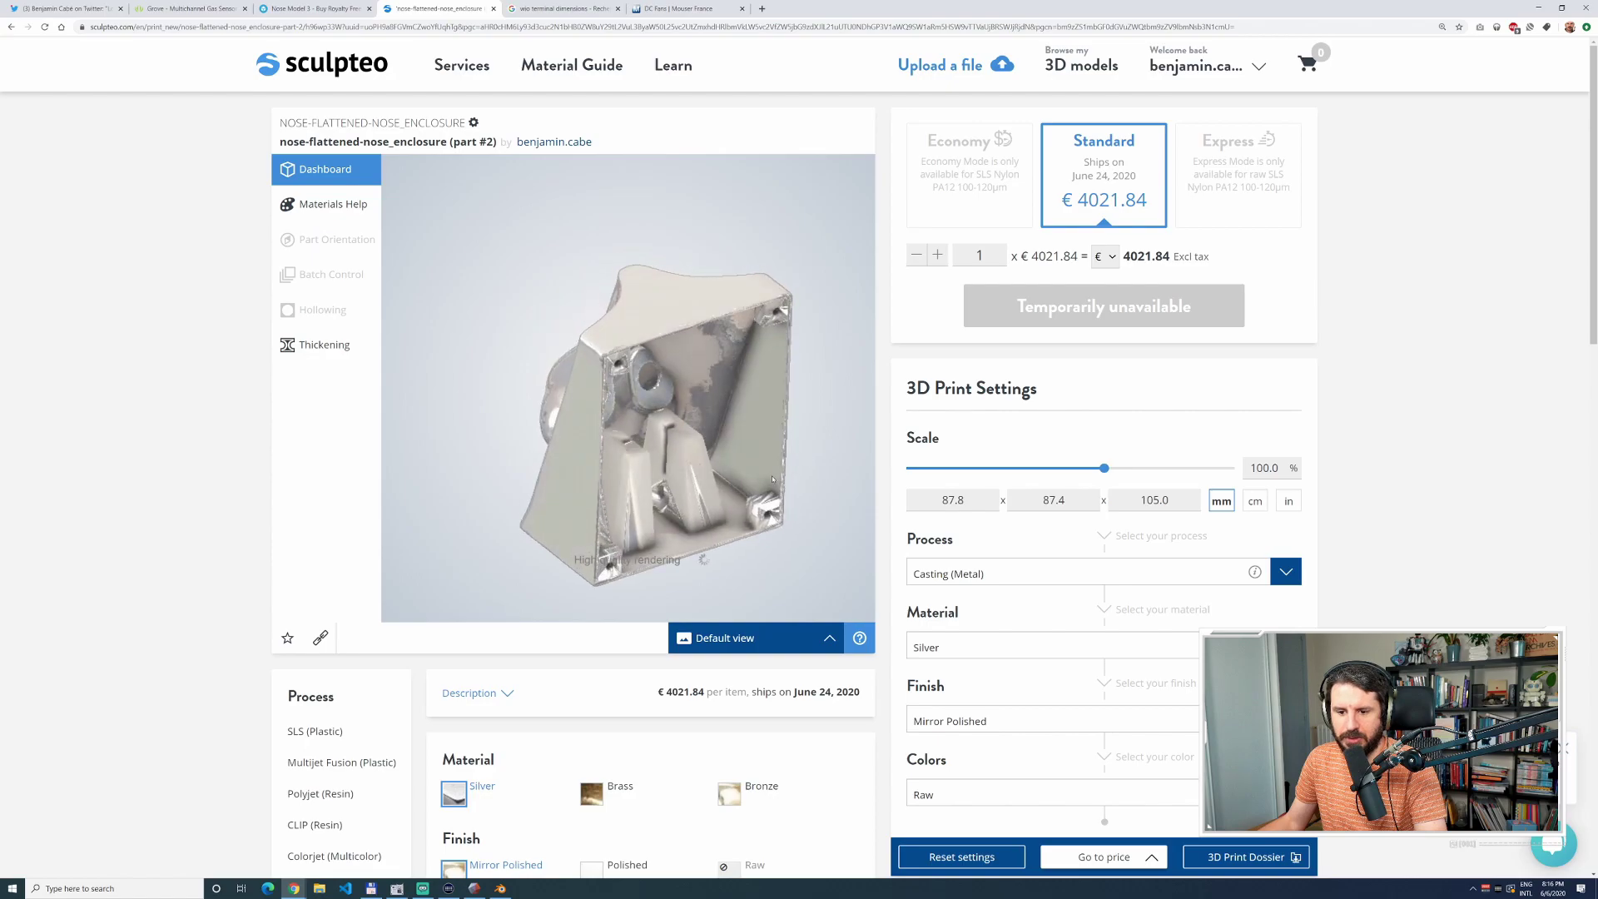
Change the print process of part #2 to SLS (Plastic) and inspect the slotted supports and nostril holes inside the enclosure.
click(362, 732)
click(720, 638)
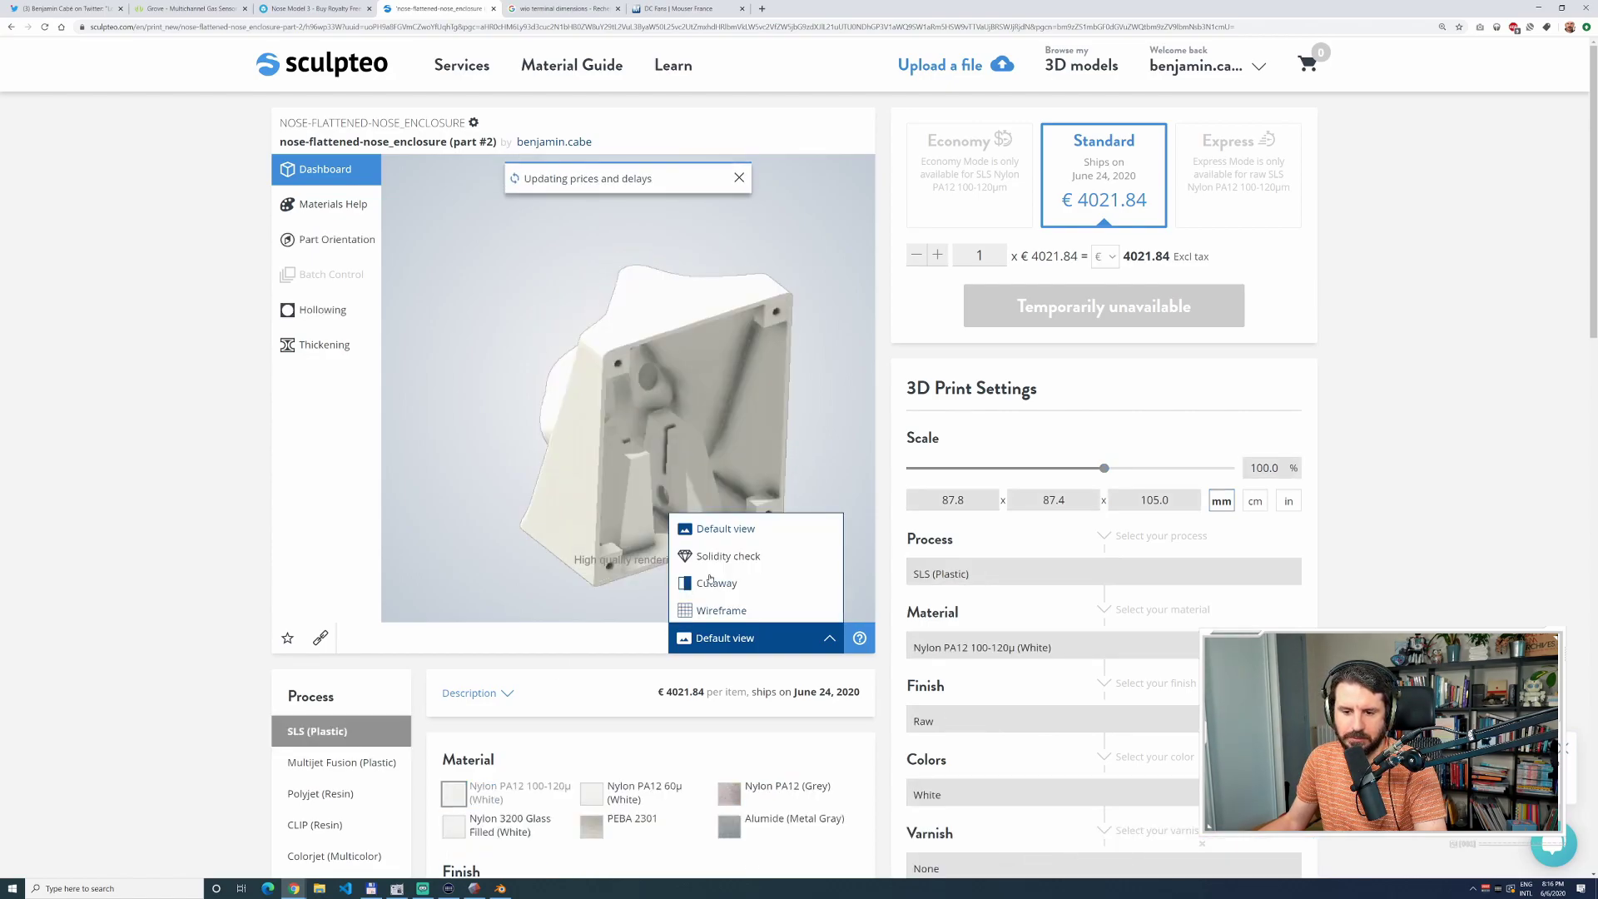
drag(707, 496, 649, 530)
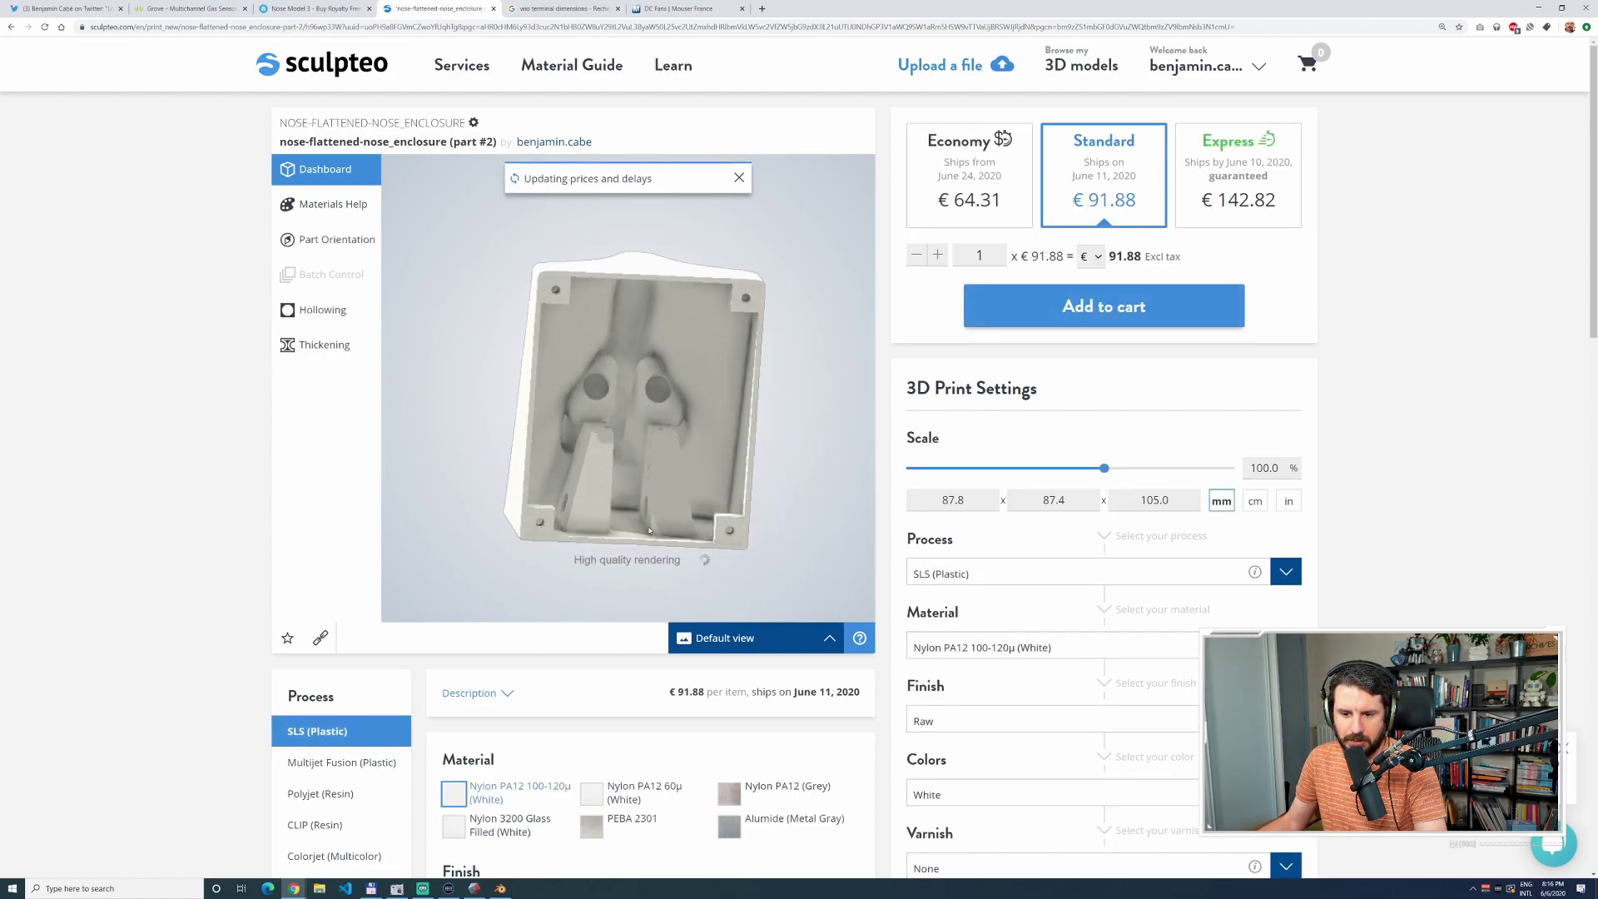
scroll(649, 530, up, 8)
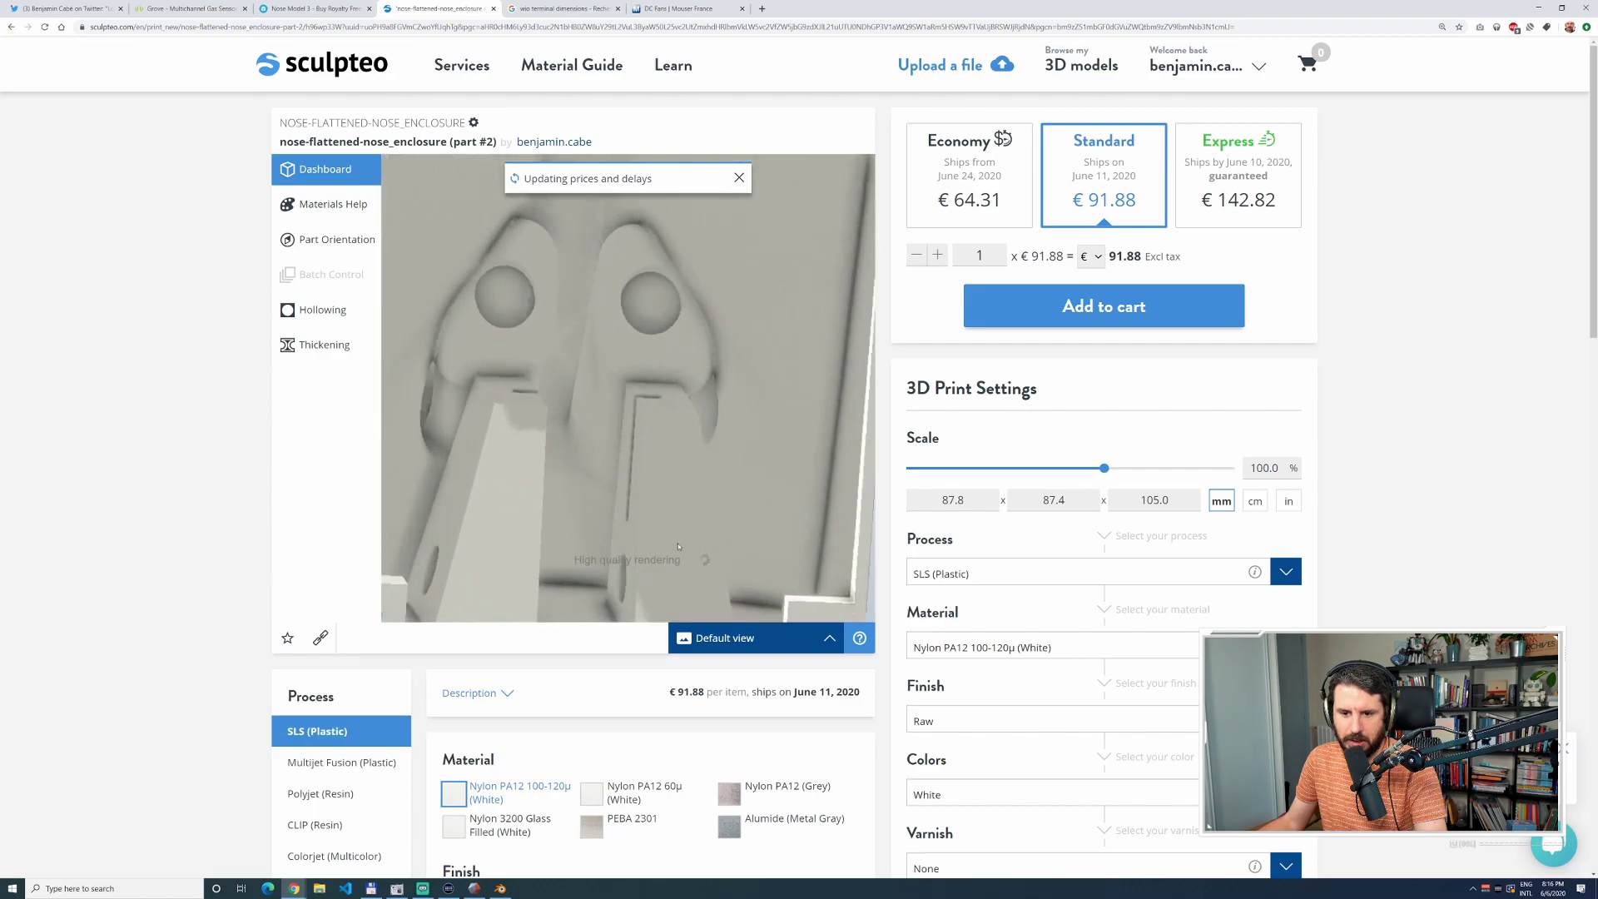
drag(679, 546, 601, 544)
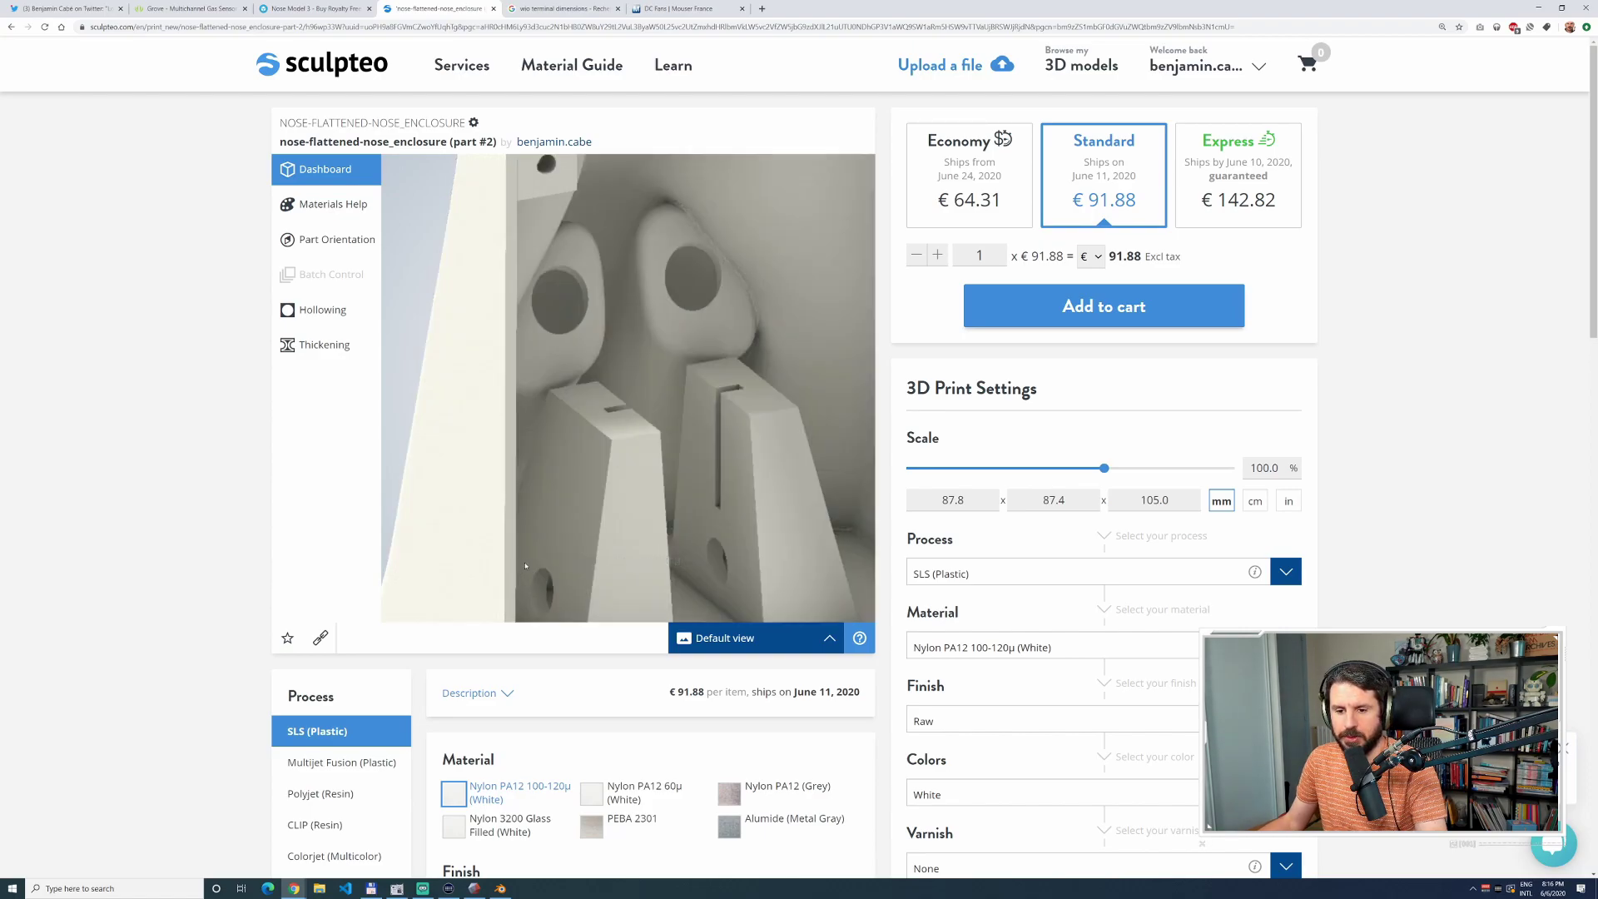
scroll(637, 509, down, 5)
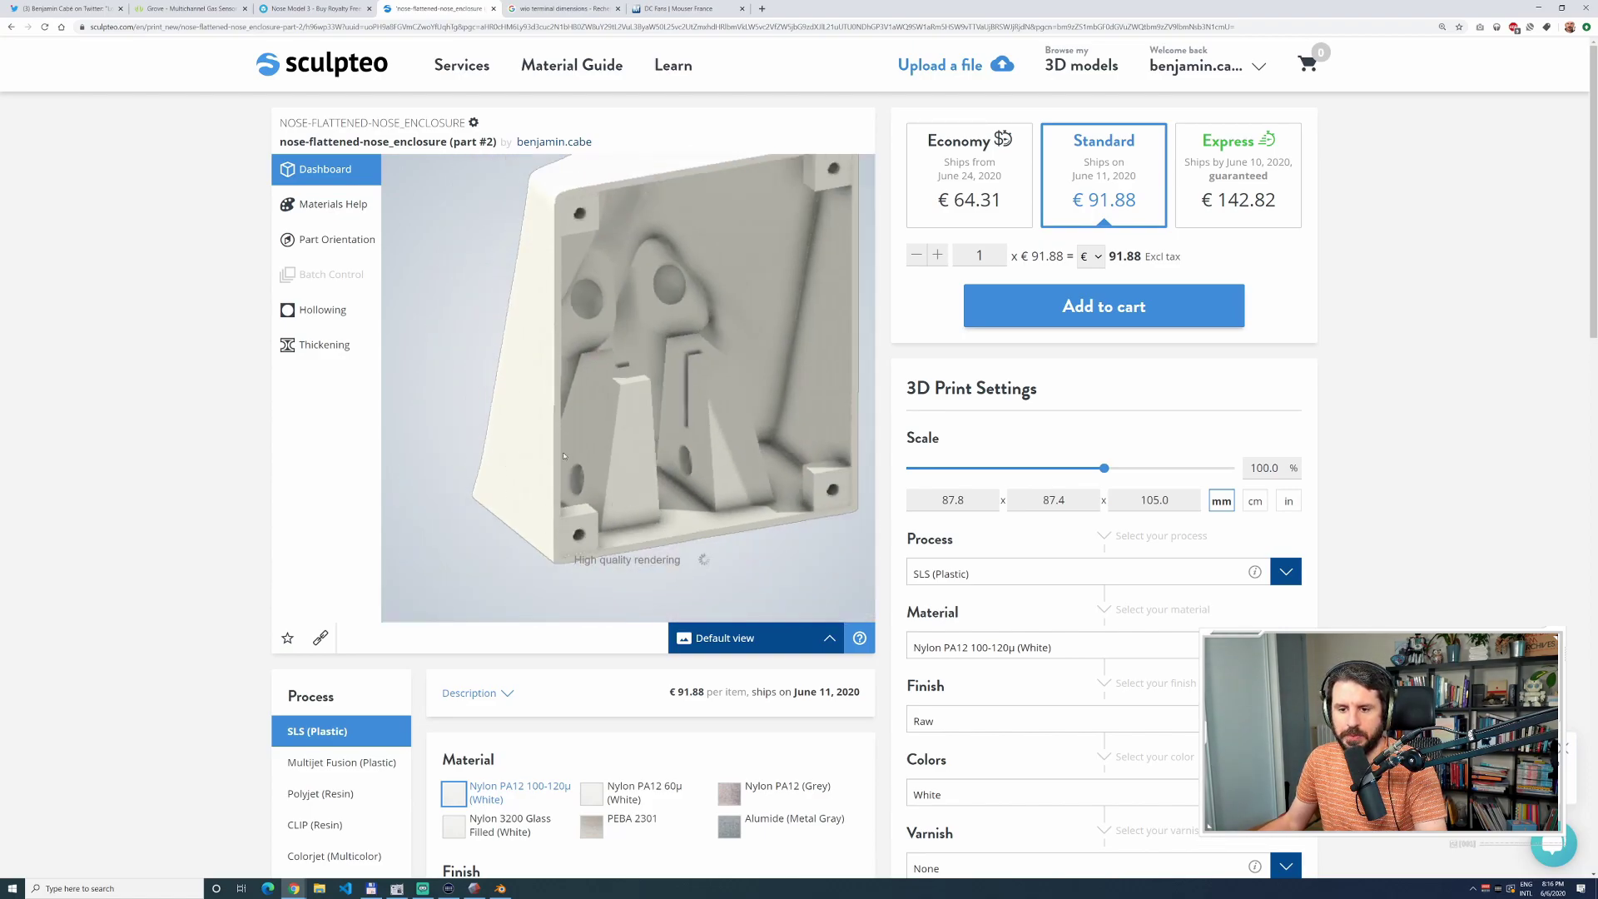
Switch to Blender and show the nose enclosure and cover in Material Preview shading from a rear three-quarter angle.
key(alt+Tab)
key(Tab)
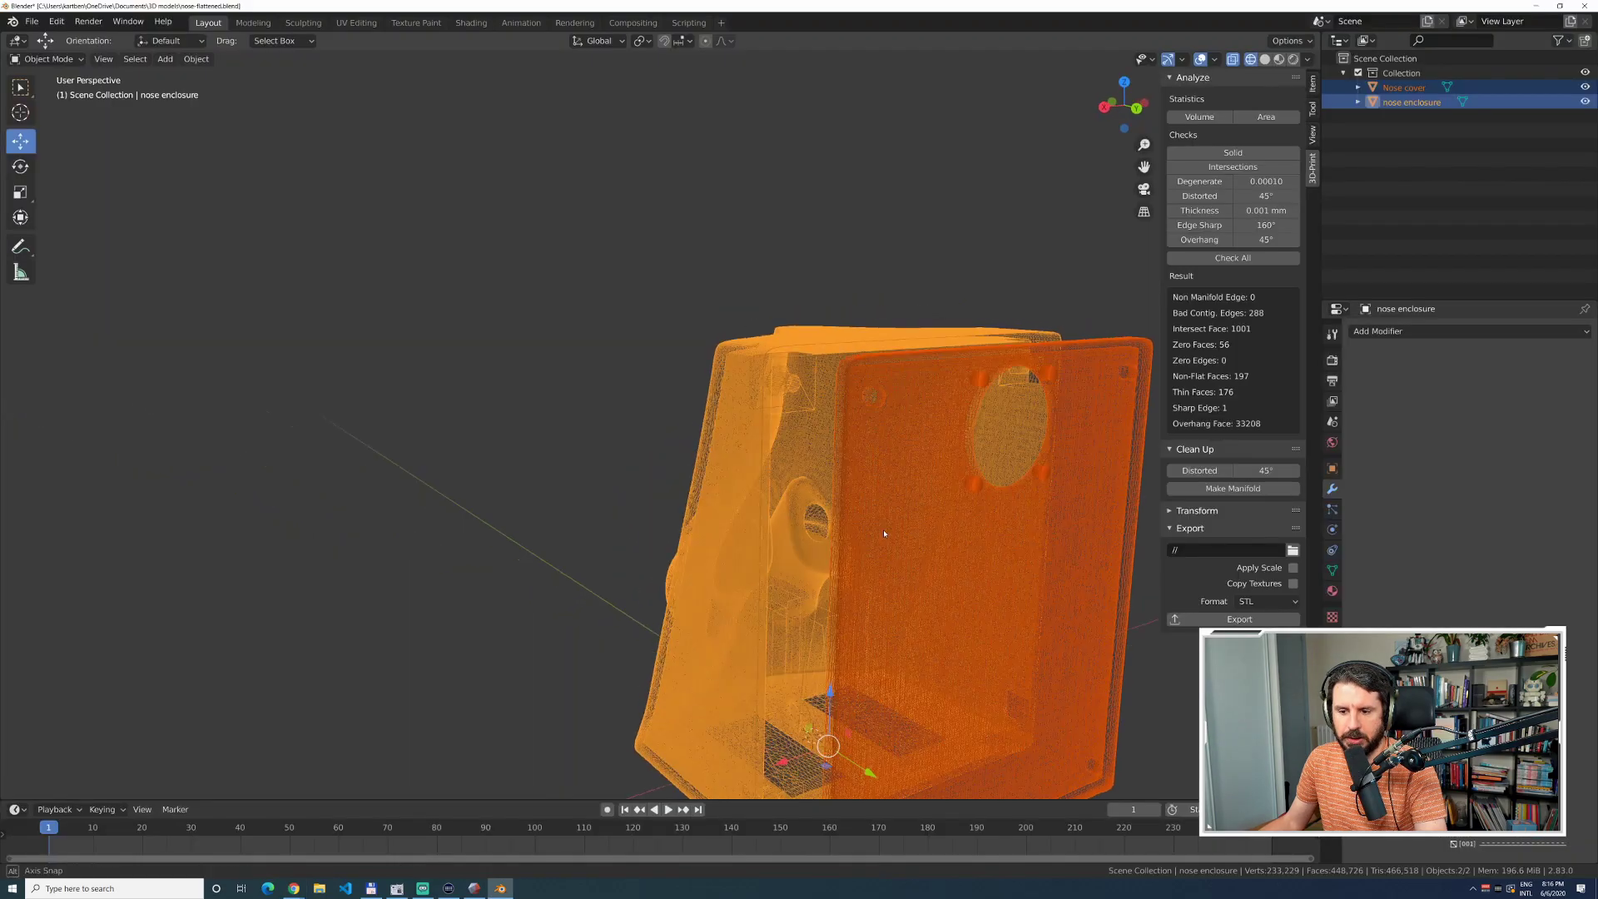
middle_drag(884, 533, 632, 582)
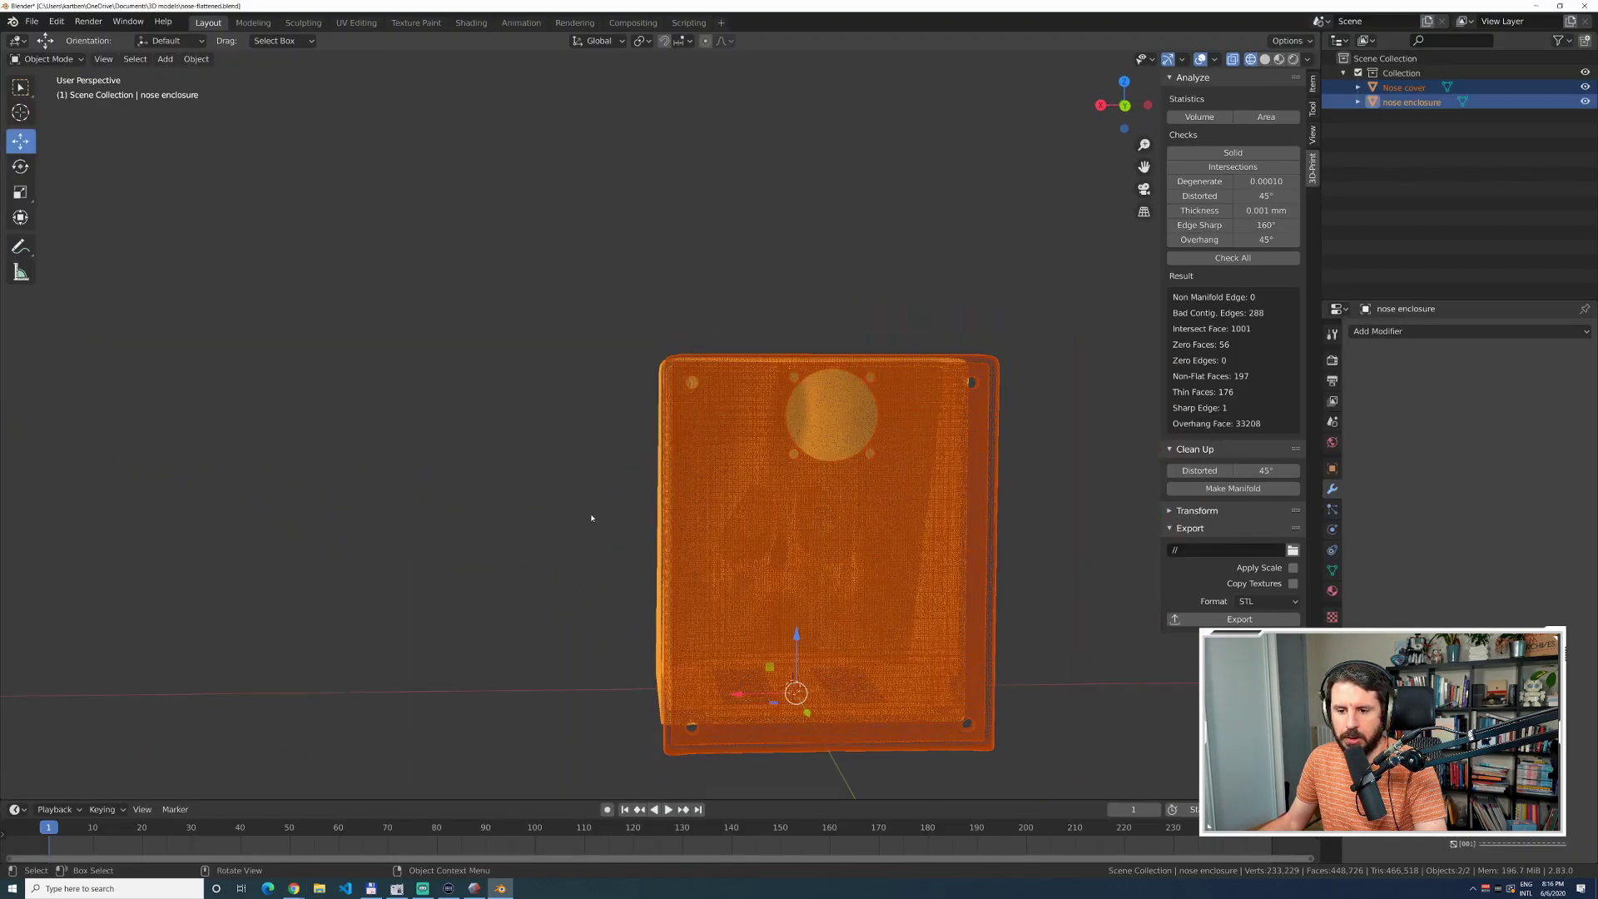
middle_drag(591, 517, 817, 580)
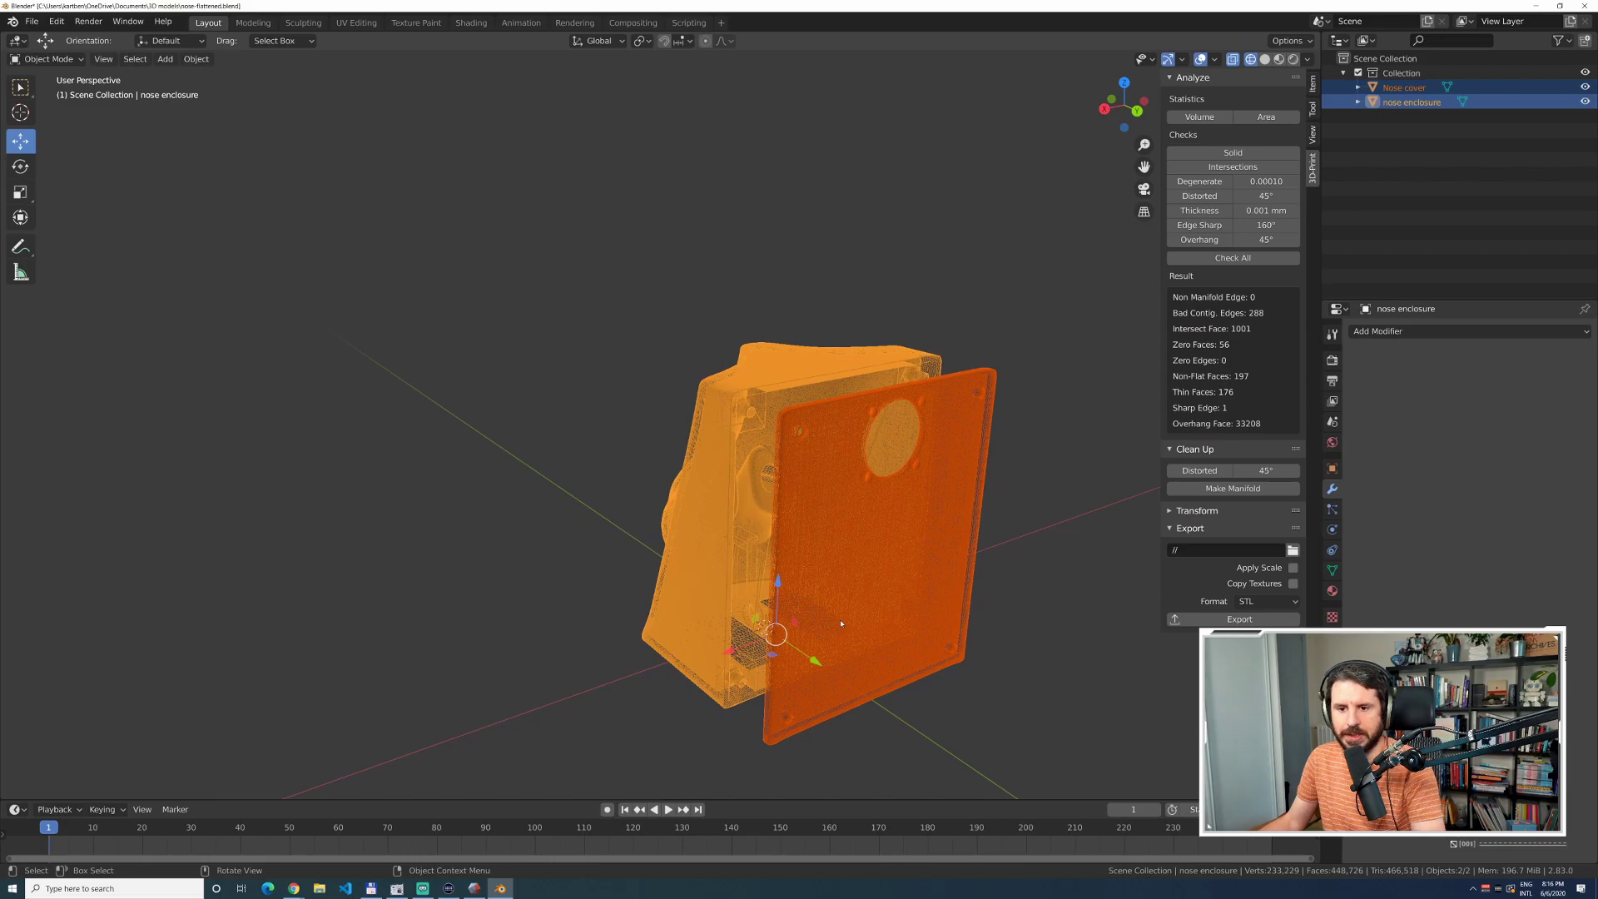
click(1278, 59)
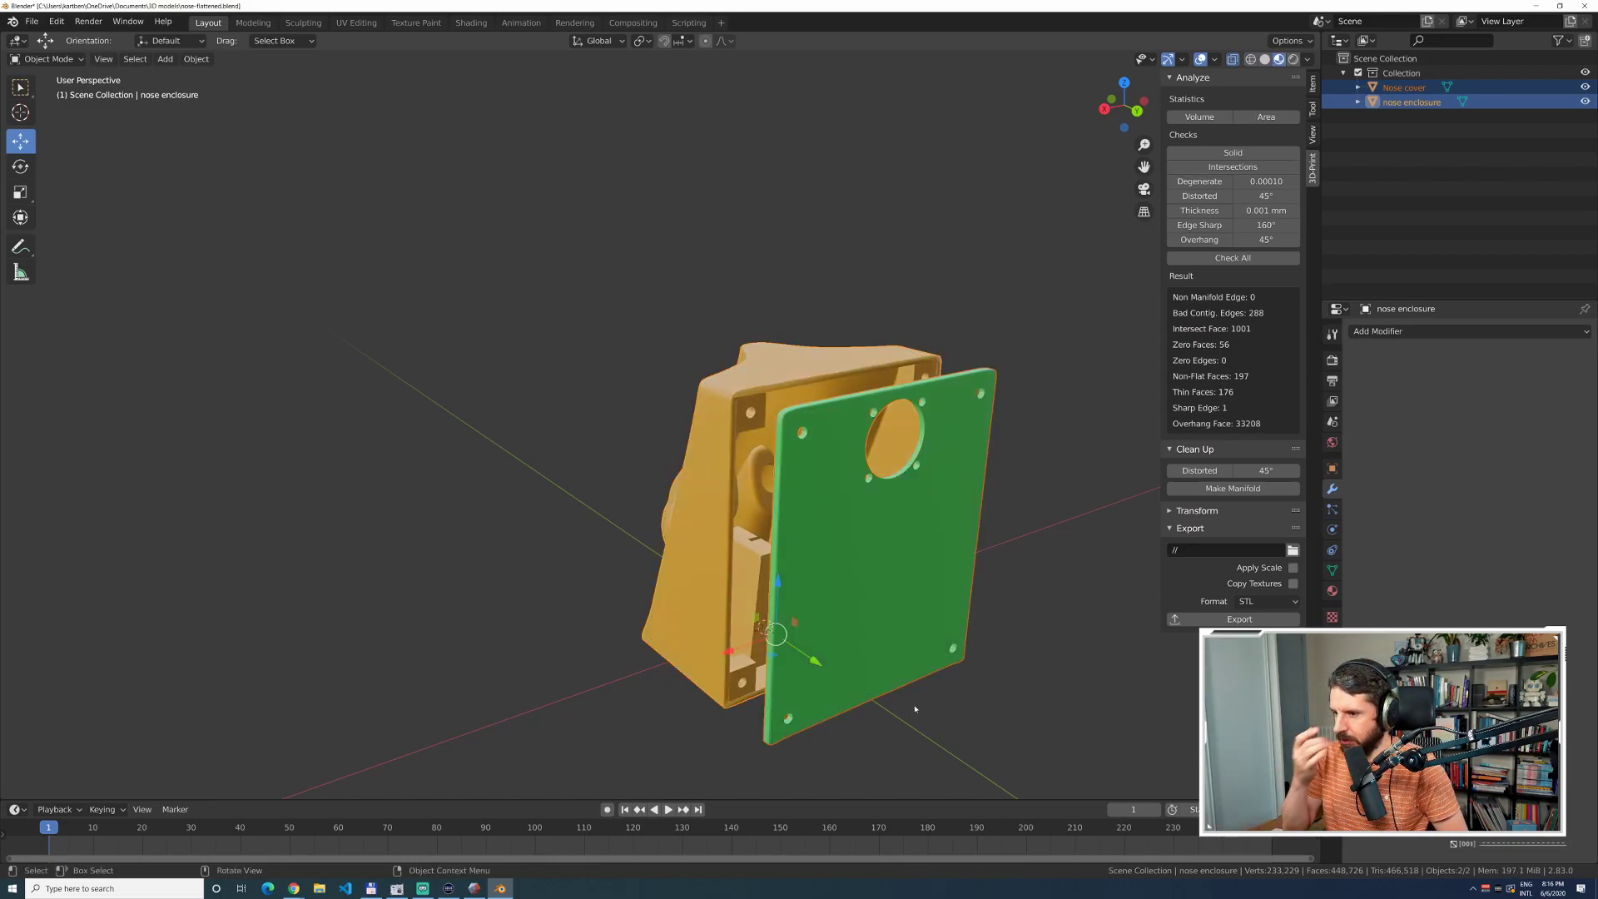